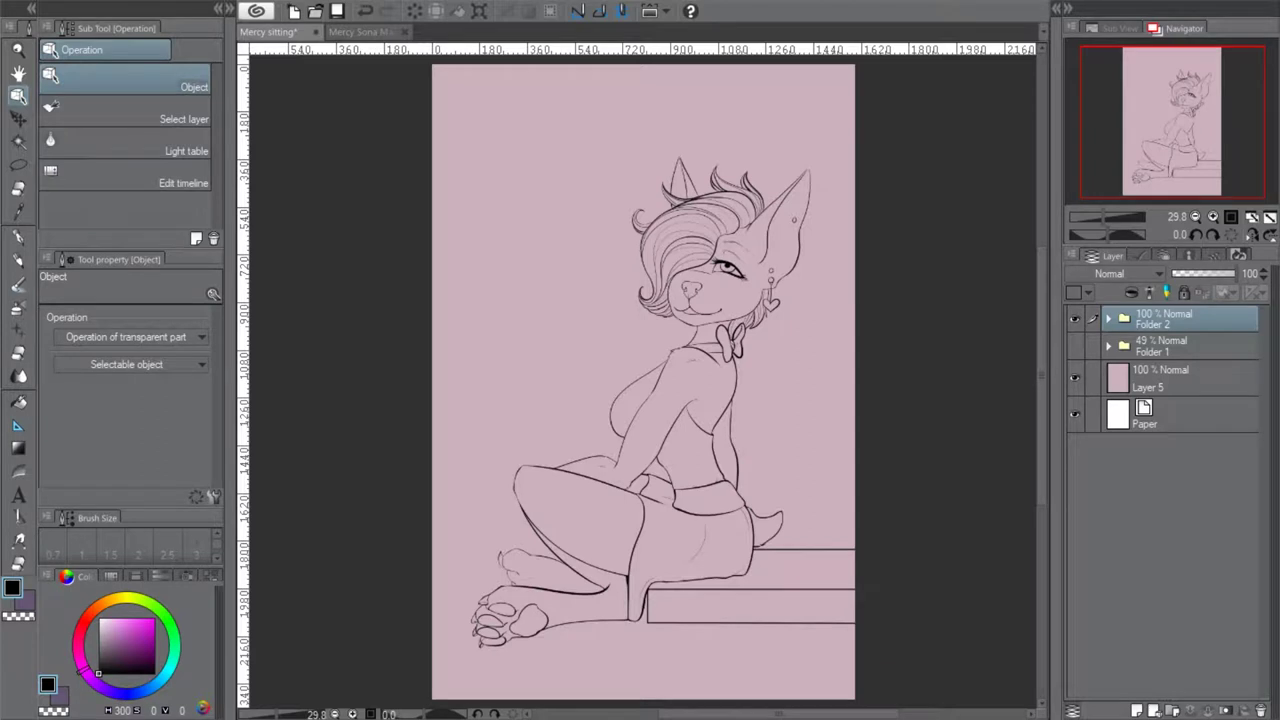
Compare the line art in Folder 2 with the coloured sketch in Folder 1 by toggling their visibility
left_click(1076, 319)
left_click(1076, 319)
left_click(1177, 345)
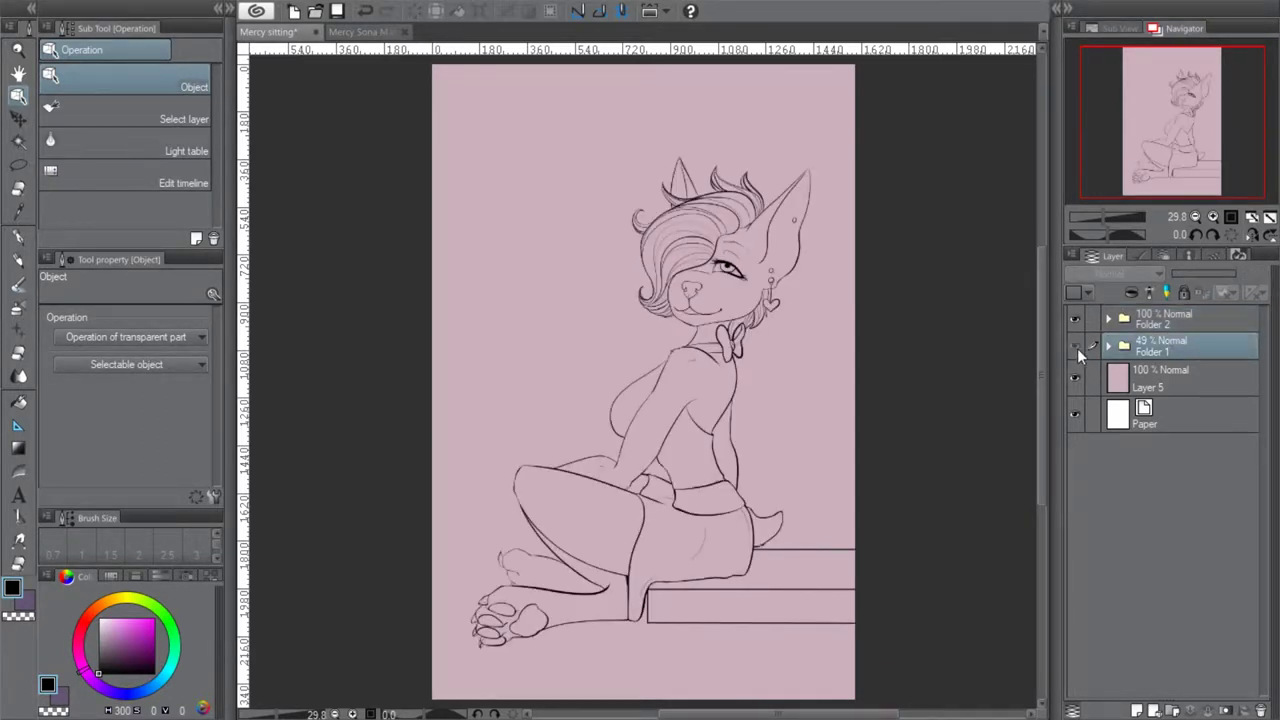
left_click(1076, 348)
left_click(1076, 319)
left_click(1075, 347)
left_click(1075, 347)
left_click(1107, 347)
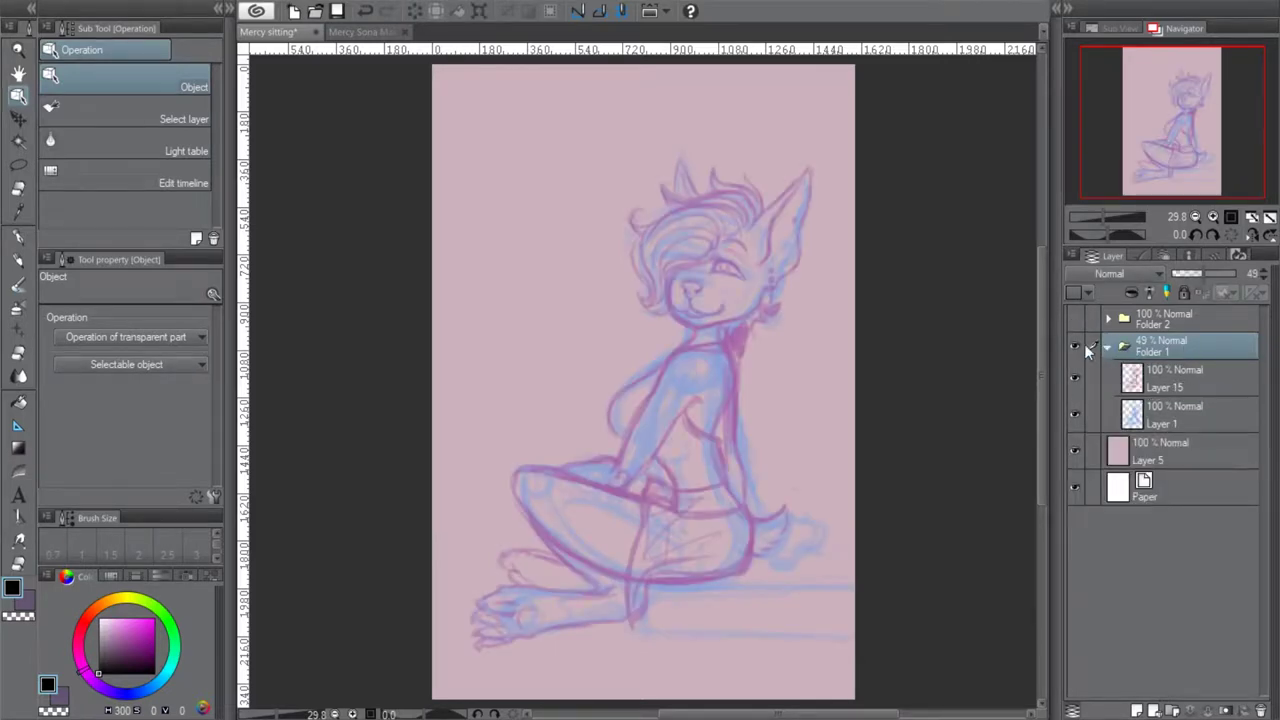
left_click(1075, 347)
left_click(1076, 319)
left_click(1107, 347)
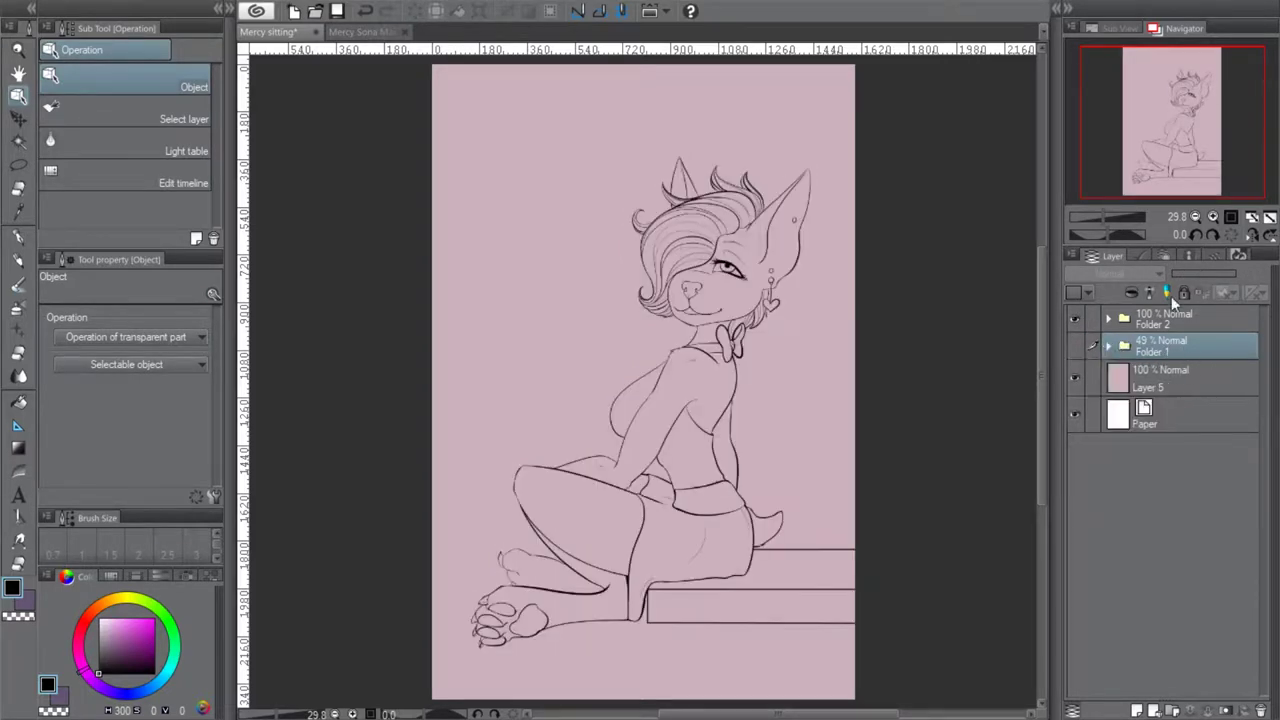
left_click(1182, 312)
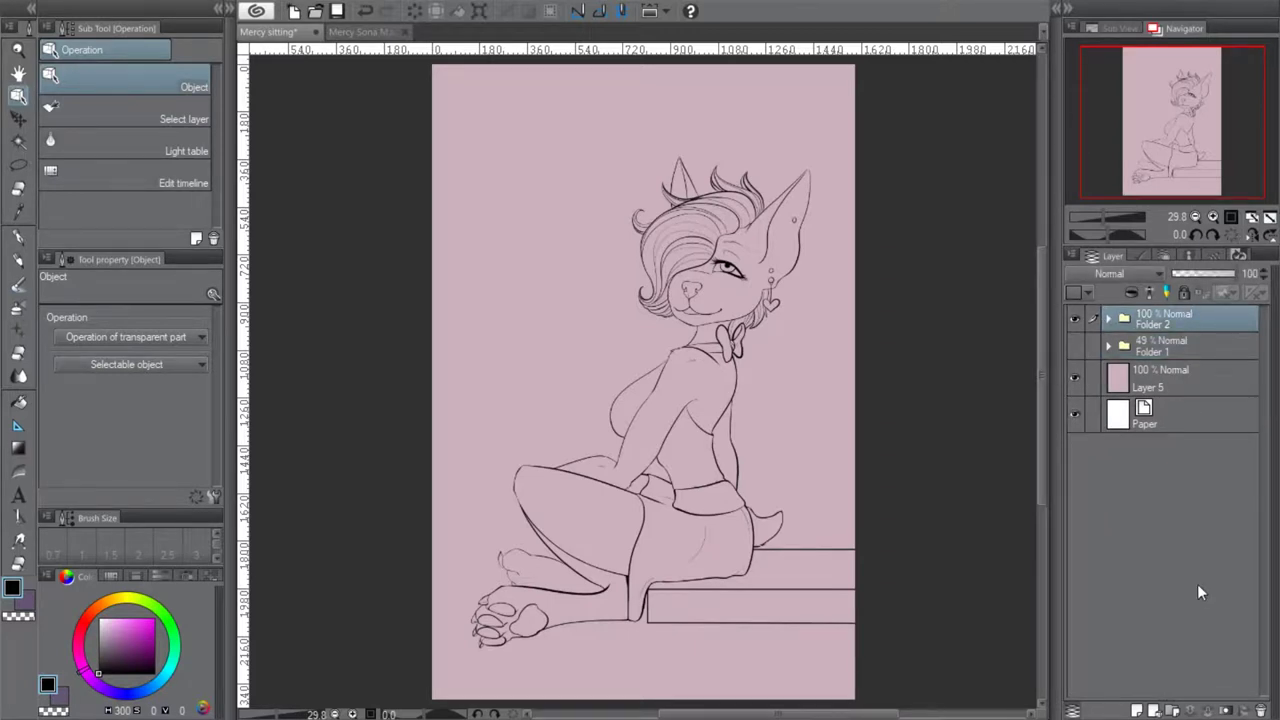
Rasterize the line-art vector layer, Layer 2, inside Folder 2 and collapse the folder
left_click(1107, 319)
left_click(1176, 345)
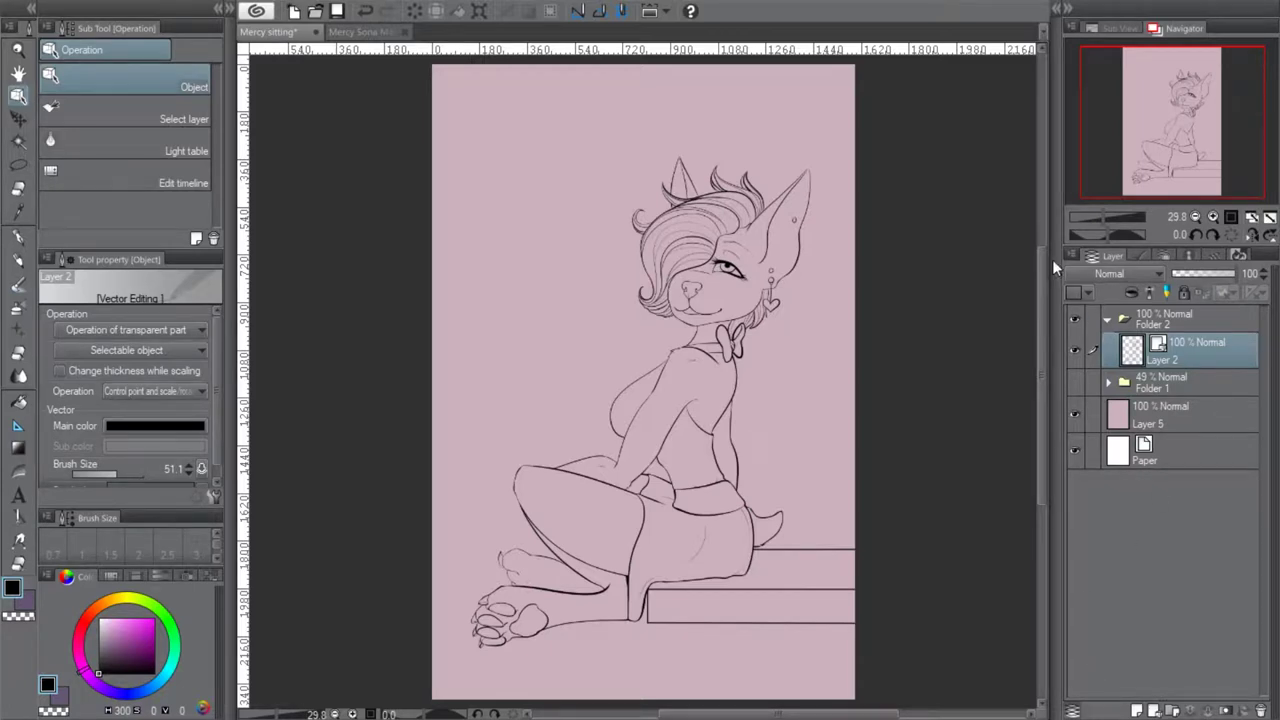
left_click(1011, 516)
left_click(1076, 351)
left_click(1076, 351)
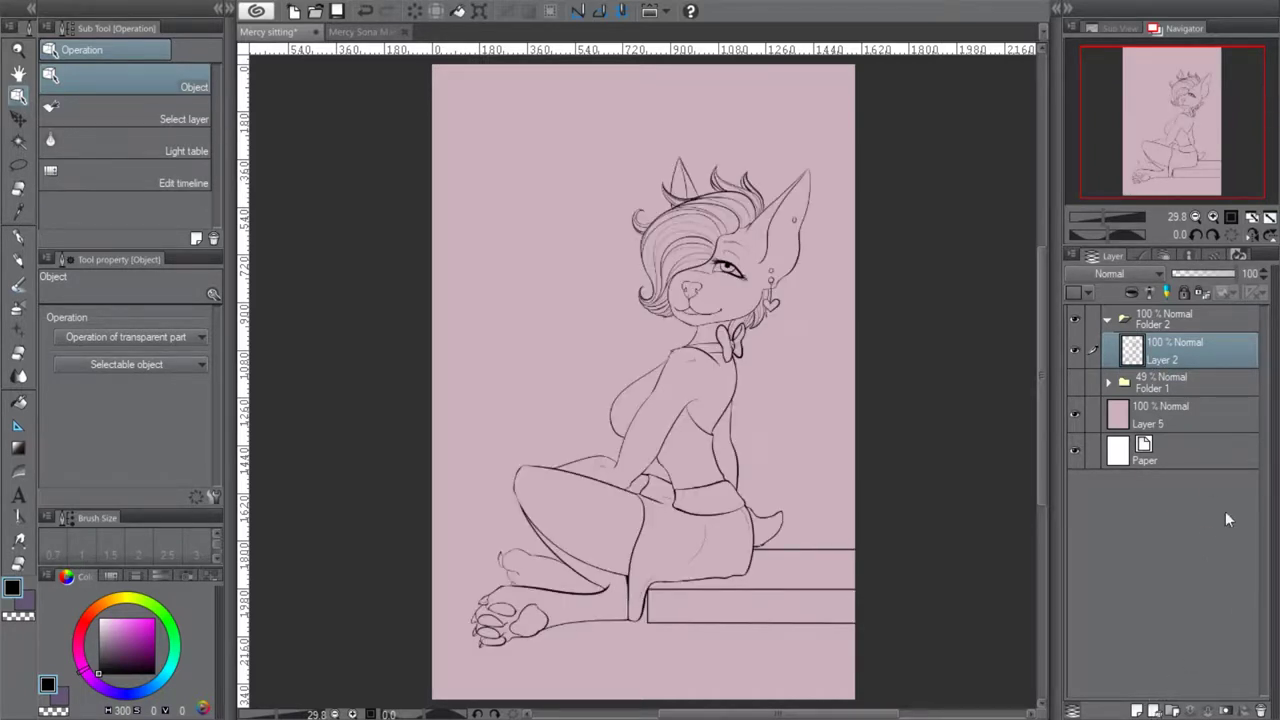
left_click(1107, 318)
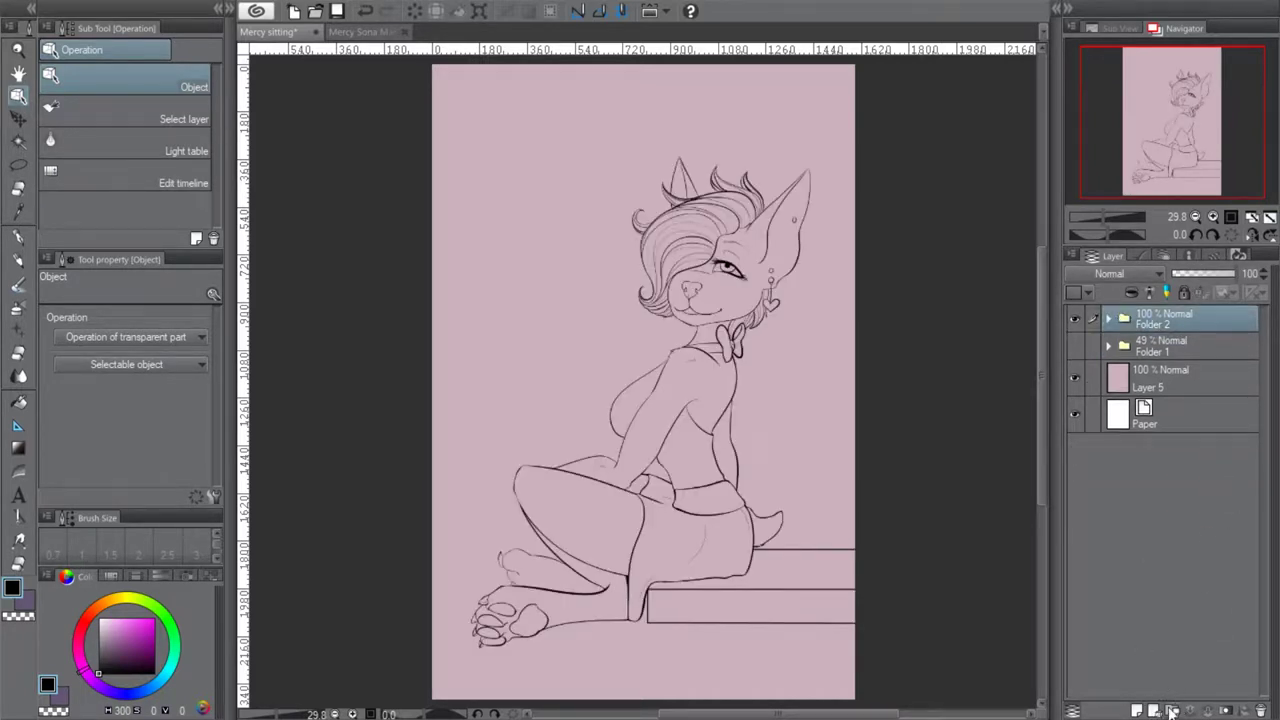
Create a new folder directly beneath the line-art Folder 2 and add a new raster layer inside it
left_click(1172, 710)
left_click_drag(1162, 334, 1162, 356)
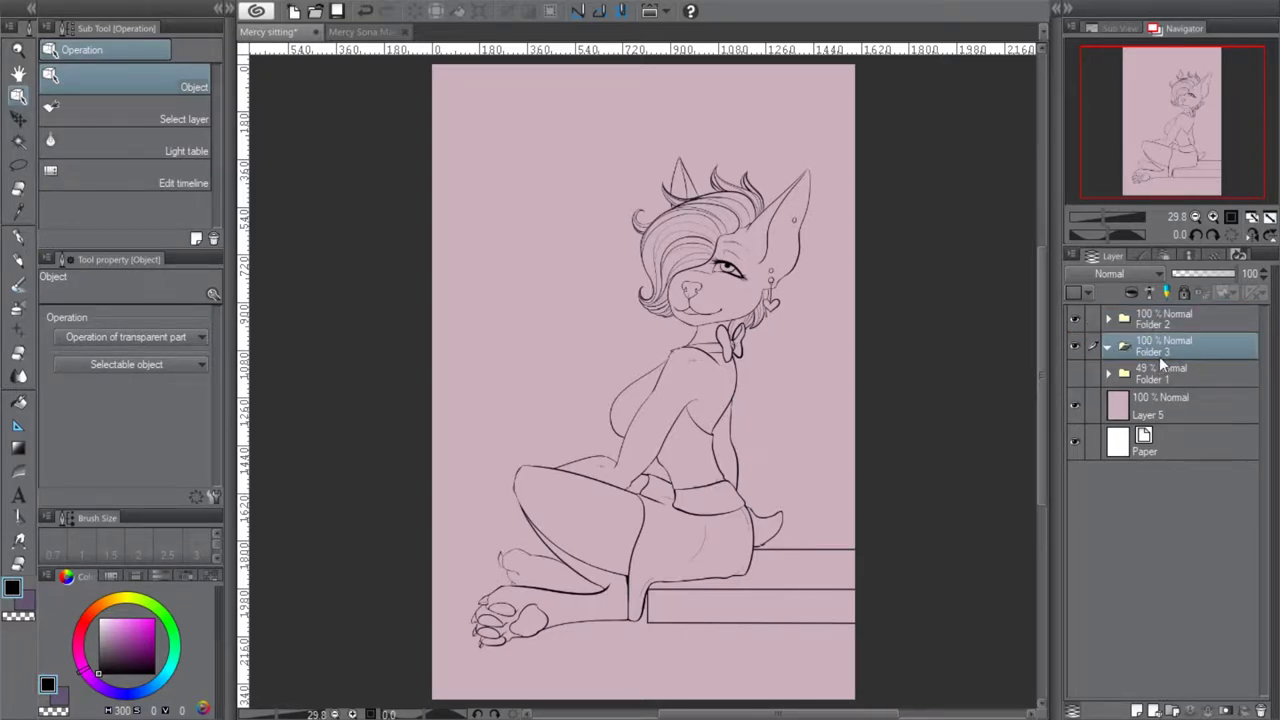
left_click(1138, 710)
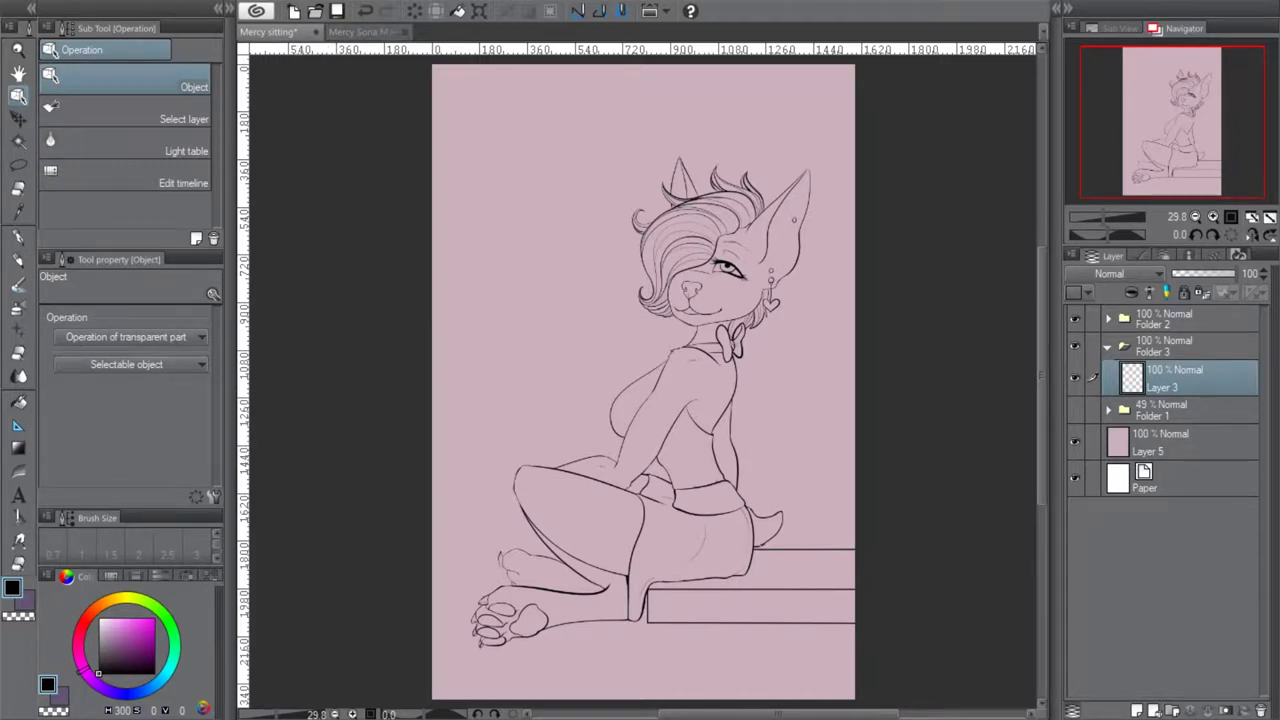
Switch to the Mercy Sona Main.png reference sheet and show the standing front-view character
scroll(1210, 165, "up", 1)
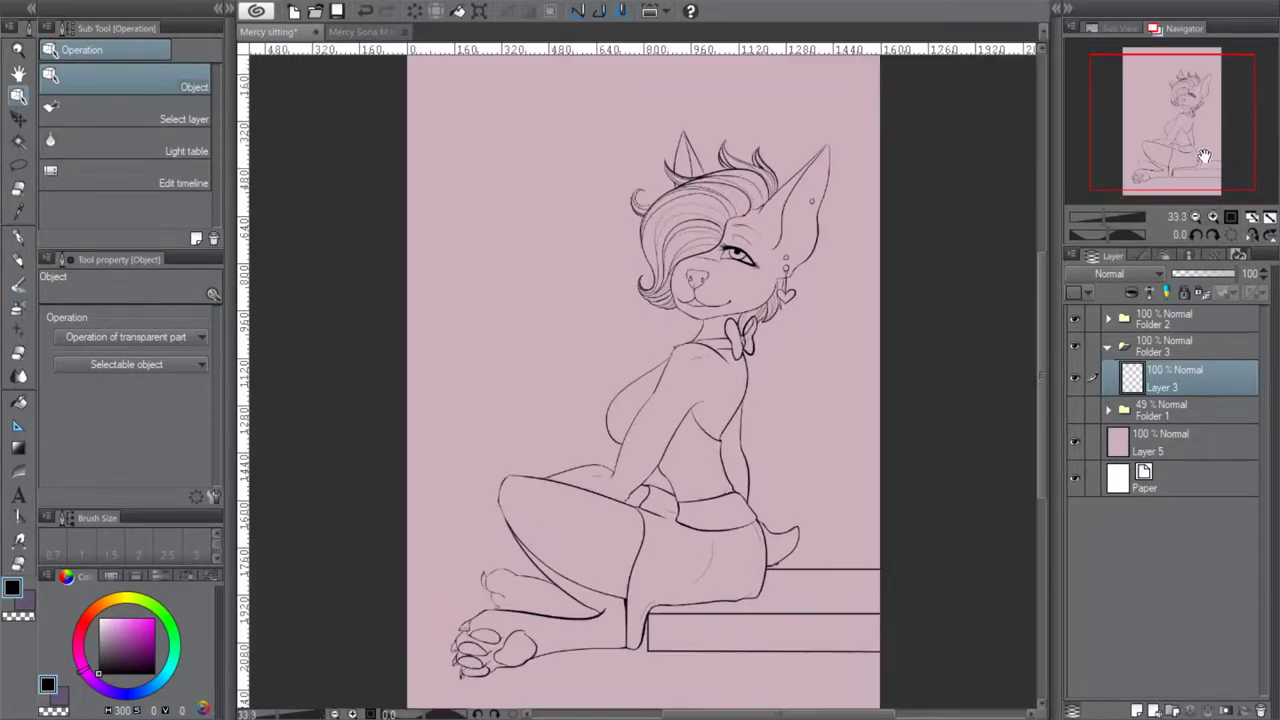
left_click_drag(1208, 153, 1208, 145)
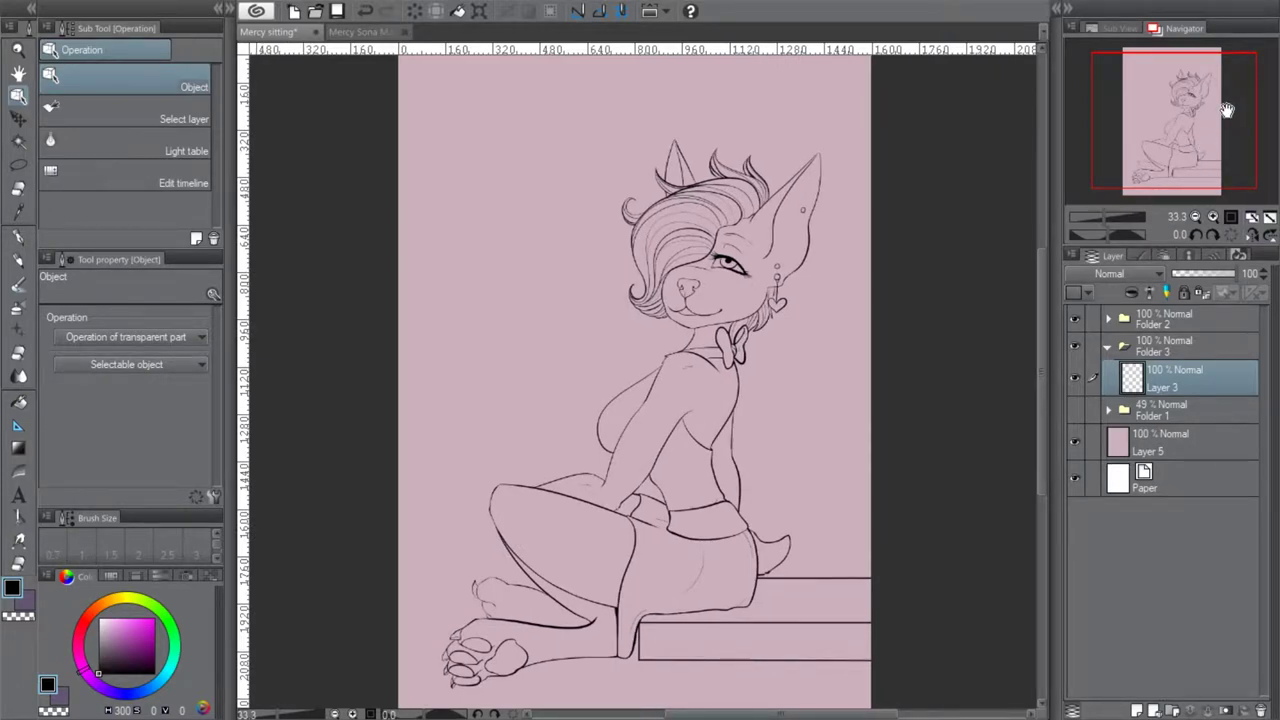
left_click(364, 33)
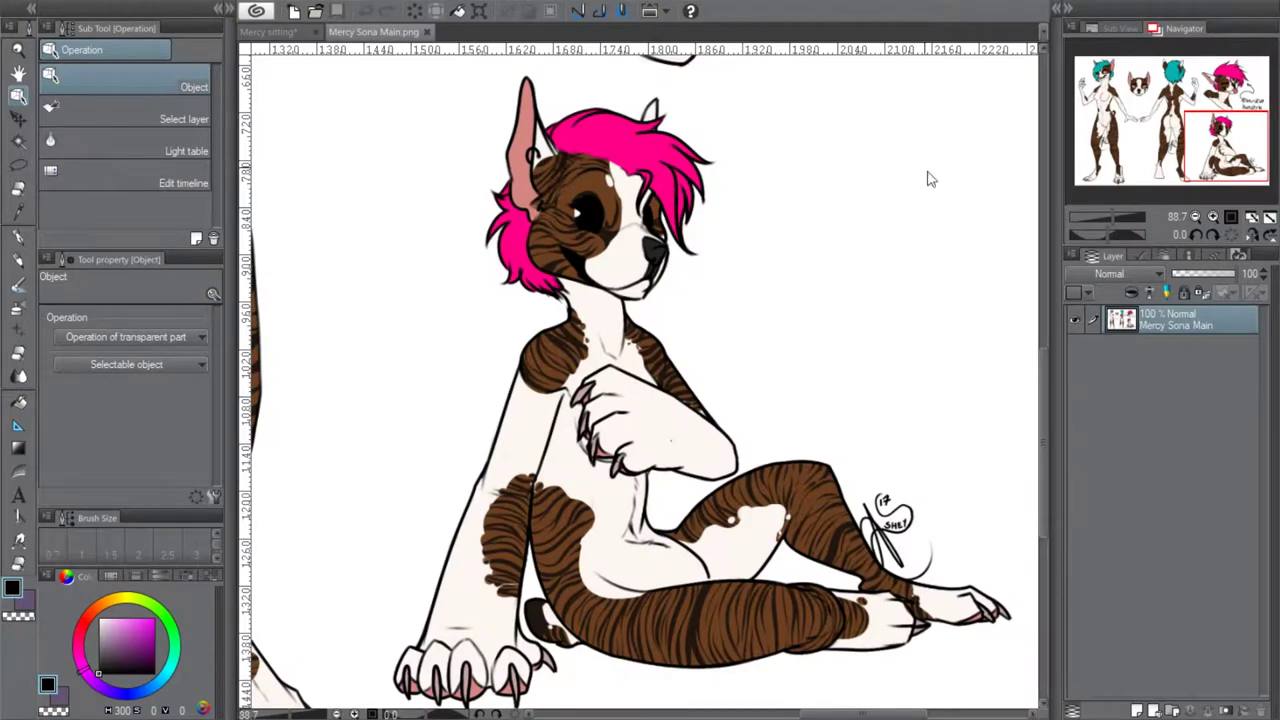
left_click_drag(1233, 112, 1114, 86)
left_click(18, 141)
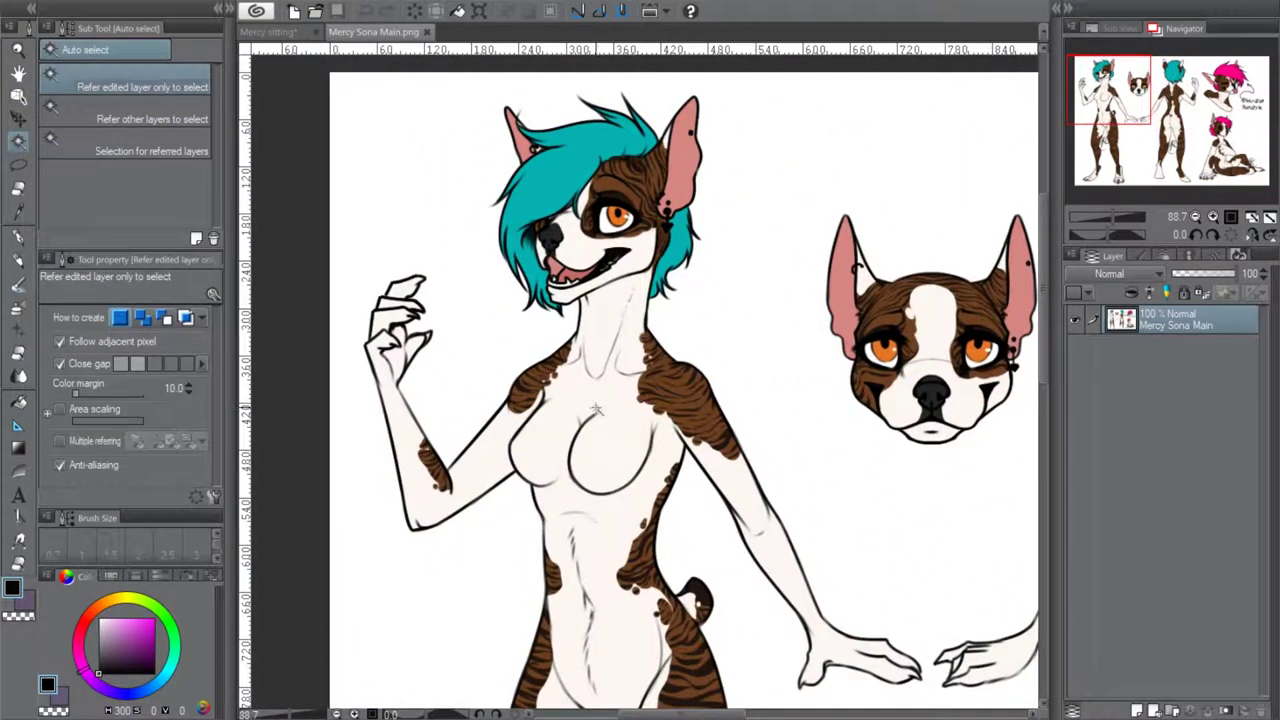
left_click(585, 398)
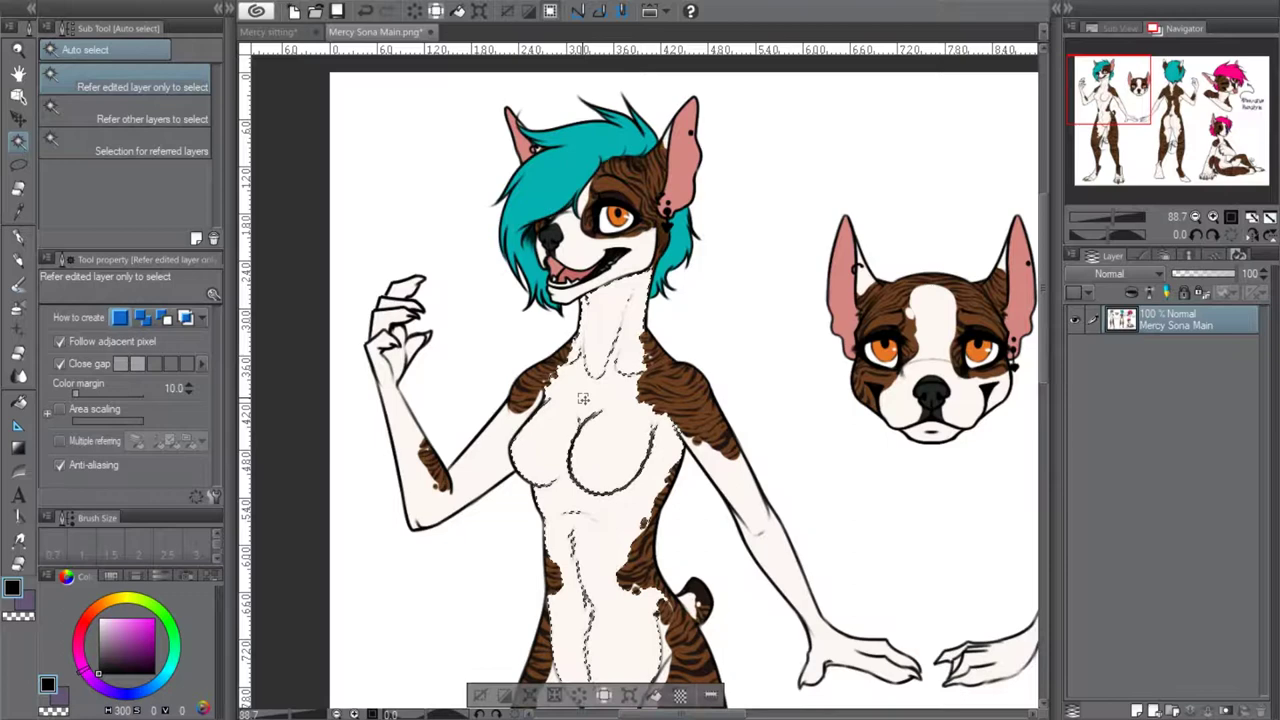
left_click(478, 697)
Sample the off-white chest fur colour, return to the Mercy sitting drawing, and darken the colour to saturation 10 and value 89
key("i")
left_click(596, 392)
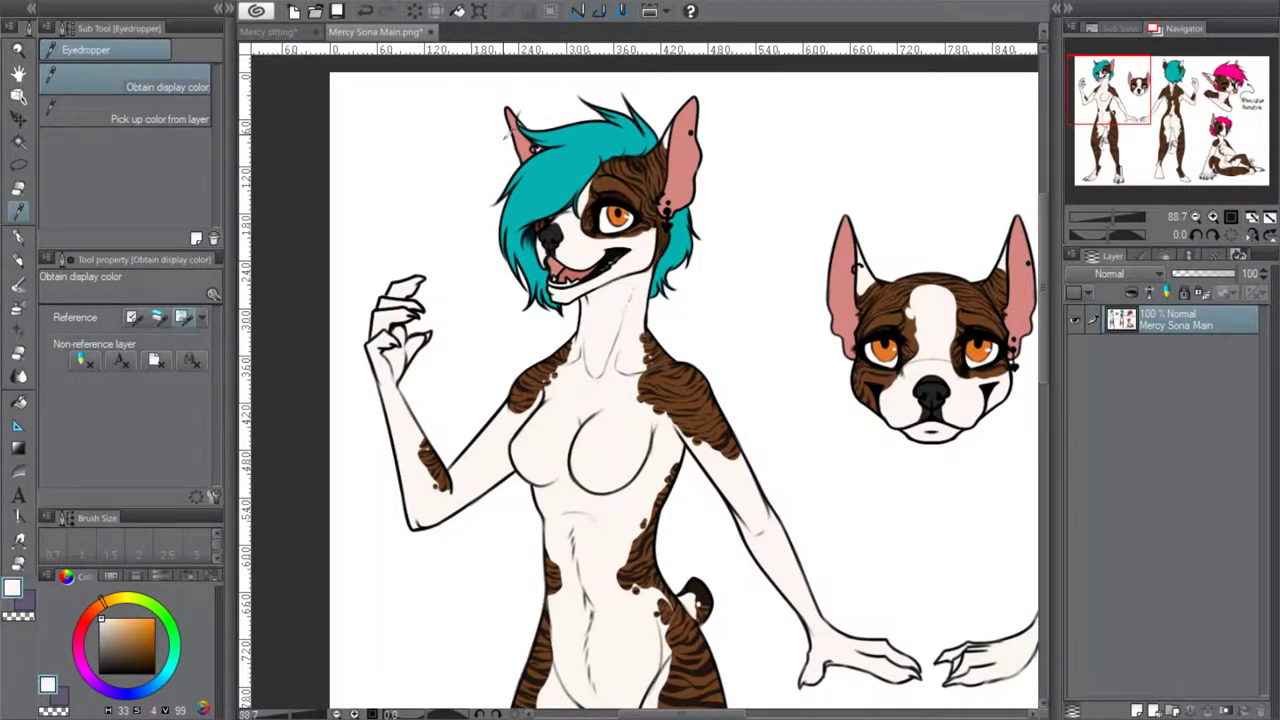
left_click(270, 31)
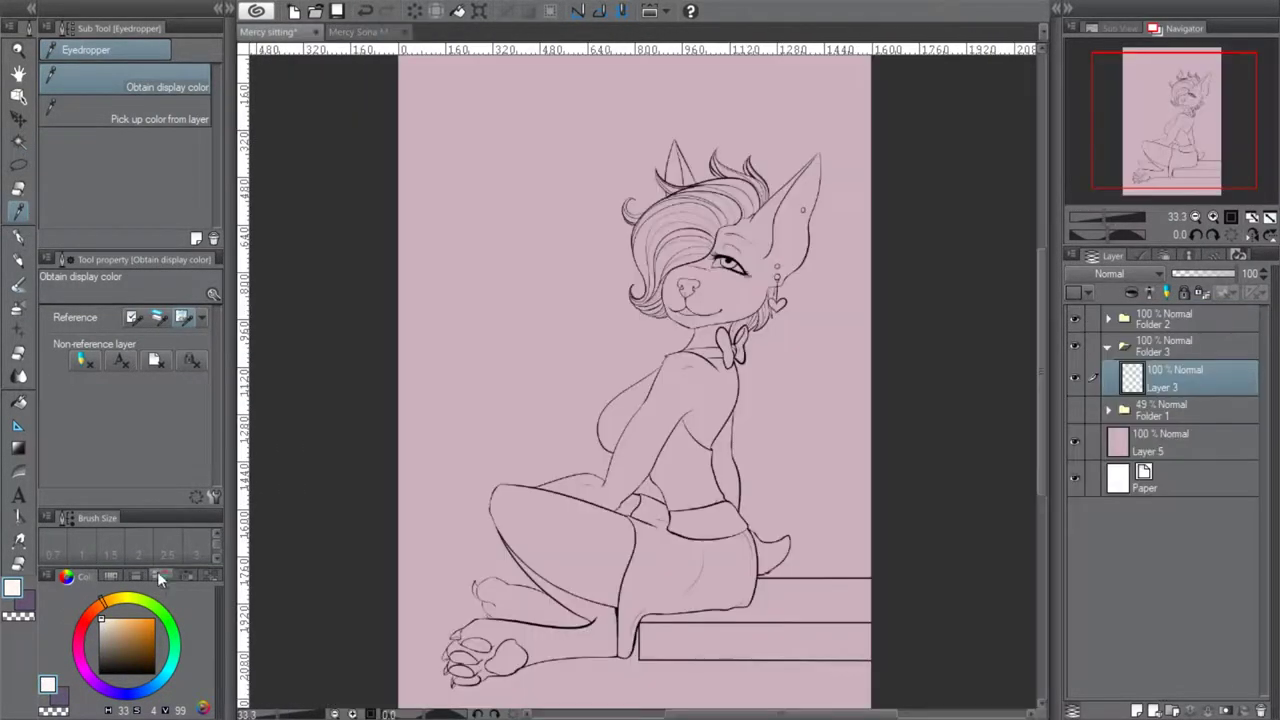
left_click(102, 622)
left_click(104, 624)
Set Auto select to refer to other layers, ready for selecting areas around the character's head
left_click(18, 237)
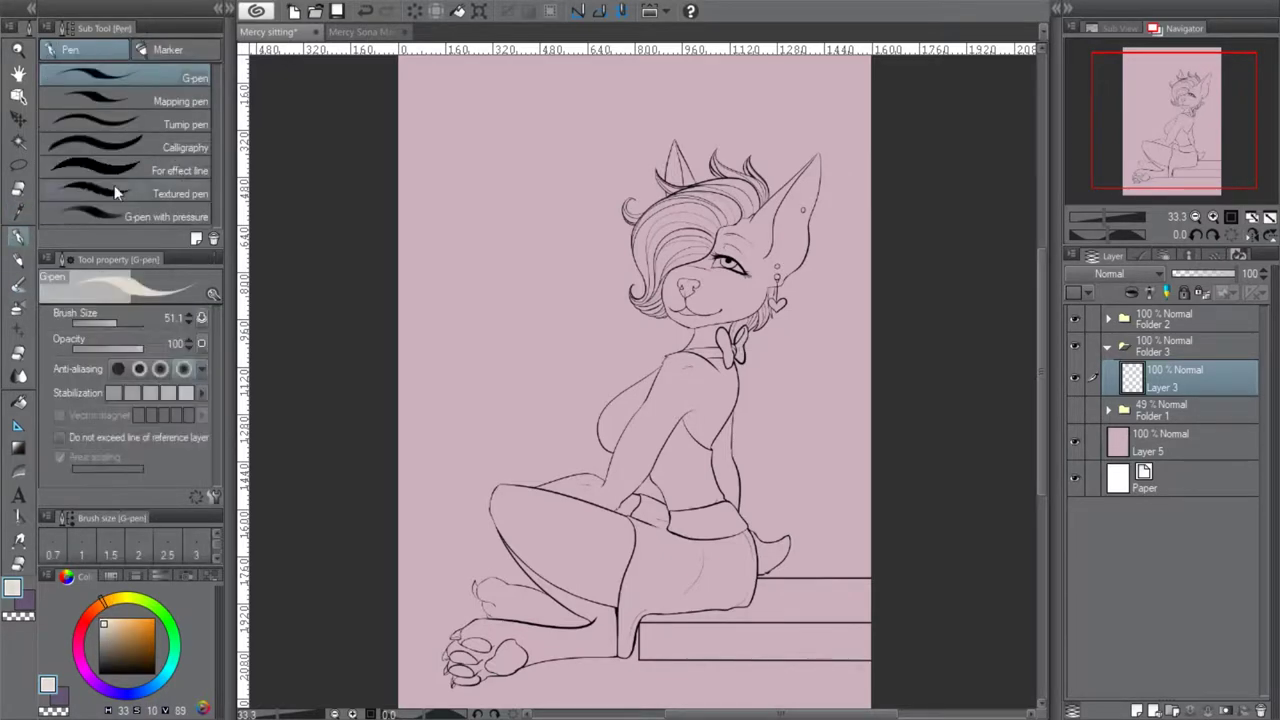
left_click(1212, 217)
left_click_drag(1193, 149, 1208, 128)
left_click(1213, 217)
left_click(18, 141)
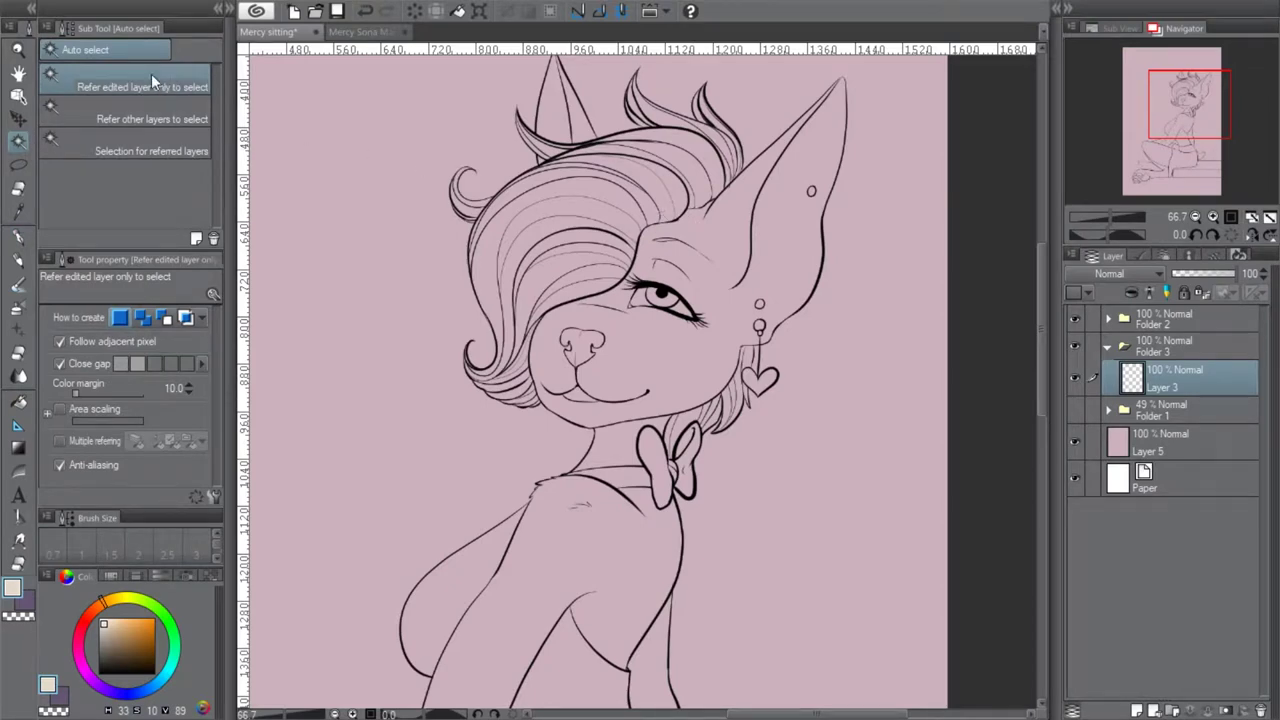
left_click(164, 116)
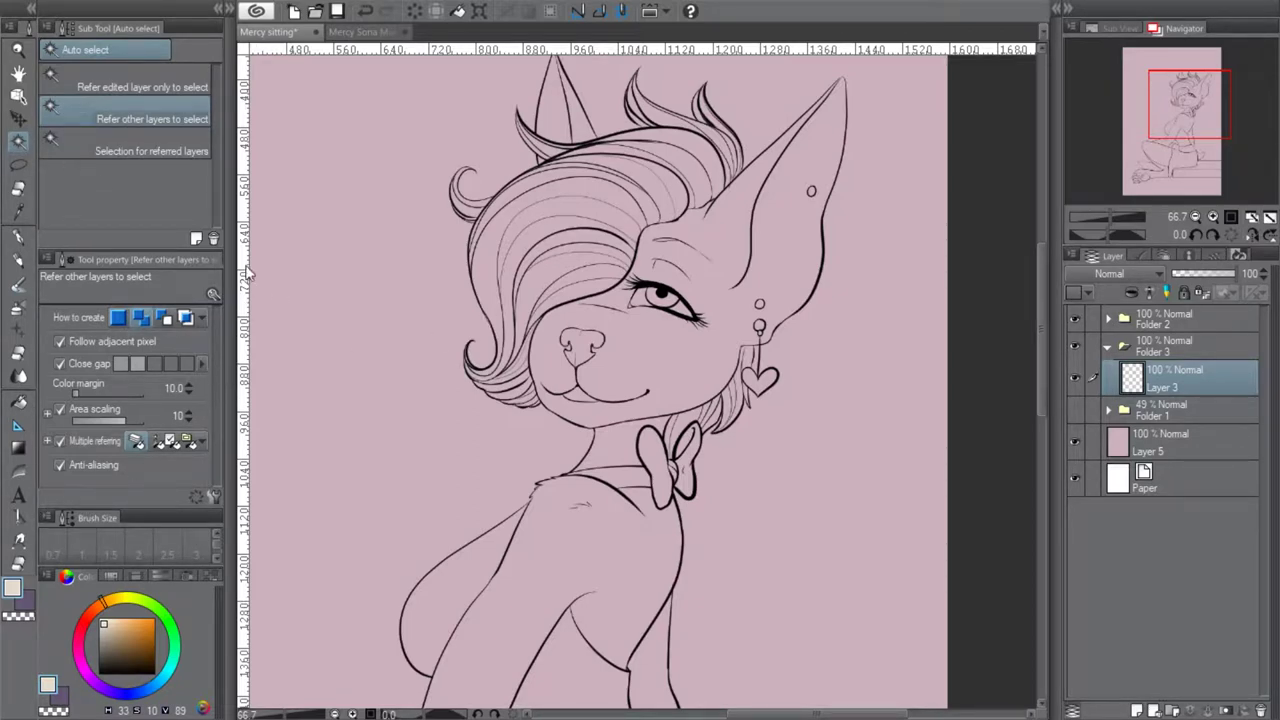
Enable "Do not exceed line of reference layer" for the G-pen, make Layer 2 the reference layer, and reactivate Layer 3
left_click(18, 237)
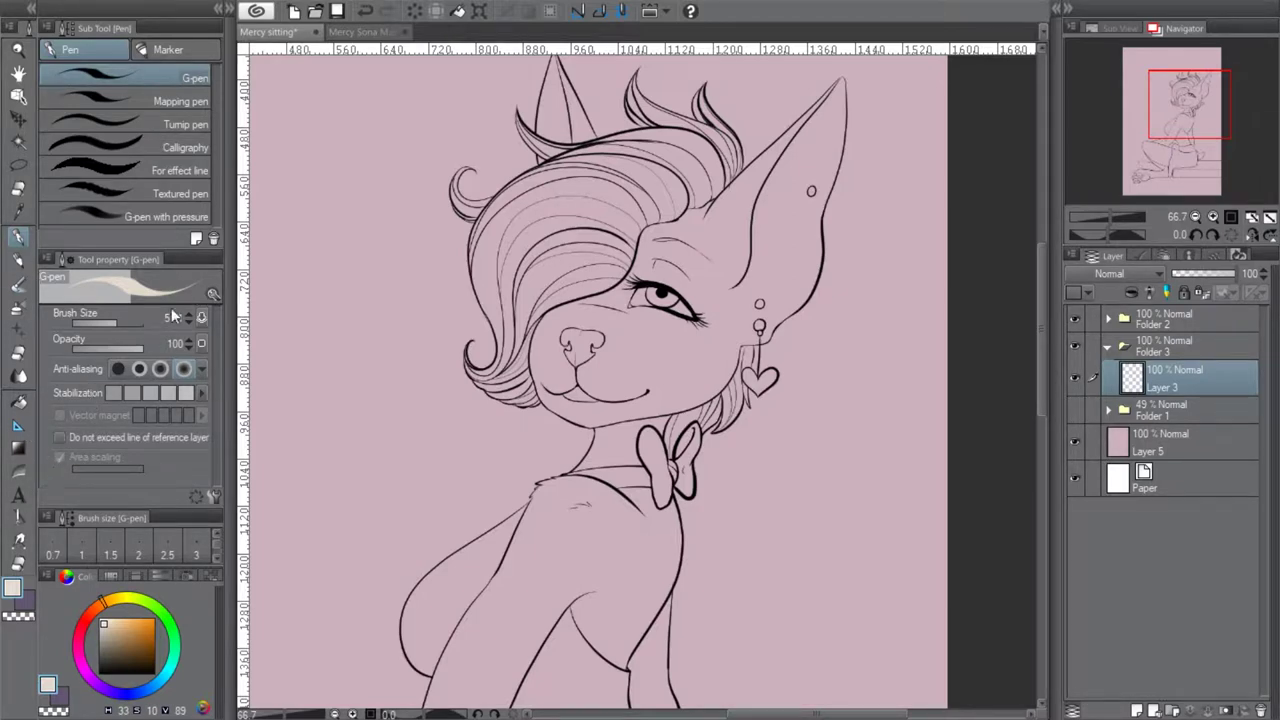
left_click(59, 438)
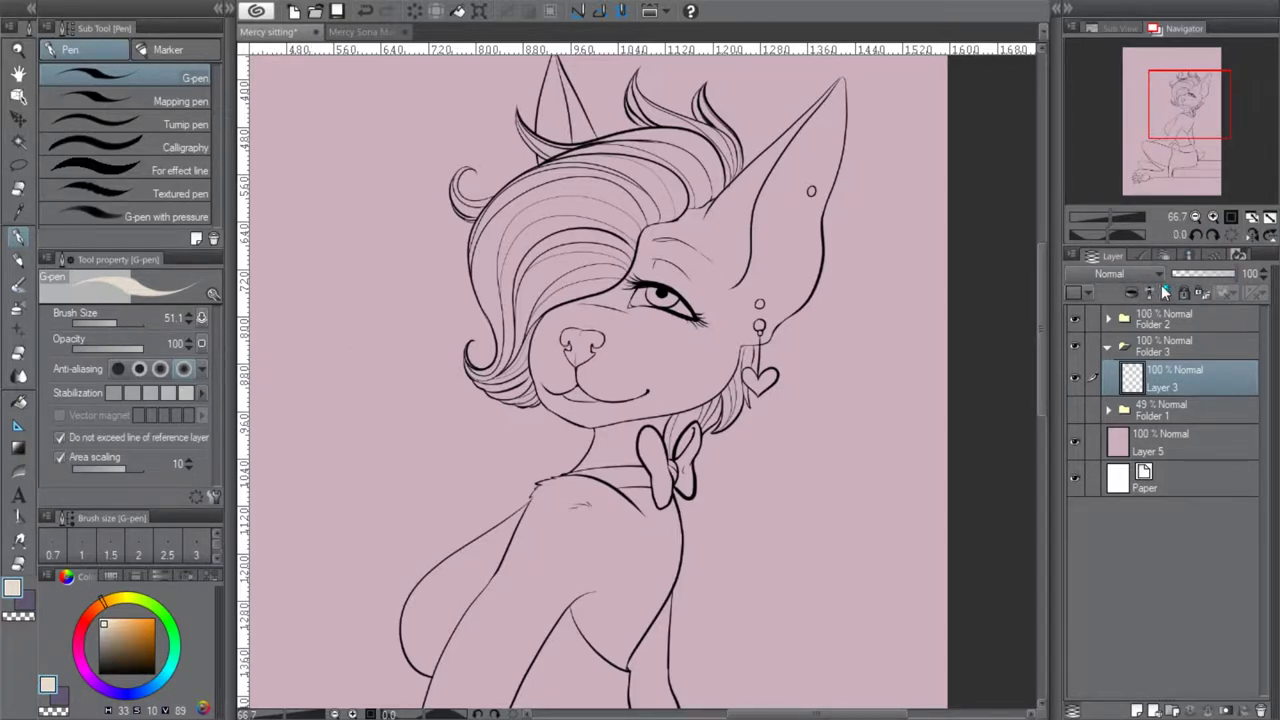
left_click(1110, 320)
left_click(1172, 358)
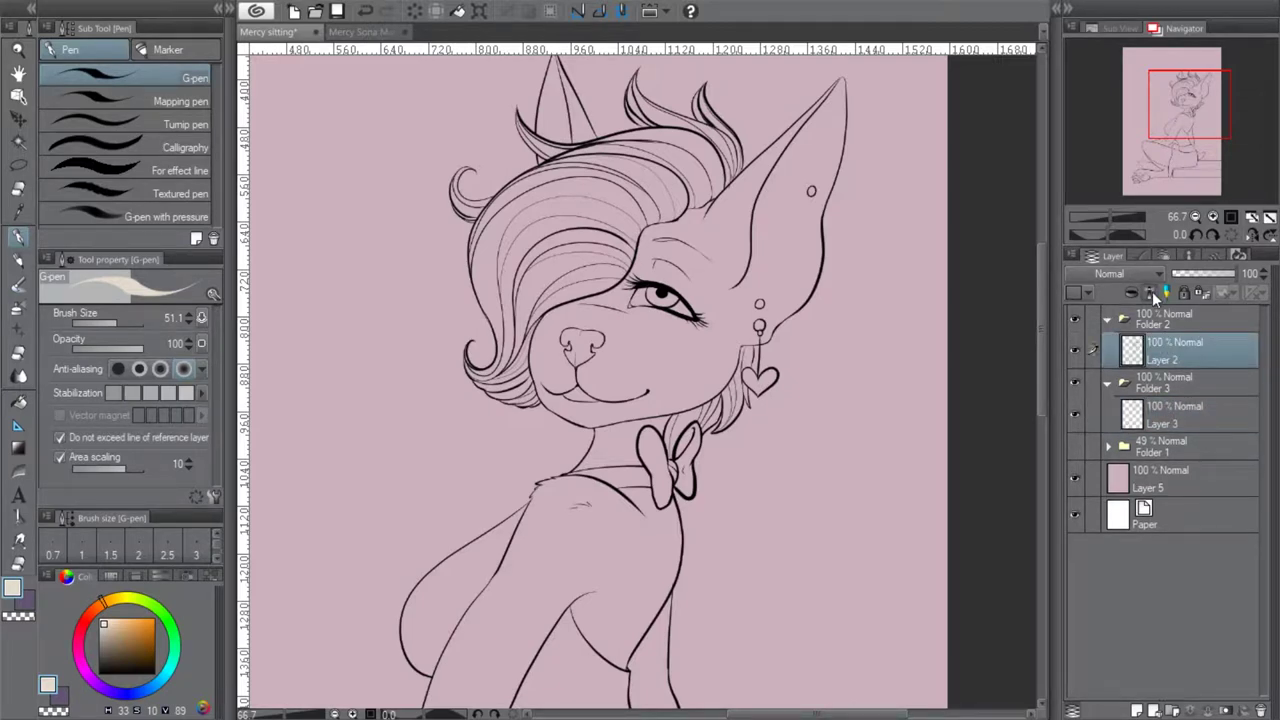
left_click(1155, 415)
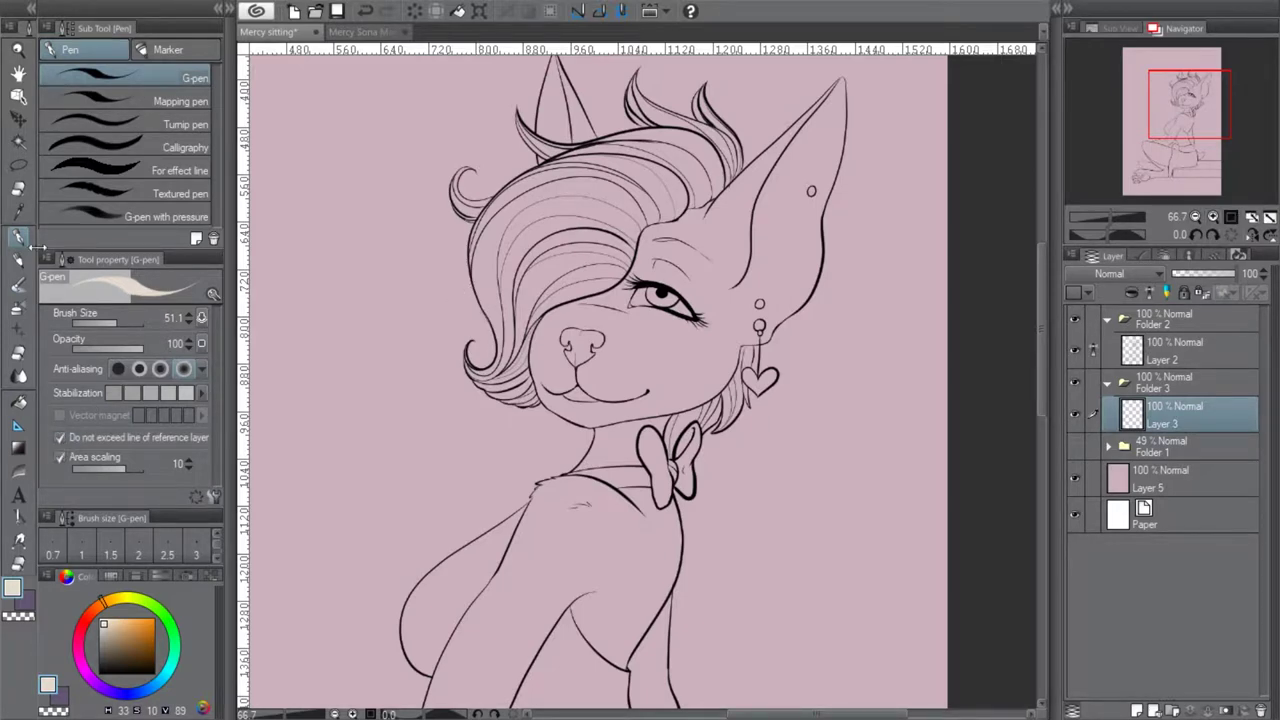
Try painting the face and large ear off-white within the line art using the G-pen at size 361.1
left_click(130, 322)
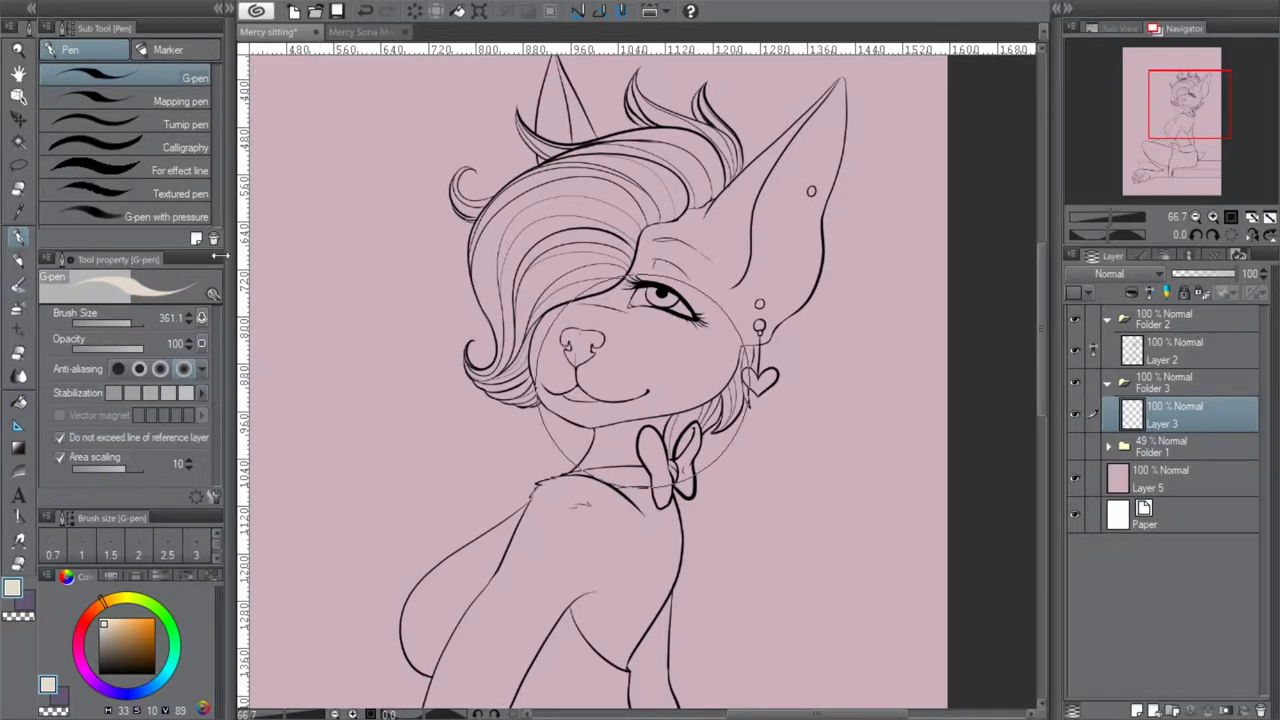
left_click(549, 368)
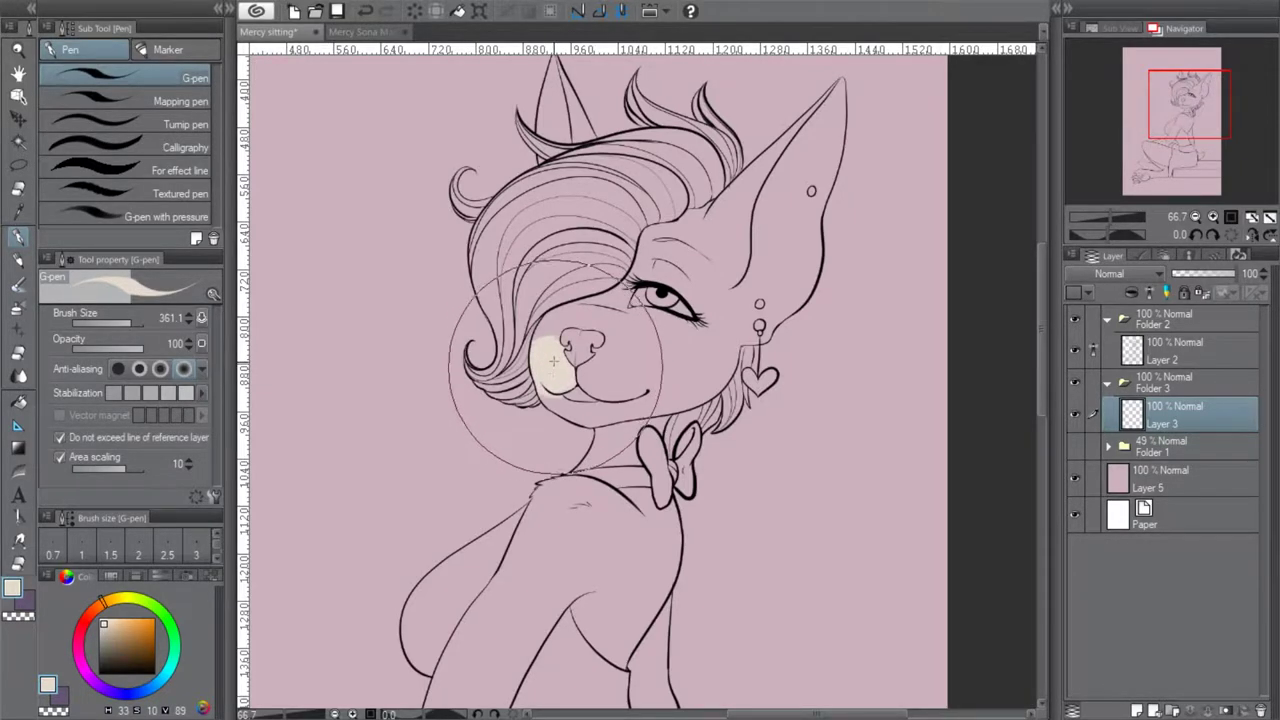
mouse_move(547, 358)
left_mouse_down()
mouse_move(562, 318)
mouse_move(619, 331)
mouse_move(629, 359)
mouse_move(604, 381)
mouse_move(619, 398)
mouse_move(591, 411)
mouse_move(675, 386)
mouse_move(717, 333)
mouse_move(727, 219)
mouse_move(649, 242)
mouse_move(647, 261)
mouse_move(739, 307)
mouse_move(834, 119)
mouse_move(787, 221)
mouse_move(805, 261)
mouse_move(780, 290)
mouse_move(717, 256)
mouse_move(816, 104)
left_mouse_up()
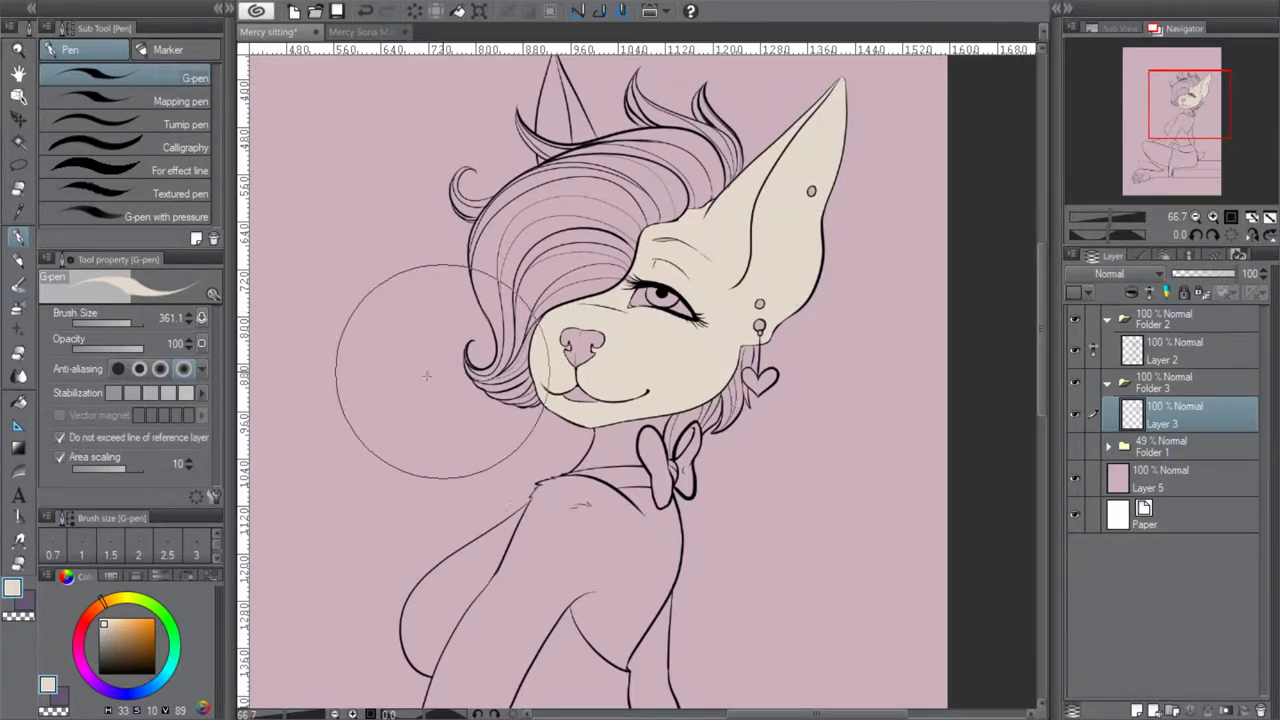
Turn off the G-pen's reference-line limit and undo the off-white paint on the face and ear
left_click(60, 437)
left_click(20, 142)
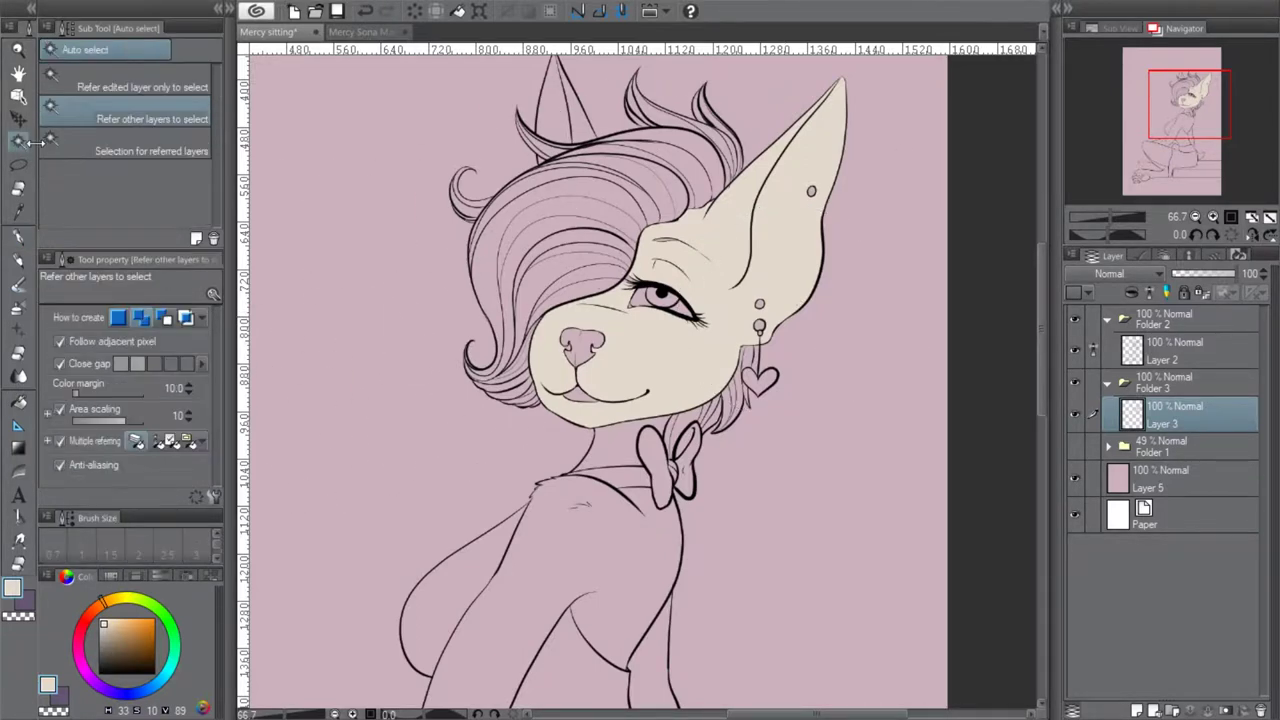
left_click(370, 12)
Auto-select the character's face, large ear, neck, back and arms as one combined selection
left_click(773, 268)
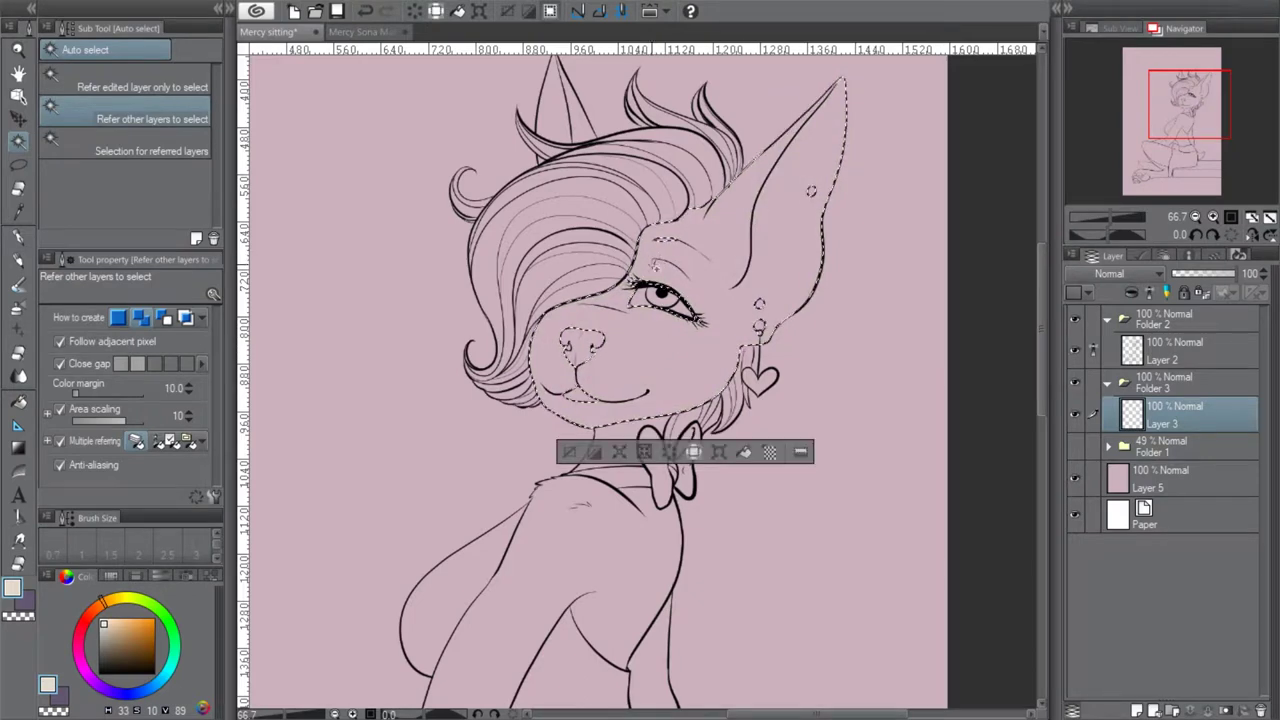
left_click_drag(1178, 106, 1168, 124)
left_click(718, 268)
left_click(567, 425)
left_click(366, 11)
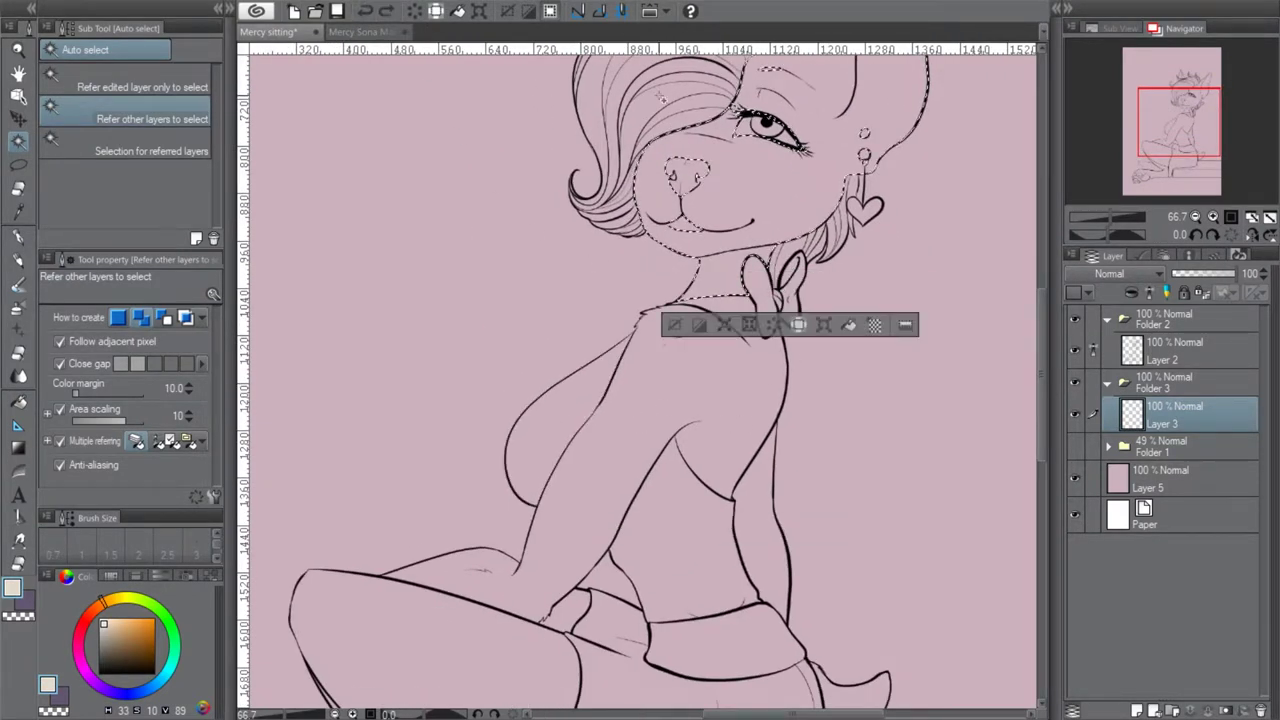
left_click(735, 370)
left_click_drag(1178, 122, 1172, 142)
left_click(814, 338)
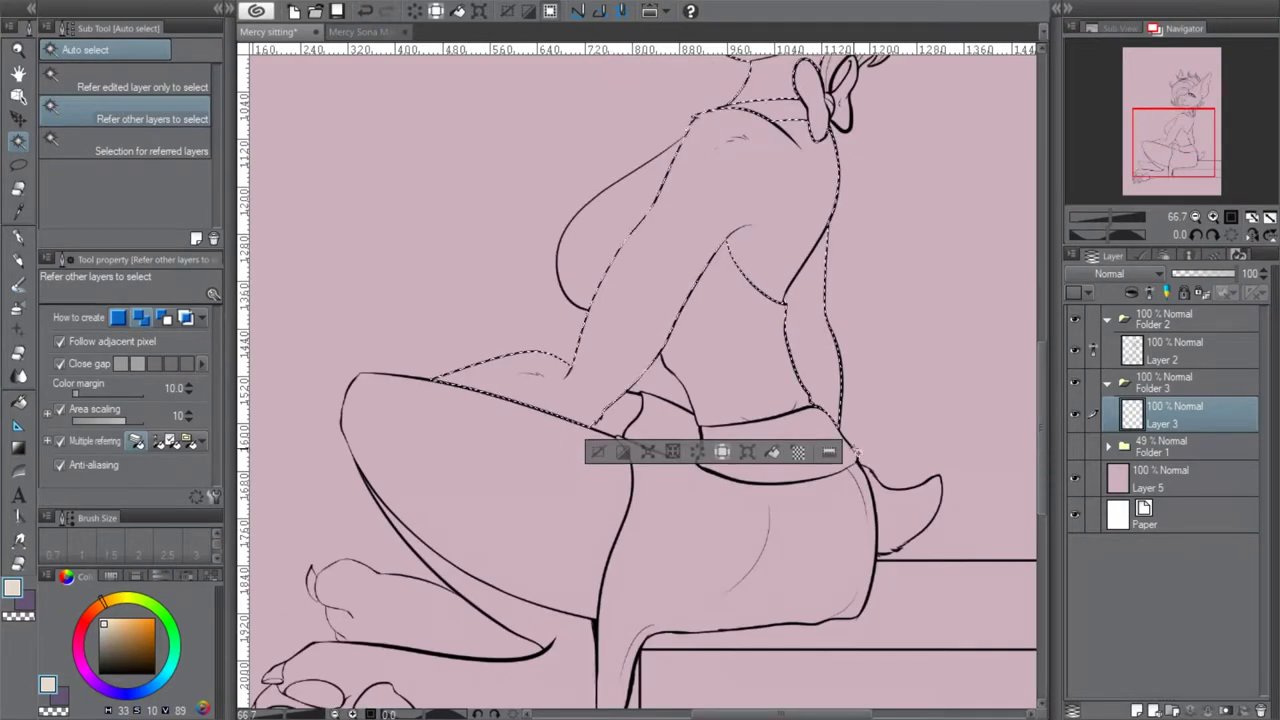
Add the tail, leg and feet to the selection, fill it with the off-white fur colour on Layer 3, and deselect
left_click(896, 512)
left_click(520, 500)
left_click(430, 610)
left_click(565, 625)
left_click(625, 412)
left_click_drag(1181, 158, 1170, 174)
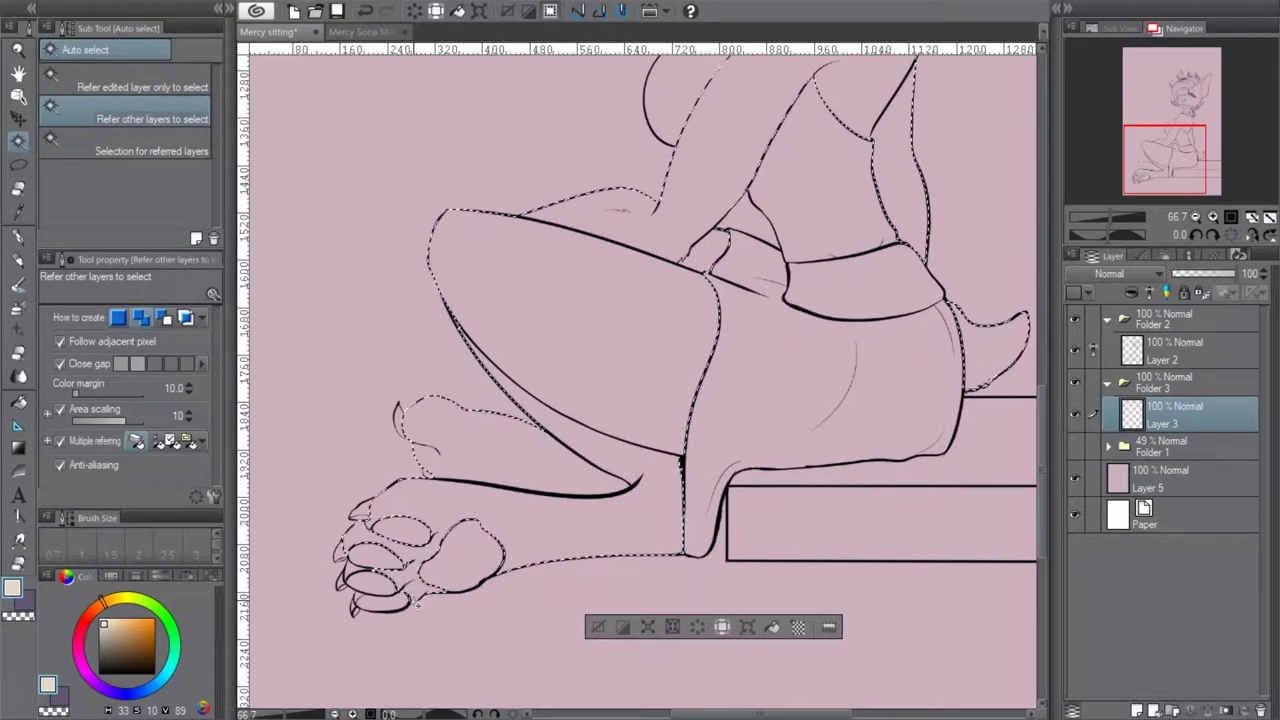
left_click(772, 627)
left_click(598, 627)
Switch back to the G-pen with Layer 3 active and collapse the line-art Folder 2
left_click_drag(1189, 150, 1200, 104)
left_click(1212, 217)
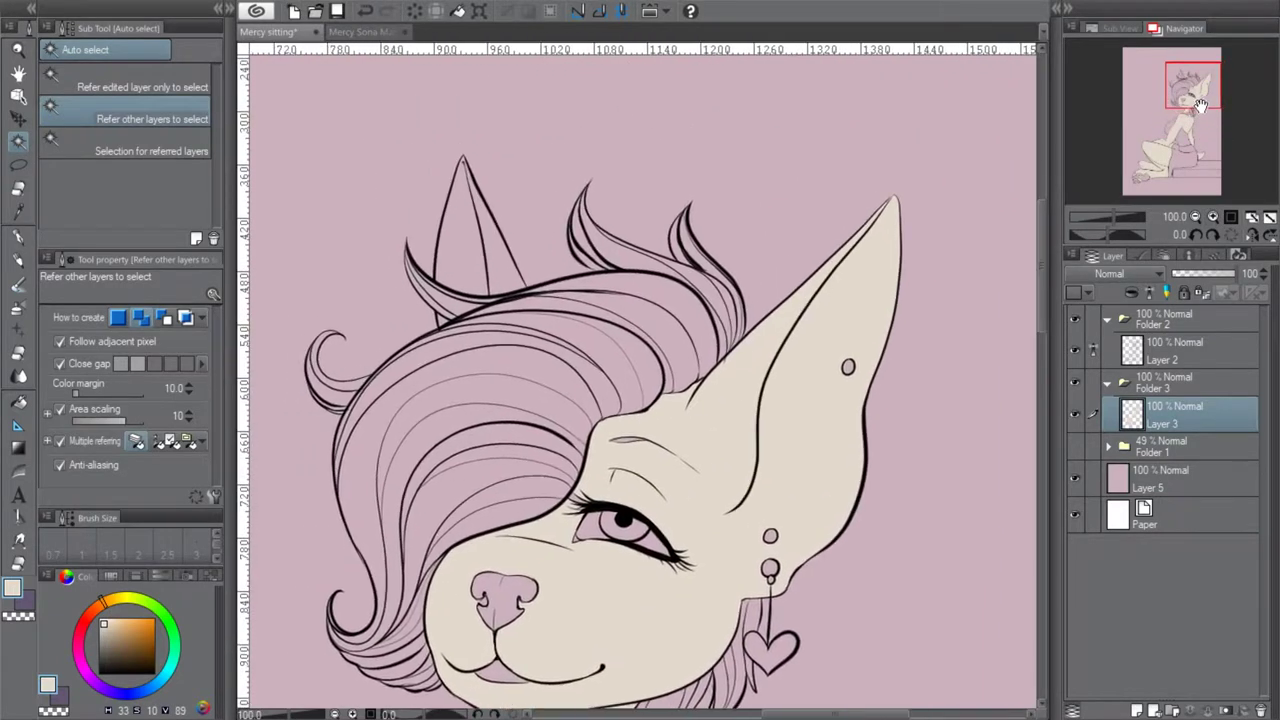
left_click(59, 410)
key("p")
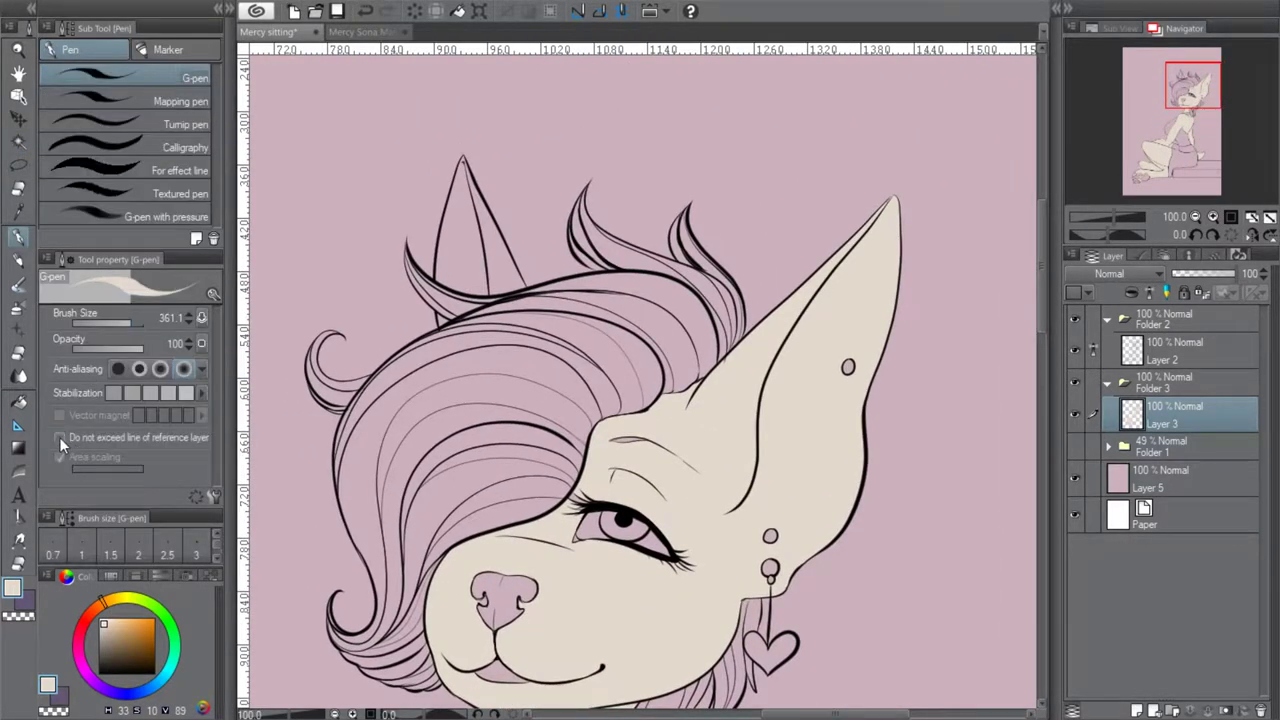
left_click(1191, 347)
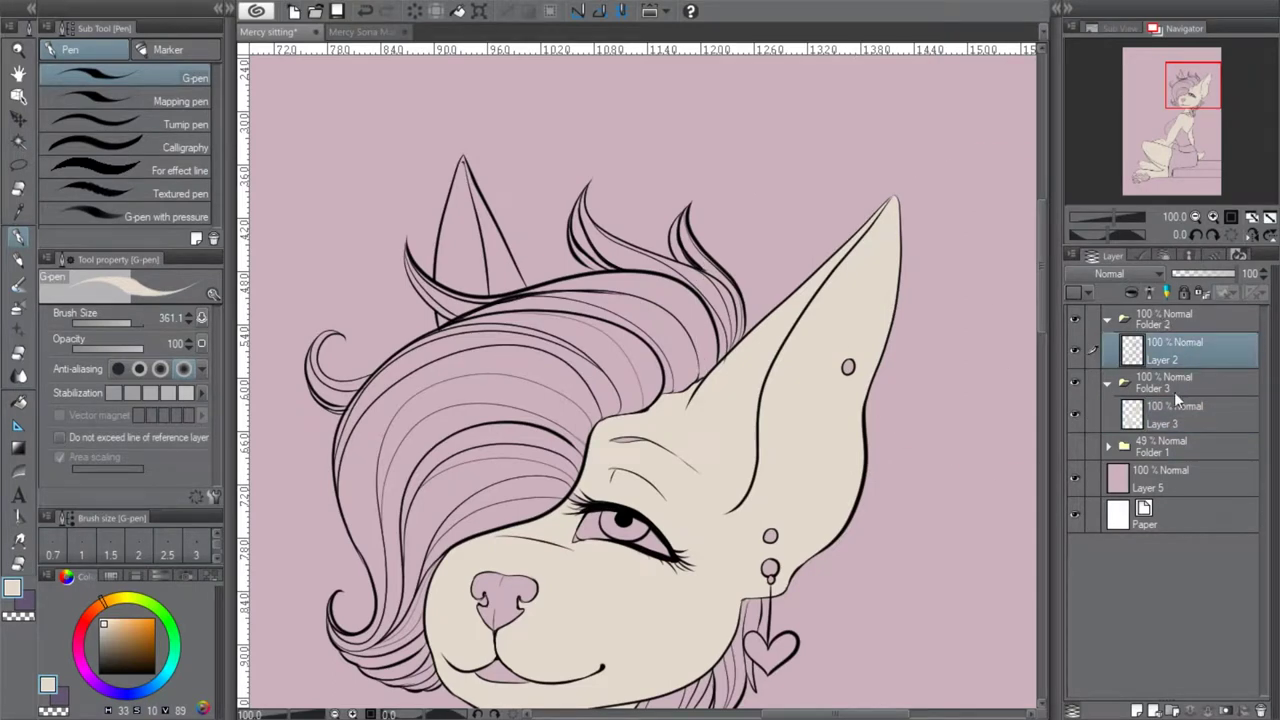
left_click(1176, 402)
left_click(1107, 320)
Set the G-pen brush size to 40 for touching up the fill around the eye and large ear
left_click_drag(1192, 90, 1198, 88)
left_click(1212, 217)
left_click_drag(126, 321, 115, 322)
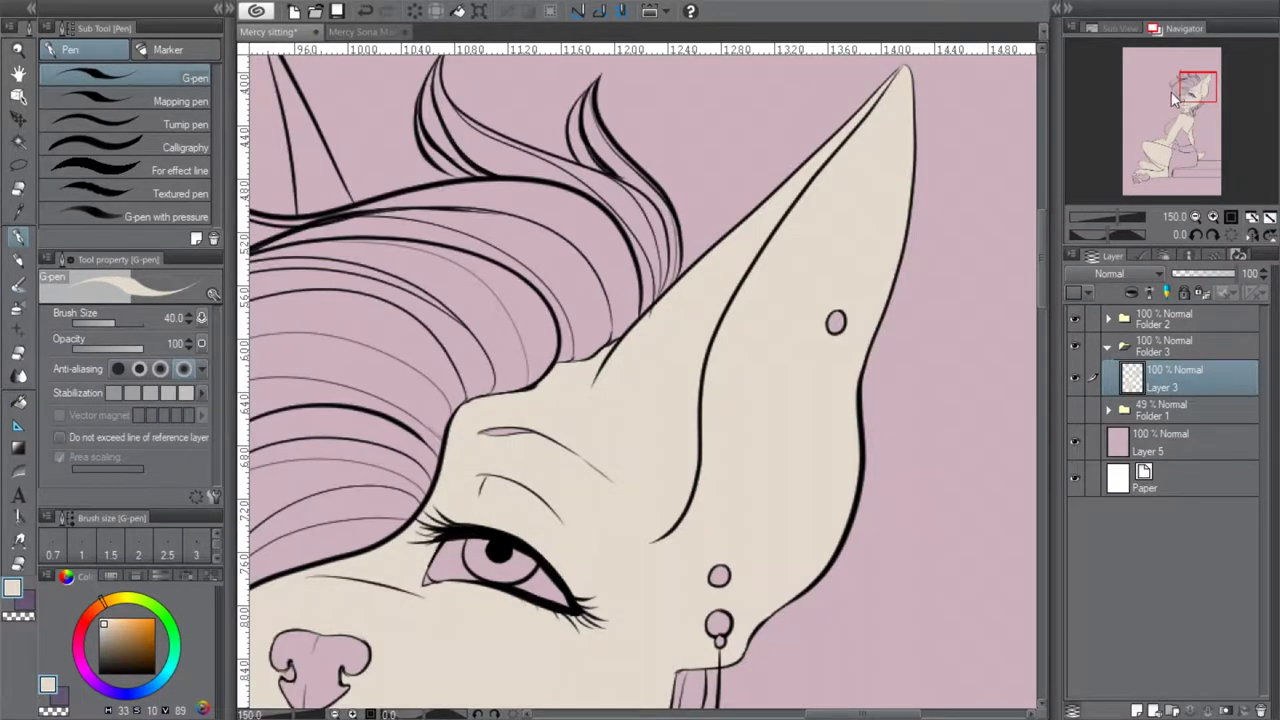
Examine the off-white fill along the face, shoulder, tail and paws for gaps and spill at the line art
left_click_drag(1183, 115, 1167, 130)
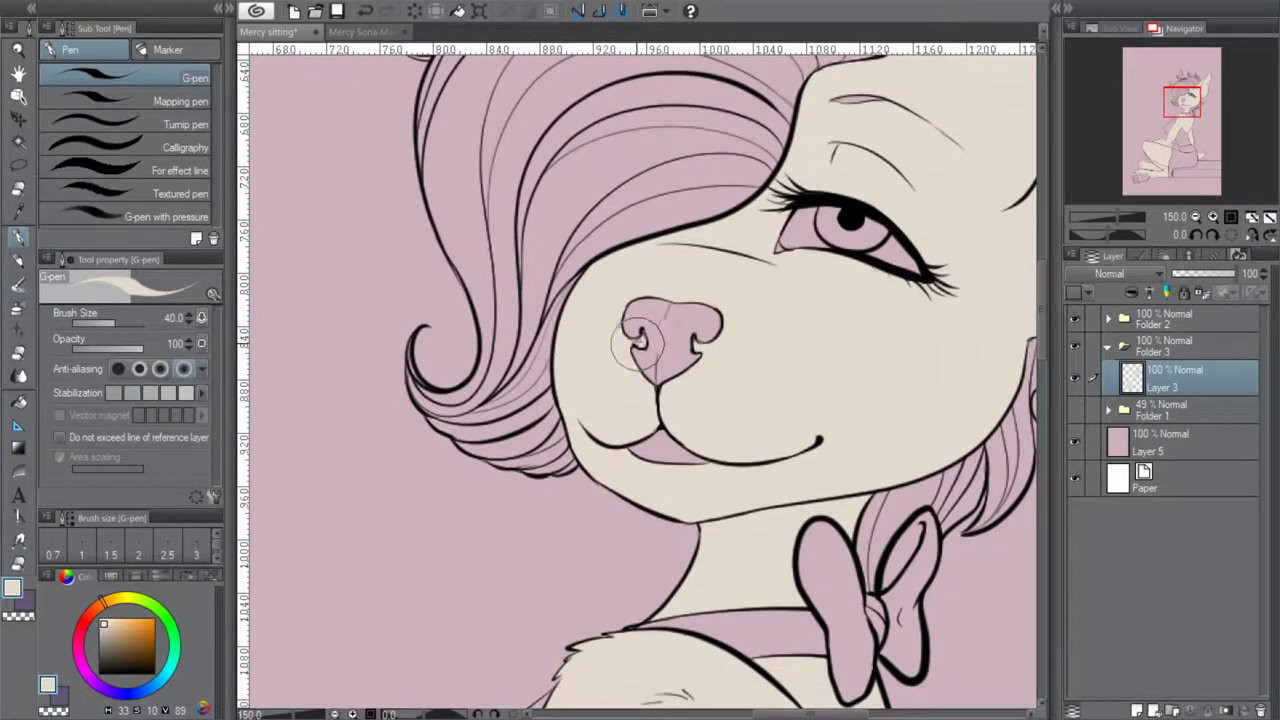
mouse_move(1180, 106)
left_mouse_down()
mouse_move(1193, 111)
mouse_move(1177, 128)
left_mouse_up()
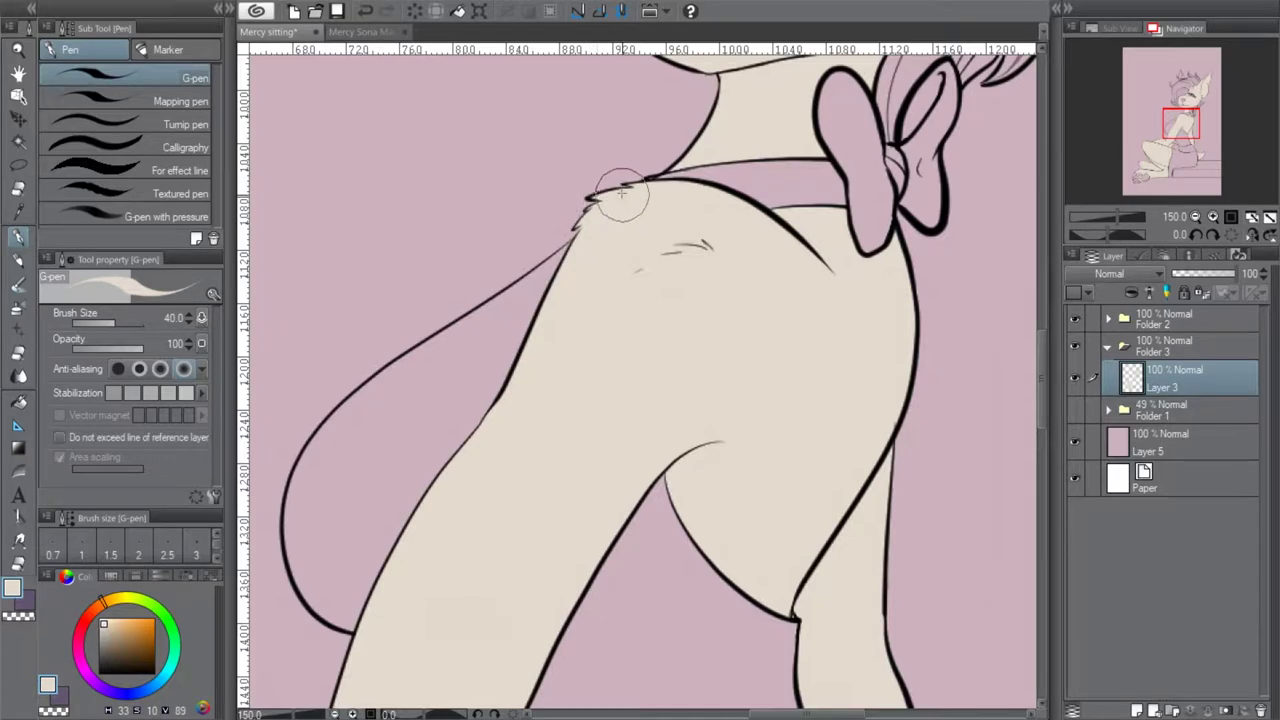
left_click_drag(1183, 134, 1186, 164)
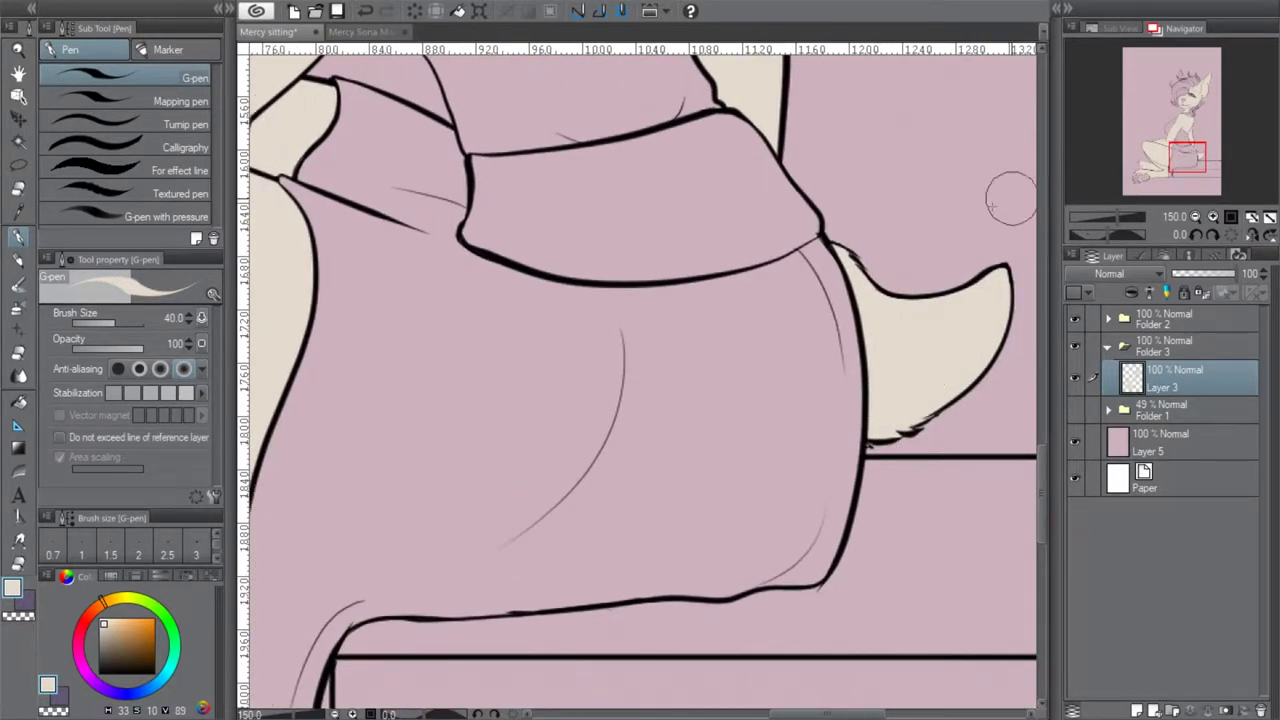
mouse_move(1192, 183)
left_mouse_down()
mouse_move(1170, 176)
mouse_move(1162, 153)
mouse_move(1148, 158)
mouse_move(1173, 161)
left_mouse_up()
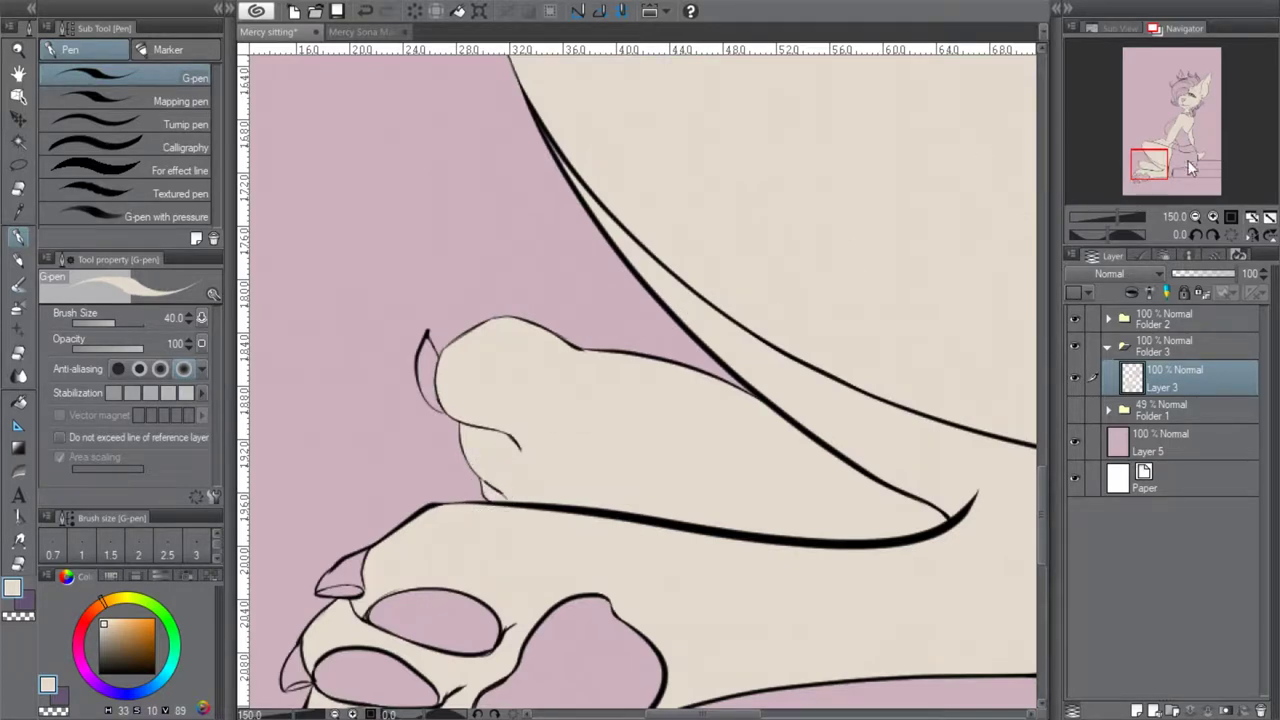
left_click_drag(1153, 167, 1150, 174)
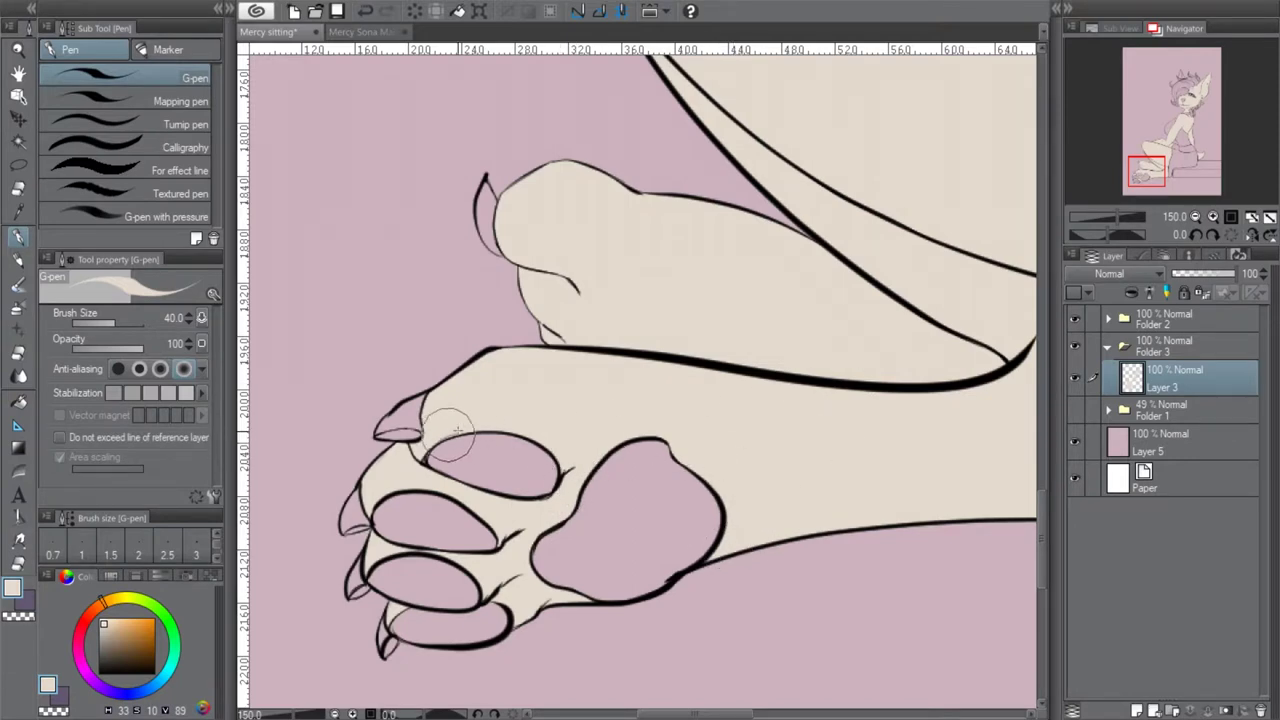
left_click(1195, 216)
left_click(1195, 216)
left_click_drag(1187, 171, 1177, 124)
left_click(1195, 216)
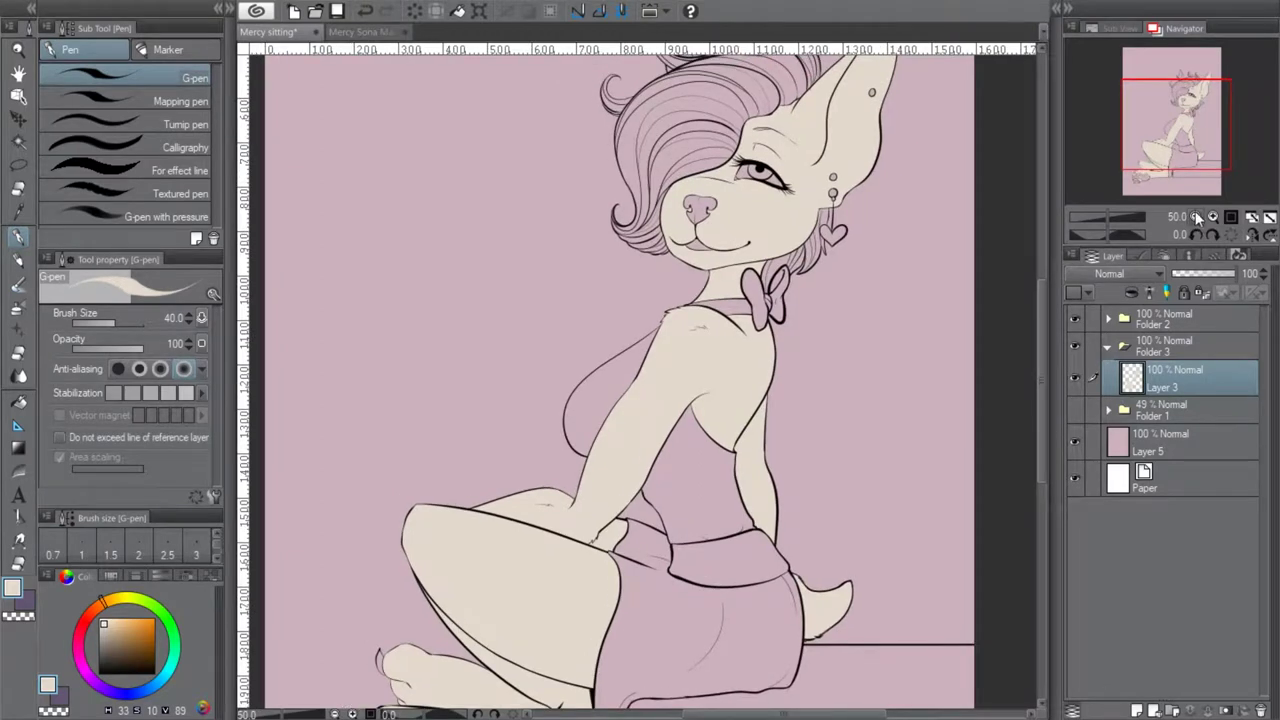
left_click(1195, 216)
left_click(1213, 216)
left_click(1213, 216)
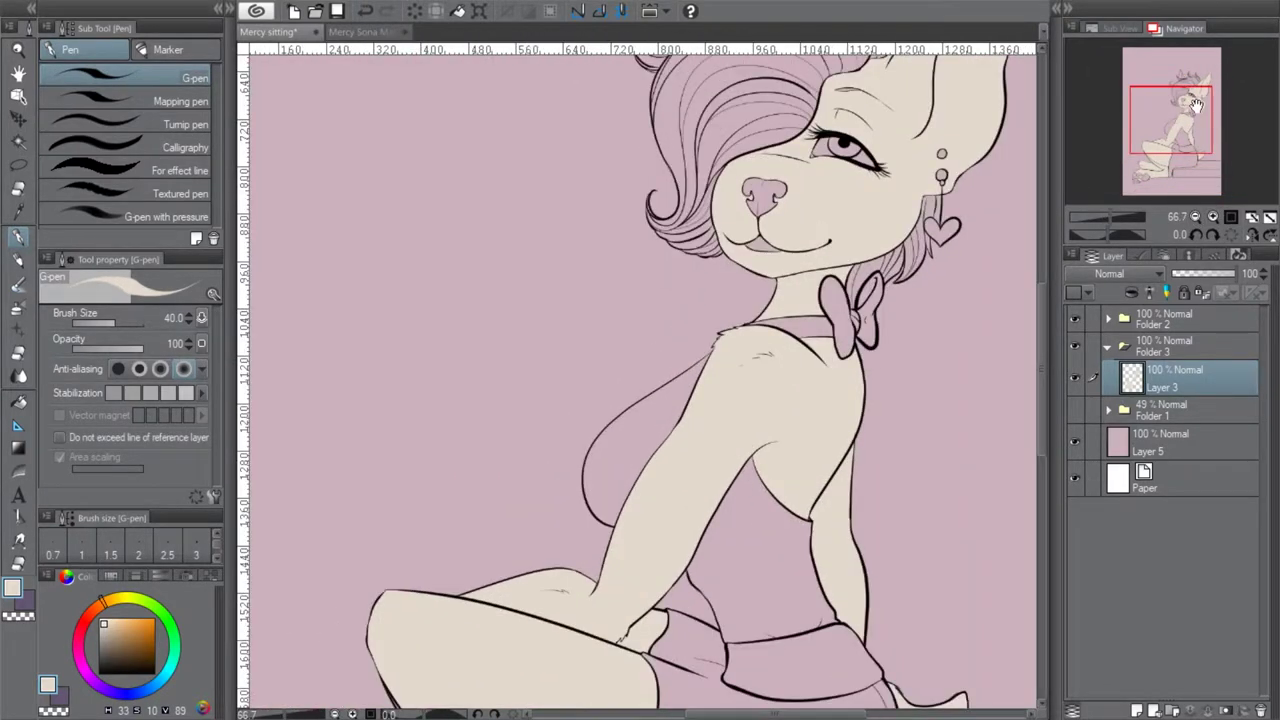
Auto-select the far ear, fill it with the off-white fur colour on Layer 3, and deselect
left_click_drag(1174, 119, 1174, 93)
left_click(18, 142)
left_click(715, 227)
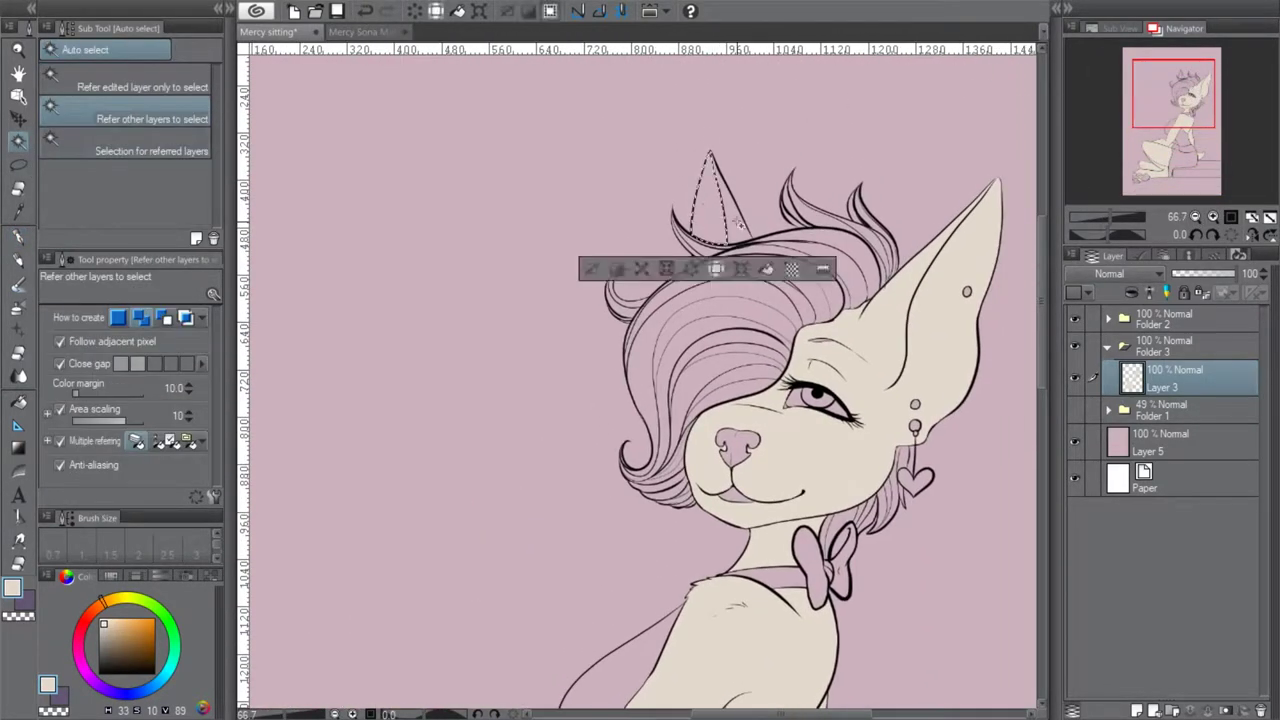
left_click(606, 269)
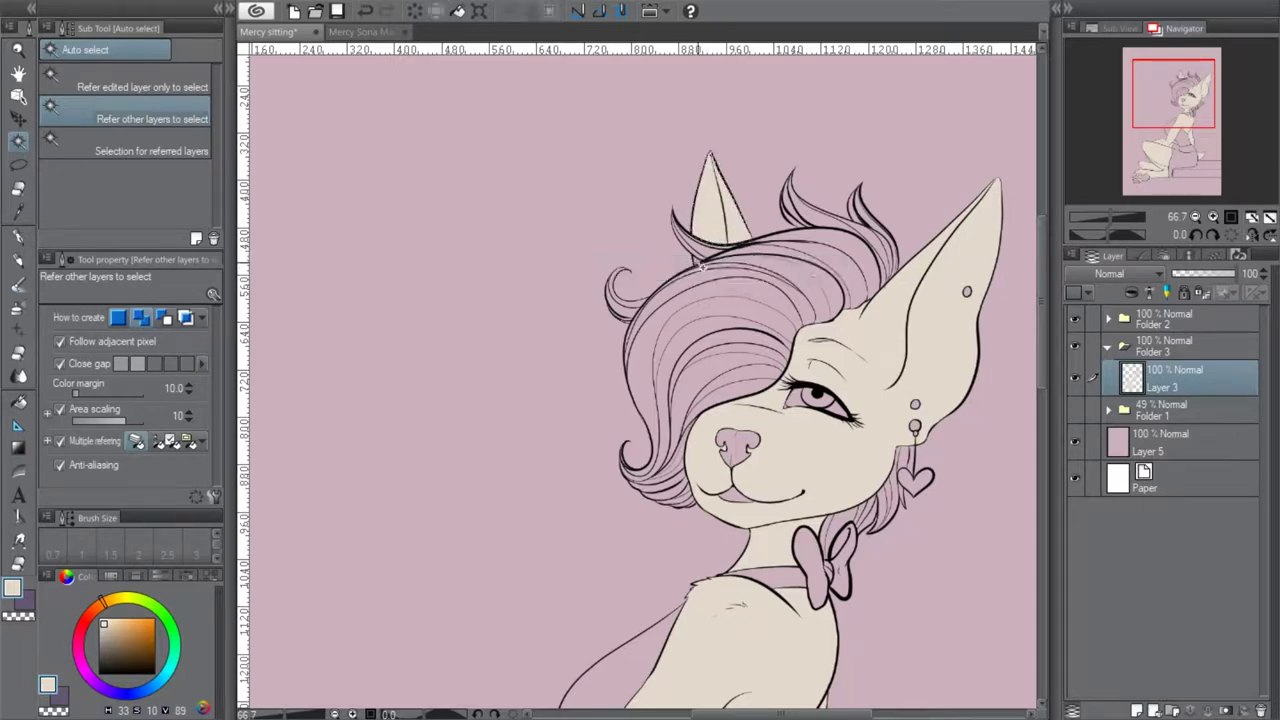
Fill the small sliver of the far ear beneath the hair strand with off-white, deselect, and return to the G-pen
left_click(698, 260)
left_click(754, 289)
left_click(581, 290)
key("p")
left_click(1212, 216)
left_click(1212, 216)
left_click_drag(1190, 92, 1182, 77)
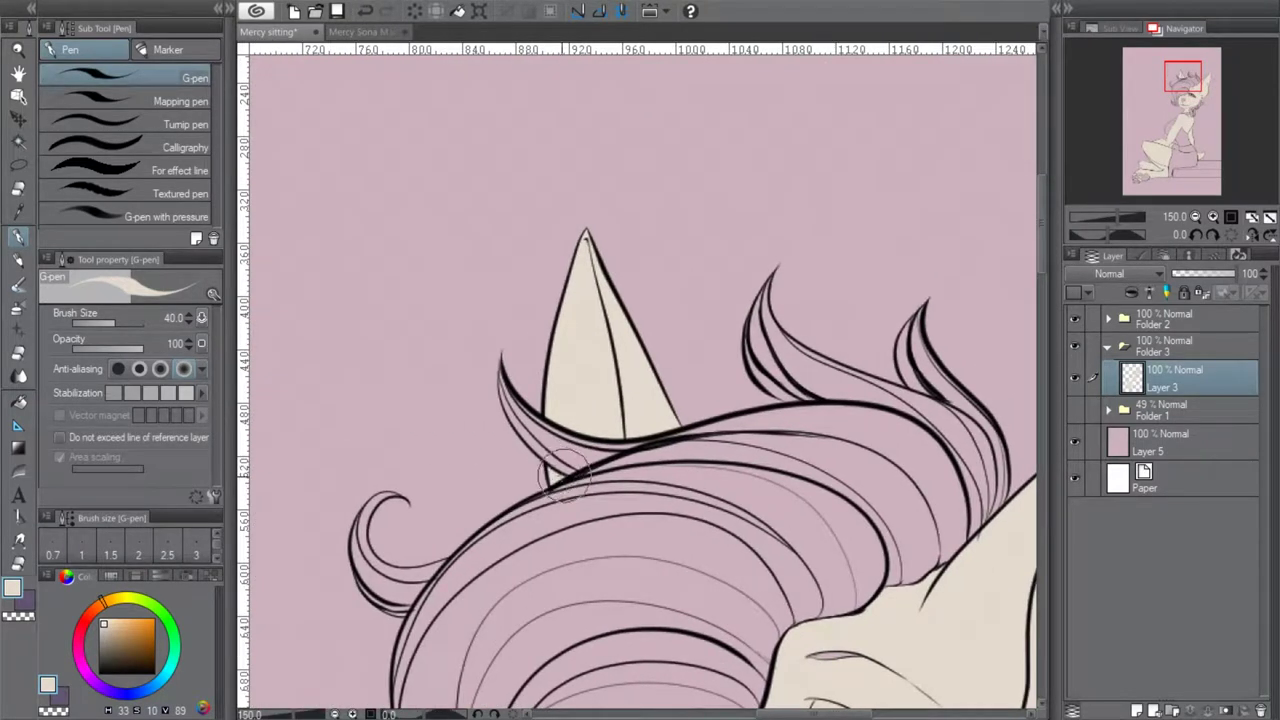
Create a new raster layer above Layer 3 and clip it to the fur layer below
left_click(1195, 216)
left_click(1195, 216)
left_click_drag(1180, 84, 1180, 122)
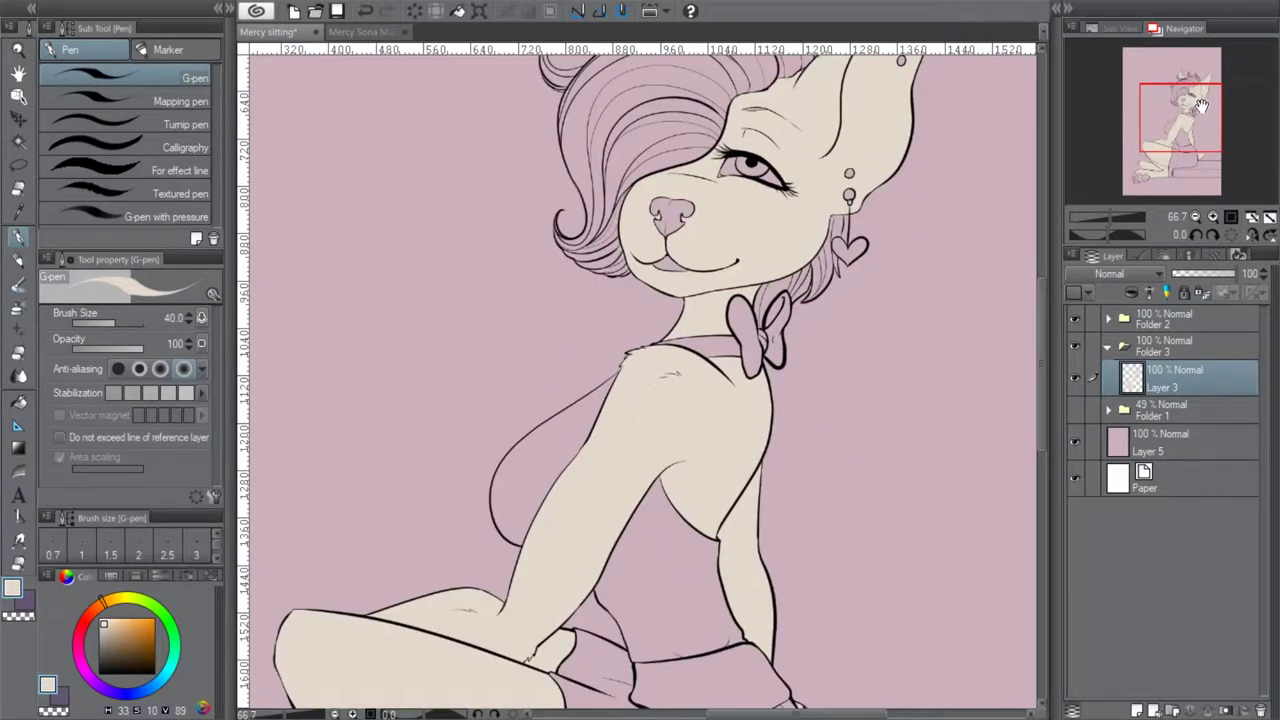
left_click(1130, 709)
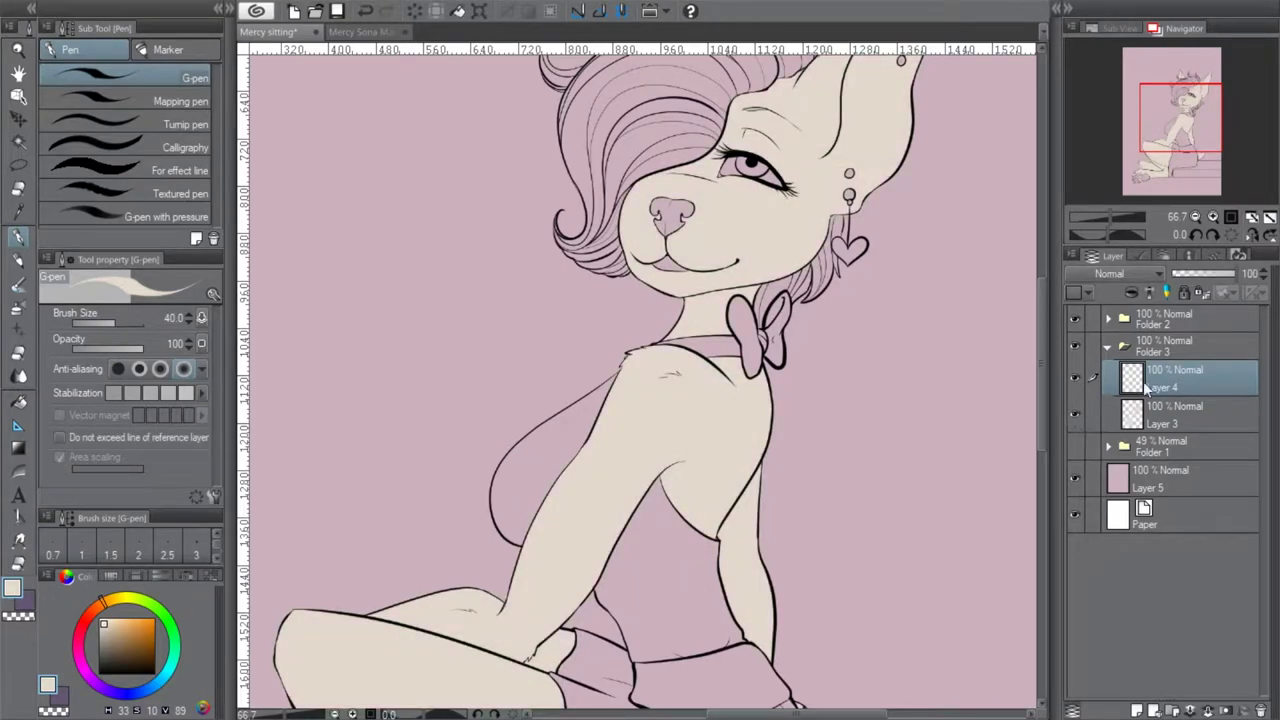
left_click(1132, 293)
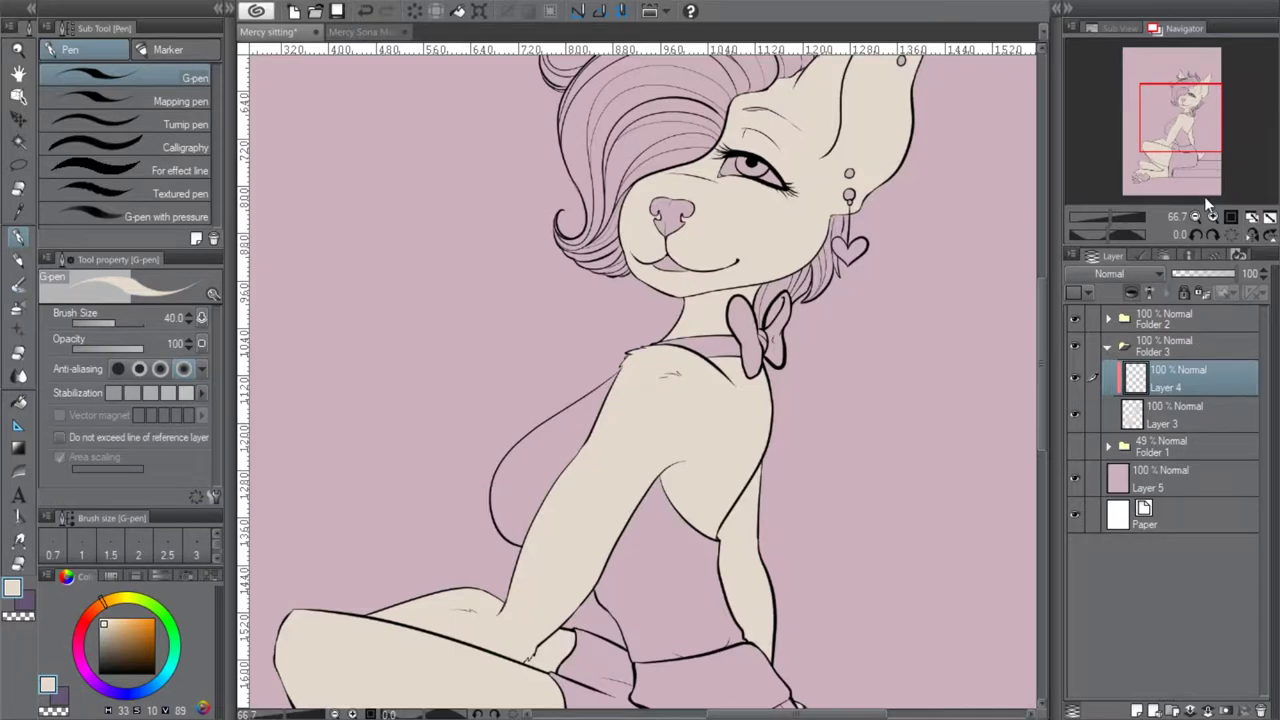
scroll(1214, 115, "down", 1)
left_click_drag(1181, 95, 1178, 90)
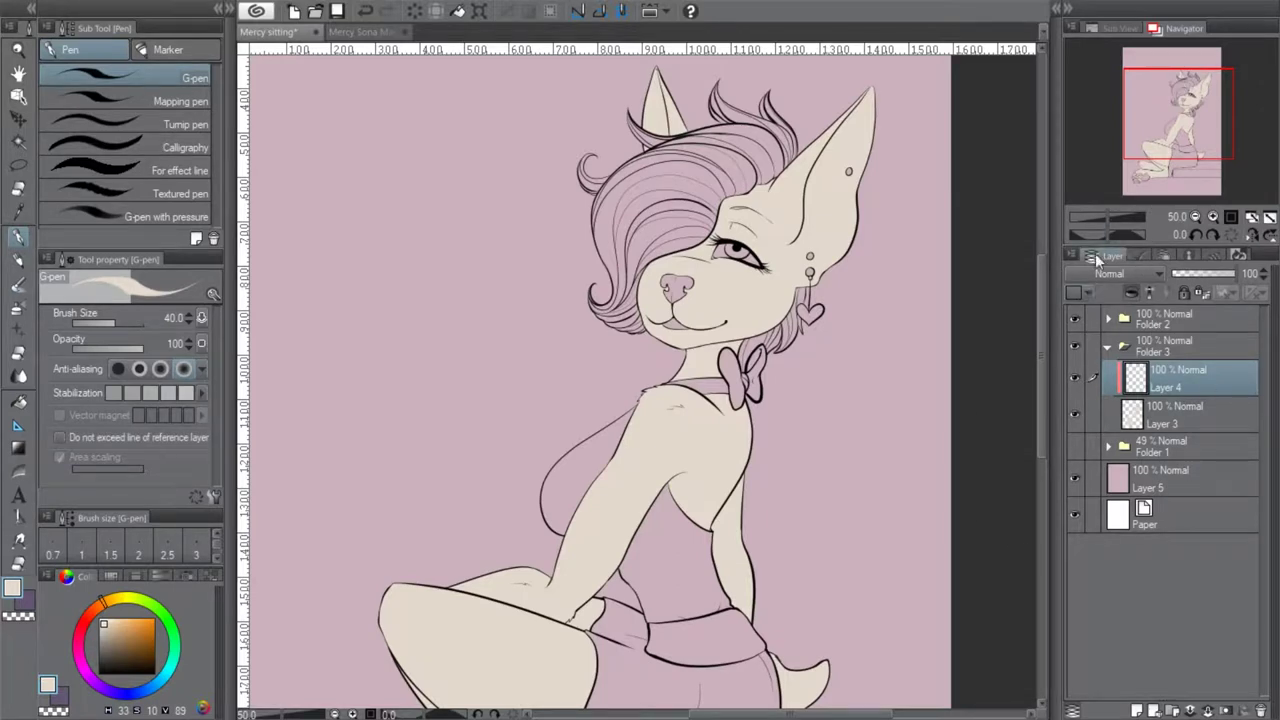
Sample the brown marking colour from the shoulder on the Mercy Sona Main reference sheet and return to the Mercy sitting drawing
left_click(350, 33)
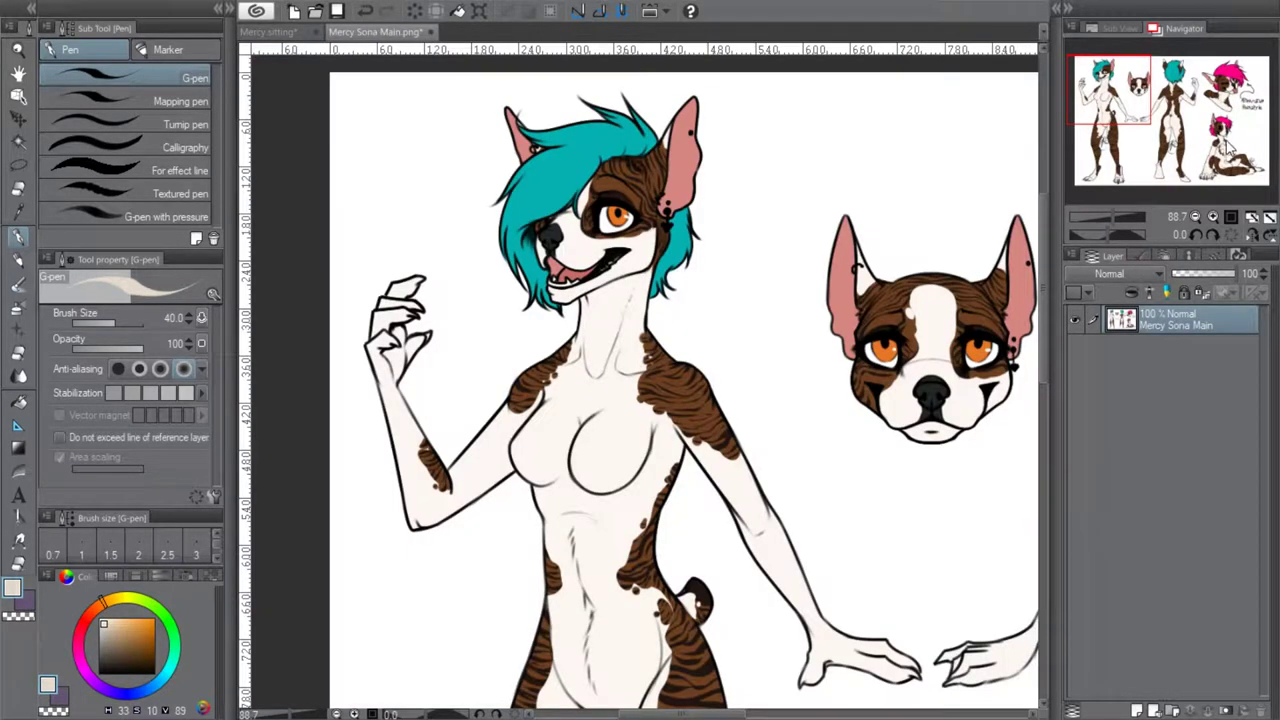
left_click_drag(1118, 90, 1123, 97)
left_click(18, 210)
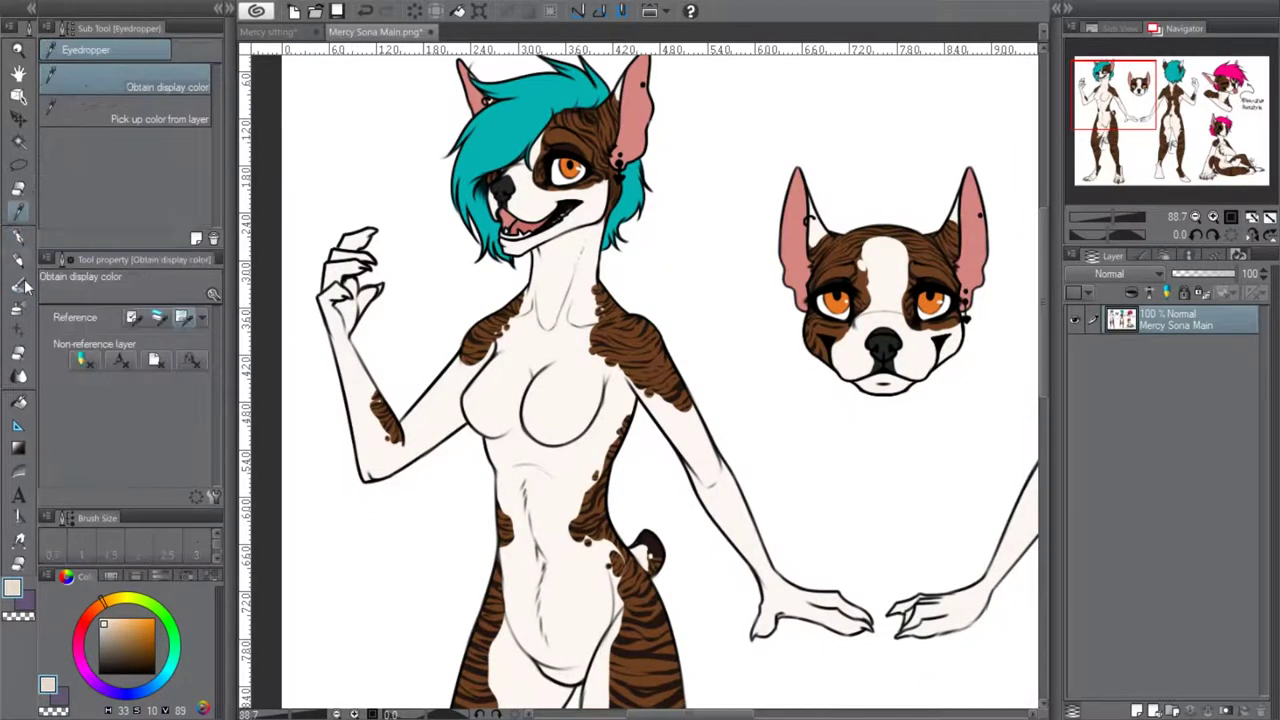
left_click(637, 340)
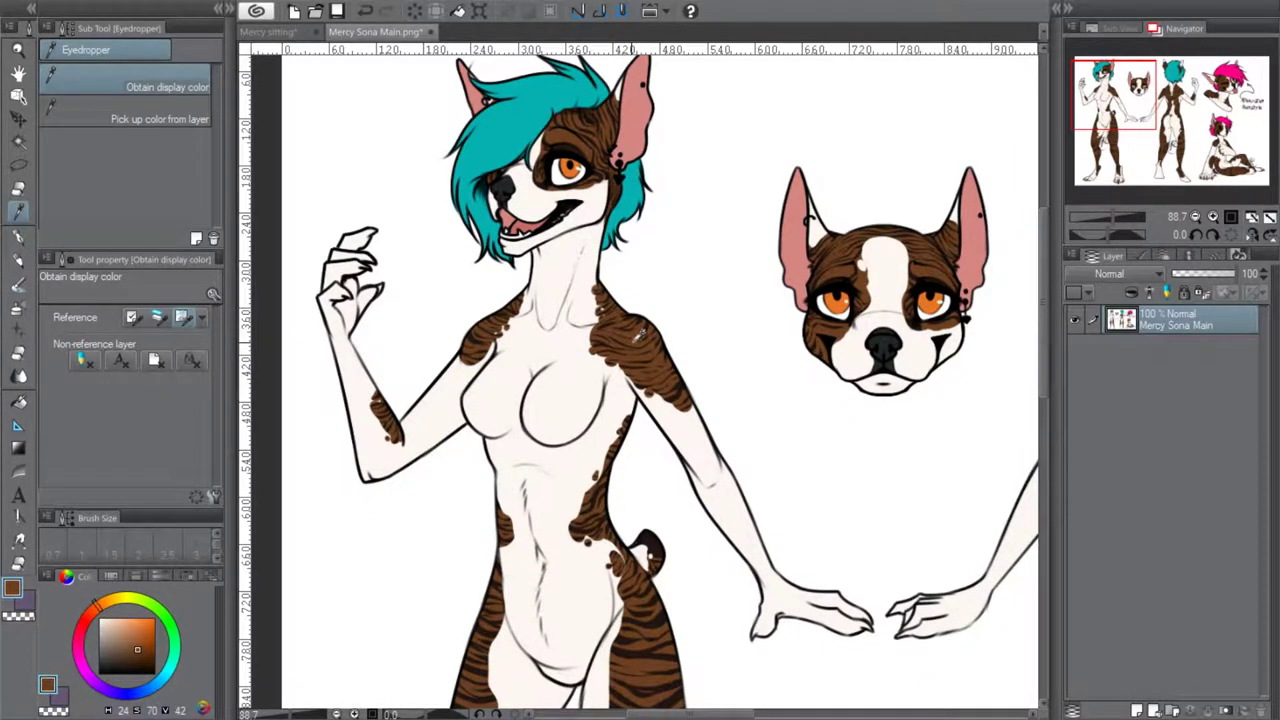
left_click(268, 32)
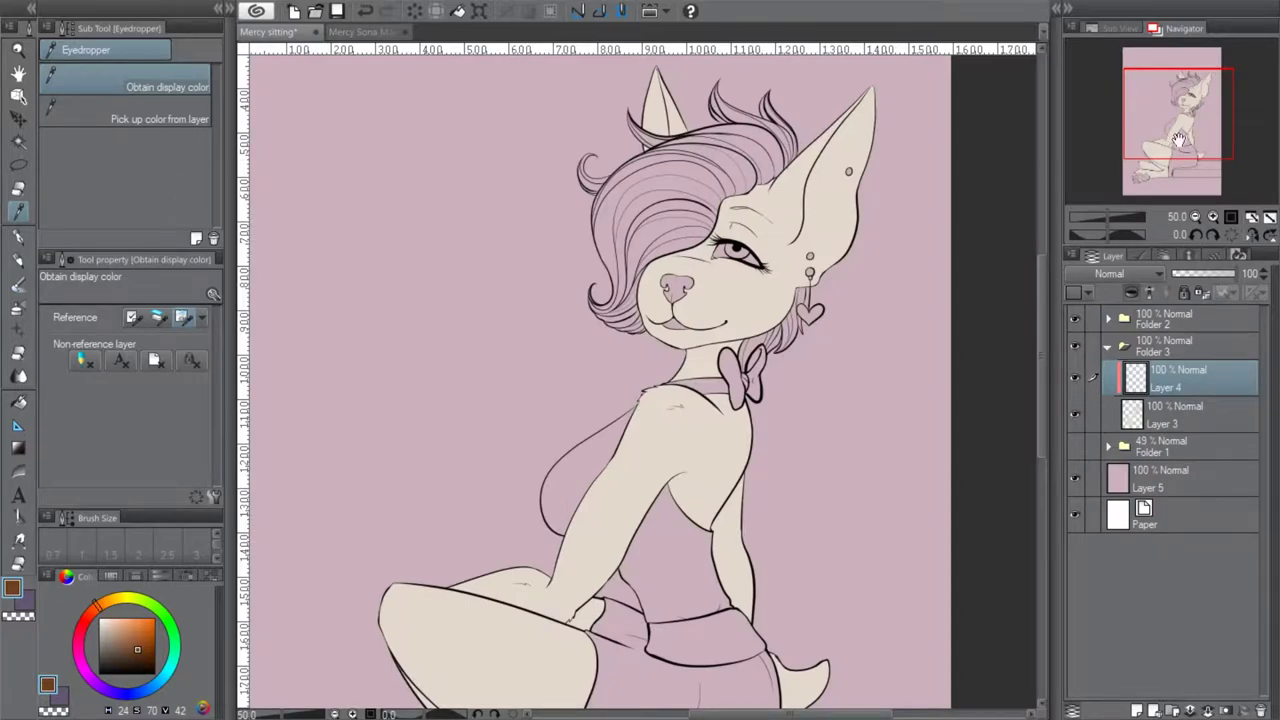
left_click_drag(1180, 145, 1187, 141)
left_click(350, 32)
left_click(268, 32)
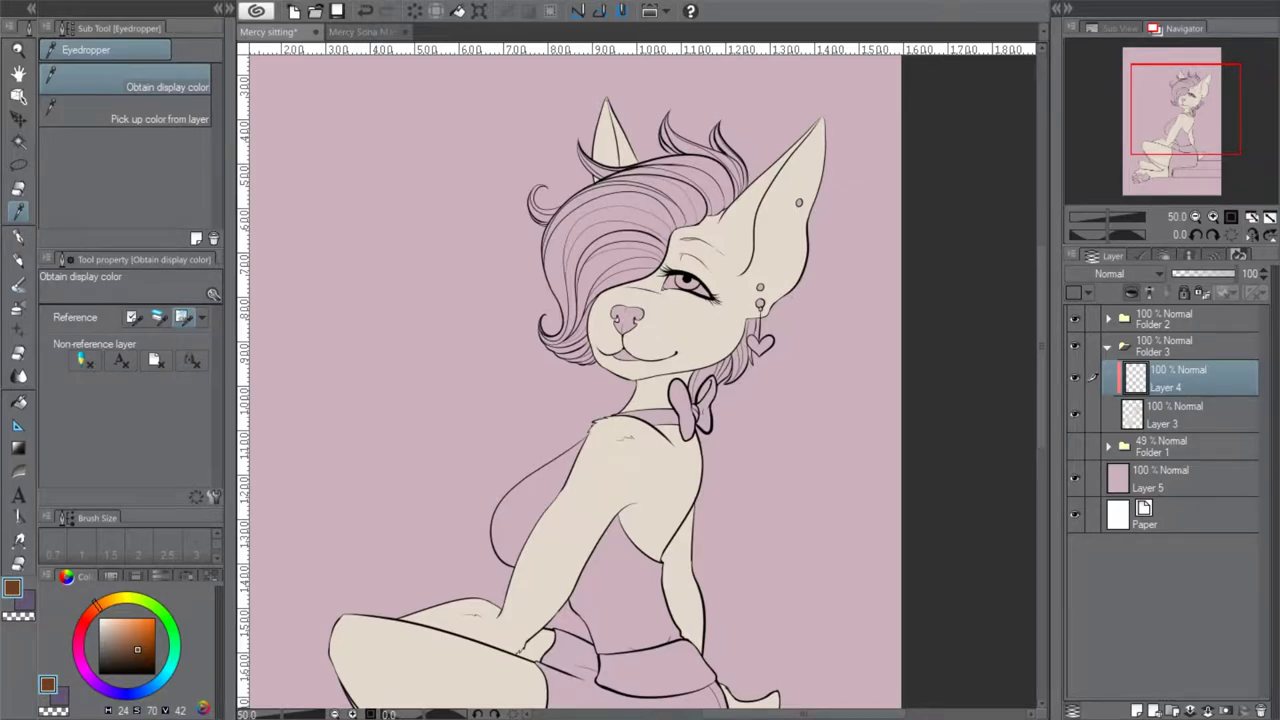
Switch to the G-pen and enlarge its brush size to 250.2 for painting the face markings
scroll(703, 271, "up", 2)
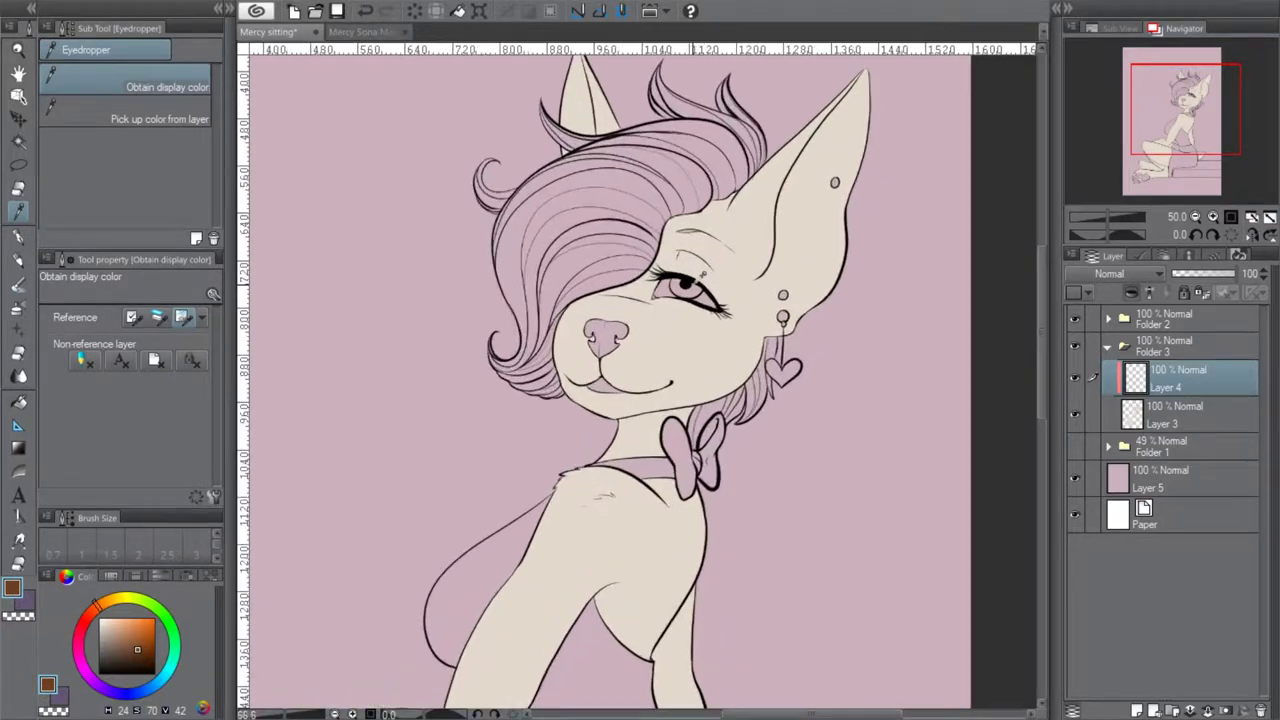
left_click(17, 237)
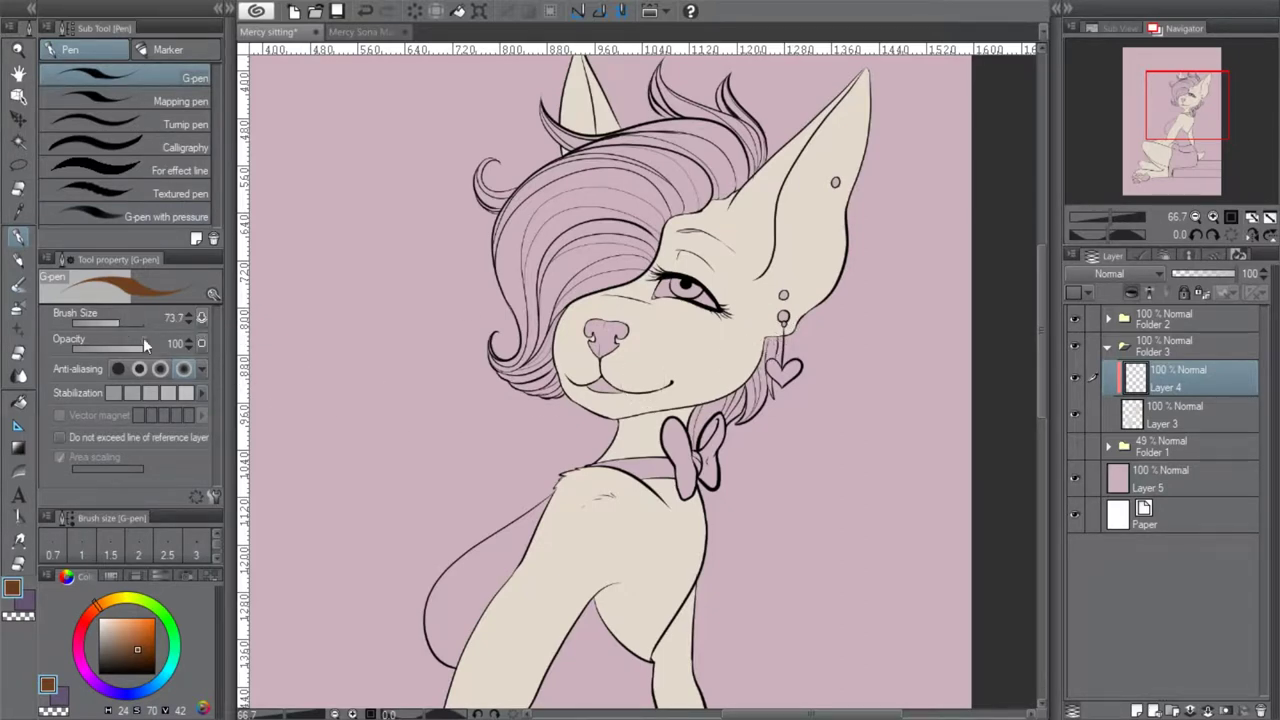
scroll(641, 381, "up", 2)
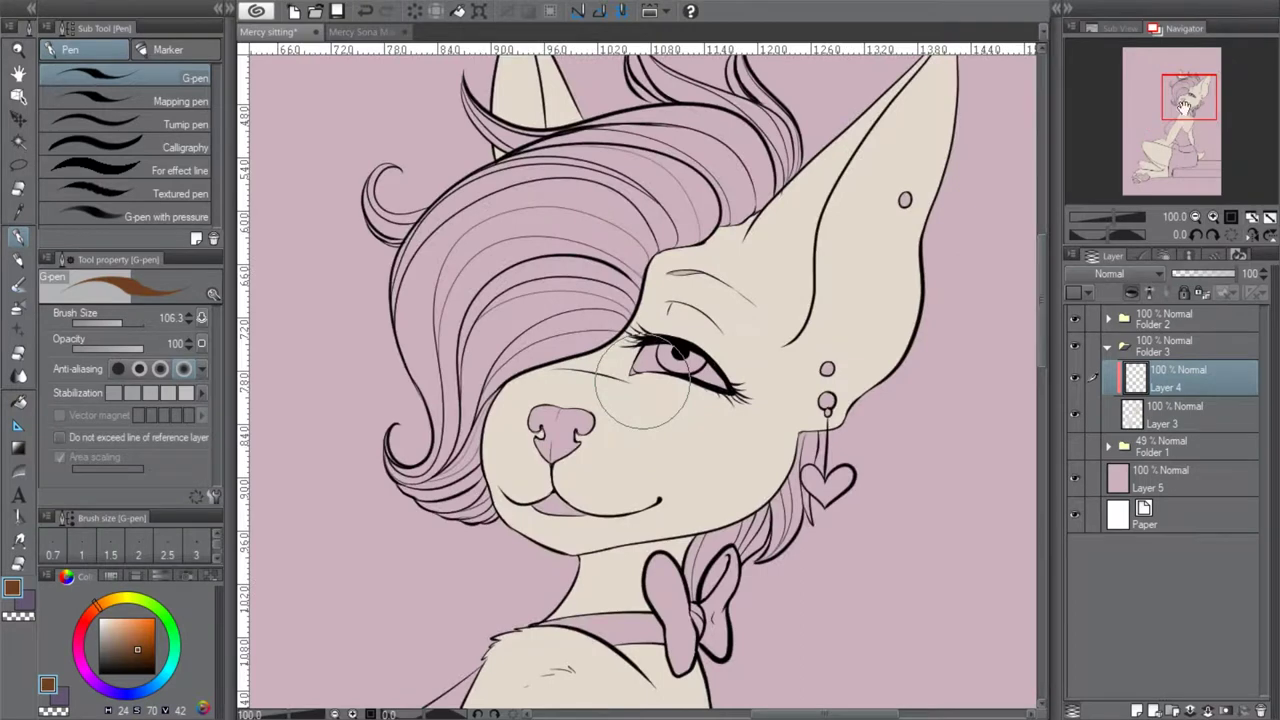
left_click(129, 322)
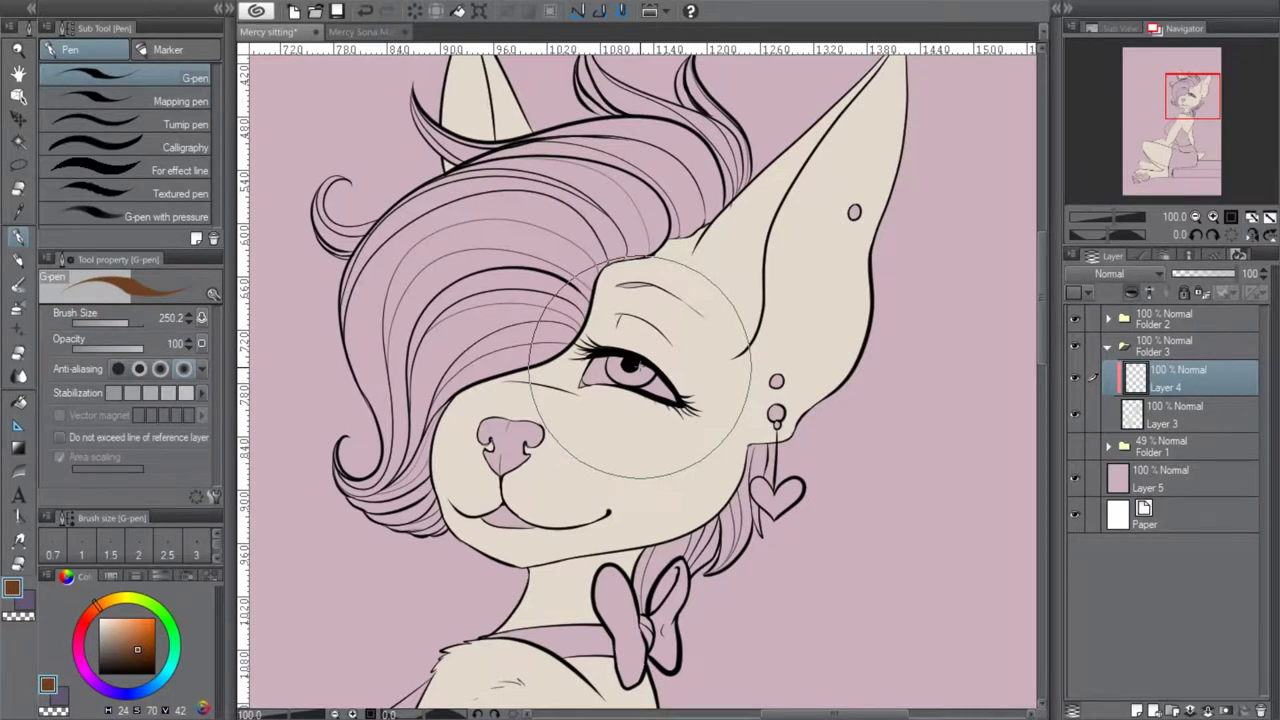
Paint the brown patch around the eye, over the forehead and up the front edge of the large ear
mouse_move(592, 368)
left_mouse_down()
mouse_move(578, 372)
mouse_move(614, 357)
mouse_move(593, 329)
mouse_move(607, 280)
mouse_move(607, 303)
mouse_move(665, 290)
mouse_move(716, 323)
mouse_move(712, 234)
mouse_move(820, 120)
mouse_move(790, 200)
mouse_move(731, 278)
mouse_move(750, 300)
mouse_move(740, 330)
mouse_move(860, 100)
left_mouse_up()
left_click_drag(1163, 114, 1195, 66)
mouse_move(752, 270)
left_mouse_down()
mouse_move(737, 243)
mouse_move(703, 237)
left_mouse_up()
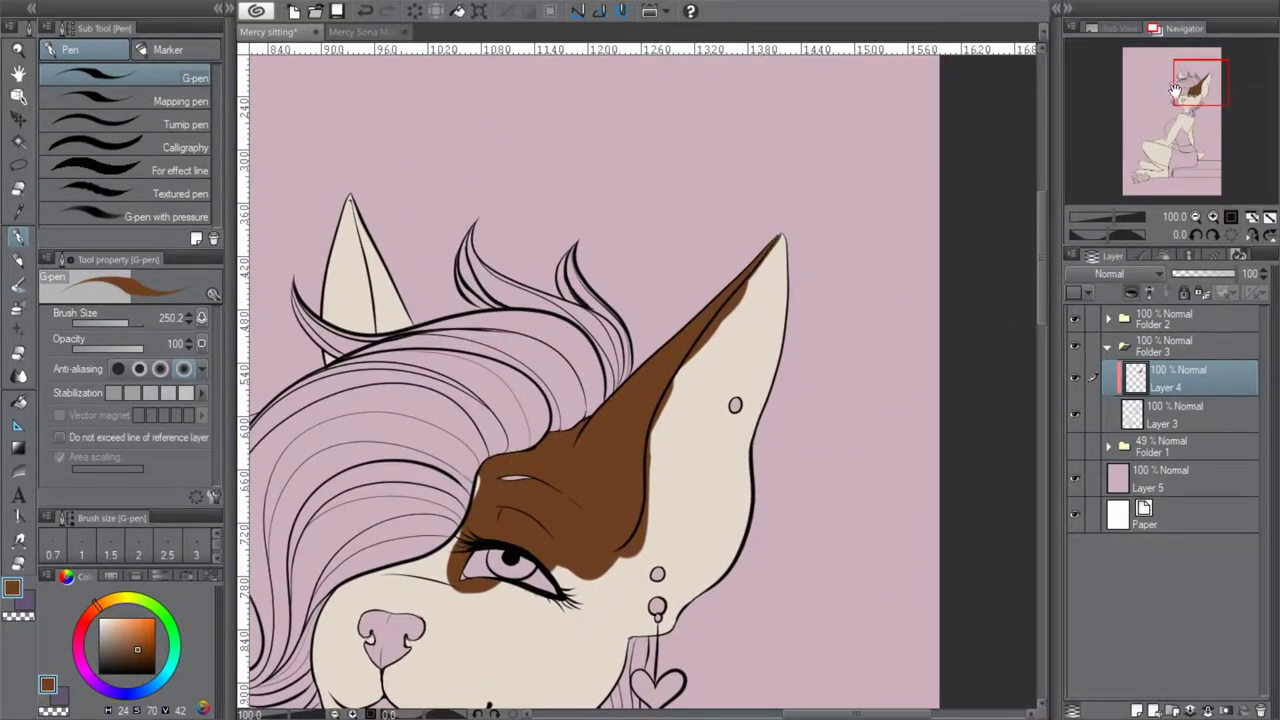
Try to extend the brown patch down the cheek and erase its spill inside the large ear with the hard eraser
left_click_drag(1173, 100, 1170, 103)
mouse_move(656, 486)
left_mouse_down()
mouse_move(647, 539)
mouse_move(643, 526)
mouse_move(676, 514)
mouse_move(658, 494)
mouse_move(649, 576)
mouse_move(666, 606)
mouse_move(663, 494)
mouse_move(679, 581)
left_mouse_up()
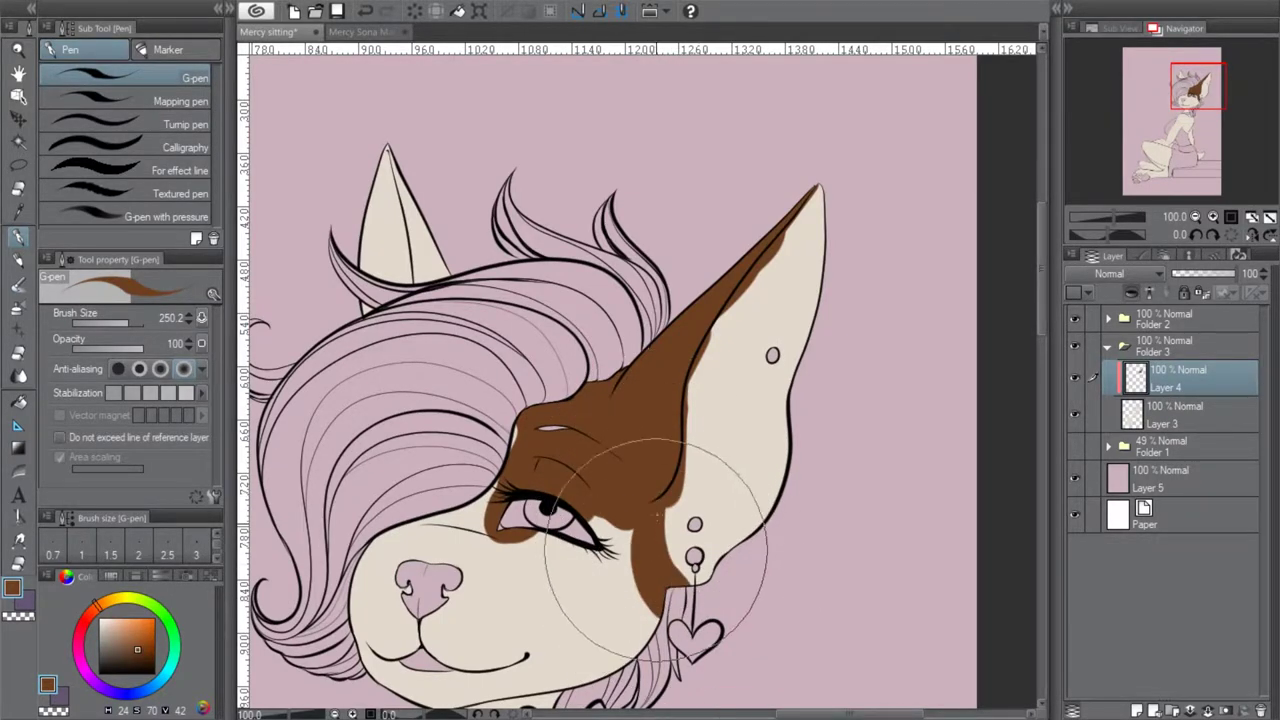
left_click(19, 352)
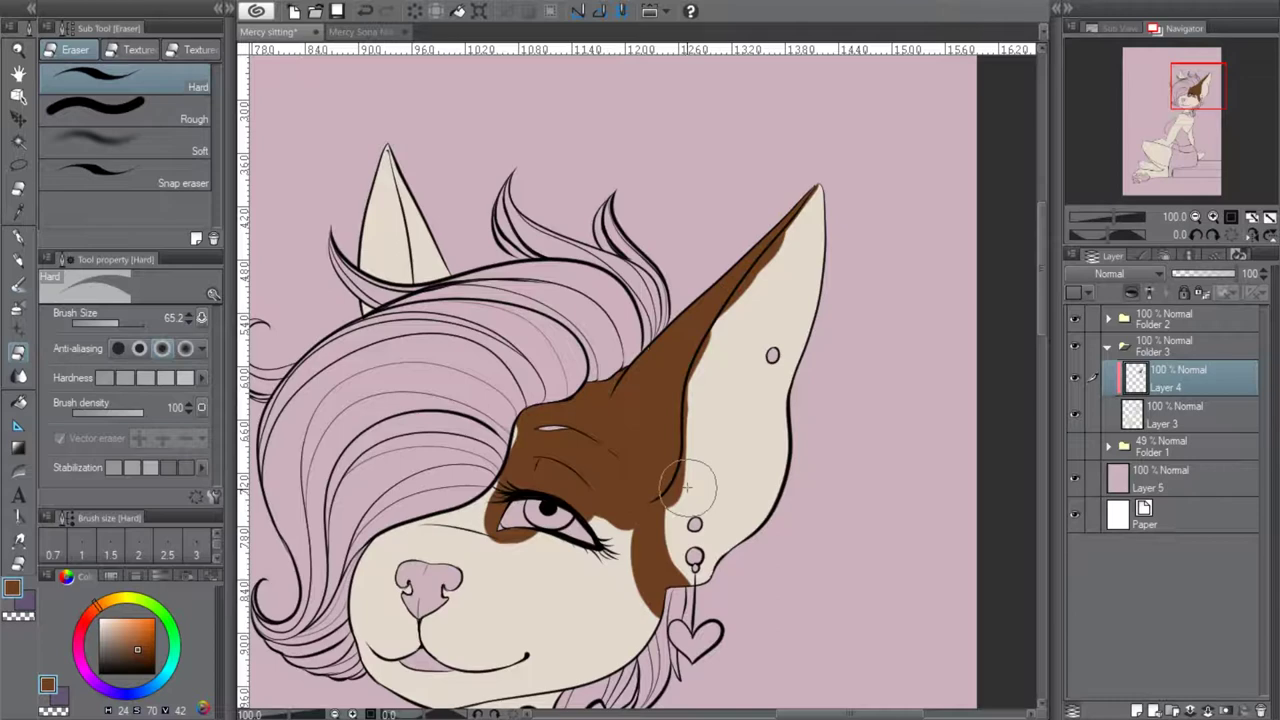
mouse_move(680, 482)
left_mouse_down()
mouse_move(707, 345)
mouse_move(693, 374)
mouse_move(687, 464)
mouse_move(719, 319)
mouse_move(811, 229)
mouse_move(762, 271)
mouse_move(830, 184)
mouse_move(766, 251)
left_mouse_up()
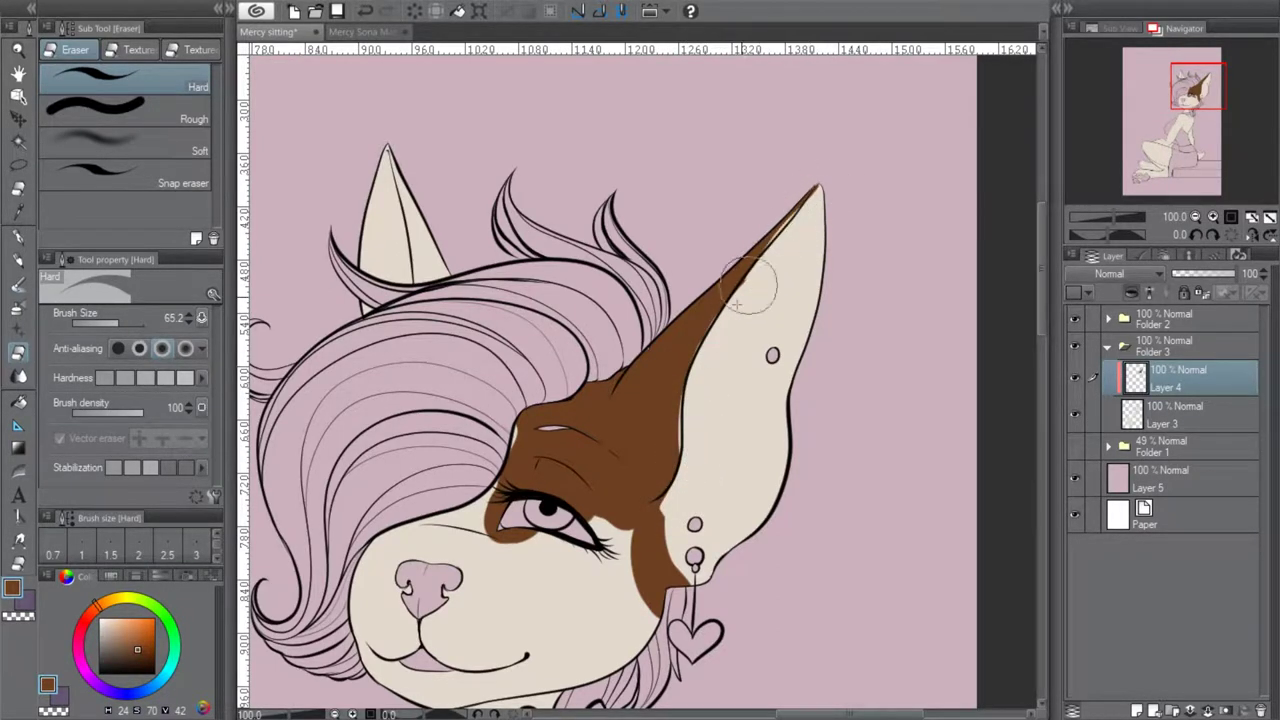
left_click(1213, 216)
scroll(803, 221, "down", 3)
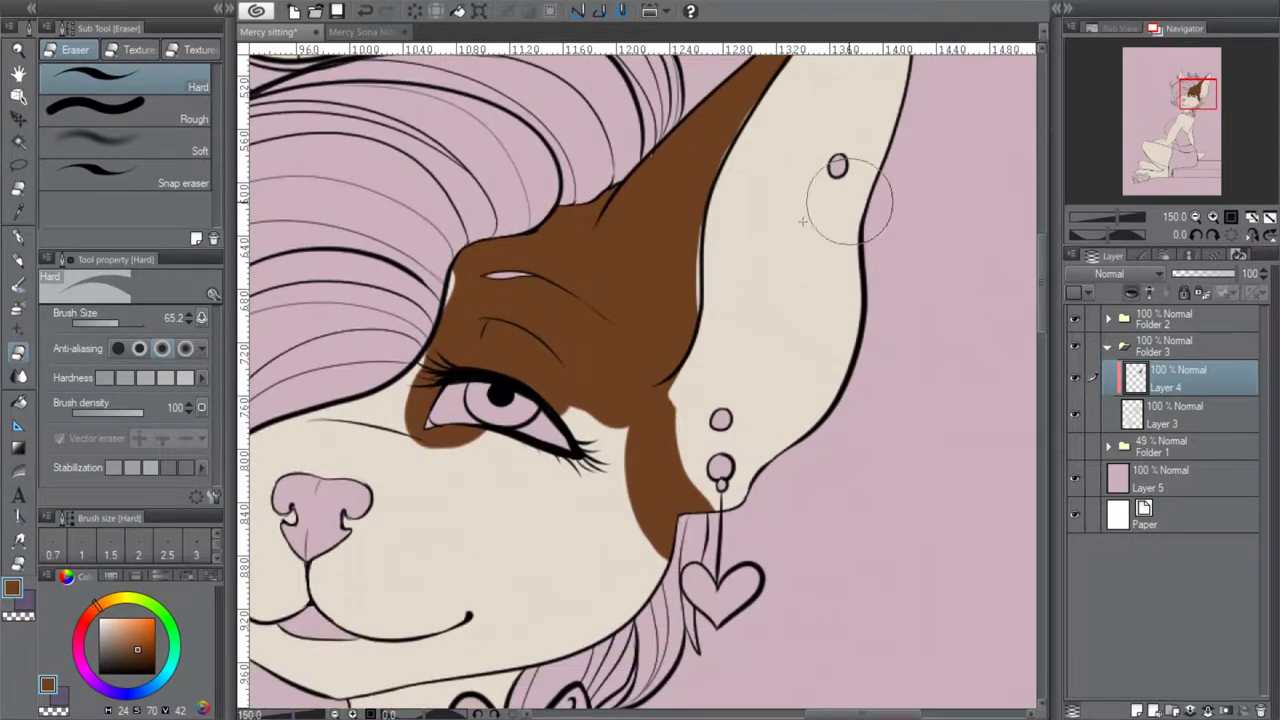
Switch to the hard Airbrush and undo the ear erasing and the brown cheek strokes
left_click(17, 312)
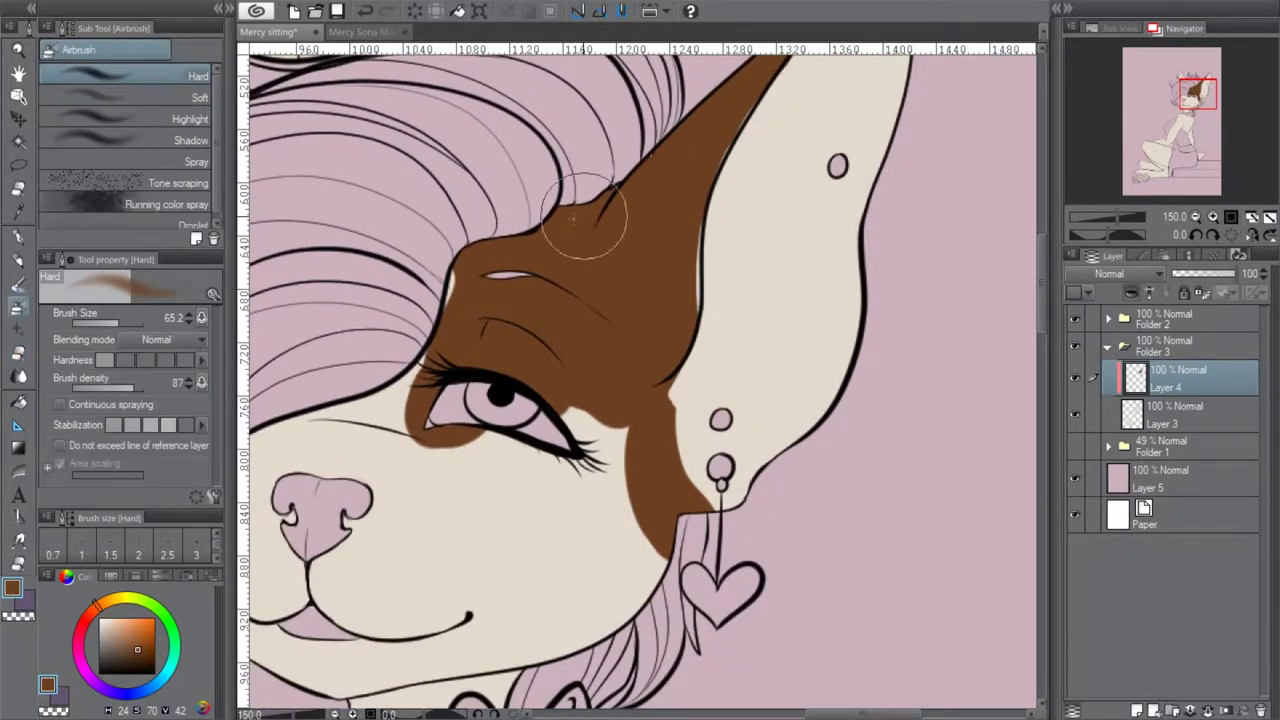
left_click(367, 10)
left_click(367, 10)
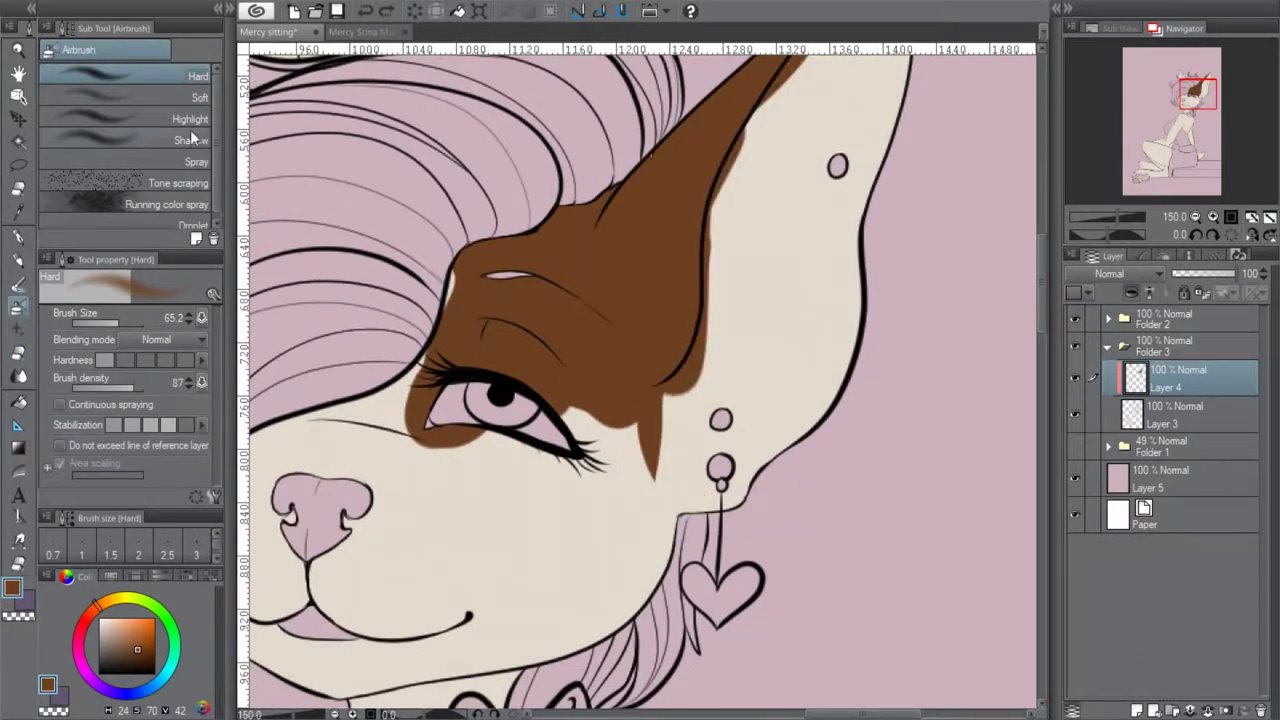
left_click(369, 12)
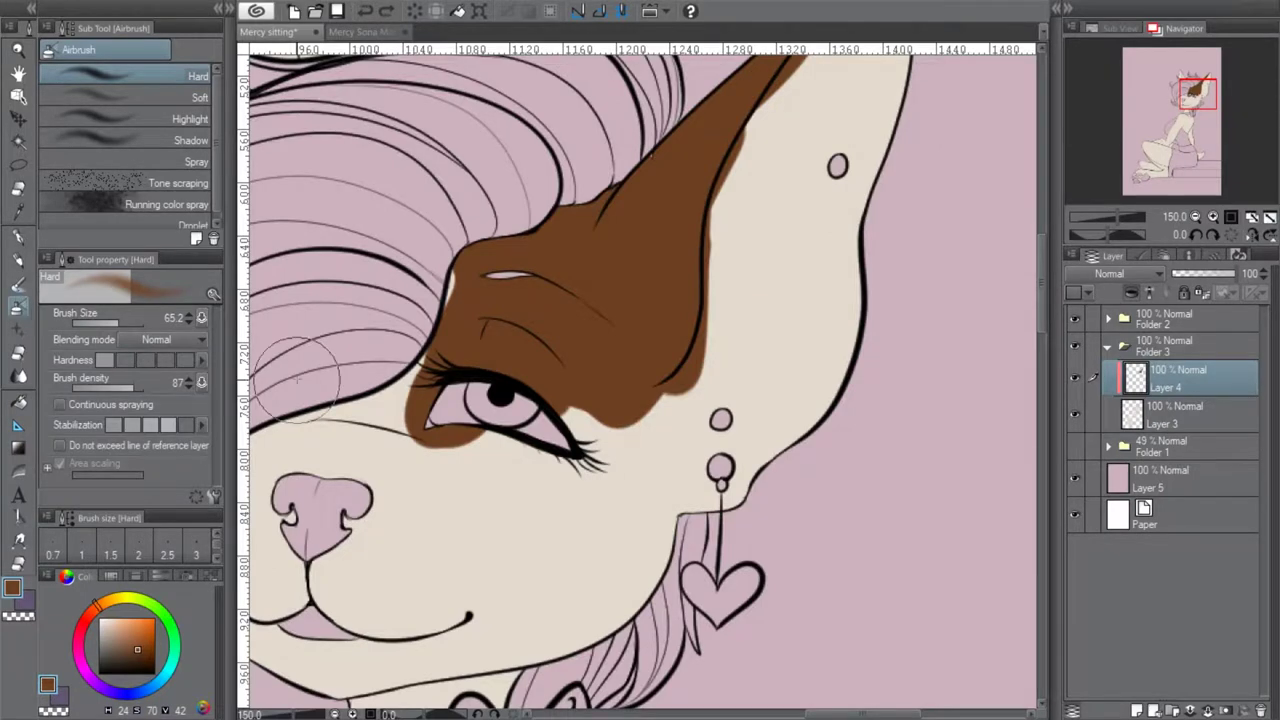
Airbrush the brown marking from beside the eye down the cheek to the jaw, redoing the first stroke
mouse_move(663, 400)
left_mouse_down()
mouse_move(663, 471)
mouse_move(731, 508)
mouse_move(657, 471)
mouse_move(650, 515)
left_mouse_up()
left_click(363, 12)
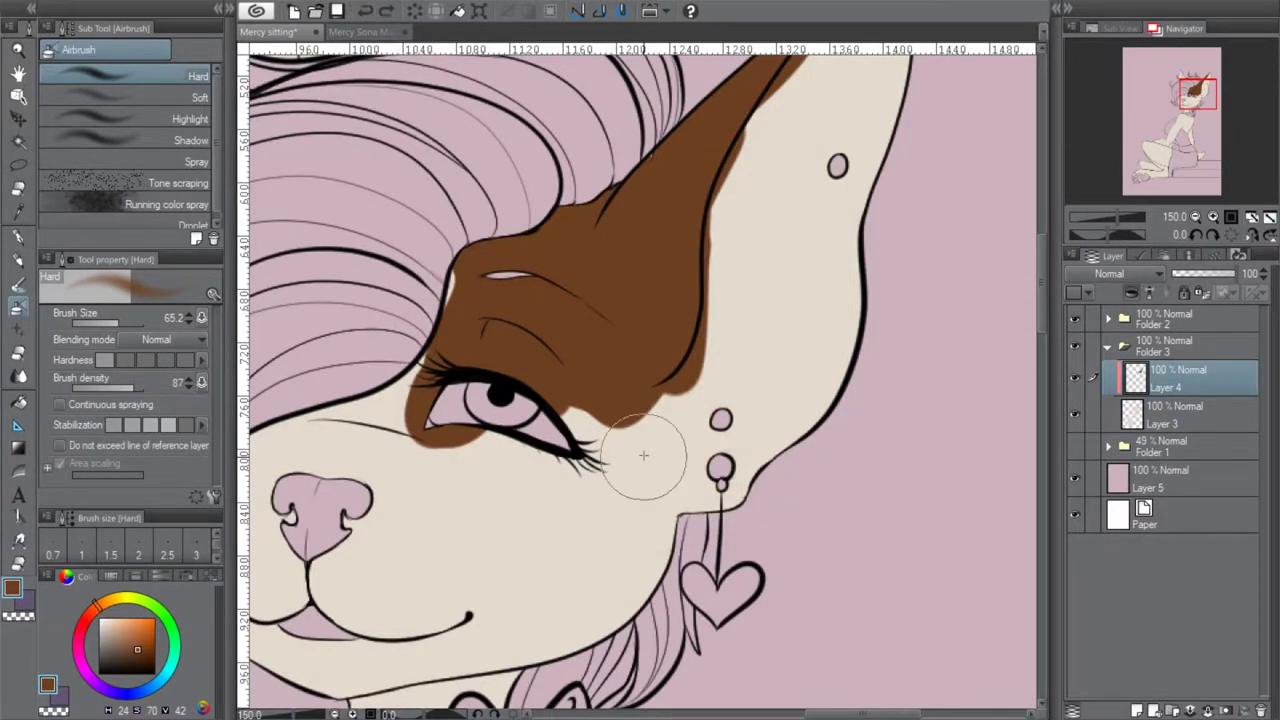
mouse_move(657, 380)
left_mouse_down()
mouse_move(660, 468)
mouse_move(660, 407)
mouse_move(671, 511)
mouse_move(658, 390)
mouse_move(693, 533)
mouse_move(646, 382)
mouse_move(668, 512)
mouse_move(637, 425)
mouse_move(637, 508)
mouse_move(624, 450)
mouse_move(653, 515)
mouse_move(632, 438)
mouse_move(661, 388)
mouse_move(696, 393)
mouse_move(675, 435)
mouse_move(655, 350)
left_mouse_up()
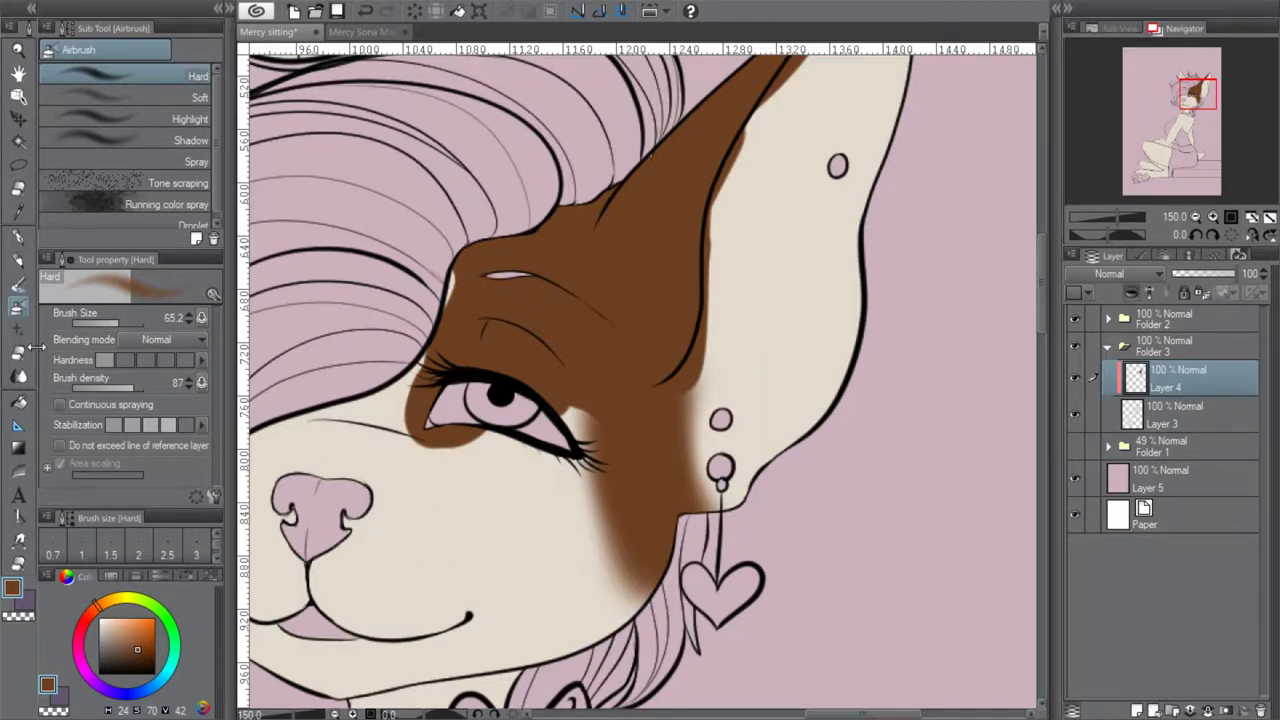
Erase the brown spill inside the large ear with the Soft and Hard erasers, following the ear's inner line up to the tip
left_click(18, 352)
left_click(190, 145)
mouse_move(700, 364)
left_mouse_down()
mouse_move(715, 303)
mouse_move(685, 384)
mouse_move(712, 319)
mouse_move(719, 229)
mouse_move(701, 380)
mouse_move(728, 490)
mouse_move(710, 320)
left_mouse_up()
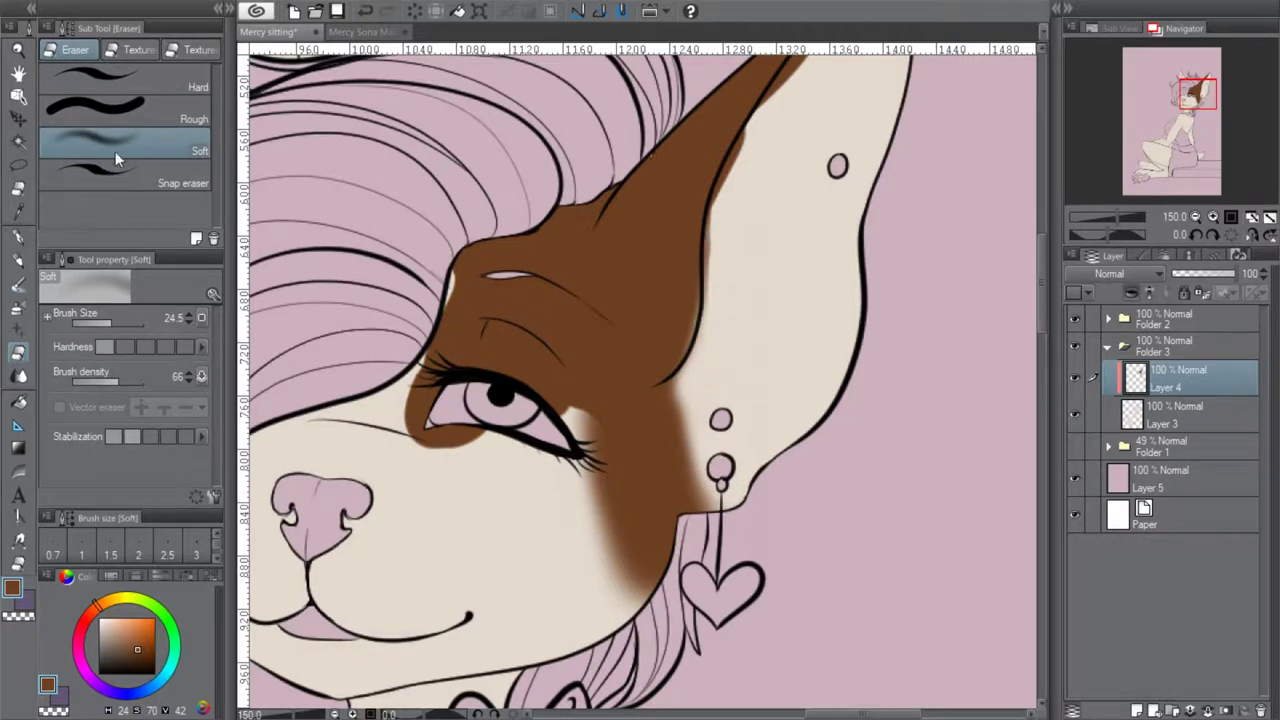
left_click(132, 84)
mouse_move(710, 264)
left_mouse_down()
mouse_move(709, 346)
mouse_move(714, 194)
mouse_move(757, 114)
mouse_move(743, 142)
left_mouse_up()
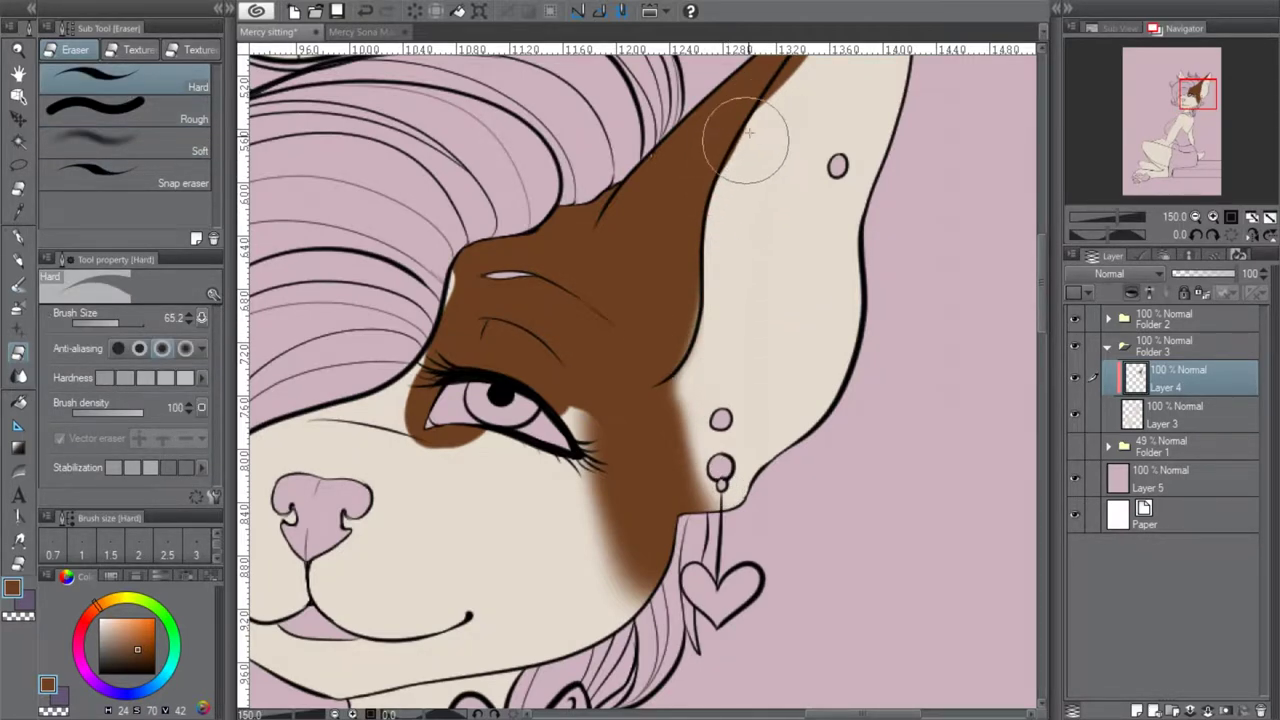
left_click_drag(1042, 288, 1042, 258)
mouse_move(872, 166)
left_mouse_down()
mouse_move(827, 221)
mouse_move(814, 214)
mouse_move(757, 297)
mouse_move(909, 106)
mouse_move(776, 289)
mouse_move(877, 165)
left_mouse_up()
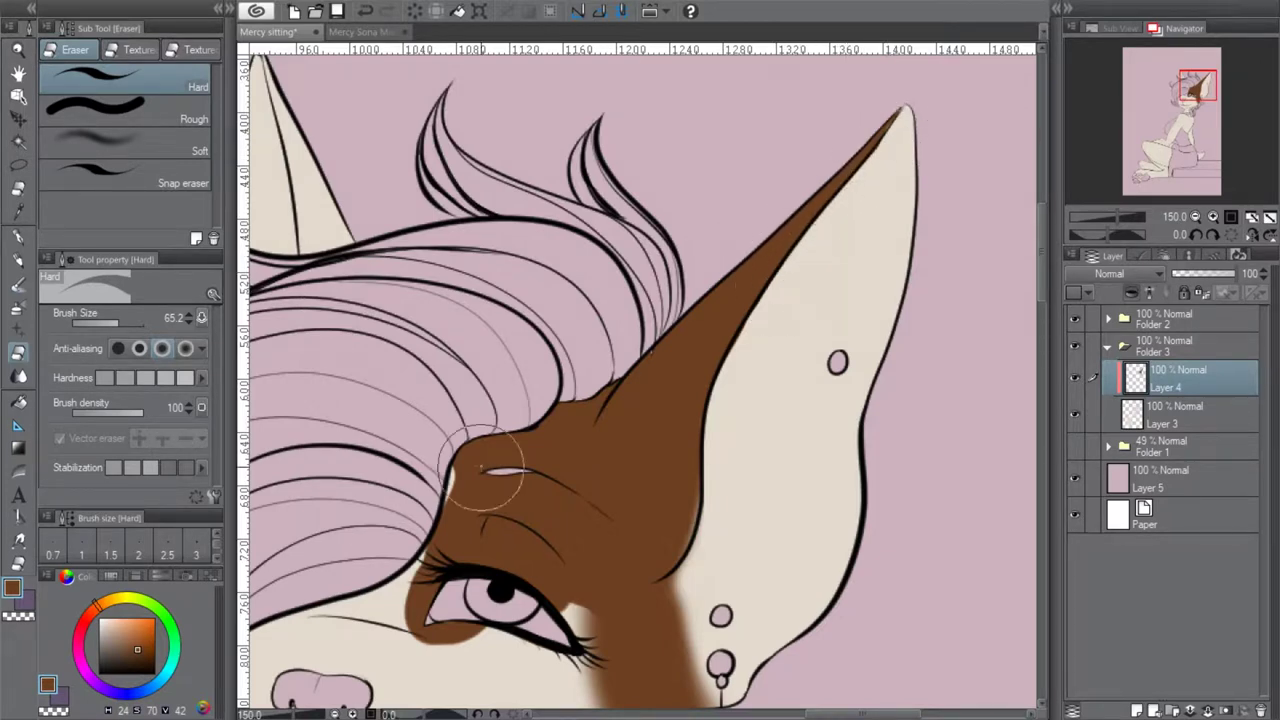
Paint a scalloped brown edge beneath the eye and down the cheek with the G-pen, undoing the stray dot
left_click(18, 237)
mouse_move(1199, 111)
left_mouse_down()
mouse_move(1197, 122)
mouse_move(1187, 105)
left_mouse_up()
left_click(1197, 218)
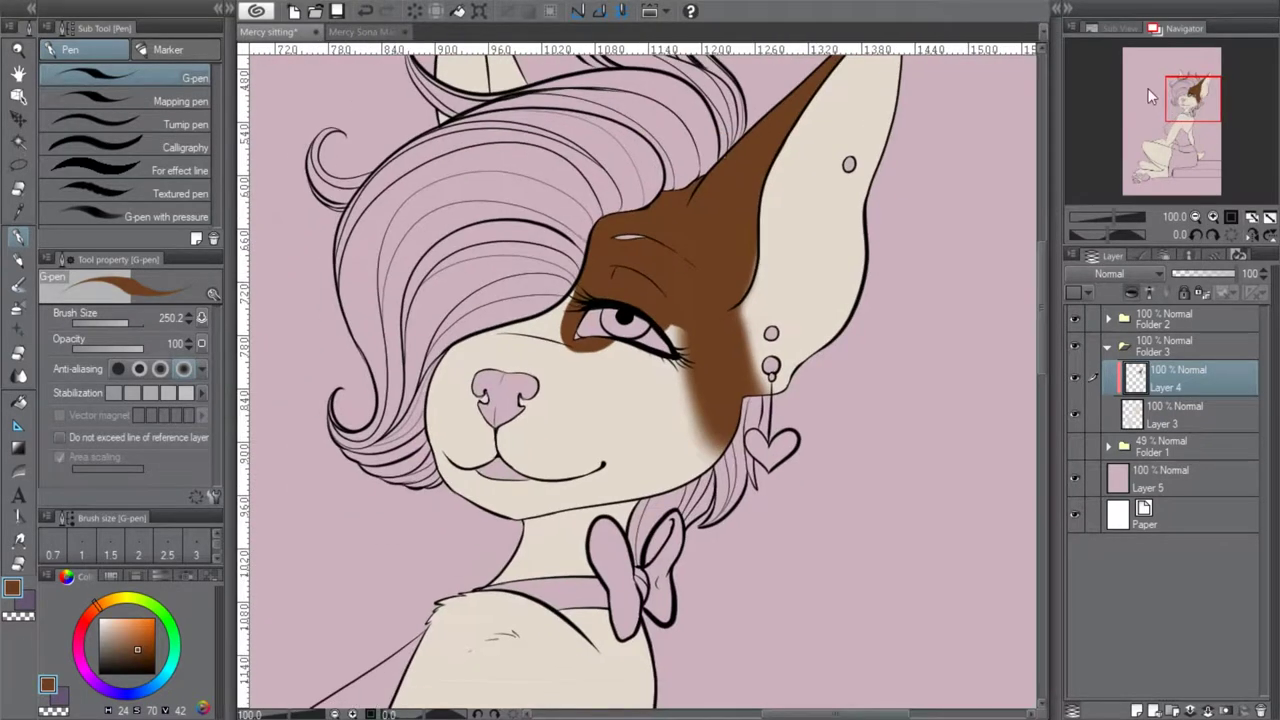
left_click_drag(608, 345, 626, 368)
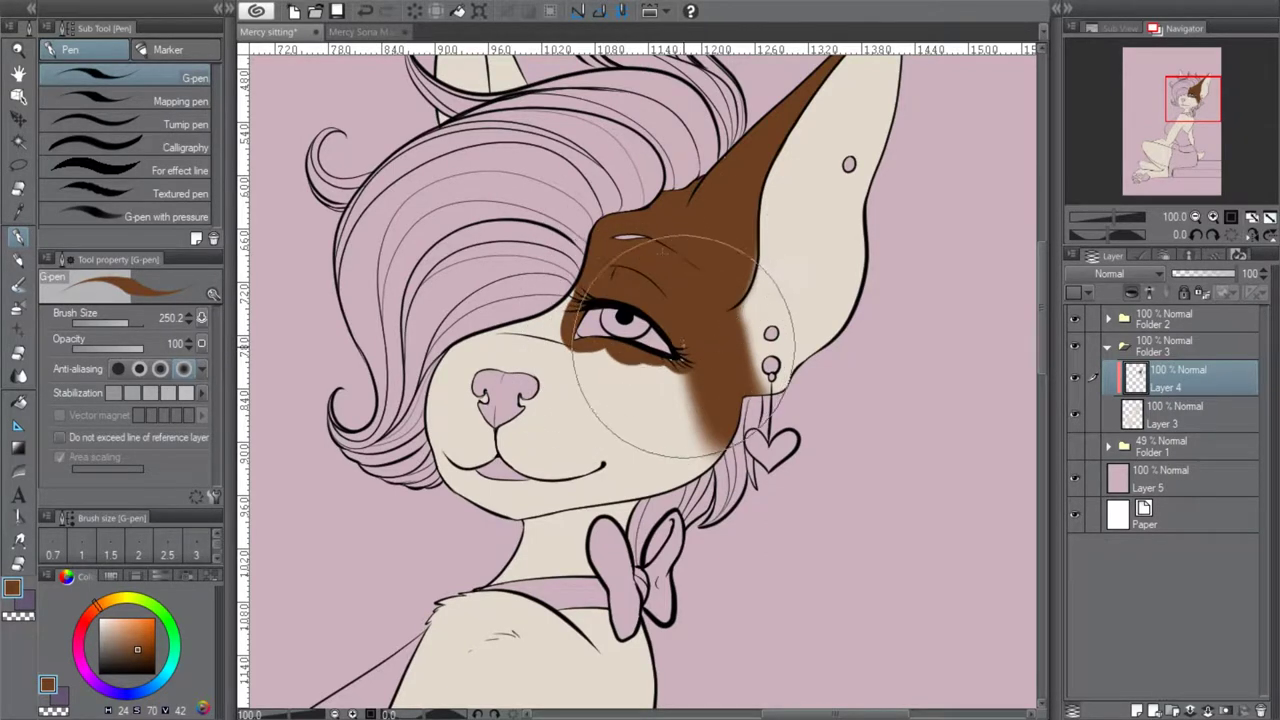
mouse_move(634, 350)
left_mouse_down()
mouse_move(669, 363)
mouse_move(692, 393)
mouse_move(682, 477)
left_mouse_up()
left_click(649, 411)
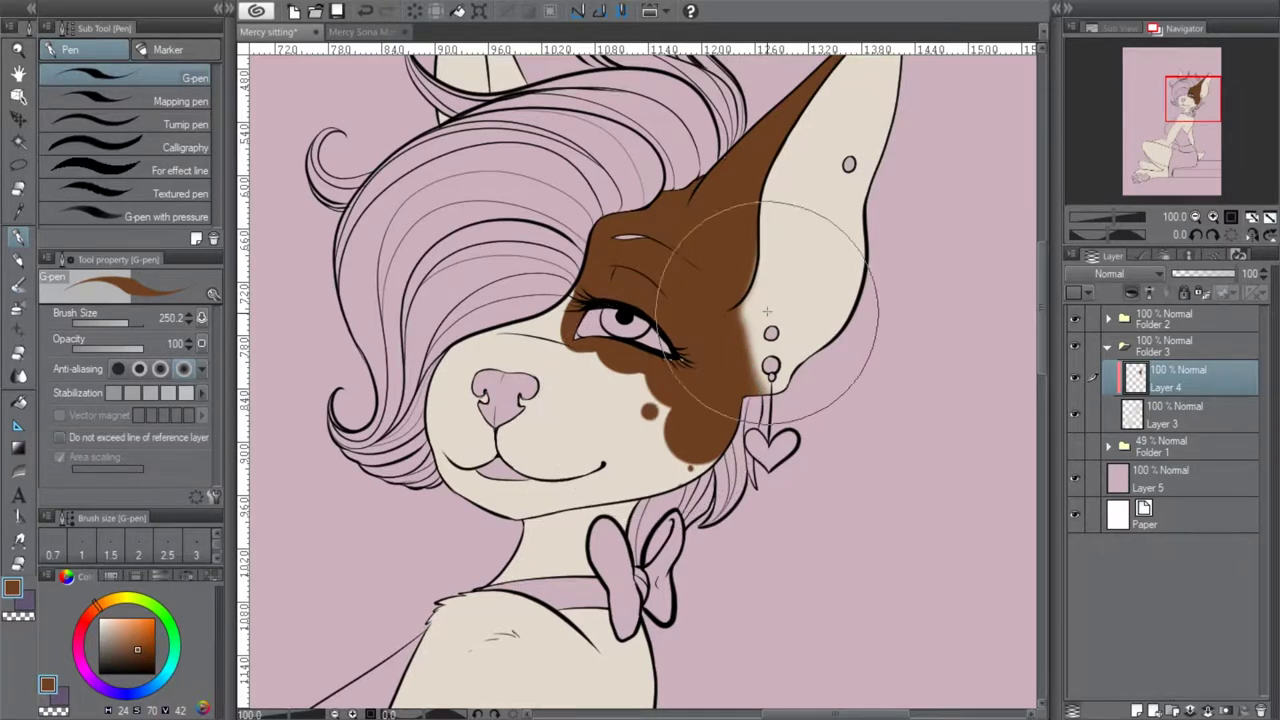
left_click(367, 10)
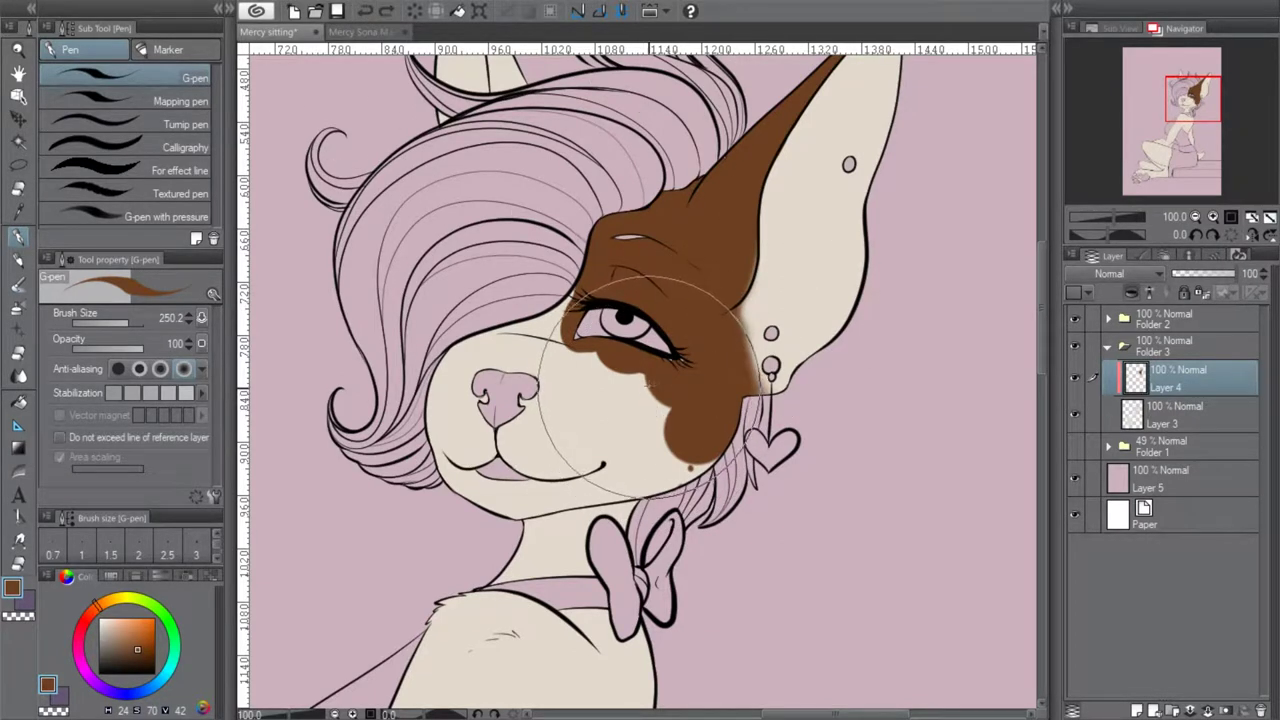
Extend the scalloped brown edge down the cheek to the jawline, redoing the last stroke
left_click_drag(729, 431, 666, 508)
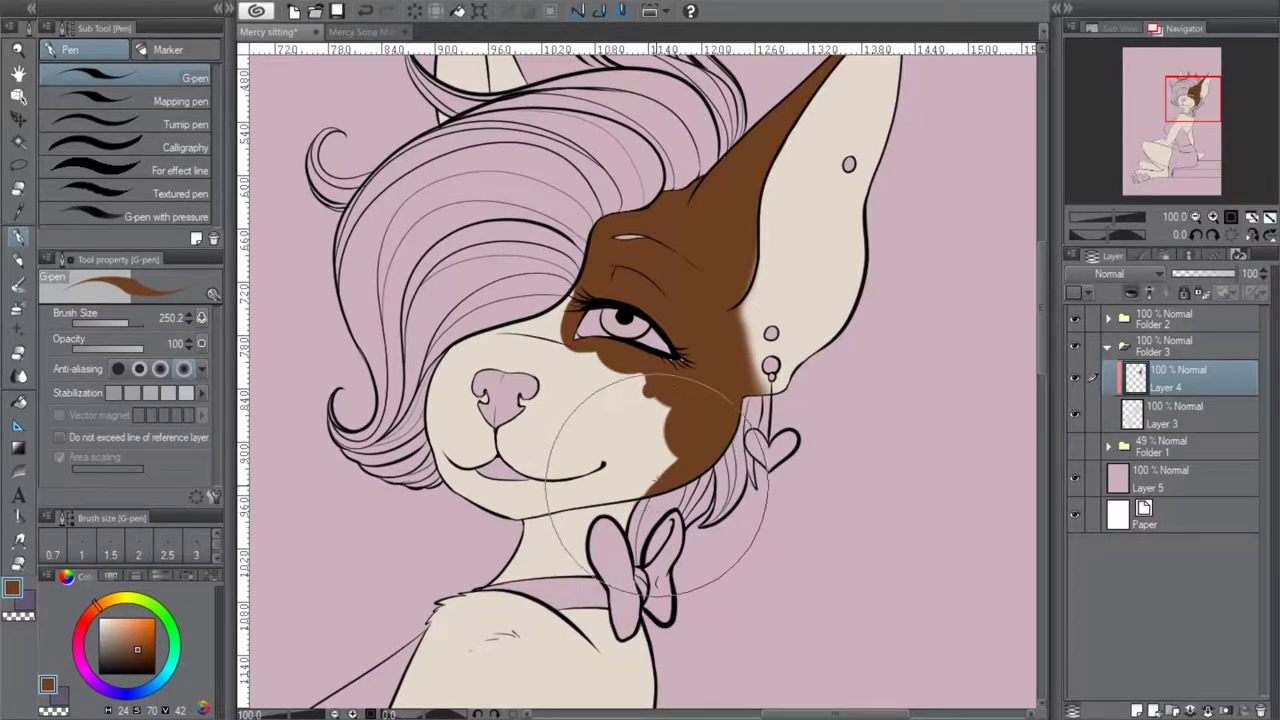
left_click_drag(648, 498, 637, 507)
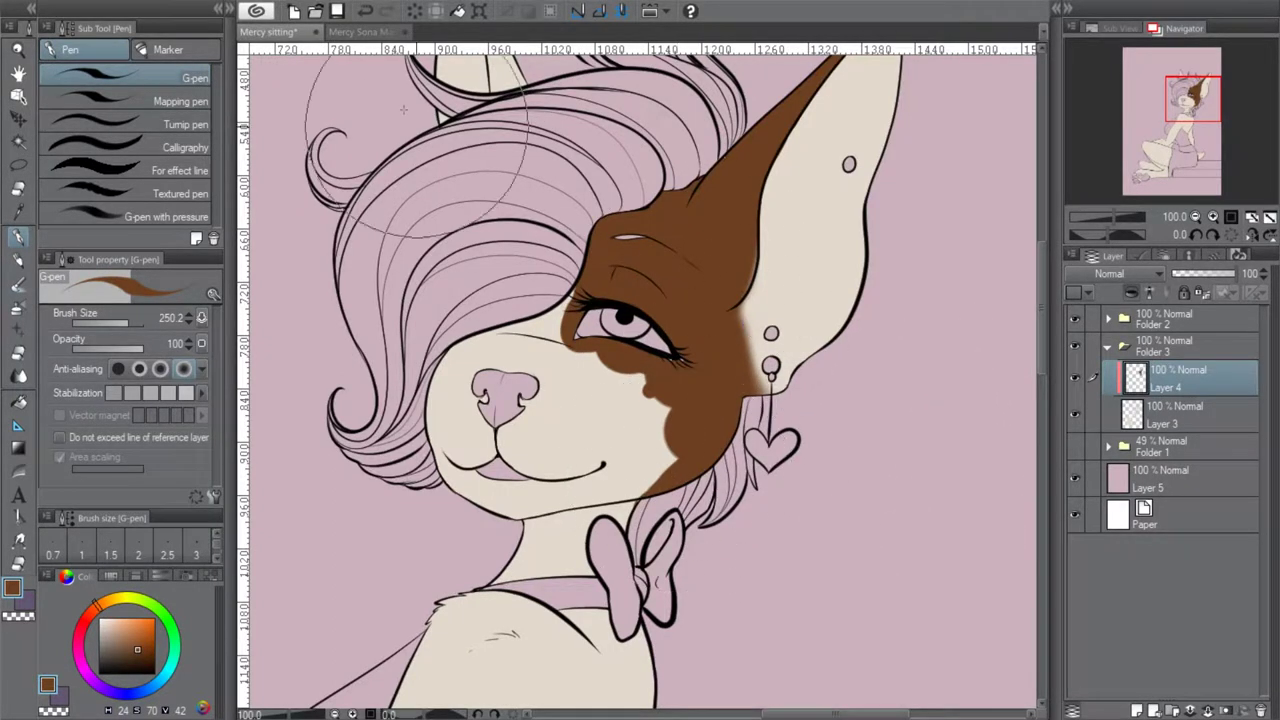
left_click(365, 11)
mouse_move(714, 463)
left_mouse_down()
mouse_move(690, 492)
mouse_move(689, 459)
left_mouse_up()
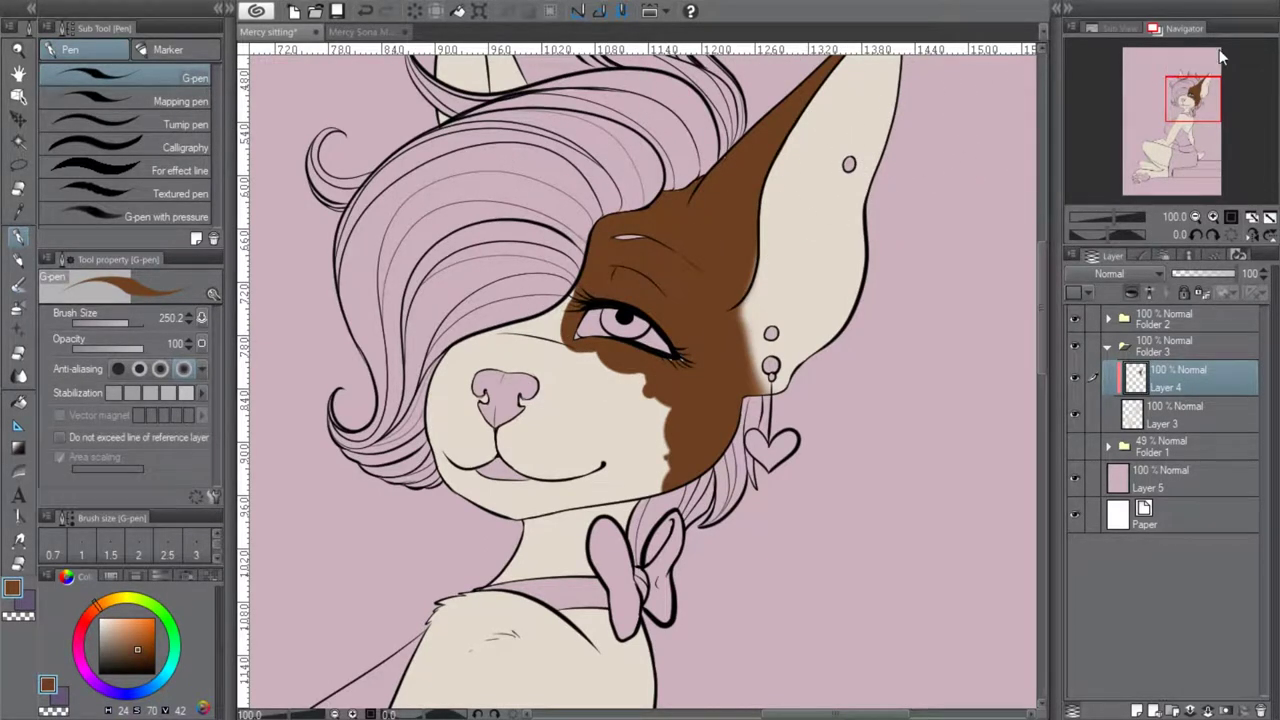
Set the G-pen size to 521.1 and clear the brown from the large ear's tip, leaving a bumpy edge
left_click_drag(1193, 93, 1206, 84)
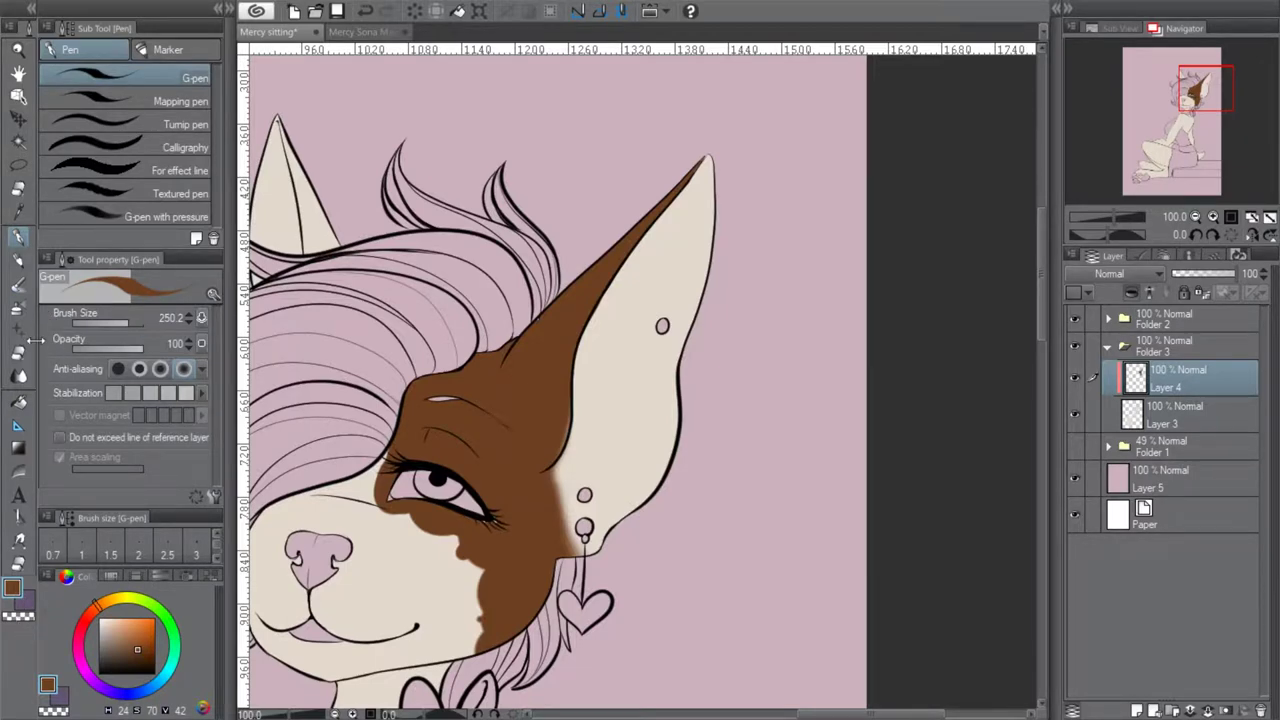
left_click(134, 319)
mouse_move(663, 177)
left_mouse_down()
mouse_move(658, 257)
mouse_move(627, 270)
left_mouse_up()
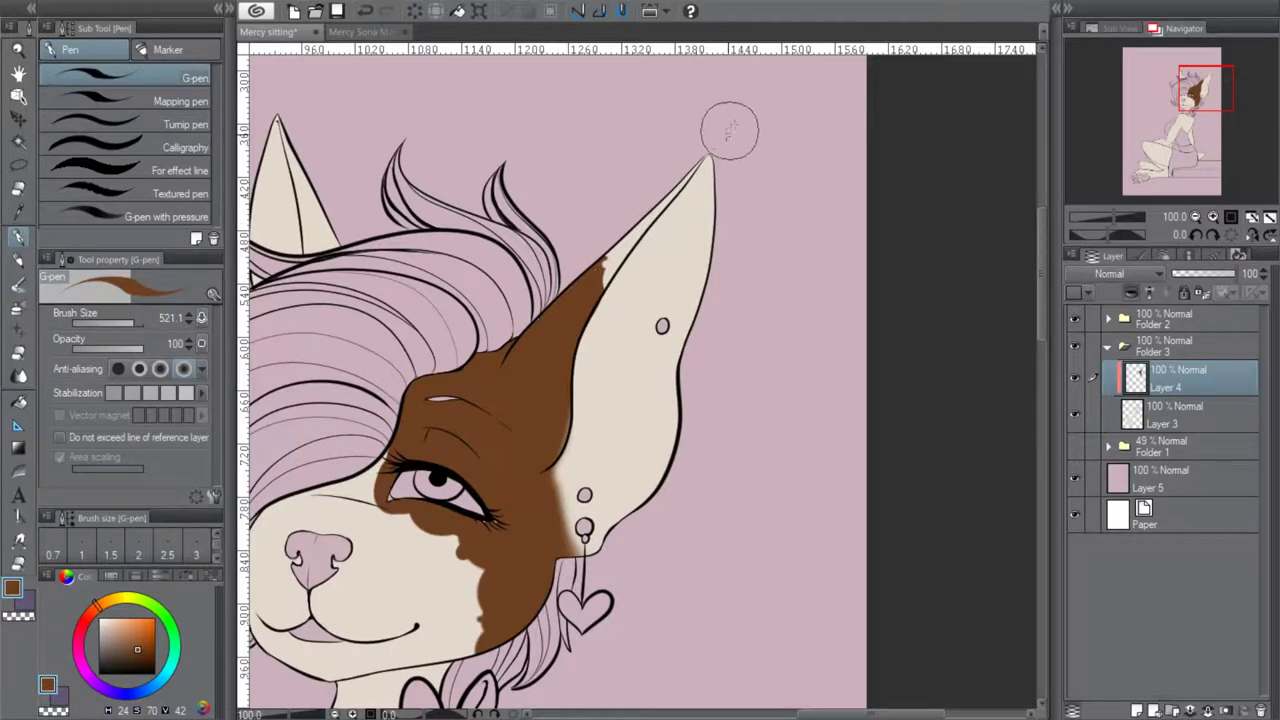
Paint a small brown patch with a scalloped edge at the base of the far ear, undoing the unwanted strokes
left_click_drag(1190, 85, 1181, 83)
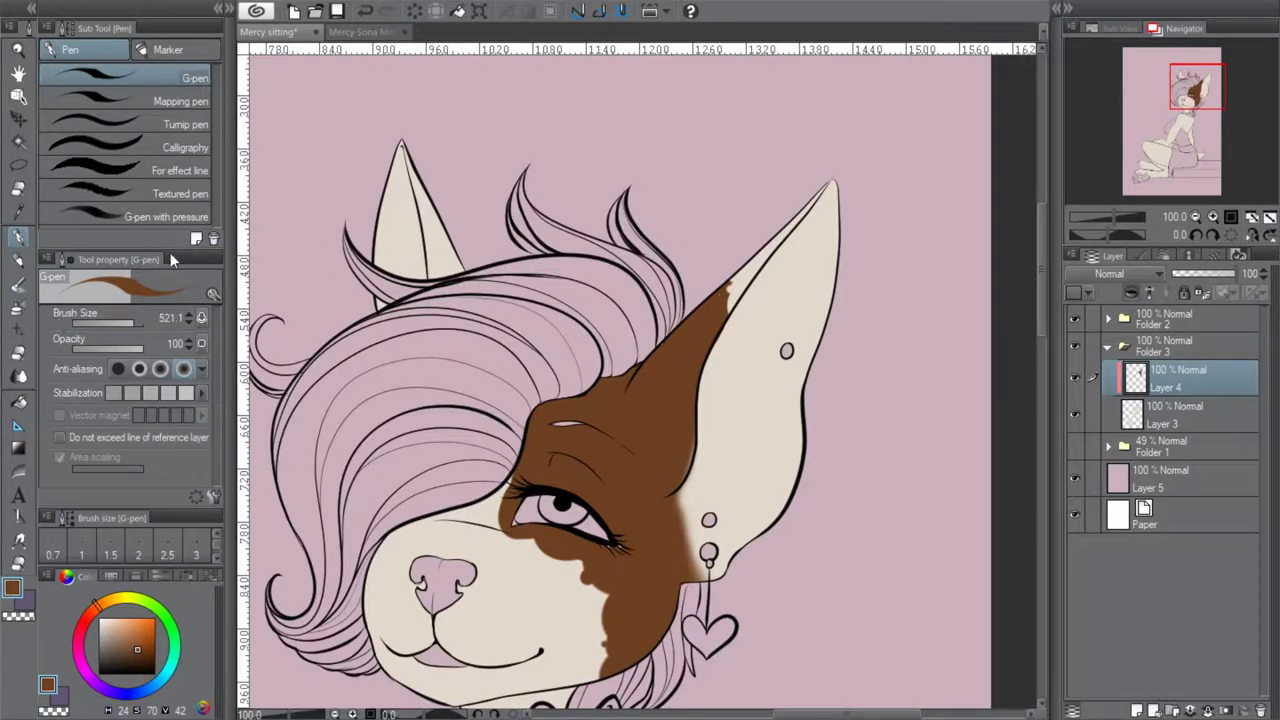
left_click_drag(460, 255, 436, 270)
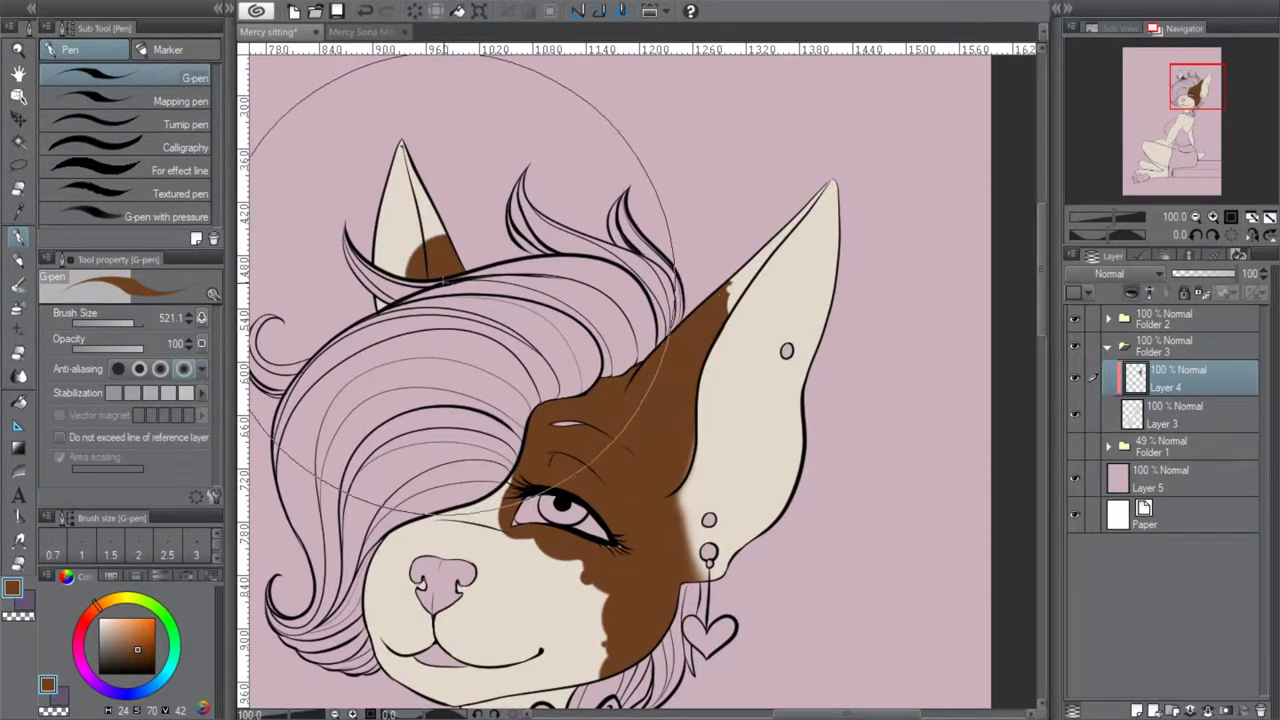
left_click(366, 12)
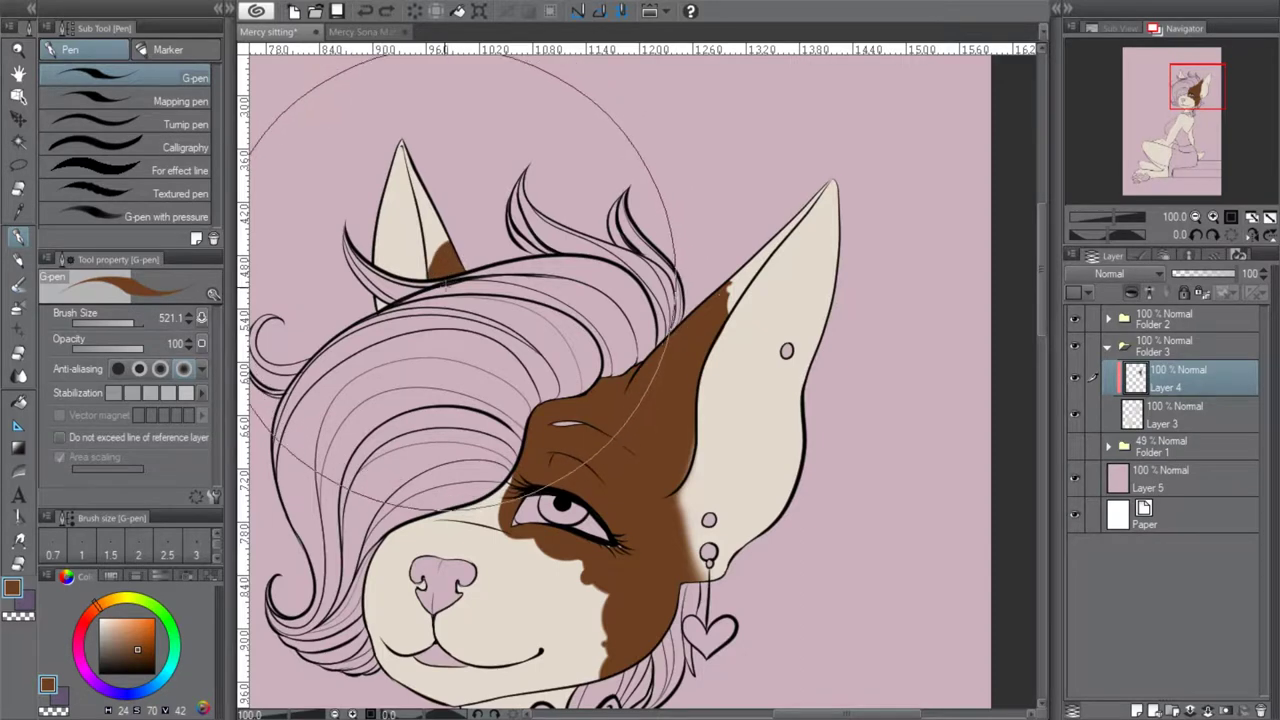
mouse_move(445, 247)
left_mouse_down()
mouse_move(438, 256)
mouse_move(443, 235)
left_mouse_up()
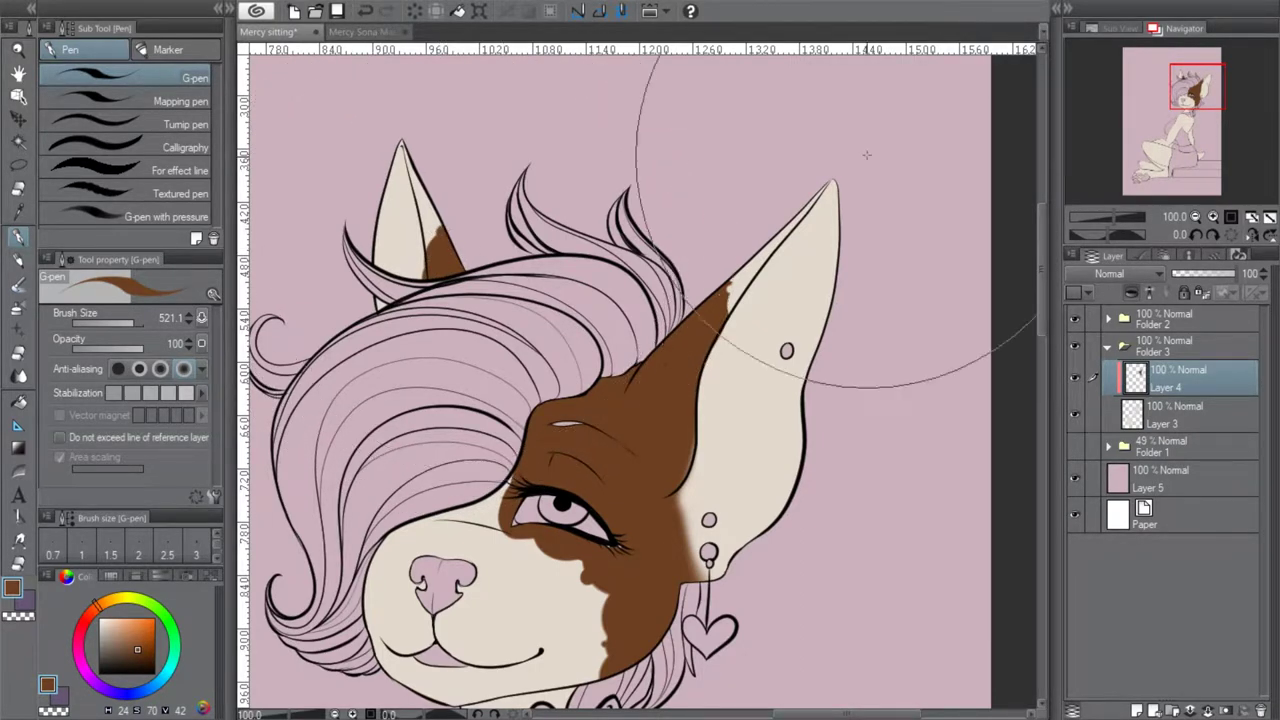
left_click(366, 12)
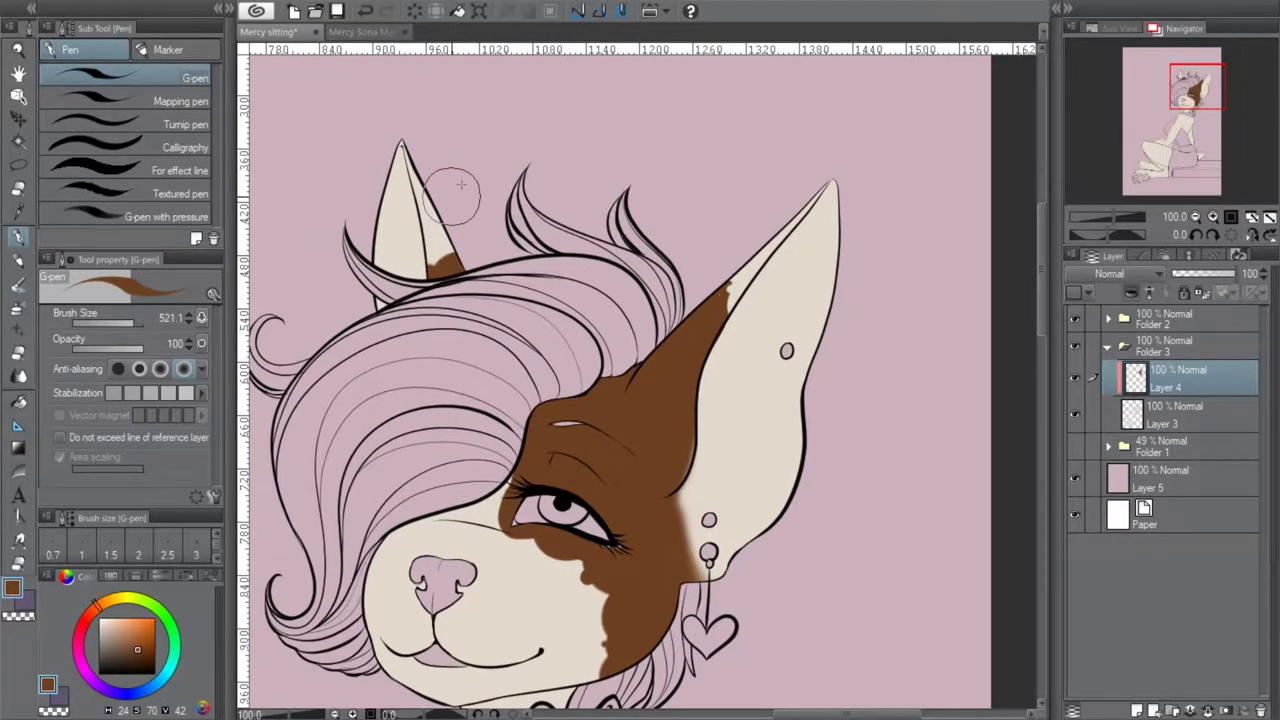
Select the base fur layer, Layer 3, sample the off-white cheek colour and set the G-pen size to 65.2
left_click(1176, 405)
left_click_drag(1201, 104, 1201, 111)
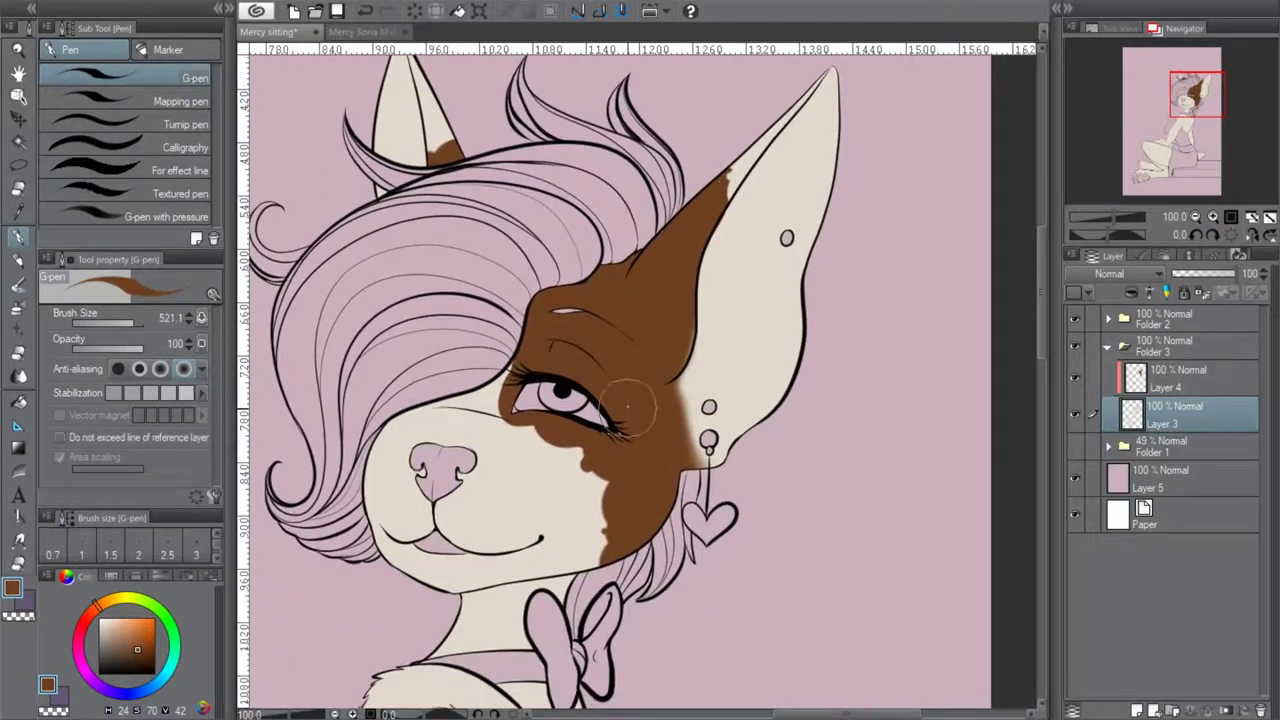
left_click(1212, 217)
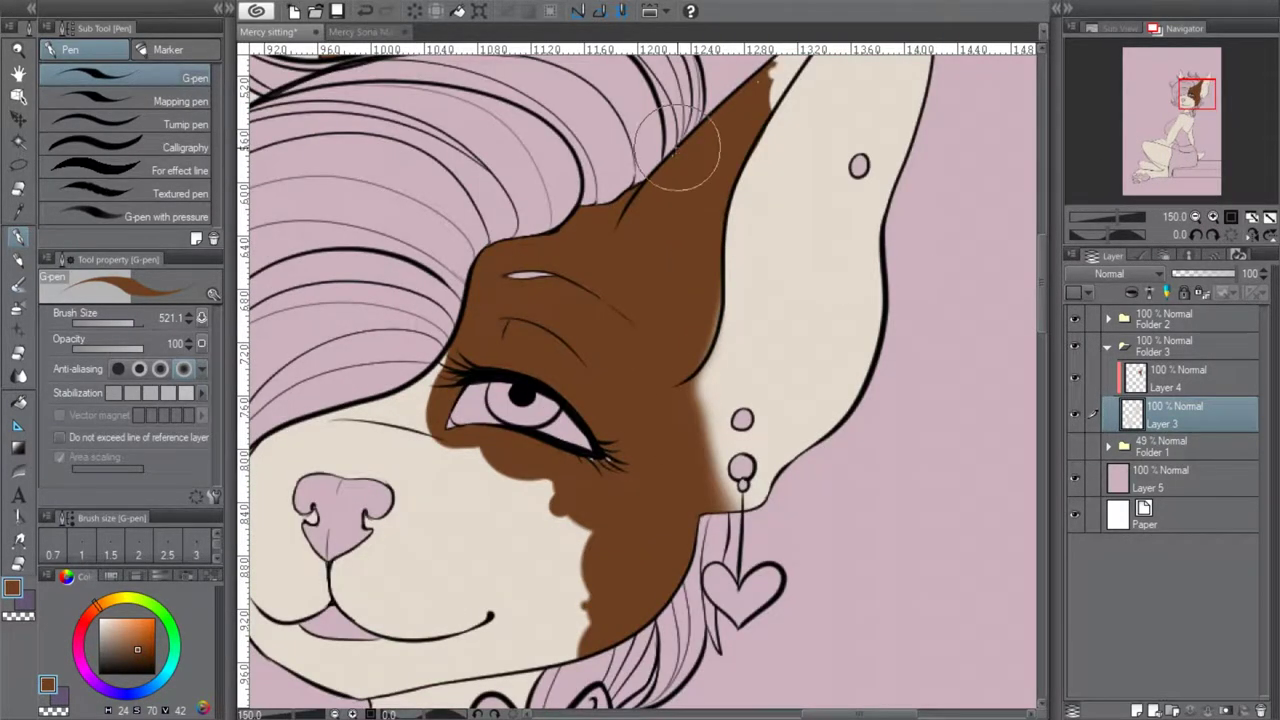
left_click_drag(1192, 99, 1194, 102)
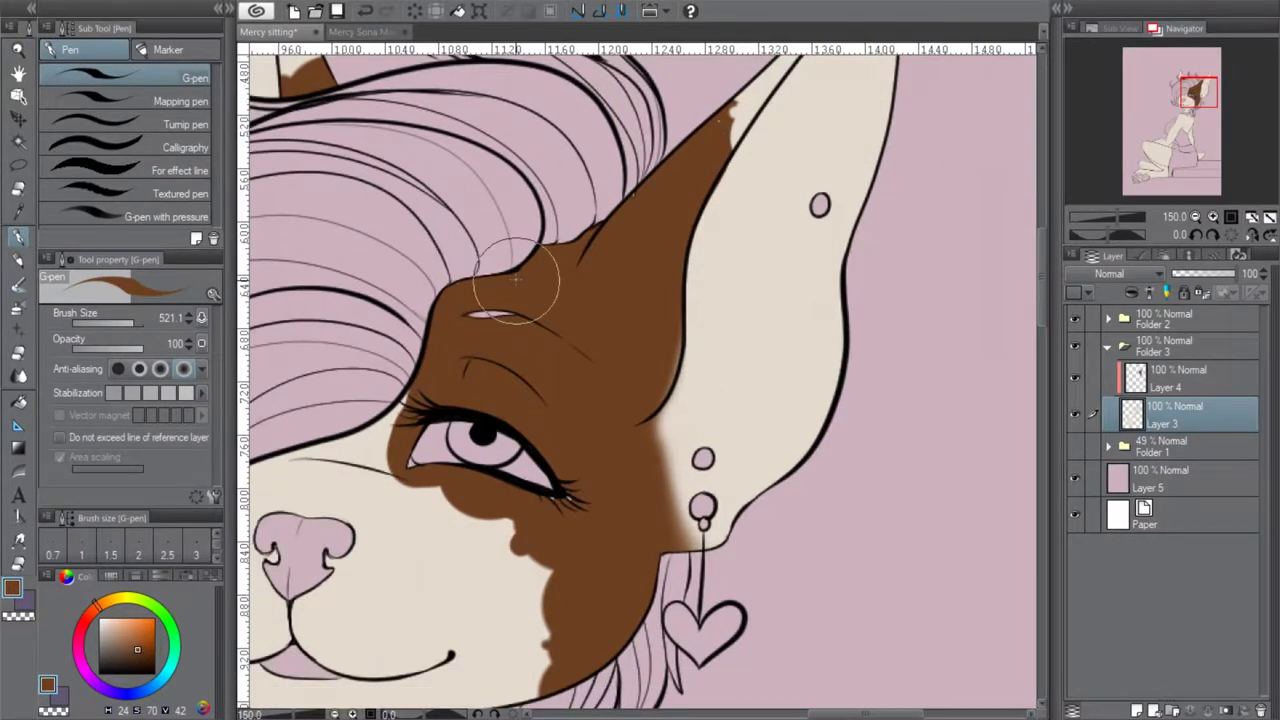
left_click(24, 211)
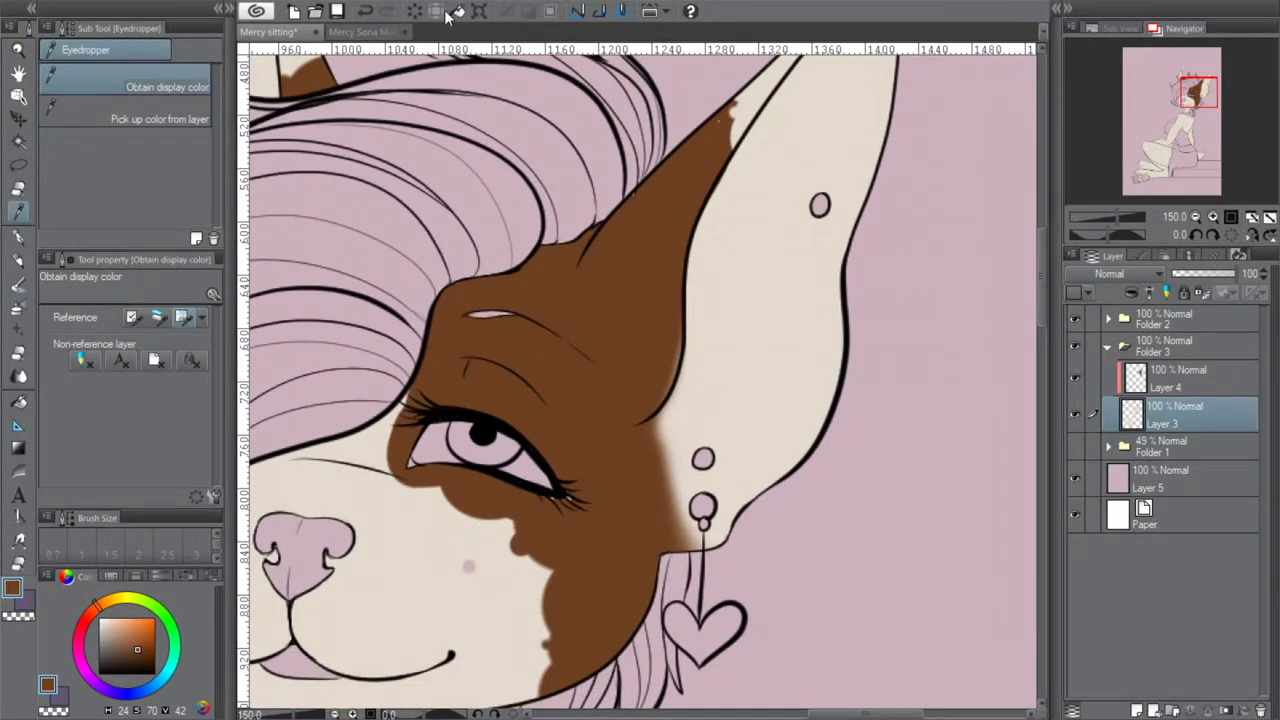
left_click(414, 12)
left_click(365, 11)
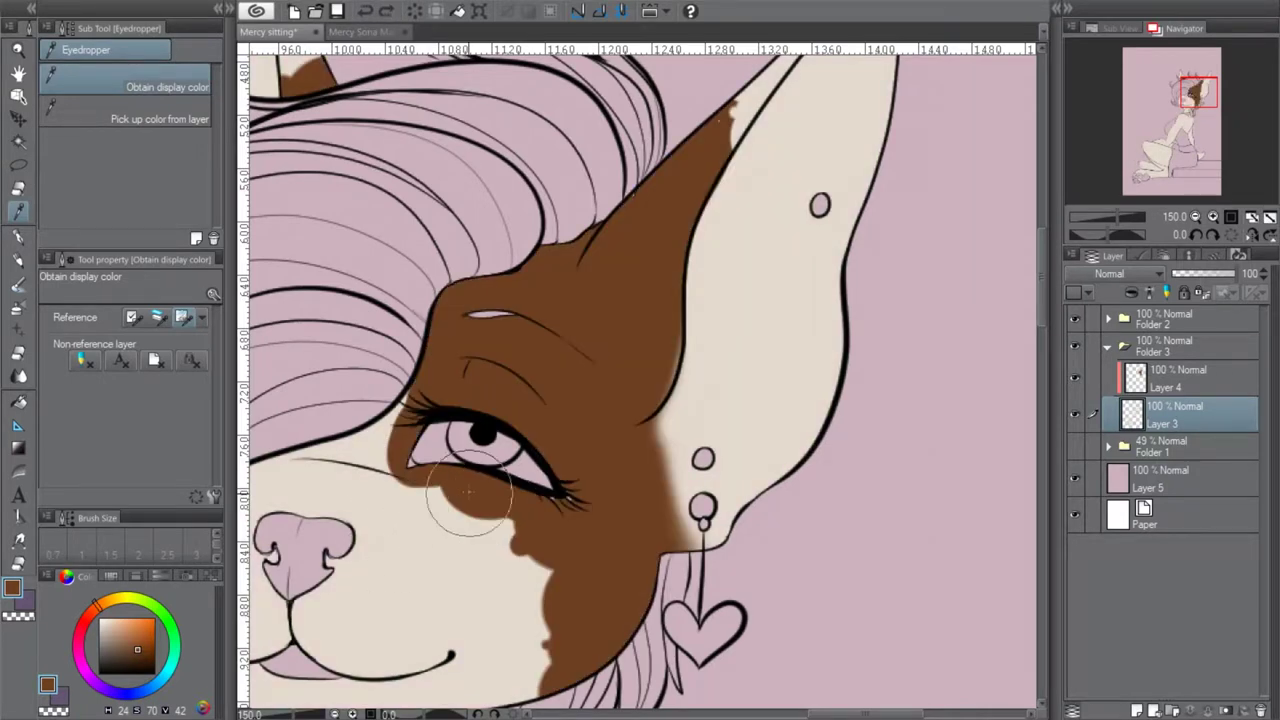
left_click(458, 555)
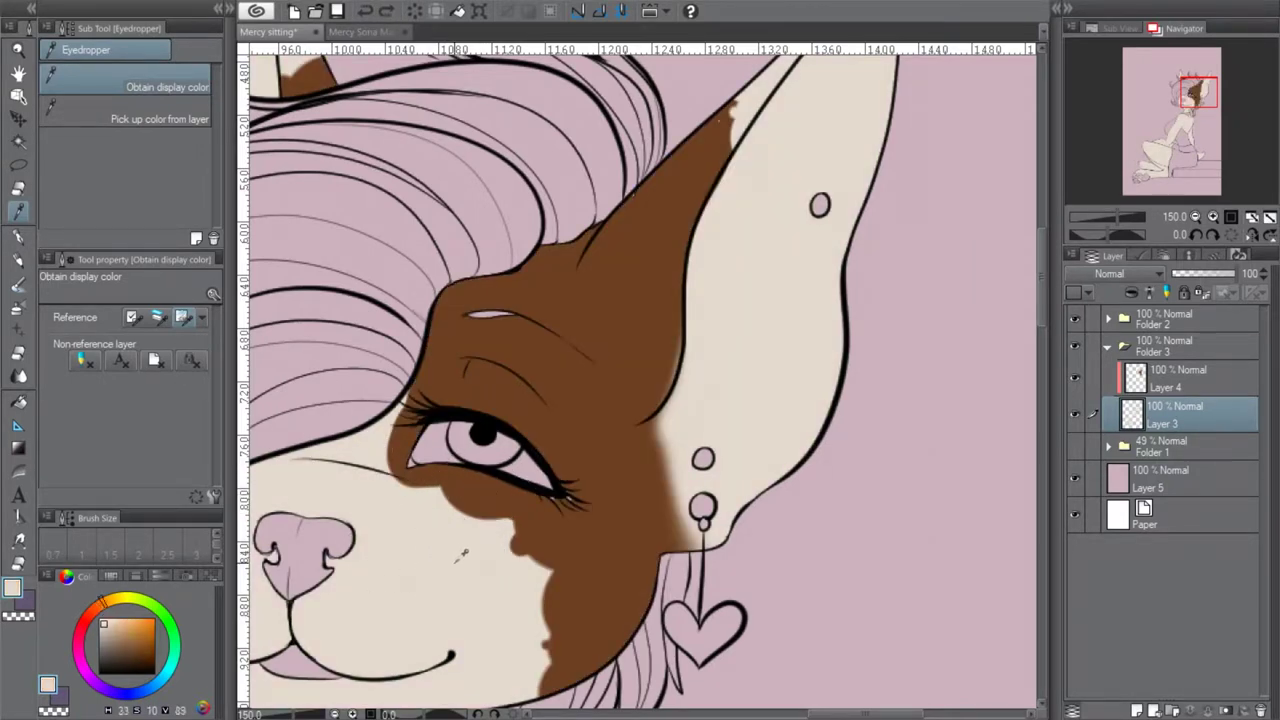
left_click(16, 238)
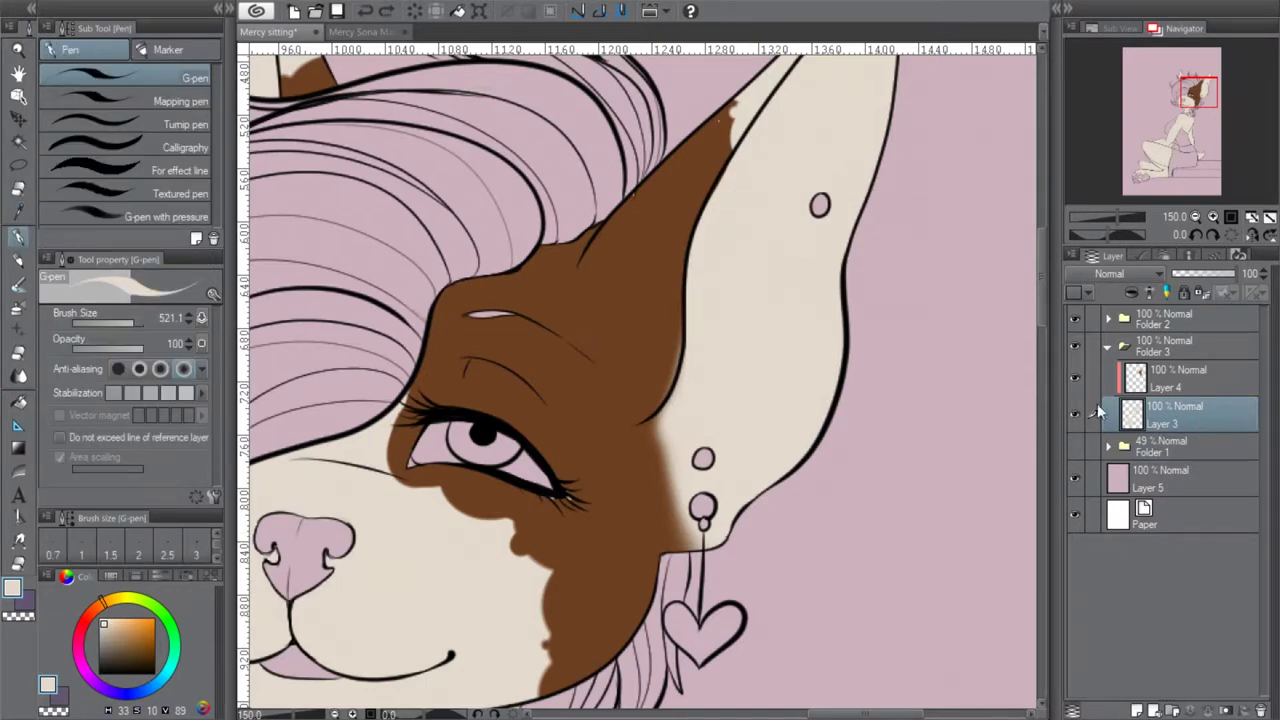
left_click_drag(133, 324, 117, 323)
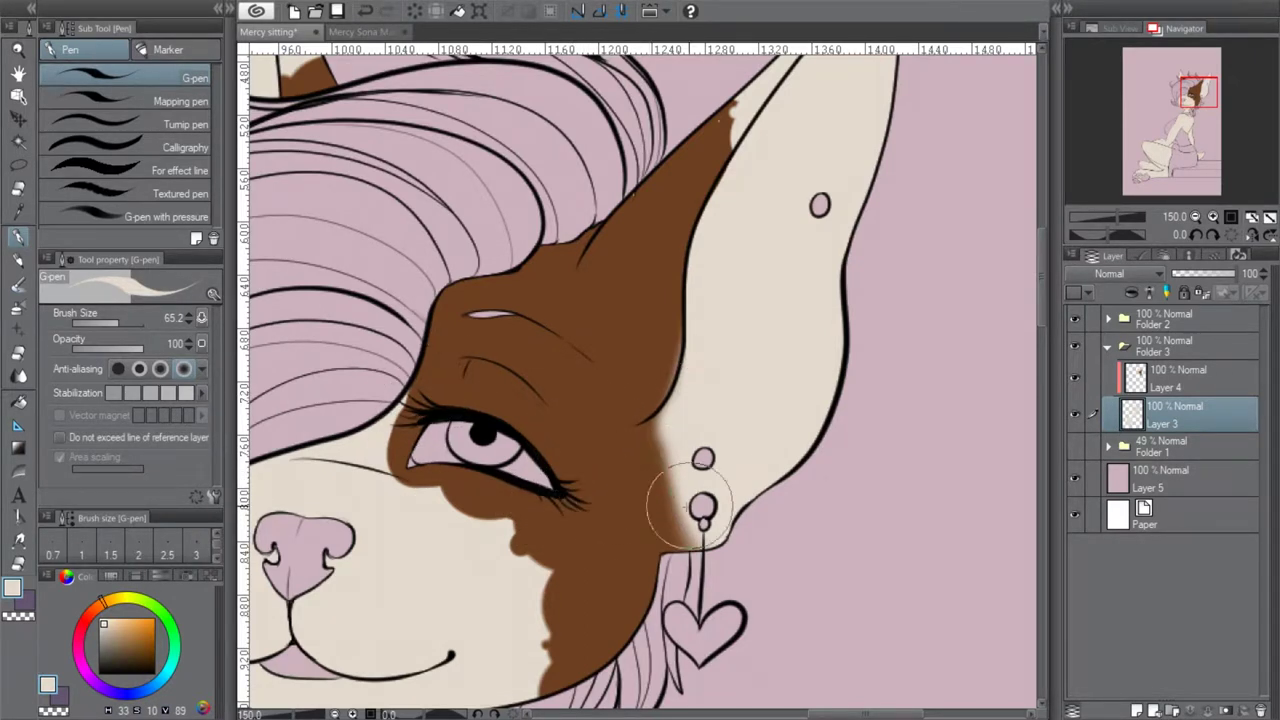
Try off-white strokes across the hair below the jaw on the fur layer and undo them
left_click(1076, 378)
left_click(1076, 378)
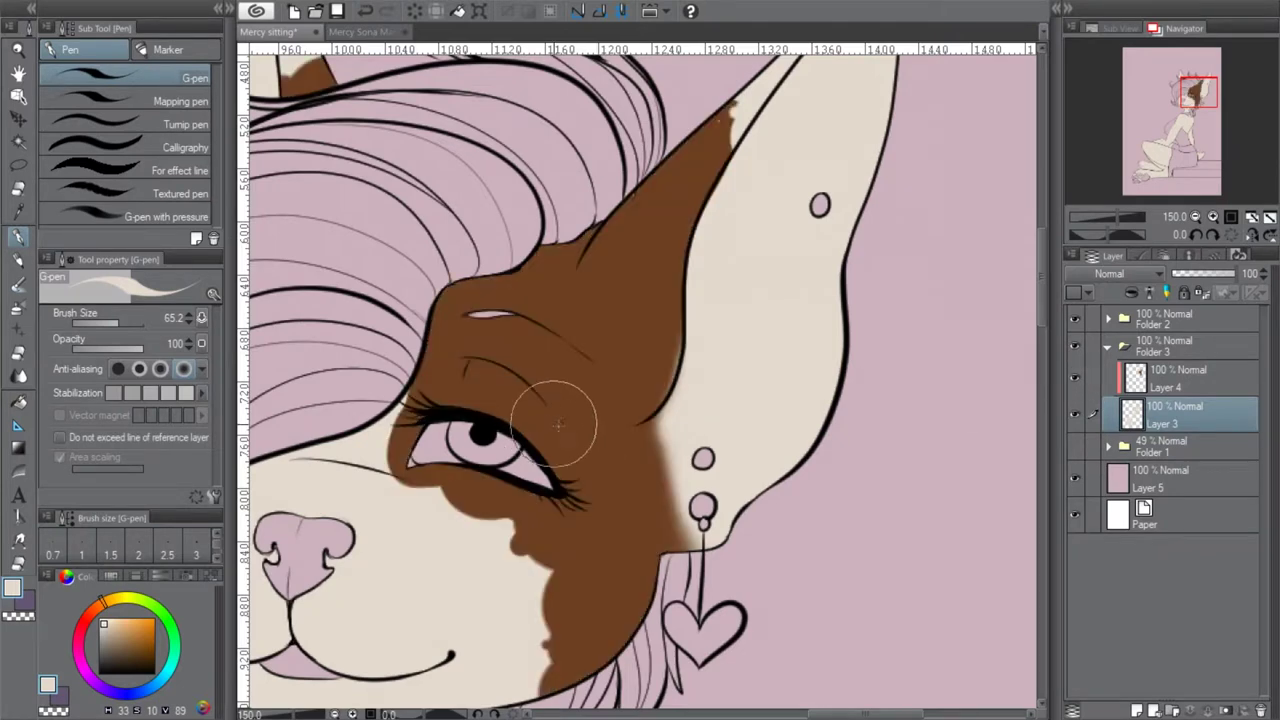
left_click_drag(1187, 100, 1185, 107)
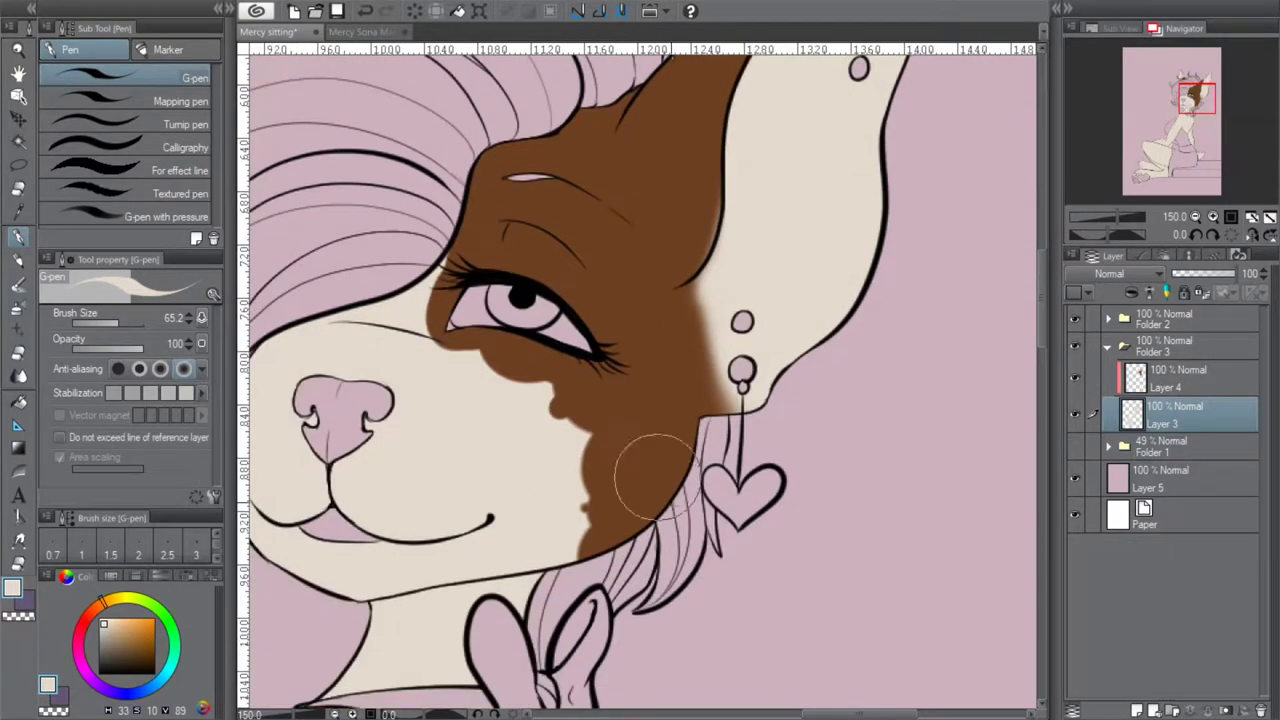
left_click_drag(658, 477, 809, 650)
mouse_move(650, 513)
left_mouse_down()
mouse_move(658, 672)
mouse_move(615, 672)
left_mouse_up()
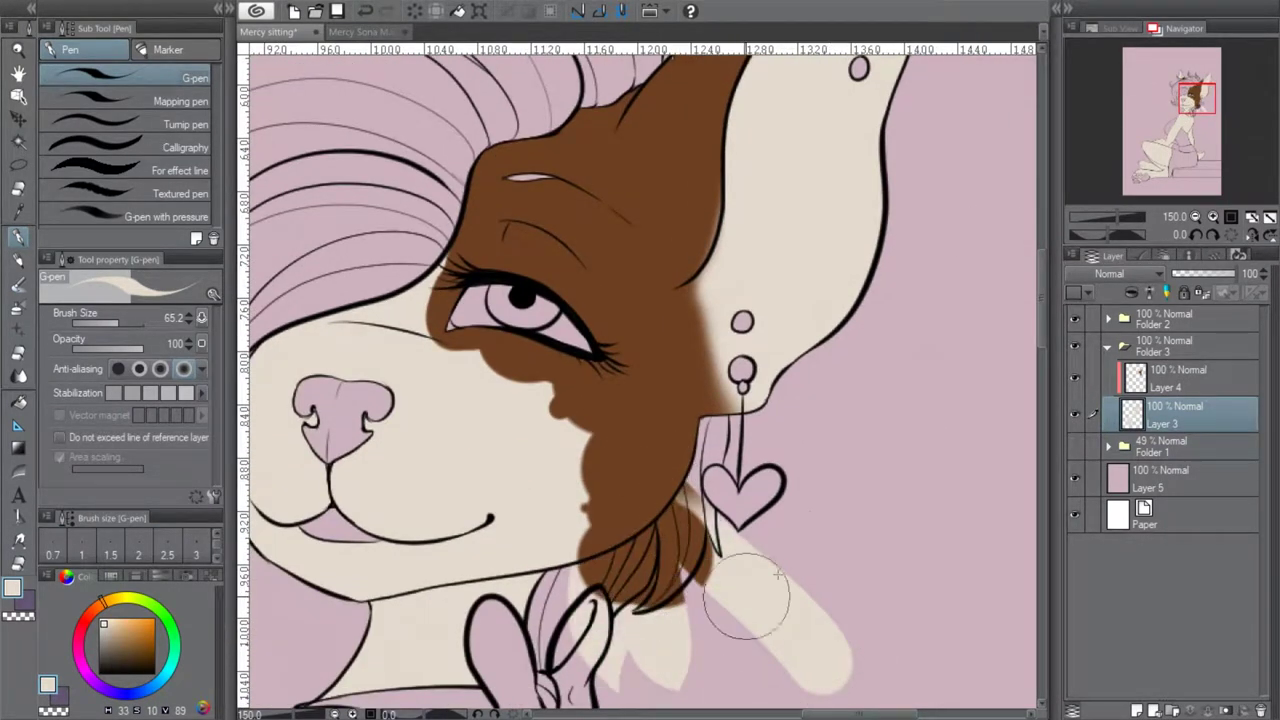
left_click(366, 11)
left_click(366, 11)
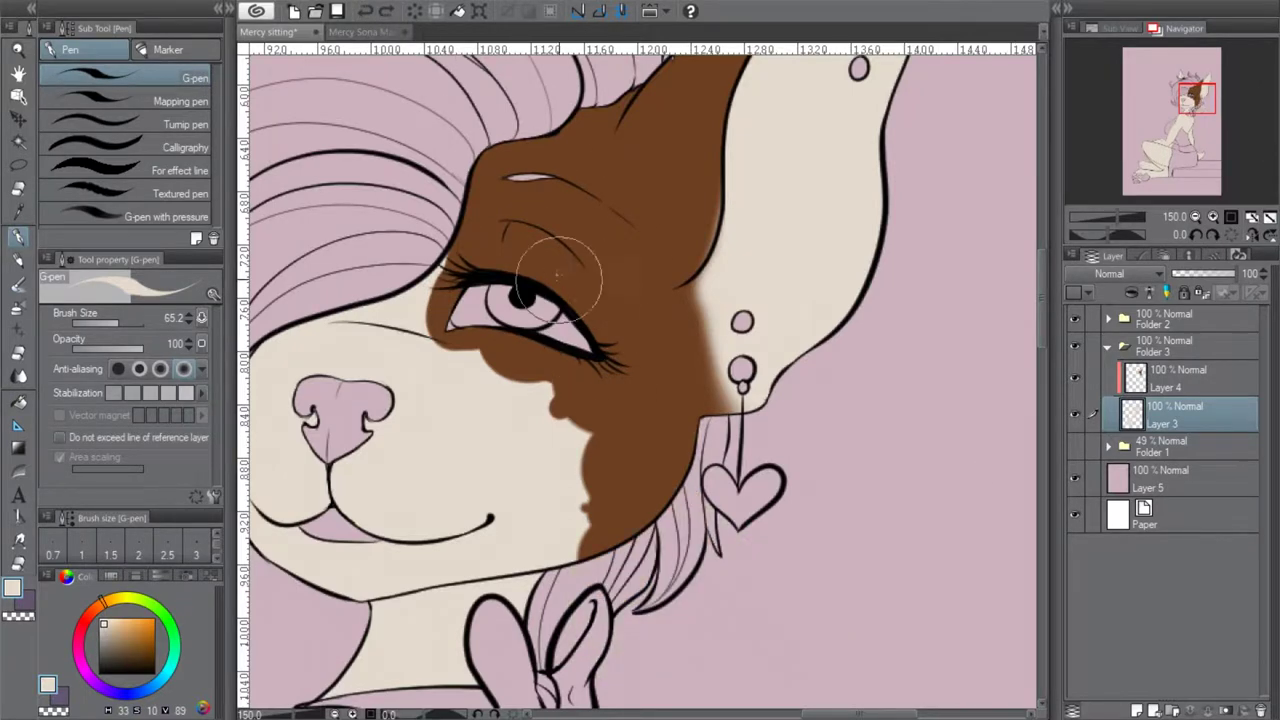
Select the markings layer, Layer 4, and sample the face marking's brown for the G-pen
mouse_move(1187, 90)
left_mouse_down()
mouse_move(1172, 121)
mouse_move(1197, 93)
left_mouse_up()
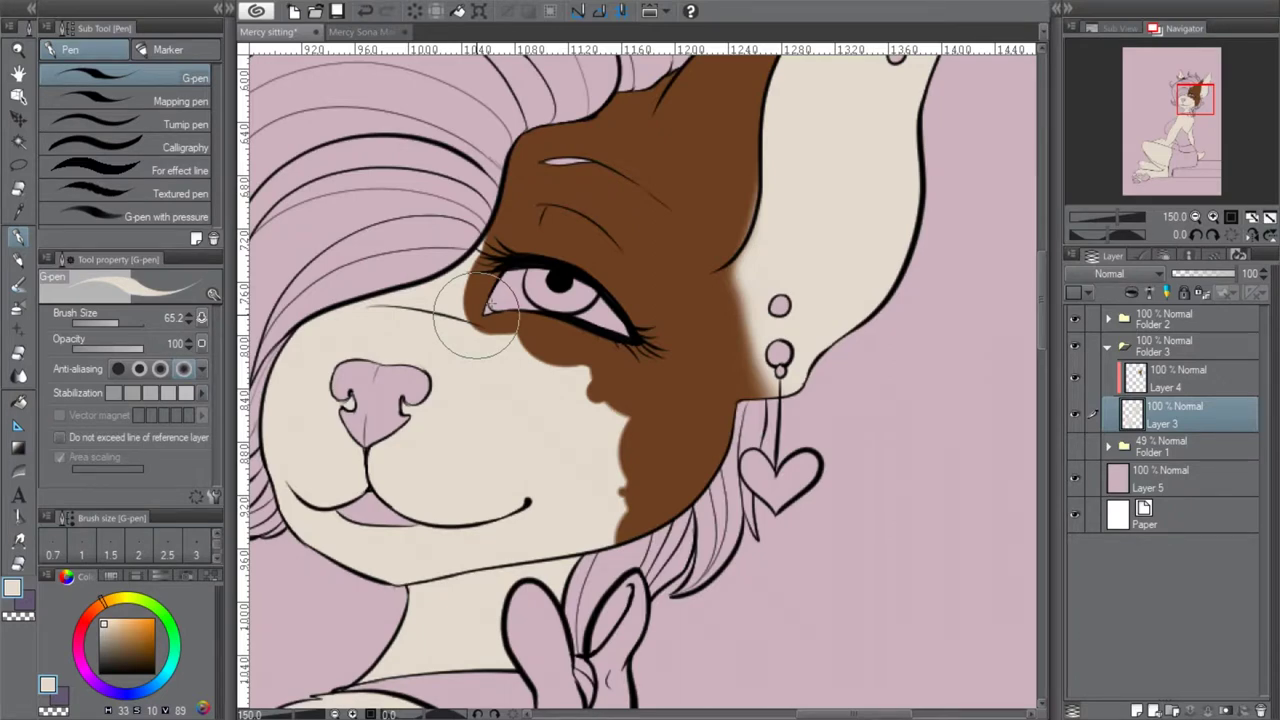
left_click_drag(1198, 96, 1195, 87)
left_click(1188, 385)
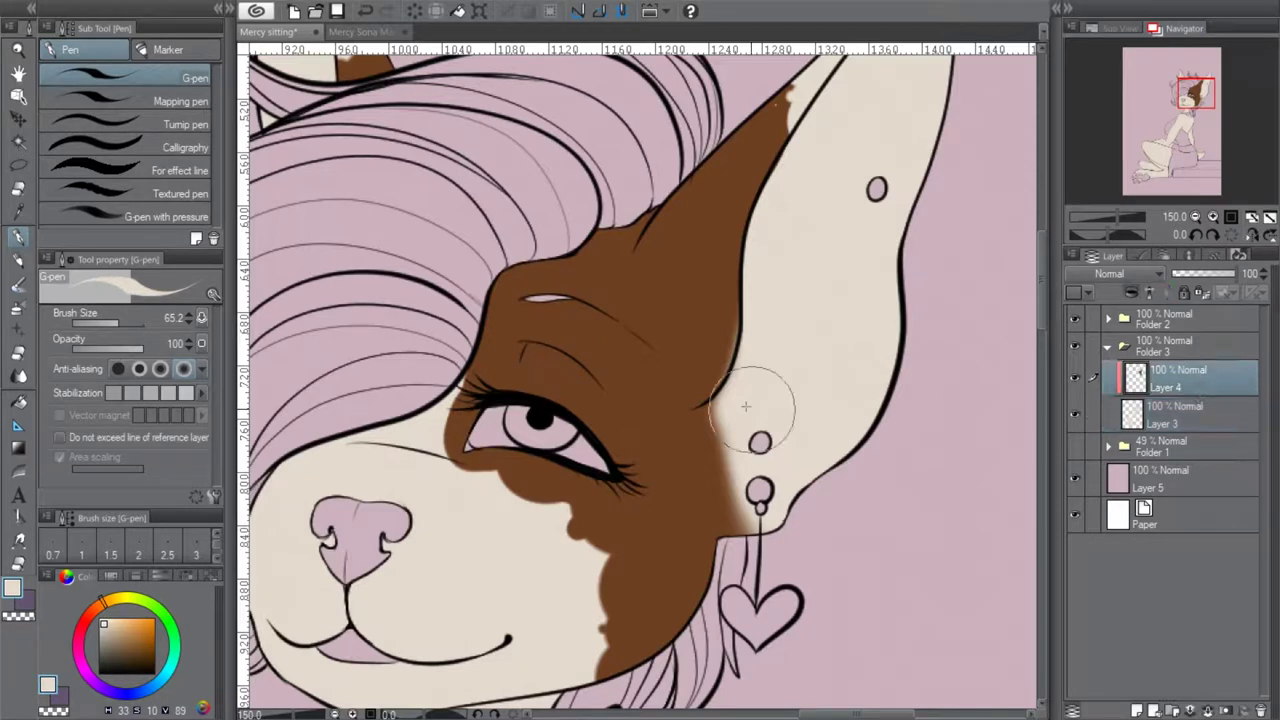
left_click(18, 211)
left_click(678, 230)
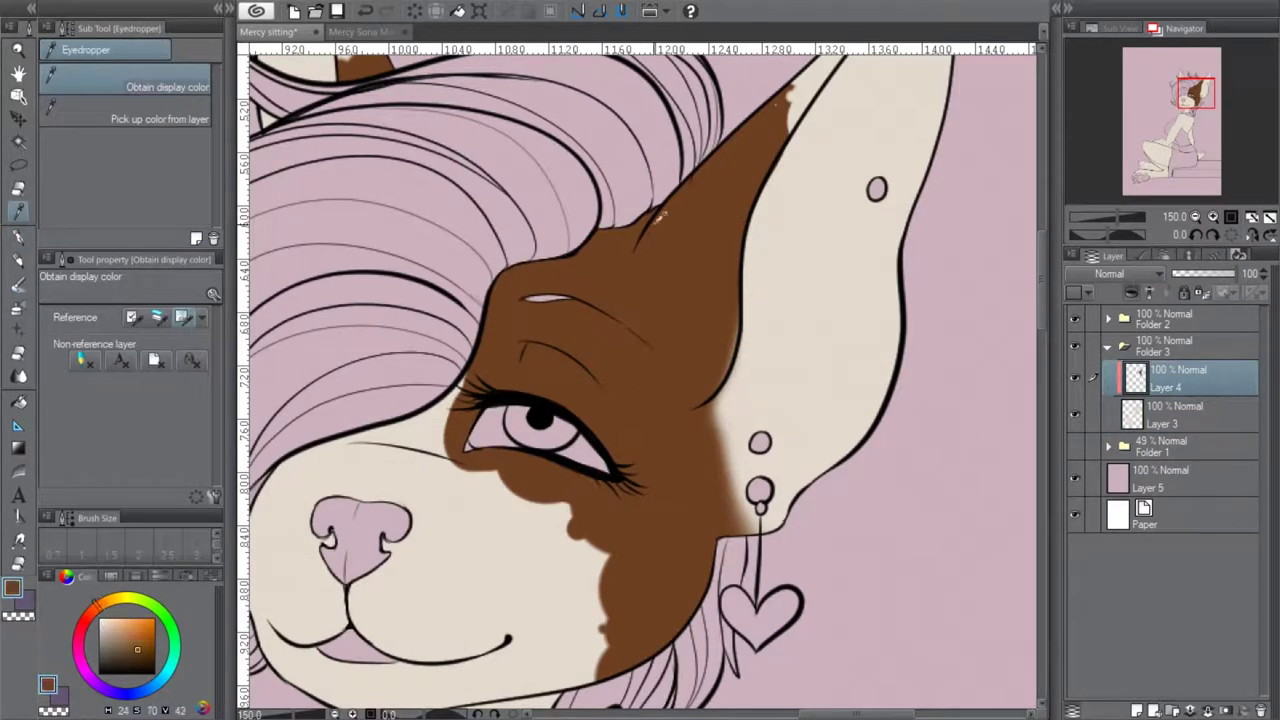
left_click(18, 236)
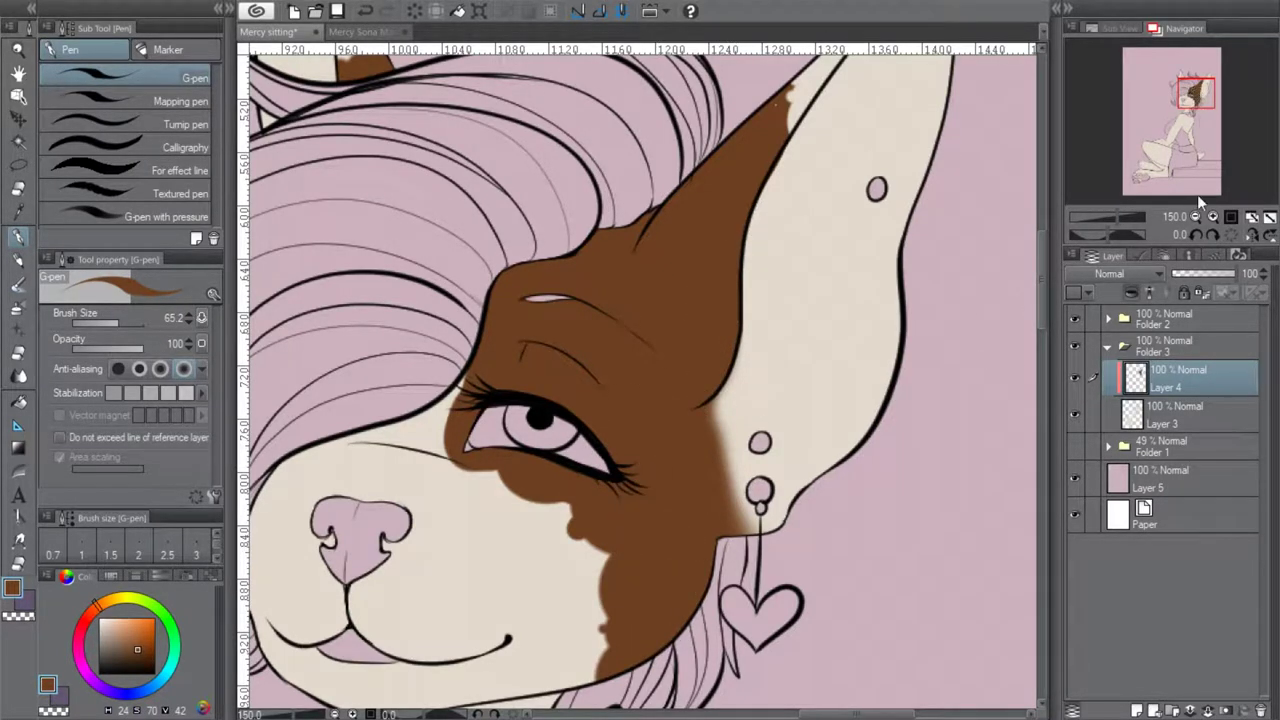
scroll(1197, 194, "down", 3)
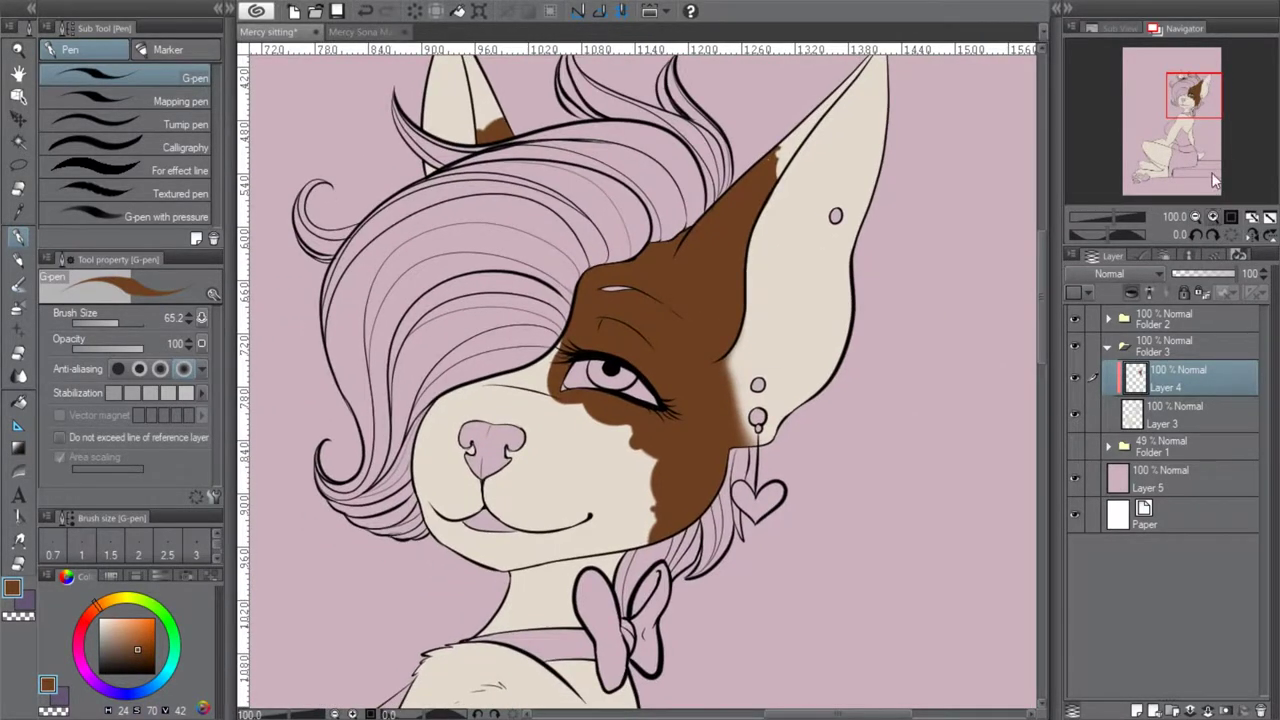
scroll(1213, 180, "up", 3)
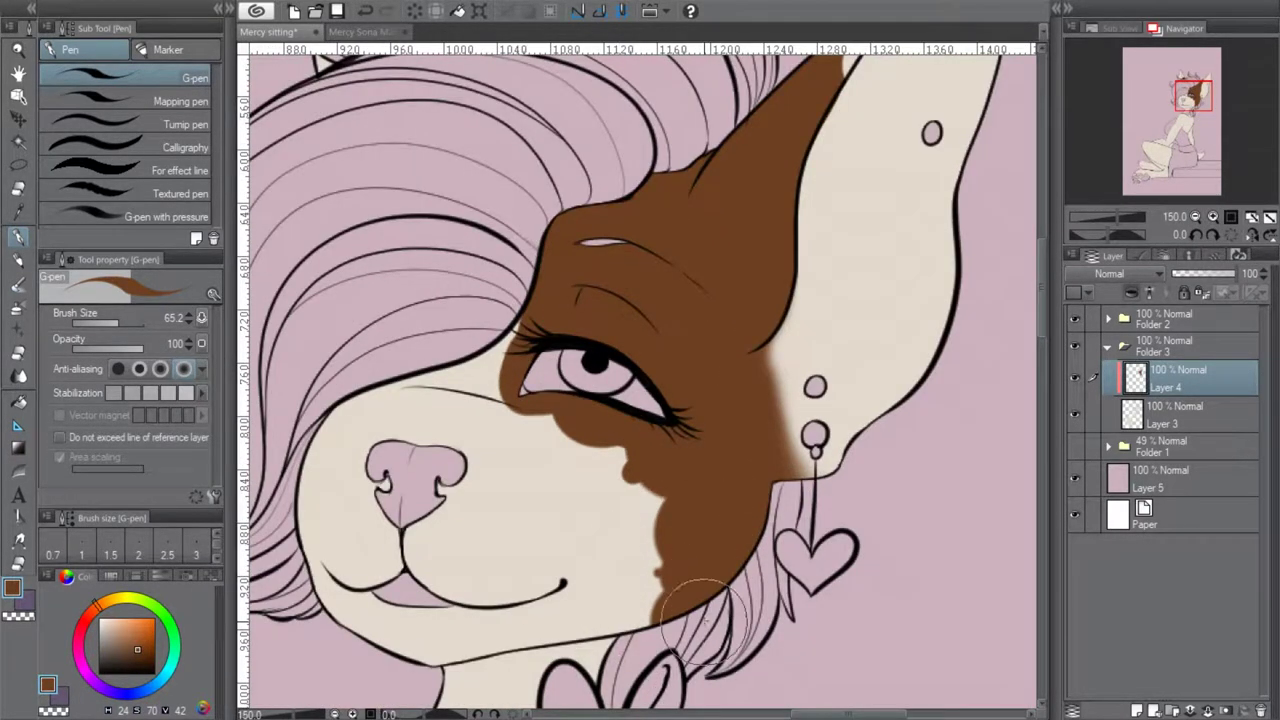
Erase round notches and small dots along the cheek edge of the brown face marking with the Hard eraser, touching up with brown
left_click(18, 353)
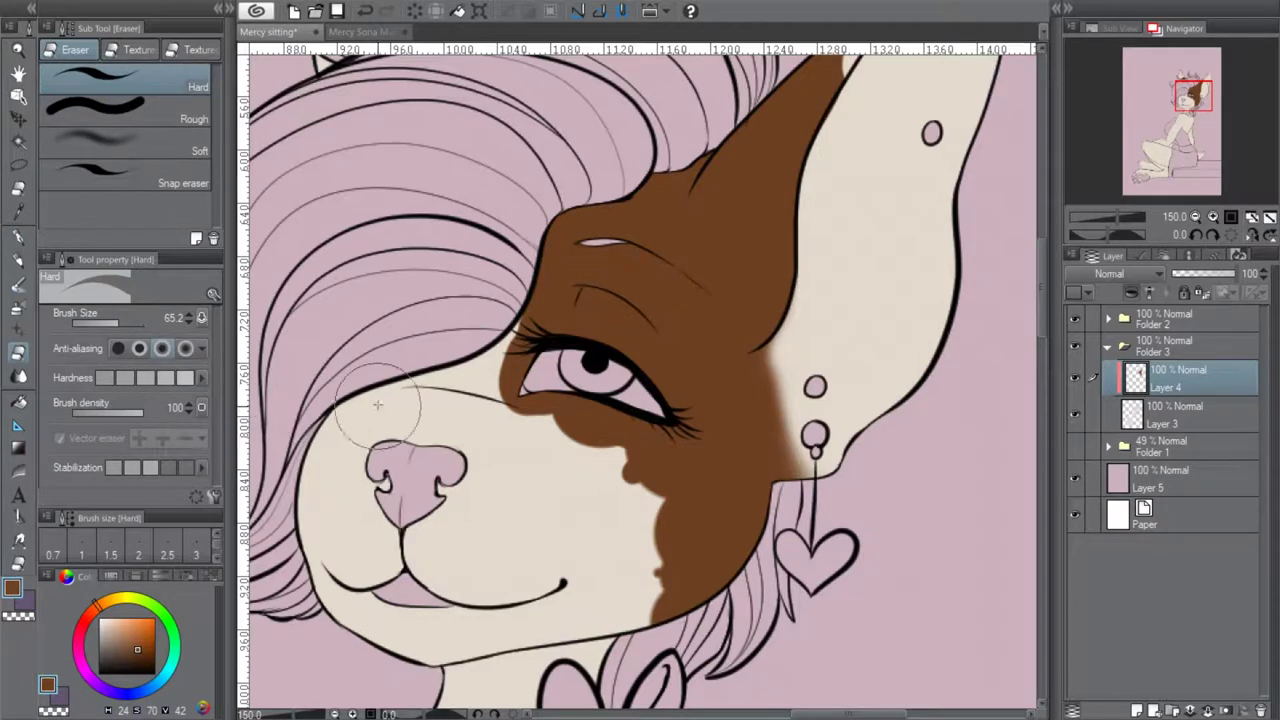
mouse_move(652, 498)
left_mouse_down()
mouse_move(669, 486)
mouse_move(663, 514)
mouse_move(671, 491)
left_mouse_up()
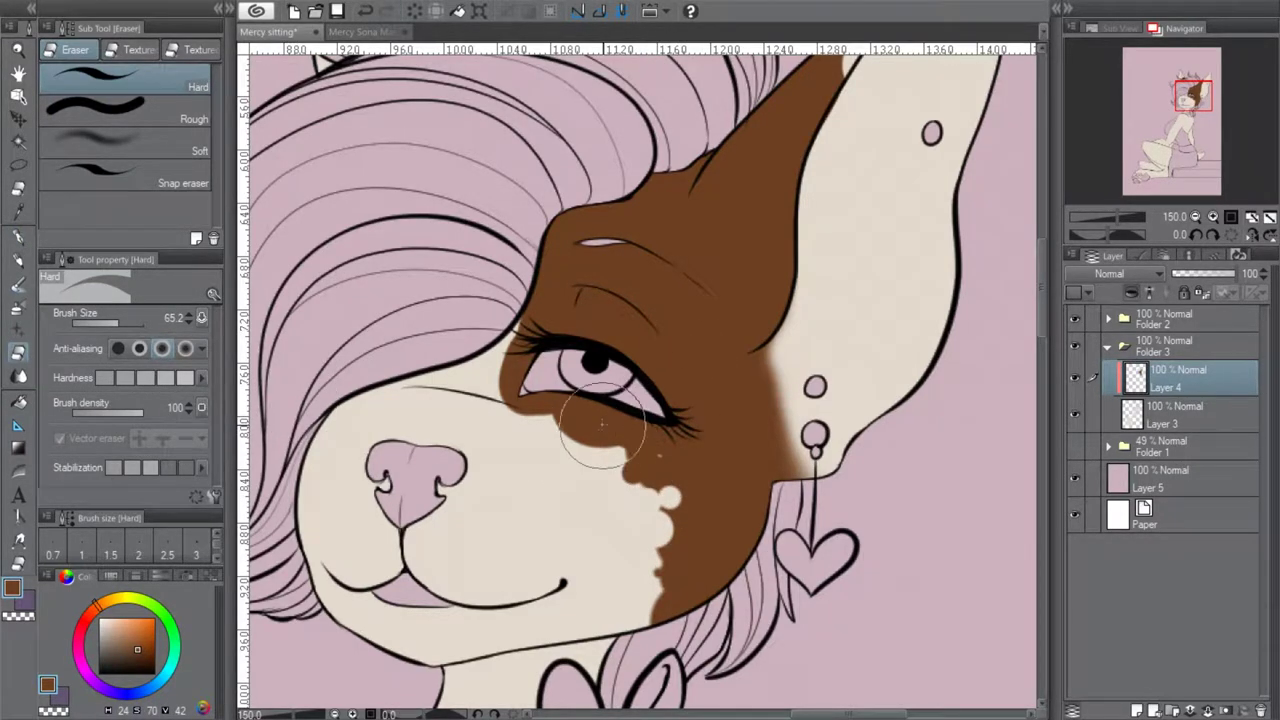
left_click(645, 469)
left_click(661, 596)
left_click_drag(546, 418, 548, 410)
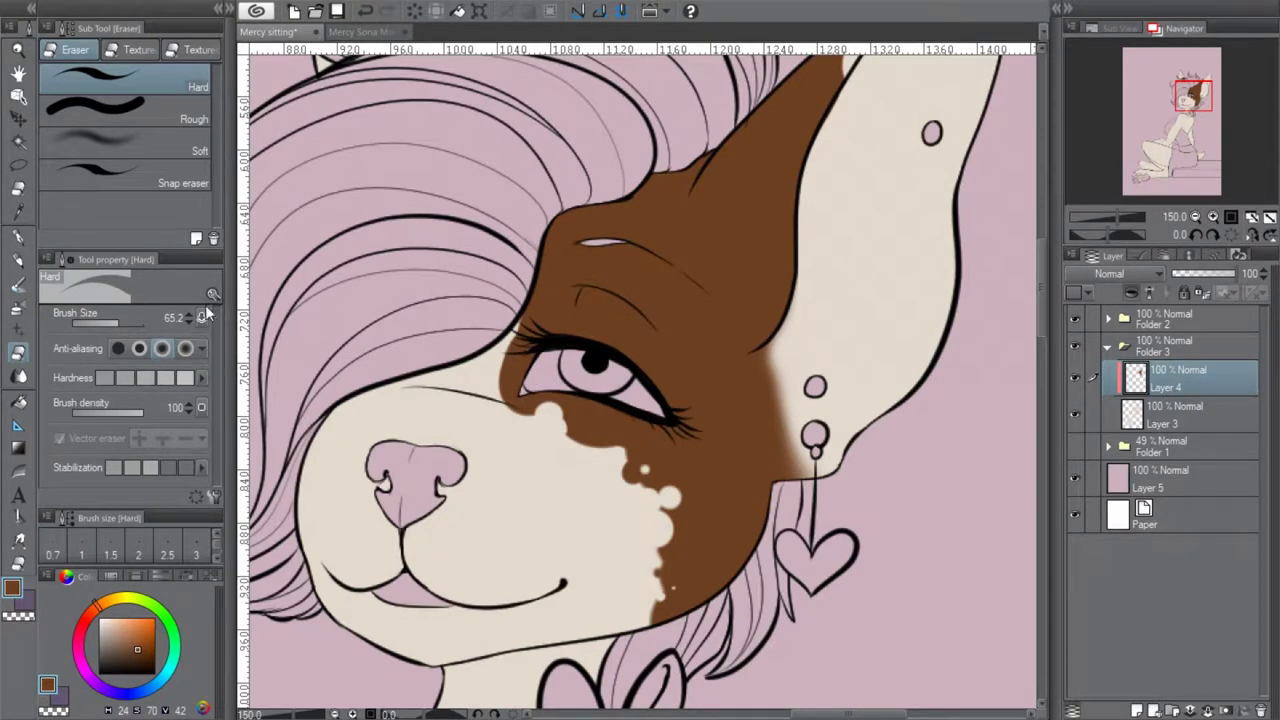
key("p")
left_click_drag(576, 428, 553, 424)
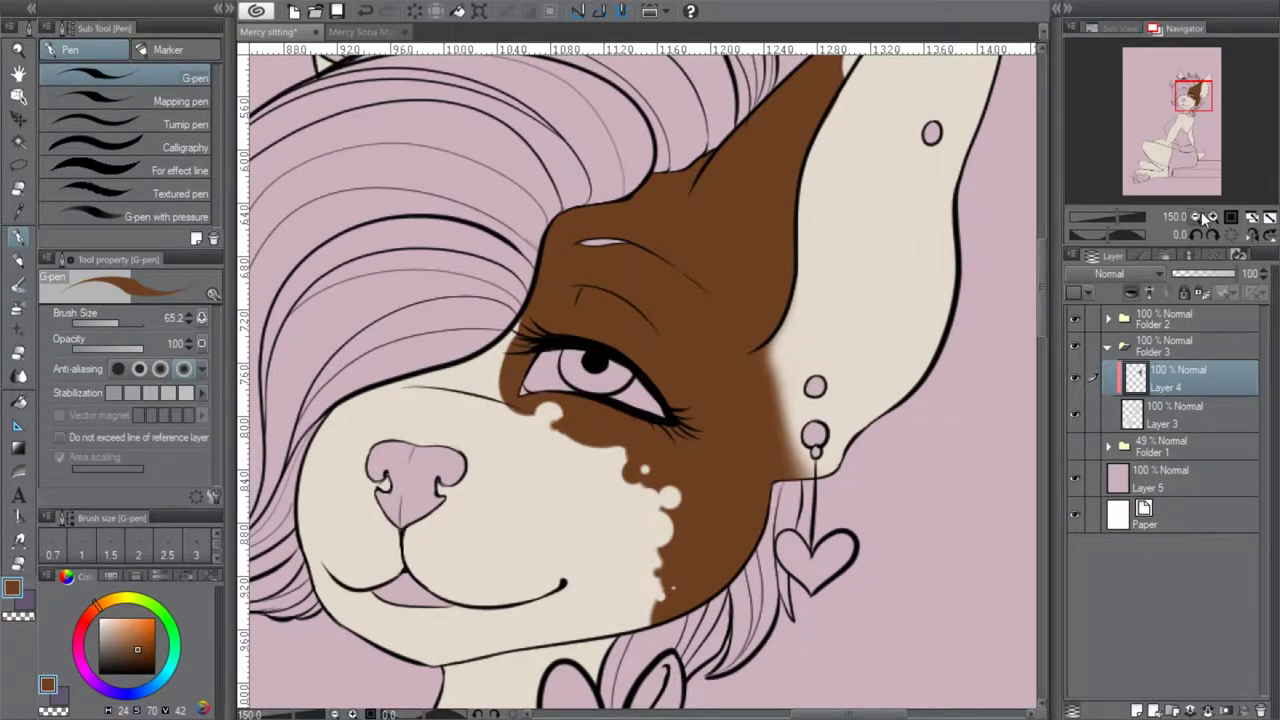
Set the G-pen size to 173.4 and dab a line of round brown spots down the chest below the bow
left_click(1197, 215)
left_click(1197, 215)
left_click_drag(1180, 143, 1219, 82)
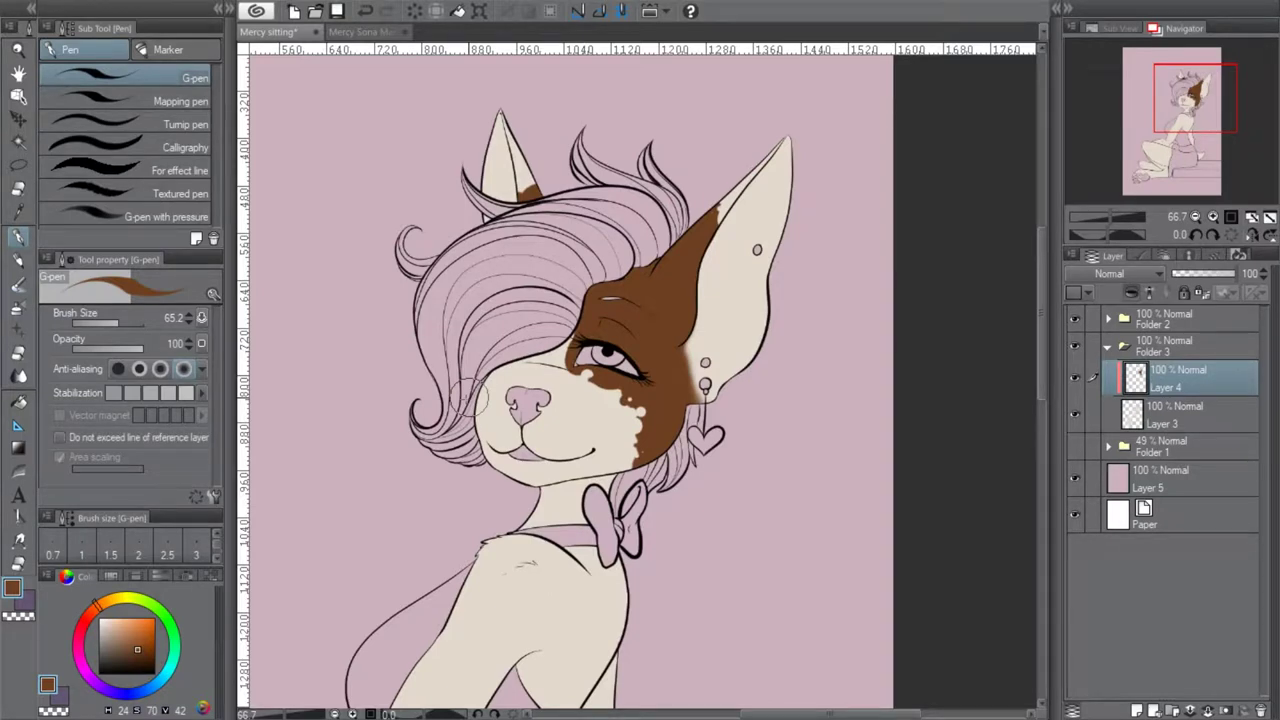
left_click_drag(1192, 104, 1188, 119)
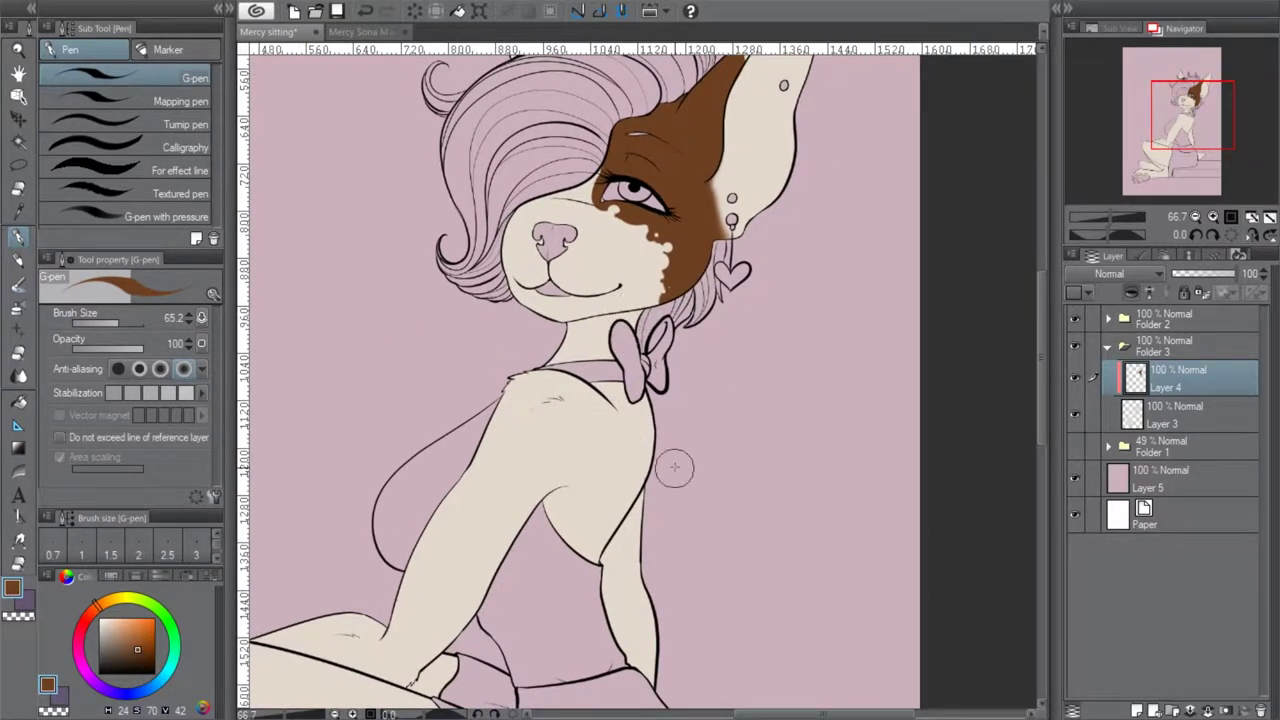
left_click(1214, 216)
left_click(1214, 216)
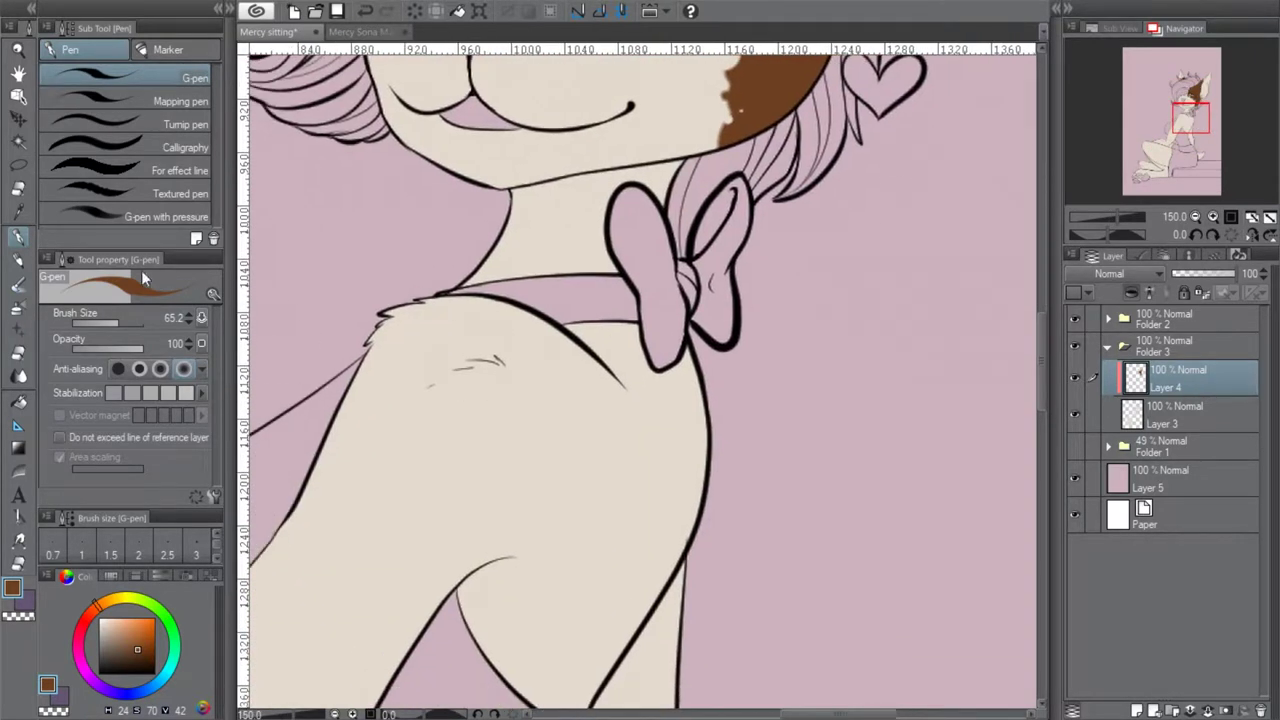
left_click(628, 365)
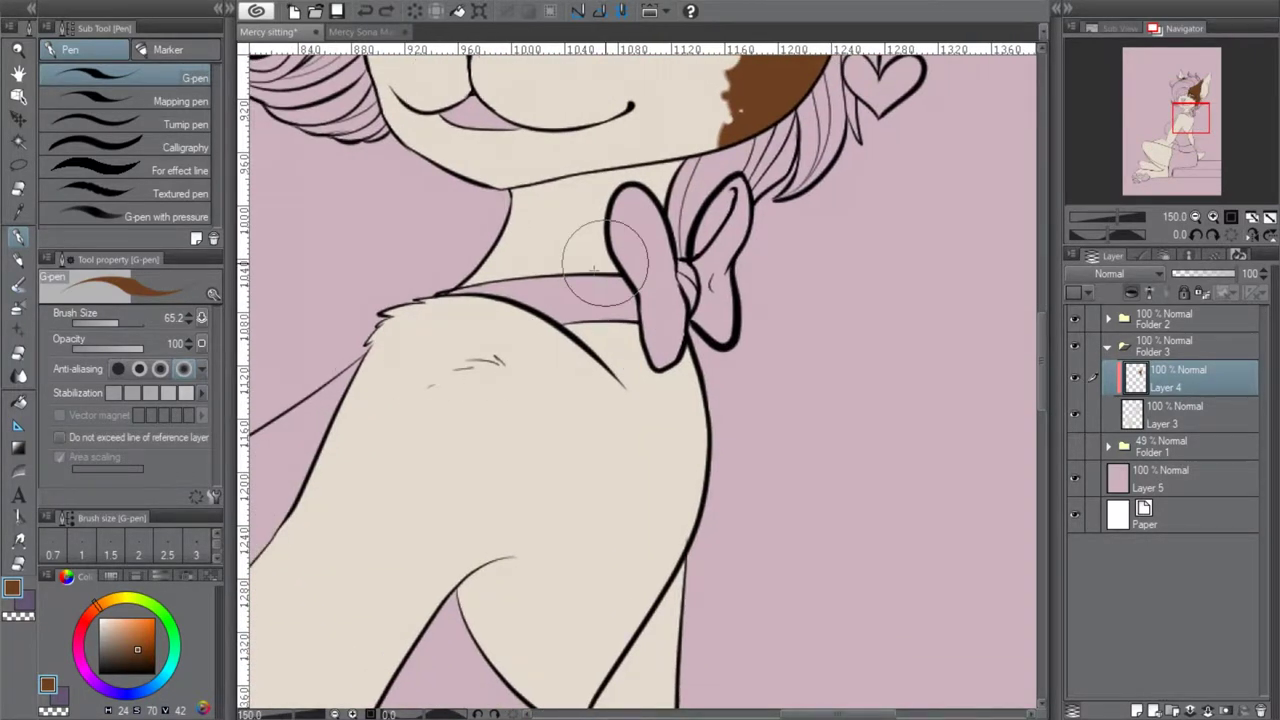
left_click(127, 324)
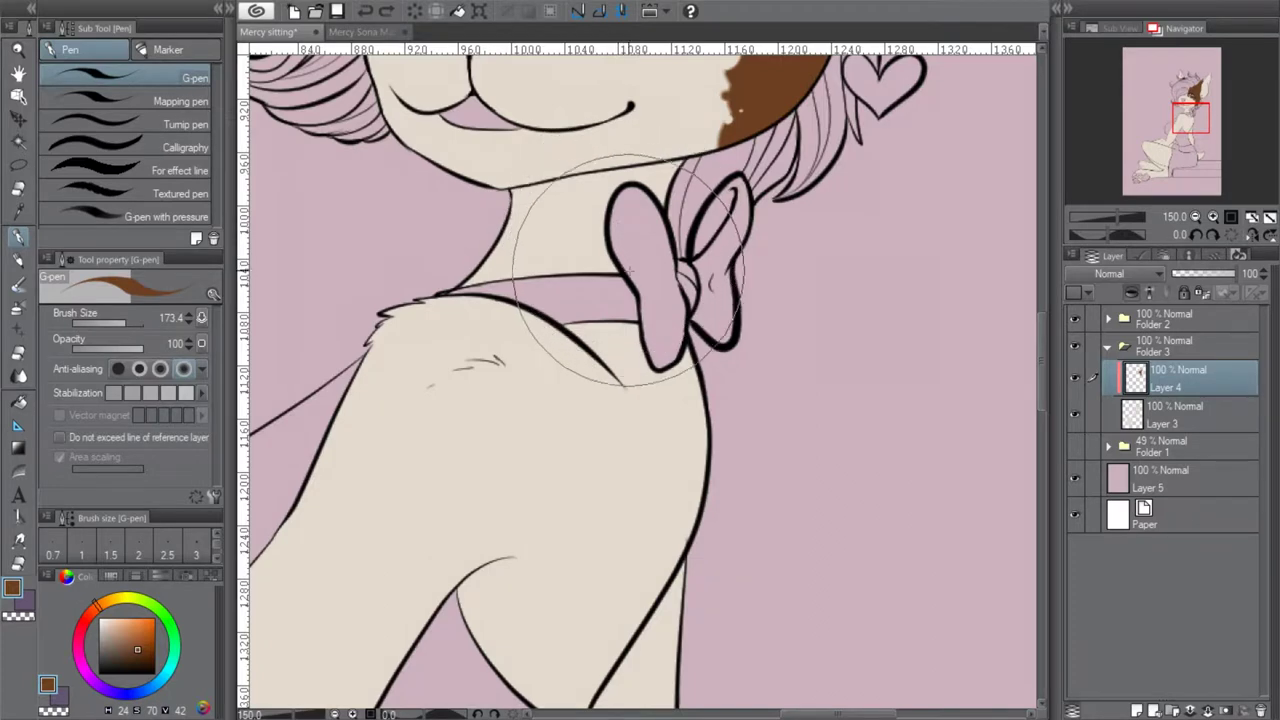
mouse_move(586, 338)
left_mouse_down()
mouse_move(624, 391)
mouse_move(655, 482)
mouse_move(631, 396)
mouse_move(669, 451)
mouse_move(642, 399)
mouse_move(657, 480)
left_mouse_up()
left_click(666, 521)
left_click(675, 536)
left_click(663, 515)
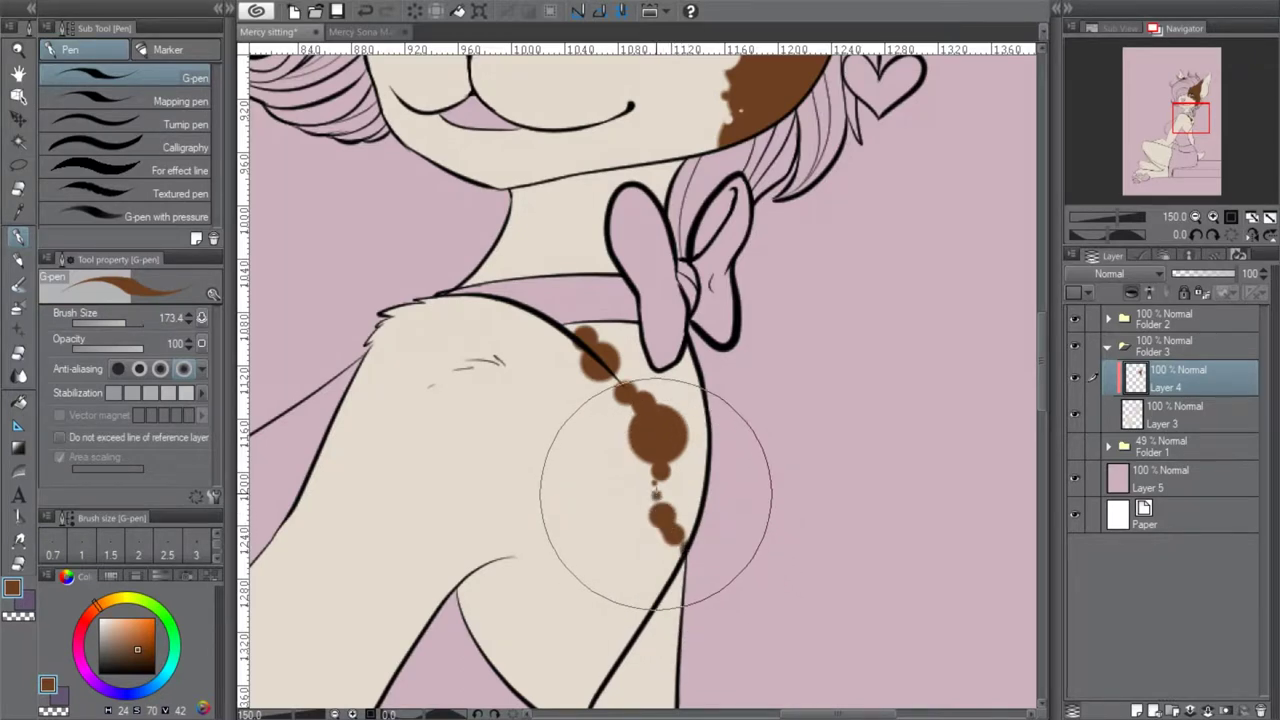
Widen the brown spots into a scalloped band across the shoulder and extend it down to the lower edge of the chest
left_click(656, 492)
mouse_move(637, 462)
left_mouse_down()
mouse_move(623, 430)
mouse_move(566, 369)
mouse_move(431, 329)
mouse_move(530, 402)
mouse_move(500, 341)
mouse_move(404, 323)
mouse_move(504, 334)
mouse_move(488, 340)
mouse_move(528, 352)
mouse_move(489, 316)
mouse_move(461, 317)
mouse_move(534, 328)
mouse_move(490, 306)
mouse_move(556, 344)
mouse_move(452, 303)
mouse_move(396, 312)
mouse_move(388, 331)
mouse_move(446, 369)
mouse_move(541, 391)
mouse_move(559, 428)
mouse_move(773, 312)
mouse_move(567, 444)
mouse_move(614, 471)
mouse_move(668, 454)
mouse_move(752, 387)
mouse_move(636, 553)
mouse_move(653, 543)
mouse_move(618, 521)
mouse_move(646, 534)
mouse_move(628, 511)
mouse_move(642, 559)
mouse_move(614, 626)
mouse_move(661, 541)
mouse_move(663, 569)
mouse_move(665, 542)
mouse_move(653, 581)
mouse_move(669, 549)
left_mouse_up()
left_click(613, 633)
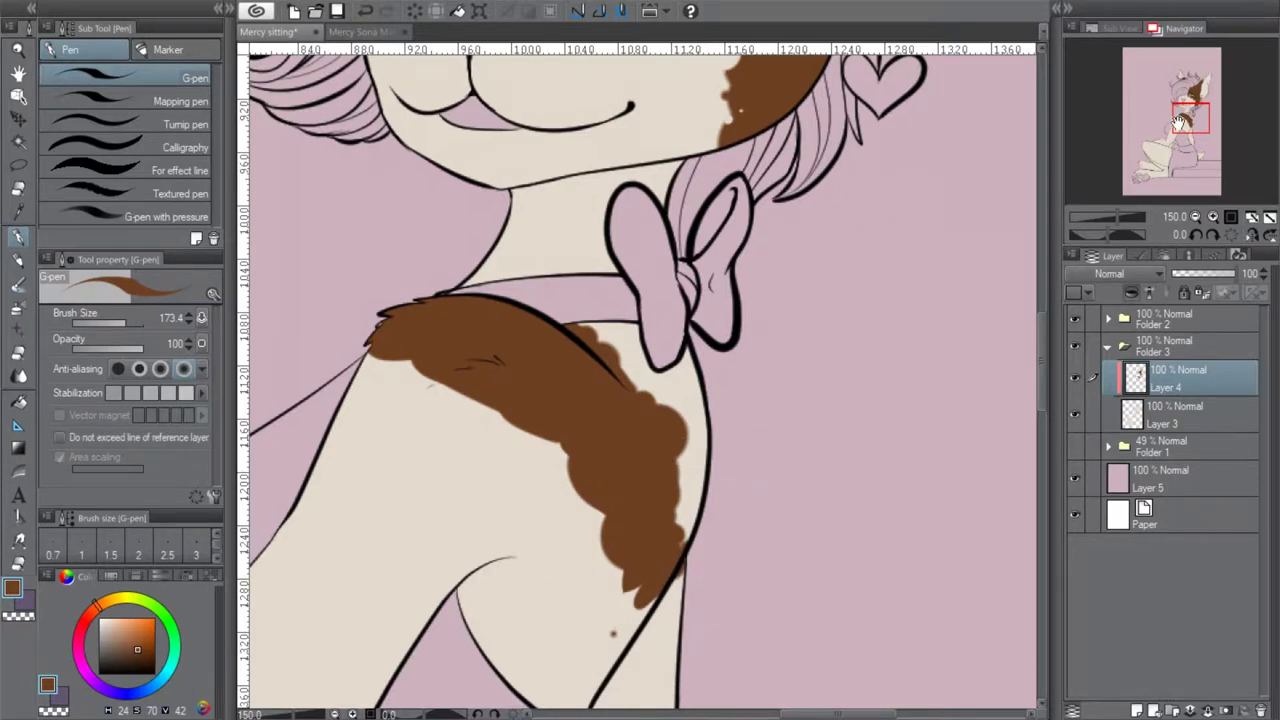
left_click_drag(1175, 130, 1175, 139)
mouse_move(640, 395)
left_mouse_down()
mouse_move(624, 442)
mouse_move(593, 429)
mouse_move(604, 441)
mouse_move(579, 461)
mouse_move(635, 434)
mouse_move(602, 438)
mouse_move(560, 472)
mouse_move(534, 544)
mouse_move(546, 471)
mouse_move(534, 501)
mouse_move(562, 447)
mouse_move(526, 512)
mouse_move(556, 490)
mouse_move(525, 503)
left_mouse_up()
Erase rounded notches and tiny dots from the lower end and outer edge of the chest marking with the Hard eraser at 65.2
key("e")
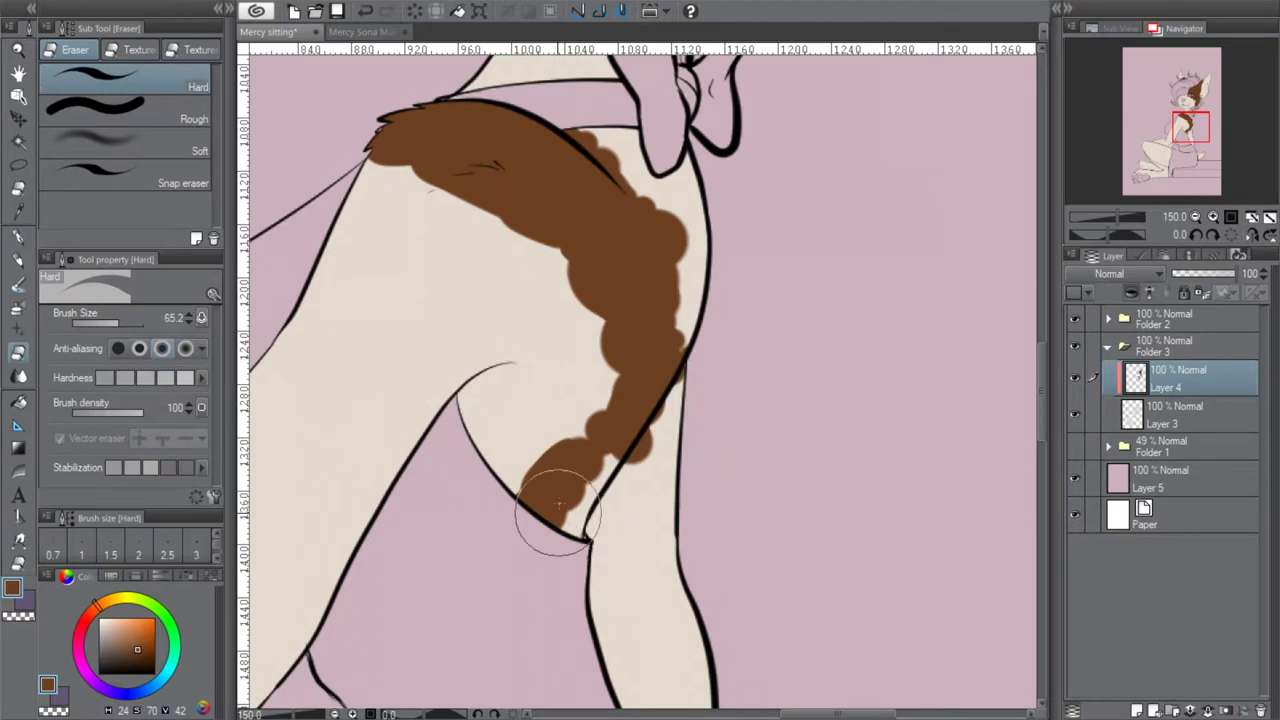
mouse_move(610, 464)
left_mouse_down()
mouse_move(587, 507)
mouse_move(559, 514)
mouse_move(556, 529)
mouse_move(609, 457)
mouse_move(632, 460)
mouse_move(655, 420)
left_mouse_up()
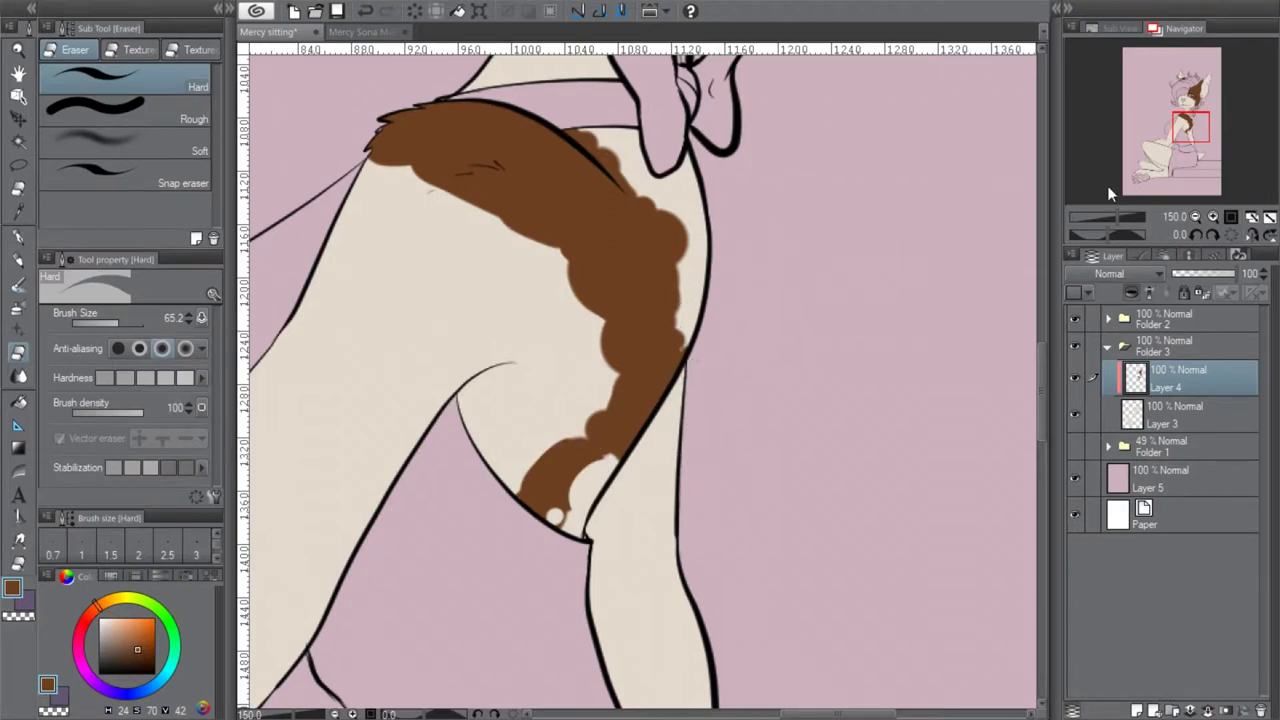
left_click_drag(1184, 134, 1158, 137)
left_click_drag(720, 389, 711, 365)
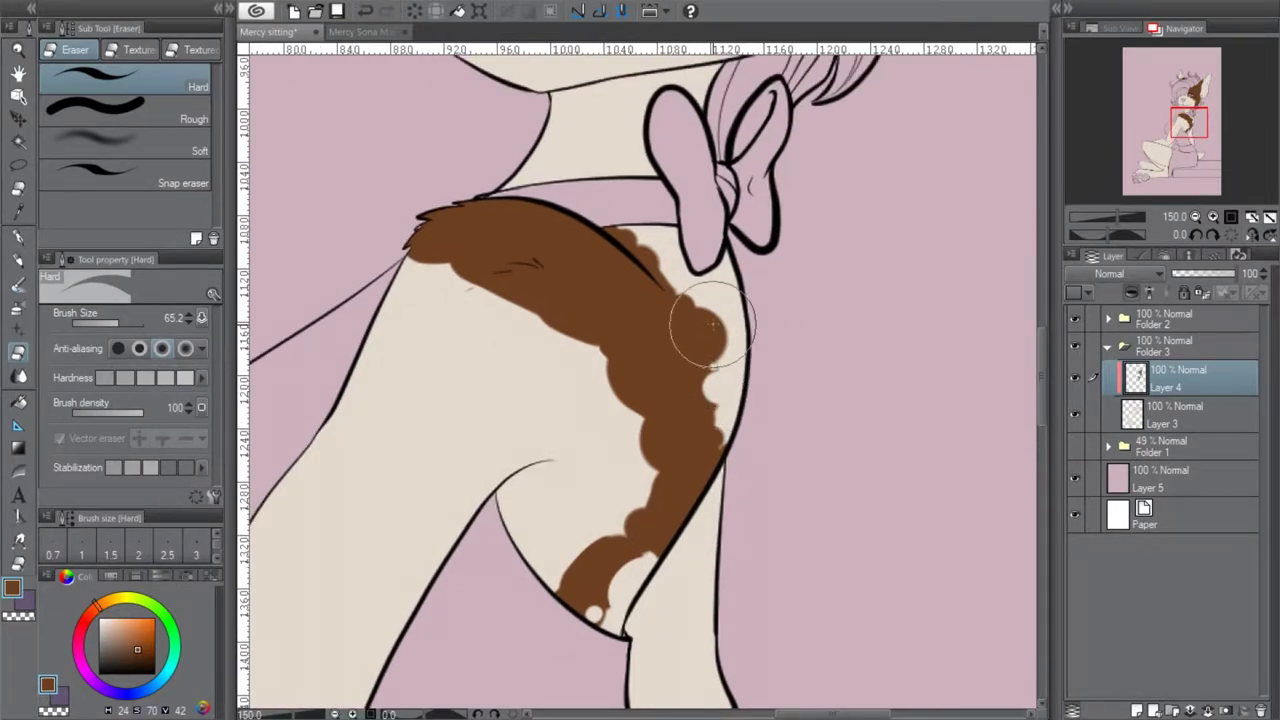
mouse_move(726, 303)
left_mouse_down()
mouse_move(728, 318)
mouse_move(724, 248)
left_mouse_up()
left_click(706, 347)
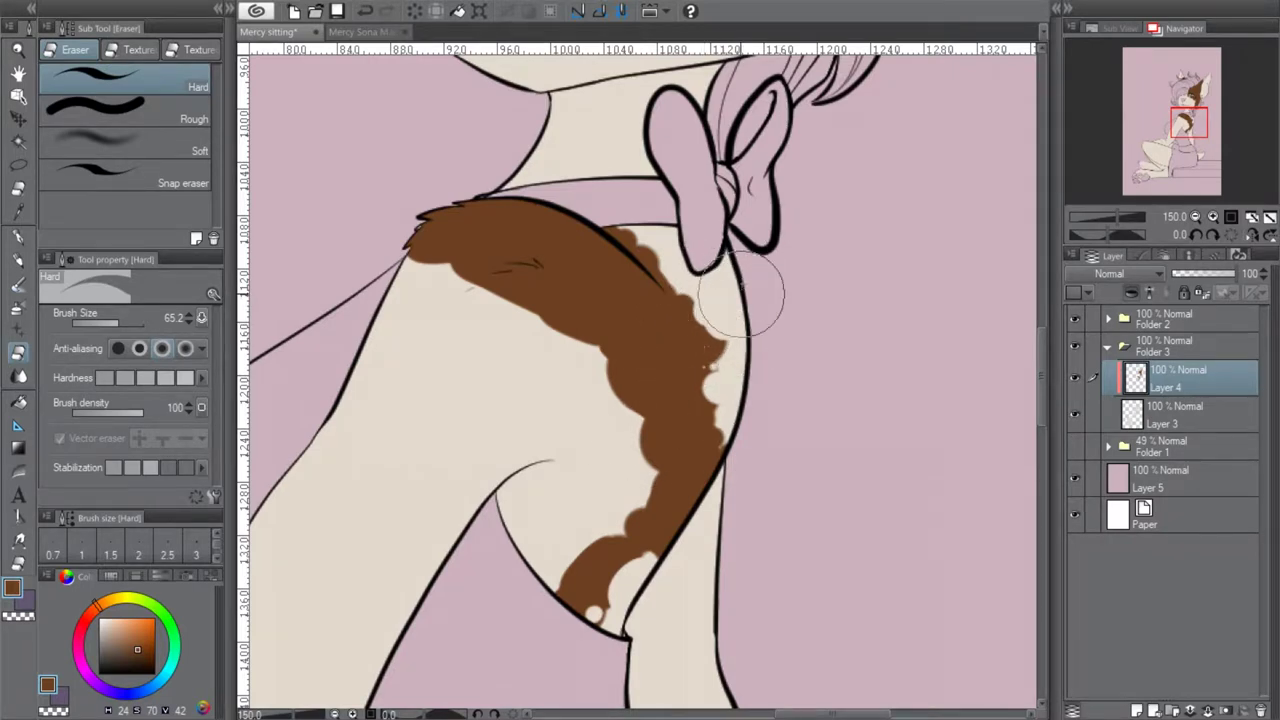
left_click(709, 349)
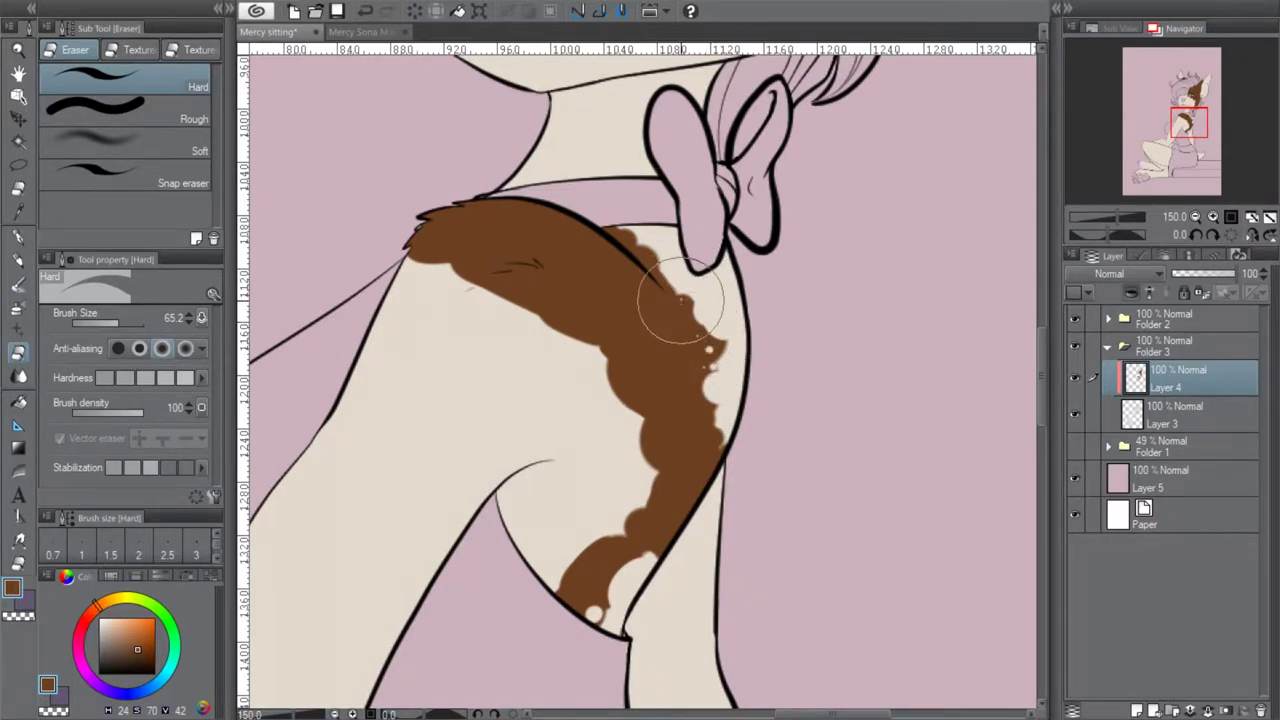
left_click_drag(668, 272, 648, 232)
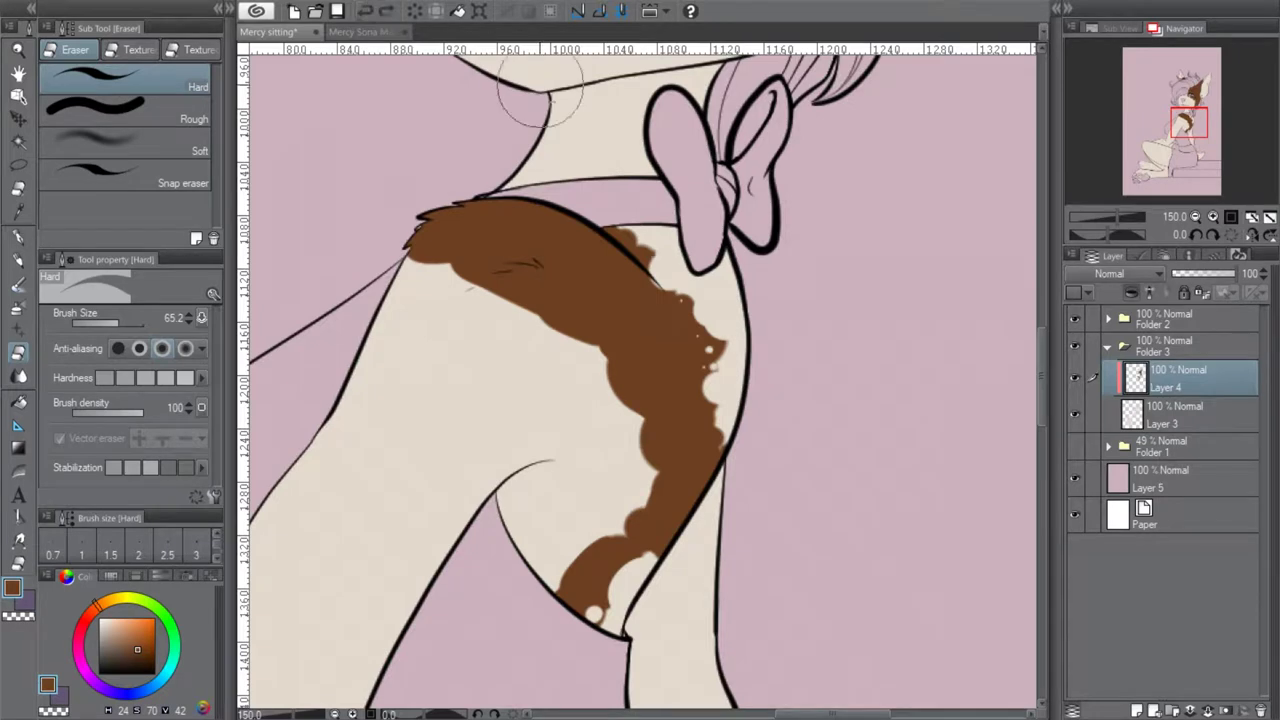
mouse_move(632, 216)
left_mouse_down()
mouse_move(662, 255)
mouse_move(681, 243)
mouse_move(731, 308)
left_mouse_up()
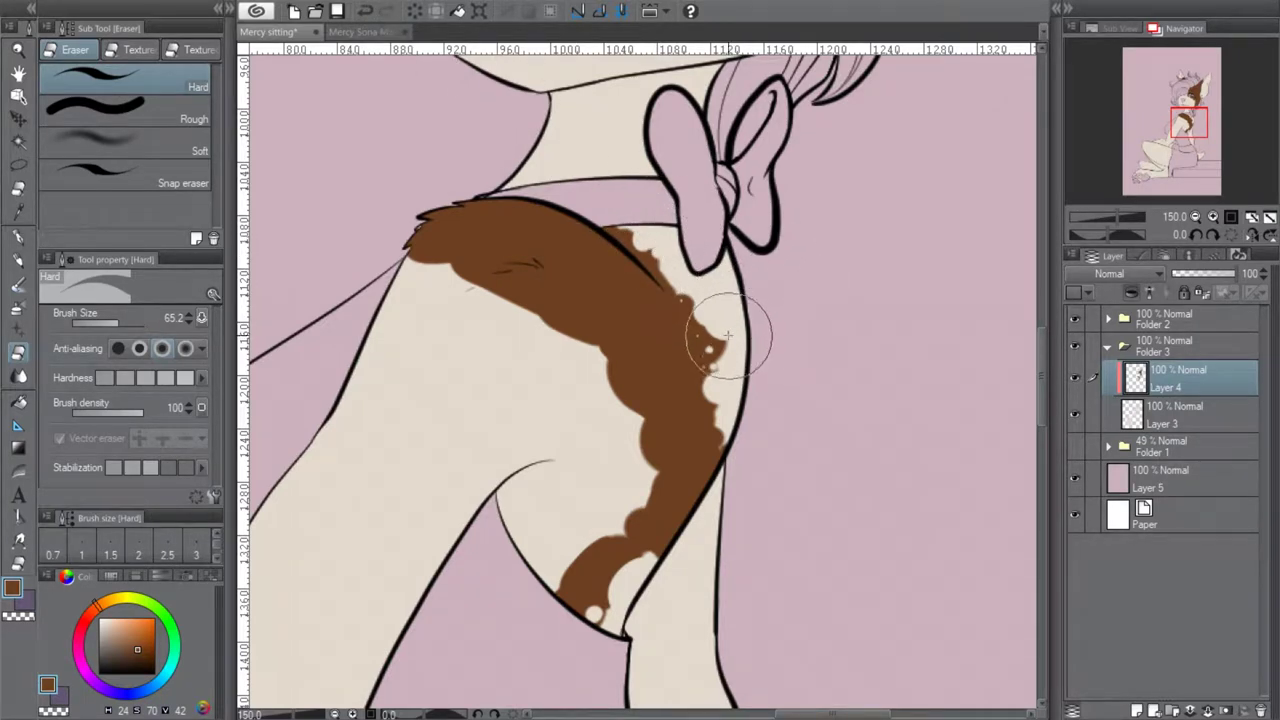
Set the G-pen size to 120.2 and add brown scallops and loose dots along the chest marking's outer edge
key("p")
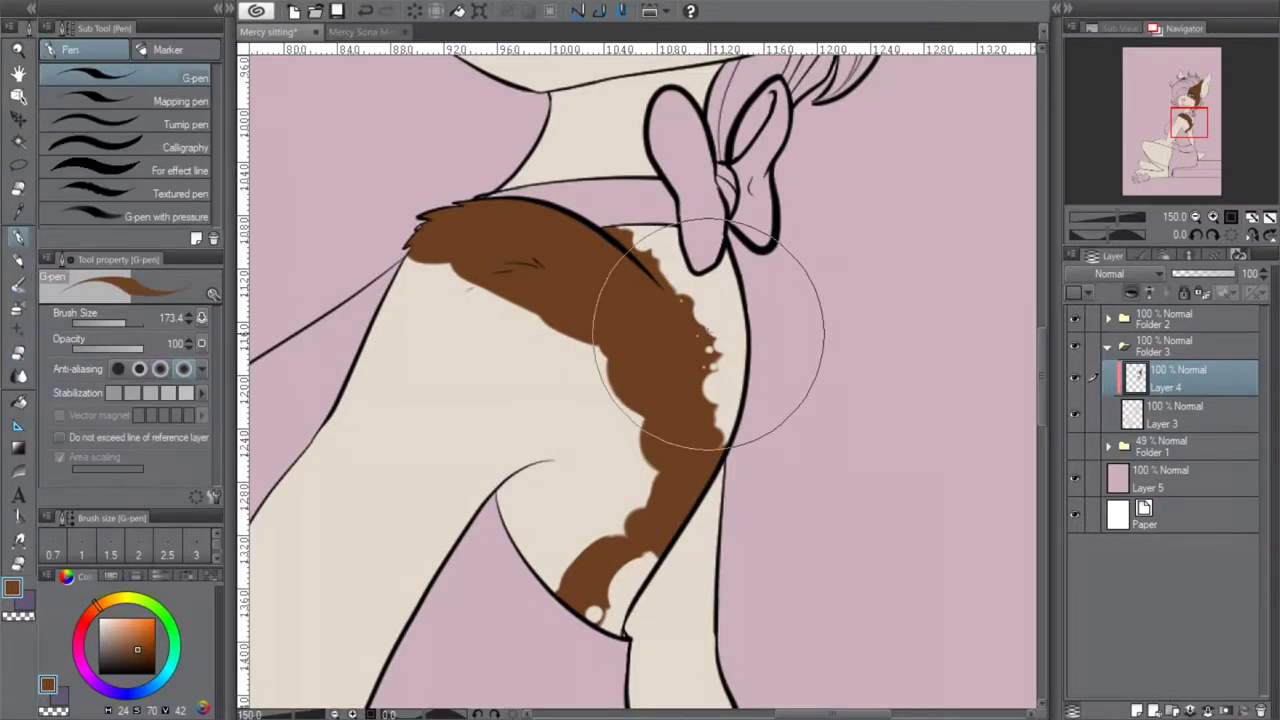
mouse_move(700, 330)
left_mouse_down()
mouse_move(651, 286)
mouse_move(660, 270)
left_mouse_up()
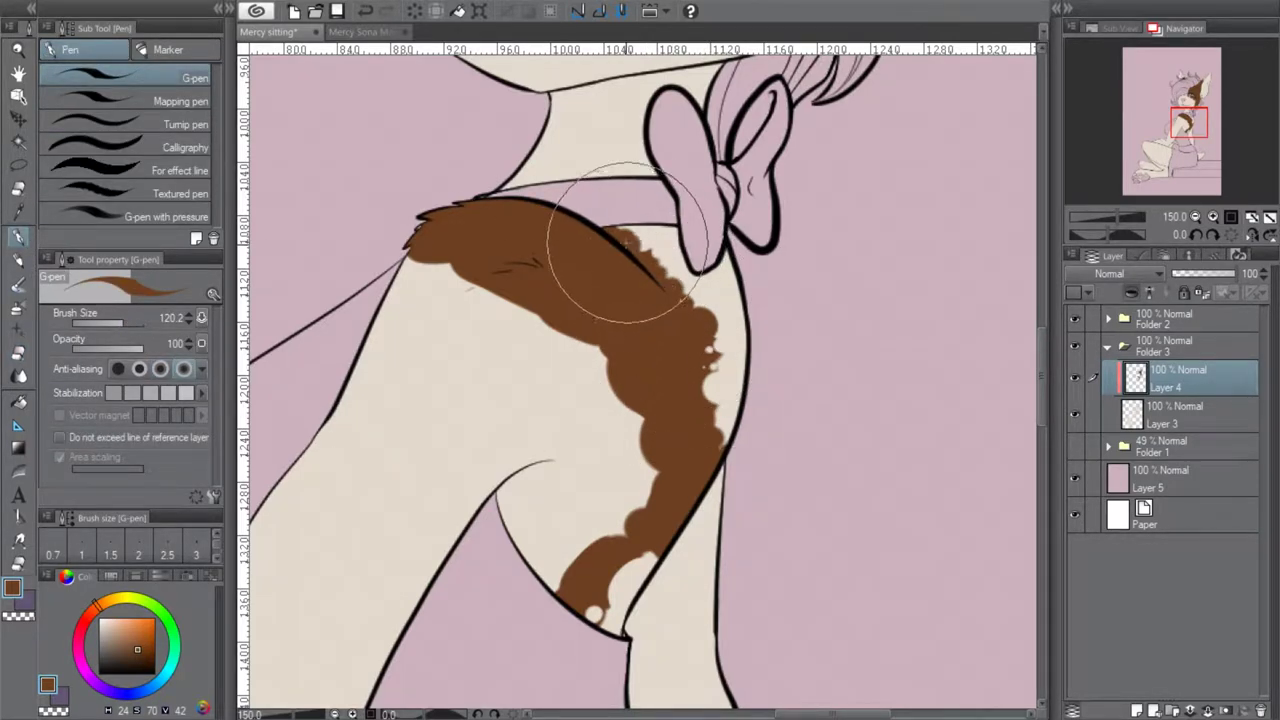
left_click(724, 324)
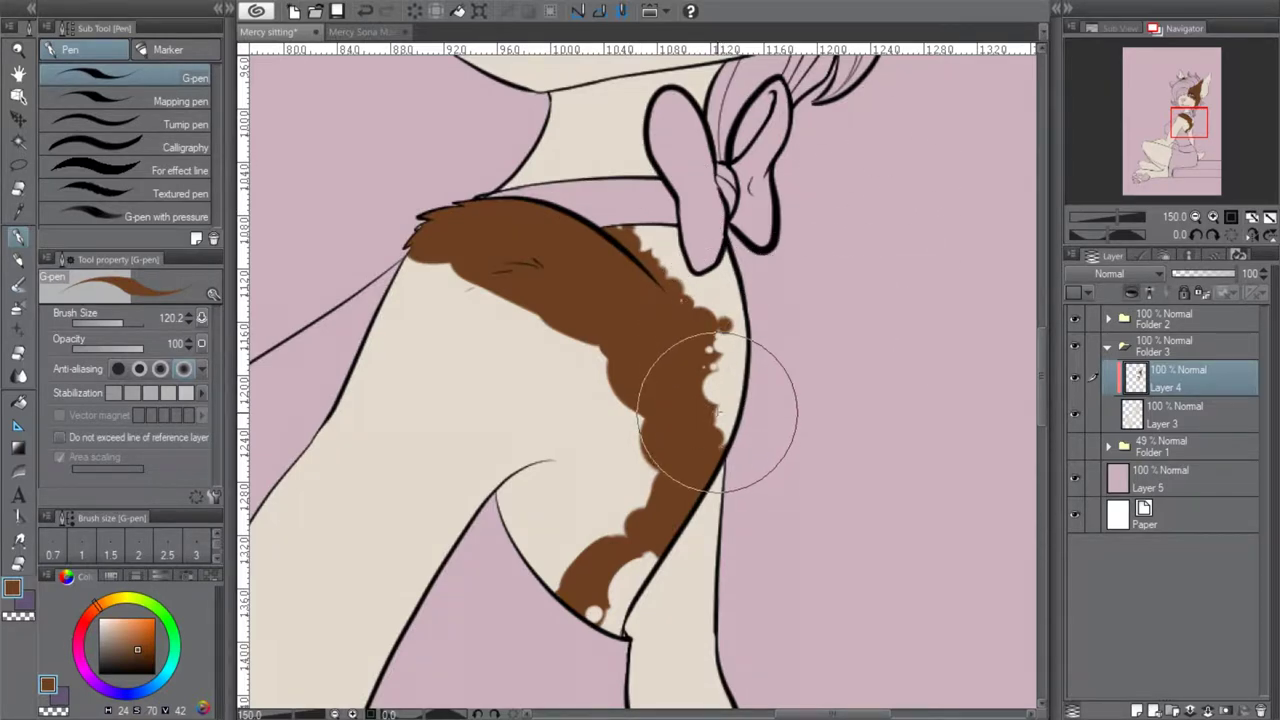
left_click(669, 252)
left_click(648, 229)
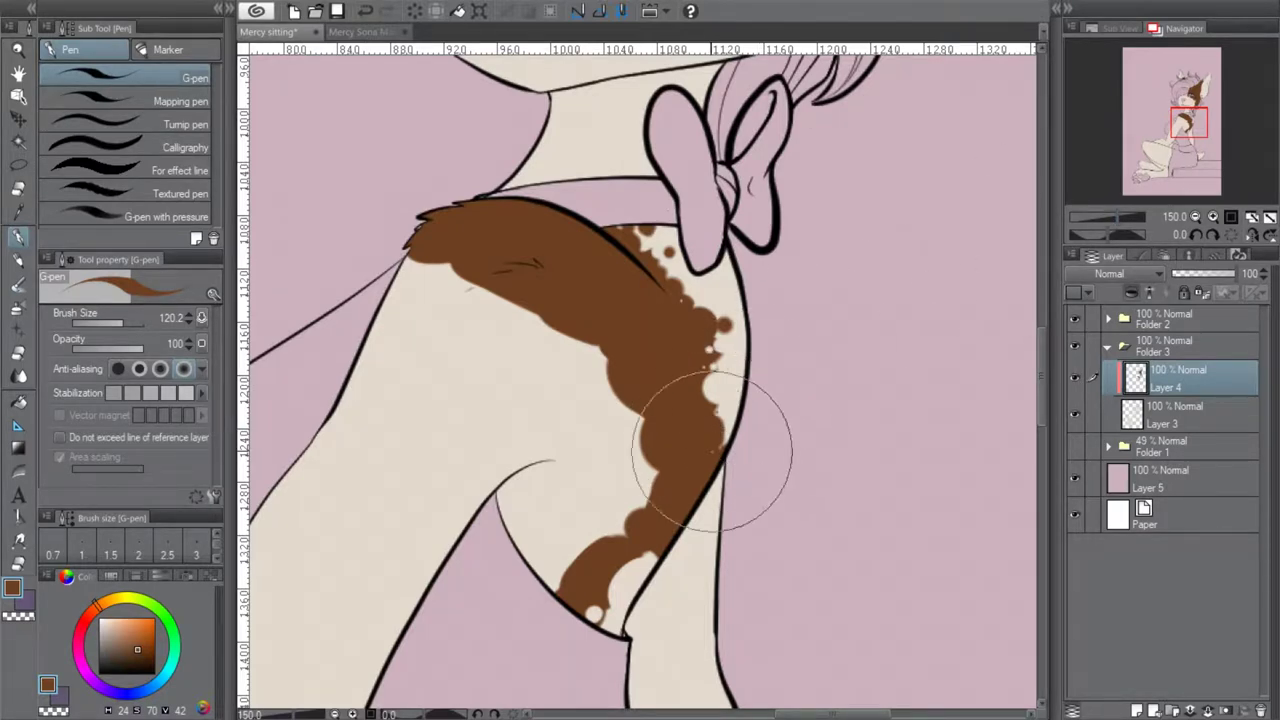
Refine the lower end of the chest marking with brown touch-ups and small erased notches
left_click(1196, 217)
left_click_drag(1189, 149, 1184, 122)
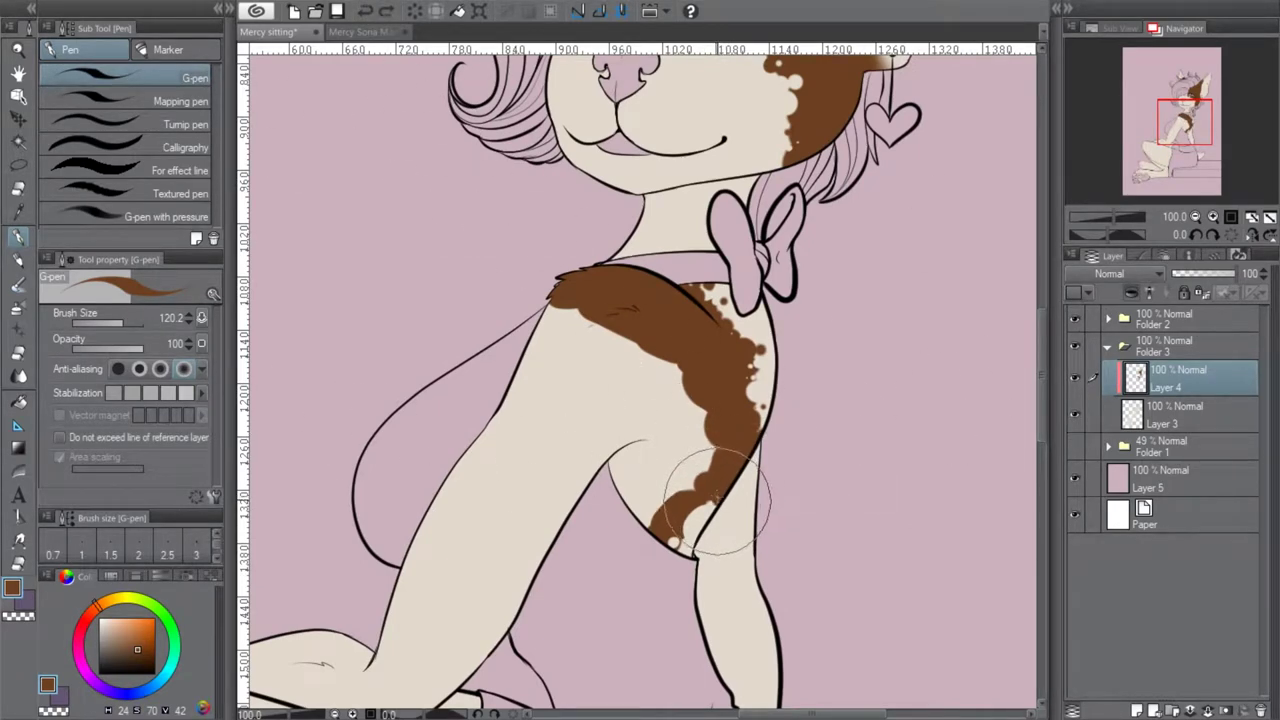
left_click_drag(713, 496, 677, 555)
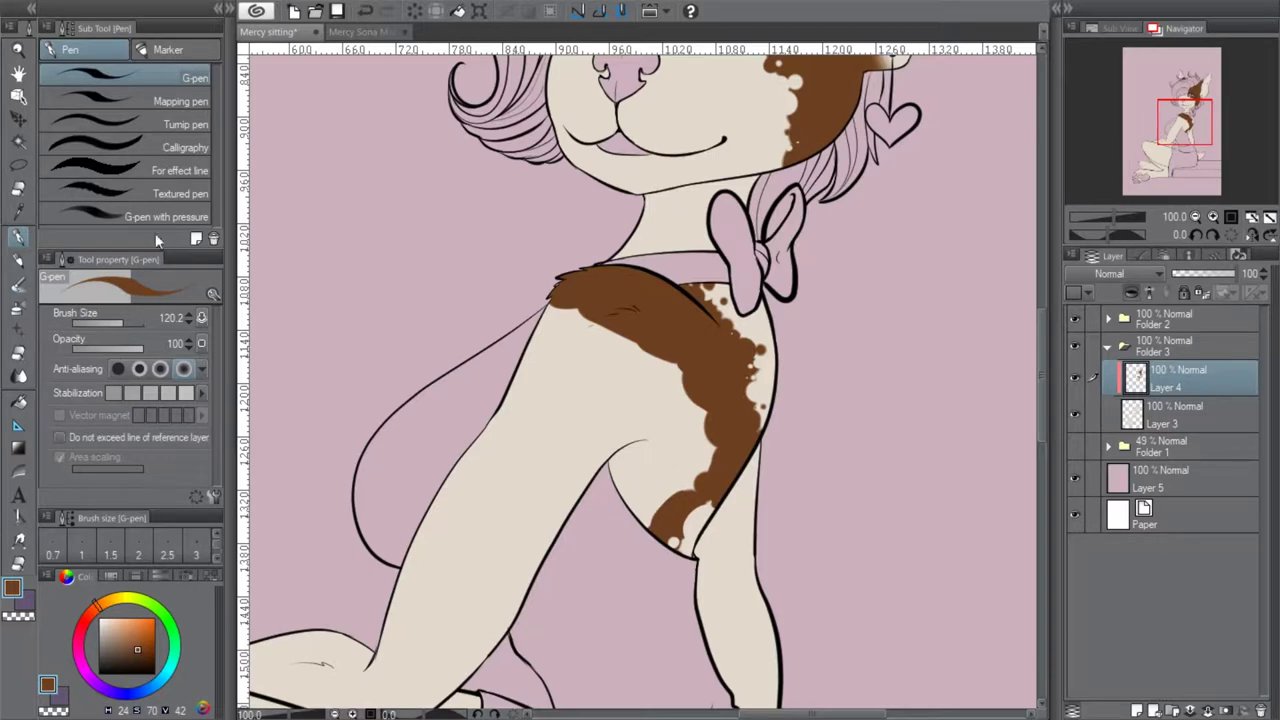
left_click(17, 354)
left_click_drag(672, 550, 690, 518)
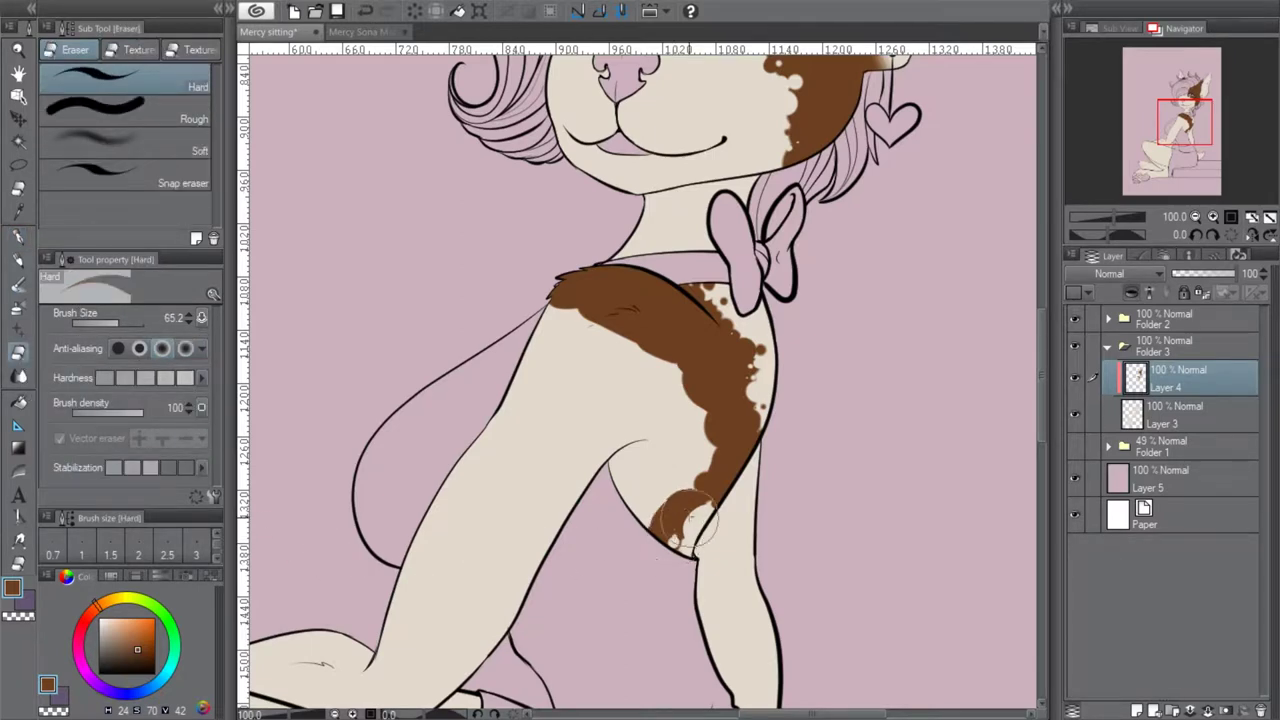
Try a brown band across both forearms with the G-pen and undo it
left_click(1195, 216)
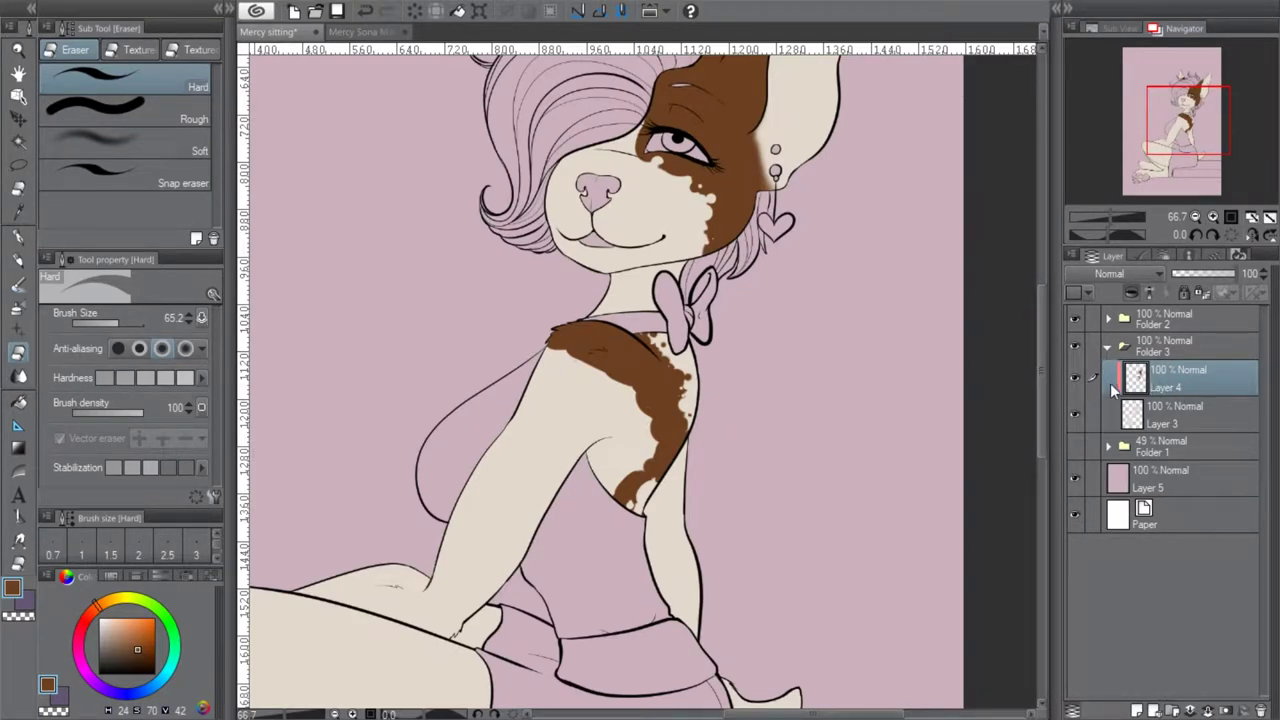
key("p")
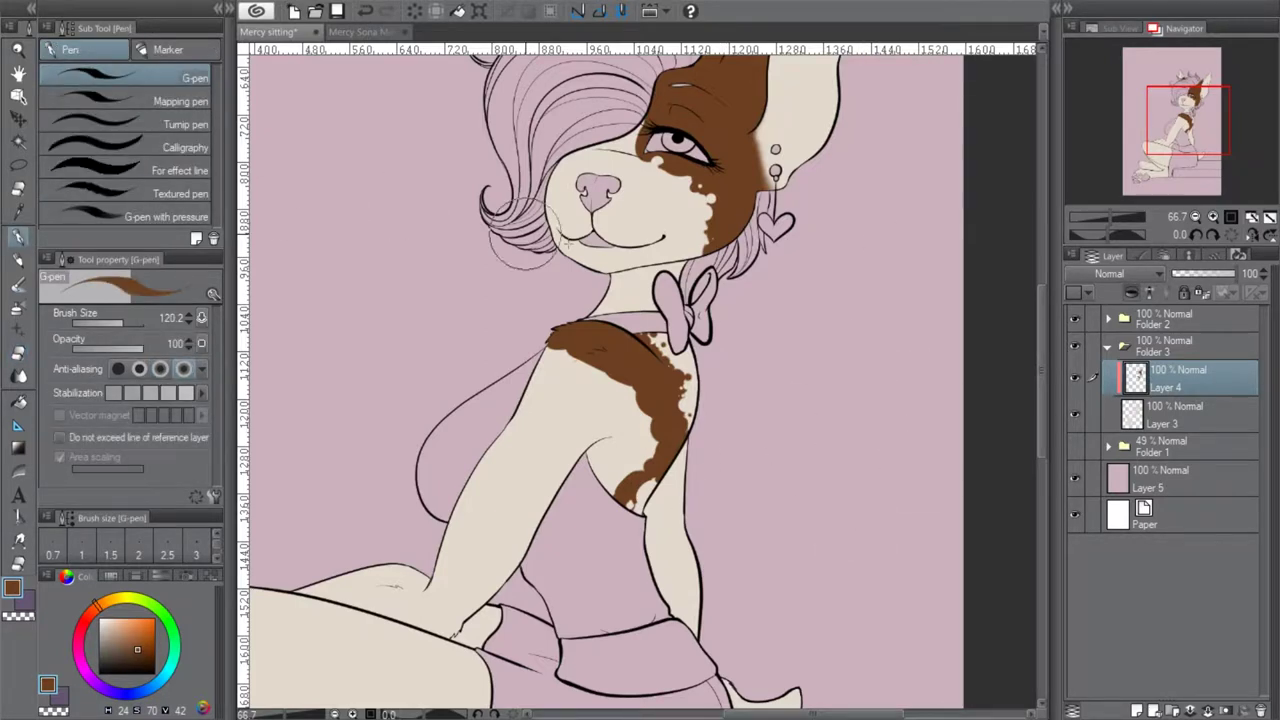
mouse_move(770, 570)
left_mouse_down()
mouse_move(576, 565)
mouse_move(695, 565)
mouse_move(365, 565)
left_mouse_up()
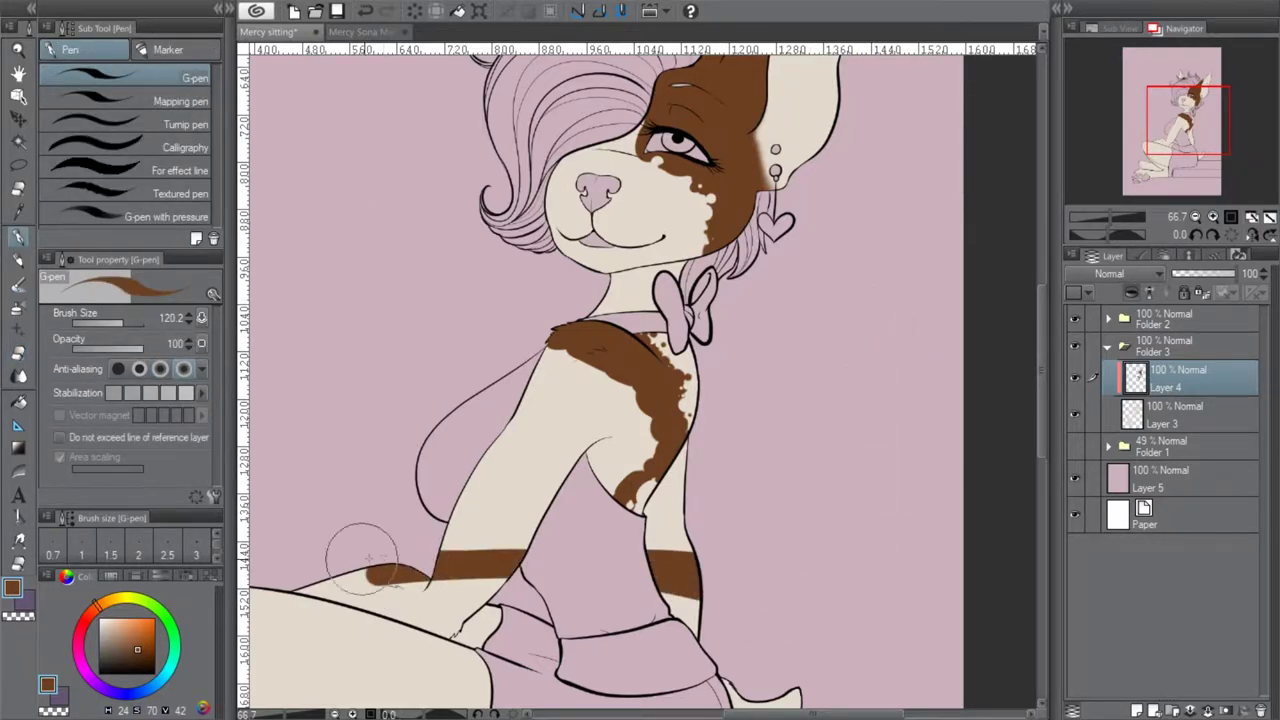
left_click(367, 12)
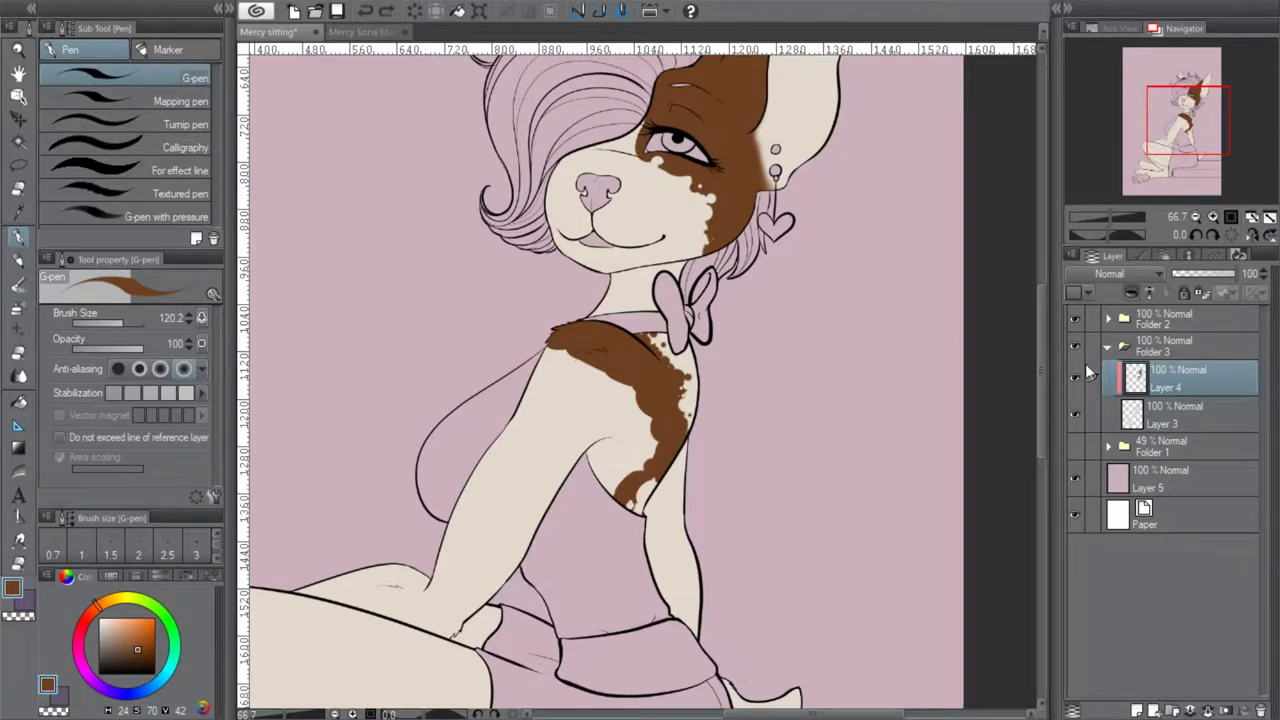
left_click(1131, 292)
mouse_move(1207, 108)
left_mouse_down()
mouse_move(1207, 90)
mouse_move(1174, 142)
mouse_move(1182, 117)
left_mouse_up()
key("ctrl+z")
Paint the brown marking from the shoulder down the upper arm with a scalloped edge, adding larger round spots at G-pen size 461.1
left_click(1213, 217)
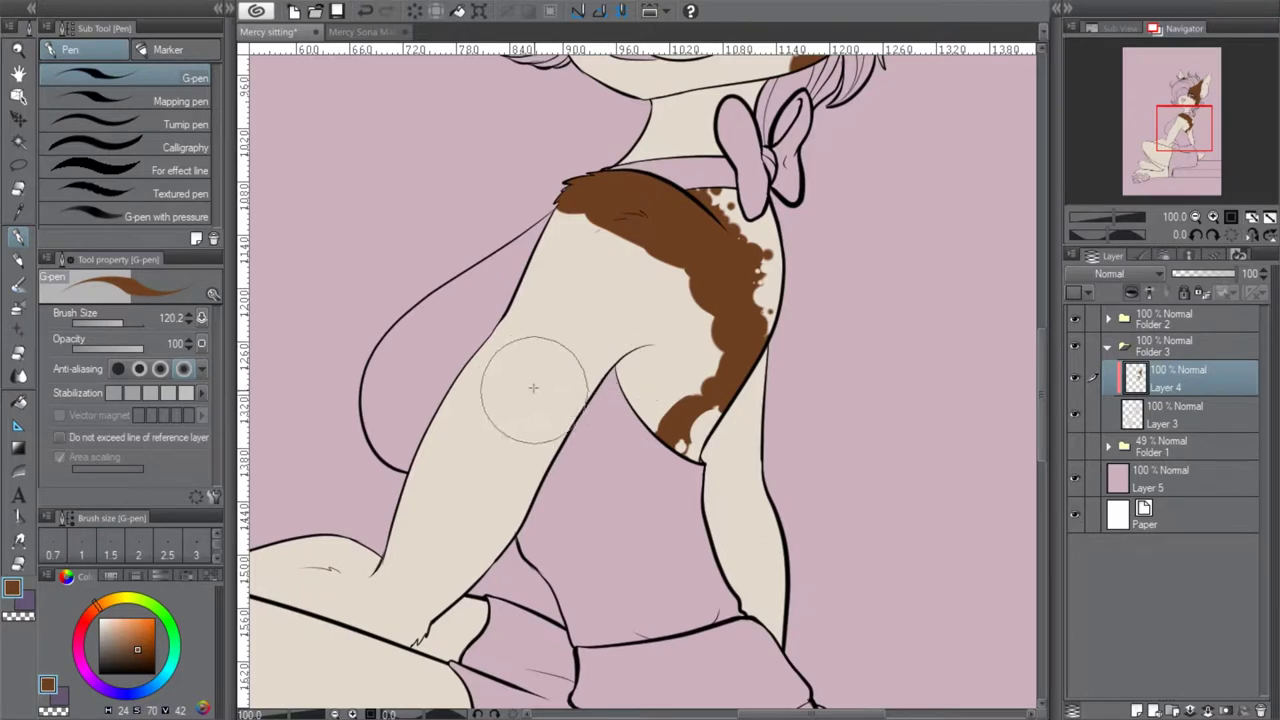
mouse_move(494, 369)
left_mouse_down()
mouse_move(533, 336)
mouse_move(520, 356)
mouse_move(526, 330)
mouse_move(505, 350)
mouse_move(494, 328)
mouse_move(529, 298)
mouse_move(560, 222)
mouse_move(607, 236)
mouse_move(591, 227)
mouse_move(577, 245)
mouse_move(549, 359)
mouse_move(503, 380)
left_mouse_up()
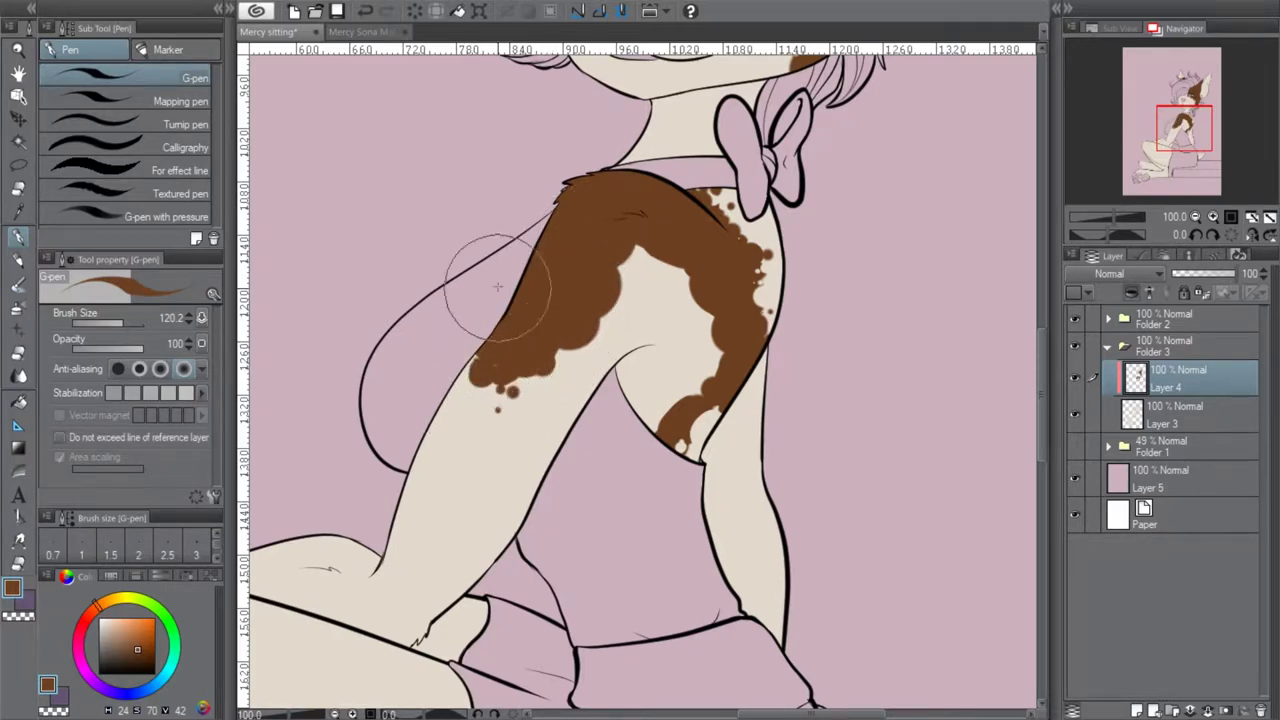
left_click(133, 324)
left_click(478, 396)
left_click(546, 384)
left_click(534, 398)
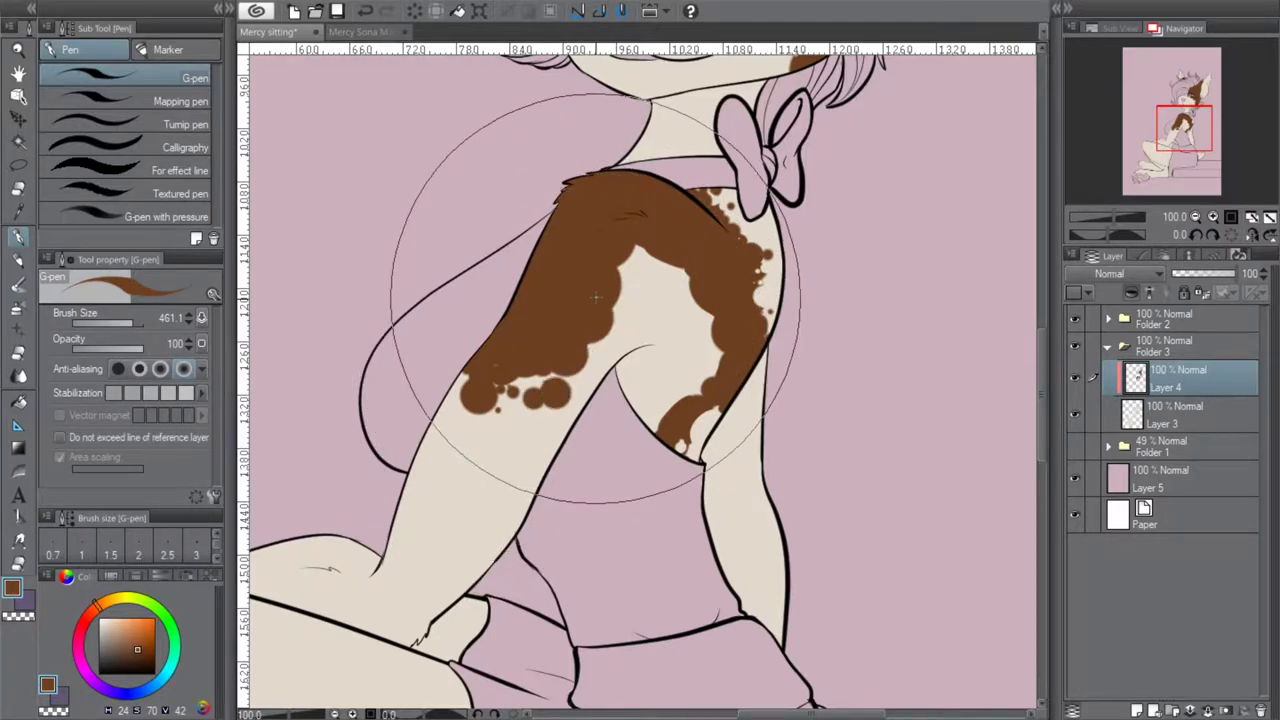
Fill the off-white gap between the arm and chest markings with brown, reducing the G-pen size to 120.2, and dot the arm edge
left_click_drag(605, 345, 662, 258)
left_click_drag(132, 323, 123, 320)
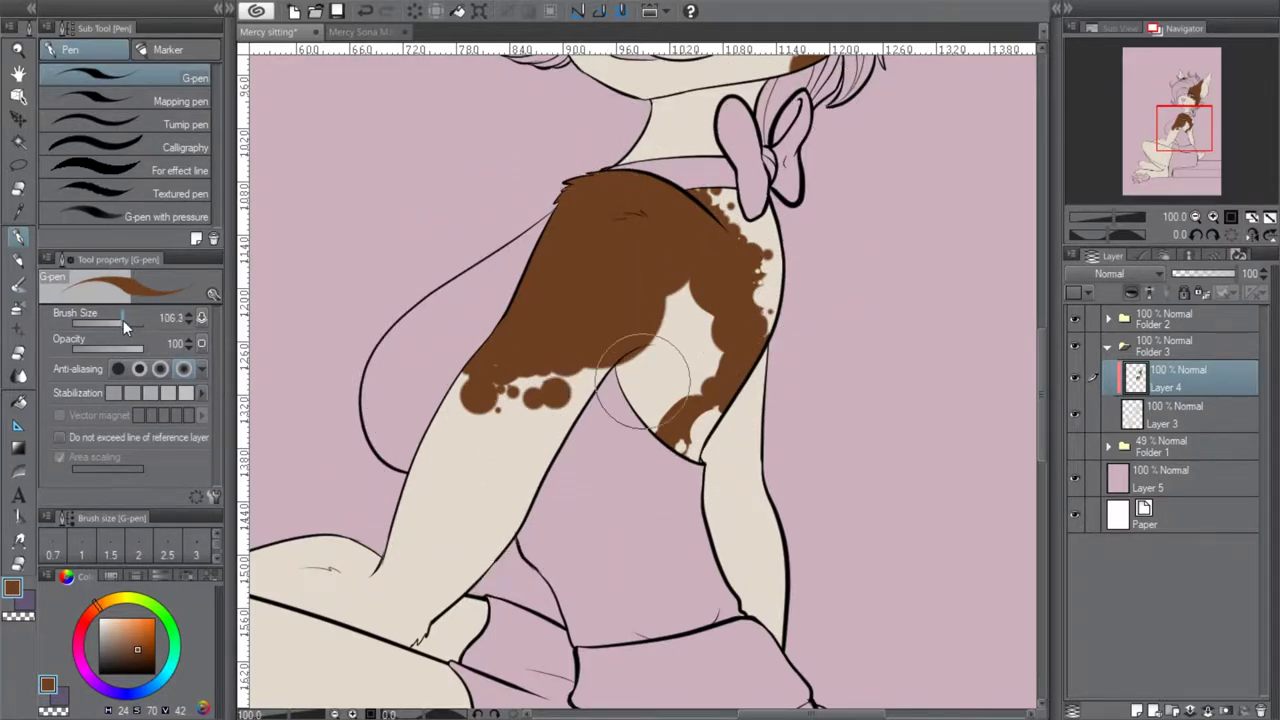
mouse_move(683, 310)
left_mouse_down()
mouse_move(668, 318)
mouse_move(662, 372)
mouse_move(623, 365)
mouse_move(645, 400)
mouse_move(700, 370)
mouse_move(665, 380)
mouse_move(607, 358)
left_mouse_up()
left_click(586, 376)
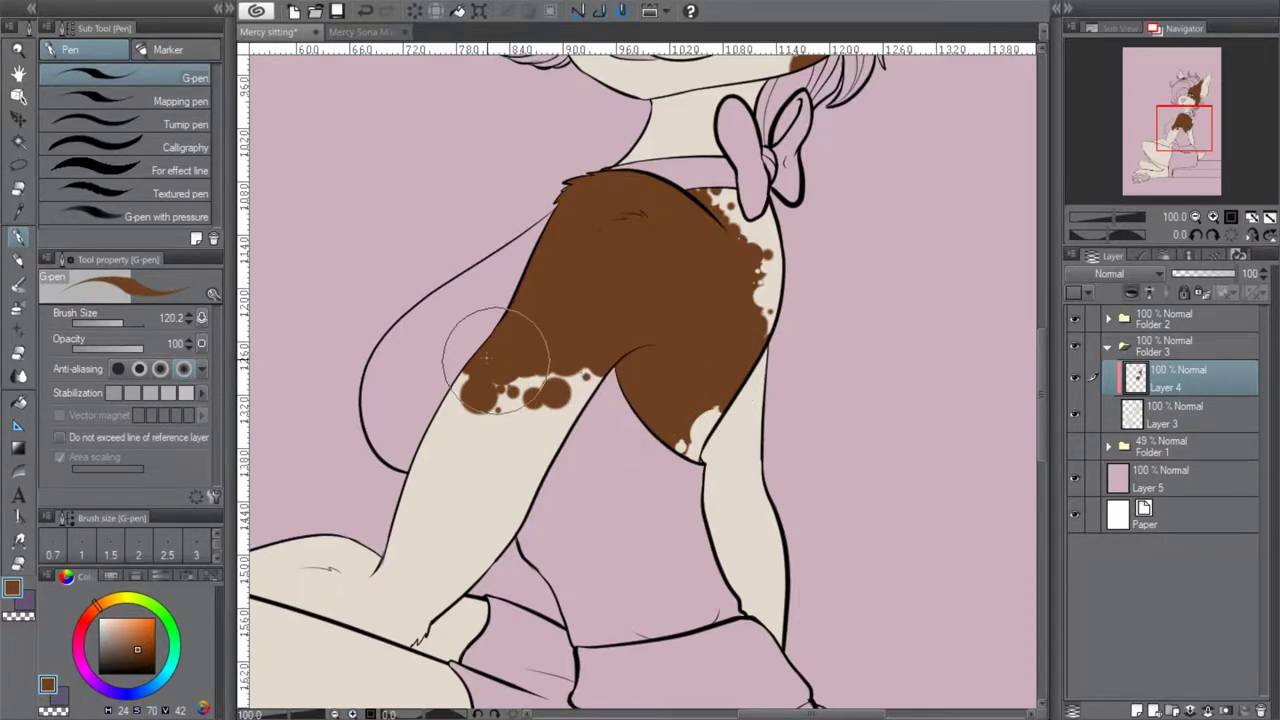
Erase the large spots and round notches along the lower edge of the upper-arm marking with the Hard eraser at size 65.2
left_click(17, 355)
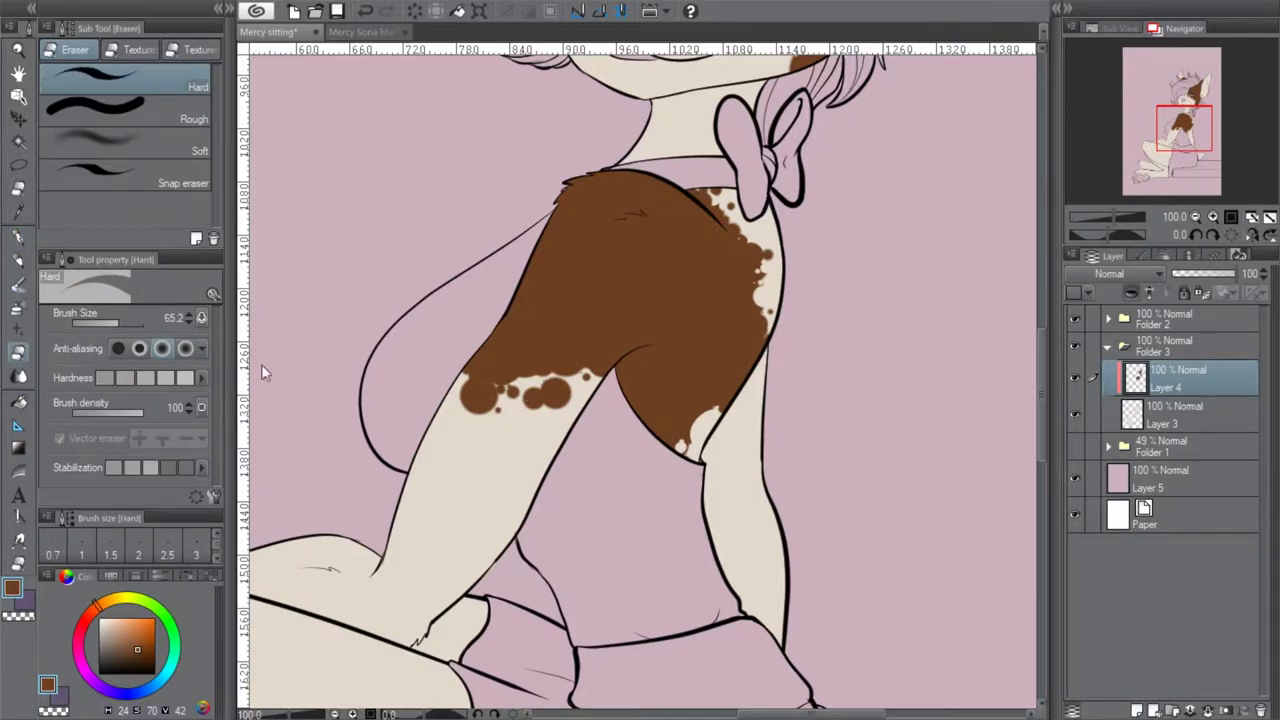
mouse_move(470, 372)
left_mouse_down()
mouse_move(551, 373)
mouse_move(552, 388)
mouse_move(574, 392)
mouse_move(575, 352)
left_mouse_up()
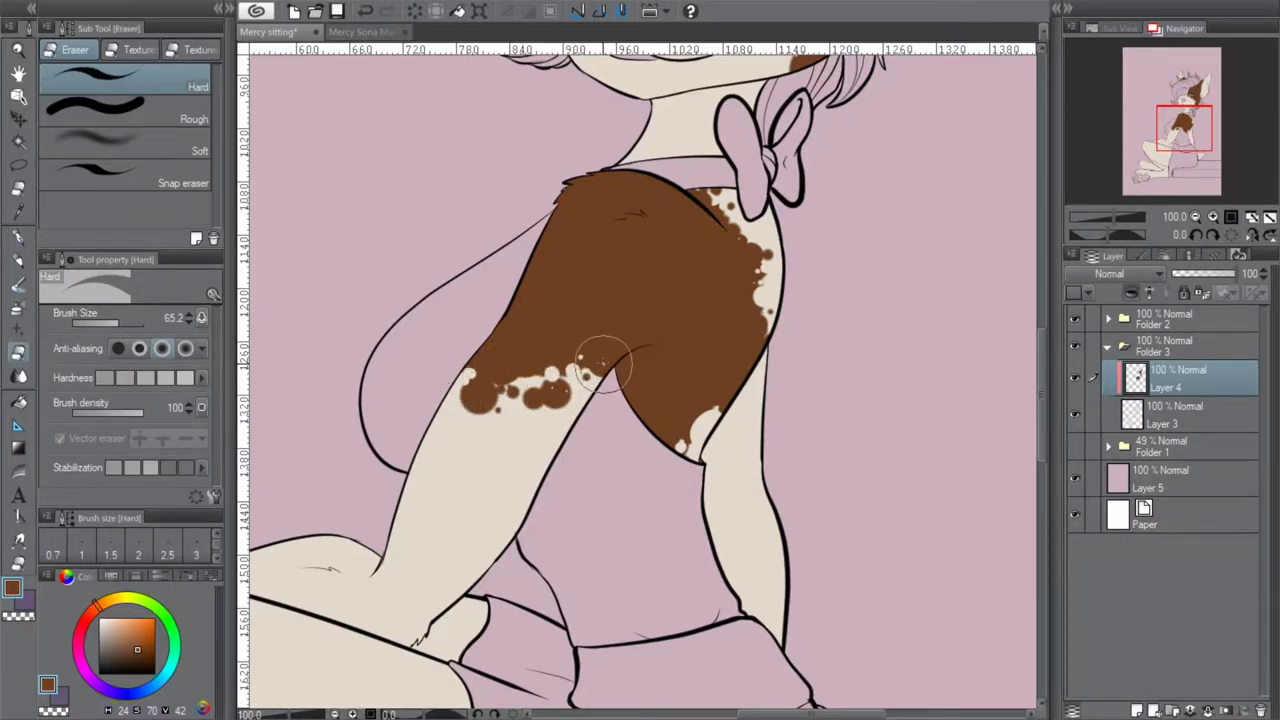
left_click(572, 374)
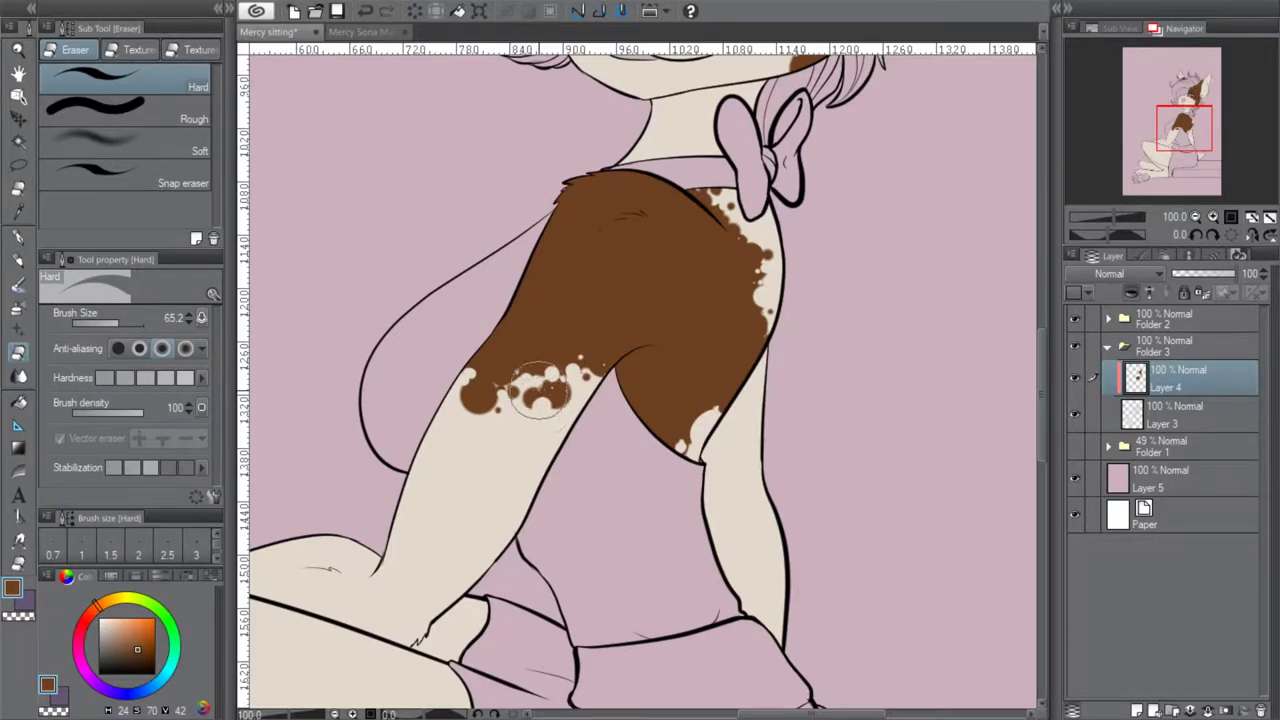
Repaint the upper-arm marking's scalloped lower edge in brown with the G-pen at size 120.2, undoing misplaced scallops and adding small dots beneath
left_click(16, 240)
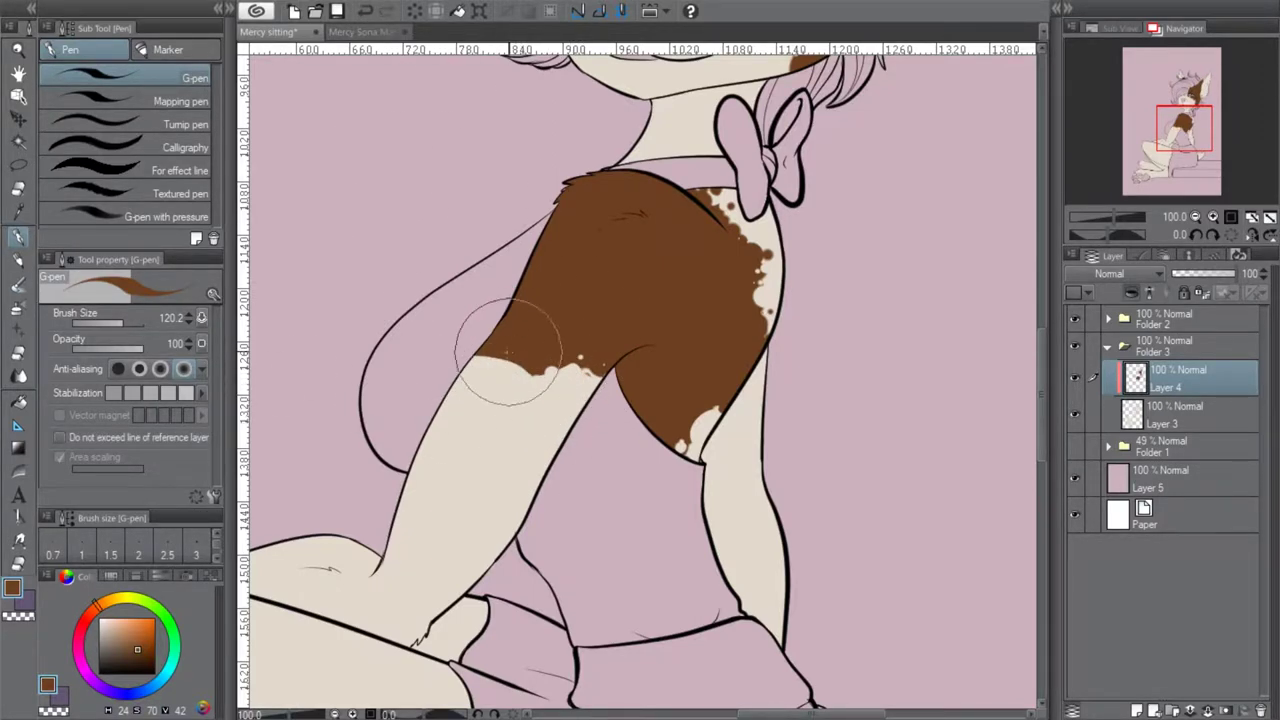
left_click_drag(509, 353, 527, 349)
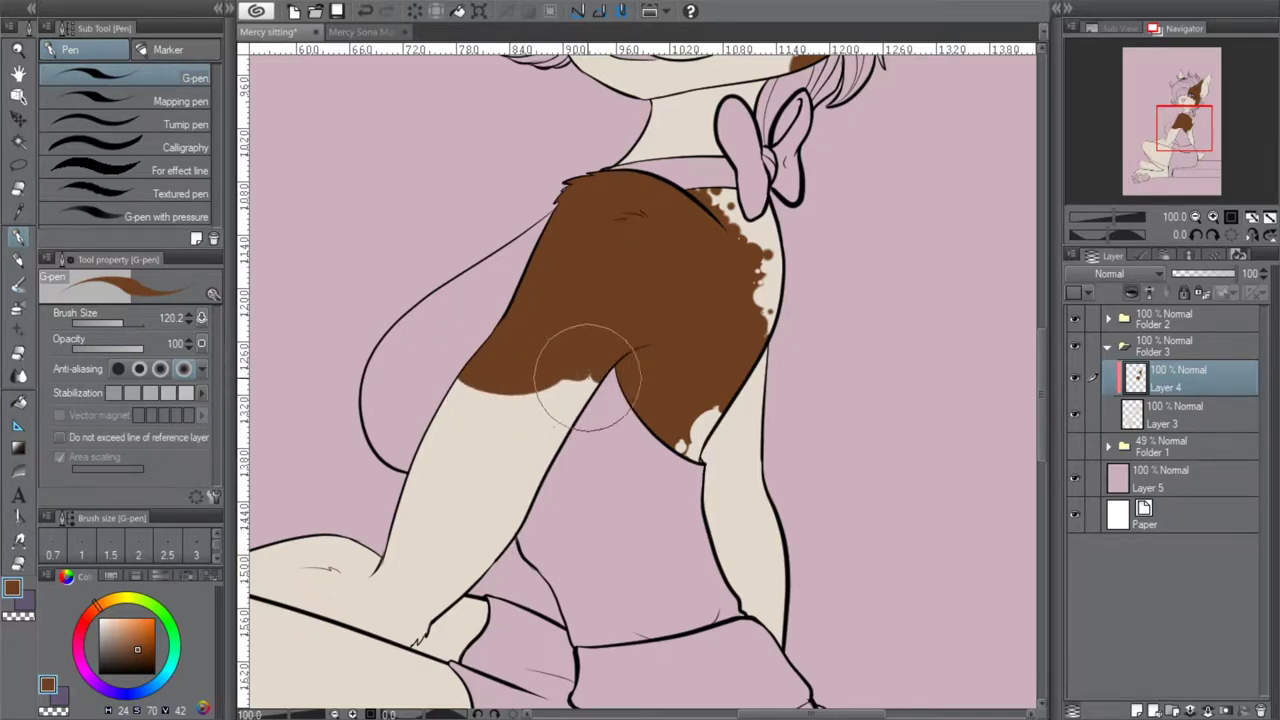
mouse_move(551, 382)
left_mouse_down()
mouse_move(470, 391)
mouse_move(460, 379)
mouse_move(496, 392)
left_mouse_up()
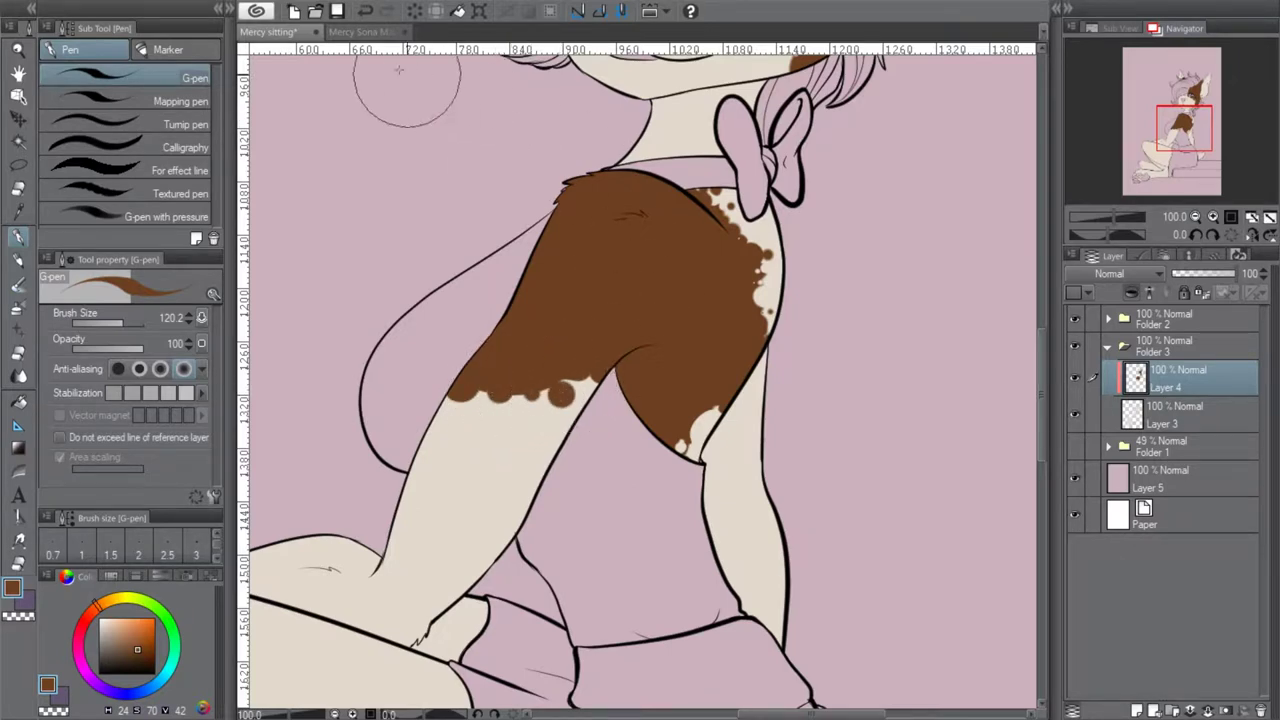
left_click(364, 13)
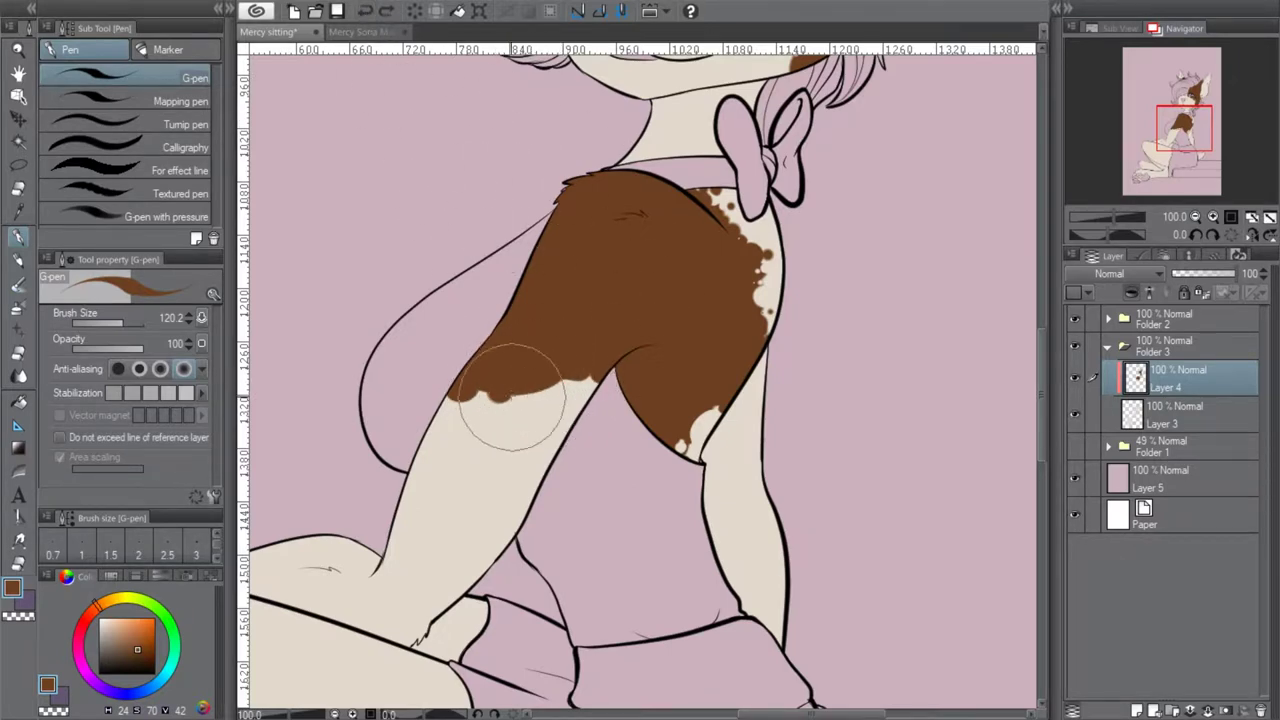
left_click(364, 12)
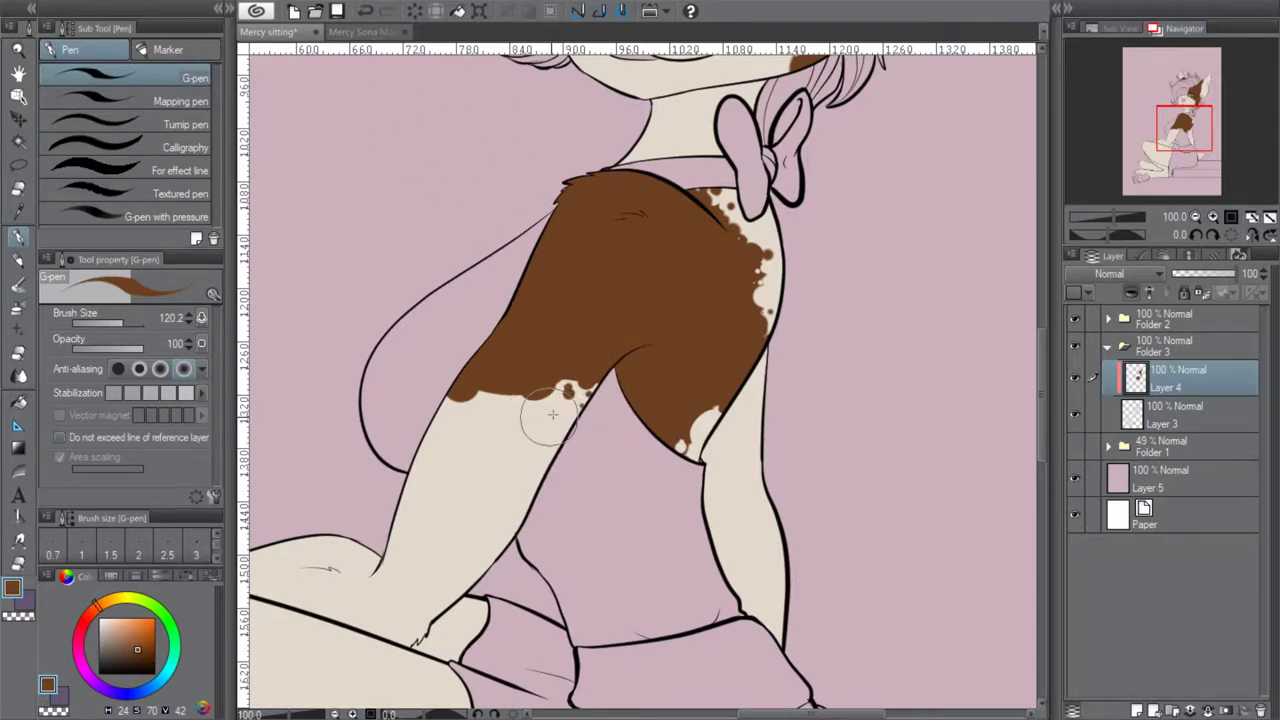
left_click(486, 407)
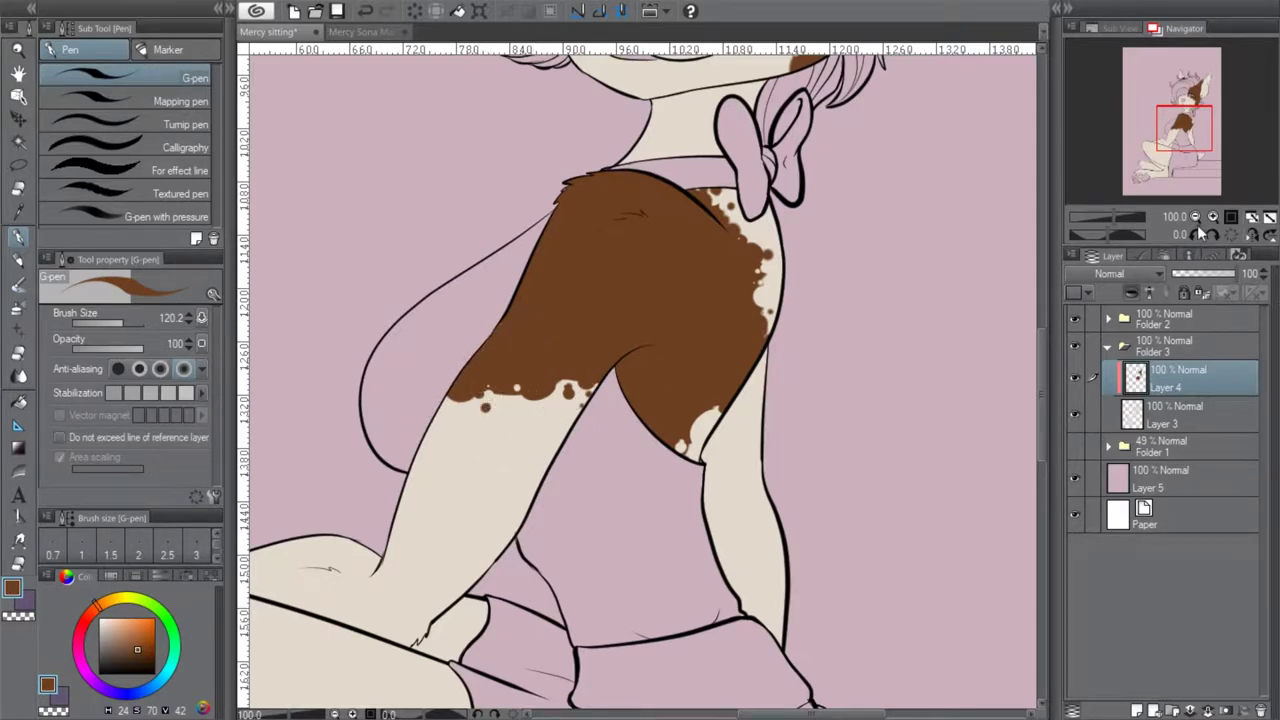
left_click(440, 410)
Paint the top of the far arm brown beside the chest, ending it in a scalloped edge with a small round spot
left_click_drag(1179, 130, 1203, 134)
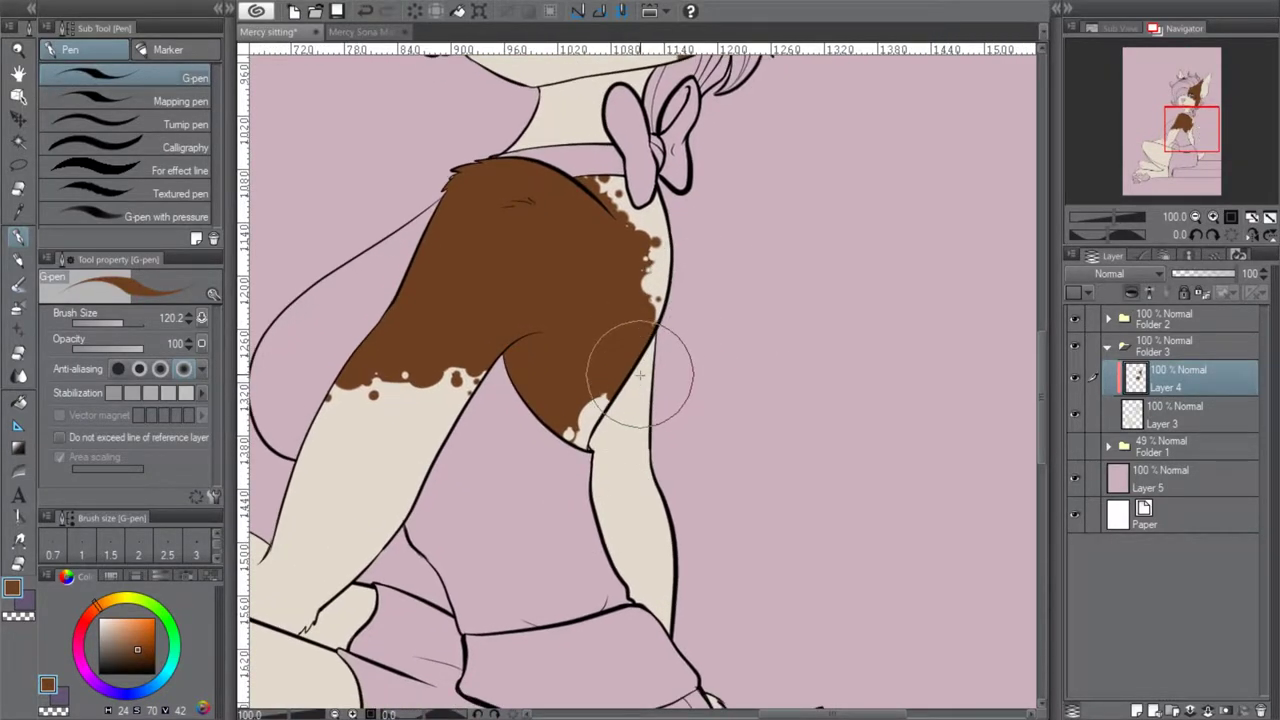
left_click_drag(633, 363, 646, 374)
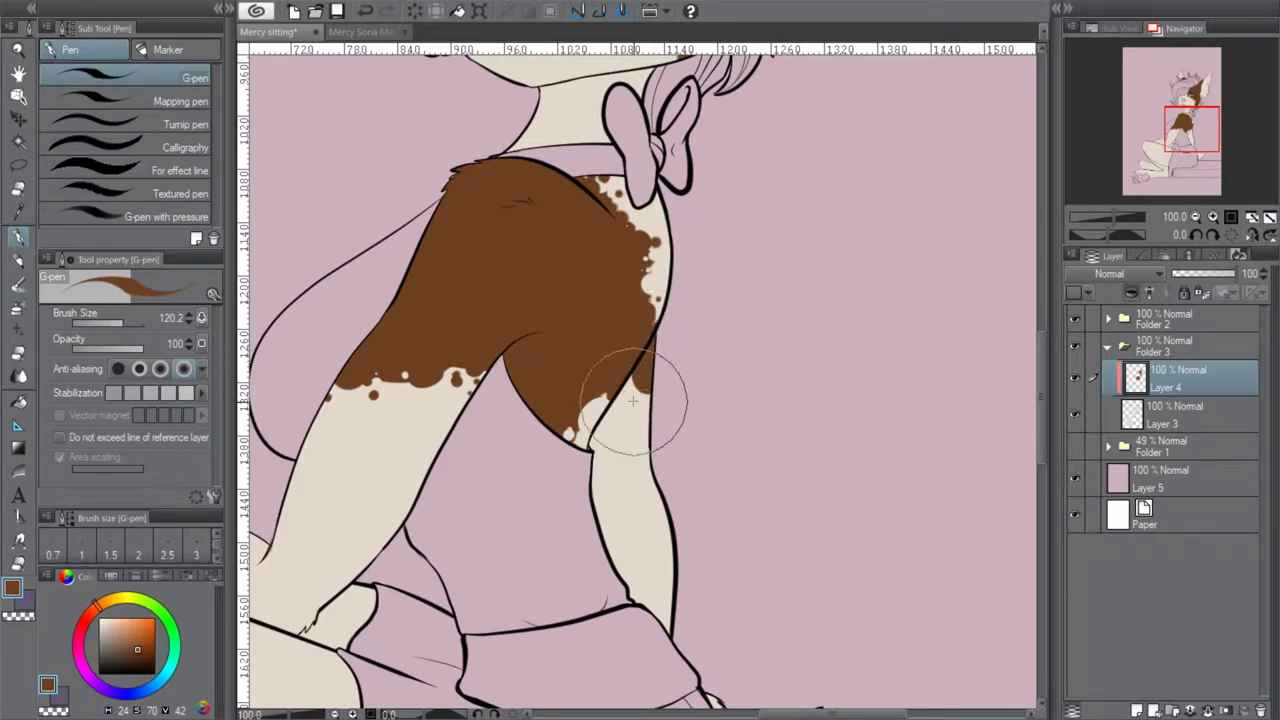
left_click(626, 388)
left_click(635, 381)
mouse_move(647, 390)
left_mouse_down()
mouse_move(634, 386)
mouse_move(643, 391)
left_mouse_up()
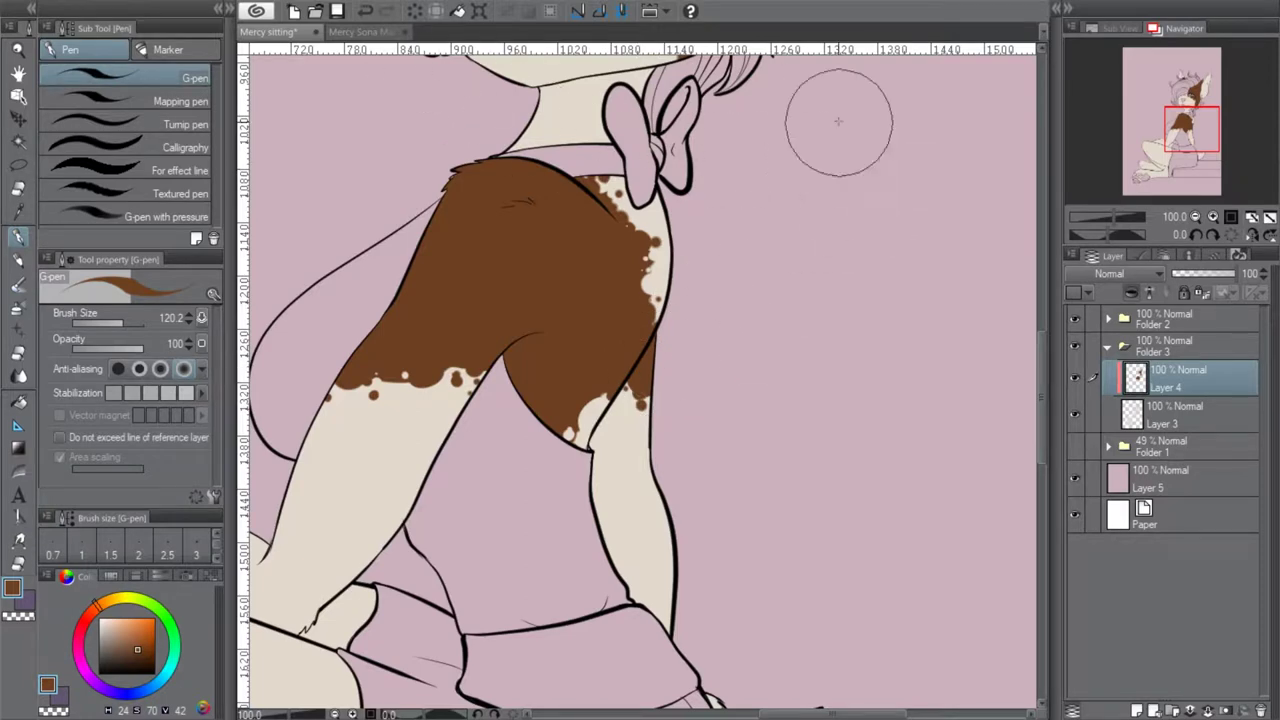
Replace the soft edge of the face marking below the ear with a crisp scalloped boundary of off-white notches and brown dots
left_click(1195, 217)
left_click(1182, 121)
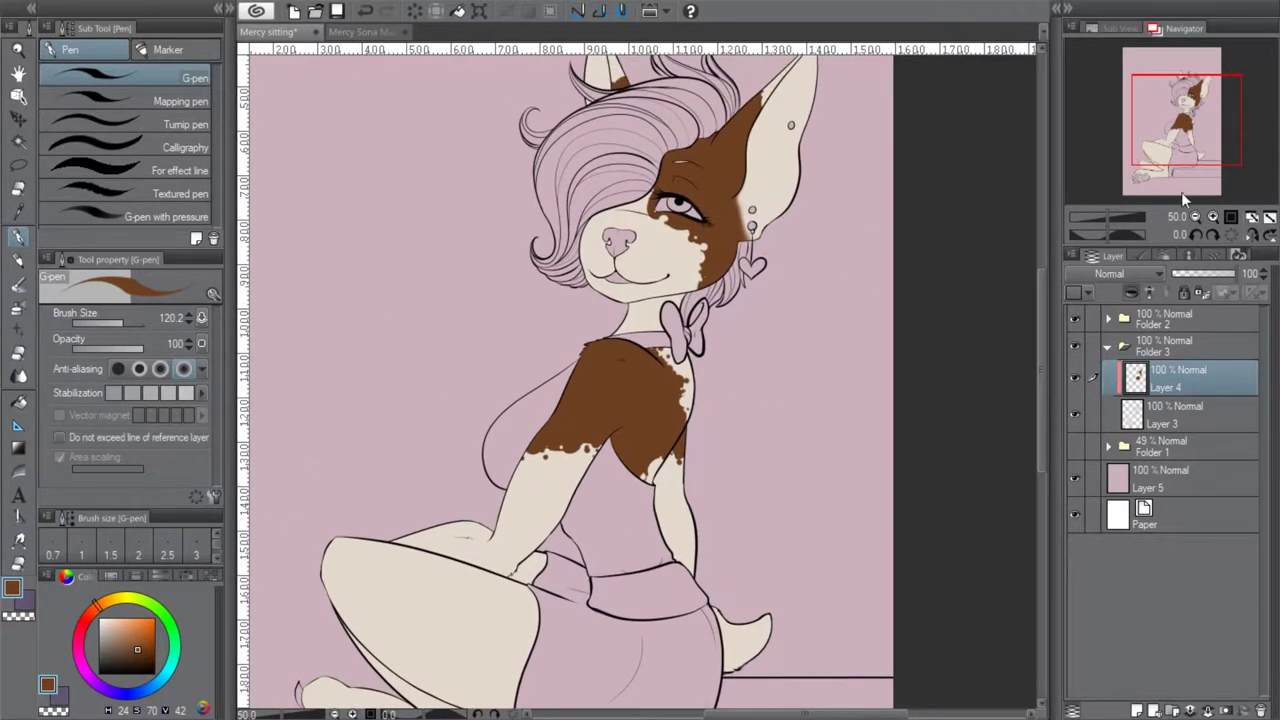
left_click(1195, 216)
left_click_drag(1188, 133, 1197, 145)
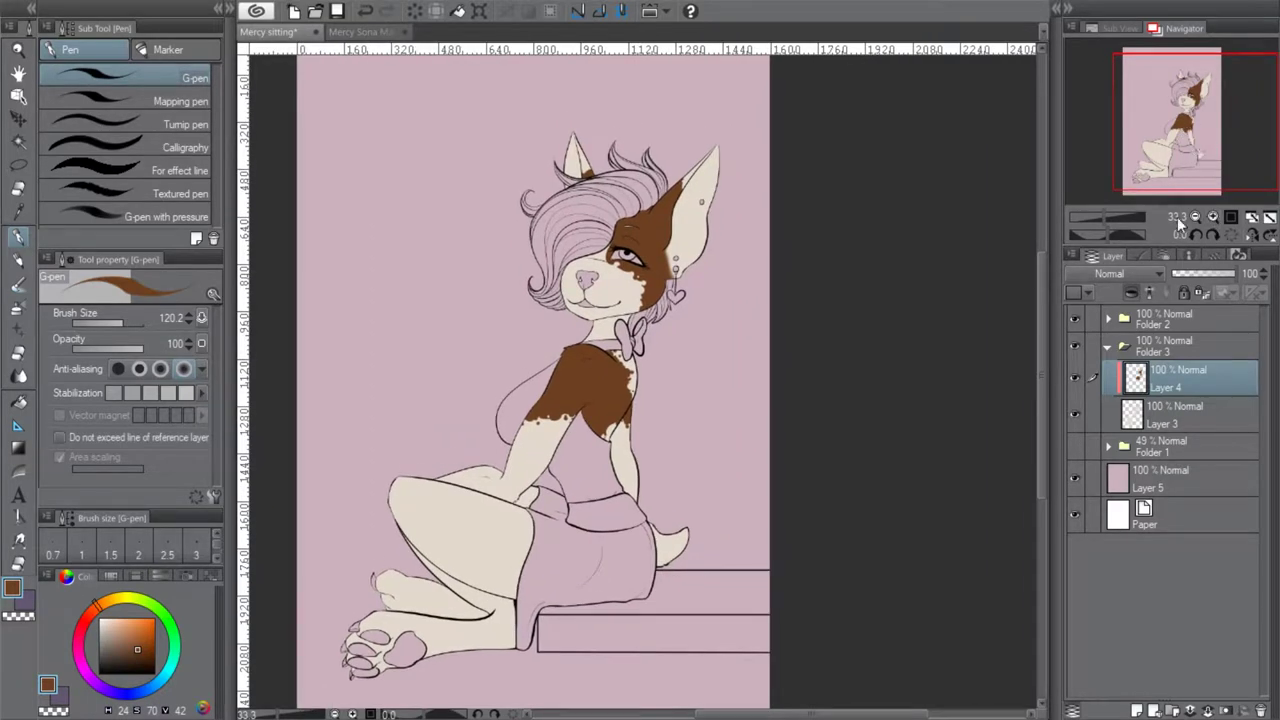
left_click(1213, 216)
left_click(1213, 216)
left_click_drag(1205, 129, 1180, 108)
left_click(1213, 216)
left_click(1213, 216)
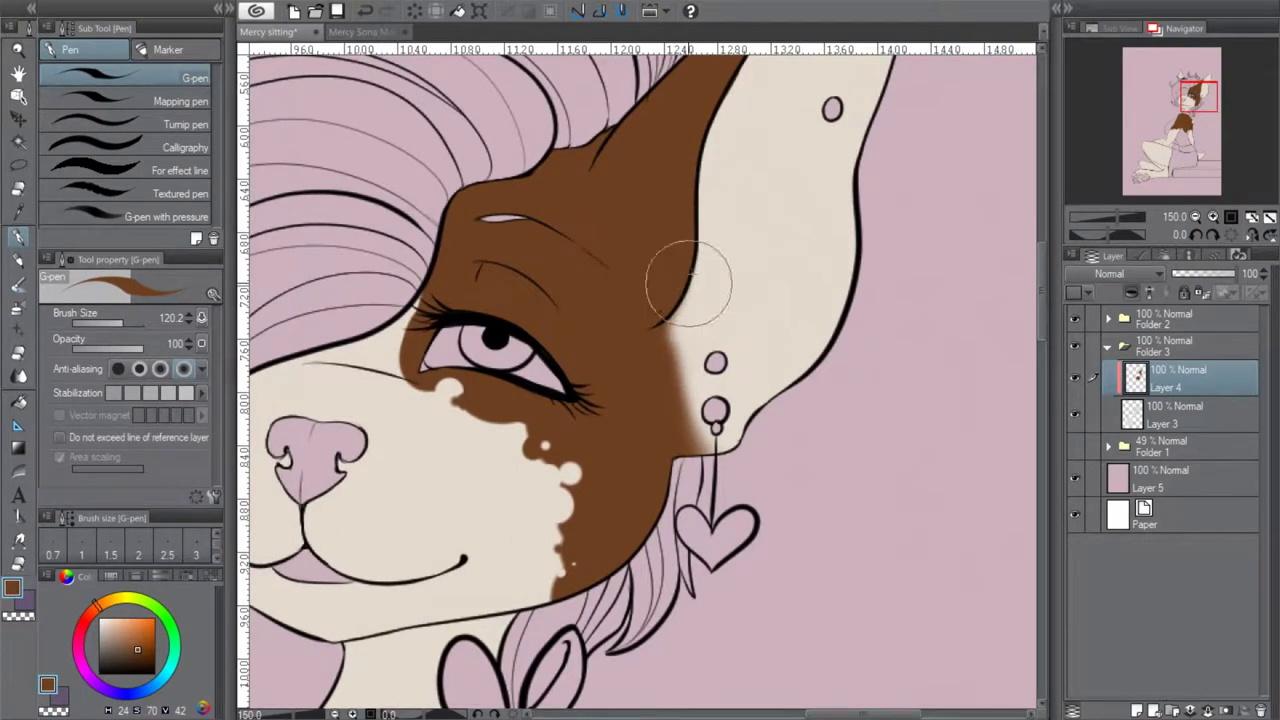
mouse_move(688, 288)
left_mouse_down()
mouse_move(666, 331)
mouse_move(679, 310)
mouse_move(680, 396)
mouse_move(680, 332)
mouse_move(690, 380)
mouse_move(664, 325)
mouse_move(697, 440)
mouse_move(715, 443)
mouse_move(686, 429)
mouse_move(686, 446)
mouse_move(699, 444)
mouse_move(669, 442)
mouse_move(652, 386)
left_mouse_up()
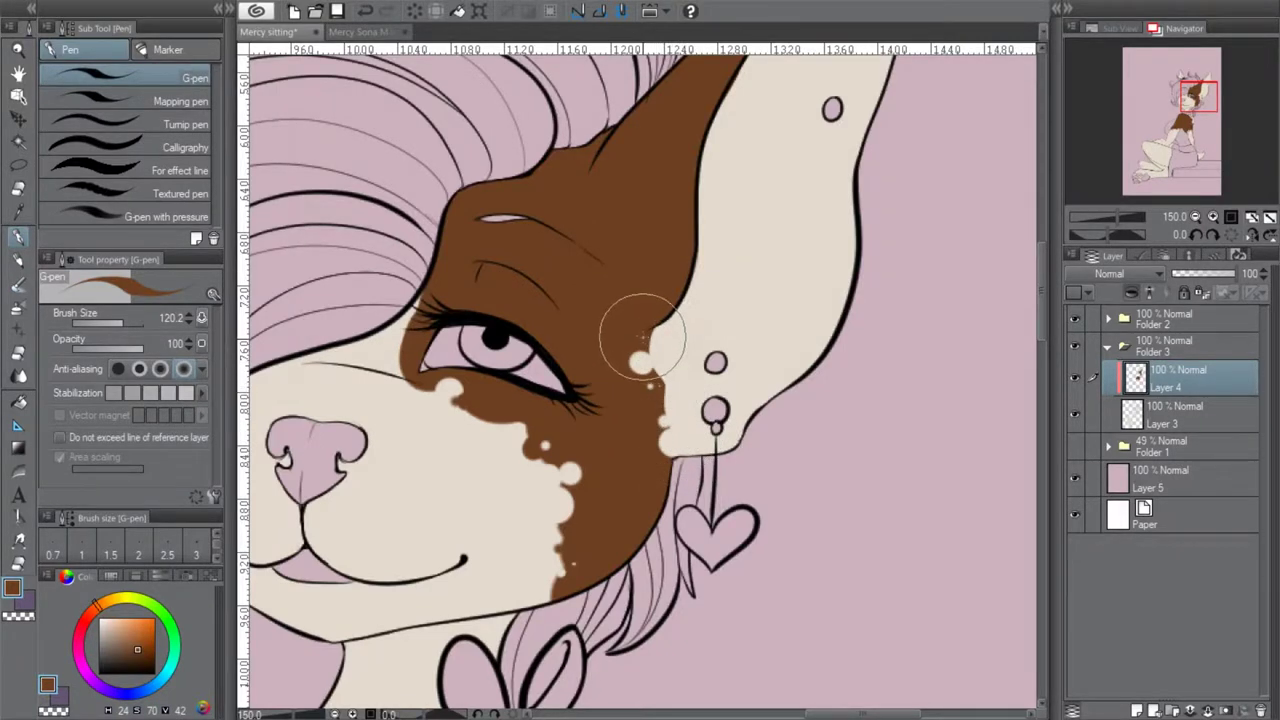
mouse_move(662, 375)
left_mouse_down()
mouse_move(665, 453)
mouse_move(699, 453)
mouse_move(660, 447)
mouse_move(684, 426)
mouse_move(698, 379)
mouse_move(643, 333)
left_mouse_up()
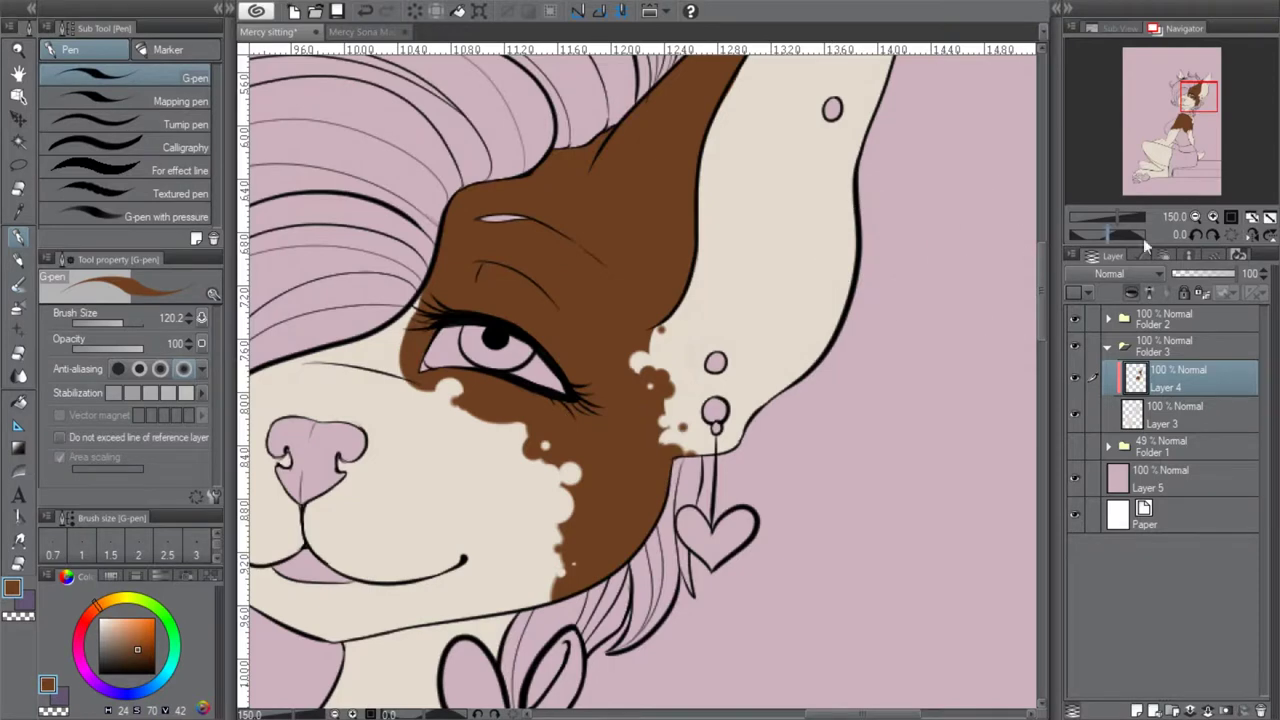
Refine the scalloped face marking beside the ear by clearing stray spots and filling its recessed edge with brown
left_click(1196, 217)
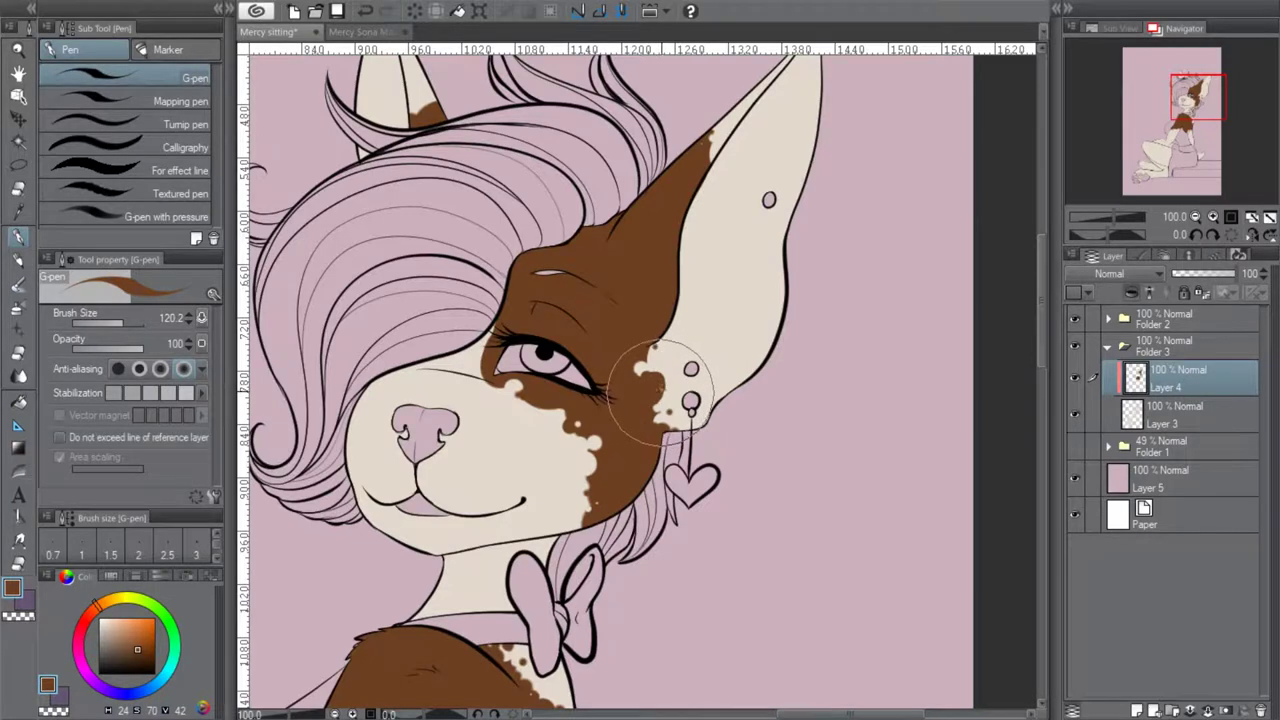
left_click_drag(658, 396, 647, 370)
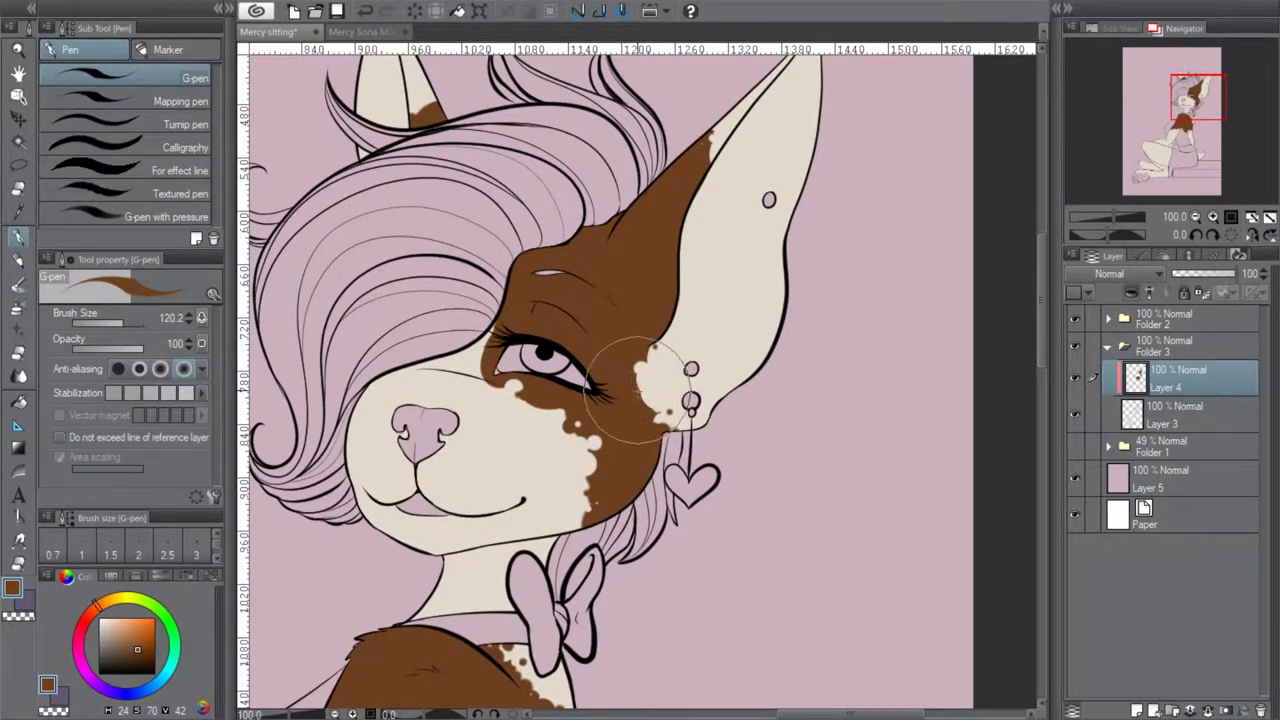
left_click_drag(652, 413, 670, 428)
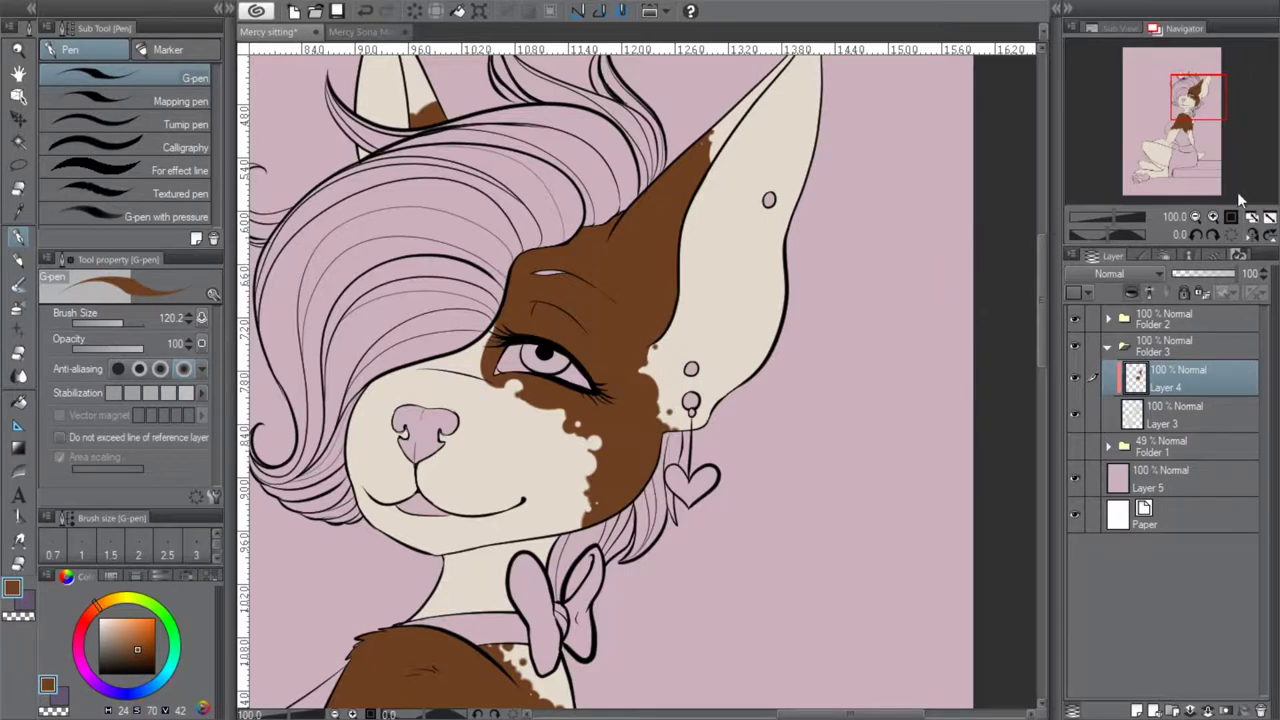
Paint the upper part and tip of the tail brown, adding round brown spots and an off-white spot near the marking's edge
left_click(1195, 216)
mouse_move(1190, 122)
left_mouse_down()
mouse_move(1183, 135)
mouse_move(1215, 152)
mouse_move(1195, 137)
left_mouse_up()
left_click(1195, 216)
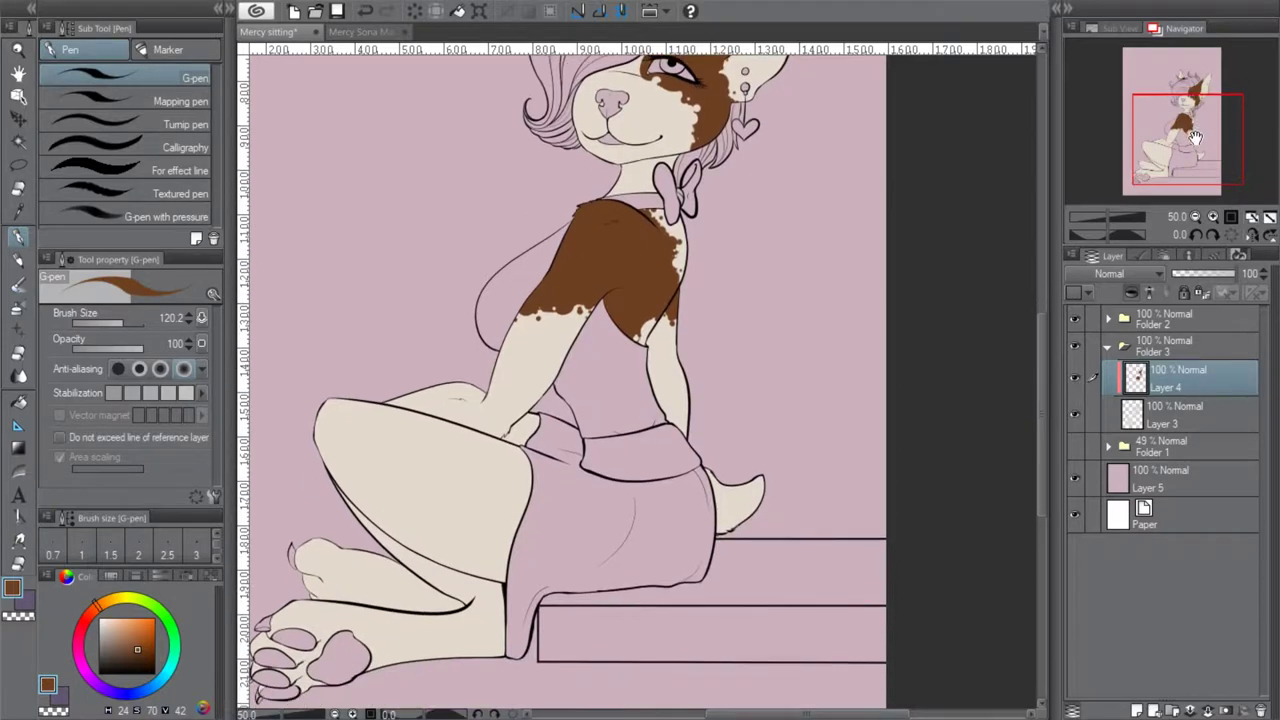
left_click_drag(1211, 158, 1221, 164)
left_click(1212, 216)
scroll(1212, 180, "up", 3)
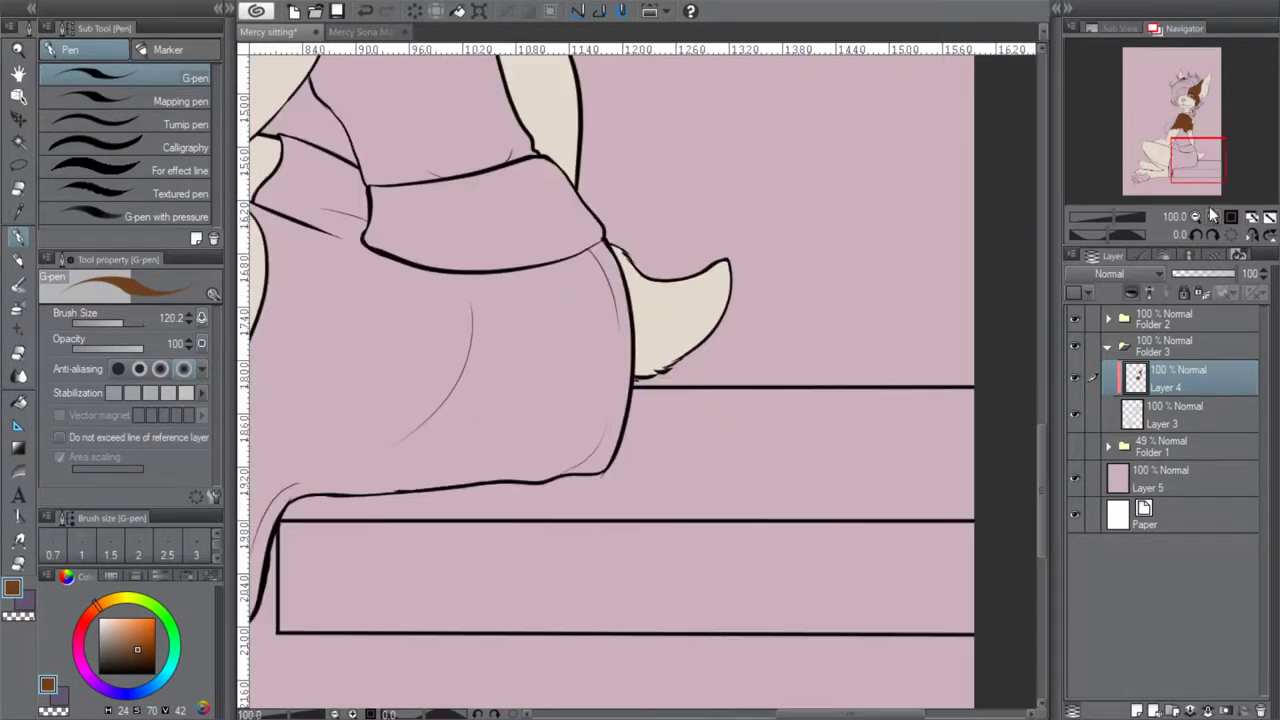
mouse_move(531, 223)
left_mouse_down()
mouse_move(548, 252)
mouse_move(656, 246)
mouse_move(520, 205)
mouse_move(540, 233)
mouse_move(621, 263)
mouse_move(704, 243)
mouse_move(553, 274)
mouse_move(596, 287)
mouse_move(685, 256)
mouse_move(644, 300)
mouse_move(600, 283)
mouse_move(627, 333)
mouse_move(648, 336)
mouse_move(658, 306)
mouse_move(675, 337)
mouse_move(688, 292)
mouse_move(672, 338)
left_mouse_up()
left_click(639, 325)
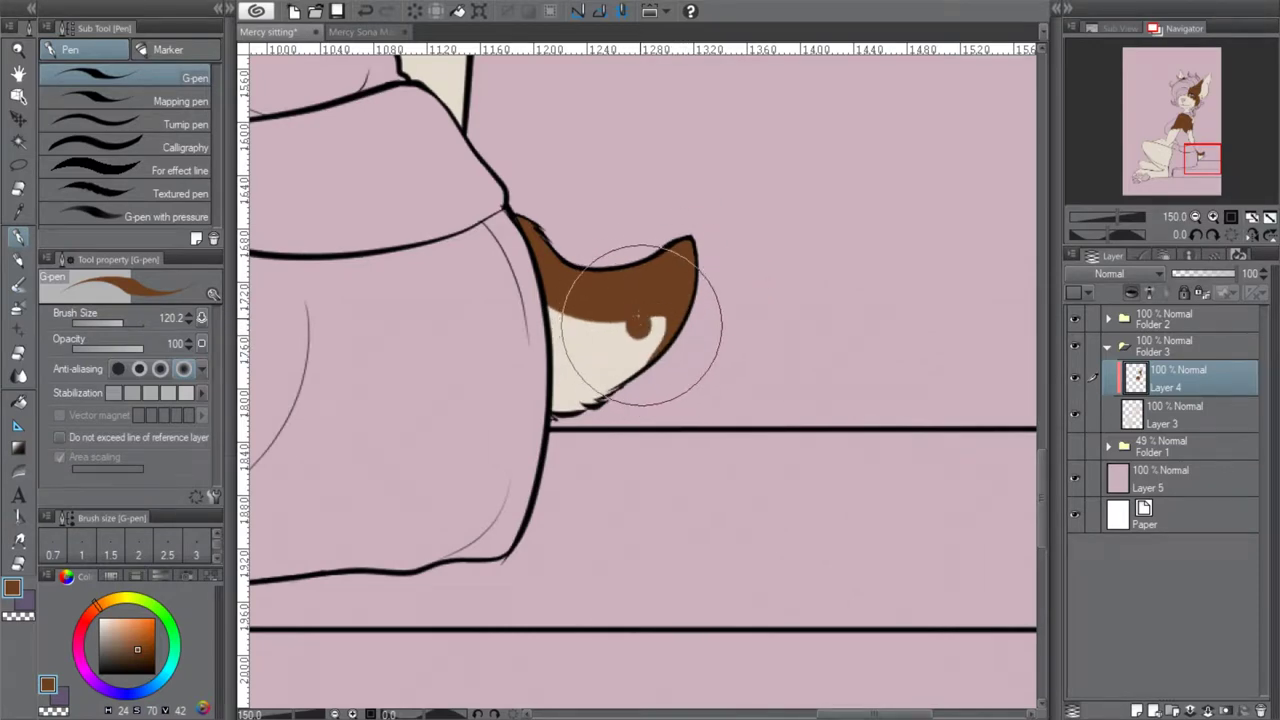
left_click(587, 335)
key("bracketleft")
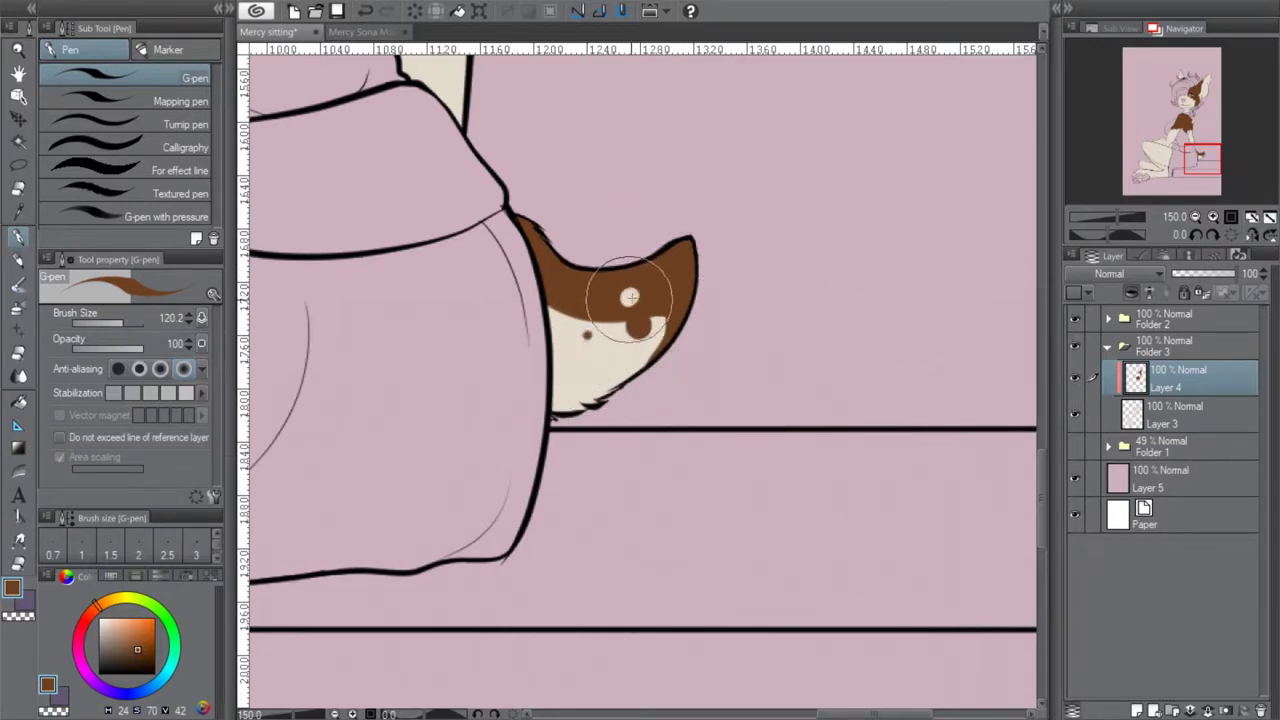
left_click(628, 297)
Try painting the thigh brown freehand with the G-pen at size 461.1 and undo it
left_click(1197, 217)
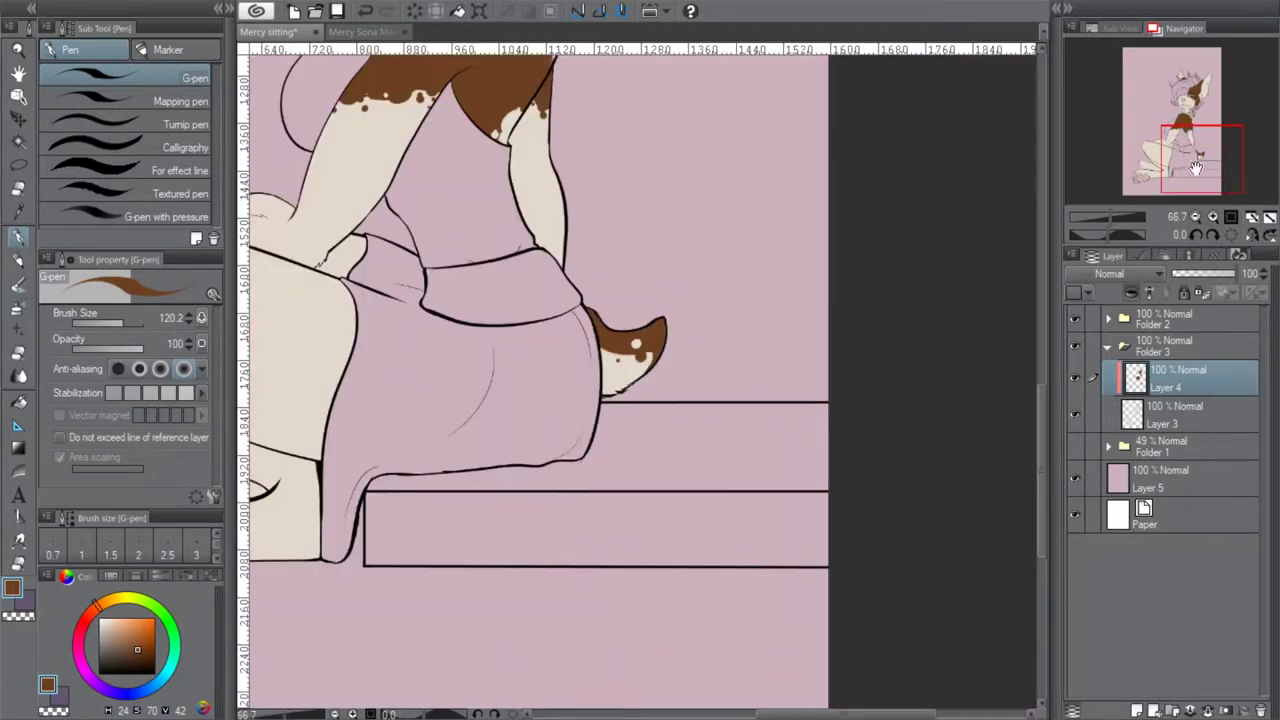
left_click(1197, 217)
left_click(1197, 217)
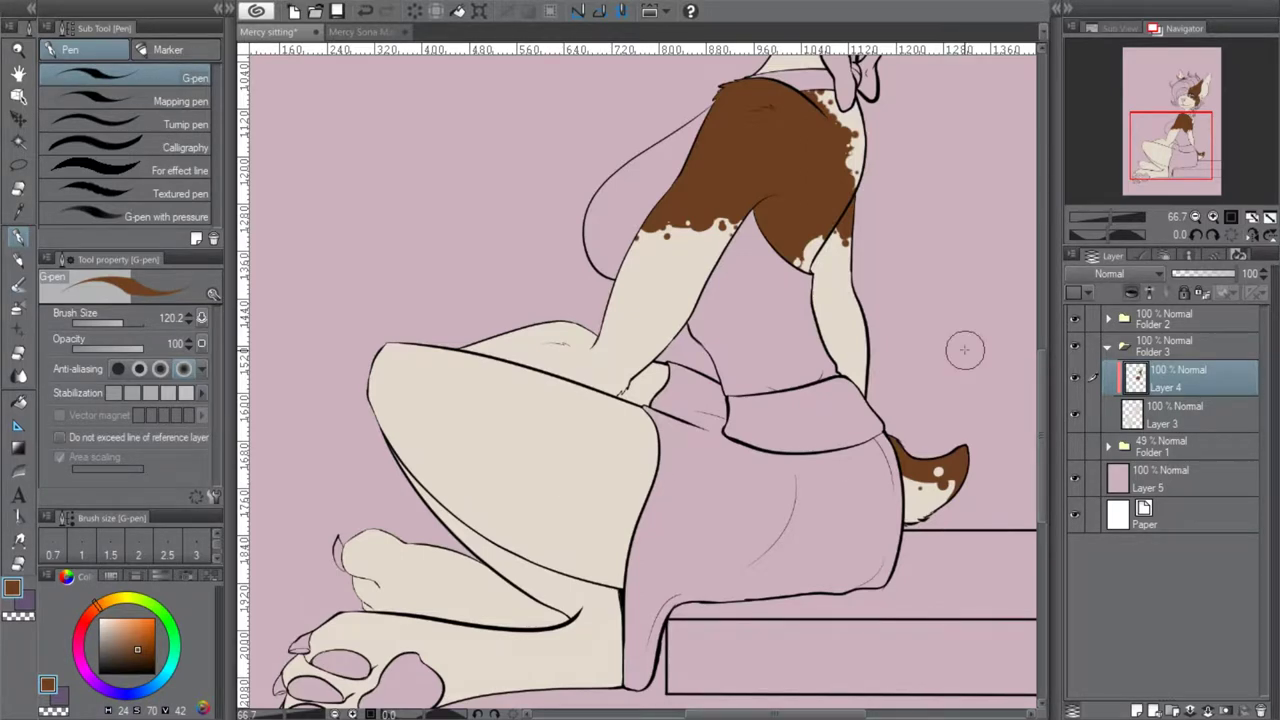
left_click_drag(1180, 139, 1183, 143)
left_click(131, 323)
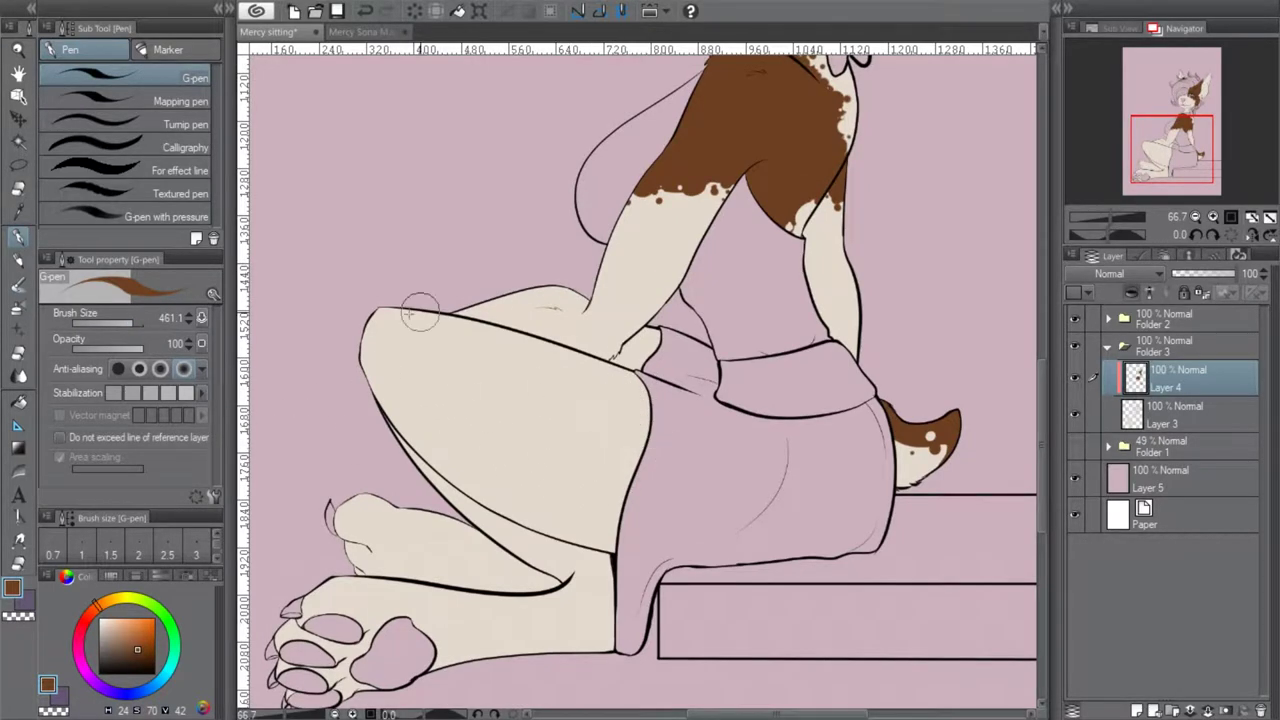
mouse_move(655, 458)
left_mouse_down()
mouse_move(566, 383)
mouse_move(477, 409)
mouse_move(394, 367)
left_mouse_up()
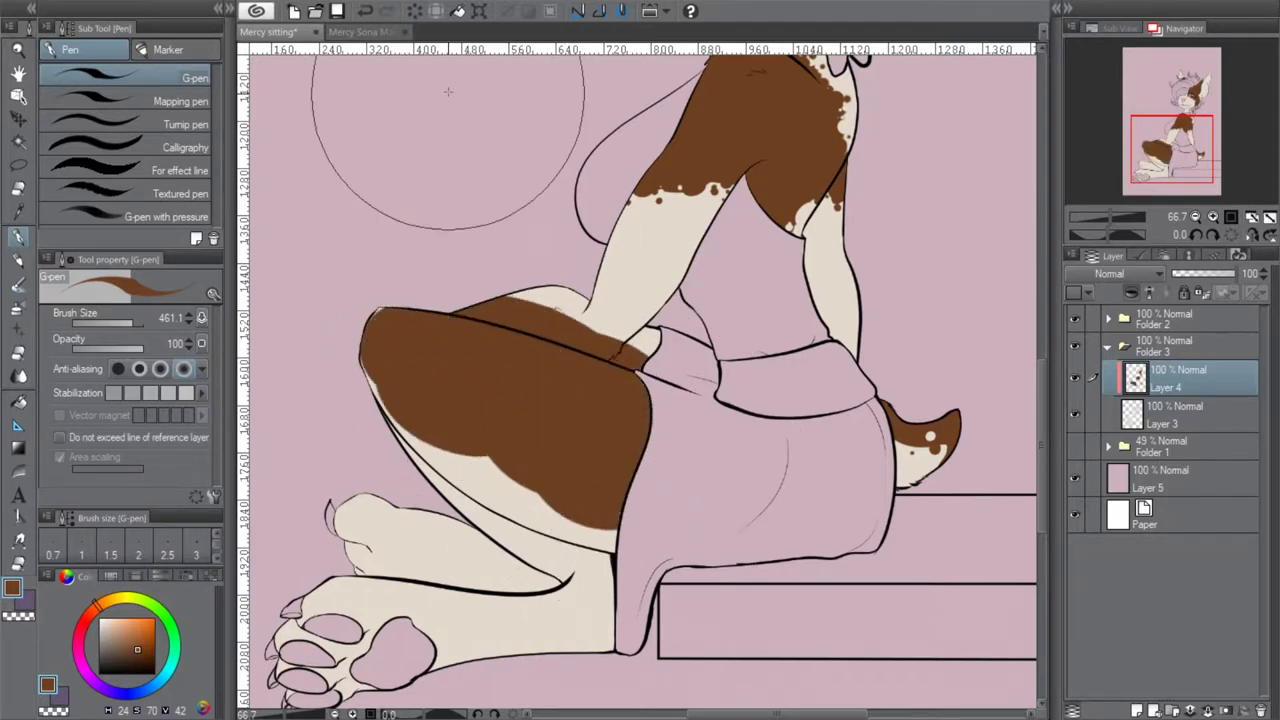
left_click(365, 11)
Auto-select the near thigh and the small fur area between forearm and skirt, fill them with brown, and deselect
left_click(18, 141)
left_click(540, 480)
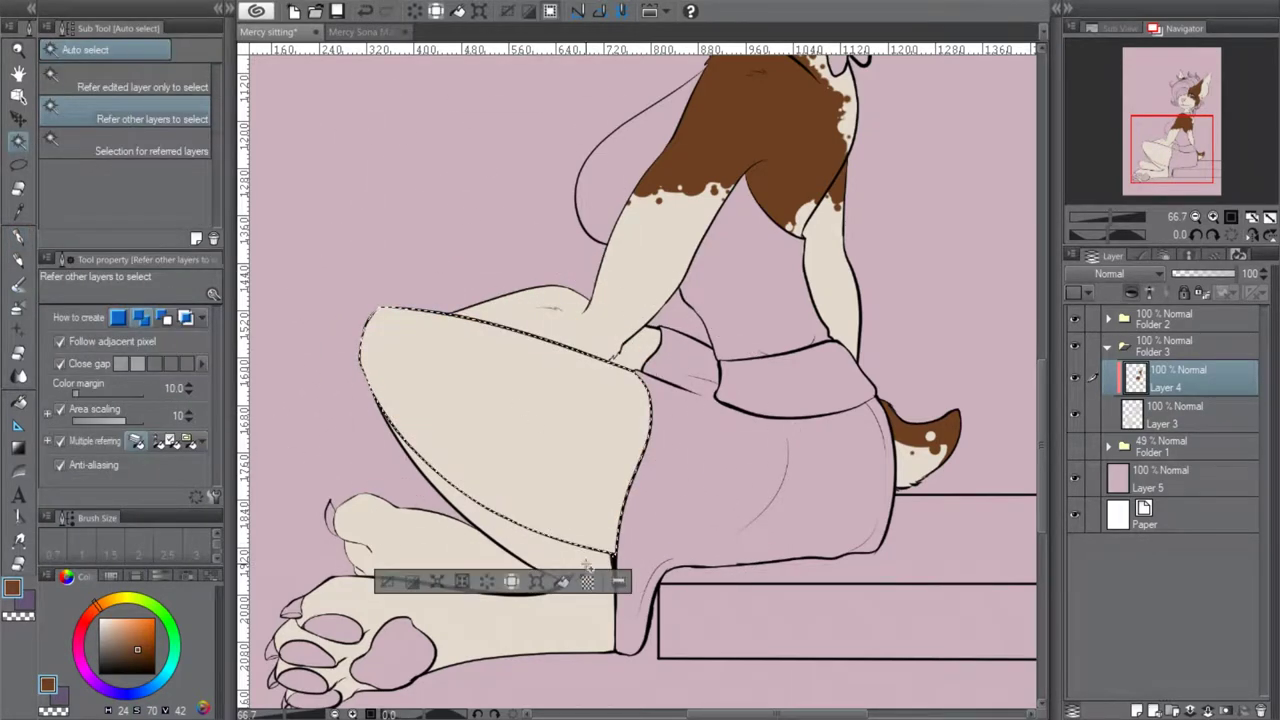
left_click(562, 581)
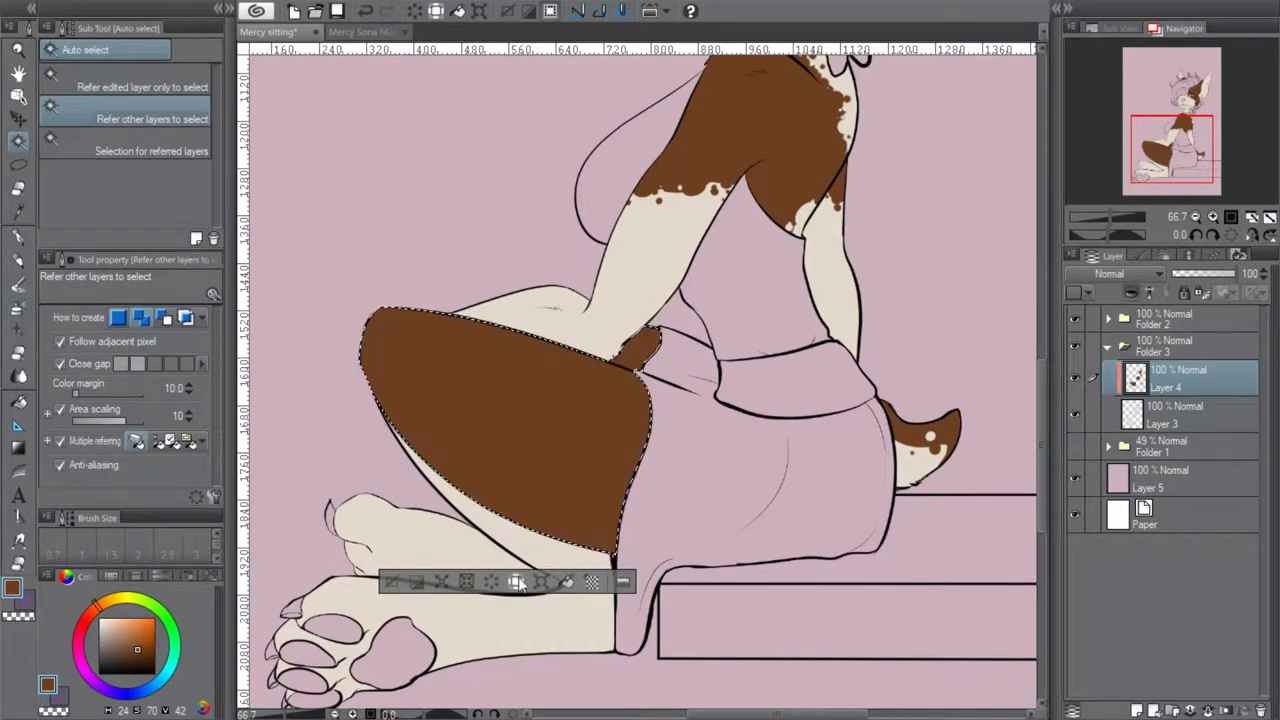
left_click(393, 584)
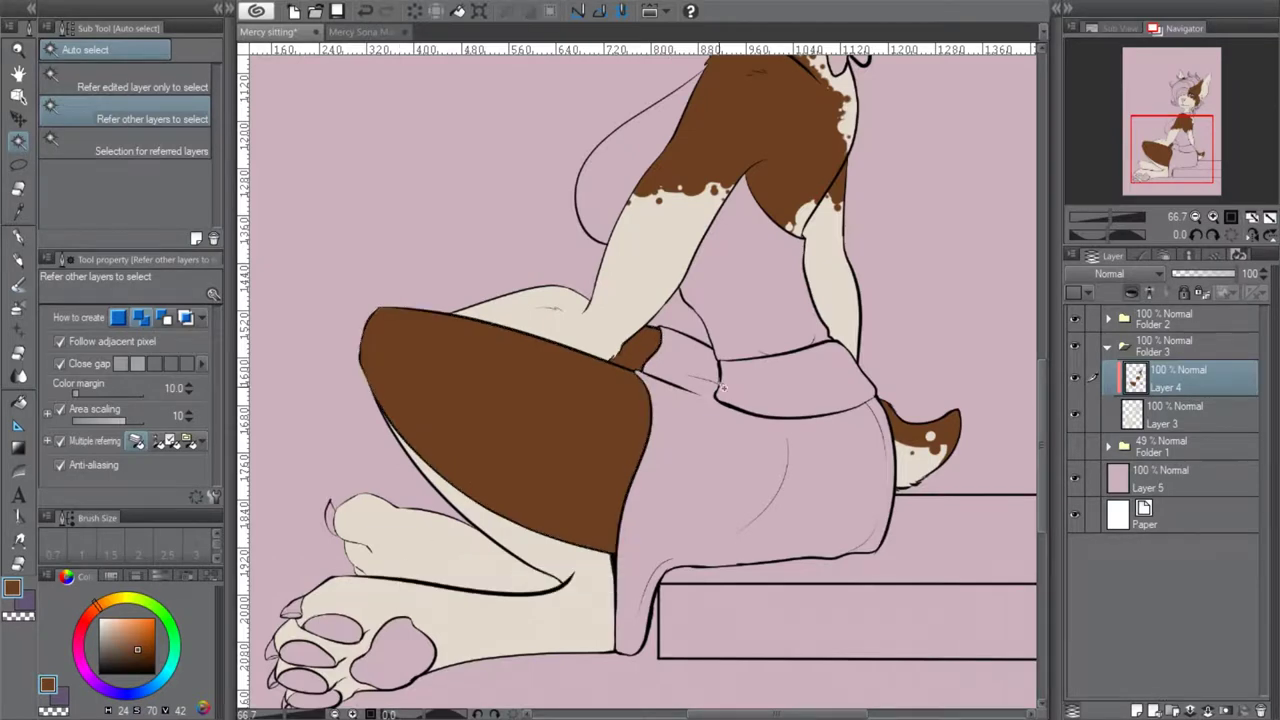
Try clearing a spot in the small brown patch between forearm and skirt, undo it, and set the G-pen size to 106.3
left_click(19, 238)
mouse_move(620, 360)
left_mouse_down()
mouse_move(644, 367)
mouse_move(632, 364)
mouse_move(641, 351)
left_mouse_up()
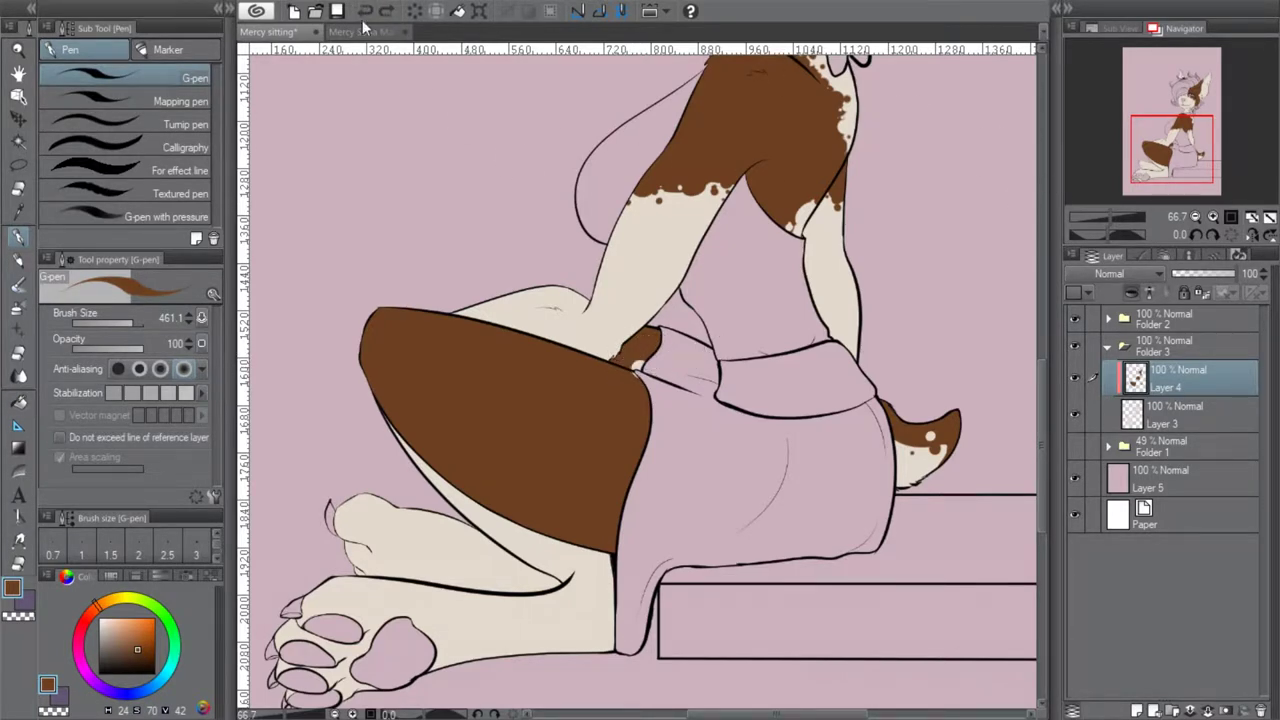
left_click(1213, 217)
left_click(1213, 217)
left_click_drag(1172, 151, 1171, 146)
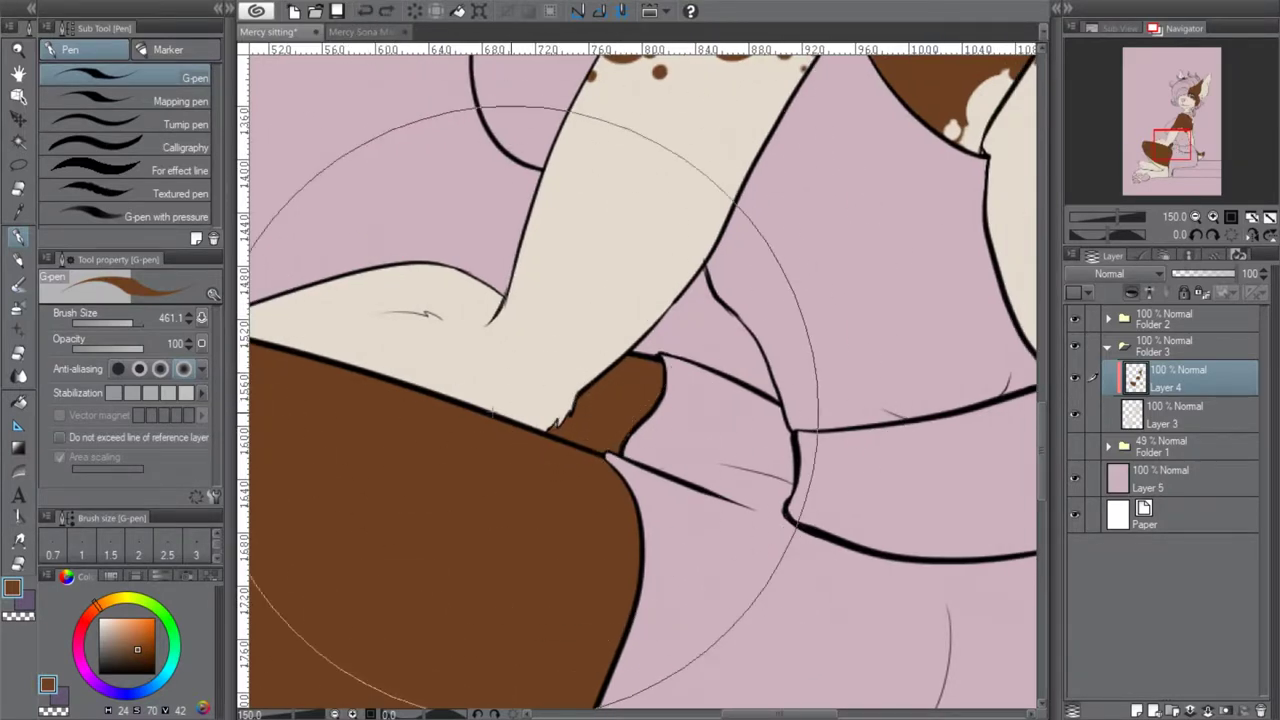
left_click(122, 323)
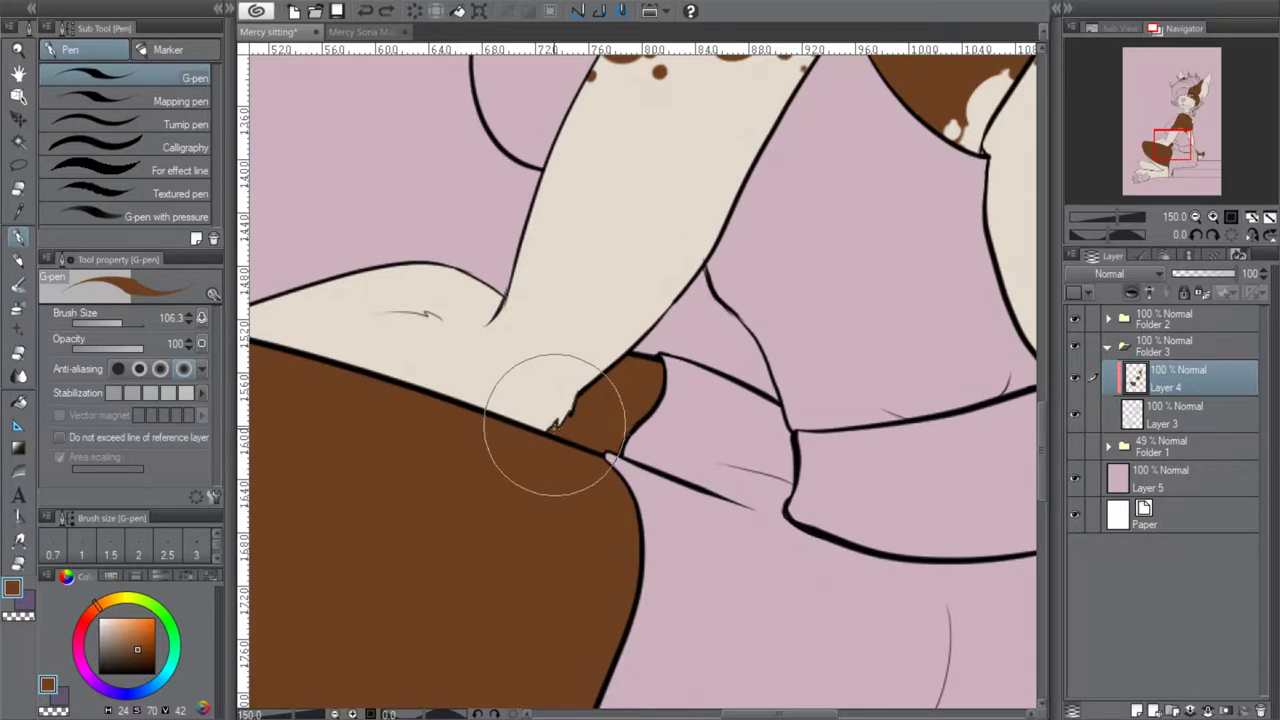
Auto-select the small brown patch between forearm and skirt, erase a scalloped off-white lower edge with small spots, and deselect
left_click(18, 142)
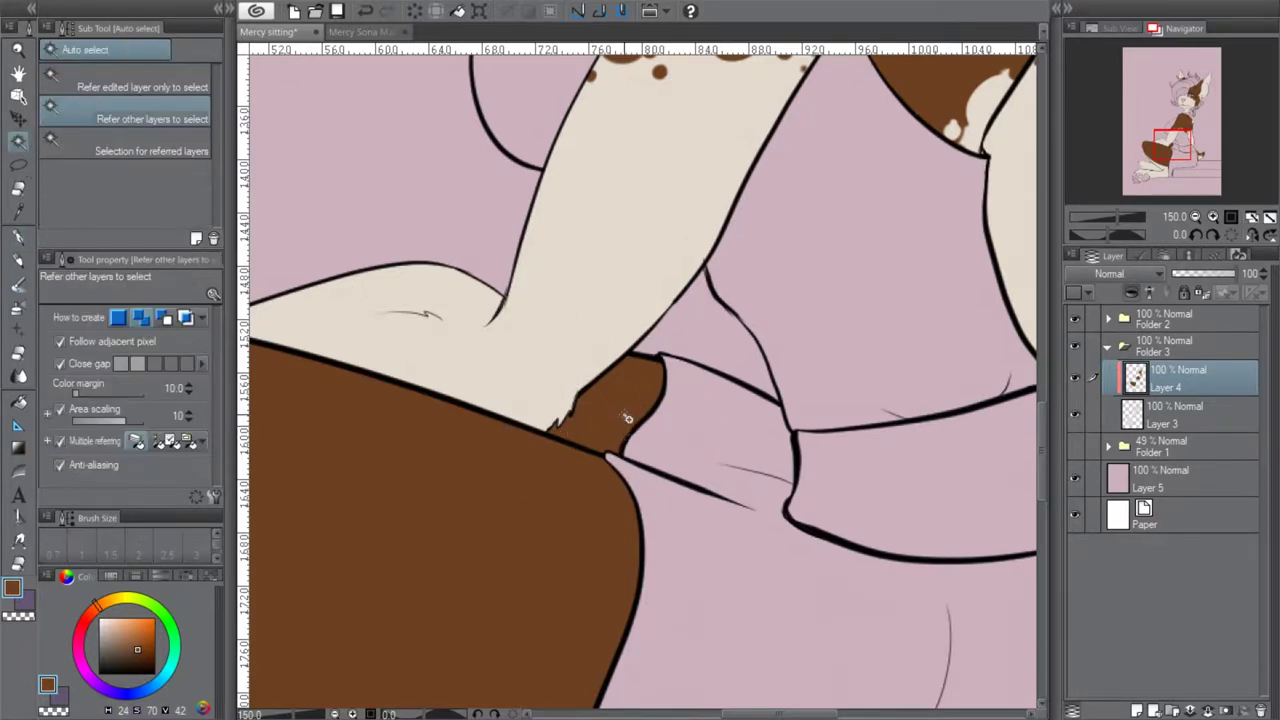
left_click(626, 420)
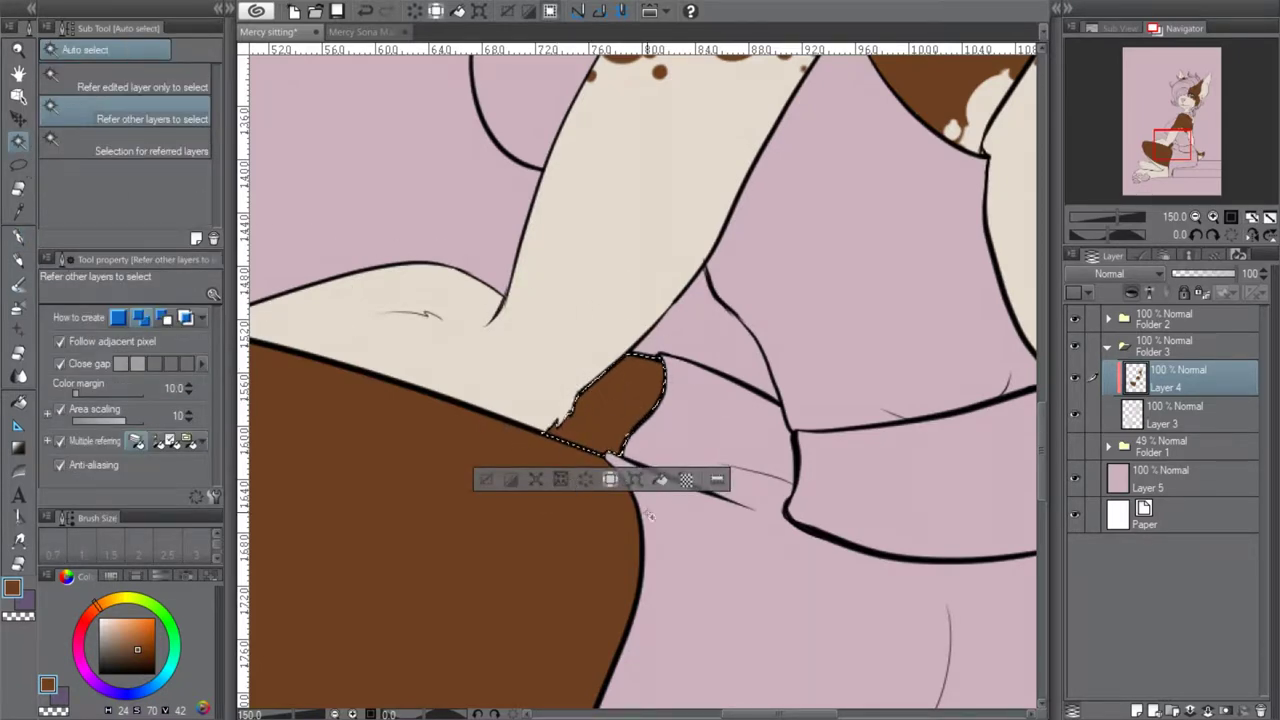
left_click(18, 352)
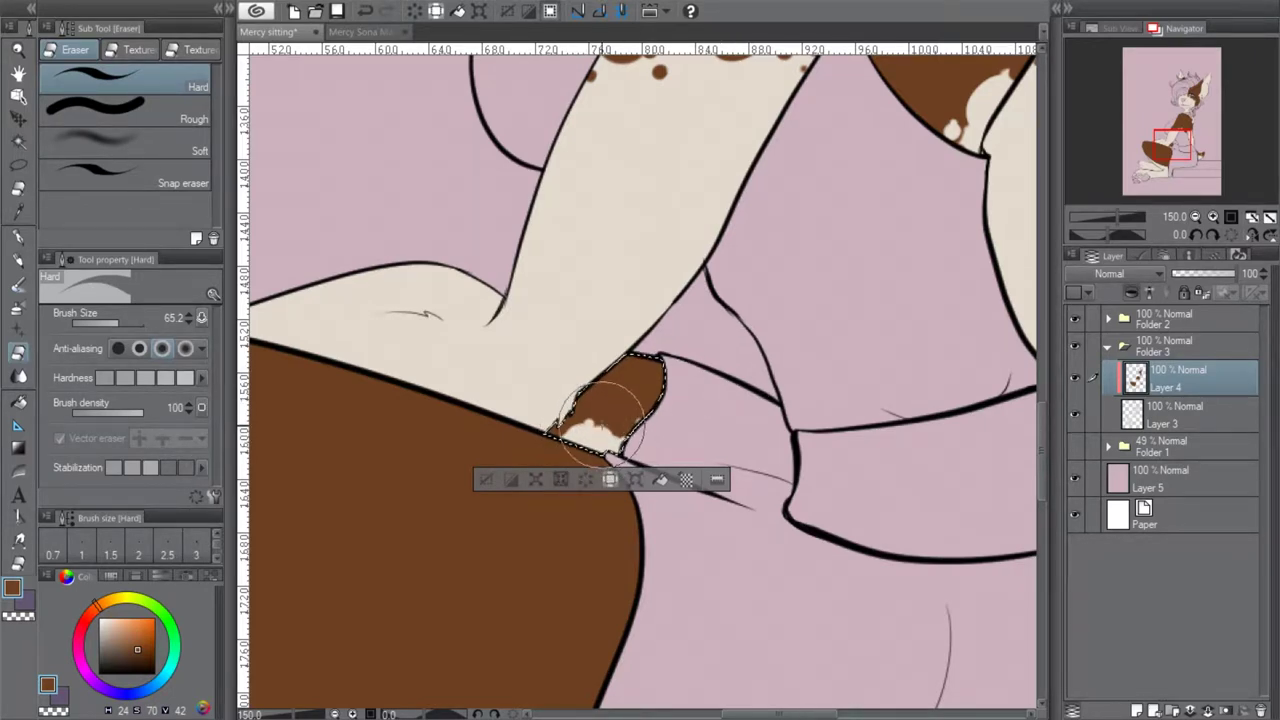
key("p")
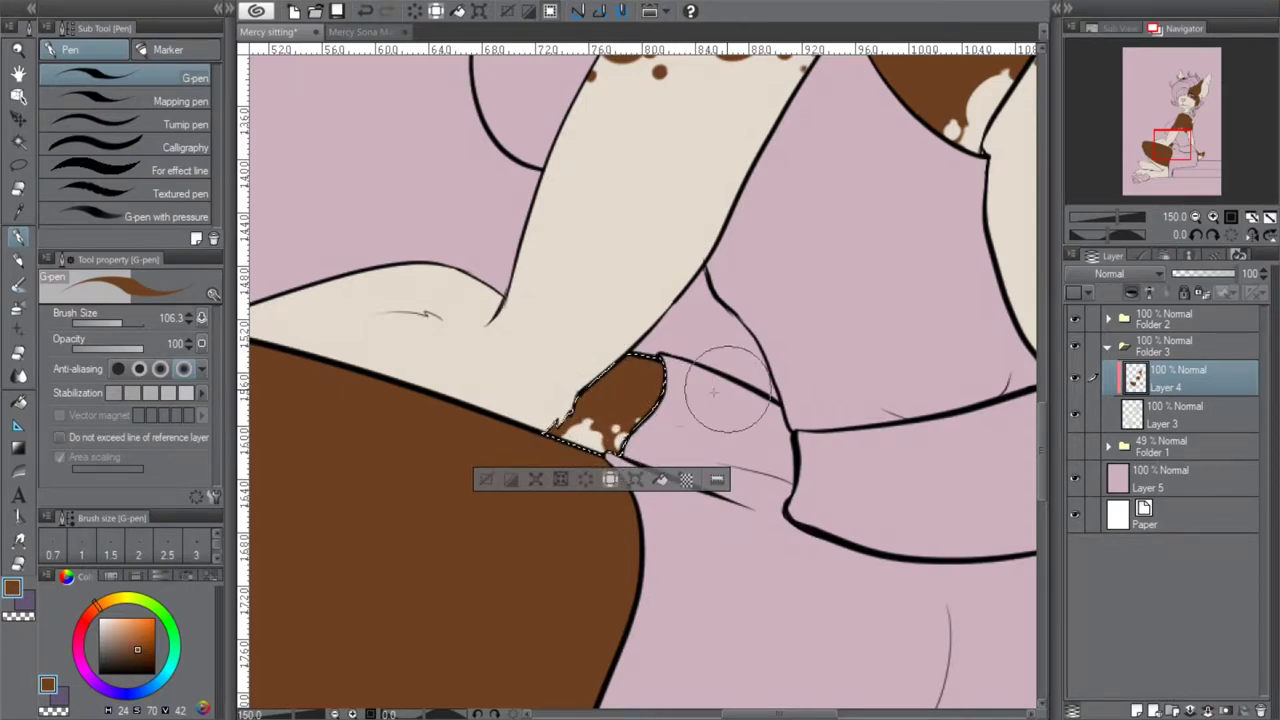
left_click(486, 479)
left_click(1196, 217)
left_click_drag(1195, 138, 1190, 144)
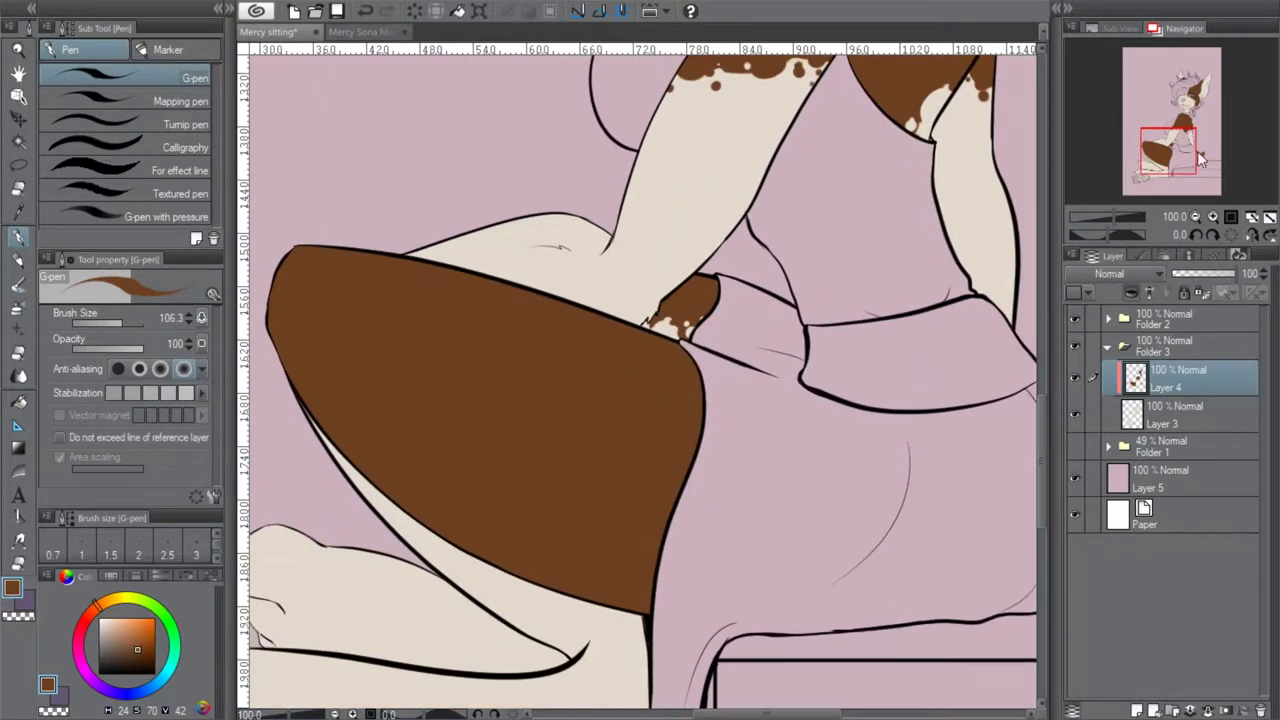
left_click(18, 145)
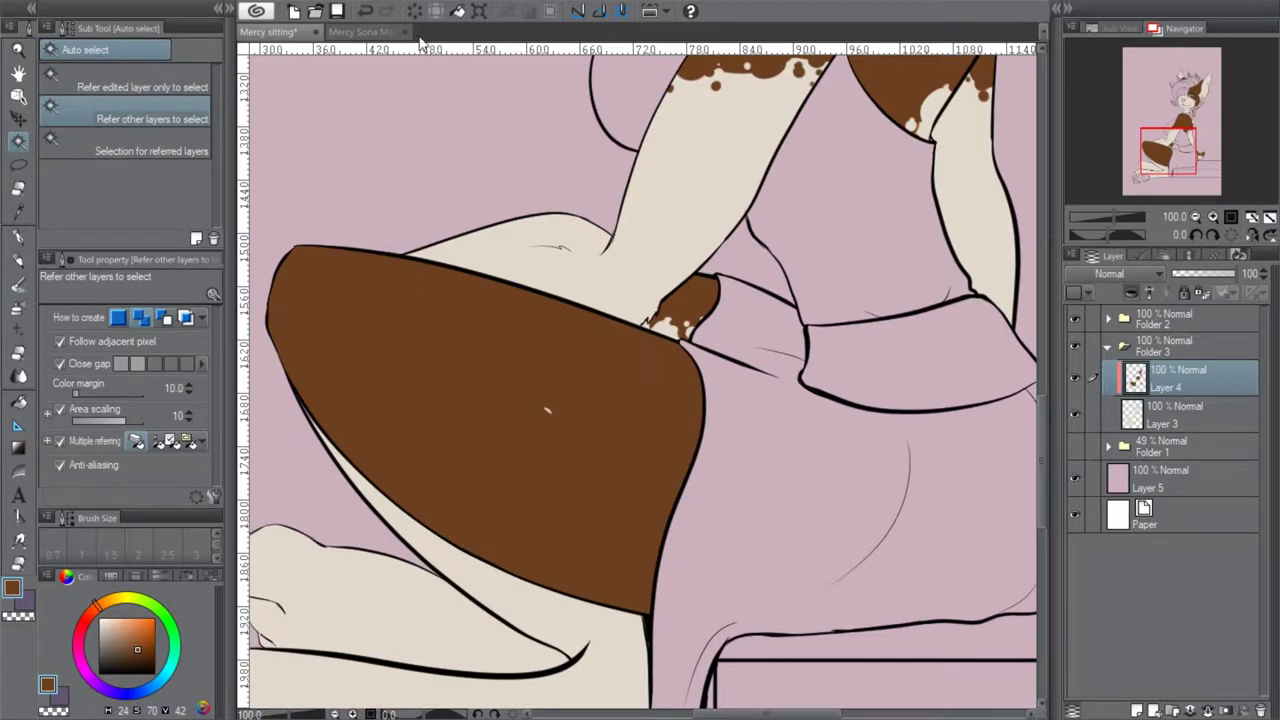
left_click(21, 213)
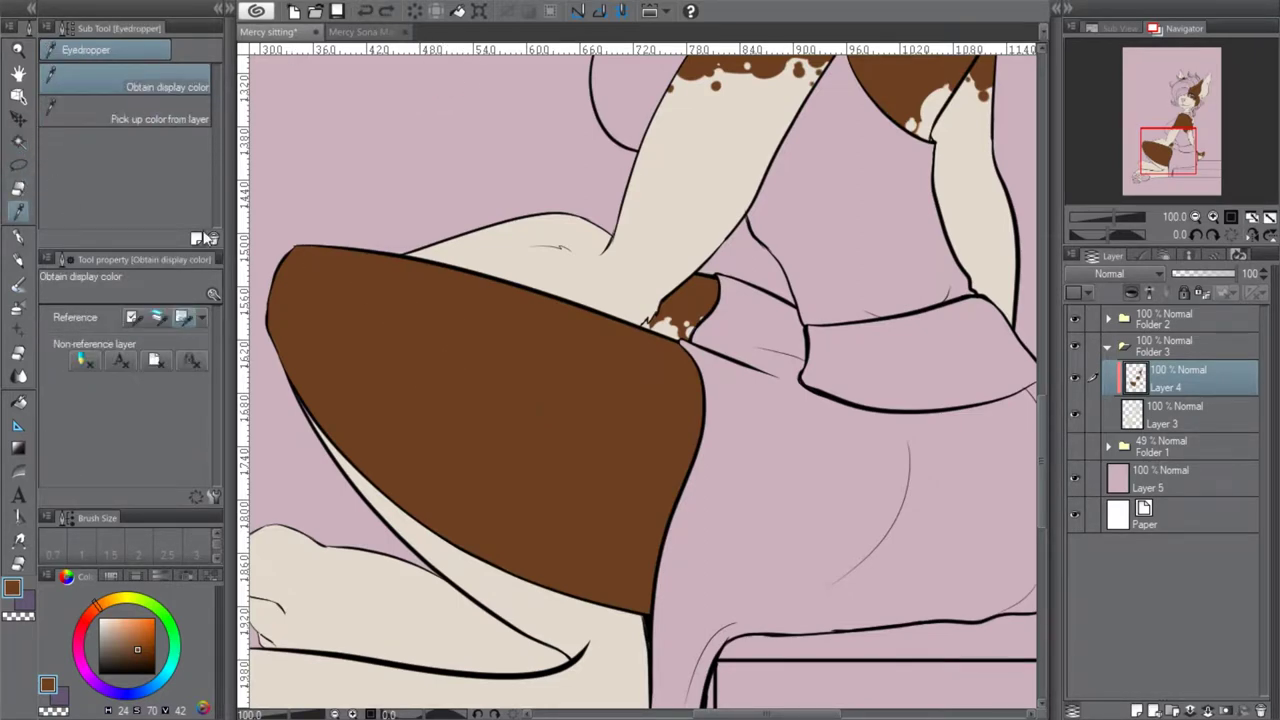
left_click(24, 150)
left_click(515, 397)
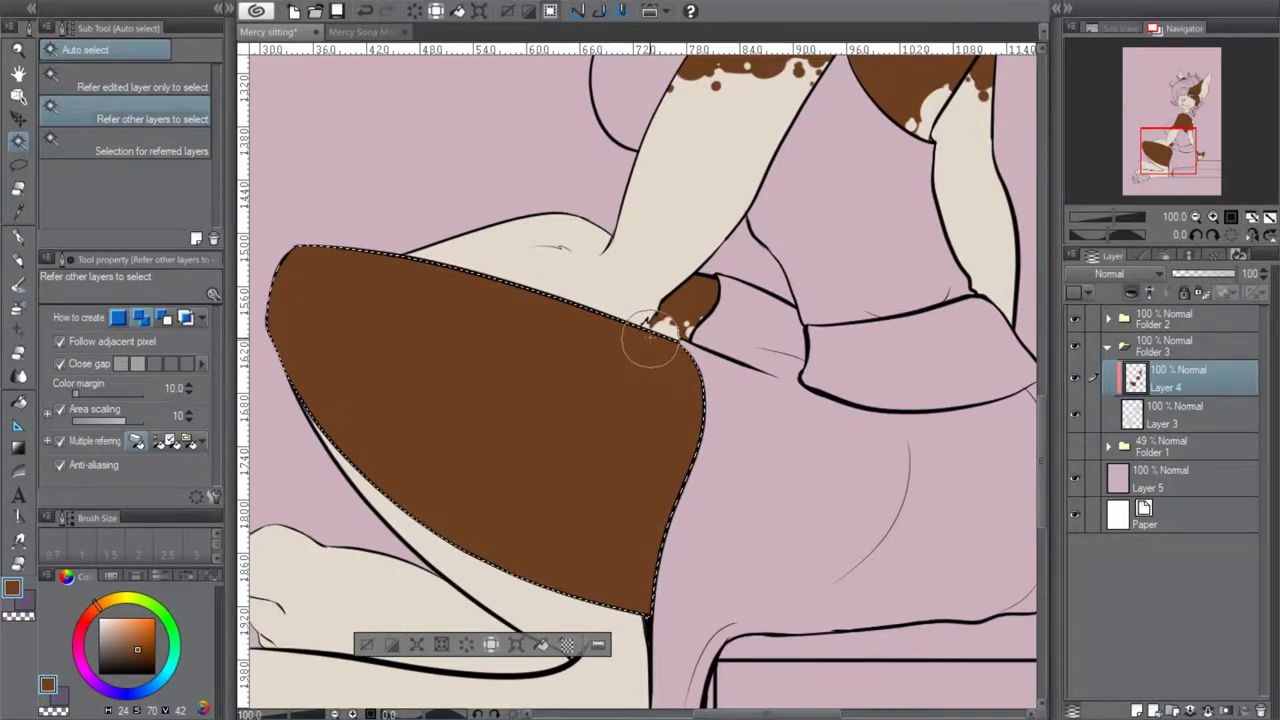
left_click(368, 12)
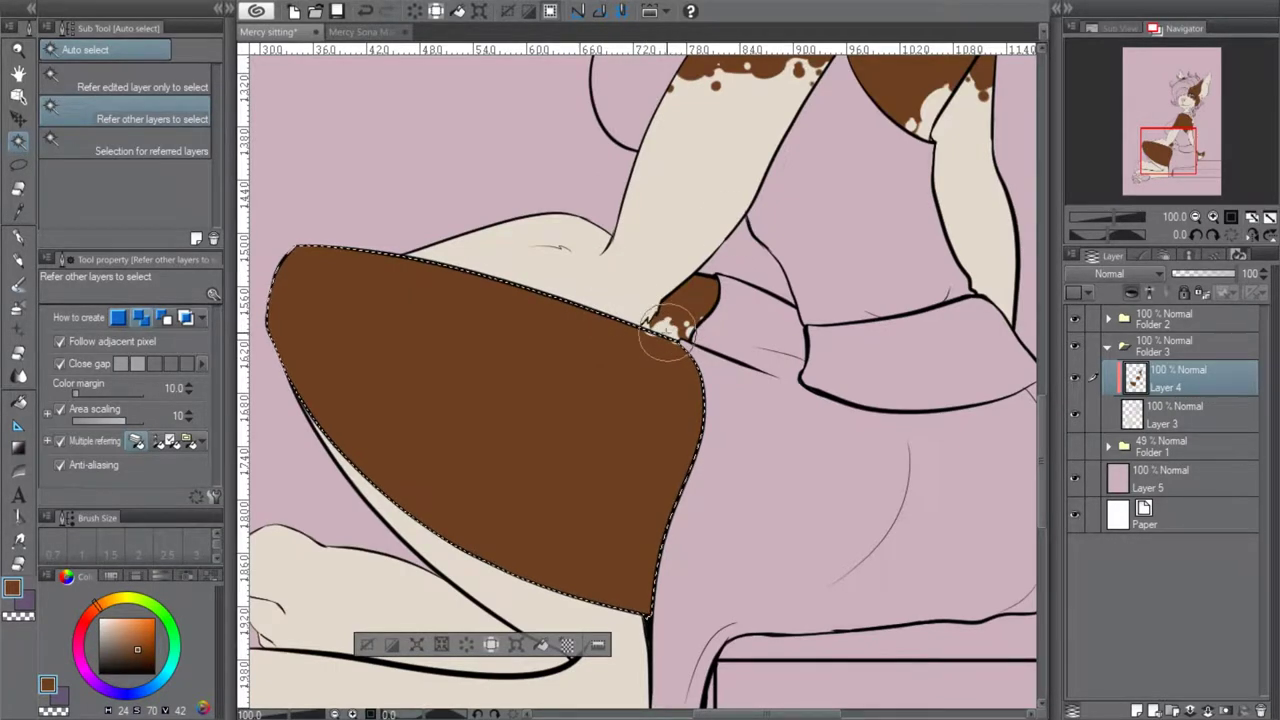
key("ctrl+d")
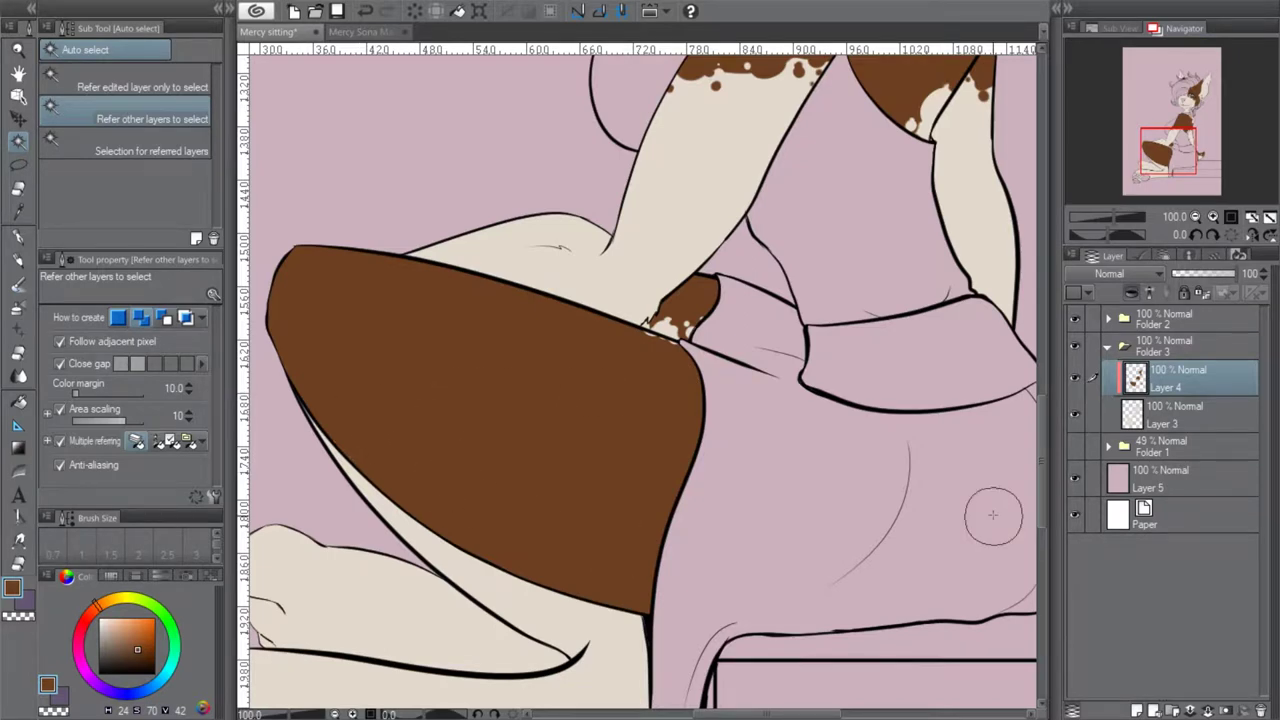
Paint a scalloped brown marking with a separate spot on the far lower leg, using the G-pen at size 106.3
left_click(18, 240)
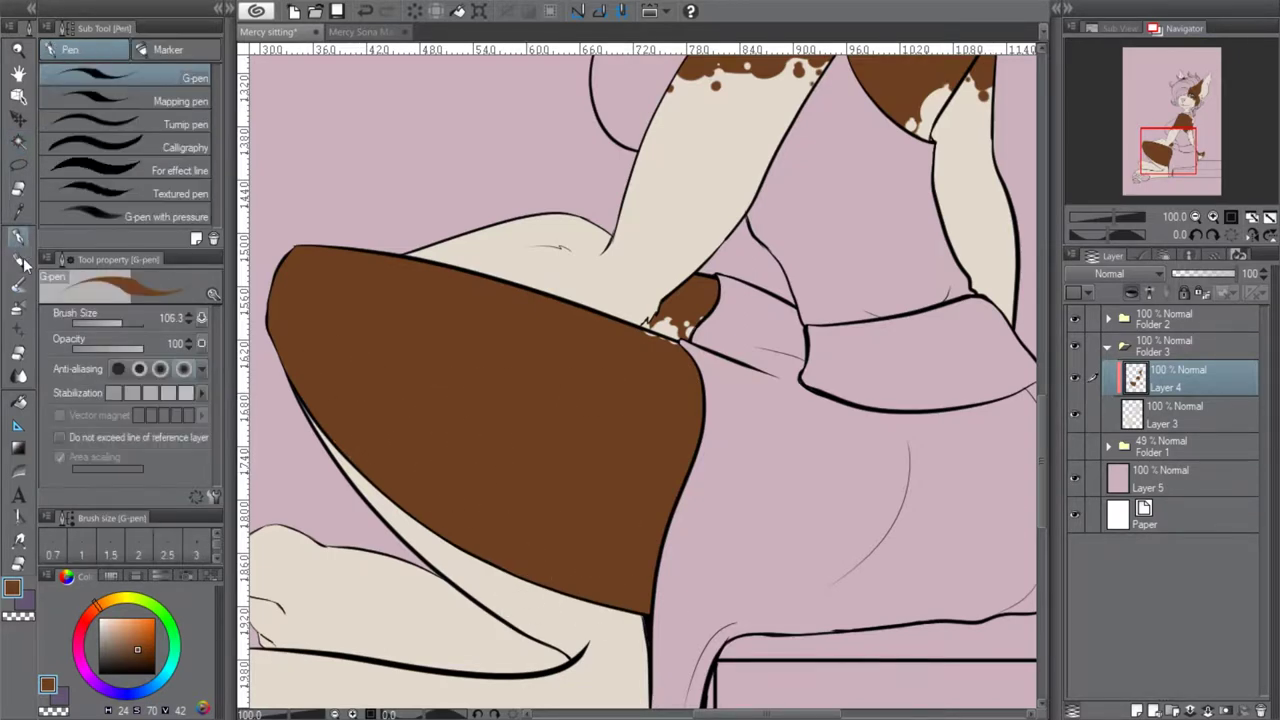
left_click_drag(1189, 158, 1185, 172)
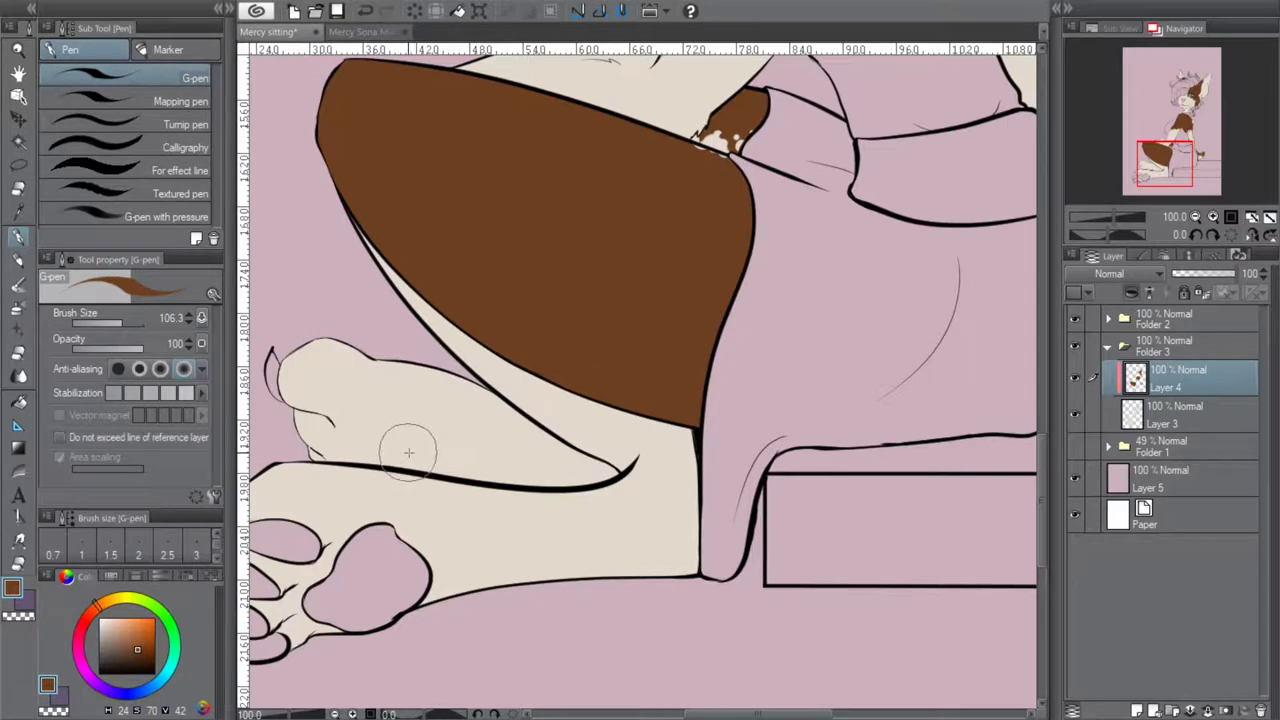
mouse_move(420, 457)
left_mouse_down()
mouse_move(395, 432)
mouse_move(453, 462)
mouse_move(470, 454)
mouse_move(435, 444)
mouse_move(504, 483)
mouse_move(435, 430)
mouse_move(389, 453)
mouse_move(398, 427)
mouse_move(382, 466)
mouse_move(393, 440)
mouse_move(449, 461)
mouse_move(429, 441)
mouse_move(523, 479)
mouse_move(433, 435)
mouse_move(549, 480)
mouse_move(469, 471)
mouse_move(477, 482)
mouse_move(420, 438)
left_mouse_up()
key("ctrl+z")
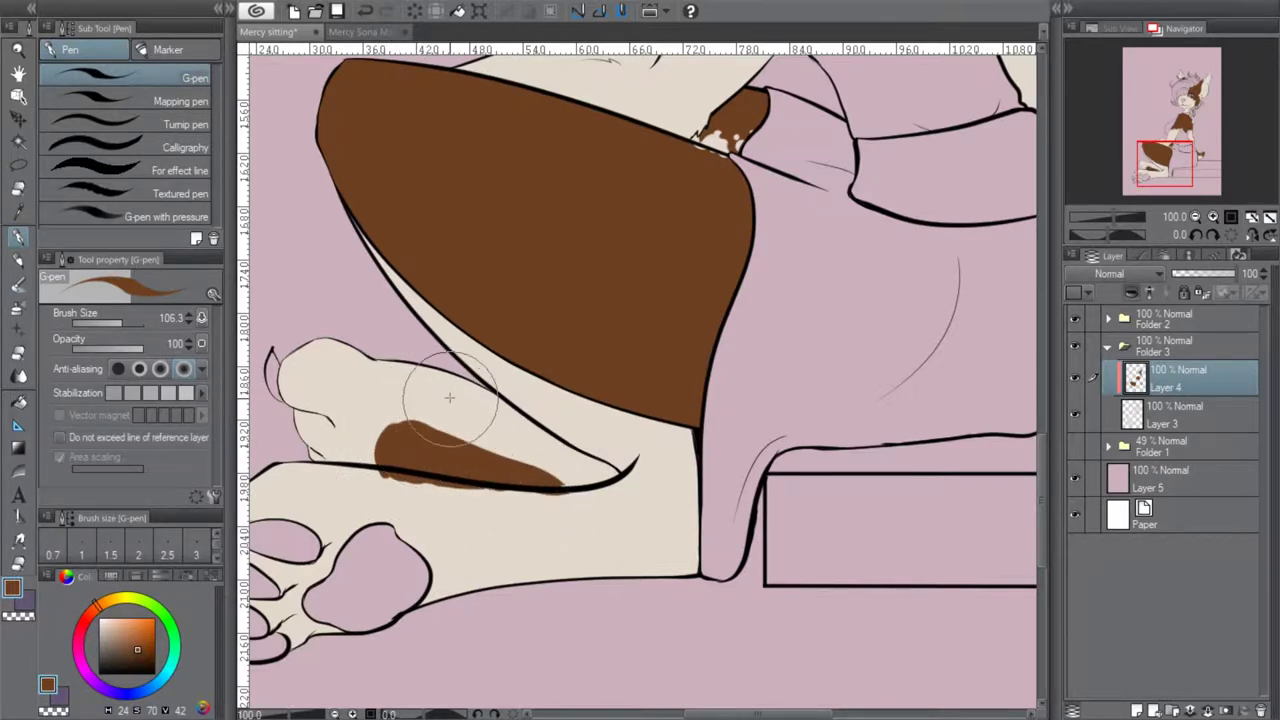
left_click(384, 409)
key("ctrl+z")
left_click(358, 436)
left_click(359, 421)
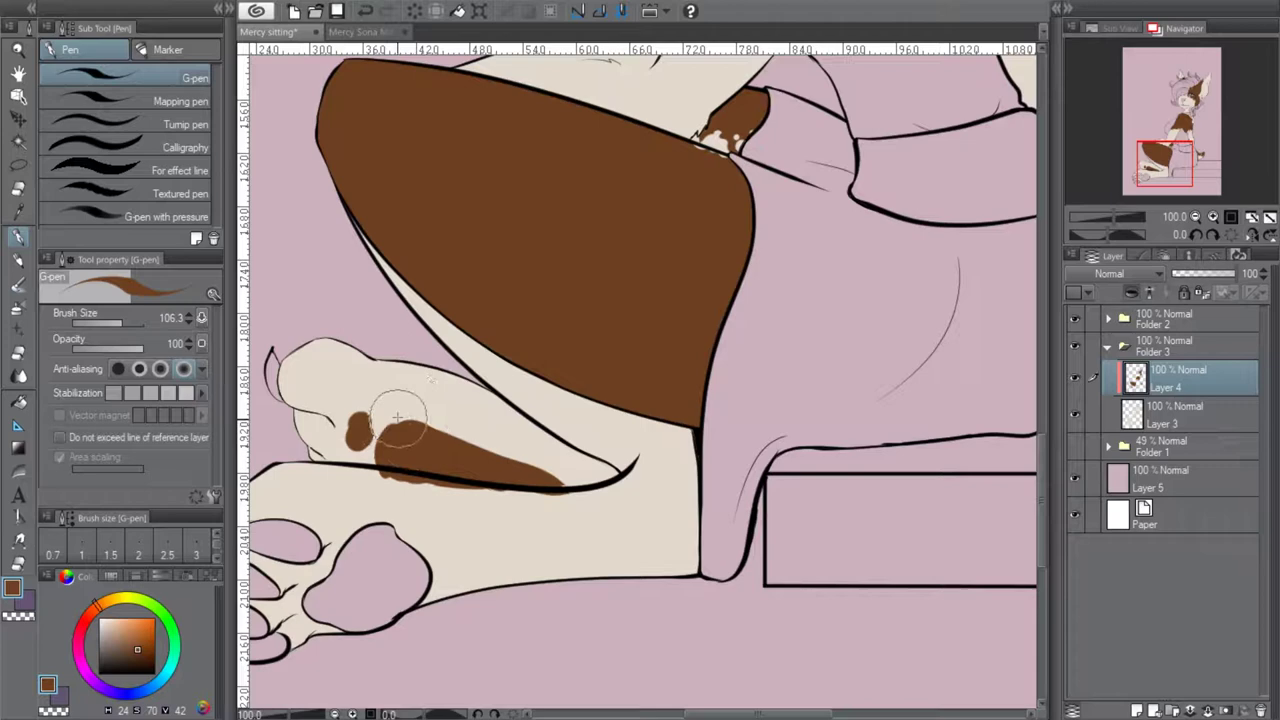
key("ctrl+z")
mouse_move(405, 433)
left_mouse_down()
mouse_move(382, 464)
mouse_move(431, 423)
mouse_move(411, 425)
mouse_move(555, 485)
mouse_move(506, 455)
mouse_move(551, 484)
mouse_move(568, 479)
mouse_move(549, 469)
mouse_move(596, 485)
mouse_move(543, 472)
mouse_move(596, 480)
mouse_move(544, 475)
mouse_move(607, 467)
mouse_move(536, 470)
left_mouse_up()
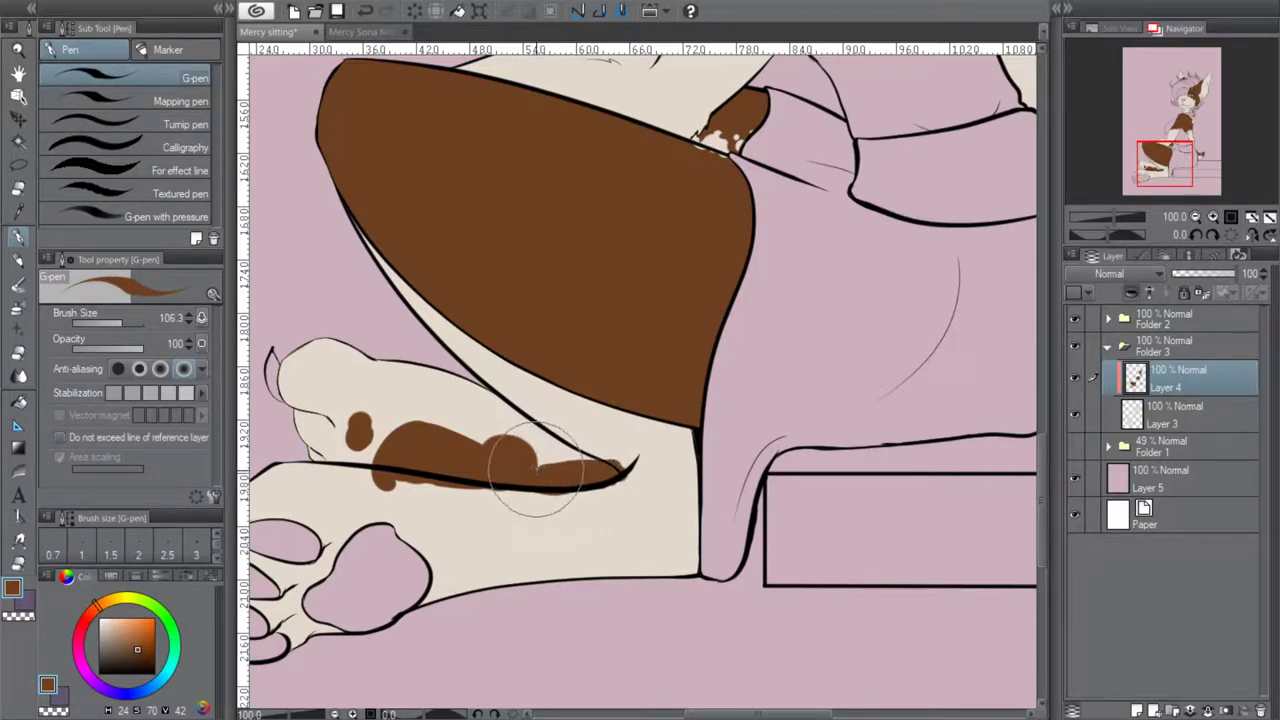
key("ctrl+z")
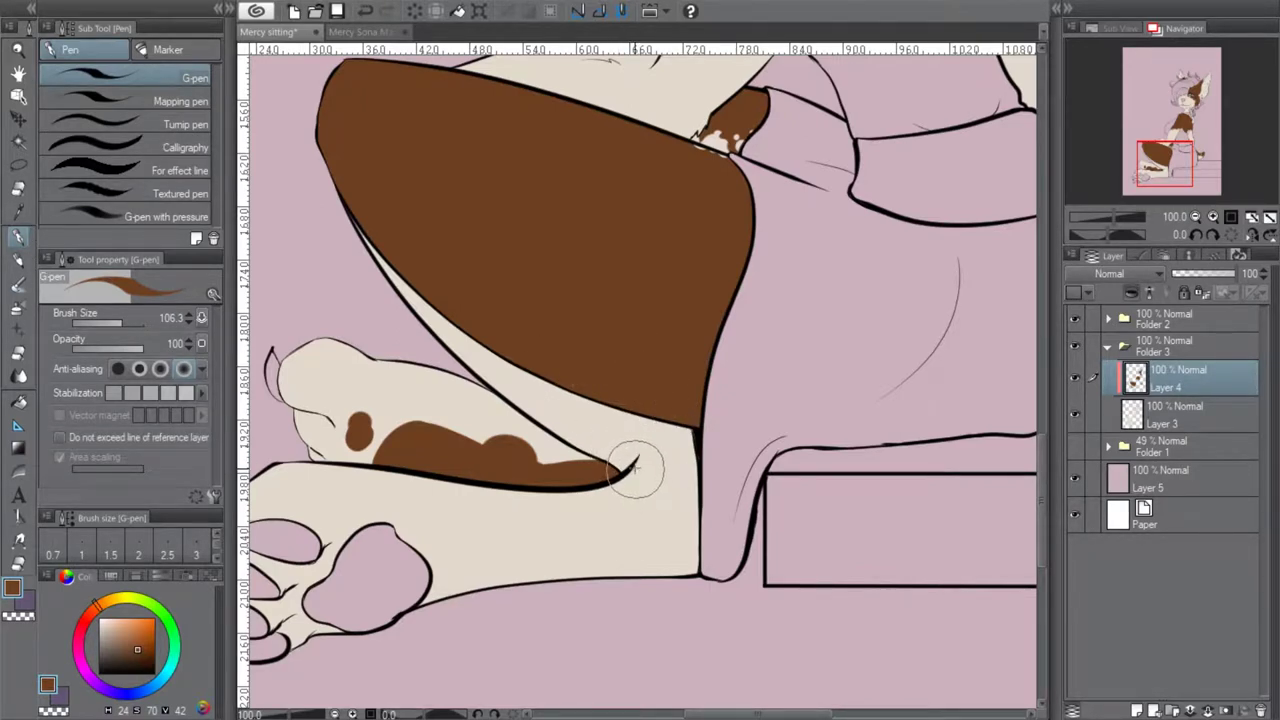
Paint the near lower leg beside the skirt hem brown with a scalloped edge, and cover the strip beneath the thigh line
mouse_move(636, 463)
left_mouse_down()
mouse_move(681, 552)
mouse_move(641, 493)
mouse_move(642, 560)
mouse_move(672, 583)
mouse_move(644, 557)
mouse_move(660, 471)
mouse_move(700, 584)
mouse_move(648, 522)
mouse_move(632, 475)
mouse_move(607, 499)
left_mouse_up()
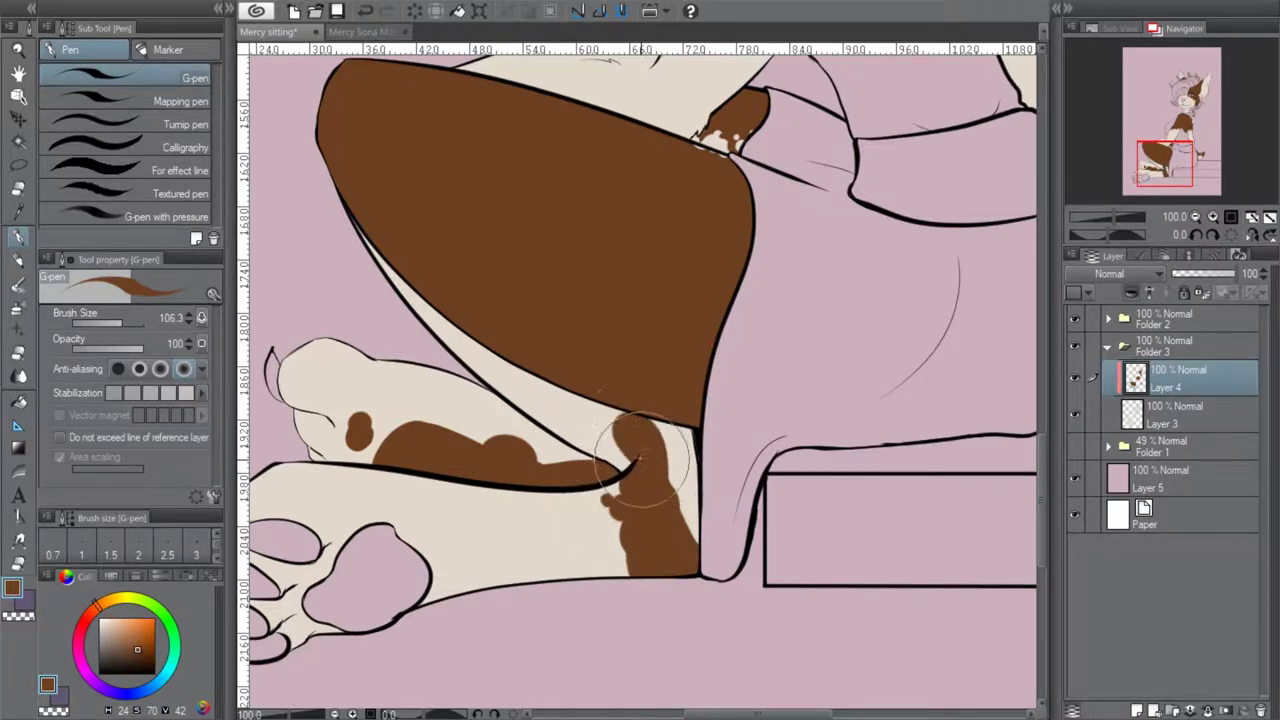
mouse_move(579, 428)
left_mouse_down()
mouse_move(343, 186)
mouse_move(474, 314)
mouse_move(372, 243)
mouse_move(514, 350)
mouse_move(444, 350)
mouse_move(362, 240)
mouse_move(540, 380)
left_mouse_up()
left_click_drag(463, 361, 539, 399)
left_click(366, 11)
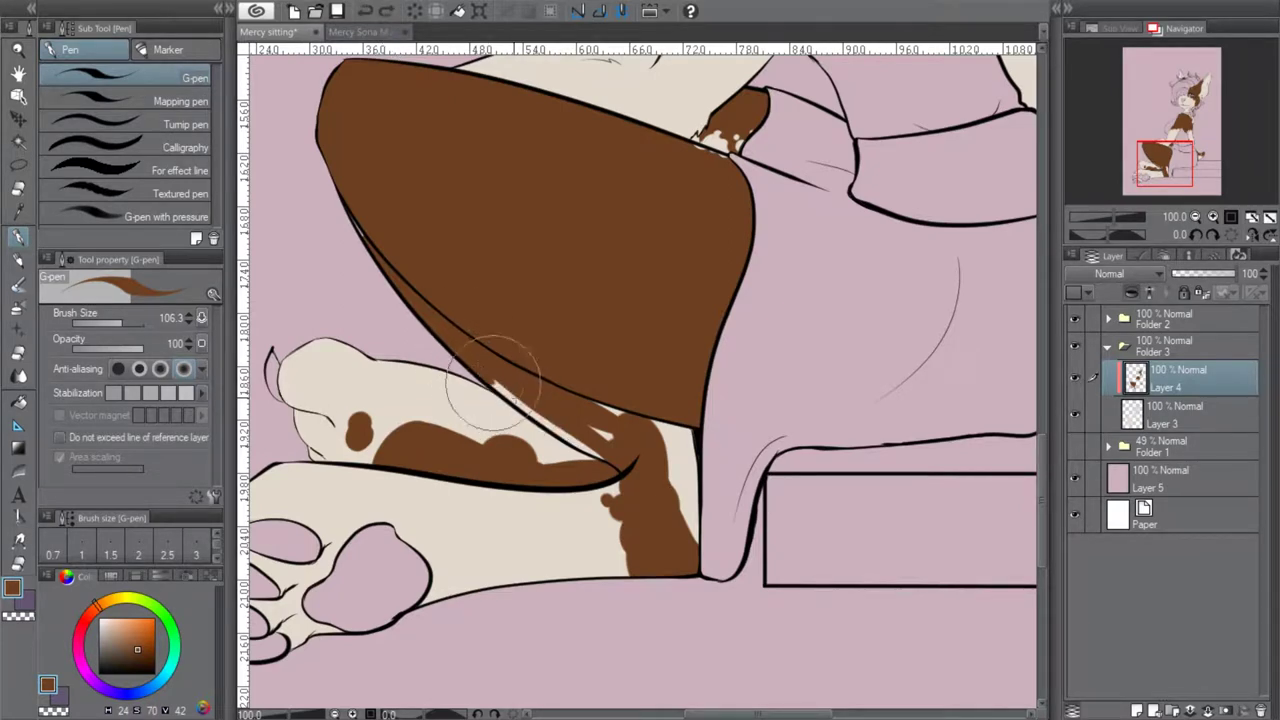
mouse_move(530, 405)
left_mouse_down()
mouse_move(618, 453)
mouse_move(616, 412)
mouse_move(680, 443)
mouse_move(688, 497)
mouse_move(672, 470)
mouse_move(682, 432)
mouse_move(705, 520)
left_mouse_up()
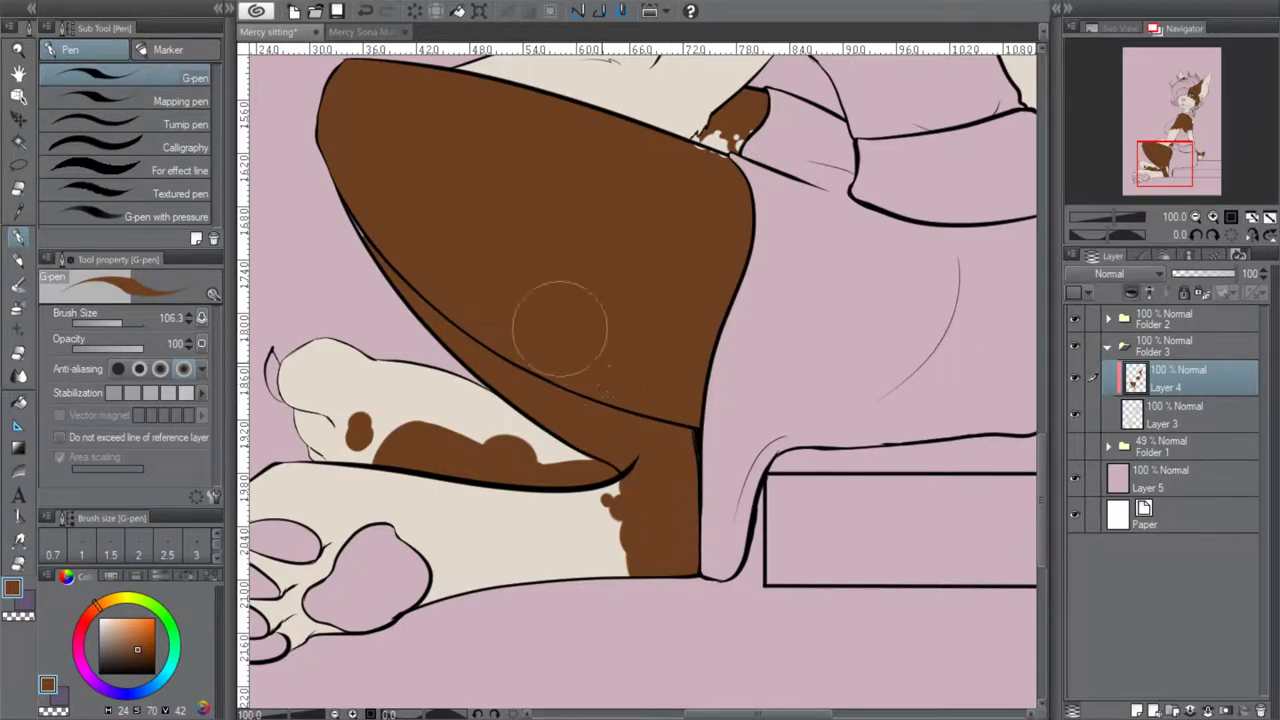
Try touching up the near leg on Layer 3 with the sampled off-white fur colour, and undo it
left_click(1168, 417)
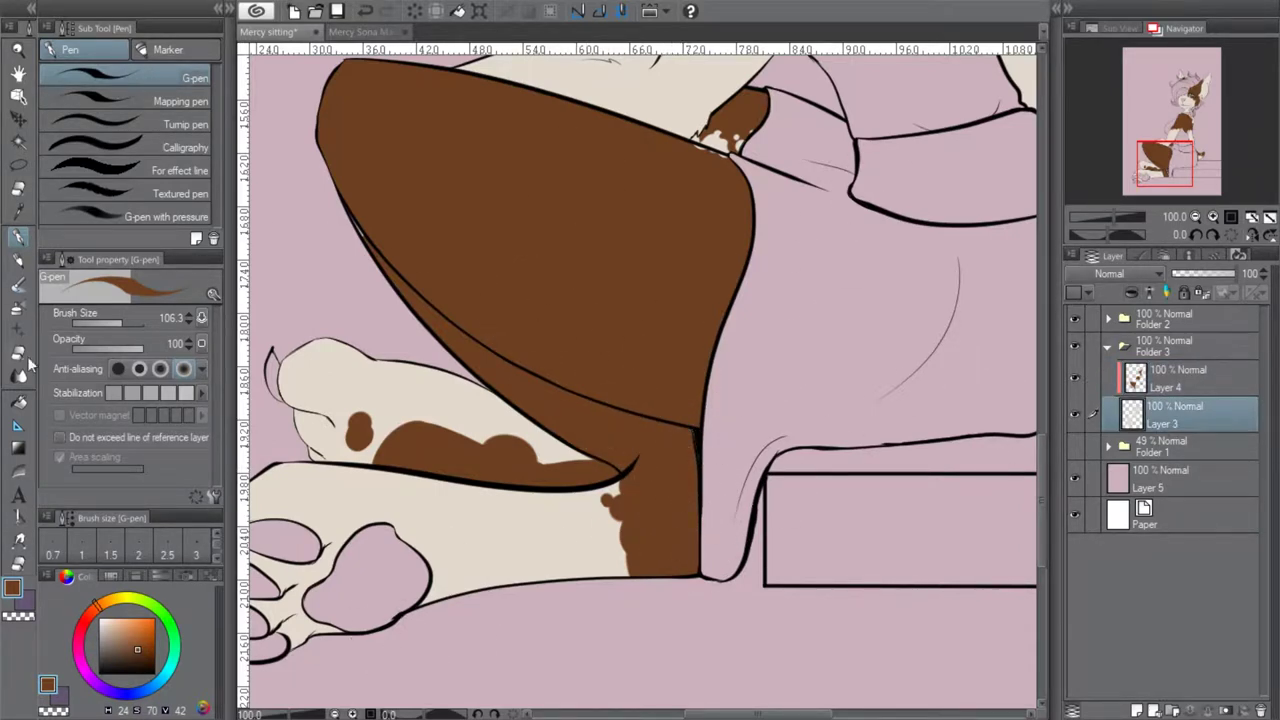
key("i")
left_click(700, 66)
left_click(18, 238)
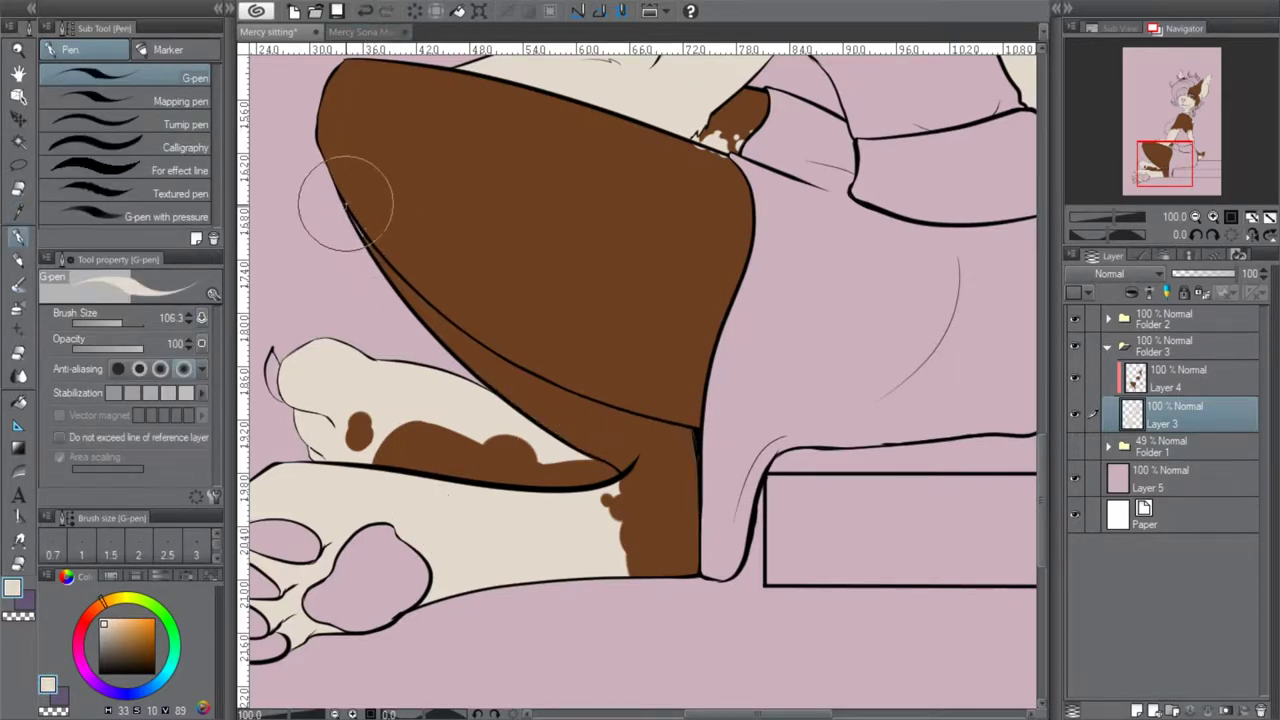
mouse_move(698, 443)
left_mouse_down()
mouse_move(689, 426)
mouse_move(694, 457)
mouse_move(693, 417)
left_mouse_up()
key("ctrl+z")
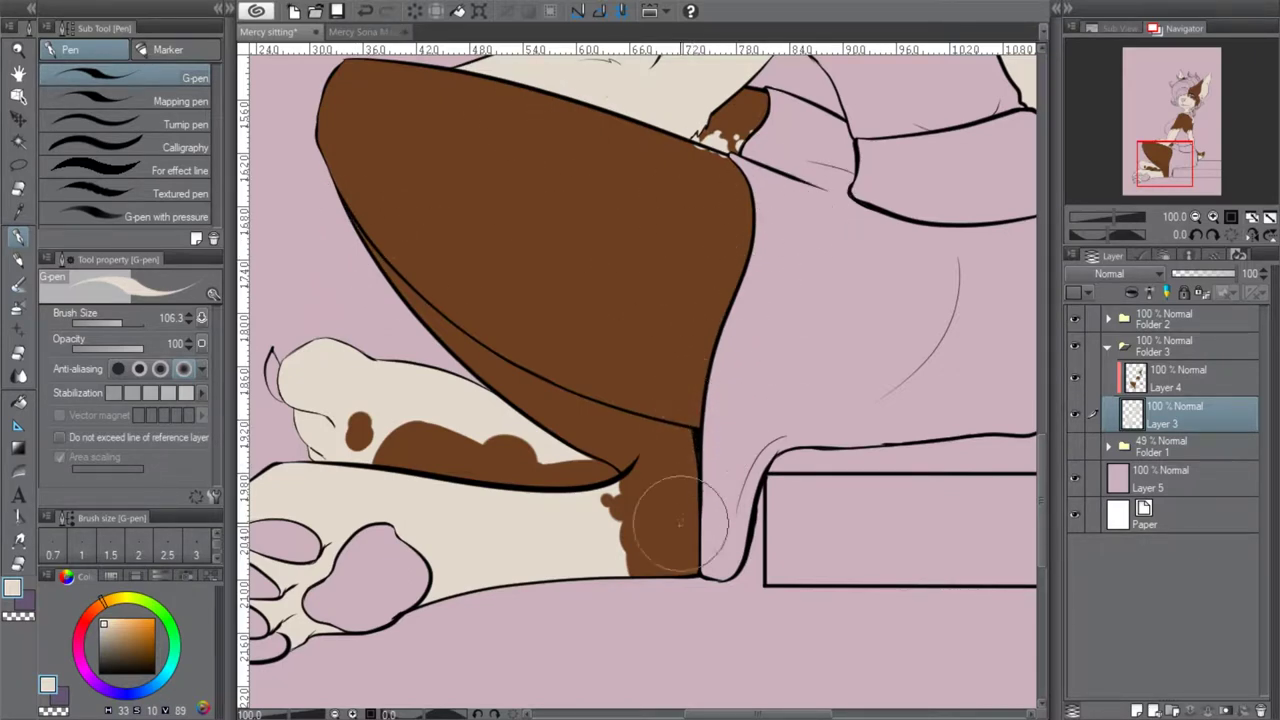
Return to Layer 4, compare the figure with its brown markings hidden and shown, and review the whole drawing
left_click(1155, 375)
left_click(1074, 377)
left_click(1074, 377)
left_click(1195, 217)
left_click(1195, 217)
left_click(1195, 217)
mouse_move(1181, 164)
left_mouse_down()
mouse_move(1188, 133)
mouse_move(1187, 144)
left_mouse_up()
left_click(1196, 217)
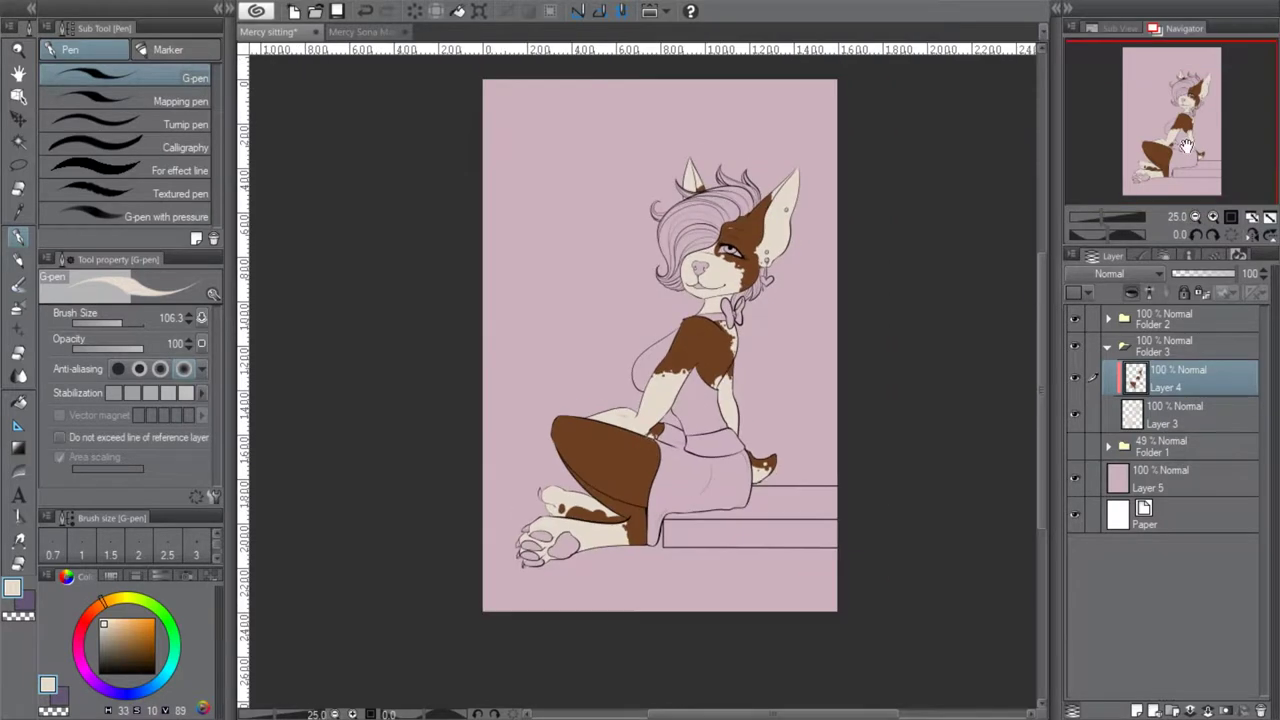
left_click(1213, 217)
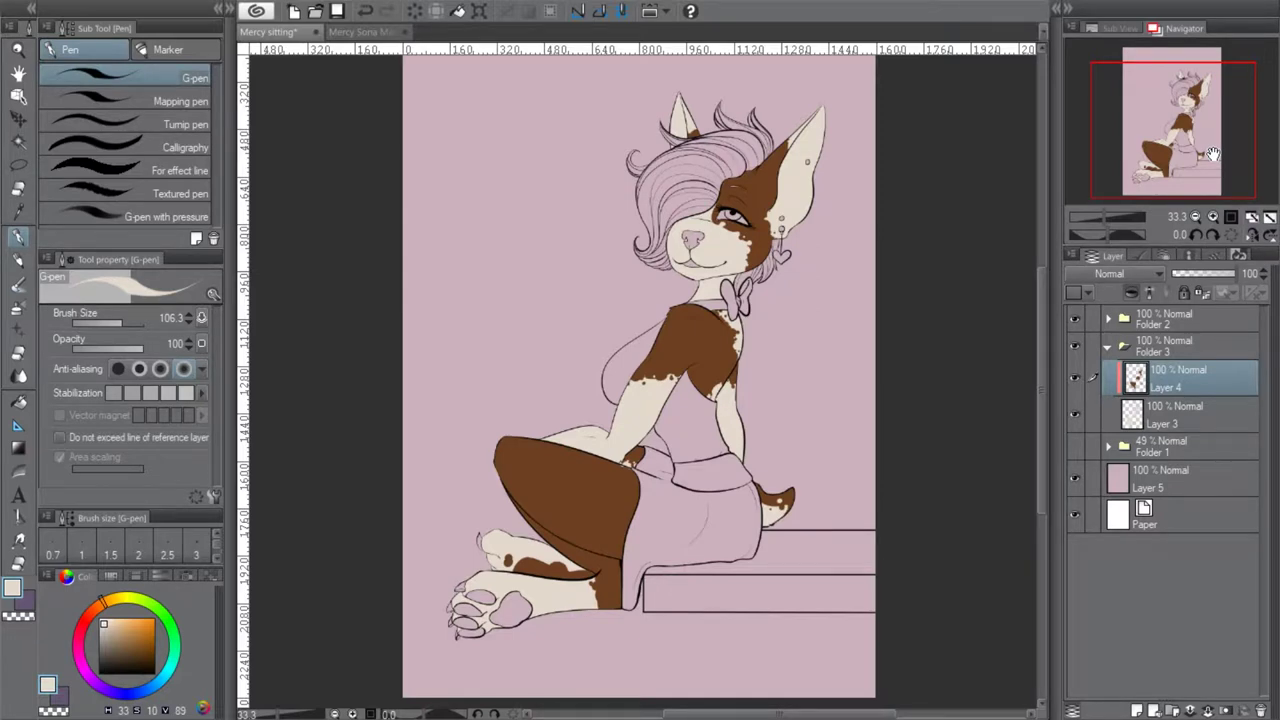
Switch to the Mercy Sona Main reference sheet and sample the near-black colour from the tail tip
left_click(362, 32)
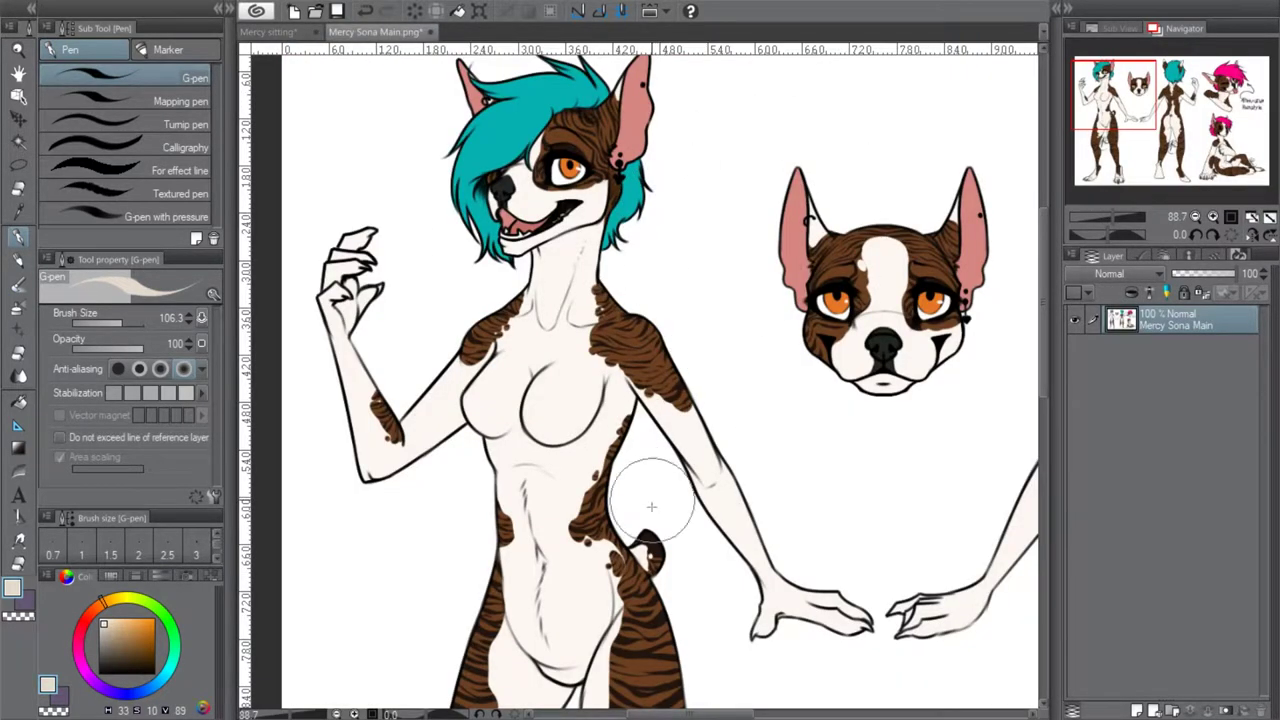
left_click(1228, 218)
left_click_drag(1135, 100, 1135, 108)
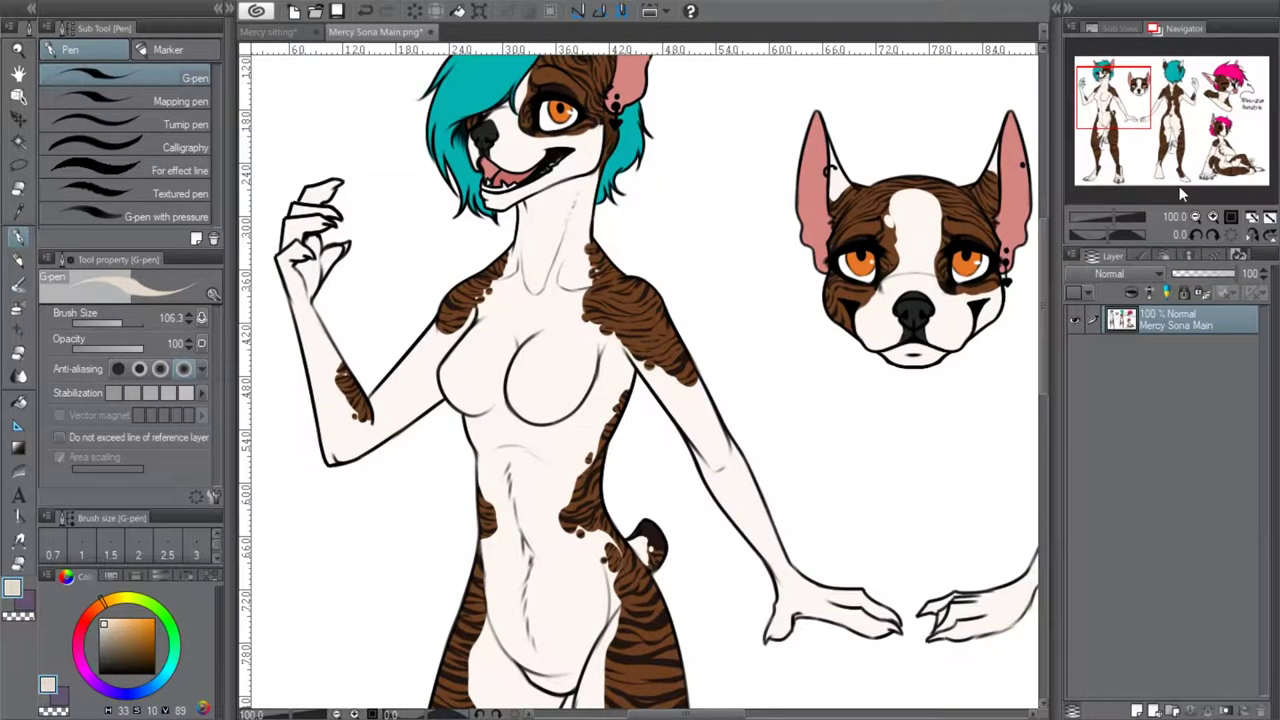
left_click(1207, 218)
left_click_drag(1135, 100, 1135, 112)
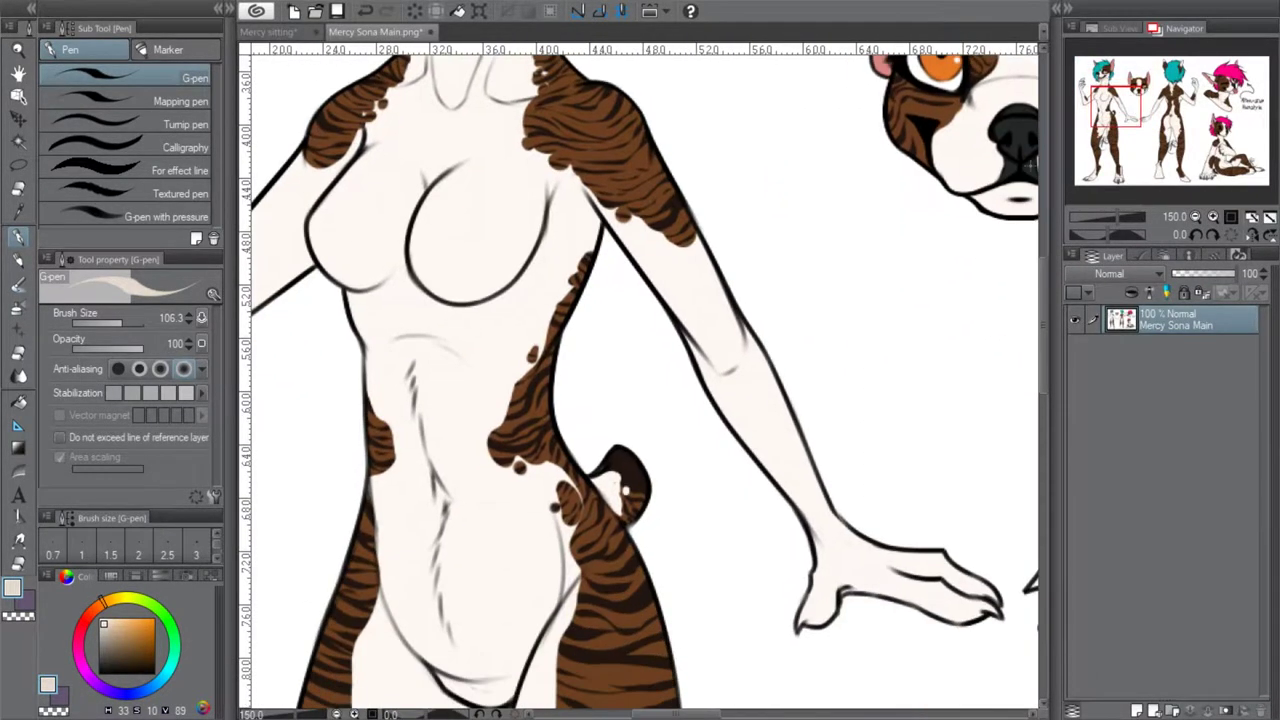
left_click(19, 212)
left_click(631, 454)
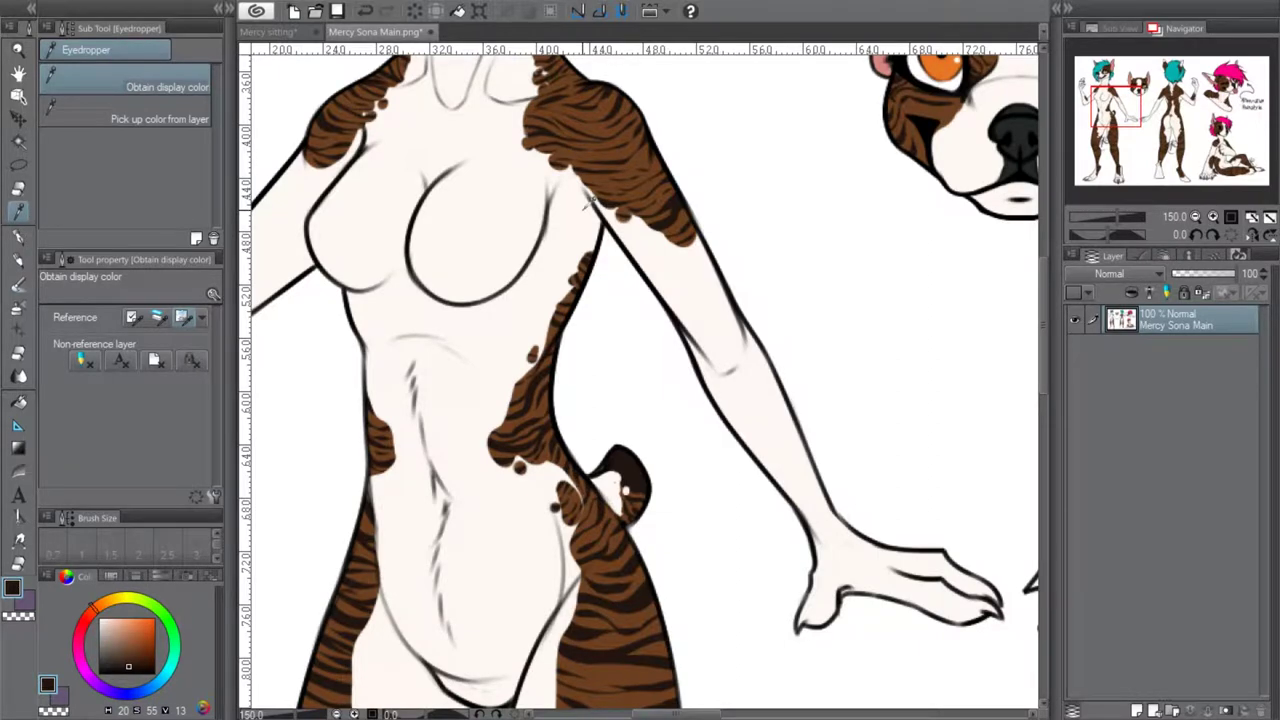
left_click_drag(1044, 371, 1047, 326)
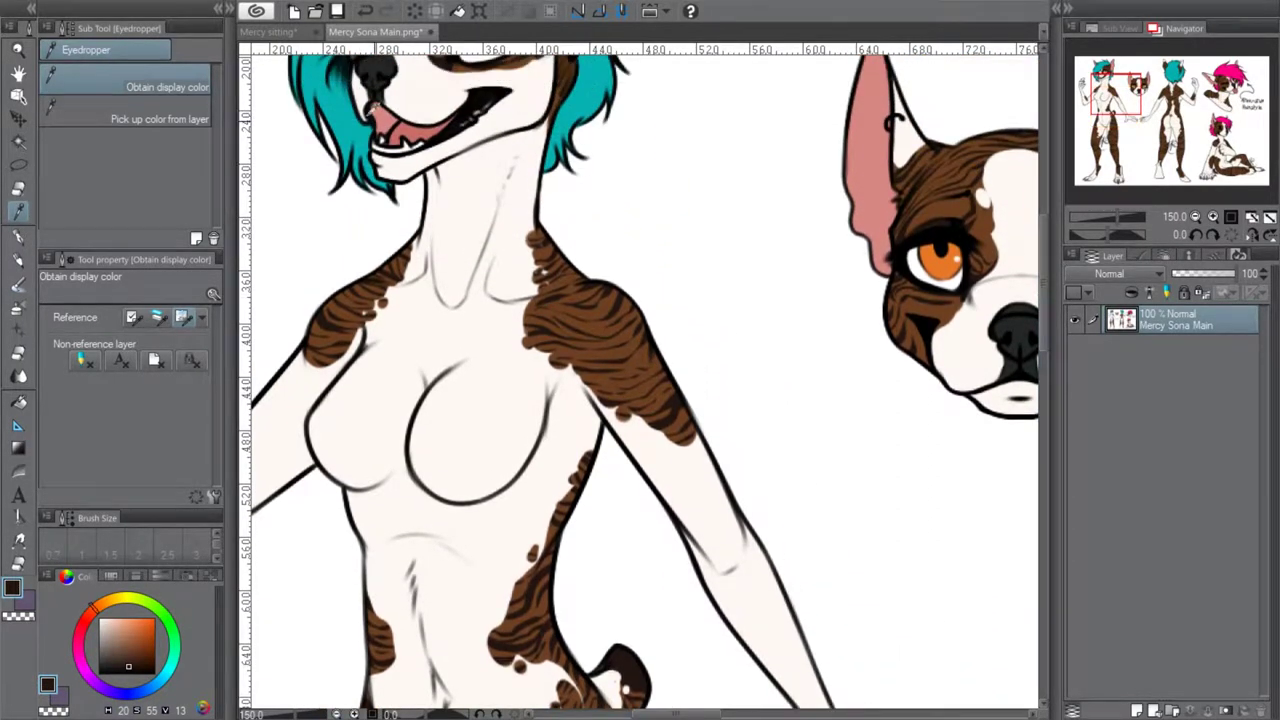
Back in the Mercy sitting drawing, unclip Layer 4, add a new layer above it, and clip the new layer to it
left_click(266, 32)
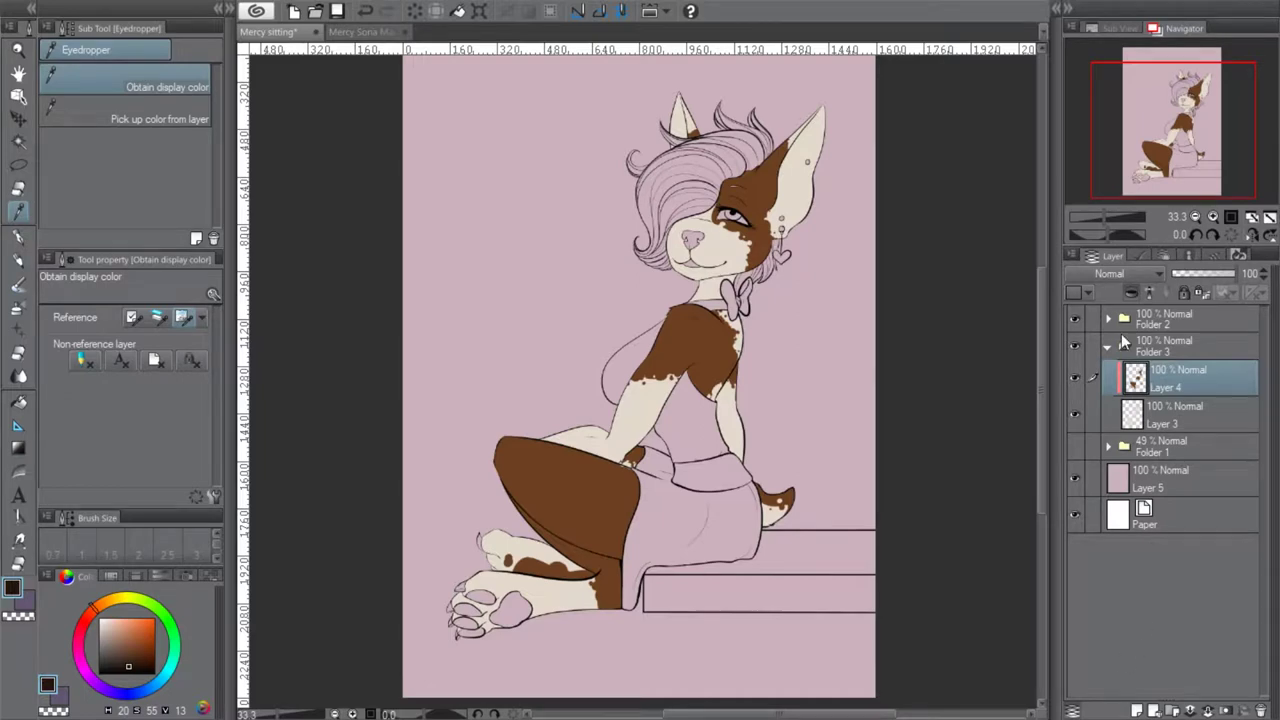
left_click(1132, 290)
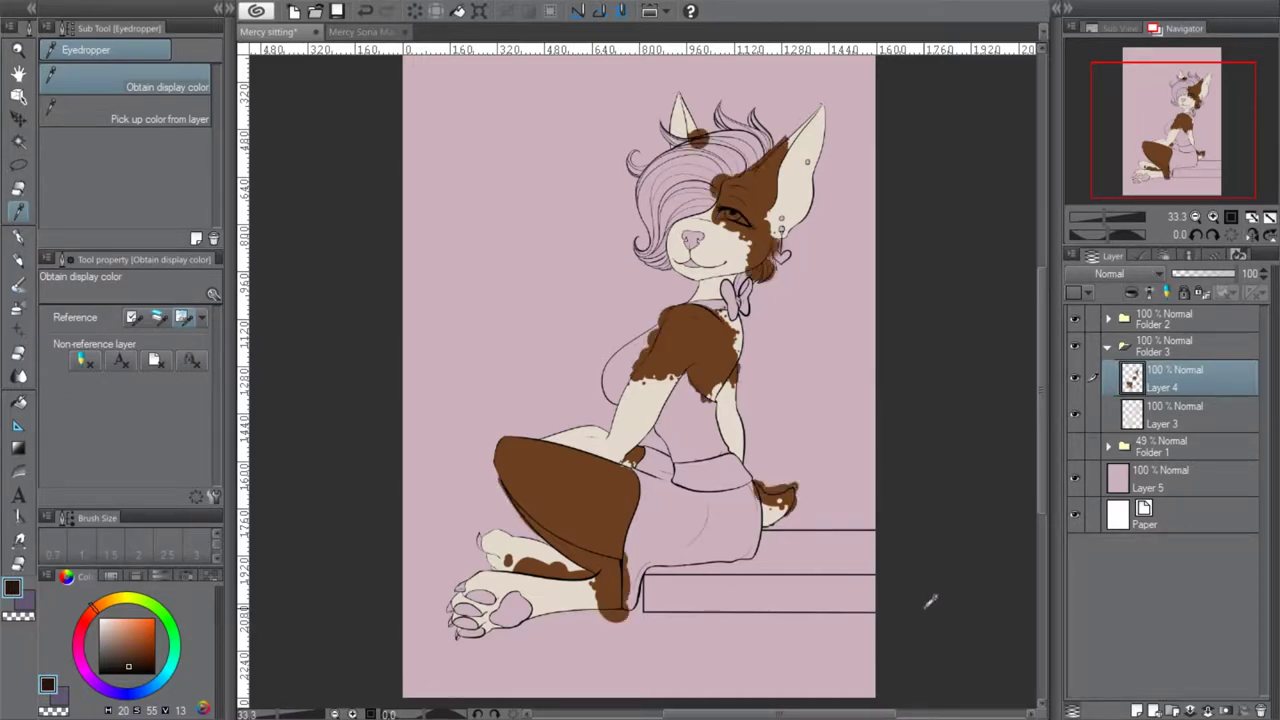
left_click(1137, 710)
left_click(1129, 290)
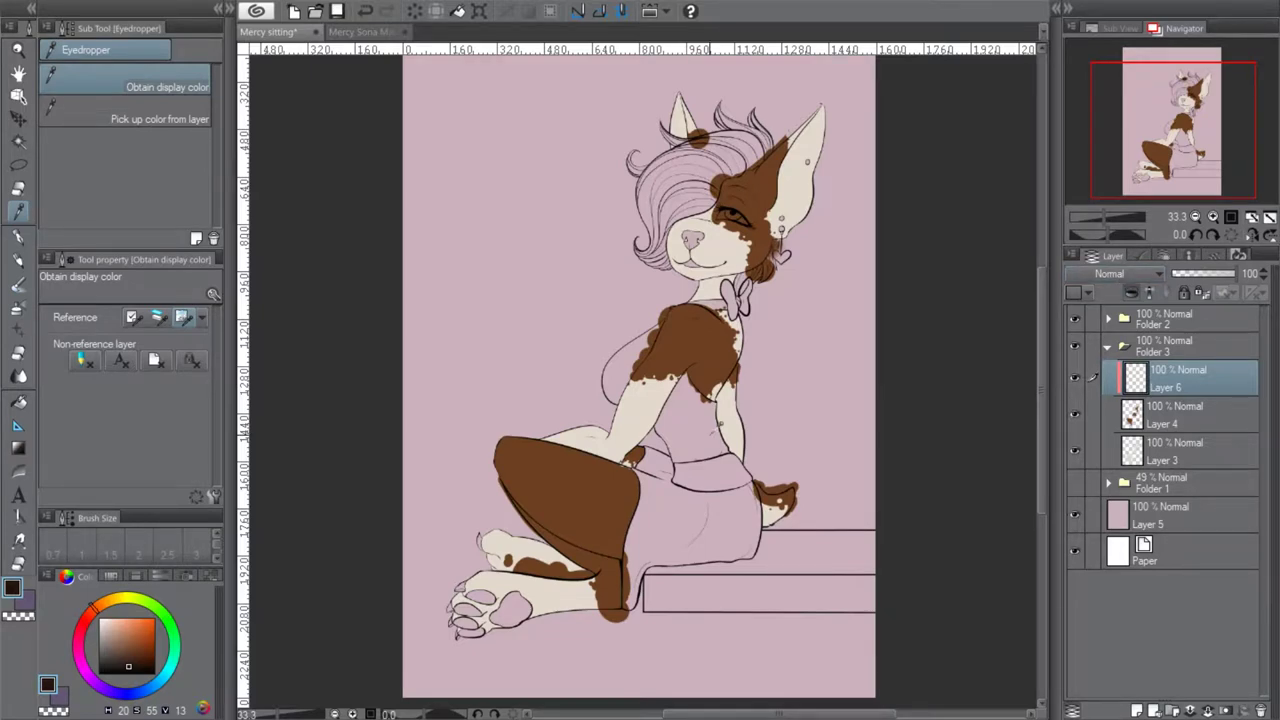
Undo the clipping and creation of the new layer above Layer 4, and lock Layer 4's transparent pixels
left_click(366, 11)
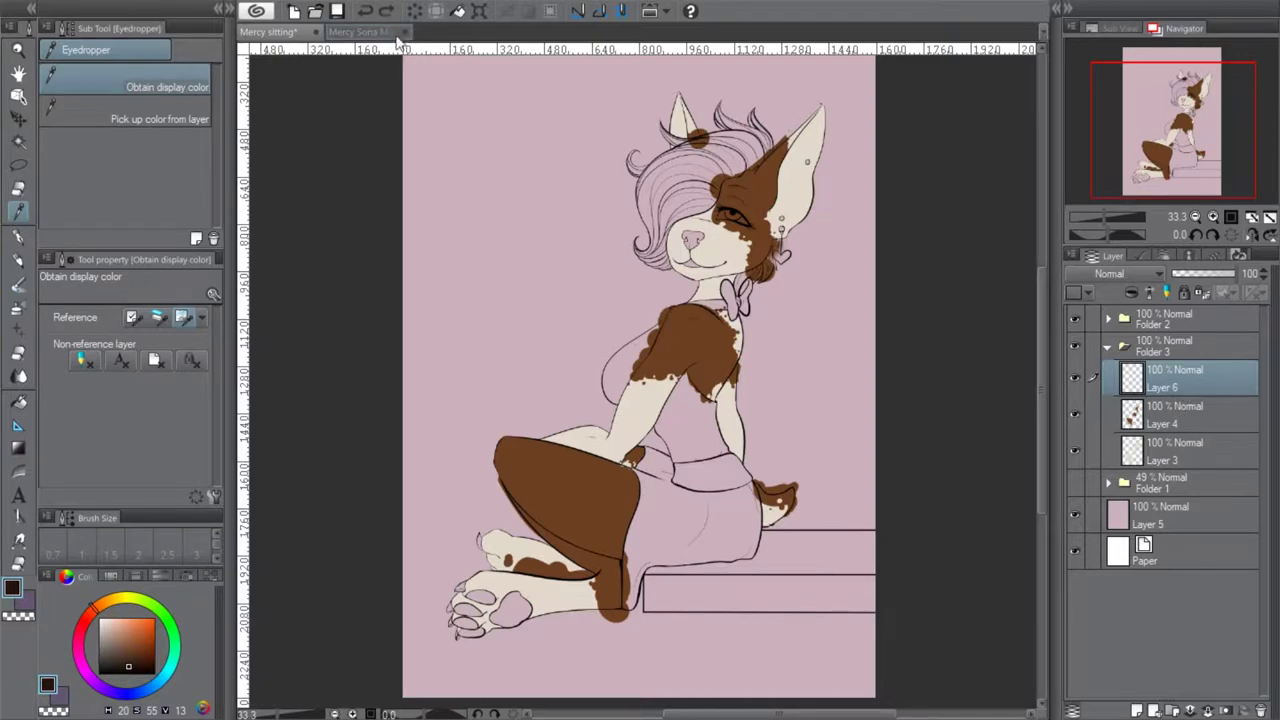
left_click(370, 12)
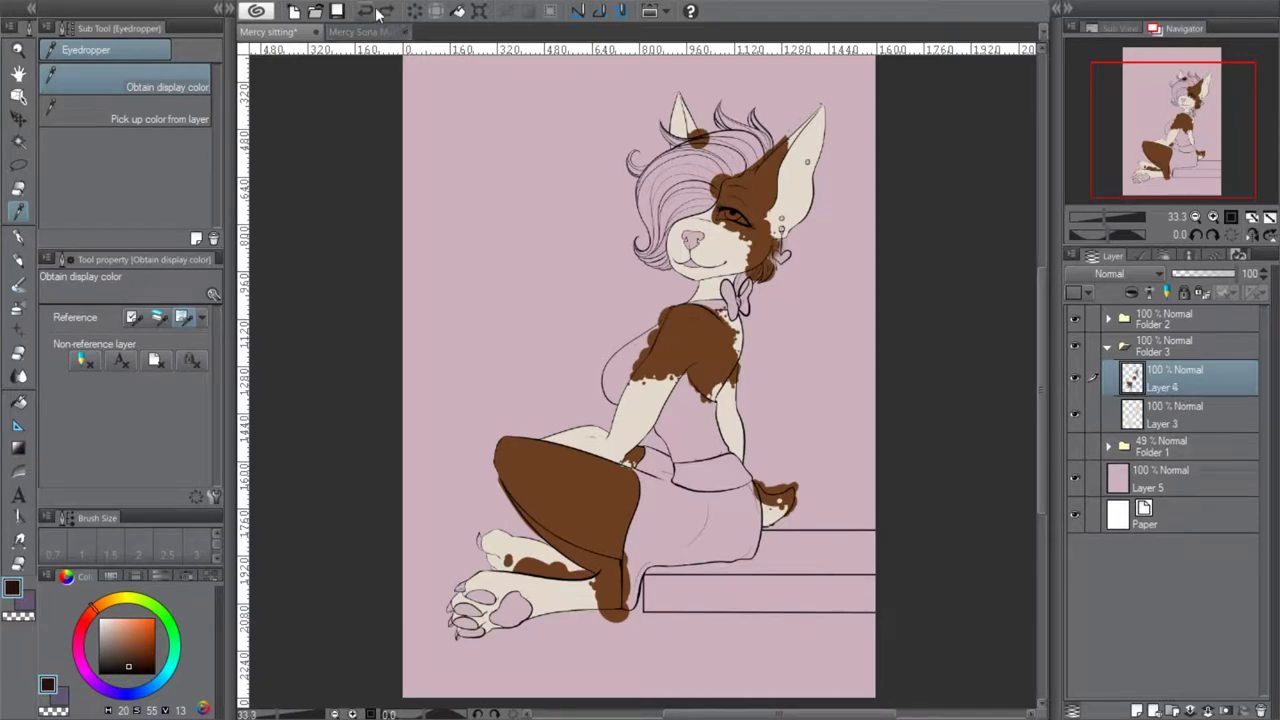
left_click(1199, 293)
left_click(423, 446)
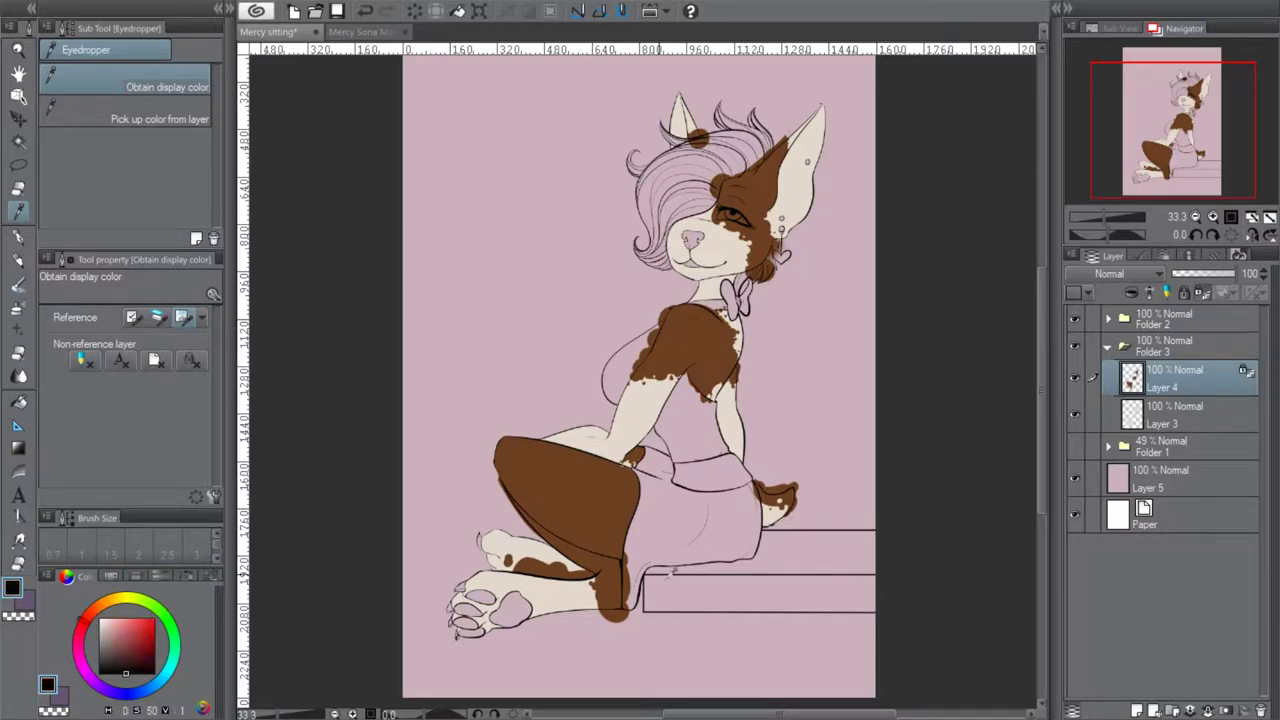
Try a bright pink G-pen stroke across the near thigh on Layer 4 with its transparency unlocked, and undo it
left_click(19, 238)
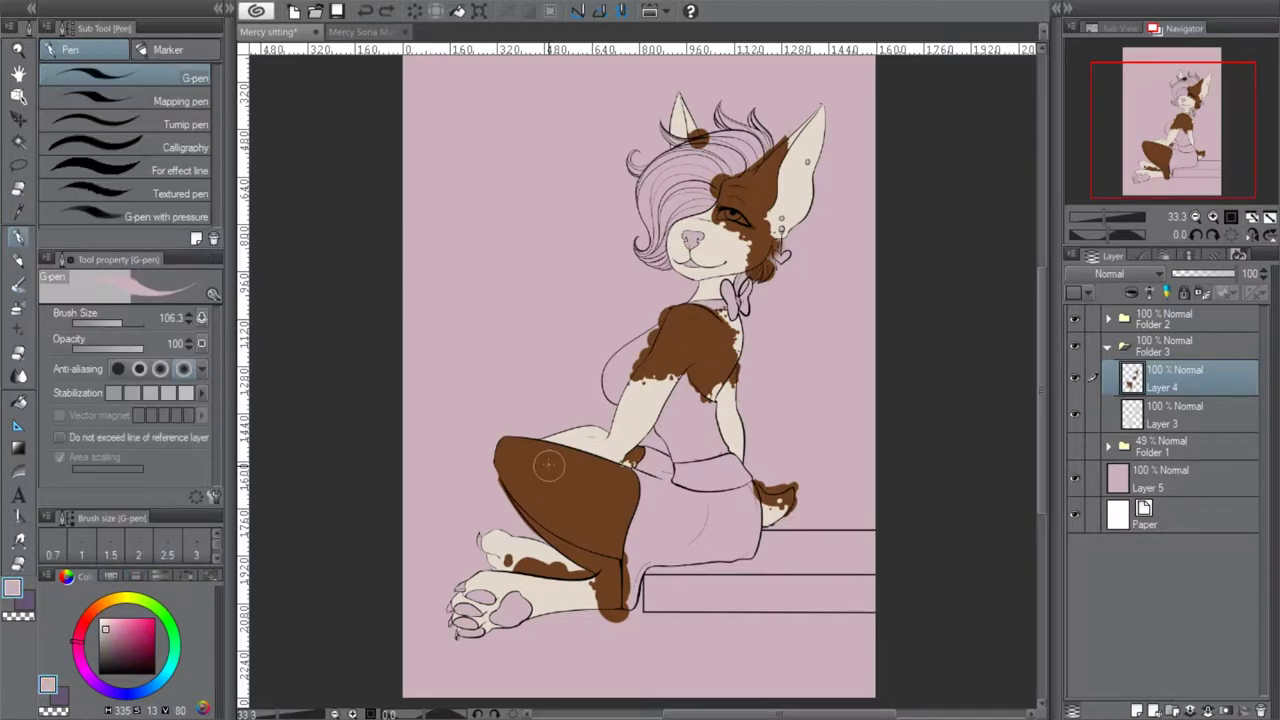
left_click(154, 617)
mouse_move(524, 400)
left_mouse_down()
mouse_move(663, 569)
mouse_move(732, 590)
left_mouse_up()
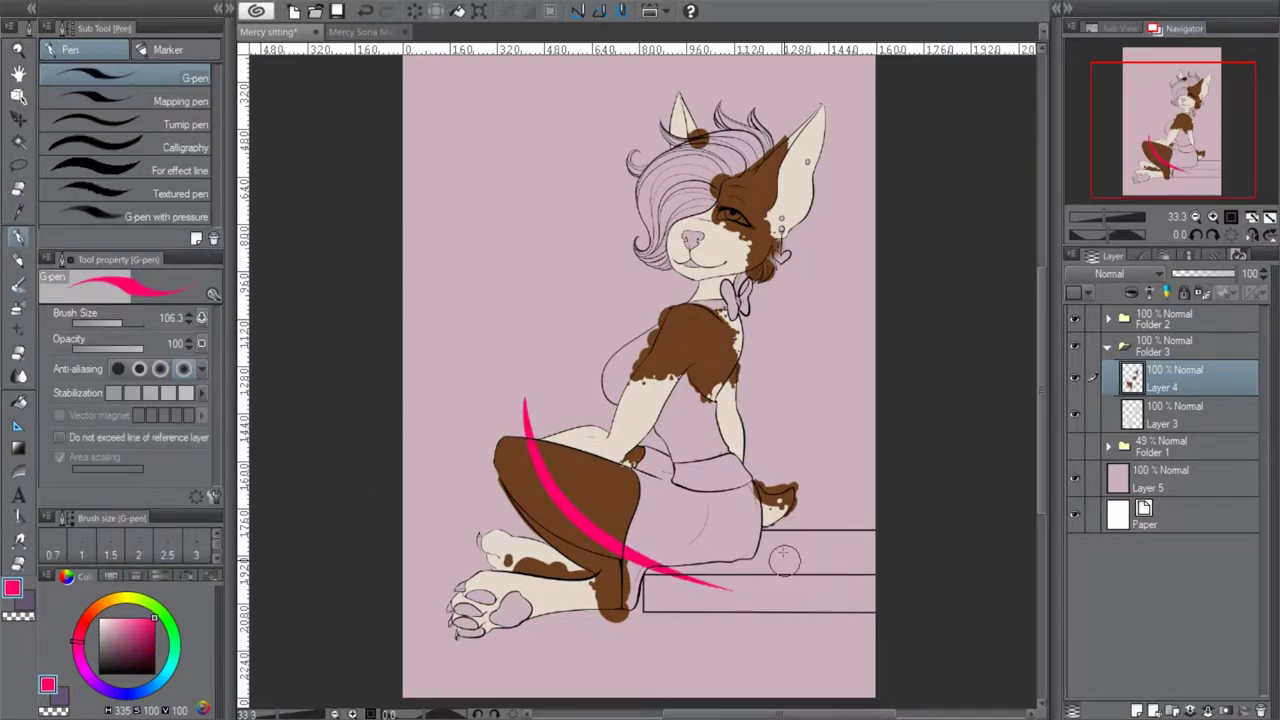
left_click(365, 11)
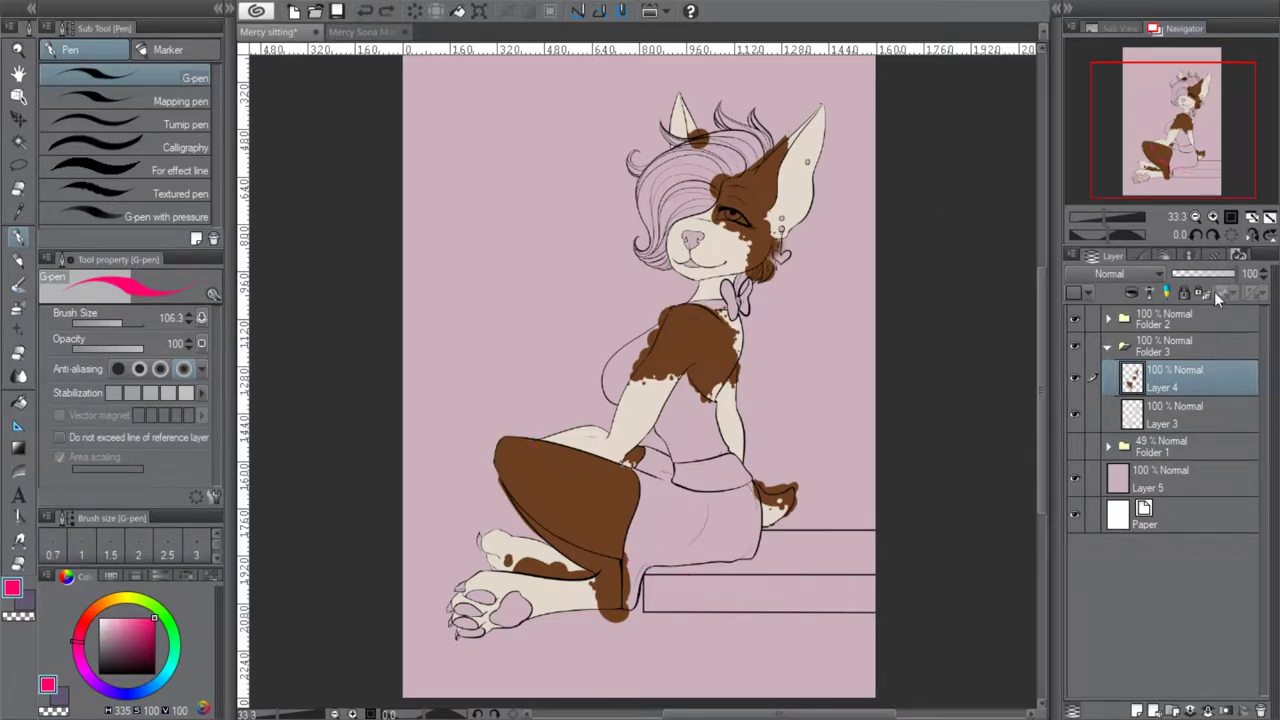
Try pink strokes over the thigh marking with Layer 4's transparent pixels locked, and undo them, keeping the brown markings
mouse_move(527, 442)
left_mouse_down()
mouse_move(622, 556)
mouse_move(575, 516)
mouse_move(569, 485)
left_mouse_up()
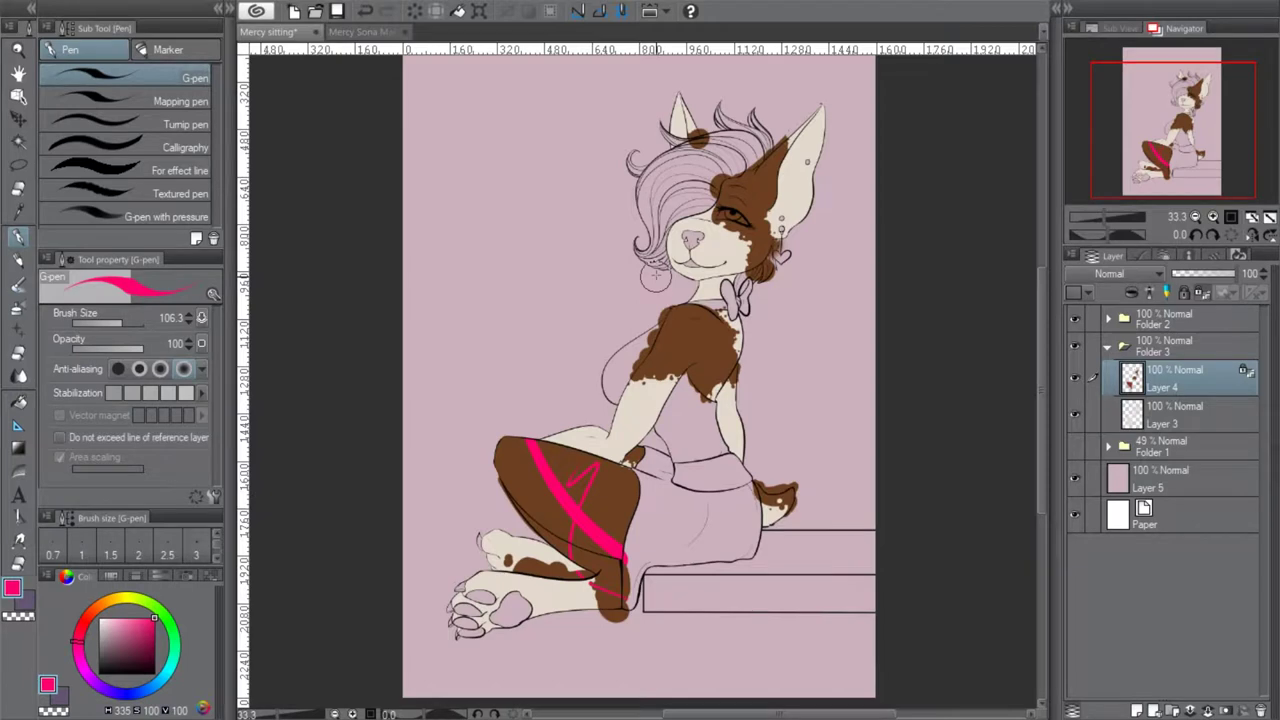
left_click(366, 11)
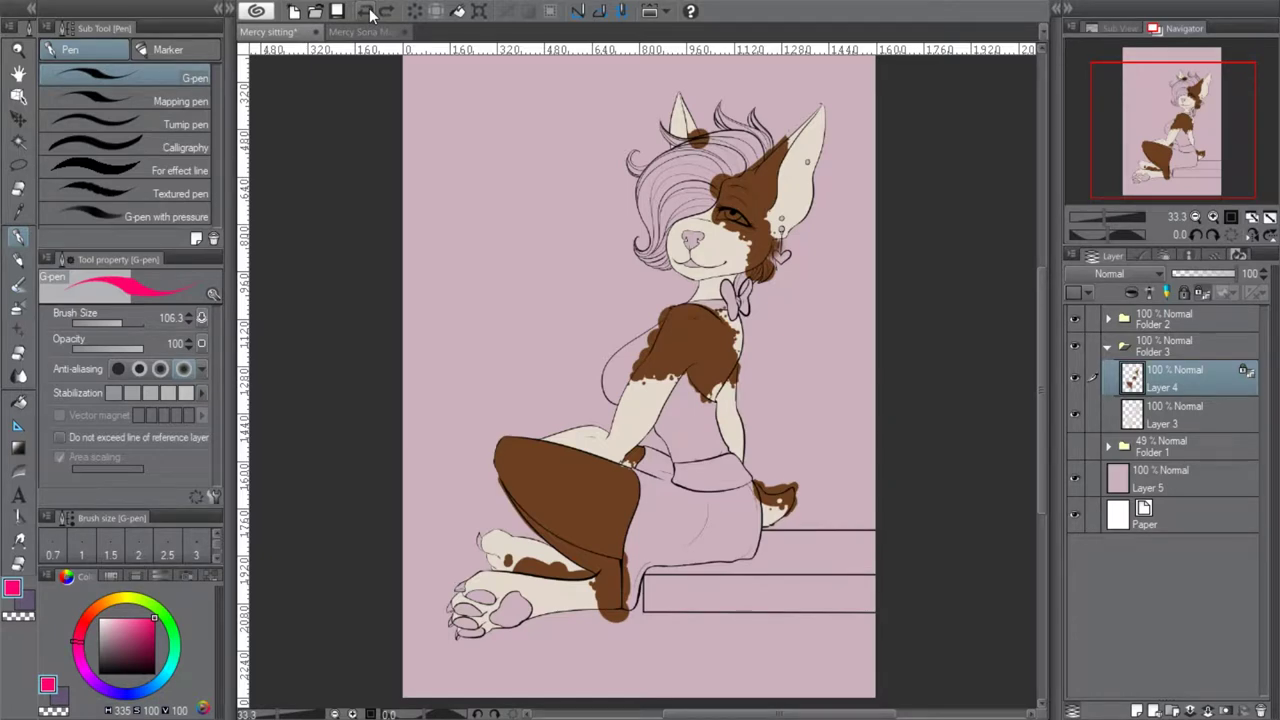
left_click(416, 11)
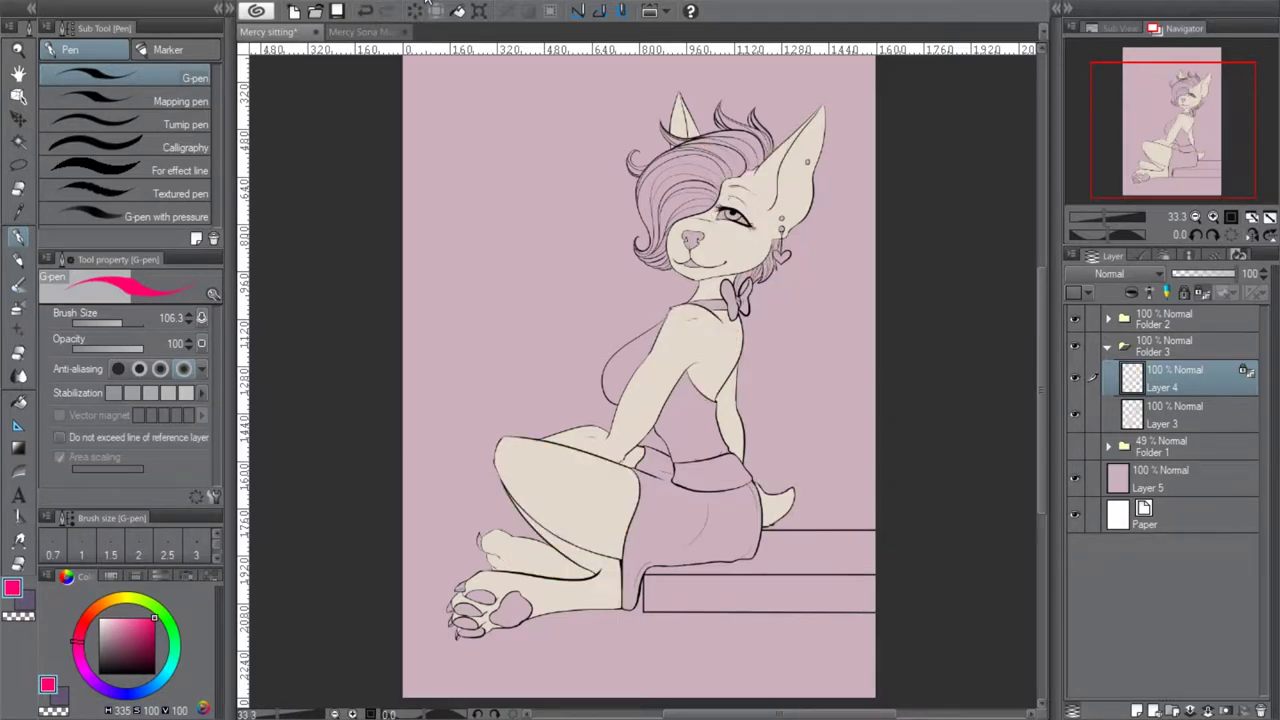
left_click(370, 9)
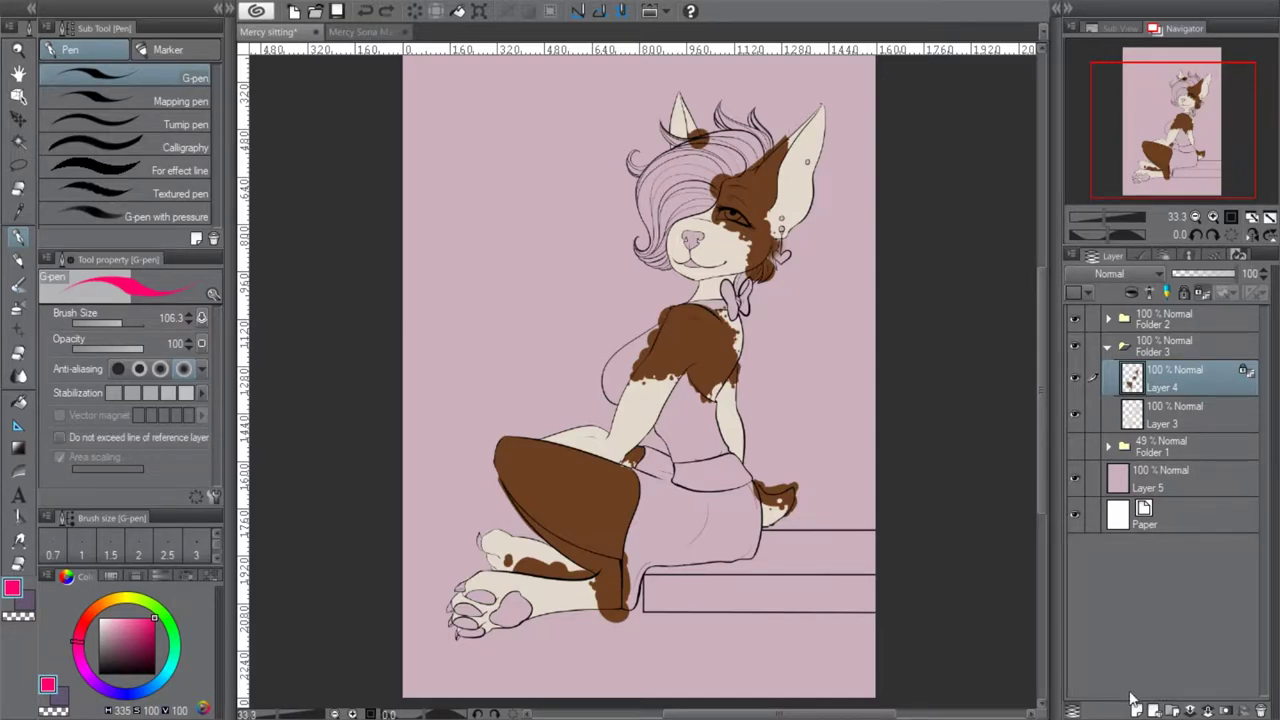
Add a new layer clipped to Layer 4, and sample the near-black stripe colour from the shoulder marking on the Mercy Sona Main sheet
left_click(1138, 711)
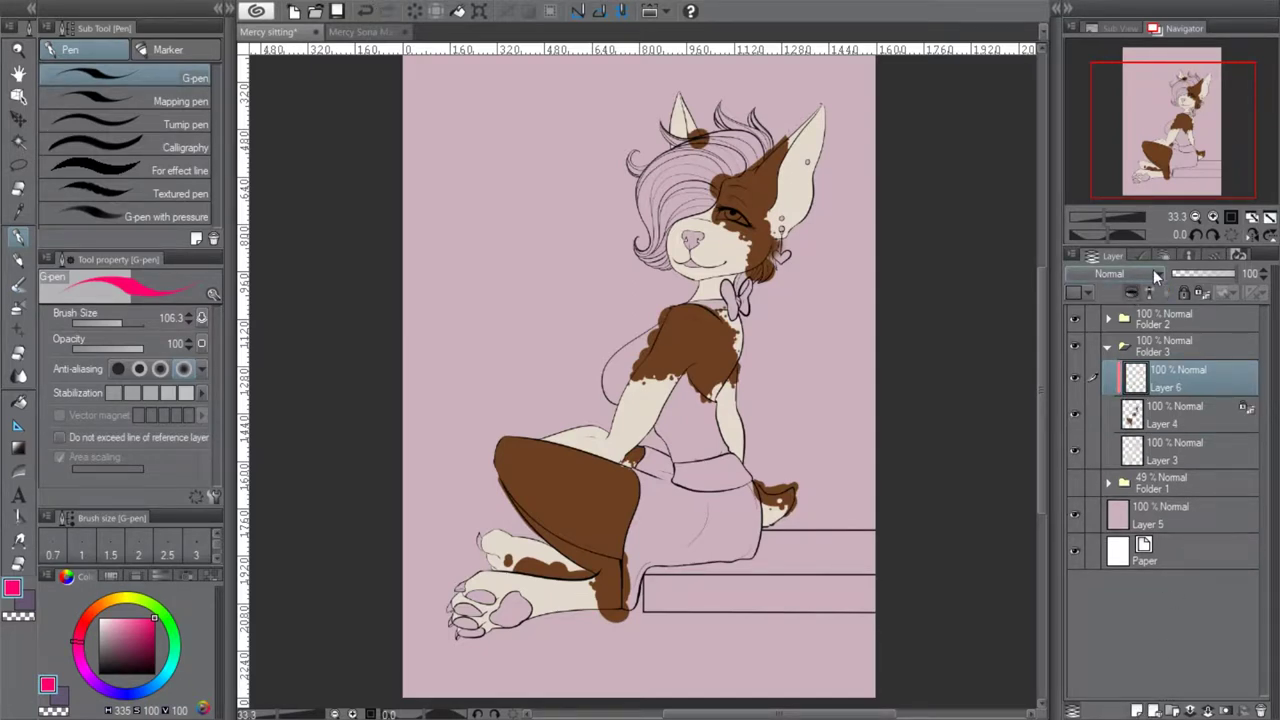
left_click(368, 33)
left_click(18, 211)
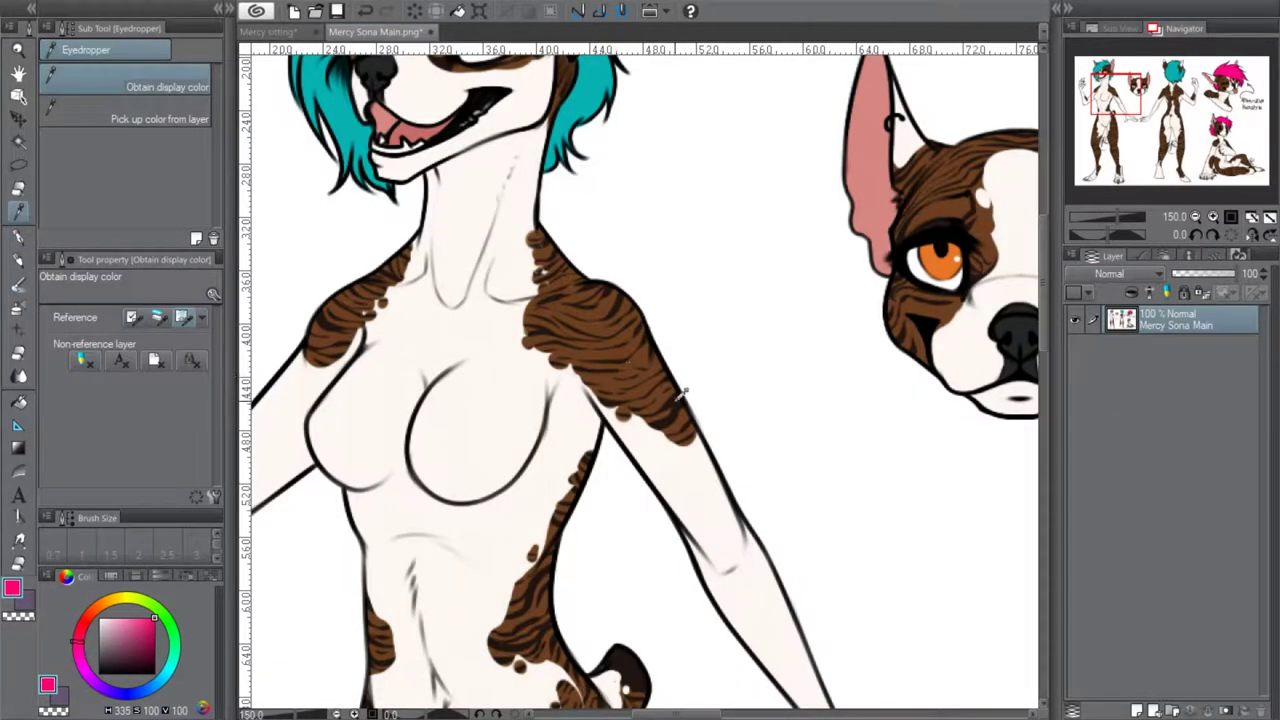
left_click(681, 396)
left_click(268, 32)
left_click(18, 236)
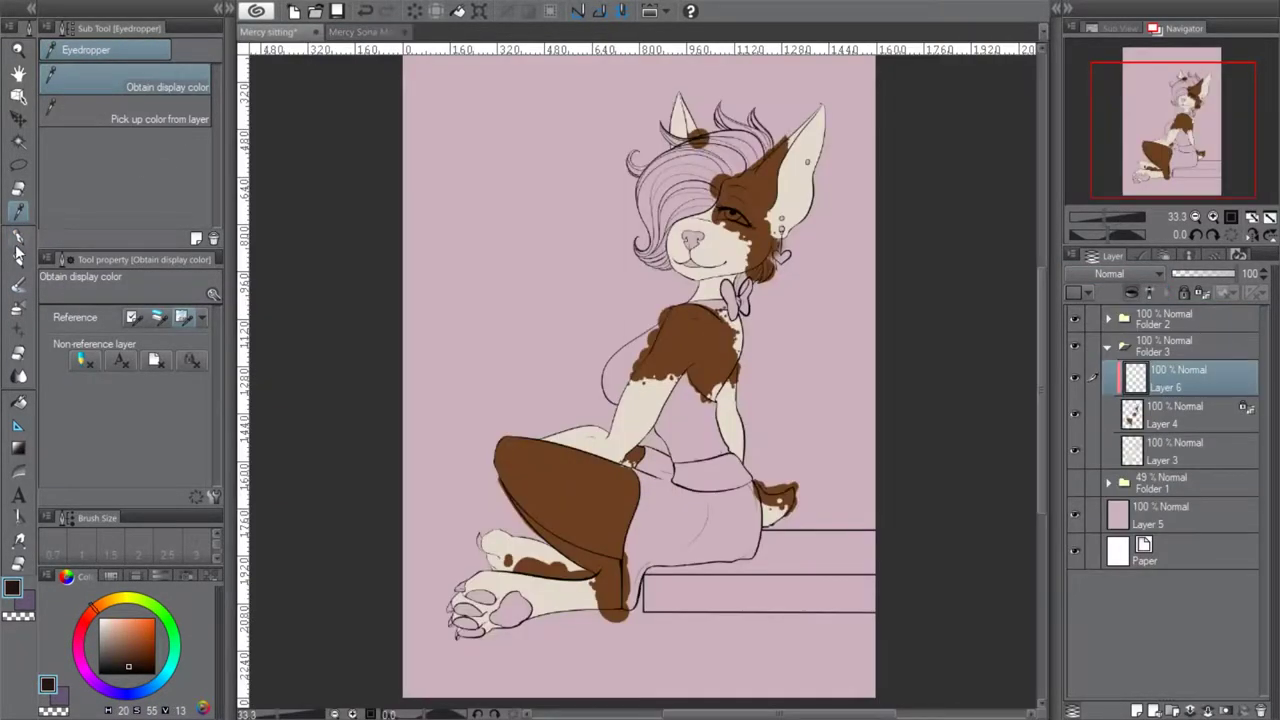
In the Mercy sitting drawing, paint the first near-black G-pen stripes across the brown ear marking on Layer 6
left_click(1211, 217)
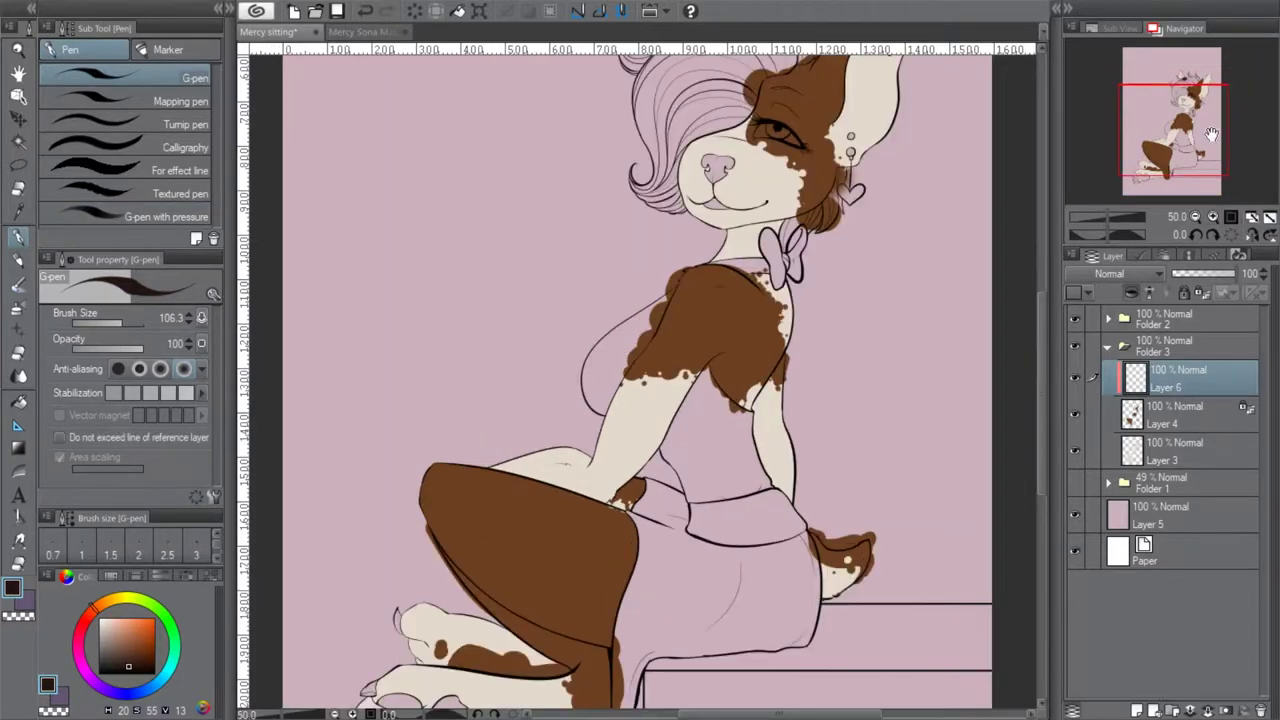
left_click(1211, 97)
left_click(1211, 217)
mouse_move(1197, 118)
left_mouse_down()
mouse_move(1230, 132)
mouse_move(1220, 163)
mouse_move(1192, 90)
left_mouse_up()
left_click(1213, 216)
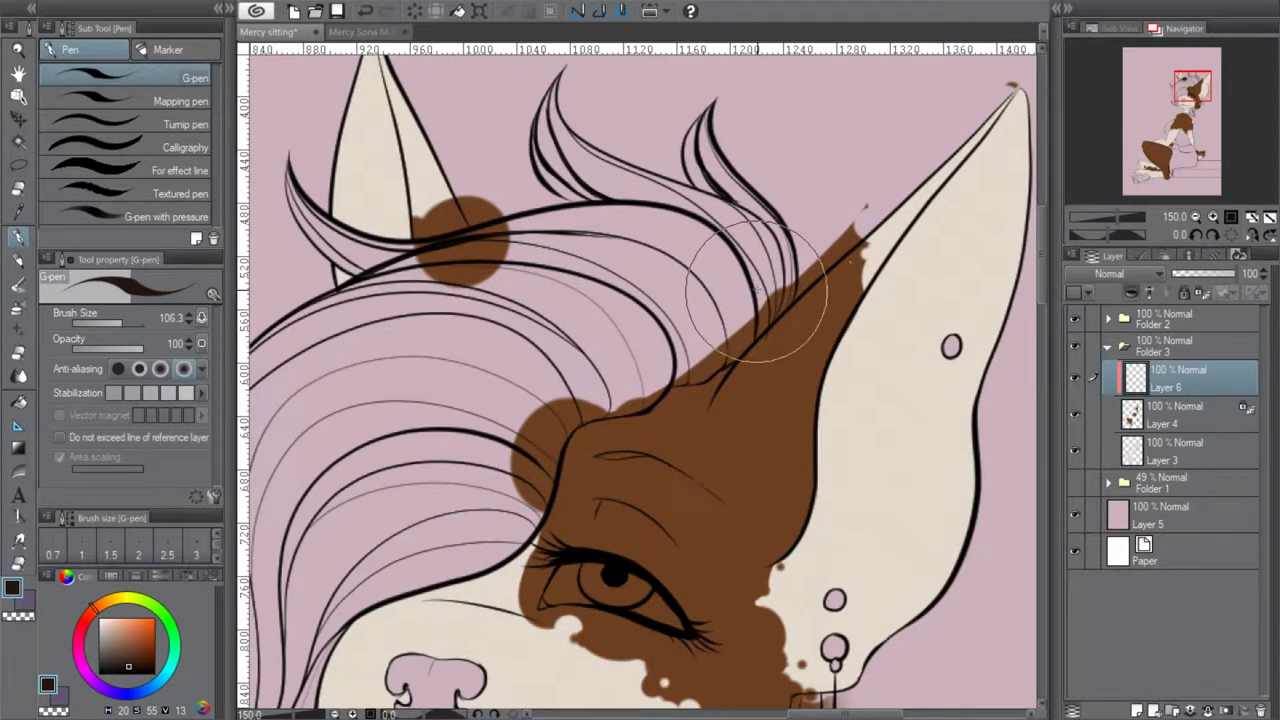
left_click_drag(798, 279, 845, 334)
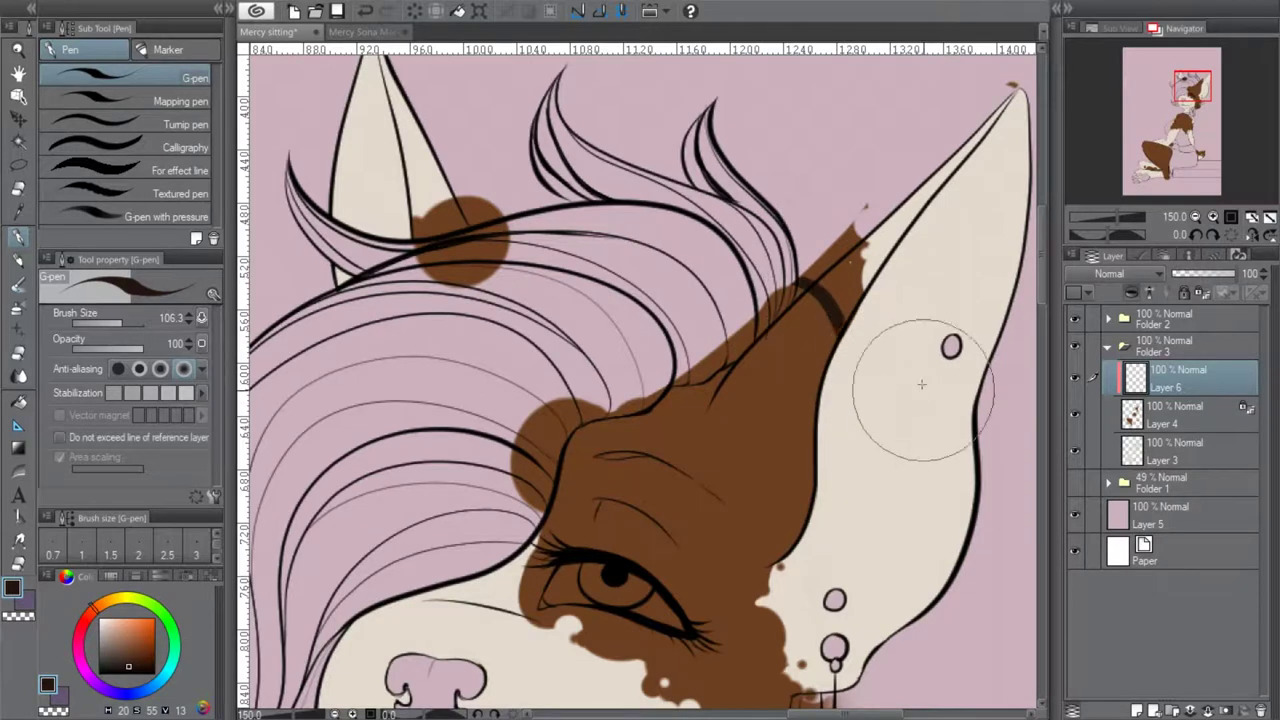
mouse_move(776, 294)
left_mouse_down()
mouse_move(832, 338)
mouse_move(826, 370)
left_mouse_up()
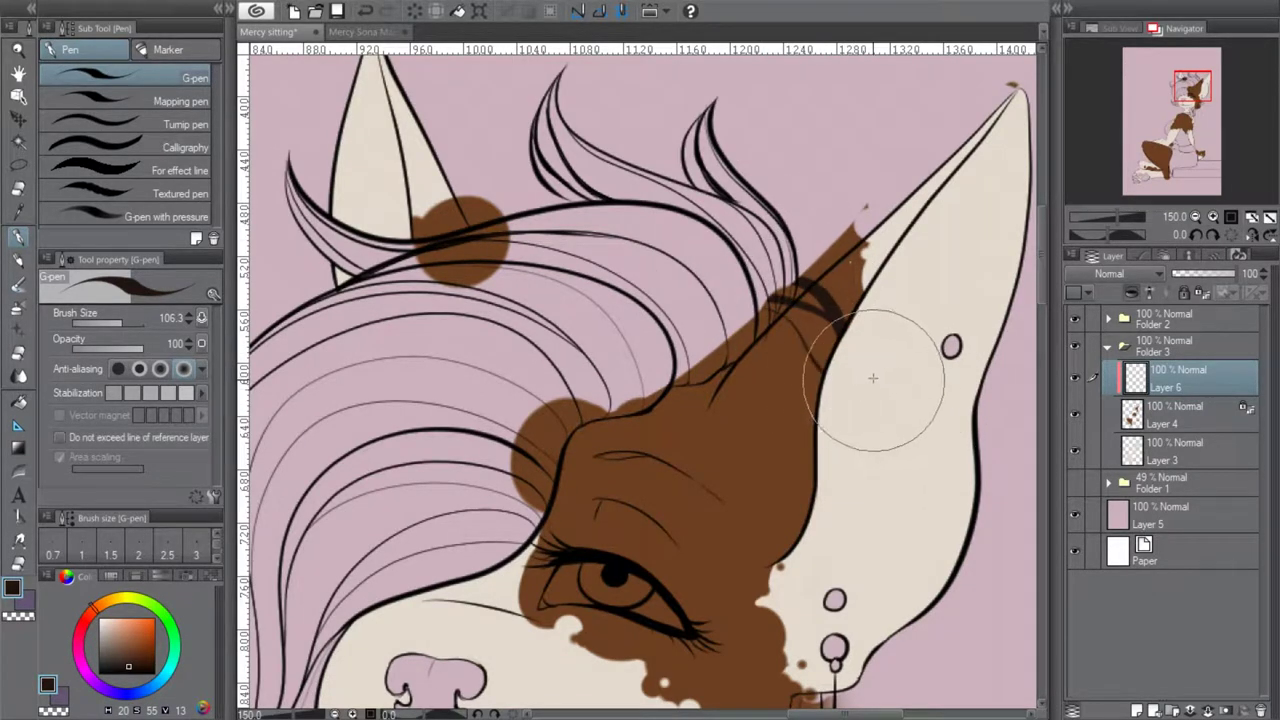
Undo and redraw the stripe below them as a thin curve running down to the ear's inner edge
left_click(368, 16)
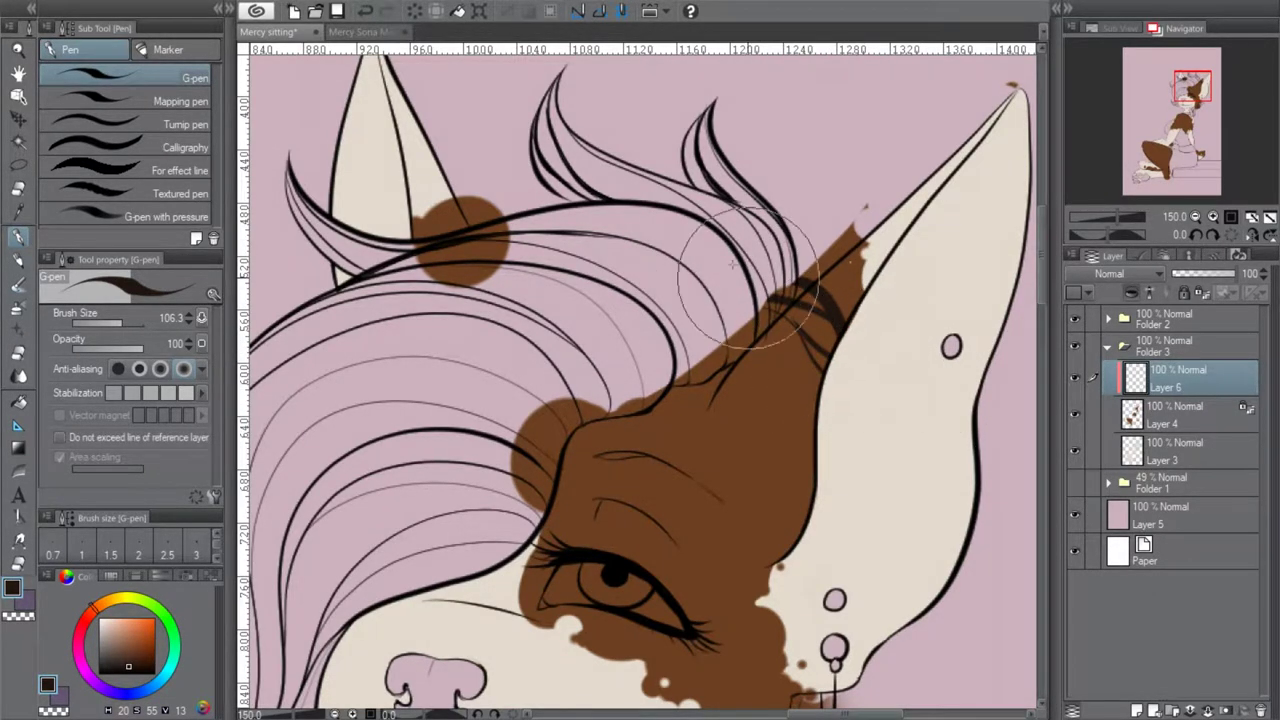
left_click(368, 14)
left_click_drag(760, 310, 828, 360)
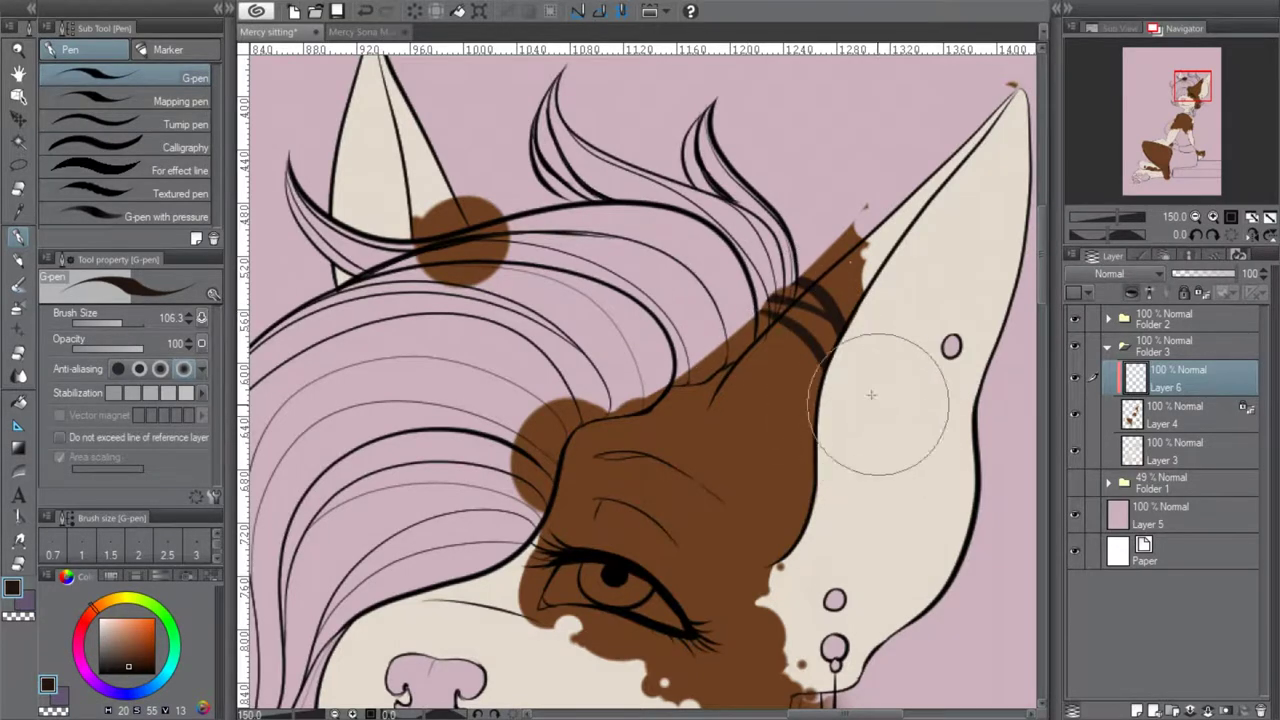
key("ctrl+z")
left_click_drag(762, 318, 830, 423)
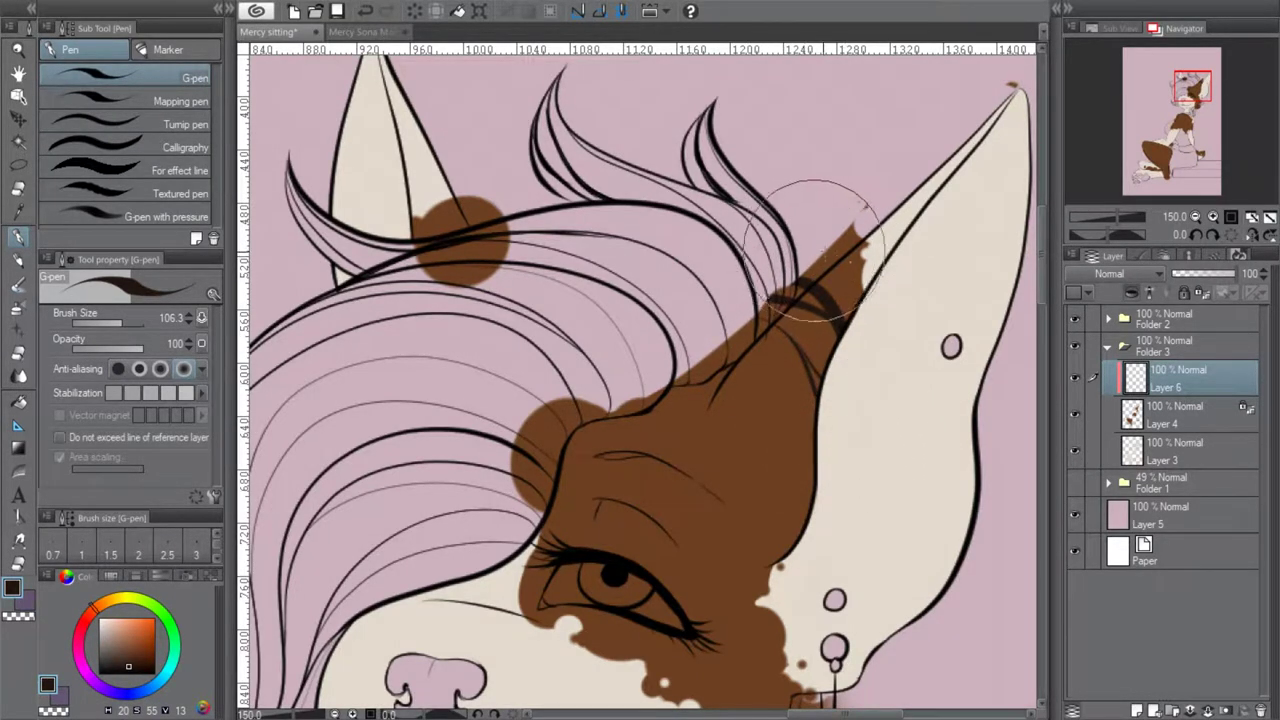
Paint tapered near-black stripes at the upper end of the brown ear marking
mouse_move(848, 222)
left_mouse_down()
mouse_move(866, 256)
mouse_move(847, 313)
left_mouse_up()
left_click_drag(797, 217, 857, 329)
left_click(367, 11)
left_click(386, 12)
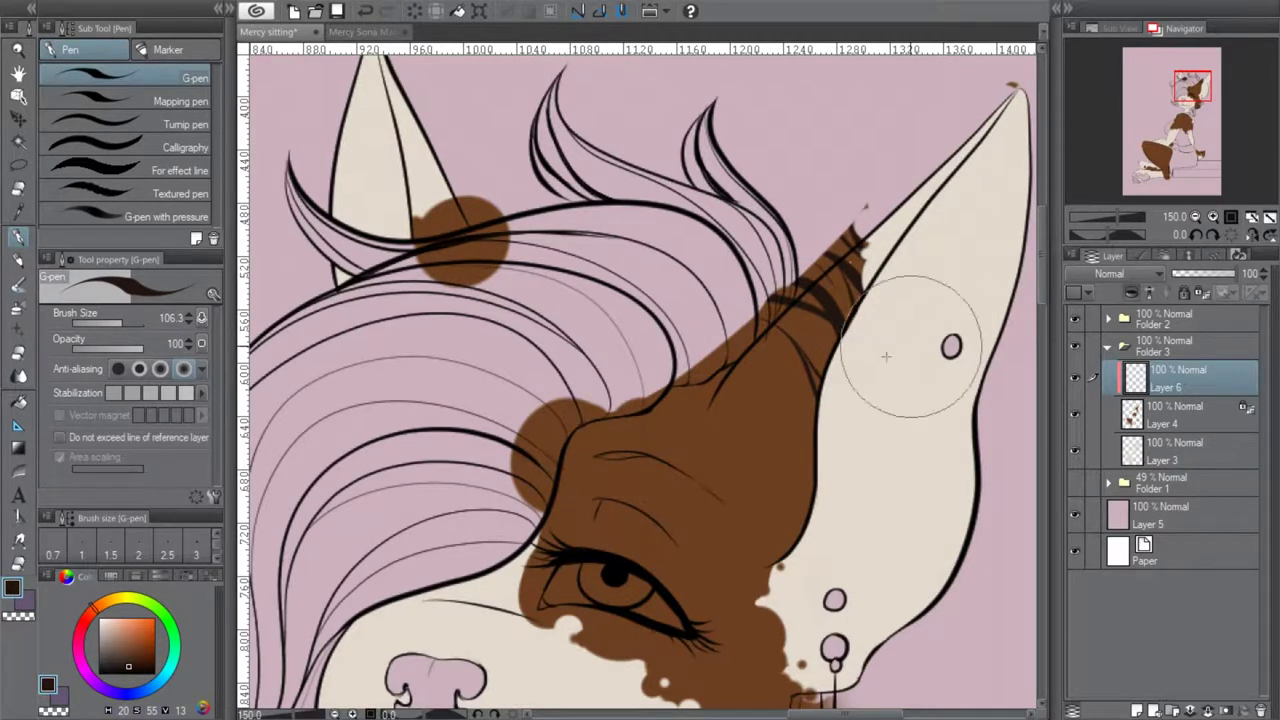
Paint curved near-black stripes fanning inward from the inner ear edge across the brown ear base, redoing an unwanted stroke
left_click_drag(816, 446, 744, 394)
mouse_move(812, 496)
left_mouse_down()
mouse_move(732, 357)
mouse_move(753, 428)
mouse_move(730, 420)
mouse_move(852, 482)
left_mouse_up()
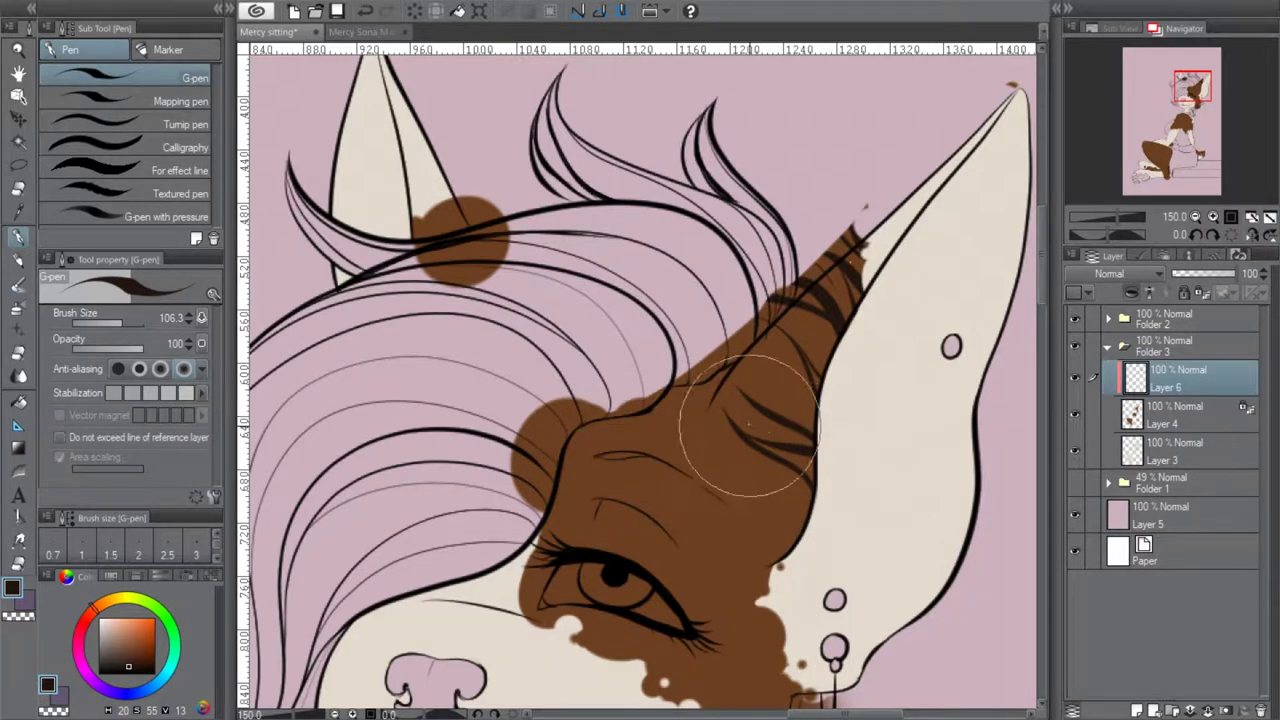
key("ctrl+z")
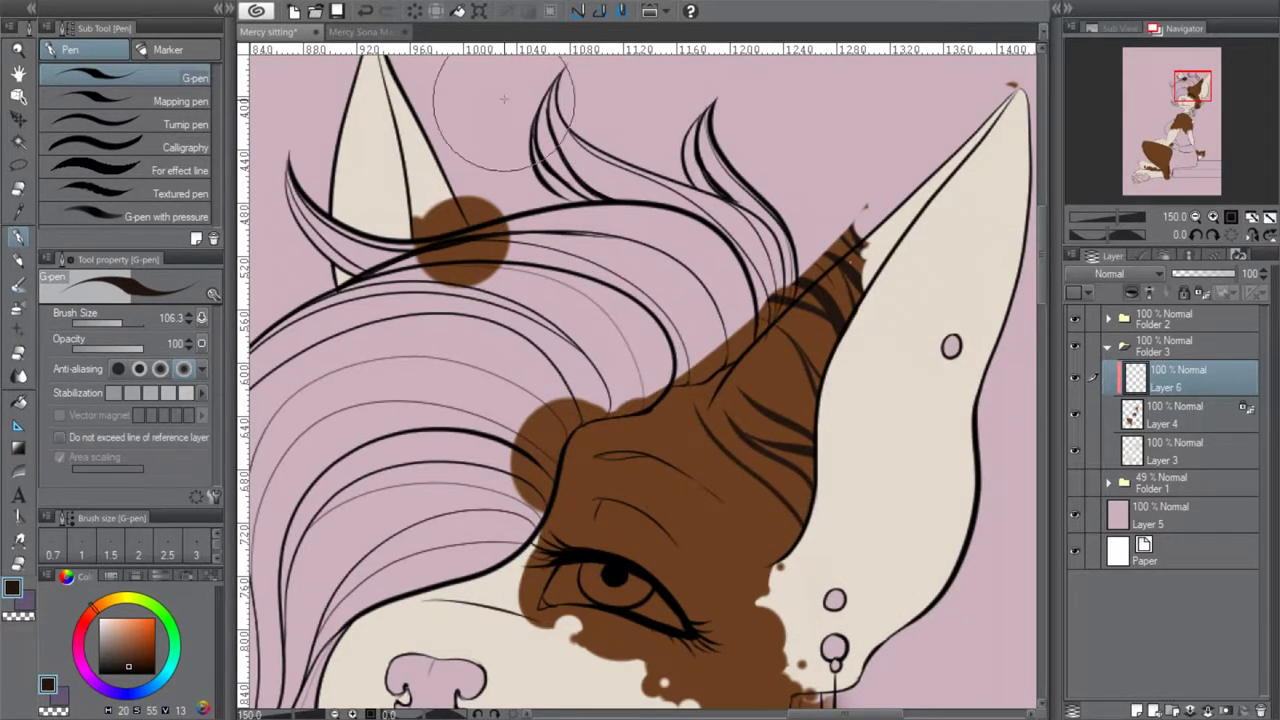
left_click_drag(800, 533, 718, 404)
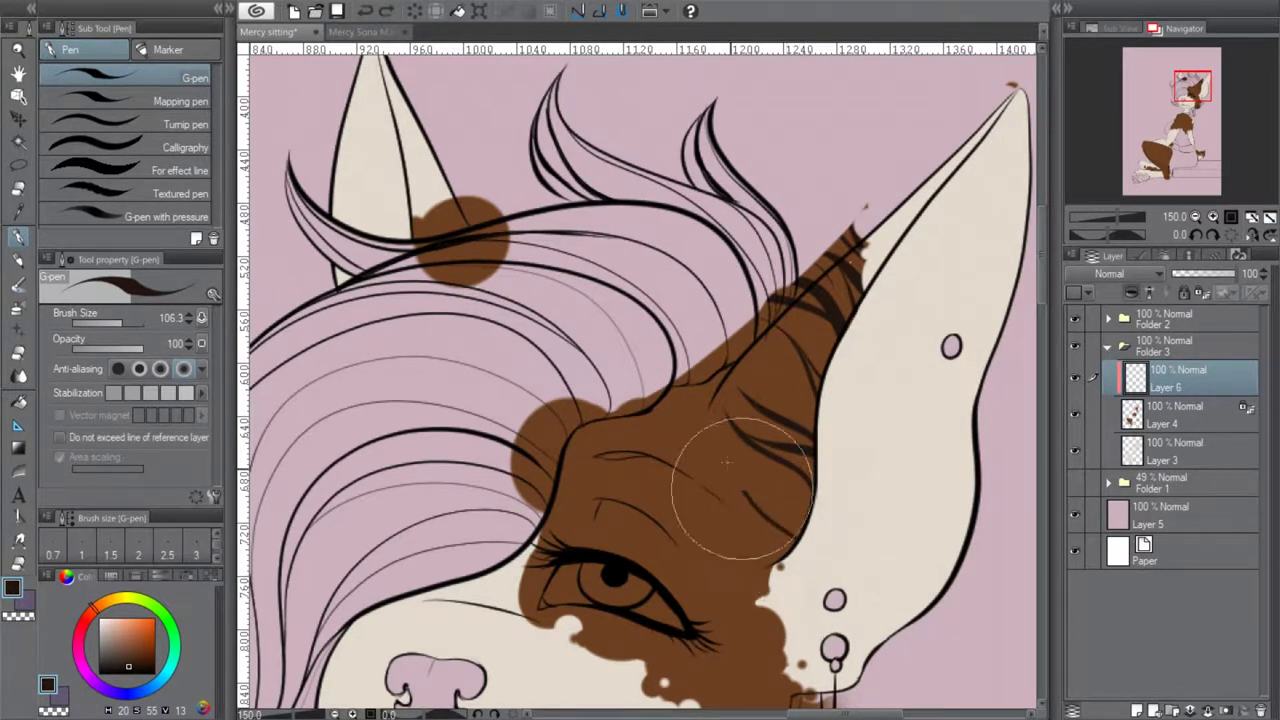
mouse_move(805, 388)
left_mouse_down()
mouse_move(740, 334)
mouse_move(778, 318)
left_mouse_up()
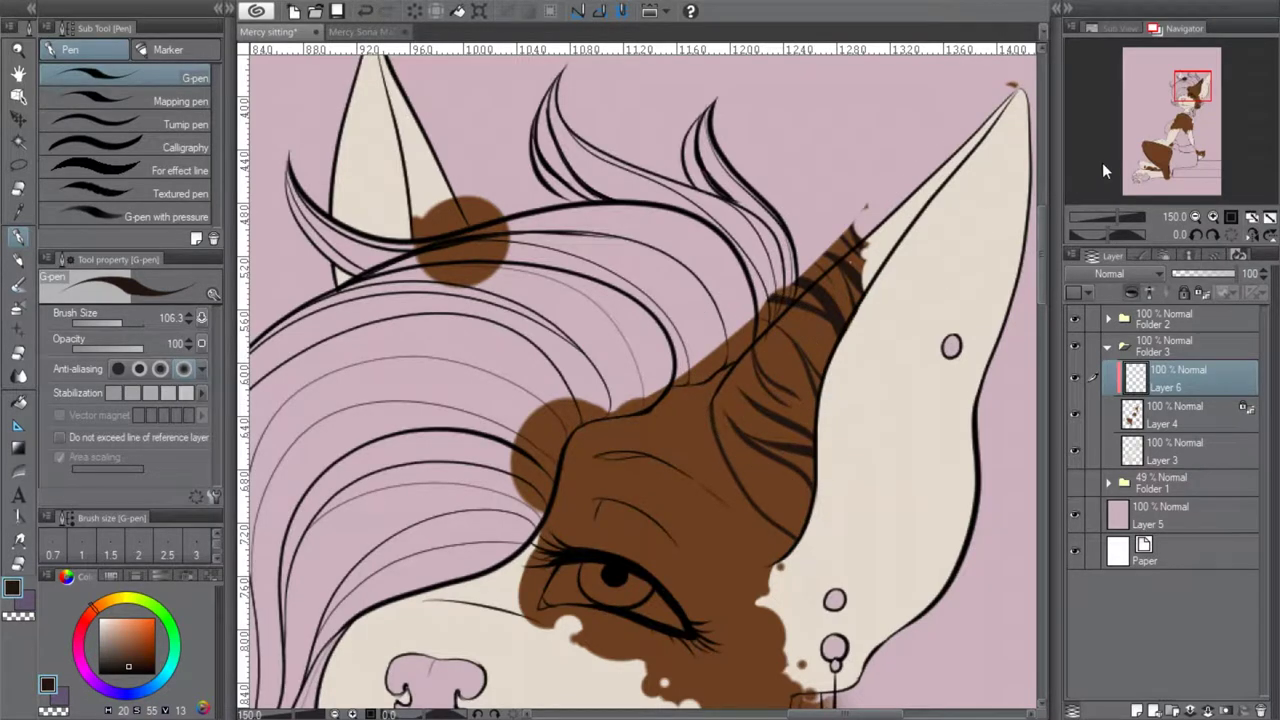
Fill the upper eyelid with near-black between the lash line and the eyelid crease
left_click_drag(1190, 93, 1191, 99)
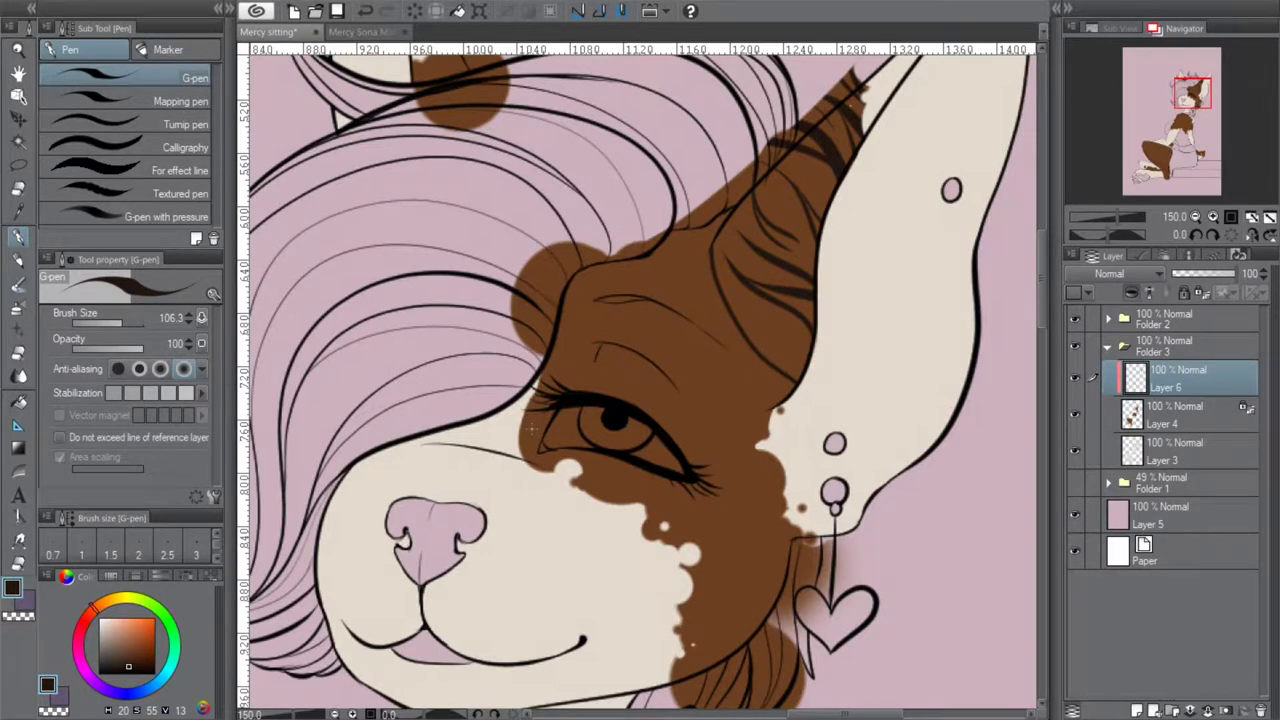
left_click(1196, 218)
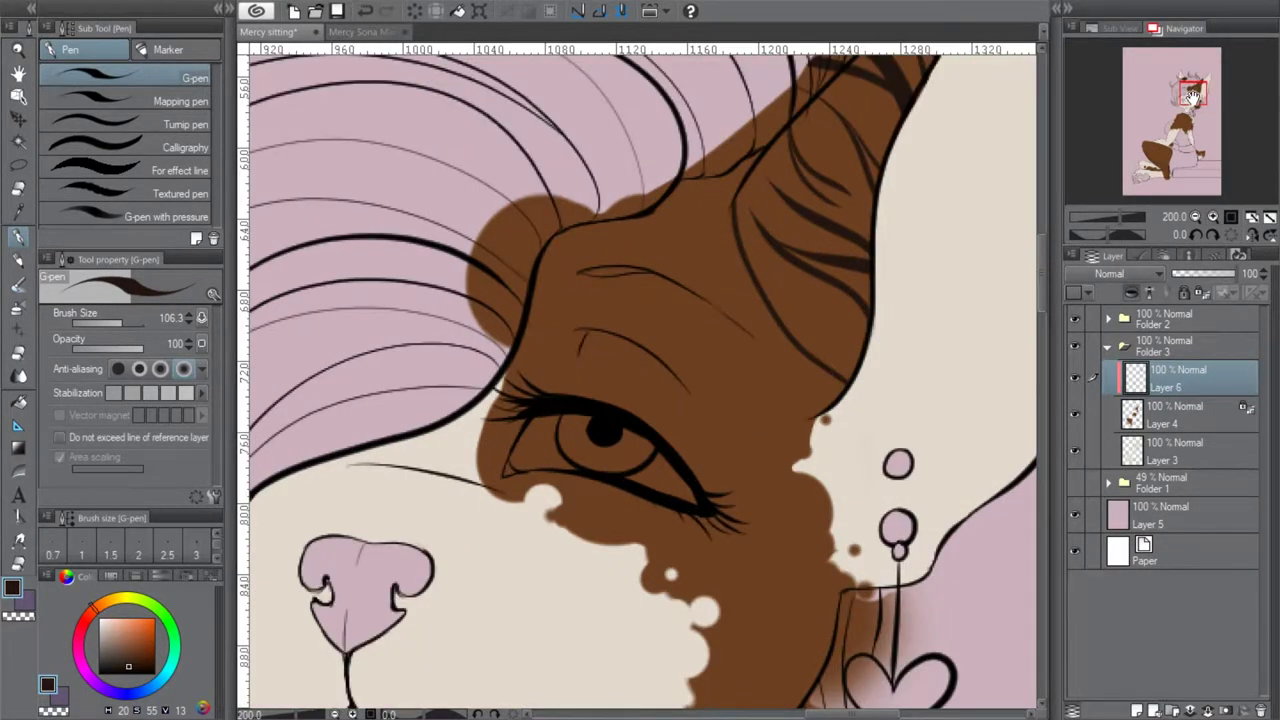
left_click_drag(1193, 97, 1192, 96)
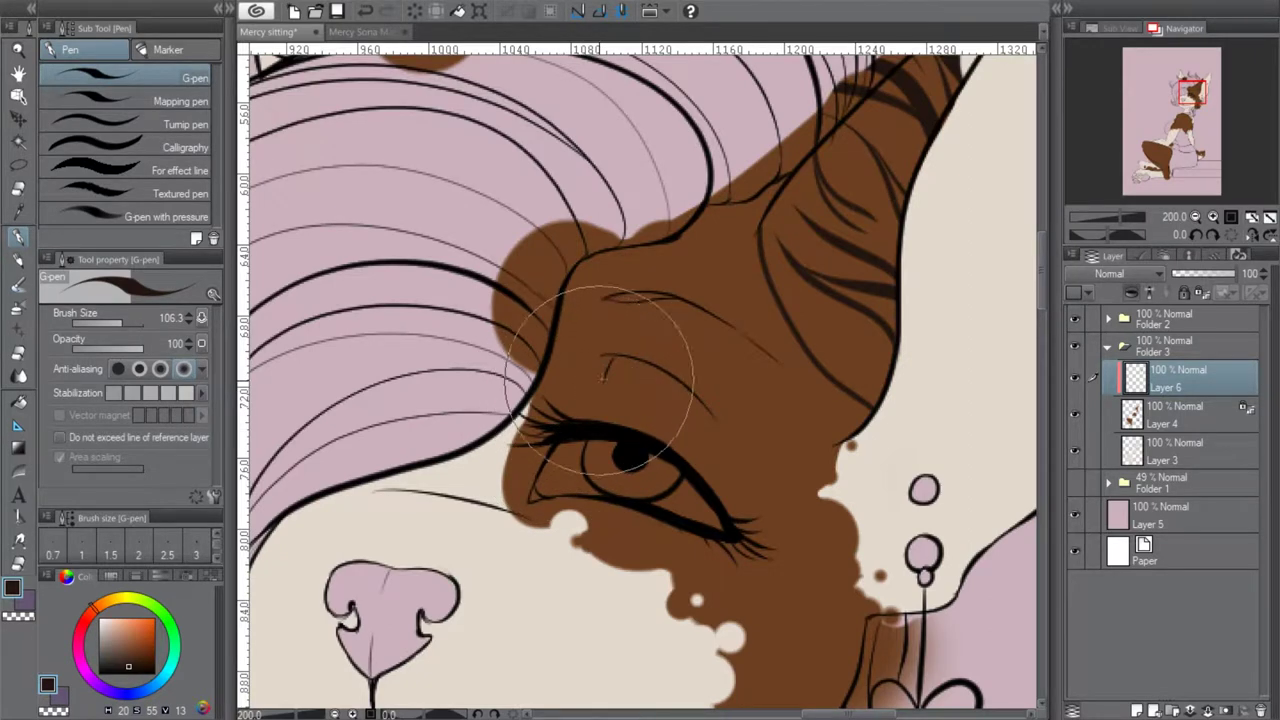
mouse_move(570, 419)
left_mouse_down()
mouse_move(623, 378)
mouse_move(570, 429)
mouse_move(625, 356)
mouse_move(663, 391)
mouse_move(628, 373)
mouse_move(666, 413)
mouse_move(611, 419)
mouse_move(631, 405)
mouse_move(618, 393)
mouse_move(661, 426)
mouse_move(617, 390)
mouse_move(691, 467)
mouse_move(611, 370)
mouse_move(702, 477)
mouse_move(623, 365)
mouse_move(701, 441)
mouse_move(630, 361)
mouse_move(701, 422)
mouse_move(723, 485)
mouse_move(657, 384)
mouse_move(731, 496)
mouse_move(718, 467)
mouse_move(739, 541)
mouse_move(700, 429)
mouse_move(665, 413)
left_mouse_up()
Rework the stripe from the eyelid toward the hair, and add near-black stripes around the inner eye corner
left_click(366, 12)
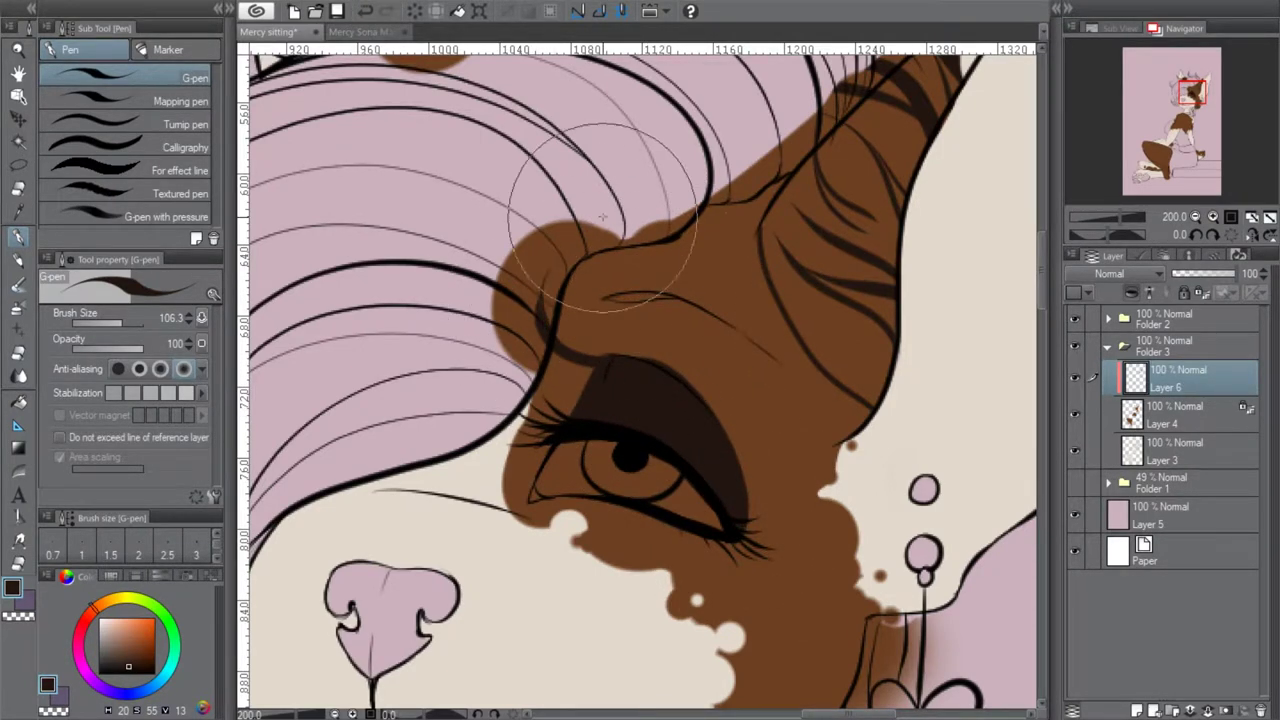
mouse_move(610, 360)
left_mouse_down()
mouse_move(526, 226)
mouse_move(509, 269)
mouse_move(540, 334)
mouse_move(595, 359)
left_mouse_up()
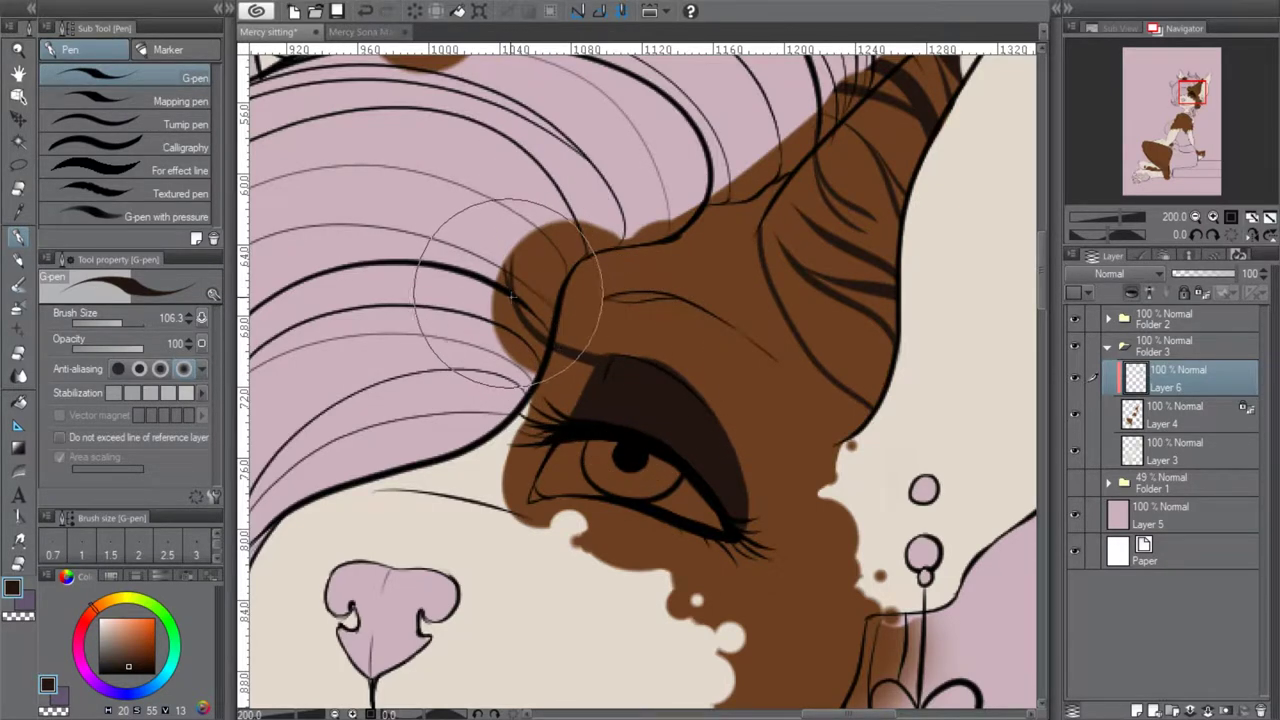
left_click_drag(512, 306, 588, 385)
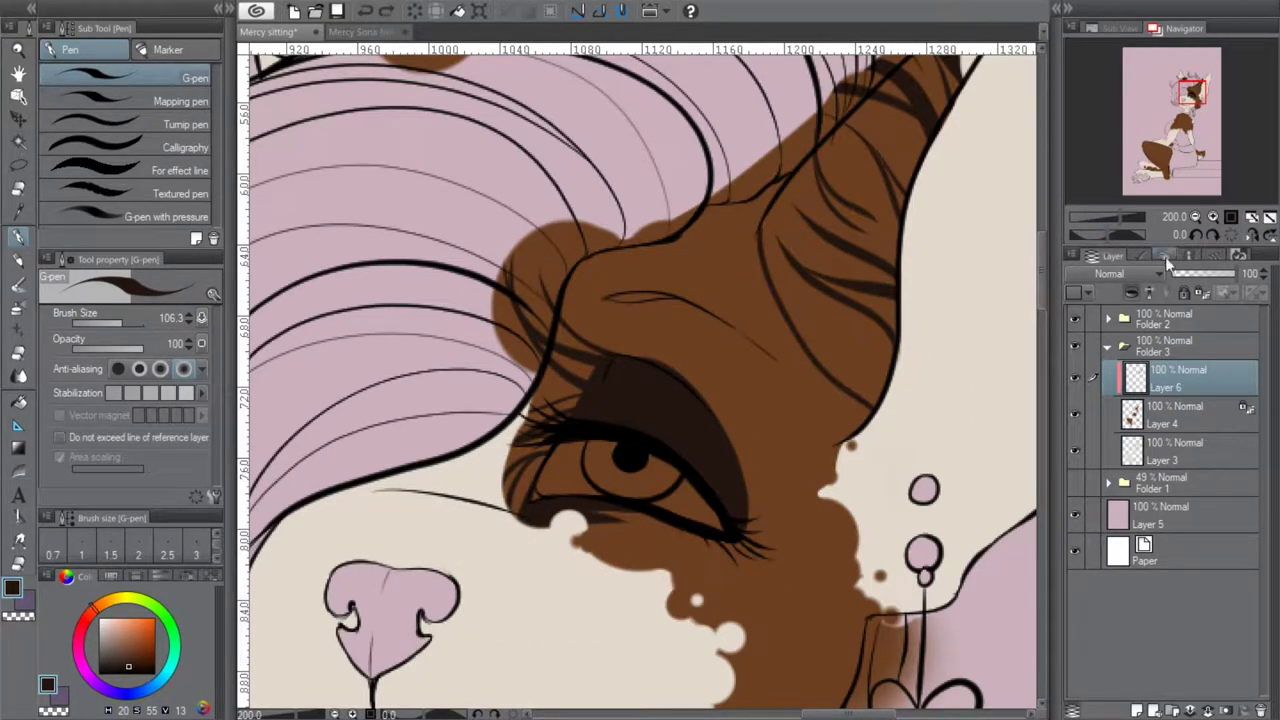
With the canvas rotated 45 degrees, paint thin near-black stripes along the underside of the eye toward its outer corner
left_click(1215, 233)
left_click(1215, 233)
left_click(1215, 233)
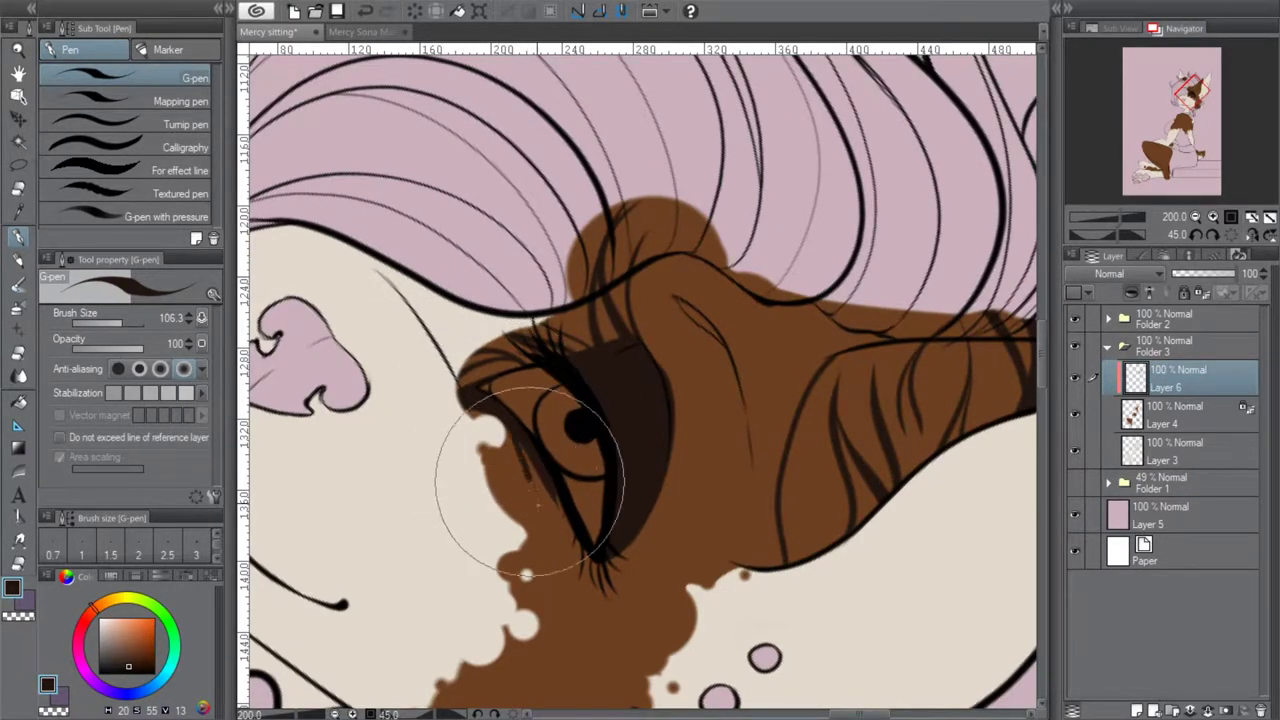
left_click_drag(494, 402, 604, 554)
mouse_move(502, 406)
left_mouse_down()
mouse_move(524, 475)
mouse_move(609, 551)
left_mouse_up()
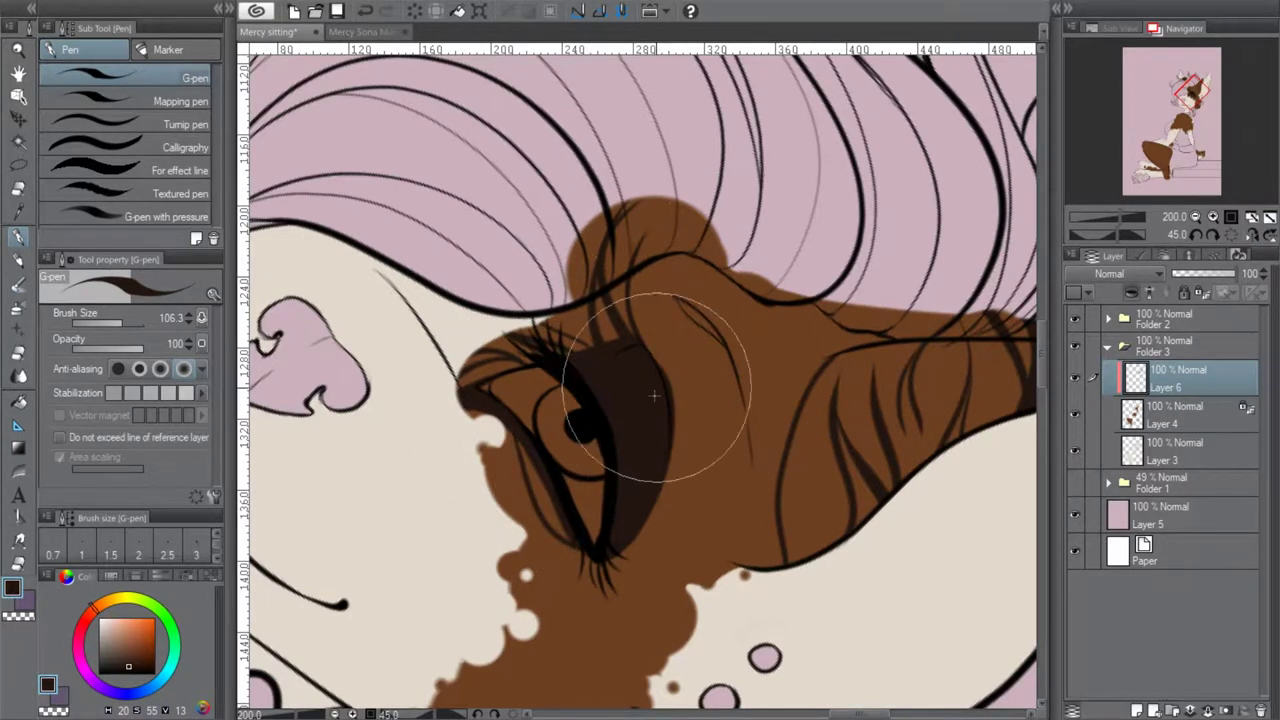
With the canvas rotation reset, paint near-black stripes sweeping from the hairline above the eye across the brow toward the inner ear edge
left_click(1230, 236)
left_click_drag(1193, 92, 1196, 94)
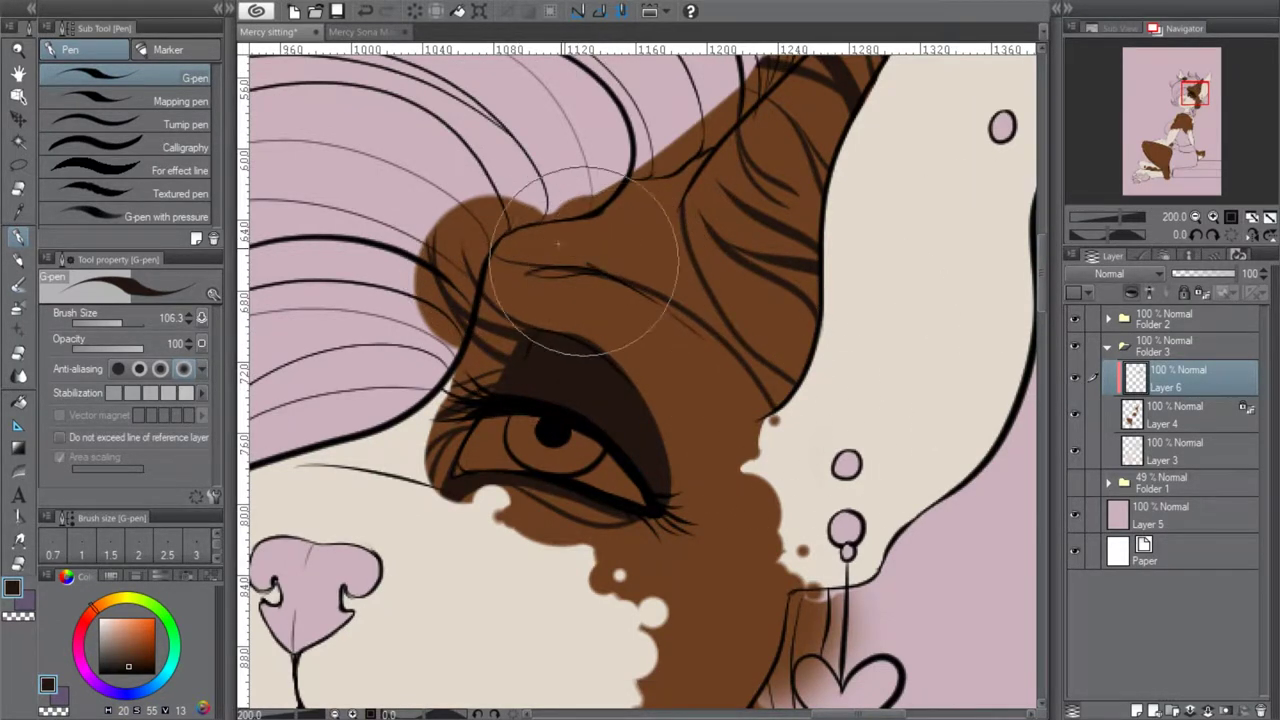
left_click_drag(524, 205, 656, 292)
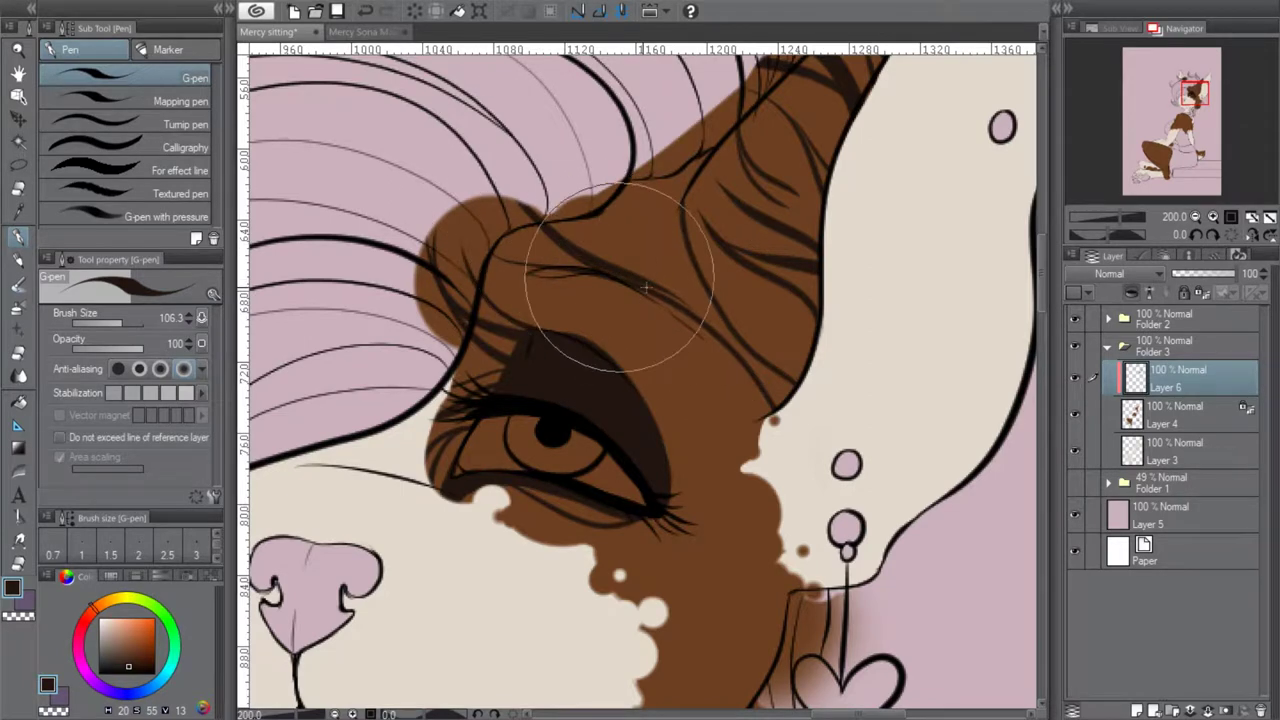
left_click_drag(687, 315, 766, 406)
left_click_drag(710, 336, 768, 408)
left_click_drag(654, 305, 645, 300)
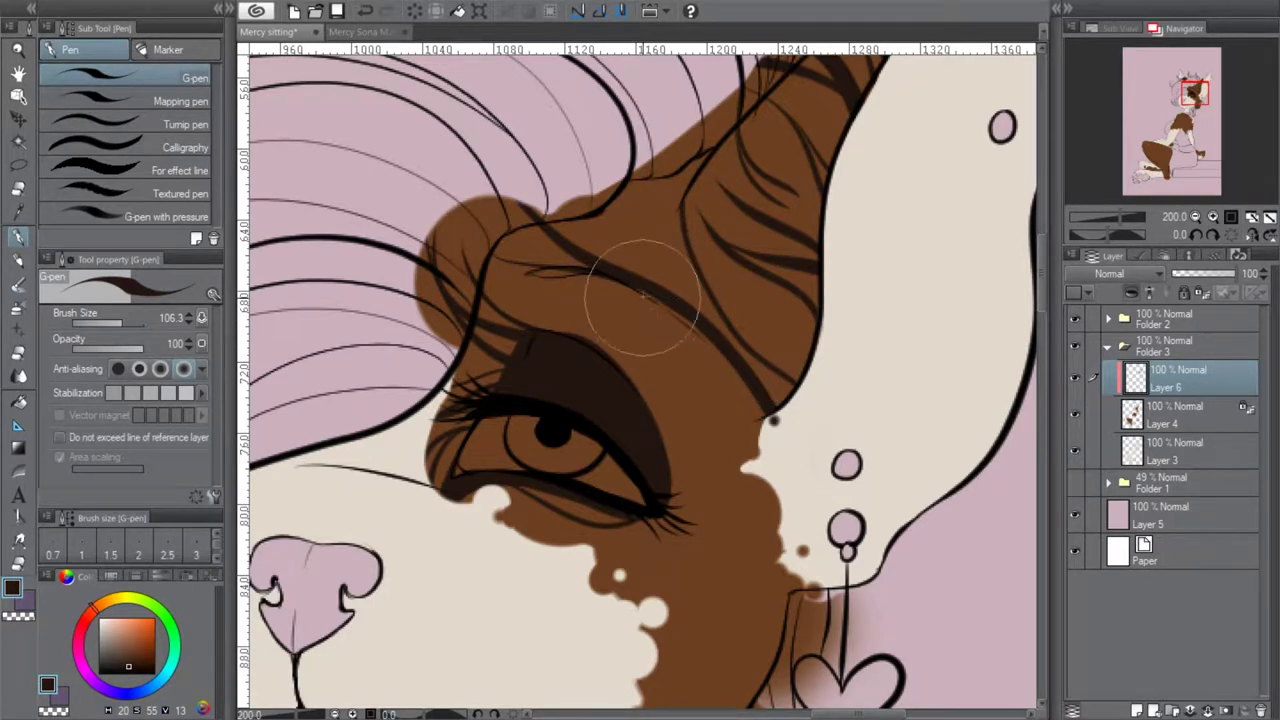
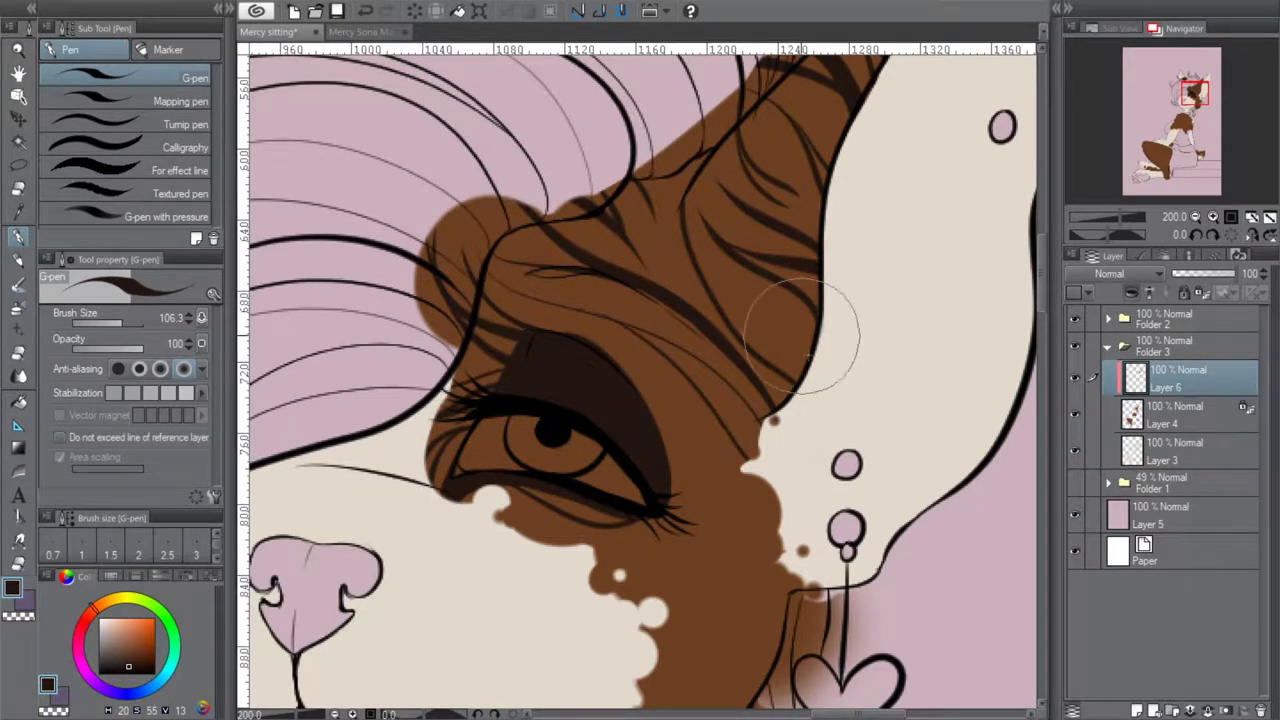
Paint near-black stripes on the small brown spot at the base of the far ear
left_click(1196, 217)
left_click(1196, 217)
left_click_drag(1194, 105, 1179, 96)
left_click(1213, 216)
left_click(1213, 216)
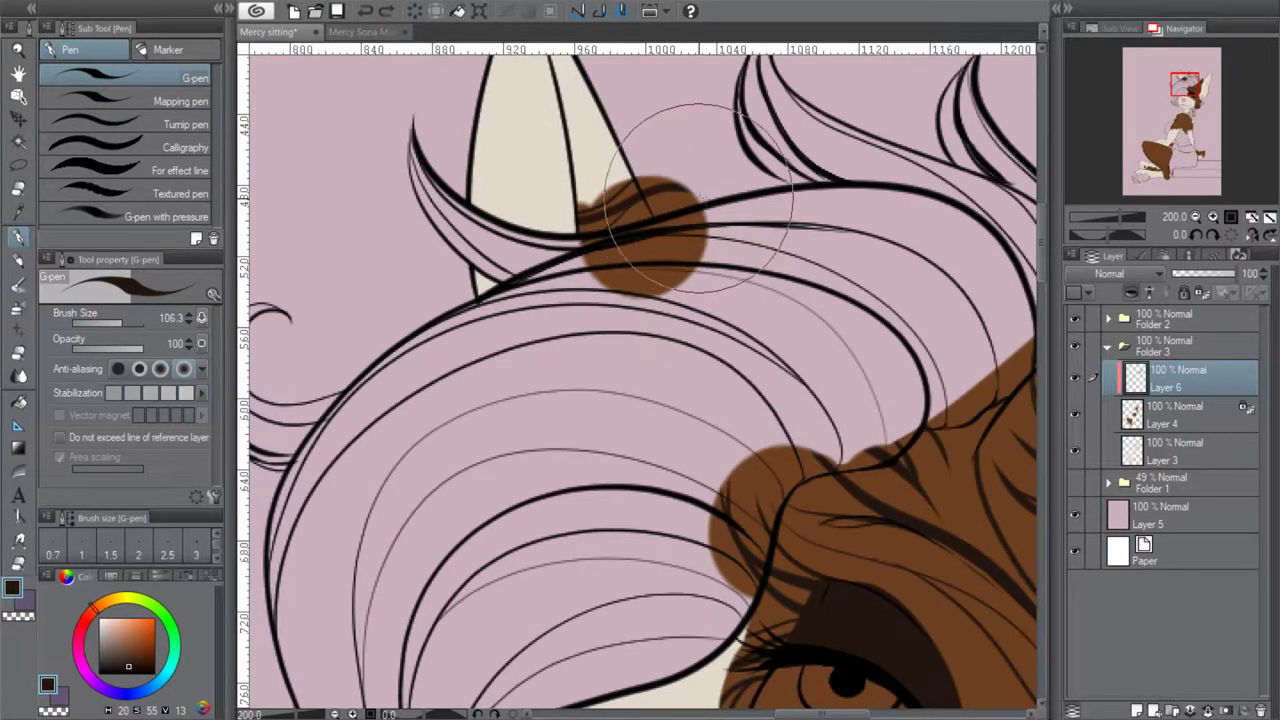
Paint curved near-black stripes from the outer eye corner across the brown temple toward the ear base and upper cheek
left_click_drag(1193, 93, 1203, 108)
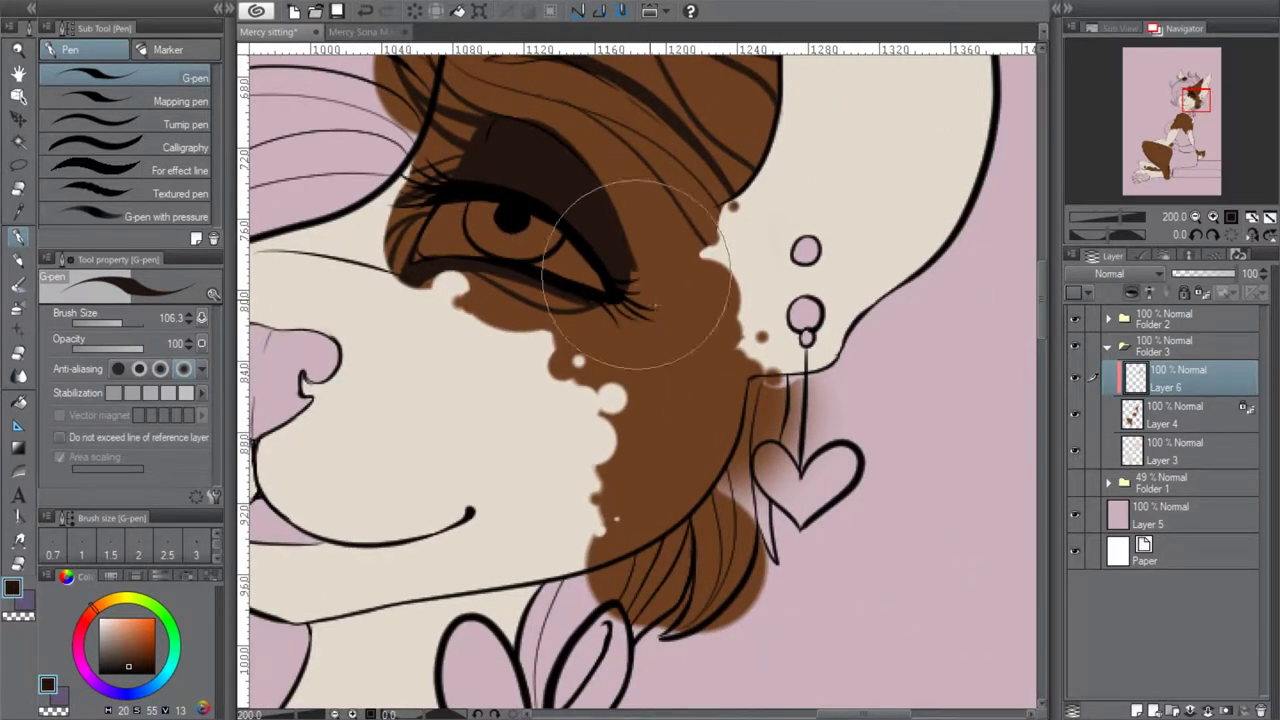
left_click_drag(638, 276, 744, 354)
left_click_drag(630, 258, 754, 328)
mouse_move(632, 245)
left_mouse_down()
mouse_move(719, 320)
mouse_move(672, 200)
mouse_move(602, 176)
mouse_move(666, 269)
mouse_move(653, 263)
mouse_move(786, 358)
mouse_move(702, 204)
mouse_move(676, 312)
mouse_move(633, 300)
left_mouse_up()
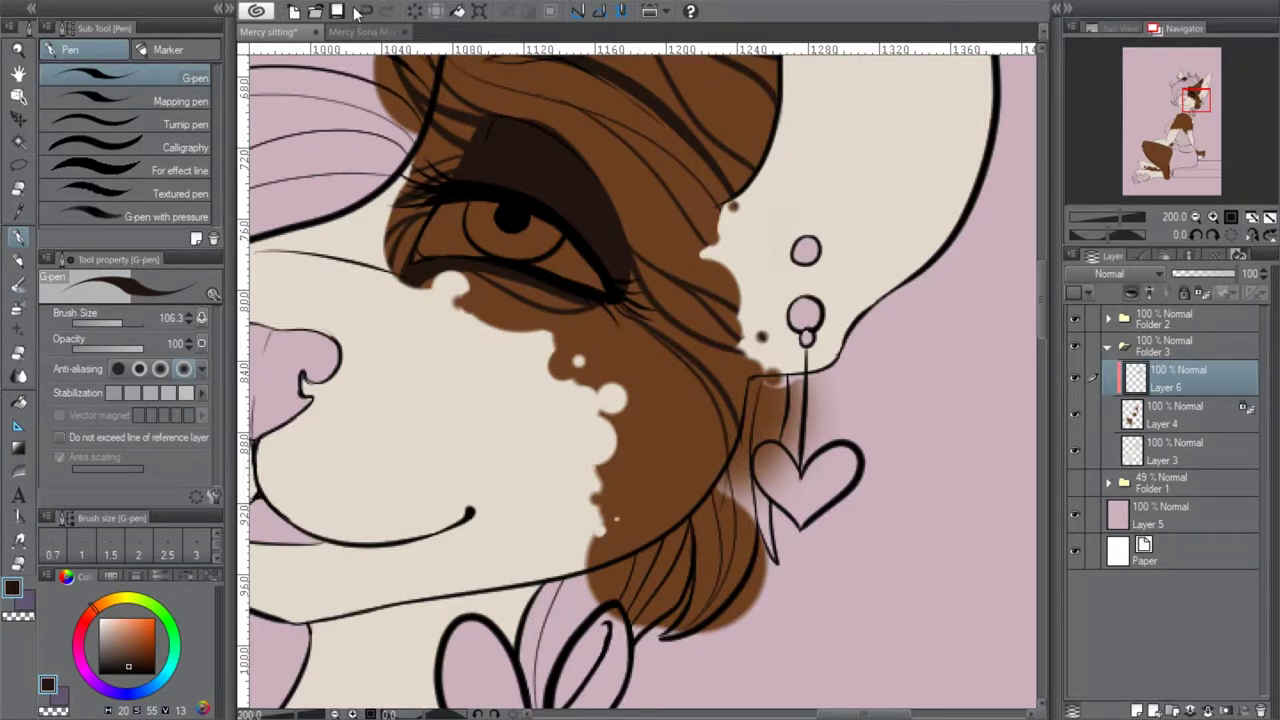
left_click_drag(651, 332, 704, 475)
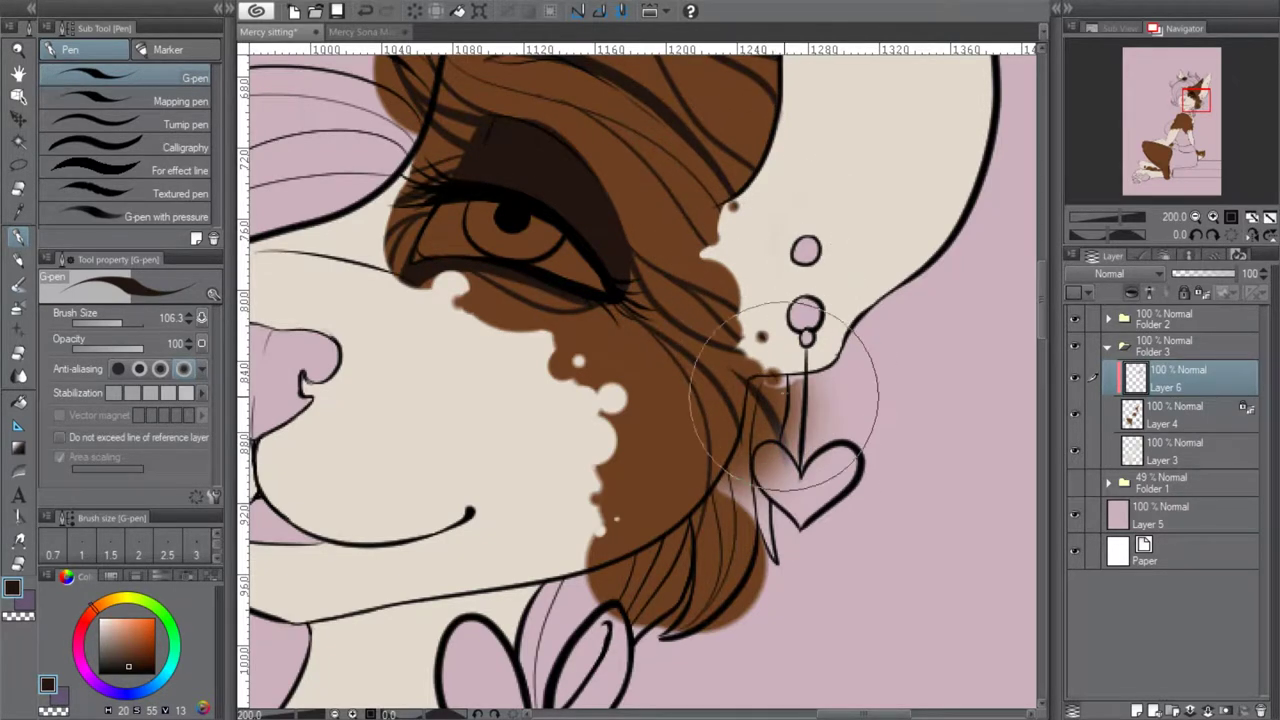
Paint near-black stripes running down the brown cheek from below the eye to the jaw tuft
left_click(1194, 102)
left_click_drag(516, 219, 550, 228)
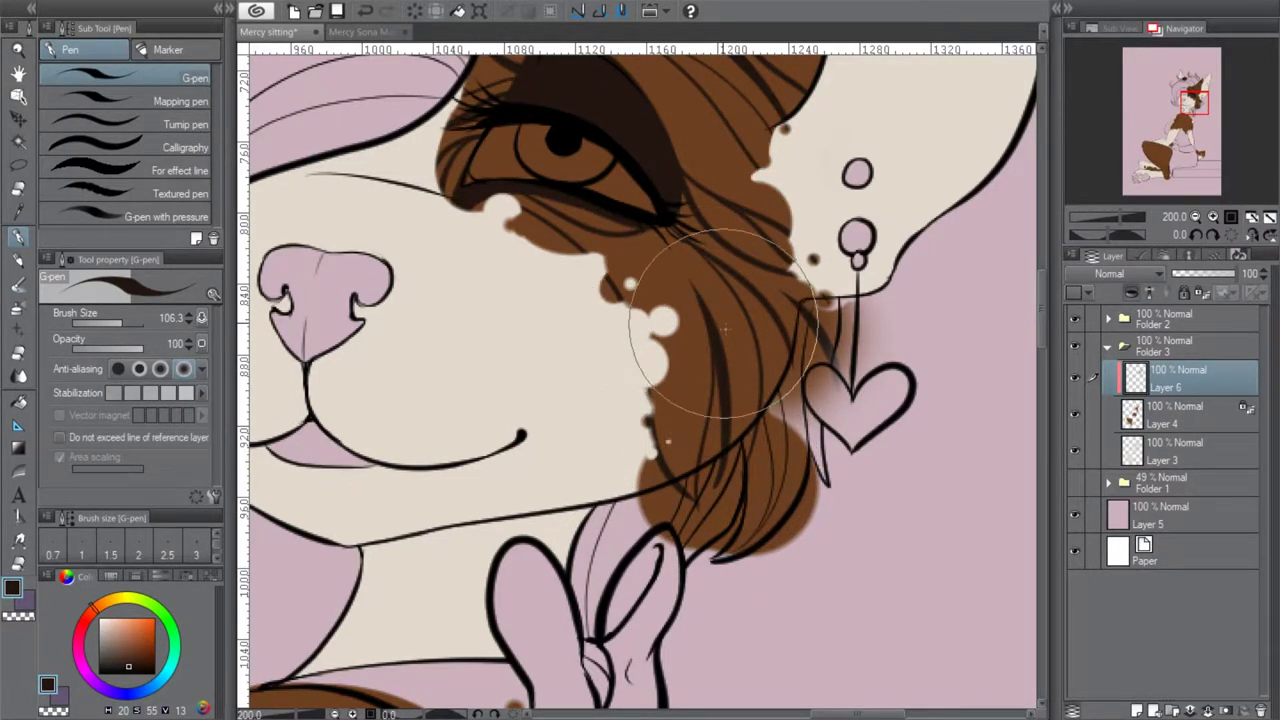
mouse_move(688, 309)
left_mouse_down()
mouse_move(627, 229)
mouse_move(722, 263)
mouse_move(728, 300)
mouse_move(699, 277)
mouse_move(743, 388)
left_mouse_up()
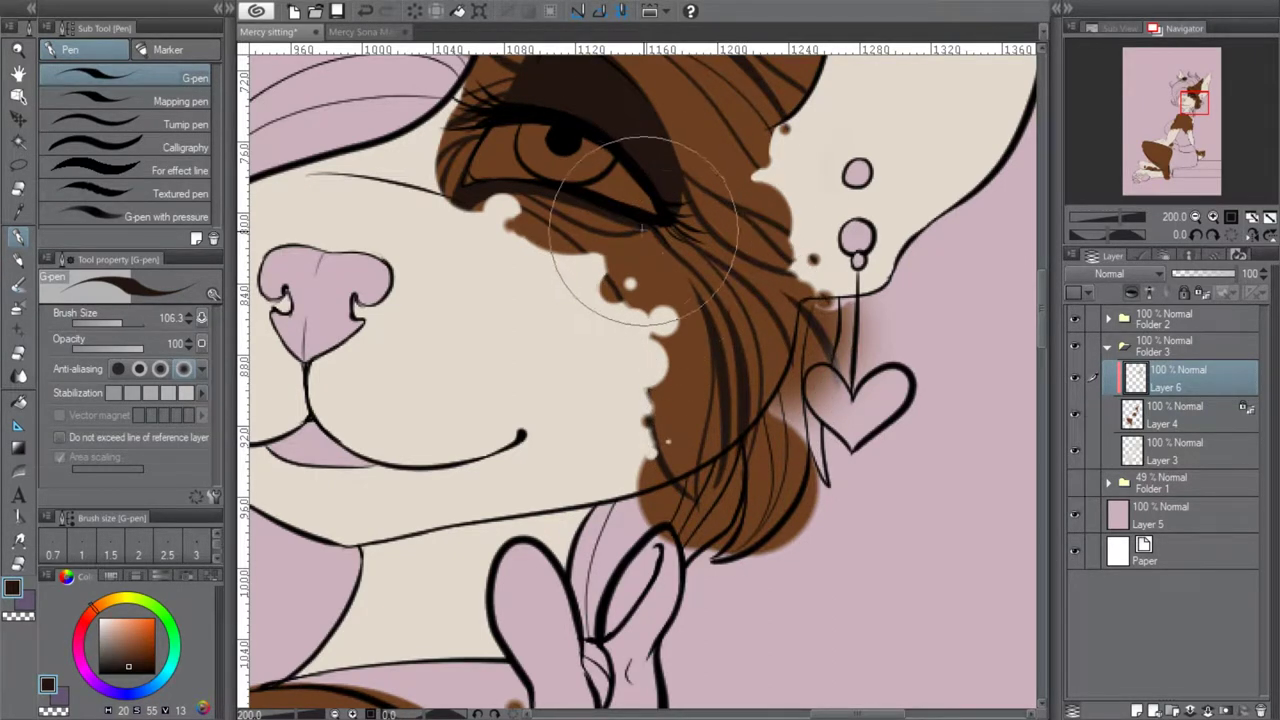
left_click_drag(1184, 121, 1166, 84)
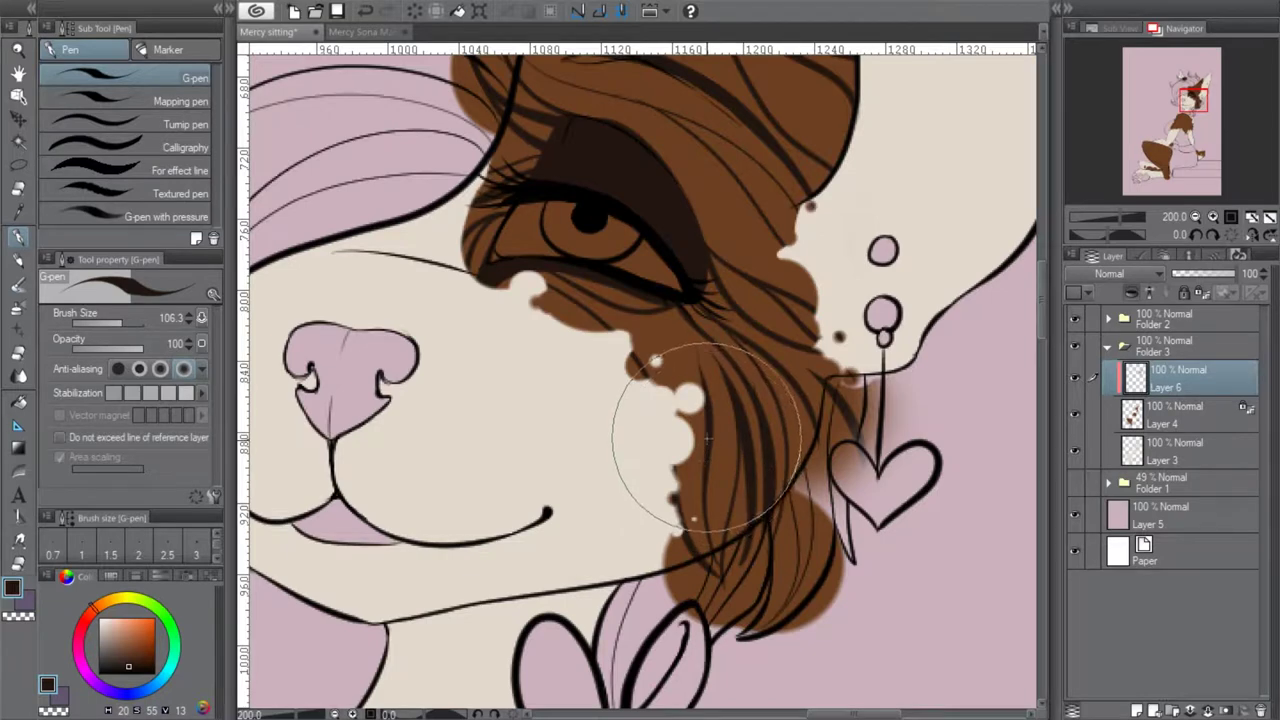
Paint thick and thin near-black stripes curving over the top of the brown shoulder marking from its outer edge
left_click(1197, 217)
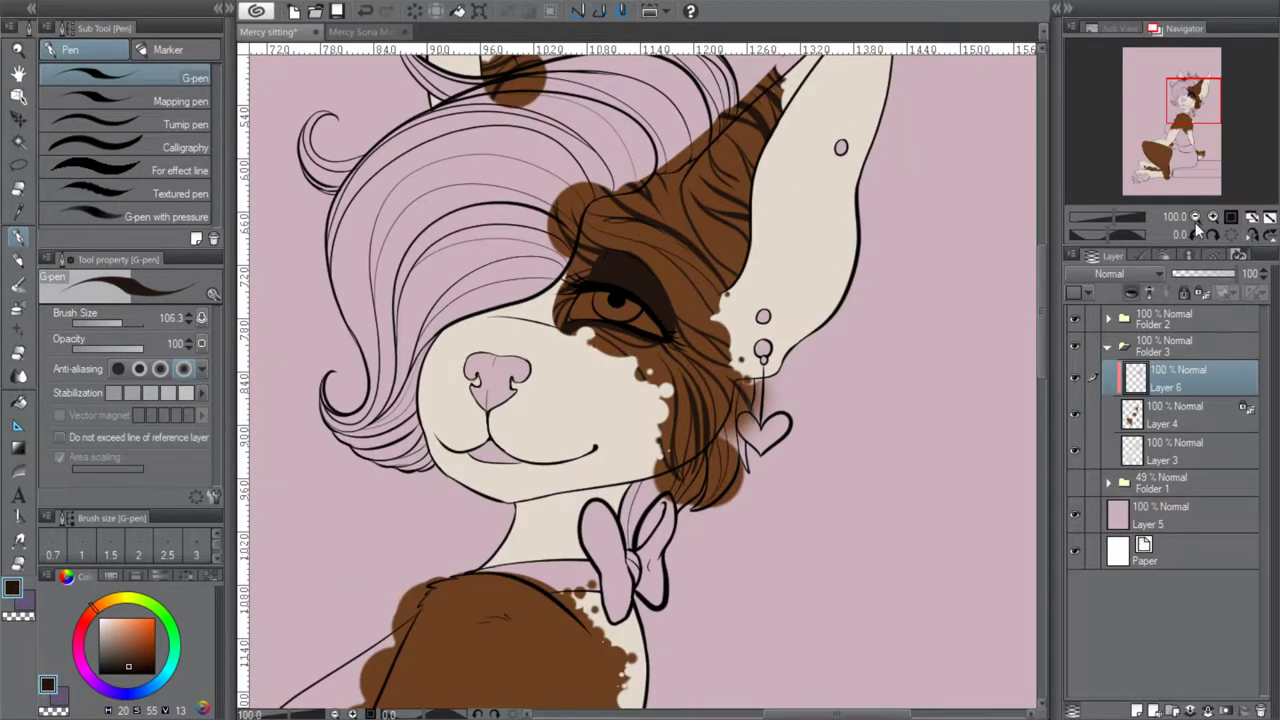
left_click(1195, 217)
left_click(1195, 217)
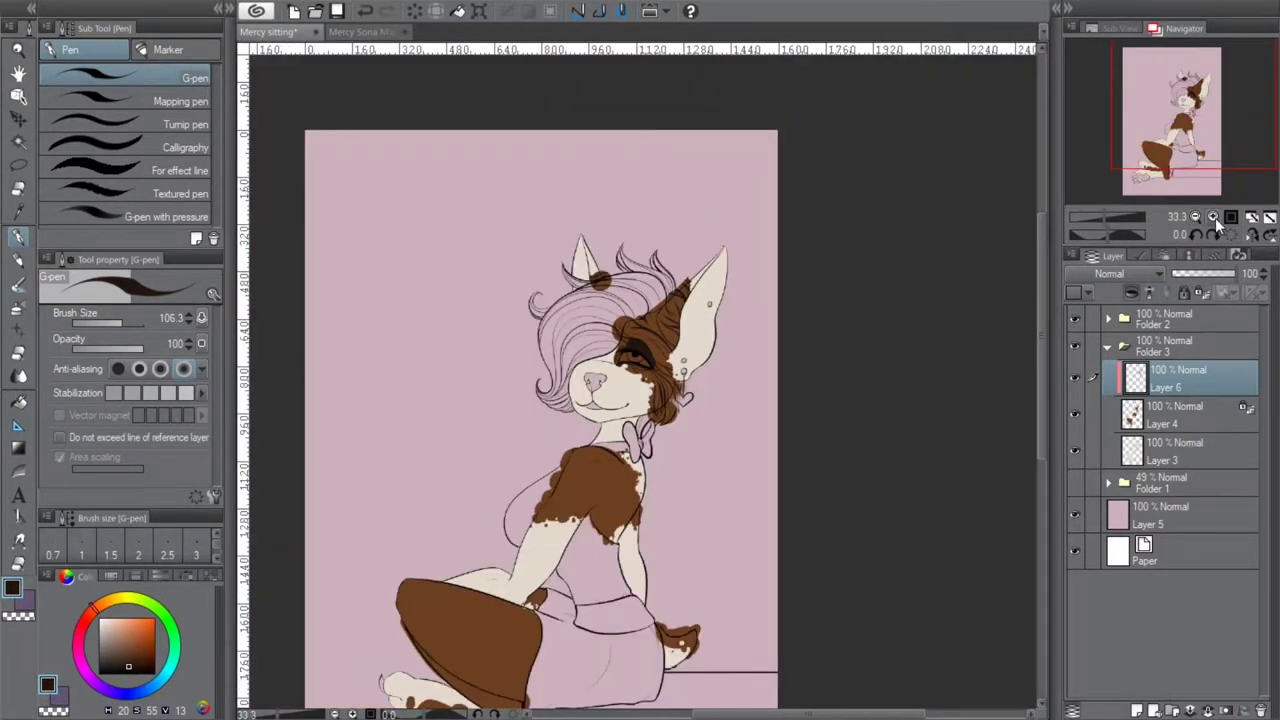
left_click(1214, 217)
left_click(1214, 217)
left_click_drag(1208, 101, 1209, 108)
left_click(1213, 217)
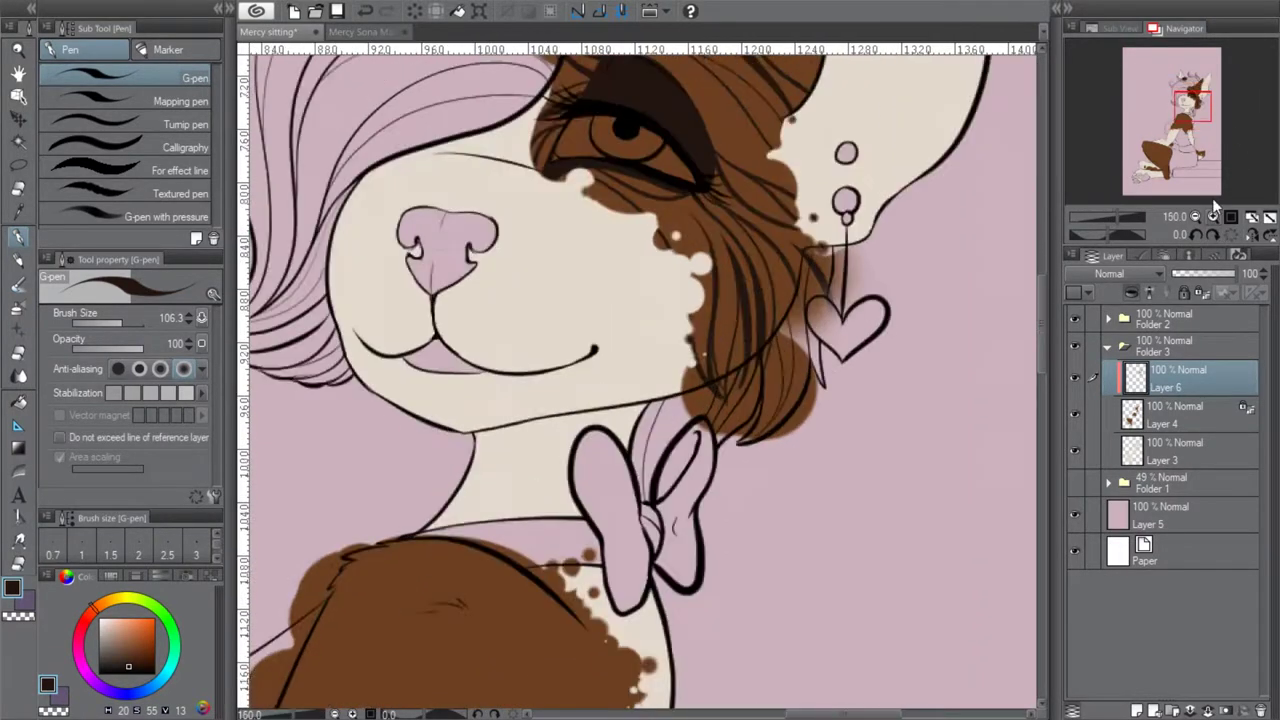
left_click(1213, 217)
left_click_drag(1193, 107, 1184, 124)
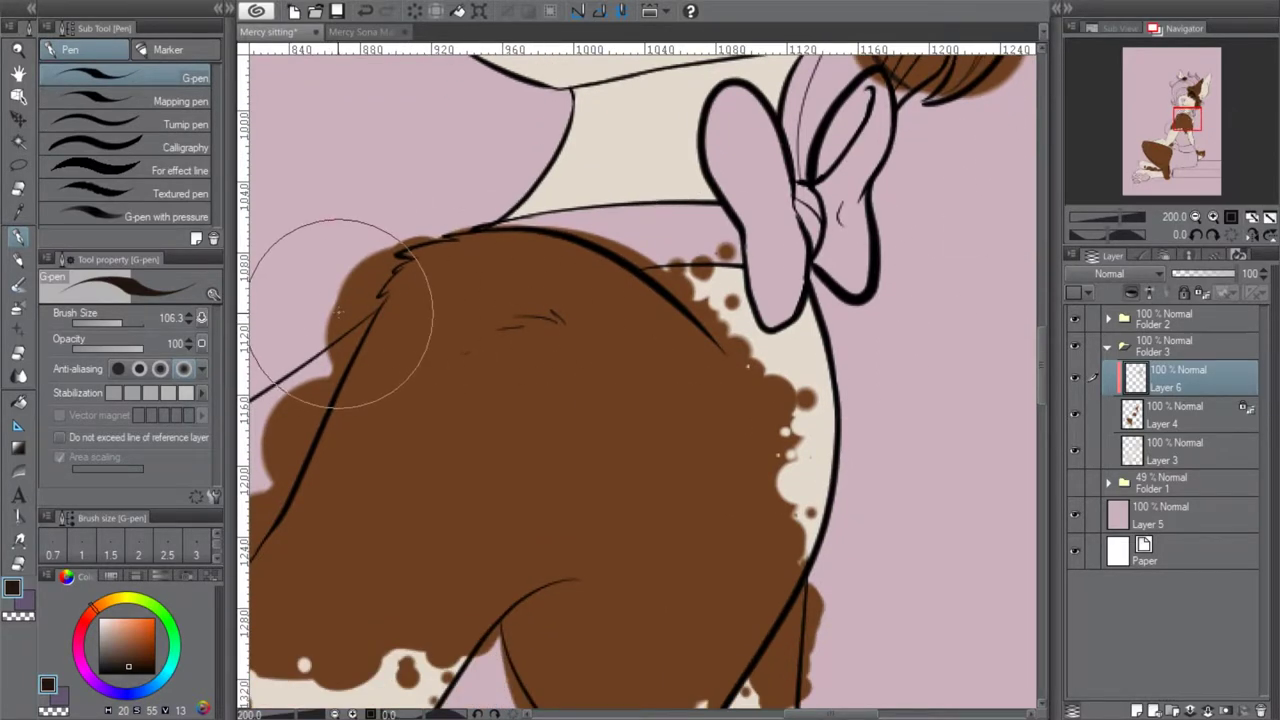
left_click_drag(356, 318, 470, 300)
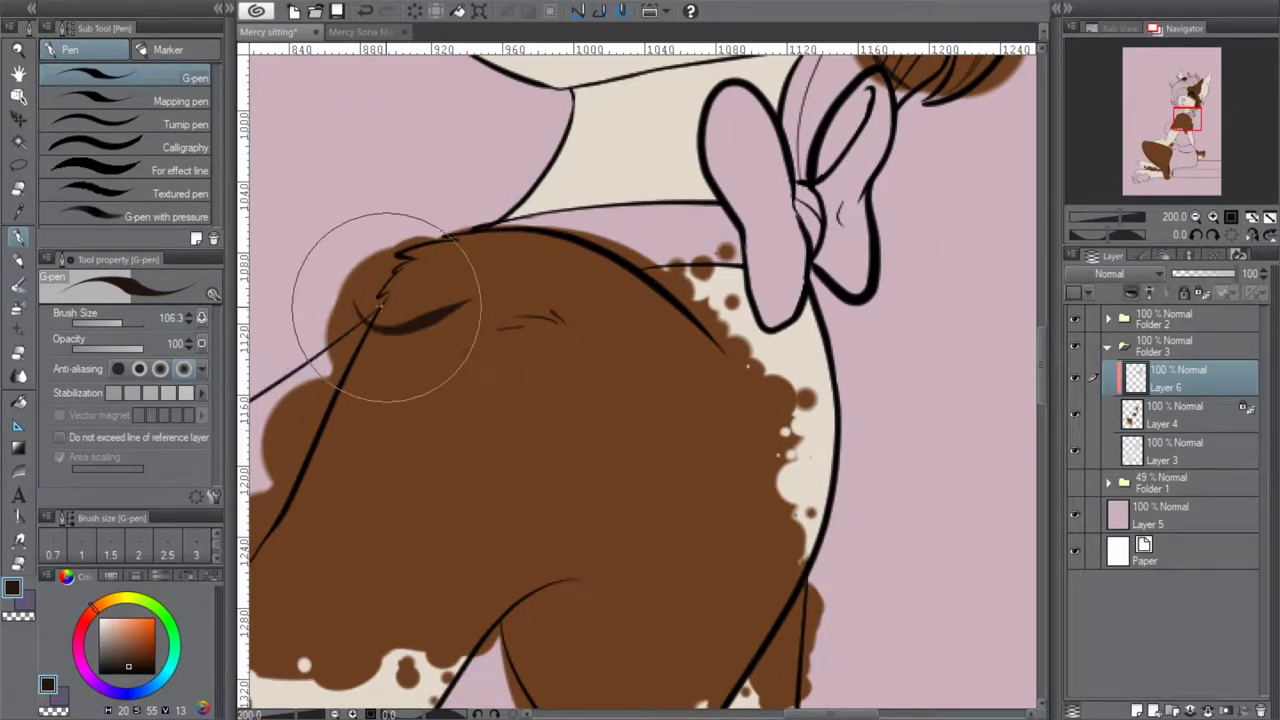
left_click_drag(378, 322, 700, 378)
mouse_move(348, 370)
left_mouse_down()
mouse_move(418, 358)
mouse_move(504, 310)
mouse_move(572, 298)
left_mouse_up()
left_click_drag(398, 272, 585, 303)
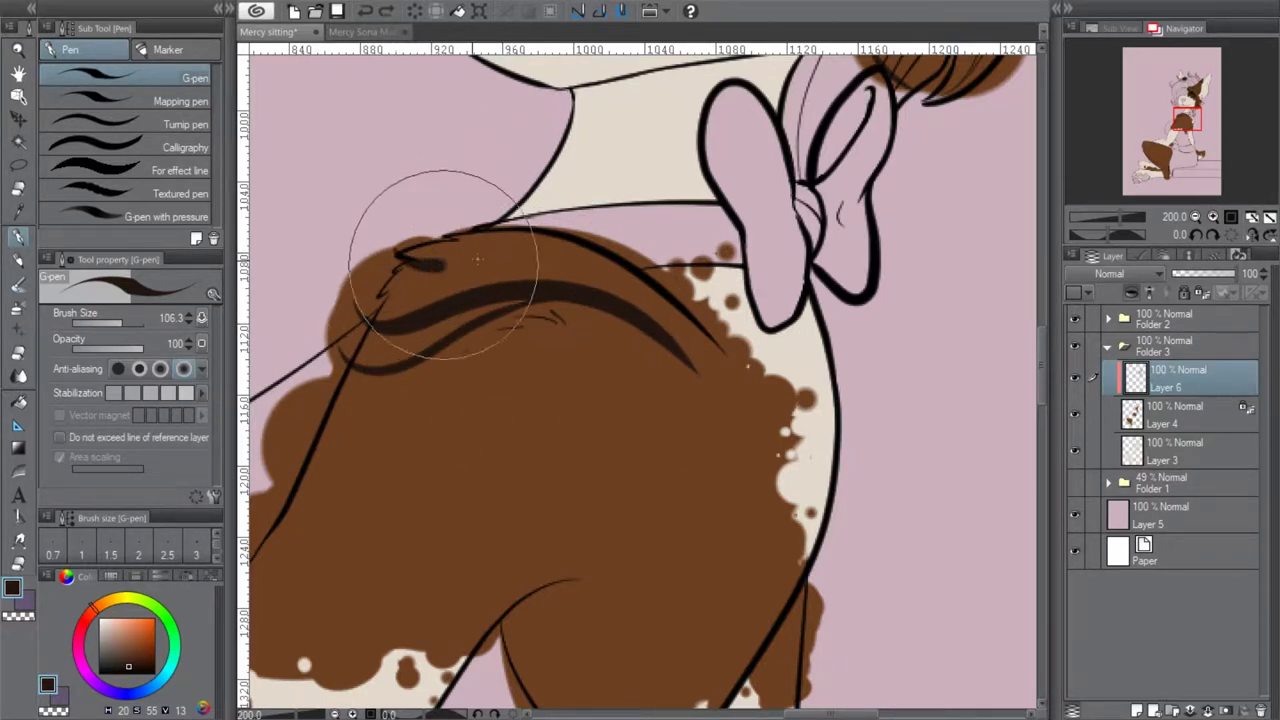
Redo the stripe along the shoulder's upper contour and extend the curved stripes down to the spotted chest edge
left_click_drag(405, 250, 598, 265)
left_click(366, 11)
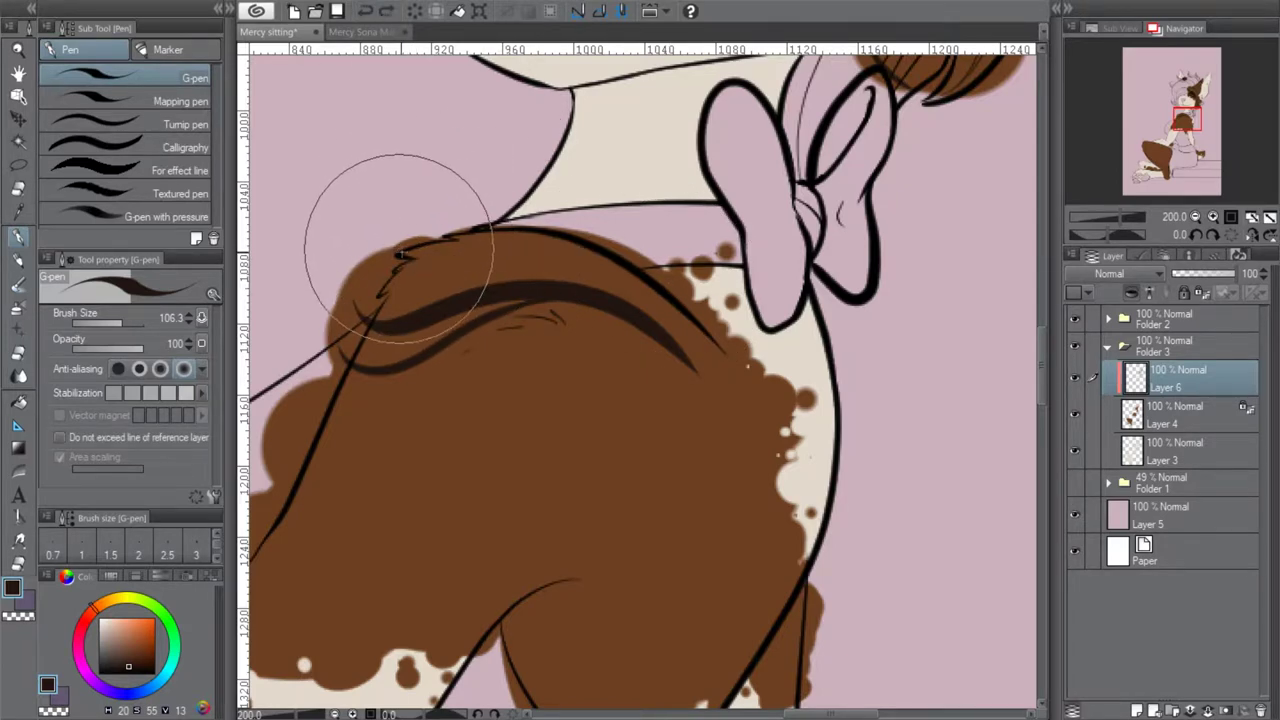
left_click_drag(648, 322, 782, 455)
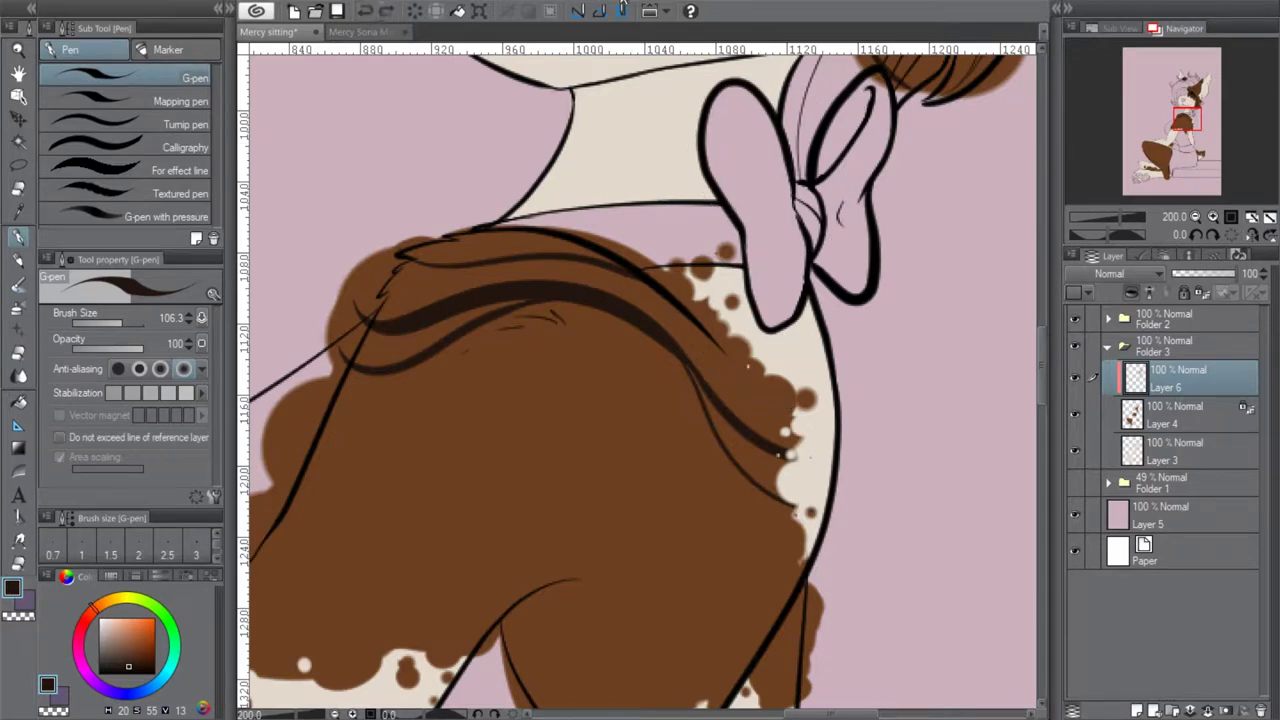
With the canvas mirrored horizontally, paint thin near-black stripes from the spotted chest edge inward over the shoulder
left_click(1253, 235)
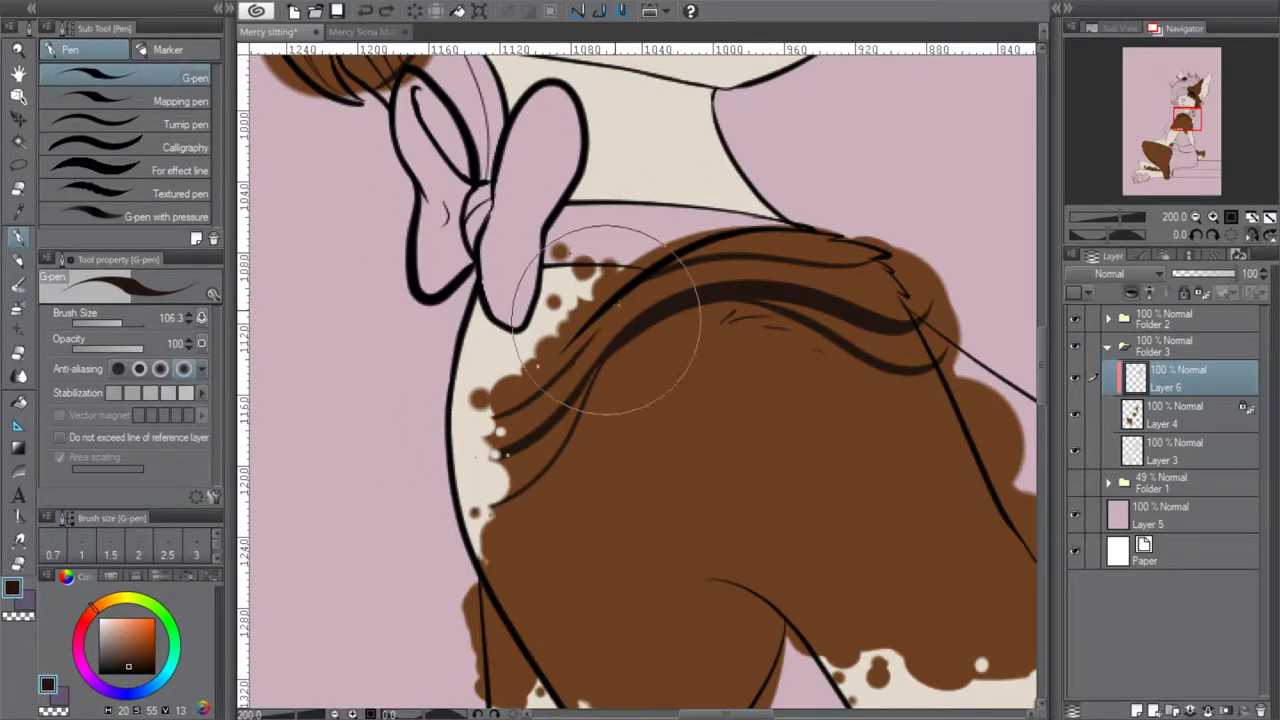
left_click_drag(476, 400, 570, 347)
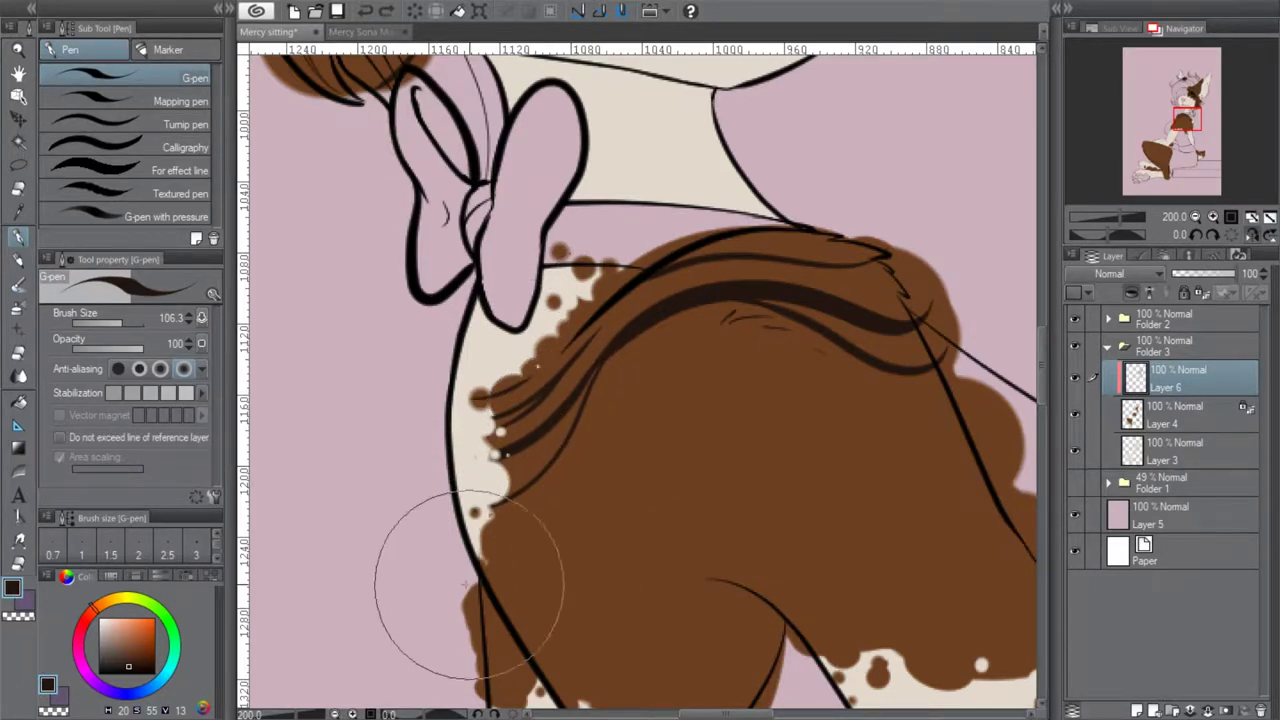
mouse_move(505, 480)
left_mouse_down()
mouse_move(714, 343)
mouse_move(943, 400)
left_mouse_up()
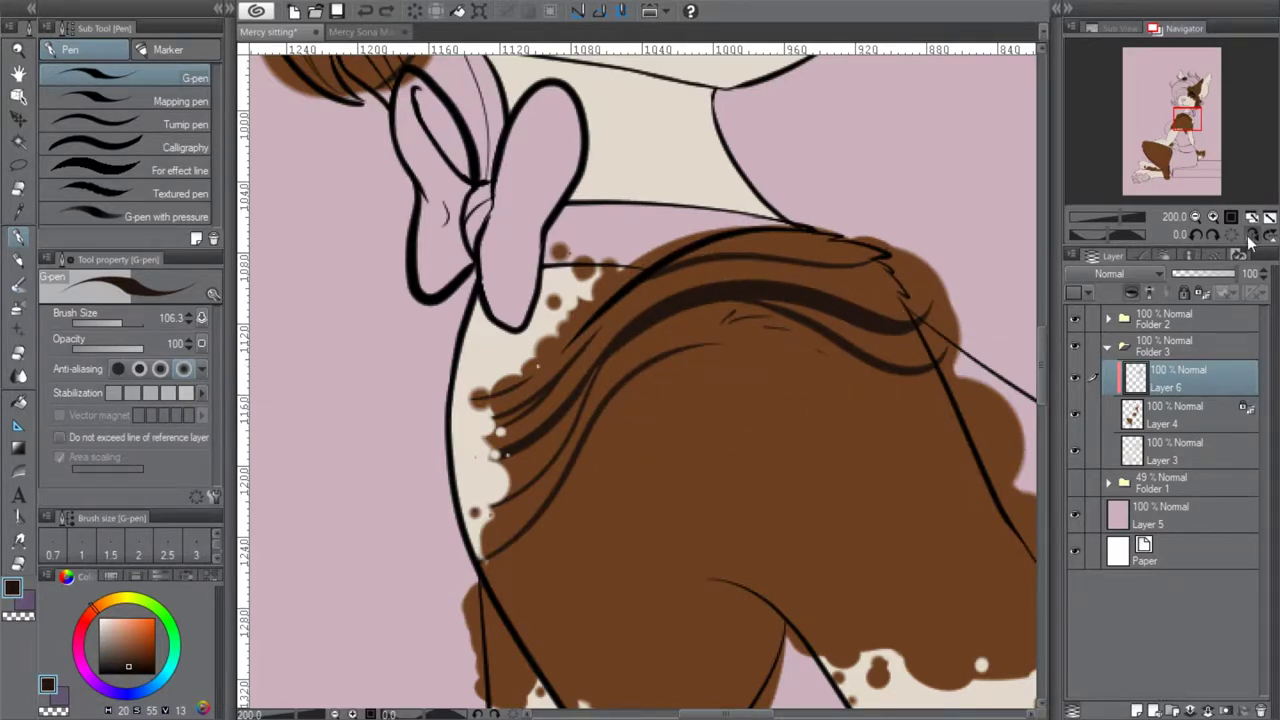
left_click(1249, 236)
Rework the stripe at the shoulder's outer edge as a thicker near-black stroke tapering toward the middle of the shoulder
left_click_drag(520, 350, 327, 409)
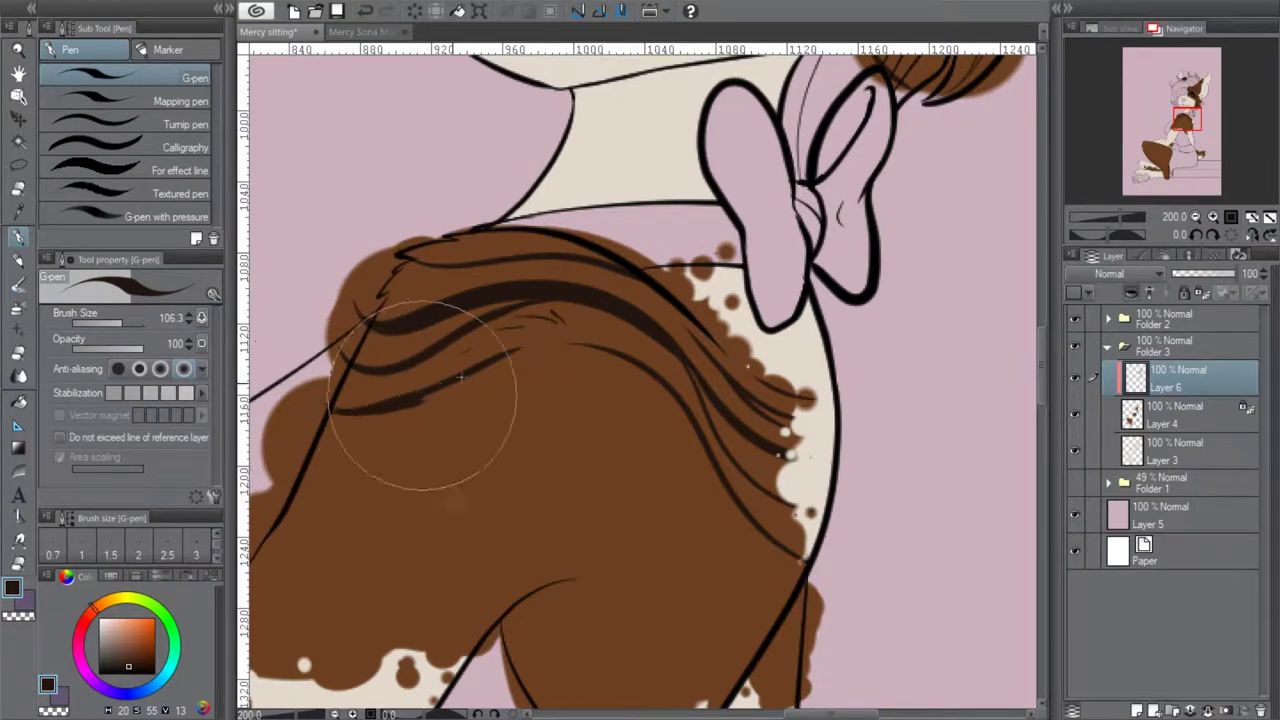
left_click(366, 11)
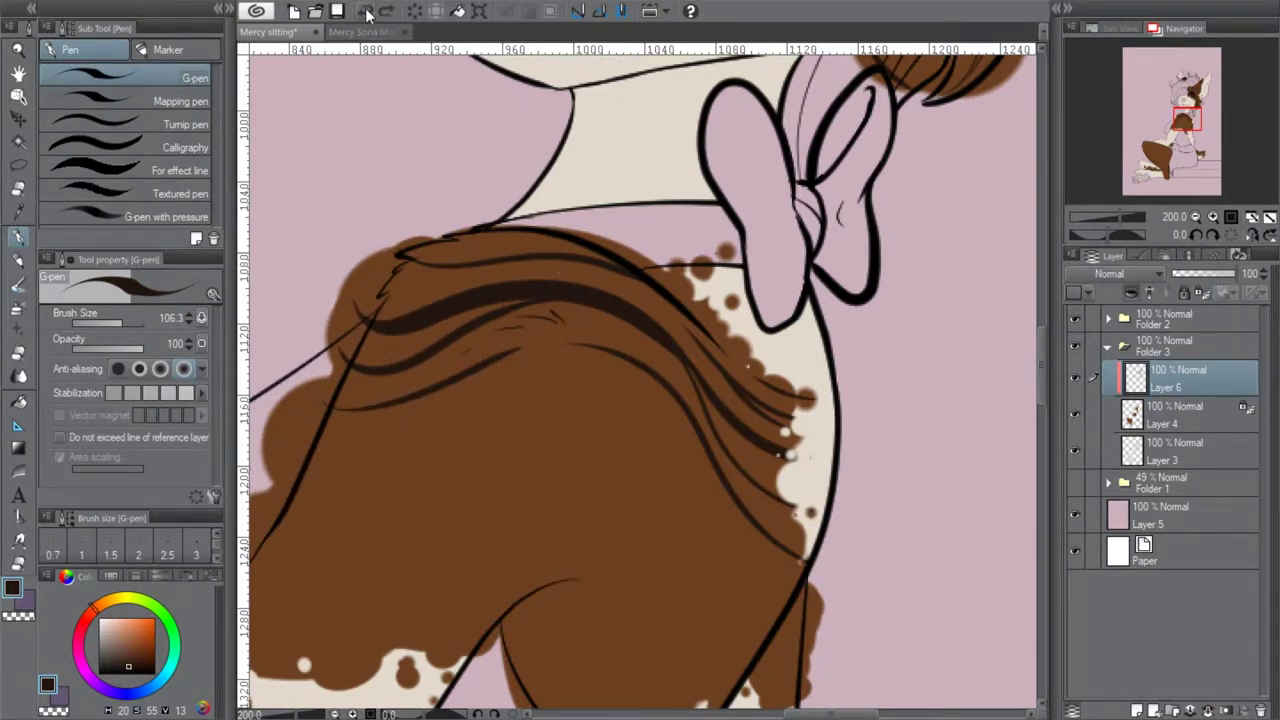
mouse_move(520, 345)
left_mouse_down()
mouse_move(314, 420)
mouse_move(522, 369)
left_mouse_up()
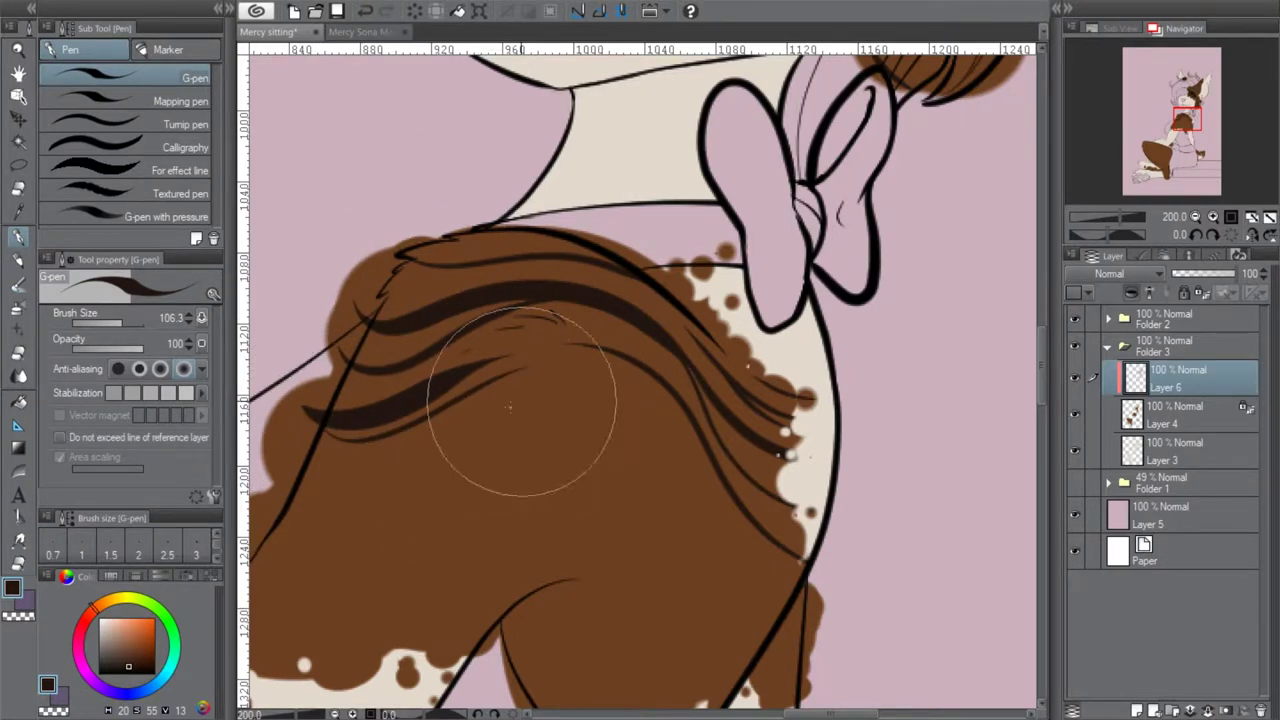
Replace the stripe across mid-shoulder with a long thin arc to the armpit, and paint a second stripe branching down from it
mouse_move(508, 391)
left_mouse_down()
mouse_move(565, 378)
mouse_move(700, 523)
left_mouse_up()
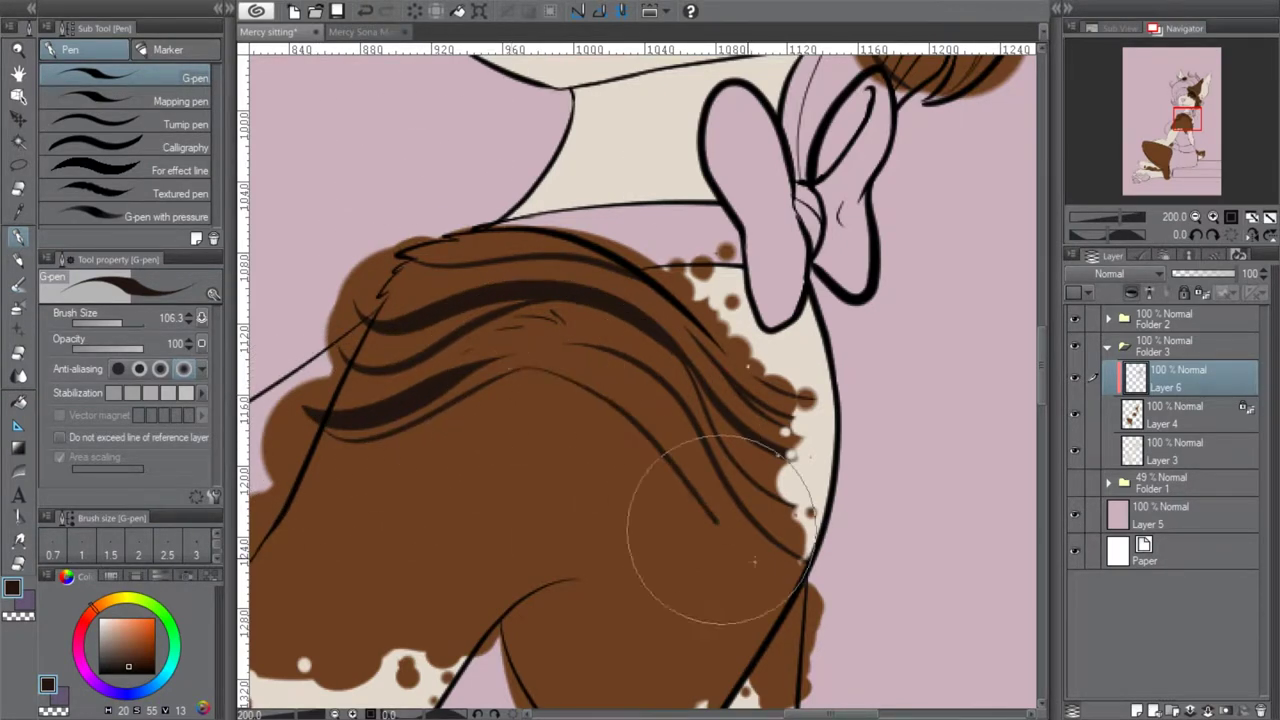
left_click(366, 11)
mouse_move(302, 435)
left_mouse_down()
mouse_move(332, 452)
mouse_move(457, 406)
mouse_move(656, 437)
mouse_move(814, 586)
left_mouse_up()
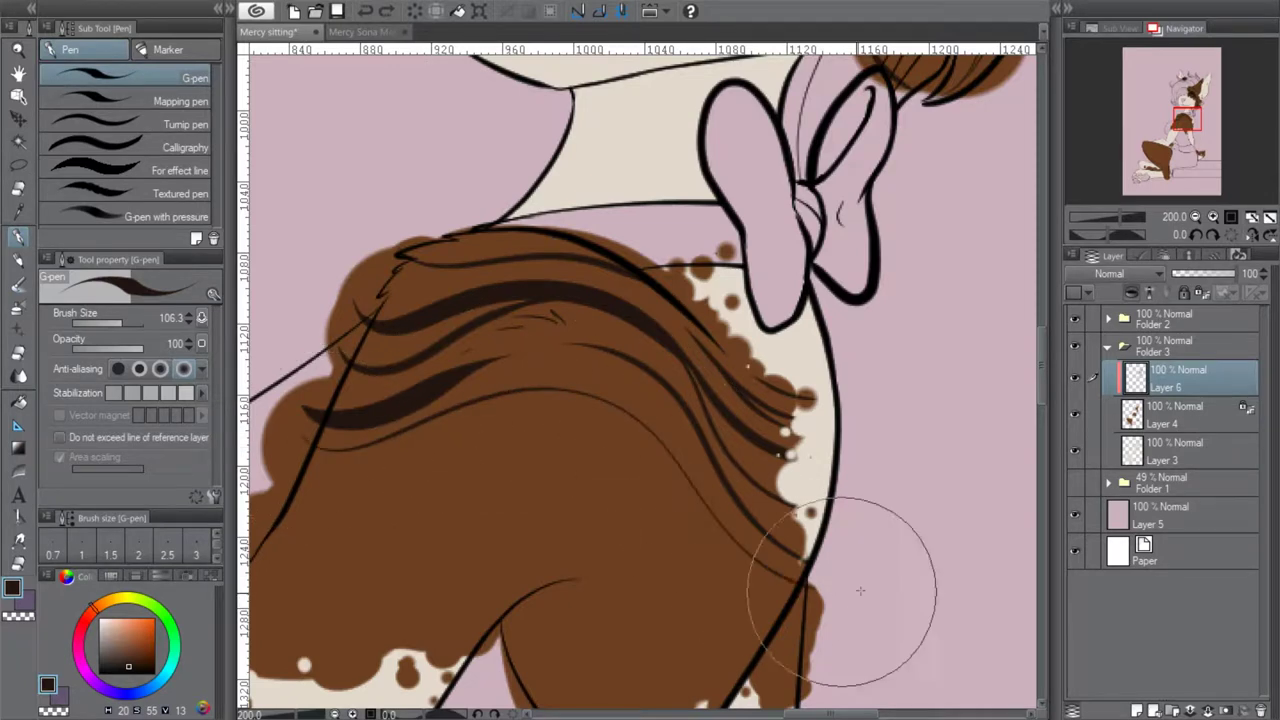
mouse_move(513, 393)
left_mouse_down()
mouse_move(671, 543)
mouse_move(820, 640)
left_mouse_up()
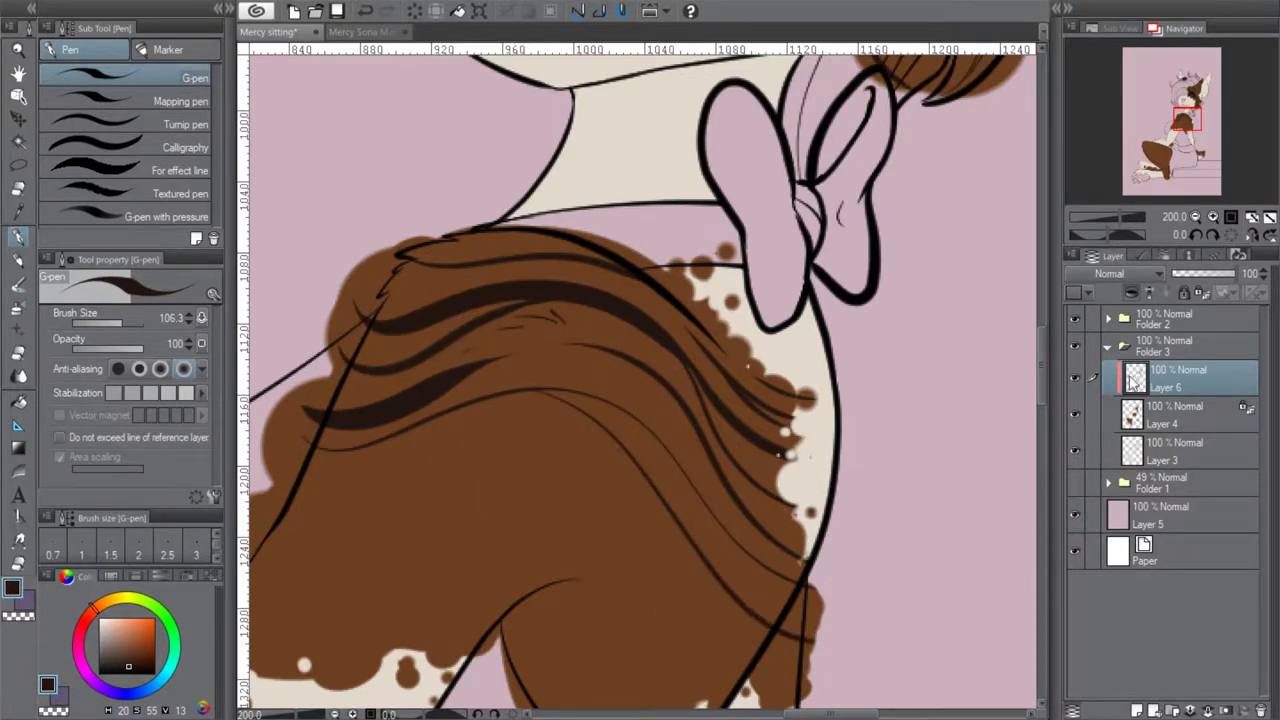
mouse_move(640, 424)
left_mouse_down()
mouse_move(741, 591)
mouse_move(815, 610)
left_mouse_up()
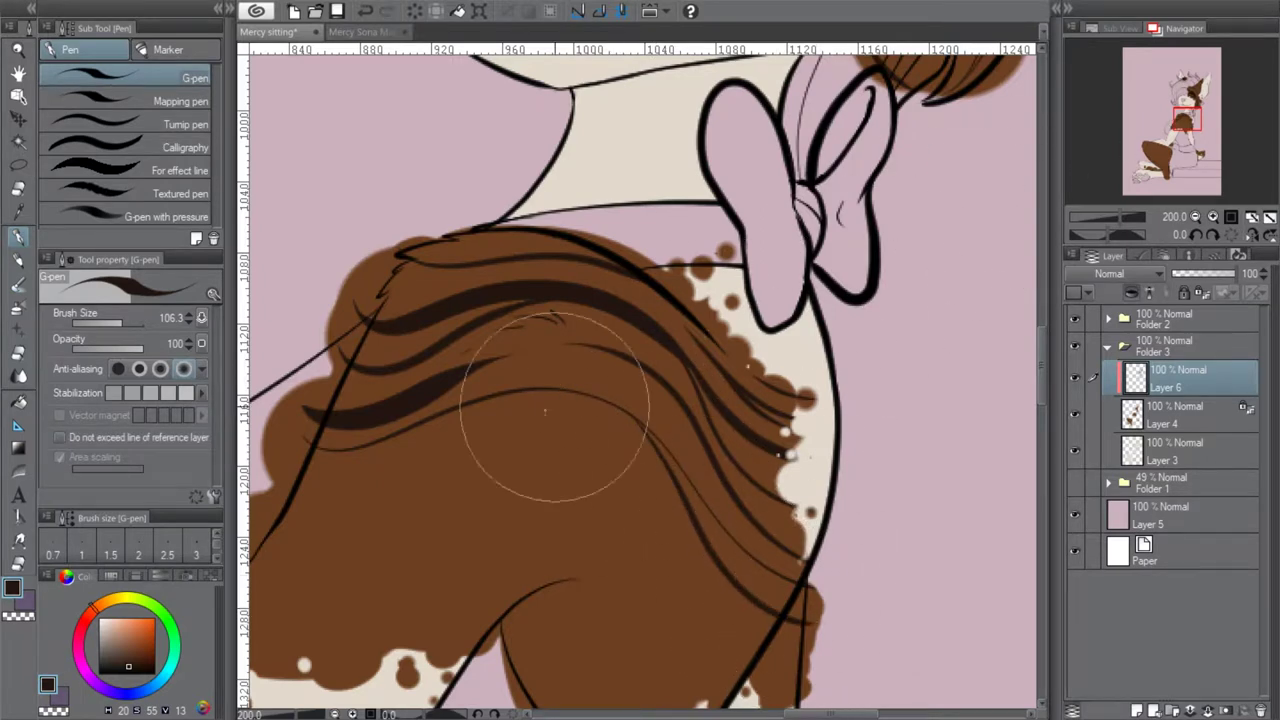
mouse_move(770, 654)
left_mouse_down()
mouse_move(588, 467)
mouse_move(436, 467)
left_mouse_up()
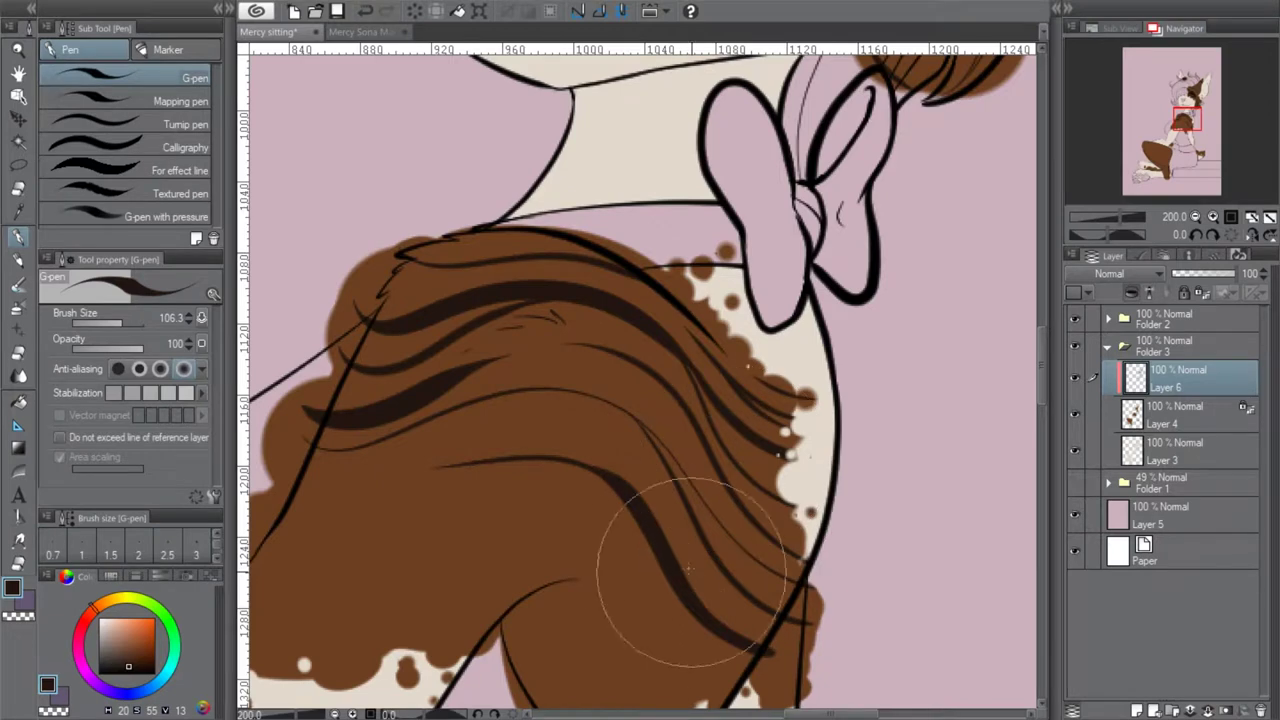
left_click_drag(586, 529, 766, 611)
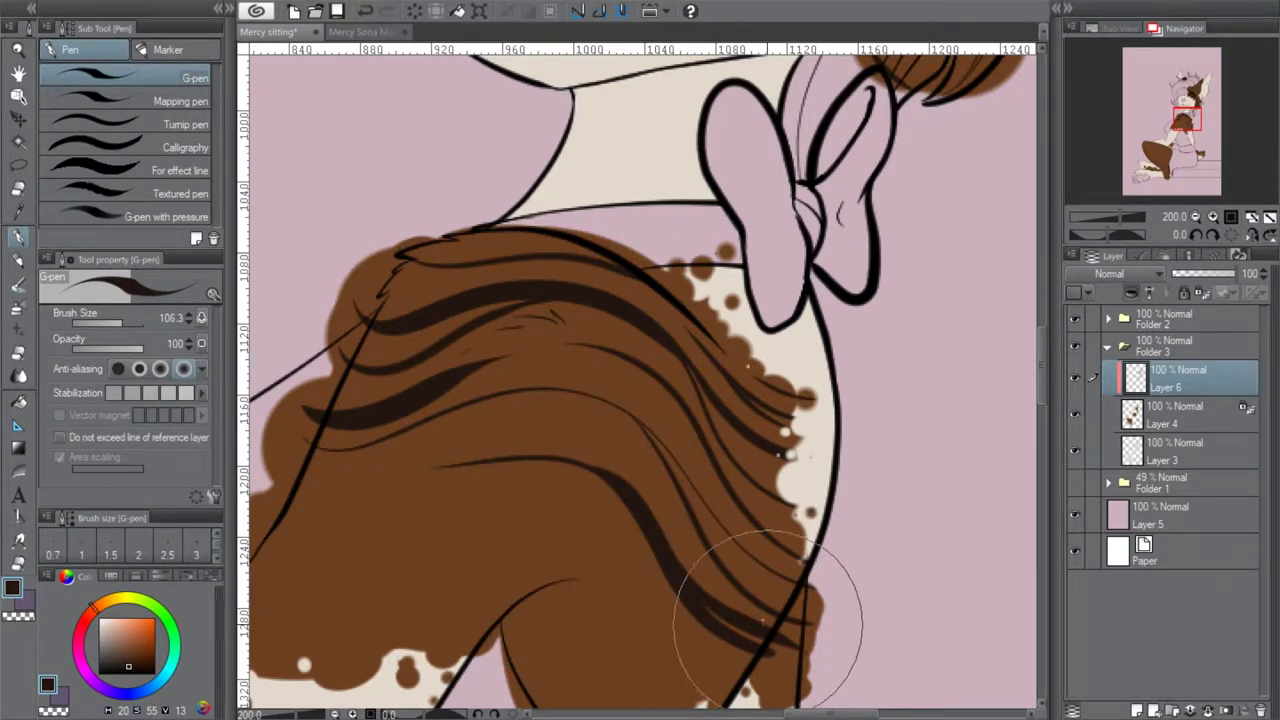
left_click(366, 12)
left_click(373, 14)
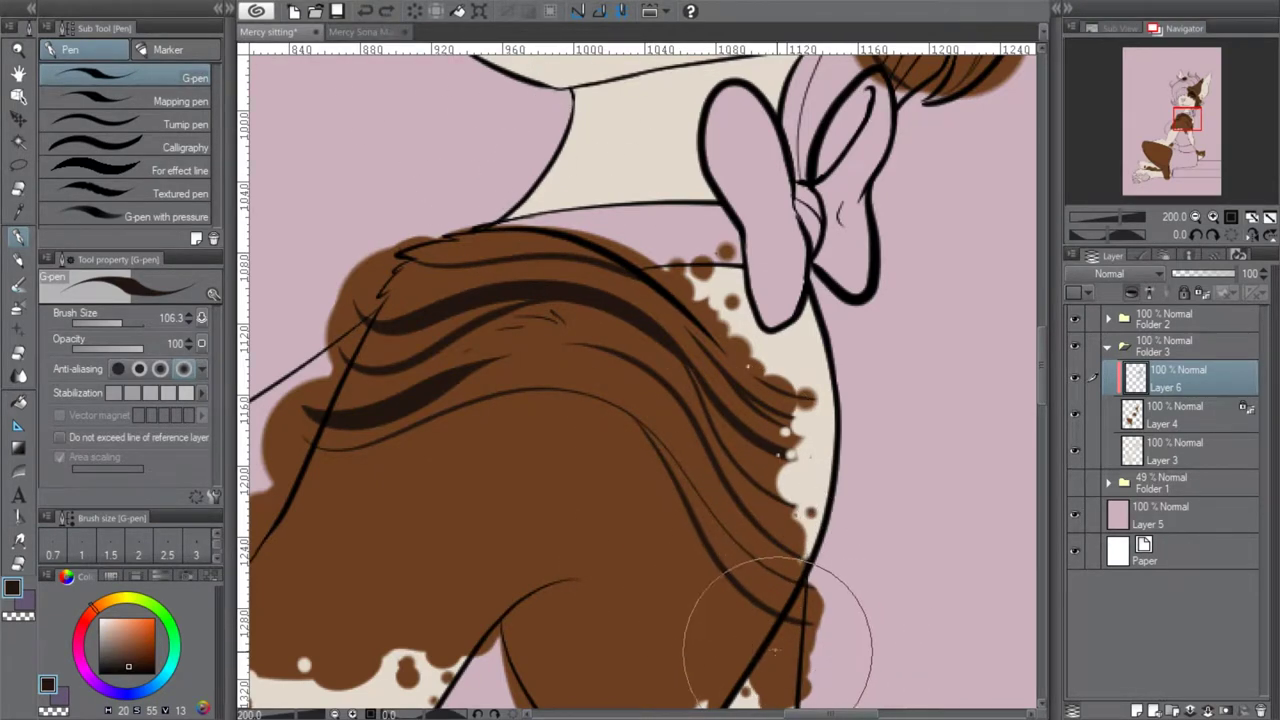
Paint thin curved near-black stripes across the lower shoulder and upper arm, filling the gaps between the existing stripes
left_click_drag(691, 610, 543, 446)
mouse_move(604, 474)
left_mouse_down()
mouse_move(505, 460)
mouse_move(375, 485)
left_mouse_up()
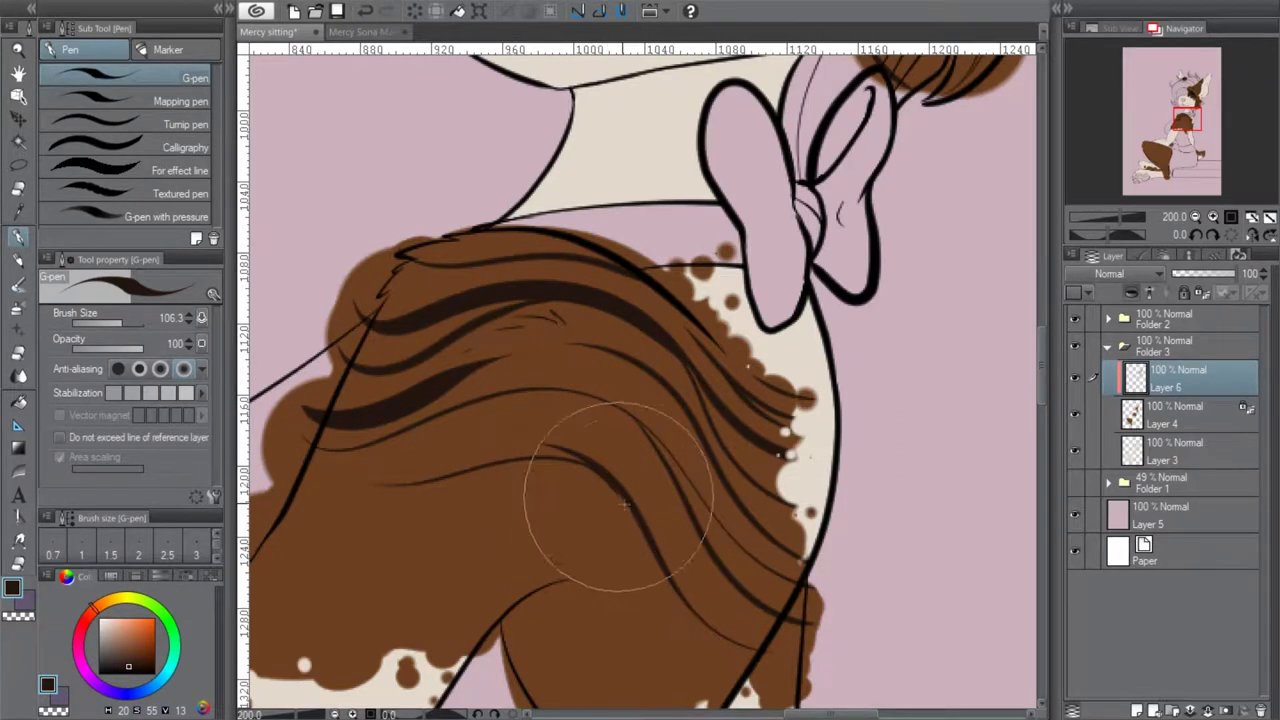
left_click_drag(630, 548, 420, 522)
left_click_drag(1183, 121, 1181, 126)
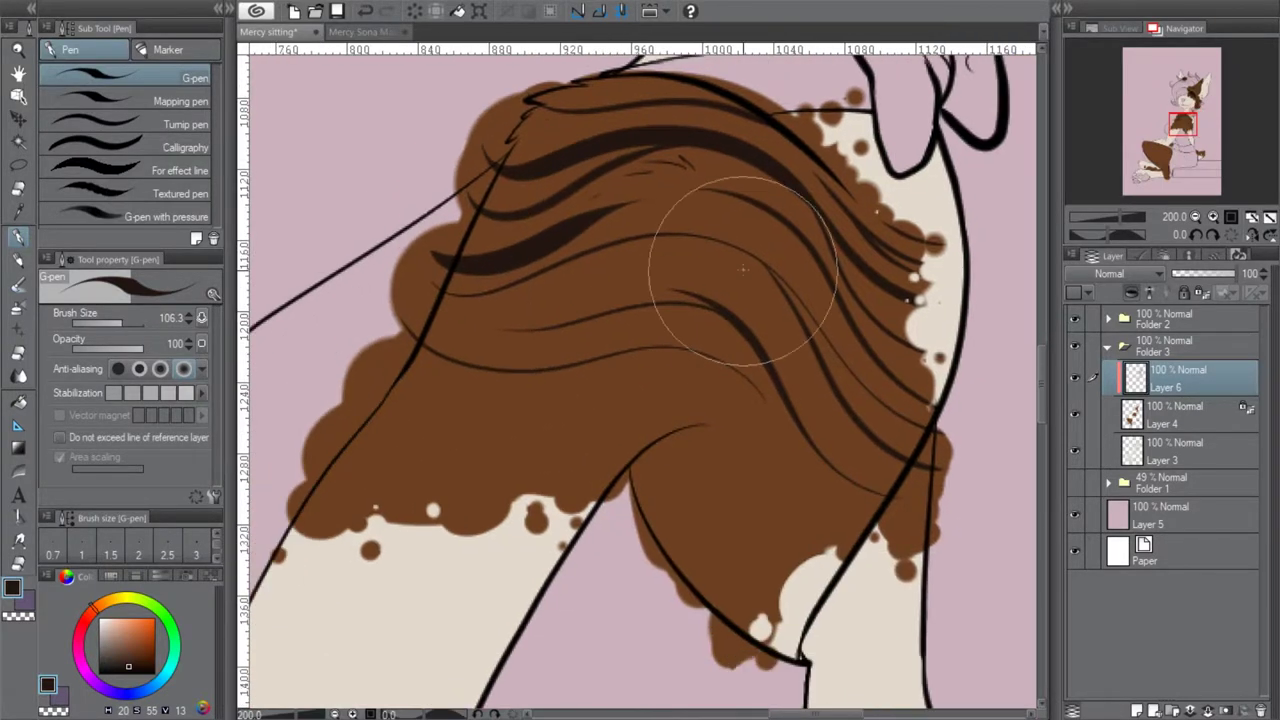
left_click_drag(642, 260, 706, 263)
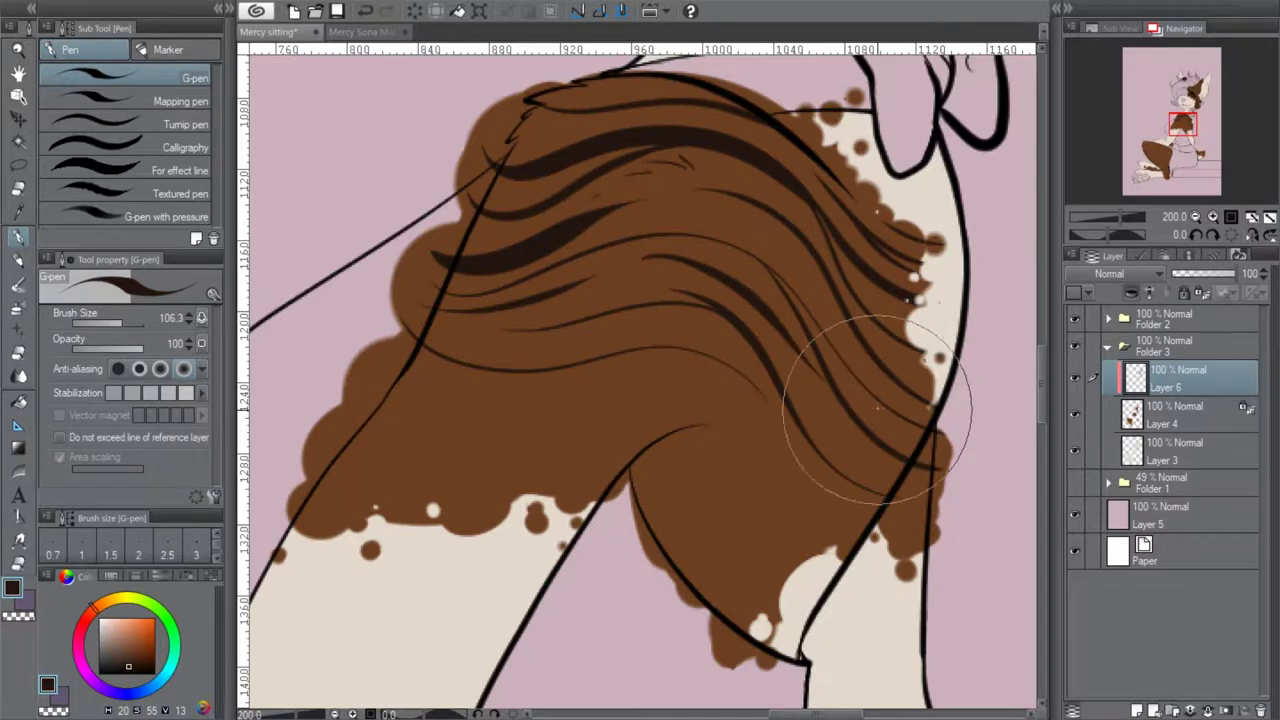
Paint near-black stripes across the lower shoulder and upper arm, plus short ones on the far arm's small brown patch
mouse_move(520, 412)
left_mouse_down()
mouse_move(634, 400)
mouse_move(743, 471)
mouse_move(892, 529)
left_mouse_up()
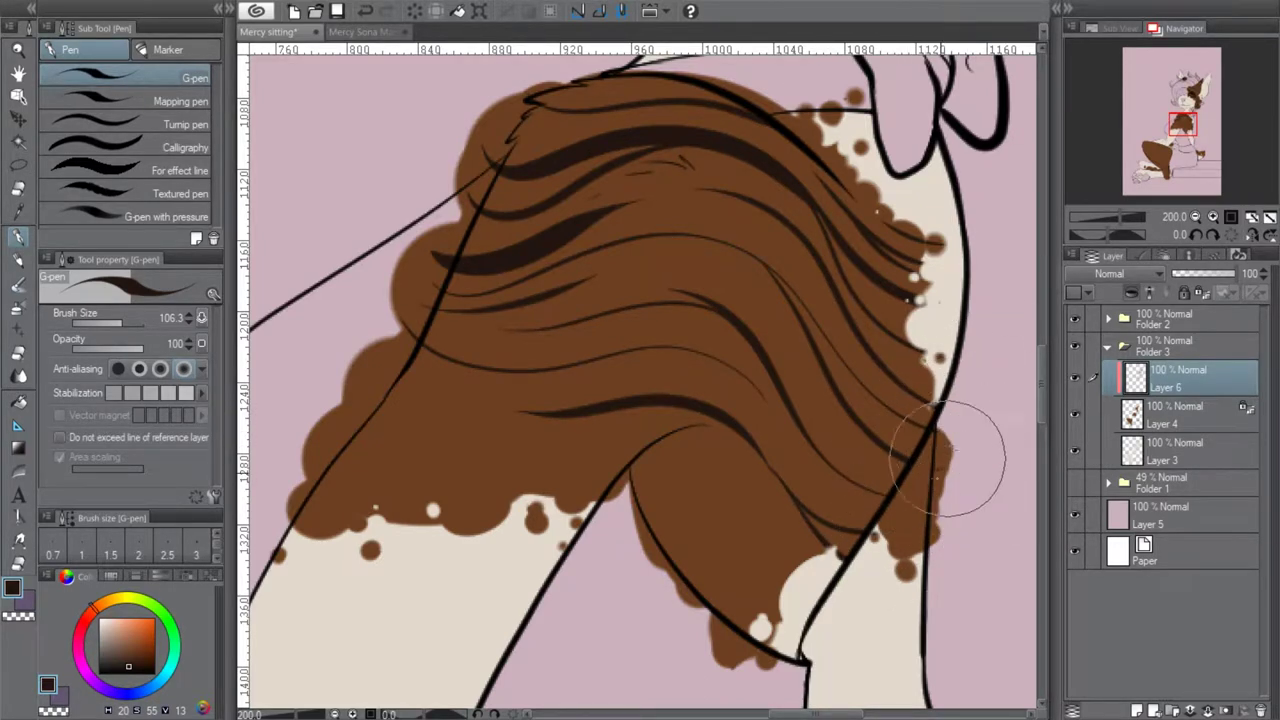
left_click_drag(1180, 118, 1186, 122)
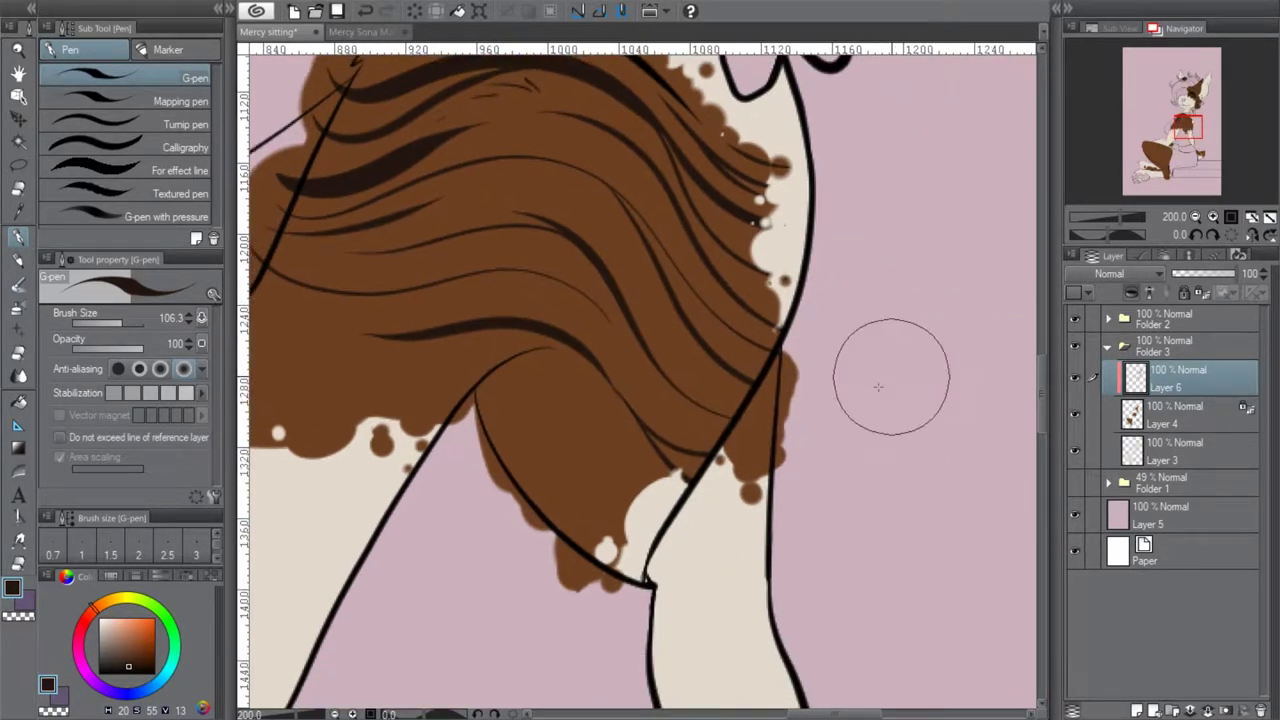
mouse_move(789, 406)
left_mouse_down()
mouse_move(745, 420)
mouse_move(835, 328)
mouse_move(749, 435)
mouse_move(741, 422)
mouse_move(782, 435)
left_mouse_up()
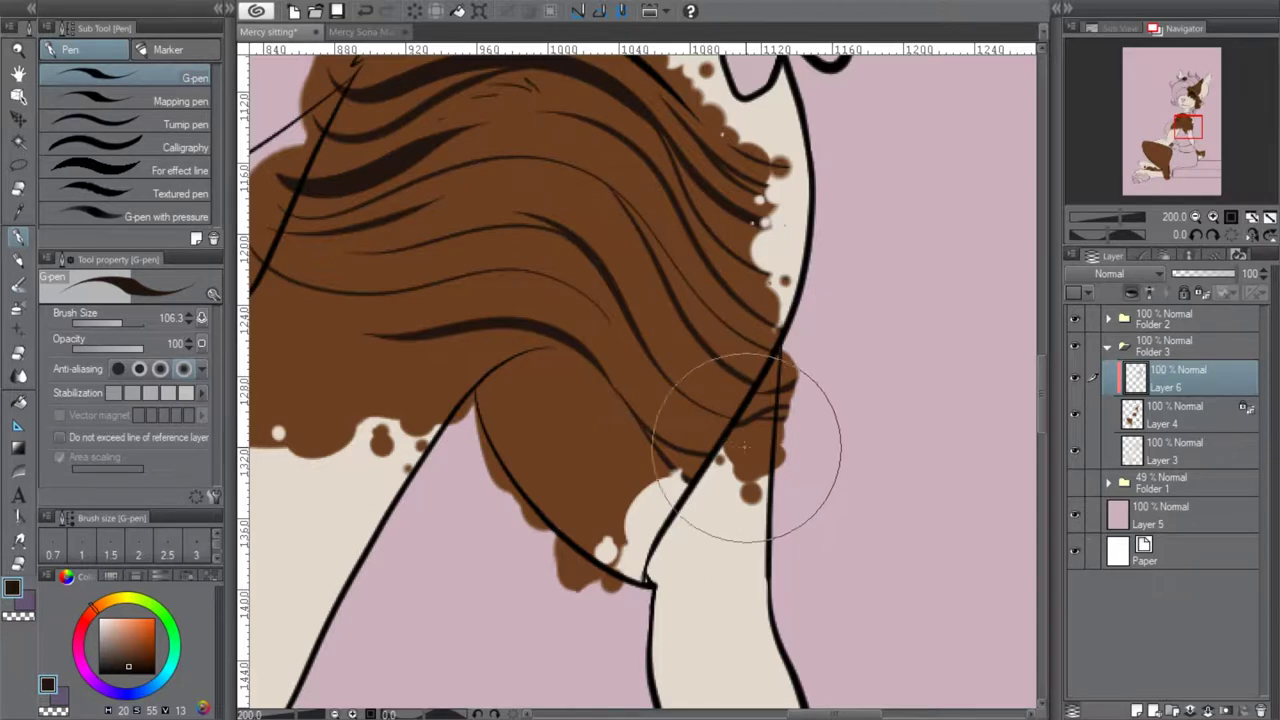
left_click_drag(736, 438, 790, 462)
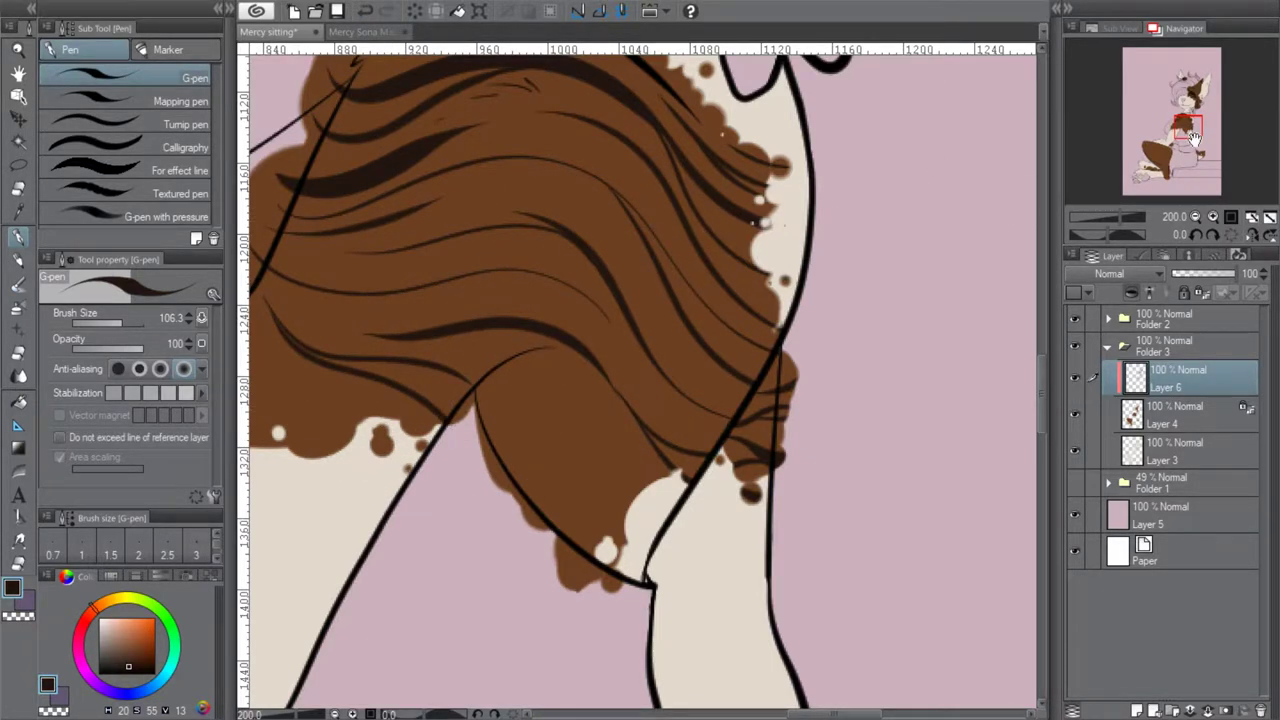
Paint curved near-black stripes along the scalloped lower edge of the near upper arm's brown marking
left_click_drag(1190, 148, 1180, 144)
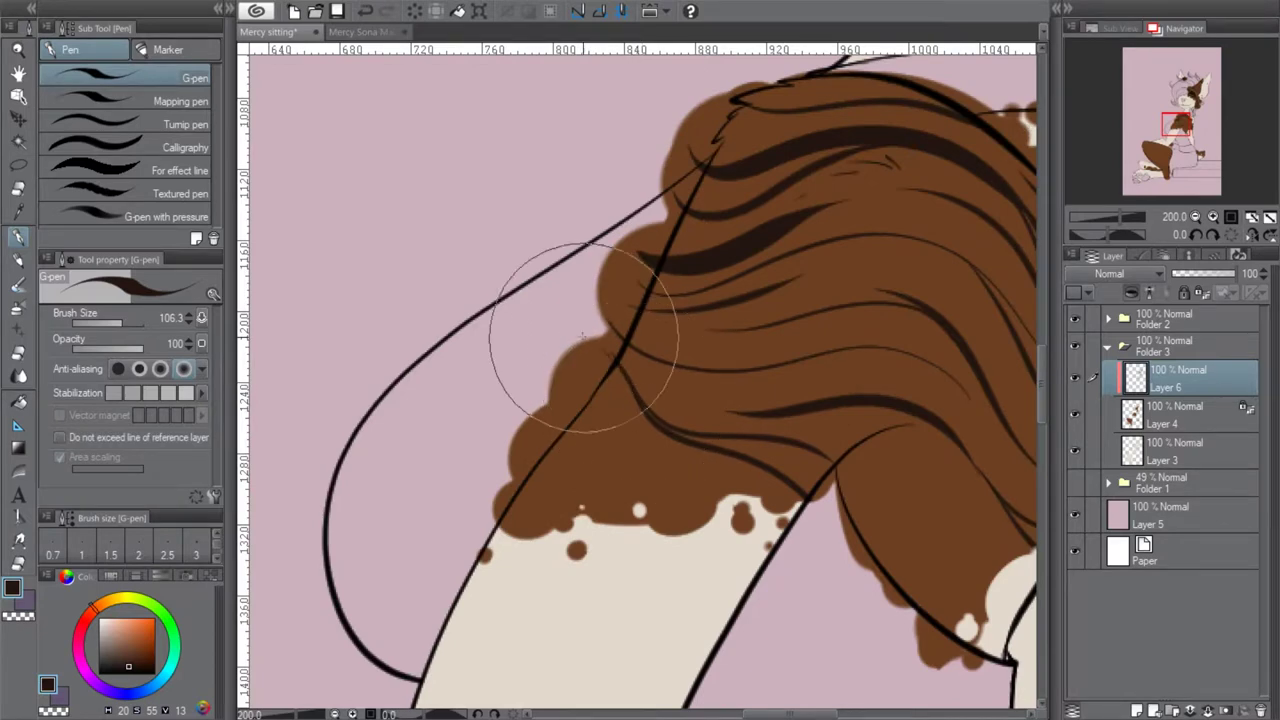
left_click_drag(1178, 124, 1175, 131)
mouse_move(576, 235)
left_mouse_down()
mouse_move(627, 280)
mouse_move(748, 350)
mouse_move(714, 300)
mouse_move(750, 360)
mouse_move(690, 327)
mouse_move(732, 308)
mouse_move(521, 322)
left_mouse_up()
mouse_move(686, 291)
left_mouse_down()
mouse_move(529, 336)
mouse_move(805, 270)
mouse_move(623, 320)
mouse_move(573, 319)
mouse_move(722, 354)
left_mouse_up()
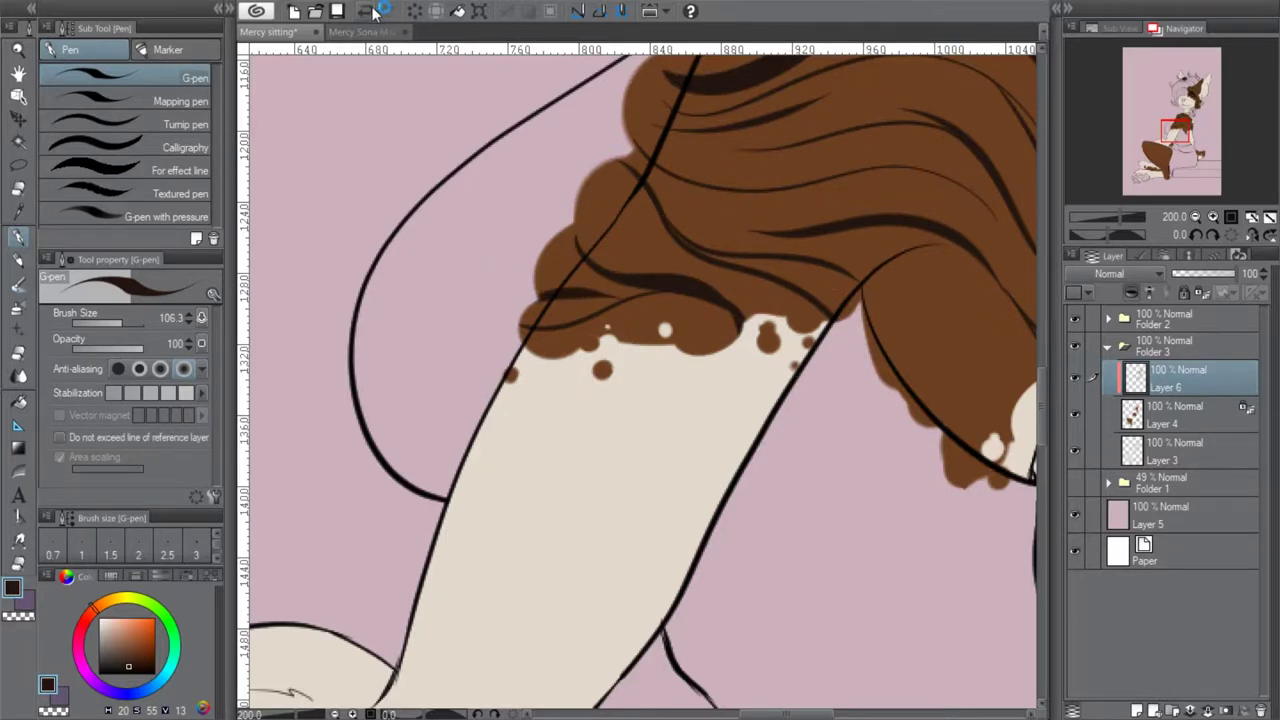
key("ctrl+z")
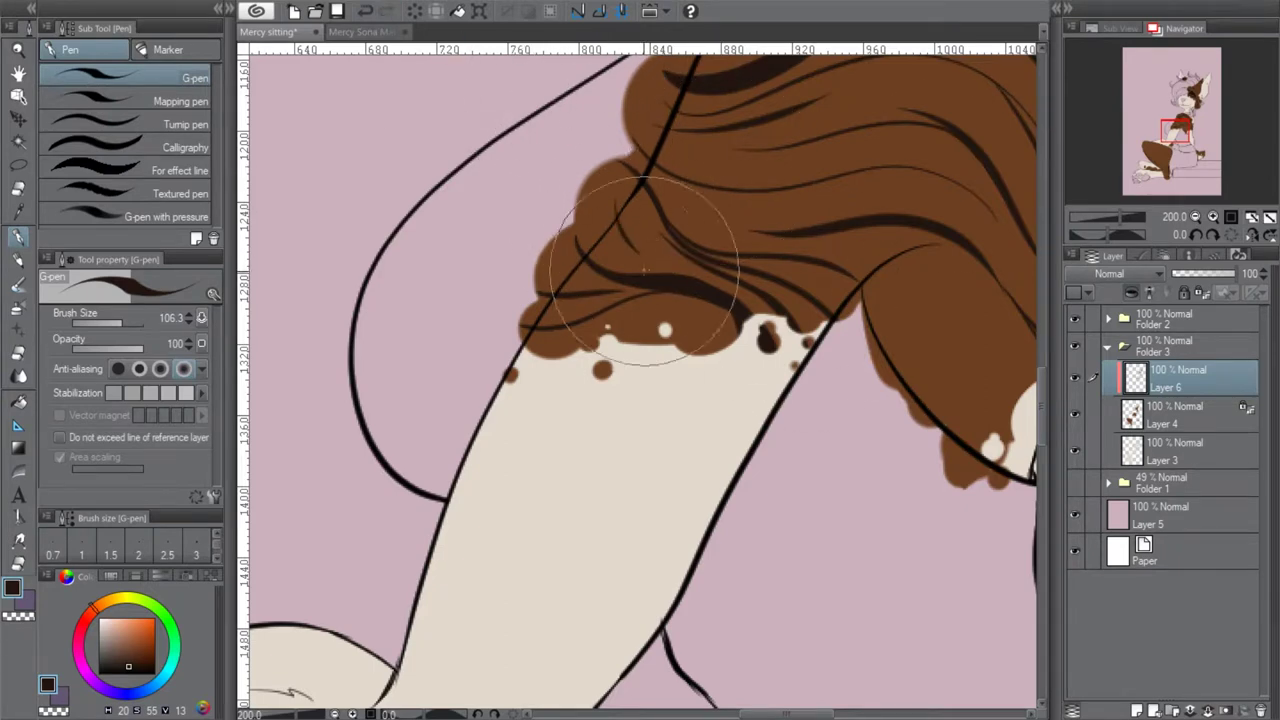
Paint near-black stripes curving down from the armpit over the brown marking on the side of the torso
left_click_drag(1160, 121, 1173, 124)
mouse_move(655, 290)
left_mouse_down()
mouse_move(723, 383)
mouse_move(829, 443)
left_mouse_up()
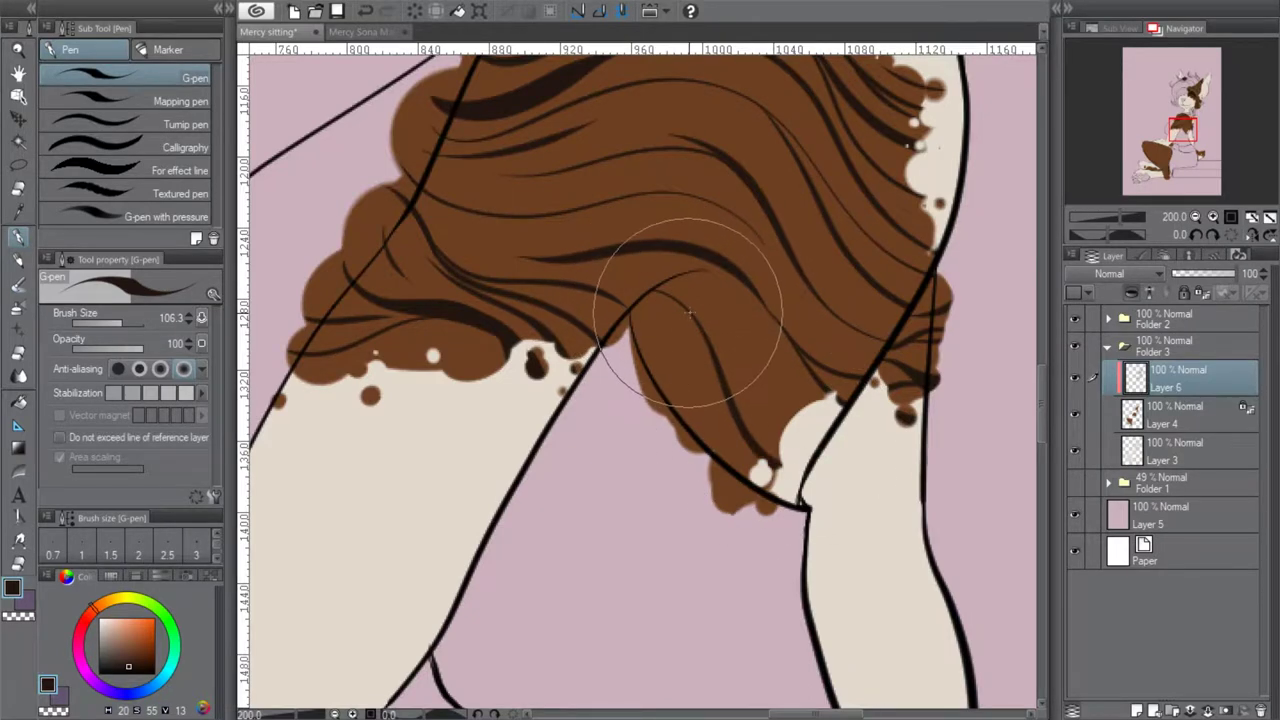
mouse_move(686, 300)
left_mouse_down()
mouse_move(761, 414)
mouse_move(814, 414)
left_mouse_up()
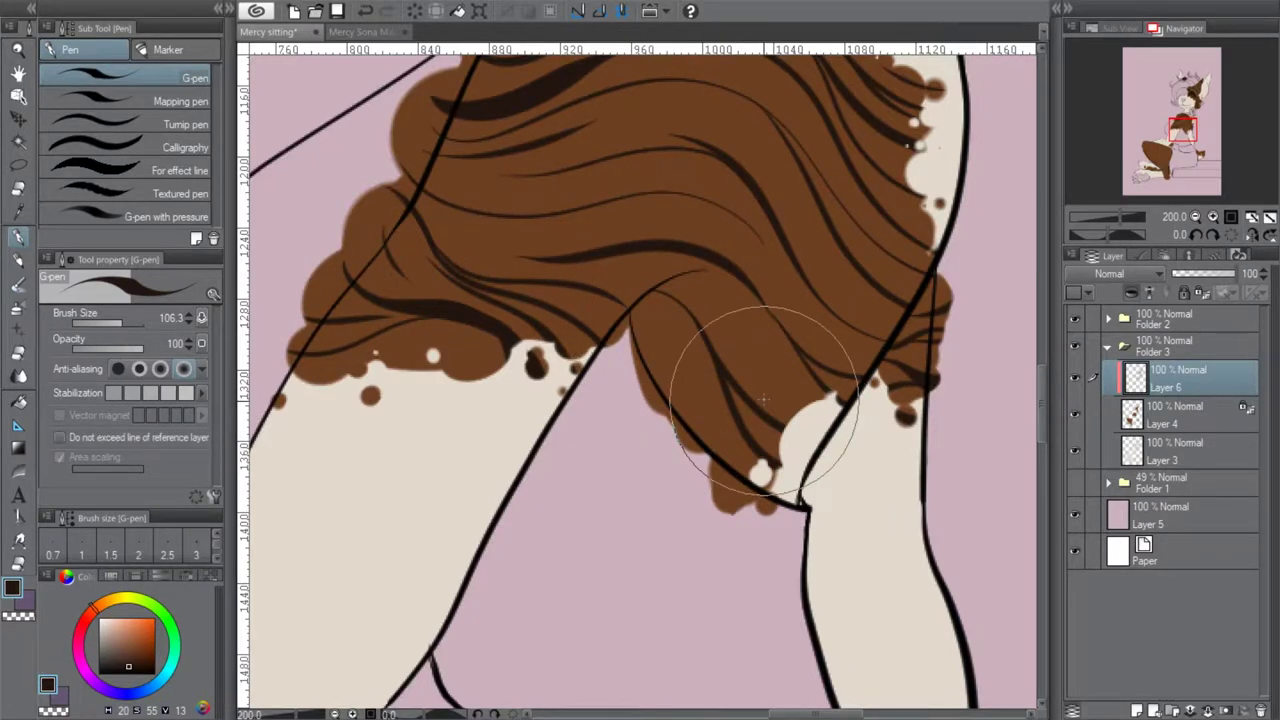
mouse_move(812, 414)
left_mouse_down()
mouse_move(750, 368)
mouse_move(719, 298)
left_mouse_up()
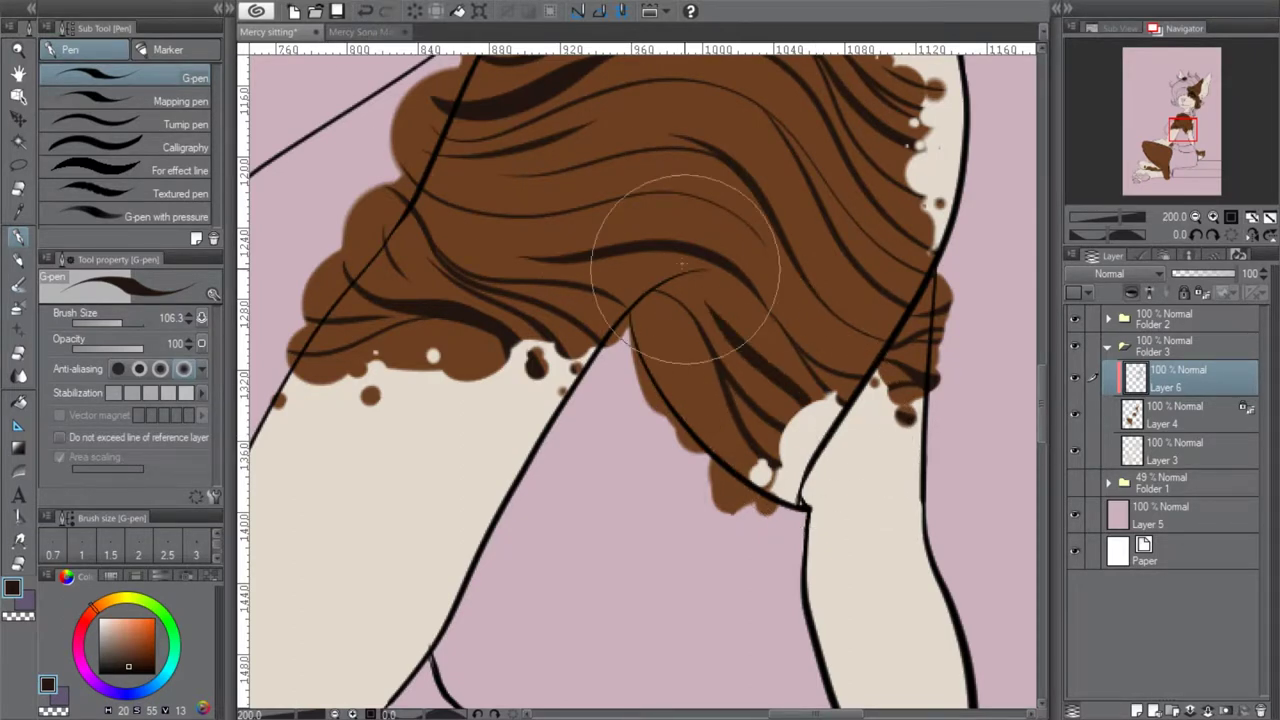
left_click_drag(640, 325, 805, 505)
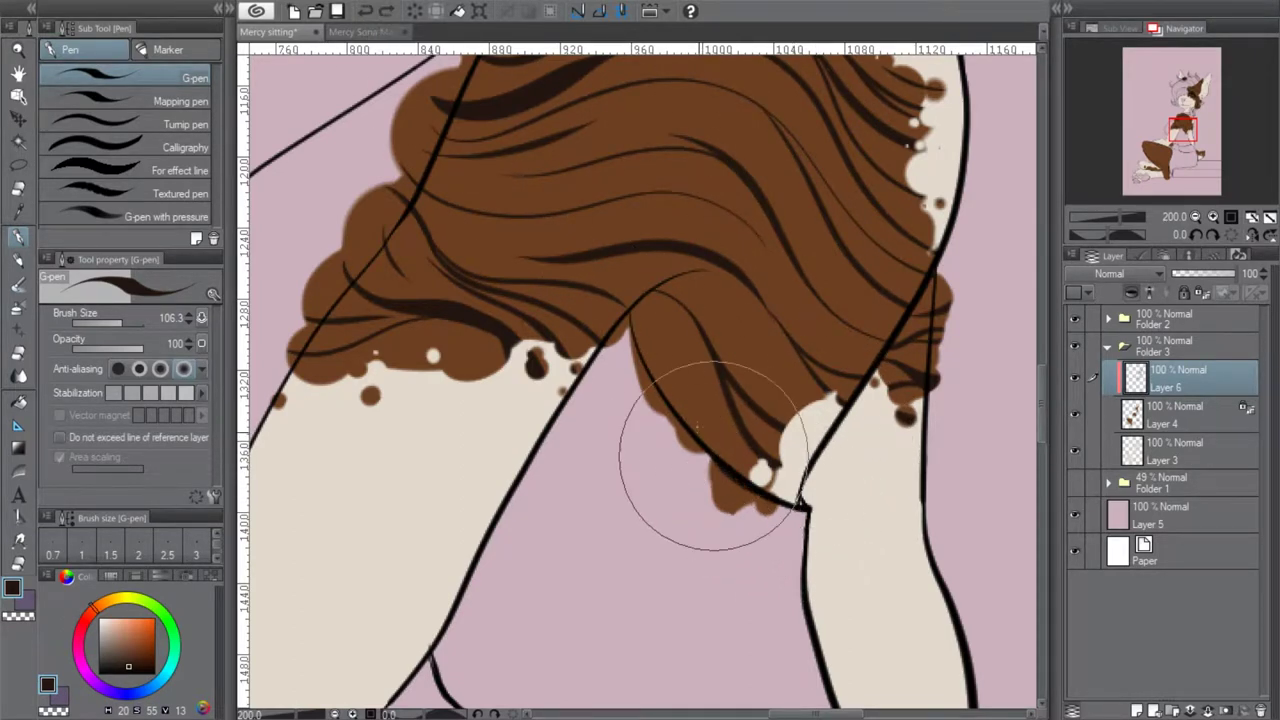
left_click_drag(650, 332, 742, 458)
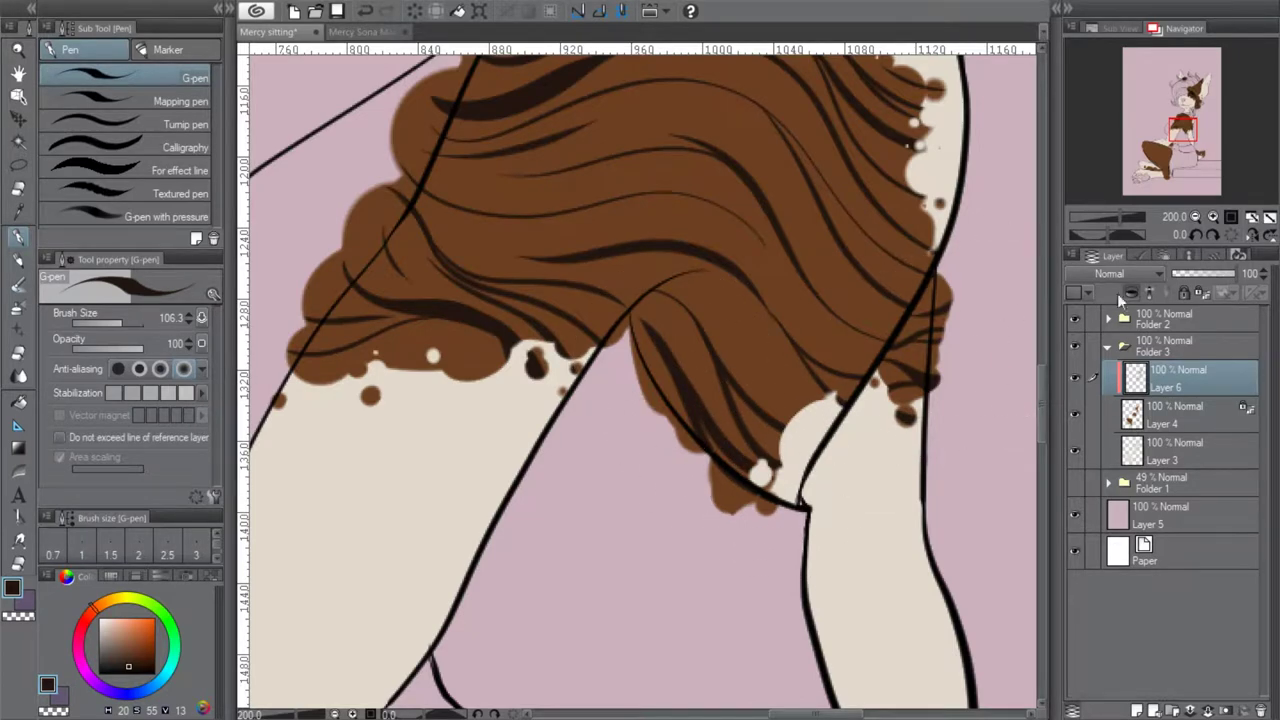
Check the shoulder stripes on the horizontally mirrored canvas at whole-figure scale, and restore the original orientation
left_click_drag(1183, 129, 1186, 123)
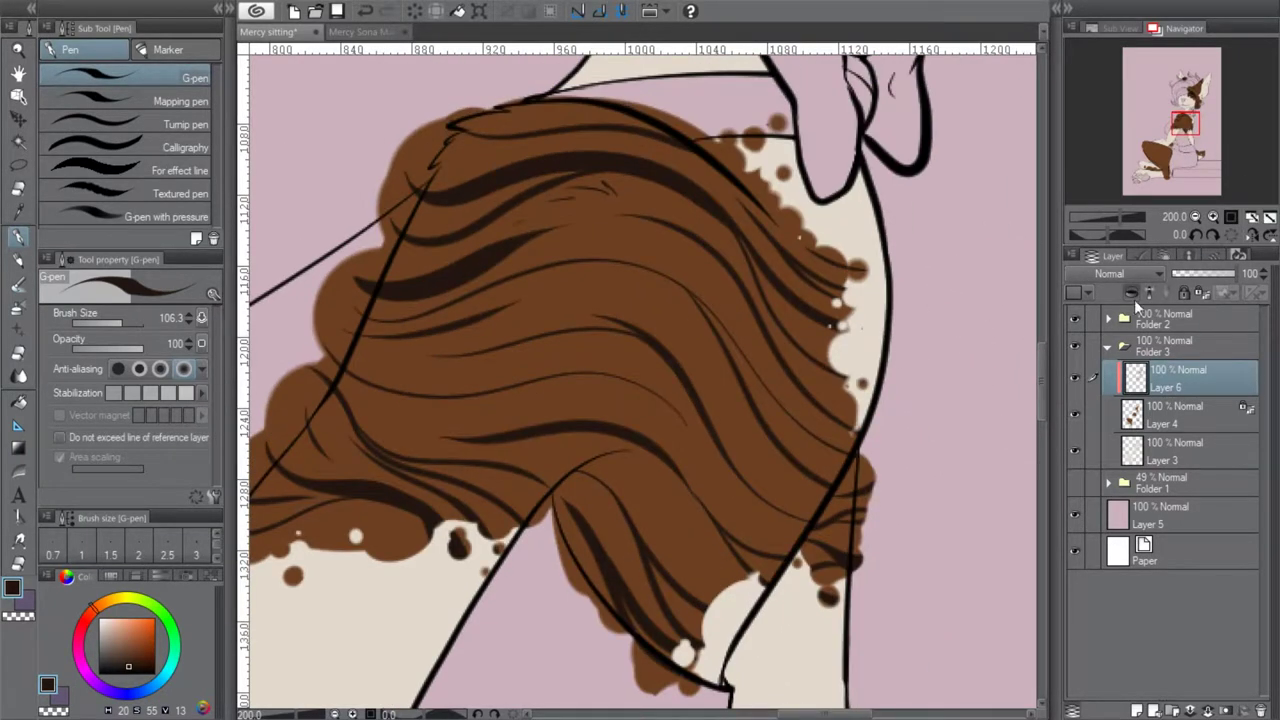
left_click(1248, 238)
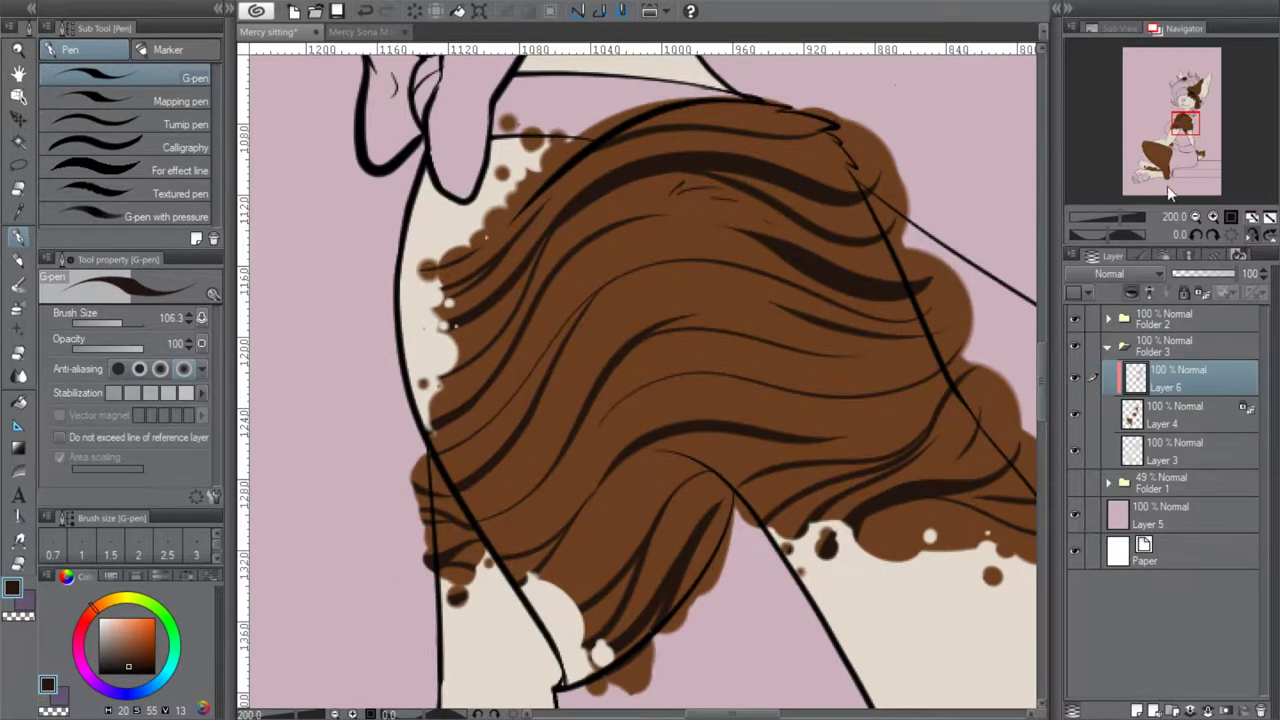
left_click(1197, 216)
left_click(1197, 216)
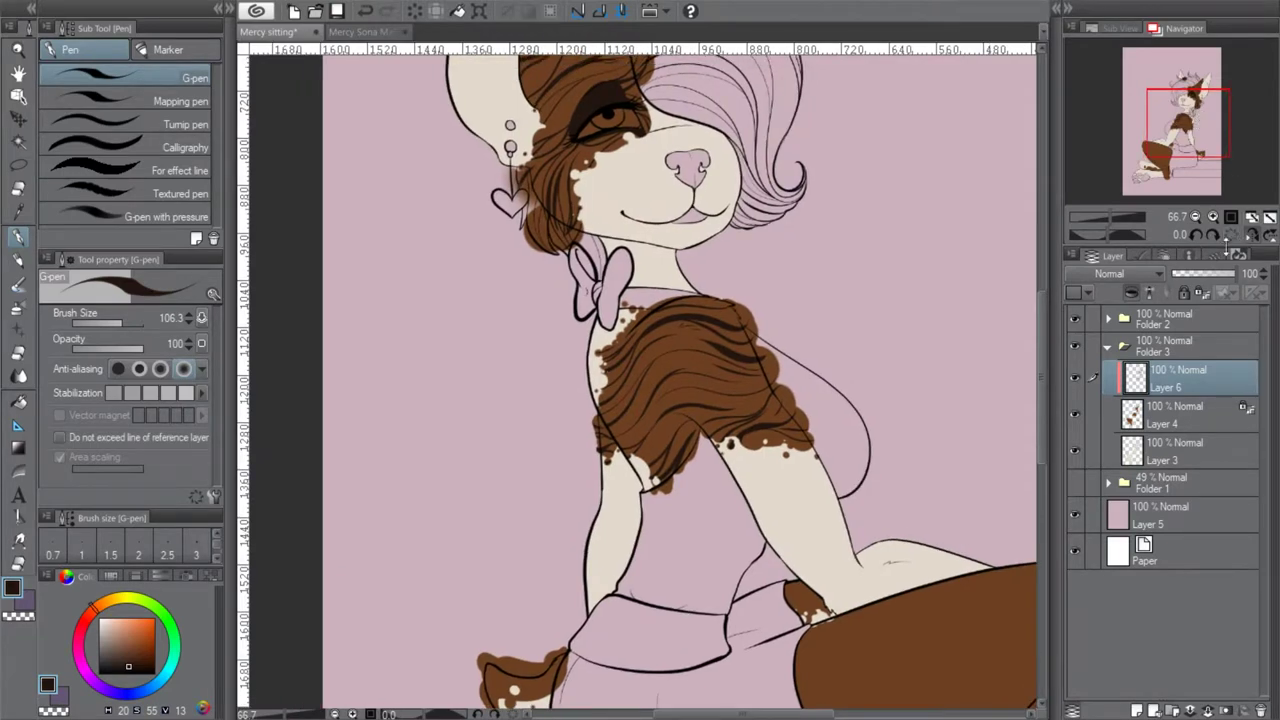
left_click(1252, 235)
Cover the upper part of the tail's brown marking with solid near-black, leaving its cream spot clear
mouse_move(1202, 124)
left_mouse_down()
mouse_move(1195, 116)
mouse_move(1198, 149)
left_mouse_up()
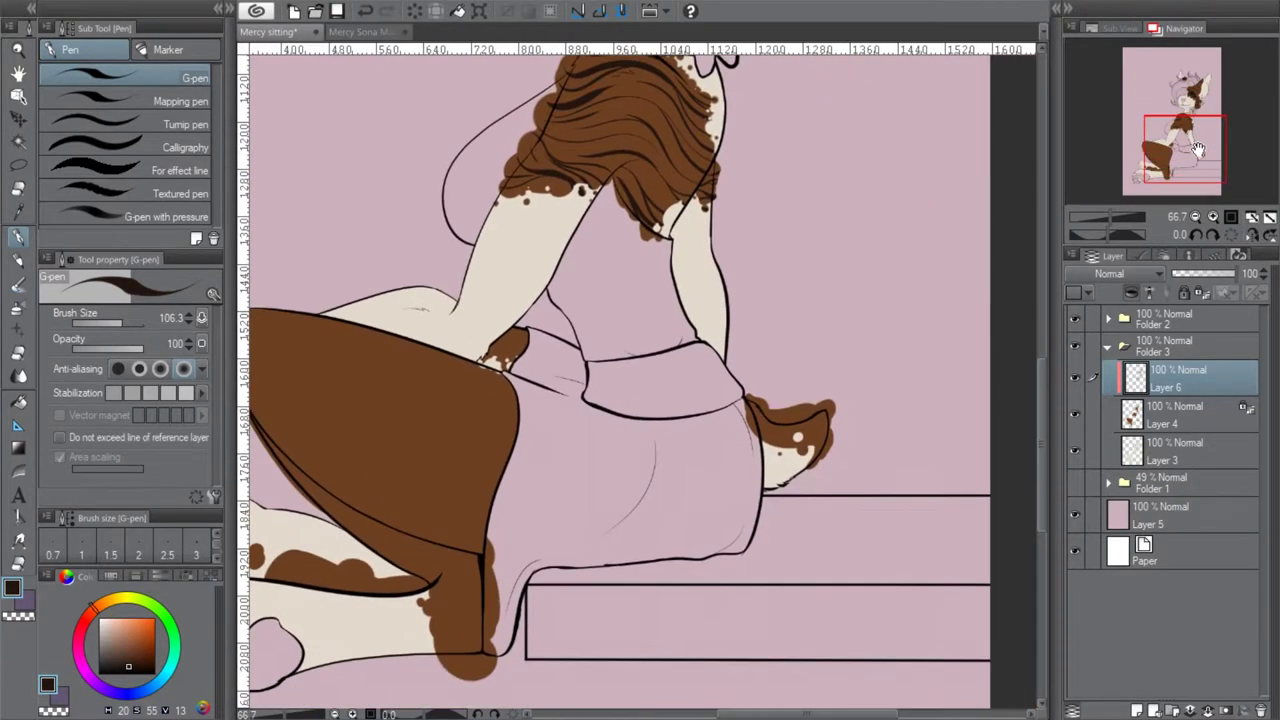
left_click(1211, 216)
left_click(1211, 216)
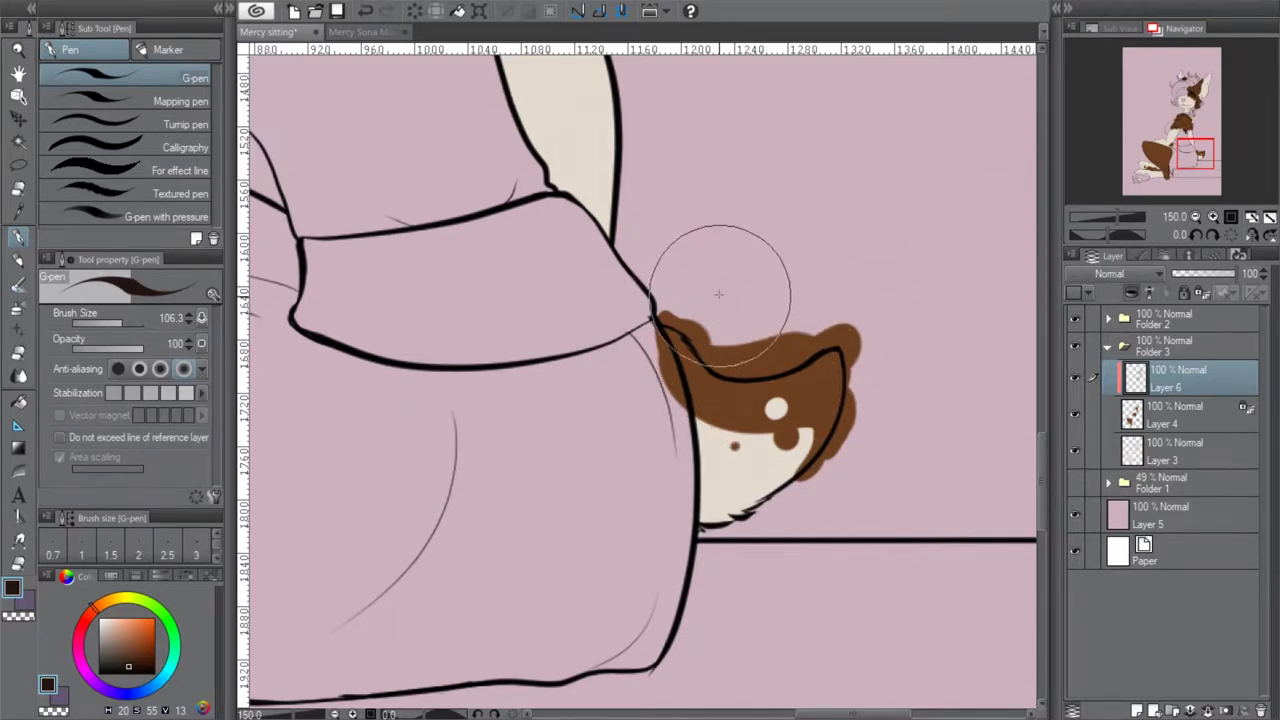
mouse_move(886, 349)
left_mouse_down()
mouse_move(849, 329)
mouse_move(838, 376)
mouse_move(834, 314)
mouse_move(883, 336)
left_mouse_up()
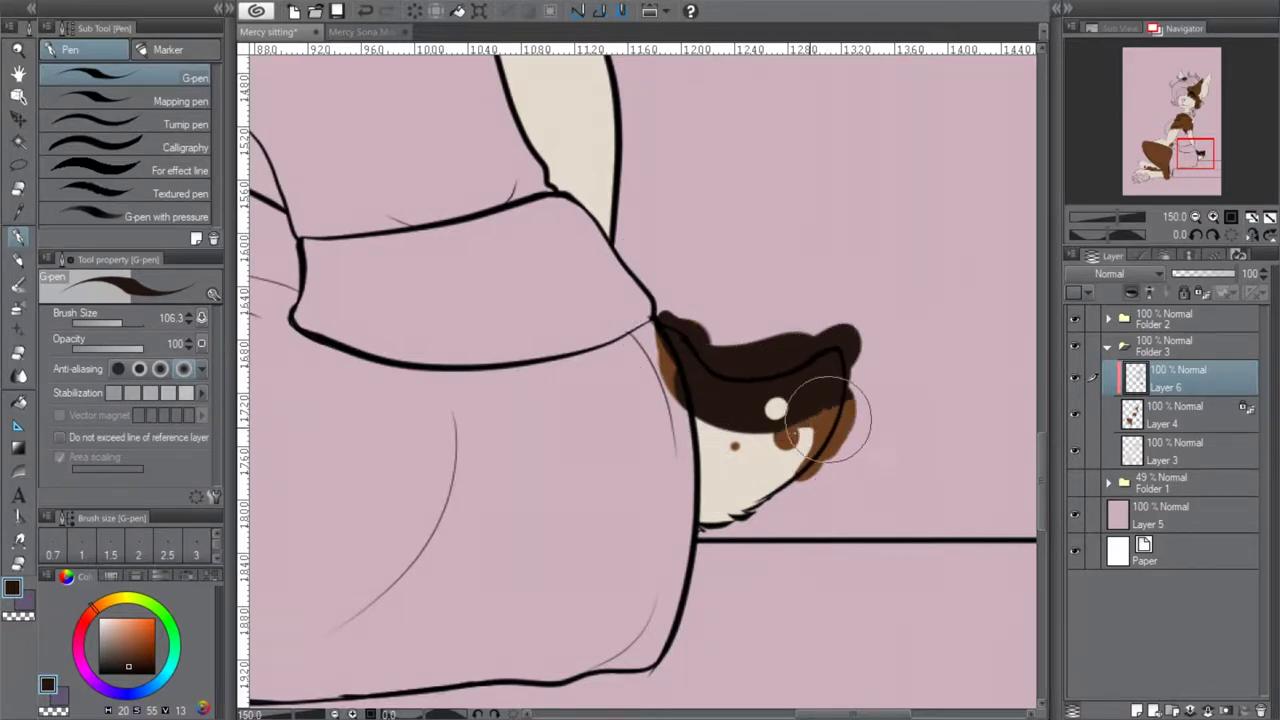
Paint short near-black stripes over the brown left at the tail's tip and on its spots, redoing one stroke
left_click_drag(764, 428, 886, 436)
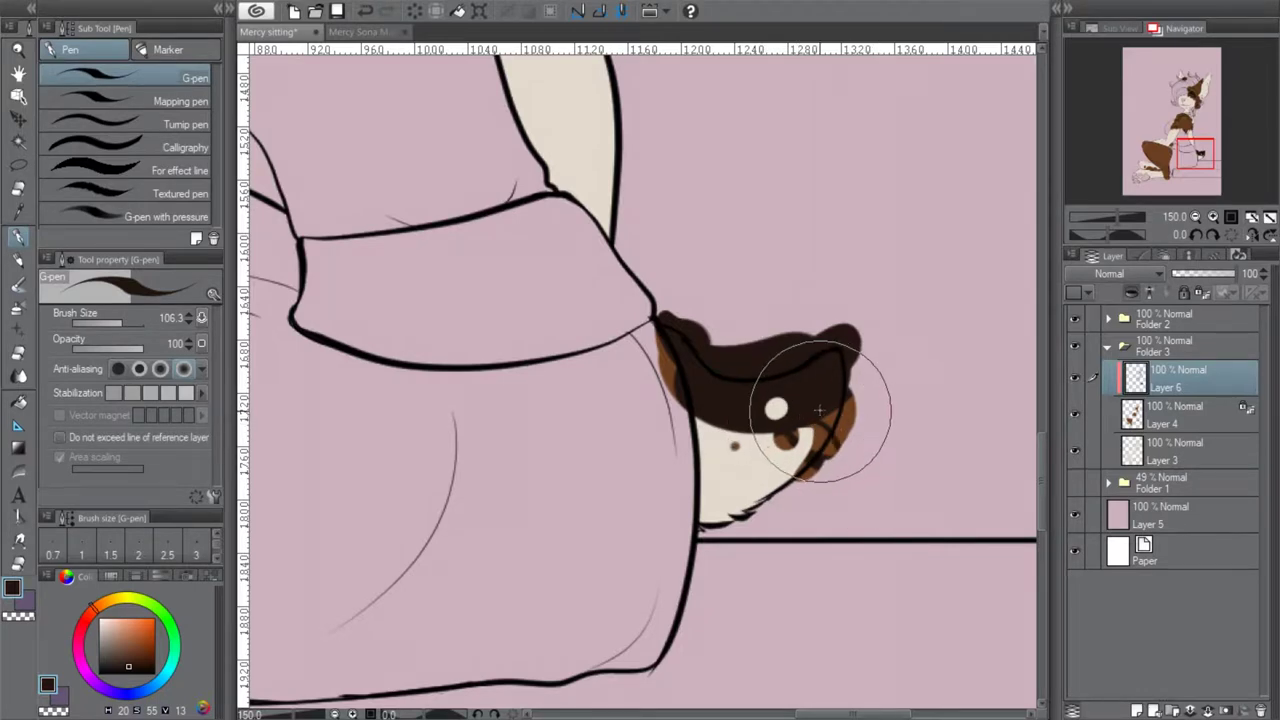
left_click_drag(812, 425, 850, 457)
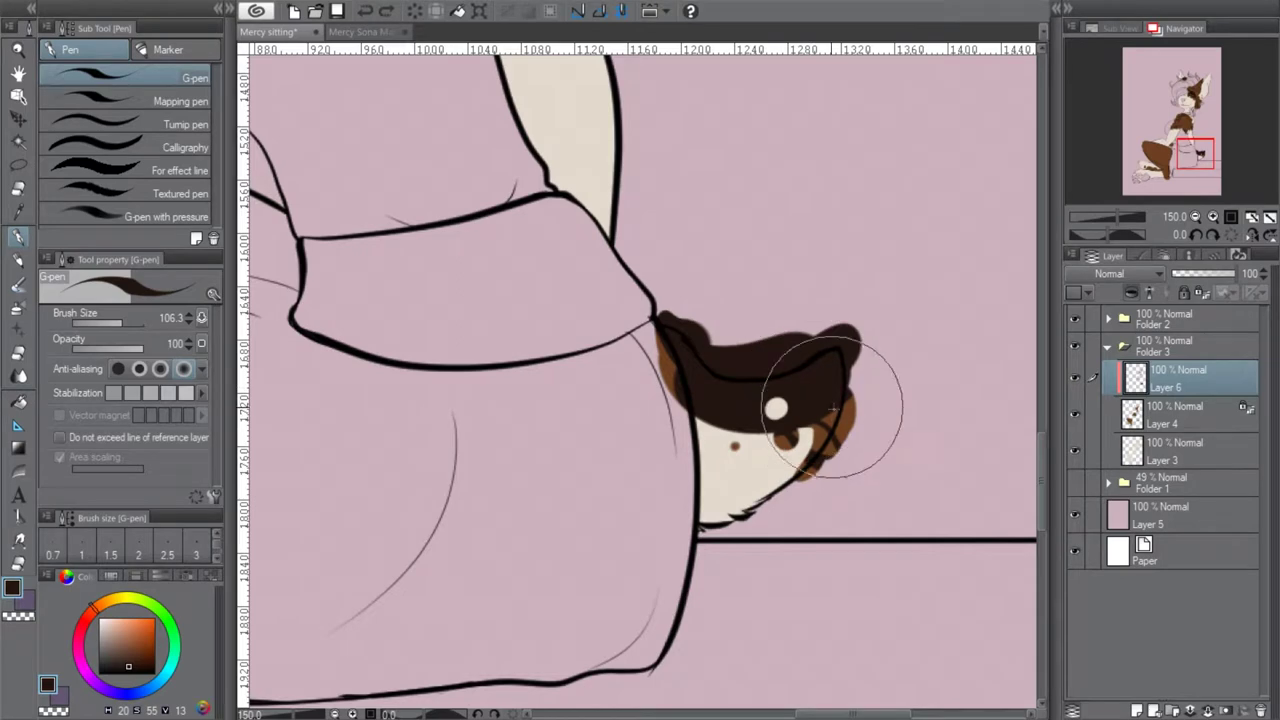
key("ctrl+z")
mouse_move(832, 406)
left_mouse_down()
mouse_move(802, 414)
mouse_move(838, 456)
left_mouse_up()
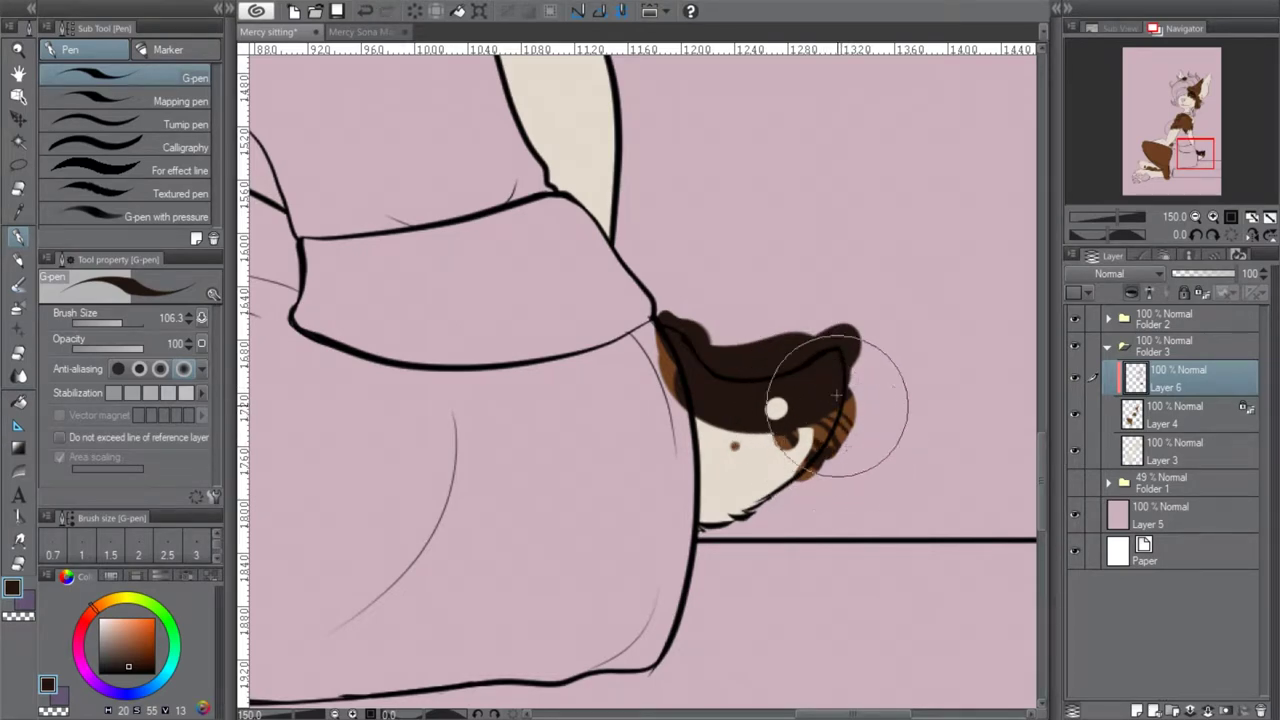
left_click_drag(777, 425, 802, 513)
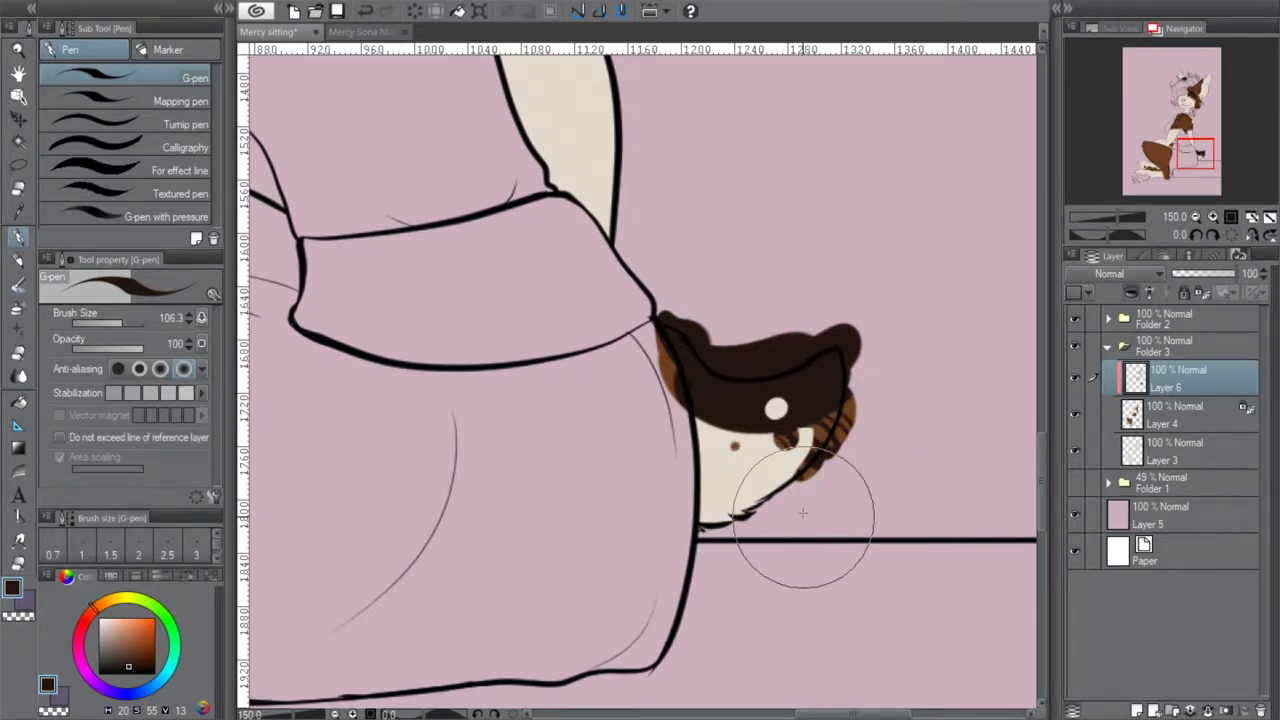
Examine the tail and thigh markings on the Mercy Sona Main.png reference, and return to the sitting drawing
left_click(1195, 216)
left_click(1195, 216)
mouse_move(1170, 122)
left_mouse_down()
mouse_move(1168, 103)
mouse_move(1188, 129)
left_mouse_up()
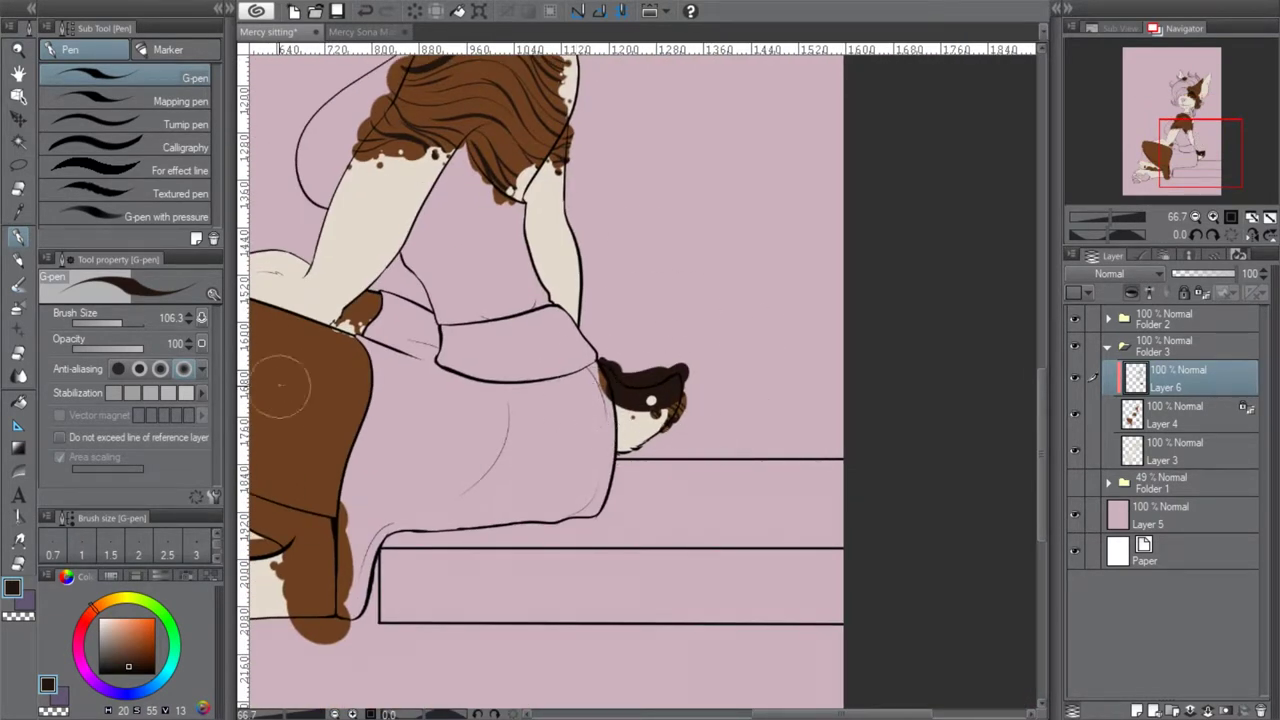
left_click(370, 33)
left_click_drag(1117, 90, 1118, 102)
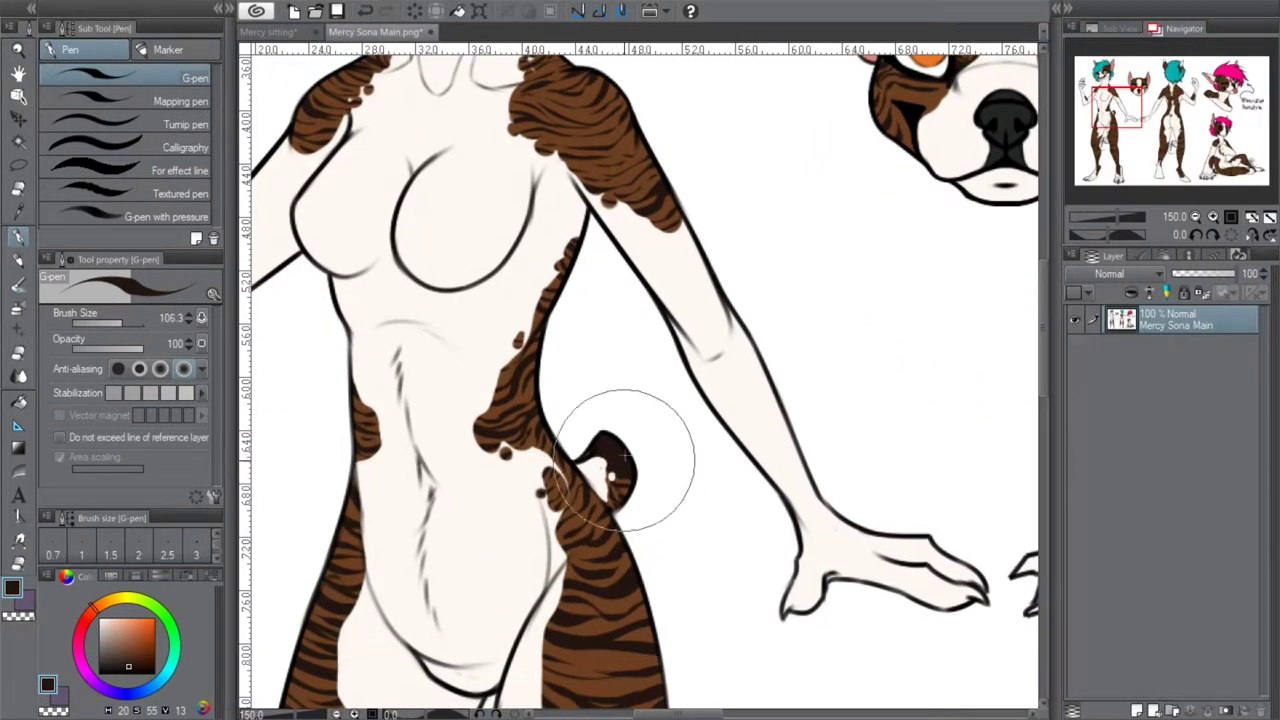
left_click(268, 32)
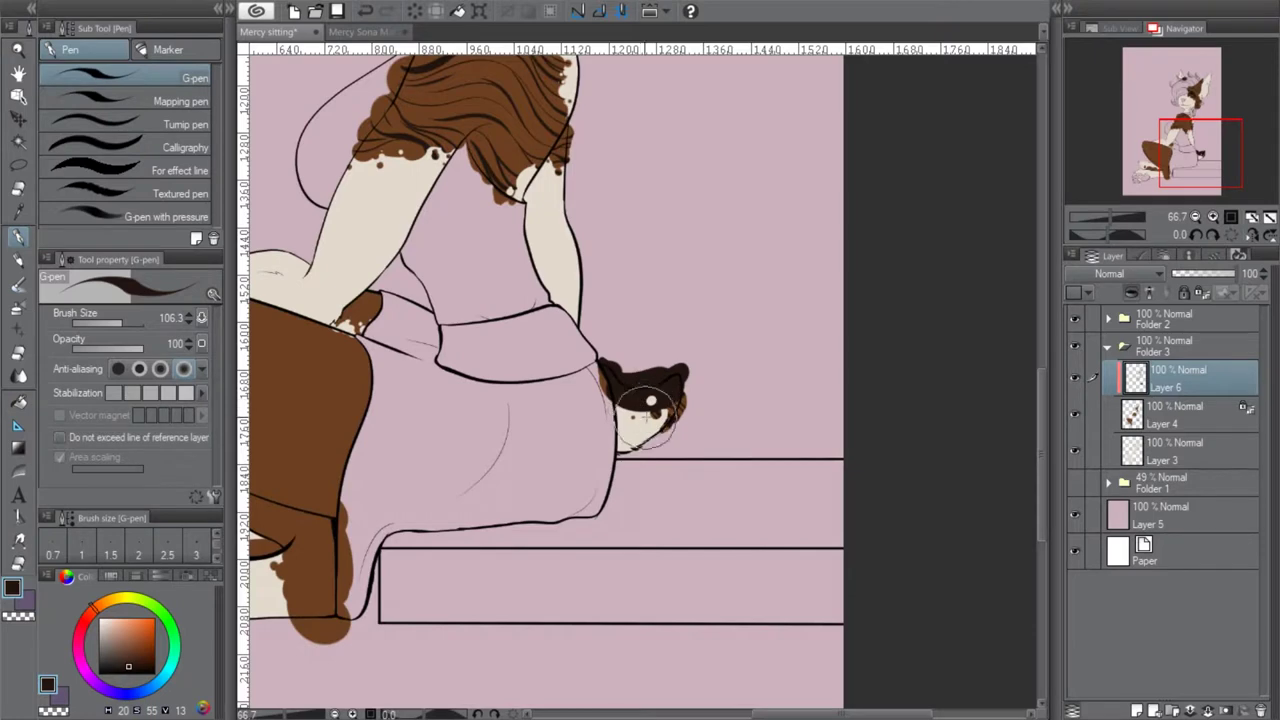
Paint thin near-black stripes down the small brown patch between the near forearm and the waistband
left_click_drag(1170, 160, 1149, 154)
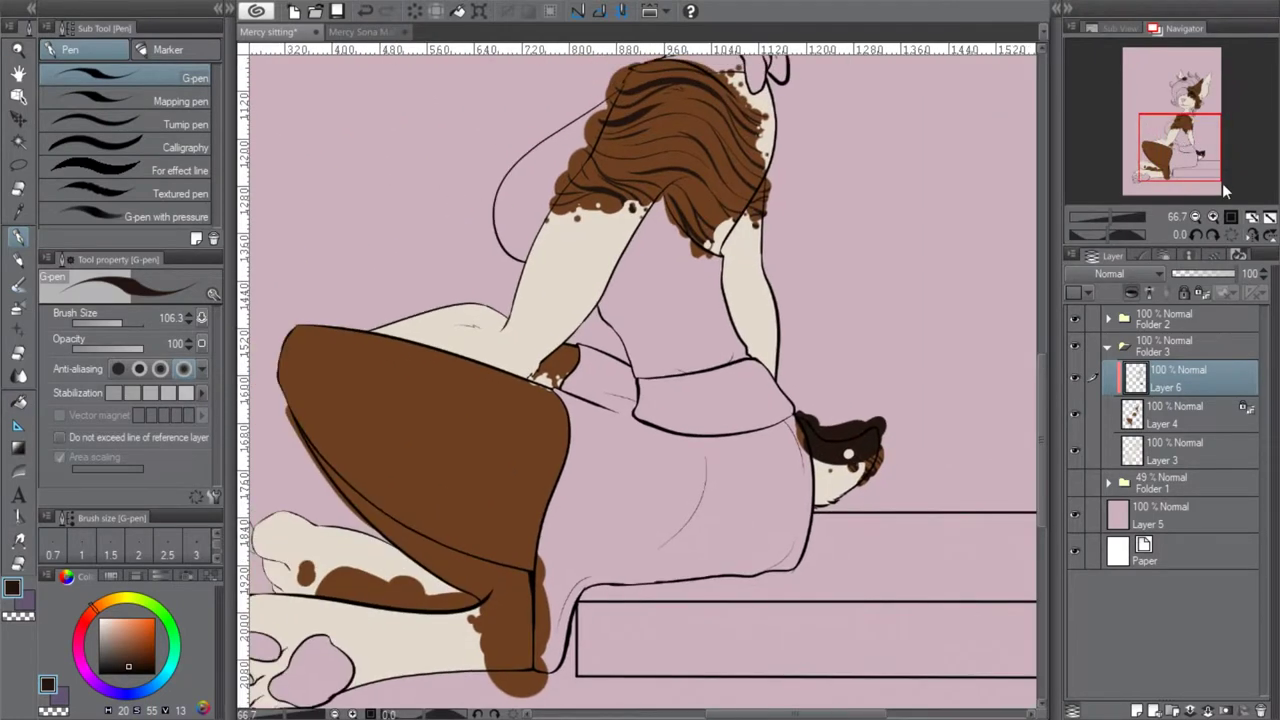
left_click_drag(1181, 152, 1173, 138)
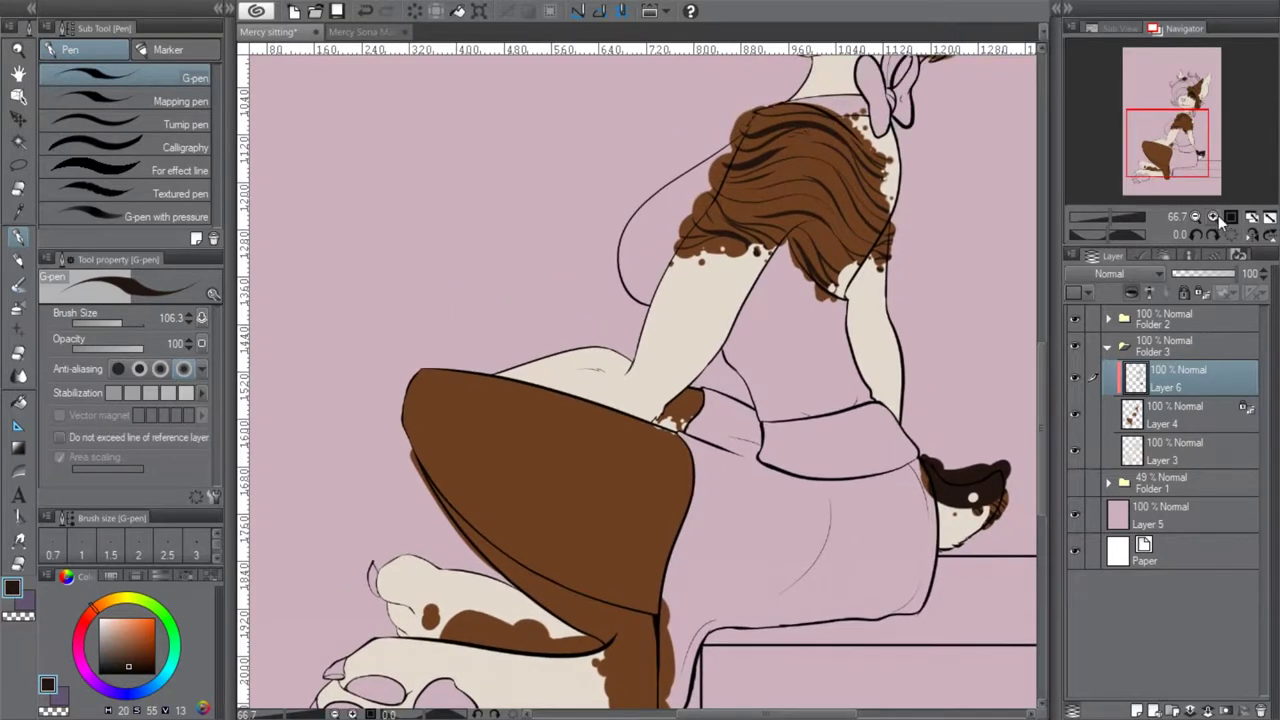
left_click(1213, 216)
left_click_drag(662, 456, 670, 530)
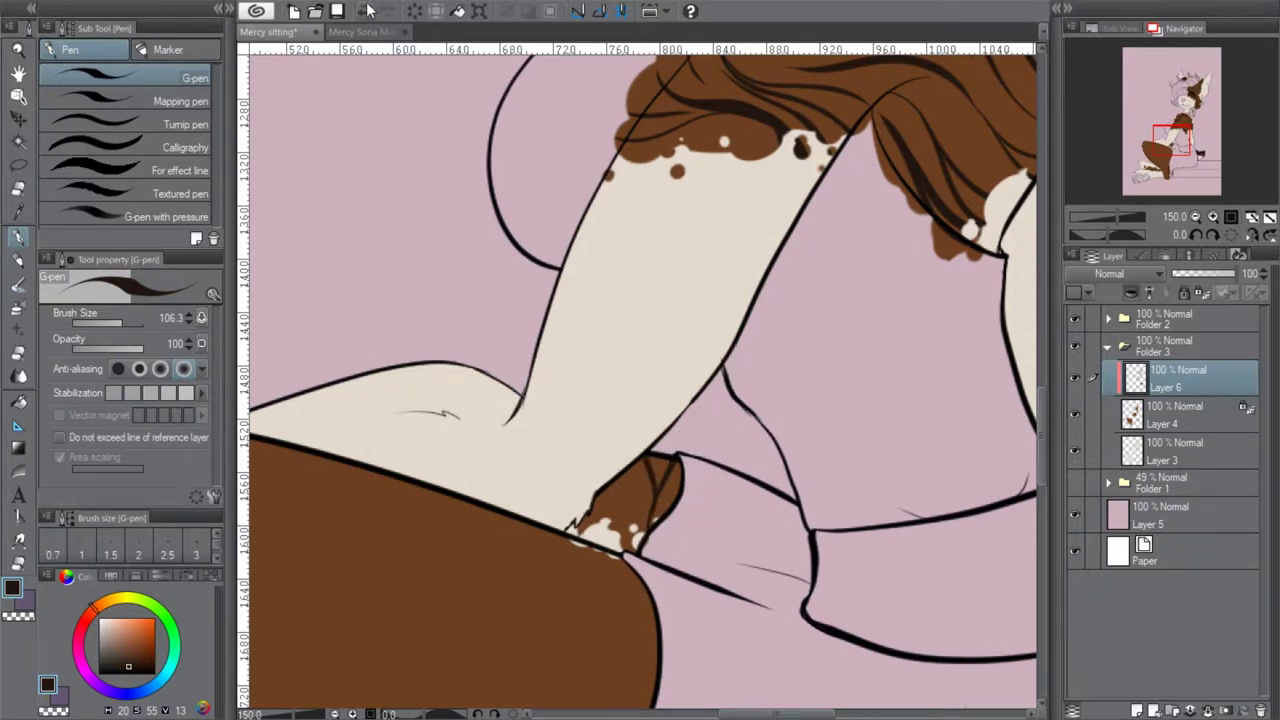
mouse_move(661, 455)
left_mouse_down()
mouse_move(675, 493)
mouse_move(666, 511)
mouse_move(600, 525)
mouse_move(644, 421)
left_mouse_up()
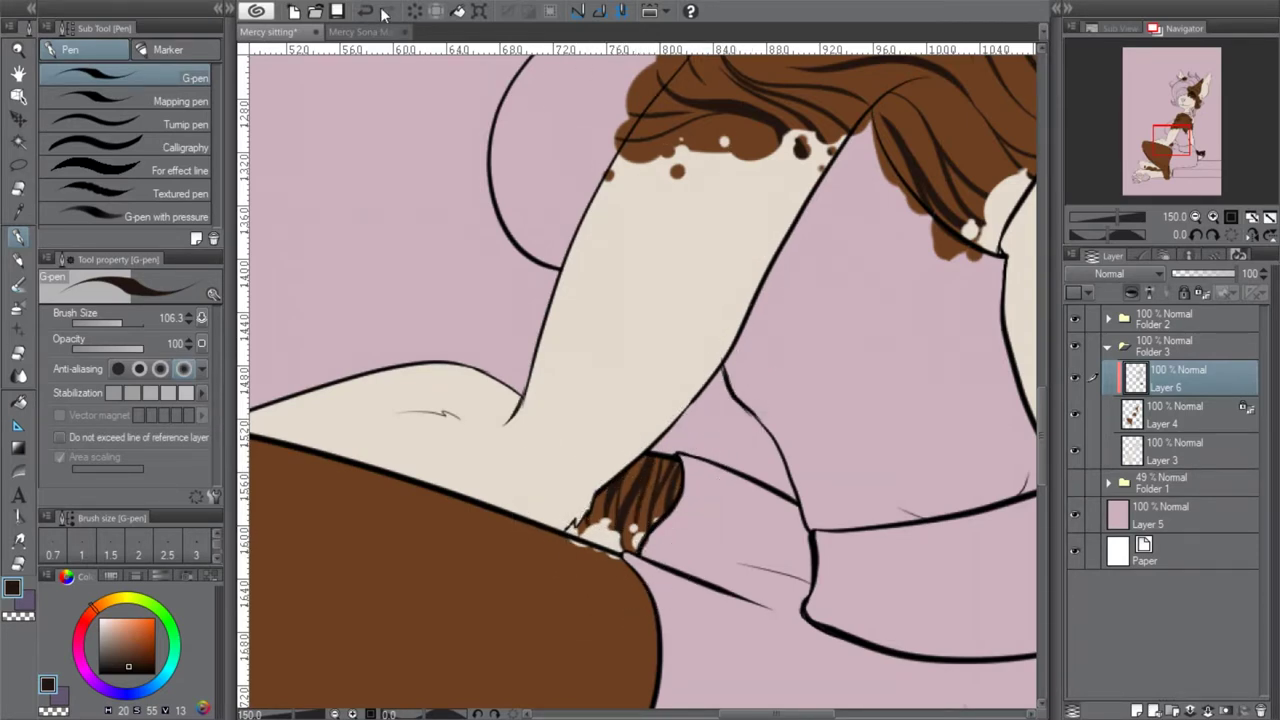
key("ctrl+z")
Paint a long near-black stripe down the brown thigh from its upper edge, with a shorter stripe branching off it
mouse_move(1168, 172)
left_mouse_down()
mouse_move(1143, 160)
mouse_move(1163, 152)
left_mouse_up()
left_click(1196, 216)
mouse_move(687, 336)
left_mouse_down()
mouse_move(708, 388)
mouse_move(695, 545)
left_mouse_up()
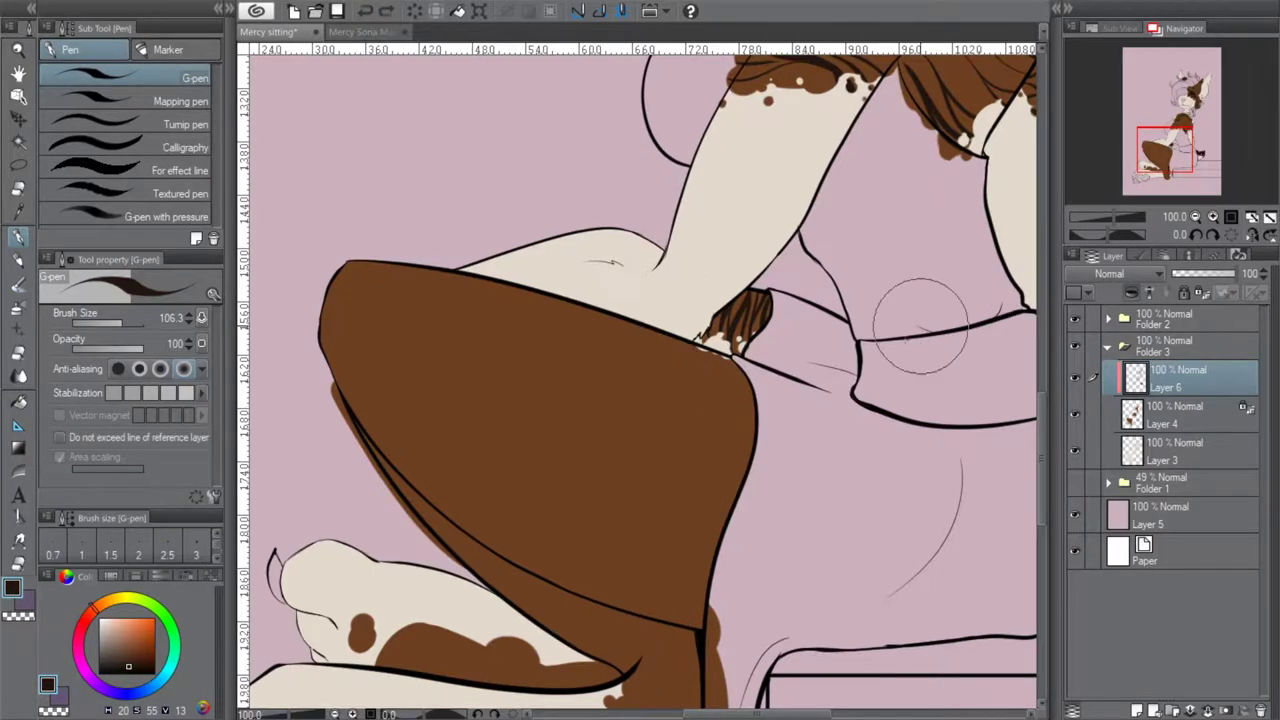
mouse_move(632, 326)
left_mouse_down()
mouse_move(582, 478)
mouse_move(636, 576)
left_mouse_up()
left_click(366, 11)
mouse_move(589, 476)
left_mouse_down()
mouse_move(589, 417)
mouse_move(636, 322)
mouse_move(598, 578)
left_mouse_up()
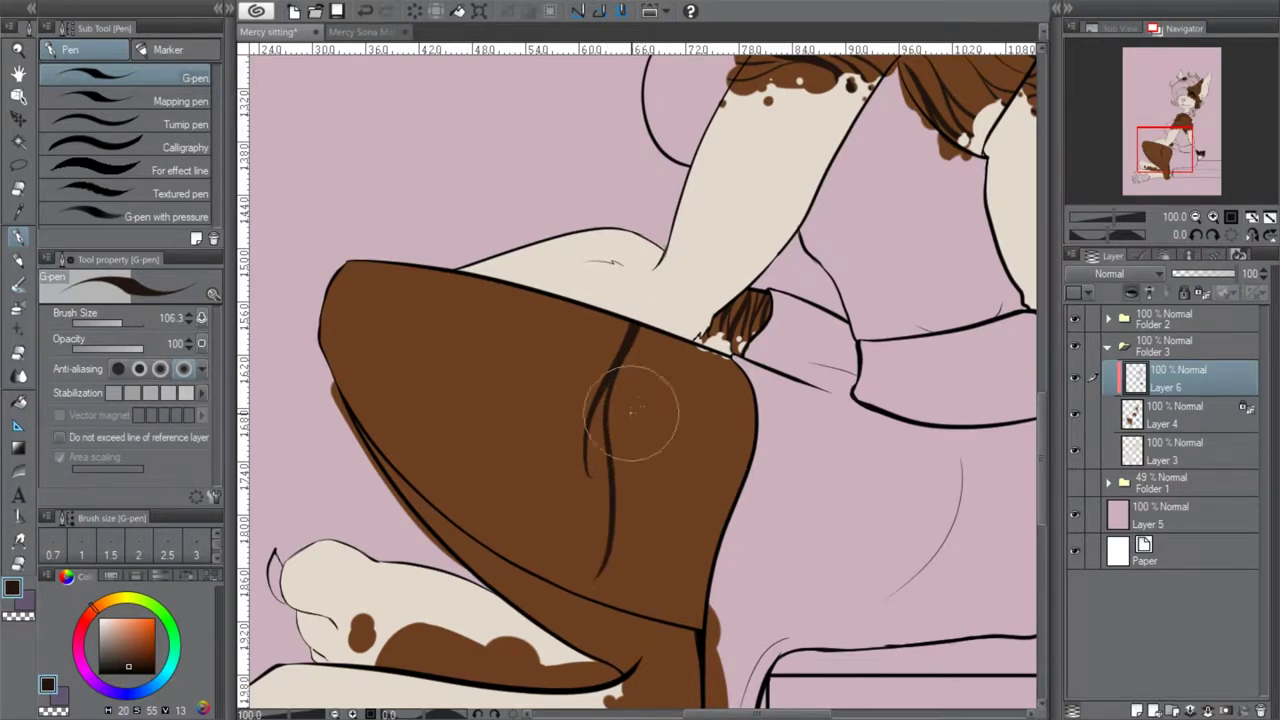
Paint long near-black stripes down the hip end of the brown thigh, redoing two of the strokes
mouse_move(676, 340)
left_mouse_down()
mouse_move(682, 445)
mouse_move(640, 621)
left_mouse_up()
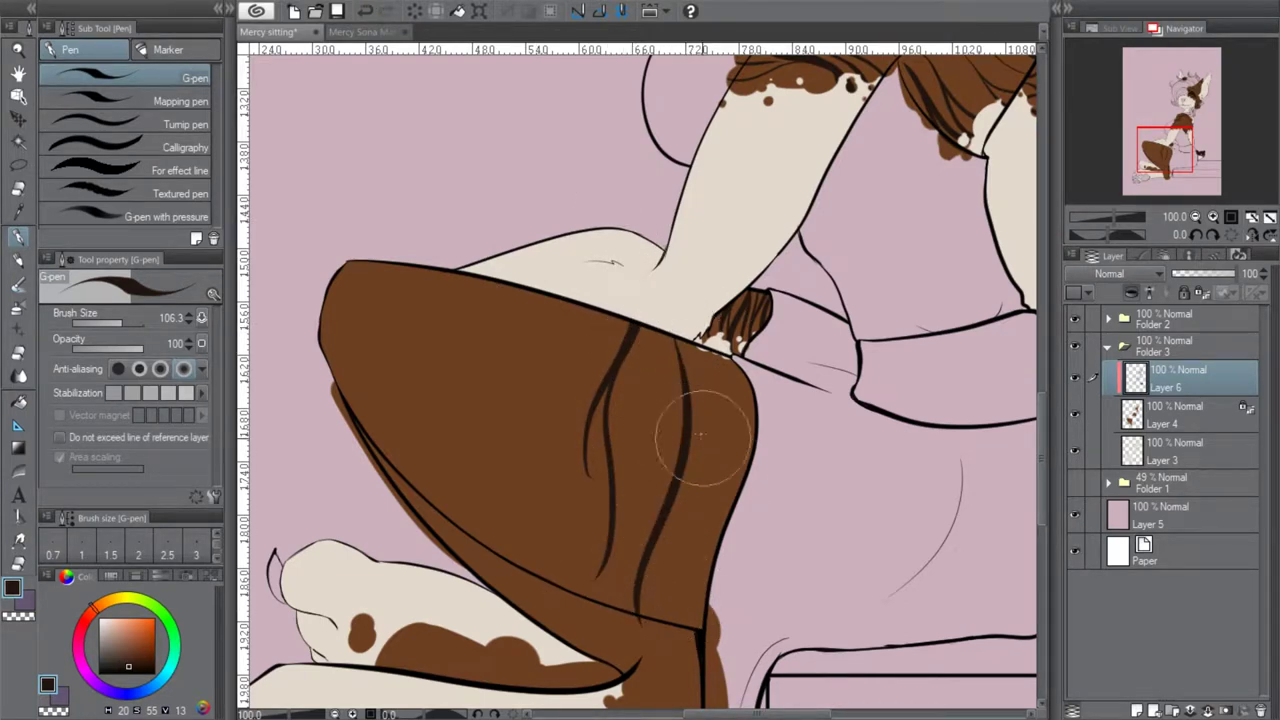
left_click_drag(708, 600, 736, 408)
left_click_drag(686, 622, 700, 450)
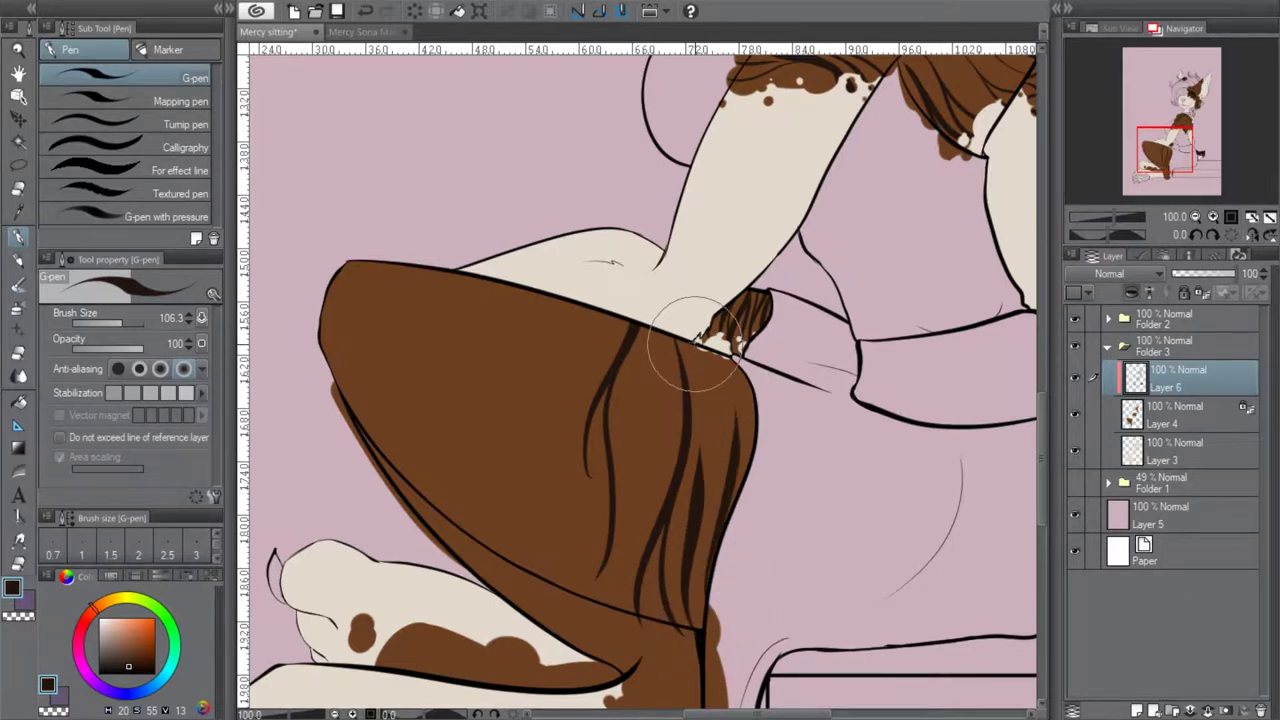
key("ctrl+z")
key("ctrl+z")
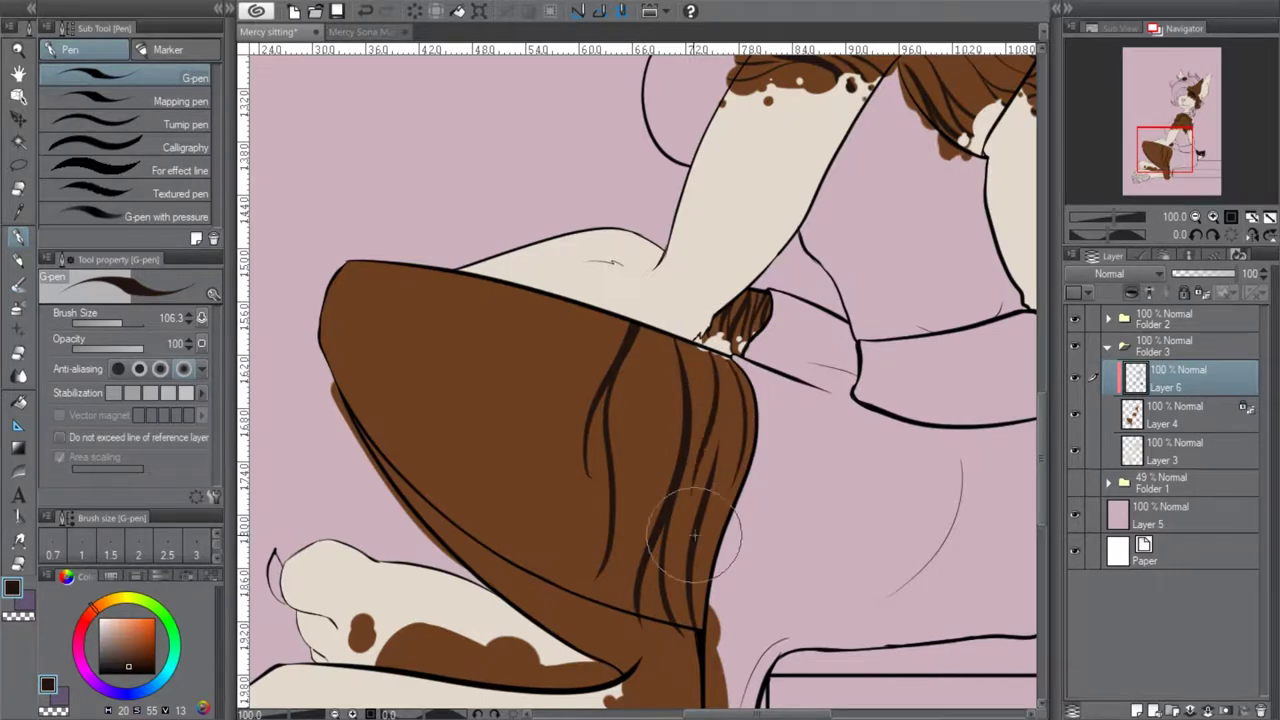
left_click_drag(653, 328, 630, 497)
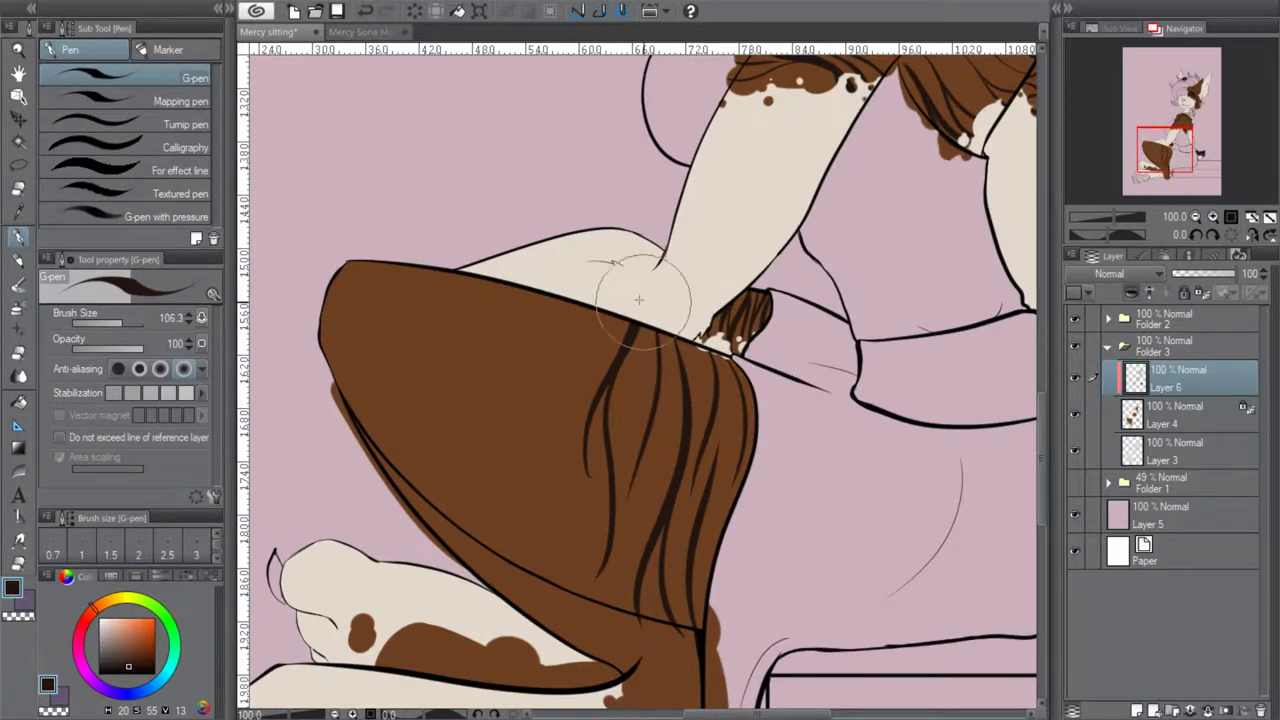
Fill the middle of the brown thigh with long and short near-black stripes, redoing strokes where needed
mouse_move(561, 584)
left_mouse_down()
mouse_move(537, 537)
mouse_move(578, 306)
mouse_move(554, 338)
mouse_move(536, 443)
mouse_move(545, 294)
mouse_move(527, 582)
mouse_move(569, 418)
left_mouse_up()
left_click(366, 12)
left_click(366, 12)
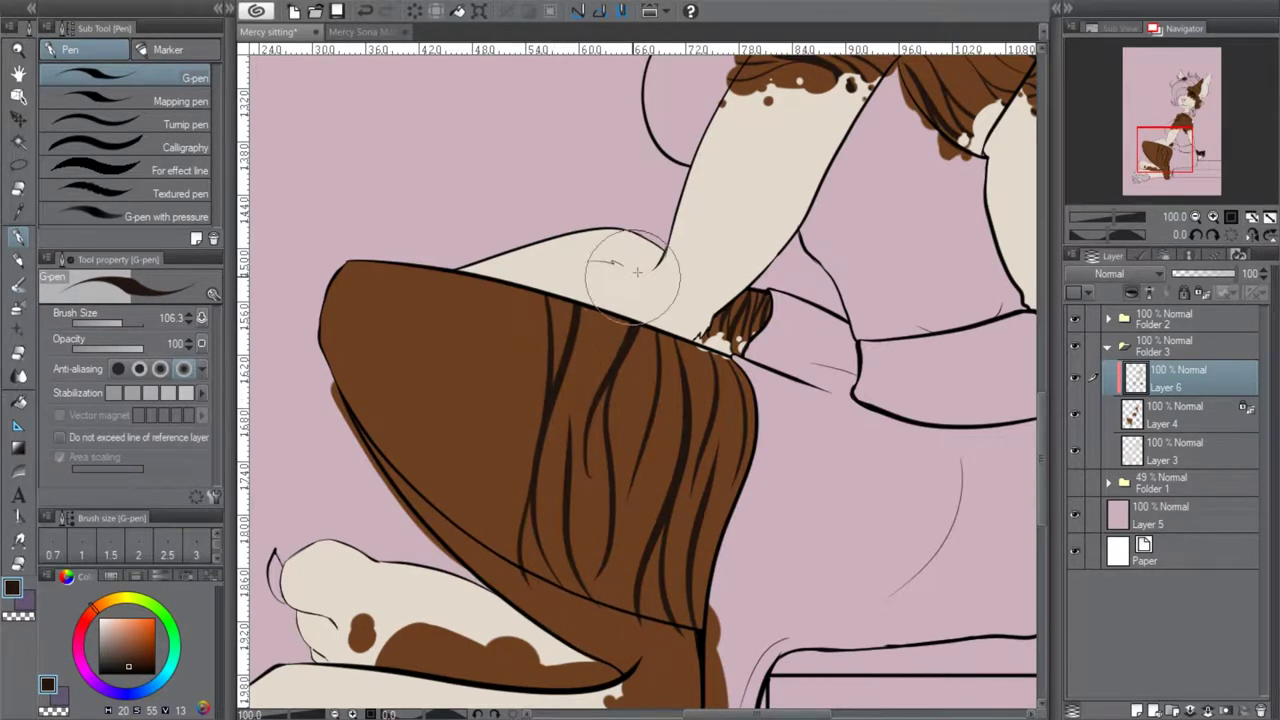
left_click_drag(571, 411, 554, 494)
left_click_drag(559, 540, 586, 586)
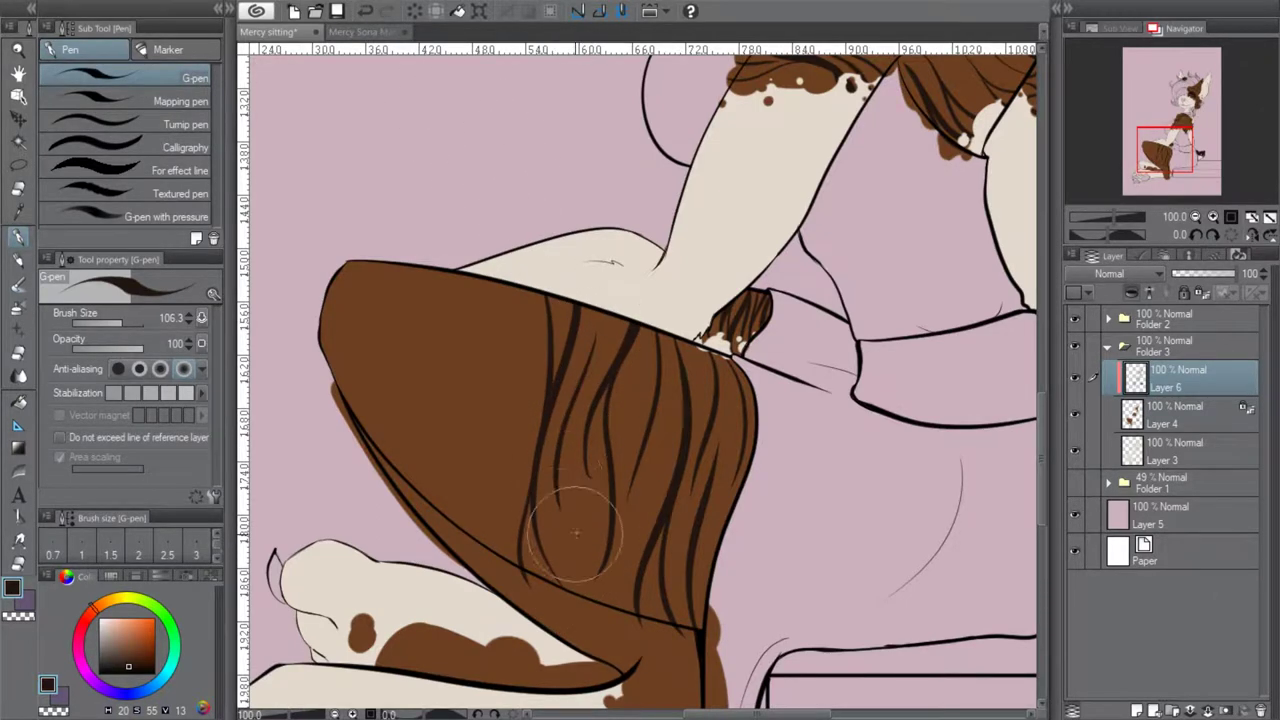
left_click_drag(560, 460, 573, 582)
left_click_drag(596, 444, 600, 500)
left_click_drag(592, 545, 587, 556)
left_click_drag(676, 408, 634, 488)
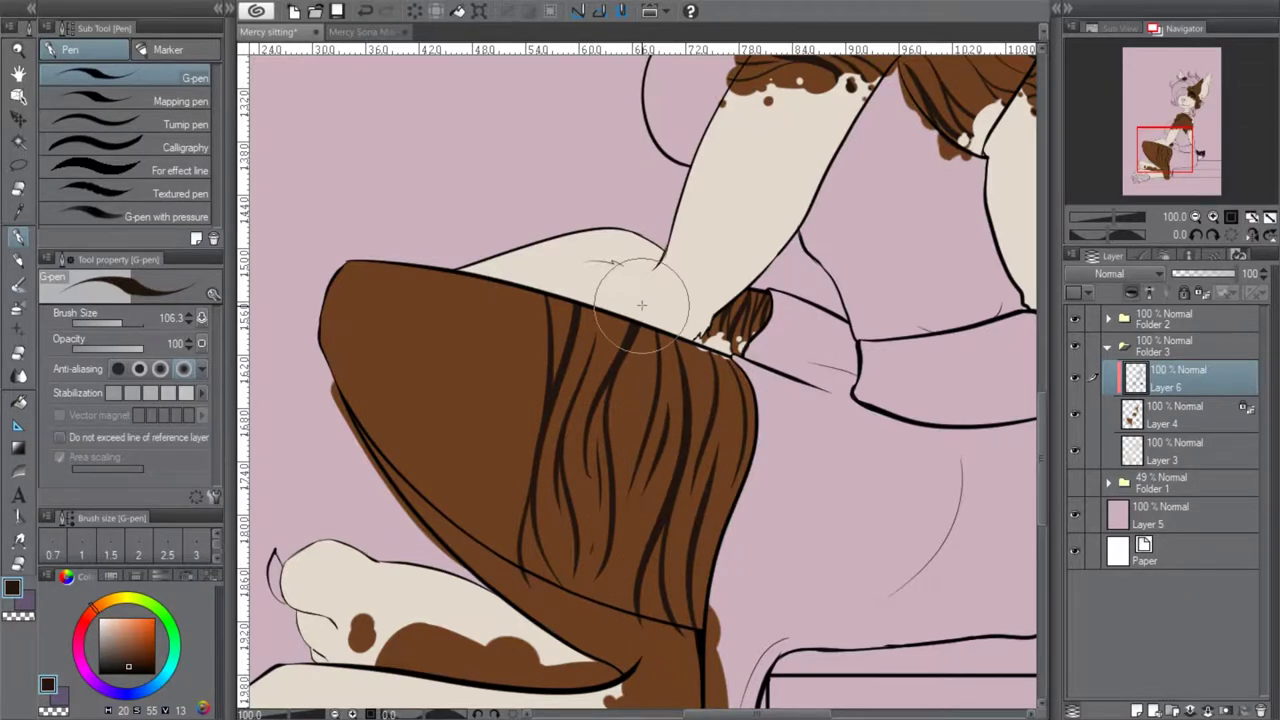
Paint a thick, curving near-black stripe between the thigh's middle and the knee, and add thinner stripes beside it, redoing some strokes
left_click_drag(518, 292, 452, 470)
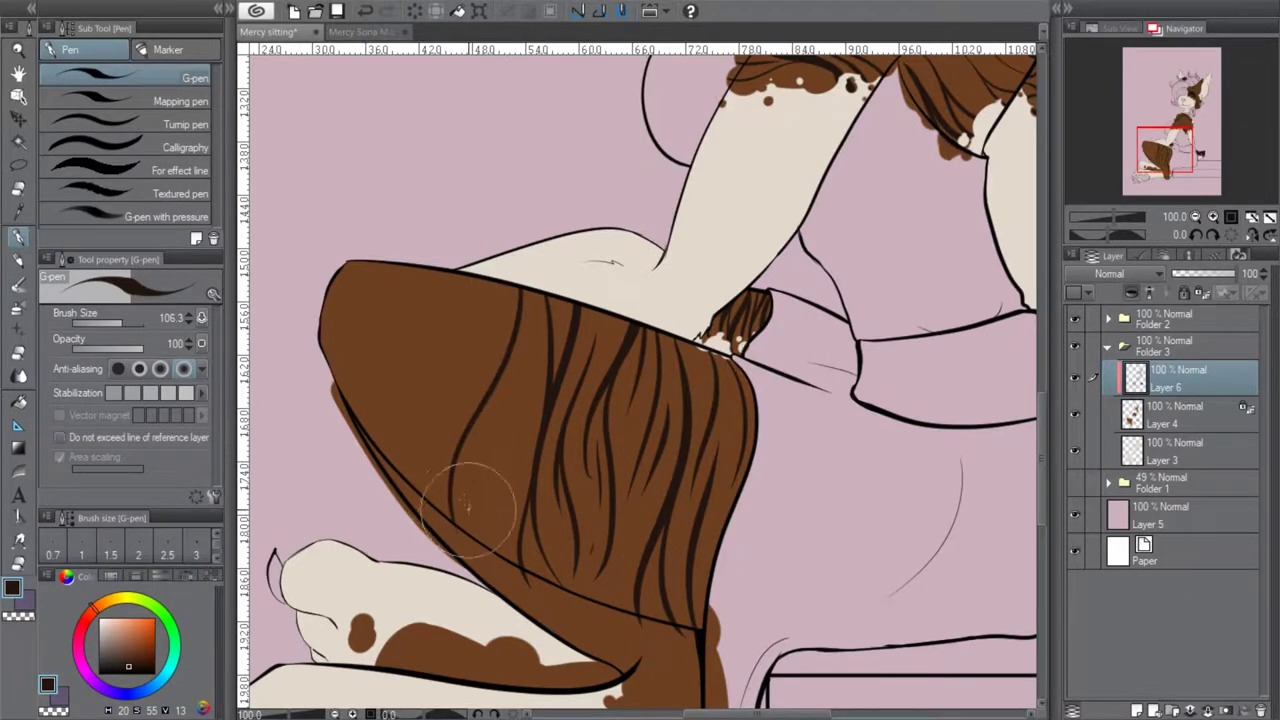
mouse_move(481, 543)
left_mouse_down()
mouse_move(468, 457)
mouse_move(488, 400)
left_mouse_up()
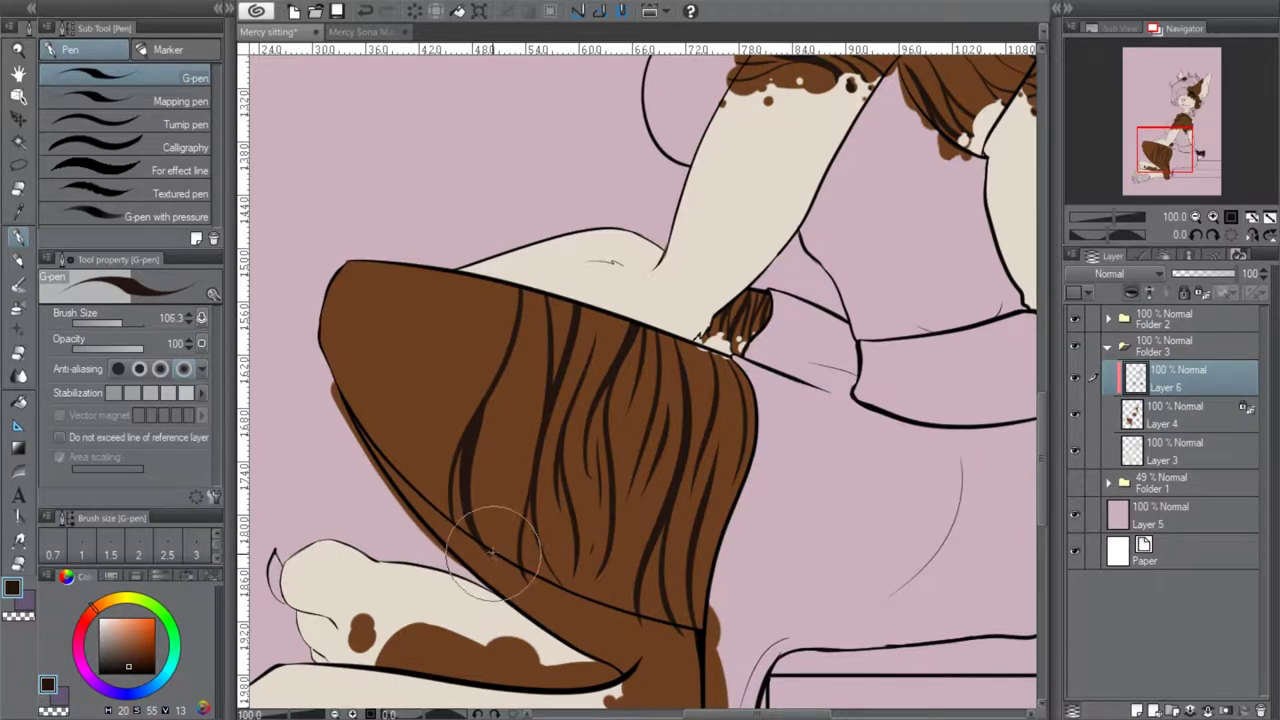
left_click_drag(478, 540, 455, 450)
left_click_drag(488, 545, 470, 500)
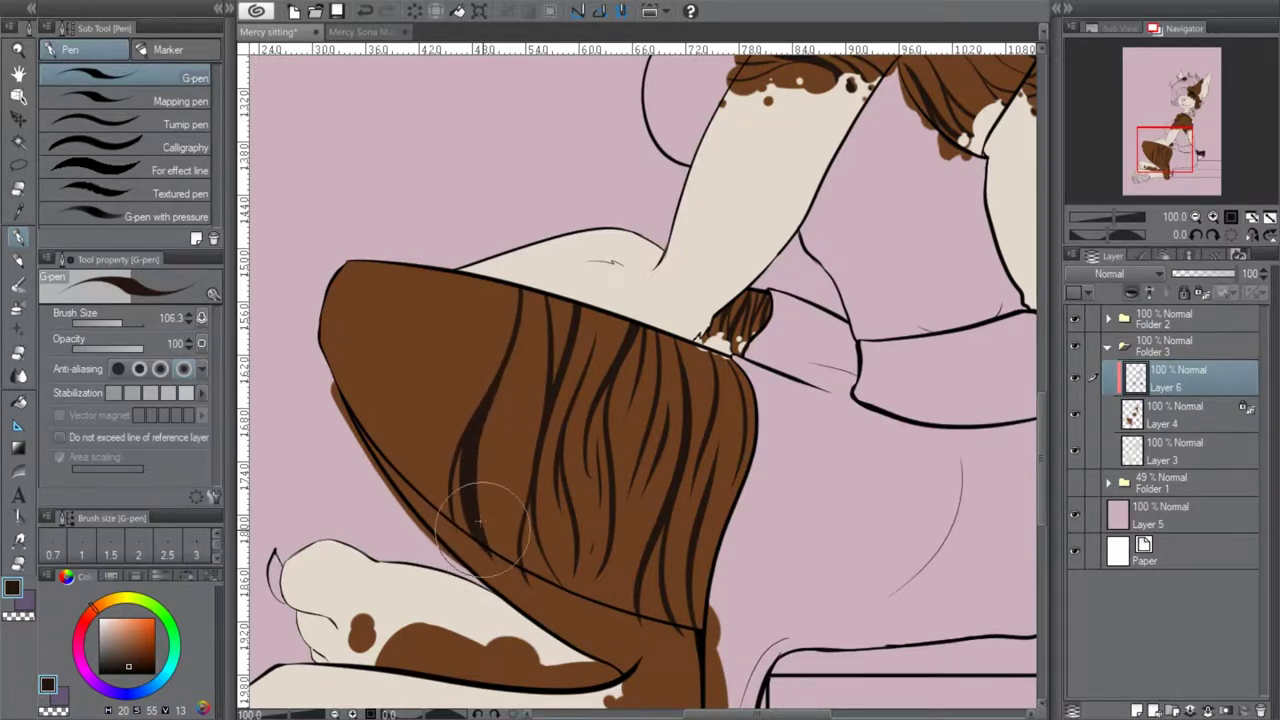
left_click_drag(514, 382, 531, 284)
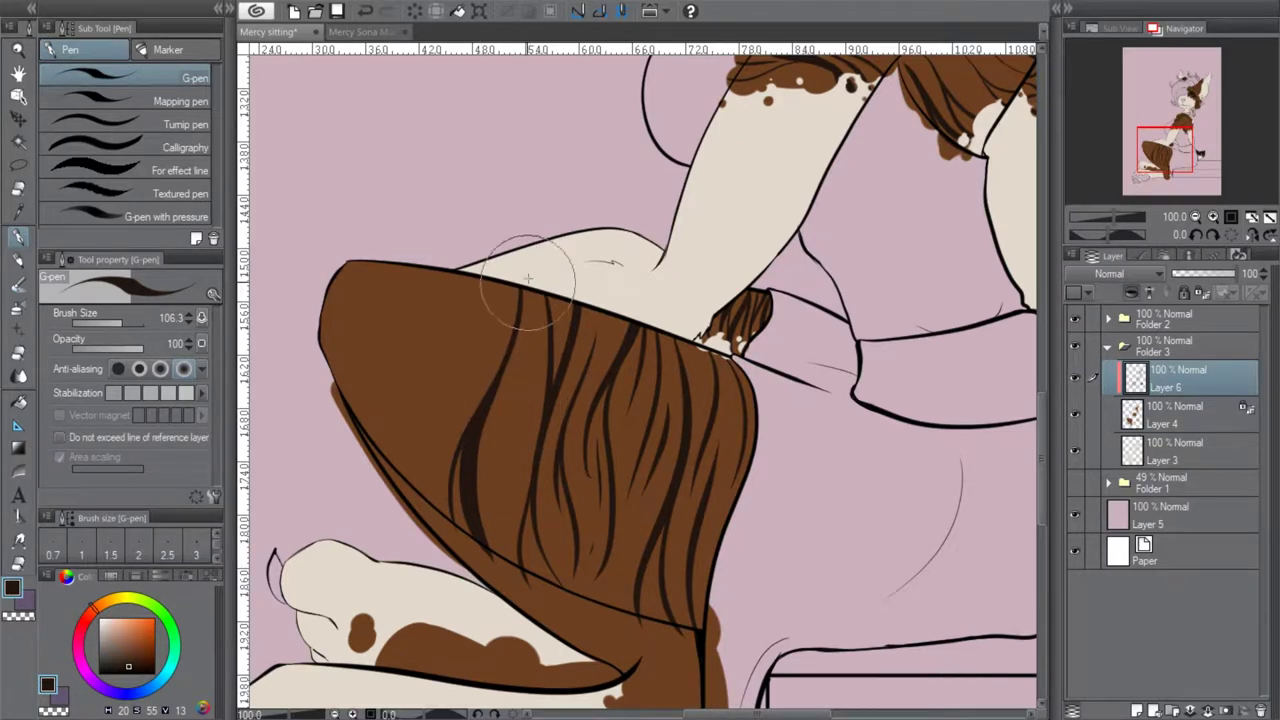
mouse_move(534, 382)
left_mouse_down()
mouse_move(530, 266)
mouse_move(537, 323)
mouse_move(509, 503)
left_mouse_up()
key("ctrl+z")
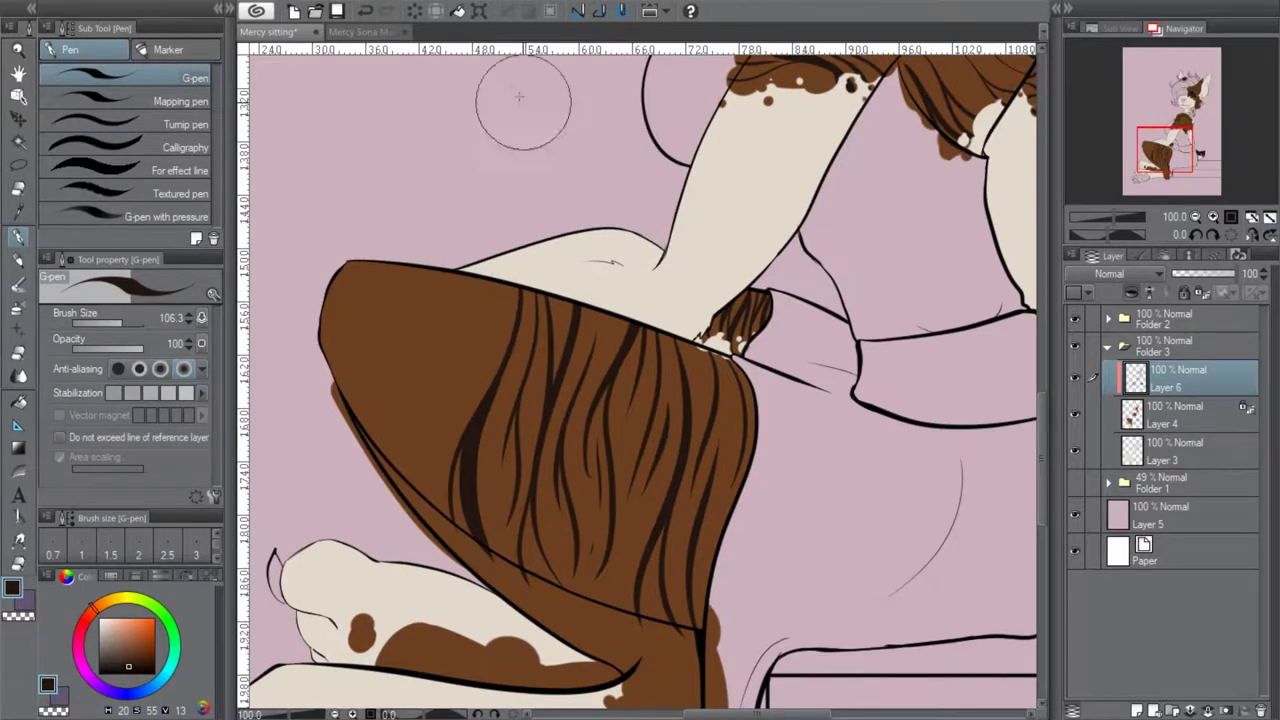
left_click(366, 18)
mouse_move(522, 290)
left_mouse_down()
mouse_move(508, 423)
mouse_move(462, 595)
left_mouse_up()
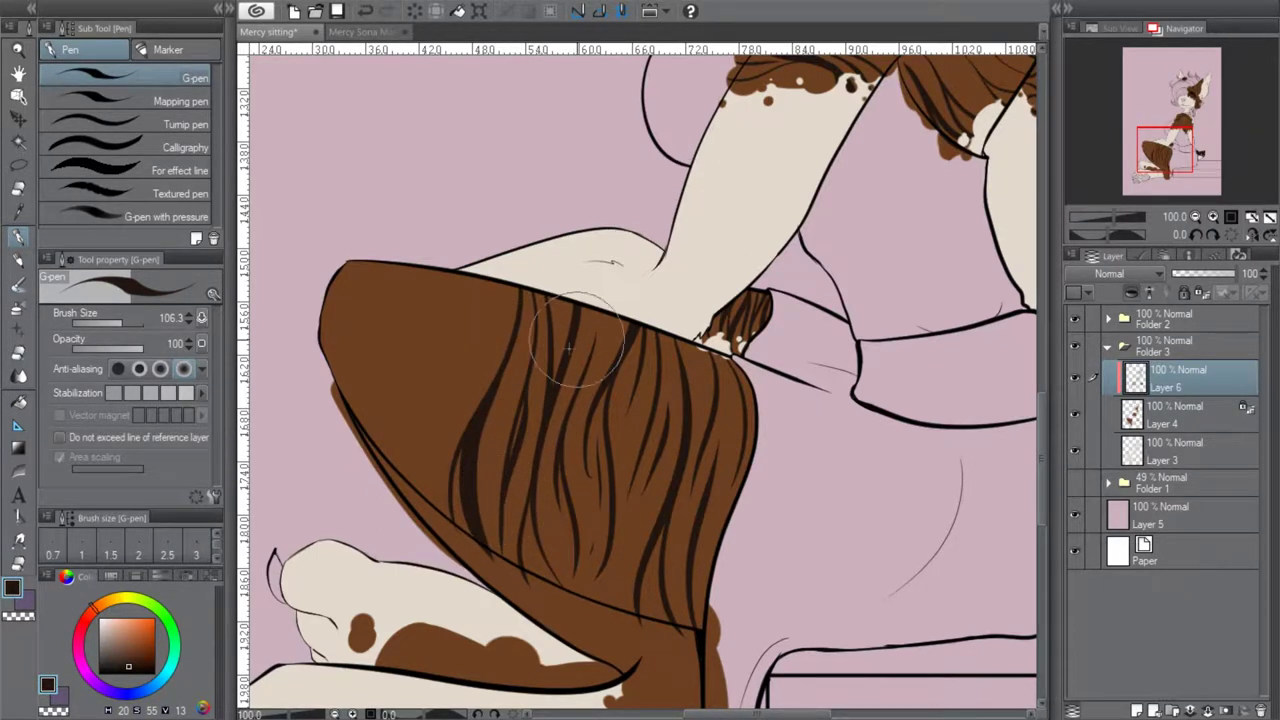
Cover the knee end of the brown thigh with curved near-black stripes from the upper edge down, redoing one stroke
mouse_move(338, 320)
left_mouse_down()
mouse_move(355, 283)
mouse_move(342, 293)
mouse_move(325, 318)
left_mouse_up()
left_click_drag(392, 268, 343, 400)
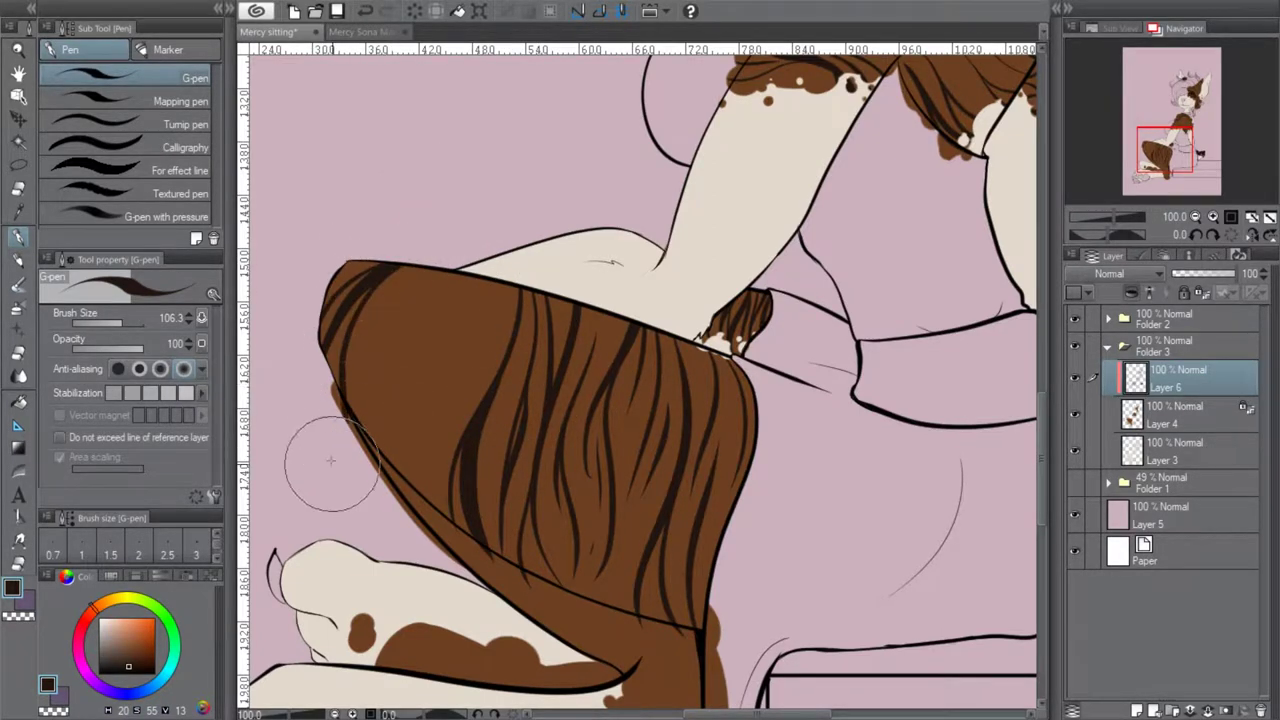
mouse_move(423, 251)
left_mouse_down()
mouse_move(389, 352)
mouse_move(386, 436)
left_mouse_up()
left_click_drag(398, 390, 406, 472)
left_click_drag(422, 294, 390, 444)
mouse_move(449, 268)
left_mouse_down()
mouse_move(426, 418)
mouse_move(448, 370)
mouse_move(428, 442)
mouse_move(455, 272)
left_mouse_up()
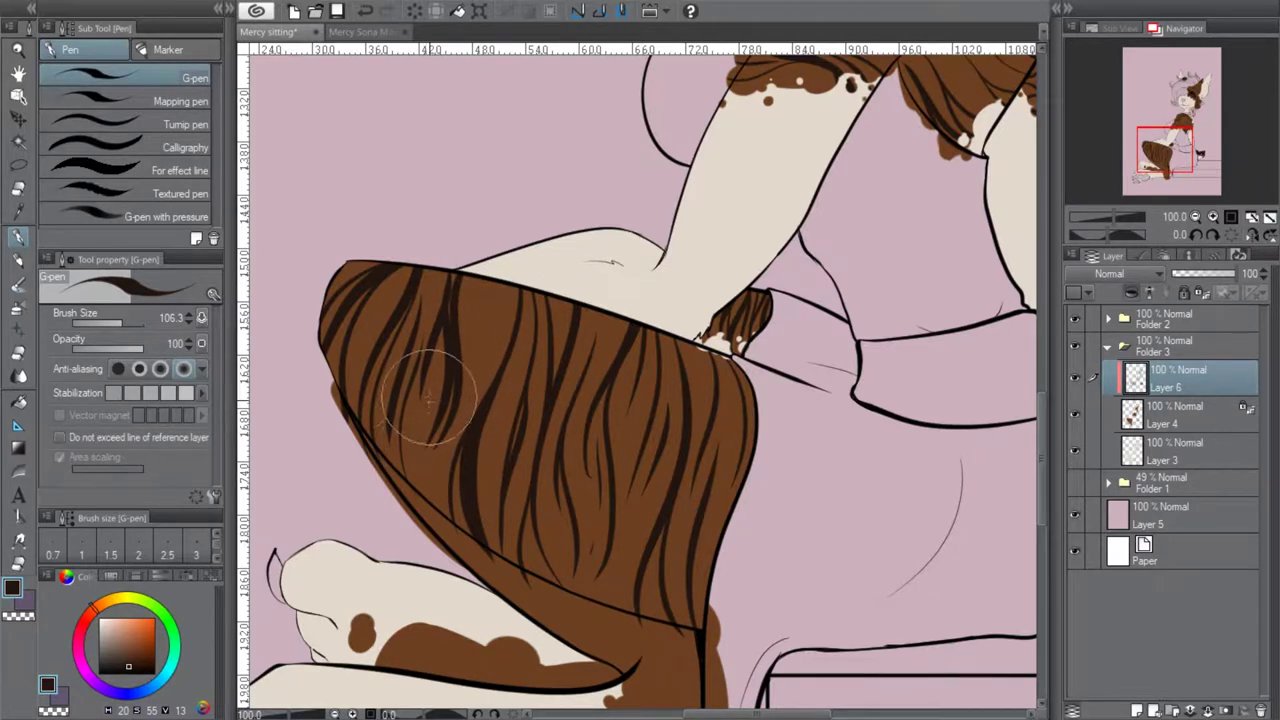
left_click_drag(458, 432, 501, 282)
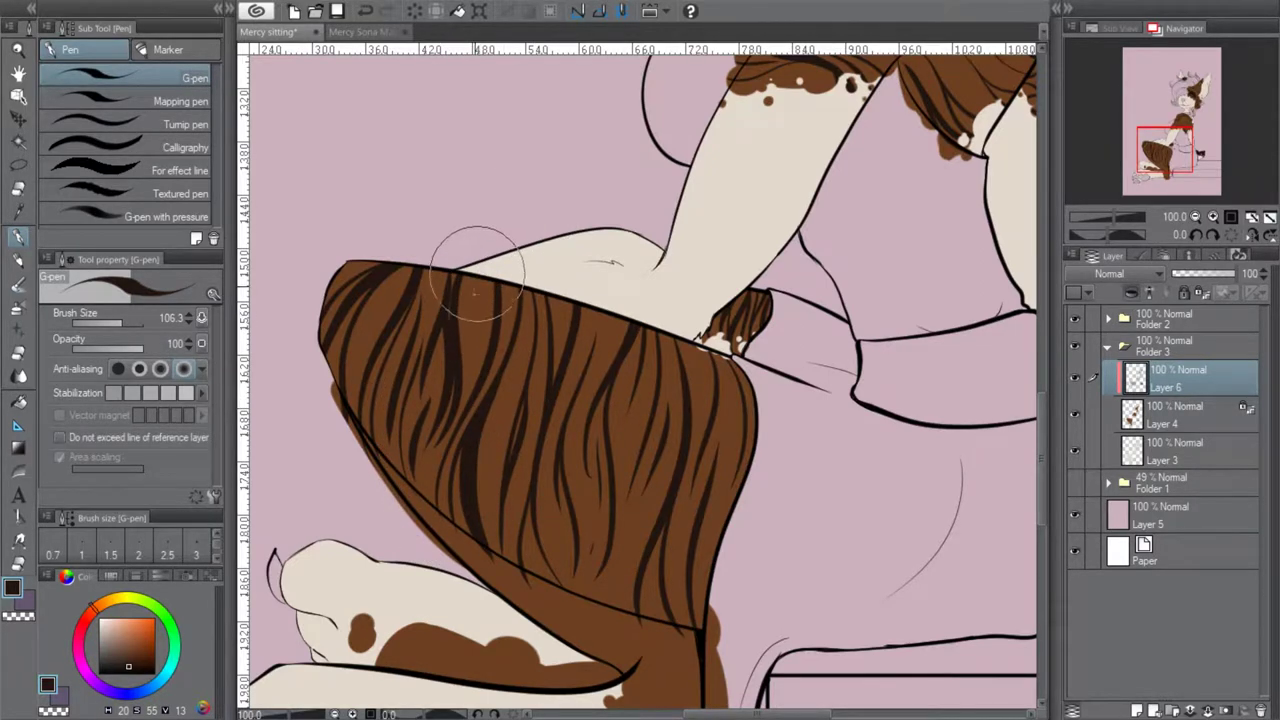
left_click(365, 11)
left_click_drag(488, 284, 478, 350)
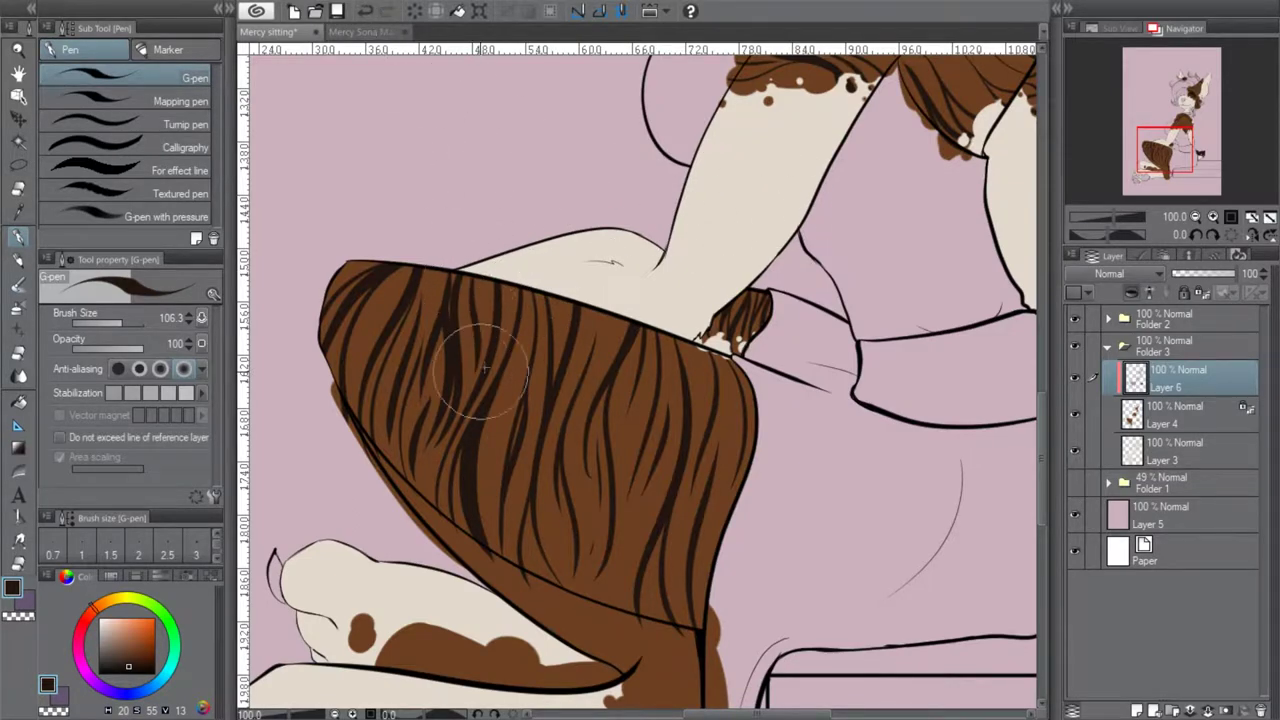
Select the brown lower-leg area beneath the thigh line, and extend the selection over the thin brown strip near the knee with the Selection pen
left_click_drag(906, 416, 1031, 301)
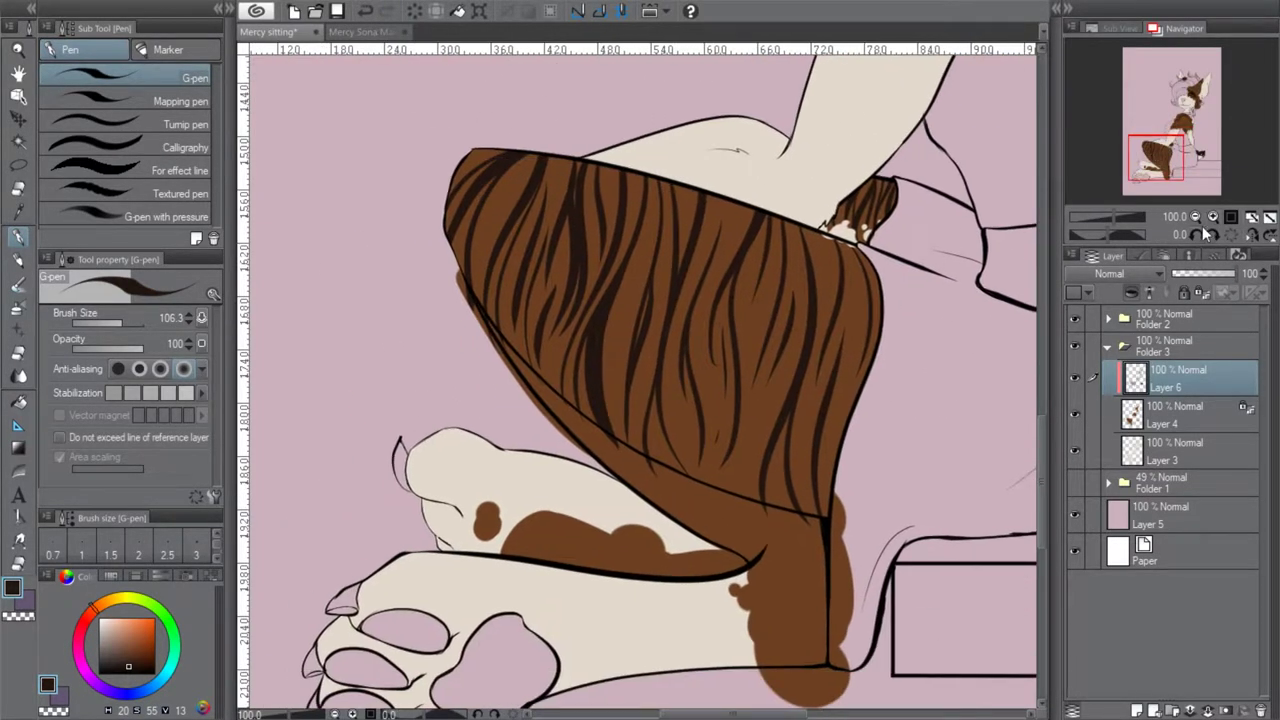
left_click(1213, 233)
left_click(1213, 233)
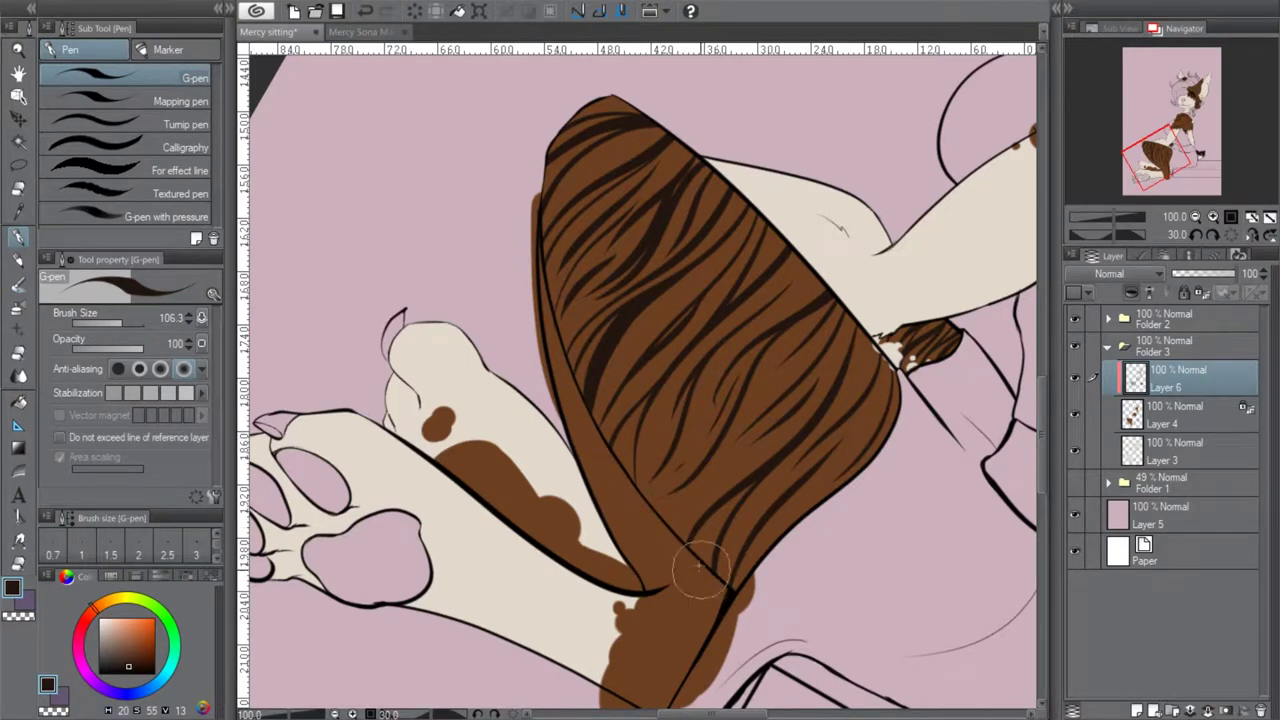
left_click(1229, 234)
left_click(1159, 161)
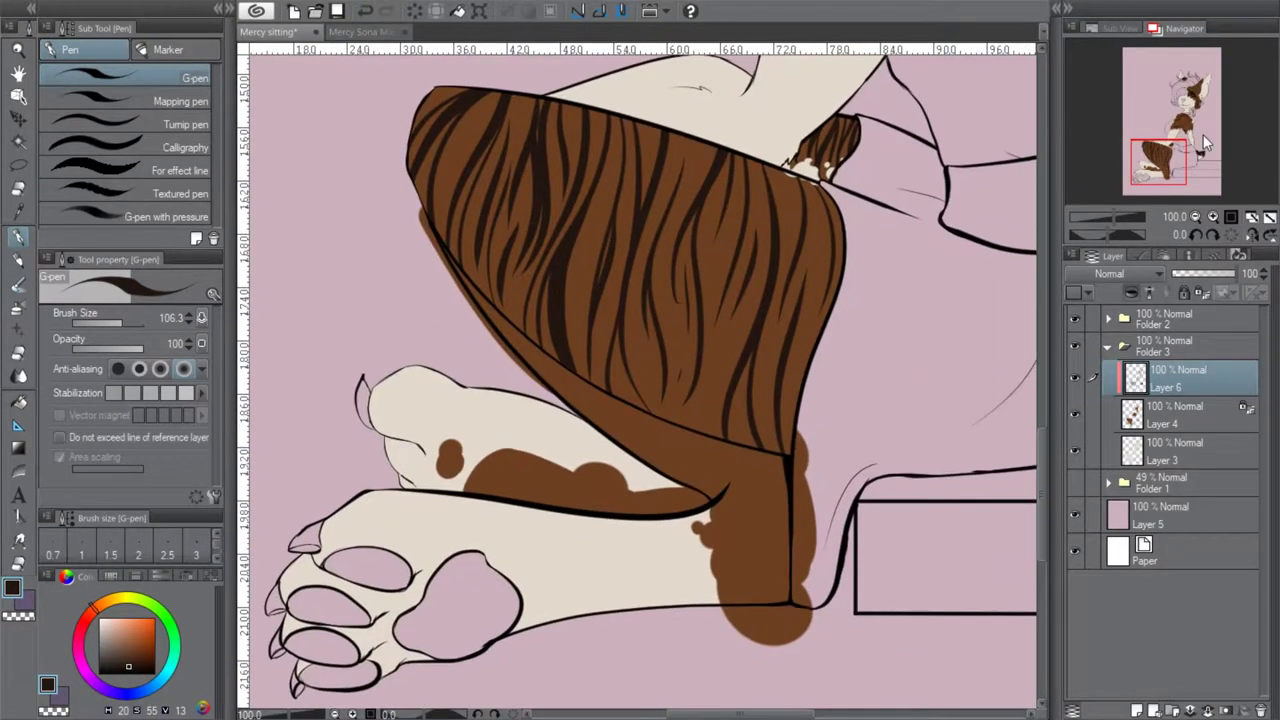
left_click(17, 142)
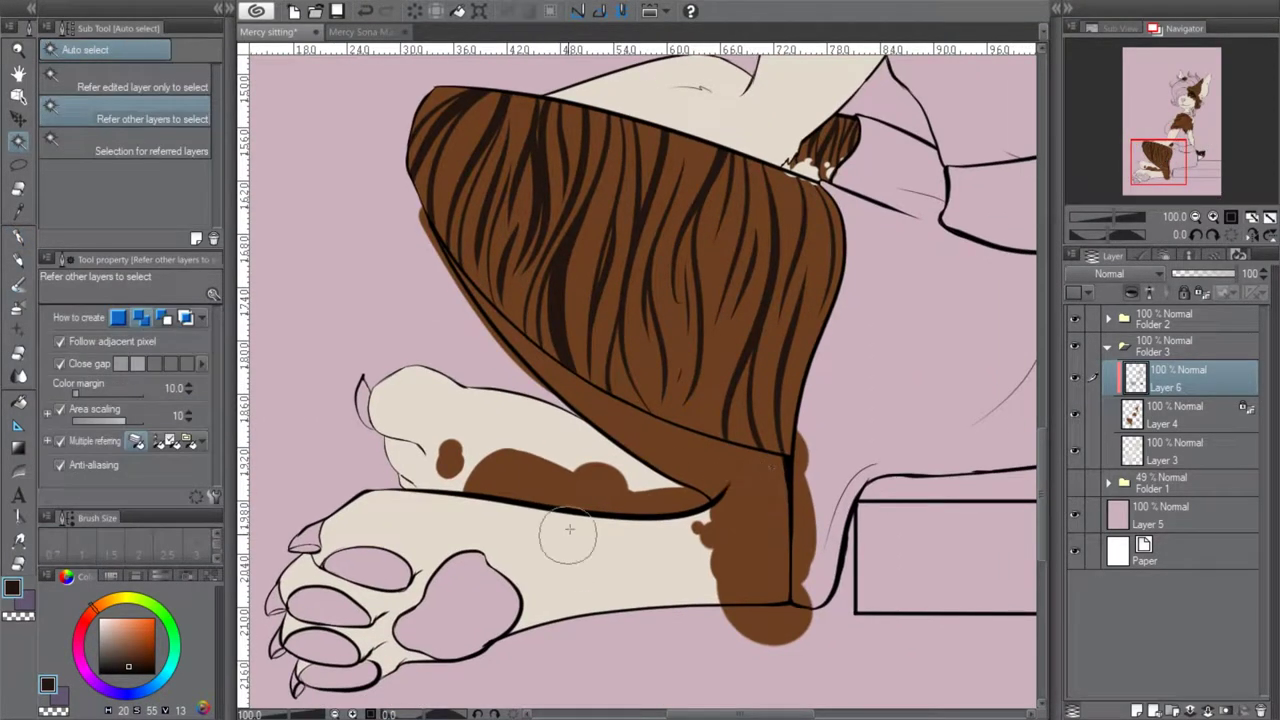
left_click(745, 486)
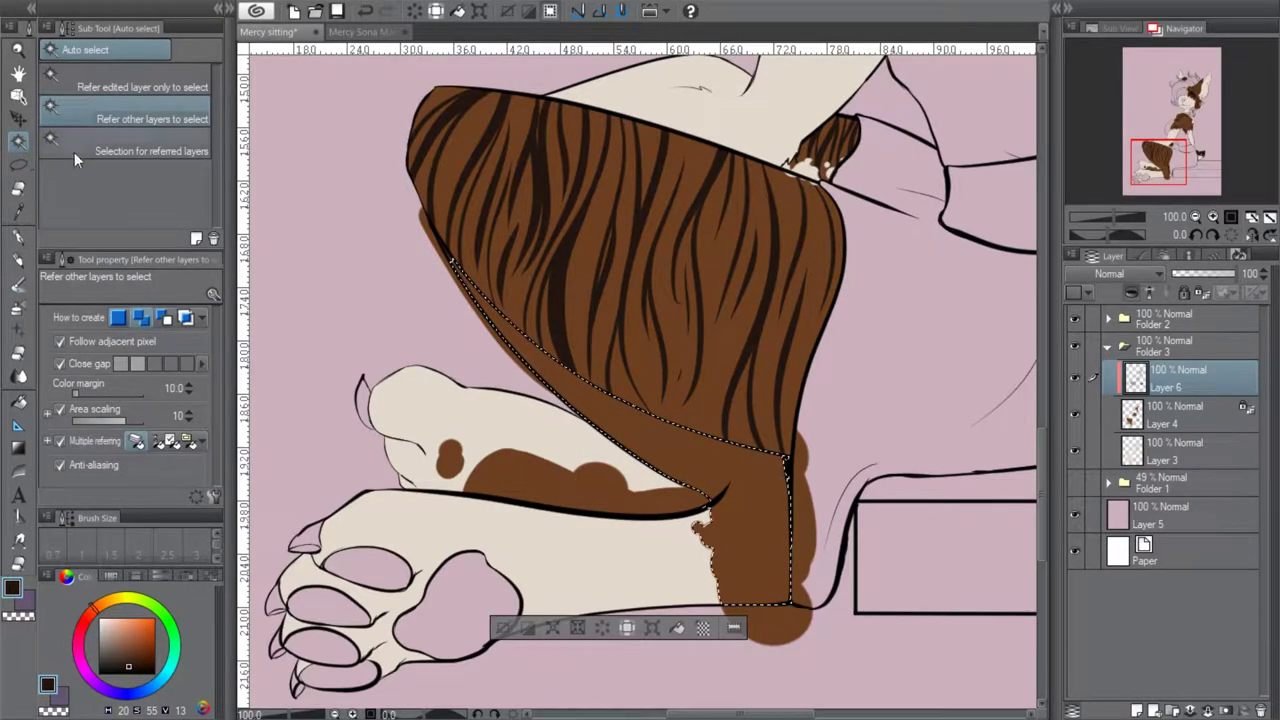
left_click(18, 164)
left_click(122, 166)
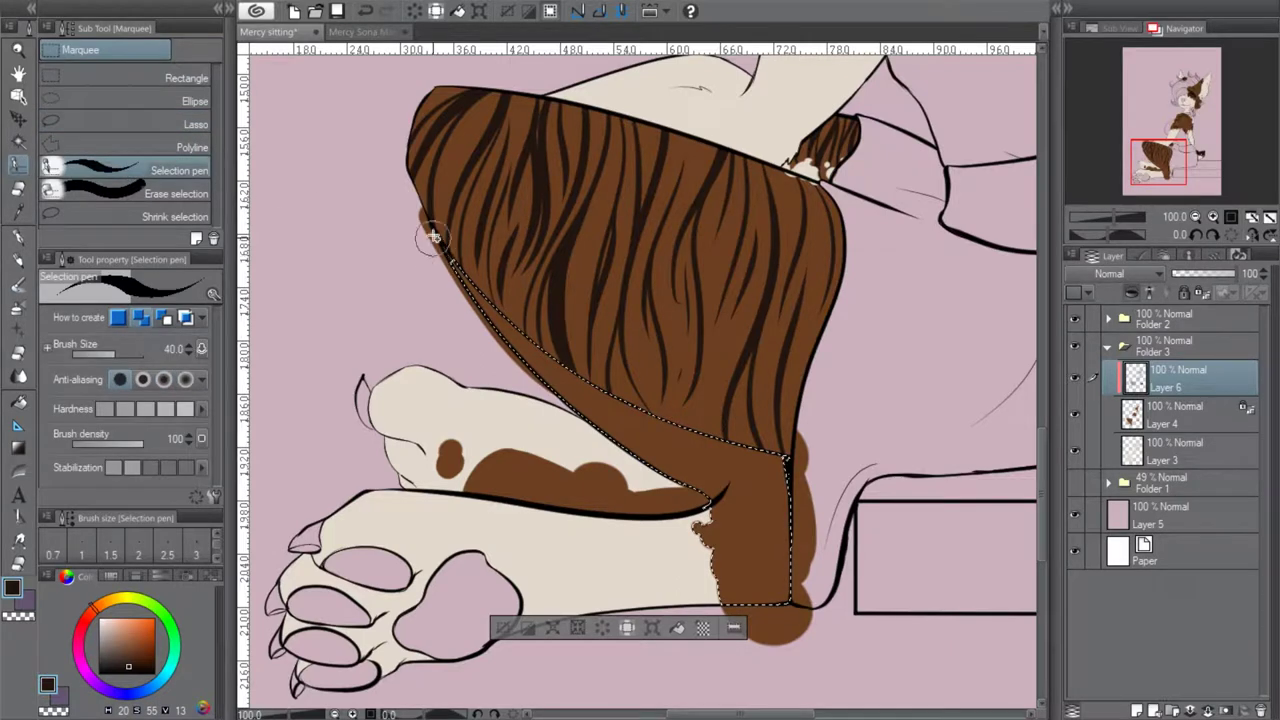
left_click_drag(464, 288, 466, 290)
left_click_drag(428, 229, 448, 264)
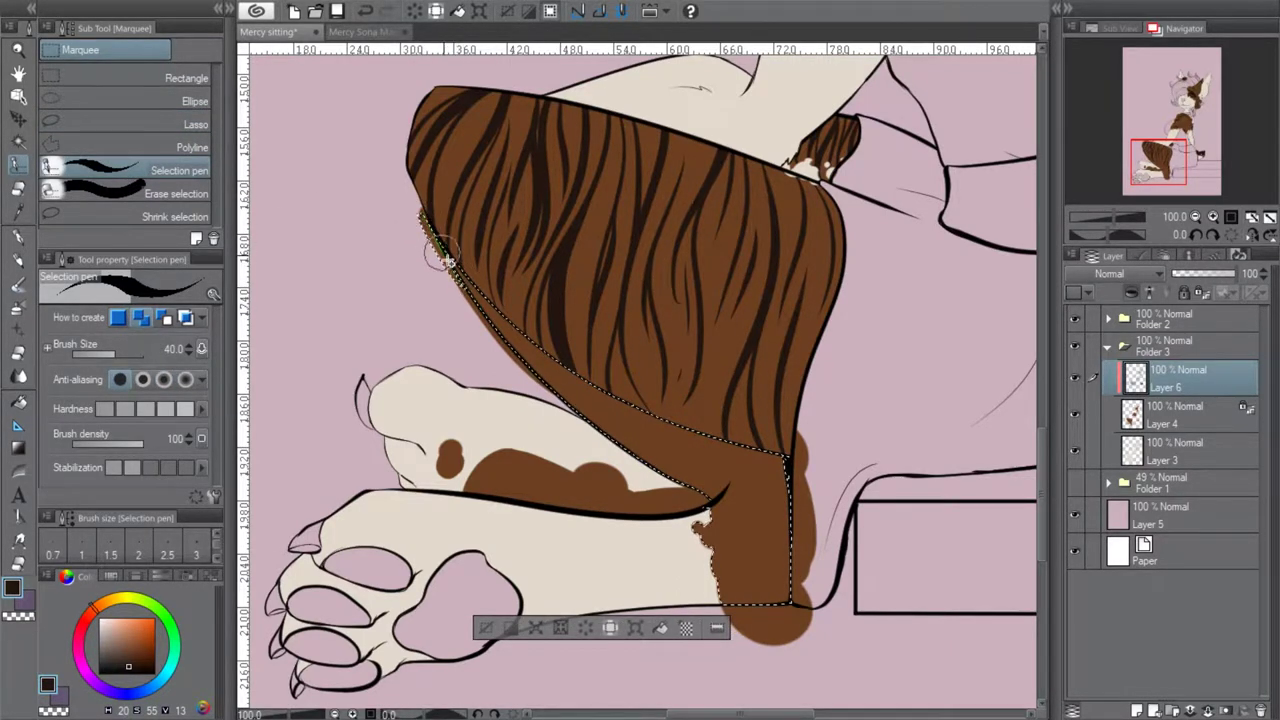
left_click(1214, 215)
left_click(1196, 216)
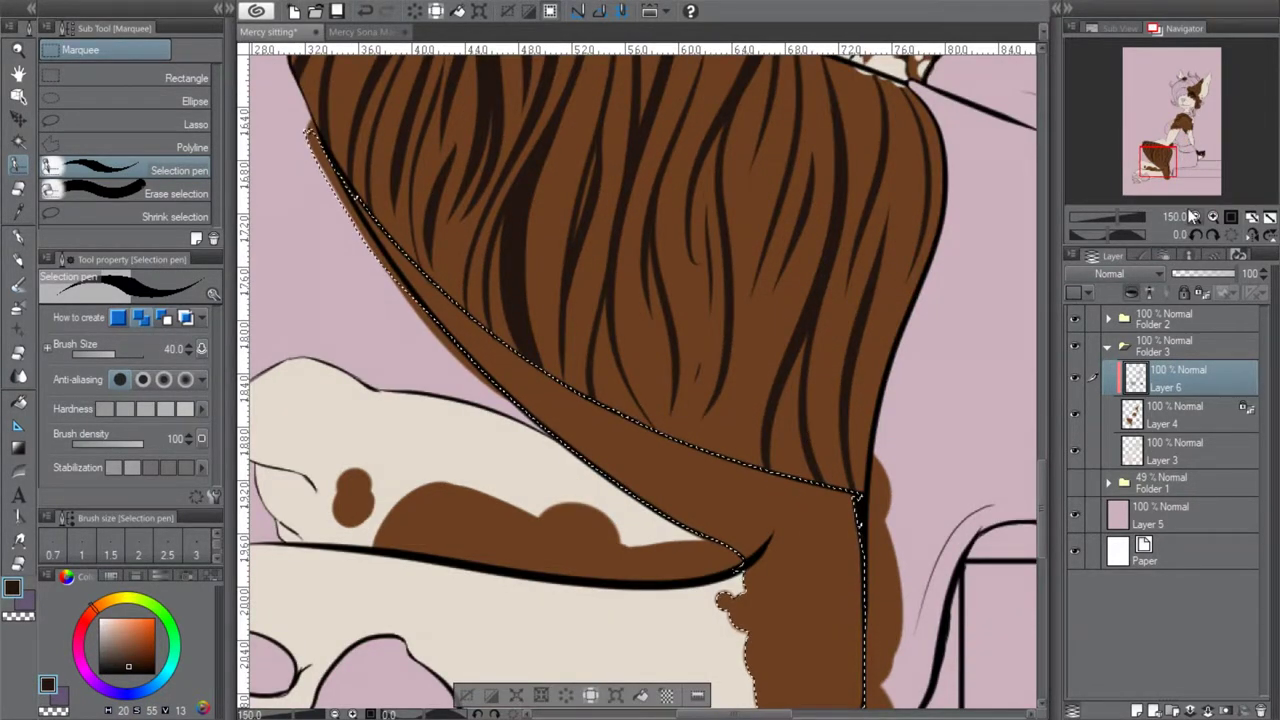
Paint near-black G-pen stripes across the selected brown lower leg down to the heel, redoing several strokes, and clear the selection
key("p")
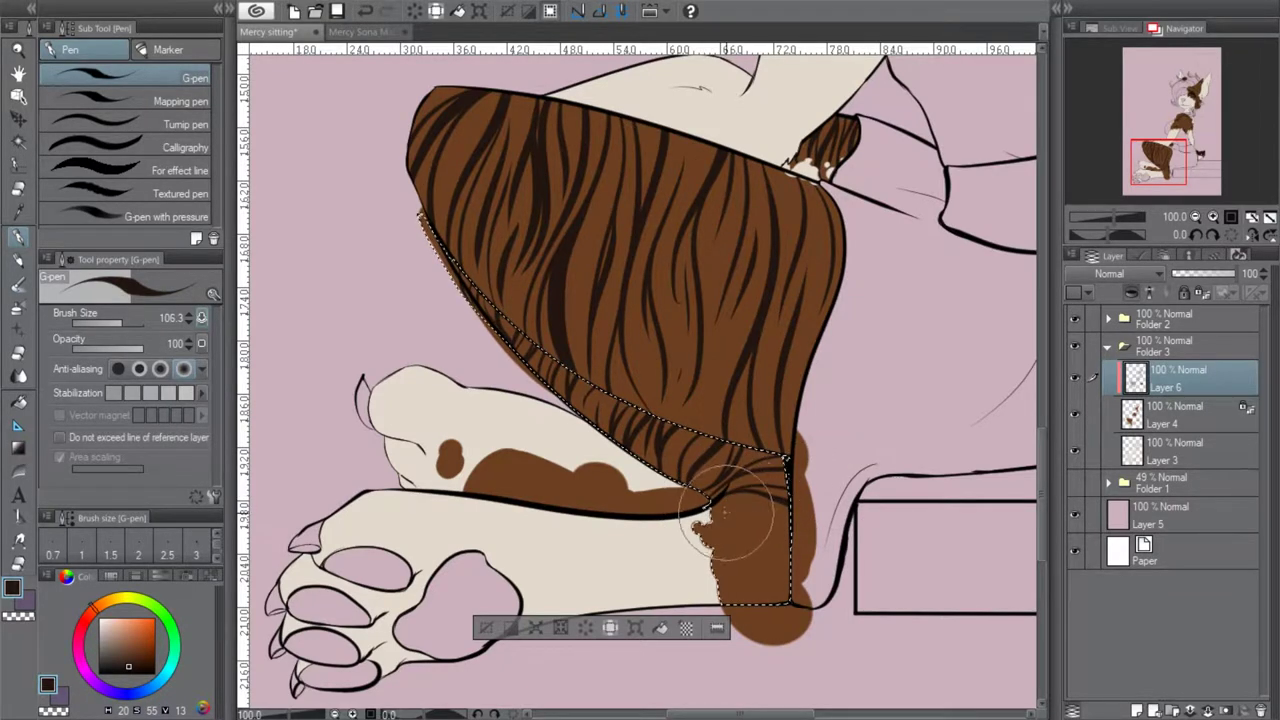
mouse_move(776, 538)
left_mouse_down()
mouse_move(817, 548)
mouse_move(794, 593)
left_mouse_up()
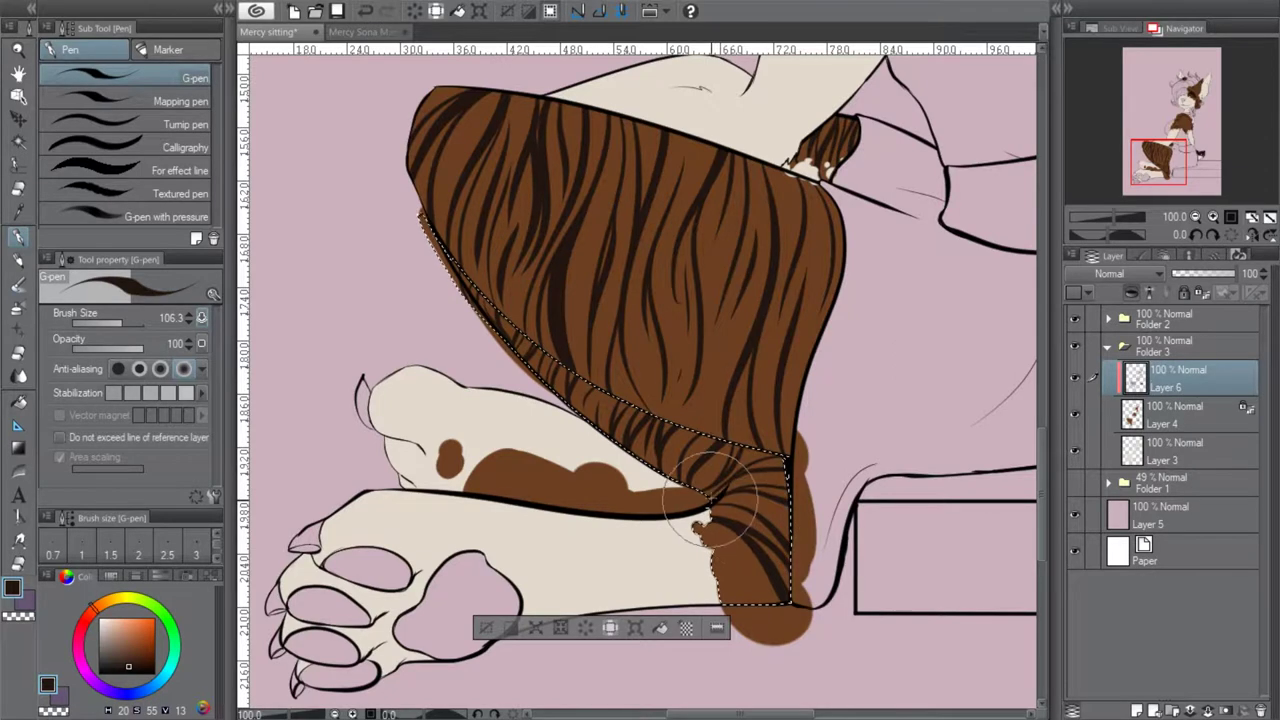
left_click(1252, 234)
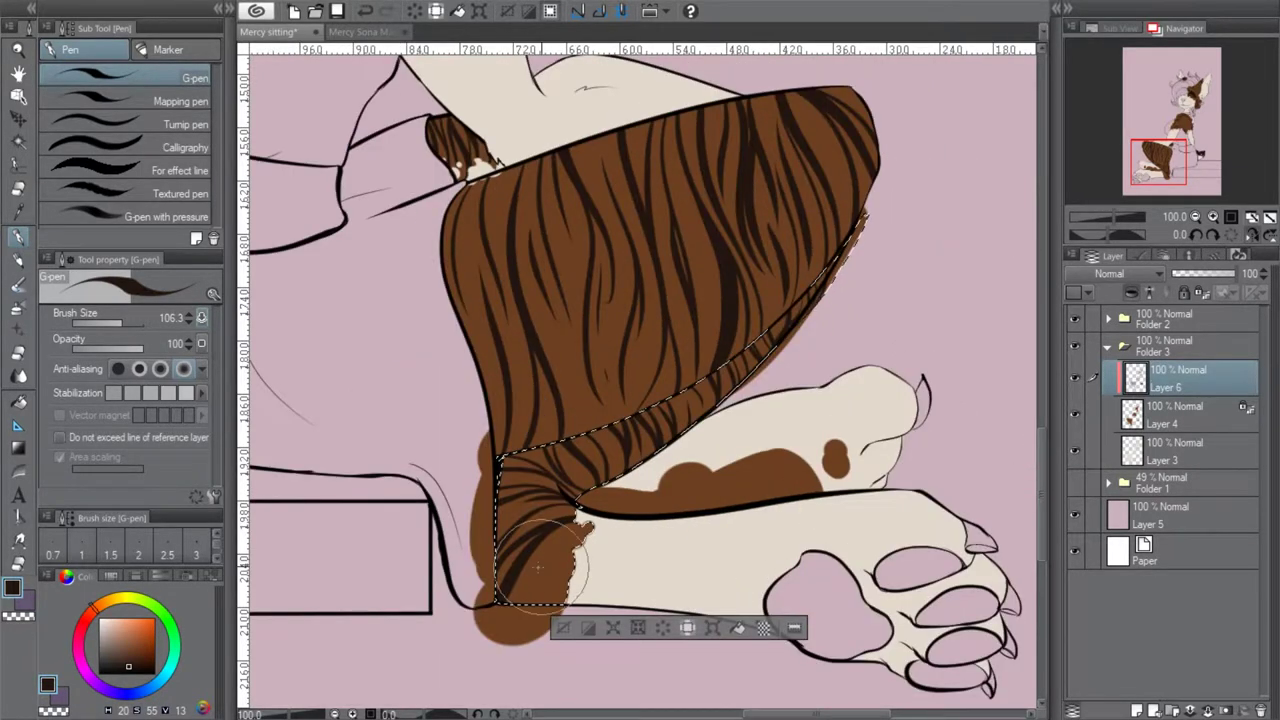
left_click(365, 11)
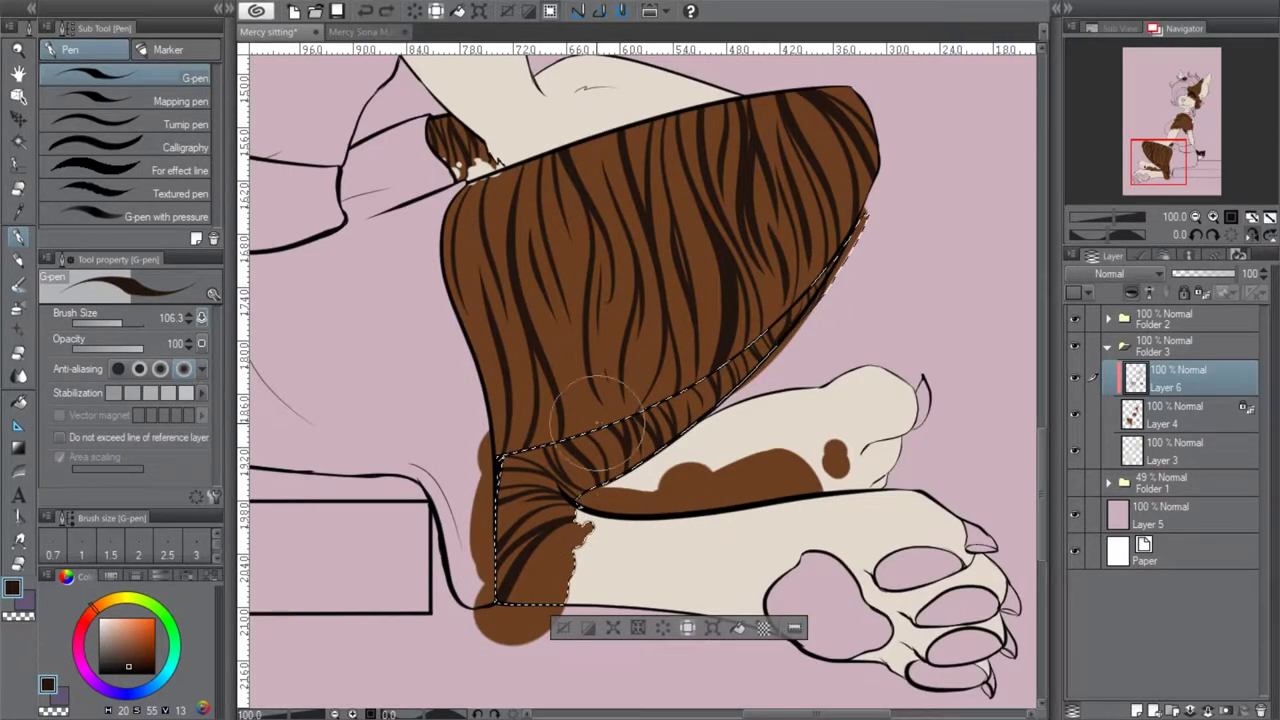
left_click_drag(524, 550, 558, 496)
left_click(369, 11)
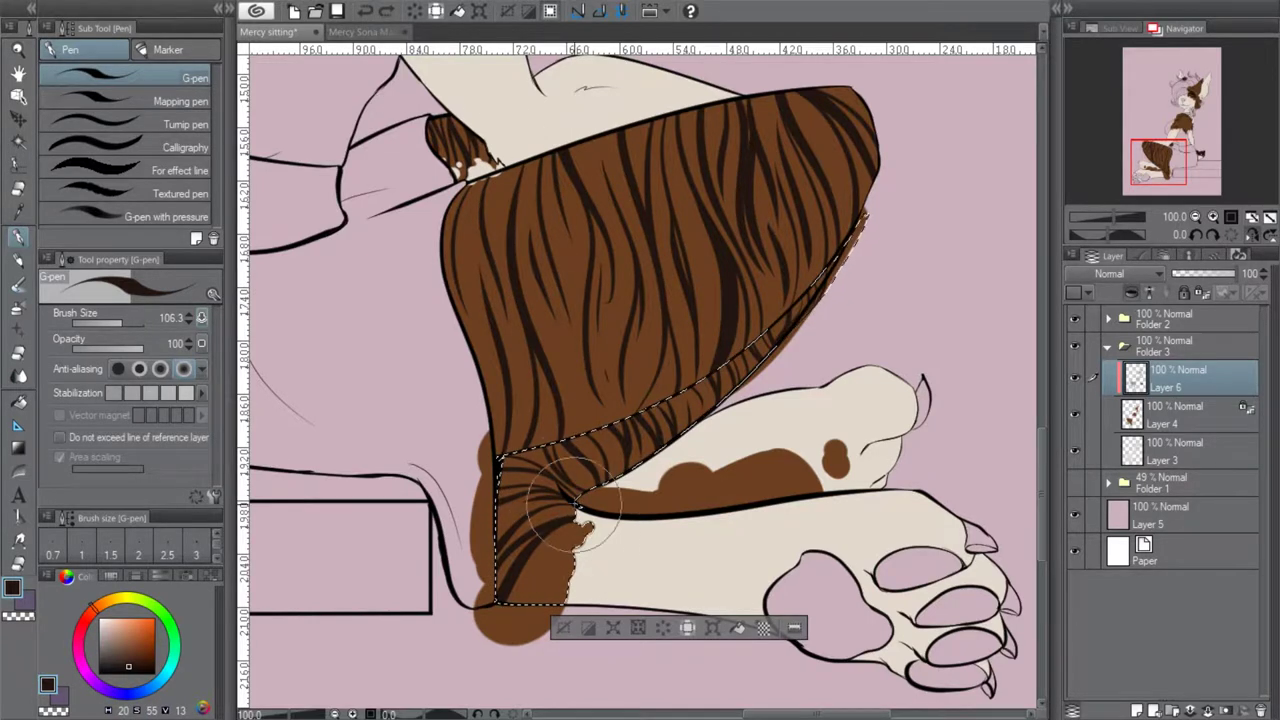
left_click_drag(540, 590, 591, 537)
left_click_drag(520, 600, 585, 535)
left_click(365, 11)
left_click(365, 11)
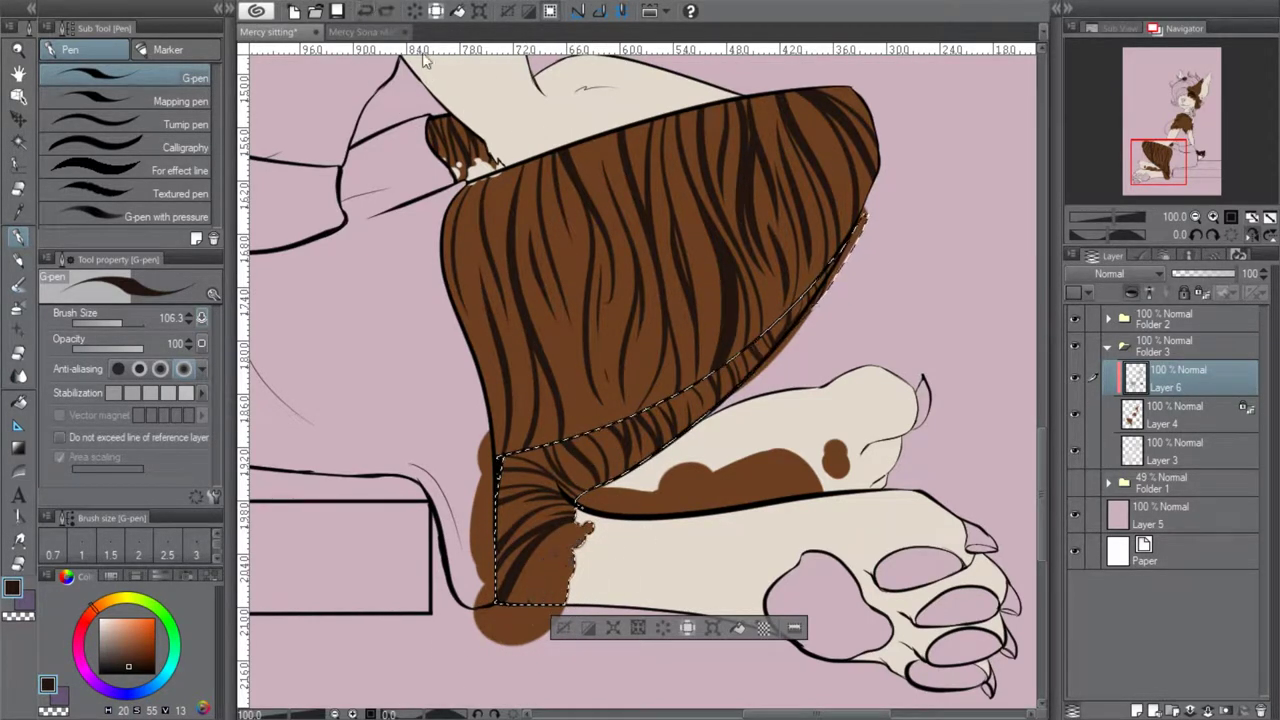
mouse_move(520, 610)
left_mouse_down()
mouse_move(542, 568)
mouse_move(628, 520)
mouse_move(582, 536)
mouse_move(540, 607)
mouse_move(594, 520)
mouse_move(534, 580)
mouse_move(547, 569)
mouse_move(565, 600)
mouse_move(553, 600)
mouse_move(683, 466)
mouse_move(814, 393)
mouse_move(559, 600)
mouse_move(609, 535)
mouse_move(755, 478)
mouse_move(626, 563)
mouse_move(560, 632)
left_mouse_up()
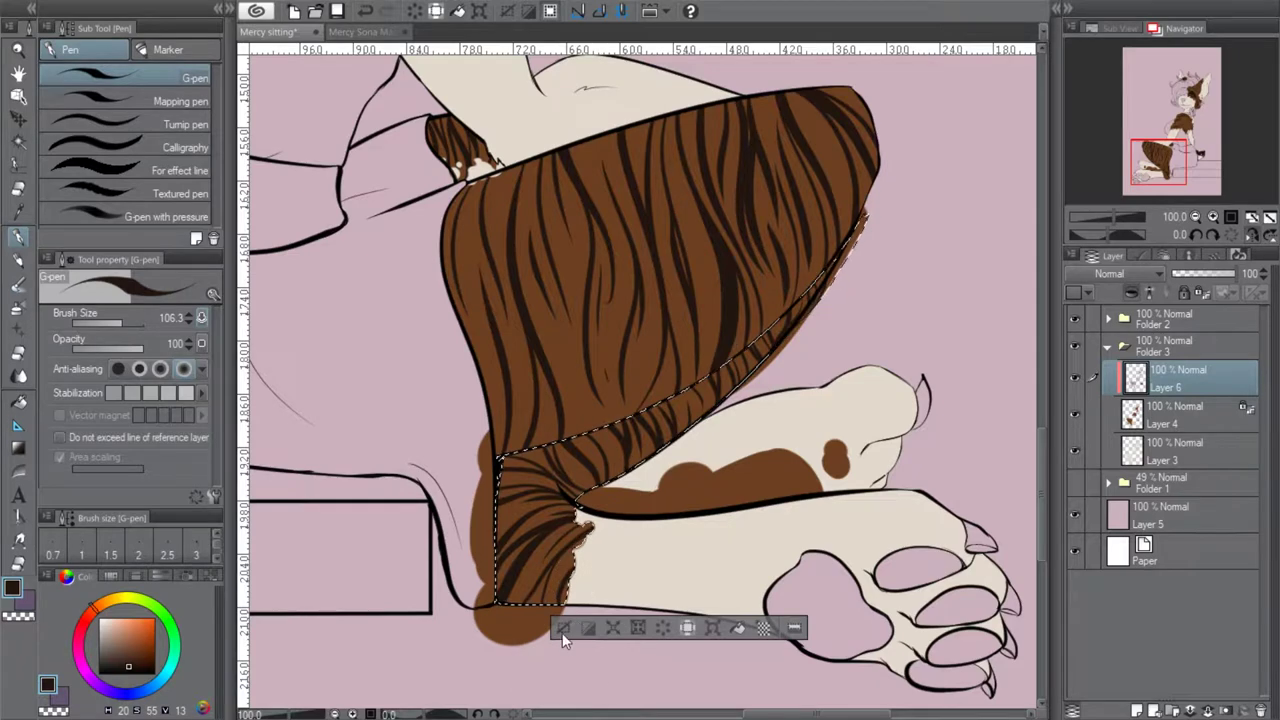
key("ctrl+d")
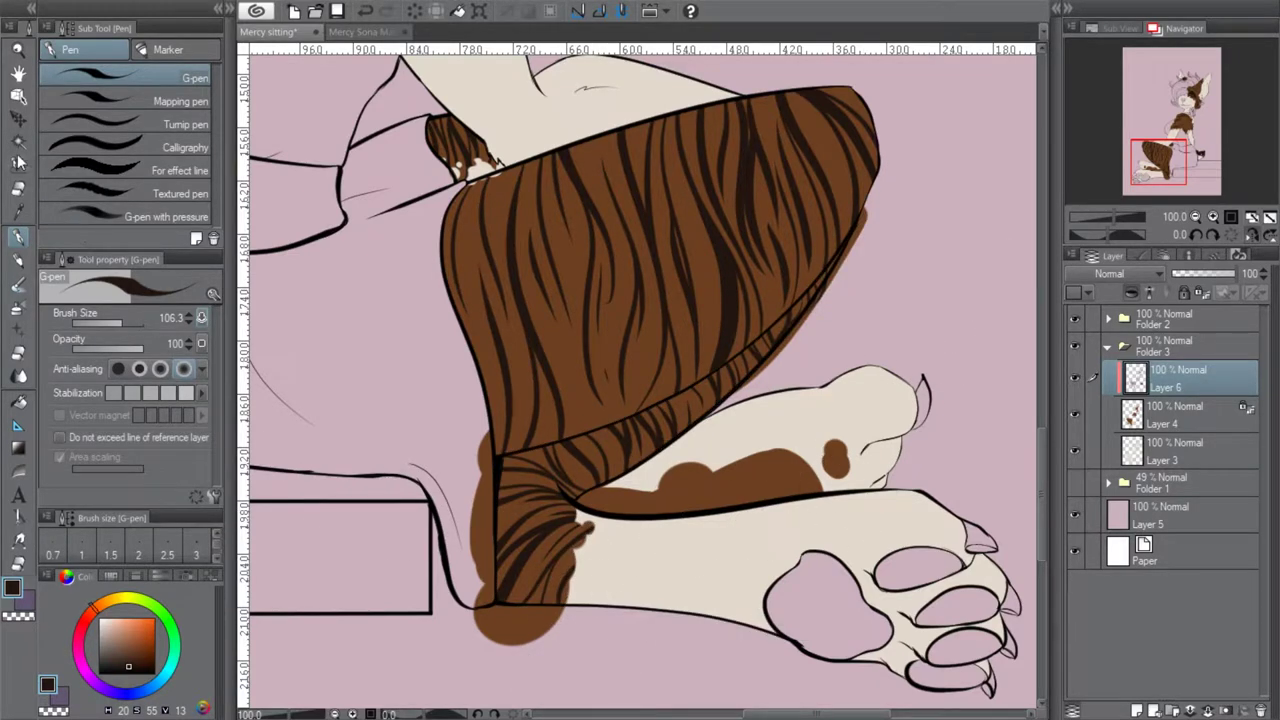
Select the long brown marking on the rear foot together with the small brown spot near its toes
key("w")
left_click(726, 494)
left_click(838, 448, "shift")
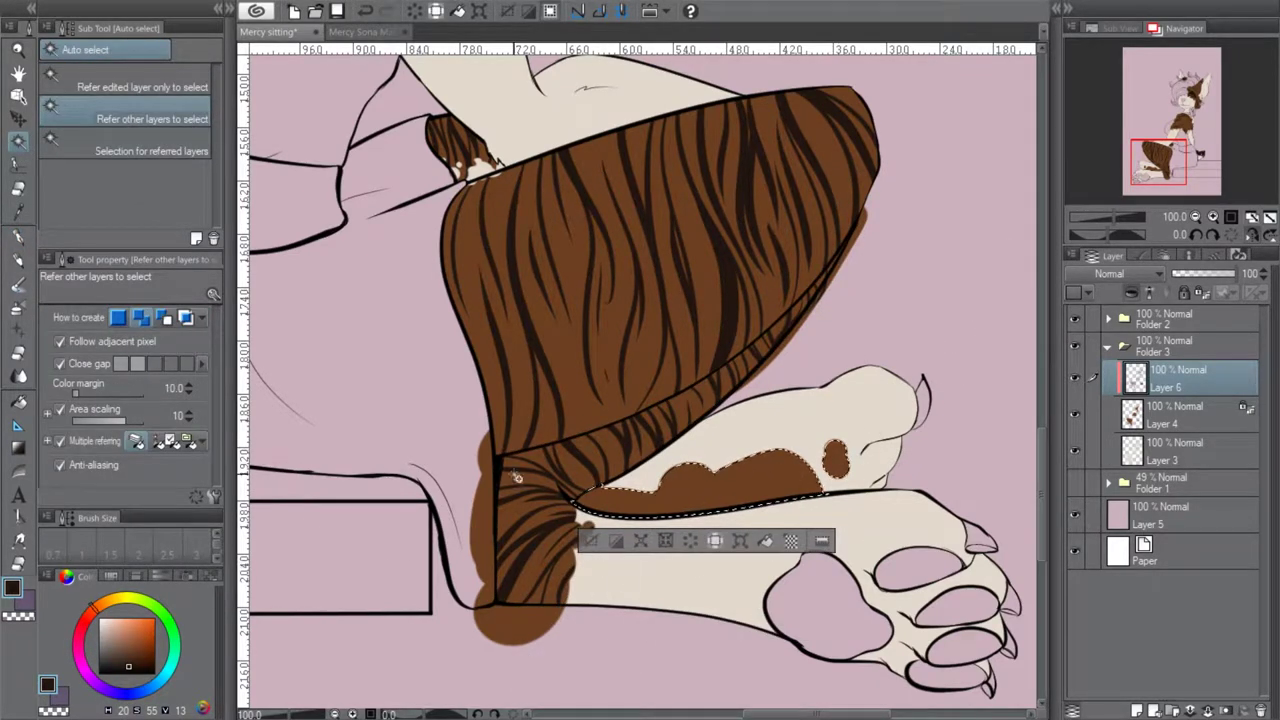
Paint short near-black G-pen stripes across the selected brown foot marking and spot, and clear the selection
left_click(20, 241)
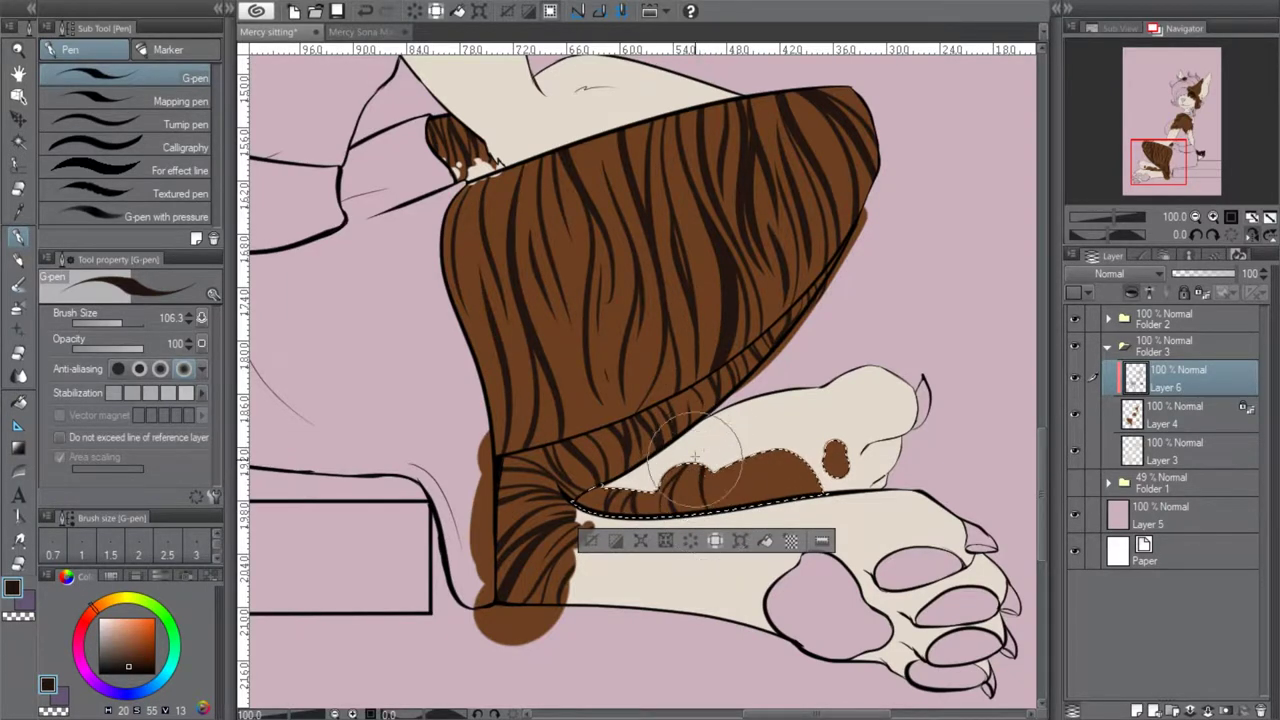
left_click_drag(751, 505, 752, 428)
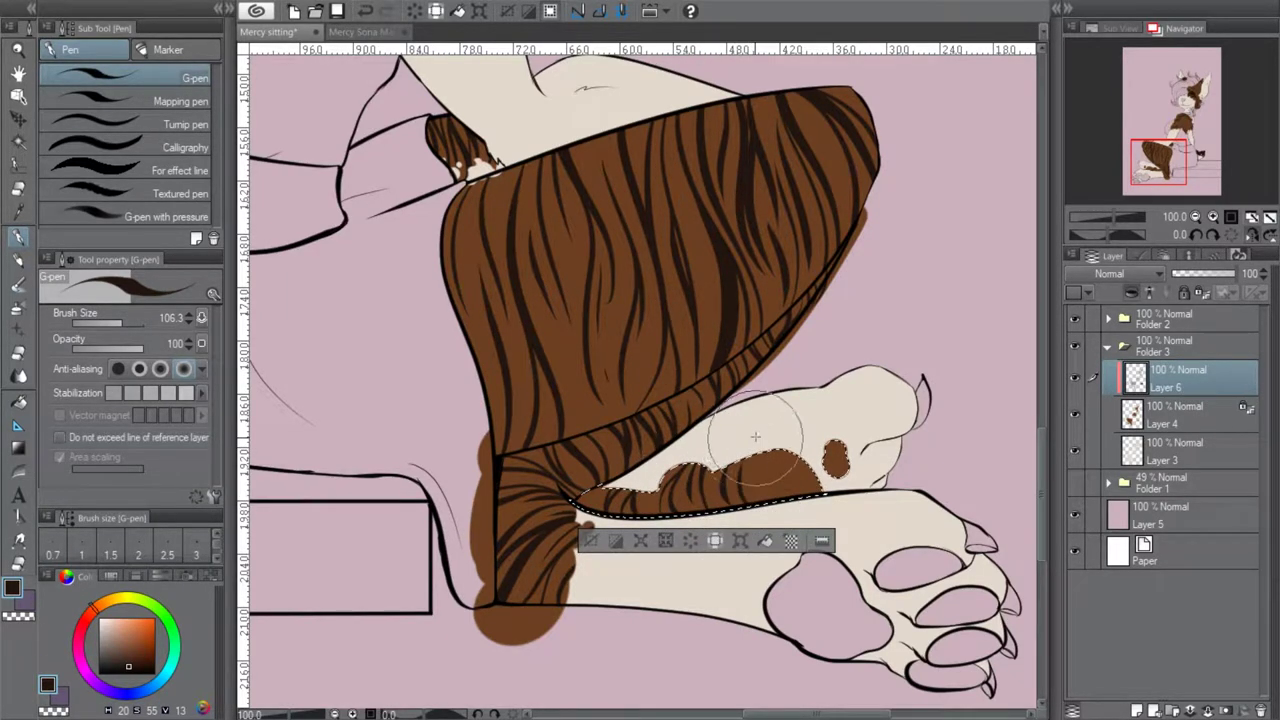
left_click_drag(776, 505, 785, 405)
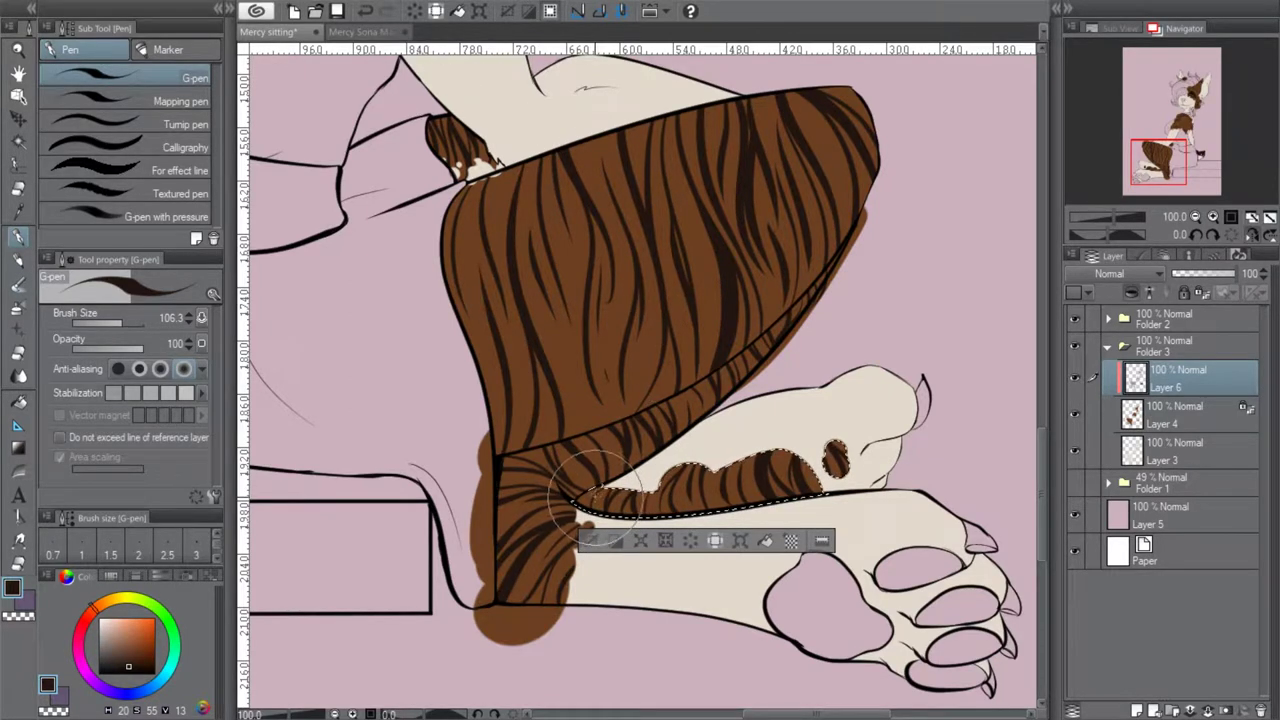
left_click(587, 543)
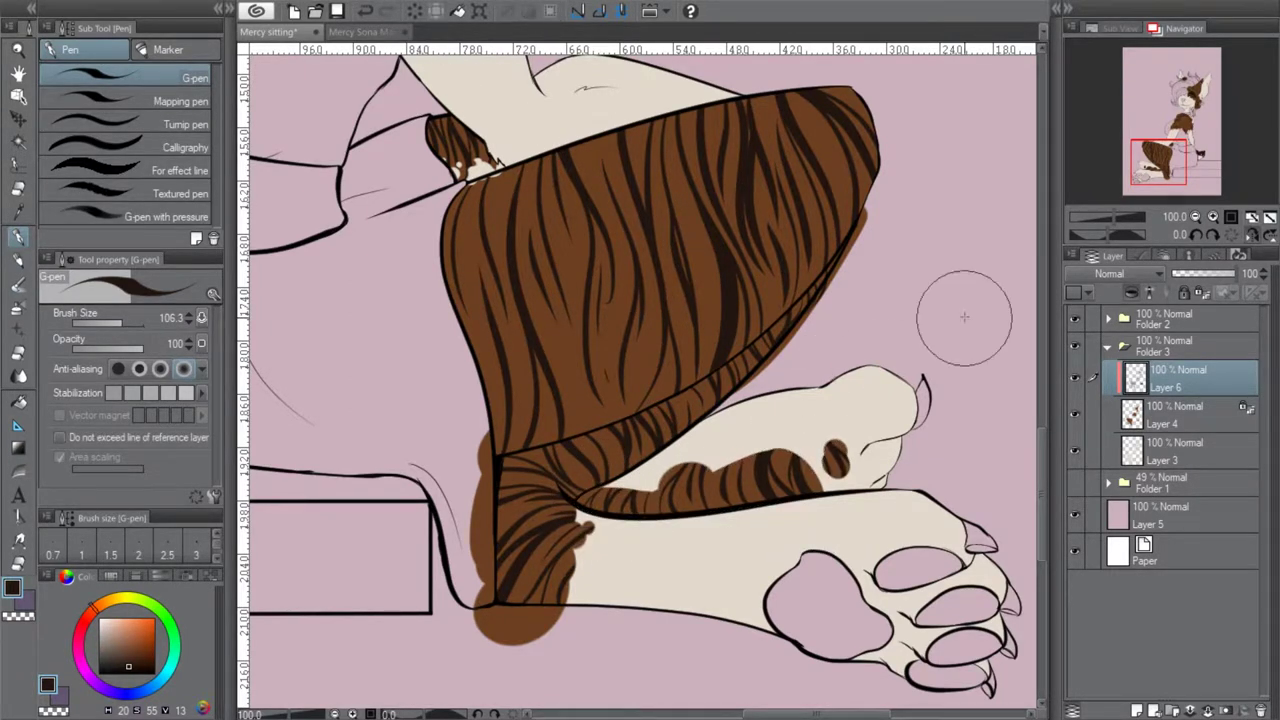
Flip the canvas view back to its original orientation and examine the brindle markings across the whole figure
left_click(1250, 218)
left_click(1195, 217)
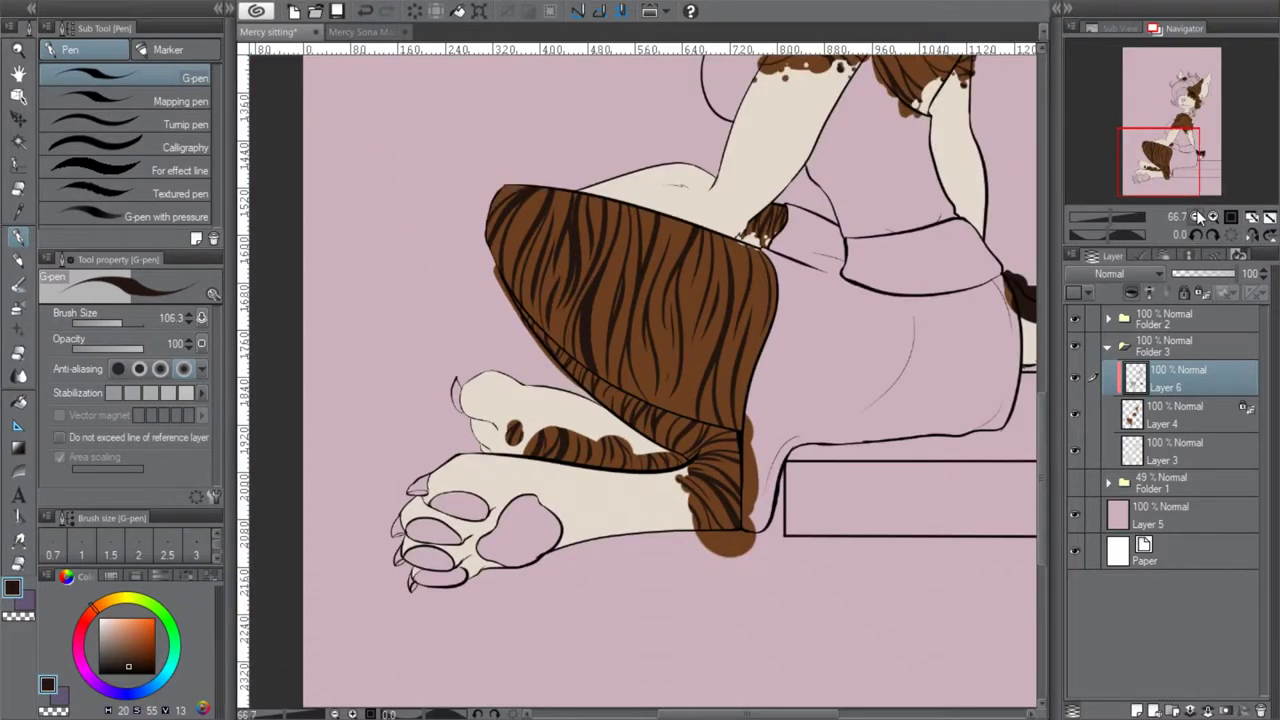
left_click(1195, 217)
left_click(1195, 217)
left_click_drag(1184, 127, 1199, 95)
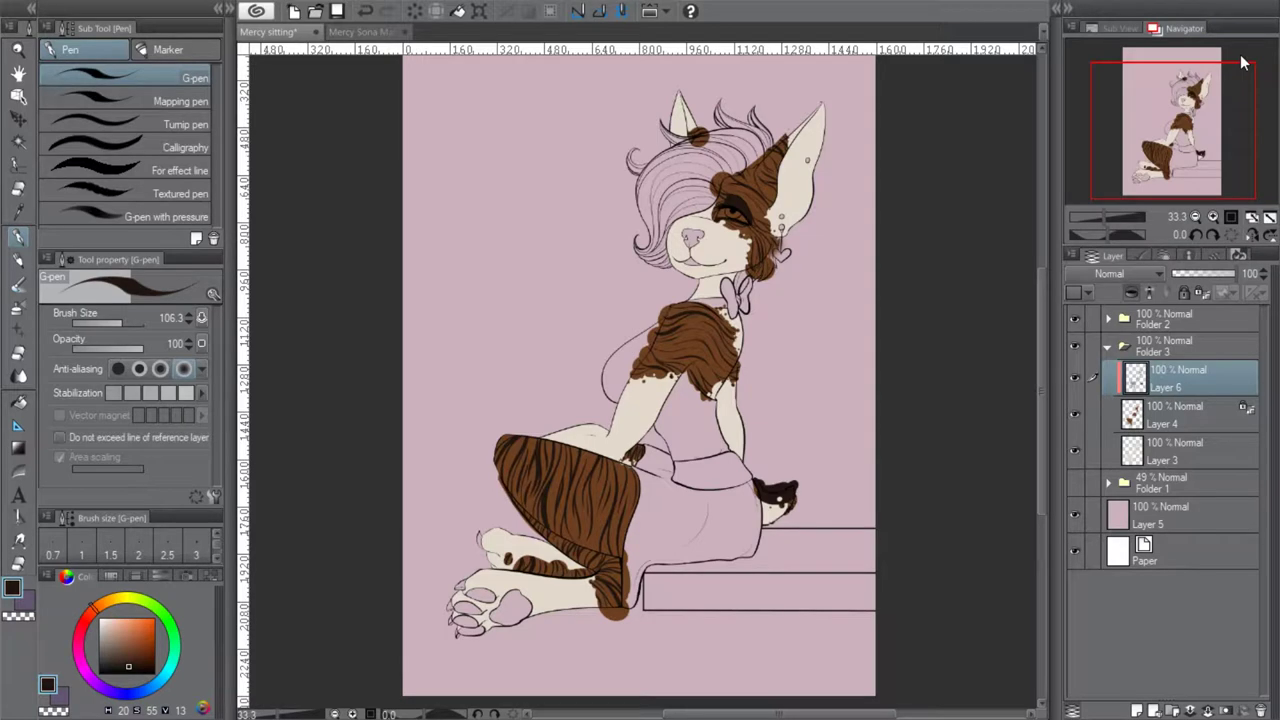
Paint bolder near-black stripes along the fur flow through the middle of the brown shoulder patch, with the canvas rotated to suit
left_click(1213, 216)
left_click(1213, 216)
left_click_drag(1195, 178, 1195, 172)
left_click(1213, 216)
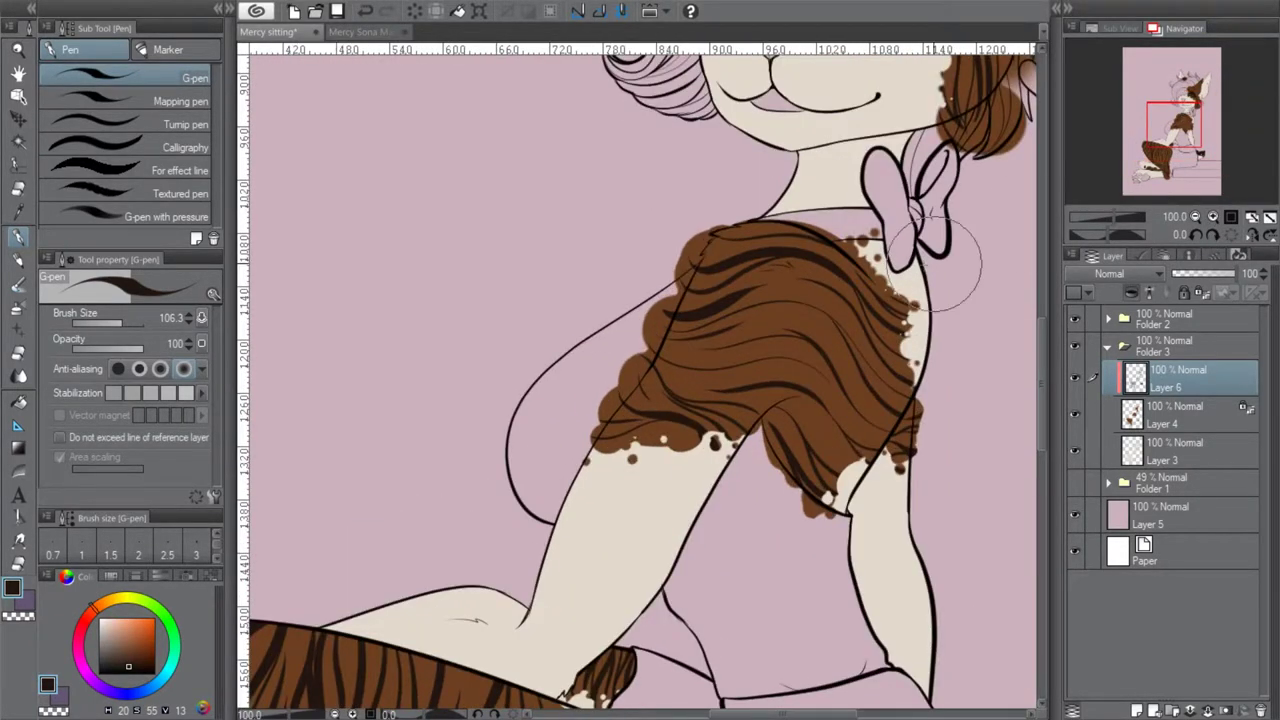
left_click(1196, 233)
left_click(1196, 233)
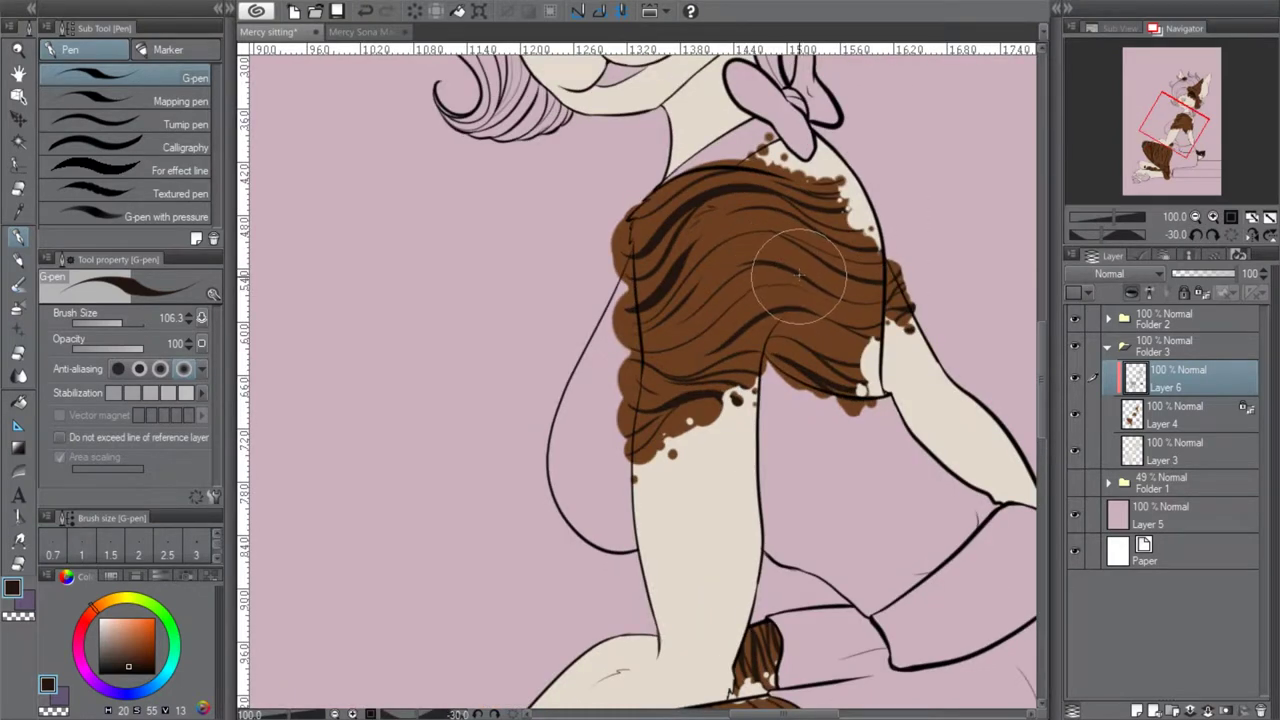
left_click(1213, 234)
left_click(1213, 216)
left_click_drag(1175, 125, 1183, 118)
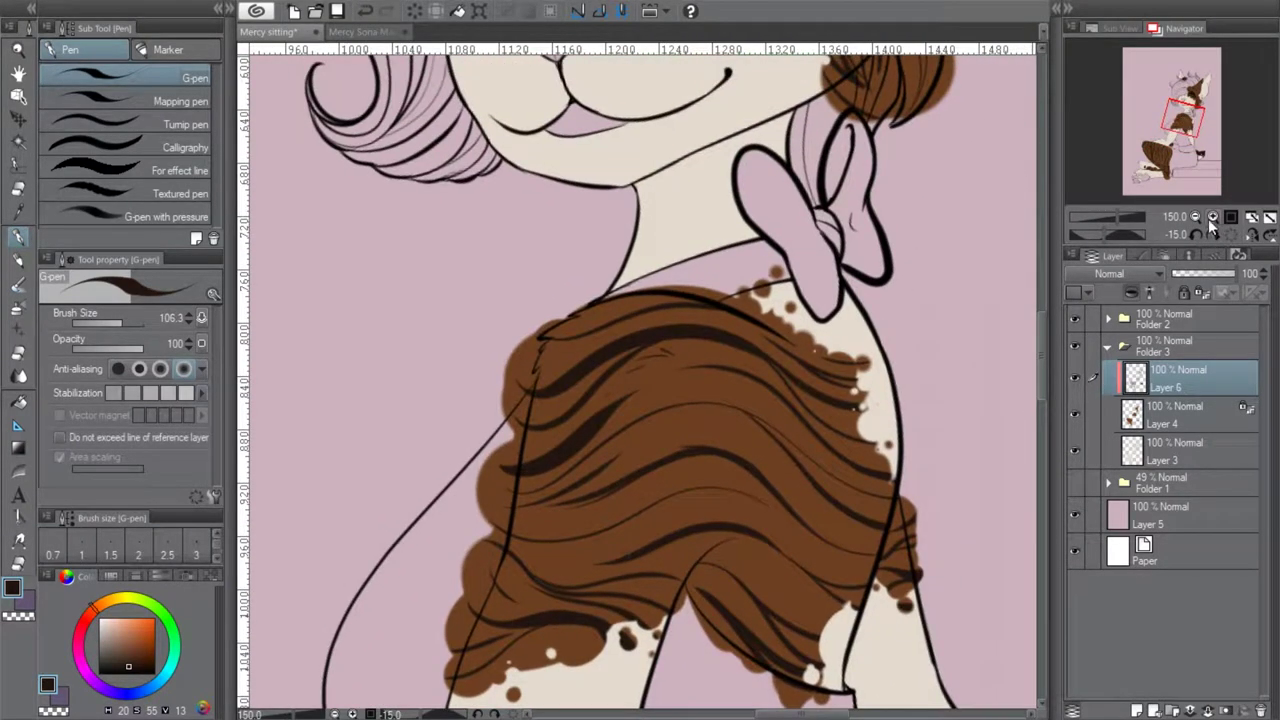
left_click(1214, 234)
left_click(1213, 235)
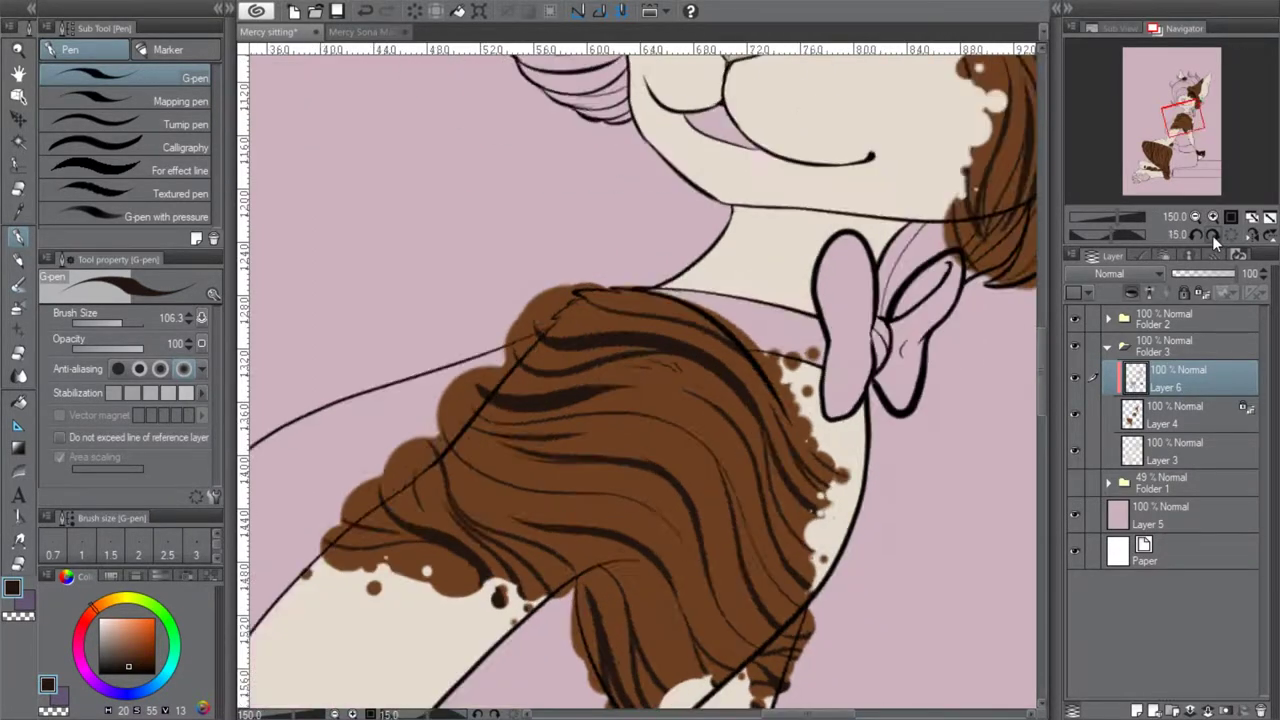
left_click(1213, 235)
left_click(1213, 235)
mouse_move(516, 398)
left_mouse_down()
mouse_move(606, 451)
mouse_move(614, 492)
left_mouse_up()
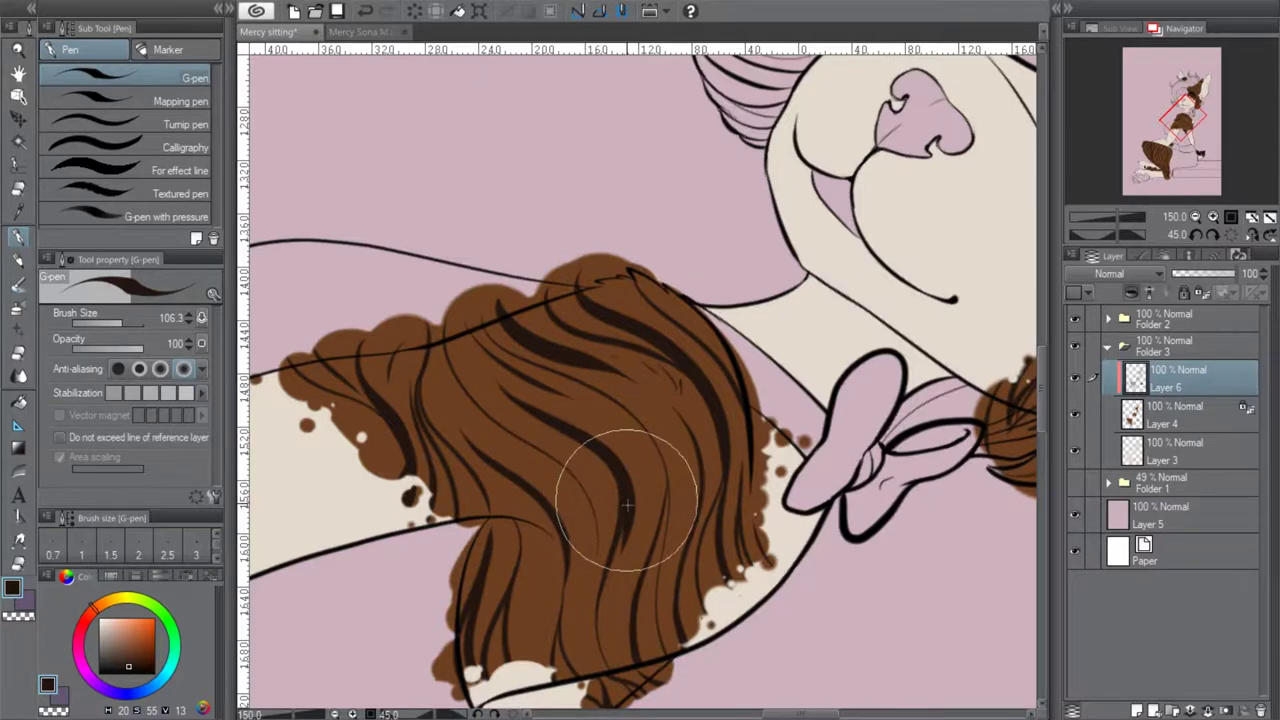
mouse_move(444, 338)
left_mouse_down()
mouse_move(448, 368)
mouse_move(570, 478)
mouse_move(600, 540)
mouse_move(577, 448)
mouse_move(556, 468)
mouse_move(585, 571)
mouse_move(560, 468)
mouse_move(597, 529)
left_mouse_up()
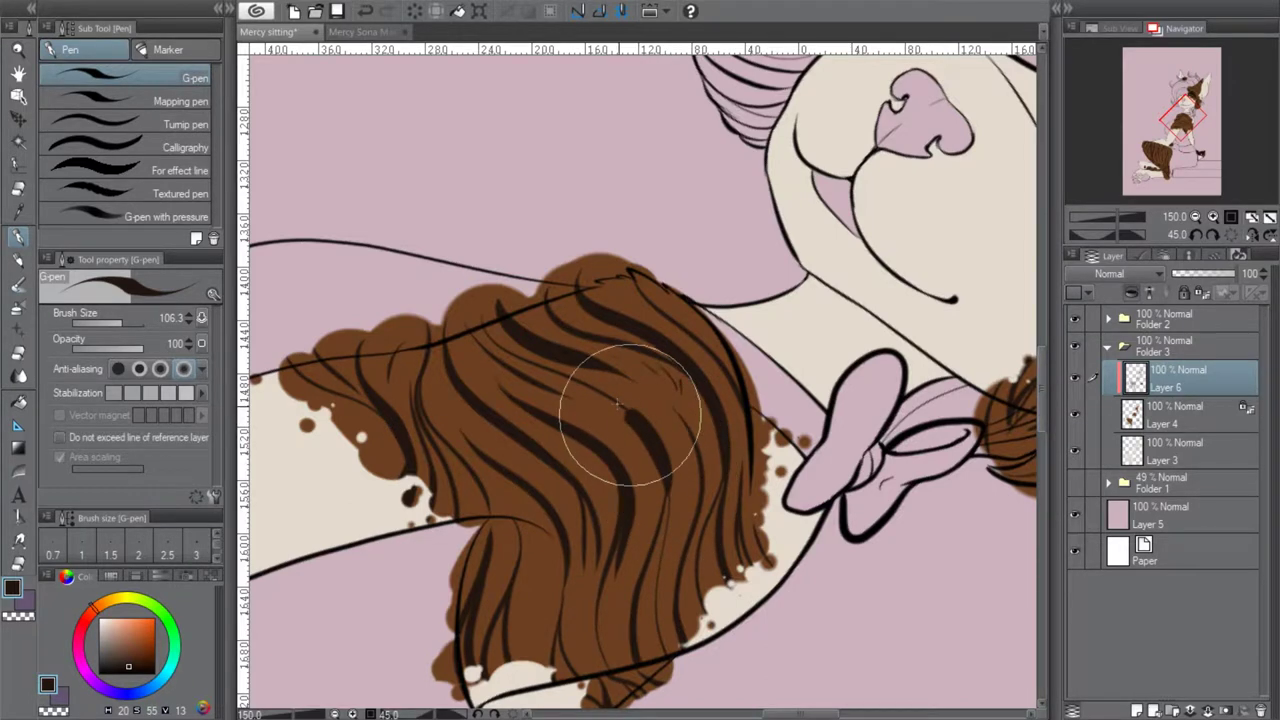
Undo the last shoulder stroke, add more near-black stripes toward the patch's back and underarm edges, and straighten the canvas
left_click(367, 12)
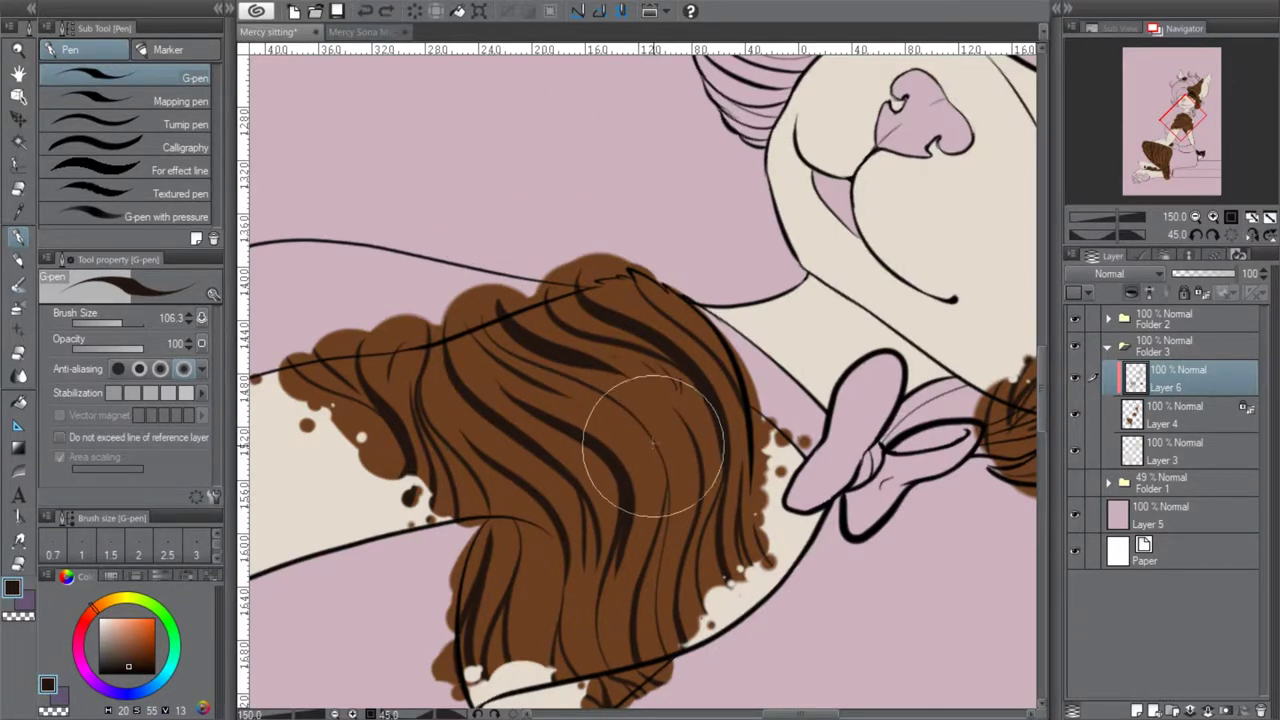
left_click_drag(663, 448, 643, 622)
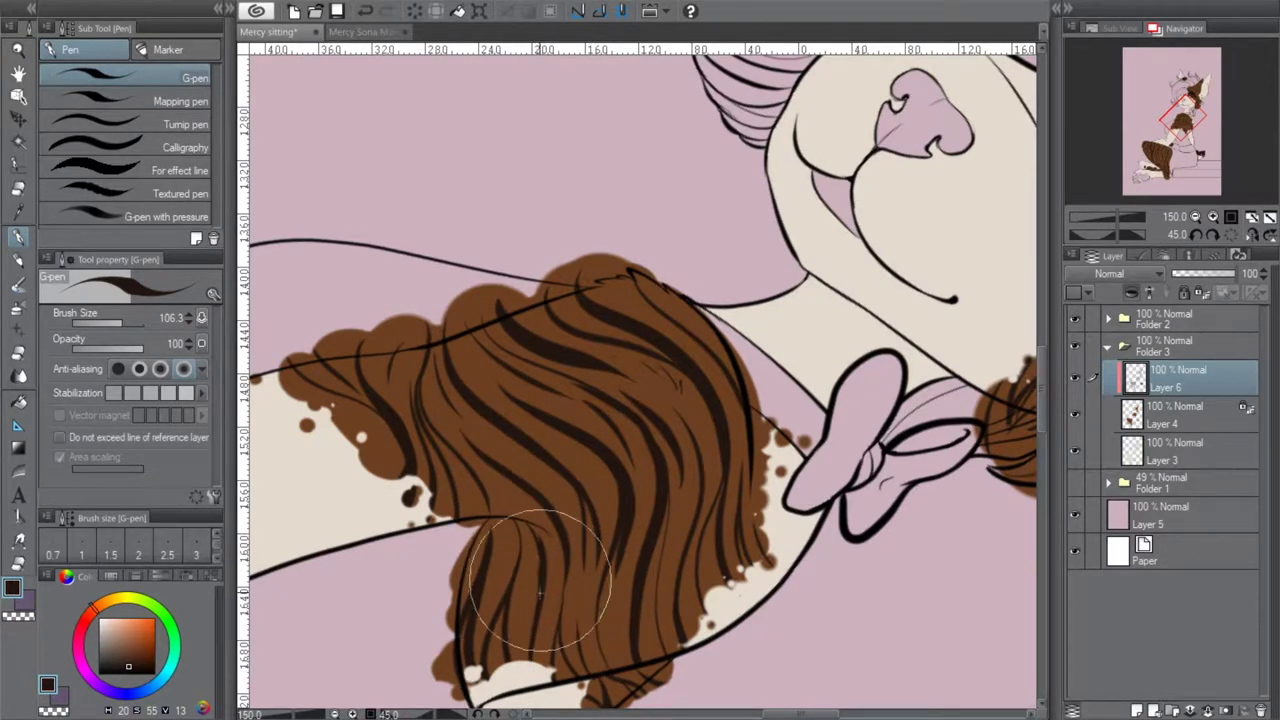
left_click(1248, 229)
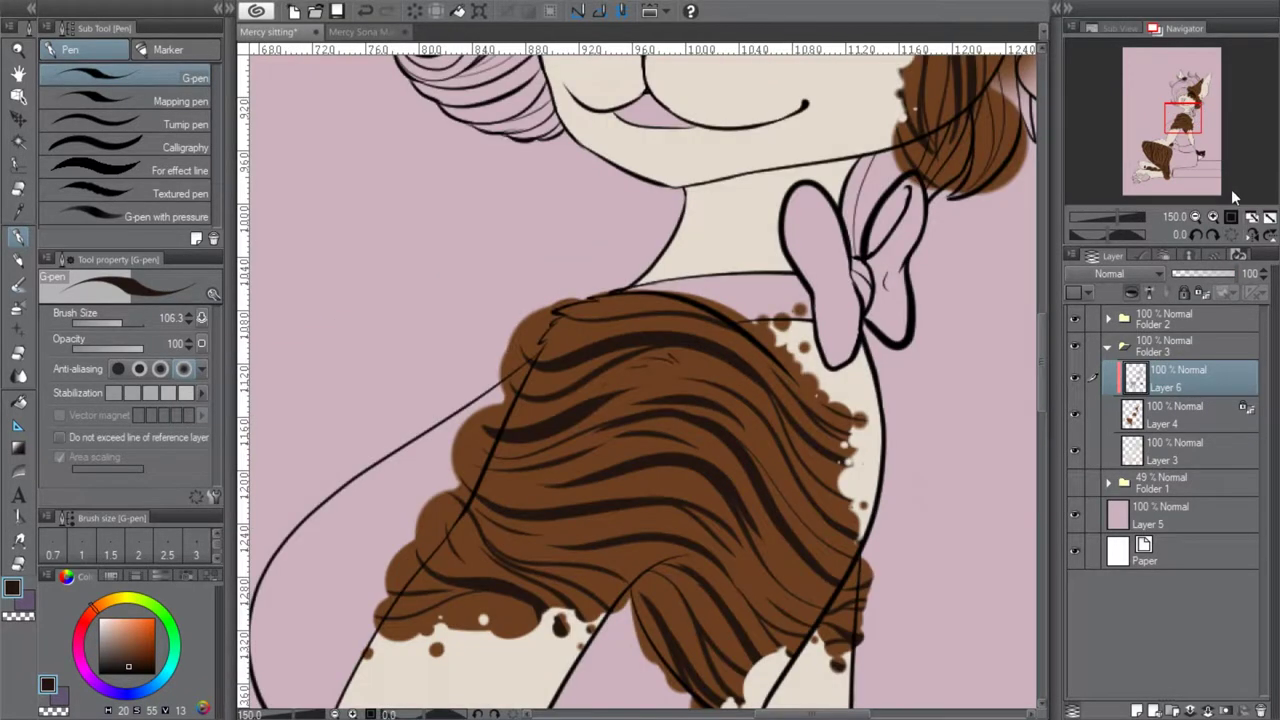
left_click(1196, 216)
left_click(1196, 216)
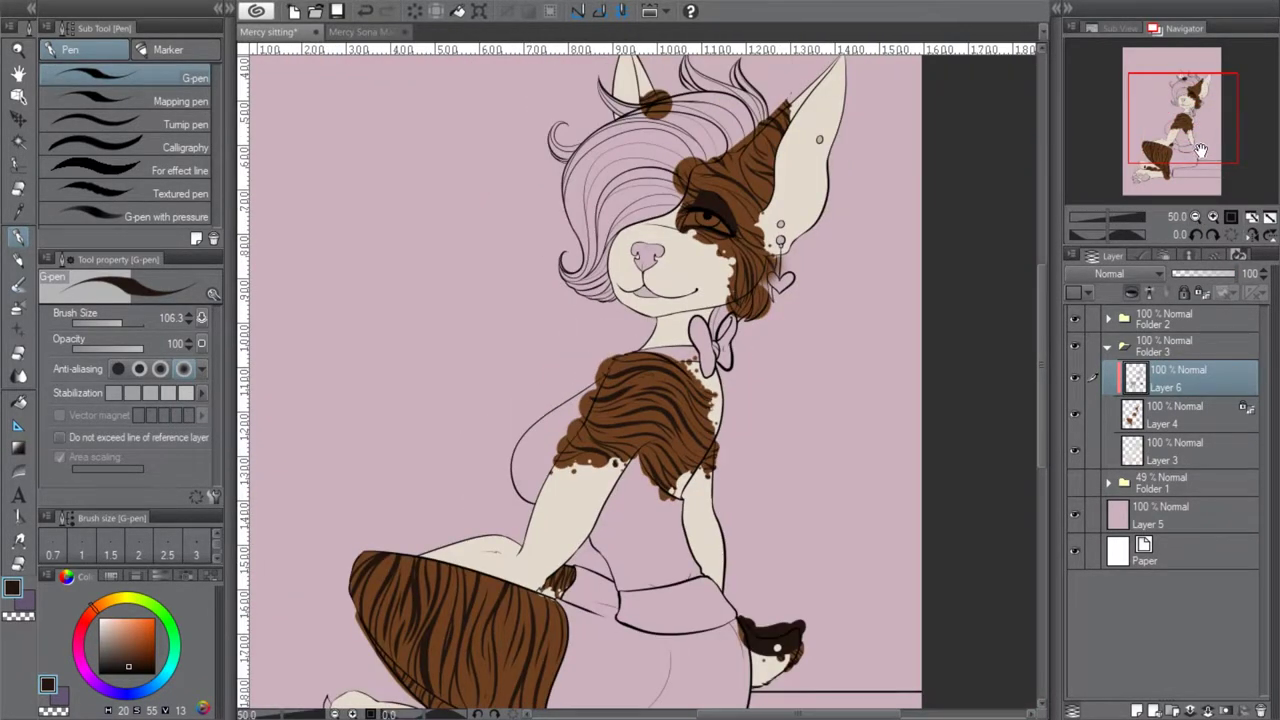
left_click_drag(1195, 139, 1200, 139)
left_click(1196, 216)
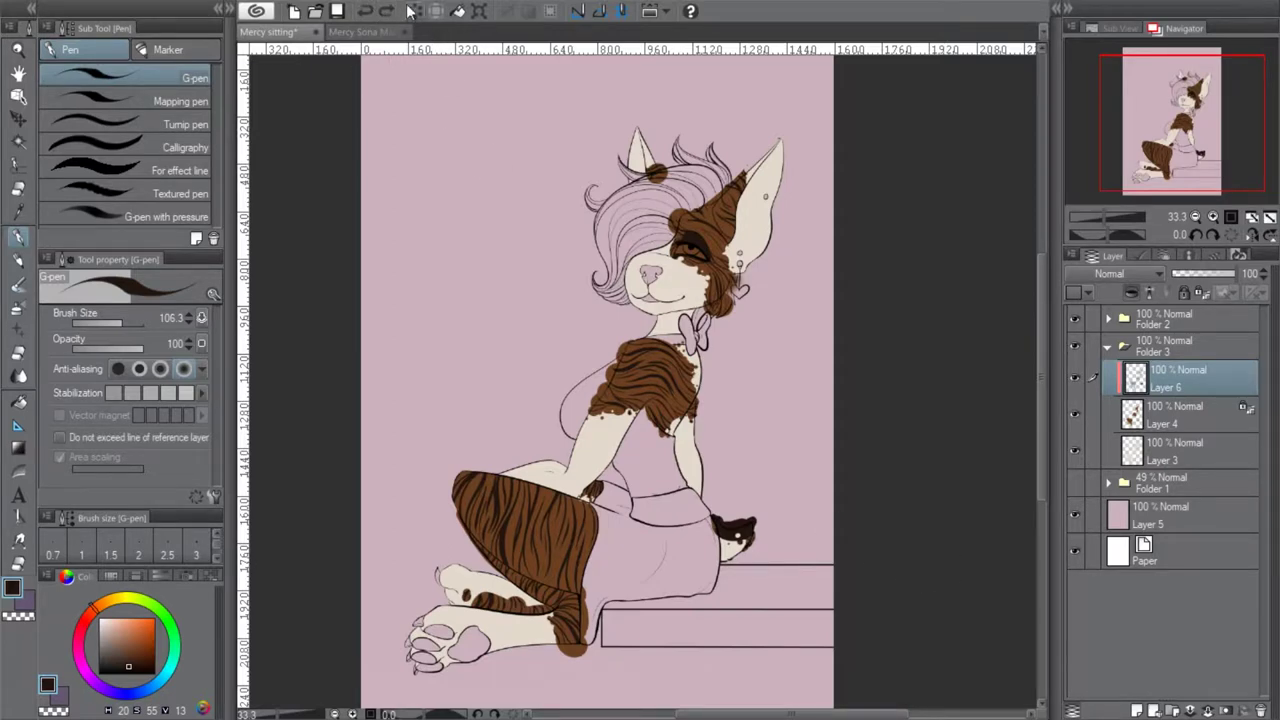
Save the drawing and merge the clipped Layer 6 down into Layer 4
left_click(388, 12)
left_click(337, 11)
left_click(1210, 711)
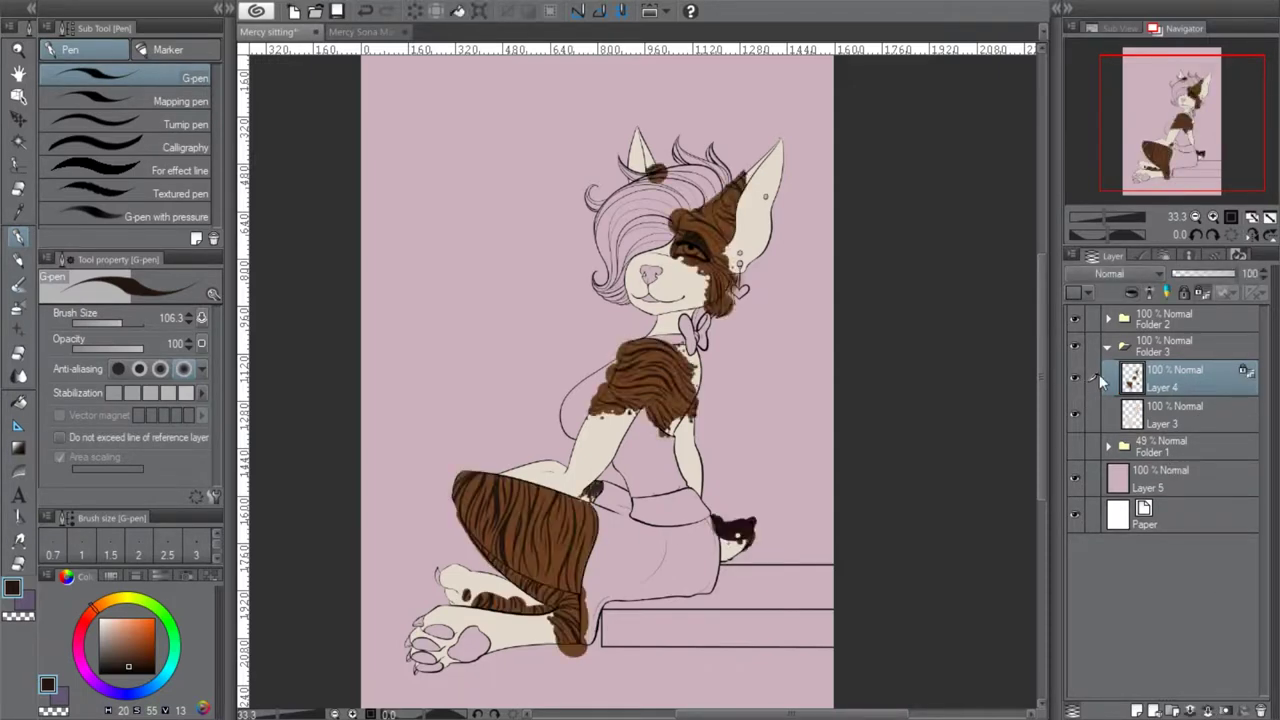
Clip Layer 4 to the base colour on Layer 3 and save the drawing
left_click(1130, 291)
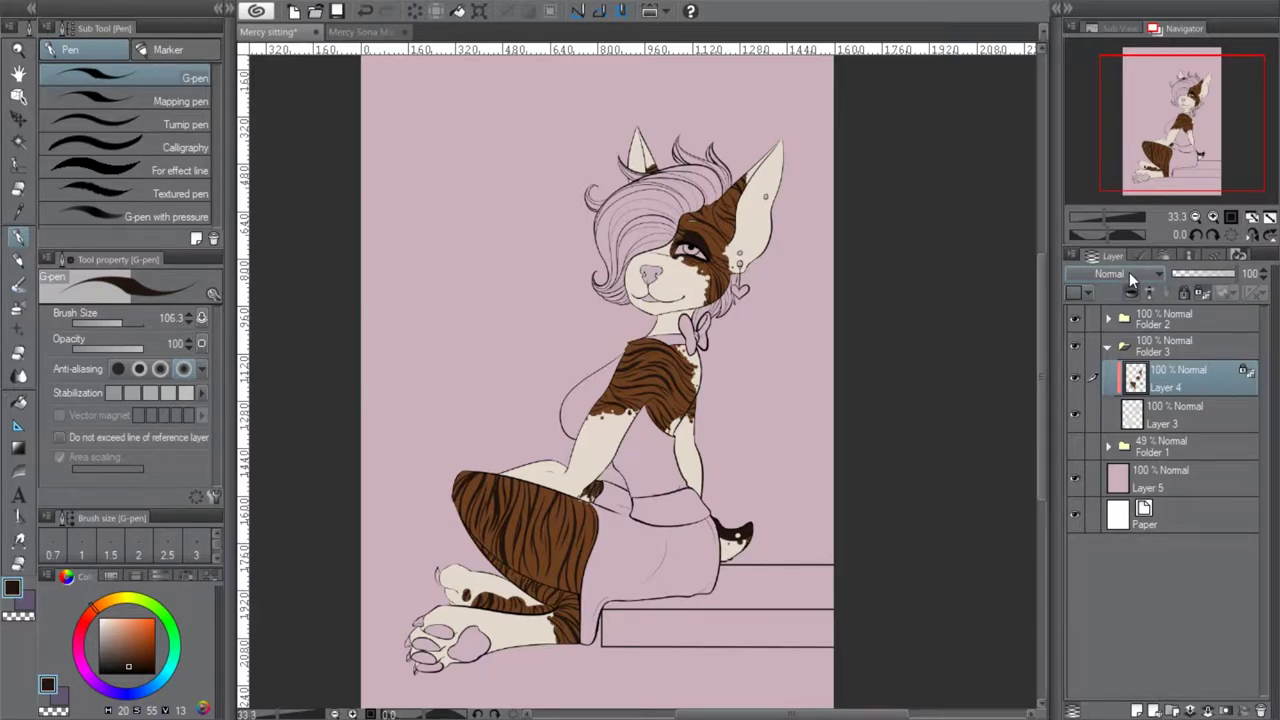
left_click(337, 9)
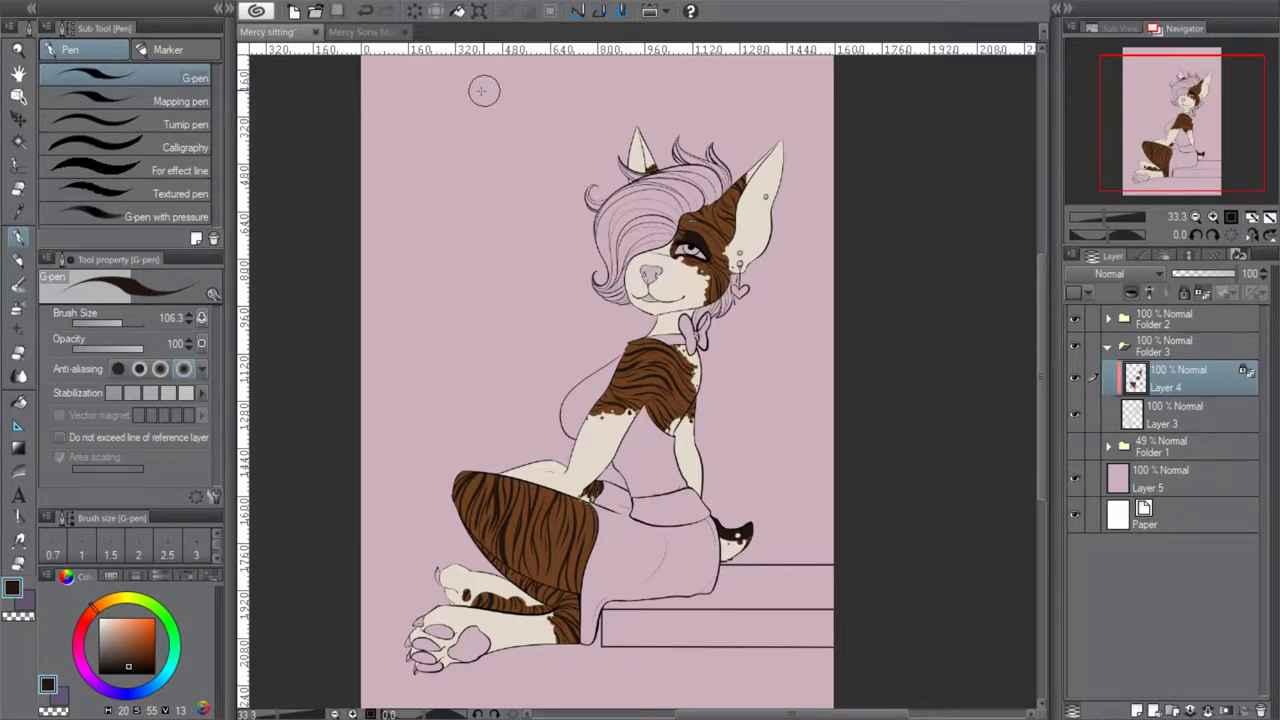
left_click(1075, 413)
left_click(1075, 413)
left_click(1077, 376)
left_click(1078, 375)
Examine the character's markings and ear colours on the Mercy Sona Main reference sheet, and return to the sitting drawing
left_click(367, 32)
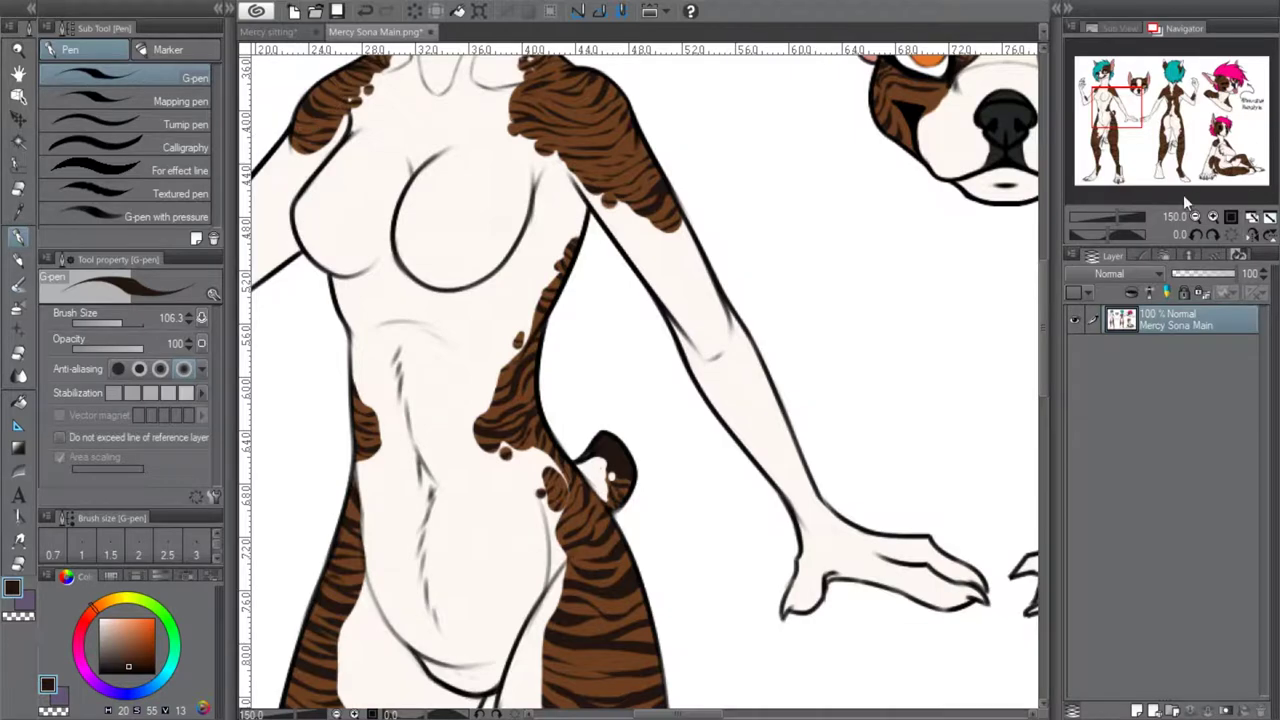
left_click(1197, 218)
left_click(1197, 218)
left_click_drag(1128, 127, 1128, 121)
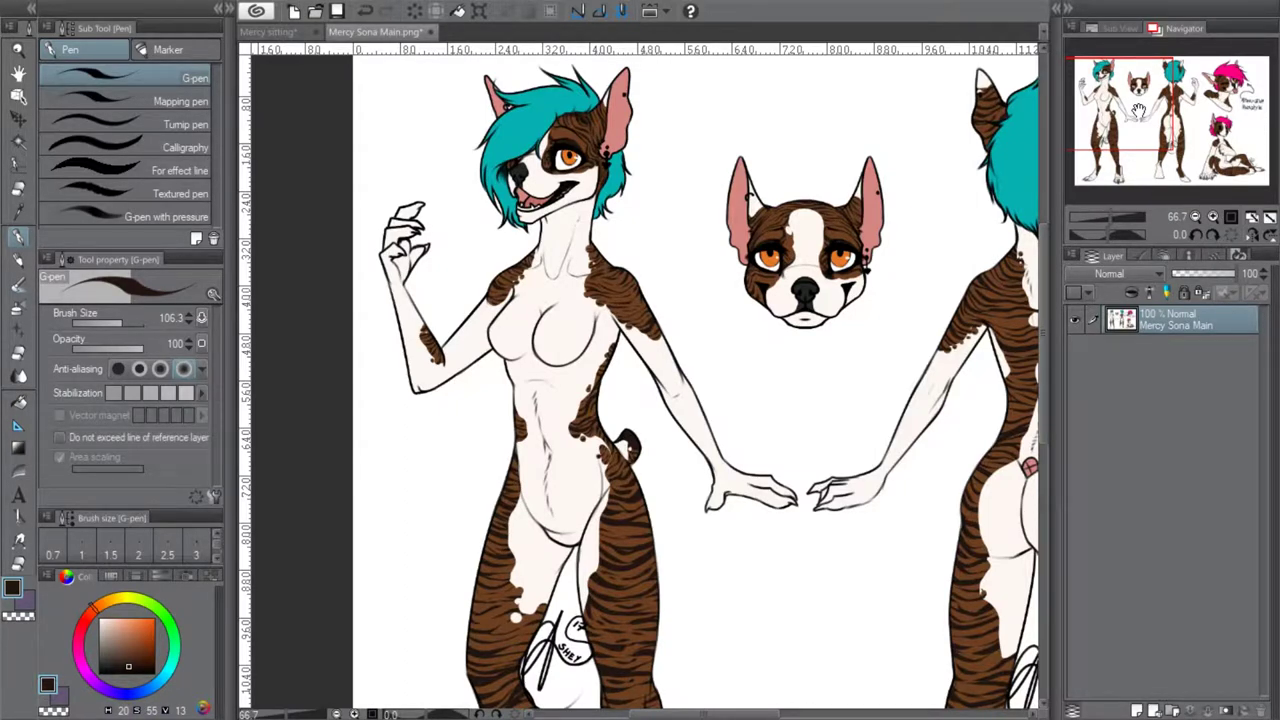
mouse_move(1138, 110)
left_mouse_down()
mouse_move(1228, 118)
mouse_move(1221, 102)
mouse_move(1212, 128)
mouse_move(1127, 98)
left_mouse_up()
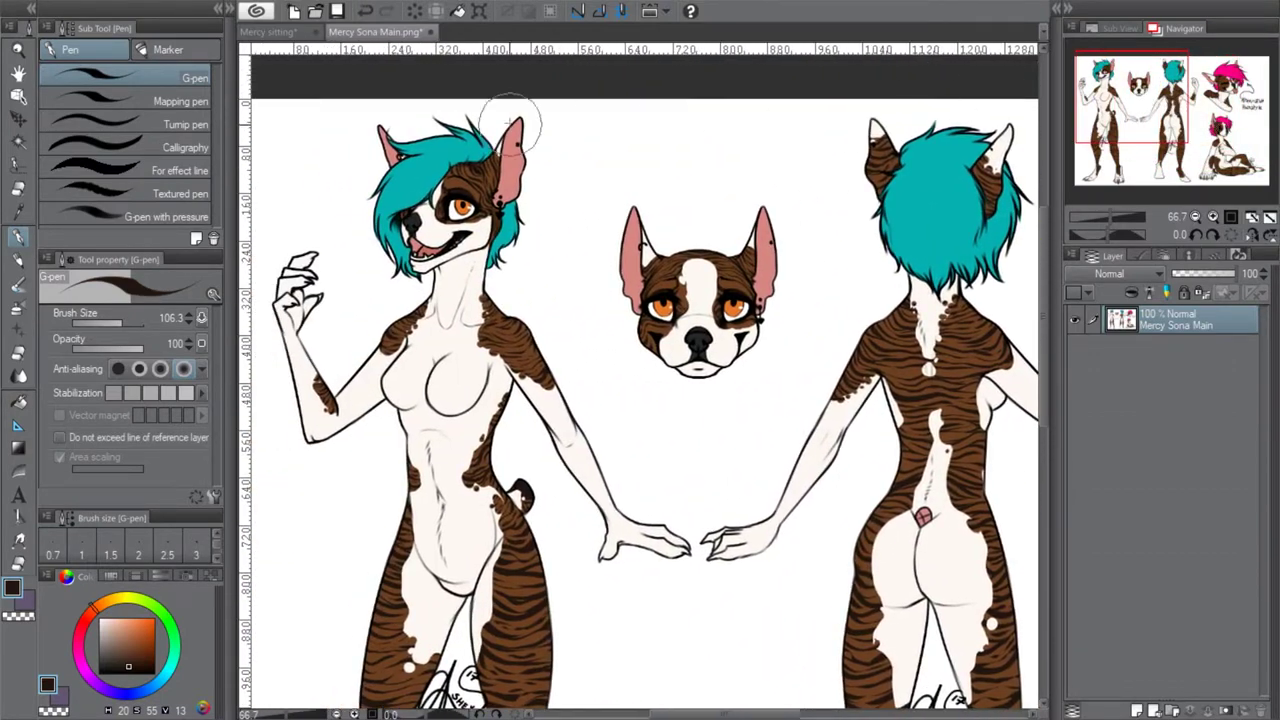
left_click(283, 32)
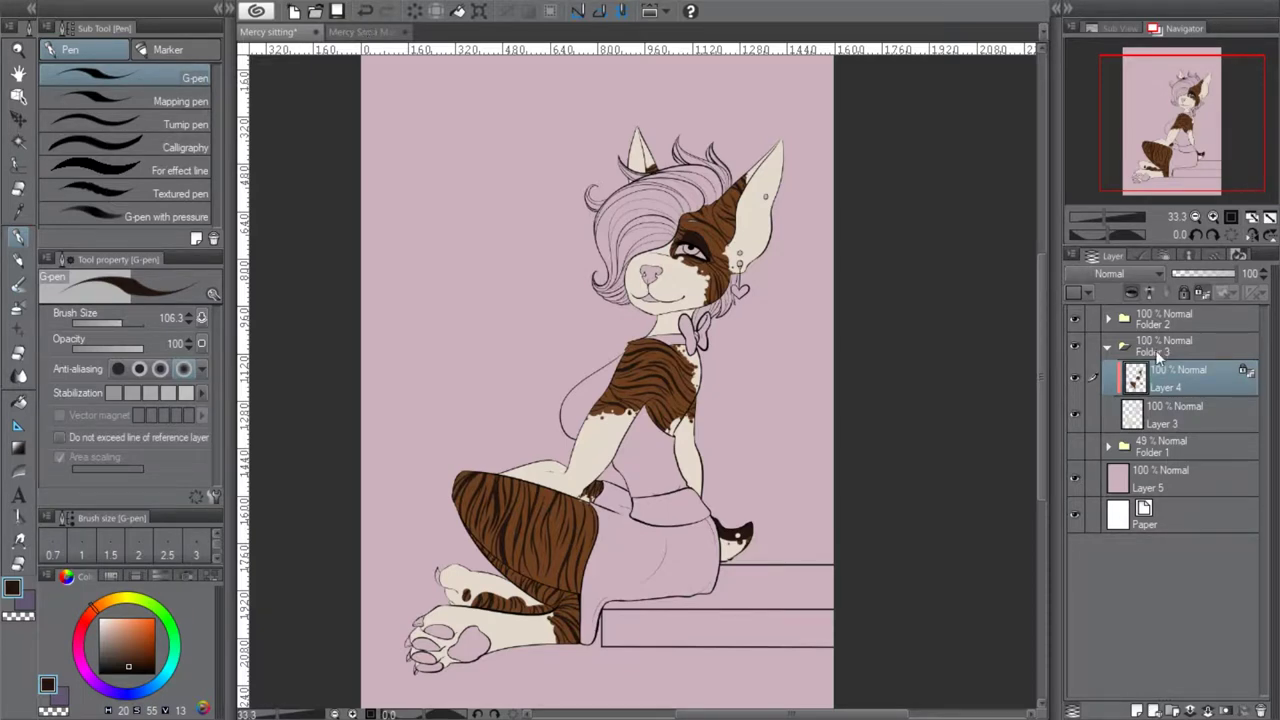
Add a new raster layer in Folder 3 and place it between Layer 4 and Layer 3 as a clipped layer
left_click(1188, 415)
left_click(1076, 377)
left_click(1076, 377)
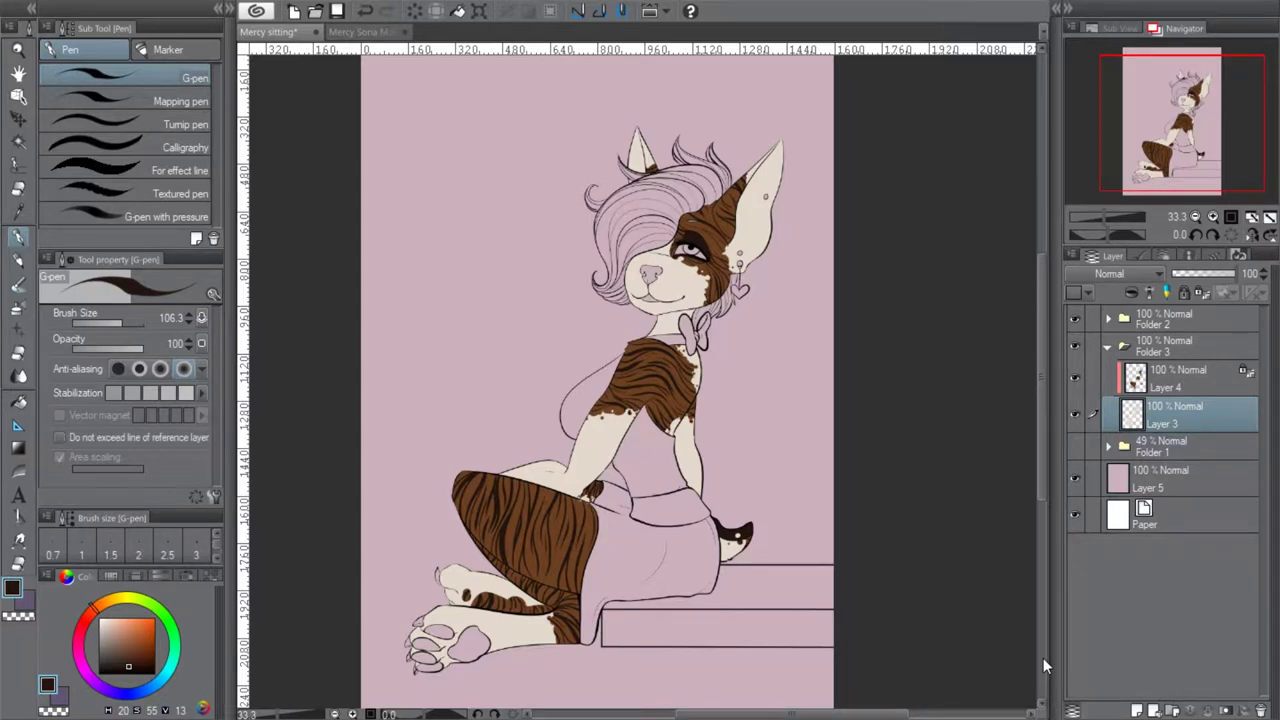
left_click(1138, 705)
left_click_drag(1161, 426, 1161, 463)
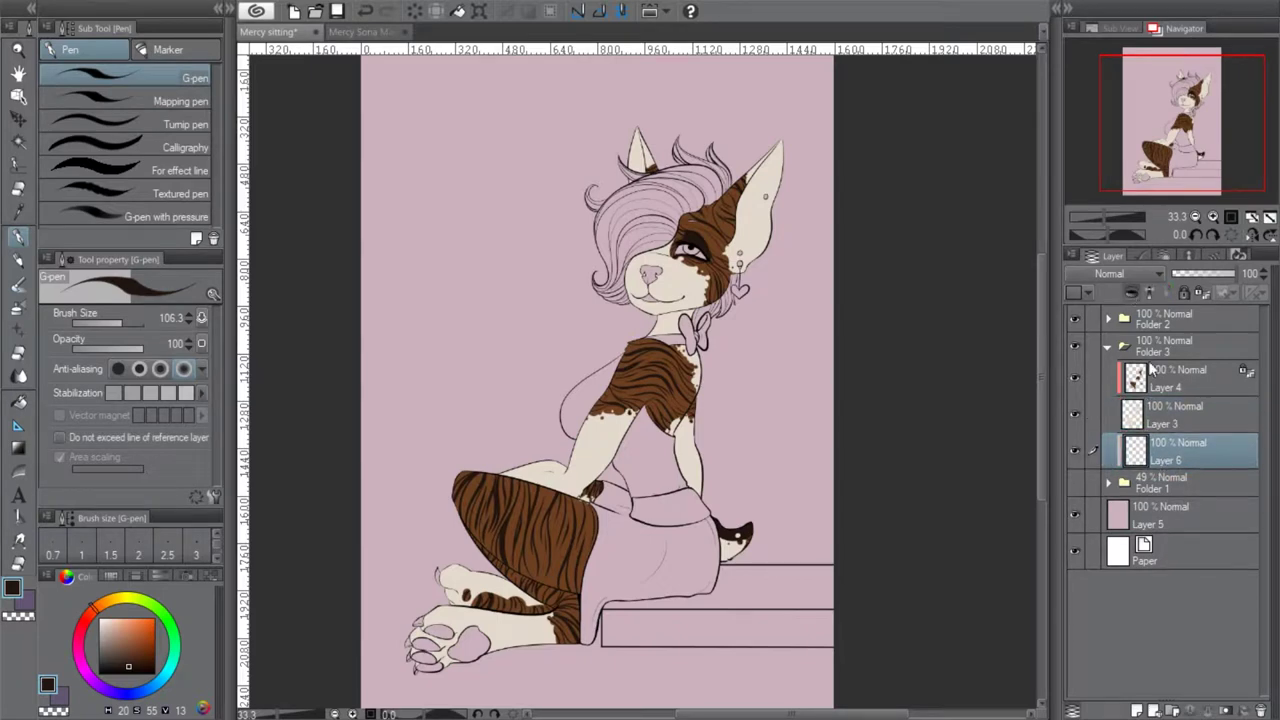
left_click_drag(1176, 443, 1175, 414)
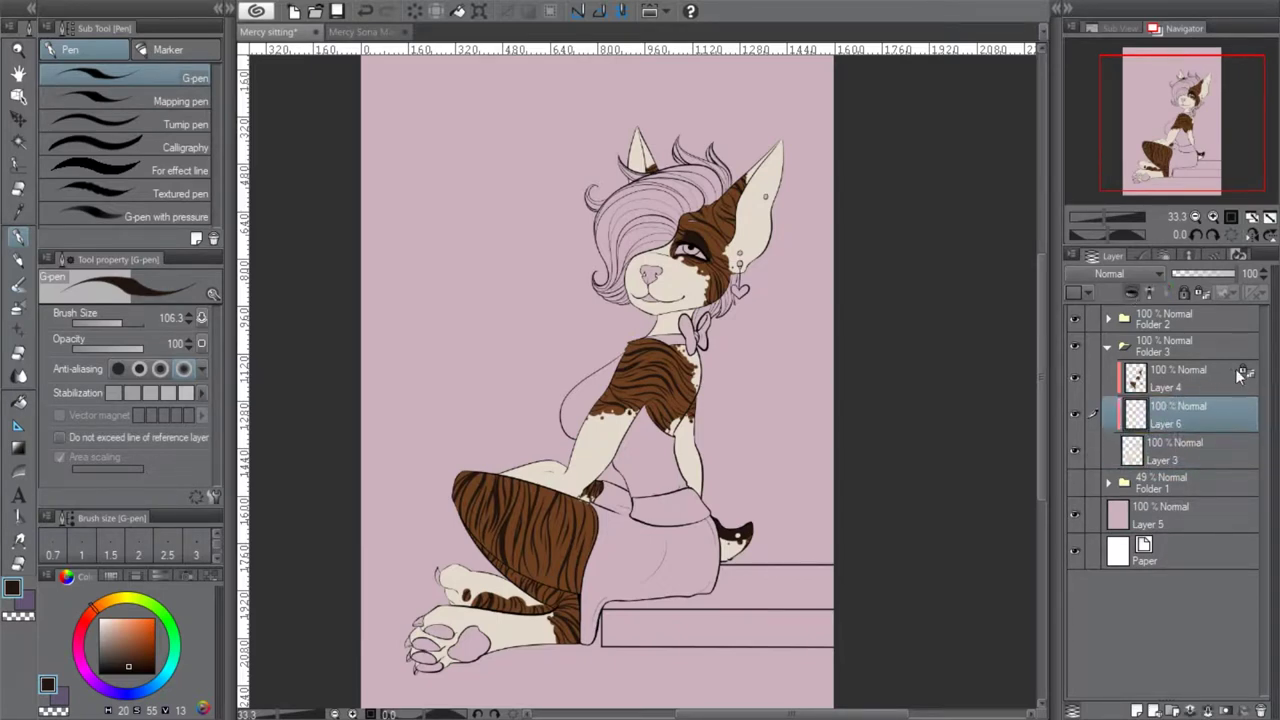
Check the layers clipped to Layer 3 by hiding the base layer and showing it again
left_click(1171, 453)
left_click(1076, 454)
left_click(1111, 382)
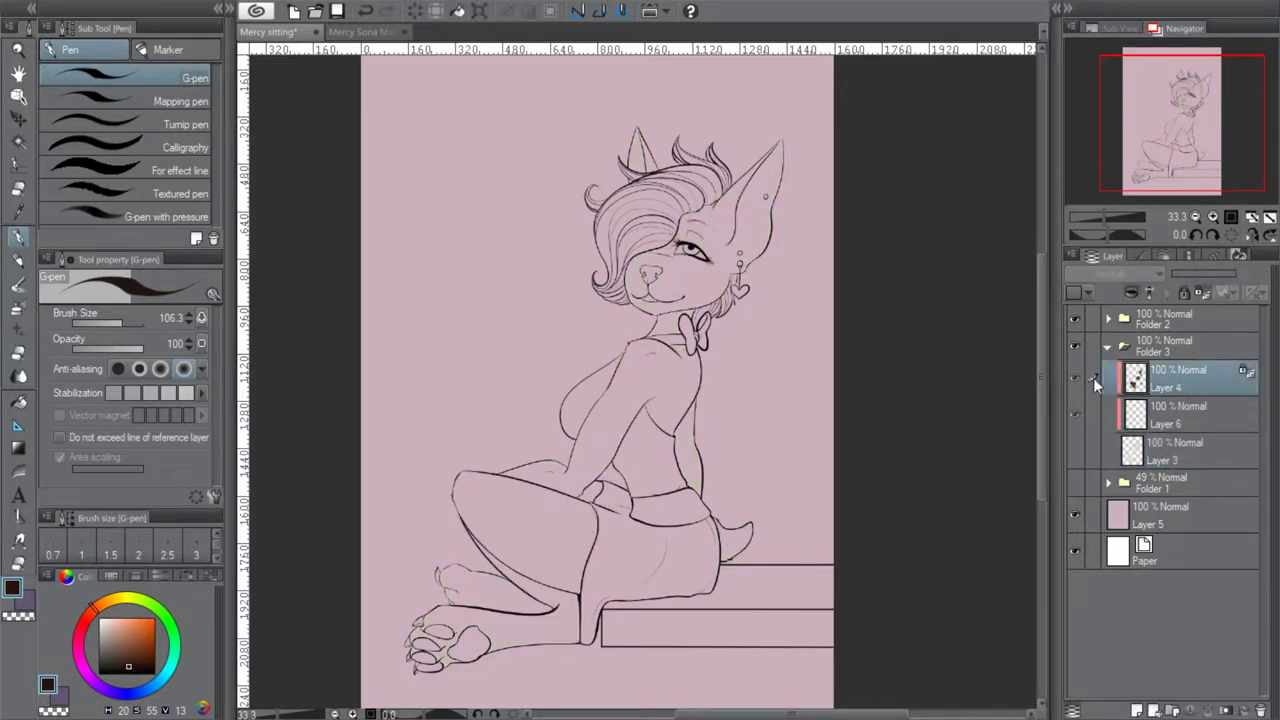
left_click(1077, 454)
left_click(1078, 378)
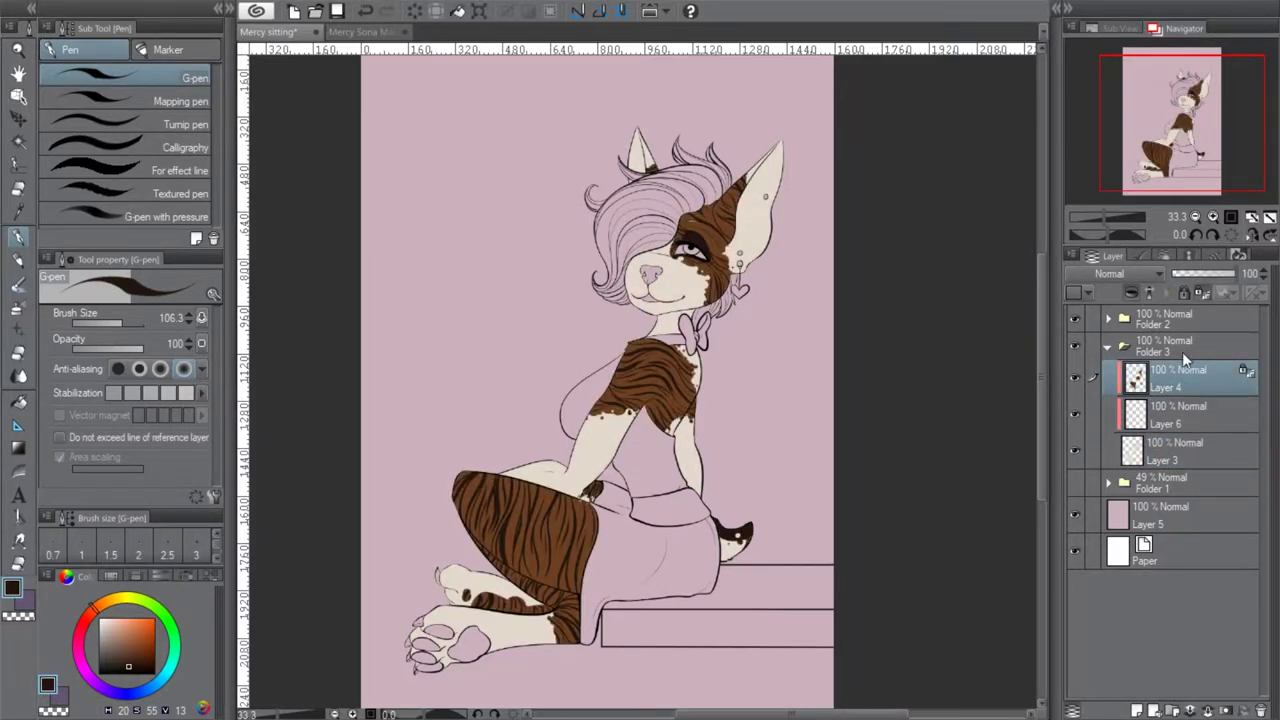
Try Layer 6 unclipped below Layer 3 and above Layer 4, and restore it as a clipped layer between them
left_click(1165, 416)
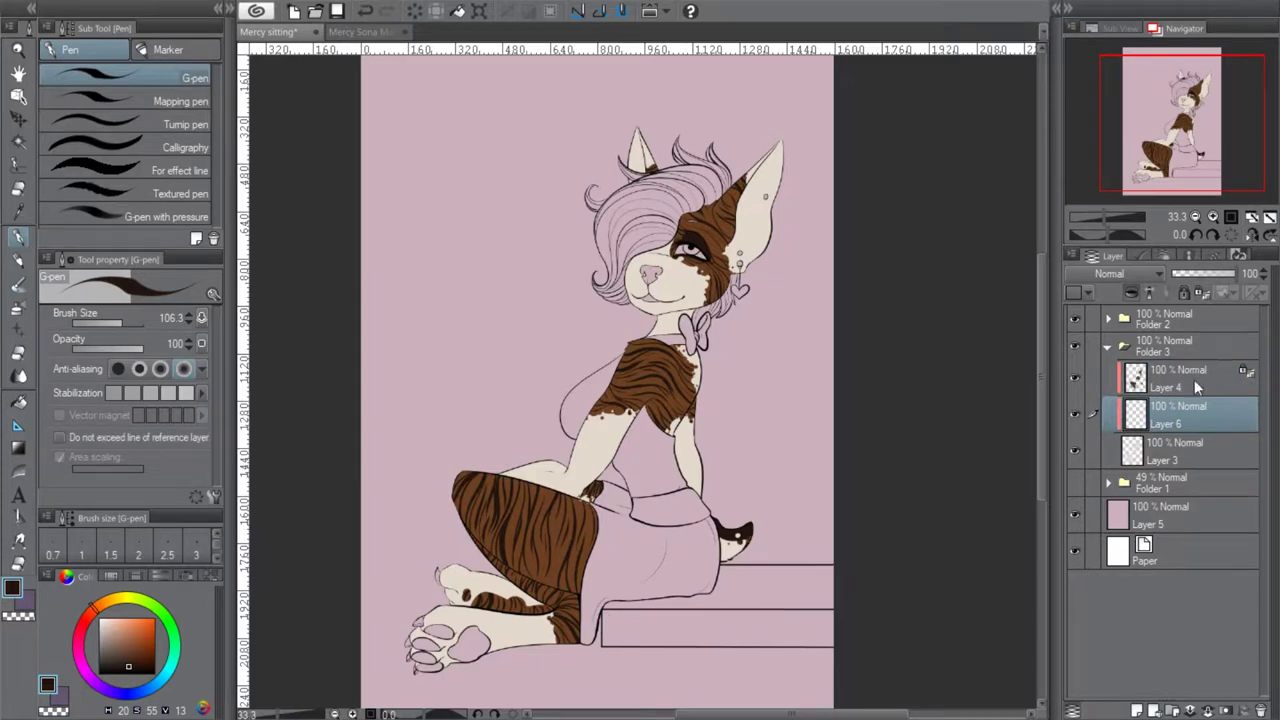
left_click(1128, 297)
left_click(1129, 294)
left_click_drag(1196, 418, 1180, 466)
left_click(1133, 291)
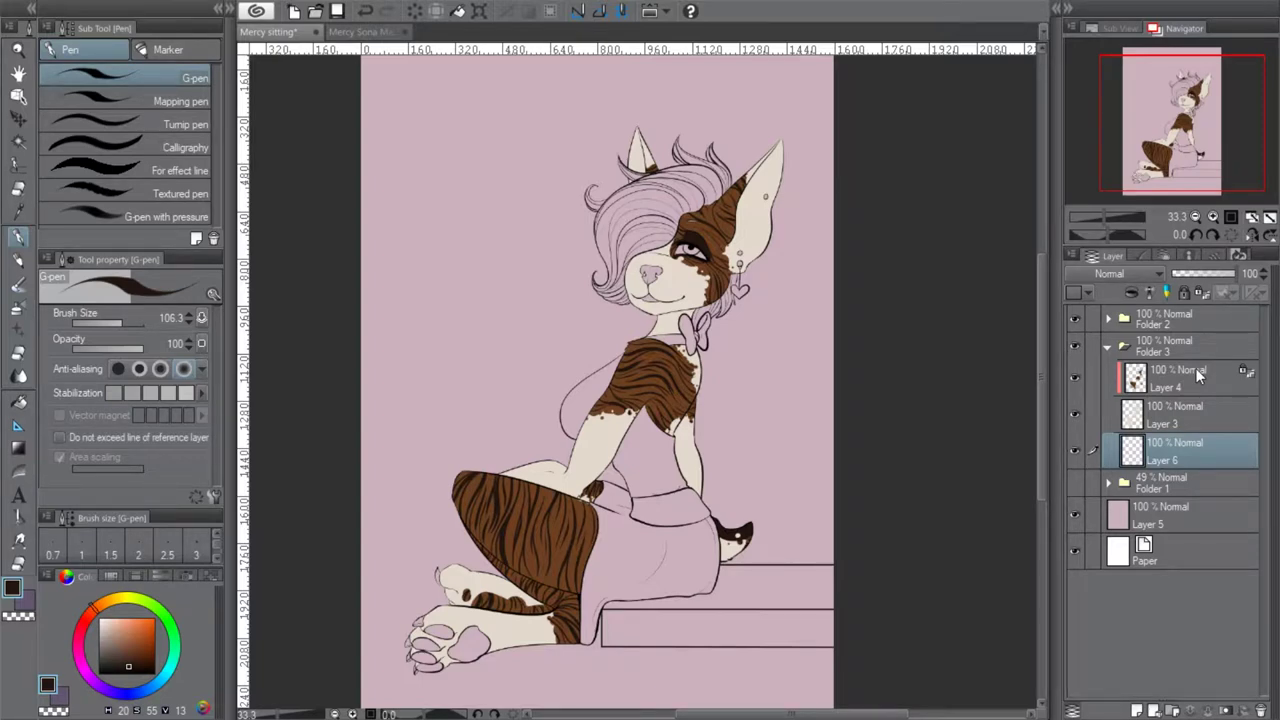
left_click_drag(1176, 450, 1180, 368)
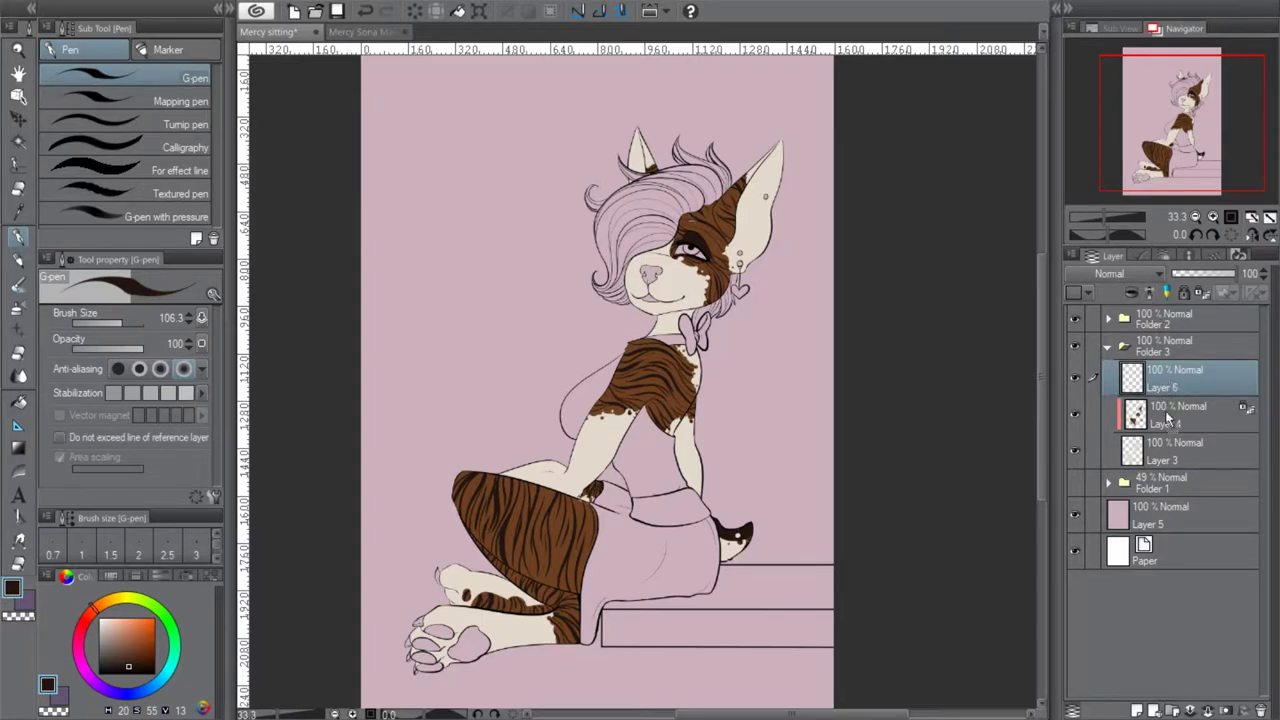
left_click_drag(1166, 420, 1160, 372)
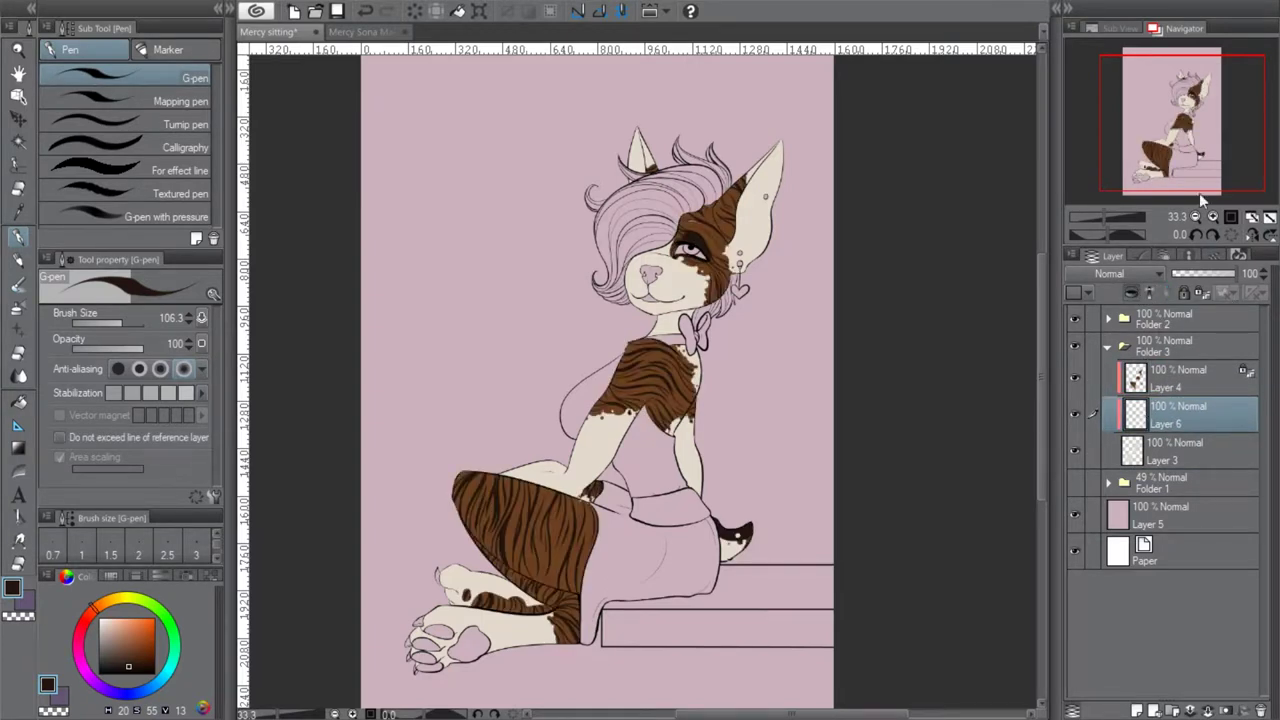
Sample the pink inner-ear colour from the Mercy Sona Main reference sheet for use in the sitting drawing
left_click(1213, 217)
left_click(1213, 217)
left_click_drag(1198, 147, 1208, 123)
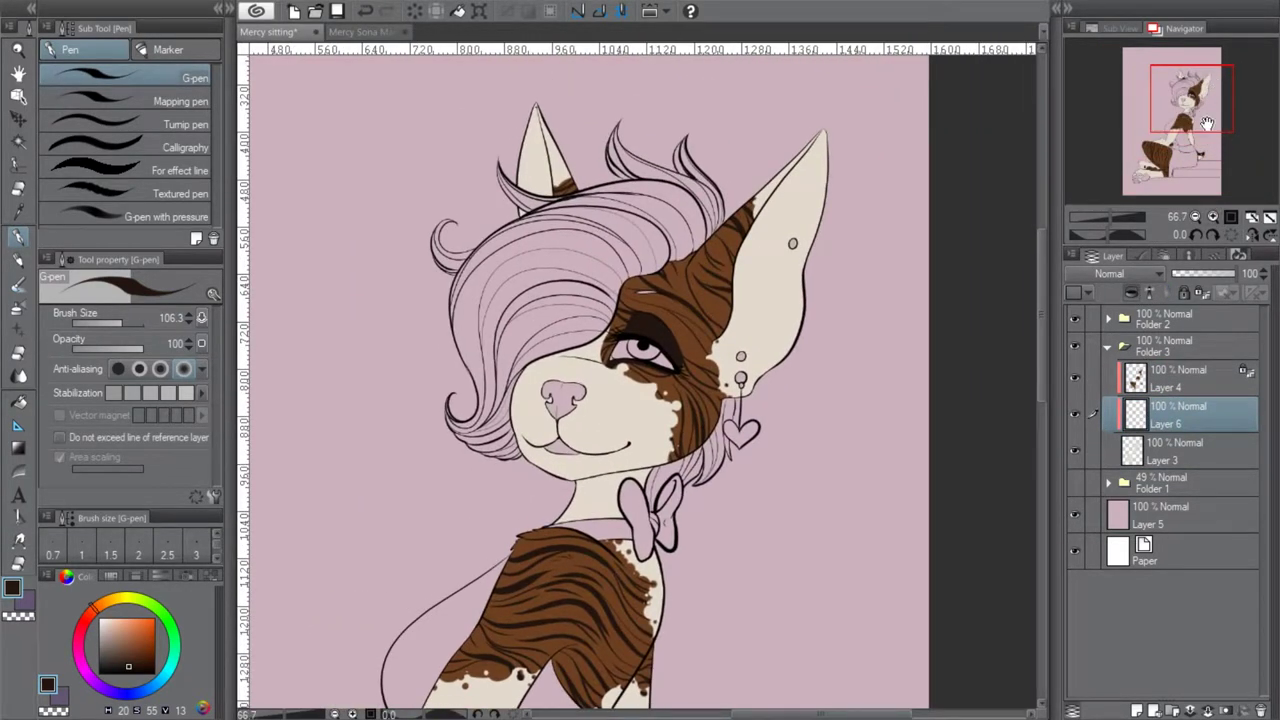
left_click(362, 31)
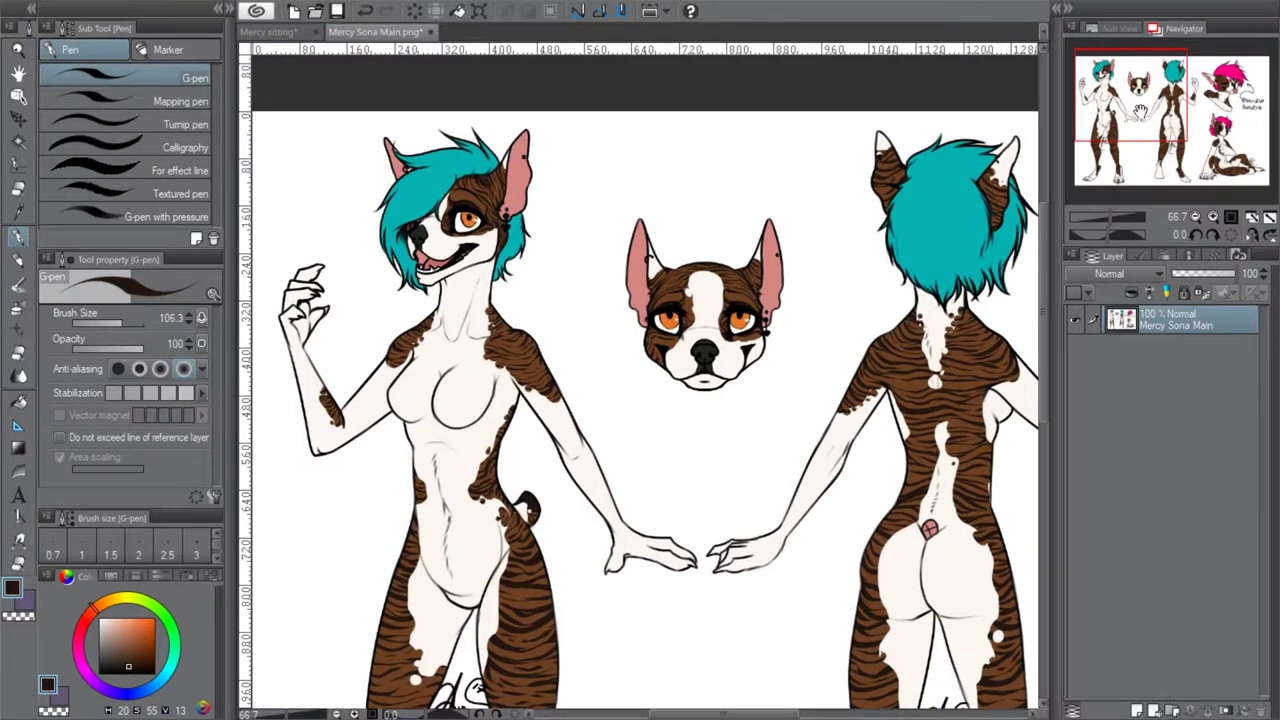
left_click(18, 210)
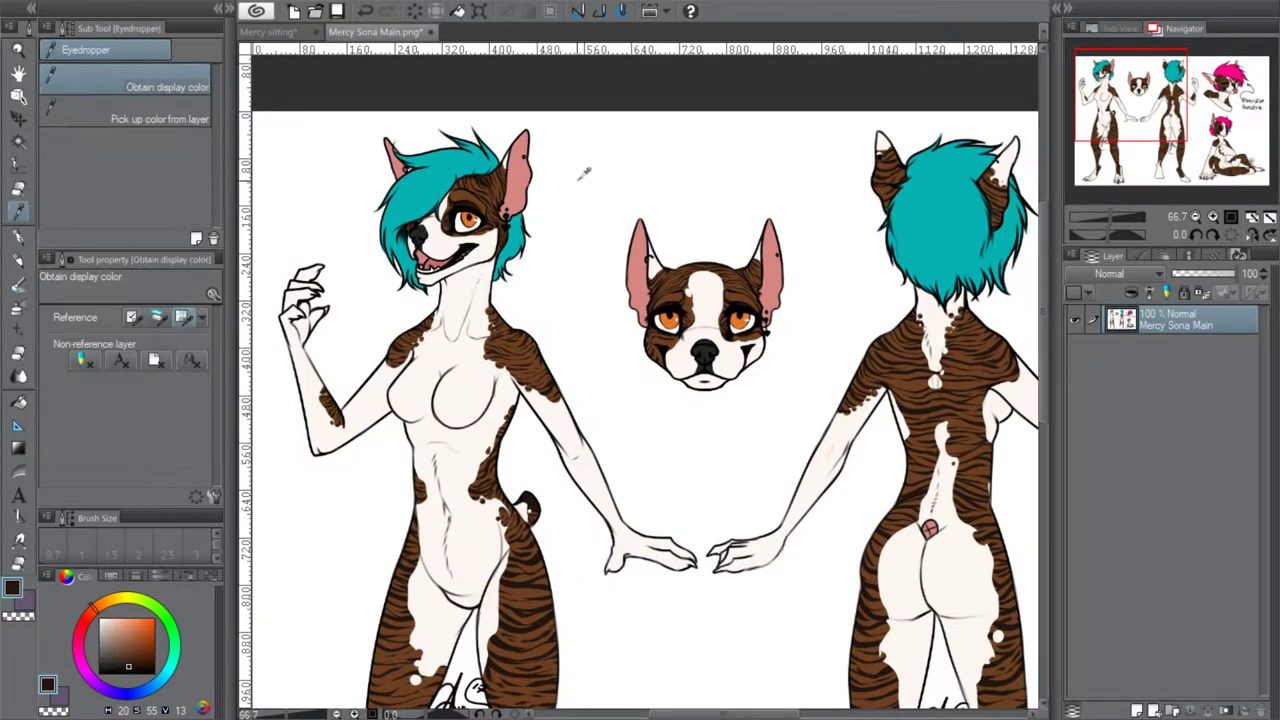
left_click(784, 268)
left_click(290, 31)
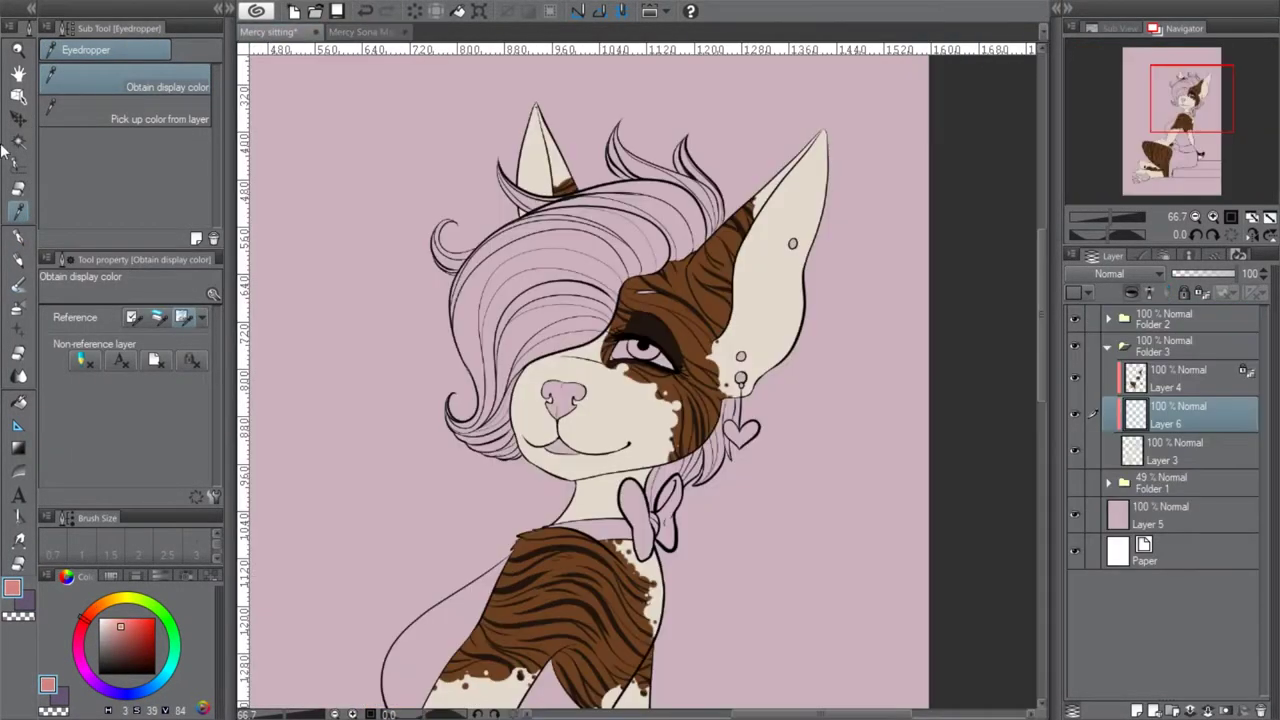
Paint the insides of both ears pink with the G-pen on Layer 6
left_click(18, 236)
mouse_move(745, 385)
left_mouse_down()
mouse_move(798, 196)
mouse_move(741, 306)
mouse_move(805, 160)
mouse_move(771, 241)
mouse_move(791, 236)
mouse_move(830, 150)
left_mouse_up()
mouse_move(526, 115)
left_mouse_down()
mouse_move(523, 232)
mouse_move(520, 132)
mouse_move(533, 117)
mouse_move(570, 158)
left_mouse_up()
Erase the excess pink along the large ear's outer rim and clean up the tip of the small ear
left_click(1212, 216)
left_click(1212, 216)
left_click_drag(1192, 98, 1204, 80)
left_click(18, 356)
mouse_move(674, 300)
left_mouse_down()
mouse_move(631, 394)
mouse_move(760, 194)
mouse_move(749, 203)
mouse_move(786, 186)
left_mouse_up()
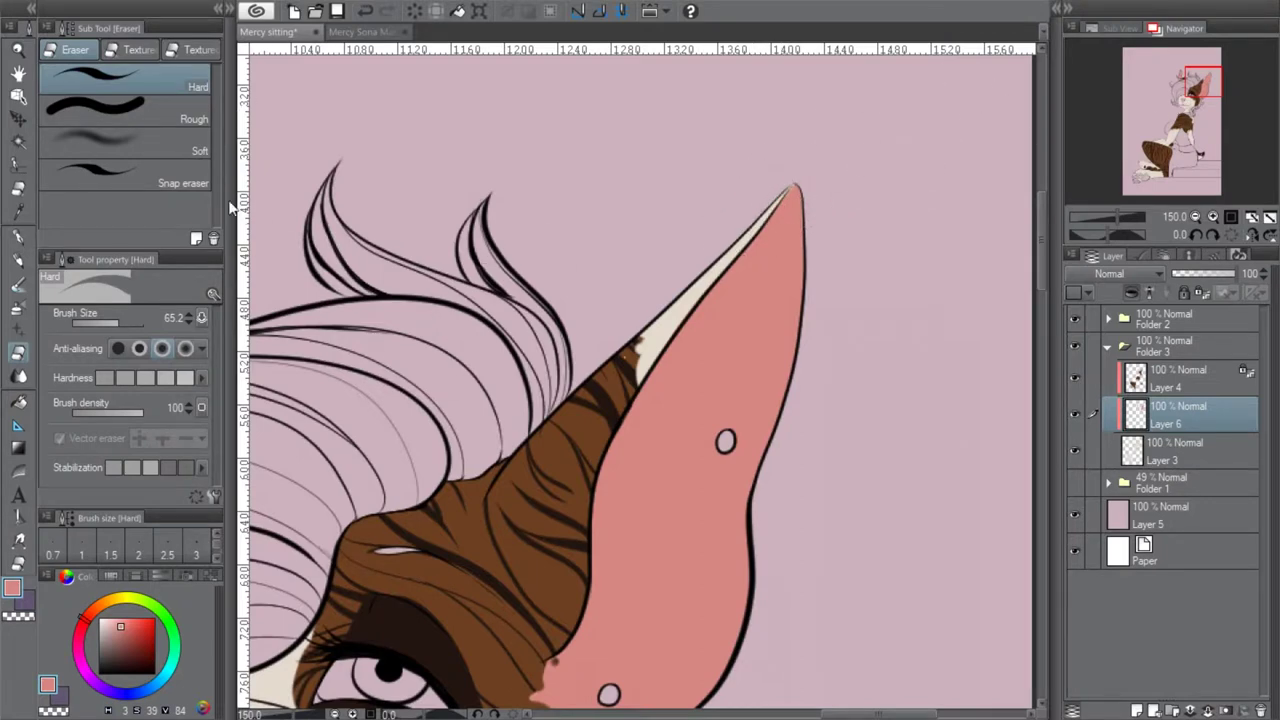
left_click(18, 236)
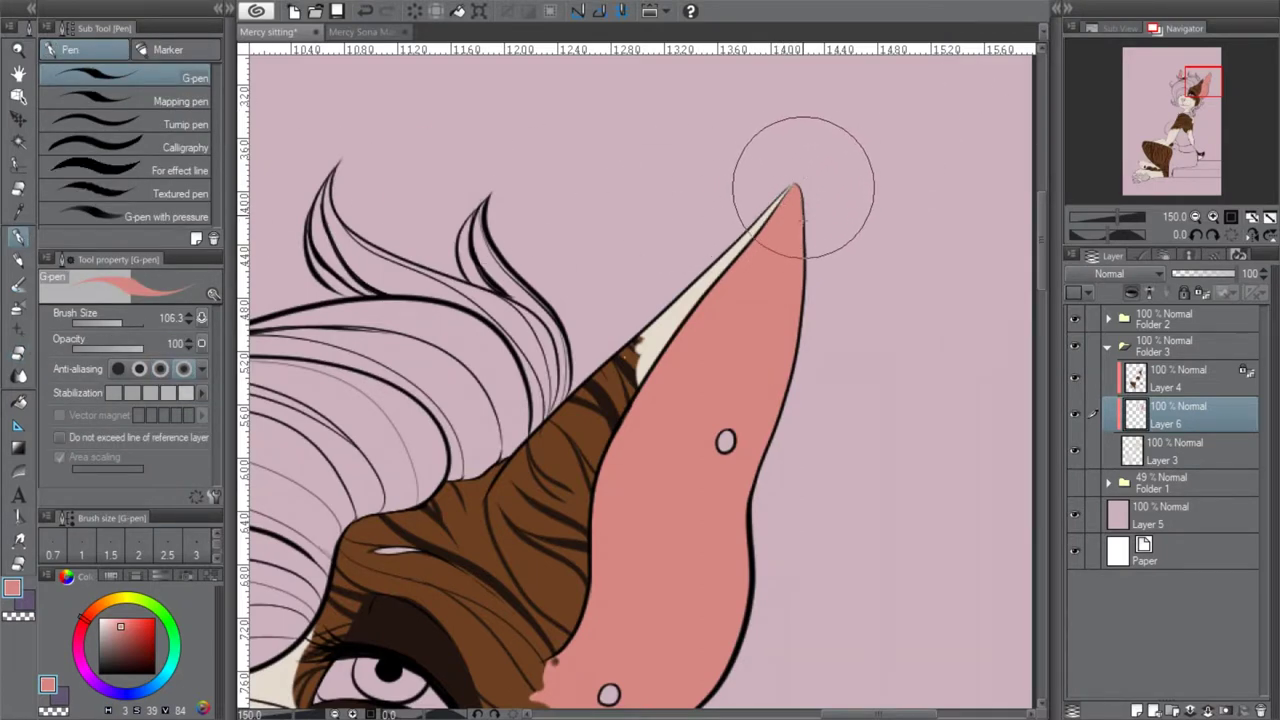
left_click_drag(1189, 96, 1185, 82)
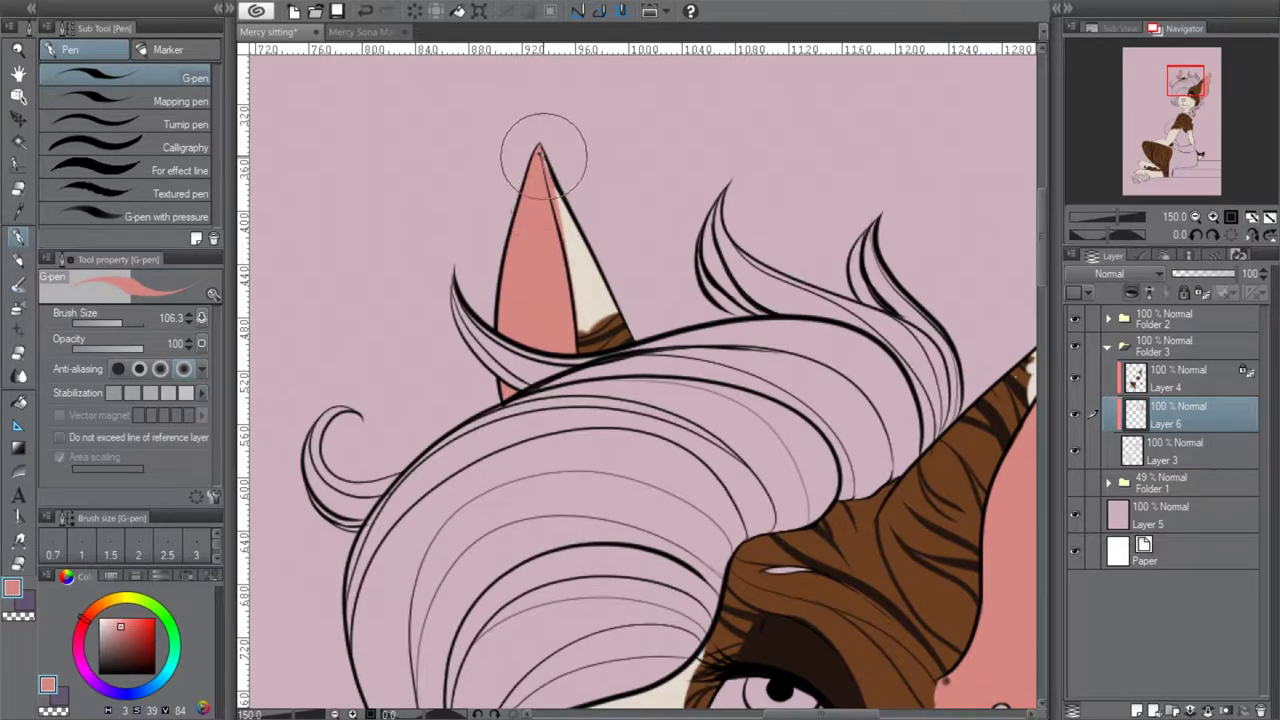
left_click_drag(529, 157, 541, 161)
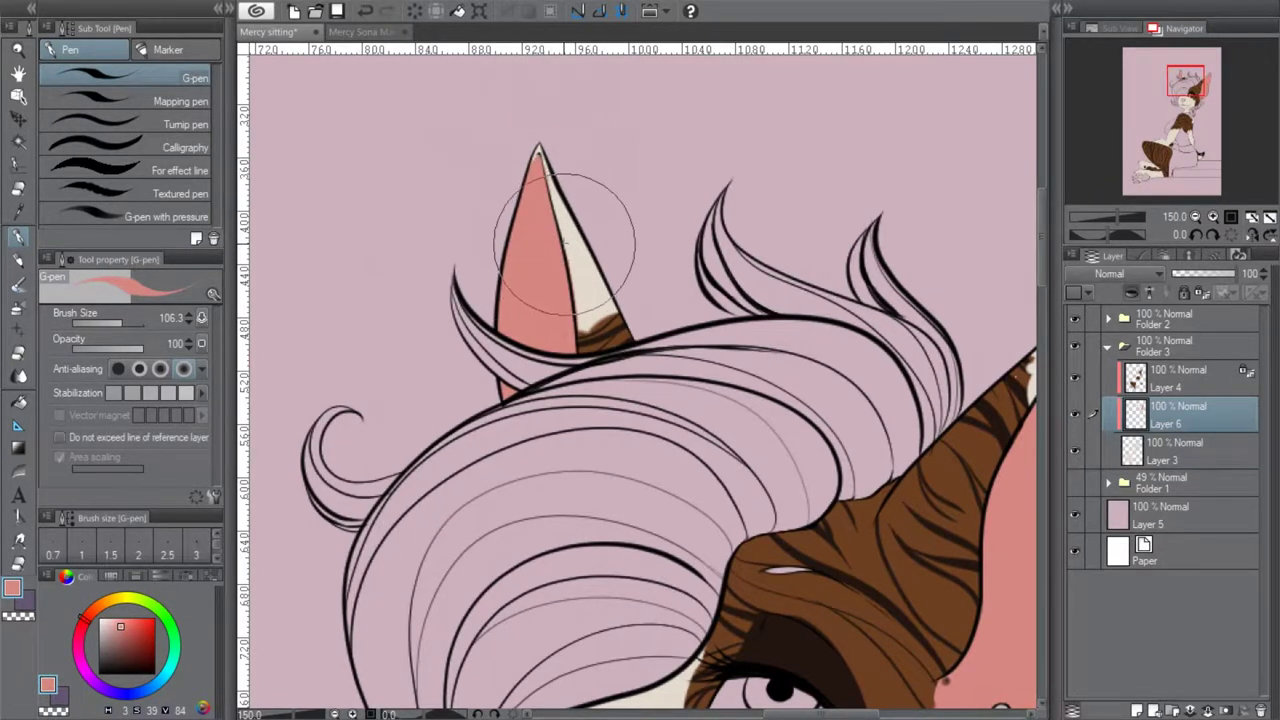
Review the whole figure with the coloured ears
left_click(1196, 217)
left_click(1196, 217)
left_click_drag(1186, 90, 1222, 104)
left_click(1197, 218)
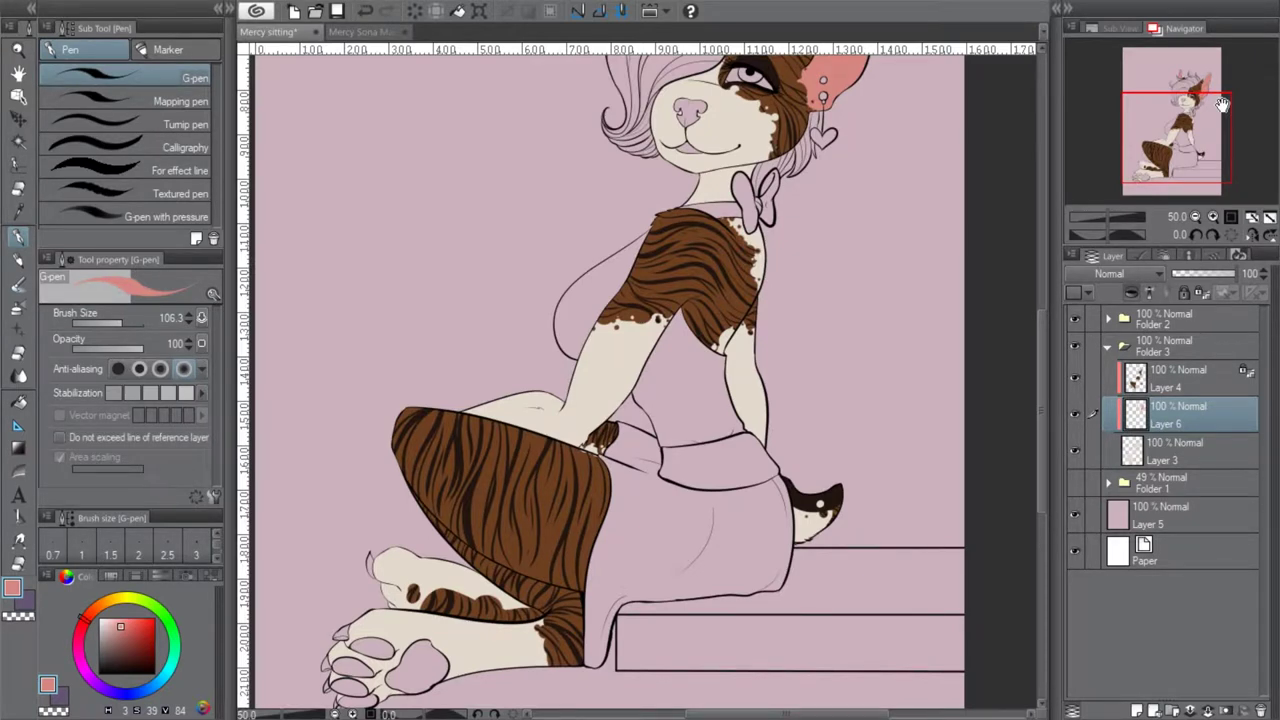
left_click(1197, 217)
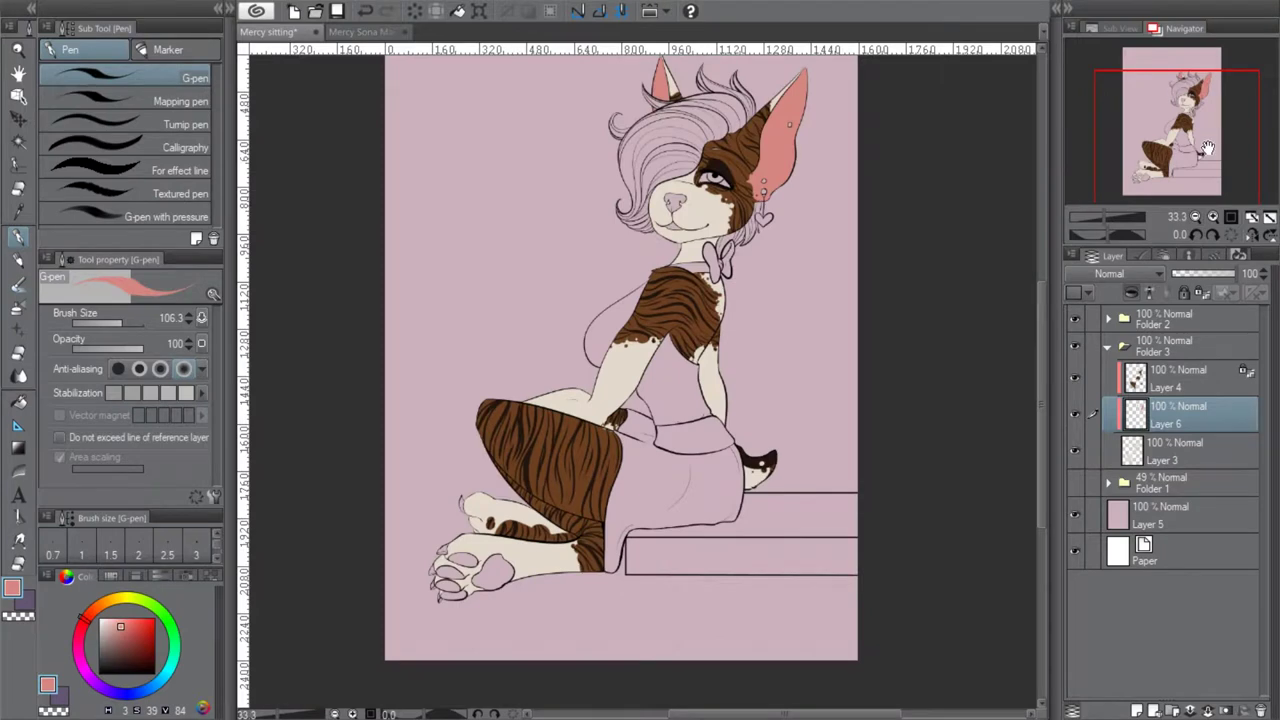
left_click_drag(1208, 148, 1194, 122)
left_click_drag(1204, 166, 1225, 124)
Sample the cream fur colour from the character's muzzle
left_click(1213, 217)
left_click(1213, 217)
left_click(1213, 217)
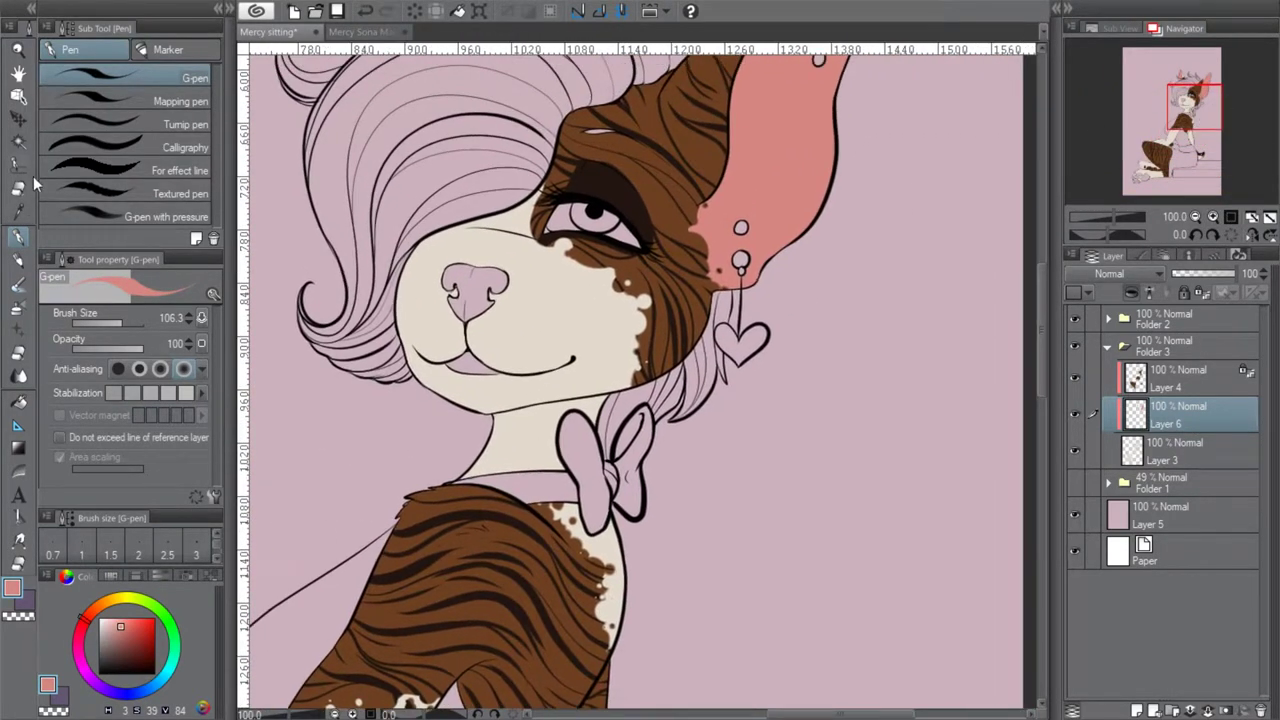
left_click(19, 310)
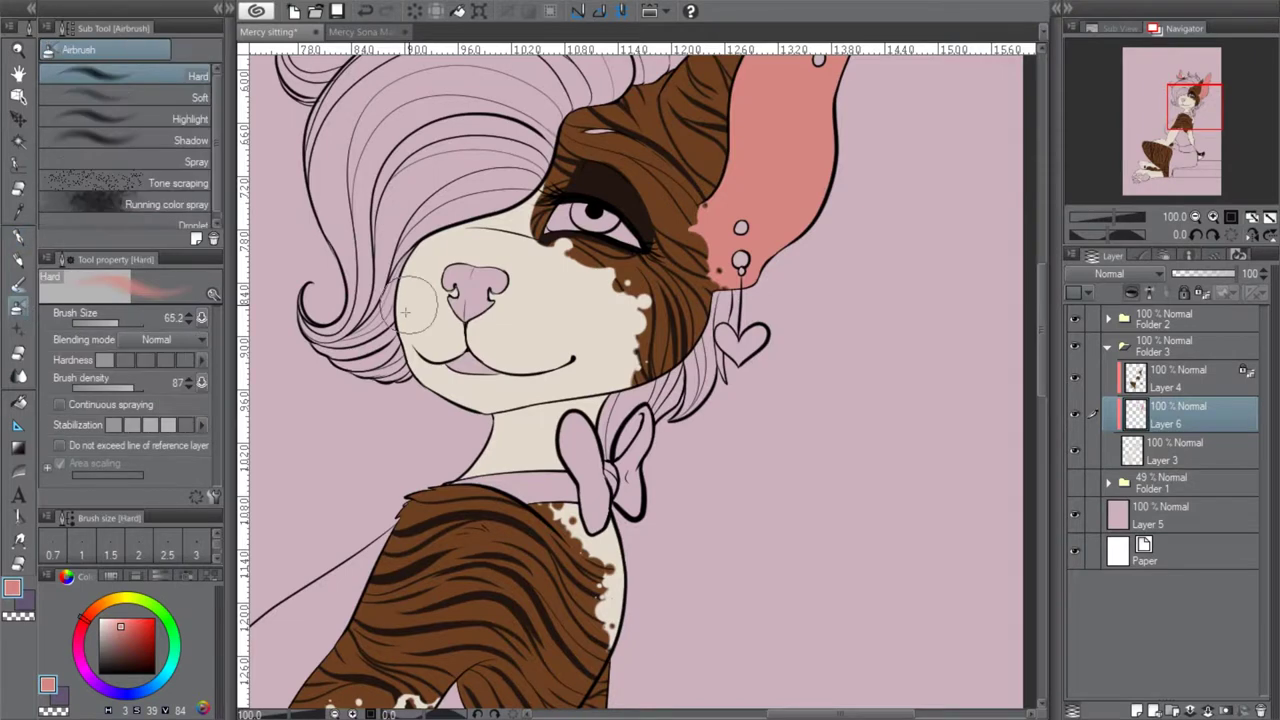
left_click(19, 210)
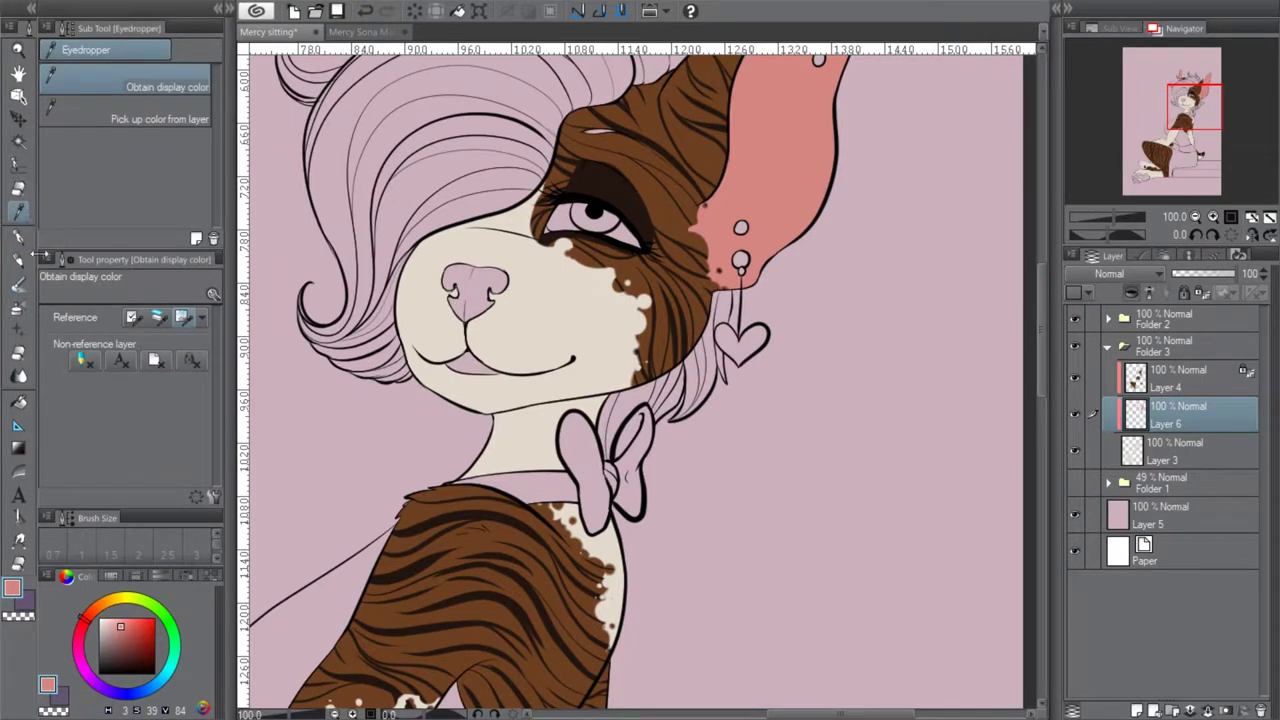
left_click(534, 293)
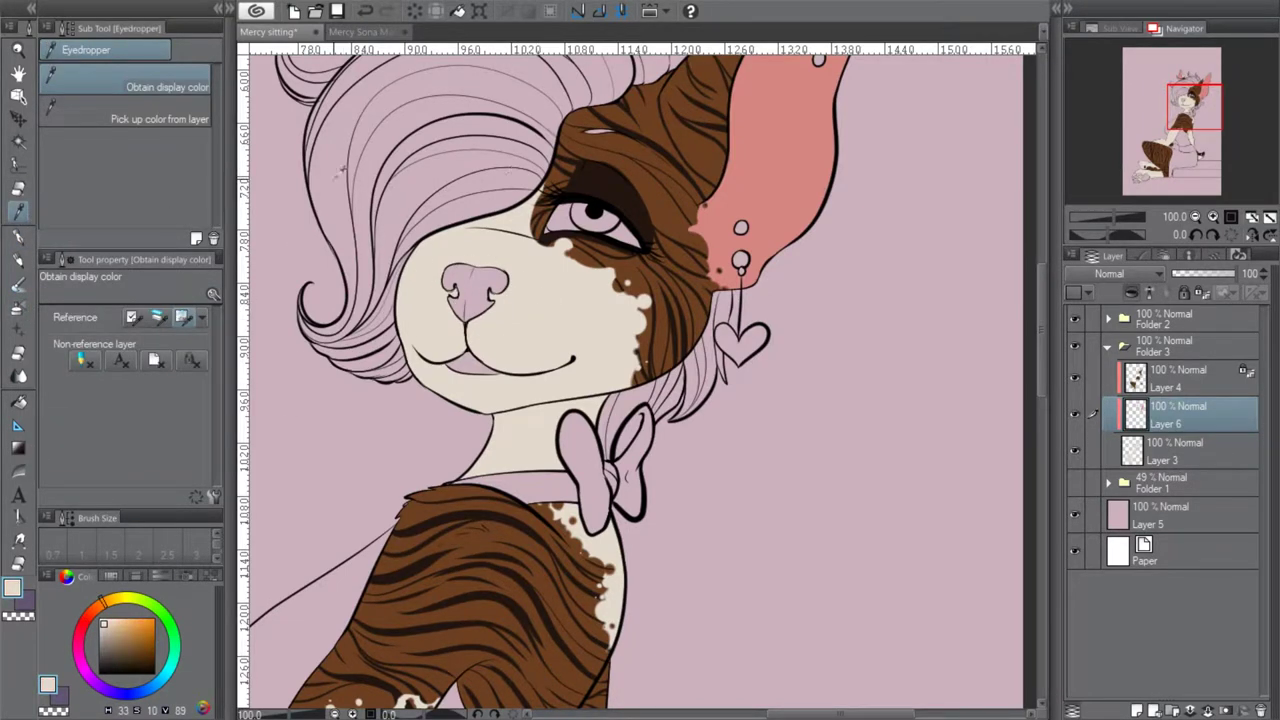
Blend cream into the pink at the base of the large ear with the Hard airbrush, redoing the first attempt
left_click(19, 309)
left_click_drag(702, 258, 693, 204)
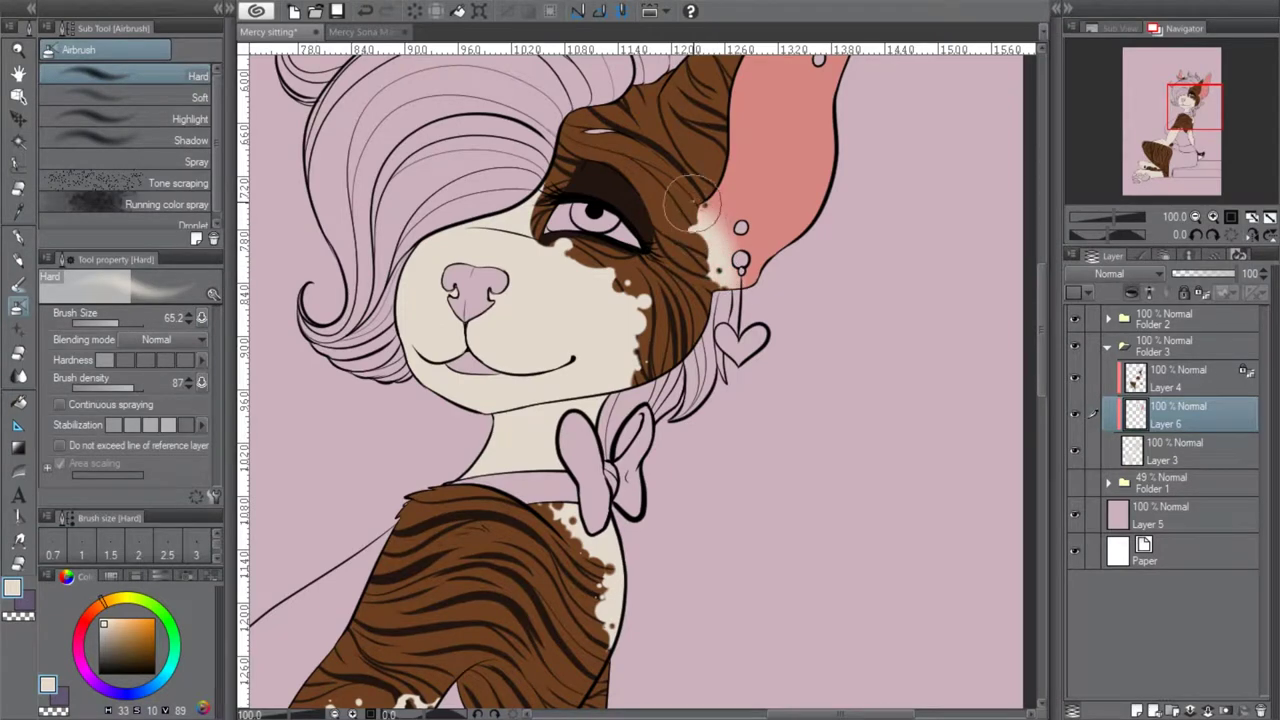
key("ctrl+z")
mouse_move(711, 300)
left_mouse_down()
mouse_move(674, 220)
mouse_move(723, 322)
mouse_move(700, 207)
mouse_move(719, 285)
left_mouse_up()
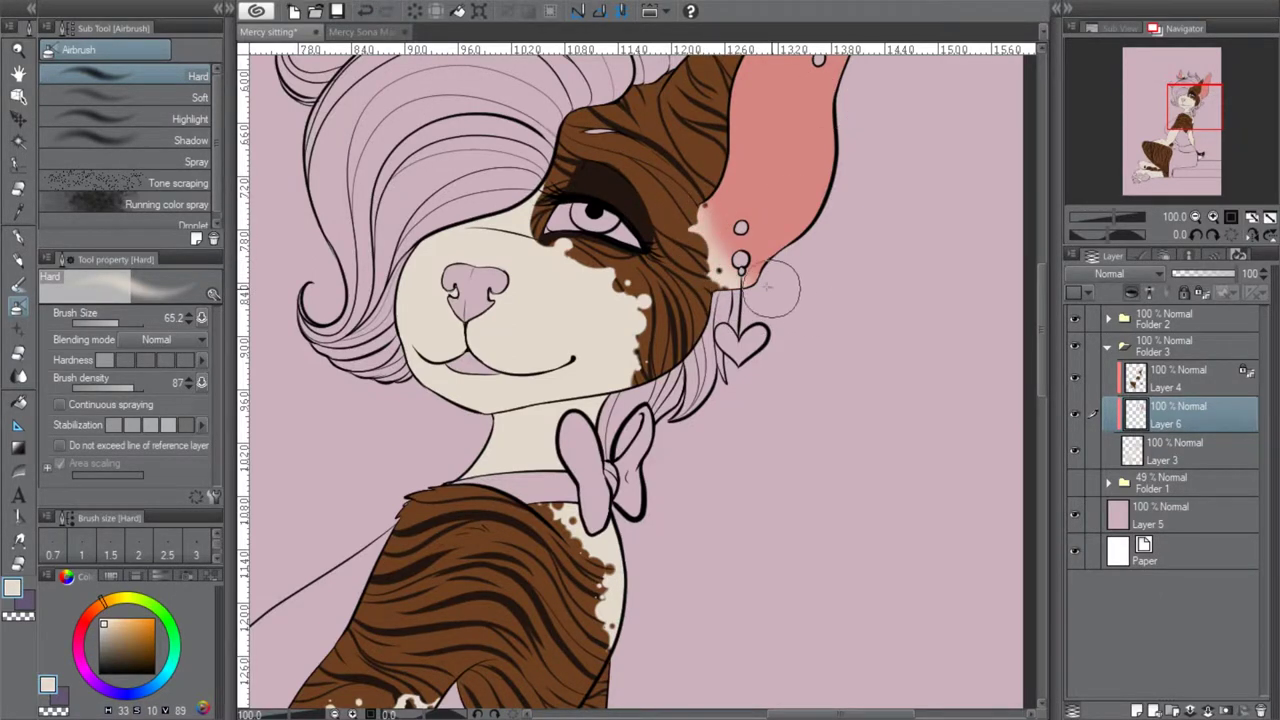
Add a new raster layer and place it unclipped beneath Layer 3 in Folder 3
left_click(1195, 218)
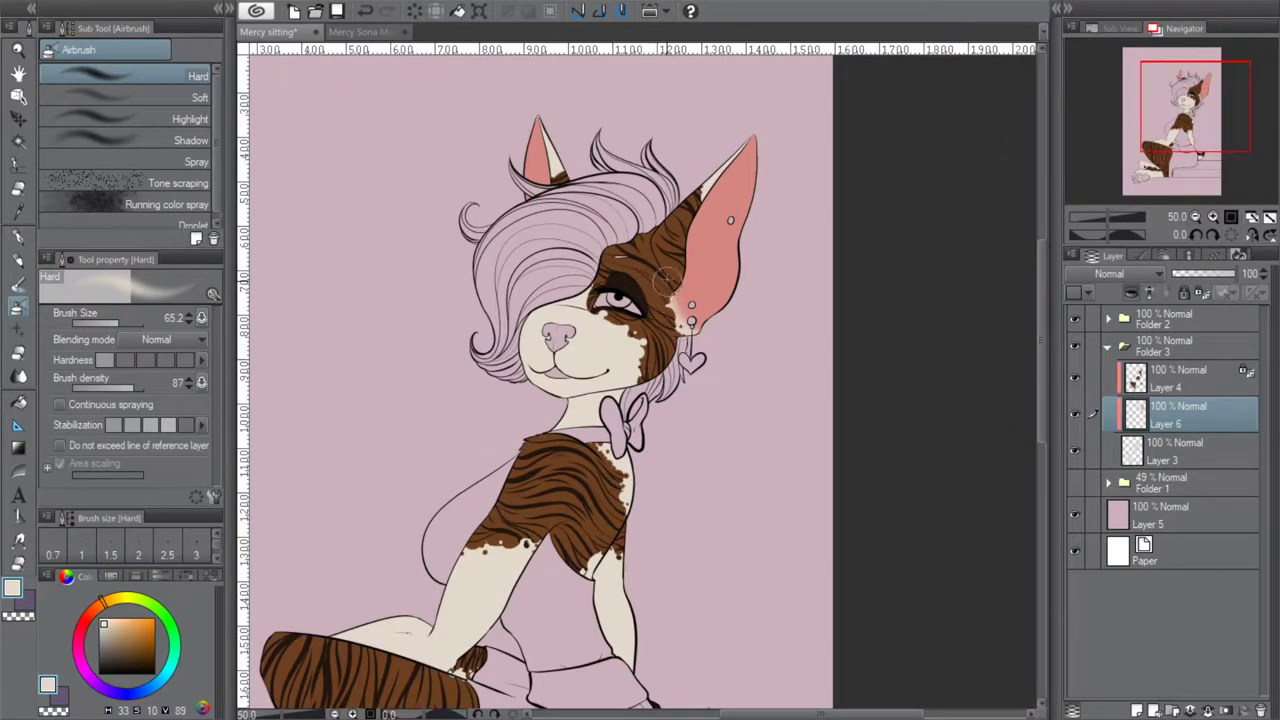
left_click(1177, 448)
left_click(1137, 710)
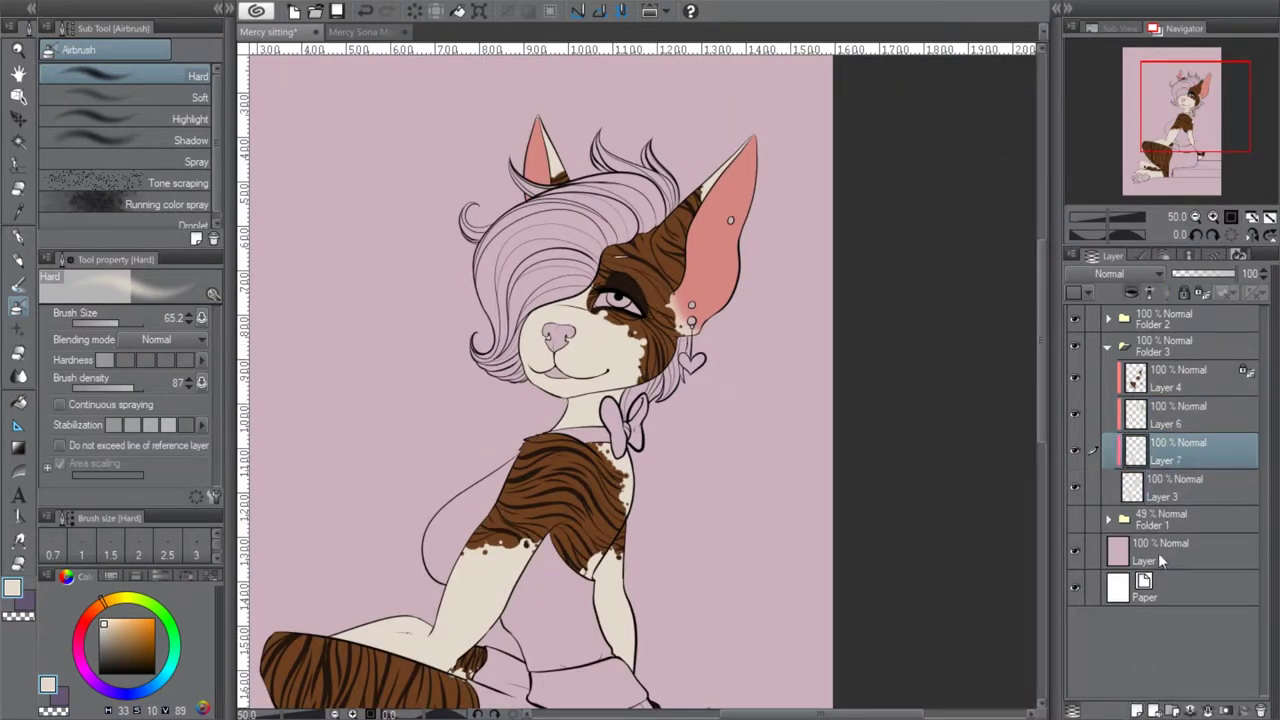
left_click_drag(1168, 497, 1168, 498)
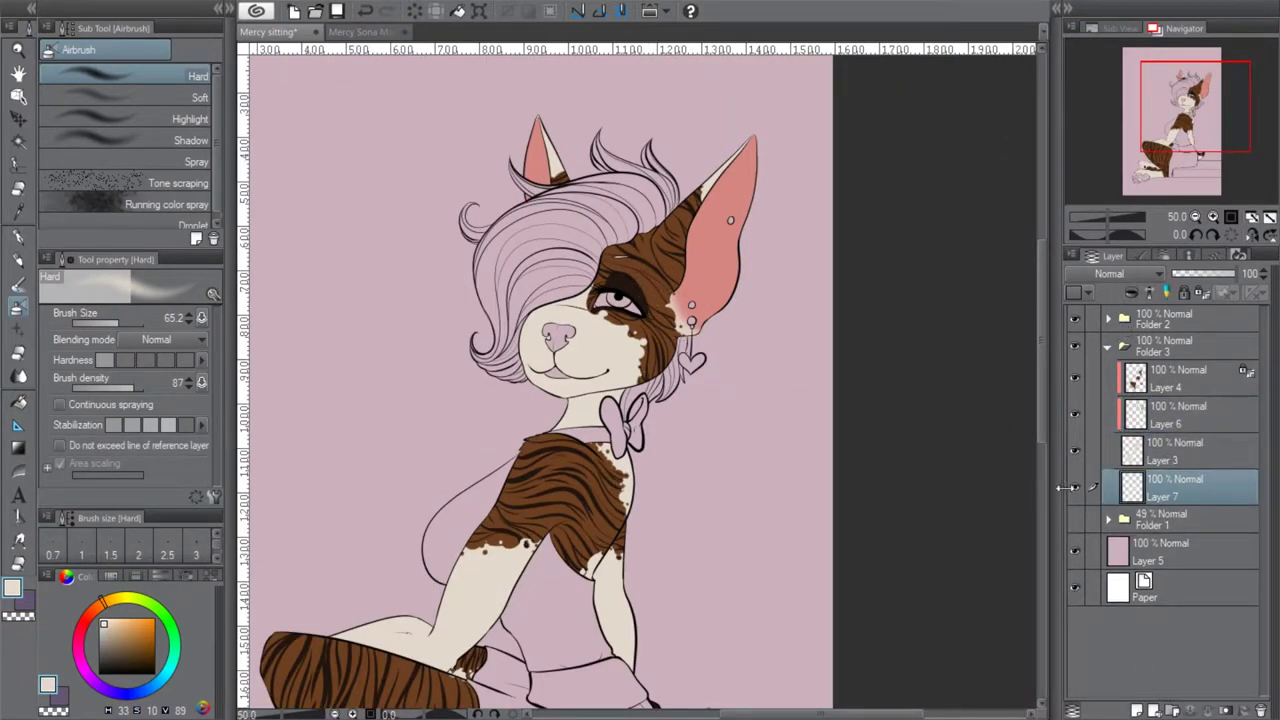
left_click(31, 235)
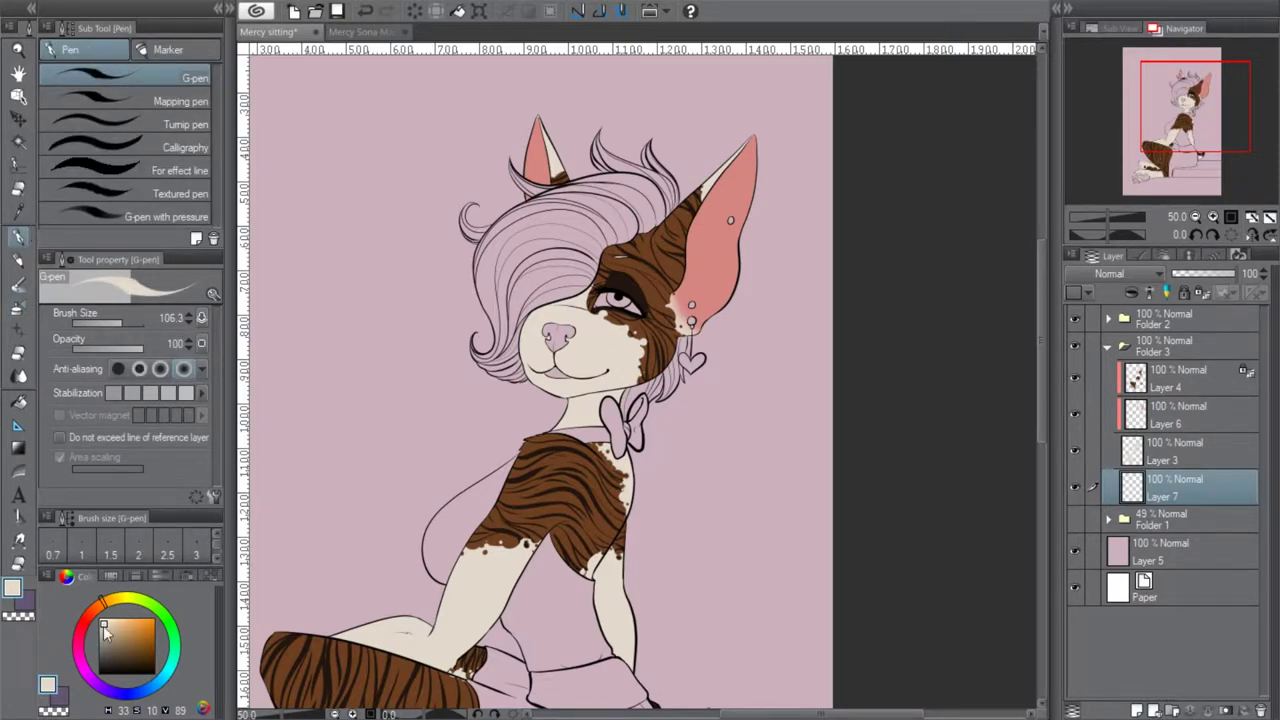
left_click(170, 665)
left_click(154, 640)
mouse_move(593, 240)
left_mouse_down()
mouse_move(573, 285)
mouse_move(588, 337)
mouse_move(549, 388)
left_mouse_up()
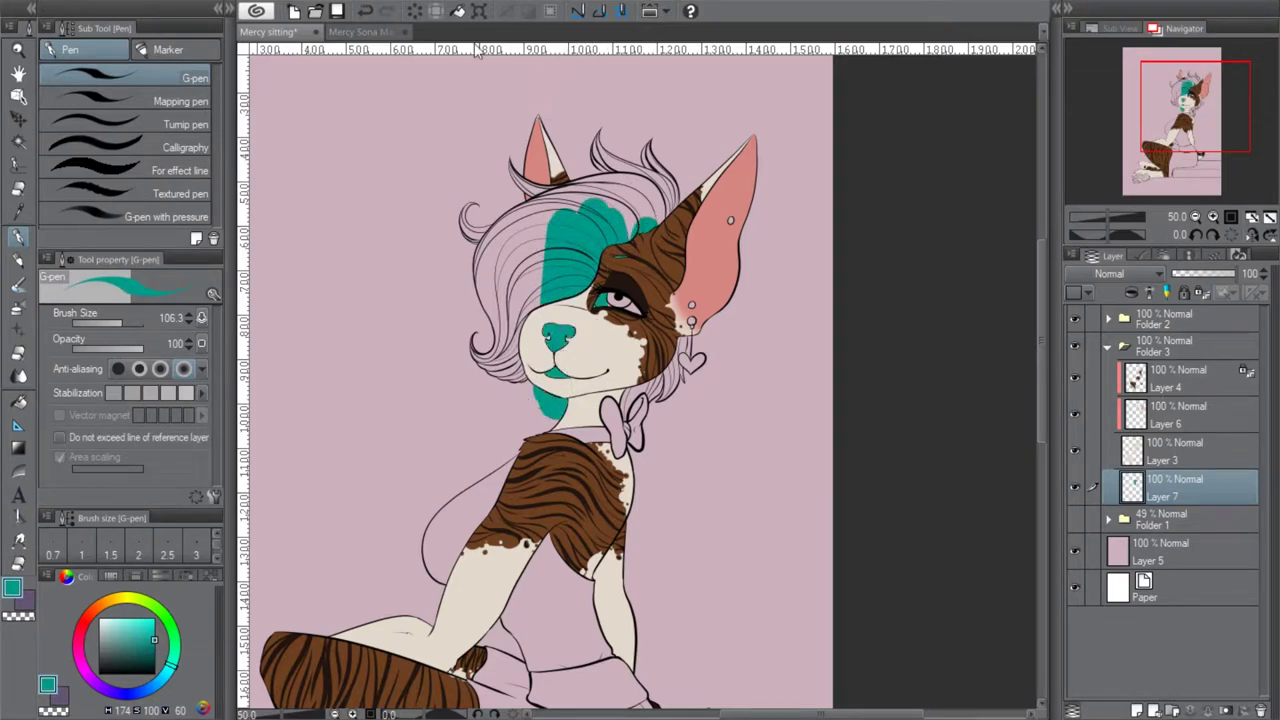
left_click(366, 10)
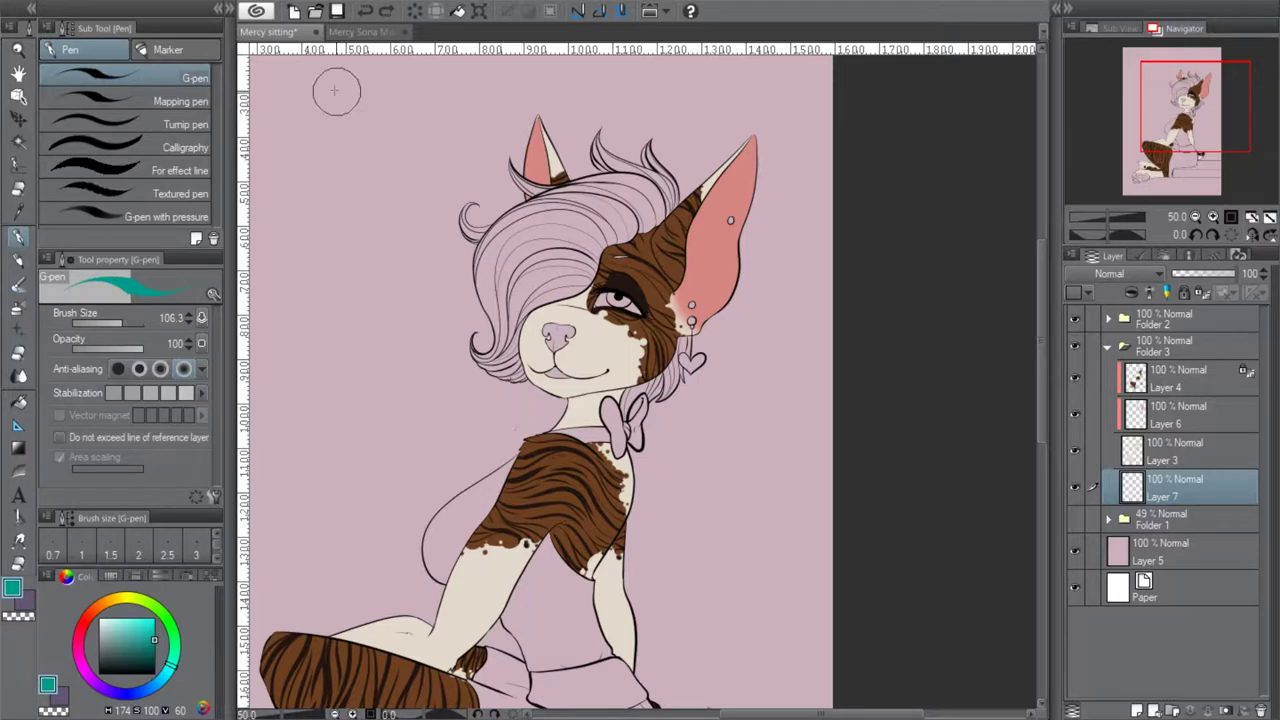
Sample the teal hair colour from the reference sheet and return to the sitting dog drawing
left_click(352, 33)
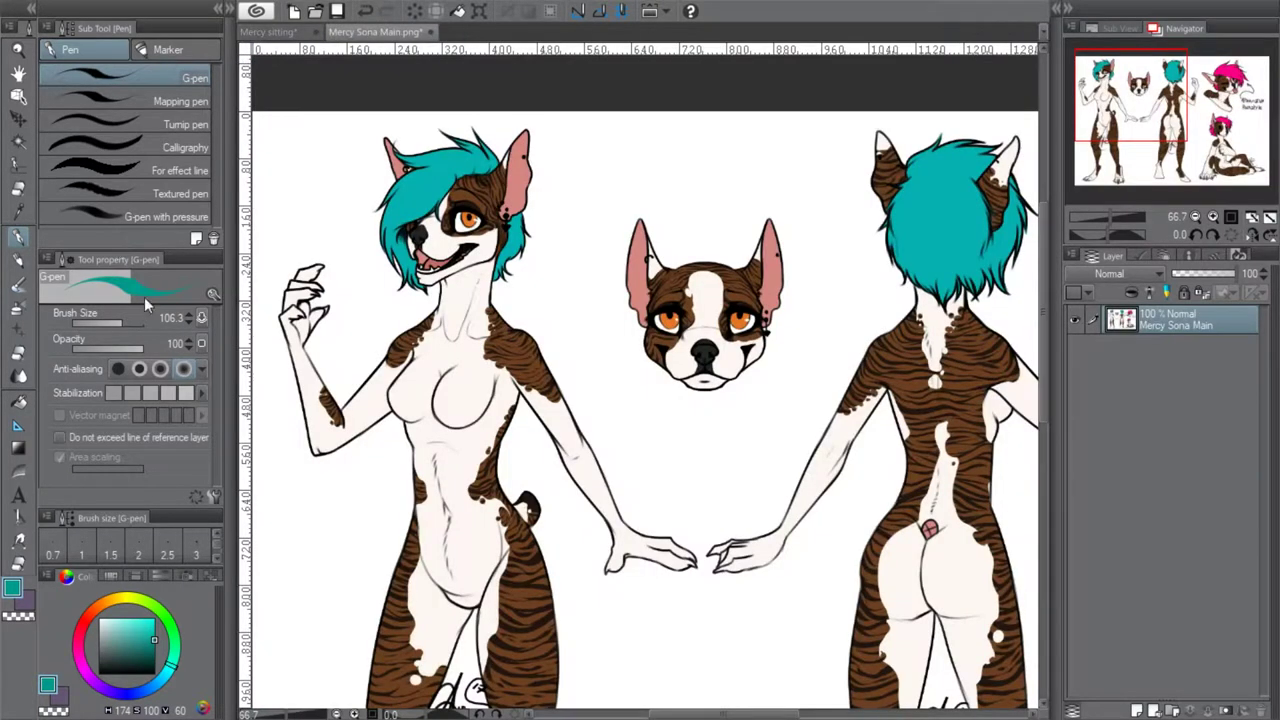
left_click(18, 209)
left_click(272, 32)
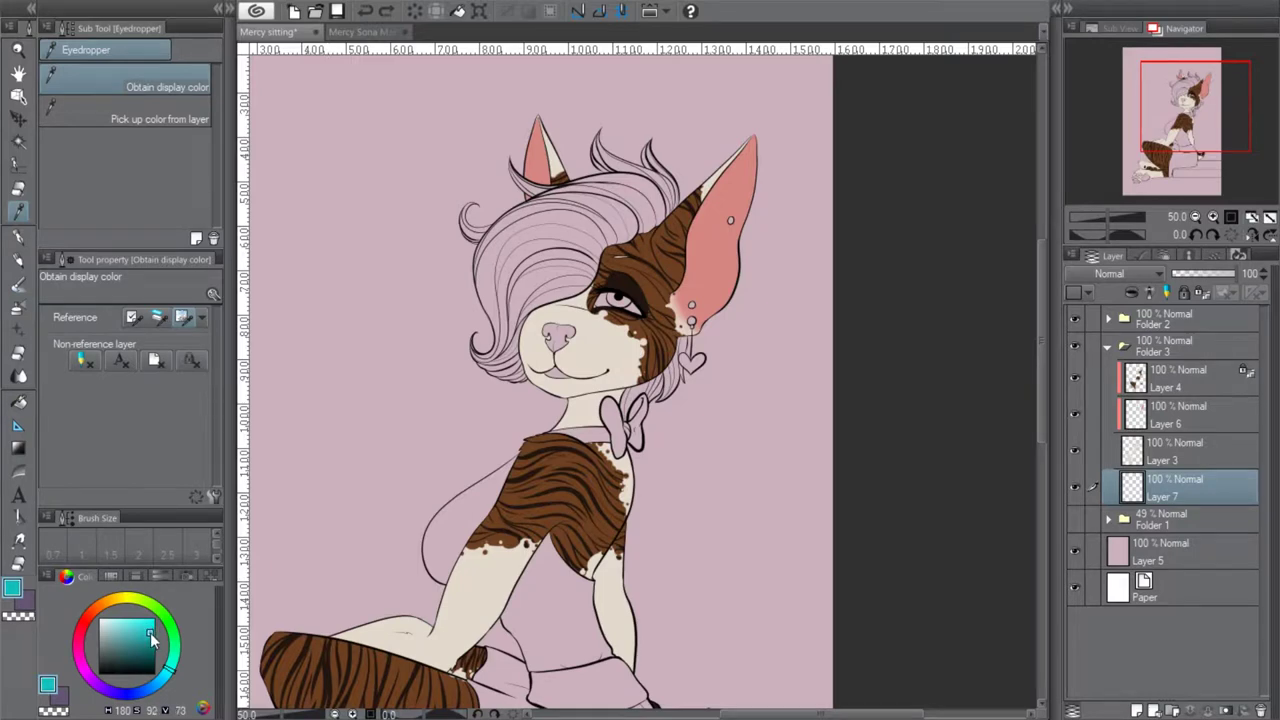
Auto-select the fringe, crown tufts, side curls and strands behind the ear, fill them with teal on Layer 7, and deselect
left_click(1213, 216)
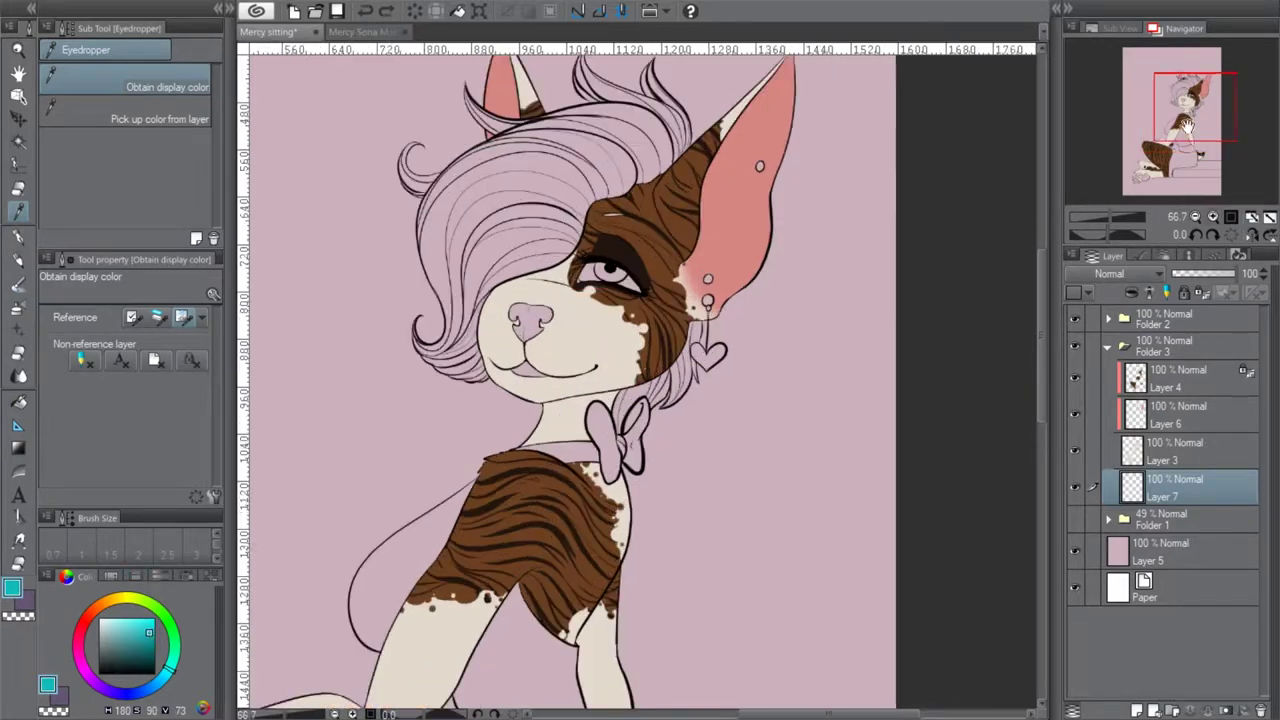
left_click(18, 140)
left_click(642, 240)
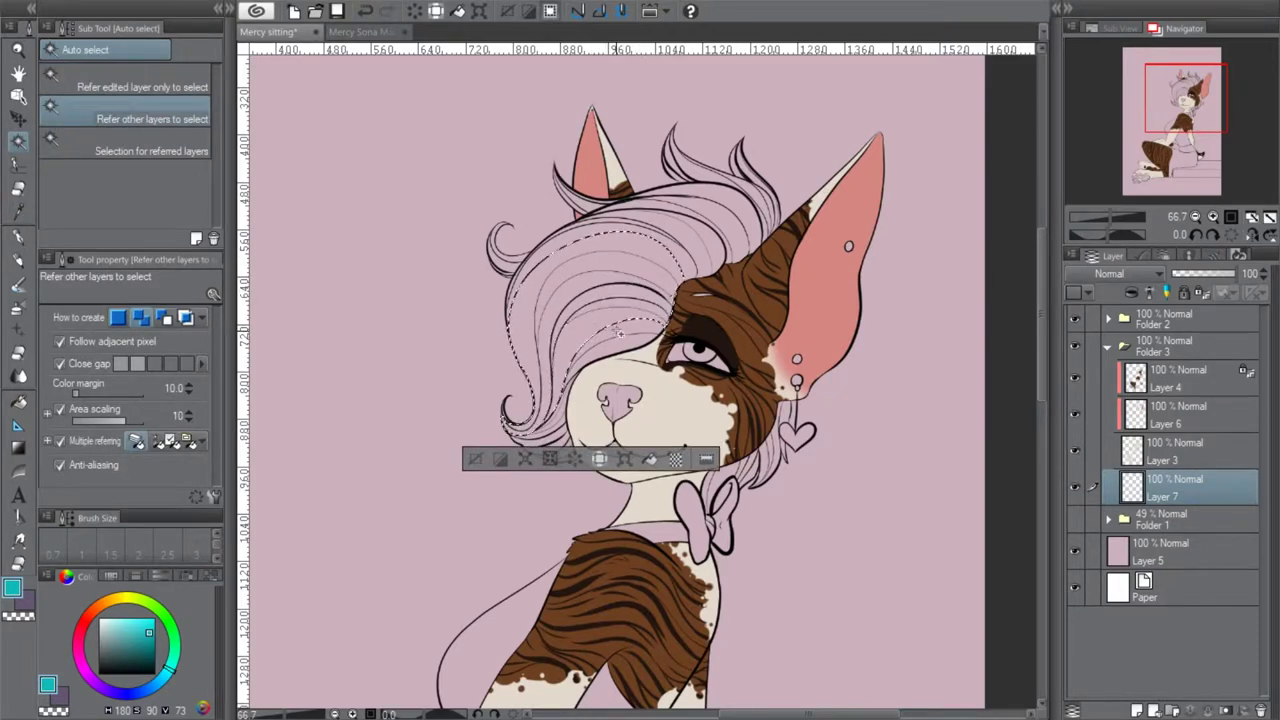
left_click(550, 249)
left_click(702, 240, "shift")
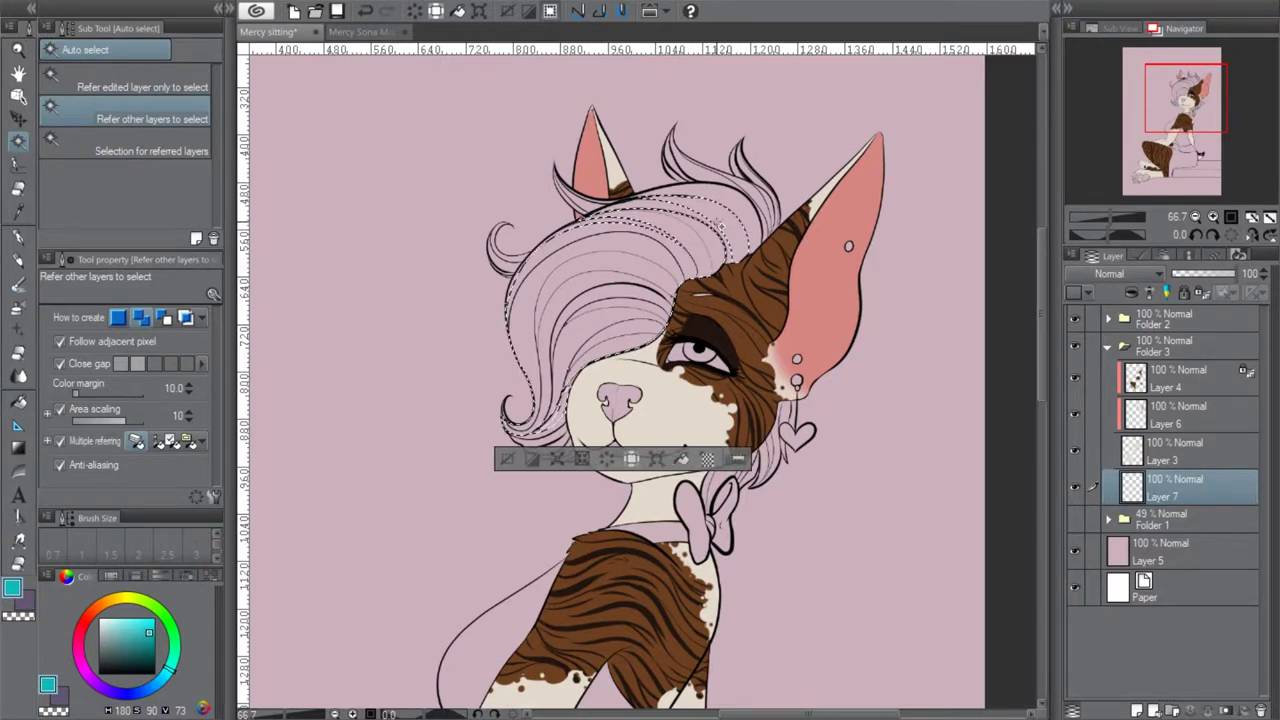
left_click(750, 208, "shift")
left_click(750, 192, "shift")
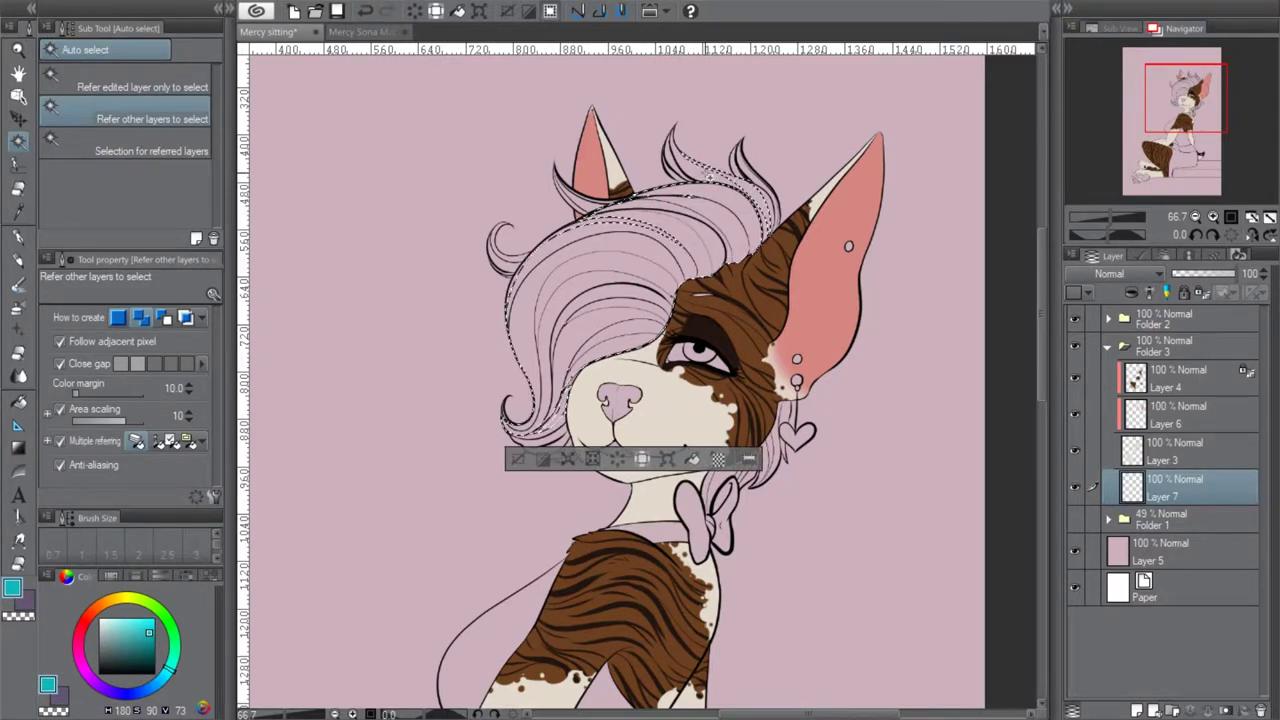
left_click(752, 176, "shift")
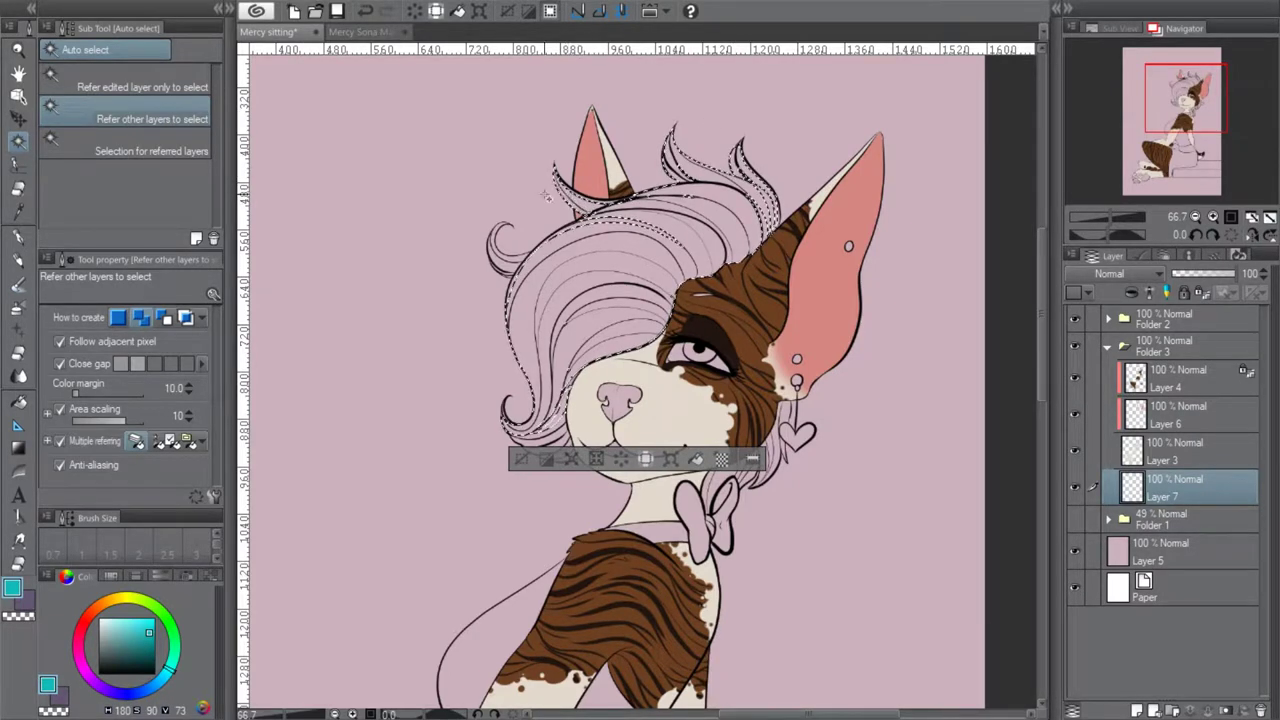
left_click(509, 266, "shift")
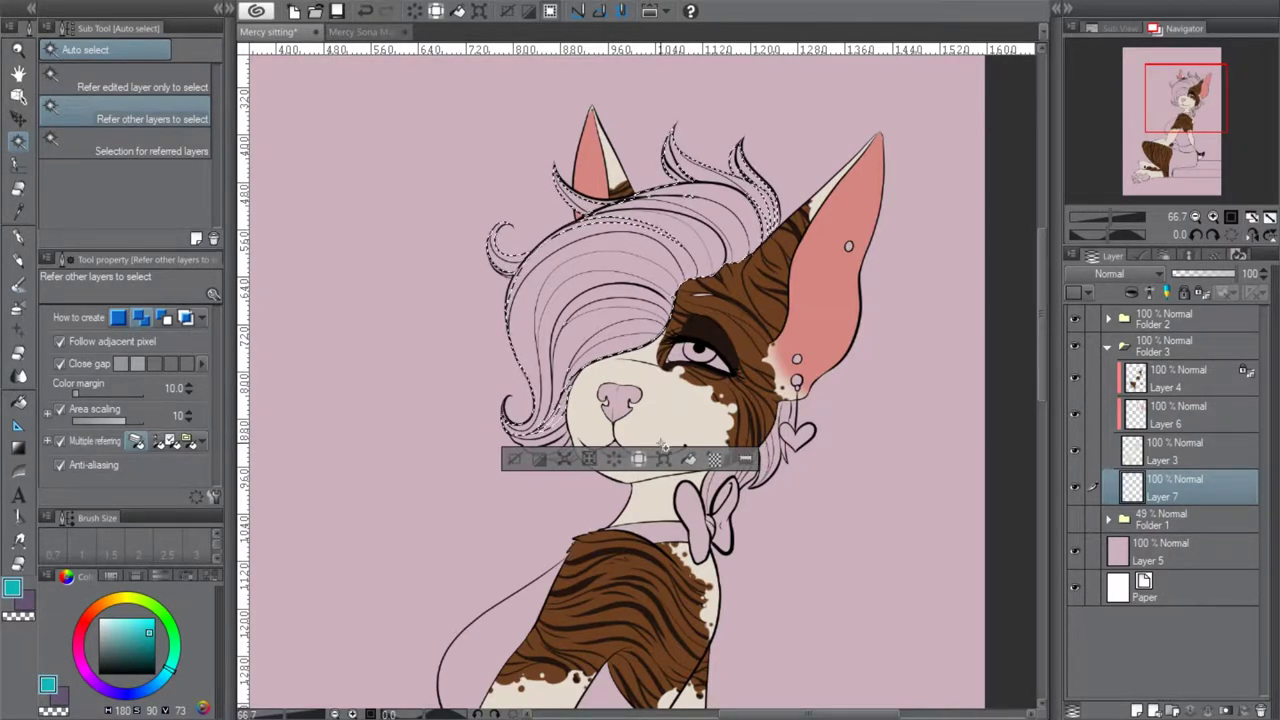
left_click(560, 434, "shift")
left_click(561, 449, "shift")
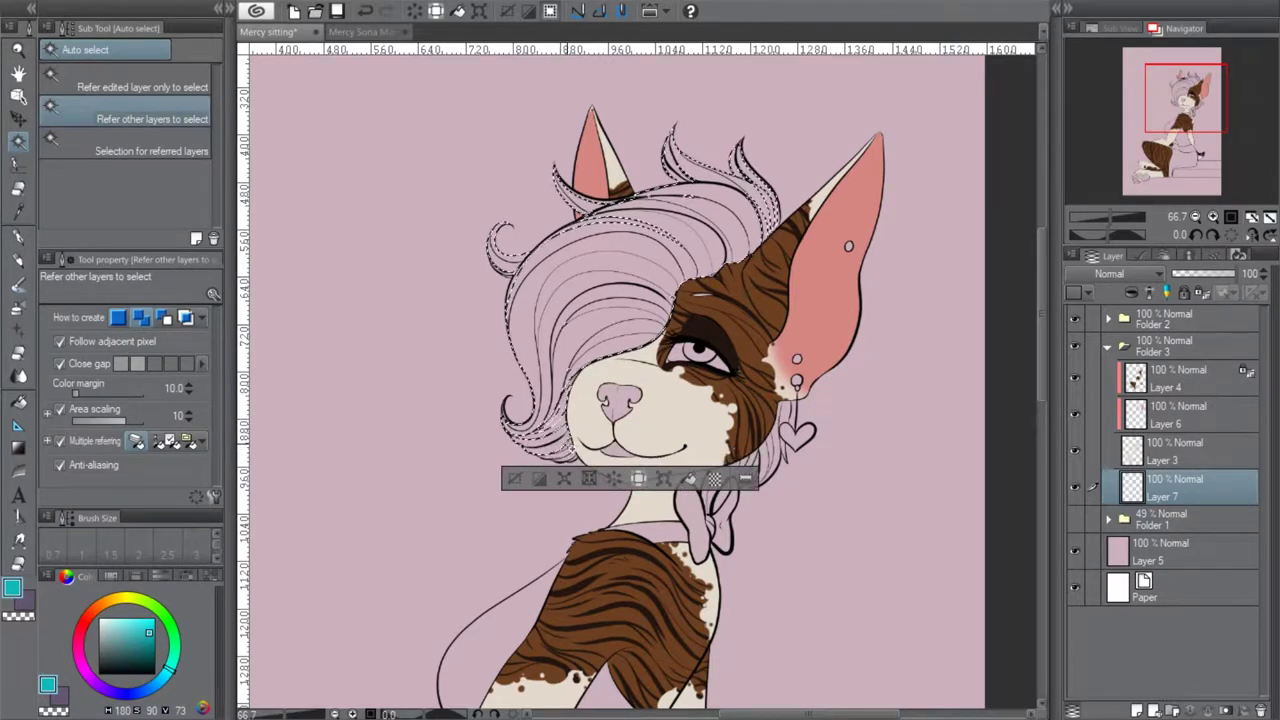
left_click(572, 456, "shift")
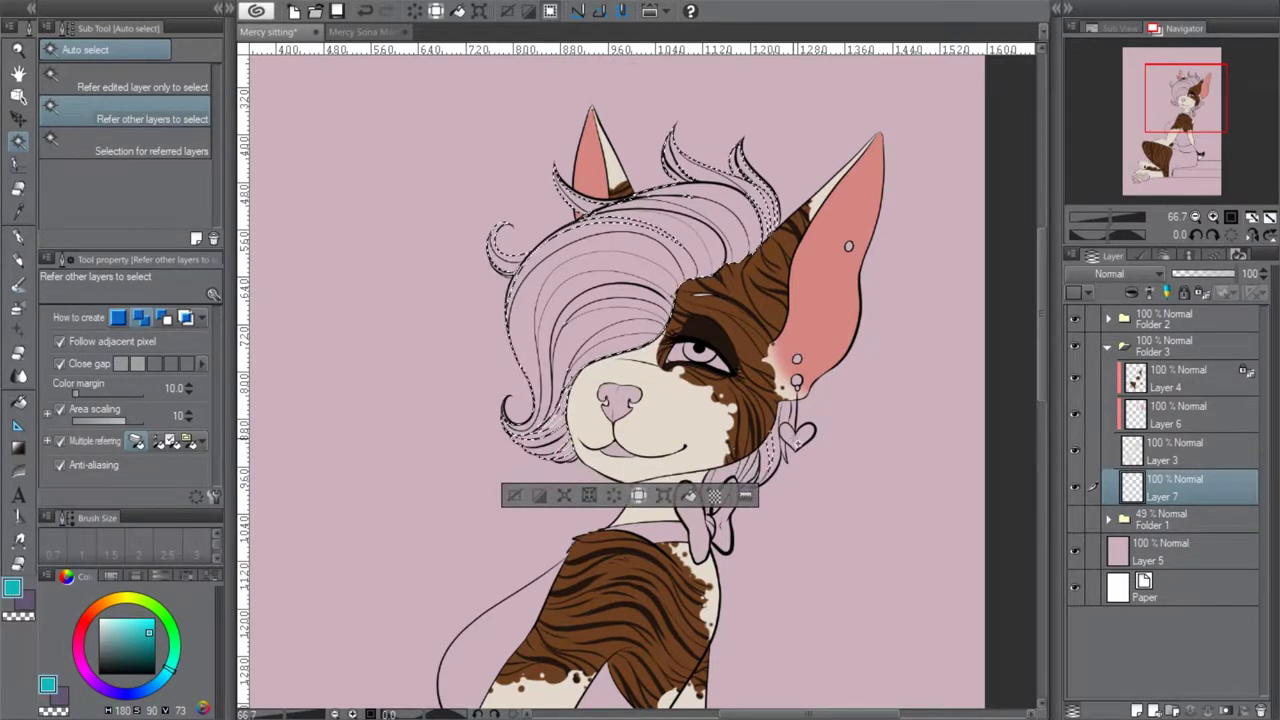
left_click(765, 459, "shift")
left_click(722, 478, "shift")
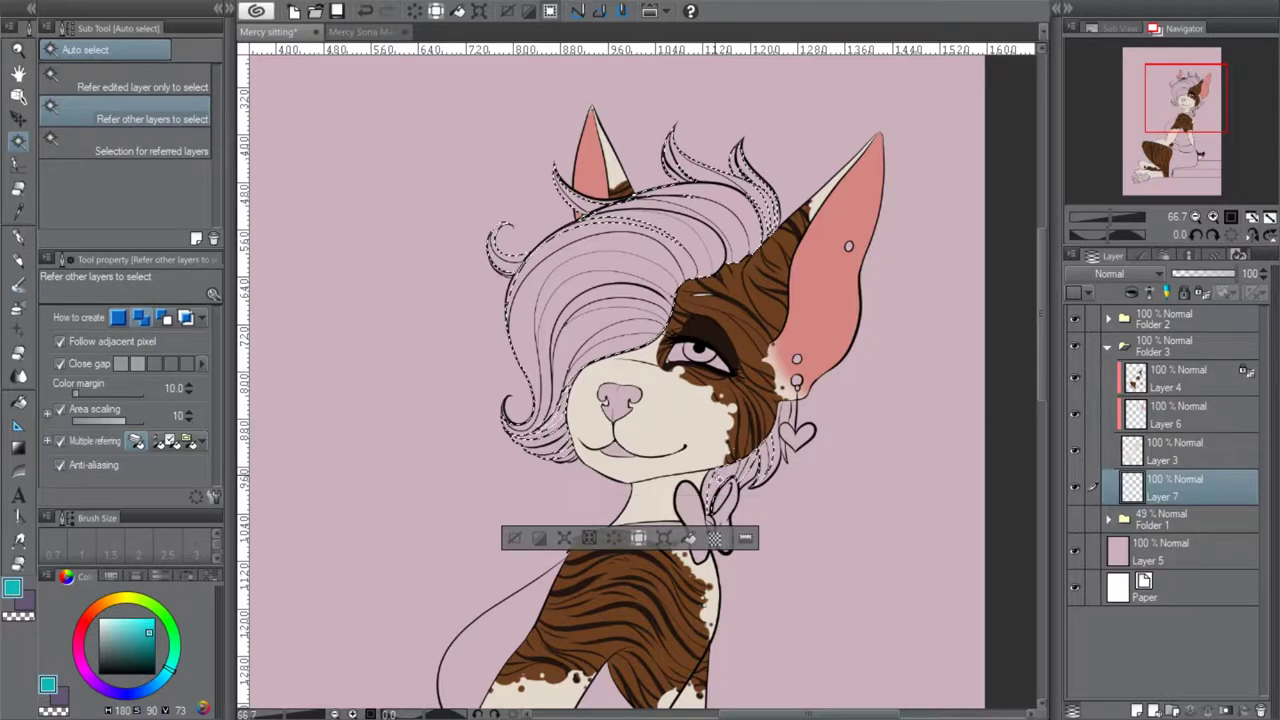
left_click(786, 413, "shift")
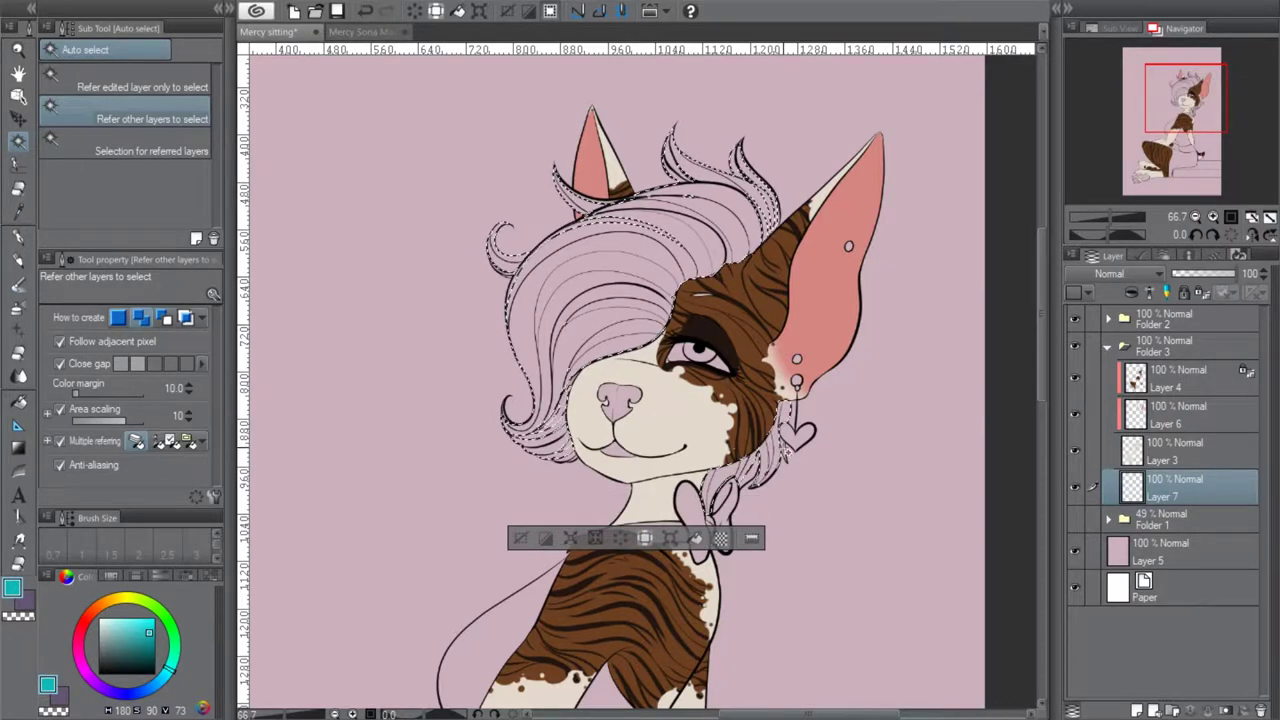
left_click(721, 540)
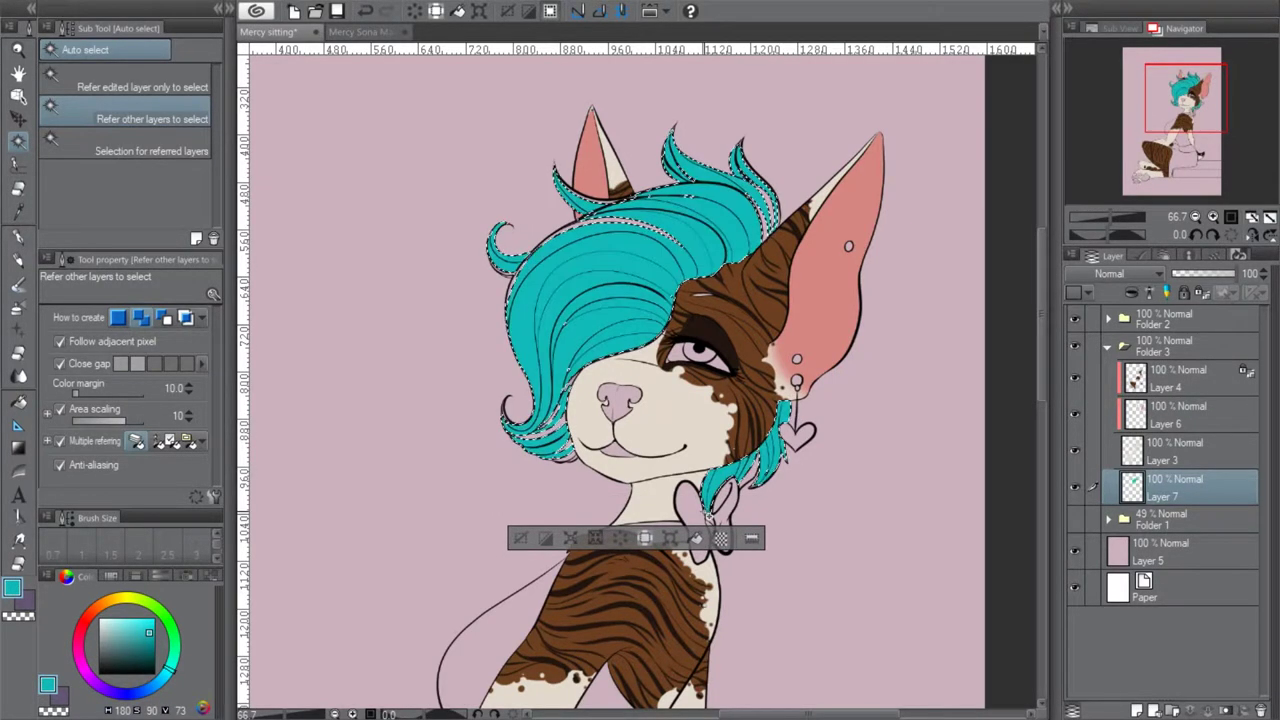
left_click(520, 538)
Paint teal into the unfilled gaps between the hair strands with the G-pen on Layer 7
left_click(1214, 216)
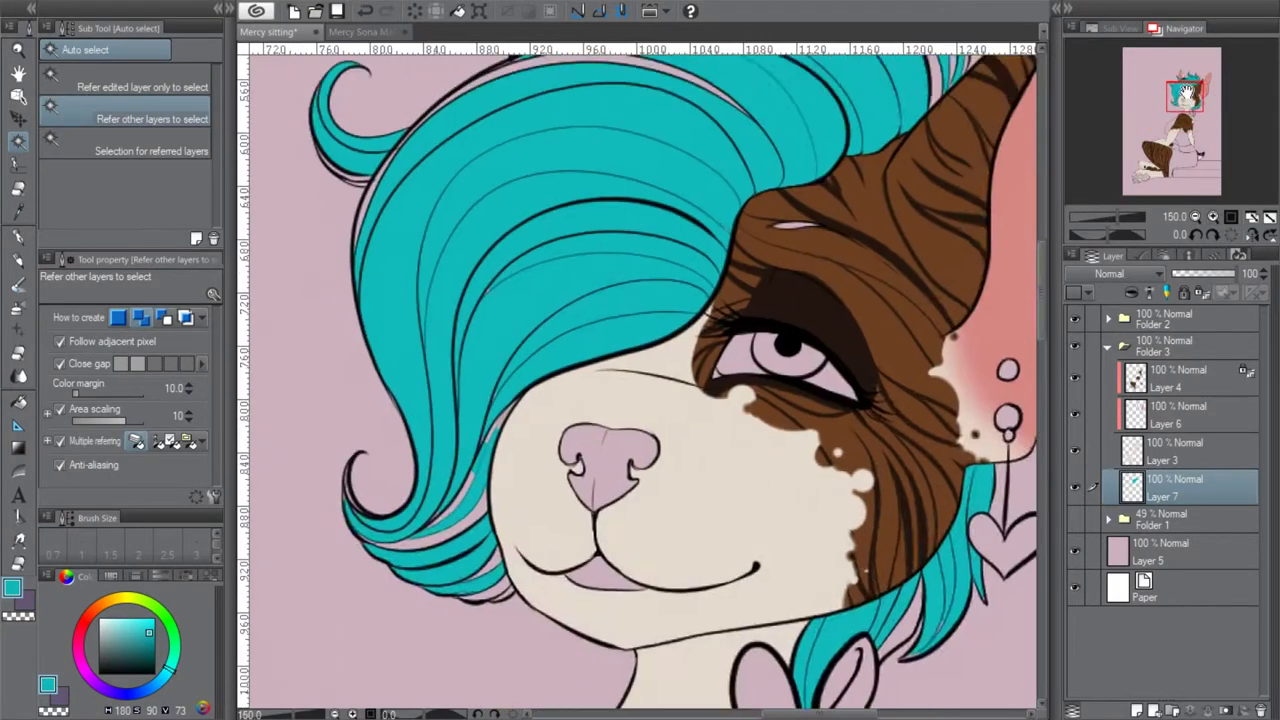
key("p")
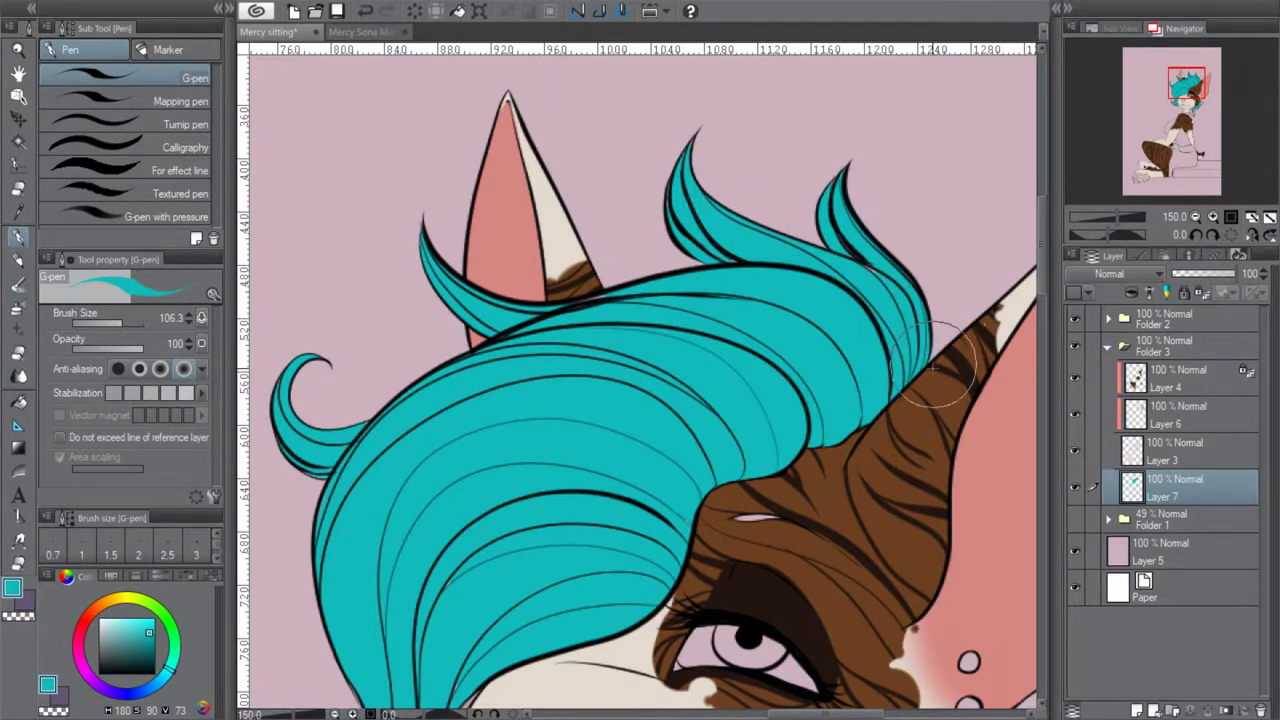
left_click_drag(1187, 103, 1179, 120)
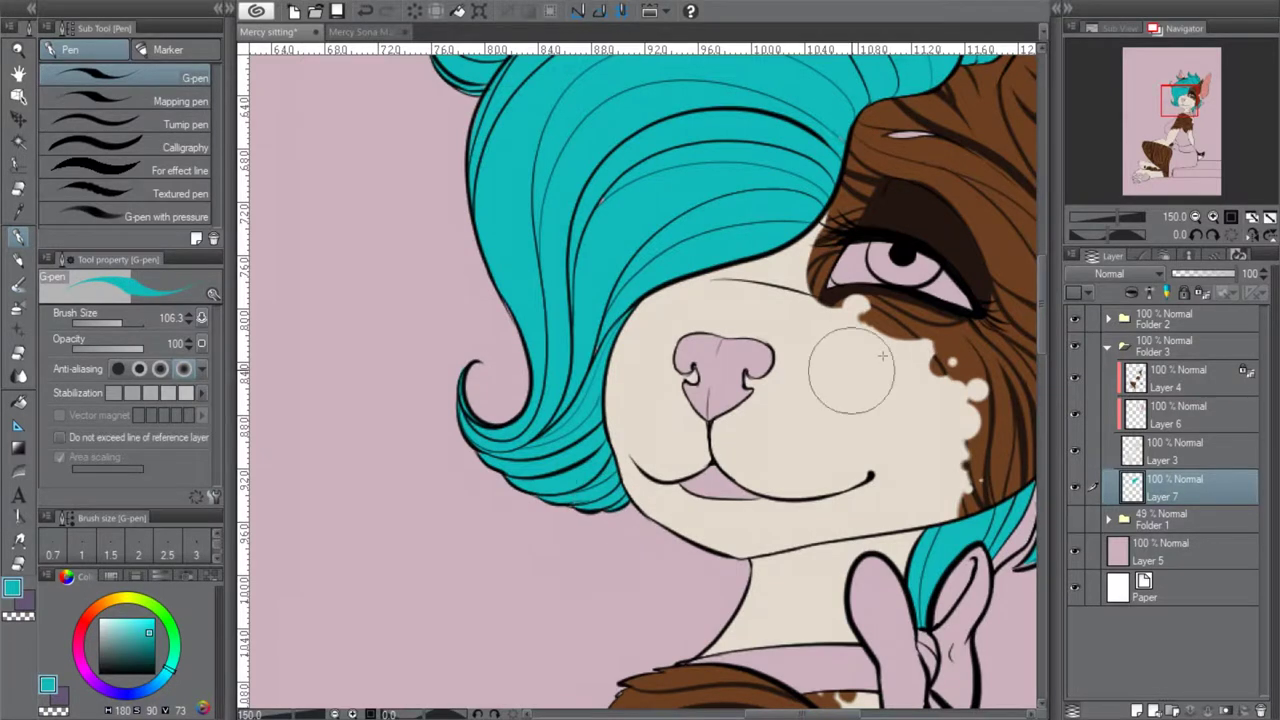
left_click(1192, 106)
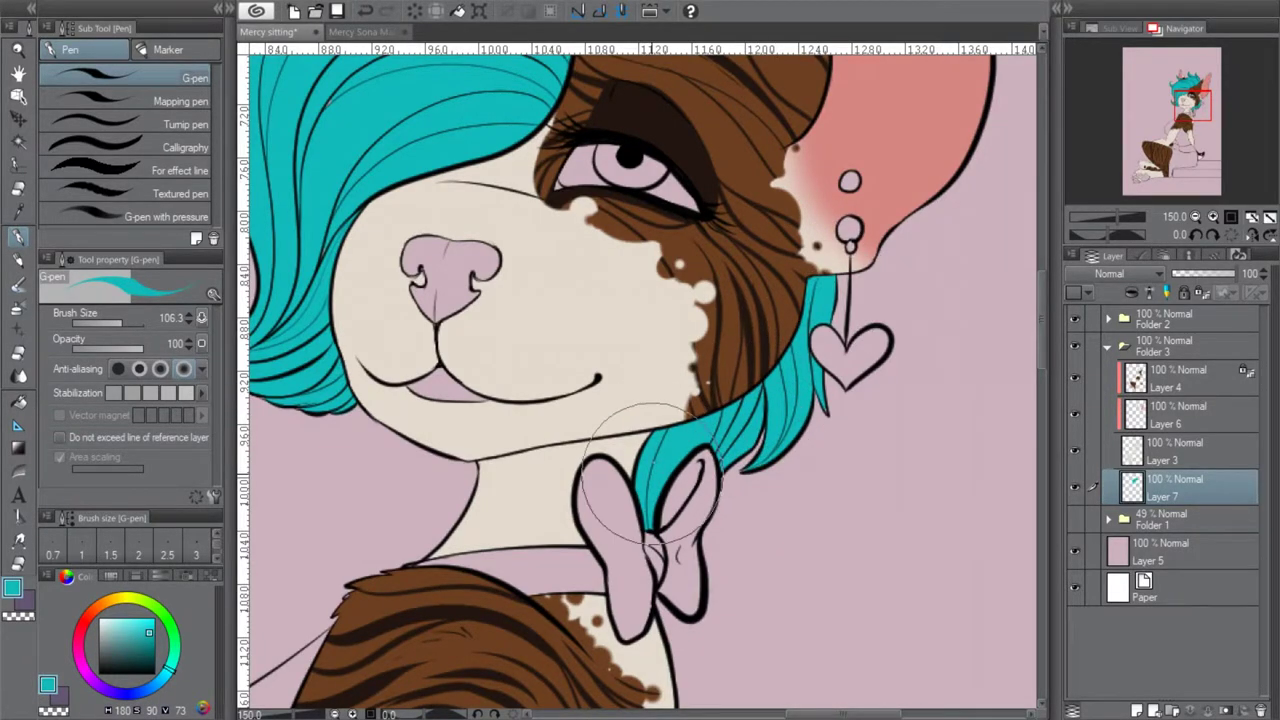
left_click(1198, 218)
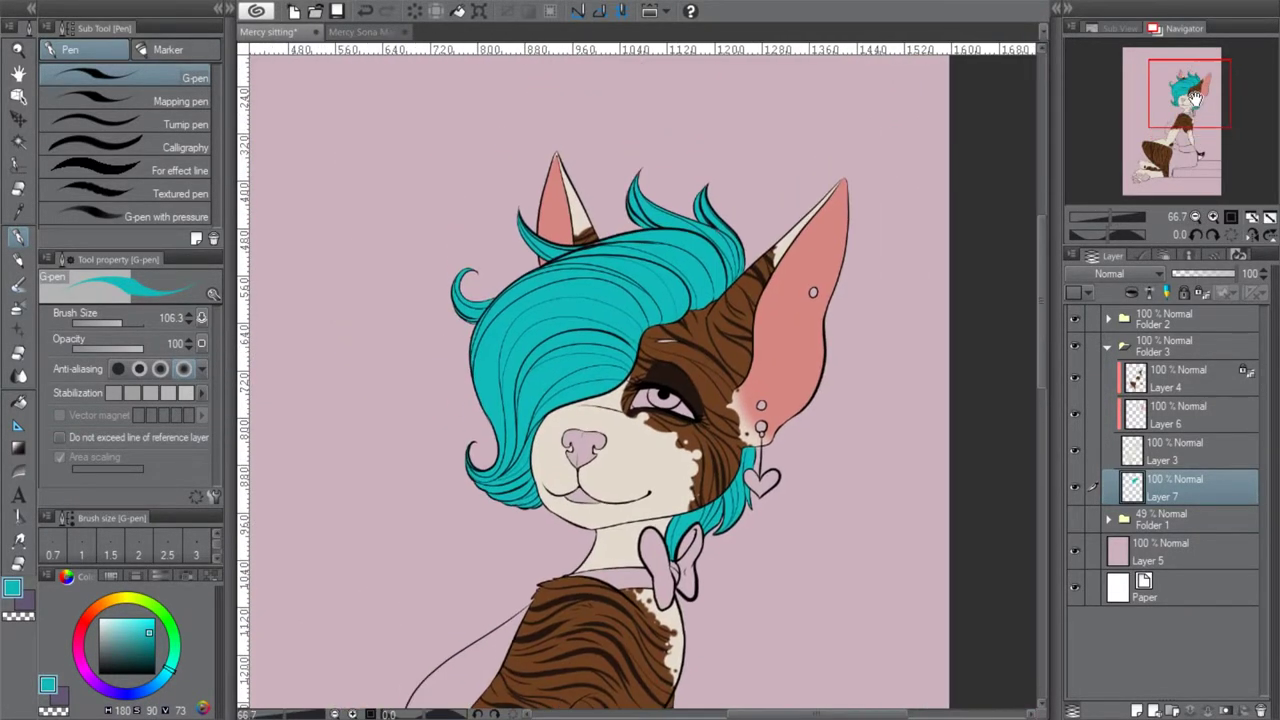
left_click(1197, 217)
left_click(1198, 218)
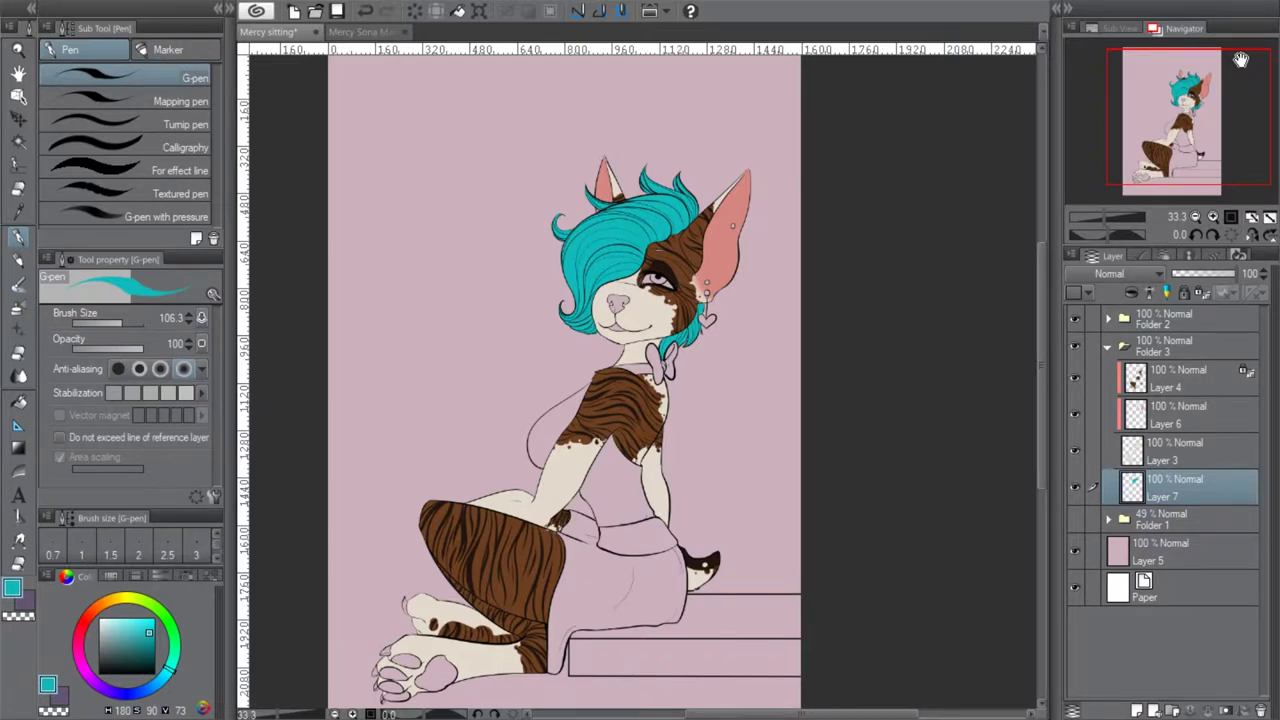
left_click(1138, 711)
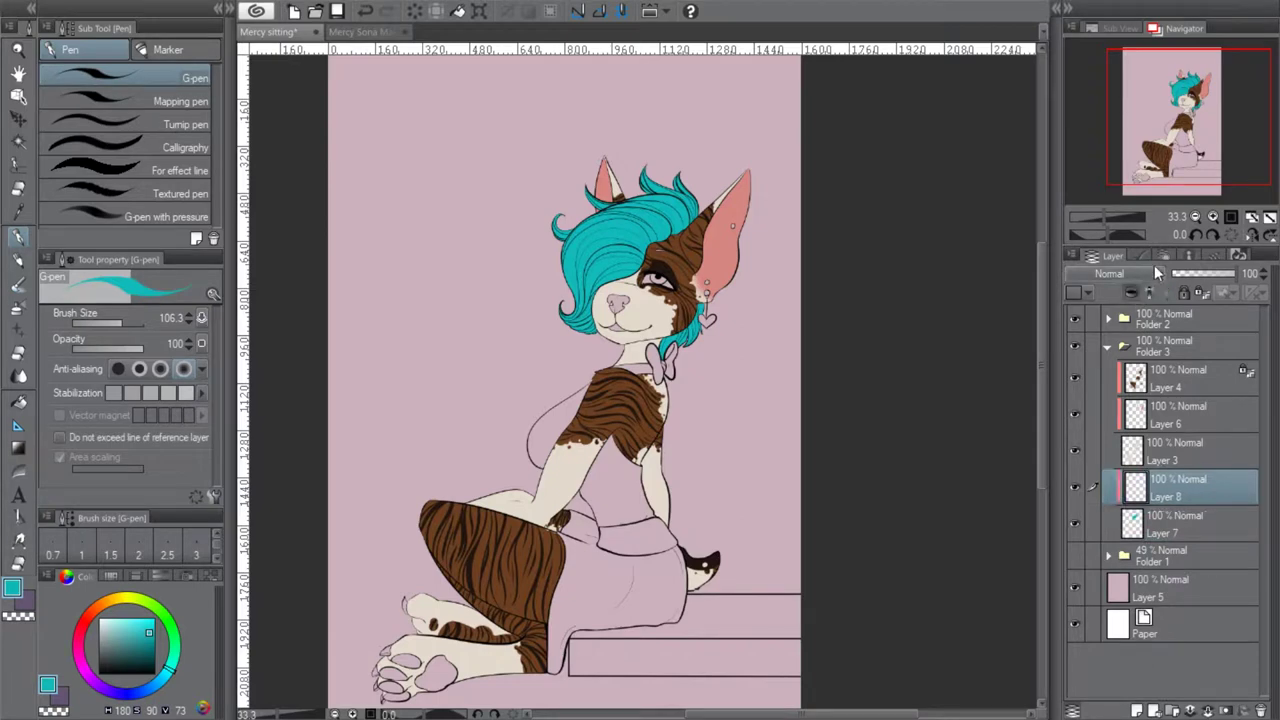
left_click_drag(118, 651, 126, 619)
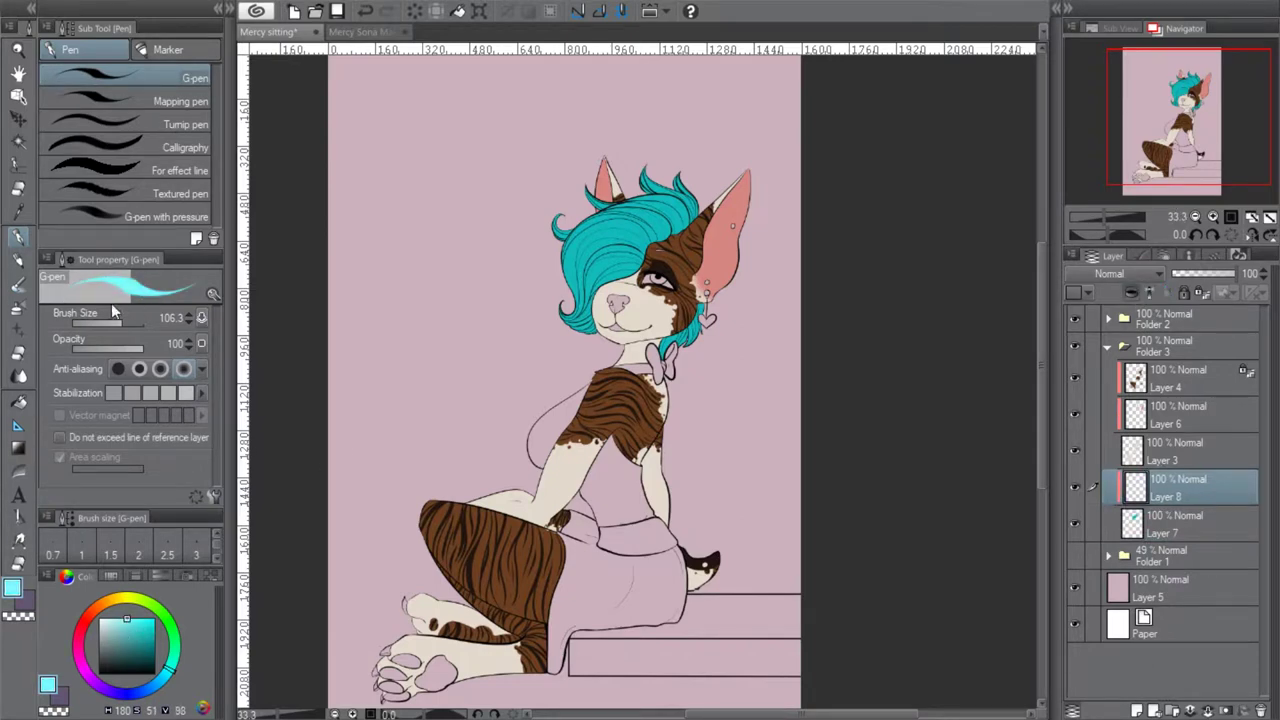
left_click(18, 307)
left_click(133, 323)
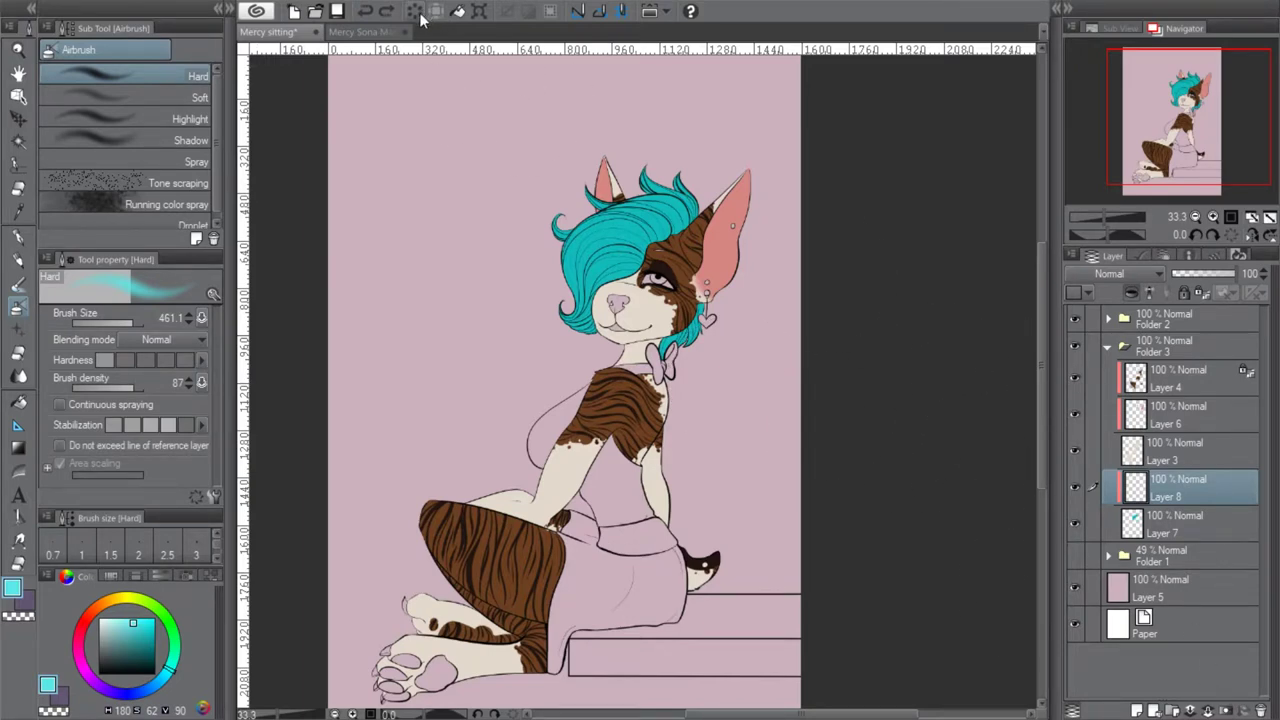
left_click(1261, 710)
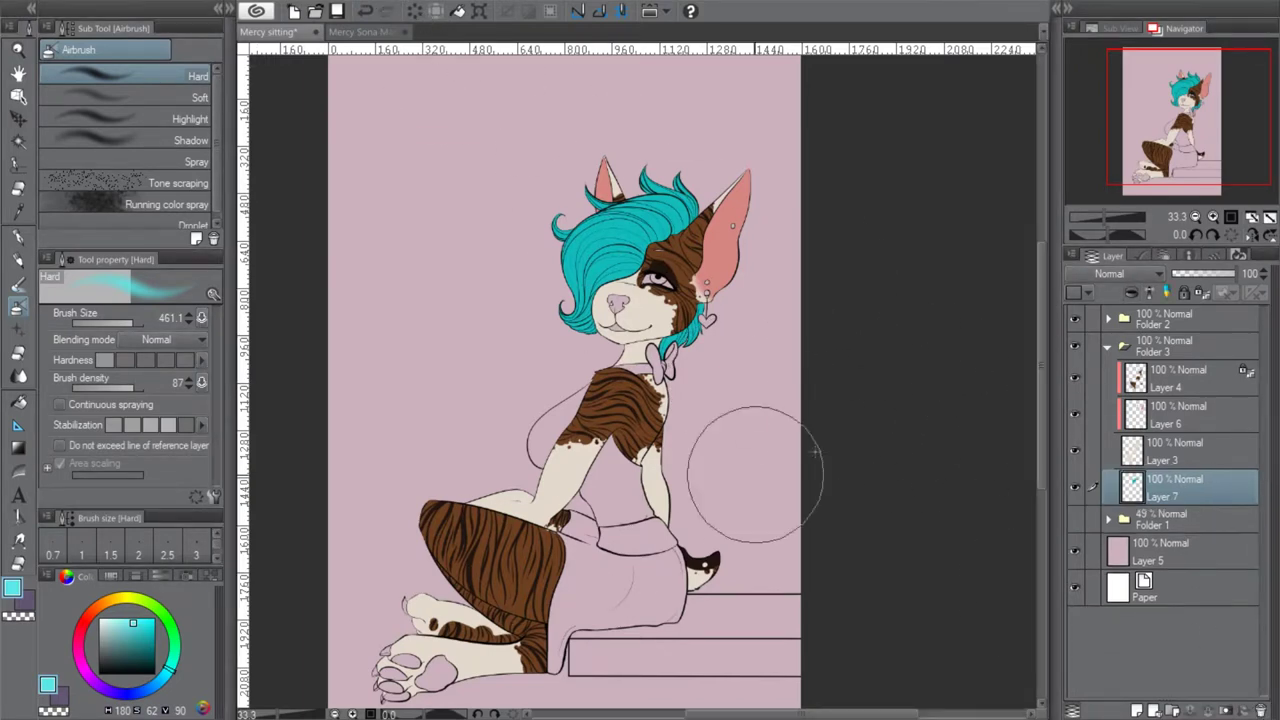
left_click(1075, 488)
left_click(1075, 488)
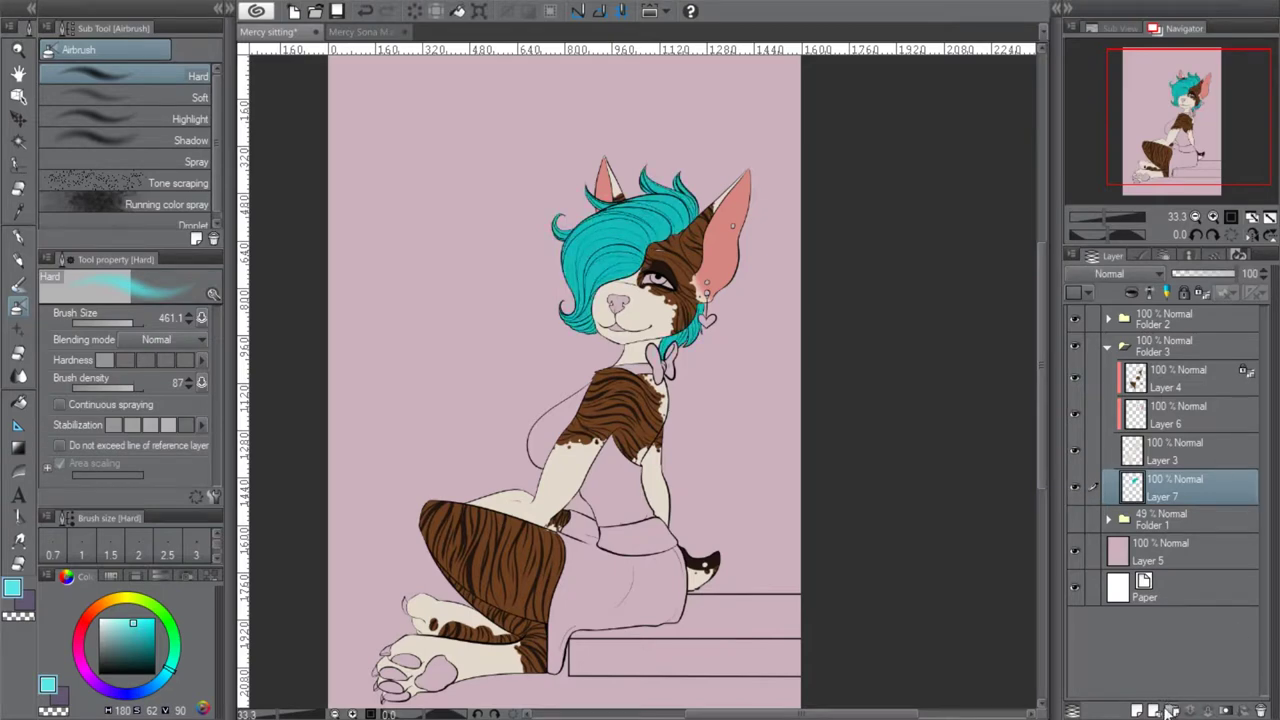
Add a new unclipped raster layer and place it beneath the hair's Layer 7 in Folder 3
left_click(1137, 710)
left_click_drag(1171, 538, 1173, 538)
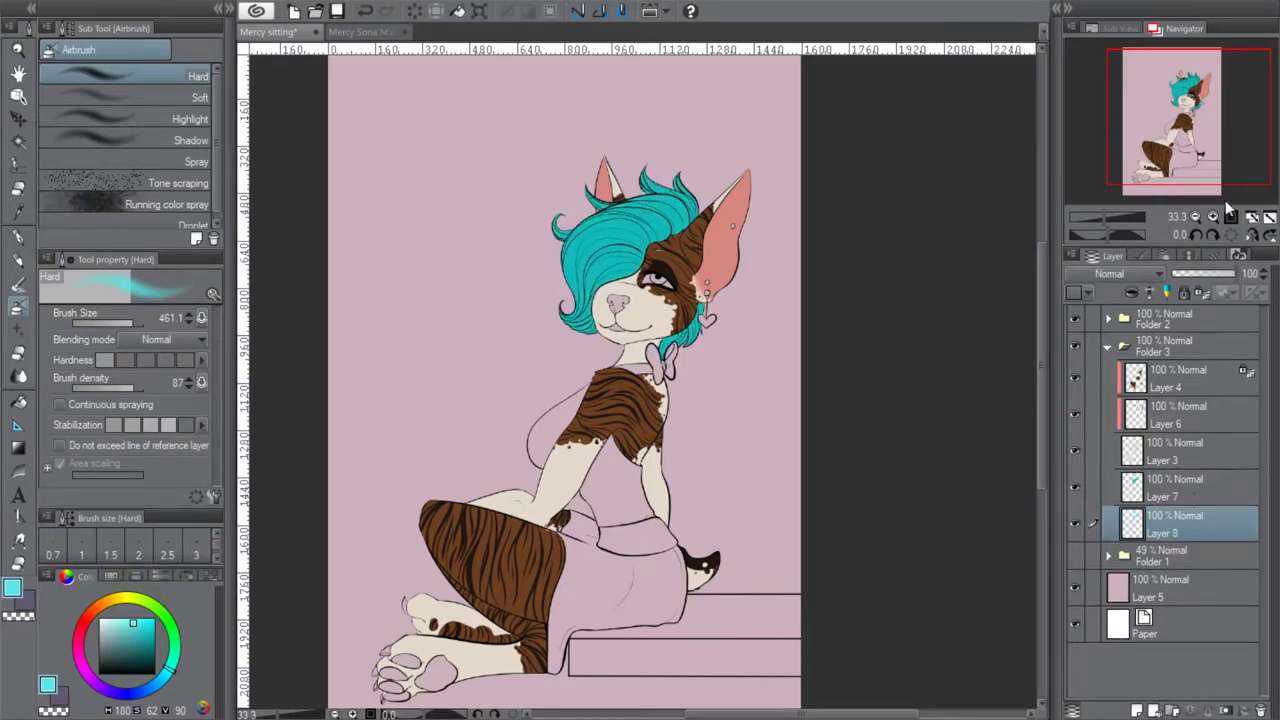
scroll(1222, 195, "up", 1)
scroll(1195, 198, "down", 1)
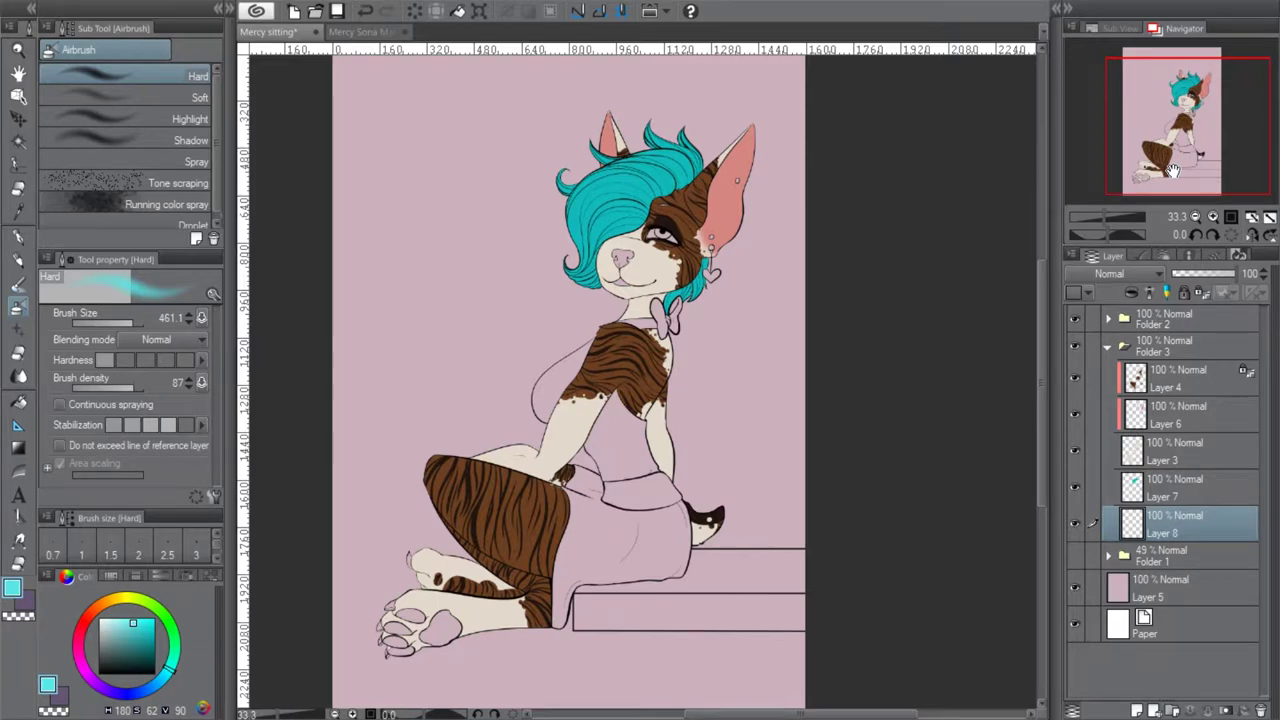
Set the drawing colour to a muted mauve-pink with H 324, S 35, V 68 for the dress
left_click(1218, 215)
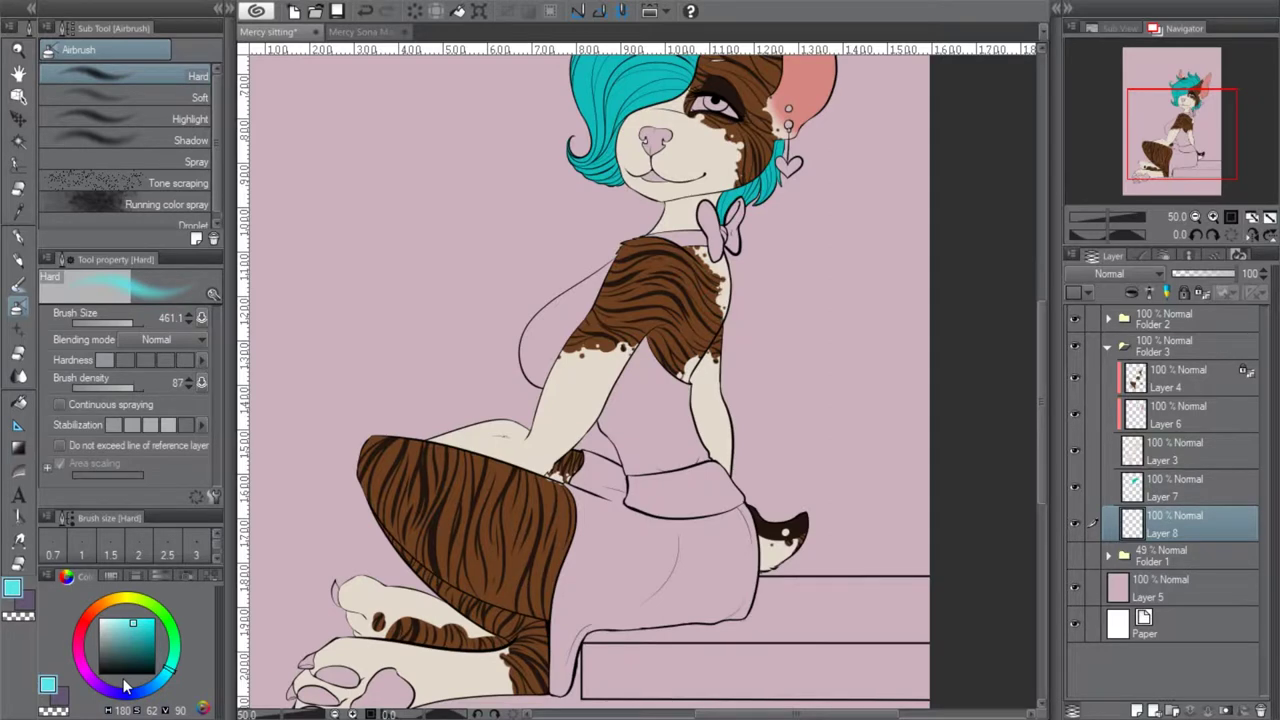
left_click_drag(1199, 116, 1202, 107)
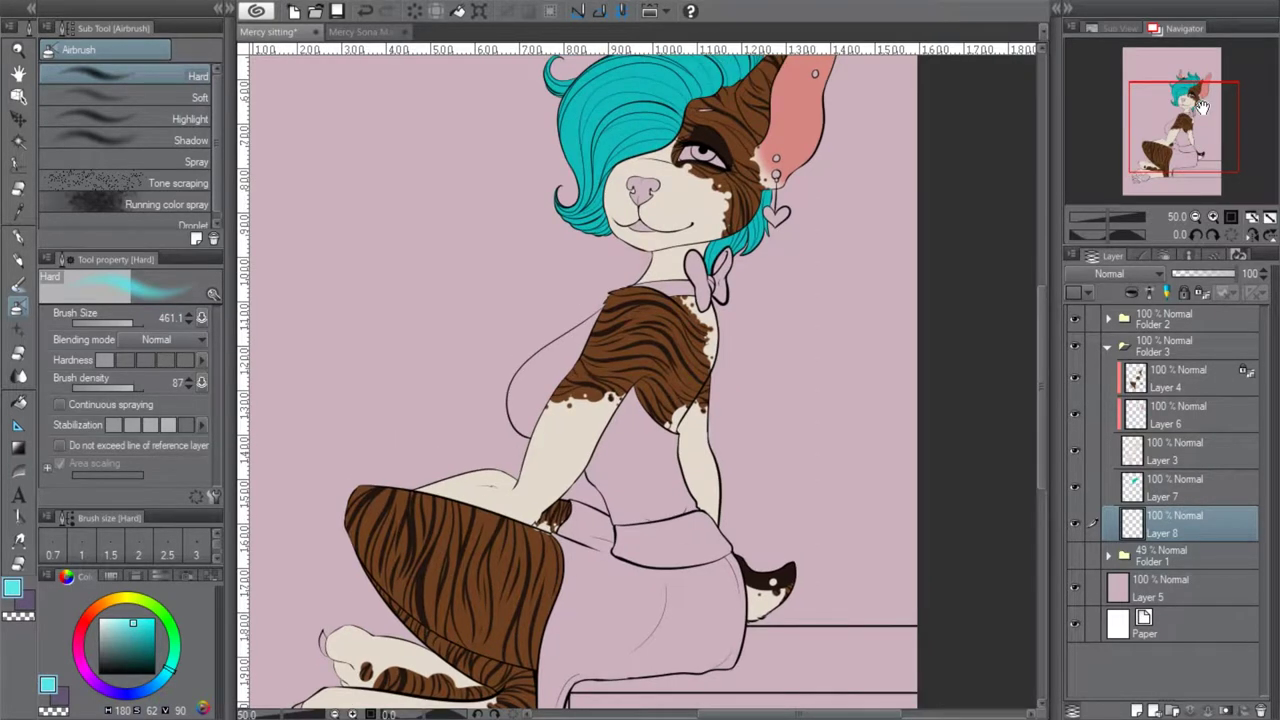
left_click(84, 640)
mouse_move(142, 655)
left_mouse_down()
mouse_move(125, 622)
mouse_move(141, 643)
mouse_move(118, 636)
left_mouse_up()
left_click(18, 236)
left_click_drag(617, 420, 640, 560)
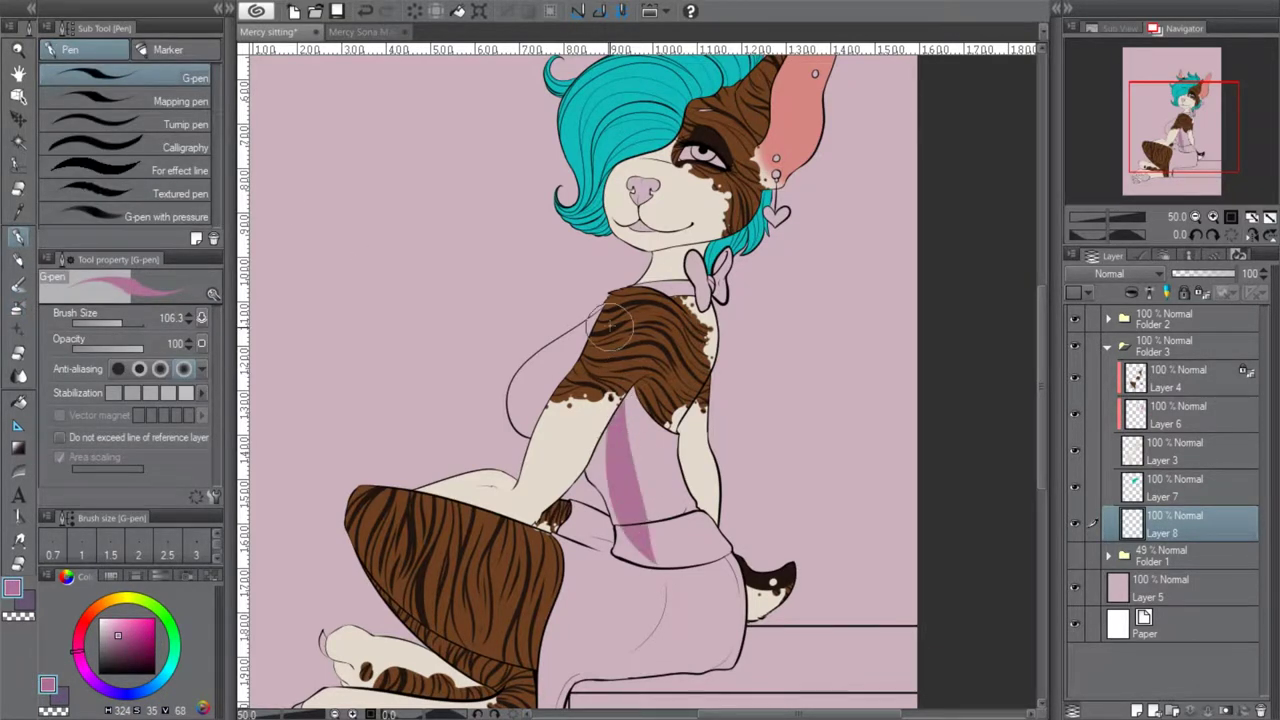
key("ctrl+z")
Auto-select the dress's bodice and skirt areas, excluding the waistband, fill them with the mauve-pink on Layer 8, and deselect
left_click(18, 143)
left_click(648, 452)
left_click(698, 568)
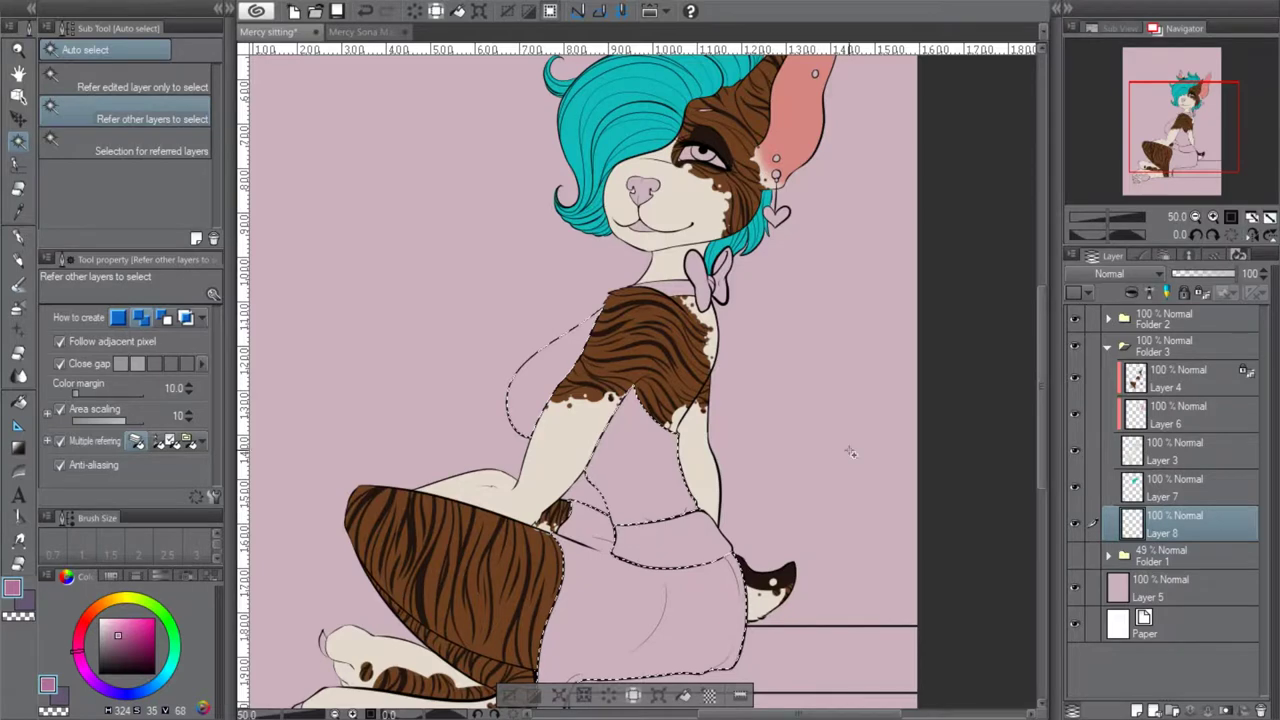
left_click(1174, 135)
scroll(713, 588, "down", 1)
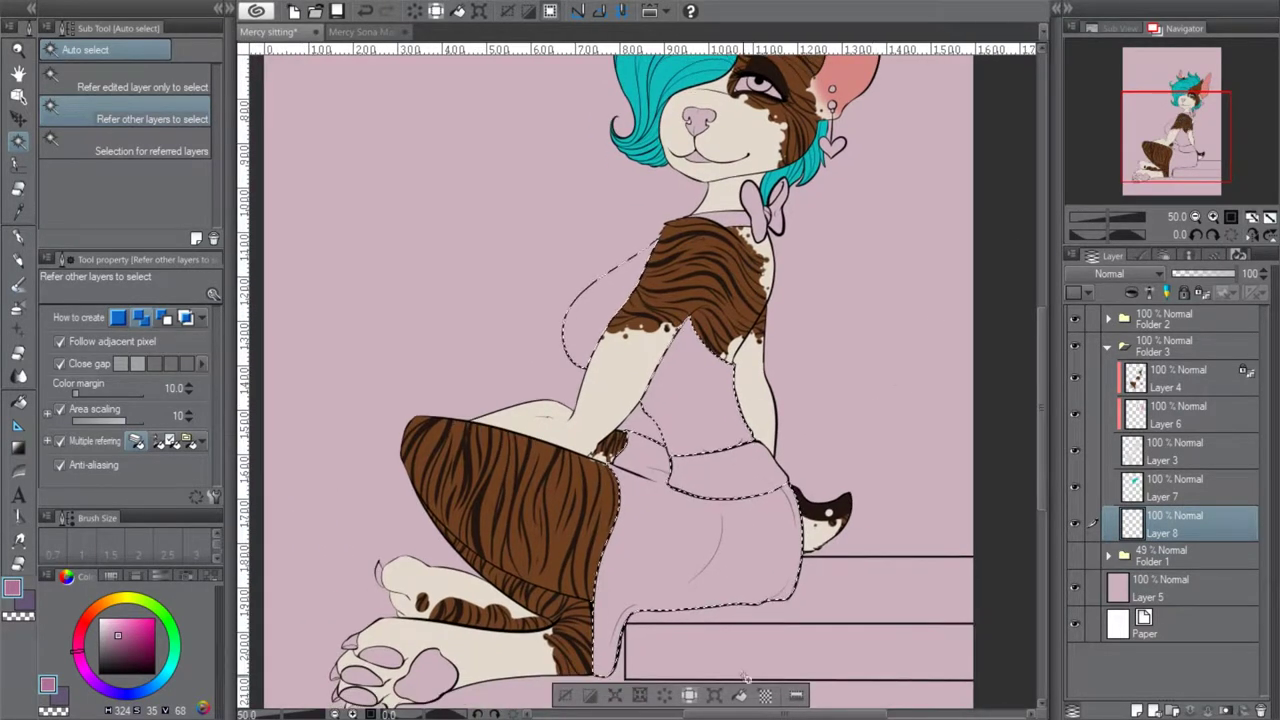
key("alt+BackSpace")
key("ctrl+d")
left_click_drag(1169, 144, 1175, 135)
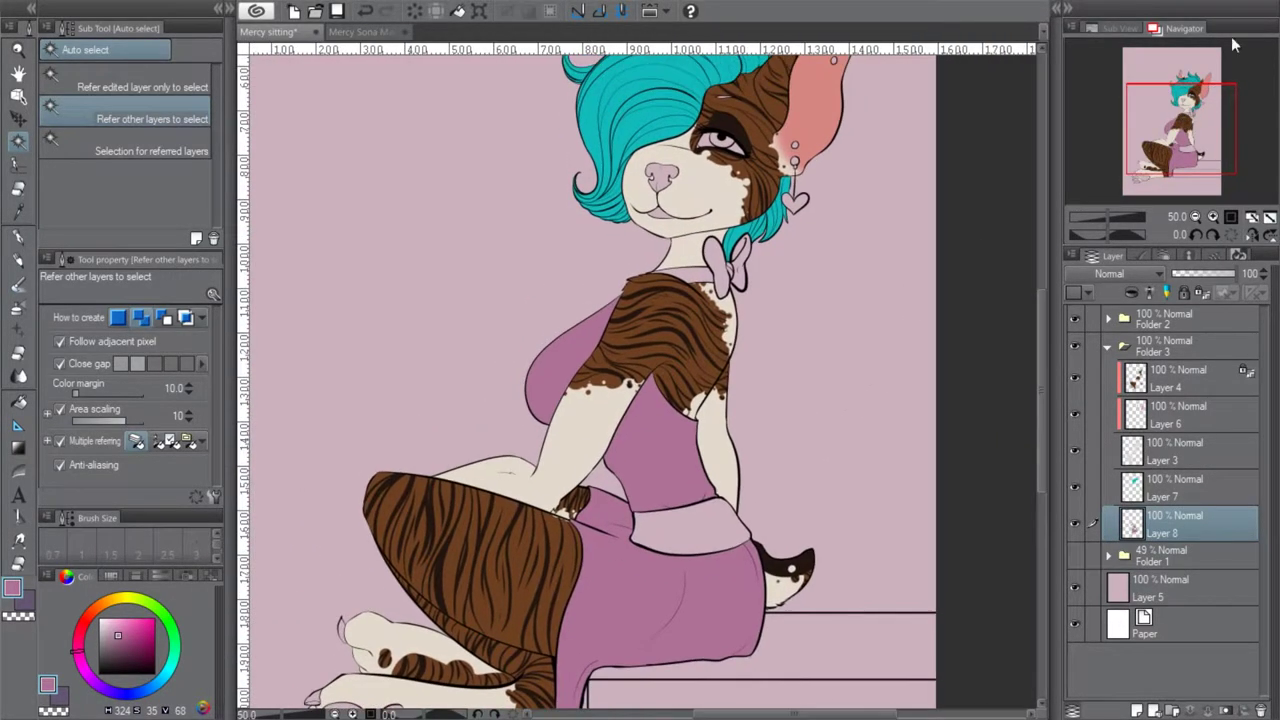
Add a new raster layer beneath the dress's Layer 8 and auto-select the bow, collar and waistband areas
left_click(1140, 710)
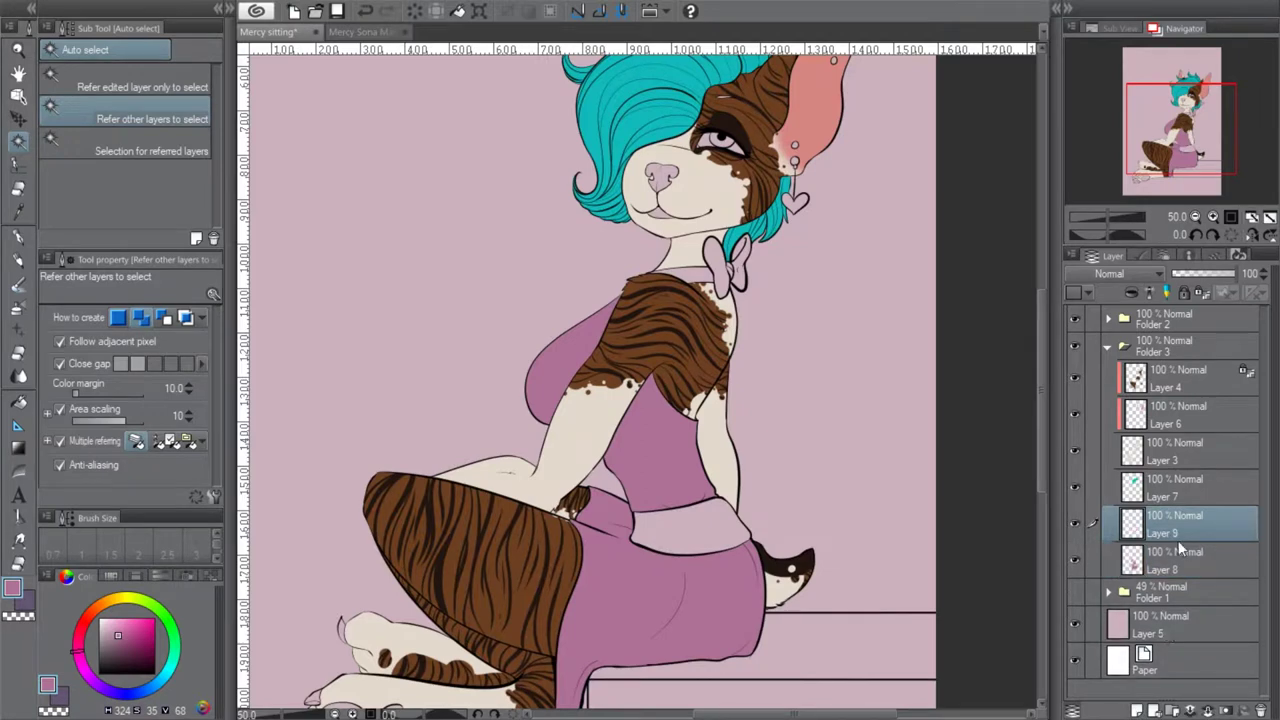
left_click(728, 262)
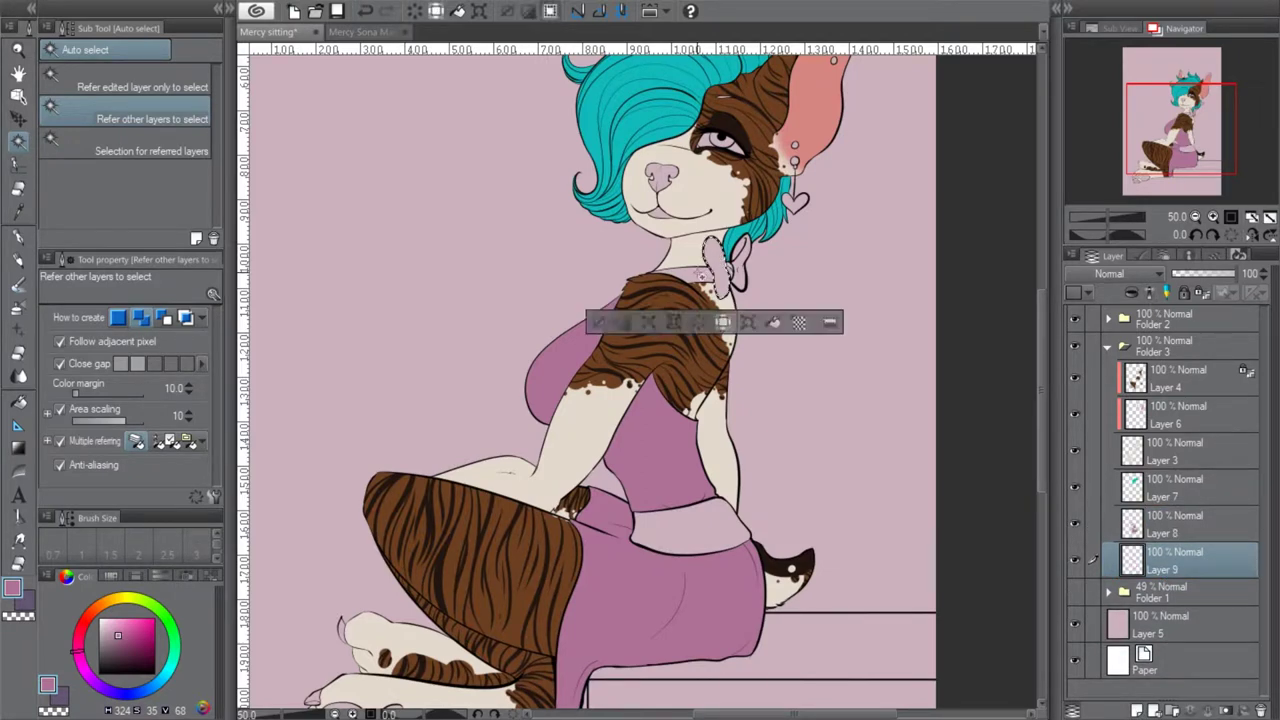
left_click(1211, 214)
left_click(1211, 214)
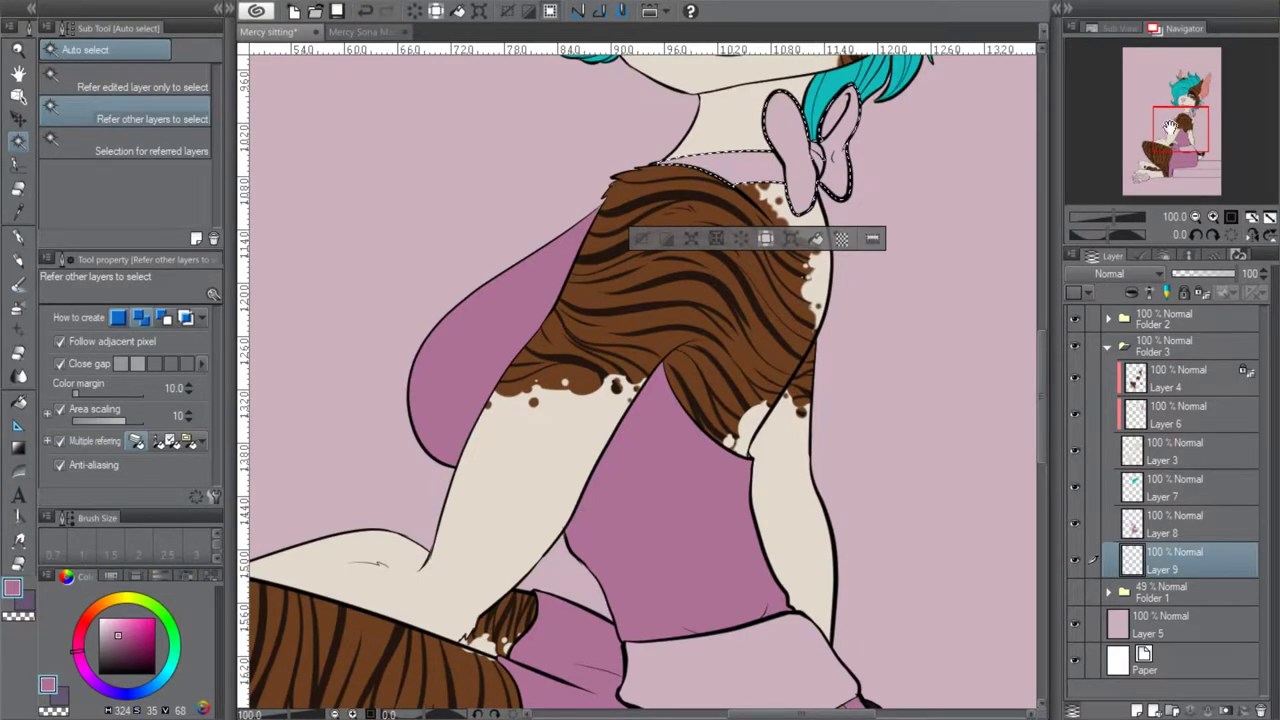
left_click_drag(1170, 128, 1170, 144)
left_click(800, 455)
left_click(1195, 217)
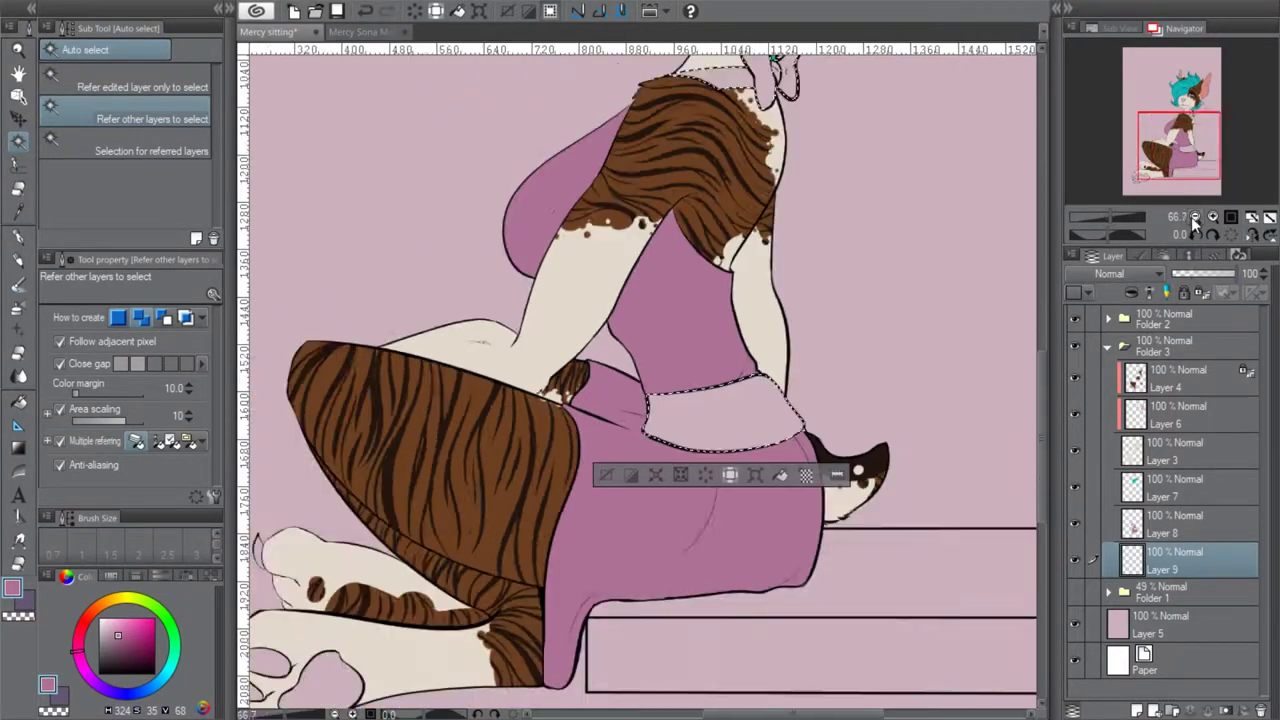
left_click(1195, 217)
left_click_drag(1180, 166, 1210, 100)
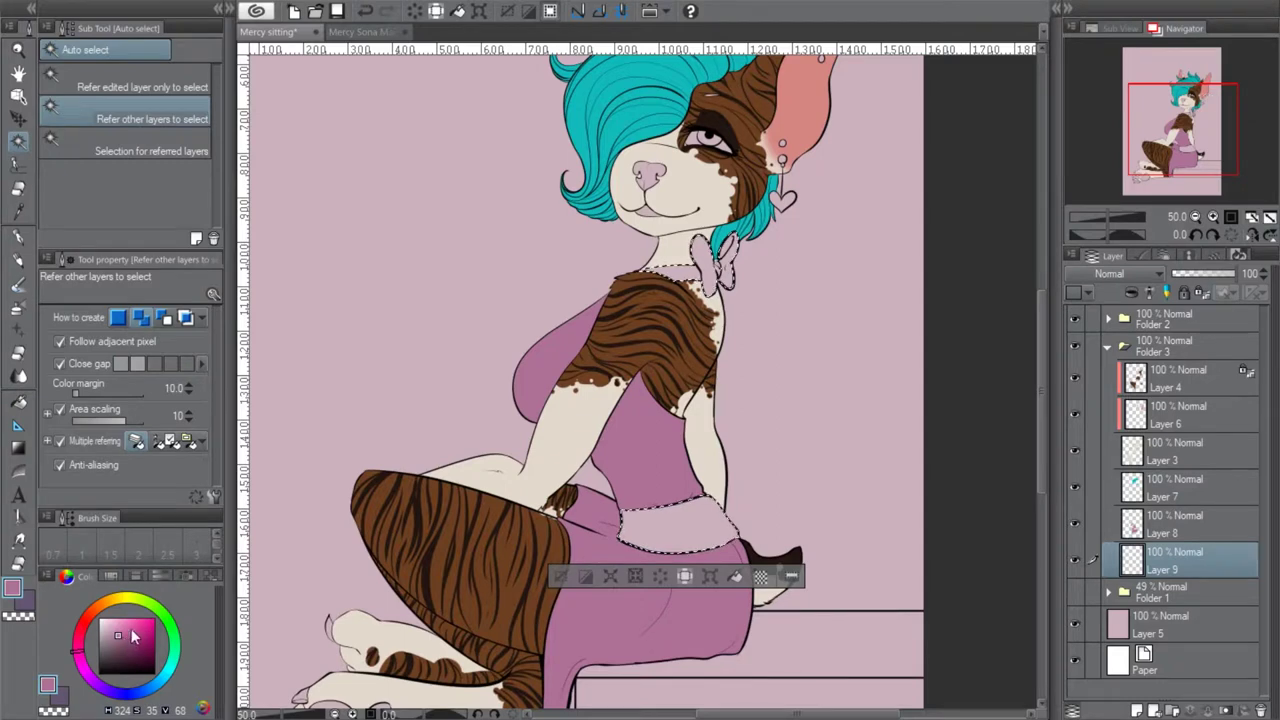
Fill the selected bow, collar and waistband with dark rose, H 345, S 60, V 56, on Layer 9 and deselect
mouse_move(79, 653)
left_mouse_down()
mouse_move(77, 638)
mouse_move(132, 643)
left_mouse_up()
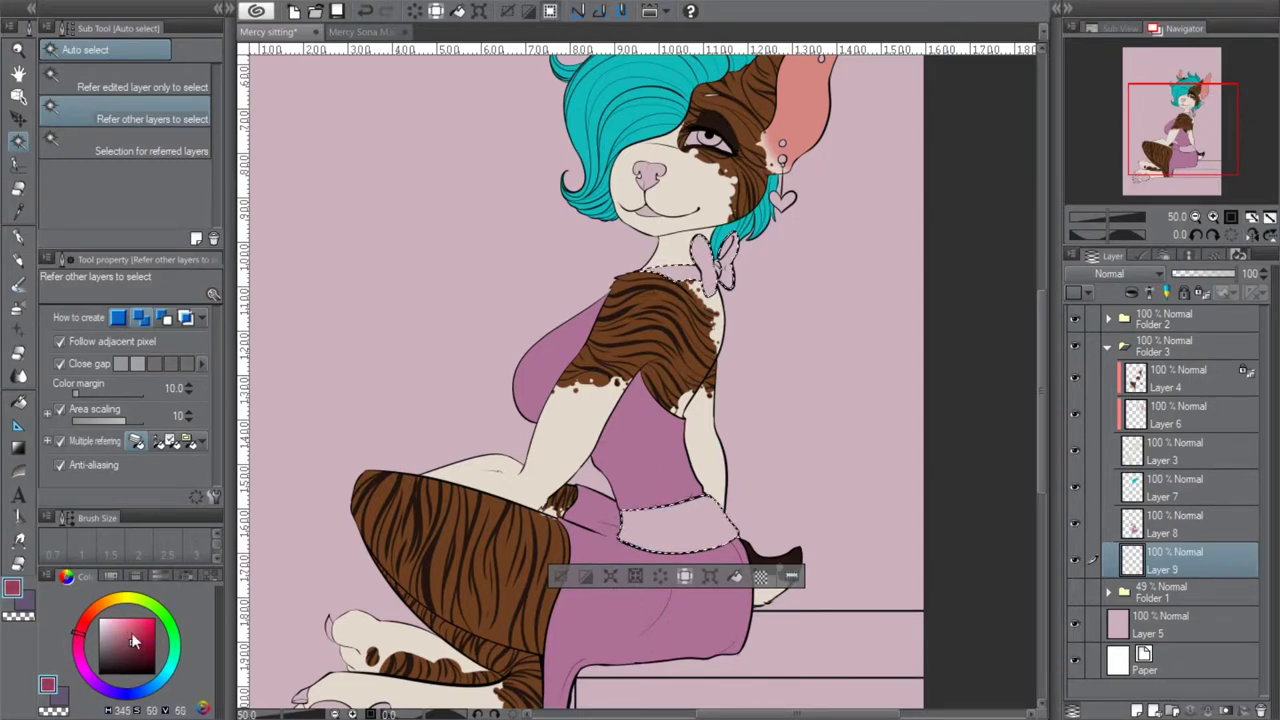
left_click(738, 575)
key("ctrl+d")
left_click(1196, 216)
left_click_drag(1196, 150, 1183, 138)
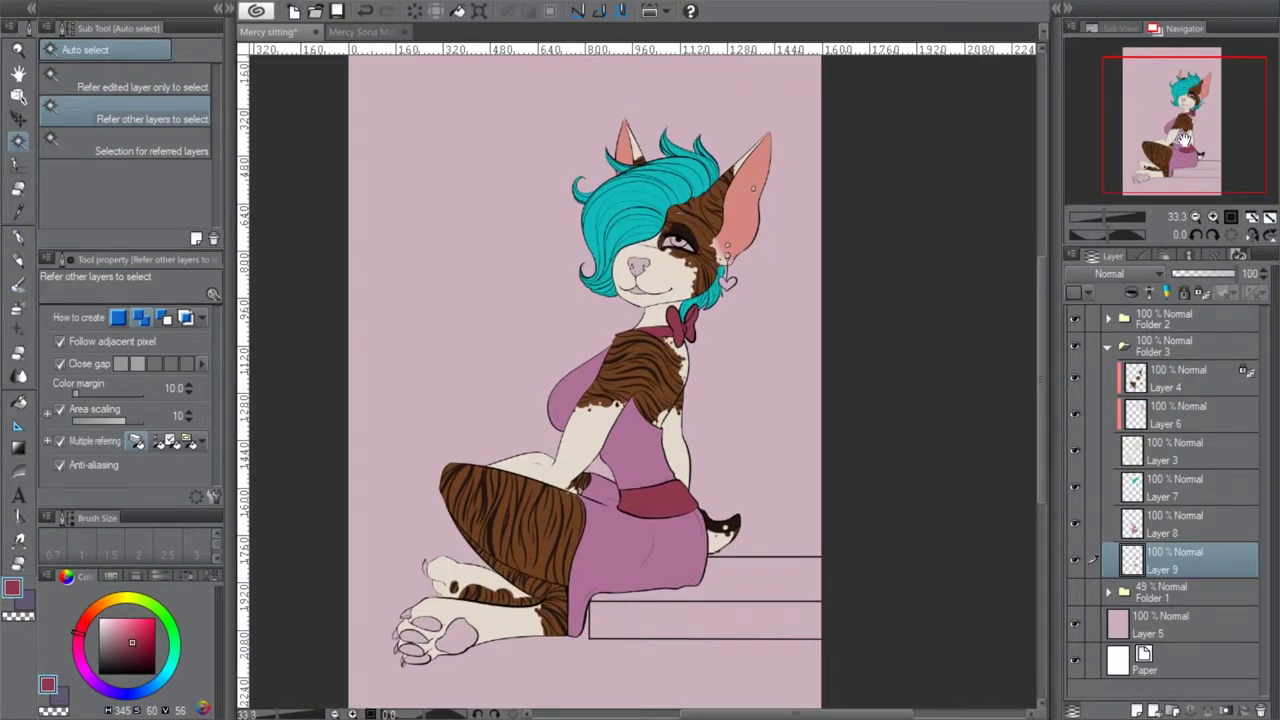
Lock the transparent pixels of Layers 8 and 9, make Layer 8 active and switch to the G-pen
left_click(1188, 527)
left_click(1075, 523)
left_click(1075, 523)
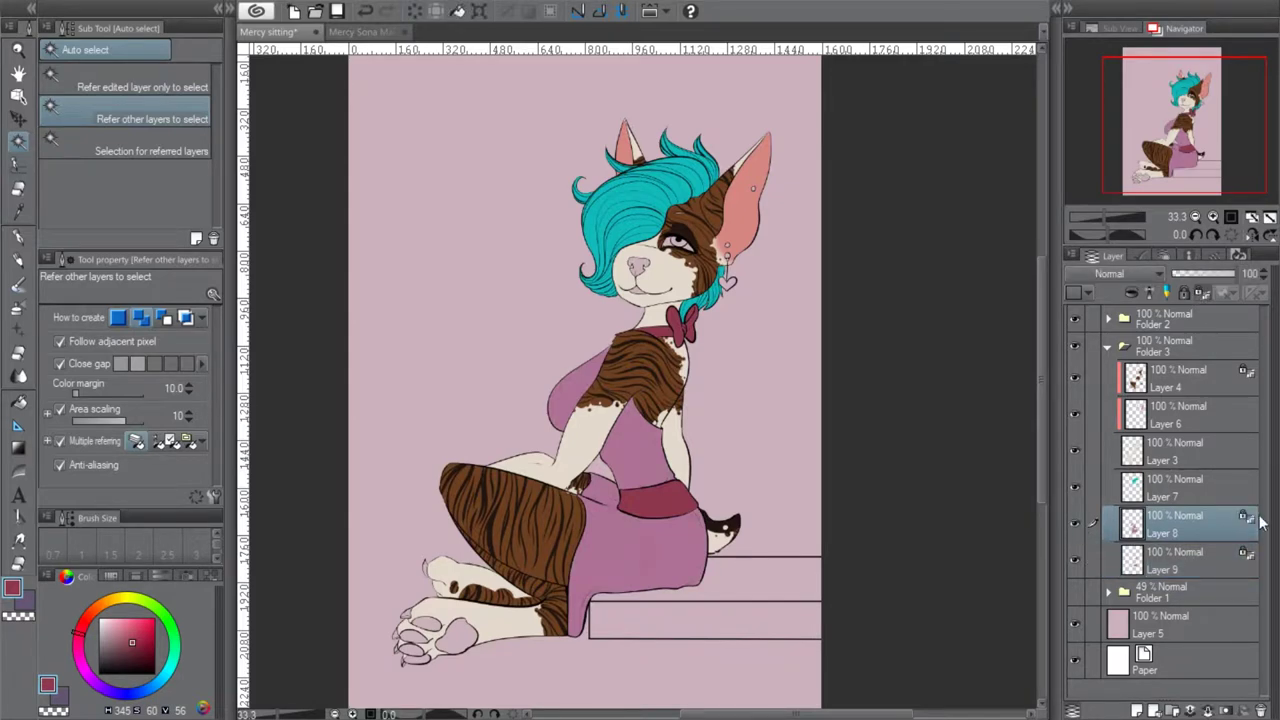
left_click(17, 237)
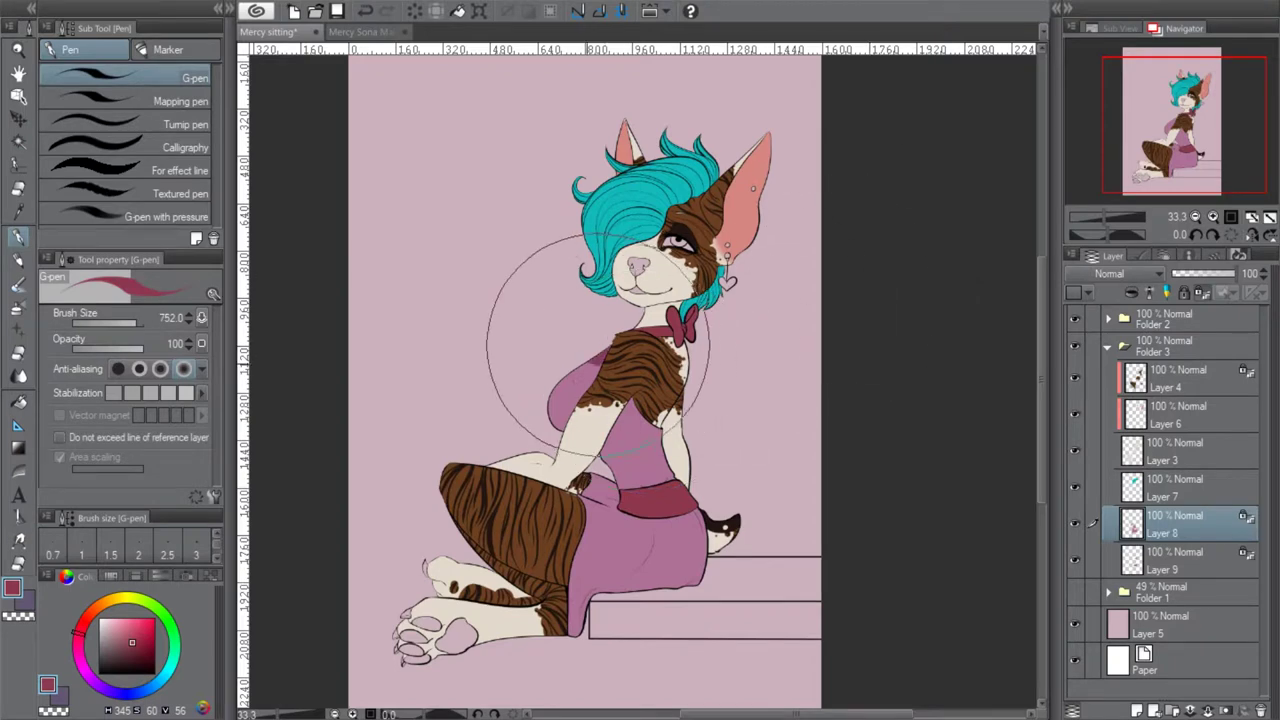
Recolour the dress on Layer 8 light turquoise, H 180, S 40, V 76, with the large G-pen
left_click_drag(560, 318, 662, 622)
left_click(366, 11)
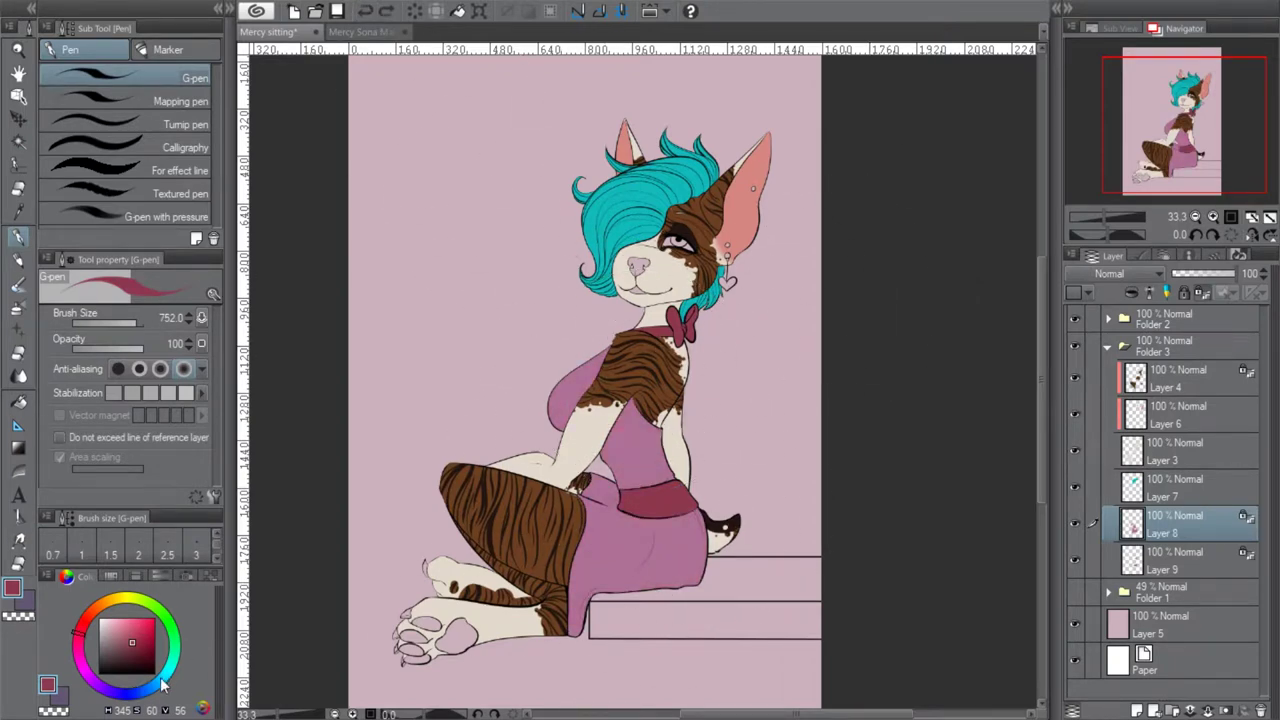
left_click(162, 684)
left_click(172, 672)
left_click_drag(136, 641, 121, 631)
mouse_move(627, 379)
left_mouse_down()
mouse_move(599, 448)
mouse_move(677, 456)
mouse_move(677, 540)
mouse_move(565, 528)
mouse_move(647, 600)
mouse_move(535, 642)
mouse_move(728, 525)
left_mouse_up()
Recolour the bow, collar and waistband on Layer 9 soft pink, H 337, S 27, V 87
left_click(1185, 566)
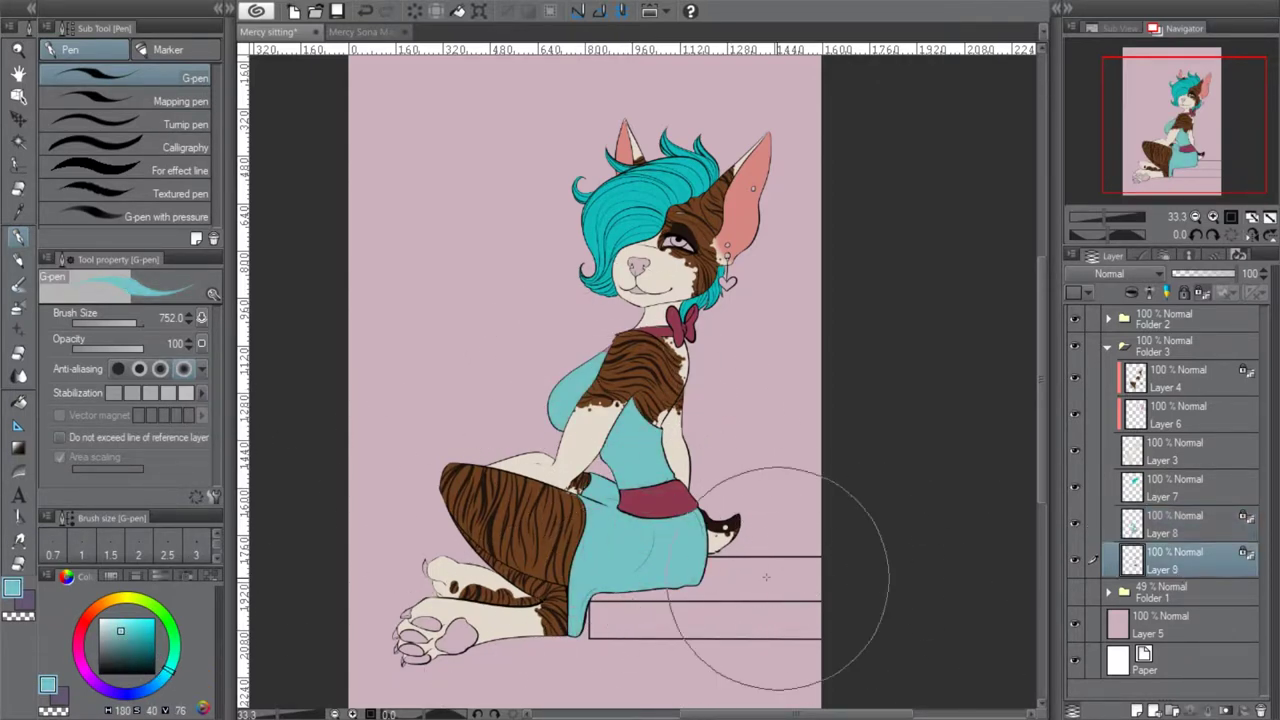
mouse_move(162, 676)
left_mouse_down()
mouse_move(80, 660)
mouse_move(78, 639)
left_mouse_up()
left_click(114, 627)
mouse_move(735, 365)
left_mouse_down()
mouse_move(729, 414)
mouse_move(643, 491)
mouse_move(598, 468)
left_mouse_up()
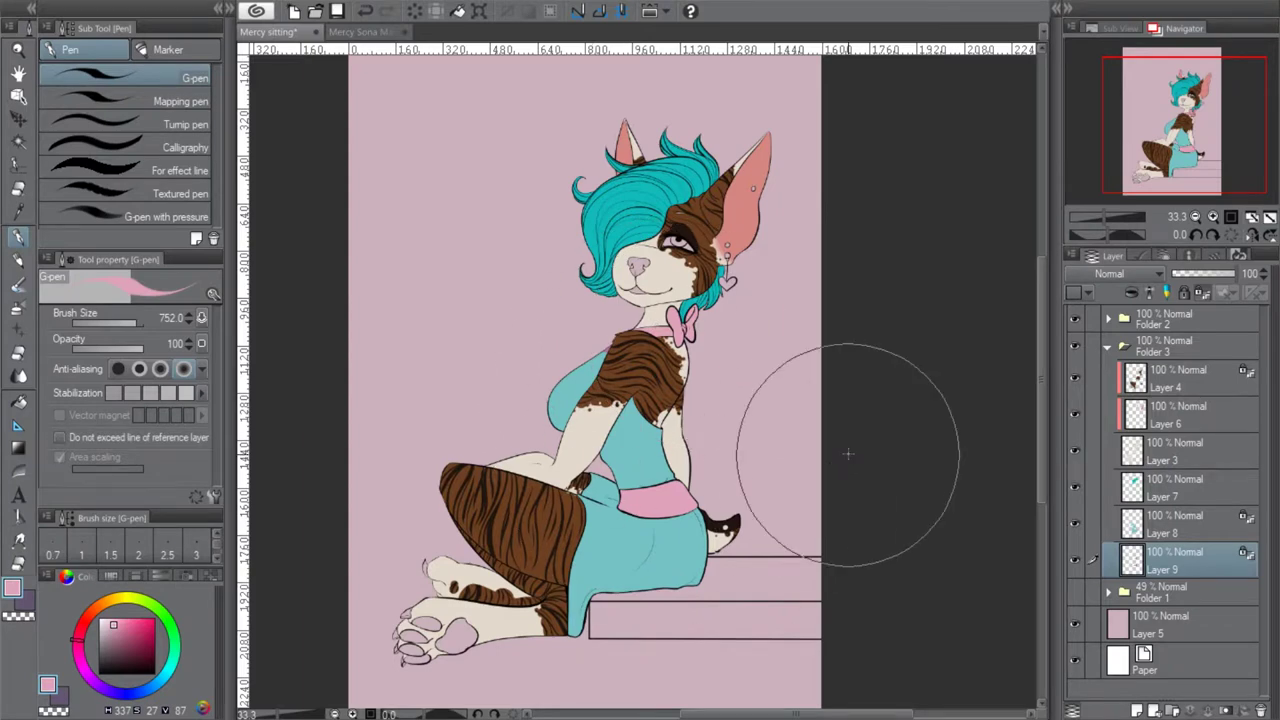
Try lilac on the bow, collar and waistband, and repaint them muted purple with H 287, S 29, V 63
left_click_drag(155, 688, 98, 685)
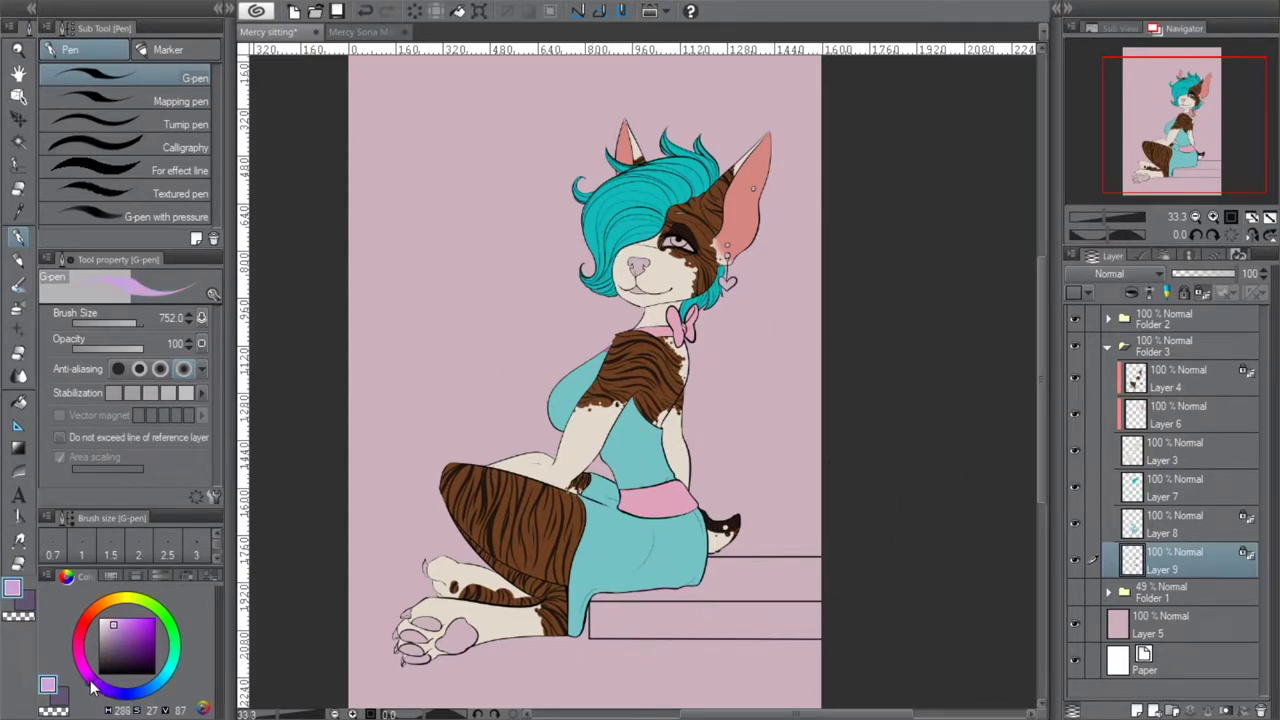
left_click(119, 628)
left_click(659, 316)
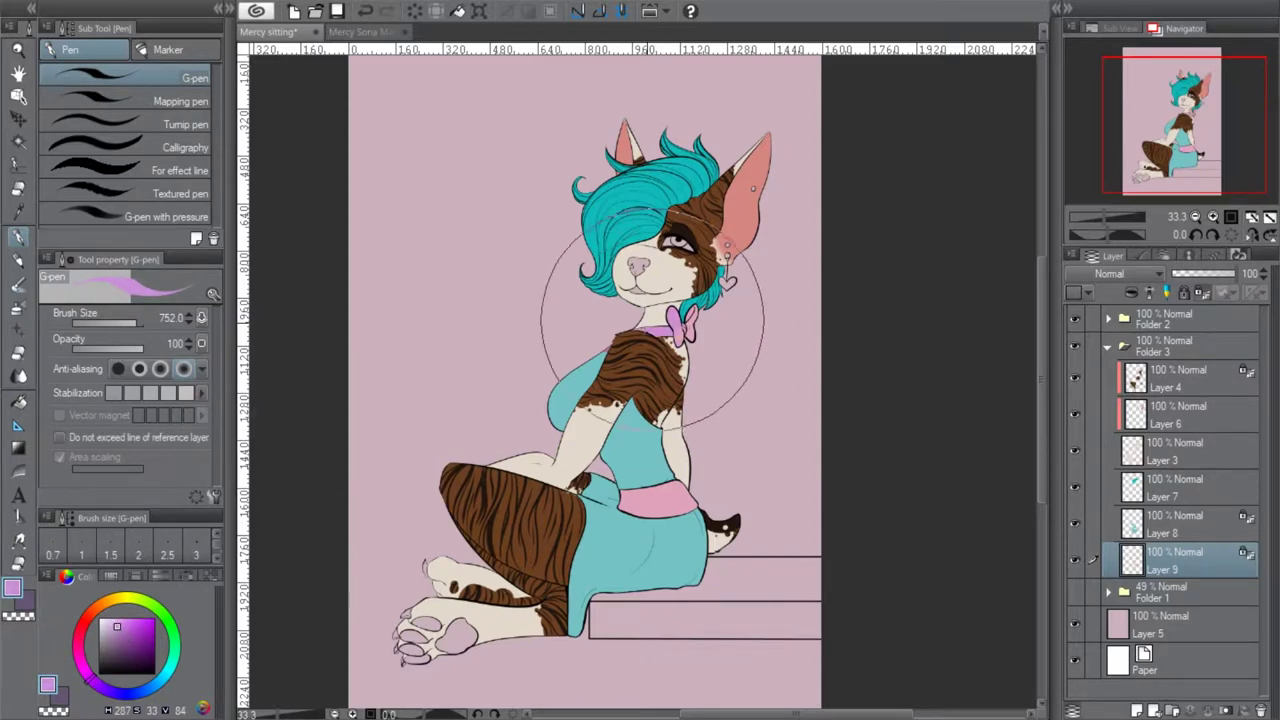
left_click(674, 517)
left_click(114, 637)
left_click_drag(672, 330, 660, 500)
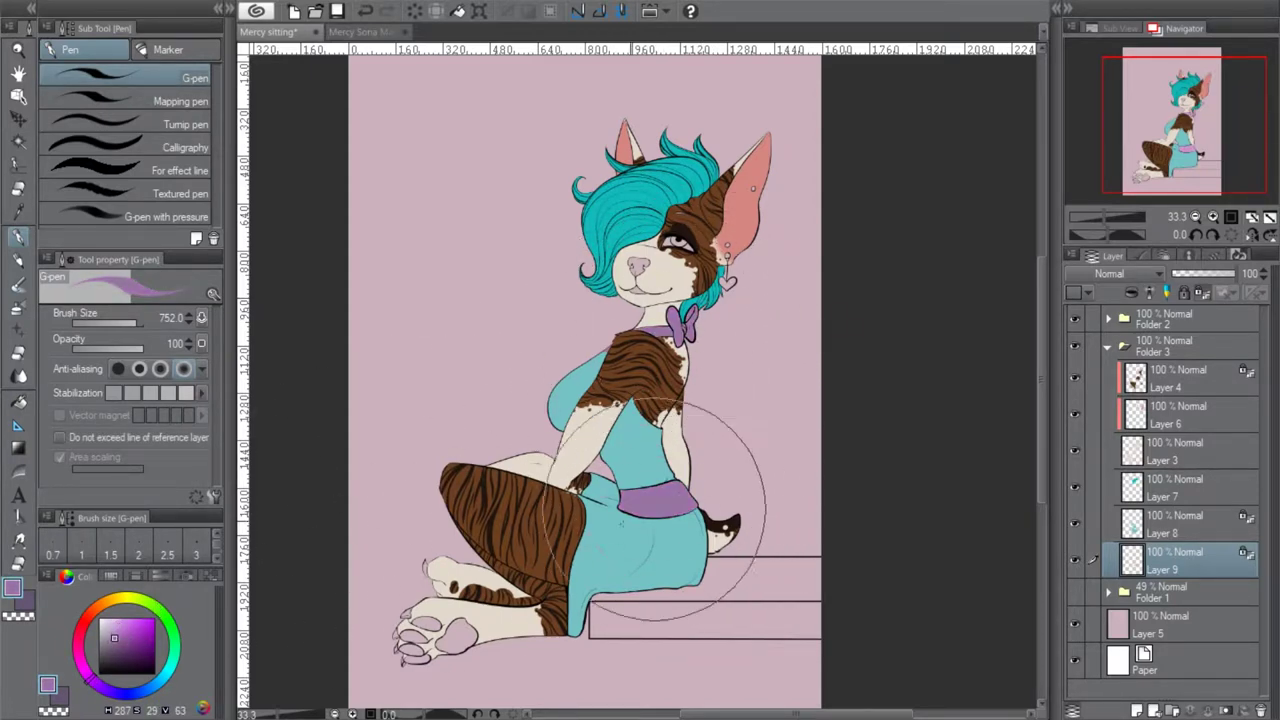
Try a deep purple, H 287, S 79, V 48, on the bow, collar and waistband, and soften it to S 49, V 56
left_click(143, 647)
mouse_move(678, 322)
left_mouse_down()
mouse_move(668, 335)
mouse_move(690, 505)
left_mouse_up()
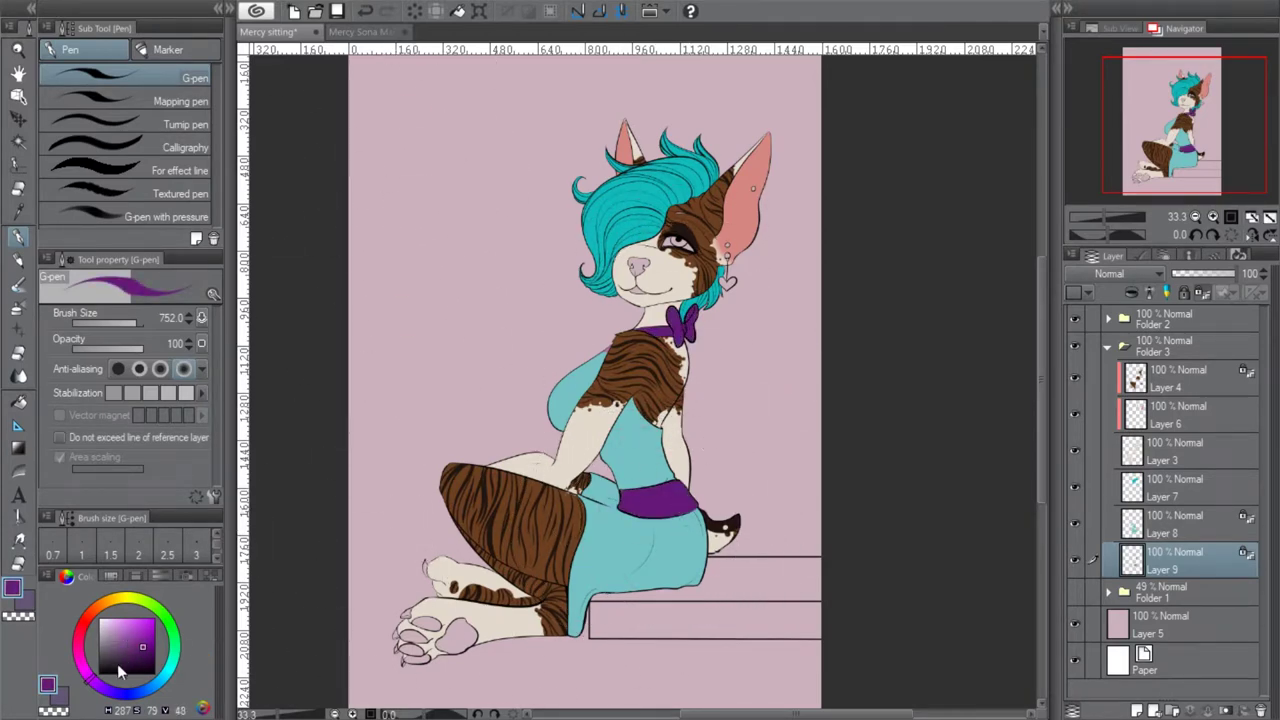
left_click(126, 641)
mouse_move(690, 318)
left_mouse_down()
mouse_move(672, 338)
mouse_move(705, 477)
left_mouse_up()
Make Layer 8 active and sample the dress's turquoise with the Eyedropper
left_click_drag(99, 686, 160, 683)
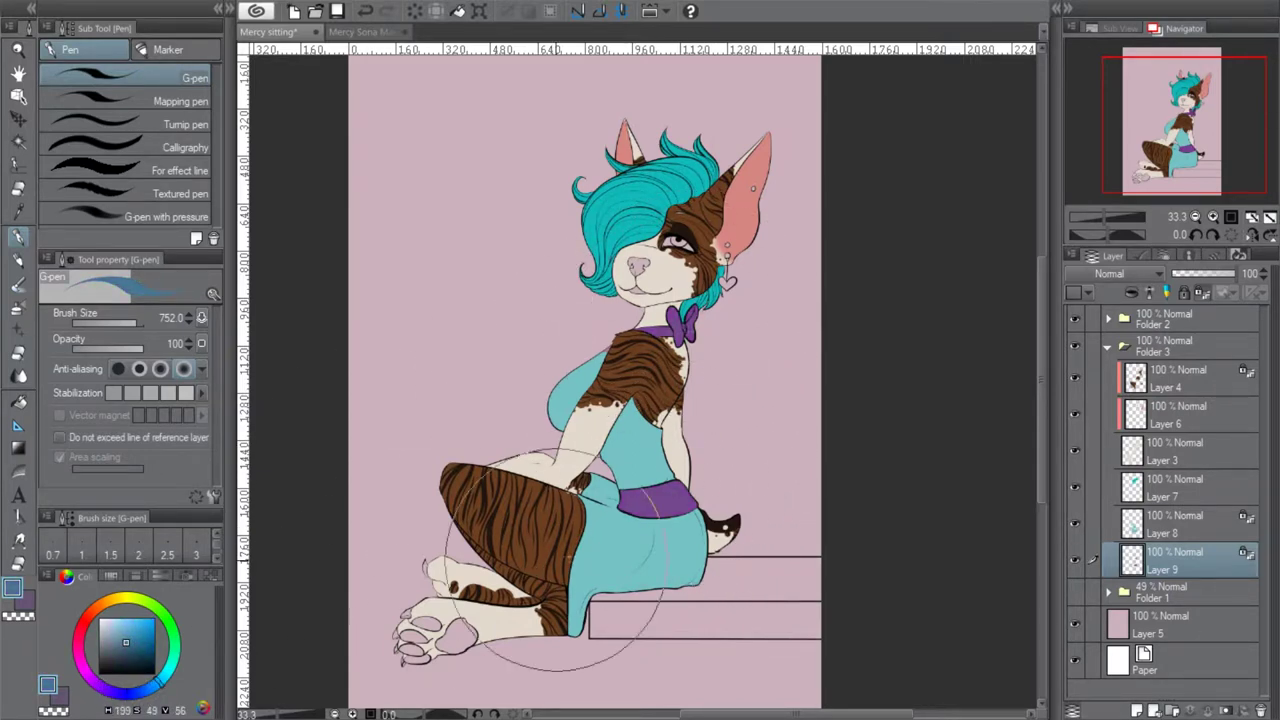
key("i")
left_click(637, 548)
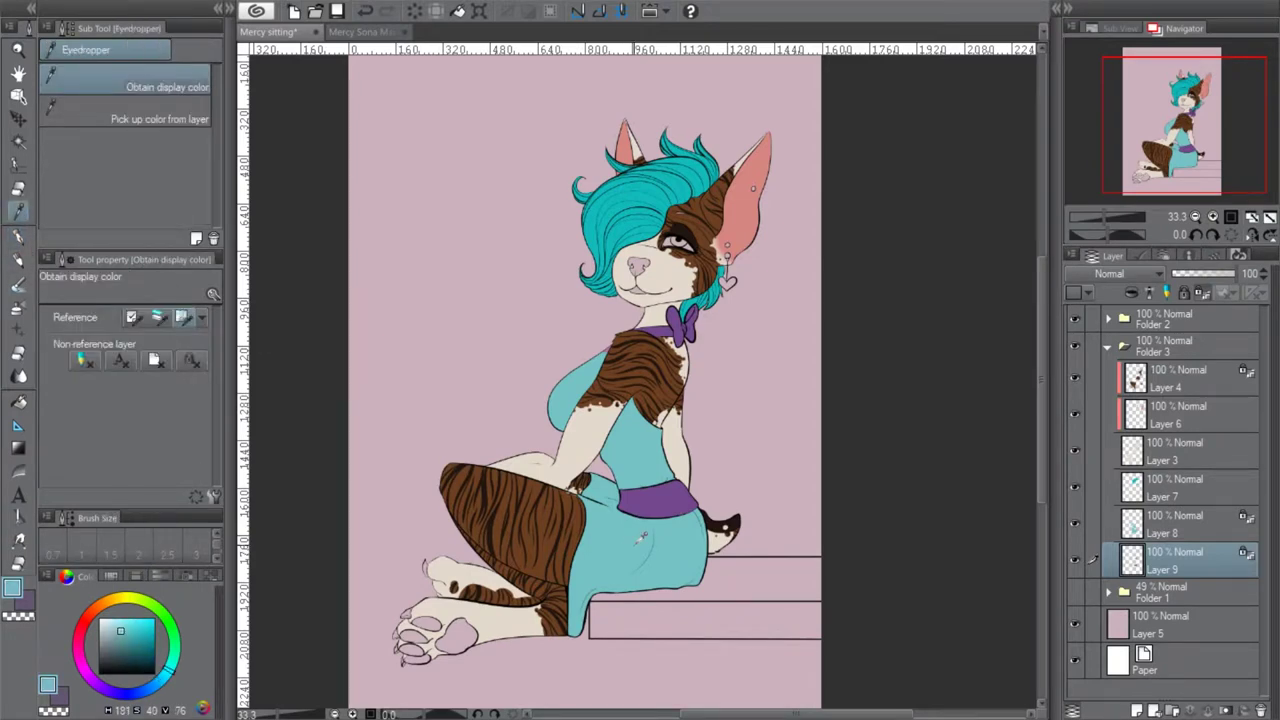
left_click(1179, 526)
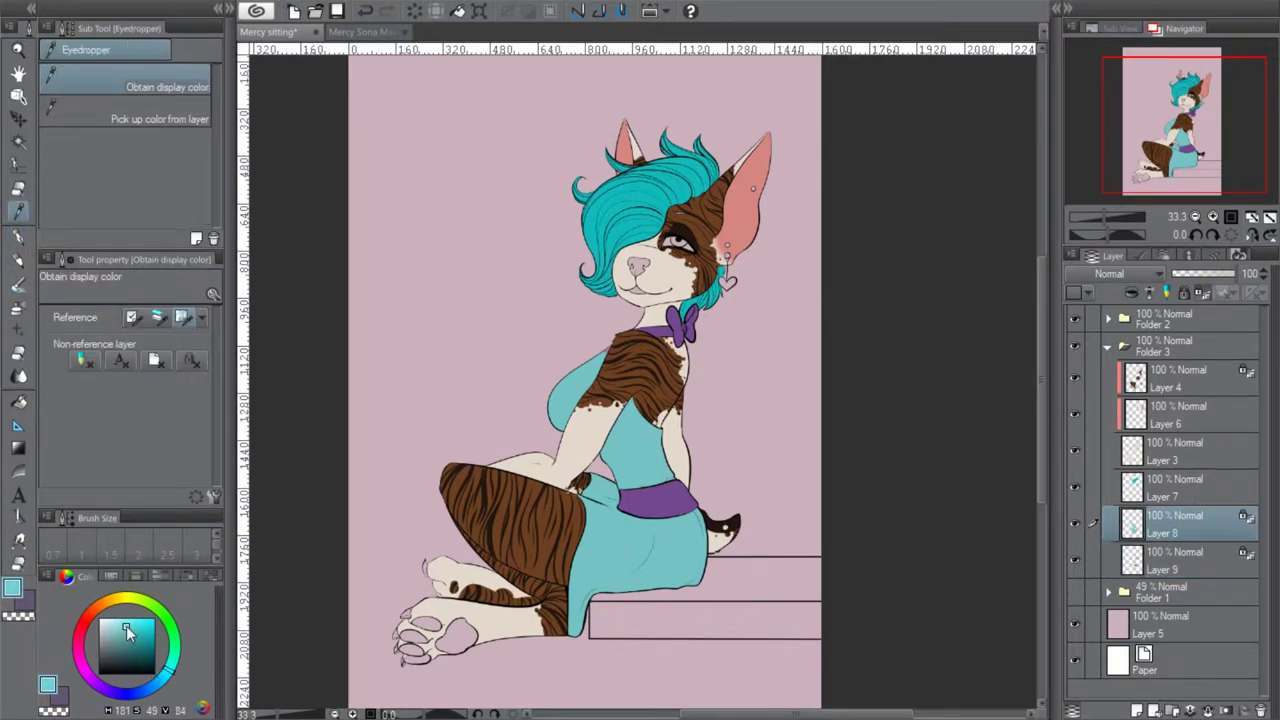
left_click(652, 341)
left_click(367, 12)
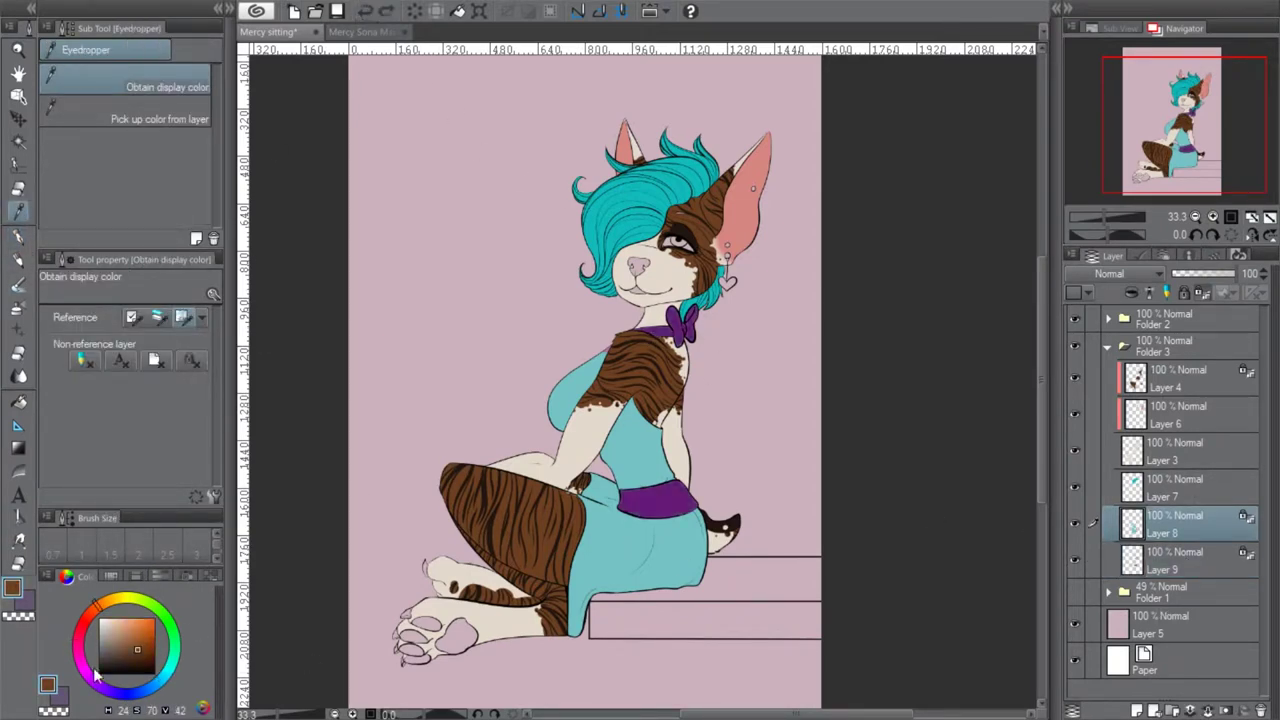
left_click(394, 11)
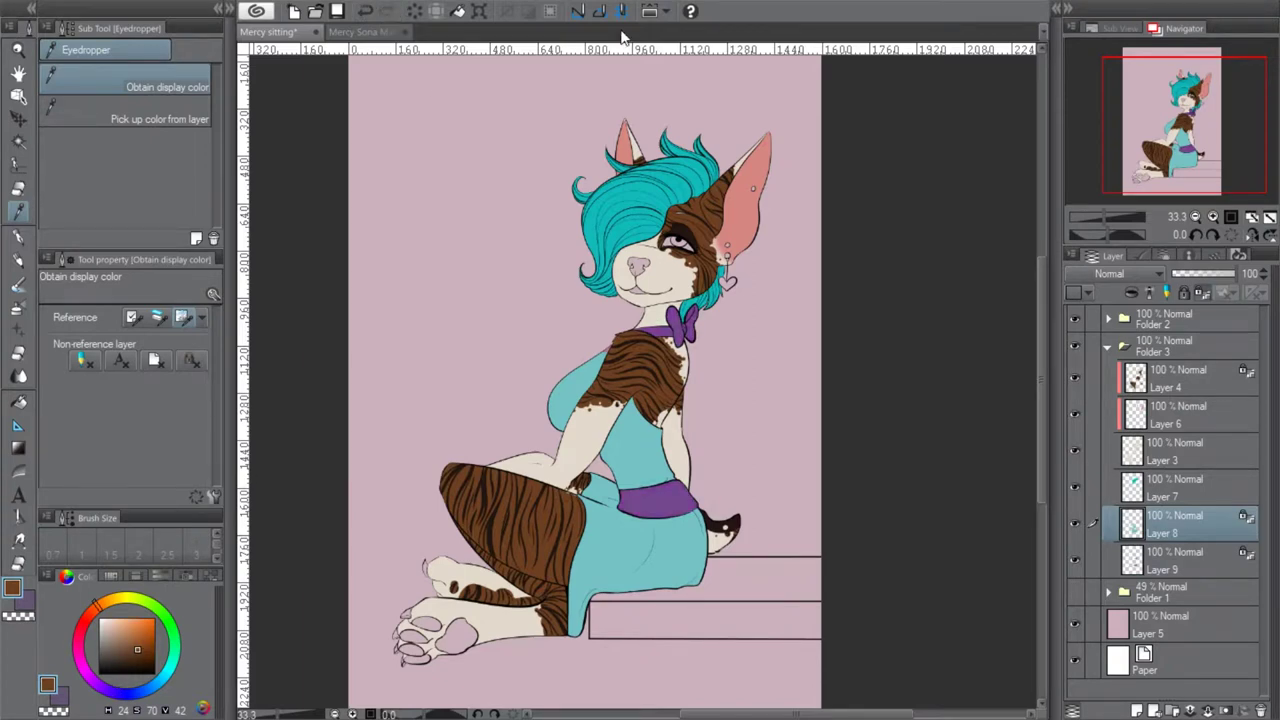
left_click(577, 357)
Repaint the dress with the G-pen in a stronger teal, H 181, S 87, V 73
left_click(19, 238)
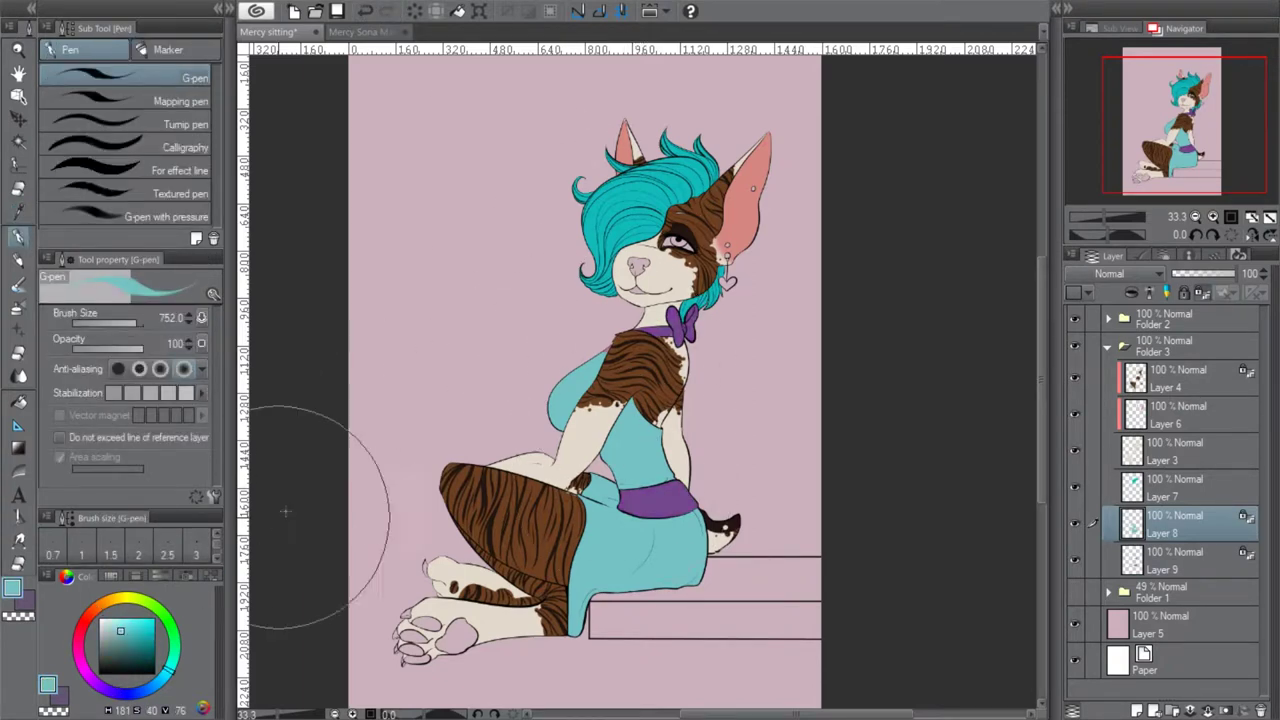
left_click_drag(124, 634, 132, 630)
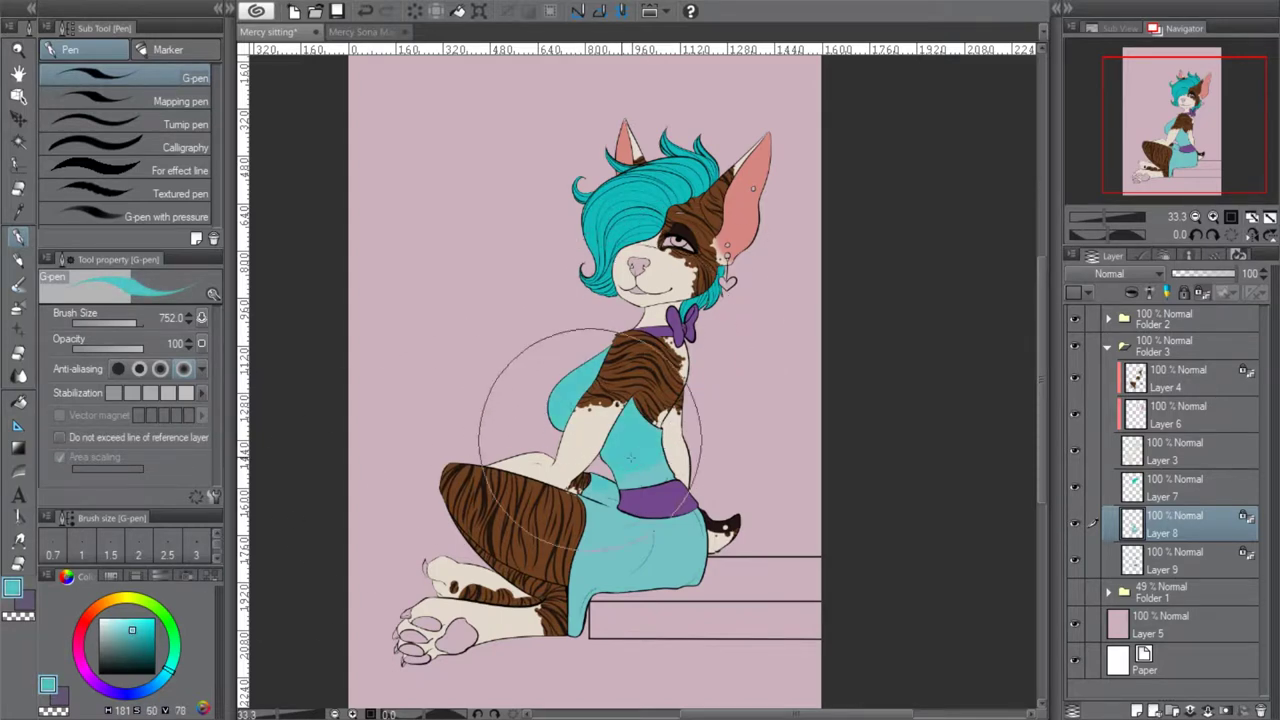
left_click(147, 632)
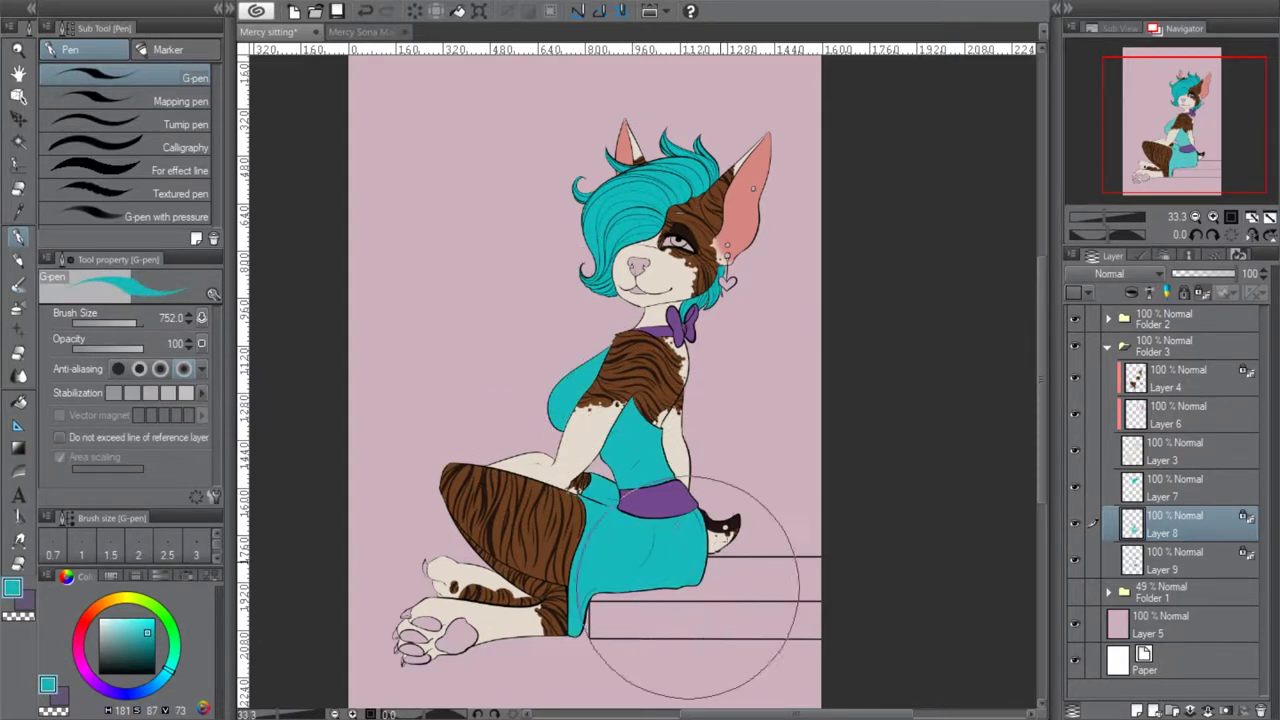
Try a bluer shade and a greener shade on the dress, undoing the last recolour
left_click_drag(169, 672, 156, 683)
left_click(137, 635)
left_click_drag(138, 640, 124, 626)
mouse_move(640, 380)
left_mouse_down()
mouse_move(670, 400)
mouse_move(666, 540)
mouse_move(560, 598)
left_mouse_up()
left_click(174, 634)
left_click(116, 622)
mouse_move(629, 381)
left_mouse_down()
mouse_move(681, 481)
mouse_move(657, 587)
left_mouse_up()
left_click(368, 12)
Recolour the dress sky blue, H 196, S 63, V 84, on Layer 8
left_click_drag(173, 660, 159, 682)
left_click_drag(120, 643, 134, 626)
mouse_move(679, 455)
left_mouse_down()
mouse_move(611, 545)
mouse_move(668, 592)
mouse_move(655, 606)
left_mouse_up()
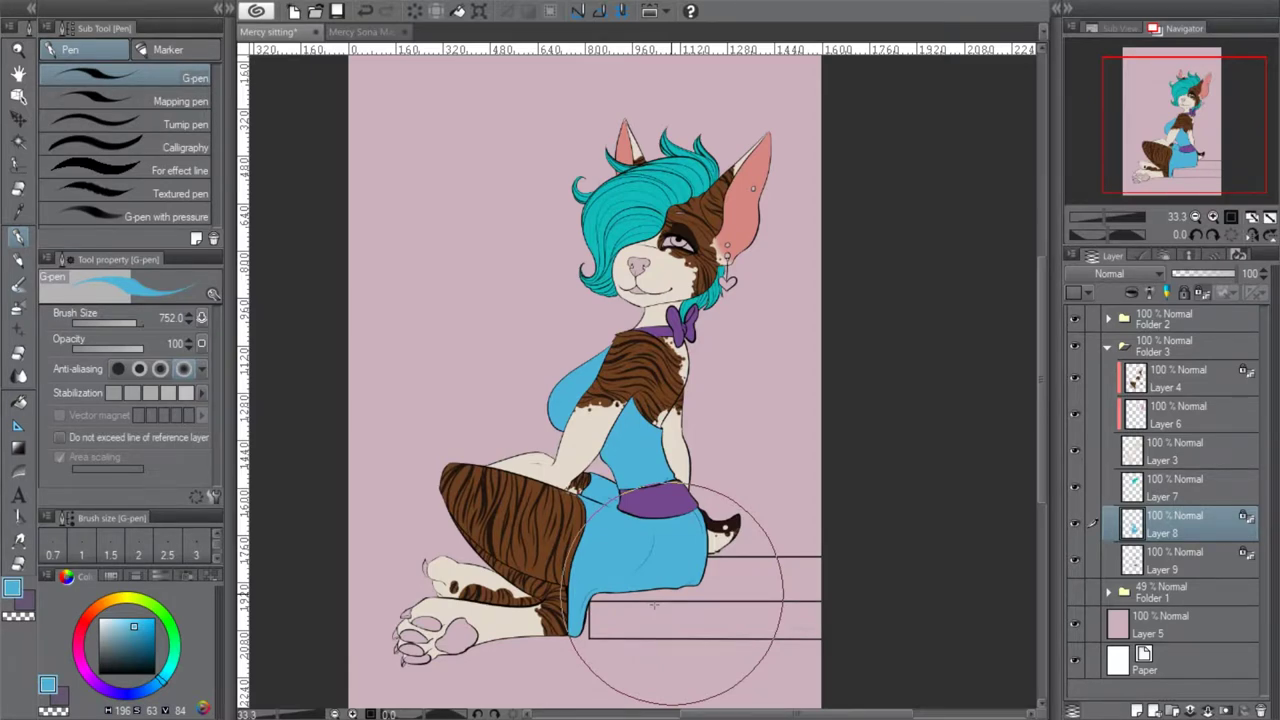
Try black on the dress, undo it, and repaint the dress dark grey with S 0, V 30
left_click_drag(127, 650, 98, 673)
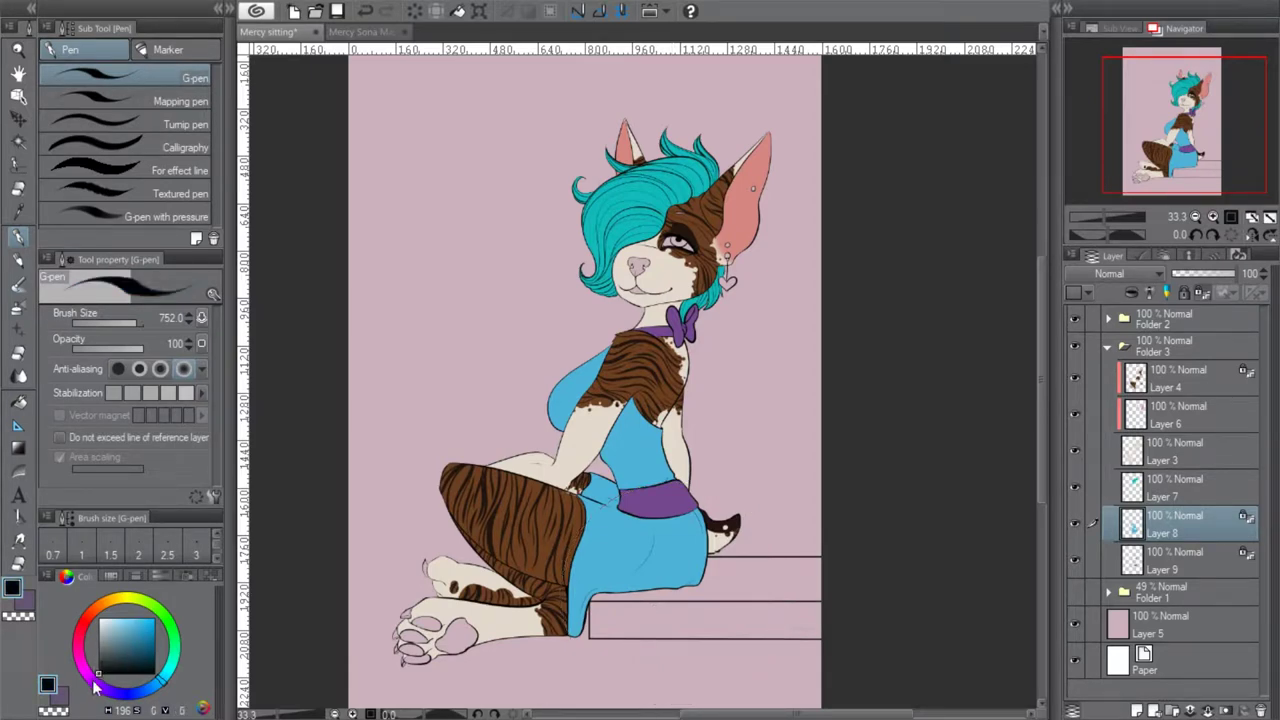
mouse_move(686, 391)
left_mouse_down()
mouse_move(607, 318)
mouse_move(700, 500)
mouse_move(569, 355)
mouse_move(623, 636)
mouse_move(640, 620)
left_mouse_up()
key("ctrl+z")
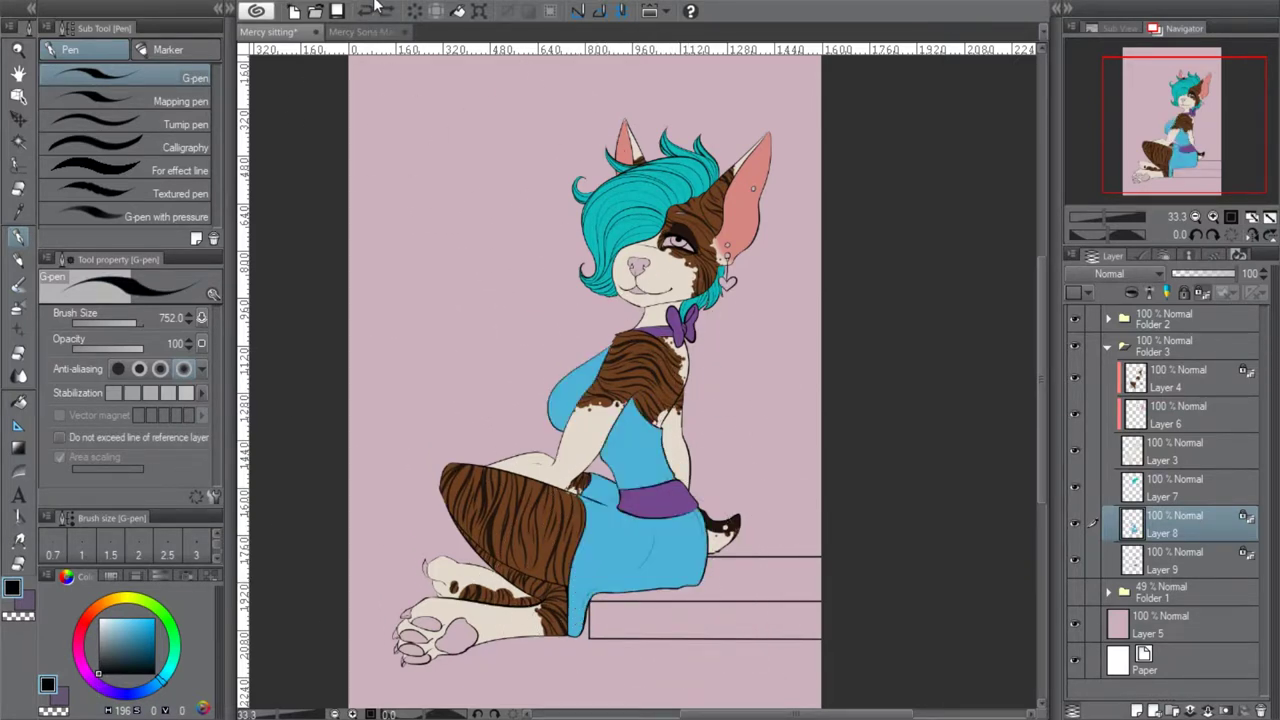
left_click_drag(101, 667, 99, 665)
mouse_move(530, 360)
left_mouse_down()
mouse_move(486, 329)
mouse_move(686, 357)
mouse_move(614, 629)
mouse_move(605, 410)
left_mouse_up()
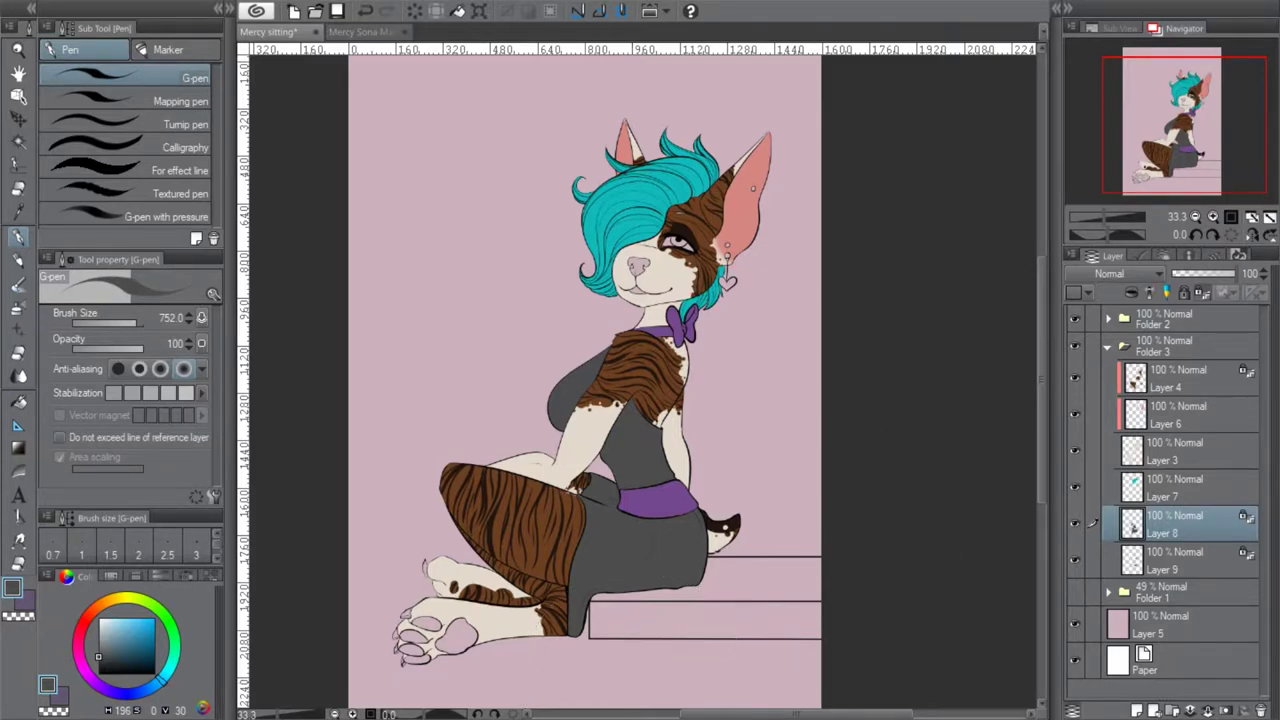
Repaint the dress light purple, H 291, S 35, V 88, and deepen it to a vivid purple with S 60, V 68
left_click_drag(100, 690, 88, 678)
left_click(118, 625)
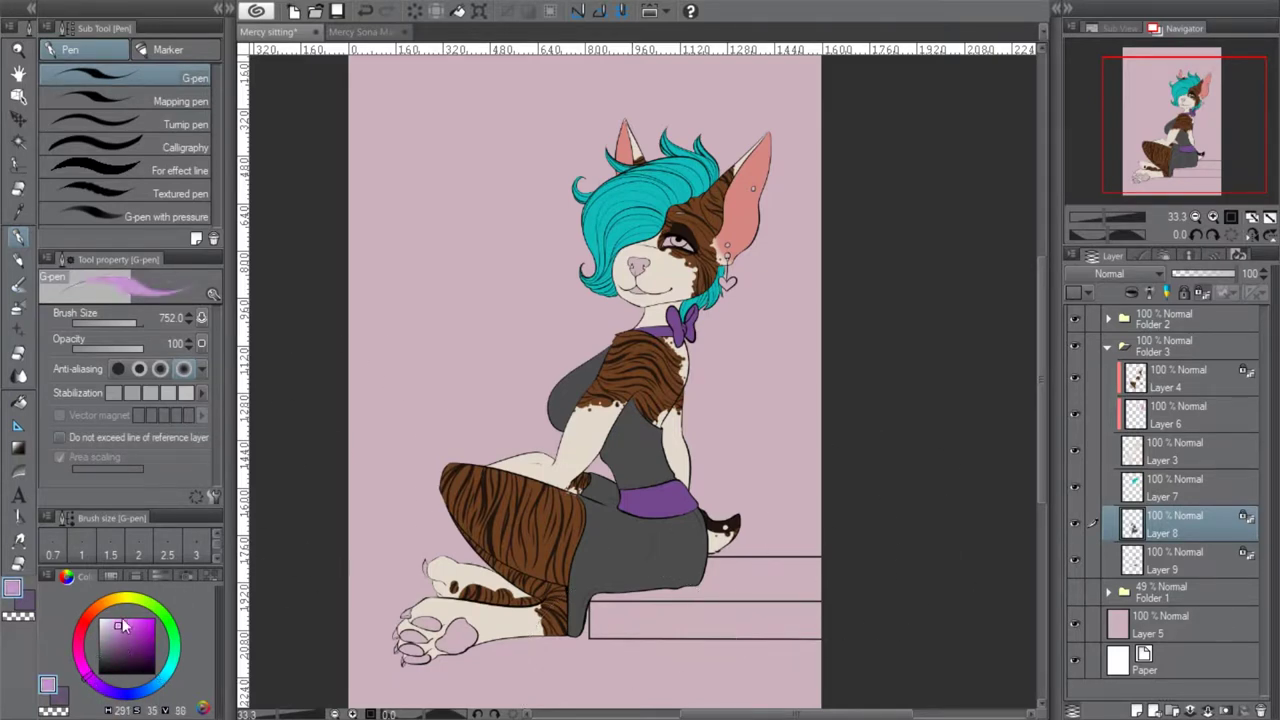
mouse_move(495, 372)
left_mouse_down()
mouse_move(716, 497)
mouse_move(610, 600)
left_mouse_up()
left_click(131, 635)
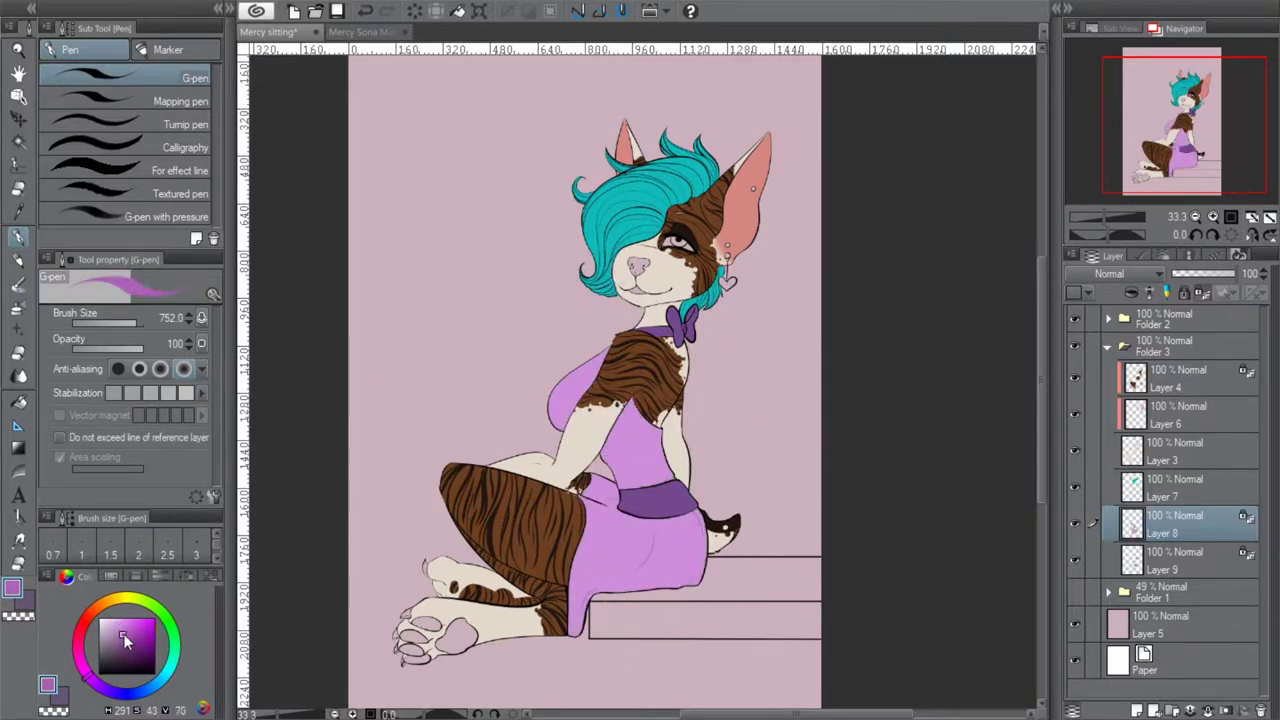
mouse_move(625, 375)
left_mouse_down()
mouse_move(680, 487)
mouse_move(700, 546)
mouse_move(777, 543)
left_mouse_up()
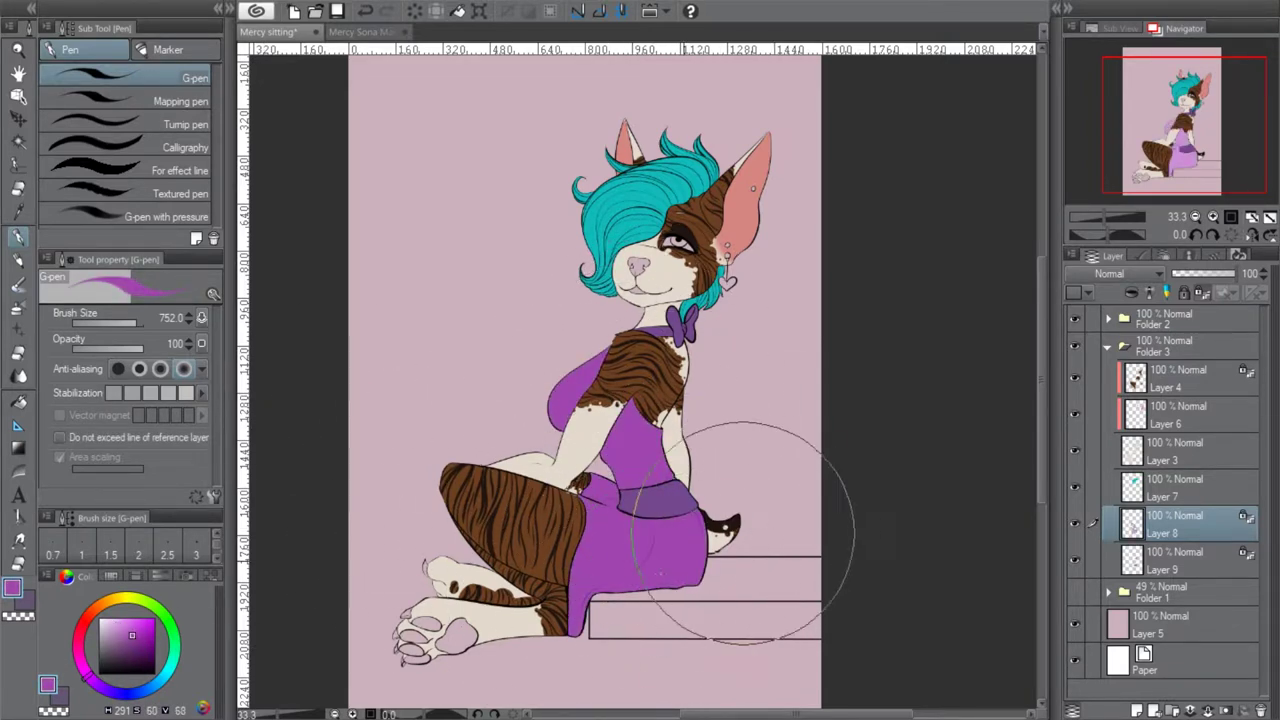
Recolour the dress on Layer 8 dark purple, H 291, S 71, V 37, with the G-pen
left_click(140, 645)
left_click(150, 641)
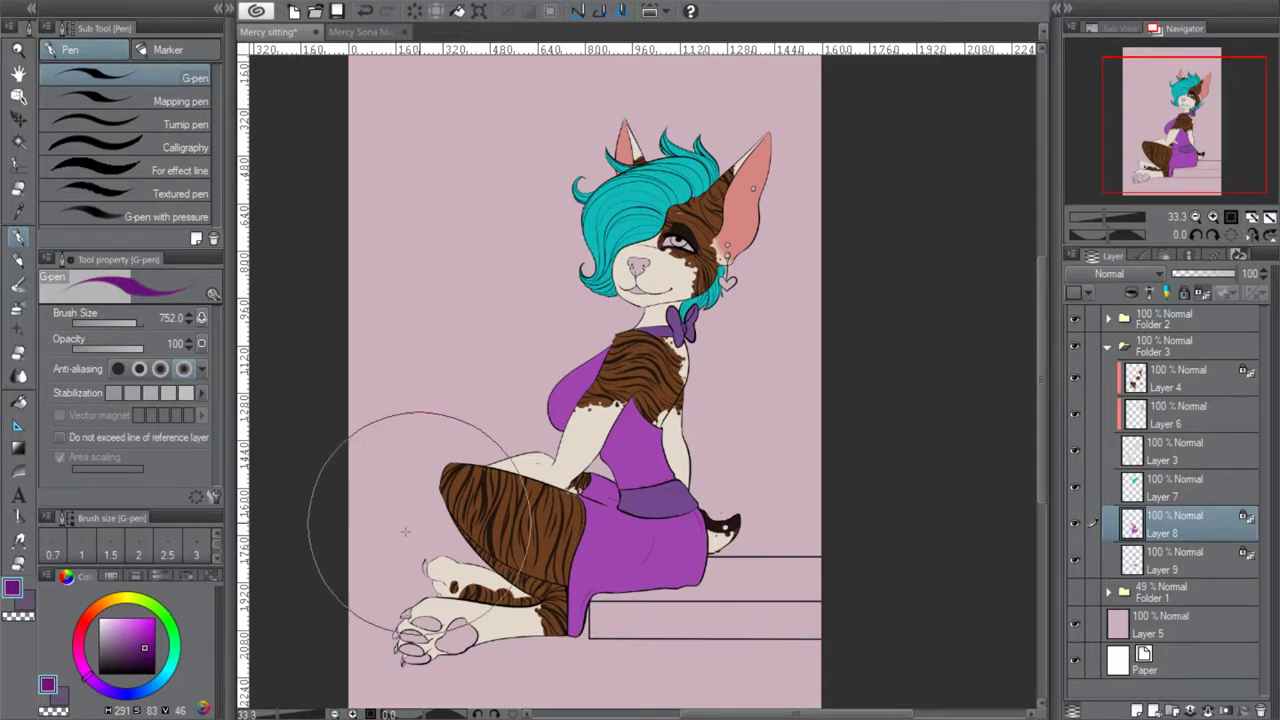
mouse_move(646, 400)
left_mouse_down()
mouse_move(543, 443)
mouse_move(743, 471)
mouse_move(660, 520)
left_mouse_up()
left_click(138, 652)
mouse_move(629, 349)
left_mouse_down()
mouse_move(571, 443)
mouse_move(629, 571)
mouse_move(569, 648)
left_mouse_up()
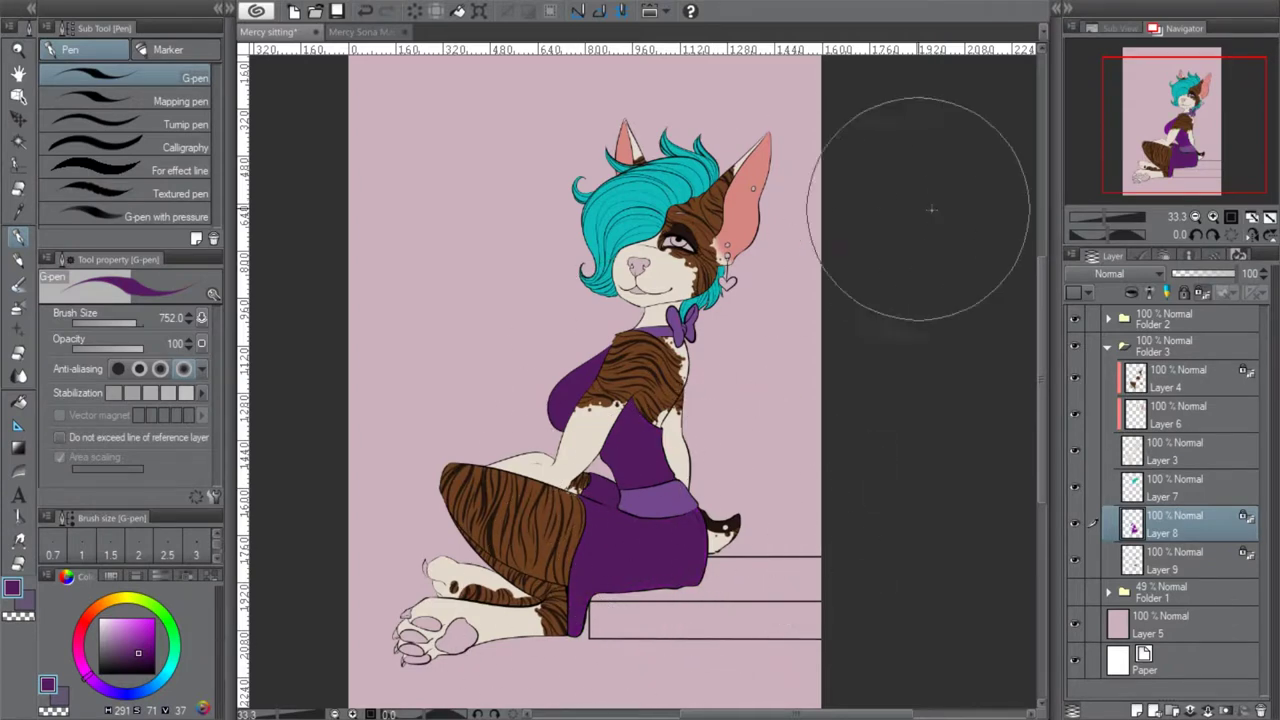
Recolour the bow, collar and waistband on Layer 9 light blue, H 189, S 41, V 79
left_click(1203, 557)
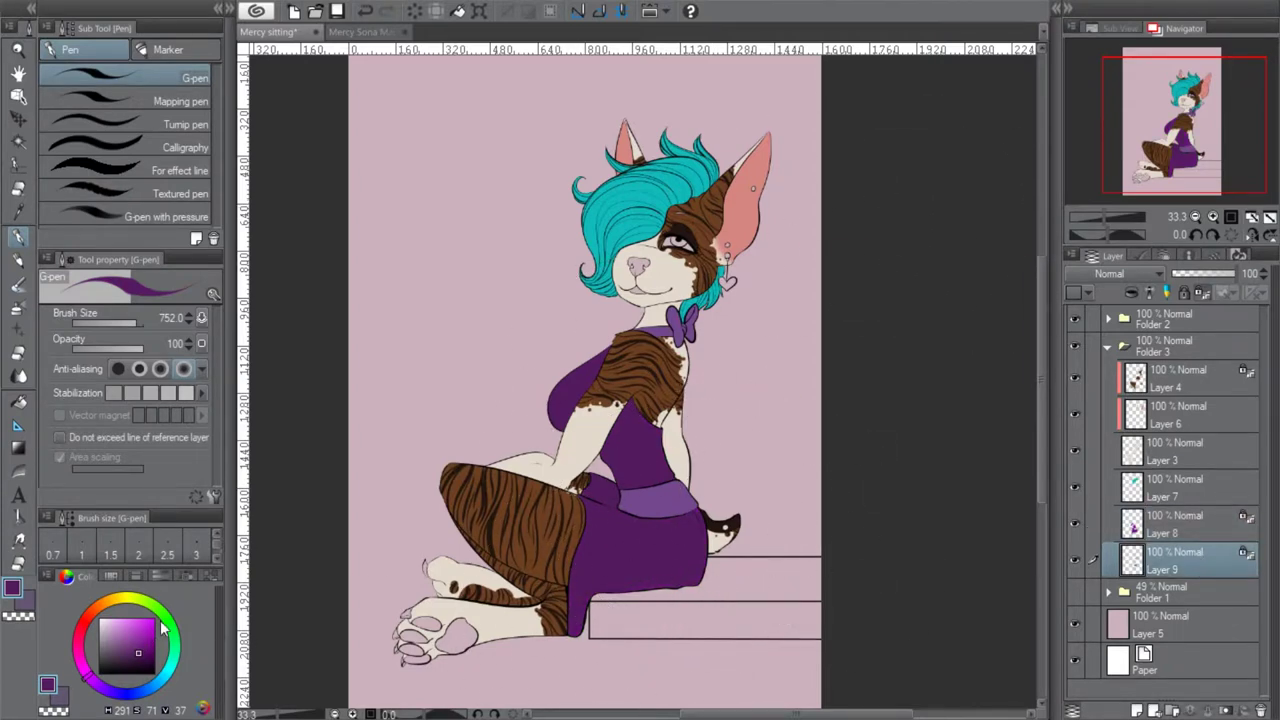
left_click(170, 684)
left_click_drag(152, 664, 121, 629)
mouse_move(669, 324)
left_mouse_down()
mouse_move(717, 316)
mouse_move(632, 530)
left_mouse_up()
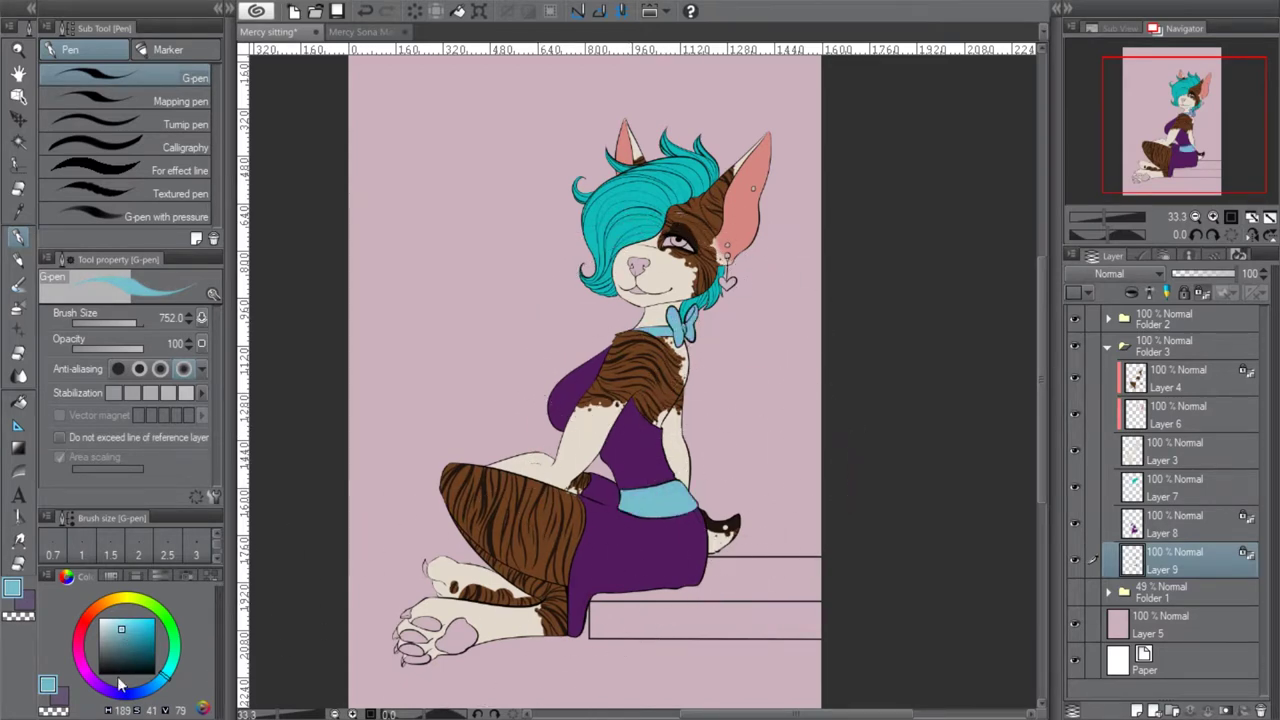
Try purple on the bow, collar and waistband on Layer 9, deepening the bow and collar to H 271, S 89, V 40
left_click(101, 687)
left_click_drag(152, 650, 141, 638)
mouse_move(682, 330)
left_mouse_down()
mouse_move(545, 300)
mouse_move(757, 471)
left_mouse_up()
left_click(143, 650)
left_click(148, 651)
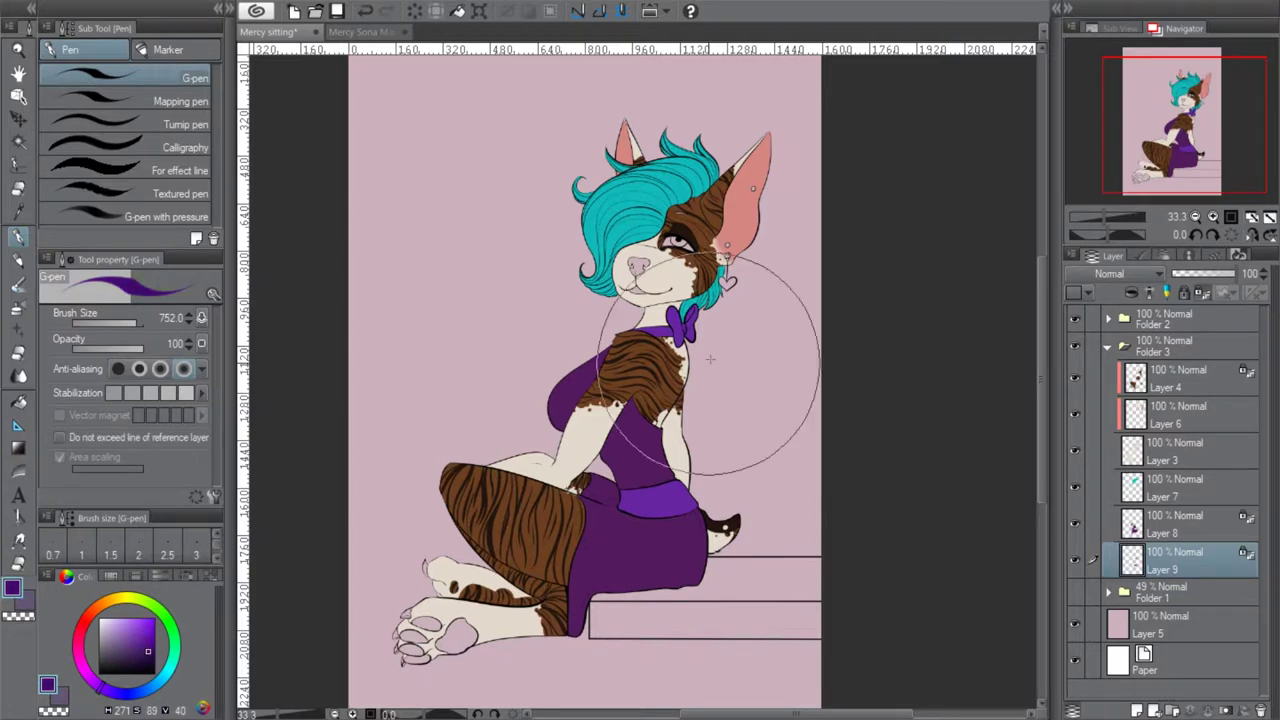
left_click(686, 334)
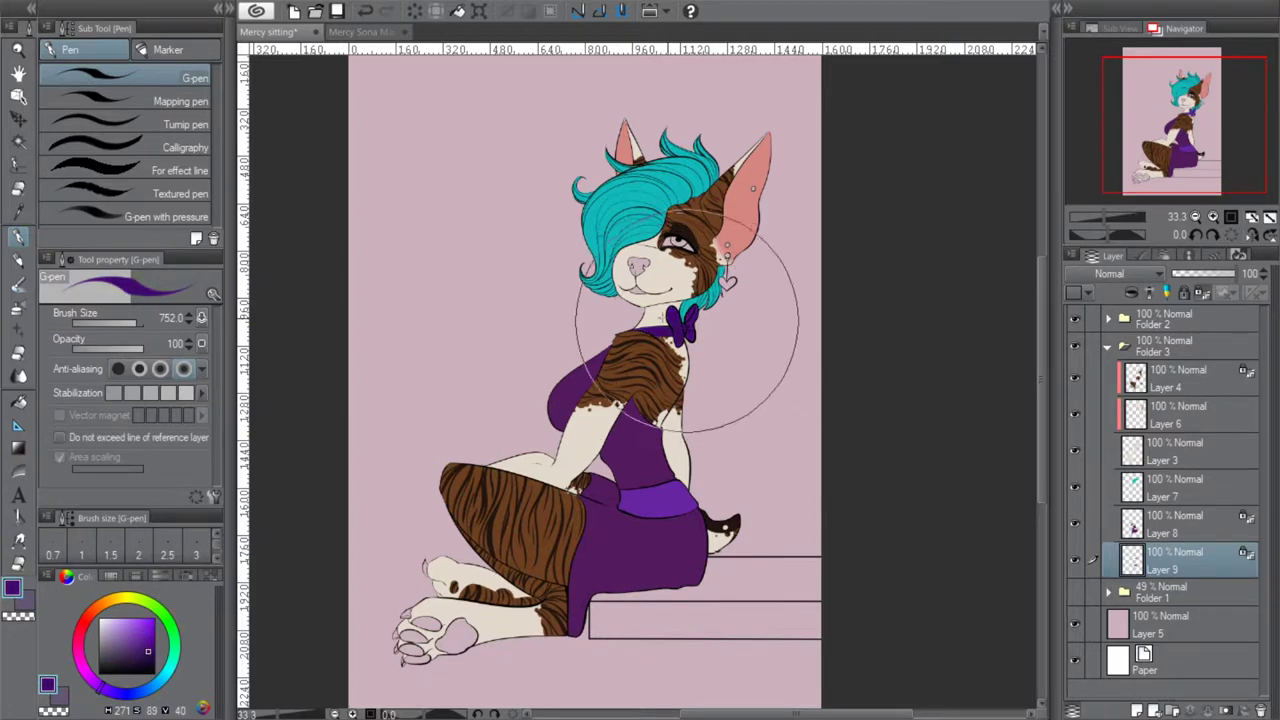
Try dark teal on the waistband, and repaint the bow, collar and waistband bright cyan, H 187, S 57, V 89
left_click(170, 680)
left_click_drag(590, 500, 690, 500)
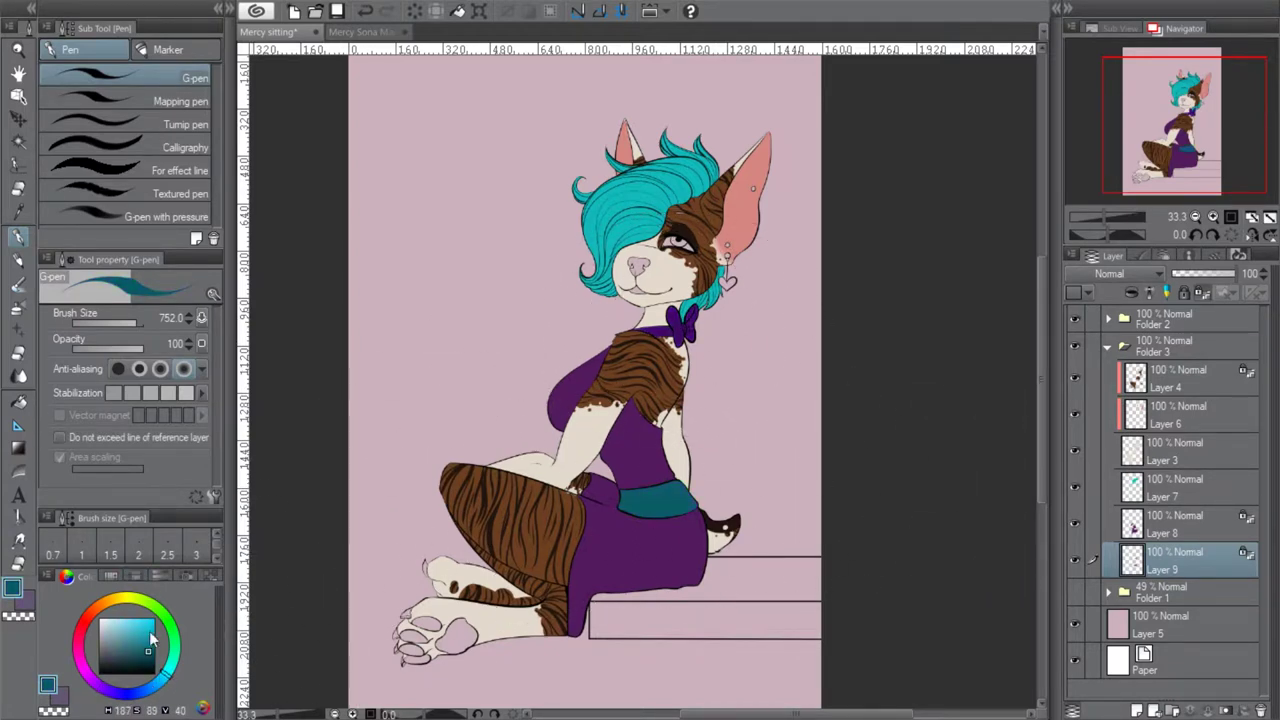
left_click(122, 622)
left_click_drag(705, 300, 690, 325)
left_click_drag(545, 545, 600, 522)
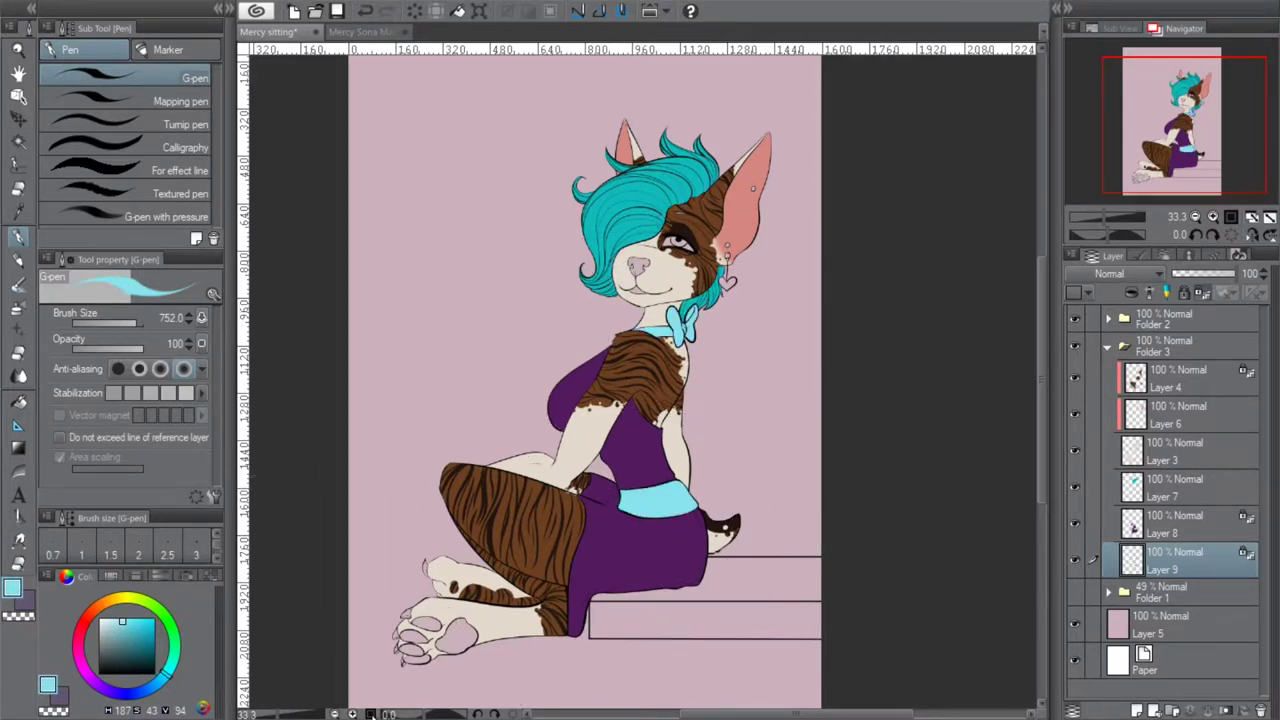
left_click(130, 624)
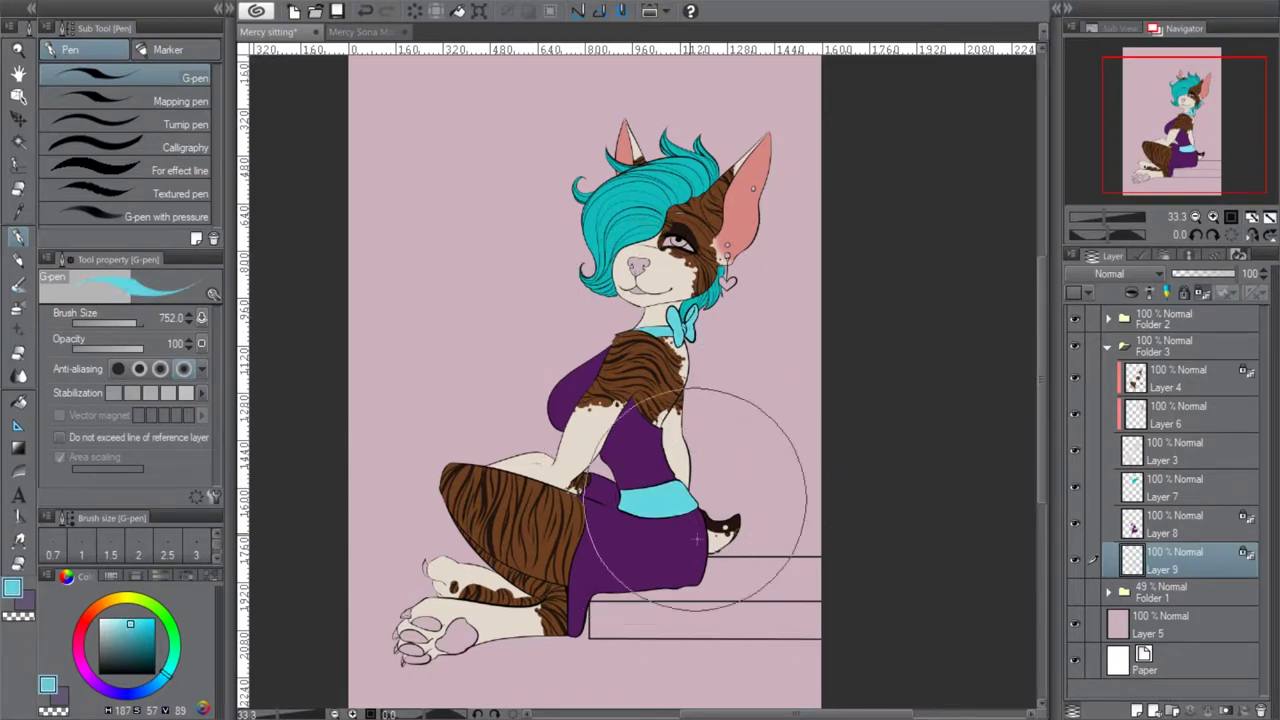
Repaint the dress on Layer 8 cream, H 39, S 27, V 92, and intensify it to orange-yellow with S 78, V 100
left_click(1166, 530)
left_click(114, 623)
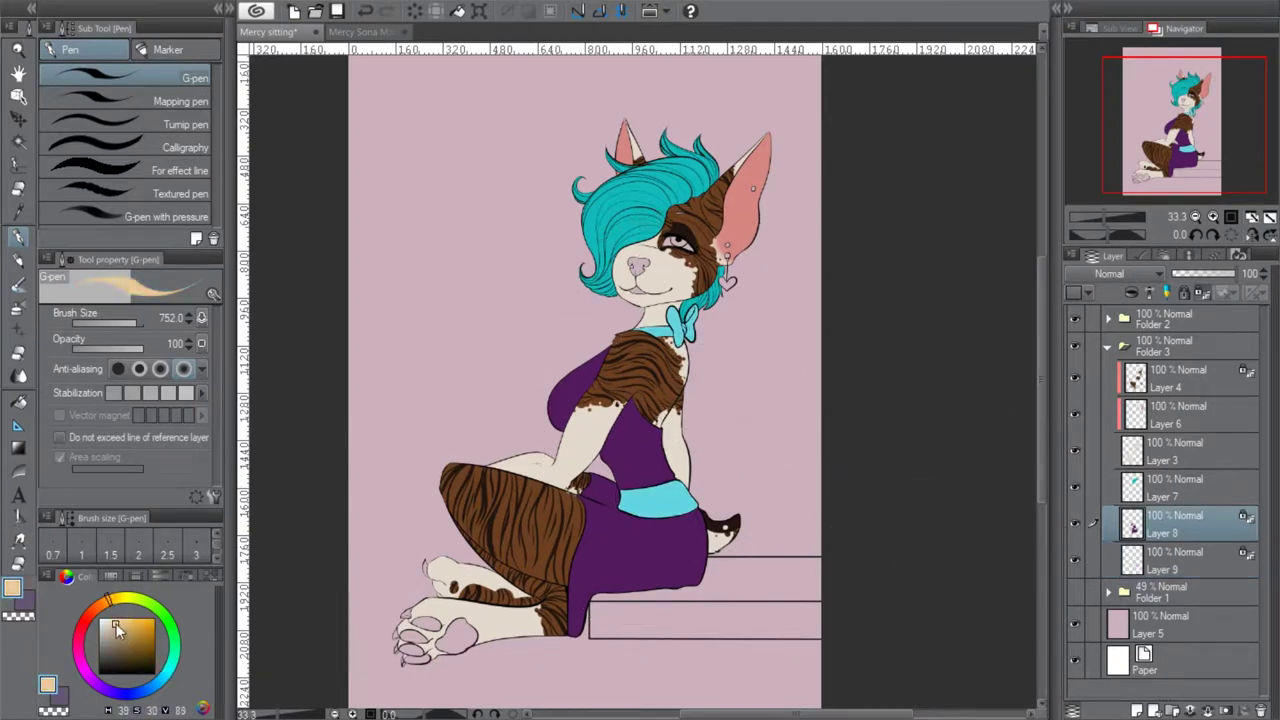
mouse_move(634, 400)
left_mouse_down()
mouse_move(629, 443)
mouse_move(718, 508)
mouse_move(749, 580)
left_mouse_up()
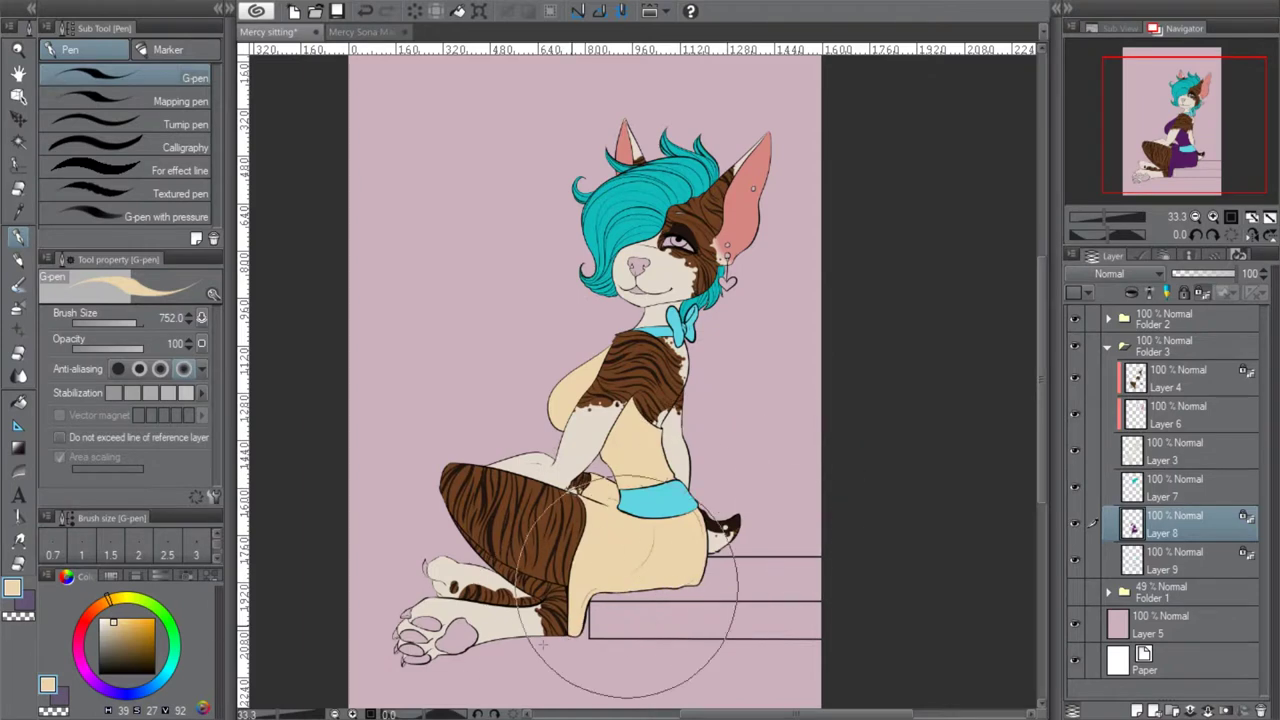
left_click(142, 618)
mouse_move(667, 380)
left_mouse_down()
mouse_move(557, 550)
mouse_move(608, 578)
mouse_move(794, 543)
left_mouse_up()
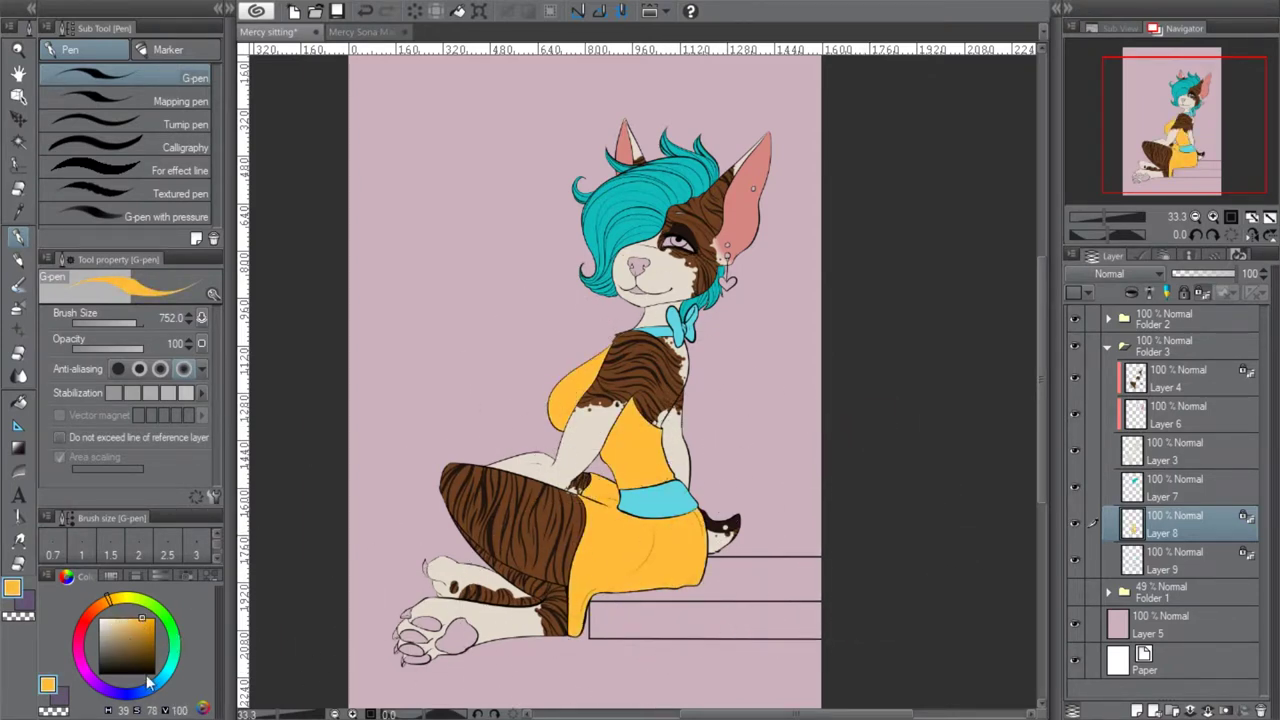
Repaint the dress light purple, H 286, S 30, V 86
left_click(95, 686)
left_click(115, 625)
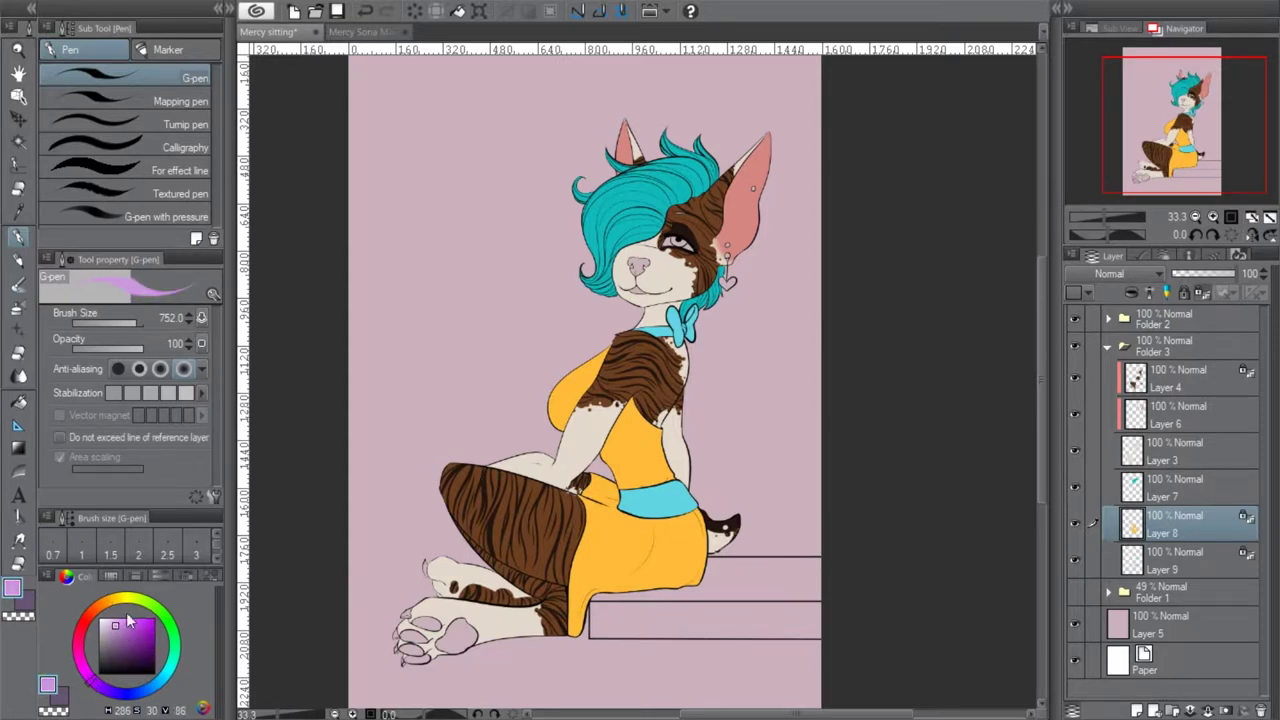
mouse_move(666, 315)
left_mouse_down()
mouse_move(748, 655)
mouse_move(756, 572)
left_mouse_up()
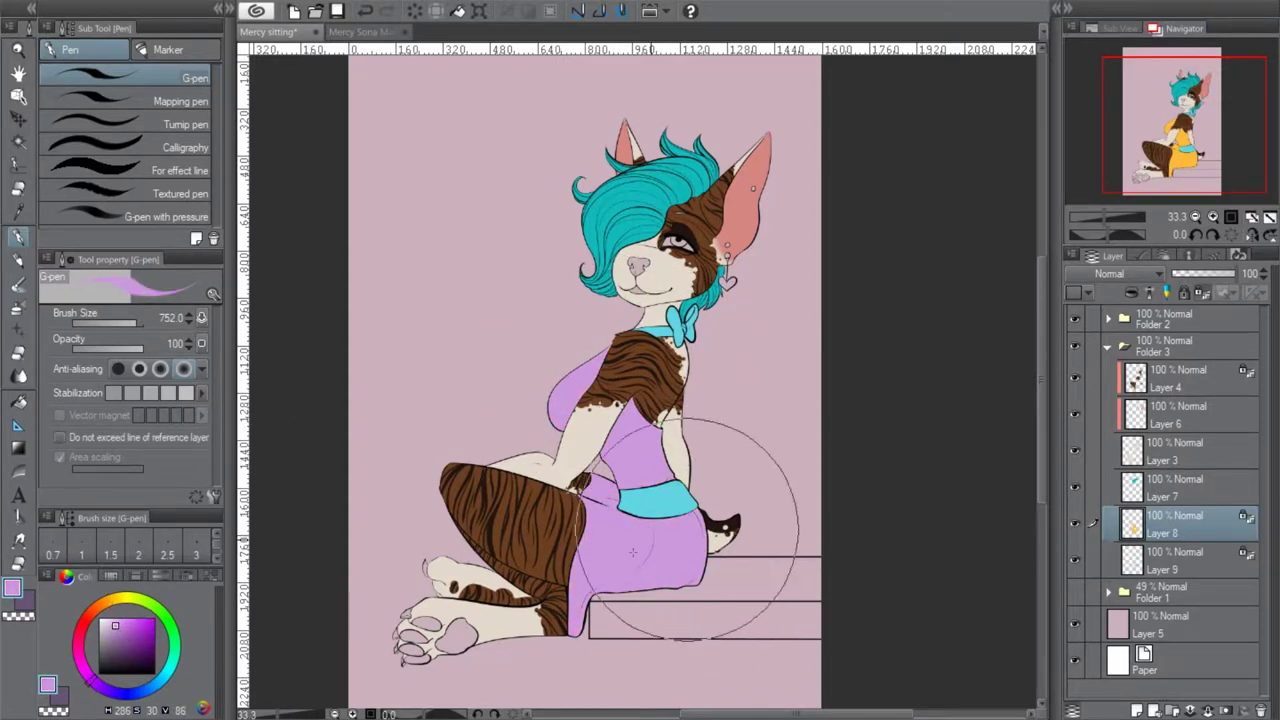
Repaint the dress pink, H 325, S 63, V 83, and darken it to magenta with S 65, V 68
left_click(120, 637)
left_click_drag(120, 630, 131, 630)
left_click(134, 628)
mouse_move(560, 390)
left_mouse_down()
mouse_move(601, 446)
mouse_move(700, 469)
mouse_move(681, 554)
mouse_move(719, 503)
mouse_move(549, 595)
mouse_move(651, 388)
mouse_move(577, 428)
mouse_move(719, 553)
mouse_move(596, 538)
mouse_move(600, 373)
left_mouse_up()
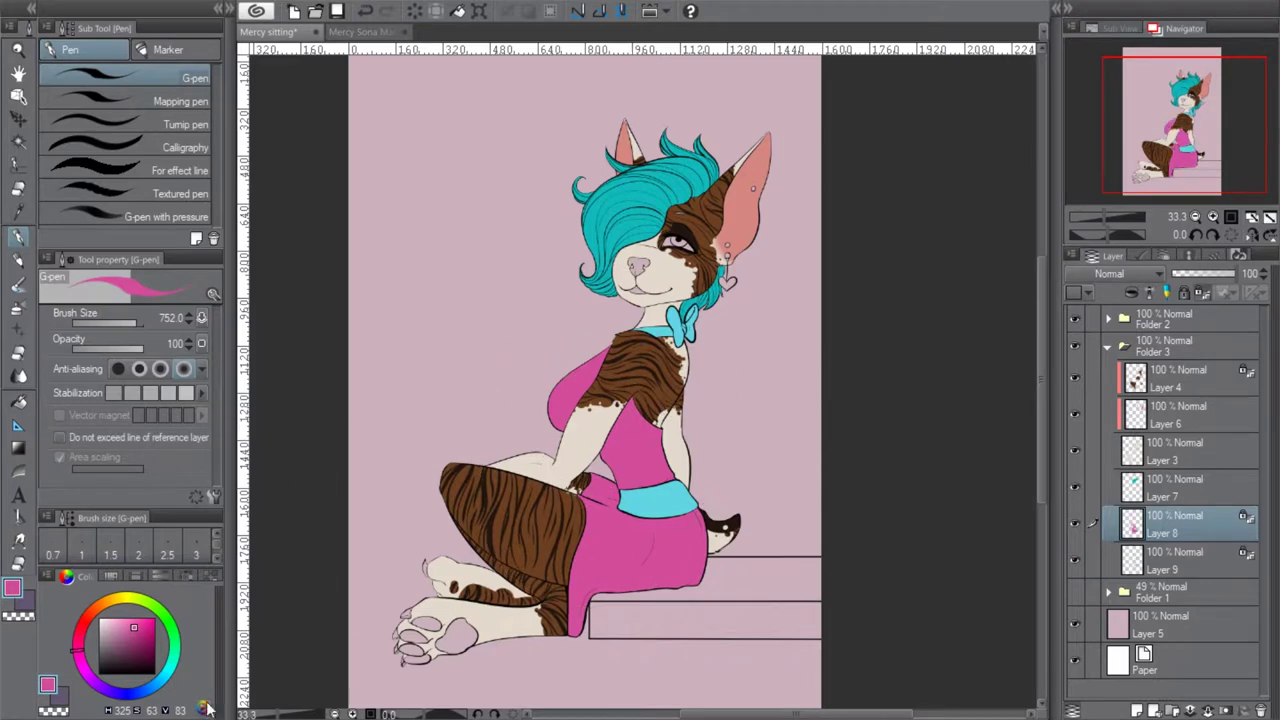
left_click(135, 636)
mouse_move(543, 320)
left_mouse_down()
mouse_move(671, 457)
mouse_move(600, 595)
left_mouse_up()
Recolour the bow, collar and waistband on Layer 9 purple, H 286, S 70, V 51
left_click(1180, 560)
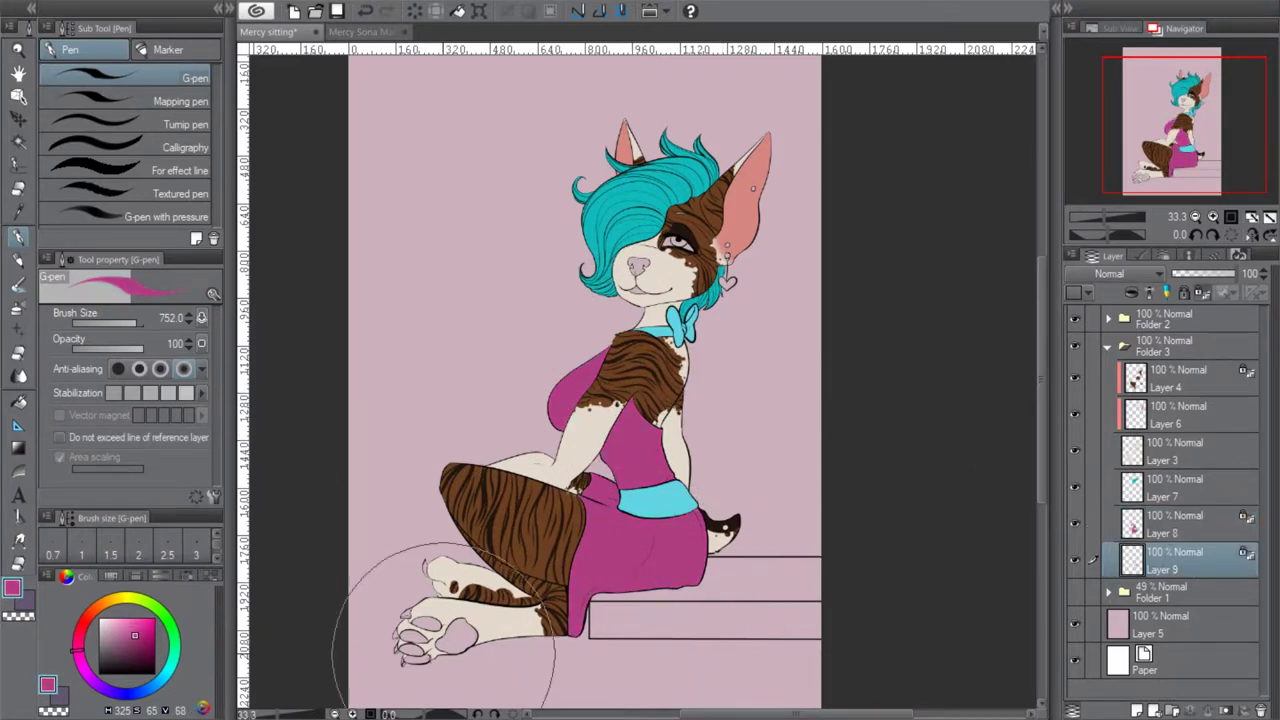
left_click_drag(150, 688, 88, 683)
left_click_drag(131, 640, 116, 637)
mouse_move(700, 300)
left_mouse_down()
mouse_move(605, 424)
mouse_move(677, 520)
left_mouse_up()
left_click_drag(116, 637, 130, 648)
left_click(673, 319)
mouse_move(673, 319)
left_mouse_down()
mouse_move(735, 600)
mouse_move(866, 400)
left_mouse_up()
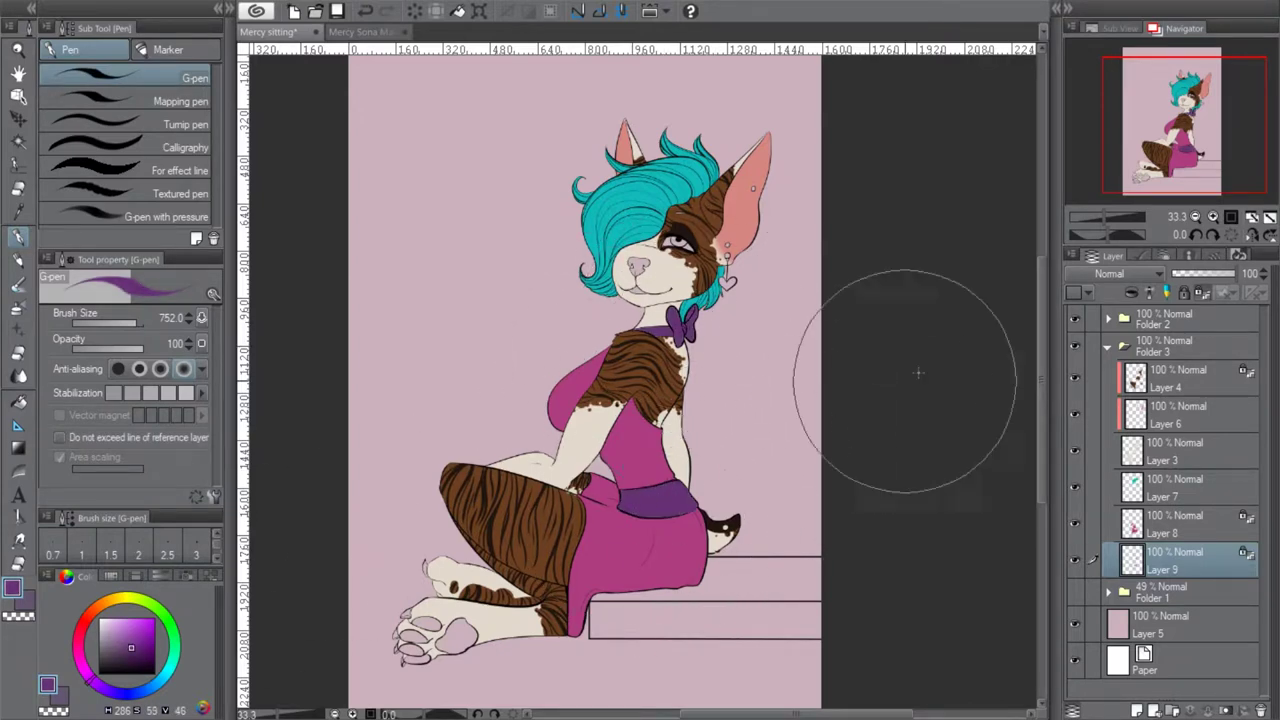
left_click(137, 645)
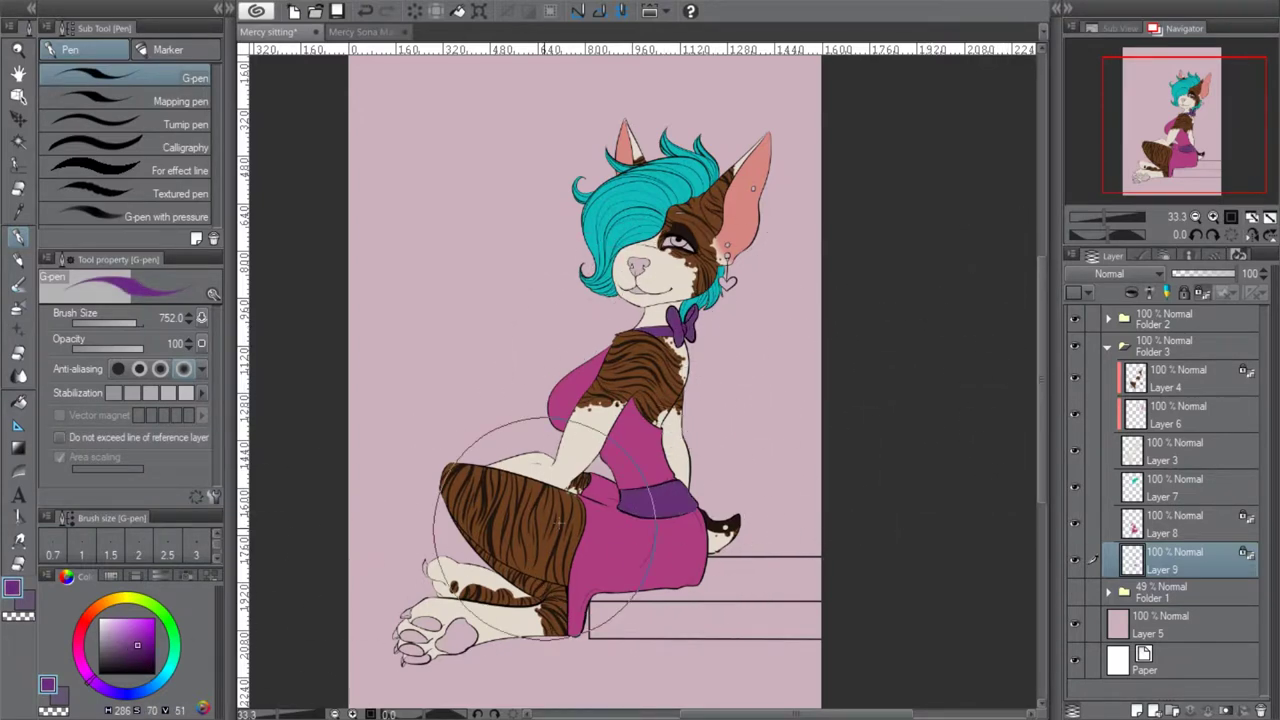
Sample the dress colour on Layer 8 and repaint the dress a brighter pink, H 325, S 62, V 89, with the G-pen
left_click(1185, 523)
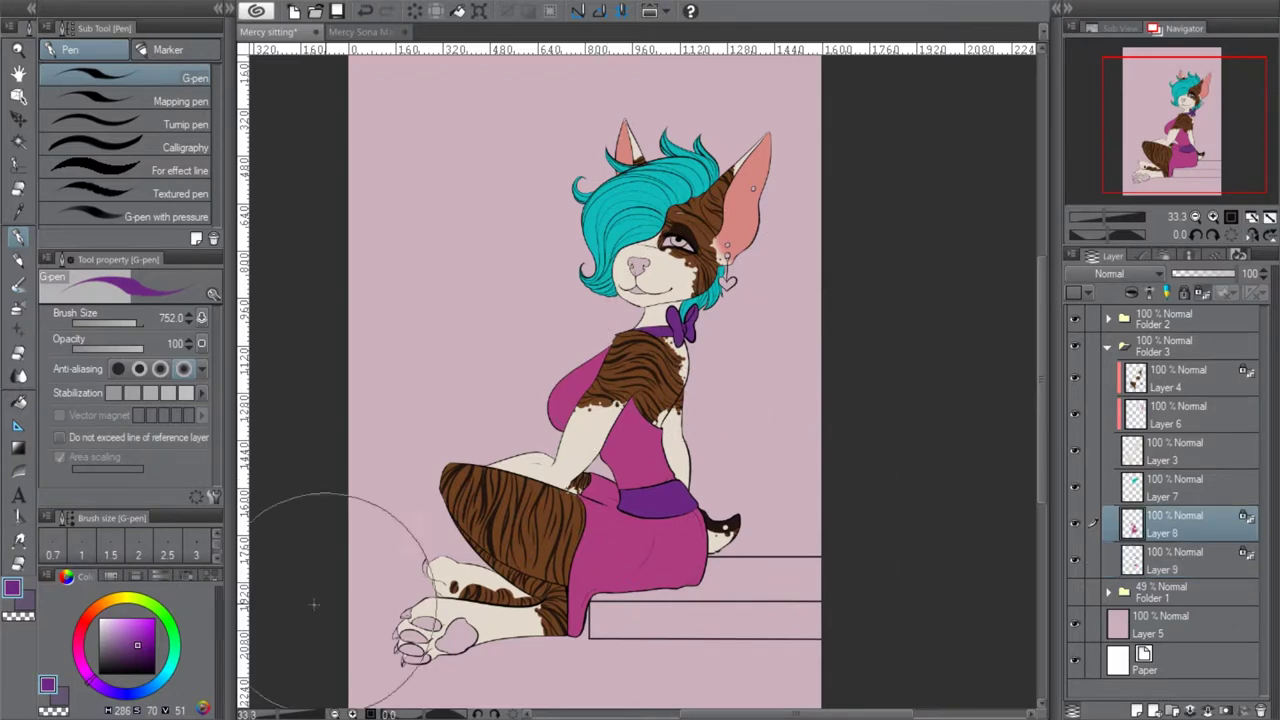
left_click(18, 211)
left_click(654, 440)
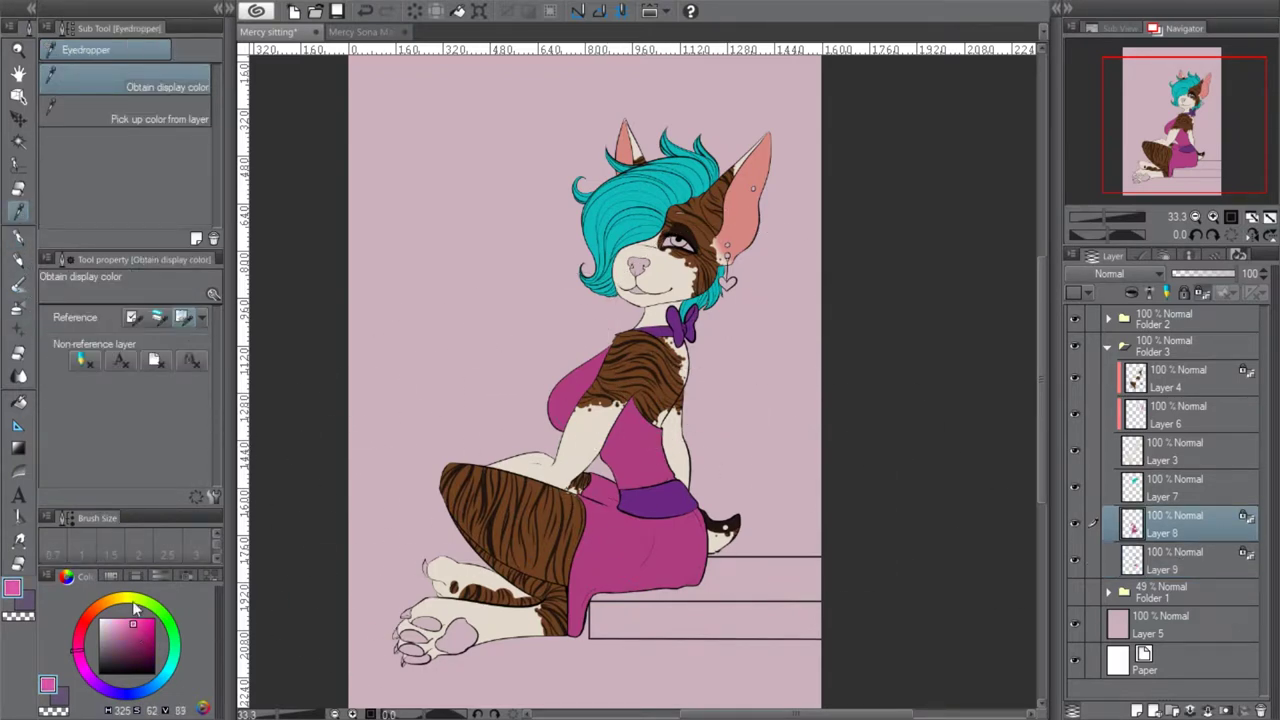
left_click(18, 236)
mouse_move(557, 429)
left_mouse_down()
mouse_move(757, 486)
mouse_move(600, 502)
left_mouse_up()
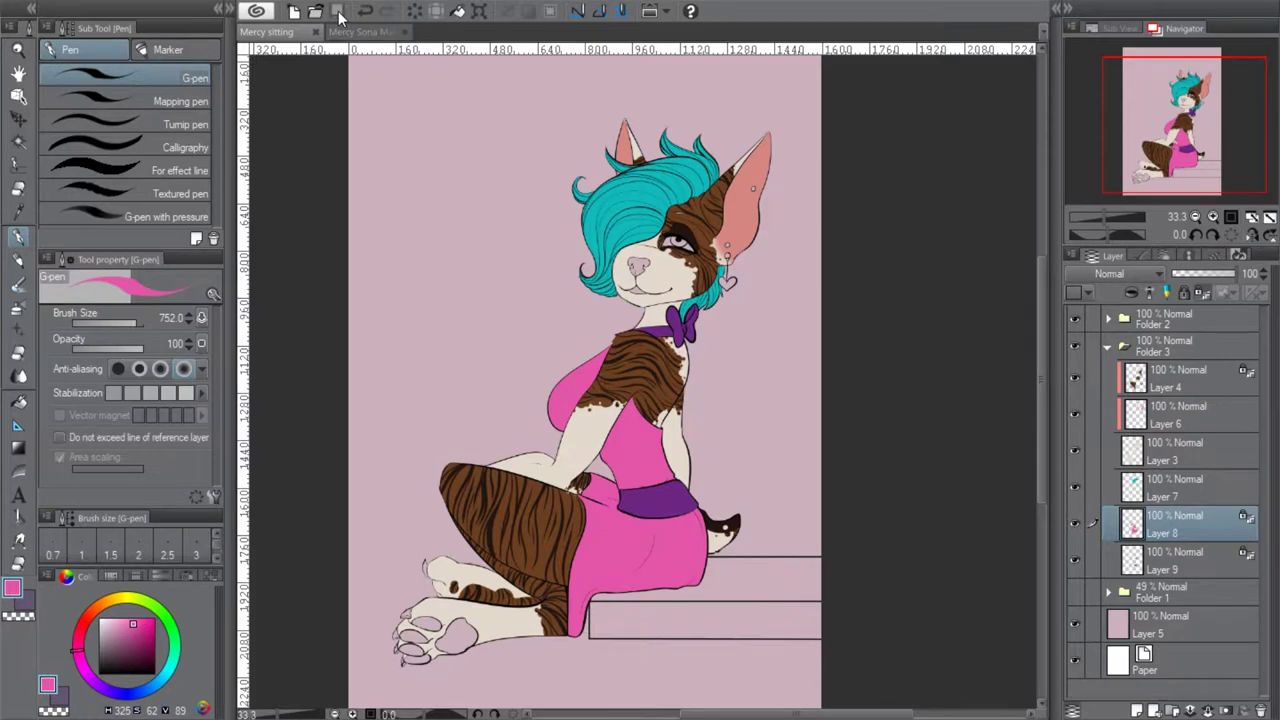
Add a new layer clipped to Layer 8 and set the G-pen to vivid pink, H 325, S 100, V 100, at size 282.8
left_click(1203, 548)
left_click(1197, 529)
left_click(1137, 710)
left_click(1136, 290)
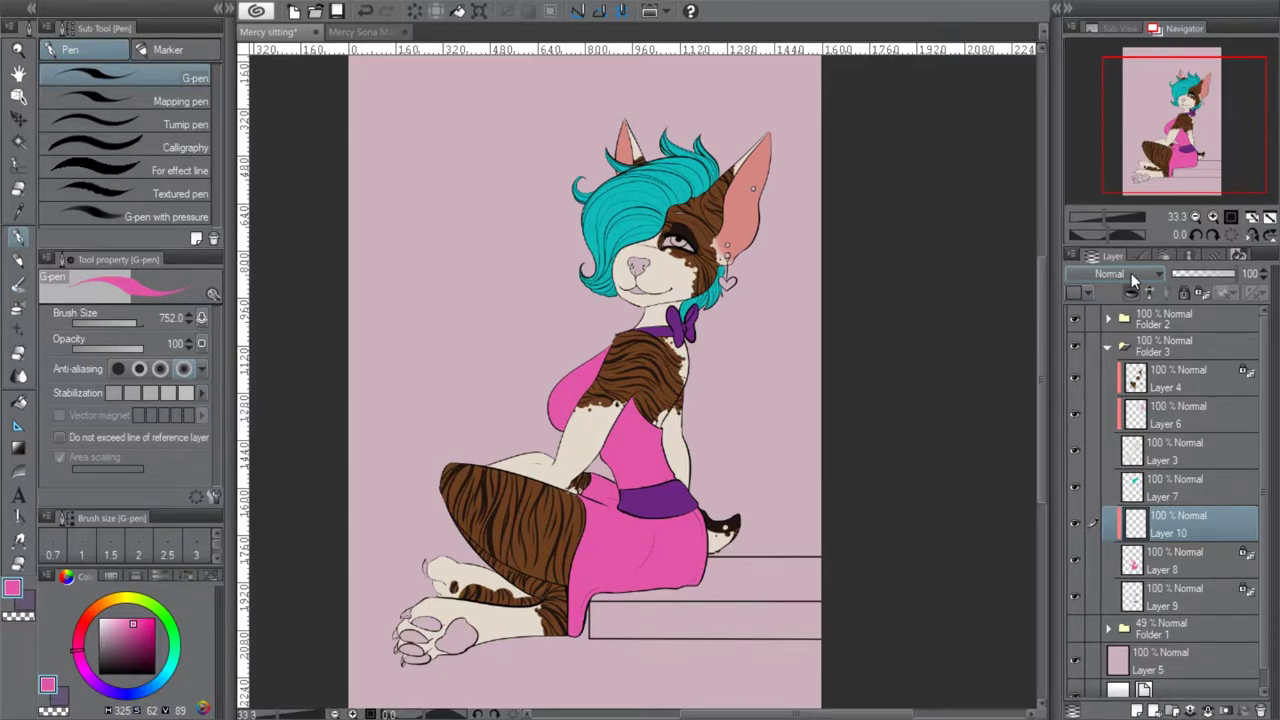
left_click(154, 618)
left_click(129, 323)
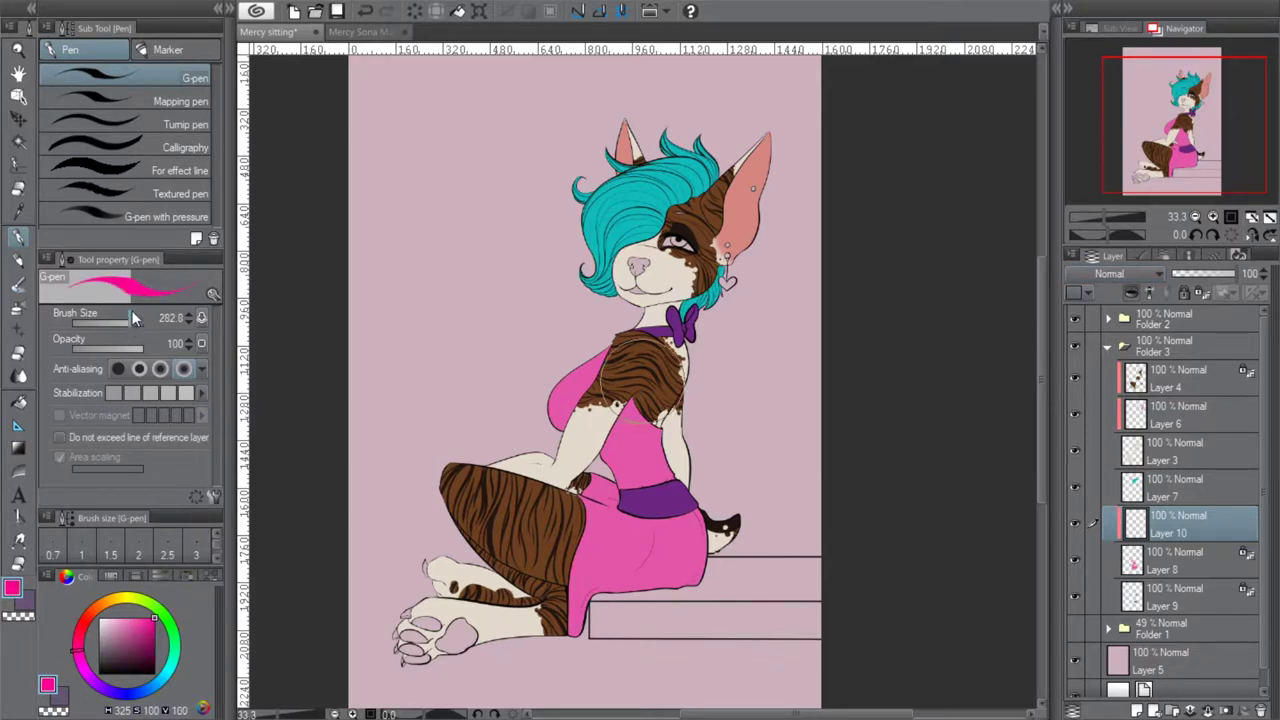
Try drawing a small outlined flower in vivid pink on the skirt with the G-pen, and remove it
left_click(1213, 216)
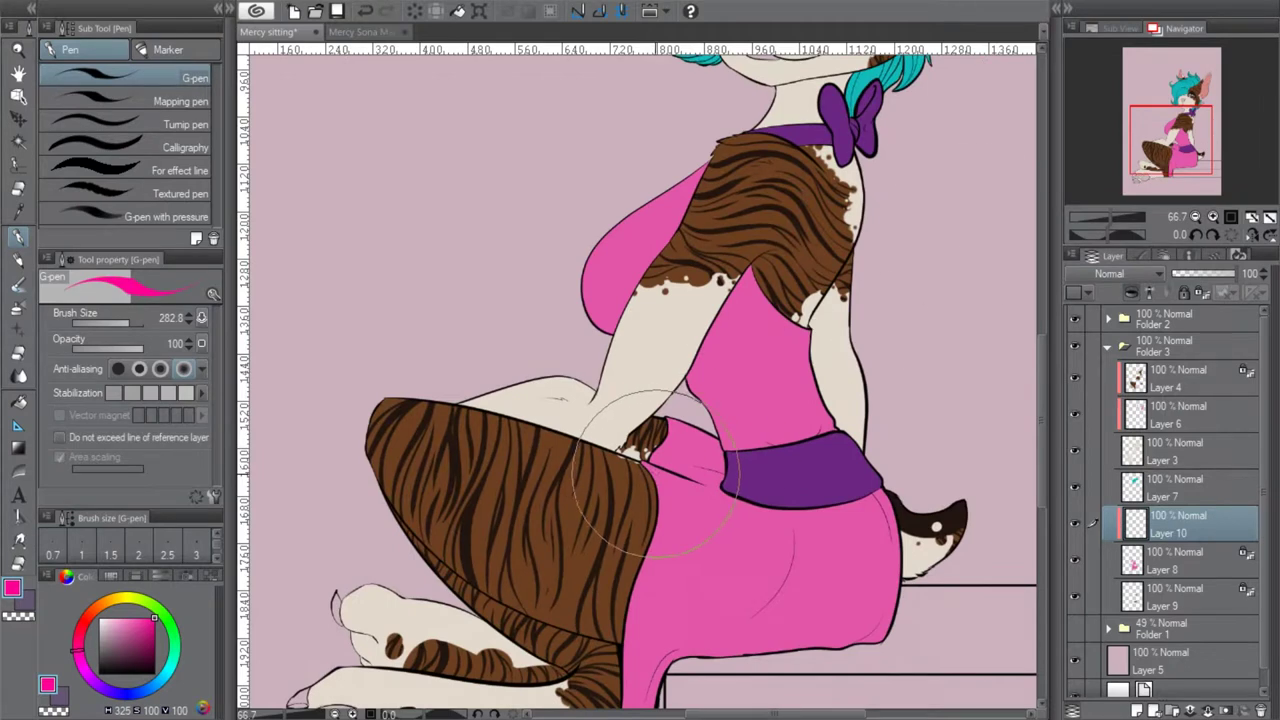
mouse_move(658, 525)
left_mouse_down()
mouse_move(645, 600)
mouse_move(662, 578)
left_mouse_up()
key("ctrl+z")
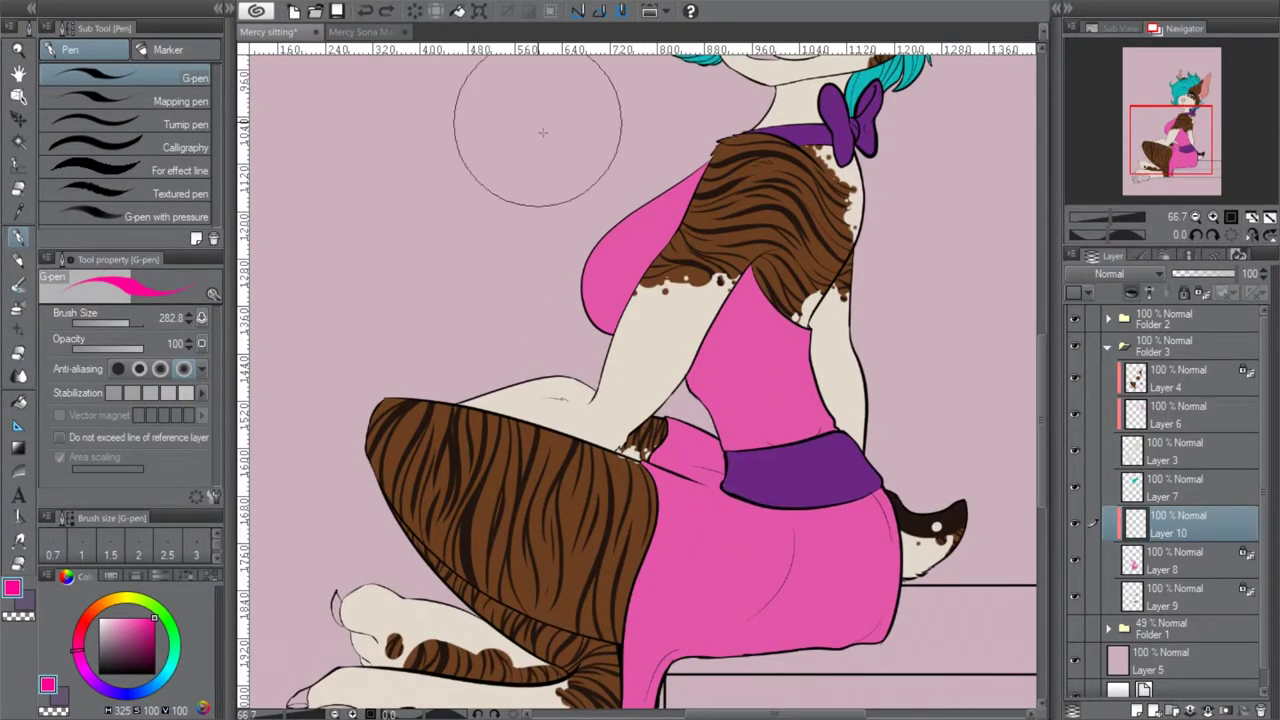
mouse_move(695, 546)
left_mouse_down()
mouse_move(703, 534)
mouse_move(694, 544)
left_mouse_up()
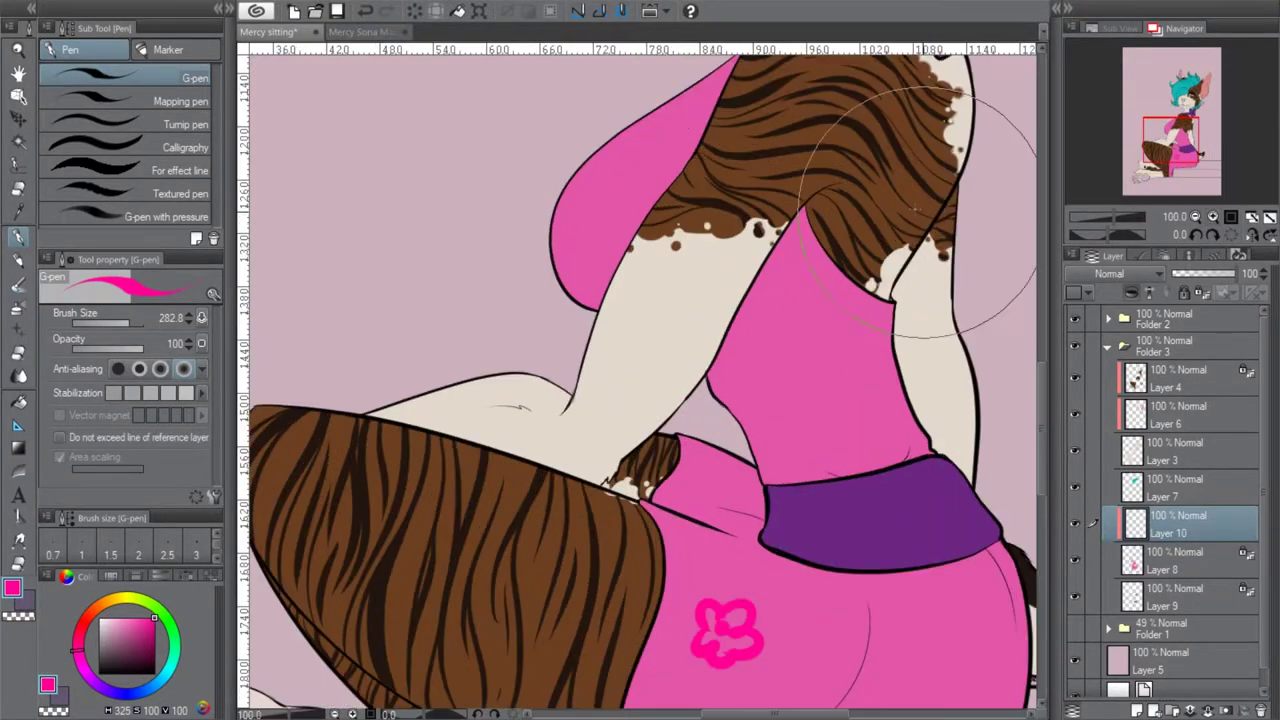
left_click(1207, 210)
left_click(1194, 213)
left_click(1194, 213)
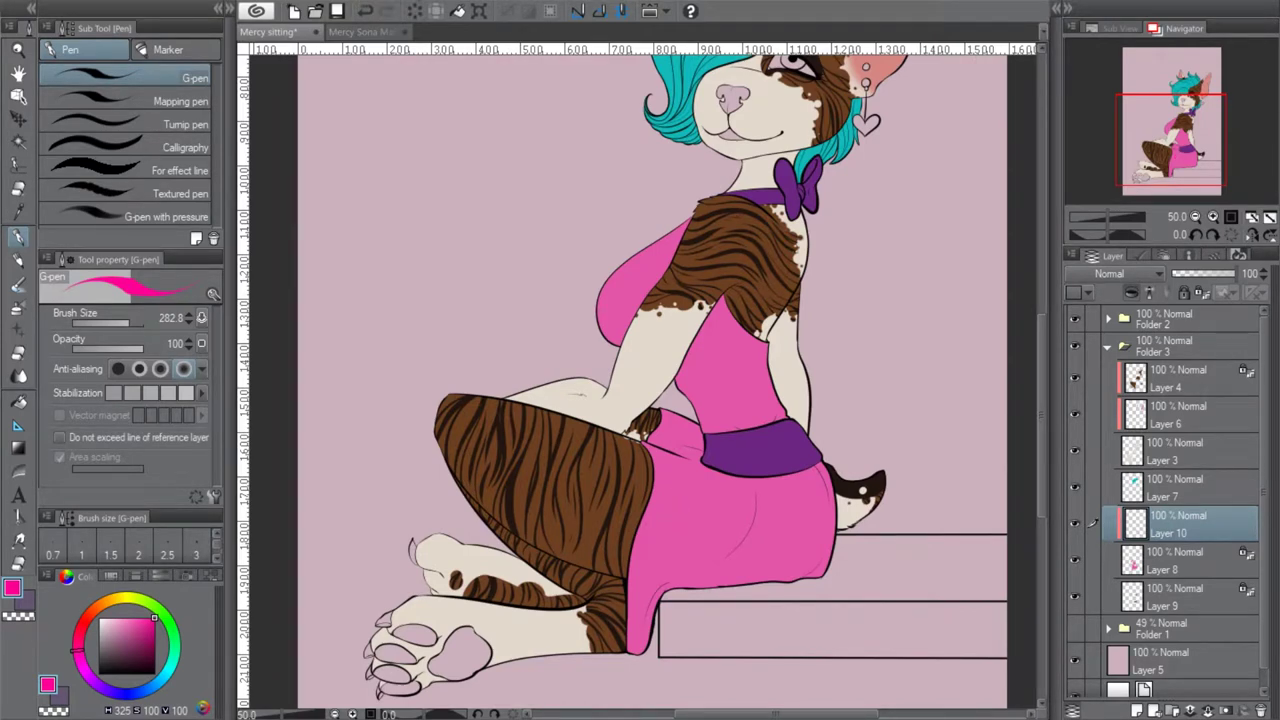
Sample the waistband's purple as the sub colour and make the vivid pink main colour active again
left_click(25, 603)
left_click(20, 212)
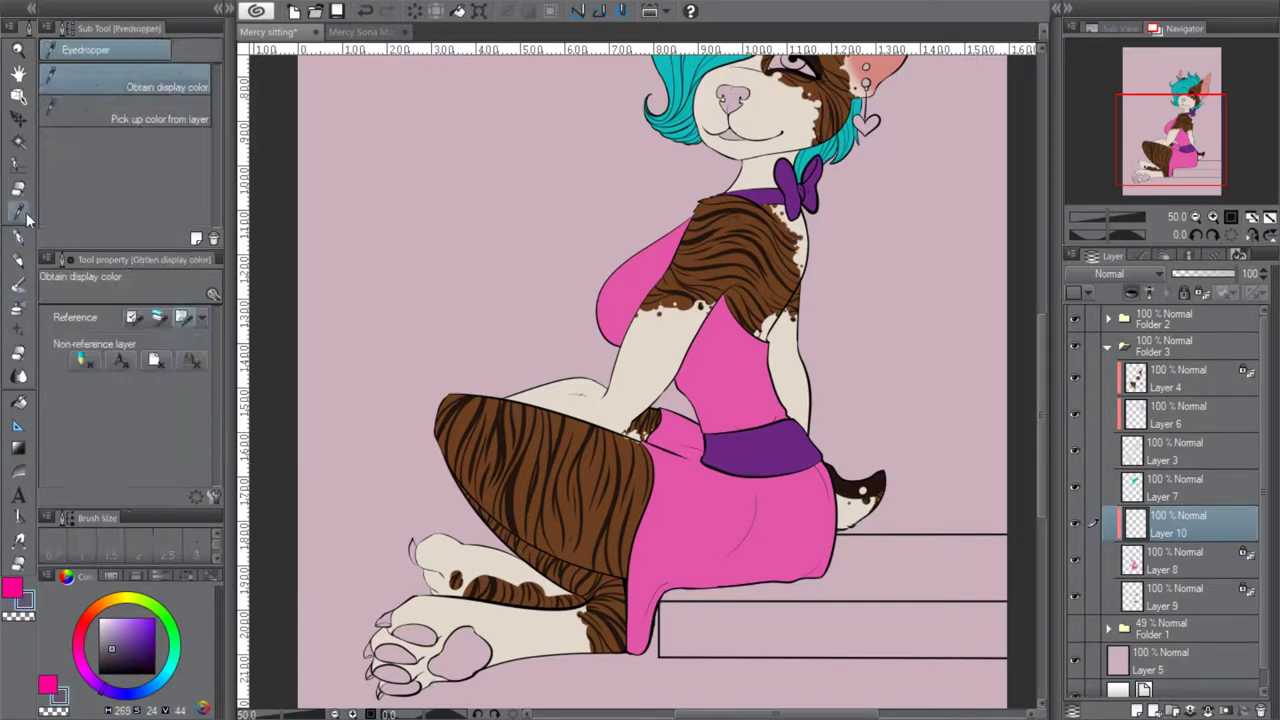
left_click(770, 430)
left_click(12, 588)
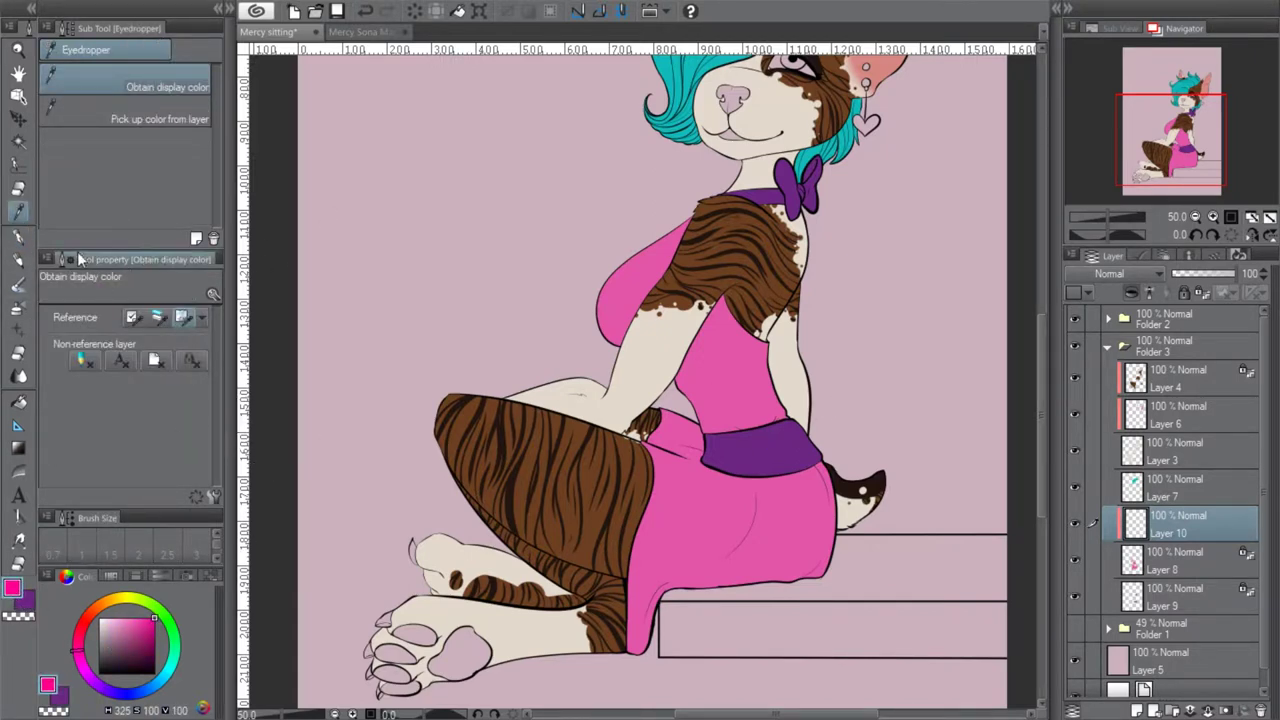
Try the イルミブラシ effect decoration brush on the dress at brush size 94.1, undoing each test stroke
left_click(18, 318)
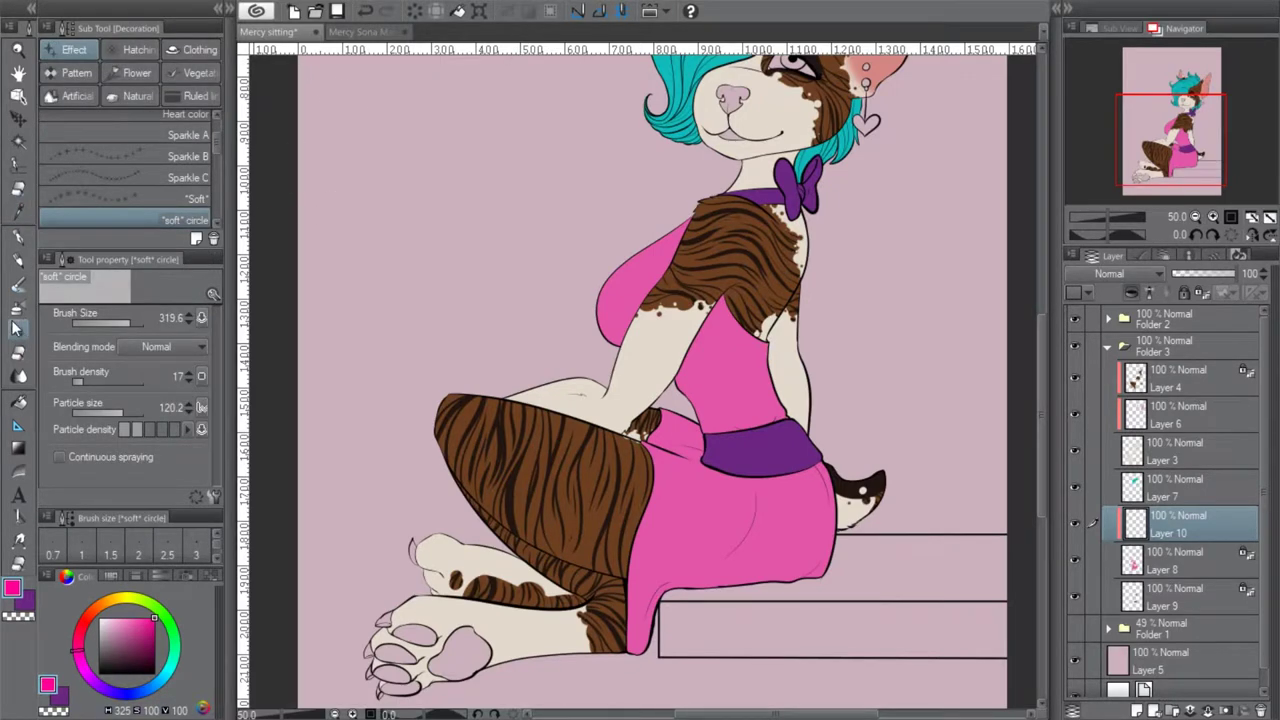
left_click_drag(215, 150, 212, 214)
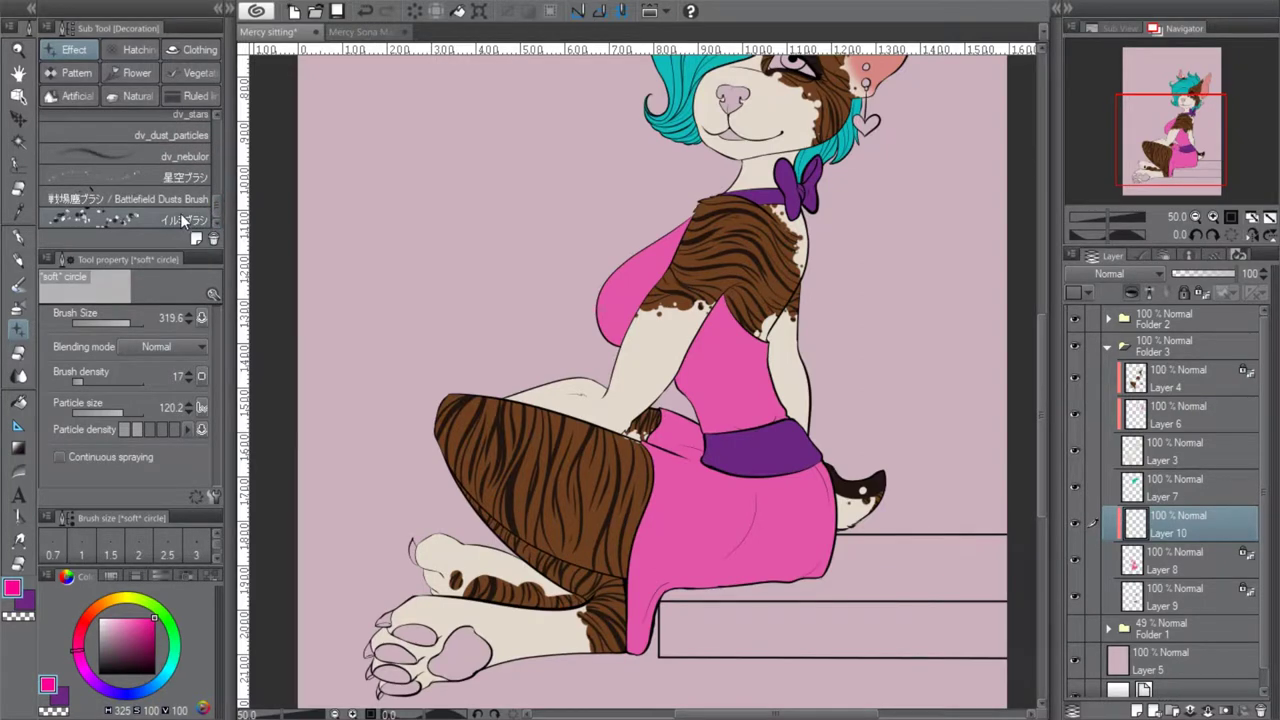
left_click_drag(748, 335, 750, 437)
left_click(366, 12)
left_click(121, 321)
mouse_move(678, 236)
left_mouse_down()
mouse_move(606, 291)
mouse_move(708, 372)
mouse_move(642, 380)
left_mouse_up()
left_click(365, 12)
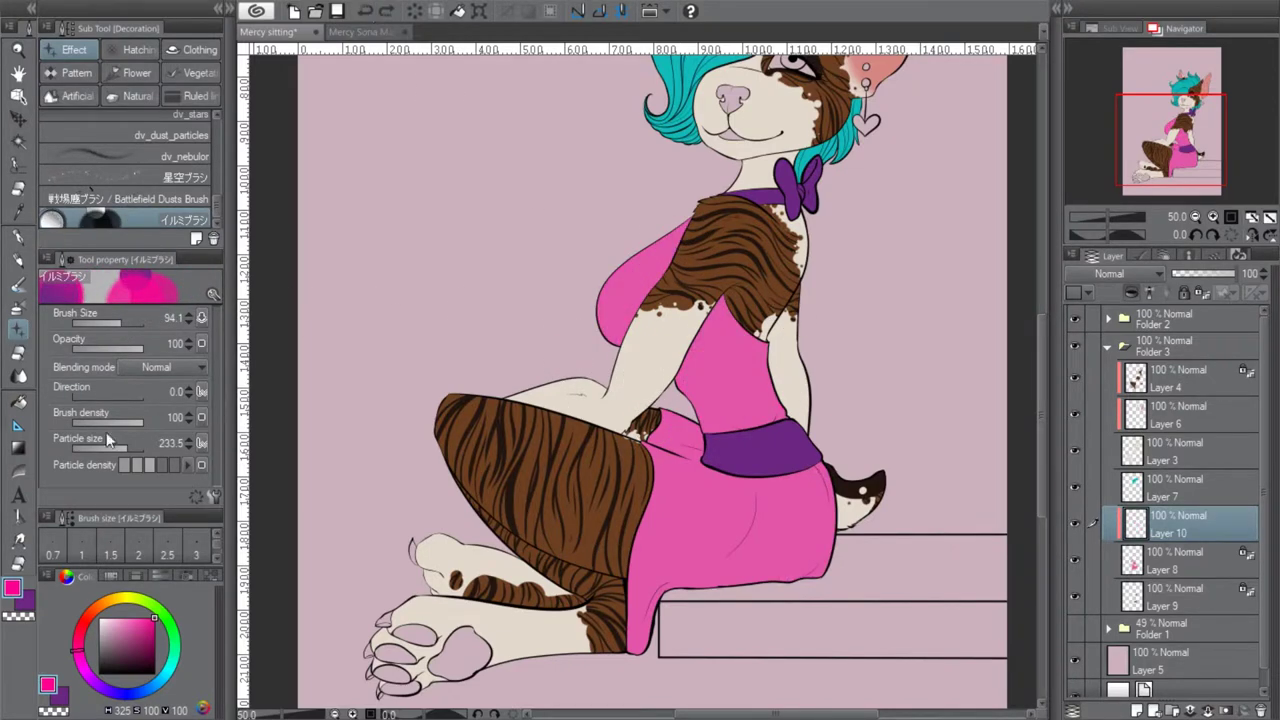
Reduce the particle size to 21.7, speckle the dress with pink and purple dots, and clear them from the layer
left_click_drag(125, 452, 110, 452)
mouse_move(645, 242)
left_mouse_down()
mouse_move(590, 365)
mouse_move(730, 402)
mouse_move(638, 580)
mouse_move(735, 300)
left_mouse_up()
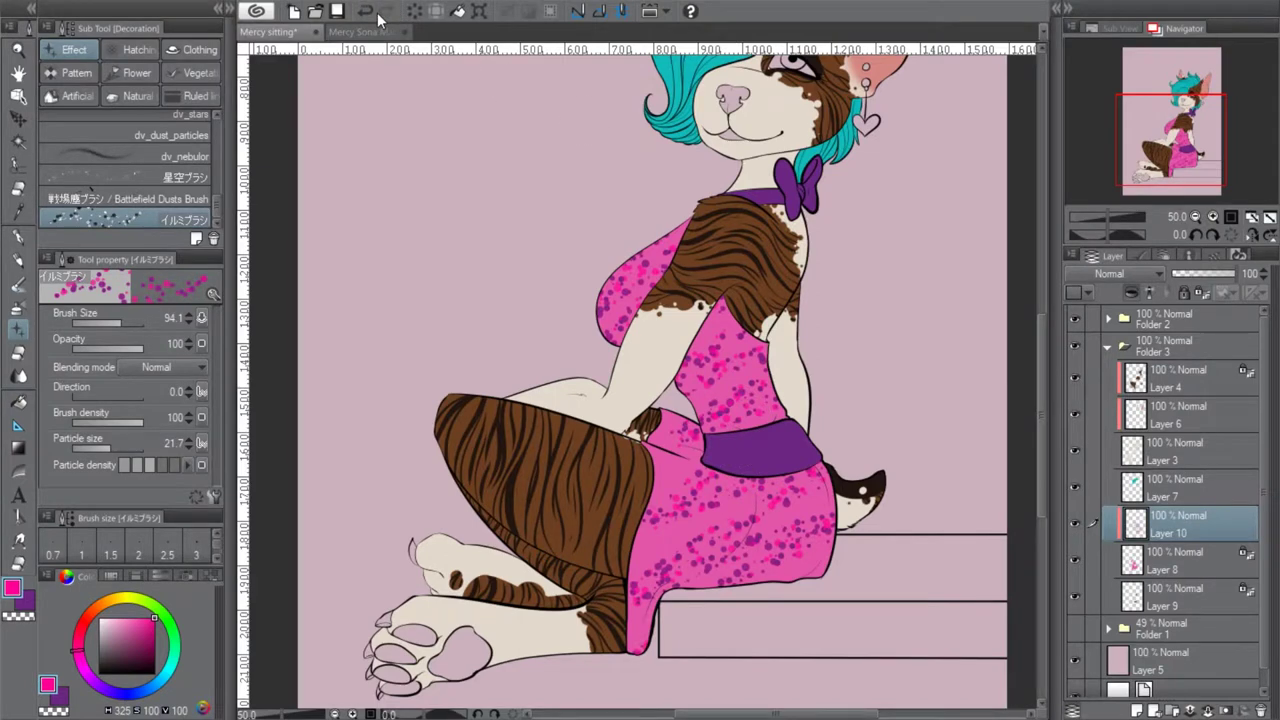
left_click(416, 12)
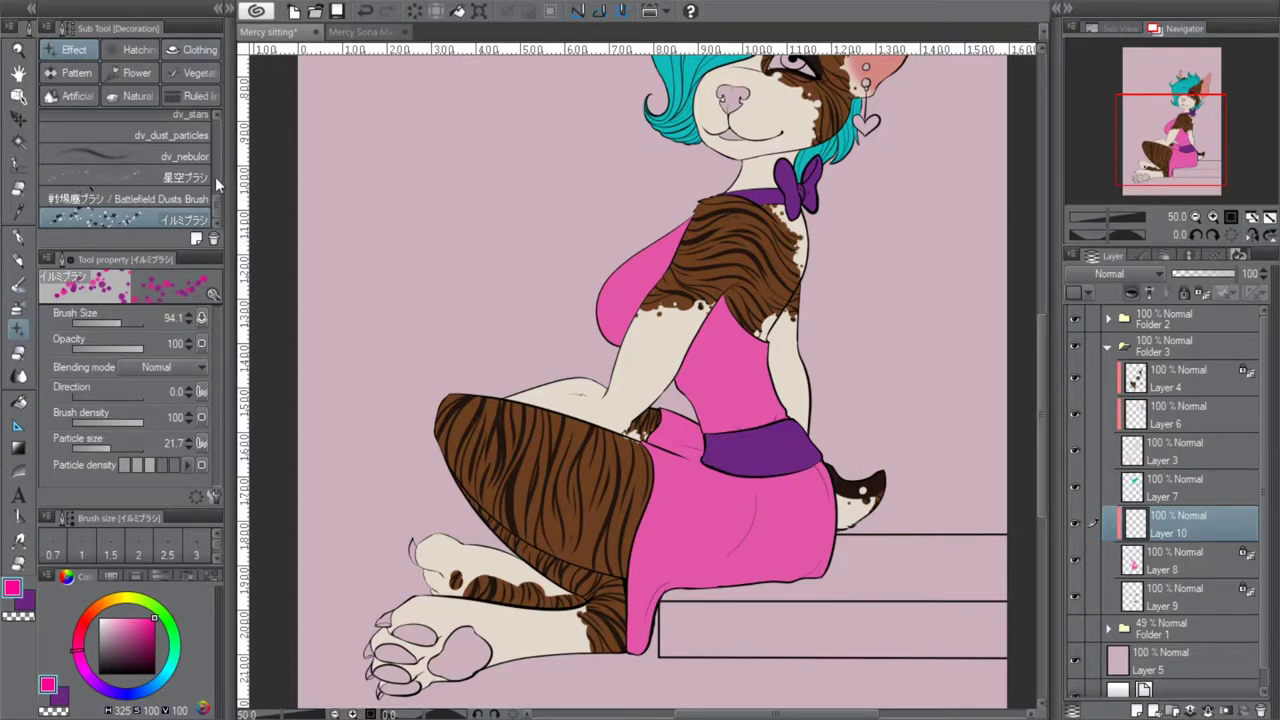
Try stamping the Lily flower decoration brush on the dress at size 200, and undo the flowers
left_click(133, 73)
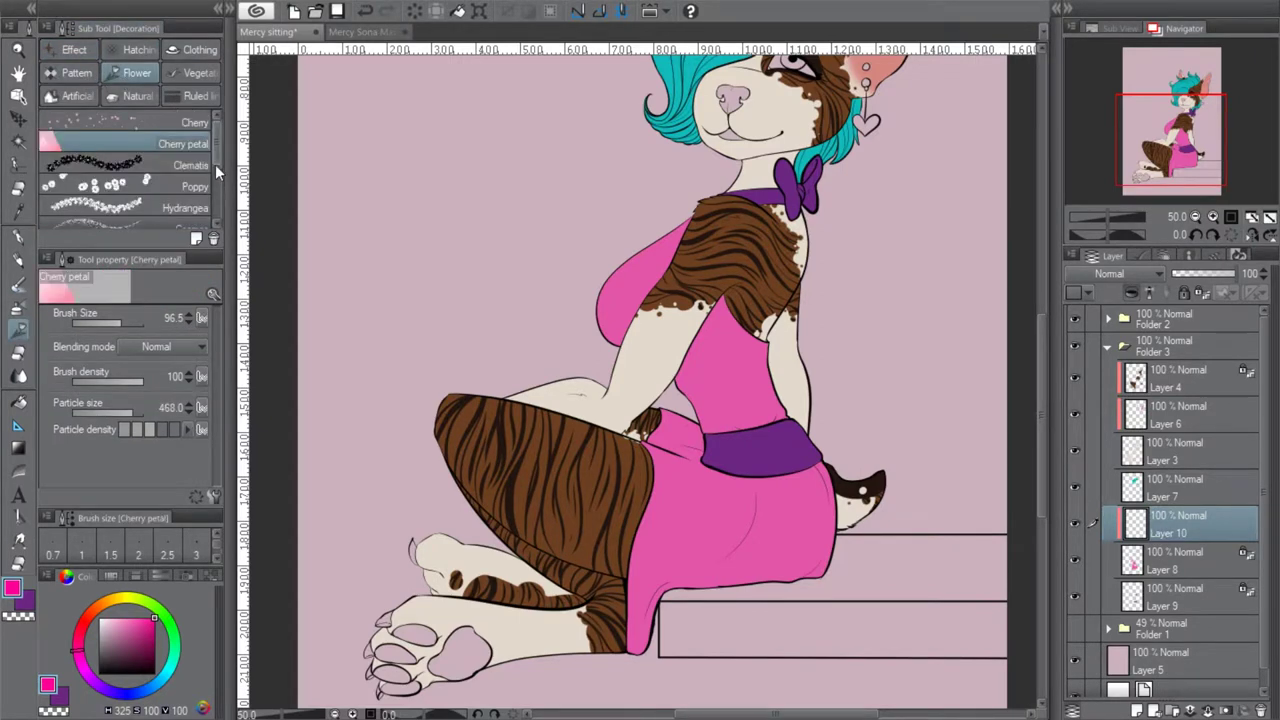
left_click_drag(213, 149, 210, 188)
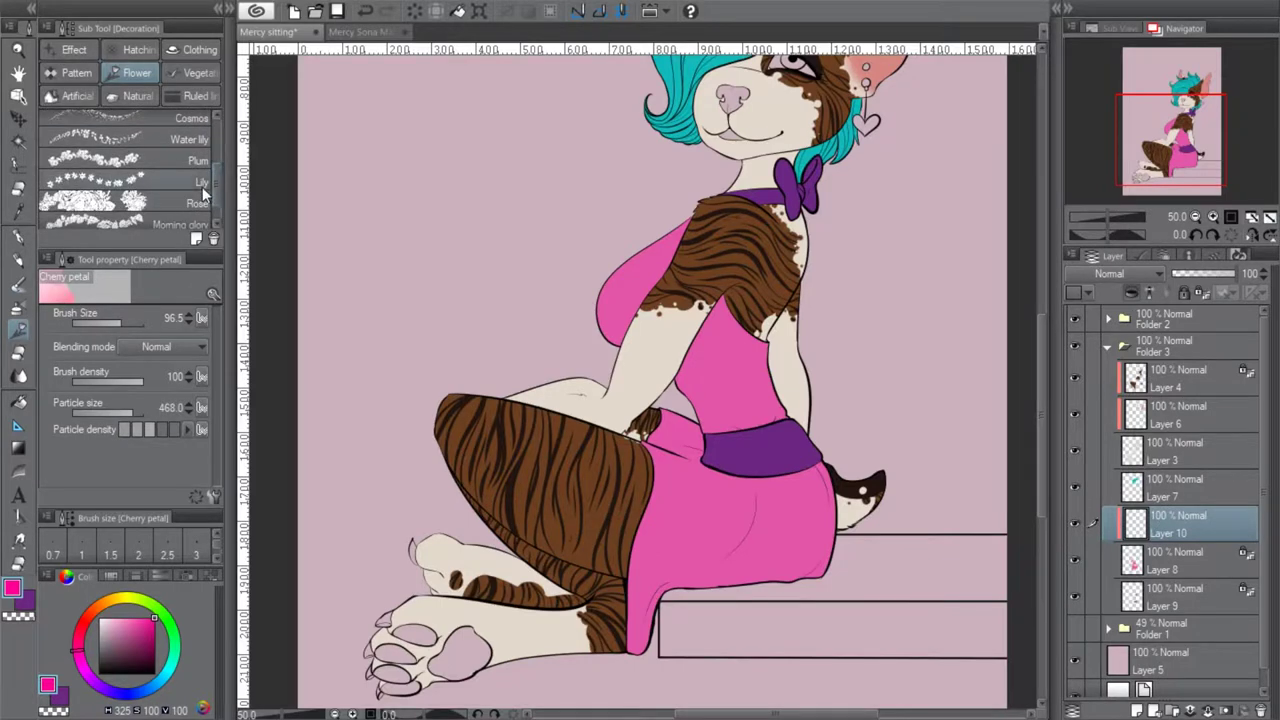
left_click(204, 178)
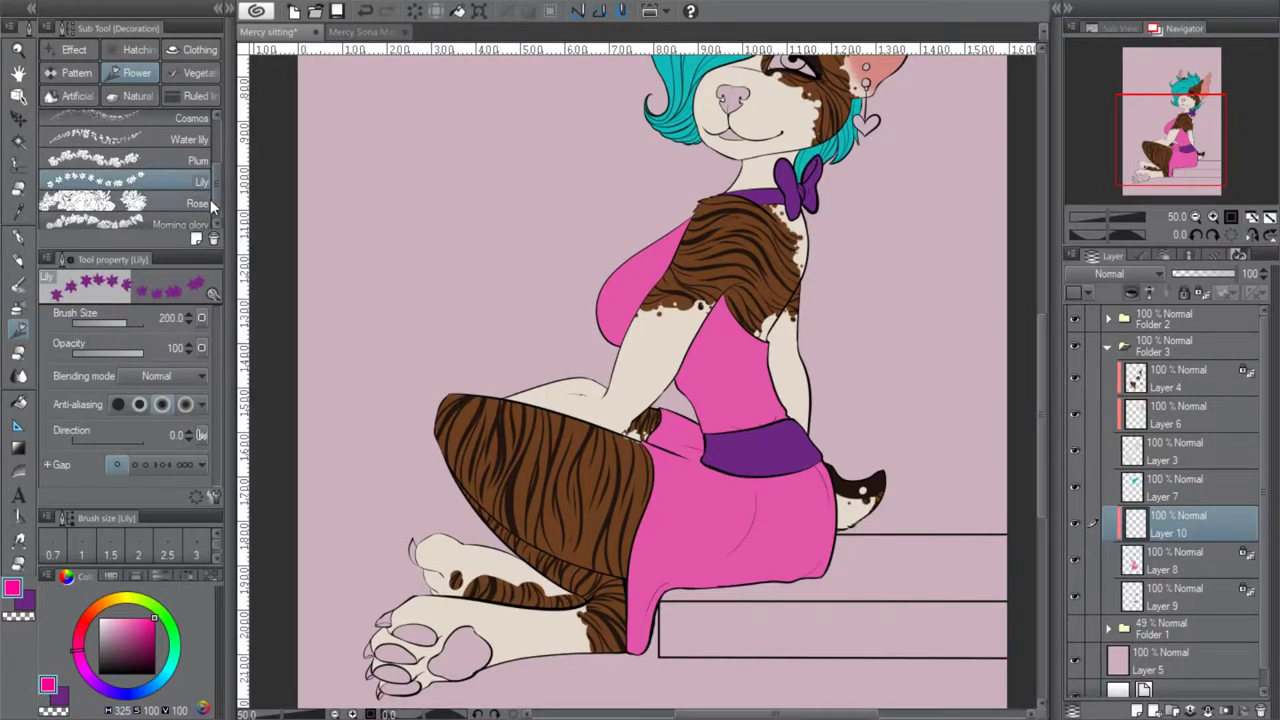
left_click(733, 381)
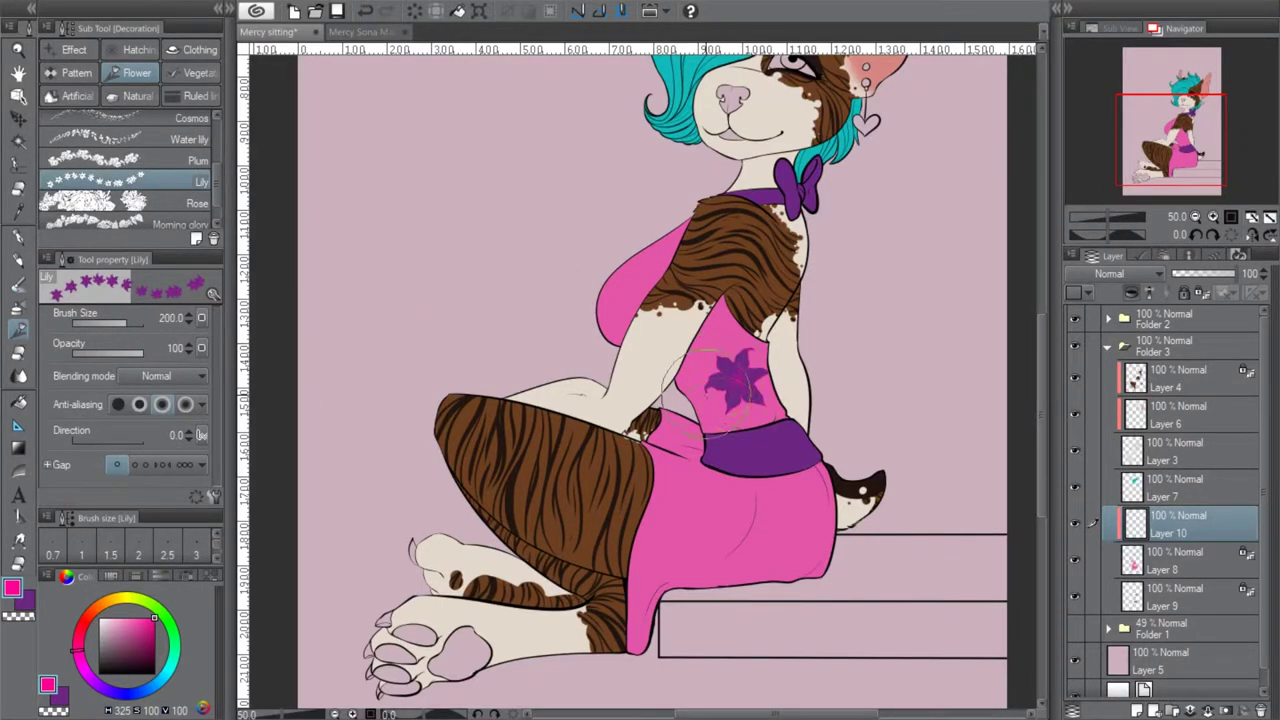
left_click_drag(722, 378, 700, 595)
key("ctrl+z")
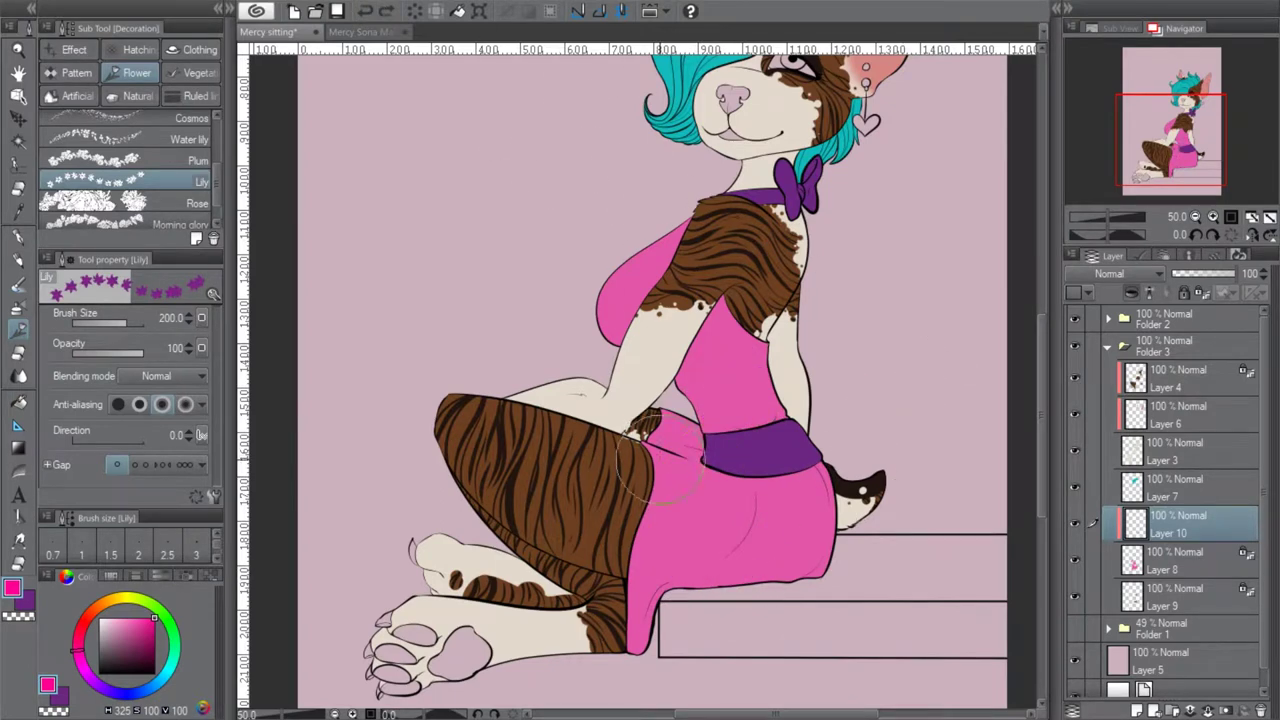
Stamp purple Lily flowers across the skirt, and clear them from the layer
left_click(668, 435)
left_click(664, 472)
left_click(680, 558)
left_click(790, 515)
left_click(415, 12)
Stamp purple Lily flowers over the skirt, waist and bodice of the dress, and clear the layer
left_click(688, 487)
left_click(754, 557)
left_click(816, 506)
left_click(656, 578)
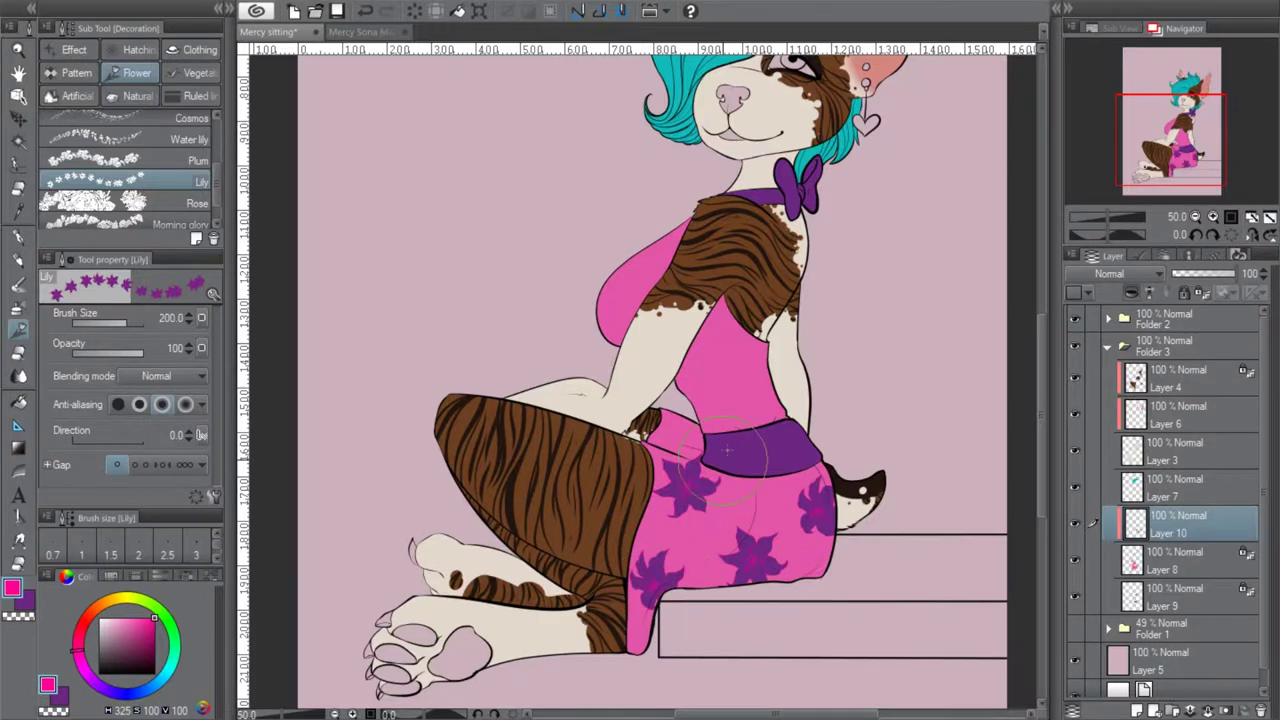
left_click(746, 366)
left_click(622, 286)
left_click(663, 245)
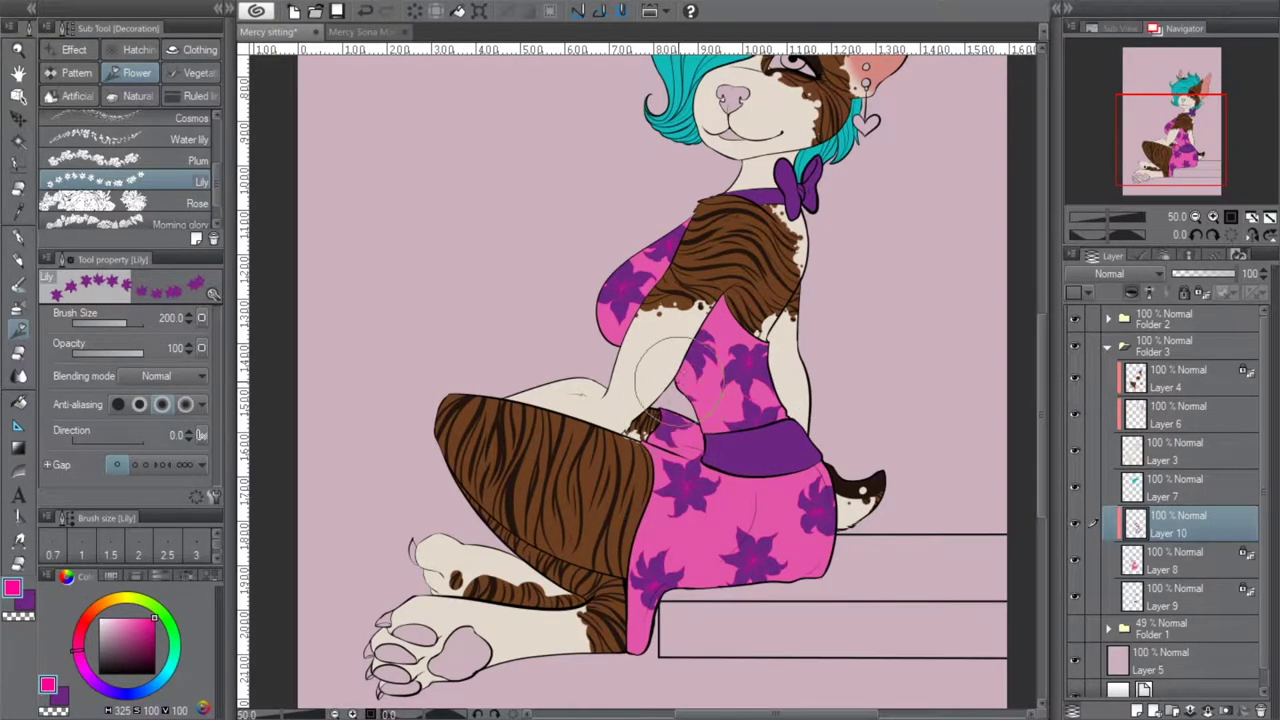
left_click(414, 11)
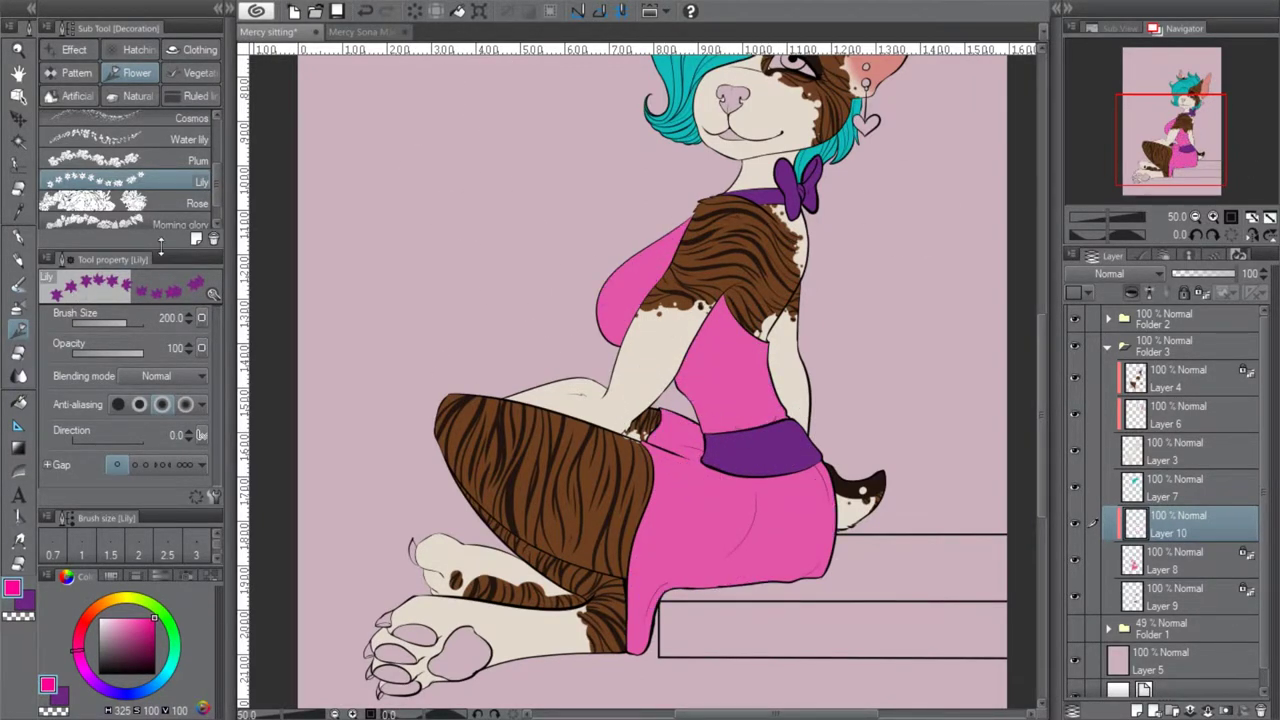
Try the Rose flower brush on the bodice at brush size 73.7, reducing the particle size to 83.3
left_click(114, 324)
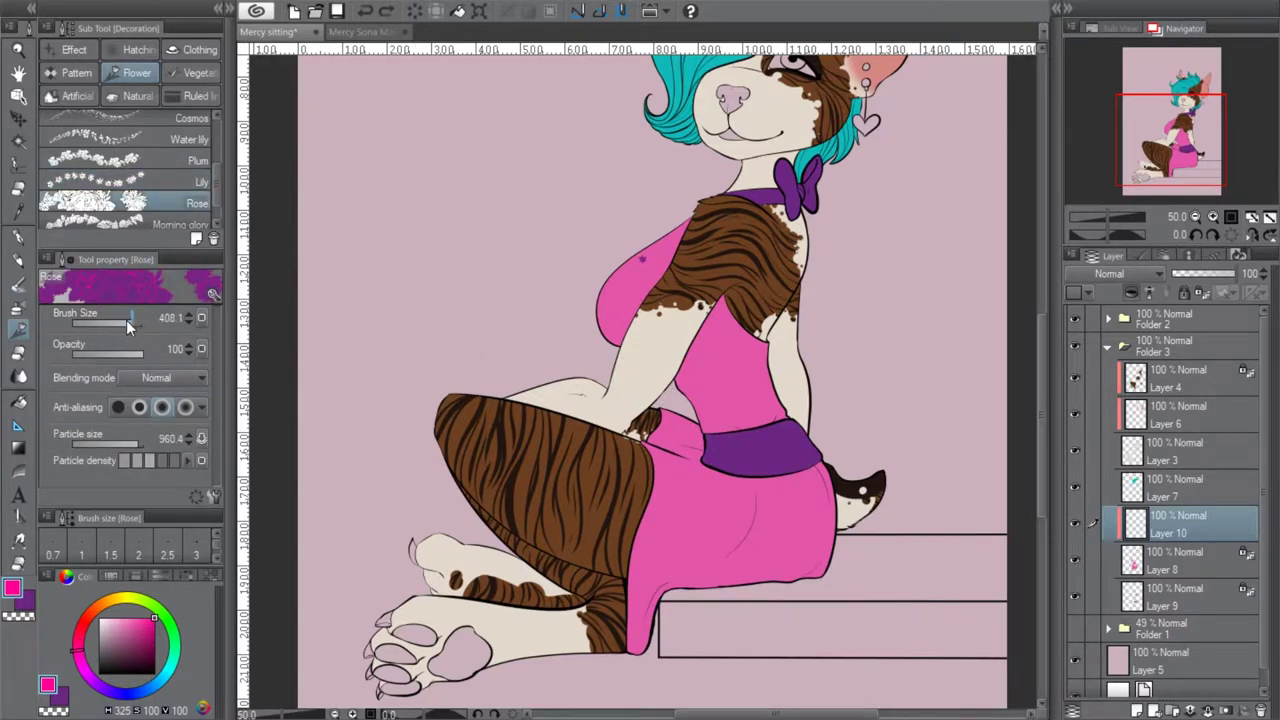
left_click(120, 203)
left_click_drag(645, 255, 637, 295)
left_click(416, 14)
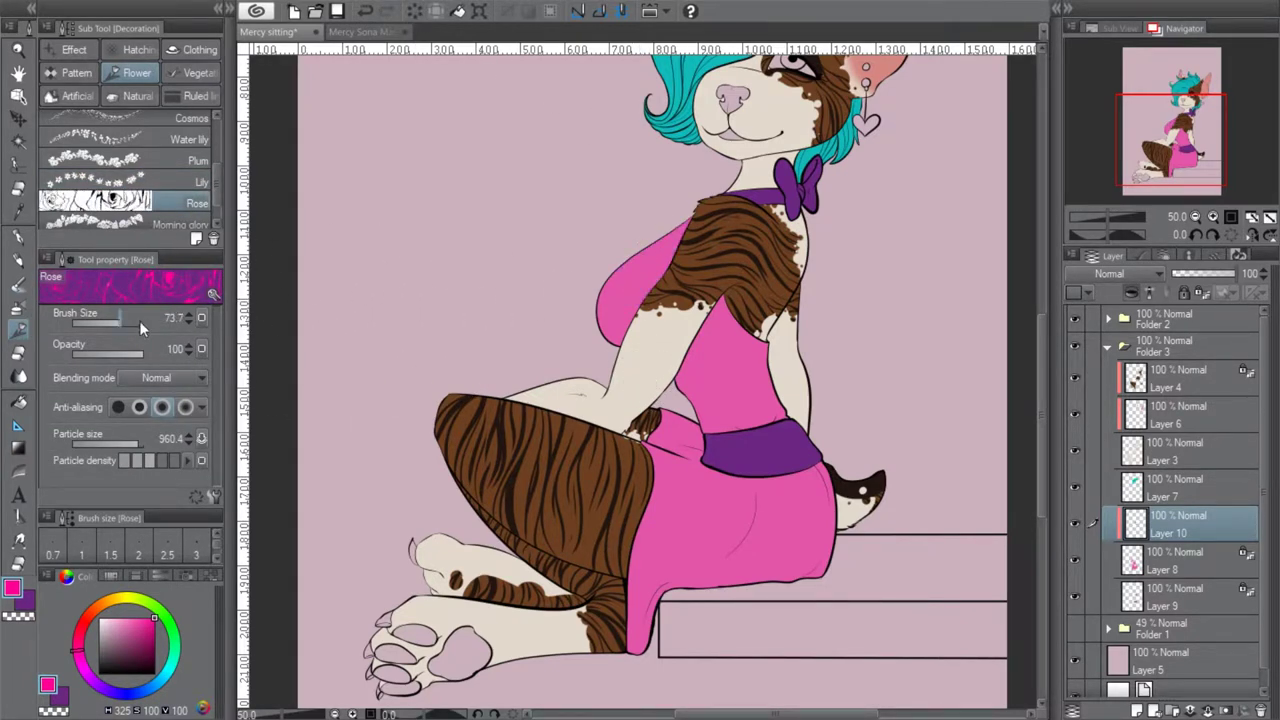
left_click(122, 442)
left_click_drag(618, 302, 710, 262)
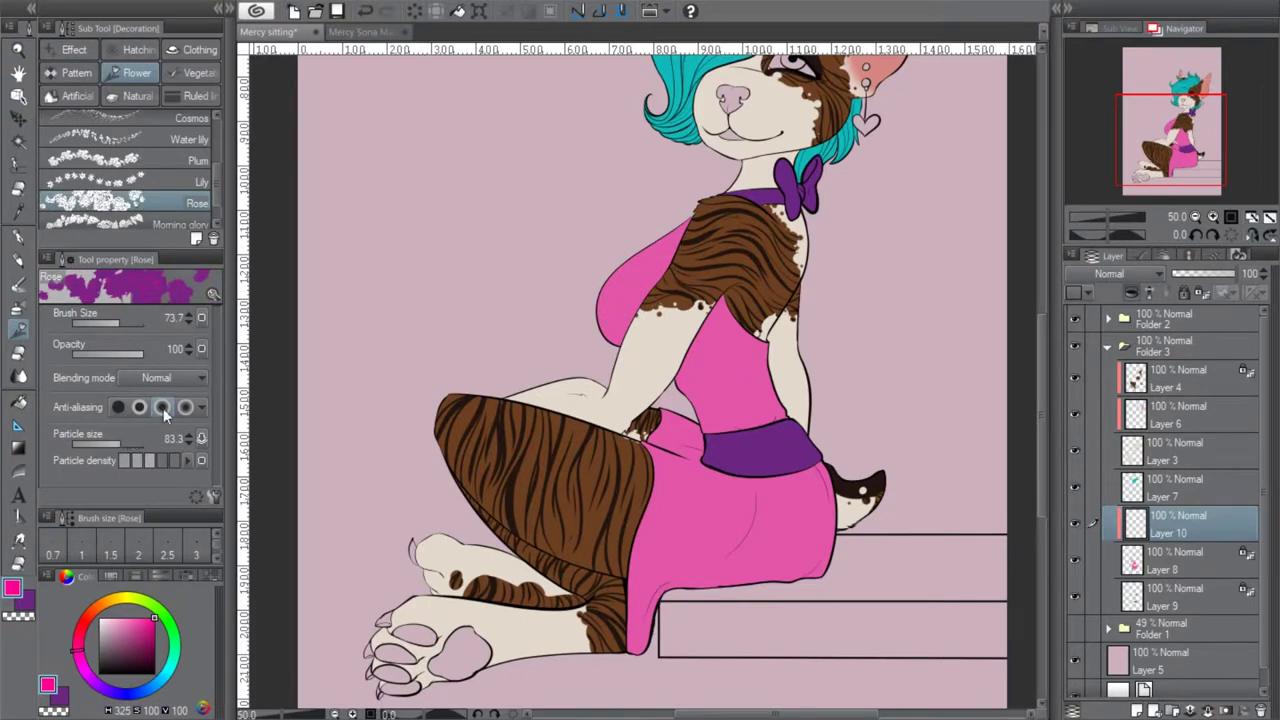
Raise the Rose brush's particle size to 173.4, cover the skirt with purple roses, and clear them
left_click(126, 442)
mouse_move(641, 492)
left_mouse_down()
mouse_move(640, 650)
mouse_move(690, 520)
mouse_move(820, 560)
mouse_move(856, 484)
mouse_move(642, 590)
left_mouse_up()
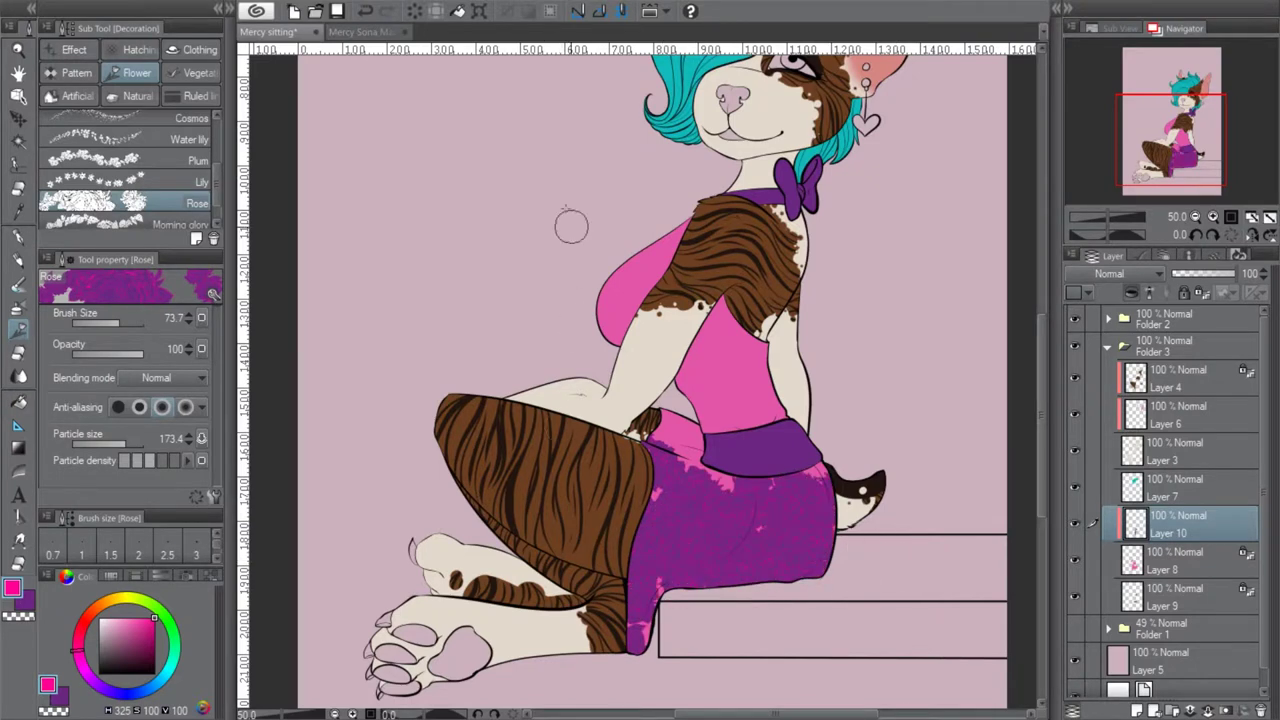
left_click(415, 11)
Try the Morning glory and Sunflower decoration brushes on the dress, and remove the strokes
scroll(215, 191, "down", 1)
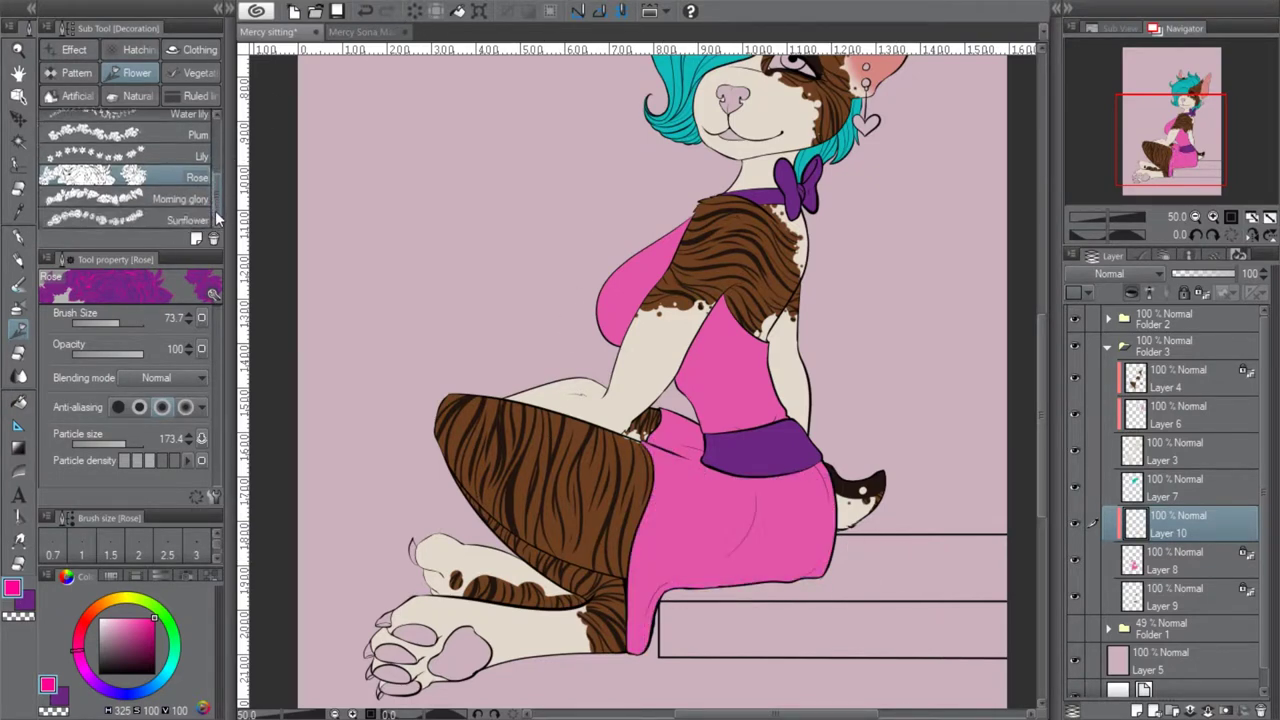
left_click(185, 198)
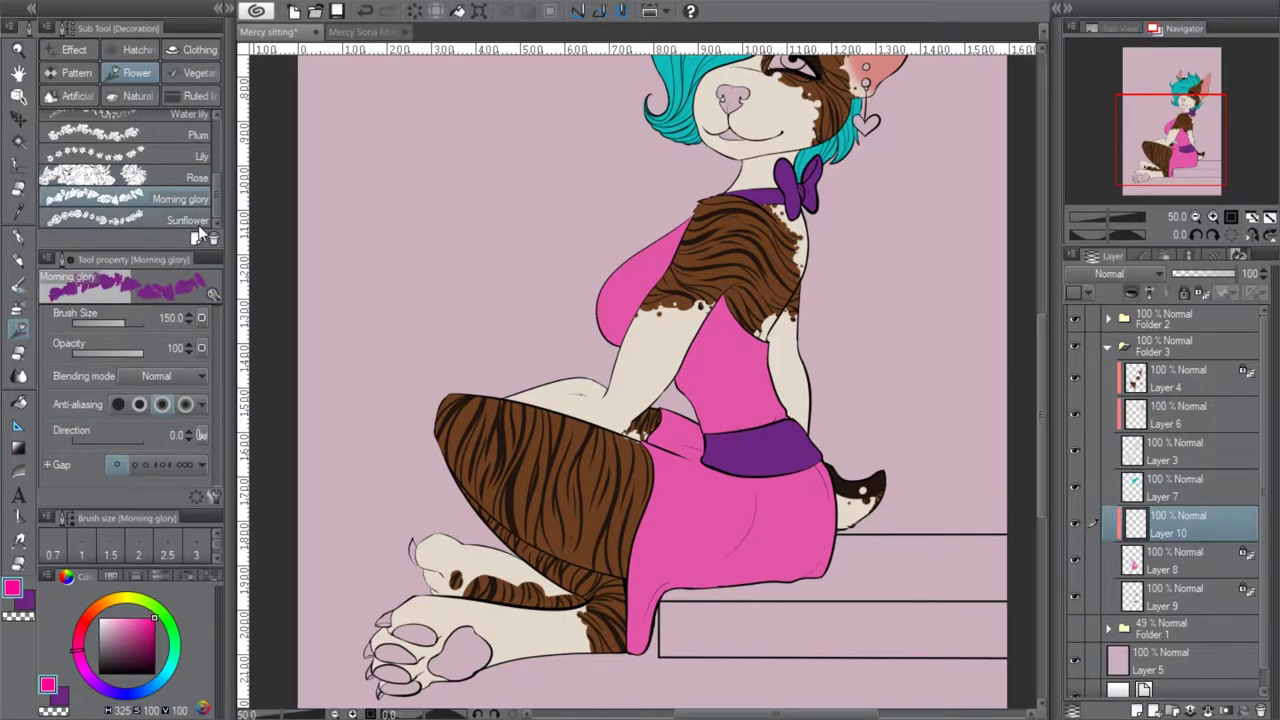
mouse_move(750, 350)
left_mouse_down()
mouse_move(718, 395)
mouse_move(751, 602)
left_mouse_up()
mouse_move(655, 590)
left_mouse_down()
mouse_move(662, 565)
mouse_move(800, 525)
left_mouse_up()
left_click(415, 11)
mouse_move(700, 222)
left_mouse_down()
mouse_move(649, 250)
mouse_move(659, 310)
mouse_move(817, 425)
mouse_move(722, 538)
left_mouse_up()
left_click(366, 11)
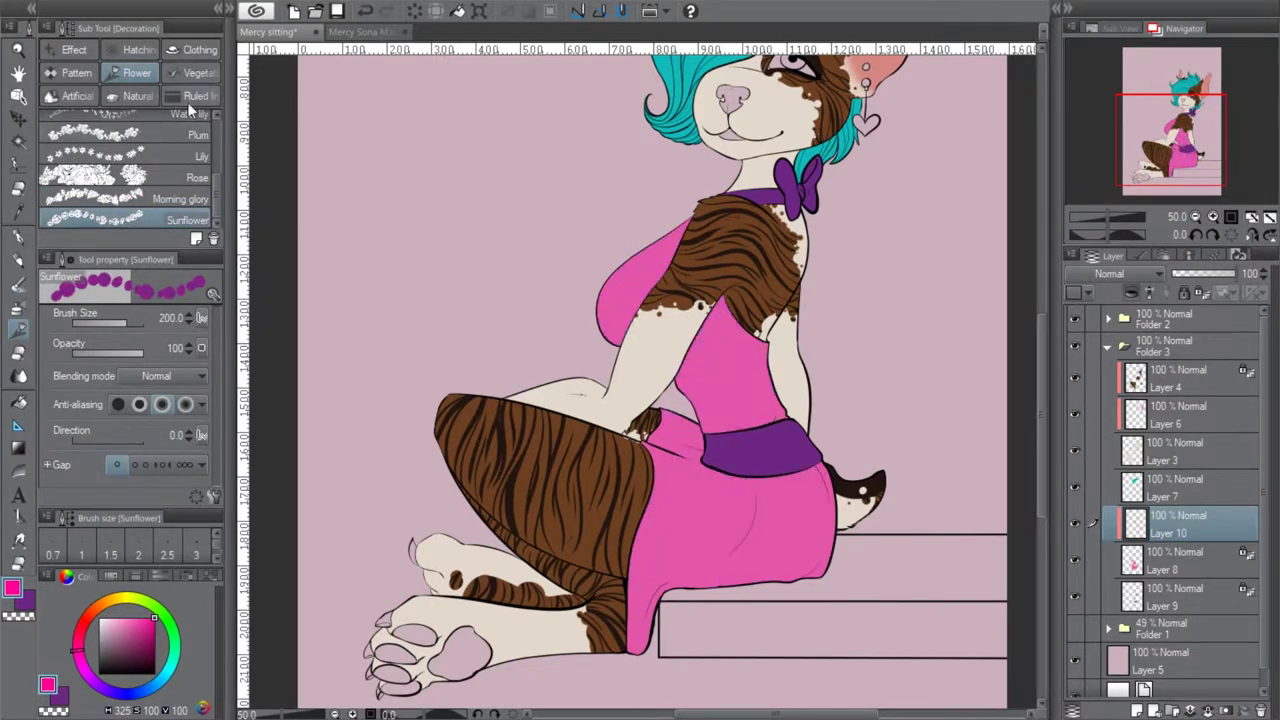
Try the Flower garden brush over the dress at brush size 221.4 and particle size 57.7, and remove the pink texture
left_click_drag(212, 176, 215, 114)
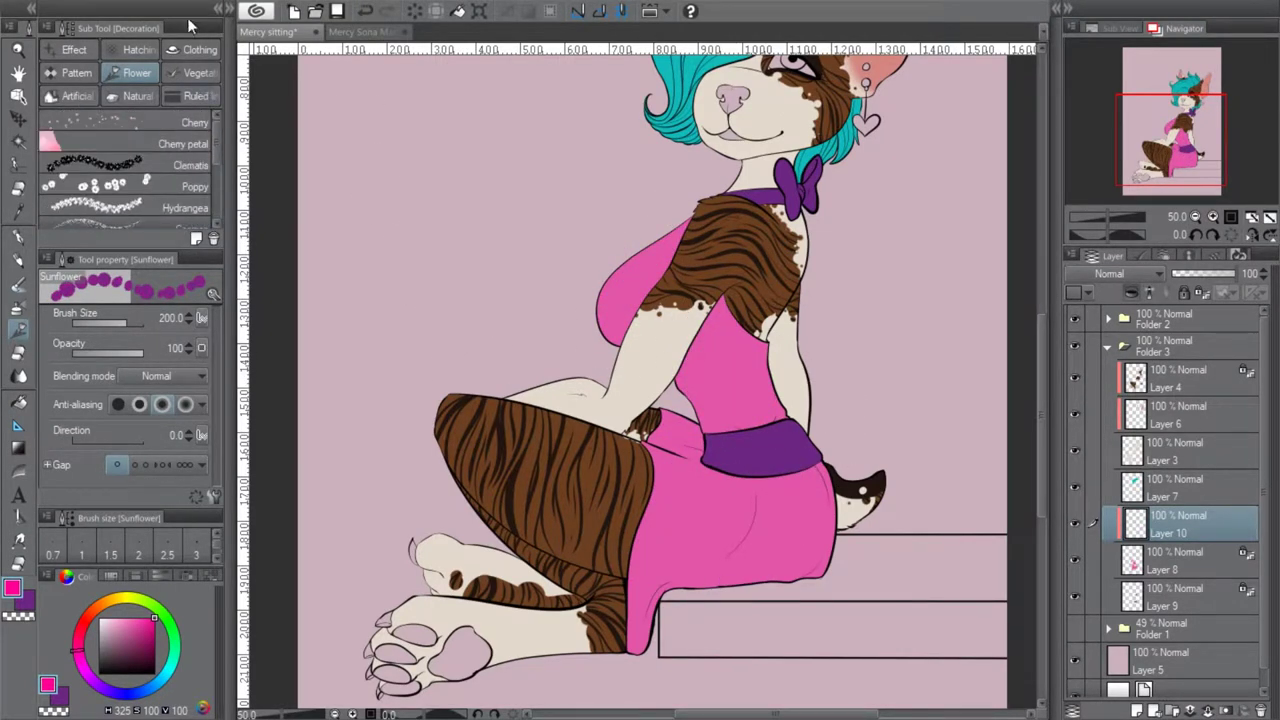
left_click(193, 72)
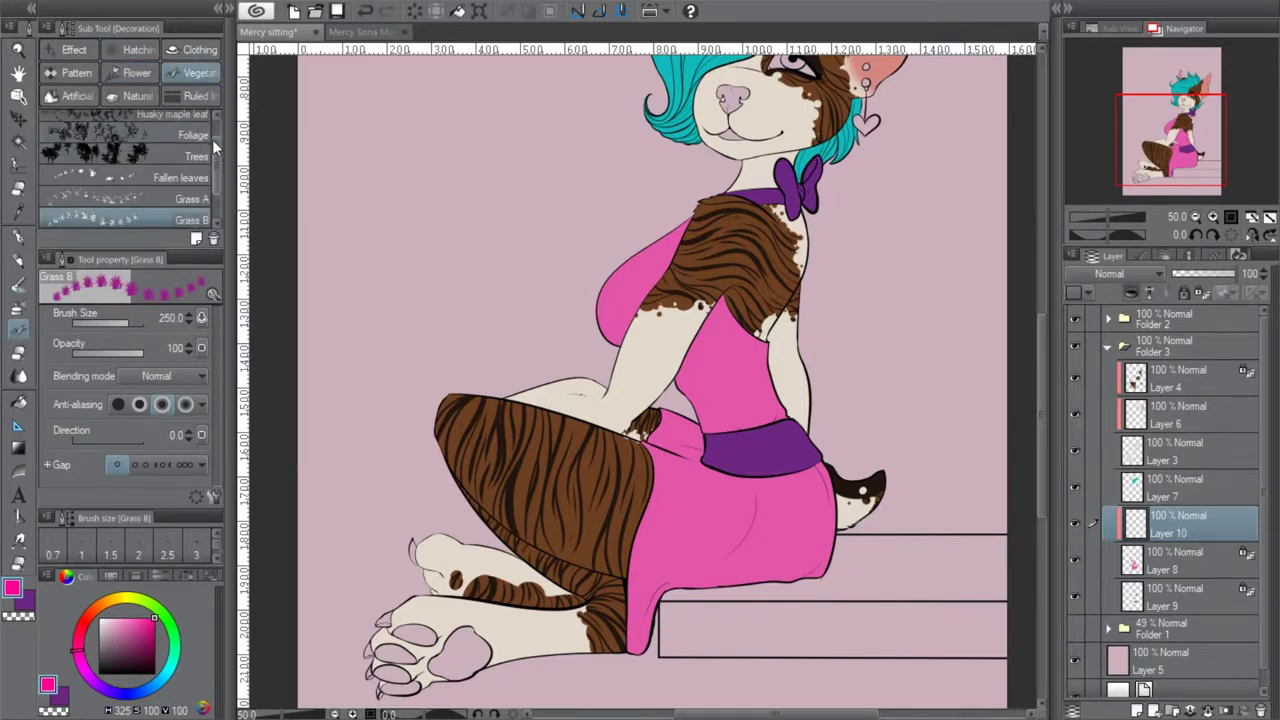
left_click(185, 95)
left_click(131, 94)
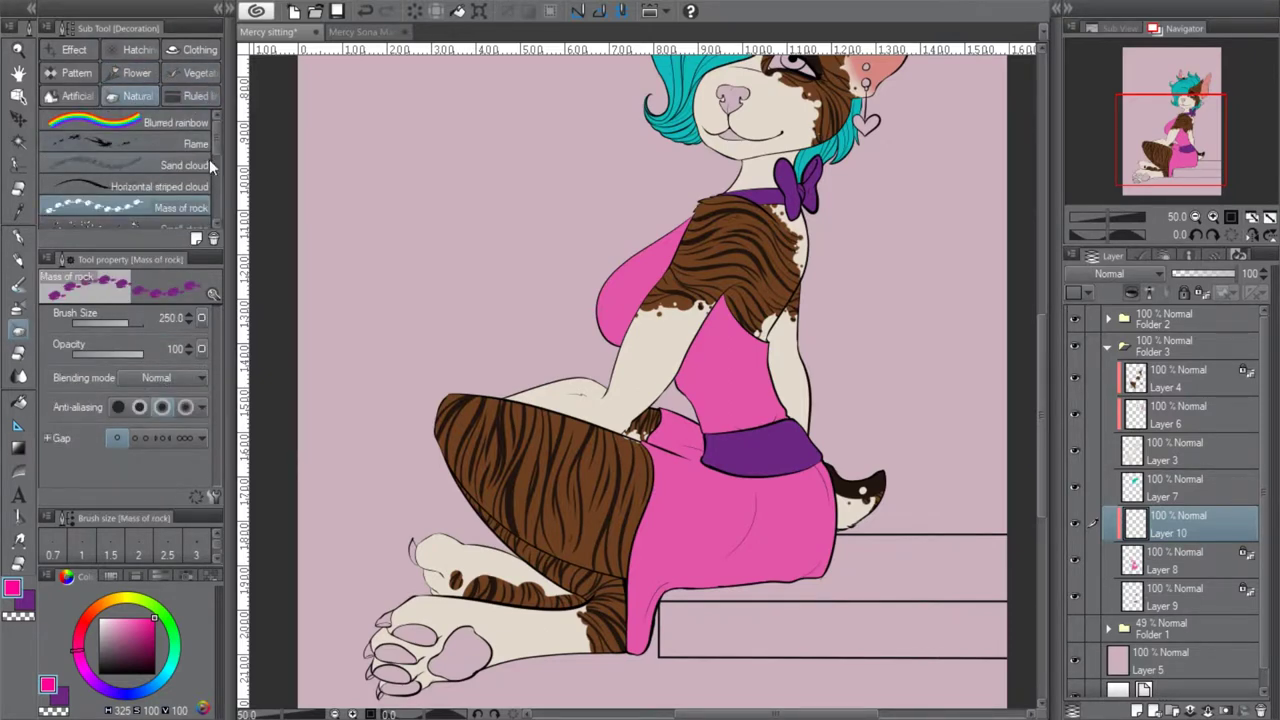
left_click_drag(215, 148, 214, 177)
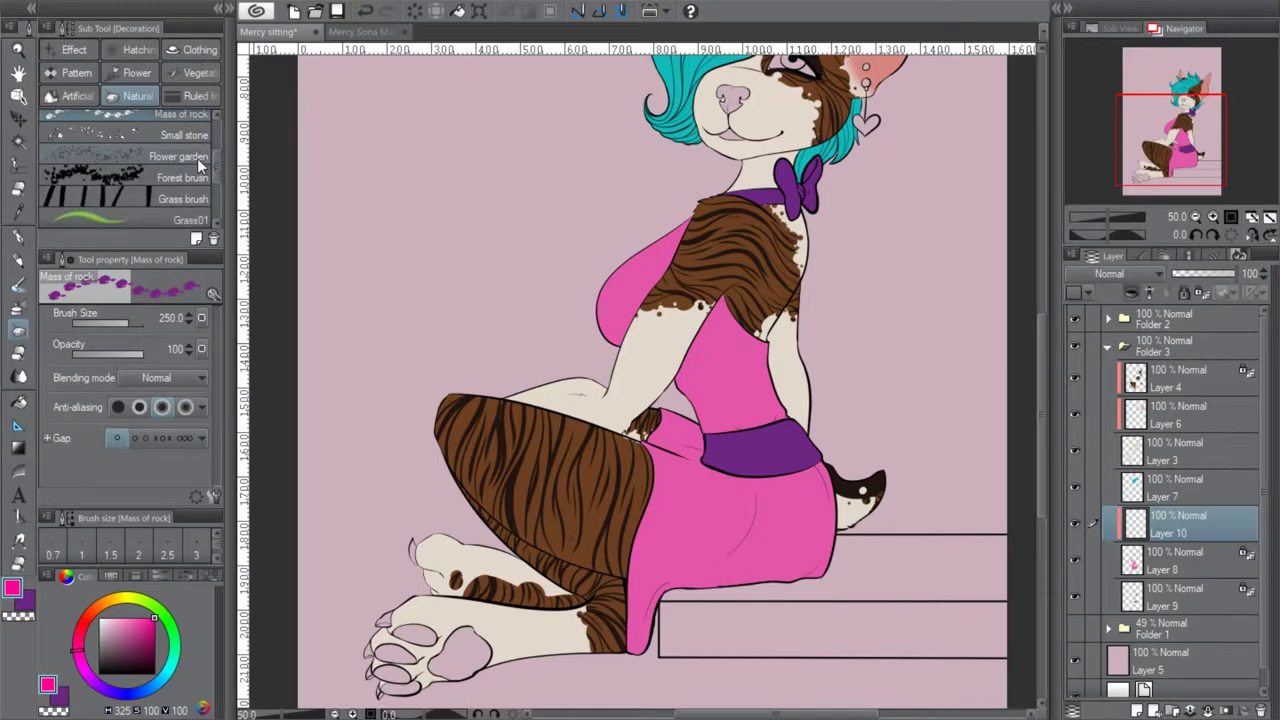
left_click(150, 156)
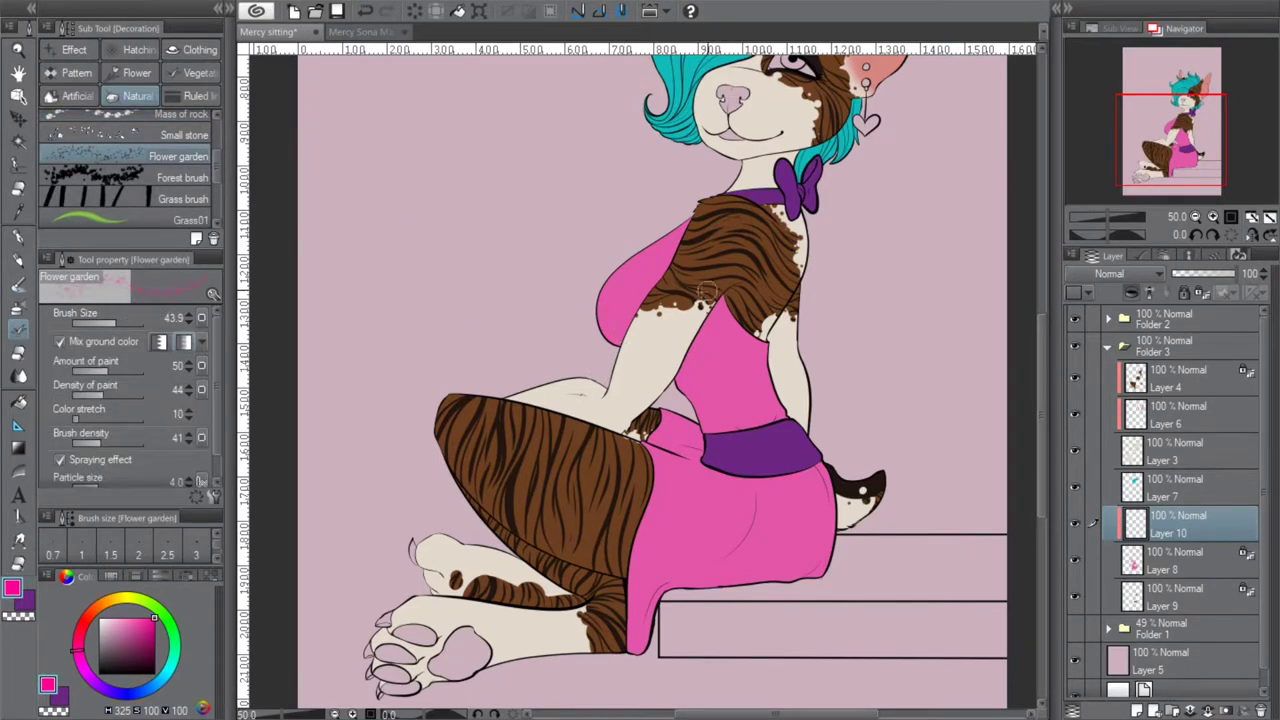
left_click(128, 323)
left_click(117, 485)
mouse_move(684, 256)
left_mouse_down()
mouse_move(685, 313)
mouse_move(755, 401)
mouse_move(664, 581)
left_mouse_up()
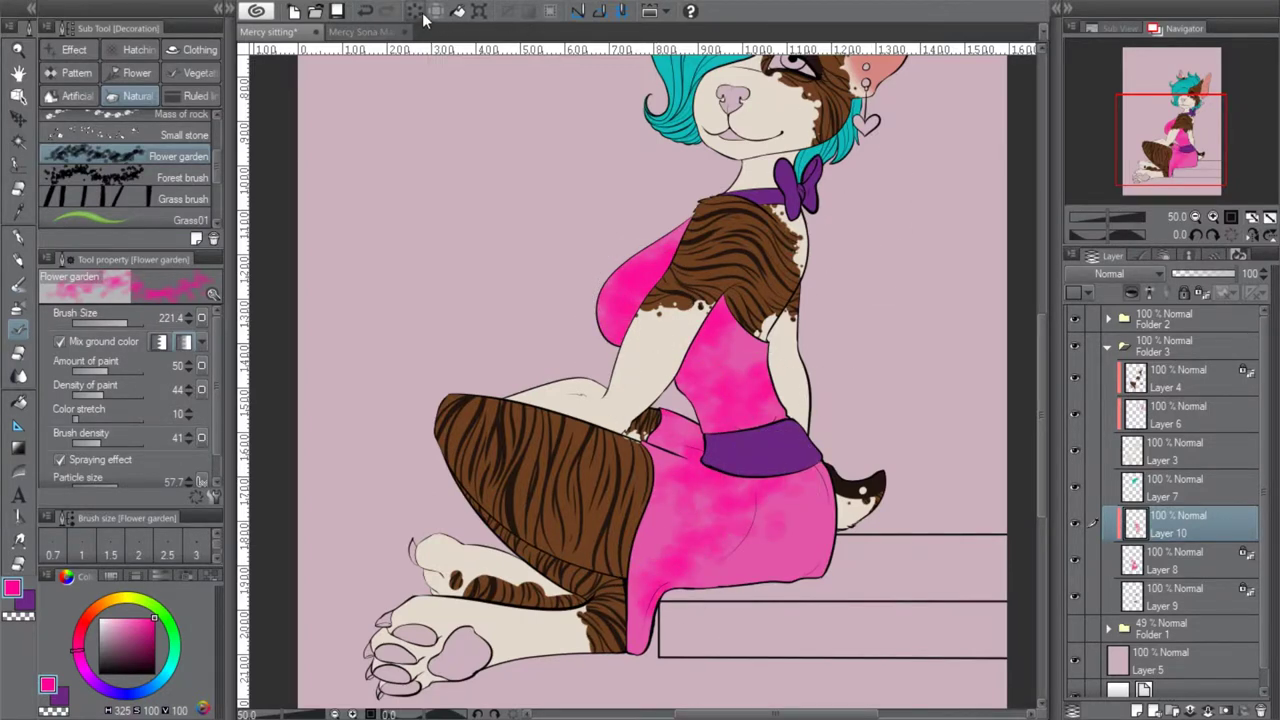
left_click(365, 10)
Switch to the G-pen and set its brush size to 57.7
mouse_move(212, 176)
left_mouse_down()
mouse_move(218, 131)
mouse_move(215, 160)
left_mouse_up()
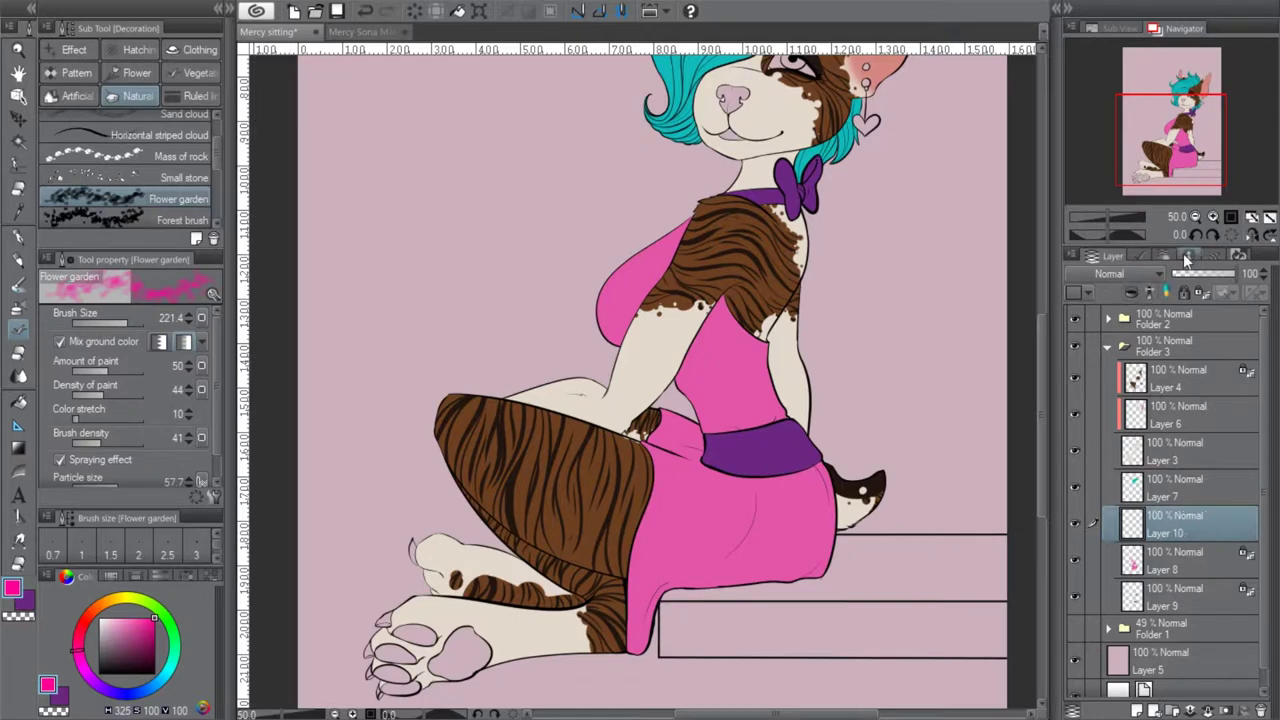
left_click_drag(1155, 145, 1149, 118)
key("p")
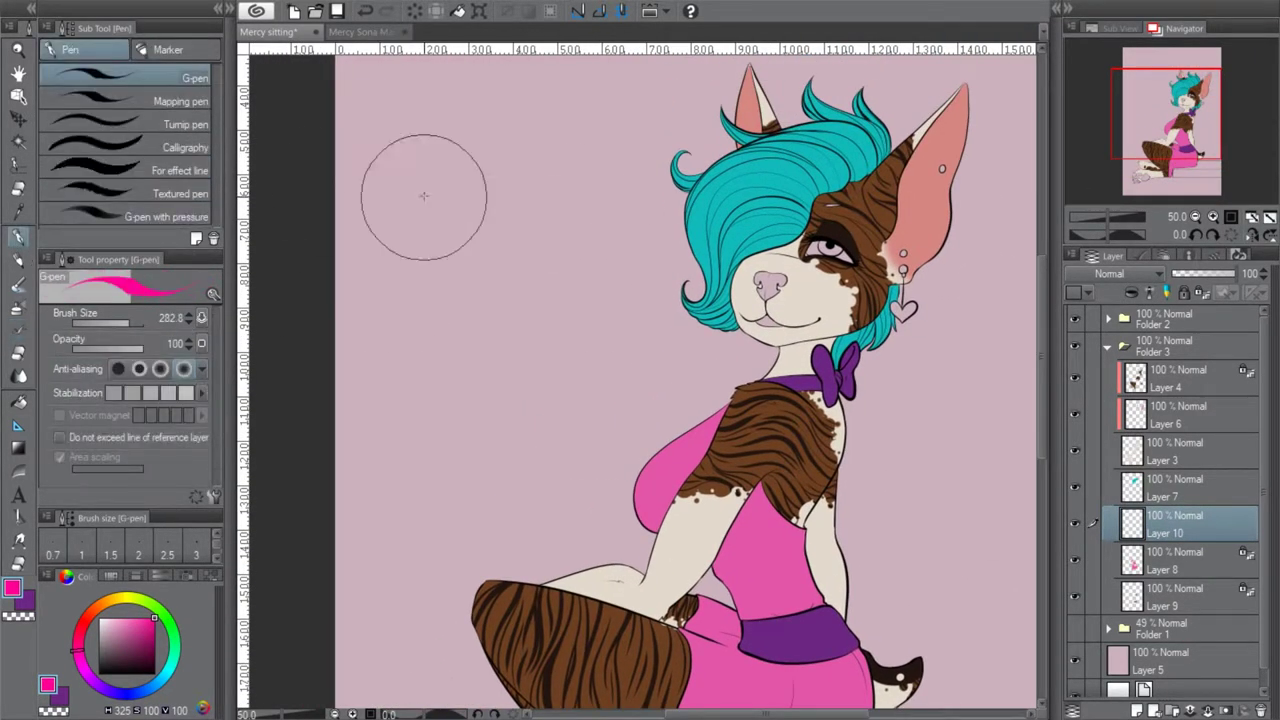
left_click_drag(124, 323, 117, 323)
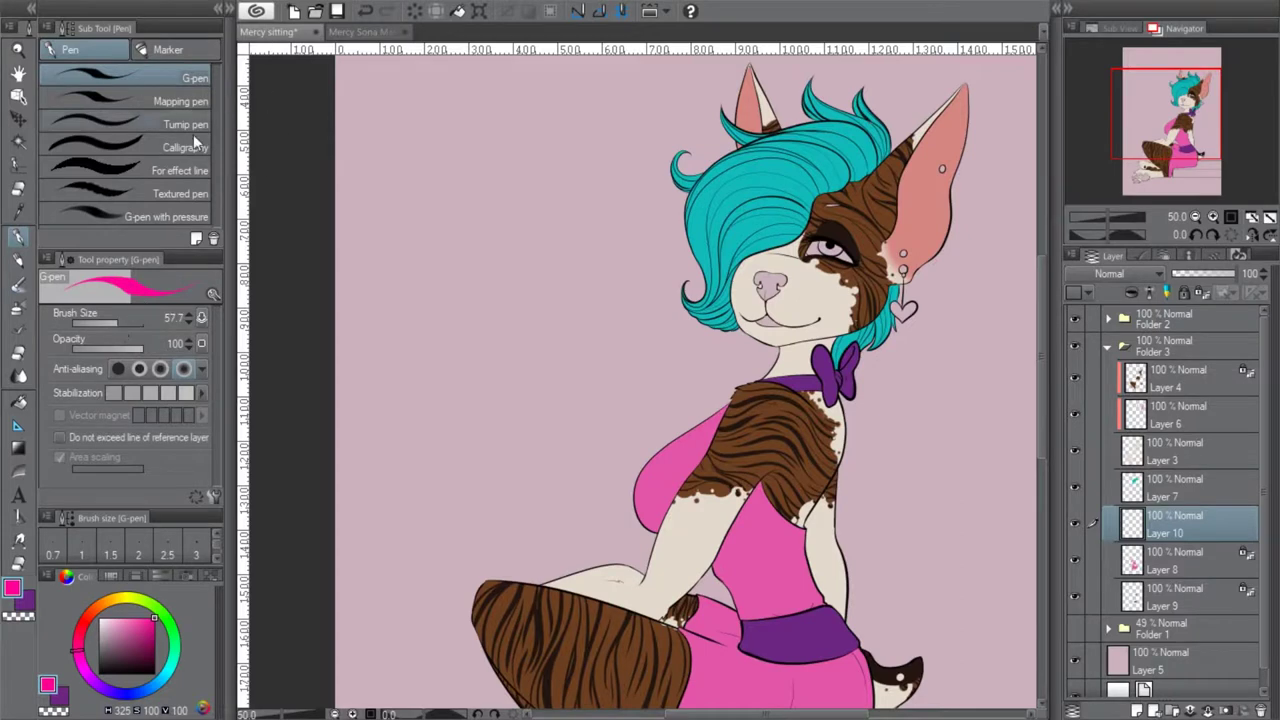
Set the Symmetrical ruler to 6 lines and place it vertically on Layer 10 in the empty background beside the character
left_click(17, 425)
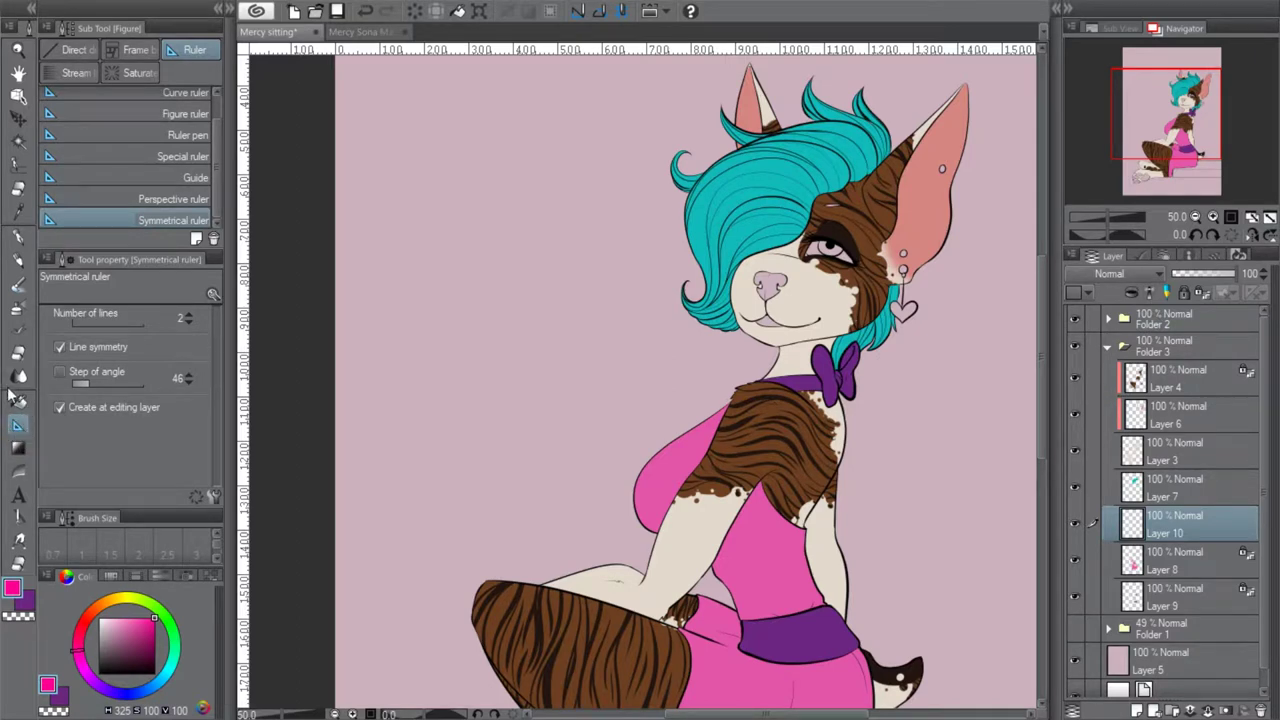
left_click(72, 49)
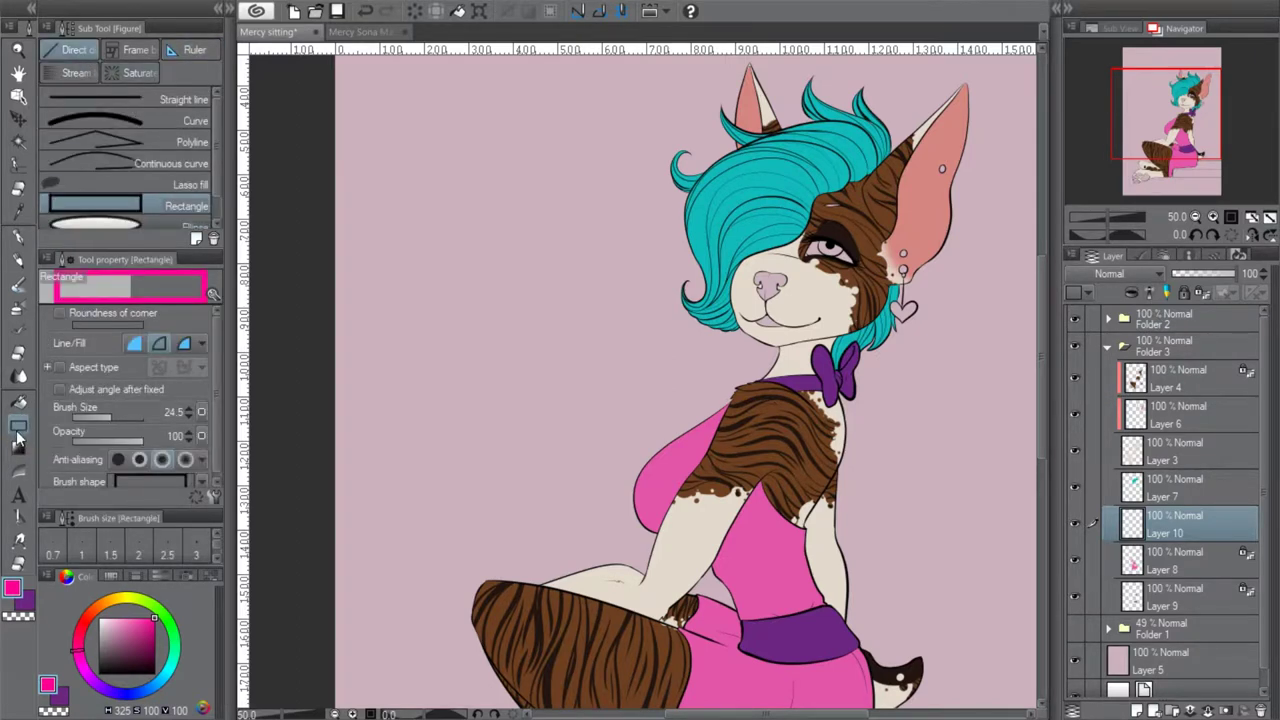
left_click(200, 50)
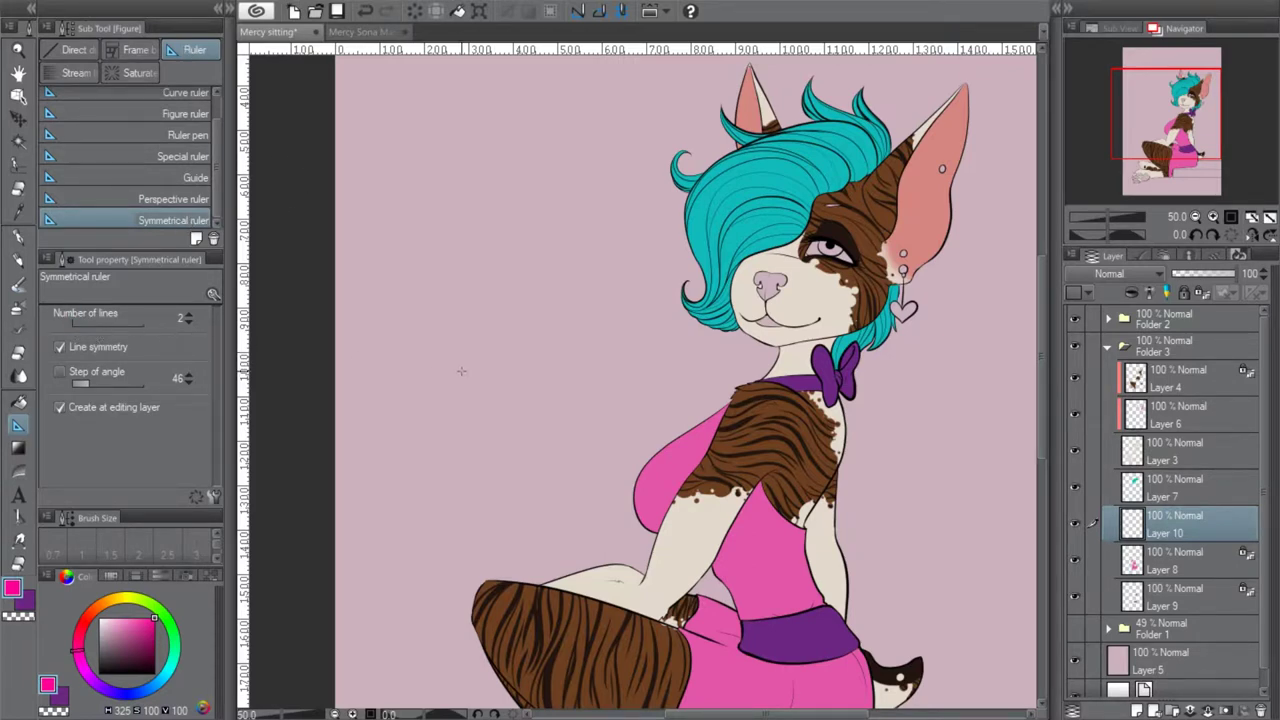
left_click(77, 323)
left_click_drag(91, 322, 92, 323)
left_click_drag(454, 284, 455, 560)
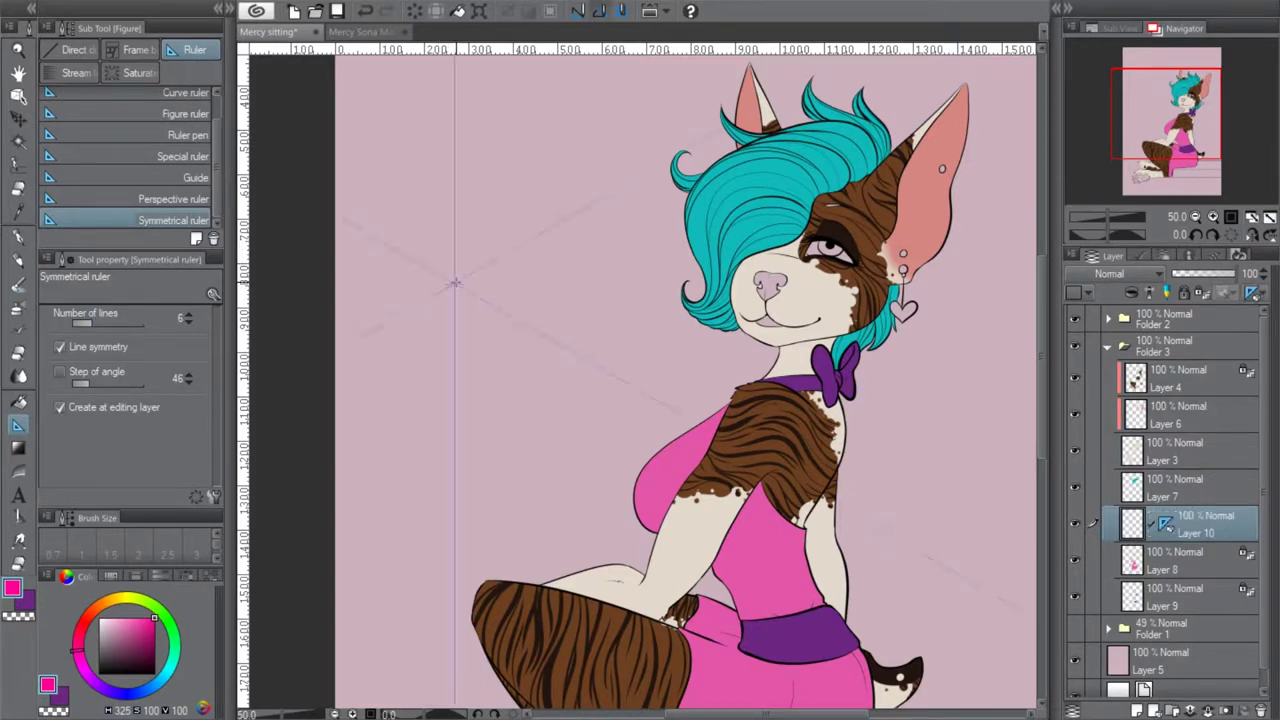
left_click(366, 12)
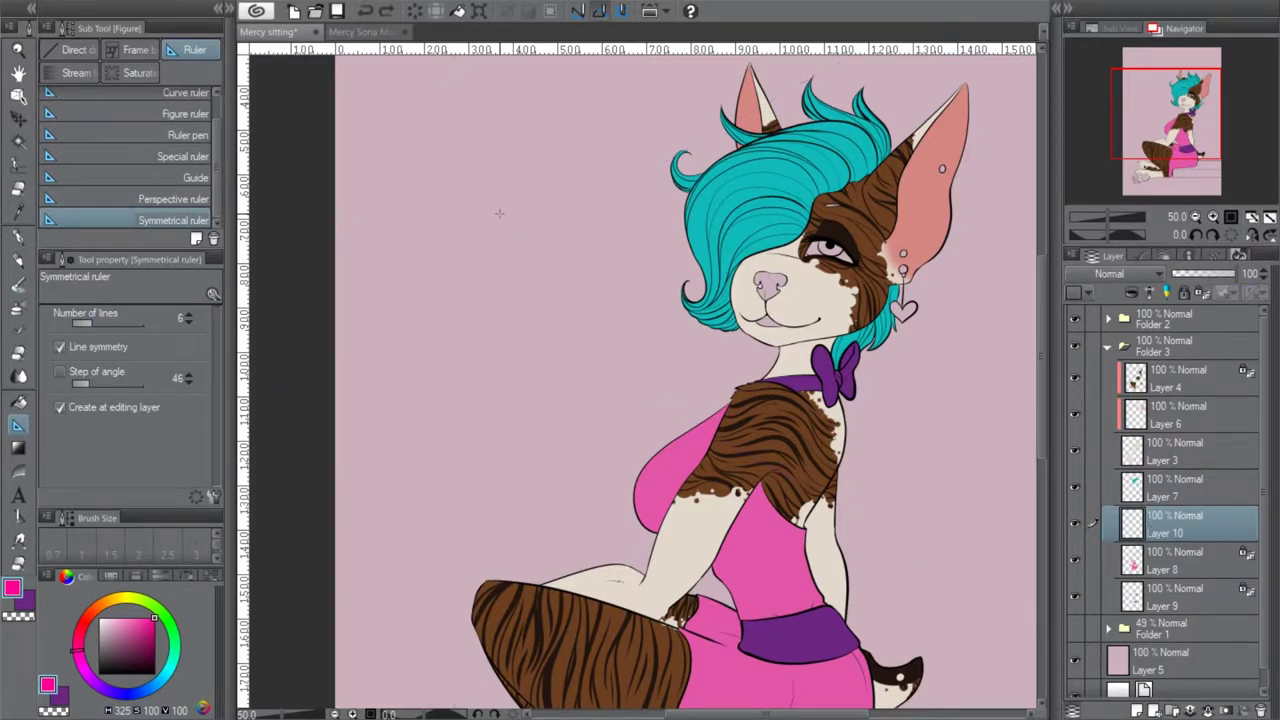
Set the G-pen to size 45.2, draw a pink test pattern around the symmetry ruler's centre, and clear it
left_click(20, 238)
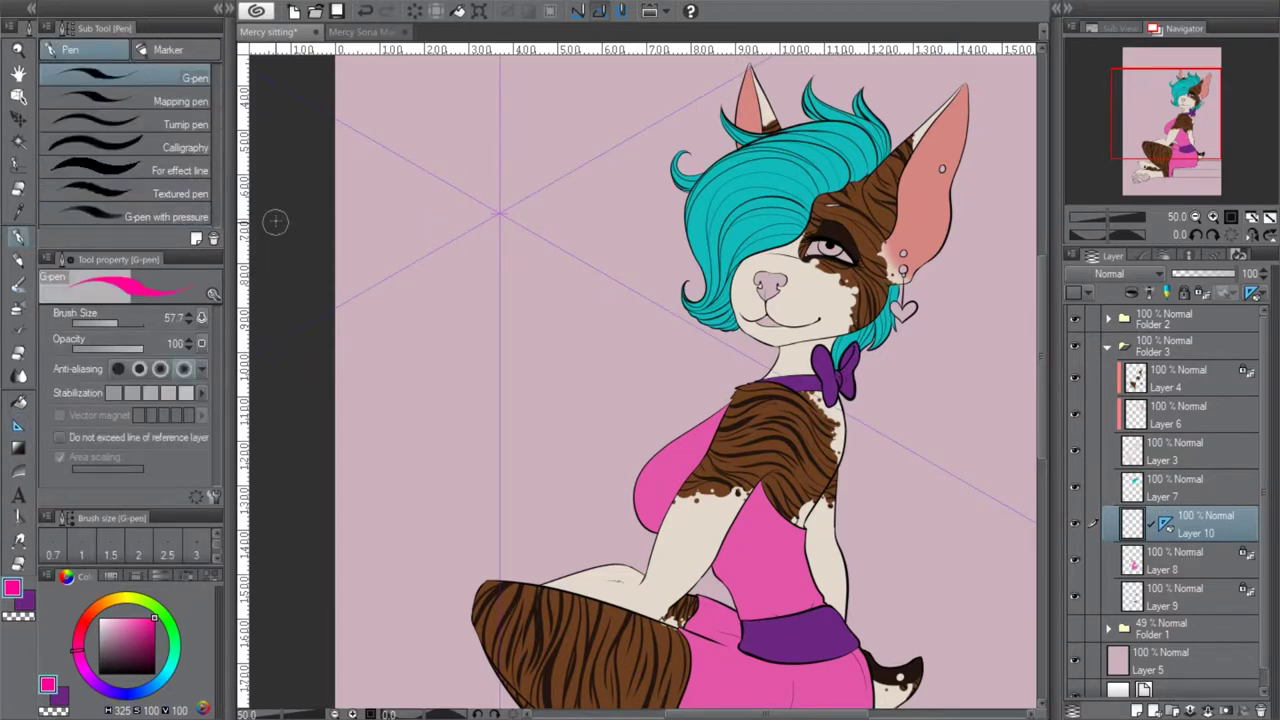
left_click_drag(1172, 152, 1168, 120)
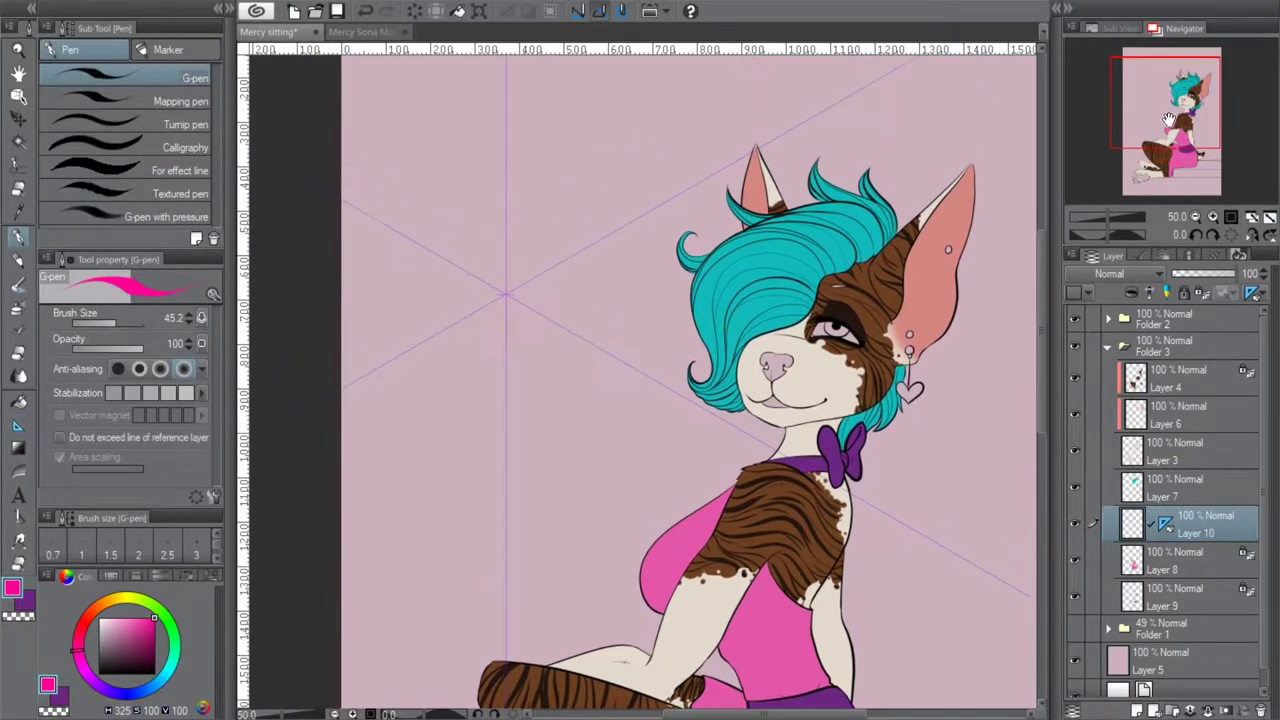
left_click(1217, 218)
mouse_move(476, 302)
left_mouse_down()
mouse_move(512, 314)
mouse_move(554, 281)
mouse_move(546, 244)
mouse_move(426, 349)
mouse_move(418, 290)
mouse_move(483, 268)
mouse_move(423, 355)
mouse_move(395, 310)
mouse_move(486, 186)
mouse_move(587, 287)
mouse_move(495, 436)
mouse_move(407, 376)
mouse_move(551, 240)
left_mouse_up()
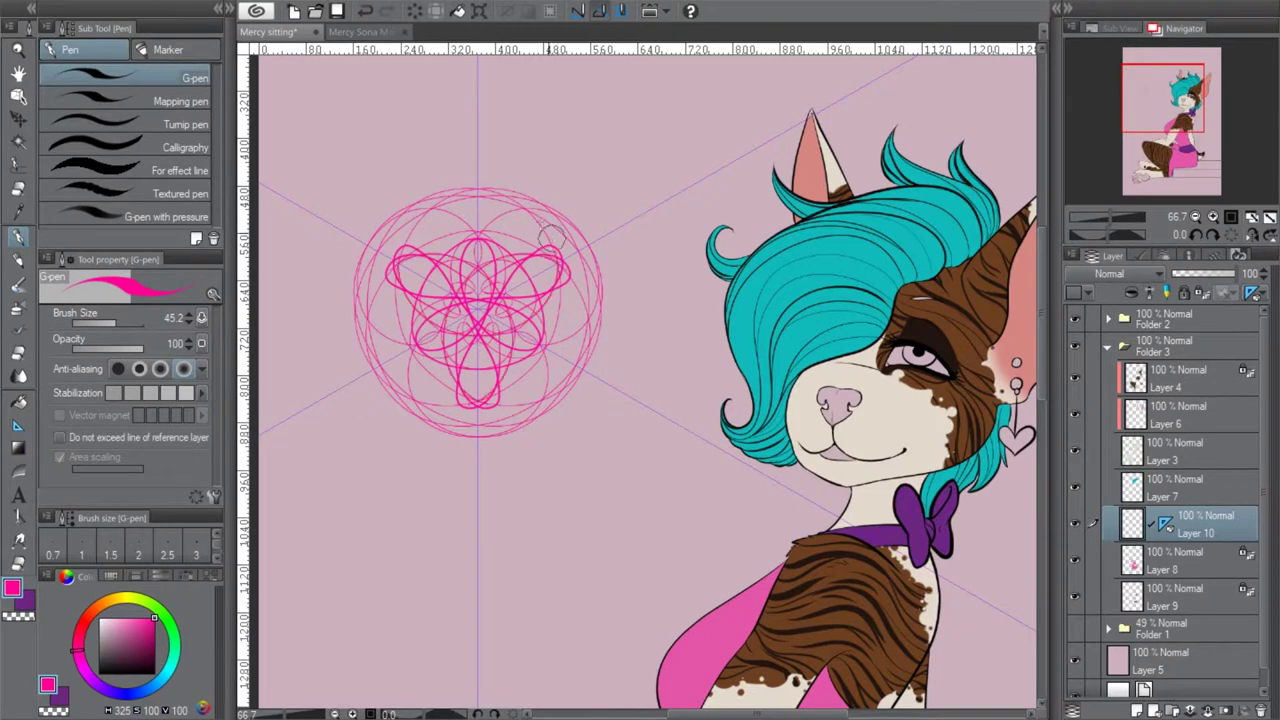
left_click(415, 12)
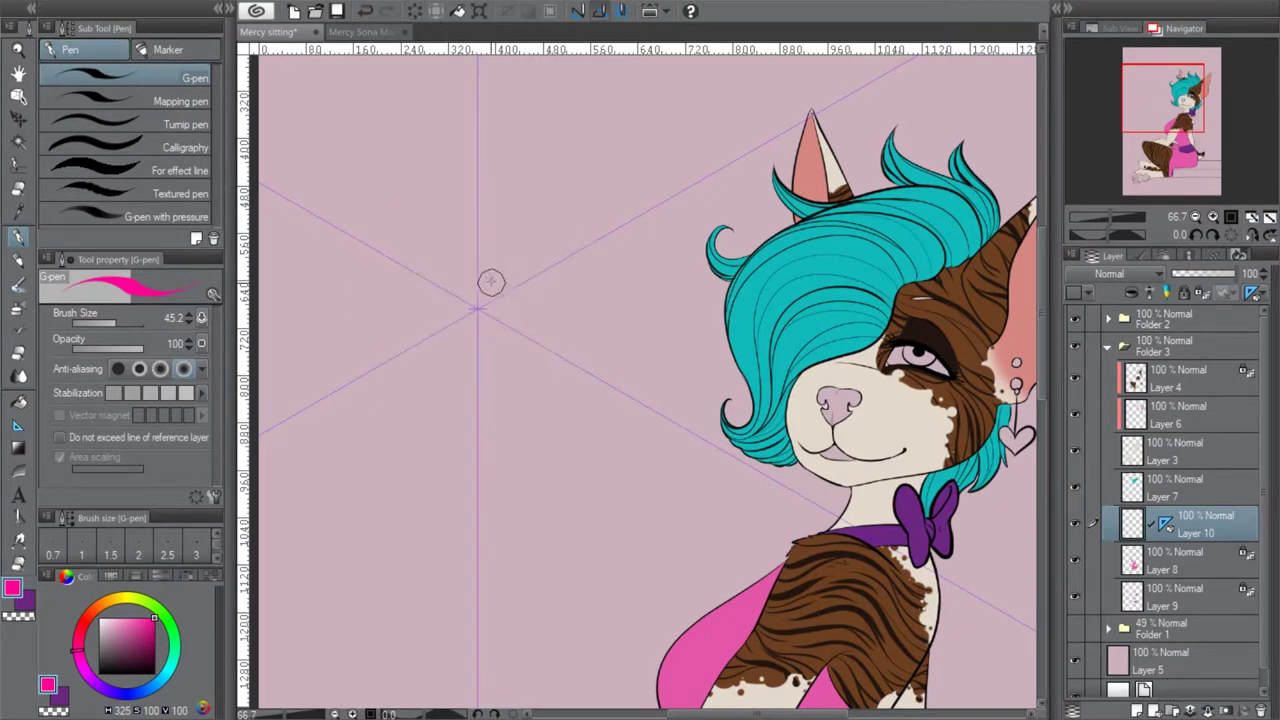
Draw a pink mandala around the symmetry ruler's centre with a thick inner ring, looping petals and outer heart-shaped curls
mouse_move(489, 280)
left_mouse_down()
mouse_move(451, 210)
mouse_move(473, 298)
mouse_move(447, 232)
mouse_move(399, 217)
mouse_move(478, 310)
mouse_move(455, 316)
mouse_move(507, 287)
mouse_move(425, 330)
left_mouse_up()
mouse_move(506, 274)
left_mouse_down()
mouse_move(560, 312)
mouse_move(651, 306)
mouse_move(490, 305)
mouse_move(366, 246)
mouse_move(336, 183)
mouse_move(461, 225)
left_mouse_up()
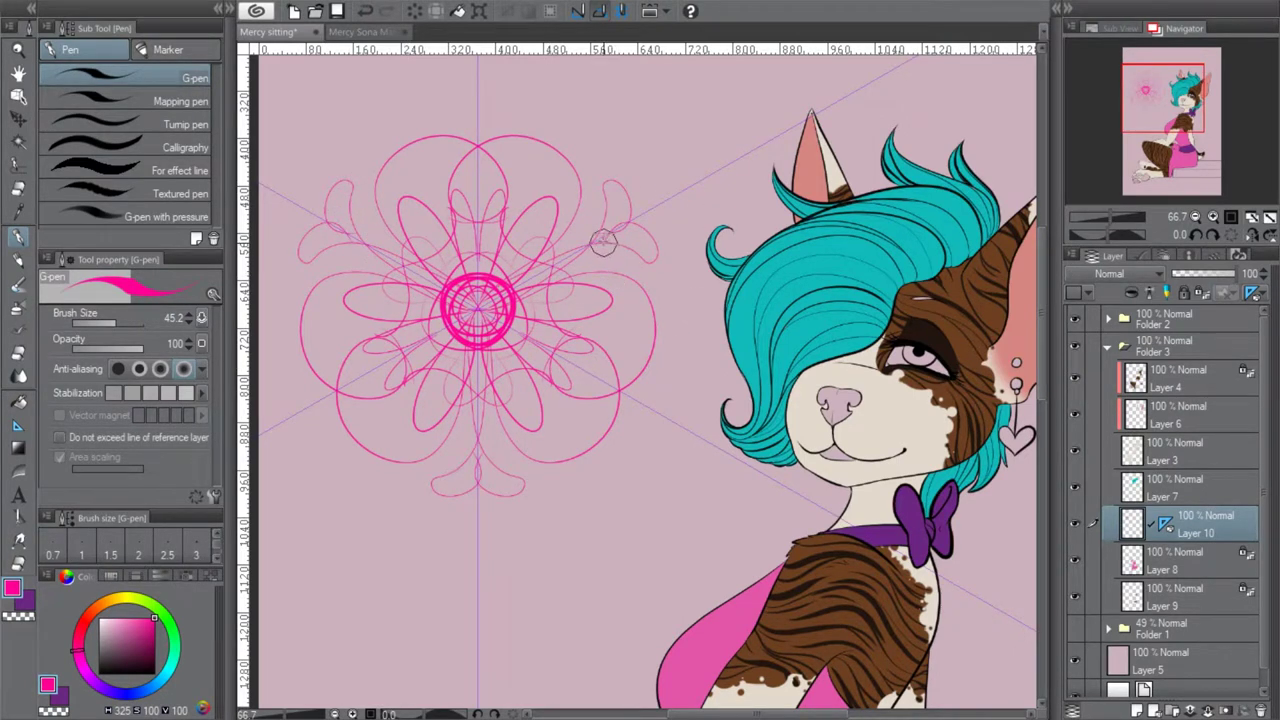
left_click_drag(615, 420, 658, 387)
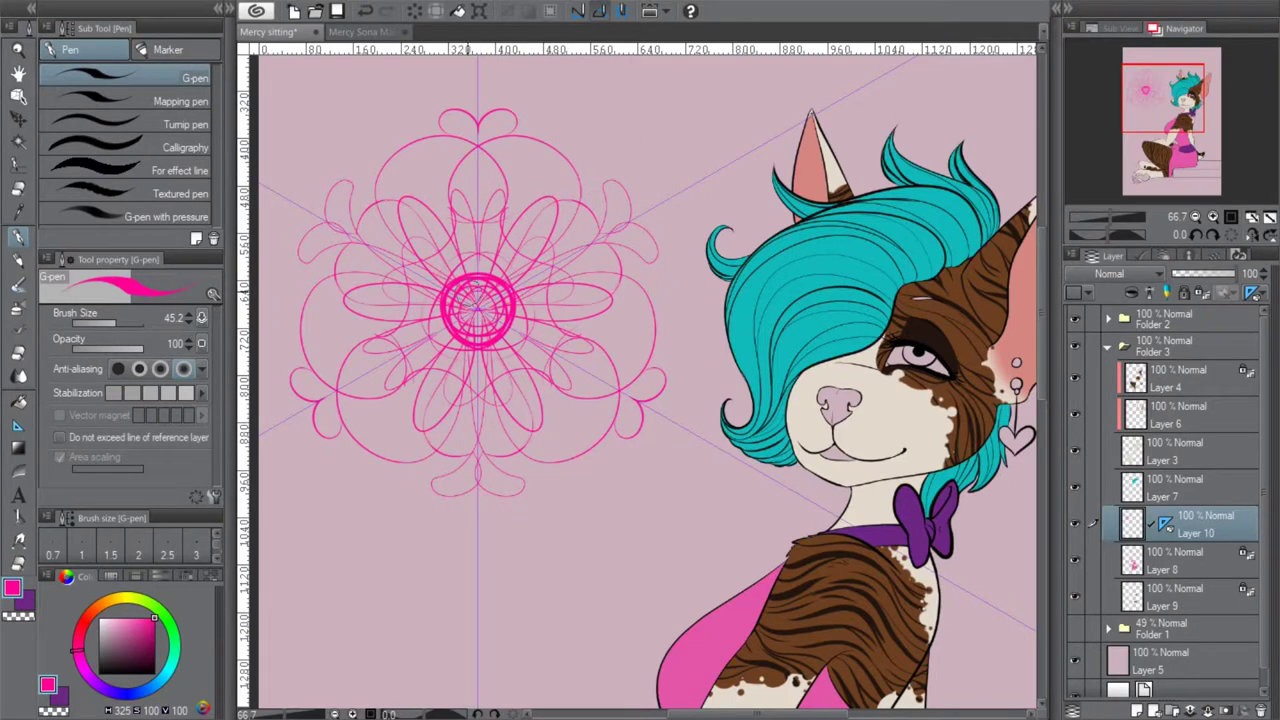
Try cutting symmetrical shapes out of the pink mandala with the transparent colour and the Hard eraser, undoing each stroke
left_click(8, 617)
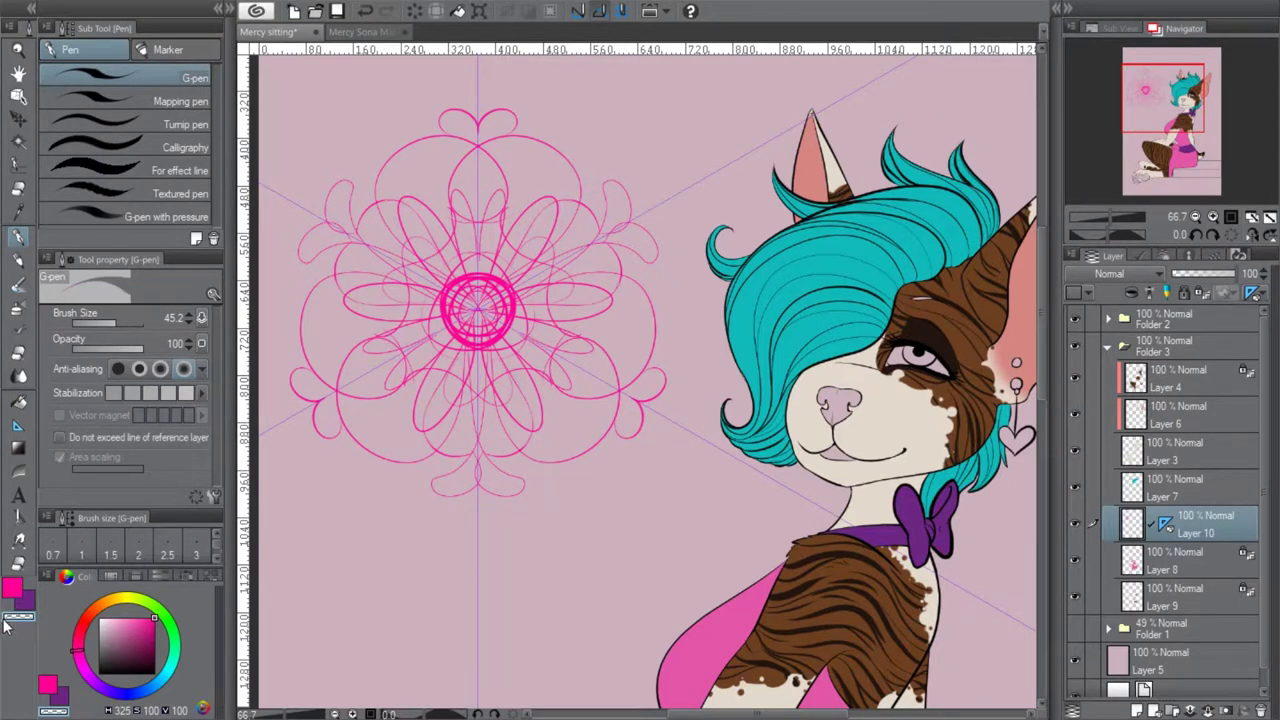
mouse_move(508, 268)
left_mouse_down()
mouse_move(440, 334)
mouse_move(434, 374)
left_mouse_up()
left_click(364, 13)
left_click_drag(525, 240, 480, 305)
left_click(367, 12)
left_click(18, 352)
mouse_move(434, 182)
left_mouse_down()
mouse_move(430, 224)
mouse_move(482, 302)
left_mouse_up()
left_click(367, 11)
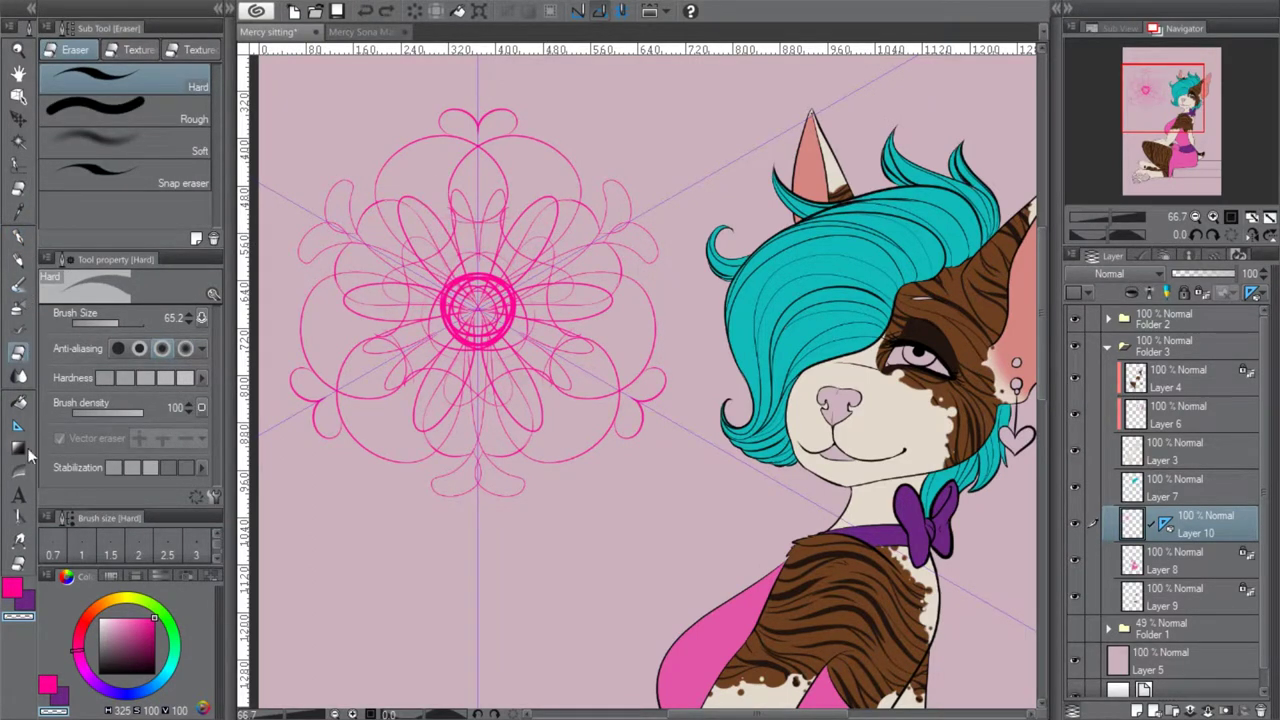
Make the purple sub colour active and add G-pen petal loops, small curls and dots over the pink mandala
left_click(12, 590)
left_click(24, 599)
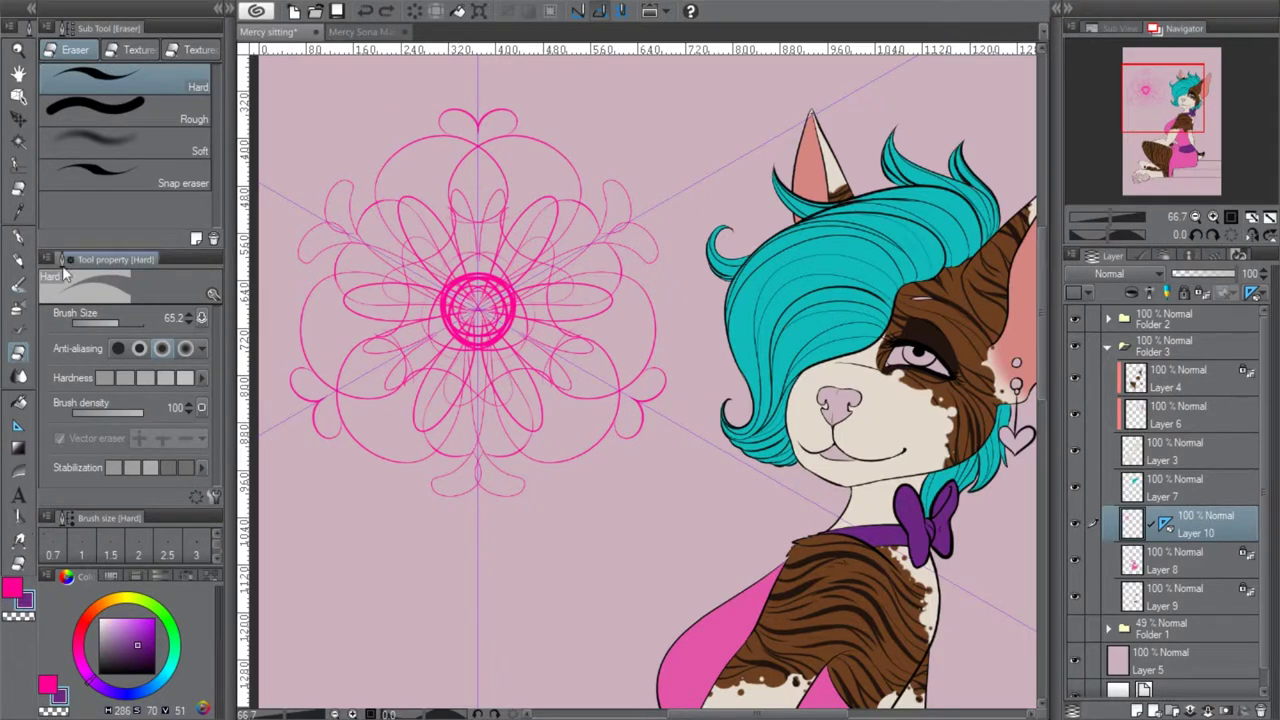
left_click(16, 239)
mouse_move(465, 204)
left_mouse_down()
mouse_move(441, 258)
mouse_move(435, 410)
mouse_move(584, 300)
left_mouse_up()
key("ctrl+z")
mouse_move(478, 312)
left_mouse_down()
mouse_move(490, 300)
mouse_move(470, 300)
mouse_move(548, 310)
mouse_move(640, 235)
mouse_move(612, 208)
left_mouse_up()
left_click(552, 178)
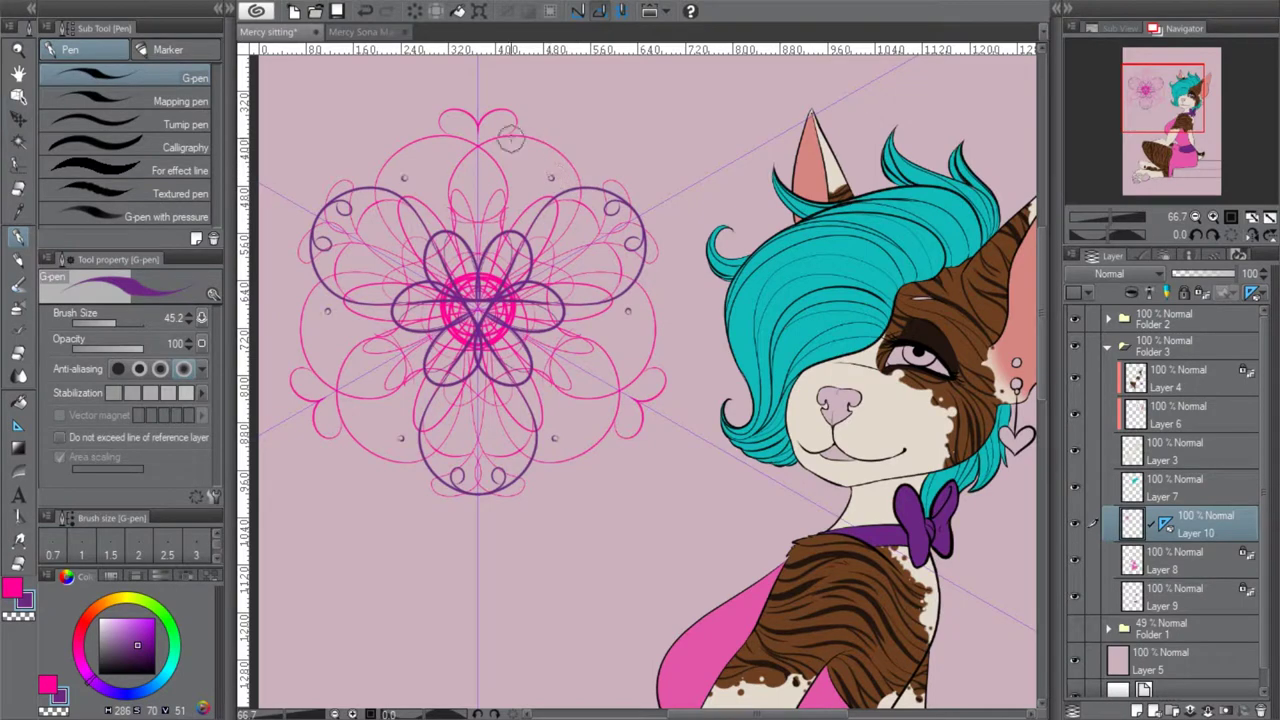
left_click_drag(469, 170, 471, 175)
left_click(1197, 216)
left_click(1197, 216)
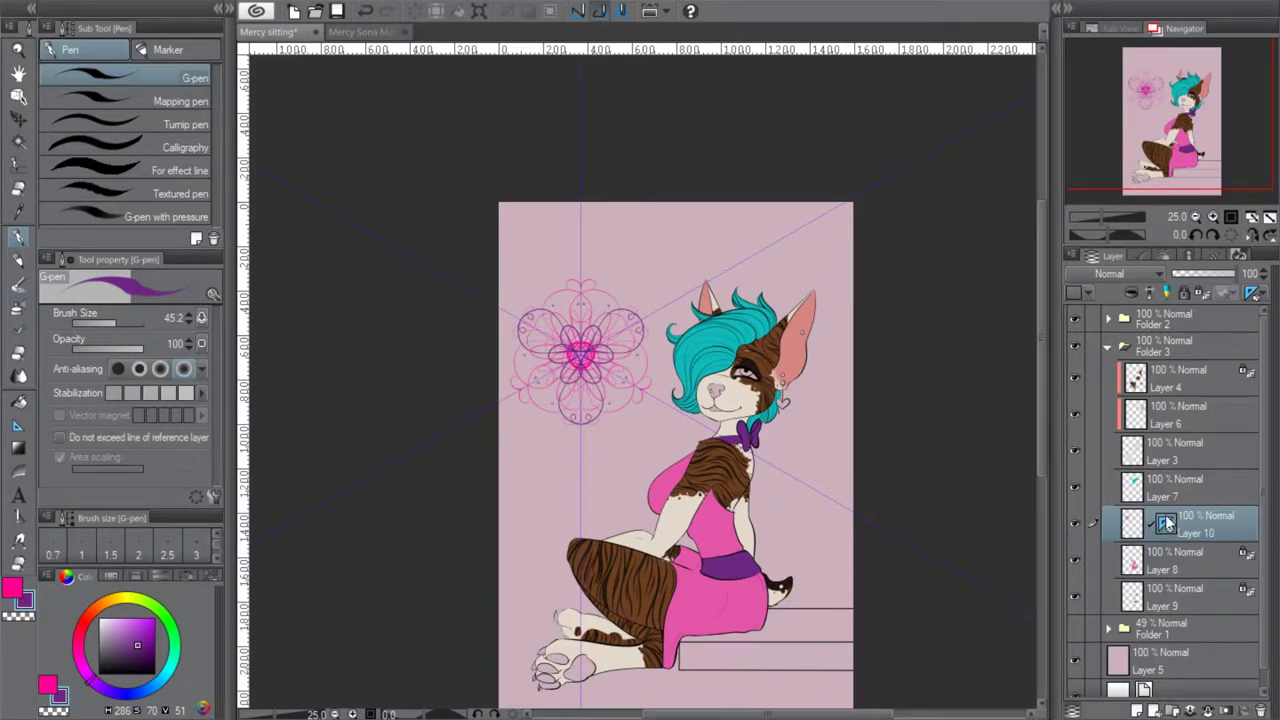
Delete the symmetry ruler from the mandala layer and lasso the whole mandala
key("Delete")
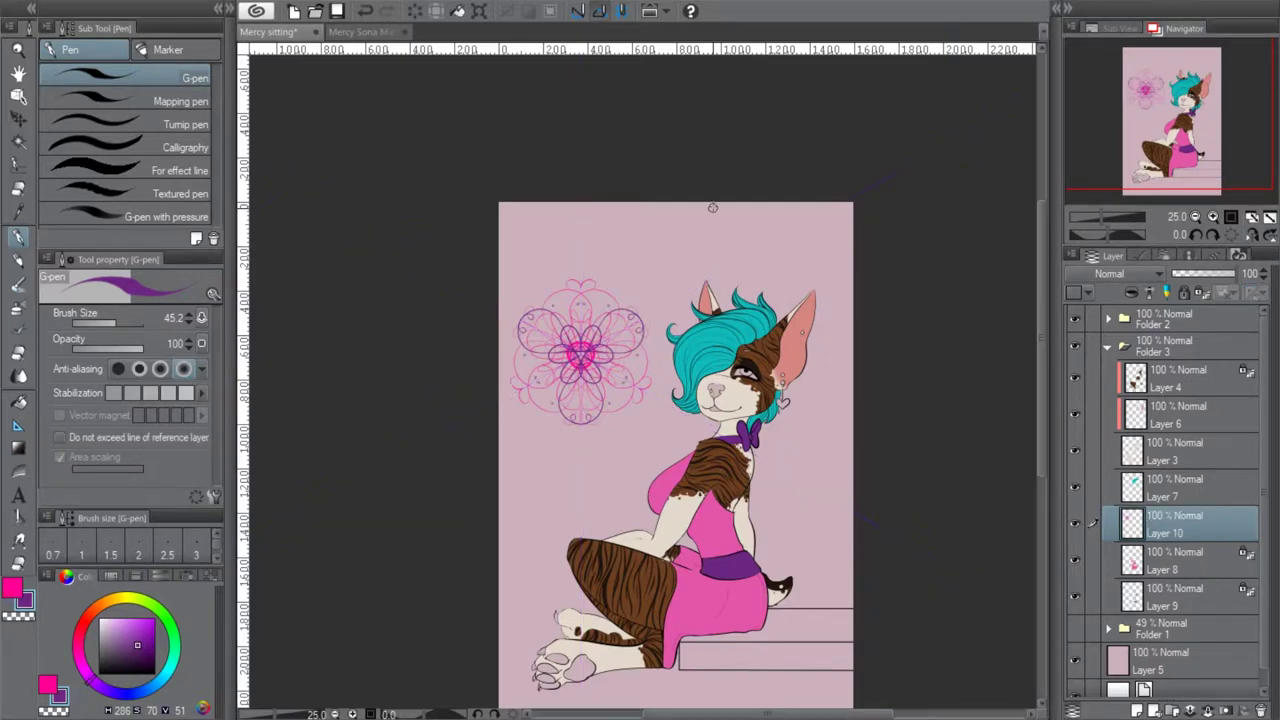
left_click(18, 163)
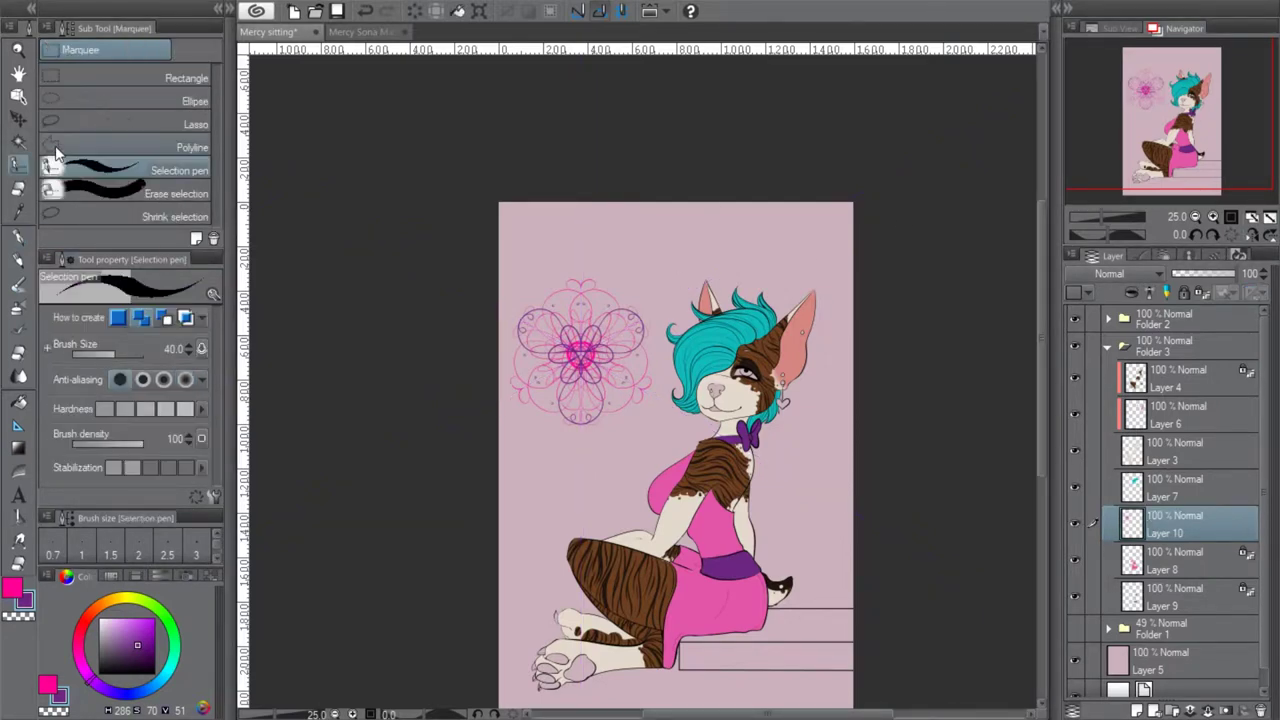
left_click(101, 213)
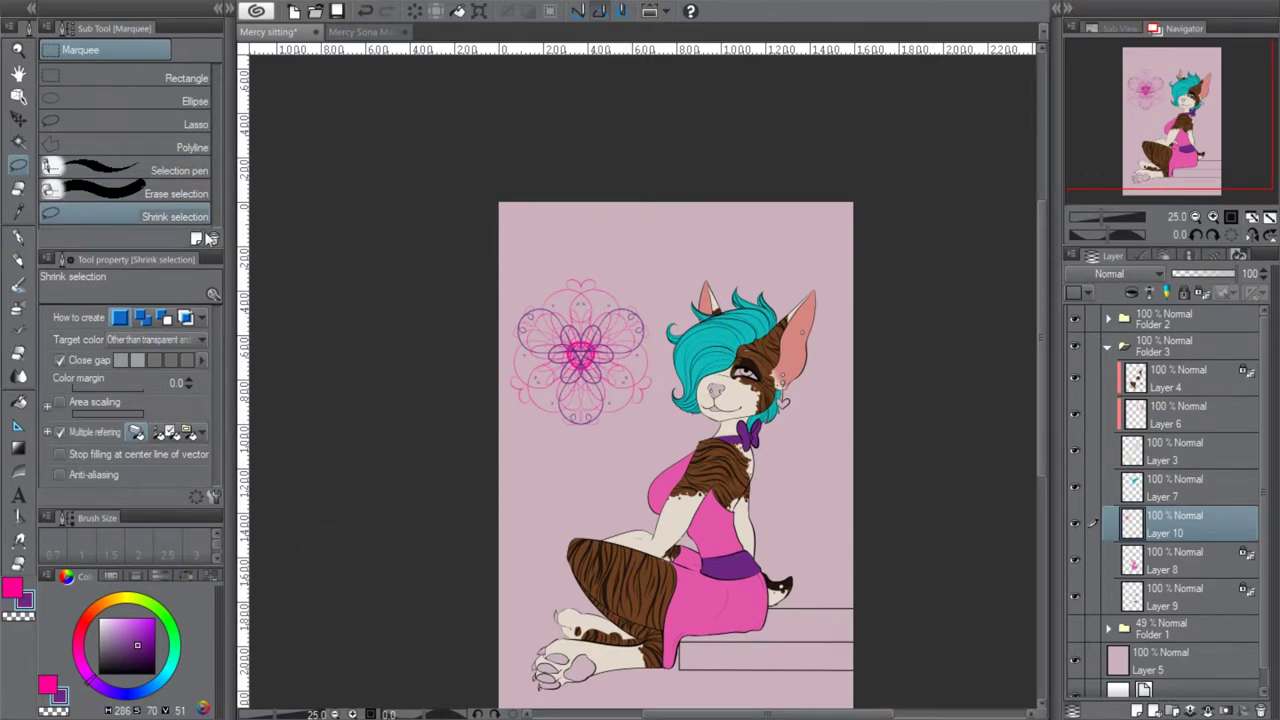
left_click(150, 124)
mouse_move(659, 286)
left_mouse_down()
mouse_move(545, 465)
mouse_move(645, 462)
left_mouse_up()
mouse_move(622, 276)
left_mouse_down()
mouse_move(476, 418)
mouse_move(601, 239)
mouse_move(568, 242)
left_mouse_up()
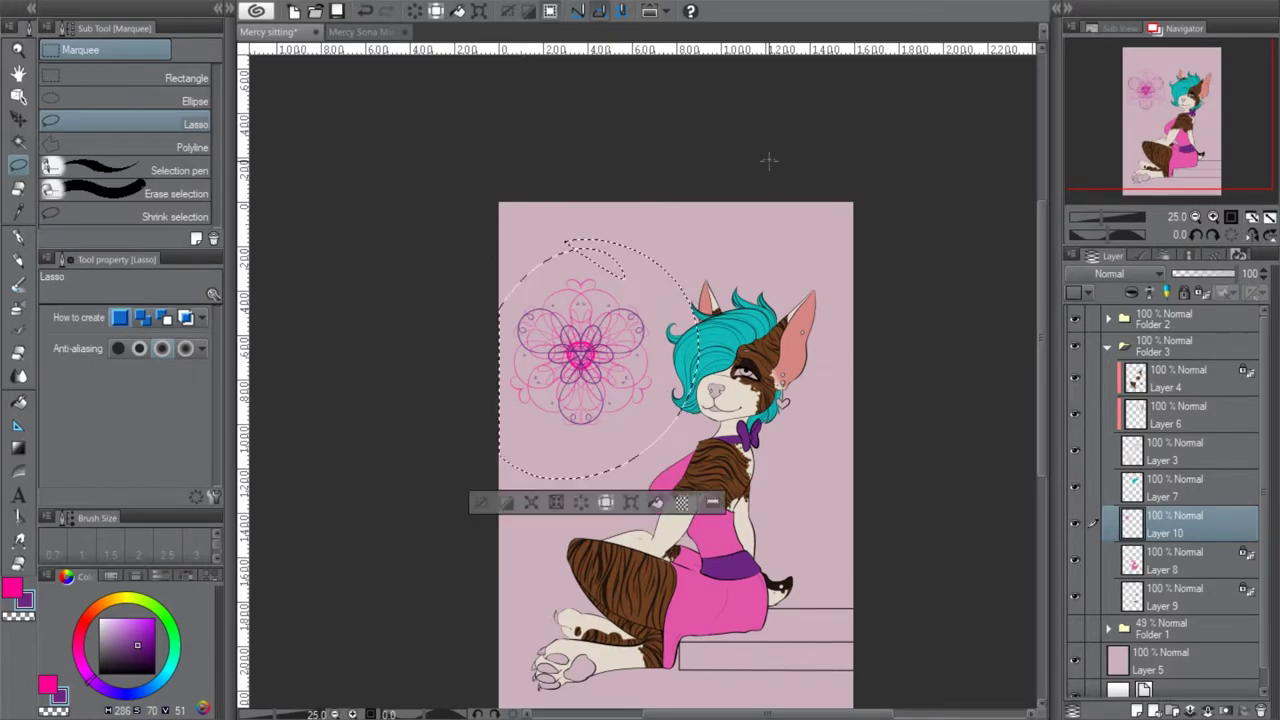
Scale the mandala to 43%, rotate it 7.5 degrees and place it over the chest of the dress, clearing the selection
left_click(631, 502)
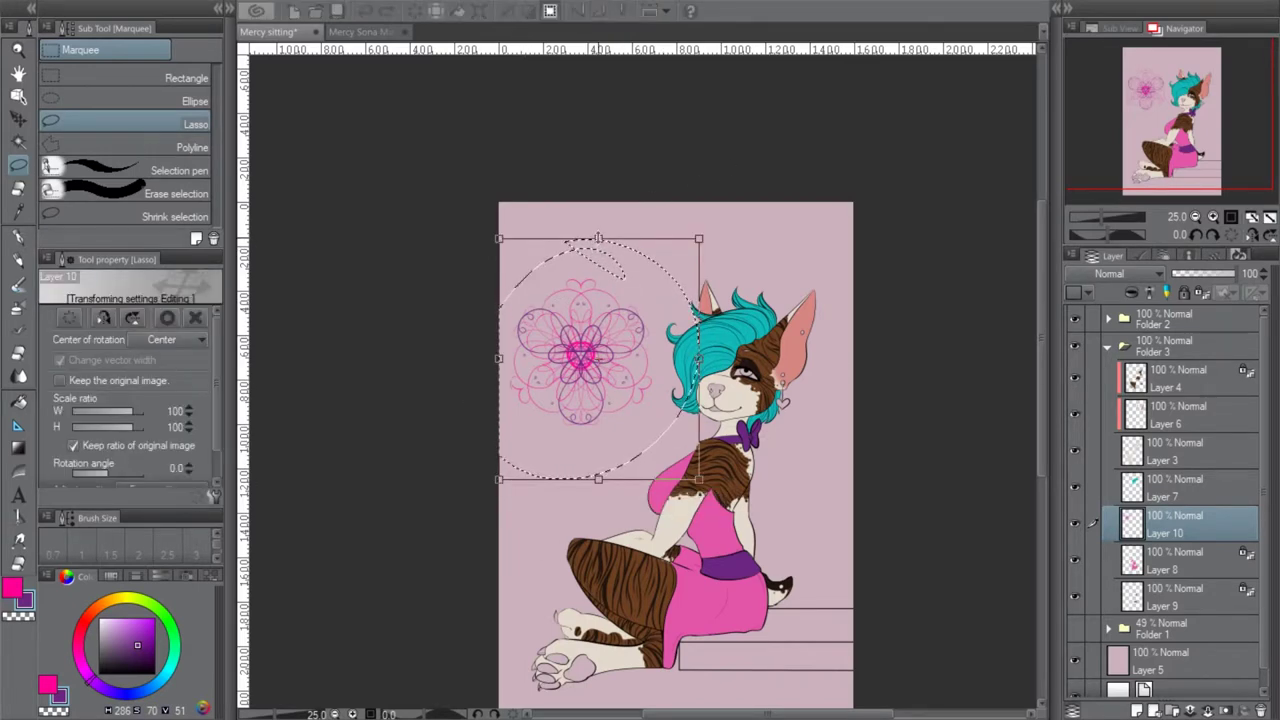
left_click_drag(628, 313, 751, 483)
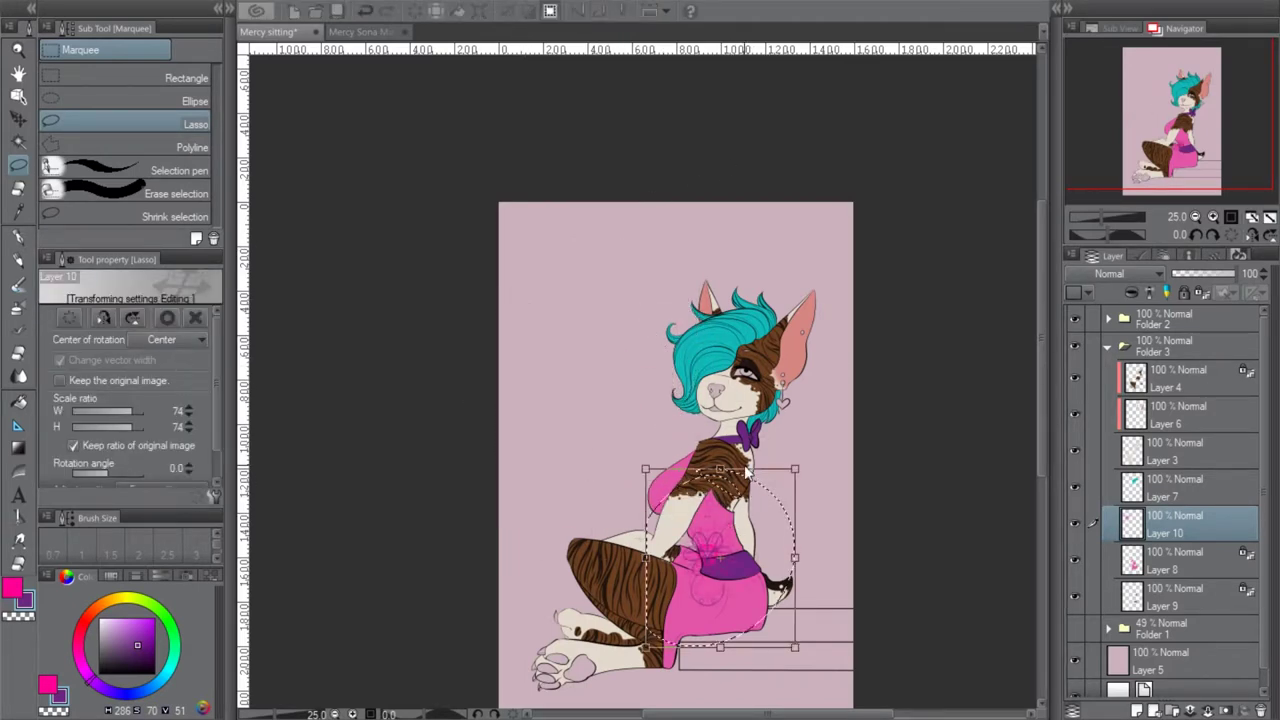
left_click_drag(829, 523, 829, 546)
left_click_drag(748, 546, 720, 475)
left_click_drag(776, 408, 735, 446)
mouse_move(669, 504)
left_mouse_down()
mouse_move(705, 495)
mouse_move(731, 533)
left_mouse_up()
scroll(655, 584, "up", 4)
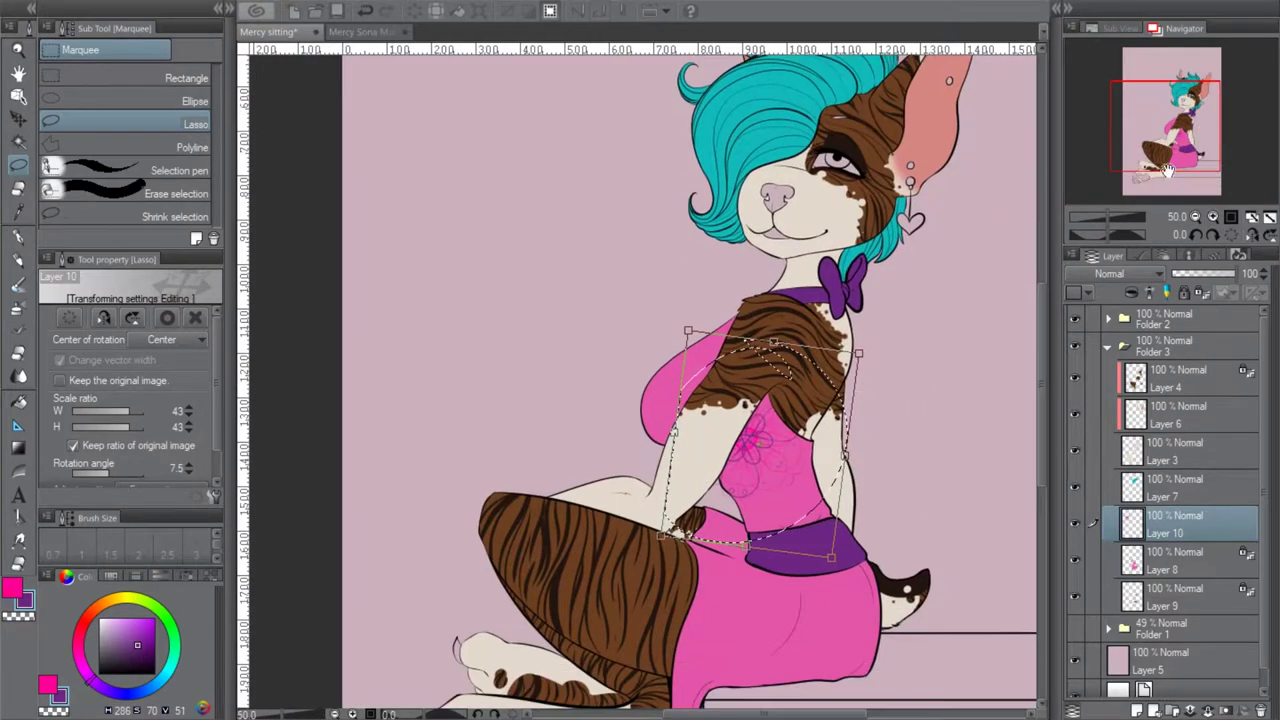
left_click_drag(763, 473, 700, 425)
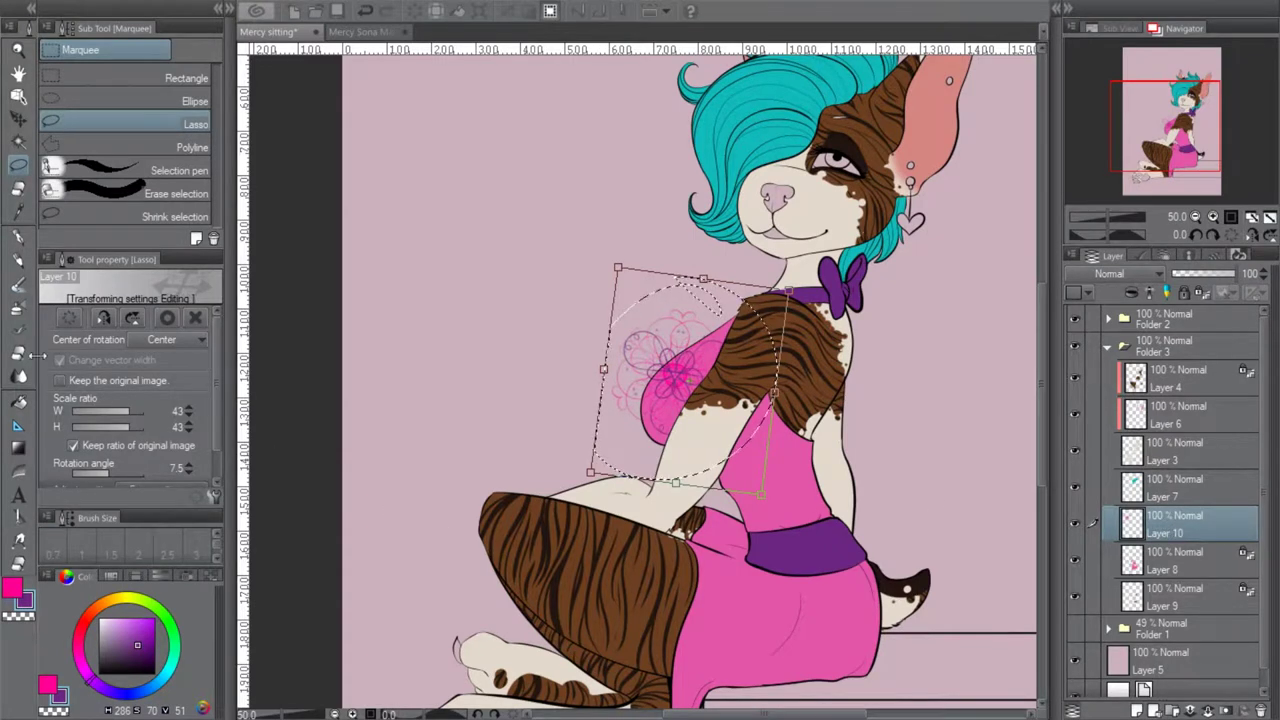
key("Return")
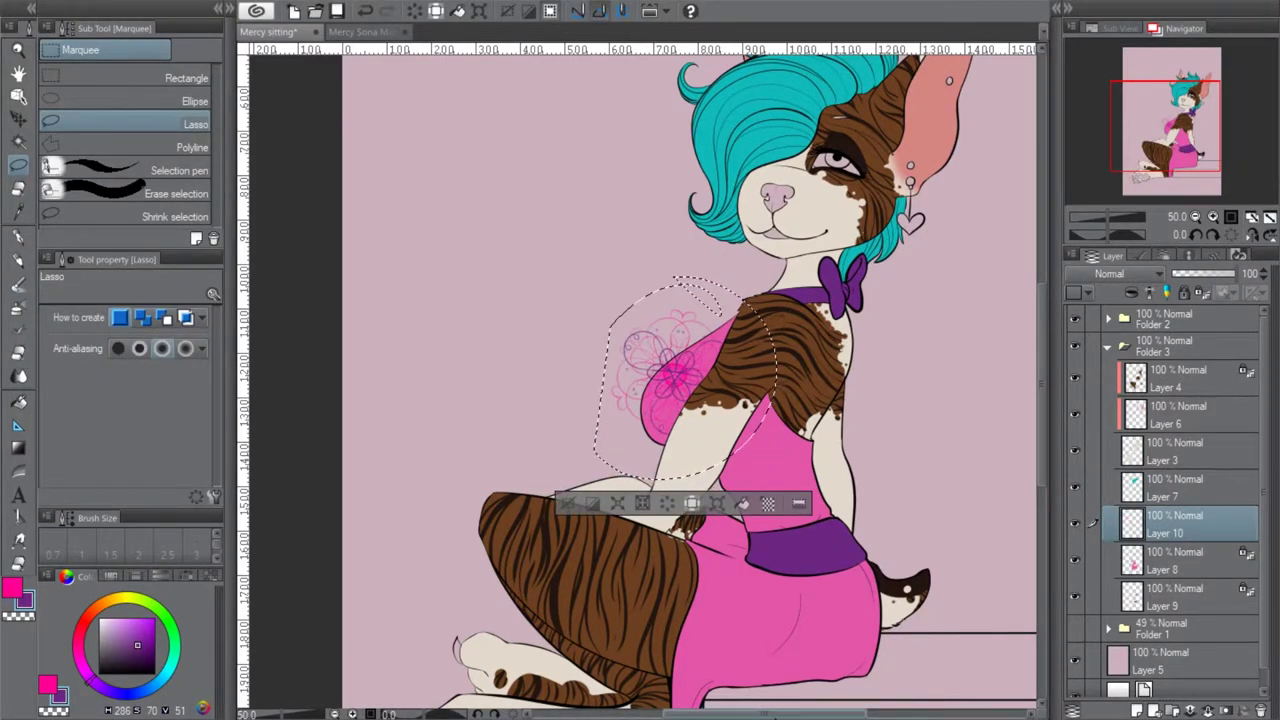
key("ctrl+d")
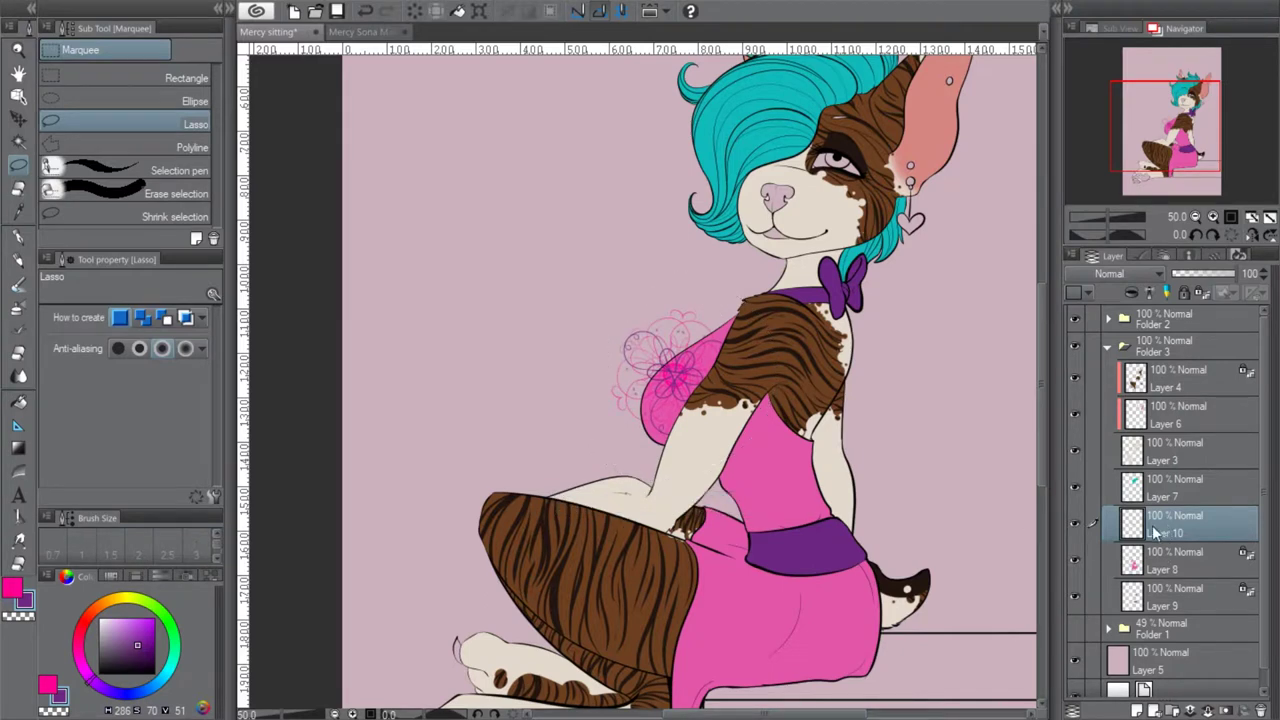
Duplicate the mandala layer twice, placing one copy on the dress's torso and one at the lap in front of the belt
key("ctrl+c")
key("ctrl+v")
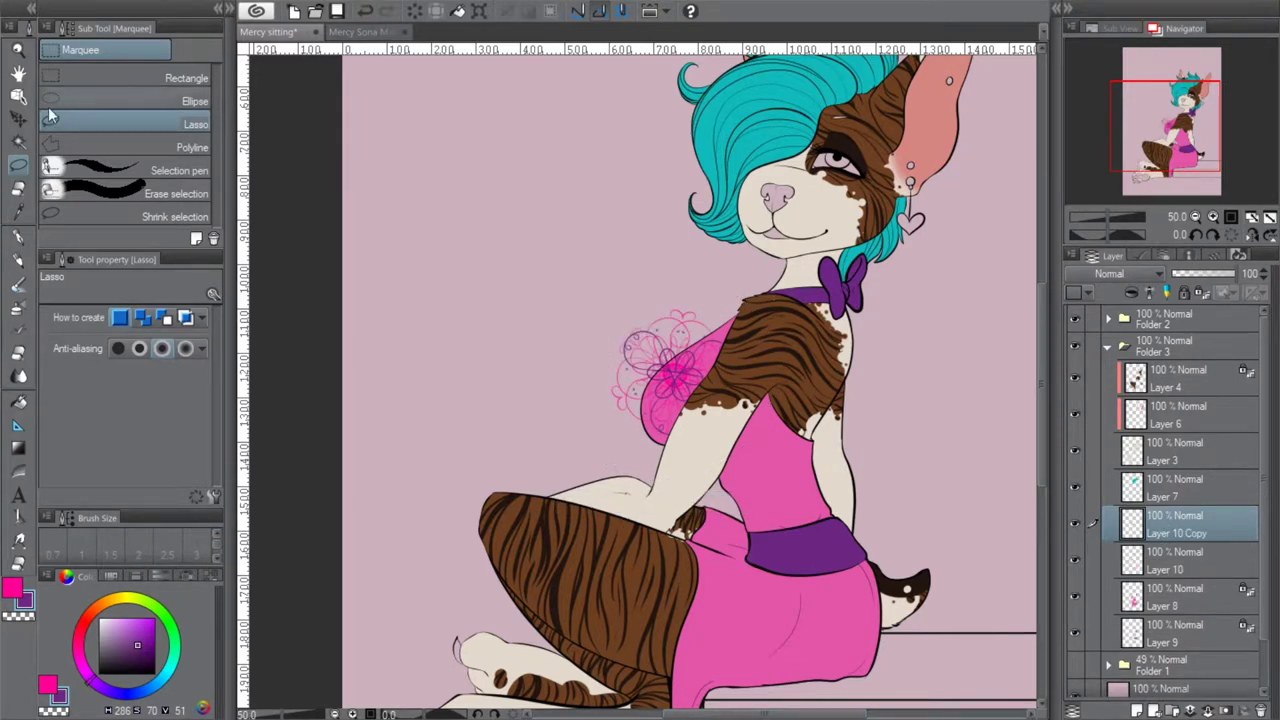
left_click(18, 118)
left_click_drag(663, 362, 770, 437)
left_click_drag(910, 482, 928, 503)
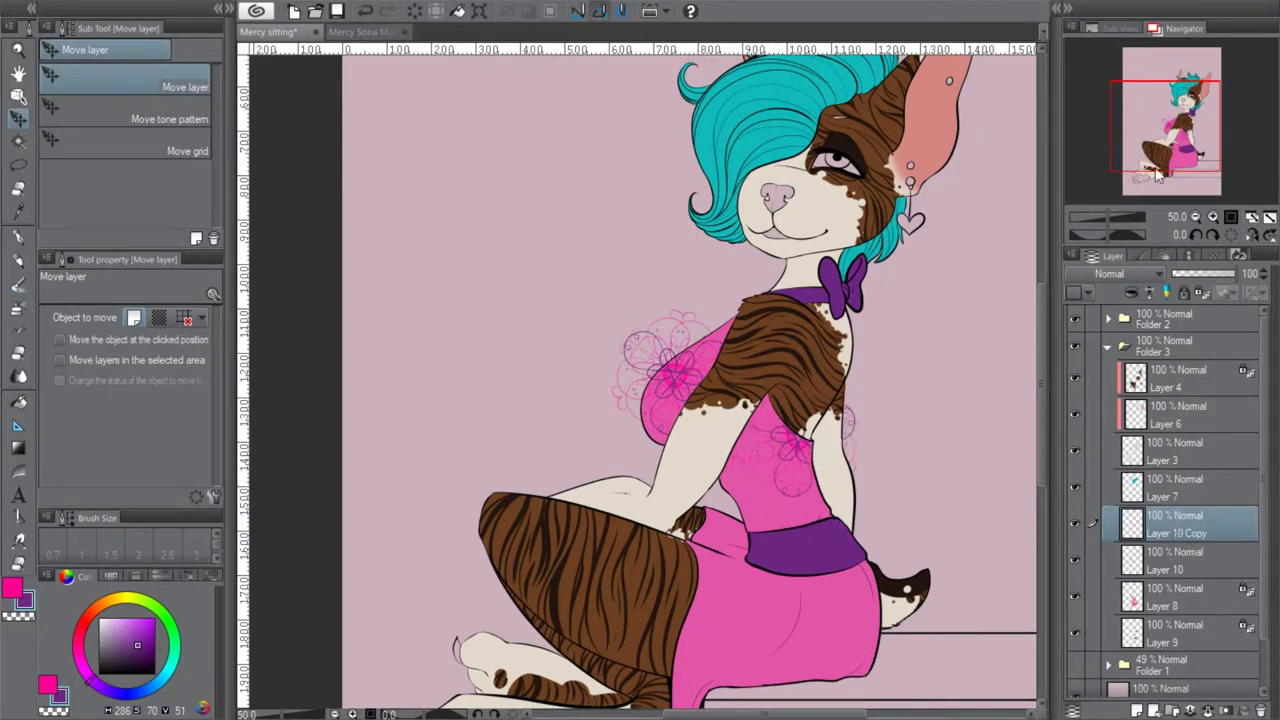
key("ctrl+c")
key("ctrl+v")
left_click_drag(795, 445, 713, 538)
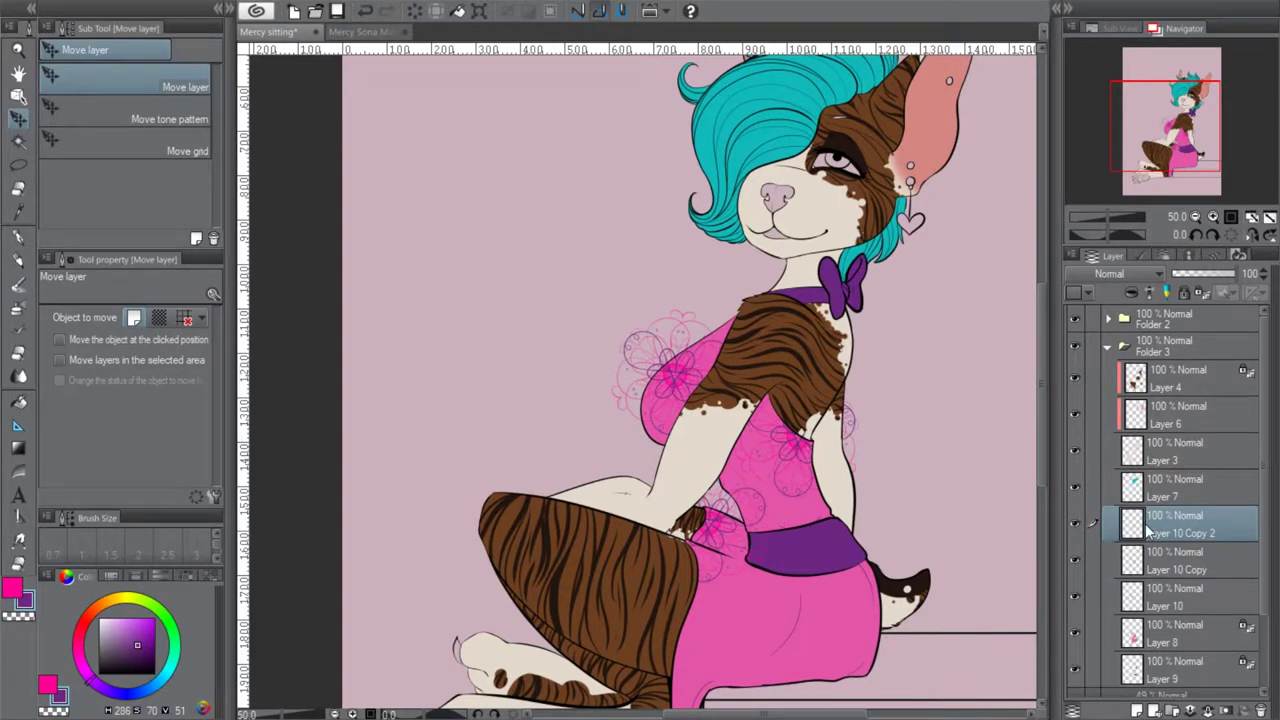
Add two more mandala copies on the skirt, one near the hip and one near the front hem
key("ctrl+c")
key("ctrl+v")
left_click_drag(757, 540, 896, 624)
key("ctrl+v")
left_click_drag(776, 567, 785, 705)
left_click_drag(1206, 140, 1197, 154)
mouse_move(781, 605)
left_mouse_down()
mouse_move(755, 645)
mouse_move(790, 593)
left_mouse_up()
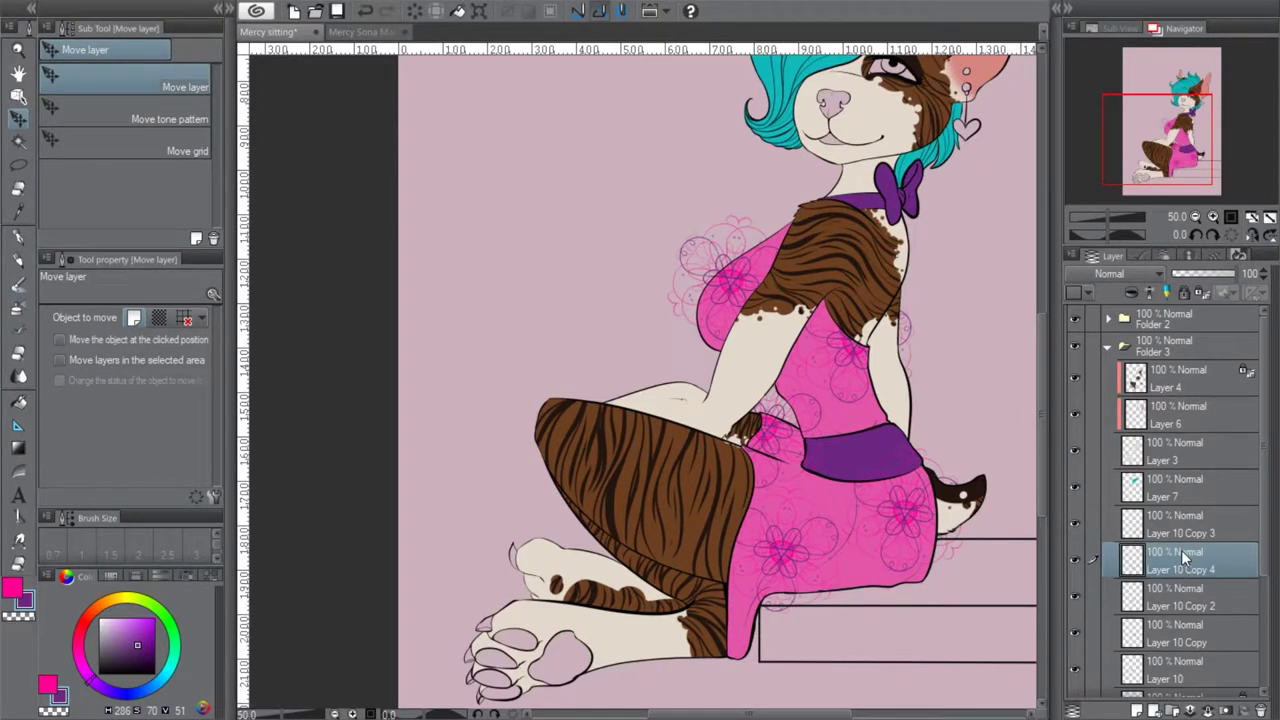
Add two further mandala copies, one below the skirt's front hem and one behind the waist
left_click_drag(806, 571, 710, 686)
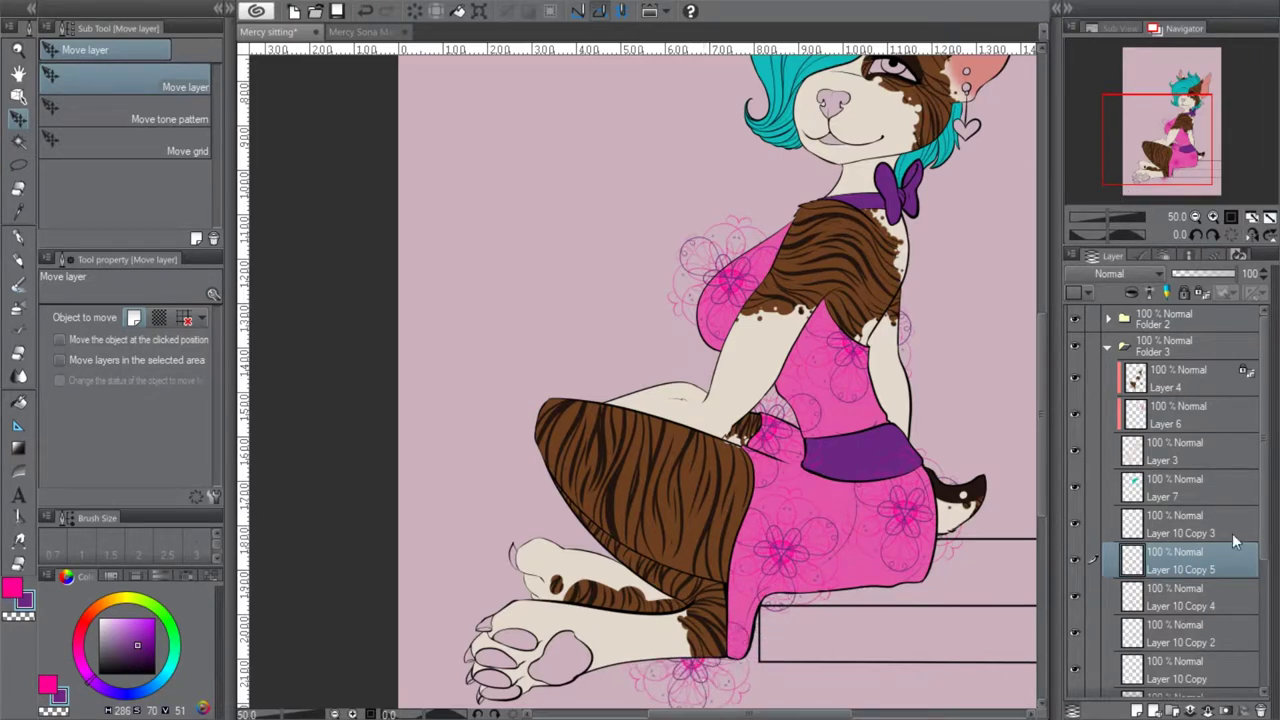
key("ctrl+v")
left_click_drag(679, 672, 929, 417)
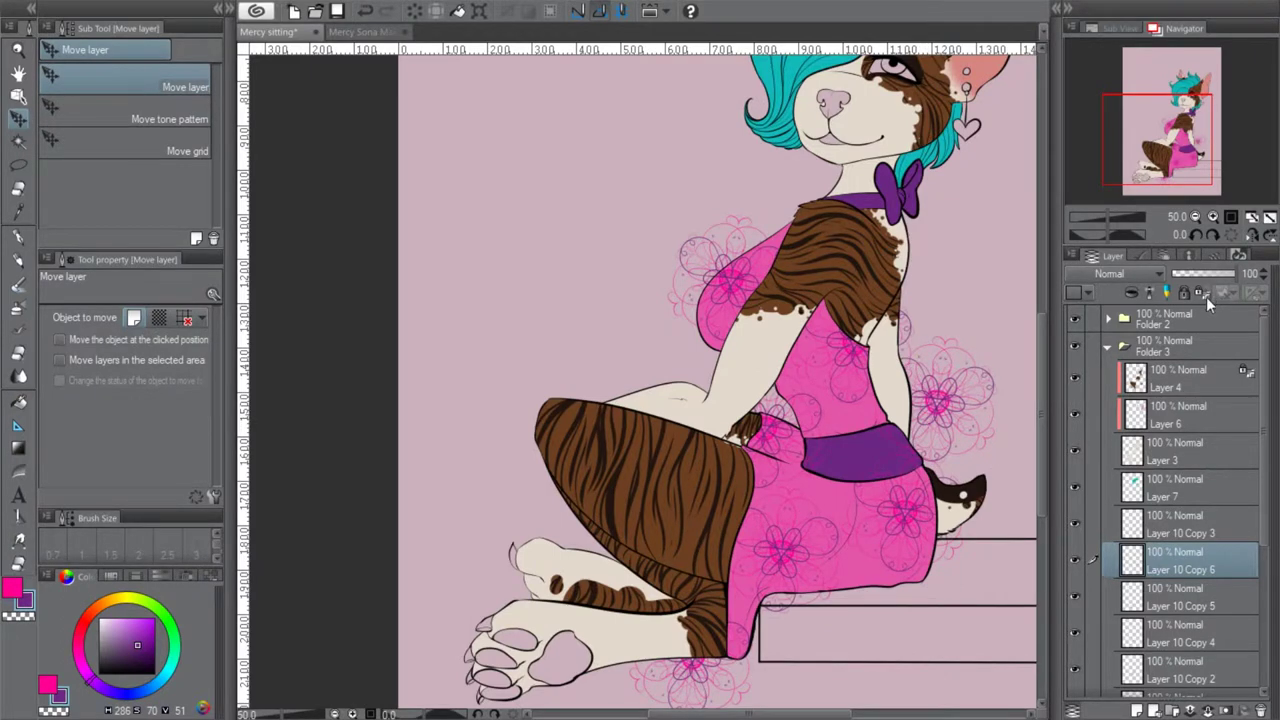
Merge all the mandala copies down into Layer 10
left_click(1183, 519)
left_click(1078, 521)
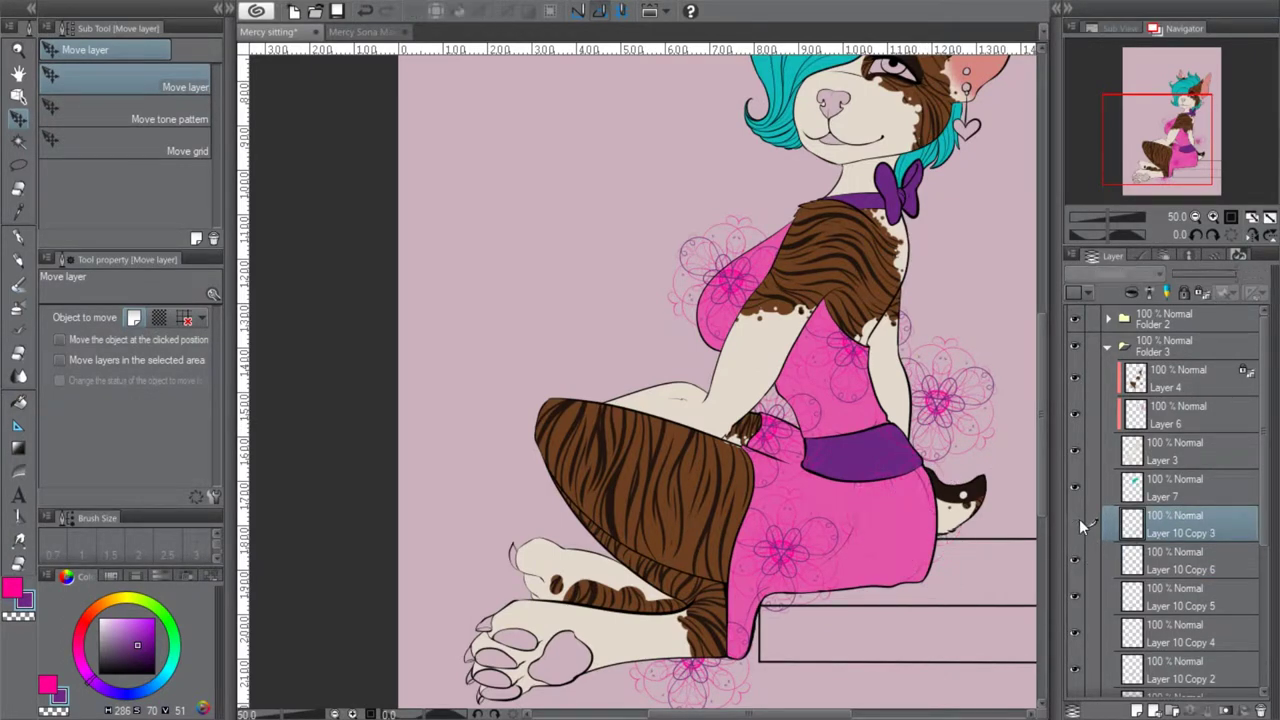
left_click(1209, 709)
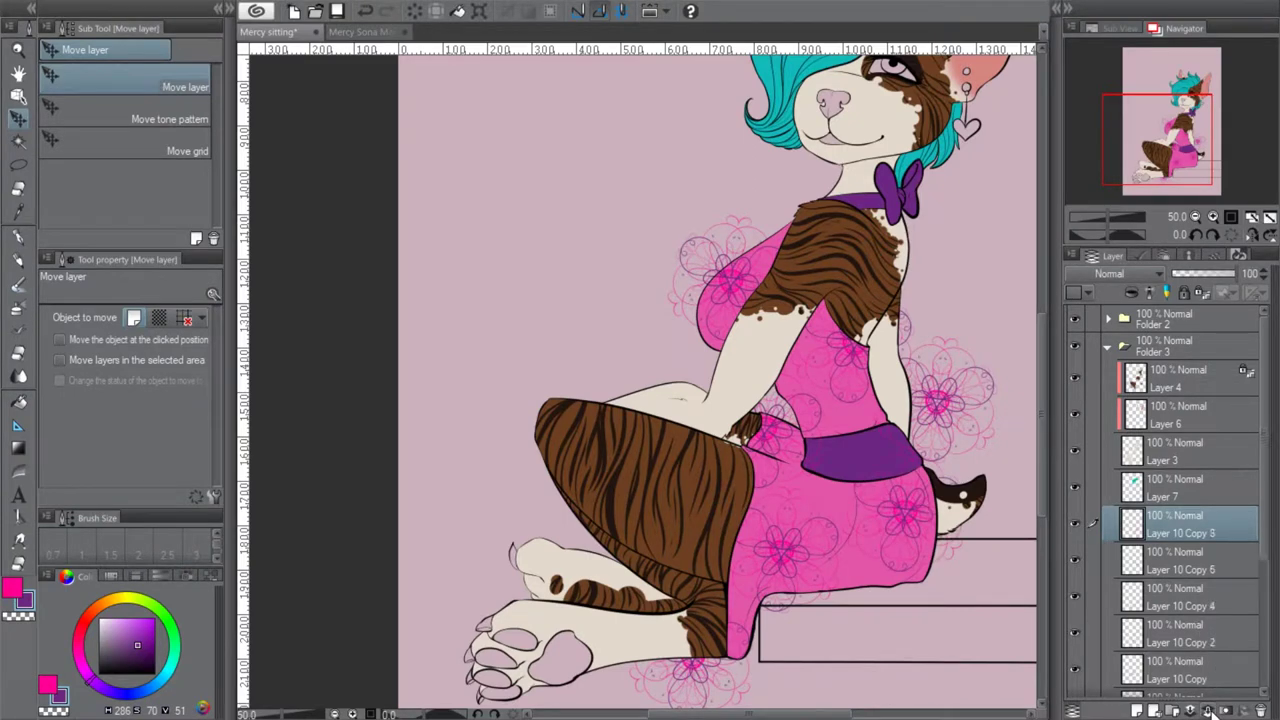
left_click(1209, 709)
left_click(1209, 709)
left_click(1209, 709)
left_click(1209, 709)
left_click(1209, 709)
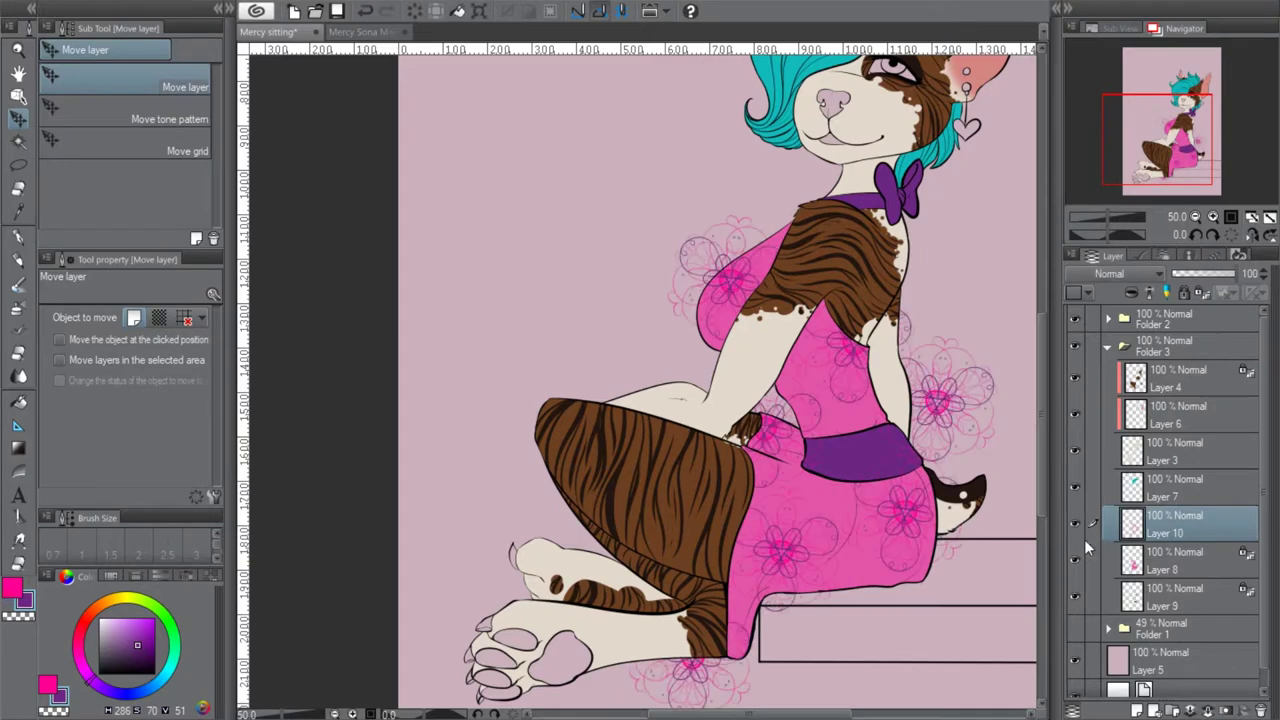
Clip the merged mandala layer to the layer below so the pattern stays inside the dress
left_click(1132, 293)
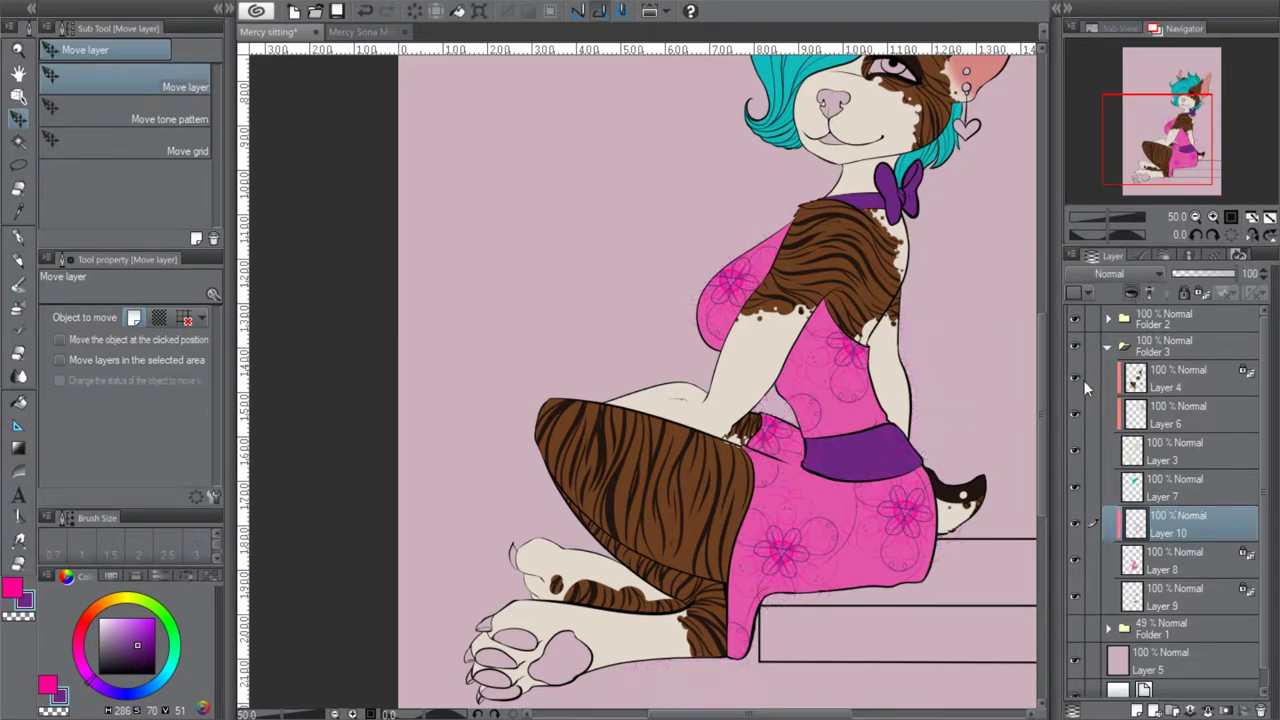
scroll(906, 408, "down", 2)
left_click_drag(1151, 144, 1157, 139)
scroll(866, 398, "down", 2)
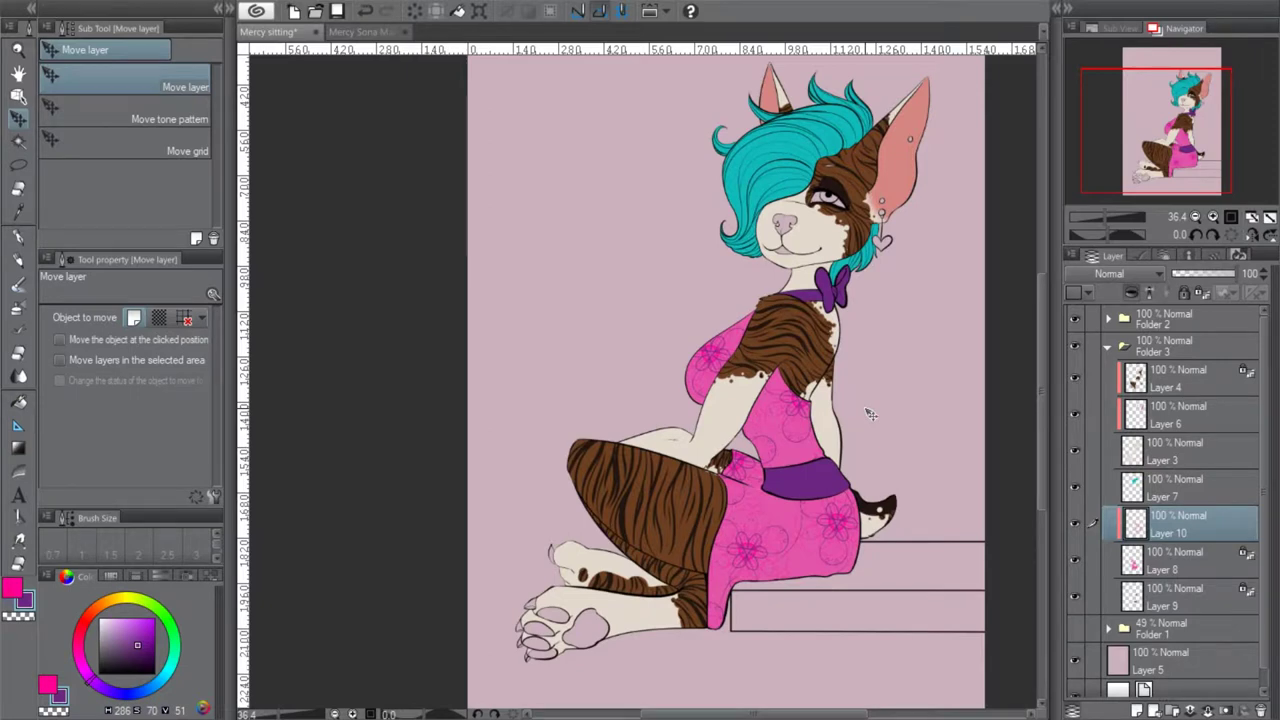
Hide the mandala layer and add a new clipped layer above it in Multiply mode
left_click(1075, 522)
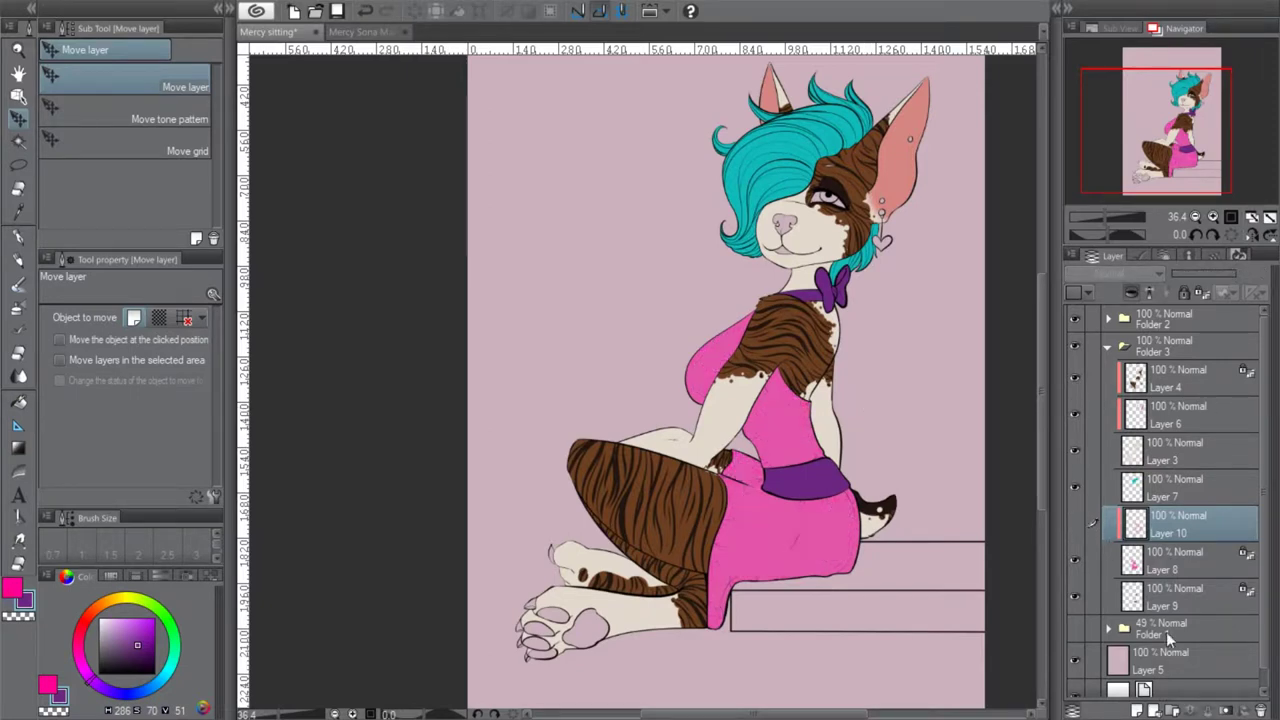
left_click(1139, 709)
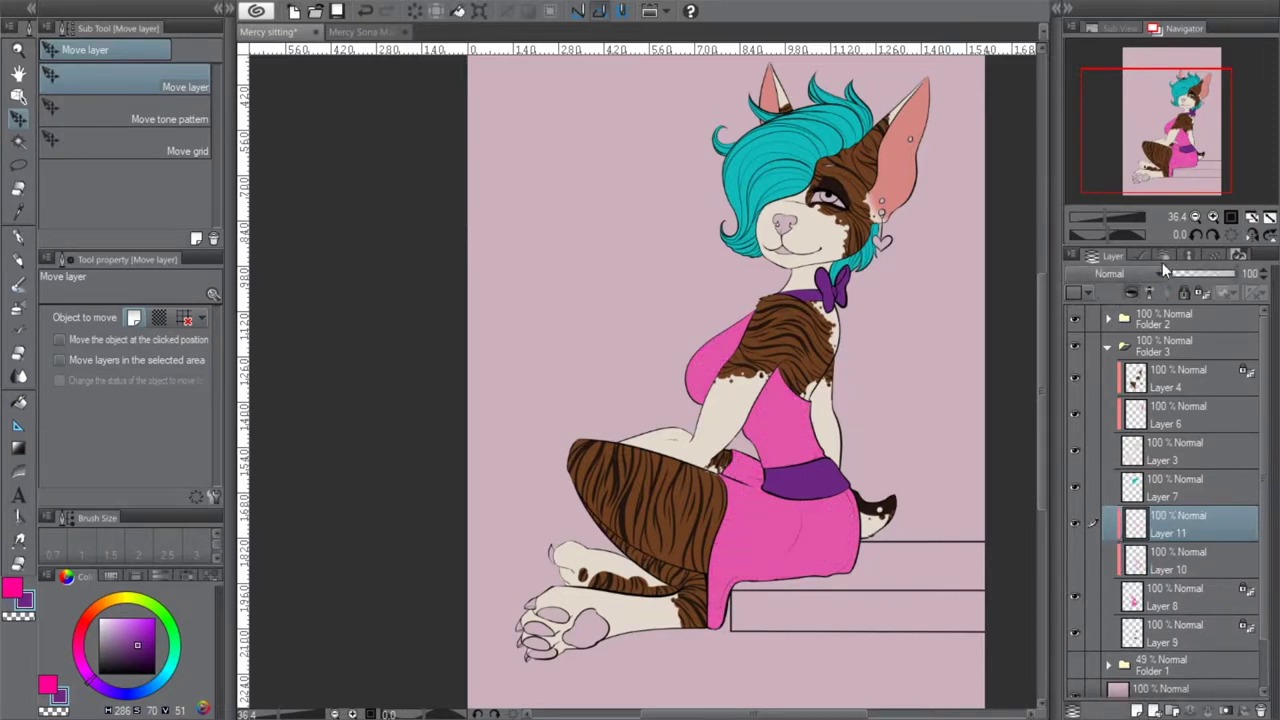
left_click(1109, 278)
left_click(1110, 327)
Spray purple texture over the dress with the Running color spray at size 135.8, with the Multiply layer at 30% opacity
left_click(18, 237)
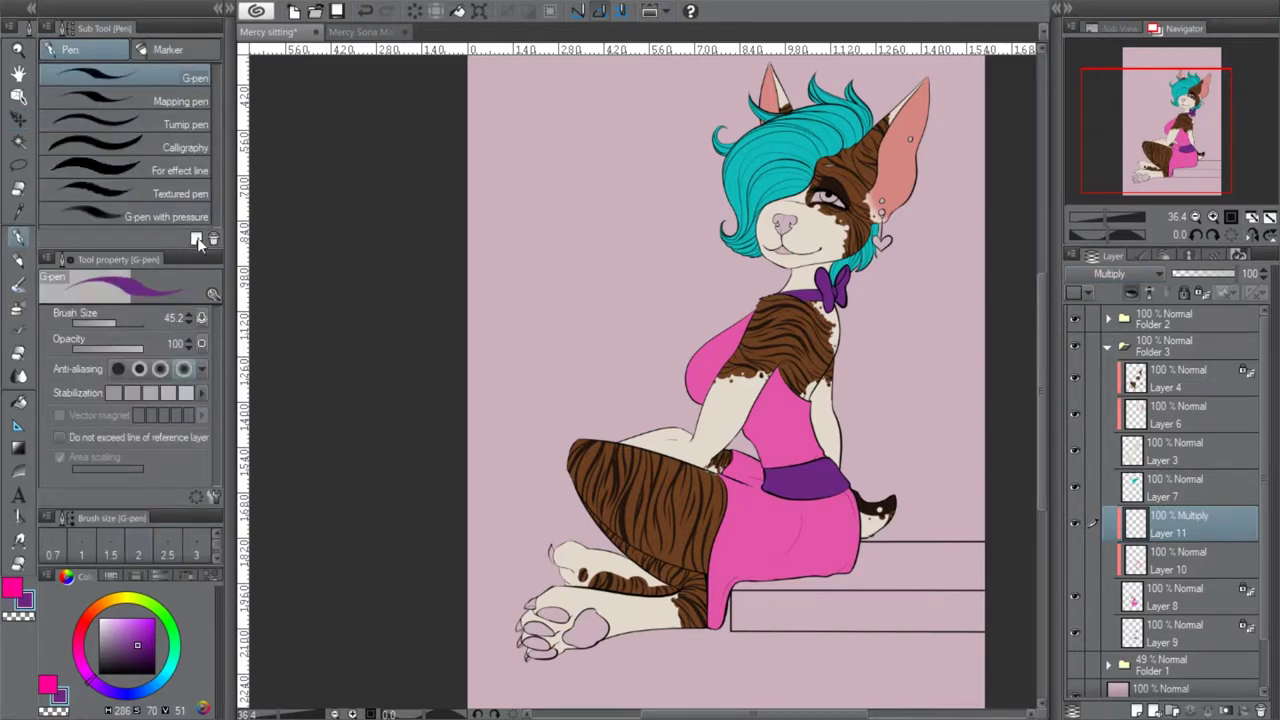
left_click(18, 307)
left_click(150, 204)
mouse_move(744, 330)
left_mouse_down()
mouse_move(700, 372)
mouse_move(800, 515)
mouse_move(716, 618)
left_mouse_up()
left_click_drag(1233, 275, 1177, 272)
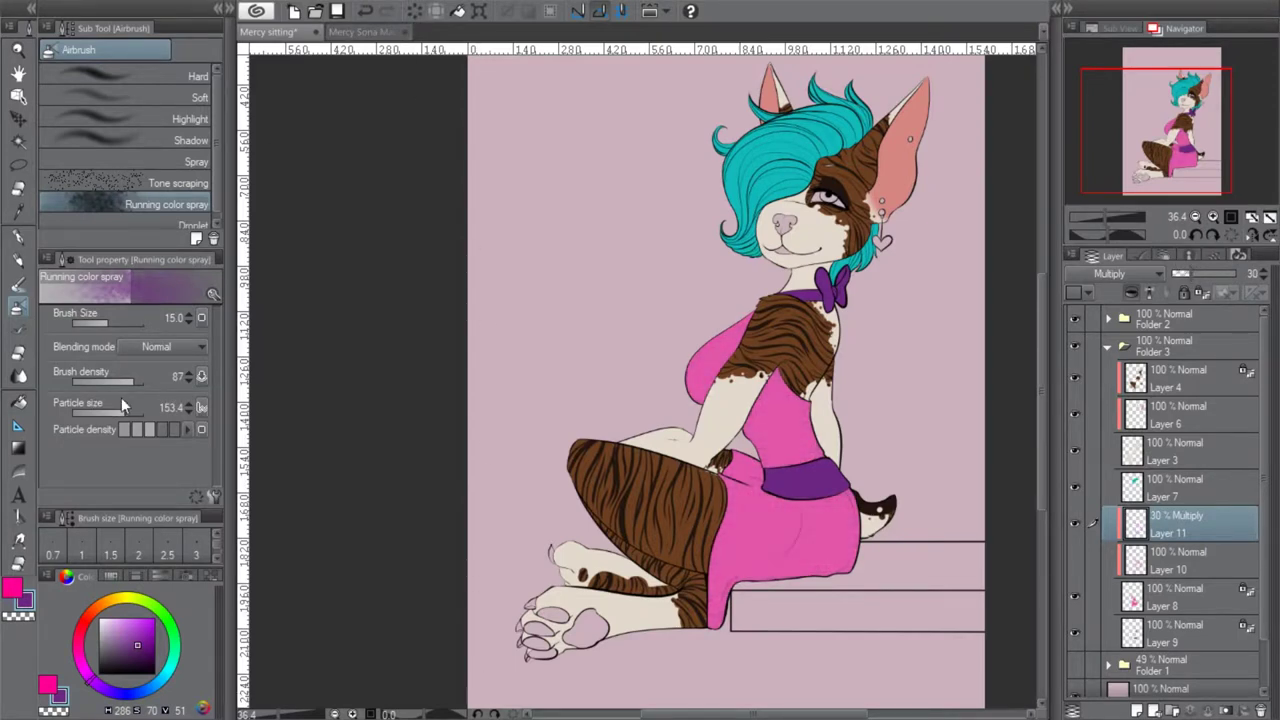
left_click(127, 322)
mouse_move(735, 370)
left_mouse_down()
mouse_move(776, 420)
mouse_move(783, 535)
mouse_move(718, 590)
left_mouse_up()
Set the purple texture layer to 23% opacity and move it below the mandala layer, showing the mandalas again
left_click_drag(1190, 280, 1187, 280)
left_click_drag(1181, 547, 1180, 585)
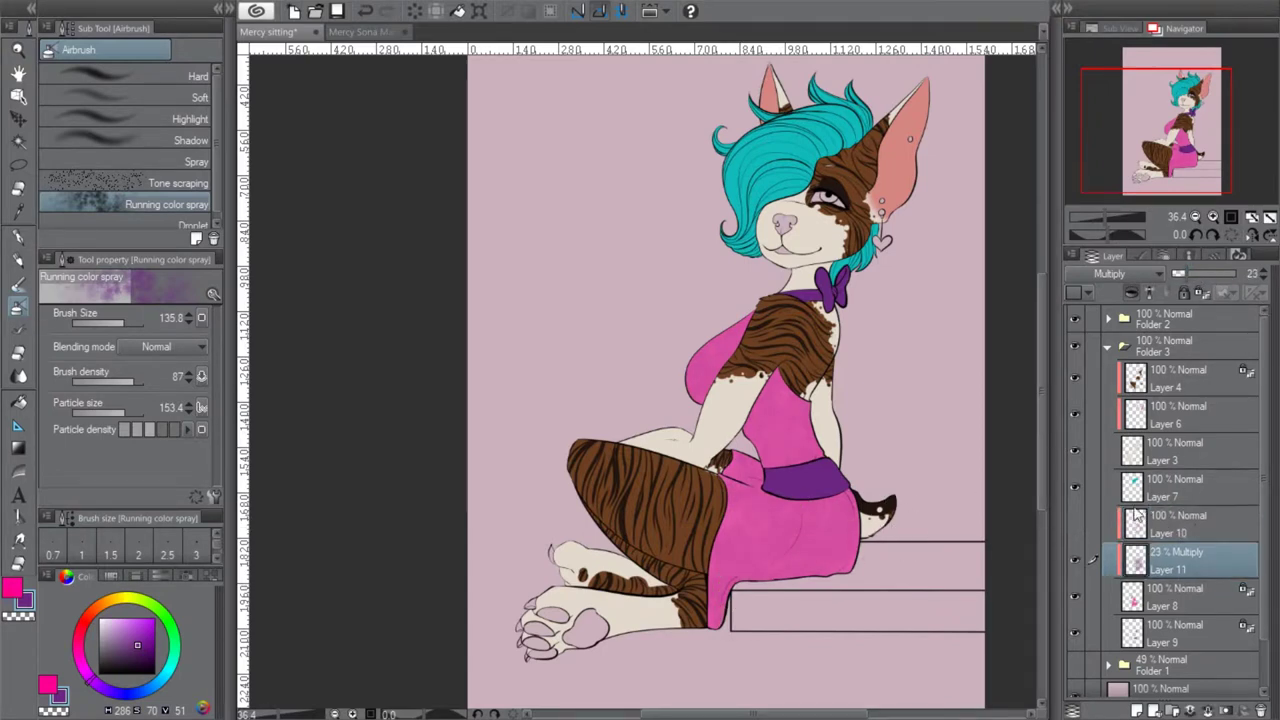
left_click(1075, 523)
Try merging the mandala layer into the Multiply texture layer, and undo the merge
left_click(1168, 517)
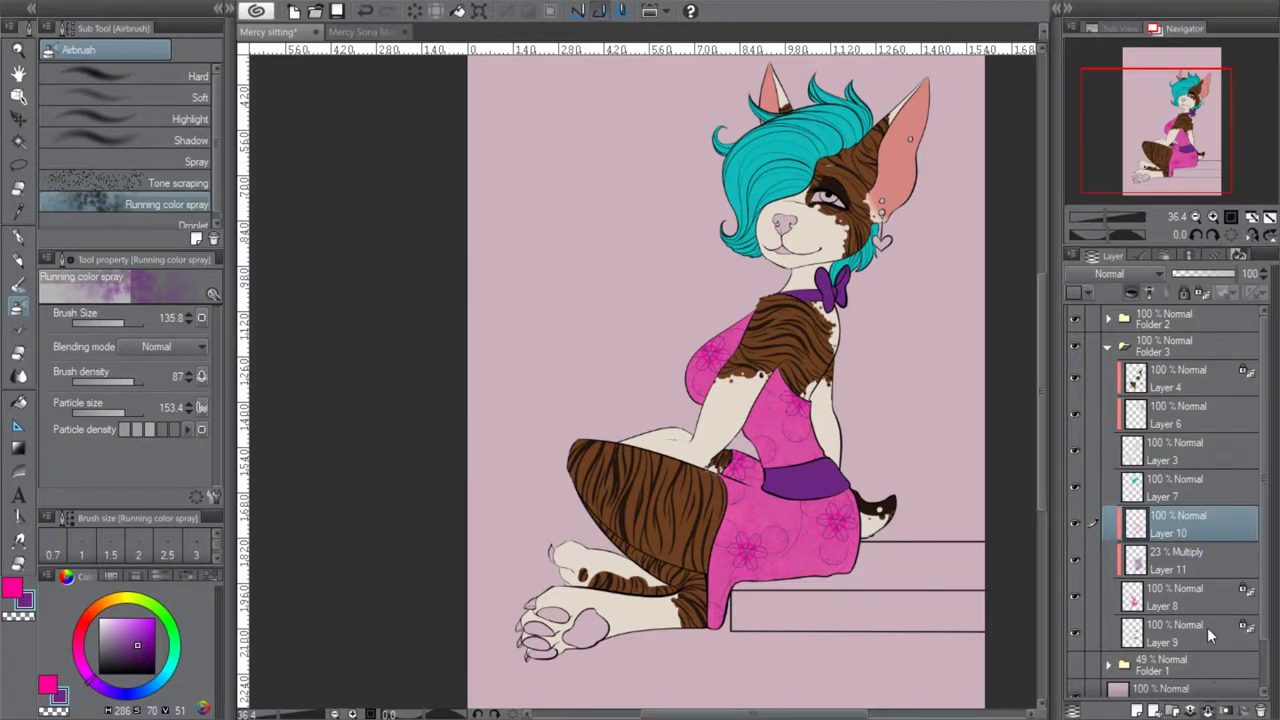
key("ctrl+e")
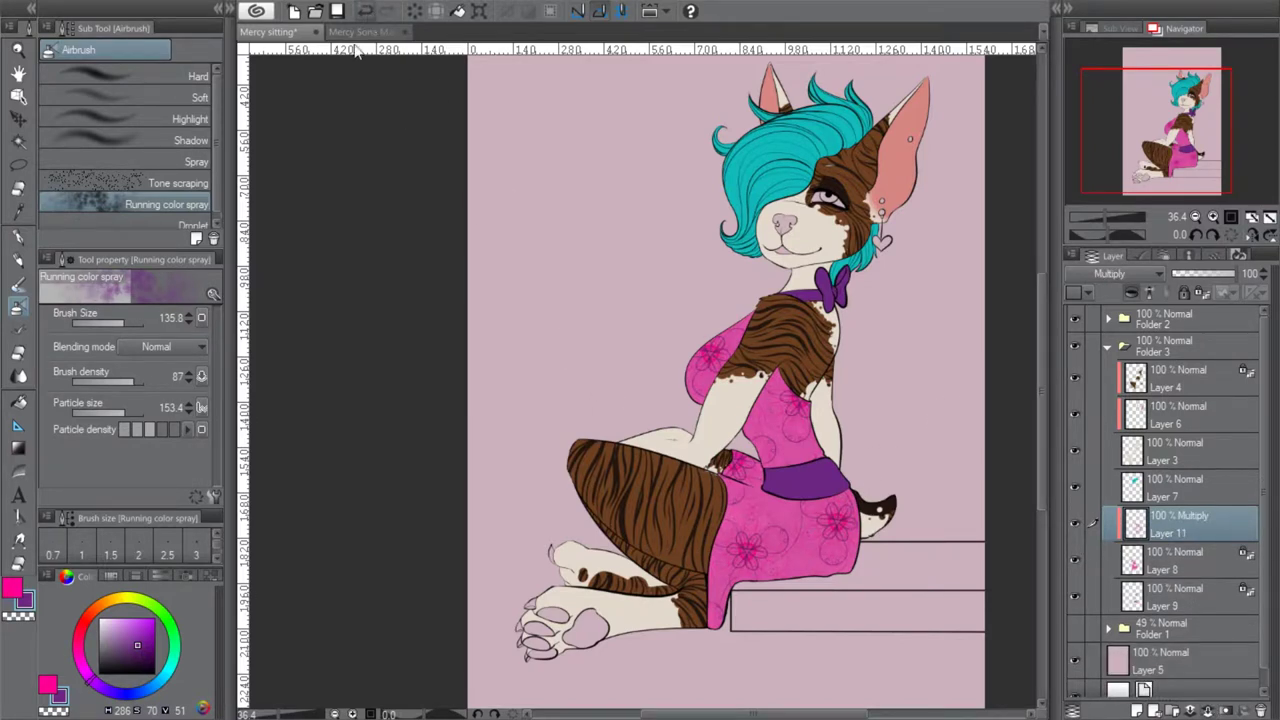
key("ctrl+z")
Merge the texture layer and the mandala layer down into the dress colour on Layer 8
left_click(1208, 708)
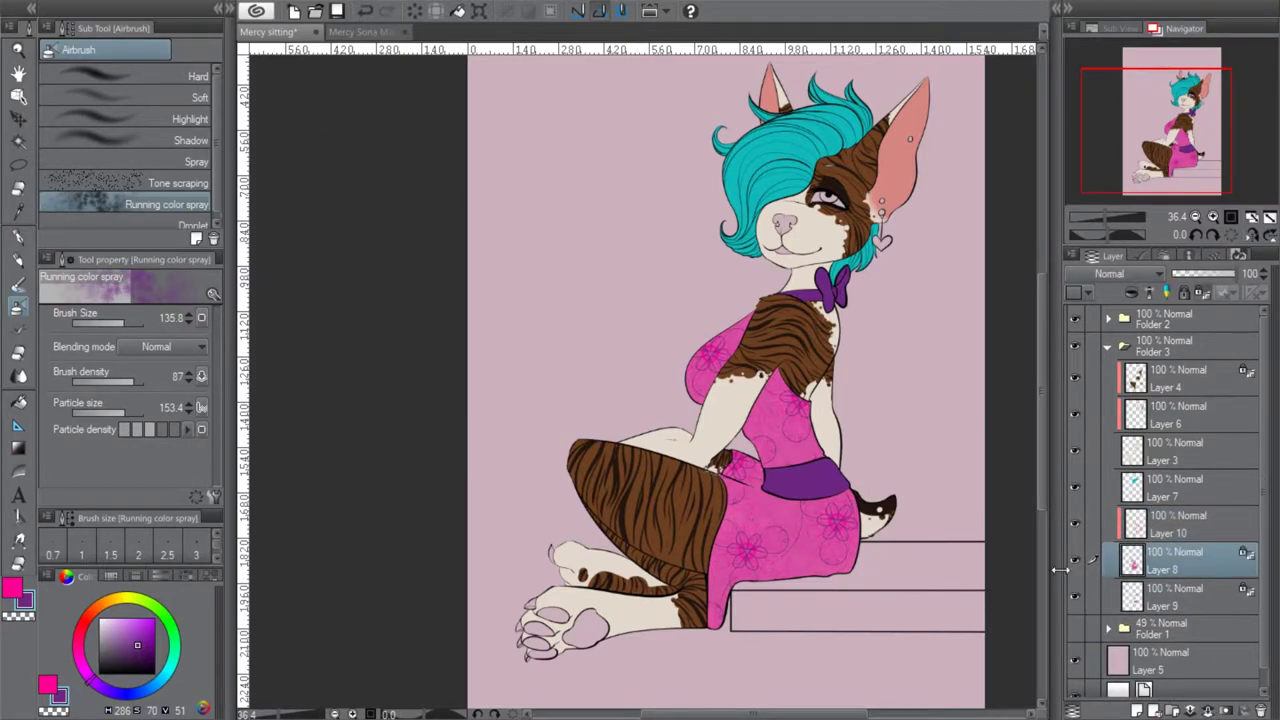
left_click(1076, 564)
left_click(1076, 564)
left_click(1225, 530)
left_click(1218, 711)
Examine the merged dress pattern on the whole figure by toggling the visibility of Layer 8
left_click(1074, 522)
left_click(1074, 522)
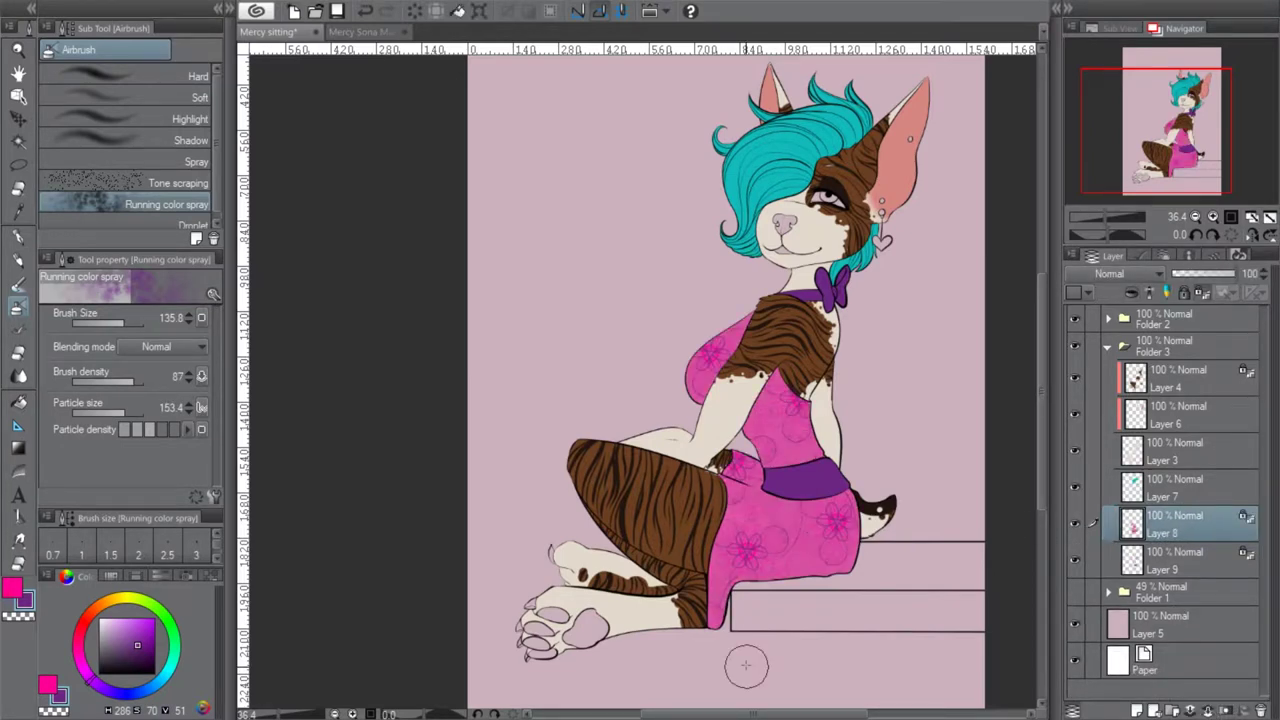
left_click(1196, 216)
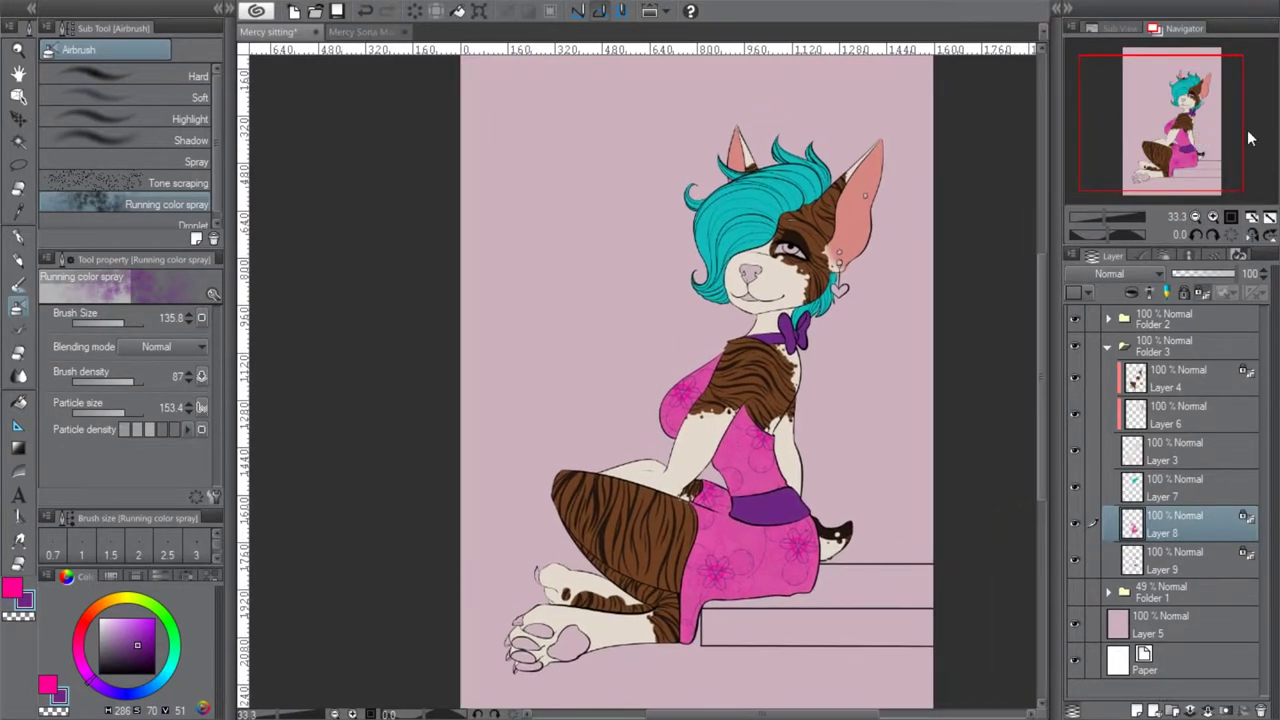
left_click(1076, 522)
left_click(1076, 522)
left_click(1212, 217)
left_click_drag(1204, 142, 1207, 156)
left_click(1196, 217)
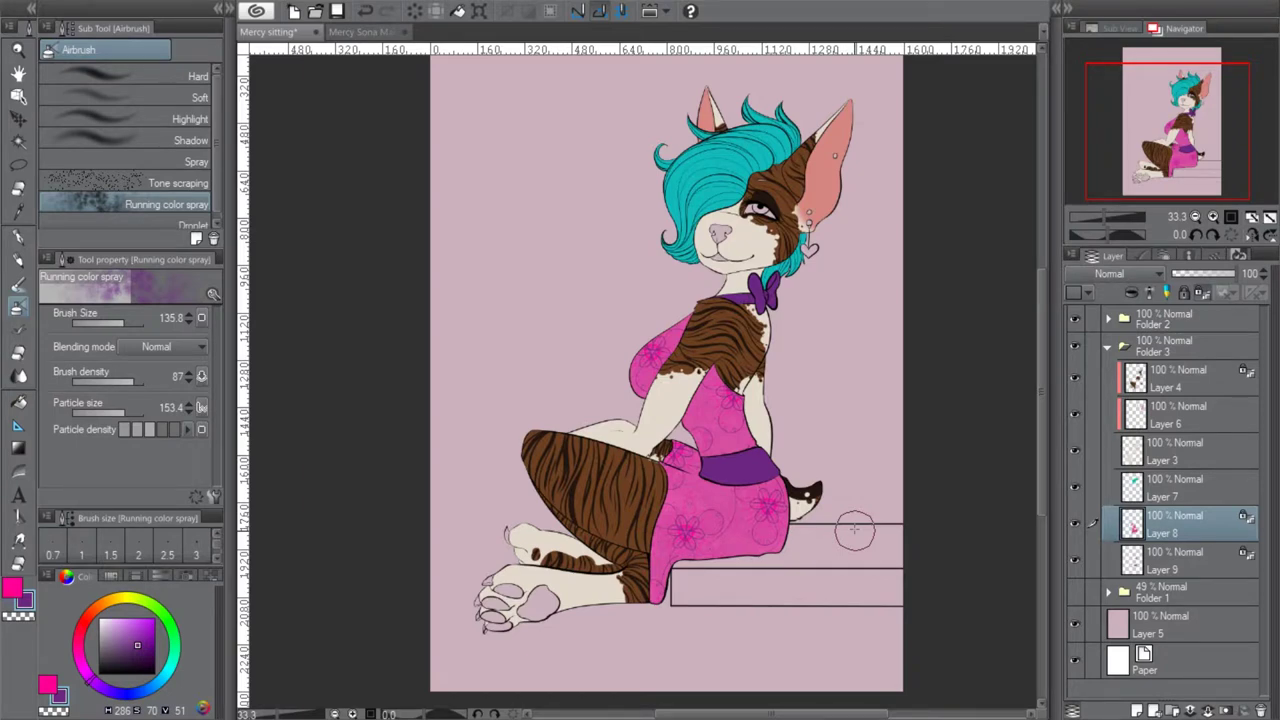
Add a new layer directly below Layer 9 in Folder 3
left_click(1182, 562)
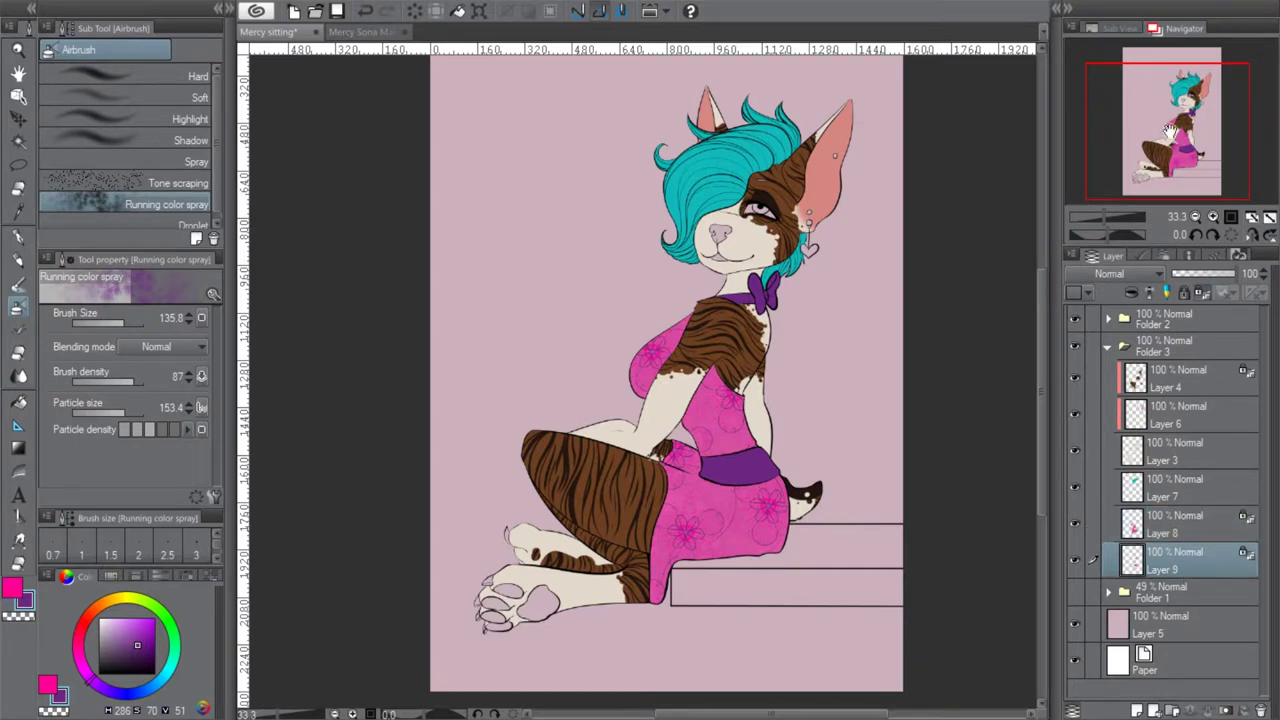
left_click(1138, 711)
mouse_move(1170, 168)
left_mouse_down()
mouse_move(1180, 128)
mouse_move(1205, 112)
left_mouse_up()
left_click(1214, 216)
left_click(1213, 216)
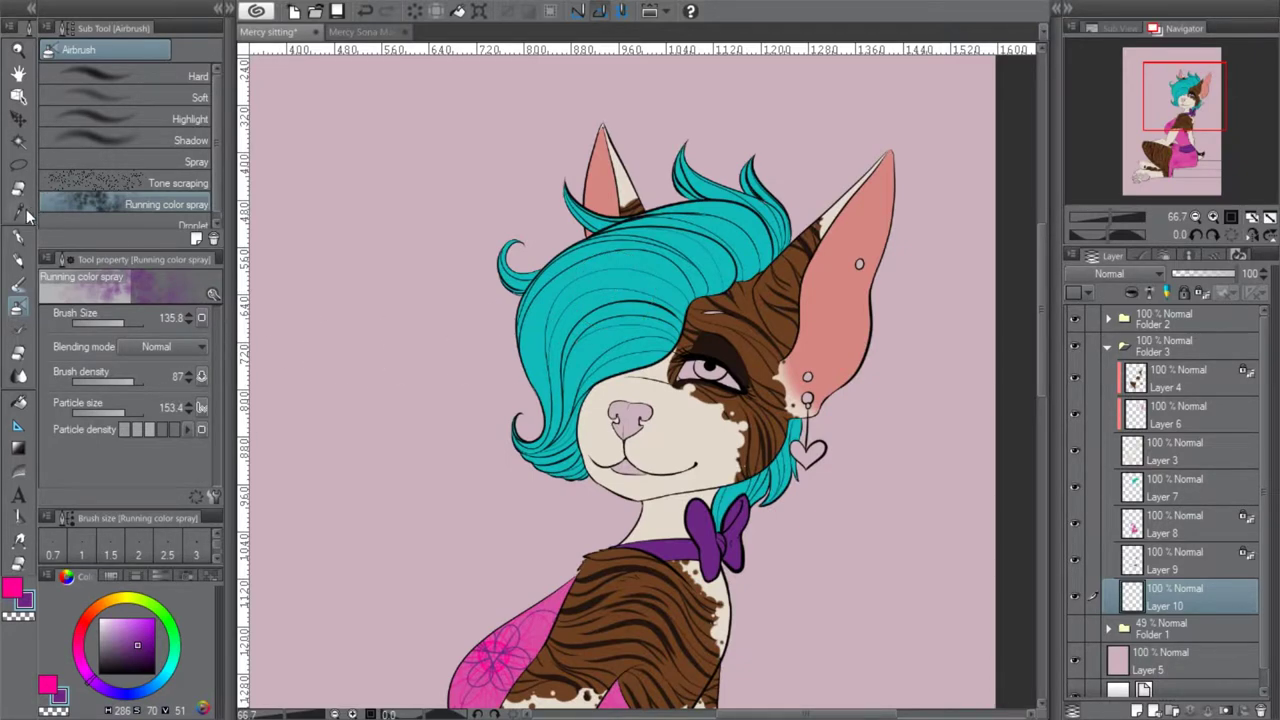
Sample the eyelid's dark brown and paint over the pale gap in the brow on Layer 3 with the G-pen
key("i")
left_click(716, 338)
key("p")
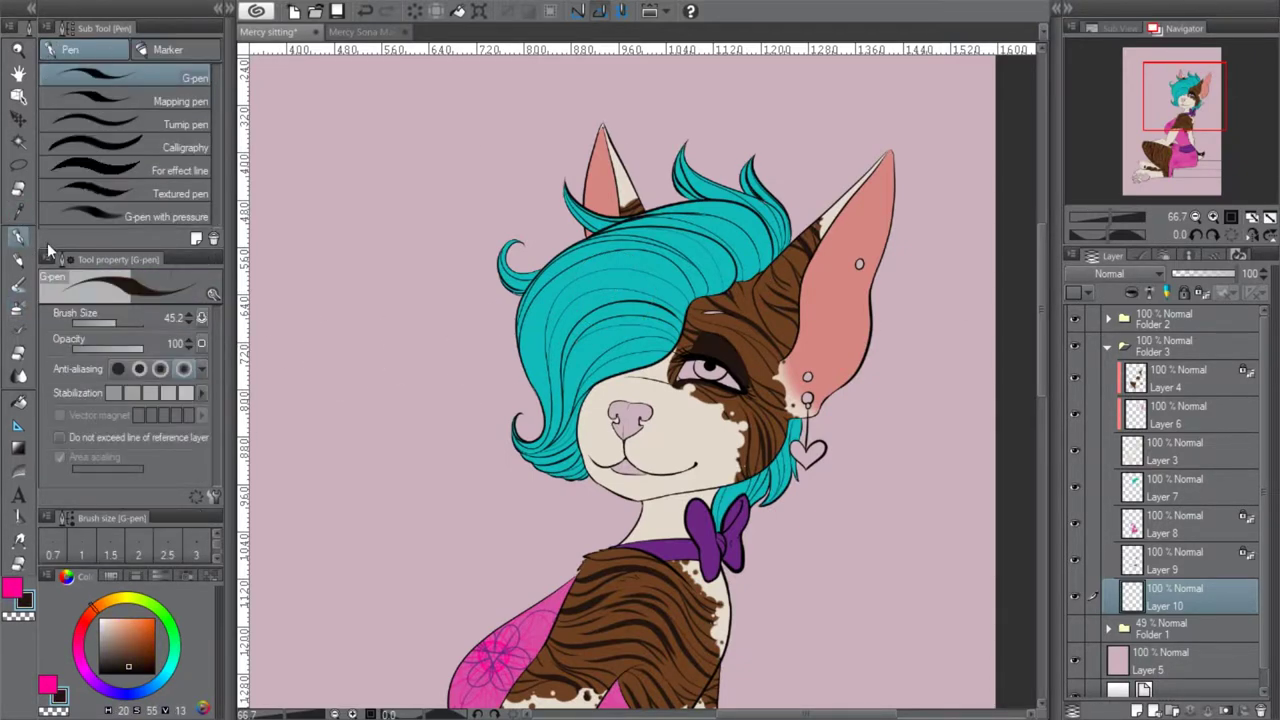
left_click(1183, 382)
left_click(1174, 418)
left_click(1160, 452)
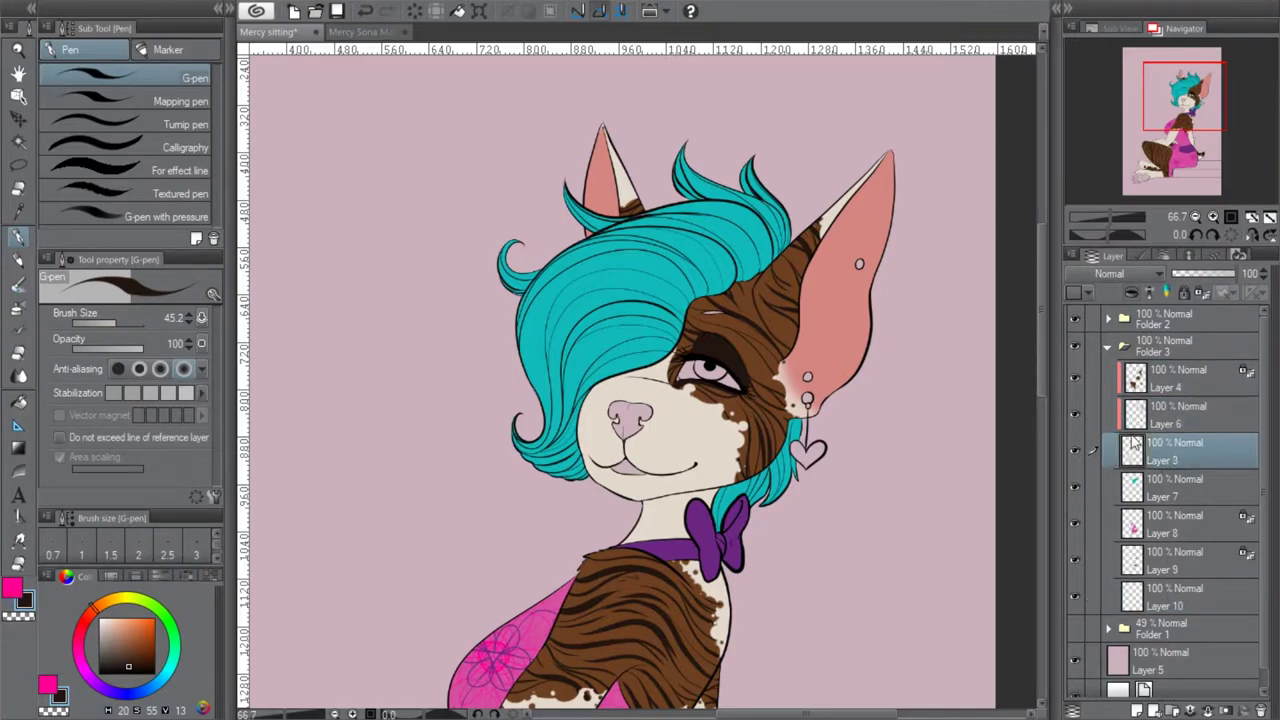
left_click(1212, 216)
left_click(1212, 216)
left_click_drag(1185, 96, 1190, 87)
left_click_drag(650, 421, 729, 426)
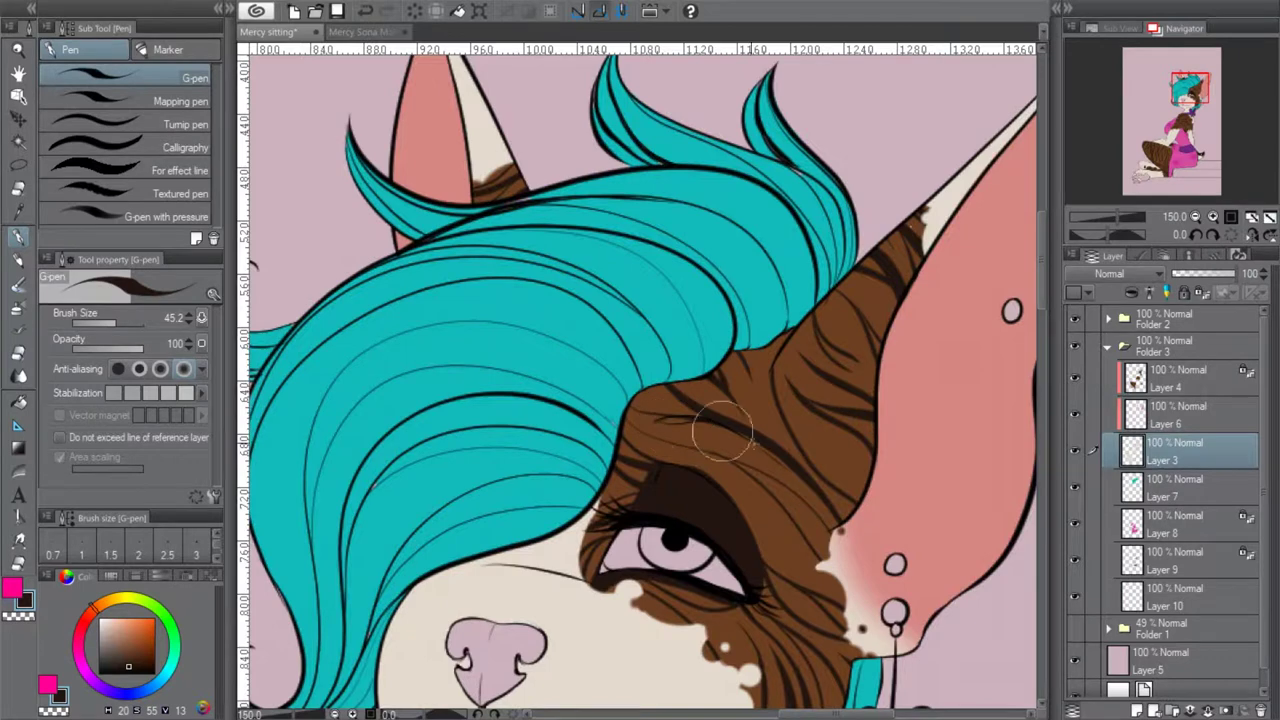
Check the brow paint by toggling Layer 3's visibility, and make Layer 4 active with the G-pen ready
left_click(1075, 452)
left_click(1075, 452)
left_click(18, 211)
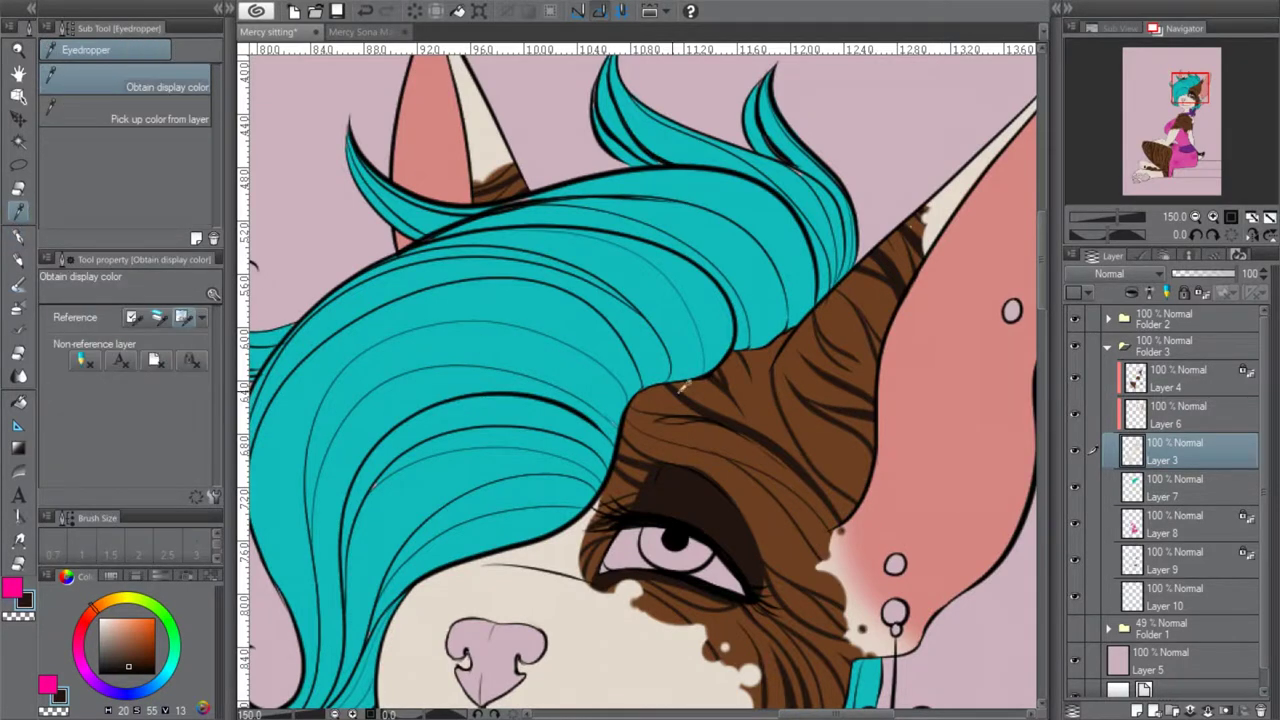
left_click(1180, 378)
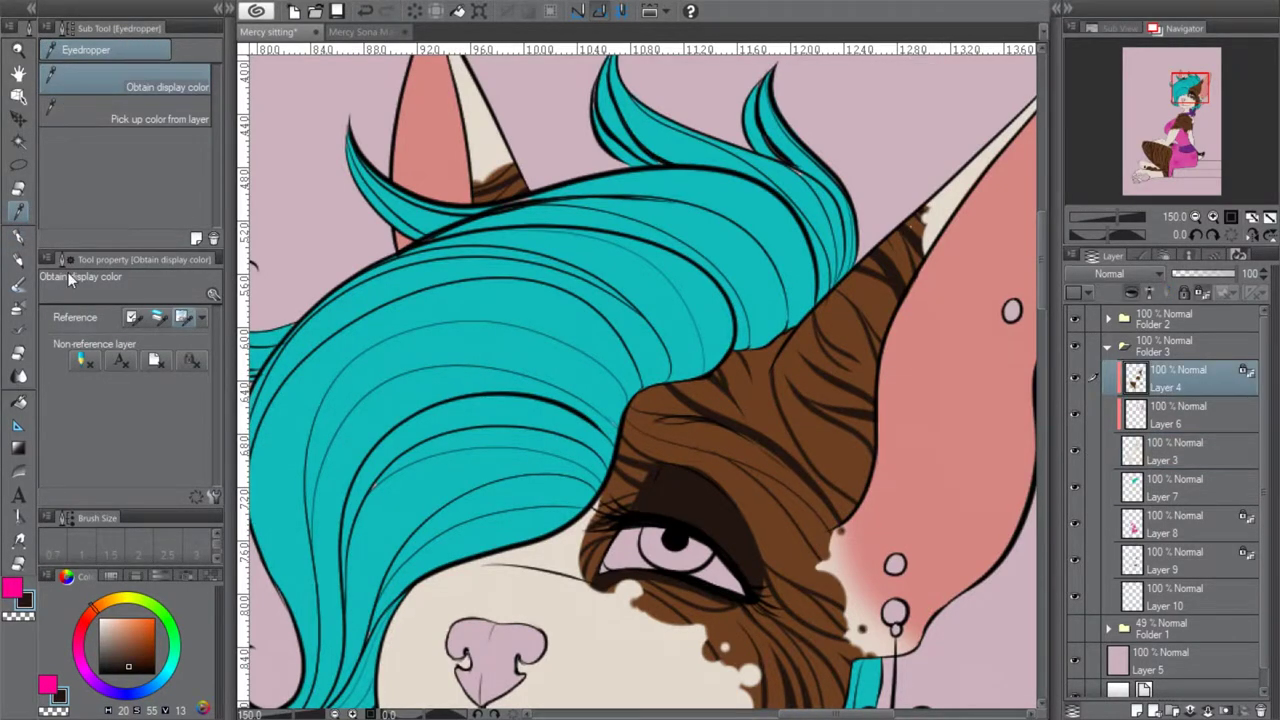
left_click(17, 237)
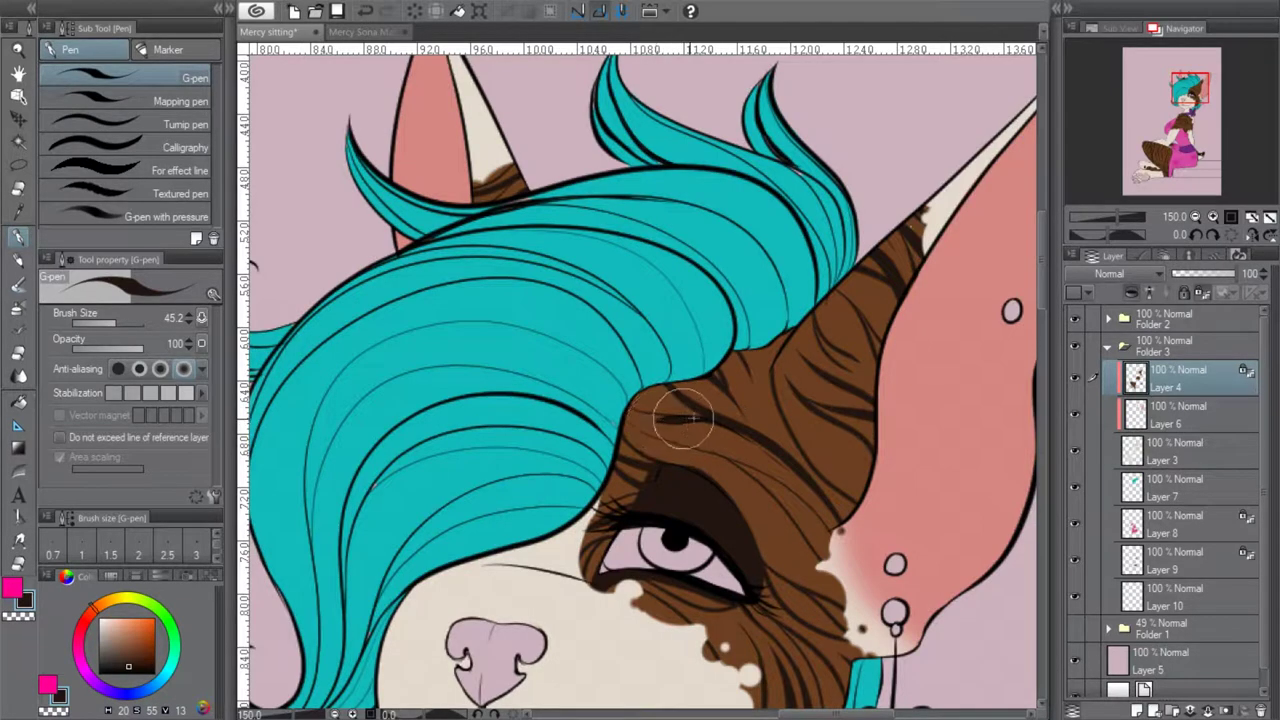
left_click(1195, 217)
left_click(1195, 217)
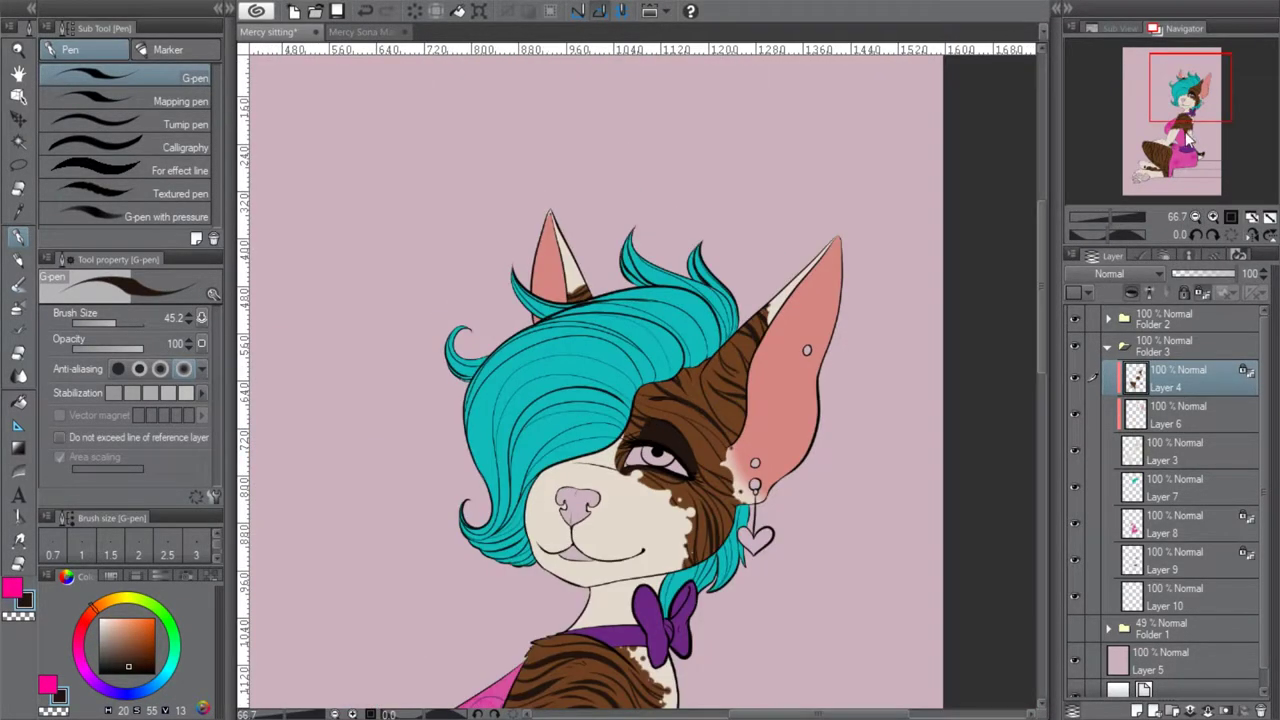
left_click(1184, 100)
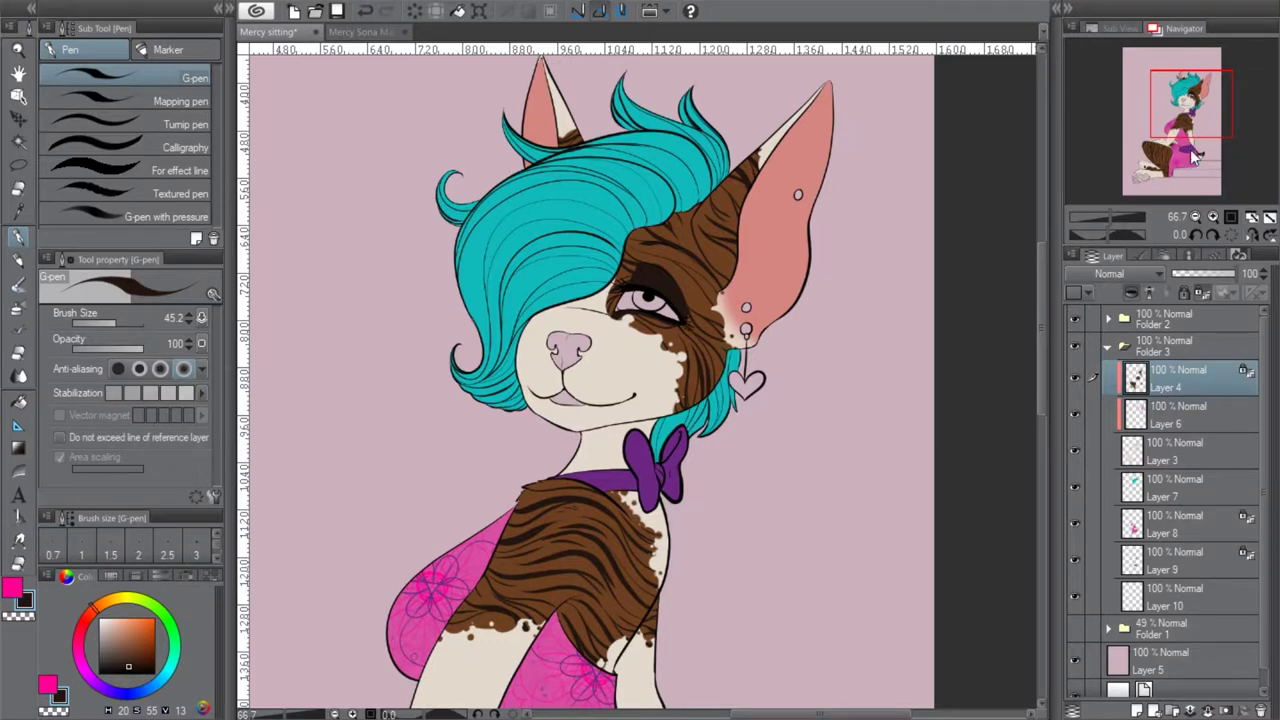
mouse_move(1195, 120)
left_mouse_down()
mouse_move(1200, 146)
mouse_move(1184, 148)
mouse_move(1176, 122)
left_mouse_up()
Paint the white of the eye on Layer 10 with the G-pen in a very pale pink (H 352, S 10, V 89)
left_click(1182, 608)
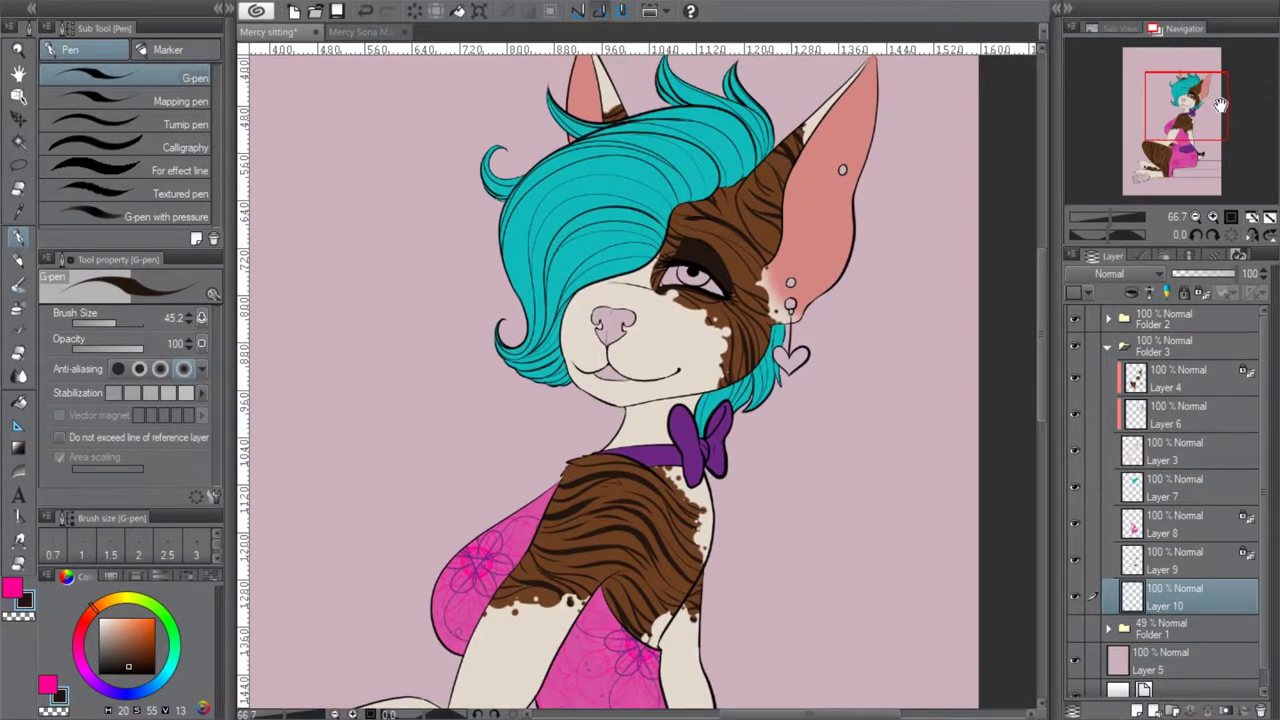
left_click(1196, 217)
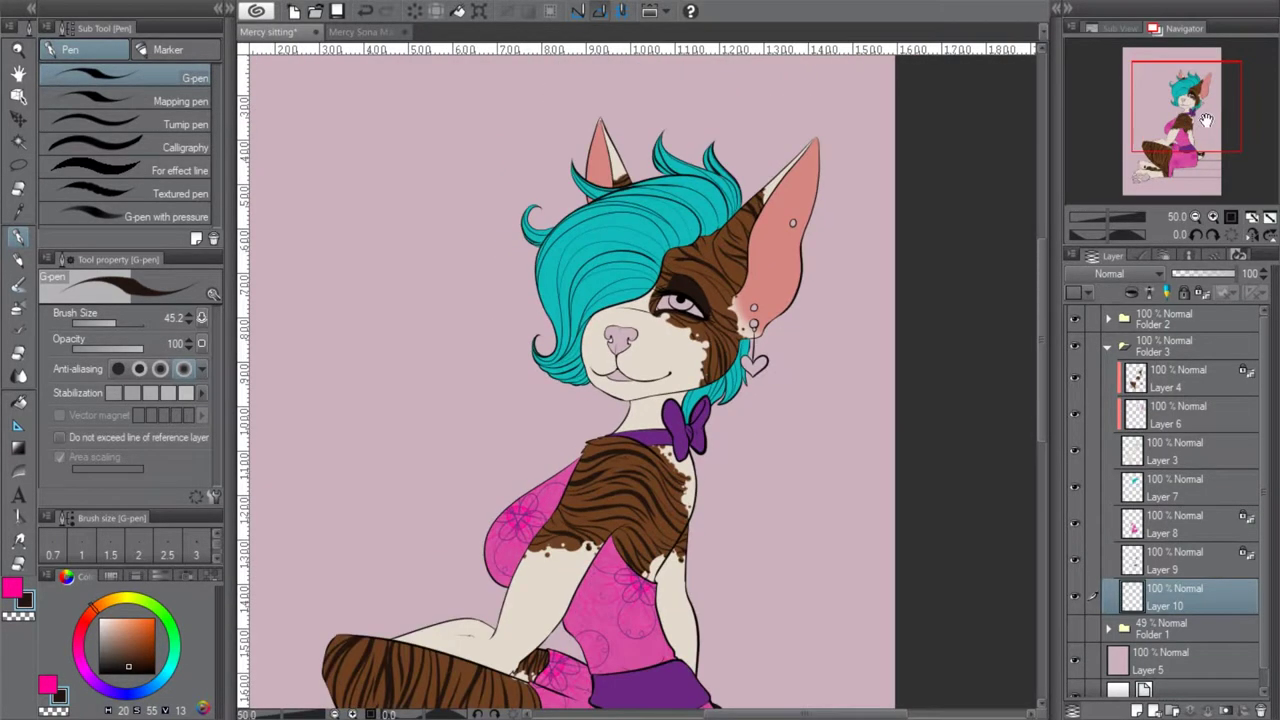
left_click_drag(1199, 133, 1194, 138)
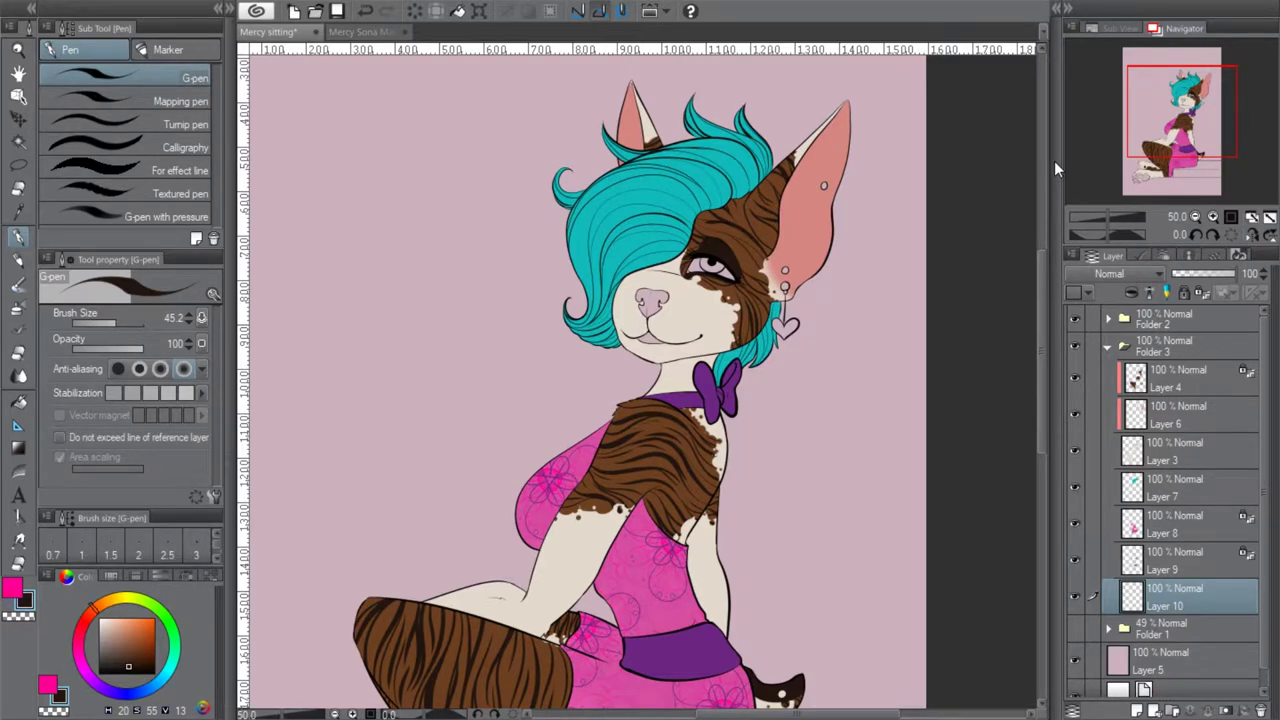
left_click_drag(1196, 103, 1133, 135)
left_click_drag(1166, 189, 1184, 153)
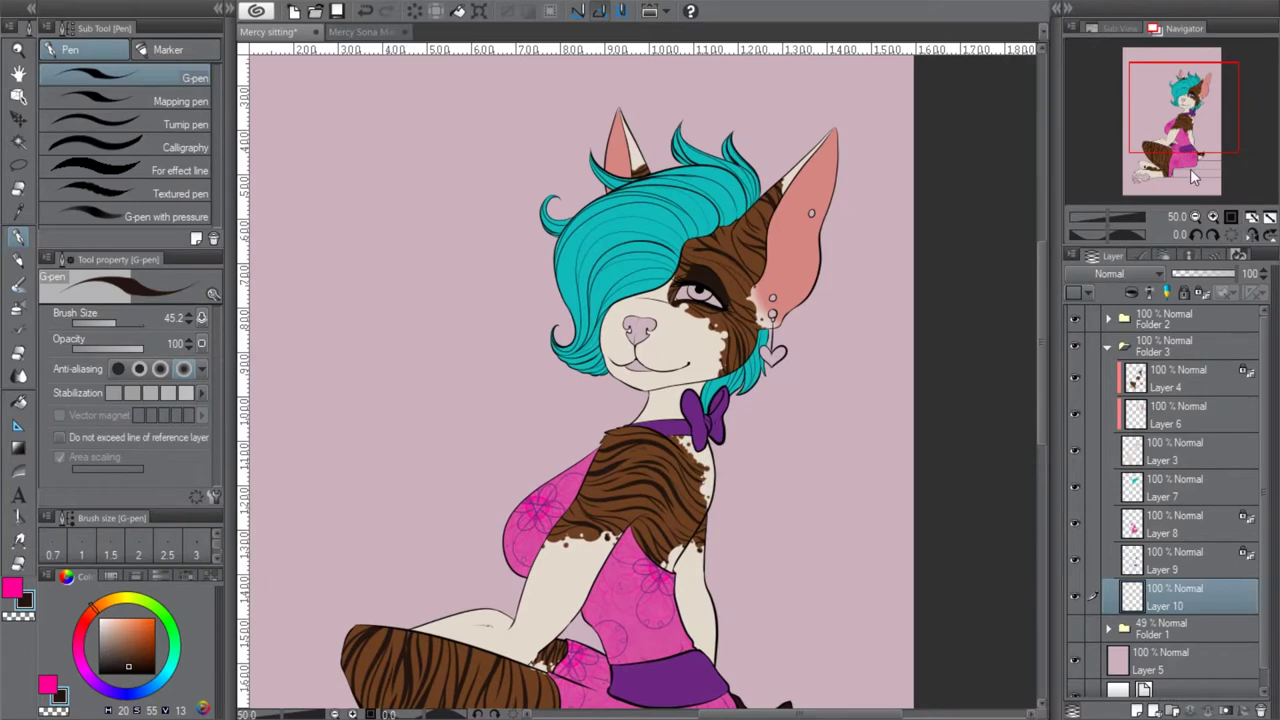
left_click(1215, 216)
left_click(1213, 216)
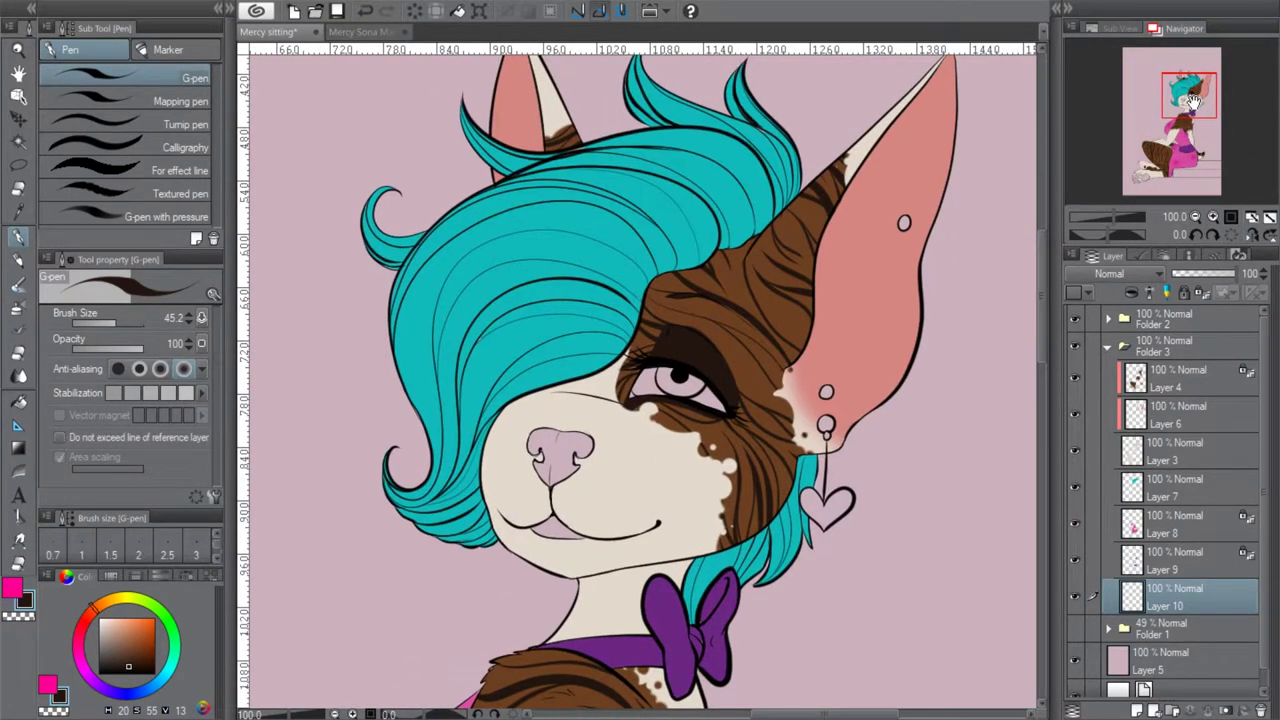
left_click(1213, 216)
left_click_drag(1189, 95, 1192, 98)
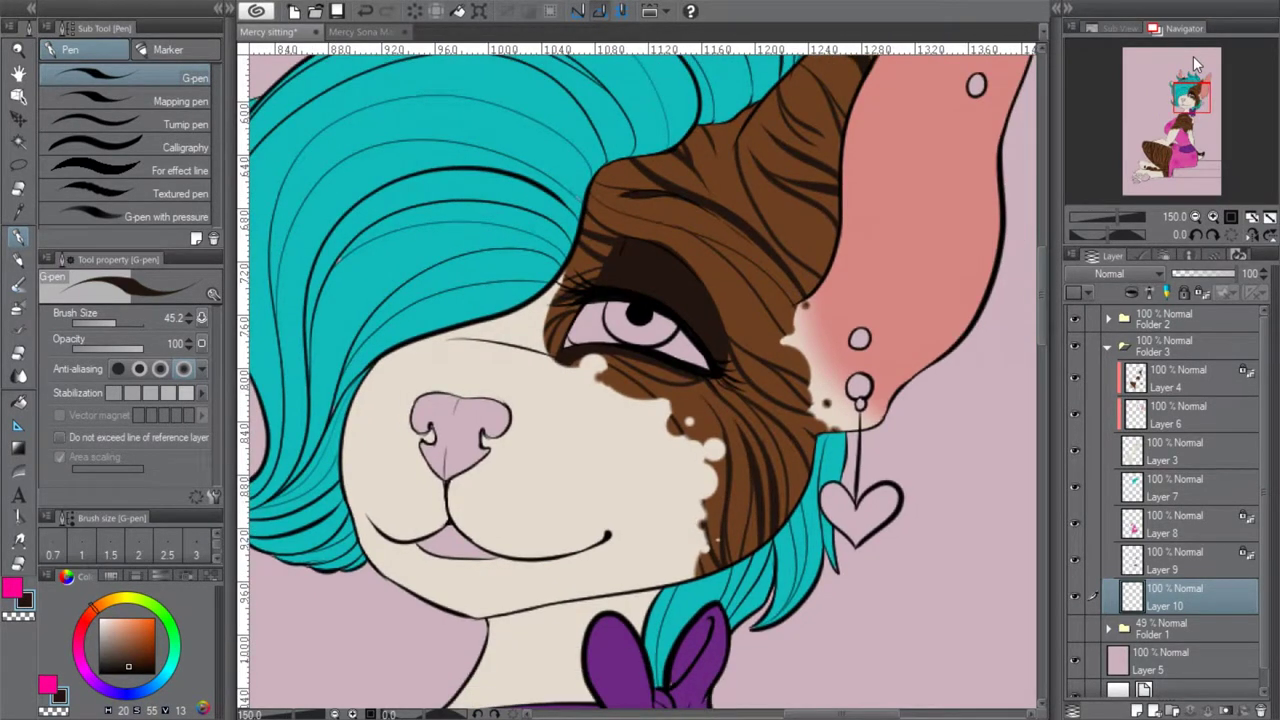
left_click(98, 635)
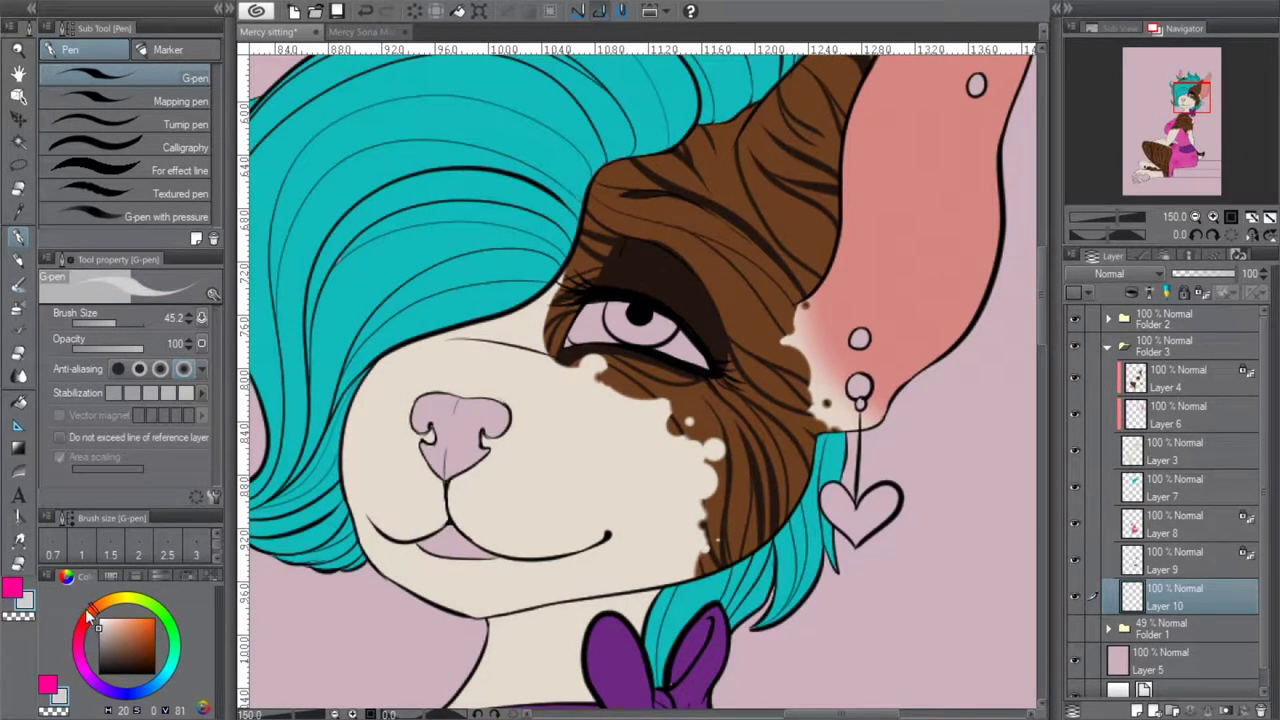
left_click(78, 631)
left_click(80, 627)
left_click_drag(102, 625, 104, 624)
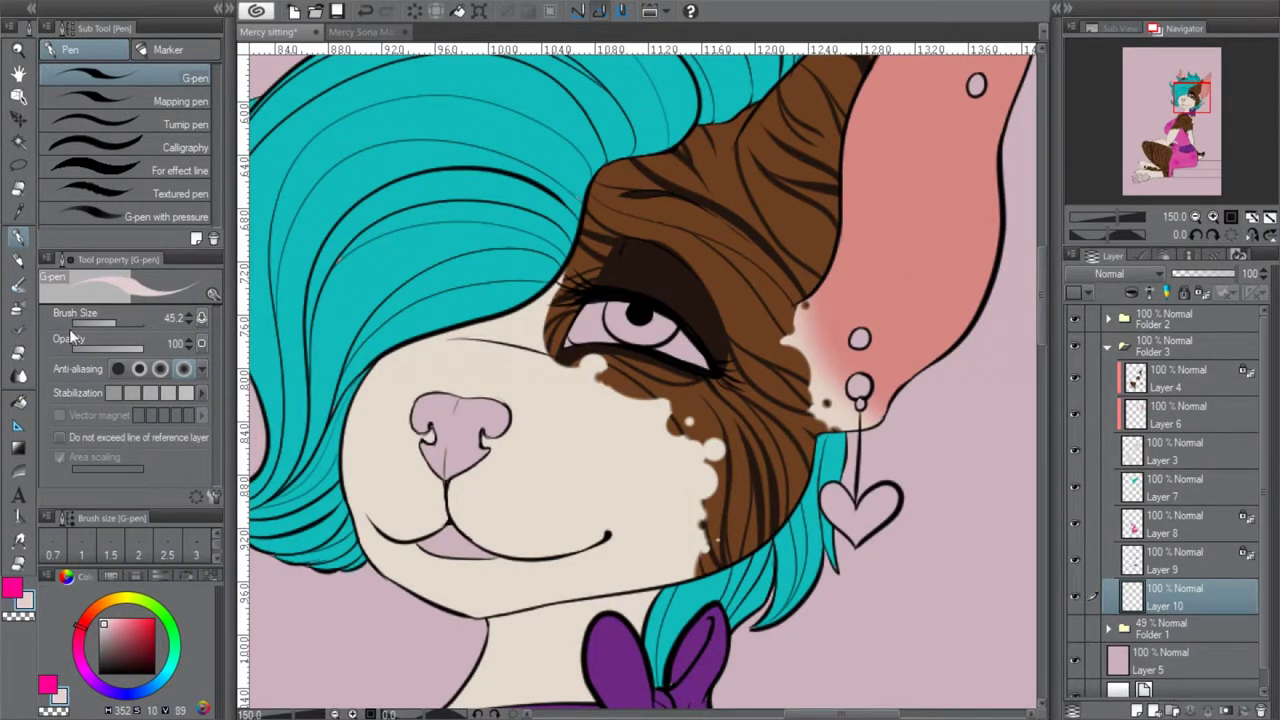
left_click_drag(624, 313, 703, 344)
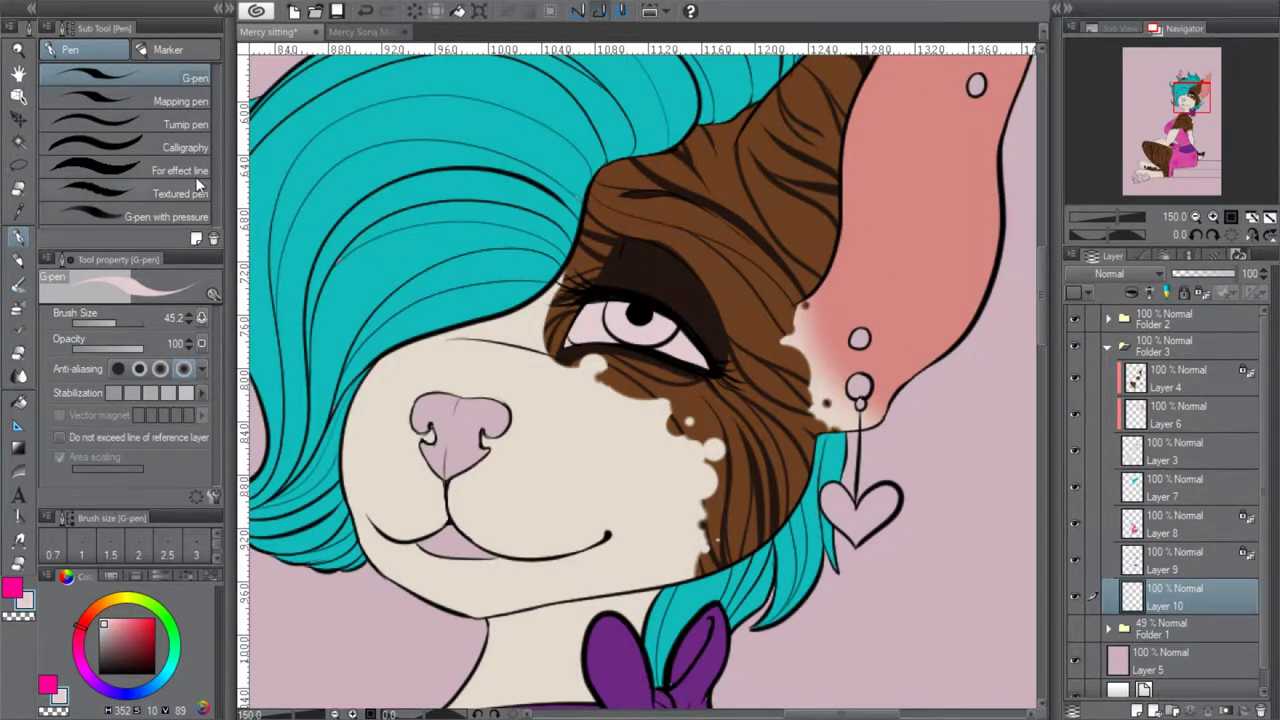
Sample the inner ear's salmon pink and colour the inner corner of the eye with the G-pen
left_click(18, 210)
left_click(889, 152)
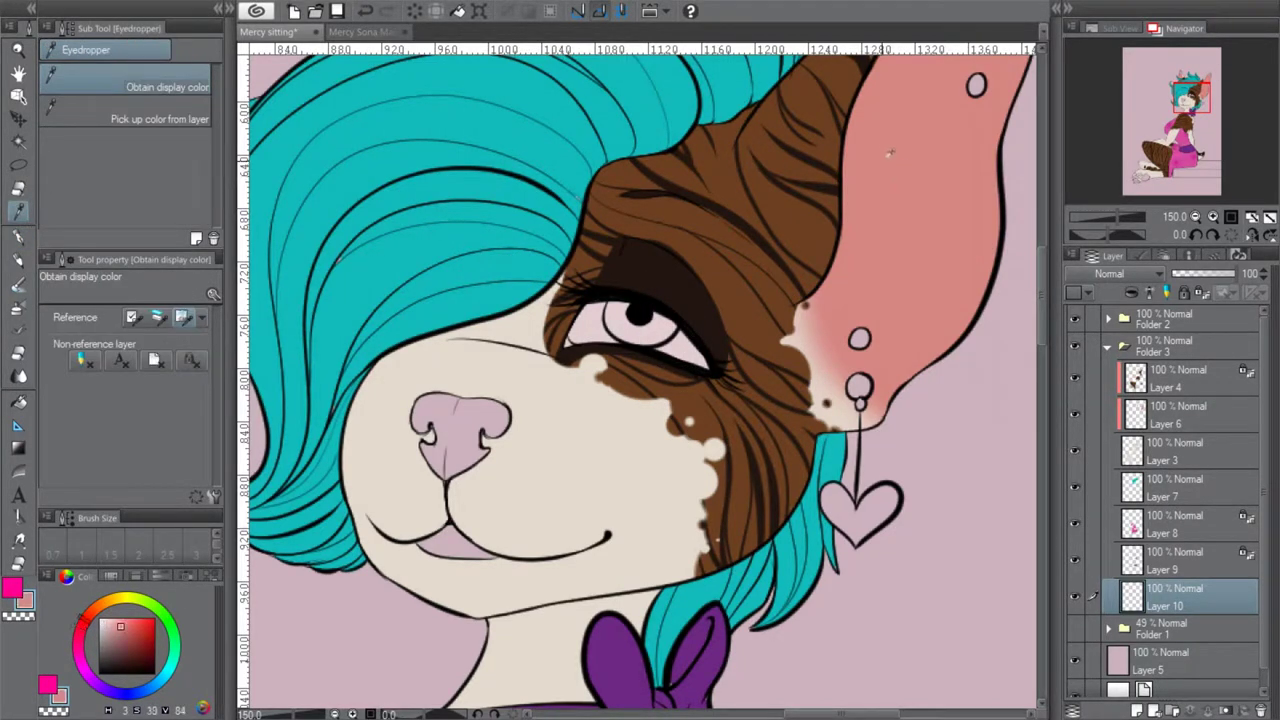
left_click(18, 237)
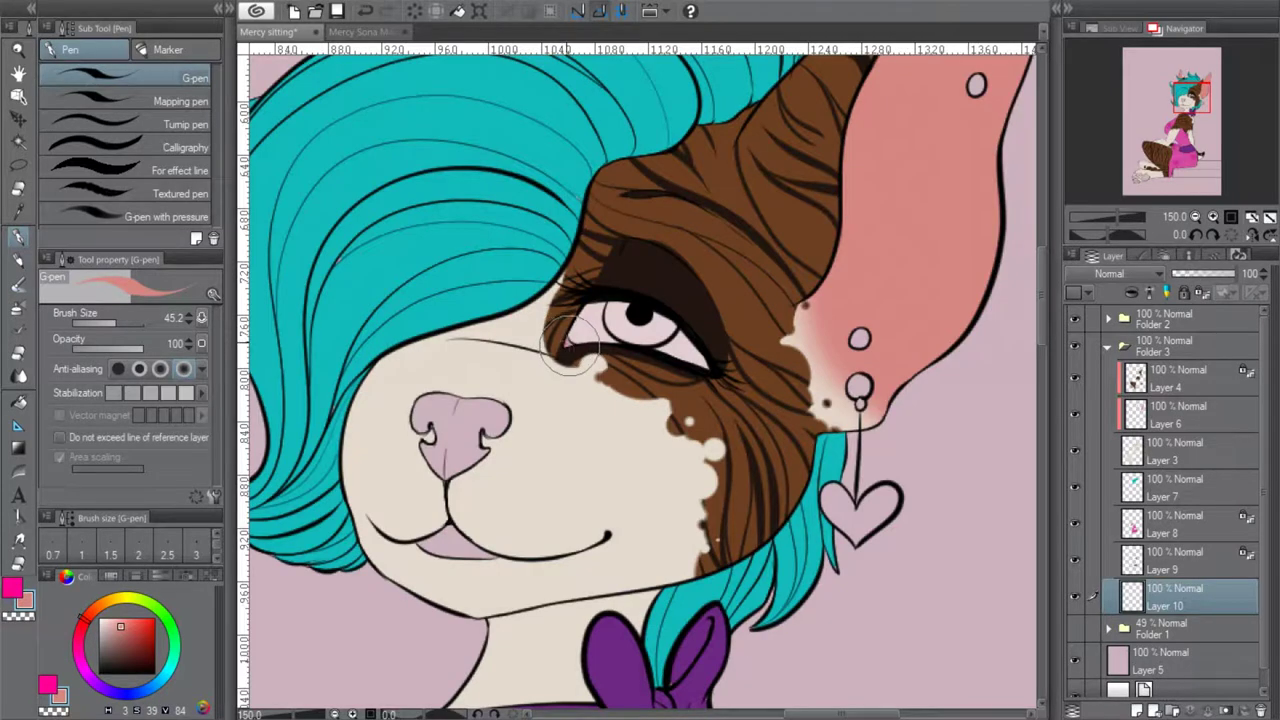
left_click(1212, 218)
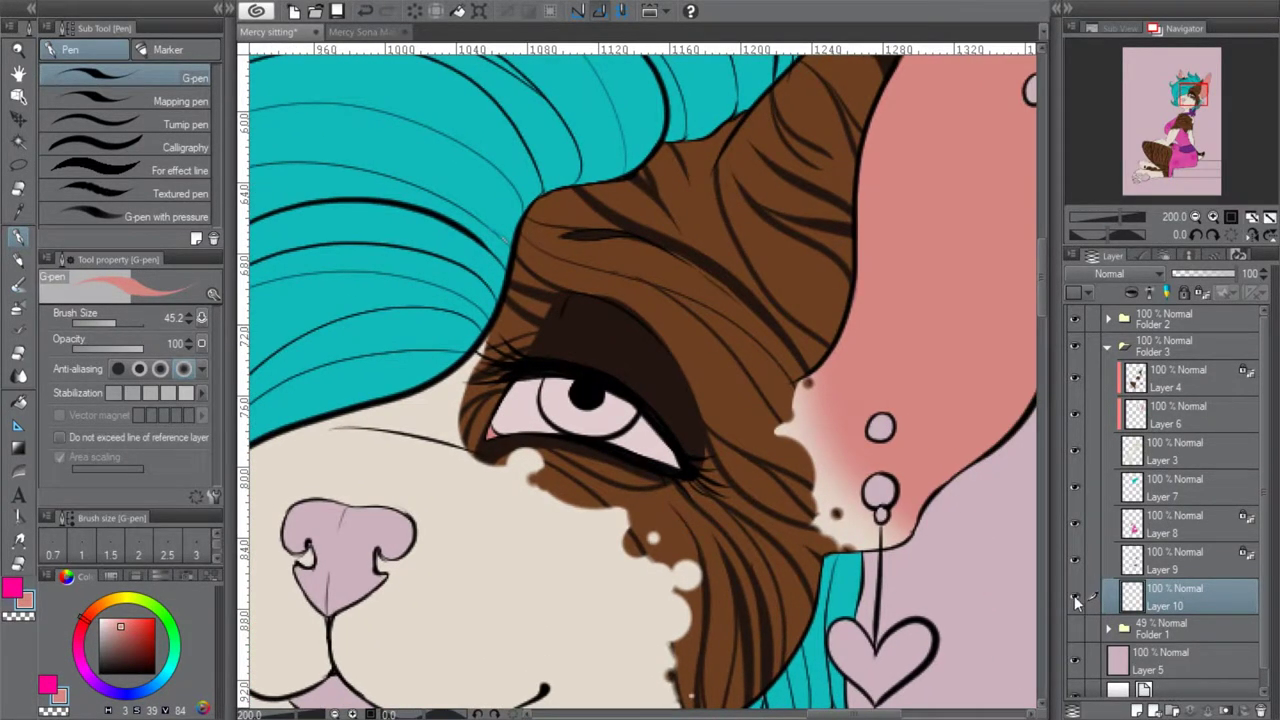
Add a layer above Layer 10 and fill the iris with the orange sampled from the Mercy Sona Main reference sheet
left_click(1137, 709)
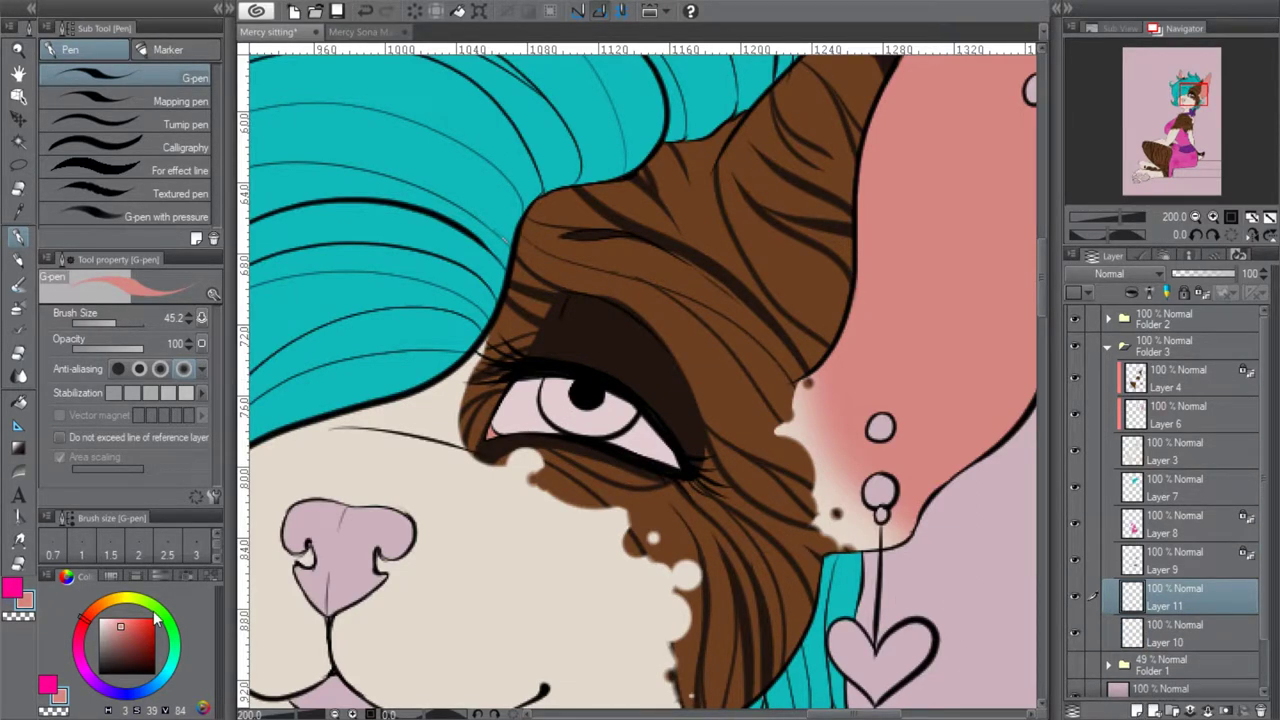
left_click(368, 32)
left_click(18, 210)
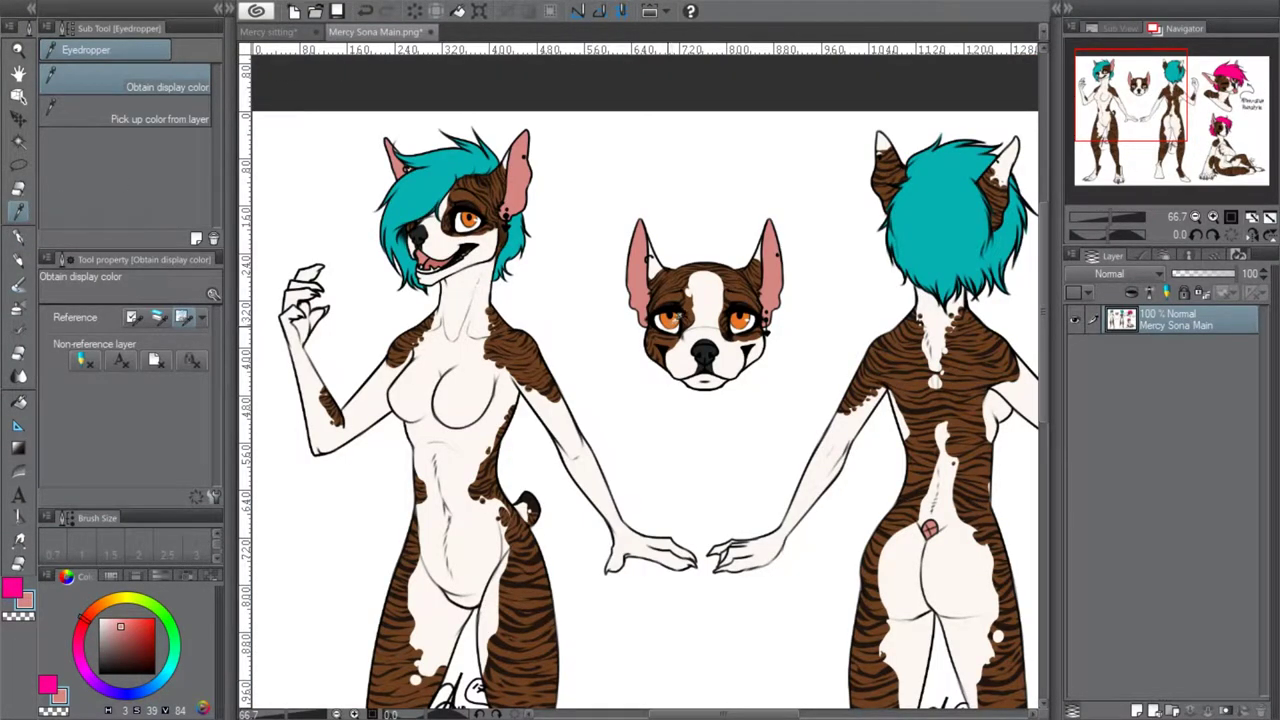
left_click(676, 316)
left_click(280, 32)
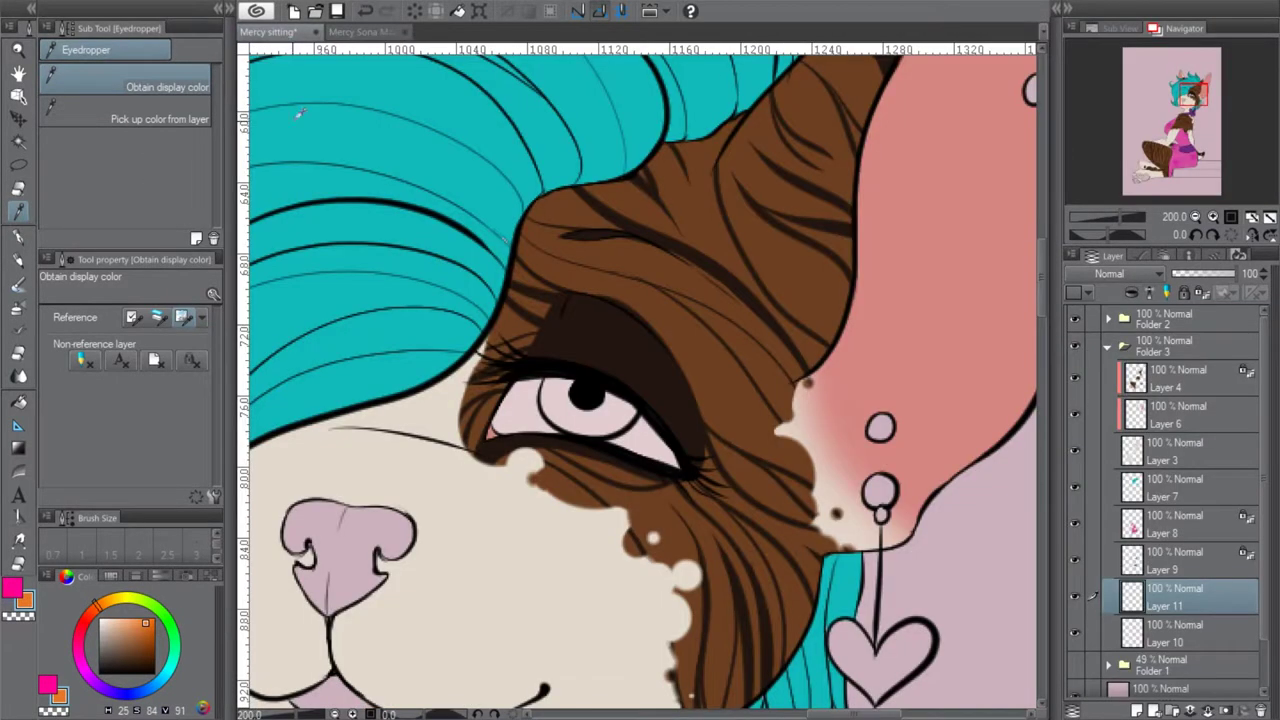
left_click(18, 236)
mouse_move(600, 371)
left_mouse_down()
mouse_move(576, 404)
mouse_move(553, 393)
mouse_move(558, 379)
mouse_move(572, 384)
mouse_move(560, 415)
mouse_move(548, 389)
mouse_move(578, 403)
mouse_move(540, 403)
mouse_move(599, 401)
mouse_move(606, 413)
mouse_move(581, 420)
mouse_move(616, 402)
mouse_move(611, 425)
mouse_move(629, 412)
mouse_move(588, 403)
left_mouse_up()
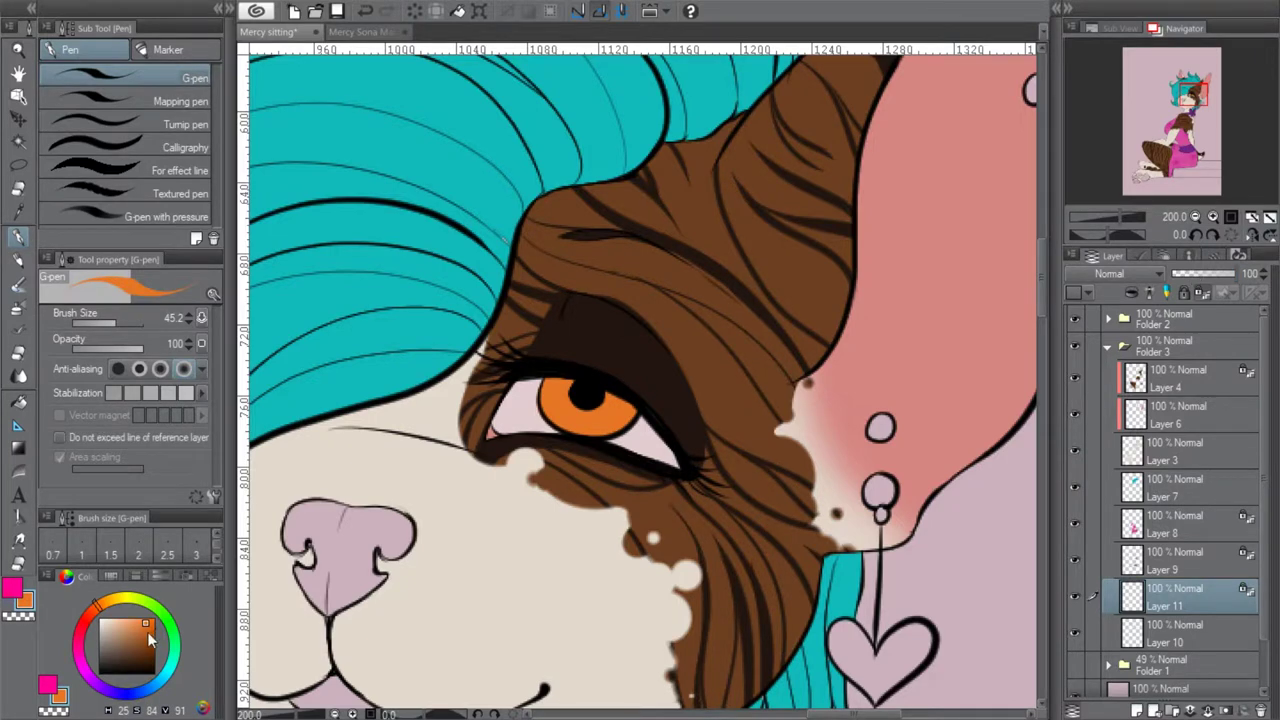
Shade the upper part of the iris with the Hard airbrush in a darker orange (H 25, S 86, V 65)
left_click_drag(145, 626, 147, 638)
left_click(19, 304)
left_click(150, 72)
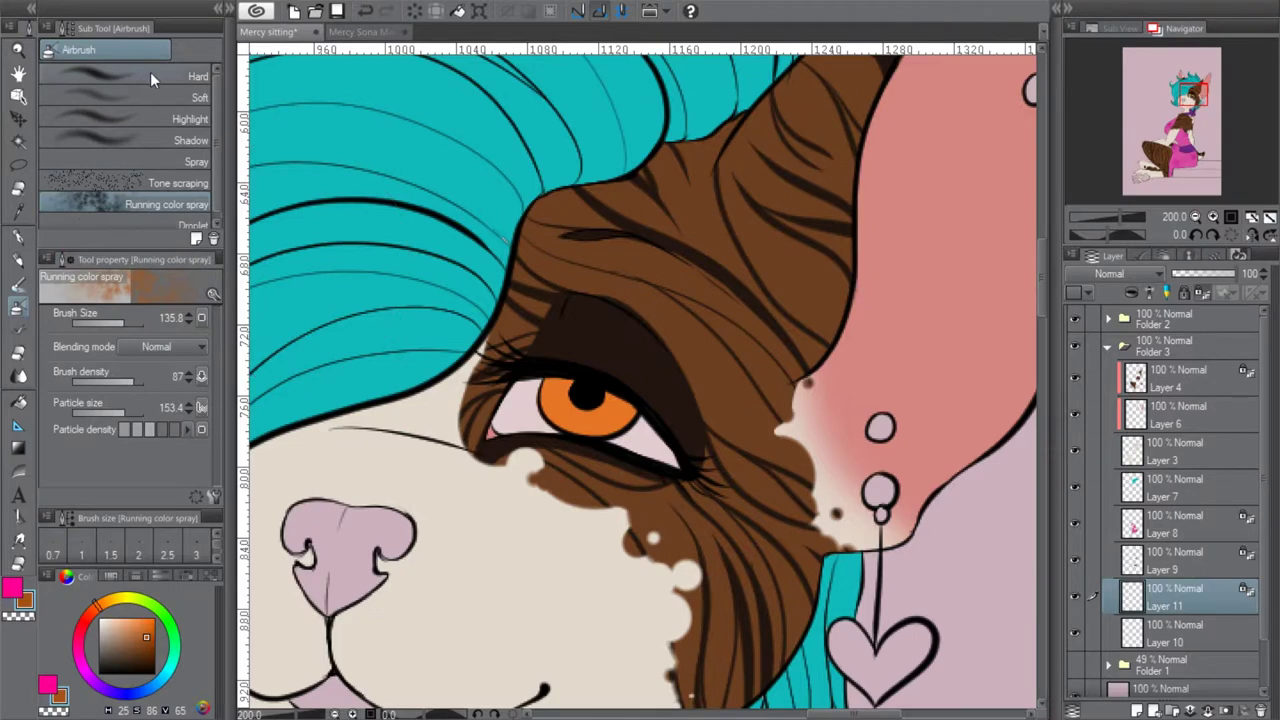
left_click(116, 315)
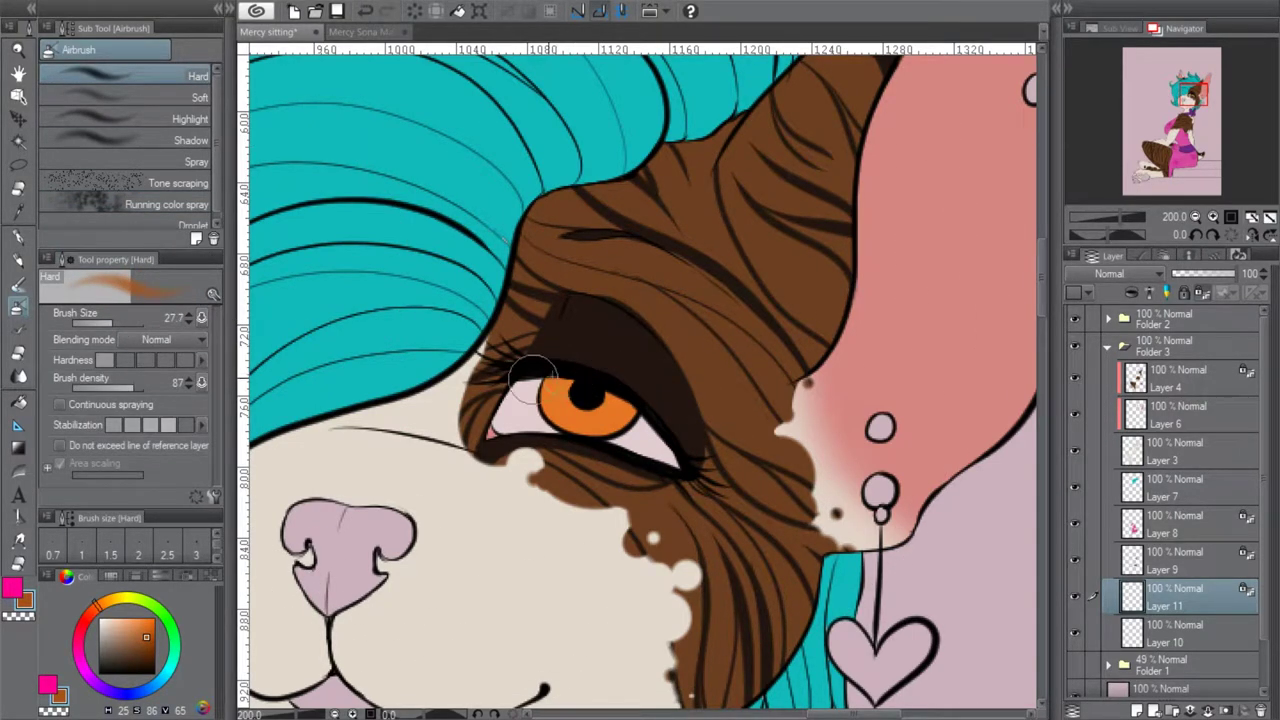
mouse_move(535, 381)
left_mouse_down()
mouse_move(611, 390)
mouse_move(651, 420)
mouse_move(599, 381)
left_mouse_up()
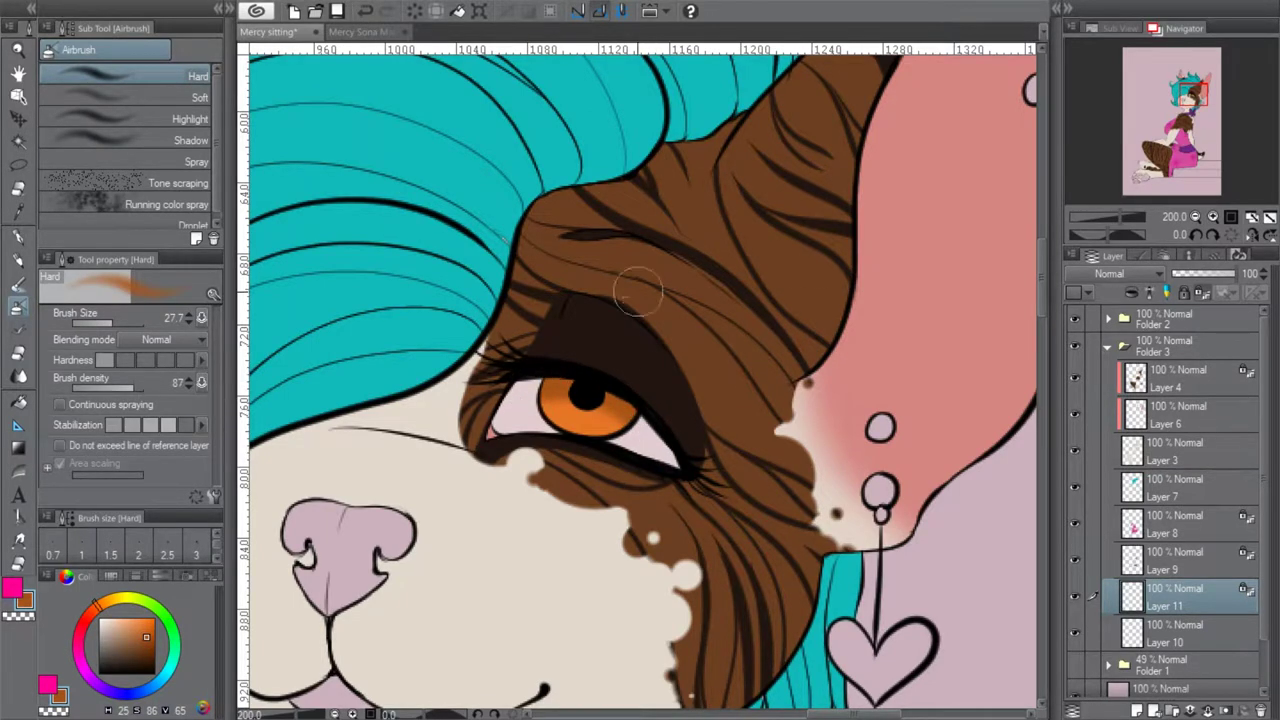
Sample the iris's bright orange as the main colour for the Hard airbrush
left_click(30, 617)
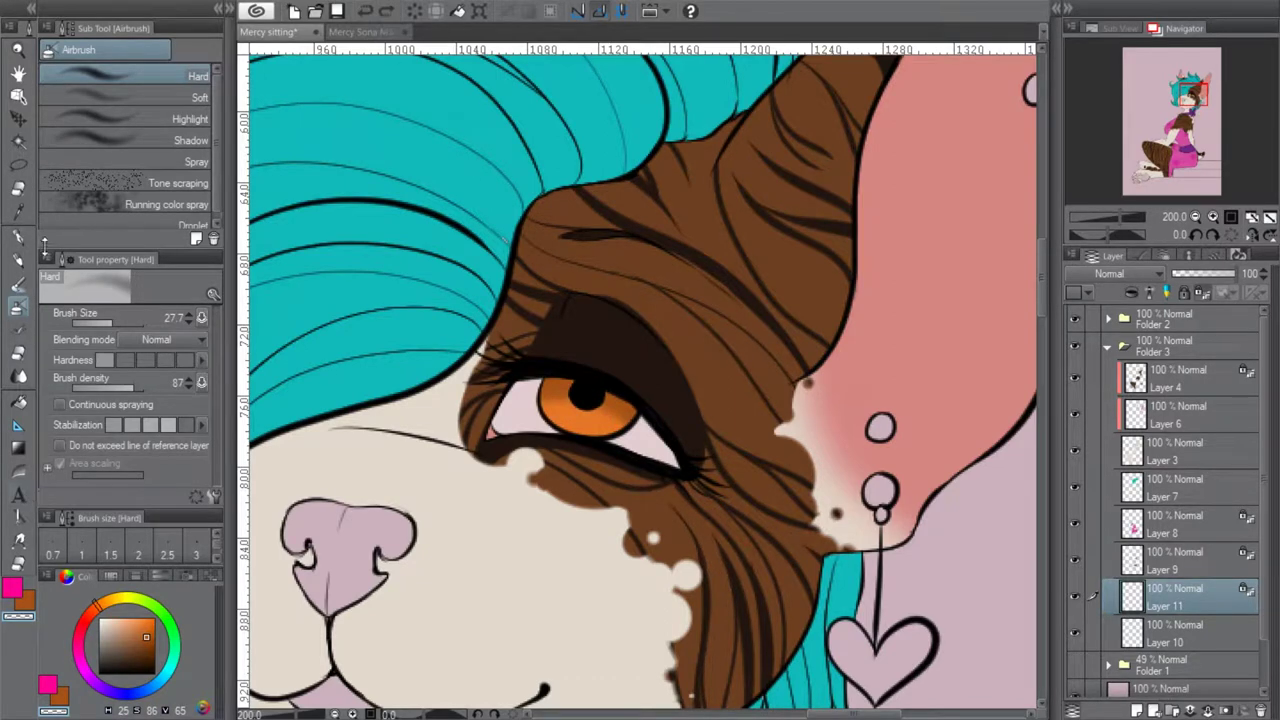
left_click(18, 210)
left_click(586, 404)
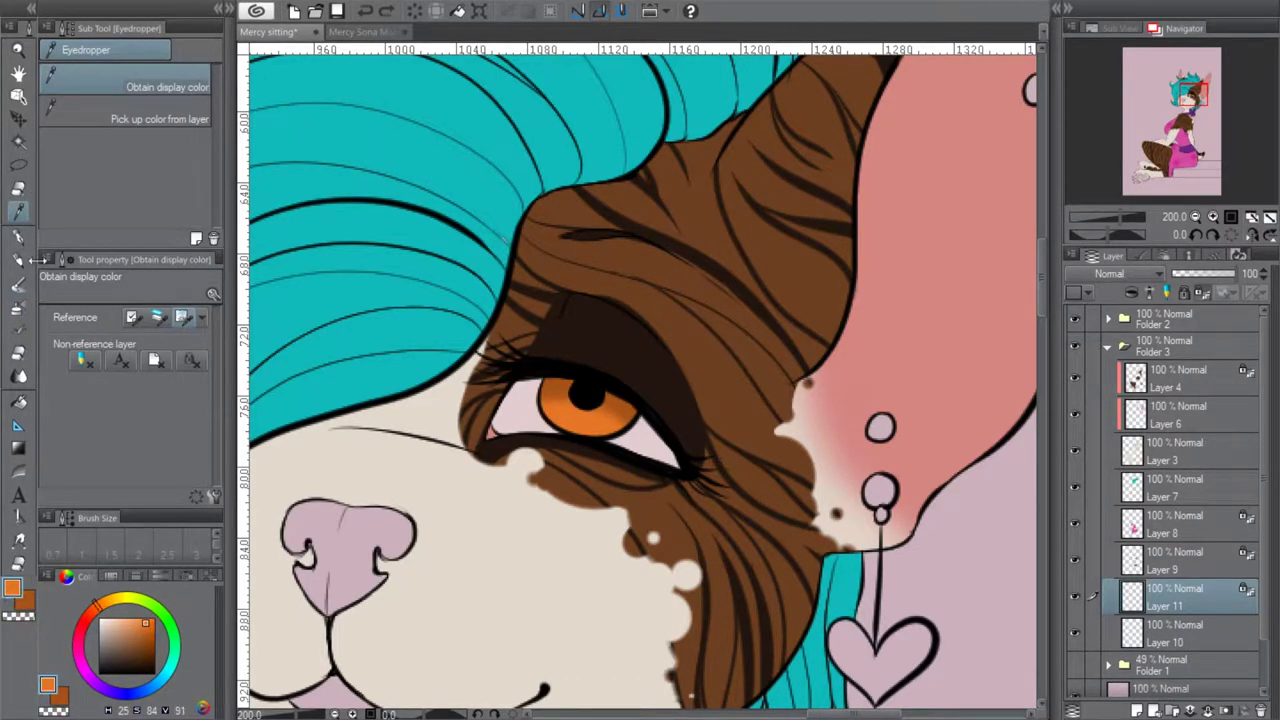
left_click(18, 309)
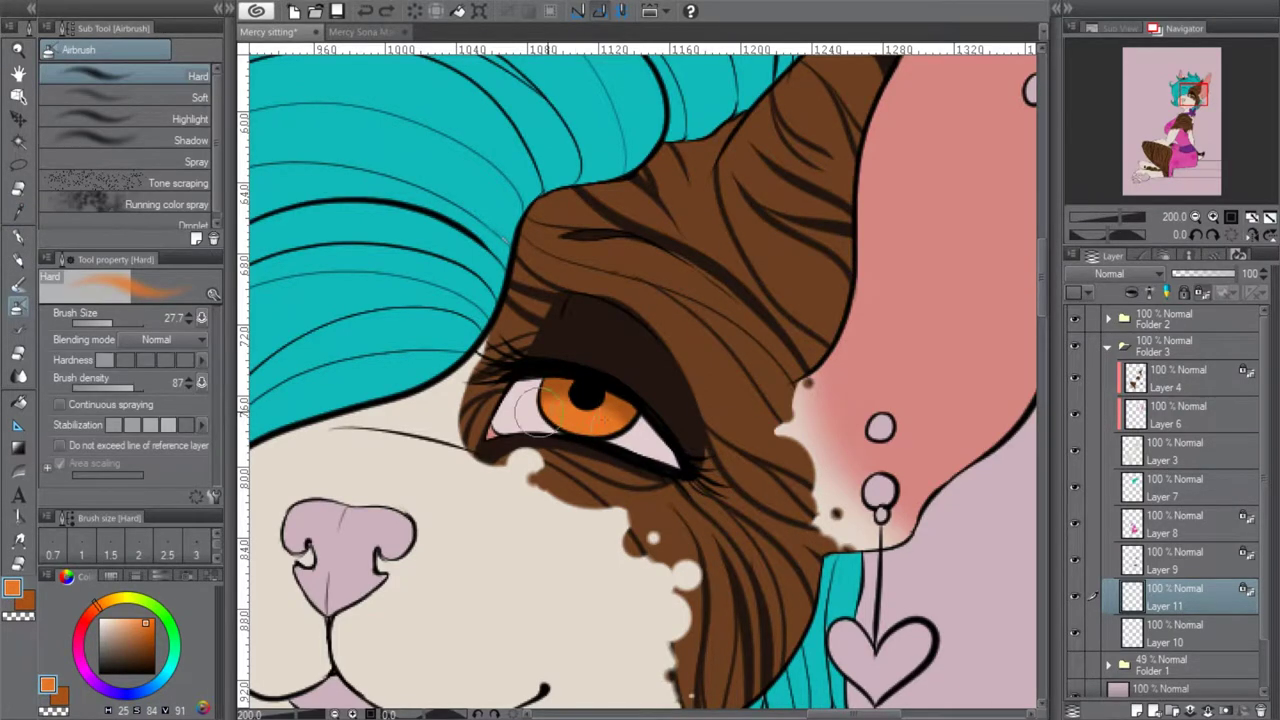
Deepen the shadow along the upper edge of the iris with a dark brown (H 25, S 95, V 37)
left_click(22, 600)
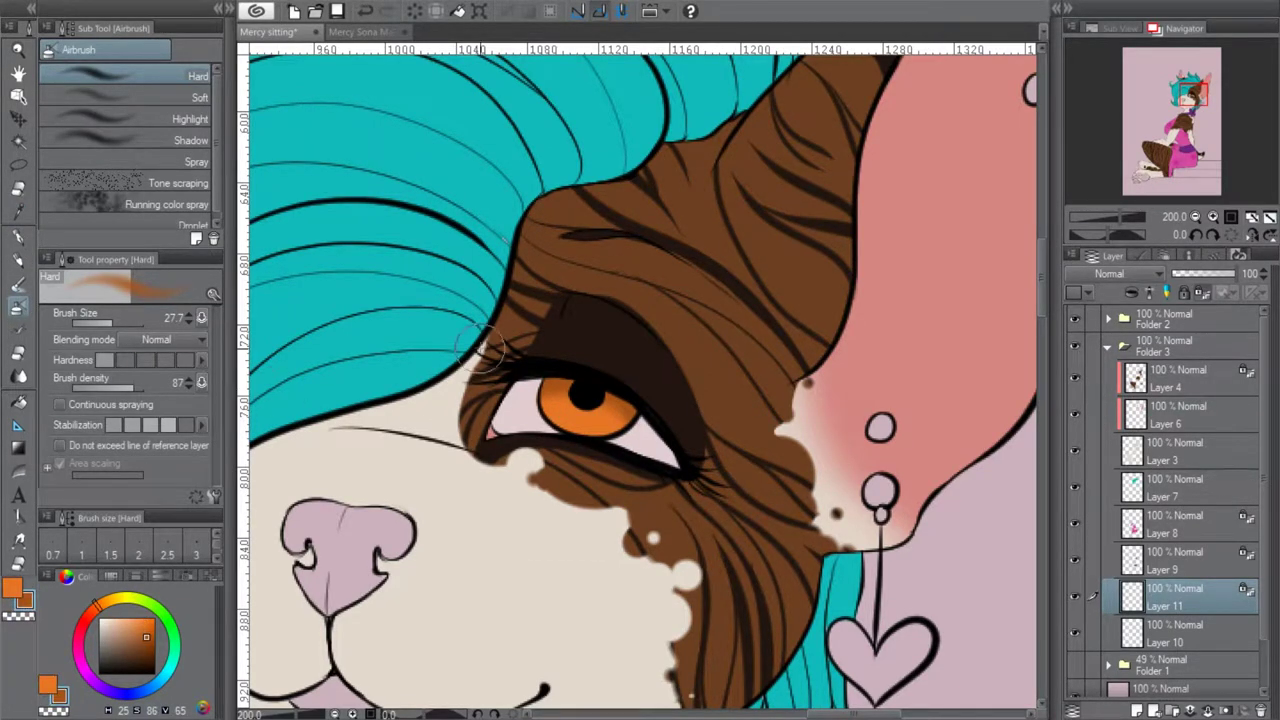
left_click_drag(147, 640, 151, 653)
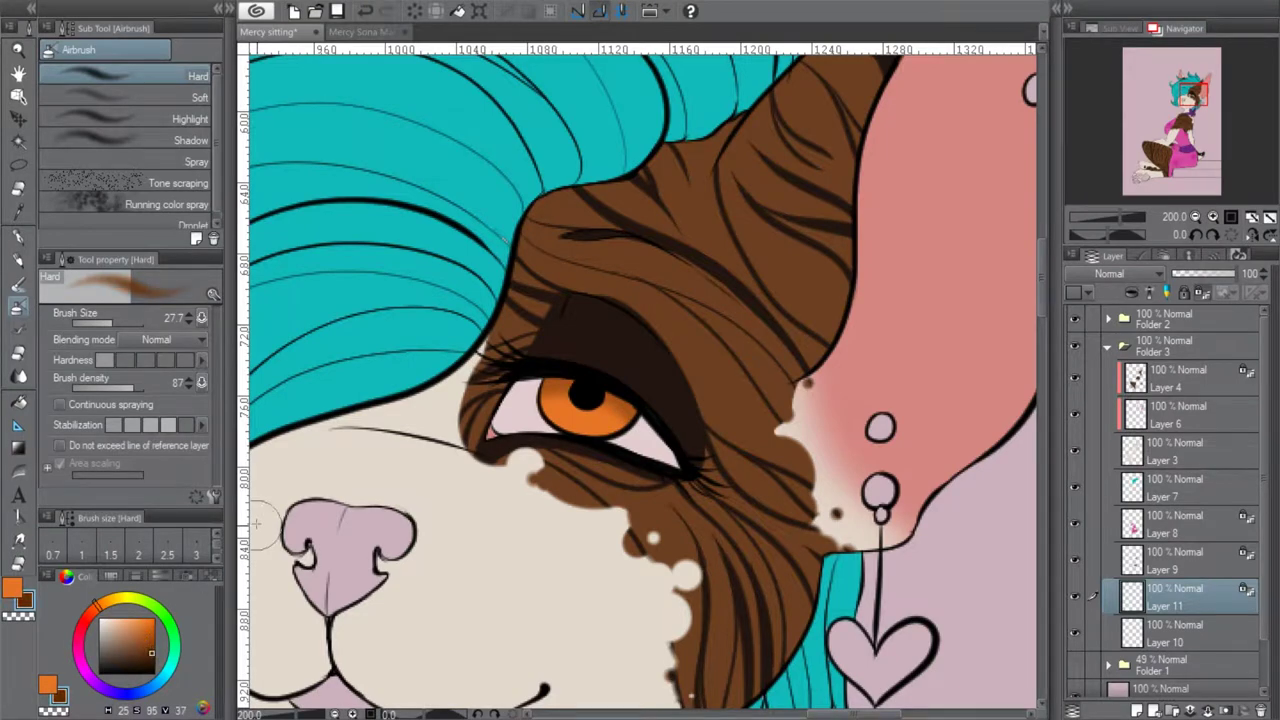
mouse_move(565, 378)
left_mouse_down()
mouse_move(638, 400)
mouse_move(643, 422)
mouse_move(636, 410)
left_mouse_up()
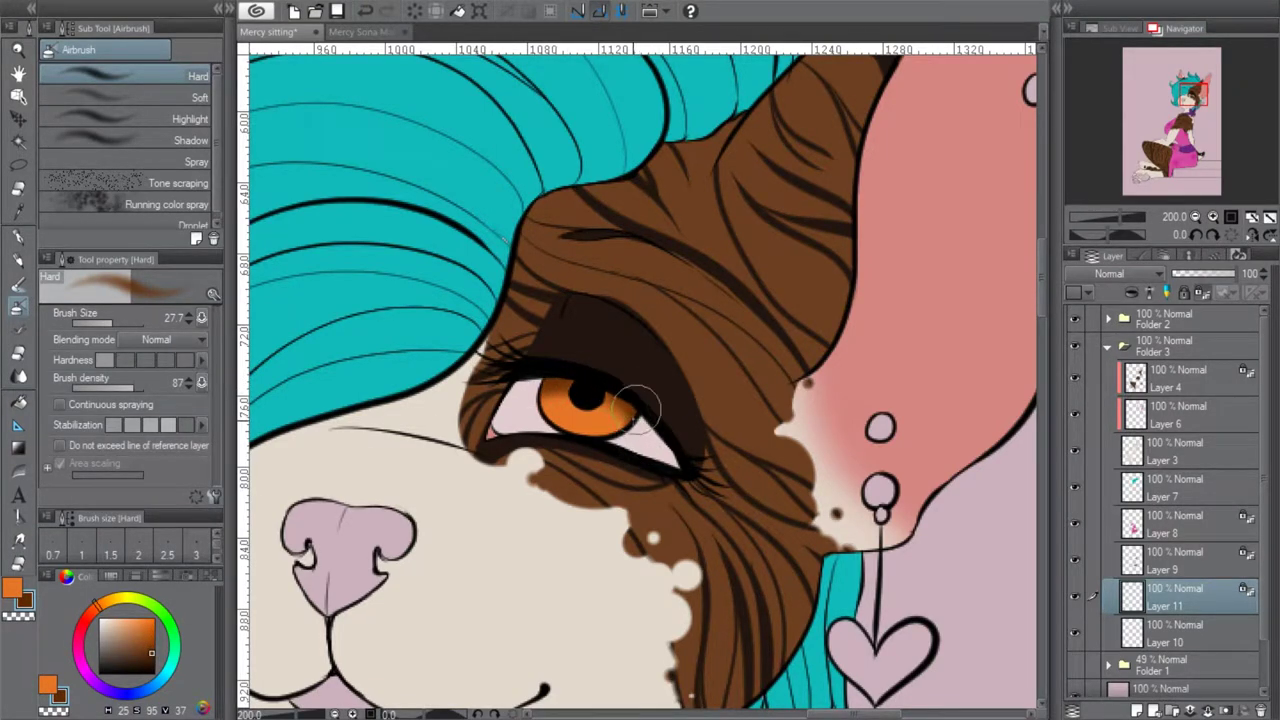
Highlight the lower part of the iris with the Hard airbrush in light orange (H 25, S 56, V 100) and pale peach (H 25, S 27, V 100)
left_click(1198, 217)
left_click(1197, 218)
left_click(1212, 218)
left_click(1212, 218)
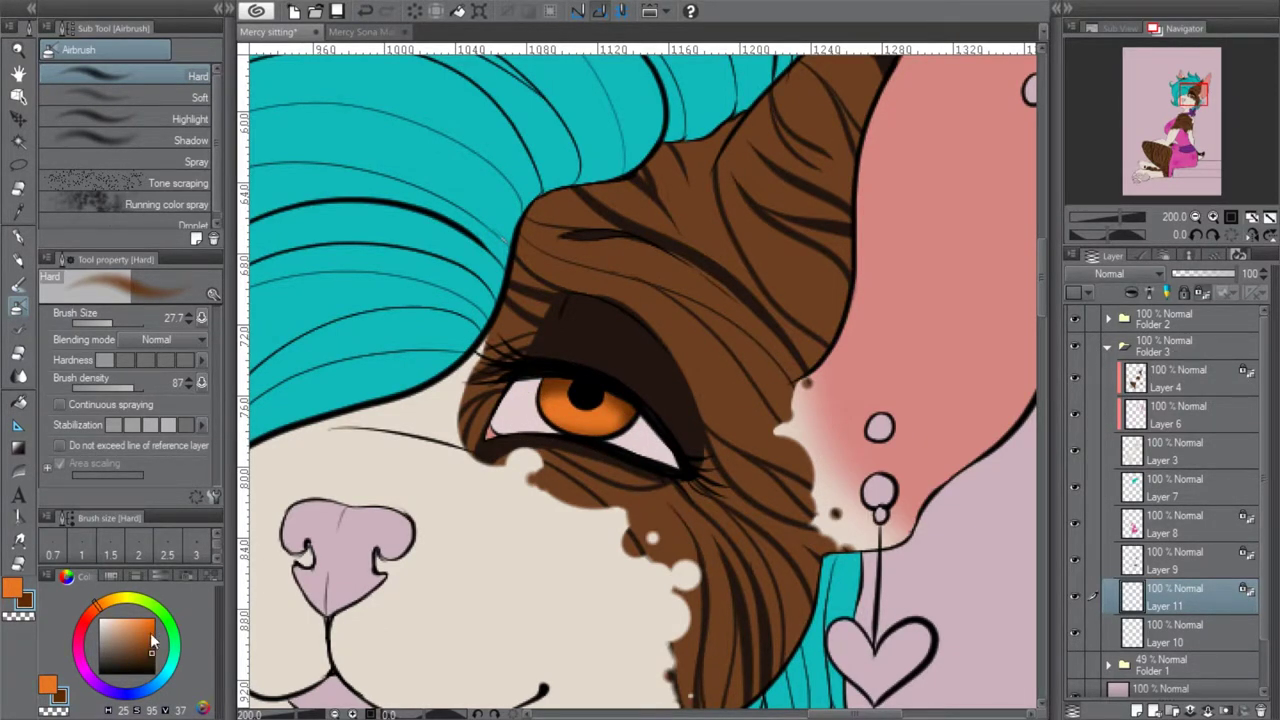
left_click(28, 598)
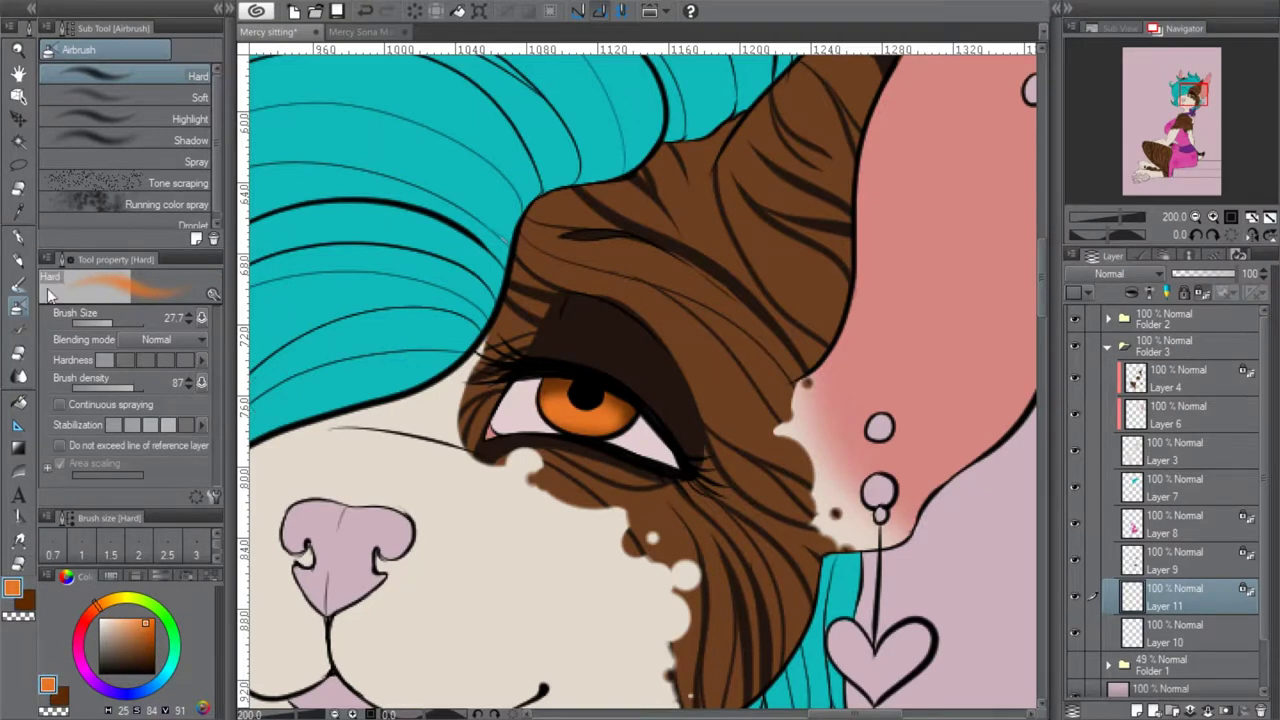
left_click_drag(147, 633, 130, 618)
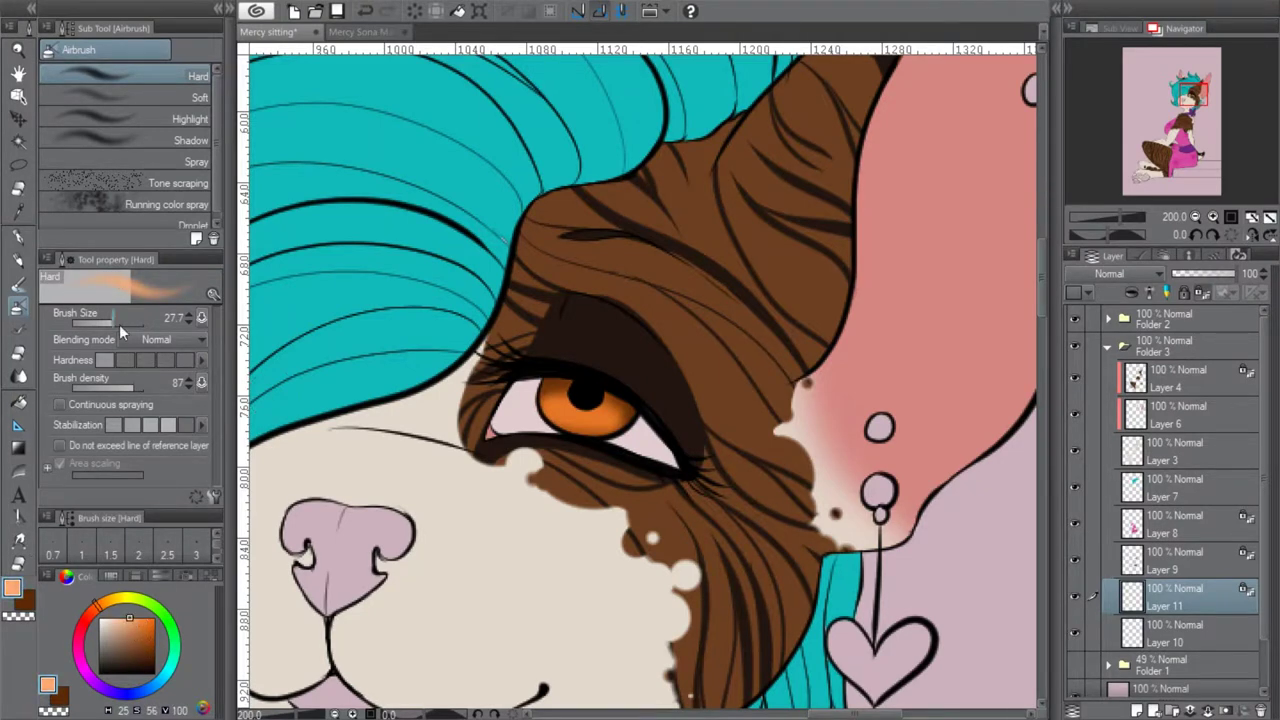
mouse_move(583, 421)
left_mouse_down()
mouse_move(575, 430)
mouse_move(580, 395)
mouse_move(638, 416)
mouse_move(563, 431)
mouse_move(567, 408)
mouse_move(588, 428)
left_mouse_up()
left_click(113, 618)
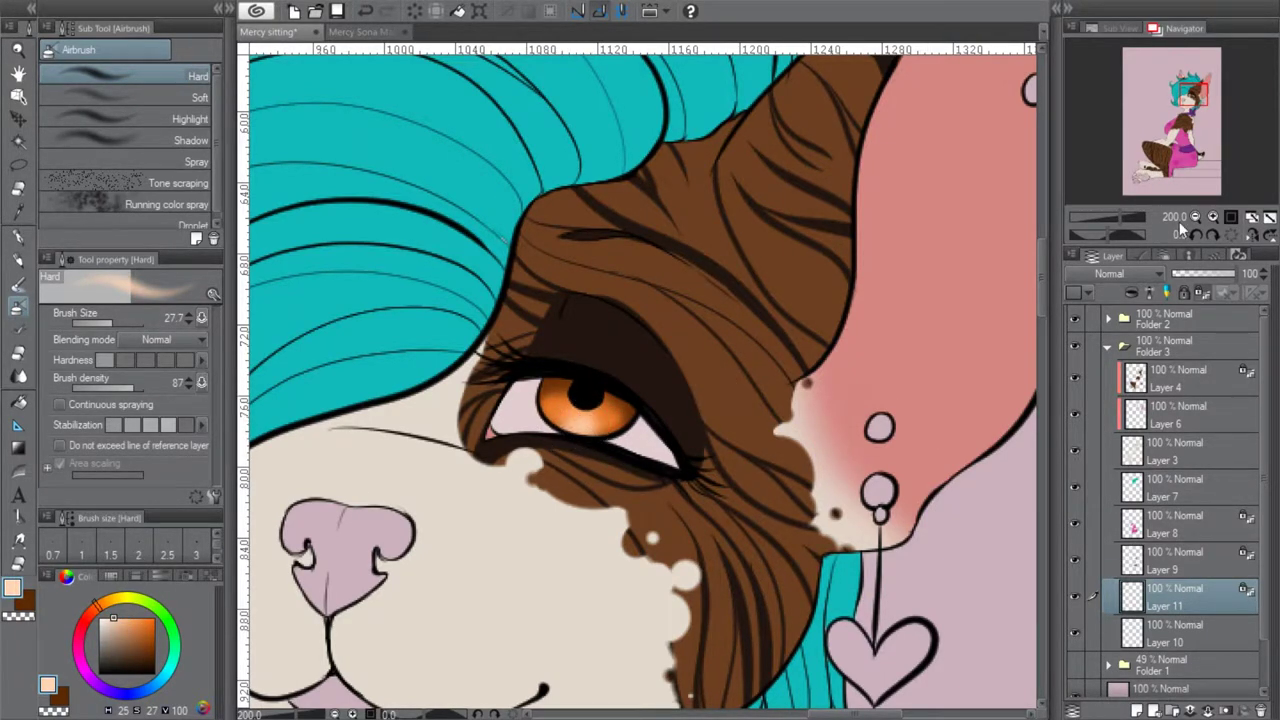
Merge the shaded iris on Layer 11 down into Layer 10
left_click(1197, 216)
left_click(1197, 216)
left_click(1197, 216)
left_click(1197, 216)
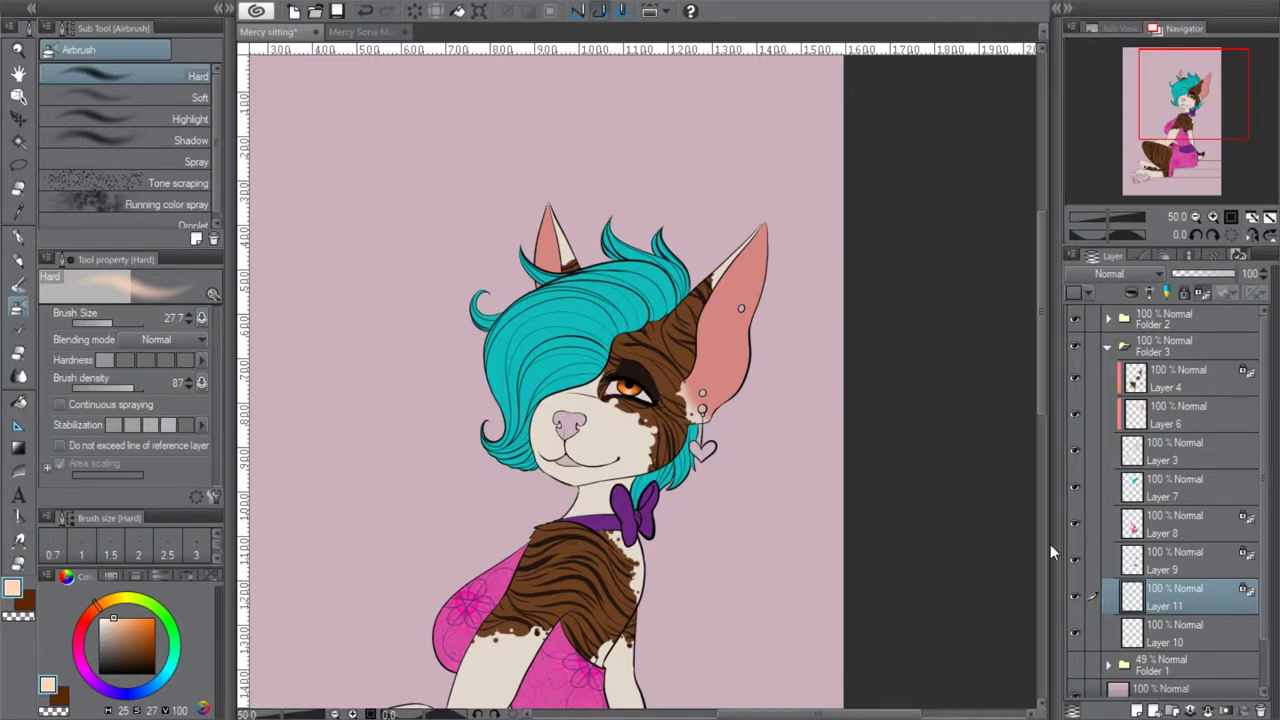
left_click(1208, 710)
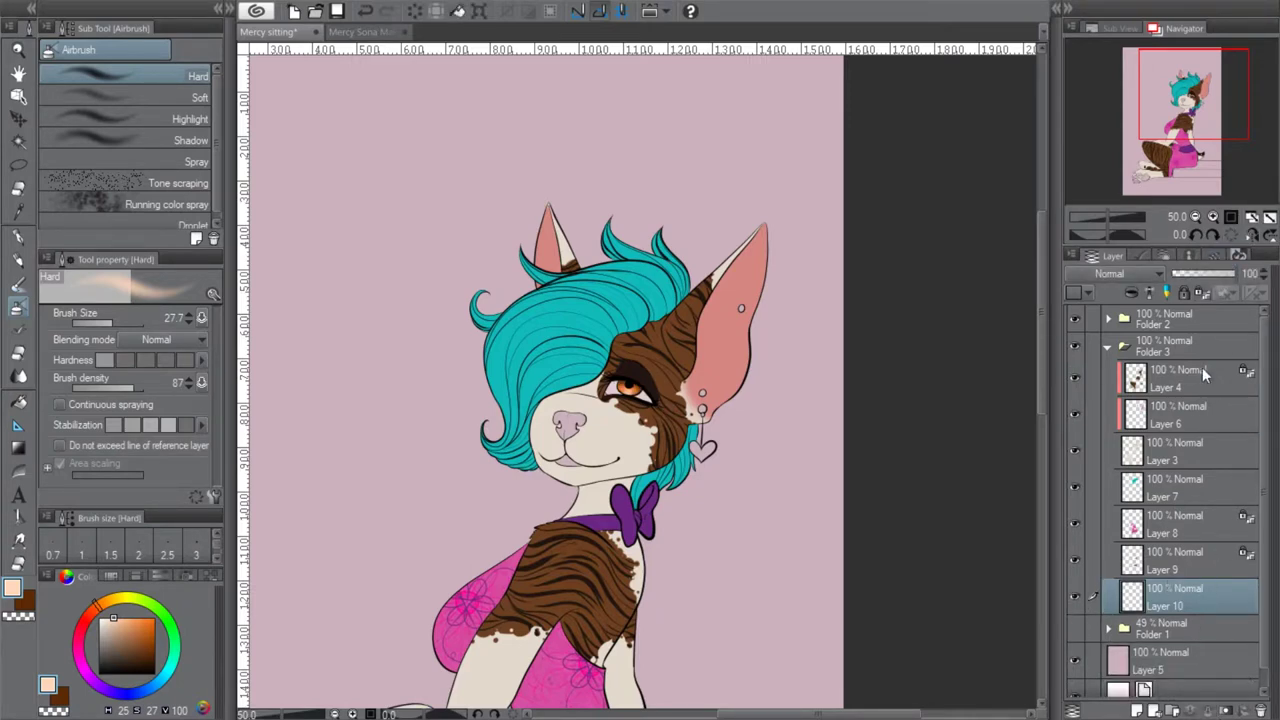
Fill the nose on Layer 10 with the G-pen in the dark grey sampled from the nose on the Mercy Sona Main reference sheet
left_click(1212, 216)
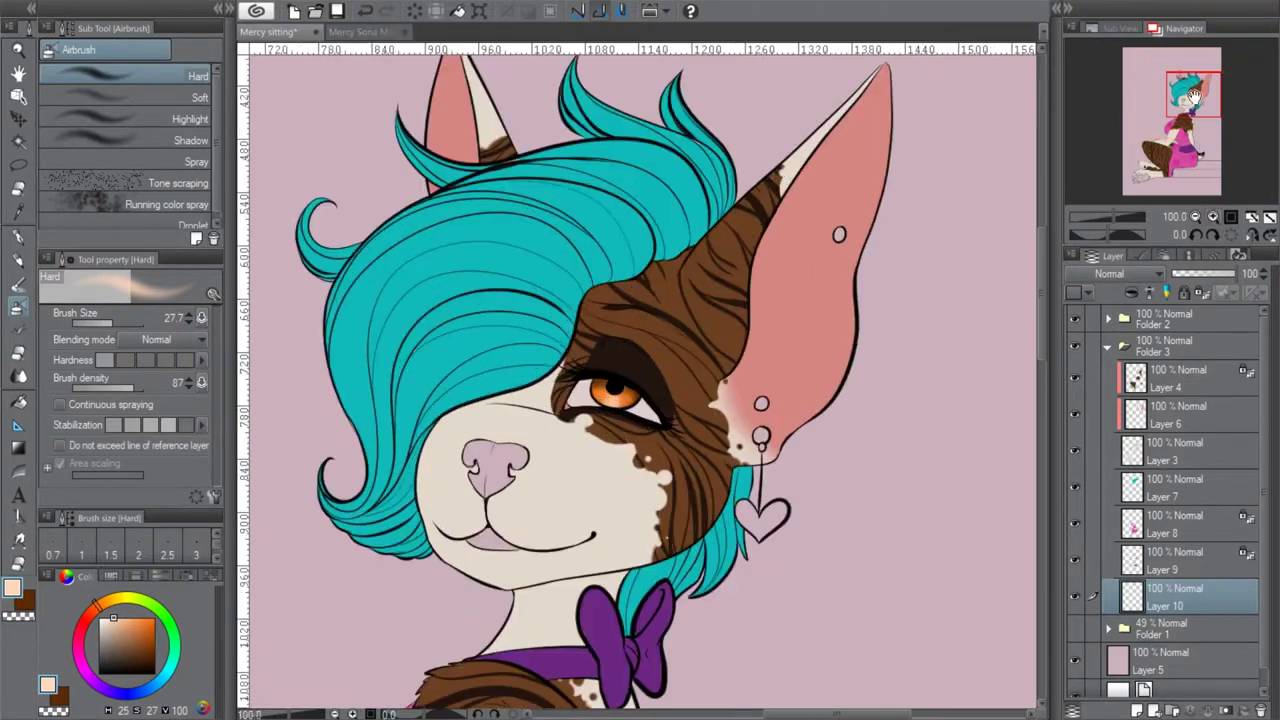
left_click(370, 32)
key("i")
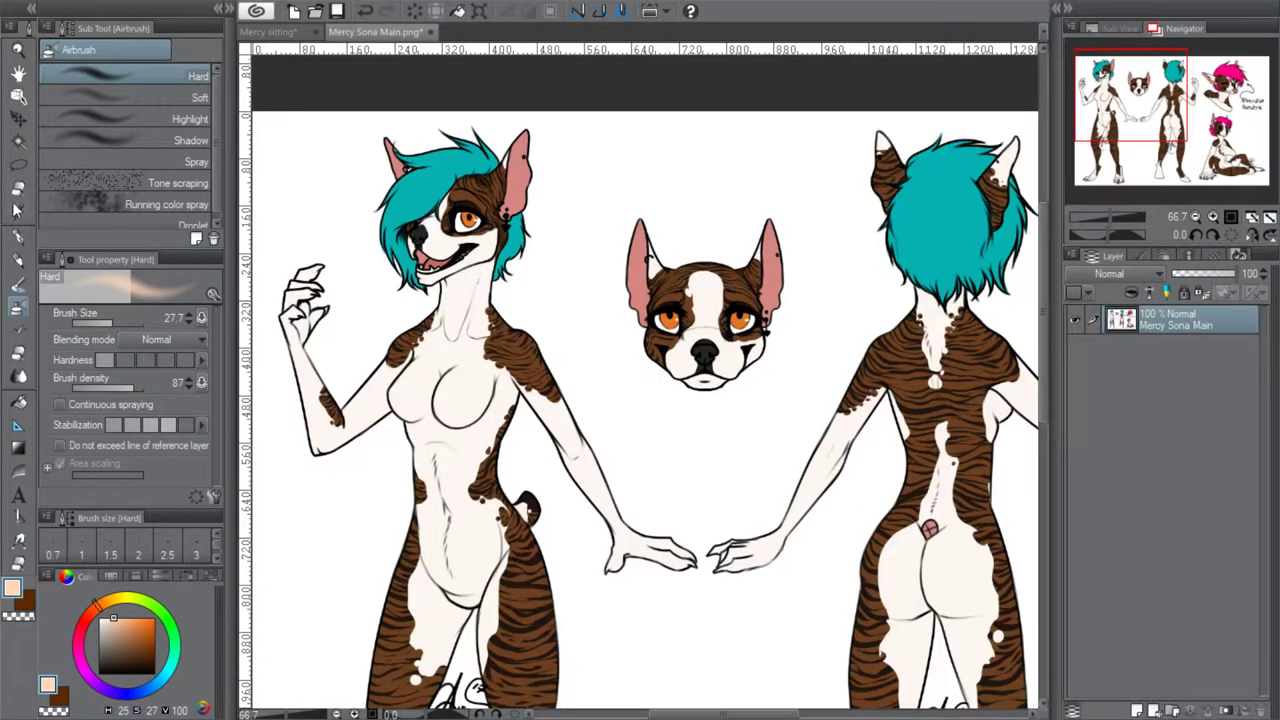
left_click(706, 340)
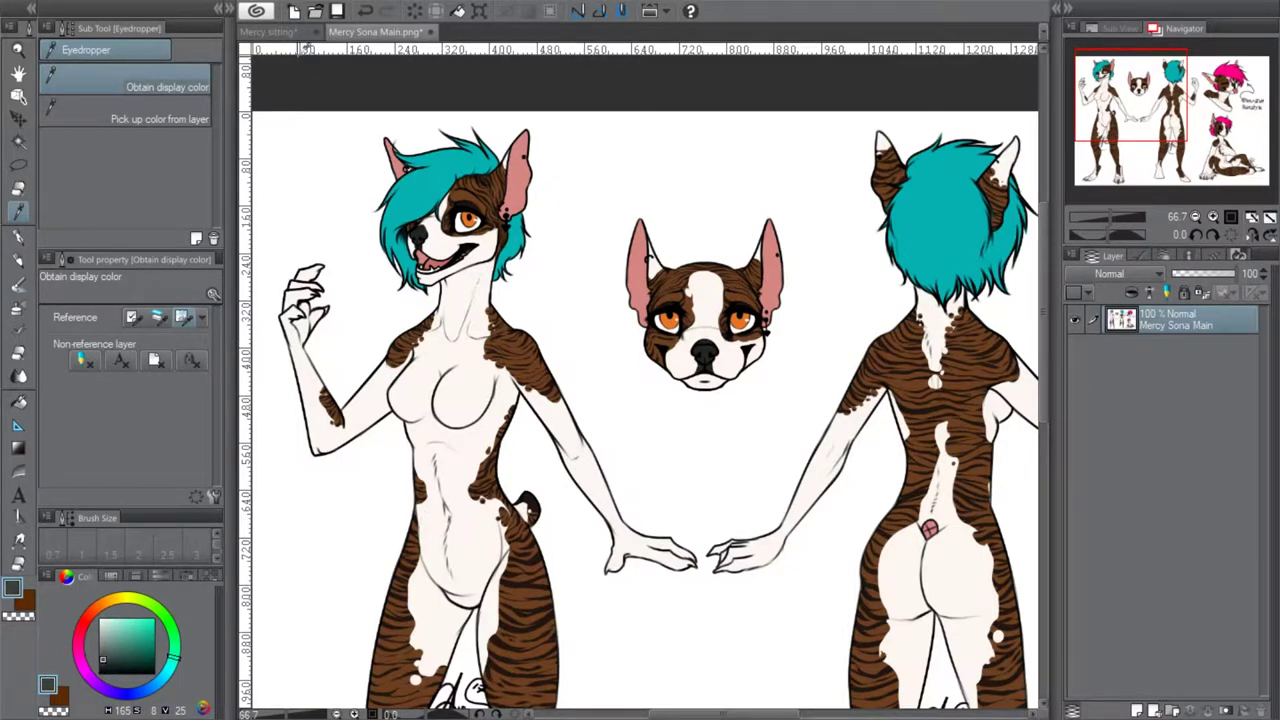
left_click(275, 32)
left_click(18, 238)
mouse_move(535, 378)
left_mouse_down()
mouse_move(586, 403)
mouse_move(545, 405)
left_mouse_up()
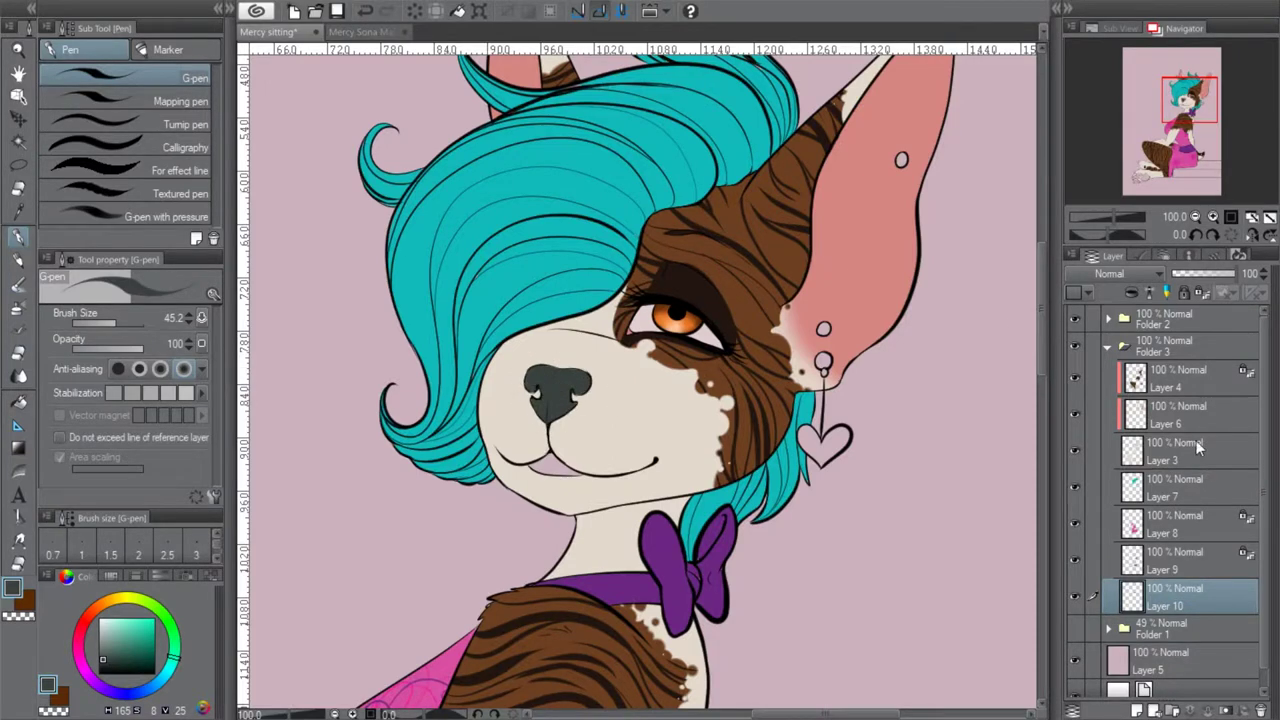
Add a layer above Layer 4 and softly shade around the nose with the Hard airbrush in grey (H 165, S 5, V 35), size 31.3
left_click(1190, 390)
left_click(1136, 710)
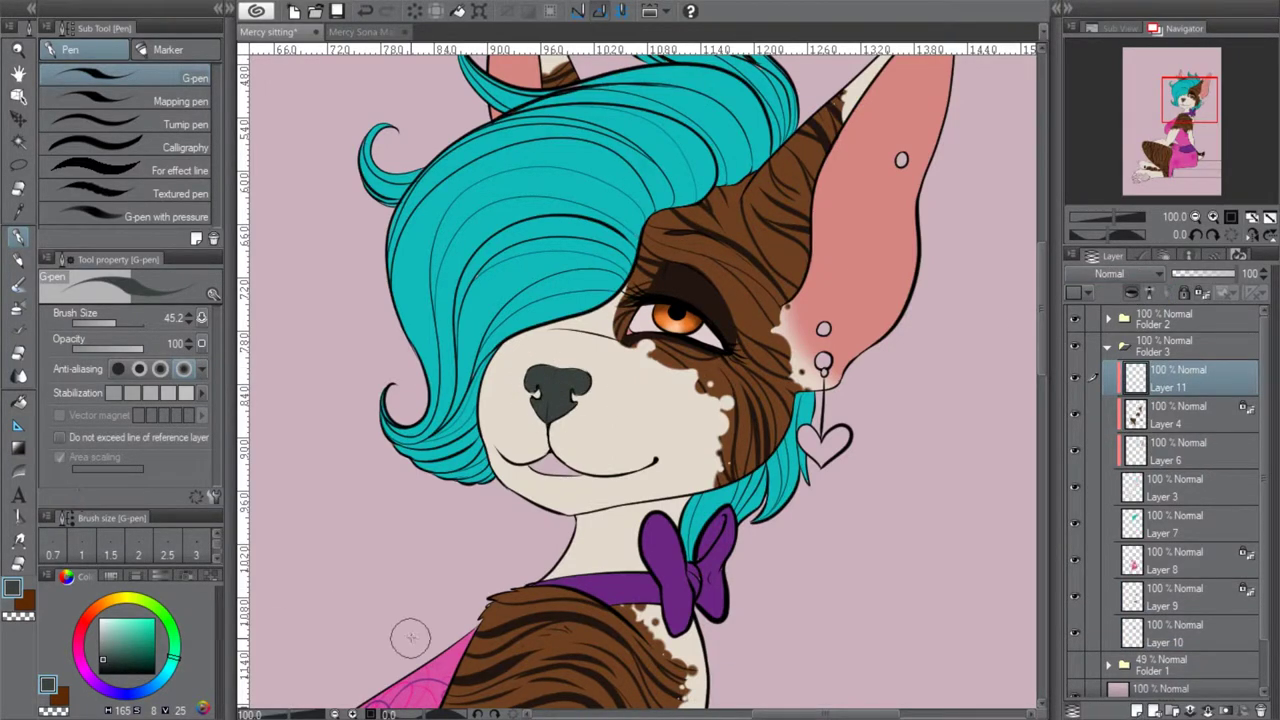
left_click(17, 311)
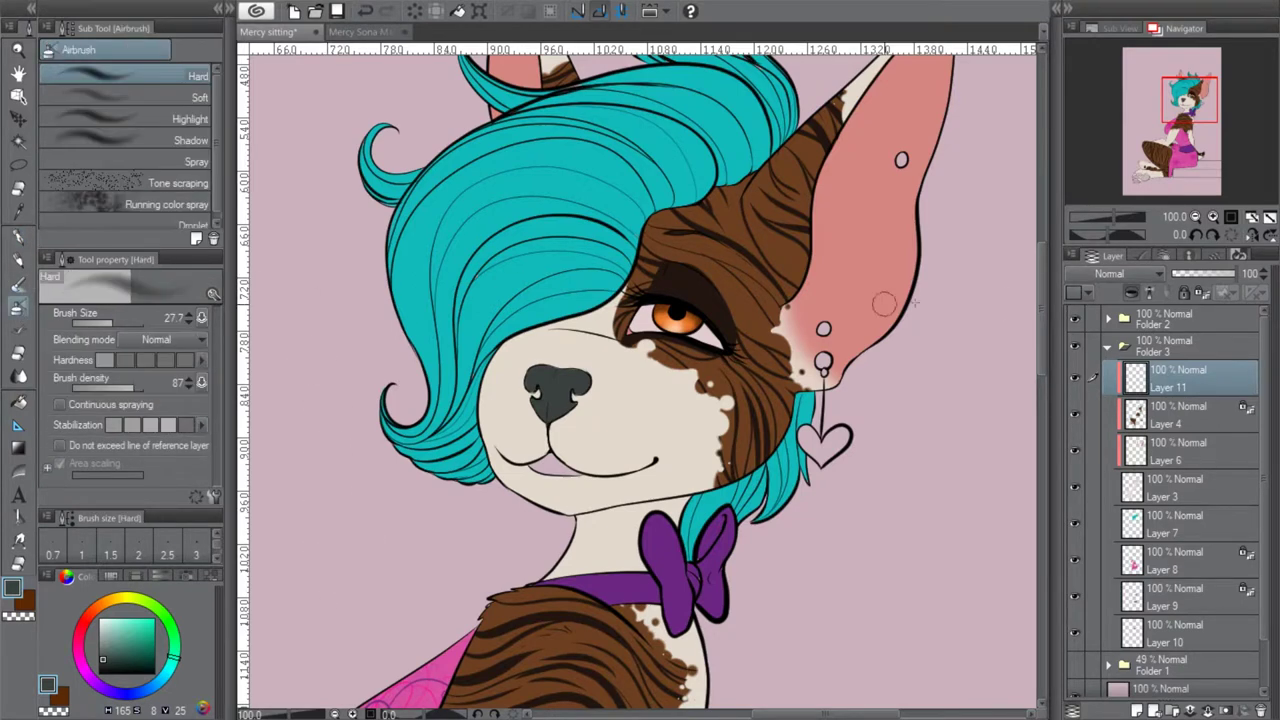
left_click(1213, 216)
left_click(1173, 483)
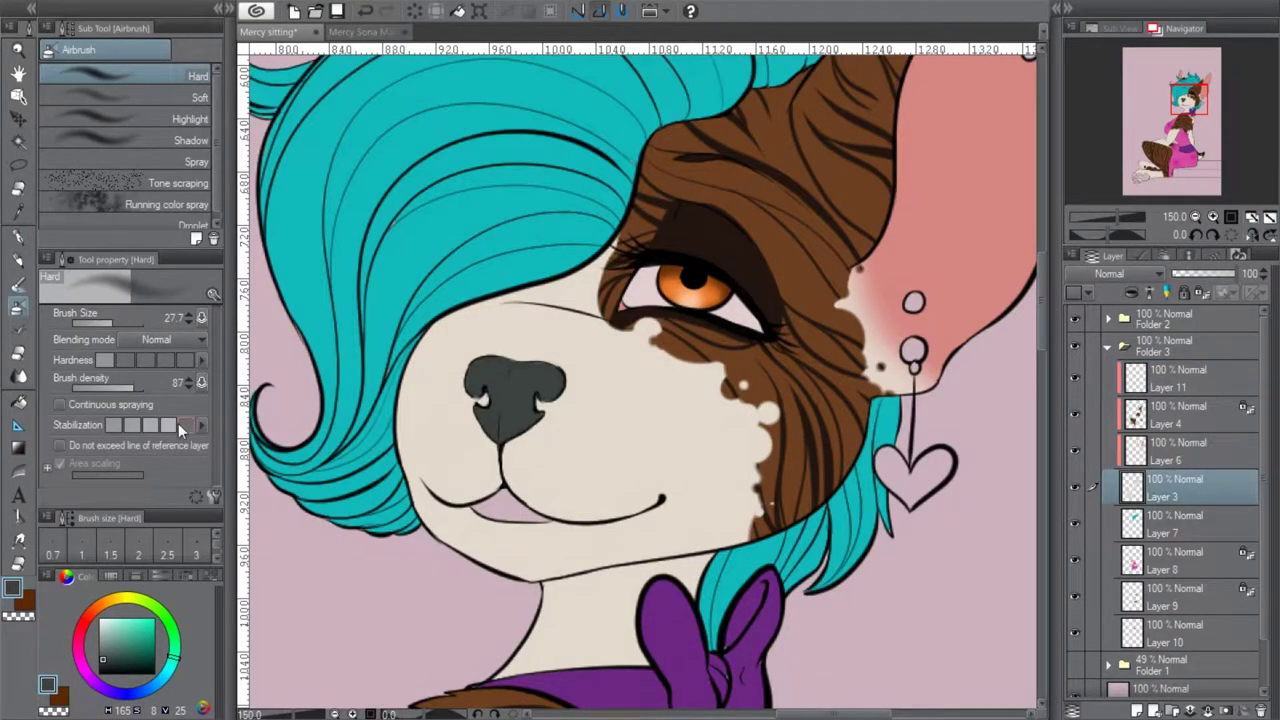
left_click(18, 354)
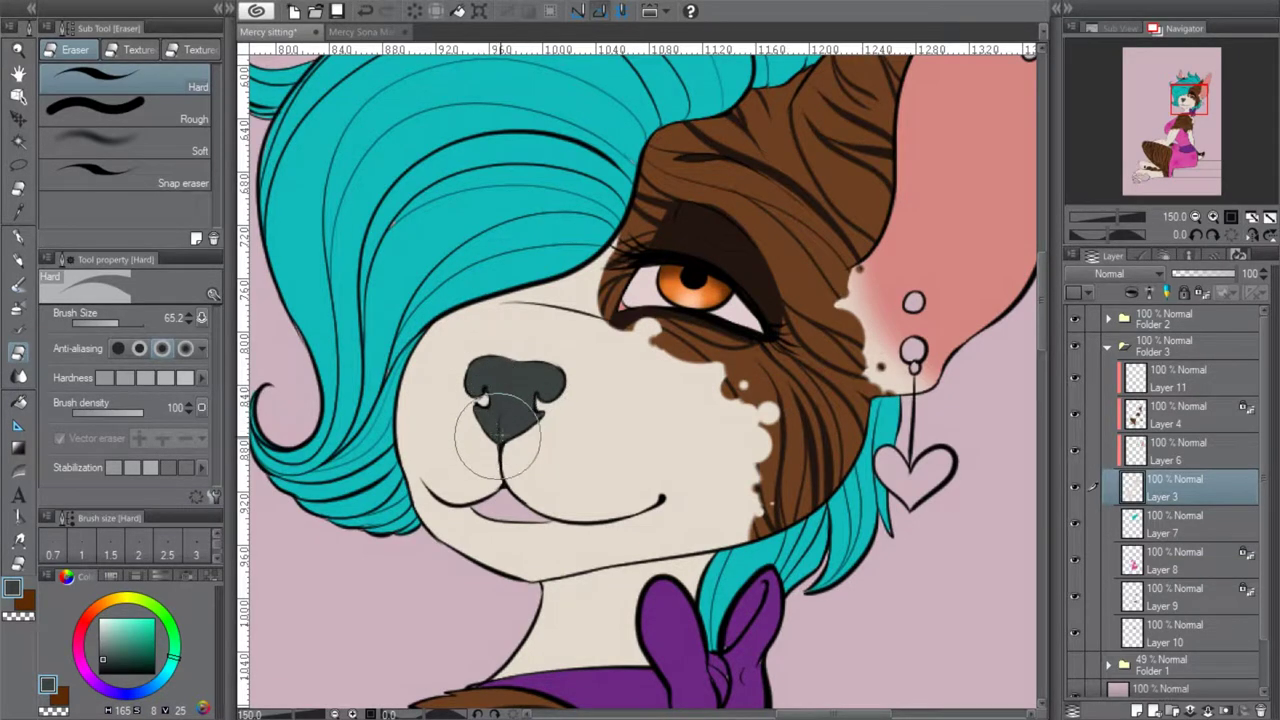
left_click(1197, 378)
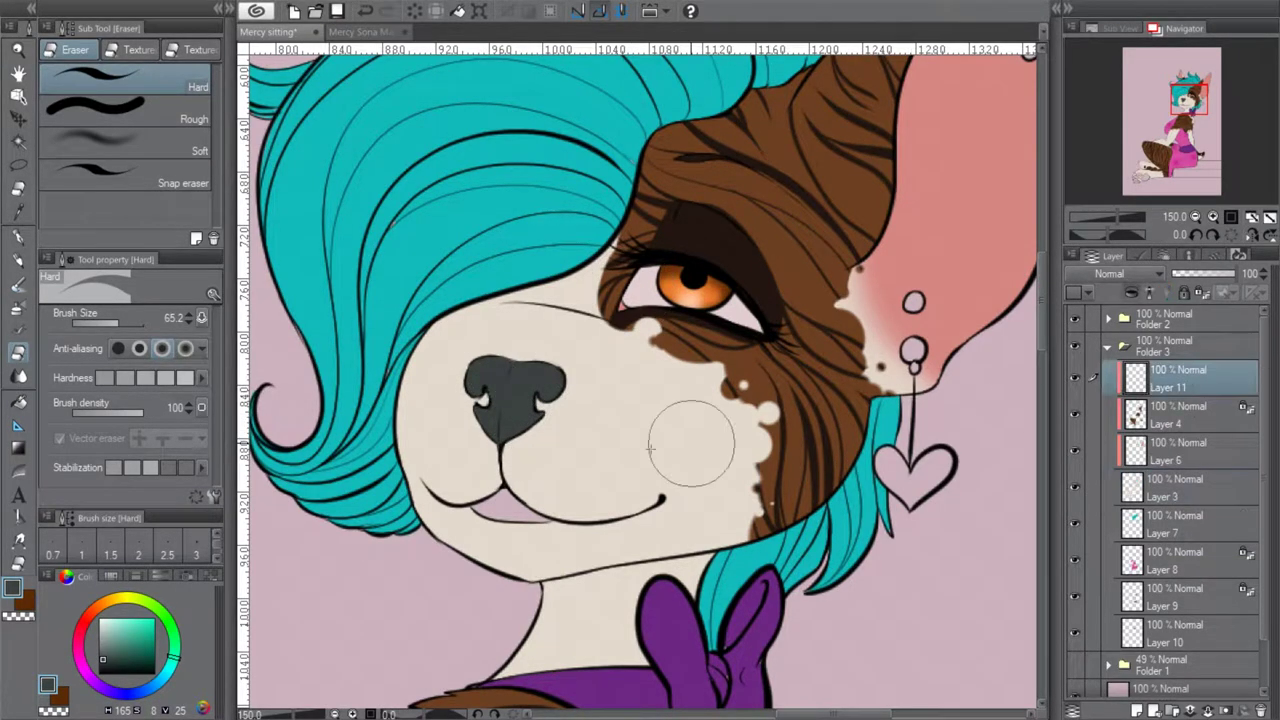
key("b")
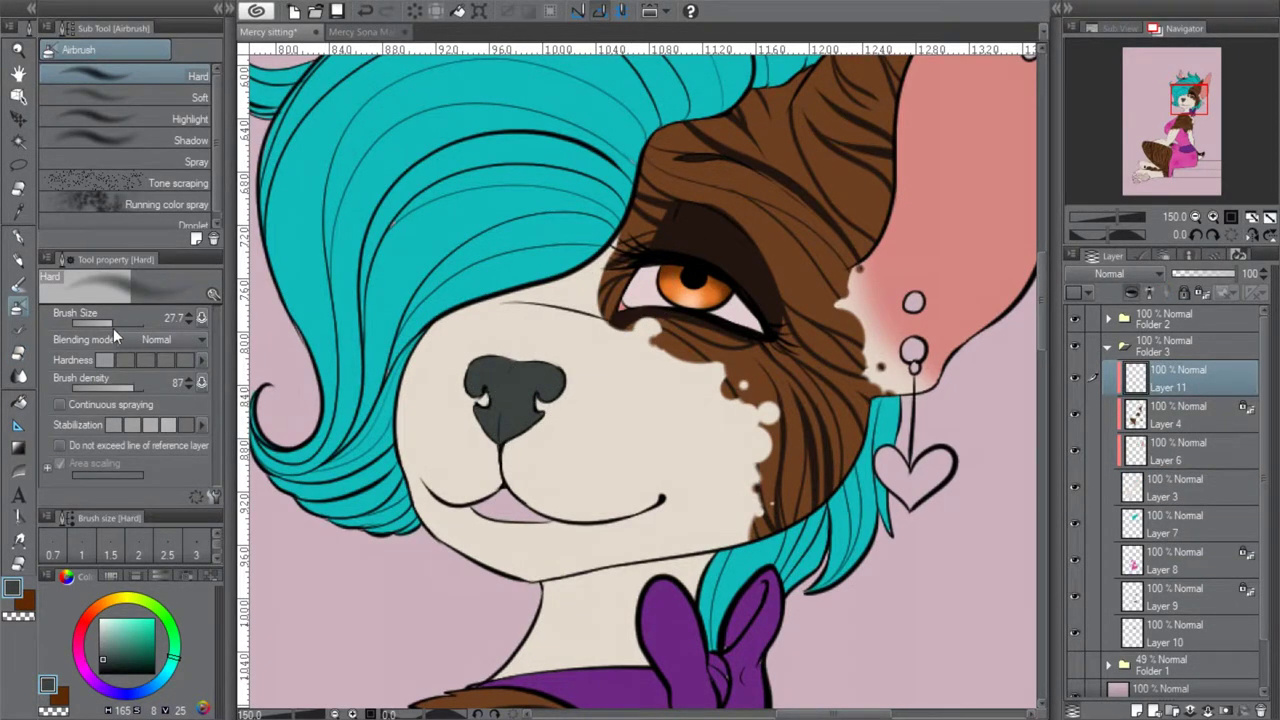
left_click(101, 654)
mouse_move(494, 400)
left_mouse_down()
mouse_move(509, 429)
mouse_move(500, 440)
mouse_move(515, 440)
mouse_move(550, 405)
mouse_move(525, 369)
mouse_move(503, 371)
mouse_move(558, 368)
mouse_move(530, 368)
mouse_move(552, 385)
left_mouse_up()
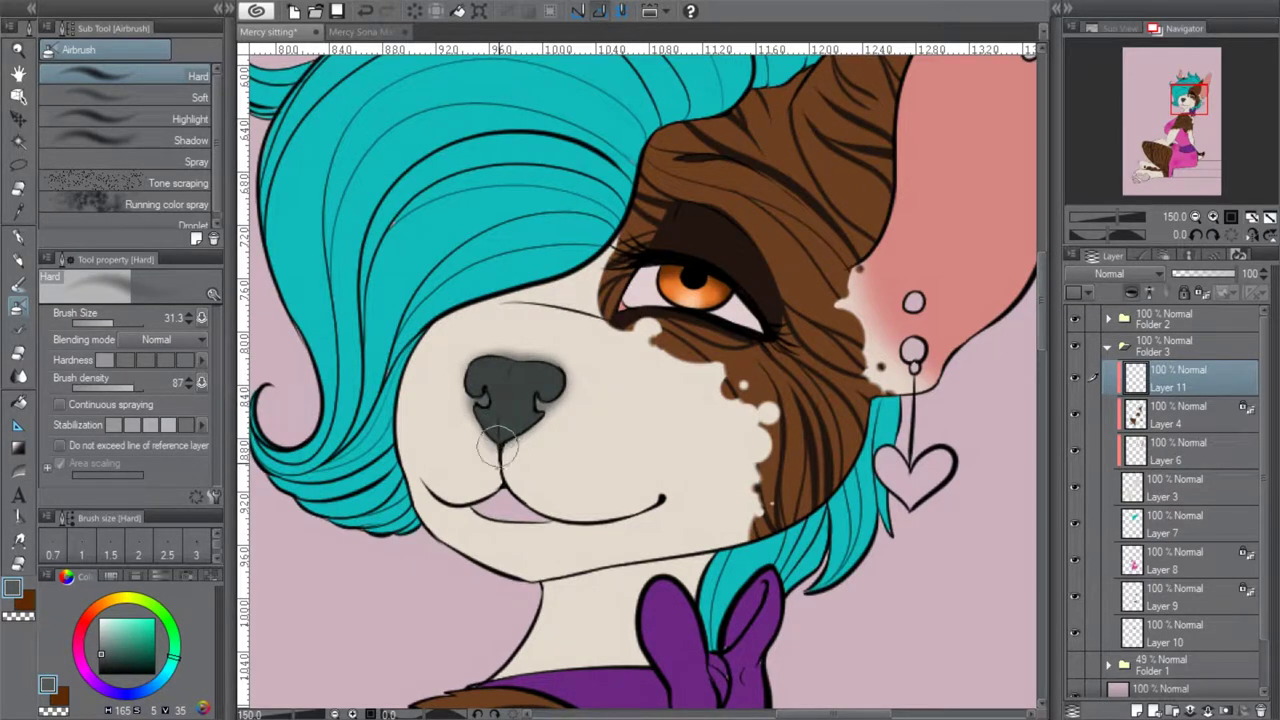
Try extending the grey airbrush shading down the line beneath the nose, and undo the last strokes
left_click_drag(503, 438, 517, 503)
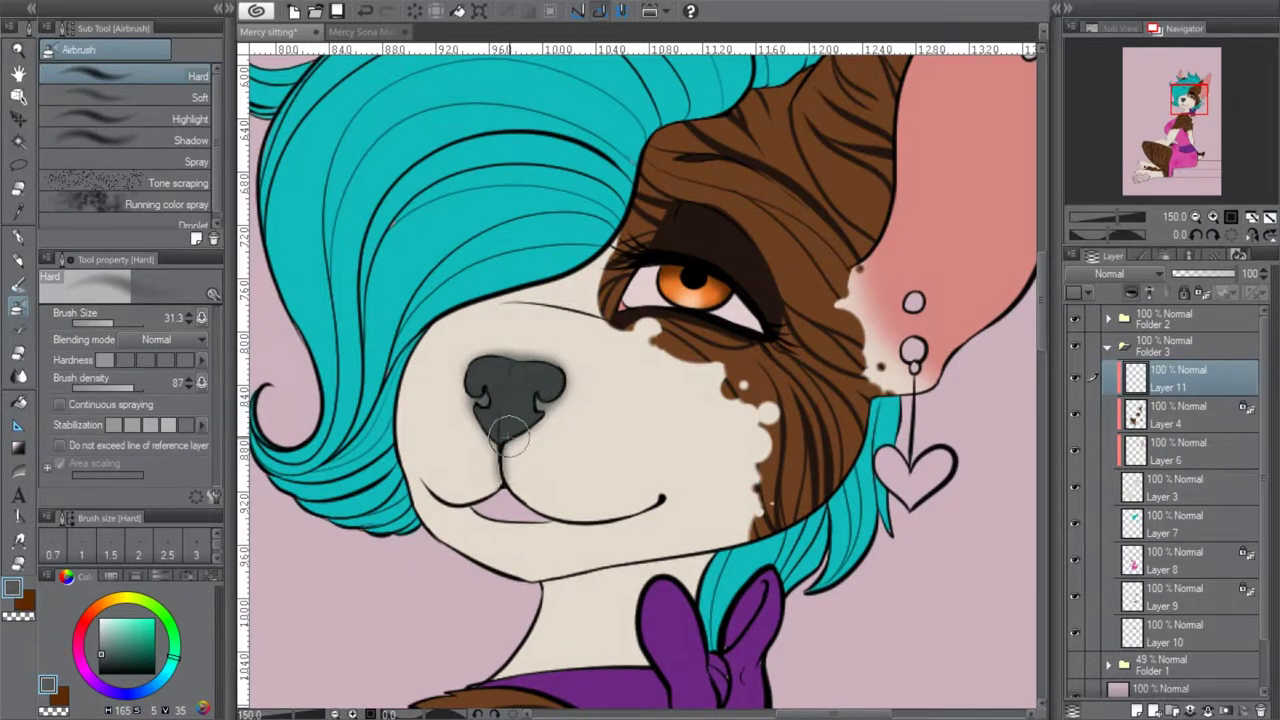
key("ctrl+z")
key("ctrl+z")
key("ctrl+z")
key("ctrl+z")
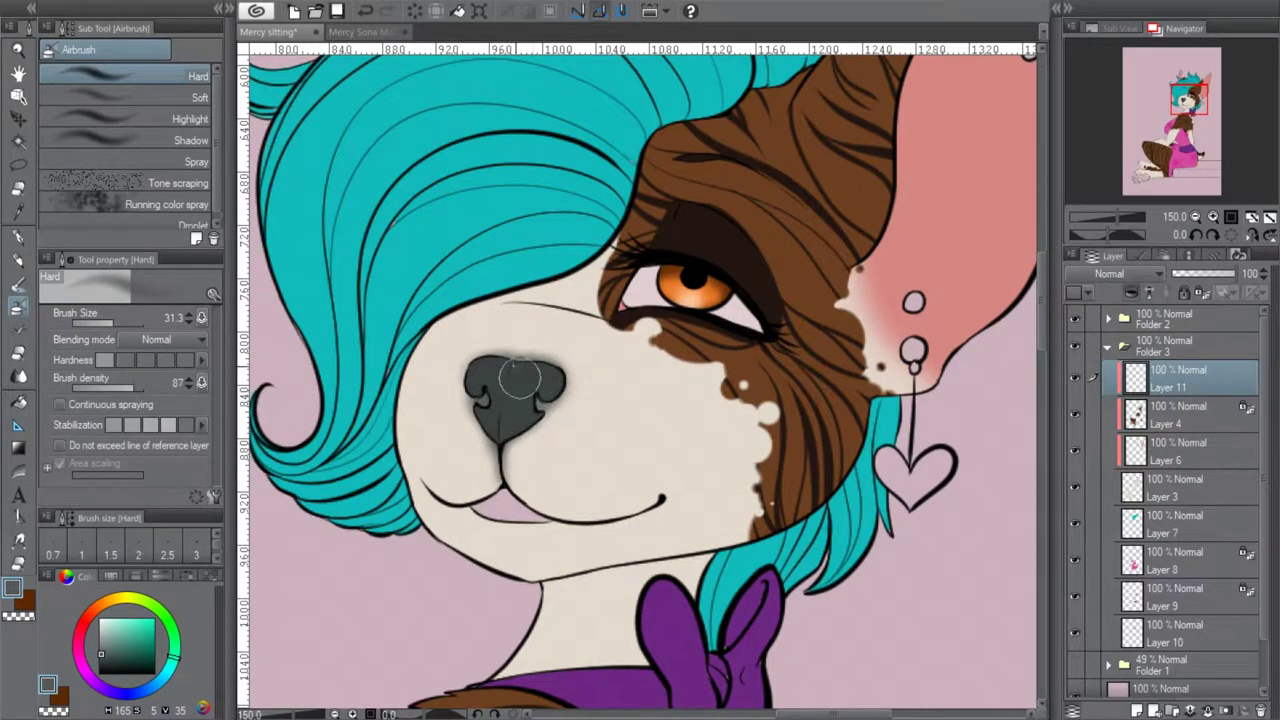
Colour the tongue on Layer 10 with the G-pen in the pink (H 3, S 48, V 78) sampled from the reference sheet's mouth
left_click(1195, 217)
left_click(1195, 217)
left_click(1195, 217)
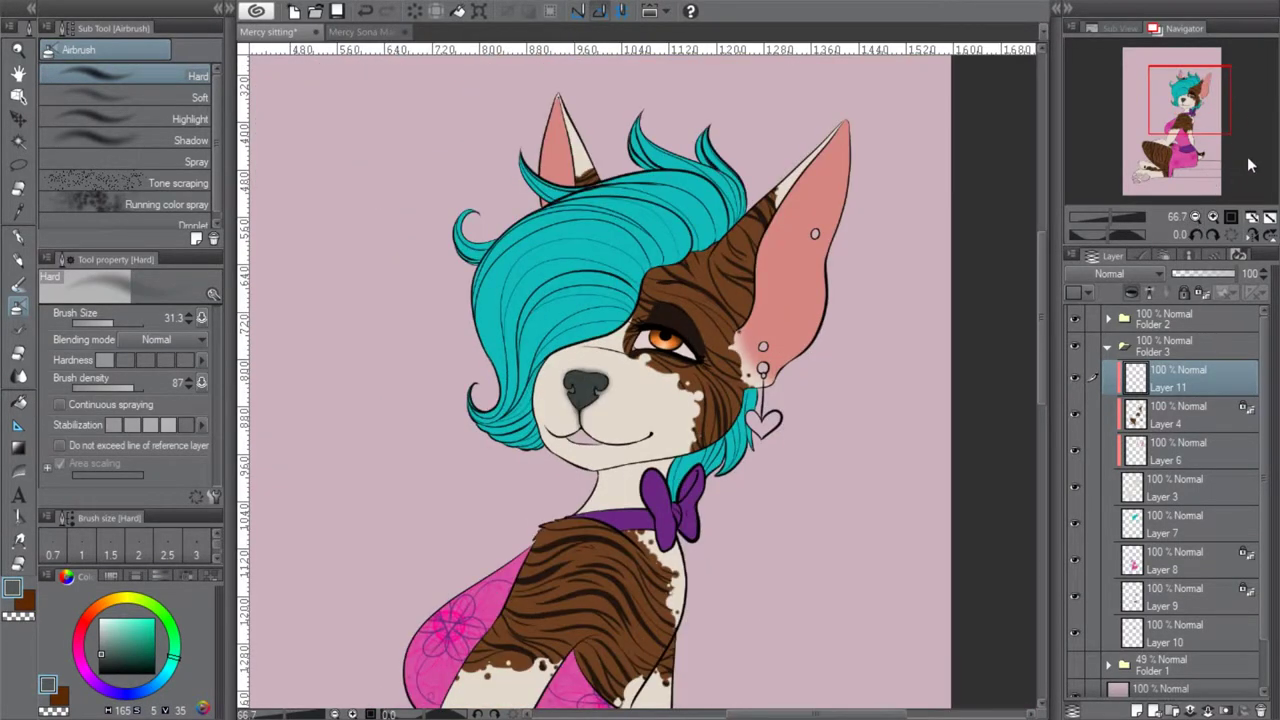
left_click(1163, 624)
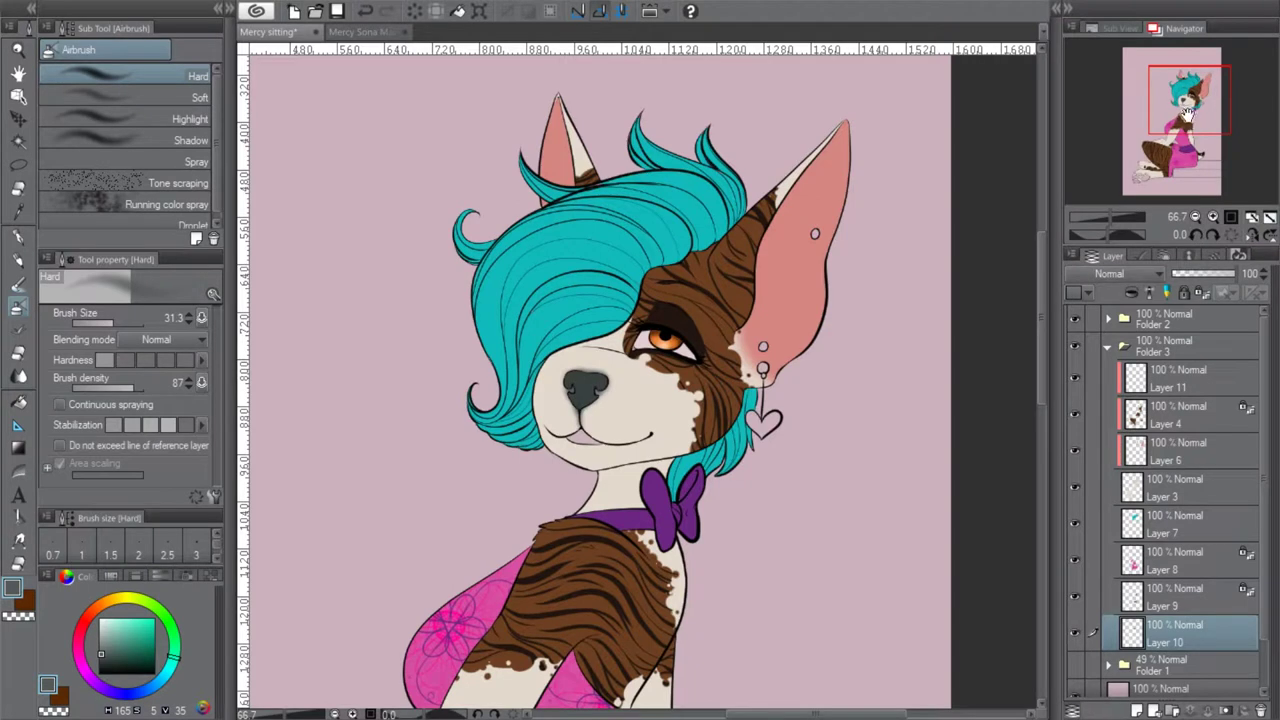
left_click(347, 33)
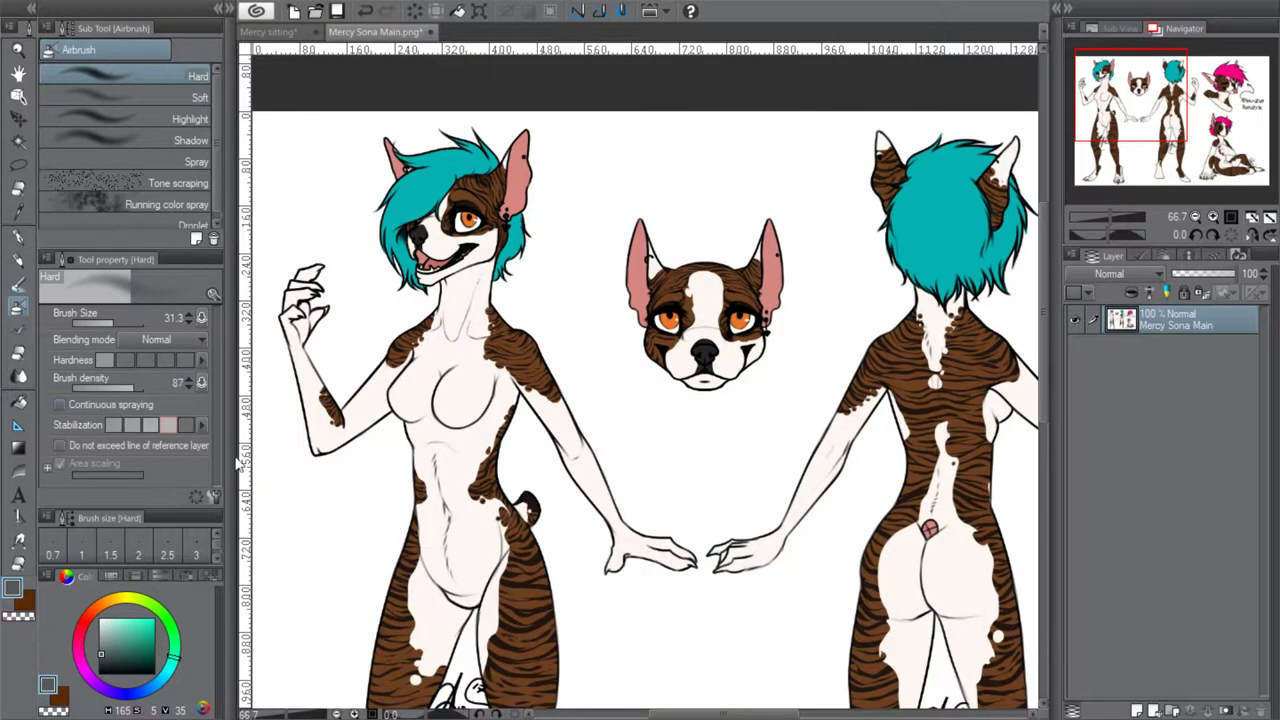
left_click(18, 212)
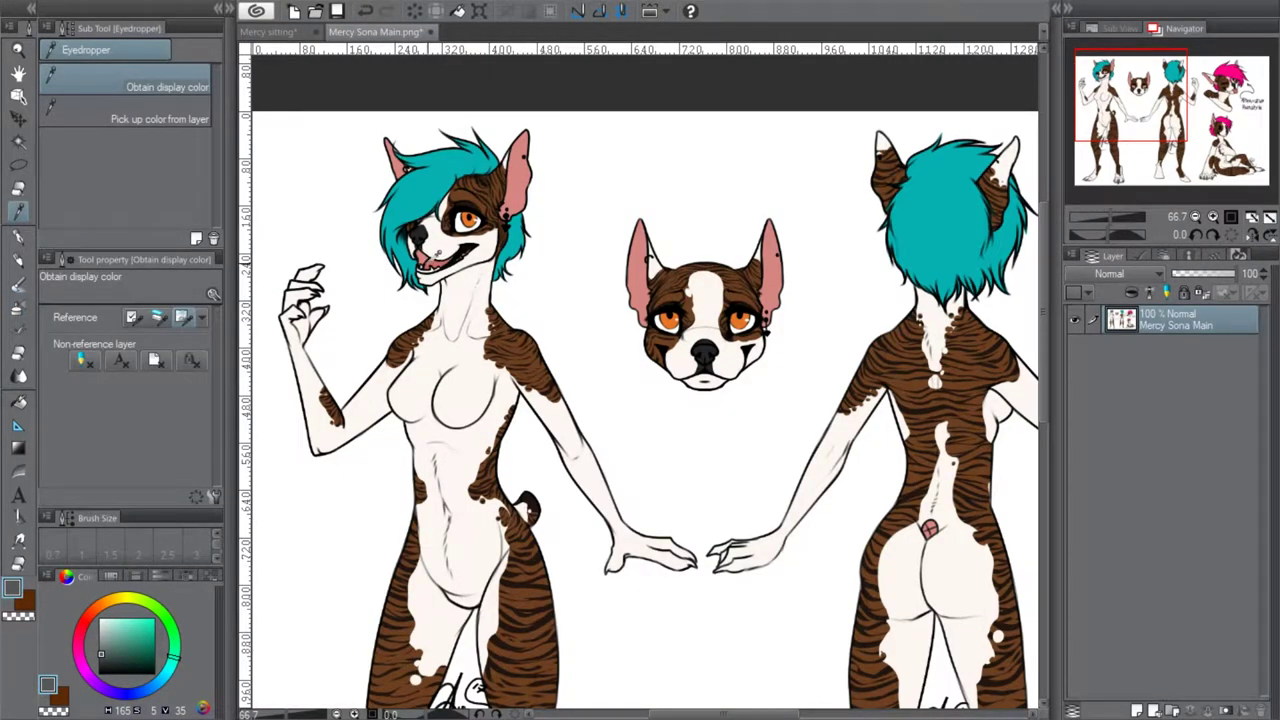
left_click(430, 257)
left_click(18, 237)
left_click(268, 32)
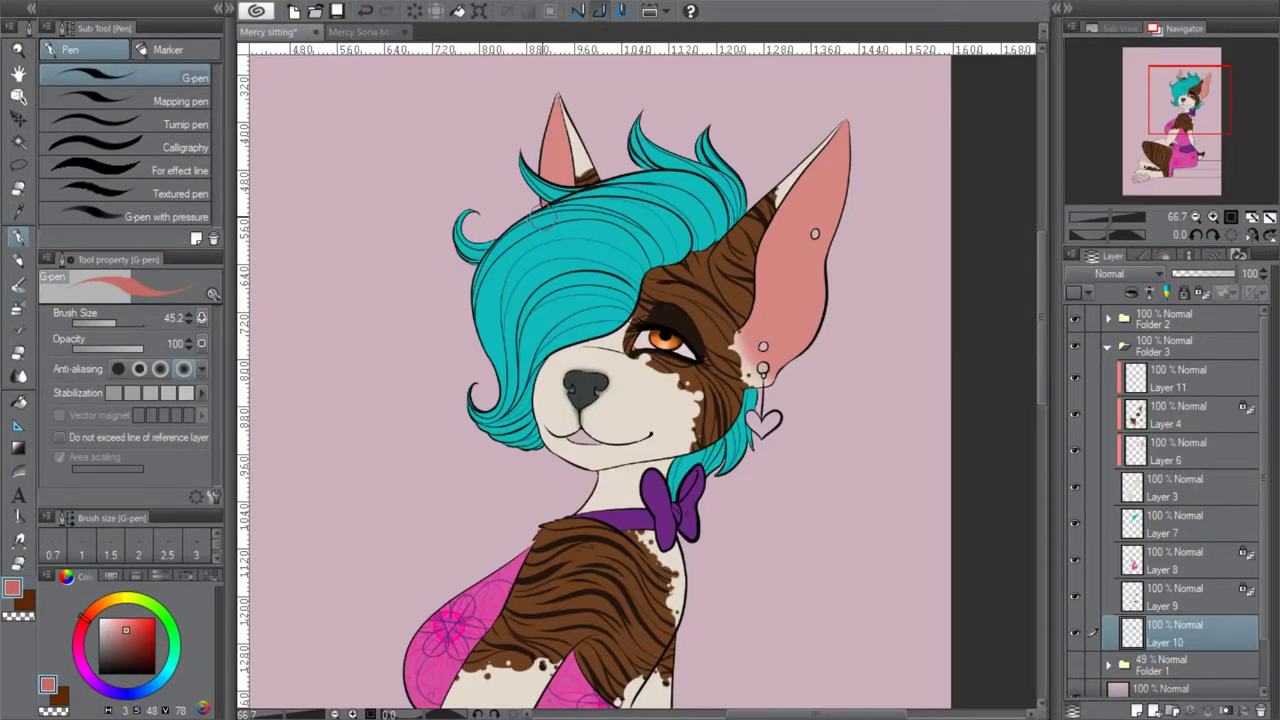
Sample the lighter pink (H 3, S 39, V 84) of the paw pads on the Mercy Sona Main reference sheet for the G-pen
left_click_drag(1185, 152, 1157, 207)
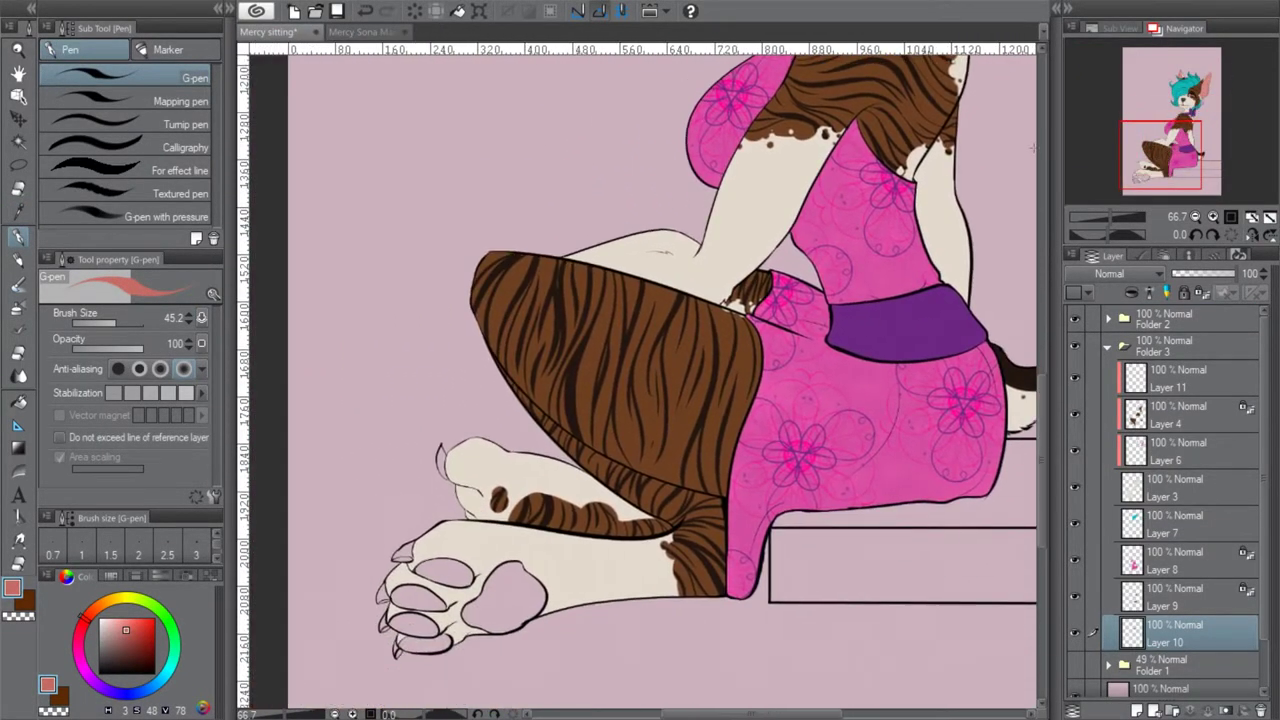
left_click(362, 32)
left_click_drag(1174, 157, 1134, 194)
key("i")
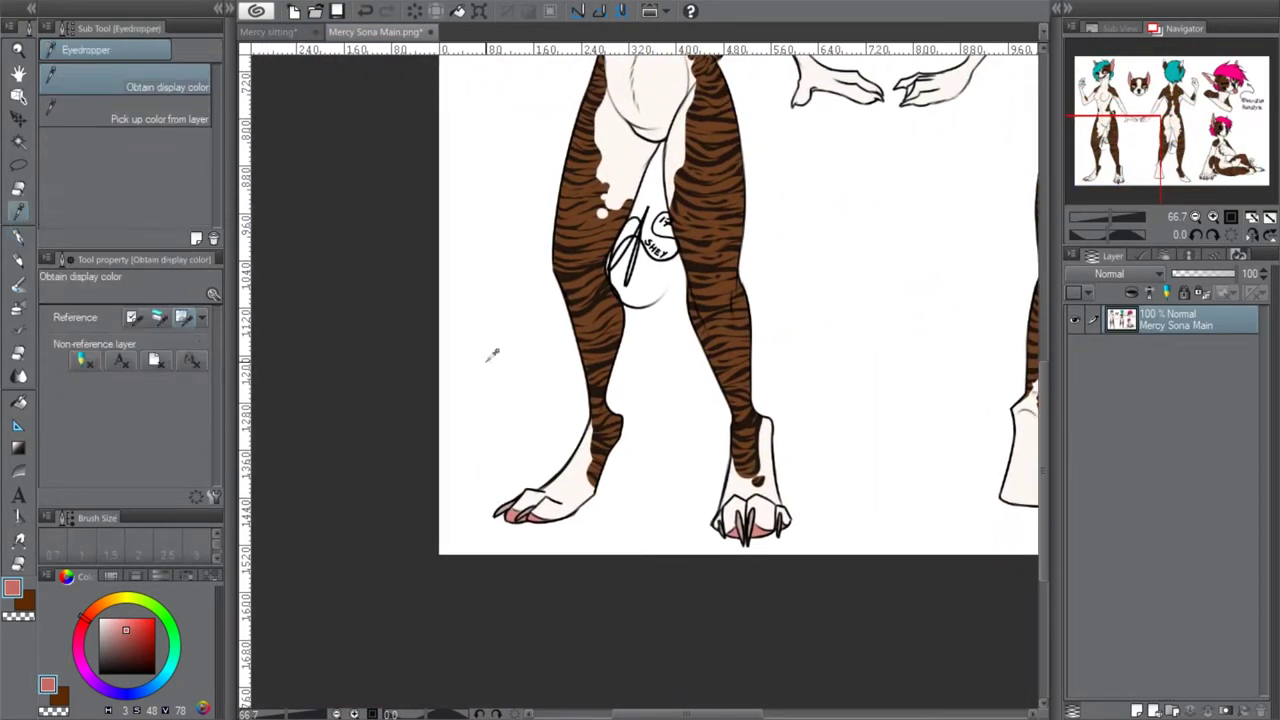
left_click(268, 32)
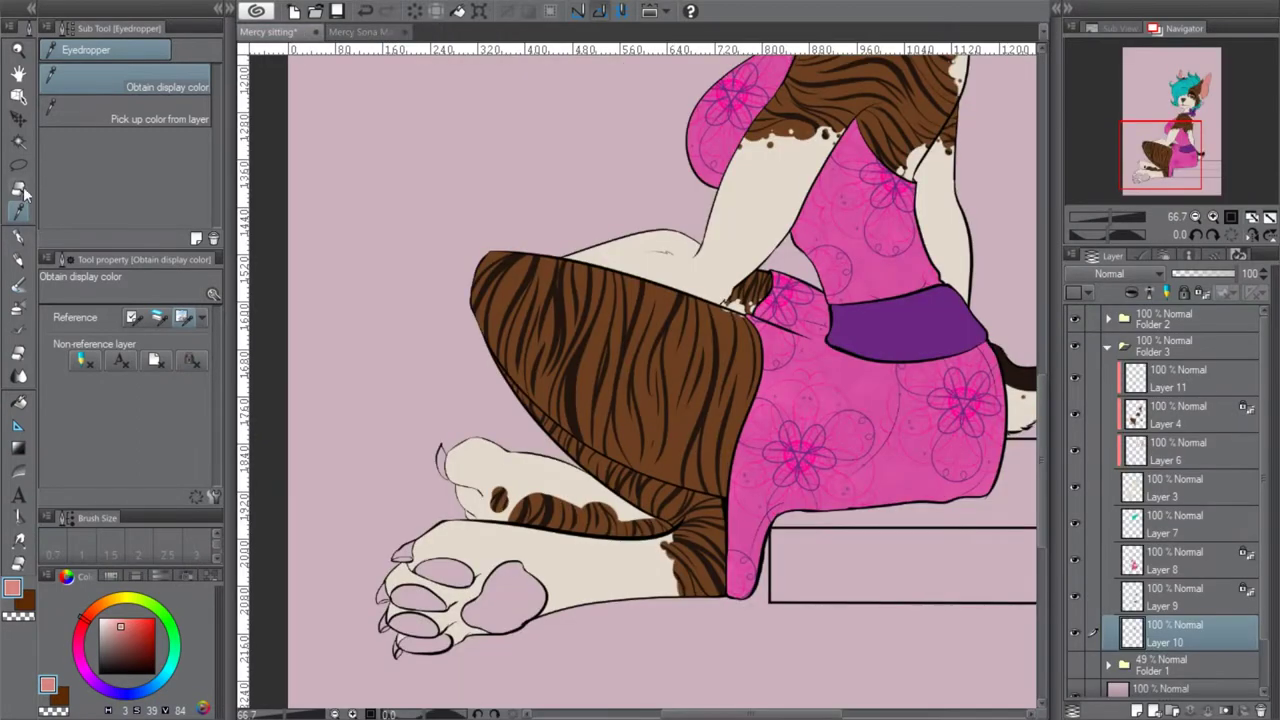
left_click(18, 237)
Fill the large pad and the four toe pads of the nearer foot on Layer 10 with the sampled pink
left_click_drag(1176, 149, 1105, 160)
scroll(1174, 156, "up", 1)
mouse_move(620, 400)
left_mouse_down()
mouse_move(549, 421)
mouse_move(569, 431)
mouse_move(547, 451)
mouse_move(565, 449)
mouse_move(543, 484)
mouse_move(578, 496)
mouse_move(622, 475)
mouse_move(595, 481)
mouse_move(595, 467)
mouse_move(560, 464)
mouse_move(615, 459)
mouse_move(625, 465)
mouse_move(609, 481)
mouse_move(572, 484)
mouse_move(605, 490)
left_mouse_up()
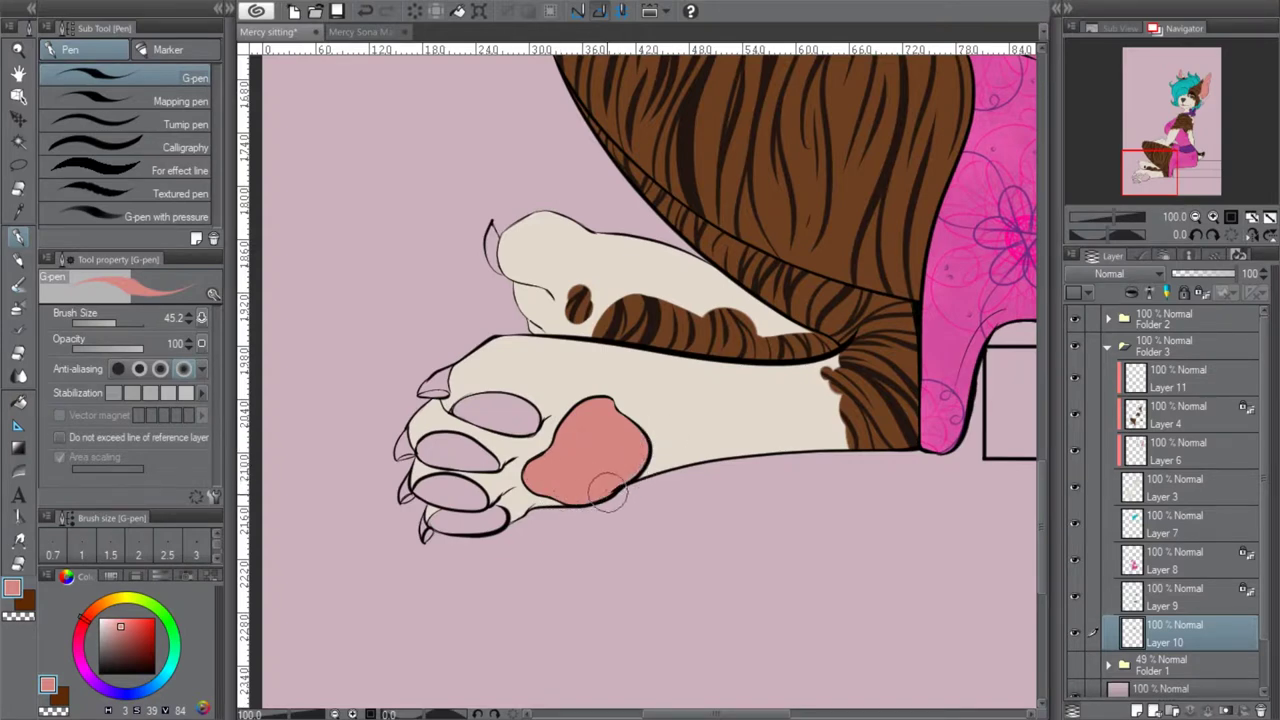
left_click_drag(527, 414, 468, 410)
mouse_move(467, 463)
left_mouse_down()
mouse_move(430, 450)
mouse_move(420, 460)
mouse_move(490, 459)
left_mouse_up()
mouse_move(436, 495)
left_mouse_down()
mouse_move(435, 483)
mouse_move(415, 500)
mouse_move(440, 505)
mouse_move(470, 485)
mouse_move(443, 483)
mouse_move(448, 508)
mouse_move(432, 520)
mouse_move(490, 518)
left_mouse_up()
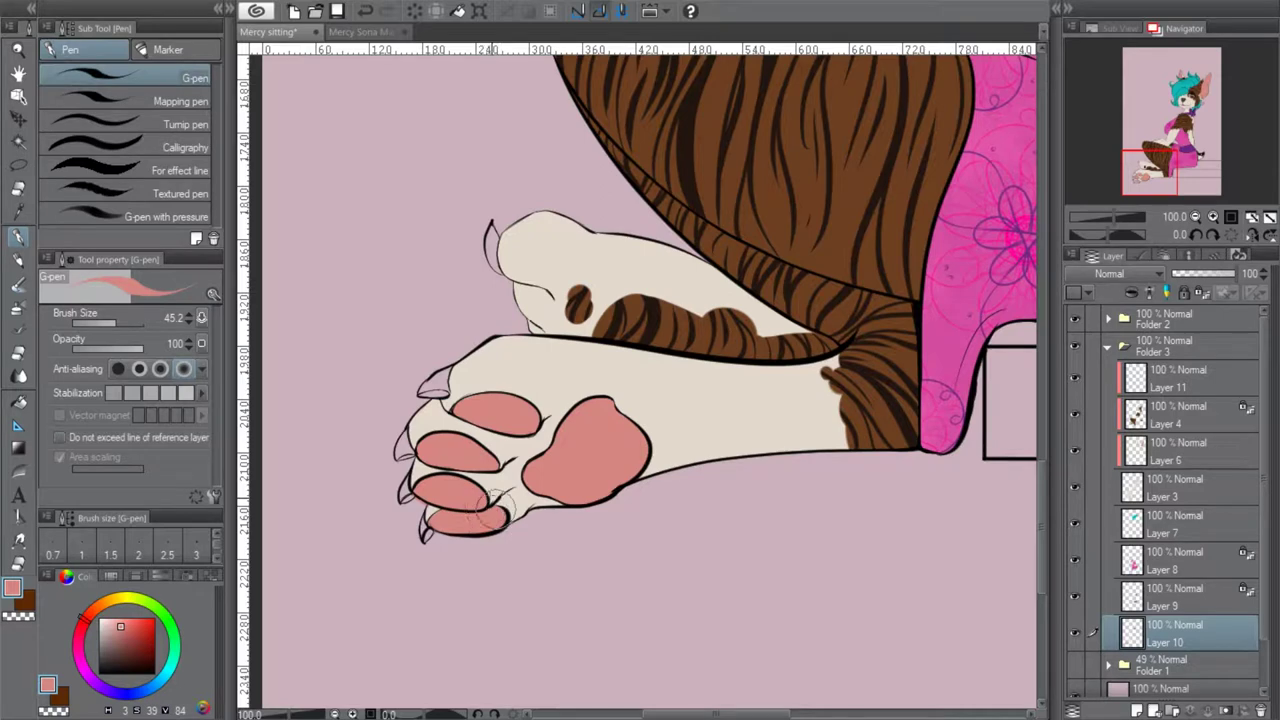
Examine the edges of the filled paw pads up close, and check the foot against the whole figure
left_click(20, 353)
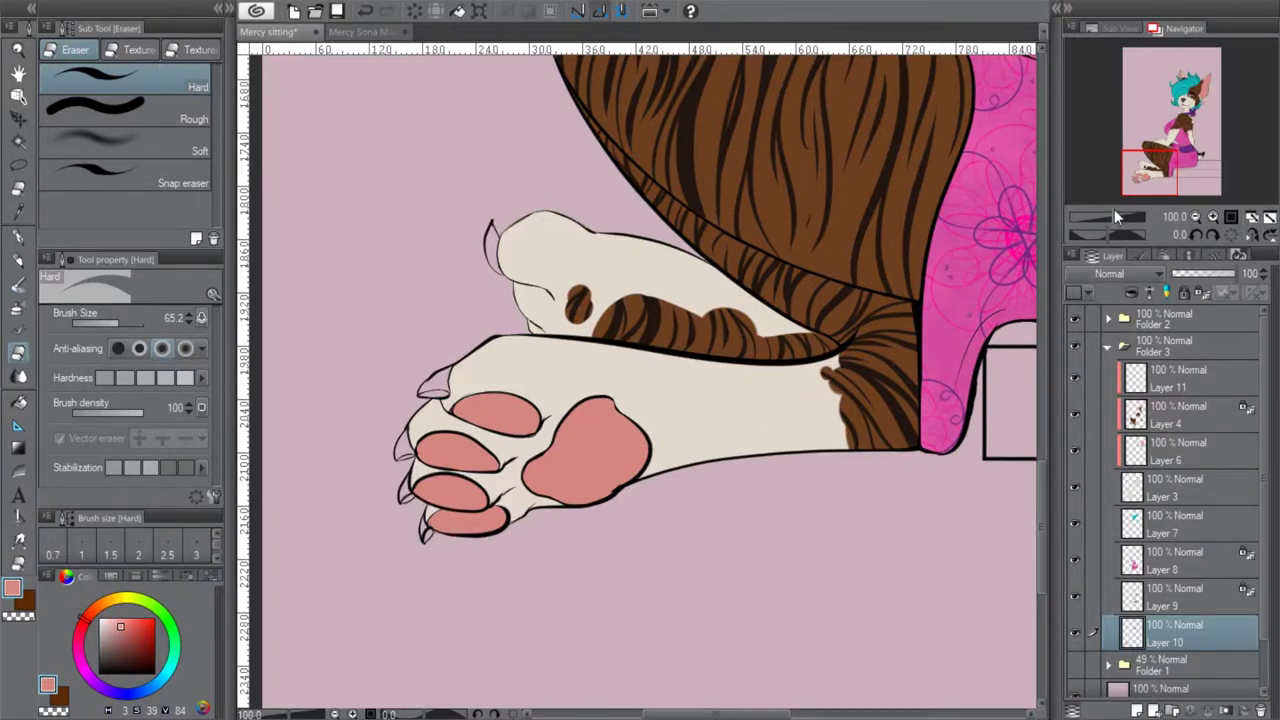
left_click(1212, 217)
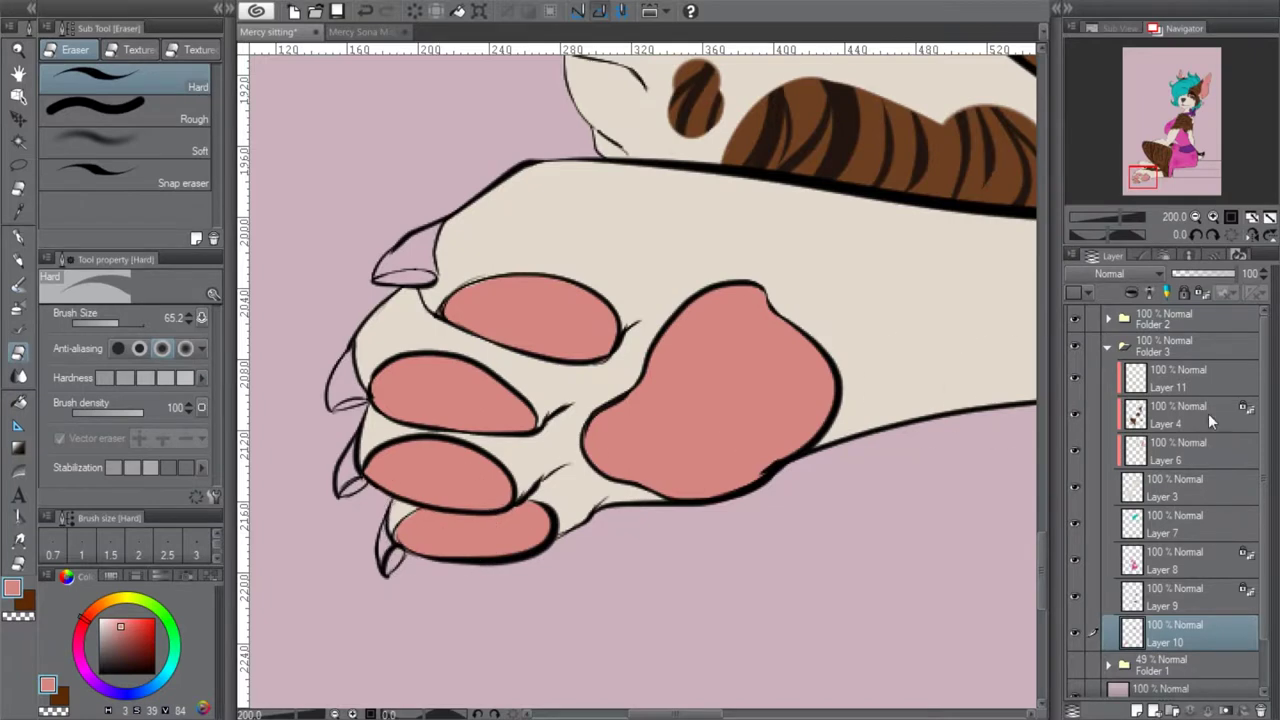
left_click(1190, 488)
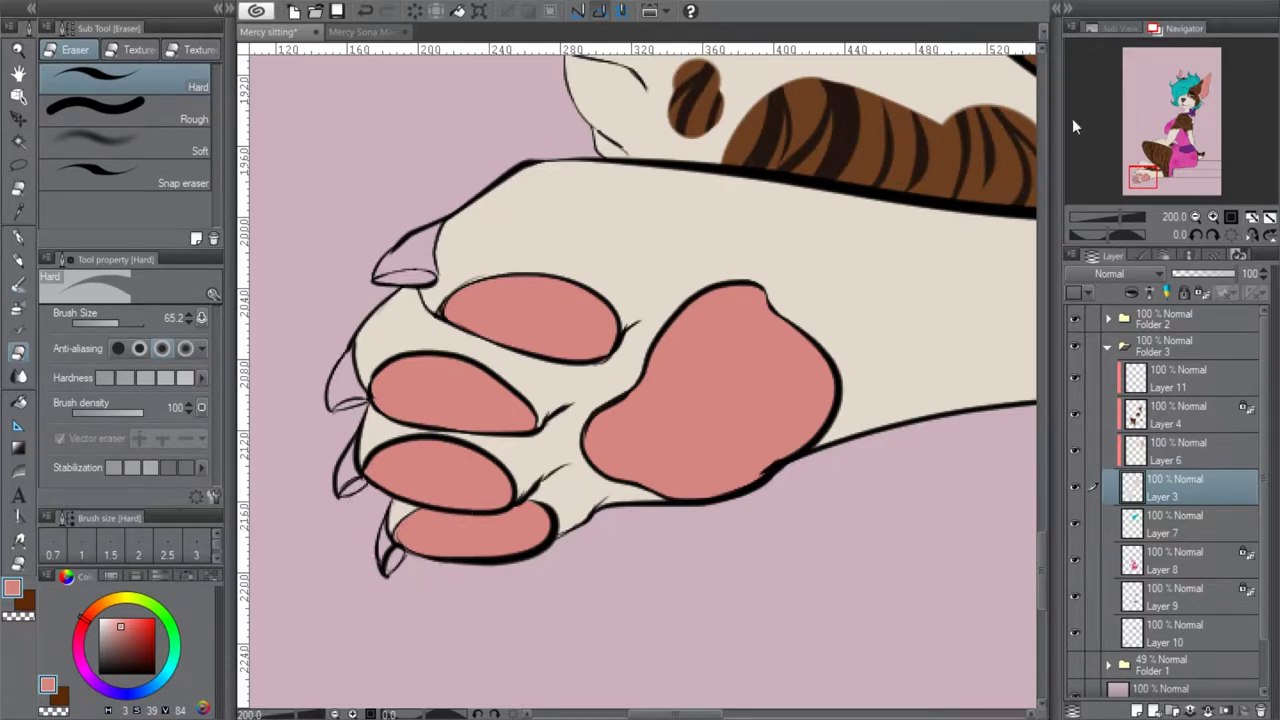
left_click(1196, 217)
left_click(1196, 217)
left_click(1196, 217)
left_click_drag(1144, 177, 1193, 126)
left_click(1196, 217)
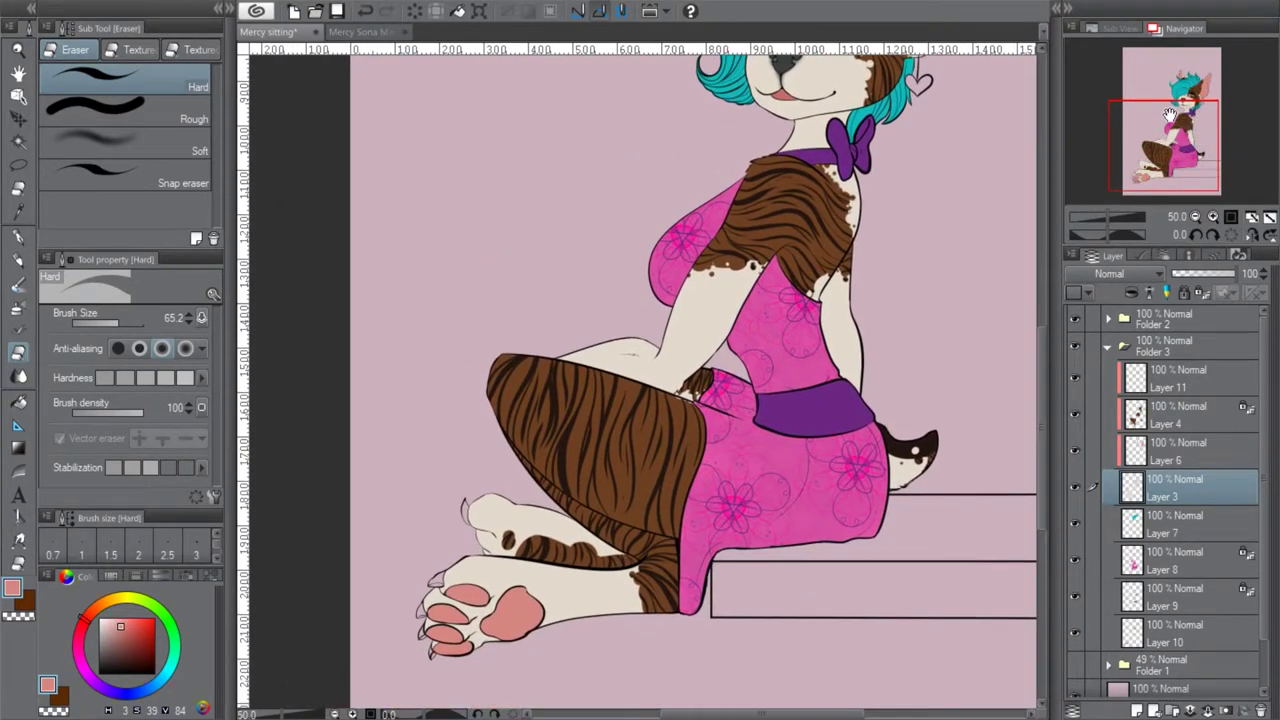
Activate Layer 10 and sample the claw colour (H 3, S 18, V 78) from the foot on the Mercy Sona Main reference sheet
left_click(1152, 632)
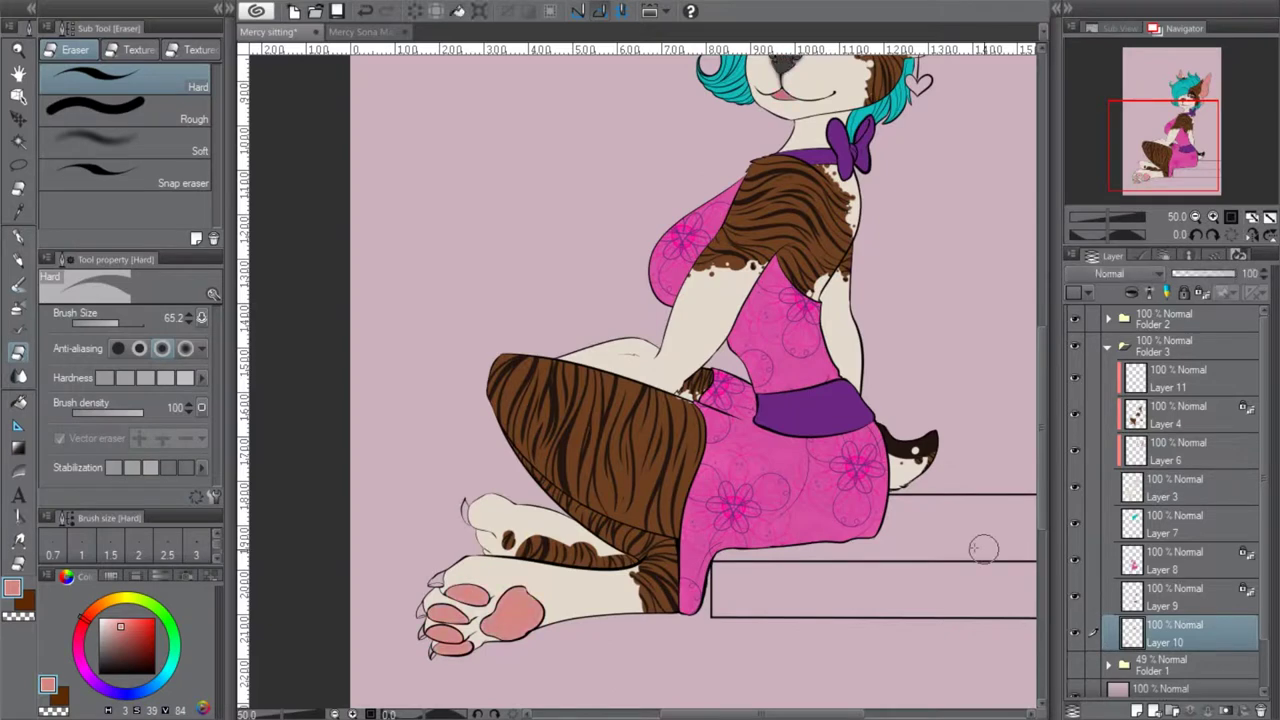
left_click(376, 32)
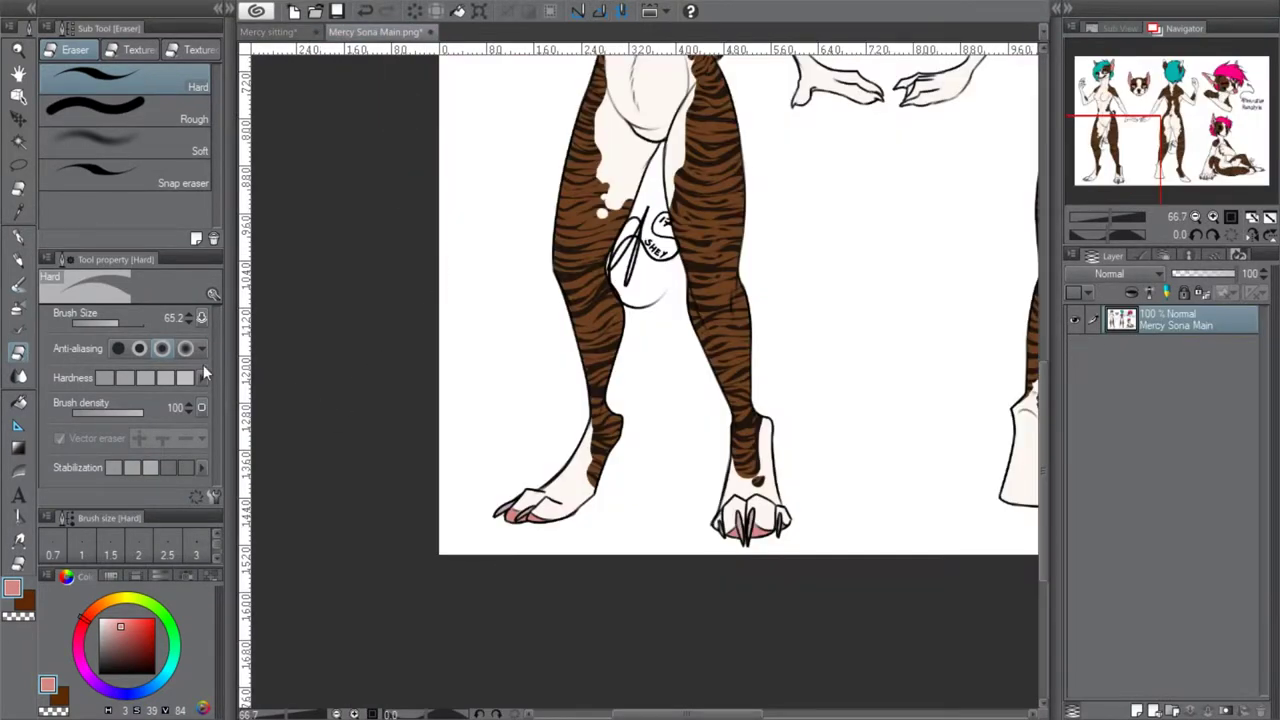
key("i")
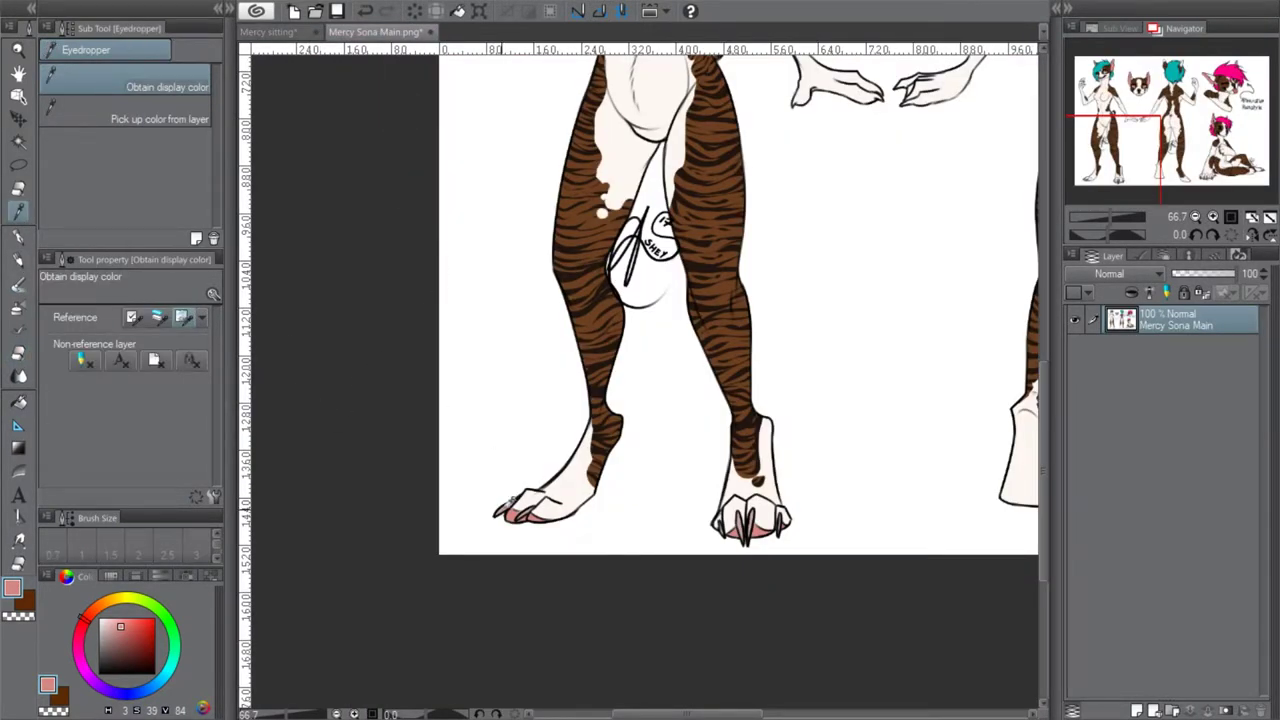
left_click(508, 502)
key("ctrl+Tab")
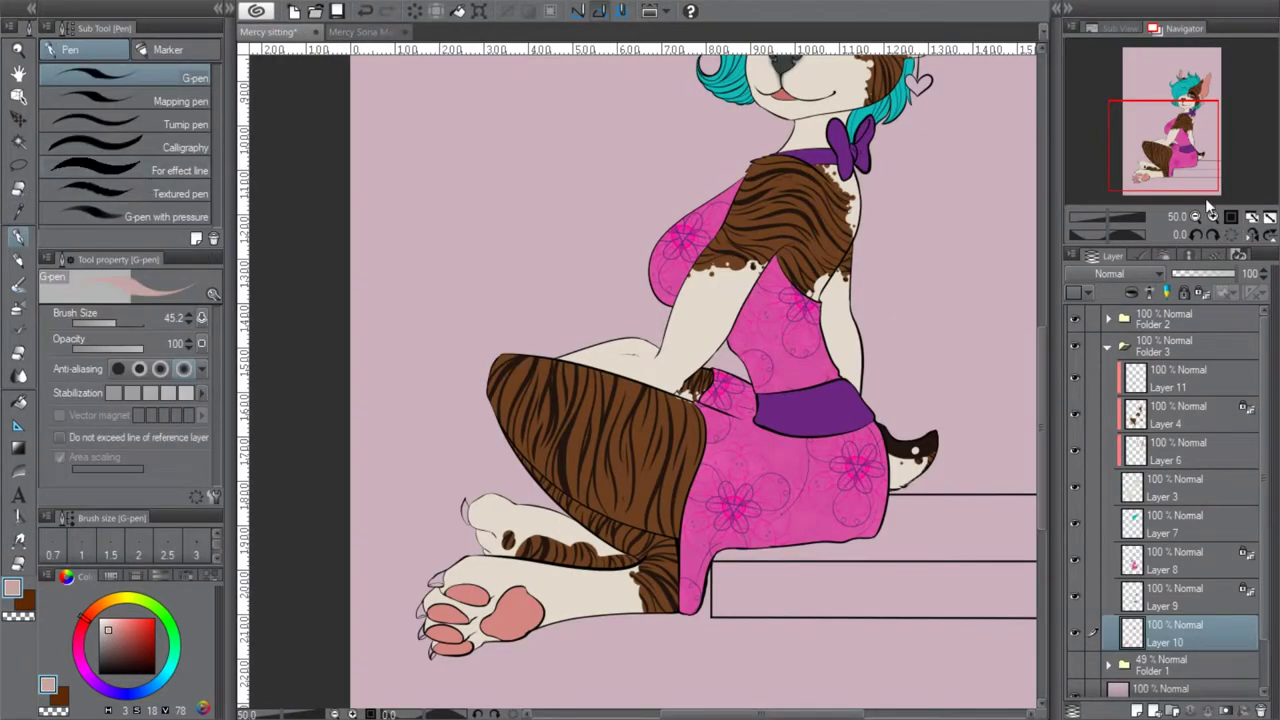
Select the claws of both feet with Auto select, fill them on Layer 10 with the sampled claw colour, and deselect
left_click(1213, 216)
left_click(1159, 167)
left_click(1213, 216)
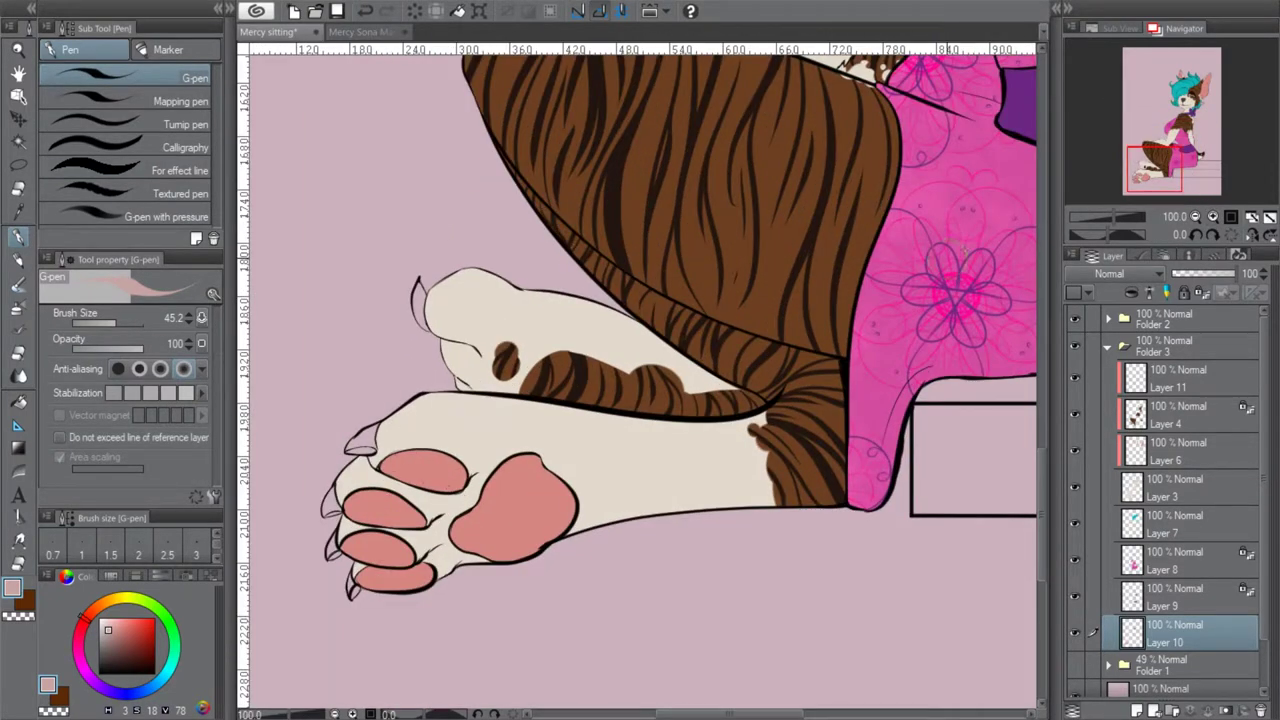
left_click(1151, 166)
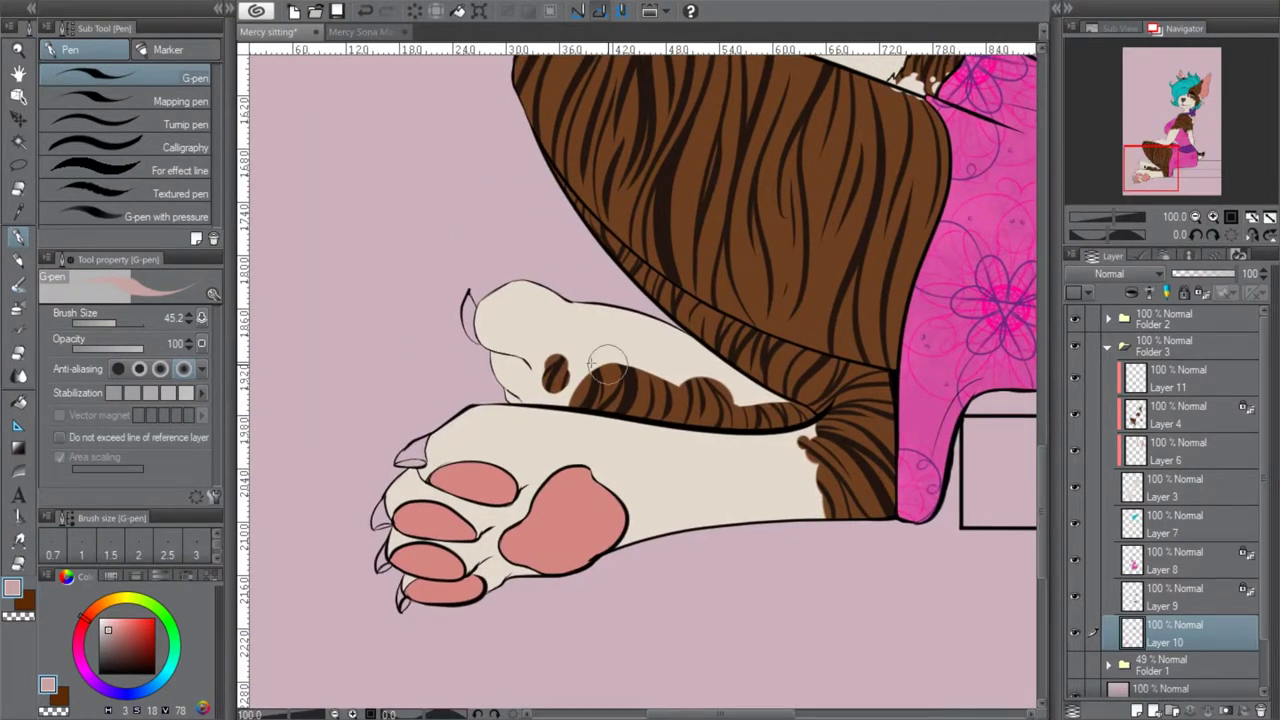
left_click(18, 141)
left_click(412, 458)
left_click(410, 462, "shift")
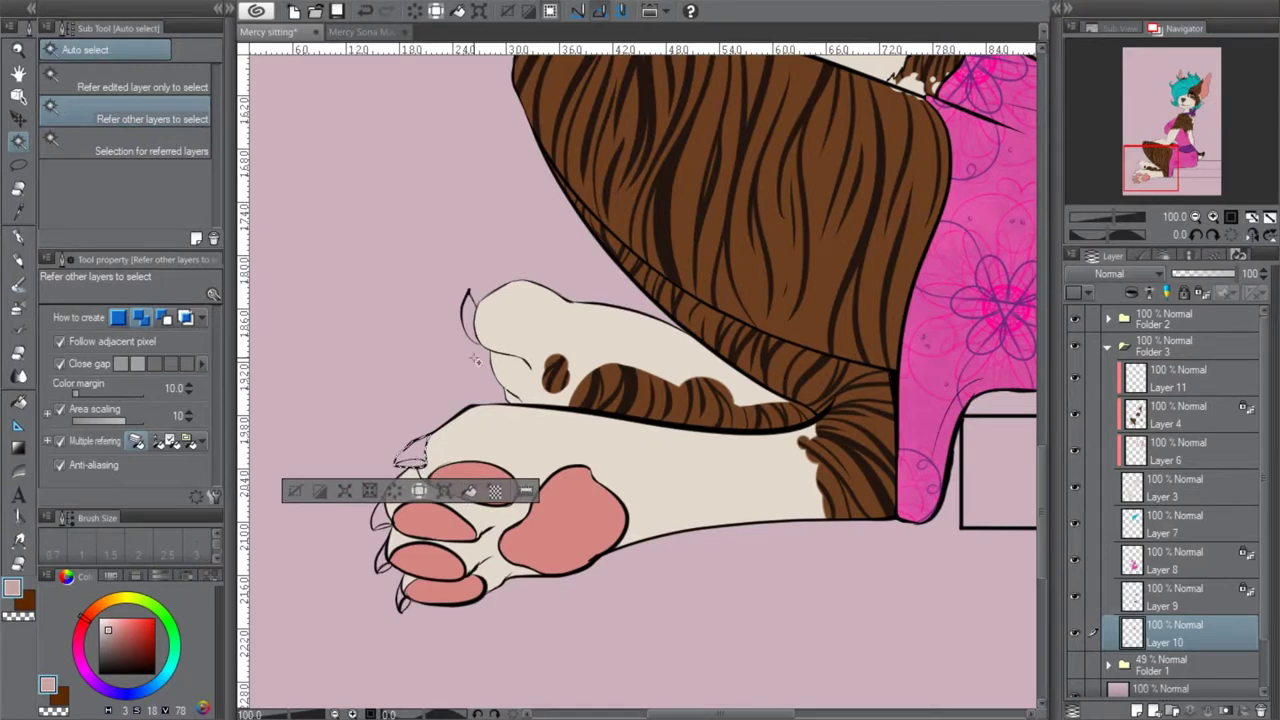
left_click(468, 318, "shift")
left_click(384, 513, "shift")
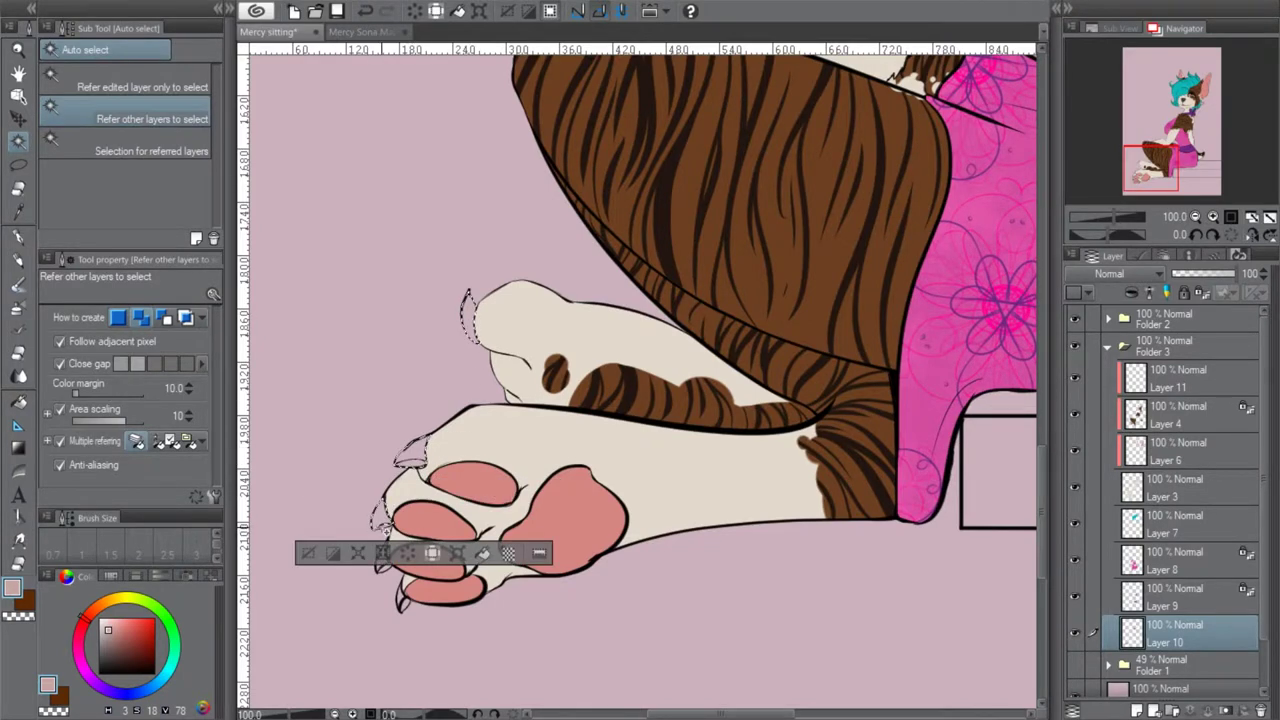
left_click(402, 600, "shift")
left_click(403, 604, "shift")
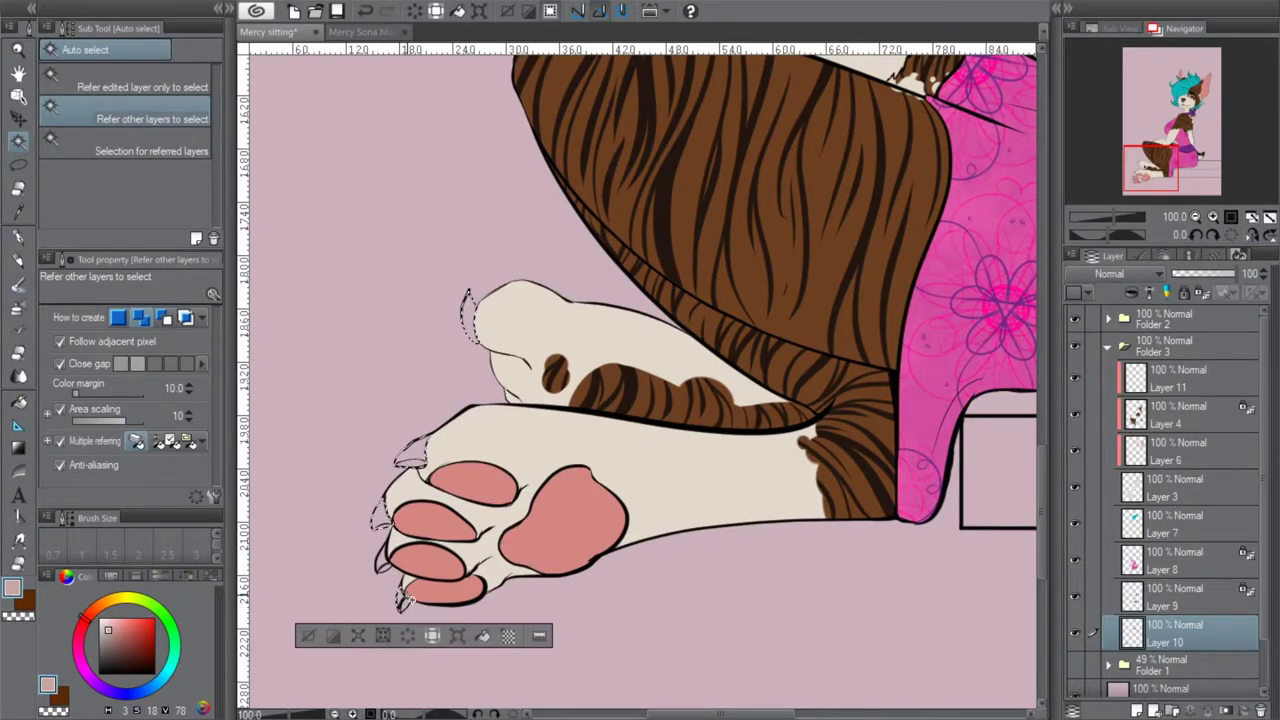
left_click(384, 563, "shift")
left_click(483, 636)
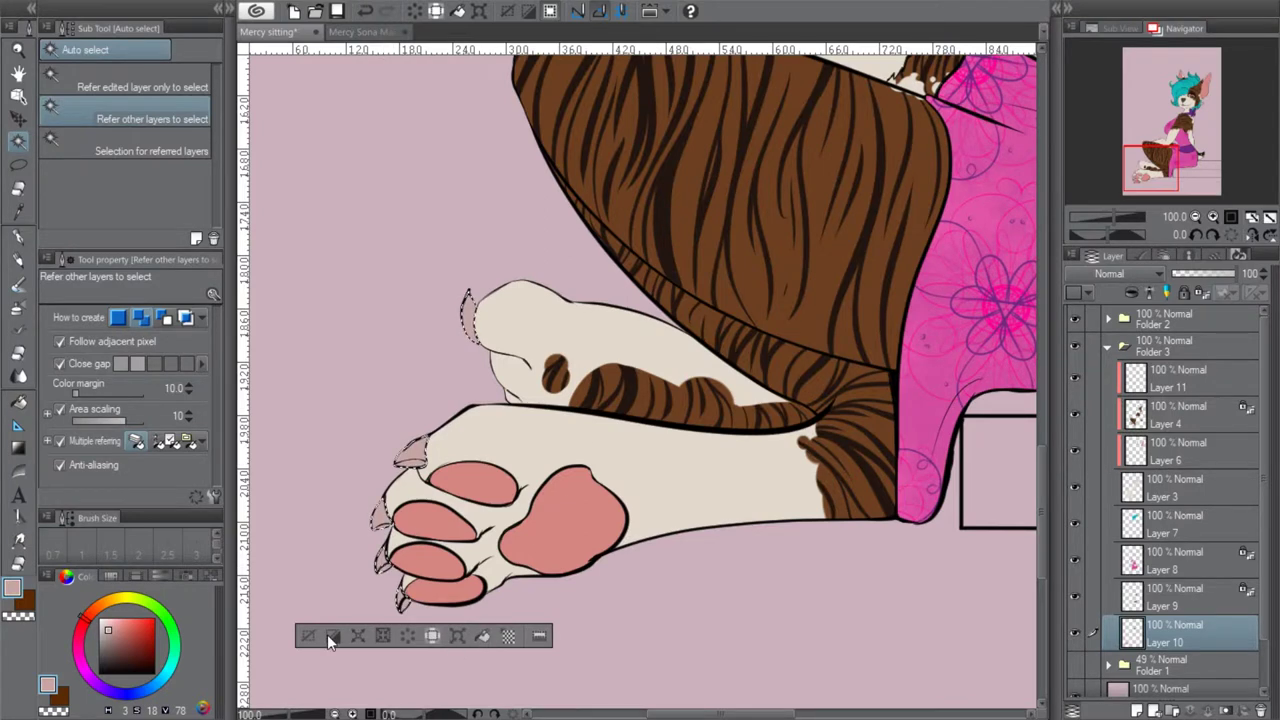
left_click(308, 636)
left_click(18, 236)
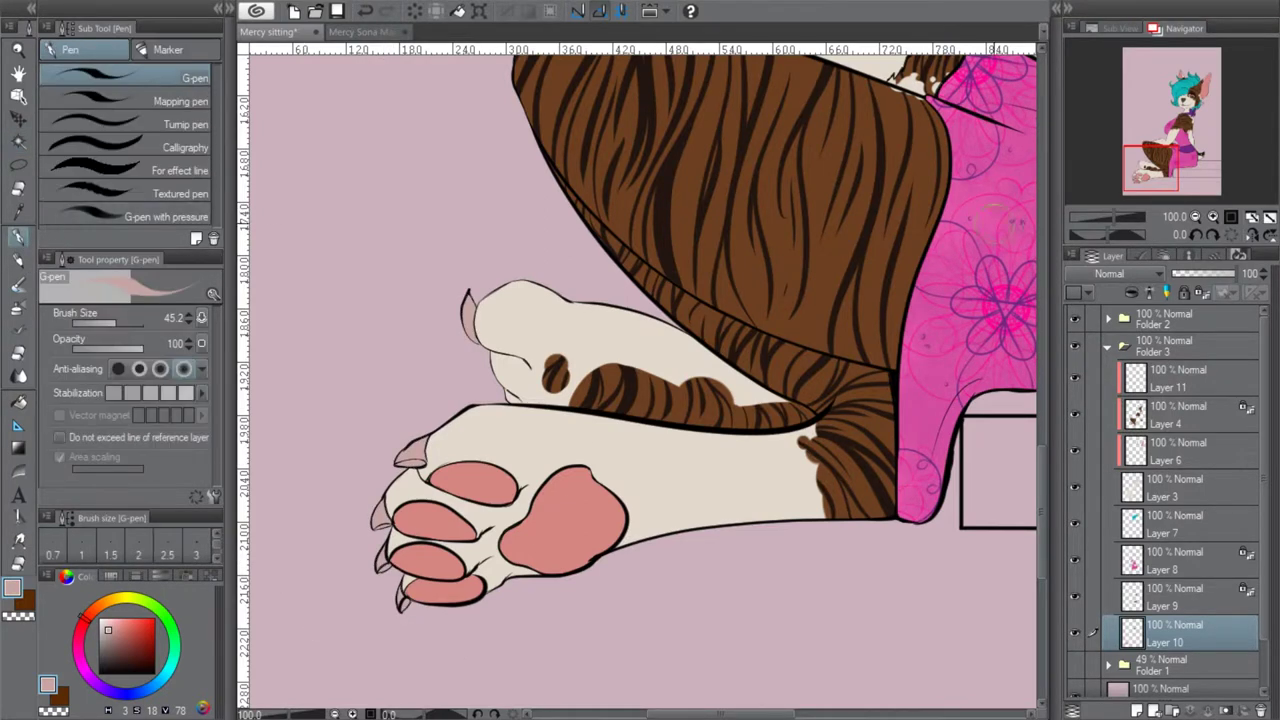
Examine the filled claws up close, check the whole figure, and compare it with the head and upper body on the reference sheet
left_click(1213, 217)
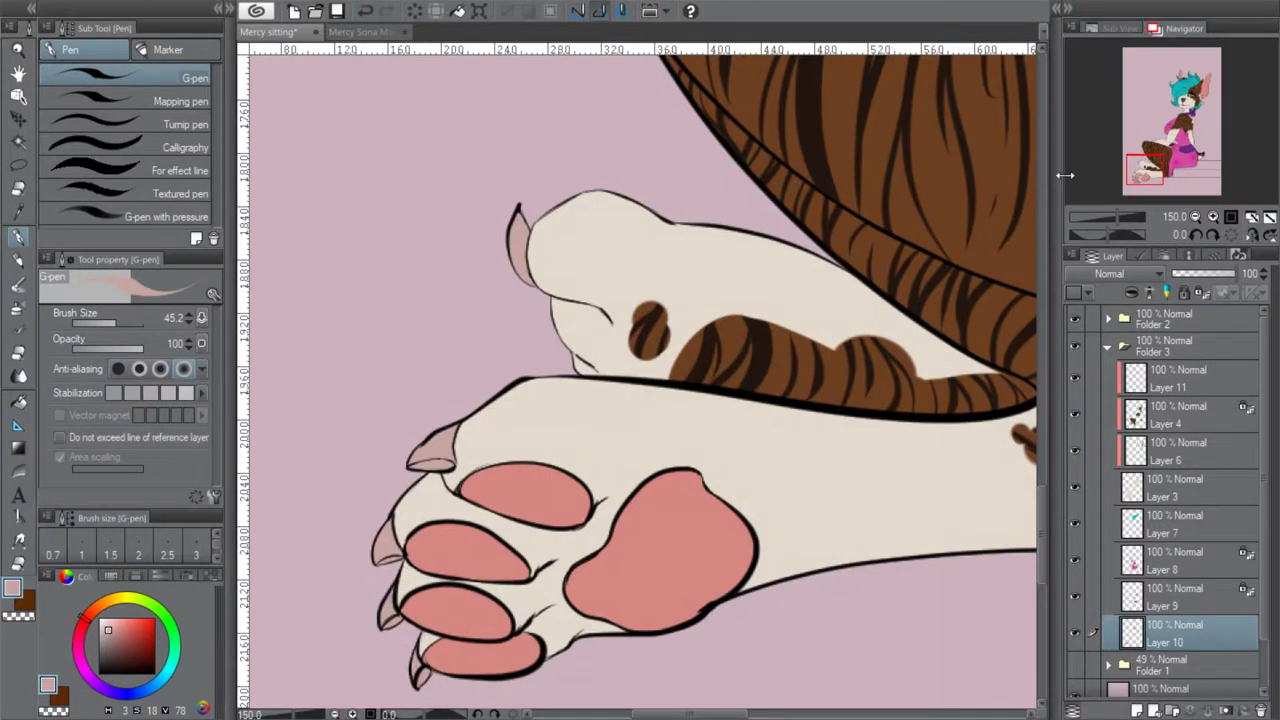
left_click(1195, 216)
left_click(1195, 216)
left_click(1195, 216)
left_click(1195, 216)
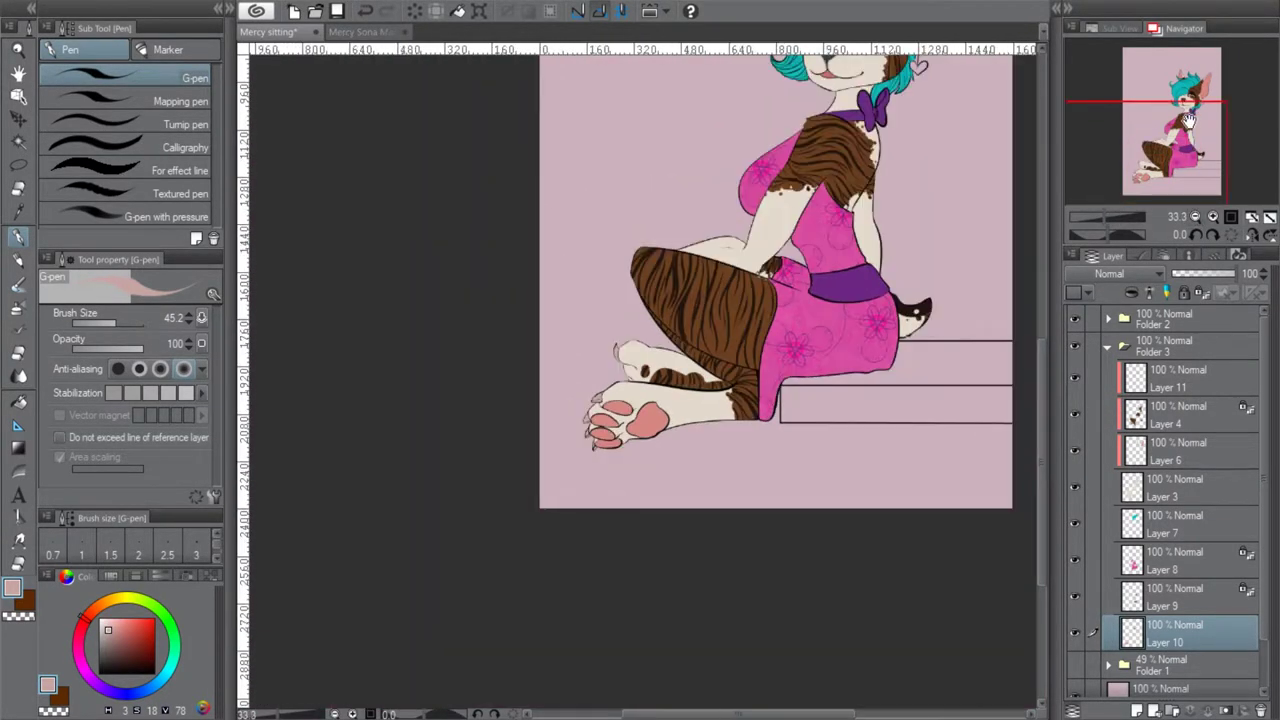
left_click(1213, 217)
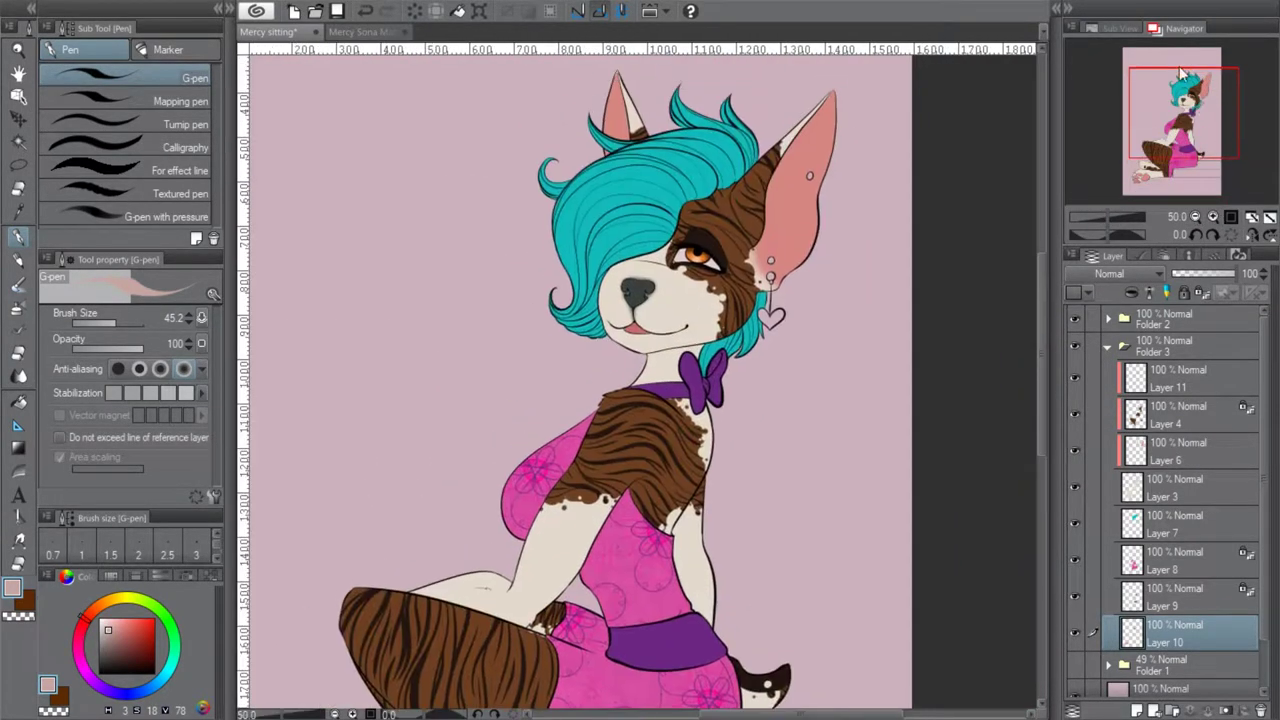
left_click(340, 33)
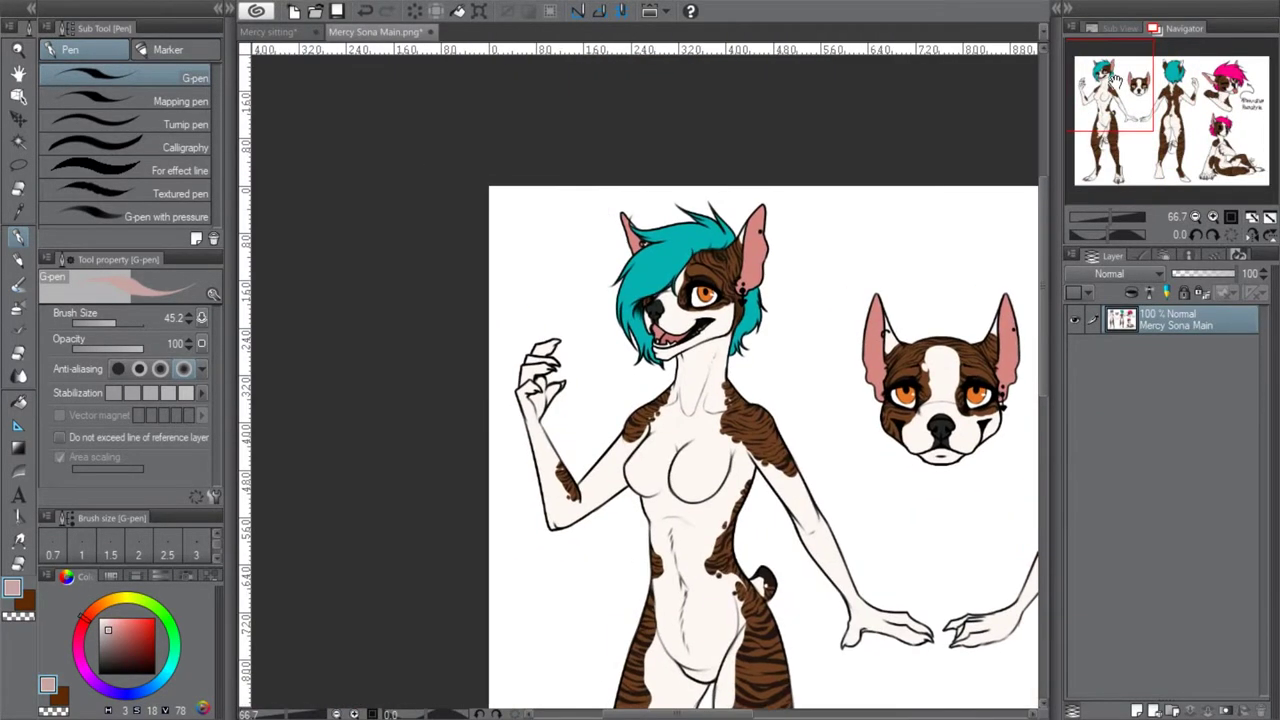
left_click(287, 37)
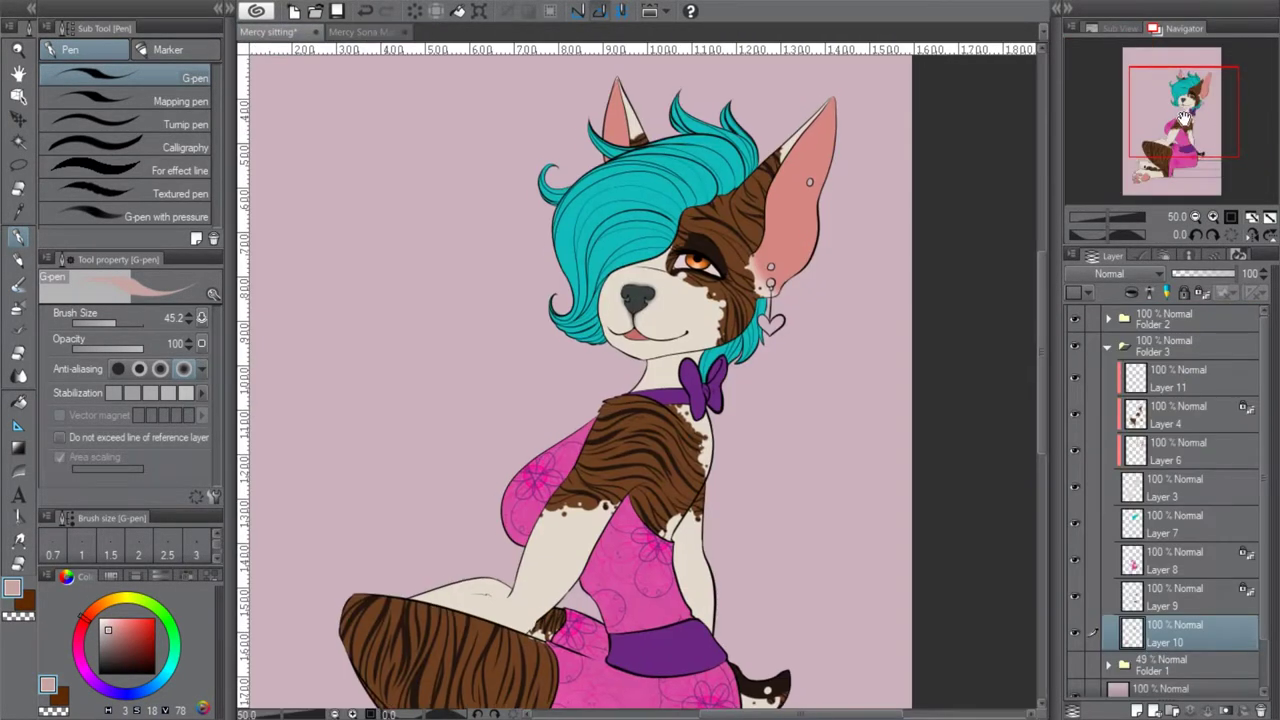
Colour the round ear piercings on Layer 10 with the G-pen in a pale blue-grey (H 184, S 10, V 75)
left_click(1213, 218)
scroll(1196, 129, "up", 1)
left_click_drag(1192, 99, 1216, 77)
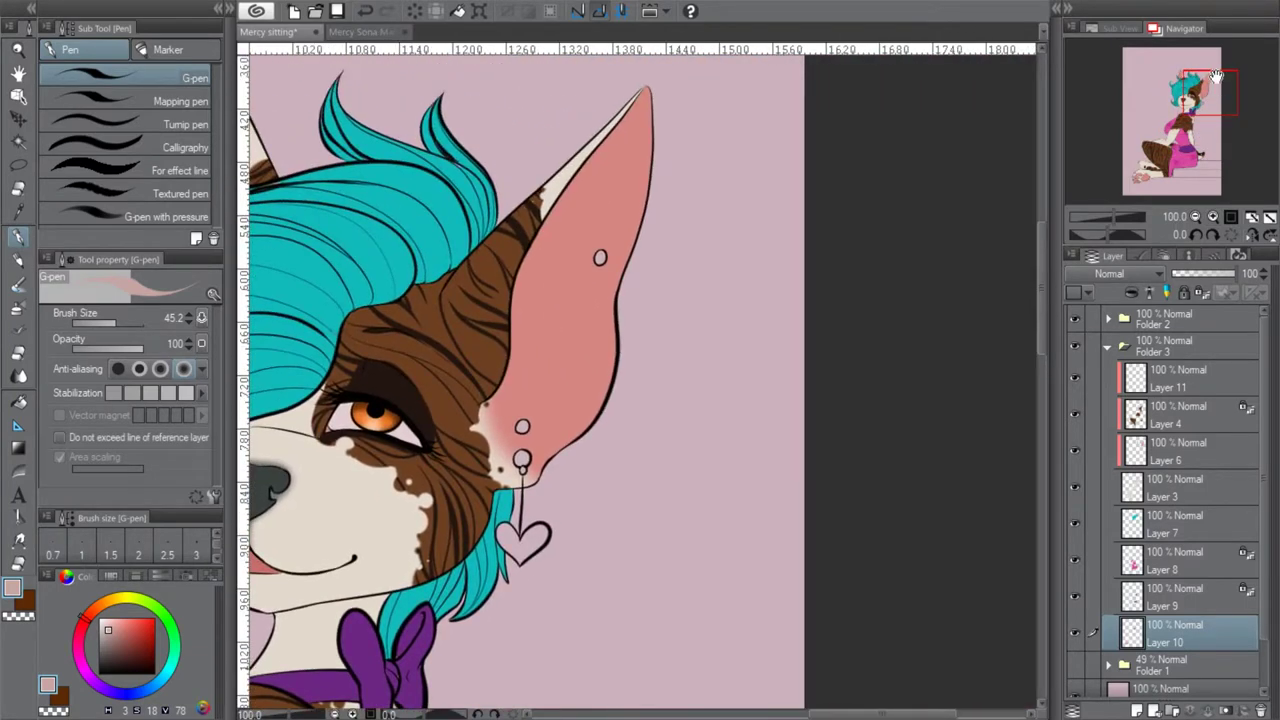
left_click(181, 626)
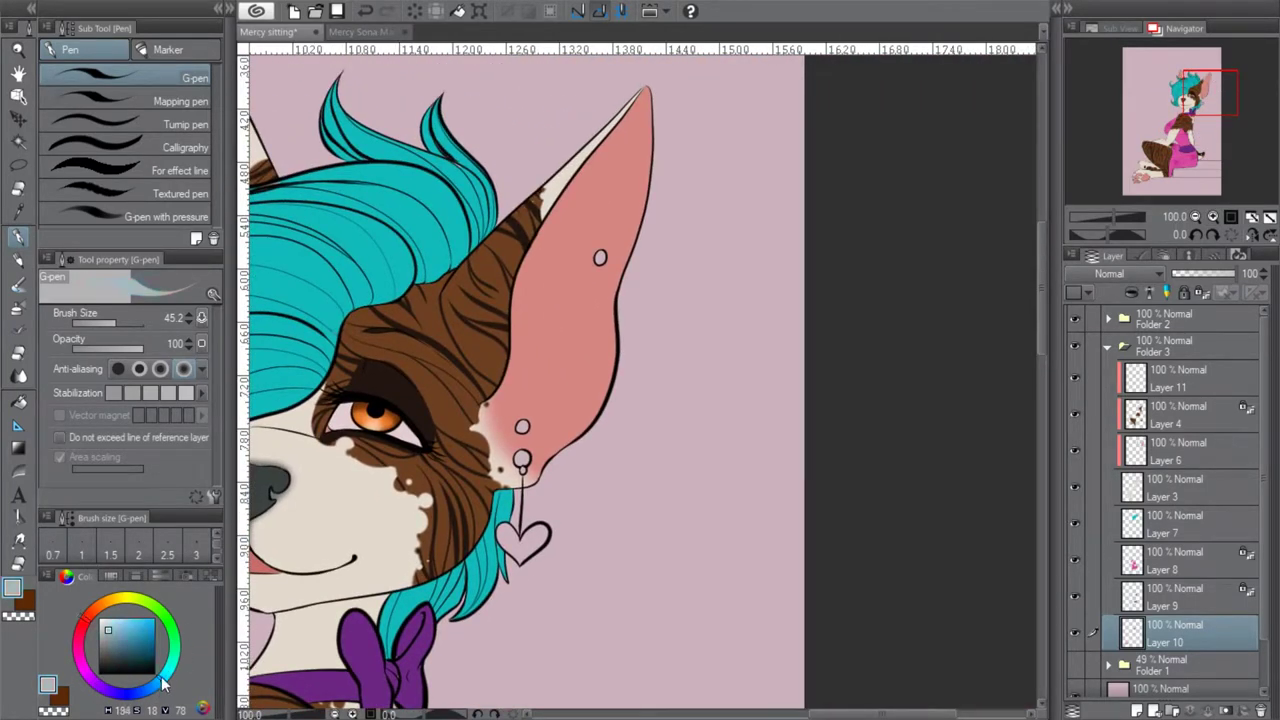
left_click(106, 624)
left_click_drag(106, 624, 107, 622)
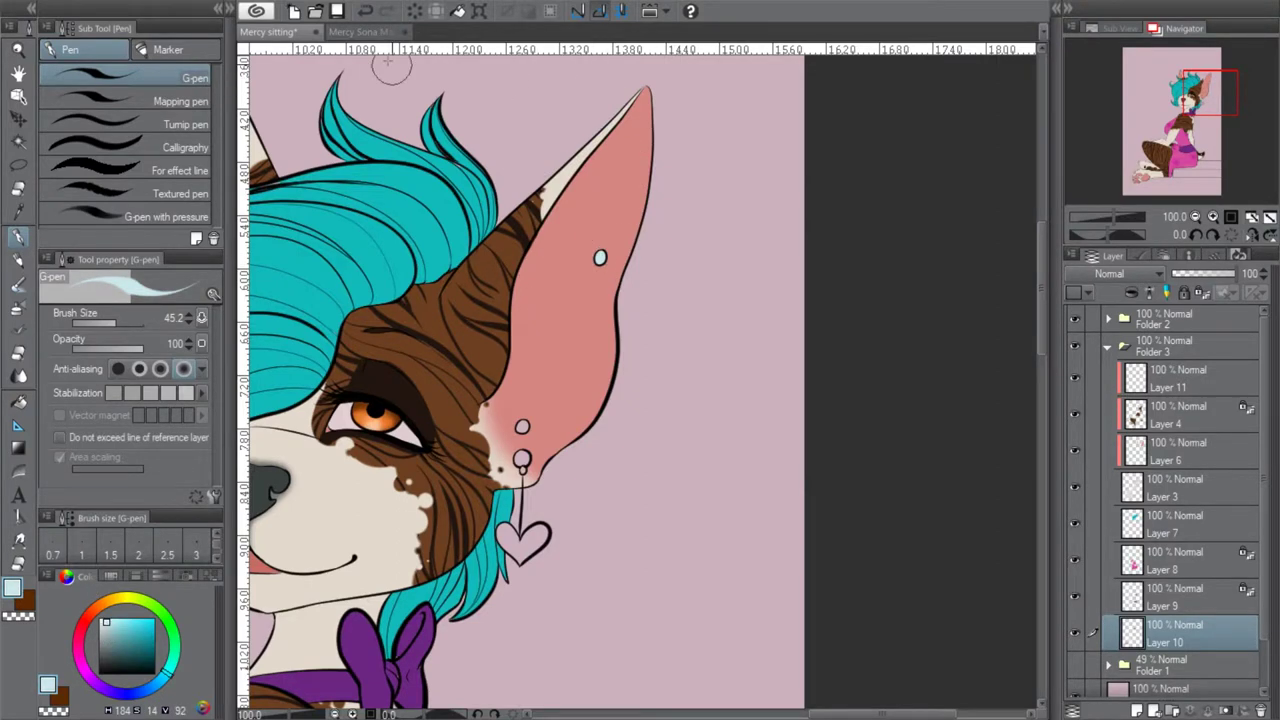
left_click_drag(109, 628, 104, 631)
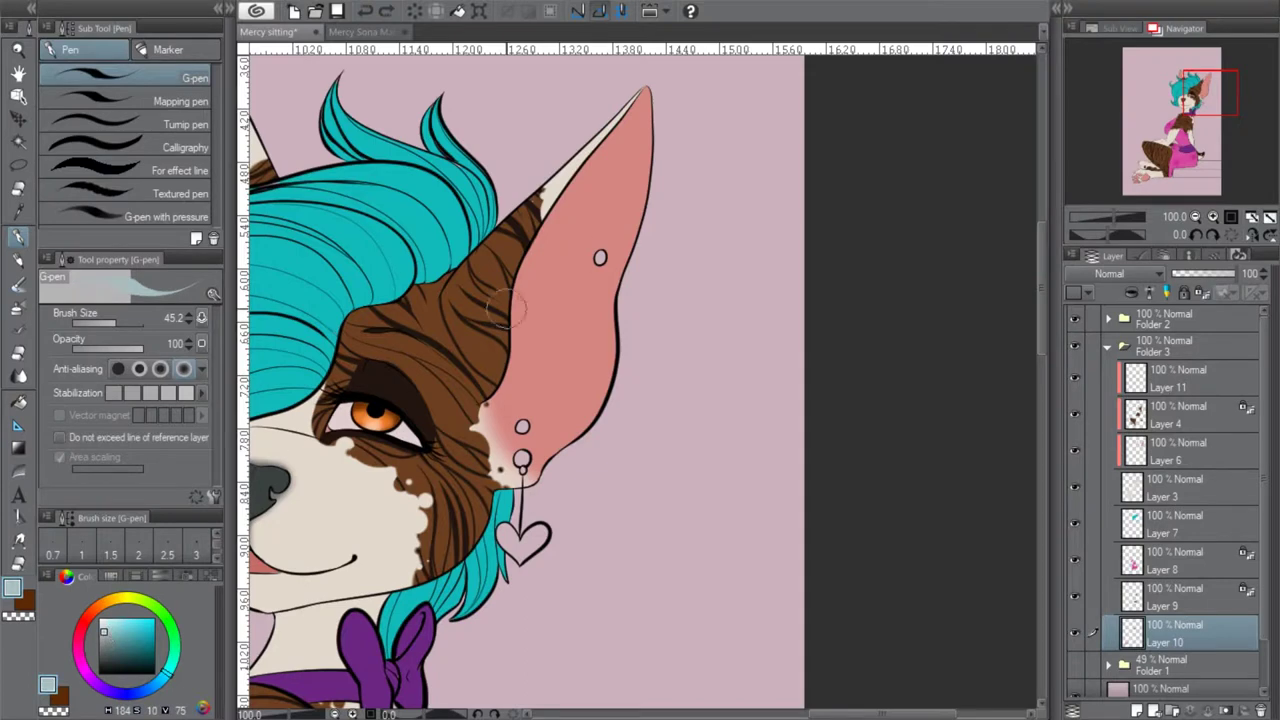
mouse_move(523, 437)
left_mouse_down()
mouse_move(518, 463)
mouse_move(526, 456)
left_mouse_up()
left_click_drag(1195, 99, 1182, 97)
Colour the hanging heart earring on Layer 10 with the G-pen in hot pink (H 334, S 65, V 100)
left_click(368, 34)
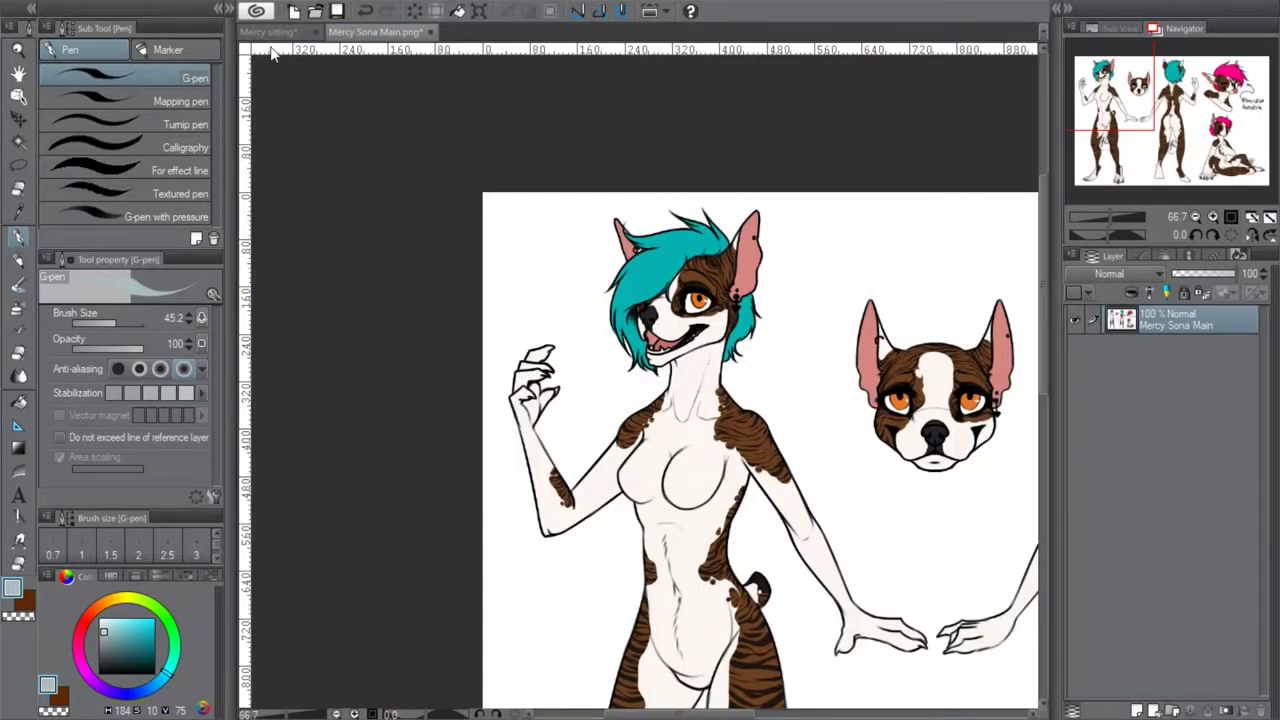
left_click(268, 32)
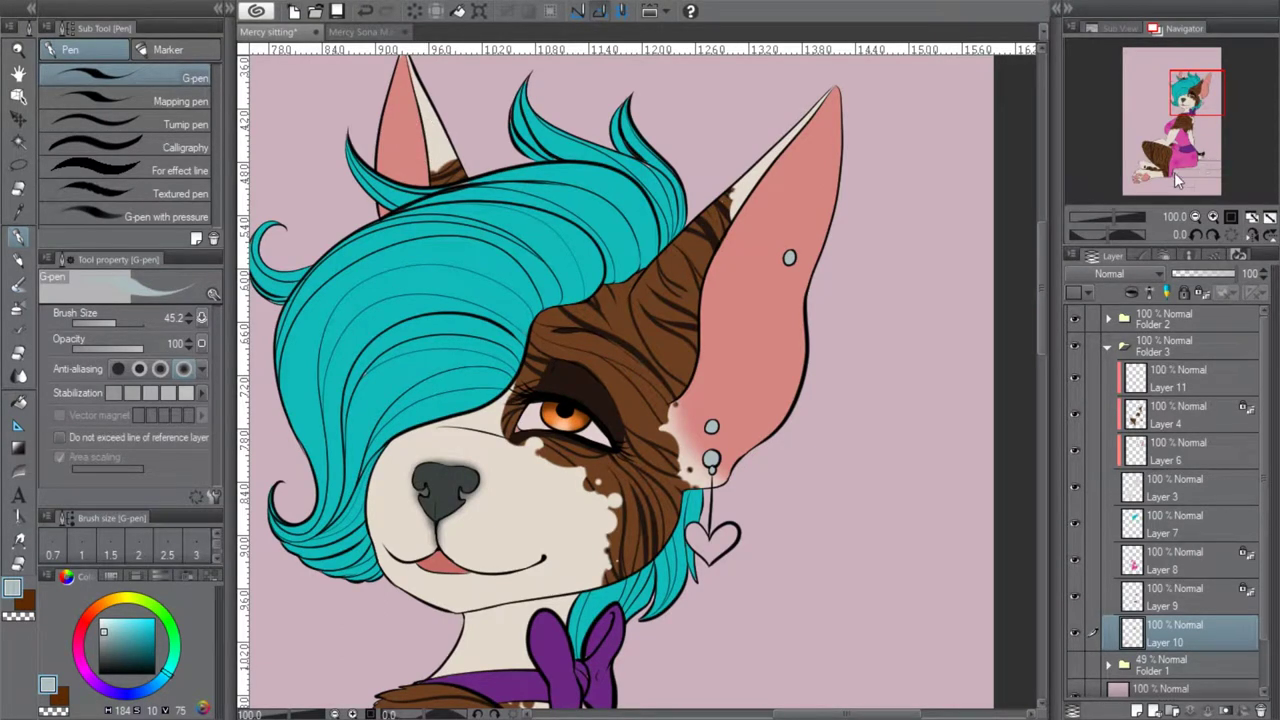
scroll(780, 340, "down", 2)
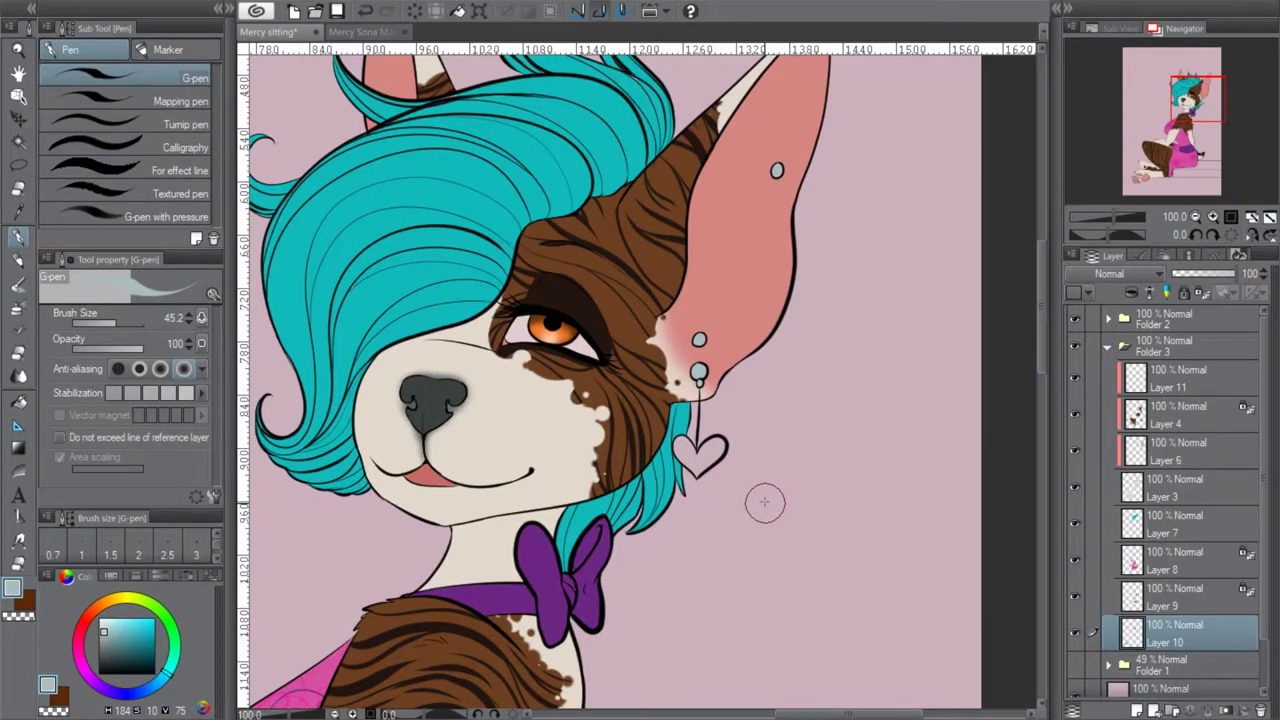
left_click(80, 642)
left_click_drag(131, 646, 120, 617)
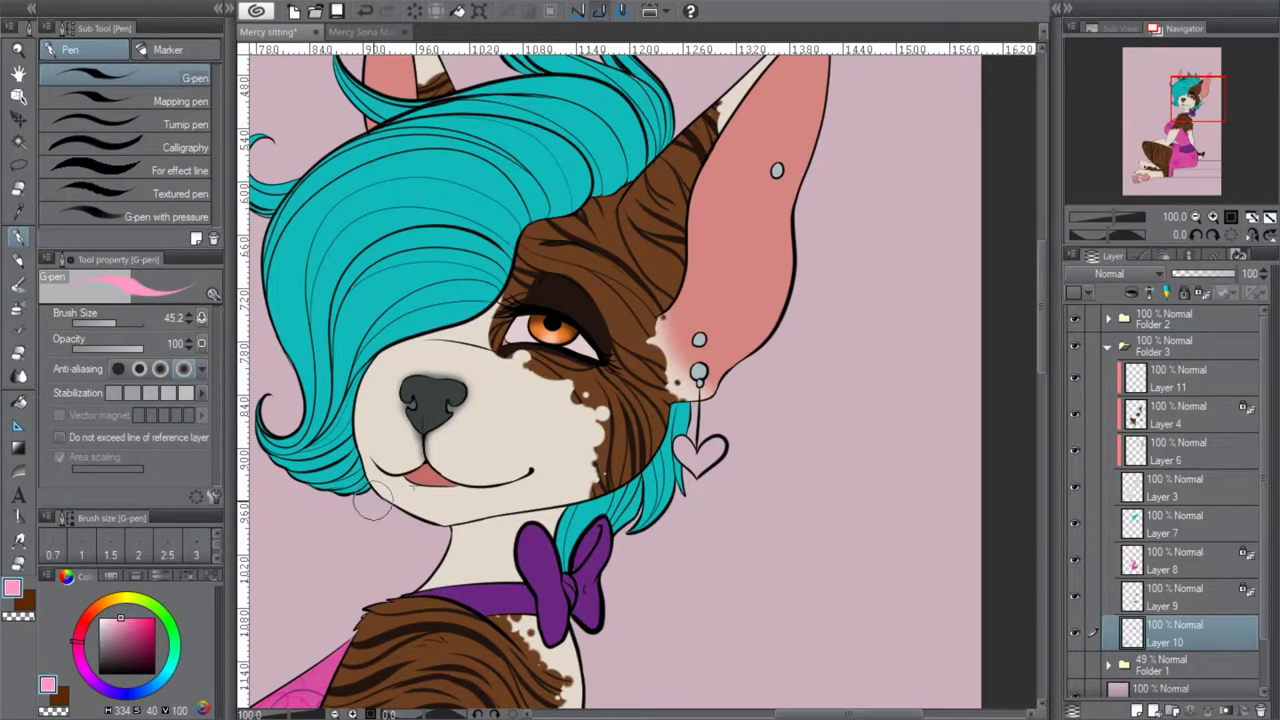
left_click_drag(694, 446, 706, 462)
scroll(772, 567, "up", 2)
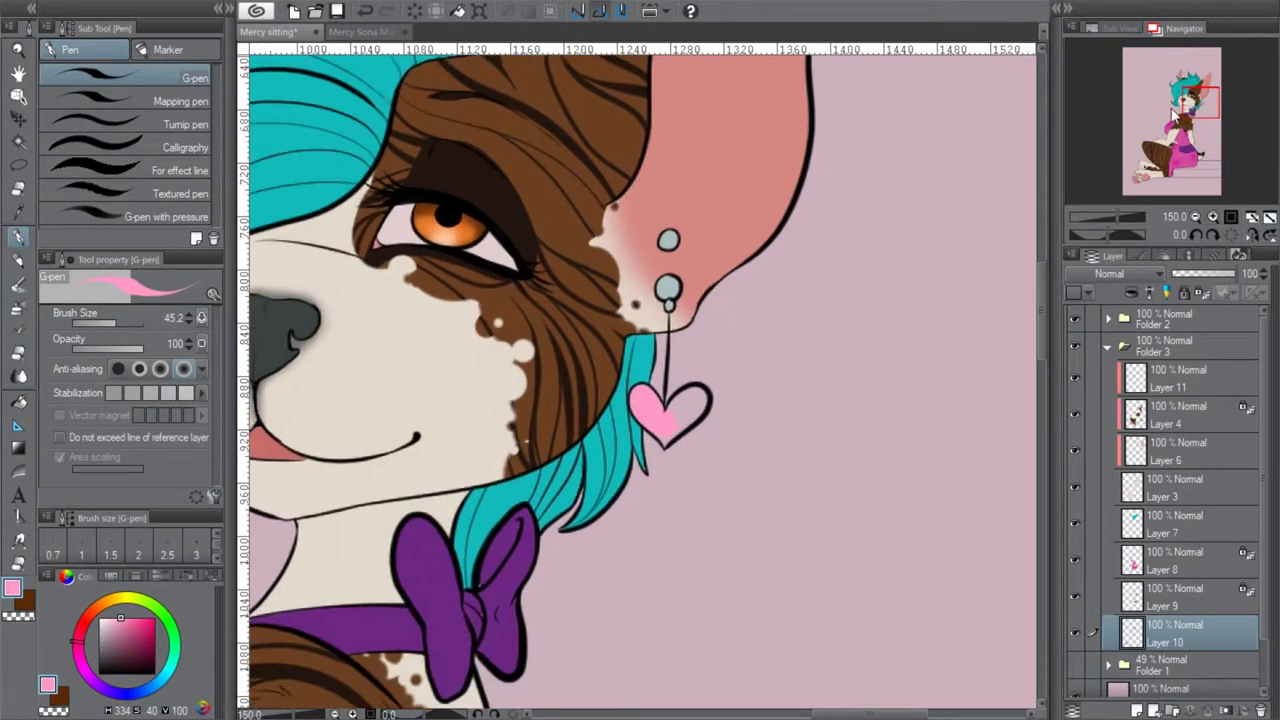
left_click(363, 11)
left_click_drag(121, 618, 135, 617)
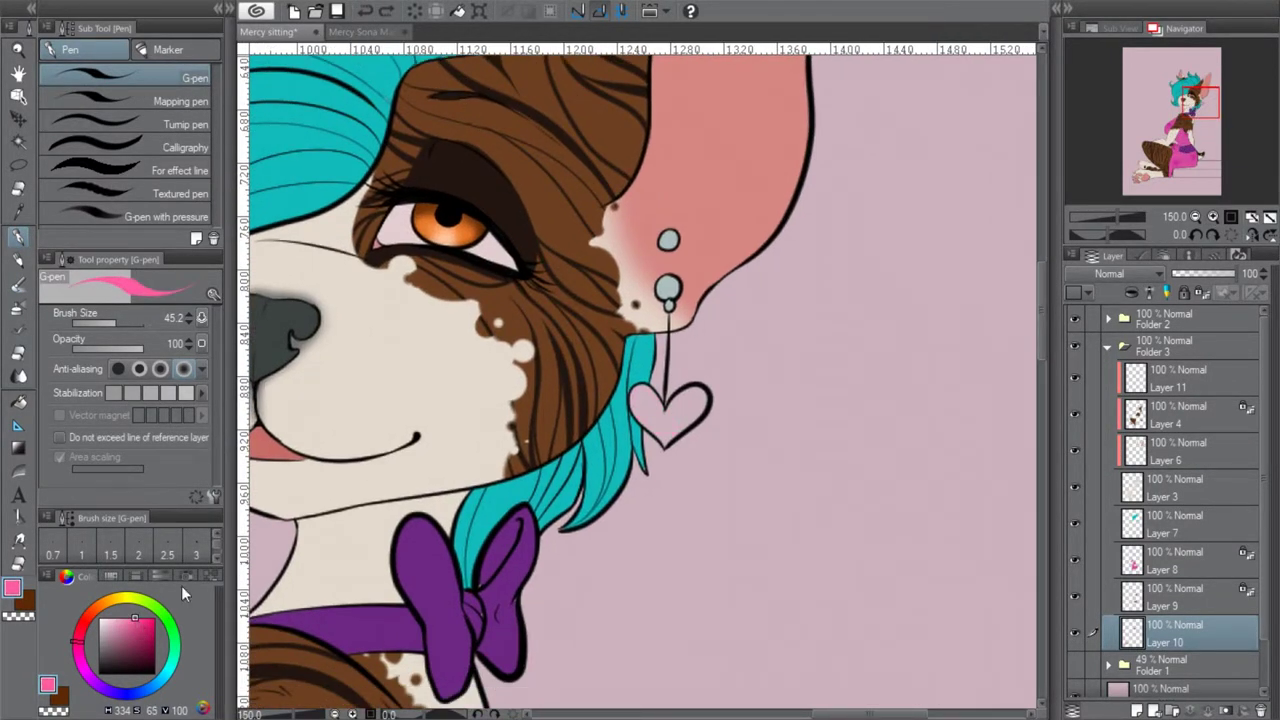
mouse_move(648, 398)
left_mouse_down()
mouse_move(654, 429)
mouse_move(634, 399)
mouse_move(641, 417)
mouse_move(664, 404)
mouse_move(667, 421)
mouse_move(687, 397)
mouse_move(677, 405)
mouse_move(698, 399)
mouse_move(689, 419)
mouse_move(703, 400)
mouse_move(665, 437)
mouse_move(697, 408)
left_mouse_up()
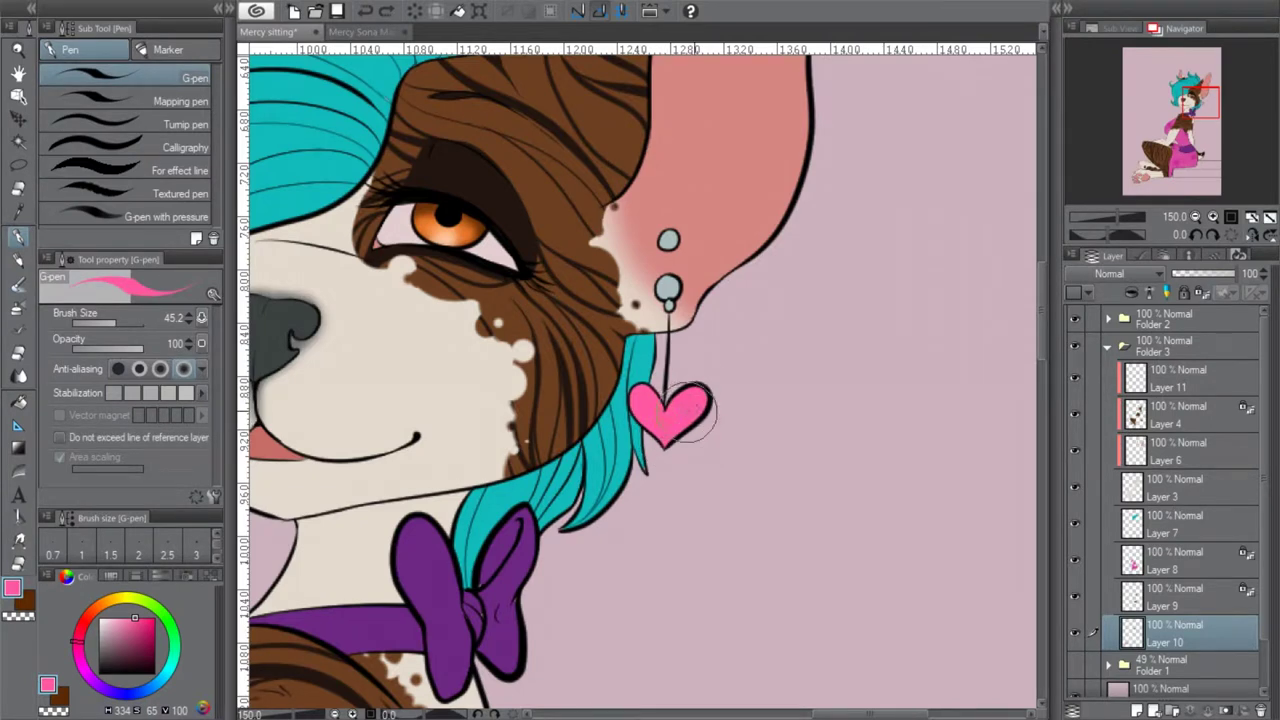
Add a new layer below Layer 10 and set the drawing colour to a blue-grey (H 198, S 10, V 54)
left_click(1195, 217)
left_click(1195, 217)
left_click(1195, 217)
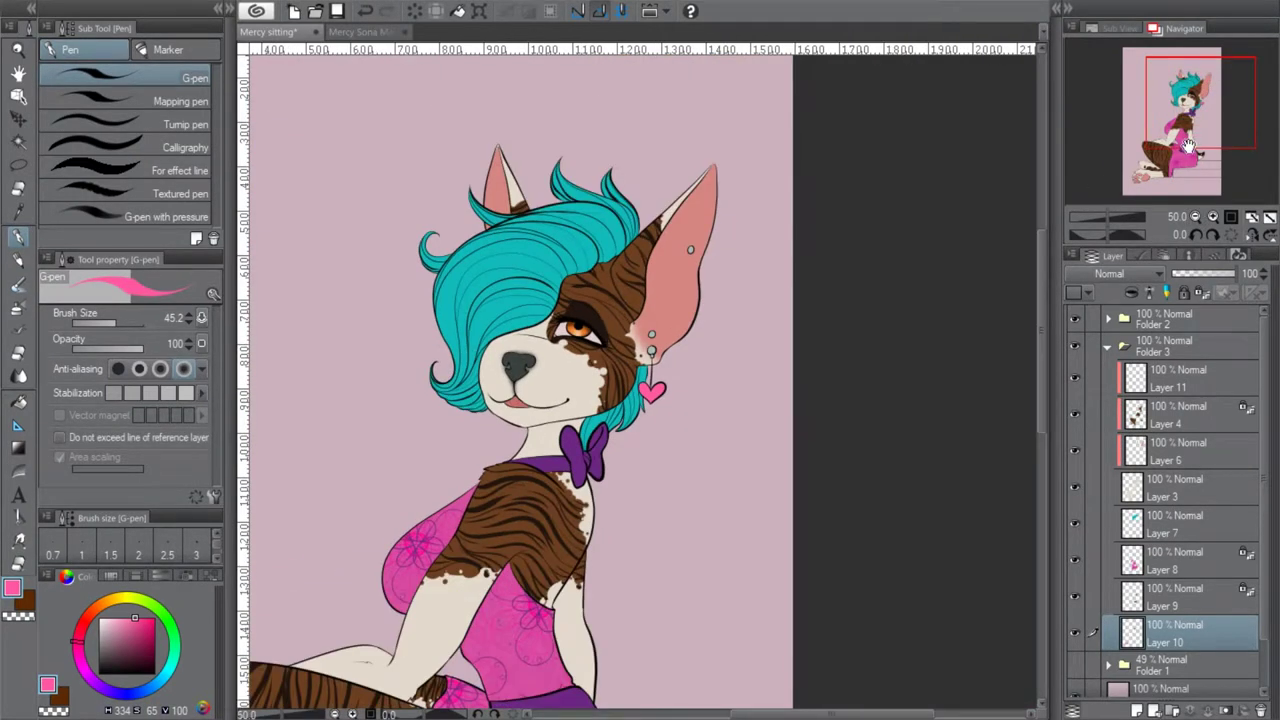
left_click_drag(1189, 148, 1185, 145)
left_click(1197, 216)
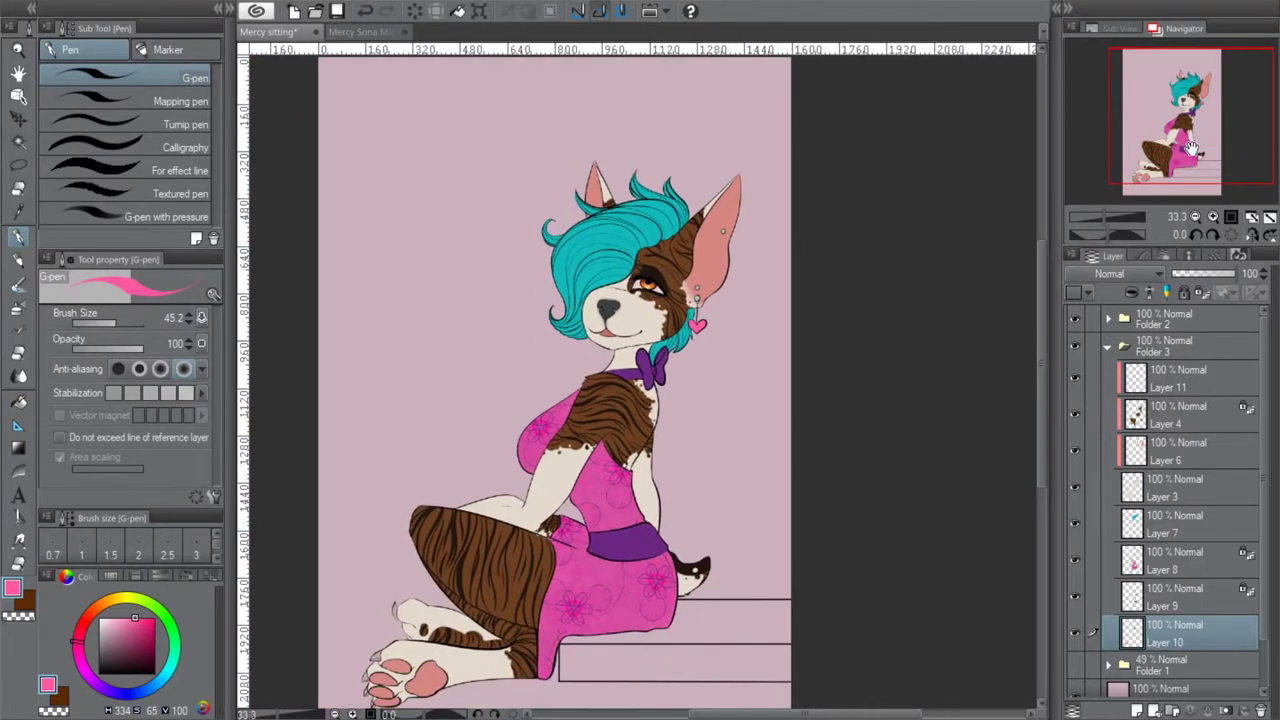
left_click_drag(1186, 147, 1184, 155)
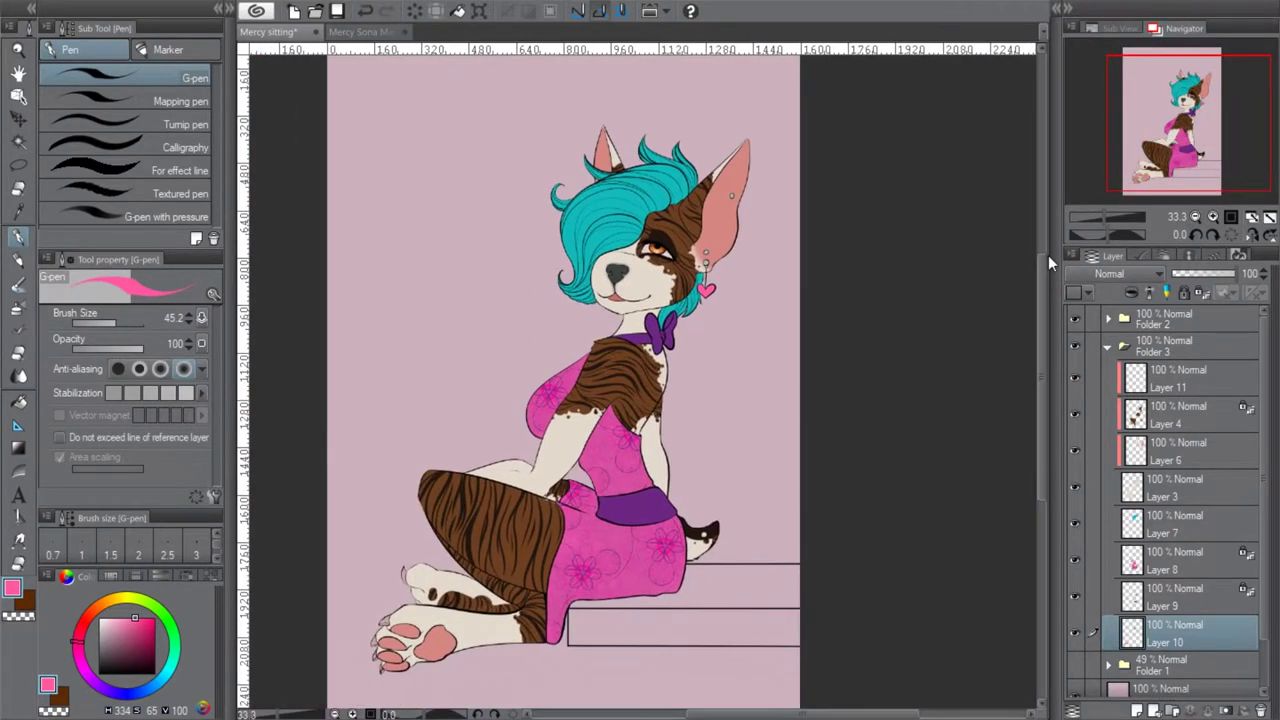
left_click(1138, 712)
left_click_drag(1174, 171, 1188, 186)
left_click_drag(162, 684, 158, 680)
left_click_drag(133, 627, 101, 640)
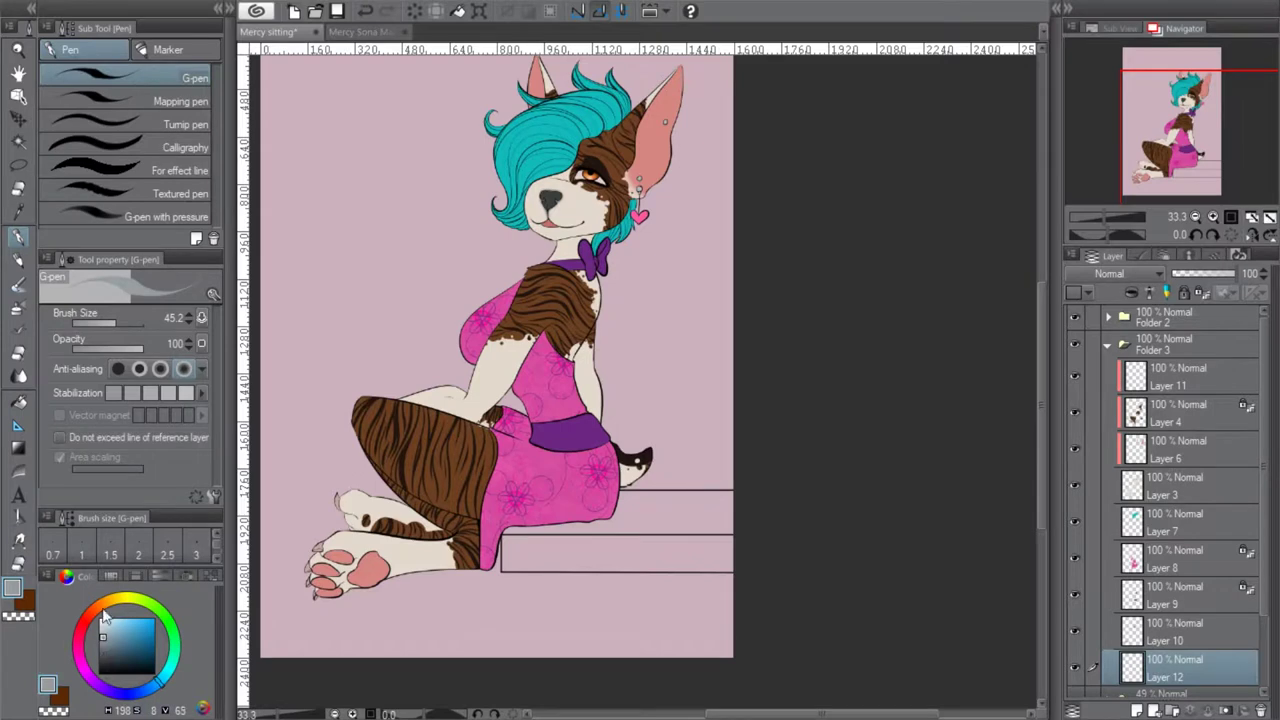
key("m")
left_click_drag(110, 644, 105, 646)
Select the two faces of the bench with Auto select and fill them on Layer 12 with the blue-grey
left_click(18, 141)
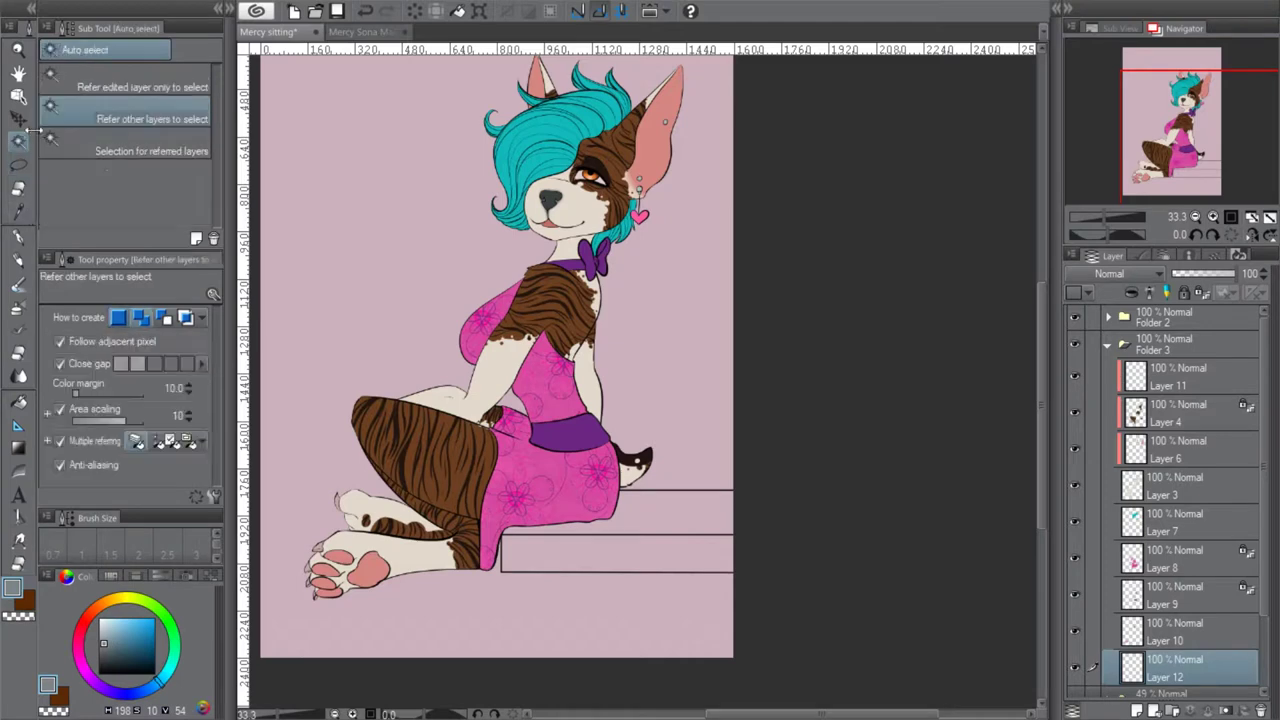
left_click(669, 554)
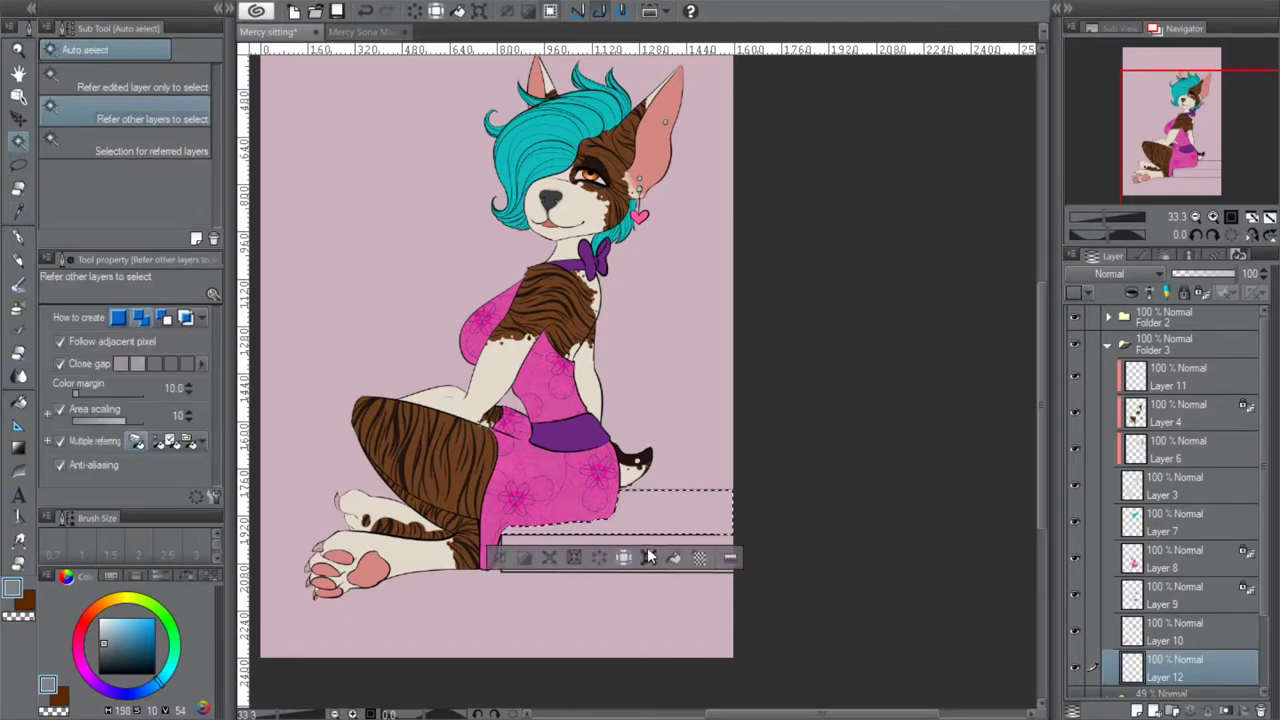
left_click(537, 545)
left_click(675, 596)
left_click(499, 596)
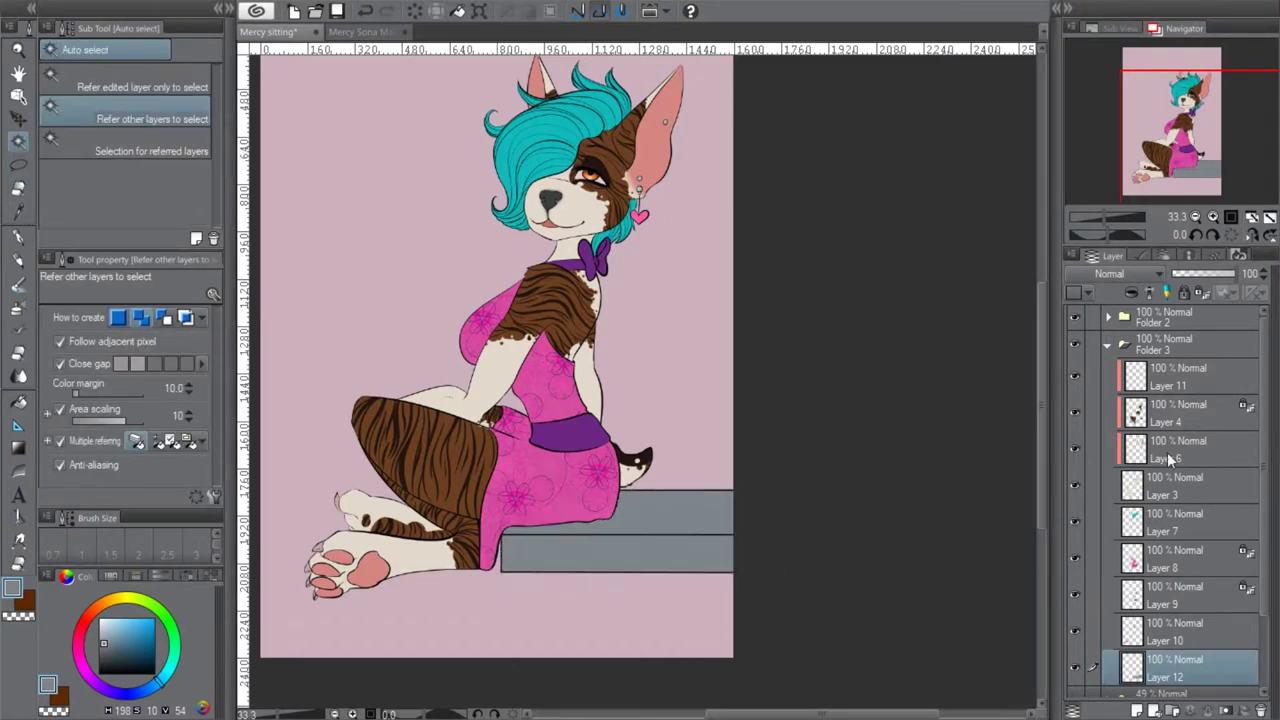
Add a new layer above the bench's fill layer, clip it to the layer below and set its blending mode to Multiply
left_click(1136, 711)
left_click(1131, 292)
left_click(1128, 274)
left_click(1113, 327)
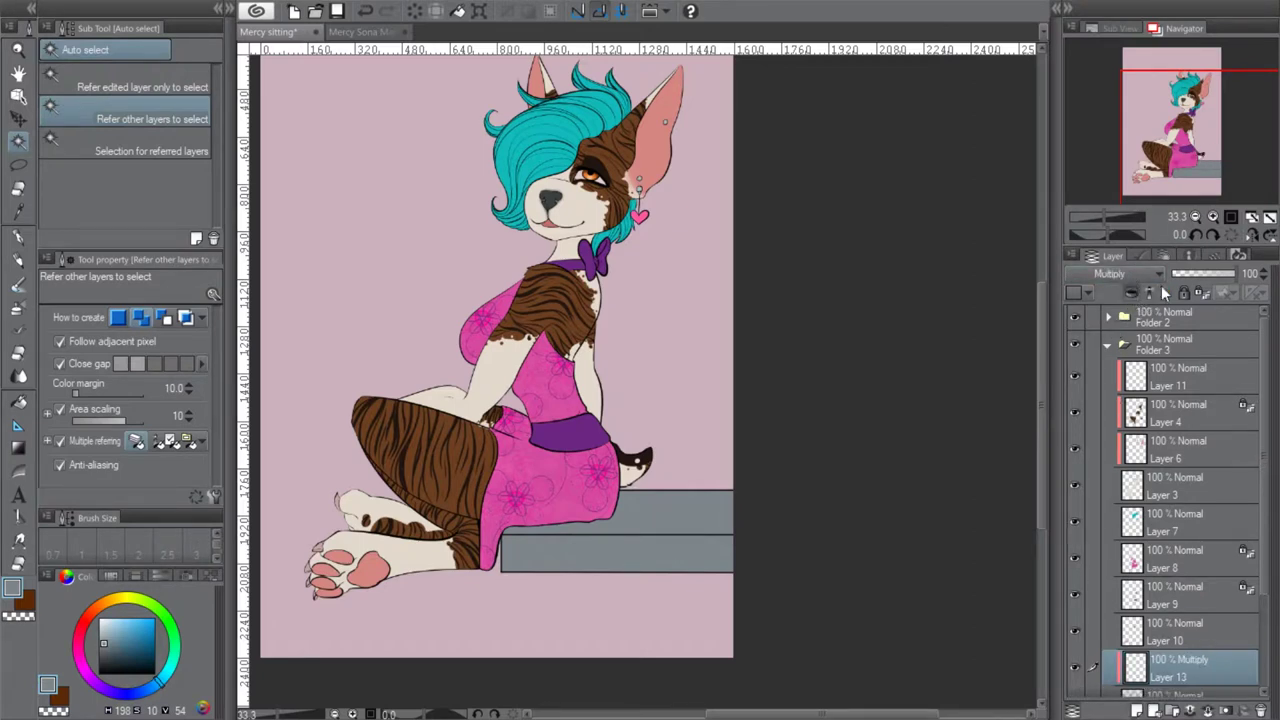
Texture the bench with the Running color spray airbrush at 33% layer opacity and merge the texture into the layer below
left_click_drag(1210, 156, 1215, 175)
left_click(26, 307)
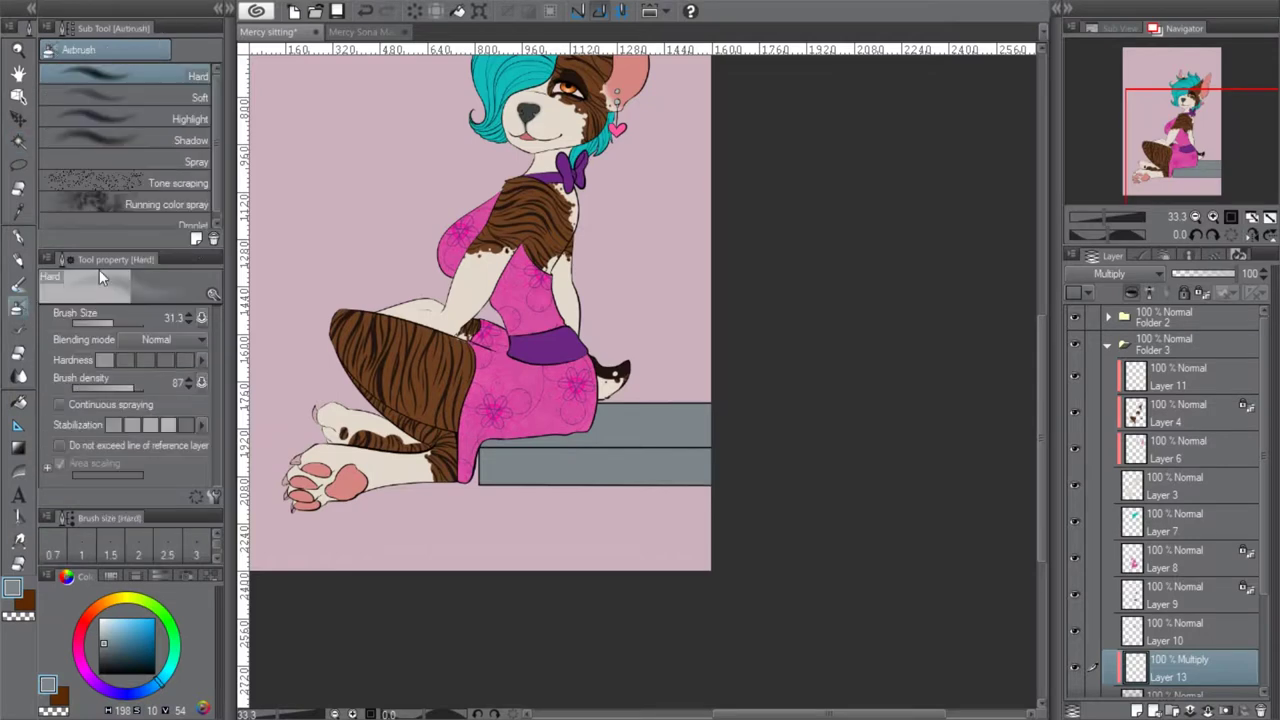
left_click(182, 203)
mouse_move(500, 448)
left_mouse_down()
mouse_move(522, 458)
mouse_move(682, 418)
mouse_move(751, 458)
left_mouse_up()
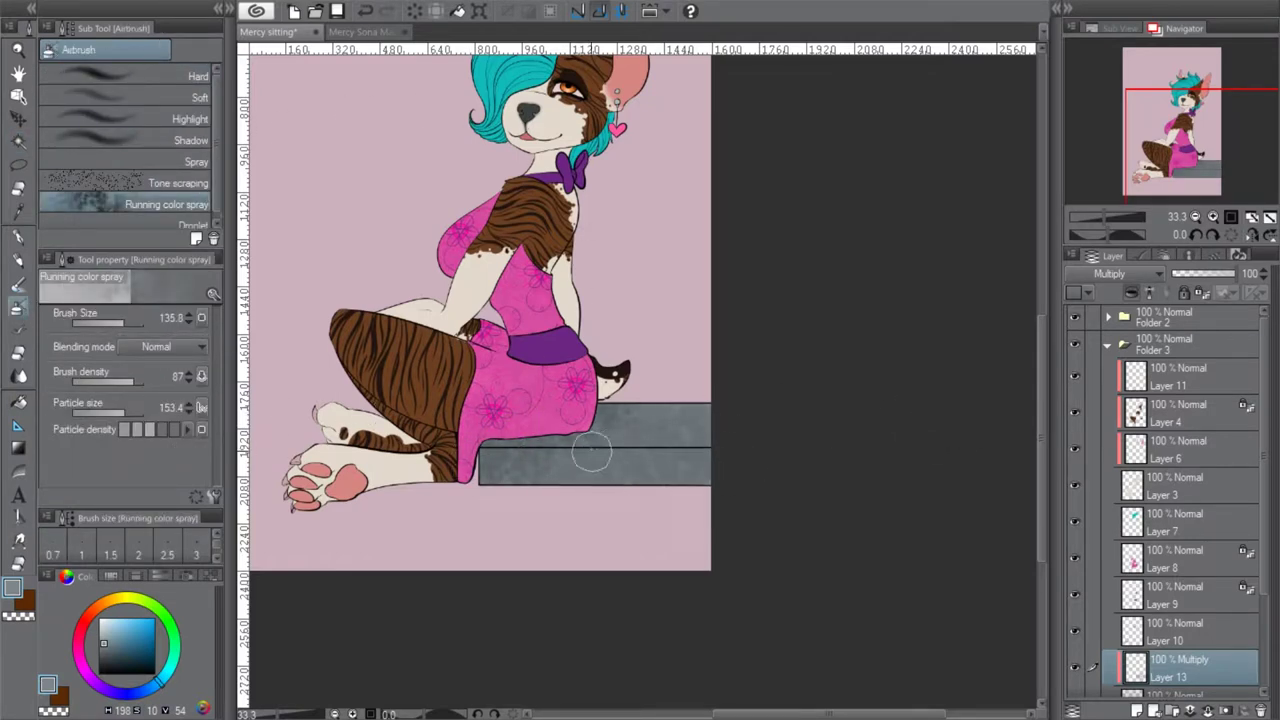
left_click_drag(1226, 279, 1206, 279)
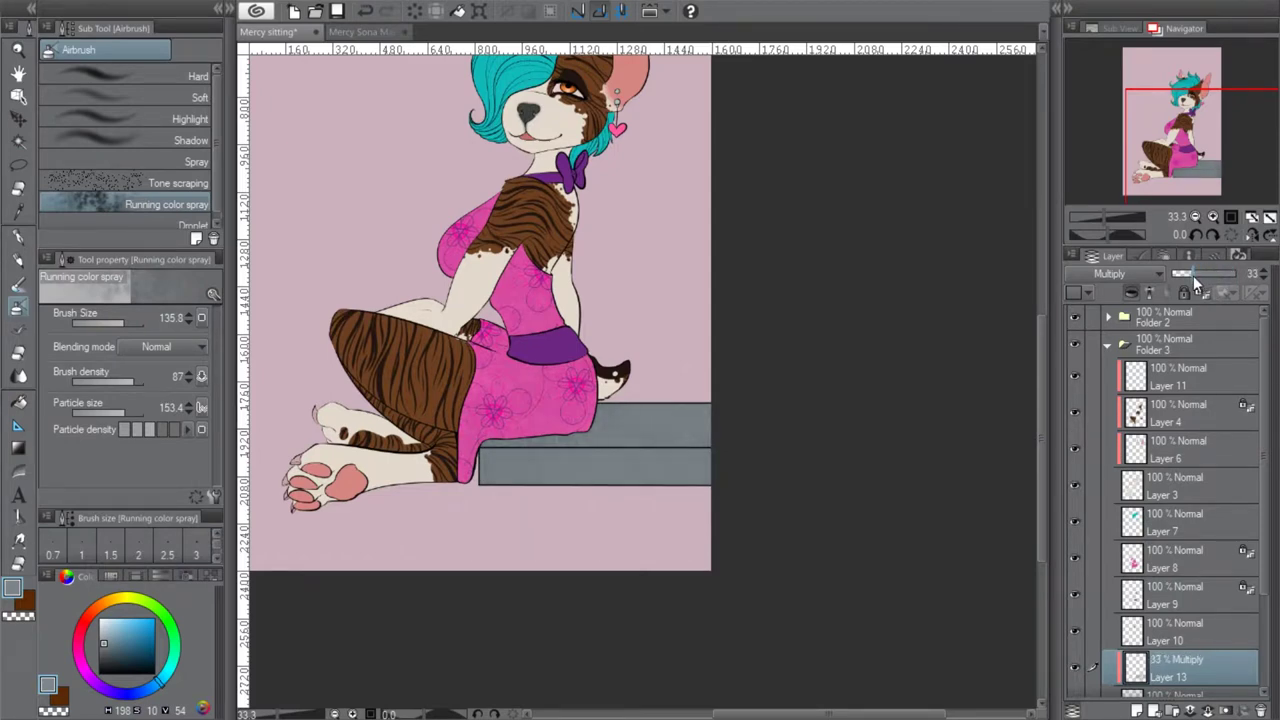
left_click(1220, 712)
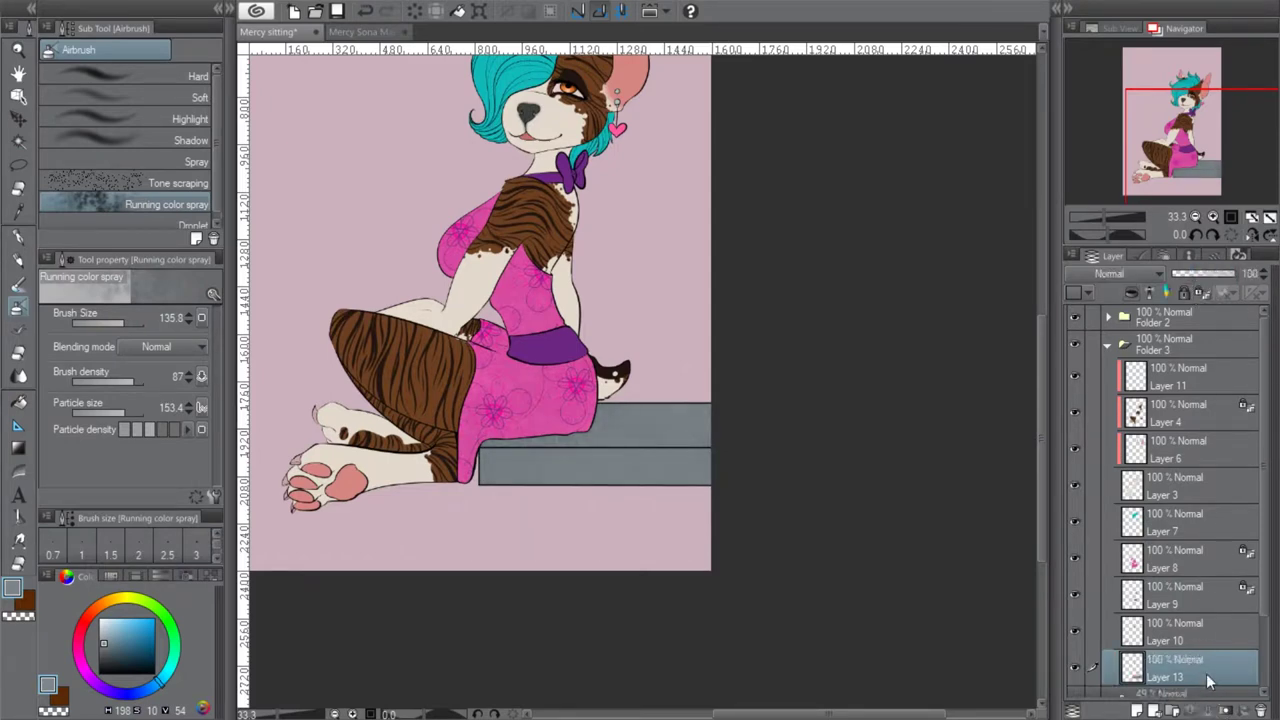
Add a fresh layer clipped to the bench's fill layer and set its blending mode to Multiply
left_click(1129, 289)
left_click(1120, 275)
left_click(1112, 338)
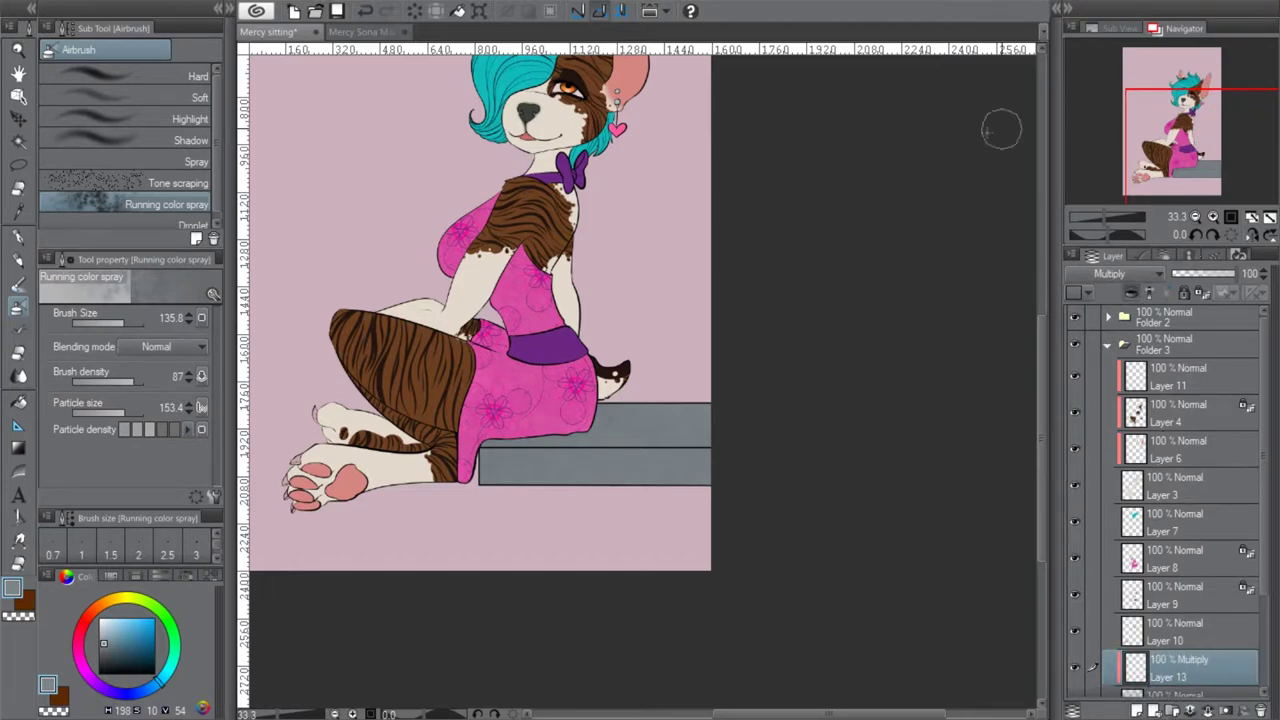
Try scratch marks on the bench's upper face with the Scar brush (Straight blur) from the decoration effect brushes
left_click(18, 287)
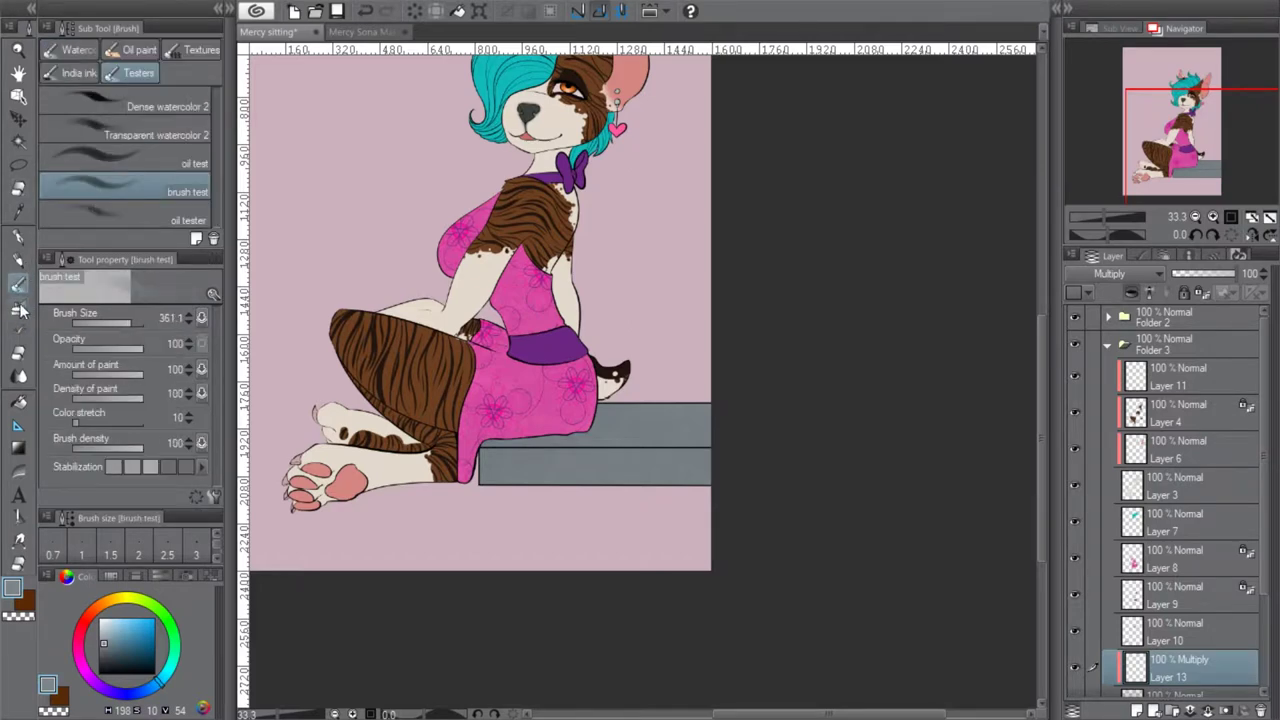
left_click(19, 308)
left_click(18, 329)
mouse_move(216, 150)
left_mouse_down()
mouse_move(215, 212)
mouse_move(216, 127)
left_mouse_up()
left_click(79, 50)
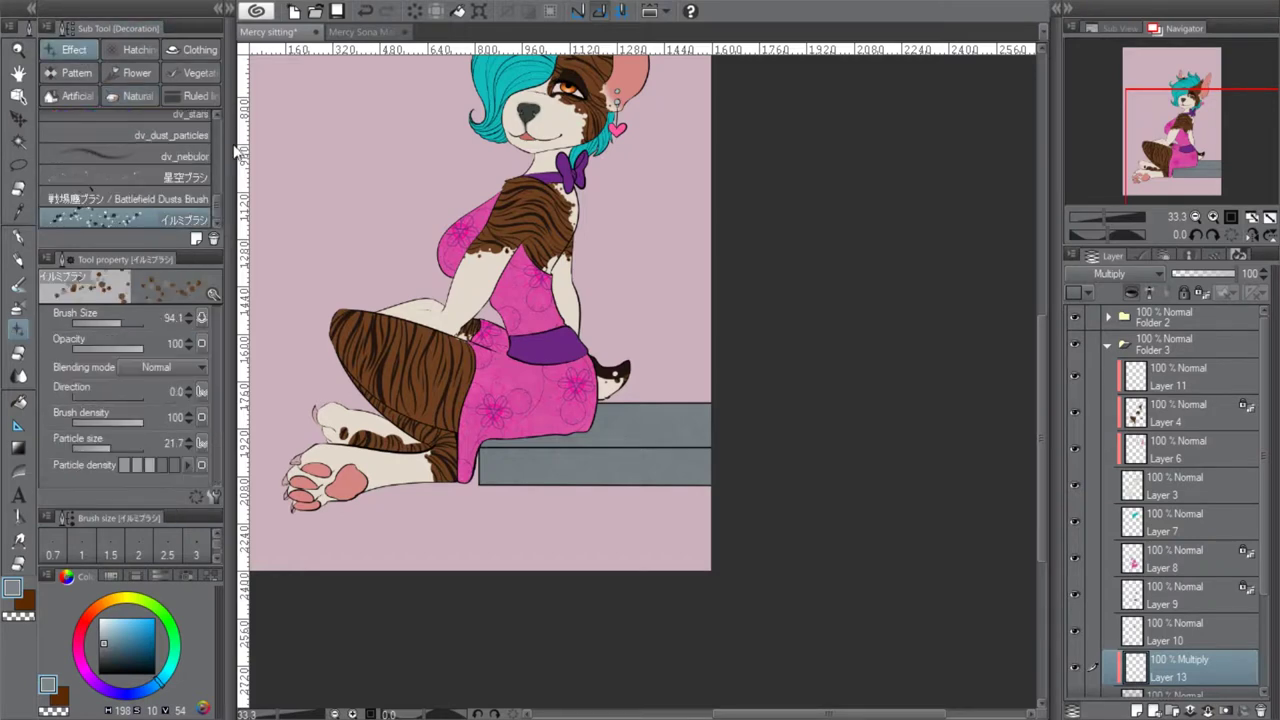
scroll(216, 207, "up", 4)
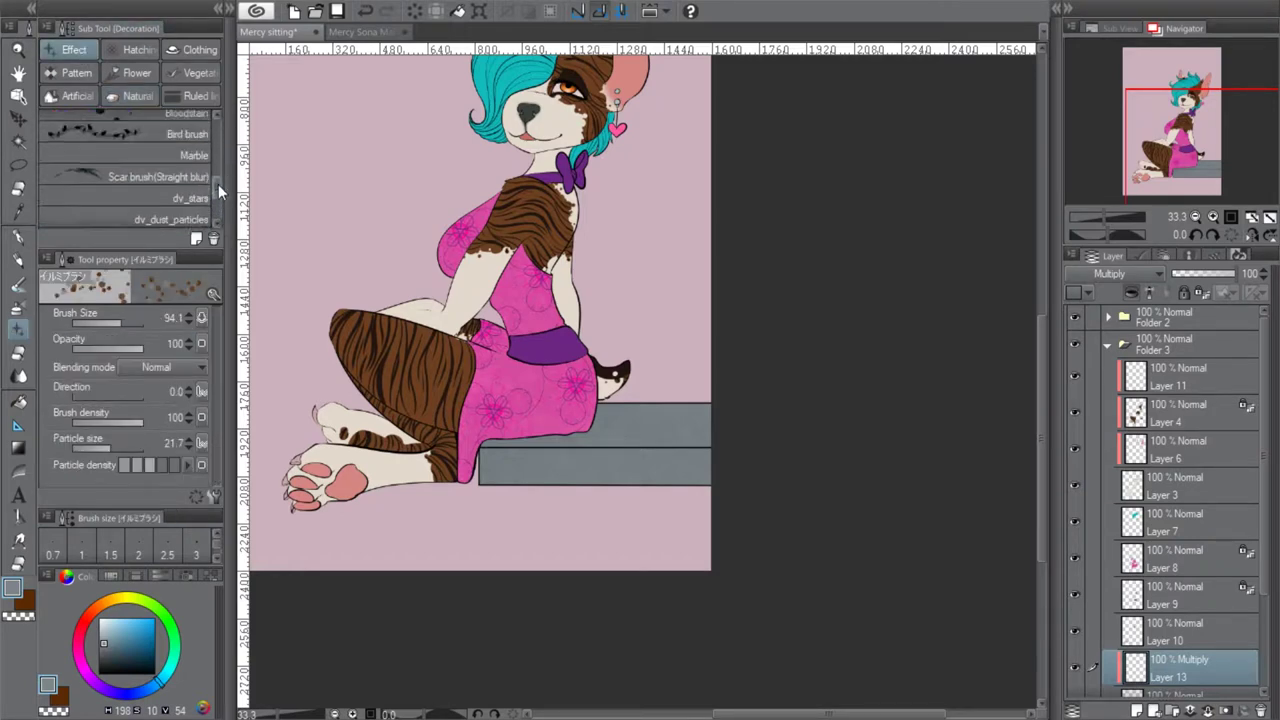
left_click(198, 178)
left_click(638, 434)
left_click(676, 418)
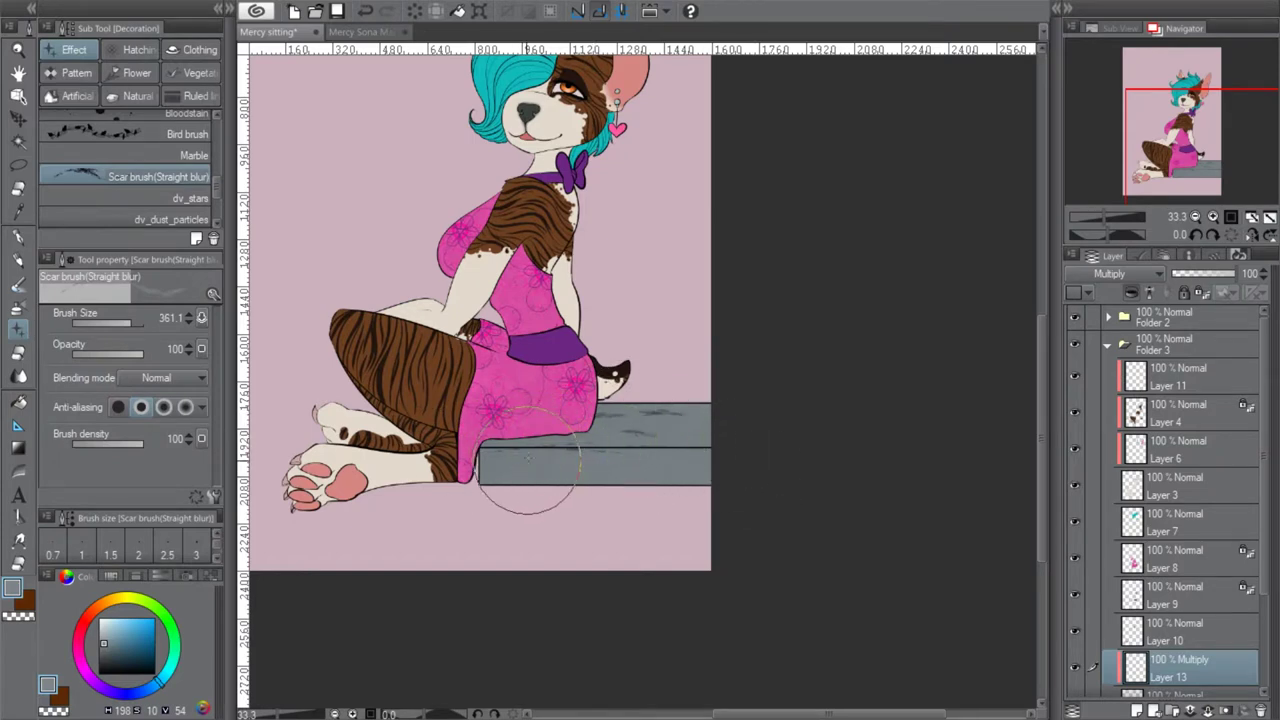
Clear the scratches and try new scar marks across both bench faces with the layer opacity lowered to 12%
left_click(414, 11)
left_click(508, 466)
left_click(632, 468)
left_click(670, 471)
left_click(678, 436)
left_click(612, 438)
left_click(610, 424)
left_click(695, 409)
left_click_drag(1233, 276, 1182, 273)
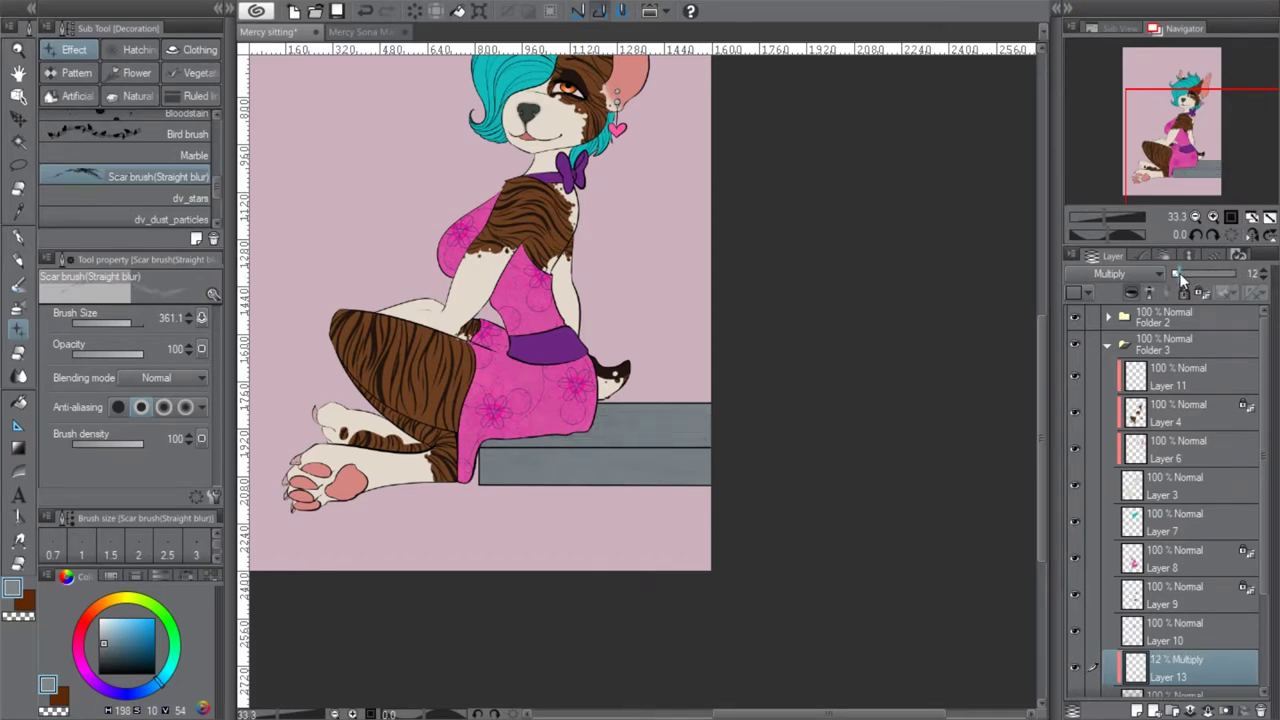
left_click_drag(1197, 276, 1245, 276)
Texture the bench with the dv_nebulor brush in light blue-grey (H 198, S 8, V 84) at reduced layer opacity and merge it into Layer 12
scroll(213, 200, "down", 1)
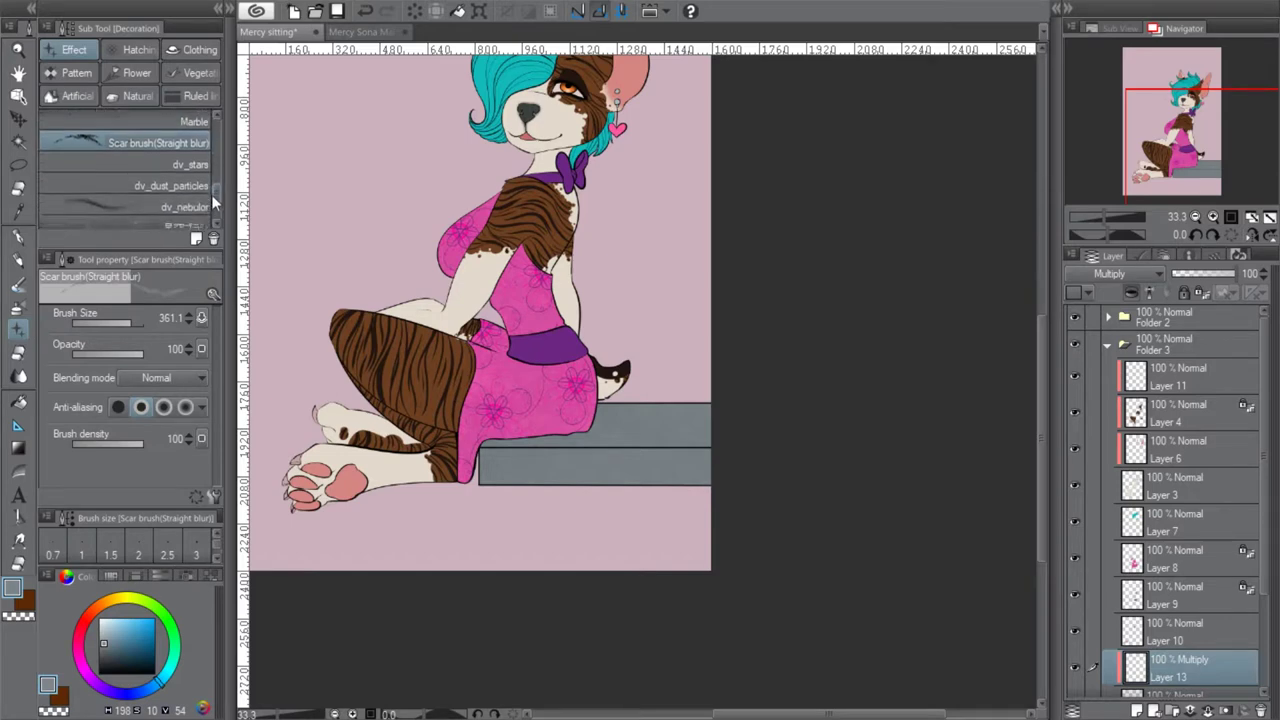
scroll(213, 200, "down", 1)
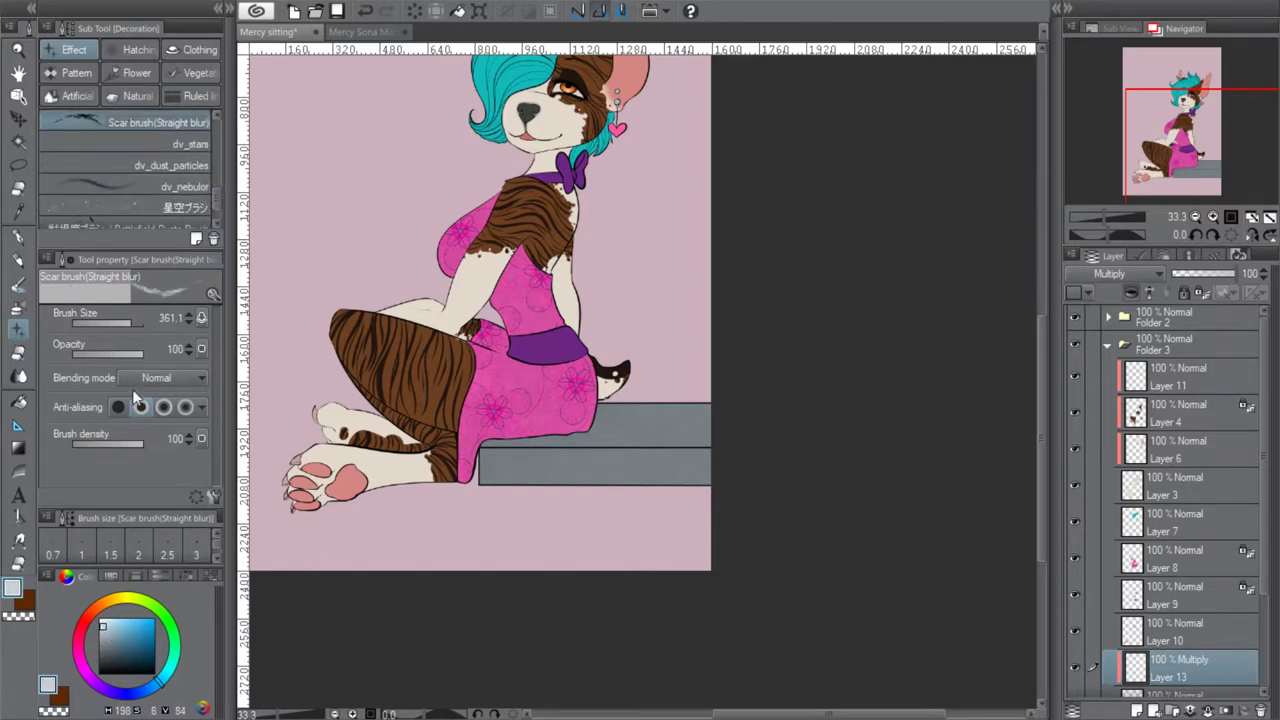
left_click(160, 186)
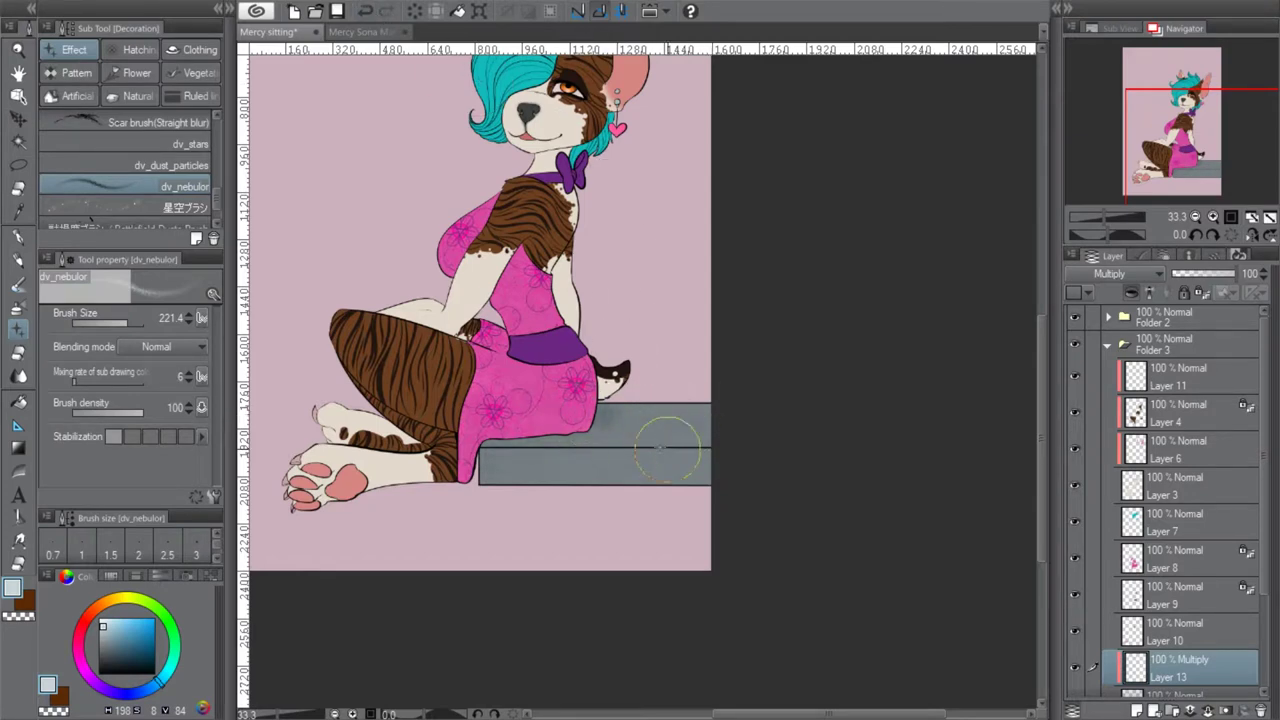
left_click_drag(1234, 274, 1208, 275)
left_click(1208, 710)
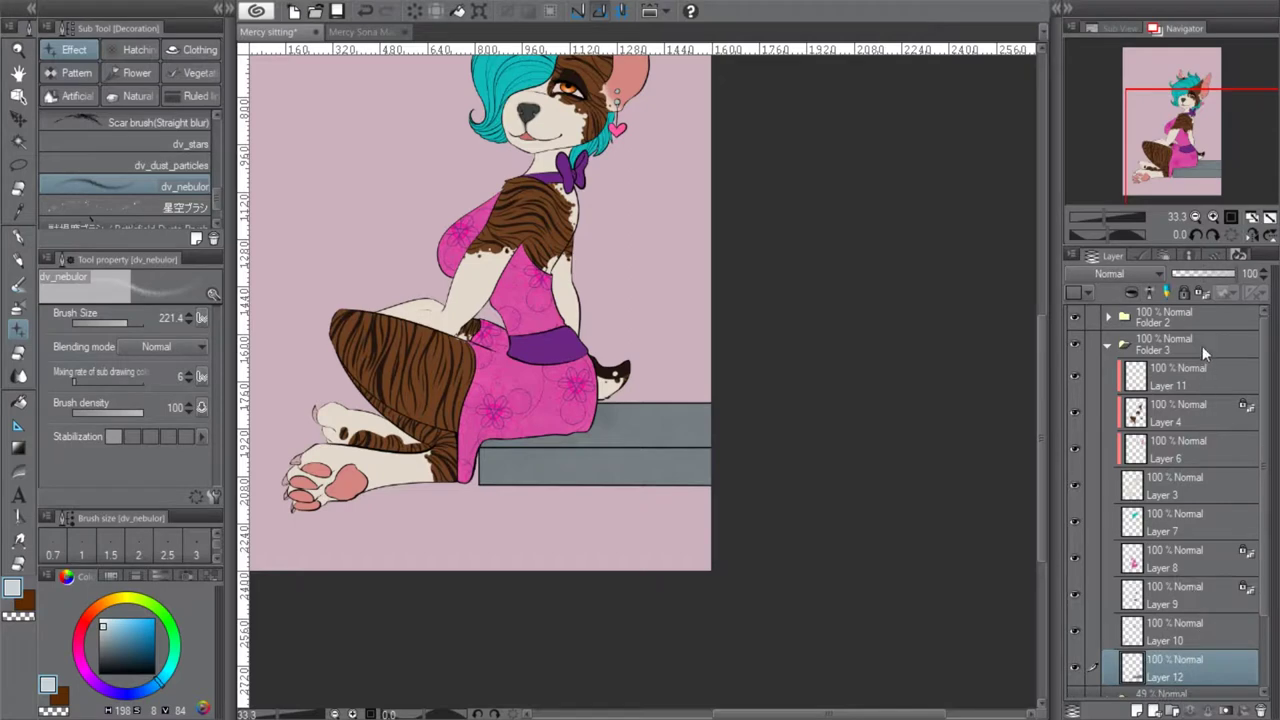
Merge Layer 11, Layer 4 and Layer 6 down into the character's base colour layer, Layer 3
mouse_move(1181, 149)
left_mouse_down()
mouse_move(1168, 132)
mouse_move(1189, 131)
left_mouse_up()
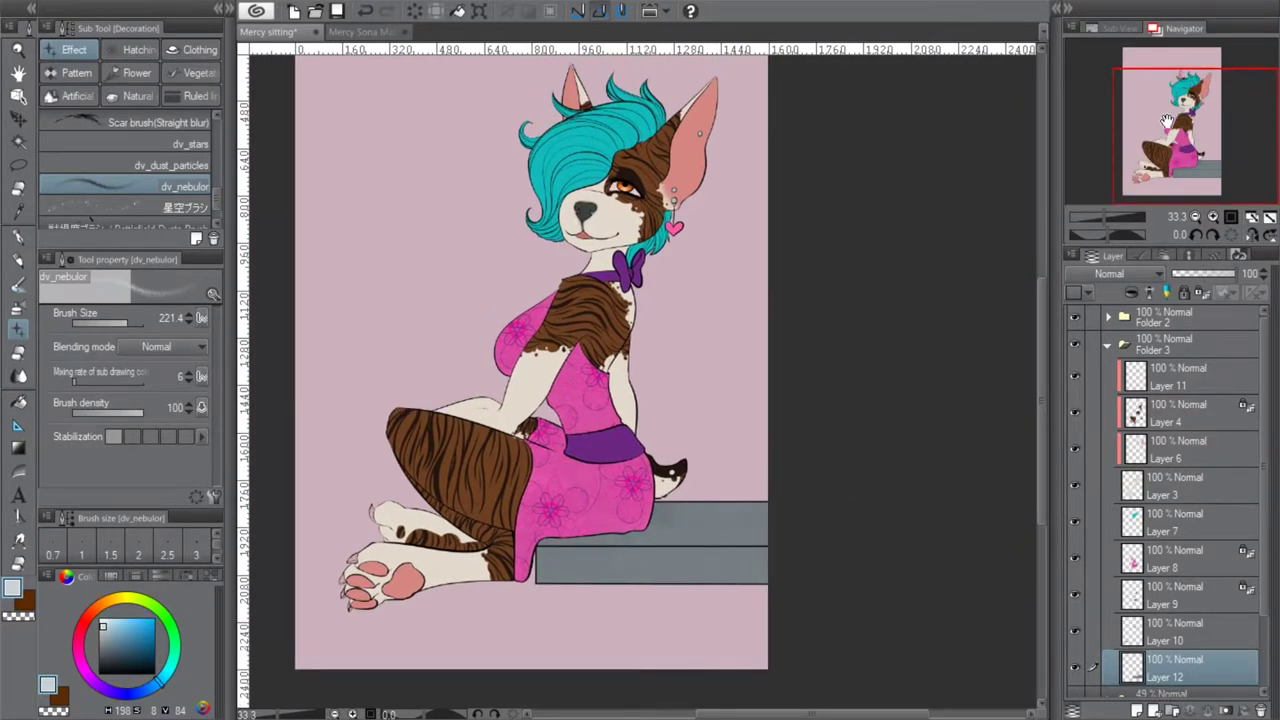
left_click_drag(1166, 121, 1179, 100)
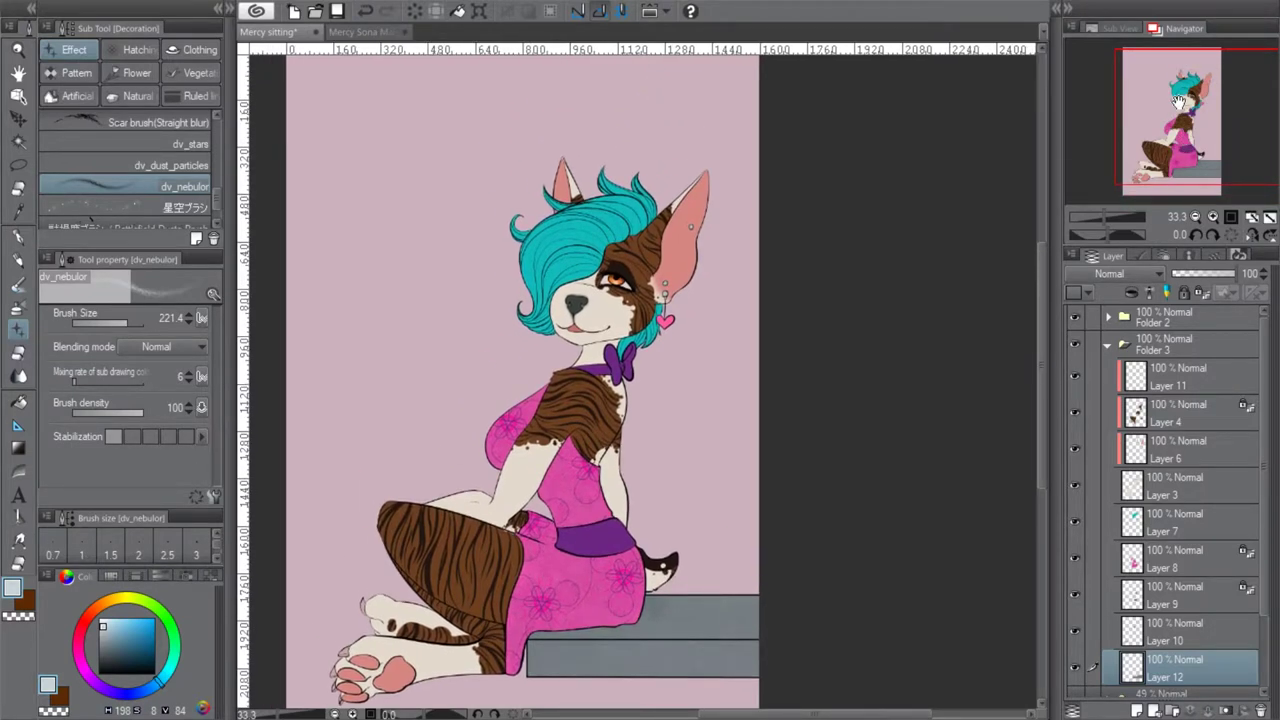
left_click(1220, 380)
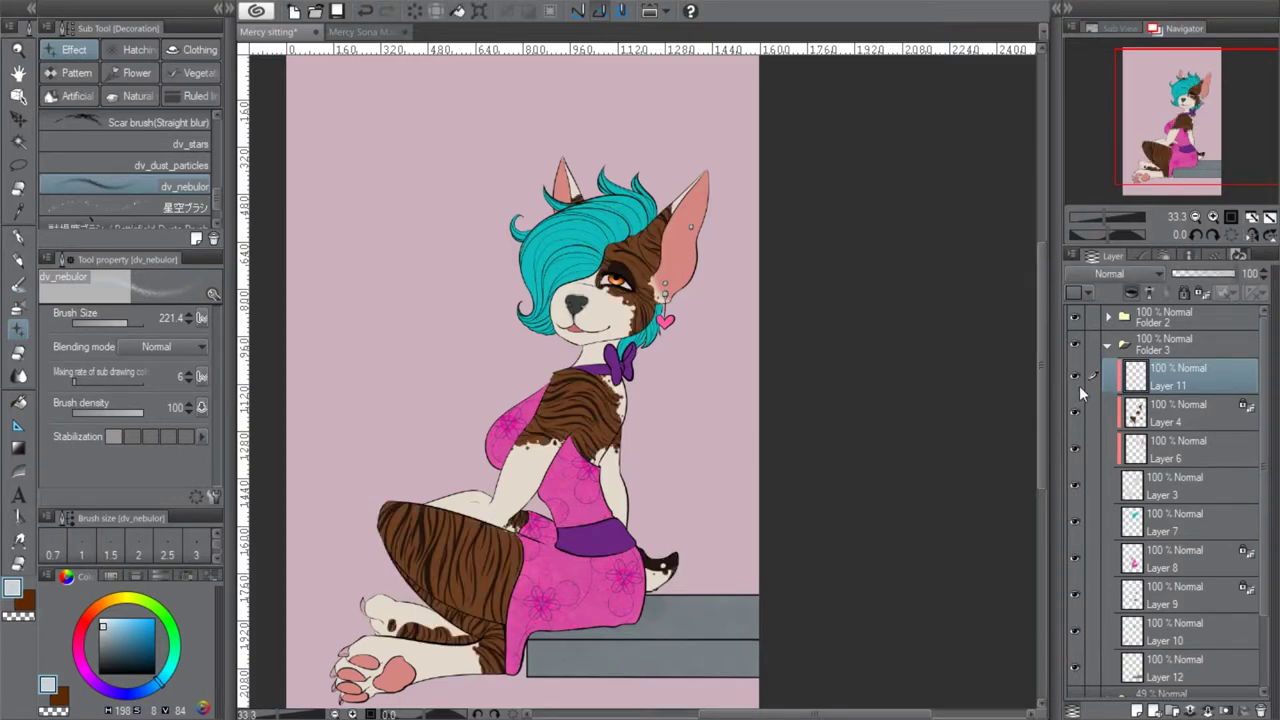
left_click(1209, 711)
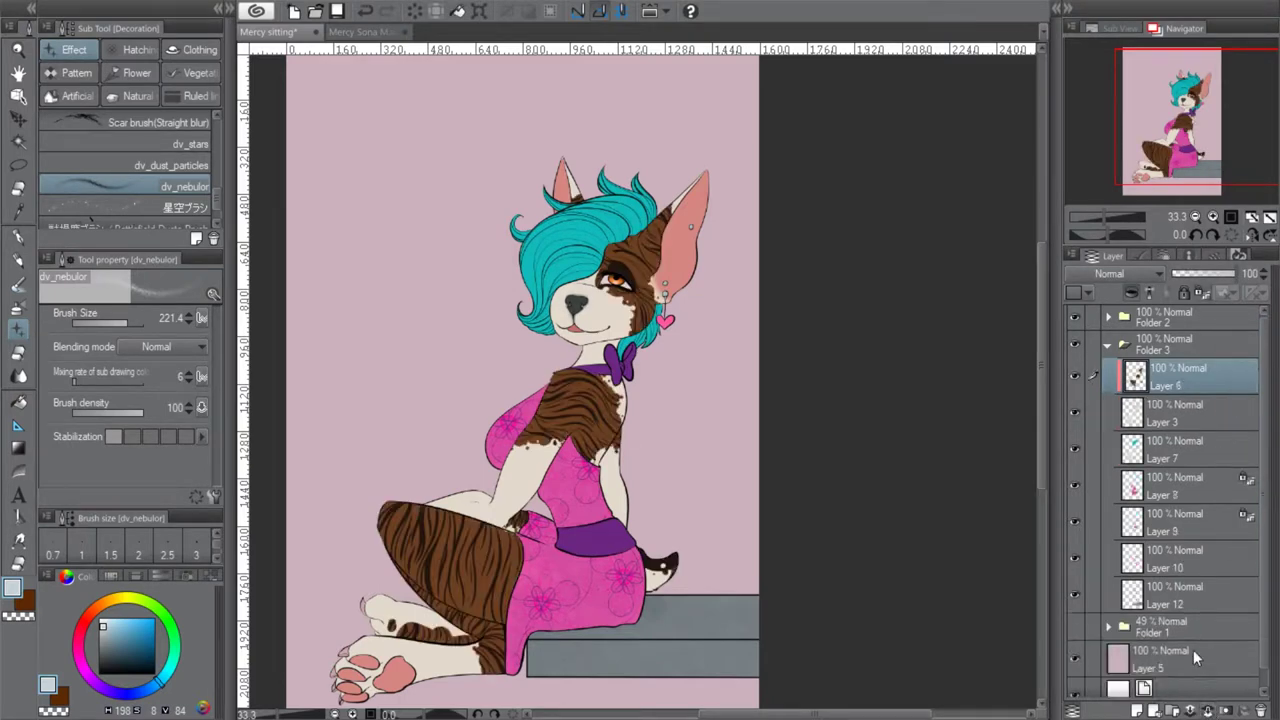
left_click(1215, 712)
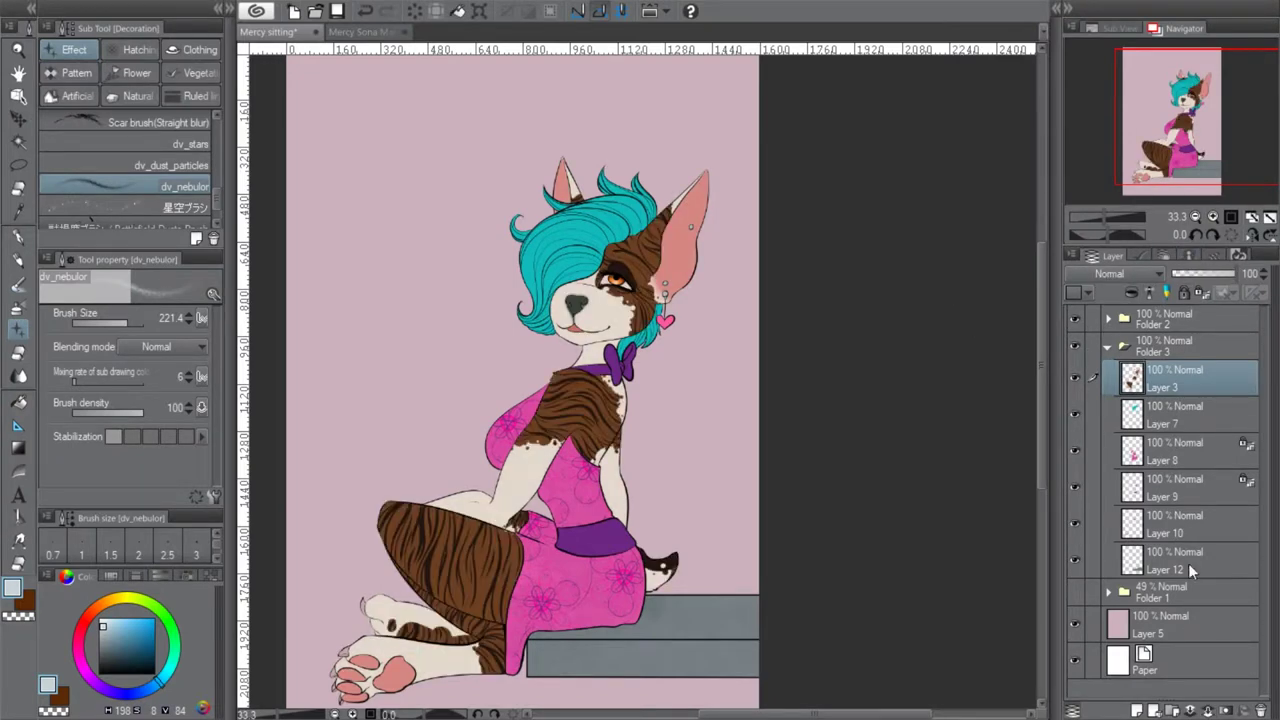
Add a new layer and move it above Folder 2 to the top of the layer stack
left_click(1229, 343)
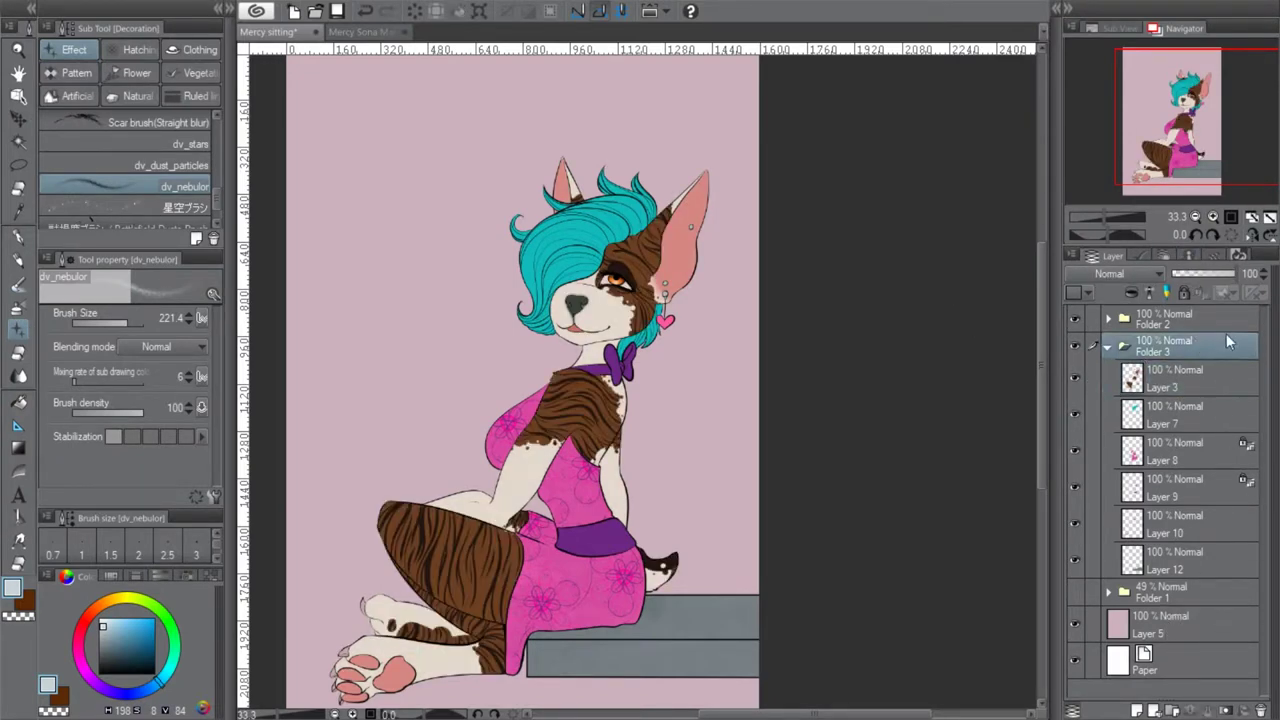
left_click(1141, 710)
left_click_drag(1172, 328, 1177, 322)
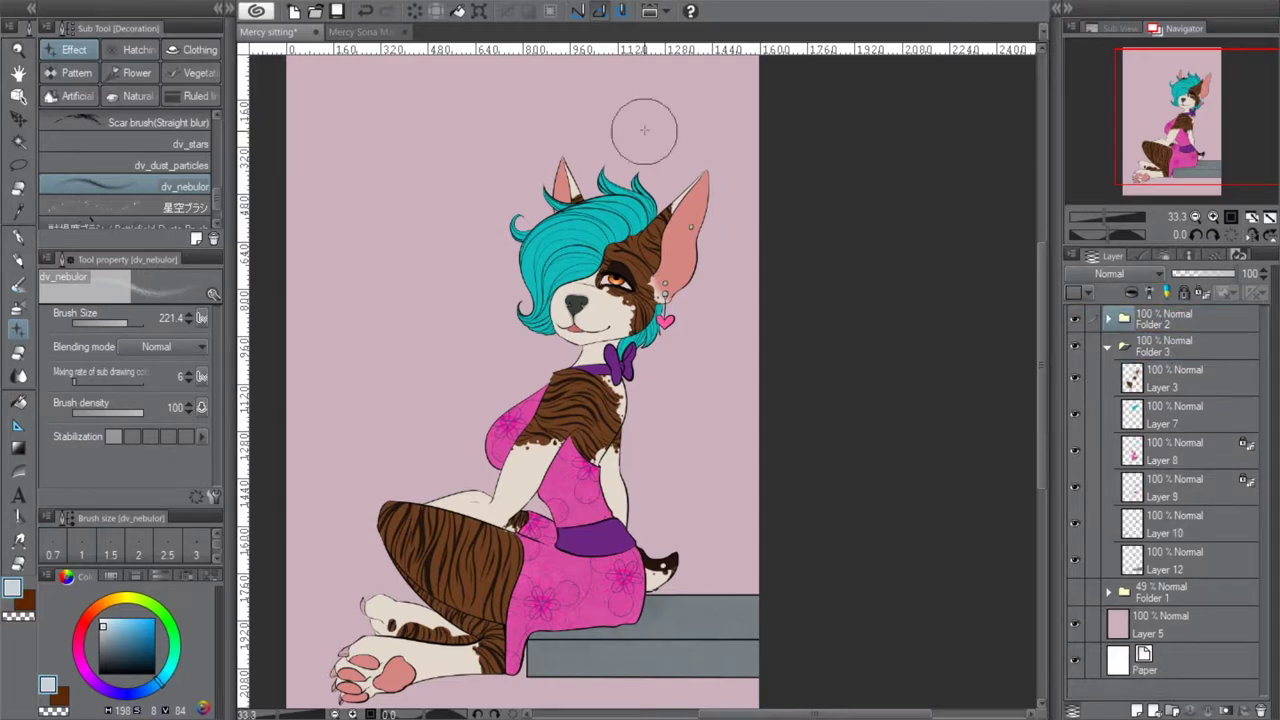
left_click(1108, 318)
left_click_drag(1175, 395, 1168, 312)
left_click(1075, 387)
left_click(1075, 387)
left_click(1075, 323)
left_click(1075, 323)
left_click(1108, 356)
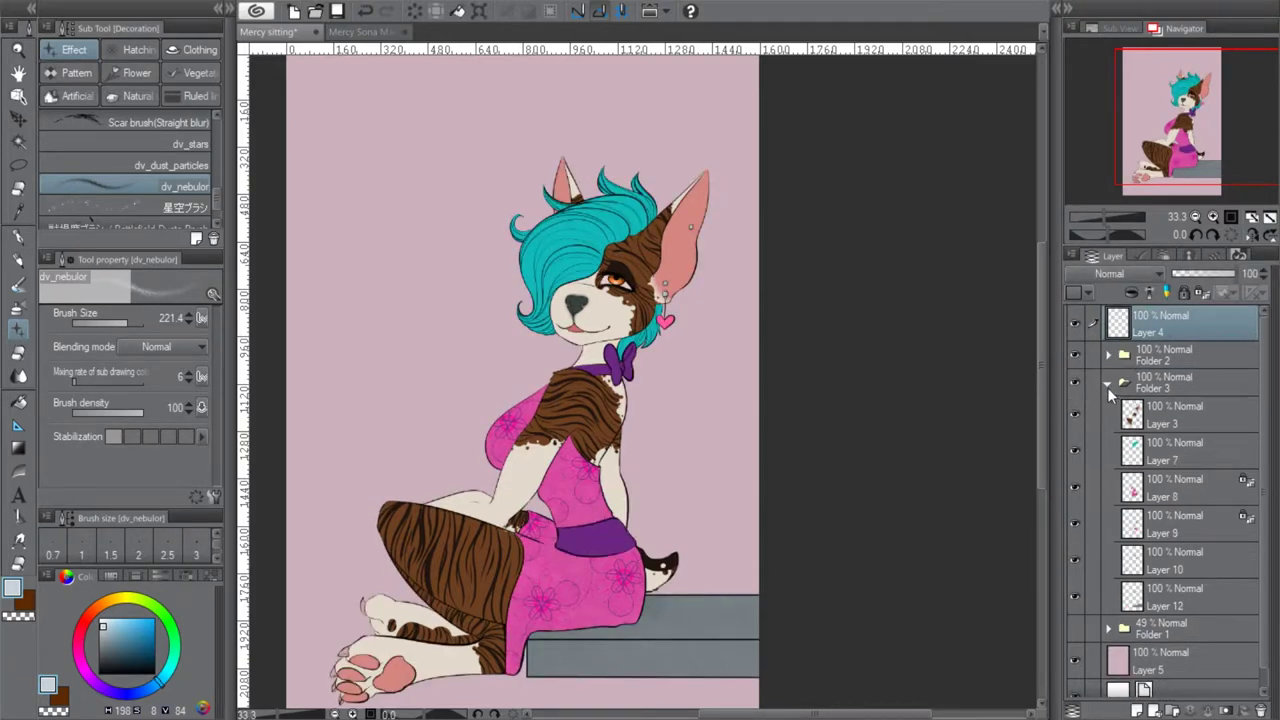
left_click(1108, 384)
left_click(1108, 381)
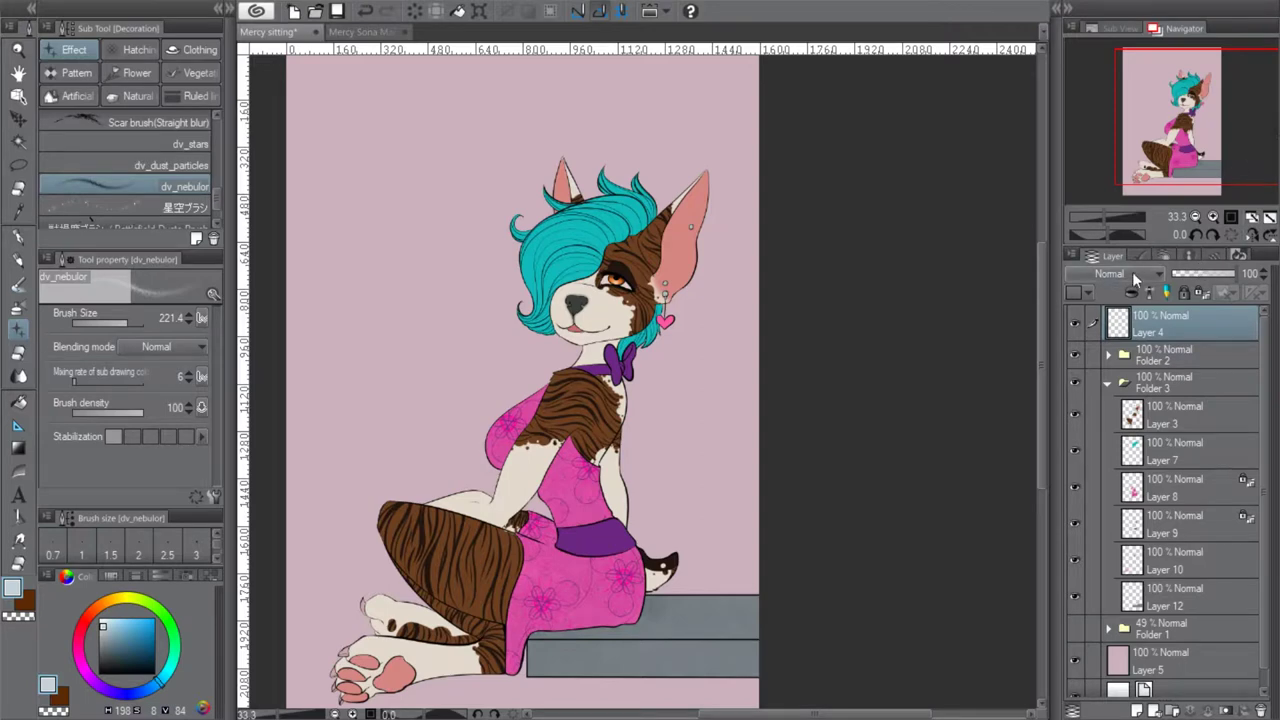
Set the top layer's blending mode to Multiply and undo a test stroke made with the G-pen beside the character
left_click(1106, 333)
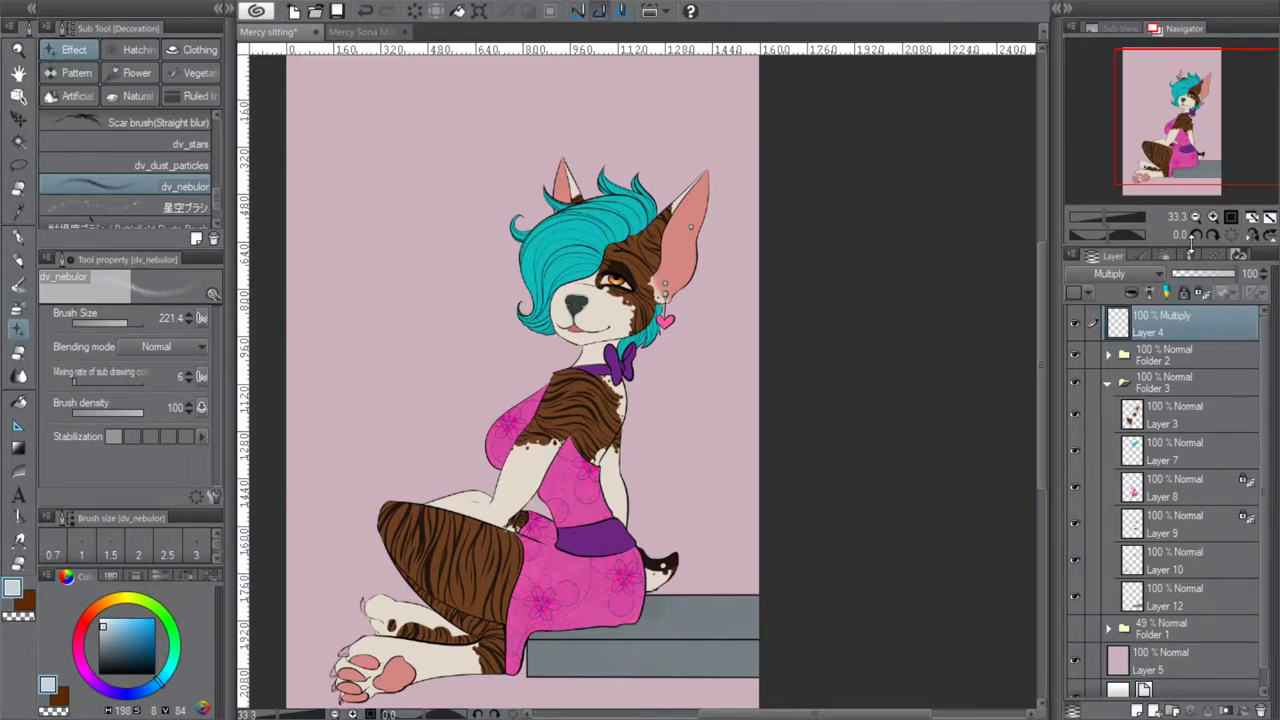
key("p")
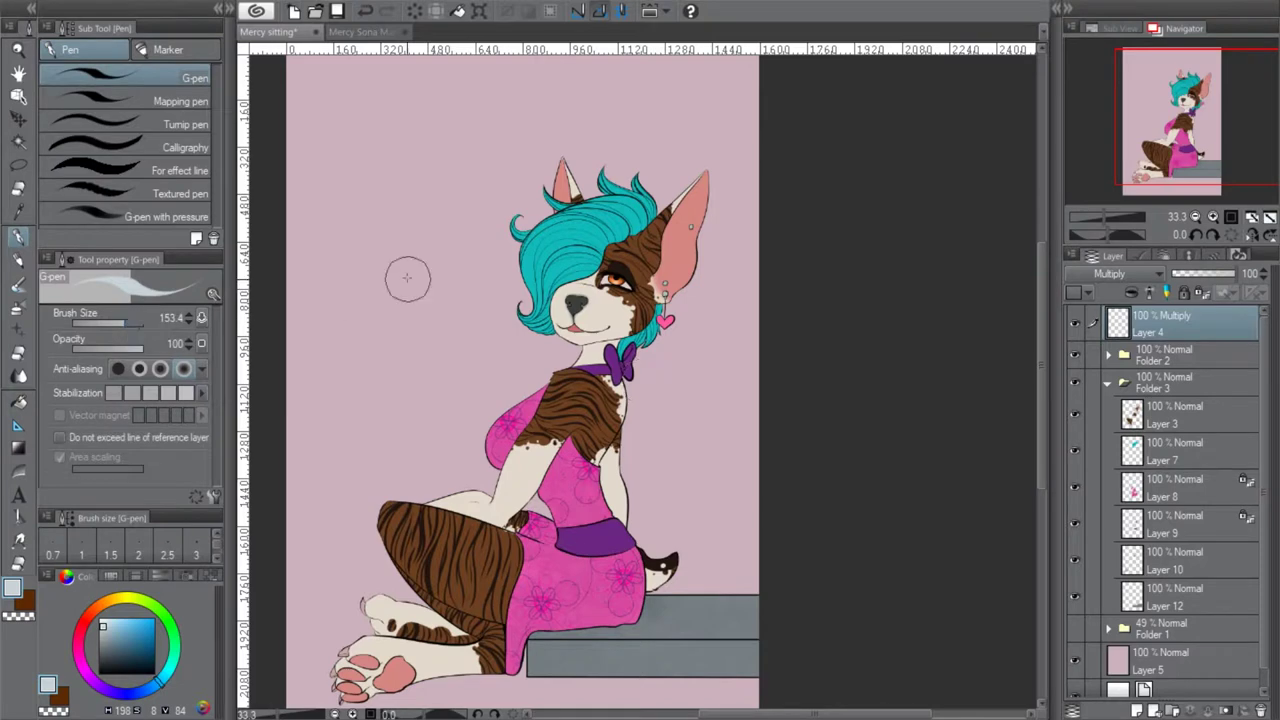
left_click_drag(411, 279, 424, 360)
left_click(365, 11)
Set the drawing colour to a pale pink (H 348, S 16, V 89) and the G-pen's brush size to 319.6
left_click_drag(80, 645, 78, 628)
left_click(105, 626)
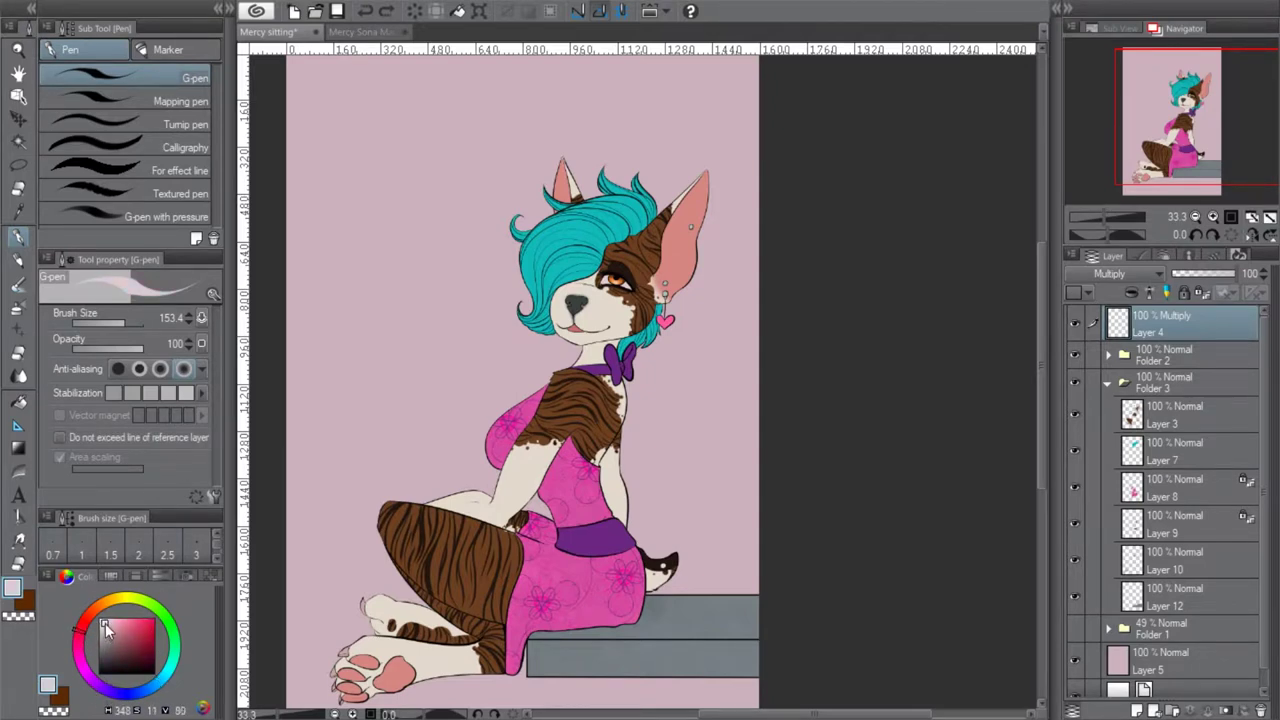
left_click_drag(105, 626, 107, 623)
left_click(130, 324)
Try broad Multiply shading strokes over the character's face, torso and dress, and undo them
mouse_move(585, 285)
left_mouse_down()
mouse_move(539, 365)
mouse_move(528, 558)
left_mouse_up()
mouse_move(678, 220)
left_mouse_down()
mouse_move(591, 365)
mouse_move(646, 555)
mouse_move(608, 641)
left_mouse_up()
key("ctrl+z")
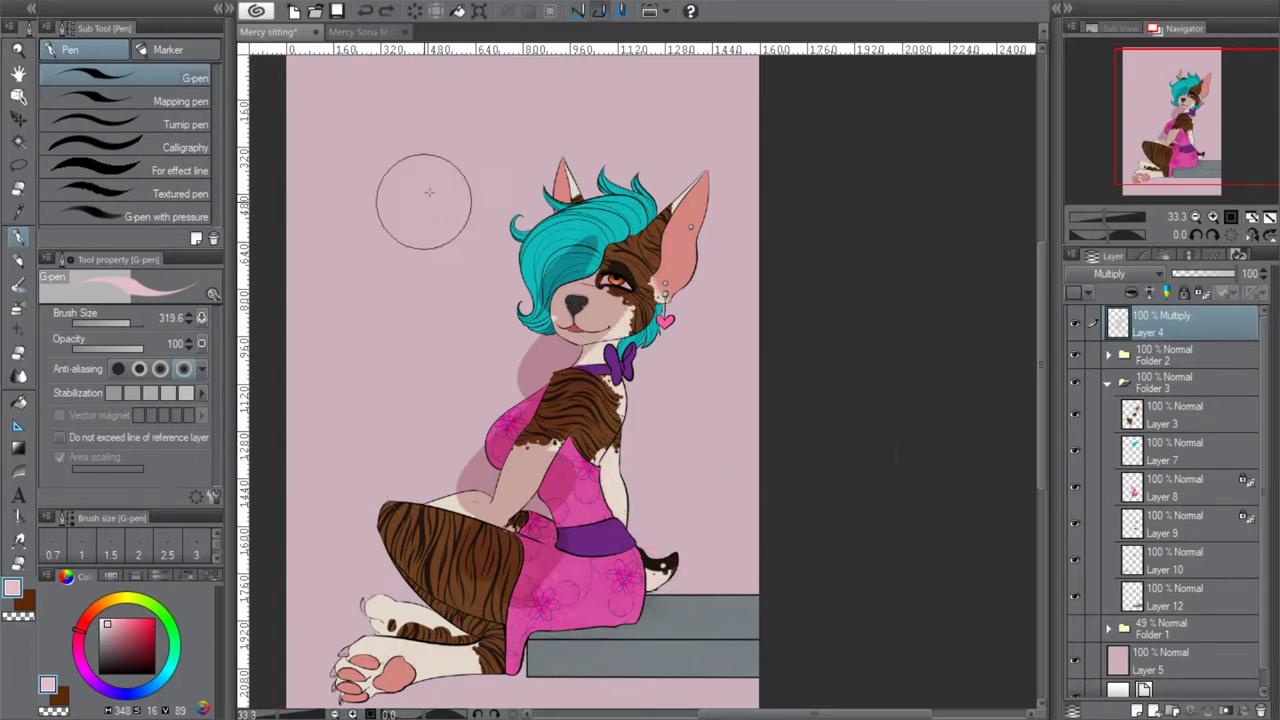
key("ctrl+z")
Paint a column of four swatches in the empty background beside the character, darkening the pink stepwise to H 348, S 16, V 27
left_click_drag(362, 204, 371, 205)
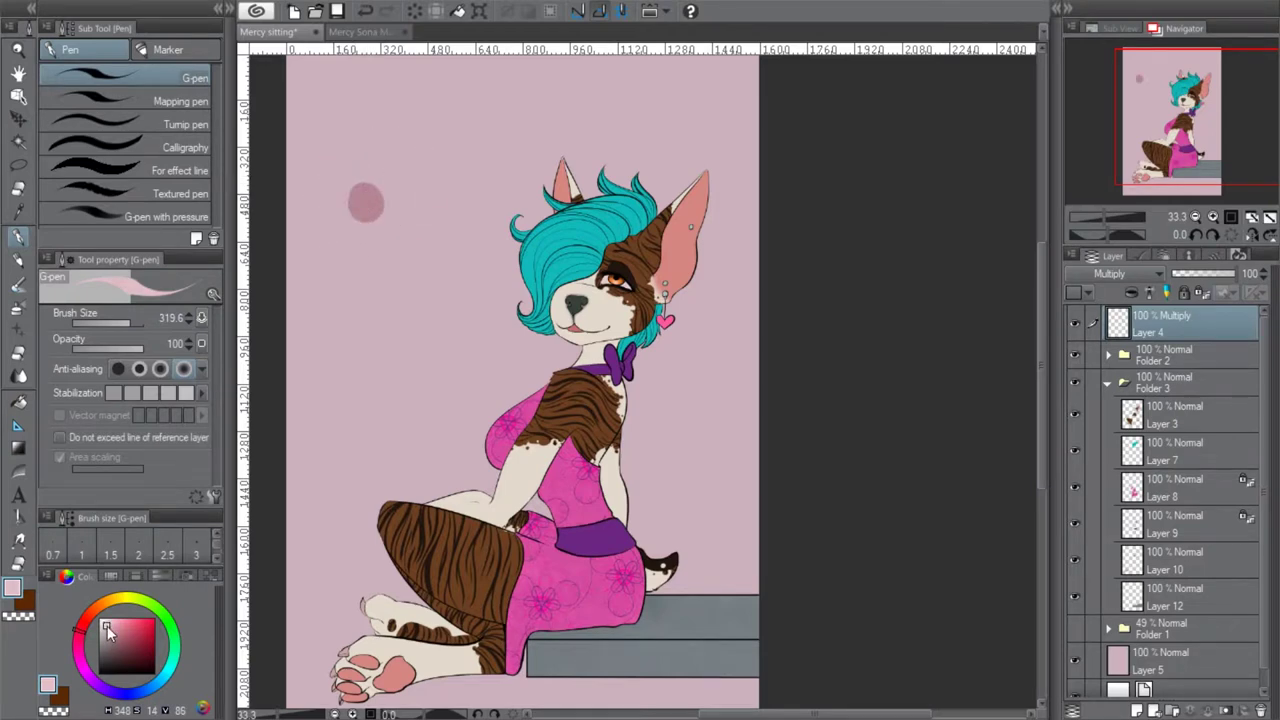
left_click(108, 632)
left_click(108, 632)
left_click(366, 226)
left_click_drag(108, 633, 108, 647)
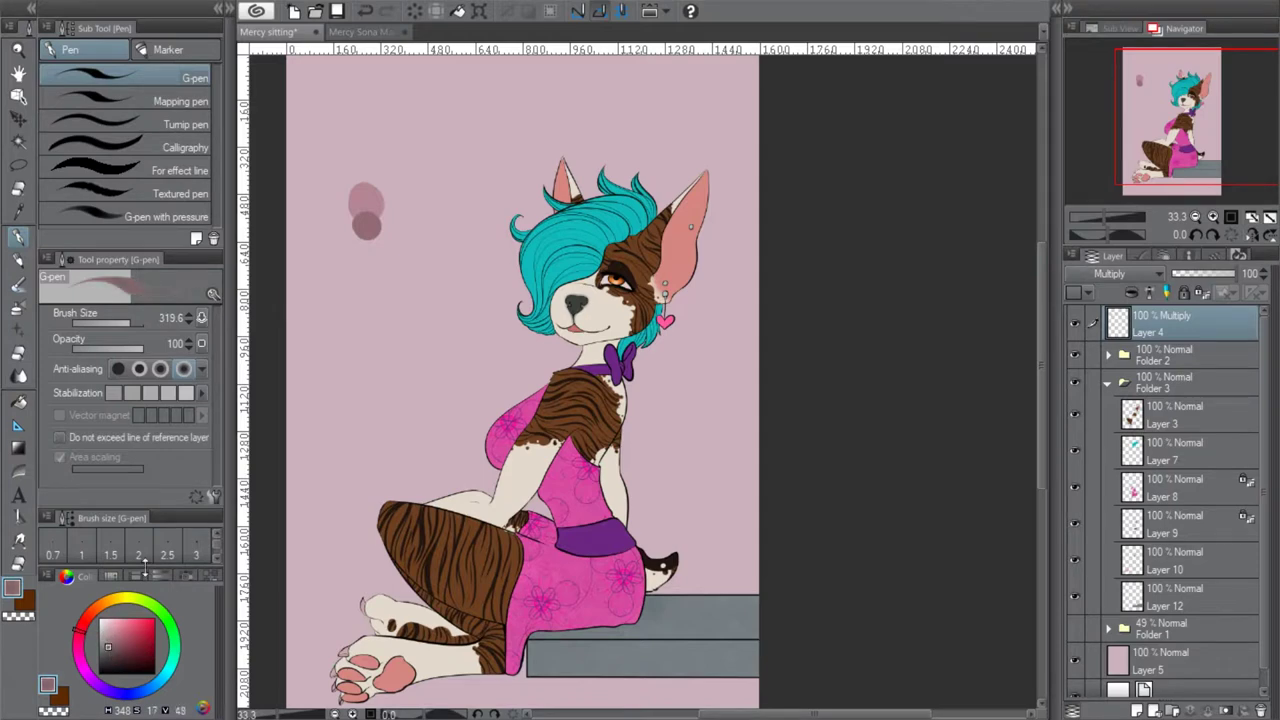
left_click(366, 246)
left_click(108, 658)
left_click(108, 662)
left_click(367, 265)
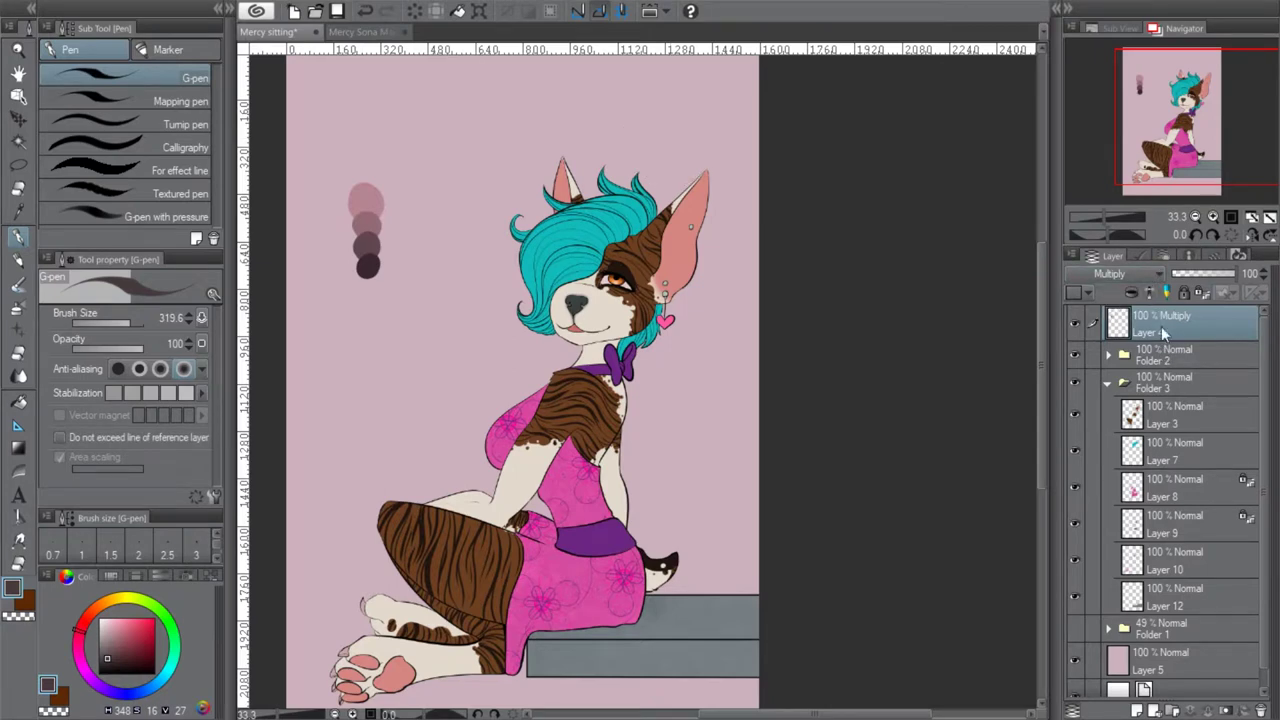
Switch the swatch layer's blending mode to Normal for comparison and settle on Overlay
left_click(1110, 273)
left_click(1110, 290)
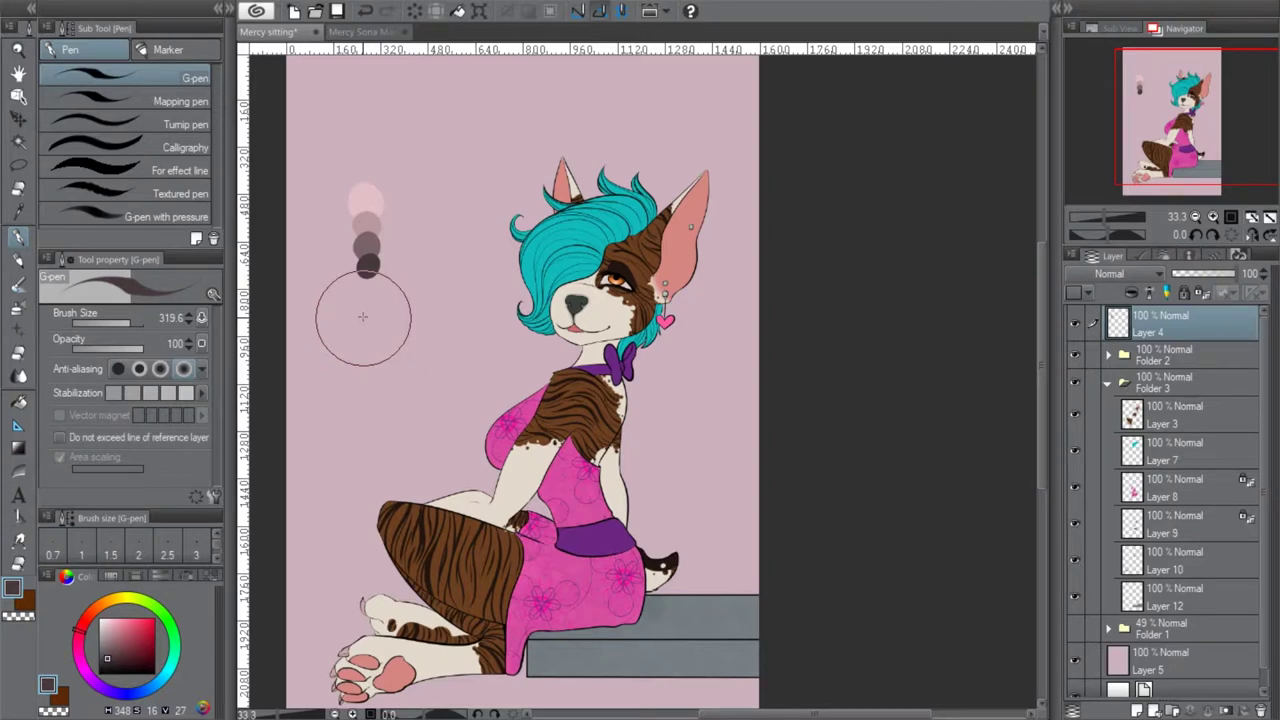
left_click(1099, 496)
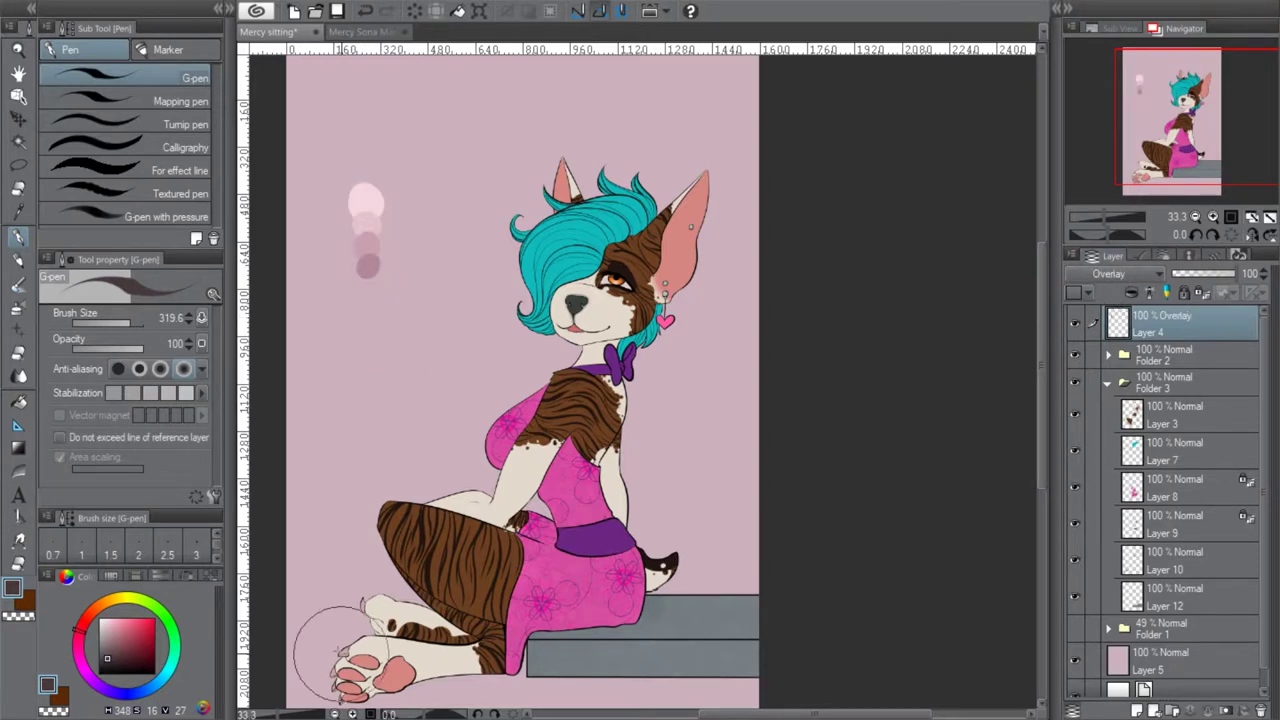
Choose a cream colour (H 45, S 13, V 100), undo a test stroke across the character and dab a swatch beside the pink column
left_click(111, 601)
left_click(108, 622)
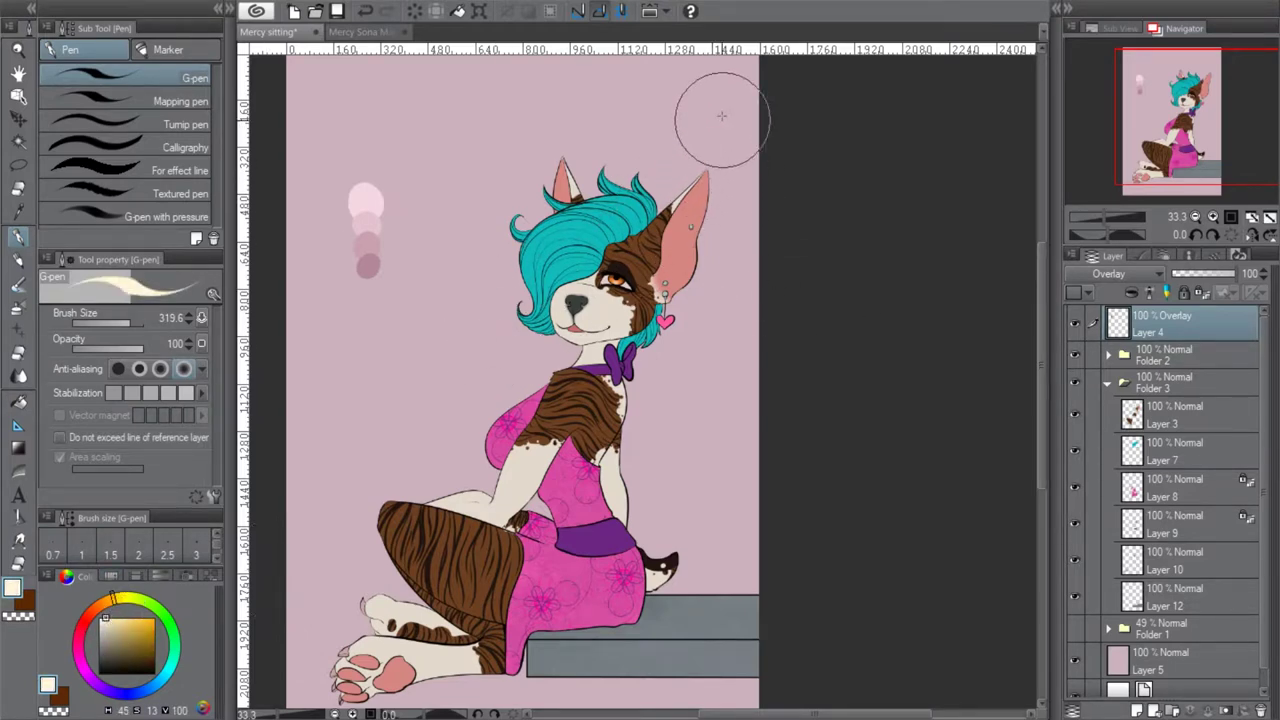
mouse_move(700, 185)
left_mouse_down()
mouse_move(610, 320)
mouse_move(560, 525)
left_mouse_up()
key("ctrl+z")
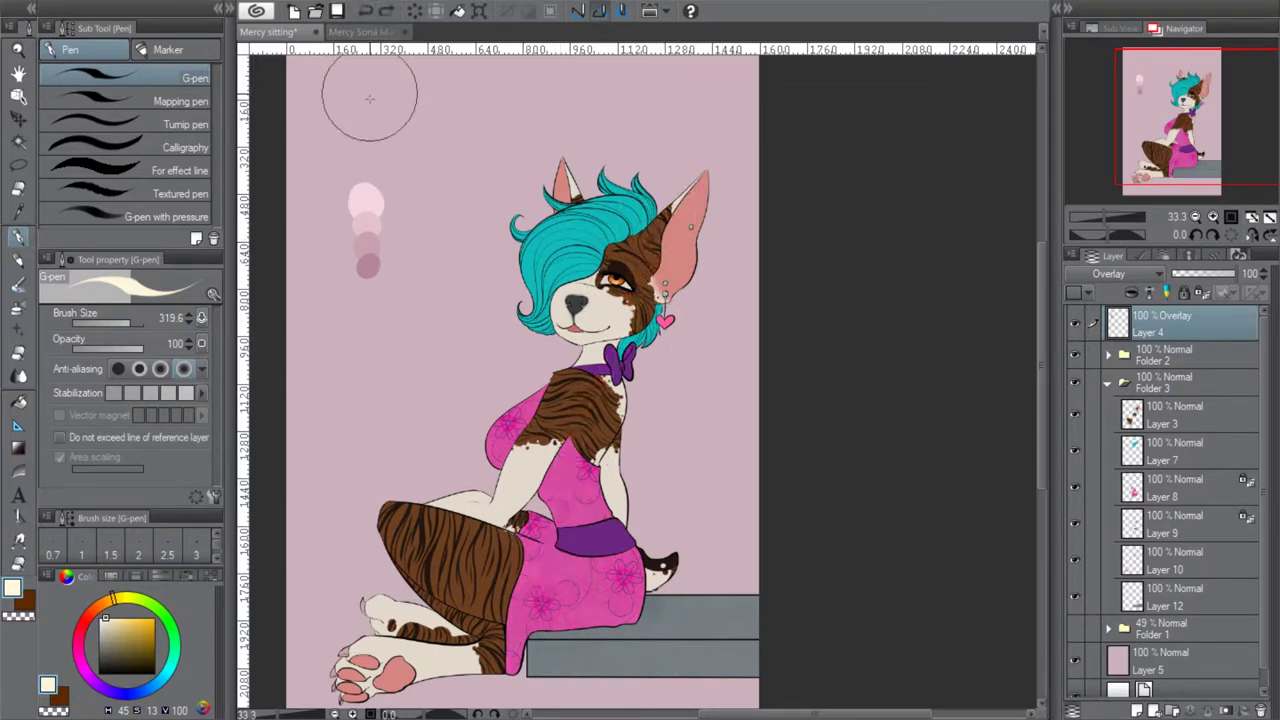
left_click(406, 200)
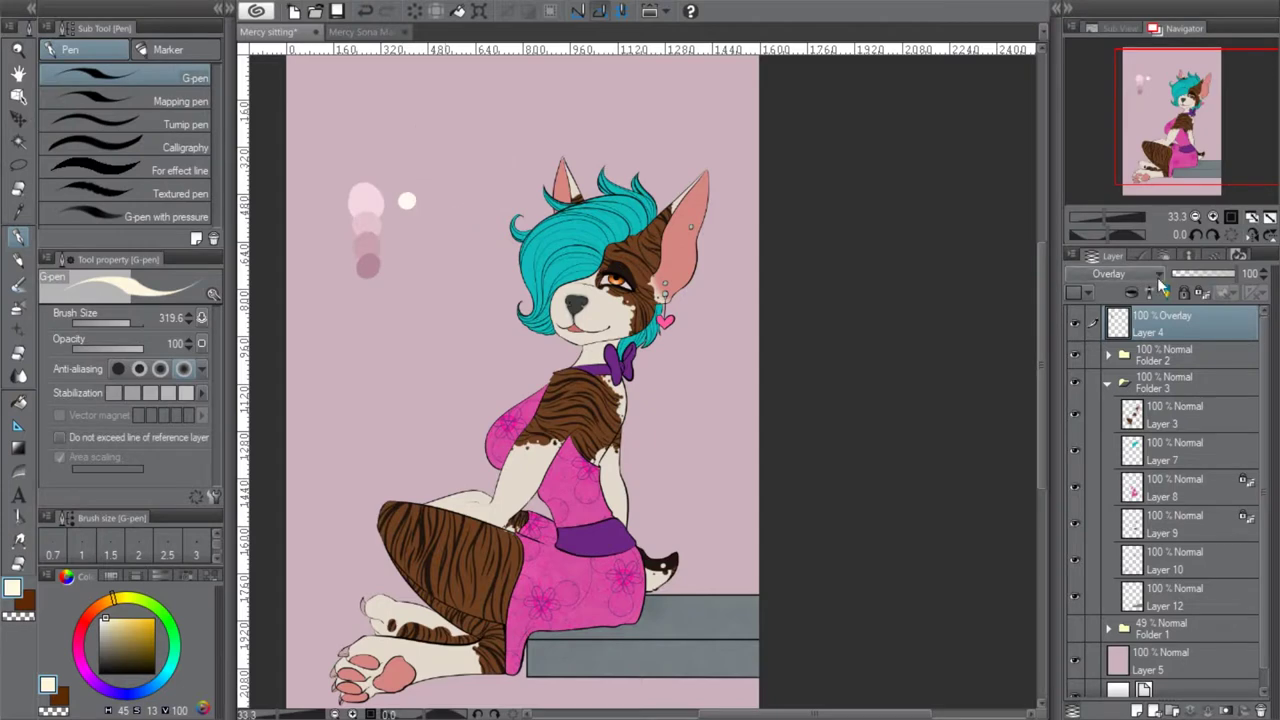
Set the swatch layer's blending mode to Normal and add a clipped Multiply layer above the fur layer, Layer 3, in Folder 3
left_click(1113, 273)
left_click(1112, 290)
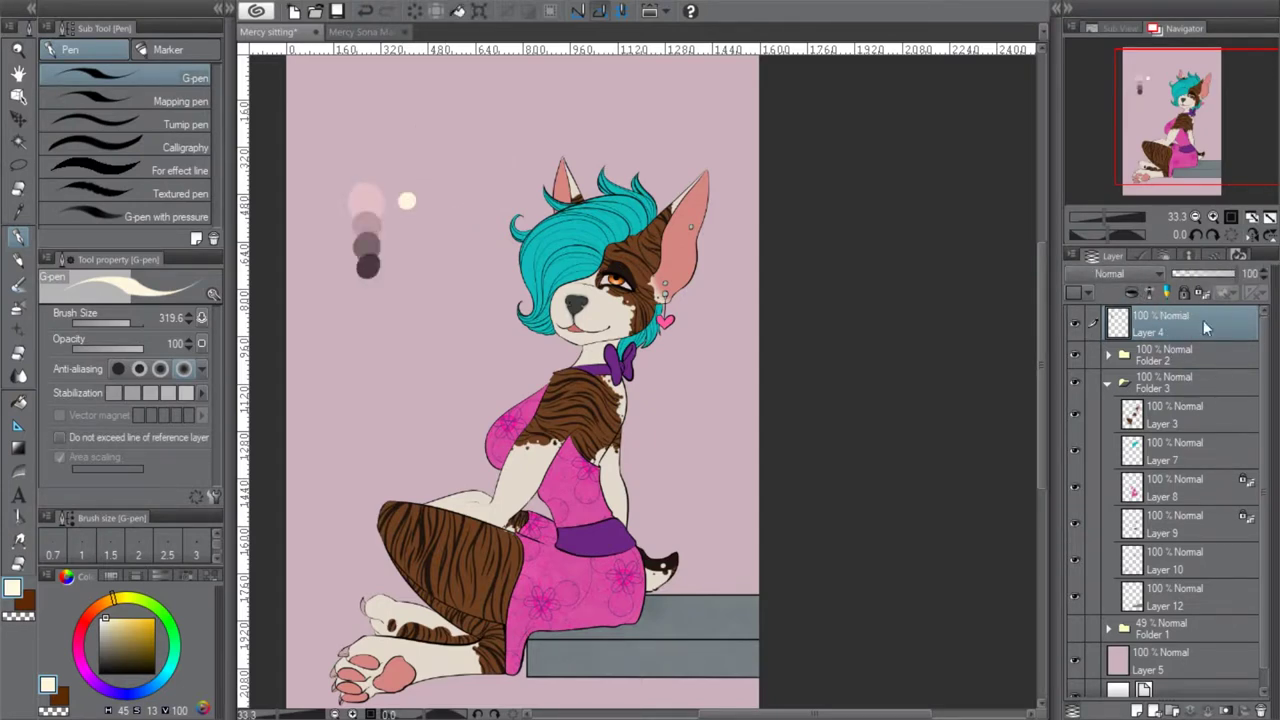
left_click(1186, 406)
left_click(1165, 590)
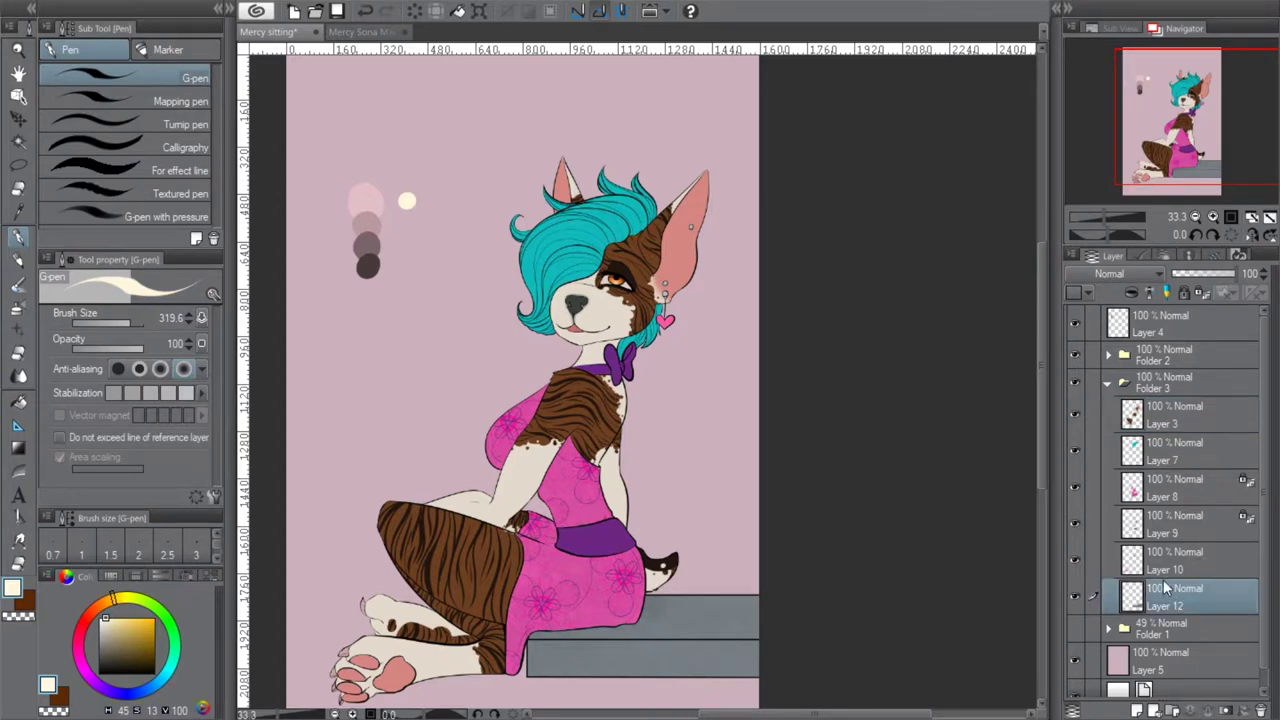
left_click(1188, 412)
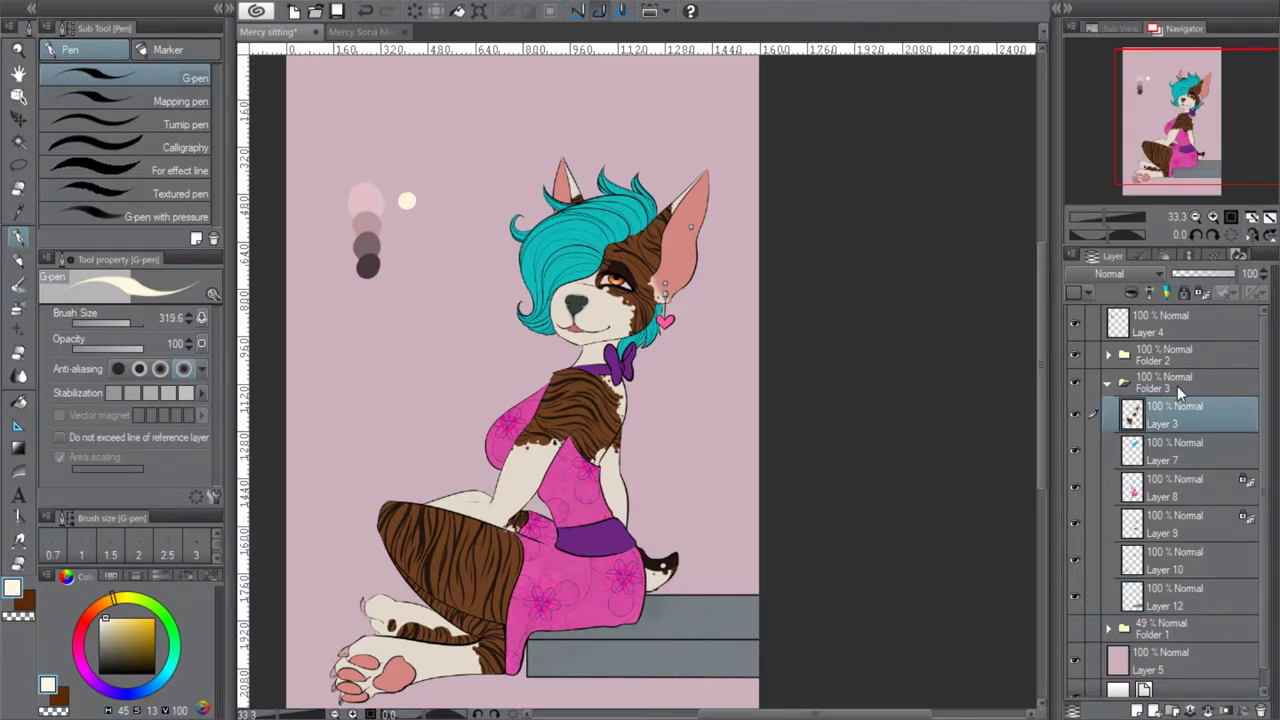
left_click(1137, 710)
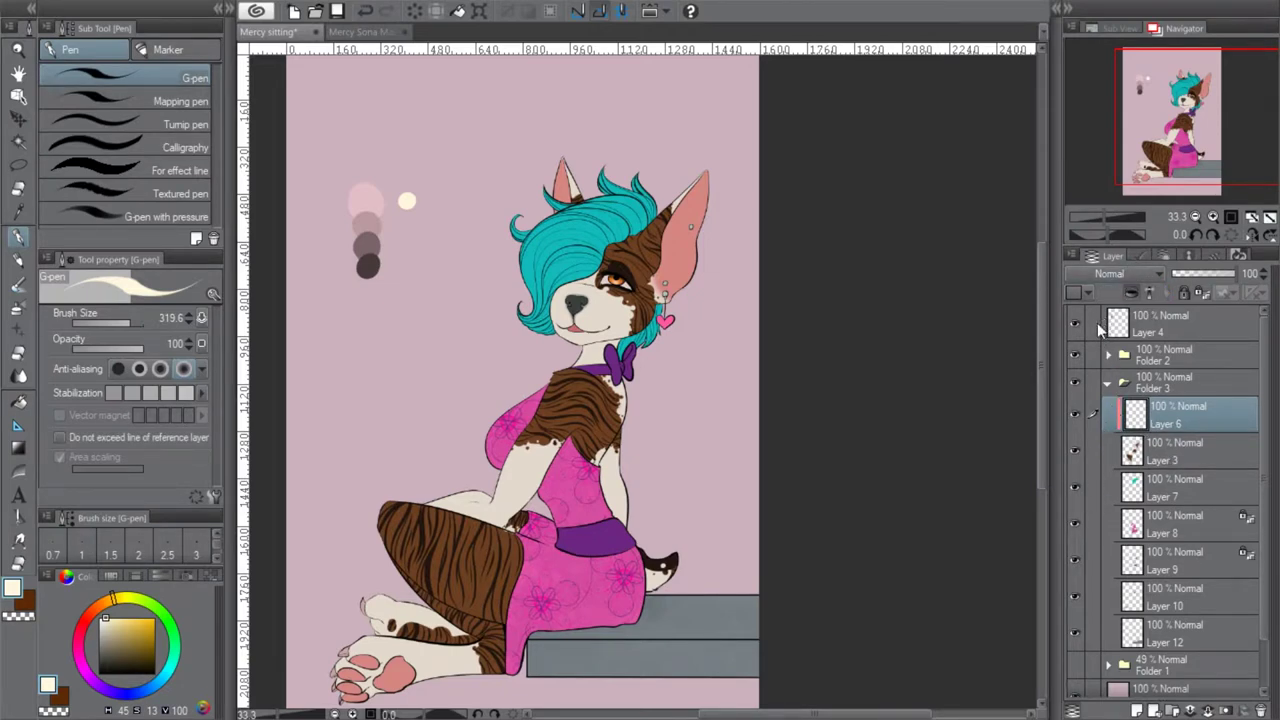
Sample the lightest pink swatch (H 348, S 16, V 89) and cover the whole fur area with it, using the G-pen at about size 1566
key("i")
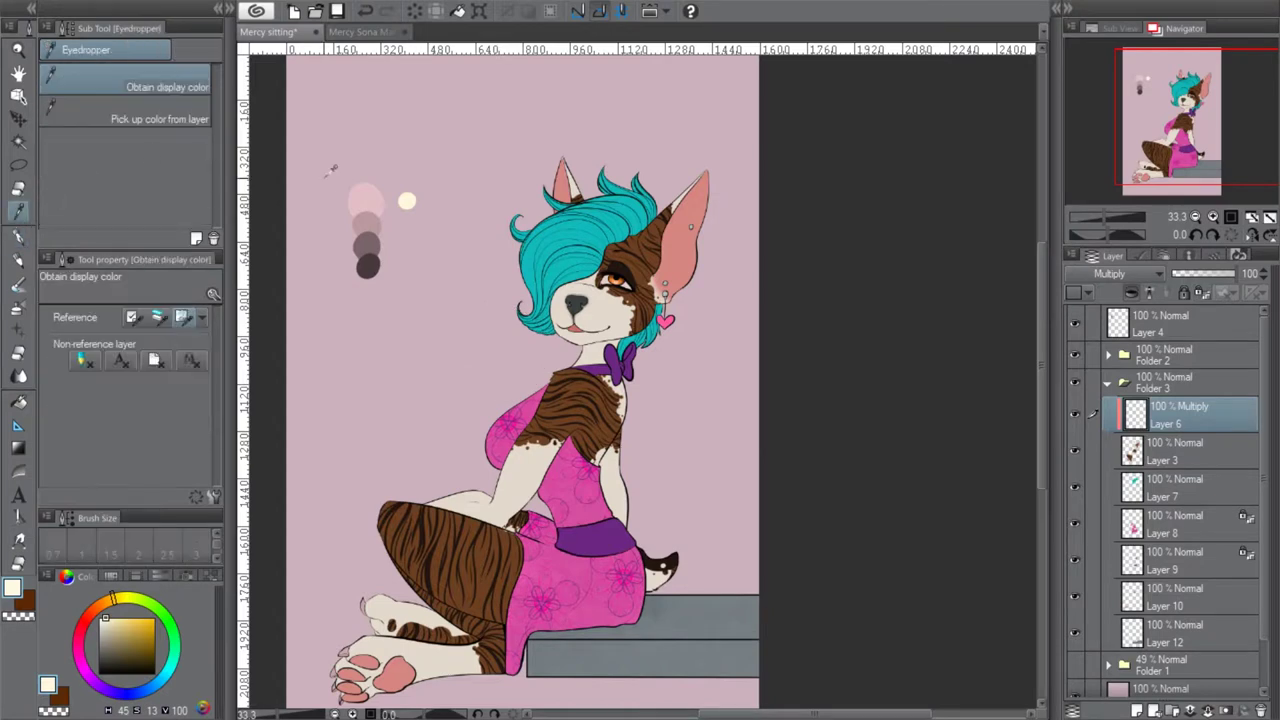
left_click(368, 190)
key("p")
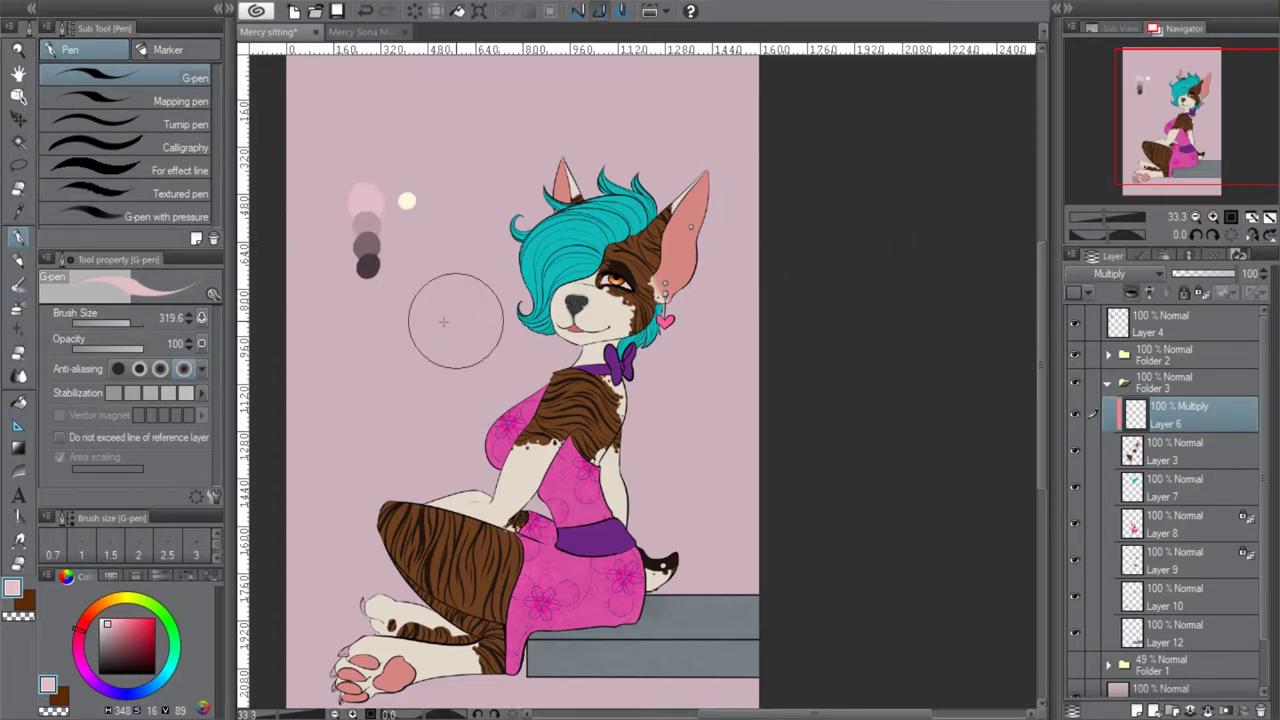
left_click(140, 322)
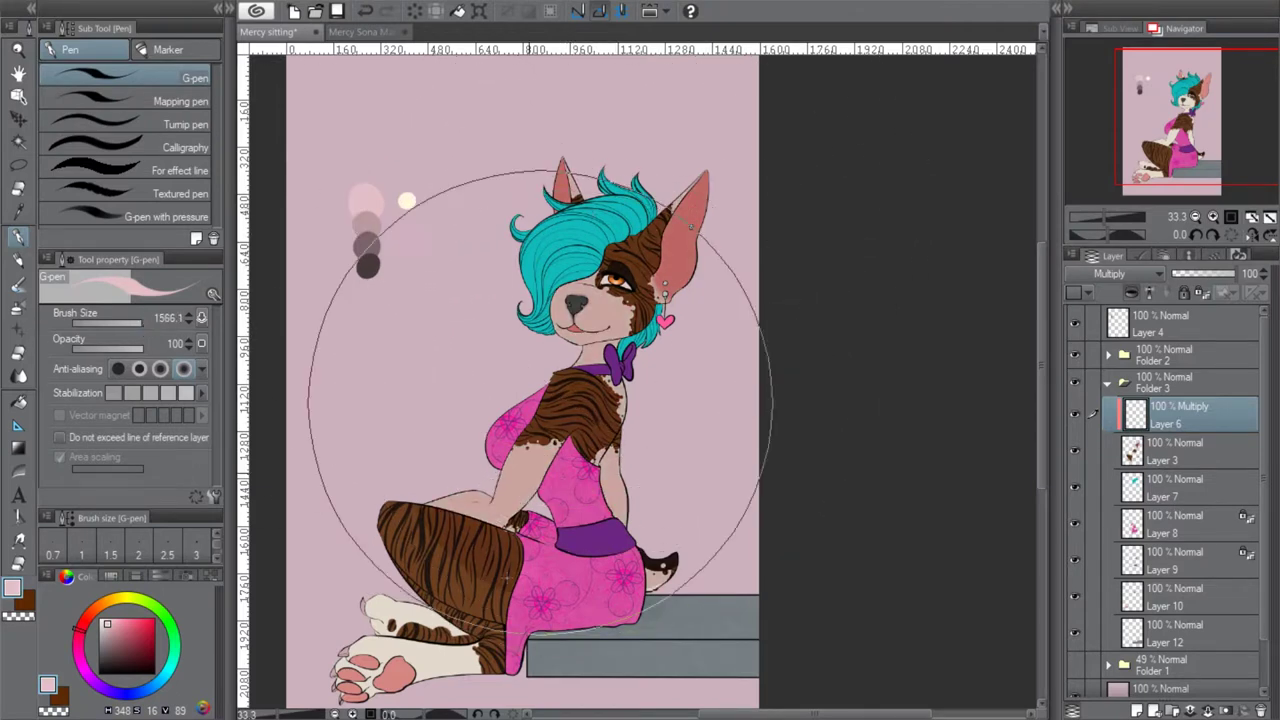
left_click_drag(630, 521, 614, 351)
left_click_drag(137, 323, 123, 322)
key("e")
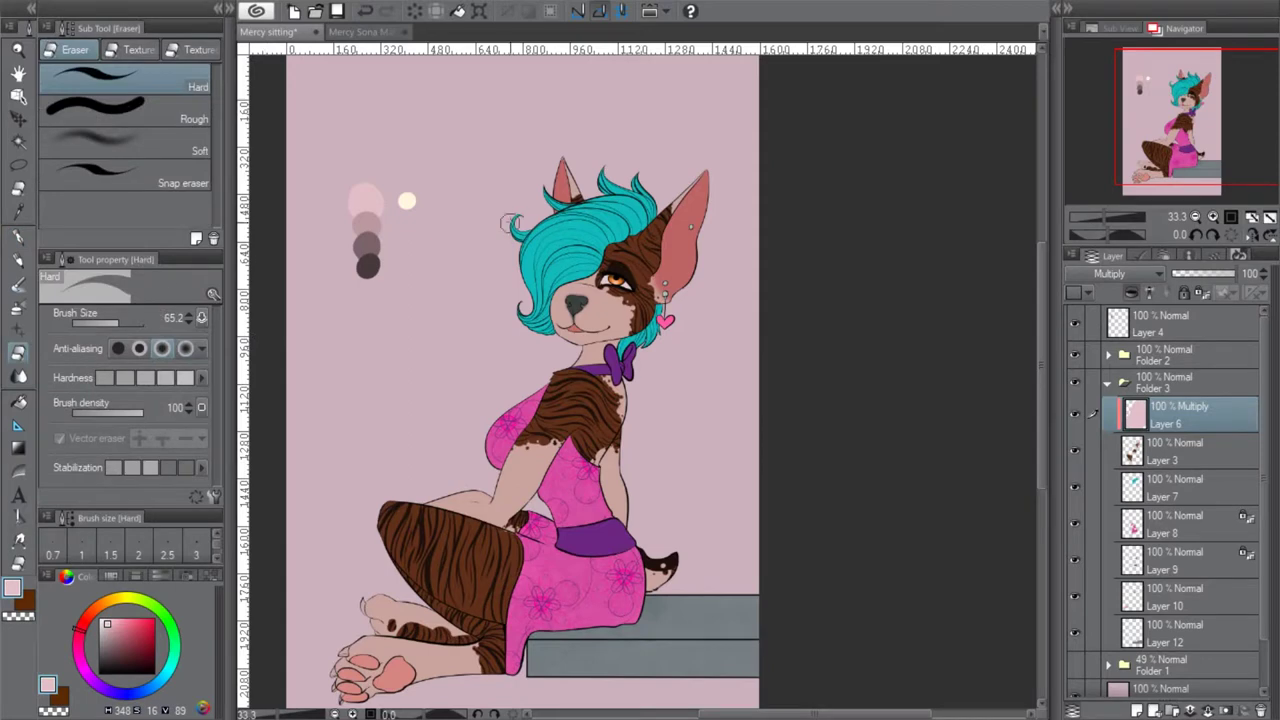
Erase a highlight from Layer 6's shading on the smaller far ear, redoing the first attempt
left_click(1212, 217)
left_click(1191, 105)
left_click(1213, 218)
left_click_drag(1191, 105, 1187, 91)
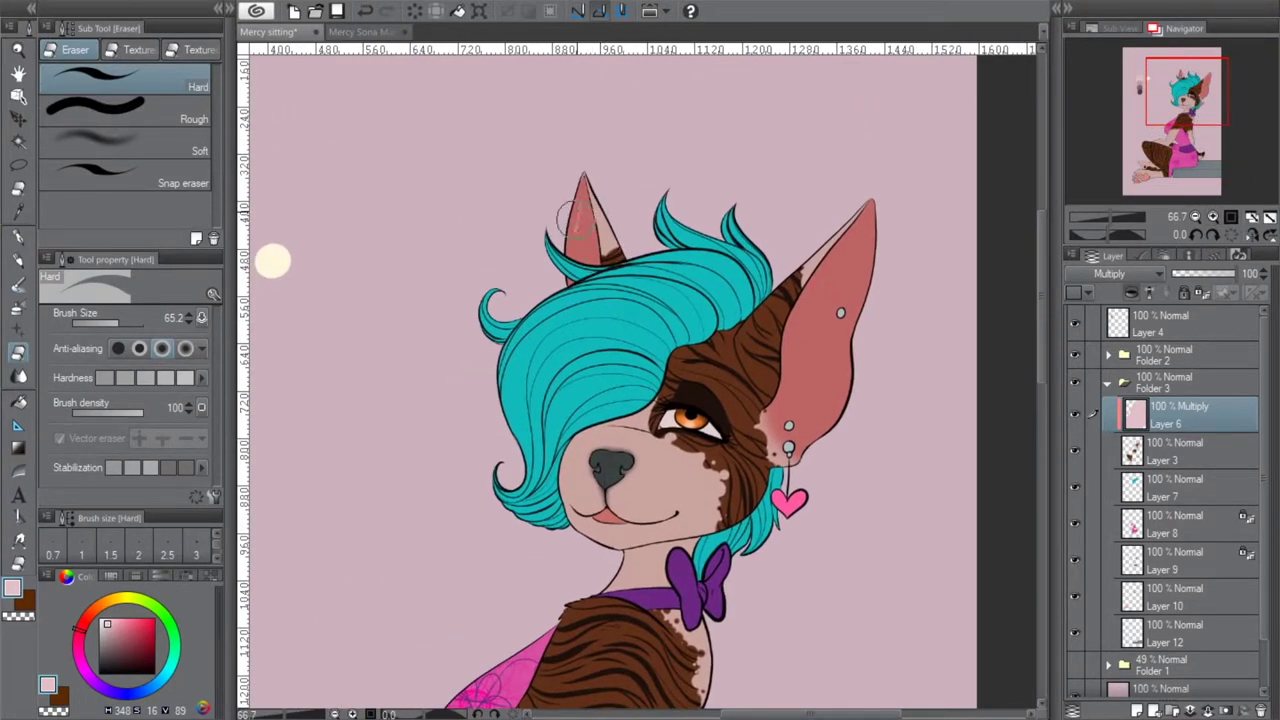
left_click_drag(573, 212, 584, 195)
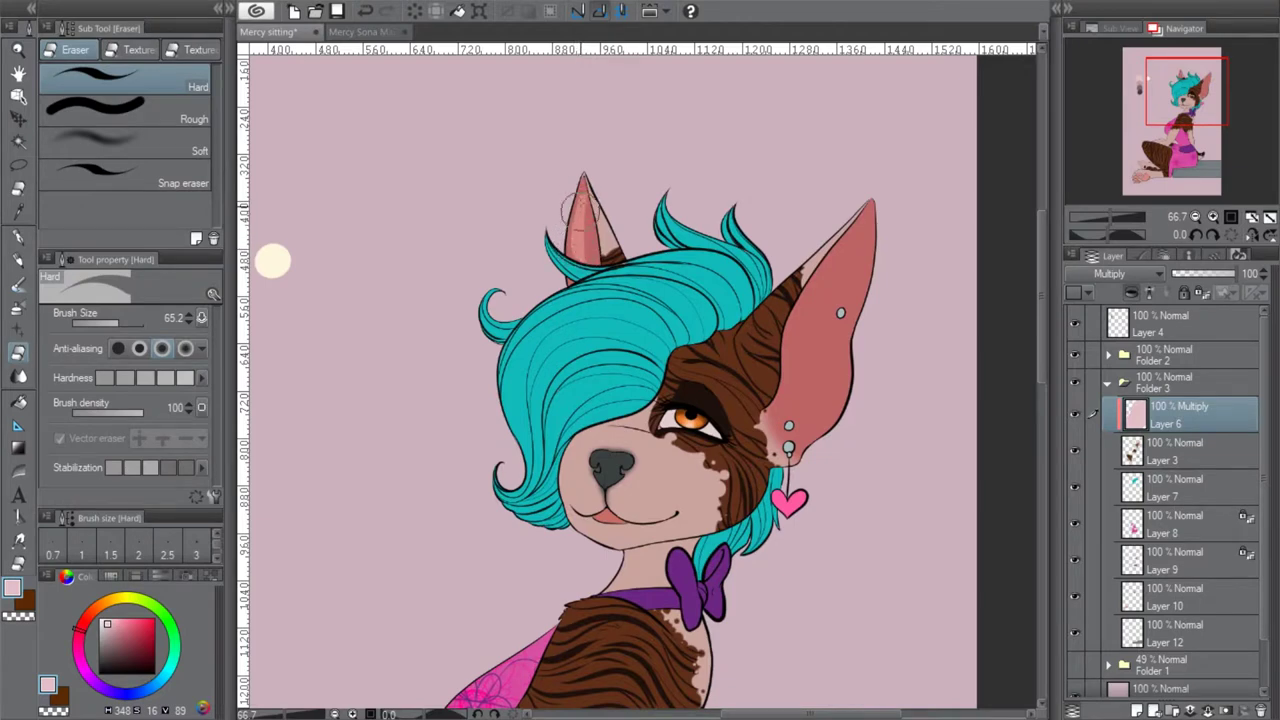
left_click(365, 10)
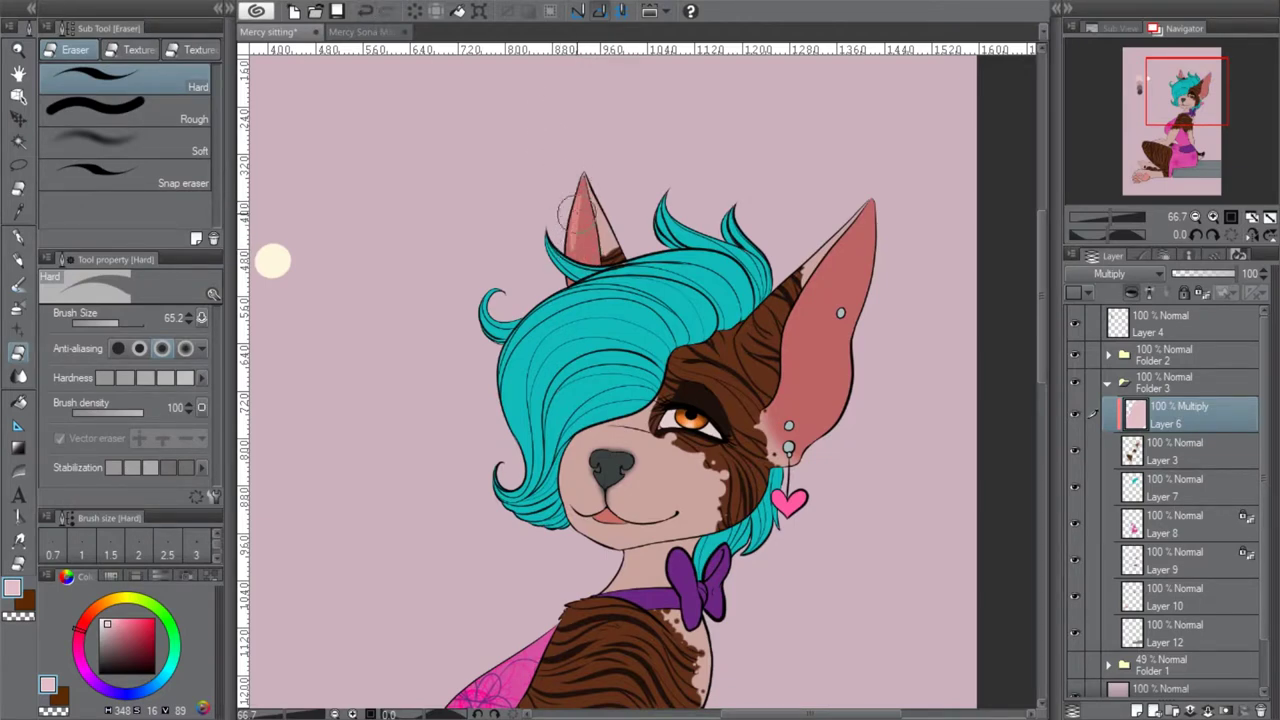
left_click_drag(579, 198, 577, 245)
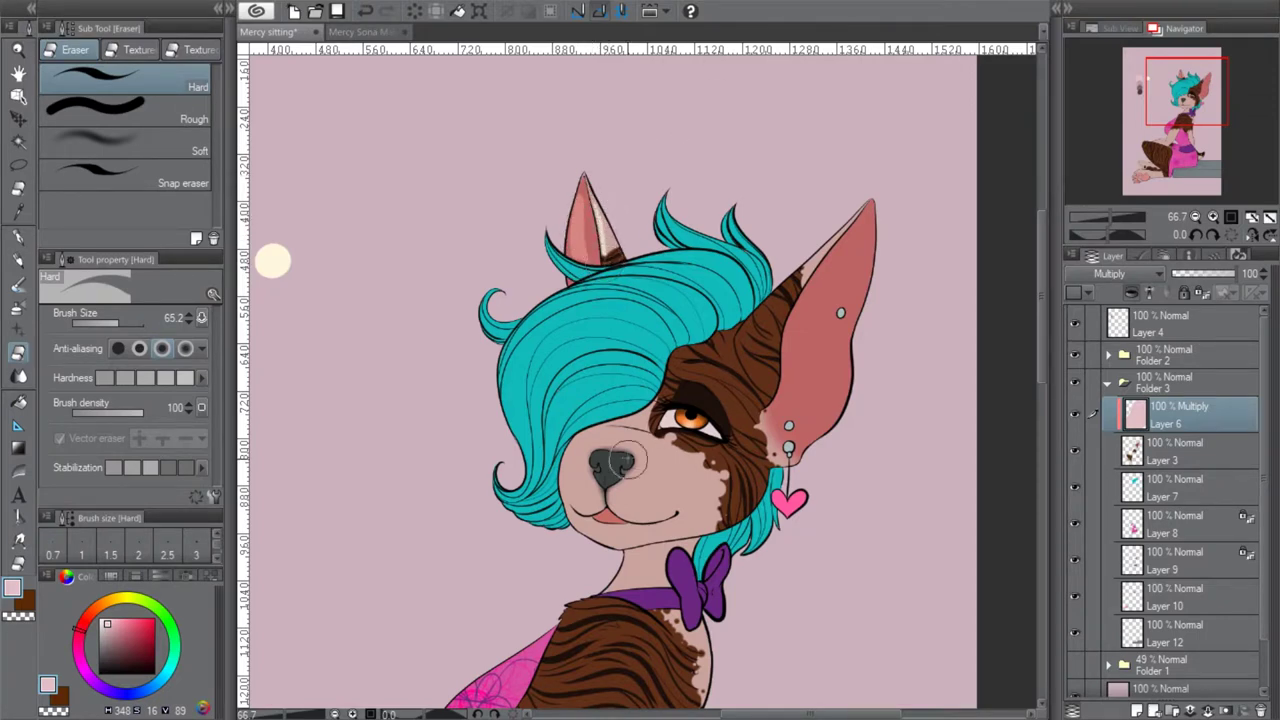
Erase highlights from the shading over the muzzle, chin and the cheek below the eye
mouse_move(600, 447)
left_mouse_down()
mouse_move(579, 497)
mouse_move(571, 458)
mouse_move(618, 442)
mouse_move(580, 462)
mouse_move(611, 433)
mouse_move(574, 441)
mouse_move(568, 485)
mouse_move(581, 498)
mouse_move(581, 476)
mouse_move(604, 513)
mouse_move(577, 521)
mouse_move(571, 491)
mouse_move(582, 502)
mouse_move(599, 466)
mouse_move(585, 530)
mouse_move(573, 513)
mouse_move(581, 535)
mouse_move(605, 530)
mouse_move(609, 543)
mouse_move(611, 531)
mouse_move(619, 545)
mouse_move(738, 449)
mouse_move(714, 480)
mouse_move(680, 474)
mouse_move(622, 491)
mouse_move(621, 506)
mouse_move(653, 473)
mouse_move(629, 491)
mouse_move(638, 510)
mouse_move(627, 501)
mouse_move(648, 507)
mouse_move(616, 496)
left_mouse_up()
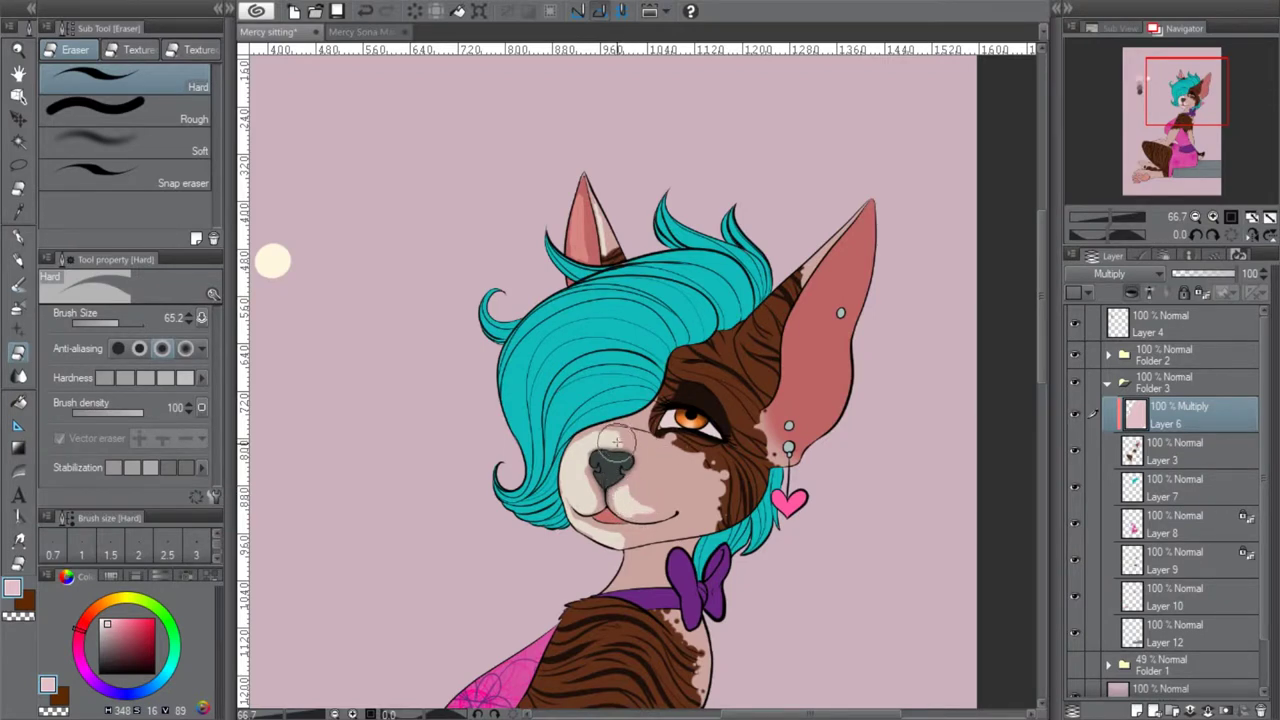
mouse_move(693, 445)
left_mouse_down()
mouse_move(719, 477)
mouse_move(697, 461)
mouse_move(708, 470)
mouse_move(656, 490)
mouse_move(642, 511)
mouse_move(634, 493)
mouse_move(666, 490)
left_mouse_up()
left_click_drag(620, 548, 651, 536)
left_click(365, 11)
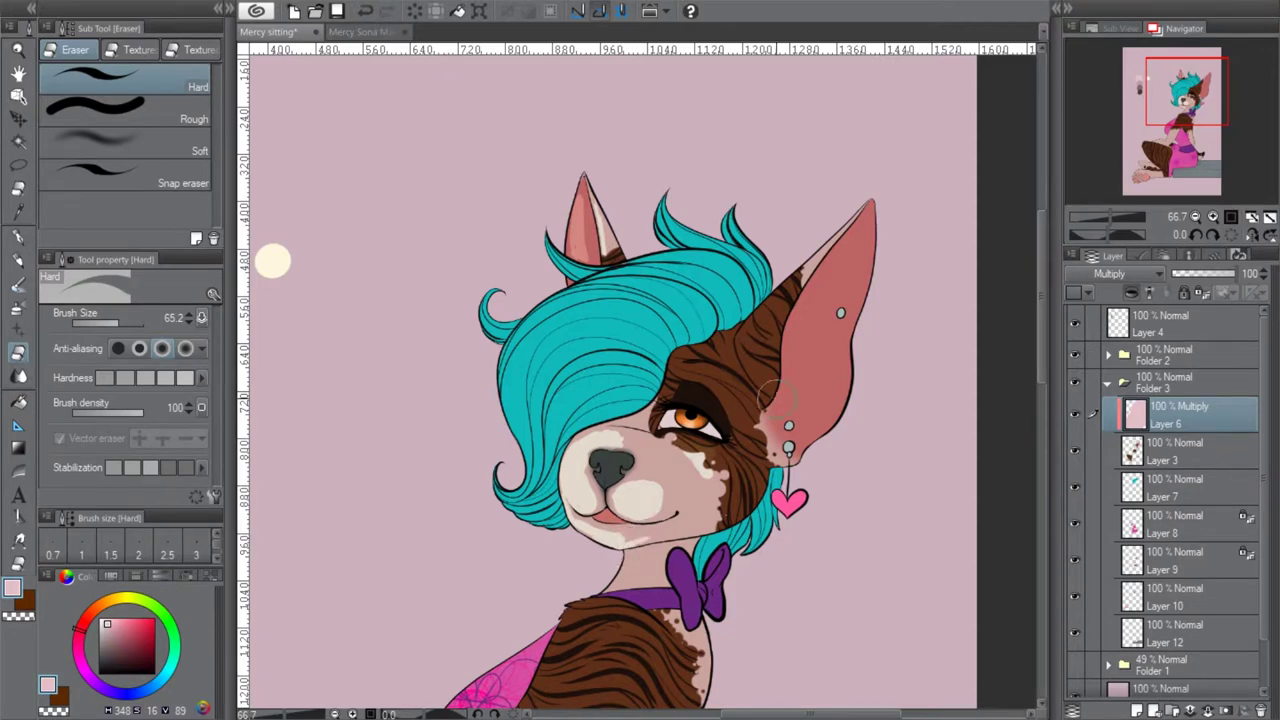
Set Layer 6 to Normal blending and erase highlight shapes above the eye and on the cheek patch beneath it
mouse_move(688, 394)
left_mouse_down()
mouse_move(723, 411)
mouse_move(731, 389)
mouse_move(765, 389)
mouse_move(722, 399)
mouse_move(692, 389)
mouse_move(693, 371)
mouse_move(728, 384)
mouse_move(692, 370)
mouse_move(772, 359)
mouse_move(698, 373)
mouse_move(722, 392)
left_mouse_up()
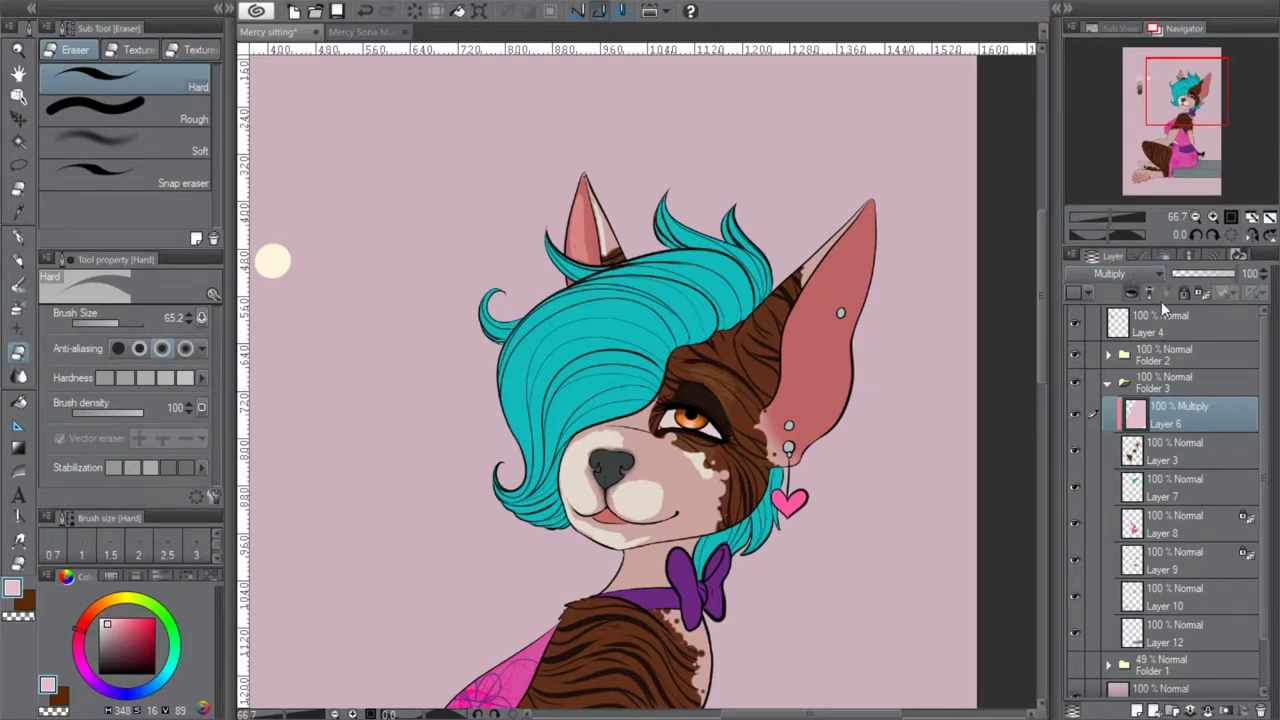
scroll(1116, 275, "up", 2)
mouse_move(685, 372)
left_mouse_down()
mouse_move(692, 380)
mouse_move(648, 420)
left_mouse_up()
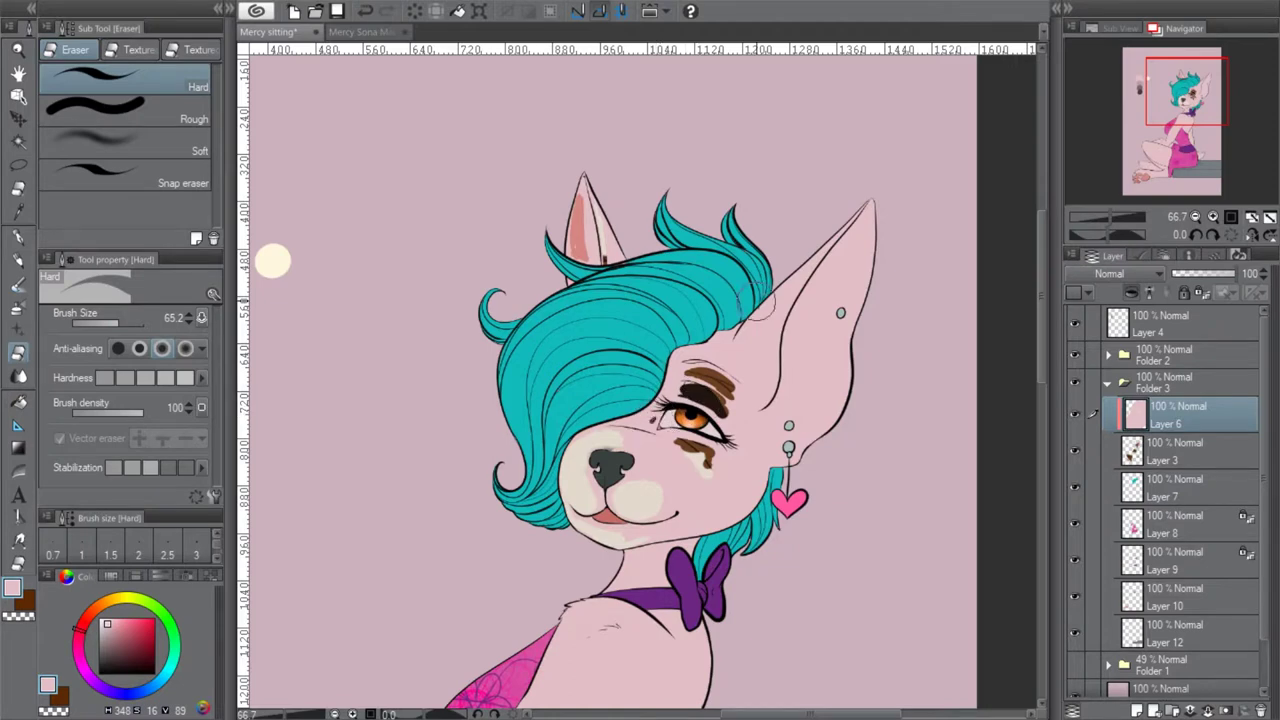
mouse_move(713, 463)
left_mouse_down()
mouse_move(725, 462)
mouse_move(708, 446)
mouse_move(732, 466)
left_mouse_up()
left_click(366, 11)
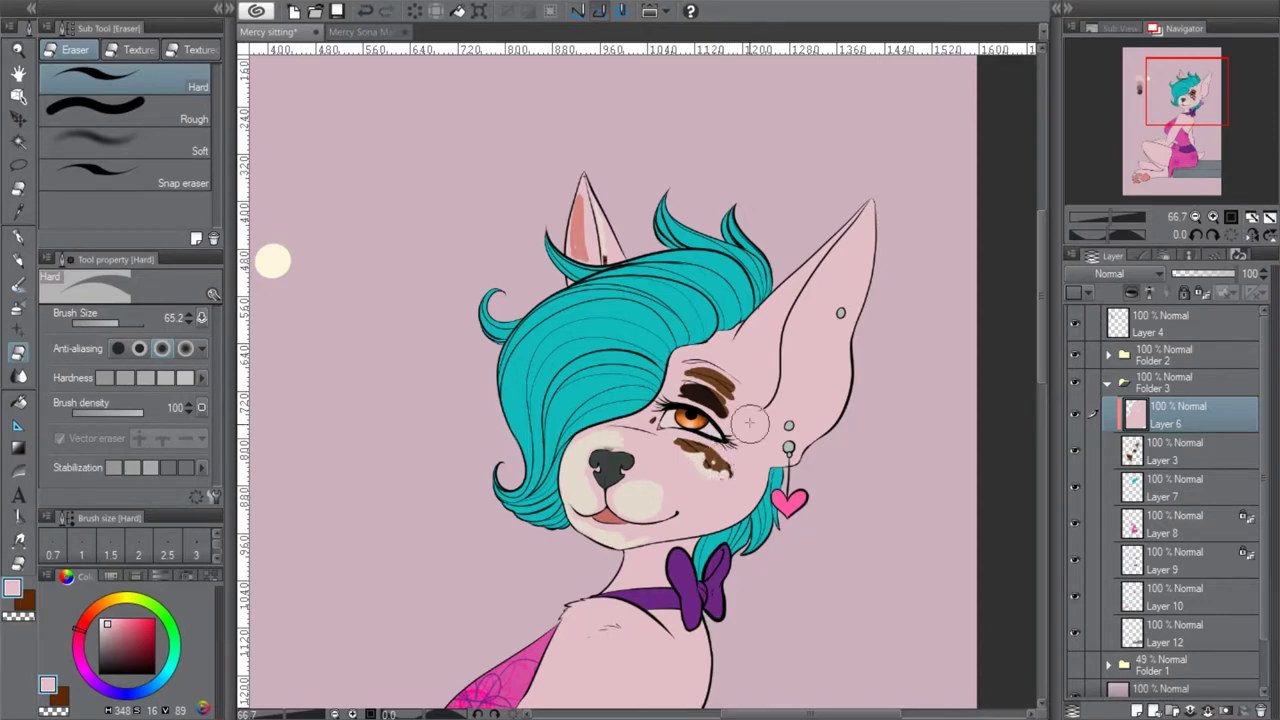
Return Layer 6's blending mode to Multiply
left_click(1119, 278)
left_click(1105, 314)
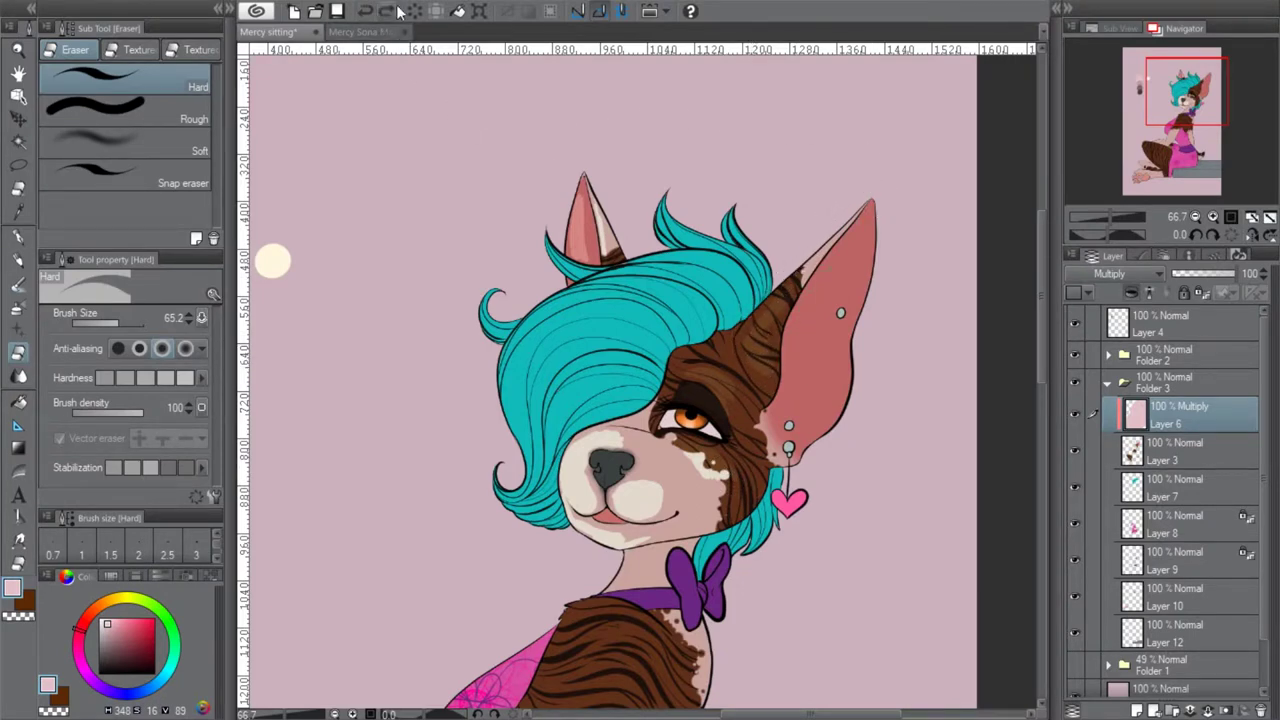
left_click(364, 11)
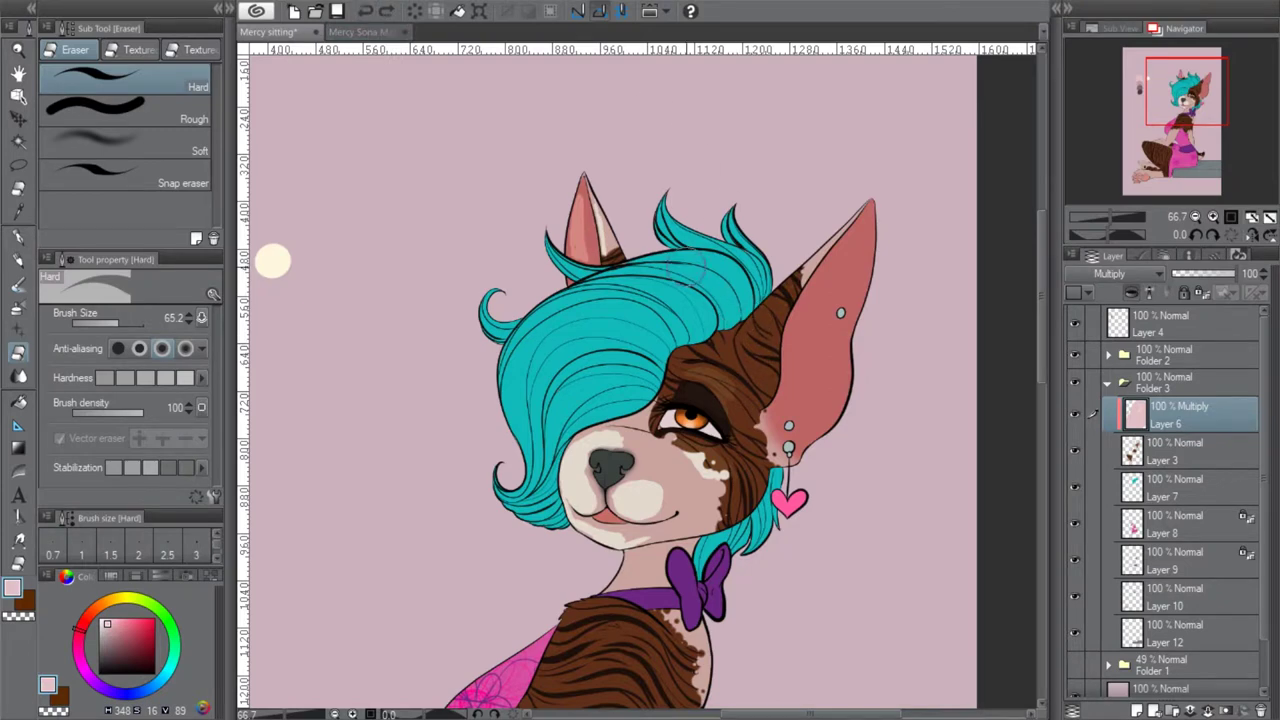
left_click(387, 11)
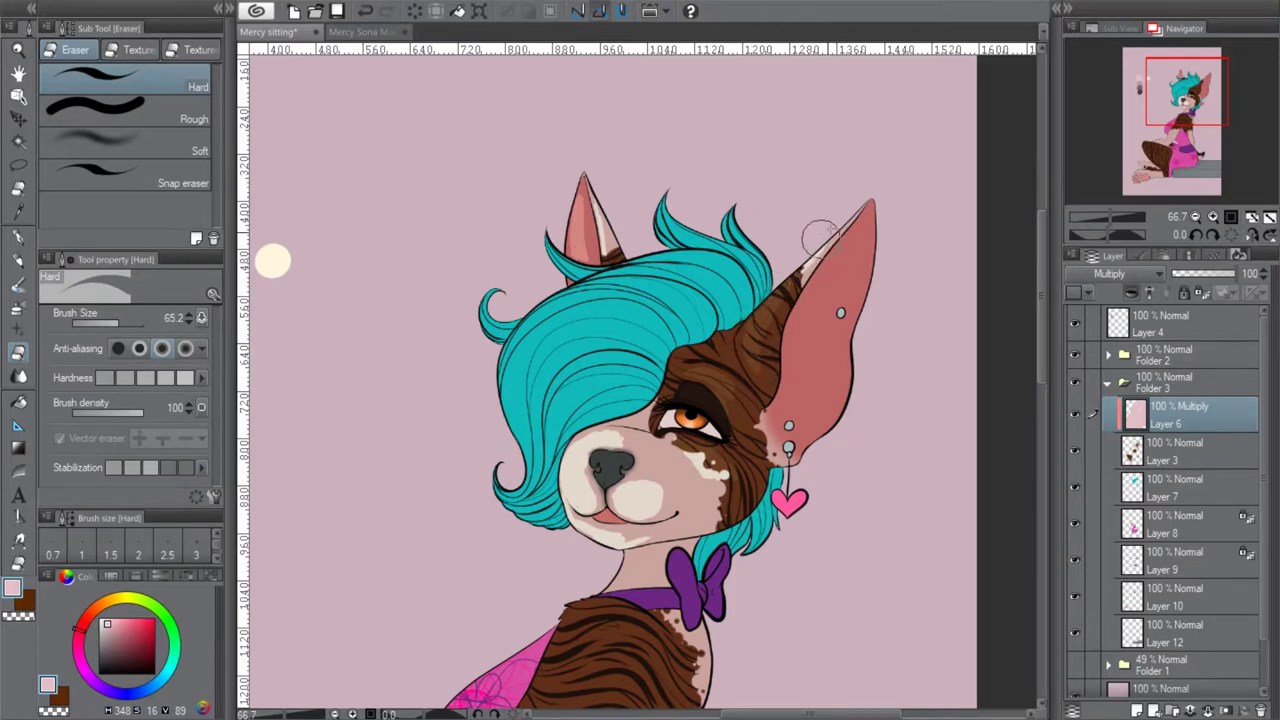
Erase highlights along the large ear's edge and near the earlobe, undoing the unwanted strokes
mouse_move(806, 428)
left_mouse_down()
mouse_move(850, 370)
mouse_move(806, 410)
mouse_move(785, 458)
mouse_move(788, 440)
left_mouse_up()
mouse_move(838, 361)
left_mouse_down()
mouse_move(872, 292)
mouse_move(860, 275)
mouse_move(836, 372)
mouse_move(800, 425)
left_mouse_up()
left_click(365, 11)
left_click_drag(1198, 100, 1186, 113)
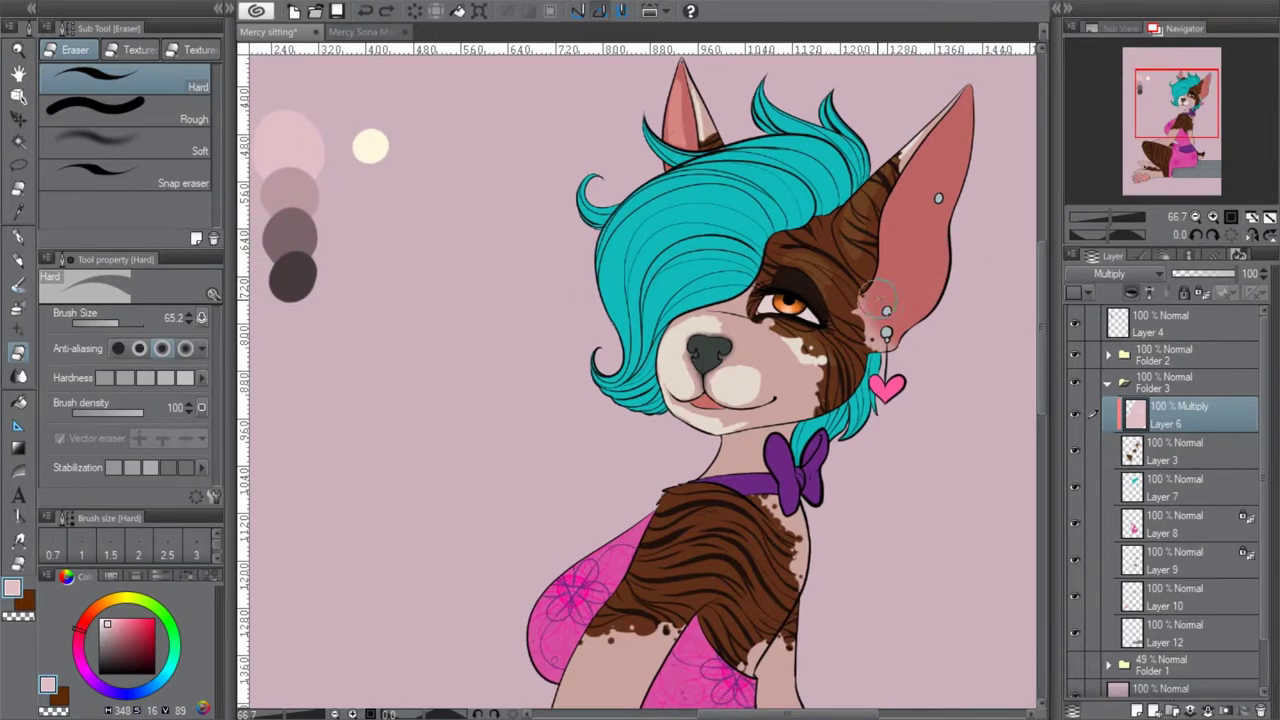
mouse_move(896, 280)
left_mouse_down()
mouse_move(914, 238)
mouse_move(900, 287)
mouse_move(936, 175)
mouse_move(916, 225)
left_mouse_up()
mouse_move(1183, 120)
left_mouse_down()
mouse_move(1195, 118)
mouse_move(1155, 141)
left_mouse_up()
left_click(363, 10)
Erase highlights from the shading on the front of the neck and down the front of the upper arm
left_click_drag(738, 296, 748, 320)
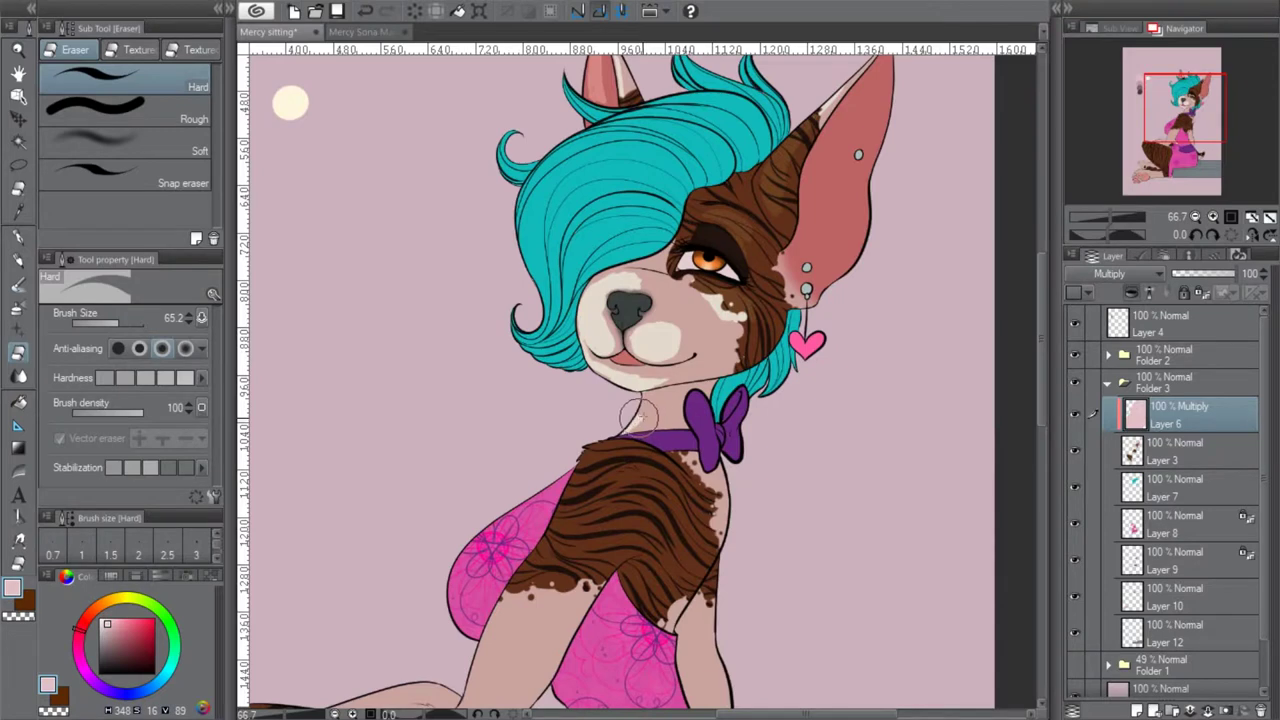
left_click_drag(1164, 137, 1157, 145)
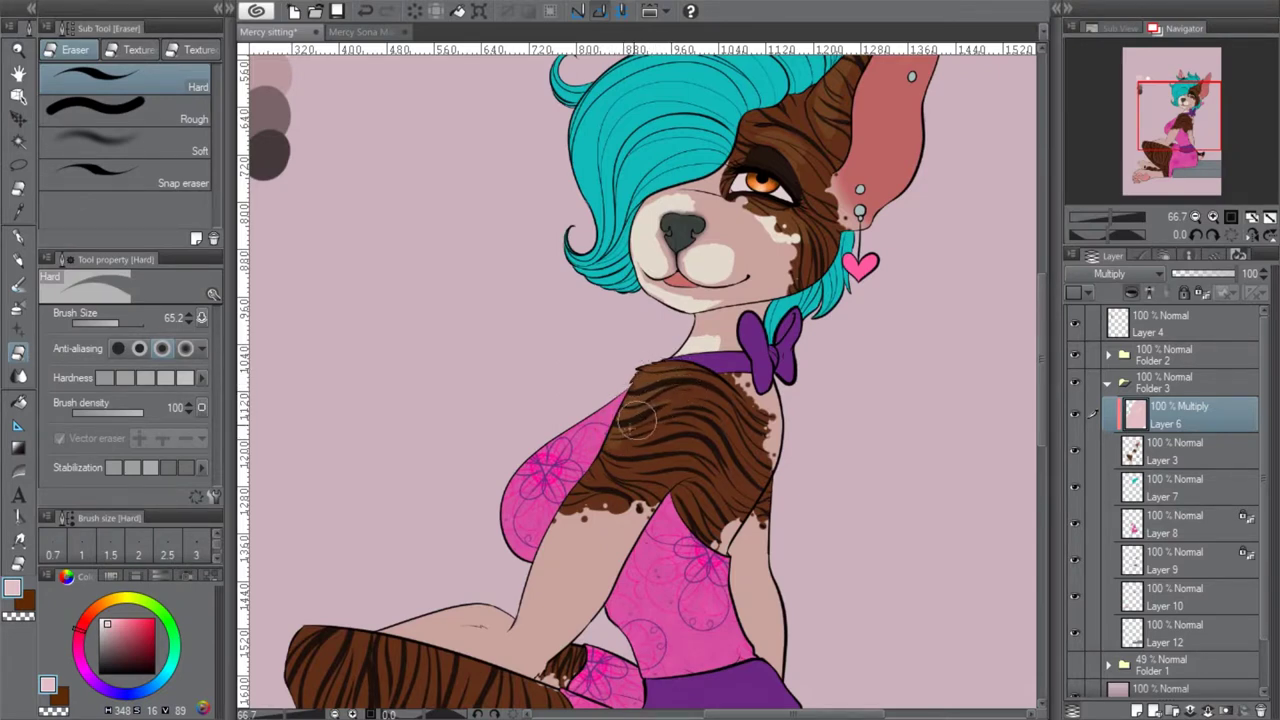
mouse_move(604, 463)
left_mouse_down()
mouse_move(516, 631)
mouse_move(590, 500)
left_mouse_up()
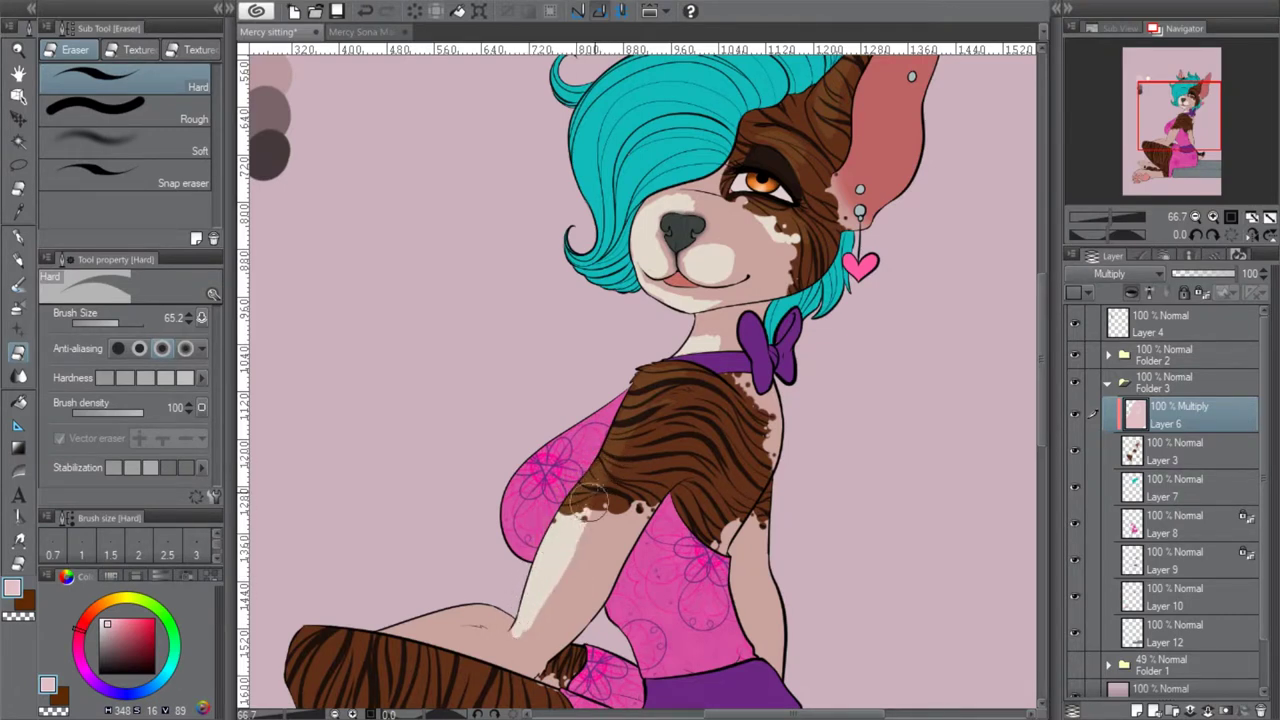
Erase a highlight along the upper edge of the pale limb behind the raised knee
left_click_drag(847, 307, 900, 273)
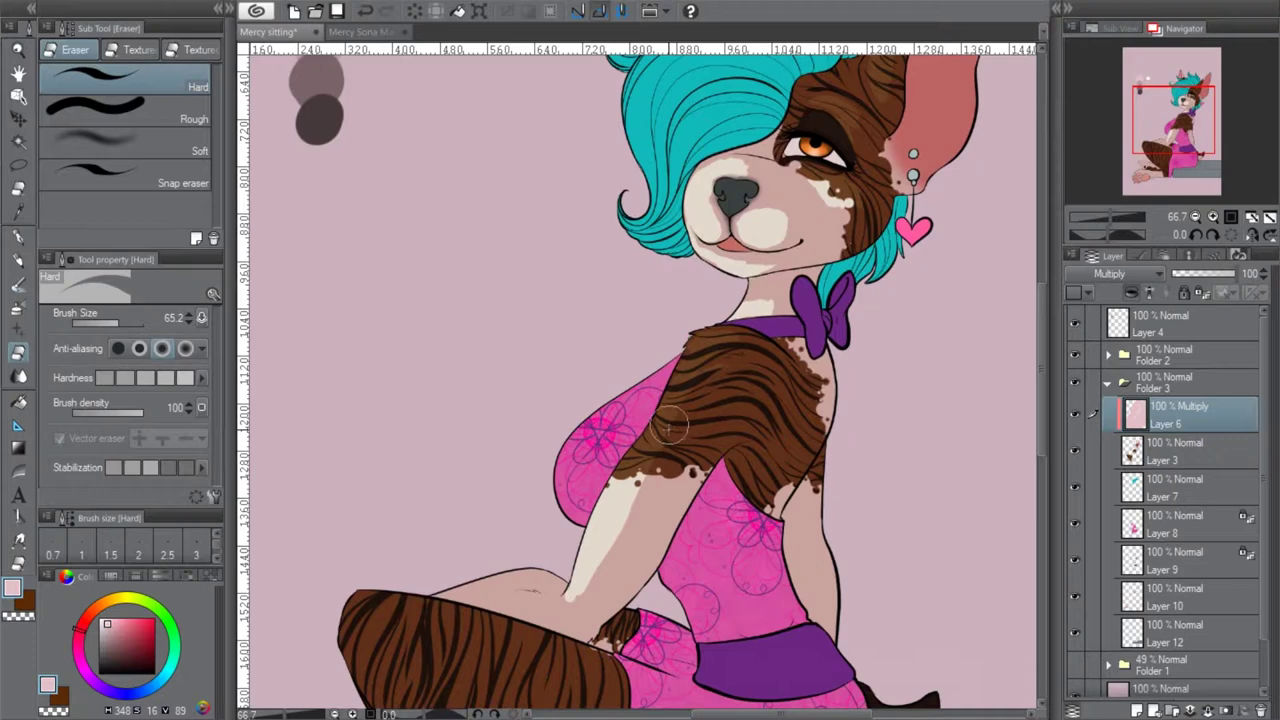
left_click_drag(1145, 136, 1140, 142)
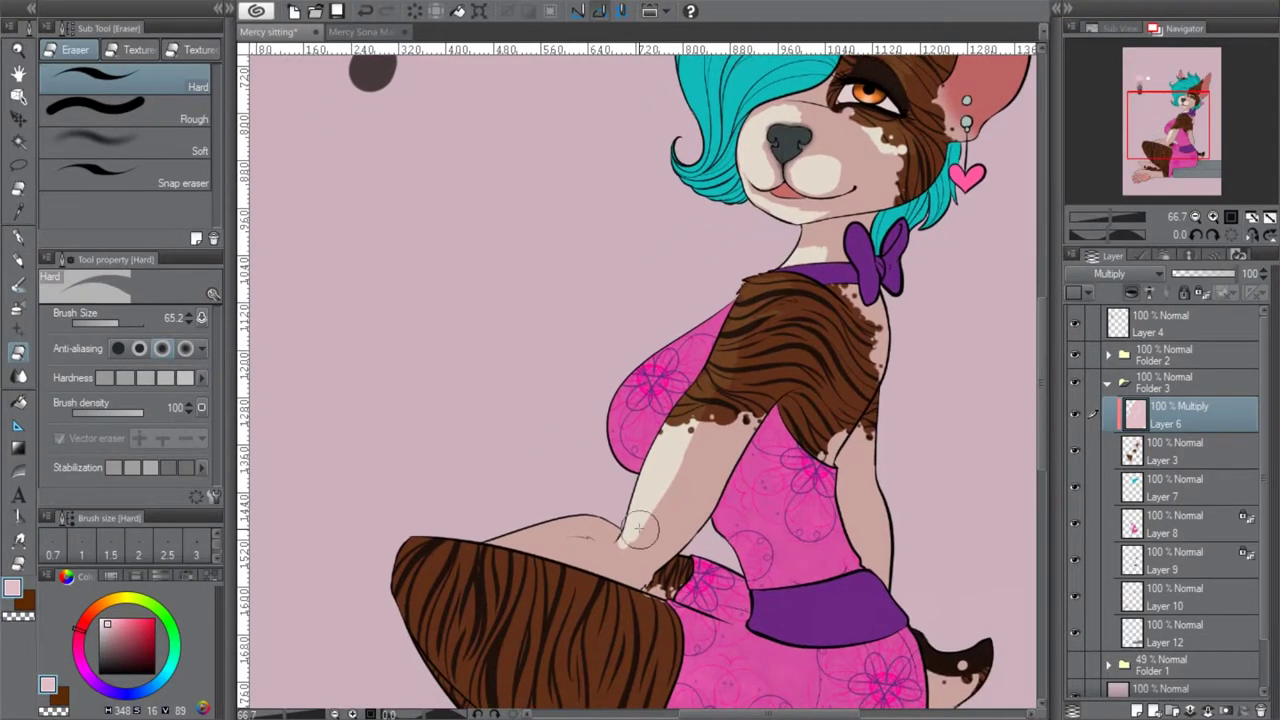
left_click_drag(594, 516, 494, 540)
left_click_drag(494, 540, 608, 531)
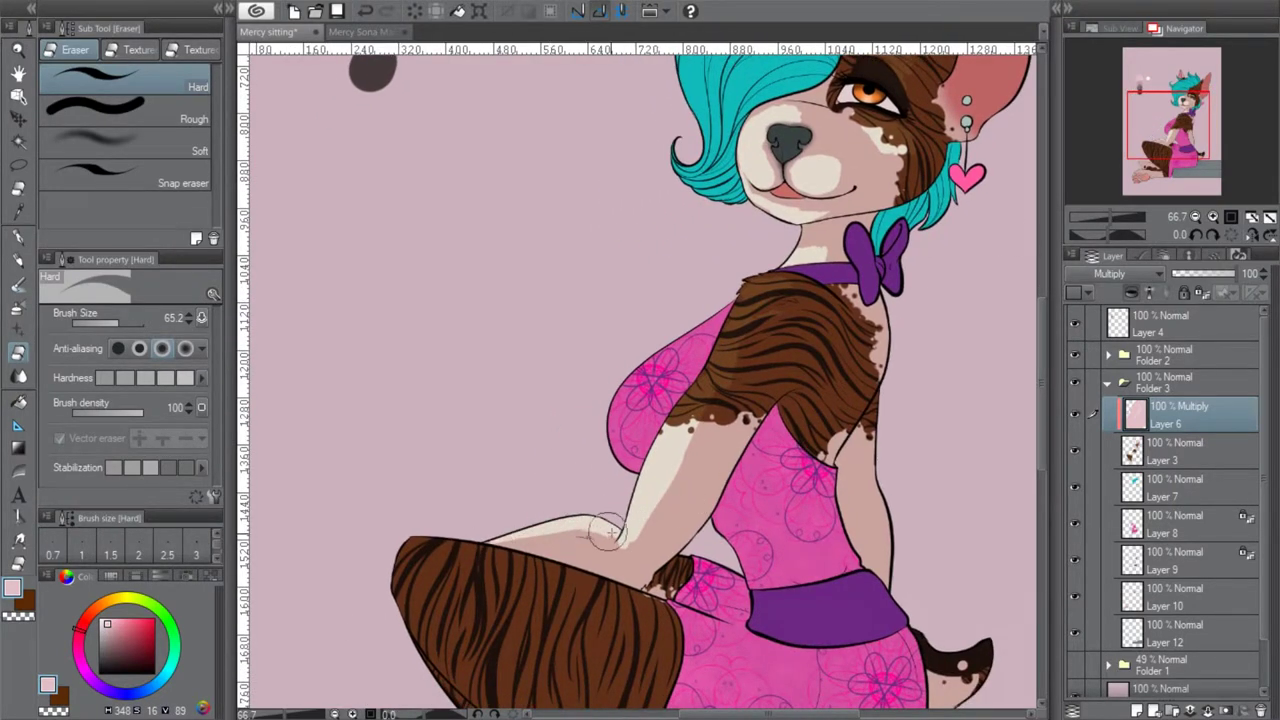
Erase highlights from the shading on the rear arm and along the top of the striped thigh
left_click_drag(1152, 125, 1146, 131)
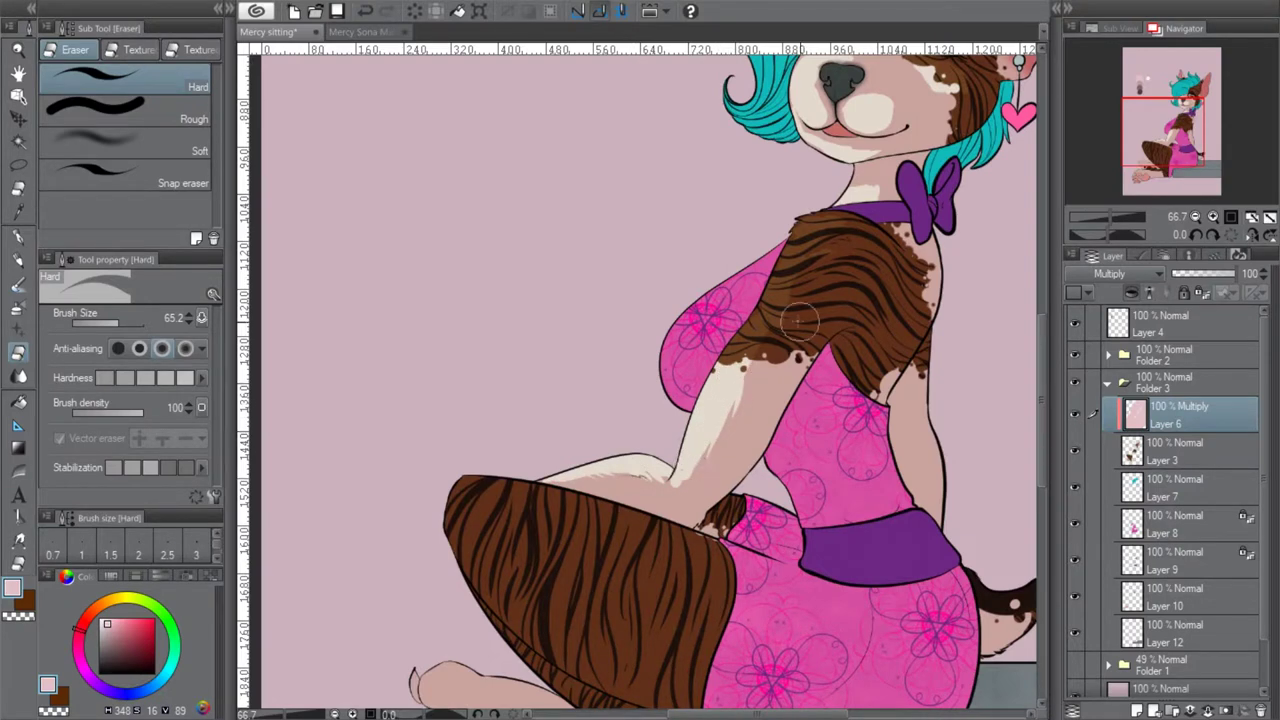
left_click_drag(1183, 196, 1221, 102)
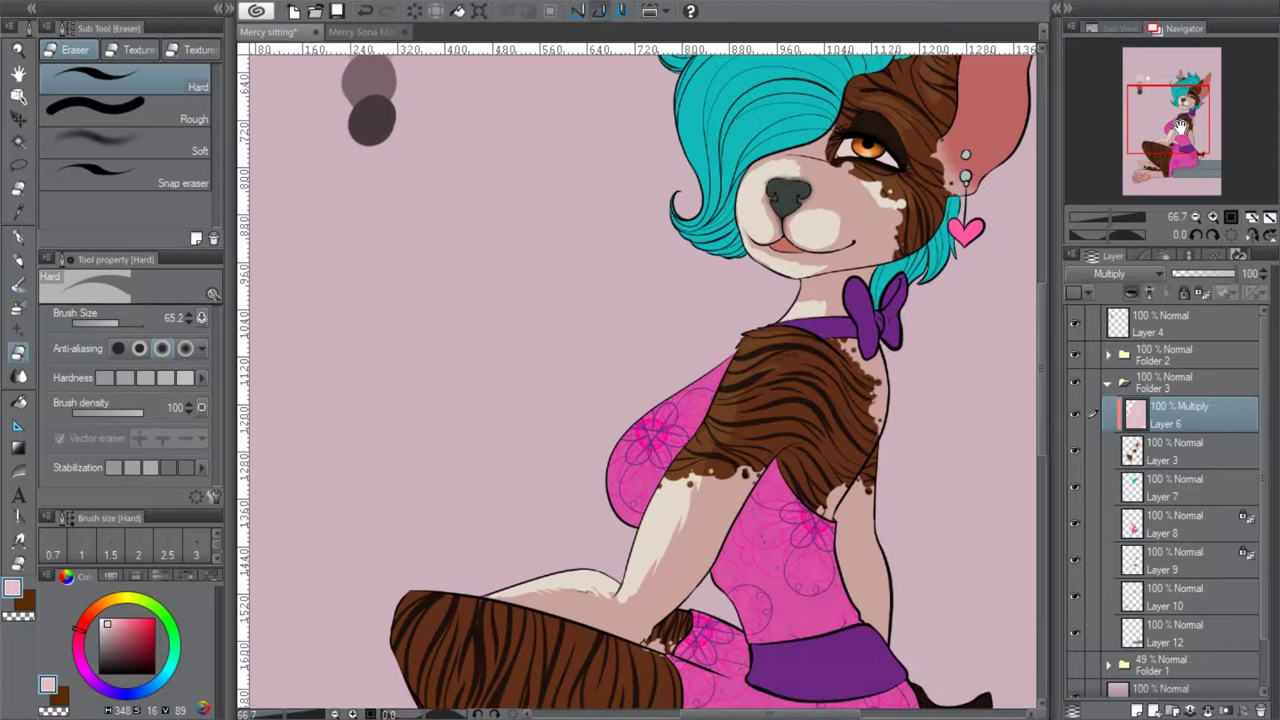
left_click_drag(840, 520, 846, 588)
left_click_drag(1175, 125, 1178, 87)
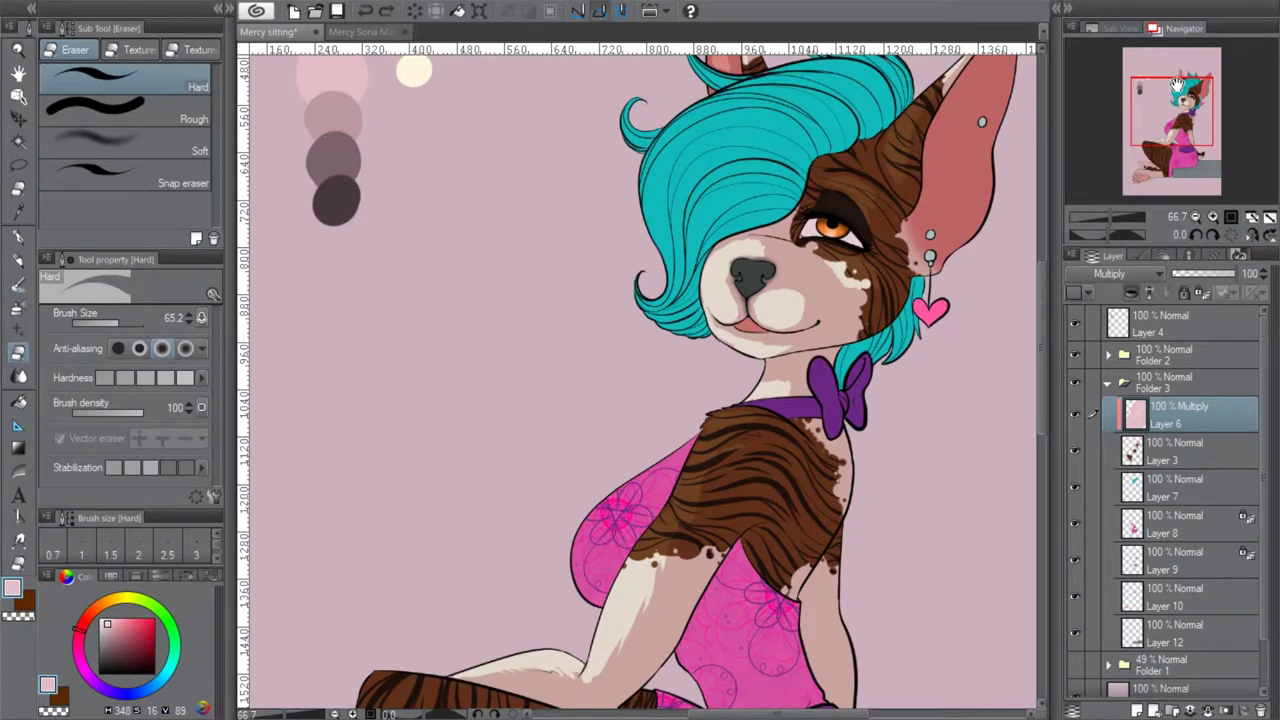
left_click_drag(1175, 105, 1169, 112)
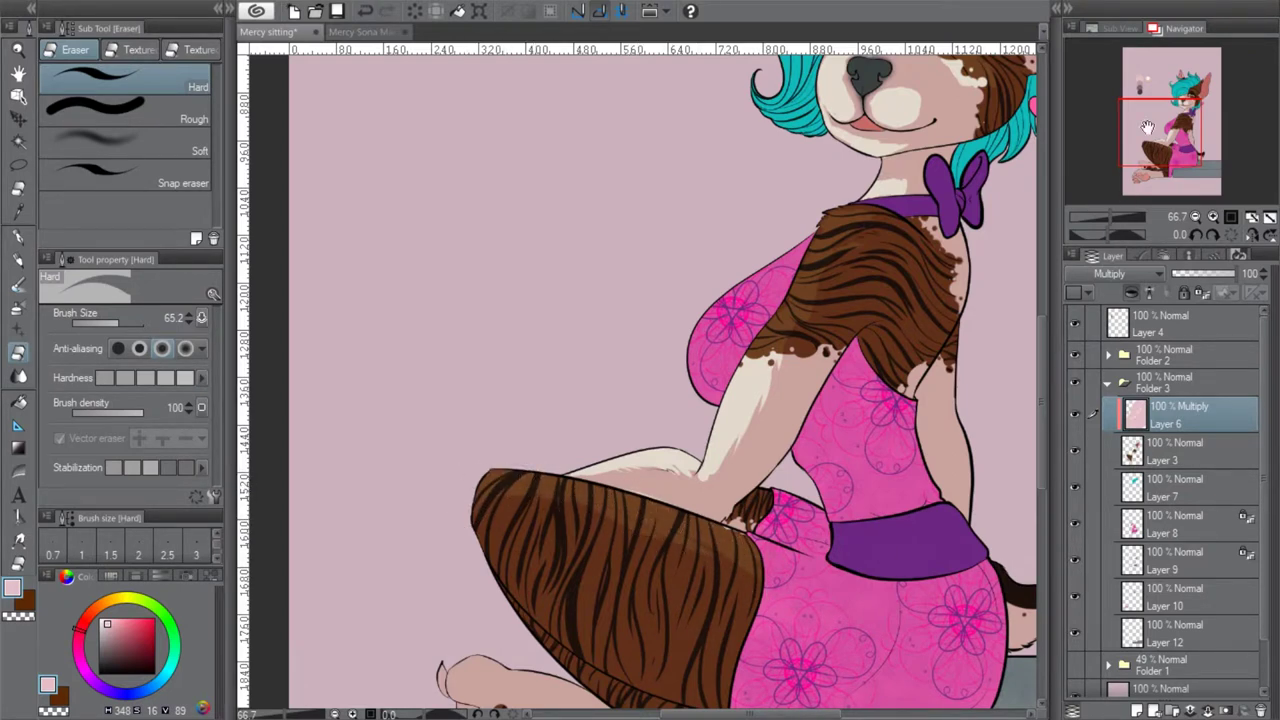
Erase highlights from the shading along the upper edges of both feet and lower legs
left_click_drag(1144, 134, 1062, 180)
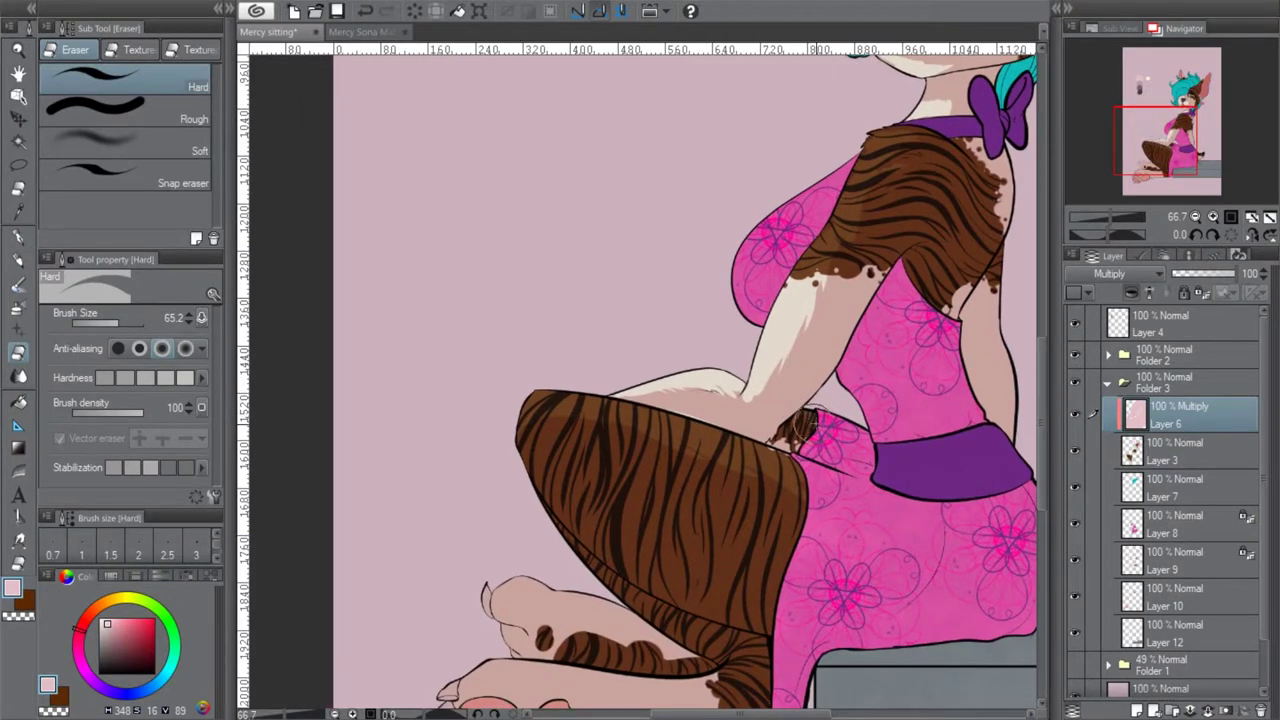
left_click_drag(1168, 145, 1150, 155)
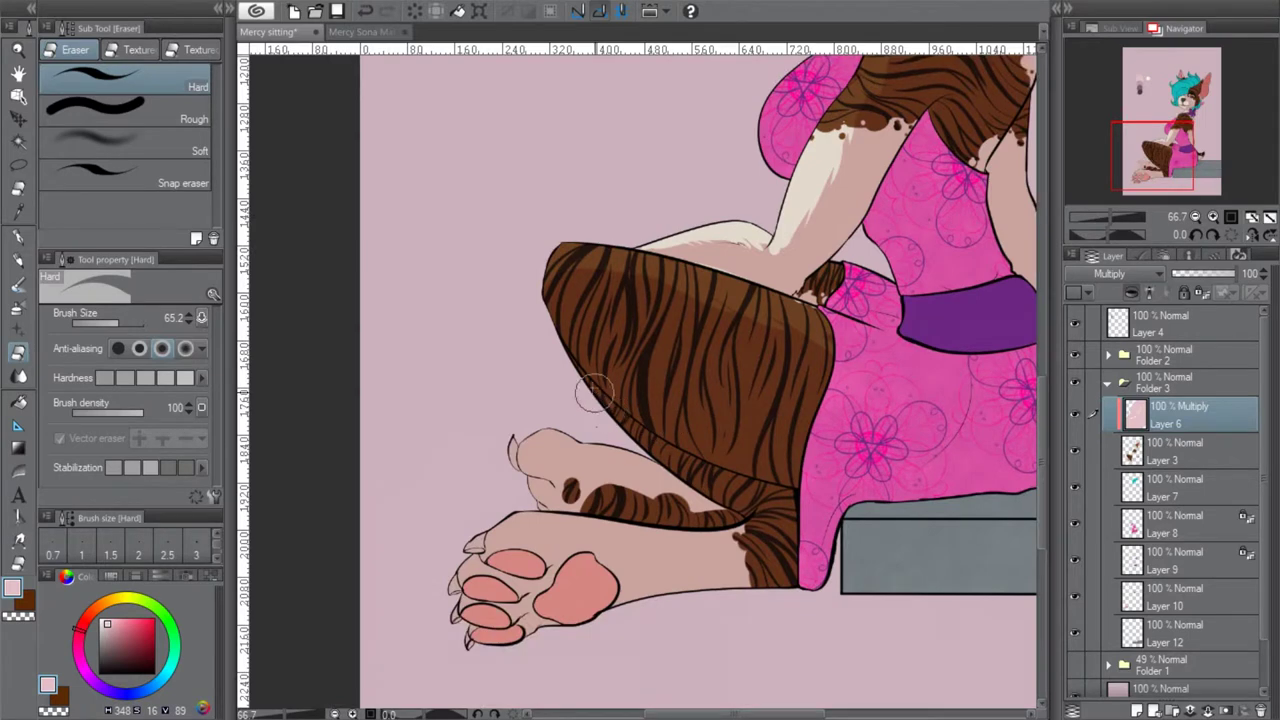
left_click_drag(751, 530, 495, 518)
mouse_move(591, 527)
left_mouse_down()
mouse_move(504, 531)
mouse_move(743, 533)
mouse_move(510, 519)
mouse_move(623, 539)
mouse_move(545, 531)
mouse_move(708, 533)
mouse_move(505, 539)
mouse_move(547, 540)
mouse_move(538, 547)
mouse_move(548, 544)
mouse_move(491, 544)
left_mouse_up()
mouse_move(539, 437)
left_mouse_down()
mouse_move(637, 440)
mouse_move(571, 446)
mouse_move(657, 464)
mouse_move(526, 443)
mouse_move(660, 468)
left_mouse_up()
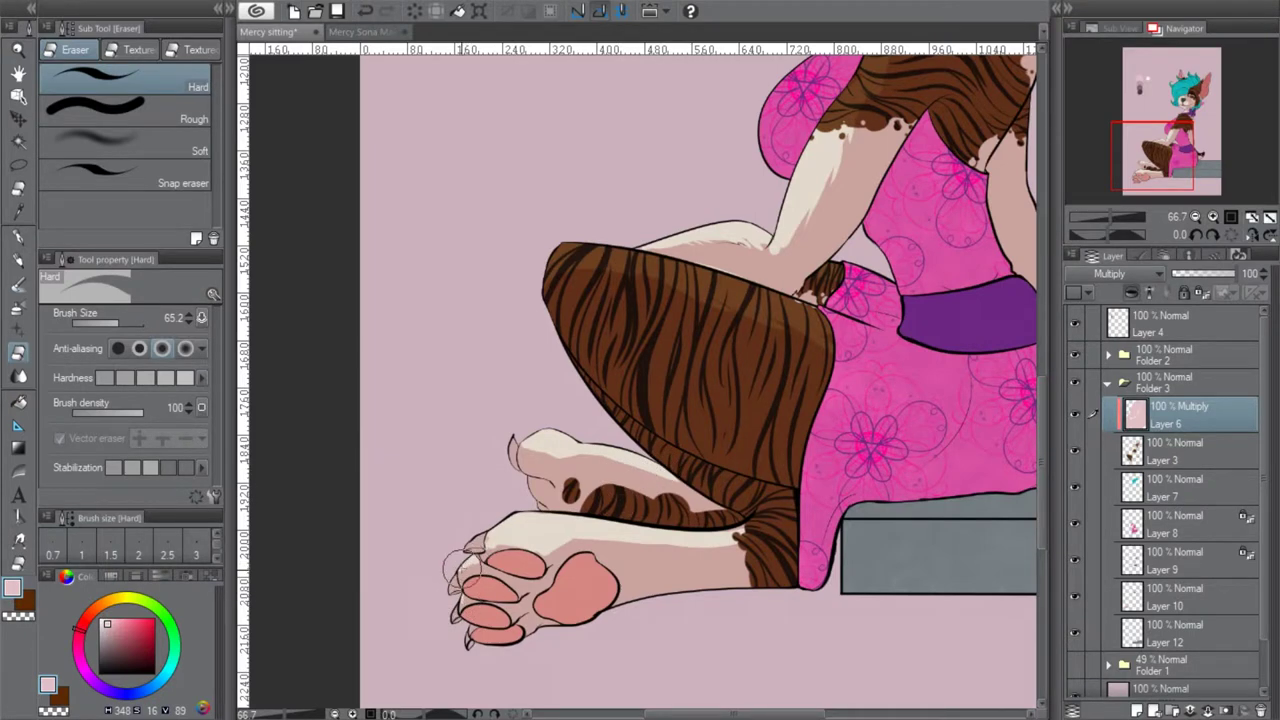
Sample the second-lightest pink shadow swatch on the canvas and switch to the G-pen
left_click_drag(1157, 158, 1165, 155)
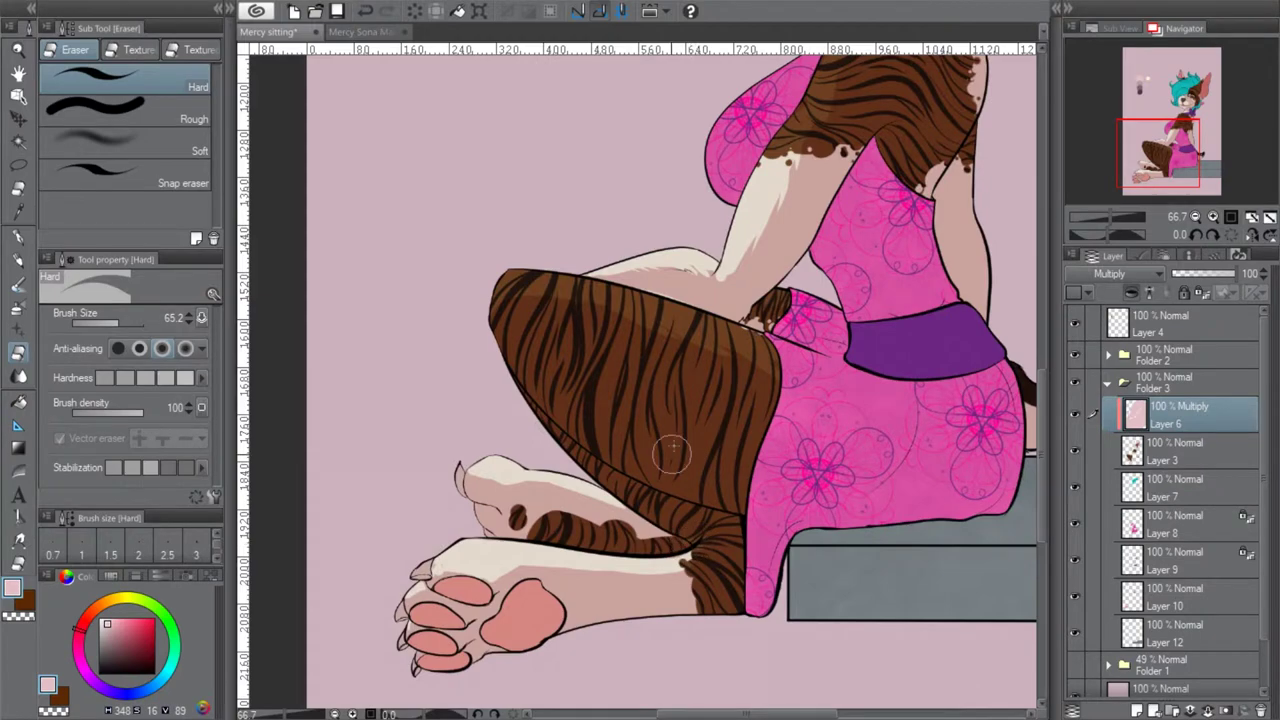
left_click_drag(1168, 163, 1181, 150)
left_click(1196, 216)
left_click(1196, 216)
left_click(1196, 216)
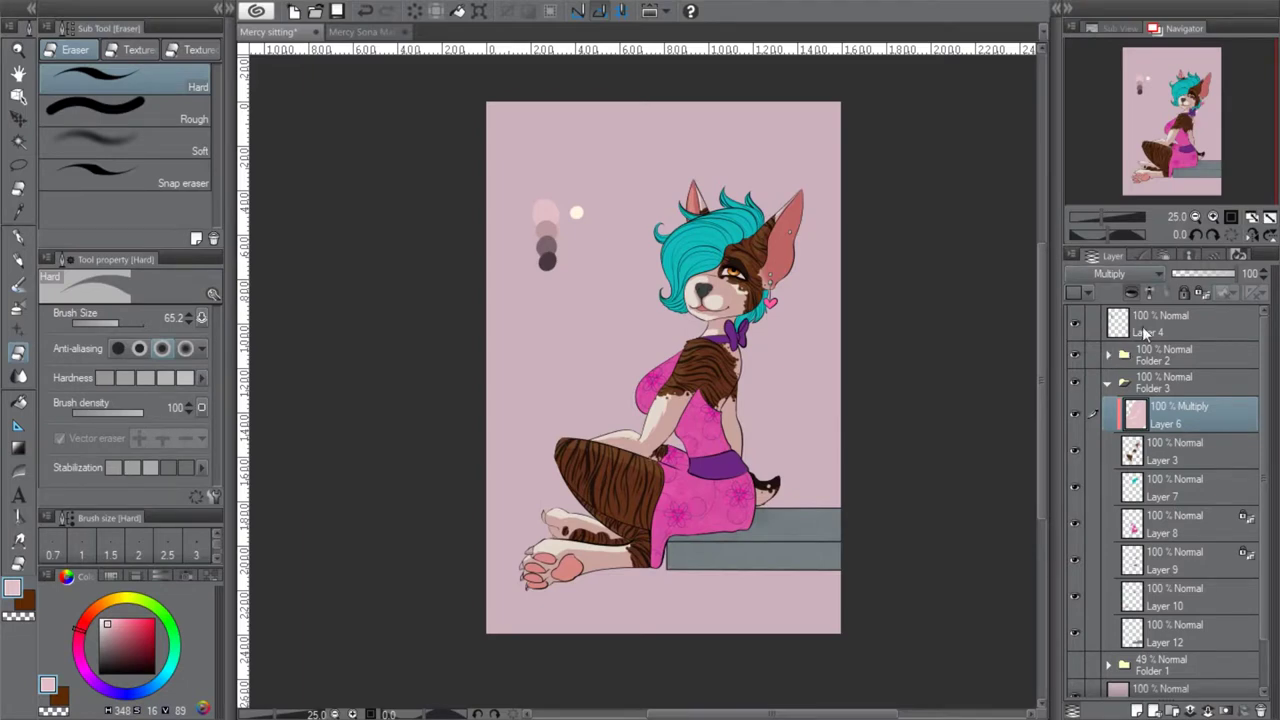
scroll(1180, 122, "up", 3)
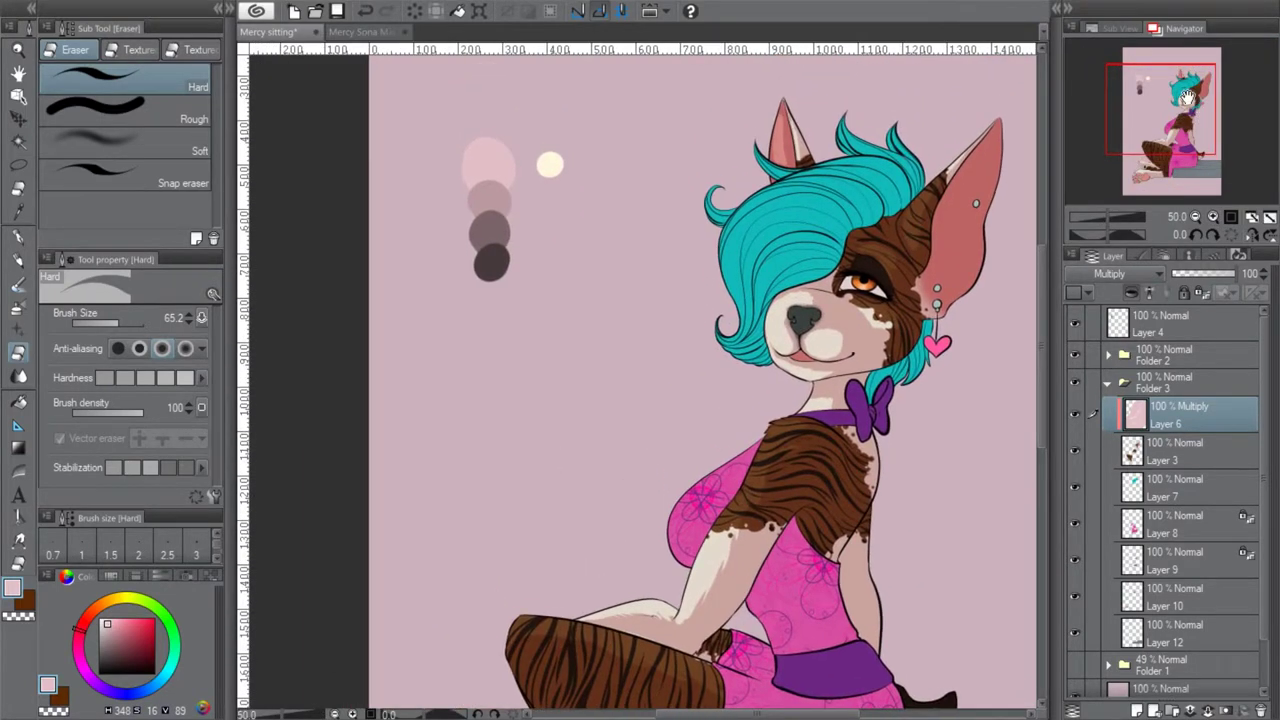
left_click(19, 210)
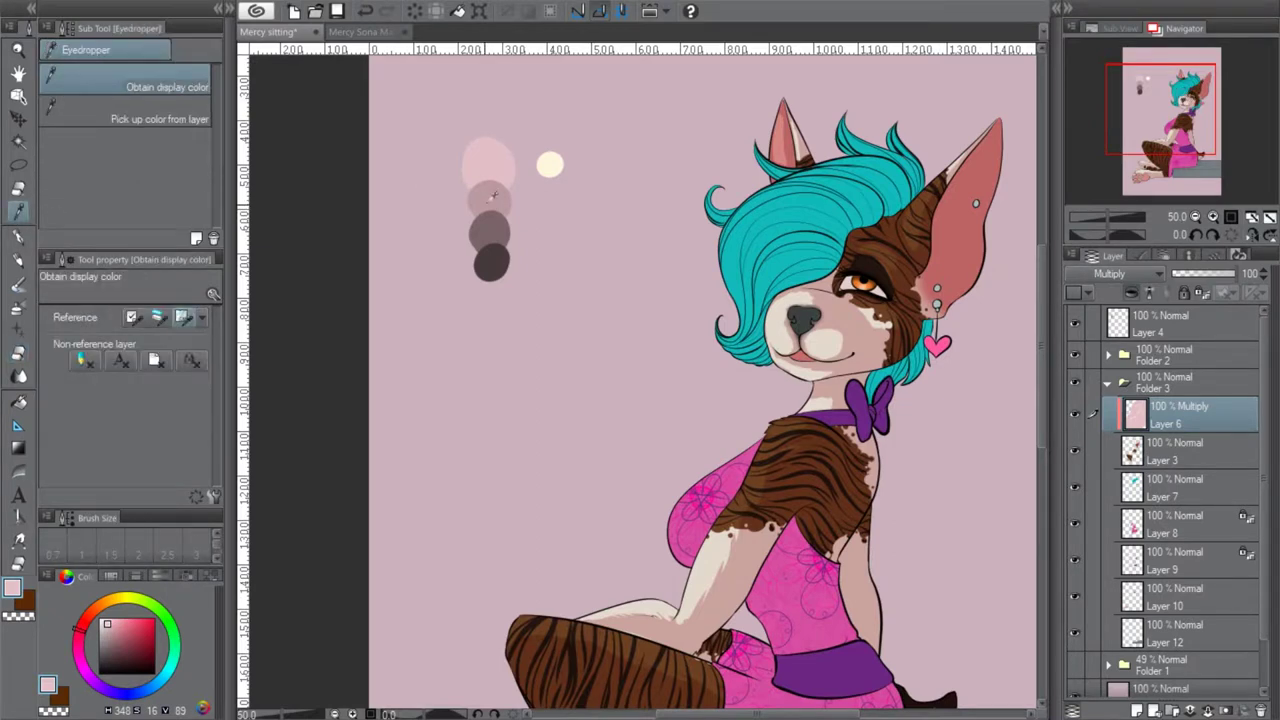
left_click(18, 236)
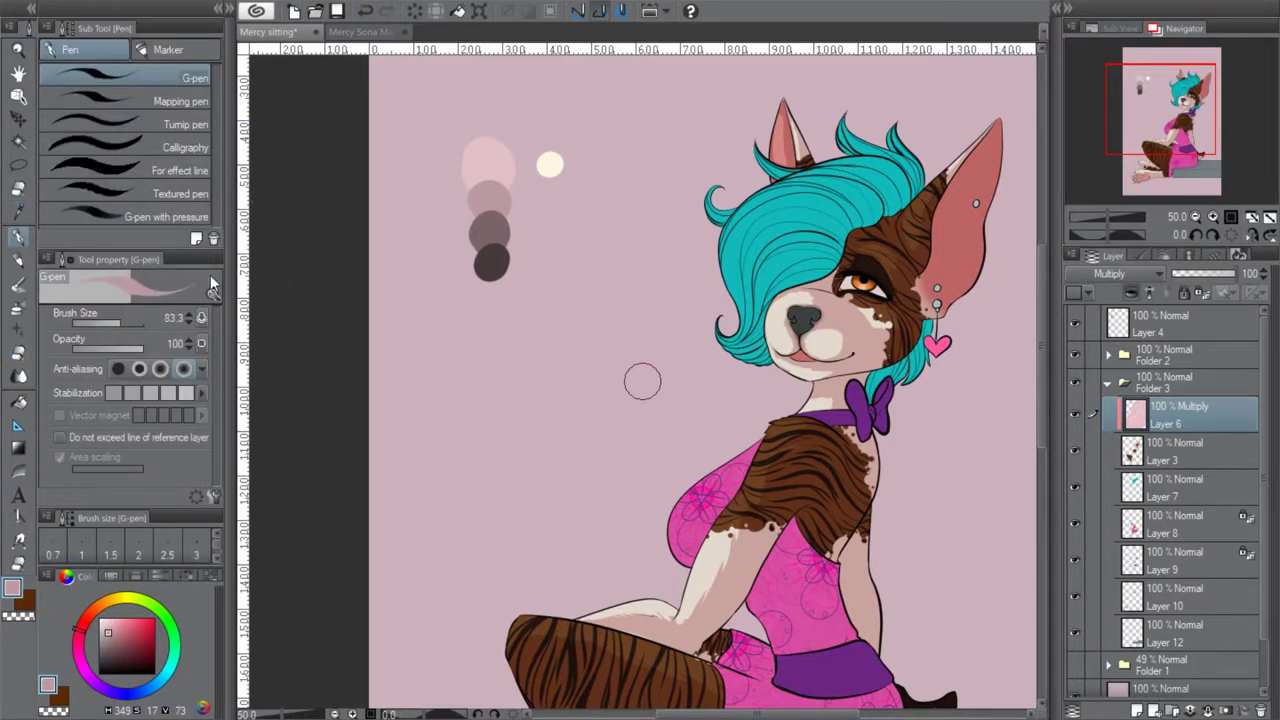
Paint a darker shadow on Layer 6 along the lower cheek and on the neck beneath the jaw
left_click(1212, 216)
left_click_drag(1186, 131, 1206, 112)
left_click(1212, 216)
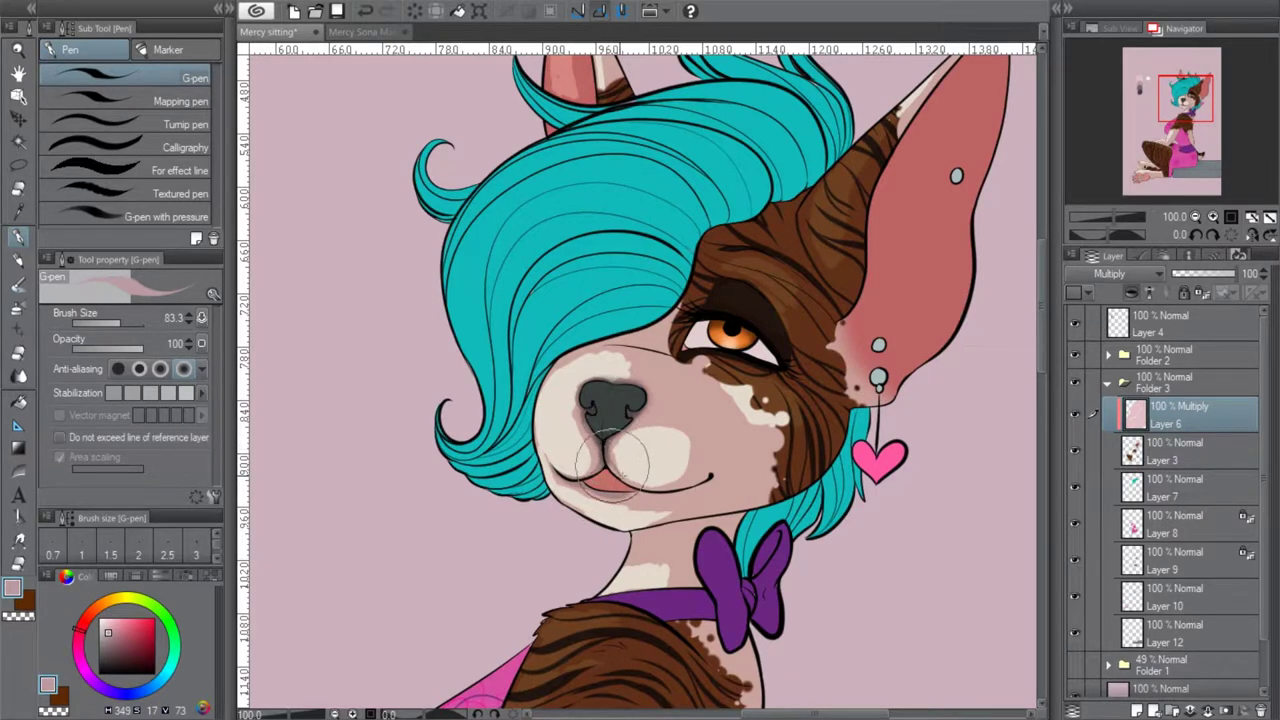
left_click_drag(651, 490, 714, 472)
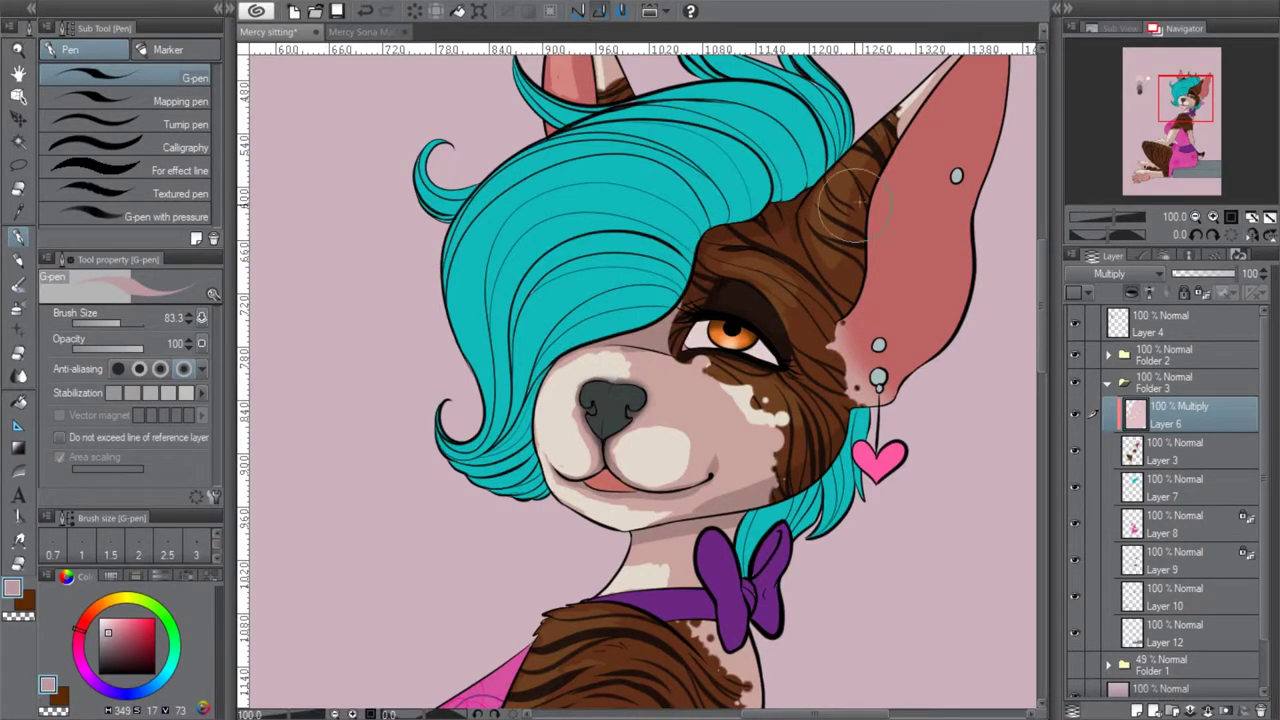
Paint darker shadows inside the large ear along its inner and outer edges
left_click_drag(1178, 120, 1188, 112)
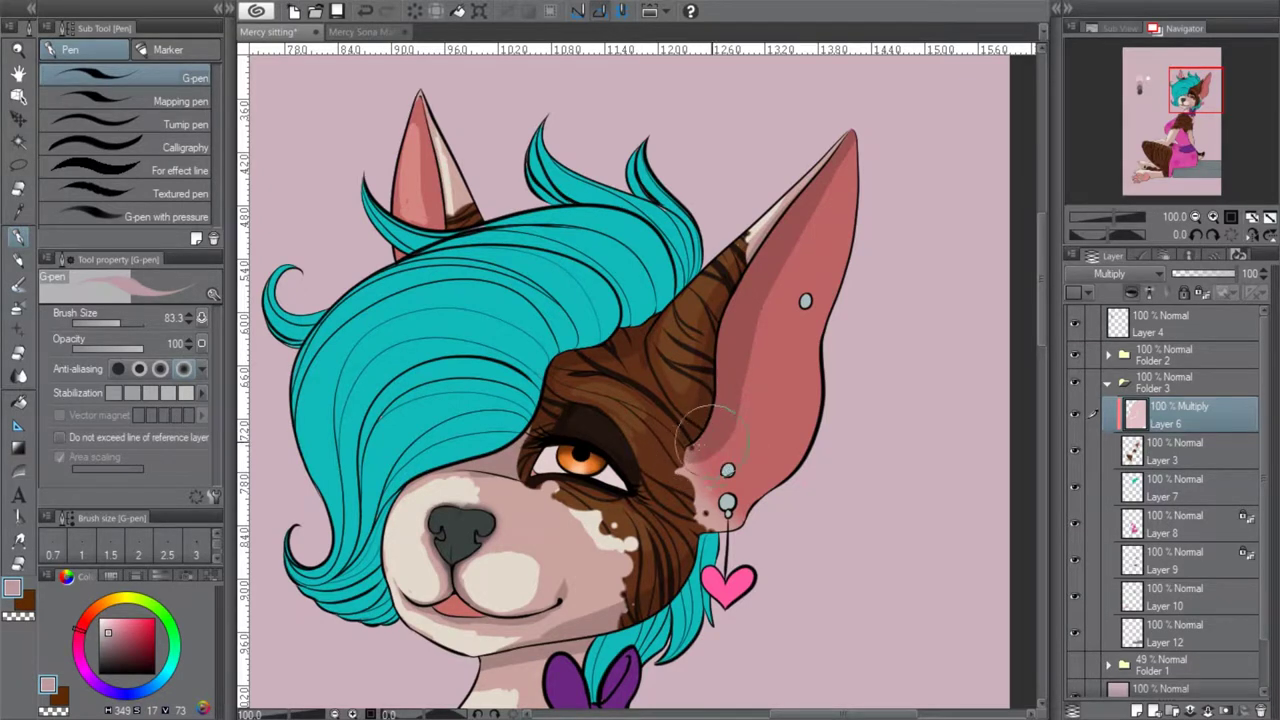
mouse_move(705, 451)
left_mouse_down()
mouse_move(857, 145)
mouse_move(826, 240)
mouse_move(854, 255)
mouse_move(862, 172)
mouse_move(857, 205)
mouse_move(849, 175)
mouse_move(839, 215)
mouse_move(842, 202)
mouse_move(812, 404)
mouse_move(734, 534)
left_mouse_up()
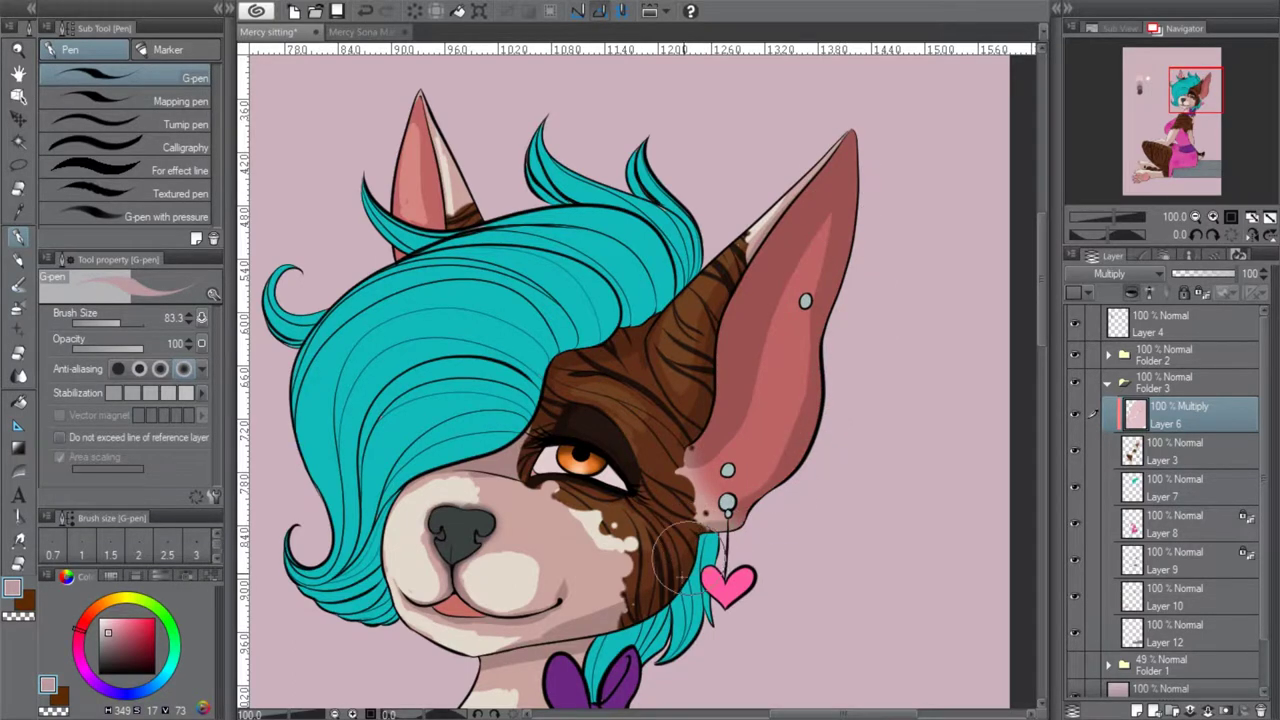
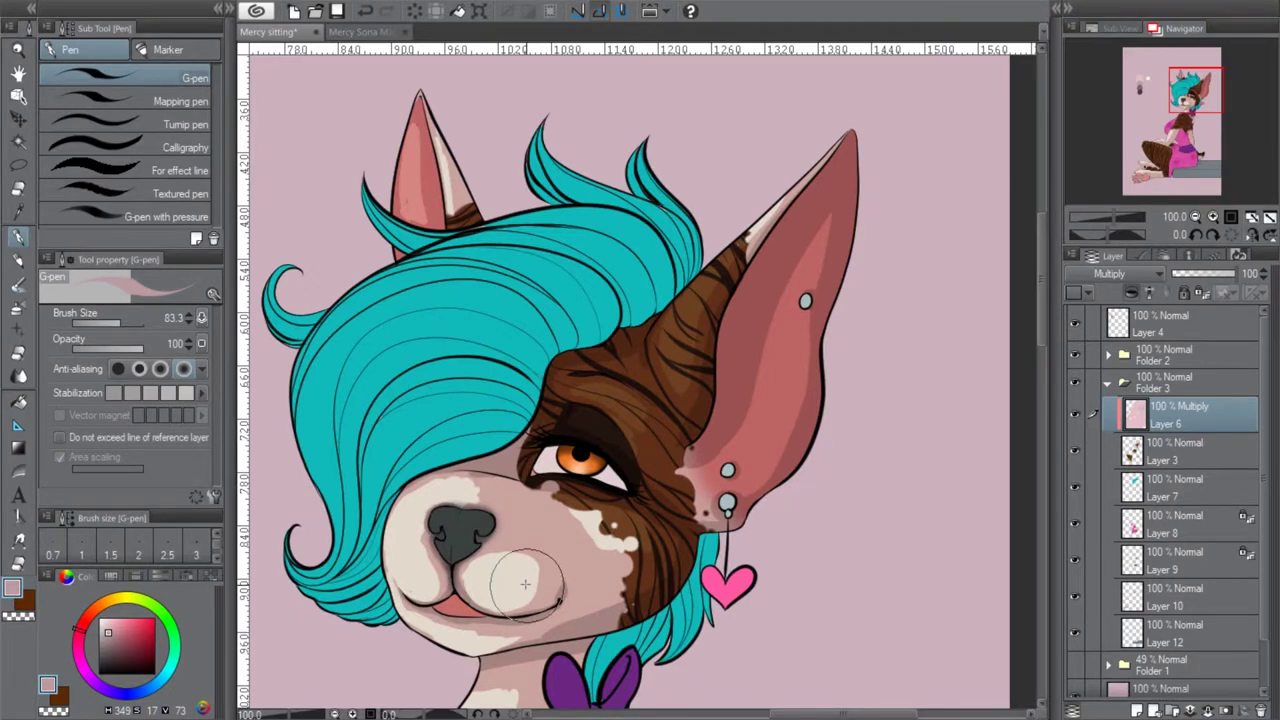
Touch up the shading at the base of the large ear with the lightest pink swatch, and resample the second-lightest one
mouse_move(1196, 90)
left_mouse_down()
mouse_move(1159, 88)
mouse_move(1216, 108)
mouse_move(1206, 104)
left_mouse_up()
key("i")
left_click(17, 239)
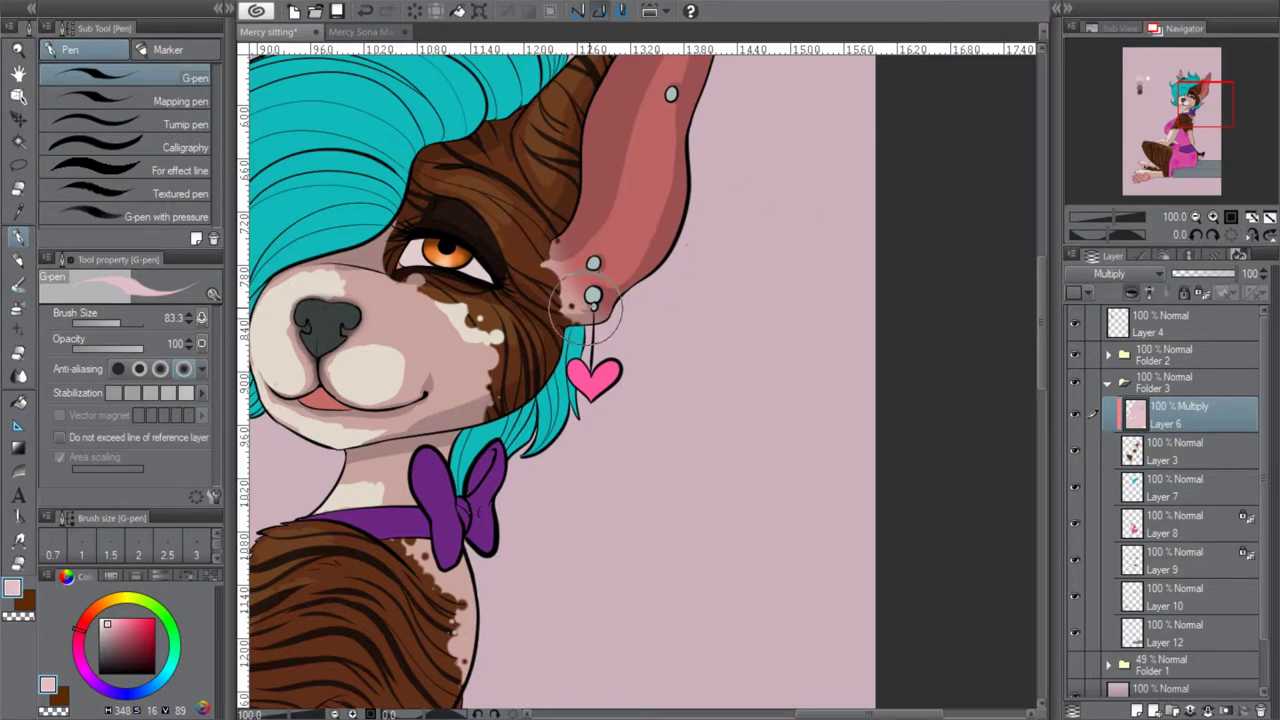
mouse_move(1193, 108)
left_mouse_down()
mouse_move(1133, 93)
mouse_move(1199, 105)
left_mouse_up()
key("i")
key("p")
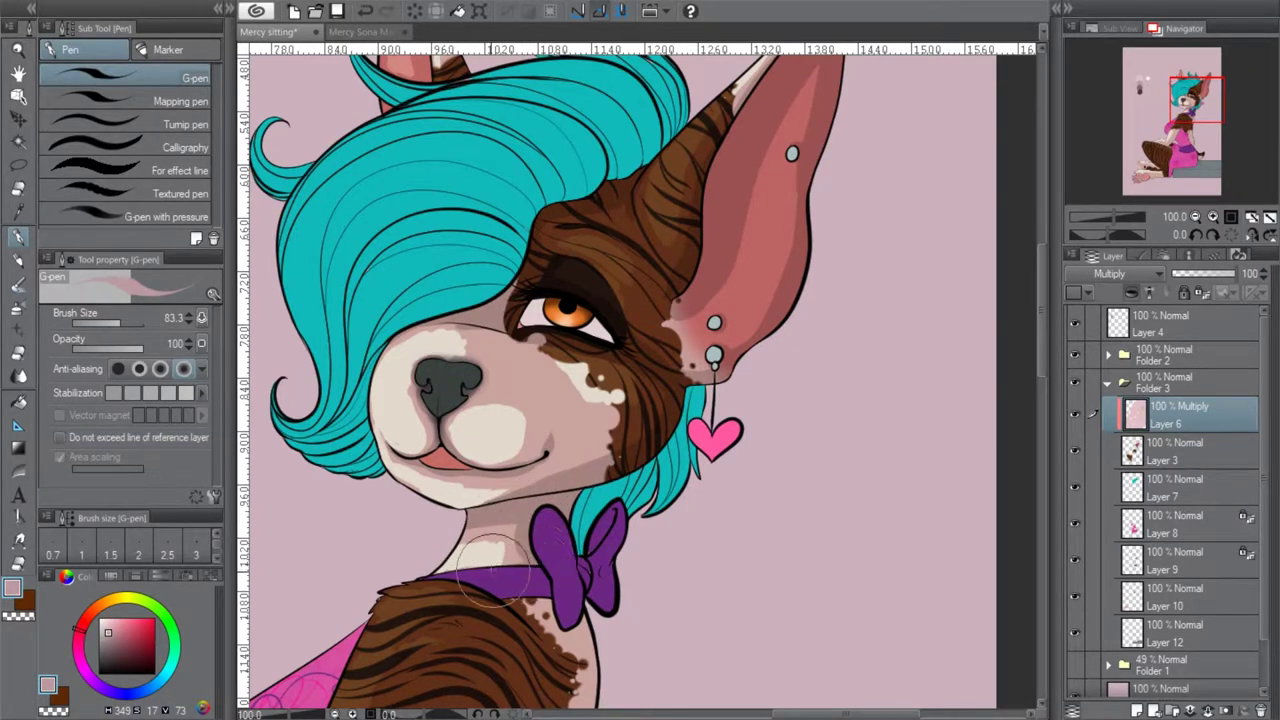
Paint darker shadows along the upper back beneath the purple bow and over the striped shoulder fur
left_click_drag(1181, 131, 1182, 138)
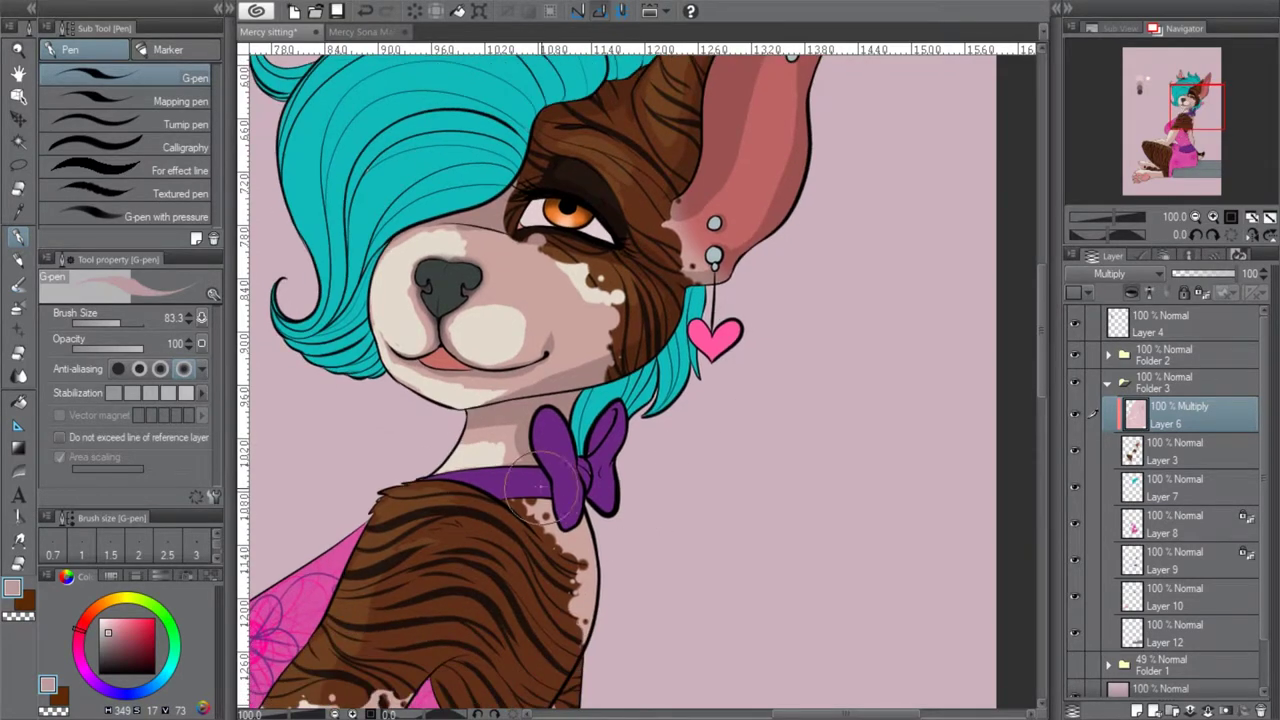
left_click_drag(552, 508, 550, 568)
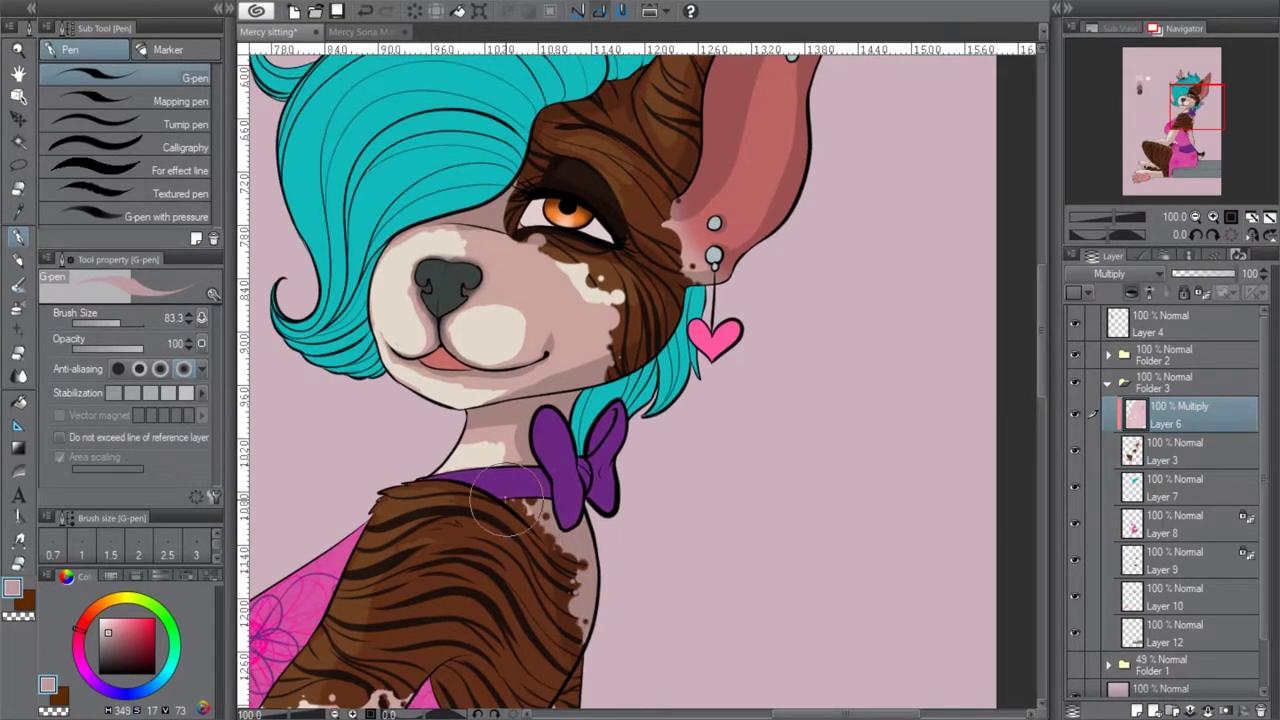
left_click_drag(554, 640, 554, 672)
left_click_drag(1180, 97, 1164, 123)
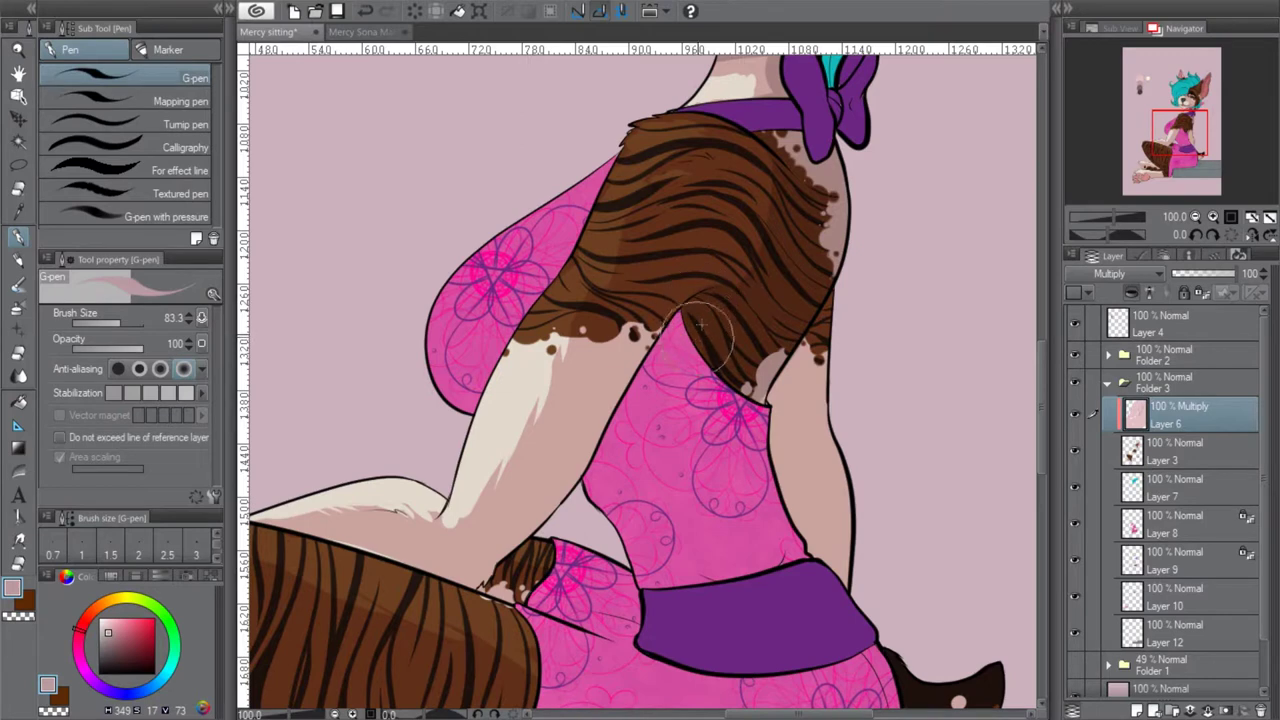
left_click_drag(1186, 132, 1190, 118)
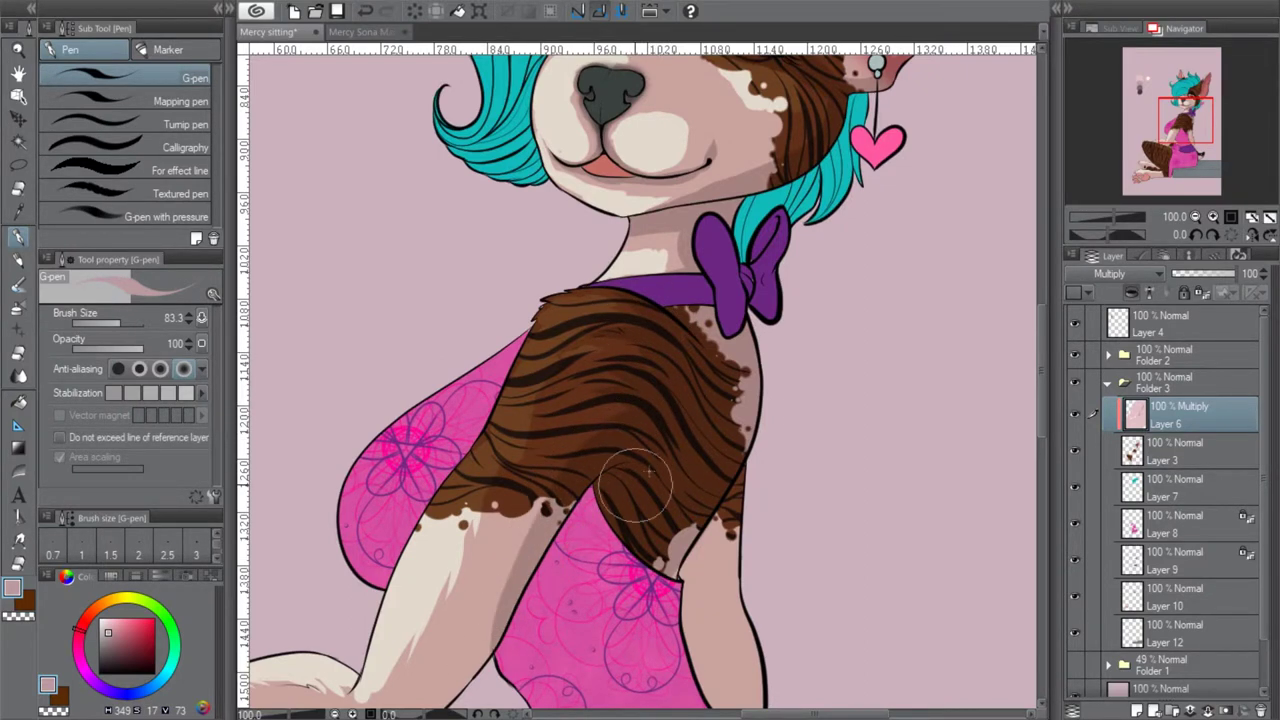
Paint darker shadows along the underside of the near arm, elbow and forearm, and on the far arm behind the dress
left_click(1172, 155)
mouse_move(591, 455)
left_mouse_down()
mouse_move(649, 332)
mouse_move(583, 459)
mouse_move(605, 350)
left_mouse_up()
mouse_move(556, 452)
left_mouse_down()
mouse_move(584, 414)
mouse_move(543, 525)
mouse_move(609, 385)
mouse_move(605, 396)
mouse_move(628, 308)
mouse_move(615, 379)
mouse_move(531, 540)
mouse_move(558, 471)
mouse_move(493, 558)
mouse_move(298, 478)
left_mouse_up()
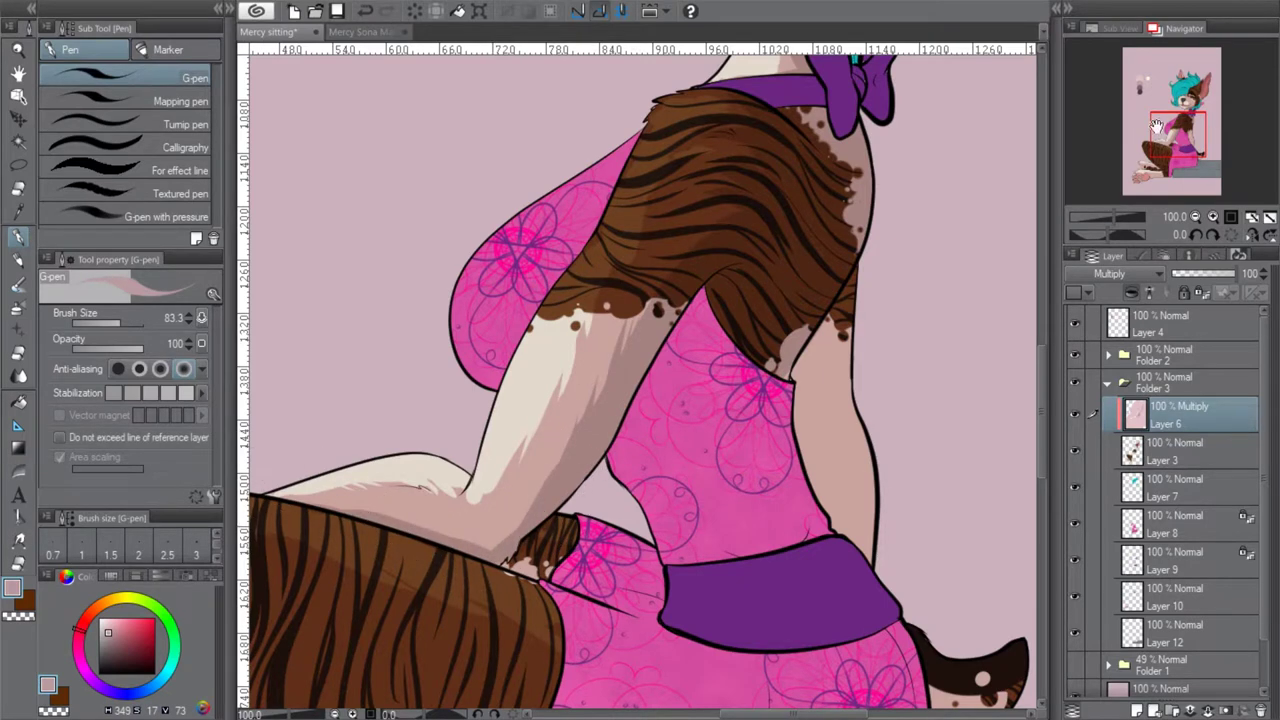
left_click_drag(1172, 140, 1173, 141)
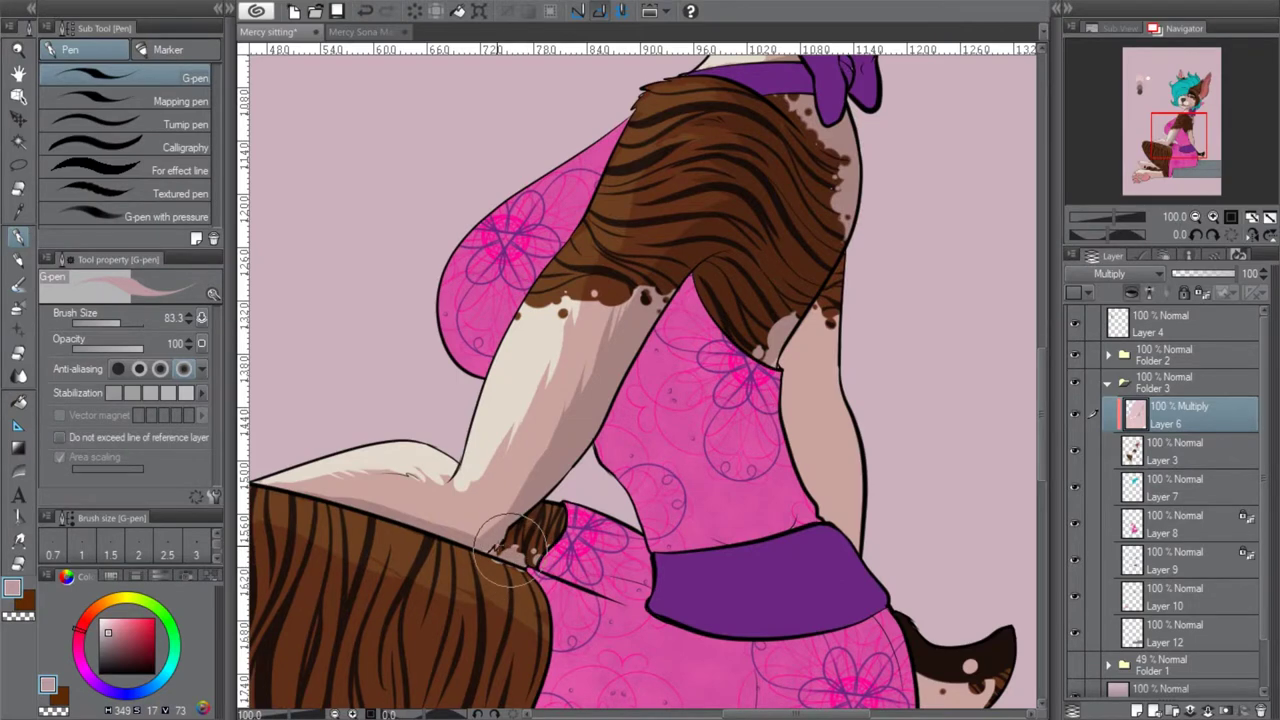
left_click_drag(1171, 146, 1175, 147)
left_click_drag(782, 272, 750, 365)
mouse_move(799, 241)
left_mouse_down()
mouse_move(783, 351)
mouse_move(782, 285)
mouse_move(802, 527)
mouse_move(766, 322)
mouse_move(761, 362)
mouse_move(788, 541)
mouse_move(766, 376)
mouse_move(784, 463)
mouse_move(744, 349)
mouse_move(765, 397)
mouse_move(739, 347)
left_mouse_up()
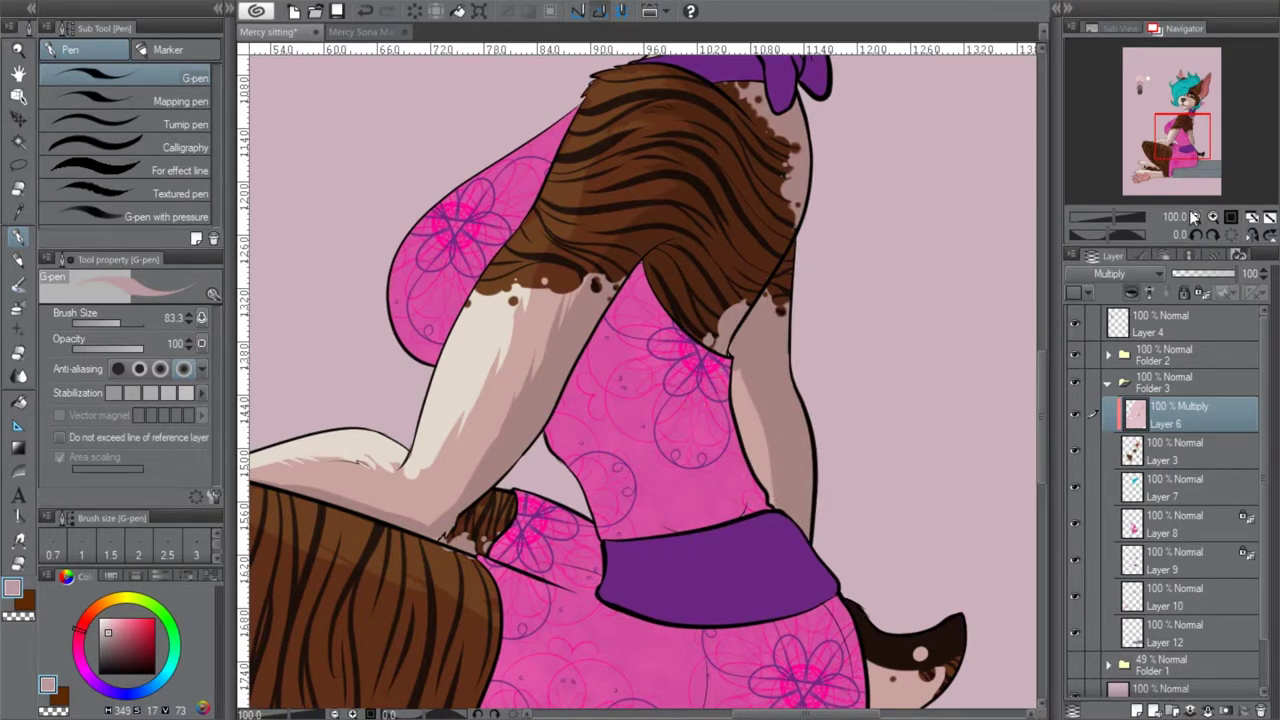
Paint a darker shadow on the pale underside of the tail, replacing the first stroke
left_click_drag(1183, 135, 1193, 139)
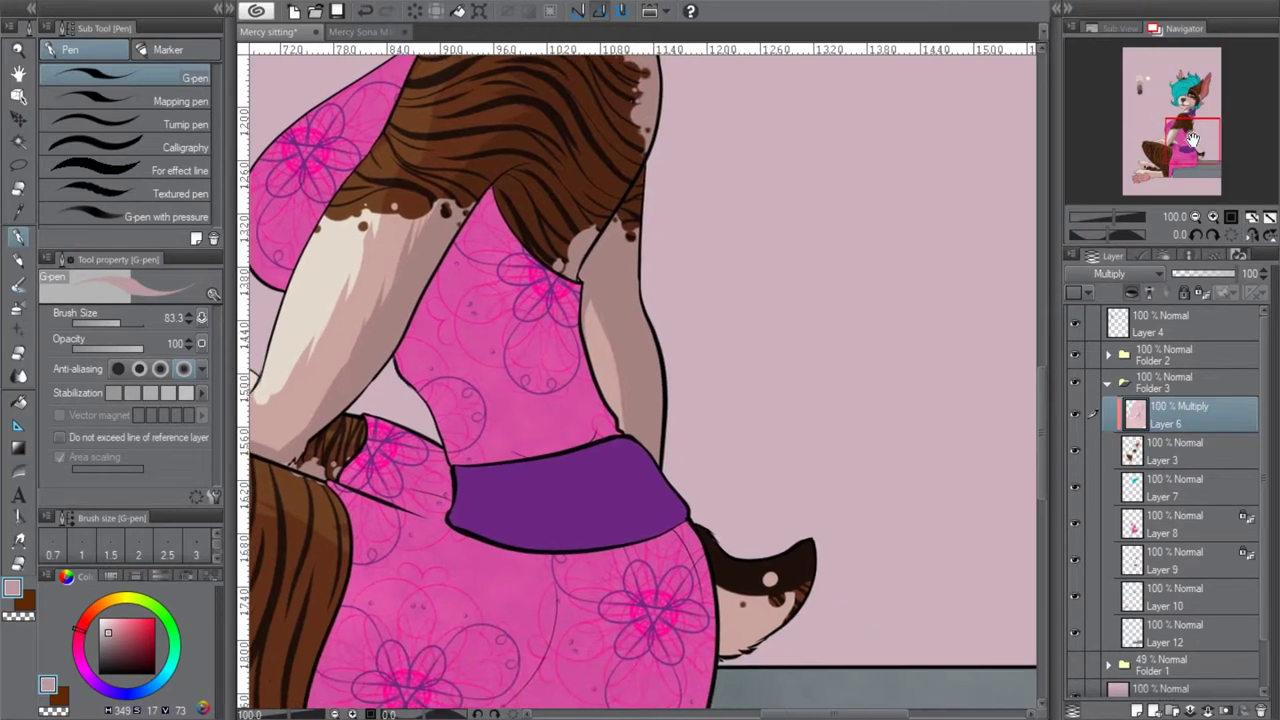
mouse_move(806, 570)
left_mouse_down()
mouse_move(747, 643)
mouse_move(777, 583)
mouse_move(733, 559)
left_mouse_up()
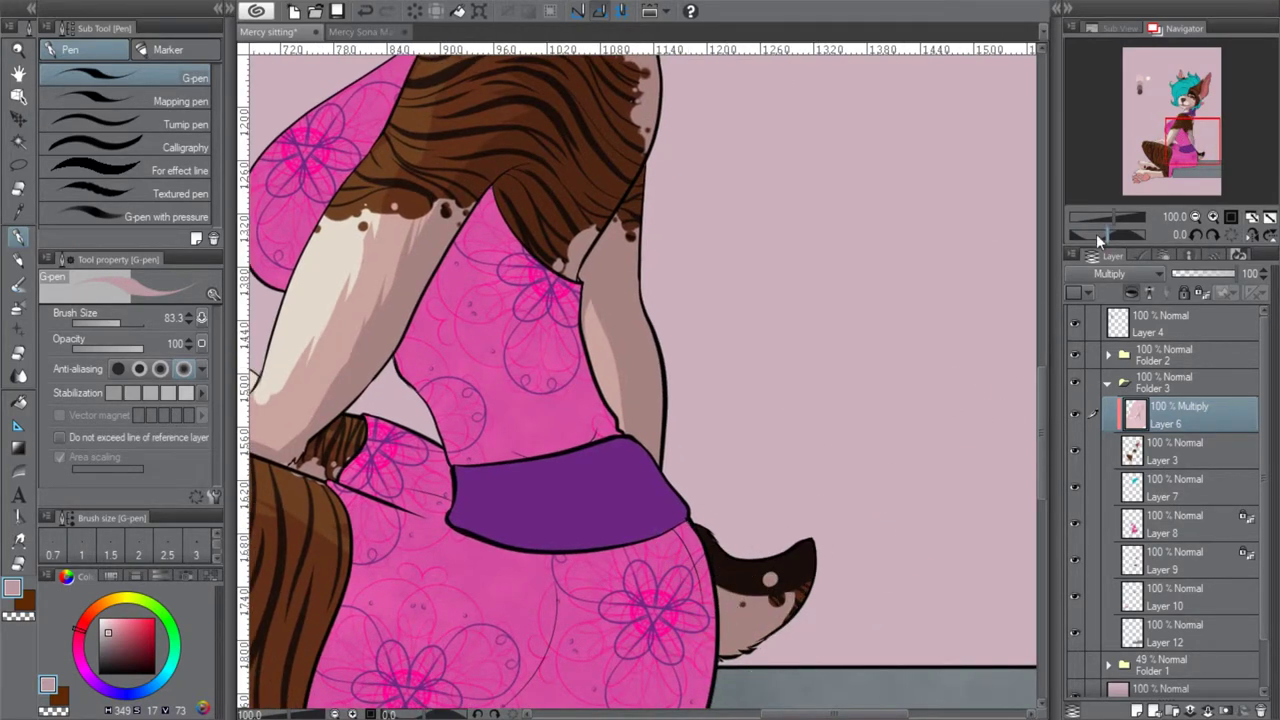
left_click(366, 11)
mouse_move(789, 562)
left_mouse_down()
mouse_move(730, 631)
mouse_move(813, 539)
mouse_move(720, 651)
mouse_move(810, 551)
mouse_move(716, 590)
mouse_move(789, 617)
left_mouse_up()
Paint a darker shadow on the muzzle beside the nose and across the cheek below the eye
left_click_drag(1168, 139, 1187, 108)
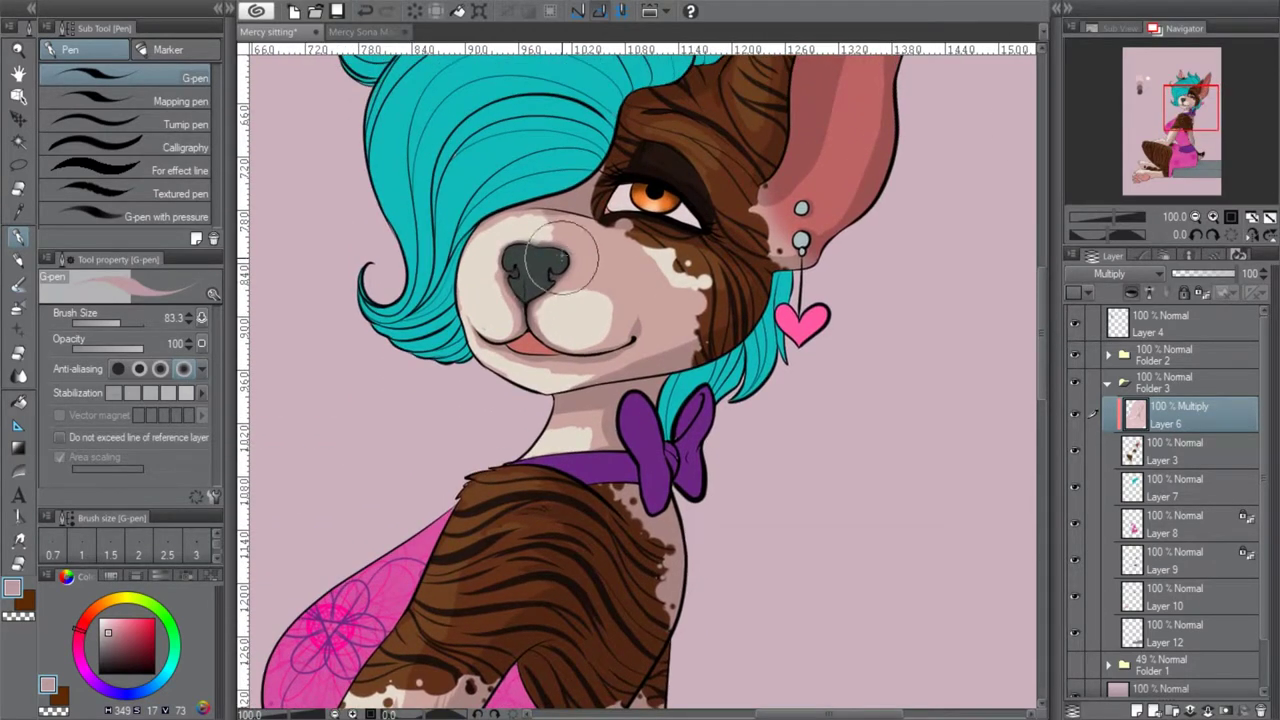
mouse_move(548, 247)
left_mouse_down()
mouse_move(610, 270)
mouse_move(558, 245)
mouse_move(628, 262)
mouse_move(598, 263)
mouse_move(601, 248)
mouse_move(566, 258)
mouse_move(588, 278)
mouse_move(644, 288)
mouse_move(631, 287)
mouse_move(638, 261)
mouse_move(784, 213)
mouse_move(638, 259)
mouse_move(646, 283)
mouse_move(623, 265)
mouse_move(636, 319)
mouse_move(635, 261)
mouse_move(591, 246)
mouse_move(621, 243)
mouse_move(559, 243)
mouse_move(619, 237)
mouse_move(562, 205)
mouse_move(559, 243)
mouse_move(701, 212)
mouse_move(621, 230)
mouse_move(660, 245)
mouse_move(650, 312)
mouse_move(651, 292)
mouse_move(708, 290)
mouse_move(636, 340)
left_mouse_up()
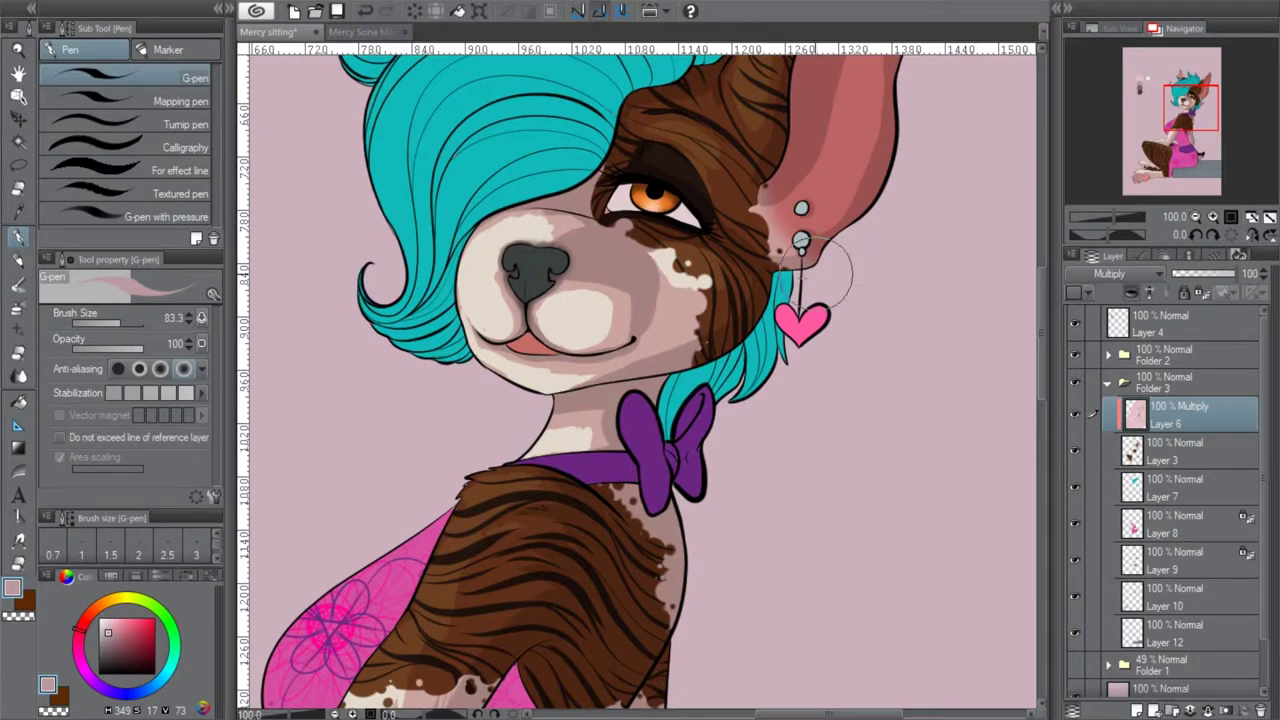
left_click(1196, 216)
left_click(1196, 216)
mouse_move(1221, 113)
left_mouse_down()
mouse_move(1186, 119)
mouse_move(1184, 104)
left_mouse_up()
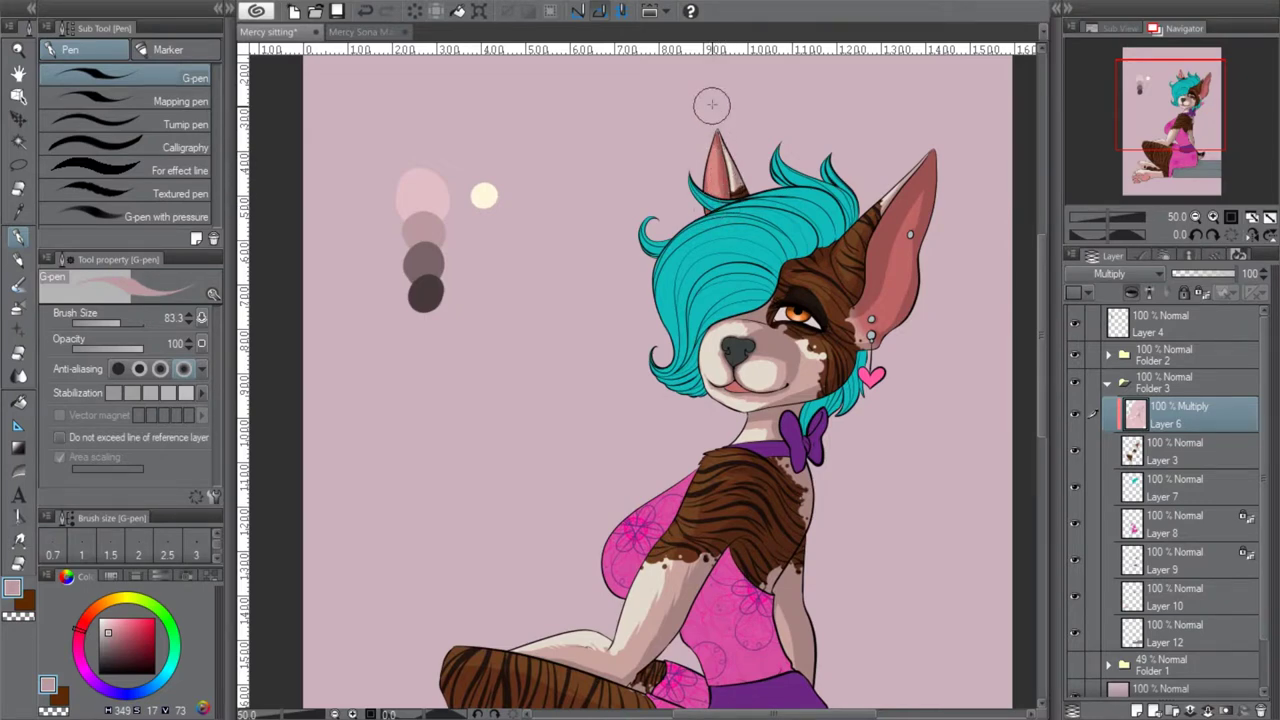
Paint broad darker shadows along the lower side of the striped thigh, from the knee down to the dress hem
left_click_drag(1170, 124, 1160, 164)
left_click(1213, 234)
left_click(1213, 234)
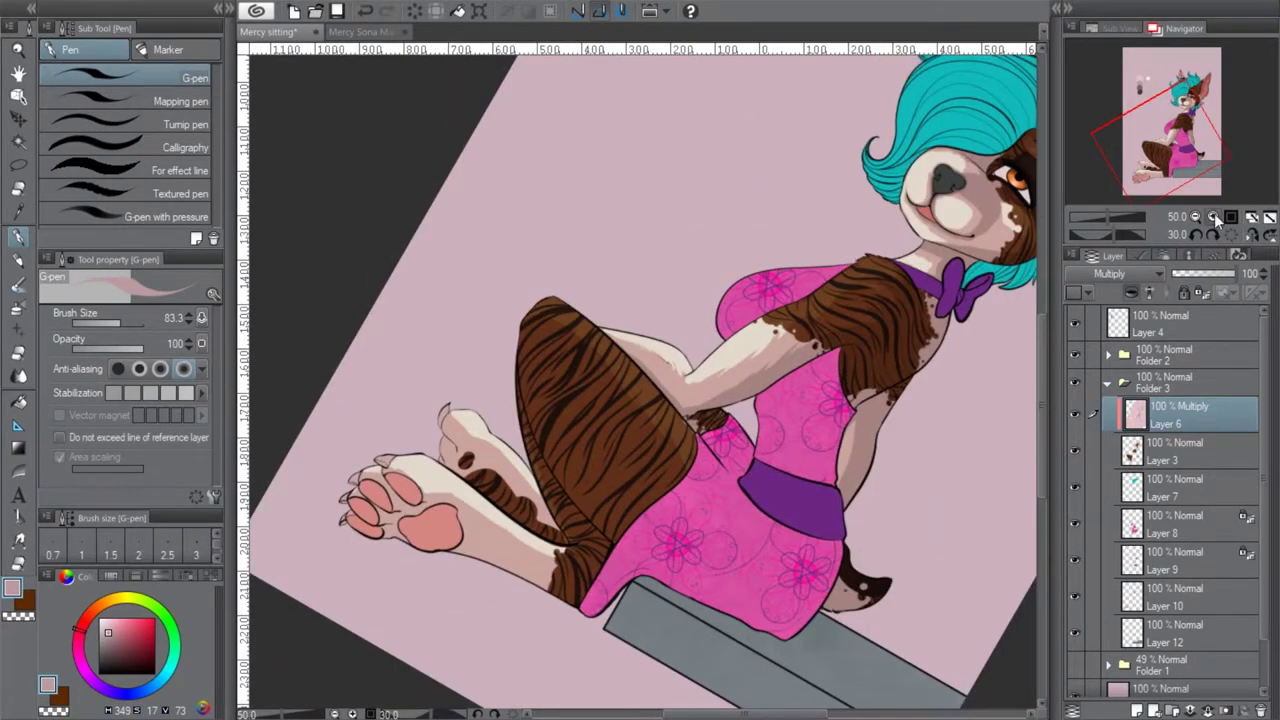
left_click(1213, 217)
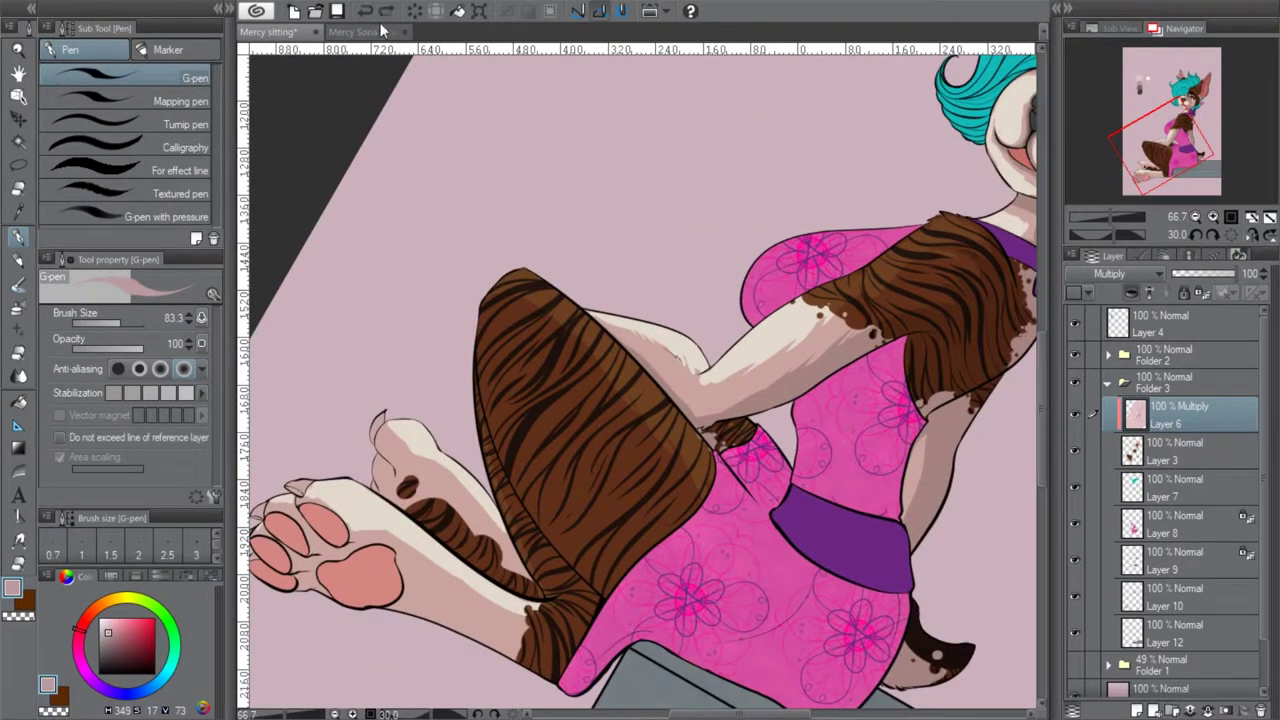
mouse_move(498, 314)
left_mouse_down()
mouse_move(604, 532)
mouse_move(485, 362)
mouse_move(615, 572)
left_mouse_up()
left_click_drag(490, 384, 629, 592)
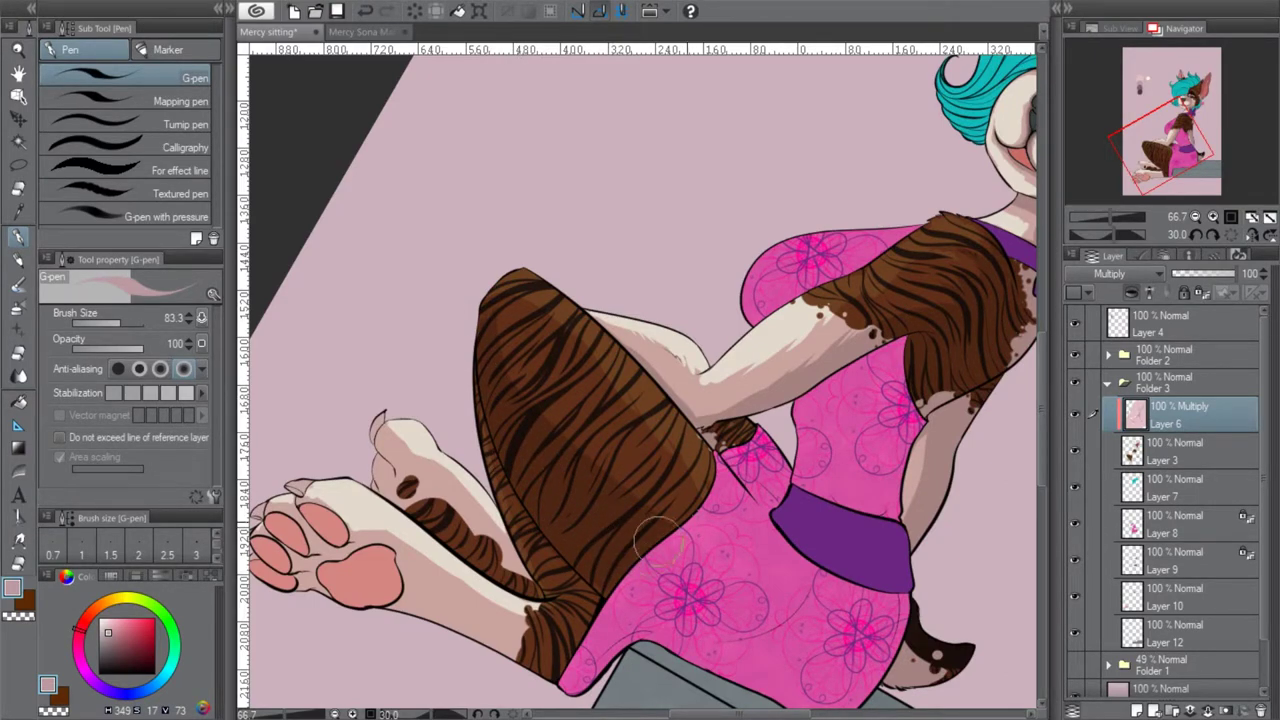
Paint darker shadows along the underside of the near lower leg and foot, and touch up the thigh near the knee
left_click(1212, 236)
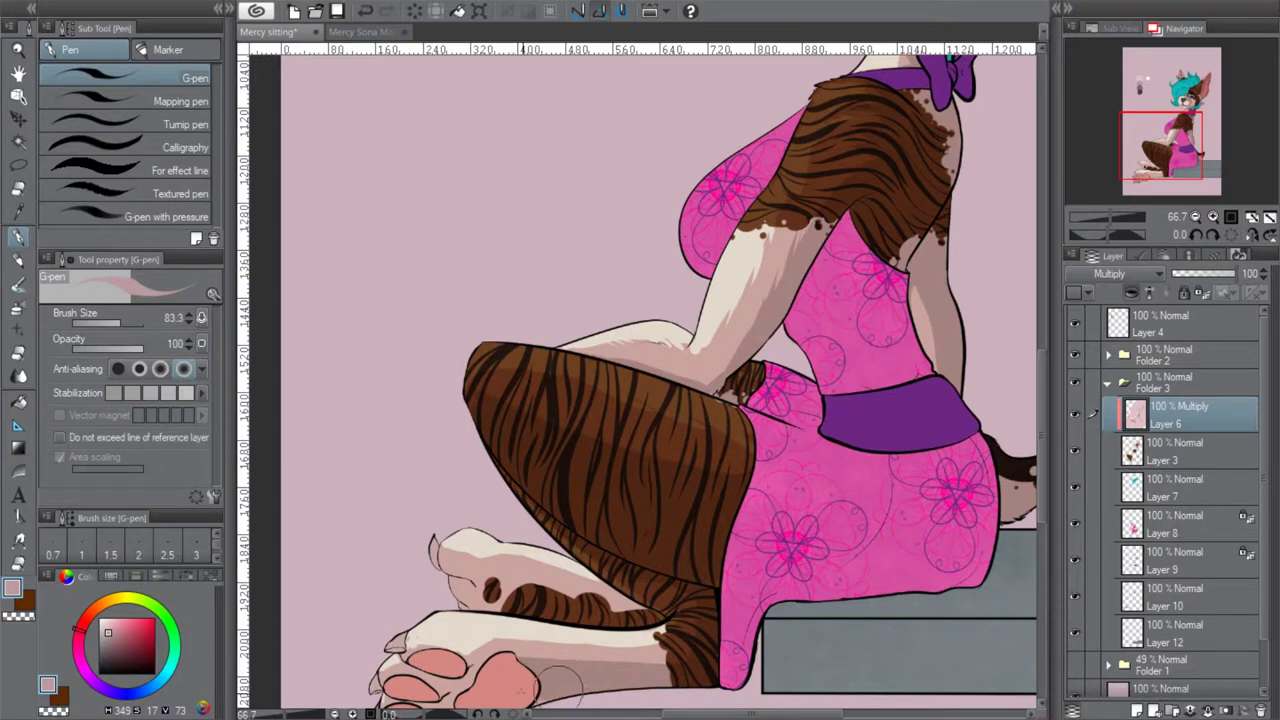
left_click_drag(1165, 172, 1160, 182)
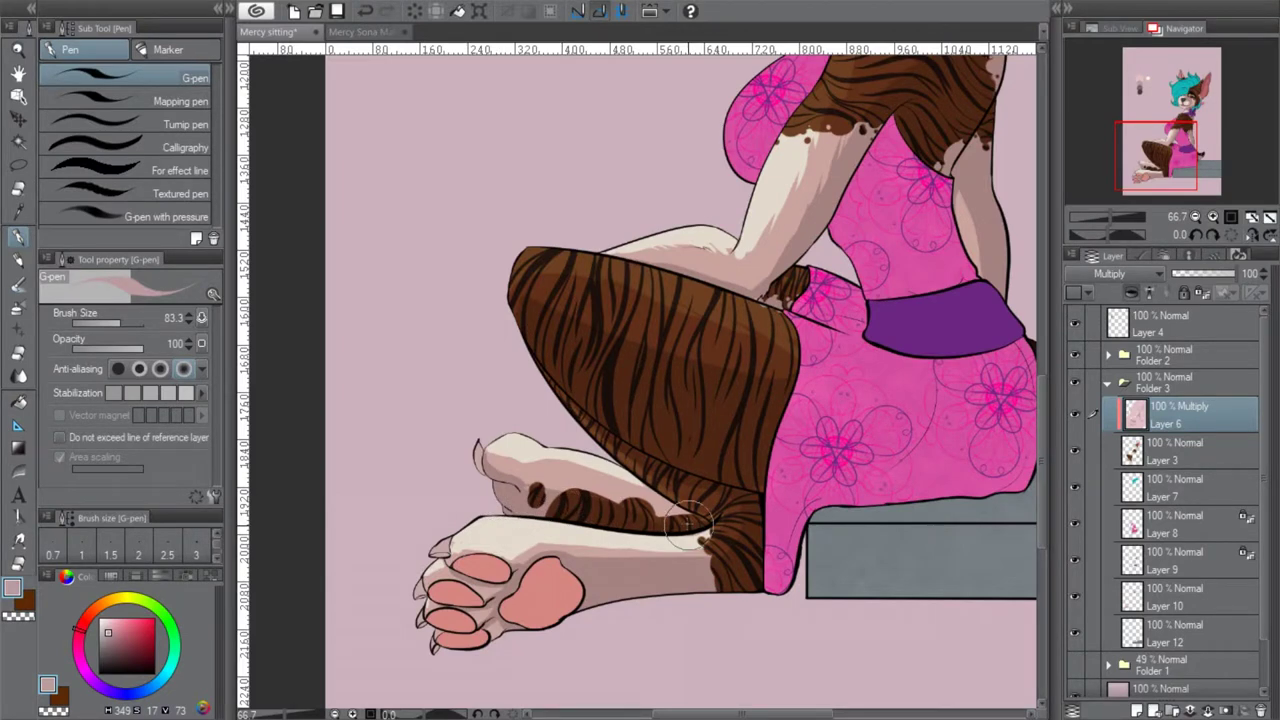
left_click(1195, 217)
left_click_drag(549, 366, 555, 440)
left_click_drag(1208, 150, 1190, 139)
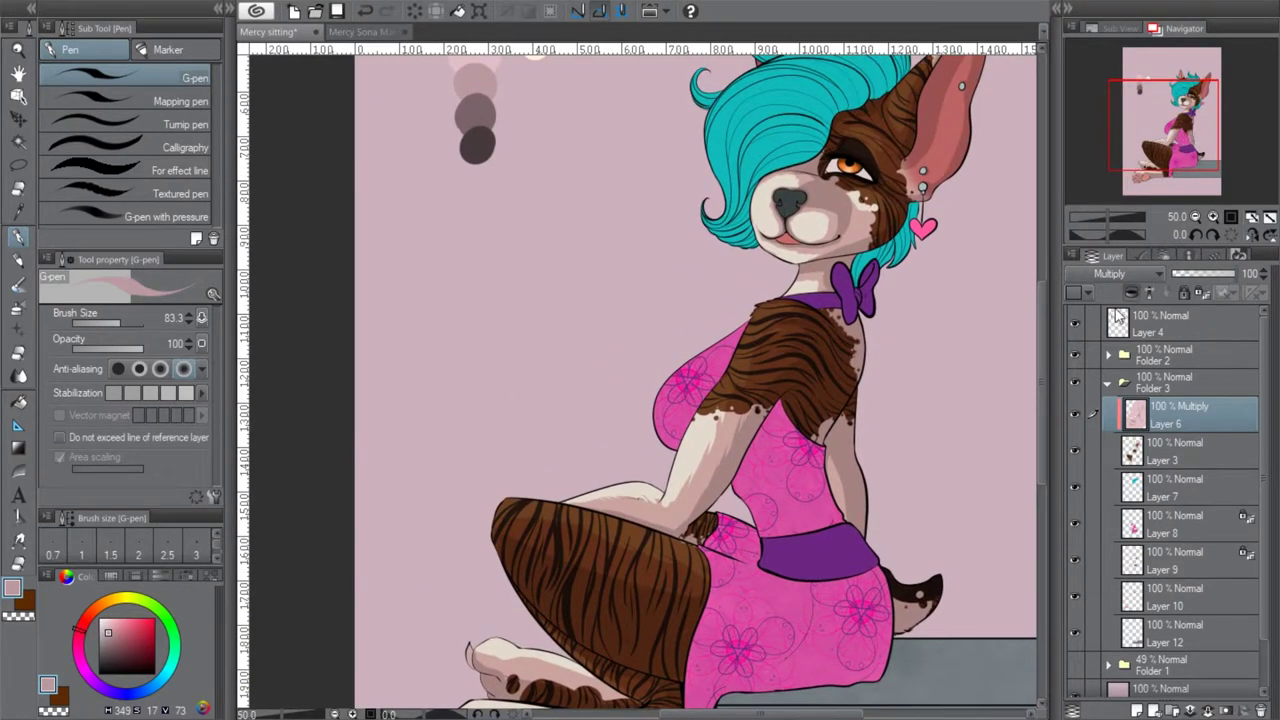
Inspect Layer 6's shading over the whole figure in Normal blending mode, and restore Multiply
left_click(1112, 273)
left_click(1147, 219)
left_click_drag(1167, 131, 1160, 143)
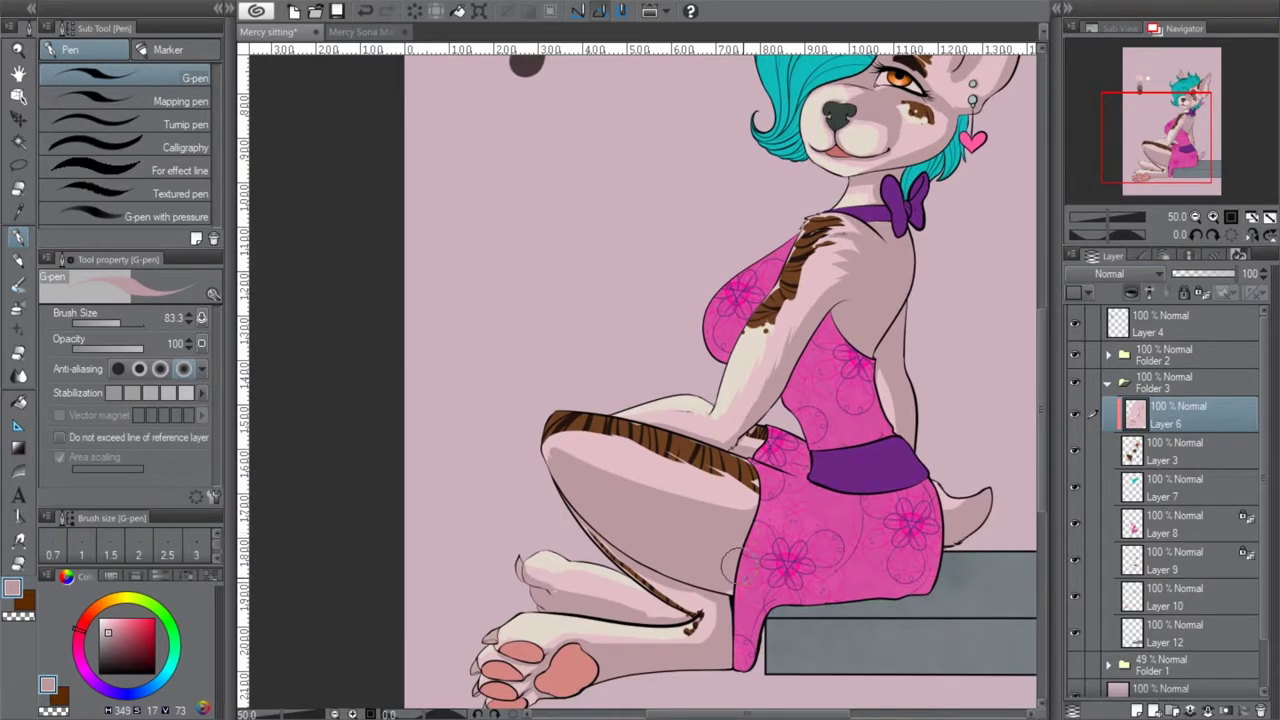
left_click_drag(1192, 176, 1183, 121)
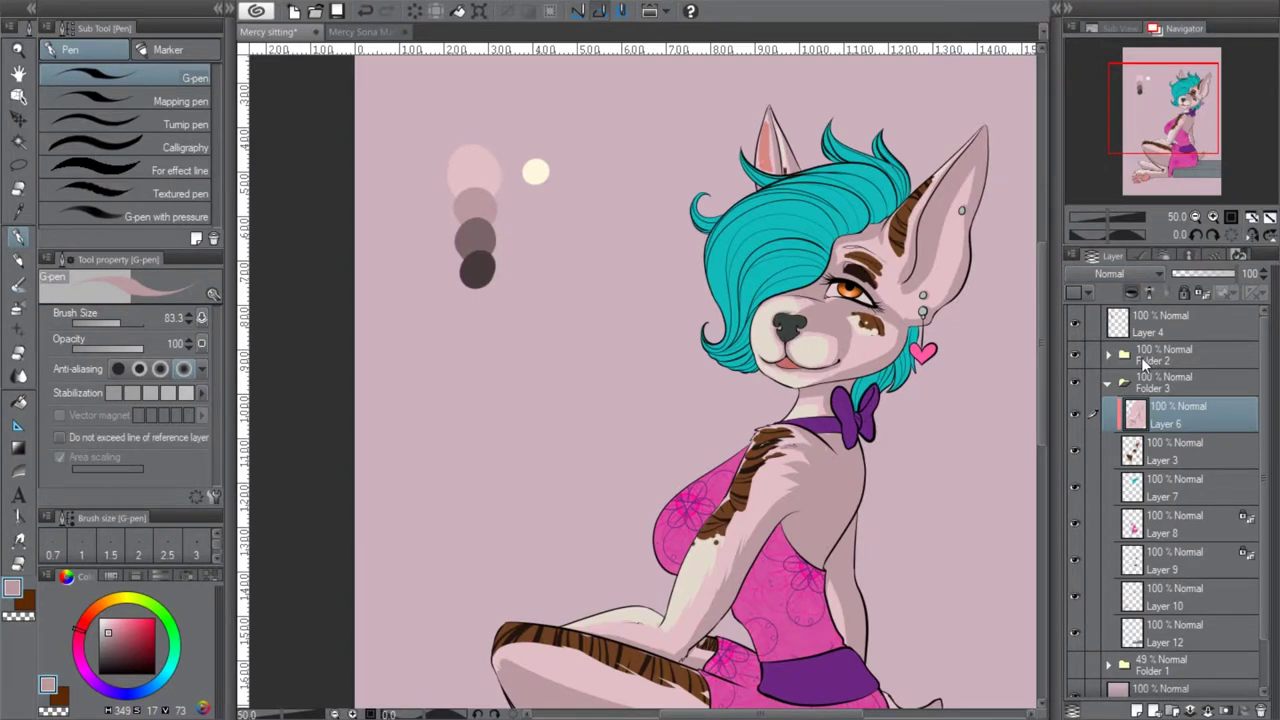
left_click(1125, 273)
left_click(1091, 306)
Sample the second-darkest mauve swatch on the canvas and ready the G-pen at brush size 51.1
left_click(18, 142)
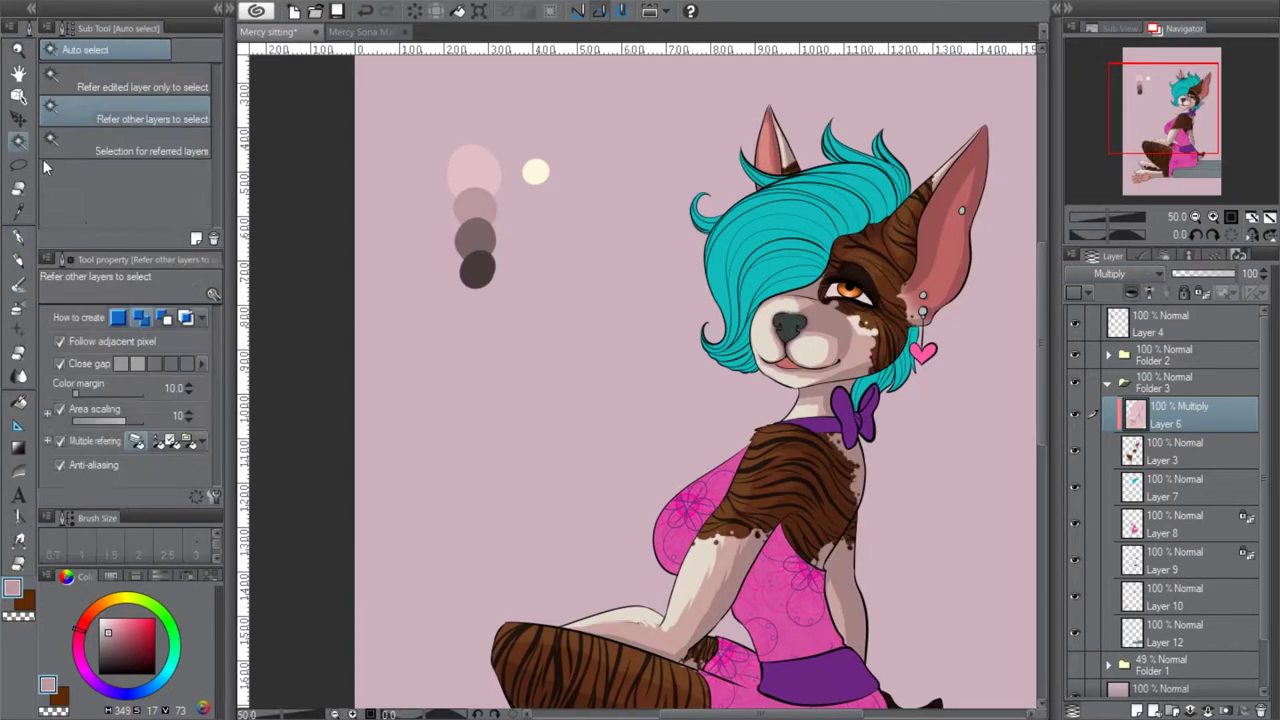
key("i")
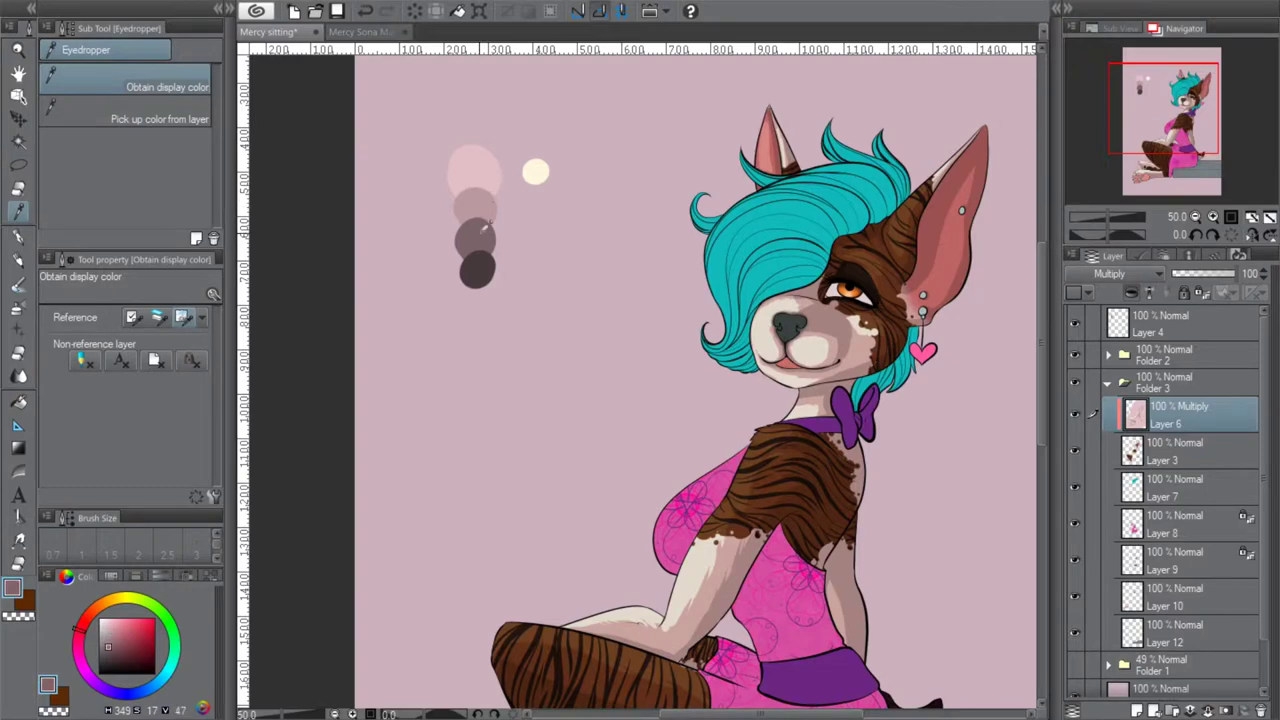
left_click(18, 236)
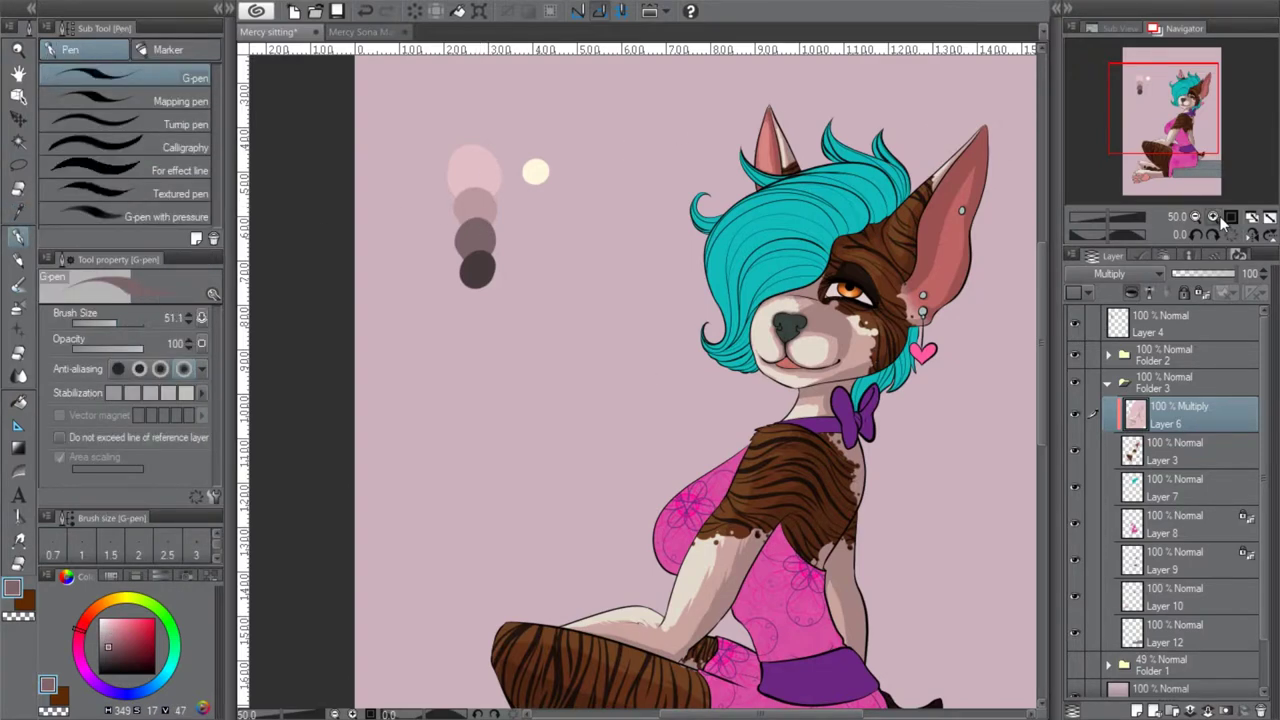
Paint deeper shadows on the forehead along the hairline, on the muzzle near the inner eye and beside the nose
left_click(1213, 217)
left_click_drag(1176, 100, 1150, 68)
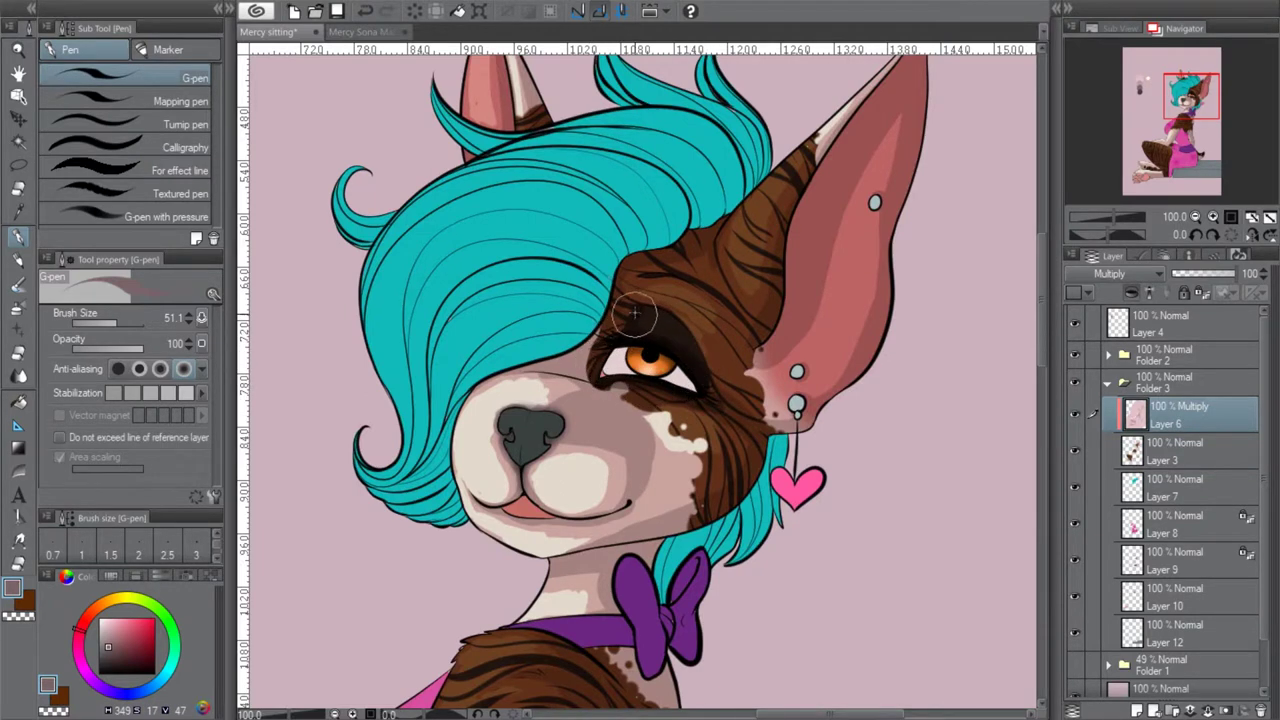
left_click_drag(627, 257, 672, 251)
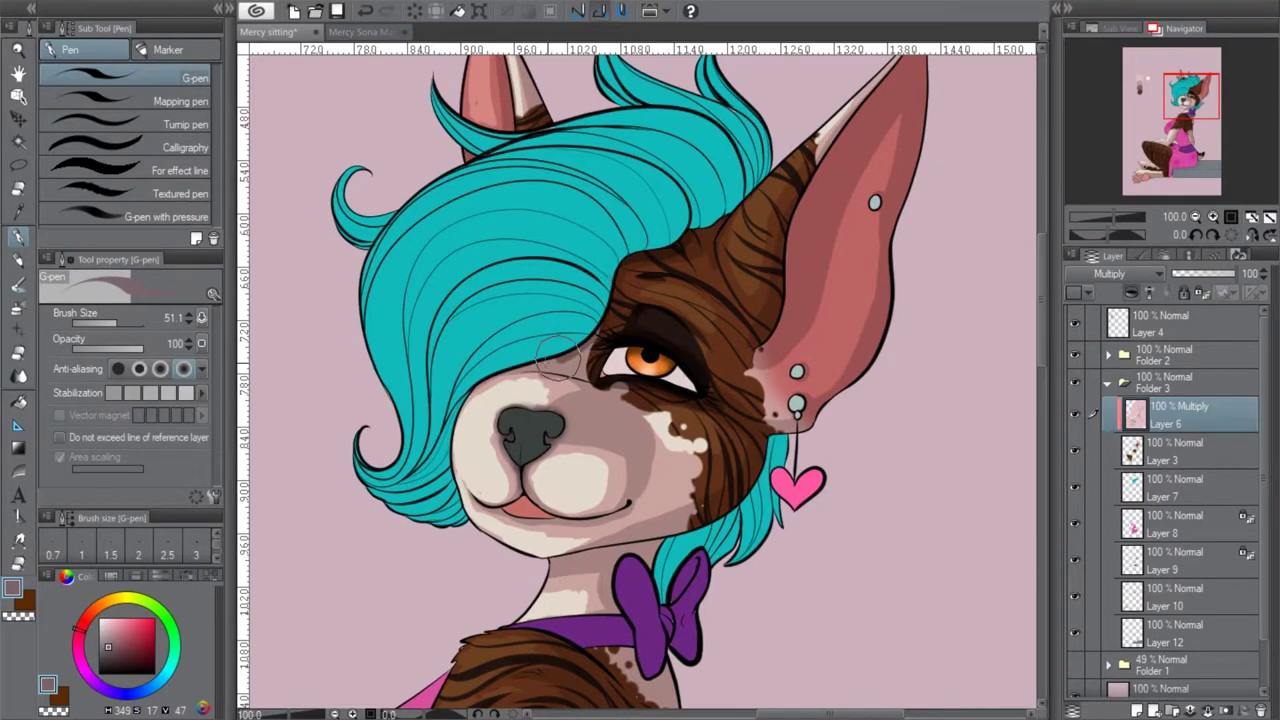
left_click_drag(591, 390, 558, 375)
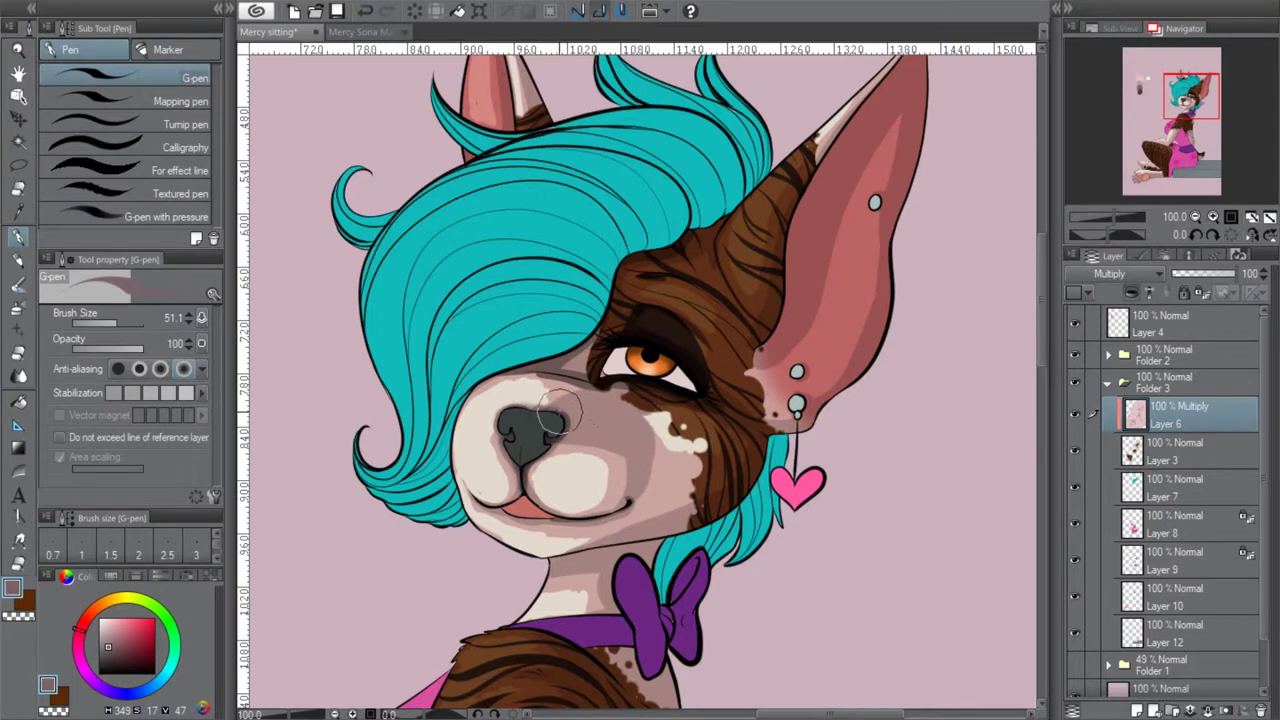
left_click_drag(569, 412, 568, 434)
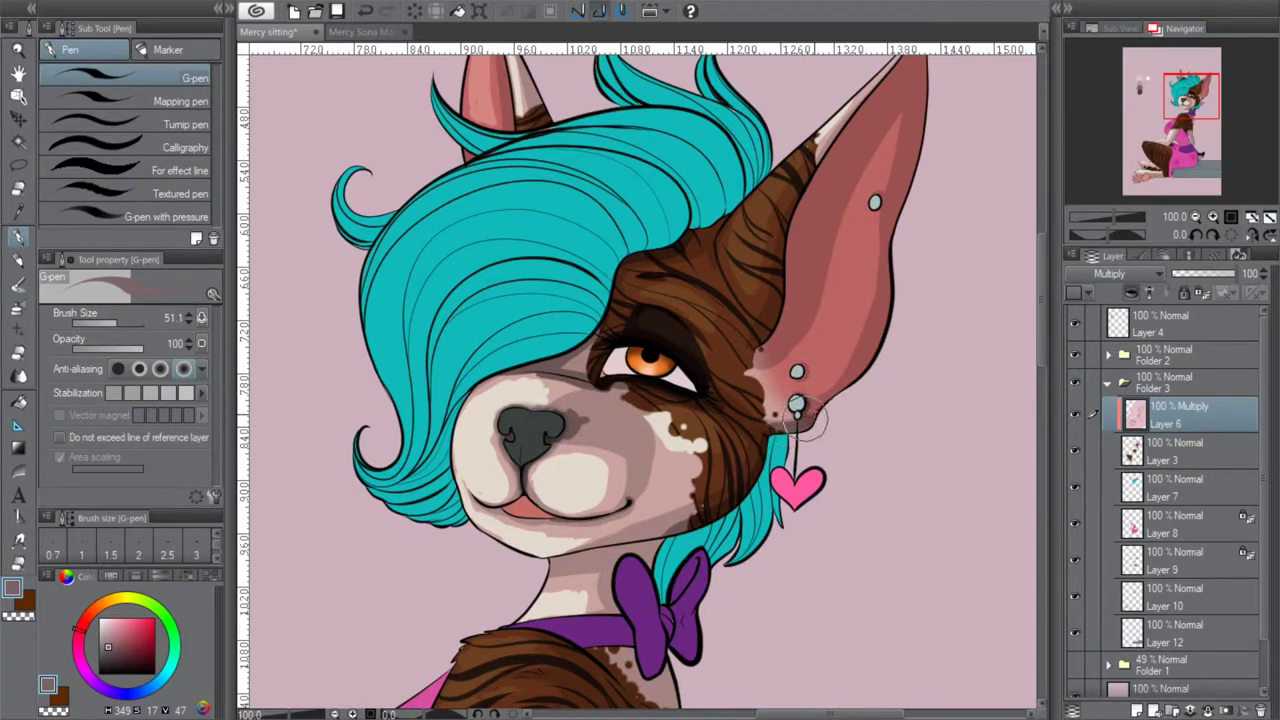
Paint deeper shadows along the outer and inner edges of the large ear, redoing the stroke near its tip
left_click_drag(888, 305, 838, 392)
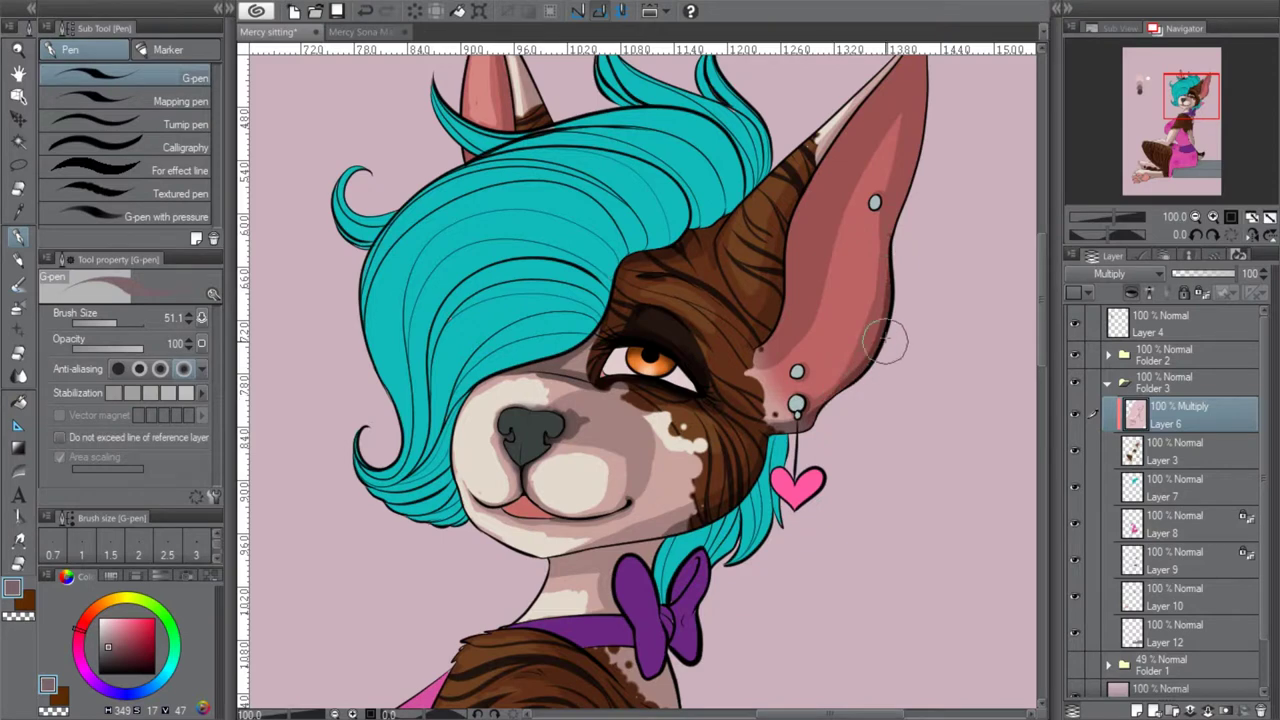
left_click_drag(893, 250, 925, 58)
left_click_drag(1181, 101, 1191, 94)
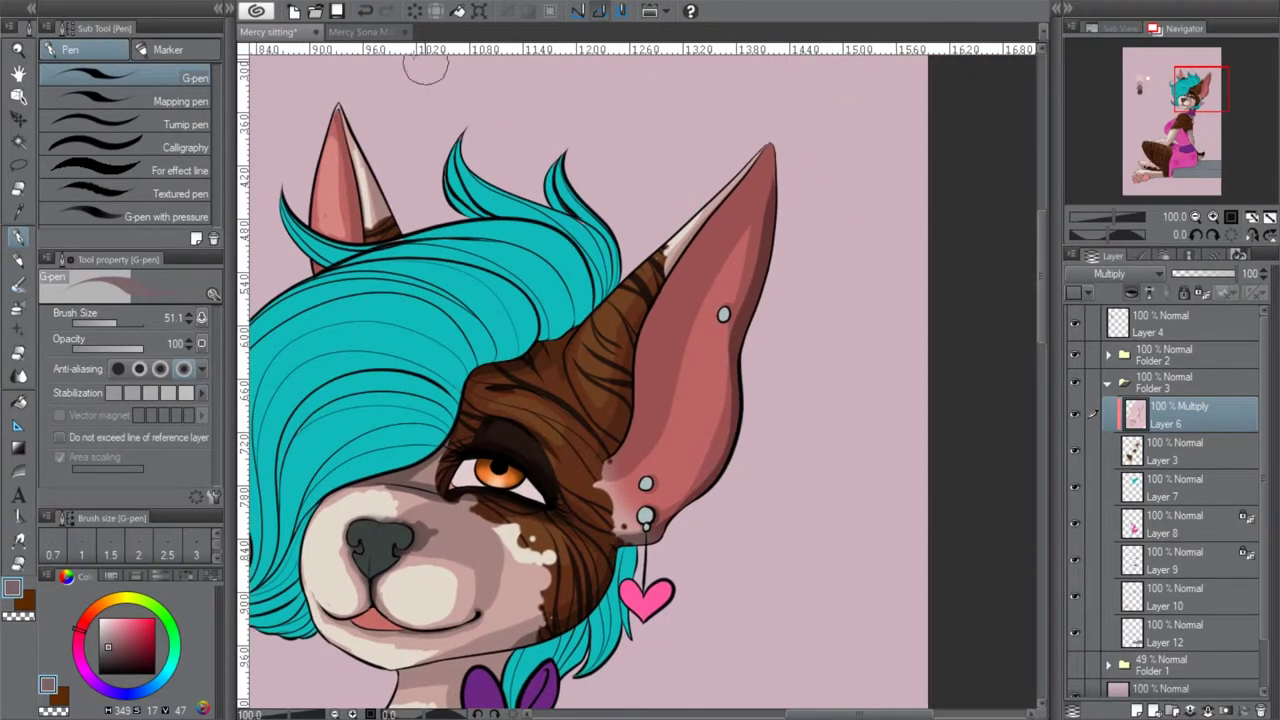
left_click(366, 11)
mouse_move(750, 160)
left_mouse_down()
mouse_move(771, 195)
mouse_move(745, 338)
left_mouse_up()
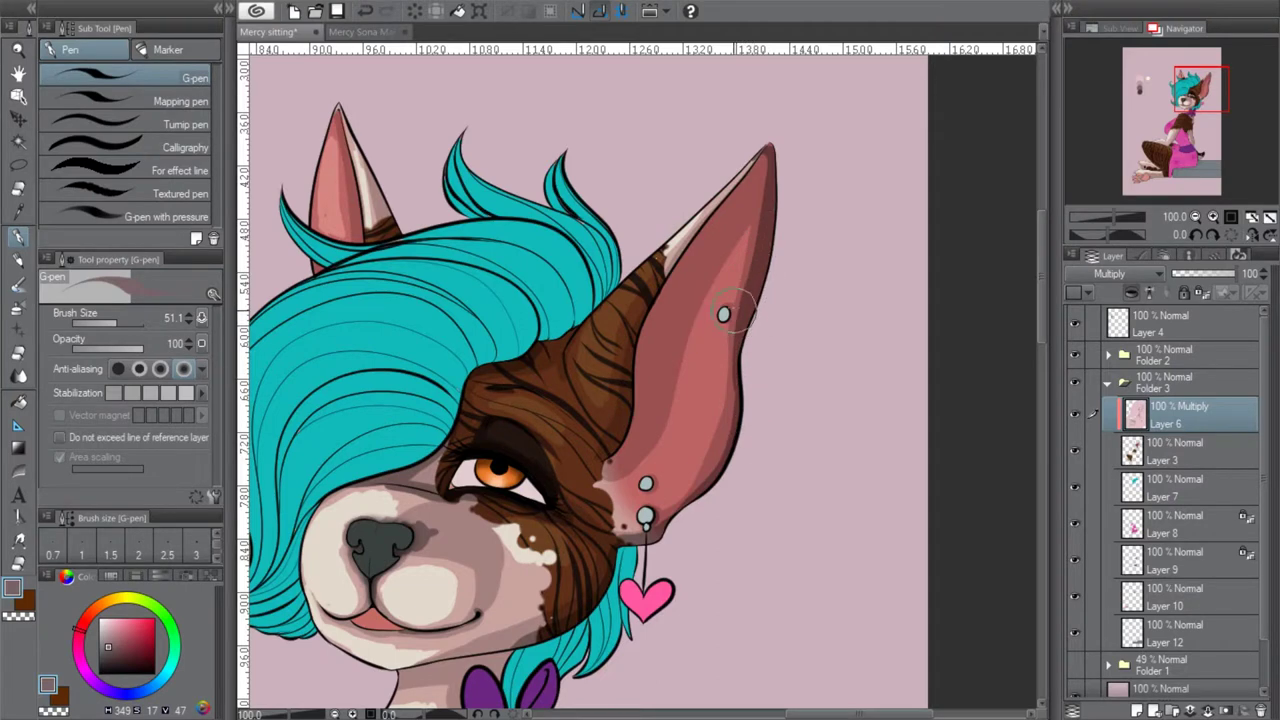
mouse_move(760, 158)
left_mouse_down()
mouse_move(656, 300)
mouse_move(609, 458)
left_mouse_up()
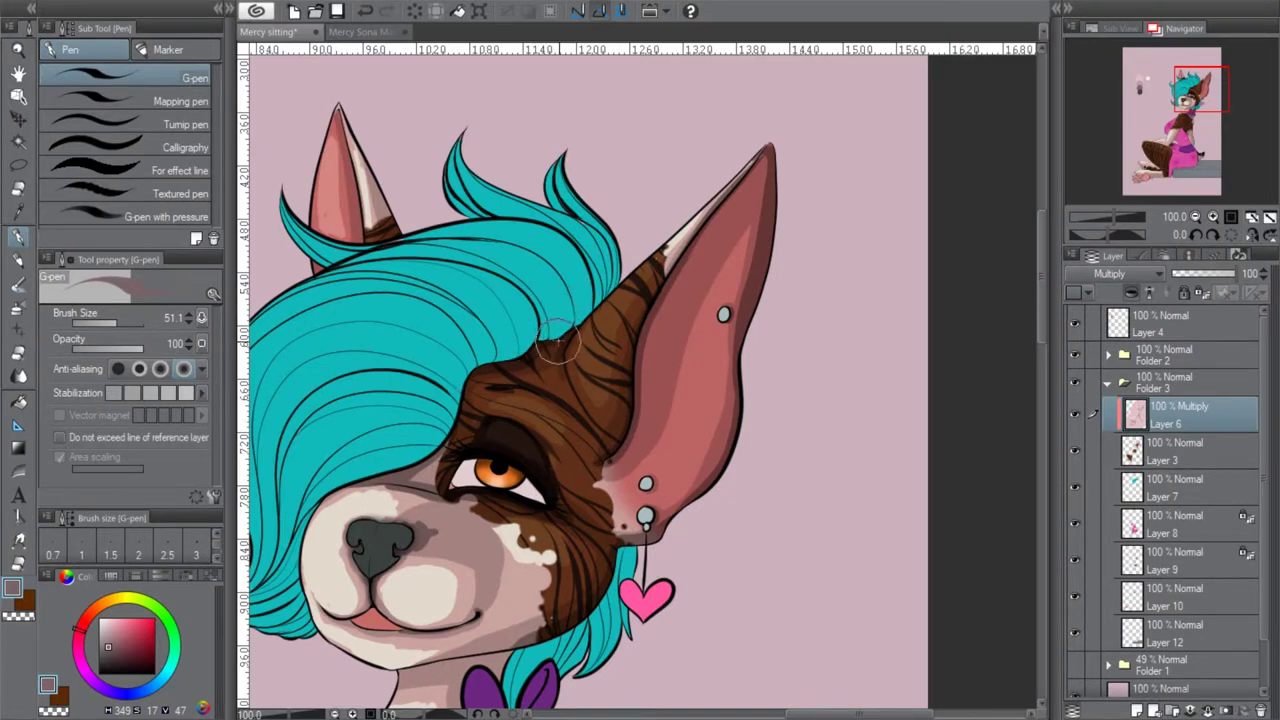
Paint a deeper shadow along the lower cheek and jawline toward the chin
left_click_drag(1181, 108, 1169, 119)
left_click_drag(704, 484, 571, 520)
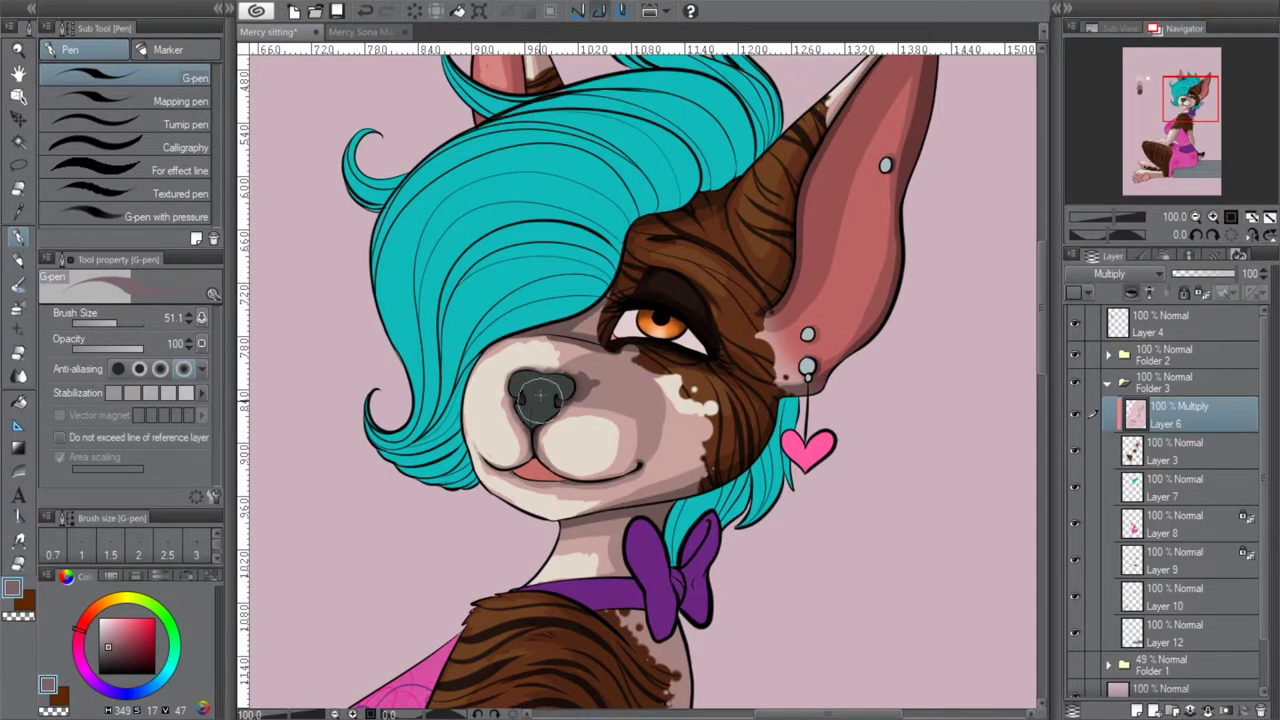
Paint a deeper shadow around the base of the small far ear beside the hair
left_click_drag(1176, 107, 1175, 97)
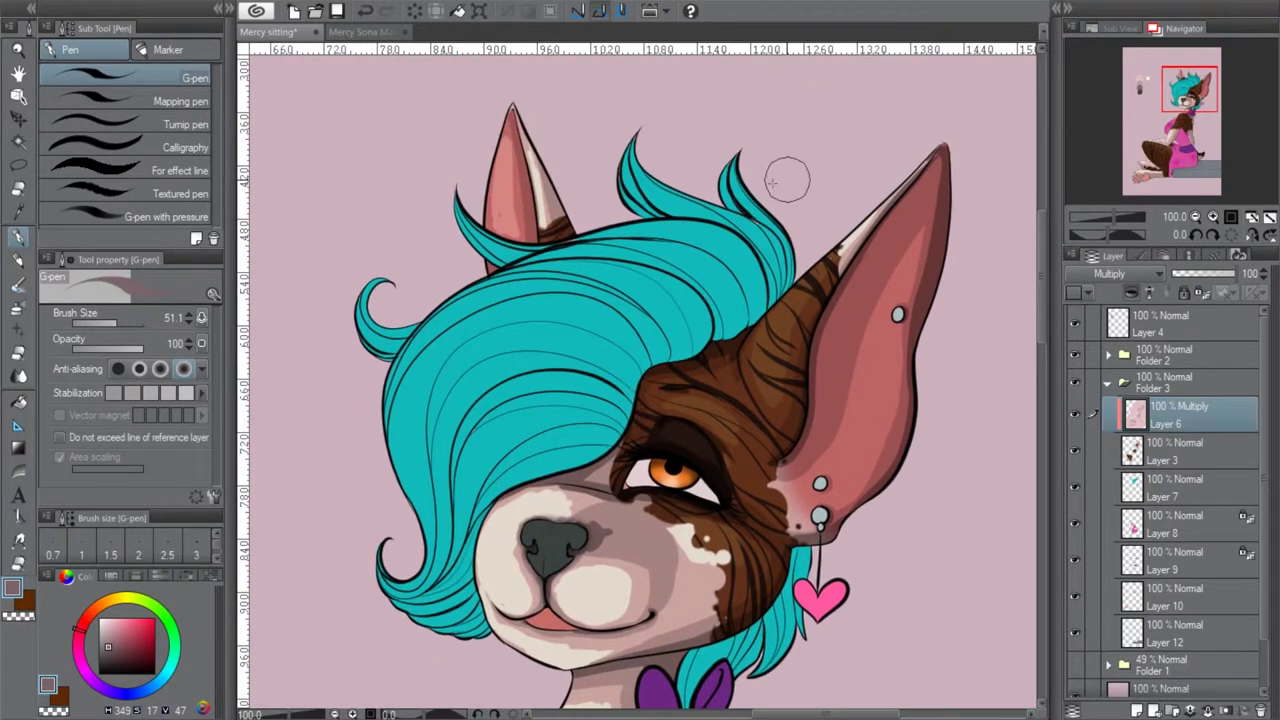
mouse_move(572, 240)
left_mouse_down()
mouse_move(536, 138)
mouse_move(527, 210)
left_mouse_up()
Paint deeper shadows along the back of the shoulder, under the collar and around the armpit of the striped upper arm
left_click_drag(1192, 100, 1188, 134)
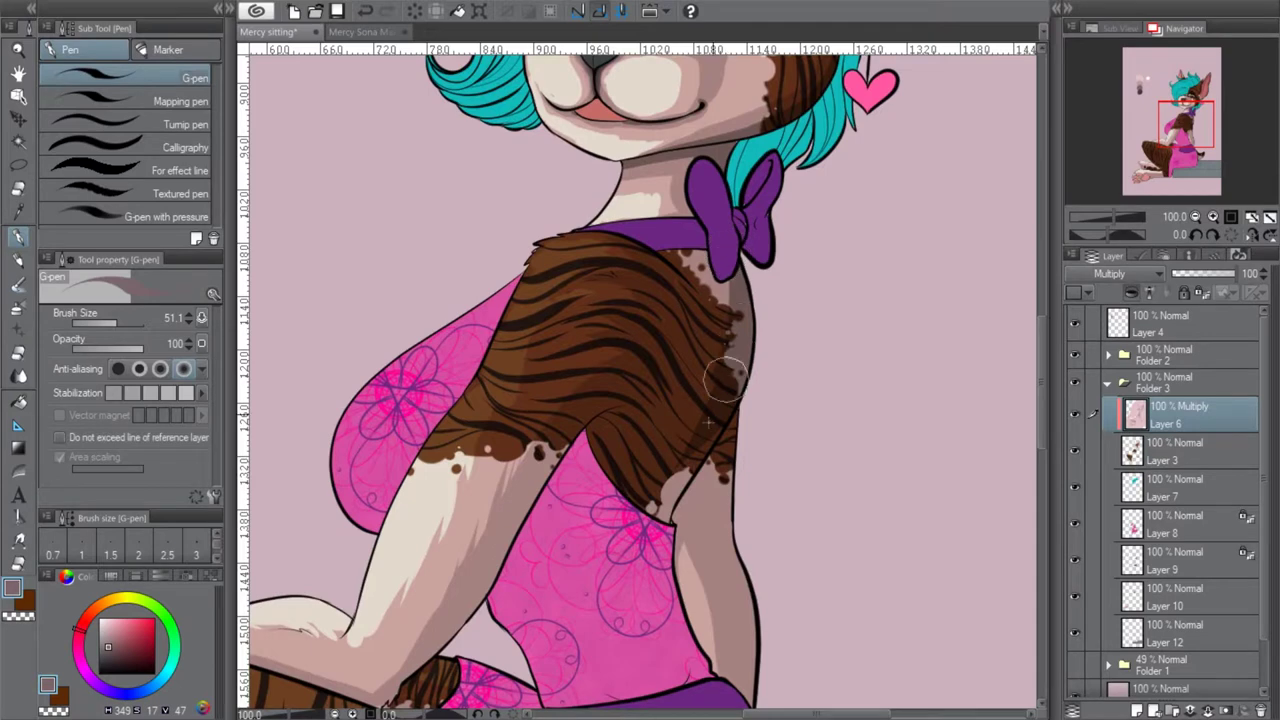
left_click_drag(732, 352, 697, 436)
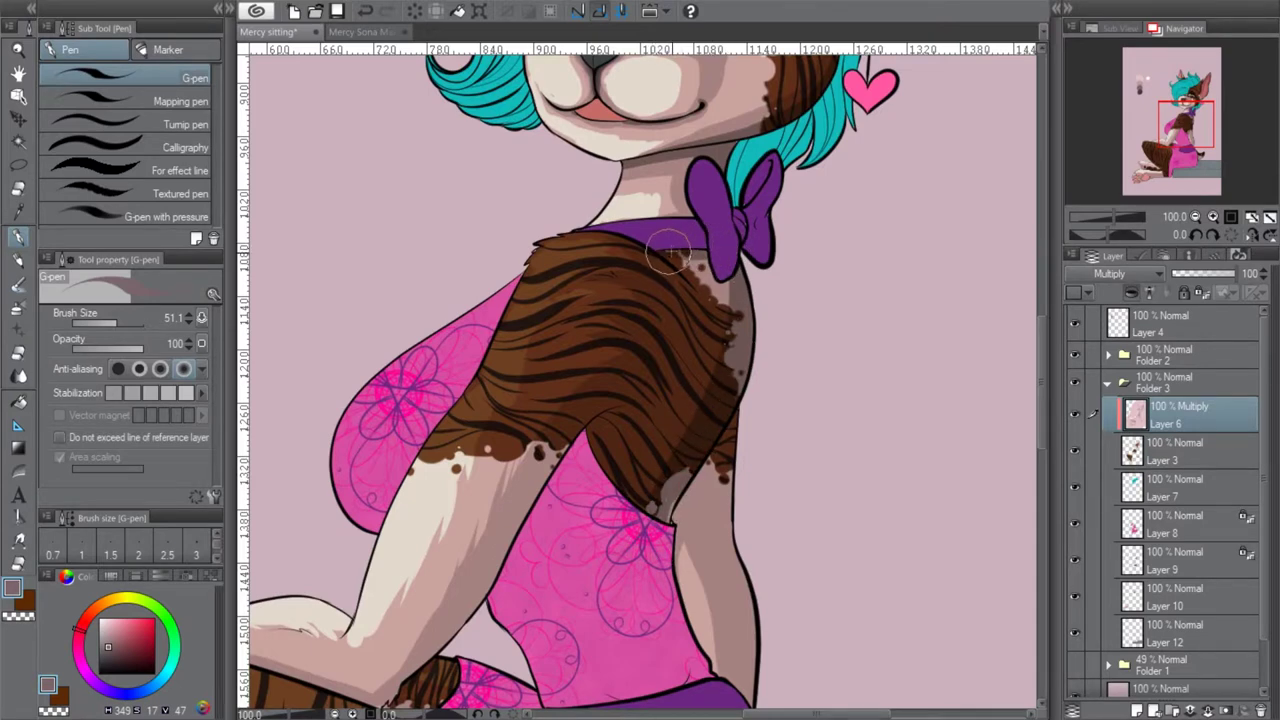
mouse_move(666, 256)
left_mouse_down()
mouse_move(704, 251)
mouse_move(717, 354)
mouse_move(721, 276)
mouse_move(711, 378)
mouse_move(648, 507)
left_mouse_up()
left_click_drag(609, 416, 655, 500)
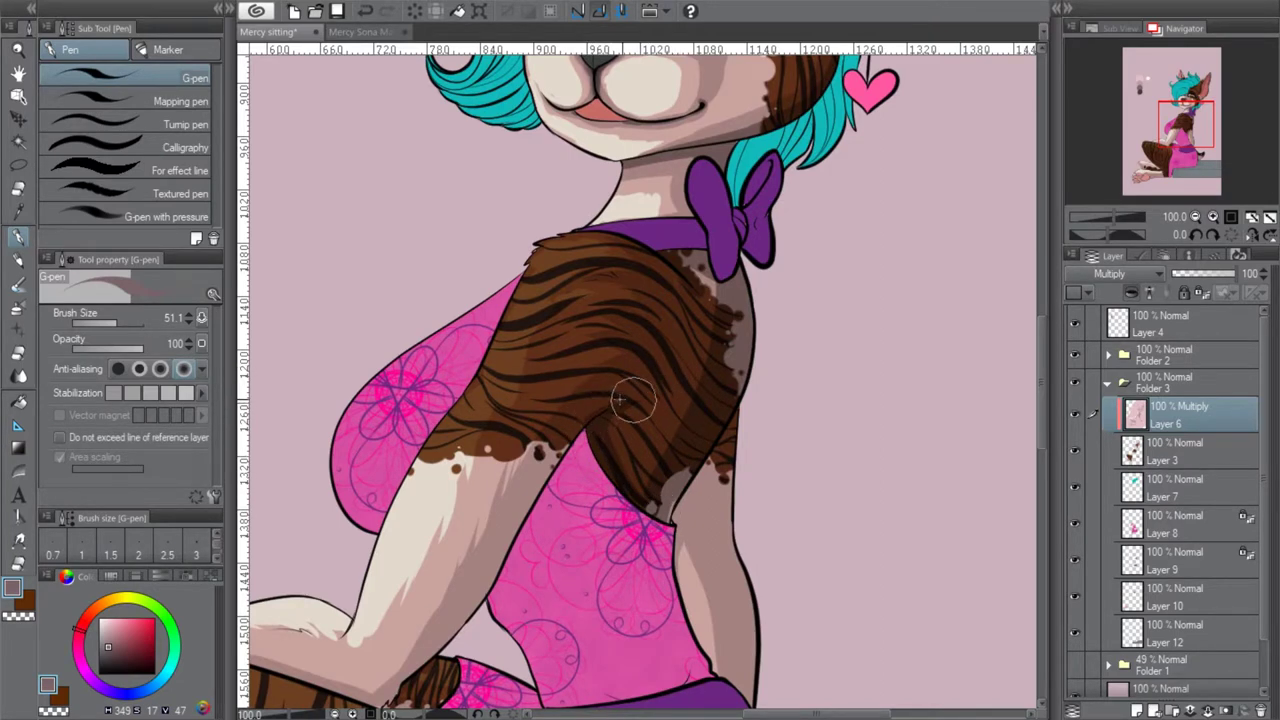
left_click_drag(587, 424, 540, 486)
mouse_move(682, 271)
left_mouse_down()
mouse_move(705, 330)
mouse_move(700, 270)
mouse_move(710, 343)
mouse_move(689, 258)
mouse_move(710, 315)
mouse_move(696, 266)
mouse_move(673, 448)
mouse_move(705, 345)
mouse_move(644, 414)
left_mouse_up()
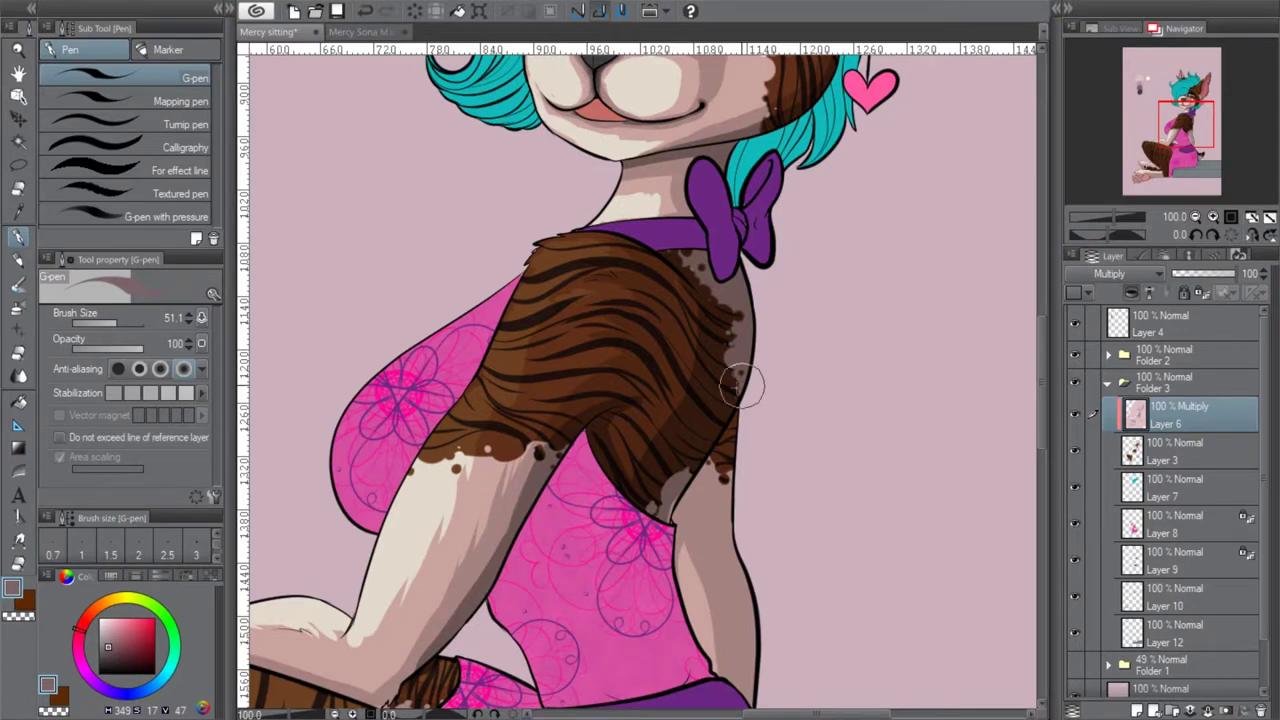
left_click_drag(699, 307, 666, 420)
Deepen the shadow at the lower shoulder and paint it down the outer side of the far arm
left_click_drag(1186, 124, 1189, 130)
left_click_drag(697, 335, 703, 485)
left_click_drag(676, 376, 631, 448)
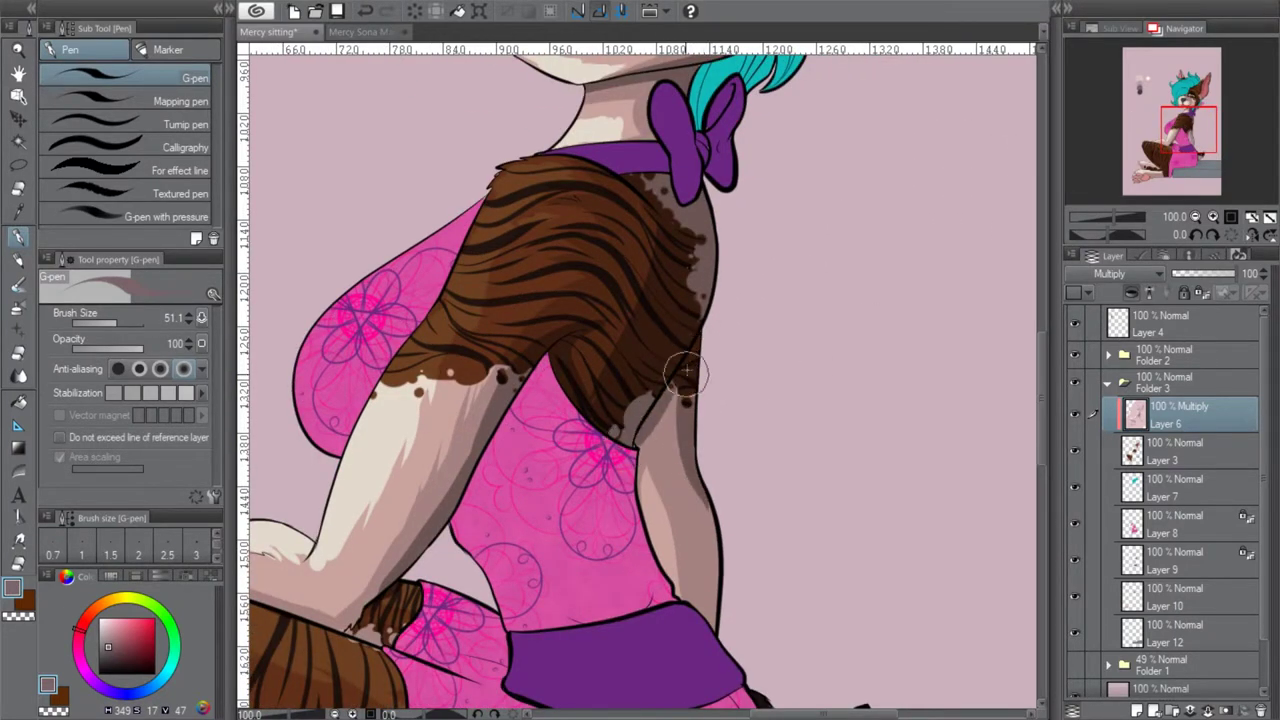
left_click_drag(672, 398, 716, 640)
left_click_drag(700, 514, 695, 657)
Paint a deeper shadow along the underside of the near arm and forearm, redoing the forearm stroke
left_click_drag(1188, 130, 1177, 133)
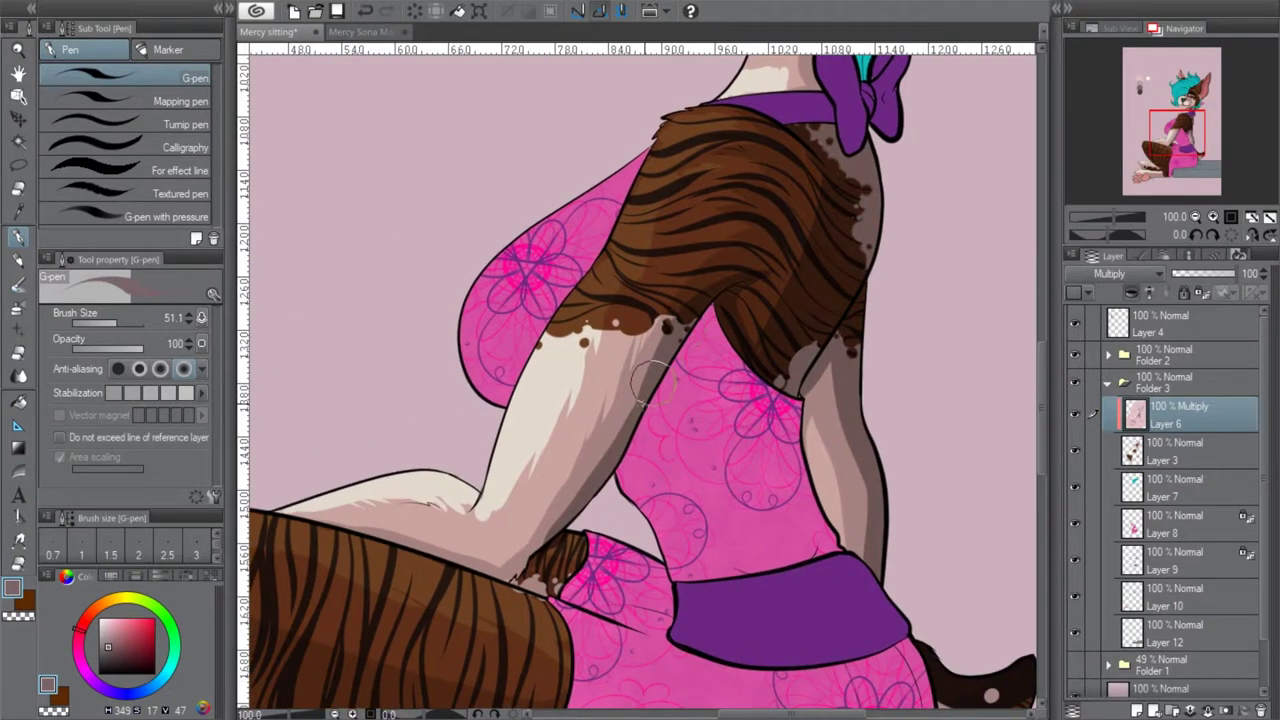
mouse_move(549, 533)
left_mouse_down()
mouse_move(511, 576)
mouse_move(414, 556)
left_mouse_up()
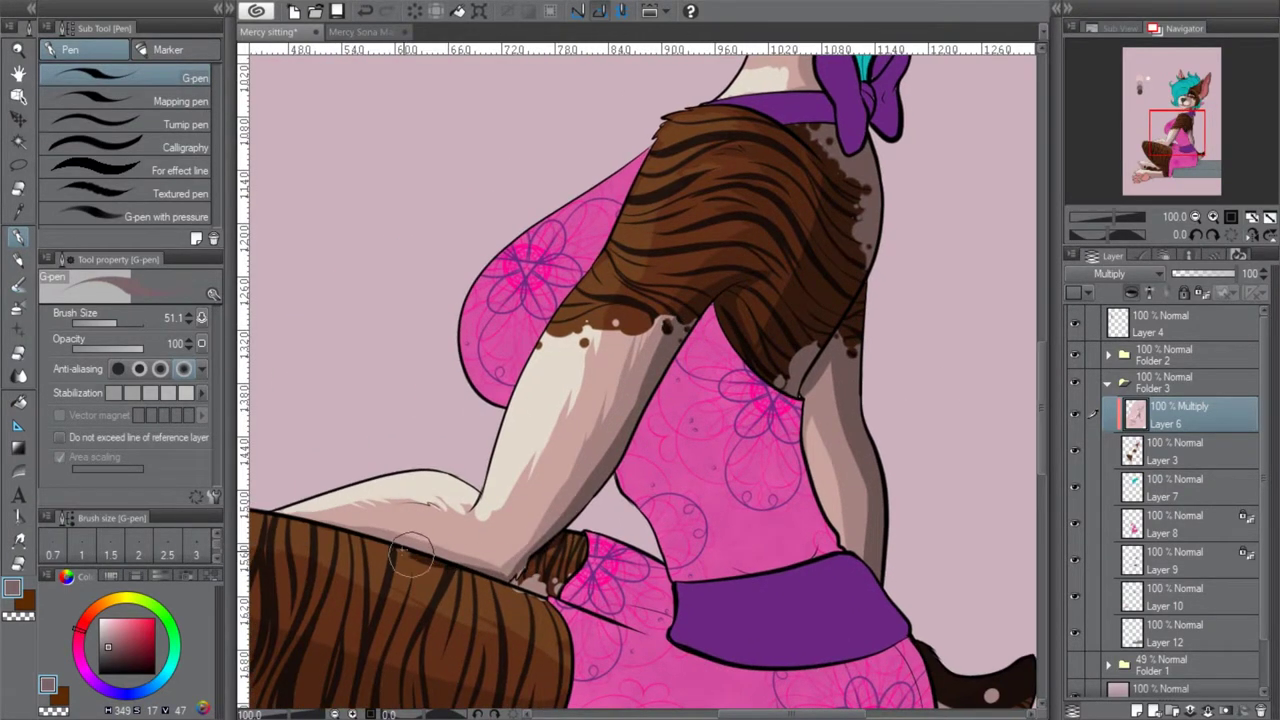
left_click(365, 11)
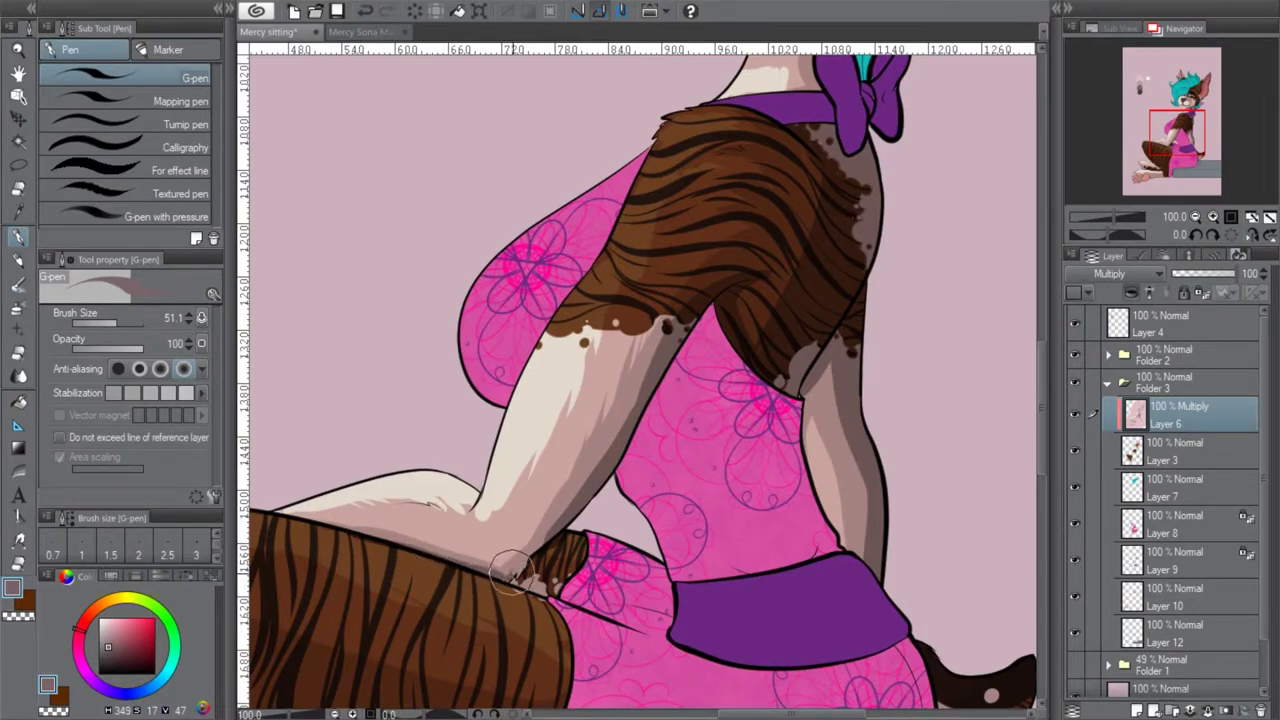
Paint broad deeper shadows across the lower part of the striped thigh with the G-pen at brush size 135.8
left_click_drag(1172, 137, 1162, 144)
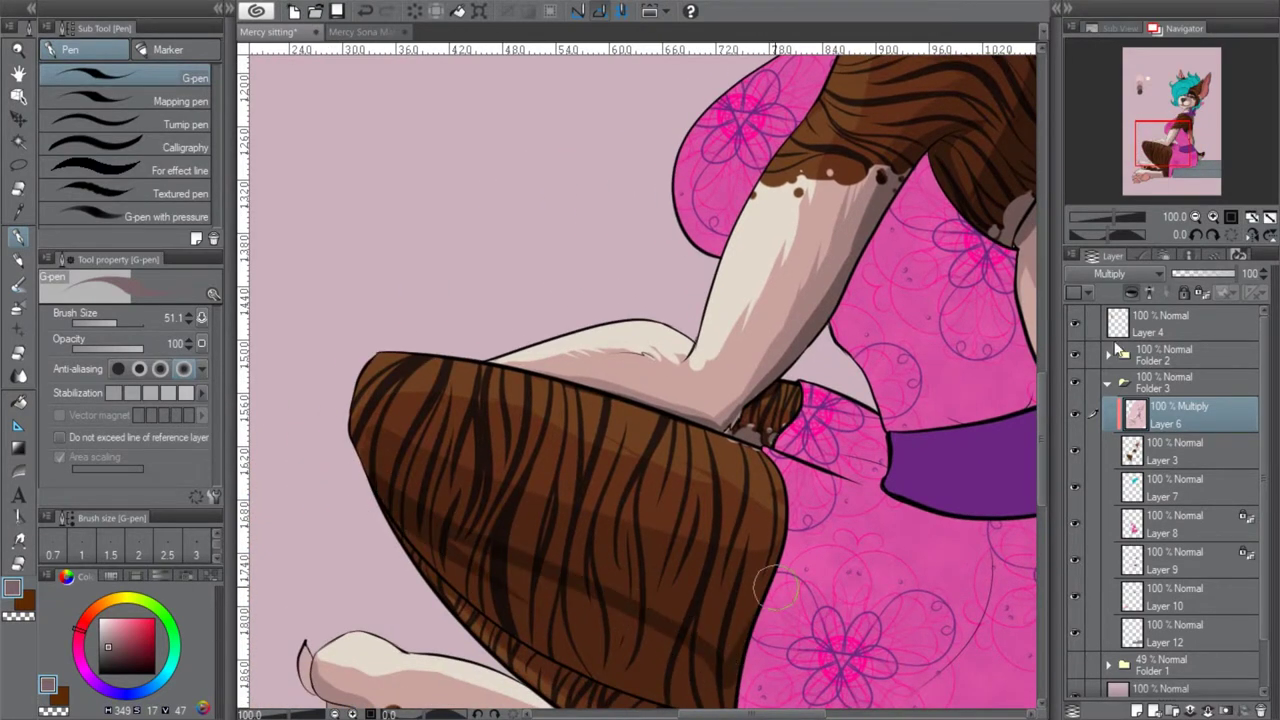
left_click(1212, 235)
left_click(123, 324)
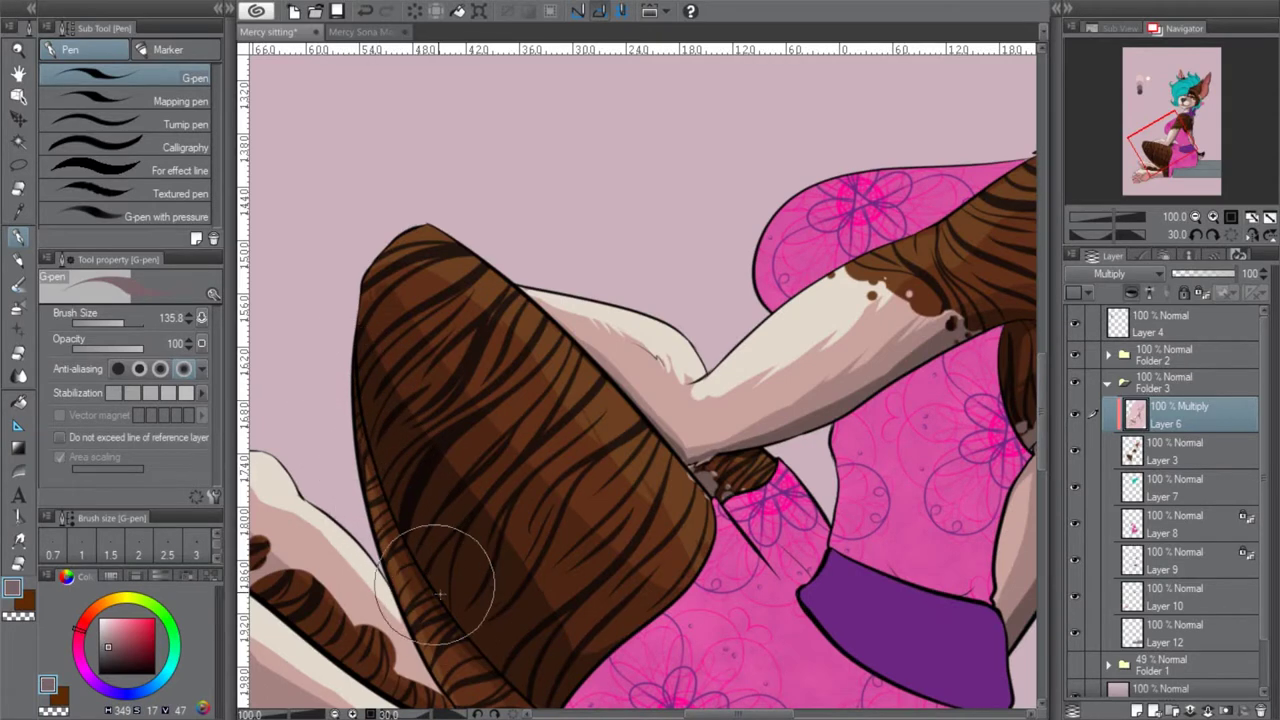
left_click_drag(1194, 126, 1180, 140)
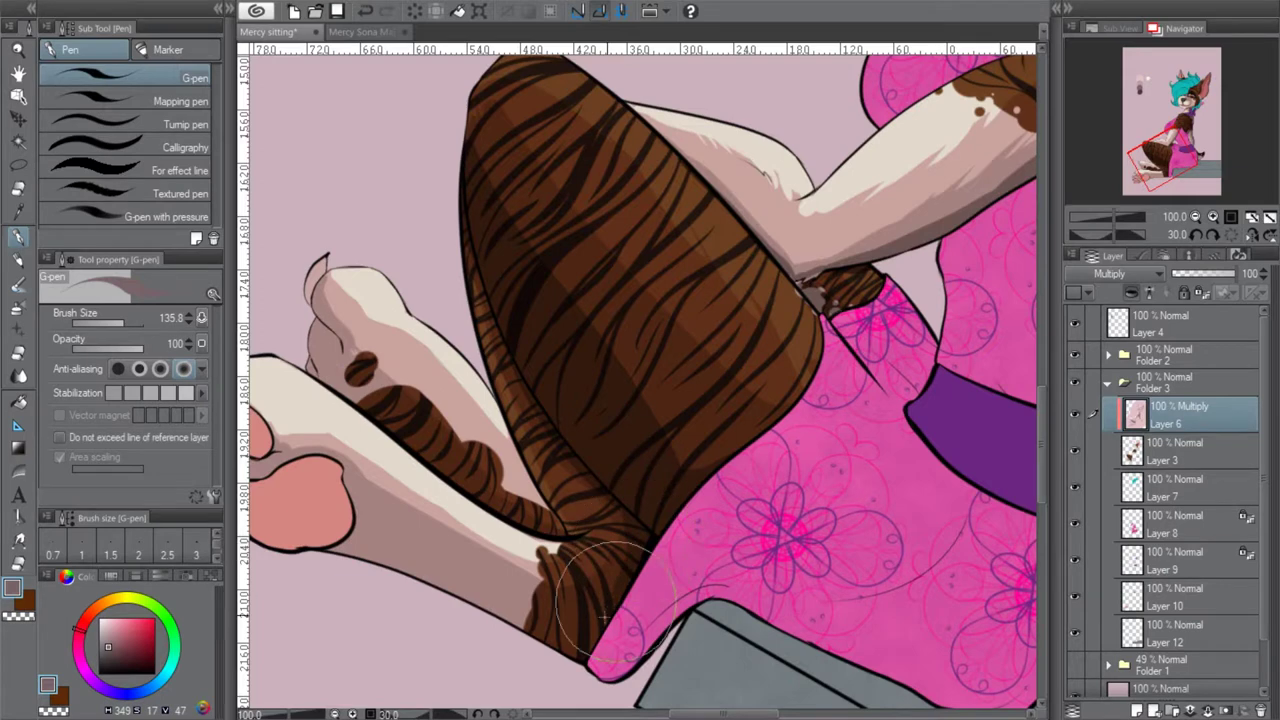
Reduce the brush size to 57.7 and paint deeper shadows on the lower leg, both feet and around the paw pads
left_click_drag(121, 322, 117, 322)
left_click_drag(338, 466, 353, 505)
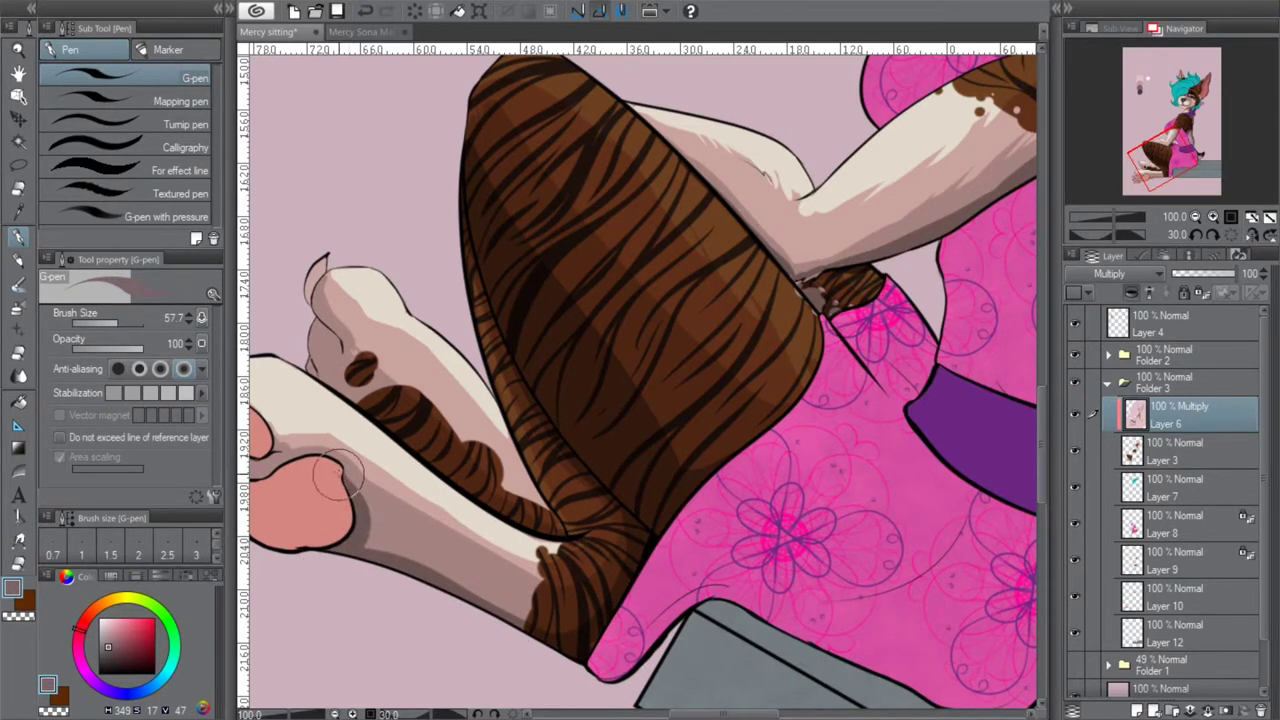
left_click(1231, 236)
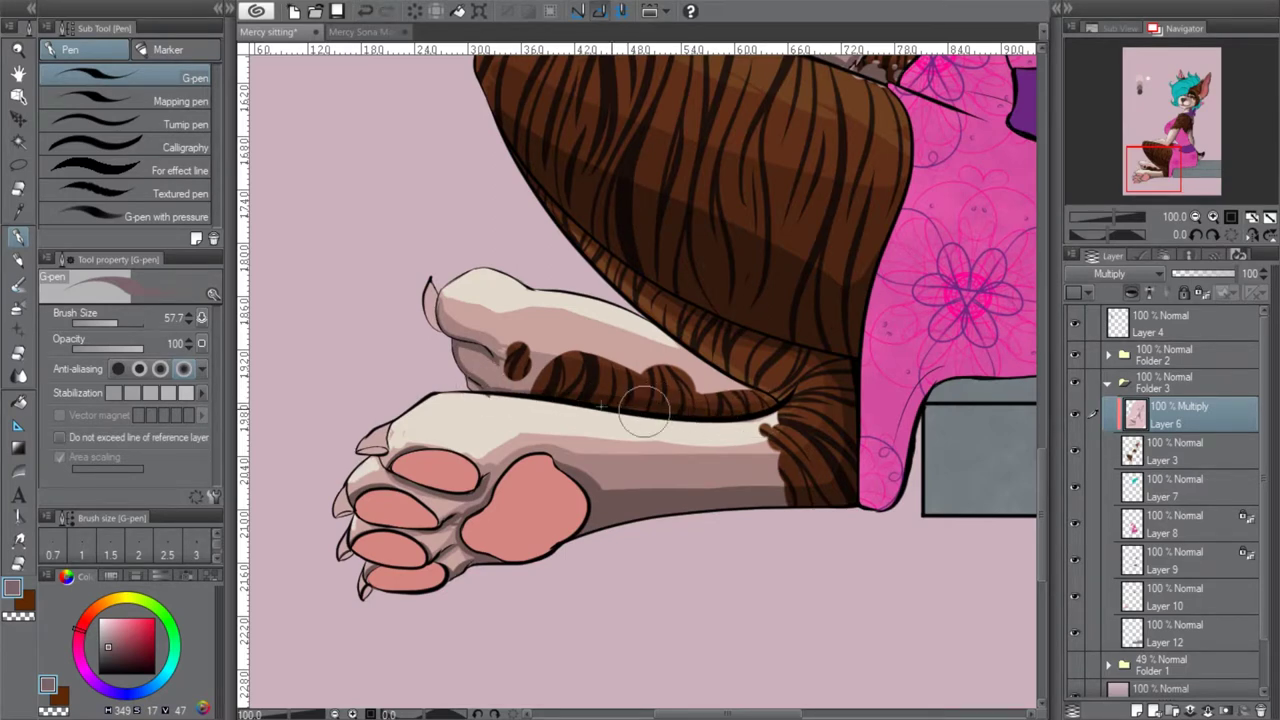
Paint deeper shadows on the tail with the G-pen at brush size 57.7
key("e")
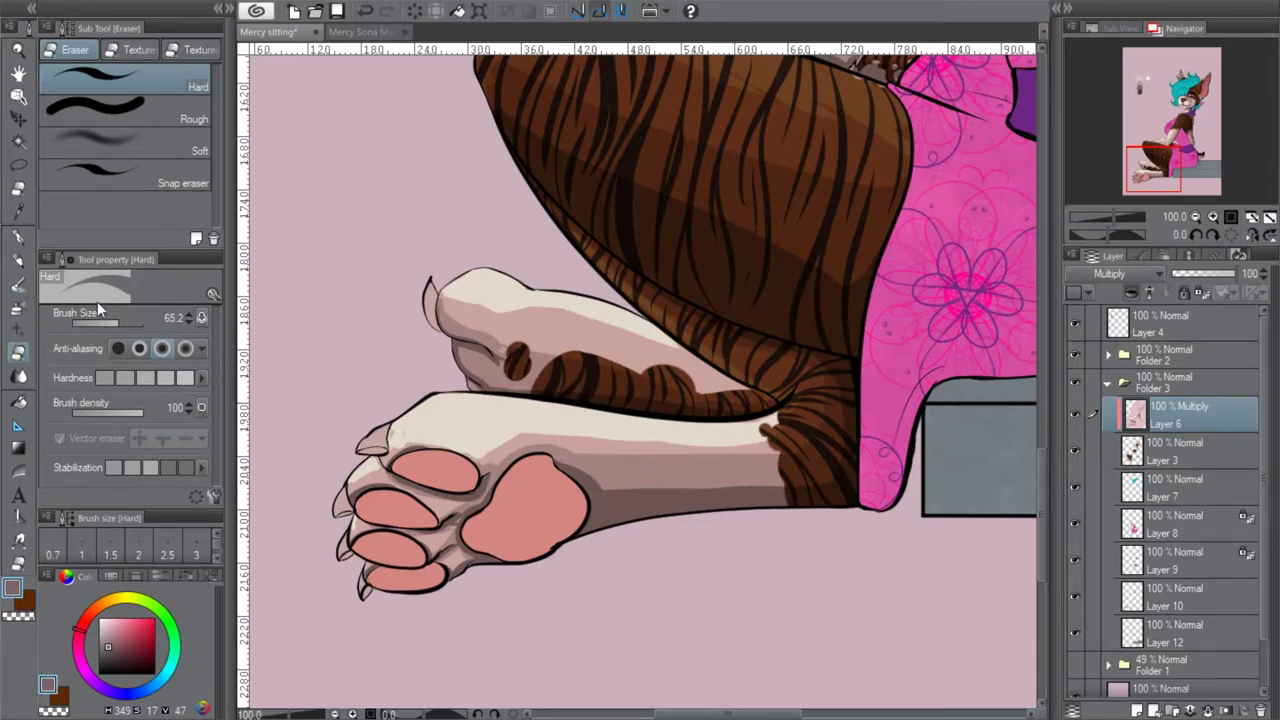
left_click(18, 283)
left_click_drag(1155, 168, 1205, 152)
key("p")
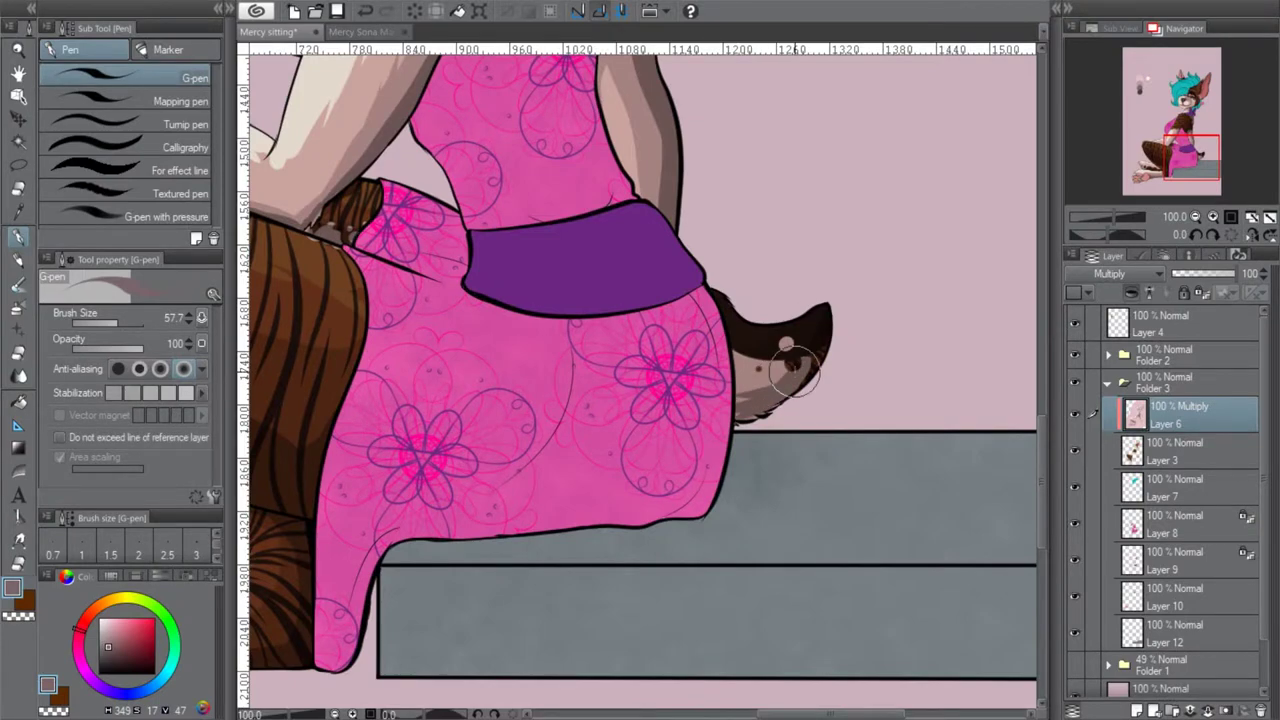
Sample the darkest mauve swatch on the canvas and ready the G-pen at brush size 57.7
left_click_drag(1187, 147, 1183, 97)
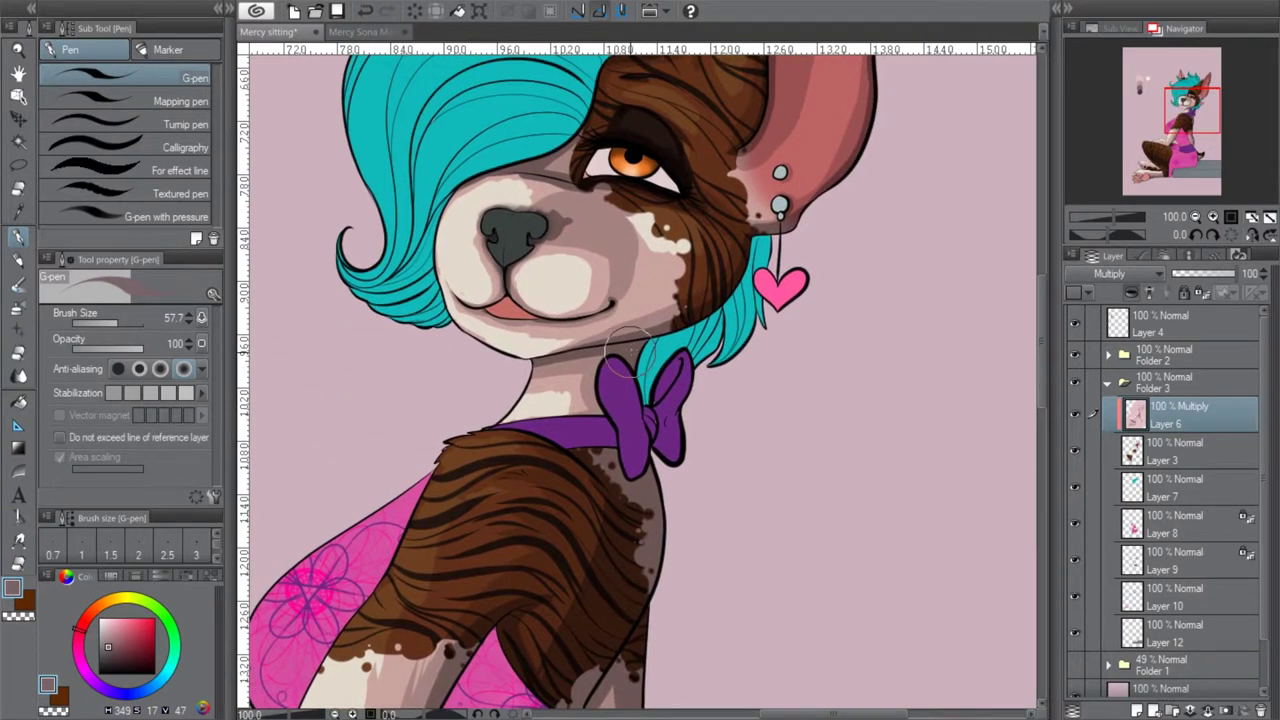
left_click_drag(1189, 124, 1191, 95)
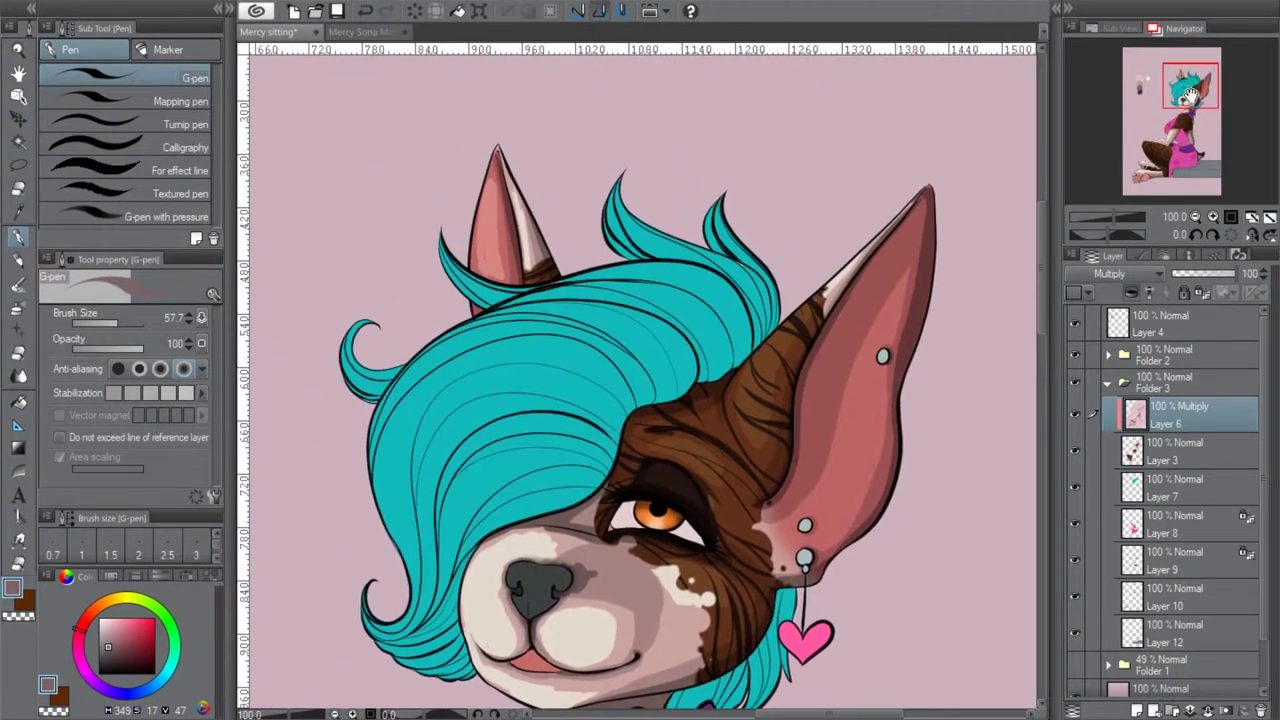
left_click(1196, 216)
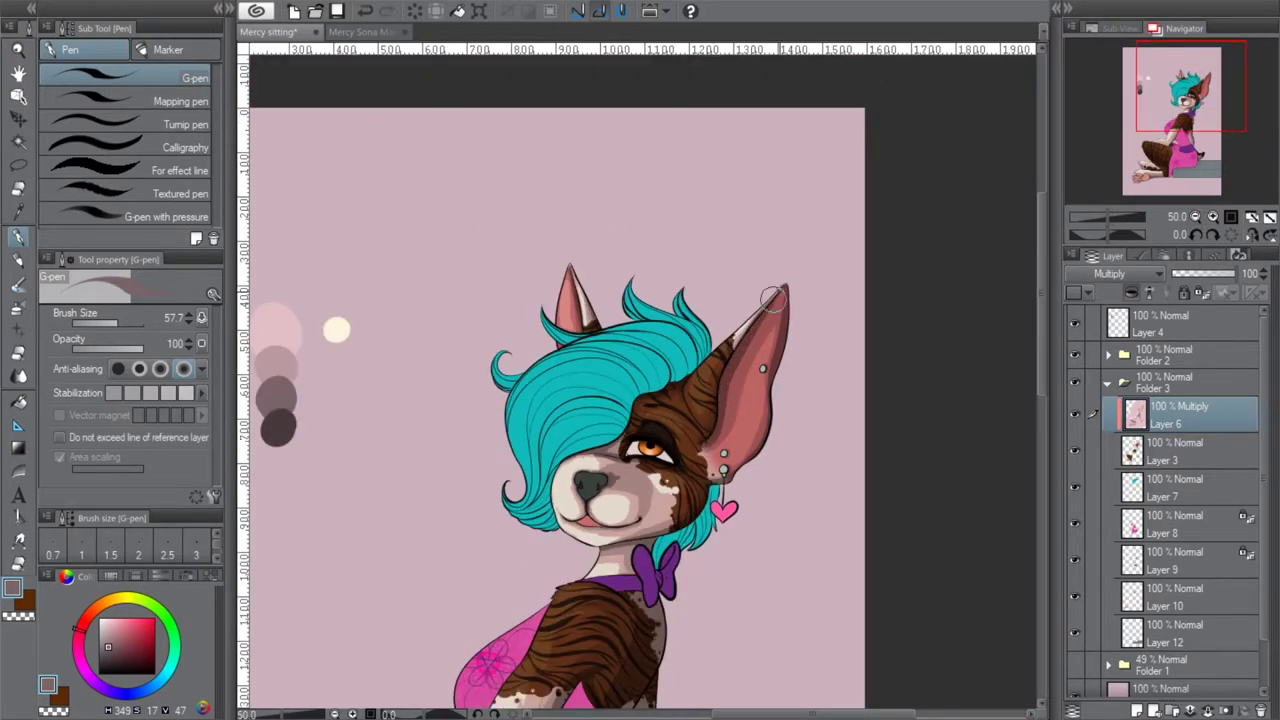
left_click_drag(1190, 152, 1165, 158)
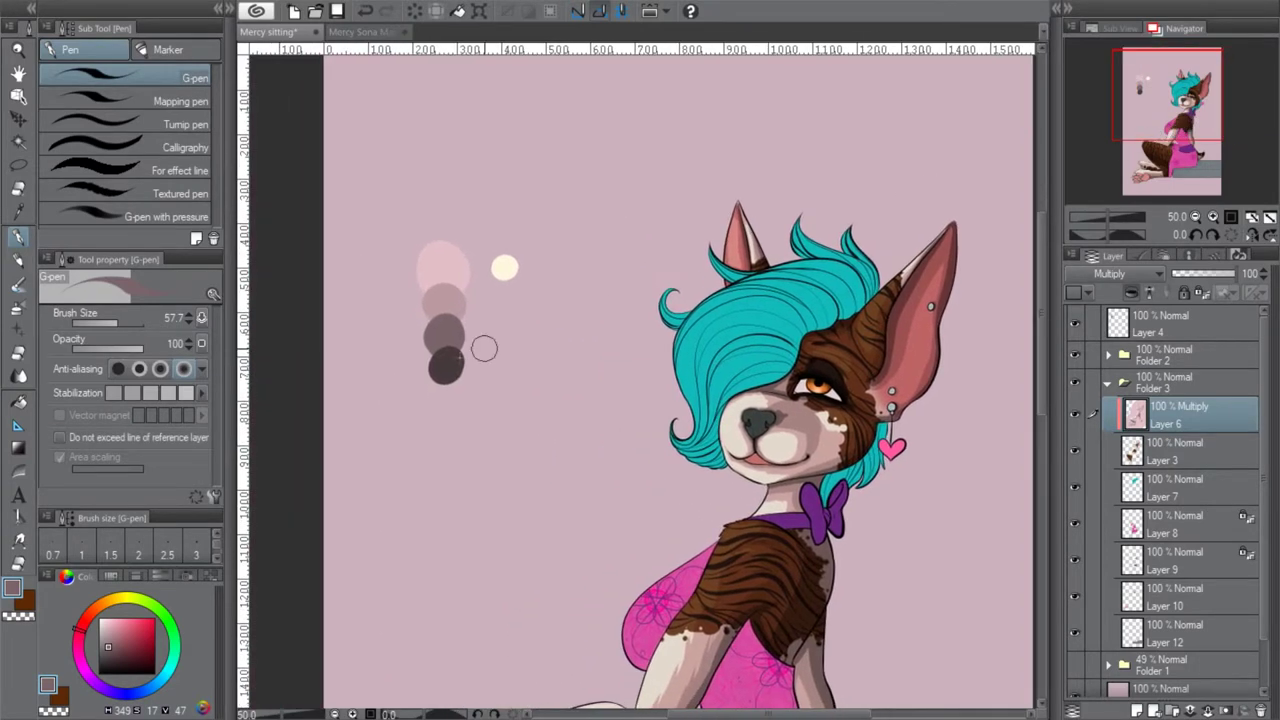
left_click(17, 212)
left_click(446, 366)
left_click(17, 238)
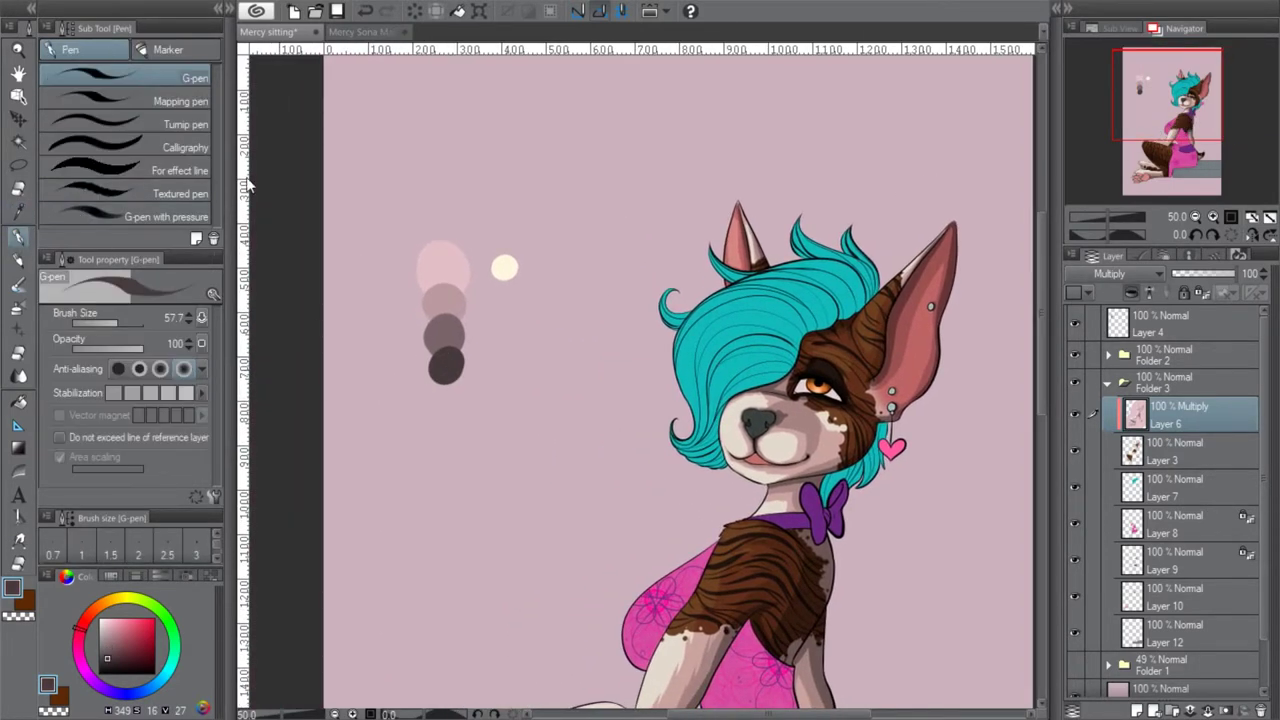
Paint the darkest shadows on the ears, along the hairline and muzzle, and beneath the jaw
left_click(1212, 216)
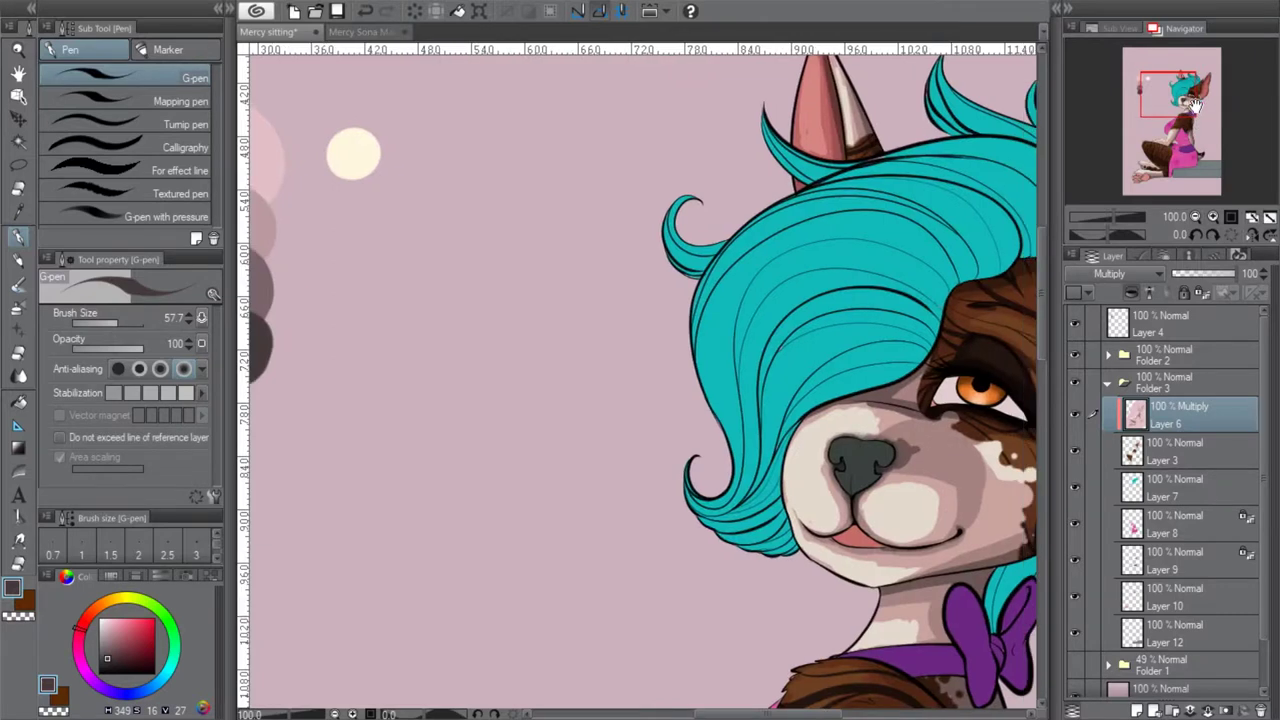
left_click_drag(1197, 101, 1221, 95)
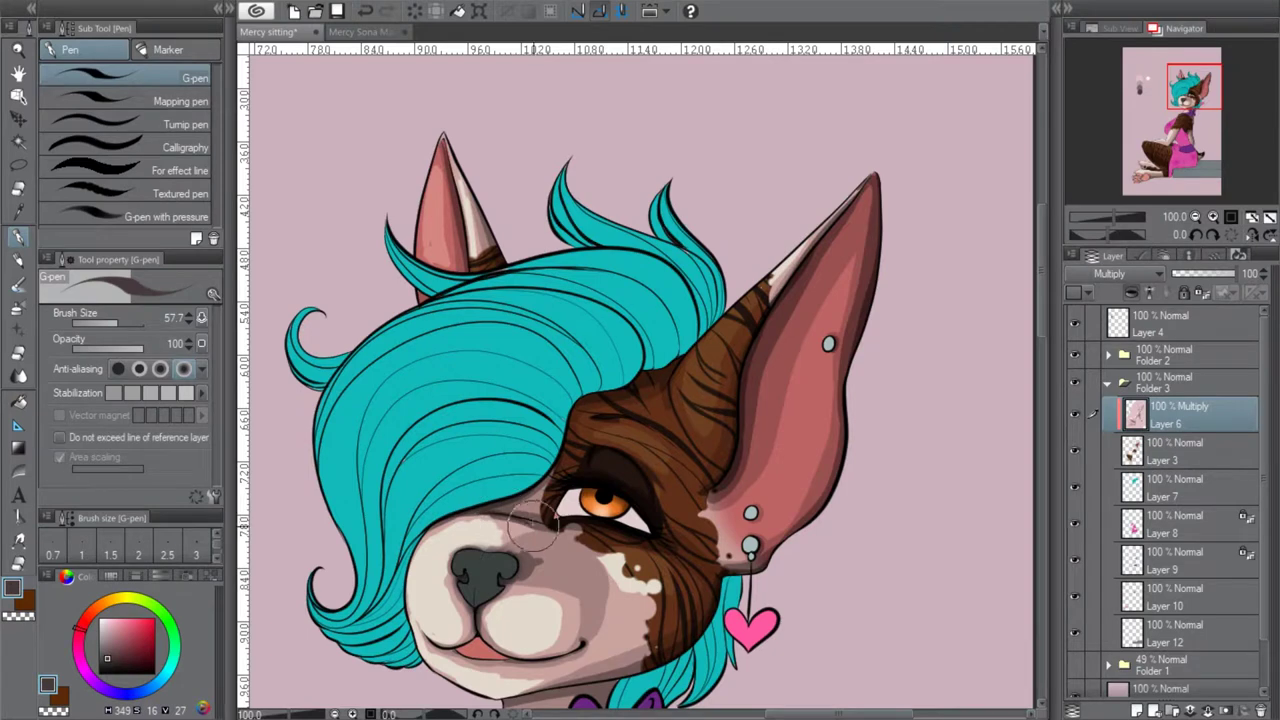
left_click_drag(1183, 100, 1181, 111)
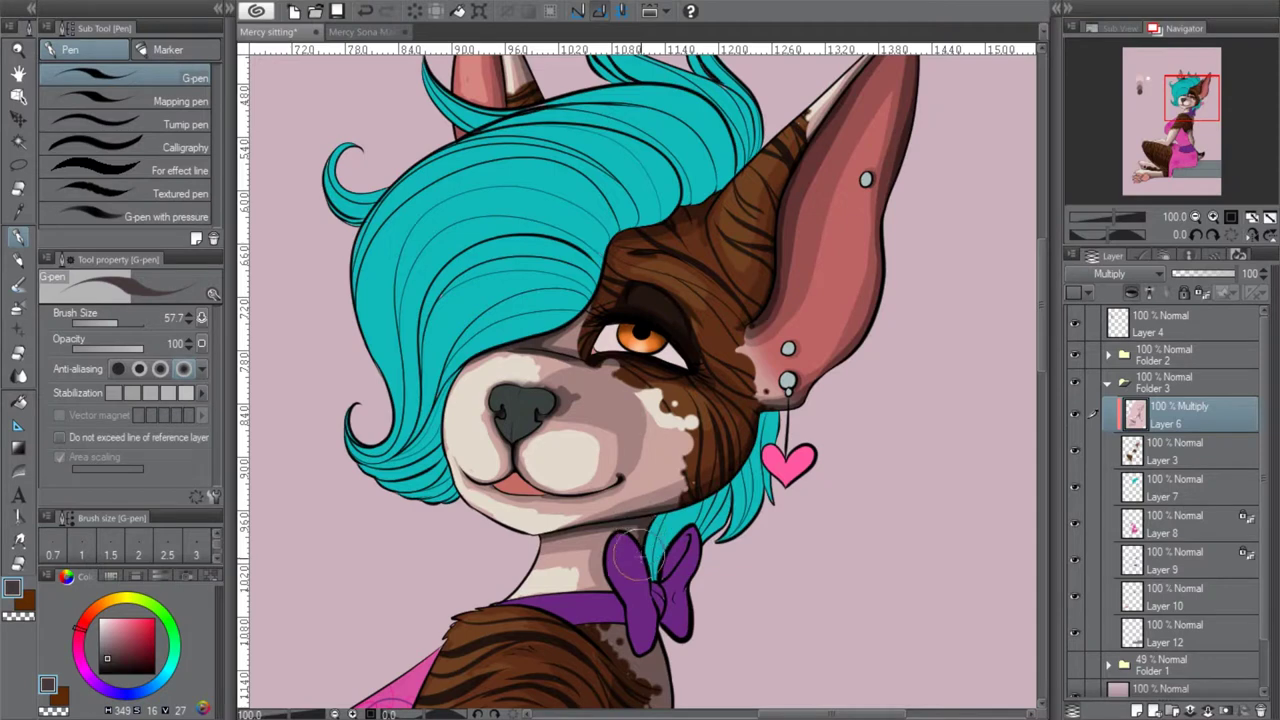
Undo two strokes and paint the darkest shadows along the back of the shoulder, under the collar and around the armpit
left_click_drag(1191, 99, 1173, 113)
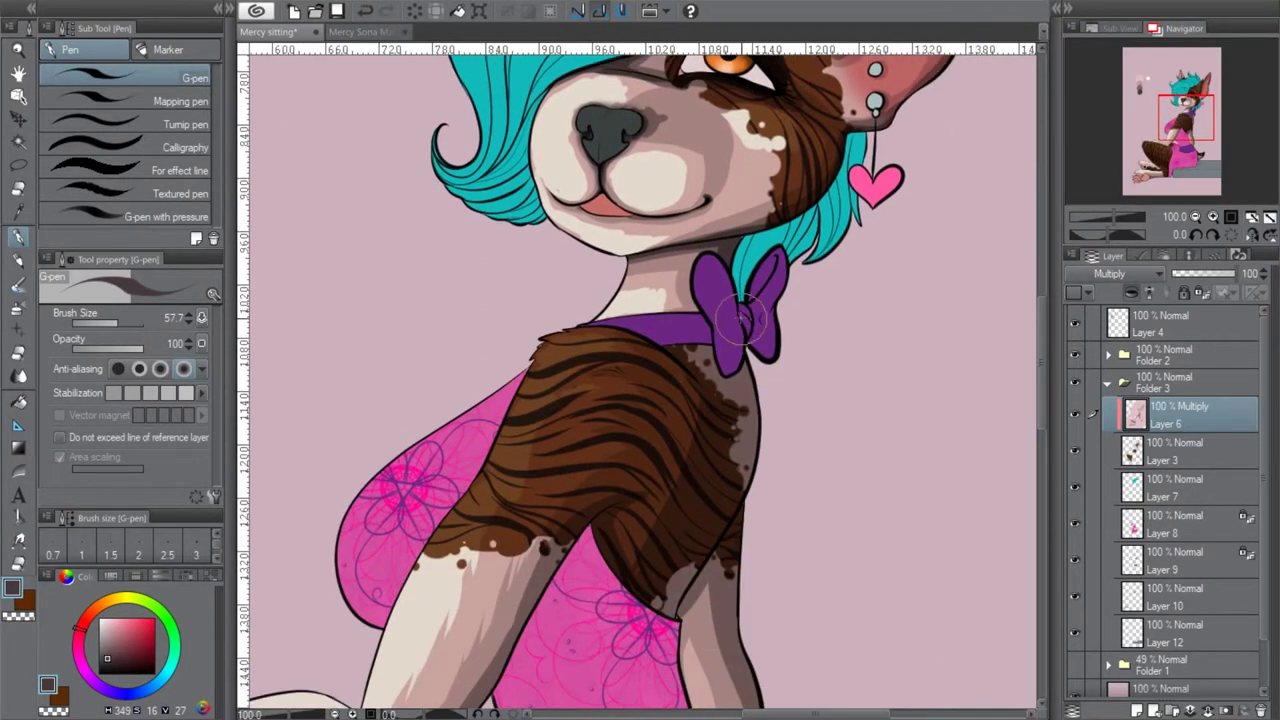
key("ctrl+z")
key("ctrl+z")
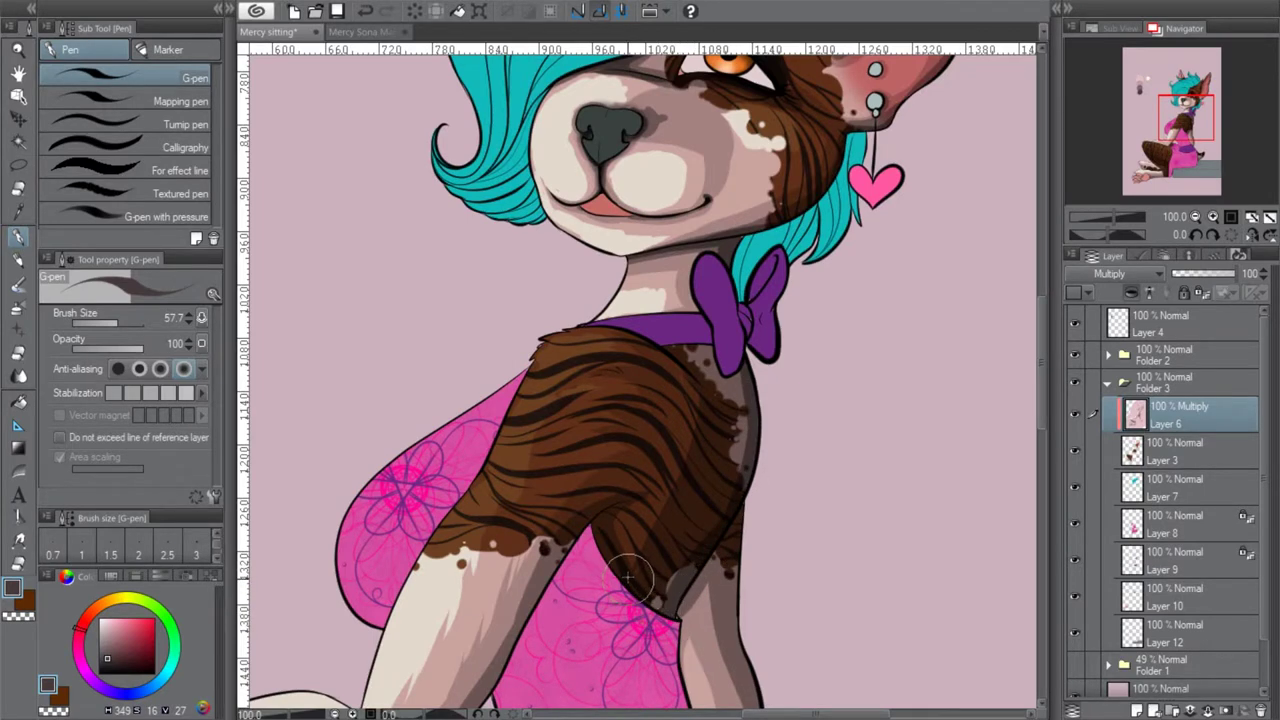
left_click_drag(594, 528, 668, 620)
mouse_move(597, 530)
left_mouse_down()
mouse_move(629, 499)
mouse_move(544, 568)
left_mouse_up()
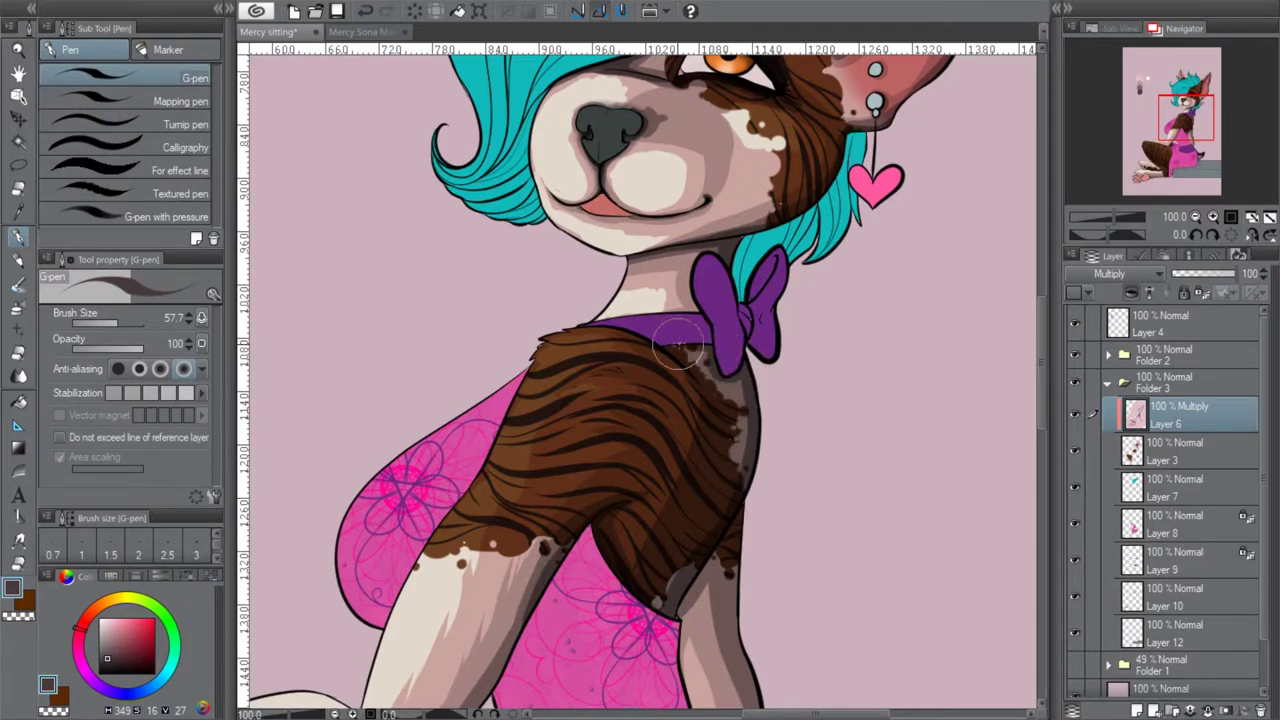
left_click_drag(670, 354, 686, 374)
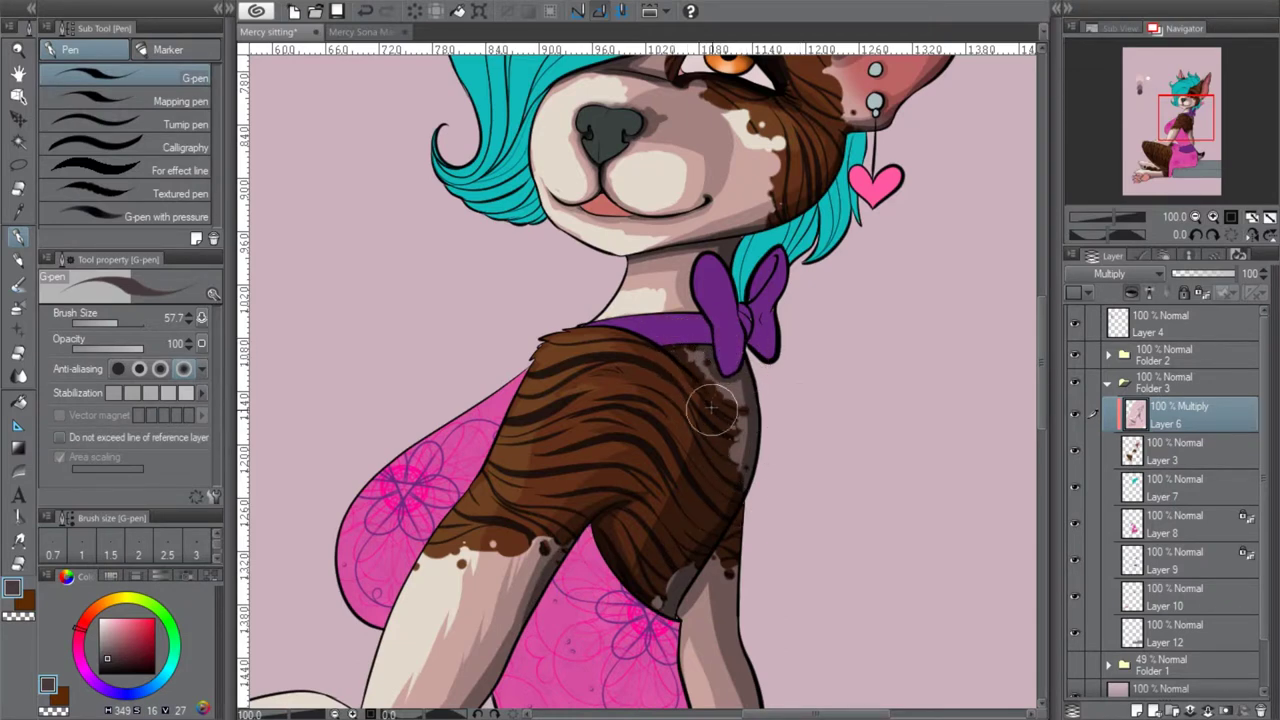
Paint the darkest shadows down the outer edge of the far arm and along the tail
mouse_move(708, 565)
left_mouse_down()
mouse_move(693, 580)
mouse_move(749, 498)
mouse_move(735, 640)
left_mouse_up()
left_click_drag(852, 442, 864, 162)
left_click_drag(751, 286, 772, 490)
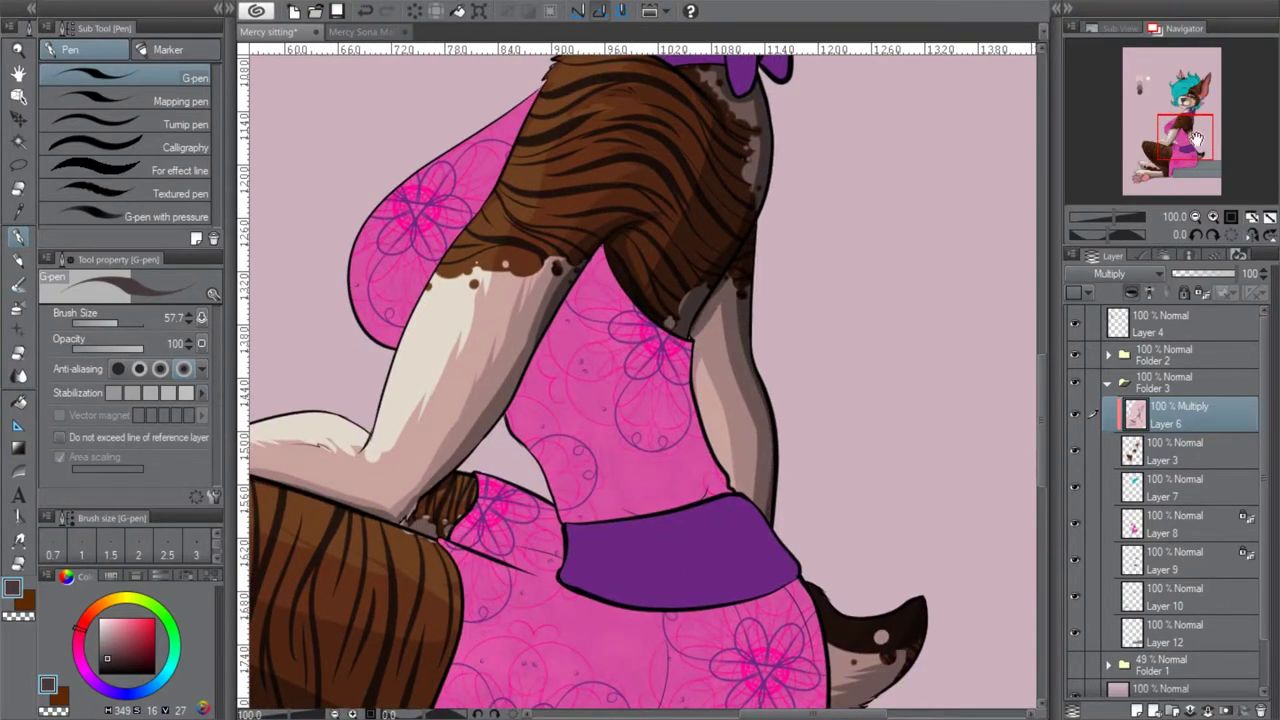
scroll(980, 450, "down", 3)
mouse_move(834, 547)
left_mouse_down()
mouse_move(903, 484)
mouse_move(844, 535)
mouse_move(895, 487)
left_mouse_up()
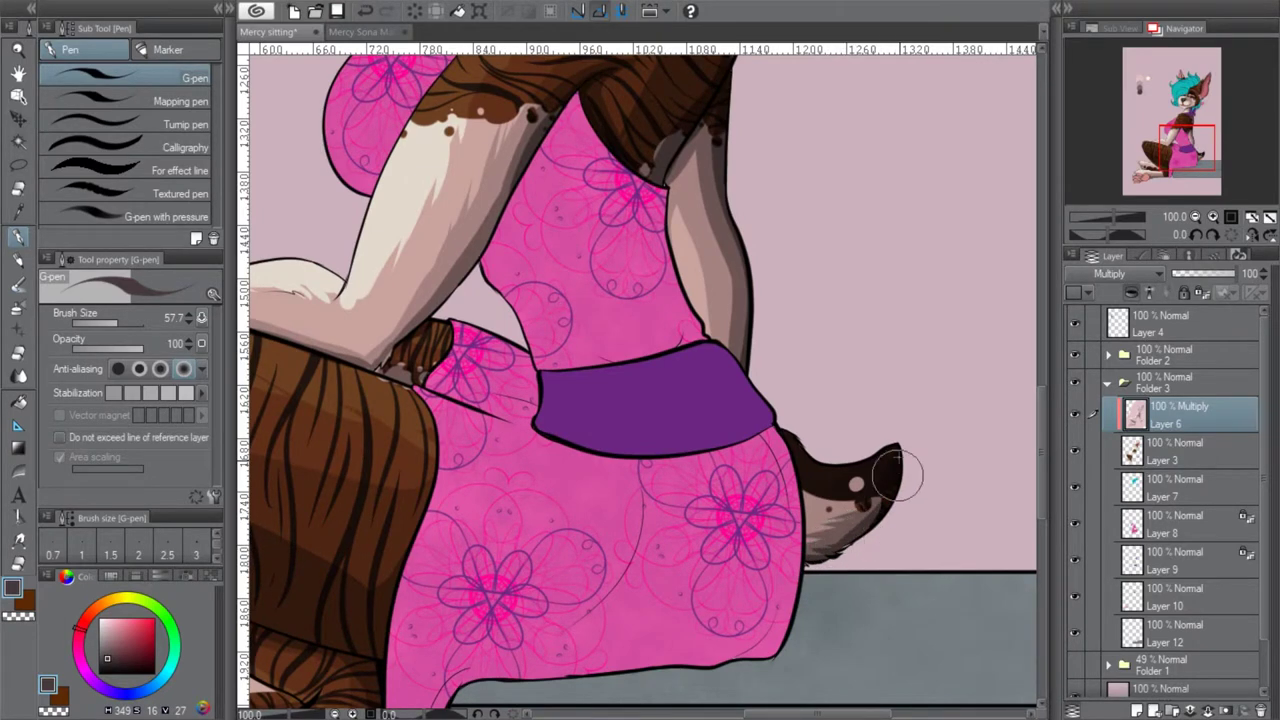
Paint the darkest shadows along the underside of the near arm and on the striped patch beneath the elbow
mouse_move(1178, 143)
left_mouse_down()
mouse_move(1137, 157)
mouse_move(1184, 136)
left_mouse_up()
mouse_move(720, 573)
left_mouse_down()
mouse_move(649, 672)
mouse_move(640, 656)
left_mouse_up()
left_click_drag(1177, 143, 1170, 155)
mouse_move(754, 538)
left_mouse_down()
mouse_move(700, 560)
mouse_move(715, 572)
left_mouse_up()
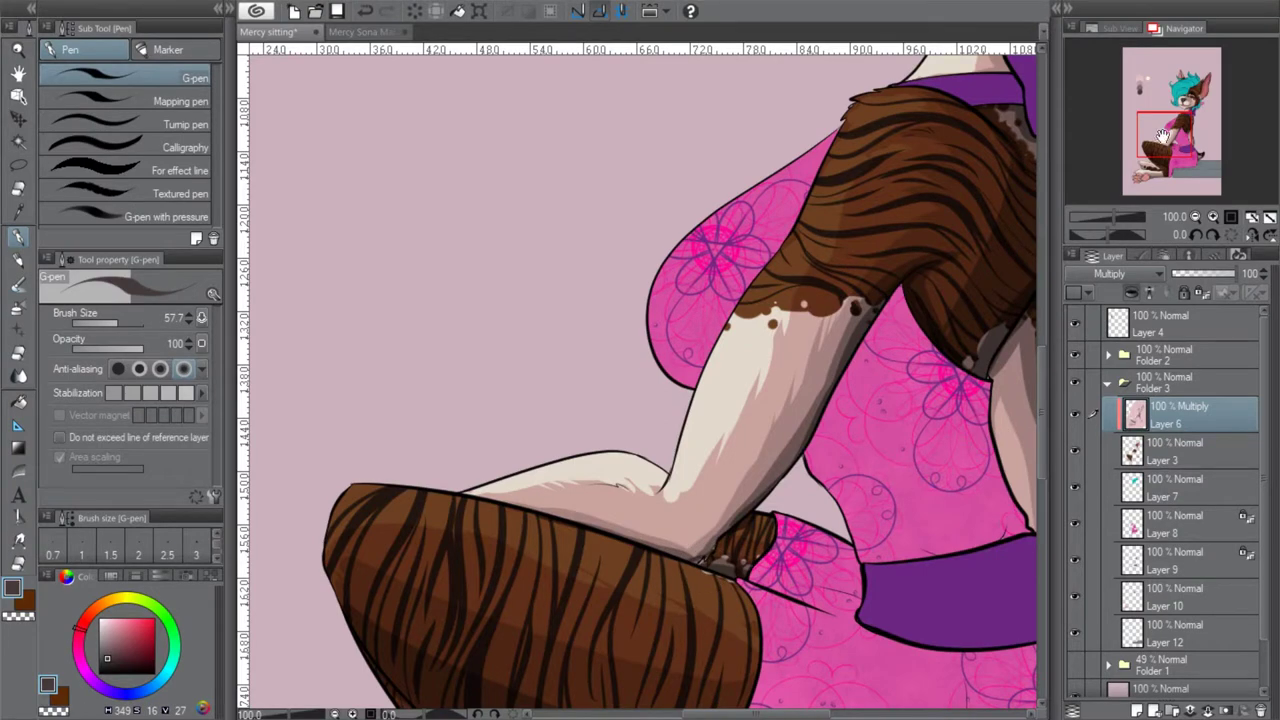
Paint the darkest shadow along the underside of the striped thigh toward the knee bend, undoing and redoing the stroke
left_click_drag(1163, 136, 1155, 157)
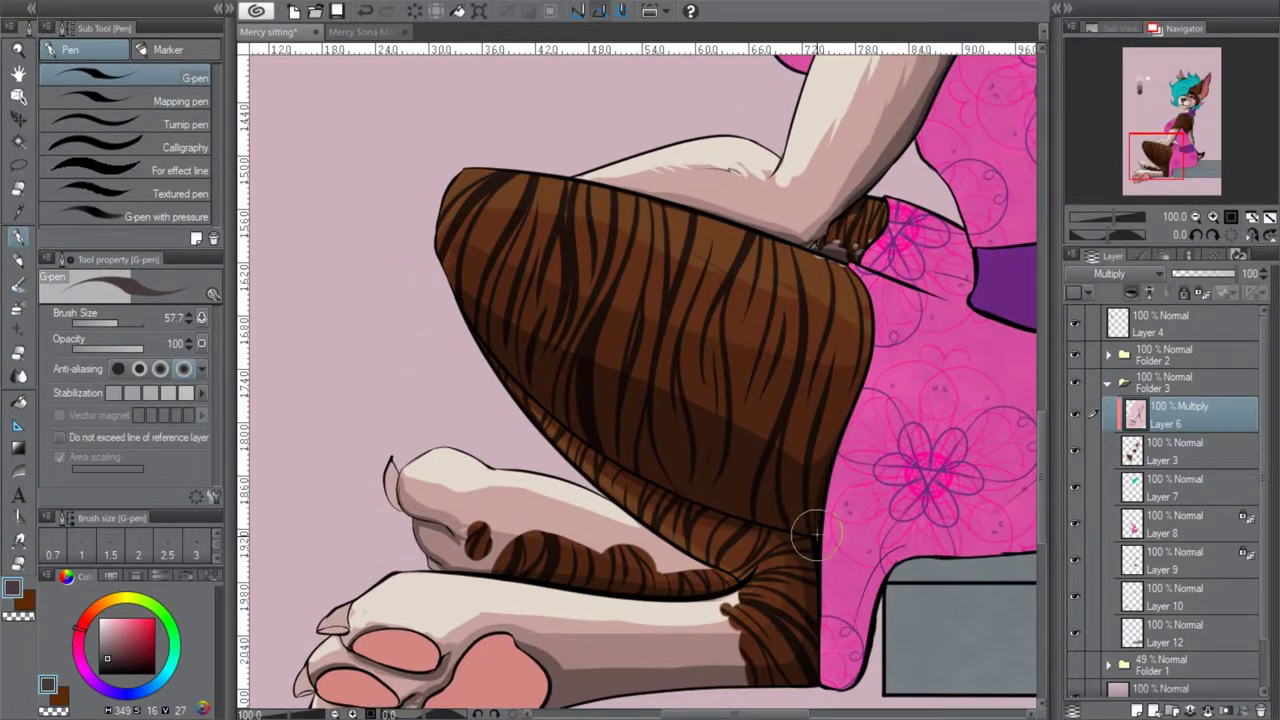
left_click(1211, 236)
left_click(1211, 236)
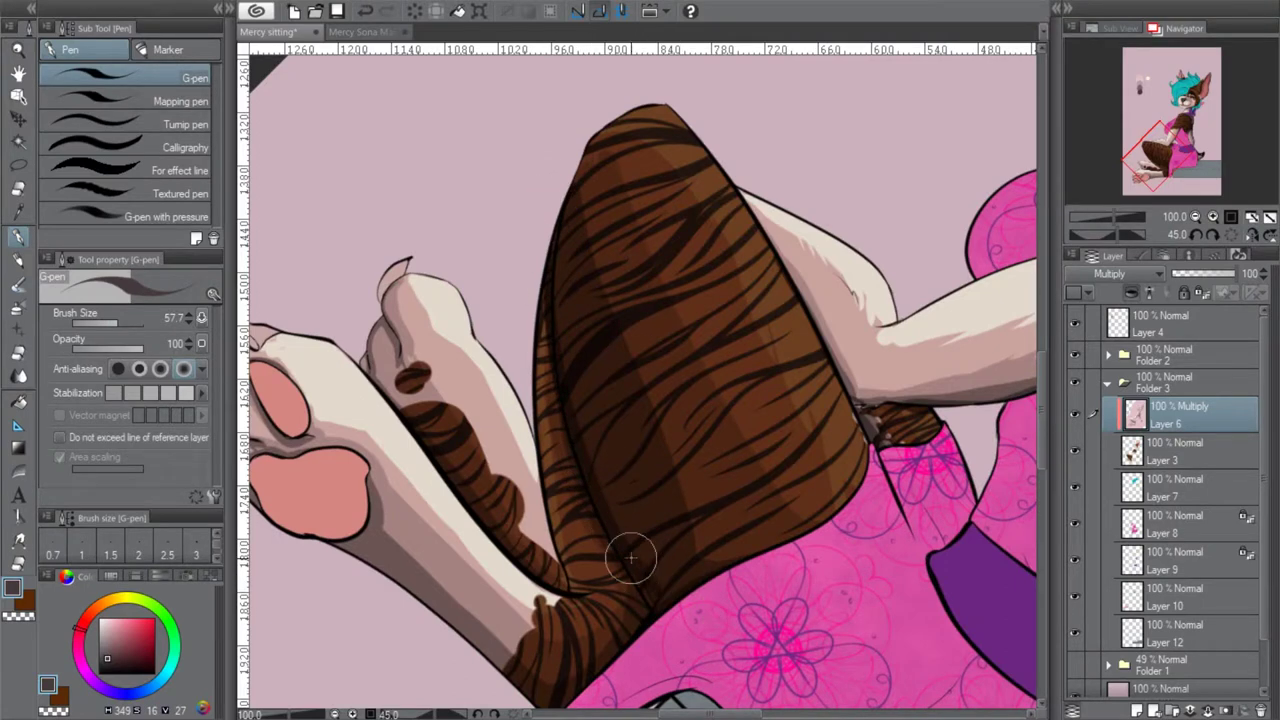
left_click(366, 11)
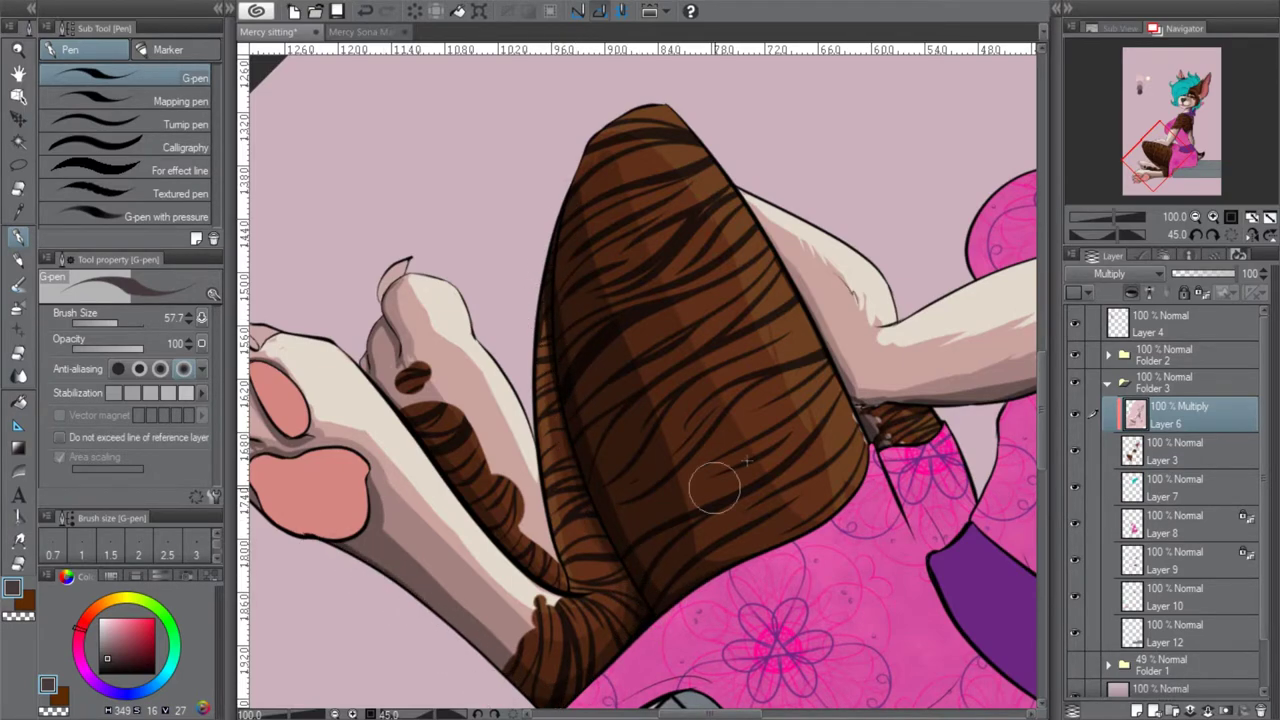
left_click(1242, 238)
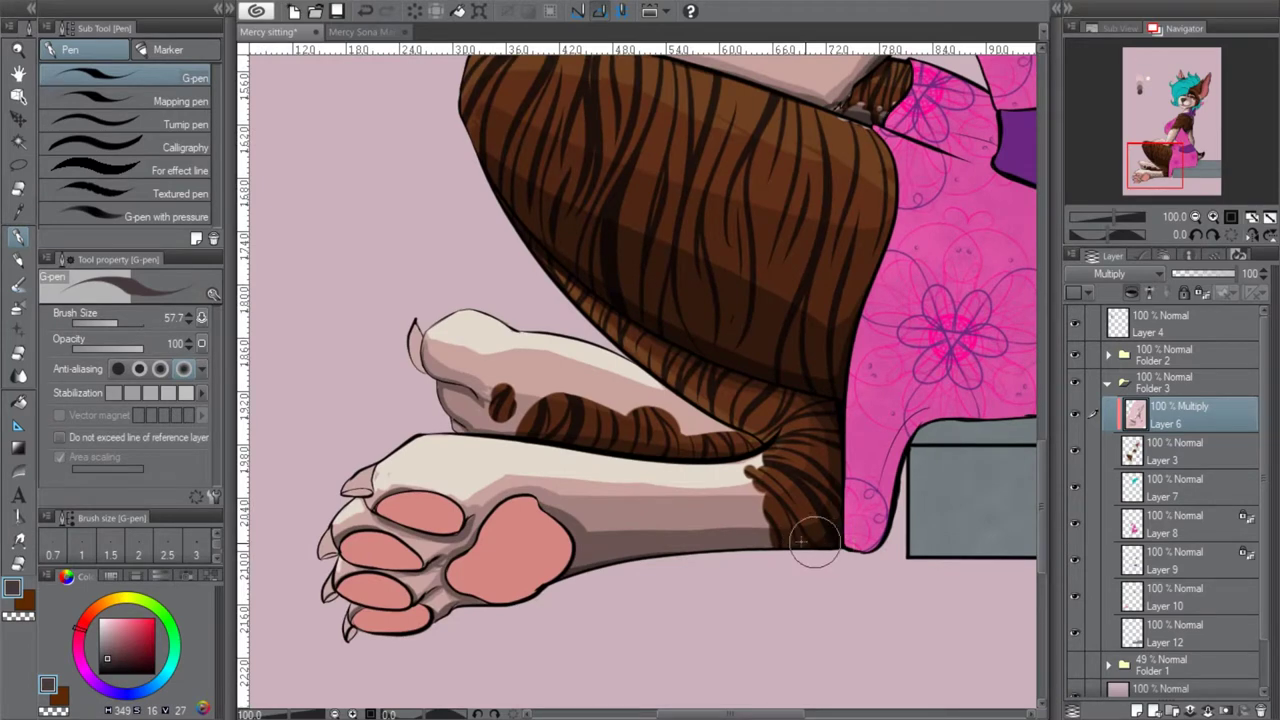
Paint the darkest shadows along the underside of the near foot and between its paw pads
left_click_drag(593, 560, 567, 561)
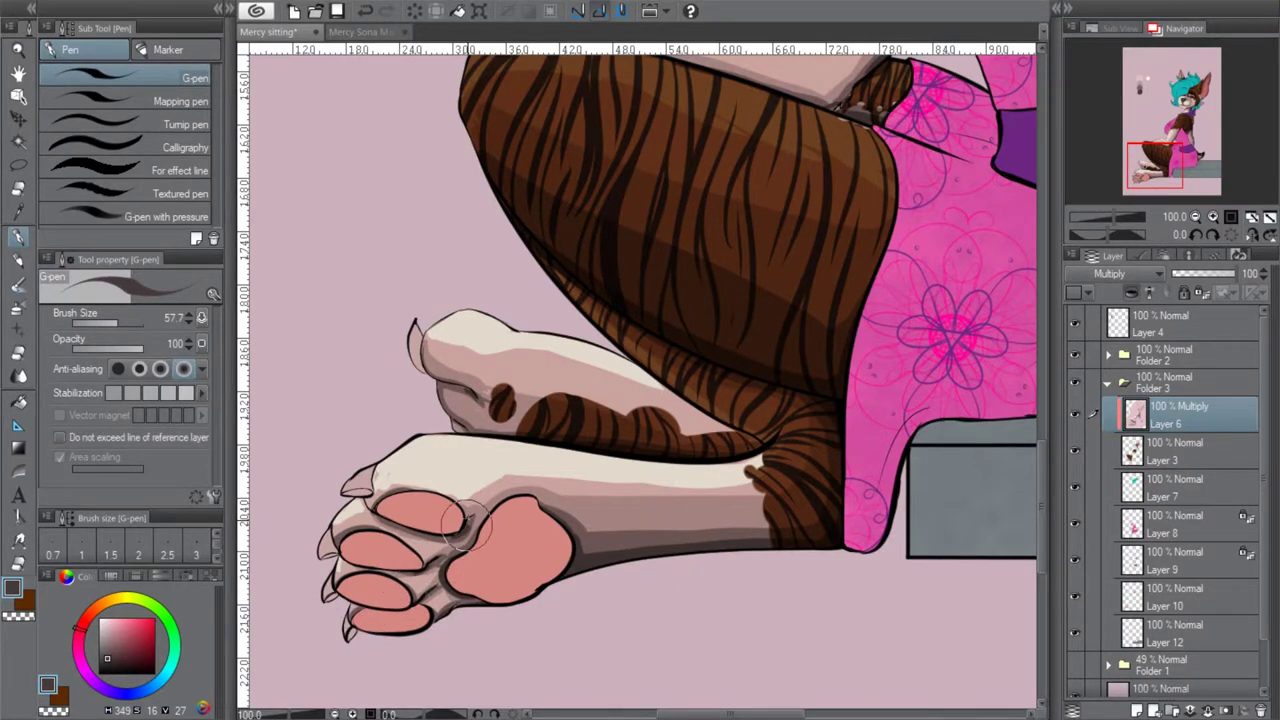
left_click_drag(1157, 163, 1175, 113)
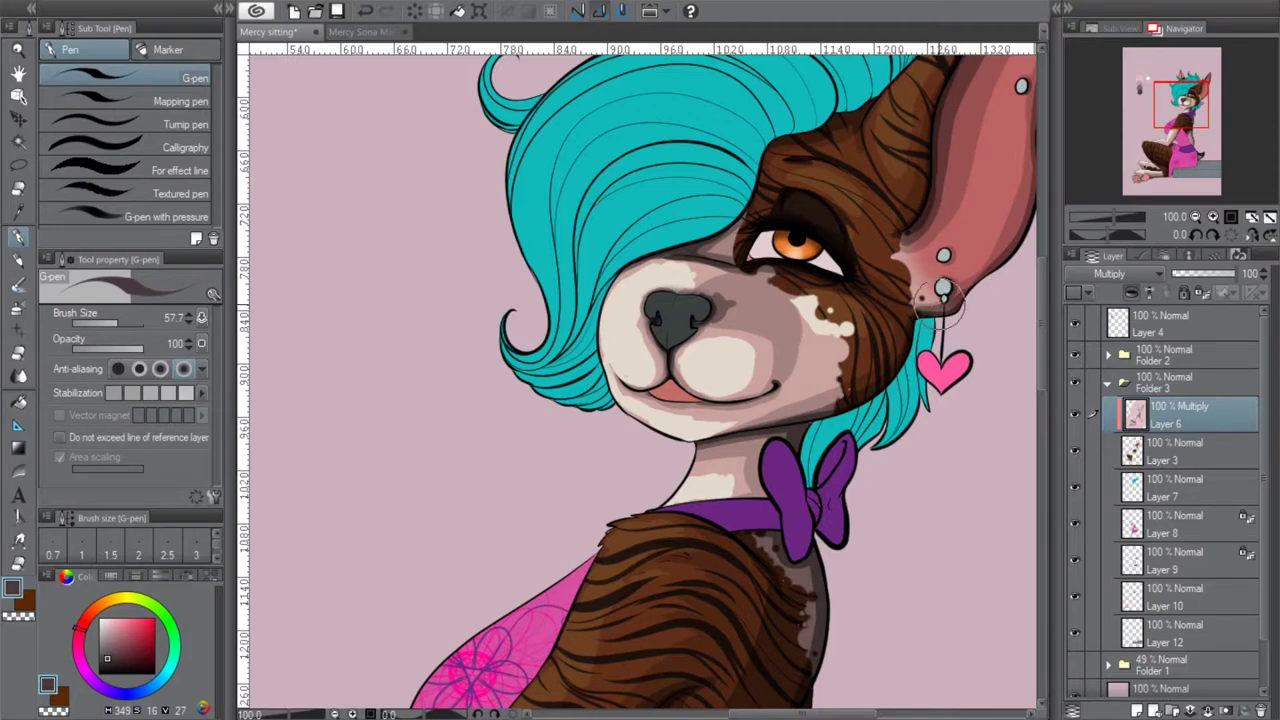
left_click_drag(1180, 116, 1185, 104)
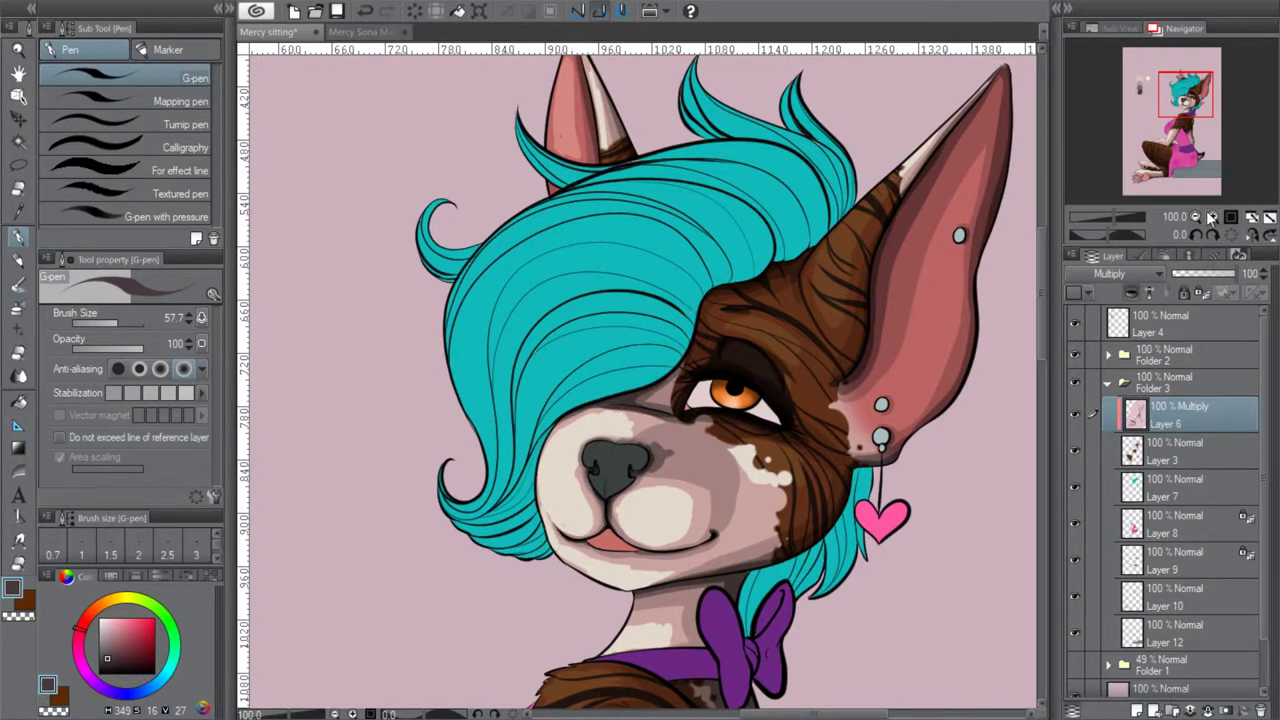
scroll(1238, 153, "down", 3)
left_click_drag(1218, 130, 1200, 148)
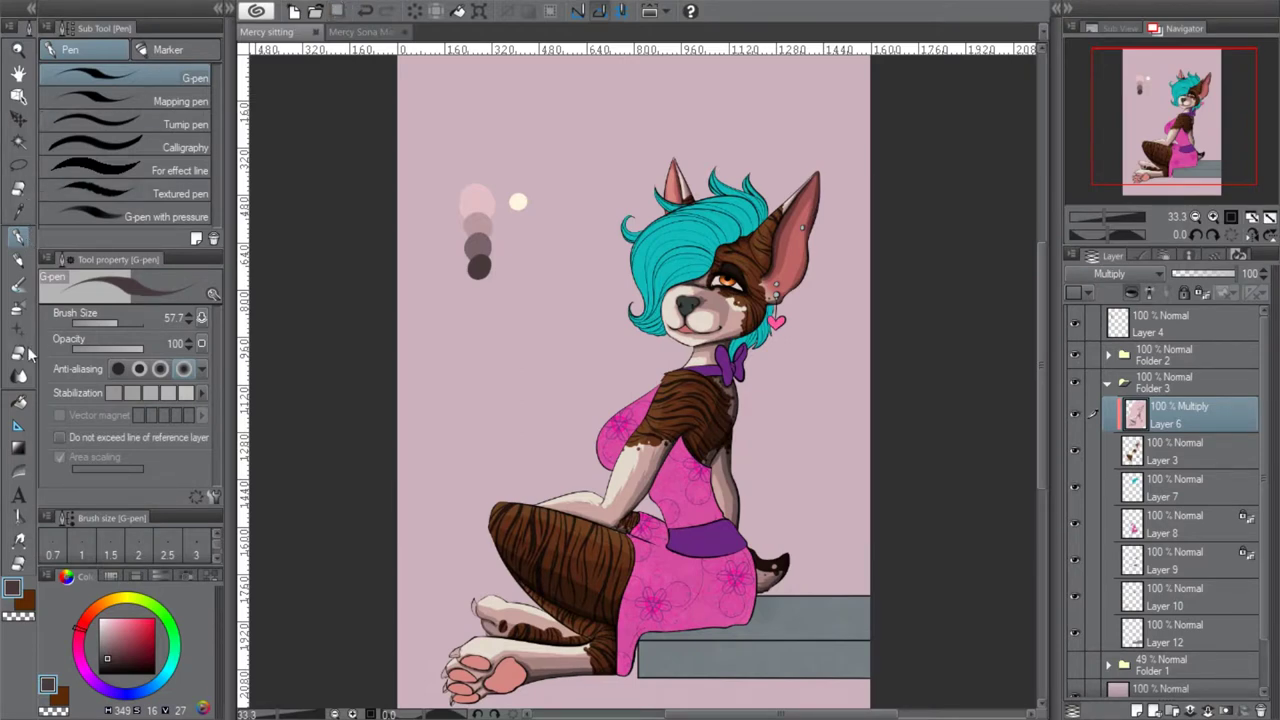
Switch from the G-pen to the Smooth watercolor brush for blending the shadows on the face
key("b")
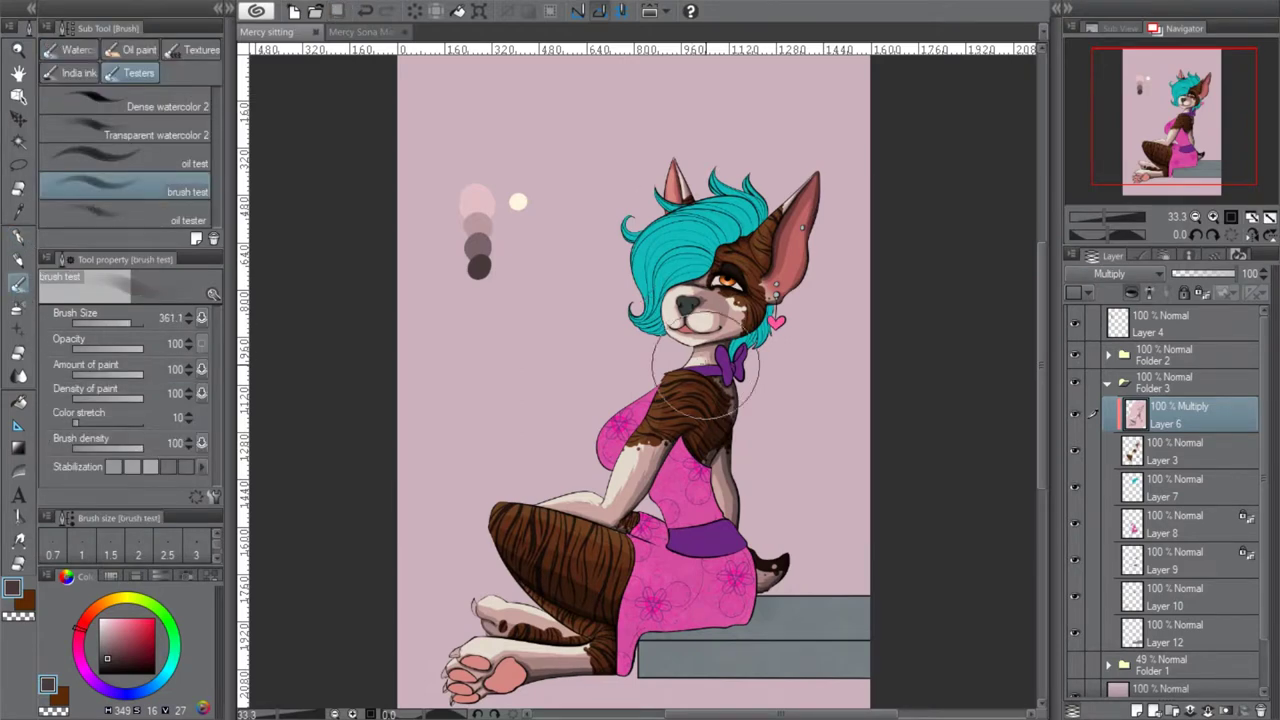
left_click(73, 50)
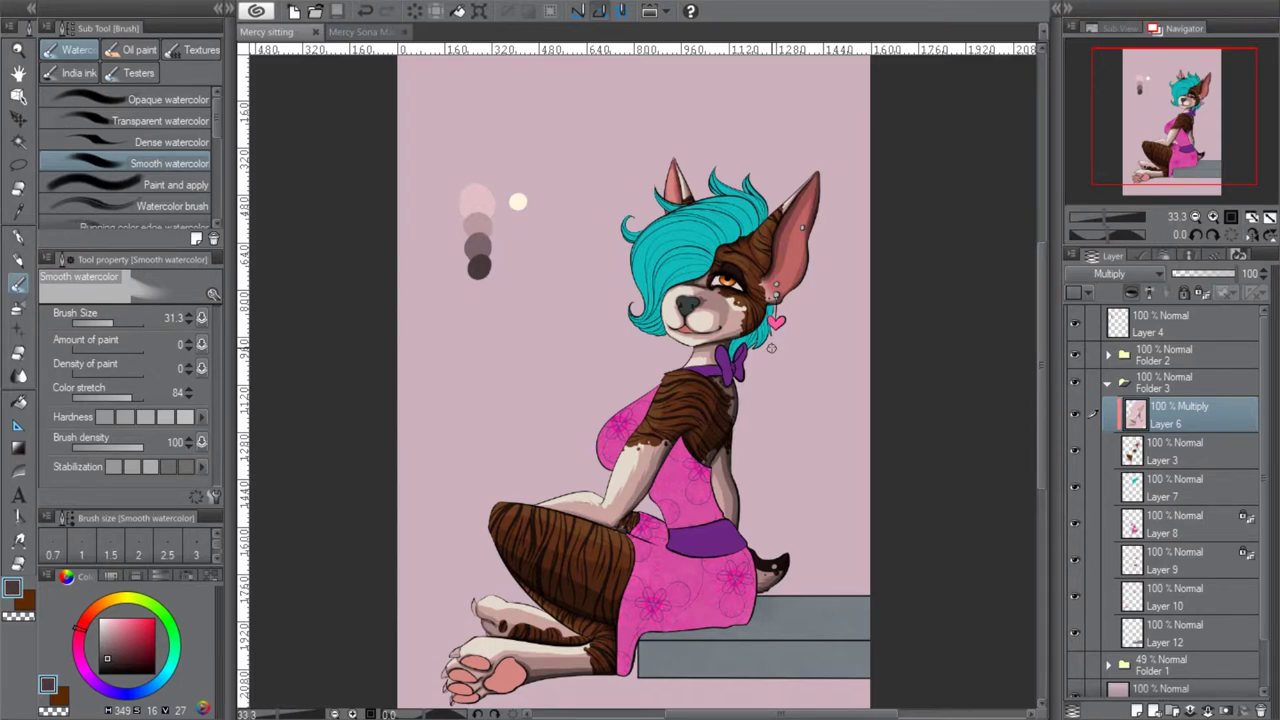
left_click(1213, 216)
left_click(1213, 216)
left_click(1213, 216)
left_click_drag(1180, 116, 1184, 99)
scroll(1219, 159, "up", 1)
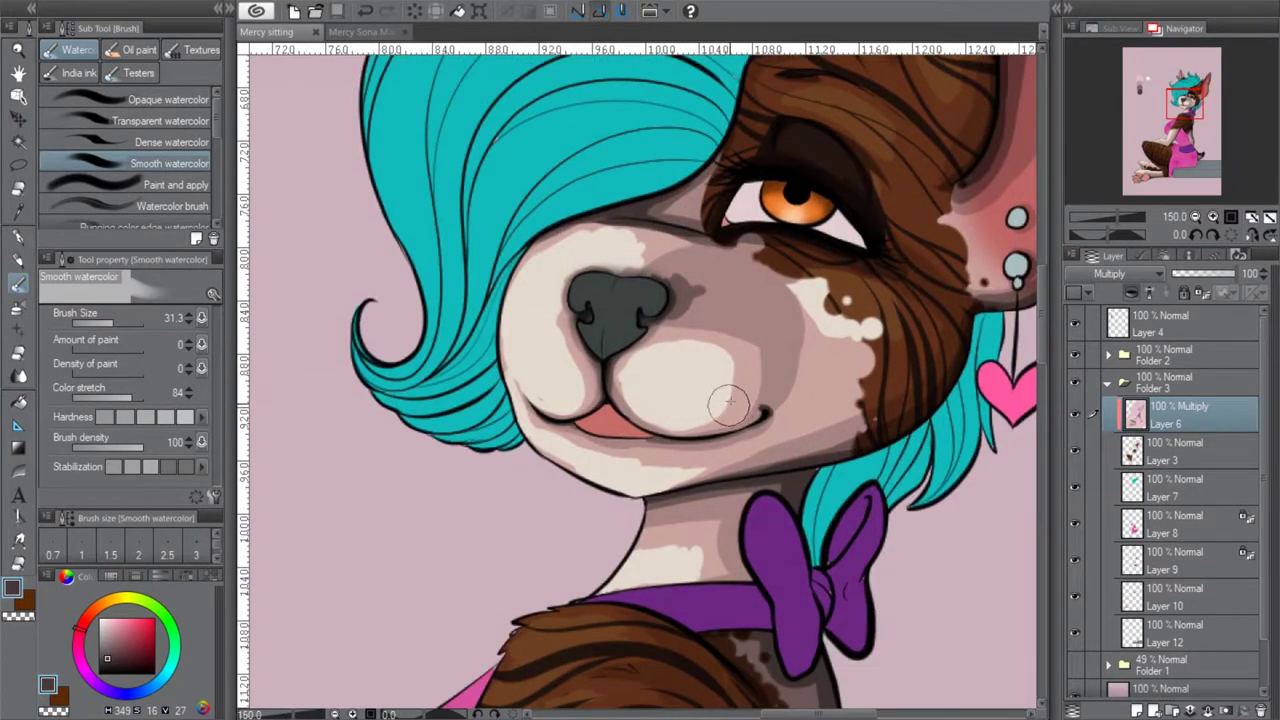
left_click(366, 11)
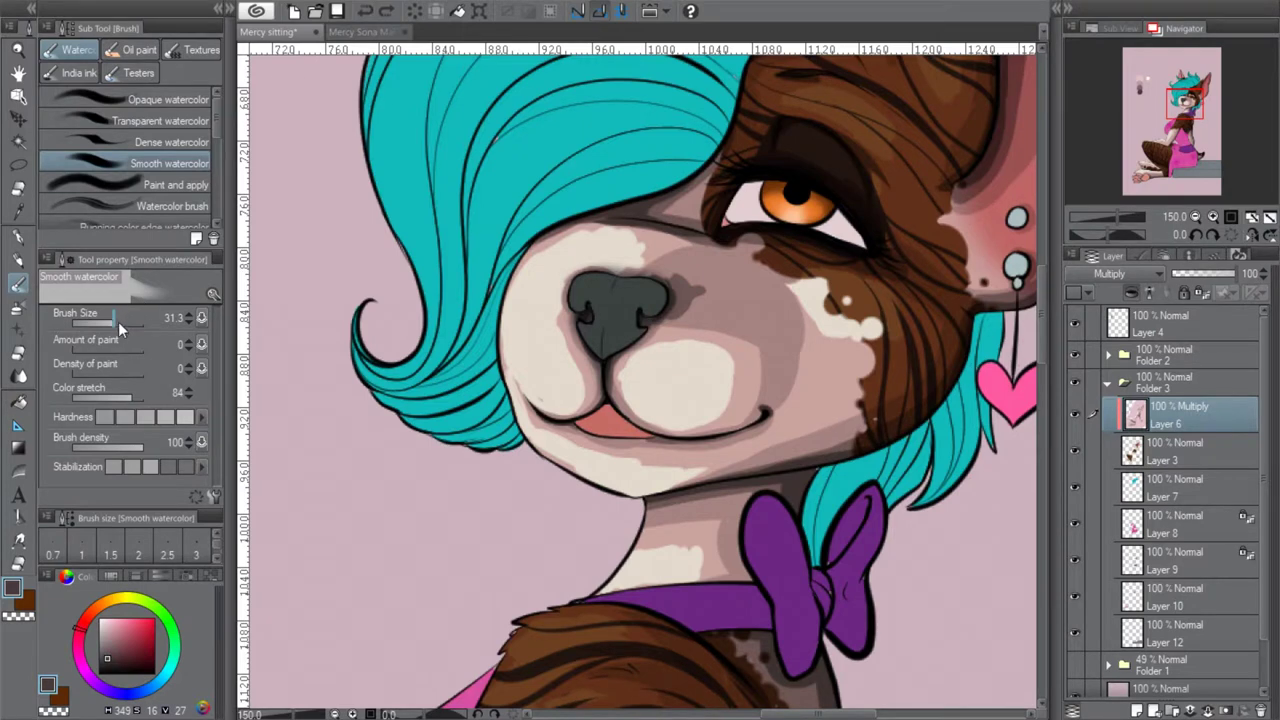
mouse_move(698, 355)
left_mouse_down()
mouse_move(759, 368)
mouse_move(755, 340)
mouse_move(666, 351)
mouse_move(732, 352)
left_mouse_up()
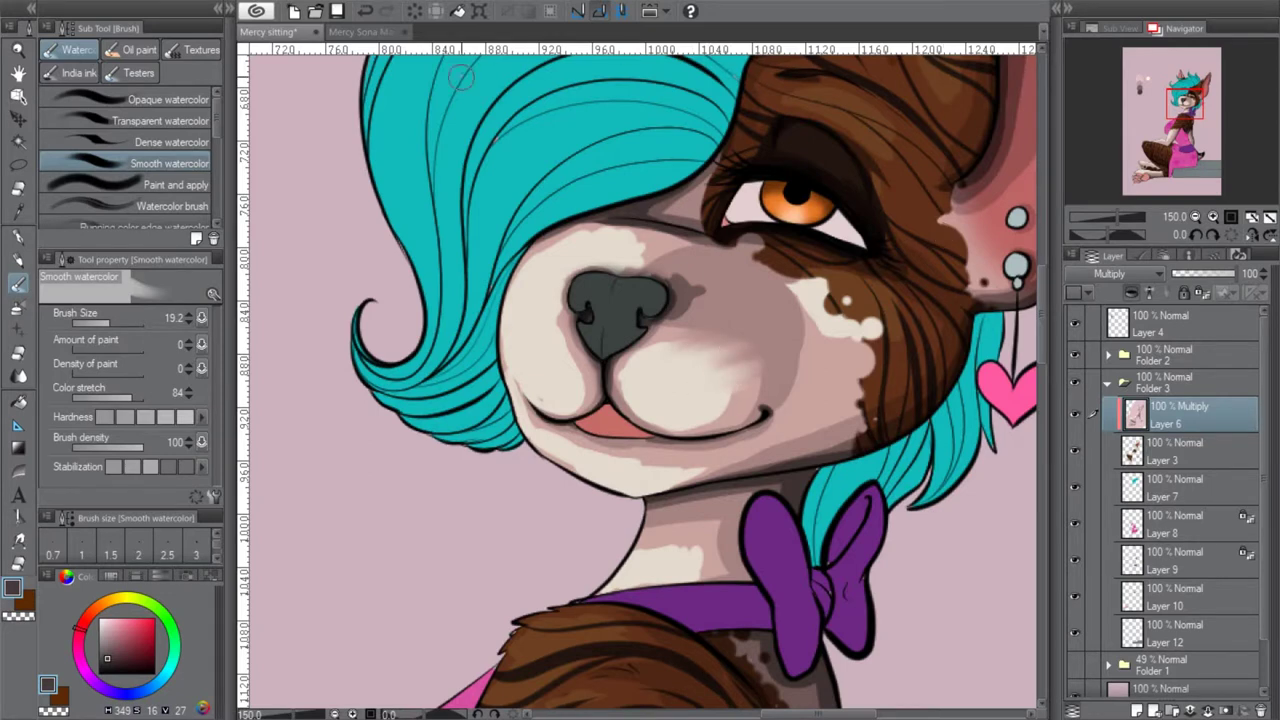
left_click(372, 11)
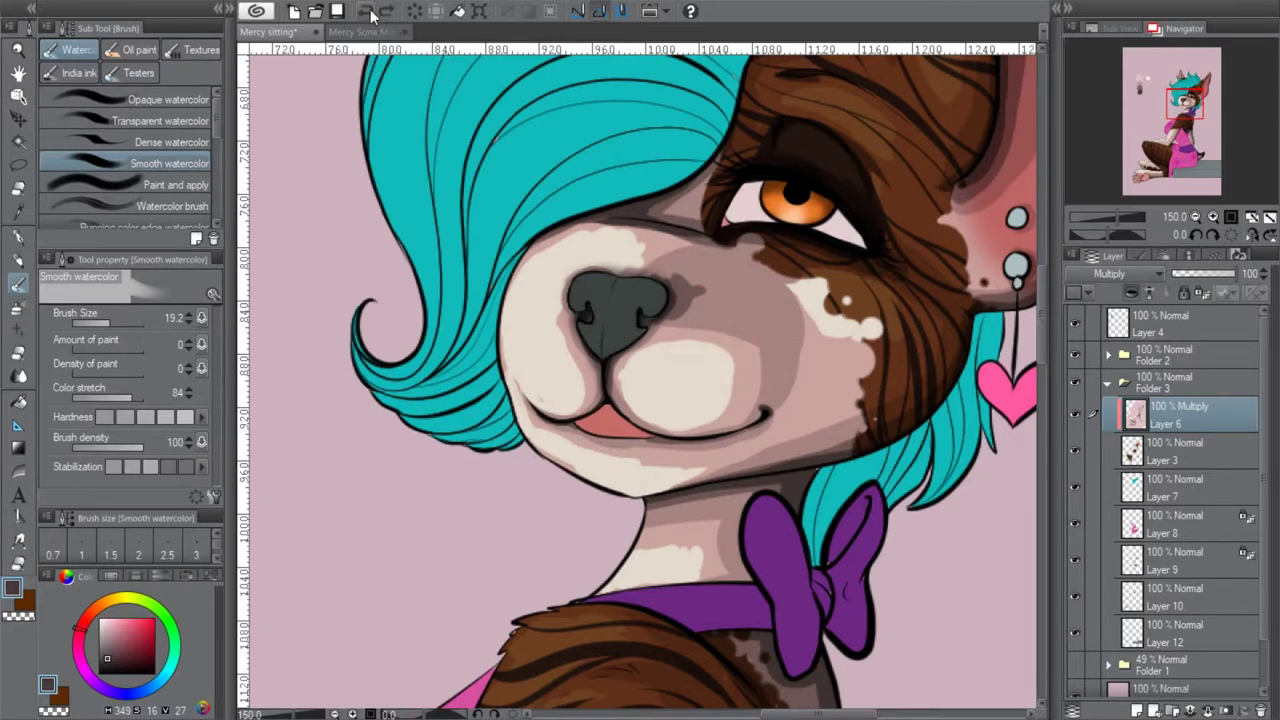
left_click(382, 11)
left_click(367, 12)
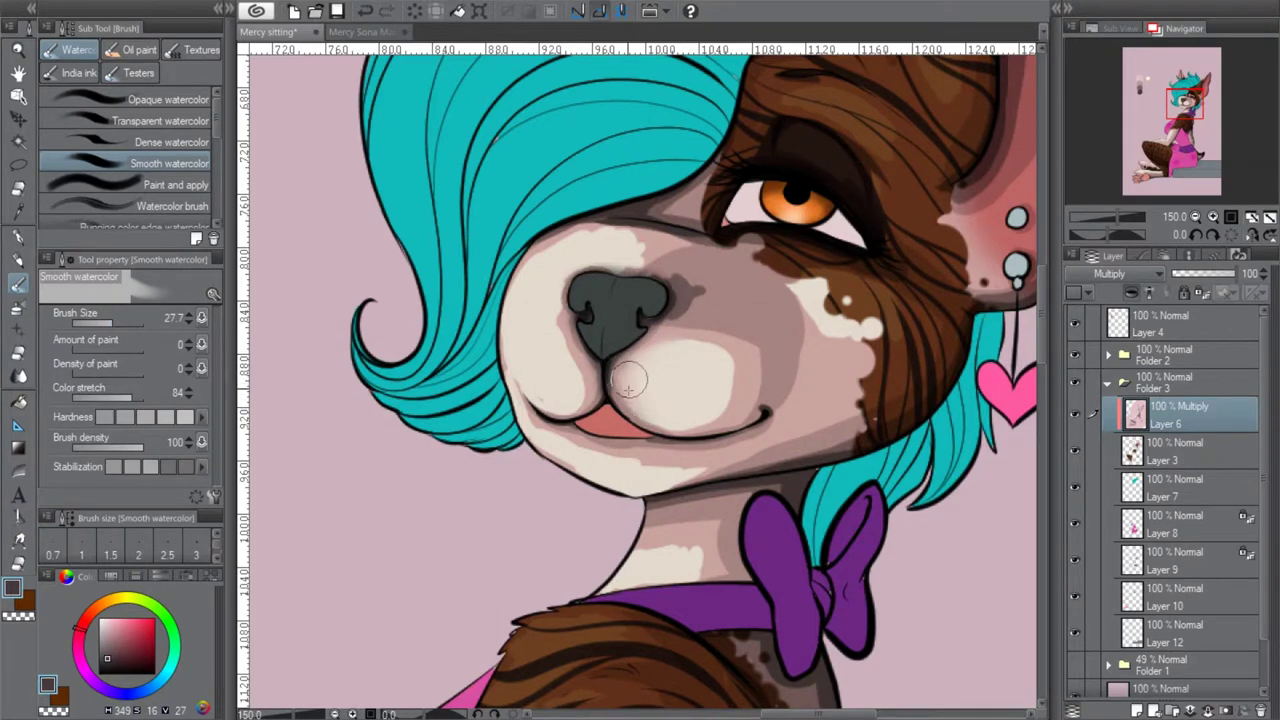
Blend the shadow edges on the muzzle, around the nose and at the mouth corner with a 27.7 Smooth watercolor brush
mouse_move(670, 389)
left_mouse_down()
mouse_move(694, 420)
mouse_move(734, 380)
mouse_move(662, 345)
mouse_move(737, 357)
mouse_move(668, 320)
mouse_move(699, 326)
mouse_move(674, 270)
mouse_move(707, 283)
mouse_move(635, 266)
mouse_move(647, 245)
mouse_move(635, 240)
mouse_move(649, 234)
mouse_move(610, 224)
mouse_move(534, 260)
left_mouse_up()
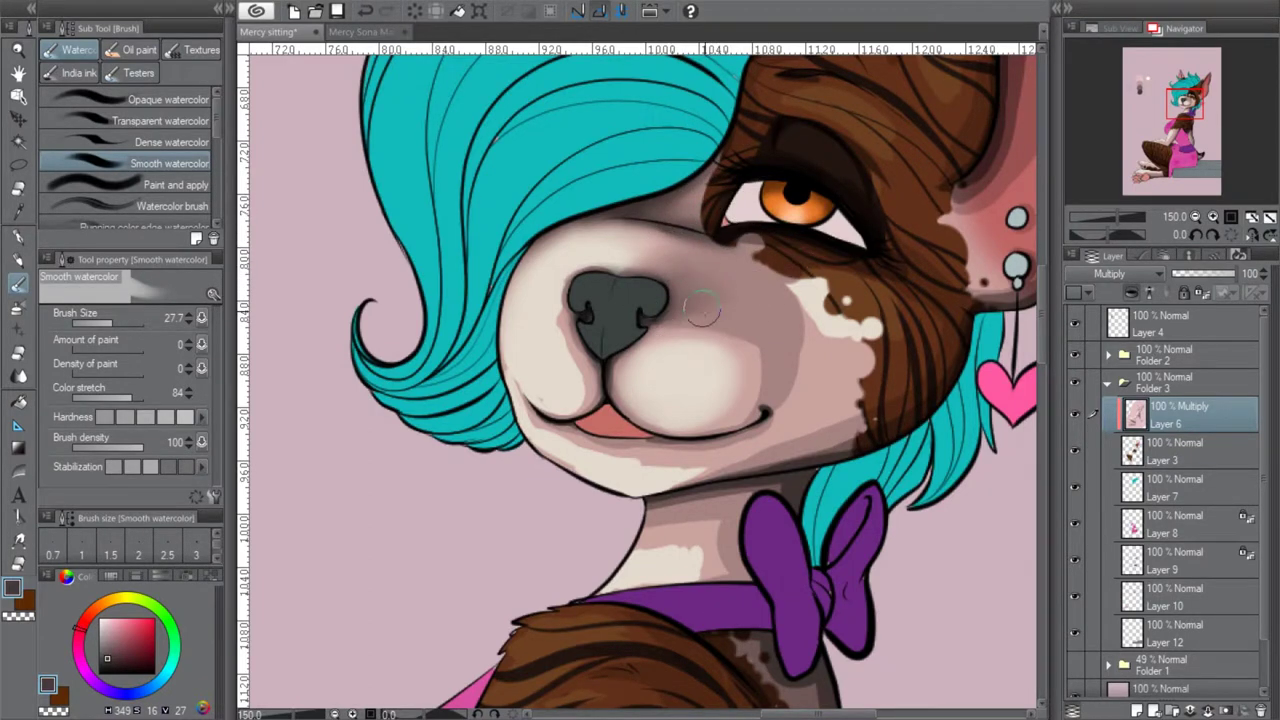
mouse_move(729, 331)
left_mouse_down()
mouse_move(743, 409)
mouse_move(716, 365)
left_mouse_up()
mouse_move(695, 408)
left_mouse_down()
mouse_move(626, 361)
mouse_move(644, 418)
mouse_move(668, 391)
mouse_move(636, 400)
mouse_move(651, 369)
left_mouse_up()
mouse_move(783, 393)
left_mouse_down()
mouse_move(792, 289)
mouse_move(805, 341)
left_mouse_up()
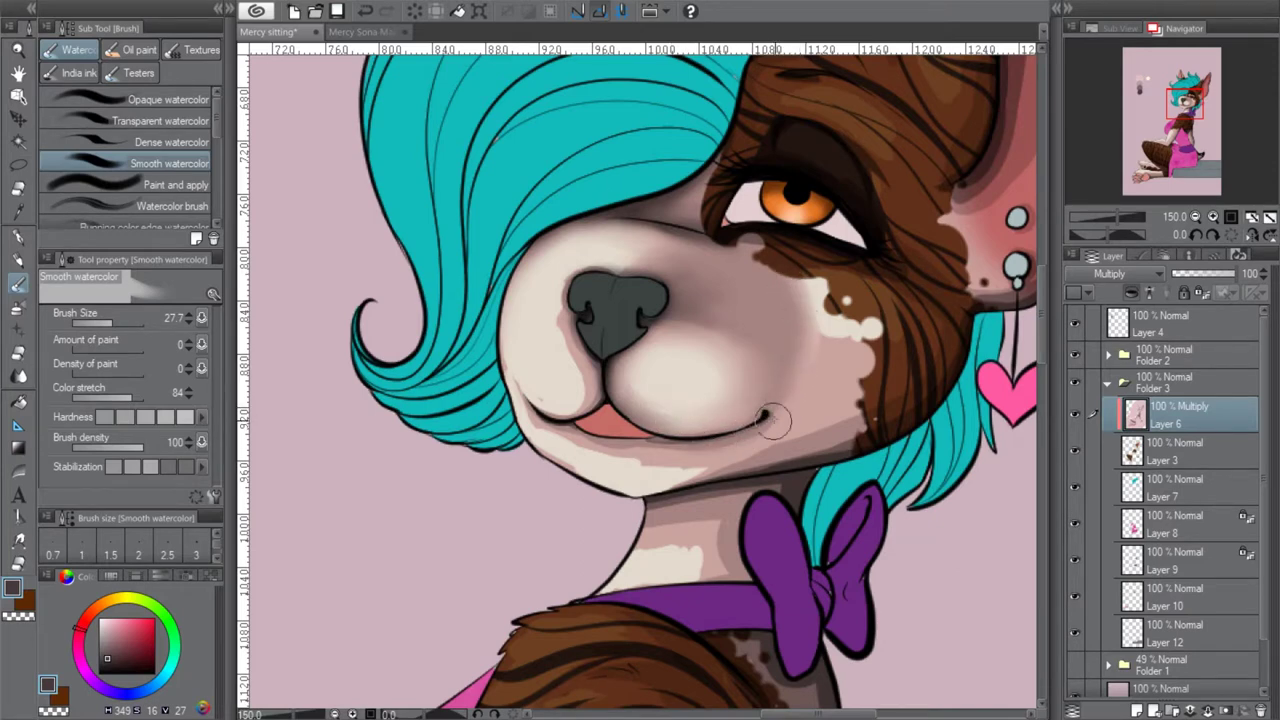
Blend the shadows along the chin and jaw, on the cheek and across the brown fur around the eye
mouse_move(694, 446)
left_mouse_down()
mouse_move(568, 432)
mouse_move(631, 460)
mouse_move(728, 452)
mouse_move(651, 477)
mouse_move(749, 458)
mouse_move(859, 408)
mouse_move(808, 430)
mouse_move(839, 420)
mouse_move(844, 437)
mouse_move(806, 442)
mouse_move(915, 400)
left_mouse_up()
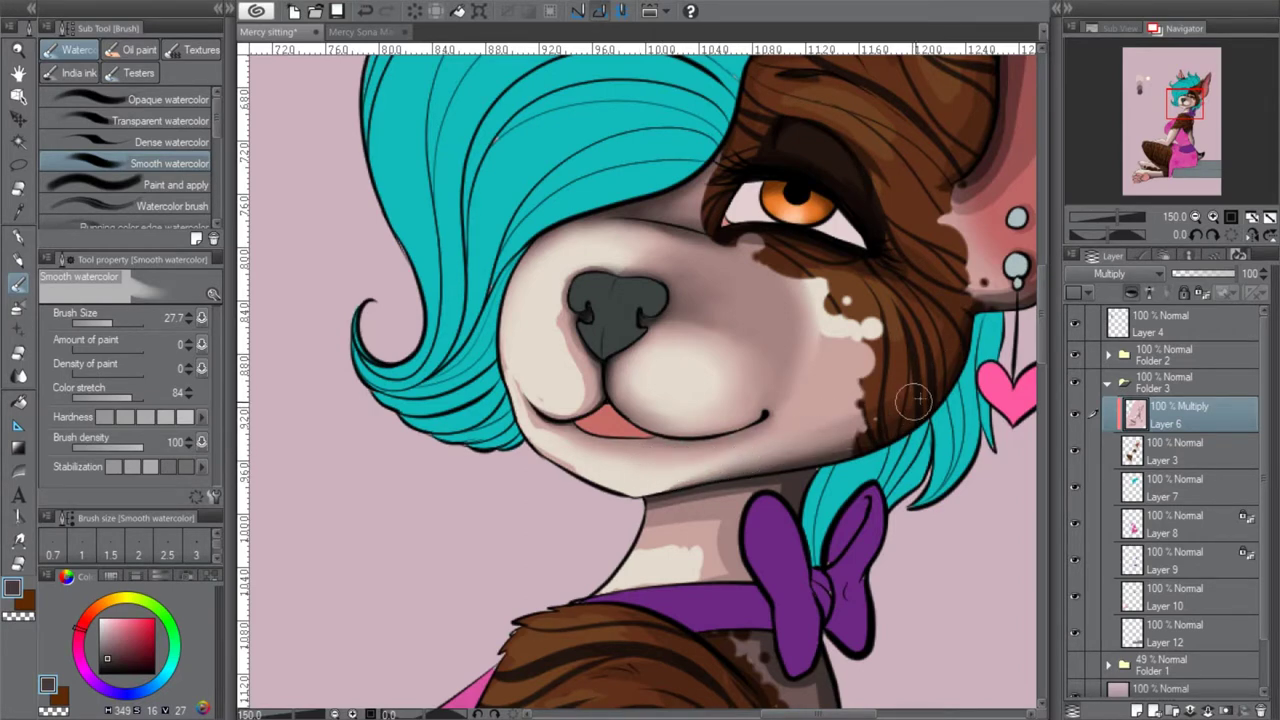
left_click_drag(900, 340, 845, 339)
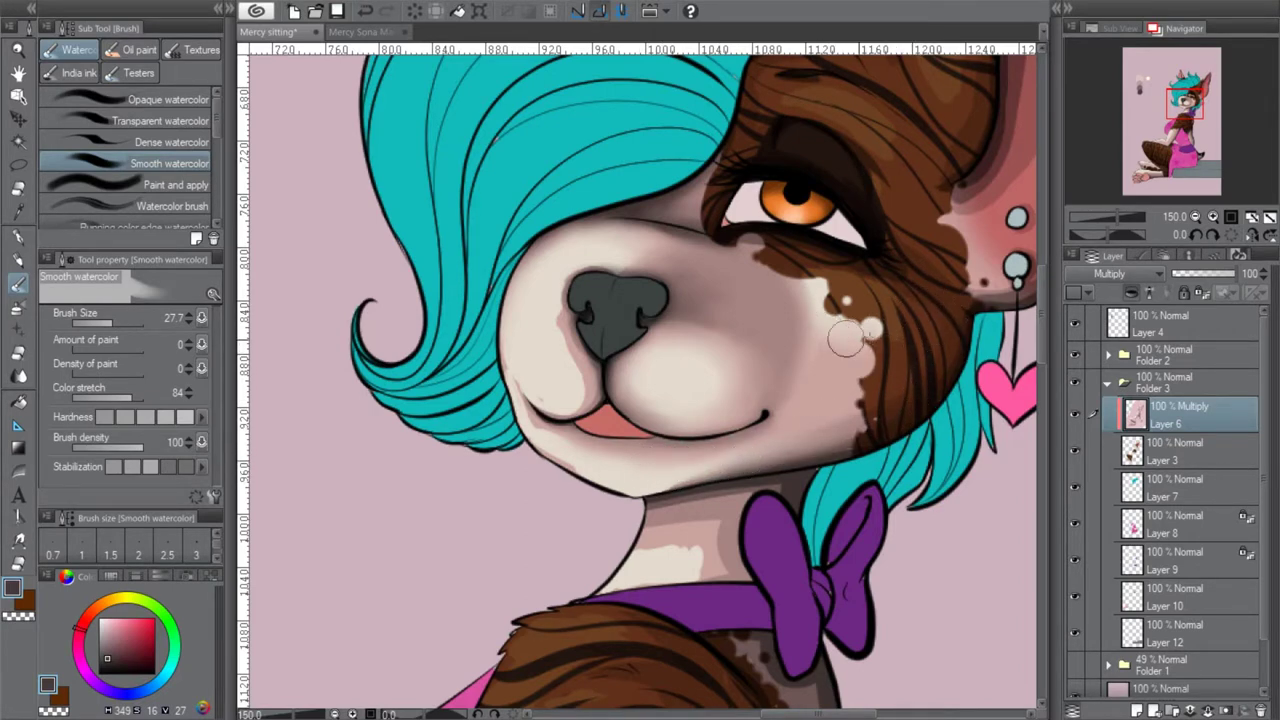
left_click_drag(880, 272, 840, 258)
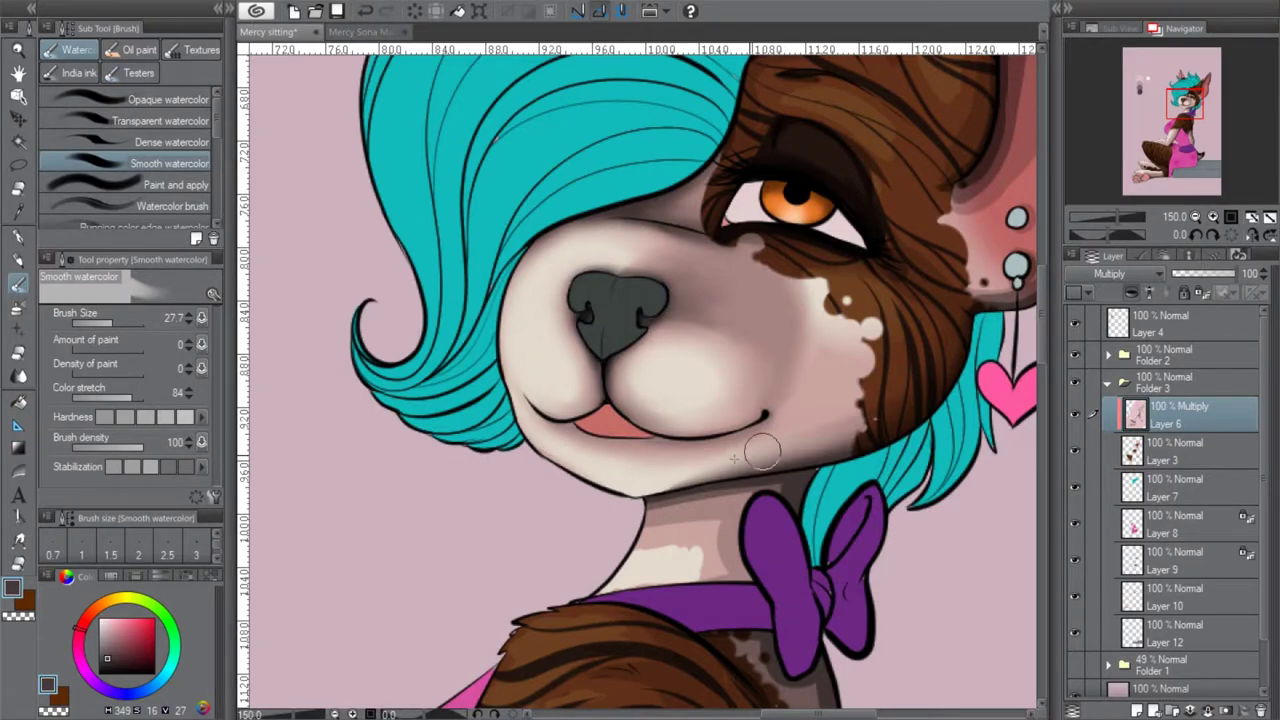
mouse_move(1181, 101)
left_mouse_down()
mouse_move(1184, 75)
mouse_move(1185, 96)
left_mouse_up()
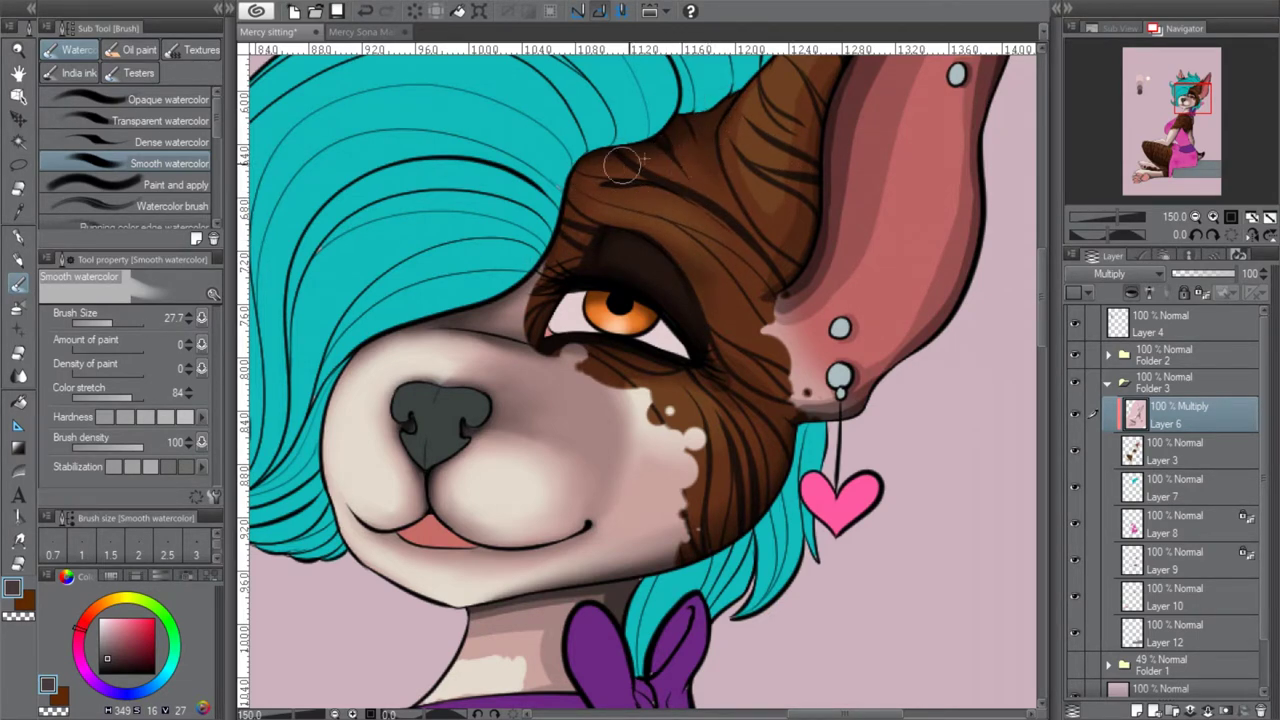
left_click(1190, 98)
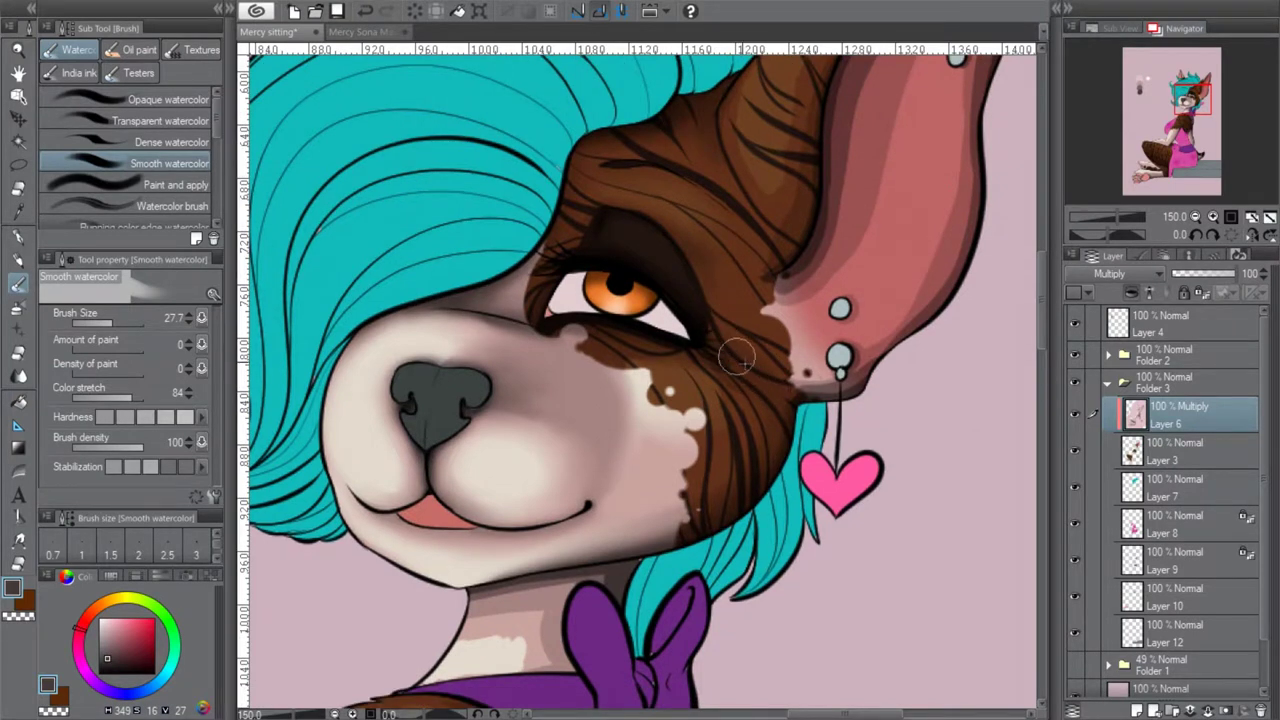
Smooth the shadow along the large ear's outer edge from the pierced lobe up to the tip
mouse_move(815, 383)
left_mouse_down()
mouse_move(865, 360)
mouse_move(828, 383)
mouse_move(855, 352)
mouse_move(867, 362)
mouse_move(919, 300)
mouse_move(969, 175)
left_mouse_up()
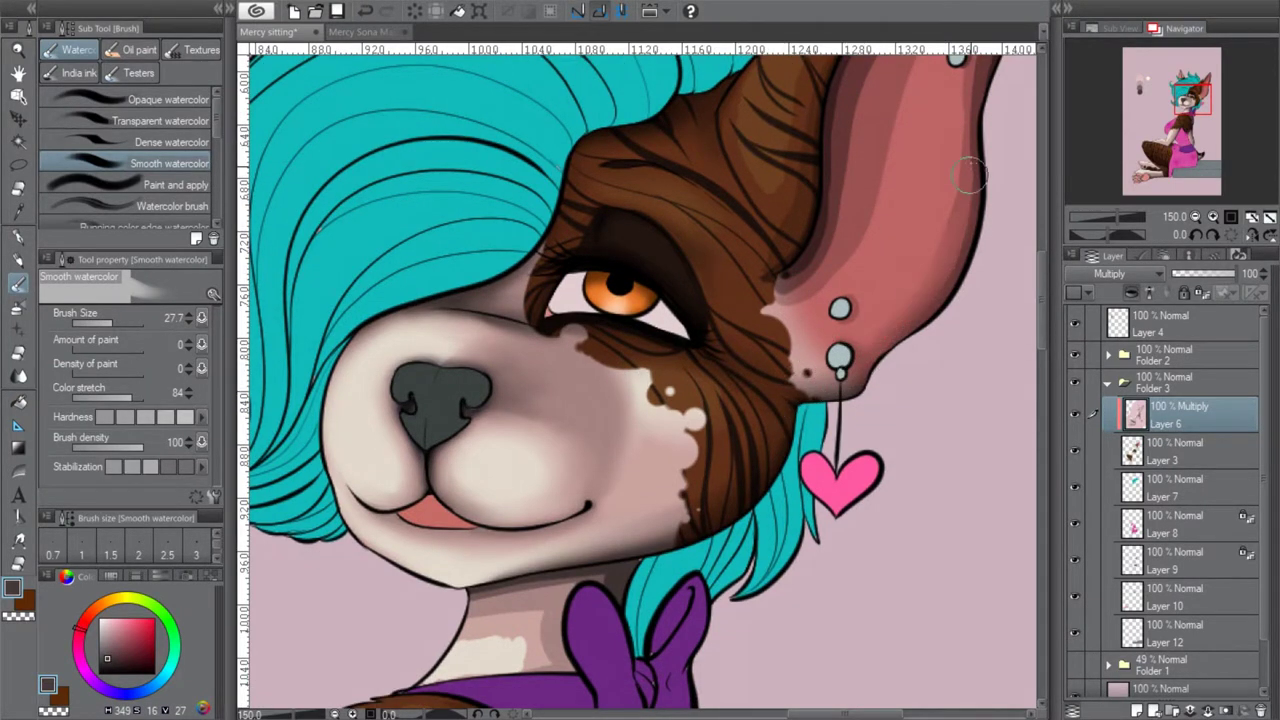
left_click_drag(1192, 100, 1197, 94)
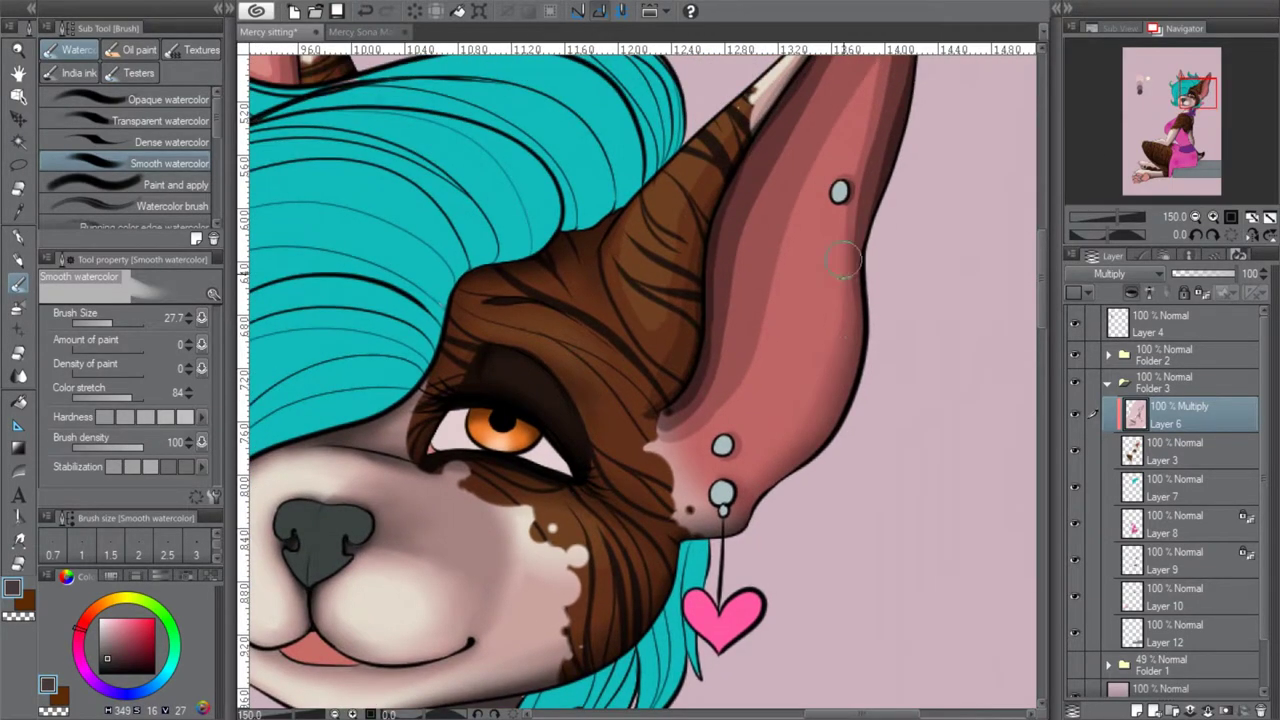
left_click_drag(1000, 134, 884, 270)
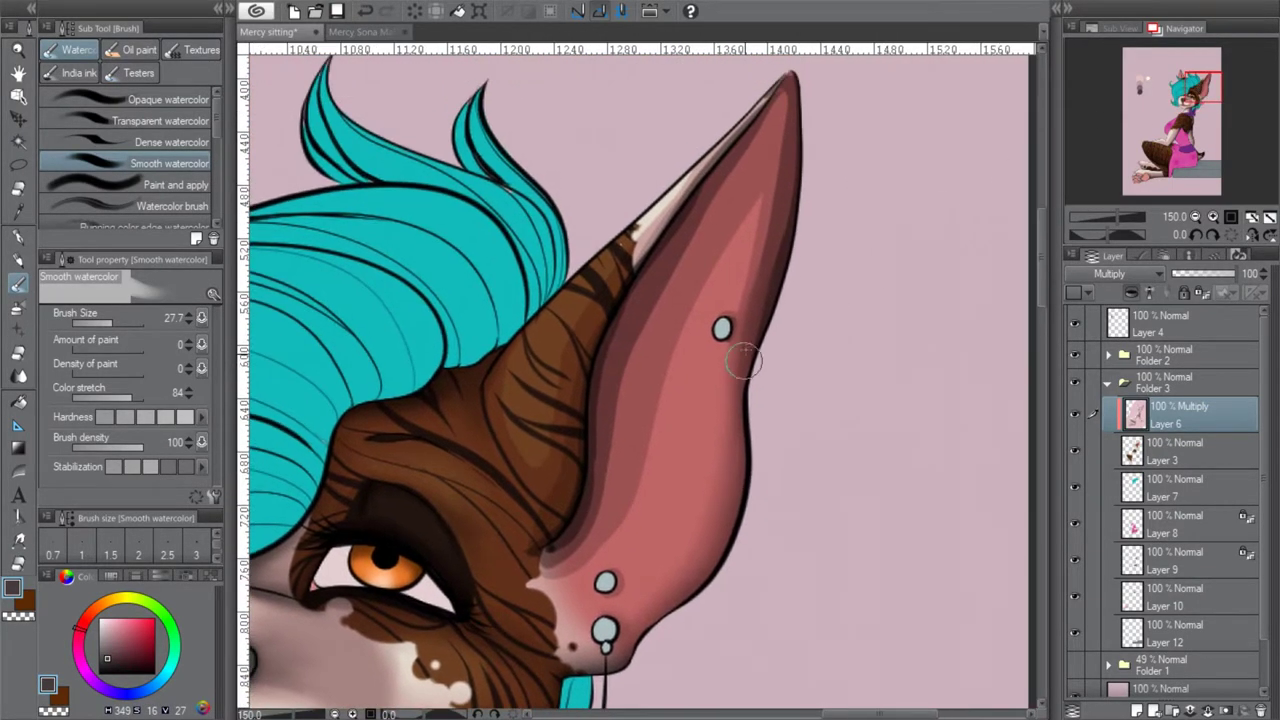
left_click_drag(786, 78, 756, 307)
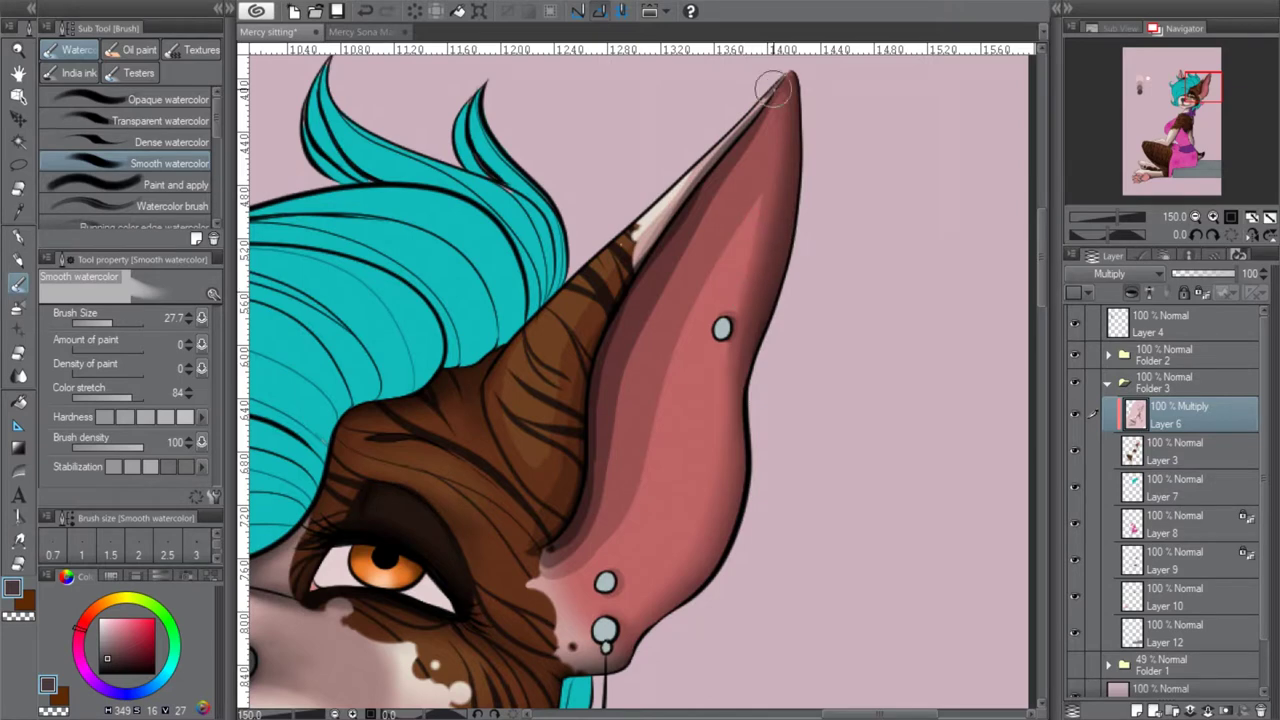
mouse_move(731, 222)
left_mouse_down()
mouse_move(586, 553)
mouse_move(534, 570)
mouse_move(732, 170)
left_mouse_up()
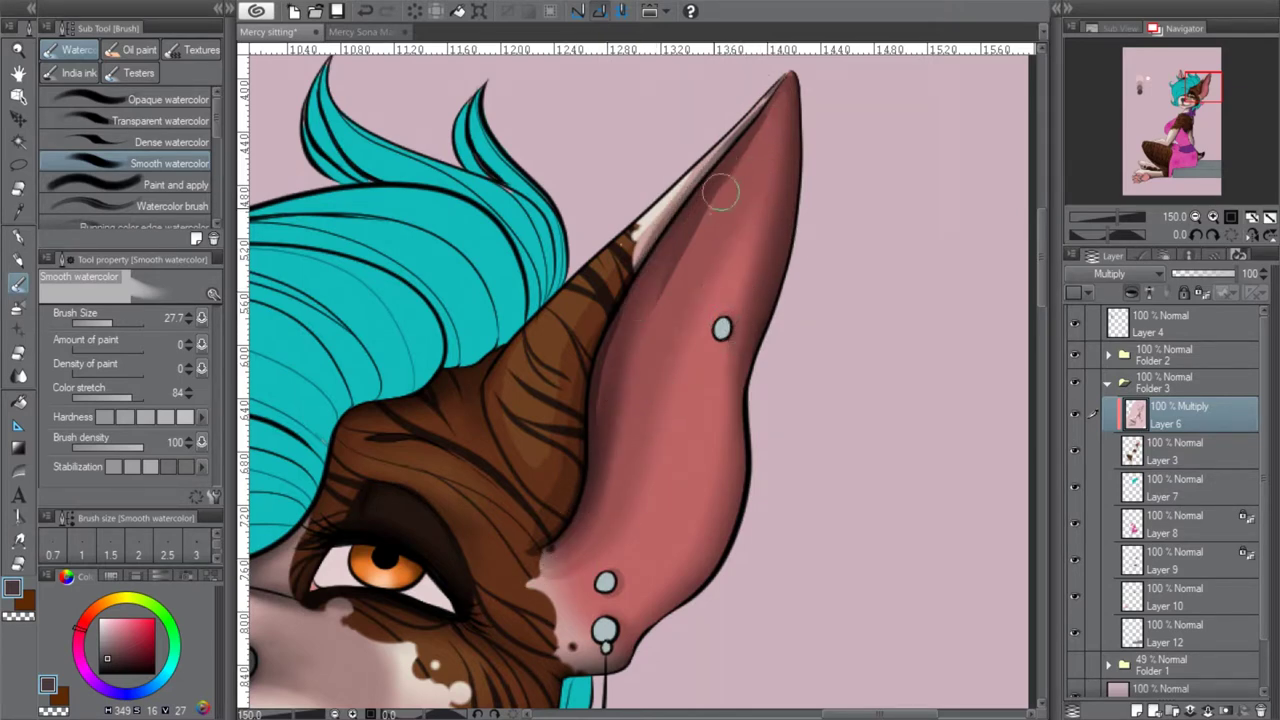
left_click(365, 11)
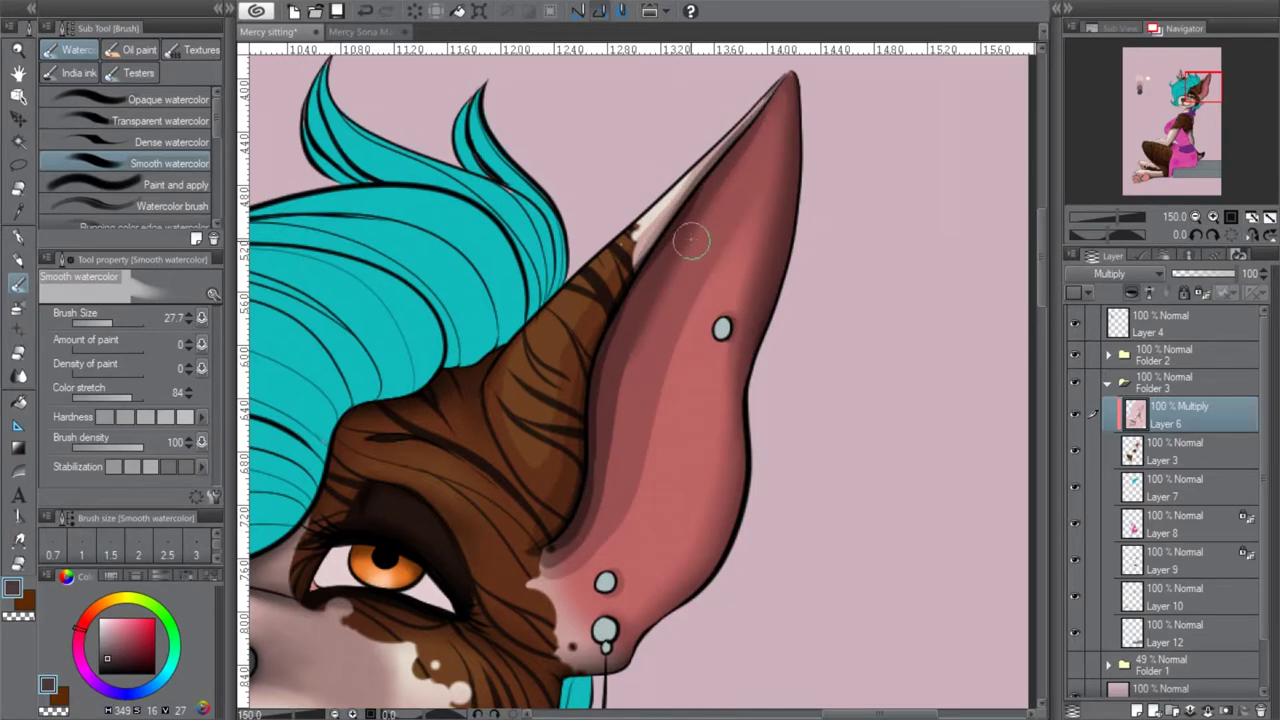
mouse_move(550, 568)
left_mouse_down()
mouse_move(624, 472)
mouse_move(706, 261)
left_mouse_up()
left_click(367, 12)
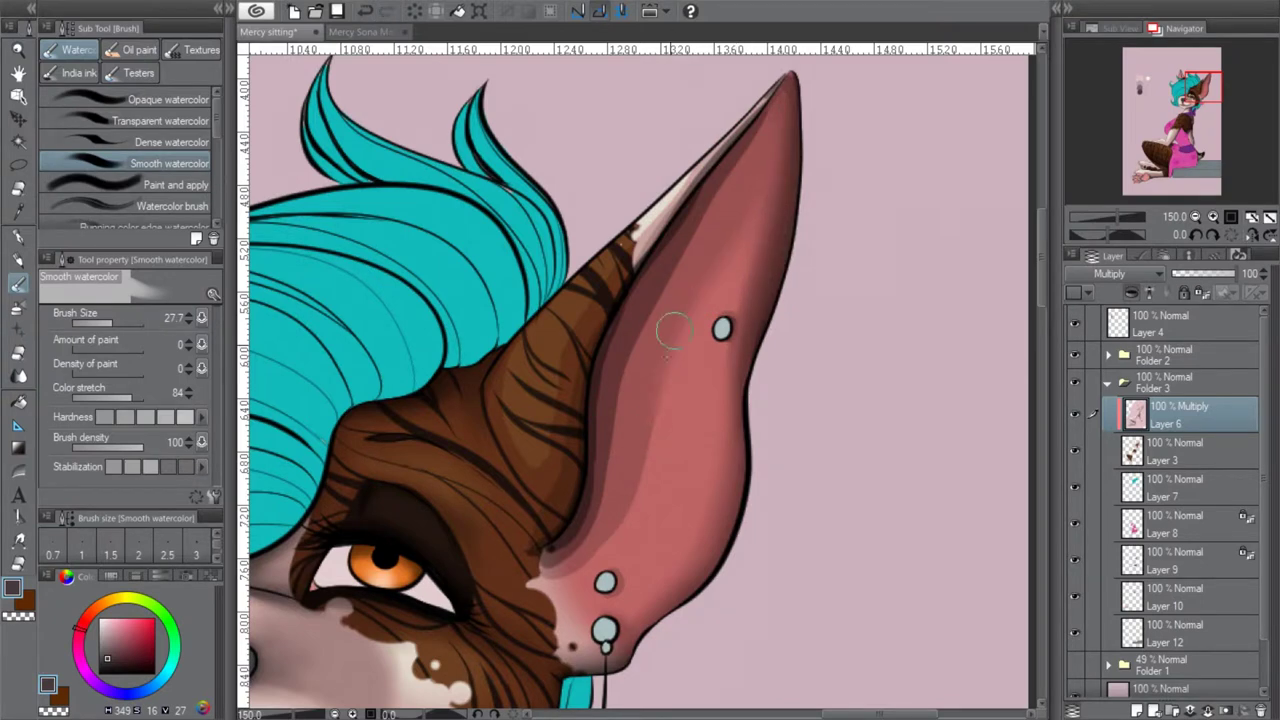
Blend the shadow bands along the large ear's inner edge from base to tip, and undo the last stroke on the ear's pale rim
mouse_move(529, 577)
left_mouse_down()
mouse_move(599, 486)
mouse_move(575, 528)
mouse_move(655, 285)
mouse_move(614, 401)
mouse_move(740, 157)
left_mouse_up()
mouse_move(612, 449)
left_mouse_down()
mouse_move(586, 443)
mouse_move(521, 562)
left_mouse_up()
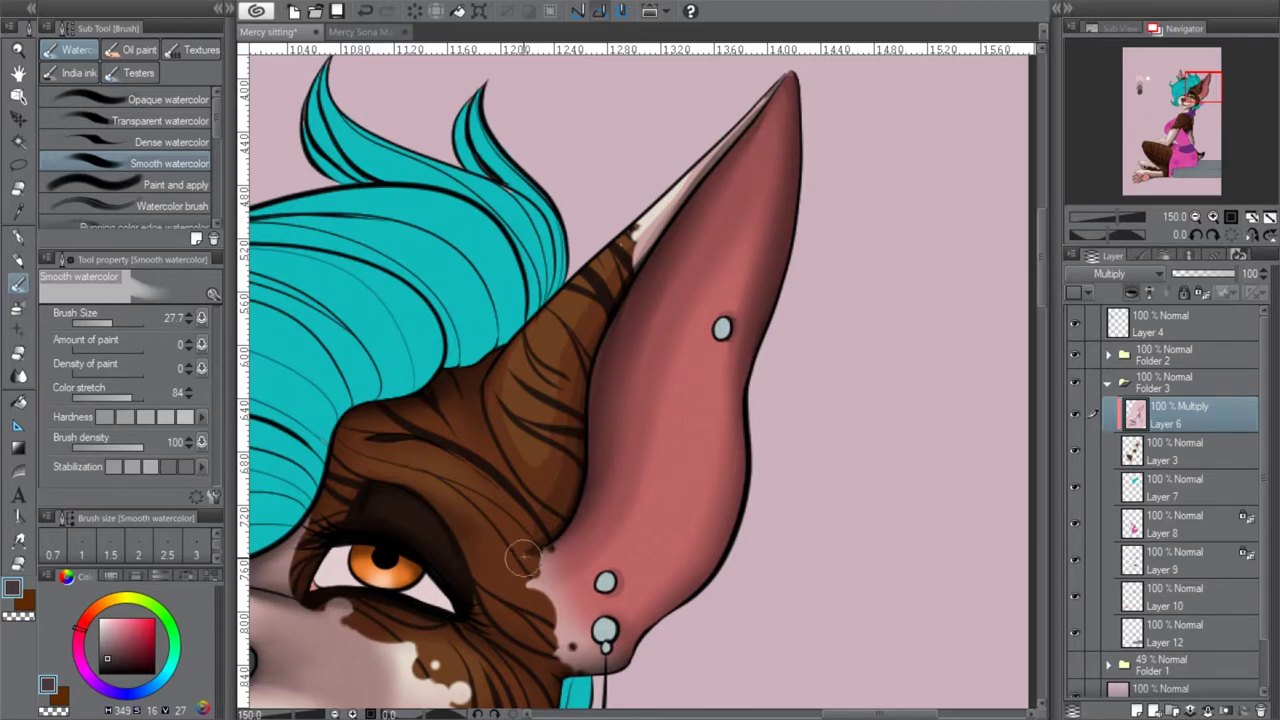
left_click_drag(631, 251, 740, 101)
left_click(365, 11)
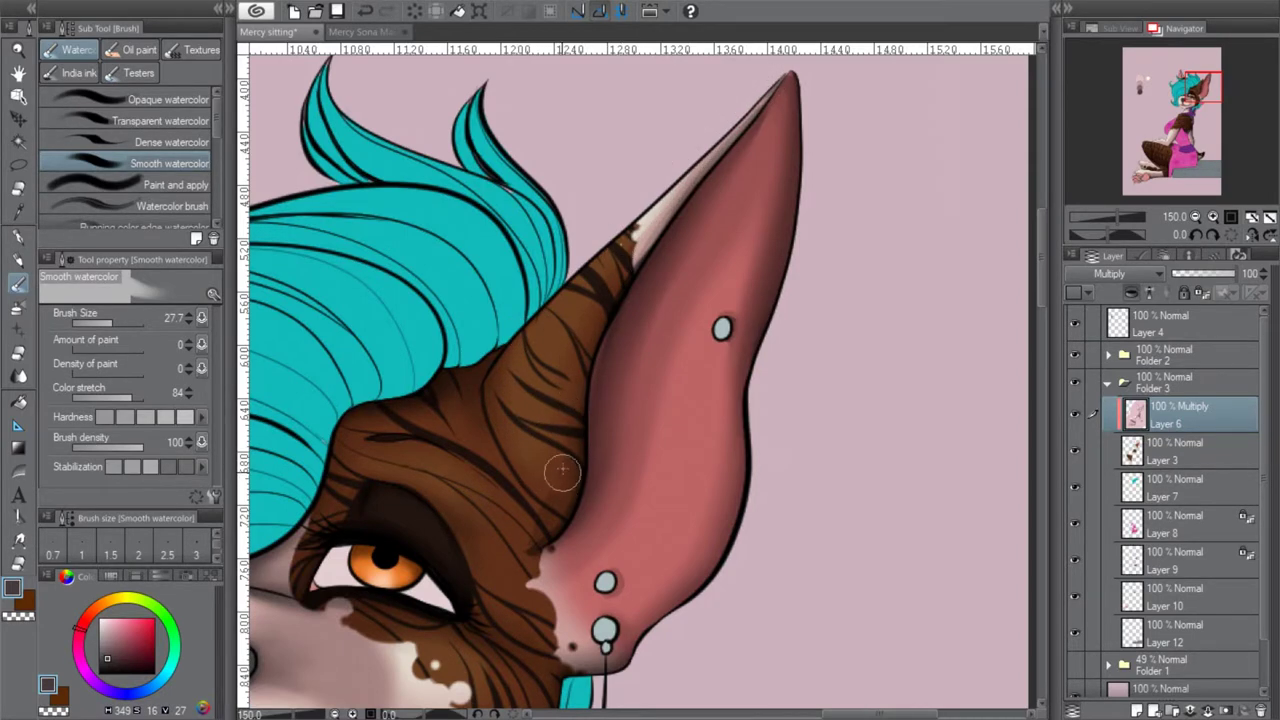
Blend the neck shadows beneath the jaw and down to the collar, undoing the first stroke
left_click_drag(1193, 87, 1178, 104)
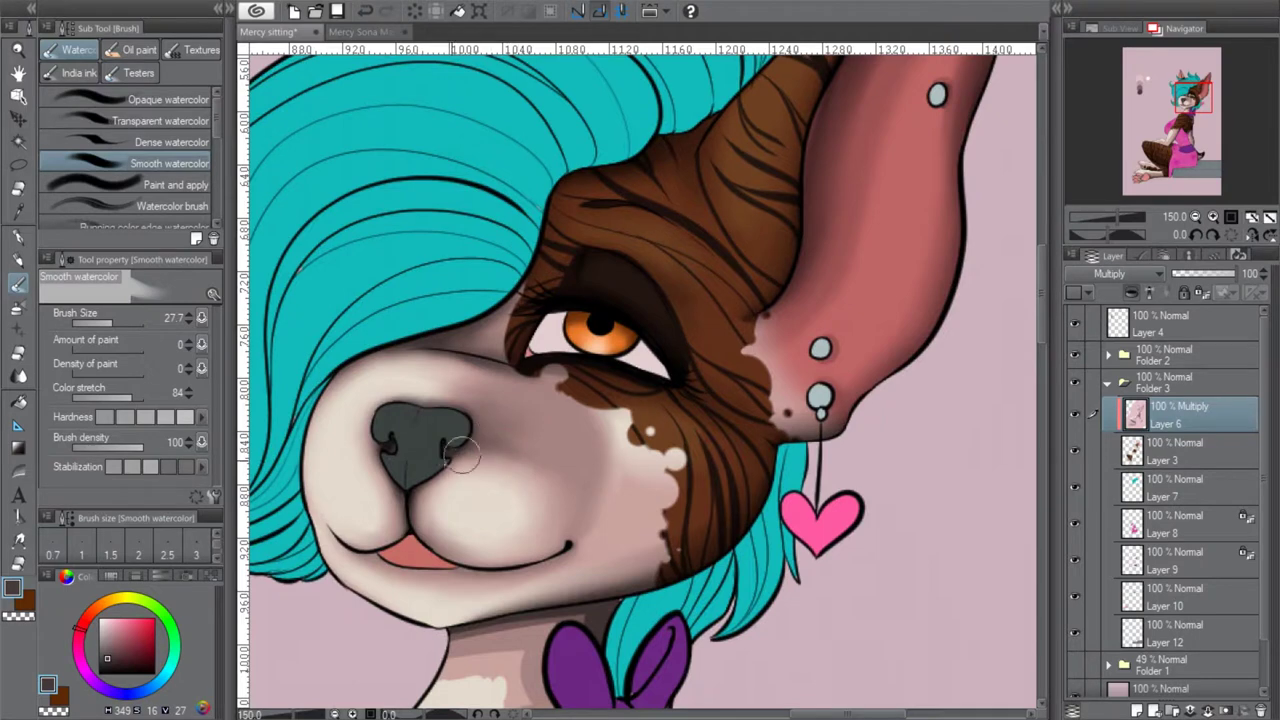
left_click_drag(1196, 100, 1192, 113)
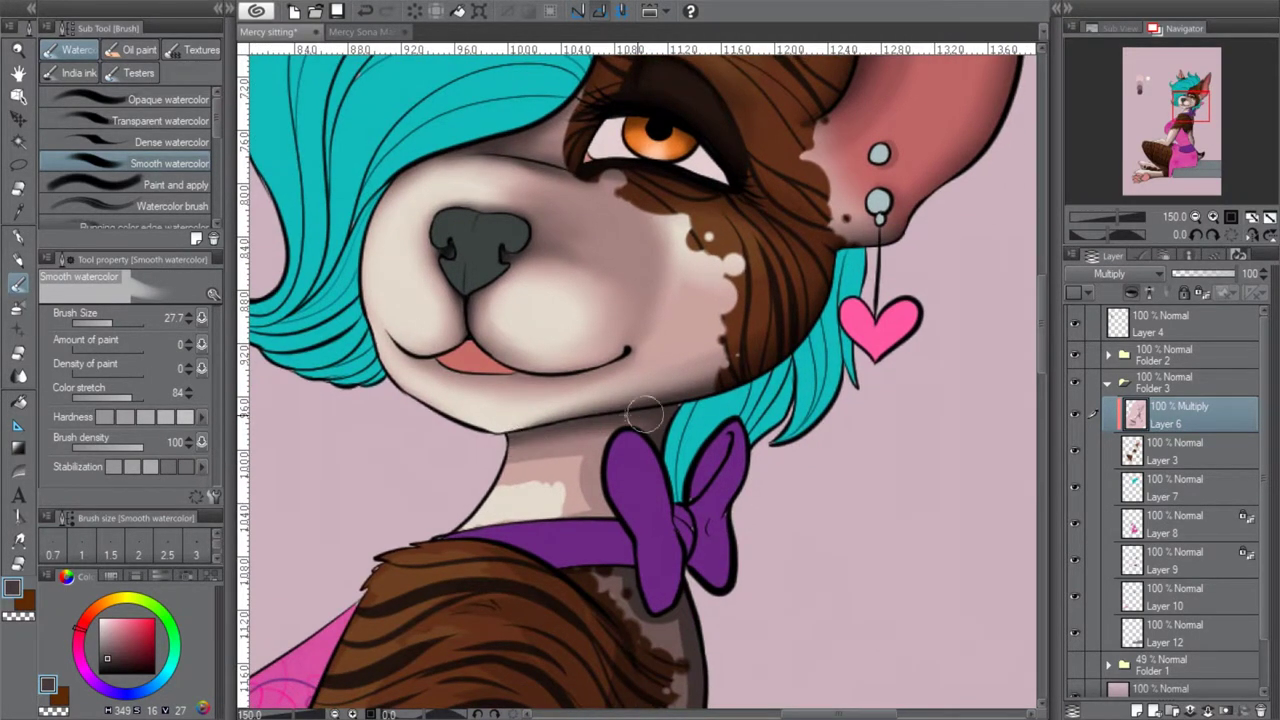
left_click_drag(603, 428, 618, 508)
left_click(366, 10)
left_click_drag(607, 420, 539, 436)
left_click_drag(616, 405, 449, 426)
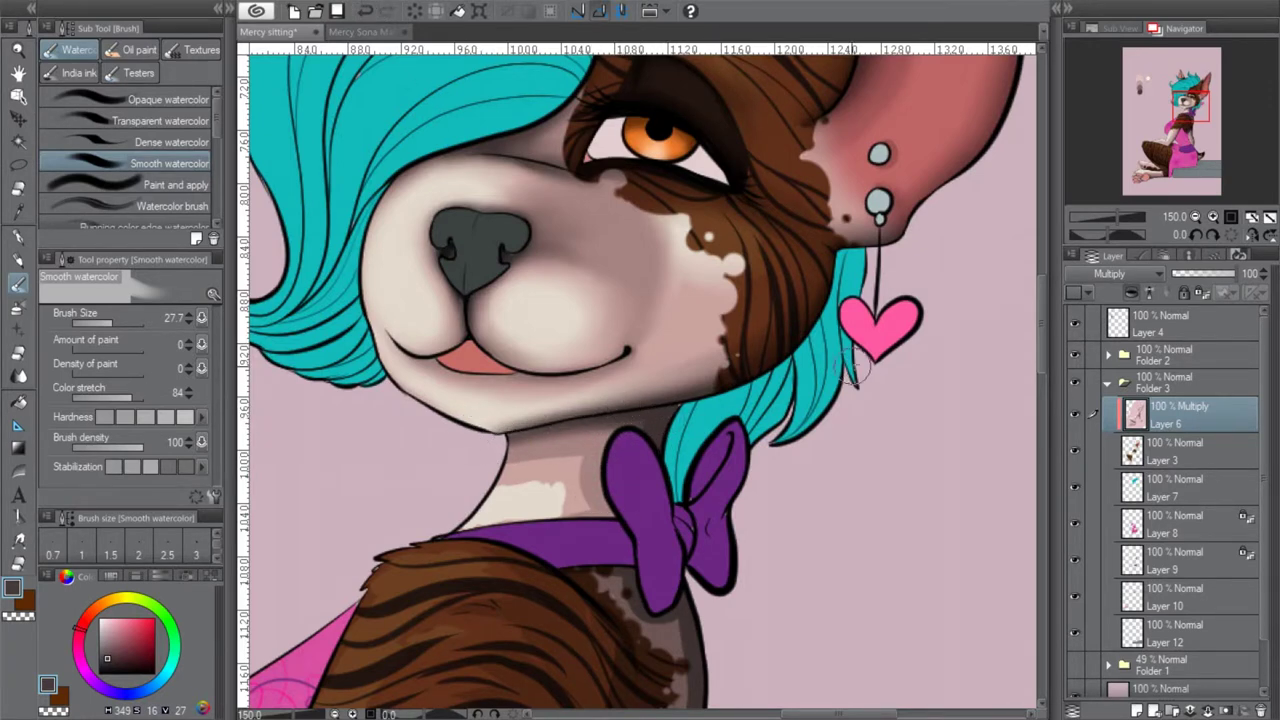
mouse_move(580, 488)
left_mouse_down()
mouse_move(554, 457)
mouse_move(580, 449)
mouse_move(514, 468)
mouse_move(567, 482)
mouse_move(497, 481)
mouse_move(567, 497)
mouse_move(533, 515)
left_mouse_up()
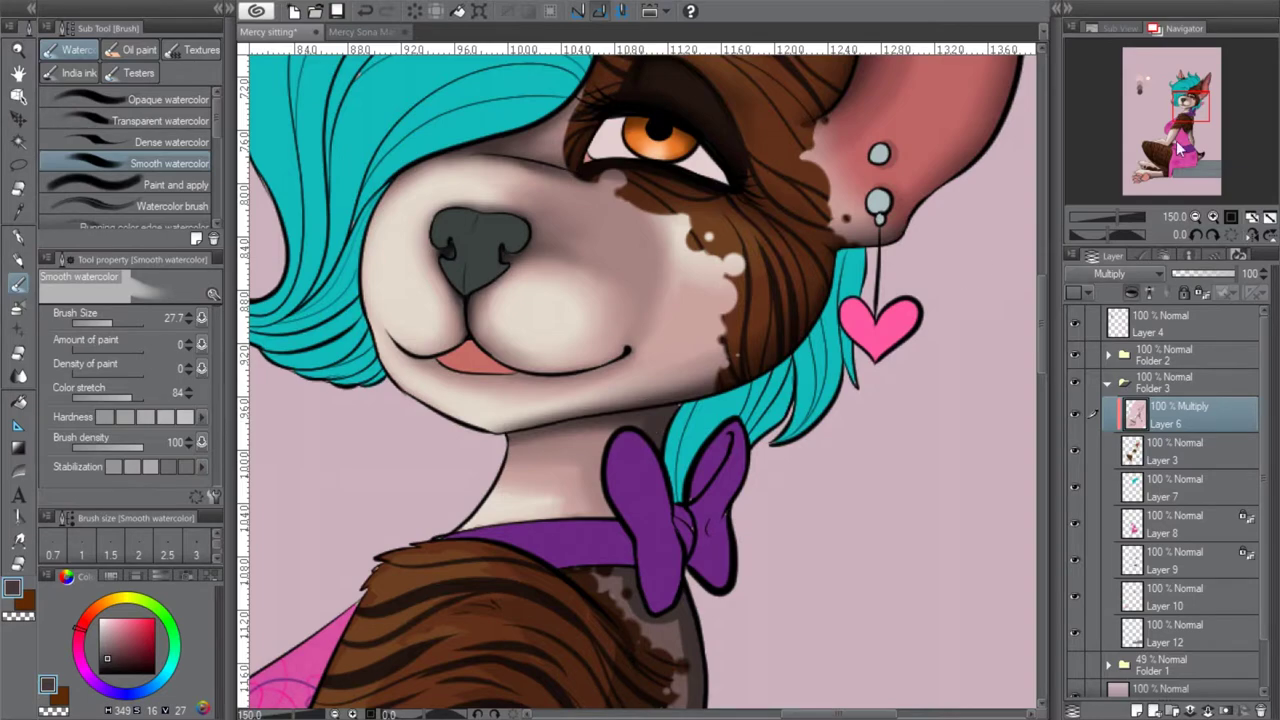
Blend the shadows on the grey fur behind the bow and down the back edge of the striped shoulder
left_click_drag(1190, 108, 1189, 112)
mouse_move(668, 478)
left_mouse_down()
mouse_move(719, 532)
mouse_move(722, 622)
left_mouse_up()
mouse_move(1181, 118)
left_mouse_down()
mouse_move(1185, 142)
mouse_move(1195, 117)
left_mouse_up()
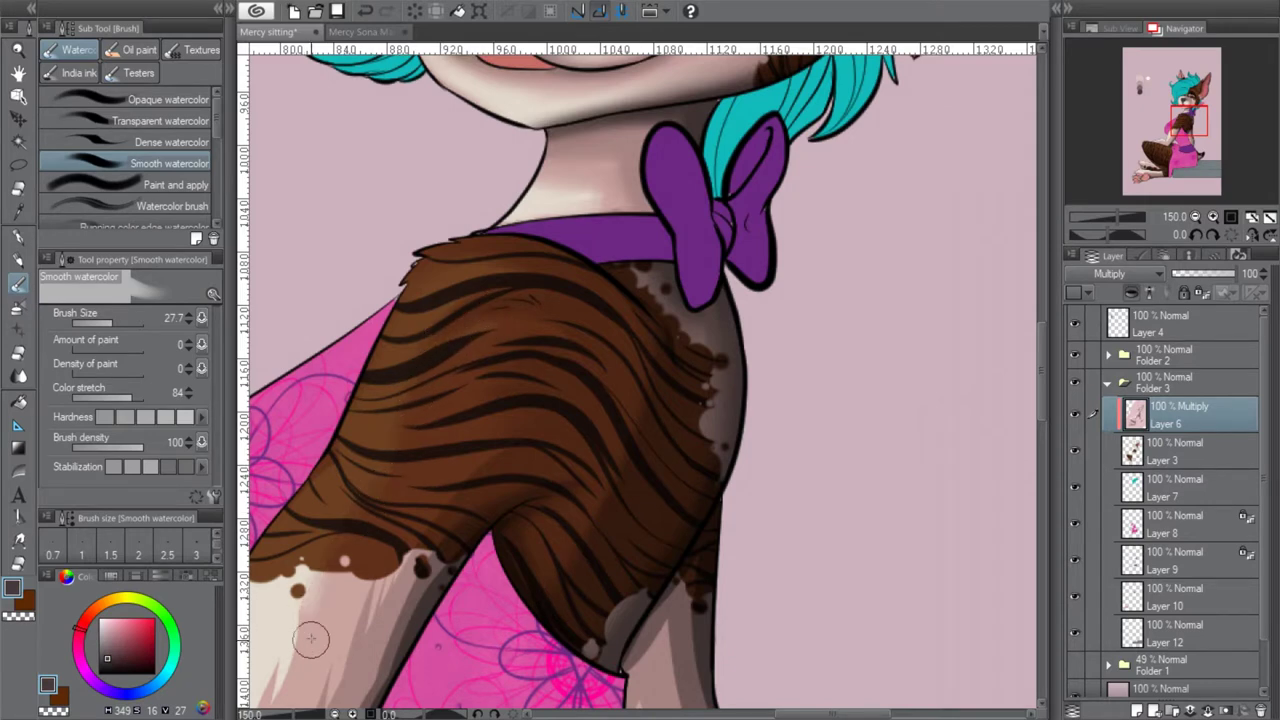
Blend the shadow edges on the near arm from below the brown fur to the elbow and forearm
left_click_drag(1192, 118, 1166, 139)
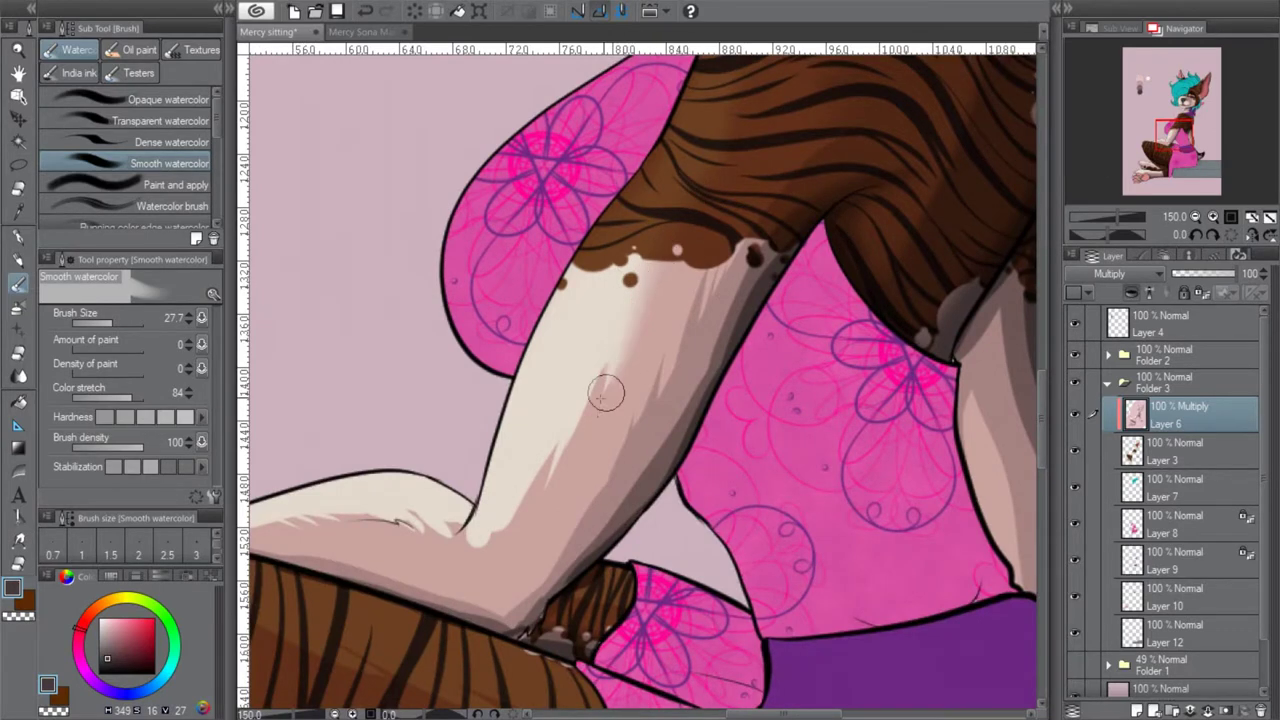
mouse_move(597, 370)
left_mouse_down()
mouse_move(559, 468)
mouse_move(557, 424)
mouse_move(474, 558)
mouse_move(457, 563)
mouse_move(427, 522)
mouse_move(397, 531)
mouse_move(340, 491)
left_mouse_up()
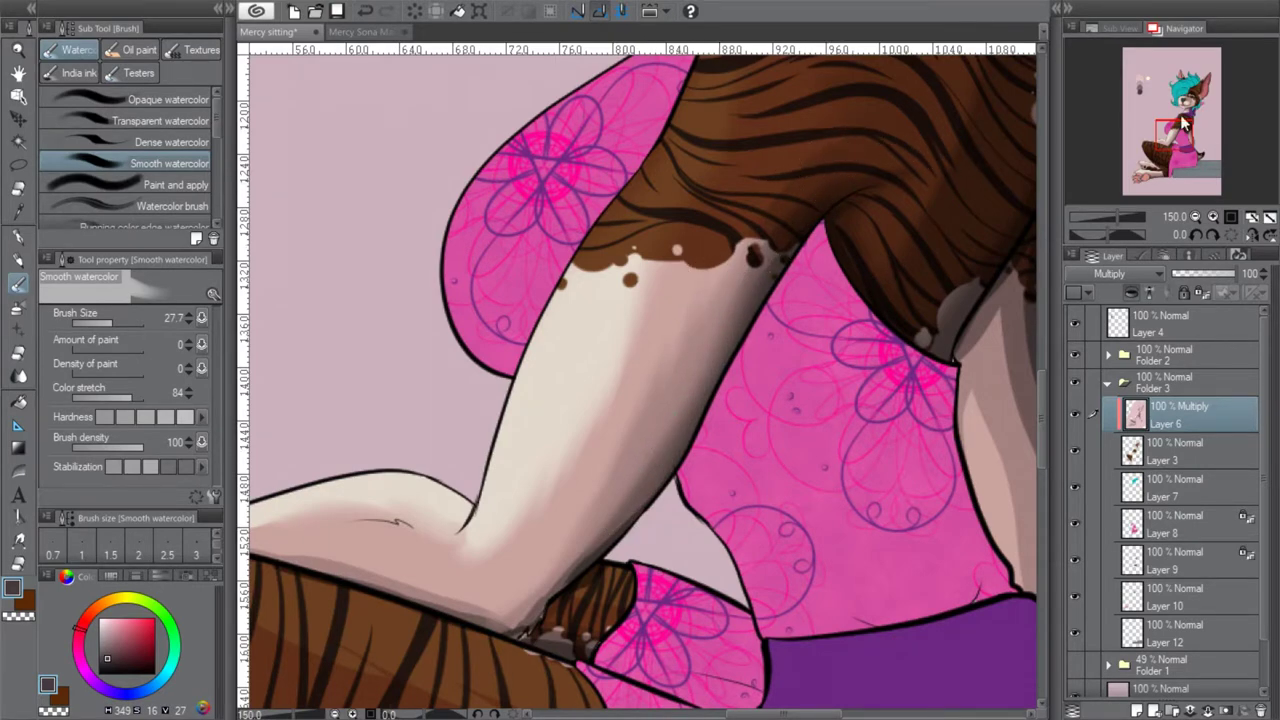
left_click_drag(1171, 132, 1178, 129)
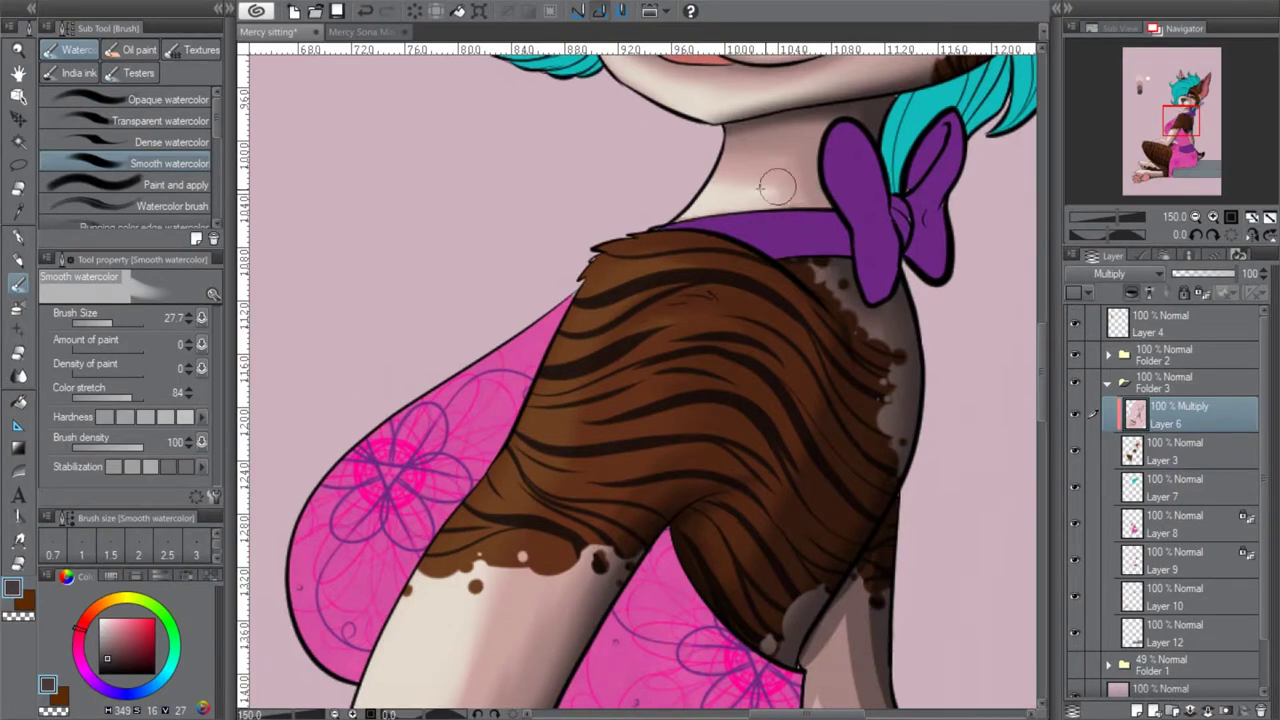
Blend the shadow edges on the small far ear, across its pink inner surface and pale outer rim, at brush size 19.2
left_click(1195, 217)
left_click(1195, 217)
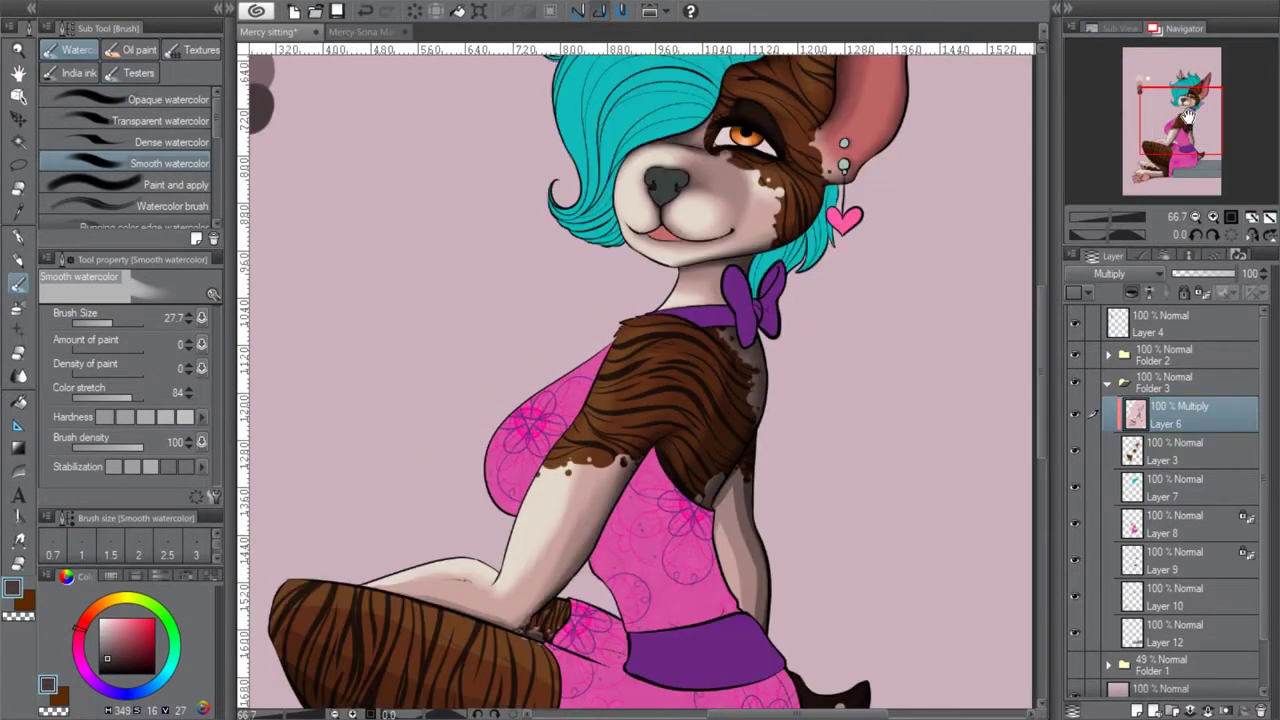
left_click_drag(1175, 143, 1168, 84)
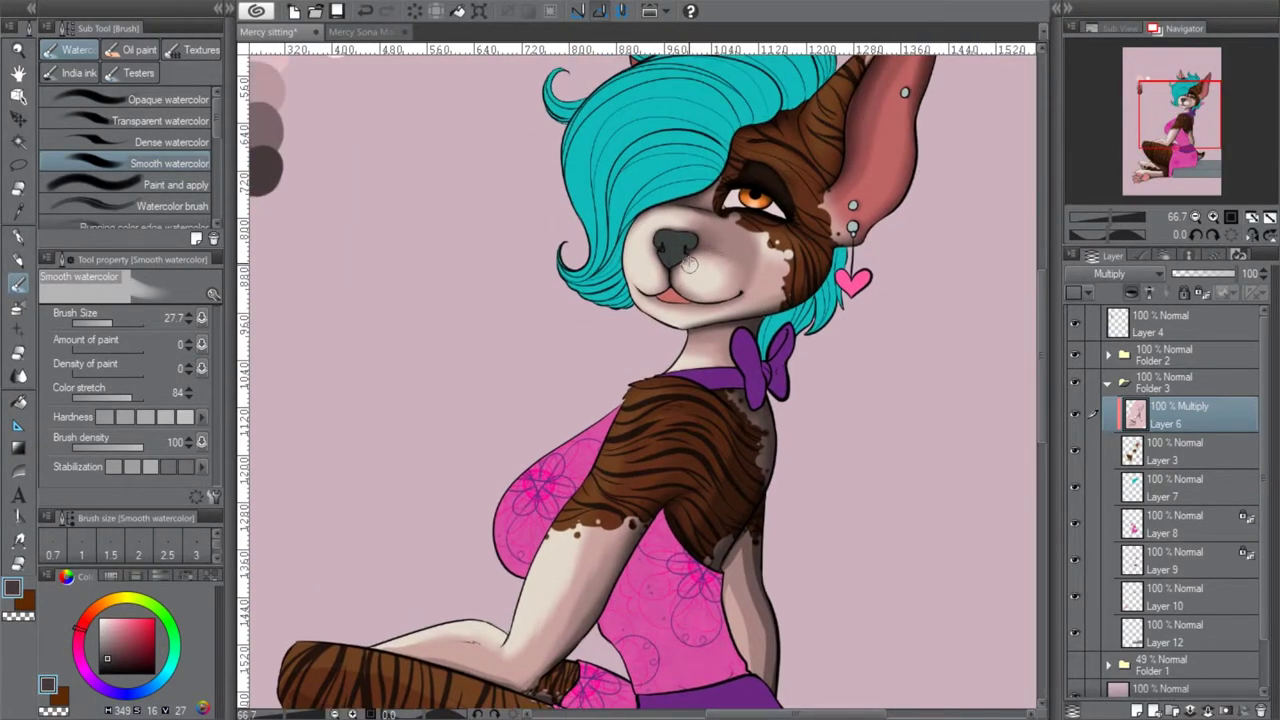
mouse_move(1174, 104)
left_mouse_down()
mouse_move(1181, 112)
mouse_move(1179, 83)
left_mouse_up()
left_click(1213, 217)
left_click(1213, 217)
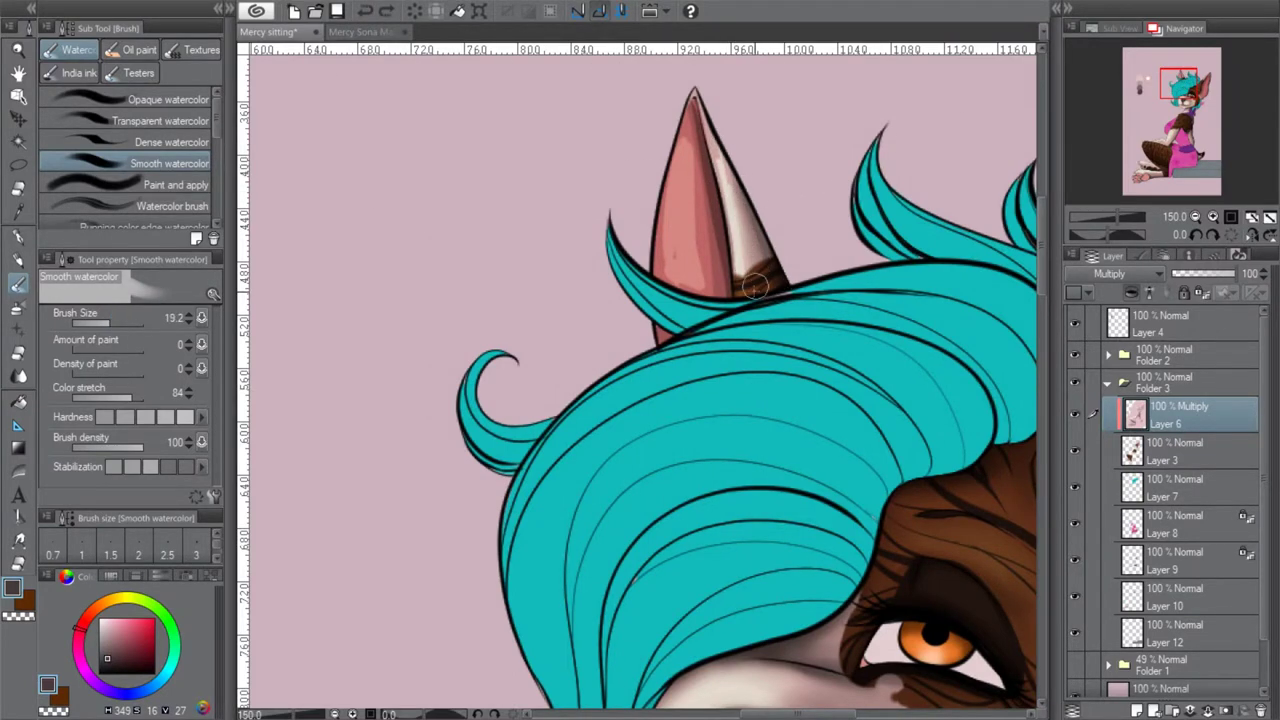
left_click_drag(706, 135, 732, 203)
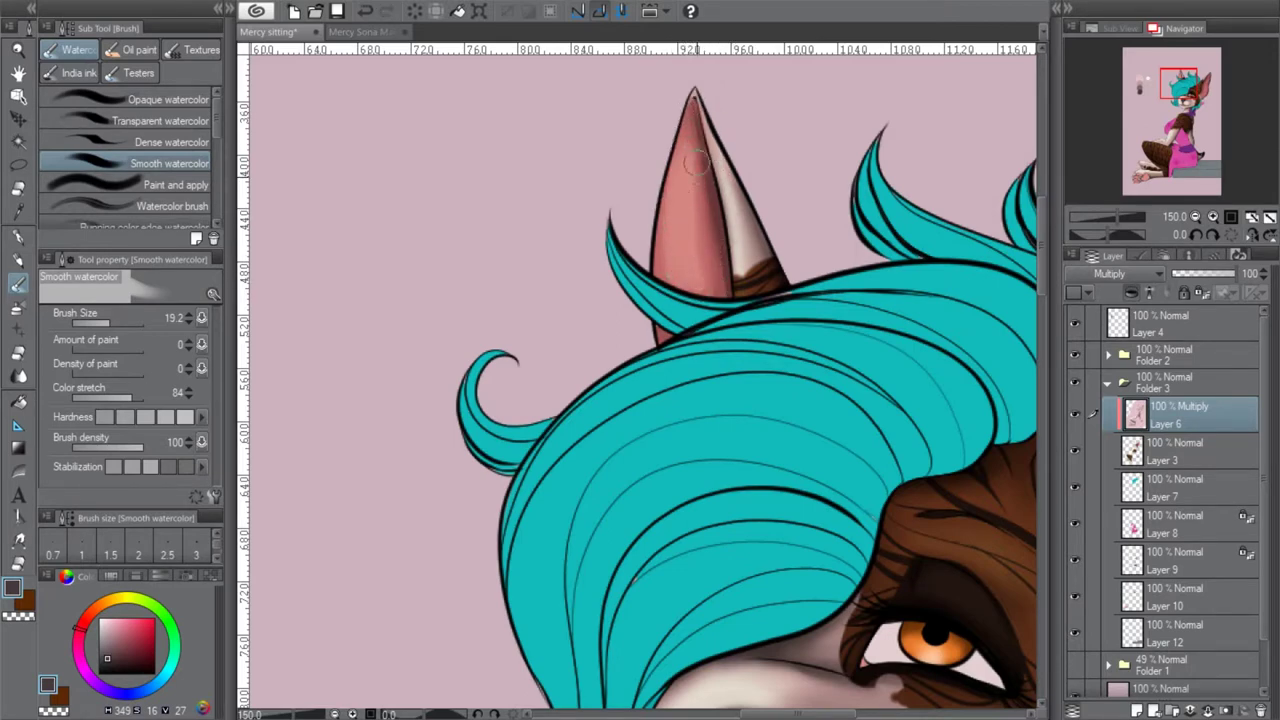
Blend the shadow bands on the far arm from the striped fur down to the belt at brush size 31.3
left_click_drag(1180, 95, 1190, 122)
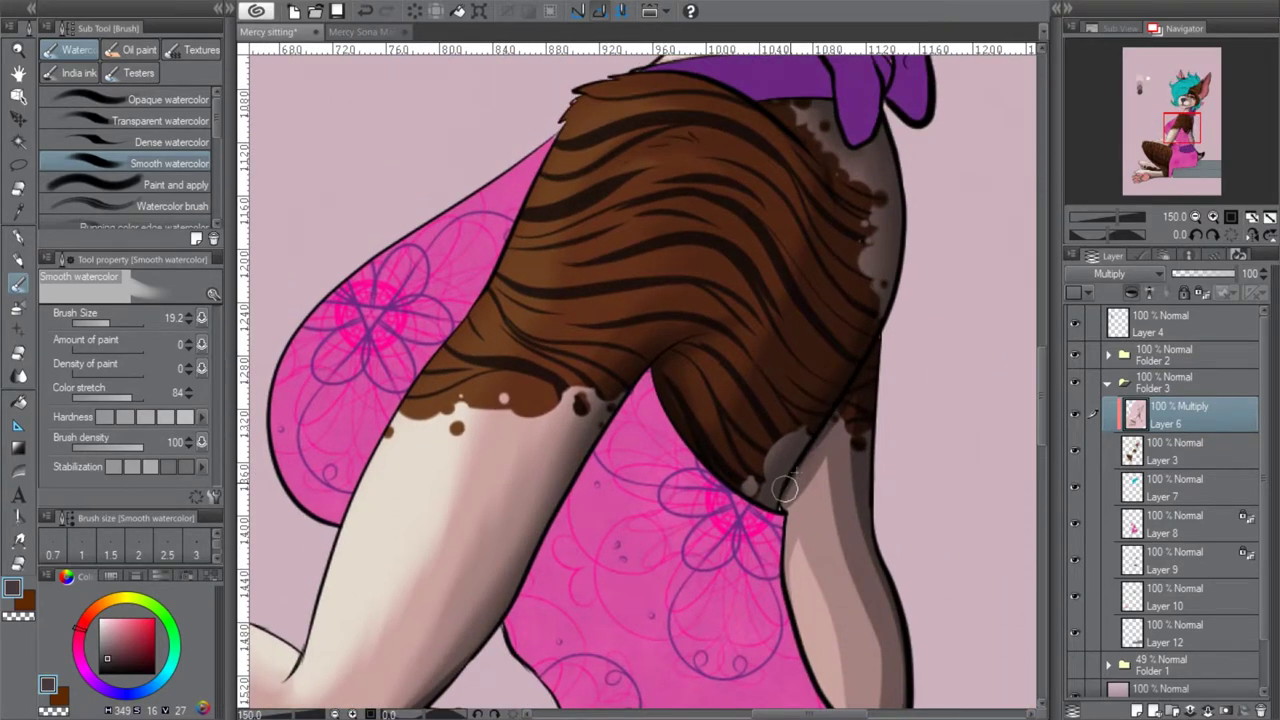
left_click_drag(843, 423, 888, 640)
left_click_drag(1173, 134, 1181, 143)
left_click_drag(681, 342, 723, 560)
mouse_move(666, 270)
left_mouse_down()
mouse_move(660, 326)
mouse_move(708, 548)
left_mouse_up()
left_click_drag(681, 388, 687, 606)
left_click_drag(624, 364, 672, 547)
left_click_drag(624, 332, 655, 276)
mouse_move(674, 380)
left_mouse_down()
mouse_move(686, 400)
mouse_move(661, 488)
left_mouse_up()
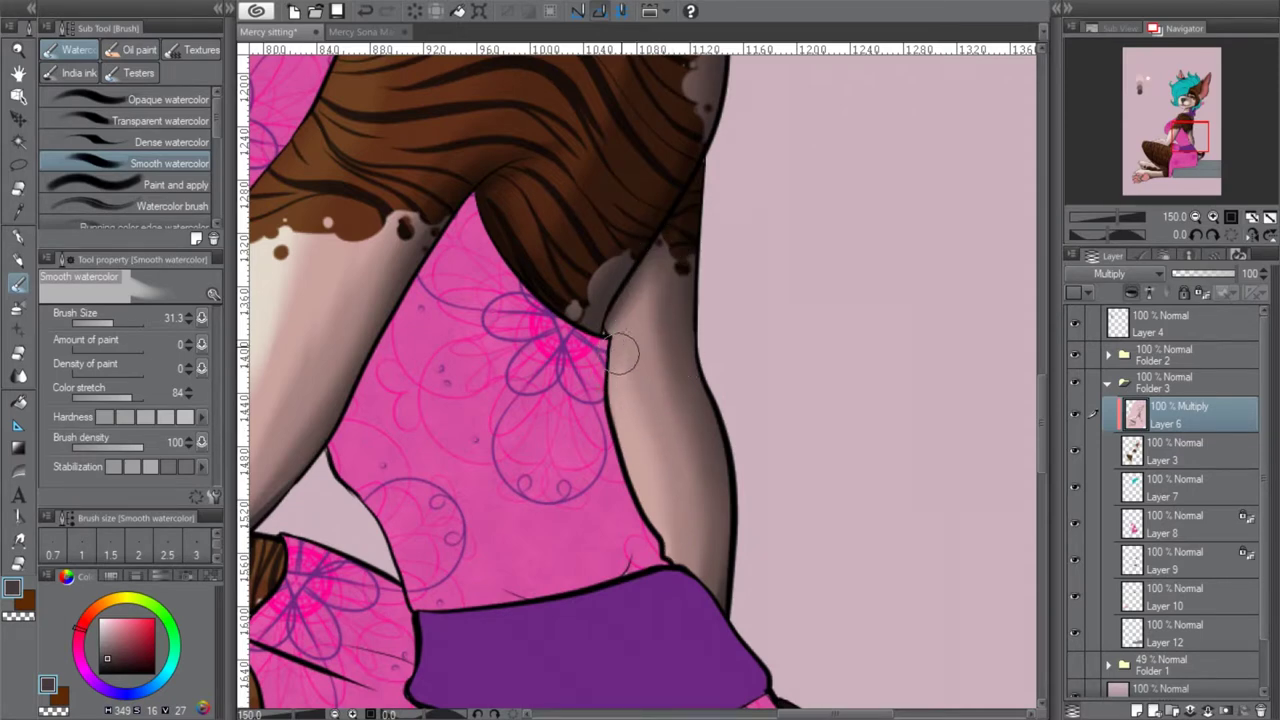
Blend the remaining shadow edges around the near elbow and along the forearm resting on the thigh
left_click_drag(1191, 139, 1179, 149)
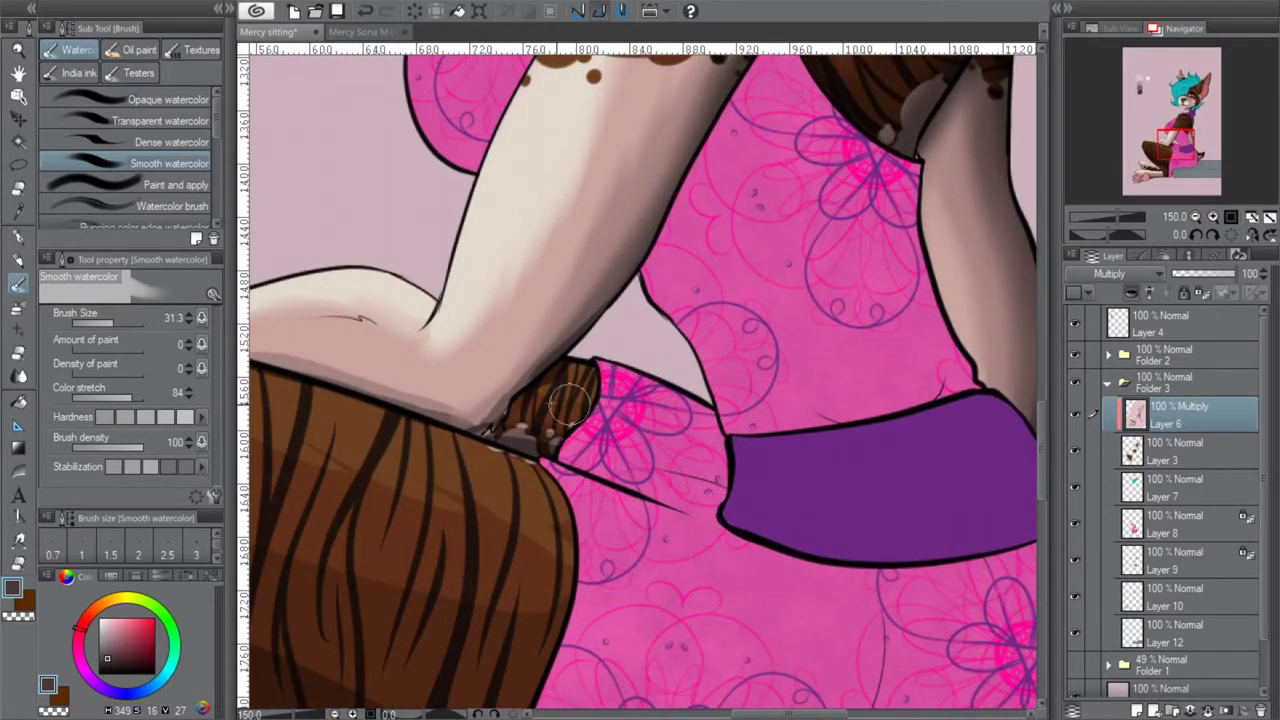
left_click_drag(539, 364, 606, 268)
left_click_drag(477, 420, 371, 386)
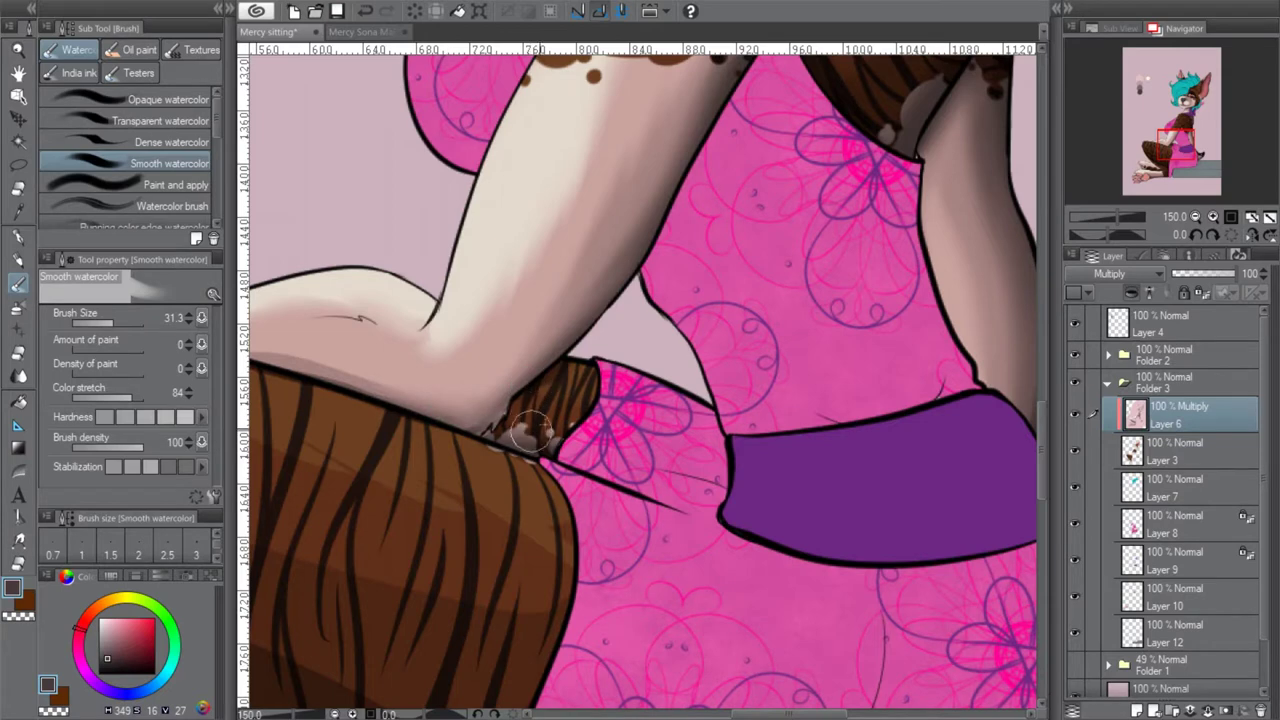
left_click_drag(1176, 152, 1170, 152)
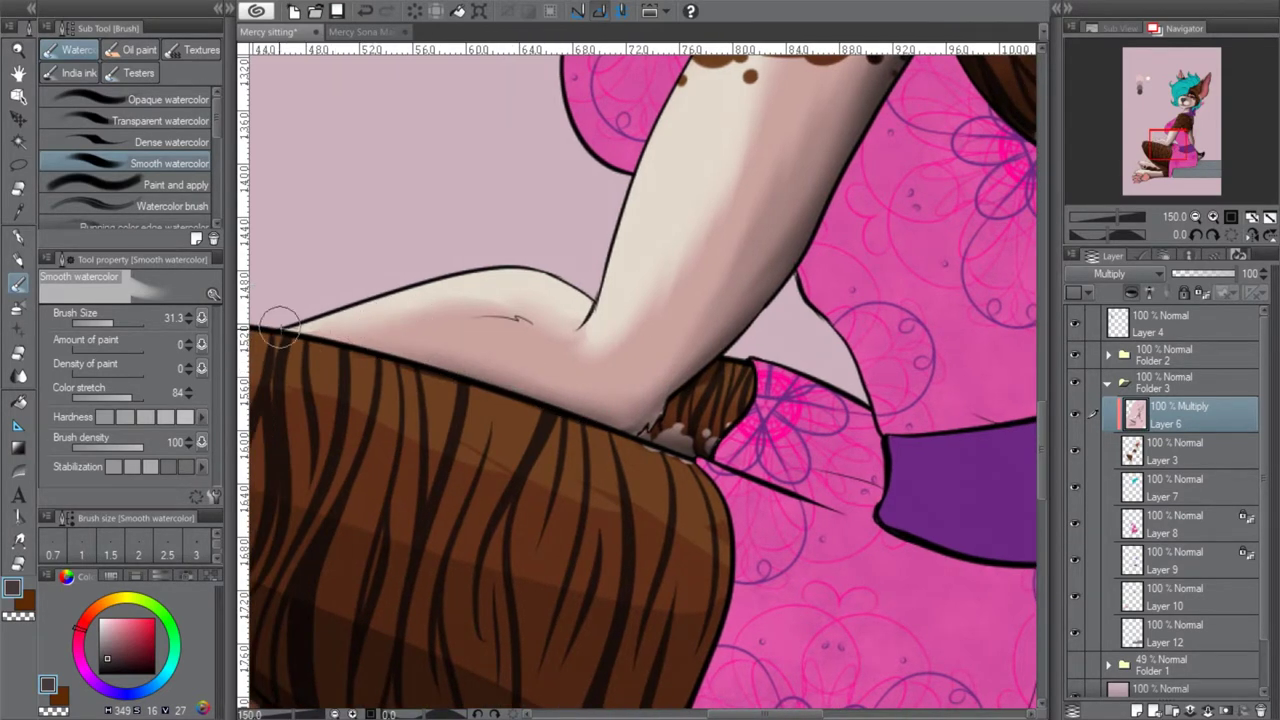
Blend the shadow bands across the striped thigh and down the folded lower leg beneath it
left_click_drag(1166, 178, 1155, 182)
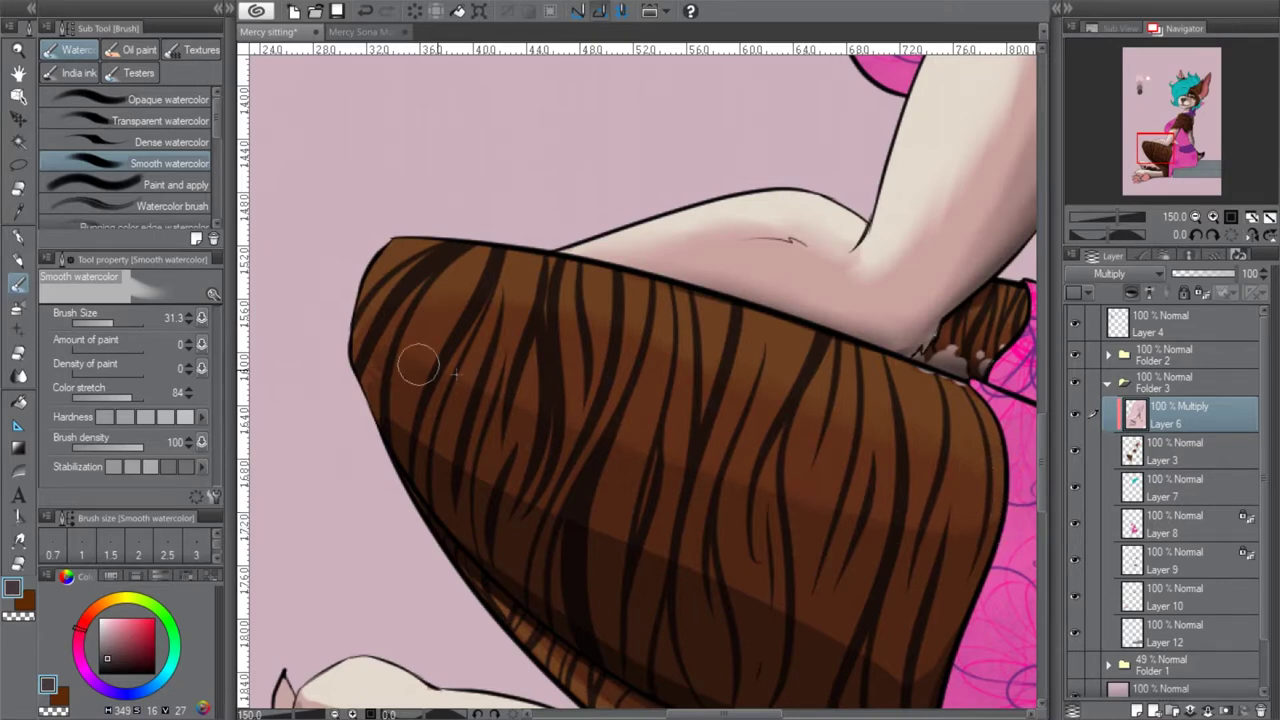
left_click(1216, 235)
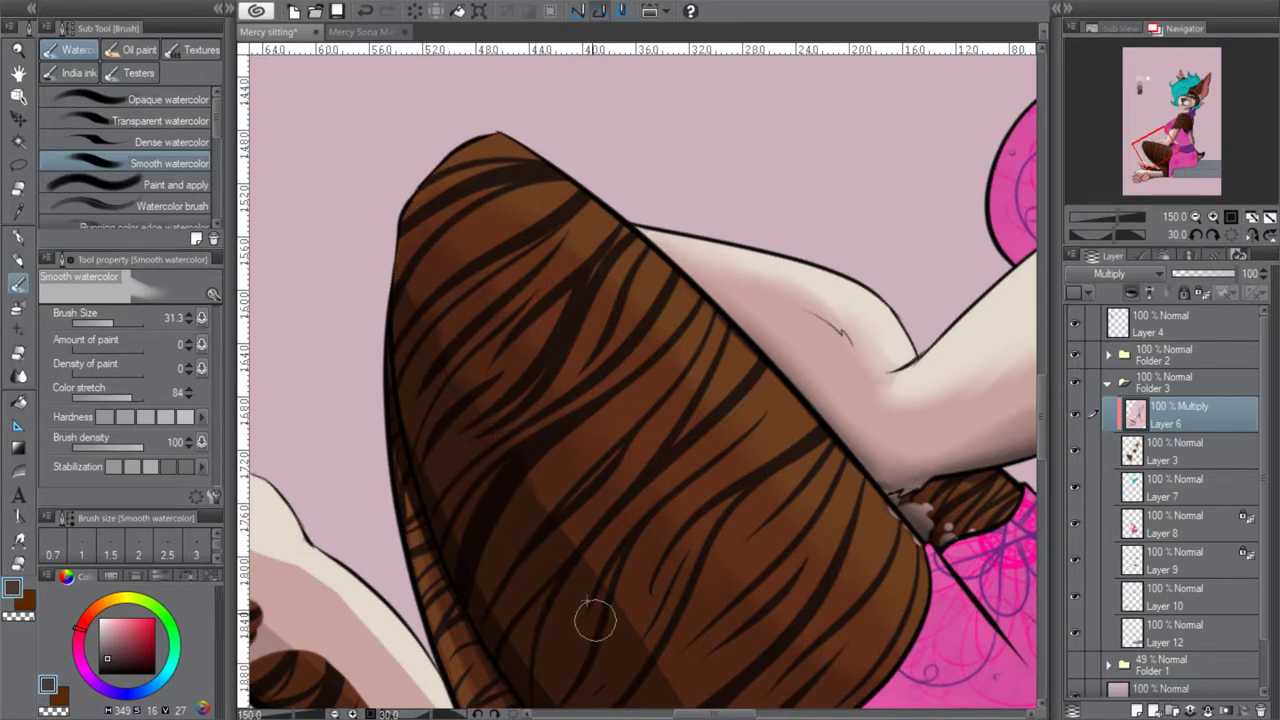
left_click_drag(1156, 153, 1158, 161)
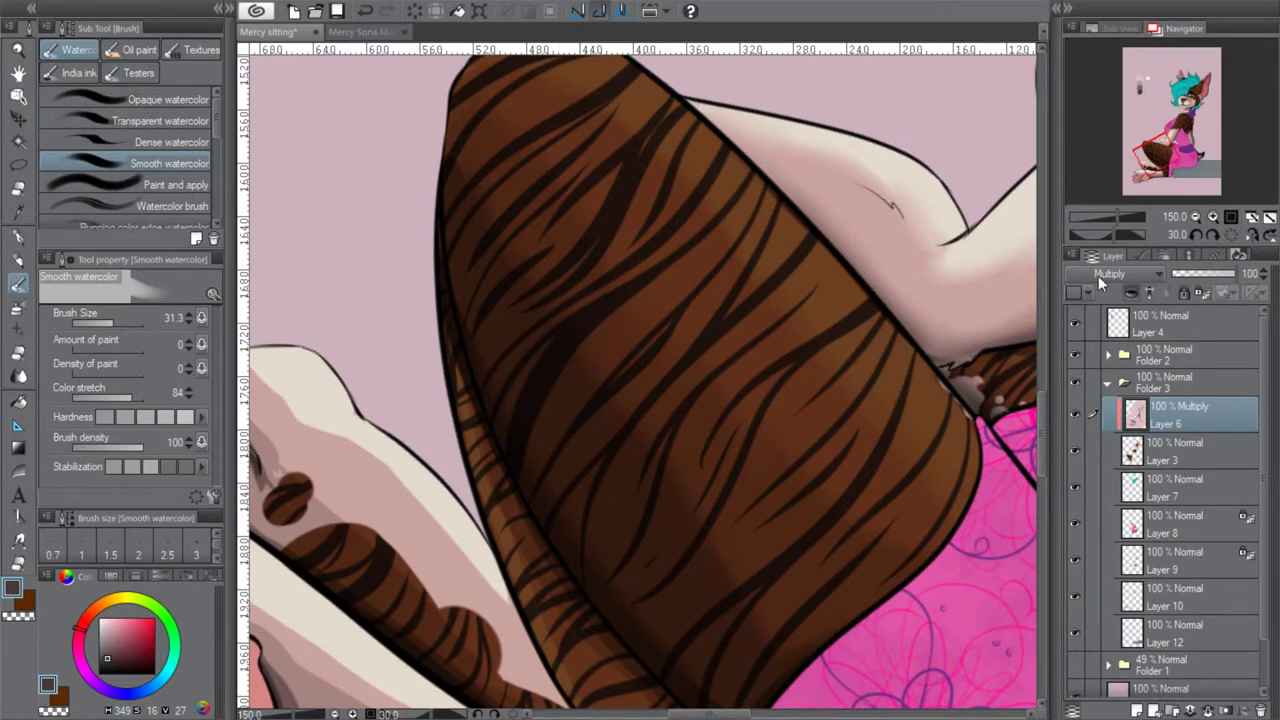
left_click_drag(1160, 155, 1156, 163)
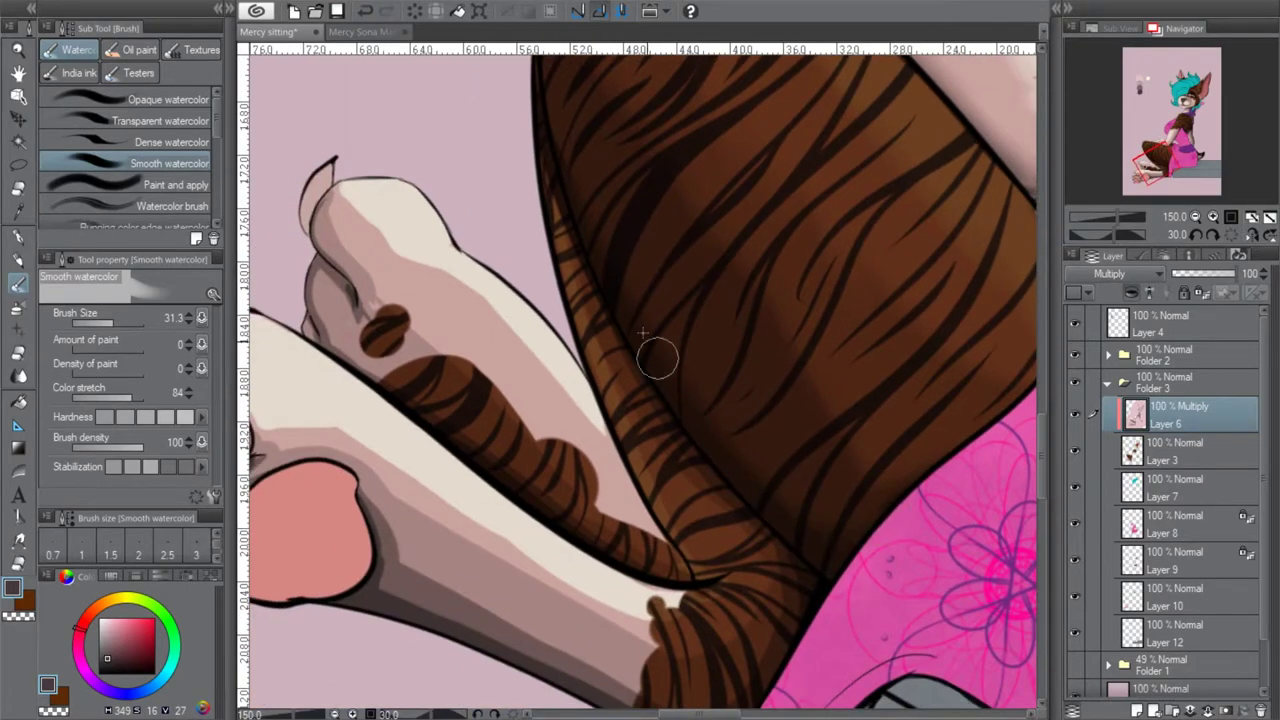
left_click(1229, 234)
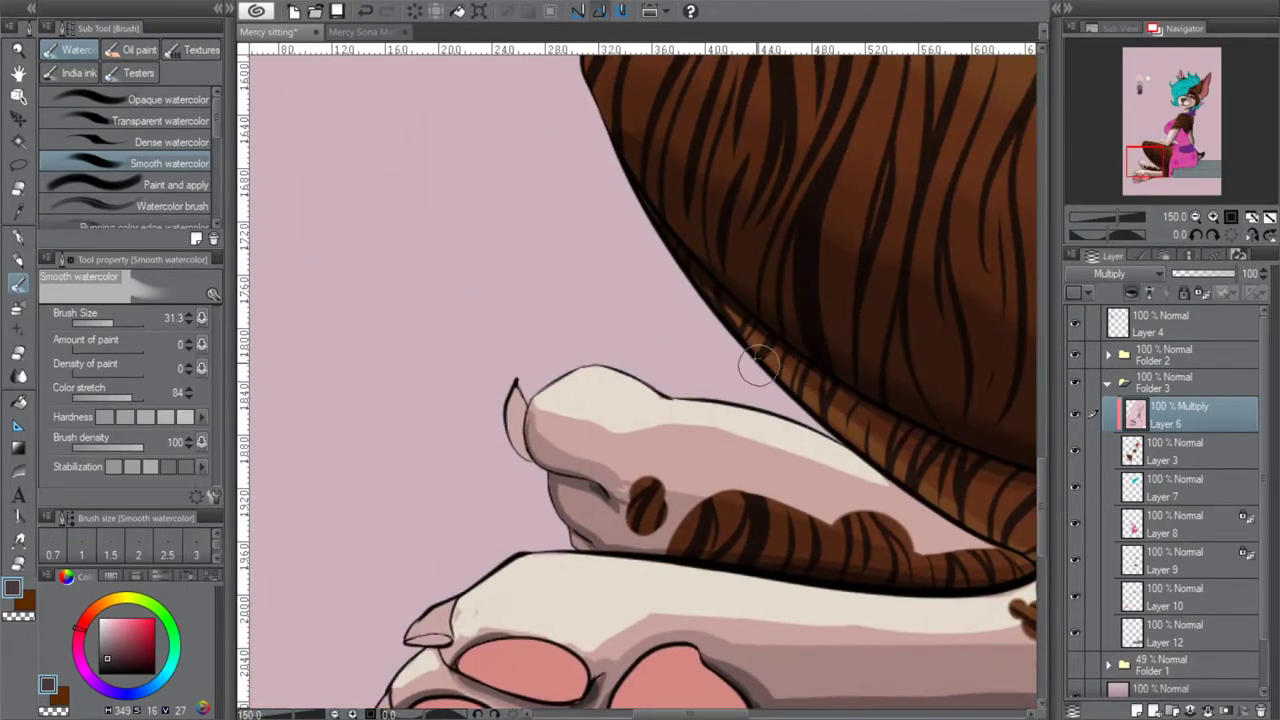
left_click_drag(1152, 160, 1158, 167)
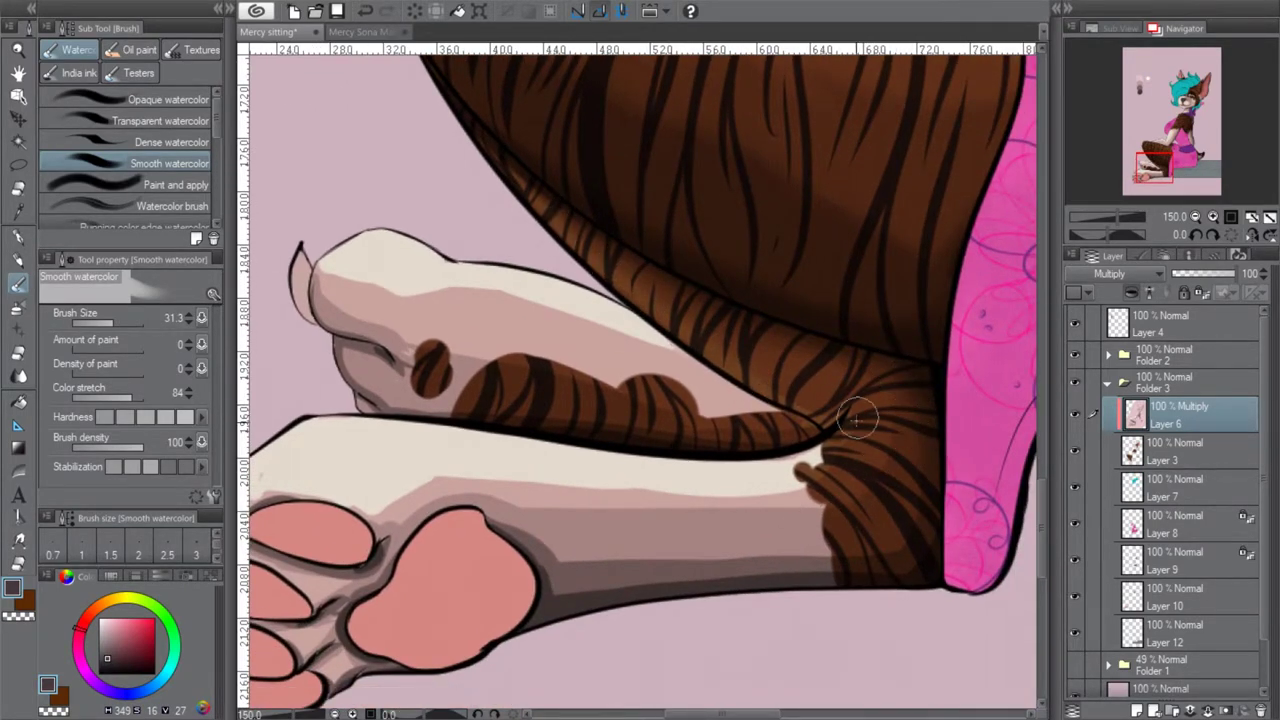
Blend the shadows on the near foot from the striped ankle to the toes and around the paw pads
mouse_move(840, 484)
left_mouse_down()
mouse_move(514, 477)
mouse_move(422, 508)
left_mouse_up()
mouse_move(880, 537)
left_mouse_down()
mouse_move(756, 569)
mouse_move(899, 568)
mouse_move(542, 594)
mouse_move(618, 574)
mouse_move(530, 552)
left_mouse_up()
left_click_drag(1165, 176, 1162, 173)
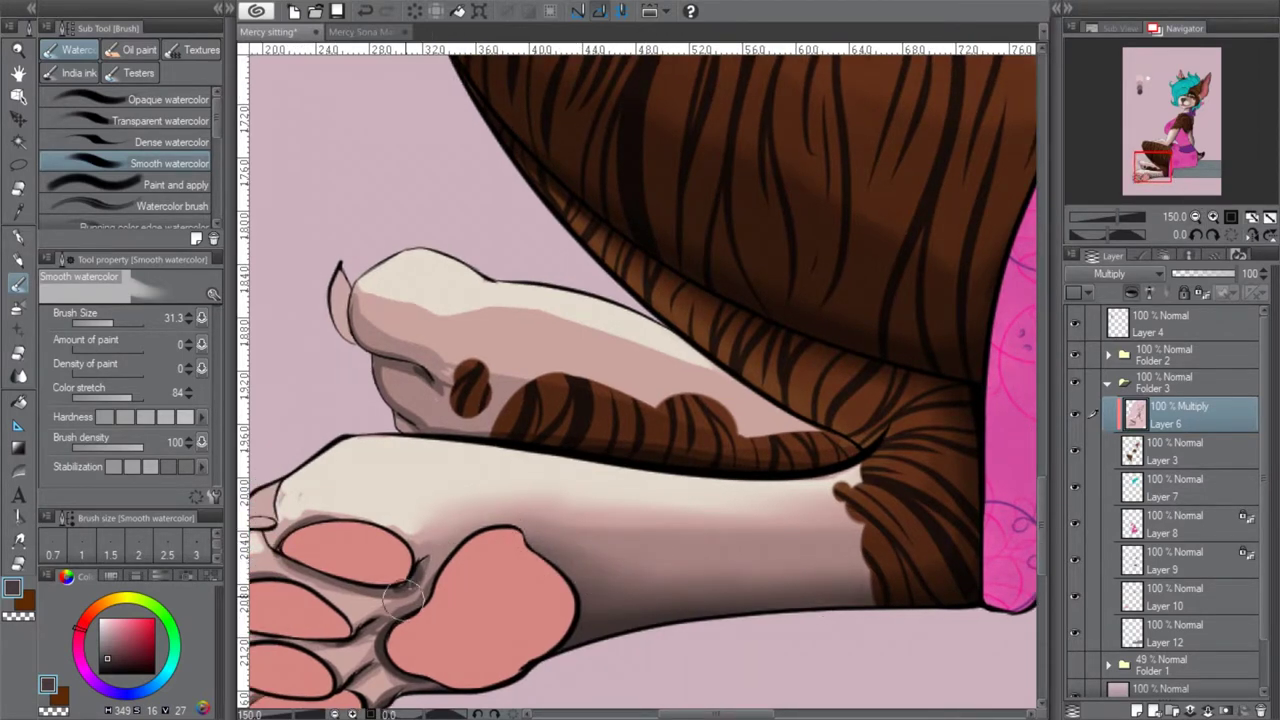
mouse_move(303, 511)
left_mouse_down()
mouse_move(283, 512)
mouse_move(315, 513)
left_mouse_up()
left_click_drag(1160, 164, 1156, 168)
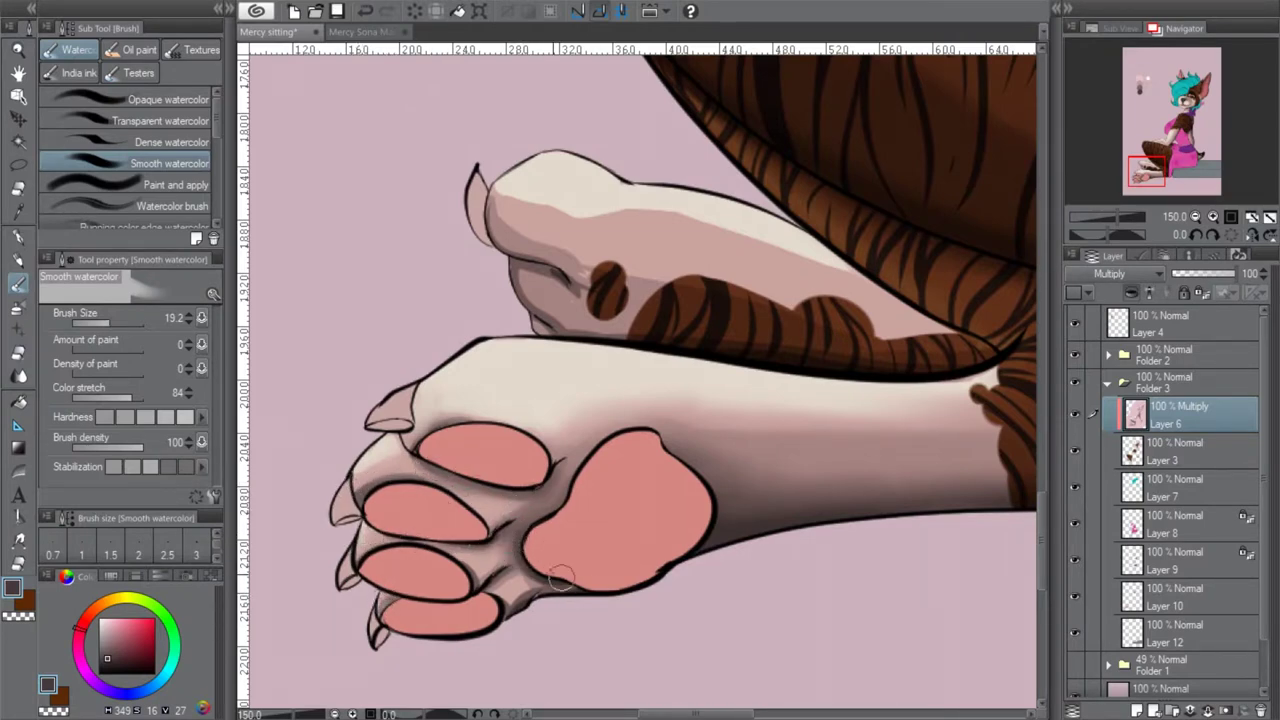
mouse_move(532, 591)
left_mouse_down()
mouse_move(509, 598)
mouse_move(486, 578)
left_mouse_up()
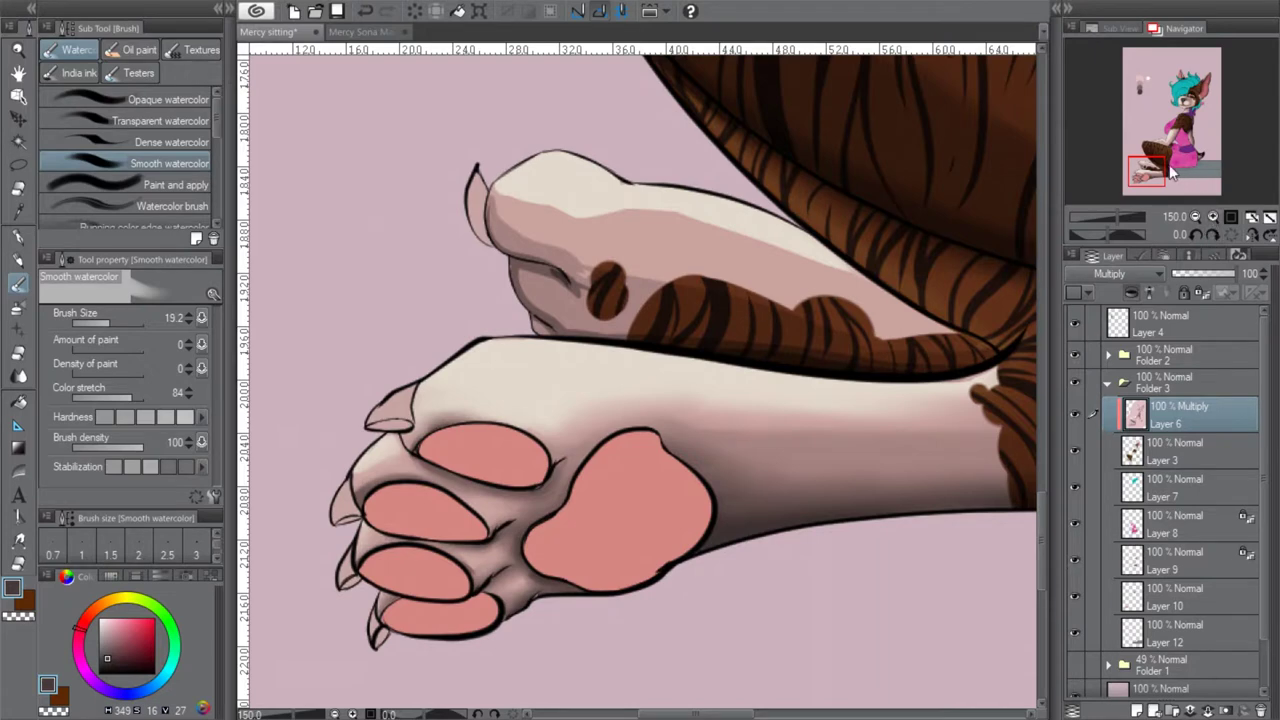
Blend the shadows on the far foot from the toes to the ankle at brush size 24.5, undoing the first stroke
left_click_drag(1153, 171, 1150, 164)
mouse_move(429, 343)
left_mouse_down()
mouse_move(669, 363)
mouse_move(740, 395)
left_mouse_up()
key("ctrl+z")
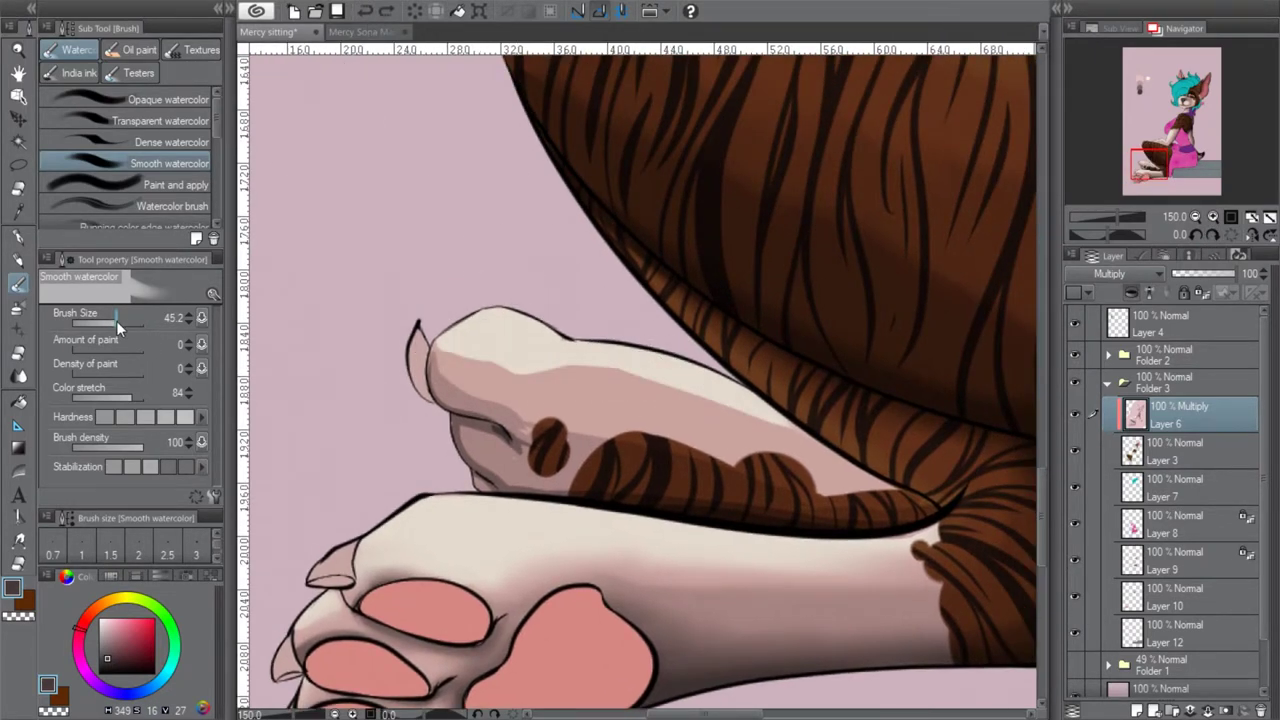
left_click_drag(429, 340, 586, 357)
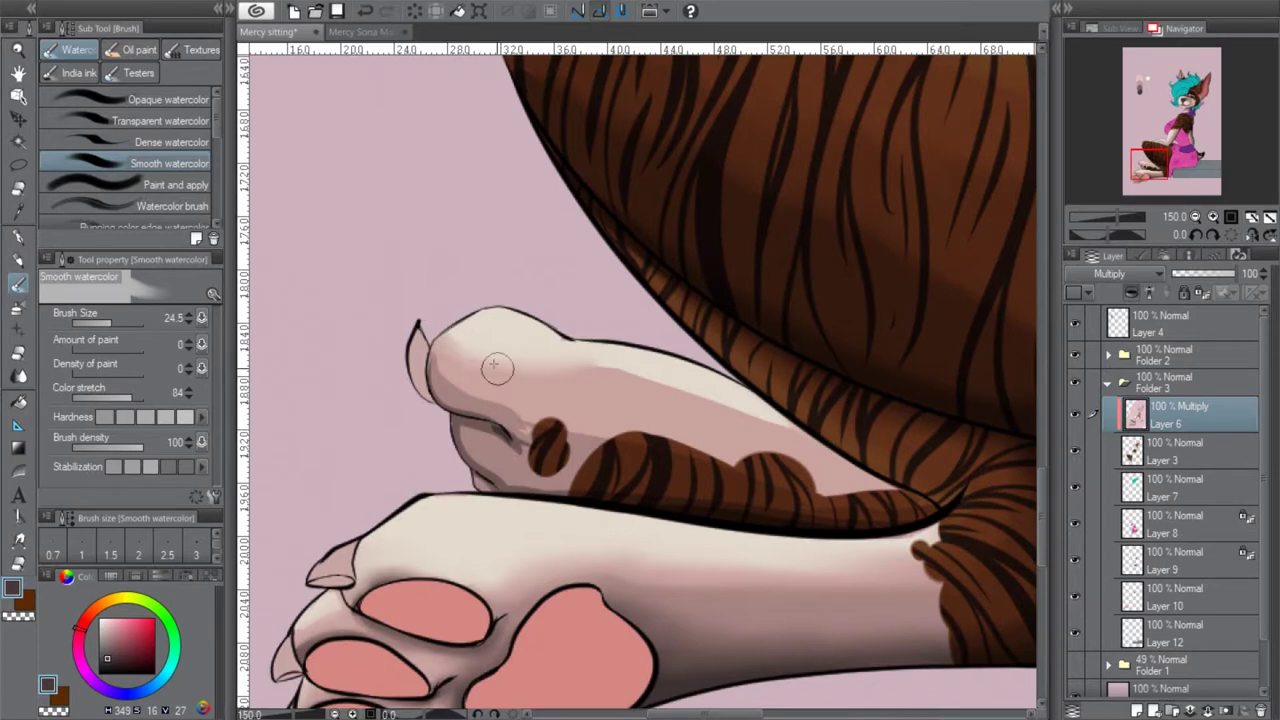
mouse_move(487, 353)
left_mouse_down()
mouse_move(639, 373)
mouse_move(734, 426)
mouse_move(611, 369)
mouse_move(835, 461)
left_mouse_up()
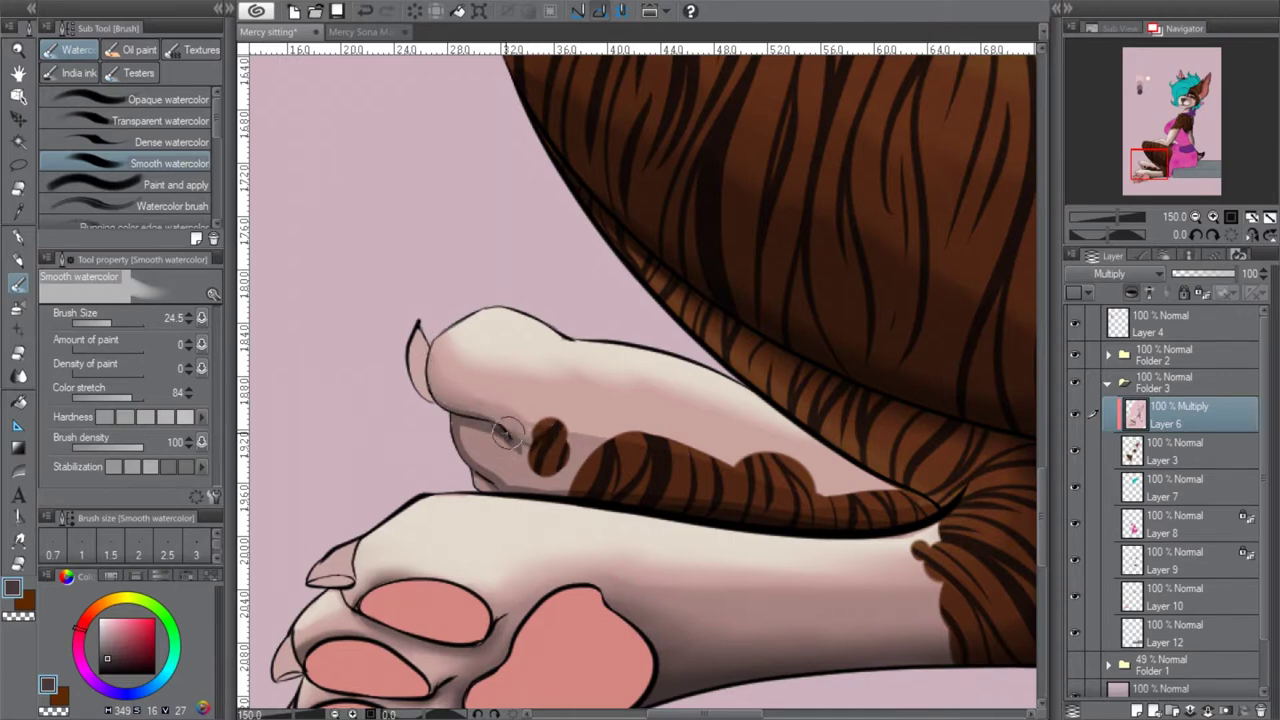
left_click(1213, 236)
left_click(1213, 236)
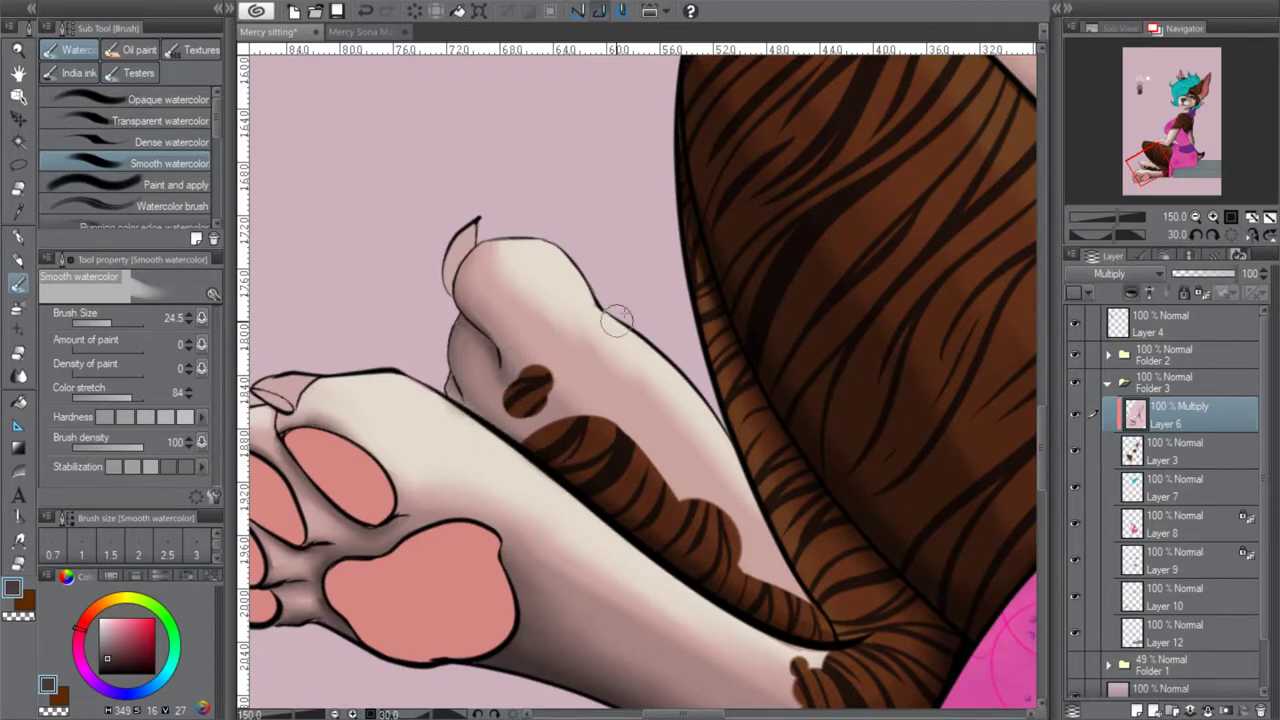
left_click(1214, 234)
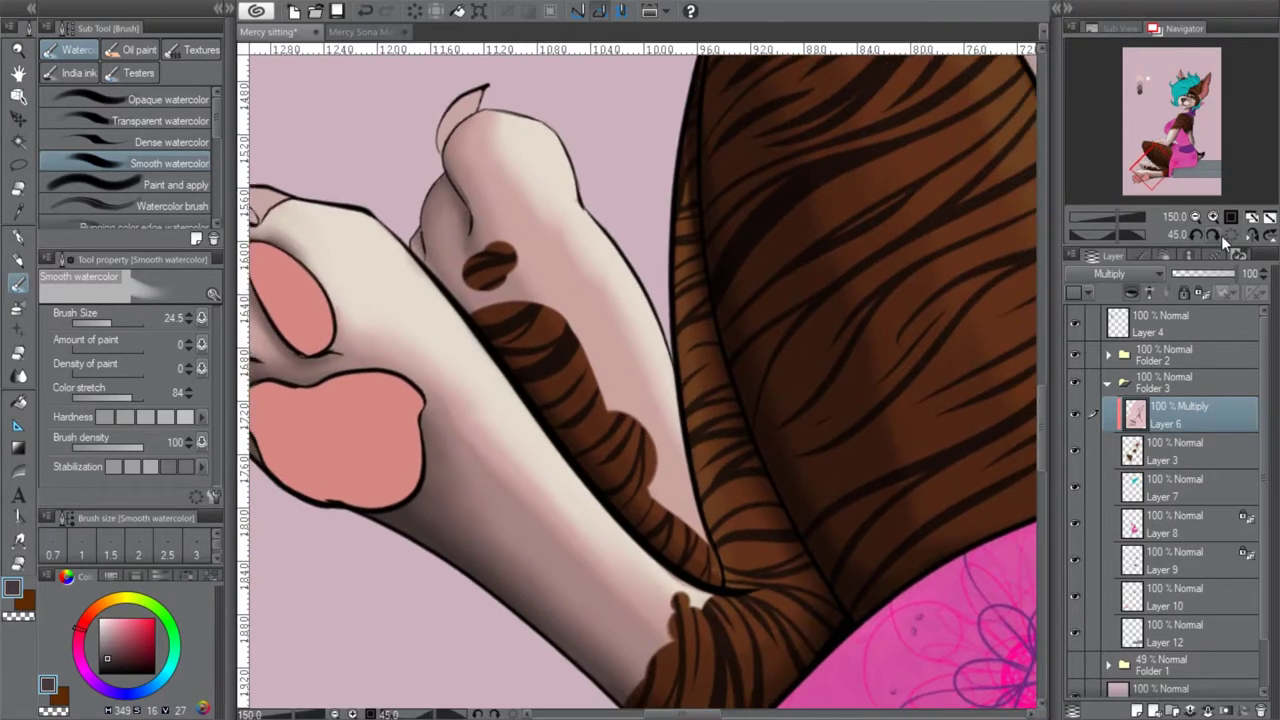
left_click(1223, 235)
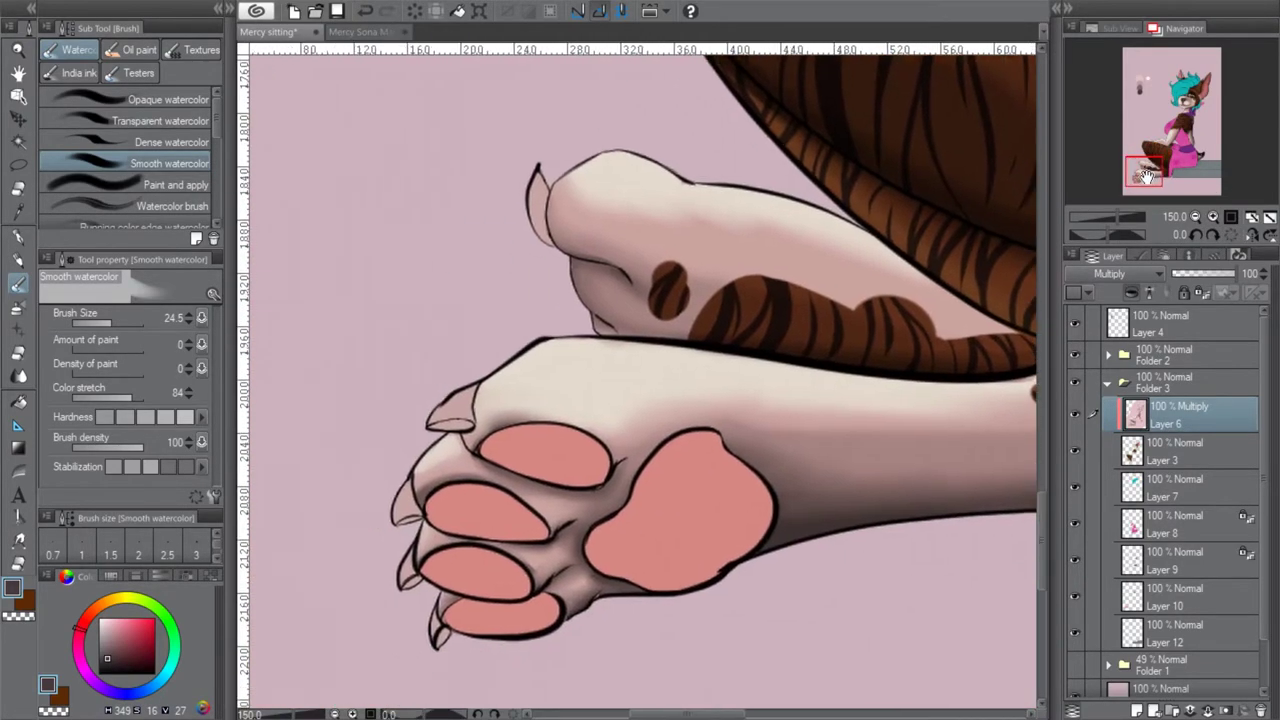
Blend the shadow edges on the pale underside of the tail behind the dress
left_click_drag(1166, 190, 1208, 170)
left_click_drag(750, 517, 795, 511)
left_click_drag(753, 555, 738, 566)
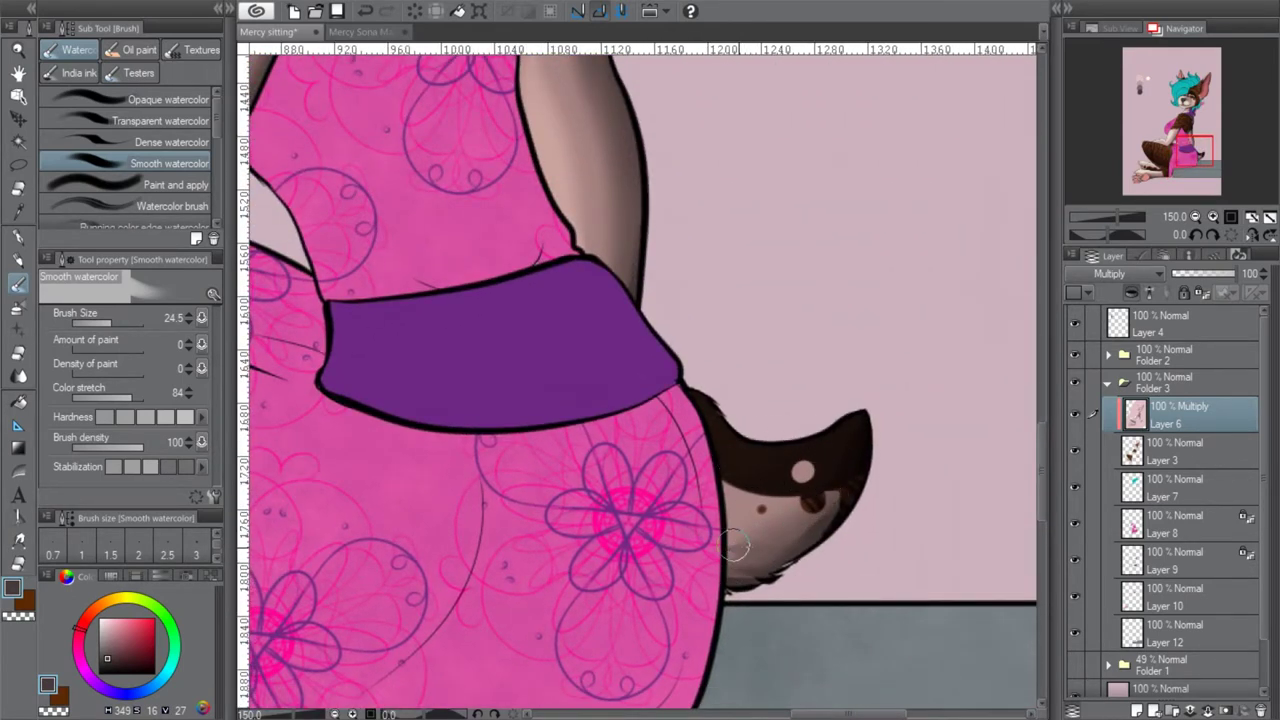
left_click_drag(752, 570, 778, 545)
Add a new clipped layer above the Multiply shadow layer and set its blending mode to Overlay
left_click_drag(1185, 153, 1179, 110)
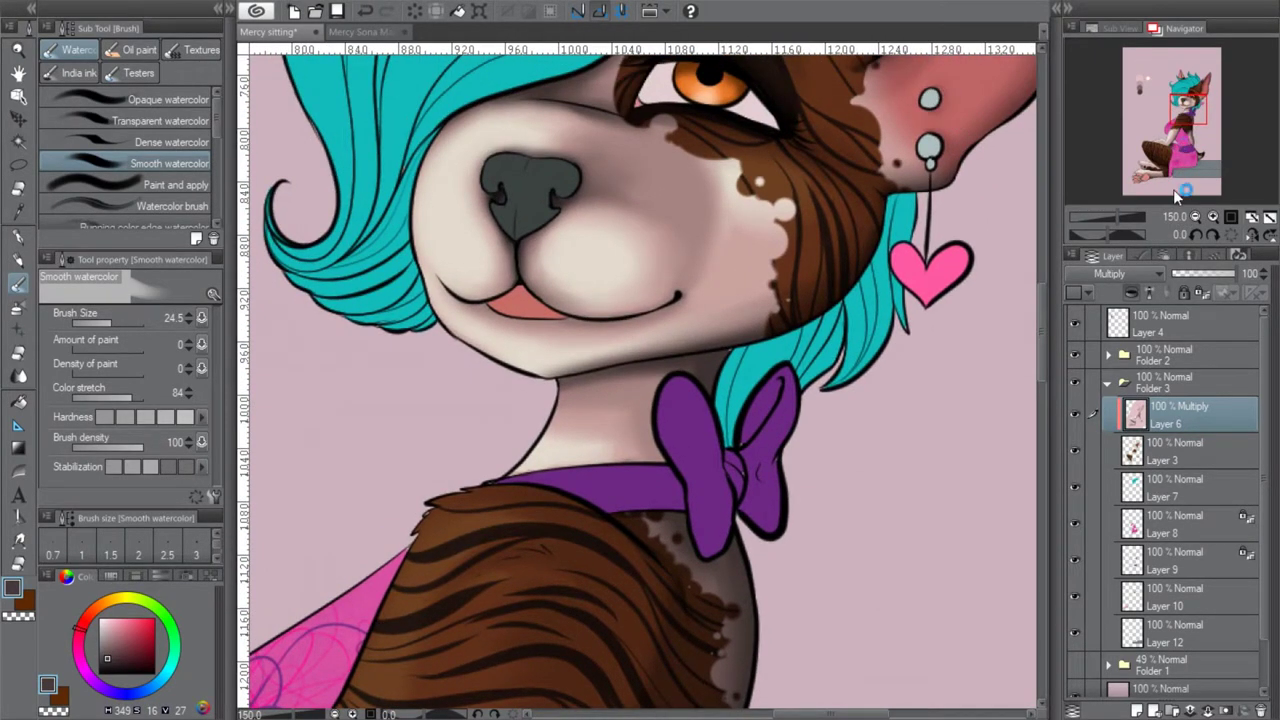
left_click(1197, 217)
left_click(1197, 217)
left_click(1196, 216)
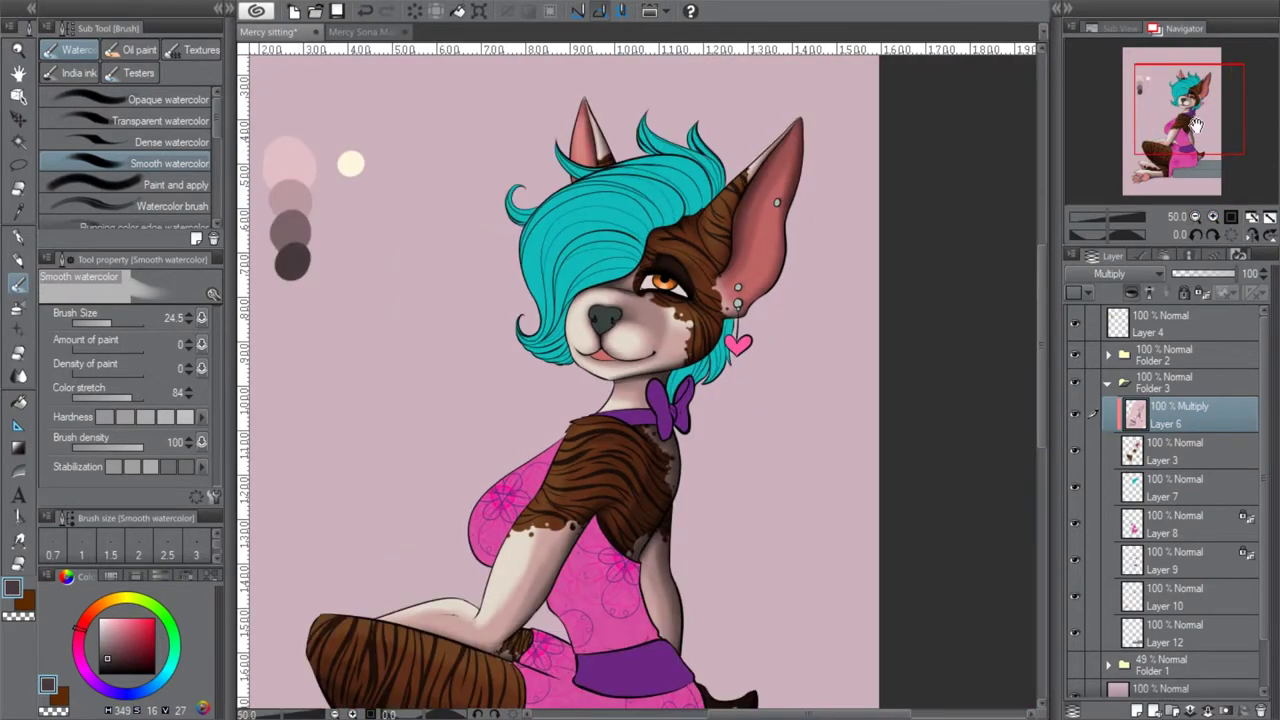
left_click(1196, 216)
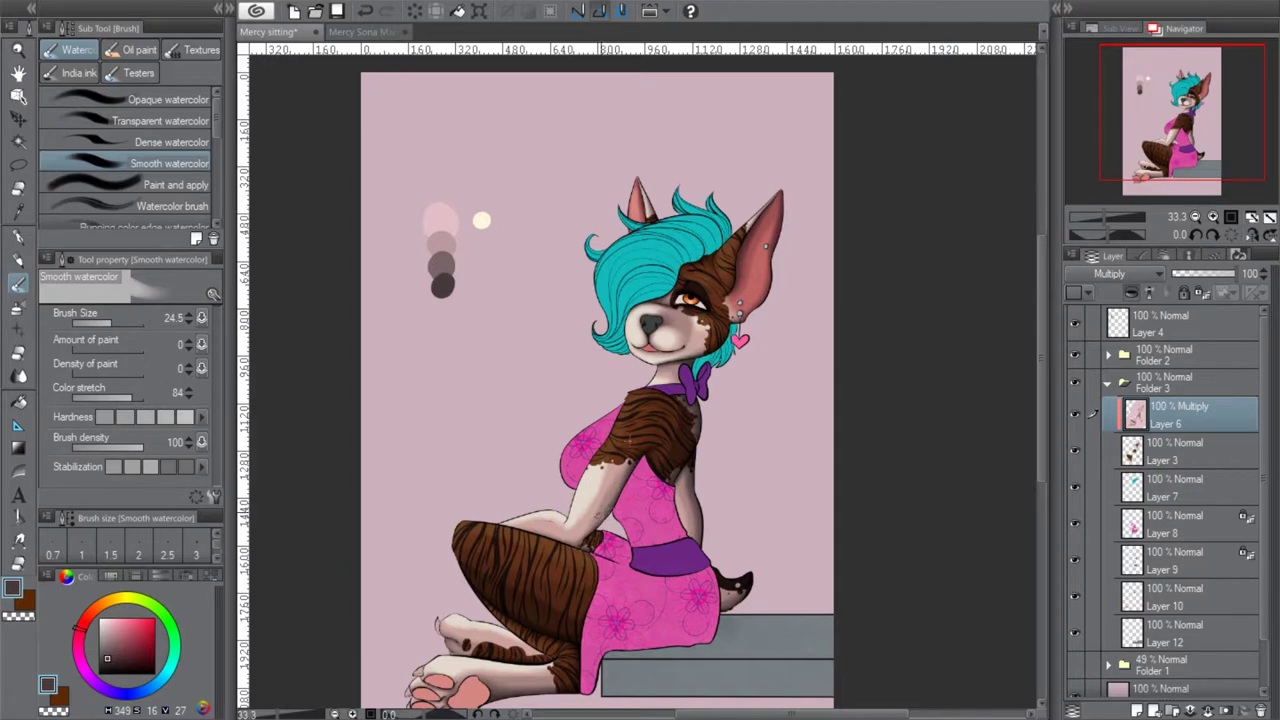
left_click(128, 320)
left_click(1135, 708)
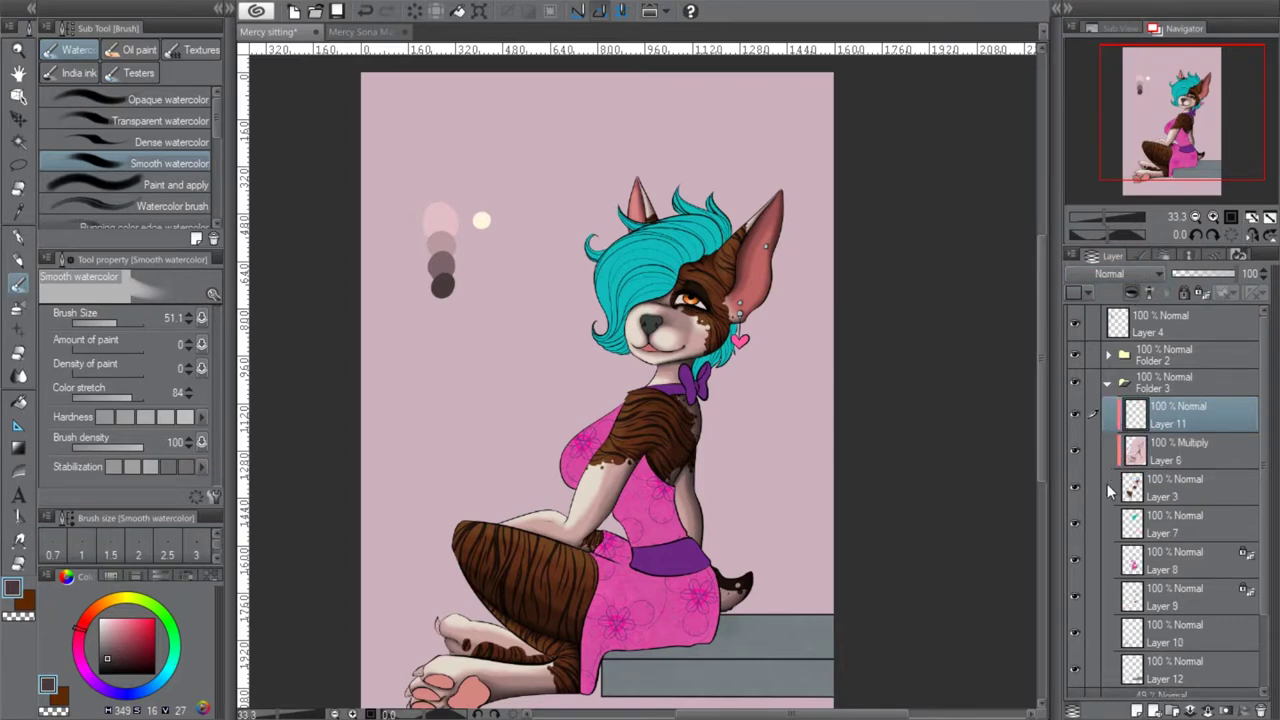
left_click(1195, 216)
left_click_drag(1212, 104, 1216, 109)
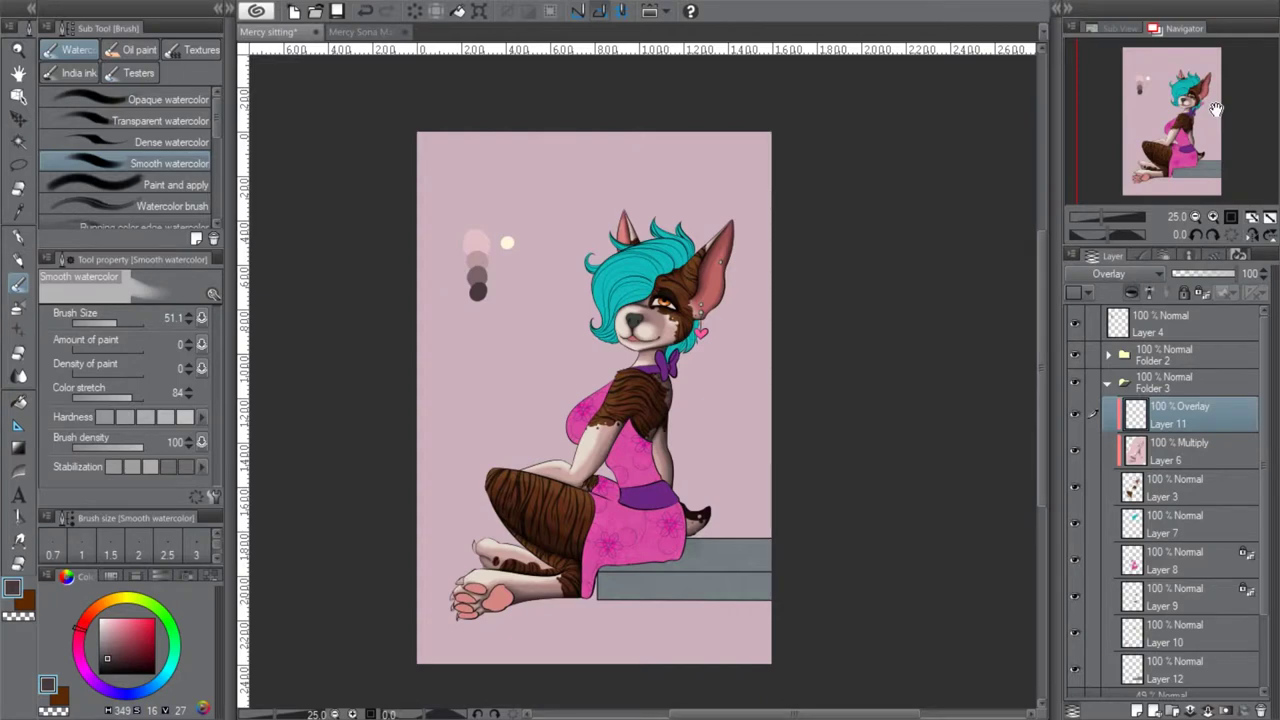
left_click(1212, 217)
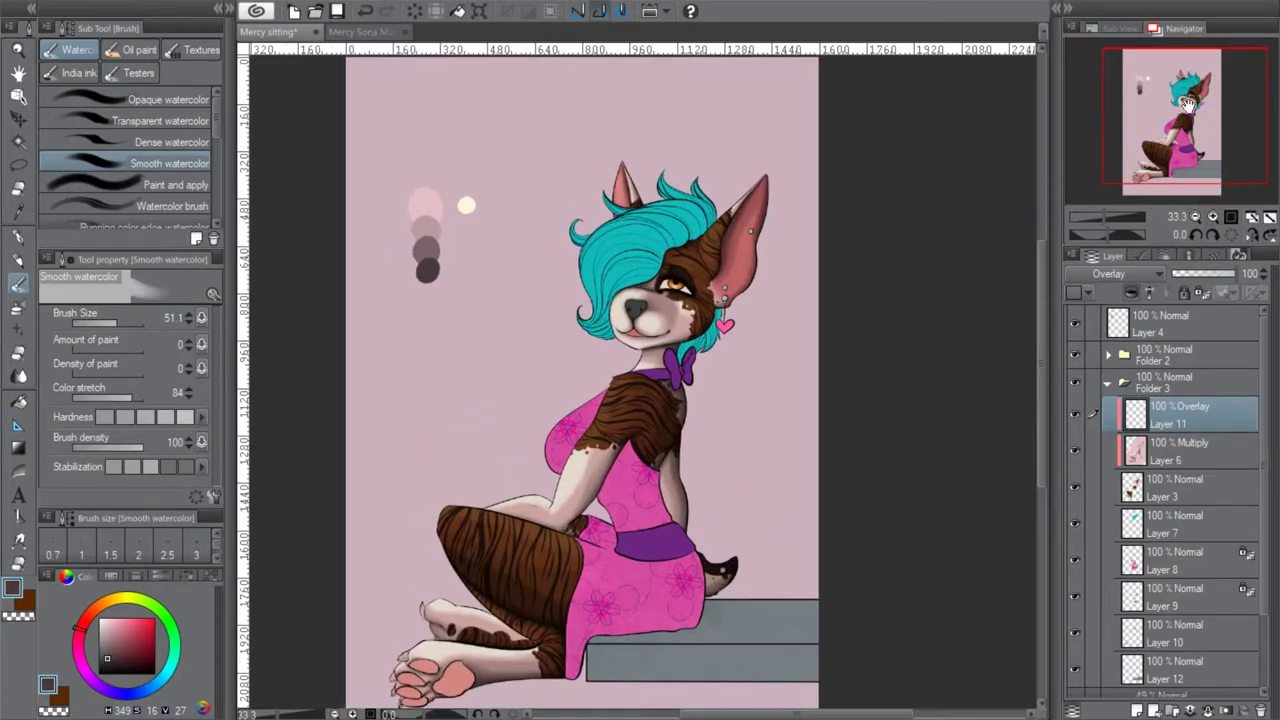
Sample the cream swatch and paint G-pen highlights at size 94.1 along the near arm's front edge and over the shoulder
left_click(18, 211)
left_click(468, 202)
key("p")
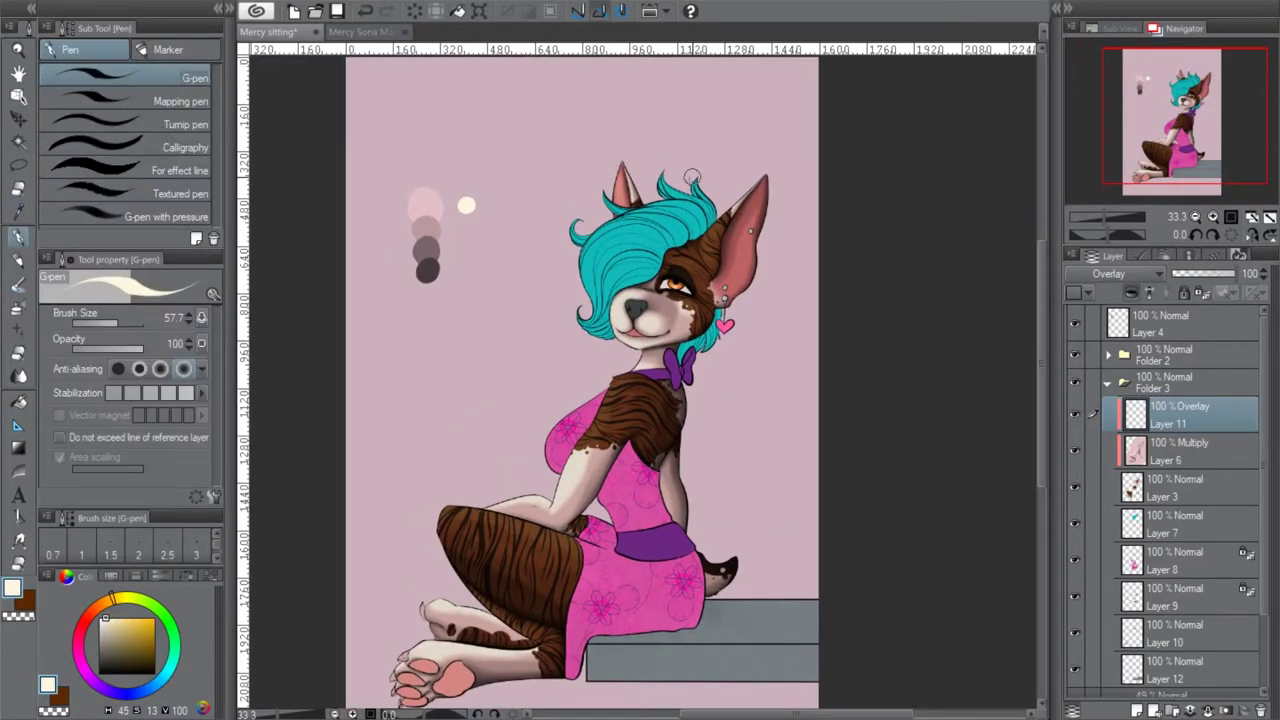
left_click(1212, 217)
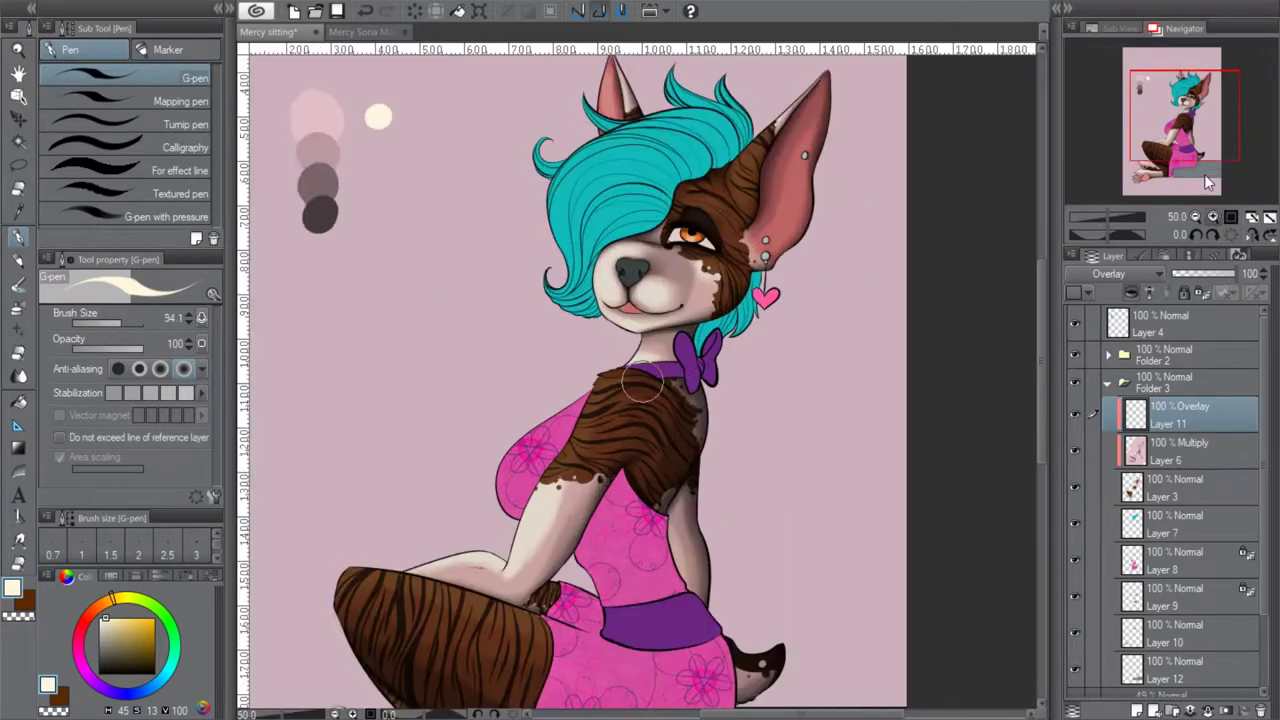
left_click(1212, 217)
mouse_move(643, 379)
left_mouse_down()
mouse_move(499, 613)
mouse_move(511, 607)
mouse_move(406, 620)
left_mouse_up()
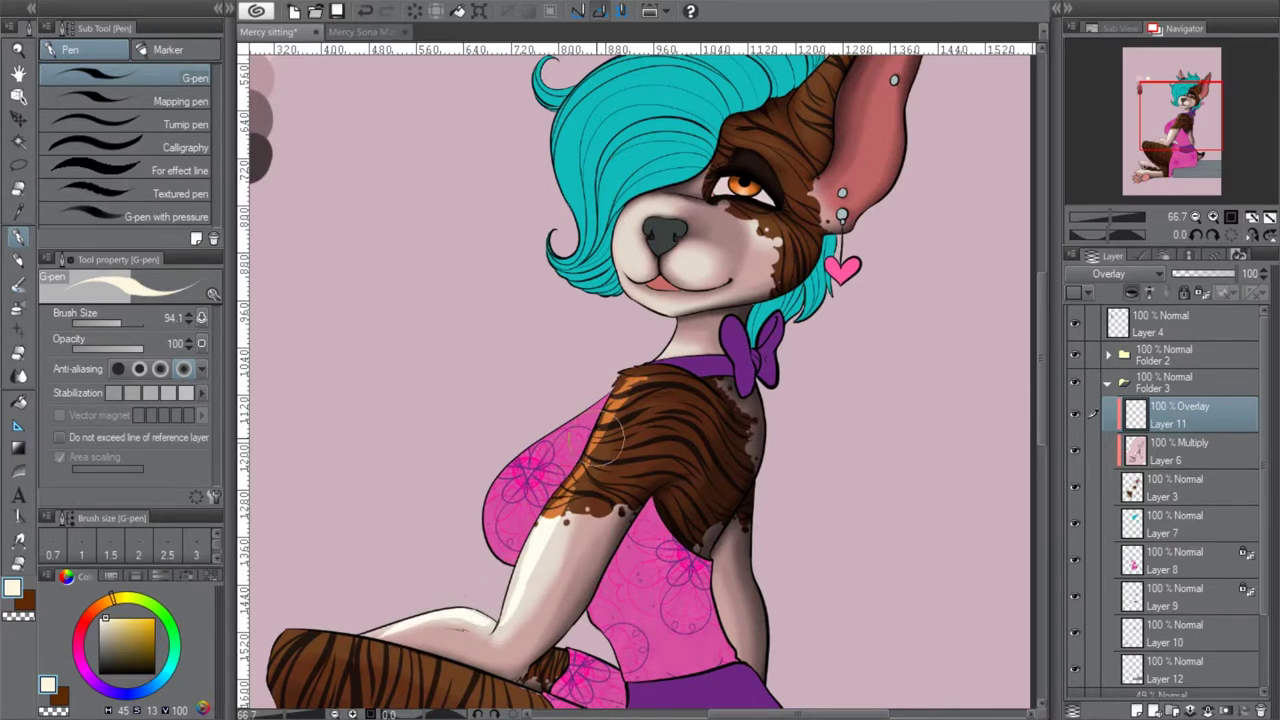
left_click_drag(660, 376, 624, 381)
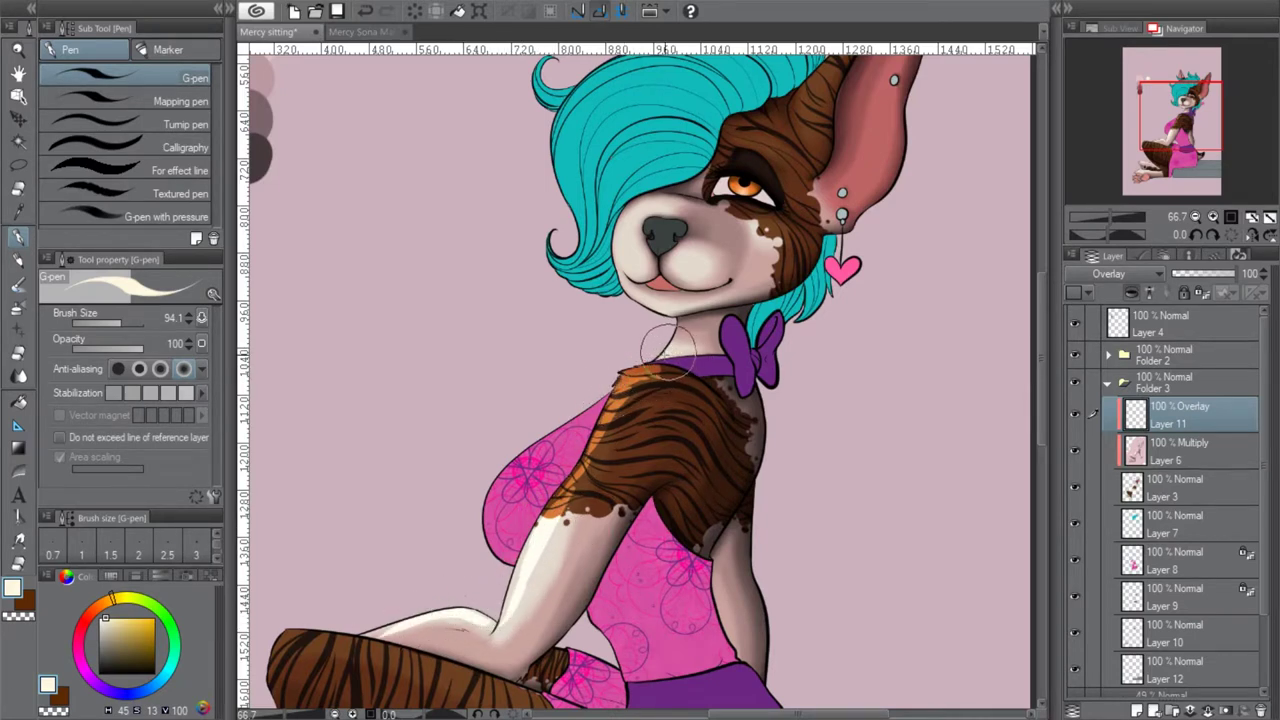
Paint cream highlights on the muzzle, chin and the pale cheek patch below the eye, undoing the first stroke
left_click_drag(688, 300, 694, 248)
key("ctrl+z")
mouse_move(636, 256)
left_mouse_down()
mouse_move(633, 218)
mouse_move(647, 208)
left_mouse_up()
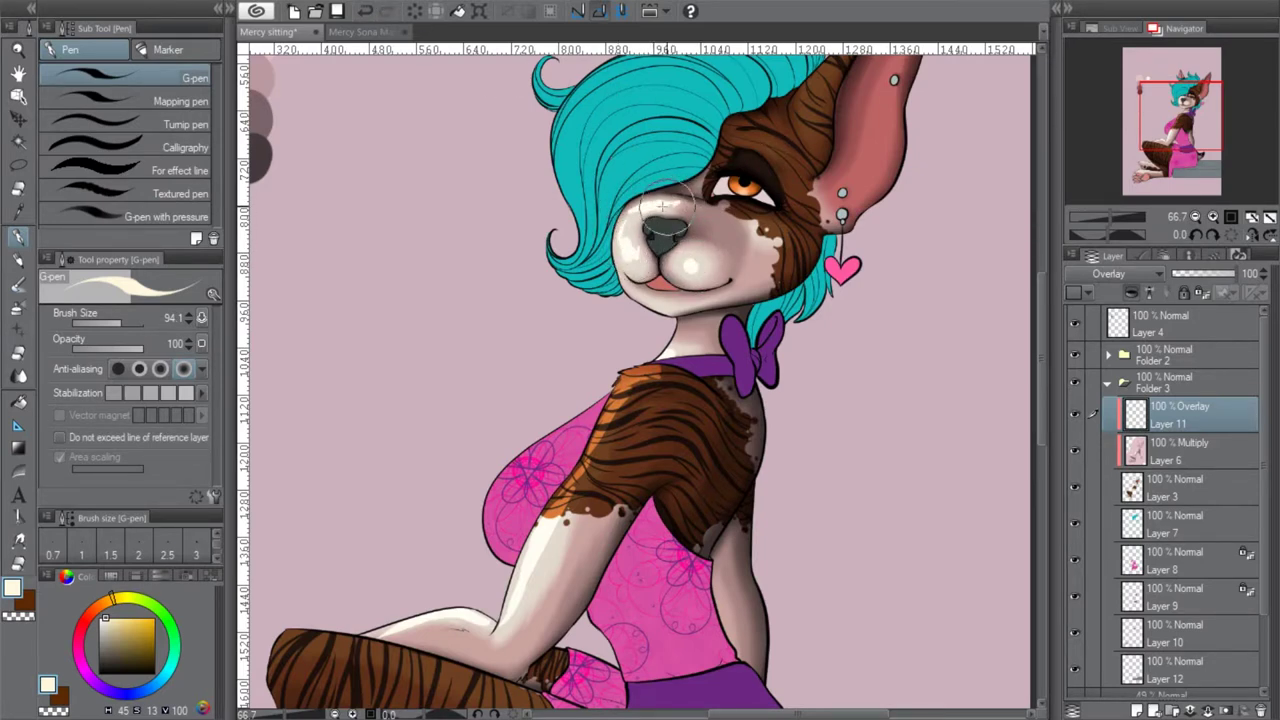
left_click_drag(630, 270, 651, 308)
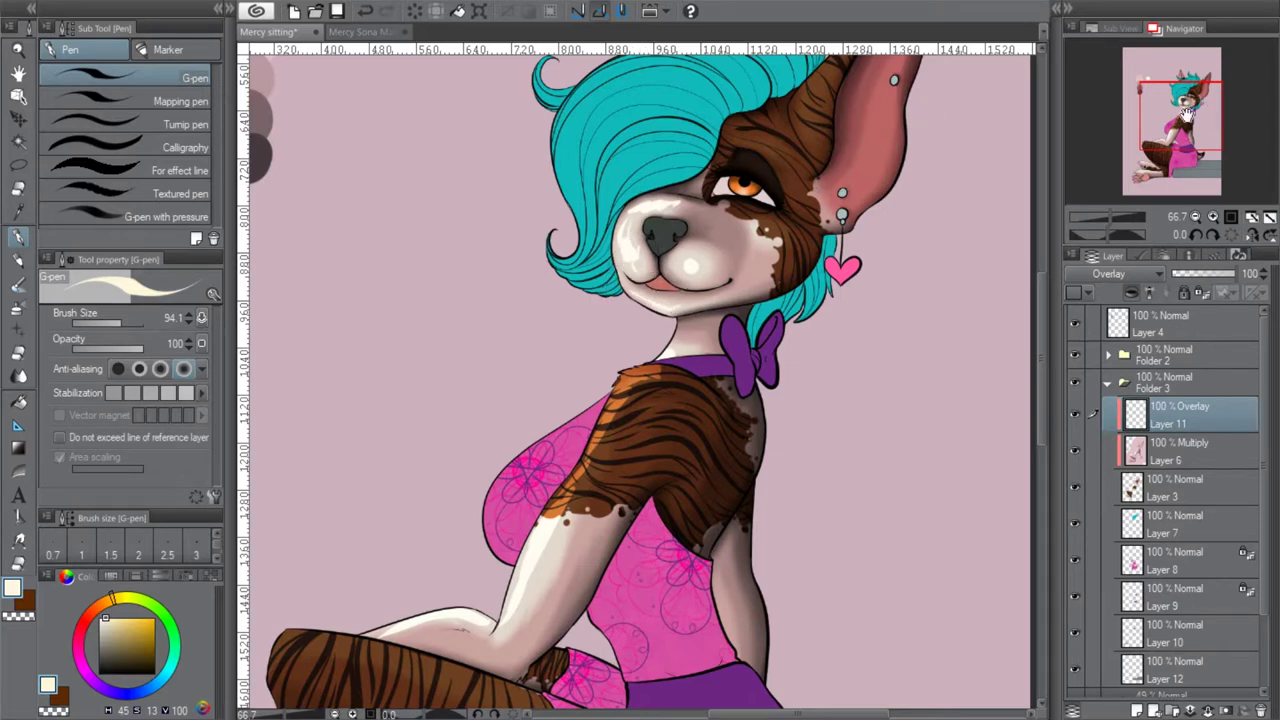
left_click(1184, 107)
left_click_drag(738, 285, 741, 307)
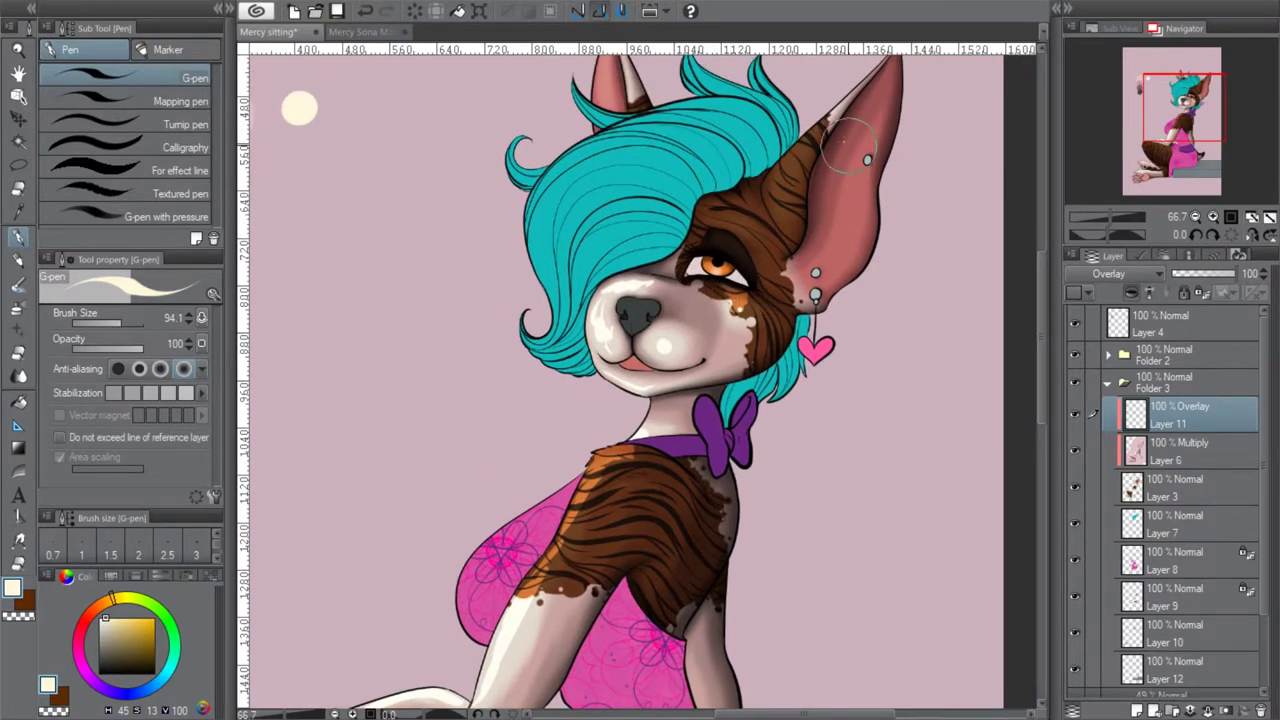
Paint cream highlights from the forehead up the brown fur at the base of the near ear
mouse_move(738, 220)
left_mouse_down()
mouse_move(809, 165)
mouse_move(783, 186)
mouse_move(845, 100)
left_mouse_up()
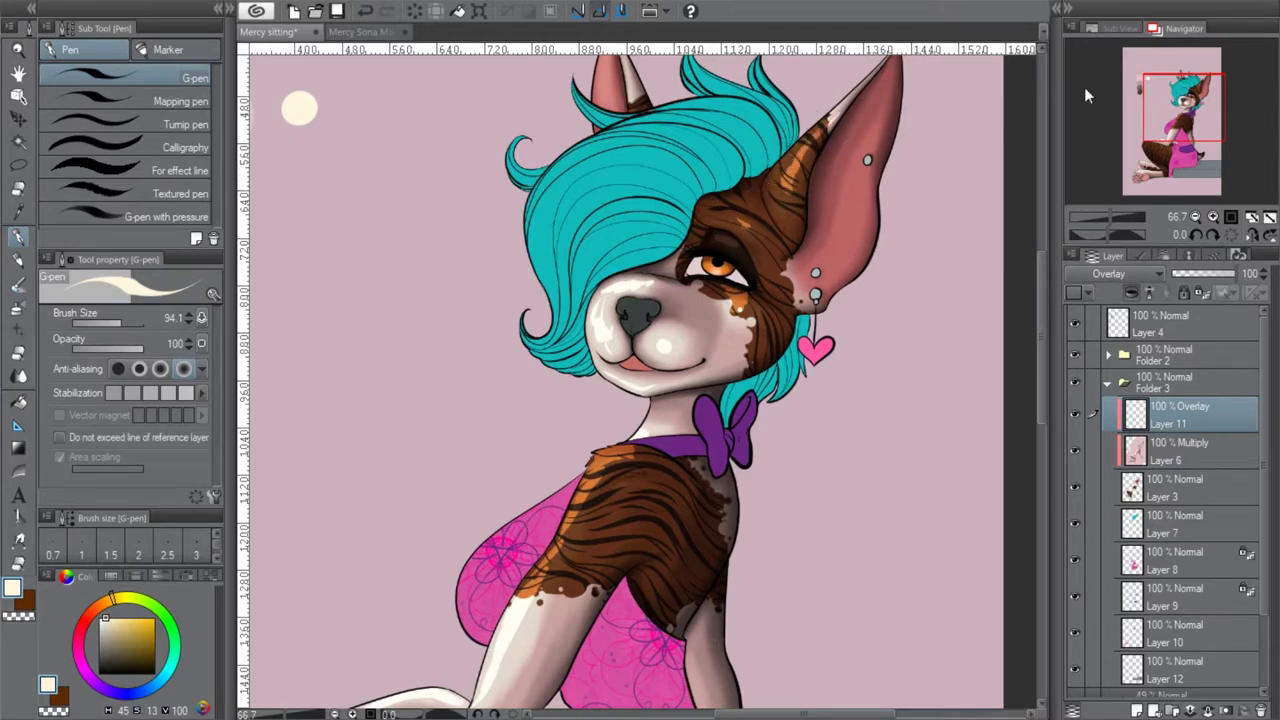
left_click(1181, 100)
mouse_move(635, 172)
left_mouse_down()
mouse_move(627, 140)
mouse_move(664, 126)
left_mouse_up()
Add highlights to the front of the brown upper arm and along the top of the striped thigh, redoing the first thigh stroke
left_click_drag(1172, 108, 1173, 135)
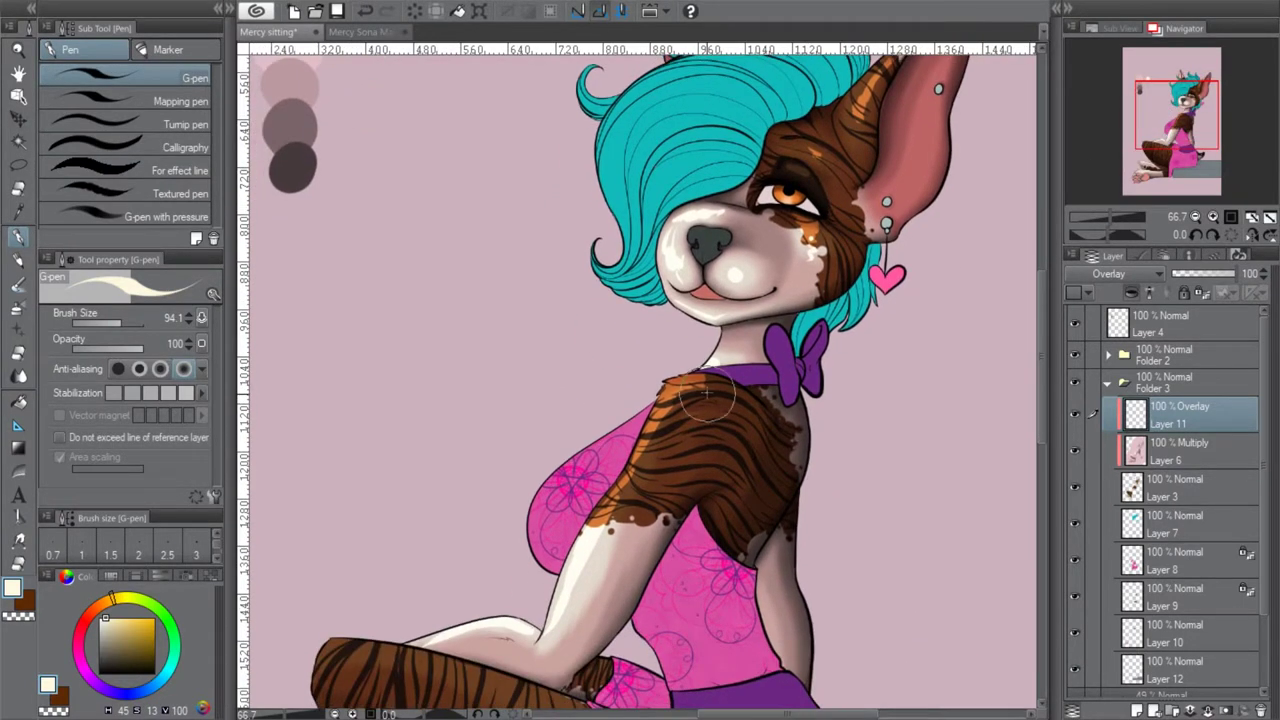
left_click_drag(686, 412, 641, 457)
mouse_move(1154, 133)
left_mouse_down()
mouse_move(1140, 155)
mouse_move(1164, 145)
left_mouse_up()
mouse_move(425, 410)
left_mouse_down()
mouse_move(566, 428)
mouse_move(704, 483)
mouse_move(492, 402)
left_mouse_up()
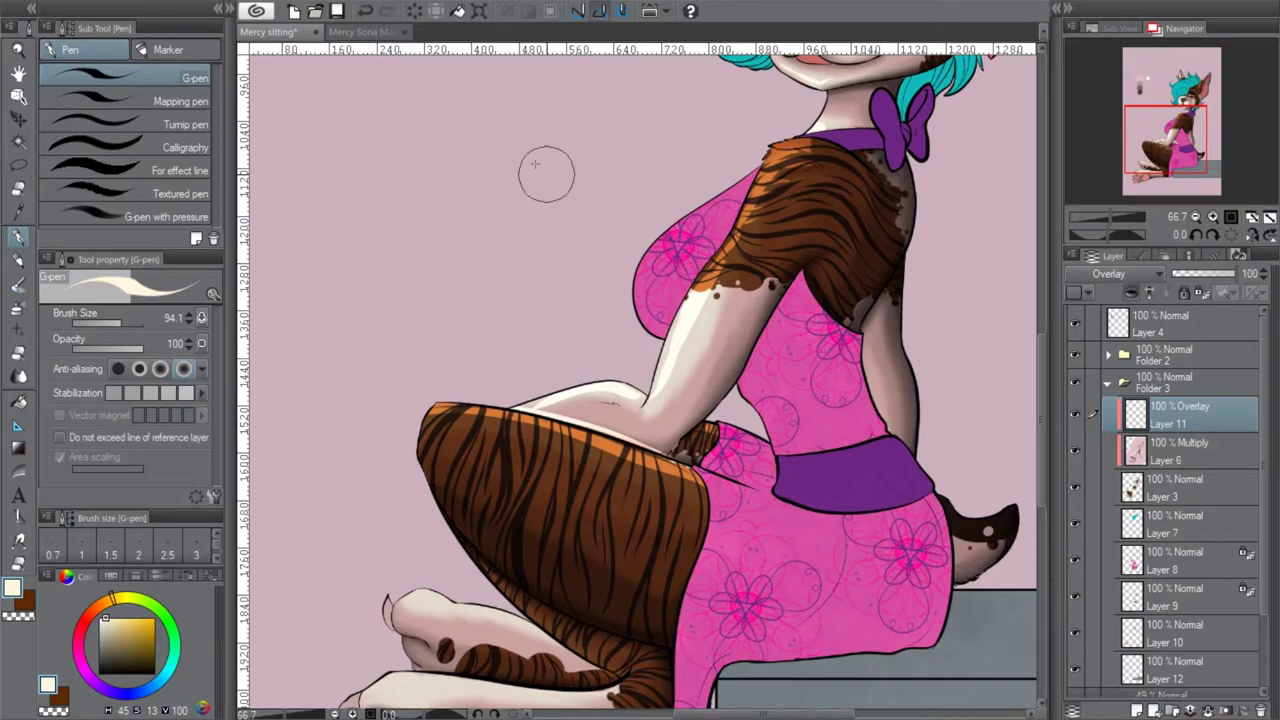
left_click(365, 11)
left_click_drag(430, 408, 610, 440)
left_click(1213, 232)
left_click_drag(472, 318, 619, 487)
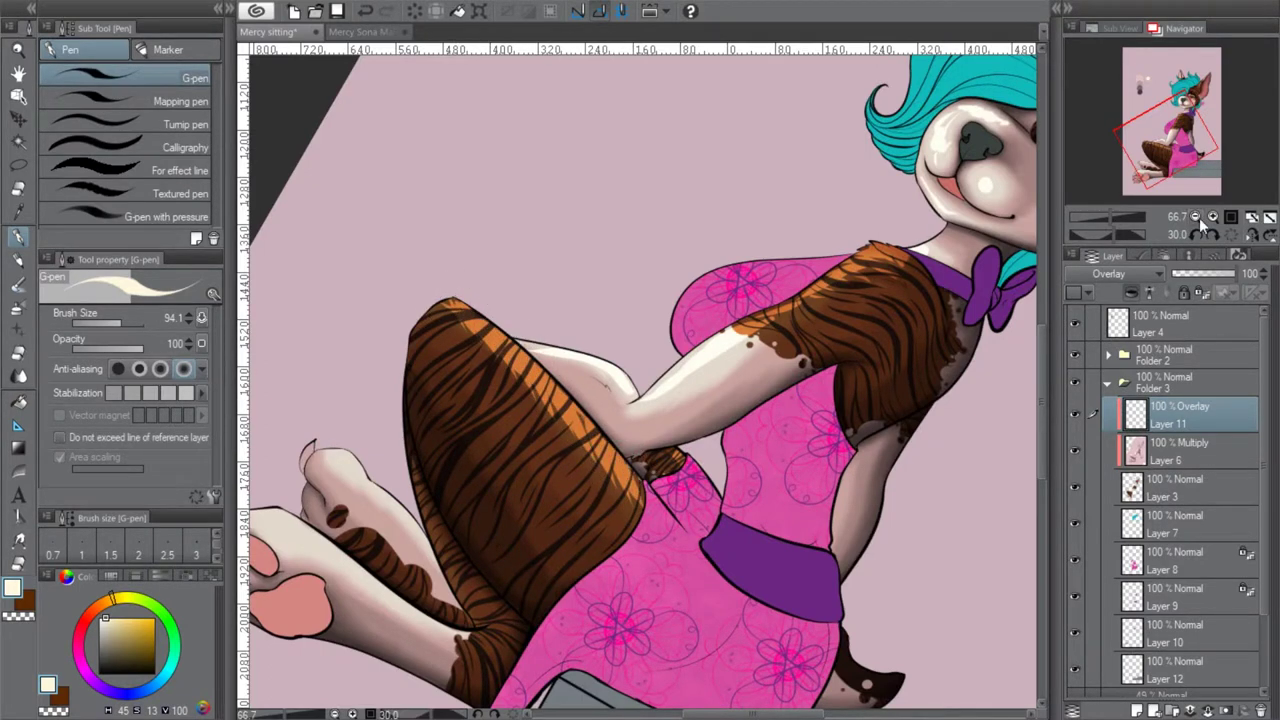
left_click(1236, 236)
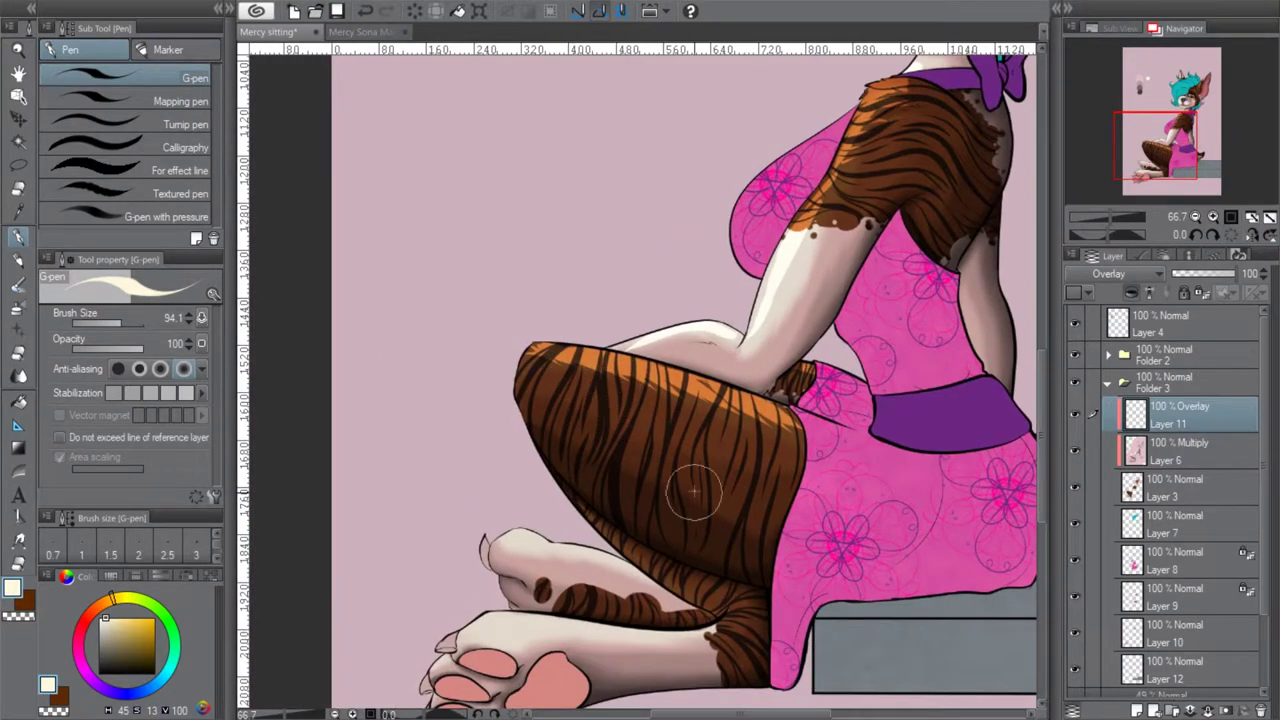
Paint cream highlights along the upper edges of both feet, from the toes towards the ankles
left_click_drag(511, 535, 589, 556)
left_click_drag(486, 630, 530, 622)
mouse_move(585, 580)
left_mouse_down()
mouse_move(548, 626)
mouse_move(724, 626)
left_mouse_up()
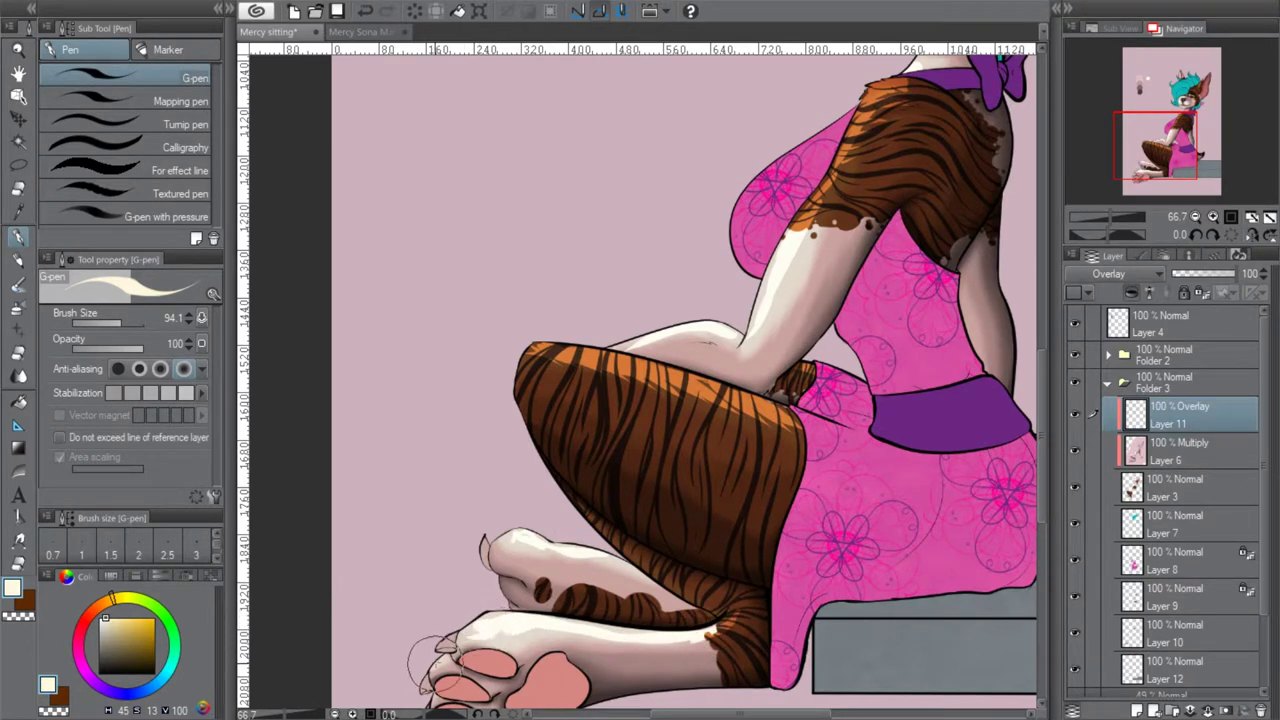
Blend the highlights on the muzzle and chin with the Smooth watercolor brush at size 31.3
left_click_drag(1157, 144, 1183, 106)
scroll(760, 276, "up", 2)
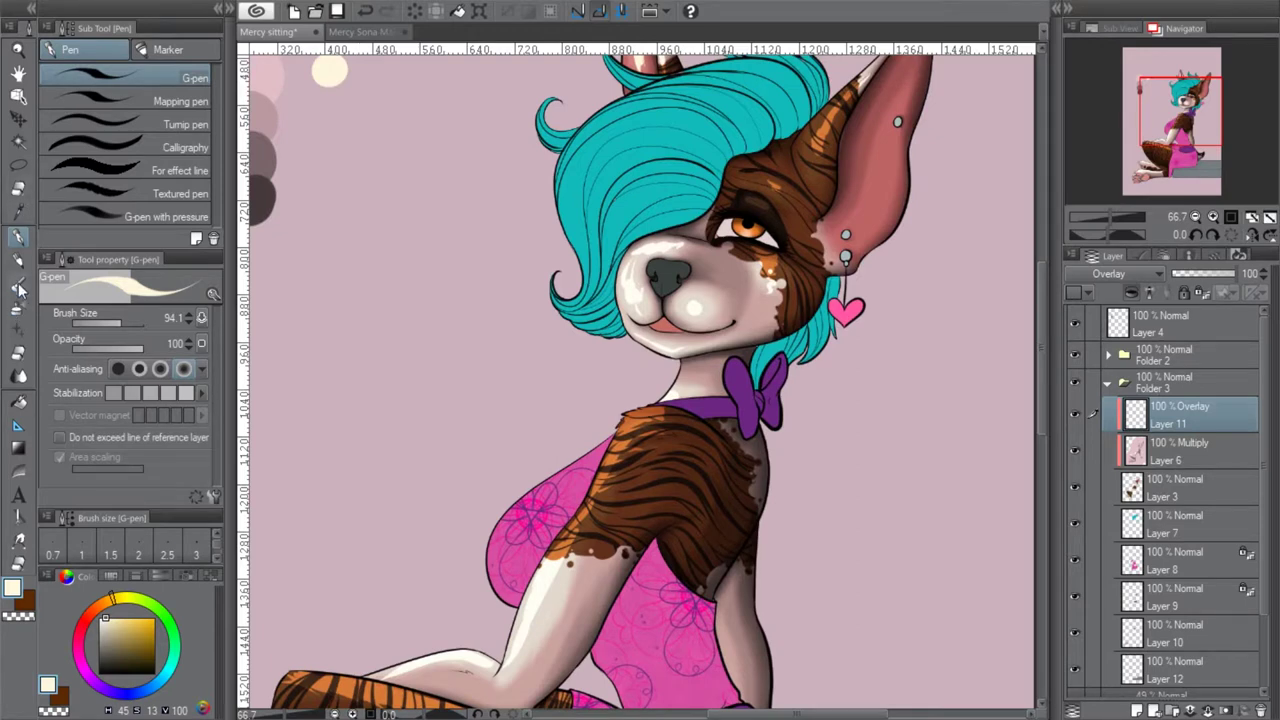
left_click(18, 286)
left_click(1213, 216)
left_click(1185, 103)
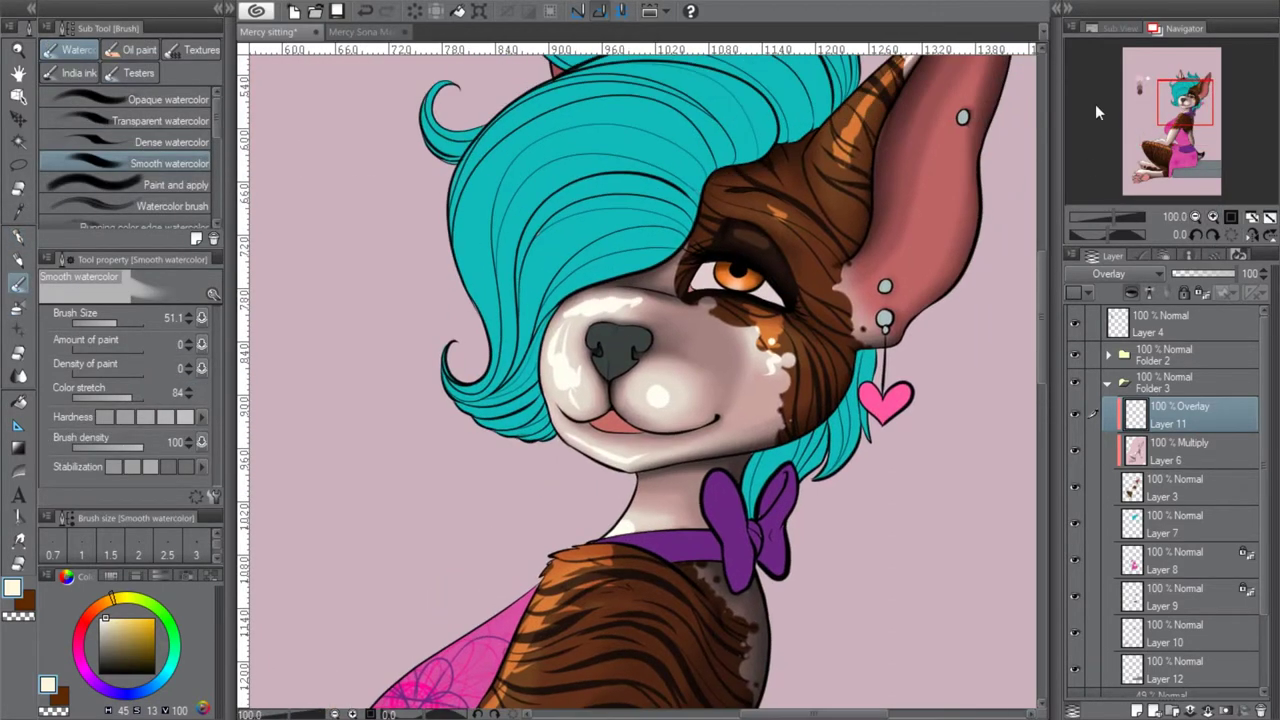
left_click(114, 322)
mouse_move(572, 315)
left_mouse_down()
mouse_move(550, 366)
mouse_move(555, 377)
mouse_move(586, 362)
mouse_move(563, 403)
left_mouse_up()
mouse_move(662, 387)
left_mouse_down()
mouse_move(644, 393)
mouse_move(680, 391)
left_mouse_up()
left_click_drag(578, 441, 567, 437)
Blend the highlights on the cheek patch, forehead and ears into the surrounding fur
mouse_move(796, 358)
left_mouse_down()
mouse_move(744, 326)
mouse_move(749, 312)
mouse_move(841, 320)
left_mouse_up()
left_click_drag(790, 204, 782, 213)
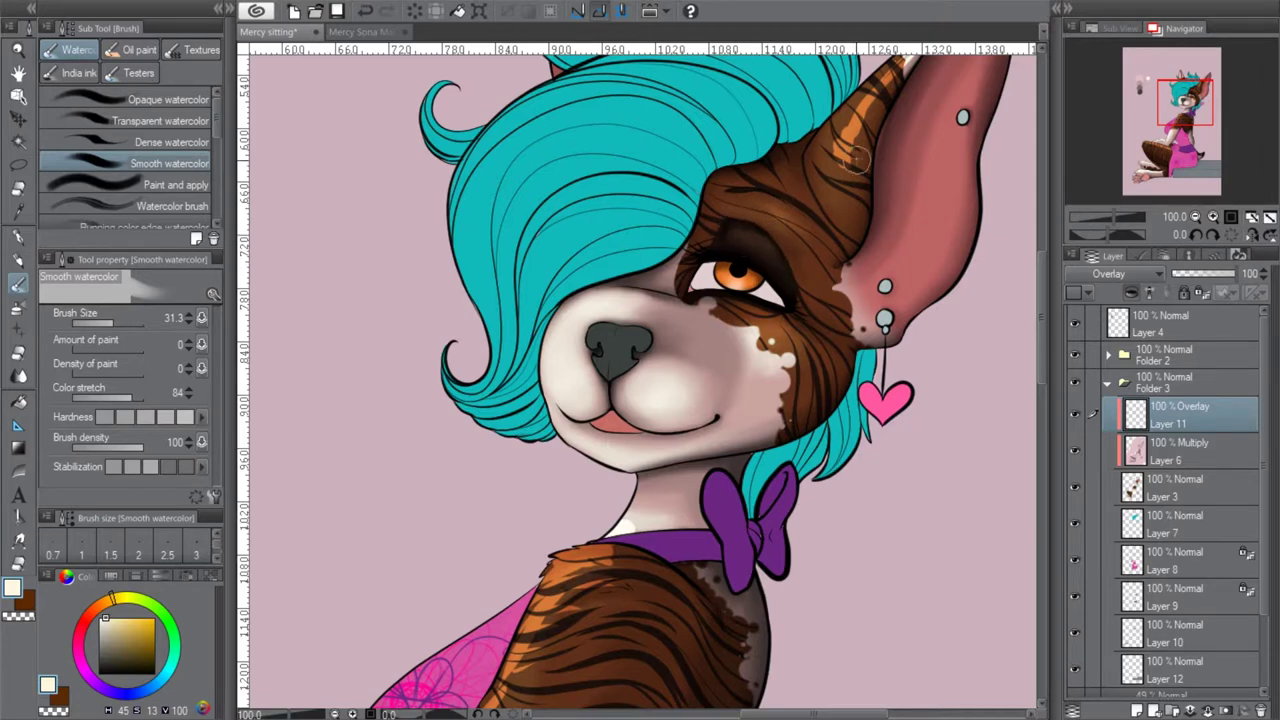
left_click_drag(843, 132, 855, 155)
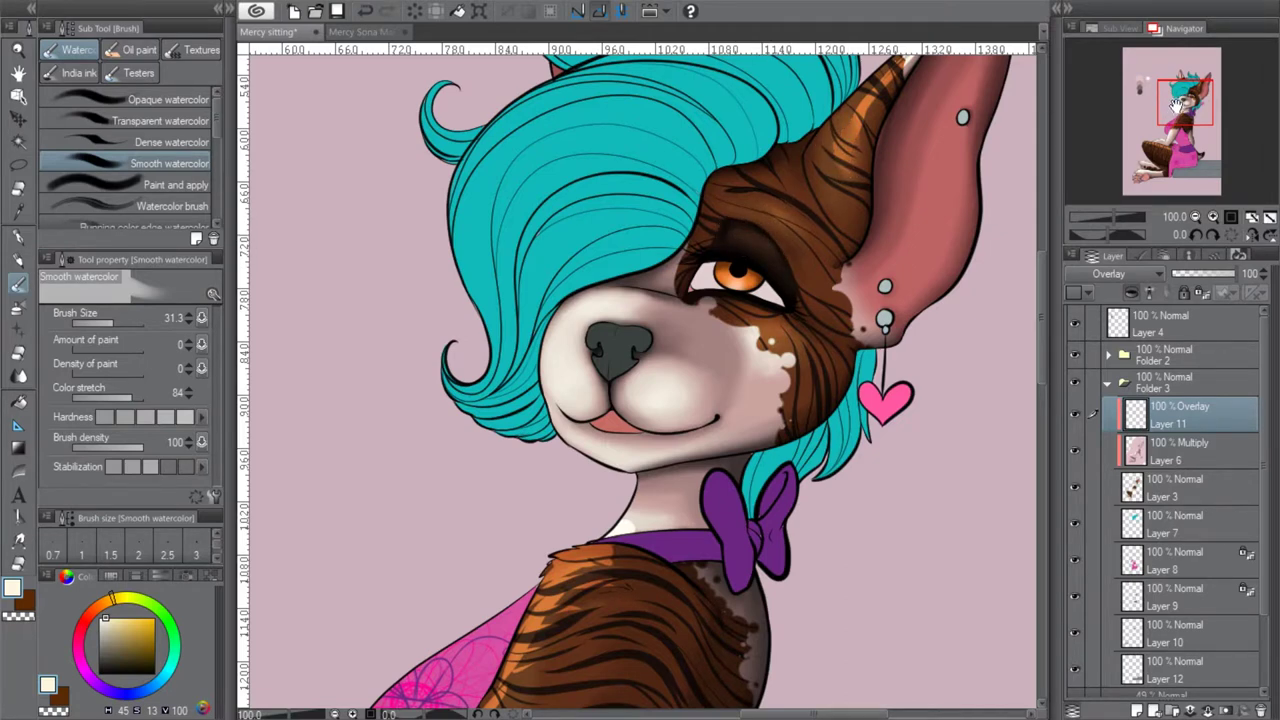
left_click_drag(1176, 107, 1181, 96)
mouse_move(765, 322)
left_mouse_down()
mouse_move(827, 207)
mouse_move(893, 152)
left_mouse_up()
mouse_move(537, 170)
left_mouse_down()
mouse_move(516, 96)
mouse_move(503, 162)
mouse_move(490, 148)
mouse_move(504, 103)
mouse_move(505, 190)
left_mouse_up()
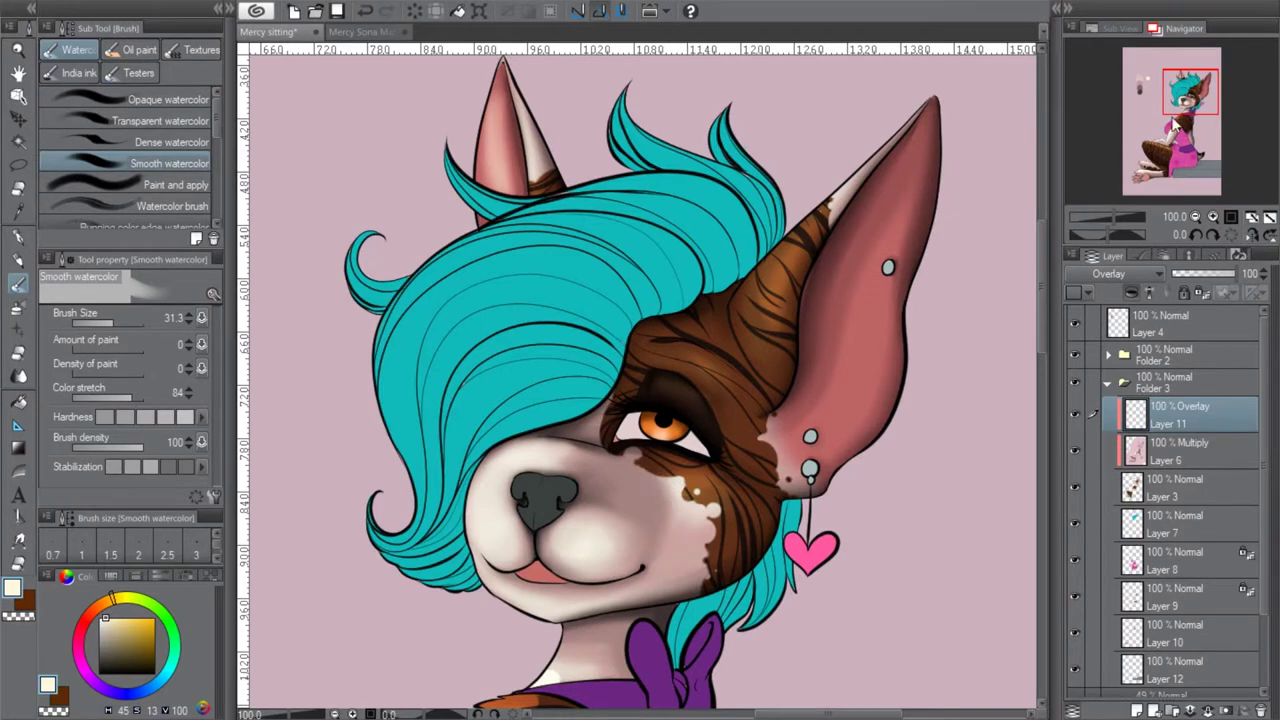
Blend the highlights on the neck, shoulder and near arm down to the forearm
left_click_drag(1173, 122, 1177, 105)
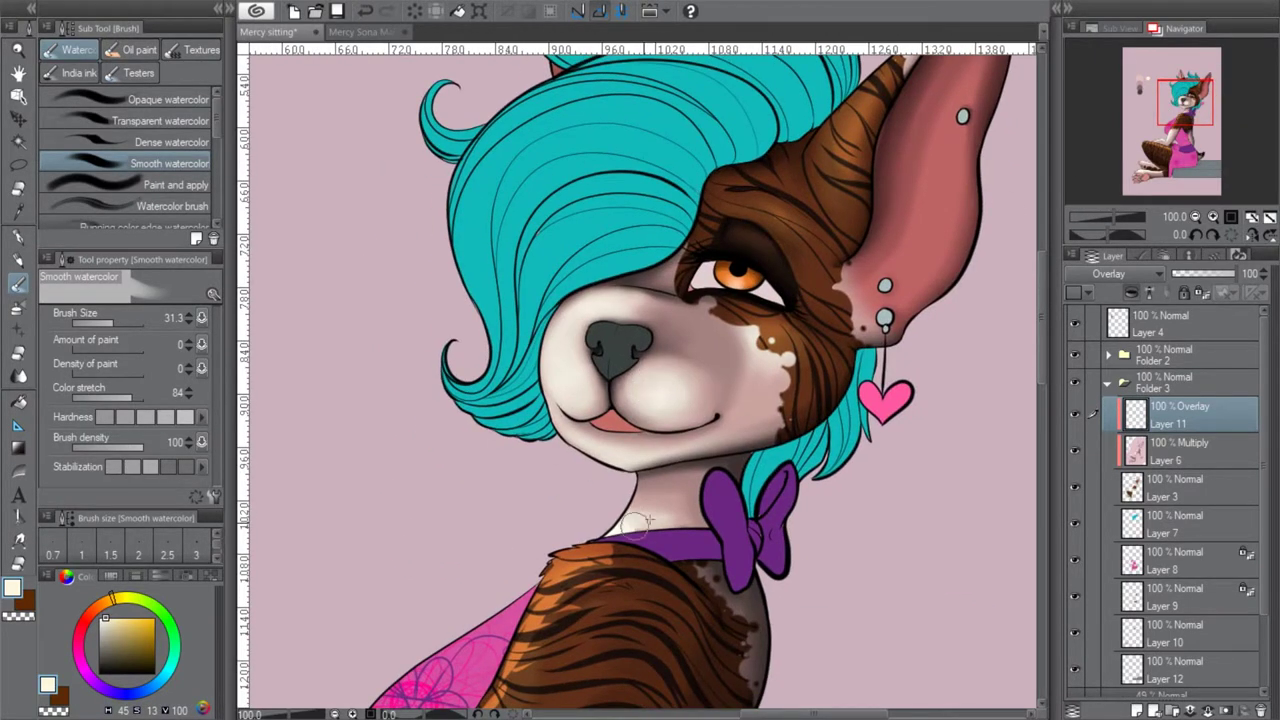
left_click_drag(1195, 120, 1168, 128)
mouse_move(678, 355)
left_mouse_down()
mouse_move(700, 350)
mouse_move(700, 400)
mouse_move(650, 445)
left_mouse_up()
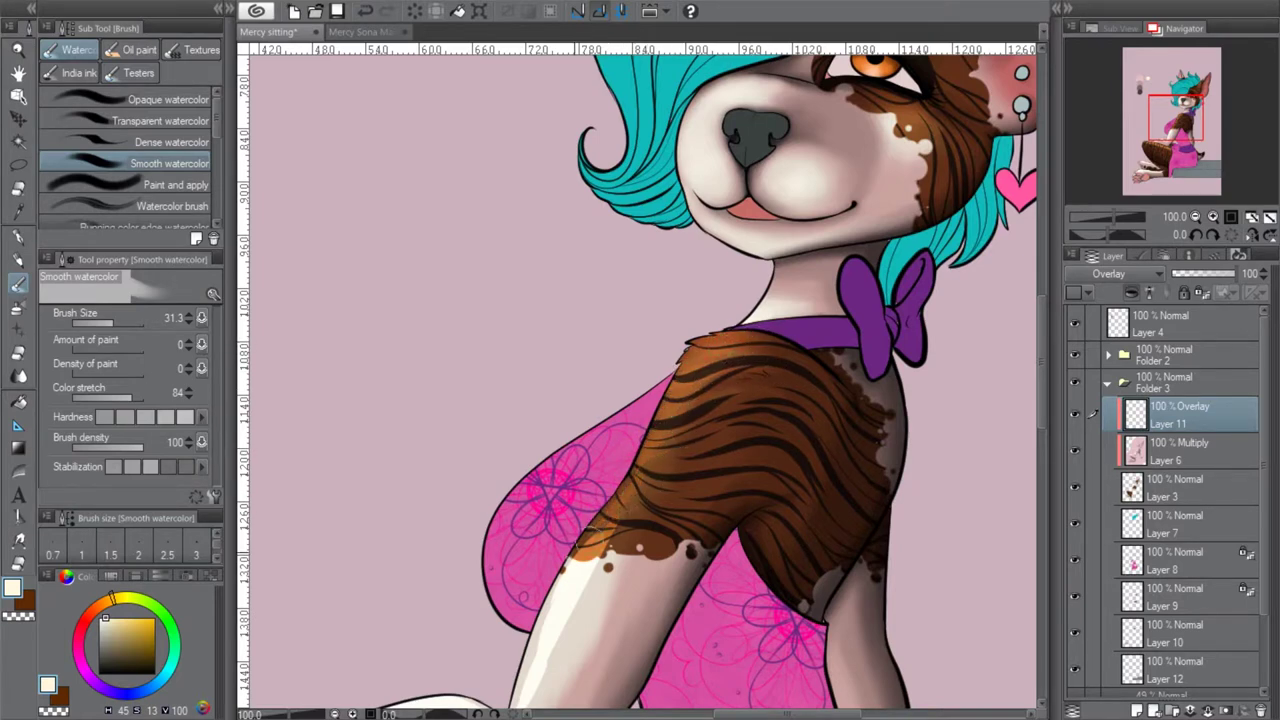
left_click_drag(1180, 125, 1118, 152)
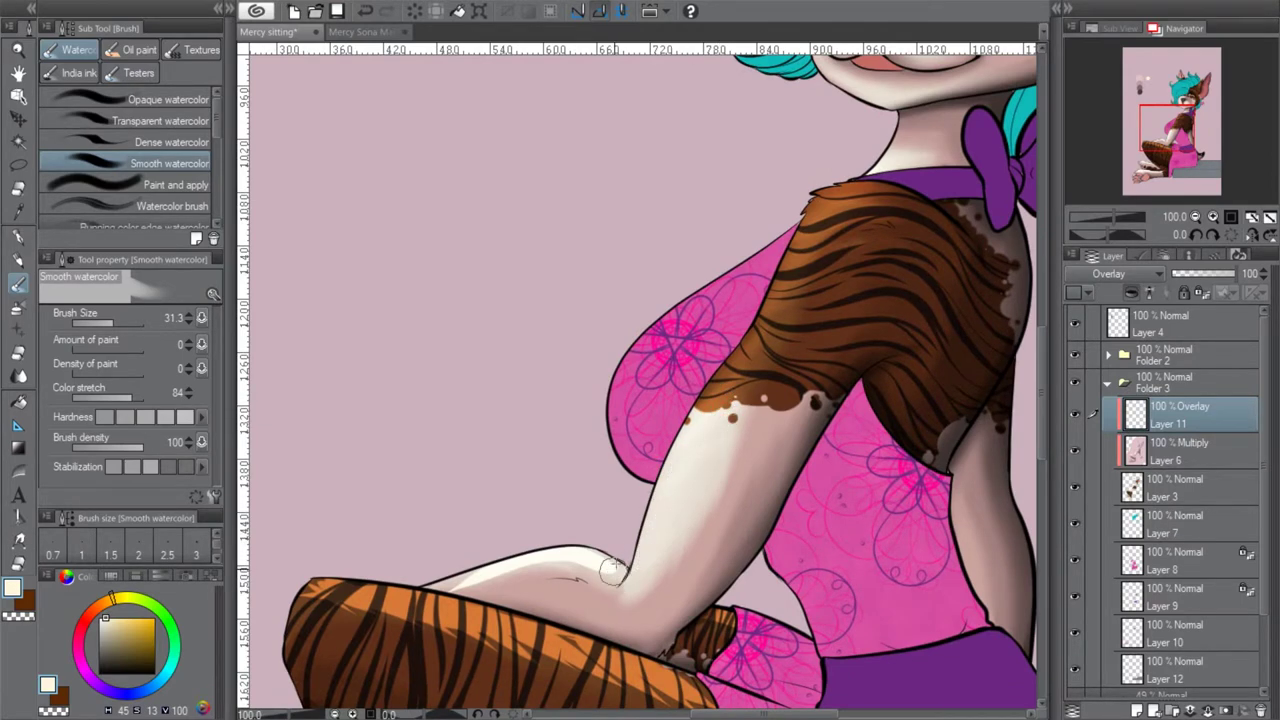
mouse_move(613, 571)
left_mouse_down()
mouse_move(534, 550)
mouse_move(487, 565)
mouse_move(478, 584)
left_mouse_up()
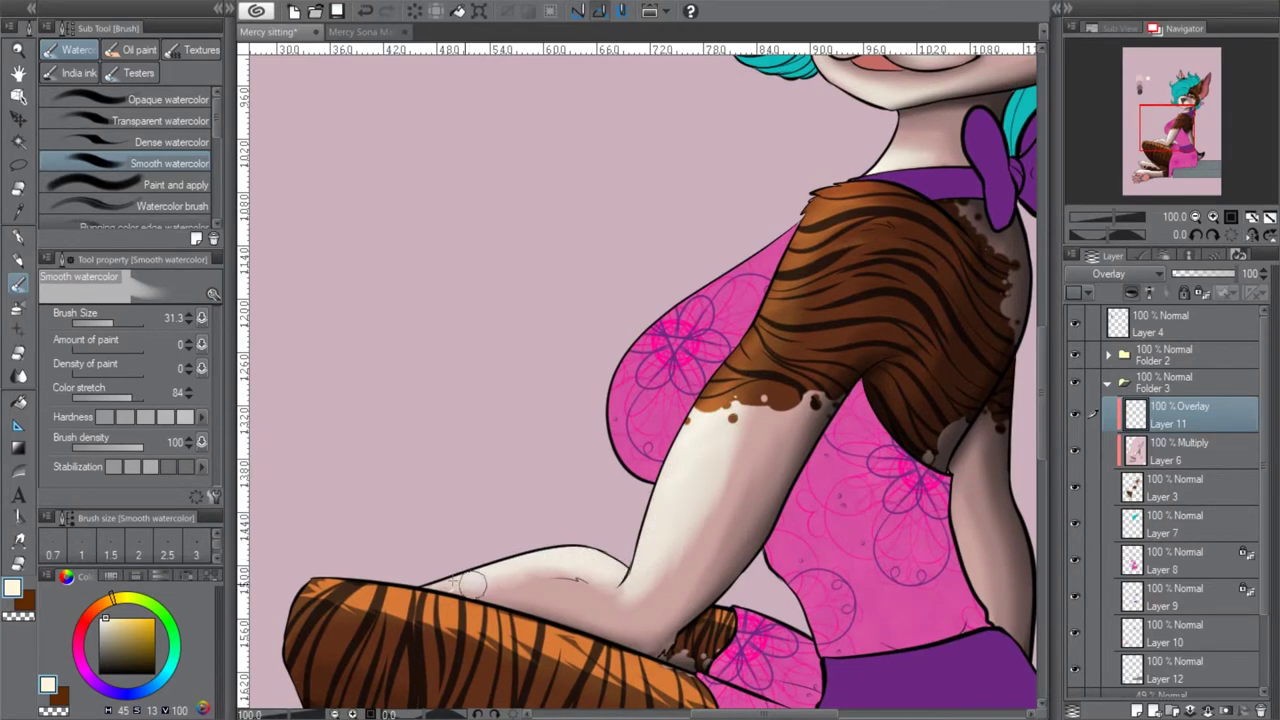
Smooth the highlight along the top of the striped thigh from the knee to the hip
mouse_move(1181, 147)
left_mouse_down()
mouse_move(1177, 161)
mouse_move(1164, 140)
left_mouse_up()
mouse_move(369, 374)
left_mouse_down()
mouse_move(394, 401)
mouse_move(391, 386)
mouse_move(497, 430)
mouse_move(437, 398)
left_mouse_up()
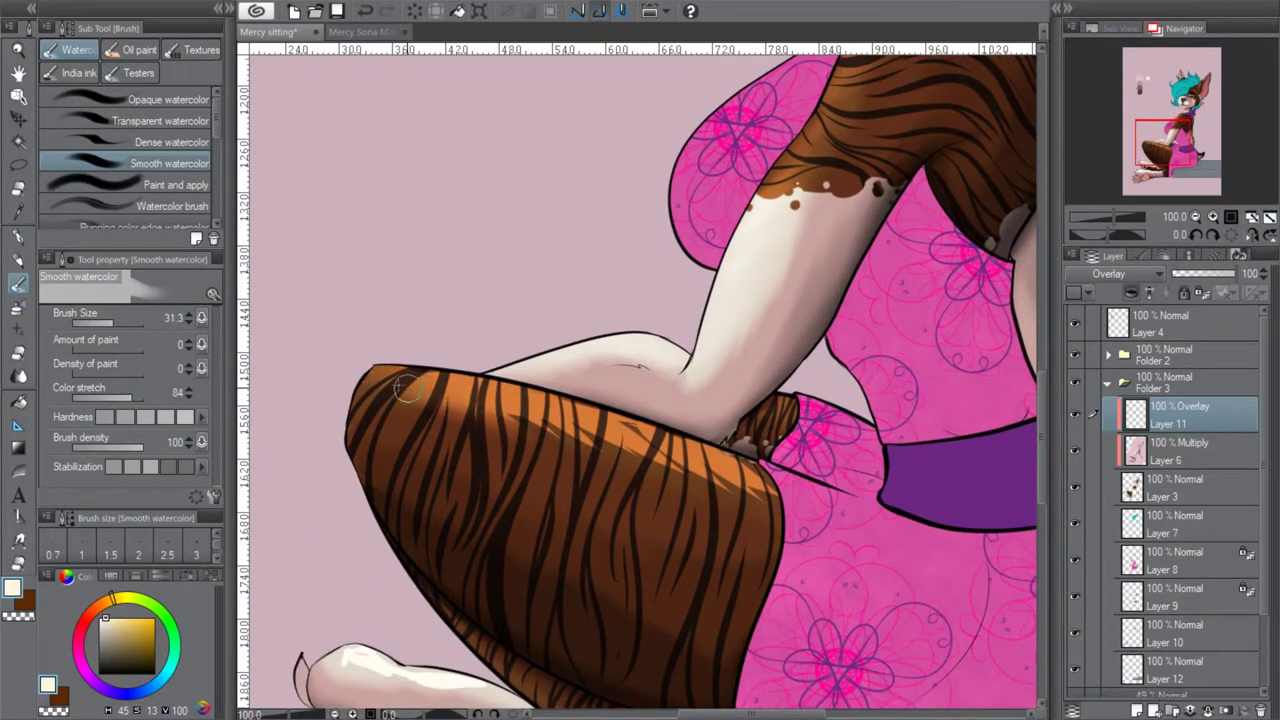
mouse_move(515, 420)
left_mouse_down()
mouse_move(700, 476)
mouse_move(738, 502)
left_mouse_up()
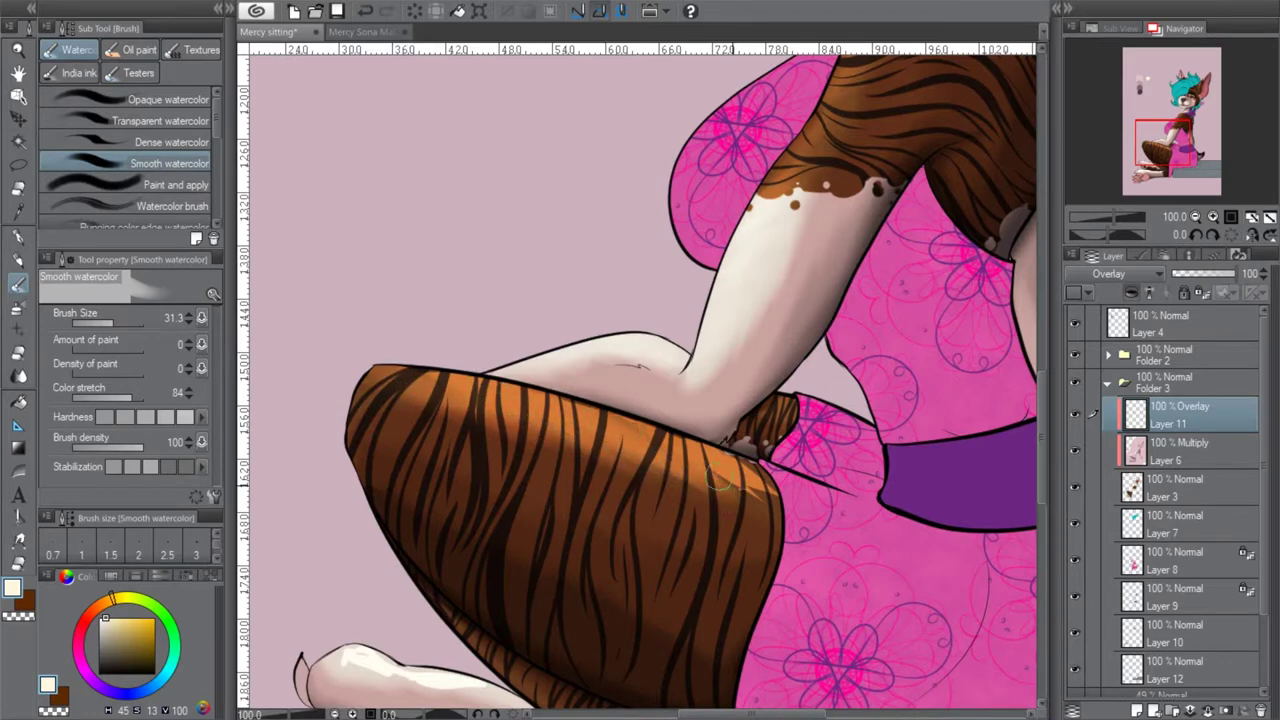
left_click_drag(662, 448, 662, 476)
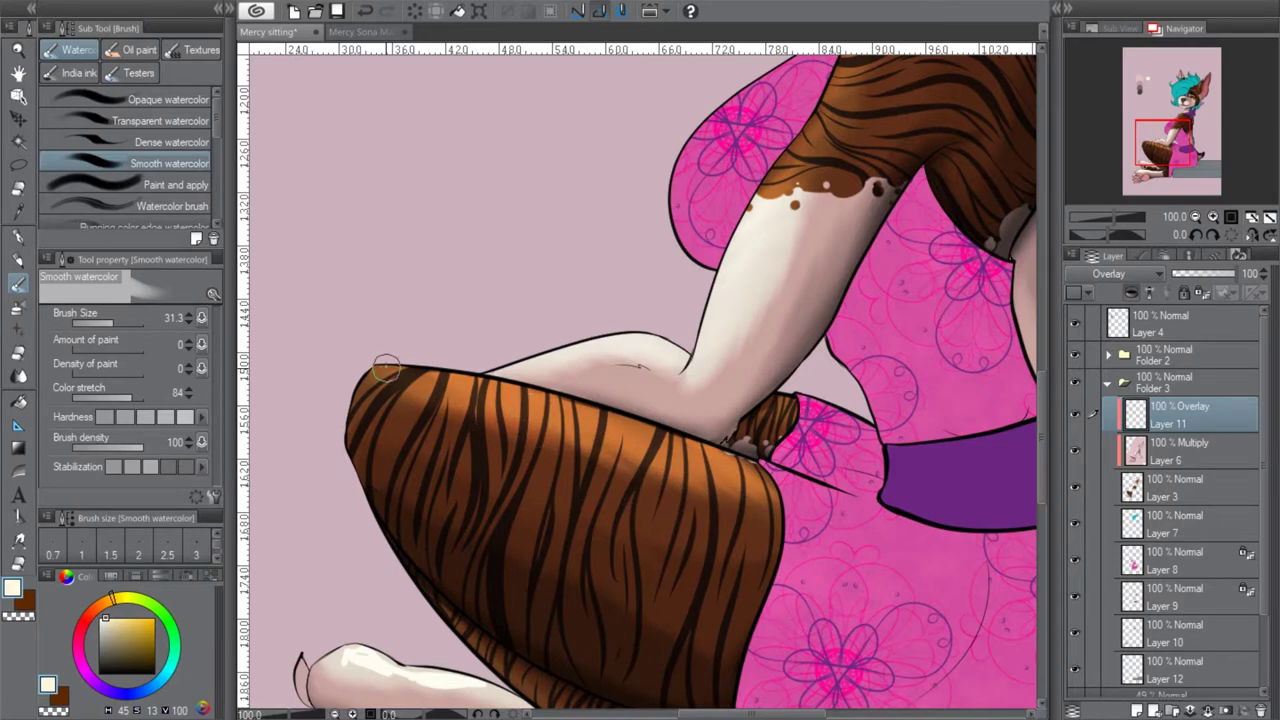
Blend the highlights on both feet from the toes to the ankles
left_click_drag(1169, 146, 1160, 156)
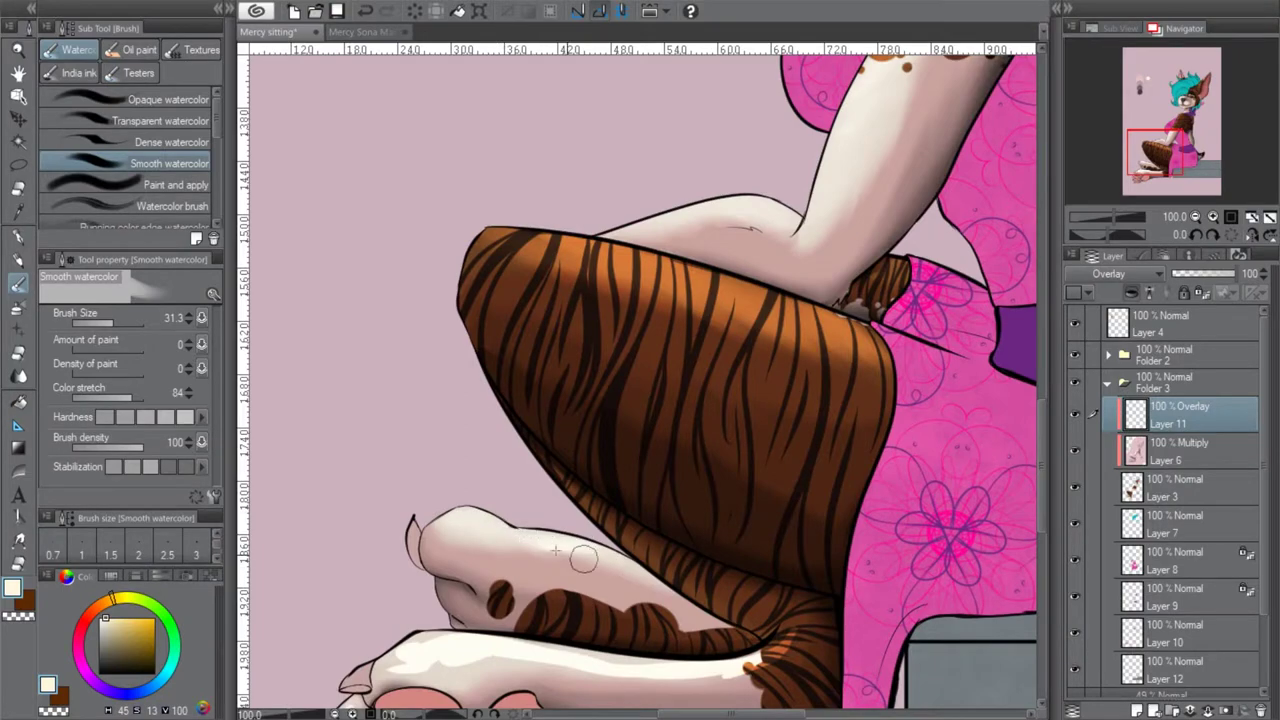
mouse_move(1156, 153)
left_mouse_down()
mouse_move(1163, 135)
mouse_move(1143, 158)
left_mouse_up()
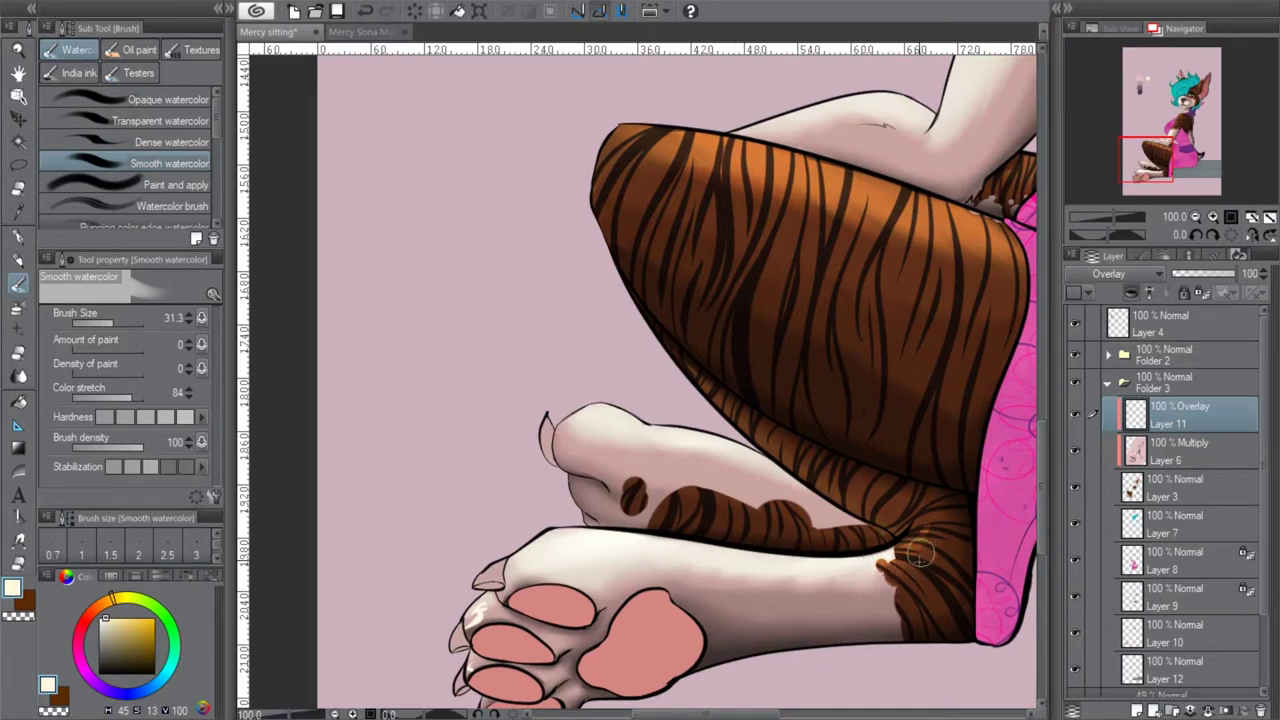
left_click_drag(1152, 158, 1145, 163)
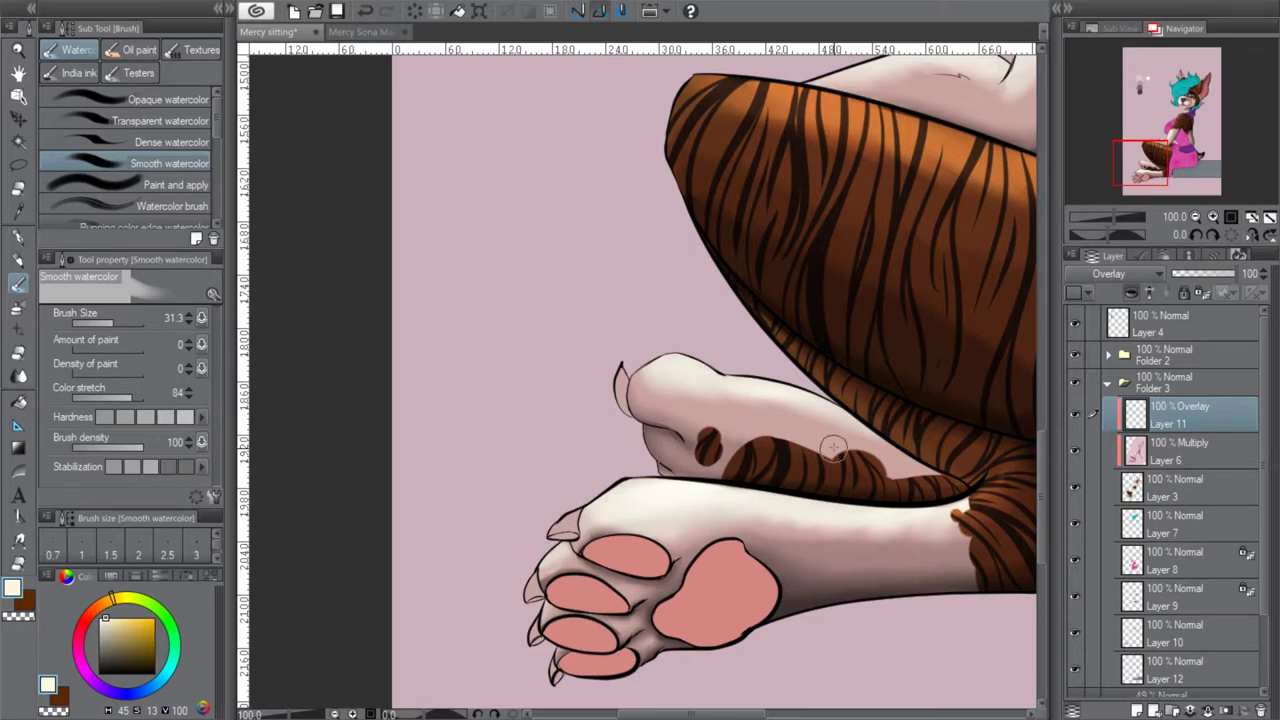
Add a new layer above the Overlay layer and clip it to the layer below
left_click(1195, 216)
left_click(1195, 216)
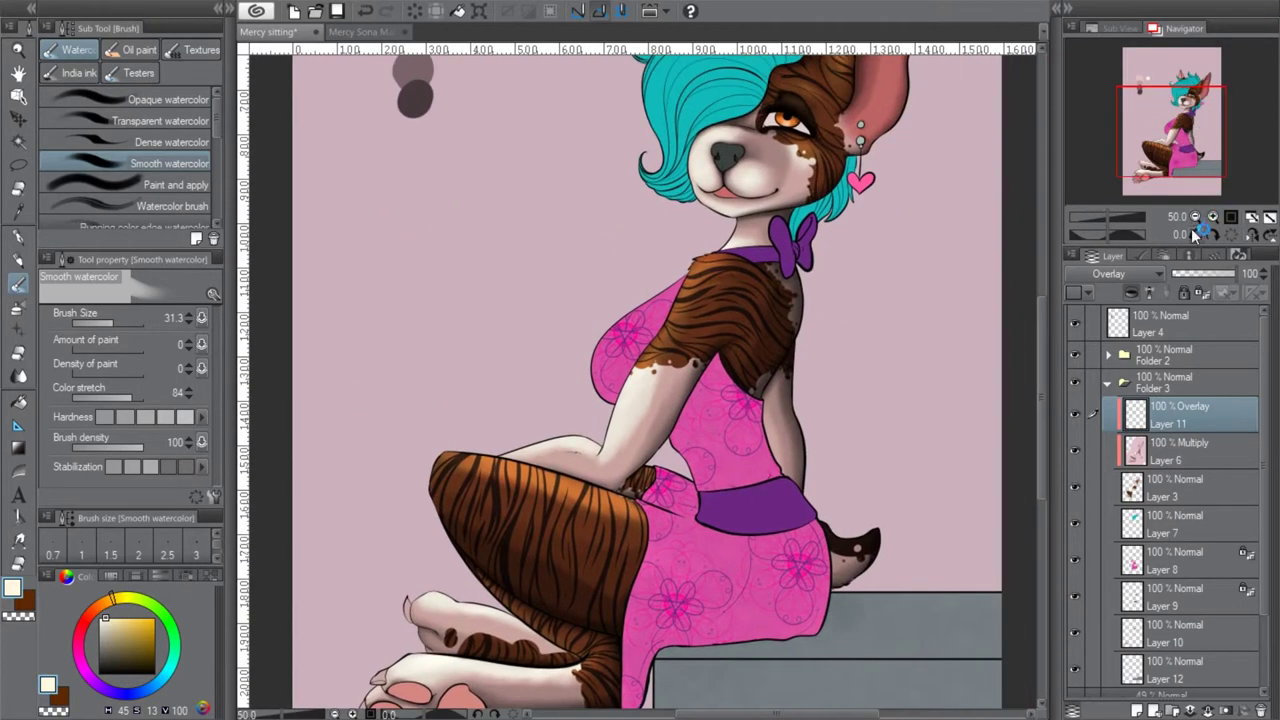
left_click(1195, 216)
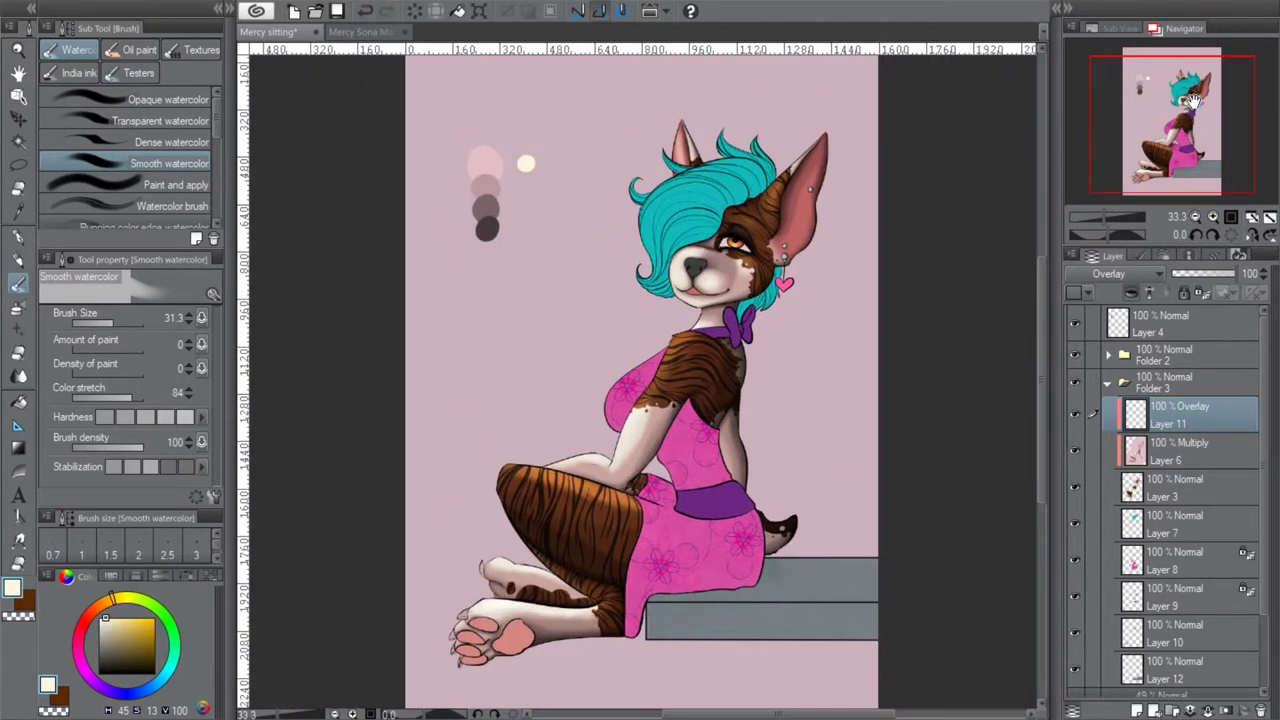
left_click(1135, 711)
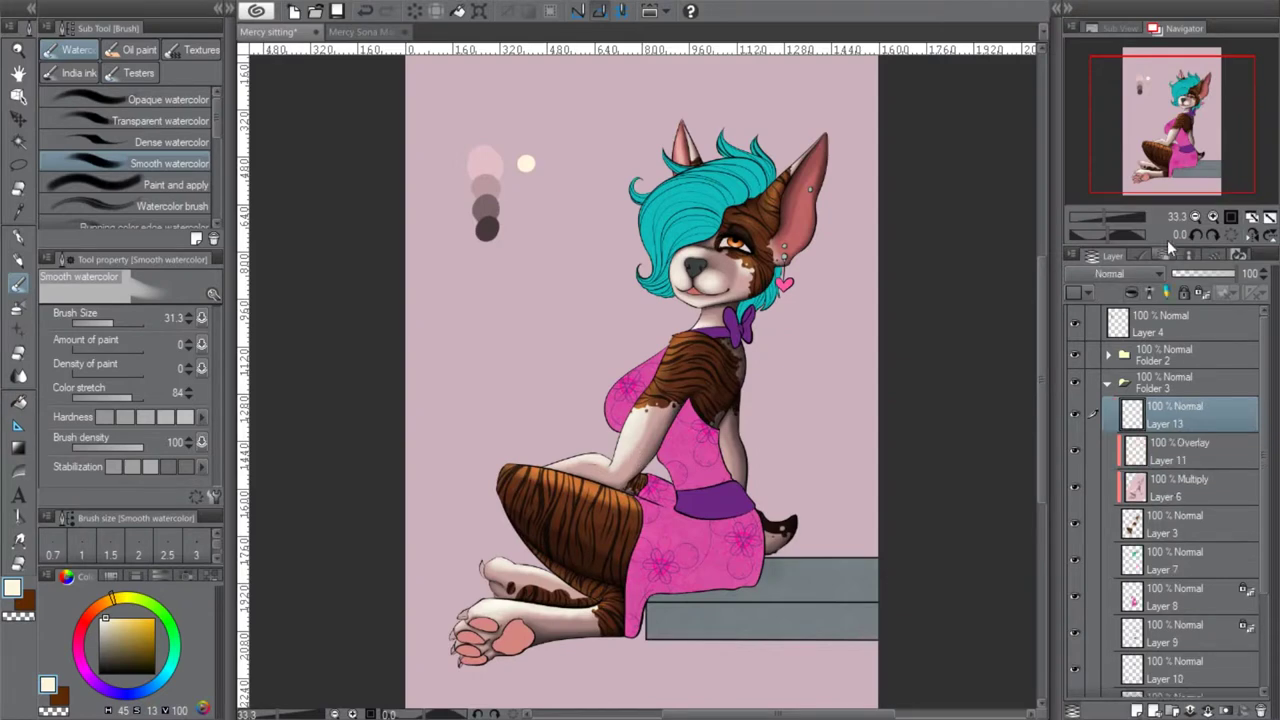
left_click(1148, 293)
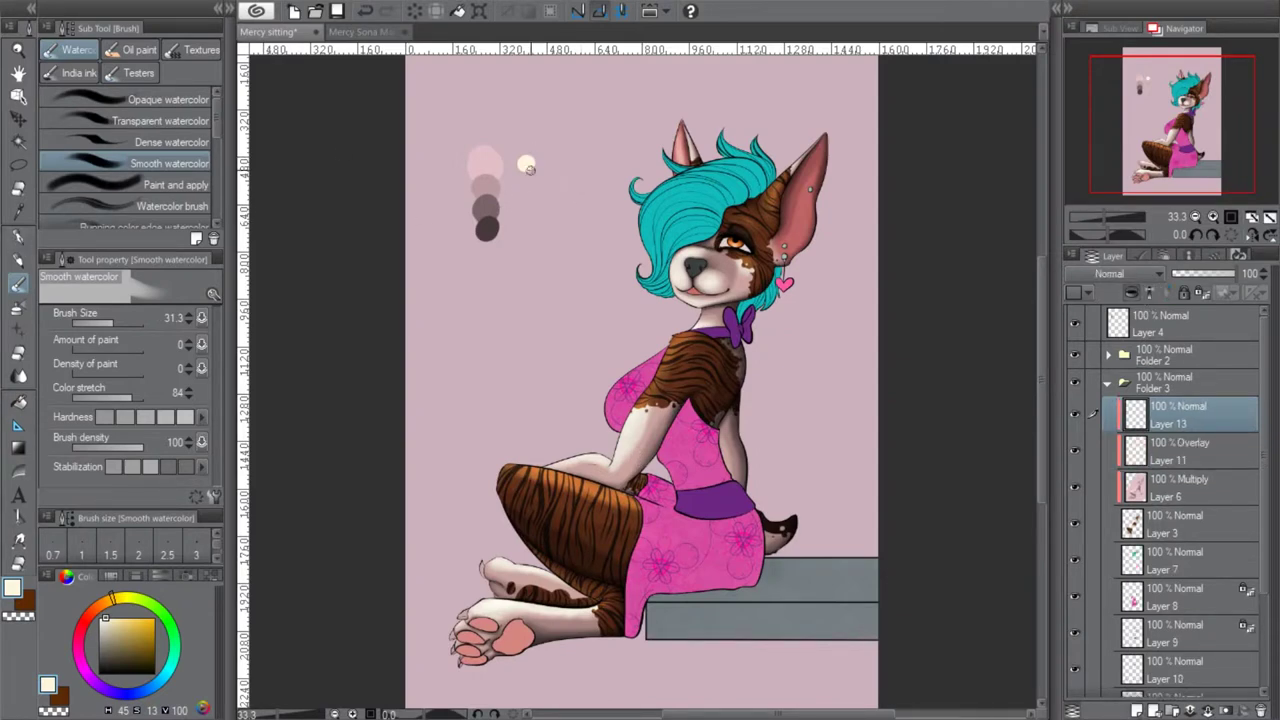
Set up the Hard airbrush with a brush size of 21.7 for edge light on the character's head
left_click(18, 308)
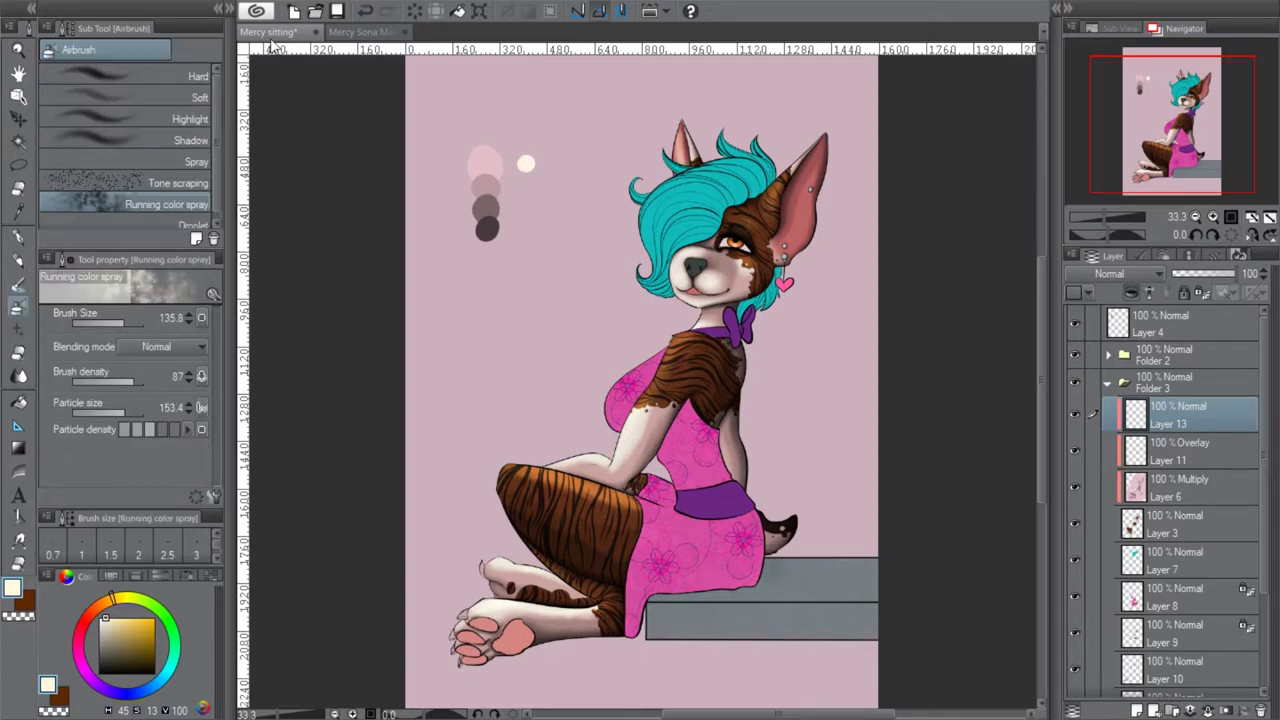
left_click(200, 74)
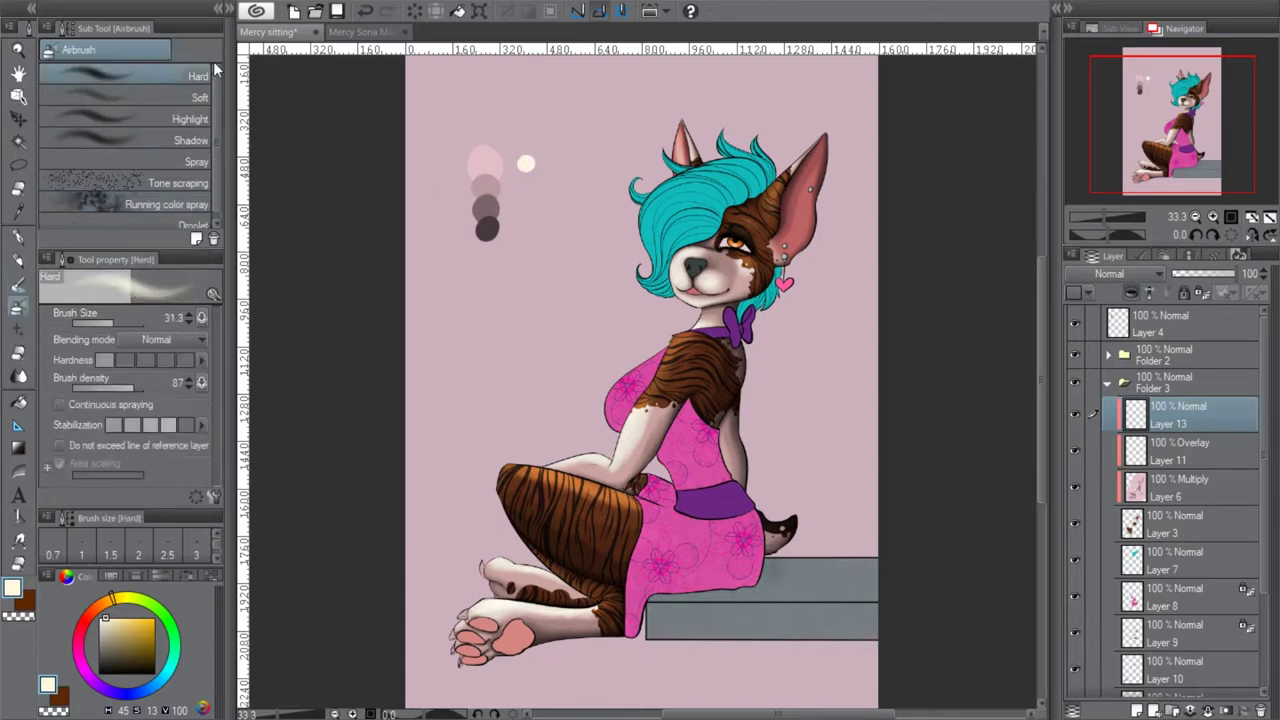
left_click(118, 322)
left_click(1213, 216)
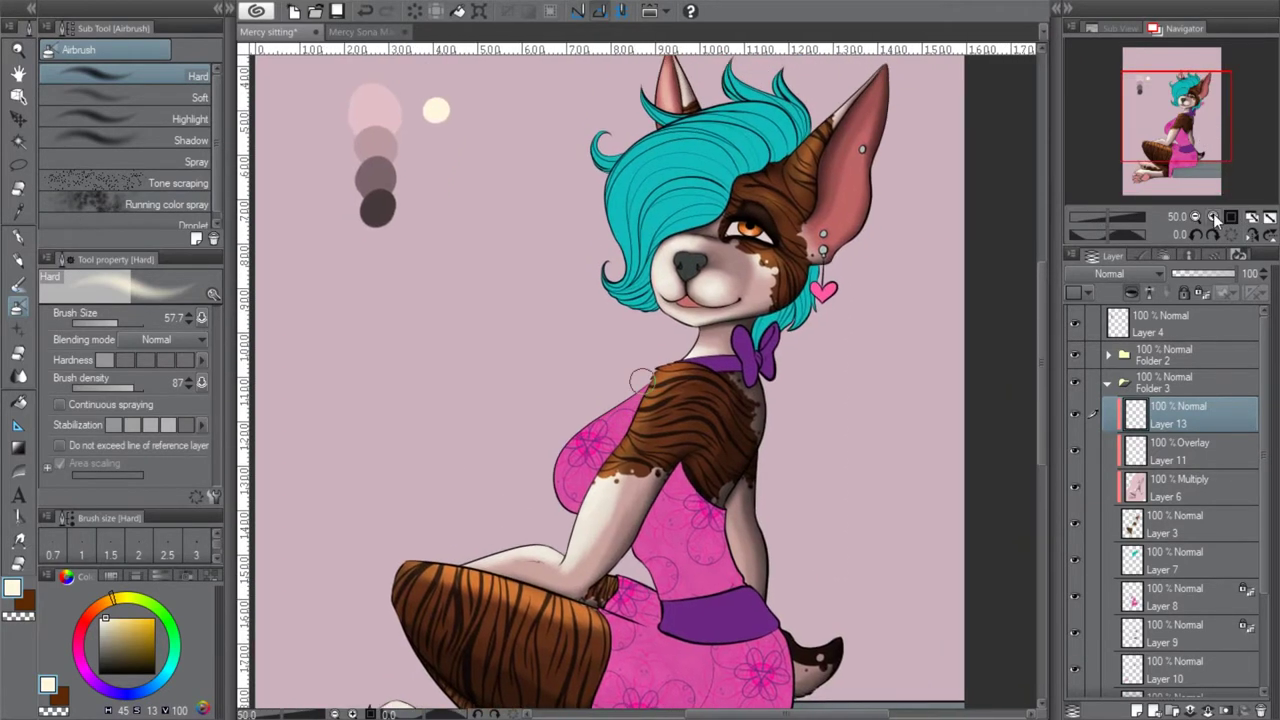
left_click(1213, 216)
left_click_drag(1208, 140, 1217, 132)
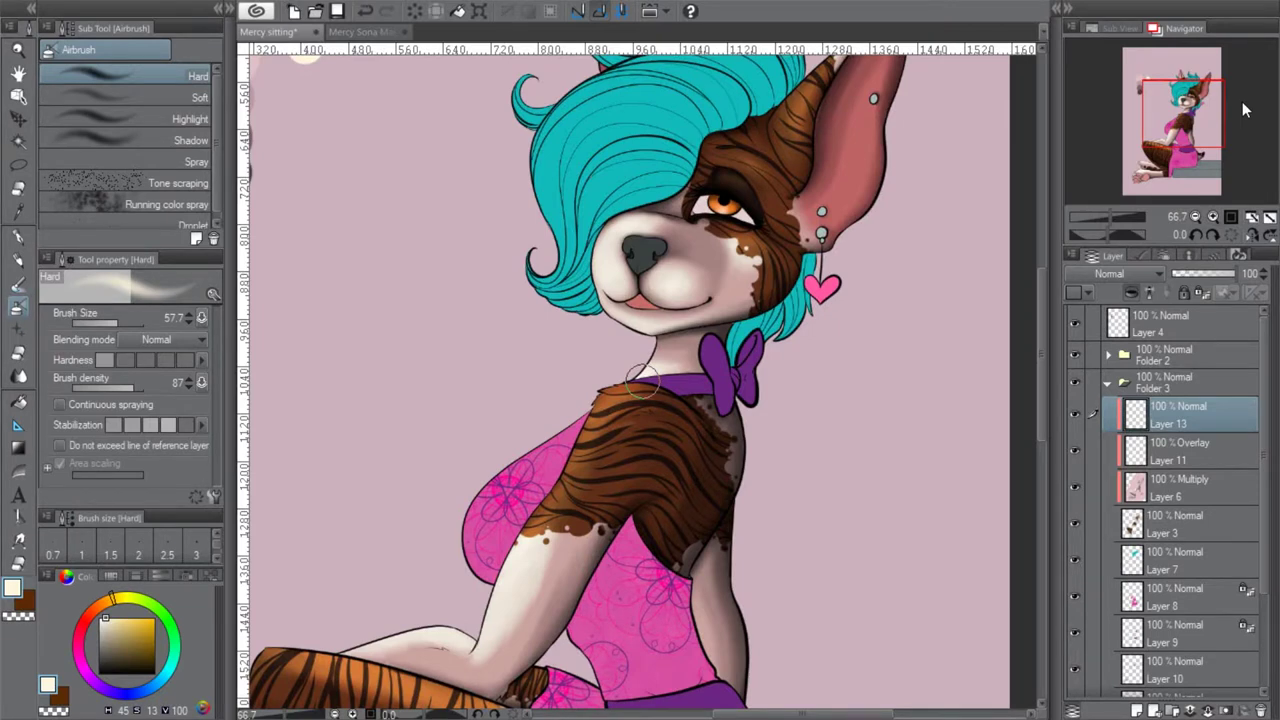
left_click(1222, 216)
left_click_drag(122, 321, 114, 321)
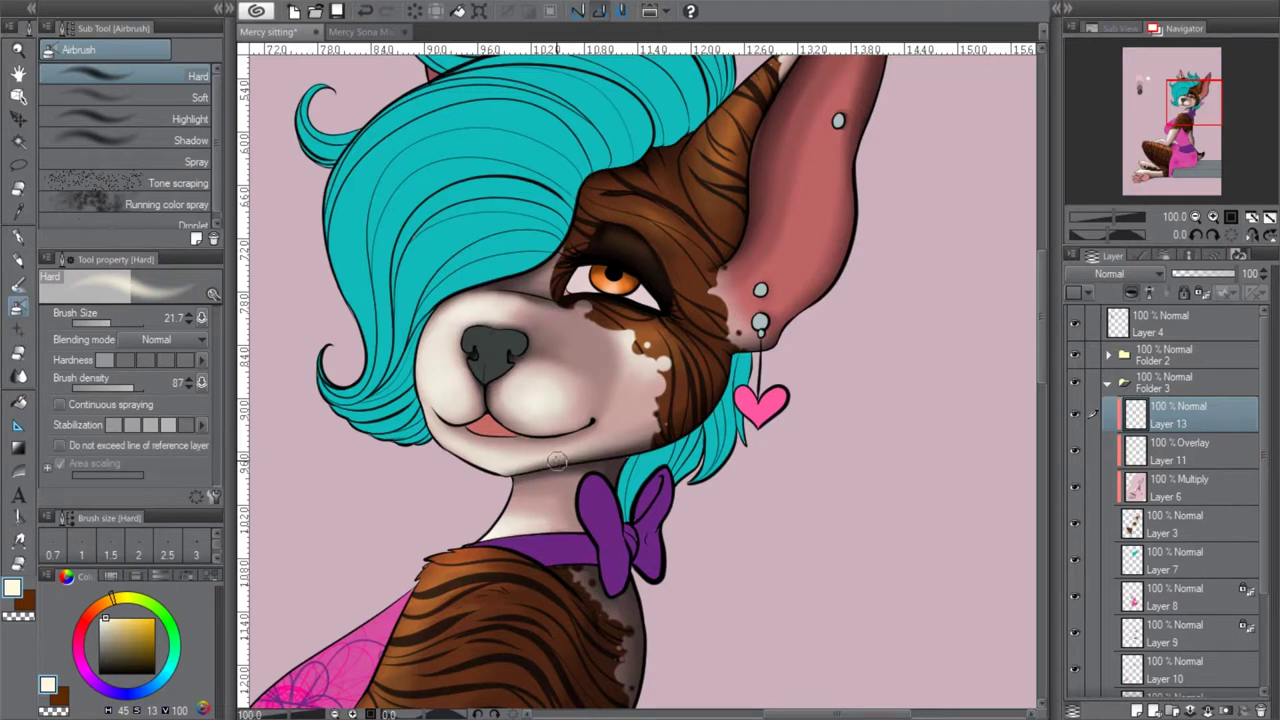
Airbrush thin edge light along the cheek and jaw, the big ear's outline and the upper eyelid crease
left_click(1214, 216)
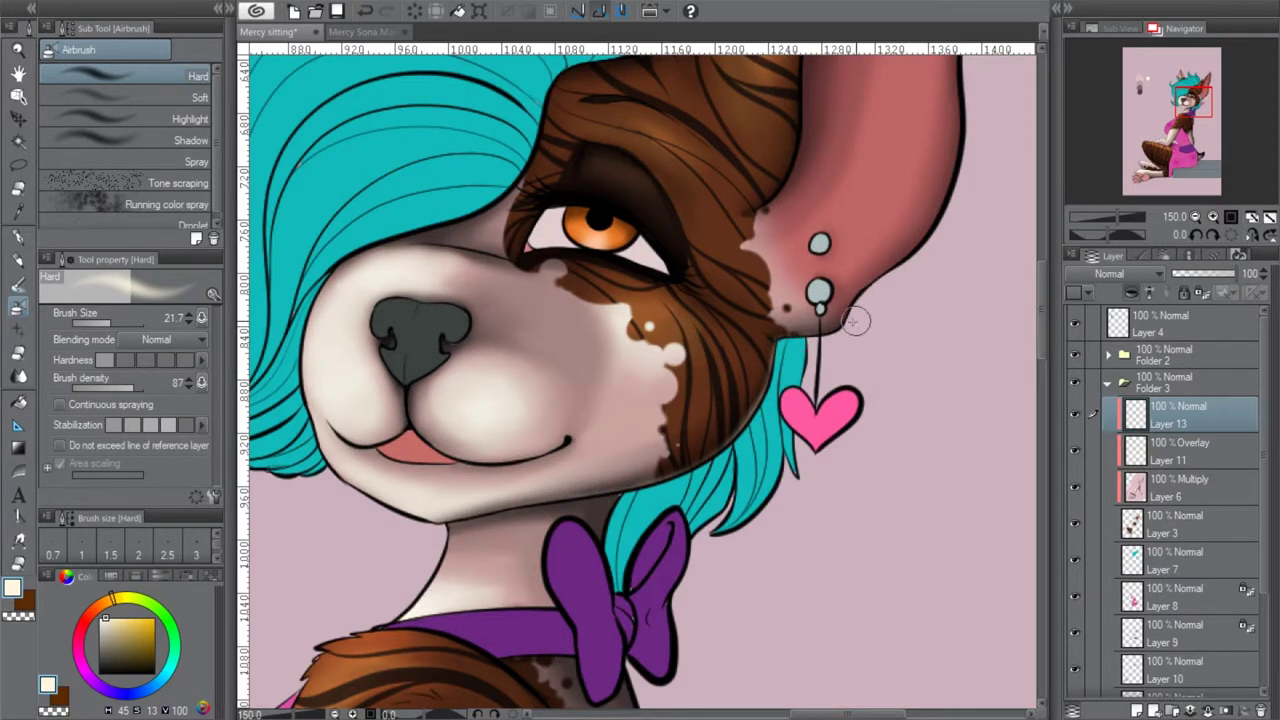
left_click_drag(1195, 104, 1203, 94)
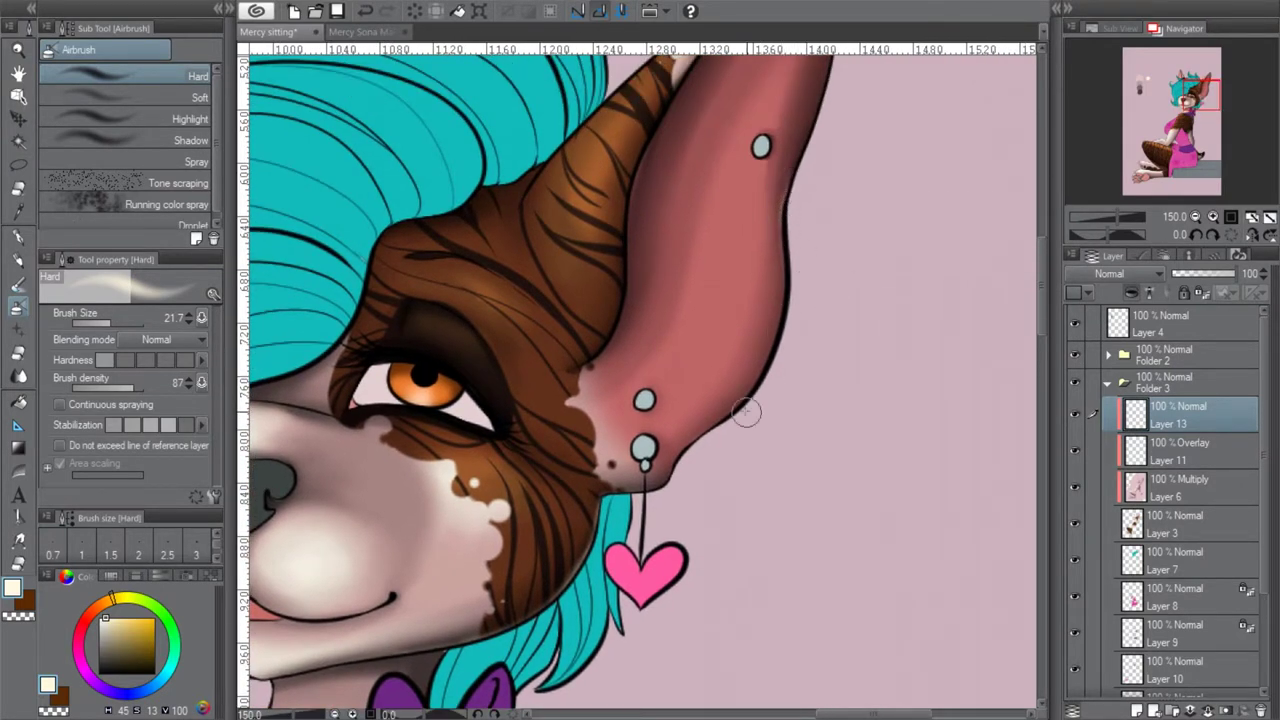
left_click_drag(1196, 157, 1200, 149)
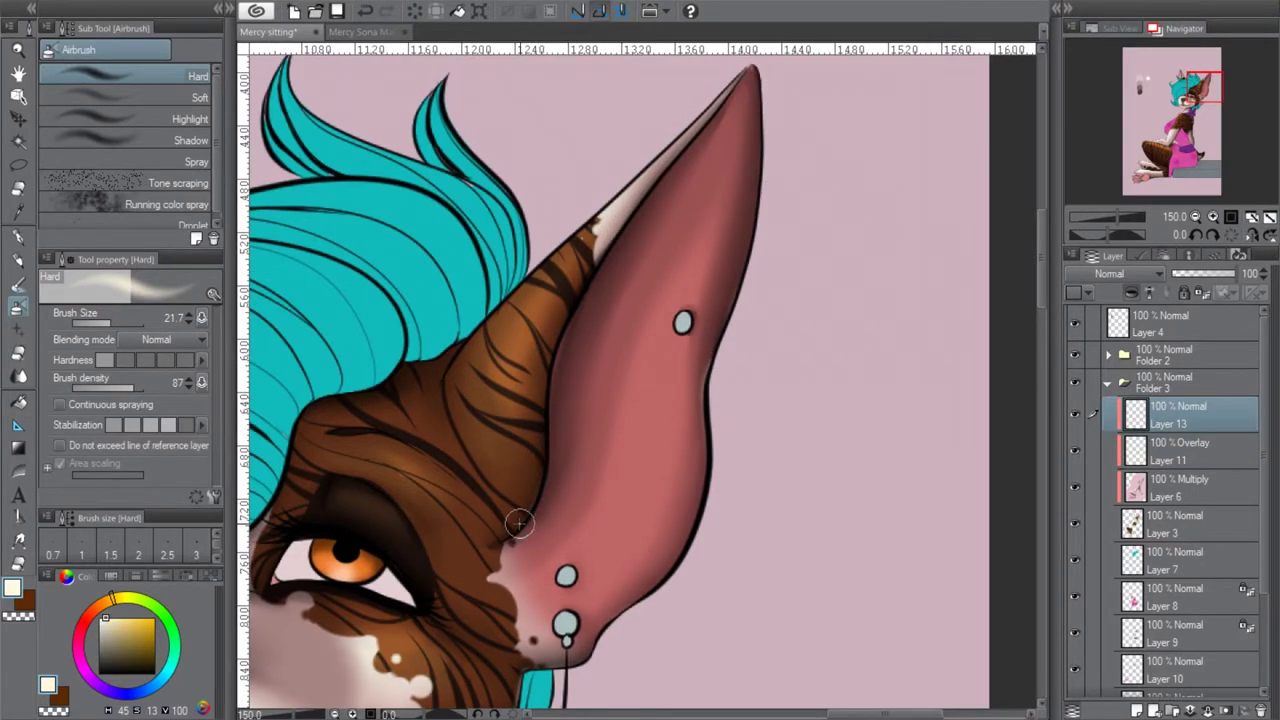
left_click_drag(1189, 94, 1178, 101)
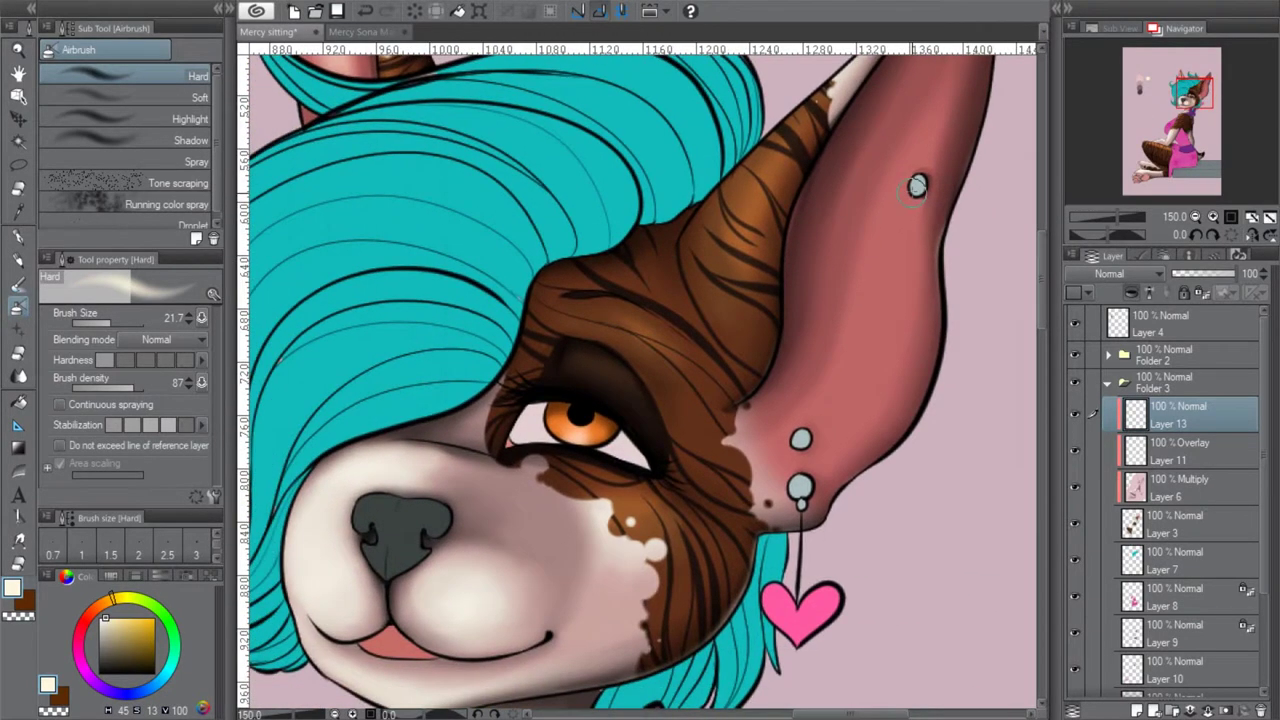
left_click(1212, 217)
left_click_drag(565, 329, 665, 392)
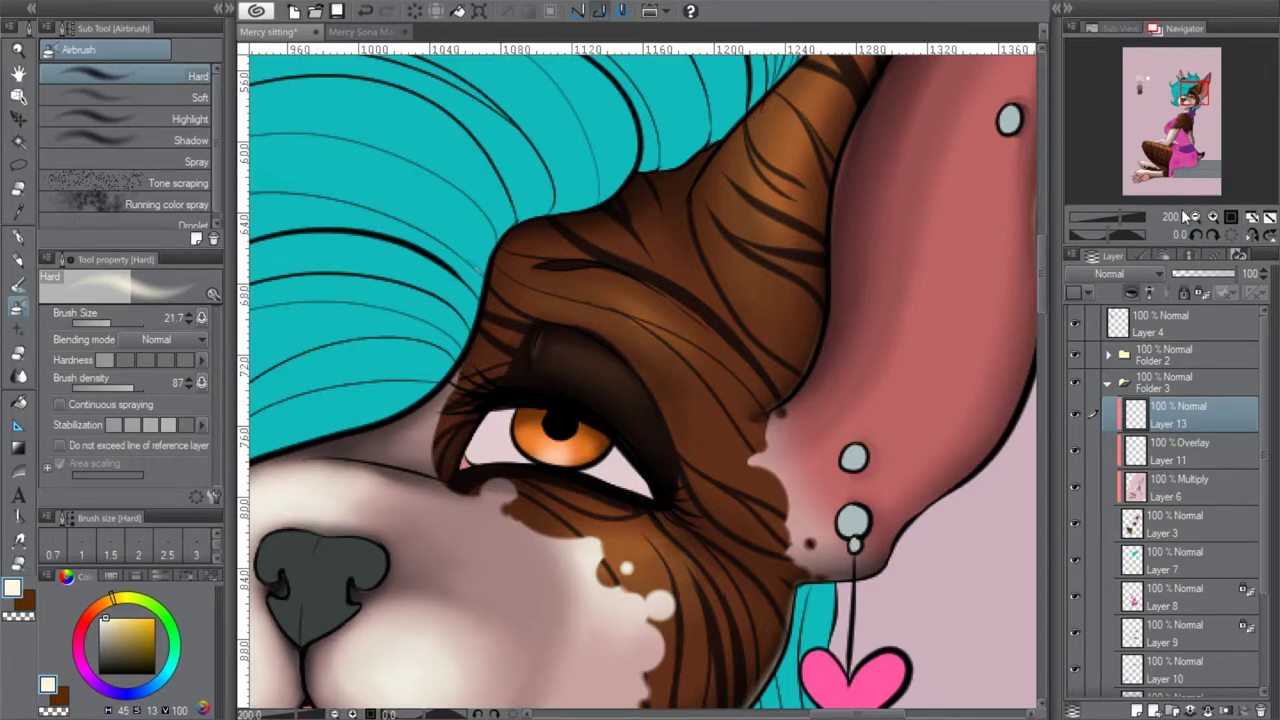
Airbrush edge light down the back of the striped shoulder, from below the bow to the dress
left_click_drag(1183, 143, 1178, 153)
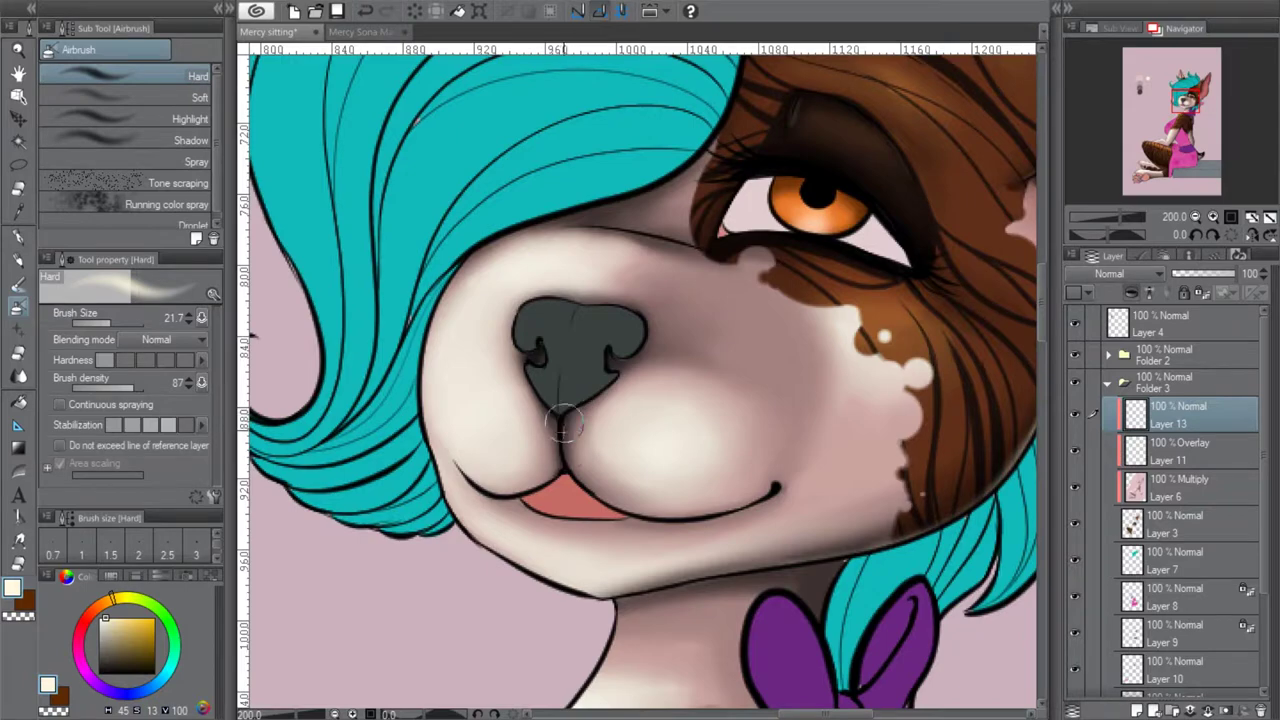
left_click_drag(1197, 139, 1198, 145)
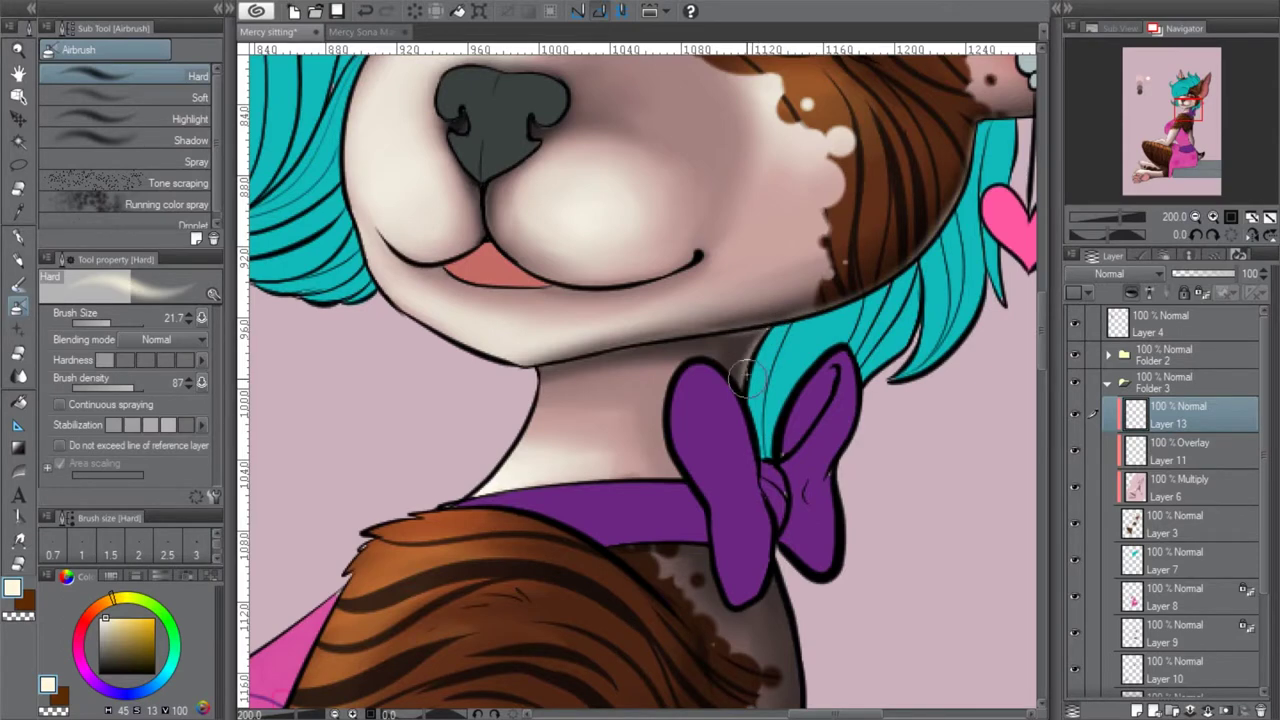
left_click_drag(1192, 110, 1193, 120)
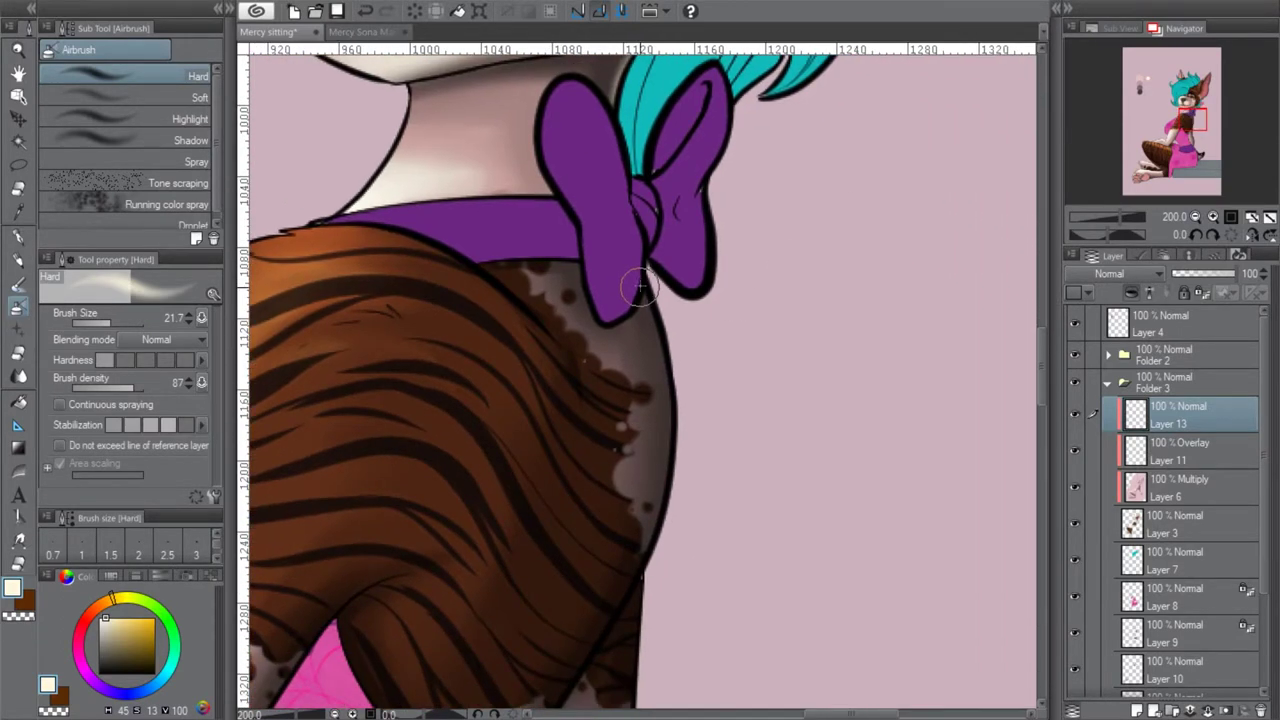
mouse_move(657, 323)
left_mouse_down()
mouse_move(660, 515)
mouse_move(555, 685)
left_mouse_up()
left_click_drag(1192, 122, 1184, 129)
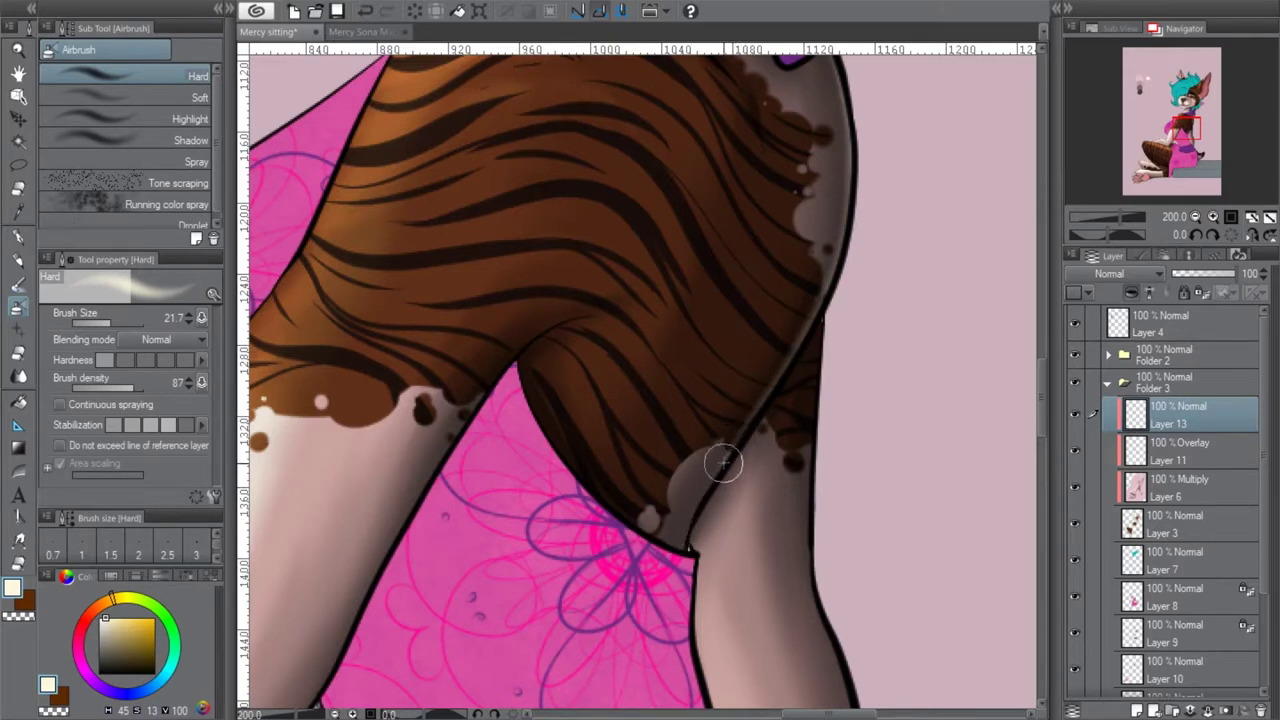
Airbrush edge light down the far arm's outer edge, redoing the stroke, and along the underside of the tail
left_click_drag(1172, 150, 1175, 155)
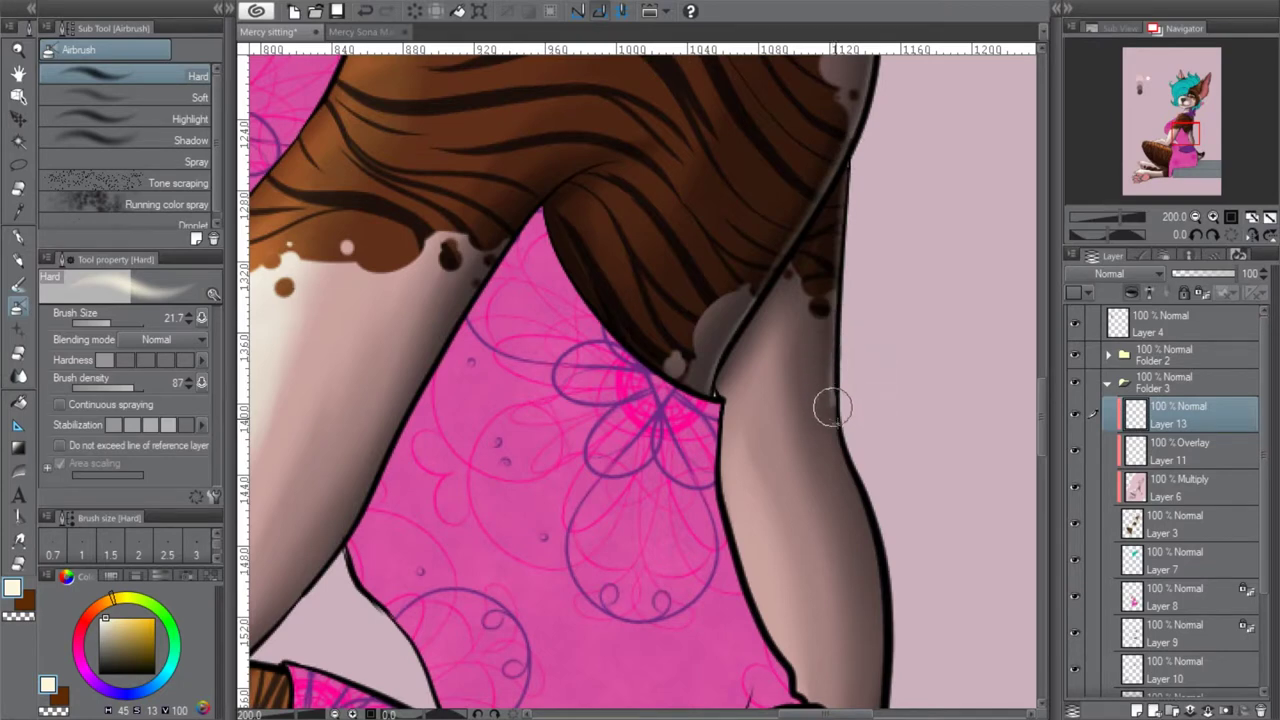
left_click_drag(1183, 140, 1186, 148)
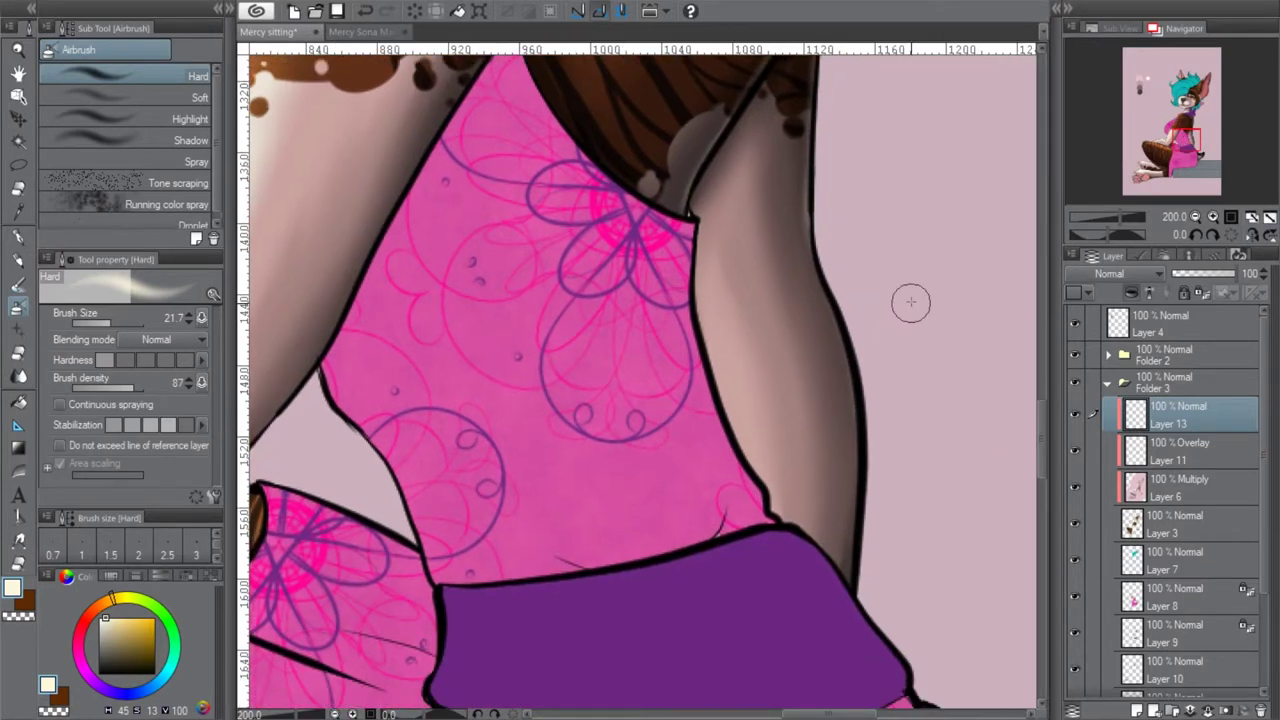
key("ctrl+z")
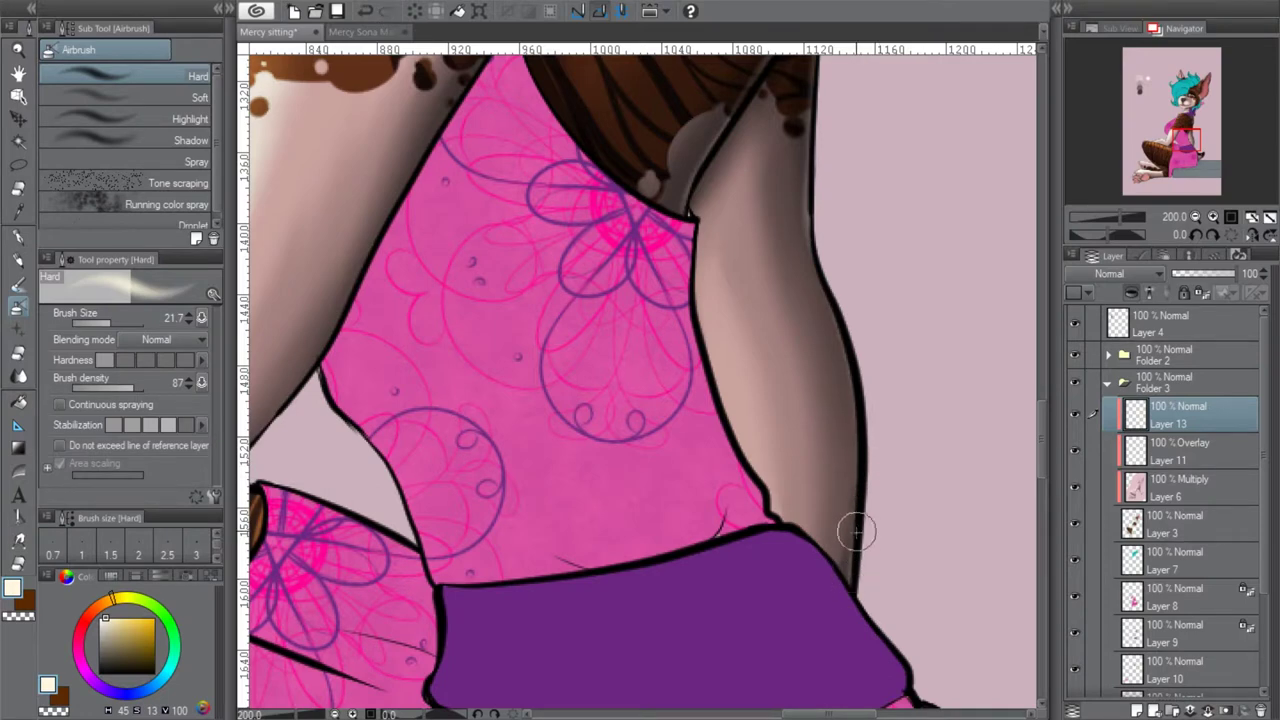
mouse_move(838, 322)
left_mouse_down()
mouse_move(860, 449)
mouse_move(852, 592)
left_mouse_up()
left_click_drag(1183, 146, 1196, 157)
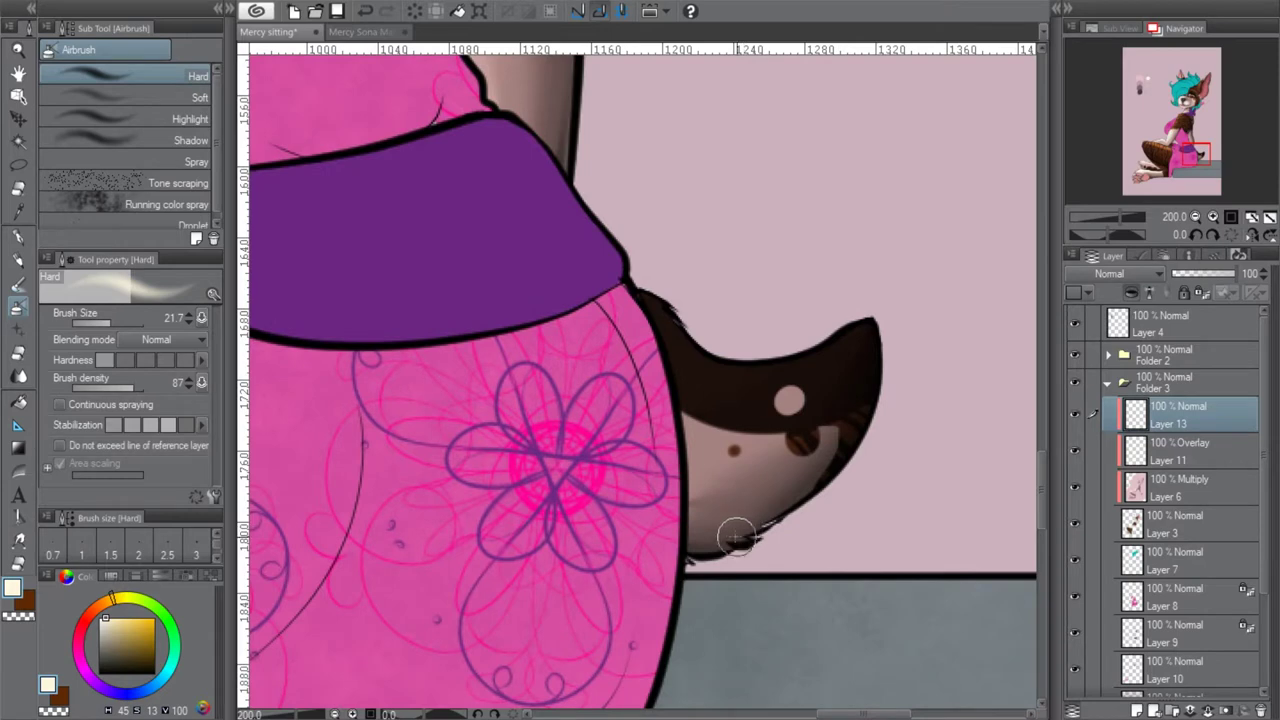
left_click_drag(727, 541, 820, 482)
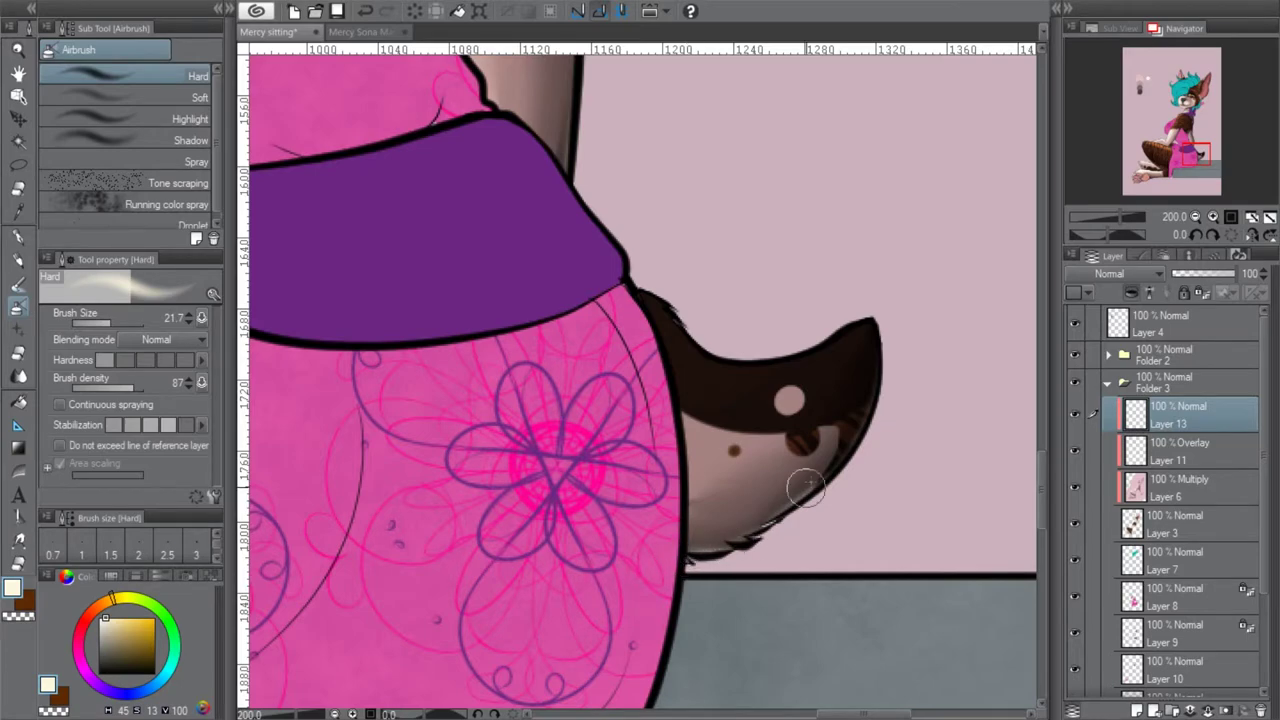
Airbrush edge light along the near arm's back edge from armpit to elbow, undoing unwanted strokes
left_click(1196, 216)
left_click_drag(1188, 152, 1176, 128)
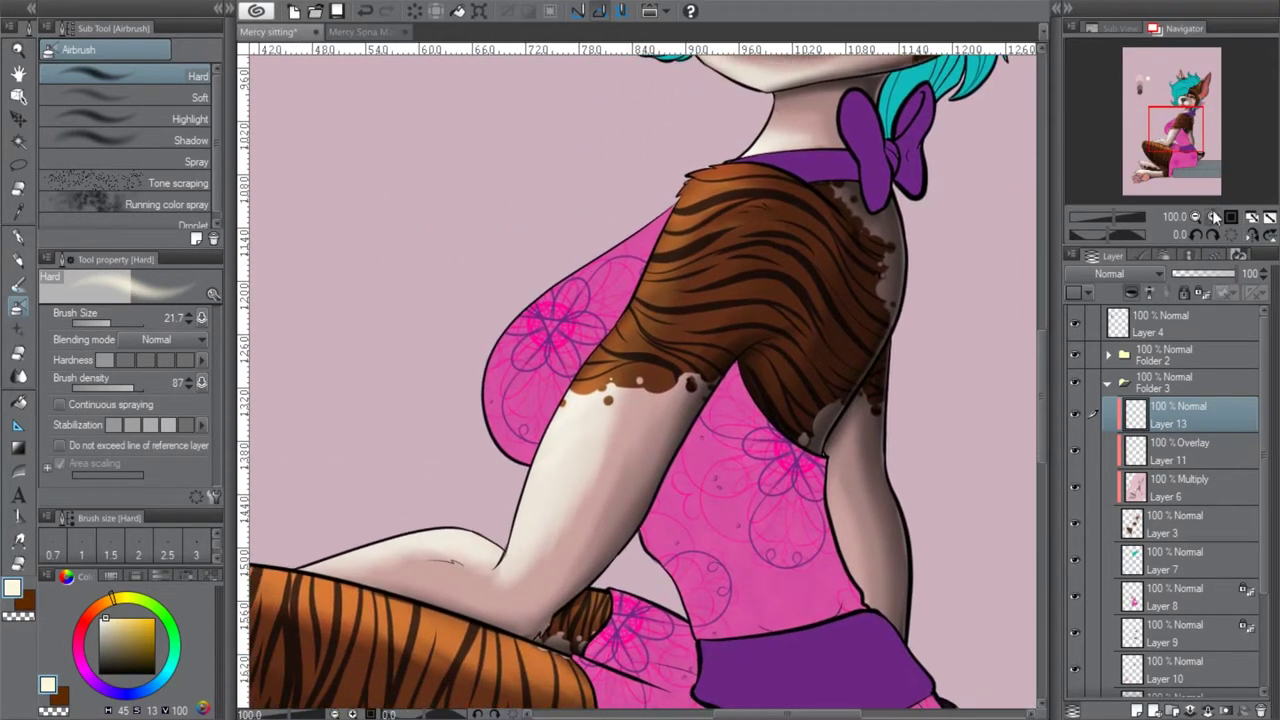
left_click(1213, 217)
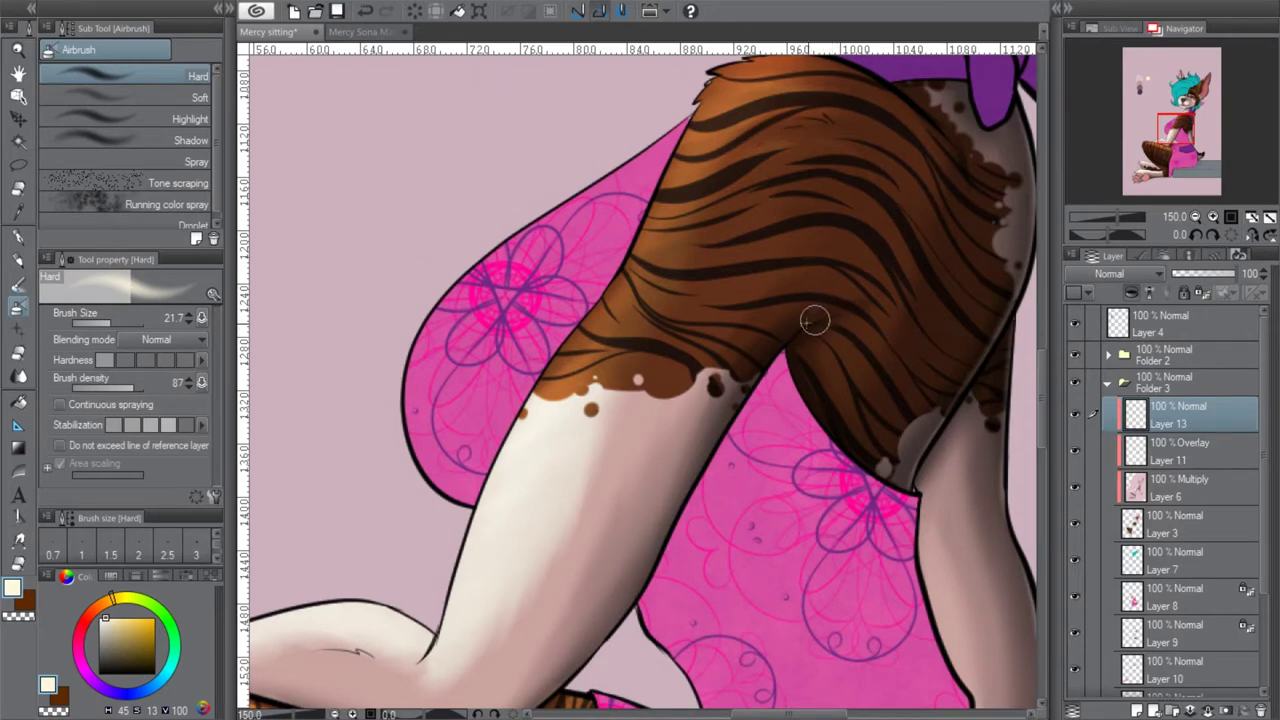
mouse_move(822, 318)
left_mouse_down()
mouse_move(759, 376)
mouse_move(707, 458)
left_mouse_up()
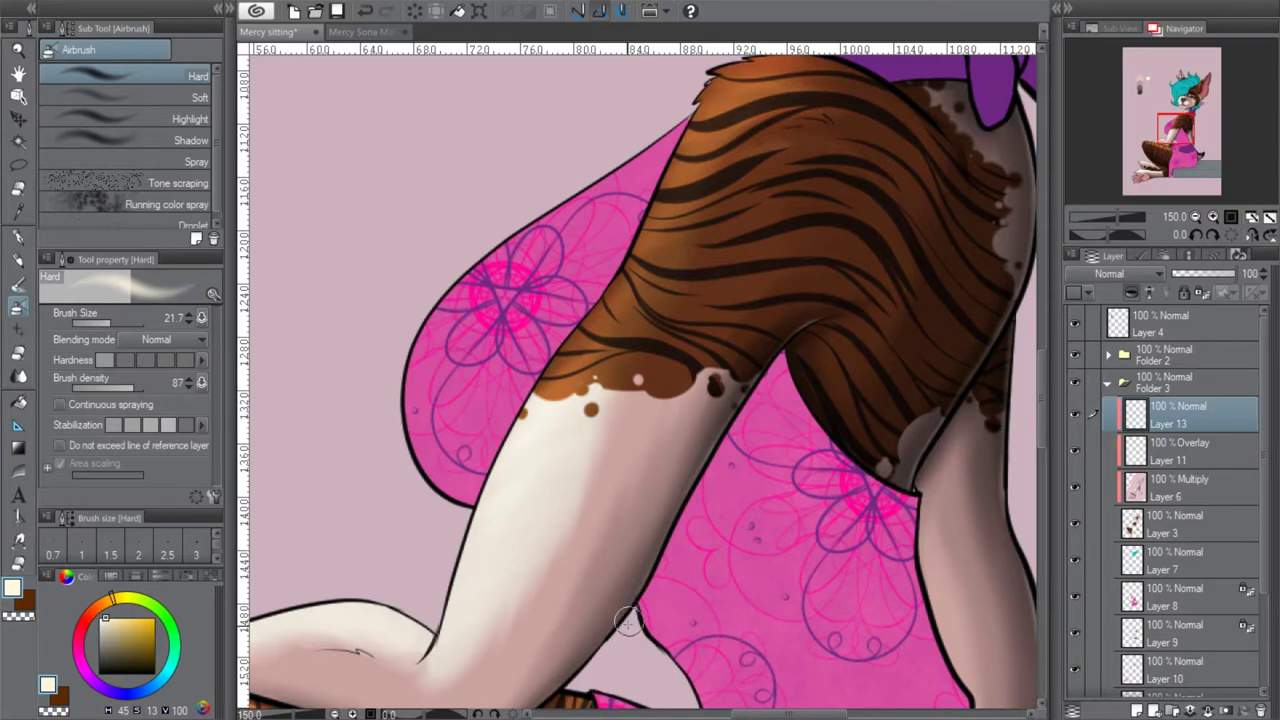
left_click_drag(1180, 132, 1168, 144)
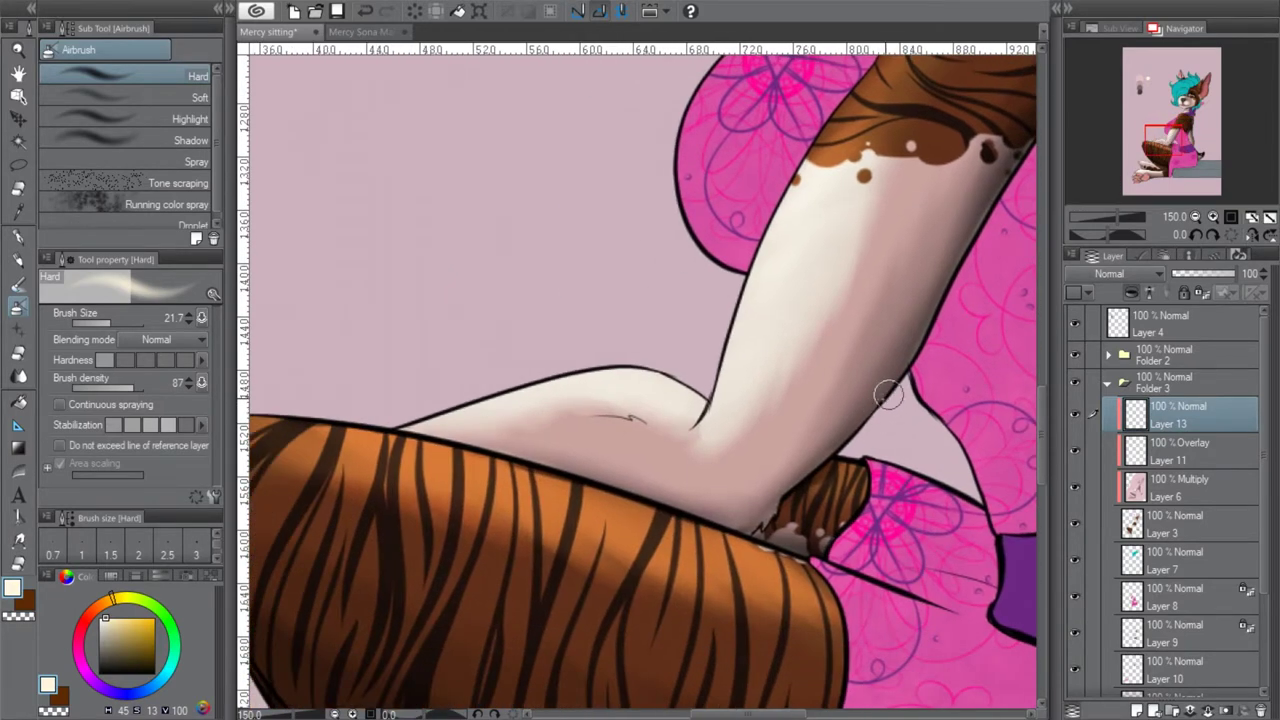
left_click_drag(871, 410, 806, 473)
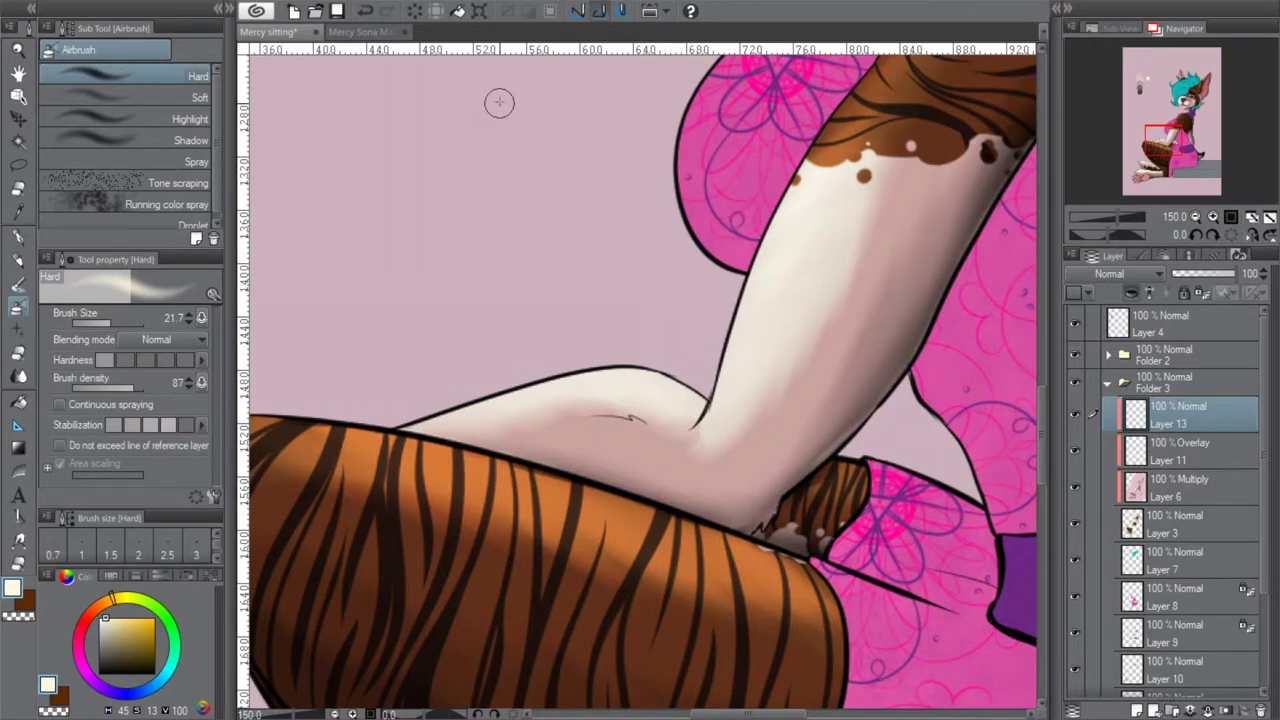
left_click(366, 14)
left_click(366, 14)
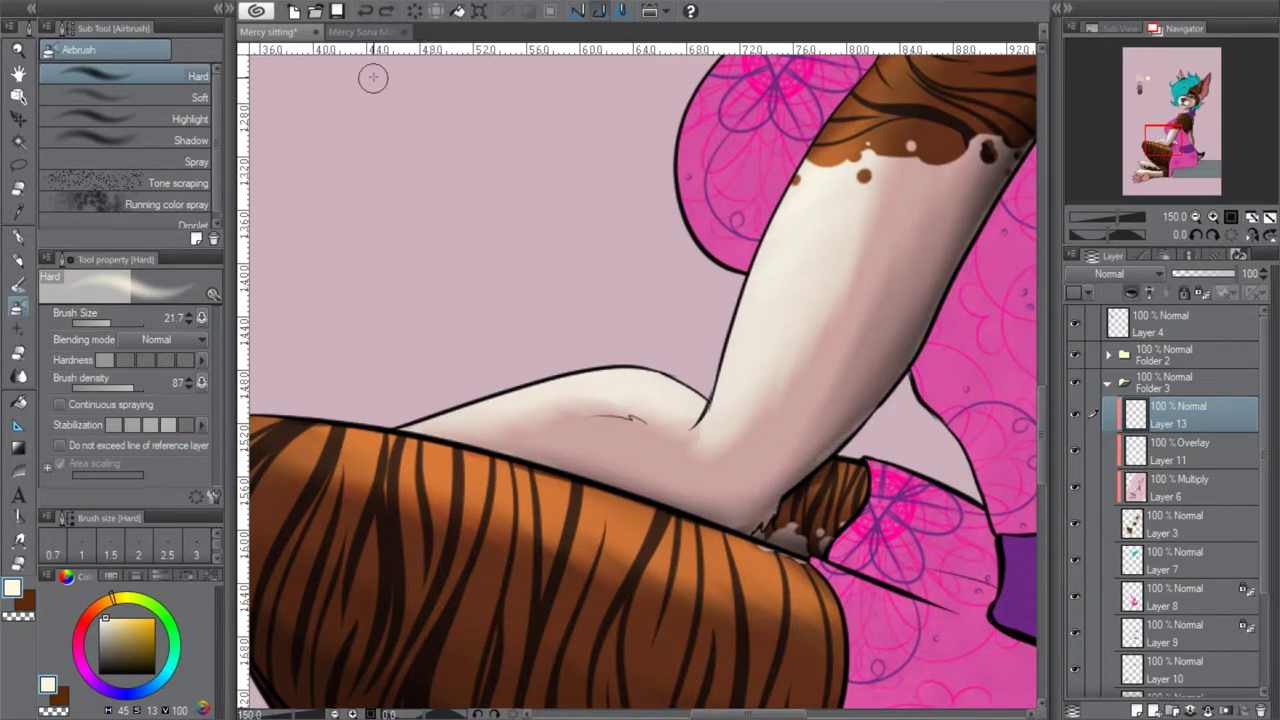
left_click(368, 11)
Airbrush edge light along the near foot's lower edge and up the ankle beside the dress, undoing rough attempts
left_click_drag(1166, 148, 1161, 157)
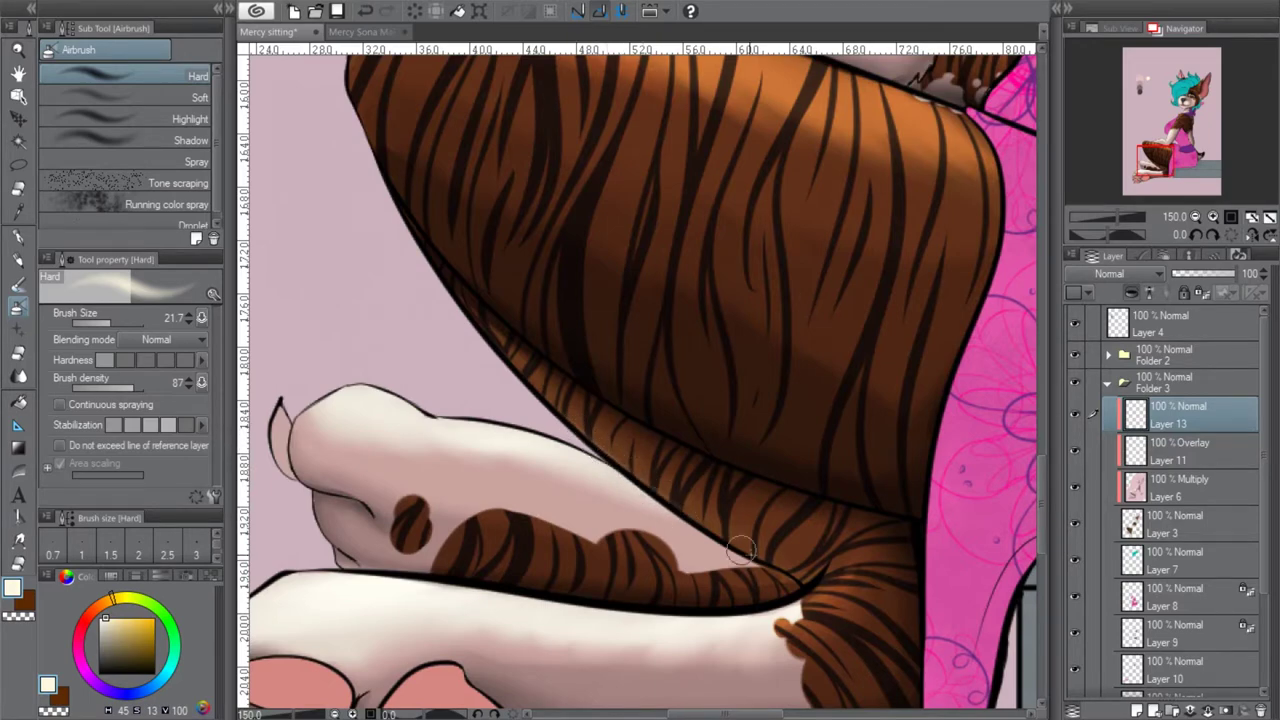
left_click_drag(1154, 160, 1152, 174)
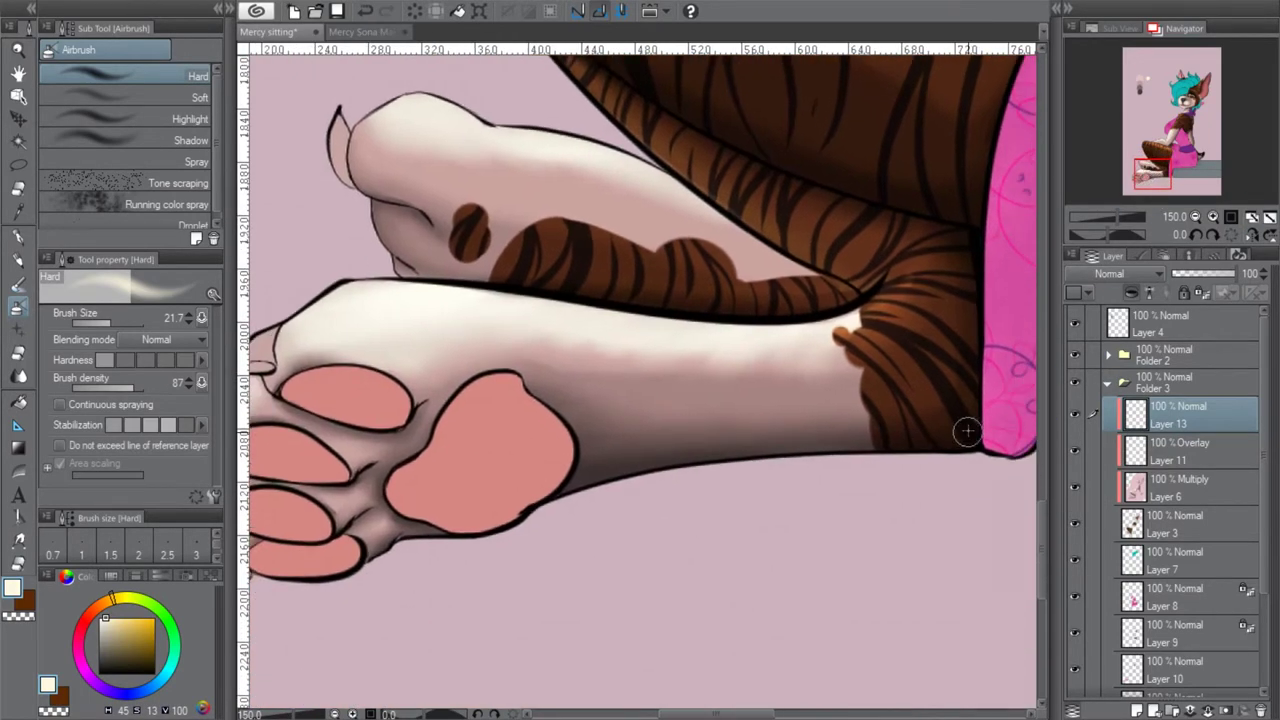
left_click_drag(990, 438, 665, 452)
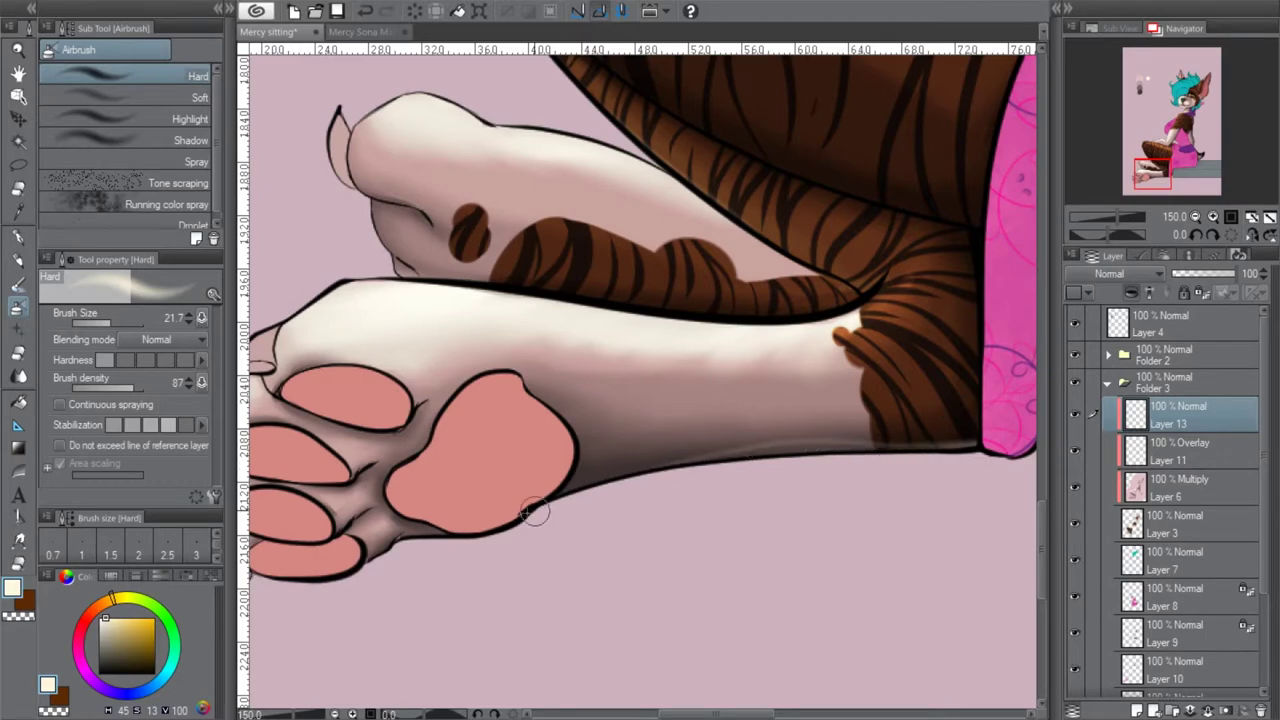
left_click(368, 12)
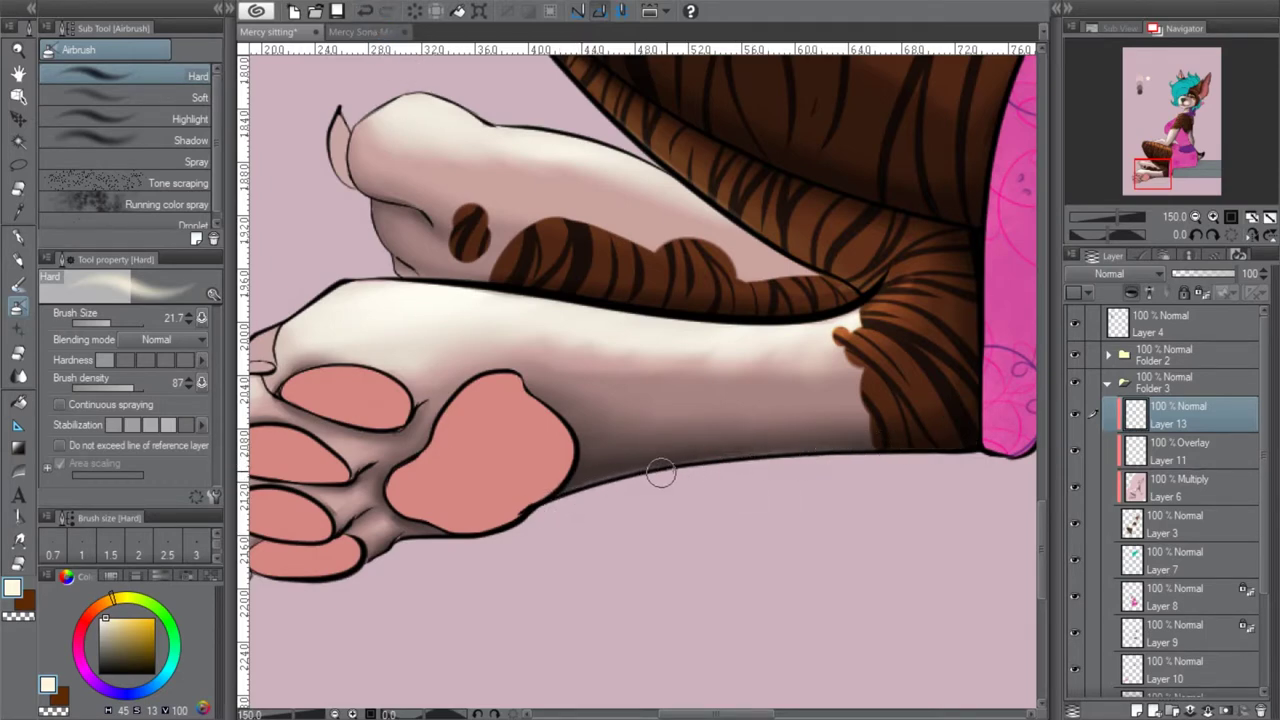
left_click_drag(879, 456, 828, 464)
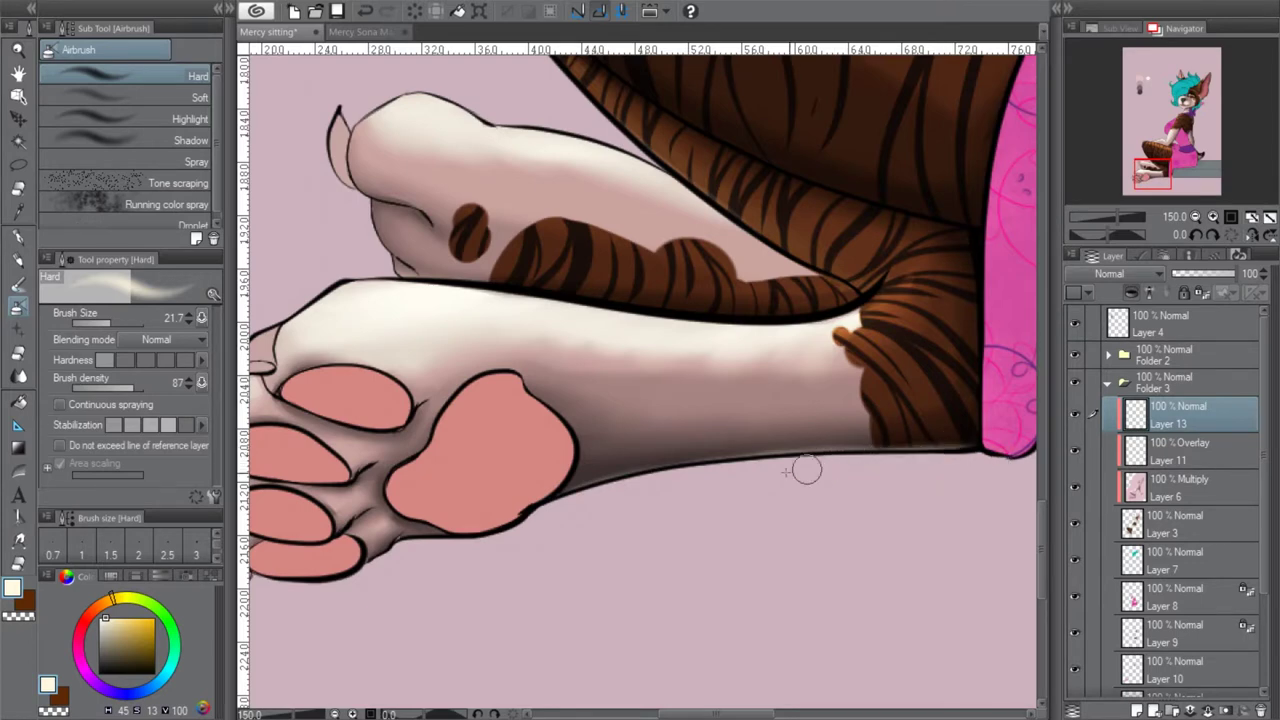
left_click(363, 18)
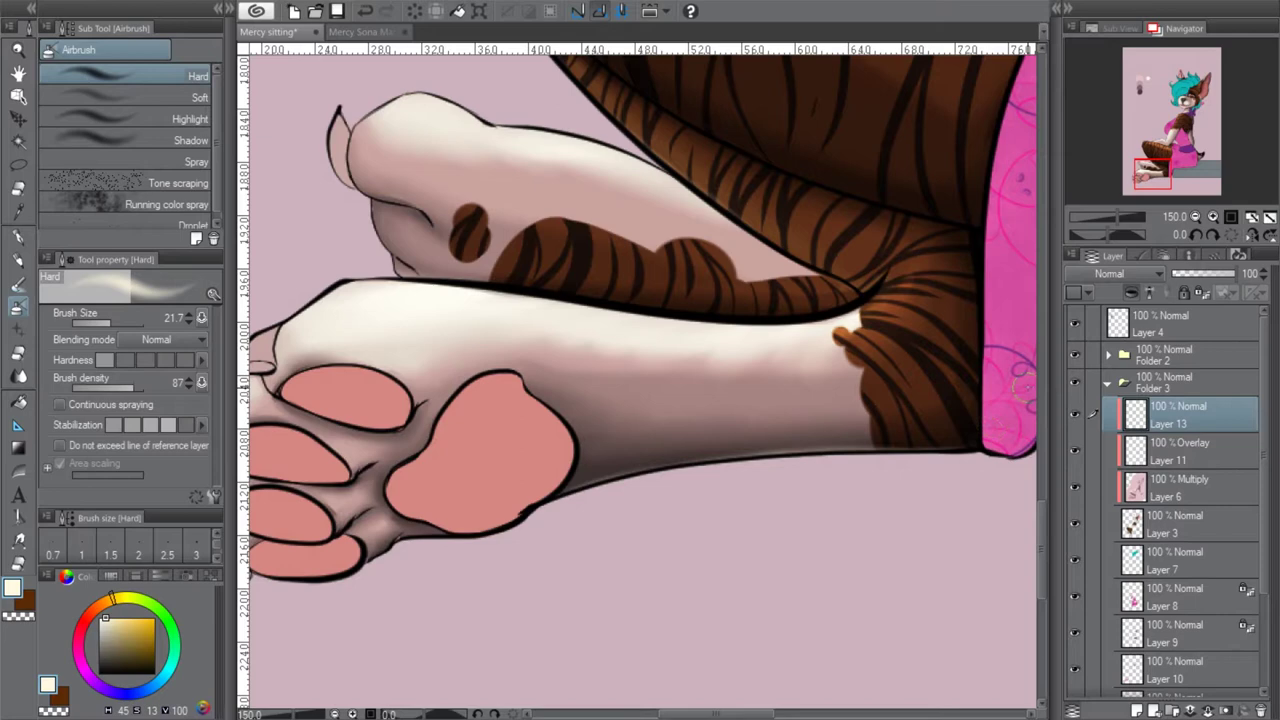
left_click_drag(976, 438, 979, 310)
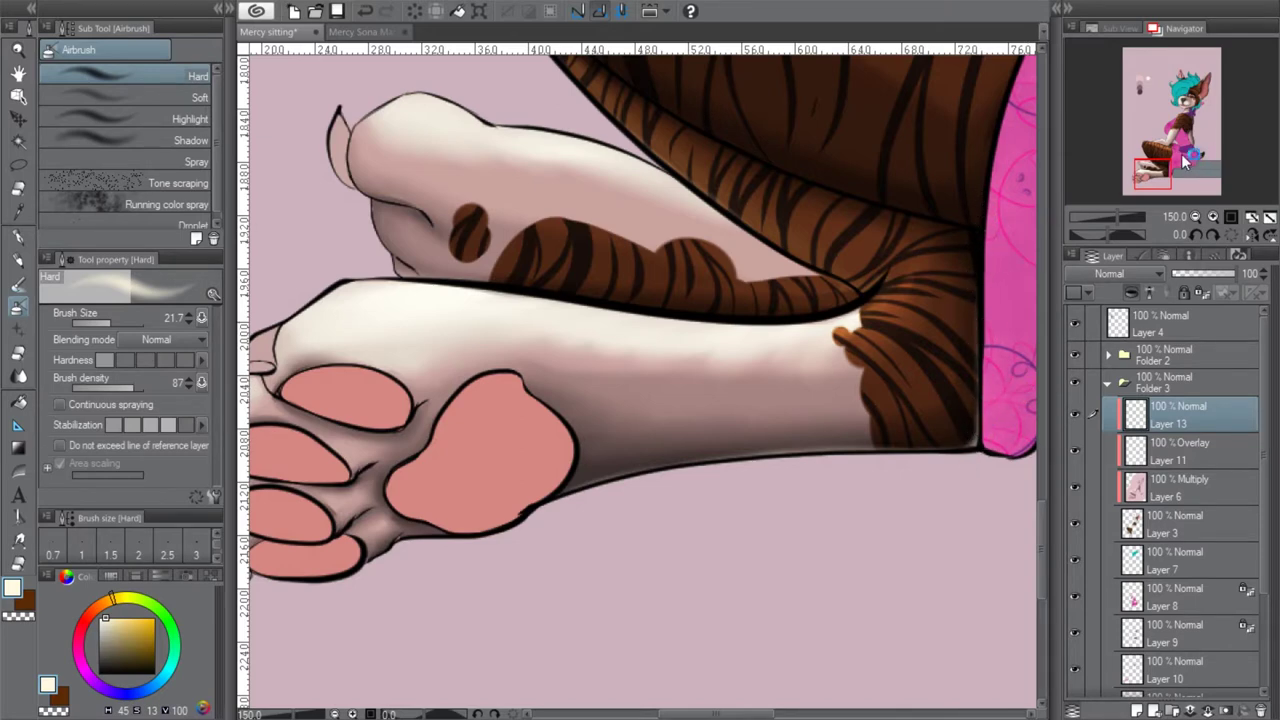
Rotate the canvas to 30 degrees and airbrush edge light along the striped thigh's lower edge above the calf
left_click_drag(1151, 168, 1157, 158)
left_click(1212, 234)
left_click(1212, 234)
mouse_move(672, 440)
left_mouse_down()
mouse_move(709, 480)
mouse_move(690, 458)
left_mouse_up()
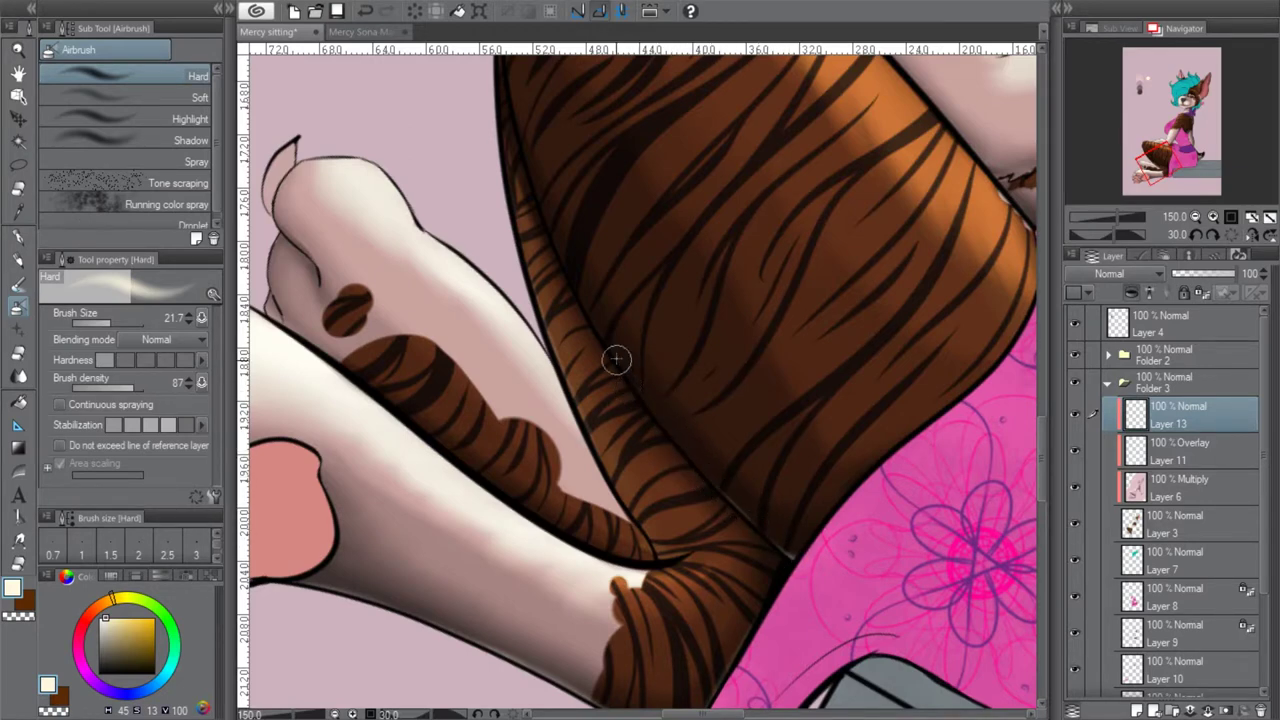
left_click_drag(636, 390, 712, 481)
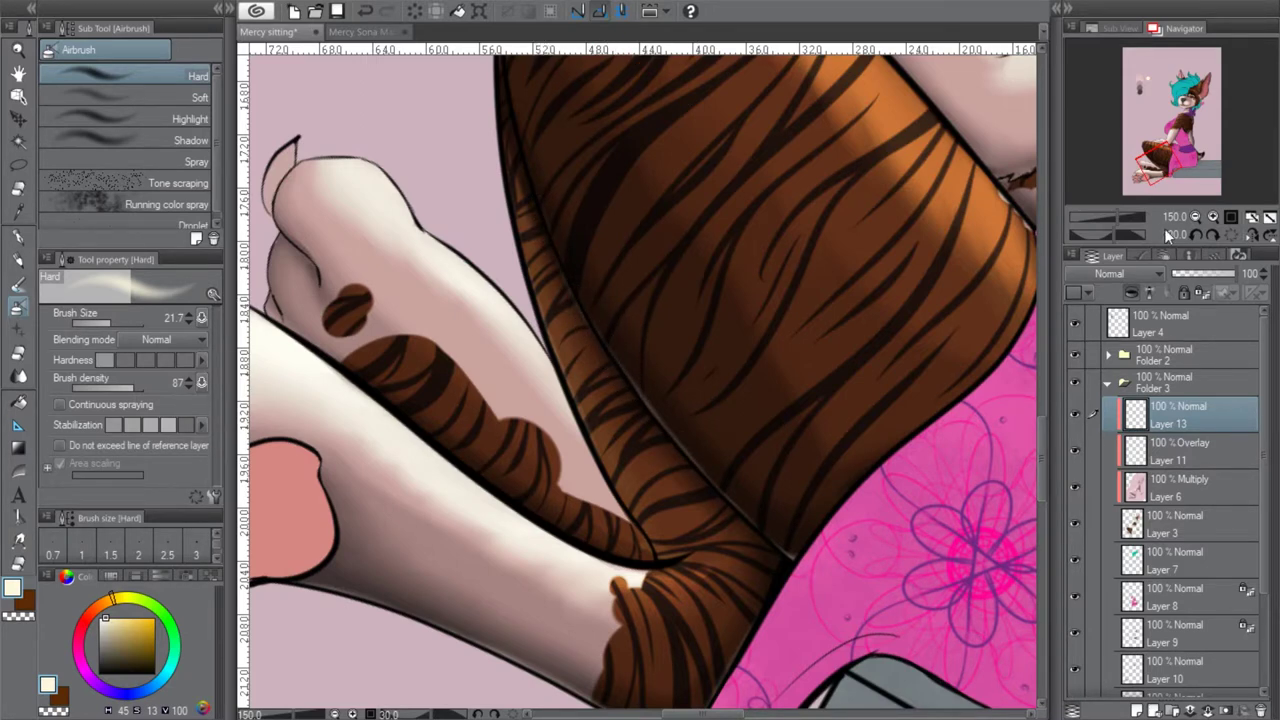
left_click_drag(1192, 192, 1063, 172)
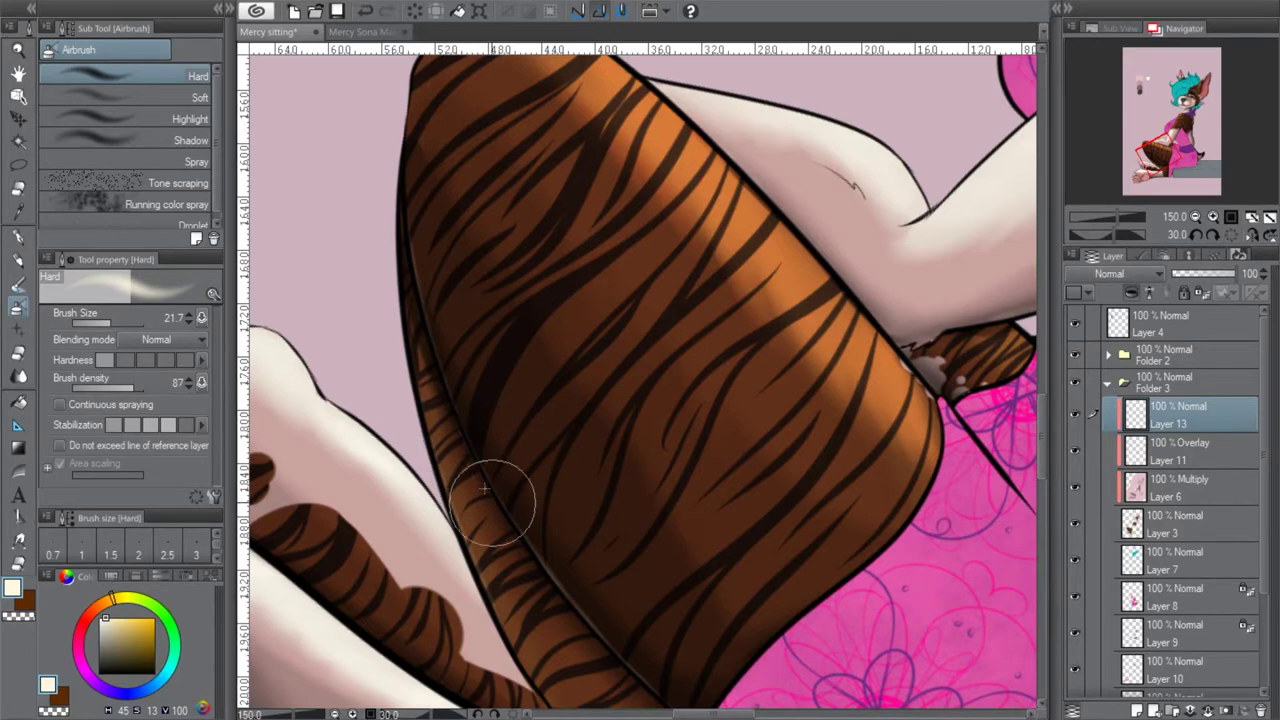
Soften the lower end of the edge light on the striped thigh with the Soft eraser, then return to the Hard airbrush
left_click(18, 352)
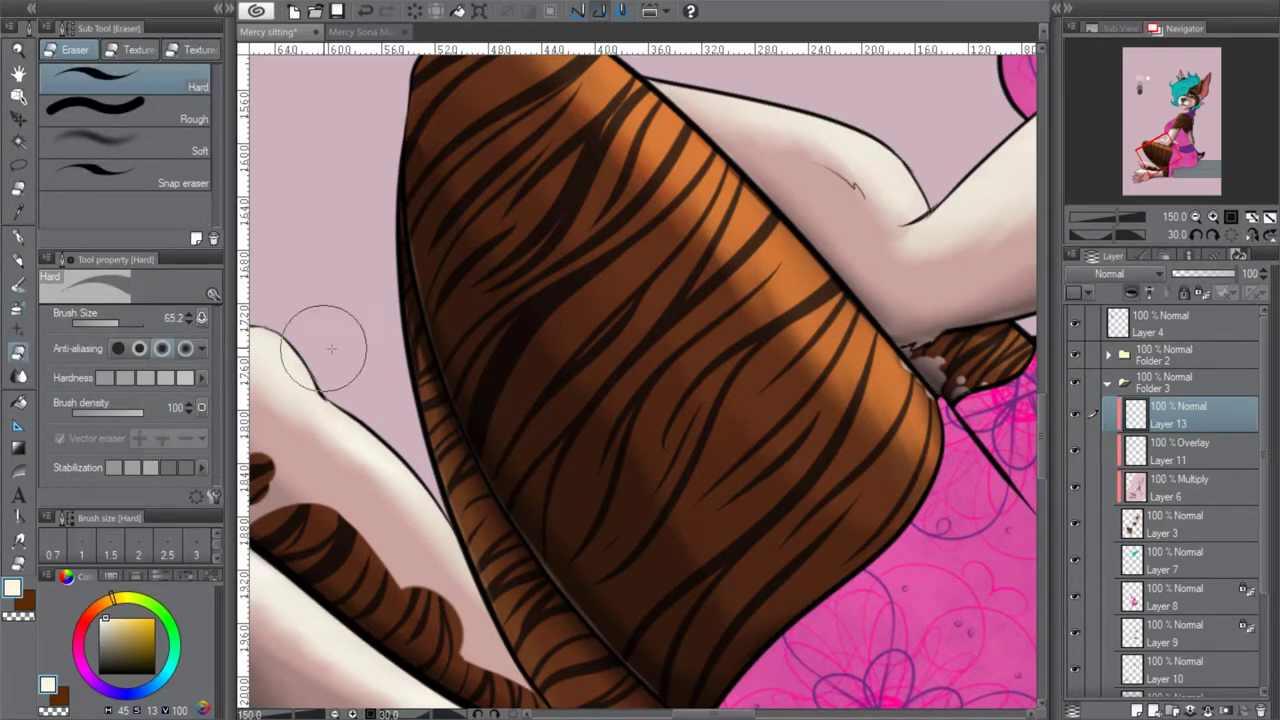
left_click(163, 140)
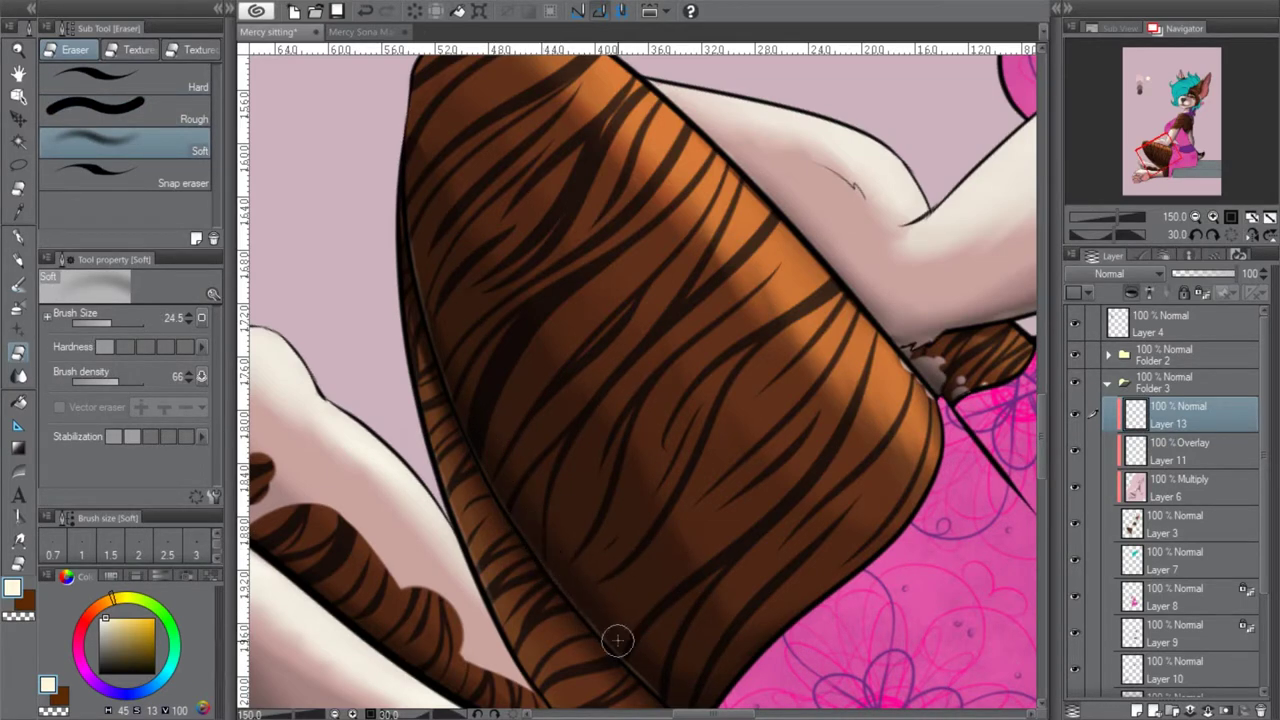
left_click(150, 92)
left_click(20, 238)
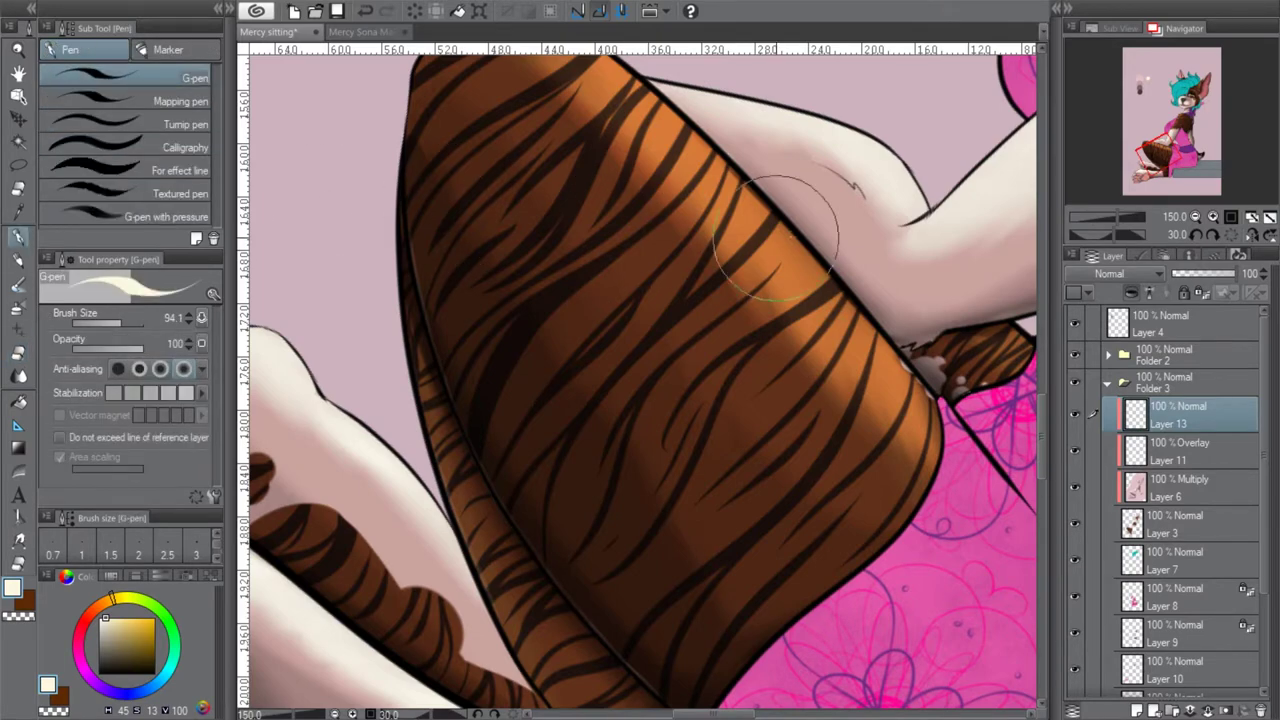
left_click(19, 309)
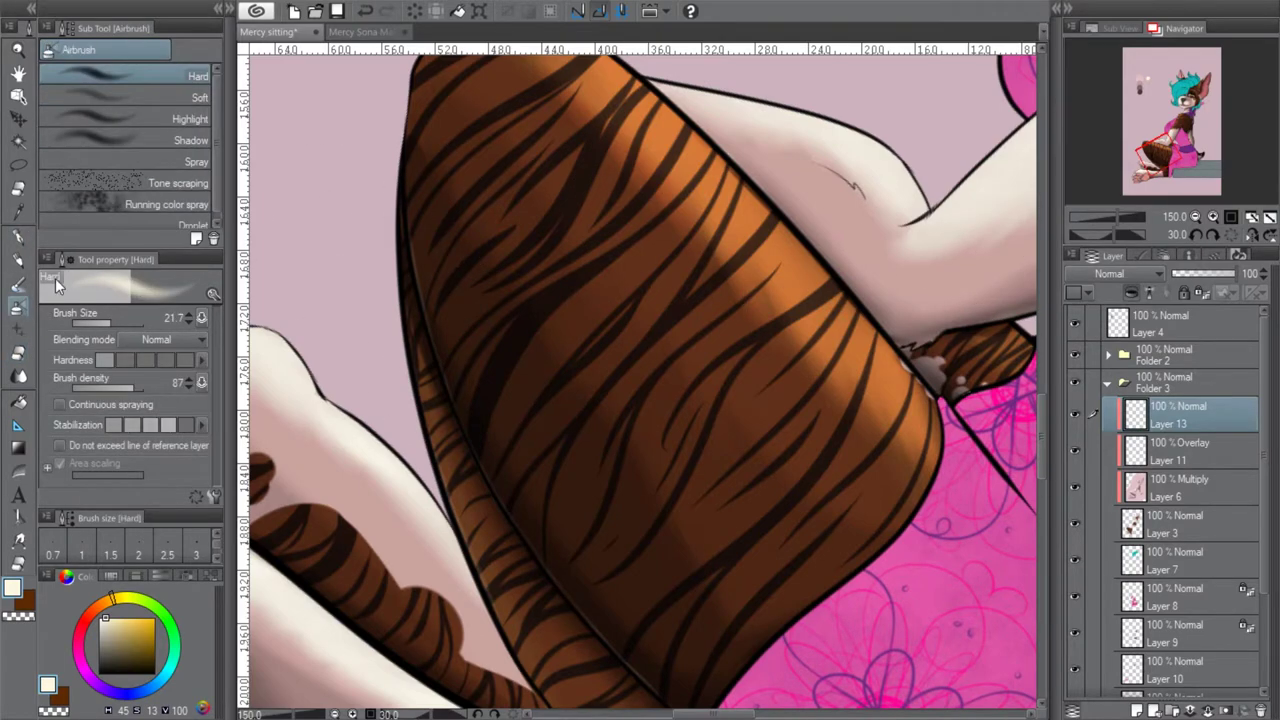
Reset the canvas rotation, show the whole figure at 33.3% and lower the edge-light layer's opacity to 85%
left_click(1227, 234)
left_click_drag(1168, 143, 1150, 174)
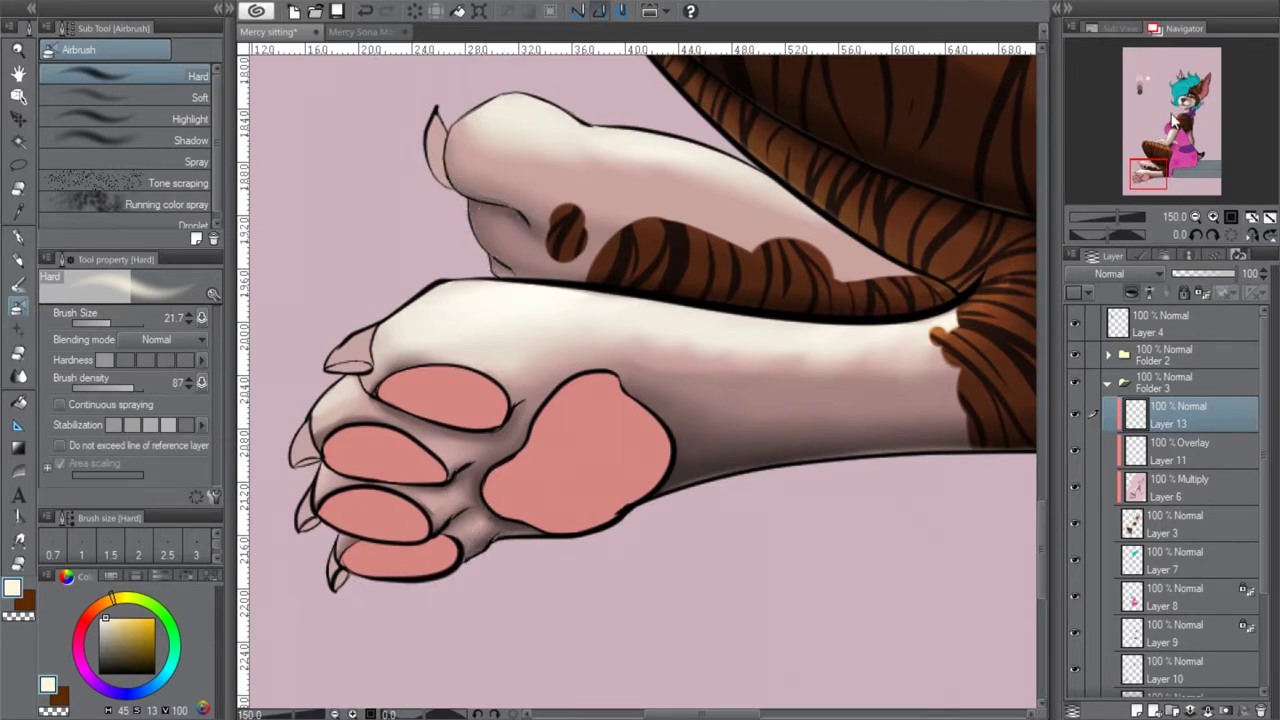
left_click(1199, 214)
left_click(1199, 214)
left_click(1199, 214)
left_click(1199, 214)
left_click_drag(1185, 148, 1182, 147)
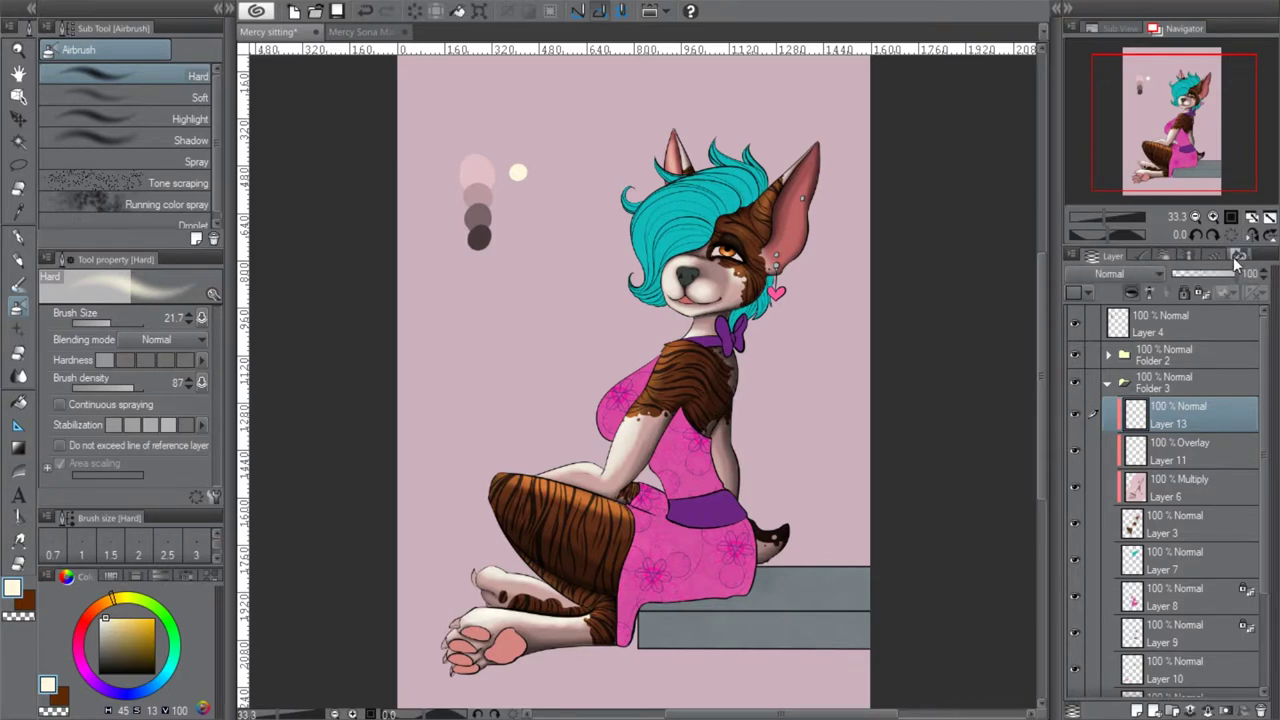
mouse_move(1236, 278)
left_mouse_down()
mouse_move(1203, 270)
mouse_move(1221, 278)
left_mouse_up()
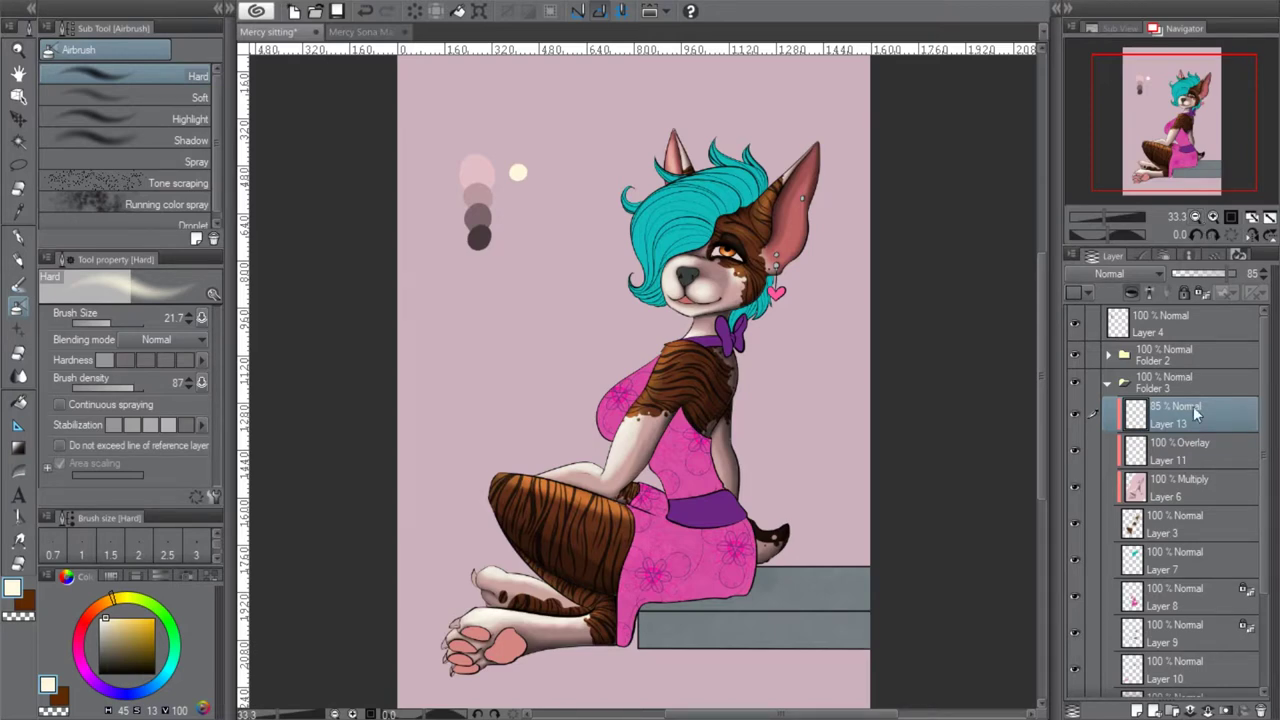
Identify the hair colour layer, Layer 7, by toggling its visibility and add a new layer above it
left_click(1192, 562)
left_click(1077, 559)
left_click(1077, 559)
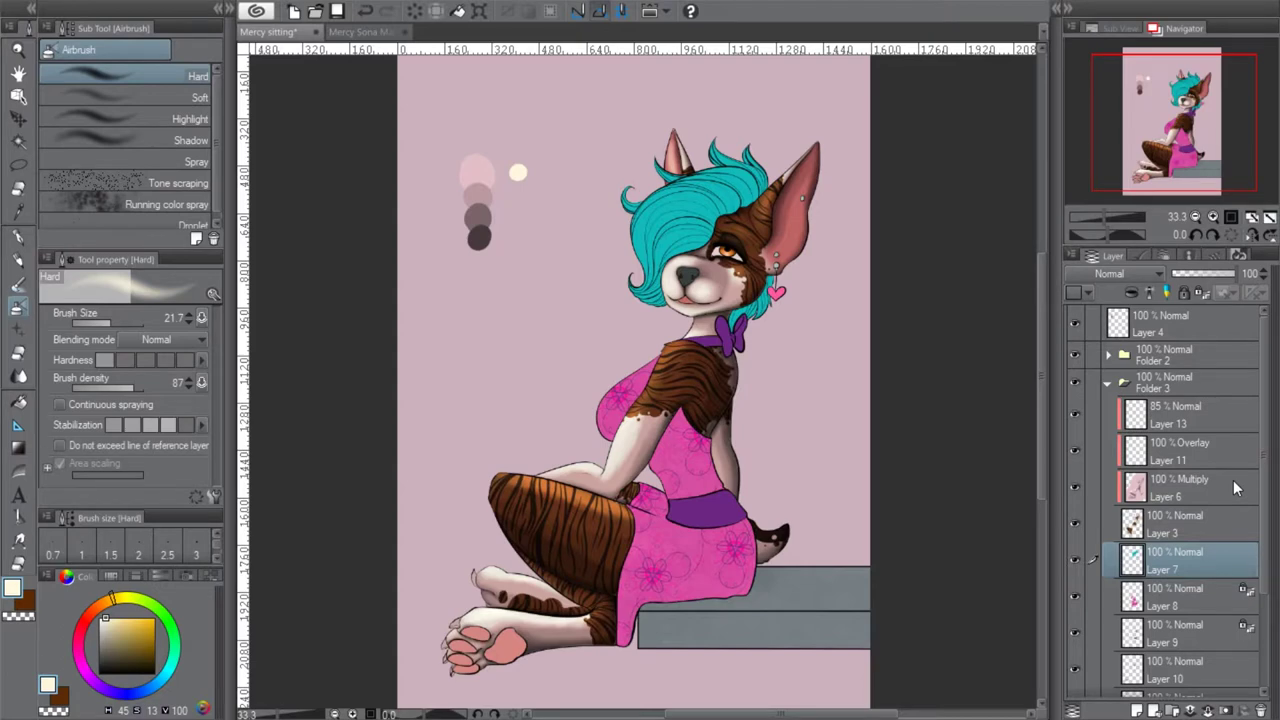
left_click(1140, 710)
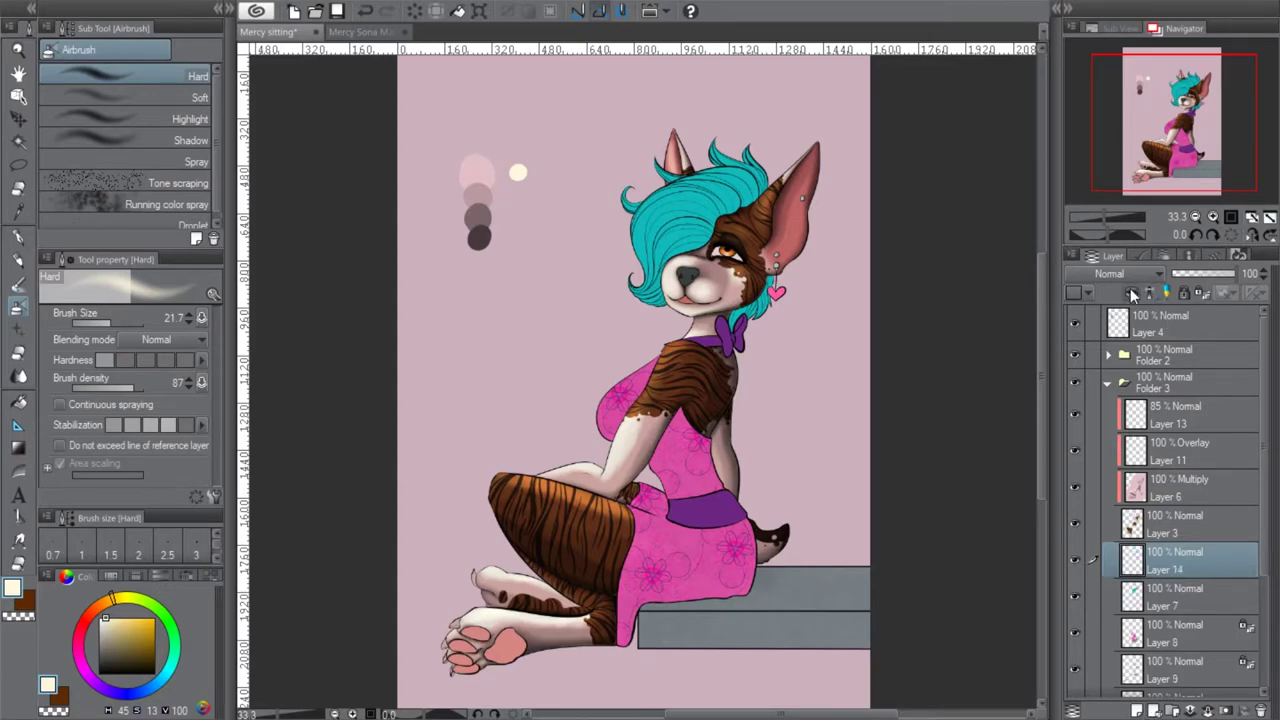
Clip the new layer as Multiply and cover all the hair with the palest pink swatch using a 665.5 G-pen
left_click(18, 210)
left_click(489, 160)
key("p")
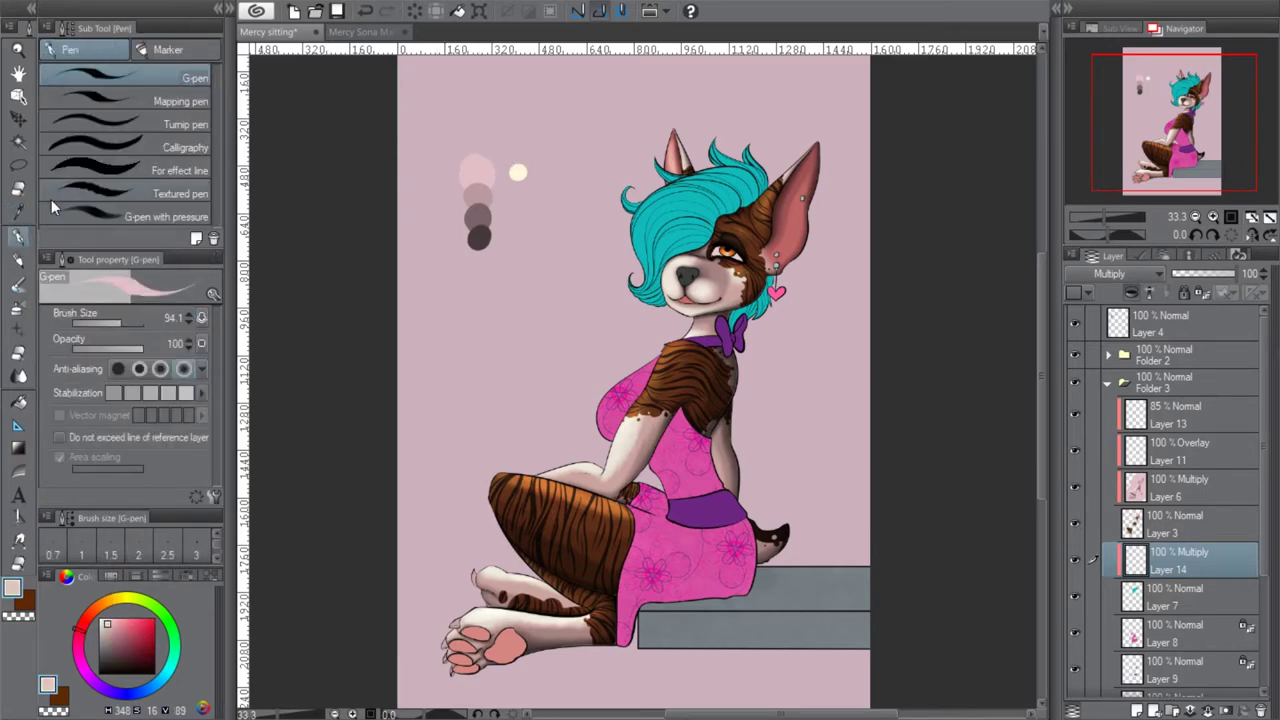
left_click(135, 322)
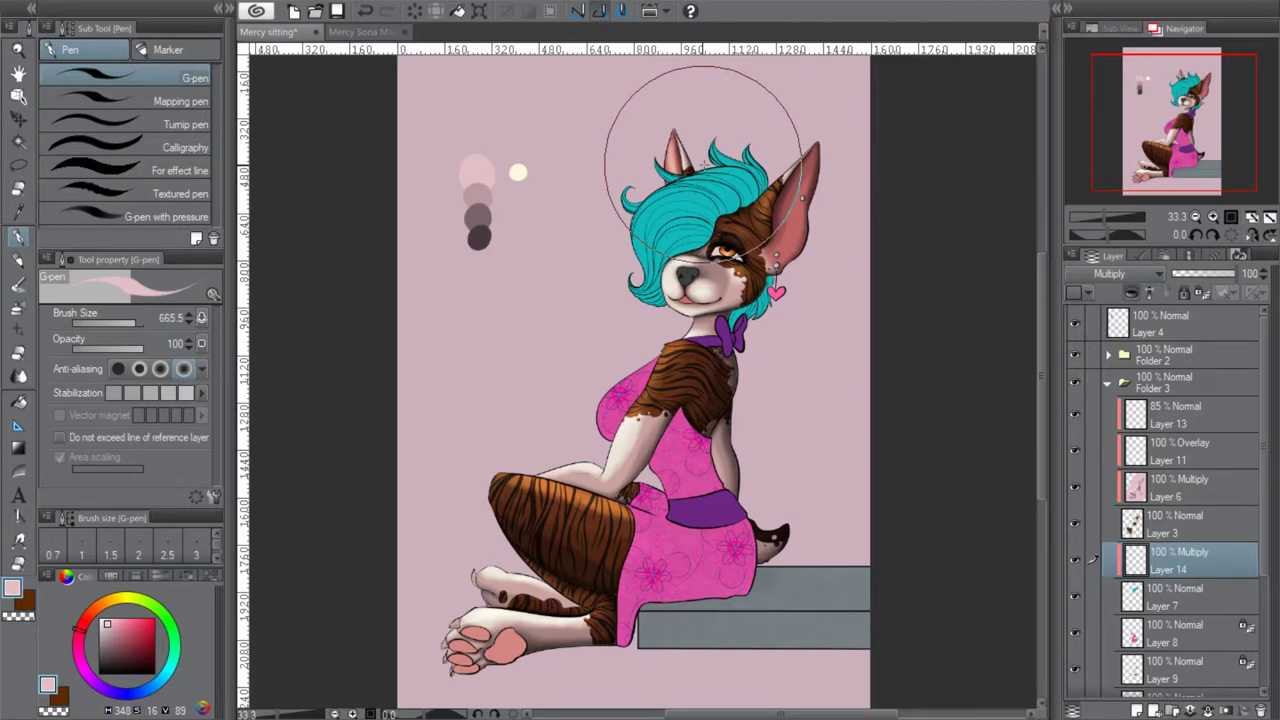
mouse_move(704, 165)
left_mouse_down()
mouse_move(701, 234)
mouse_move(703, 178)
mouse_move(732, 303)
left_mouse_up()
Erase strand-shaped lit areas from the hair shadow along the fringe's front edge and crown with the Hard eraser at 65.2
left_click(1210, 218)
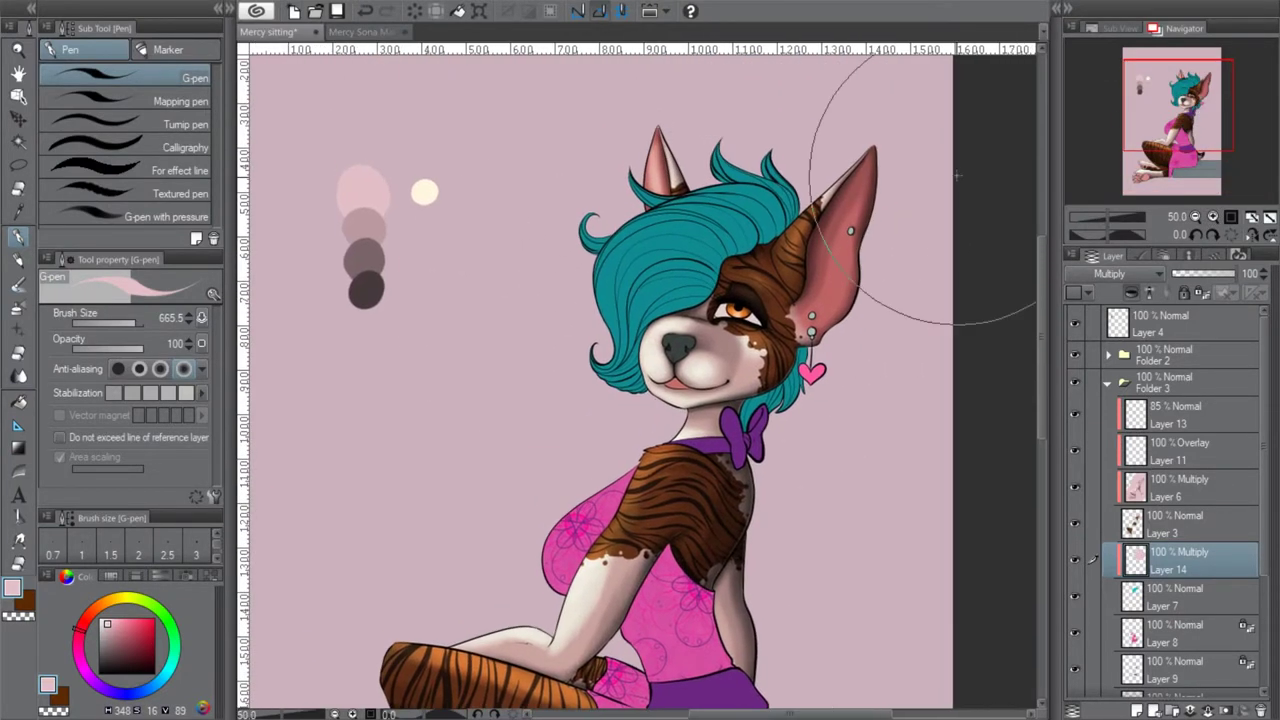
key("e")
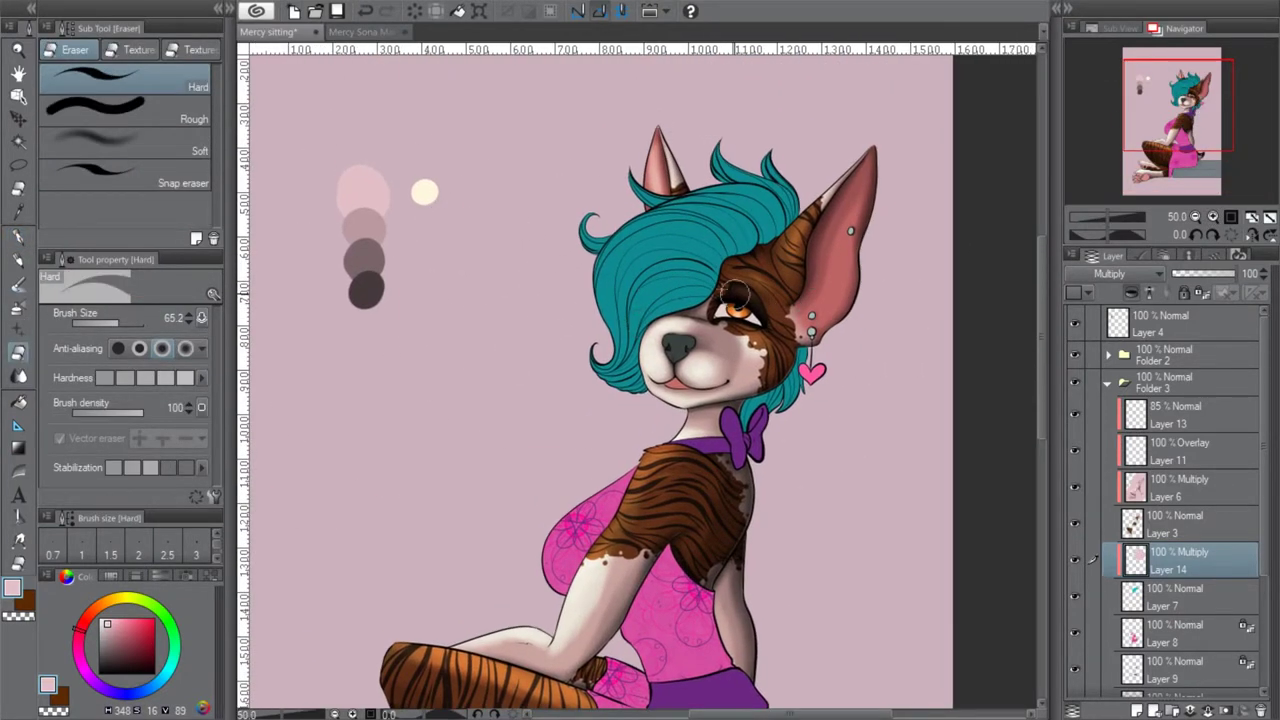
left_click(1212, 217)
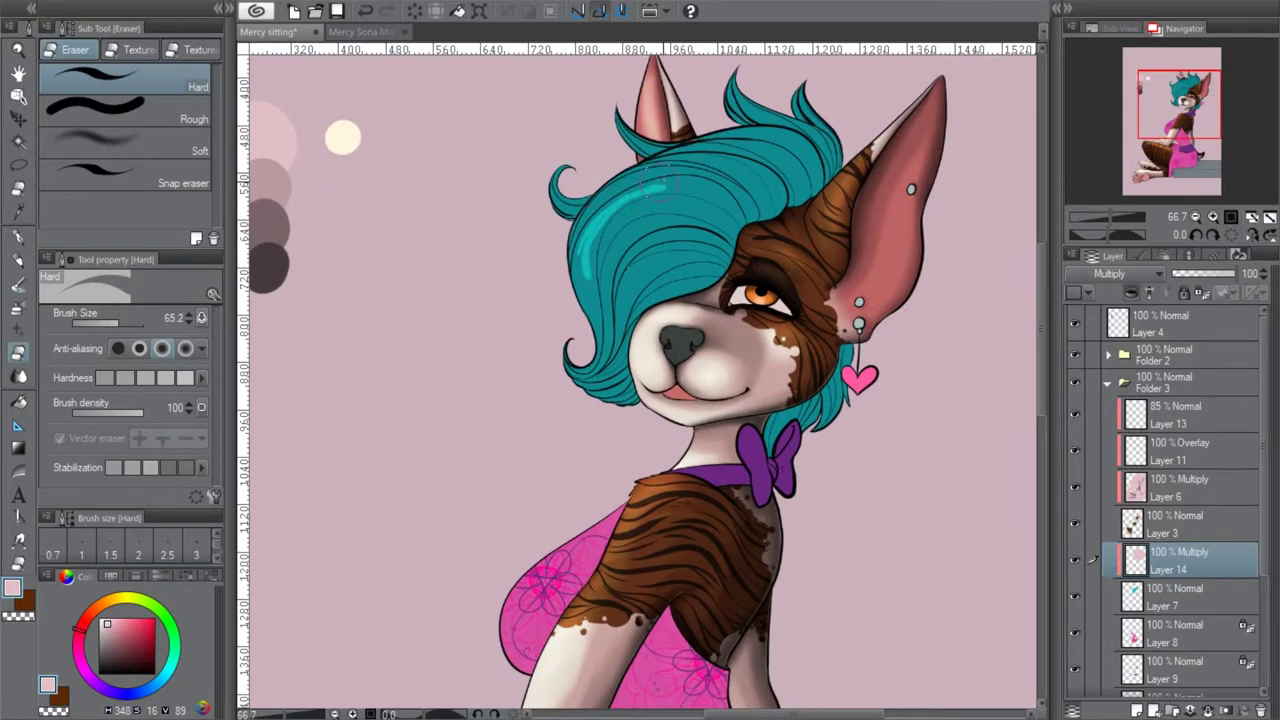
mouse_move(652, 186)
left_mouse_down()
mouse_move(590, 200)
mouse_move(657, 172)
left_mouse_up()
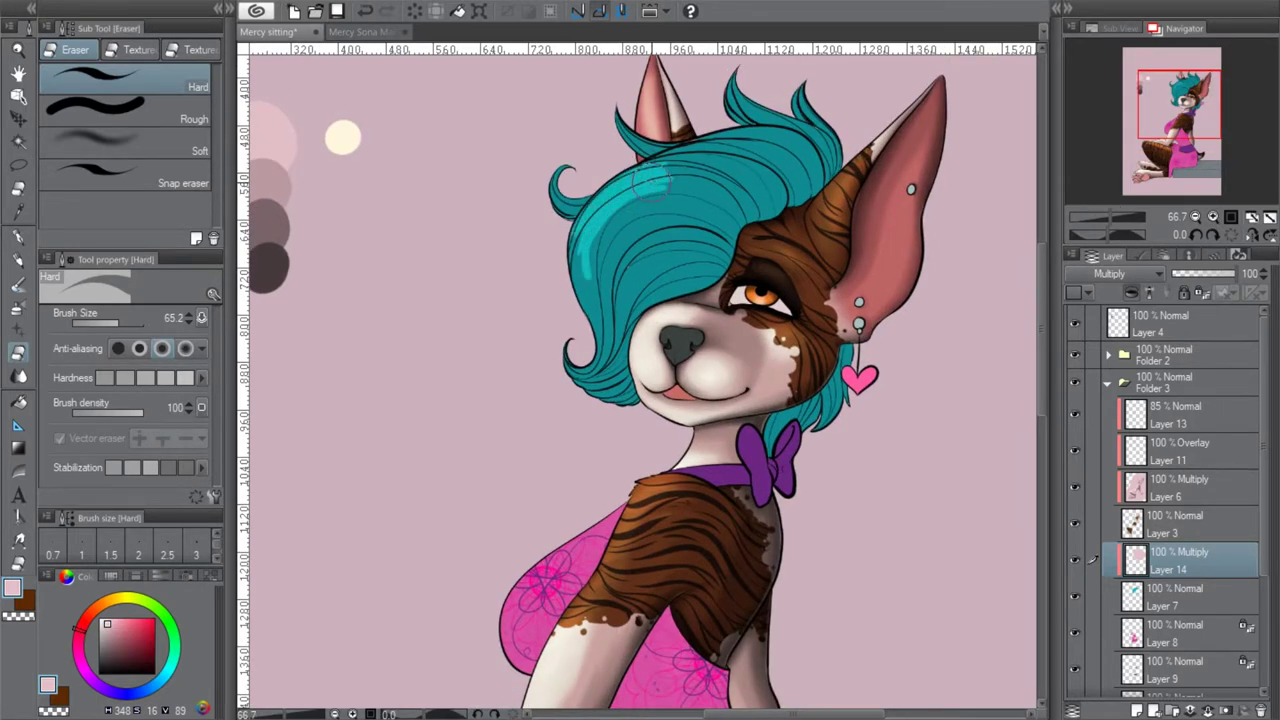
mouse_move(577, 240)
left_mouse_down()
mouse_move(583, 275)
mouse_move(663, 183)
mouse_move(681, 190)
mouse_move(610, 245)
mouse_move(686, 205)
mouse_move(613, 265)
mouse_move(648, 213)
mouse_move(603, 242)
mouse_move(640, 192)
left_mouse_up()
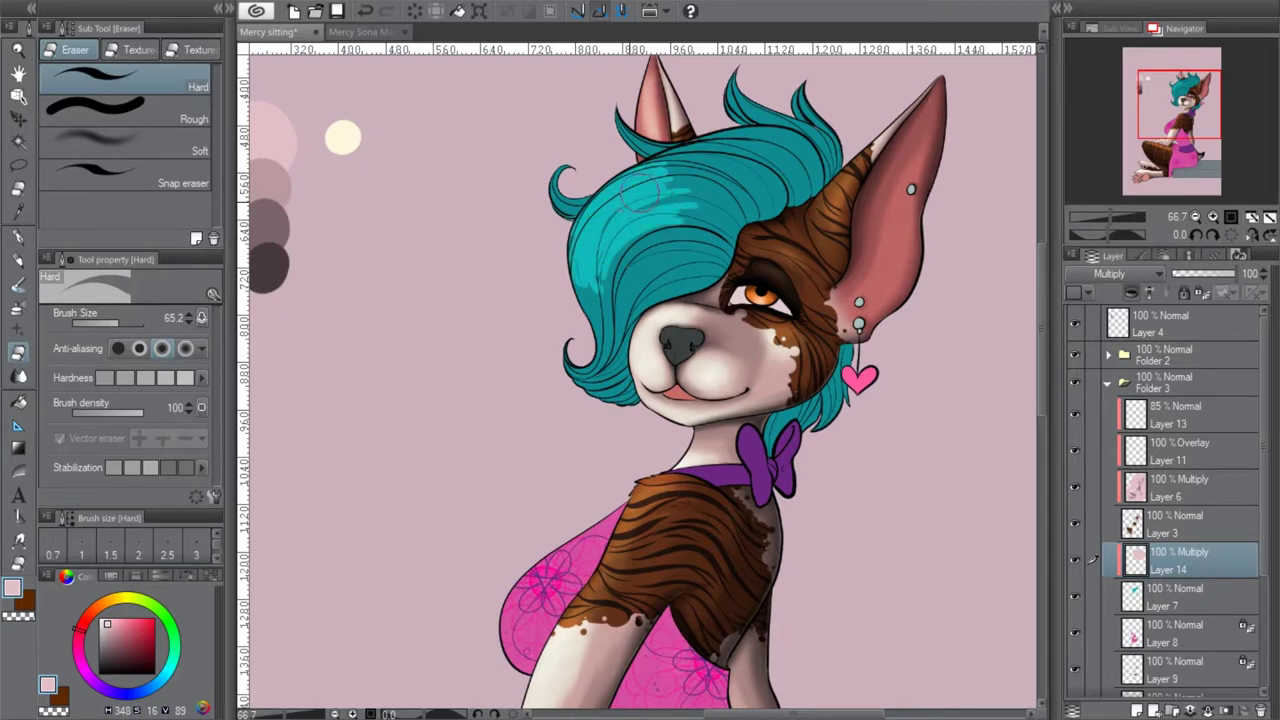
mouse_move(584, 330)
left_mouse_down()
mouse_move(576, 378)
mouse_move(574, 356)
left_mouse_up()
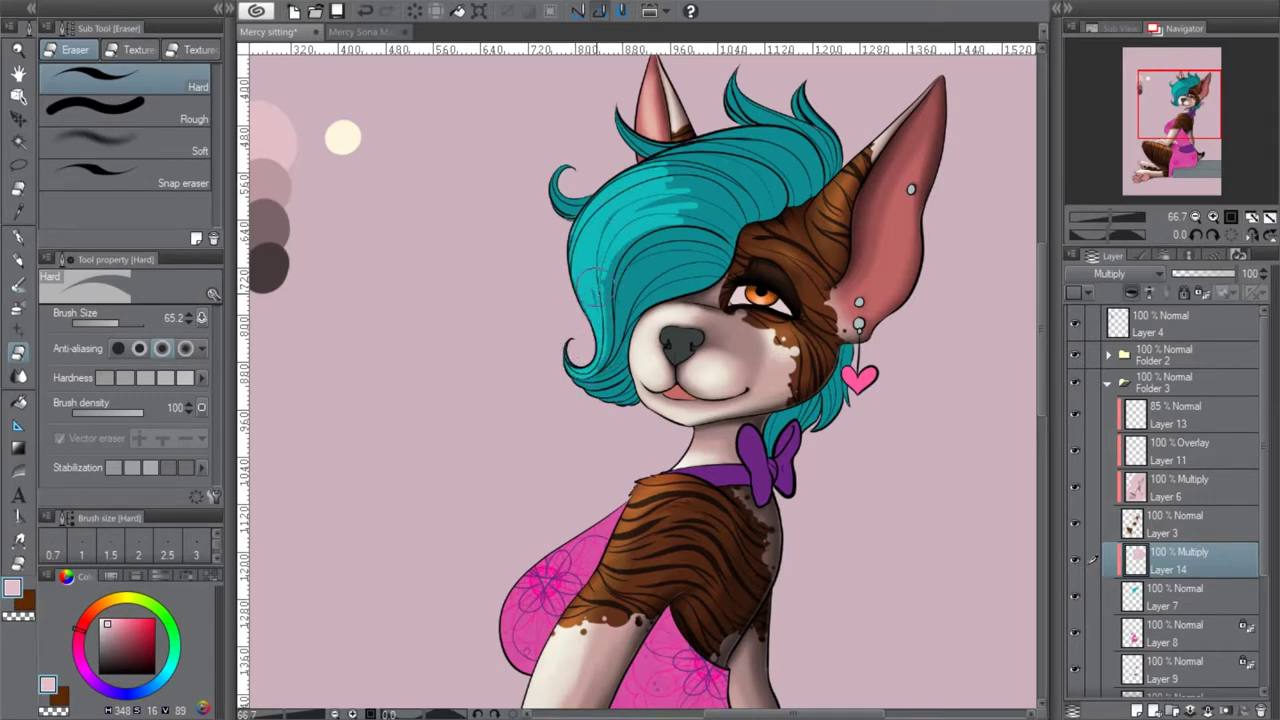
Erase more lit strands from the shadow across the lower fringe, the back of the crown and the upright tufts
mouse_move(612, 255)
left_mouse_down()
mouse_move(680, 238)
mouse_move(660, 262)
mouse_move(732, 245)
left_mouse_up()
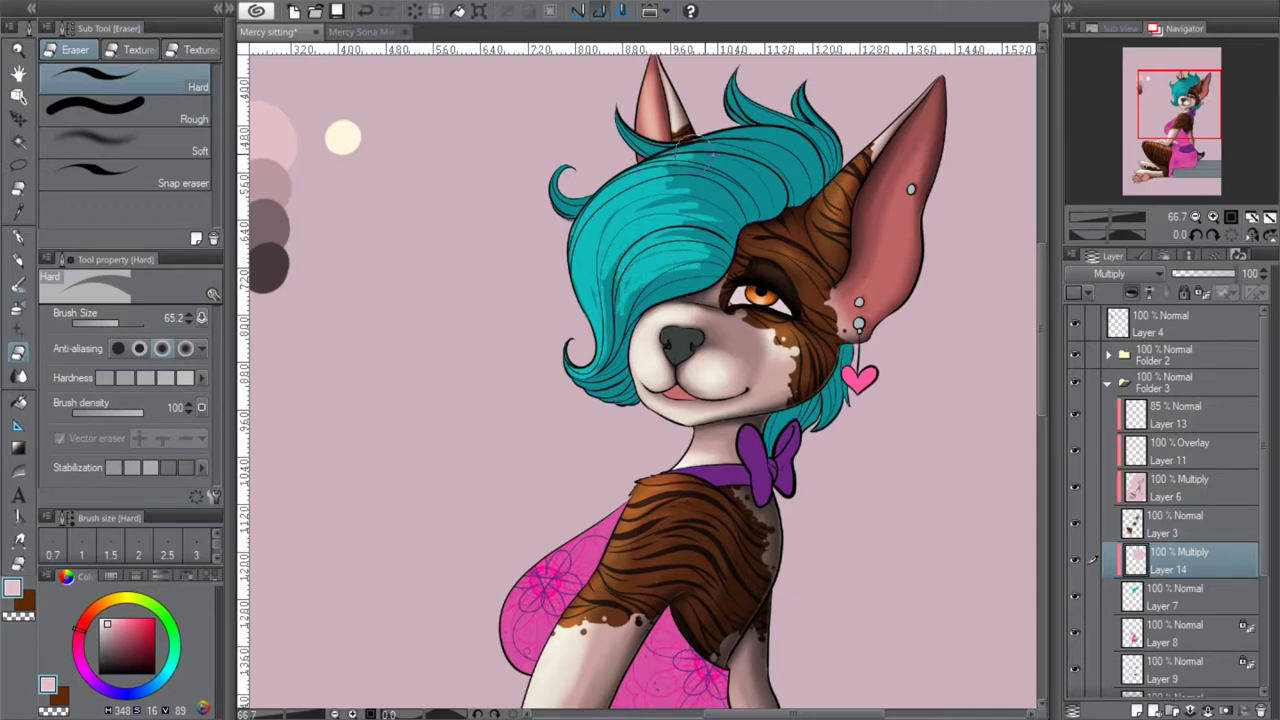
left_click_drag(693, 148, 731, 155)
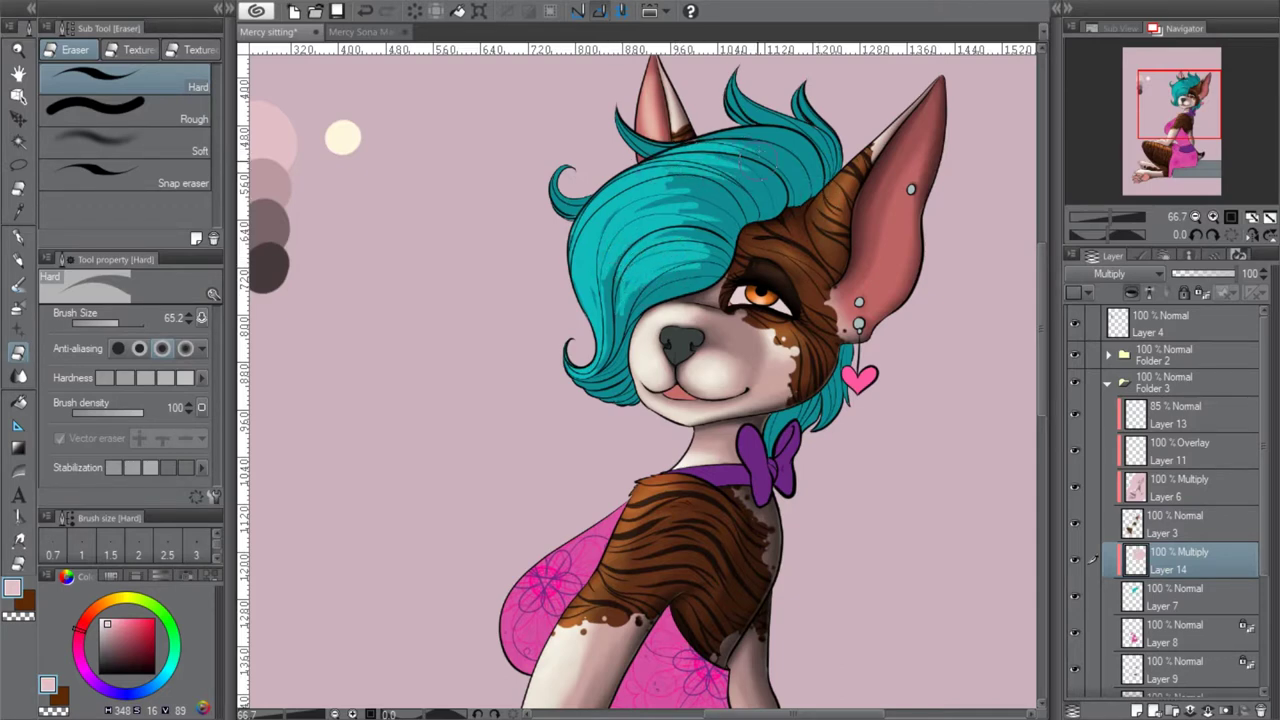
left_click_drag(704, 140, 770, 132)
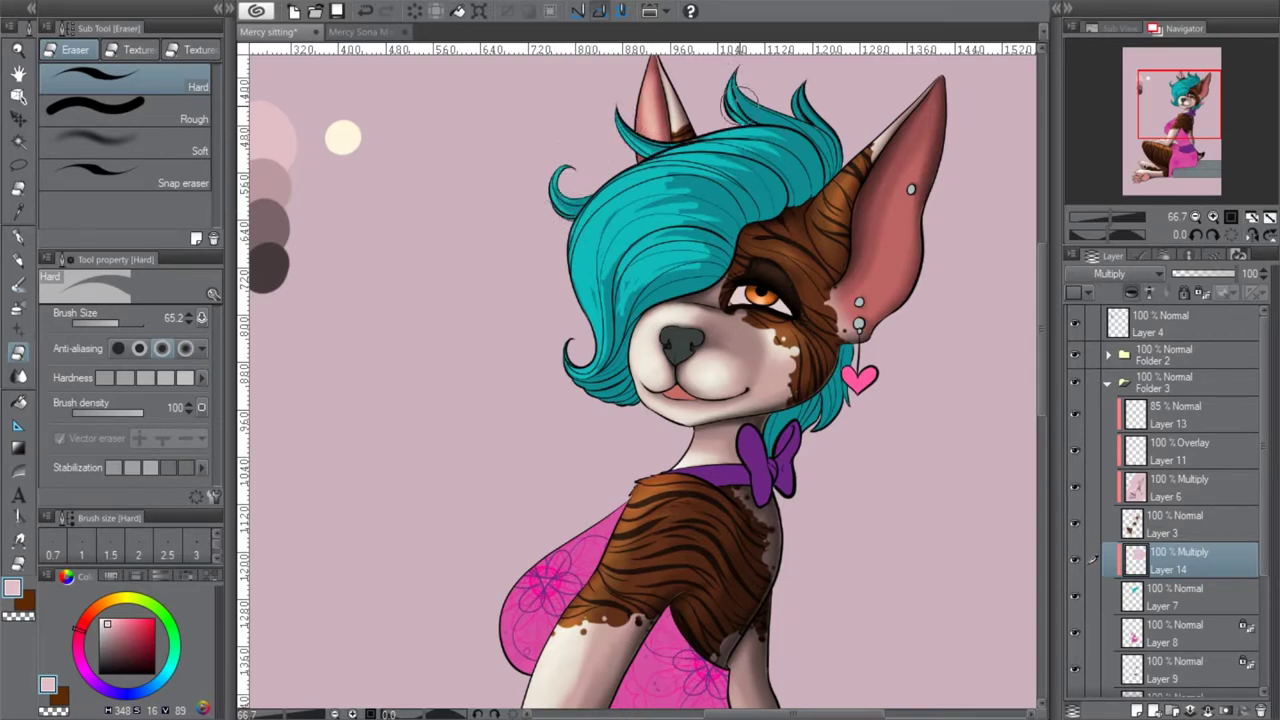
left_click_drag(1200, 118, 1205, 113)
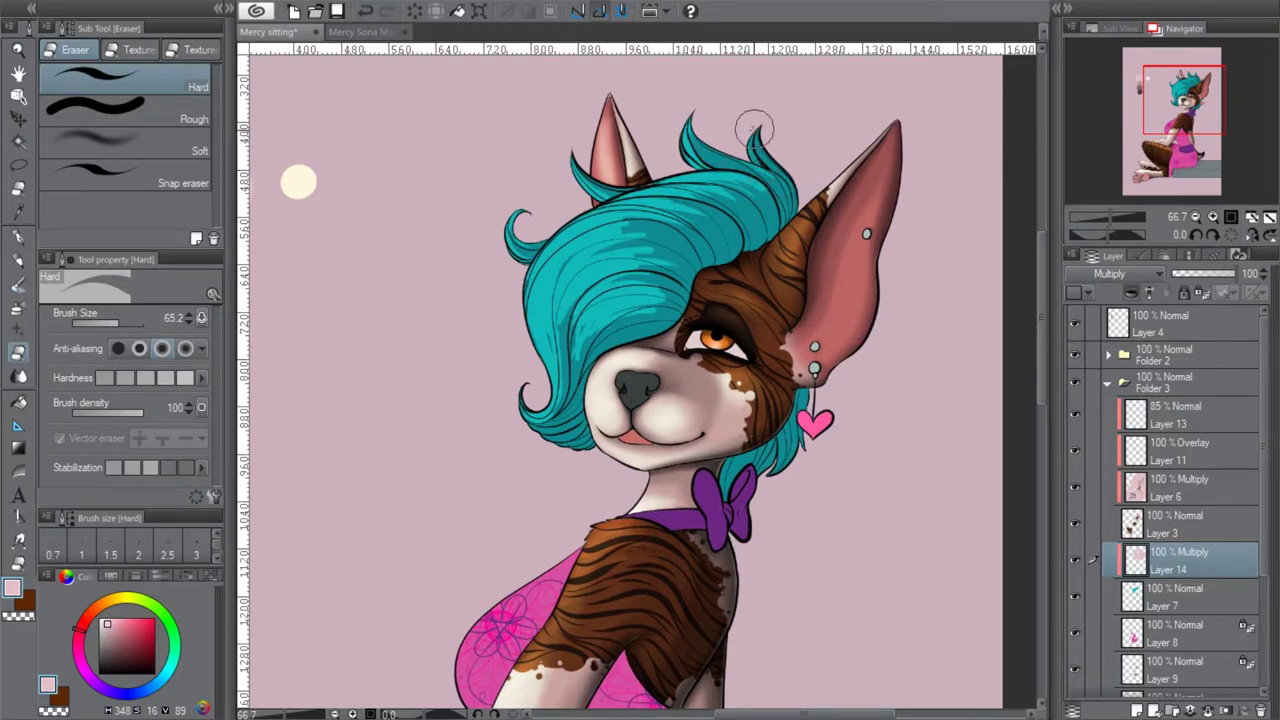
Sample the second, mauve shadow swatch and set the G-pen's brush size to 94.1
left_click_drag(1167, 112, 1148, 117)
left_click(17, 237)
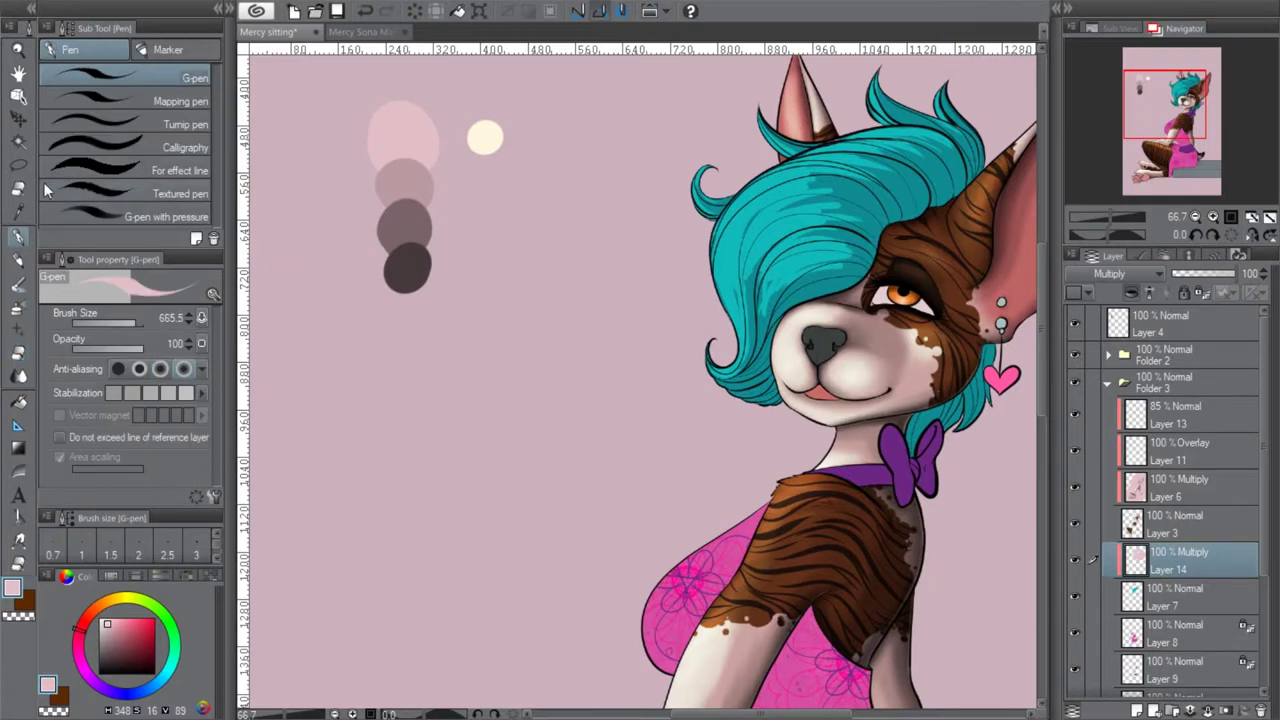
left_click(19, 213)
left_click(405, 177)
left_click(19, 237)
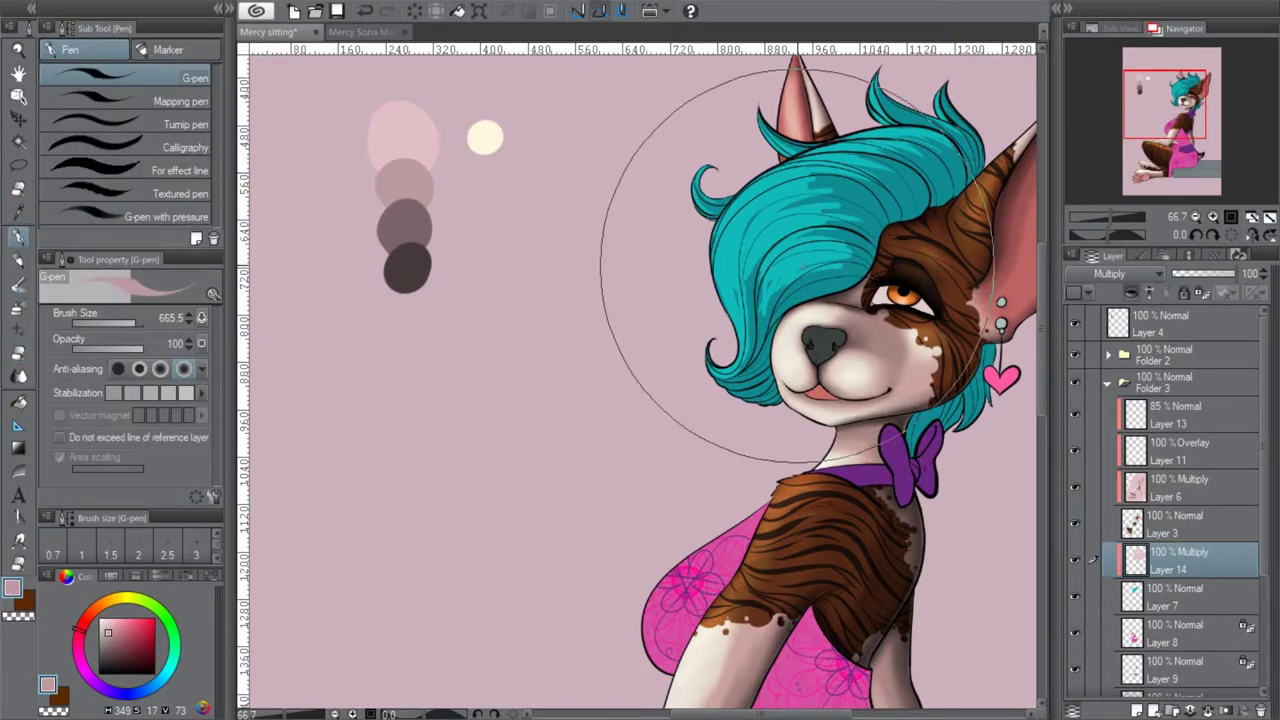
left_click_drag(135, 323, 121, 323)
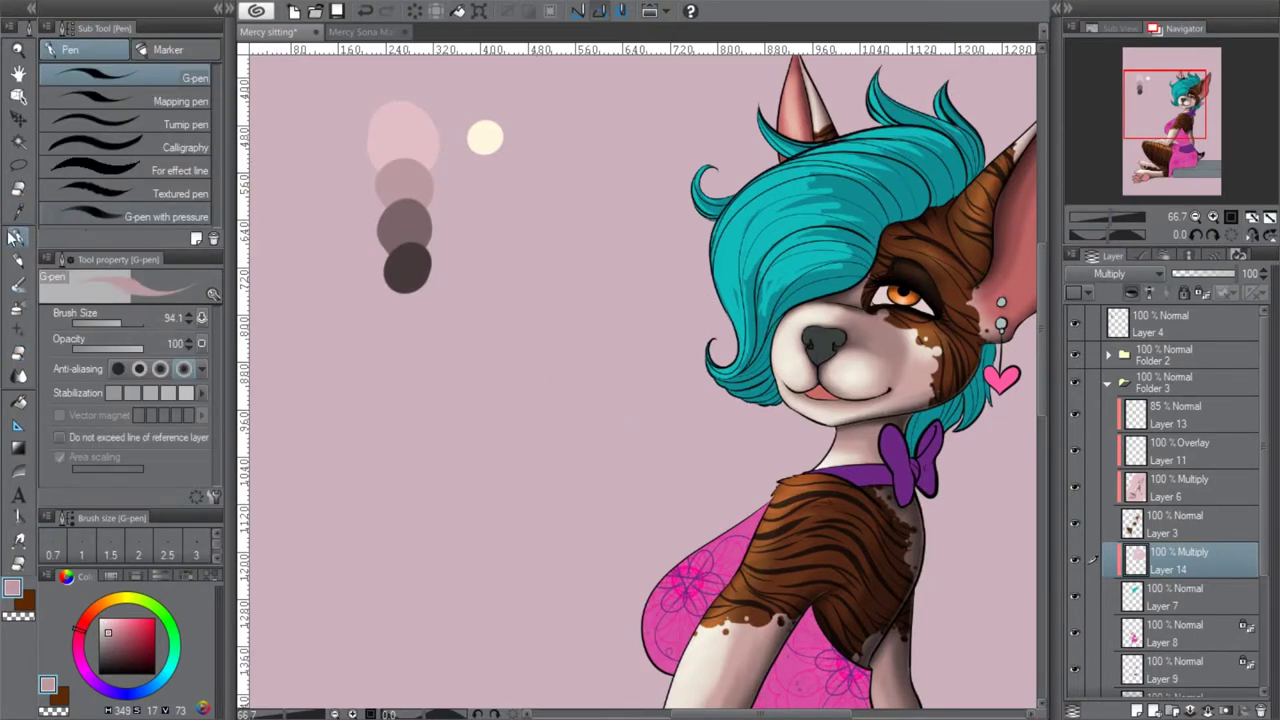
key("i")
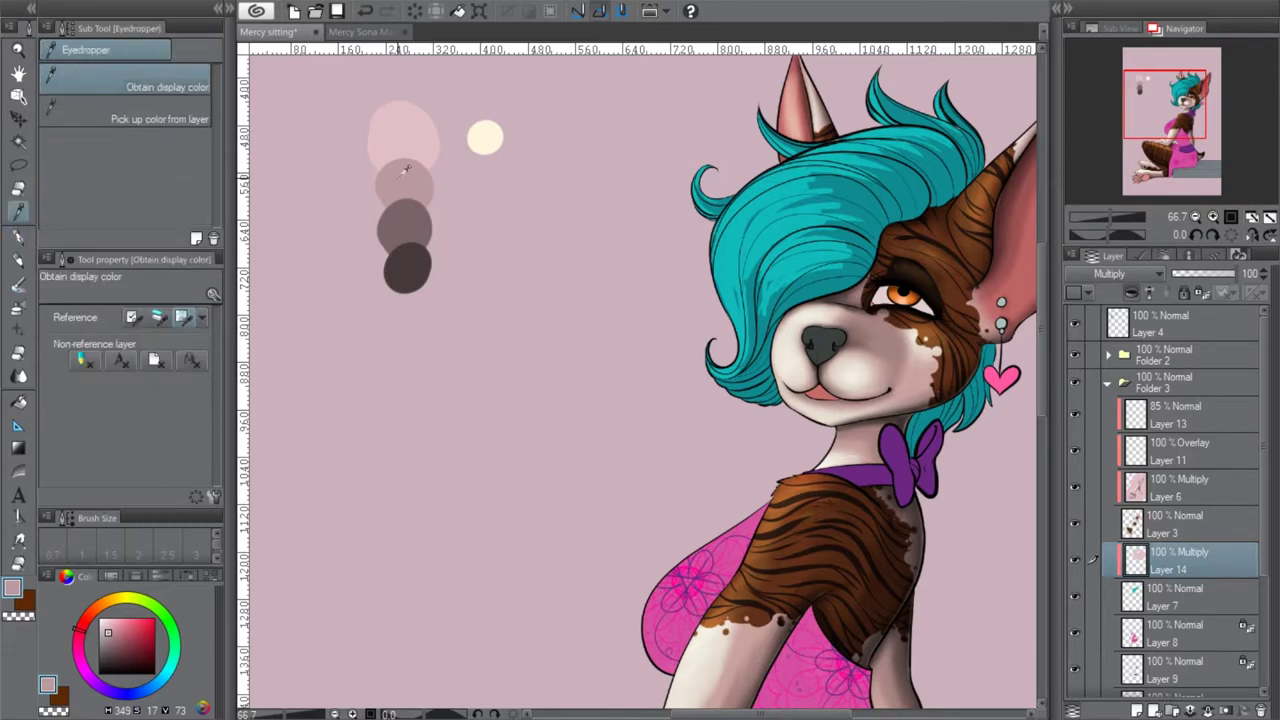
left_click(18, 238)
Paint darker mauve shadow strands across the fringe, crown and upright tufts, flipping the canvas horizontally to continue
left_click_drag(1172, 133, 1185, 127)
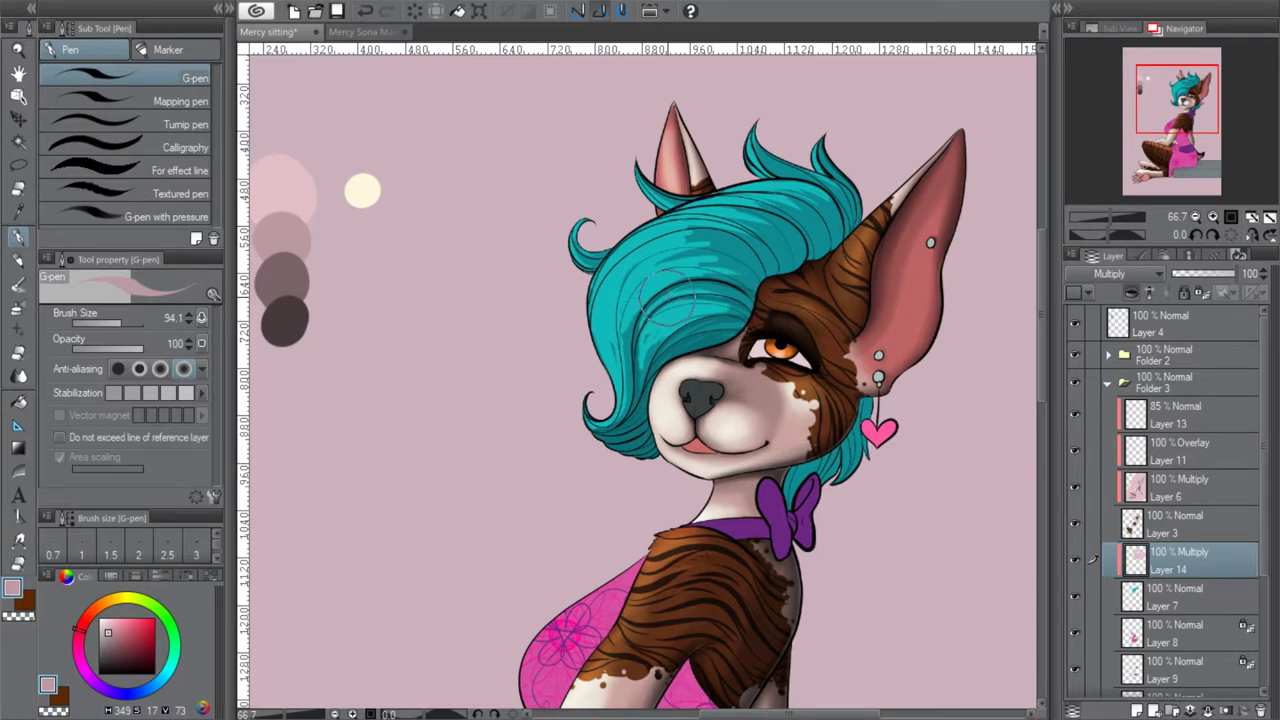
left_click(1212, 217)
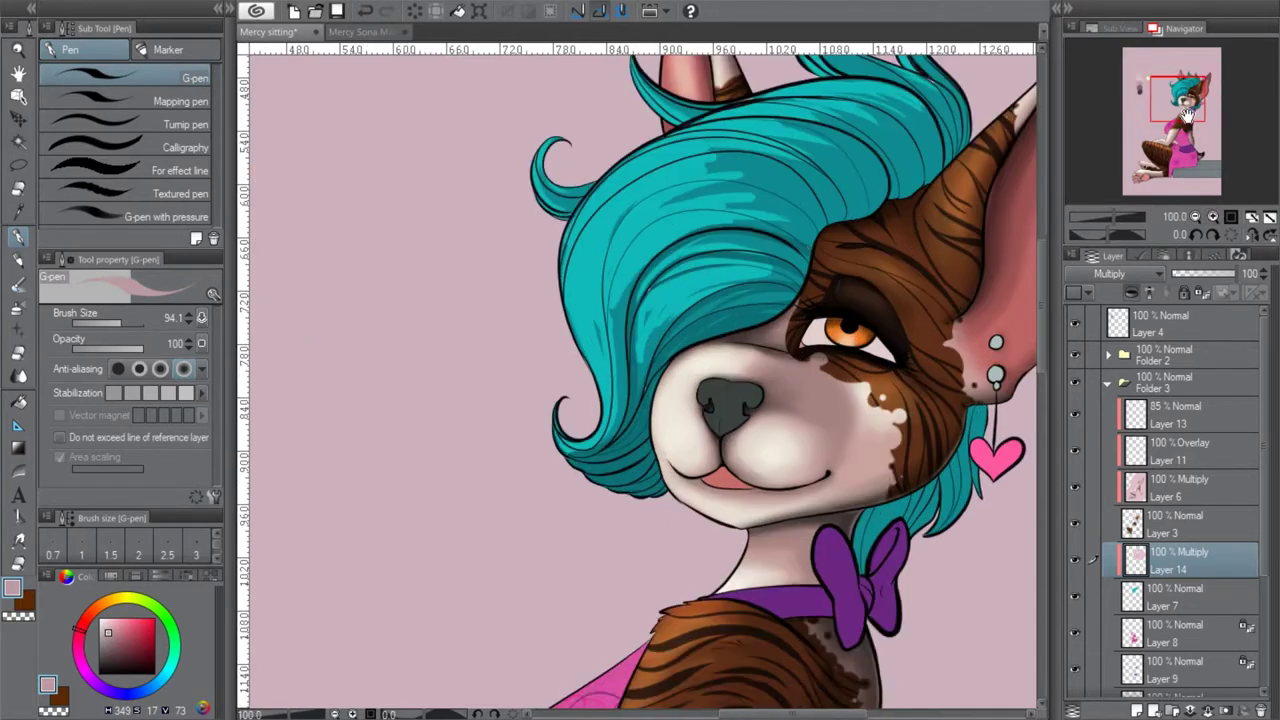
left_click(1212, 217)
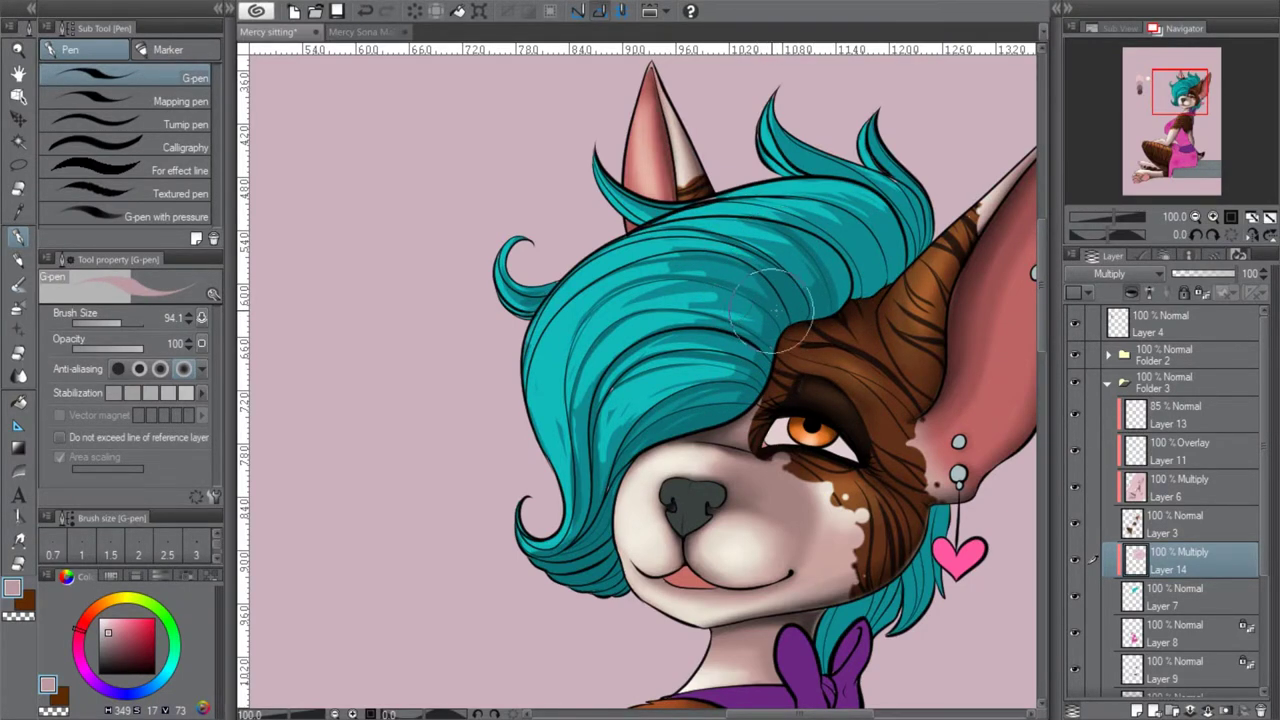
left_click(1258, 238)
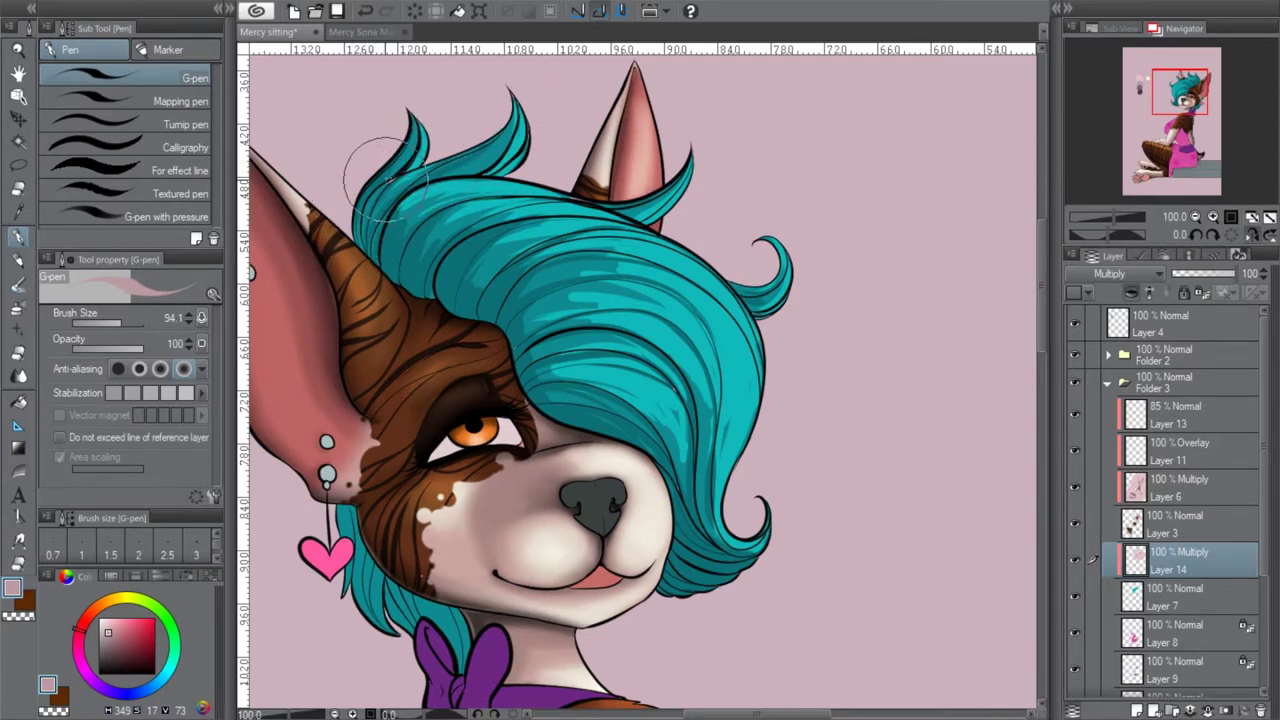
Hide the hair shadow layer, touch up the base hair near the upright tufts with sampled teal, and return to the shadow layer
left_click(1077, 560)
left_click(1150, 596)
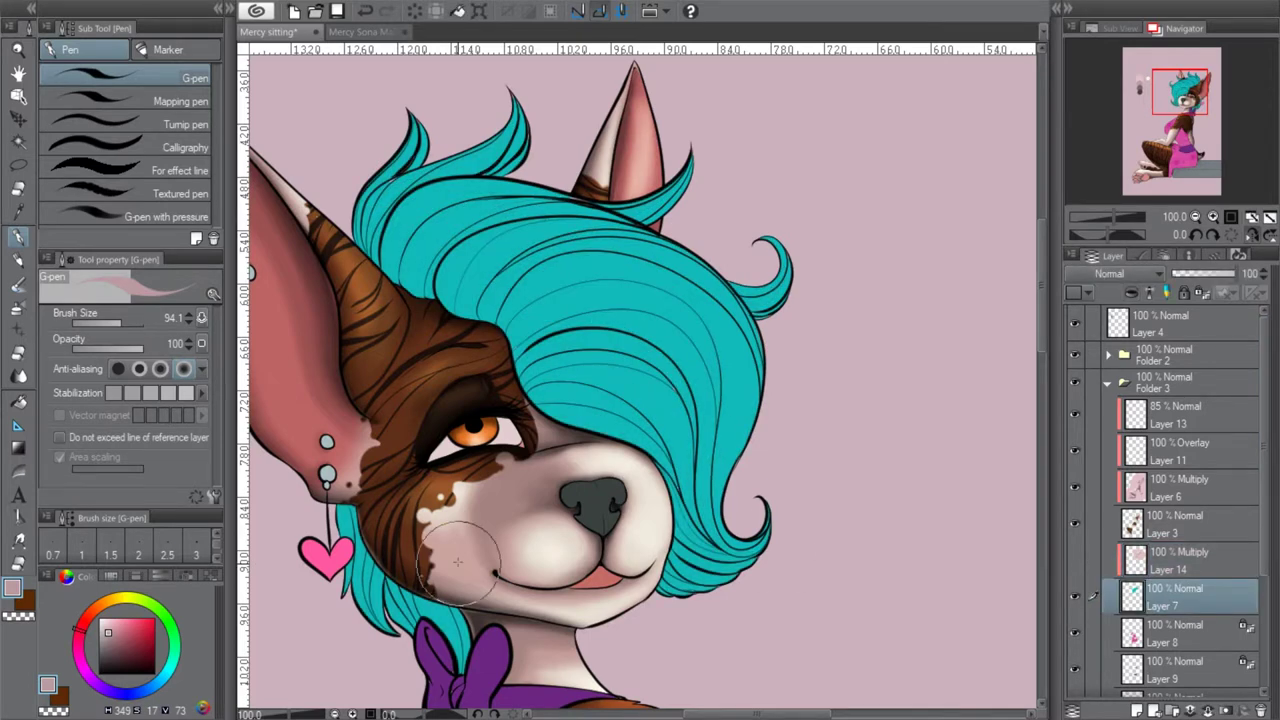
left_click(19, 212)
left_click(418, 208)
left_click(17, 238)
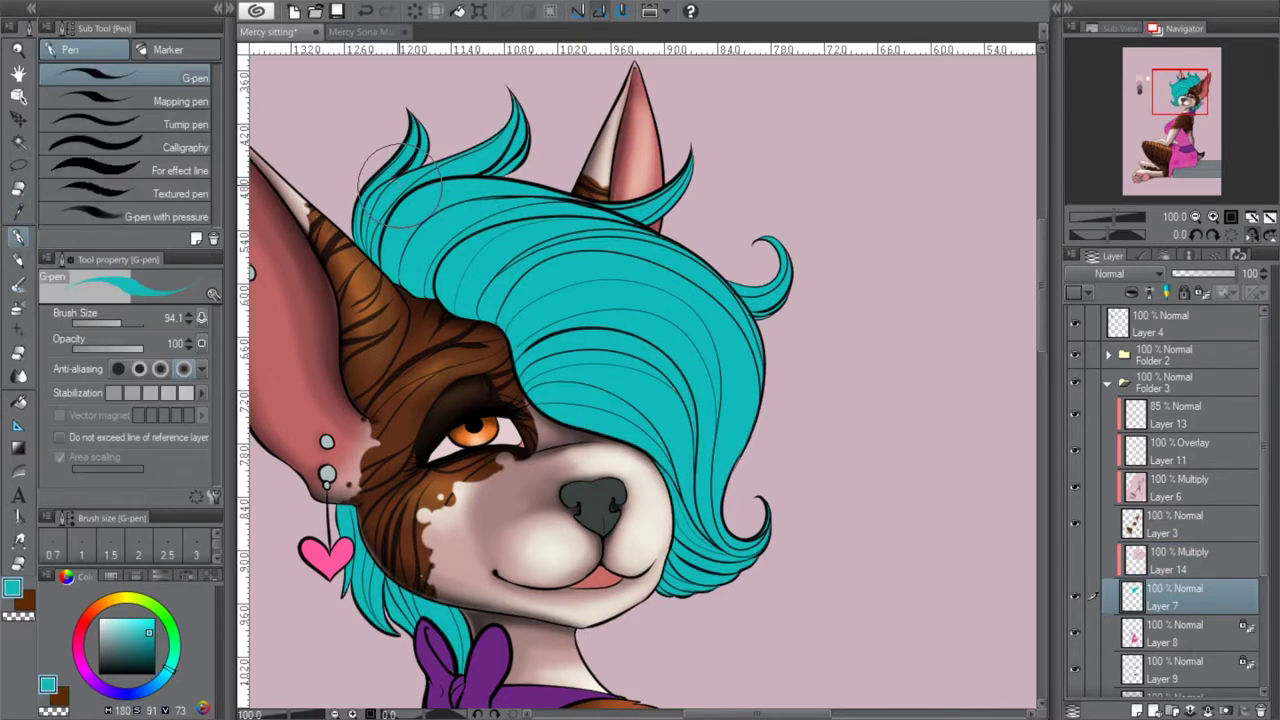
left_click(1075, 560)
left_click(1094, 563)
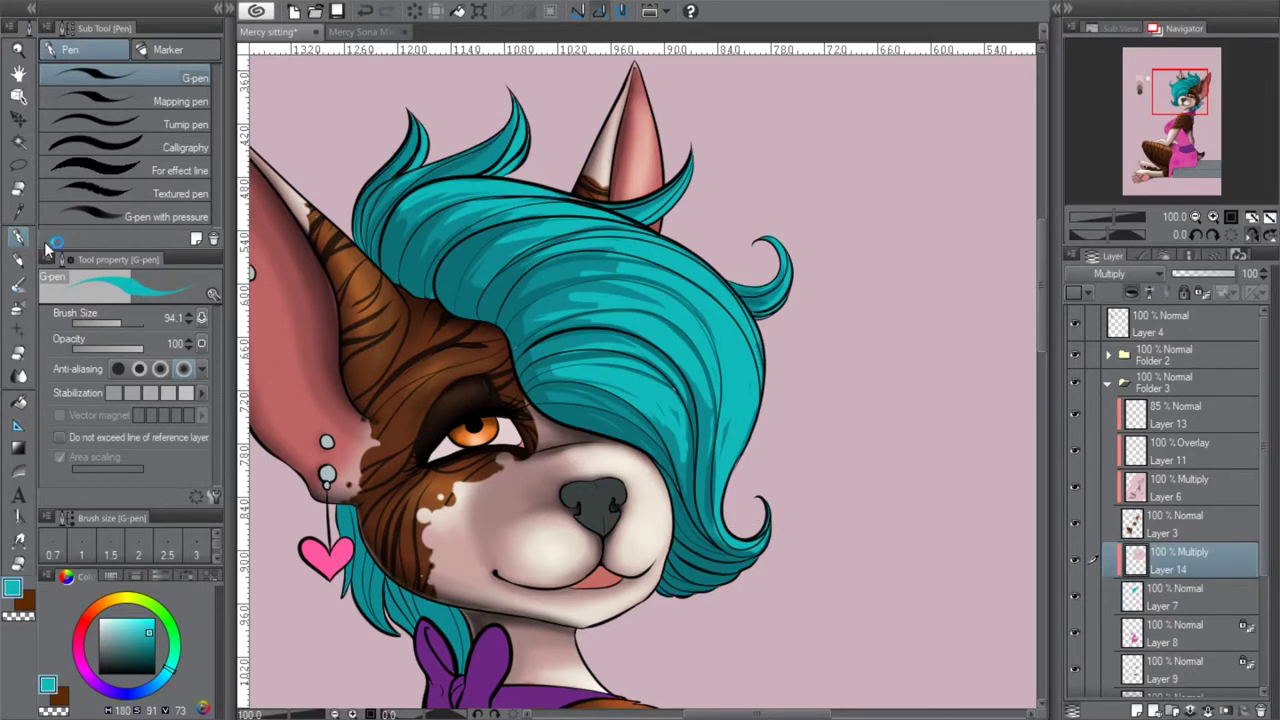
Flip the canvas back horizontally and sample the second mauve shadow swatch for the G-pen
left_click(1240, 237)
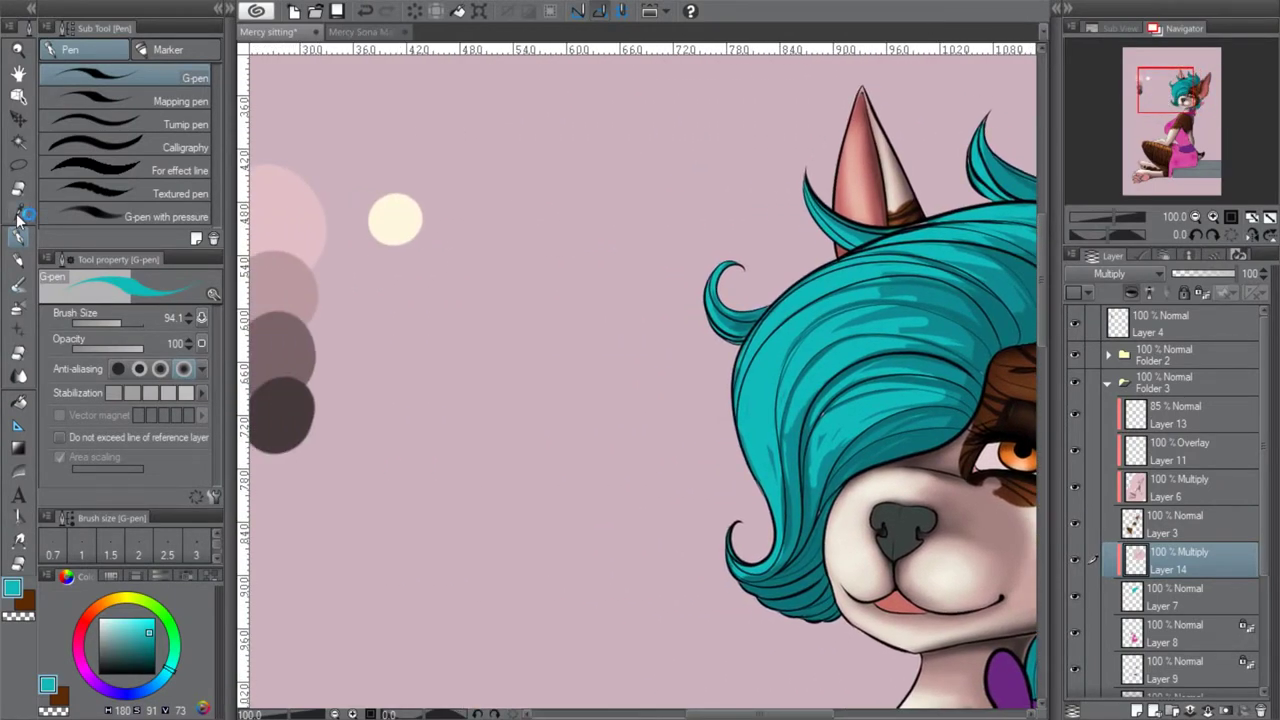
left_click(18, 212)
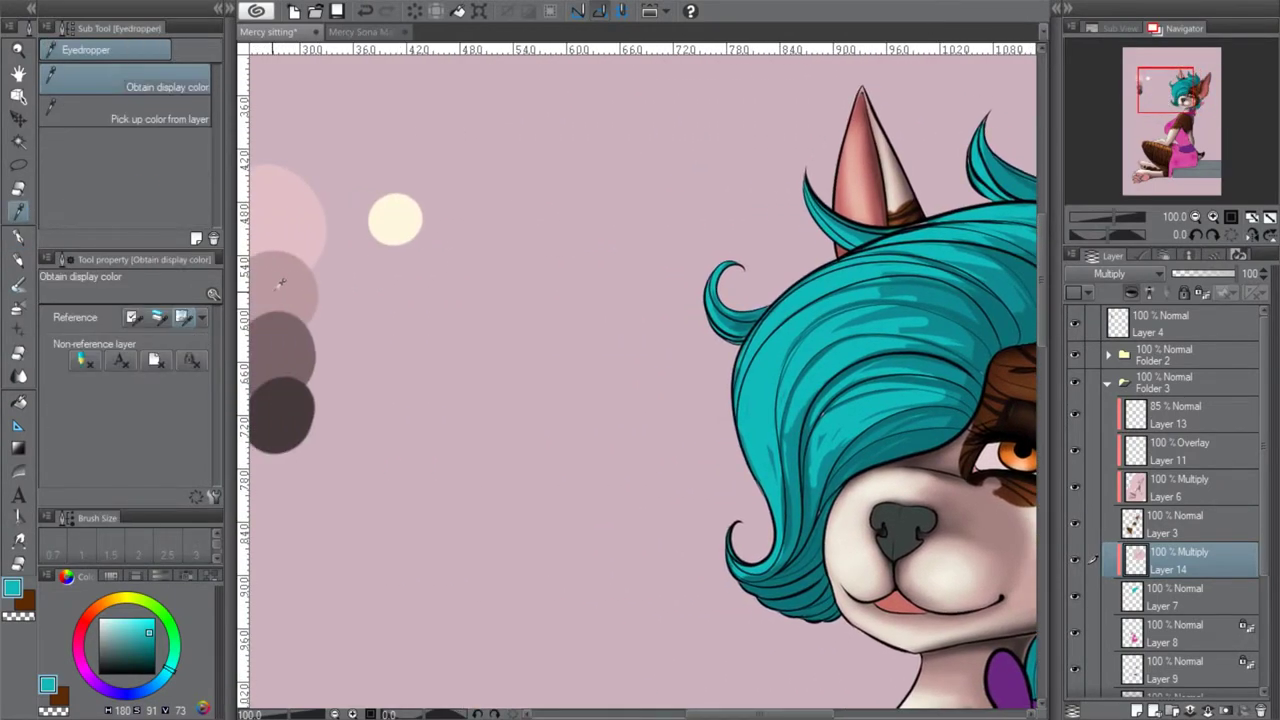
left_click(280, 285)
left_click(18, 237)
left_click(1190, 100)
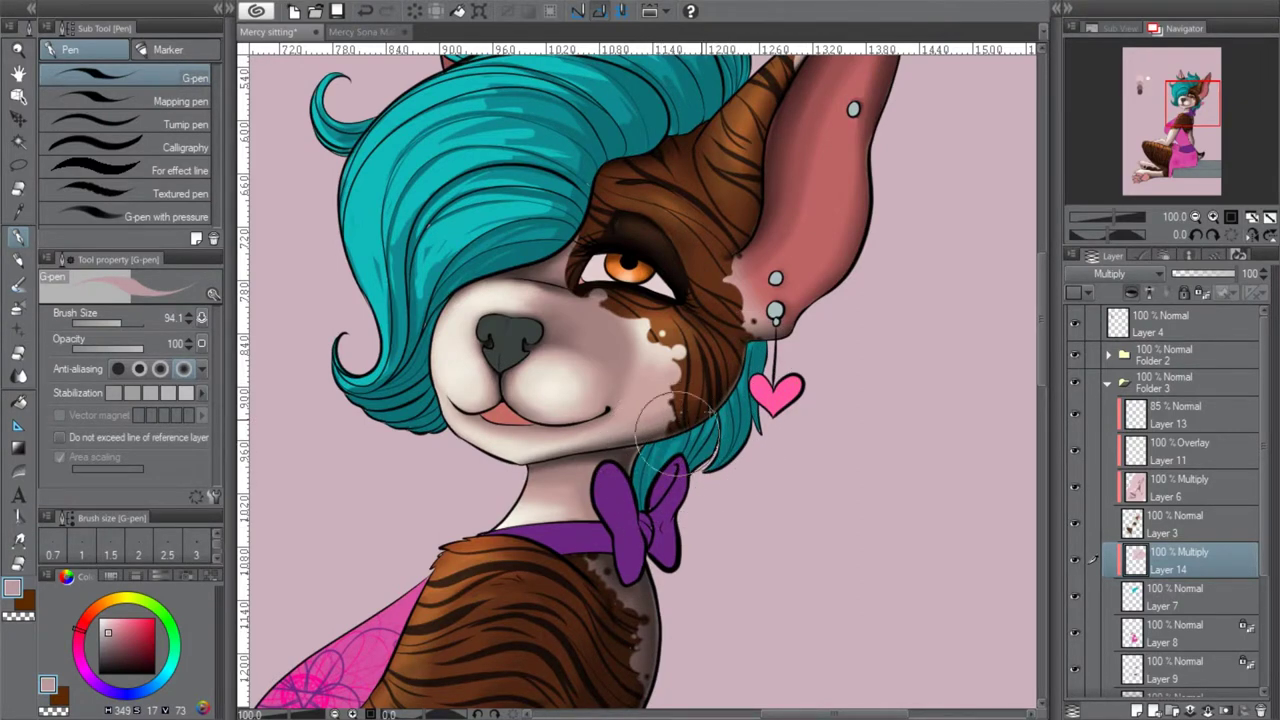
left_click(1195, 217)
left_click(1195, 217)
left_click_drag(662, 152, 820, 163)
Sample the third, darker mauve swatch and deepen the shadow strands along the lower fringe with the G-pen
left_click(19, 212)
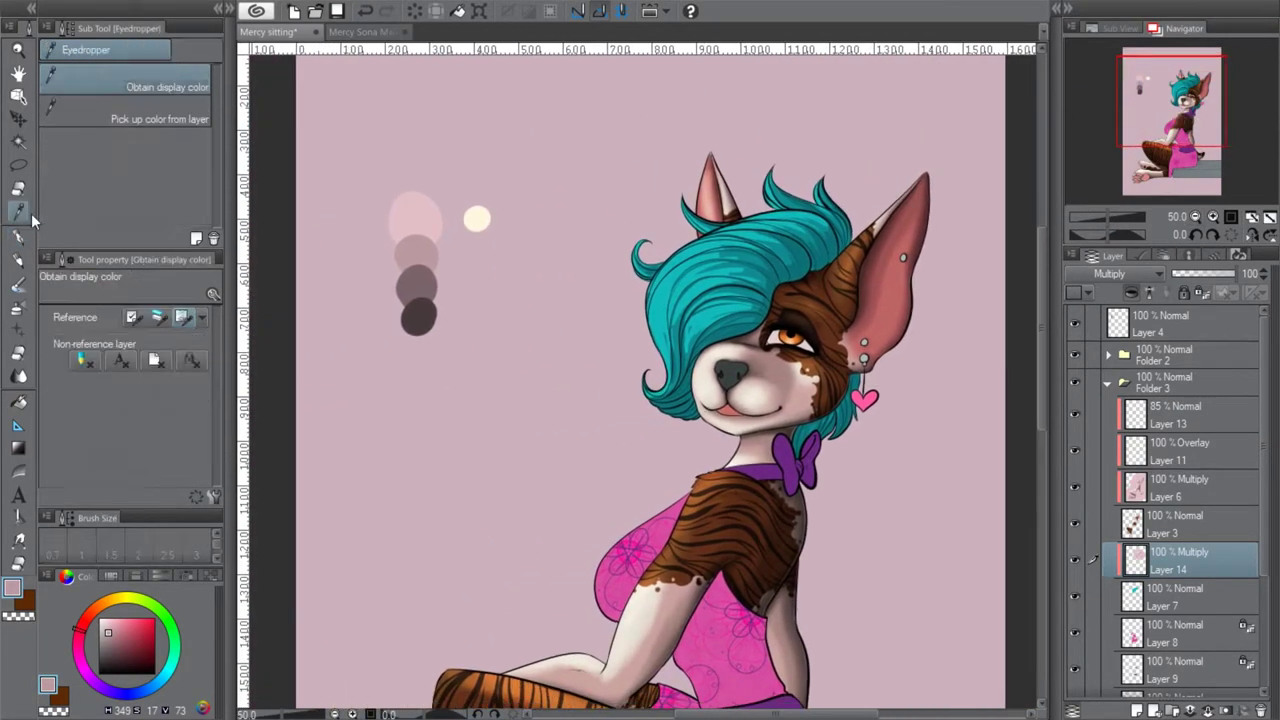
left_click(18, 238)
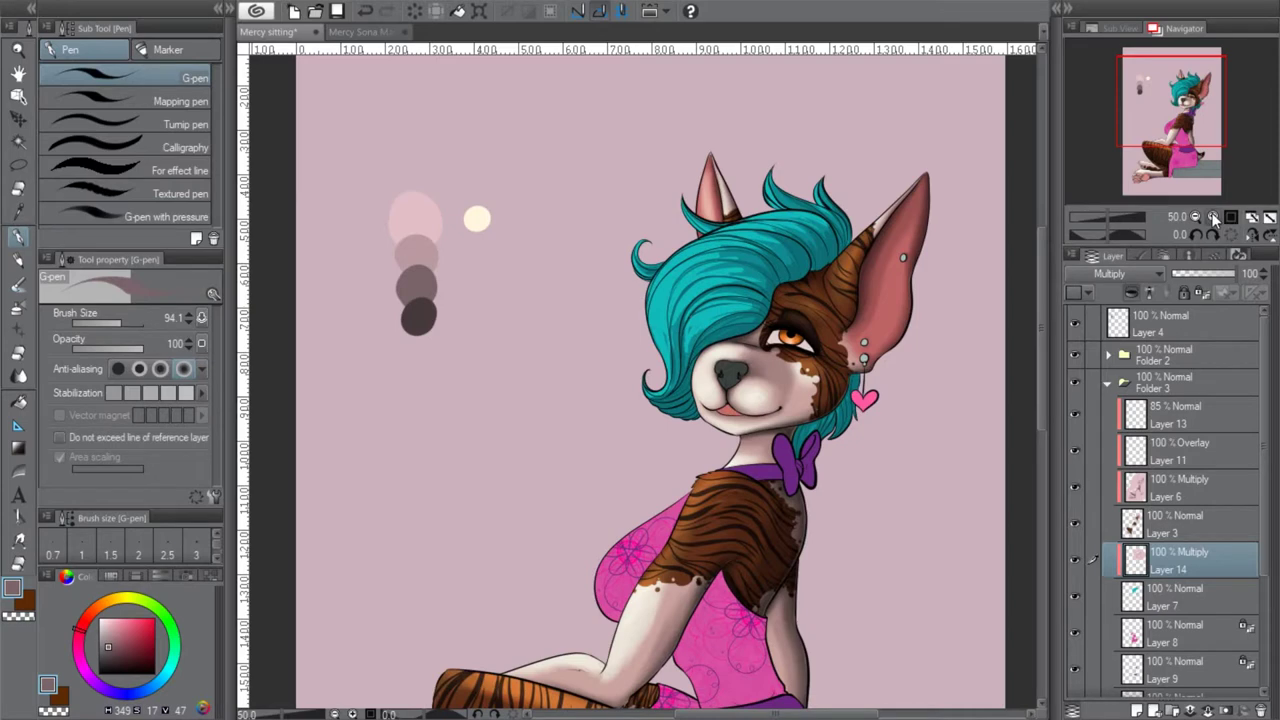
left_click(1213, 217)
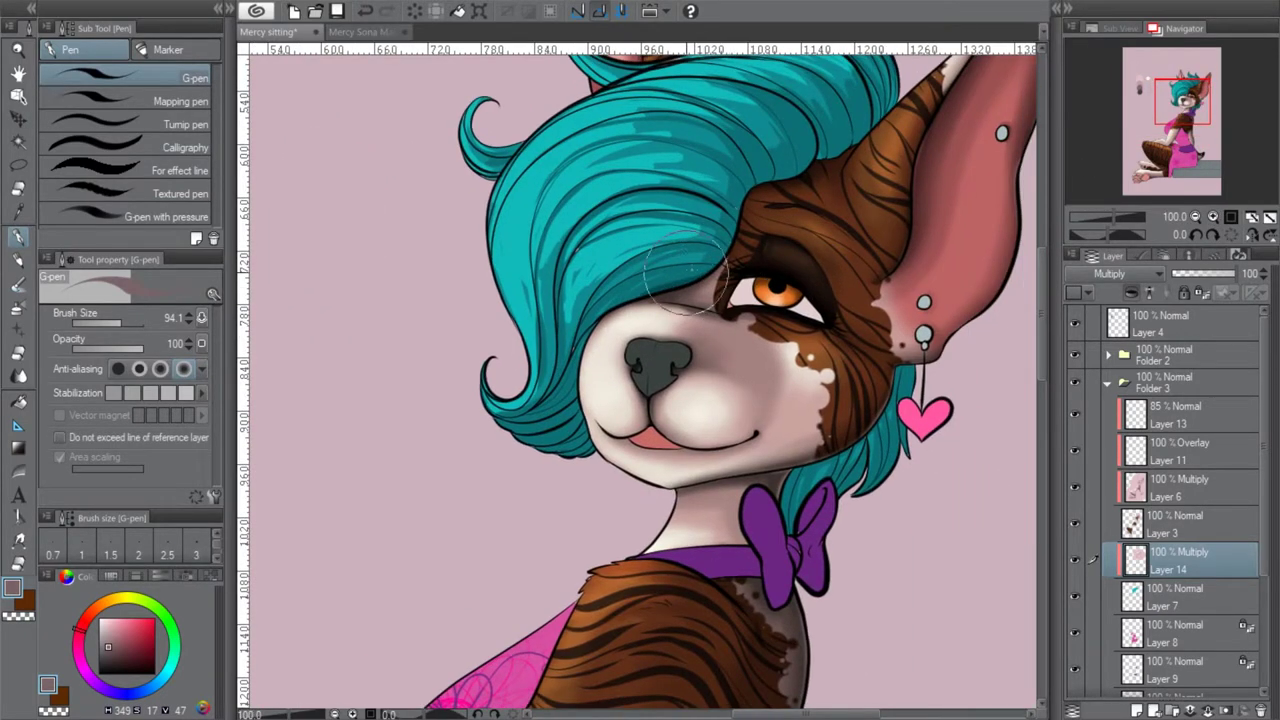
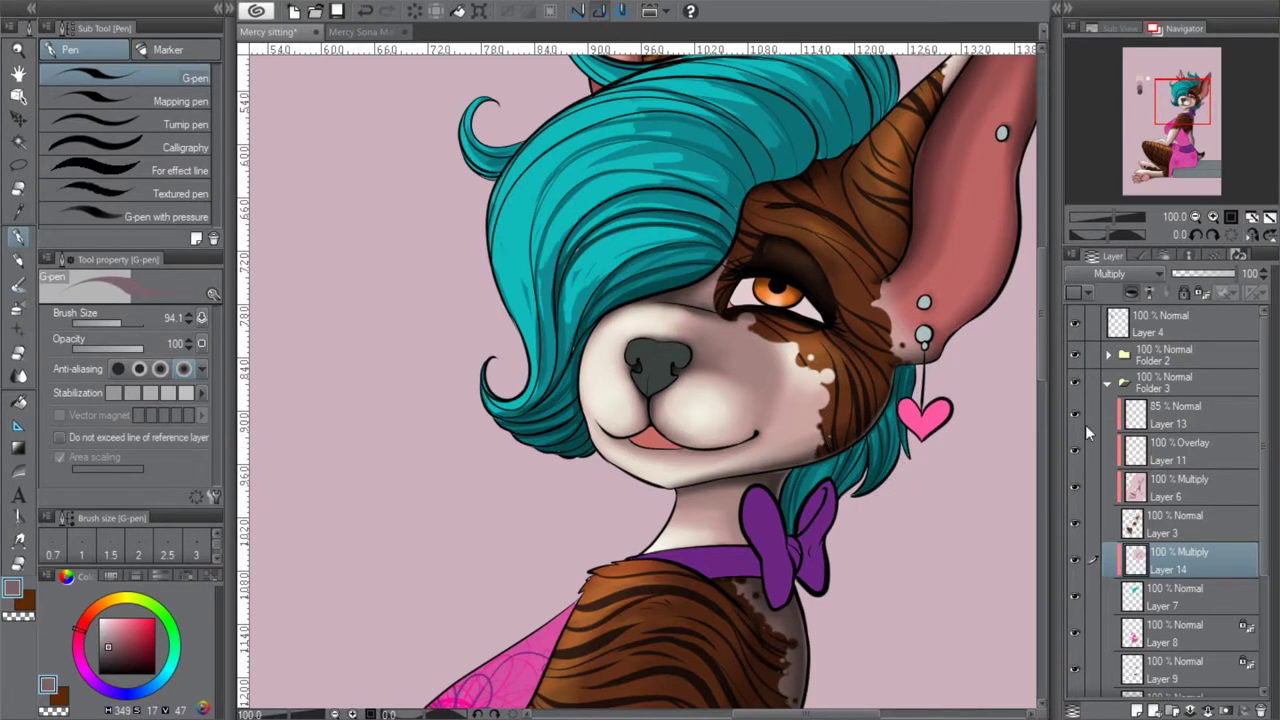
Hide the hair shadow layer, touch up the base hair on Layer 7 with sampled teal, and return to shadow Layer 14
left_click(1138, 590)
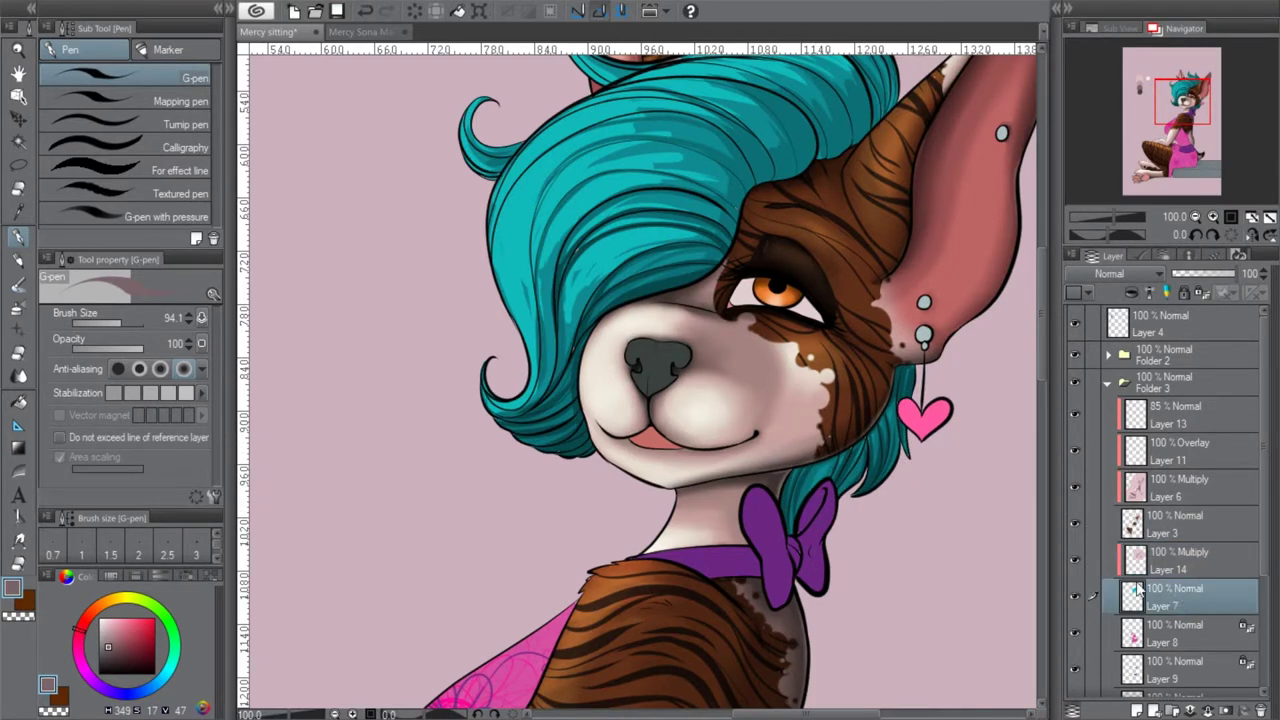
left_click(28, 602)
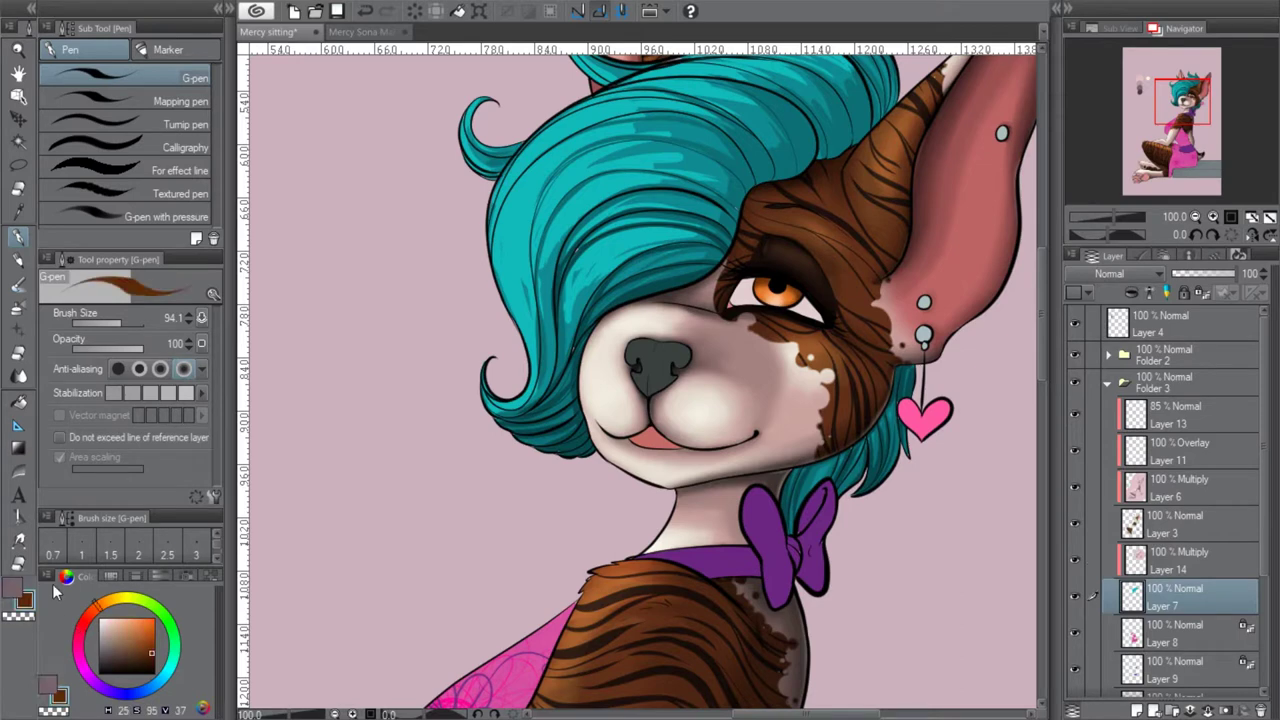
left_click(1076, 559)
left_click(22, 211)
left_click(527, 218)
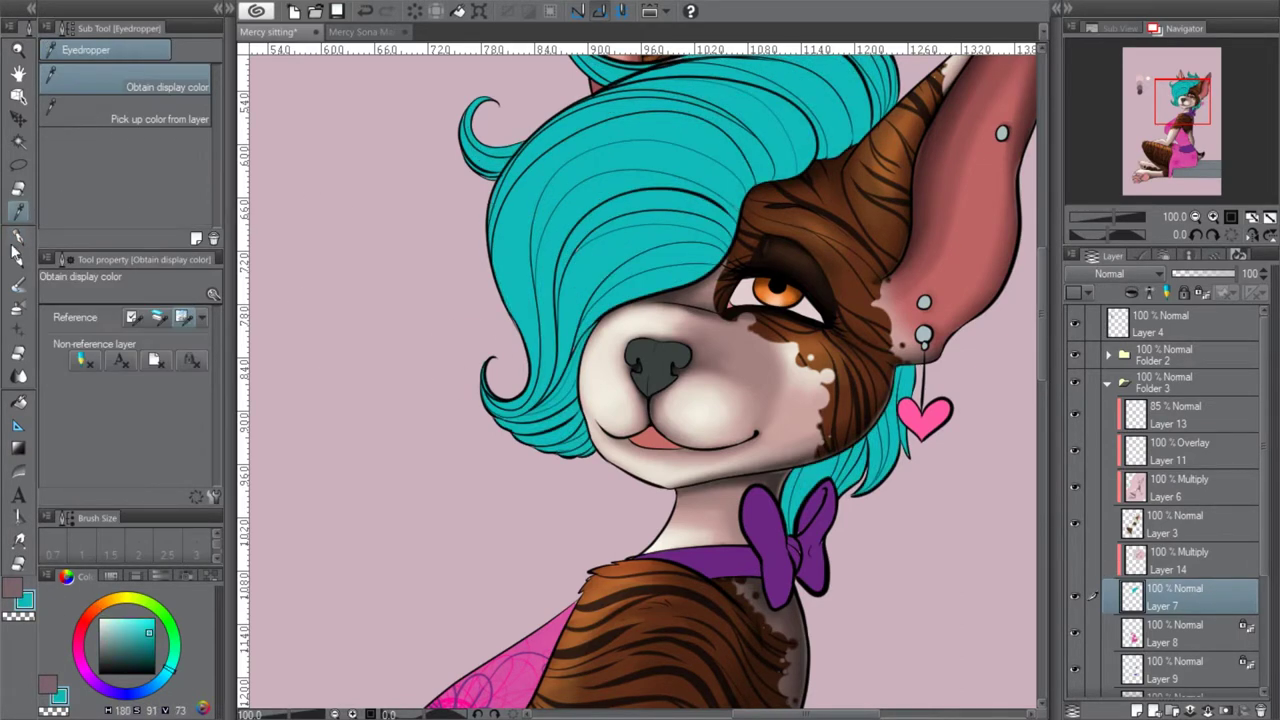
left_click(17, 238)
left_click(1075, 562)
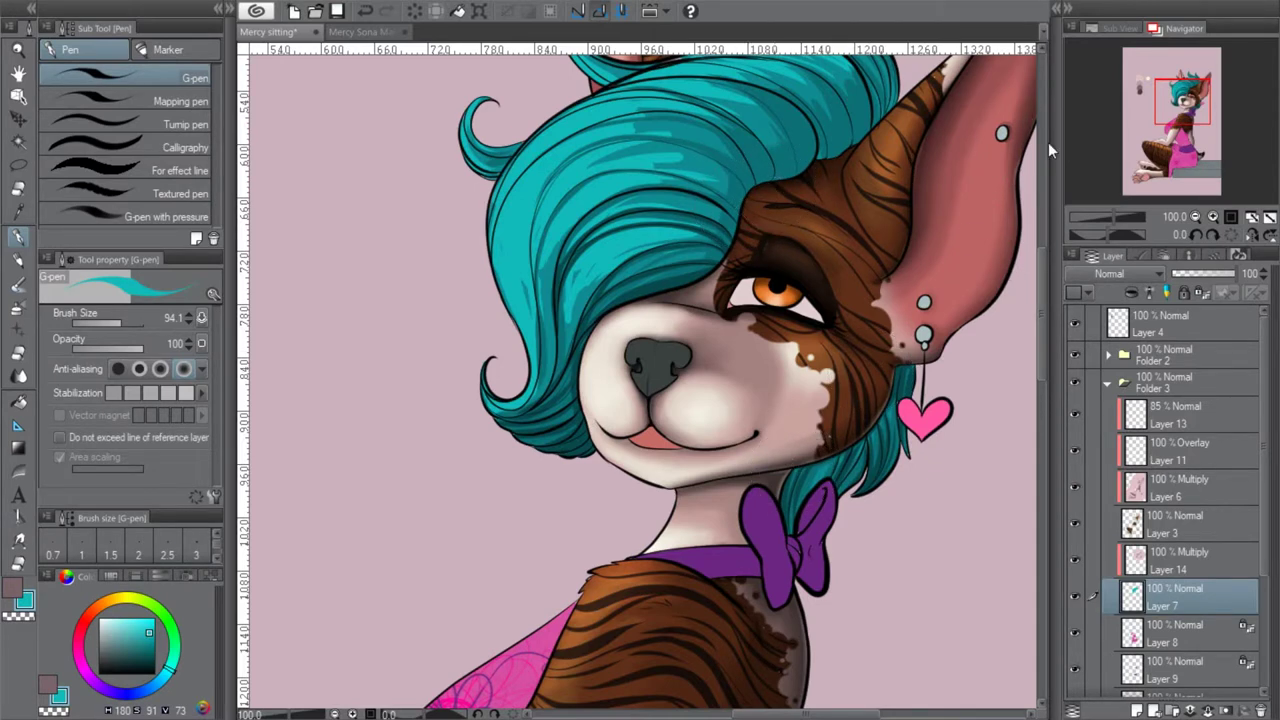
left_click_drag(1183, 104, 1183, 99)
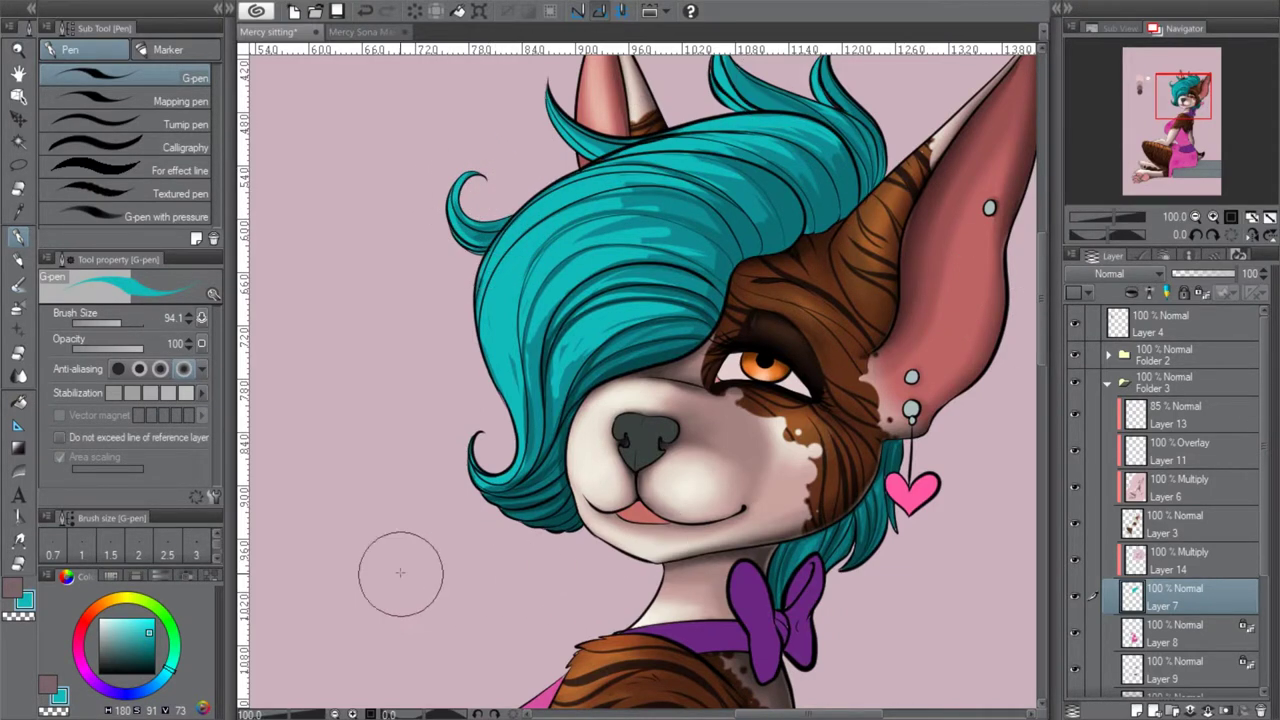
left_click(1165, 560)
left_click(1076, 560)
left_click(1076, 560)
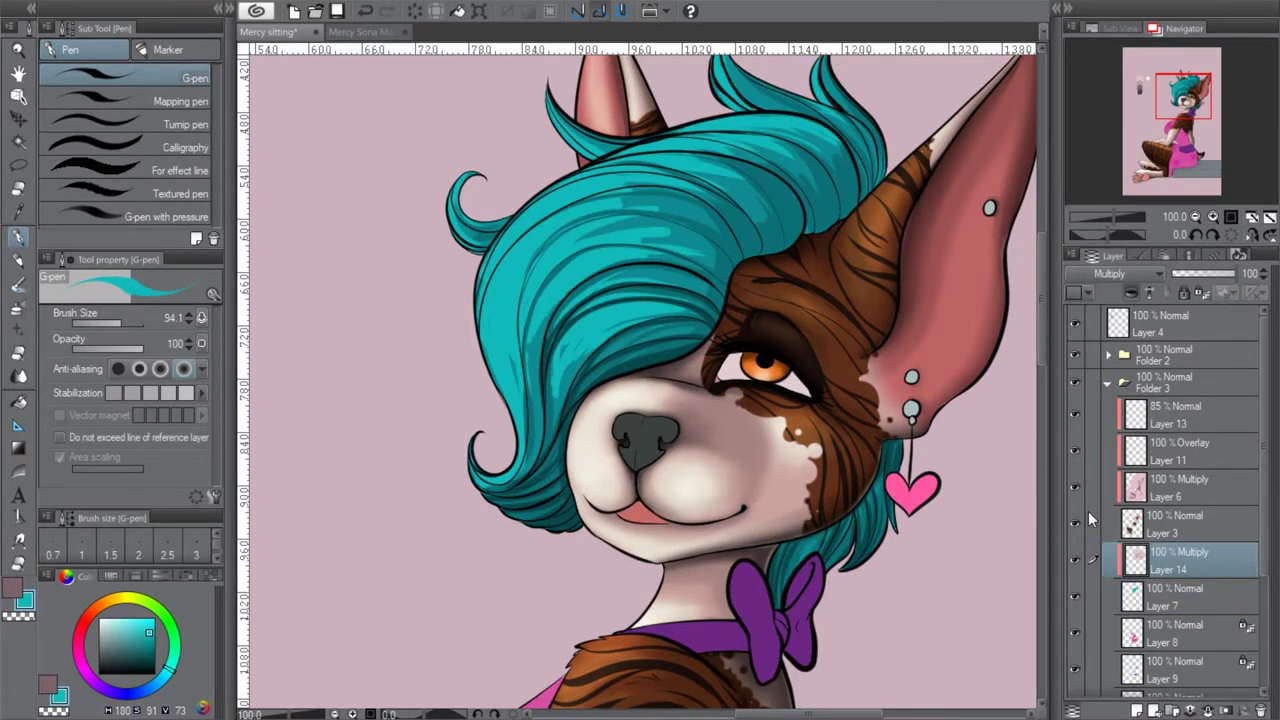
Sample the fourth, darkest shadow swatch and set the G-pen's brush size to 57.7
left_click_drag(1175, 95, 1152, 93)
left_click(14, 587)
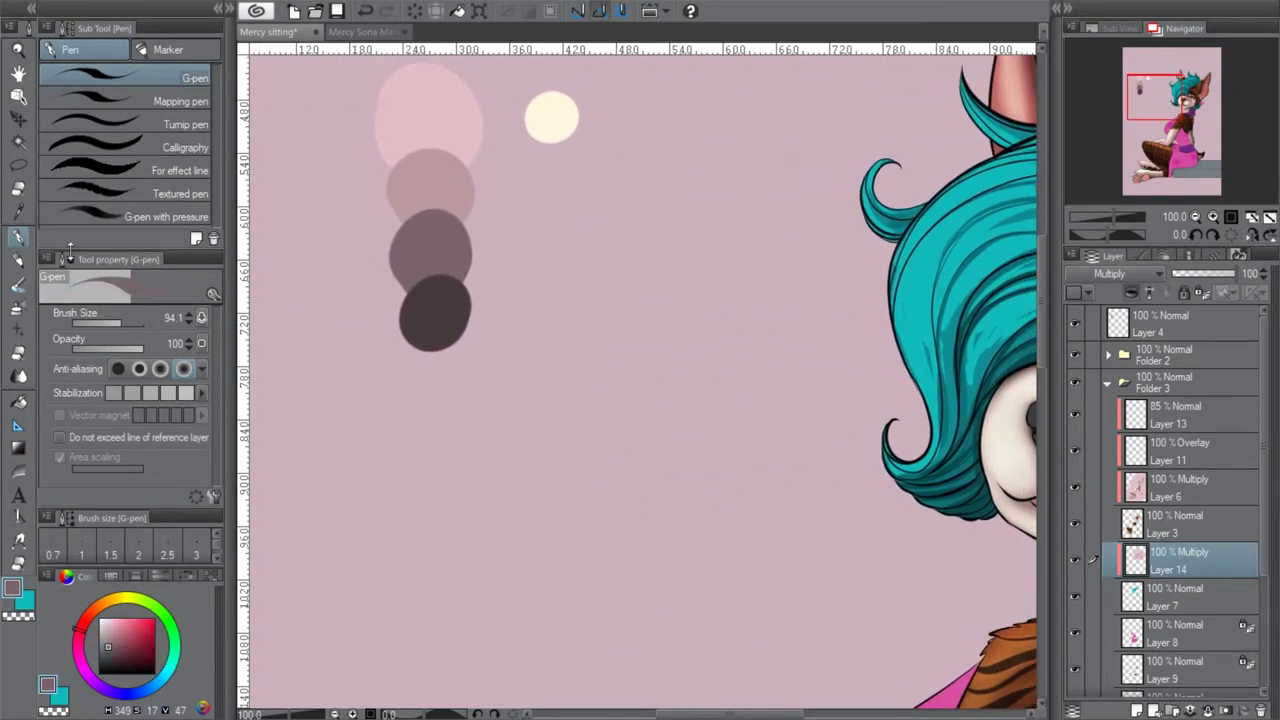
left_click(18, 211)
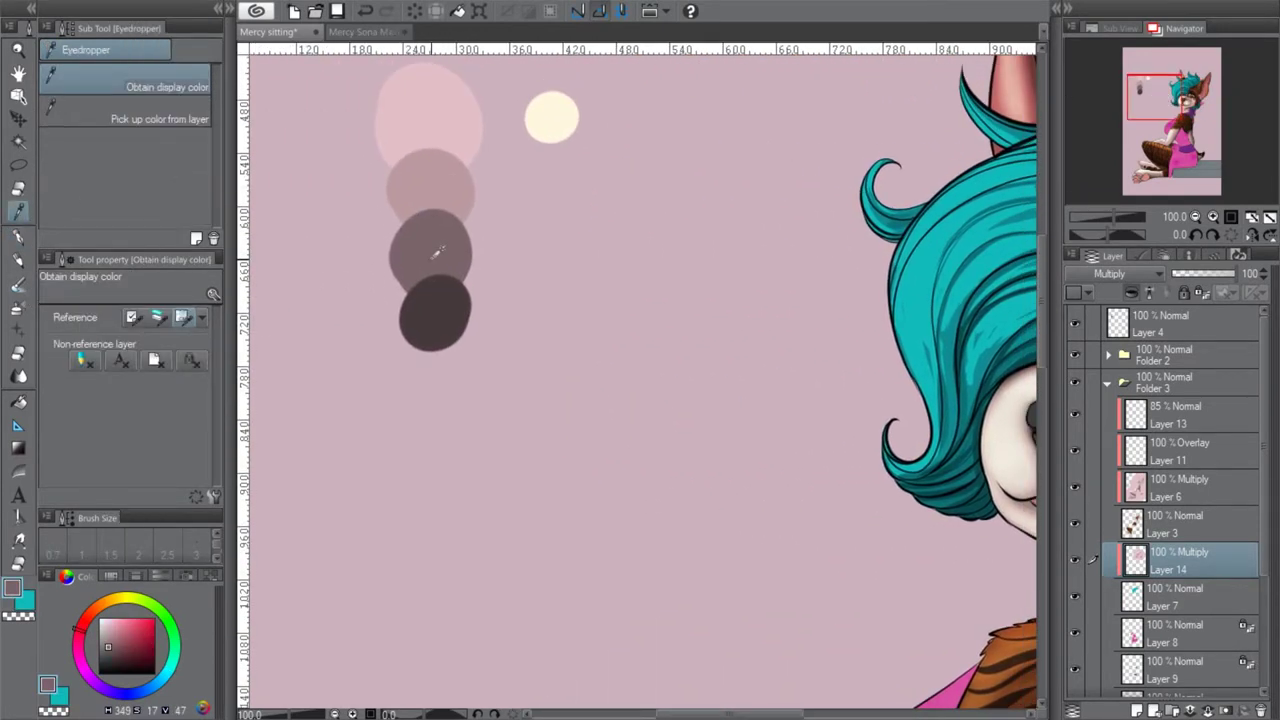
left_click(18, 236)
left_click(1213, 216)
Paint the darkest shadow strands along the lower fringe, the hairline above the eye and the back of the crown
left_click_drag(1160, 104, 1186, 103)
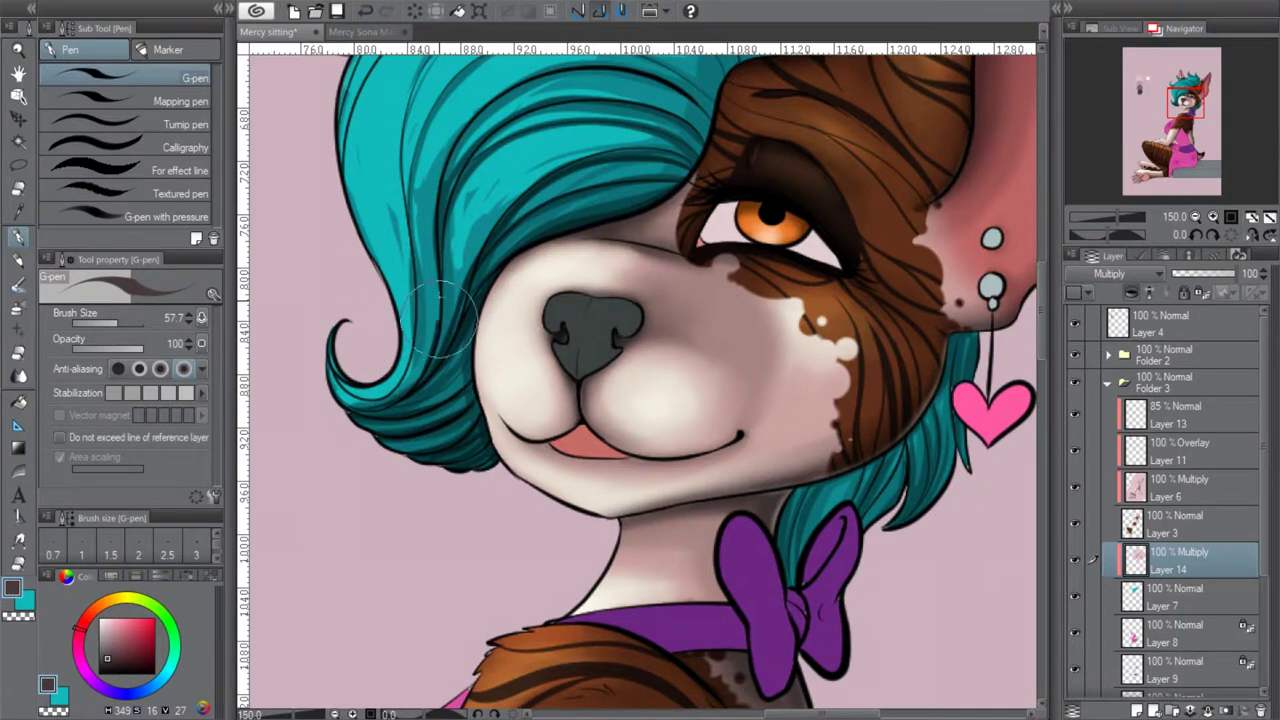
left_click_drag(1185, 110, 1186, 104)
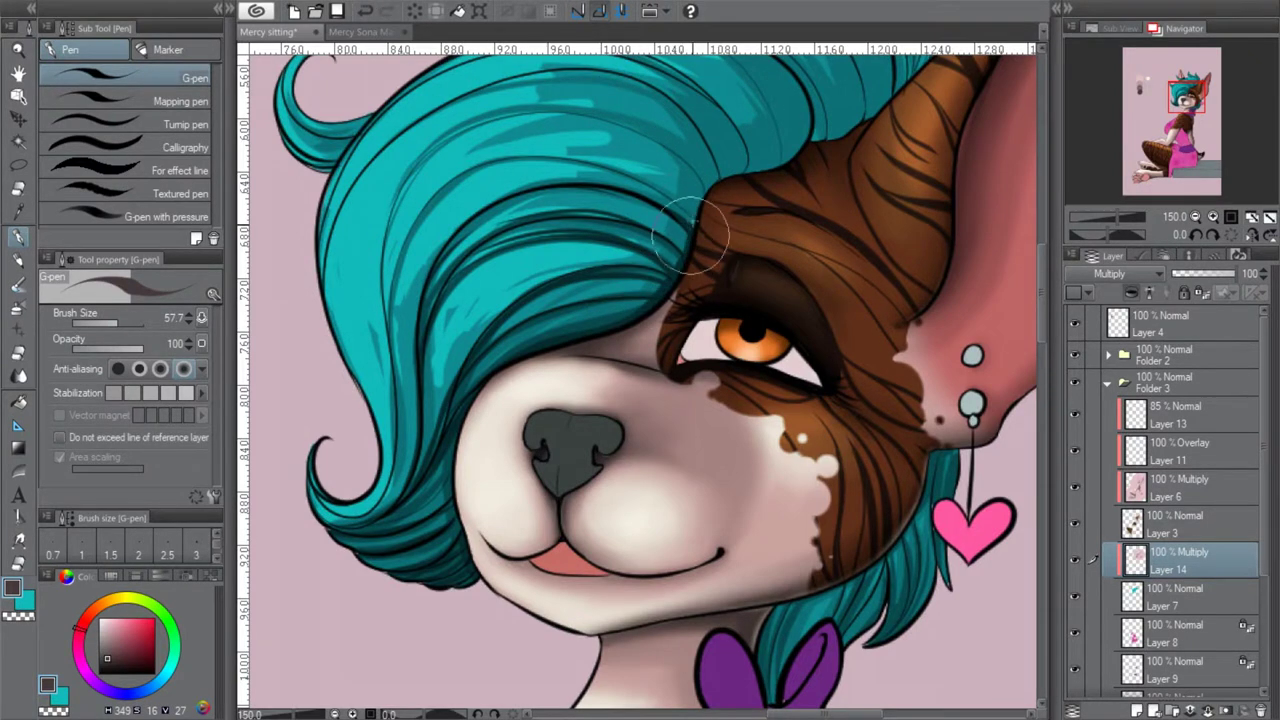
mouse_move(699, 190)
left_mouse_down()
mouse_move(758, 172)
mouse_move(846, 104)
left_mouse_up()
left_click_drag(1188, 101, 1193, 93)
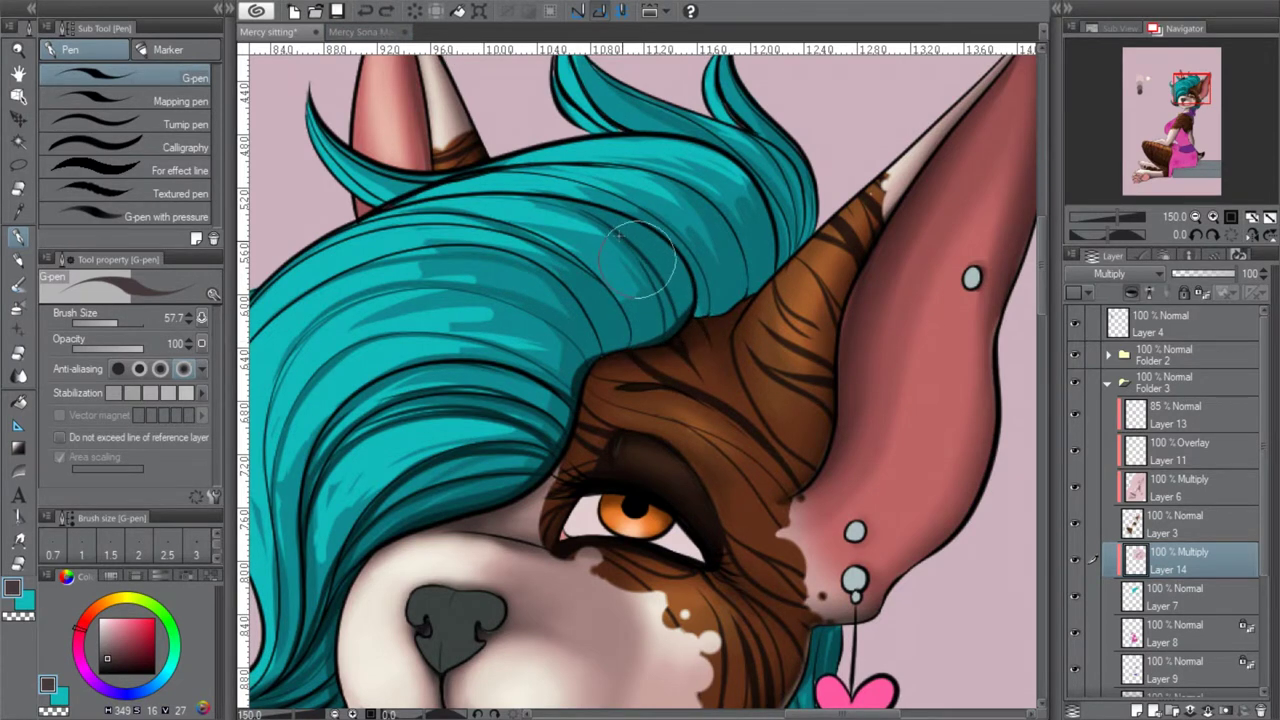
left_click_drag(578, 342, 549, 313)
mouse_move(609, 364)
left_mouse_down()
mouse_move(582, 298)
mouse_move(616, 348)
mouse_move(651, 282)
left_mouse_up()
mouse_move(655, 337)
left_mouse_down()
mouse_move(692, 312)
mouse_move(646, 230)
mouse_move(702, 312)
mouse_move(681, 255)
mouse_move(706, 313)
mouse_move(701, 255)
mouse_move(727, 300)
mouse_move(731, 237)
mouse_move(734, 307)
mouse_move(721, 302)
mouse_move(755, 289)
mouse_move(745, 242)
mouse_move(808, 212)
mouse_move(774, 260)
mouse_move(772, 201)
mouse_move(779, 263)
mouse_move(781, 204)
mouse_move(796, 190)
mouse_move(798, 250)
mouse_move(808, 183)
left_mouse_up()
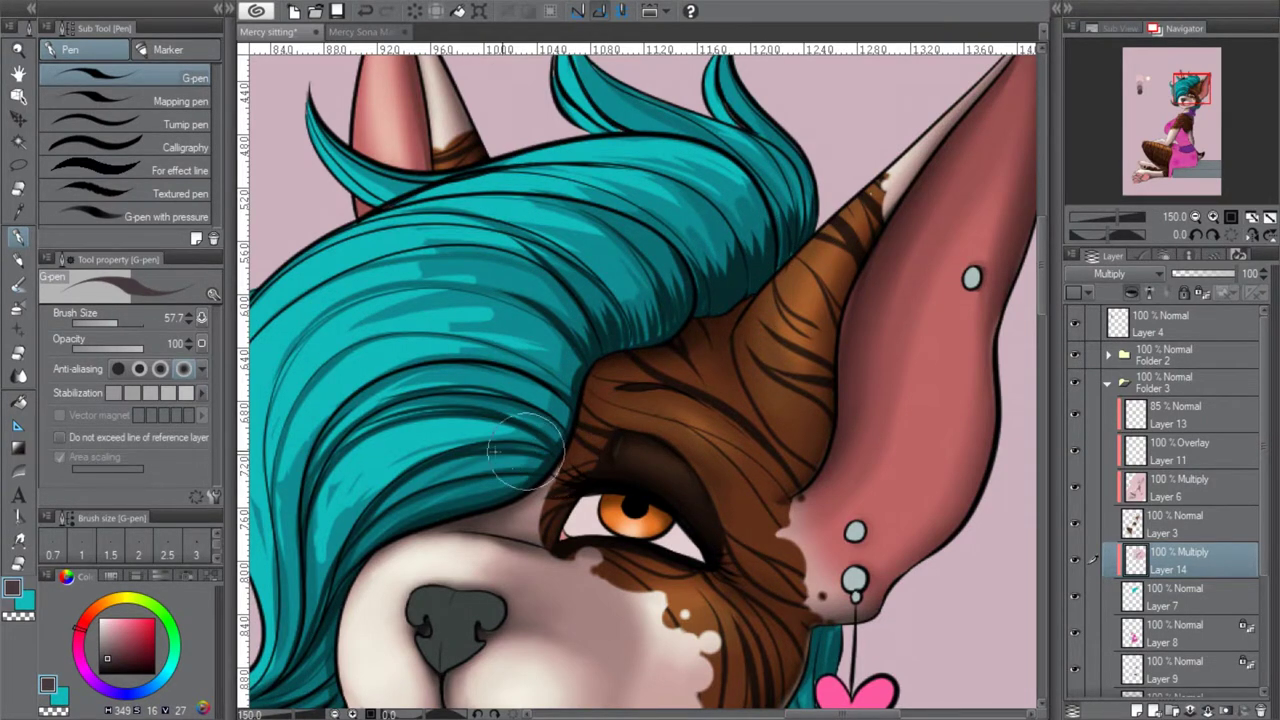
Add the darkest shadows to the outer curl, upright tufts and hair behind the jaw, temporarily flipping the canvas horizontally
left_click_drag(1183, 93, 1177, 96)
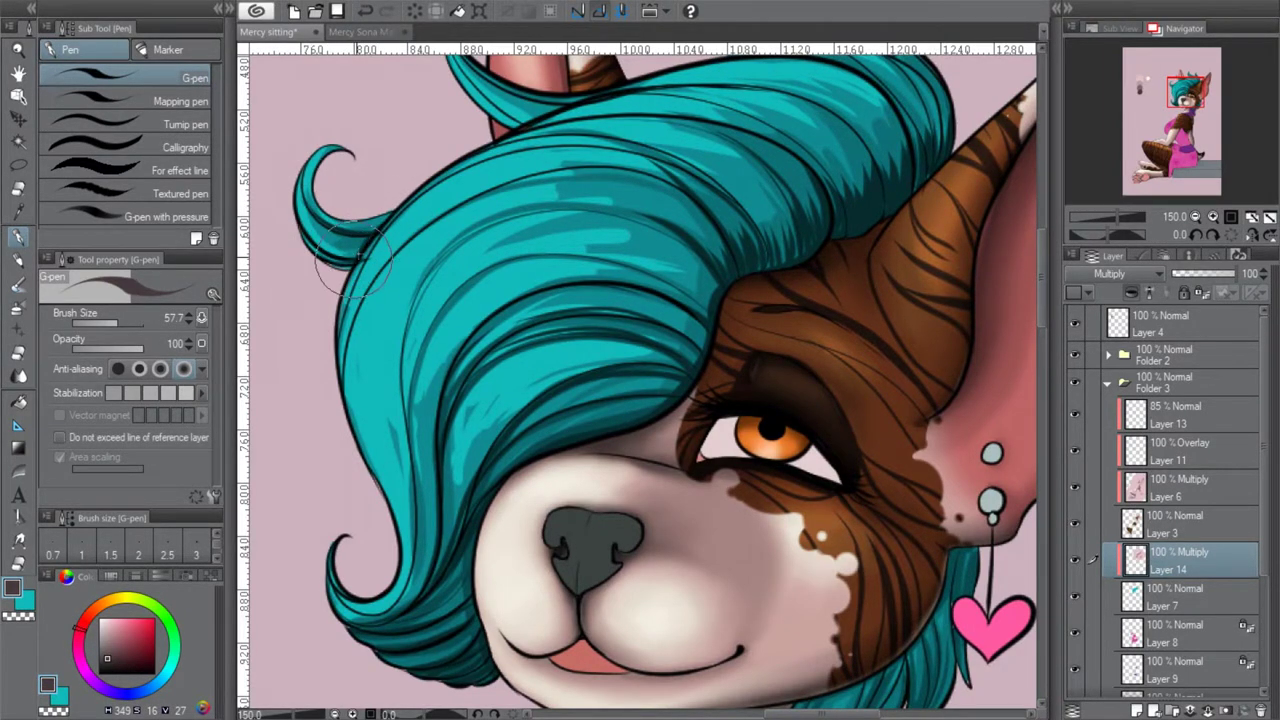
left_click_drag(1180, 95, 1180, 87)
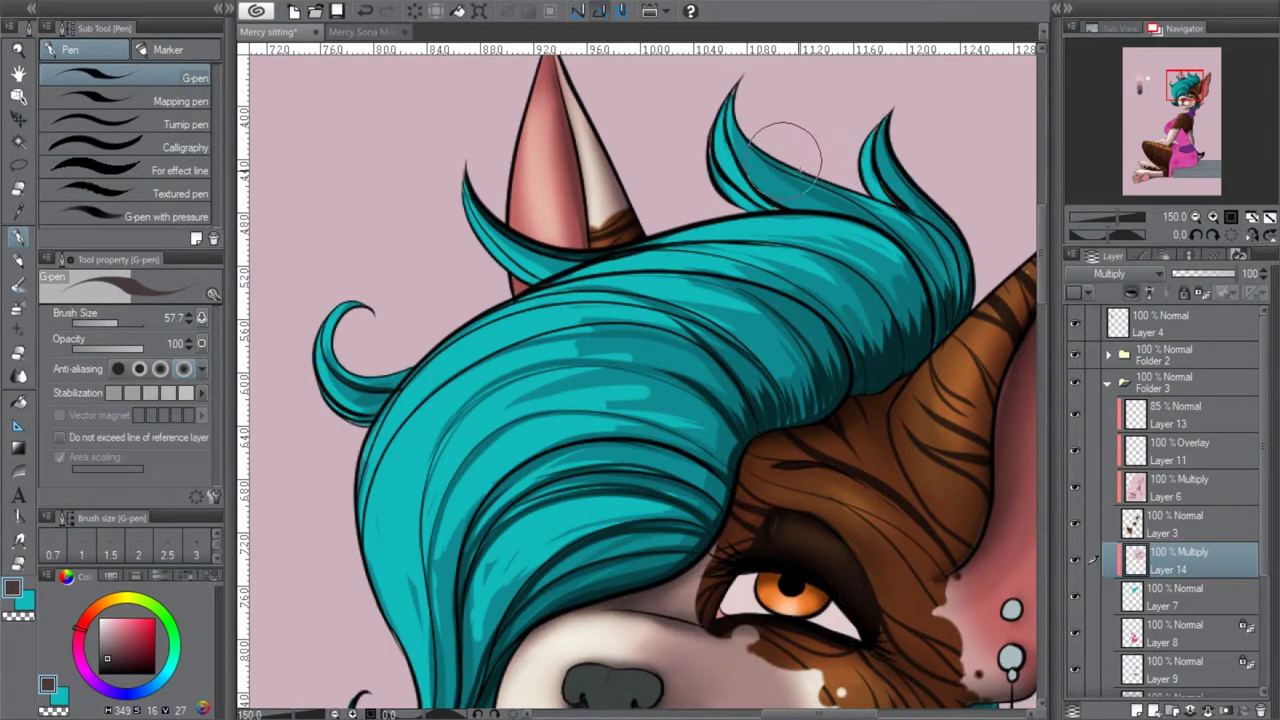
left_click(1250, 234)
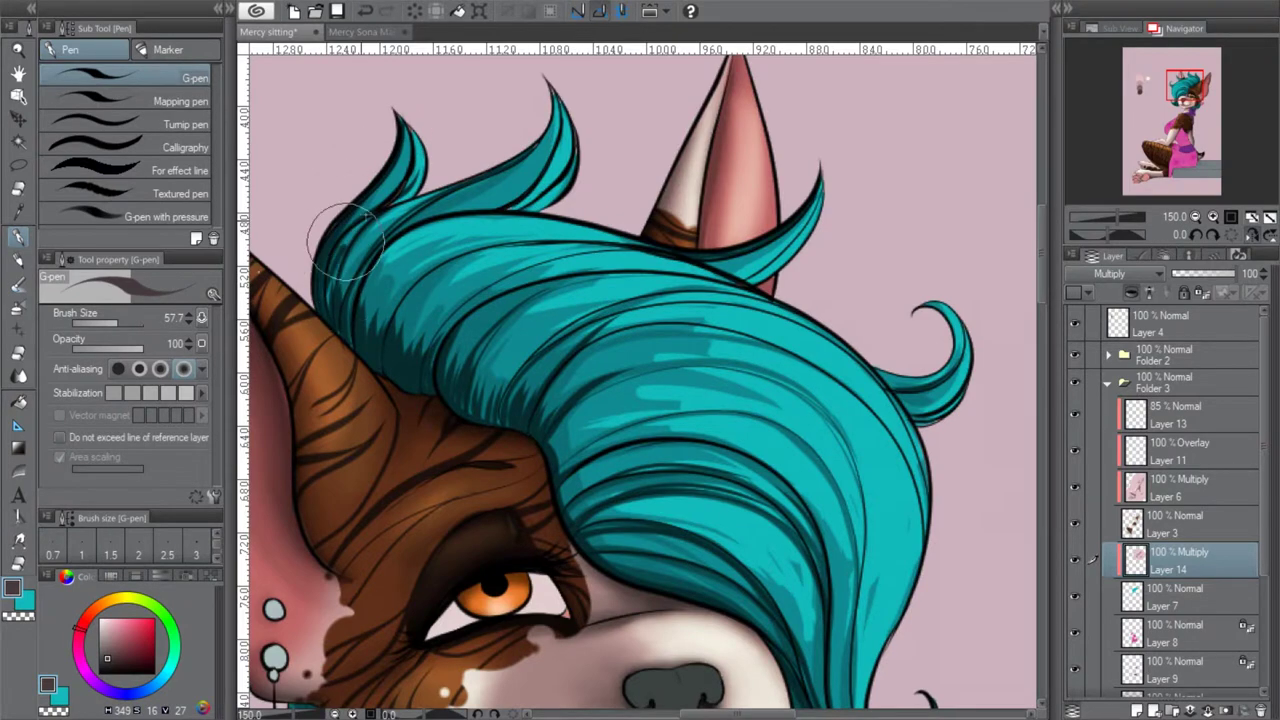
left_click(1250, 235)
left_click_drag(1193, 104, 1194, 103)
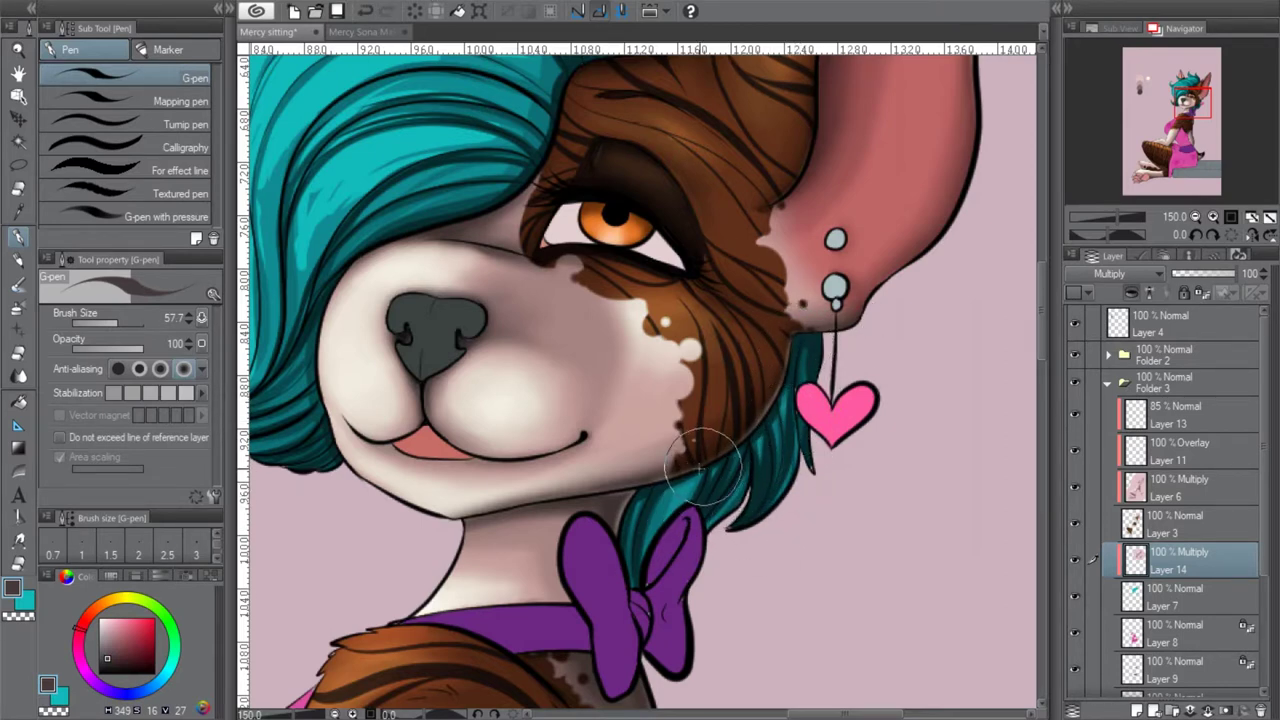
Switch to the Smooth watercolor brush and set its brush size to 19.2 for blending the hair shadows
left_click(1197, 217)
left_click(1197, 217)
left_click_drag(1186, 98, 1172, 97)
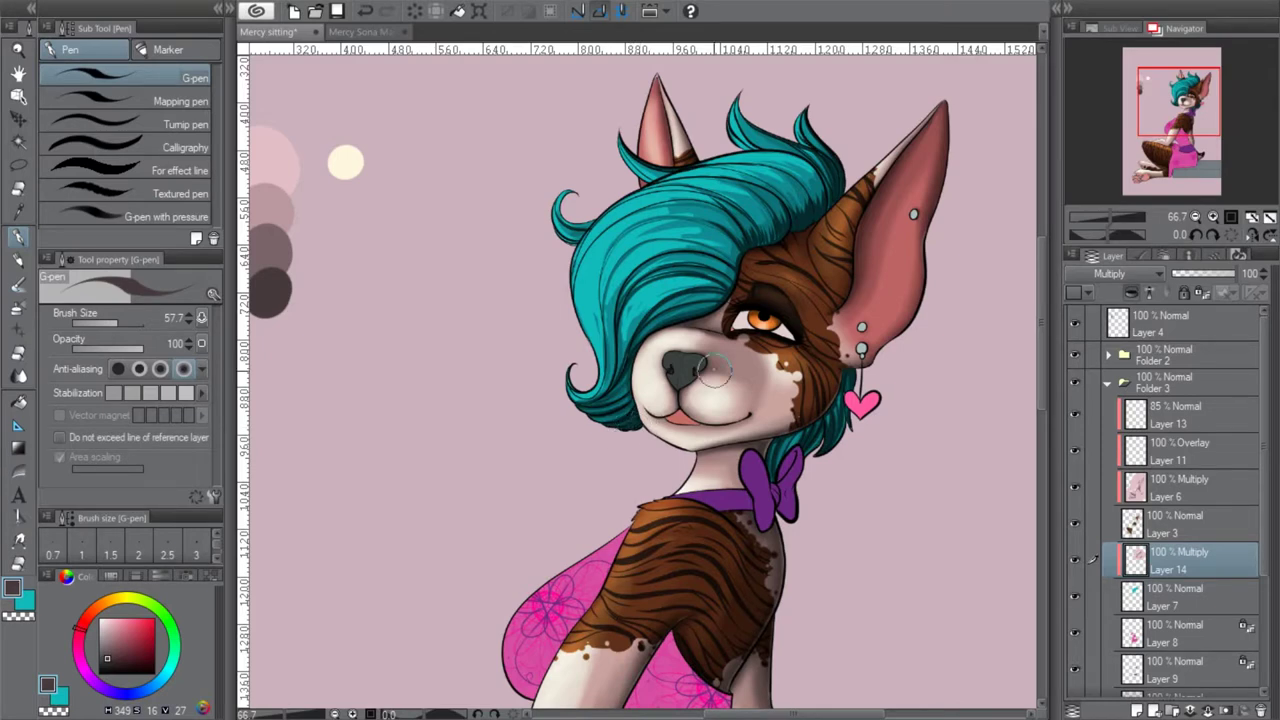
left_click_drag(1183, 115, 1173, 113)
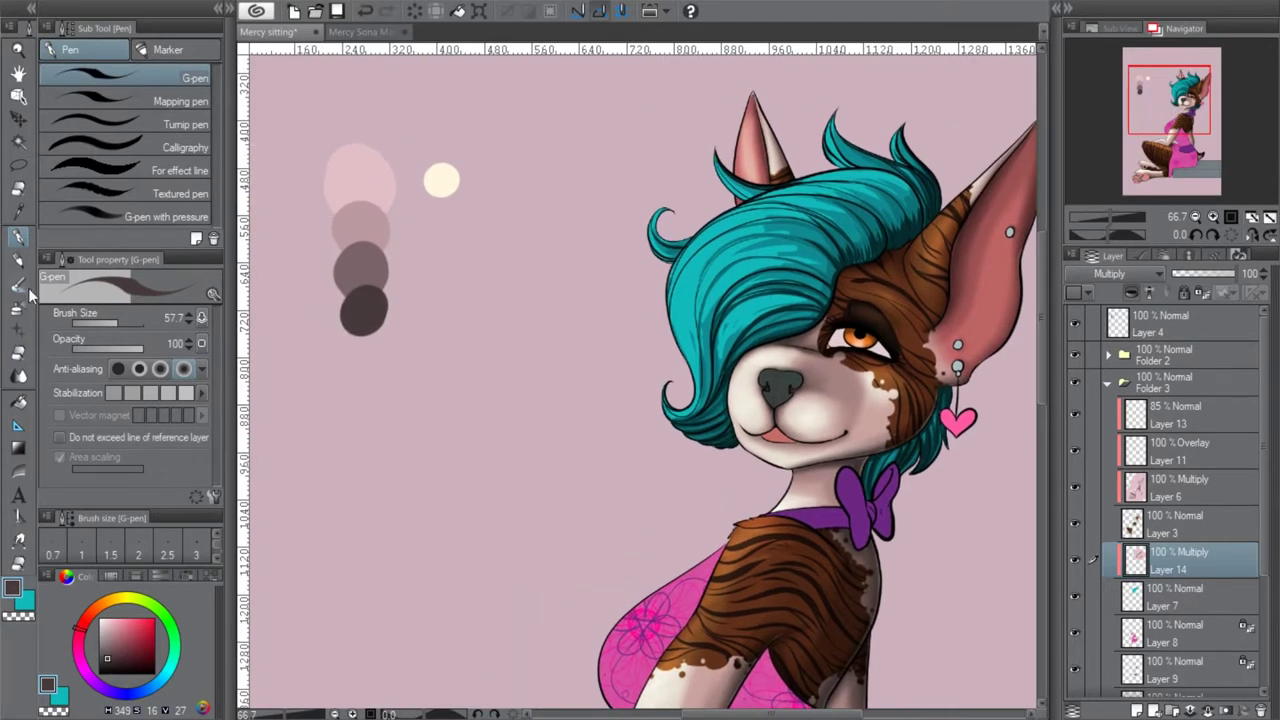
left_click(20, 285)
left_click(1213, 217)
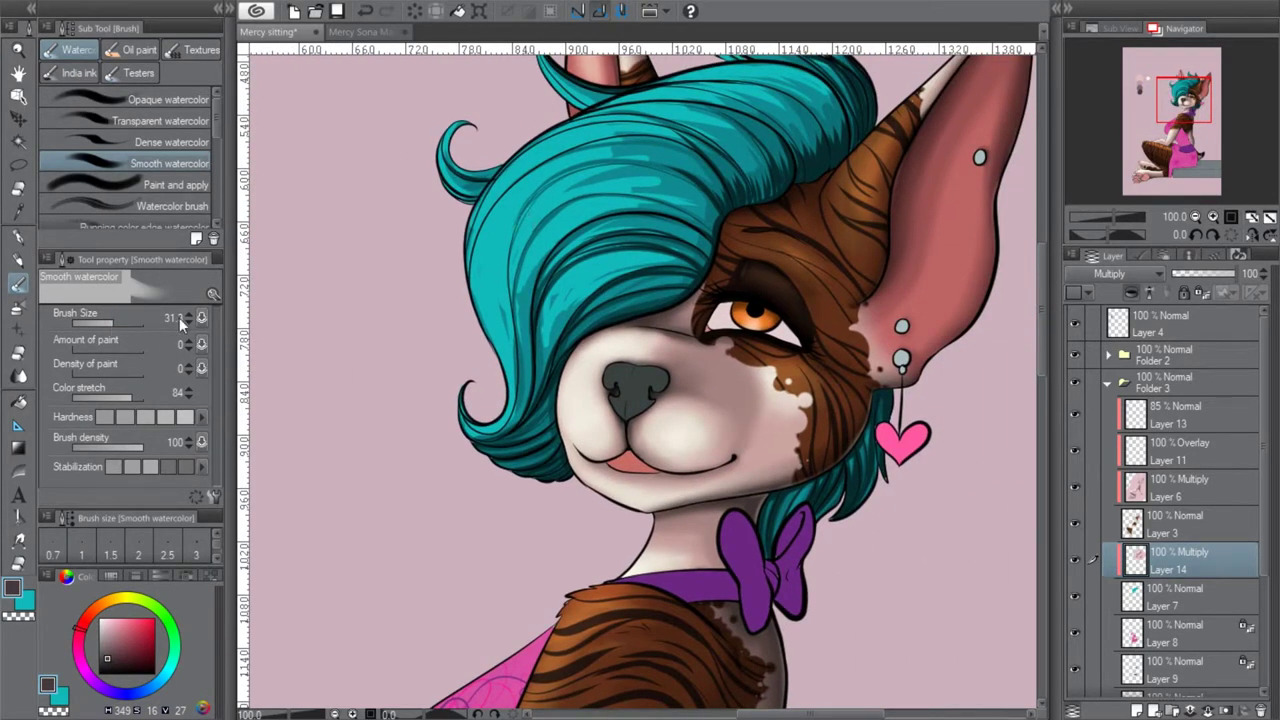
Blend the hard shadow edges along the lower curl, the outer lock and the lower fringe strands
left_click(1212, 216)
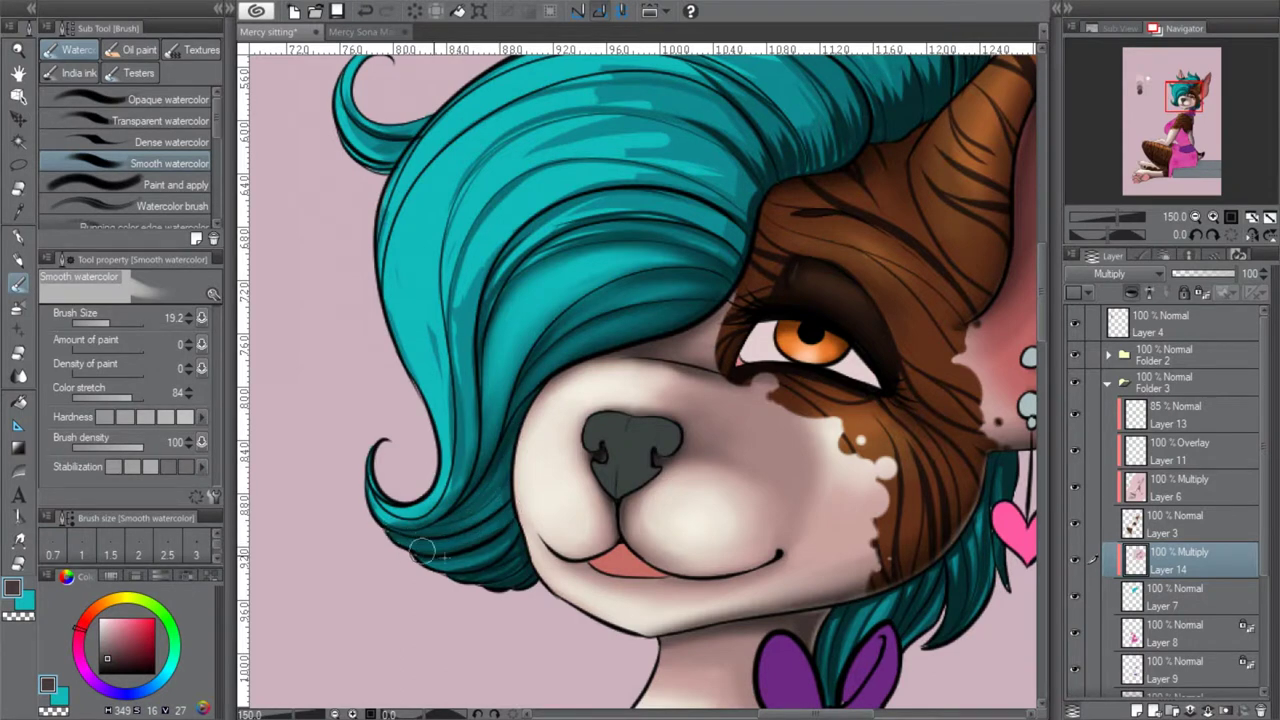
mouse_move(382, 503)
left_mouse_down()
mouse_move(434, 527)
mouse_move(385, 502)
mouse_move(447, 463)
mouse_move(462, 397)
mouse_move(448, 489)
mouse_move(454, 268)
mouse_move(482, 230)
mouse_move(458, 421)
mouse_move(500, 225)
mouse_move(468, 320)
mouse_move(561, 189)
left_mouse_up()
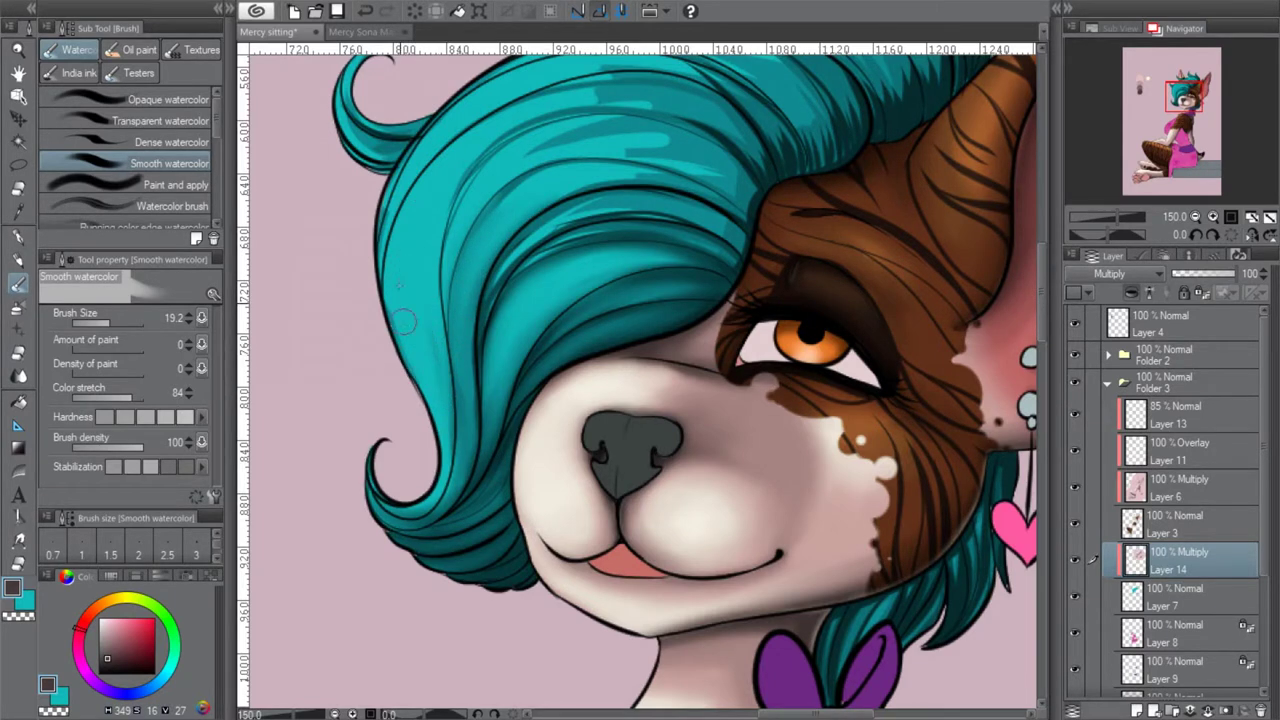
left_click_drag(1180, 95, 1168, 88)
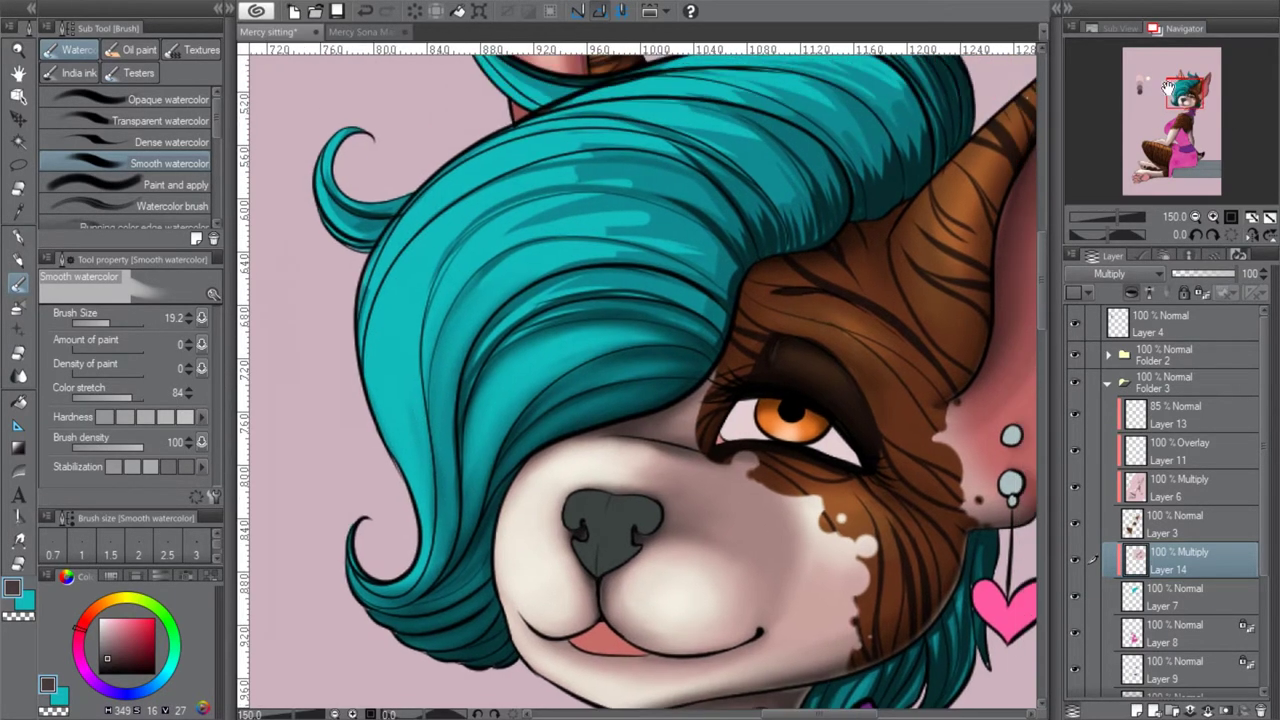
mouse_move(474, 368)
left_mouse_down()
mouse_move(617, 281)
mouse_move(462, 384)
mouse_move(658, 290)
mouse_move(607, 293)
mouse_move(728, 349)
mouse_move(652, 276)
mouse_move(729, 313)
mouse_move(555, 310)
mouse_move(696, 322)
mouse_move(518, 328)
mouse_move(680, 312)
left_mouse_up()
left_click_drag(694, 265, 724, 295)
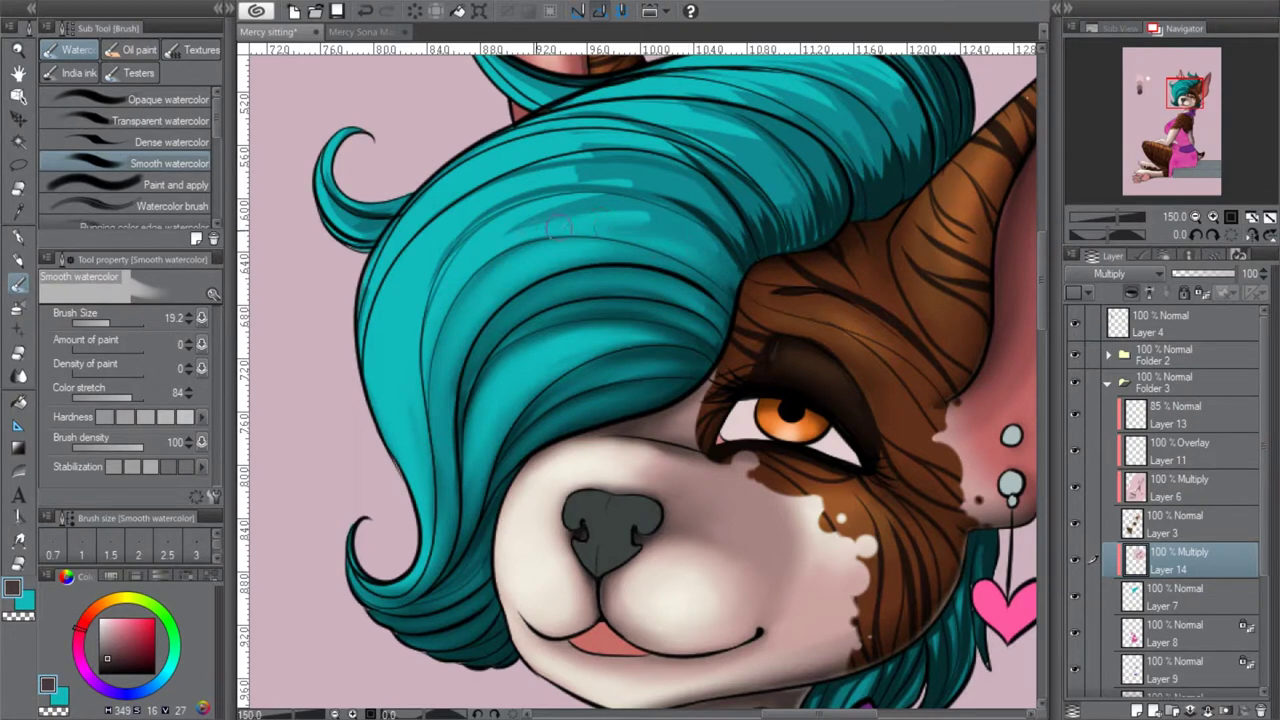
Blend the hard shadow edges across the middle fringe strands that sweep toward the eye
mouse_move(563, 221)
left_mouse_down()
mouse_move(658, 225)
mouse_move(614, 197)
left_mouse_up()
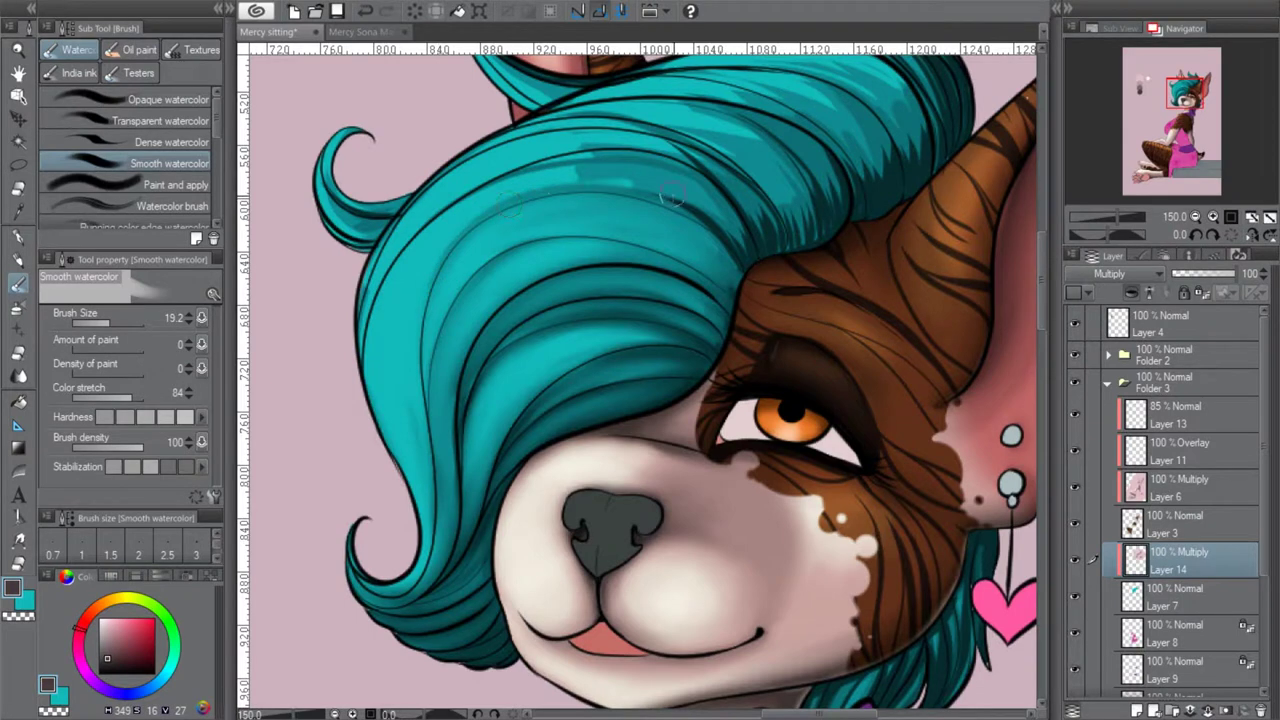
left_click_drag(668, 180, 526, 178)
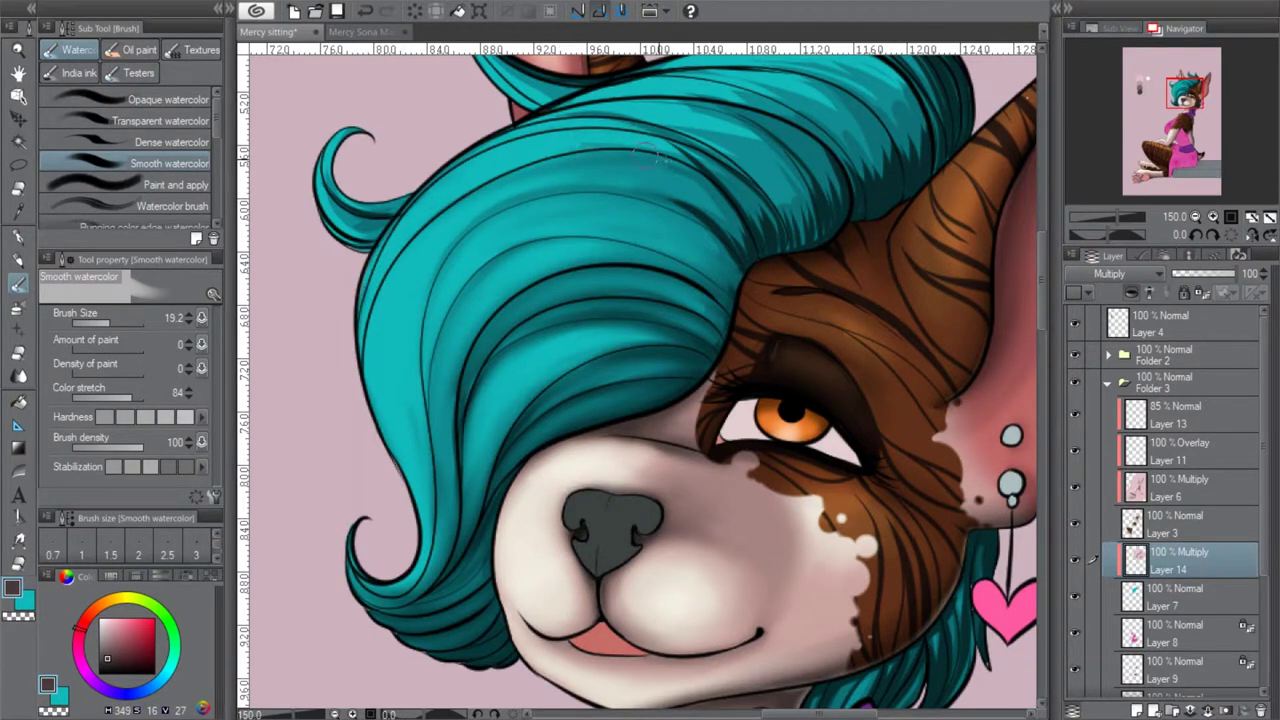
left_click_drag(657, 146, 732, 198)
mouse_move(759, 241)
left_mouse_down()
mouse_move(712, 200)
mouse_move(681, 207)
mouse_move(709, 223)
left_mouse_up()
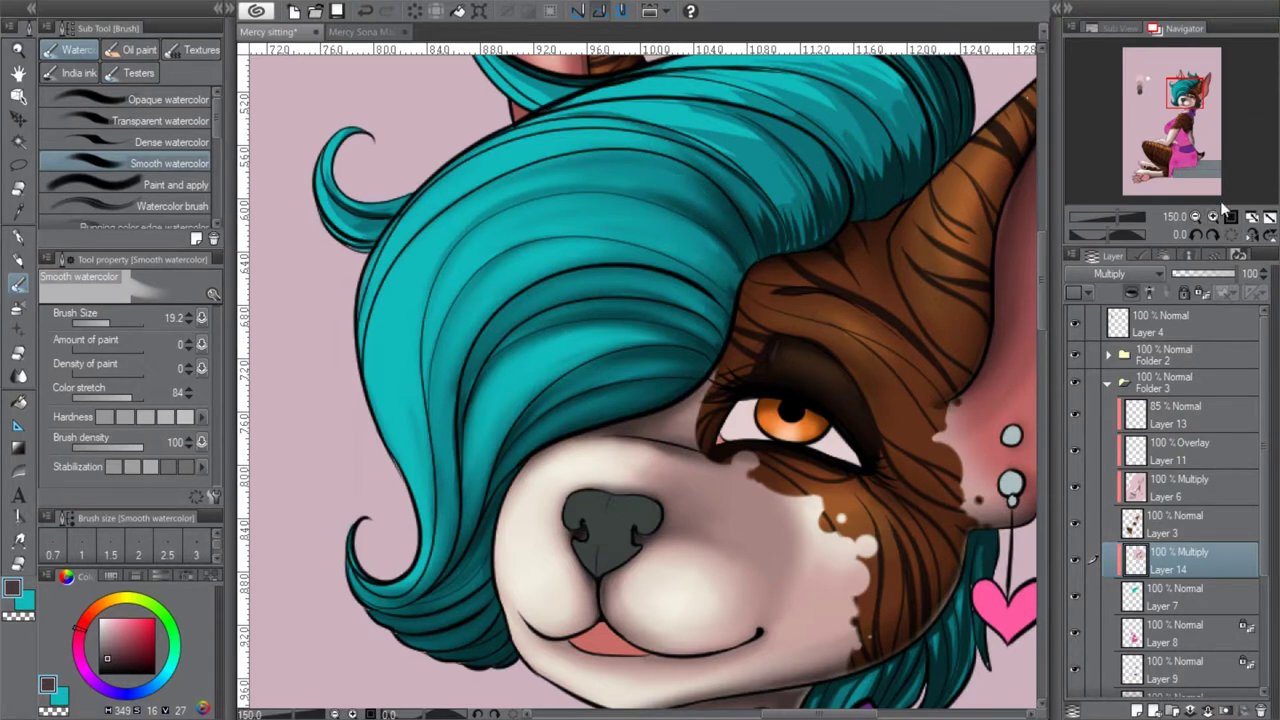
mouse_move(752, 287)
left_mouse_down()
mouse_move(653, 228)
mouse_move(731, 275)
mouse_move(684, 238)
left_mouse_up()
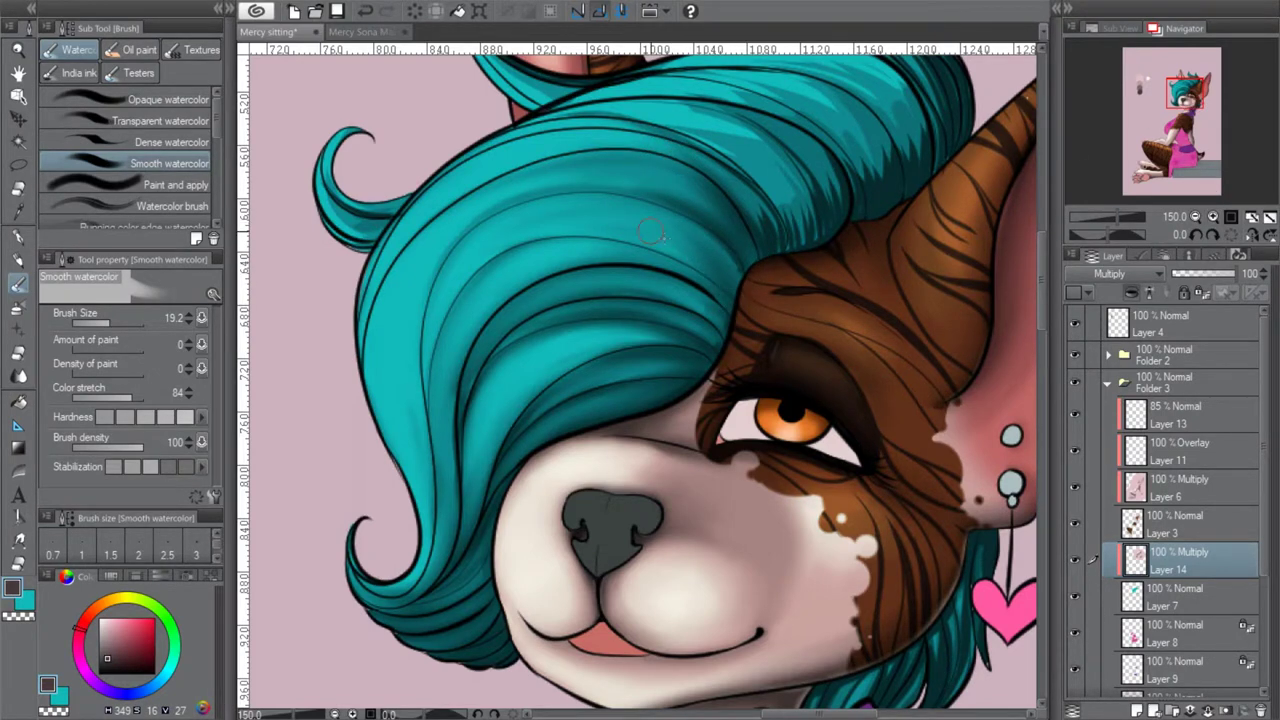
mouse_move(729, 339)
left_mouse_down()
mouse_move(577, 268)
mouse_move(730, 354)
mouse_move(598, 302)
left_mouse_up()
mouse_move(452, 352)
left_mouse_down()
mouse_move(801, 338)
mouse_move(706, 328)
mouse_move(493, 371)
mouse_move(538, 333)
left_mouse_up()
Smooth the shadow edges on the upper fringe strands running from the hairline to the crown
left_click(1195, 234)
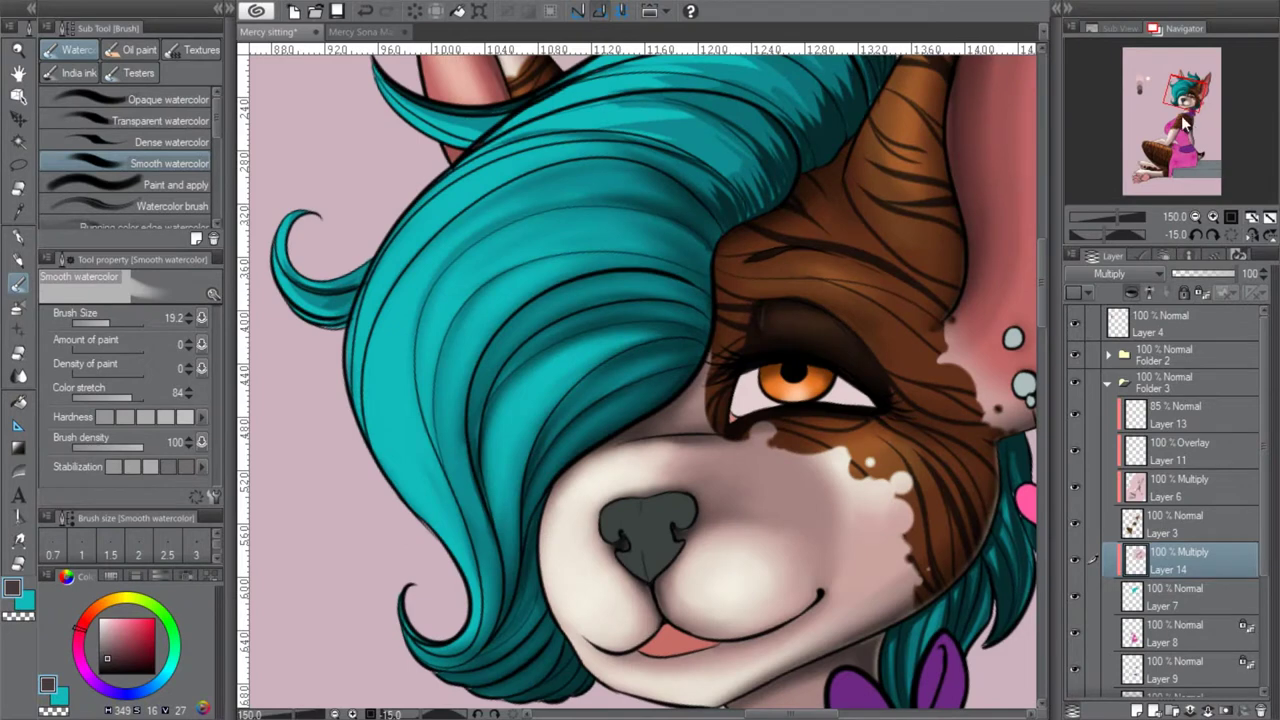
left_click_drag(1184, 94, 1187, 87)
mouse_move(712, 338)
left_mouse_down()
mouse_move(535, 272)
mouse_move(708, 345)
mouse_move(664, 295)
mouse_move(694, 362)
mouse_move(674, 303)
mouse_move(580, 345)
mouse_move(729, 341)
mouse_move(553, 297)
mouse_move(754, 350)
mouse_move(612, 270)
mouse_move(744, 348)
mouse_move(702, 281)
mouse_move(712, 349)
mouse_move(640, 258)
mouse_move(547, 257)
left_mouse_up()
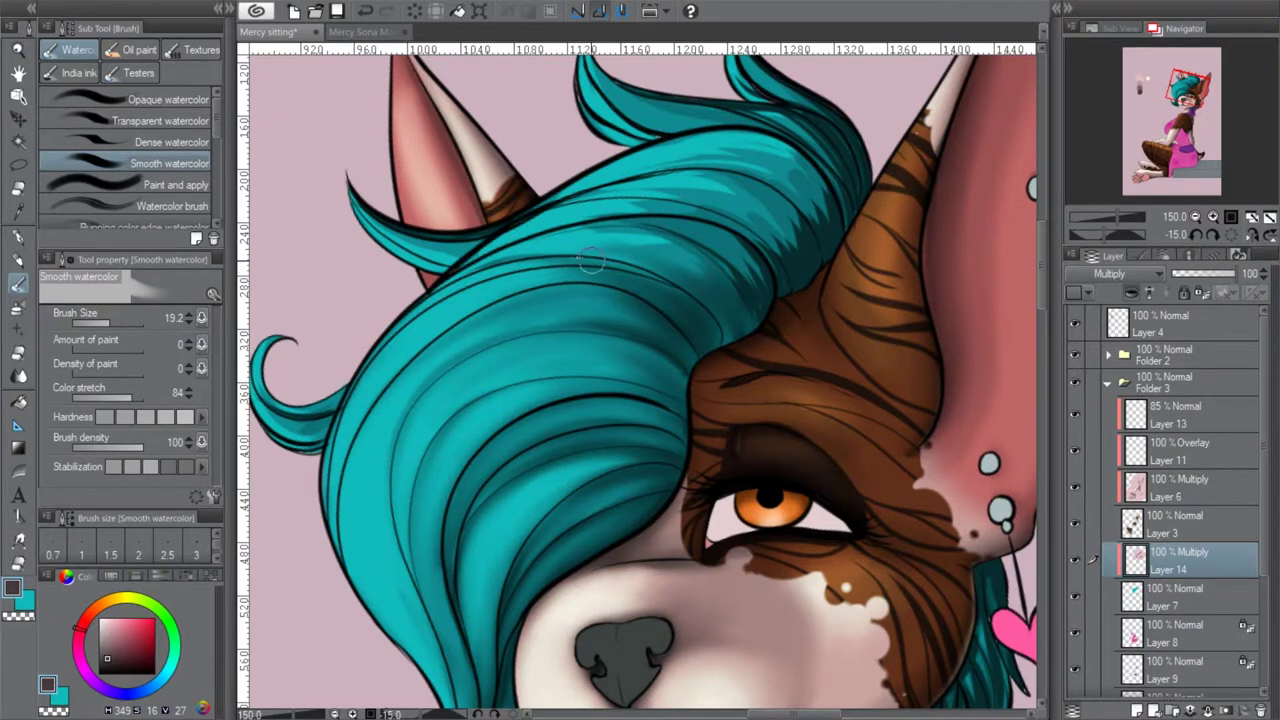
mouse_move(763, 229)
left_mouse_down()
mouse_move(648, 172)
mouse_move(763, 207)
mouse_move(732, 224)
mouse_move(673, 218)
mouse_move(733, 256)
mouse_move(579, 227)
left_mouse_up()
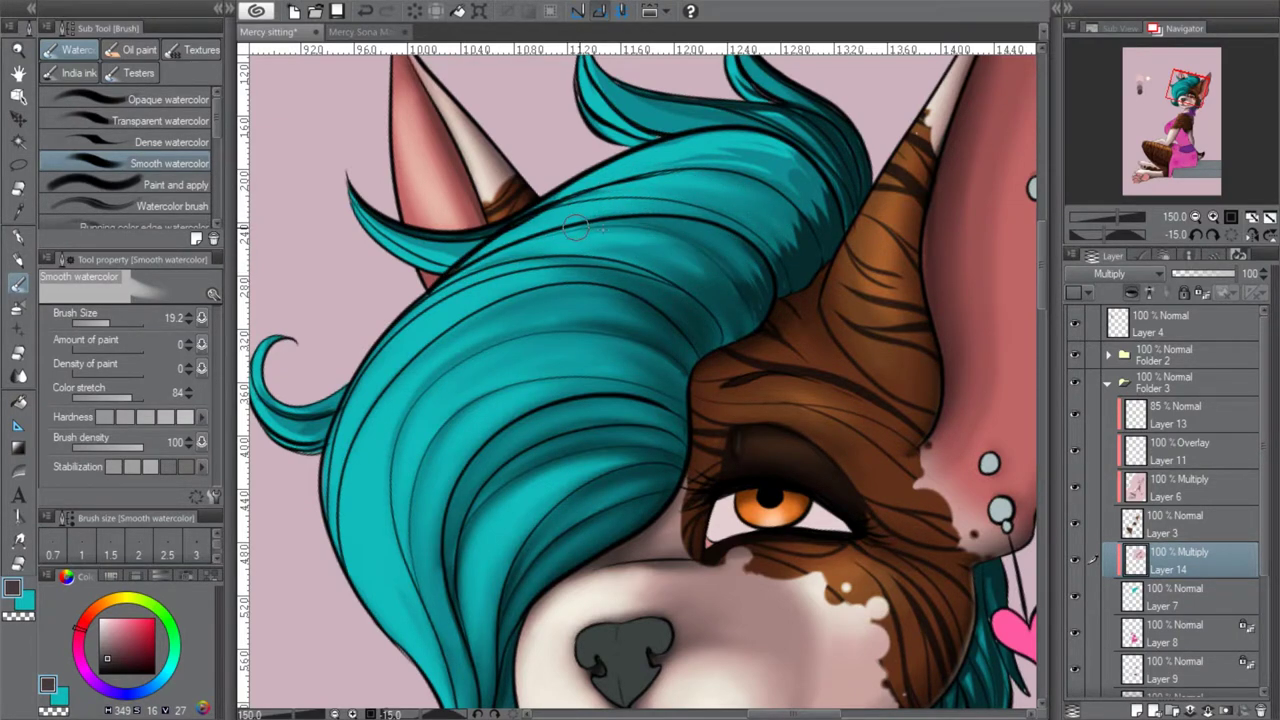
Blend the shadows on the crown strands and the hair at the back of the head into smooth gradients
left_click(1196, 217)
left_click(1196, 217)
left_click(1213, 217)
left_click(1213, 217)
left_click(1213, 217)
left_click(1196, 234)
left_click(1196, 234)
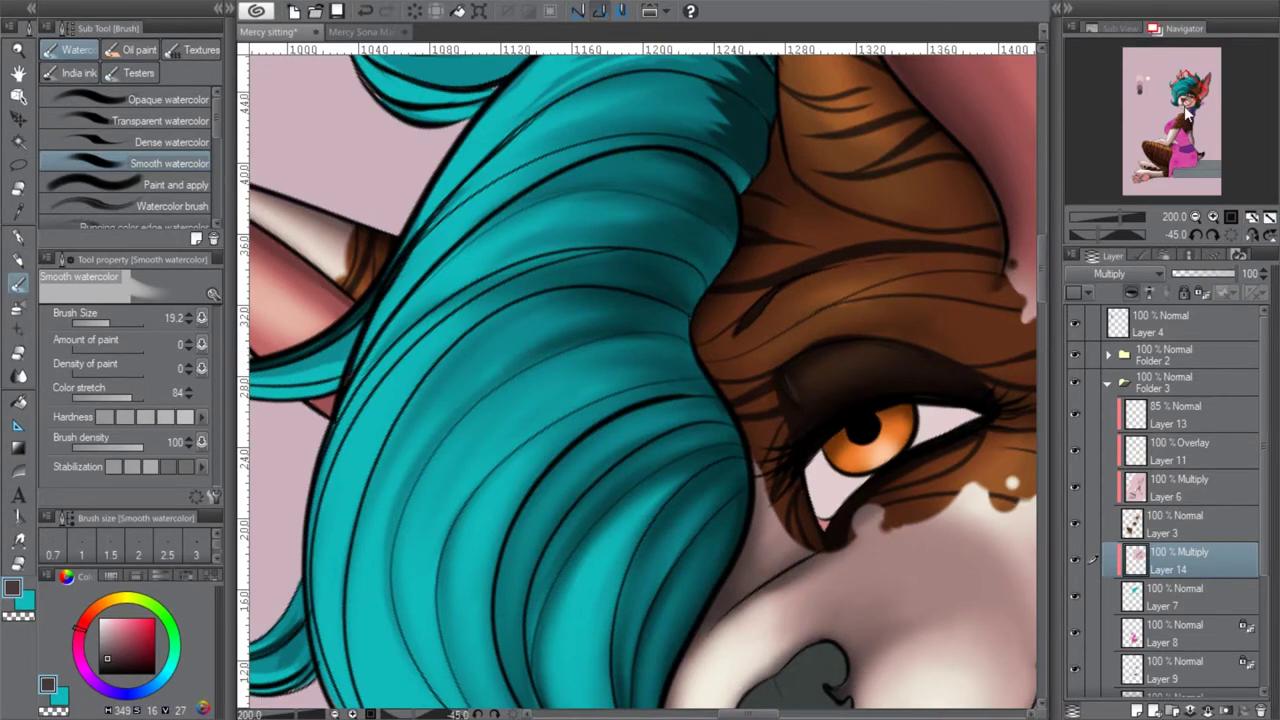
left_click_drag(1187, 118, 1183, 86)
left_click_drag(716, 334, 500, 350)
mouse_move(704, 306)
left_mouse_down()
mouse_move(565, 298)
mouse_move(500, 340)
left_mouse_up()
mouse_move(743, 306)
left_mouse_down()
mouse_move(492, 317)
mouse_move(738, 312)
mouse_move(572, 269)
mouse_move(468, 351)
mouse_move(759, 292)
mouse_move(578, 254)
mouse_move(694, 257)
mouse_move(555, 238)
mouse_move(735, 291)
mouse_move(707, 236)
mouse_move(738, 294)
mouse_move(601, 228)
mouse_move(745, 312)
mouse_move(503, 278)
mouse_move(747, 312)
mouse_move(585, 234)
mouse_move(691, 267)
mouse_move(609, 212)
mouse_move(715, 287)
mouse_move(732, 227)
mouse_move(544, 233)
mouse_move(717, 229)
mouse_move(520, 203)
mouse_move(720, 227)
mouse_move(574, 186)
mouse_move(752, 238)
mouse_move(621, 173)
mouse_move(748, 212)
mouse_move(650, 163)
mouse_move(689, 156)
mouse_move(492, 102)
mouse_move(614, 146)
mouse_move(537, 140)
mouse_move(564, 163)
mouse_move(507, 145)
mouse_move(605, 157)
mouse_move(335, 242)
mouse_move(464, 267)
mouse_move(368, 252)
mouse_move(519, 220)
mouse_move(438, 243)
mouse_move(498, 246)
mouse_move(381, 303)
mouse_move(338, 284)
left_mouse_up()
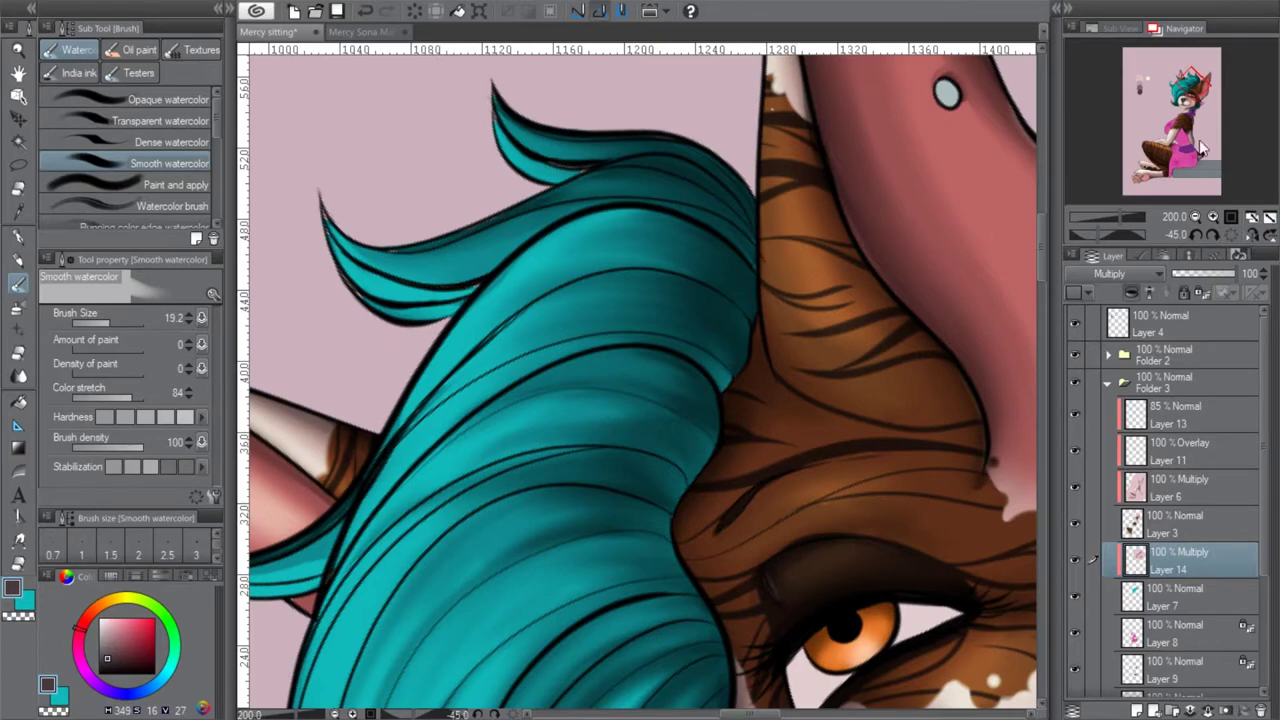
Darken the hair edge along the hairline above the eye with the G-pen and soften it with the Smooth watercolor brush
left_click(1221, 236)
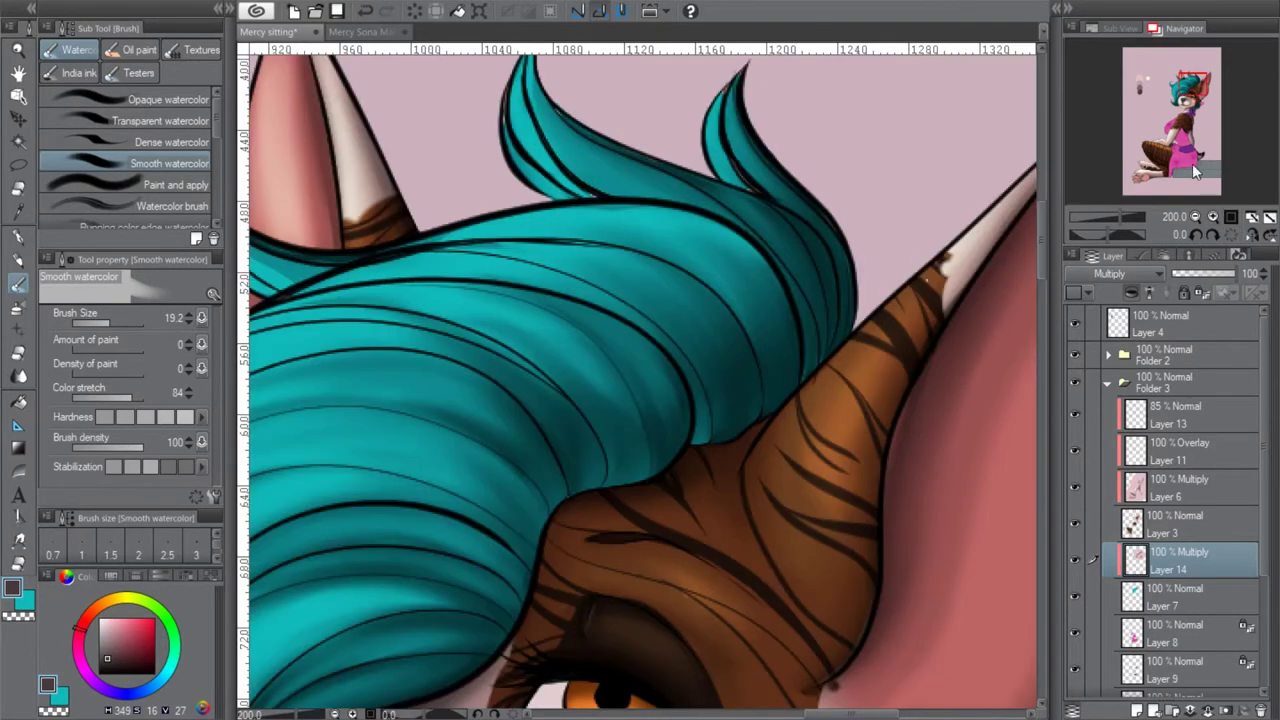
left_click(18, 238)
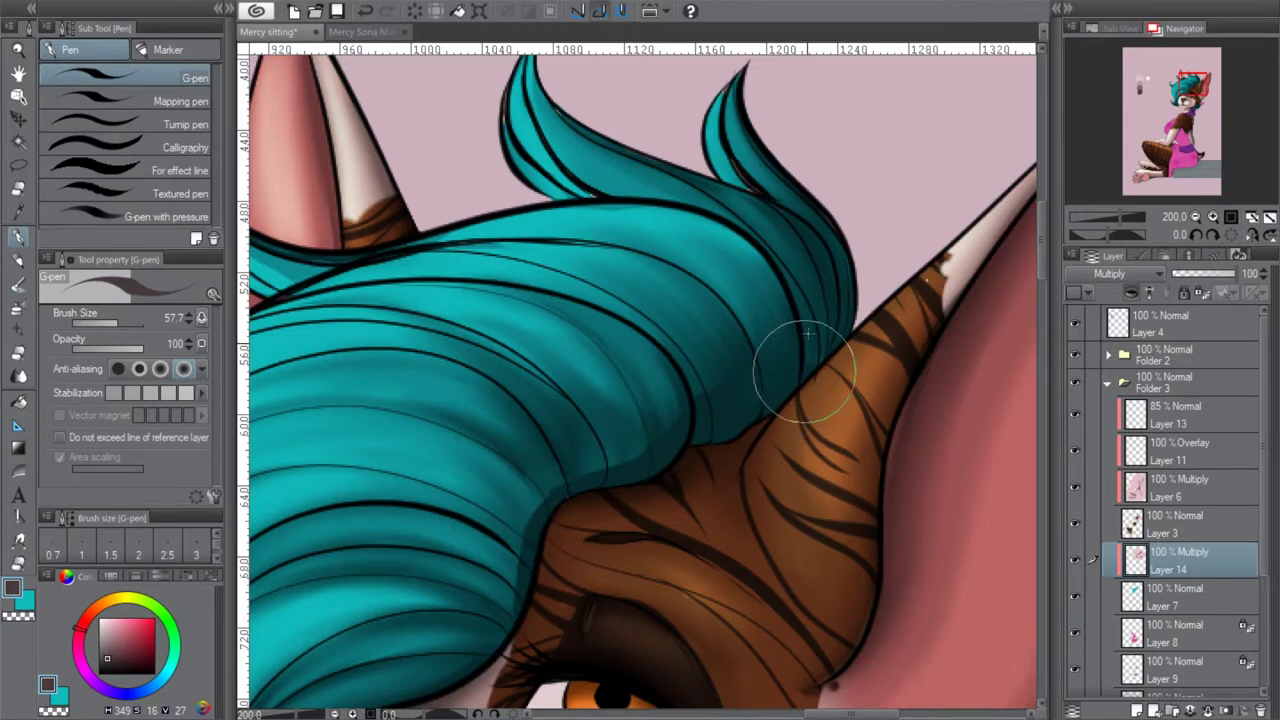
left_click(18, 285)
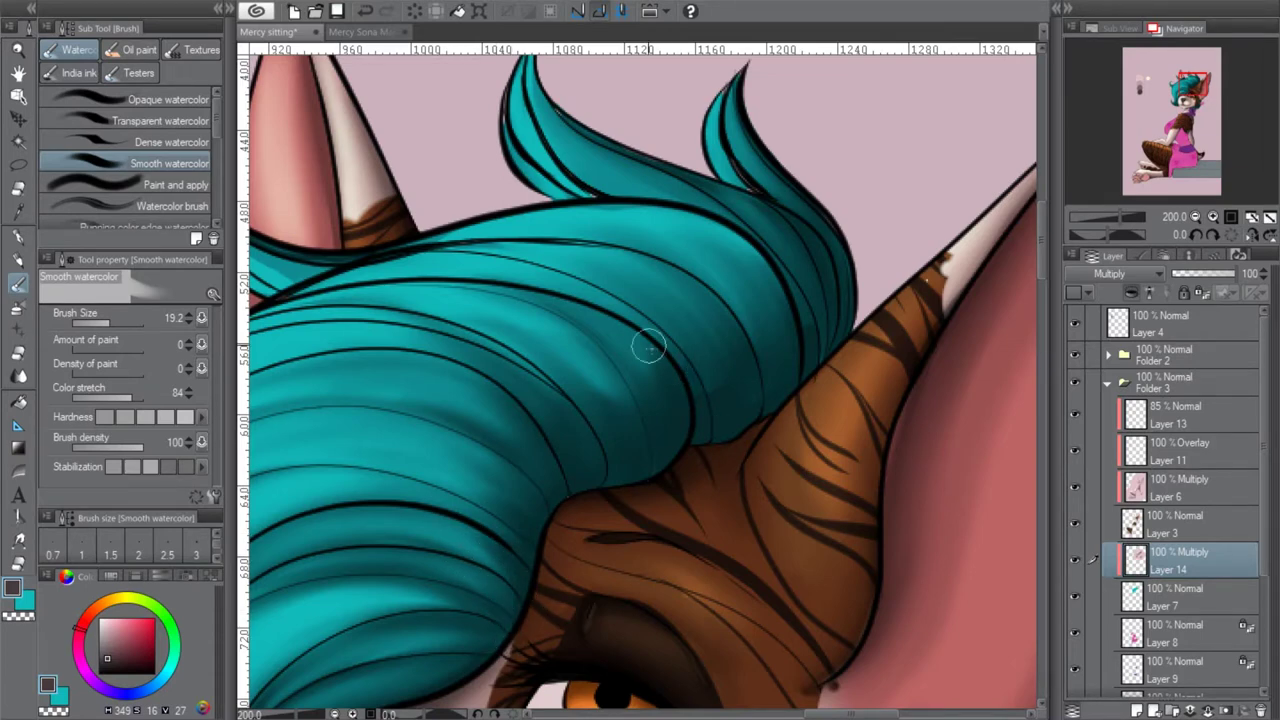
left_click_drag(758, 344, 732, 266)
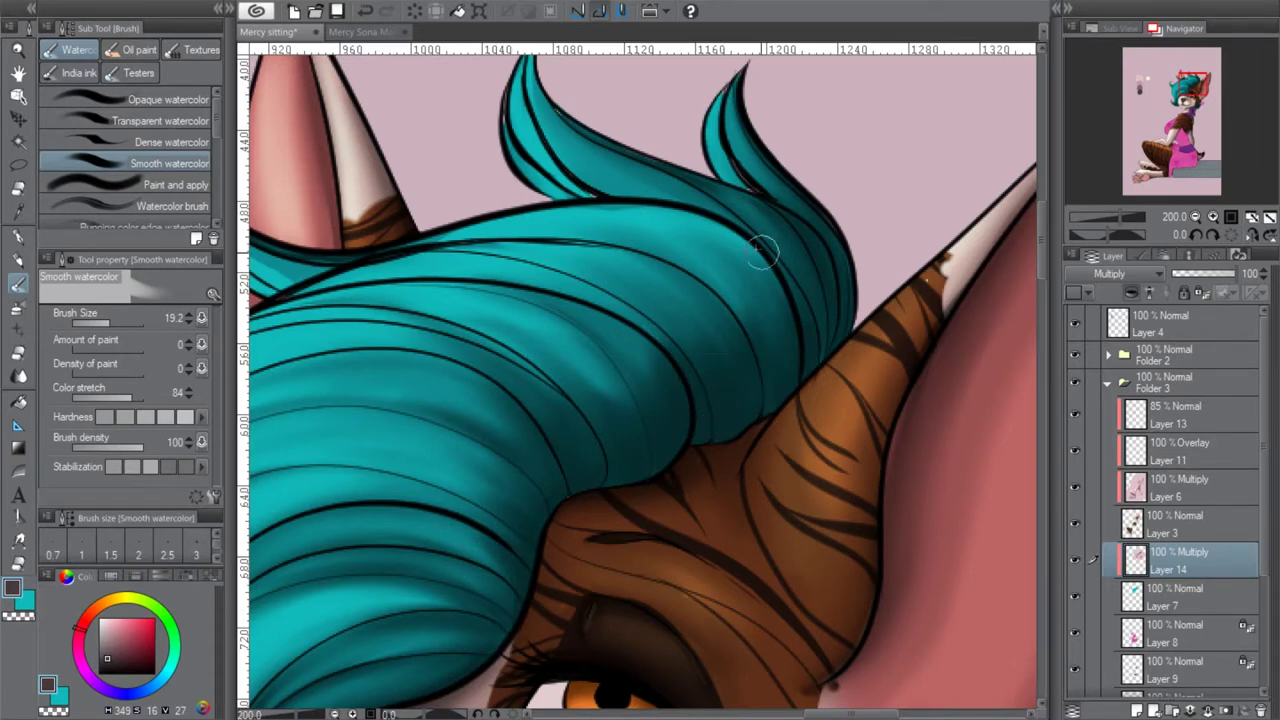
Blend the remaining shadow edges on the hair behind the jaw
left_click_drag(1190, 108, 1182, 86)
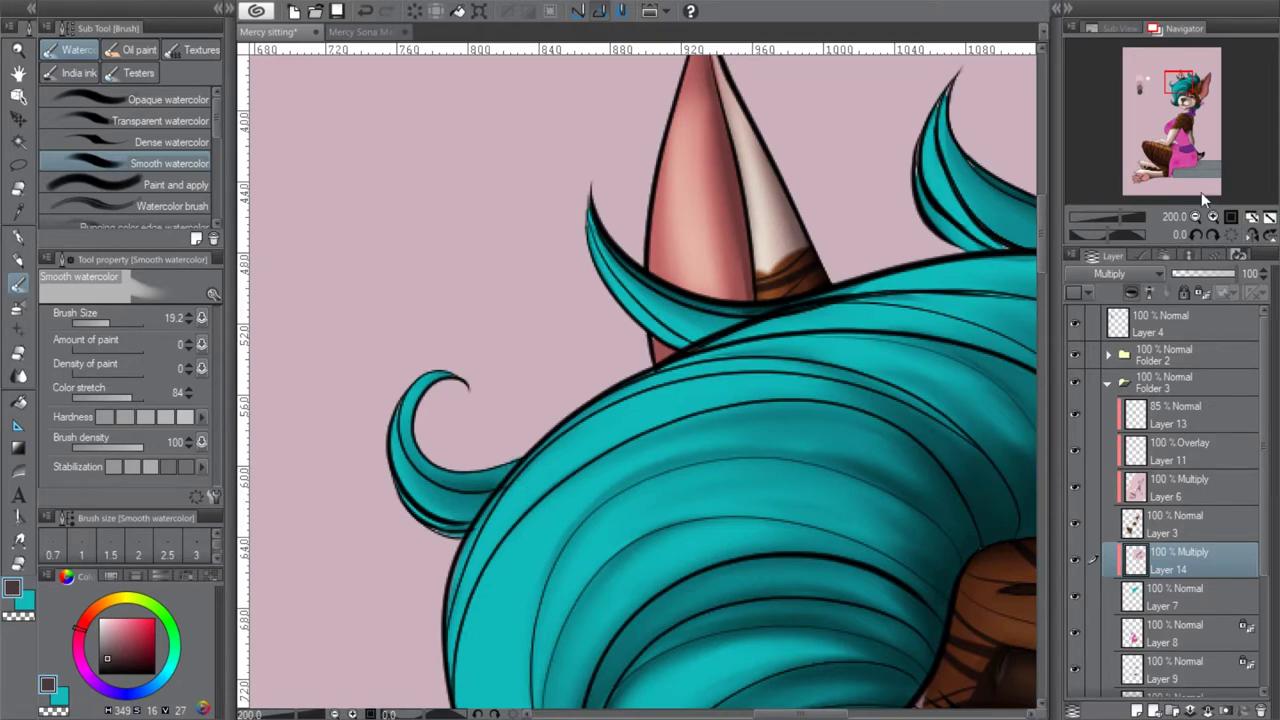
scroll(1199, 198, "down", 2)
left_click(1195, 217)
left_click_drag(1186, 108, 1181, 100)
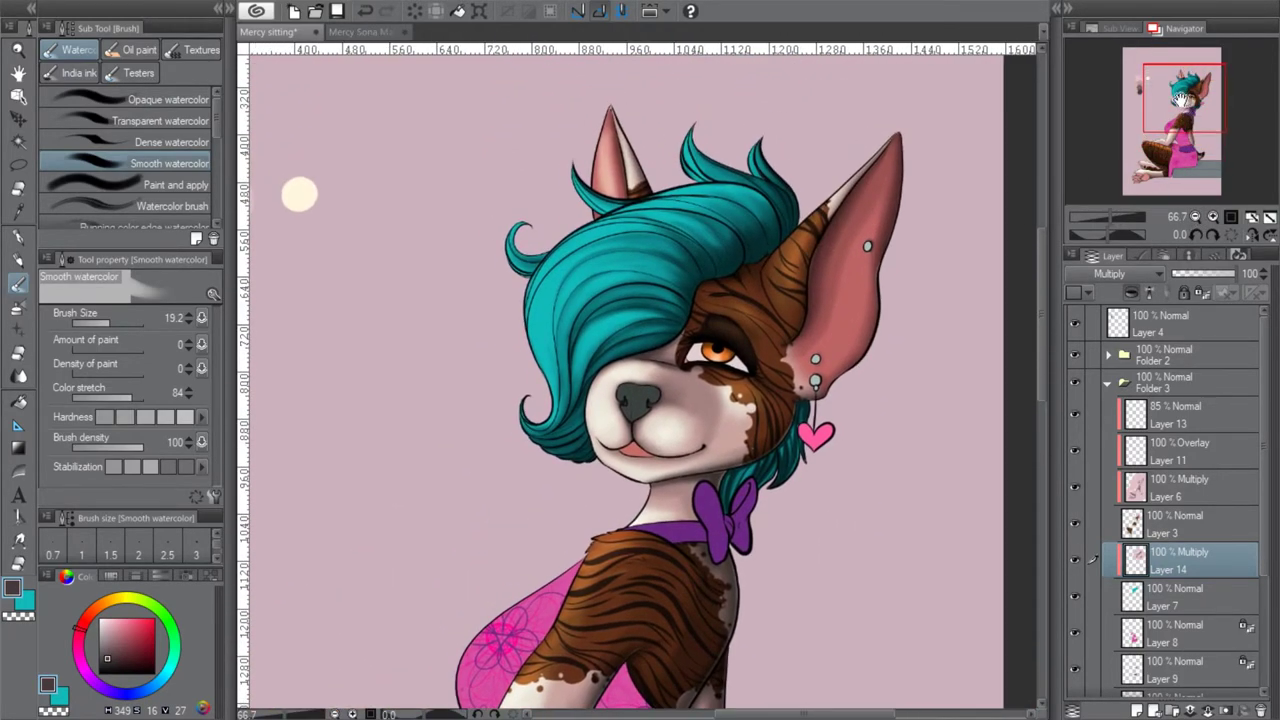
double_click(1213, 217)
left_click(1194, 122)
left_click_drag(1190, 122, 1191, 108)
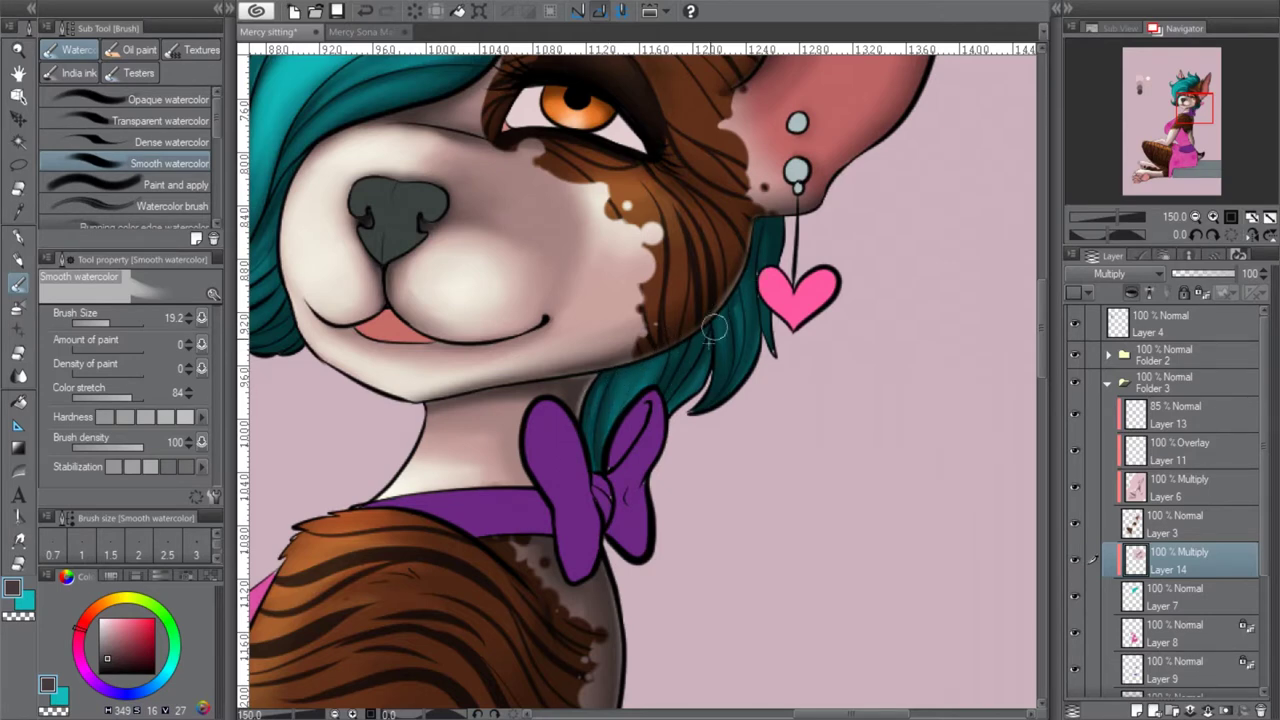
left_click(1195, 217)
left_click(1195, 217)
left_click(1195, 217)
left_click(1195, 217)
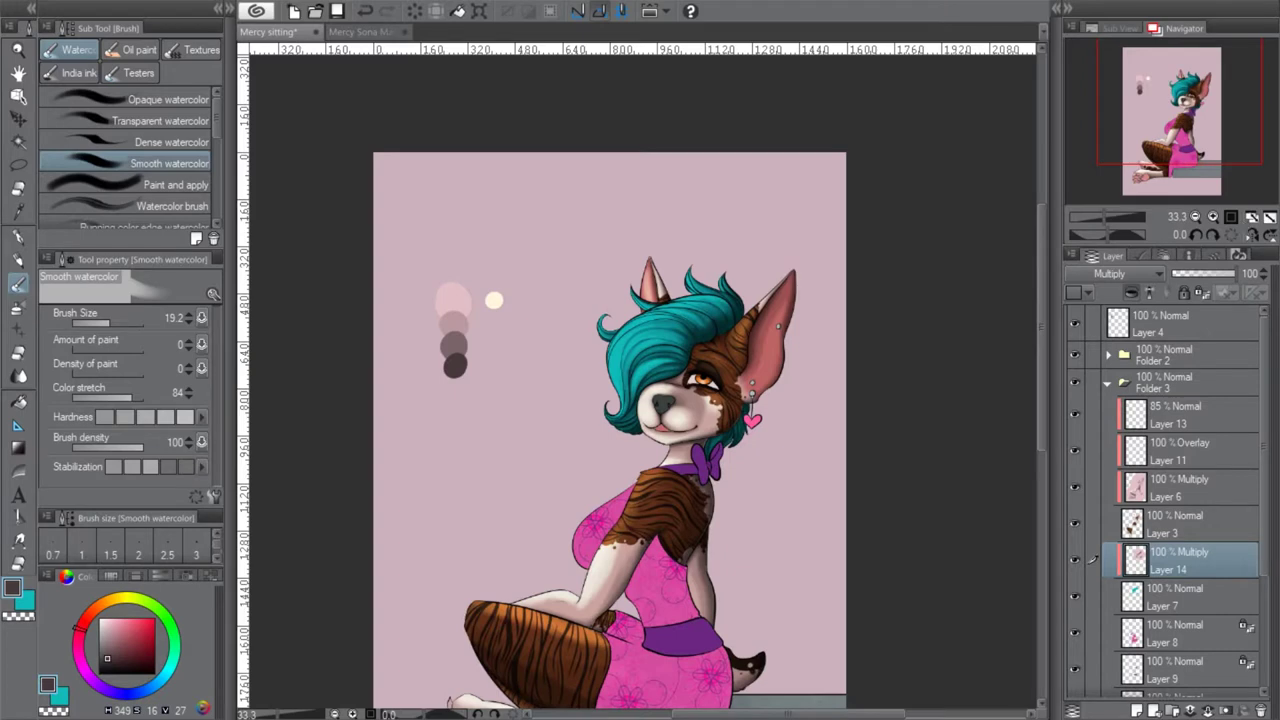
Create a clipped Overlay layer above the hair shadows and ready the G-pen with the cream swatch colour at size 83.3
left_click(1137, 710)
left_click(1132, 294)
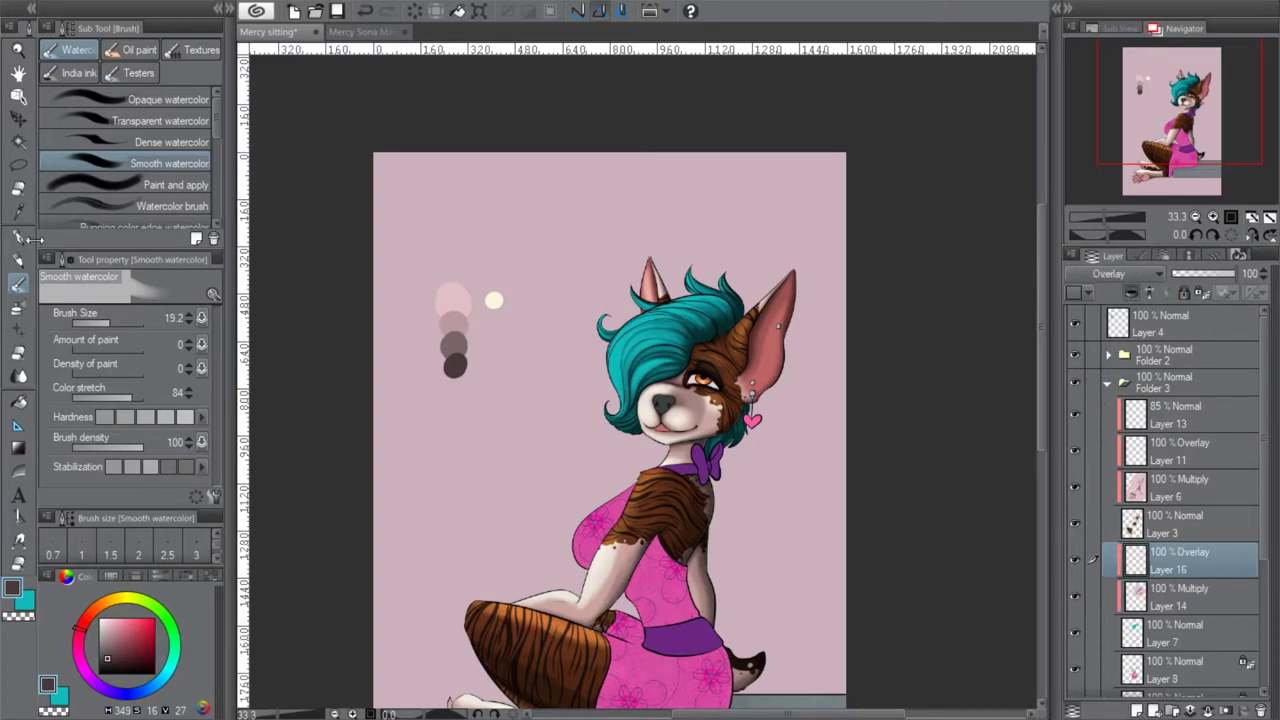
left_click(18, 211)
left_click(495, 298)
key("p")
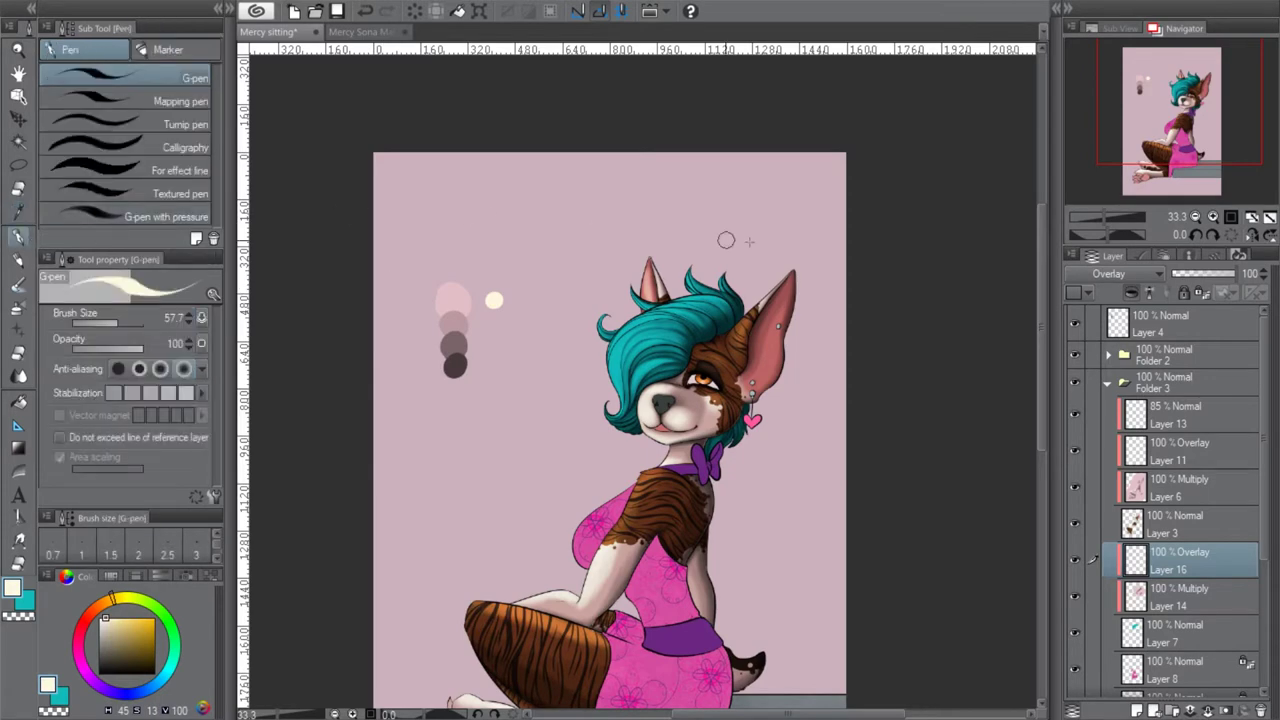
left_click(1214, 217)
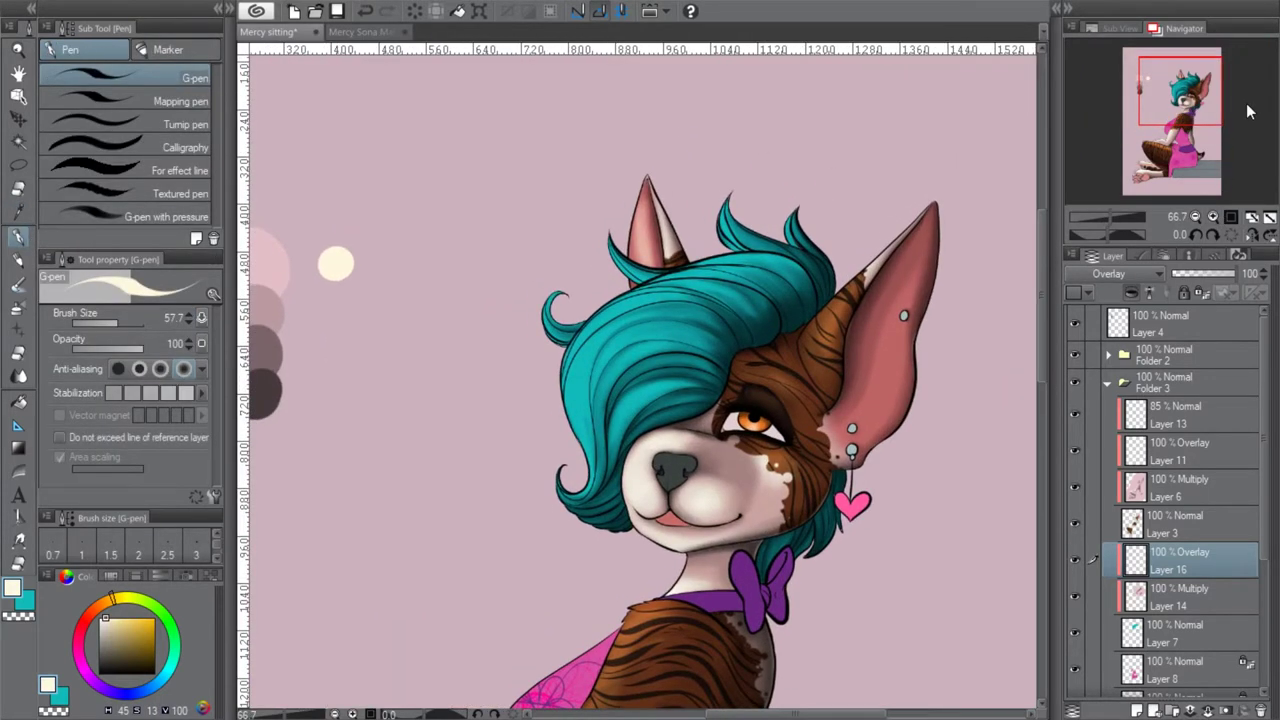
left_click(120, 323)
left_click_drag(614, 408, 800, 256)
mouse_move(632, 425)
left_mouse_down()
mouse_move(606, 360)
mouse_move(704, 273)
mouse_move(608, 335)
mouse_move(786, 253)
mouse_move(704, 265)
mouse_move(628, 399)
left_mouse_up()
left_click_drag(638, 326, 634, 405)
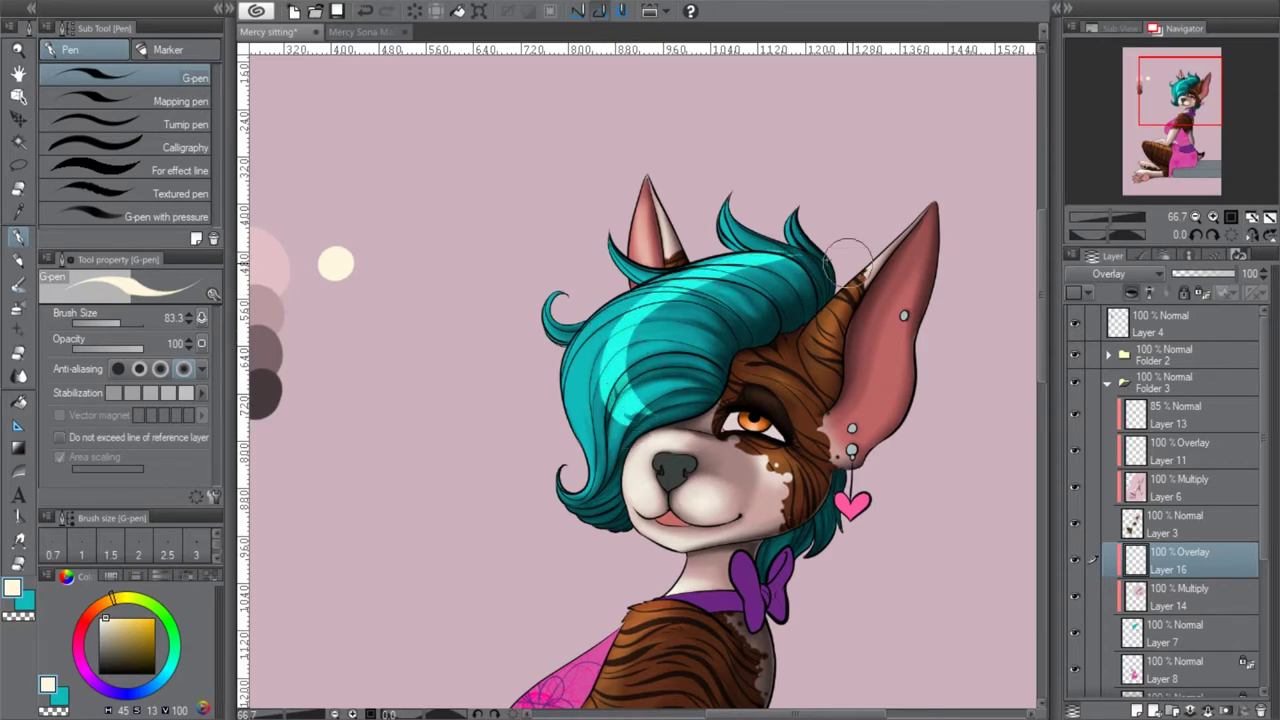
left_click(414, 12)
mouse_move(664, 385)
left_mouse_down()
mouse_move(605, 408)
mouse_move(595, 322)
mouse_move(686, 292)
left_mouse_up()
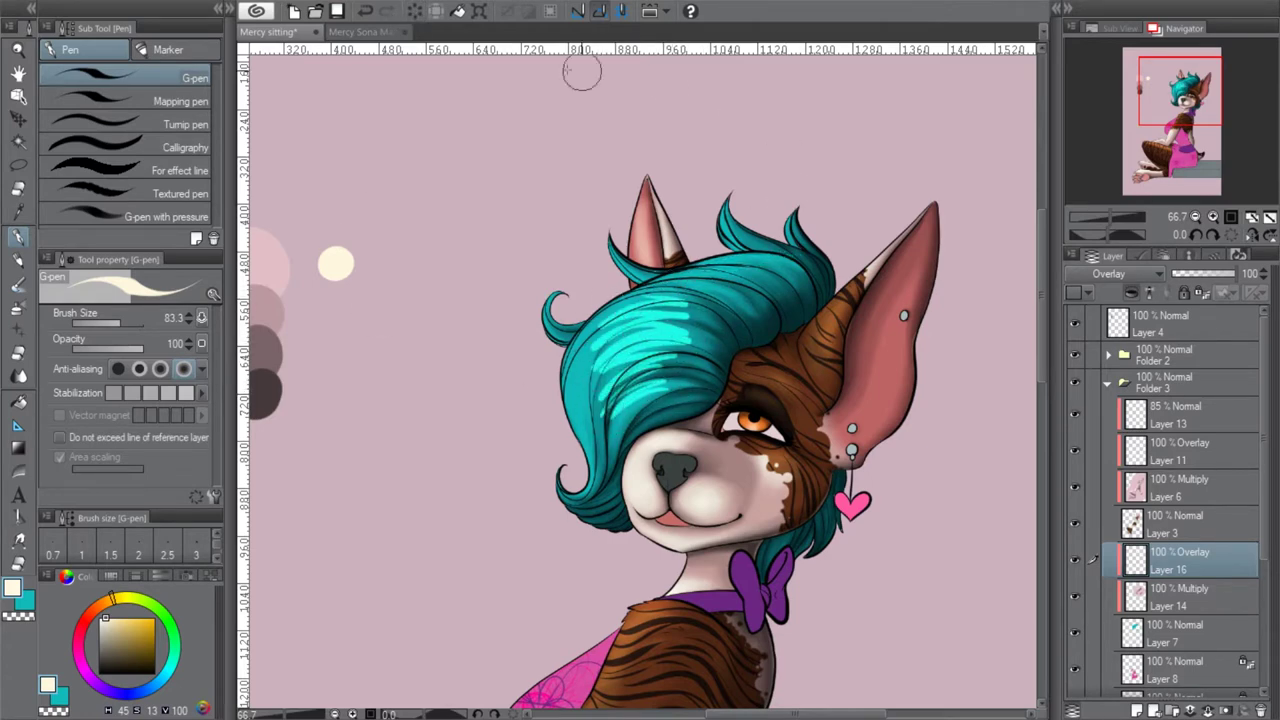
left_click(414, 11)
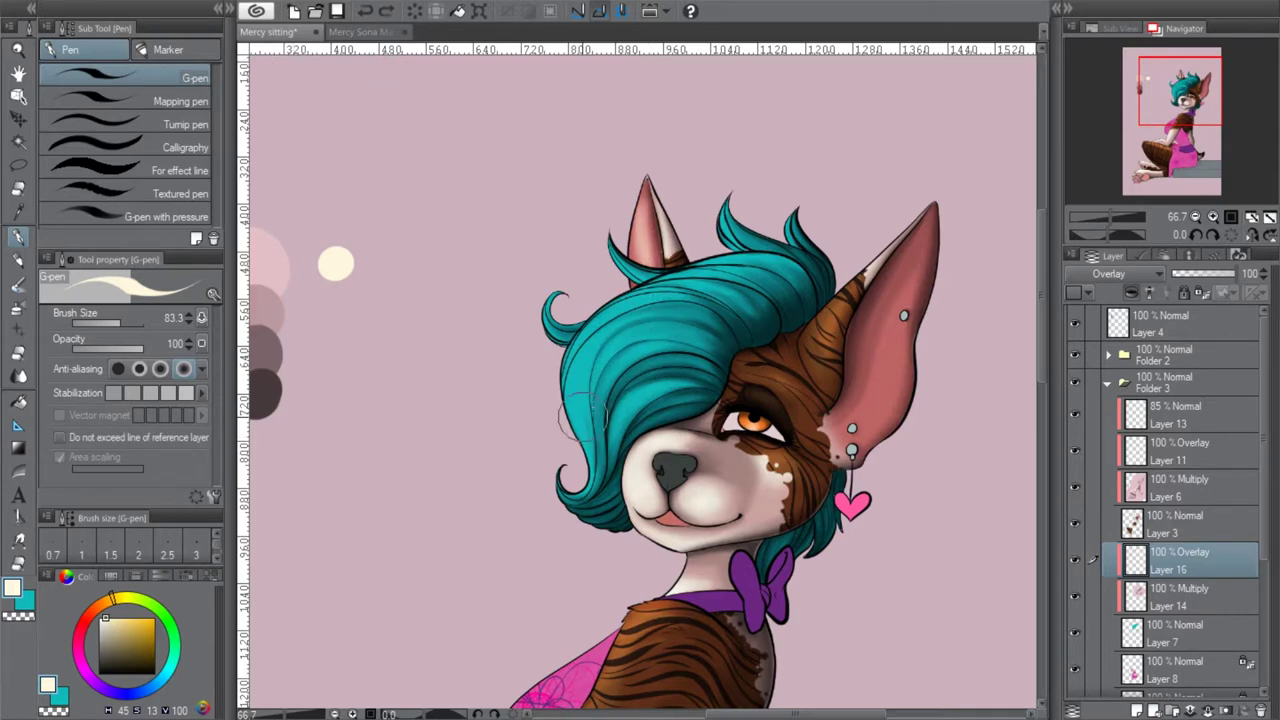
Paint cream highlight bands curving down the fringe from the crown and along the outer front locks
mouse_move(644, 413)
left_mouse_down()
mouse_move(719, 261)
mouse_move(798, 246)
left_mouse_up()
mouse_move(628, 381)
left_mouse_down()
mouse_move(709, 264)
mouse_move(674, 264)
mouse_move(651, 375)
mouse_move(654, 270)
mouse_move(636, 374)
left_mouse_up()
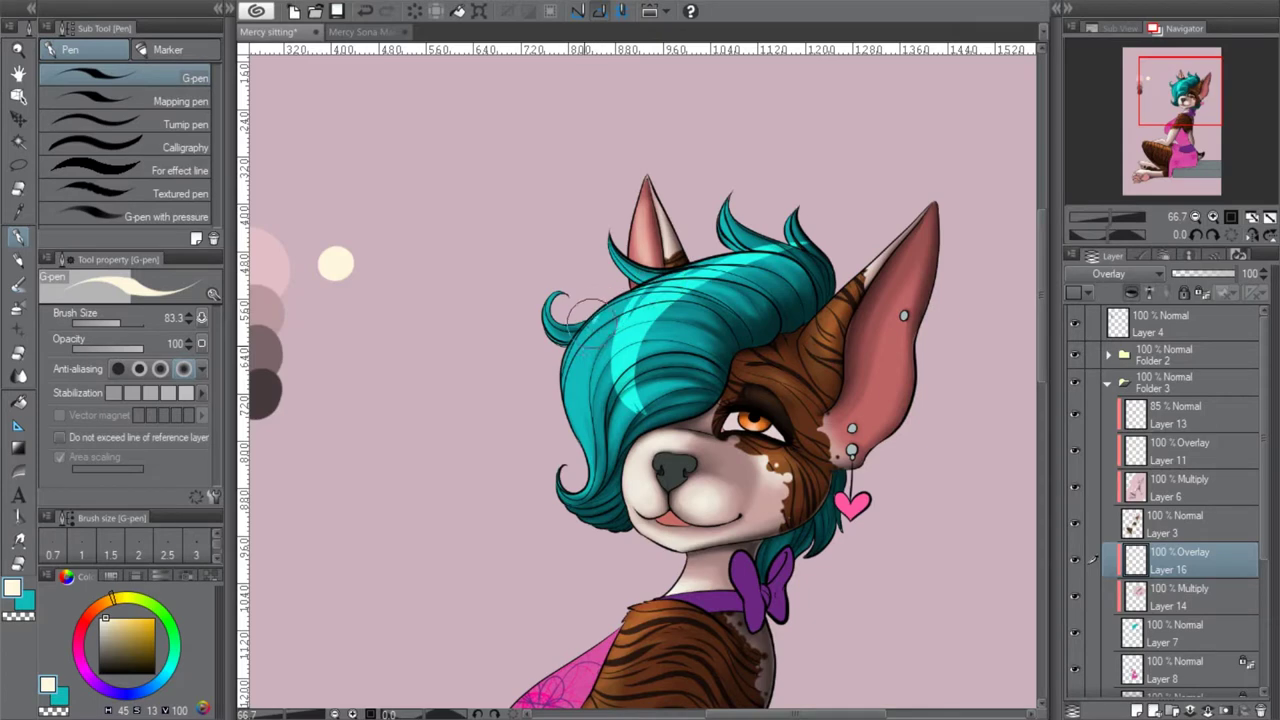
left_click_drag(600, 314, 626, 410)
left_click_drag(556, 376, 595, 422)
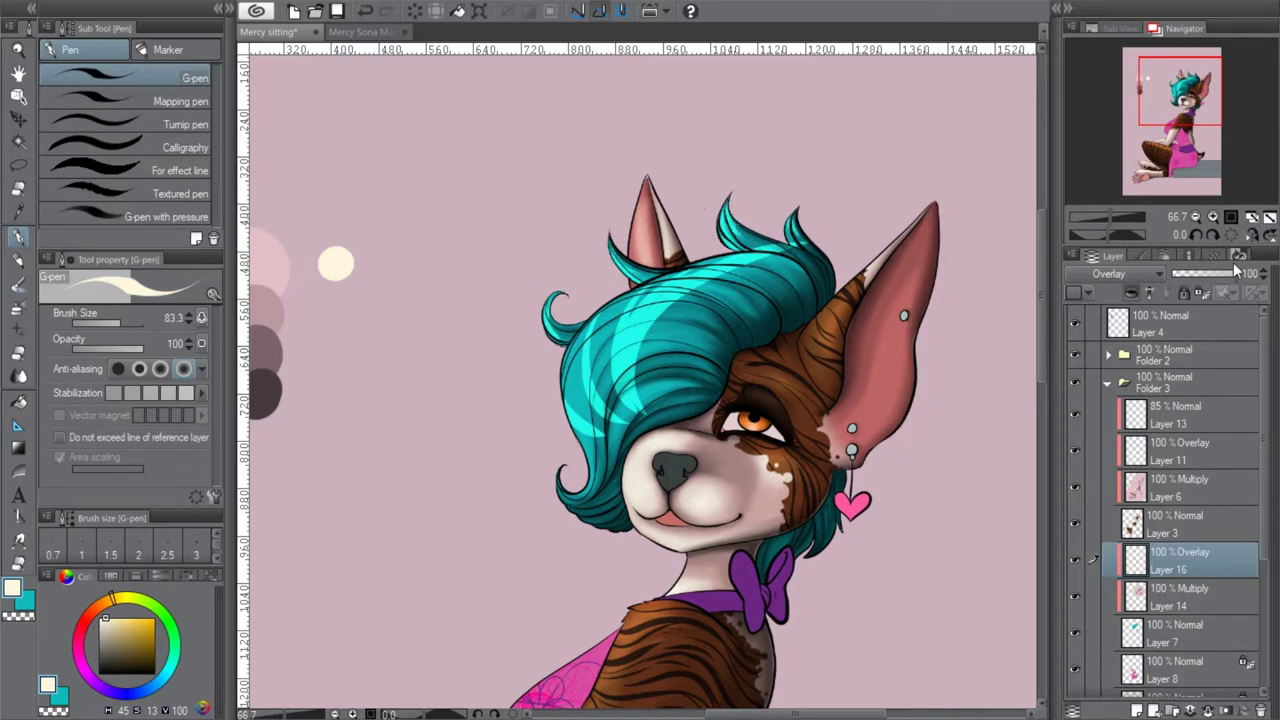
Blend the highlight bands on the fringe into the hair with the Smooth watercolor brush
scroll(1175, 100, "up", 1)
left_click(18, 284)
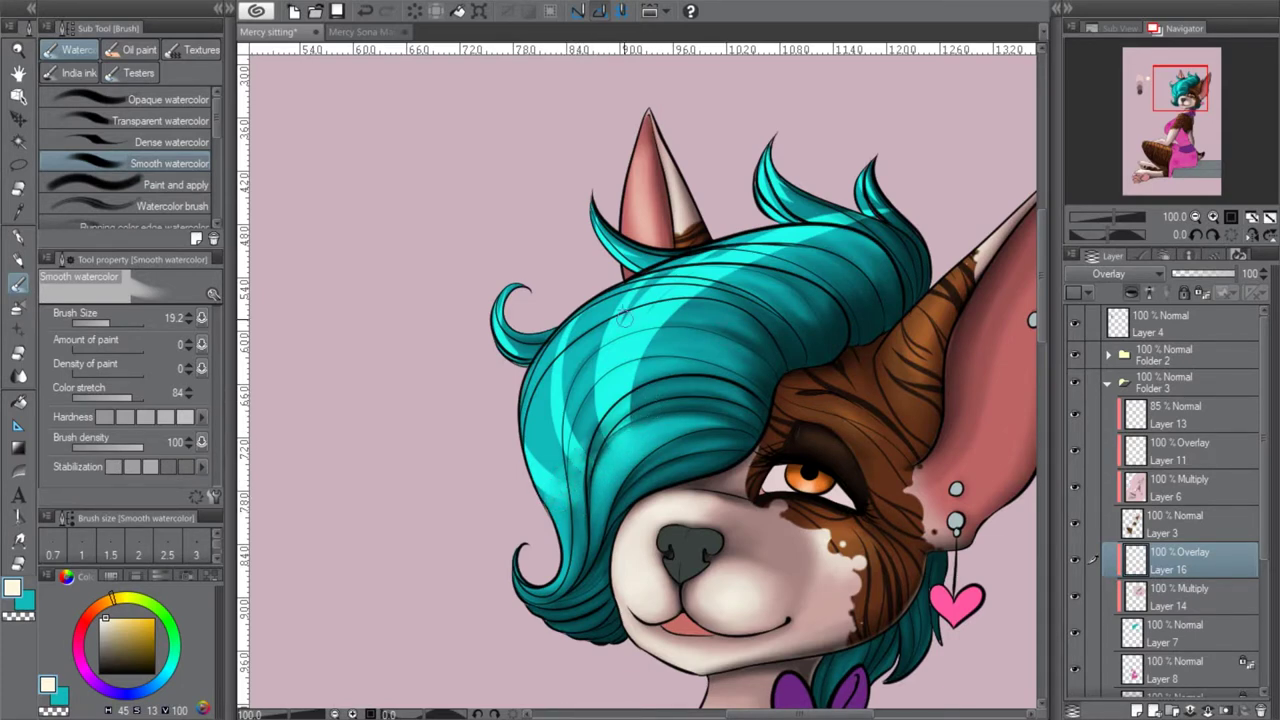
left_click(368, 11)
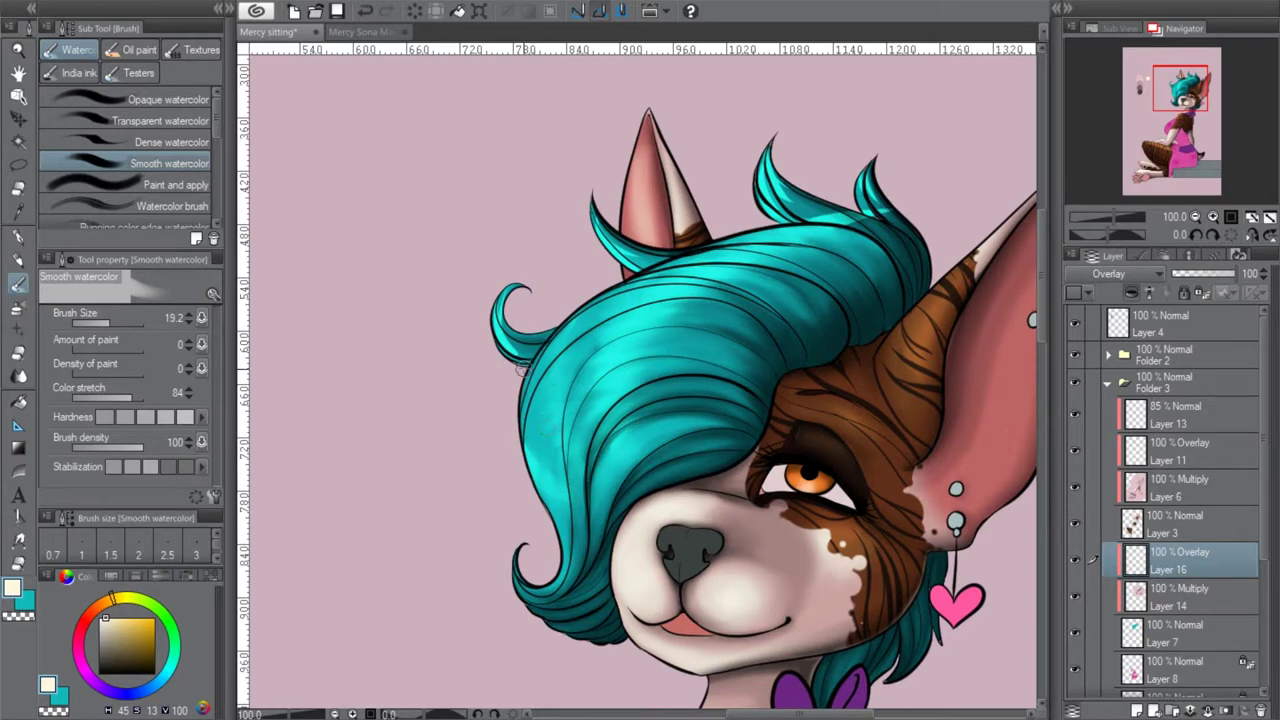
Soften the highlights on the outer curl, the small lock by the far ear and the upright tufts
left_click_drag(500, 312, 518, 360)
left_click_drag(605, 227, 632, 256)
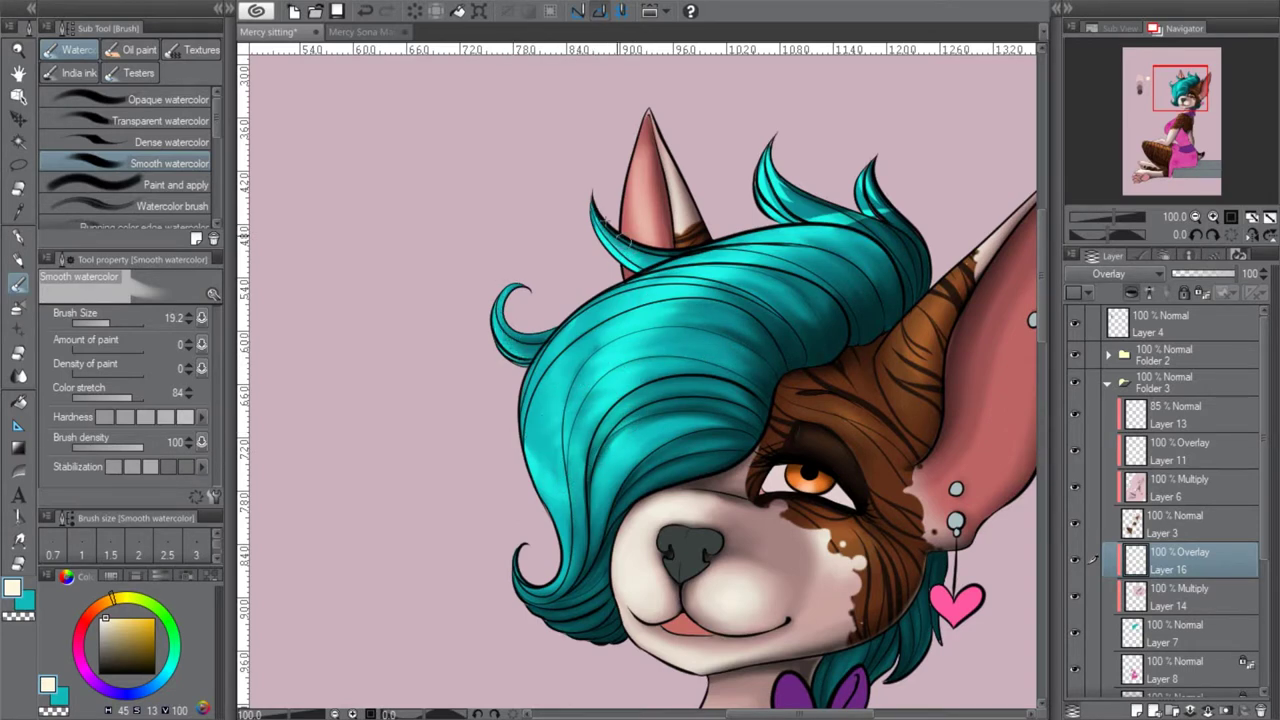
left_click_drag(798, 198, 765, 145)
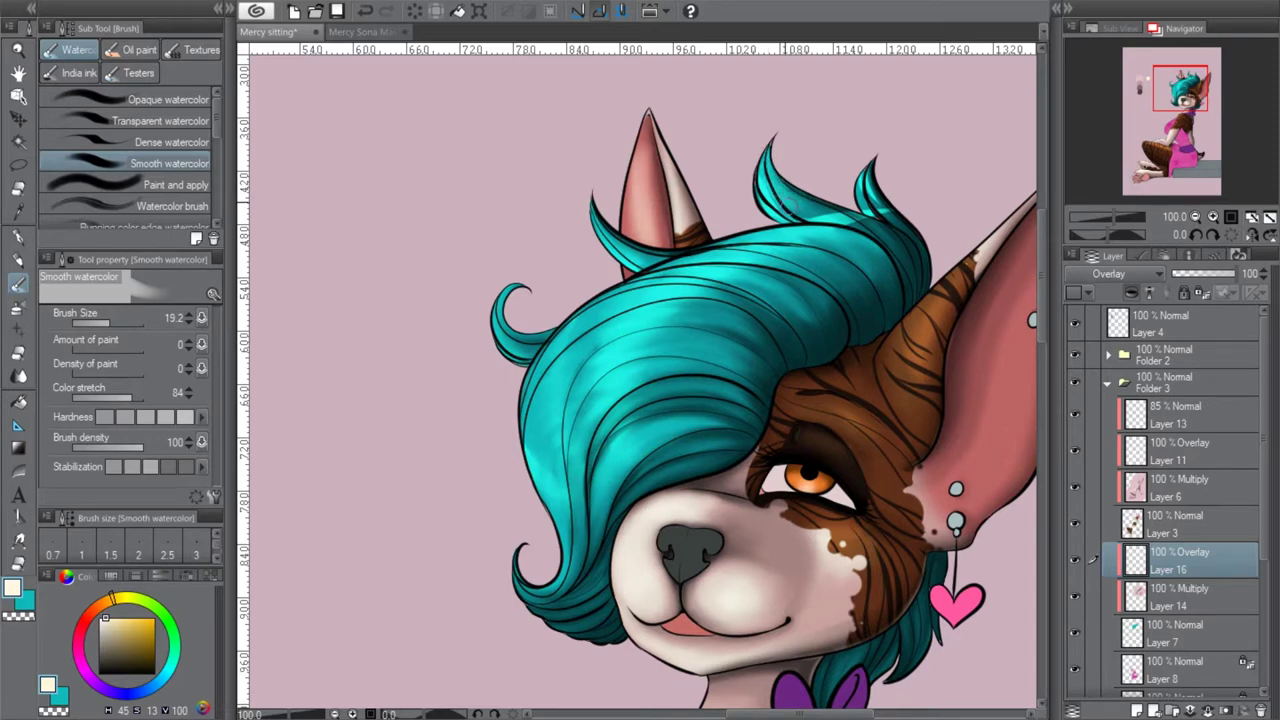
mouse_move(856, 210)
left_mouse_down()
mouse_move(824, 223)
mouse_move(879, 243)
mouse_move(889, 201)
mouse_move(865, 186)
left_mouse_up()
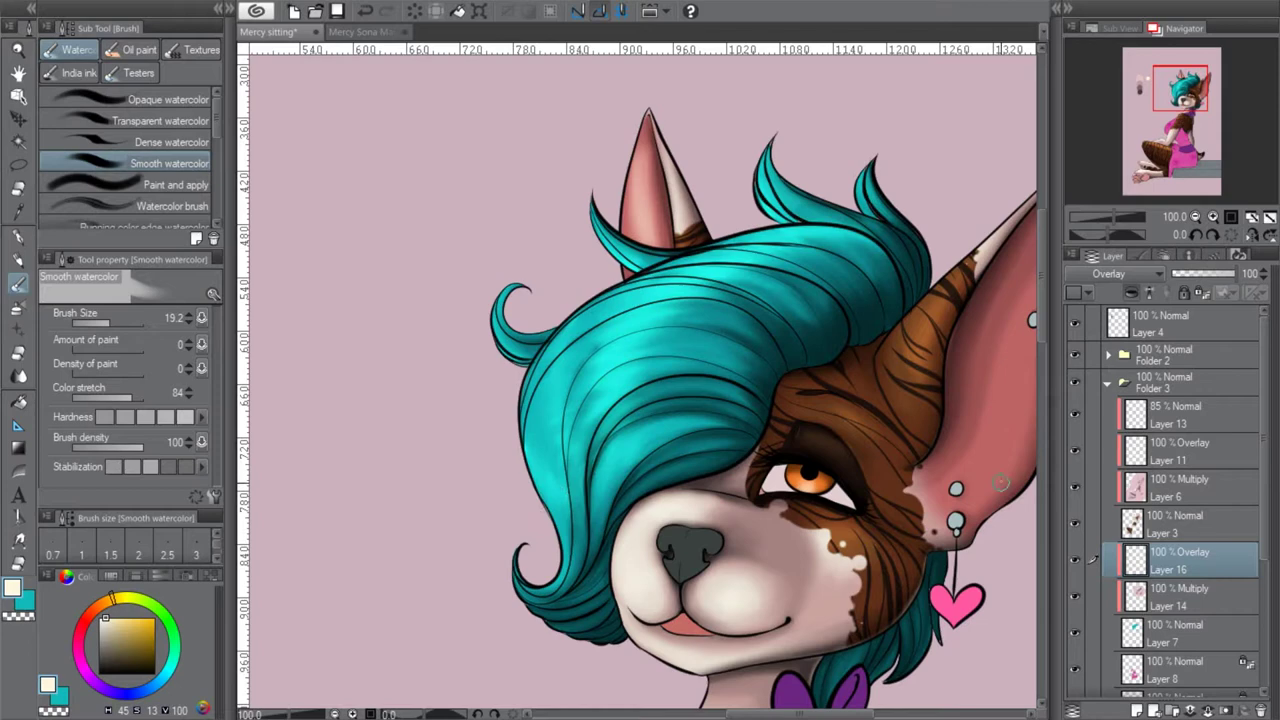
Add a second clipped Overlay layer and paint narrow cream highlight streaks down the fringe with the G-pen
left_click(1136, 711)
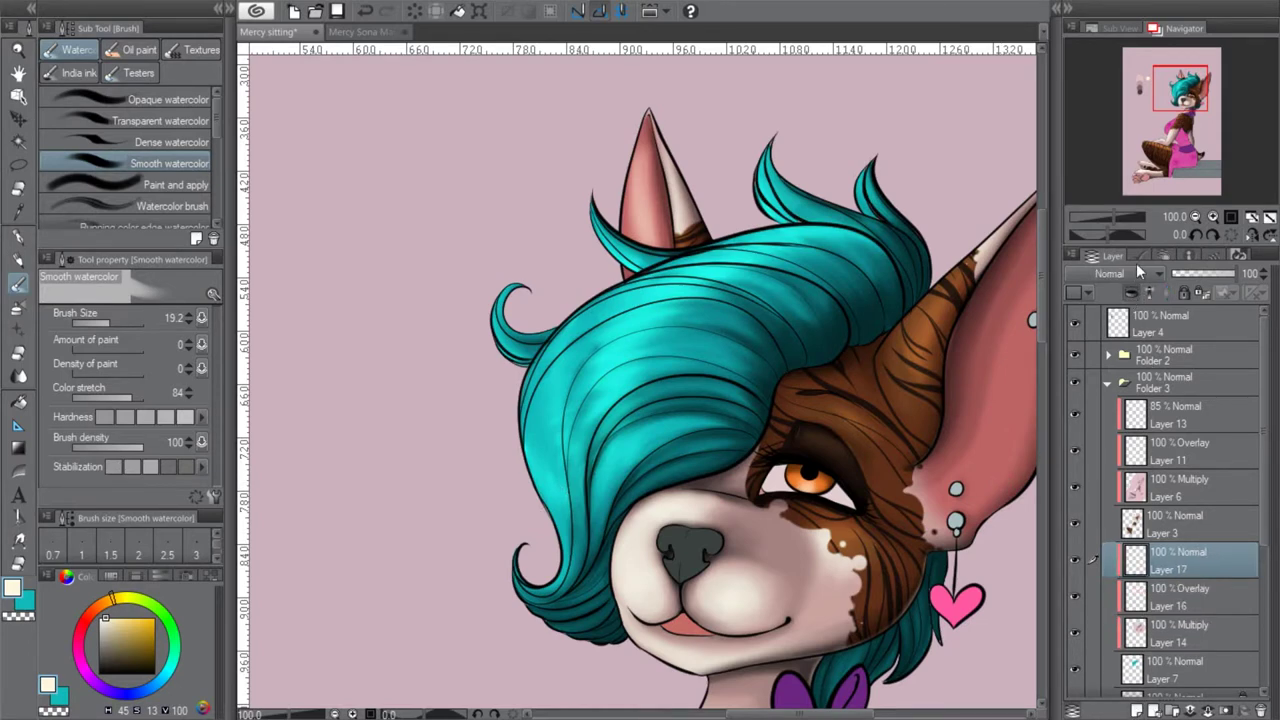
left_click(1112, 495)
left_click(19, 237)
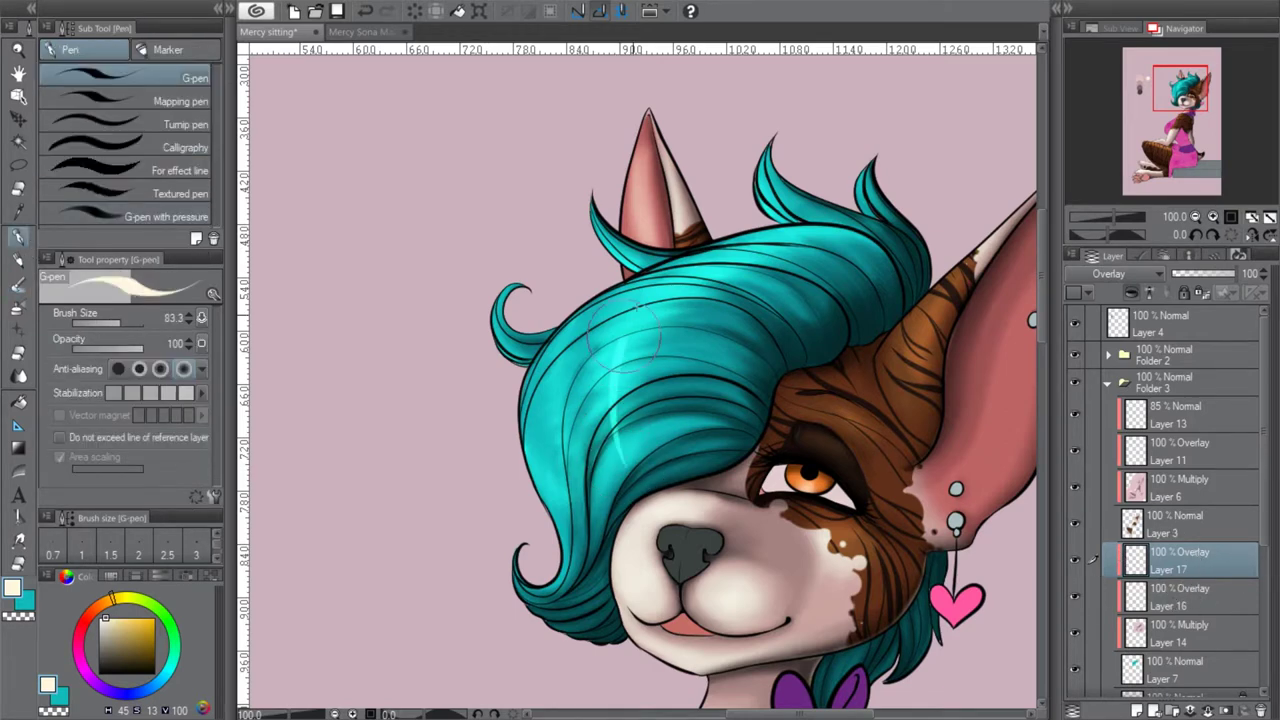
left_click_drag(570, 325, 558, 455)
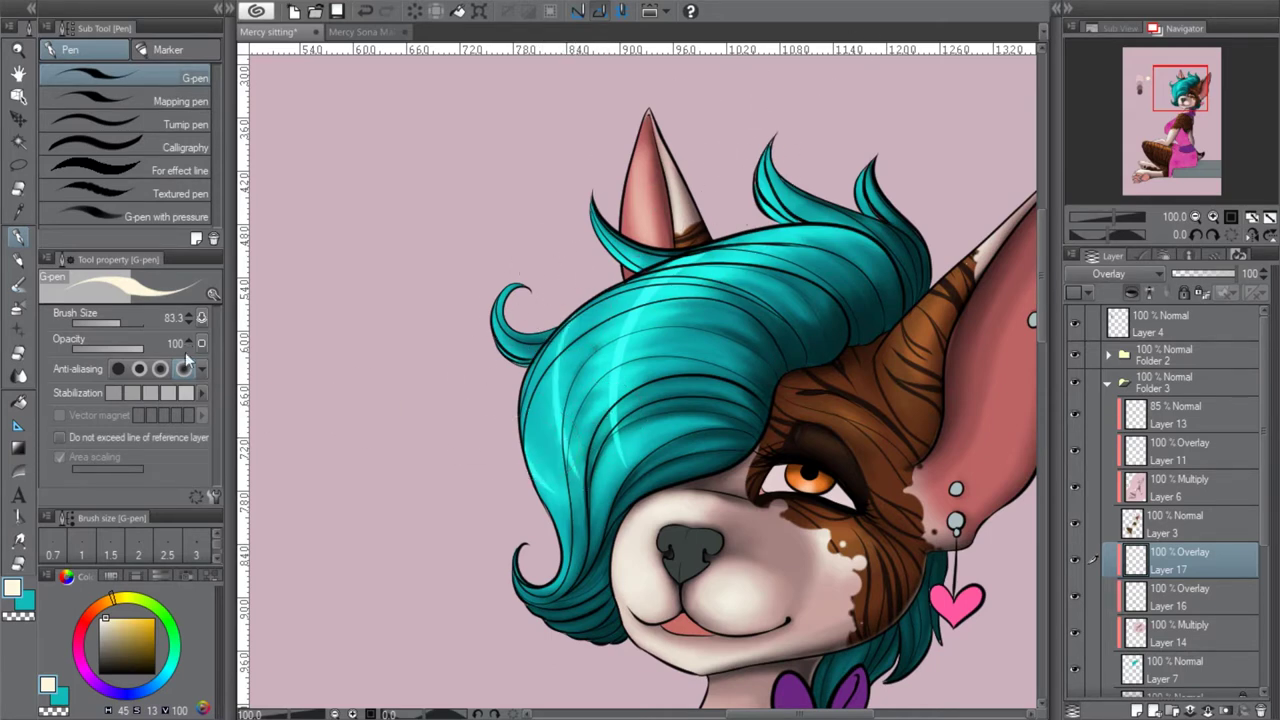
Blend the narrow highlight streaks on the fringe into the hair with the Smooth watercolor brush
left_click(19, 284)
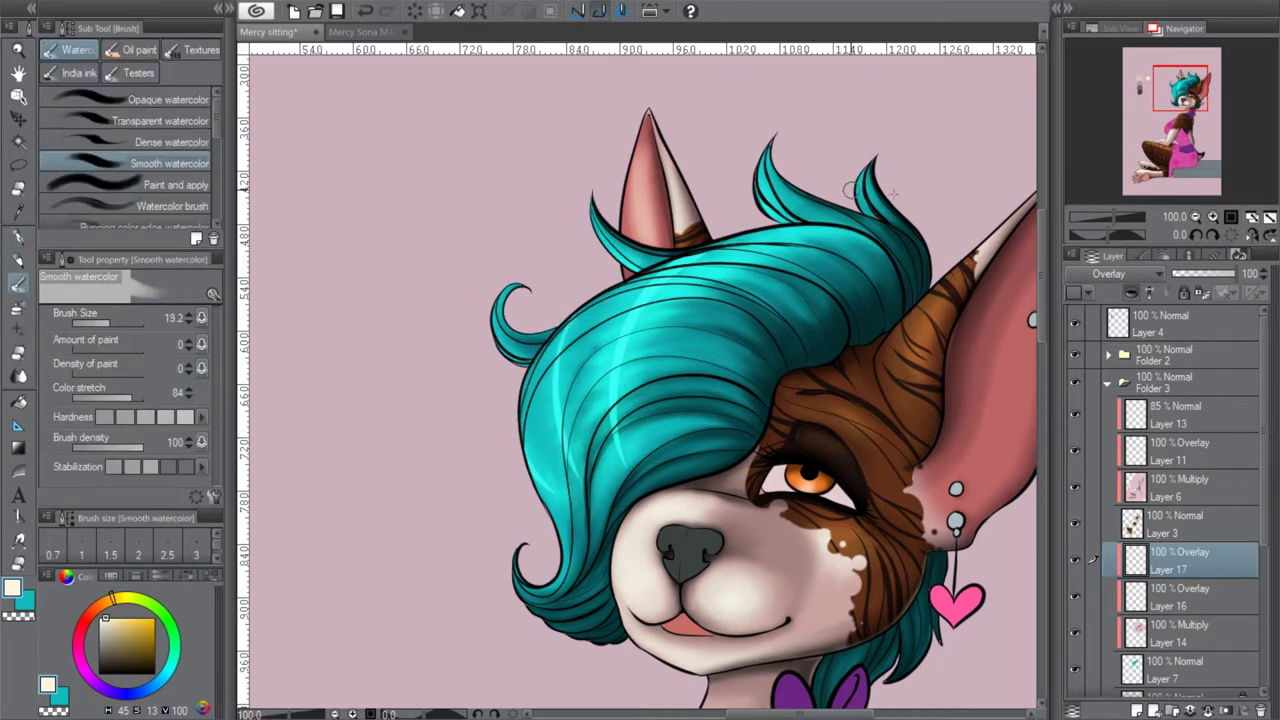
left_click(1217, 216)
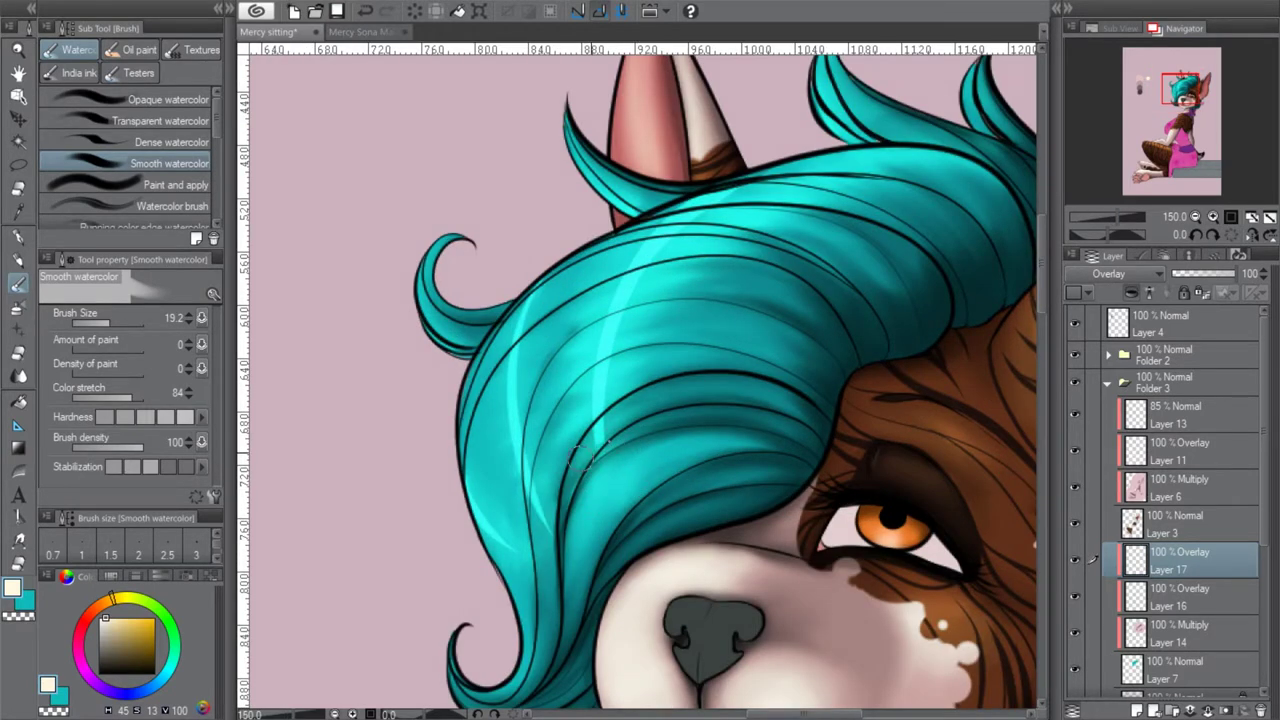
mouse_move(610, 336)
left_mouse_down()
mouse_move(662, 234)
mouse_move(722, 196)
left_mouse_up()
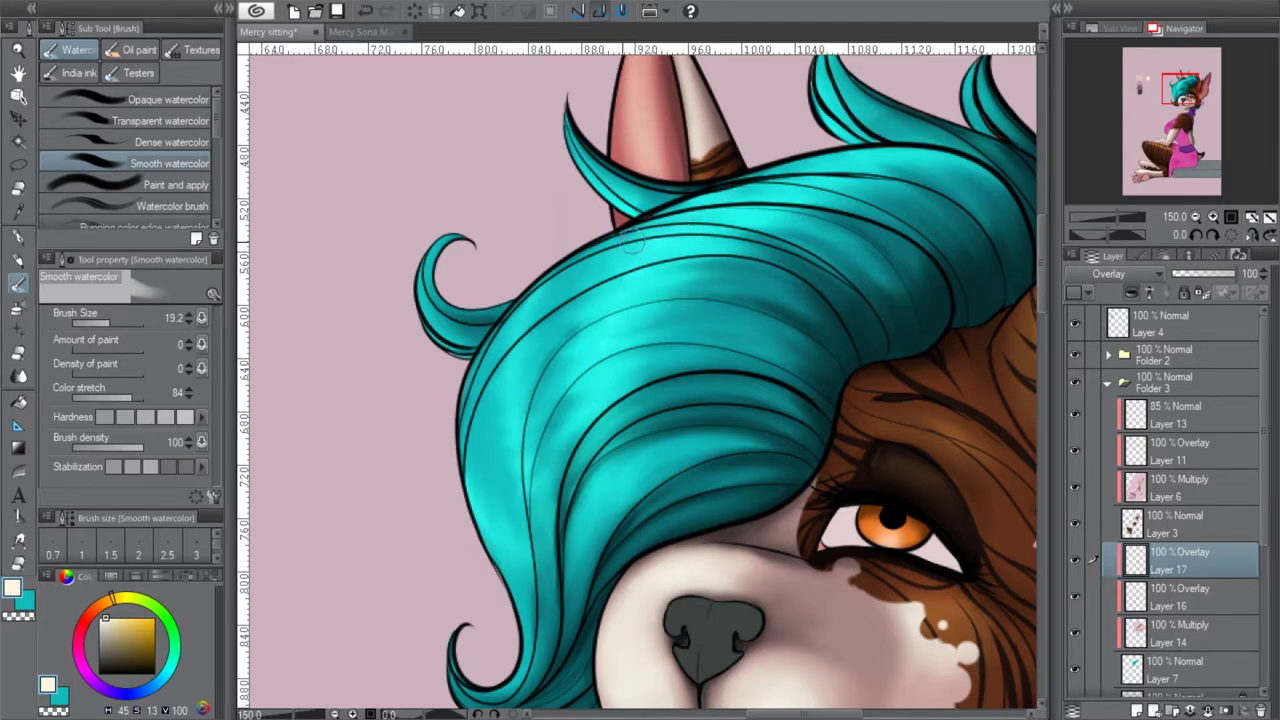
left_click(1205, 215)
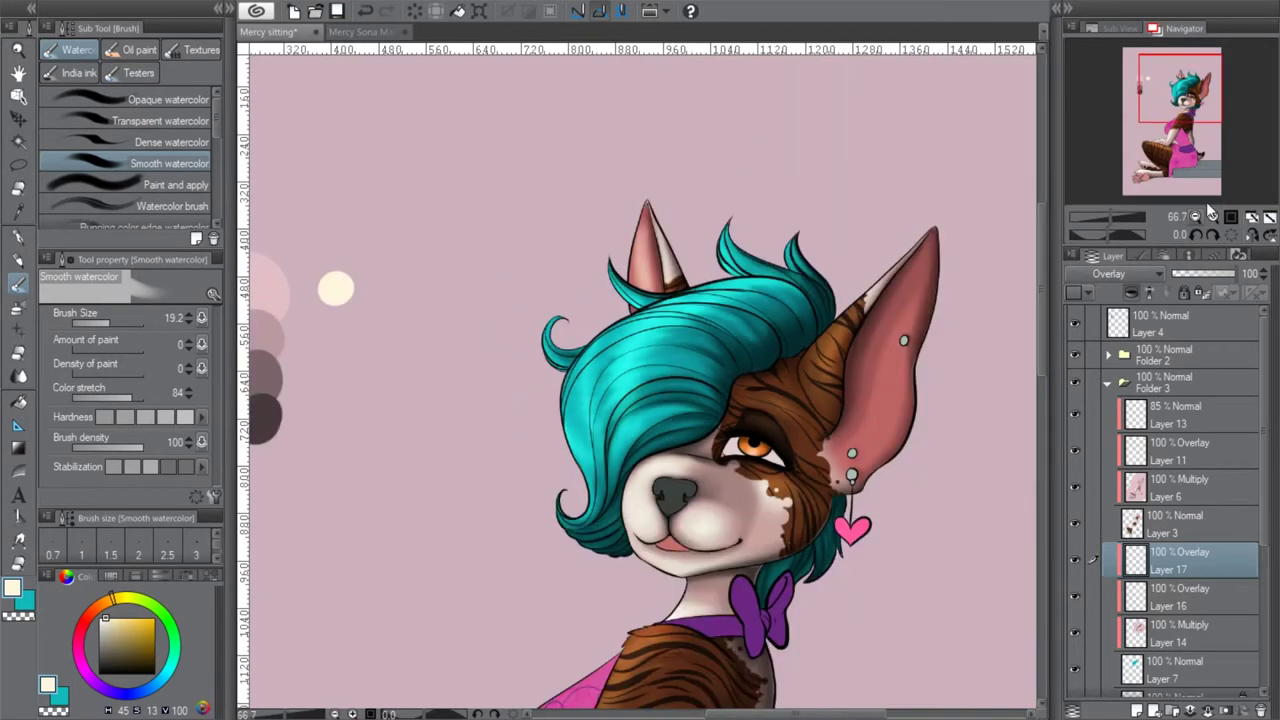
left_click(1205, 215)
left_click_drag(1177, 128, 1175, 140)
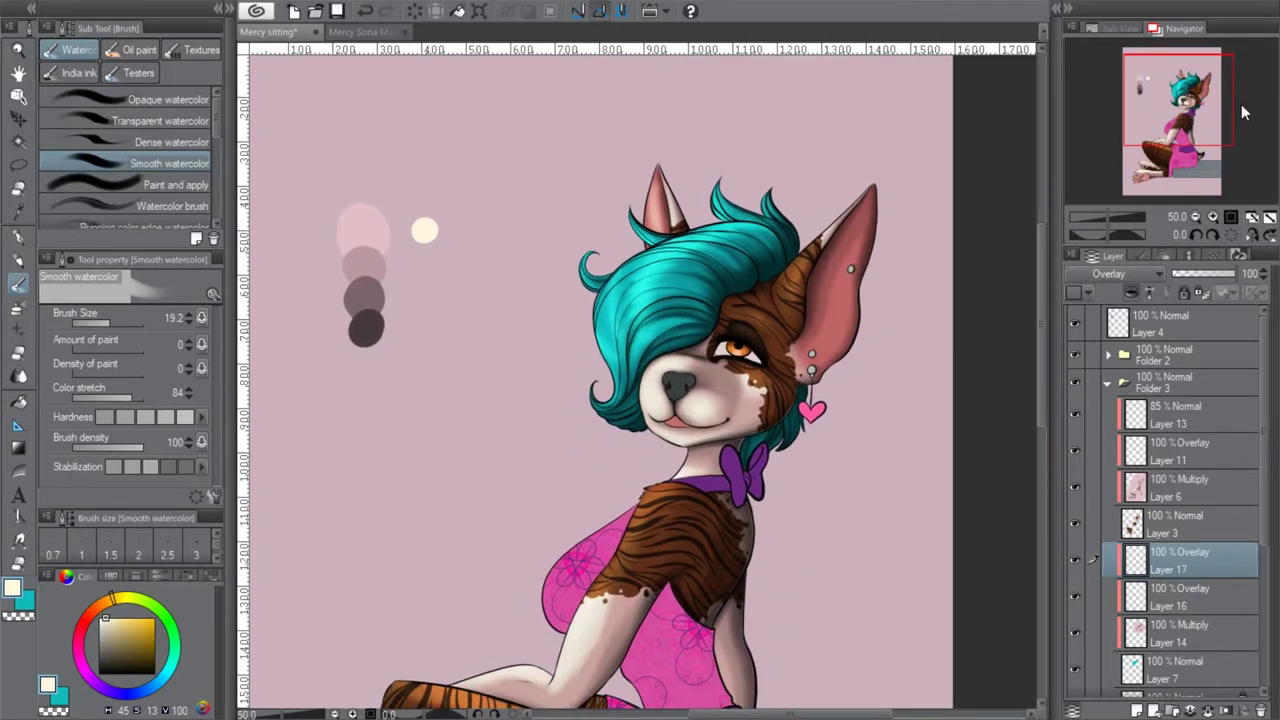
Add a clipped layer above the hair's Overlay layers and airbrush fine cream edge highlights on the locks with the Hard airbrush
key("ctrl+shift+n")
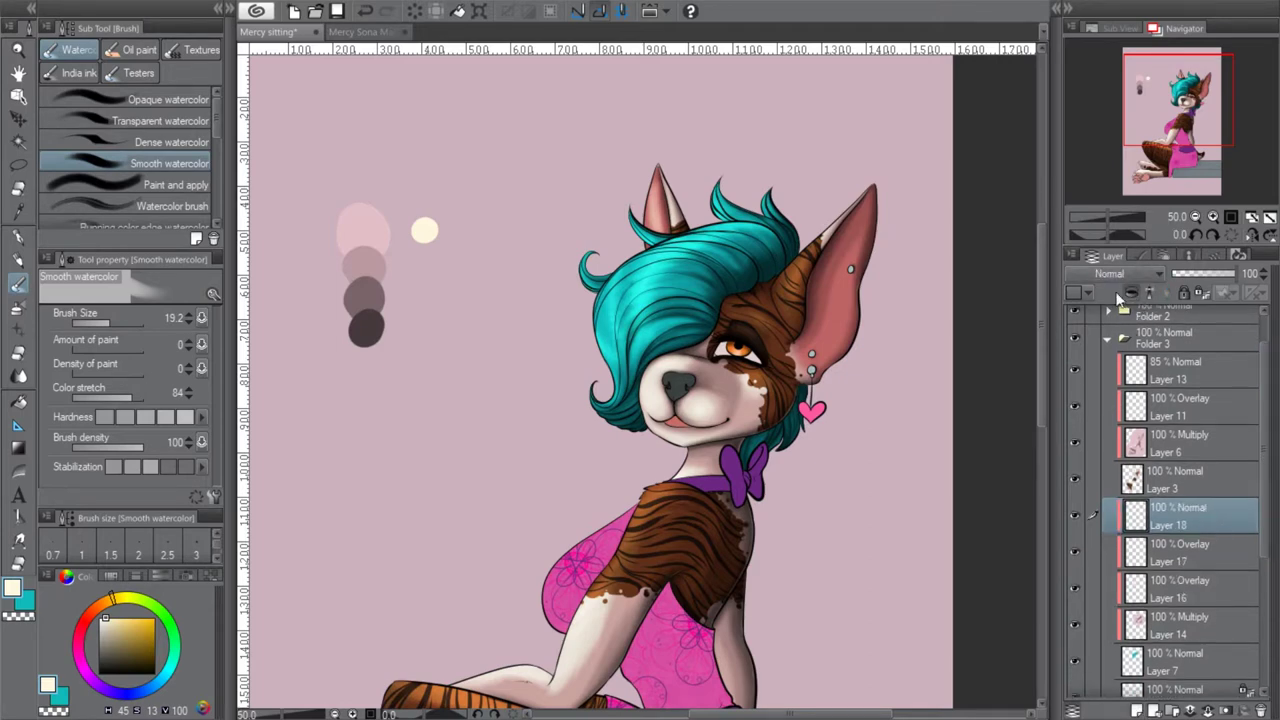
left_click(20, 211)
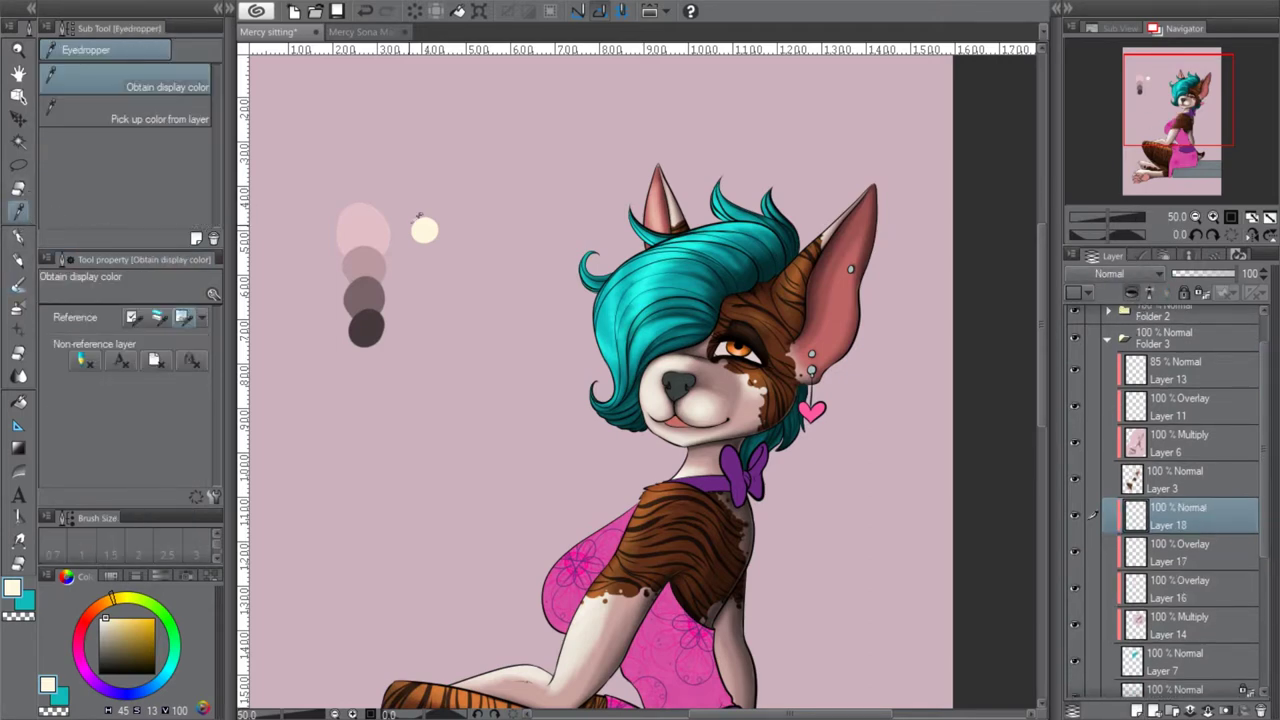
left_click(18, 308)
left_click(1214, 217)
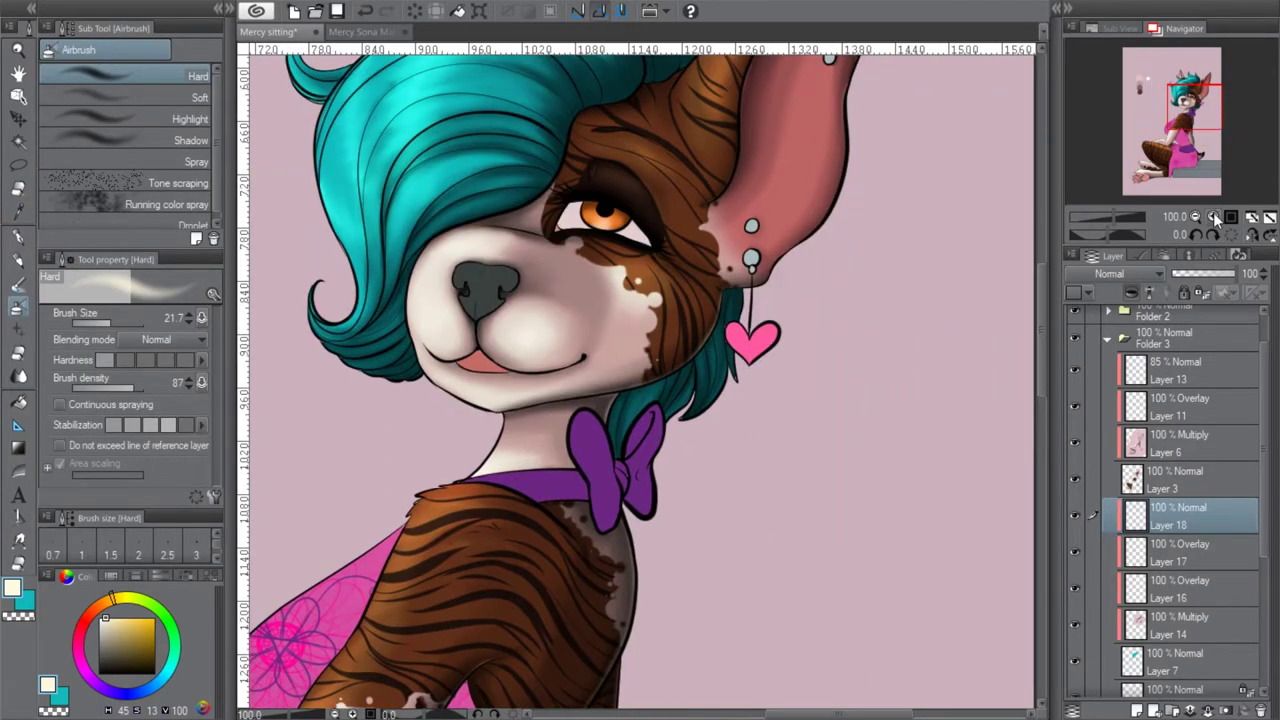
left_click(1214, 217)
left_click(1205, 106)
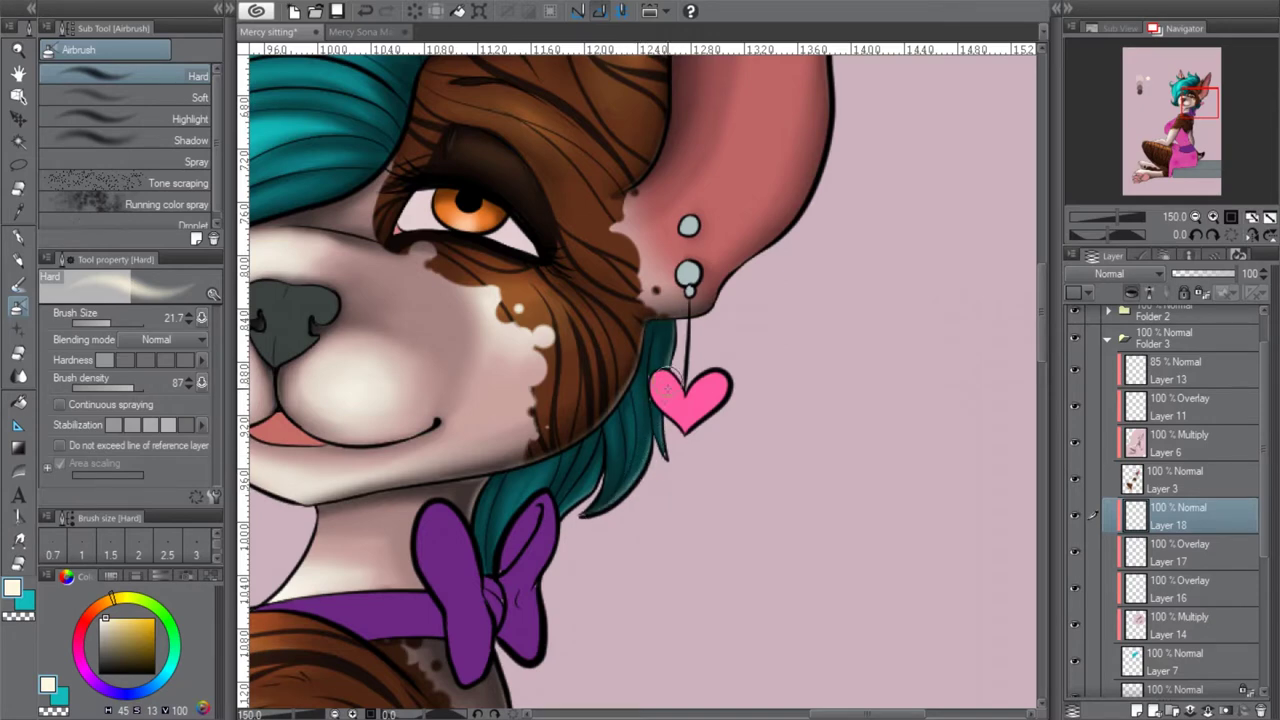
left_click_drag(1190, 112, 1184, 94)
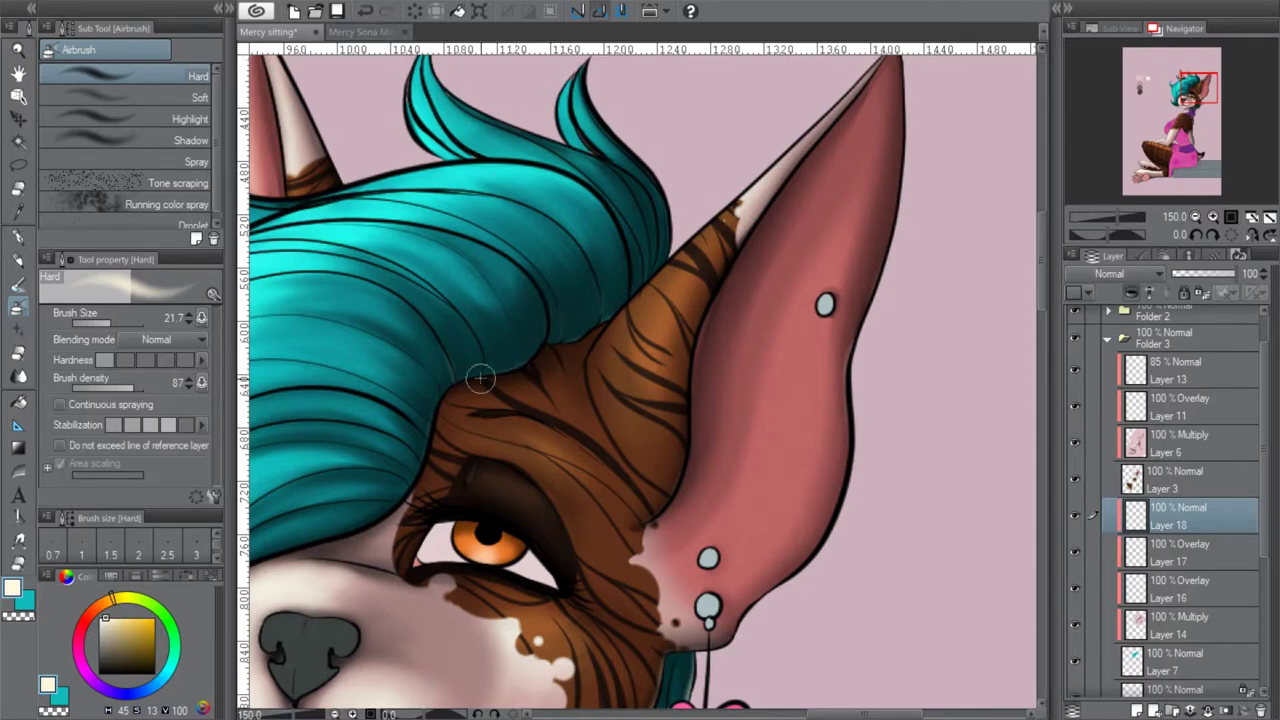
Continue the thin cream edge highlights along the back of the fringe and the tufts beside the near ear
left_click(1195, 216)
left_click(1195, 216)
left_click(1195, 216)
left_click(1195, 216)
left_click(1213, 216)
left_click(1213, 216)
left_click(1213, 216)
left_click(1213, 216)
left_click(1213, 216)
scroll(585, 240, "down", 2)
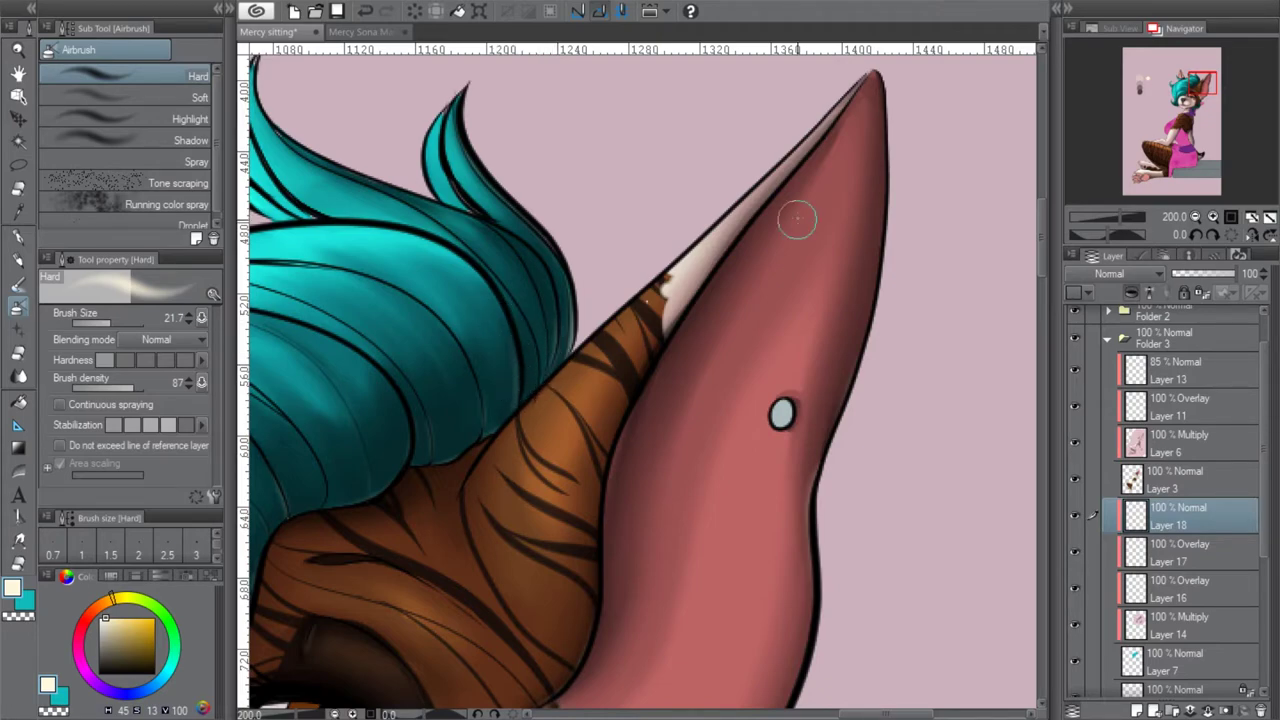
Find the pink dress layer by toggling its visibility and merge it with the layer below
left_click(1195, 216)
left_click(1195, 216)
left_click_drag(1218, 133, 1208, 143)
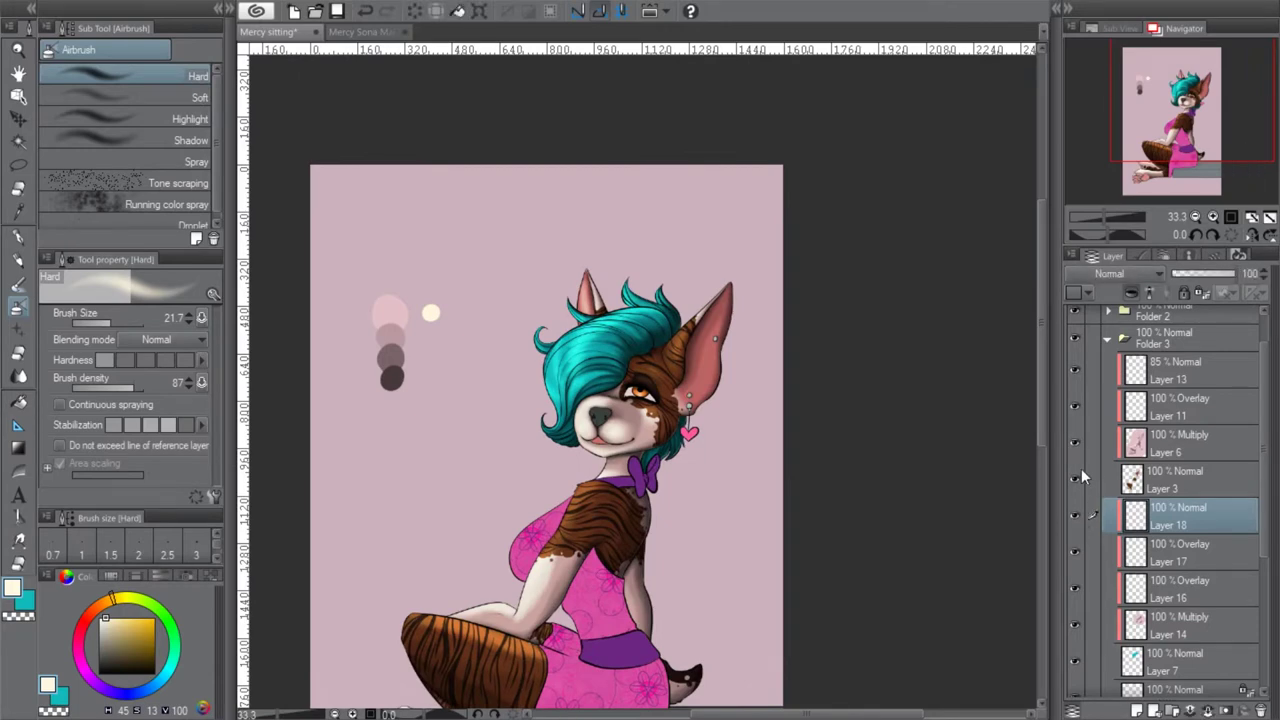
scroll(1200, 500, "down", 5)
left_click(1180, 532)
left_click(1076, 536)
left_click(1076, 534)
left_click_drag(1222, 121, 1231, 92)
key("ctrl+e")
left_click(1076, 534)
left_click(1076, 534)
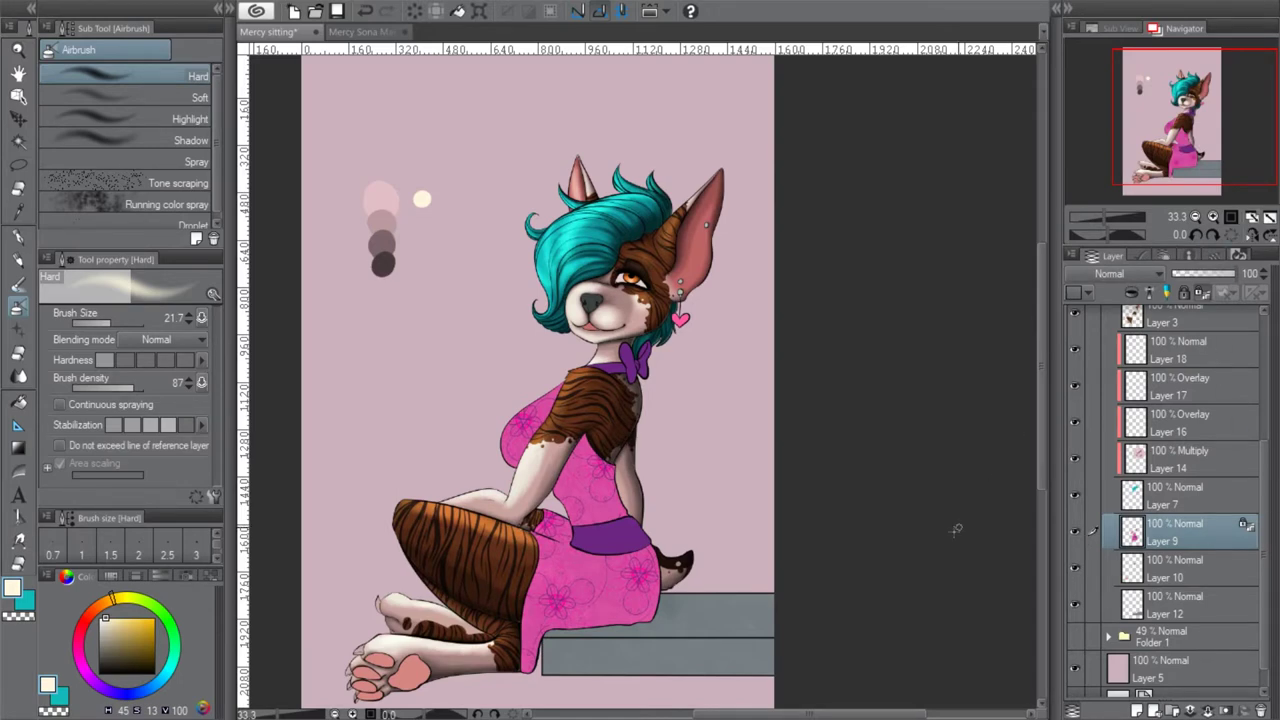
Add a clipped Multiply layer over the dress and fill it with the palette's palest pink shadow colour using a huge G-pen
left_click(18, 212)
left_click(385, 185)
left_click(18, 237)
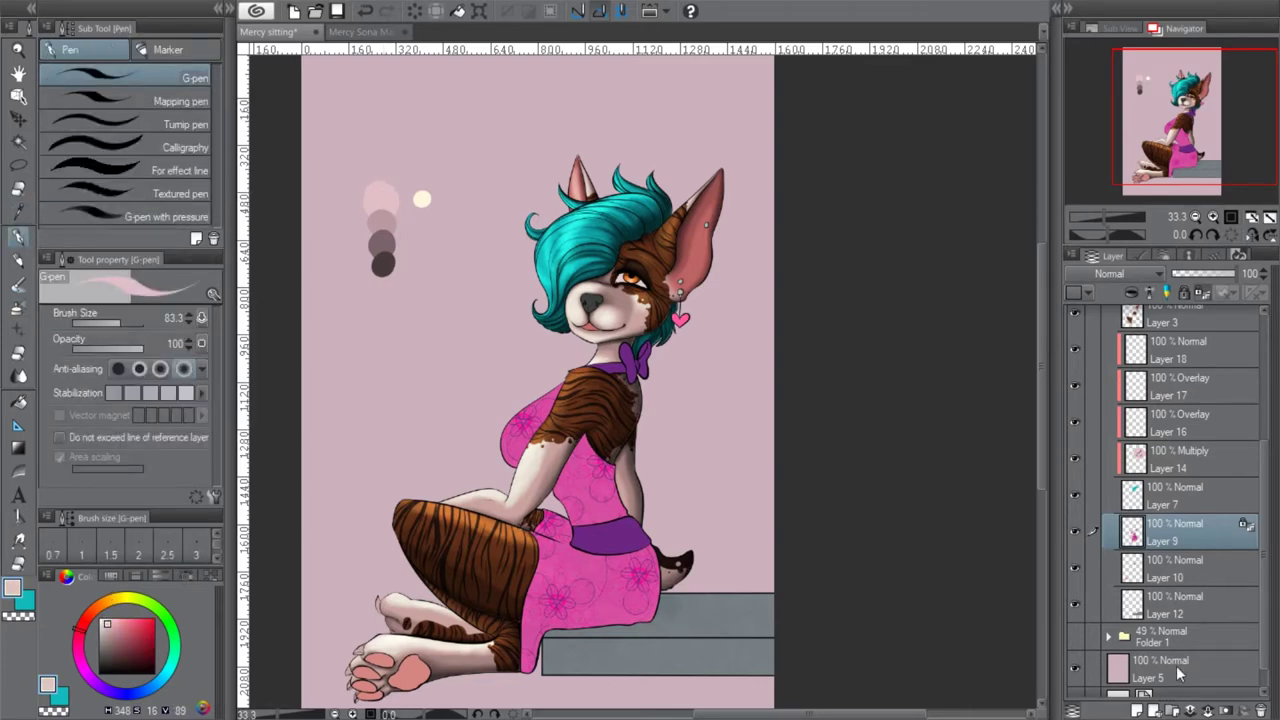
left_click(1138, 710)
left_click(1130, 293)
left_click(1128, 274)
left_click(1106, 331)
left_click(142, 323)
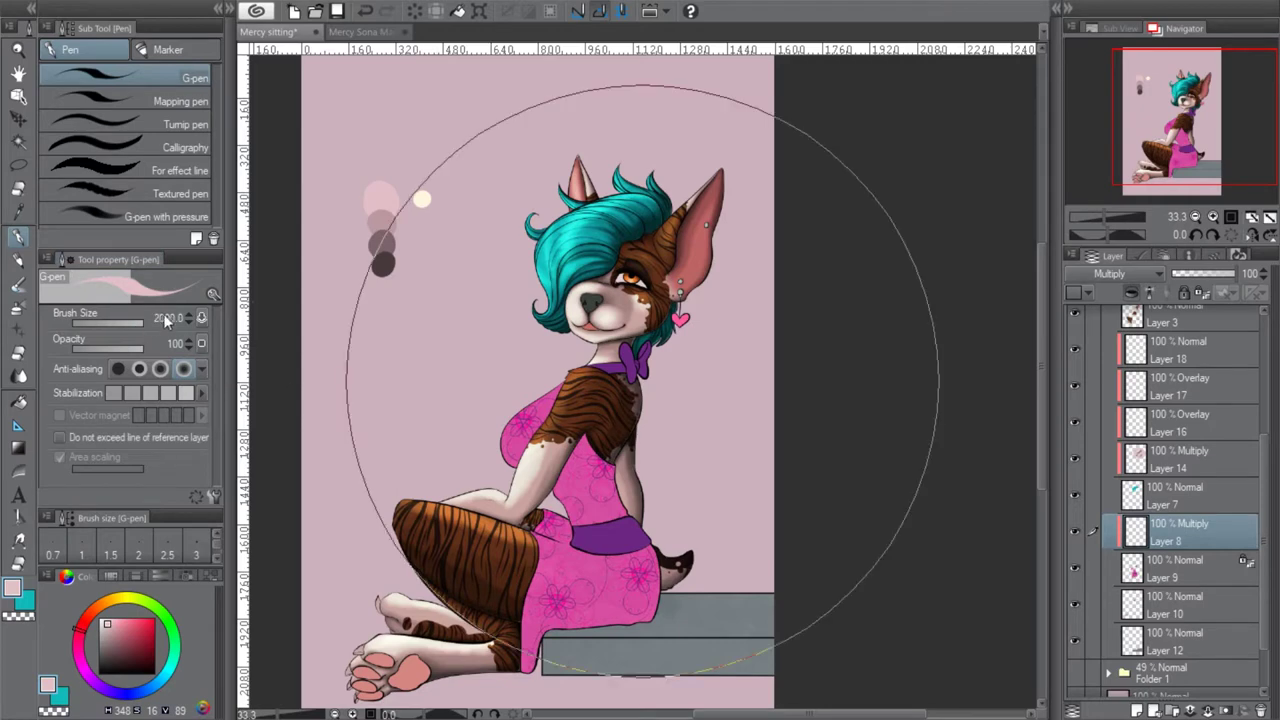
left_click(605, 392)
left_click_drag(136, 322, 126, 322)
Erase lit areas out of the Multiply shadow on the bow, bodice, purple sash and upper skirt with the Hard eraser
left_click(20, 356)
left_click(1218, 215)
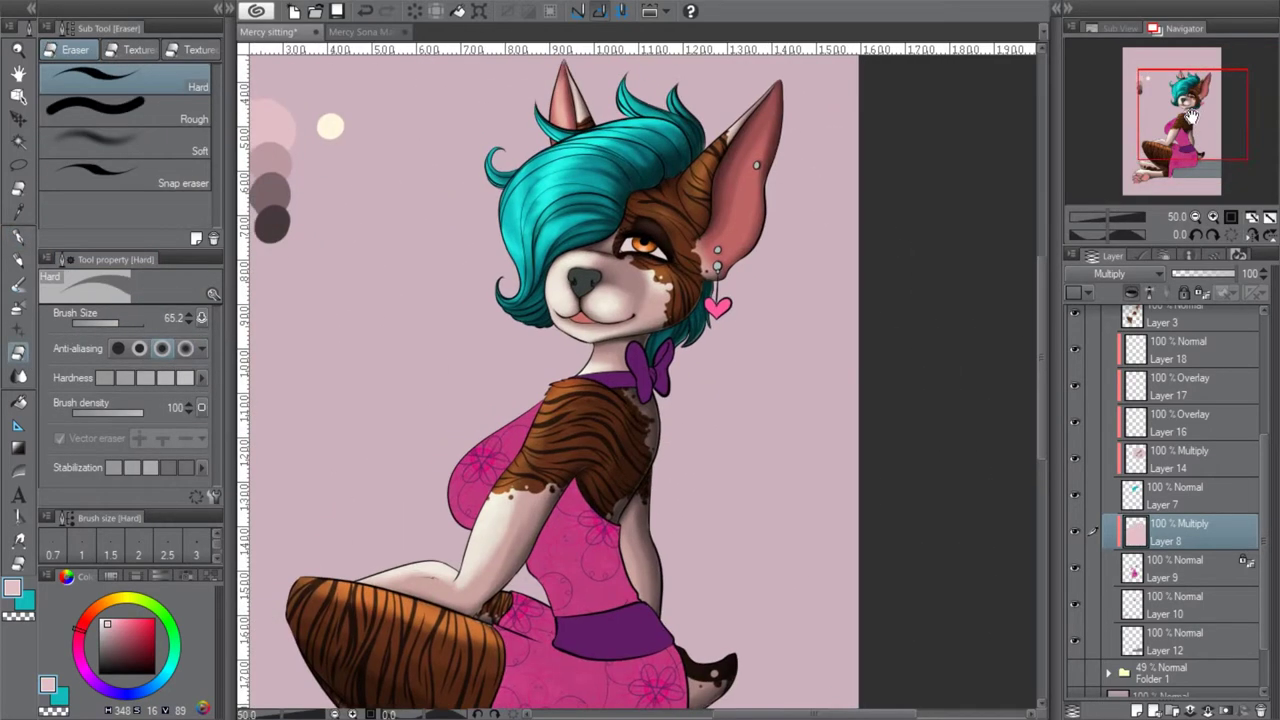
left_click(1216, 212)
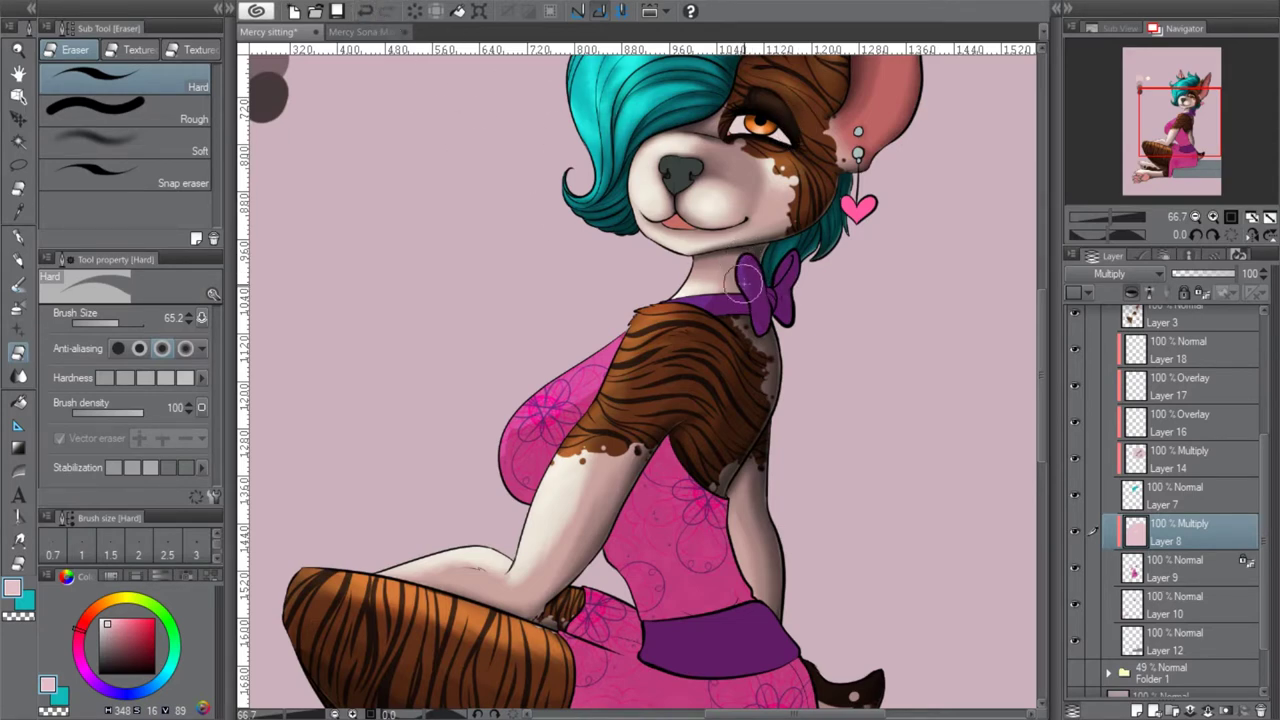
left_click_drag(1160, 108, 1156, 113)
left_click_drag(686, 582, 724, 569)
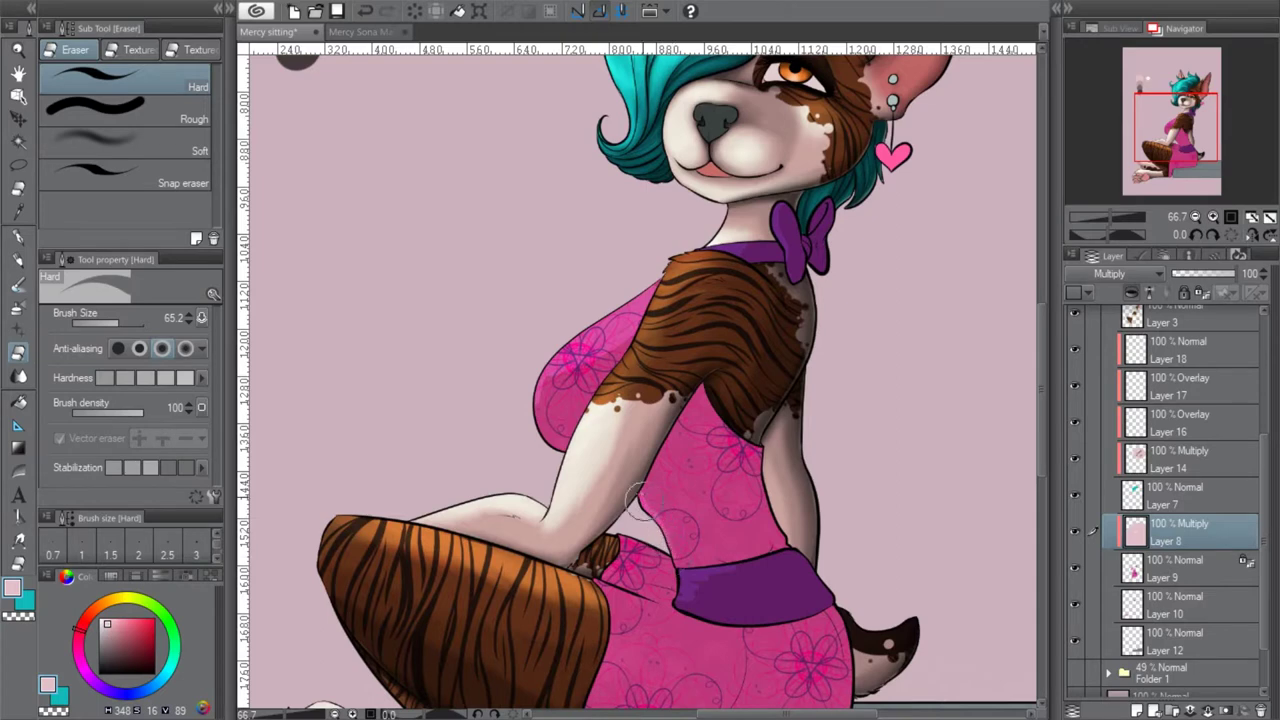
left_click_drag(1174, 138, 1169, 149)
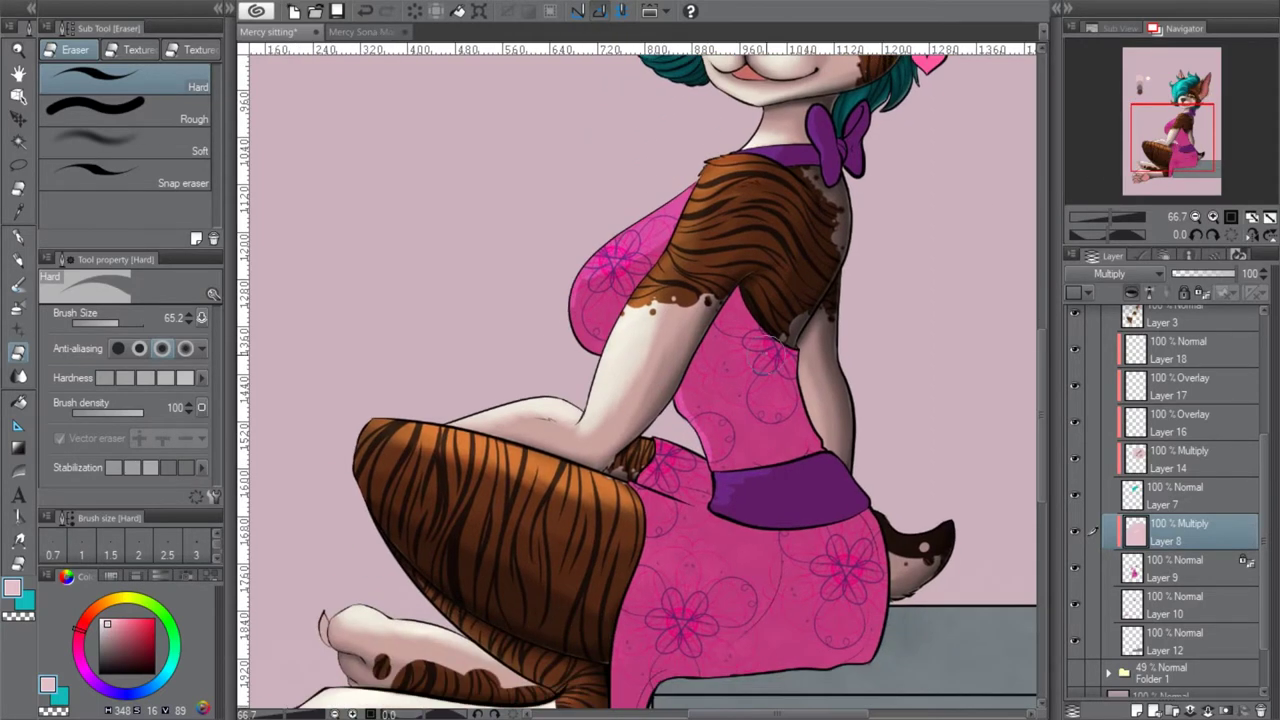
left_click_drag(678, 448, 661, 475)
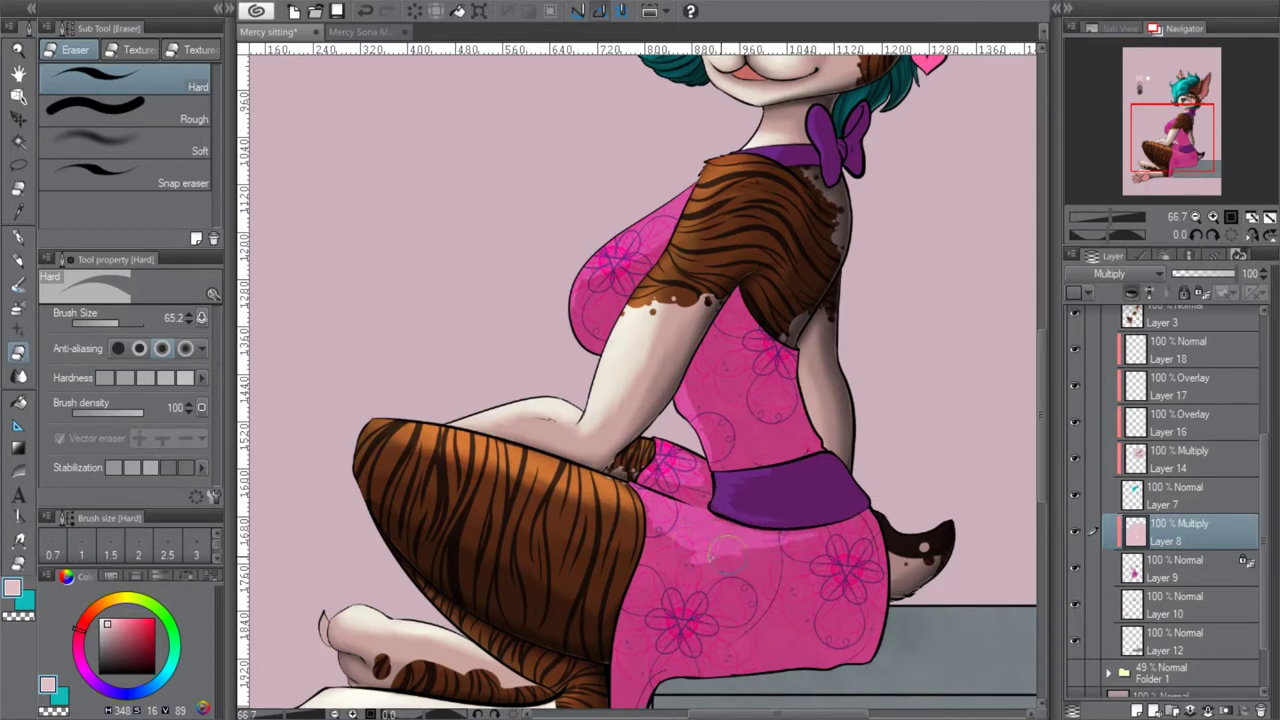
Erase parts of the Layer 8 shading on the pink skirt with the Hard eraser to open up lit areas
left_click_drag(686, 570, 779, 450)
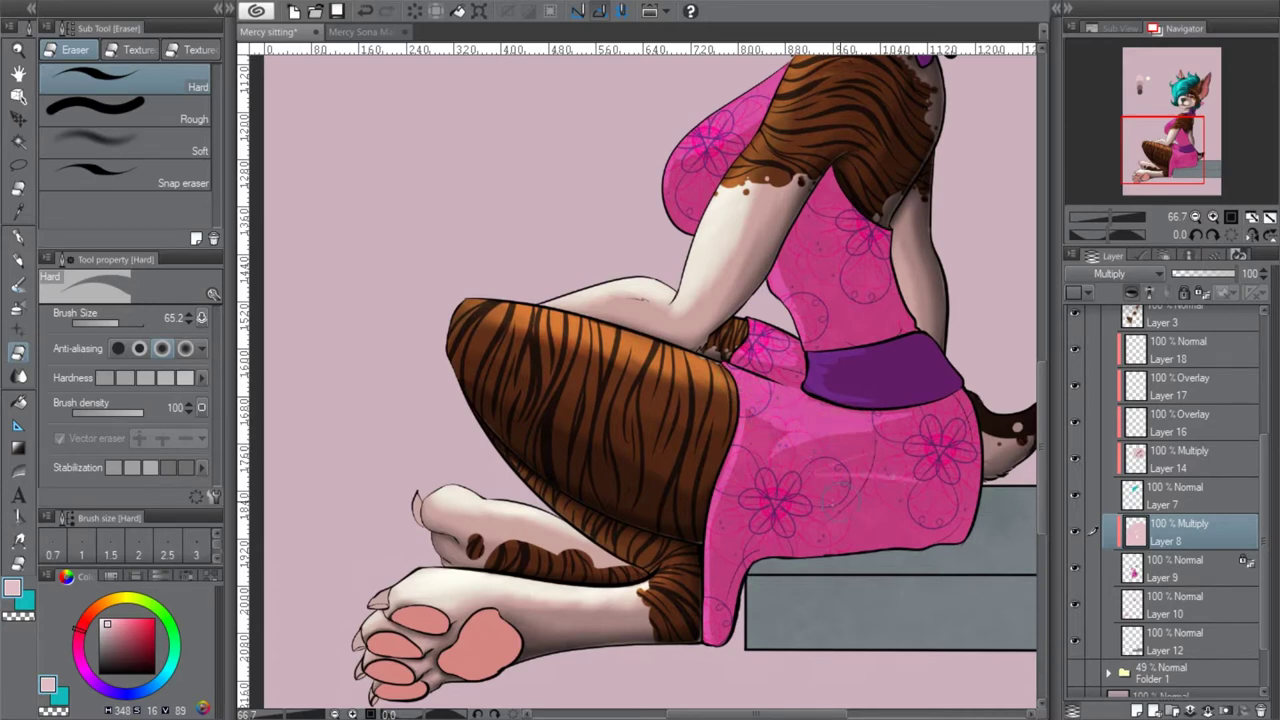
left_click_drag(1183, 98, 1172, 122)
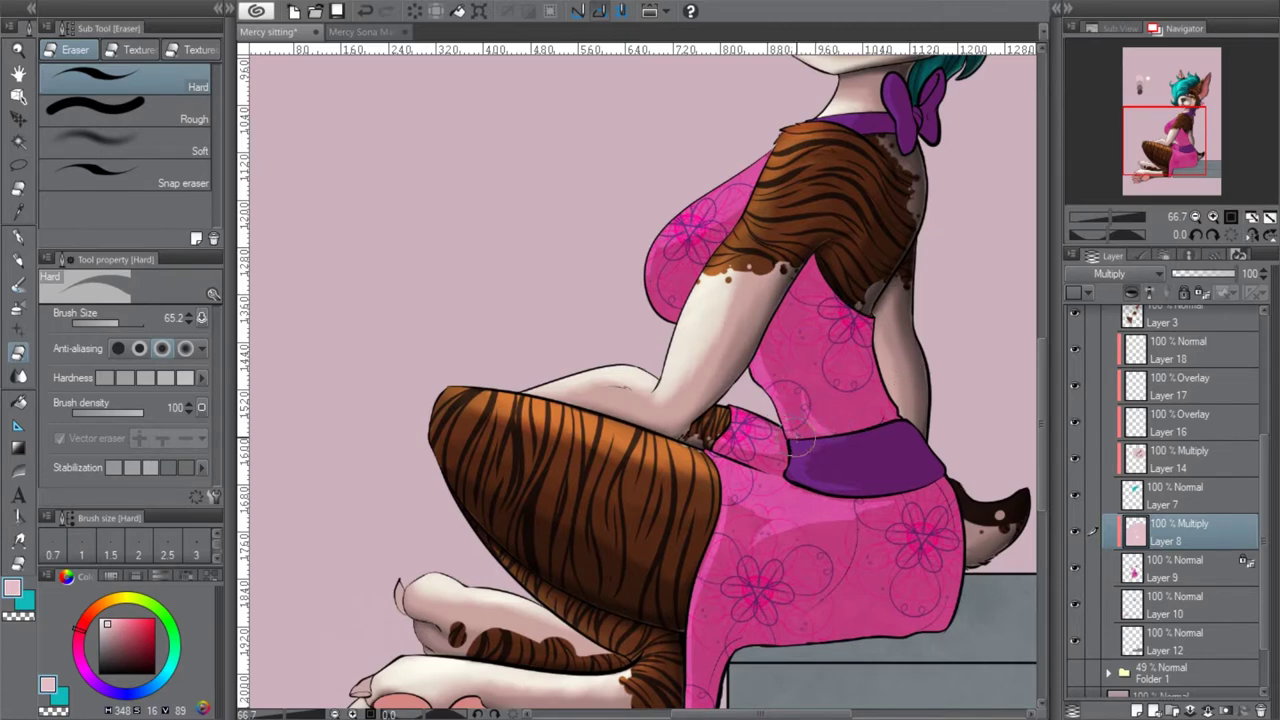
Sample the second dusty-pink palette swatch and shade the dress's torso on the Multiply Layer 8 with the G-pen
left_click_drag(1168, 152, 1154, 105)
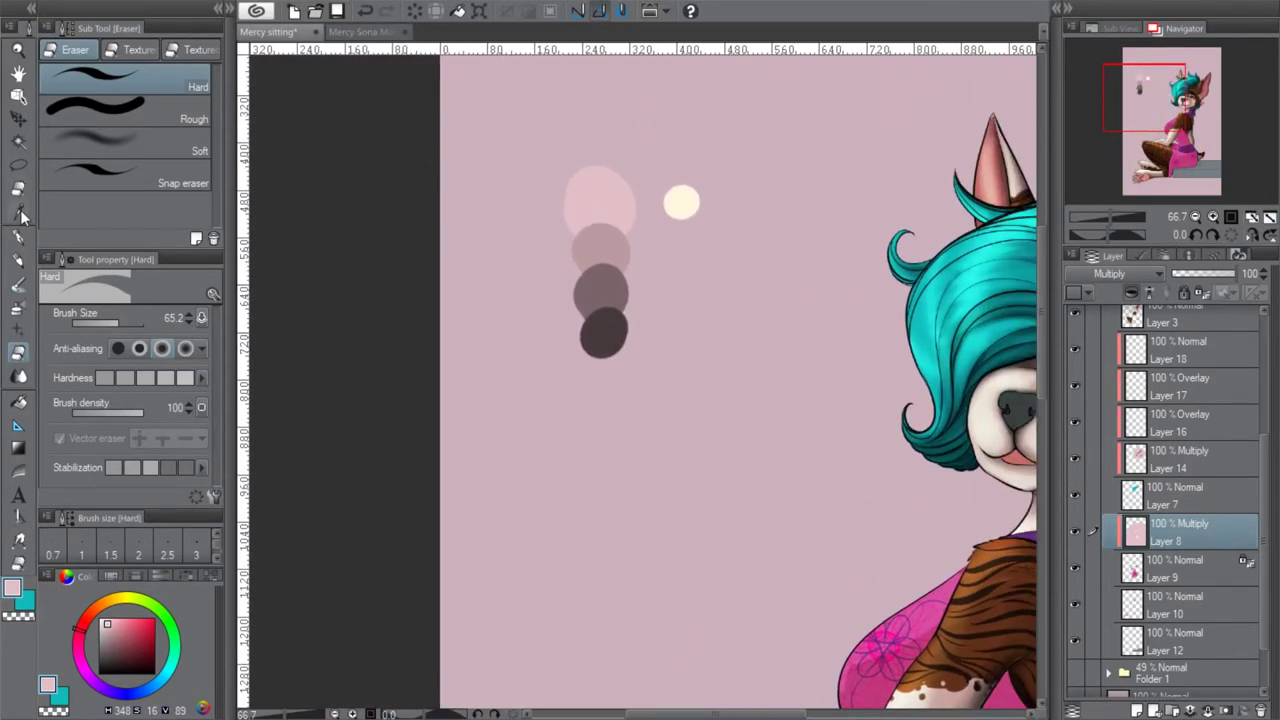
left_click(18, 212)
left_click(18, 237)
left_click_drag(1146, 100, 1170, 130)
mouse_move(800, 415)
left_mouse_down()
mouse_move(809, 500)
mouse_move(789, 422)
mouse_move(819, 529)
mouse_move(786, 442)
mouse_move(743, 387)
mouse_move(763, 398)
mouse_move(797, 530)
left_mouse_up()
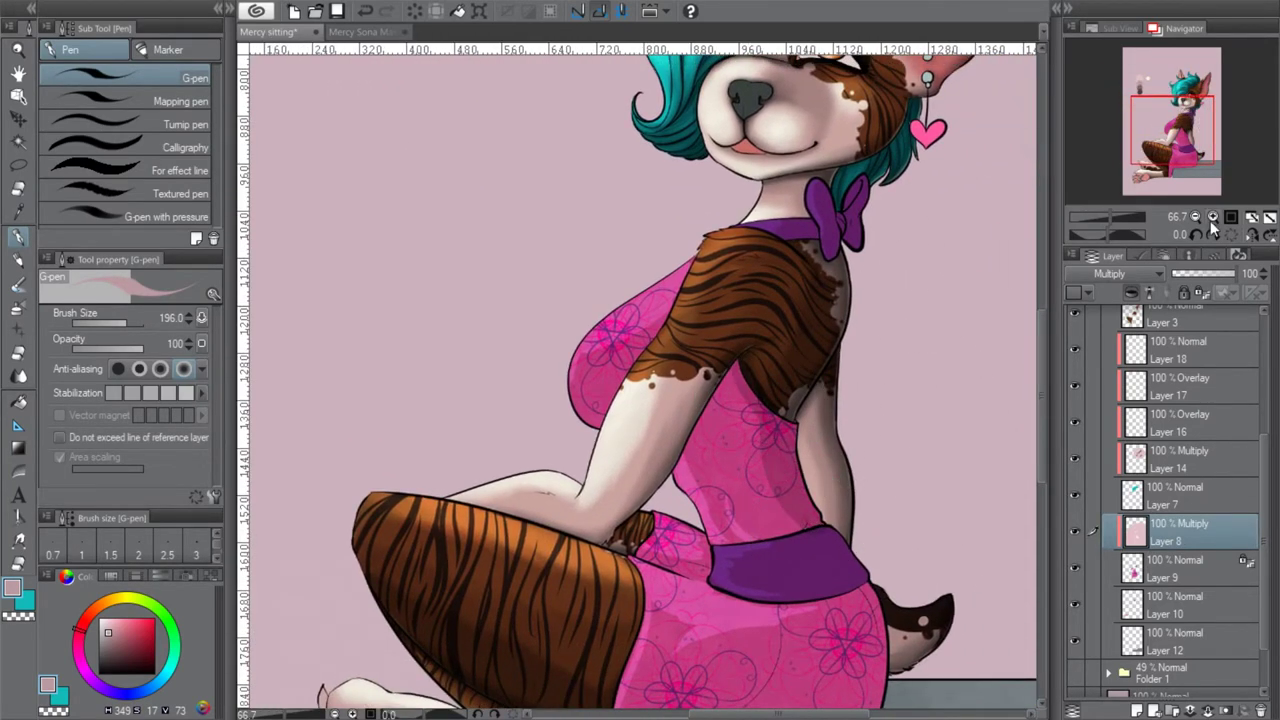
Temporarily hide Layer 8 and touch up stray marks on the bodice on Layer 9 with the G-pen in the dress's sampled base pink
left_click(1213, 217)
left_click(1213, 217)
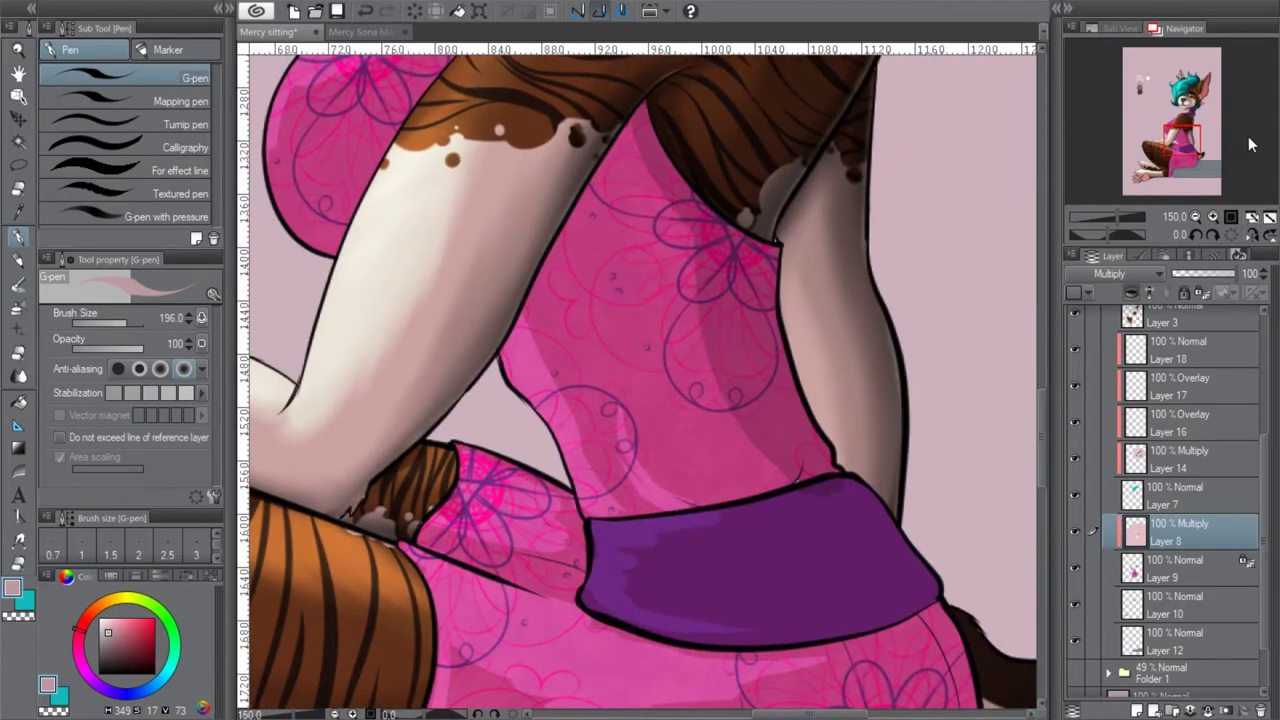
left_click(1184, 566)
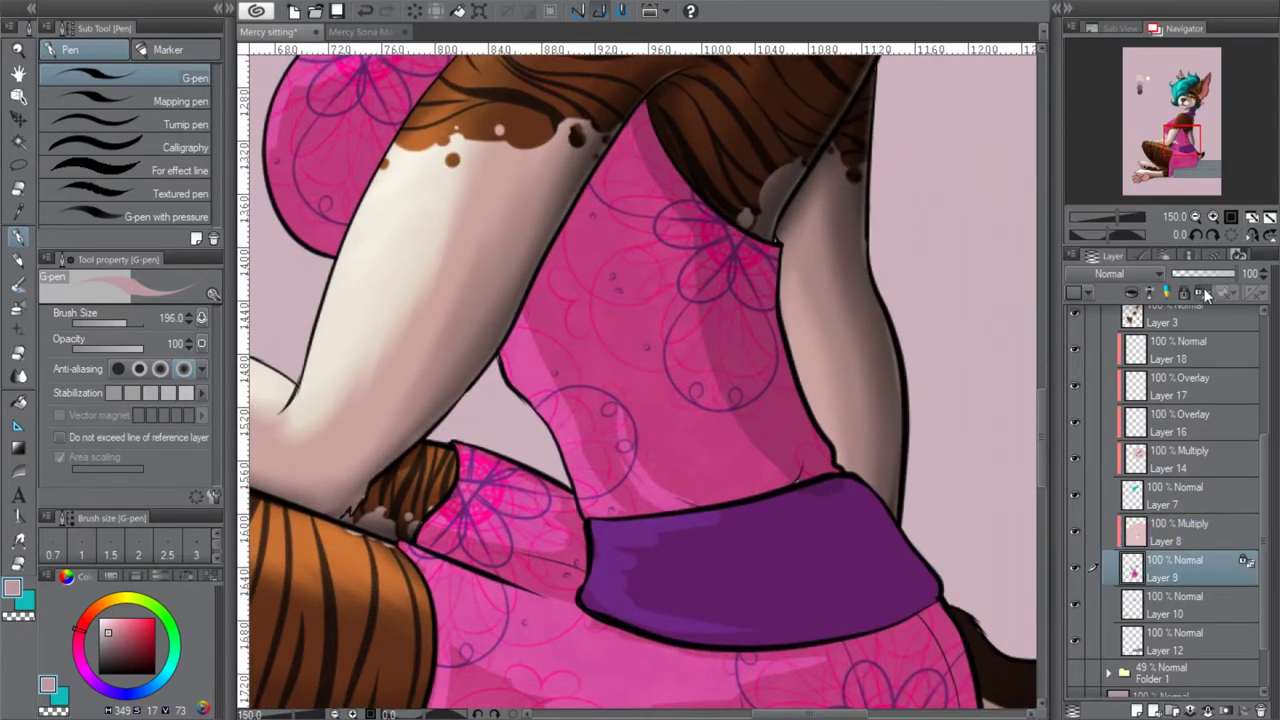
left_click(1074, 531)
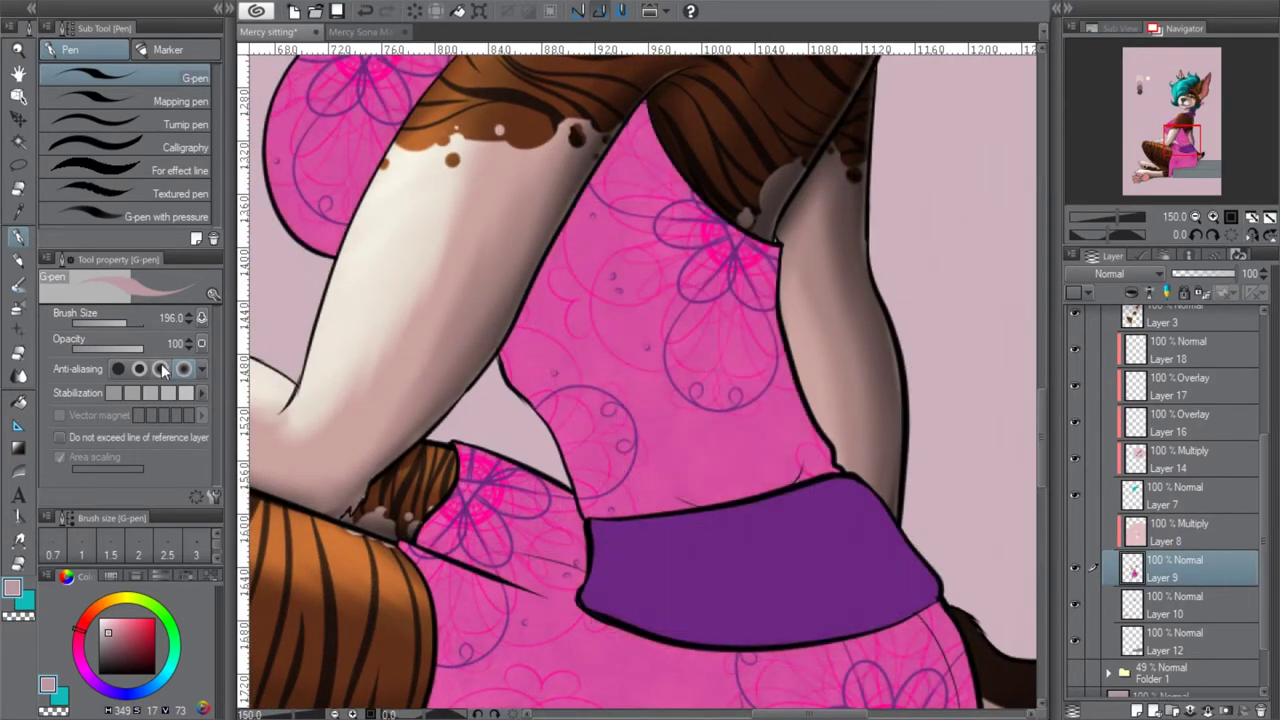
left_click(18, 211)
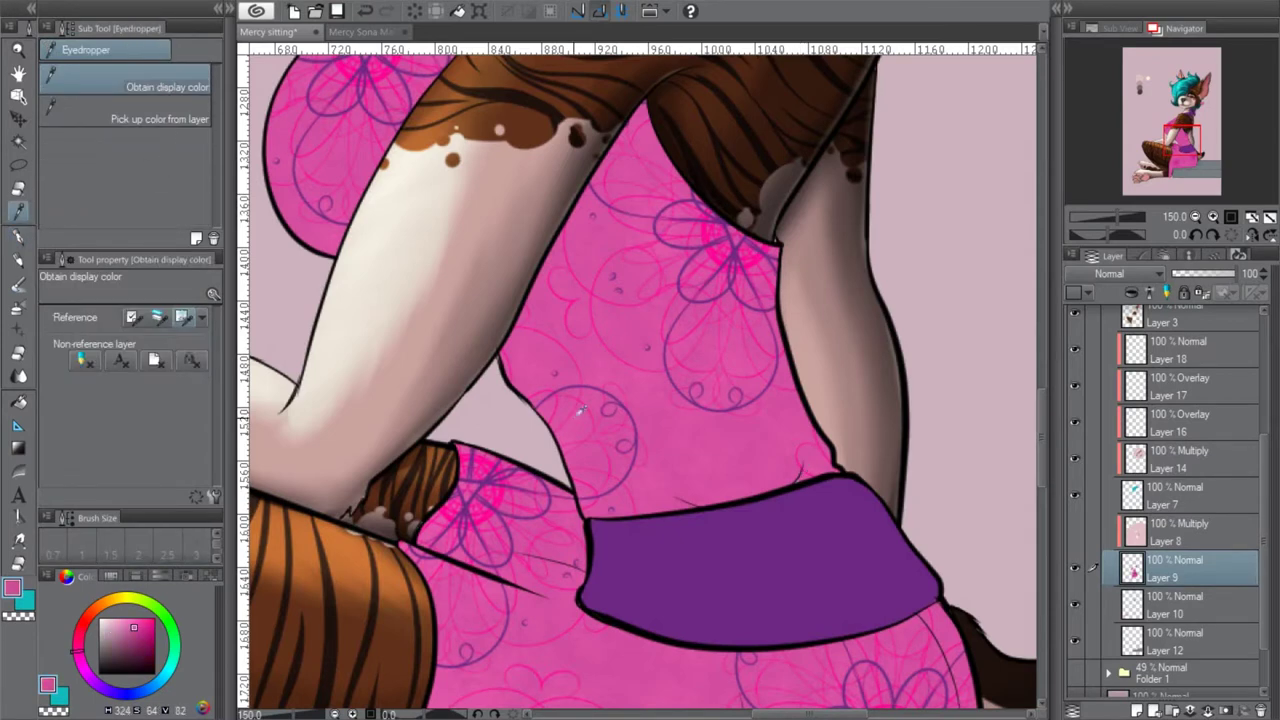
left_click(18, 237)
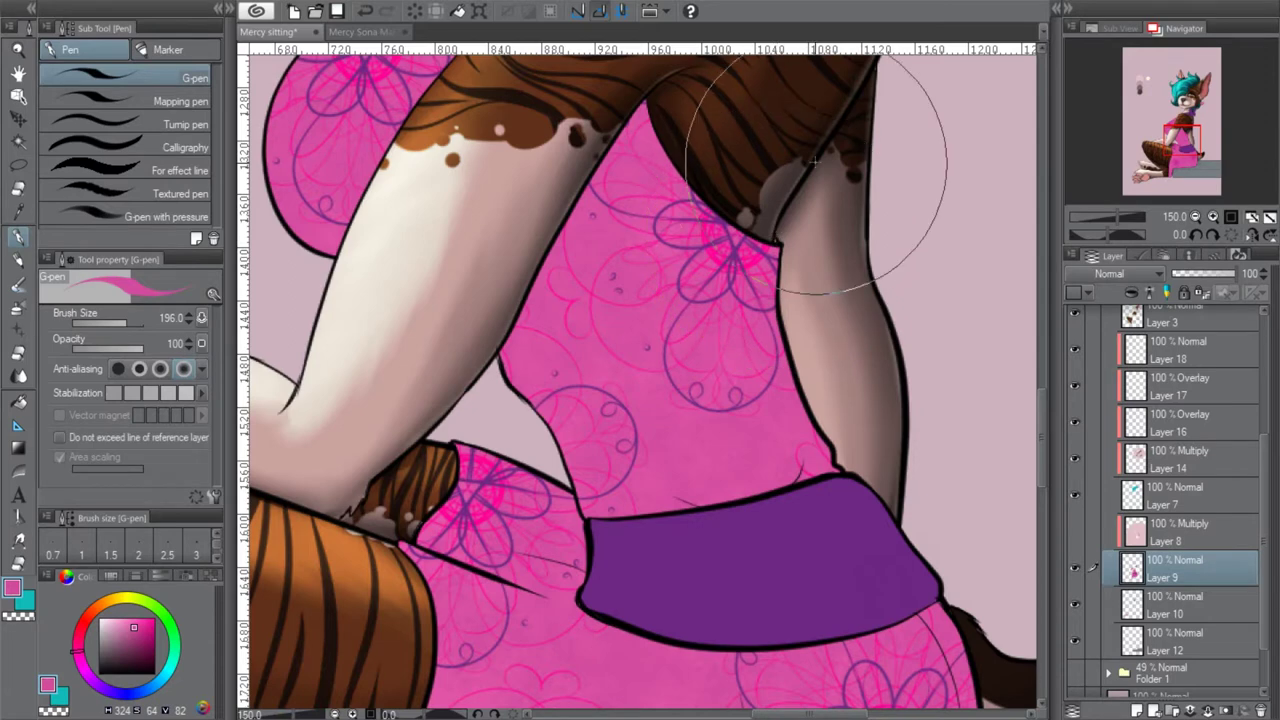
left_click(1075, 535)
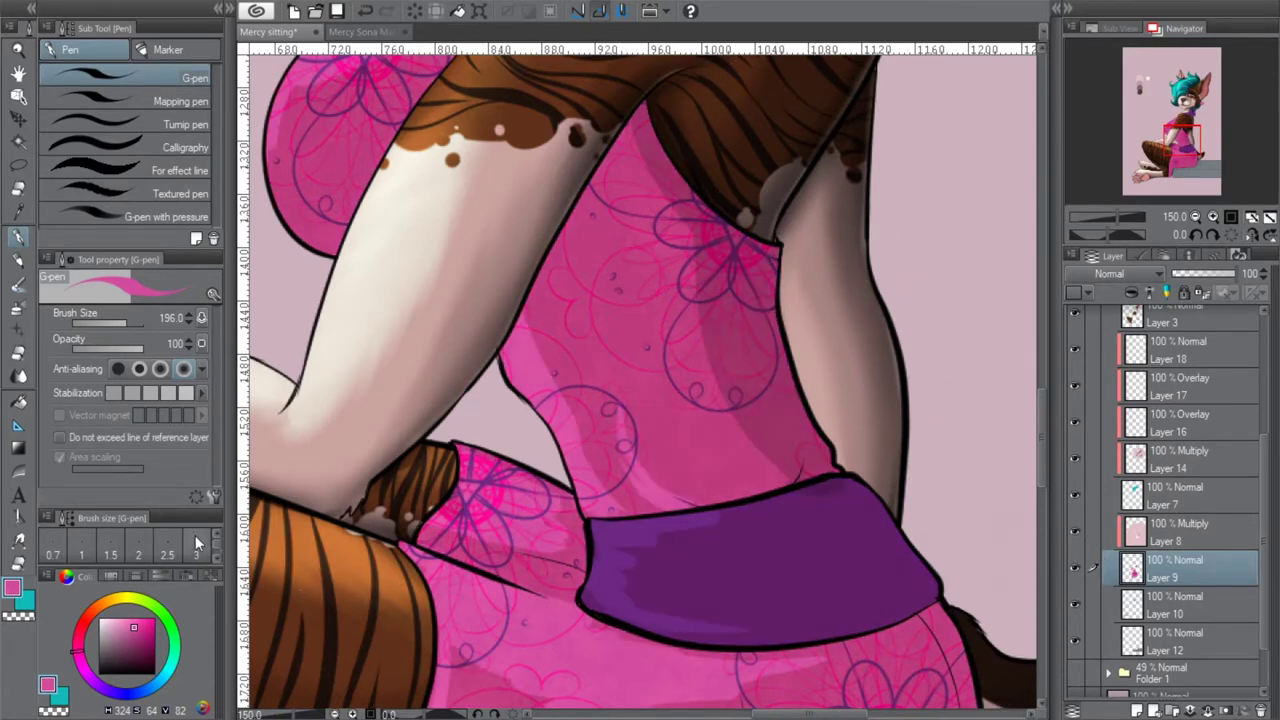
Resample the second dusty-pink palette swatch as the shading colour for the G-pen
left_click_drag(1182, 141, 1136, 77)
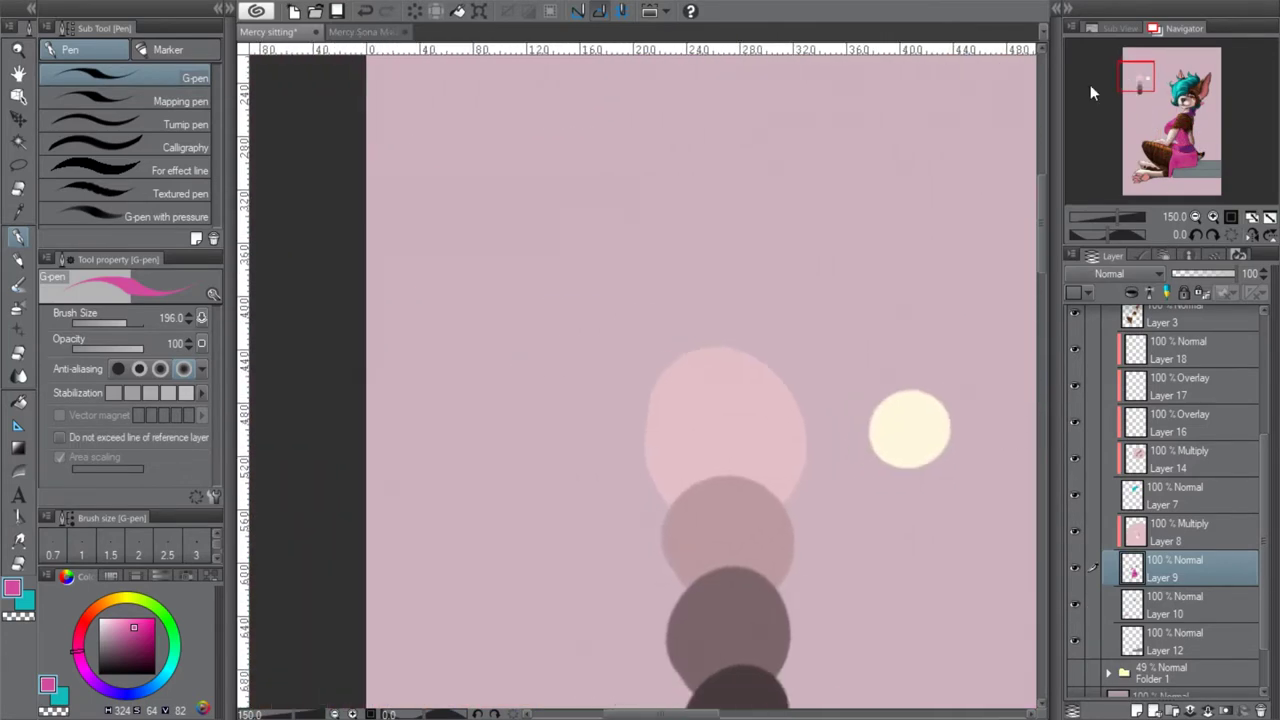
key("i")
left_click_drag(1182, 130, 1187, 140)
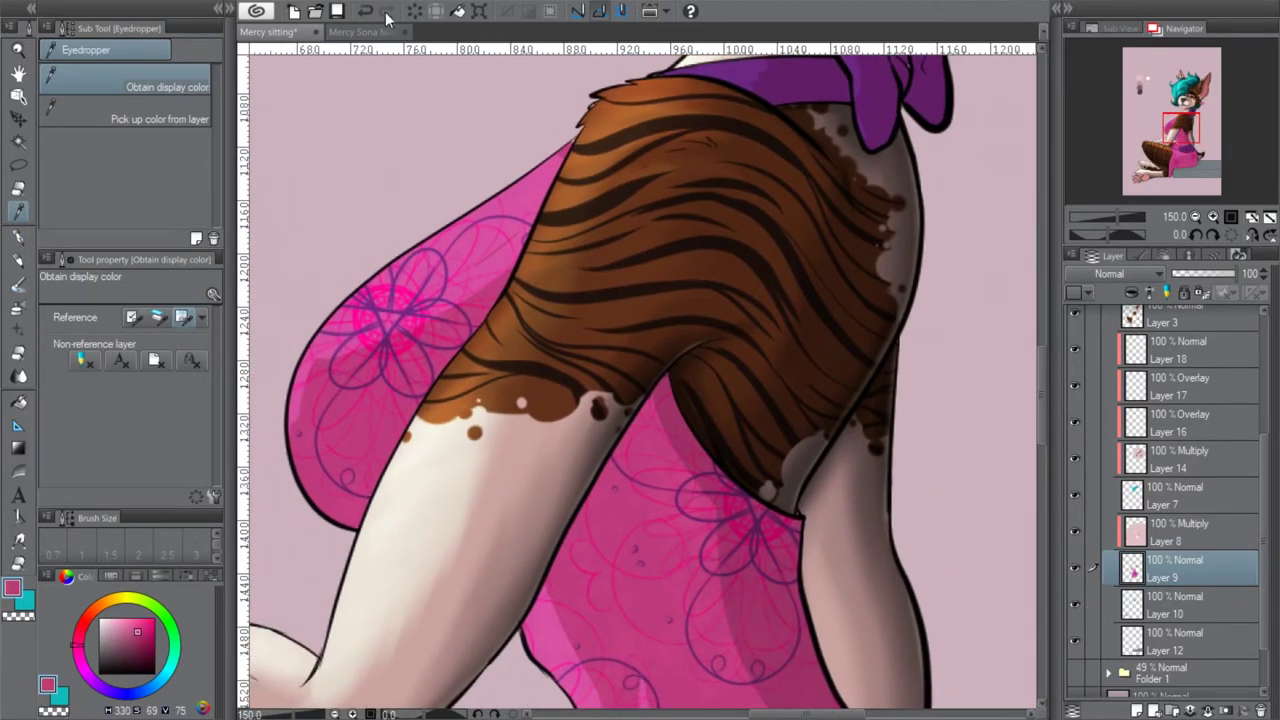
left_click_drag(1180, 122, 1150, 93)
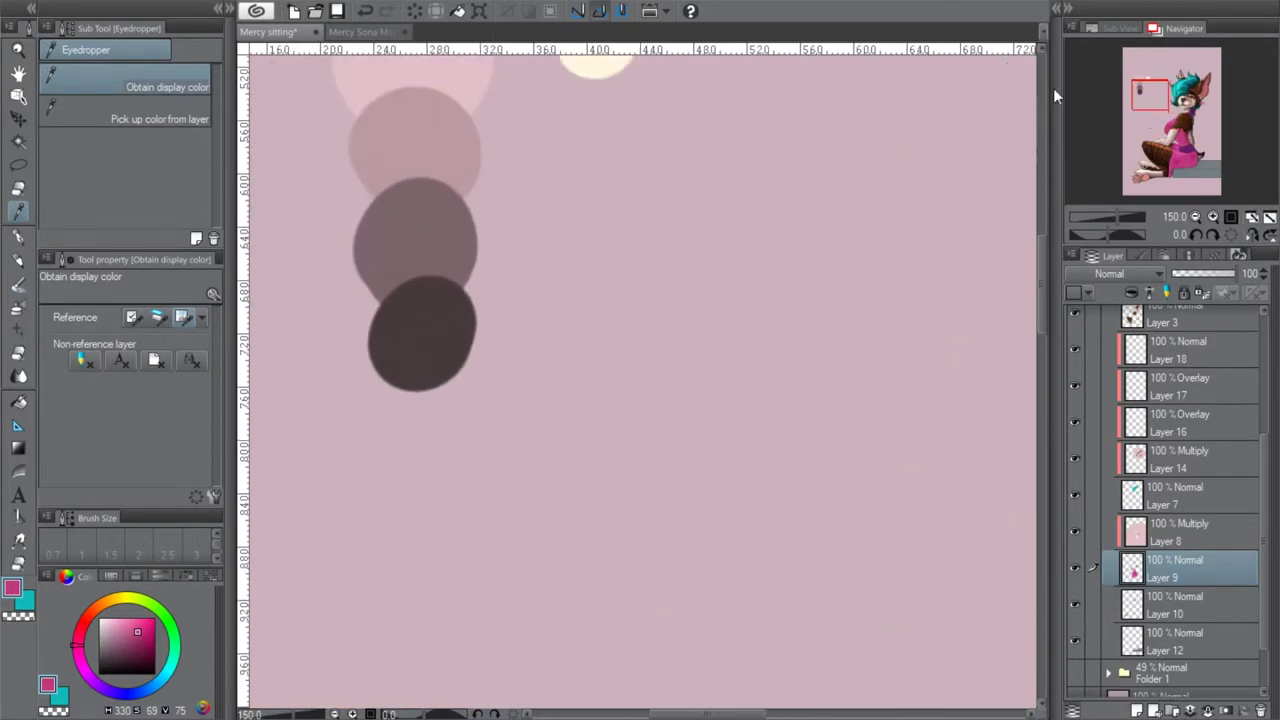
left_click(18, 258)
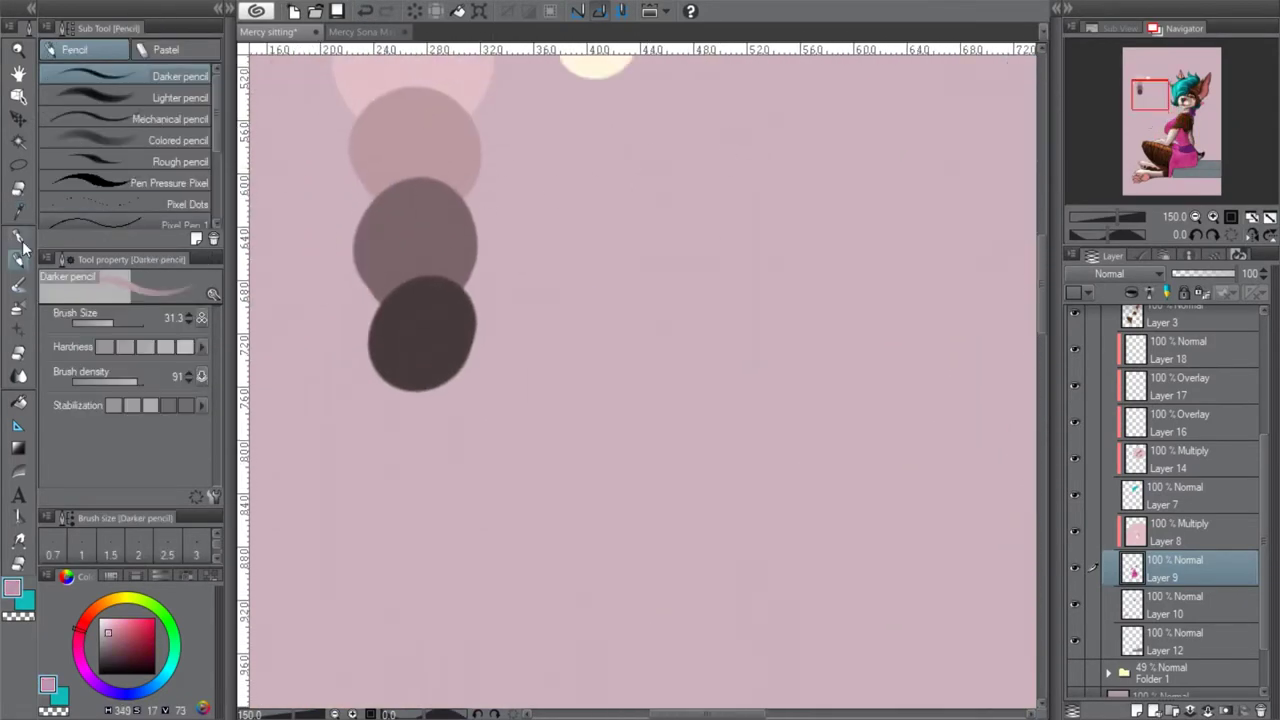
left_click(18, 238)
left_click_drag(1155, 99, 1182, 134)
mouse_move(652, 278)
left_mouse_down()
mouse_move(672, 322)
mouse_move(702, 345)
left_mouse_up()
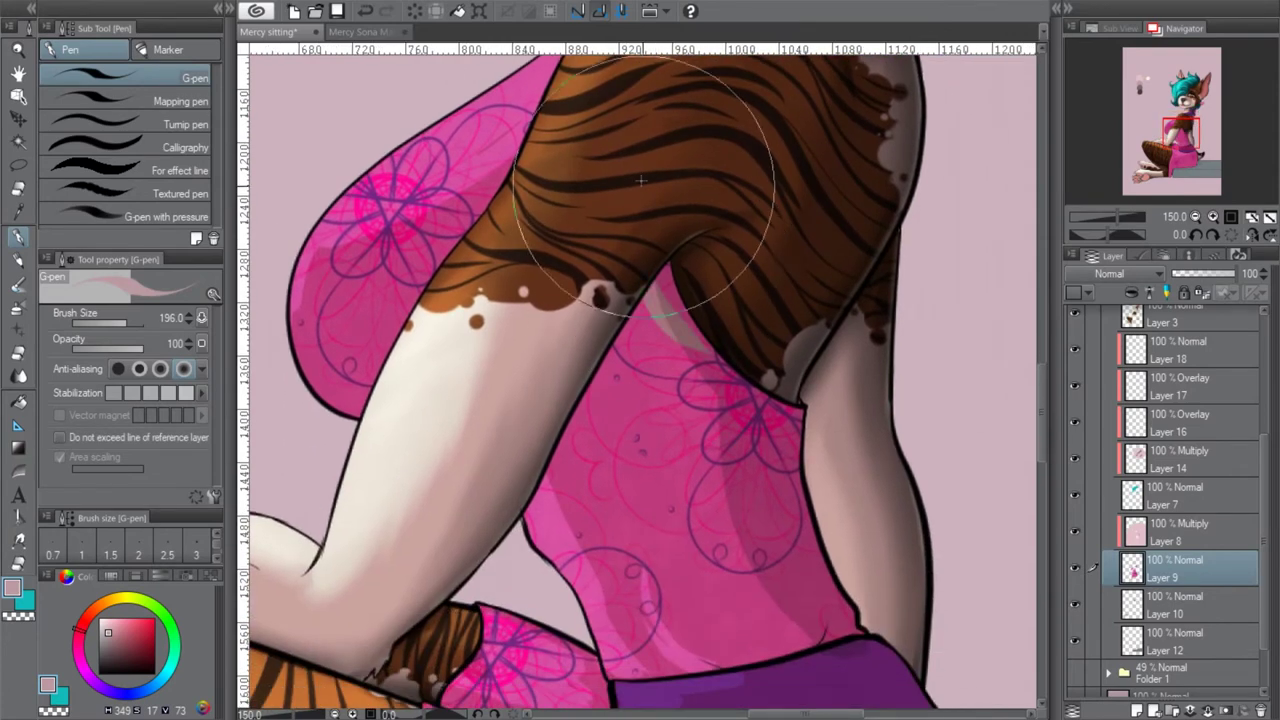
left_click(366, 12)
On the Multiply Layer 8, paint darker fold shadows down the dress's bodice to the waist, redoing one misplaced stroke
left_click(1200, 532)
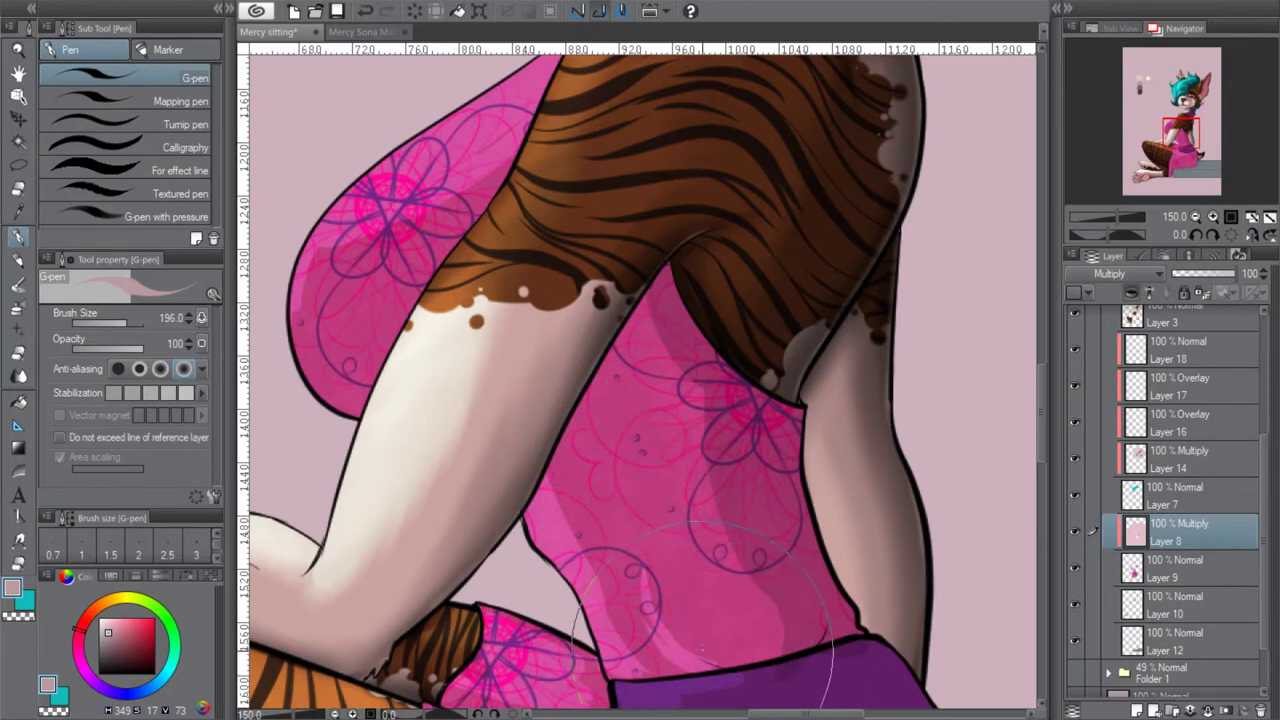
left_click_drag(1172, 133, 1170, 141)
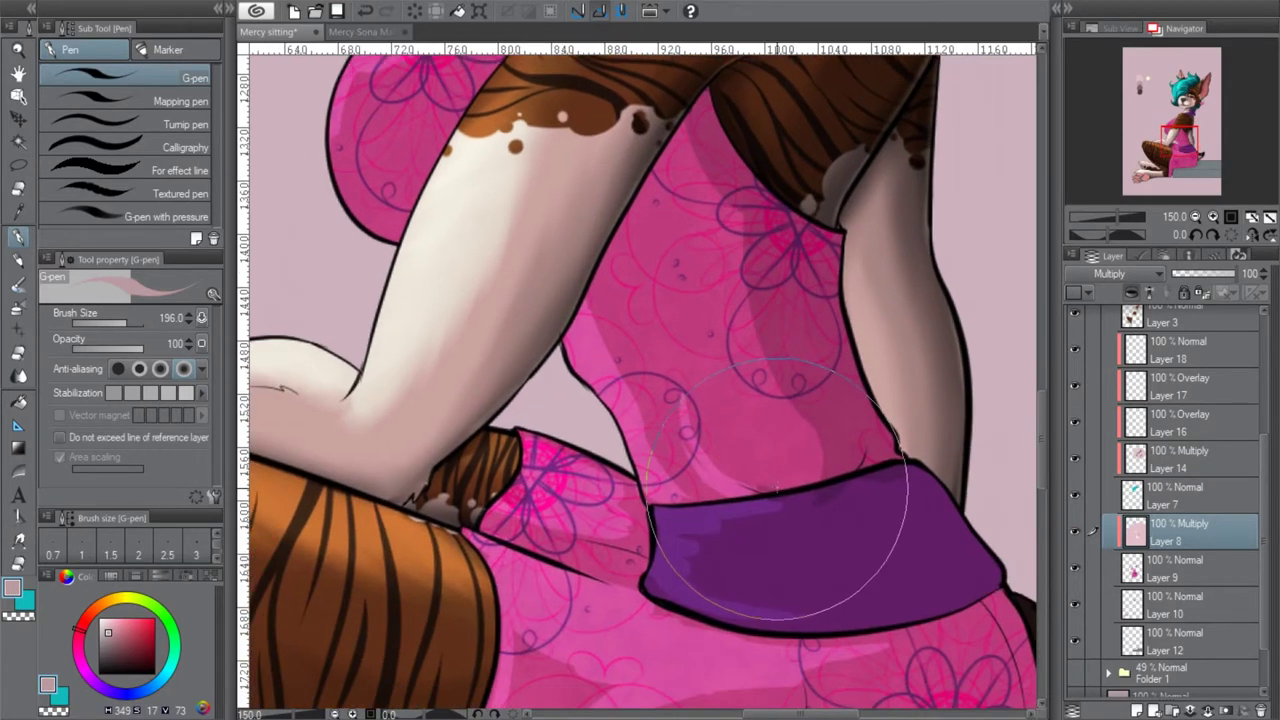
mouse_move(765, 476)
left_mouse_down()
mouse_move(722, 445)
mouse_move(703, 394)
left_mouse_up()
mouse_move(782, 476)
left_mouse_down()
mouse_move(721, 413)
mouse_move(743, 456)
mouse_move(725, 421)
mouse_move(819, 481)
mouse_move(774, 369)
mouse_move(745, 224)
mouse_move(687, 106)
mouse_move(675, 149)
mouse_move(582, 250)
left_mouse_up()
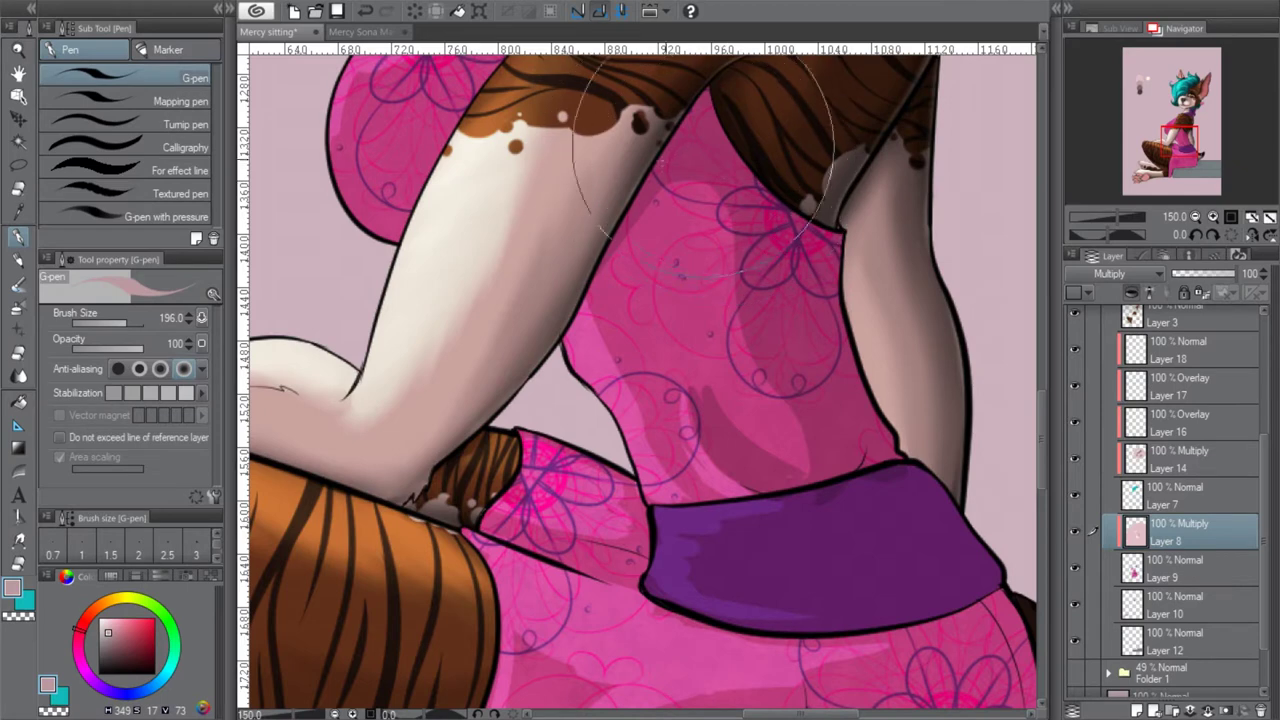
key("ctrl+z")
mouse_move(678, 140)
left_mouse_down()
mouse_move(605, 250)
mouse_move(685, 185)
mouse_move(695, 128)
mouse_move(701, 172)
mouse_move(692, 133)
mouse_move(734, 204)
mouse_move(746, 309)
mouse_move(811, 429)
mouse_move(800, 465)
left_mouse_up()
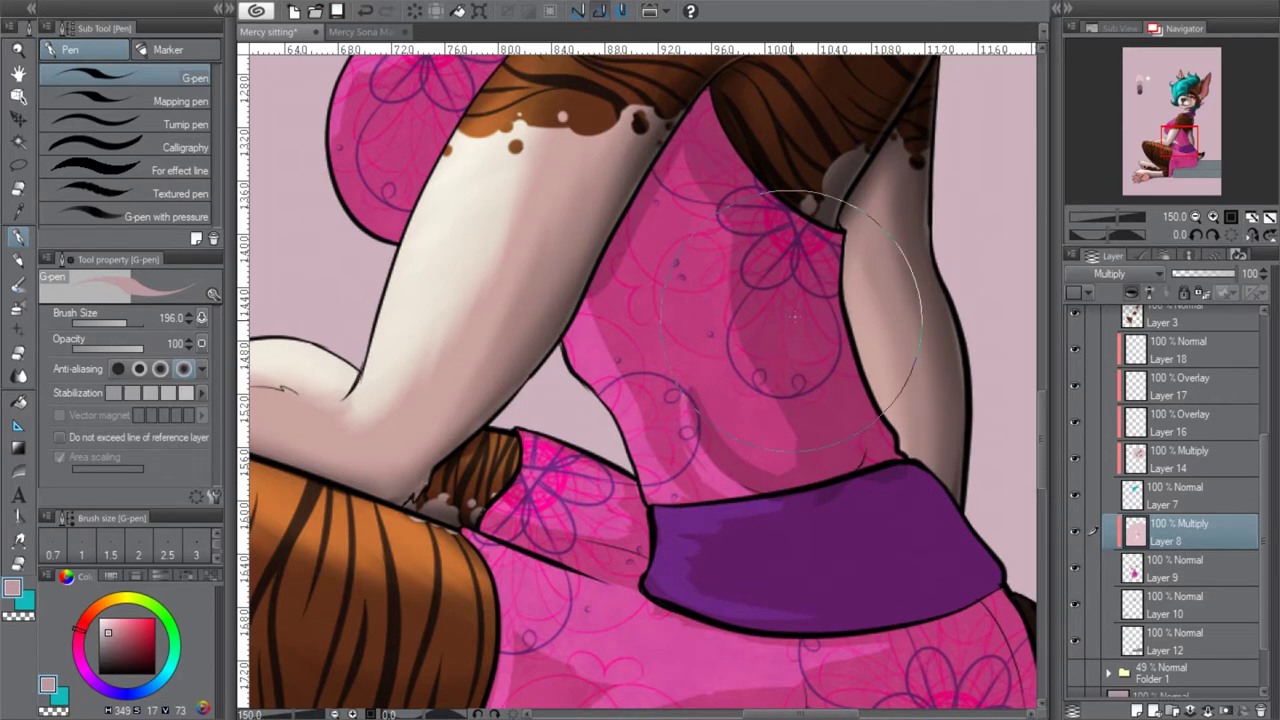
Paint G-pen shadows on the back part of the purple sash, the underside of the bust and the neck bow
mouse_move(805, 511)
left_mouse_down()
mouse_move(886, 474)
mouse_move(932, 496)
mouse_move(974, 563)
left_mouse_up()
mouse_move(943, 497)
left_mouse_down()
mouse_move(997, 565)
mouse_move(934, 603)
mouse_move(822, 627)
mouse_move(950, 595)
mouse_move(910, 495)
mouse_move(936, 516)
mouse_move(953, 560)
mouse_move(906, 530)
mouse_move(872, 483)
mouse_move(885, 586)
mouse_move(861, 598)
mouse_move(852, 514)
mouse_move(822, 501)
mouse_move(832, 581)
mouse_move(804, 629)
mouse_move(771, 630)
left_mouse_up()
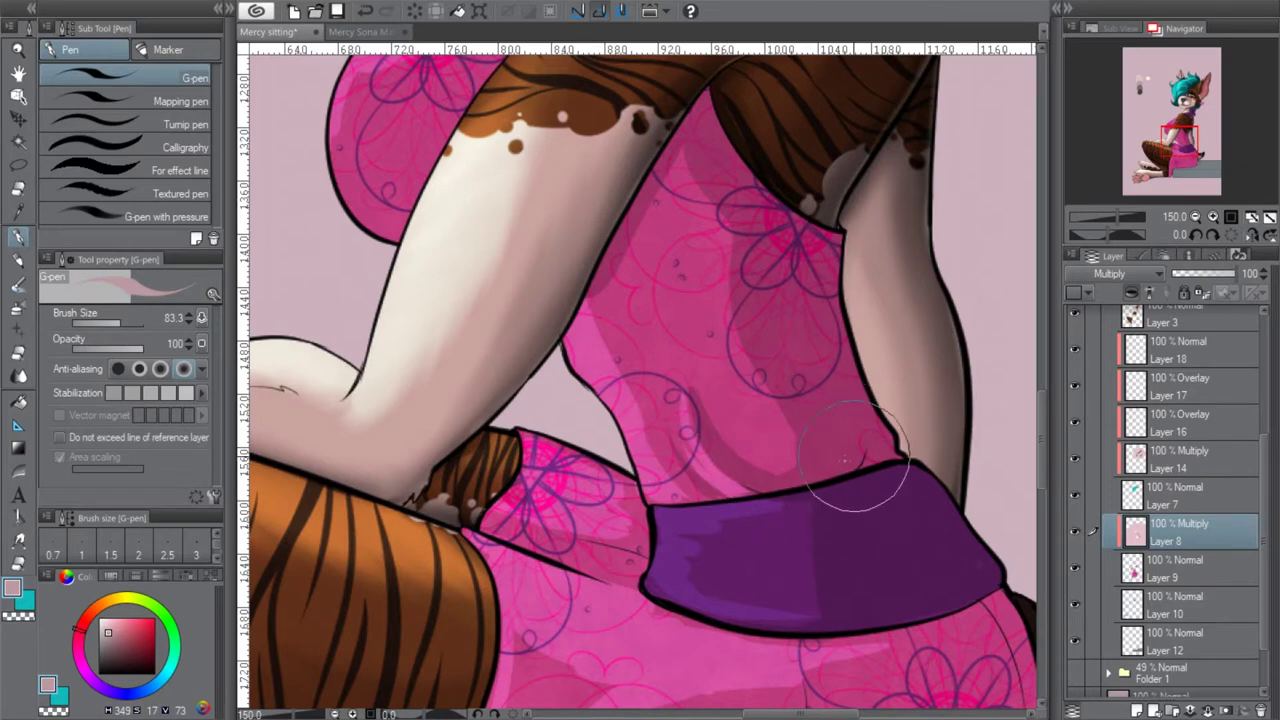
left_click_drag(1184, 141, 1183, 131)
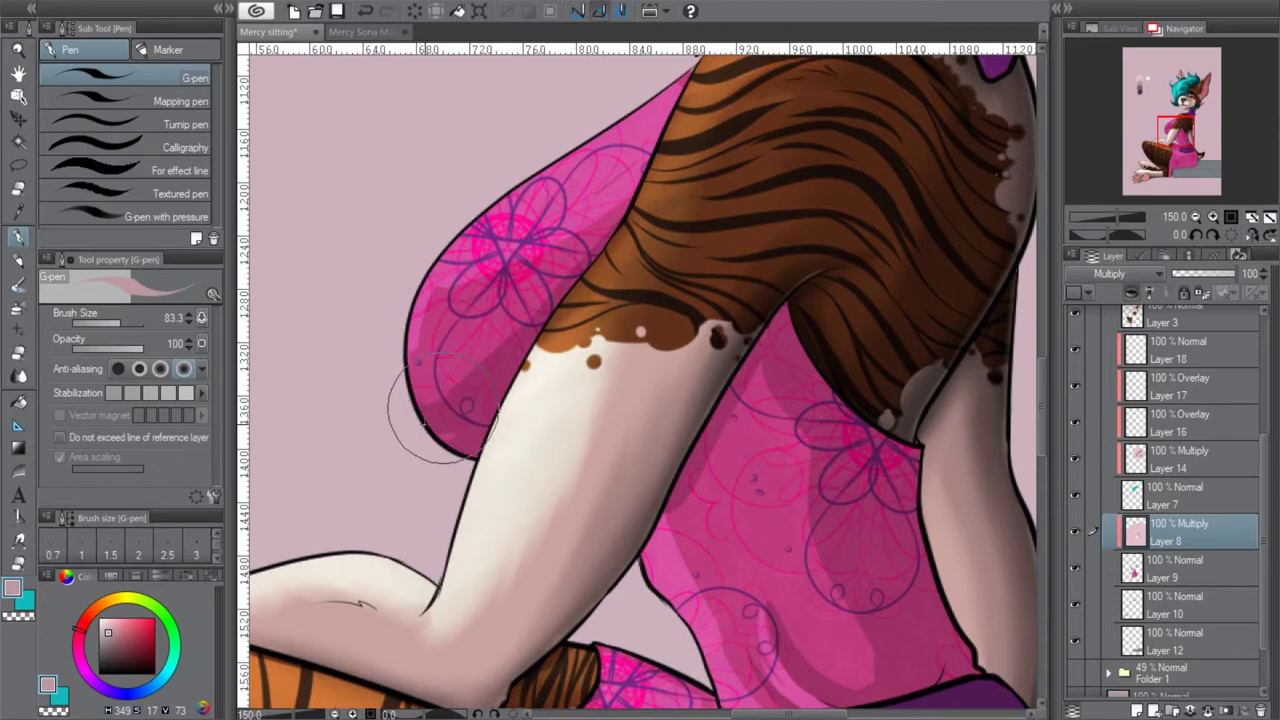
left_click_drag(1188, 117, 1199, 106)
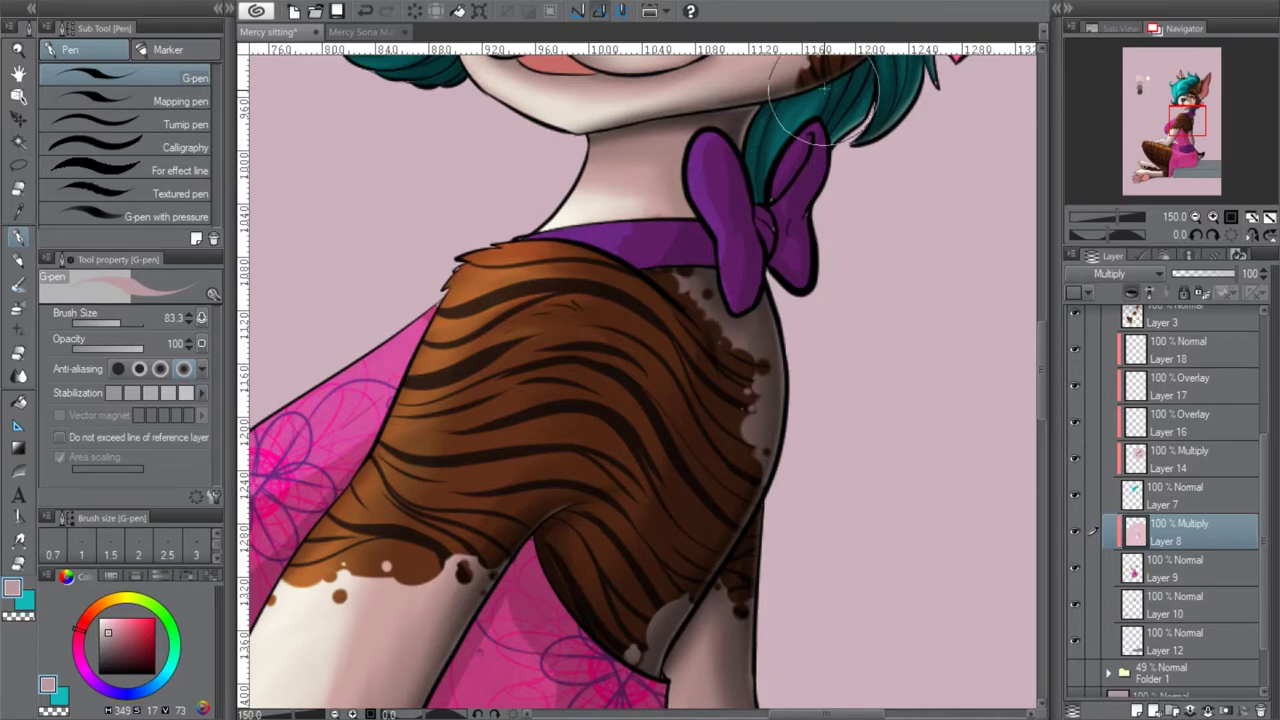
Shade the rear of the skirt with the G-pen at size 135.8 and undo the last stroke beneath the sash
left_click_drag(1183, 120, 1173, 156)
mouse_move(884, 222)
left_mouse_down()
mouse_move(933, 409)
mouse_move(915, 490)
left_mouse_up()
left_click(1196, 216)
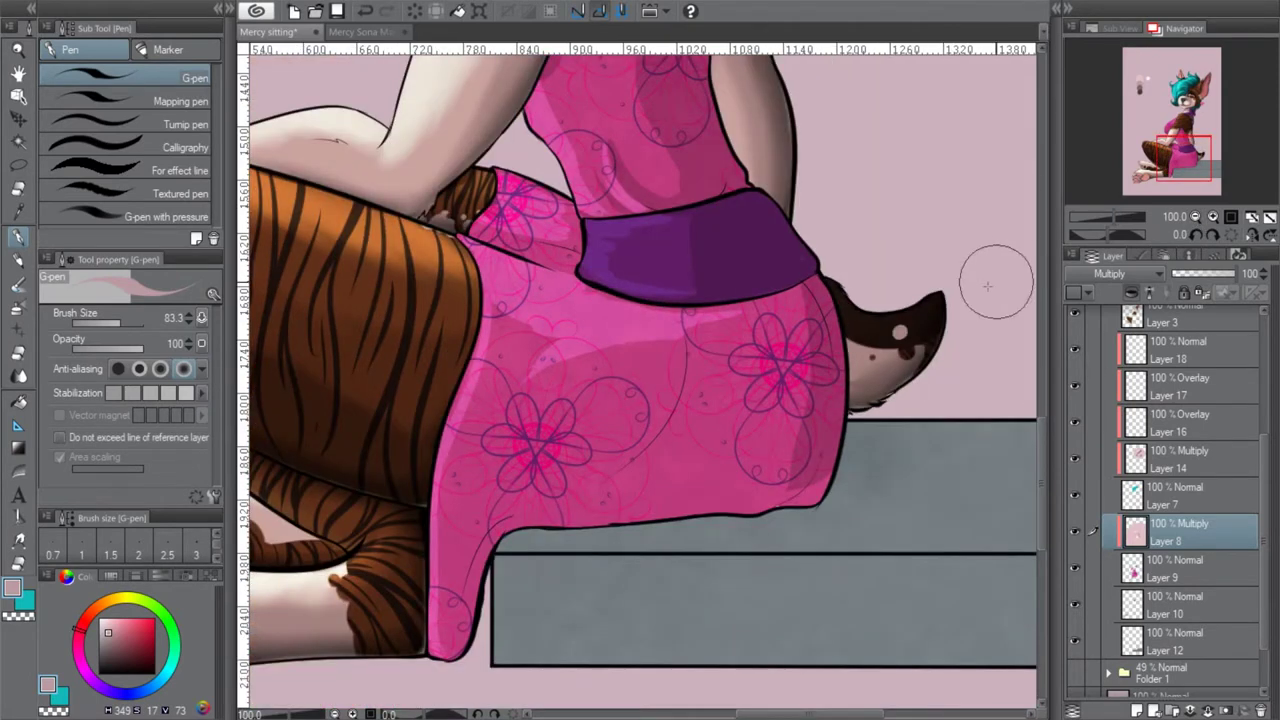
left_click_drag(789, 263, 817, 452)
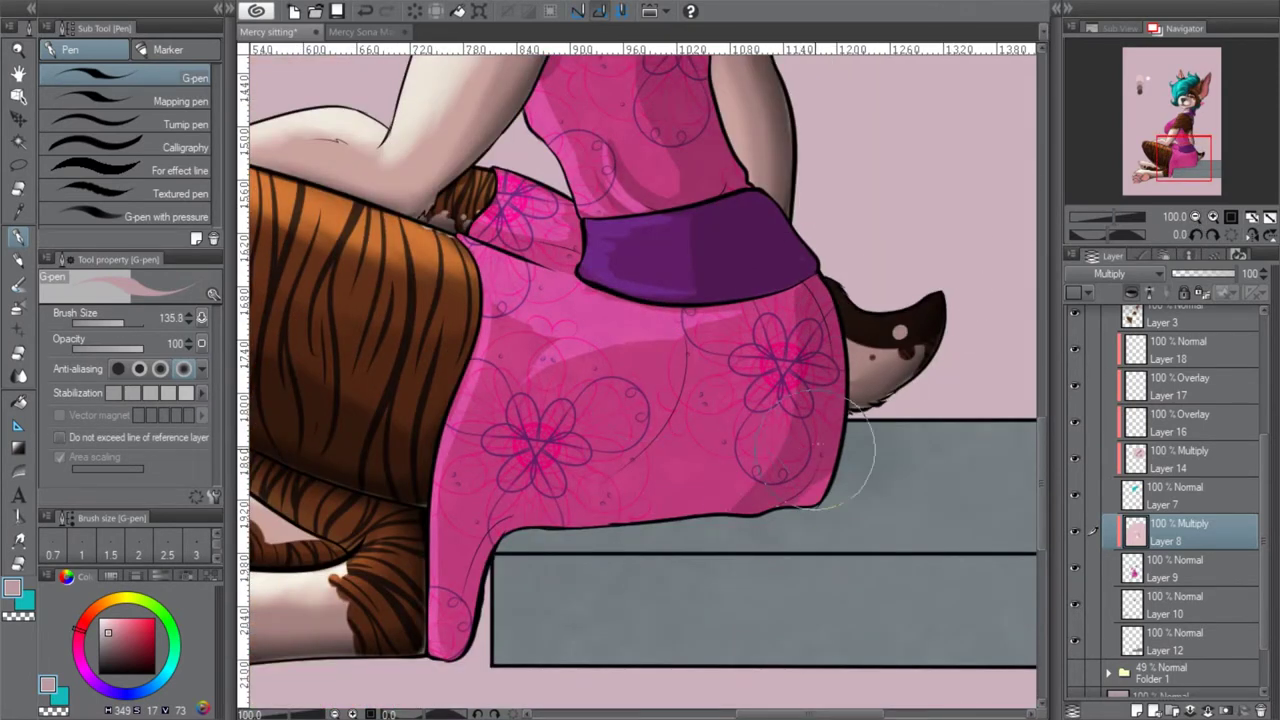
left_click_drag(797, 290, 702, 492)
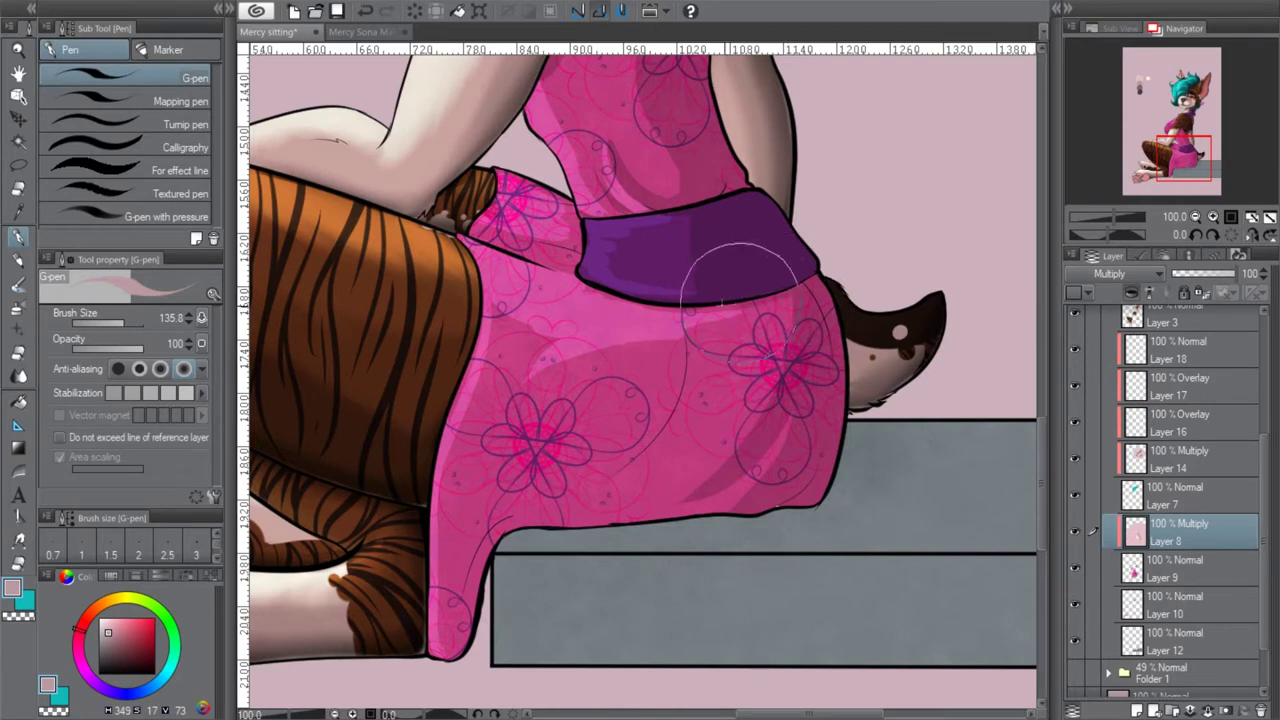
left_click_drag(661, 300, 601, 287)
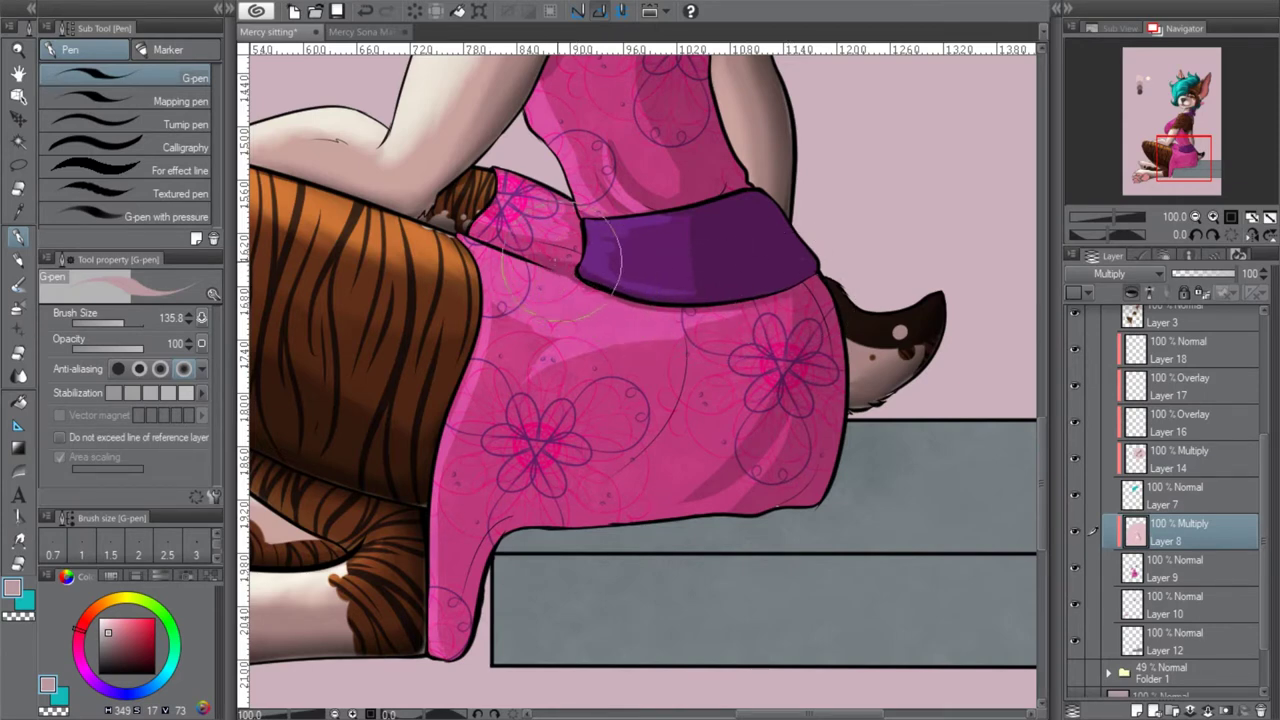
left_click(365, 11)
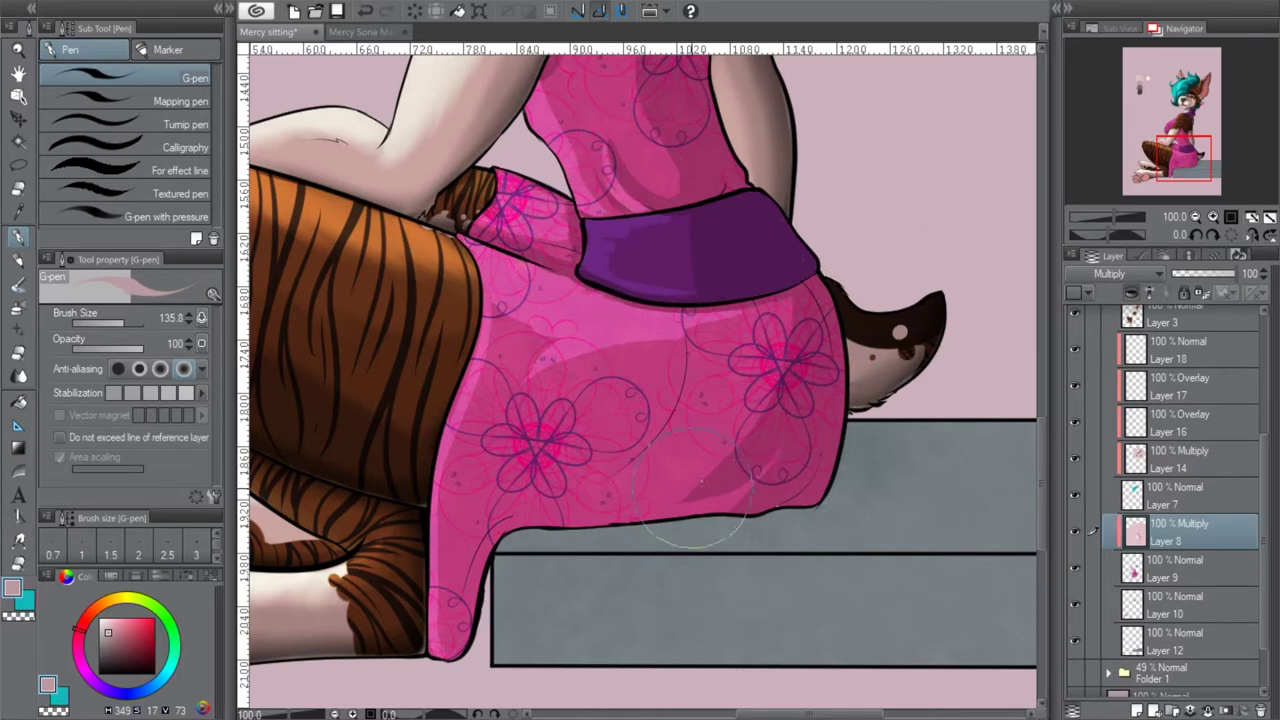
Paint fold shadows across the middle of the skirt and down its front edge to the hem
mouse_move(791, 301)
left_mouse_down()
mouse_move(750, 406)
mouse_move(660, 490)
left_mouse_up()
left_click_drag(686, 338, 605, 522)
left_click_drag(702, 439, 560, 528)
mouse_move(682, 508)
left_mouse_down()
mouse_move(527, 525)
mouse_move(543, 517)
mouse_move(465, 584)
mouse_move(476, 572)
mouse_move(436, 646)
left_mouse_up()
mouse_move(476, 553)
left_mouse_down()
mouse_move(594, 455)
mouse_move(502, 522)
mouse_move(564, 395)
mouse_move(489, 510)
mouse_move(532, 448)
left_mouse_up()
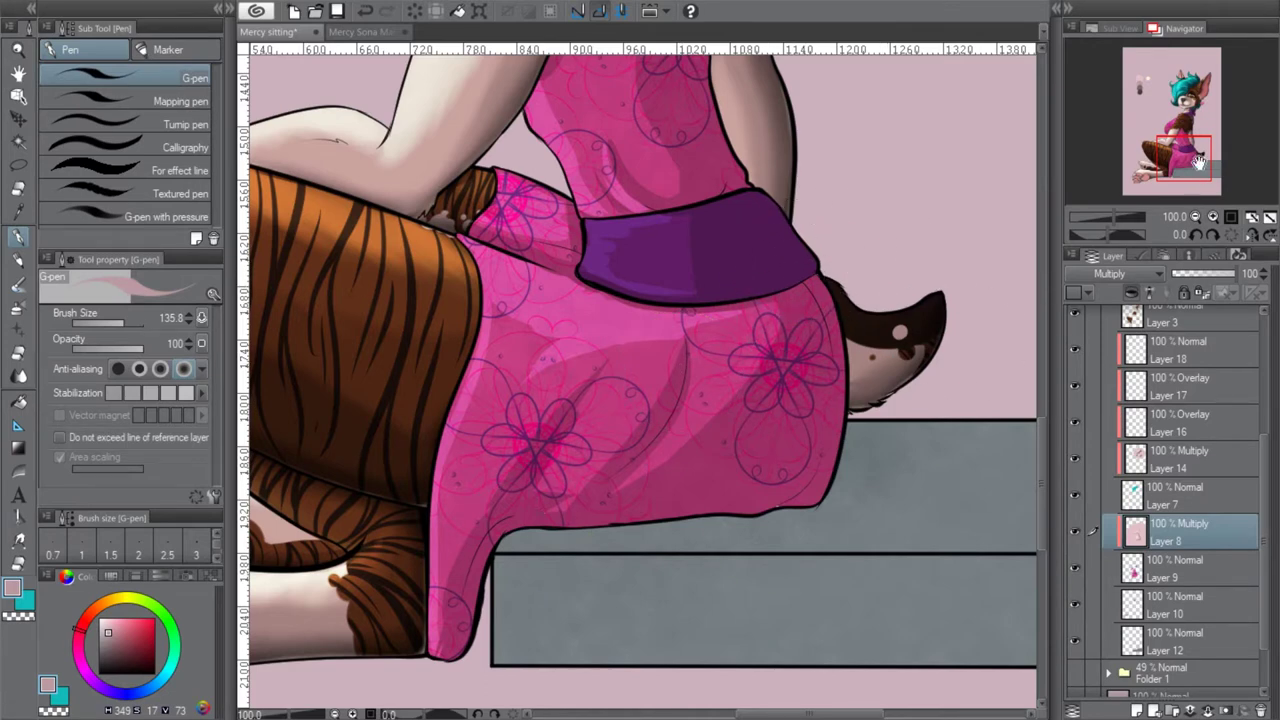
Temporarily hide Layer 8 and touch up the skirt's lower hem on Layer 9 with the sampled base pink and a 45.2 G-pen
left_click(1173, 572)
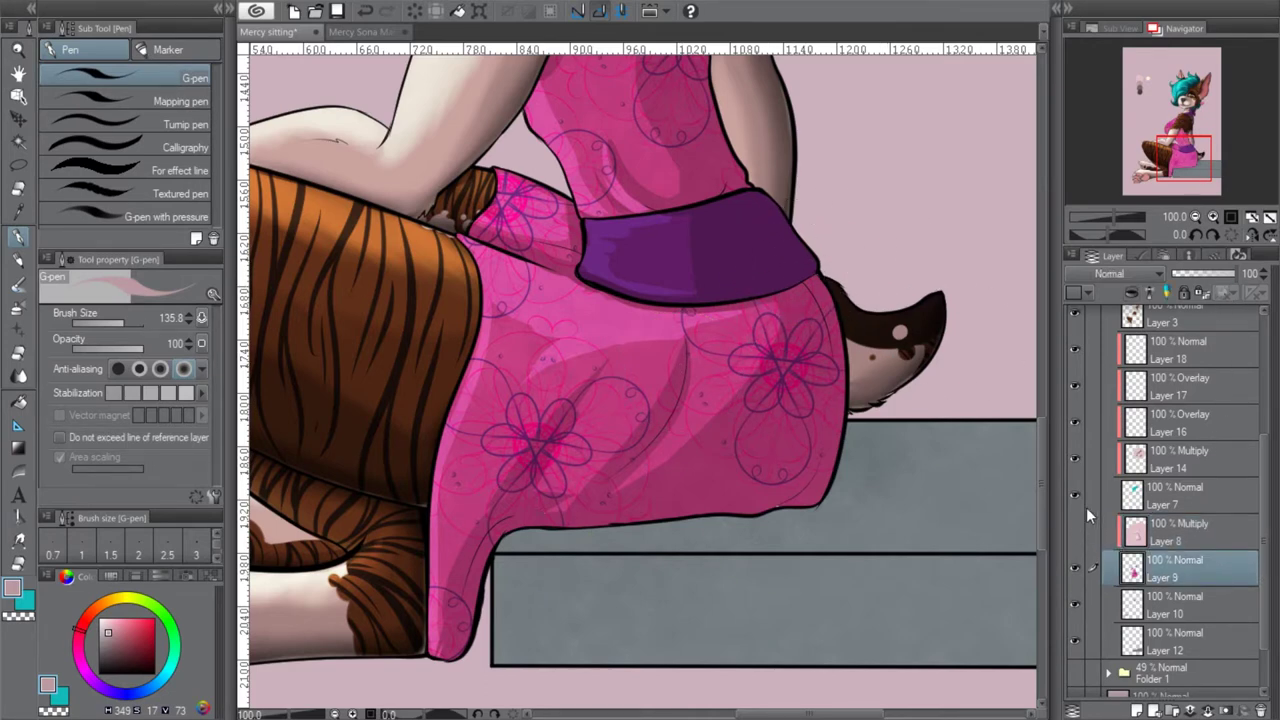
left_click(1076, 524)
left_click(1212, 217)
left_click(1212, 217)
left_click_drag(1184, 158, 1189, 166)
key("i")
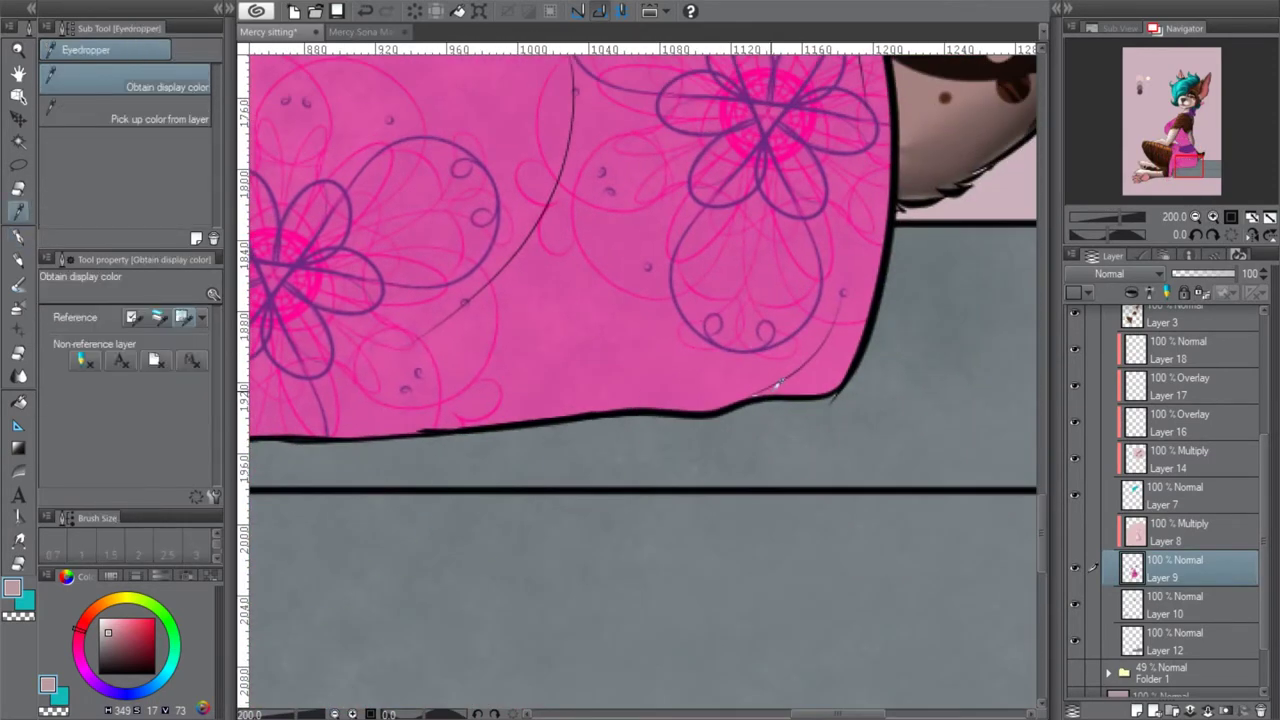
left_click(18, 244)
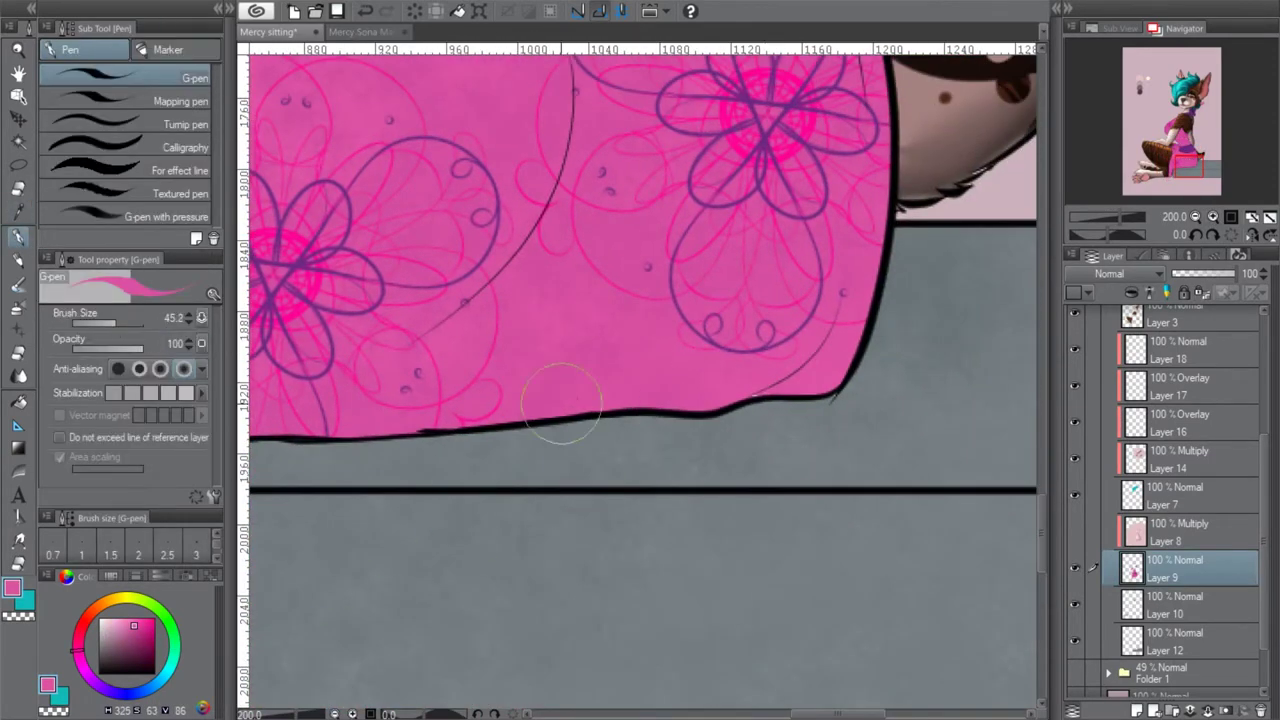
left_click(1075, 531)
Reselect the Multiply Layer 8 and sample the third, darker mauve palette swatch for G-pen shading around the neck bow
left_click(1120, 530)
left_click(1196, 217)
left_click(1196, 217)
left_click(1196, 217)
left_click_drag(1189, 165, 1156, 109)
key("i")
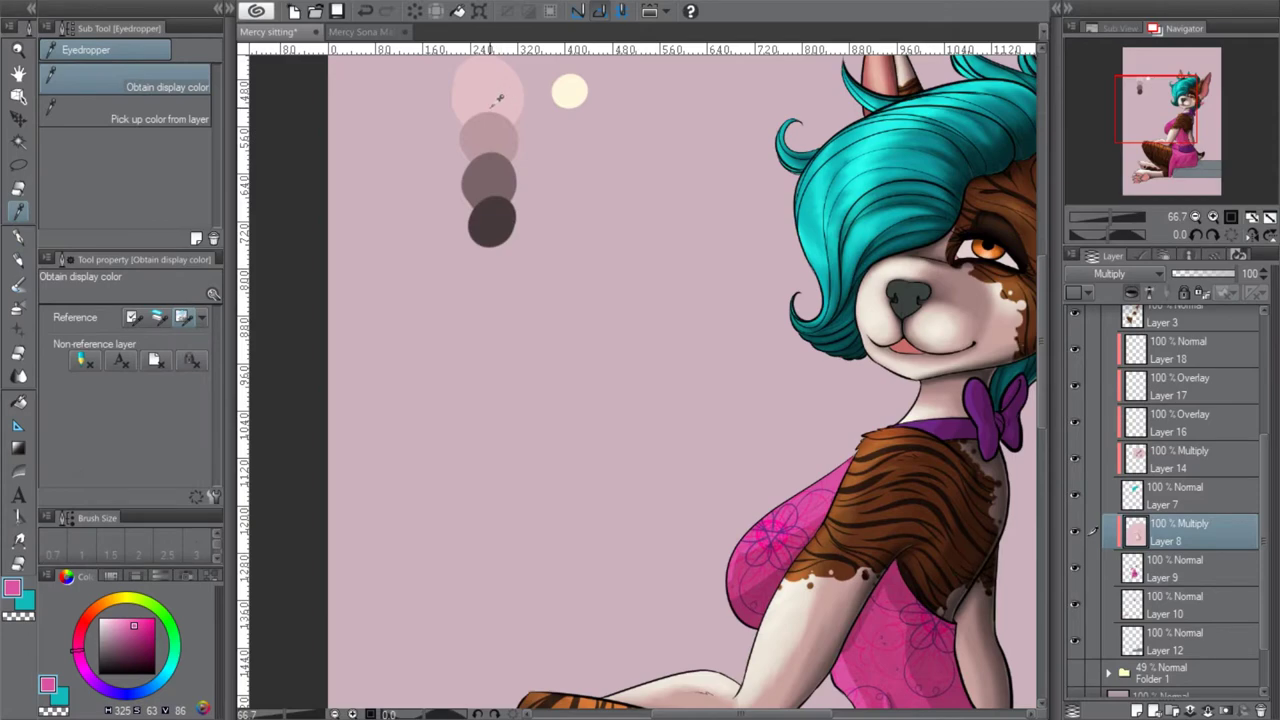
left_click(22, 238)
left_click_drag(1157, 109, 1202, 112)
left_click(1214, 217)
left_click(1214, 217)
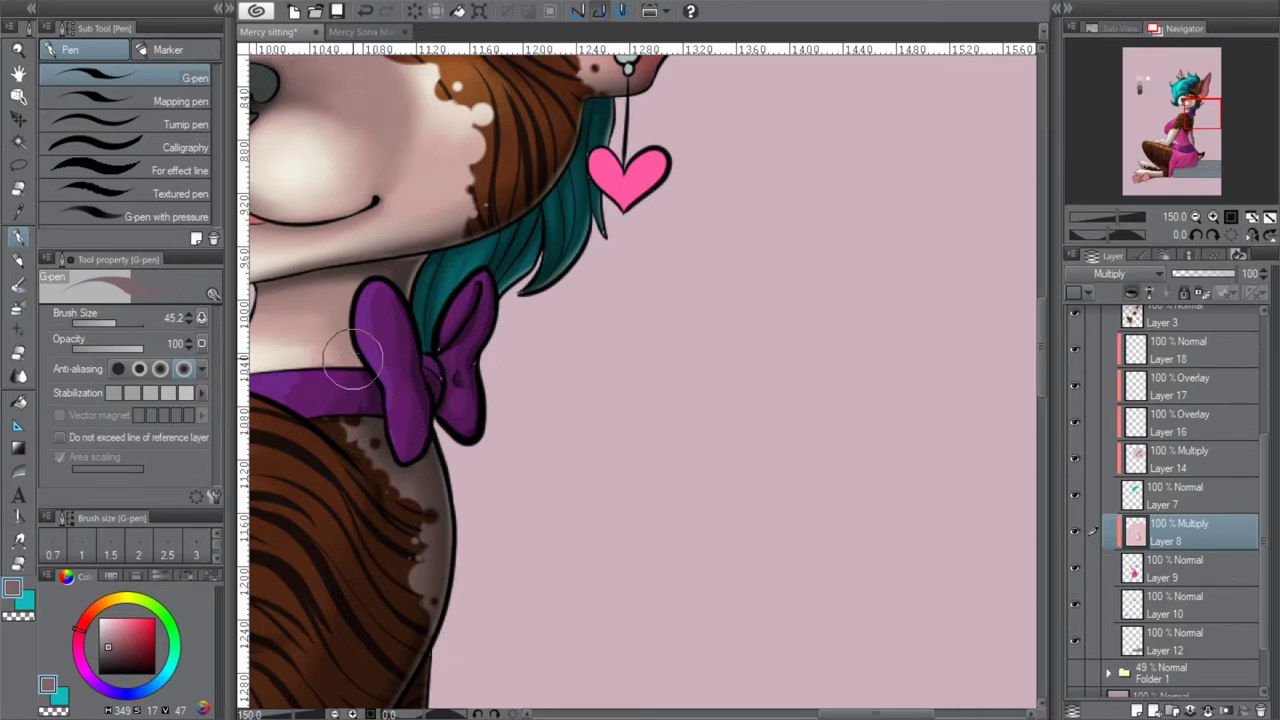
Temporarily hide Layer 8, sample the neck bow's base purple on Layer 9 for the G-pen, and return to Layer 8
left_click(1195, 570)
left_click(1075, 530)
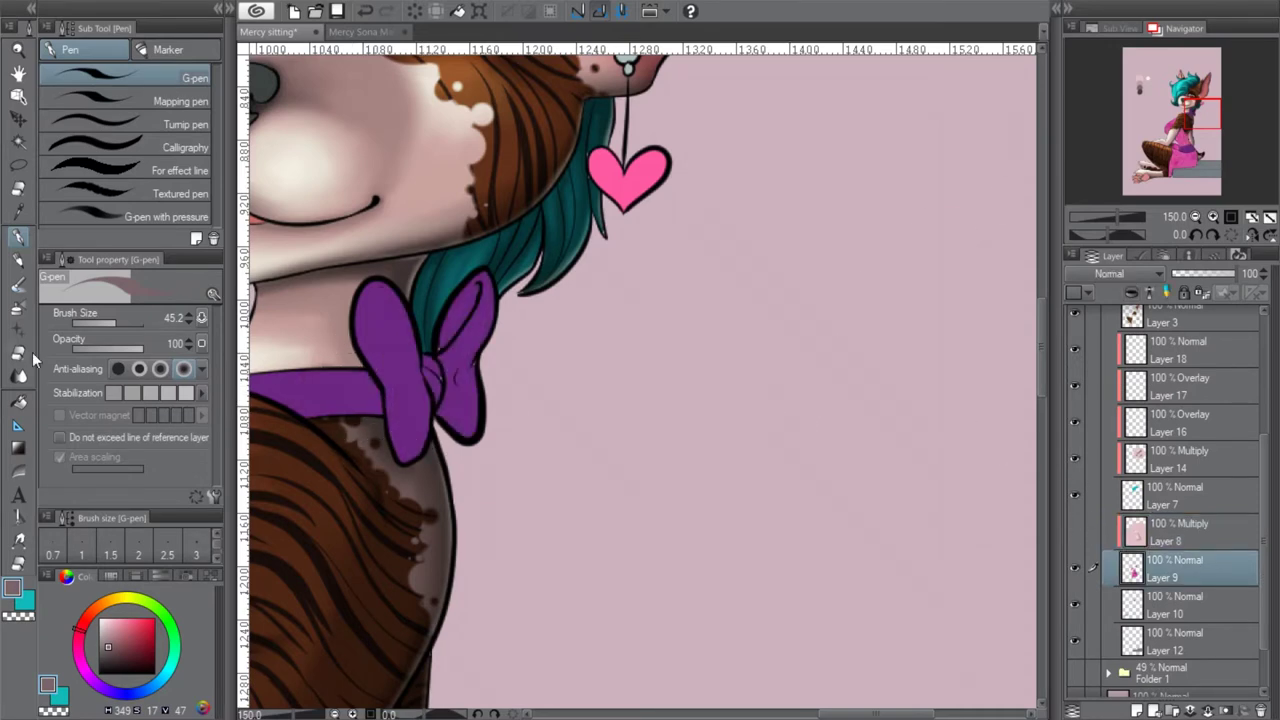
left_click(17, 212)
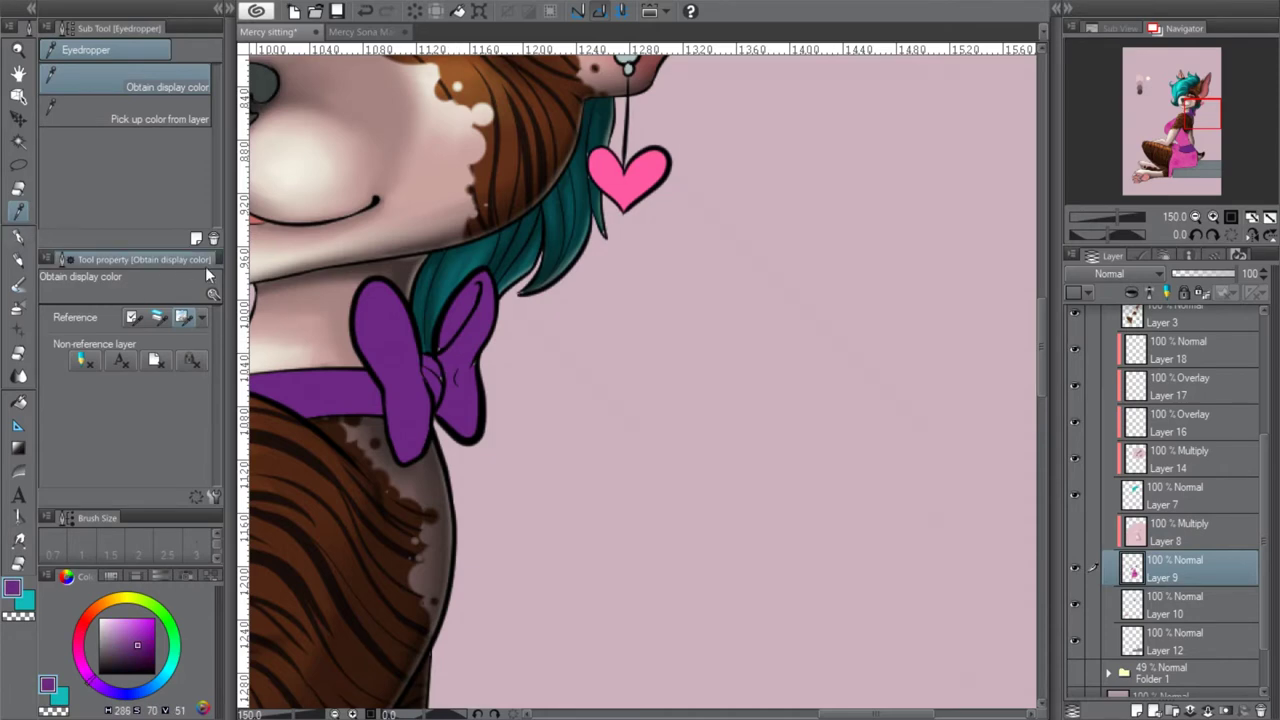
key("p")
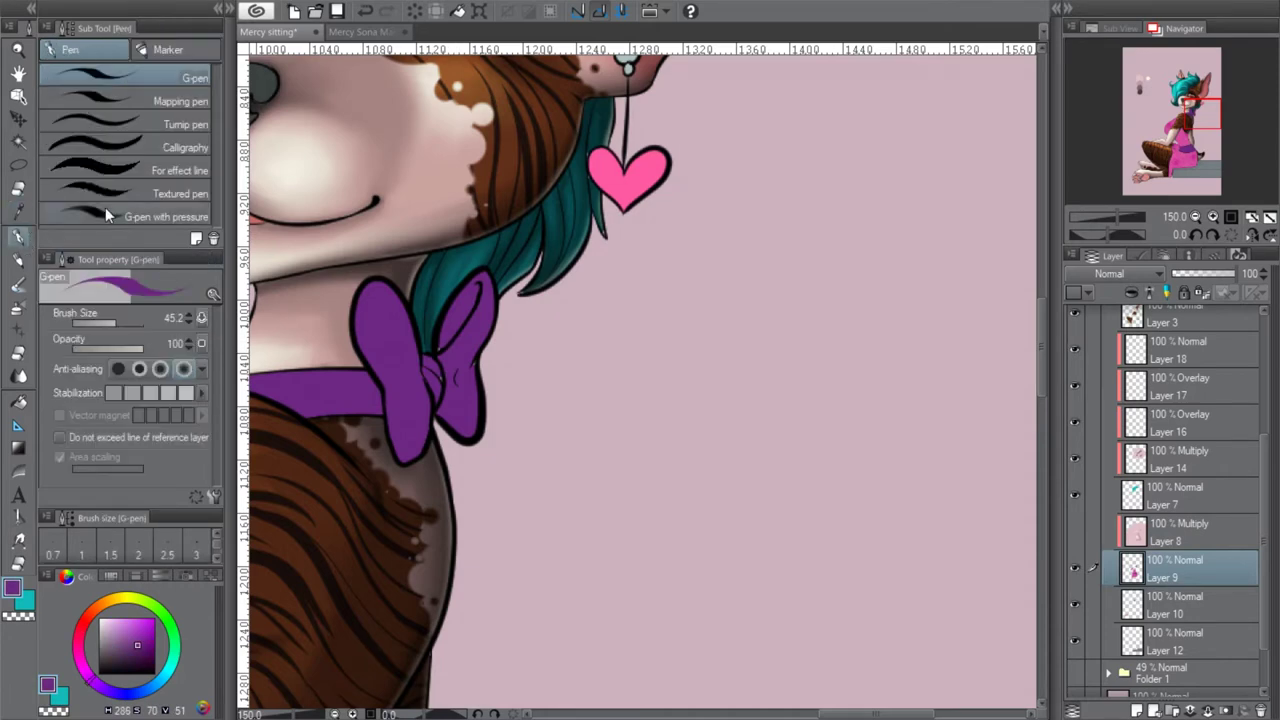
left_click(1177, 536)
left_click(1075, 530)
Resample the mauve shadow colour (H 349, S 17, V 47) and shade the dress's bust and torso beneath the arm
mouse_move(1198, 112)
left_mouse_down()
mouse_move(1146, 88)
mouse_move(1188, 116)
left_mouse_up()
key("i")
left_click(19, 238)
scroll(585, 374, "down", 3)
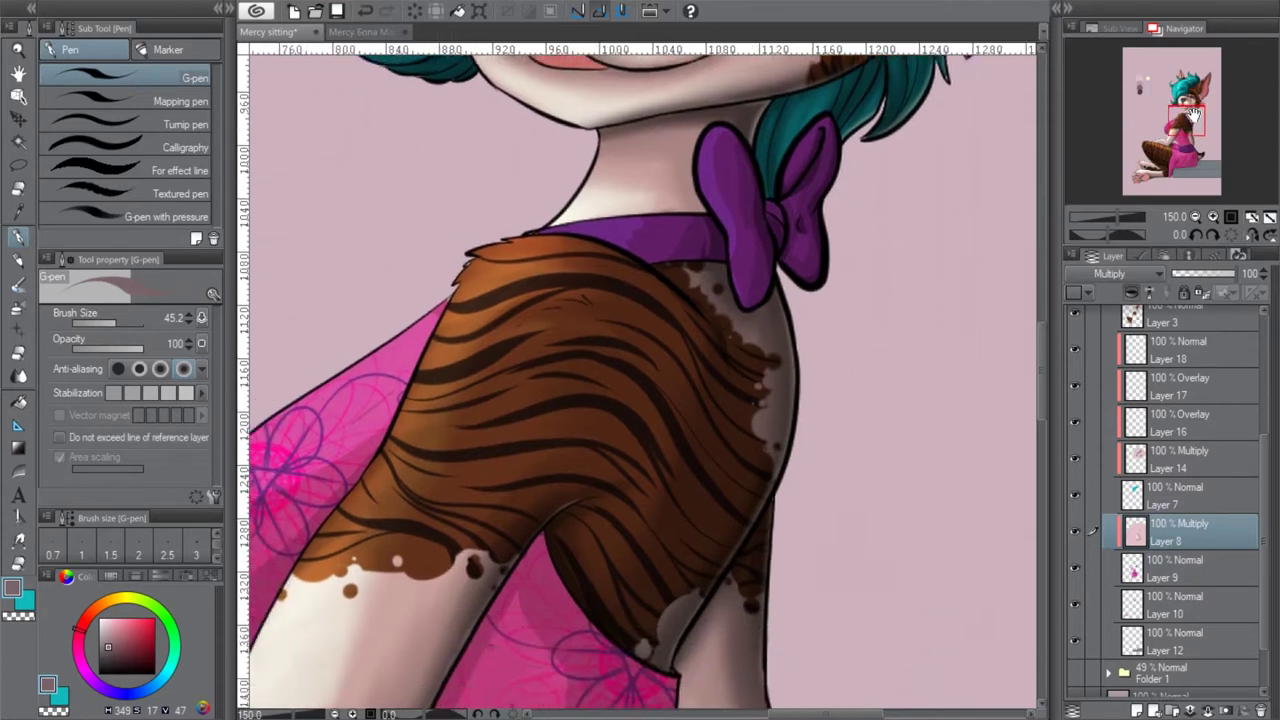
scroll(585, 374, "left", 4)
mouse_move(377, 582)
left_mouse_down()
mouse_move(424, 578)
mouse_move(364, 570)
mouse_move(390, 558)
mouse_move(406, 602)
mouse_move(393, 615)
mouse_move(374, 605)
mouse_move(378, 570)
mouse_move(370, 578)
mouse_move(391, 606)
mouse_move(457, 573)
mouse_move(381, 588)
left_mouse_up()
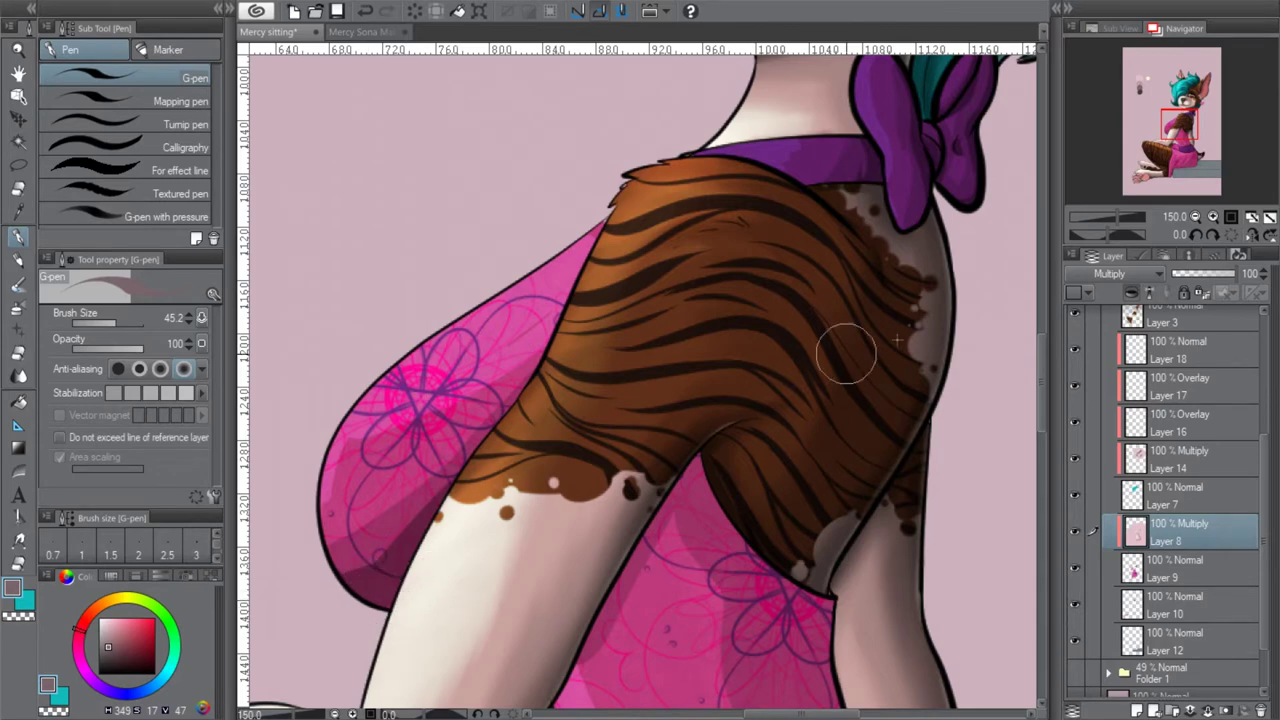
left_click_drag(1172, 132, 1175, 136)
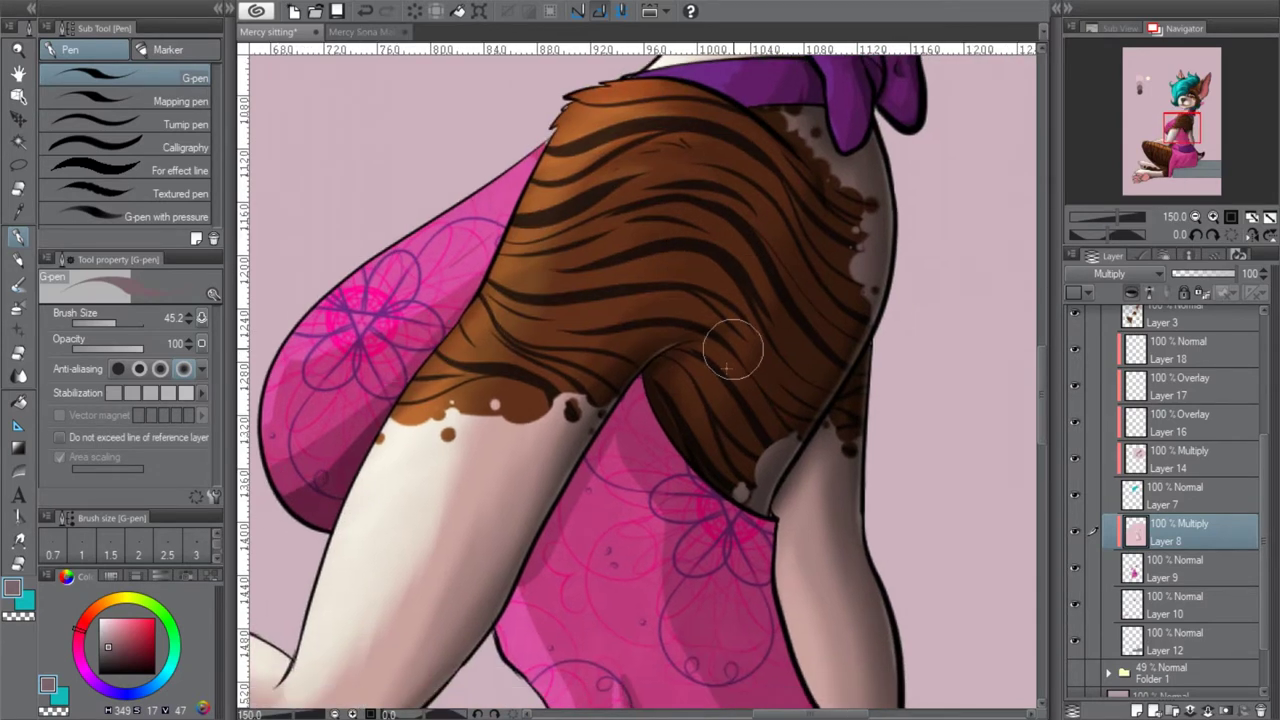
mouse_move(640, 383)
left_mouse_down()
mouse_move(758, 511)
mouse_move(718, 497)
mouse_move(785, 583)
mouse_move(773, 650)
left_mouse_up()
Paint a mauve fold shadow across the rear part of the purple sash with the 45.2 G-pen
left_click_drag(1180, 130, 1183, 135)
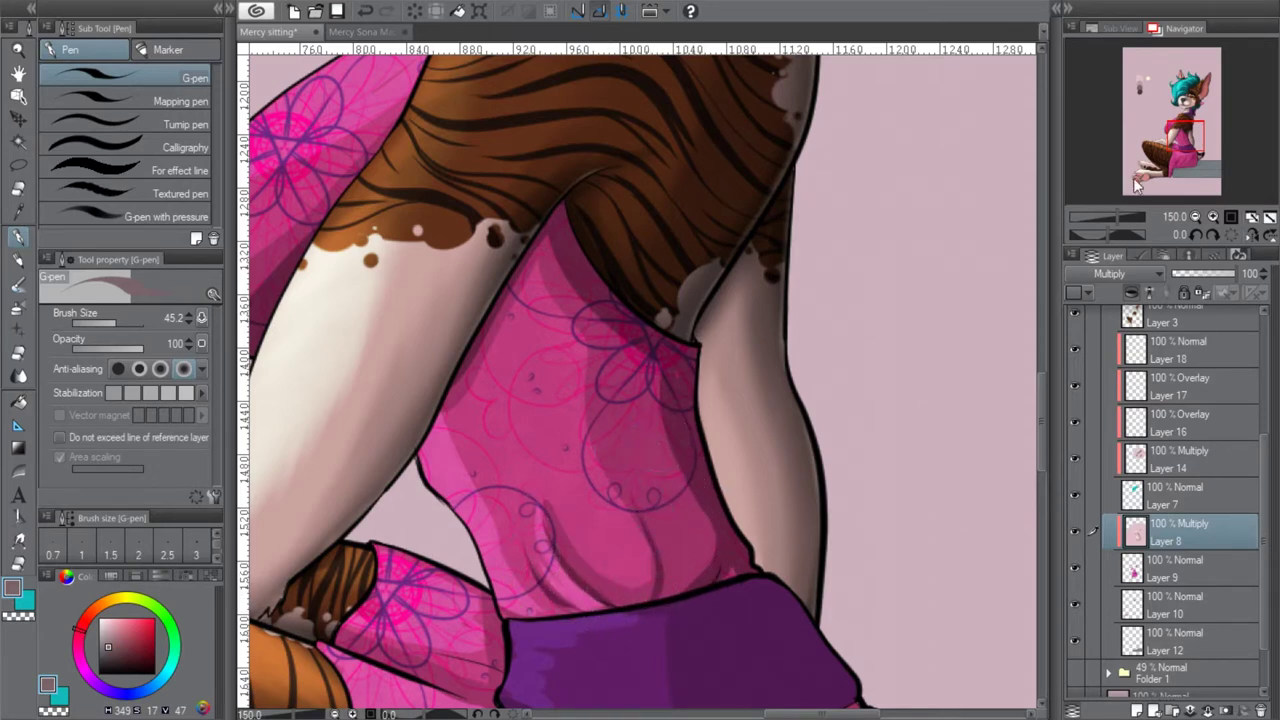
left_click_drag(1181, 140, 1182, 150)
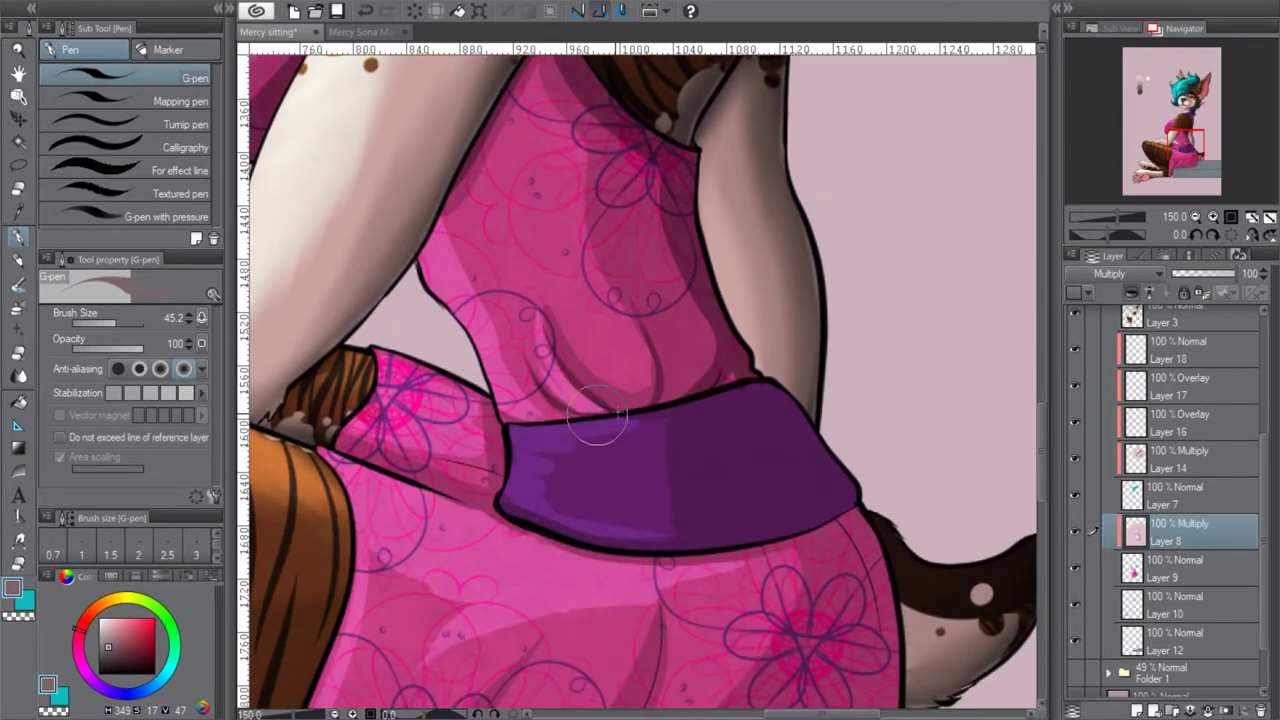
mouse_move(757, 368)
left_mouse_down()
mouse_move(776, 392)
mouse_move(808, 412)
left_mouse_up()
mouse_move(851, 480)
left_mouse_down()
mouse_move(776, 527)
mouse_move(864, 482)
mouse_move(724, 541)
mouse_move(633, 552)
mouse_move(840, 494)
mouse_move(822, 492)
mouse_move(828, 453)
mouse_move(808, 442)
mouse_move(805, 454)
mouse_move(767, 456)
mouse_move(772, 427)
mouse_move(798, 425)
mouse_move(711, 469)
mouse_move(798, 424)
mouse_move(784, 406)
mouse_move(777, 431)
mouse_move(763, 394)
mouse_move(750, 454)
mouse_move(686, 474)
left_mouse_up()
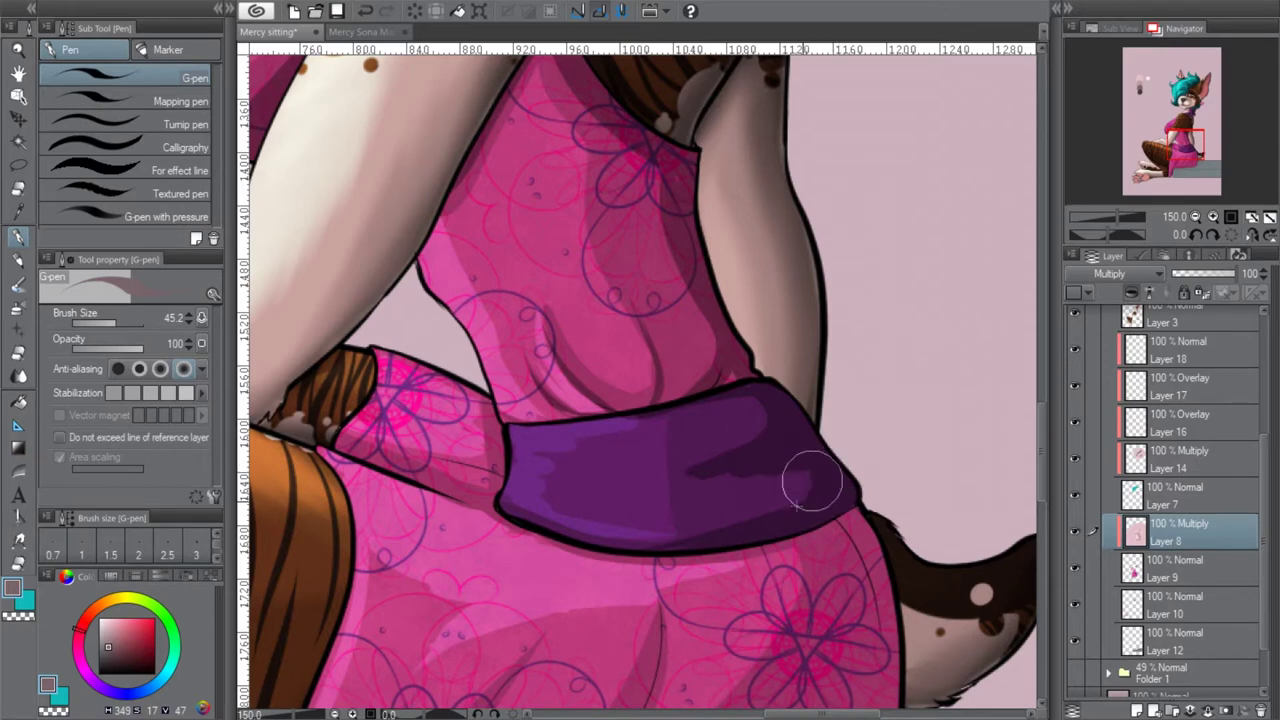
left_click_drag(1186, 151, 1181, 155)
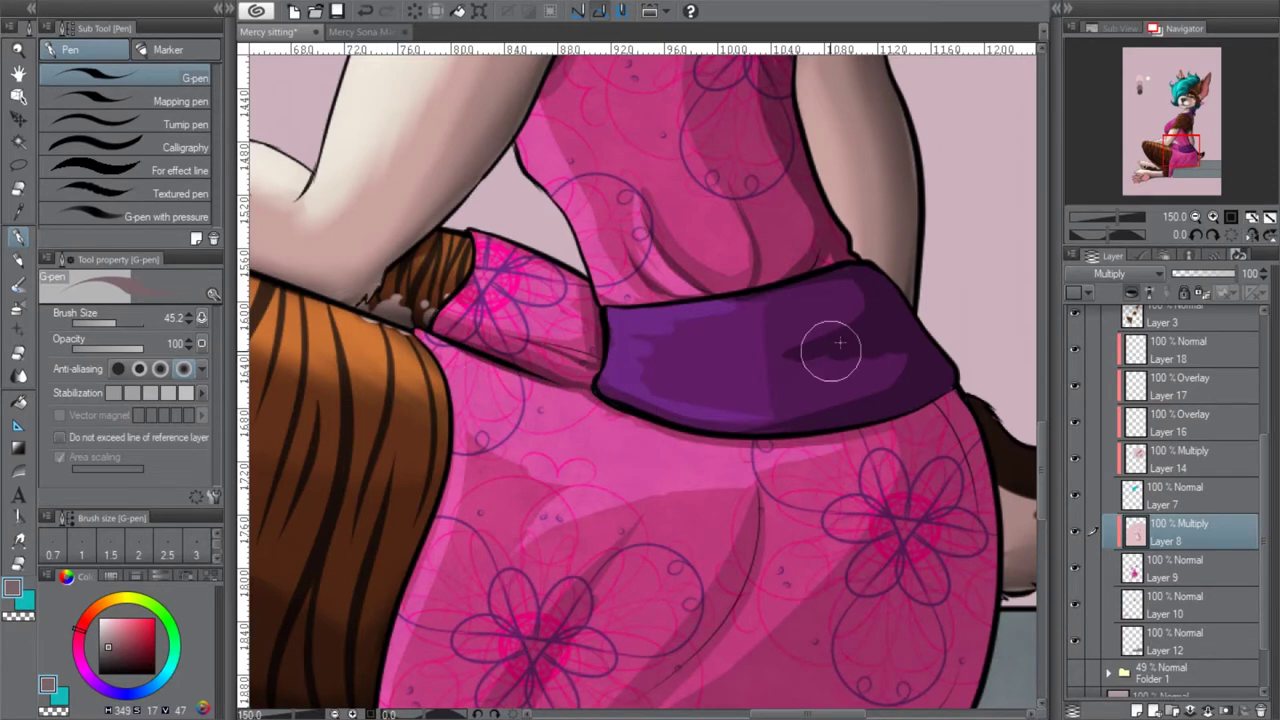
Paint mauve fold shadows along the skirt's rear edge and diagonally across its middle towards the hem
left_click_drag(1170, 146, 1175, 152)
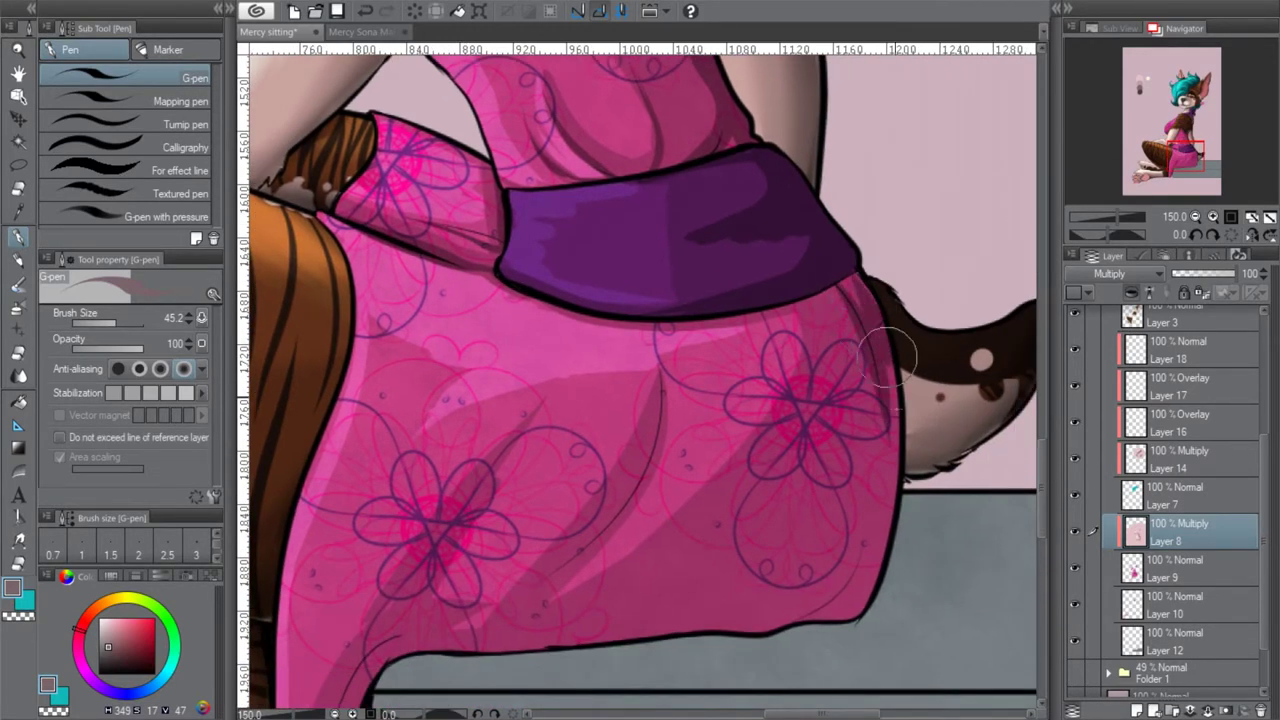
mouse_move(880, 392)
left_mouse_down()
mouse_move(878, 558)
mouse_move(826, 619)
mouse_move(874, 421)
mouse_move(853, 307)
mouse_move(874, 498)
mouse_move(775, 646)
left_mouse_up()
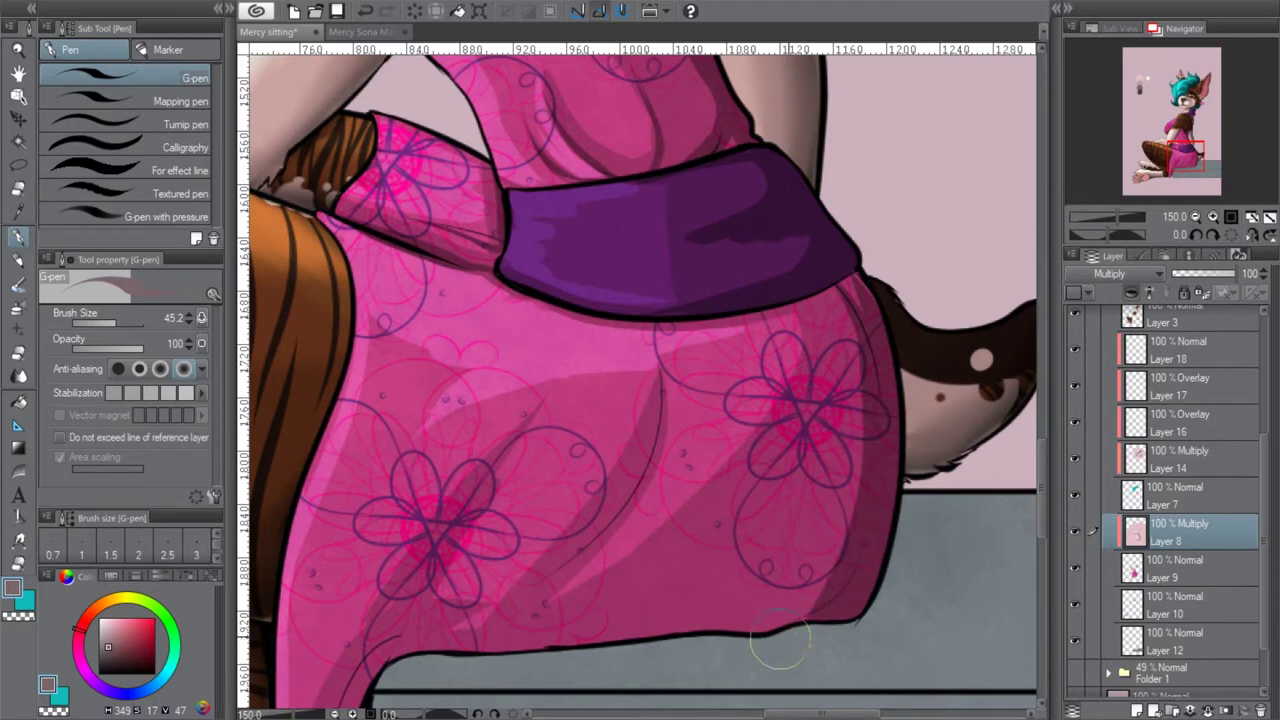
mouse_move(825, 575)
left_mouse_down()
mouse_move(750, 632)
mouse_move(853, 557)
mouse_move(798, 612)
mouse_move(722, 636)
mouse_move(750, 622)
left_mouse_up()
left_click_drag(872, 372, 810, 550)
mouse_move(797, 300)
left_mouse_down()
mouse_move(791, 360)
mouse_move(662, 540)
left_mouse_up()
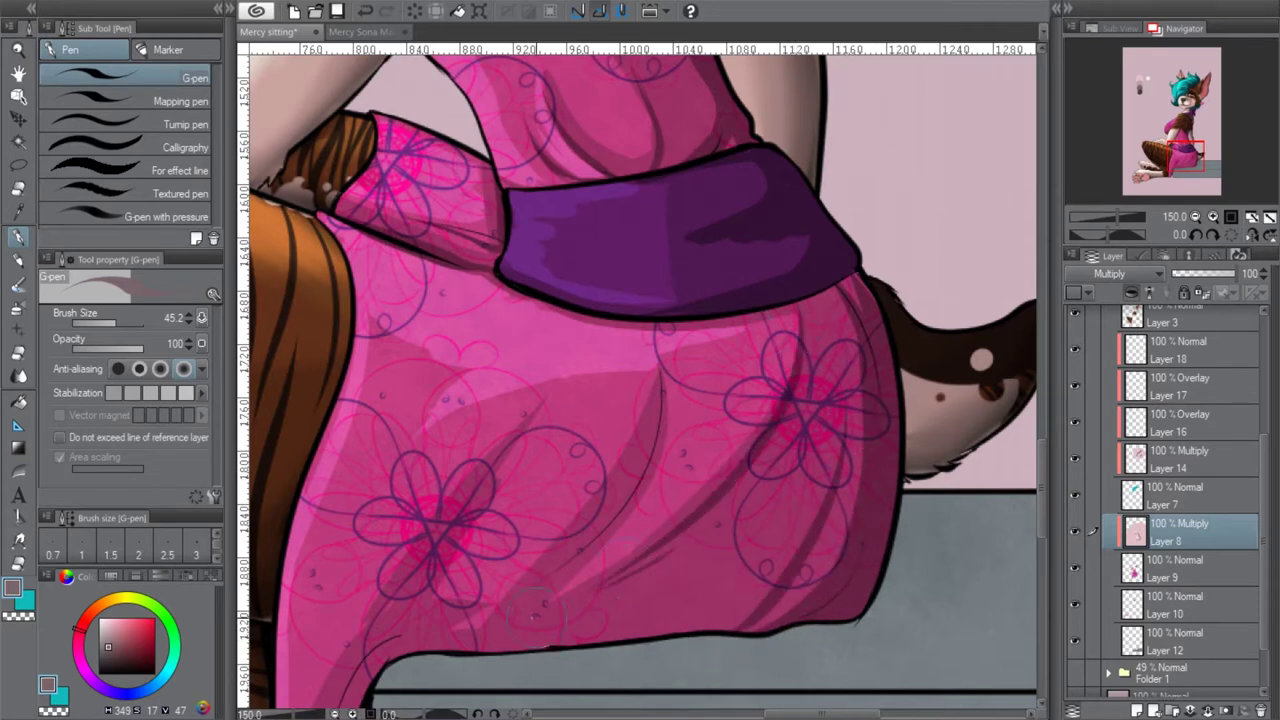
left_click_drag(655, 385, 601, 510)
mouse_move(612, 505)
left_mouse_down()
mouse_move(503, 606)
mouse_move(771, 614)
left_mouse_up()
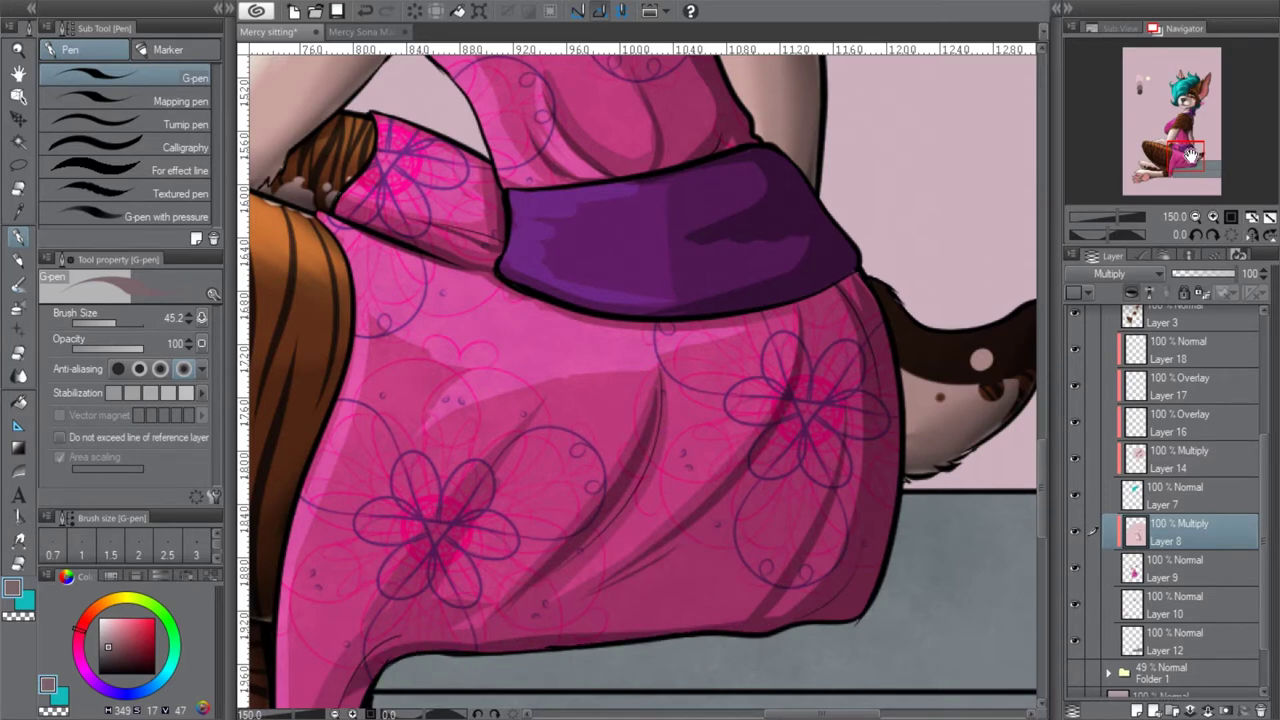
Shade the hanging front end of the skirt and add fold shadows through the front flower and along the thigh edge
left_click_drag(1197, 165, 1162, 172)
left_click_drag(425, 516, 381, 686)
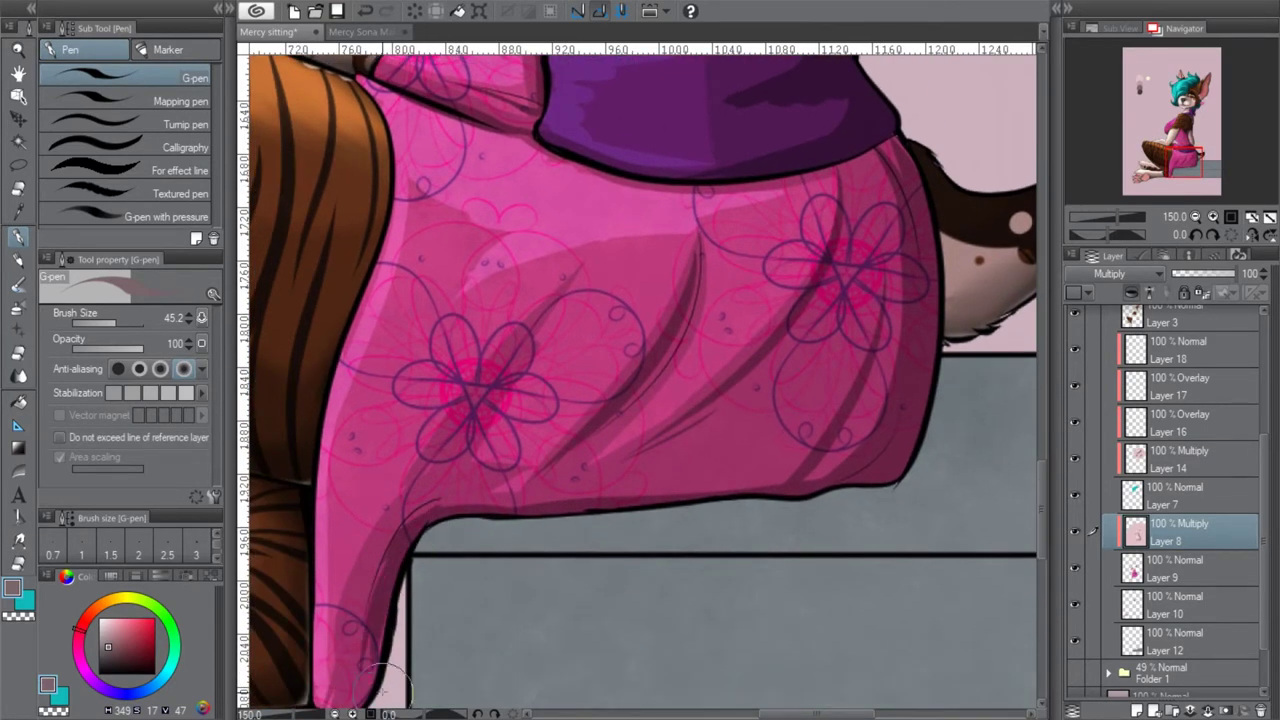
left_click_drag(1180, 160, 1175, 167)
left_click_drag(641, 422, 607, 579)
left_click_drag(637, 500, 577, 589)
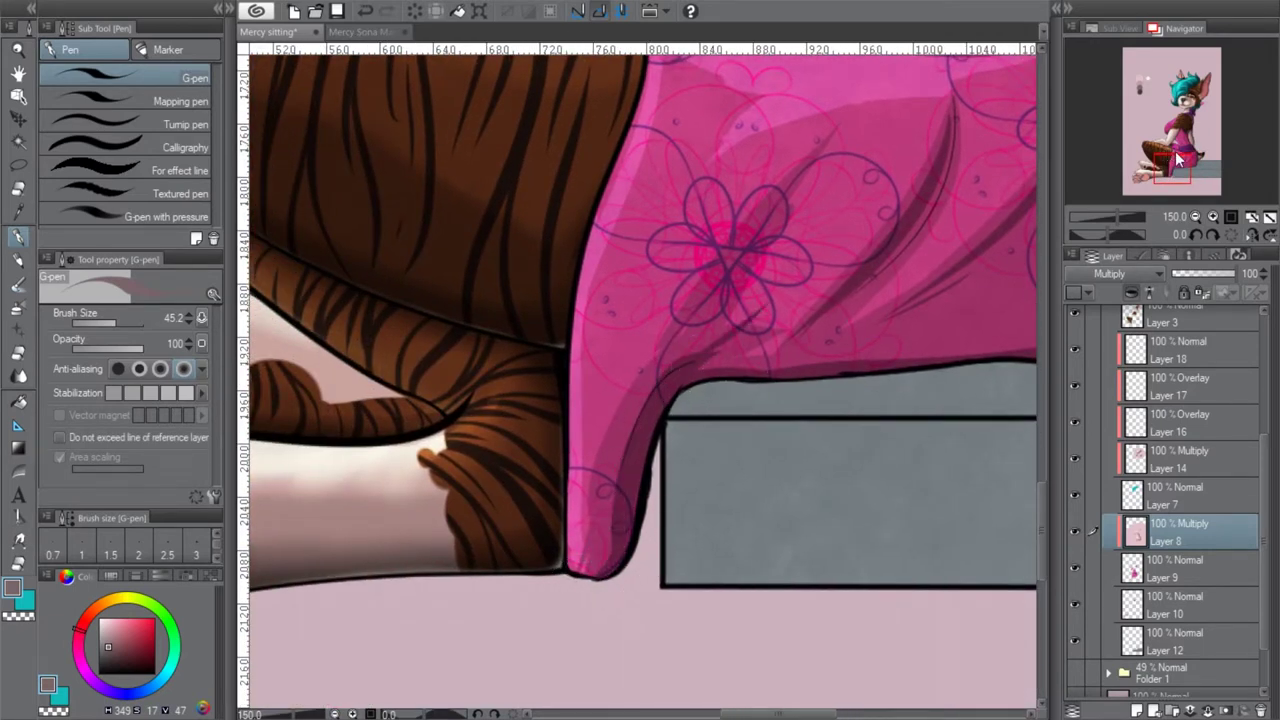
left_click_drag(1178, 158, 1181, 152)
left_click_drag(581, 519, 702, 348)
left_click_drag(585, 205, 533, 455)
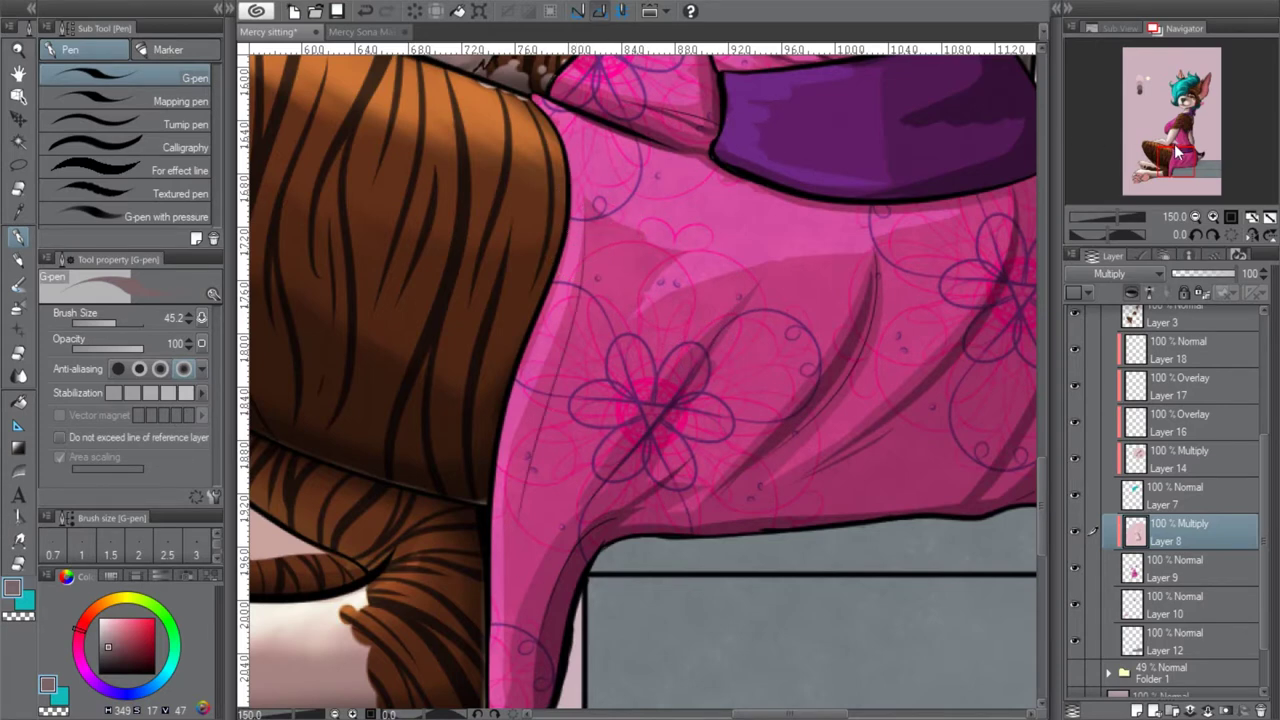
left_click_drag(1178, 152, 1181, 148)
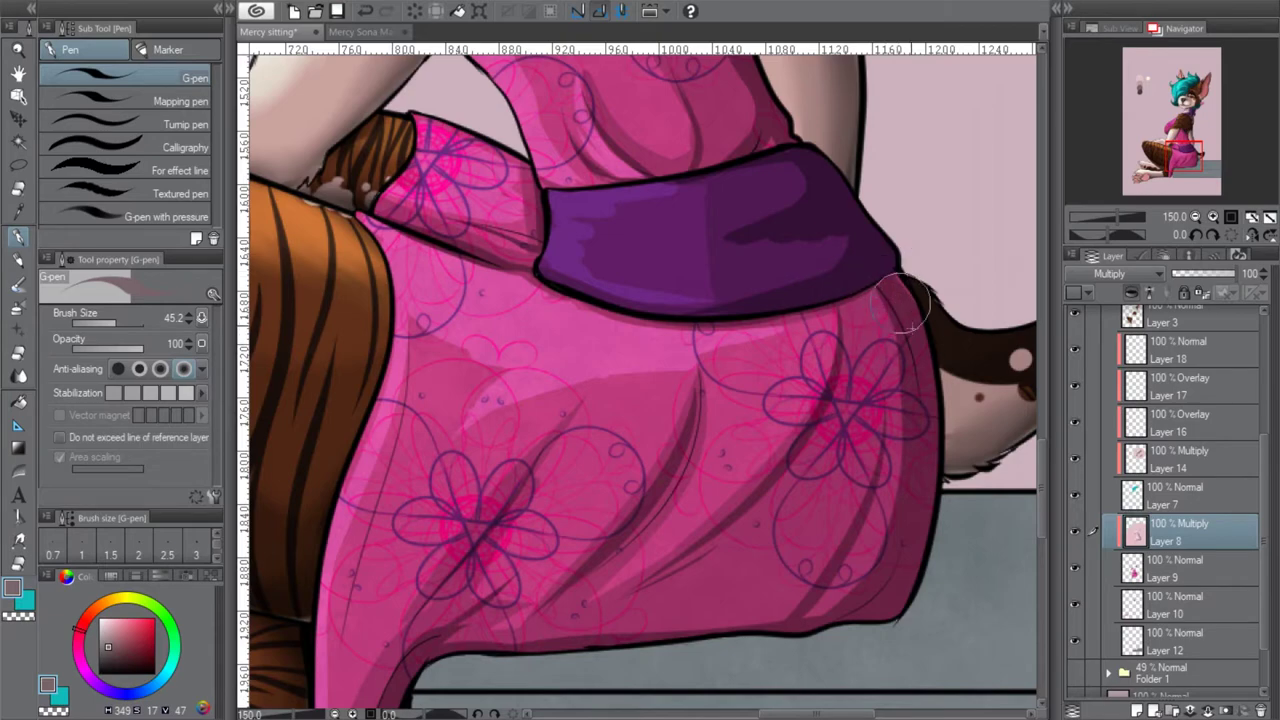
Sample the darker mauve palette swatch (H 349, S 16, V 27) and deepen the neck bow's shadows with the G-pen
left_click_drag(1184, 148, 1186, 117)
key("i")
left_click(18, 237)
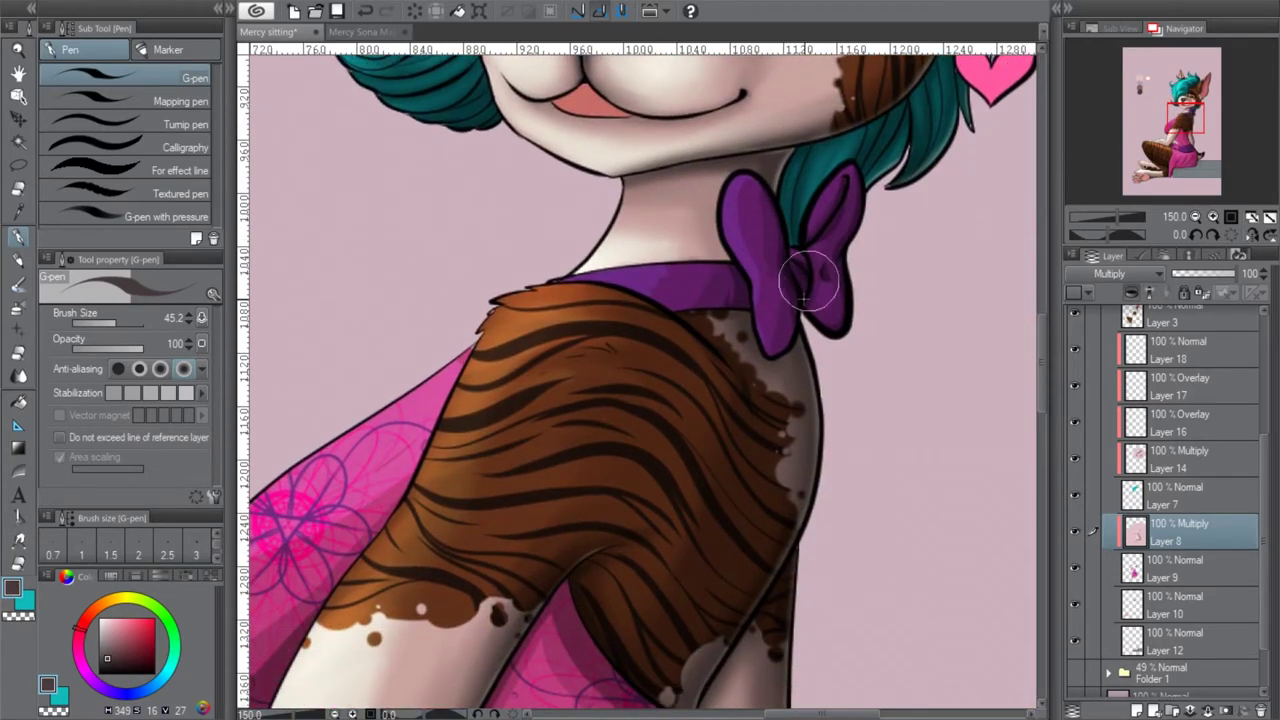
mouse_move(843, 300)
left_mouse_down()
mouse_move(828, 322)
mouse_move(814, 295)
mouse_move(823, 321)
left_mouse_up()
mouse_move(817, 218)
left_mouse_down()
mouse_move(811, 242)
mouse_move(848, 178)
left_mouse_up()
mouse_move(741, 255)
left_mouse_down()
mouse_move(748, 285)
mouse_move(737, 272)
left_mouse_up()
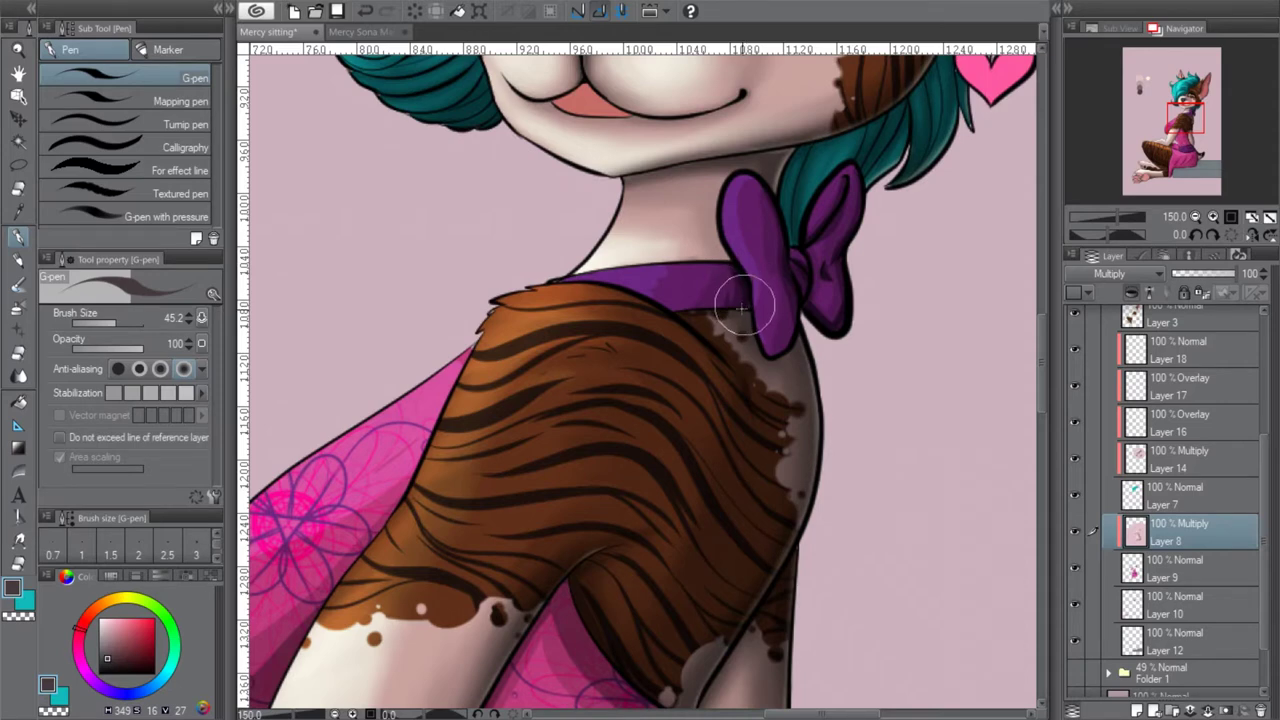
Deepen the shadow on the underside of the dress's bust and undo the last stroke near the armpit
left_click_drag(1181, 120, 1171, 128)
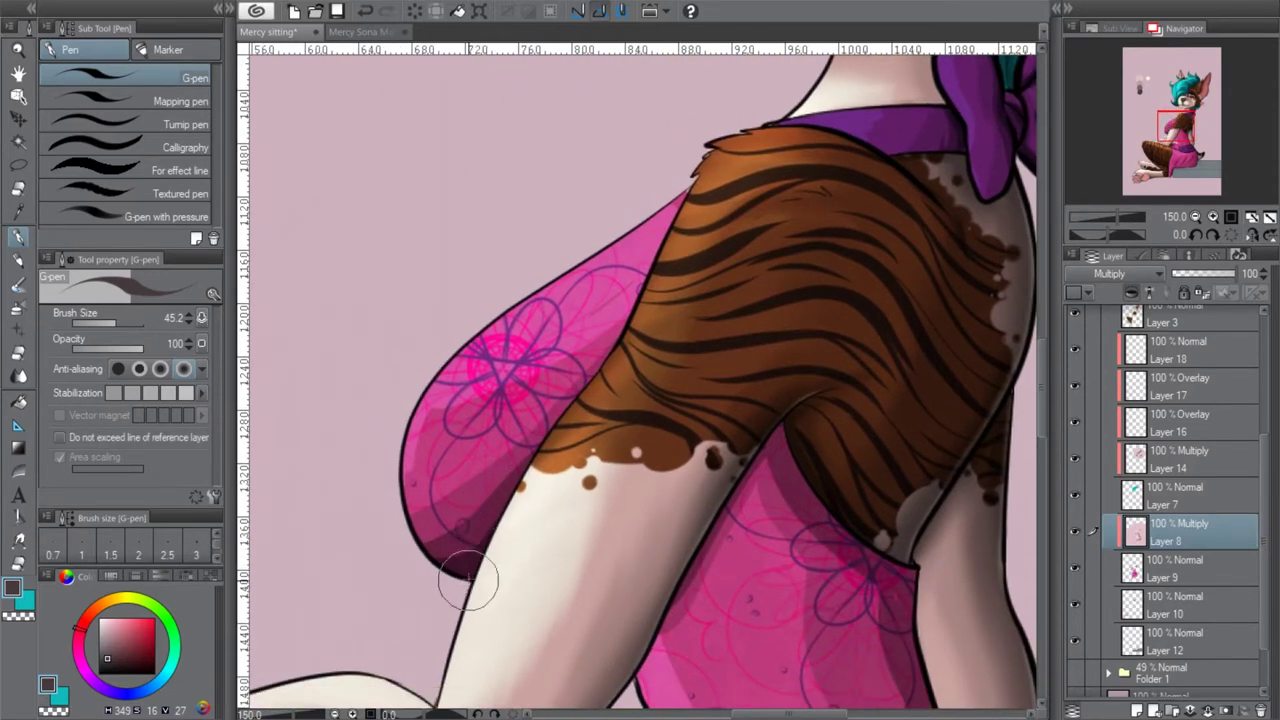
left_click_drag(1177, 132, 1180, 135)
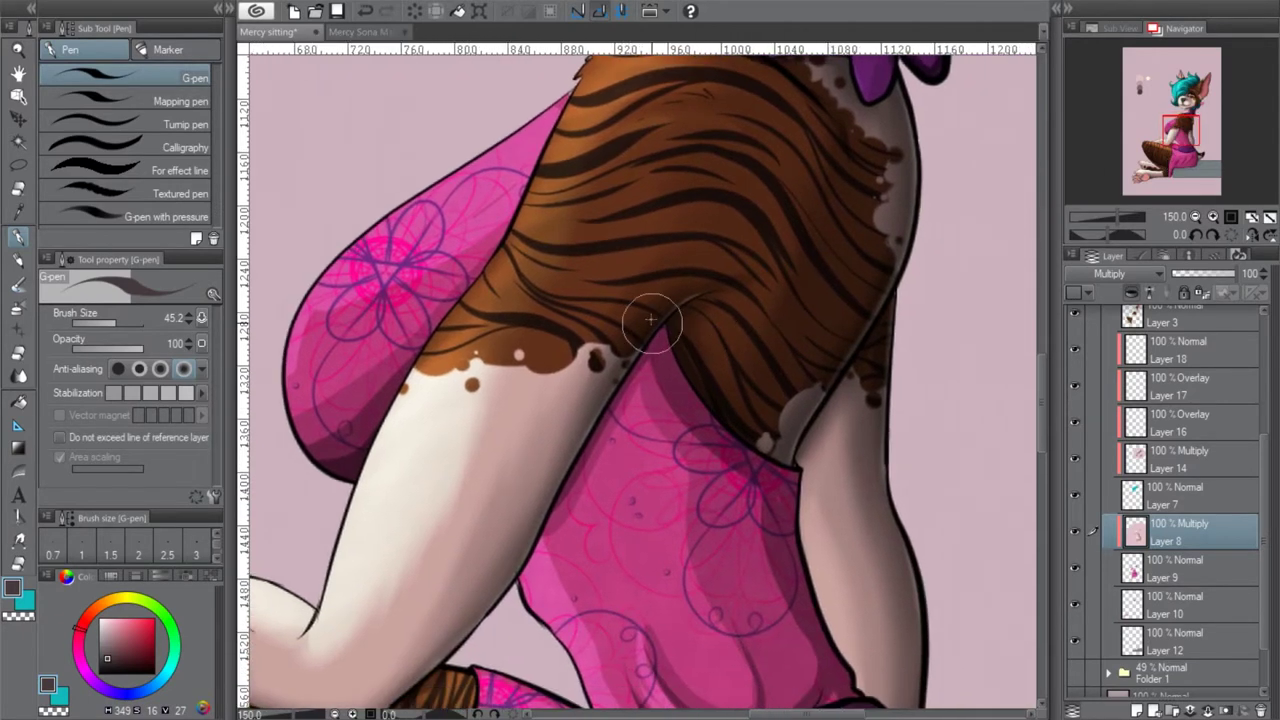
left_click(372, 14)
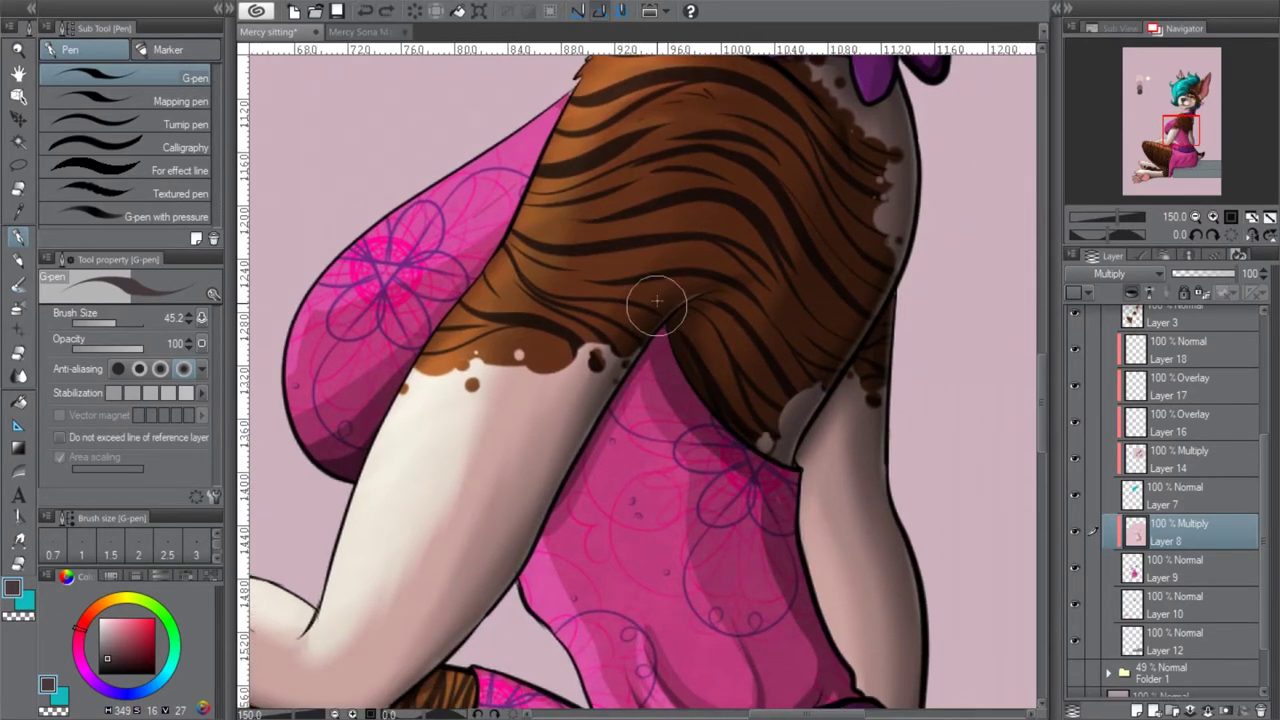
Darken the torso folds below the armpit down to the waist and the fold at the sash's rear edge
mouse_move(708, 413)
left_mouse_down()
mouse_move(789, 463)
mouse_move(816, 582)
mouse_move(744, 444)
mouse_move(782, 475)
mouse_move(813, 617)
left_mouse_up()
left_click_drag(671, 369, 690, 211)
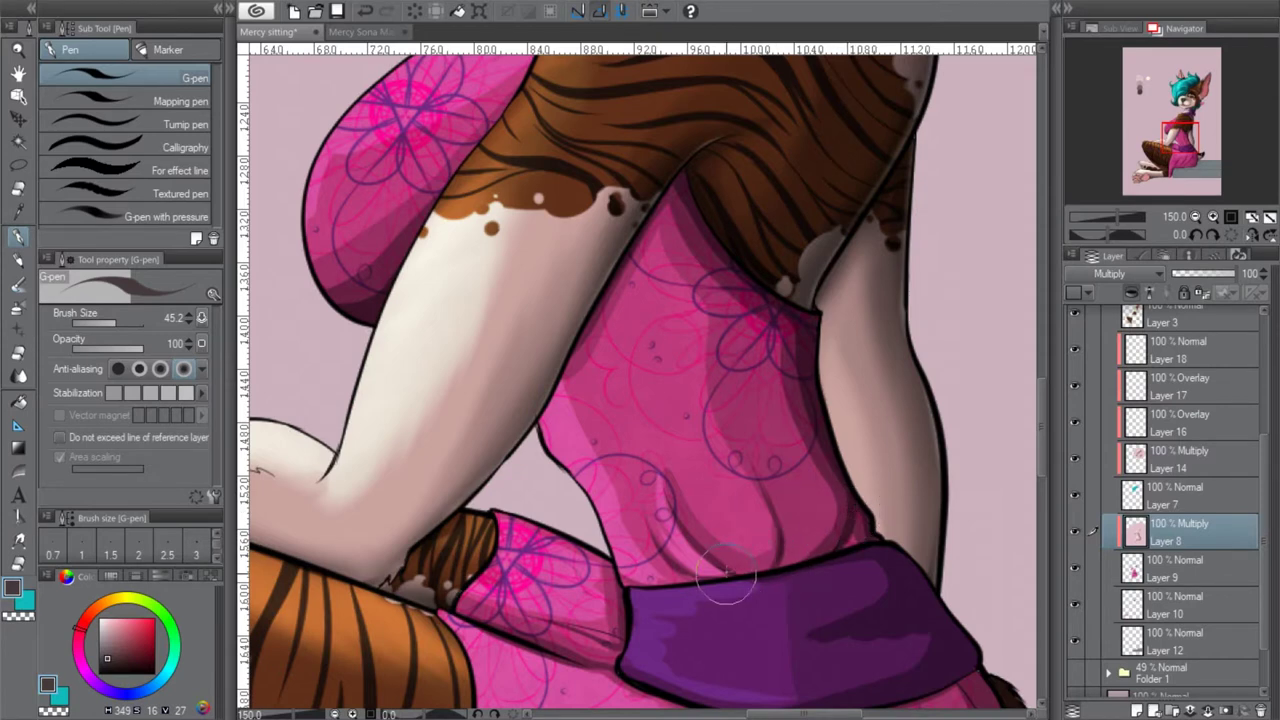
left_click_drag(1170, 168, 1174, 174)
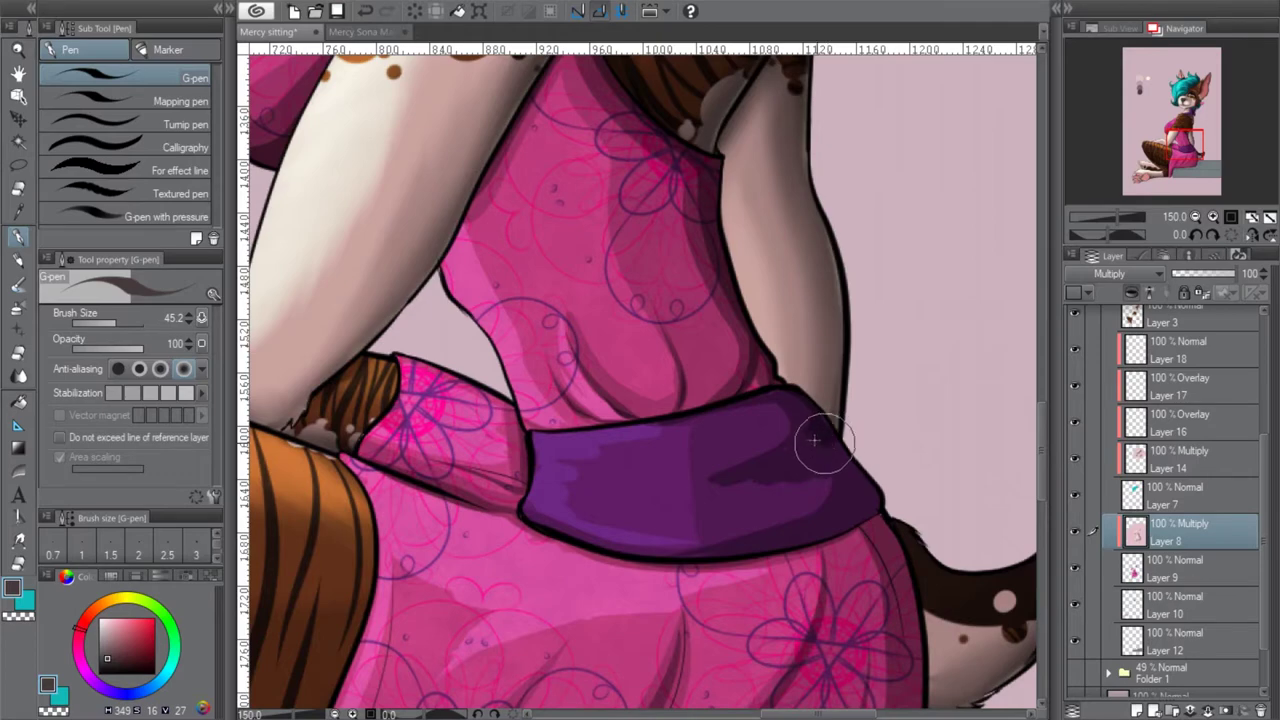
mouse_move(816, 442)
left_mouse_down()
mouse_move(849, 460)
mouse_move(823, 517)
left_mouse_up()
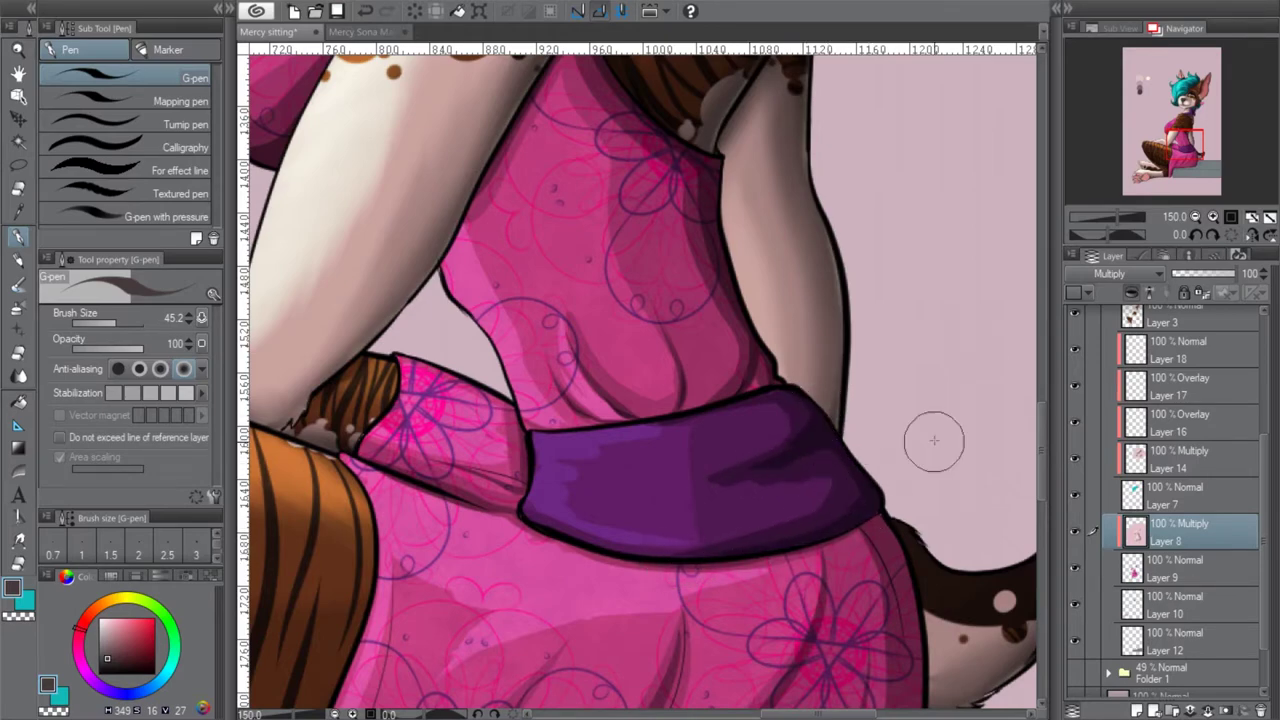
Deepen the skirt's rear edge and rear fold shadows with the dark mauve, from beneath the sash to the hem
scroll(862, 485, "down", 3)
left_click_drag(876, 403, 885, 500)
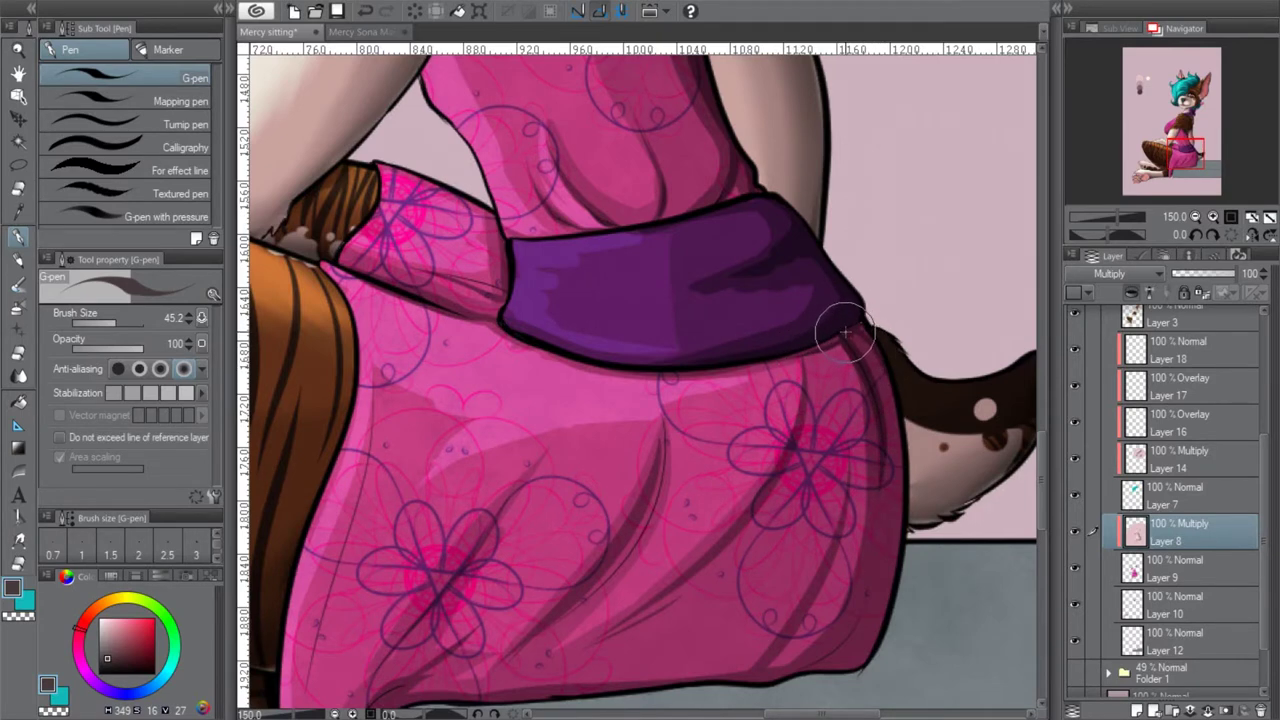
left_click_drag(905, 429, 881, 639)
mouse_move(887, 375)
left_mouse_down()
mouse_move(903, 543)
mouse_move(849, 657)
mouse_move(790, 678)
left_mouse_up()
left_click_drag(872, 572, 810, 674)
mouse_move(884, 622)
left_mouse_down()
mouse_move(801, 674)
mouse_move(828, 666)
mouse_move(770, 681)
mouse_move(684, 675)
left_mouse_up()
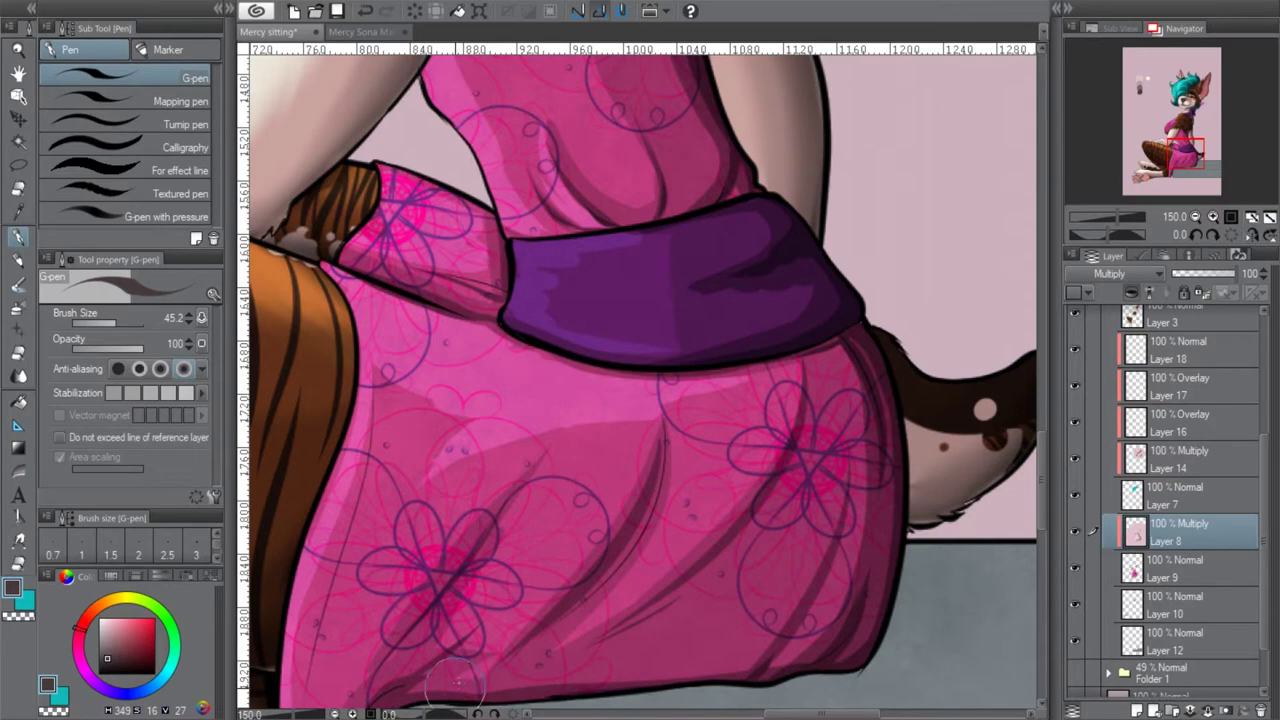
Darken the inner edge of the skirt's hanging front end beside the bench down to its tip
left_click_drag(1192, 150, 1188, 155)
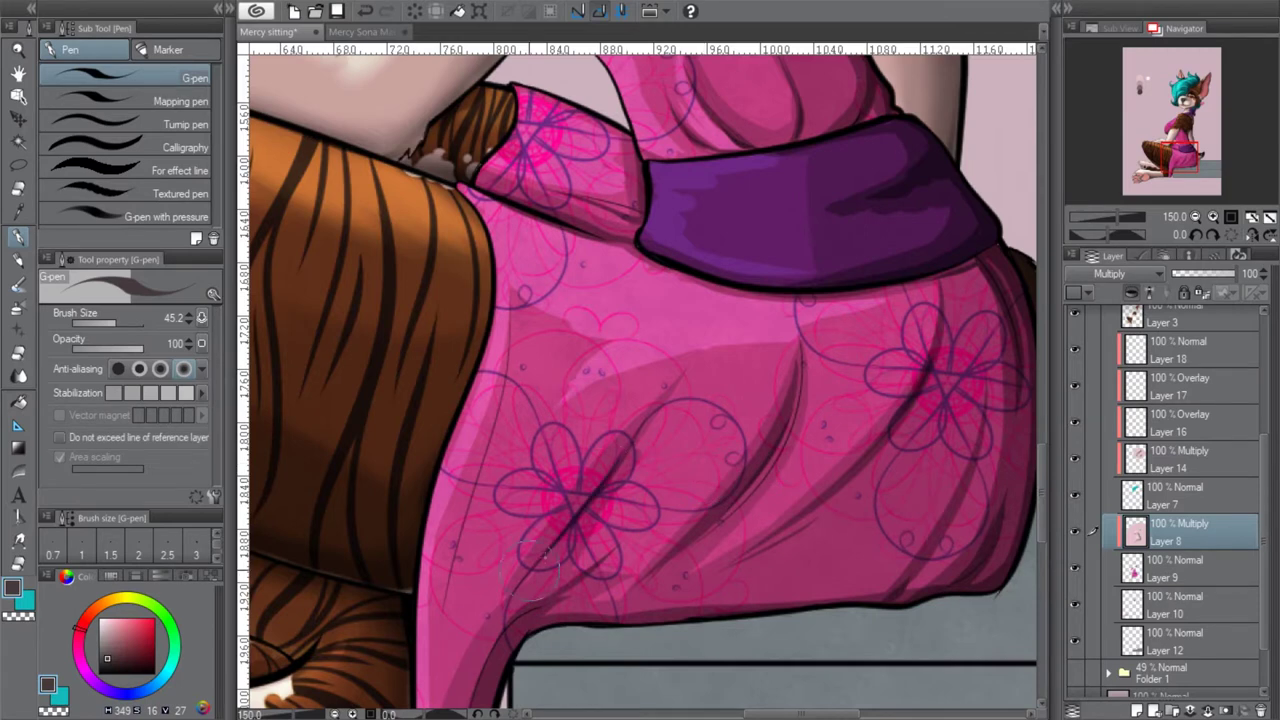
left_click_drag(1170, 157, 1166, 163)
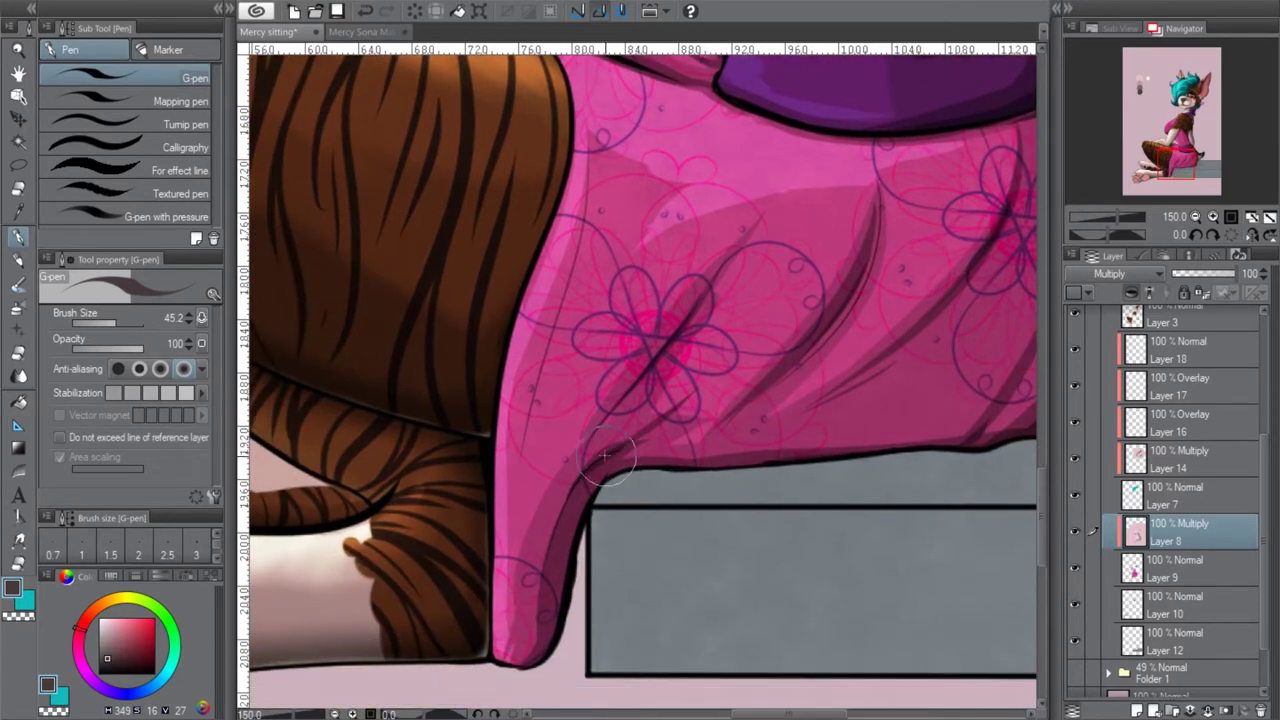
left_click_drag(600, 474, 546, 626)
left_click_drag(590, 500, 543, 640)
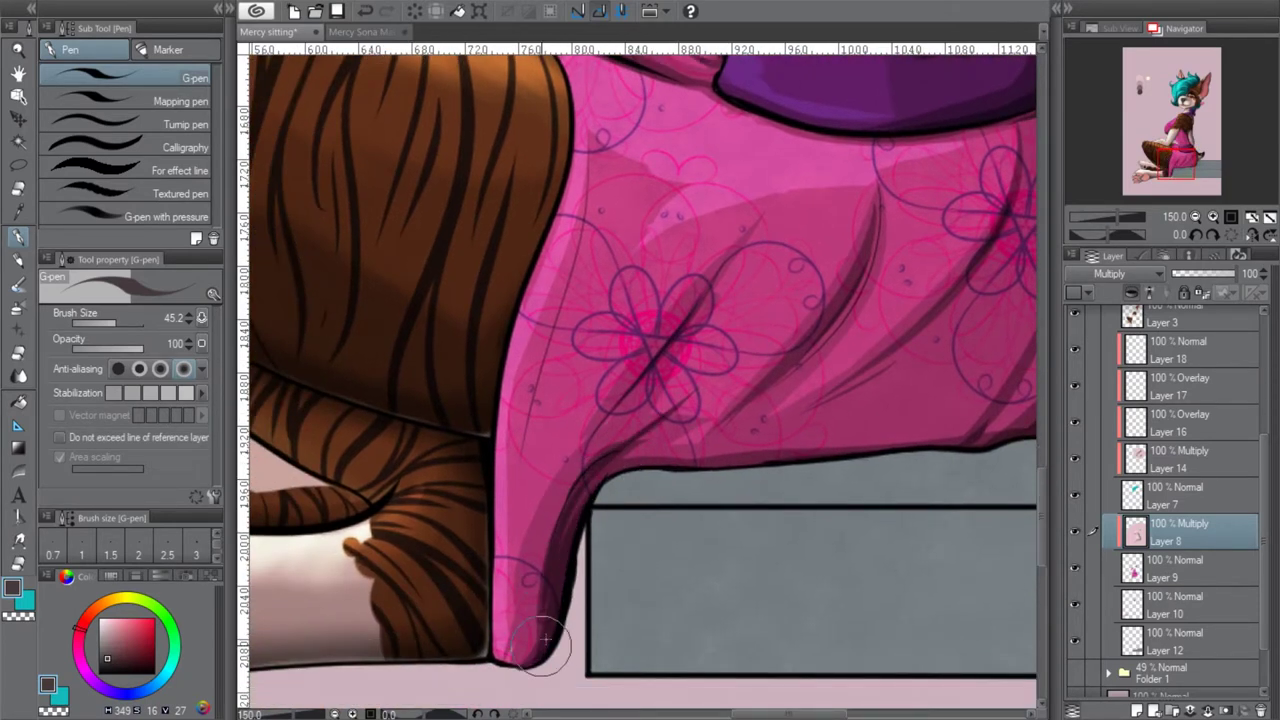
Darken the skirt's lower hem above the bench, comparing the strokes with undo and redo, and review the shading at 66.7% zoom
left_click_drag(600, 470, 780, 458)
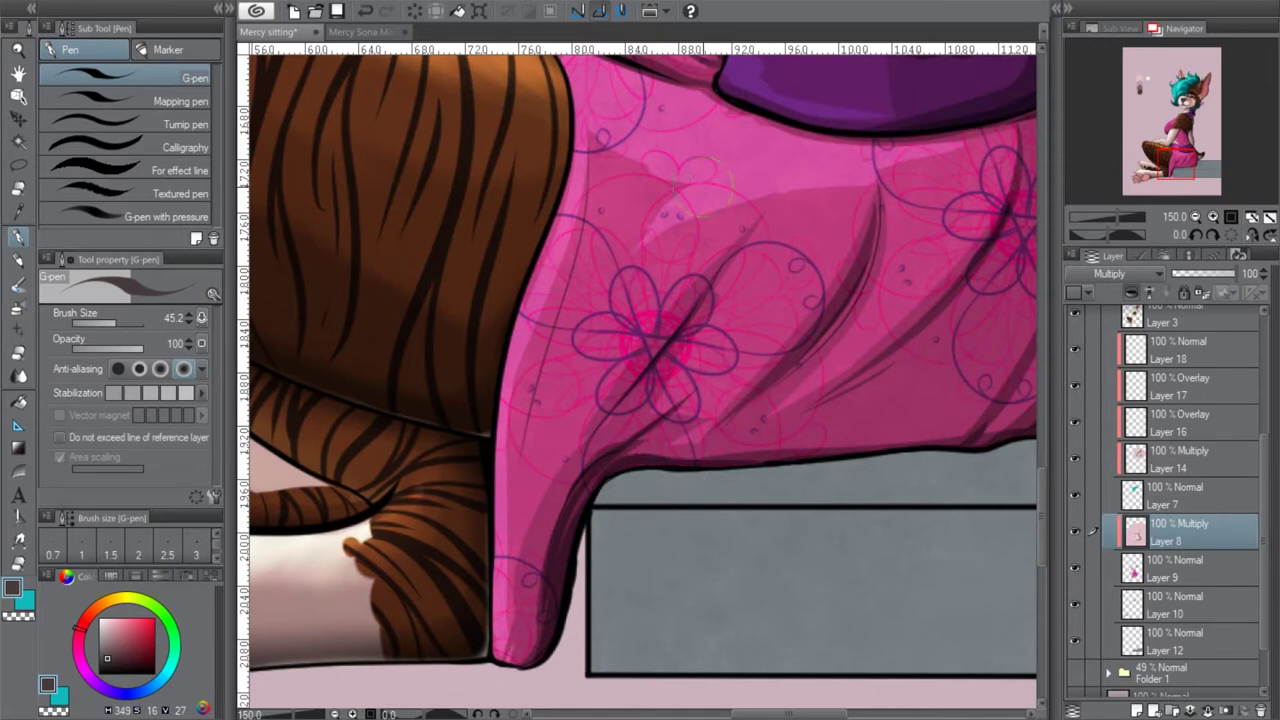
left_click(370, 11)
left_click(388, 11)
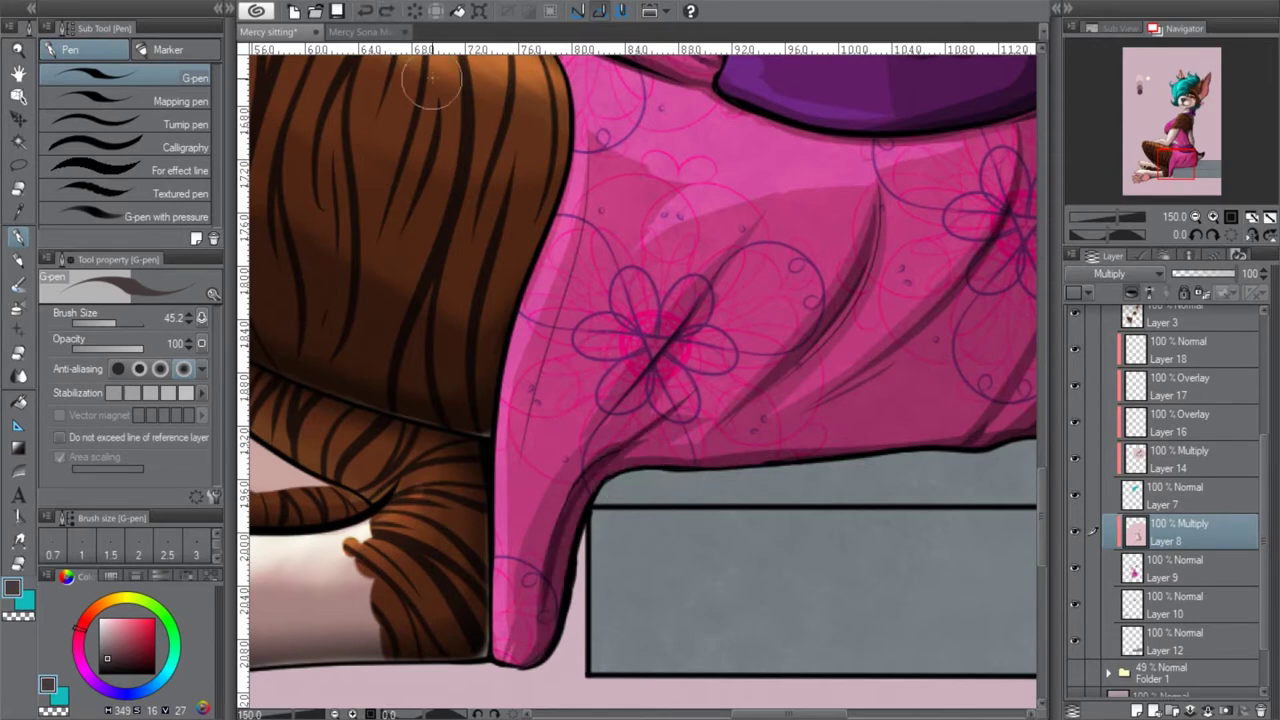
left_click(385, 12)
left_click(368, 12)
key("ctrl+y")
left_click_drag(627, 466, 754, 462)
left_click(1196, 217)
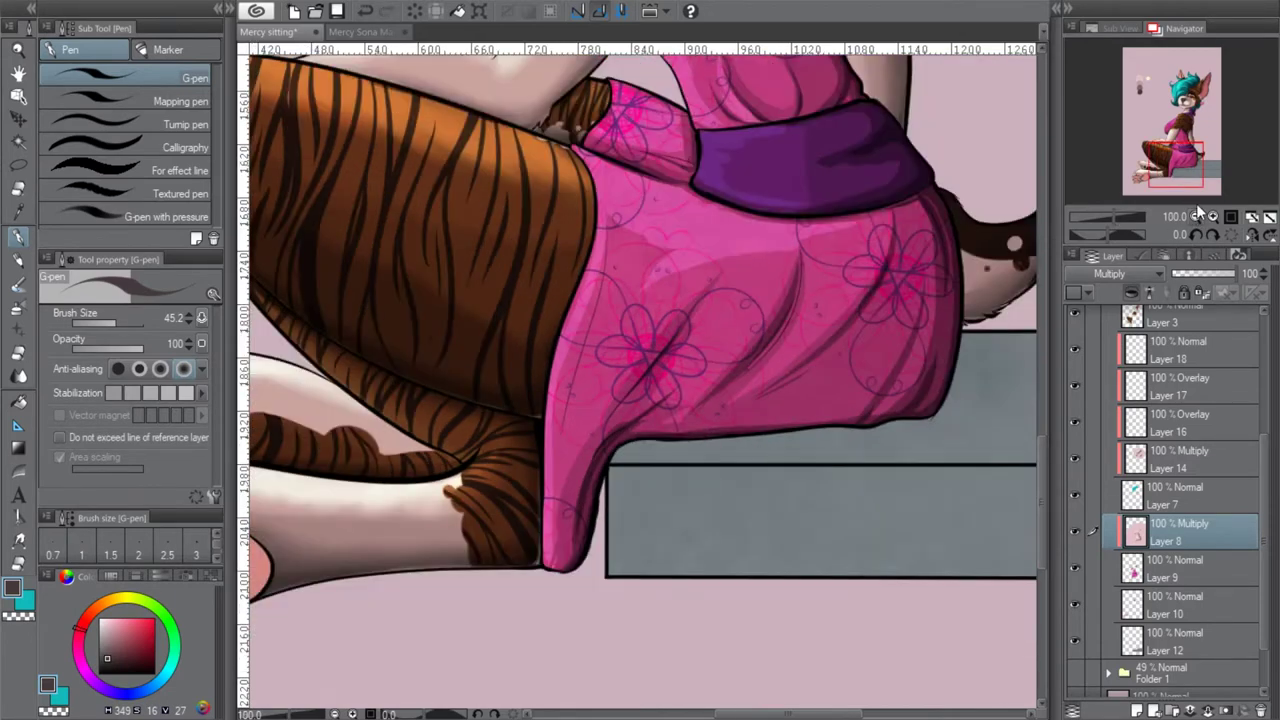
left_click(1196, 217)
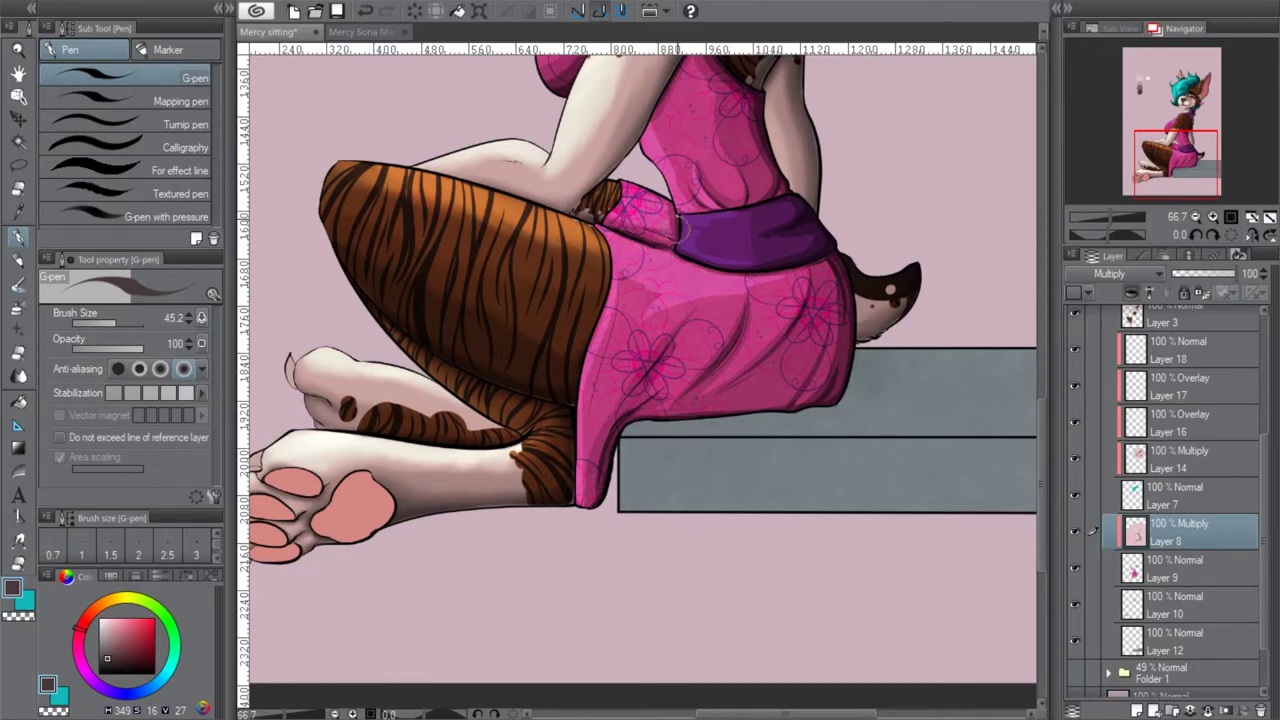
Blend the shadows on the neck bow and collar band with the Smooth watercolor brush after checking the whole figure
left_click_drag(1185, 160, 1169, 85)
left_click(1196, 217)
left_click(1196, 217)
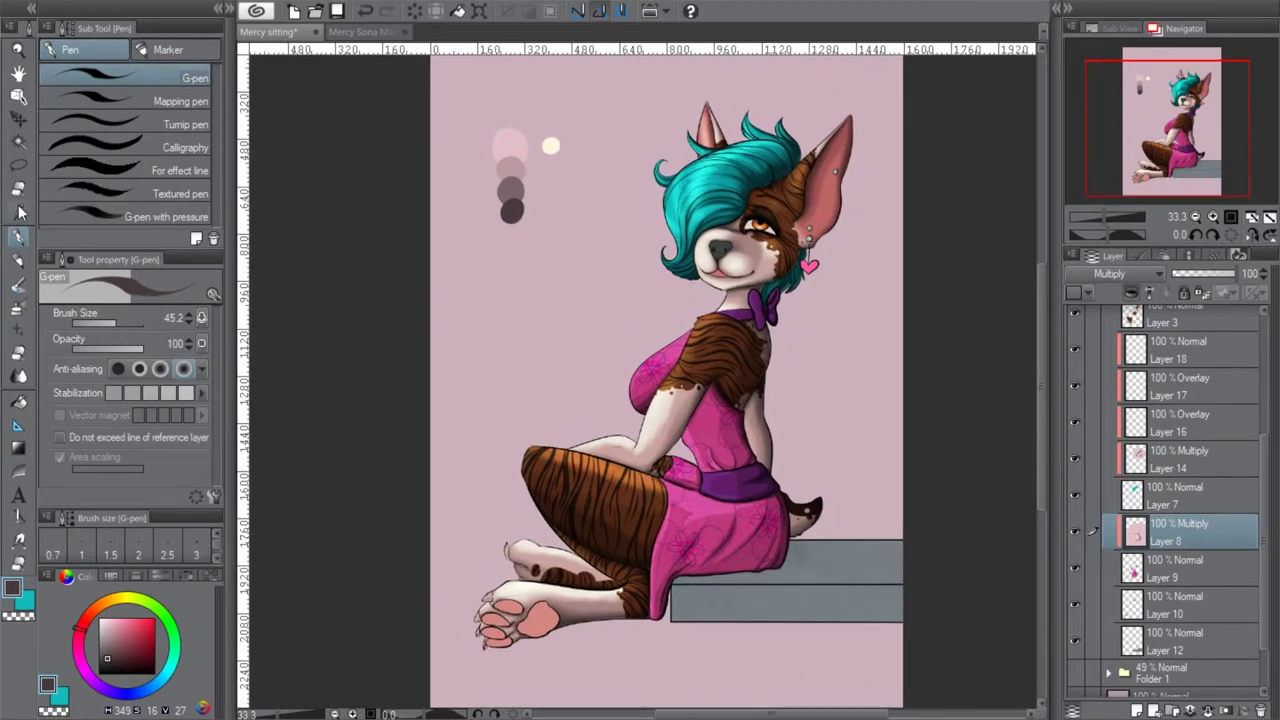
left_click(18, 285)
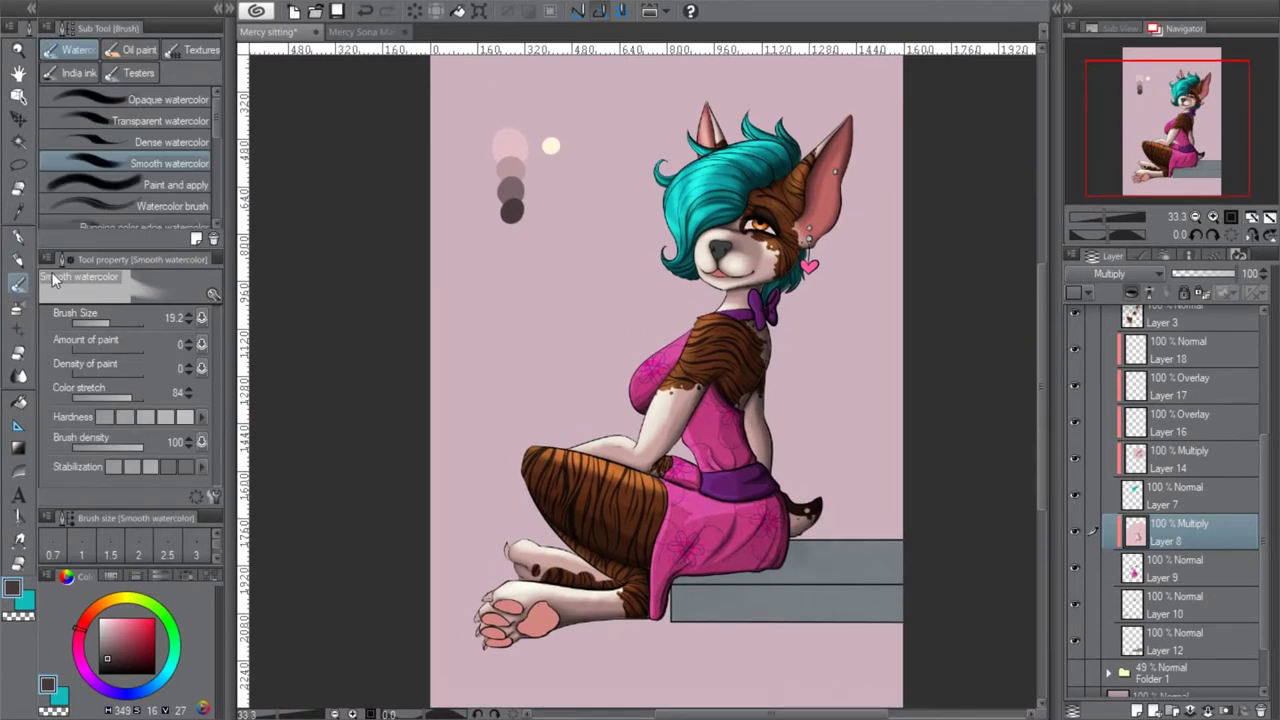
left_click(1213, 217)
left_click(1213, 217)
left_click_drag(1211, 146, 1205, 127)
left_click(1213, 217)
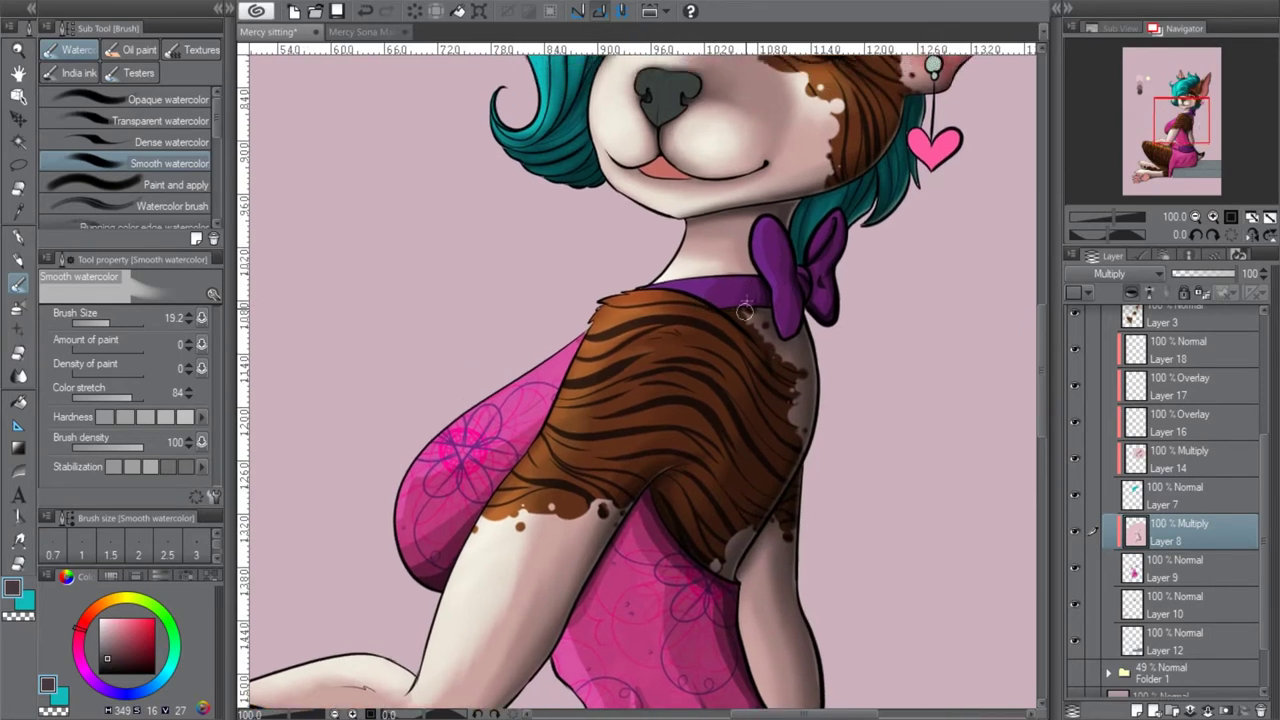
left_click(1213, 216)
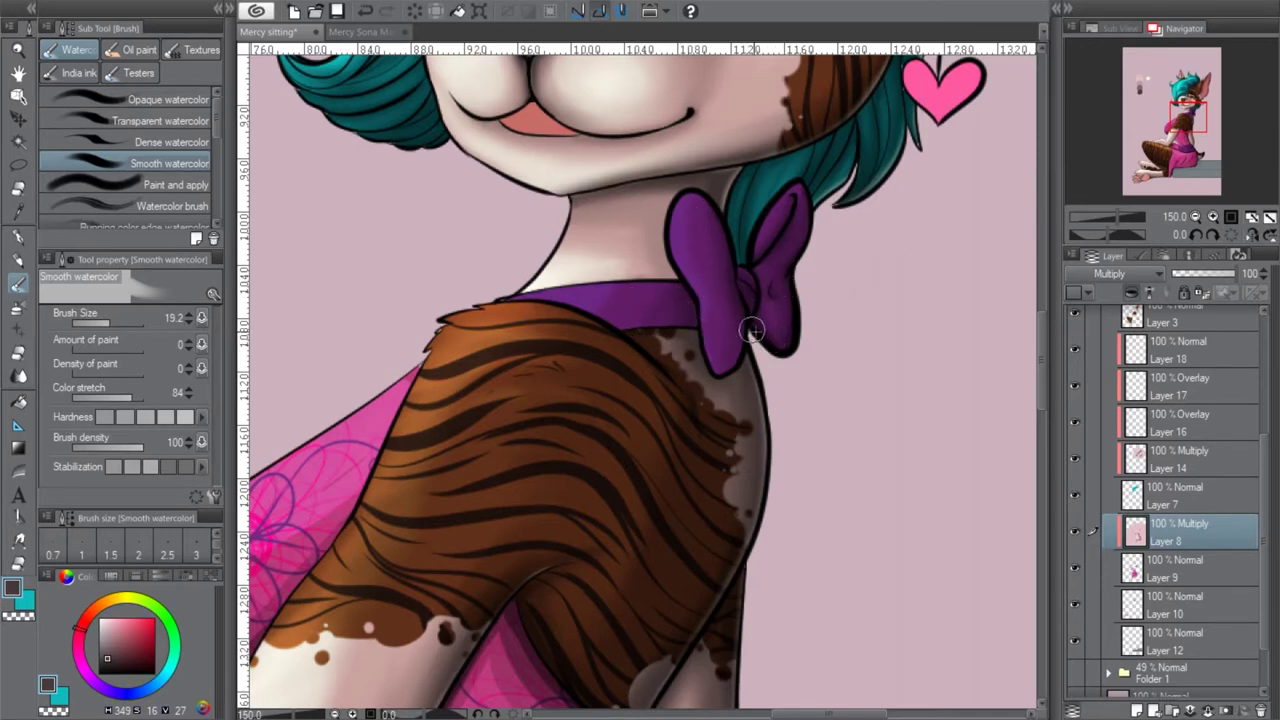
Blend the shadows on the bust's lower edge and on the torso beneath the armpit with the brush size at 21.7
left_click_drag(1181, 112, 1171, 120)
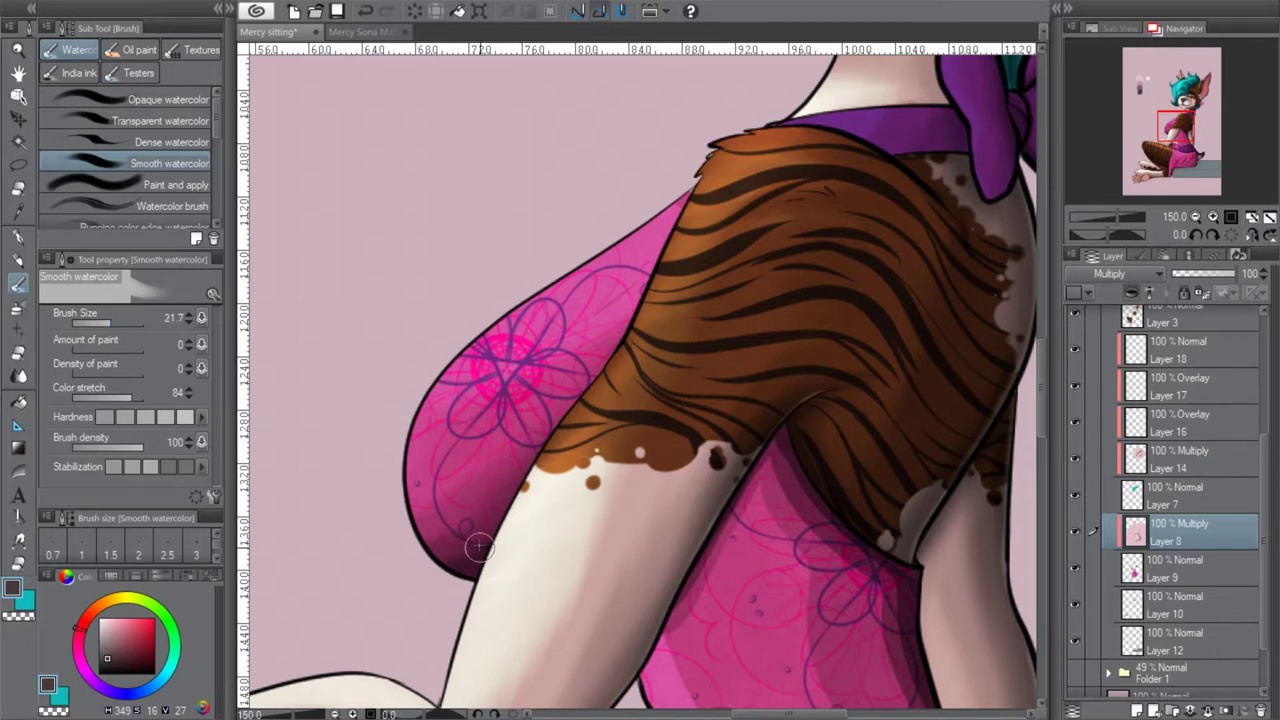
left_click_drag(1163, 130, 1162, 138)
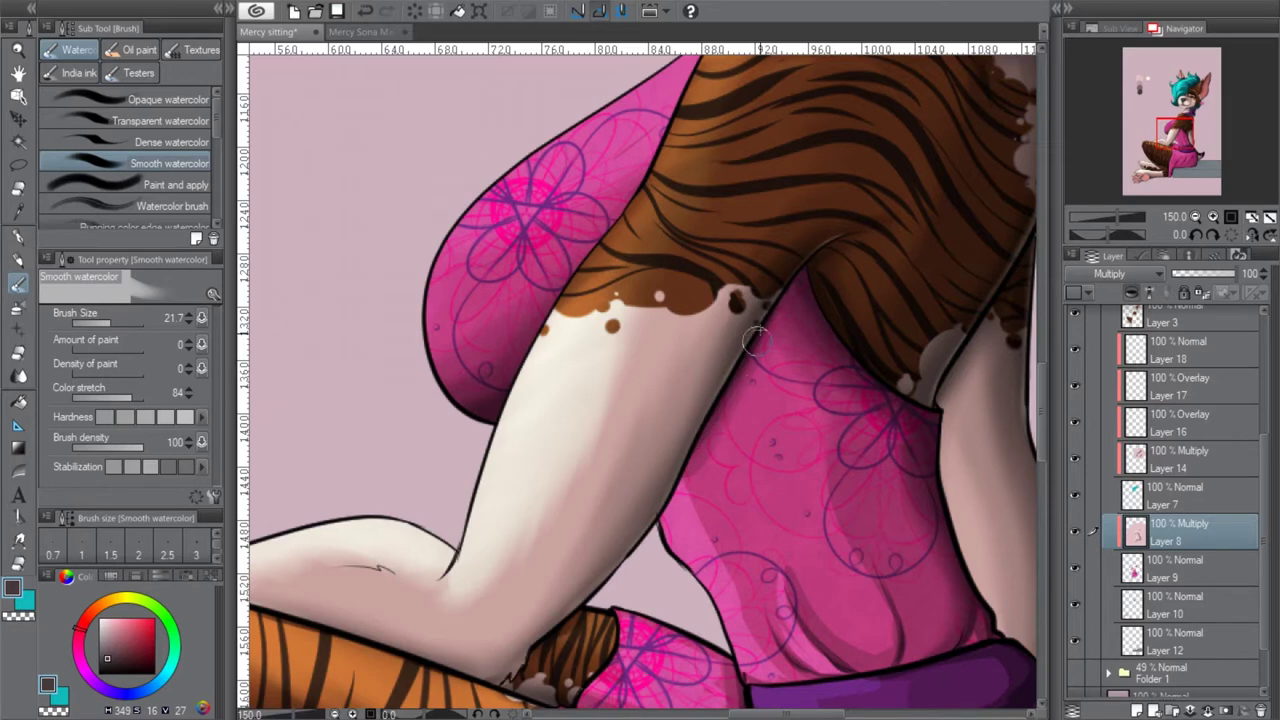
left_click(372, 14)
left_click_drag(791, 293, 783, 330)
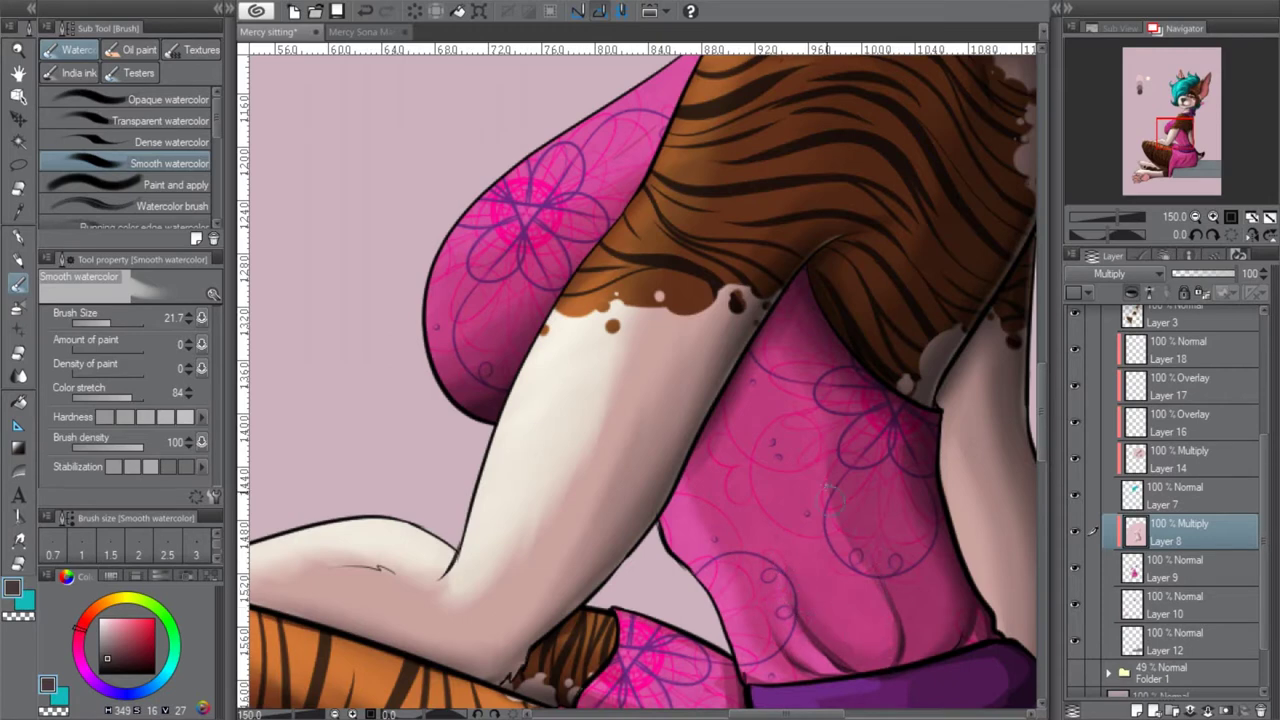
Blend the fold shadows at the waist just above the sash, reducing the brush size to 11.8 and 17.0
left_click_drag(892, 597, 887, 676)
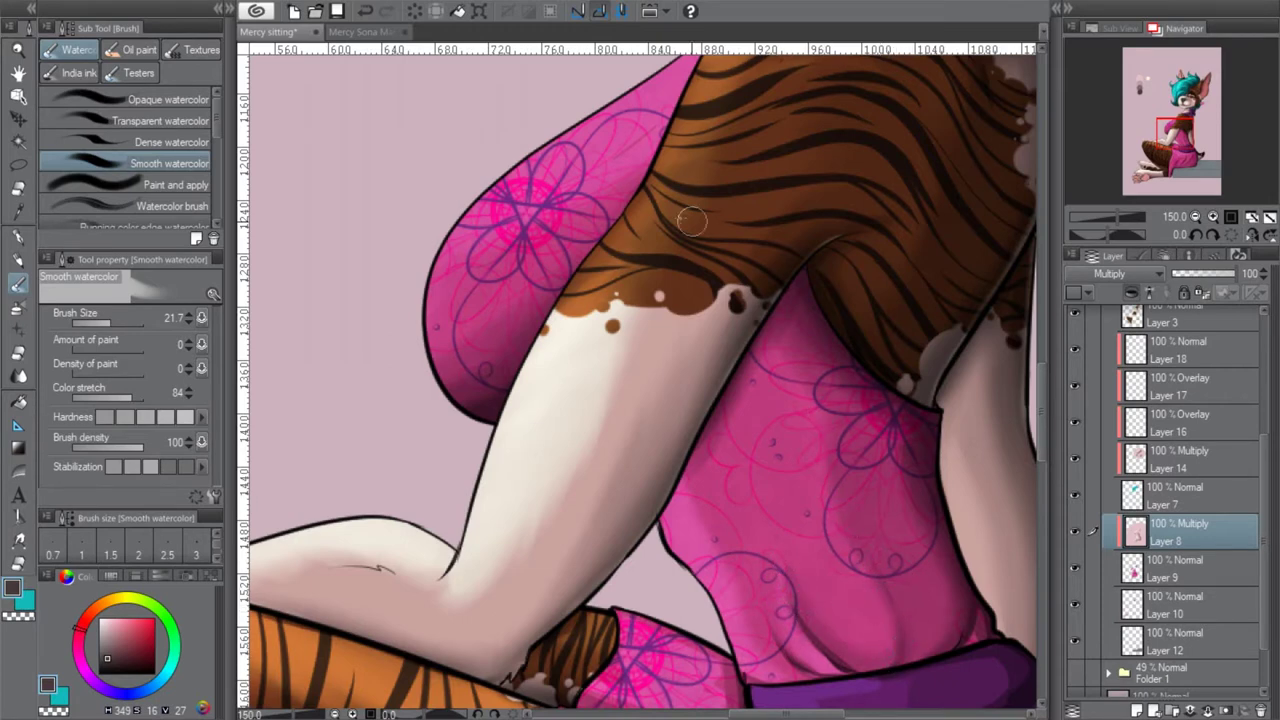
left_click_drag(893, 590, 890, 662)
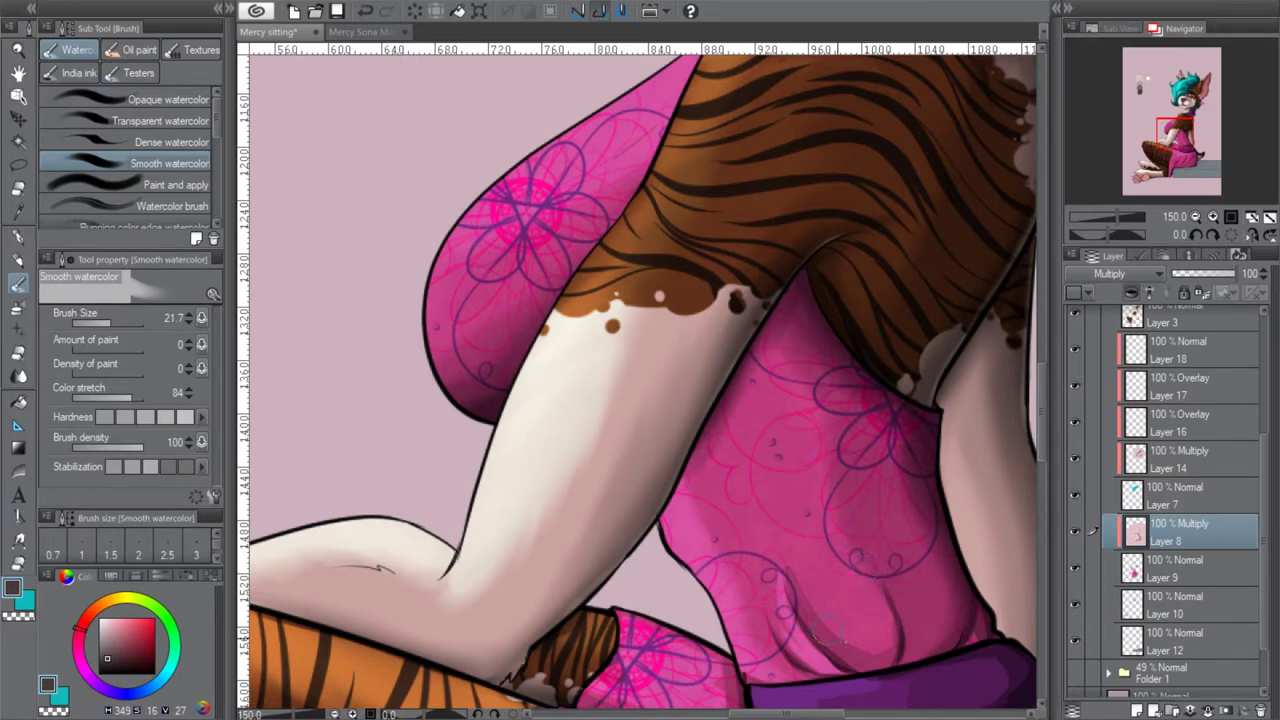
left_click_drag(1166, 134, 1169, 139)
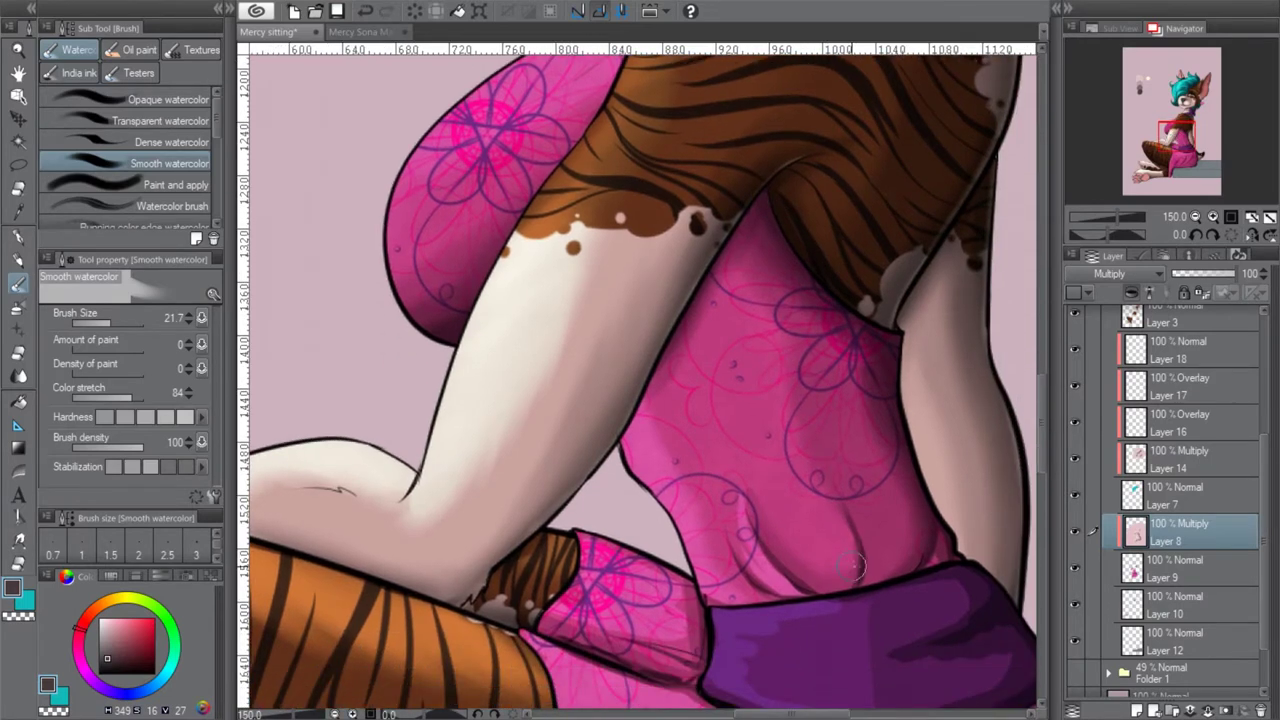
left_click(106, 322)
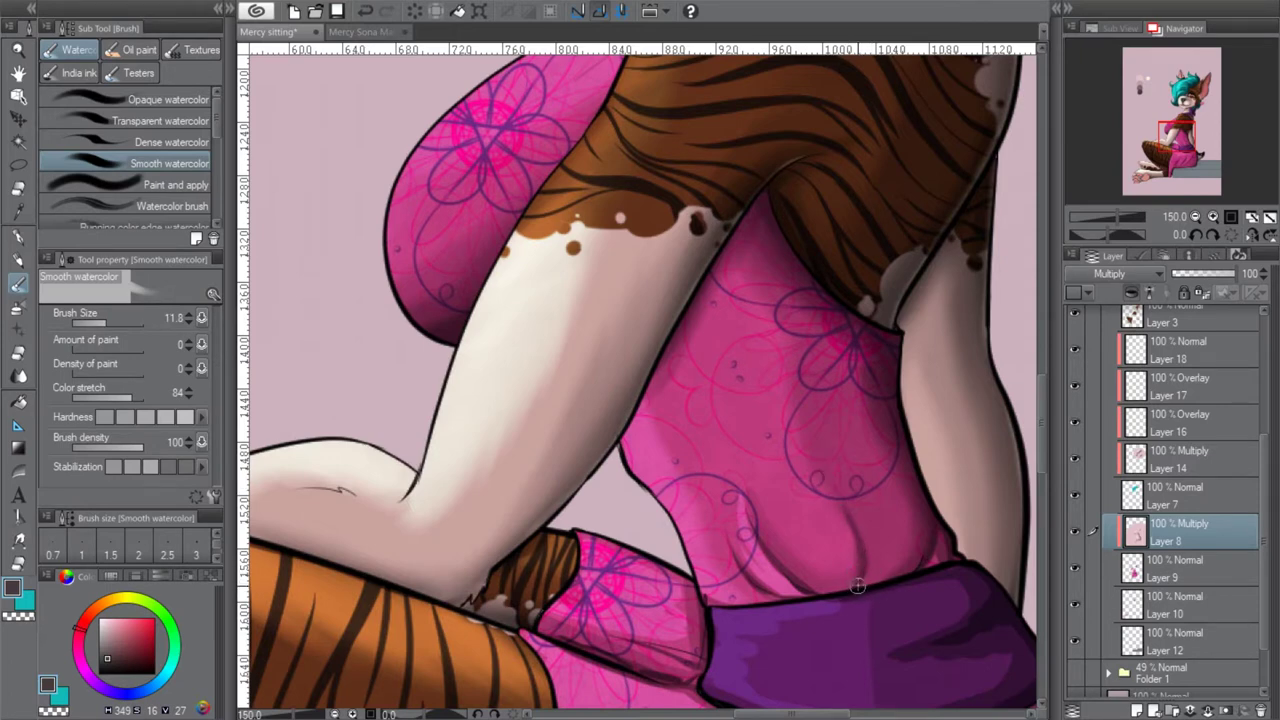
left_click(108, 322)
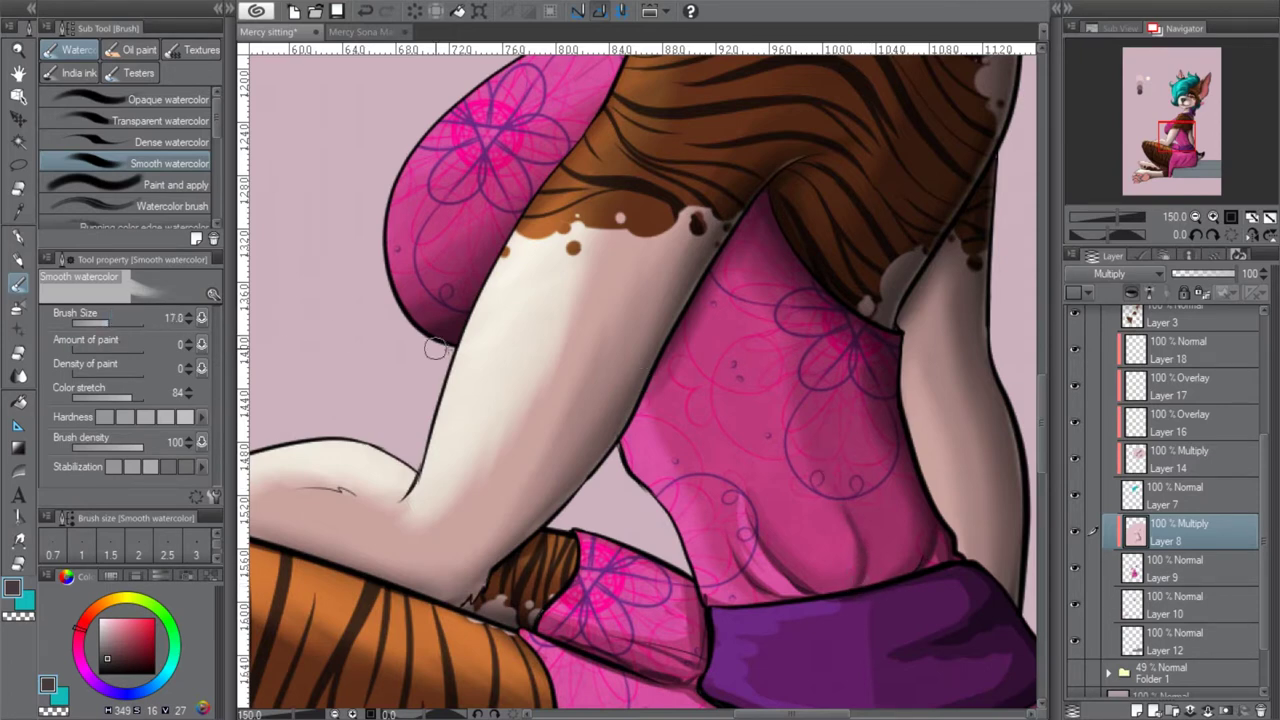
Smooth the shadow shapes across the purple sash with the brush size set to 35.4
left_click(1183, 165)
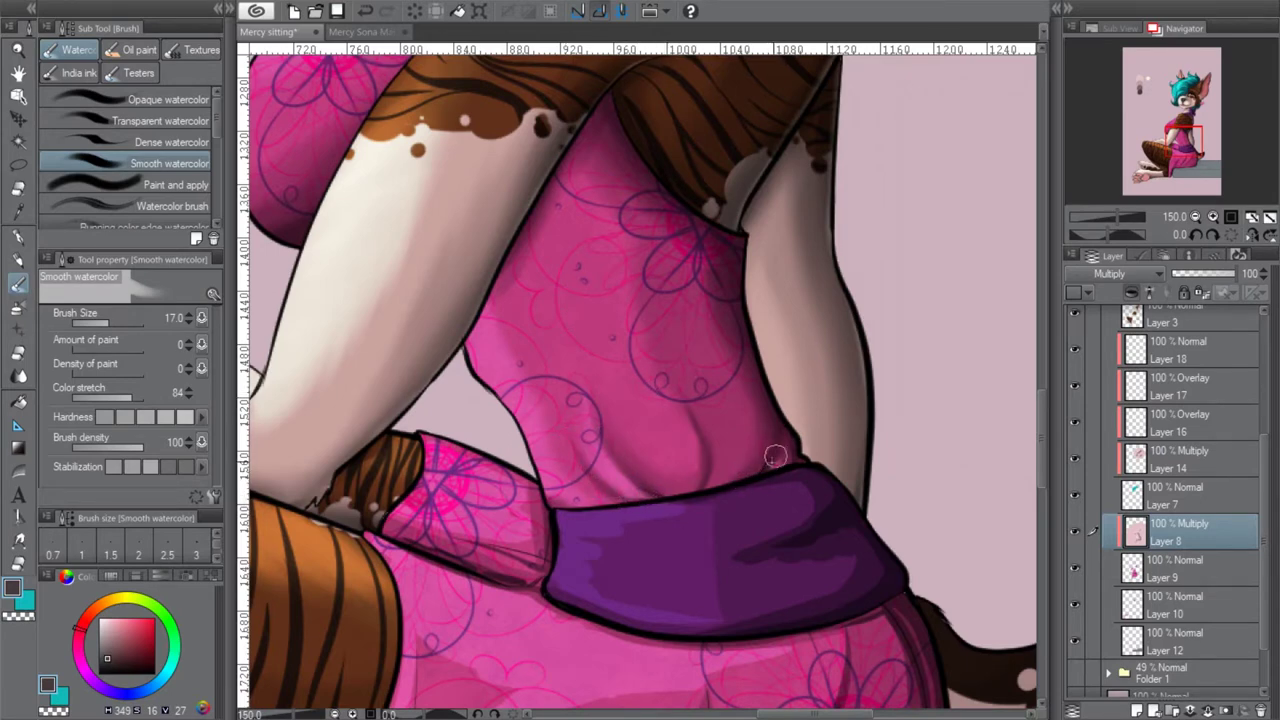
left_click(114, 322)
mouse_move(817, 489)
left_mouse_down()
mouse_move(766, 513)
mouse_move(786, 529)
mouse_move(806, 520)
mouse_move(662, 569)
mouse_move(851, 528)
left_mouse_up()
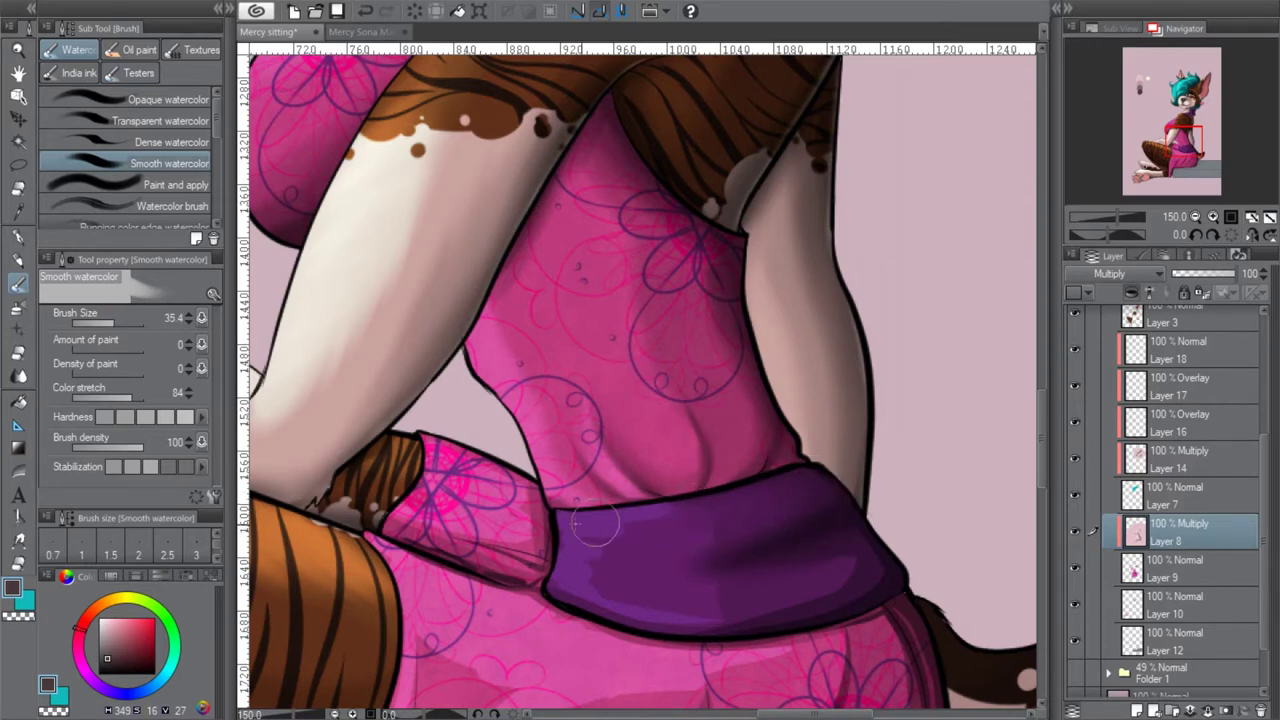
mouse_move(636, 531)
left_mouse_down()
mouse_move(572, 582)
mouse_move(596, 604)
mouse_move(564, 539)
mouse_move(548, 583)
mouse_move(754, 602)
mouse_move(713, 614)
mouse_move(669, 596)
mouse_move(773, 545)
mouse_move(766, 514)
mouse_move(793, 469)
mouse_move(802, 550)
mouse_move(741, 580)
mouse_move(846, 550)
mouse_move(792, 597)
mouse_move(864, 561)
mouse_move(718, 612)
mouse_move(861, 589)
mouse_move(748, 622)
mouse_move(879, 577)
mouse_move(862, 536)
mouse_move(859, 554)
mouse_move(759, 602)
mouse_move(861, 555)
mouse_move(768, 579)
mouse_move(816, 565)
left_mouse_up()
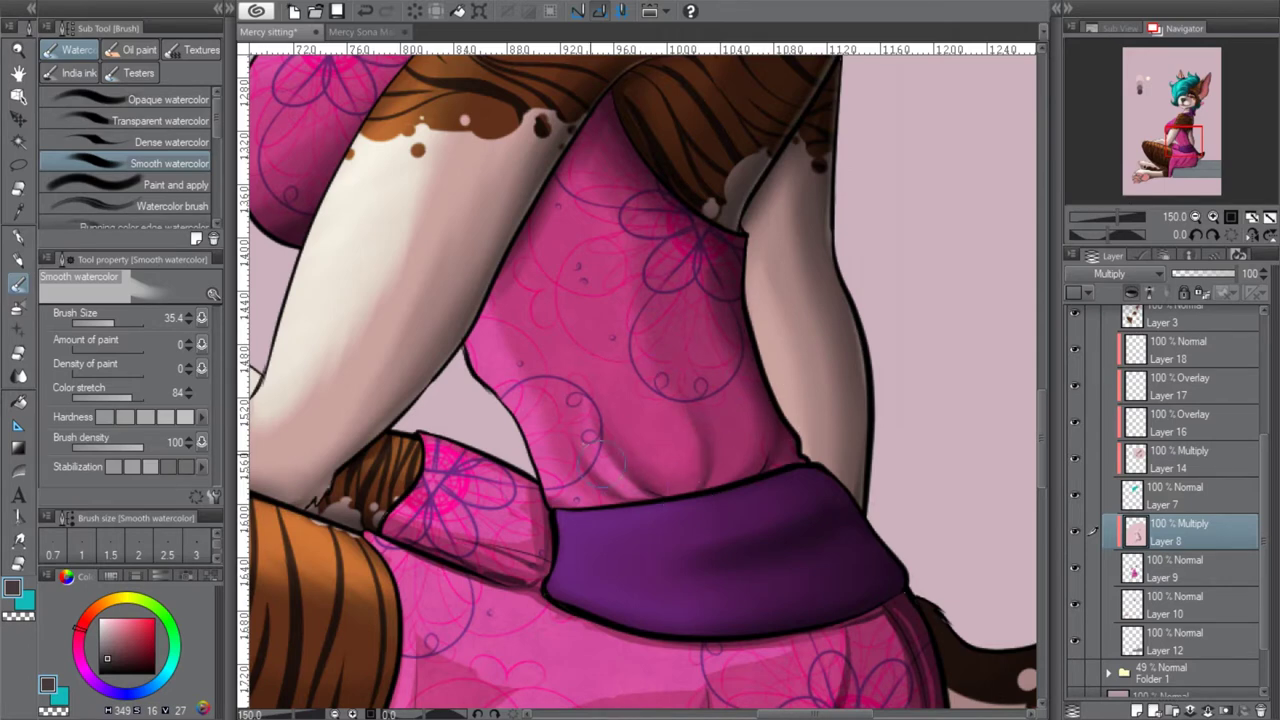
Blend the shadows on the dress piece across the lap and on the upper skirt beneath the sash, using brush sizes 19.2 to 45.2
left_click_drag(1176, 152, 1173, 157)
left_click(108, 322)
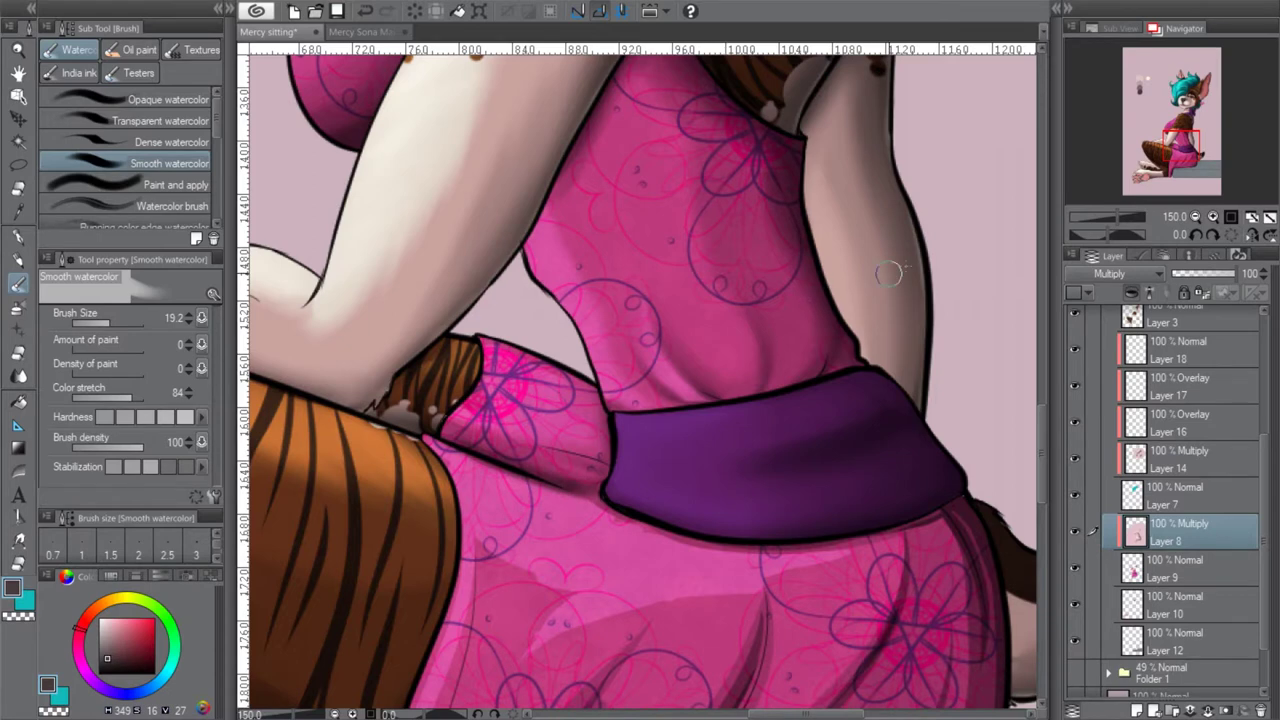
left_click_drag(1184, 142, 1180, 148)
left_click(119, 327)
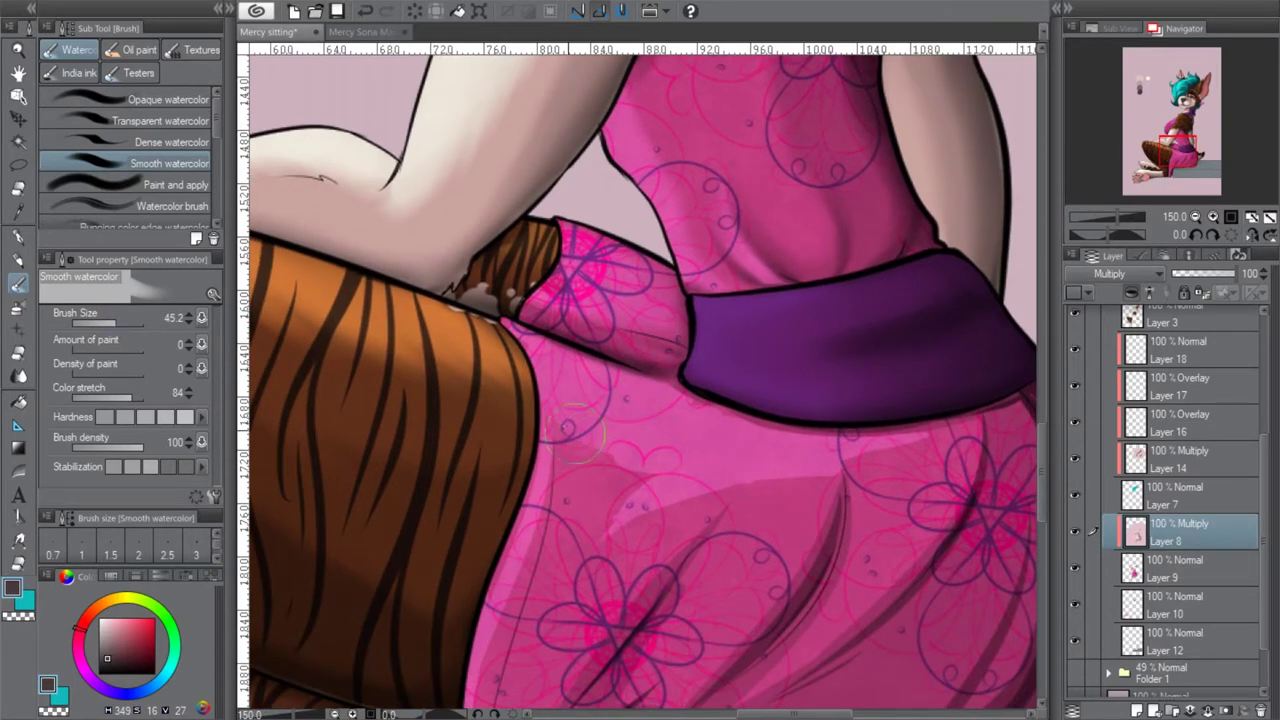
left_click_drag(862, 445, 714, 408)
left_click_drag(1179, 151, 1189, 152)
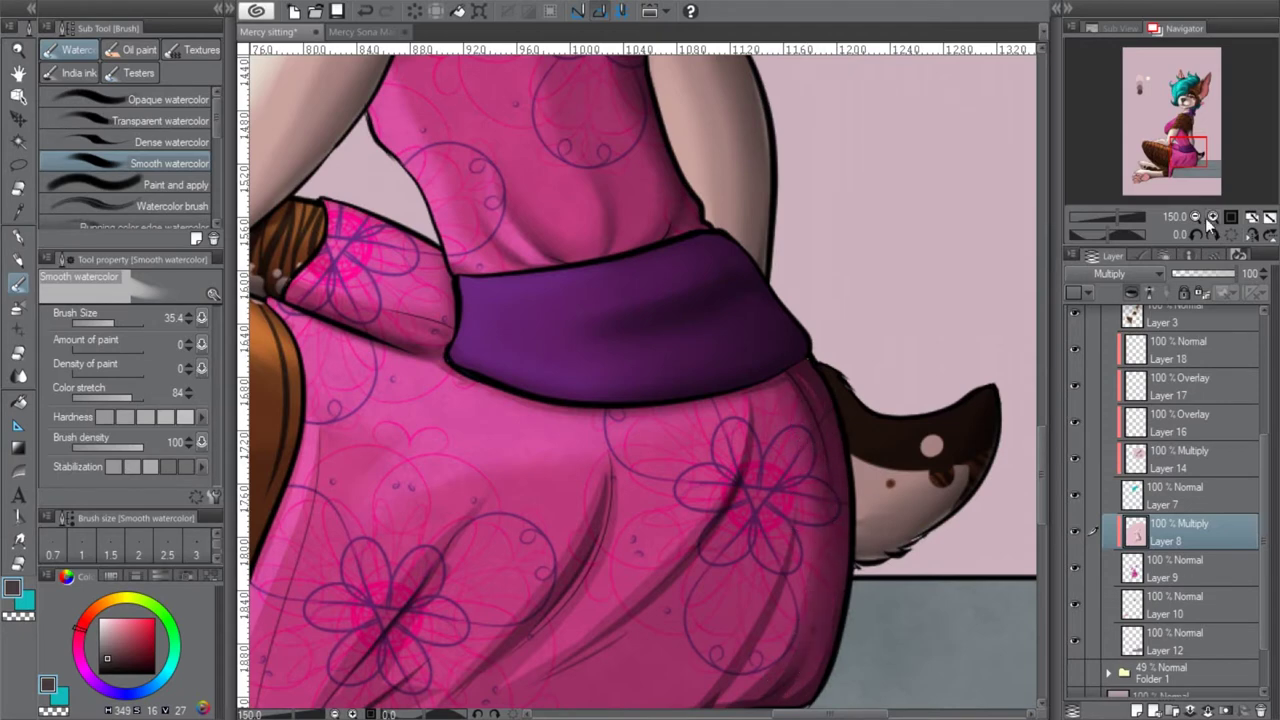
Soften the diagonal fold shadows across the middle and rear of the skirt at brush size 35.4
key("ctrl+minus")
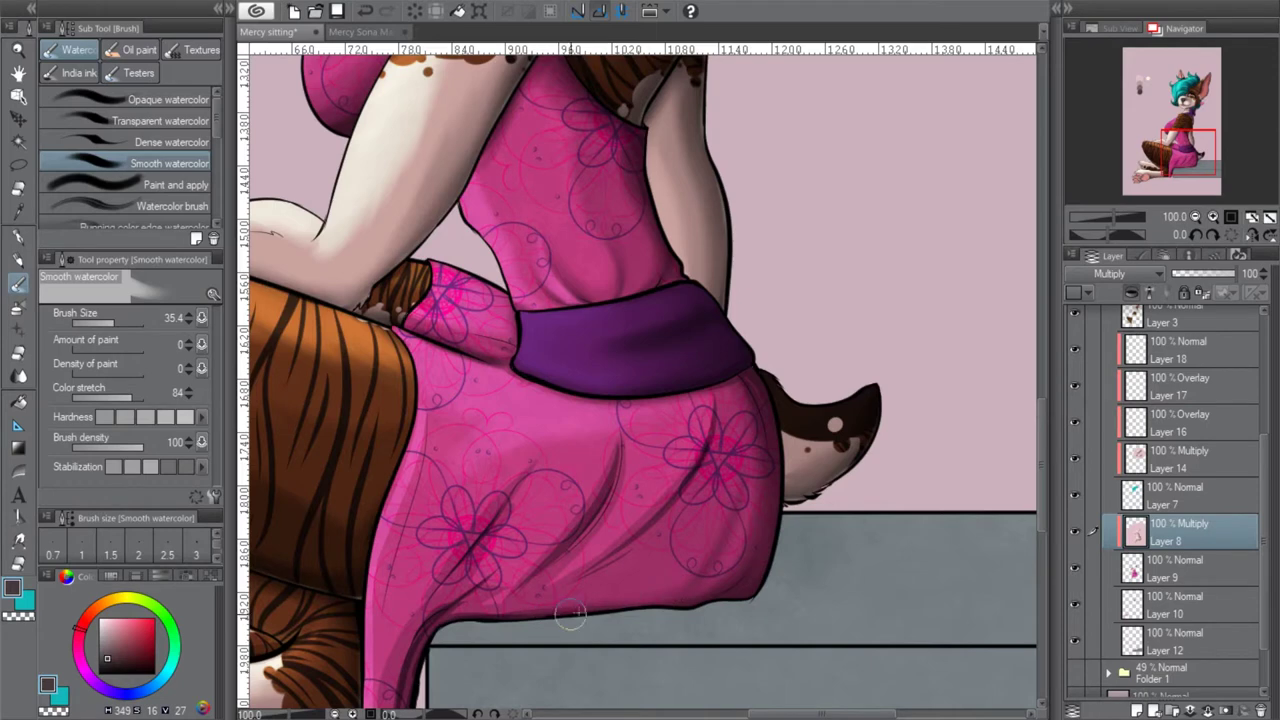
left_click_drag(510, 600, 605, 492)
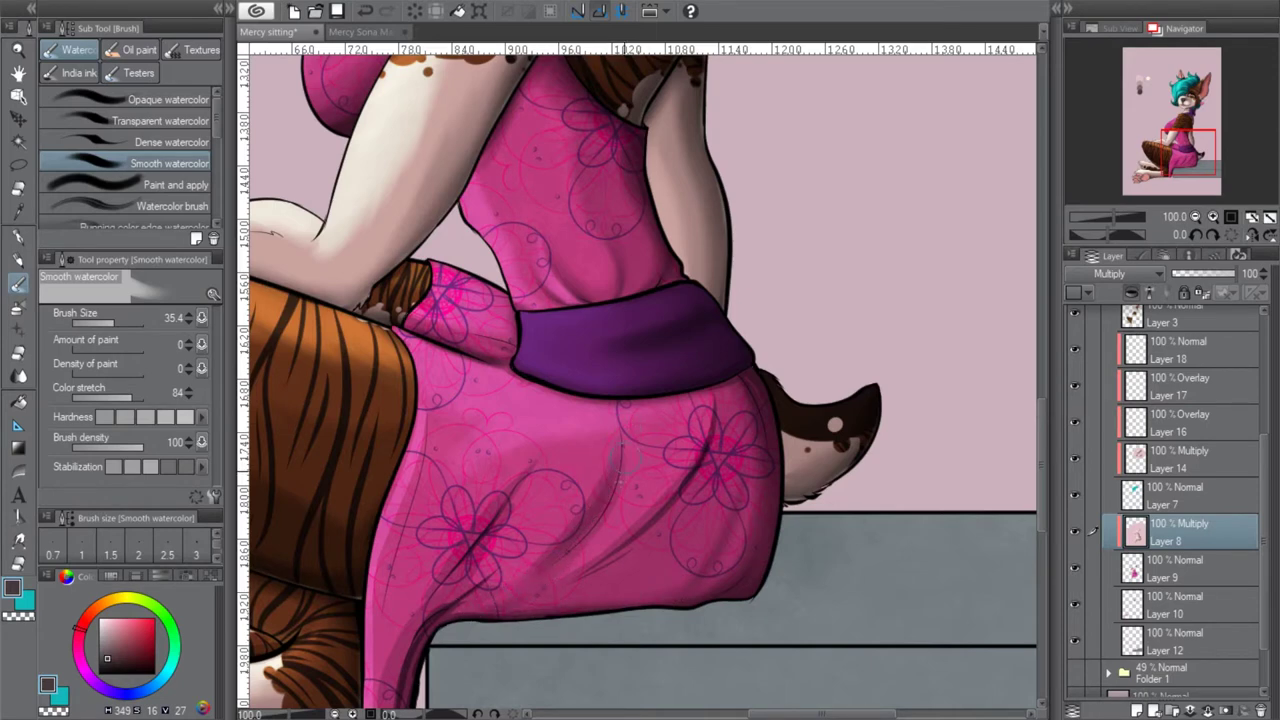
left_click_drag(606, 556, 702, 452)
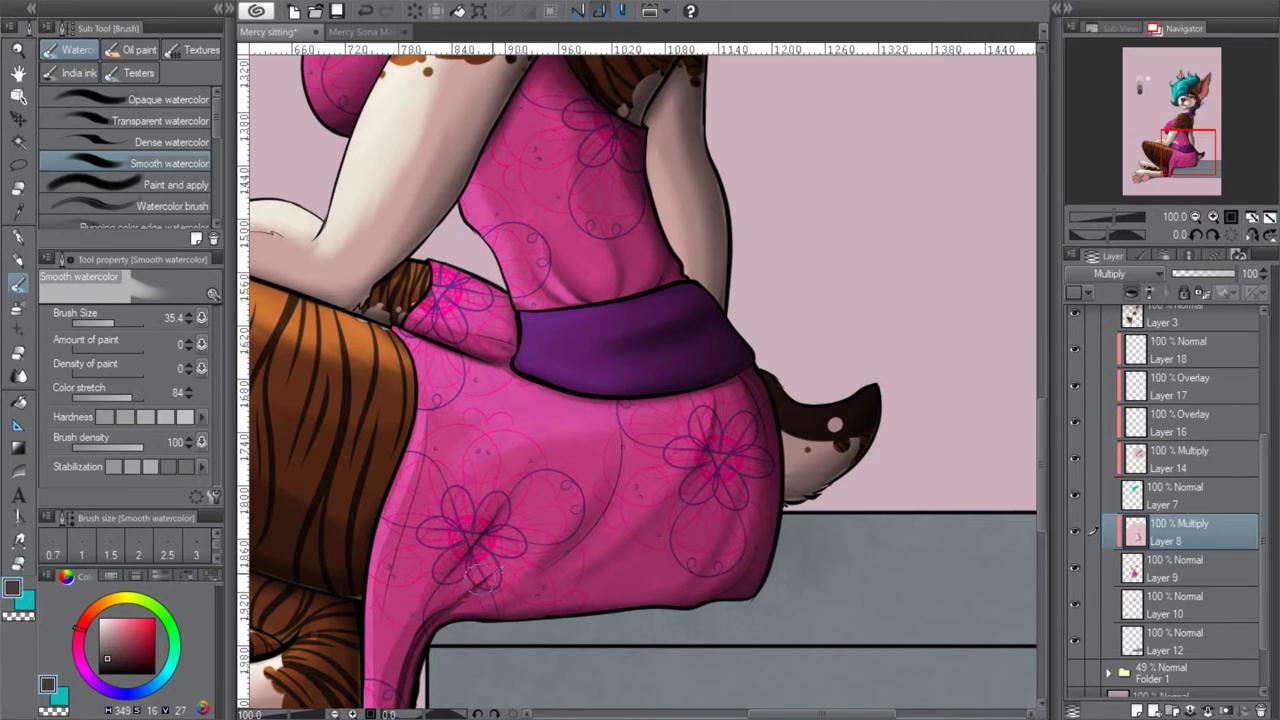
Blend the shading on the skirt's front folds and hanging front end at brush size 21.7, and review the whole figure
left_click_drag(1180, 155, 1175, 157)
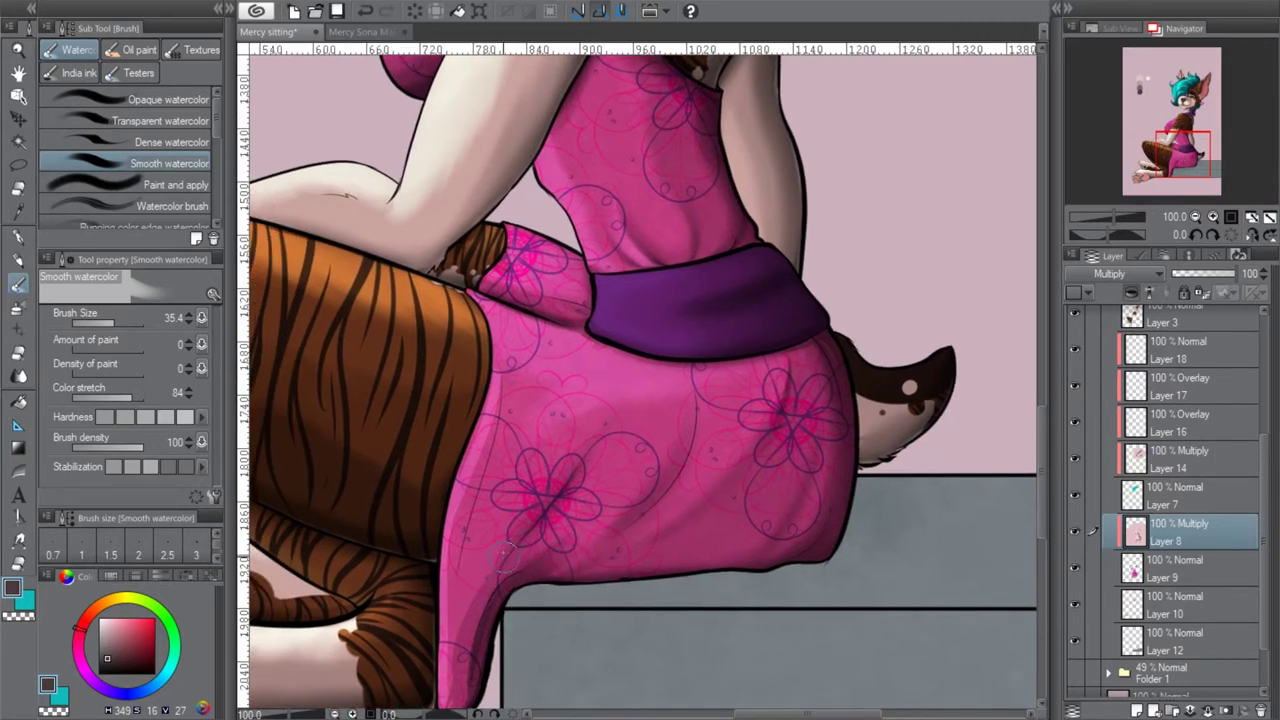
left_click_drag(1160, 157, 1154, 163)
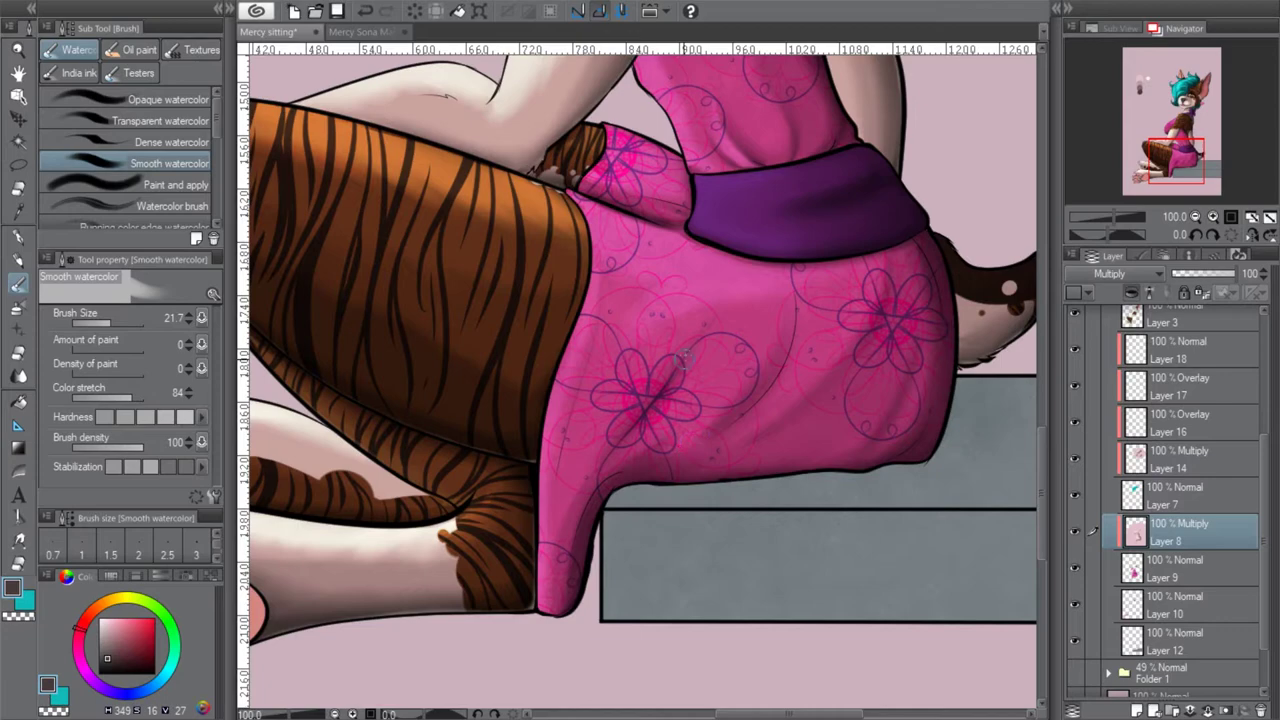
left_click(1198, 216)
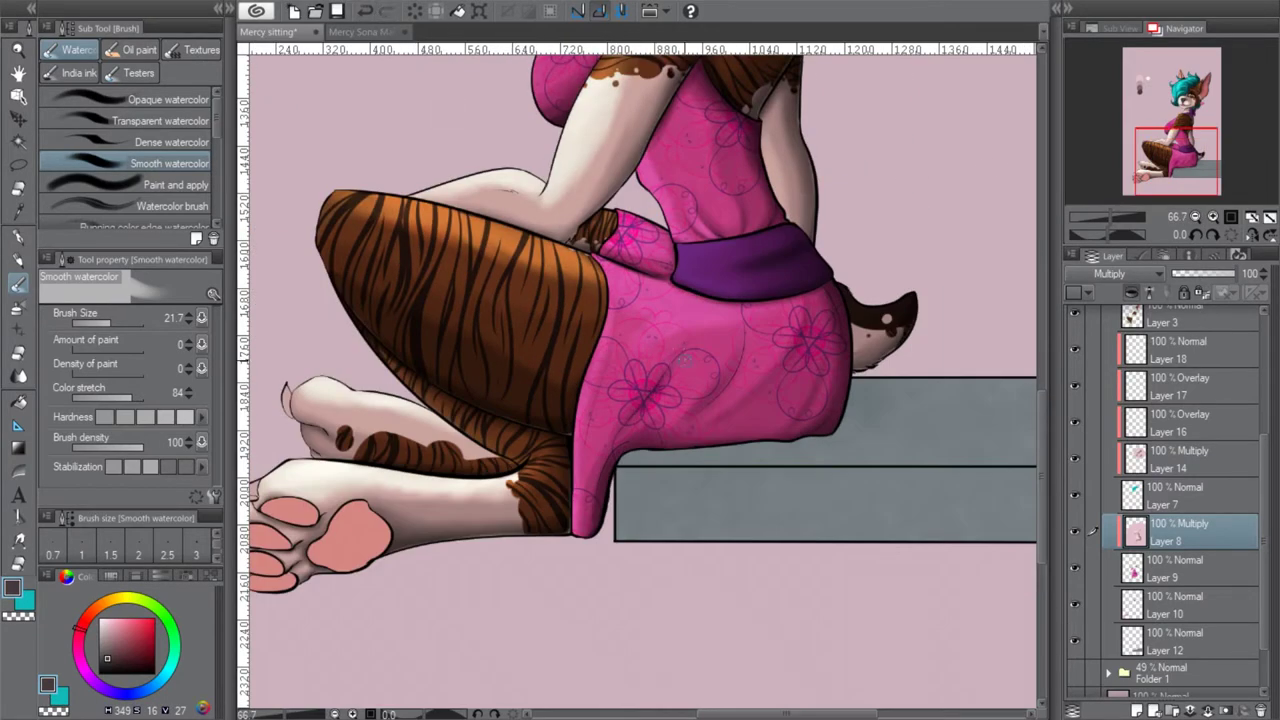
mouse_move(1200, 176)
left_mouse_down()
mouse_move(1191, 152)
mouse_move(1190, 168)
left_mouse_up()
left_click(1195, 216)
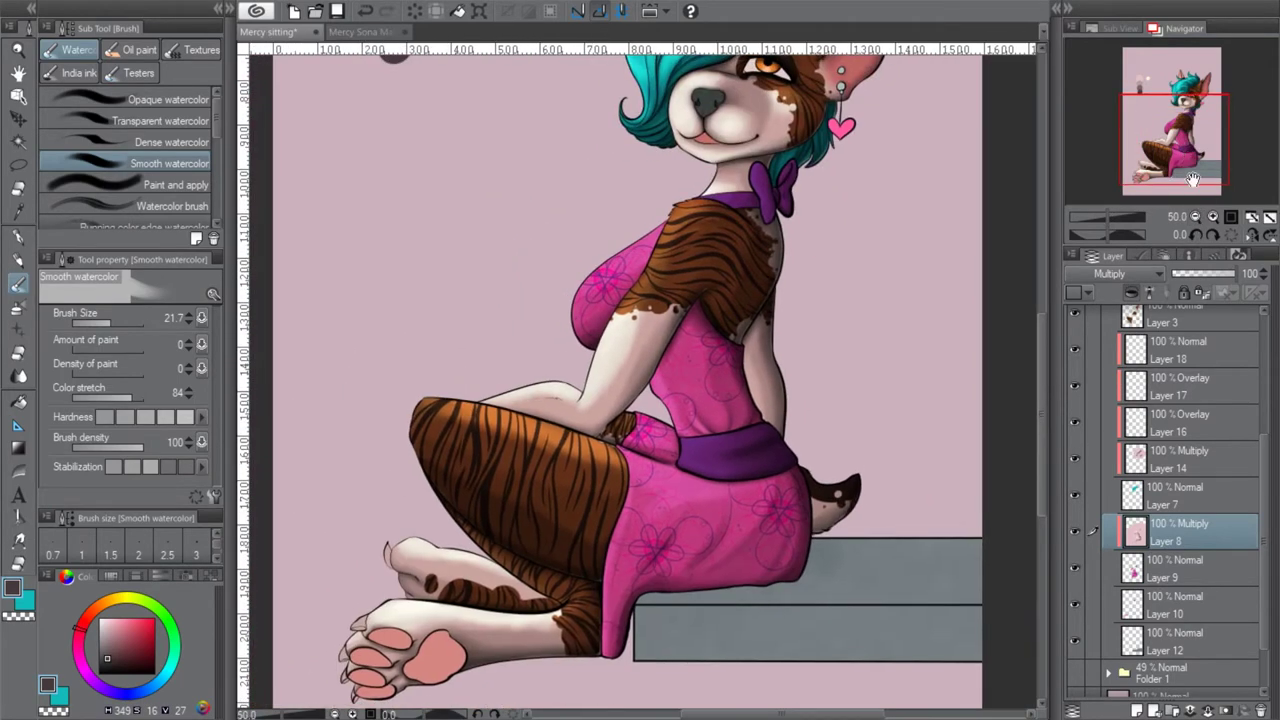
left_click(1195, 217)
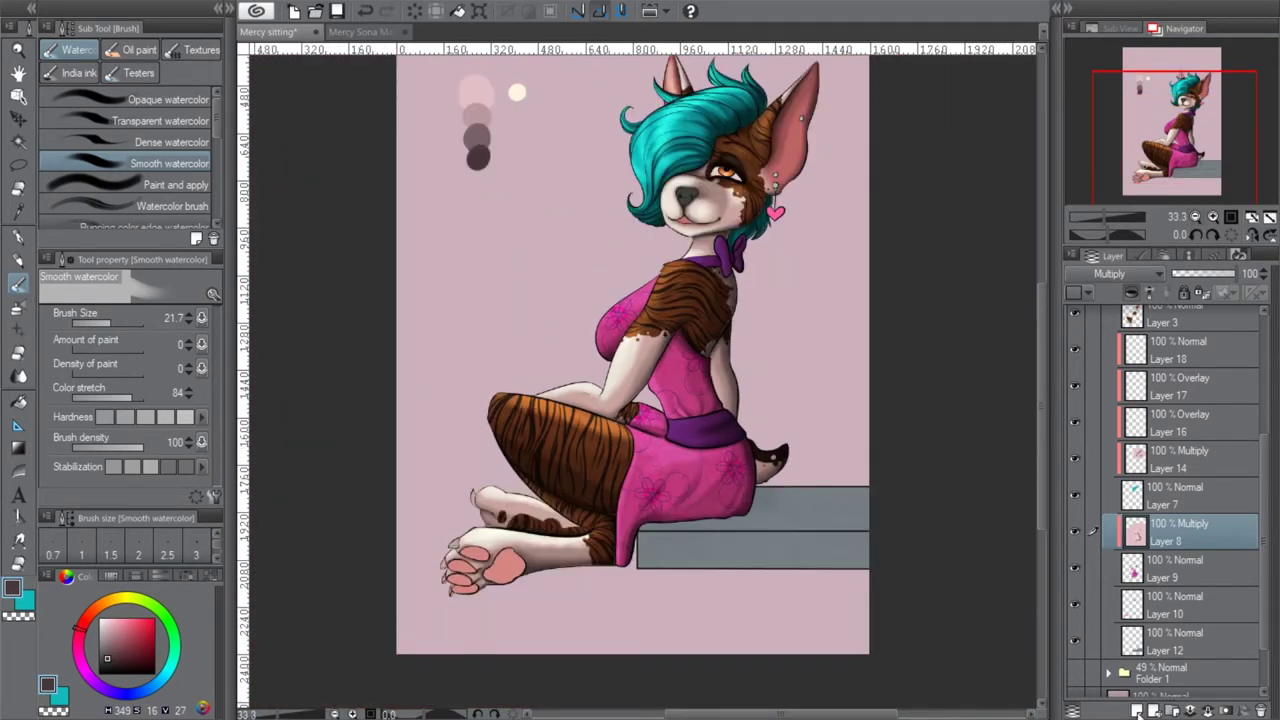
Add a clipped Overlay layer above the dress shading and prepare the G-pen at size 120.2 with the cream swatch color
left_click(1140, 710)
left_click(1105, 498)
left_click(18, 236)
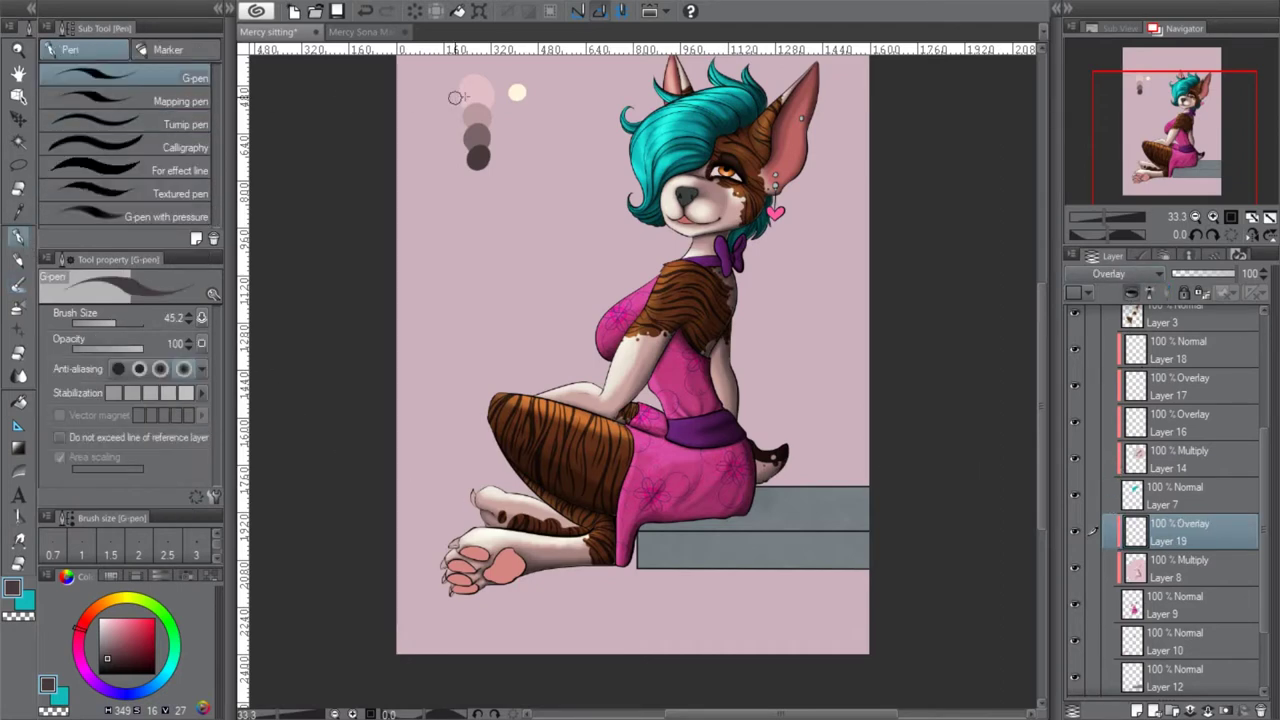
left_click(19, 210)
left_click(517, 92)
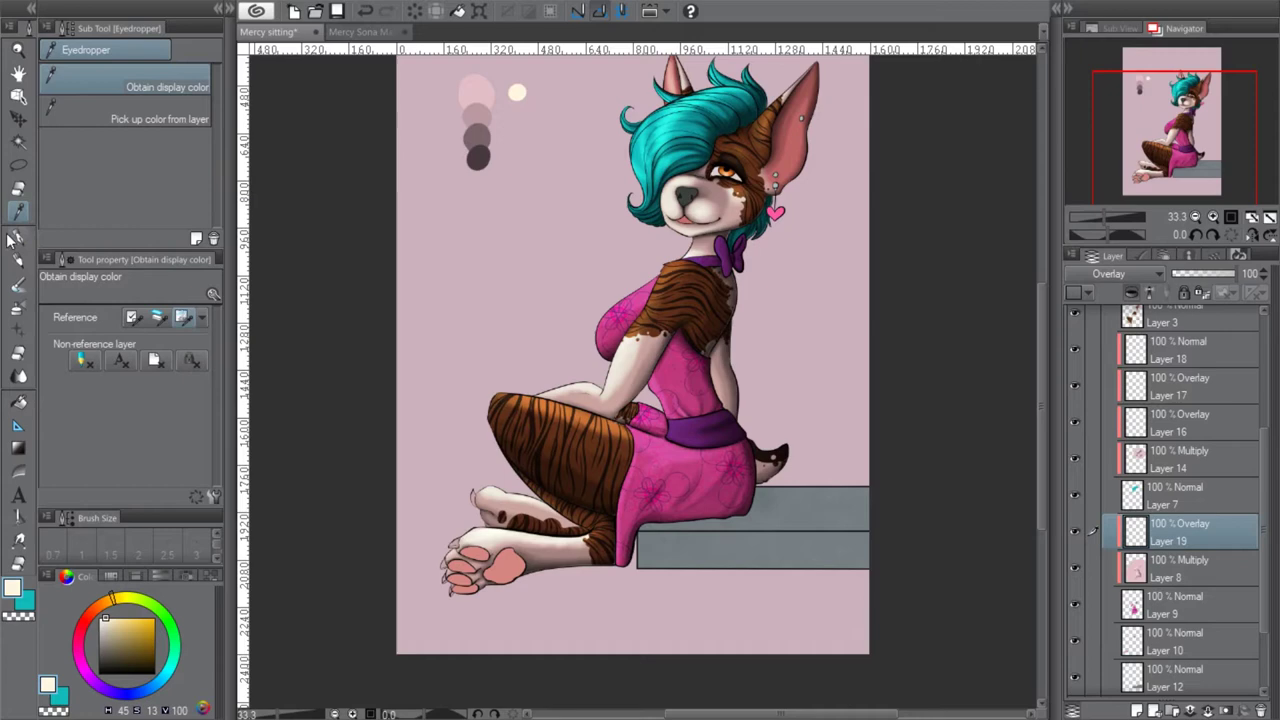
key("p")
left_click(125, 325)
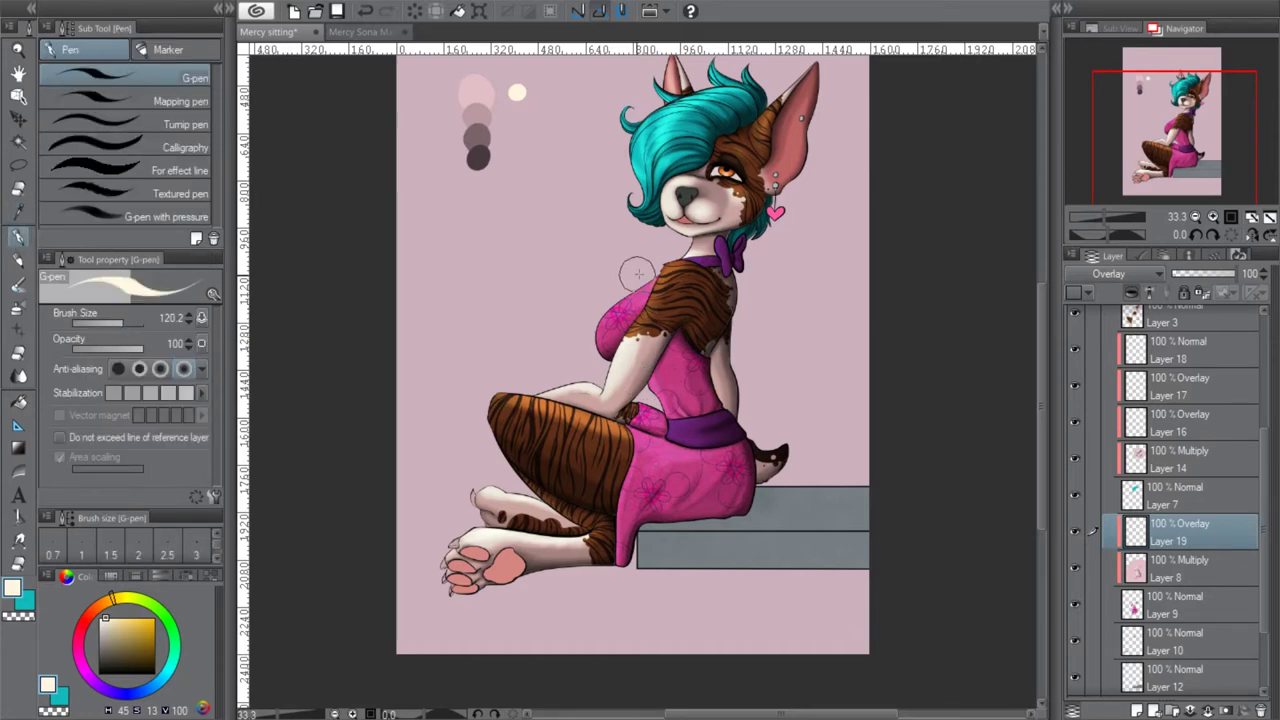
Paint cream highlights on the neck bow, bust, waist and upper skirt, and undo the upper skirt highlight
mouse_move(690, 258)
left_mouse_down()
mouse_move(725, 245)
mouse_move(709, 225)
mouse_move(729, 250)
mouse_move(723, 268)
mouse_move(732, 255)
mouse_move(723, 268)
mouse_move(707, 255)
mouse_move(717, 230)
mouse_move(727, 265)
mouse_move(717, 235)
mouse_move(690, 252)
left_mouse_up()
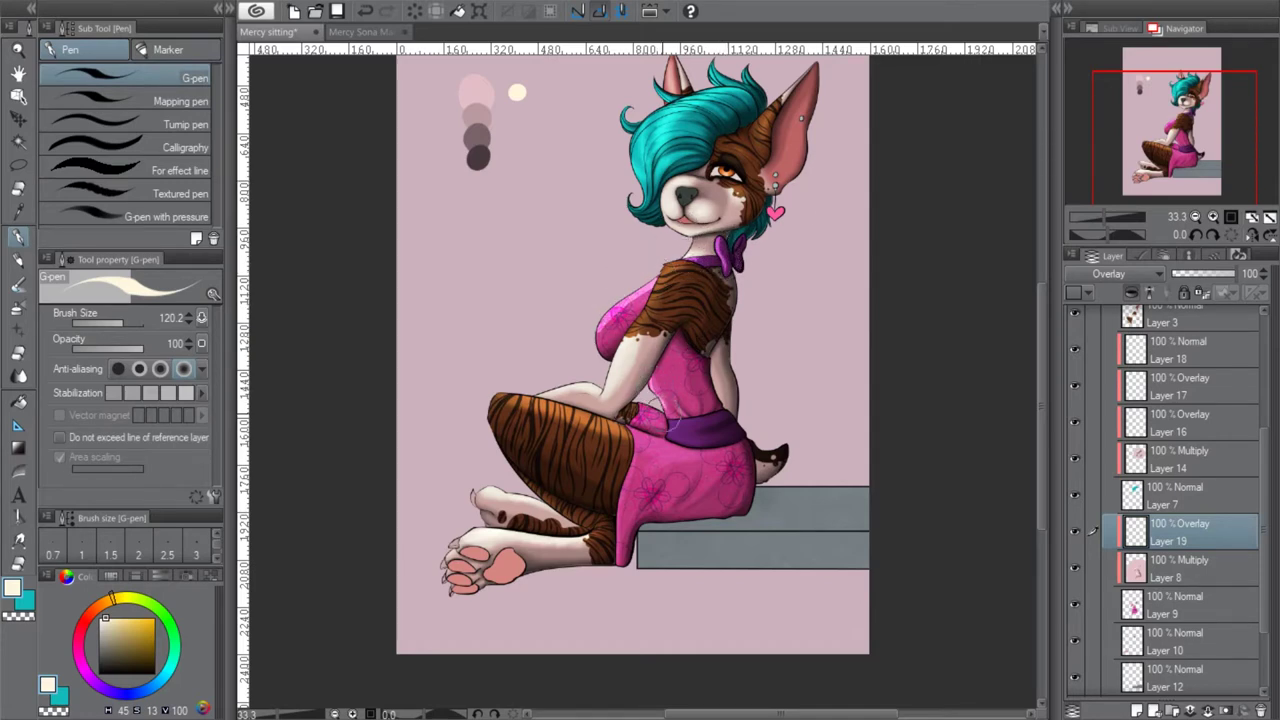
mouse_move(686, 410)
left_mouse_down()
mouse_move(700, 410)
mouse_move(636, 418)
mouse_move(670, 446)
left_mouse_up()
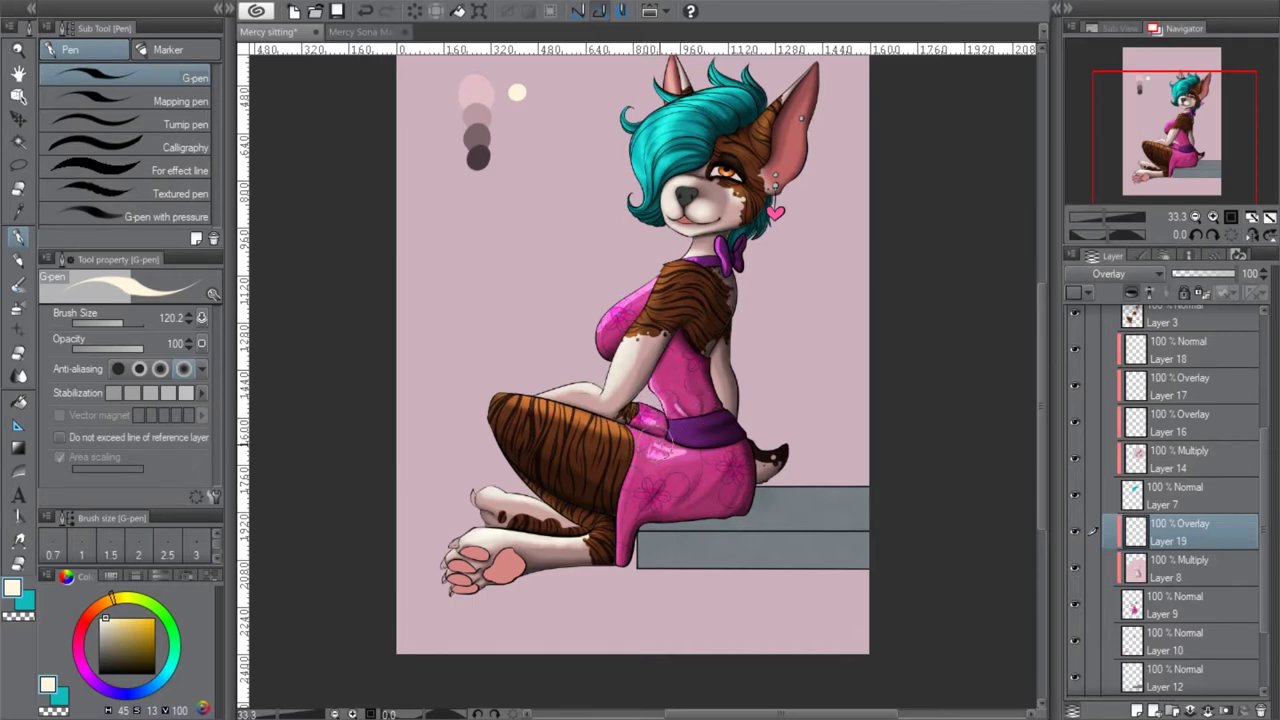
left_click(1213, 217)
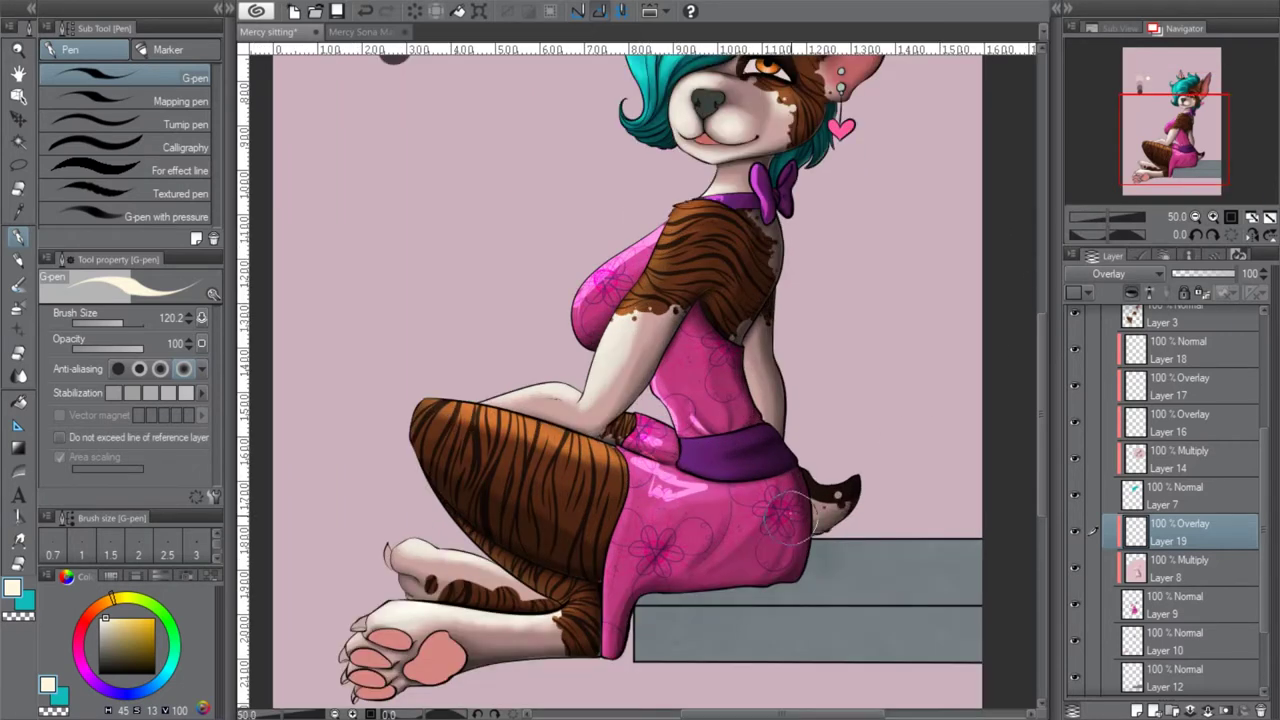
key("ctrl+z")
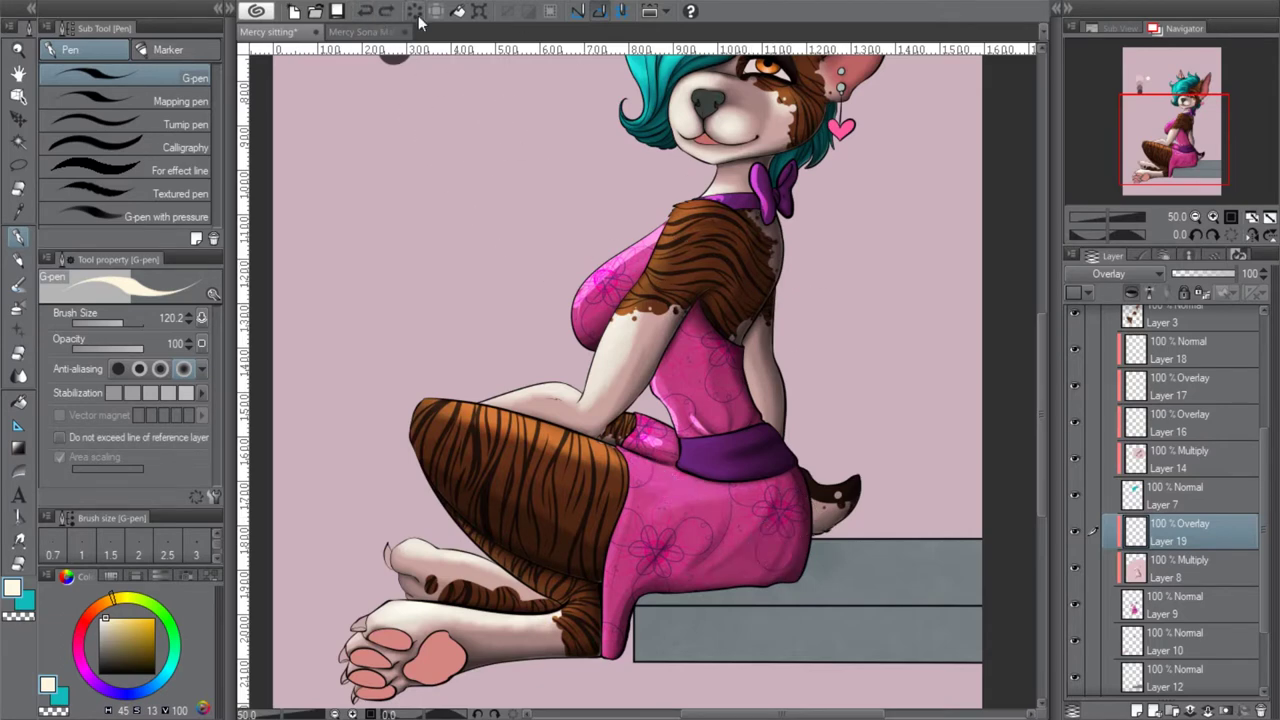
Repaint highlights on the upper skirt, sash and waist folds, and remove those on the lap piece with the Hard eraser
mouse_move(622, 450)
left_mouse_down()
mouse_move(648, 468)
mouse_move(700, 470)
mouse_move(692, 480)
mouse_move(705, 445)
mouse_move(690, 465)
mouse_move(720, 445)
mouse_move(720, 410)
mouse_move(745, 420)
mouse_move(742, 432)
left_mouse_up()
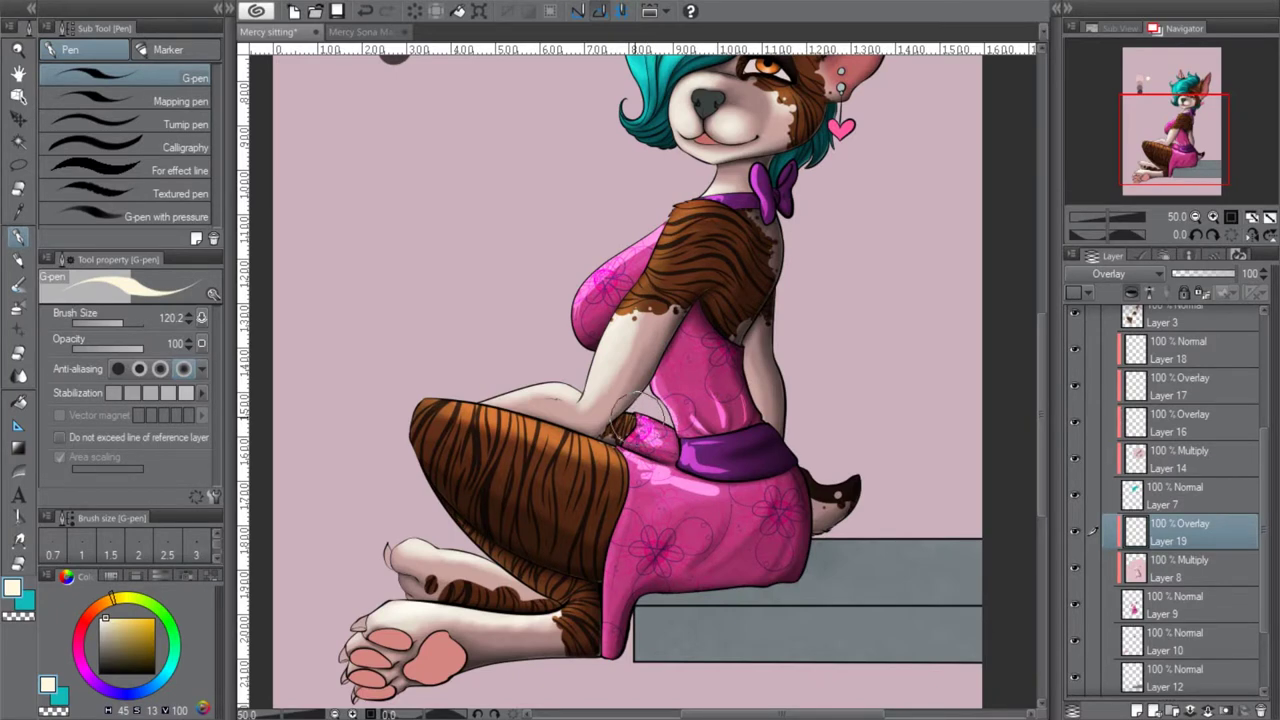
left_click(18, 353)
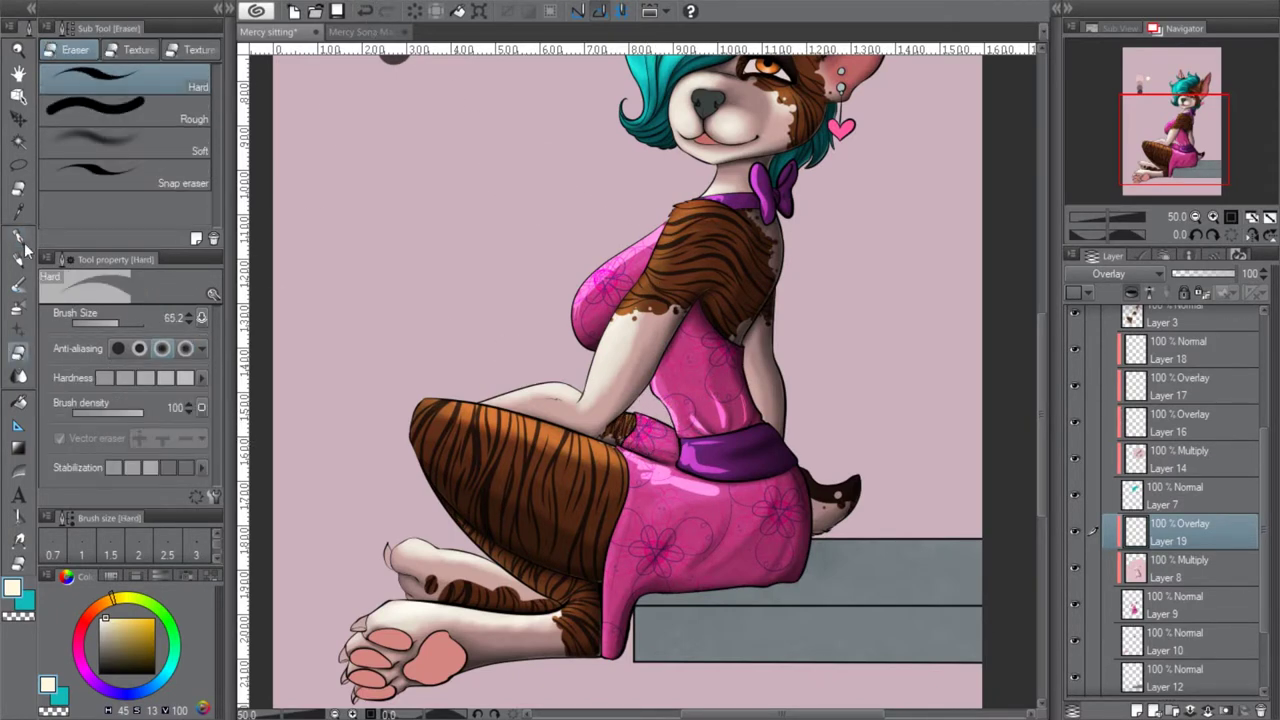
Repaint cream highlights on the lap piece and the adjoining upper skirt with the G-pen at size 120.2
key("p")
mouse_move(634, 428)
left_mouse_down()
mouse_move(641, 413)
mouse_move(641, 430)
mouse_move(664, 430)
left_mouse_up()
mouse_move(670, 483)
left_mouse_down()
mouse_move(616, 525)
mouse_move(616, 503)
mouse_move(599, 600)
mouse_move(626, 440)
mouse_move(631, 490)
mouse_move(680, 468)
left_mouse_up()
left_click(1214, 217)
left_click_drag(1152, 134, 1156, 121)
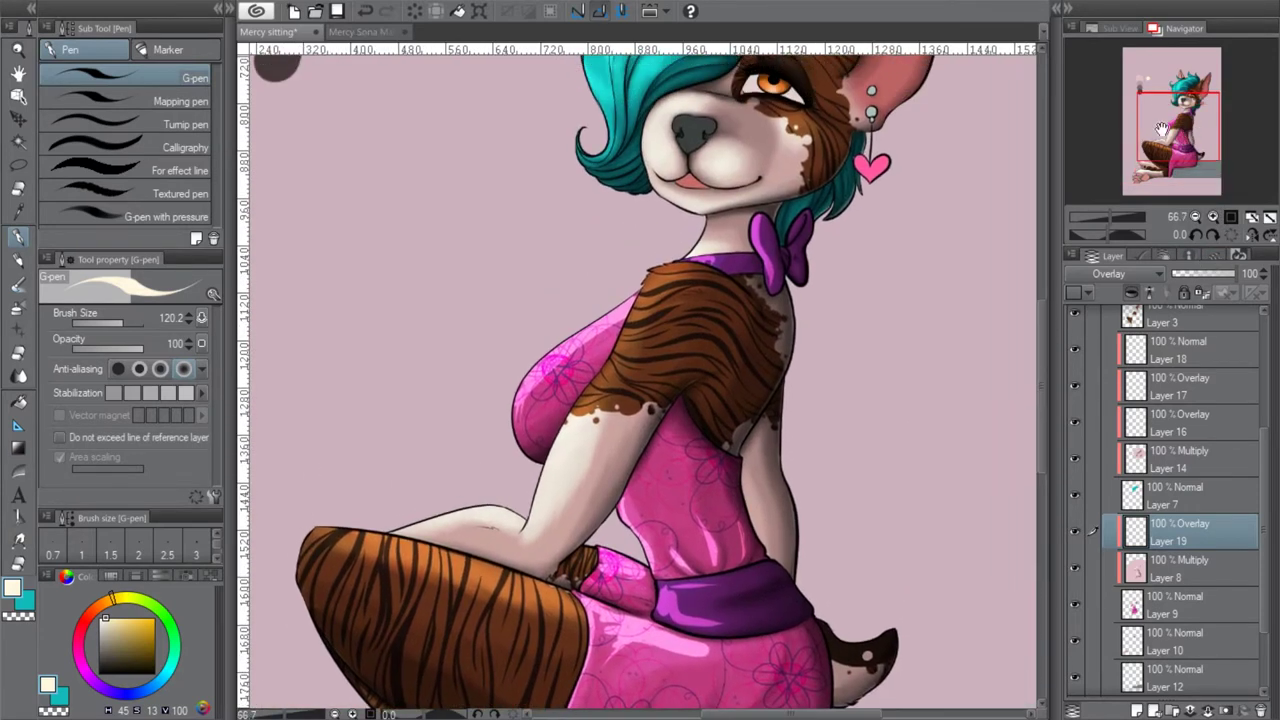
Blend the highlights on the dress's waist folds and the purple sash with Smooth watercolor at size 35.4
left_click(20, 283)
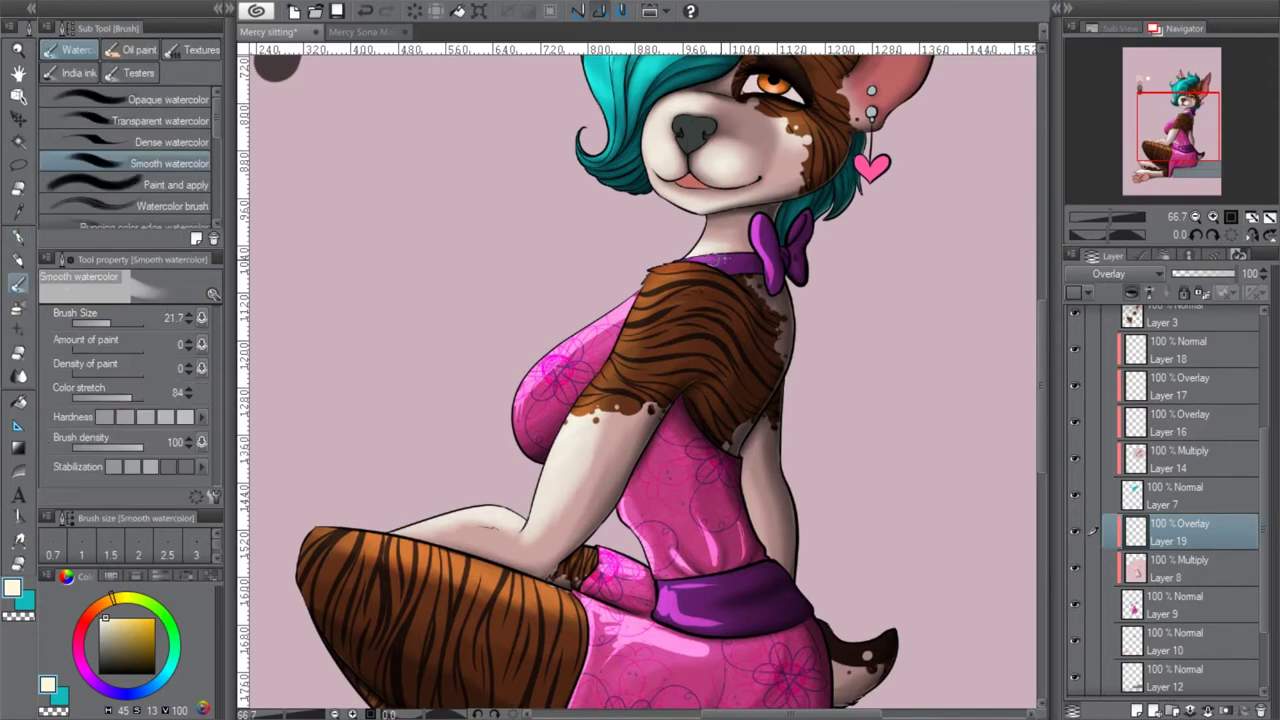
left_click(117, 320)
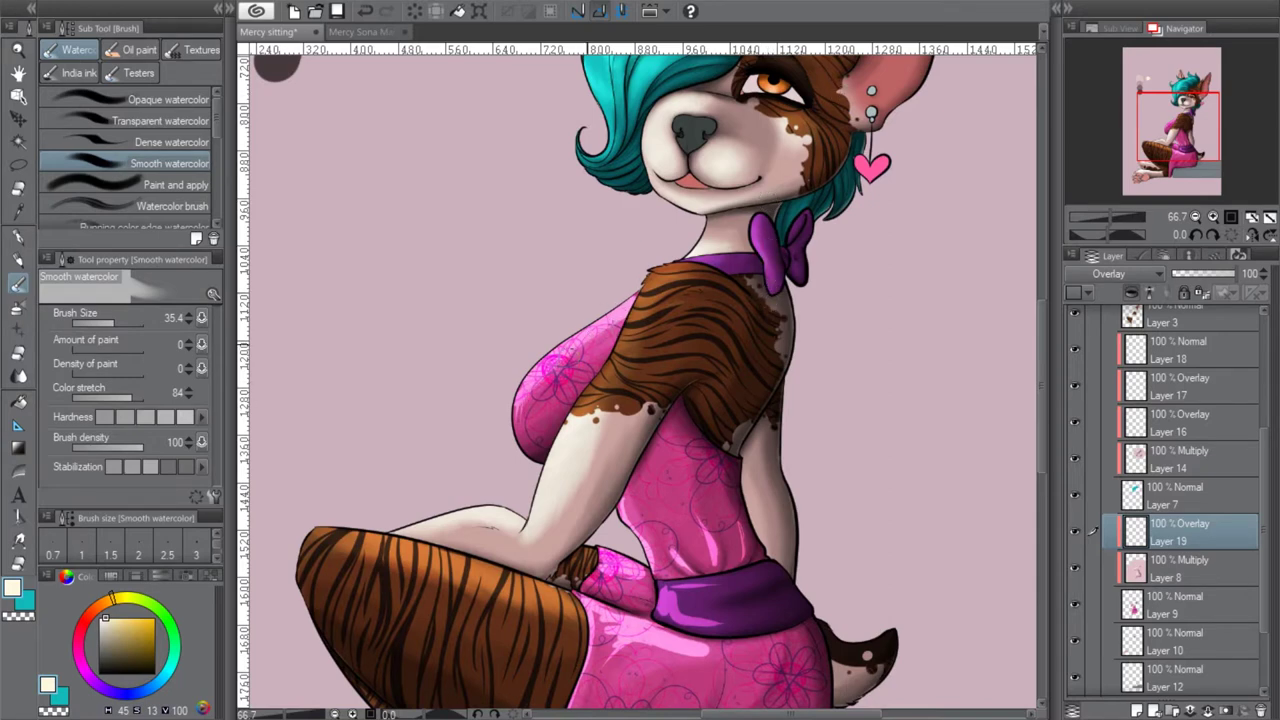
left_click(130, 321)
left_click(117, 321)
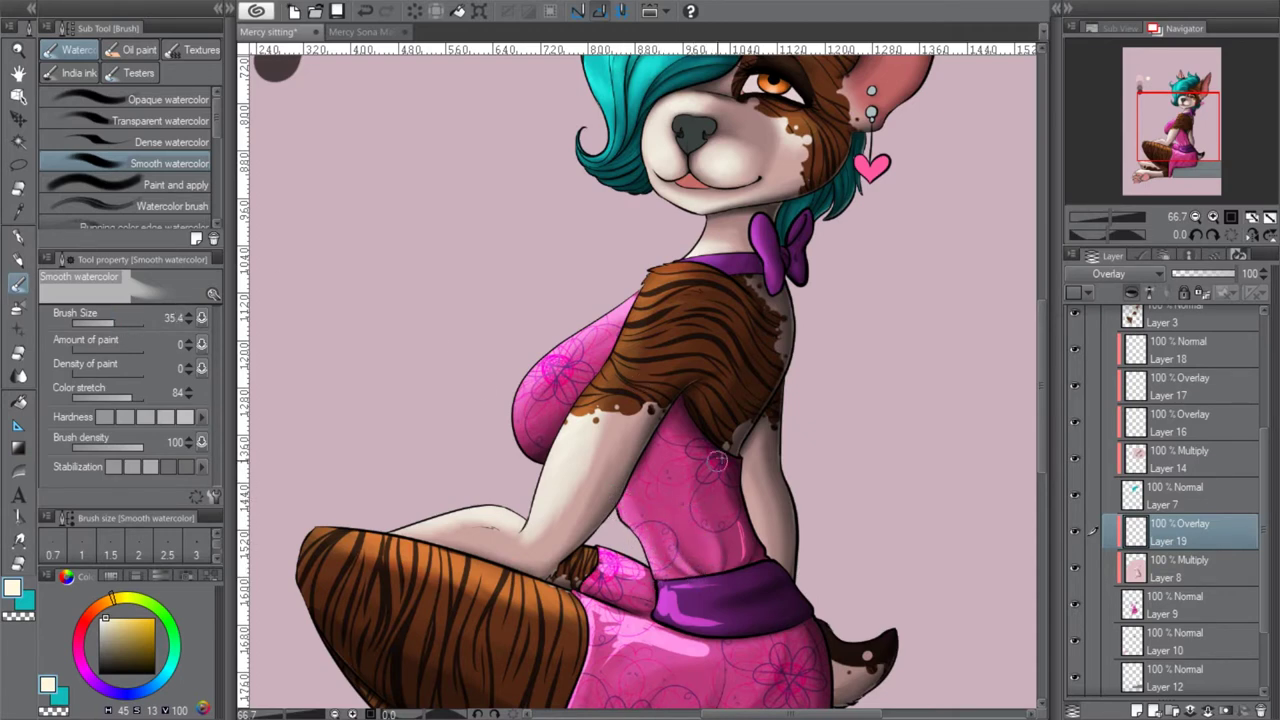
mouse_move(729, 572)
left_mouse_down()
mouse_move(684, 582)
mouse_move(690, 592)
mouse_move(664, 620)
left_mouse_up()
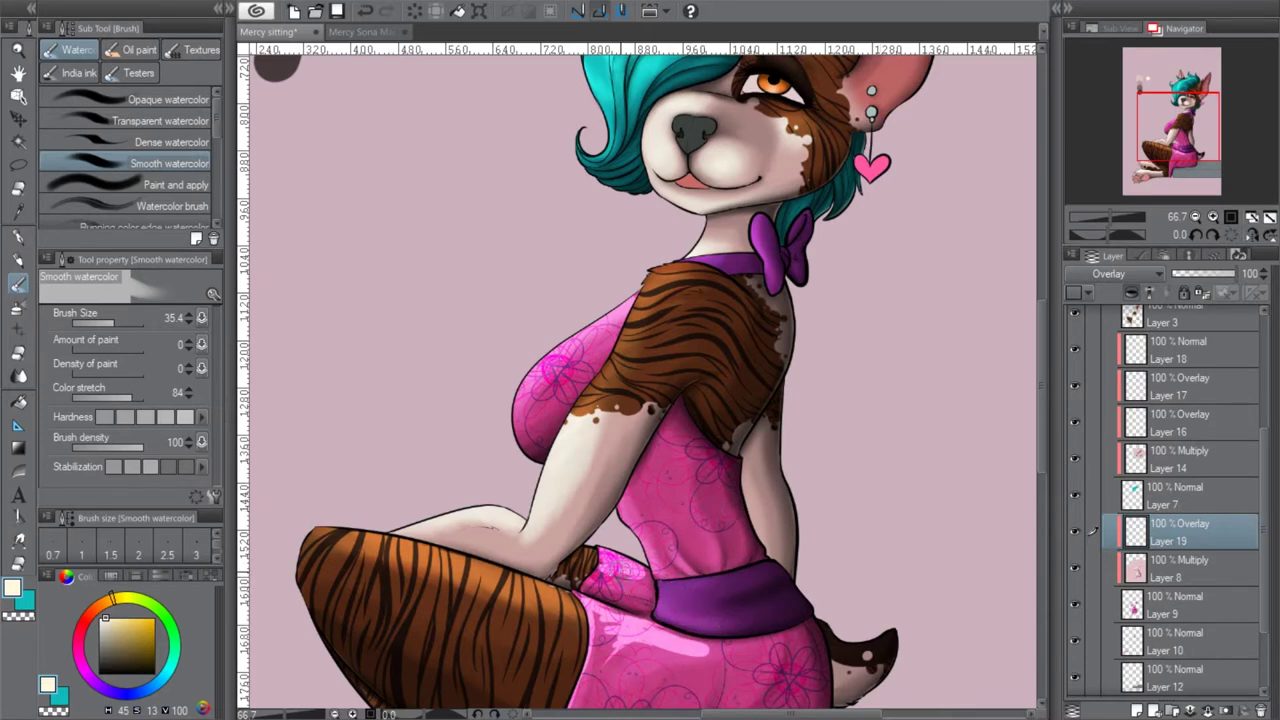
Blend the highlights on the lap piece and upper skirt at brush size 45.2, and review the whole figure
left_click(128, 325)
scroll(650, 555, "down", 3)
mouse_move(595, 500)
left_mouse_down()
mouse_move(587, 468)
mouse_move(619, 506)
mouse_move(703, 525)
left_mouse_up()
mouse_move(604, 530)
left_mouse_down()
mouse_move(621, 521)
mouse_move(598, 522)
mouse_move(578, 558)
left_mouse_up()
mouse_move(710, 537)
left_mouse_down()
mouse_move(742, 511)
mouse_move(658, 494)
left_mouse_up()
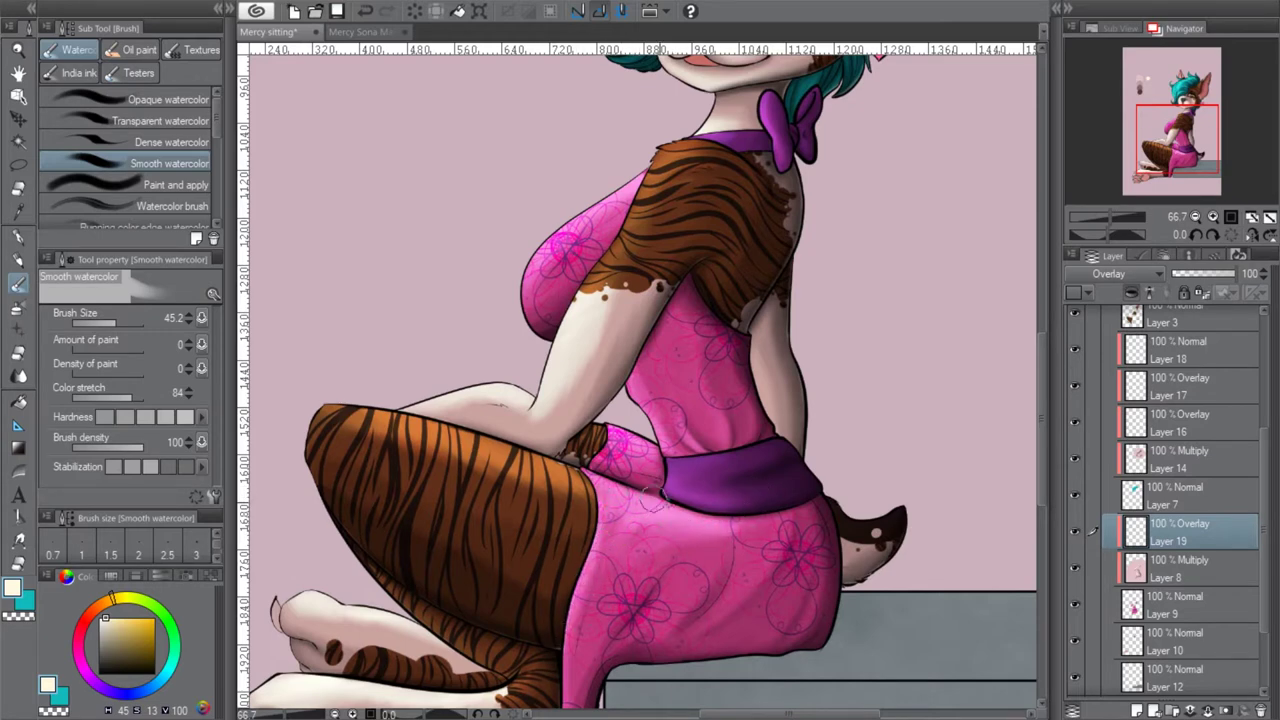
left_click(1194, 217)
left_click(1194, 217)
left_click(1182, 135)
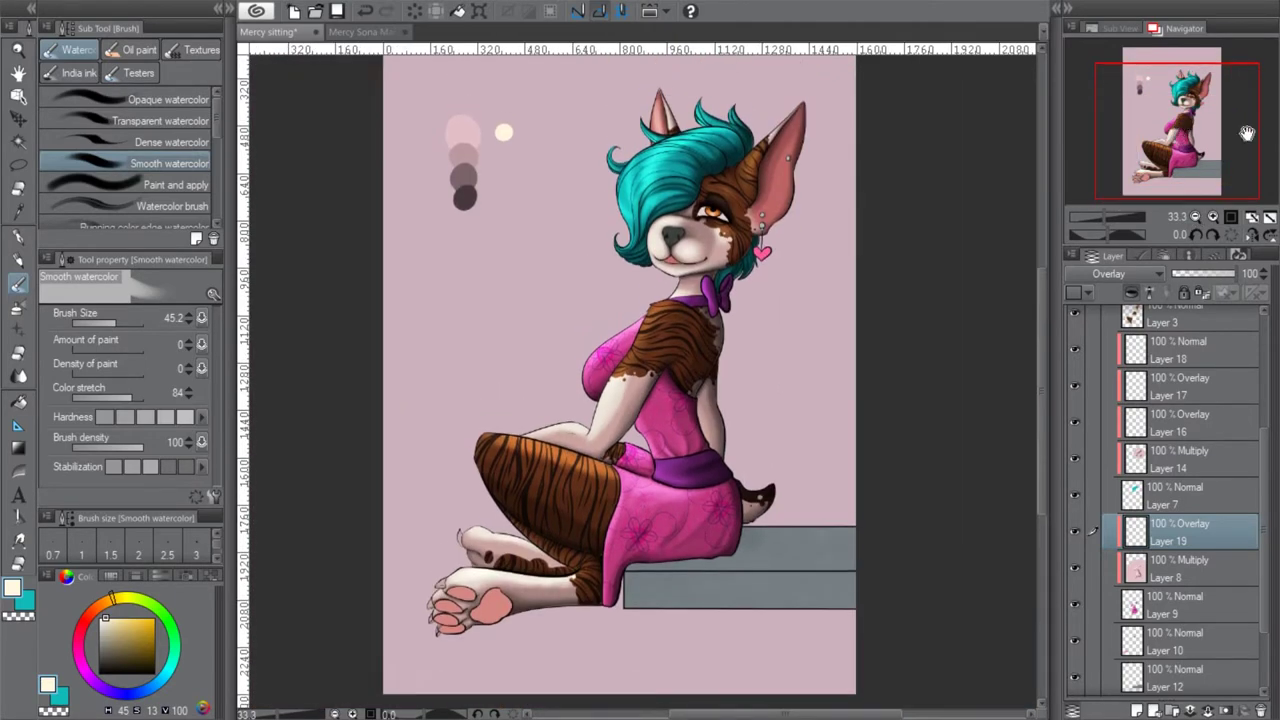
Identify the layer coloring the nose, eye, heart earring and paw pads, and add a clipped layer above it
scroll(1265, 607, "down", 2)
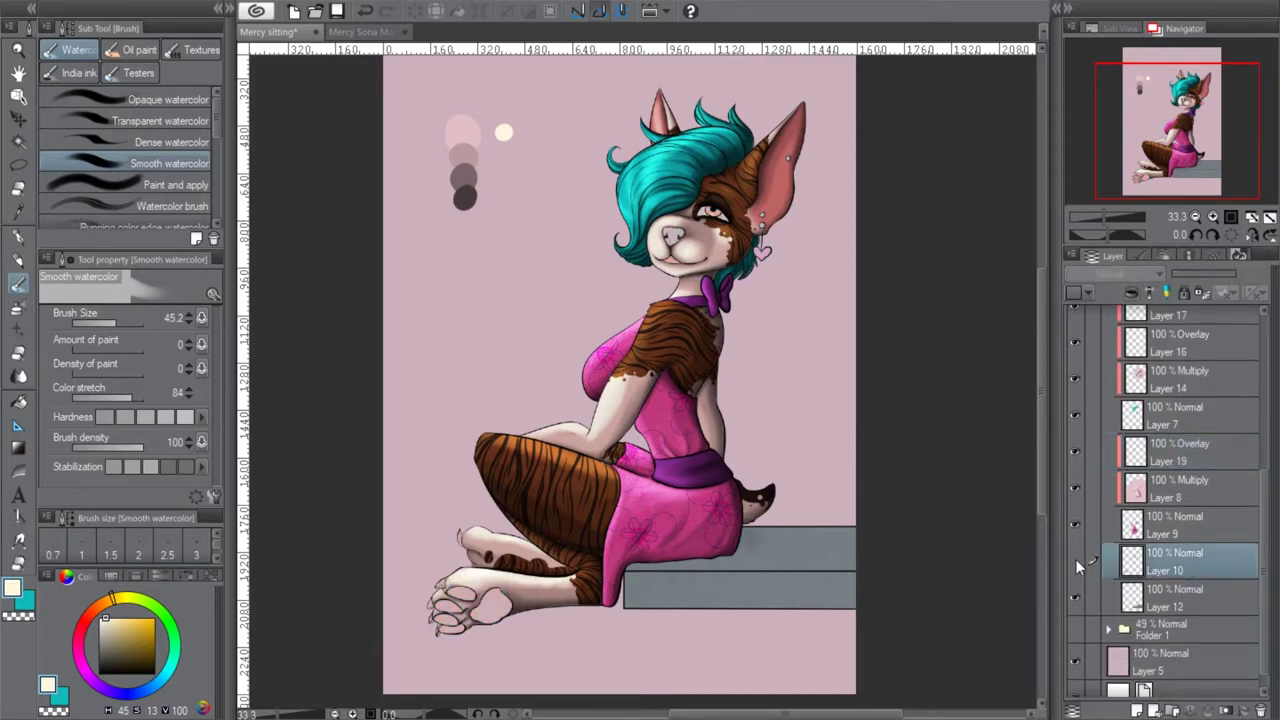
left_click(1076, 598)
left_click(1076, 598)
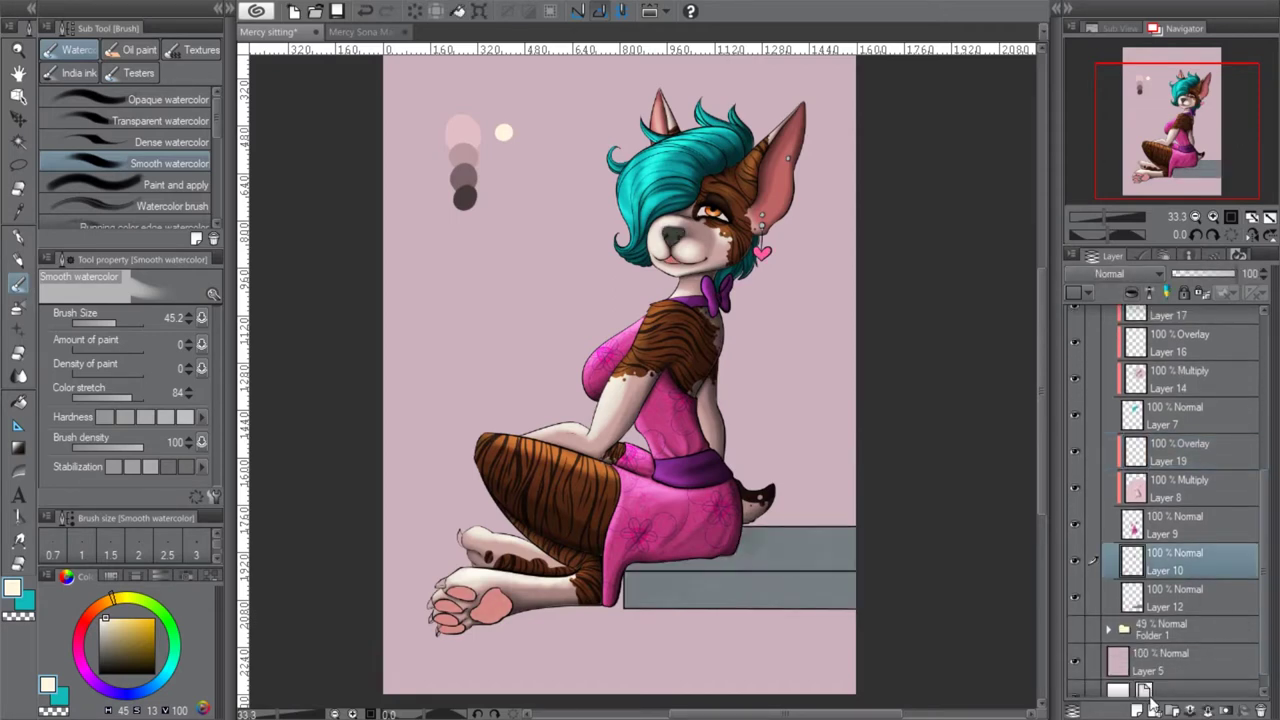
left_click(1137, 710)
left_click(1132, 292)
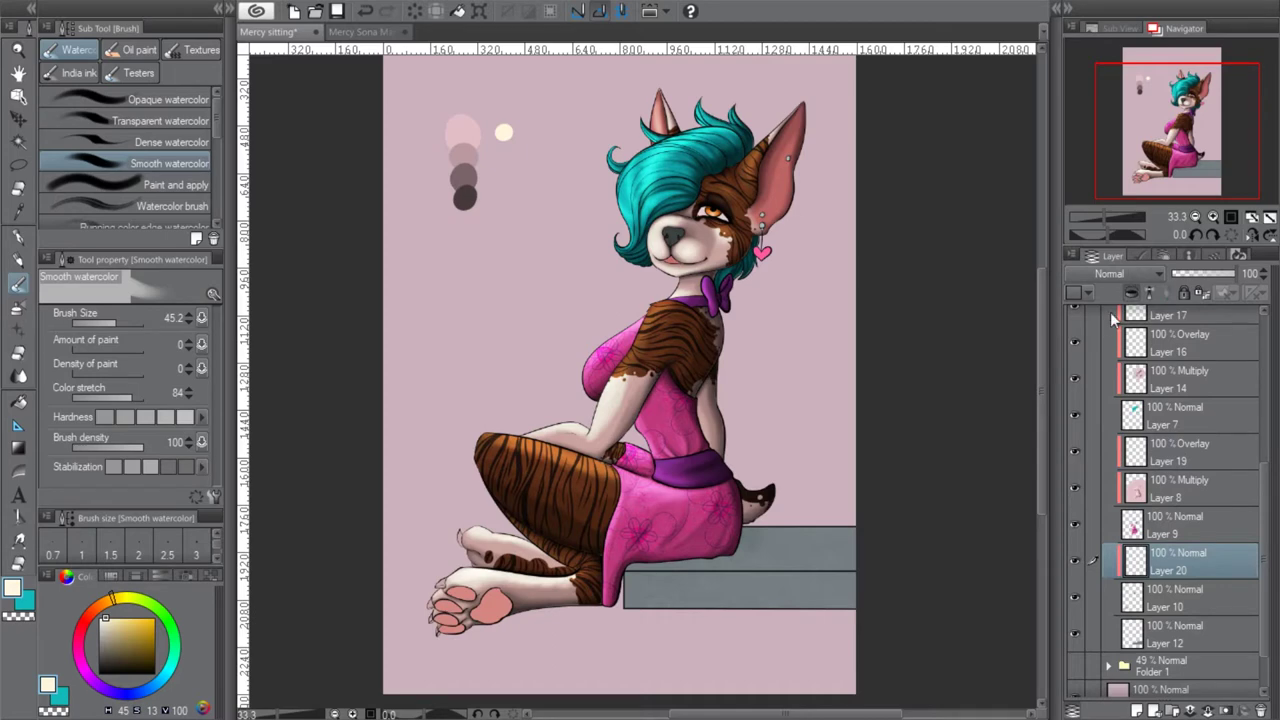
Set the new layer to Multiply and lay the light pink swatch color over the accent details with the G-pen at size 461.1
key("p")
left_click(567, 208, "alt")
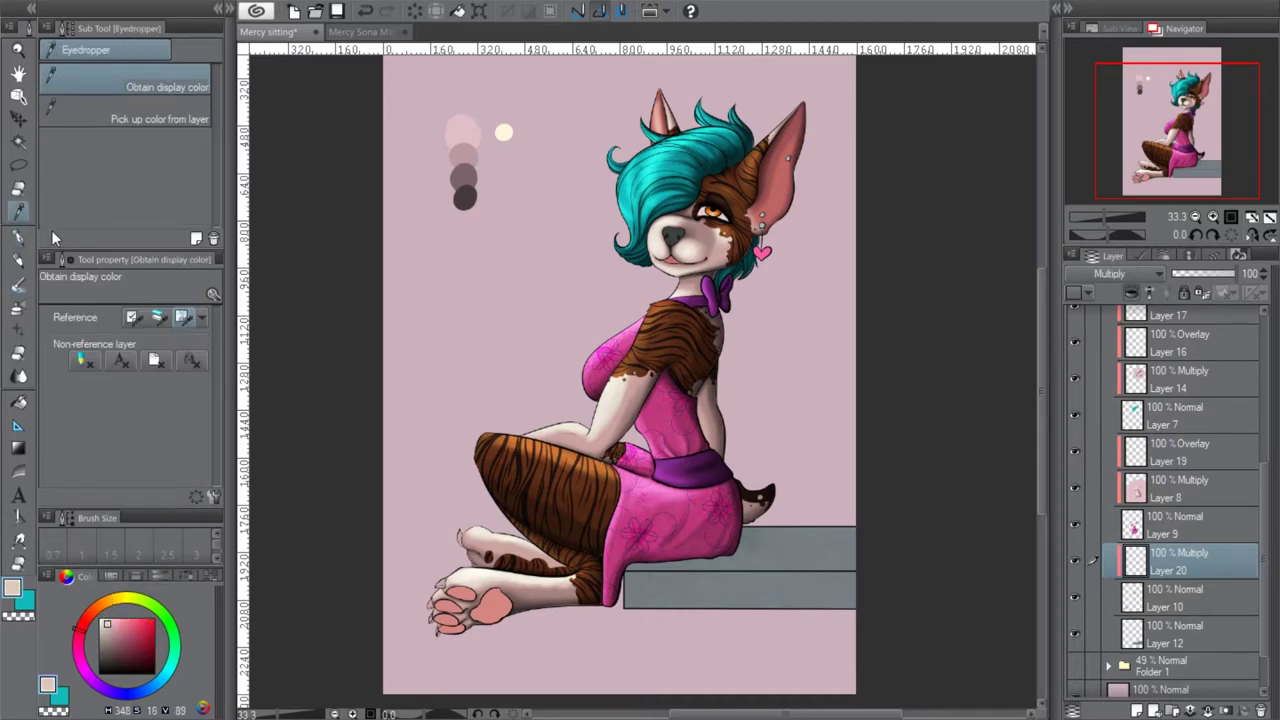
left_click(133, 323)
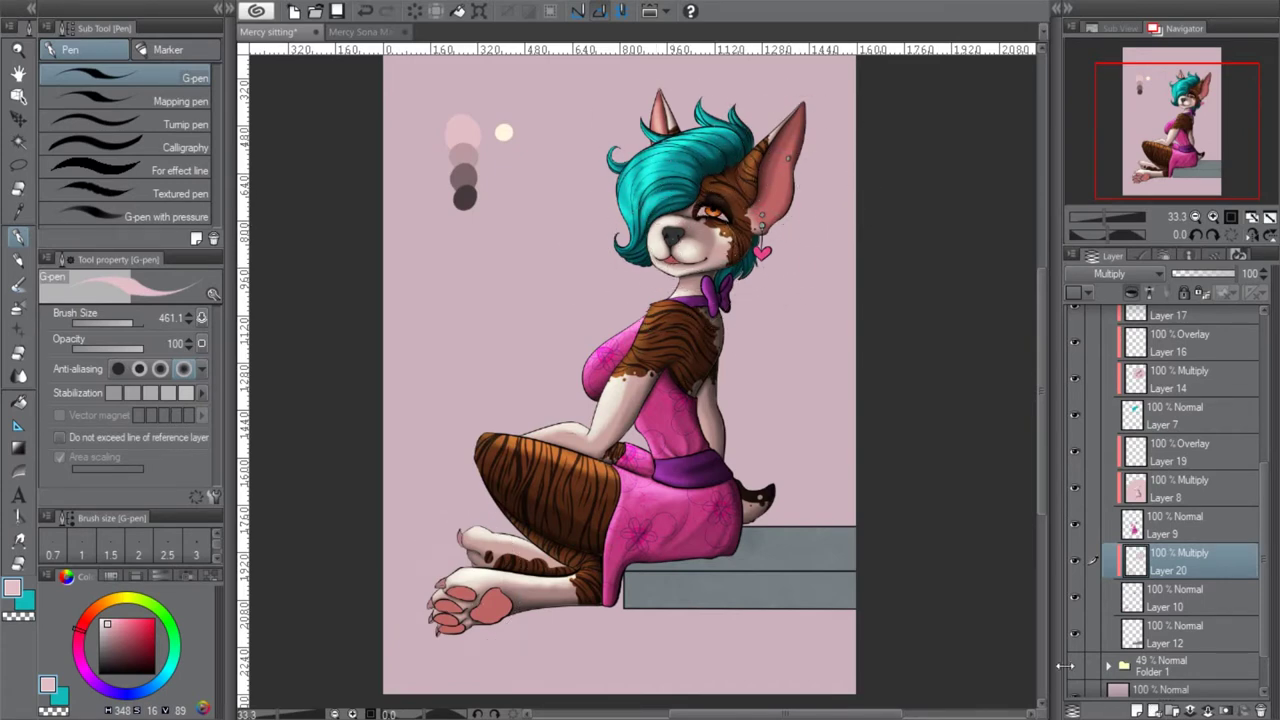
Erase parts of the light pink shade on the face details, ear piercings and foot claws with the Hard eraser at size 65.2
left_click(21, 354)
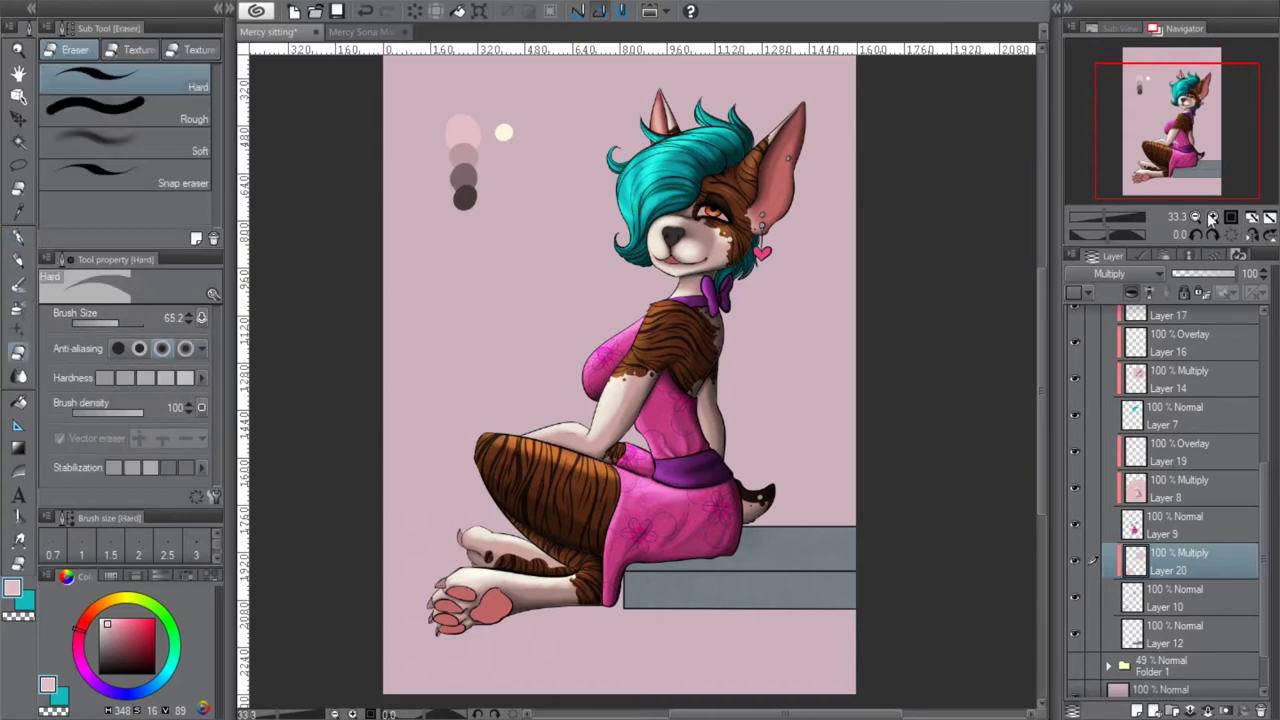
left_click(1213, 217)
left_click(1213, 217)
mouse_move(1194, 109)
left_mouse_down()
mouse_move(1207, 80)
mouse_move(1202, 93)
left_mouse_up()
left_click(1213, 217)
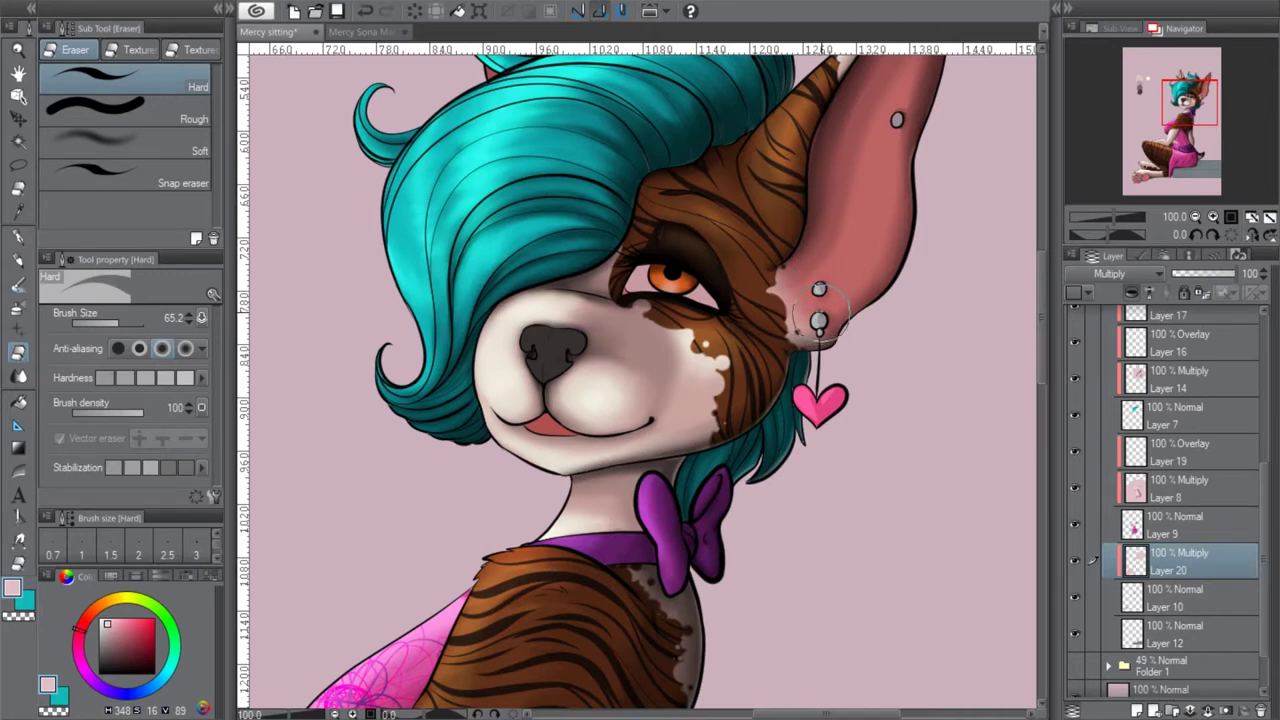
left_click_drag(1190, 104, 1195, 93)
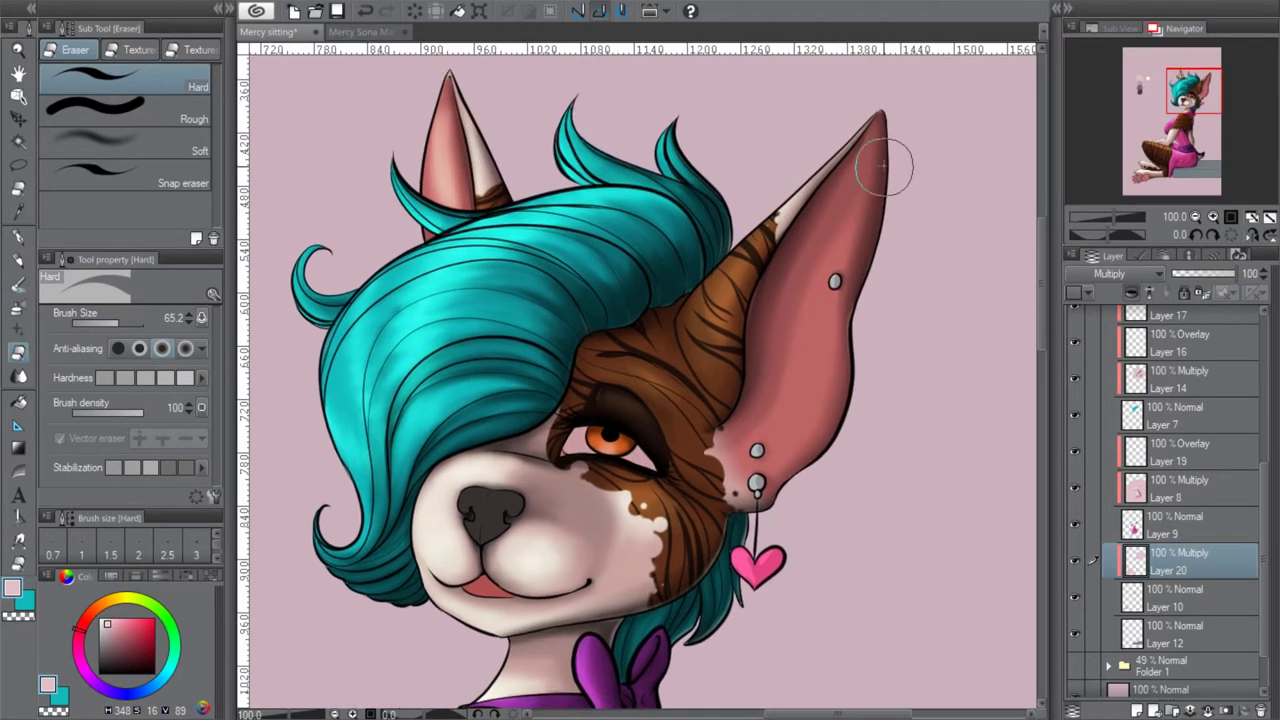
left_click_drag(886, 224, 1000, 108)
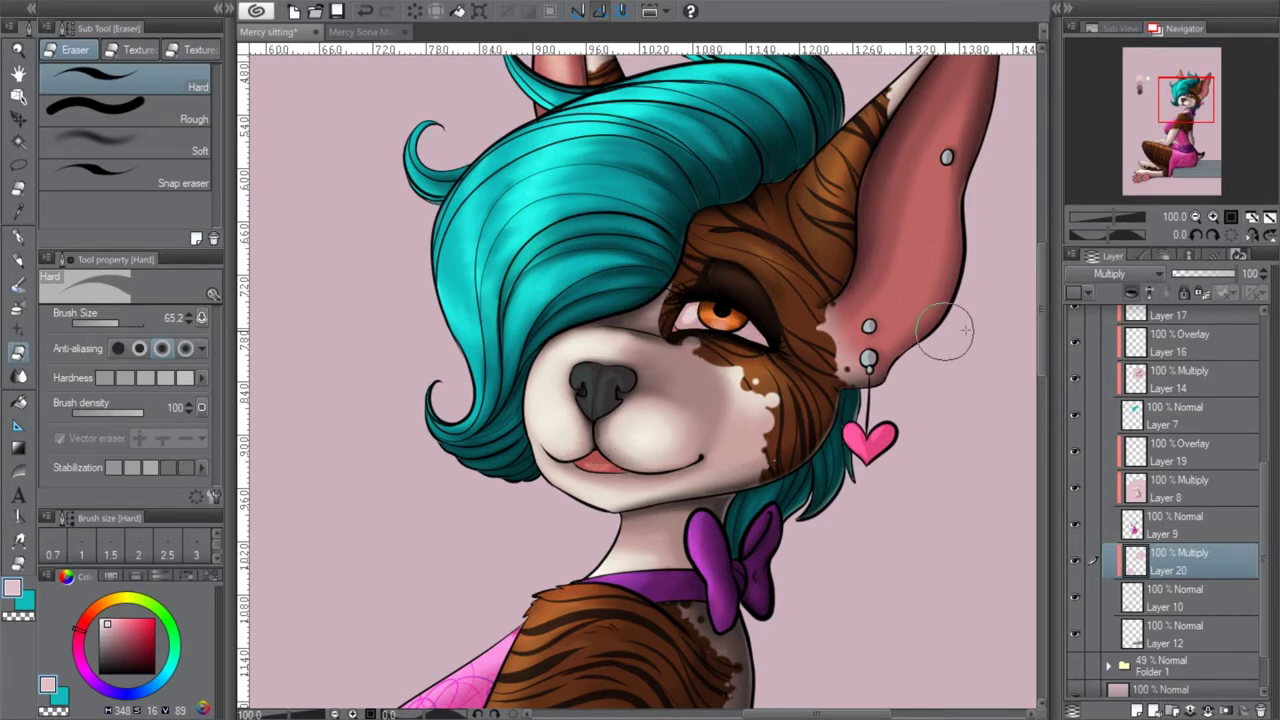
mouse_move(1170, 100)
left_mouse_down()
mouse_move(1158, 150)
mouse_move(1135, 166)
mouse_move(1148, 167)
left_mouse_up()
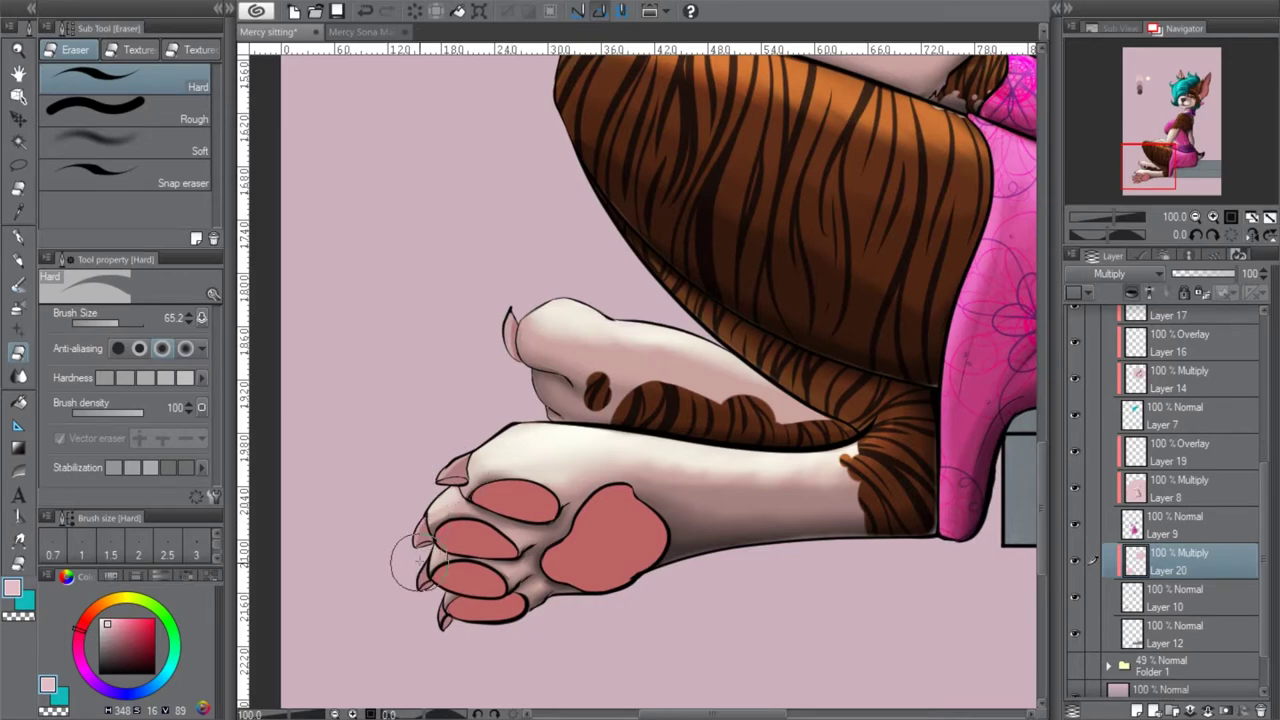
Shade the nose, heart earring and ear piercings in the dusty pink second swatch color with the G-pen at size 94.1
left_click_drag(1163, 199, 1156, 77)
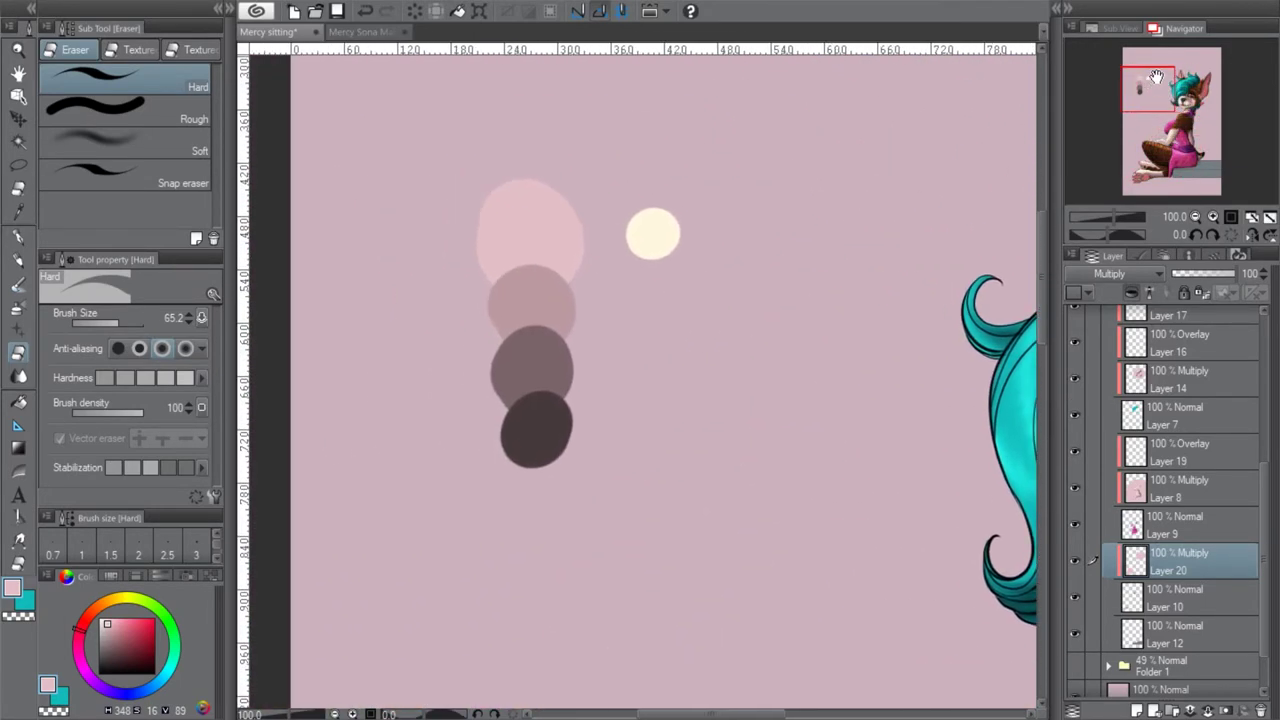
left_click(20, 212)
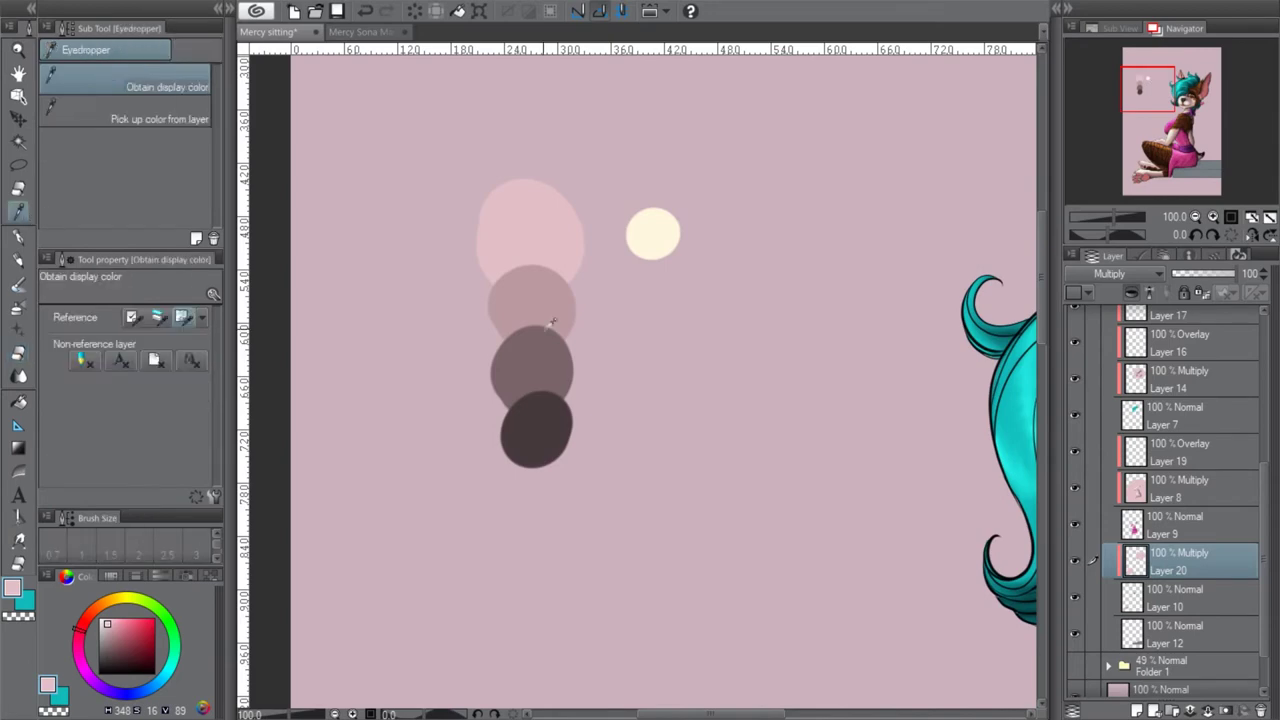
left_click(18, 238)
left_click_drag(1148, 88, 1190, 97)
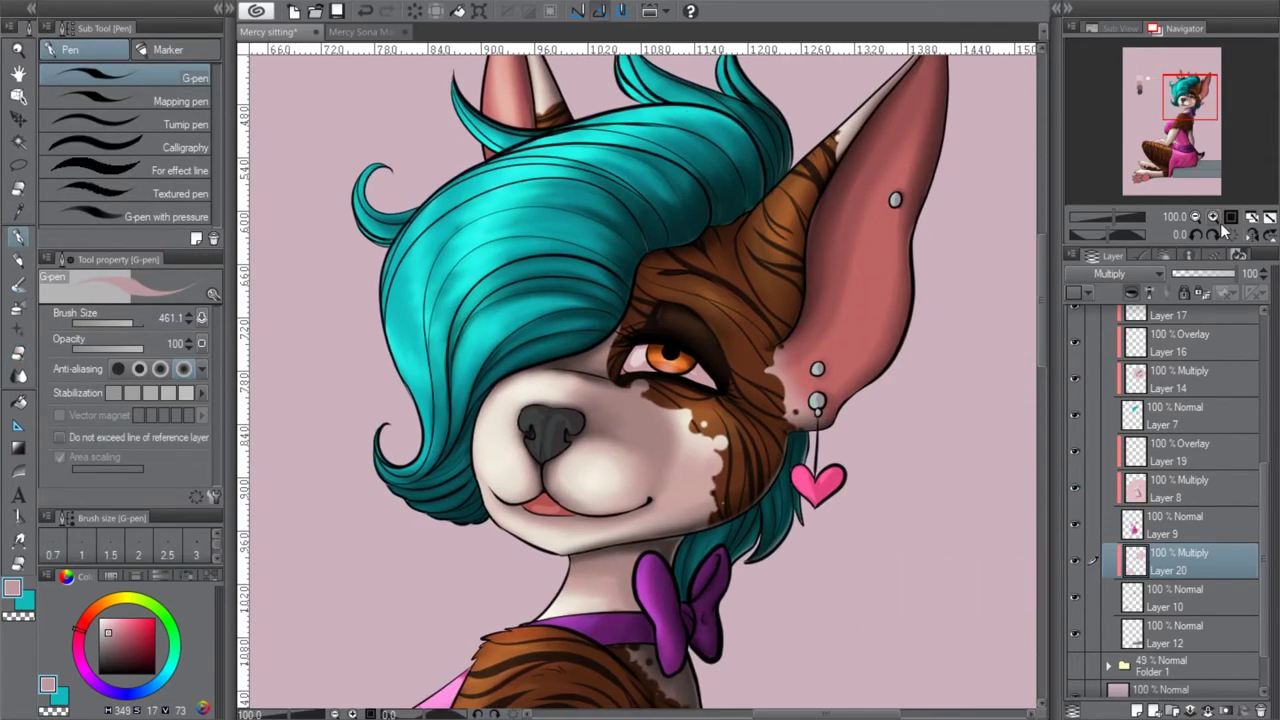
left_click(1214, 217)
left_click_drag(132, 320, 122, 321)
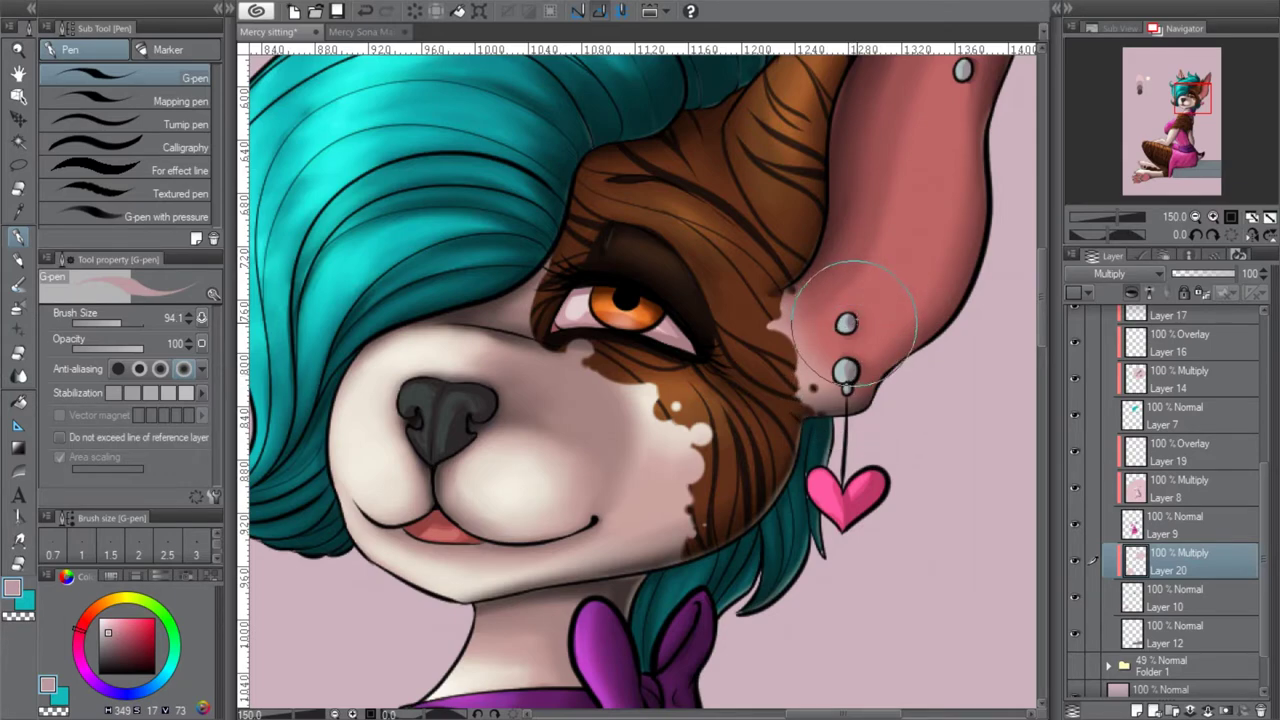
Paint dusty pink shadows on the large paw pad, toe pads and claws, leaving their upper areas lit
left_click_drag(1182, 106, 1141, 173)
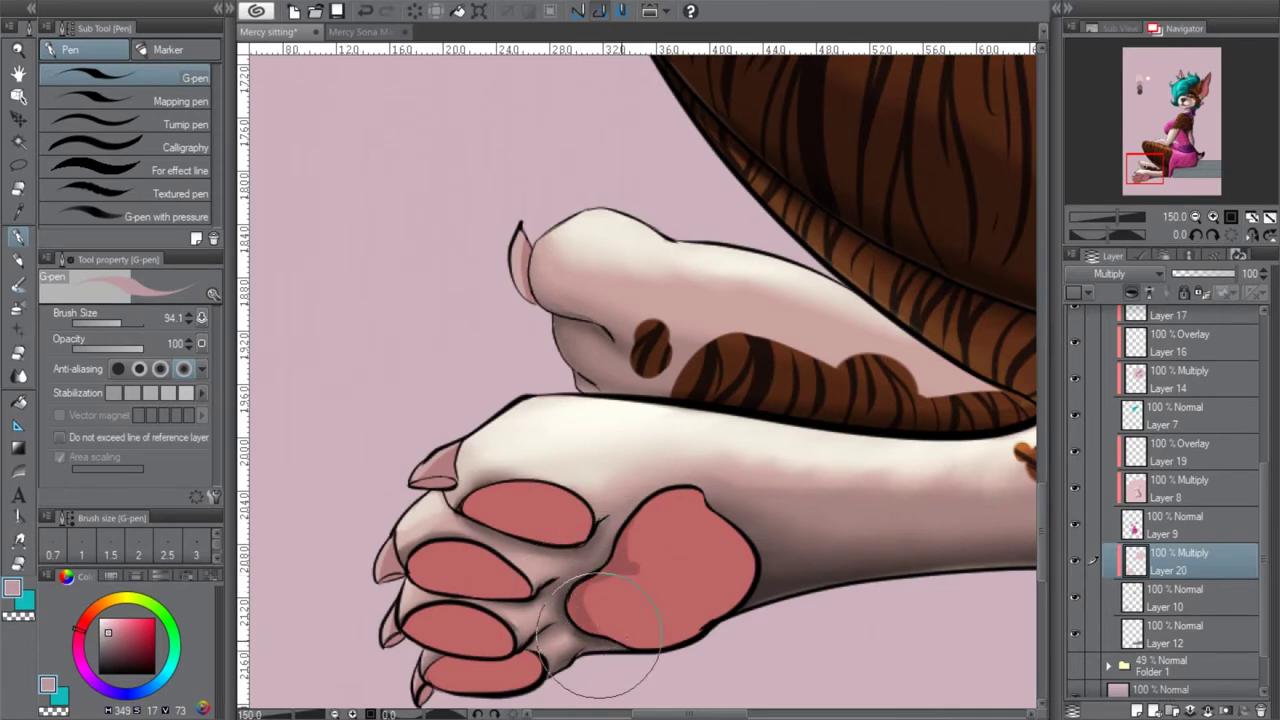
mouse_move(578, 606)
left_mouse_down()
mouse_move(642, 637)
mouse_move(598, 620)
mouse_move(690, 632)
mouse_move(705, 622)
mouse_move(610, 620)
left_mouse_up()
mouse_move(747, 587)
left_mouse_down()
mouse_move(745, 543)
mouse_move(704, 512)
mouse_move(702, 493)
mouse_move(644, 520)
mouse_move(695, 489)
mouse_move(627, 557)
mouse_move(632, 513)
mouse_move(707, 498)
mouse_move(733, 598)
mouse_move(687, 618)
left_mouse_up()
mouse_move(742, 586)
left_mouse_down()
mouse_move(627, 613)
mouse_move(590, 599)
mouse_move(612, 588)
mouse_move(685, 601)
mouse_move(610, 592)
mouse_move(700, 579)
mouse_move(650, 576)
left_mouse_up()
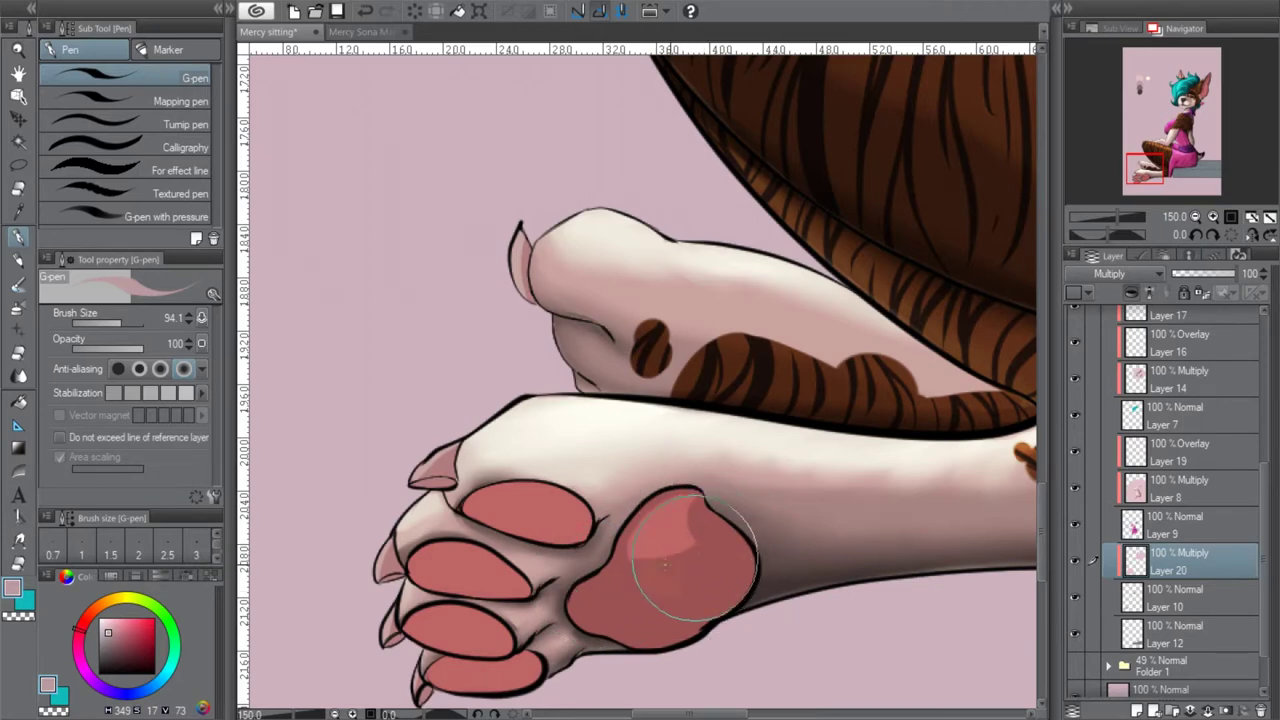
left_click_drag(488, 503, 556, 531)
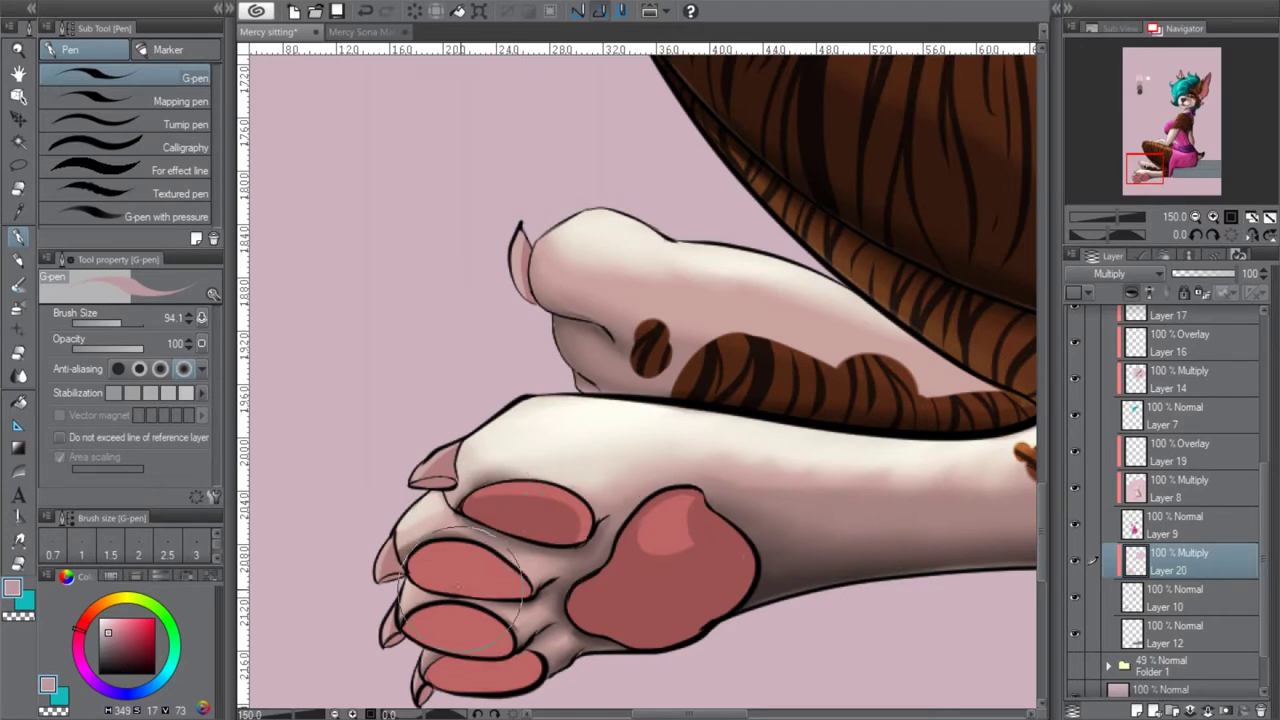
mouse_move(410, 565)
left_mouse_down()
mouse_move(498, 602)
mouse_move(468, 567)
mouse_move(412, 567)
left_mouse_up()
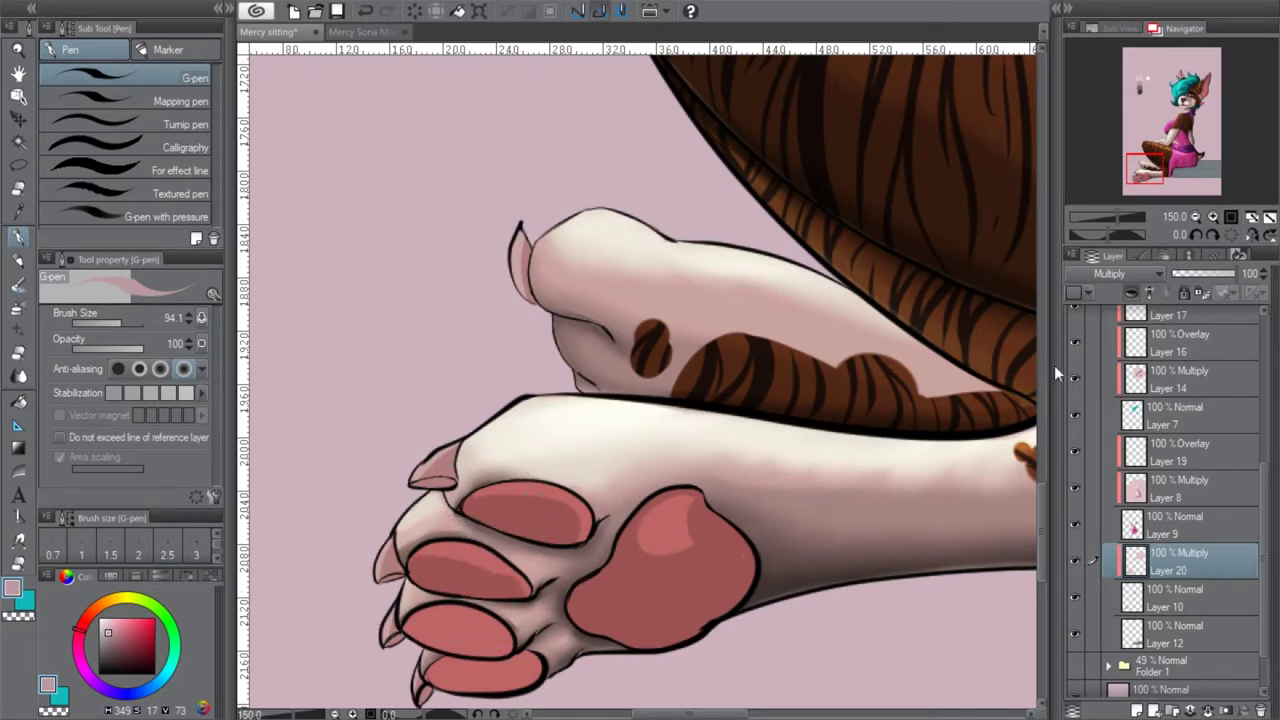
left_click_drag(1155, 160, 1151, 166)
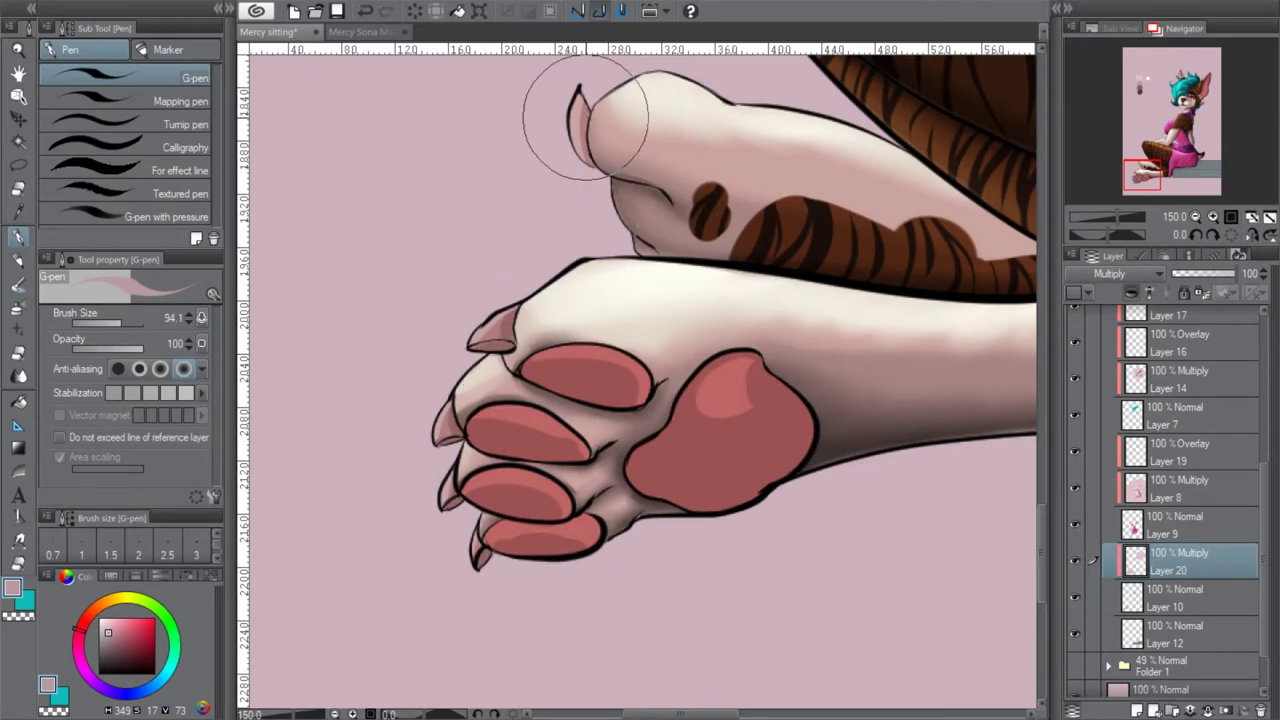
Pick the darker mauve third swatch color and paint deeper shadows on the nose and heart earring
left_click(1196, 217)
left_click(1196, 217)
left_click_drag(1143, 175, 1156, 114)
left_click(1196, 217)
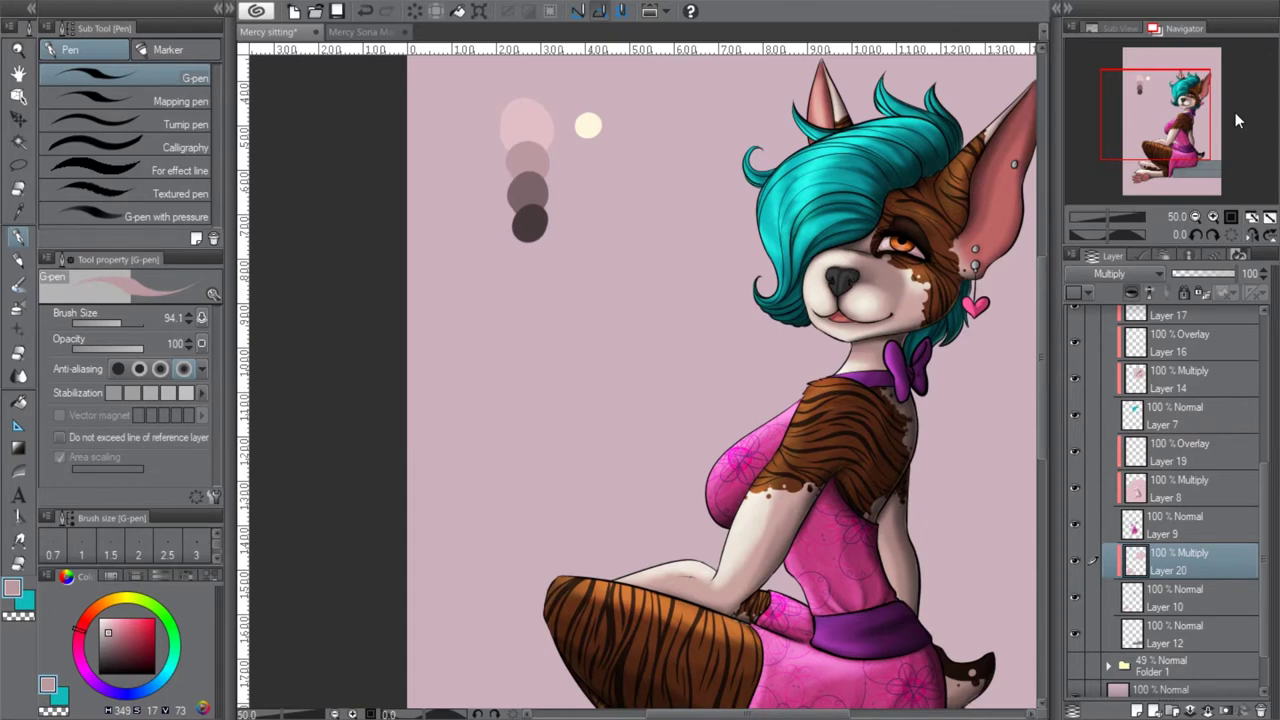
left_click(18, 210)
left_click(530, 176)
key("p")
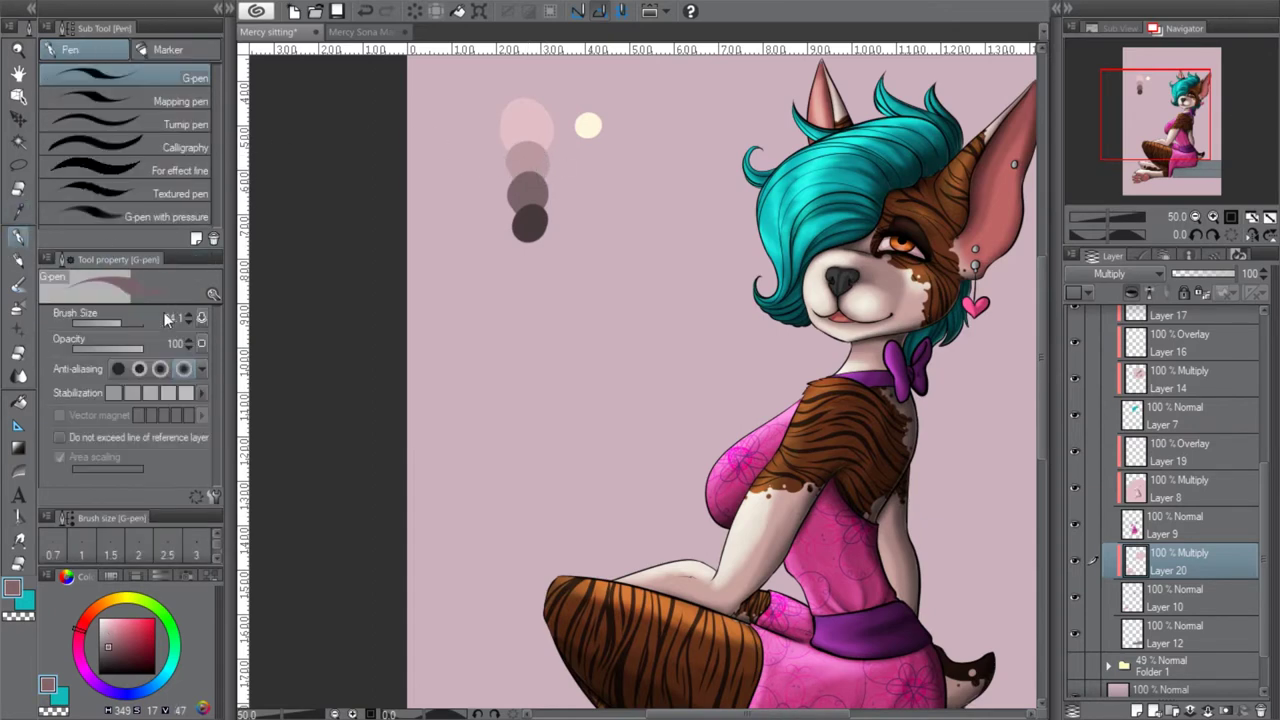
left_click(1213, 216)
left_click(1213, 216)
mouse_move(1184, 120)
left_mouse_down()
mouse_move(1213, 117)
mouse_move(1181, 116)
left_mouse_up()
left_click(1213, 216)
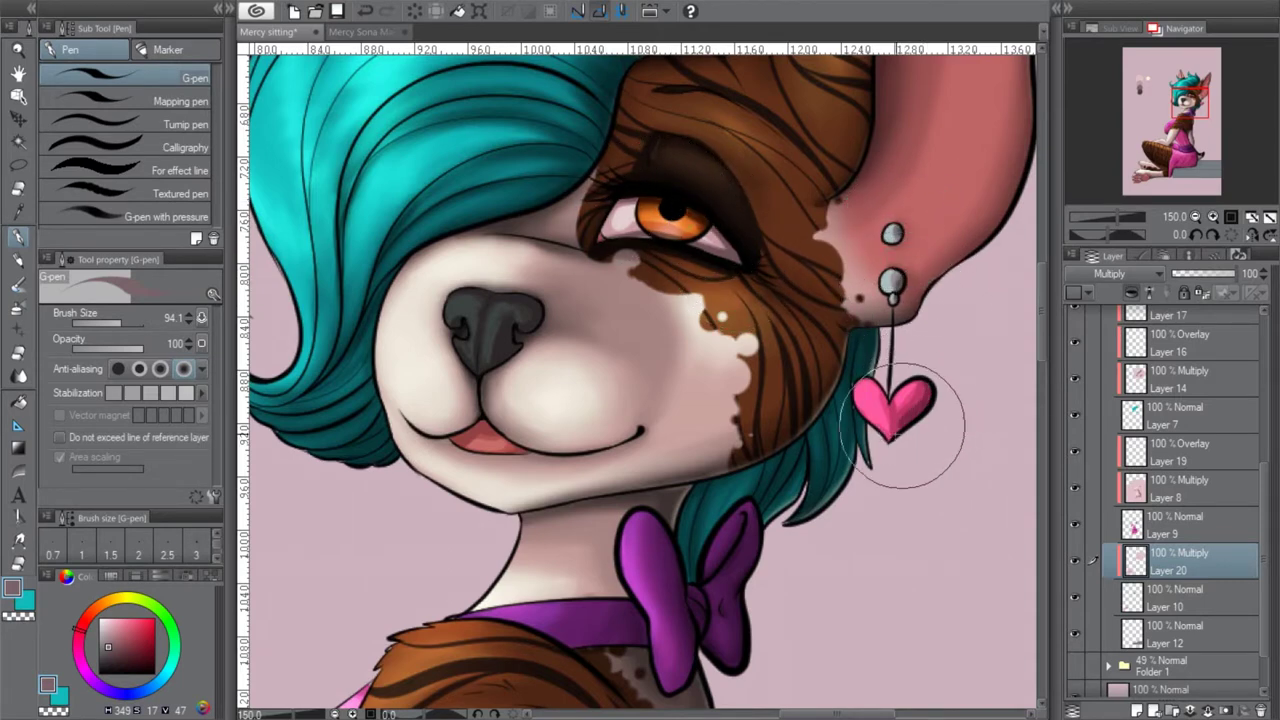
Paint mauve shadows along the lower edges of the large paw pad, toe pads and claws
mouse_move(1190, 102)
left_mouse_down()
mouse_move(1196, 84)
mouse_move(1141, 173)
left_mouse_up()
mouse_move(620, 420)
left_mouse_down()
mouse_move(571, 443)
mouse_move(586, 471)
mouse_move(474, 492)
mouse_move(466, 466)
mouse_move(500, 491)
mouse_move(566, 482)
mouse_move(500, 494)
mouse_move(438, 455)
mouse_move(488, 432)
mouse_move(486, 412)
mouse_move(445, 439)
mouse_move(505, 440)
mouse_move(470, 455)
mouse_move(505, 345)
mouse_move(525, 421)
mouse_move(585, 355)
mouse_move(581, 474)
mouse_move(591, 343)
mouse_move(611, 441)
mouse_move(600, 423)
mouse_move(509, 523)
mouse_move(514, 500)
mouse_move(376, 396)
left_mouse_up()
mouse_move(297, 432)
left_mouse_down()
mouse_move(377, 453)
mouse_move(292, 433)
mouse_move(360, 446)
mouse_move(378, 398)
mouse_move(348, 385)
mouse_move(410, 390)
mouse_move(368, 376)
mouse_move(428, 364)
left_mouse_up()
mouse_move(332, 435)
left_mouse_down()
mouse_move(281, 503)
mouse_move(339, 500)
mouse_move(309, 506)
mouse_move(325, 548)
left_mouse_up()
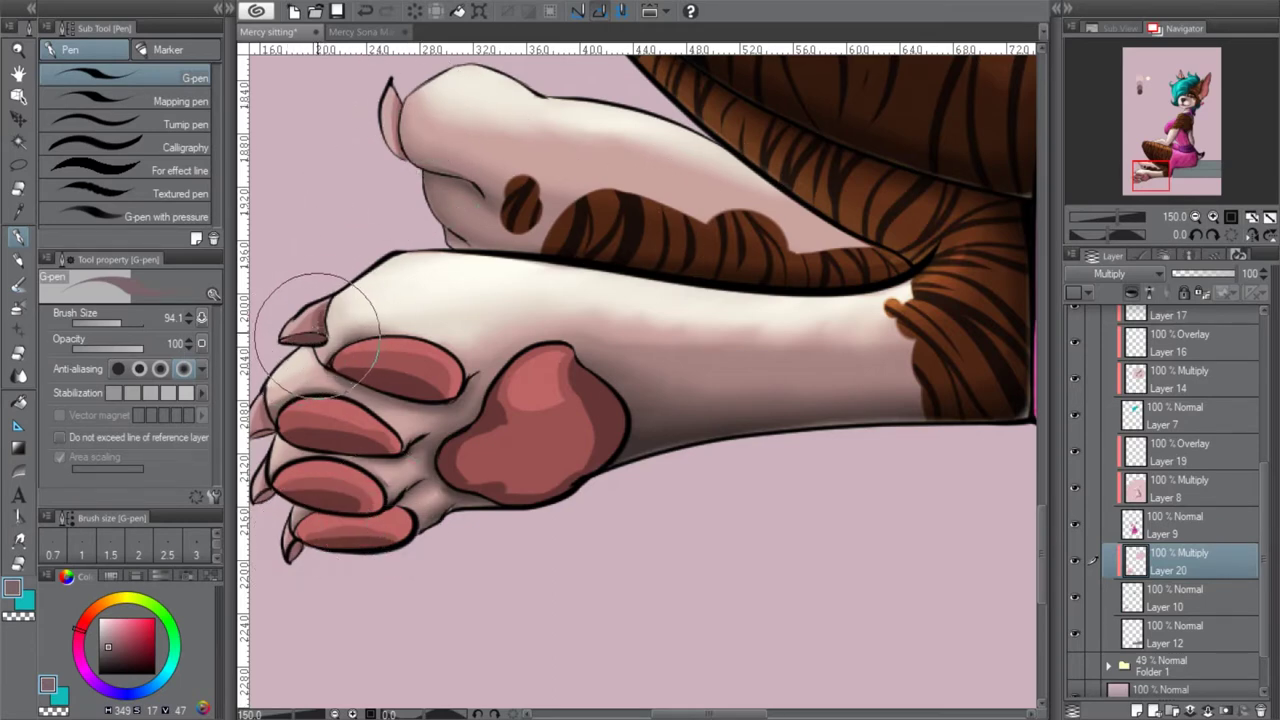
left_click_drag(1154, 172, 1144, 179)
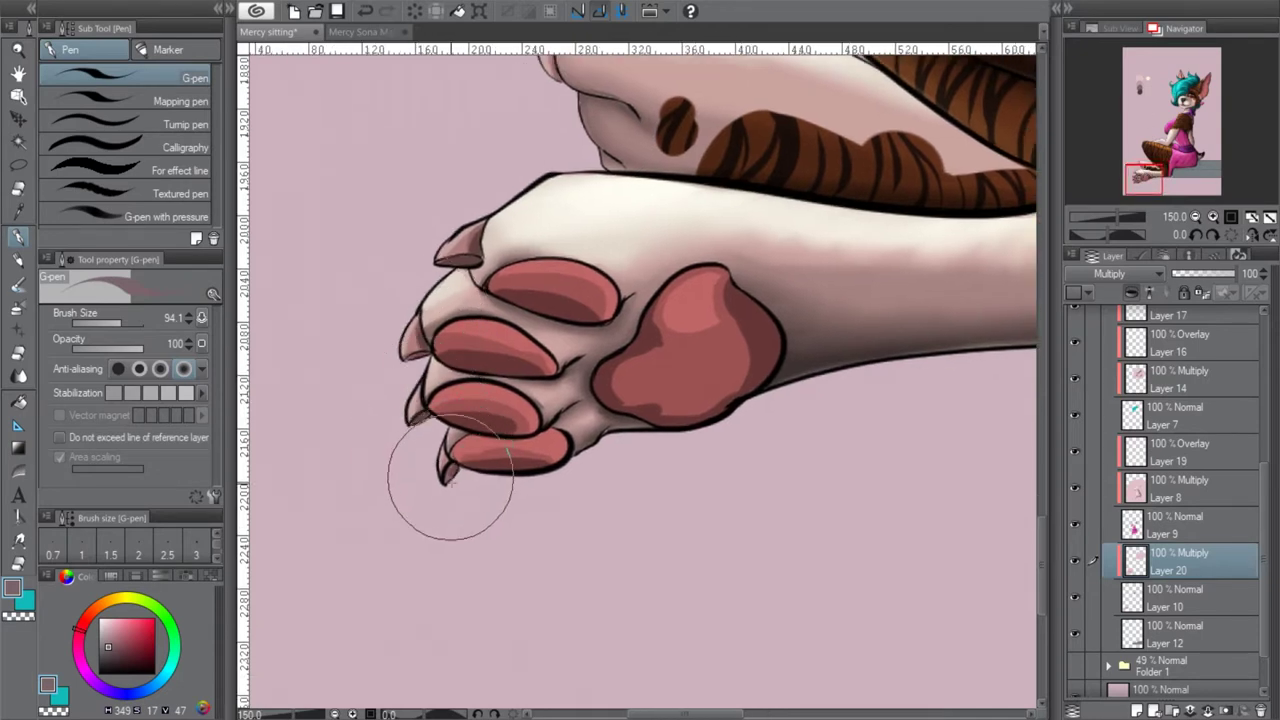
Pick the darkest brown swatch color and add the deepest shadows to the edges of the paw pads and claws
left_click_drag(1142, 162, 1140, 103)
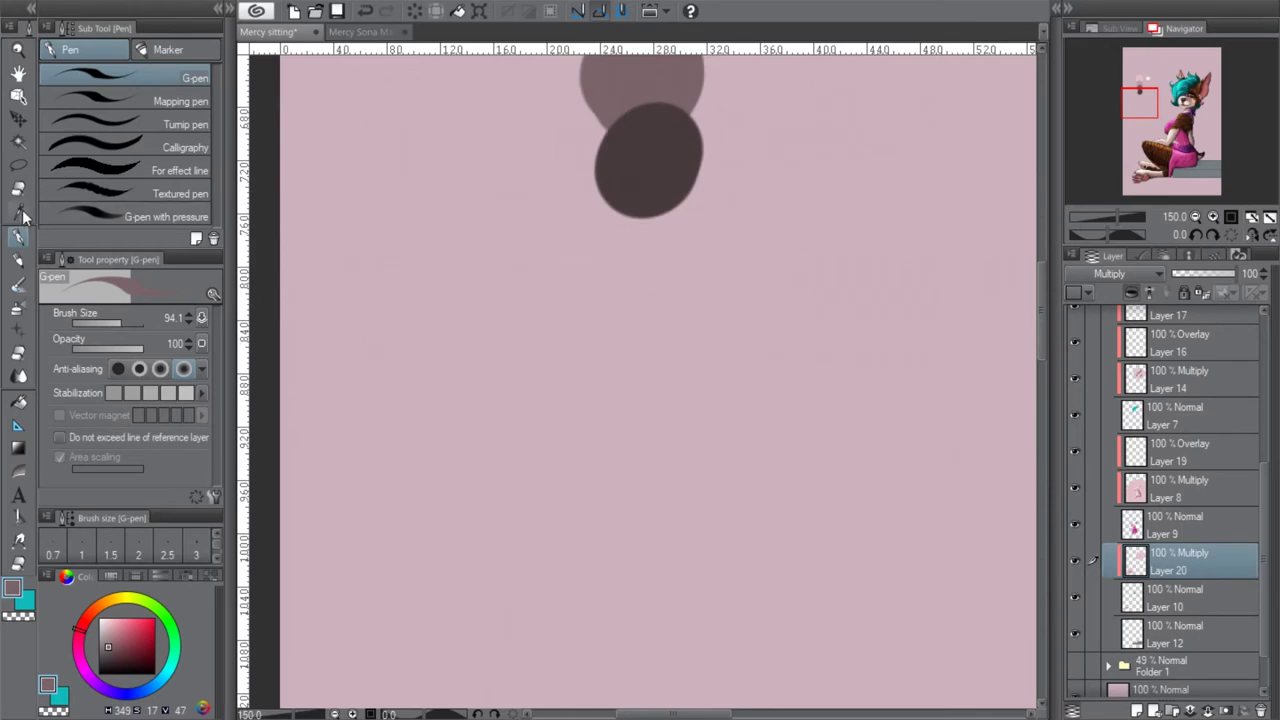
left_click(18, 211)
left_click(666, 172)
left_click(18, 237)
left_click_drag(1148, 127, 1142, 176)
mouse_move(670, 399)
left_mouse_down()
mouse_move(686, 369)
mouse_move(635, 439)
mouse_move(639, 429)
mouse_move(684, 468)
mouse_move(660, 465)
mouse_move(749, 474)
mouse_move(832, 415)
mouse_move(784, 450)
mouse_move(820, 400)
mouse_move(796, 347)
mouse_move(798, 444)
left_mouse_up()
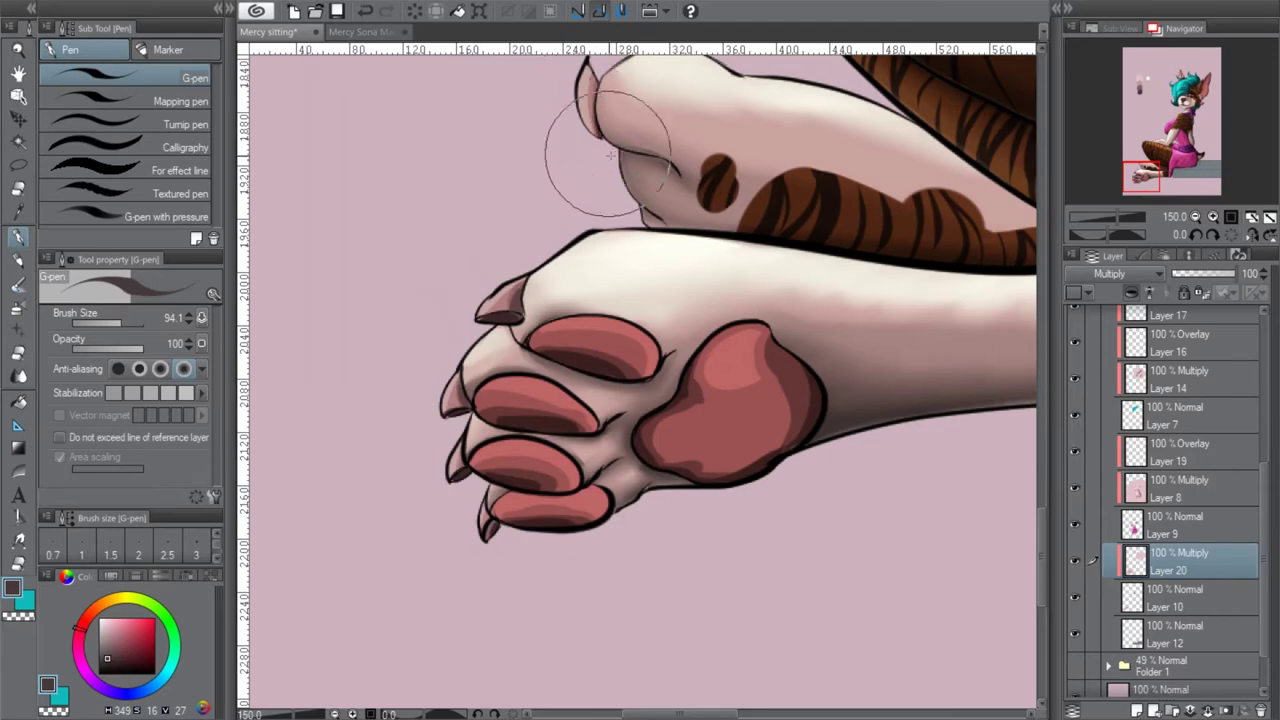
Paint the darkest brown shadows on the nose, ear piercings and heart earring
left_click_drag(1143, 172, 1188, 97)
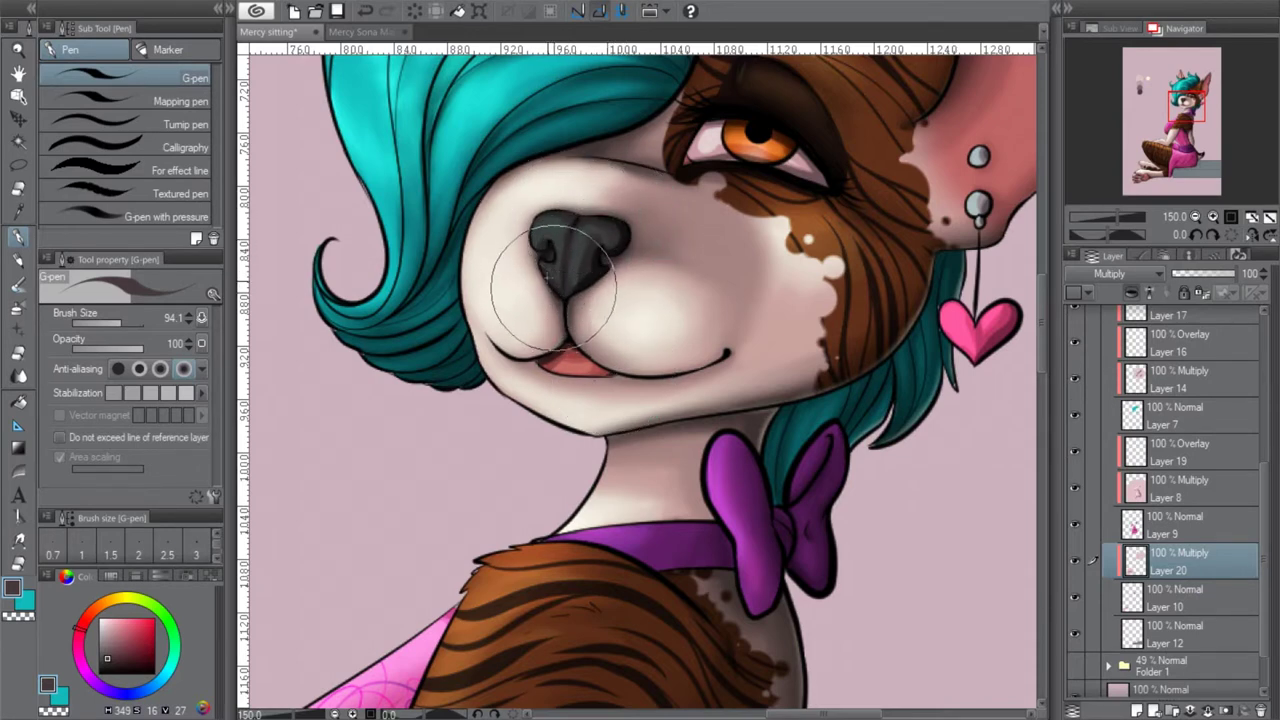
left_click_drag(1186, 112, 1192, 107)
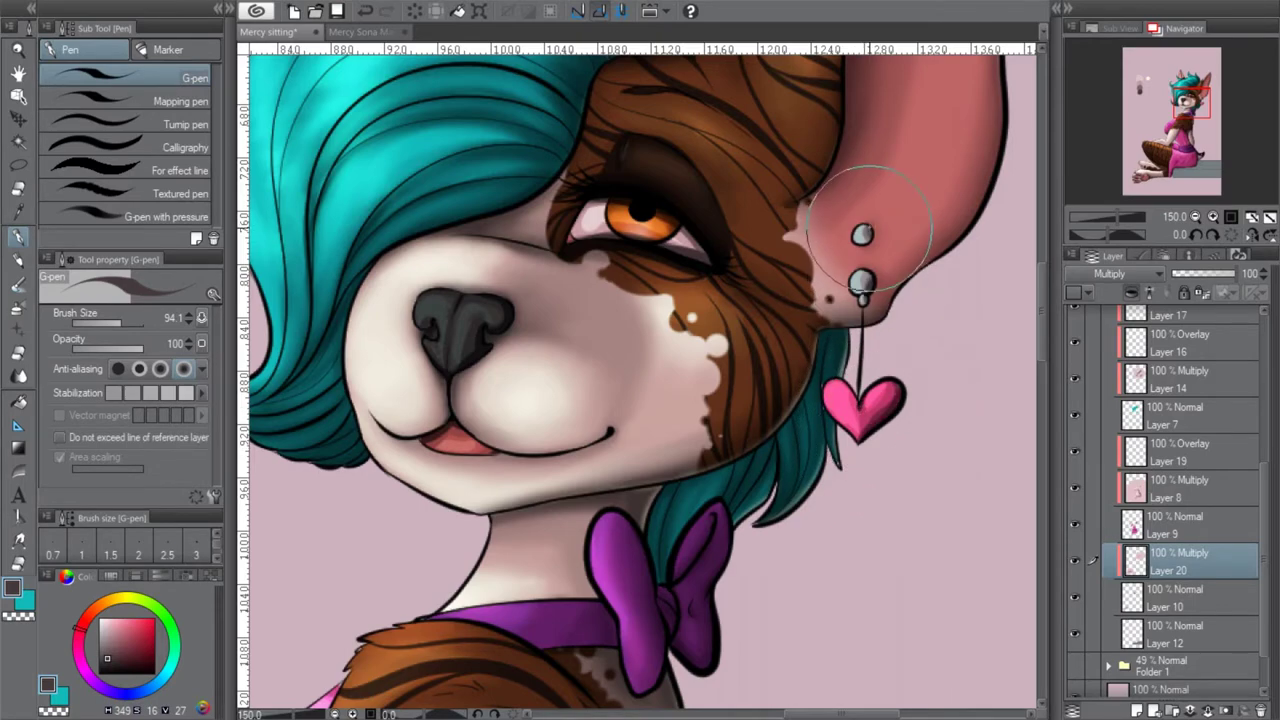
Add a new Normal layer above the Overlay Layer 19 and clip it to the layer below
mouse_move(1186, 102)
left_mouse_down()
mouse_move(1195, 87)
mouse_move(1186, 132)
left_mouse_up()
left_click(1216, 462)
left_click(1137, 710)
left_click(1131, 292)
Pick the cream swatch color on the canvas and switch to the Hard airbrush
left_click_drag(1176, 124, 1149, 77)
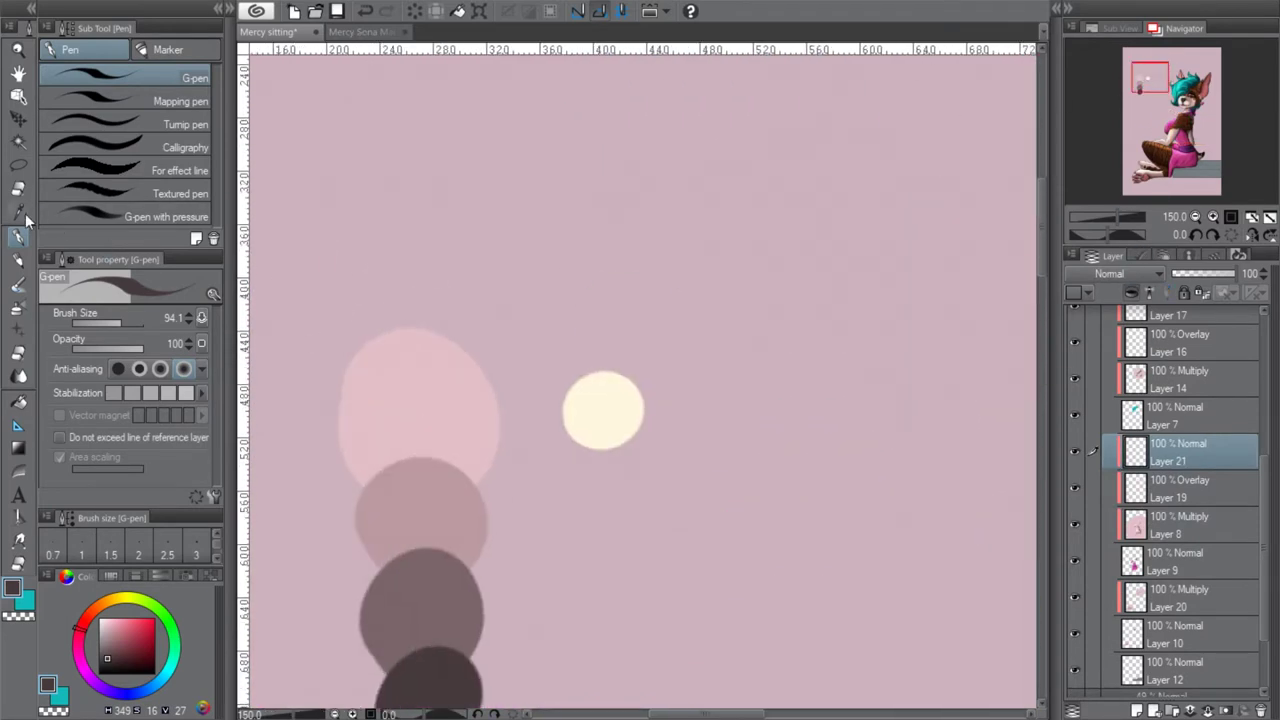
left_click(18, 212)
left_click(608, 404)
left_click(18, 237)
left_click(18, 310)
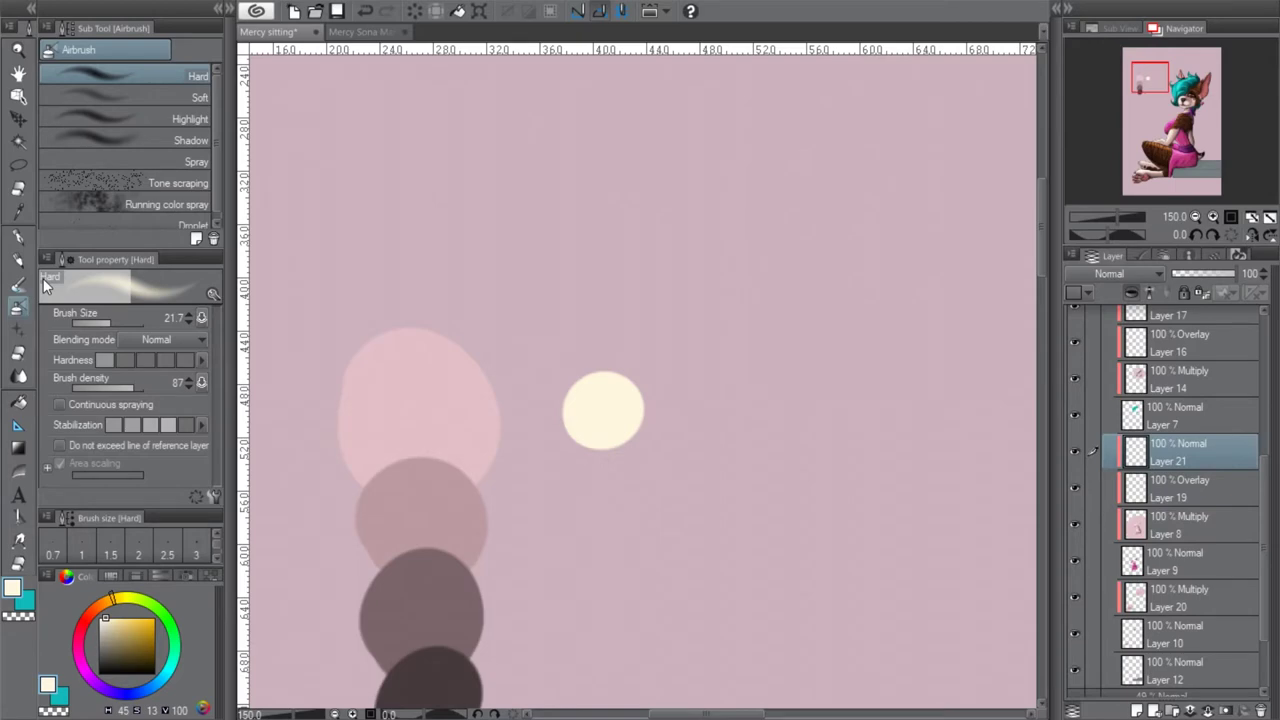
Airbrush thin cream rim highlights along the edges of the bow, dress back, purple sash and skirt
left_click_drag(1157, 88, 1196, 104)
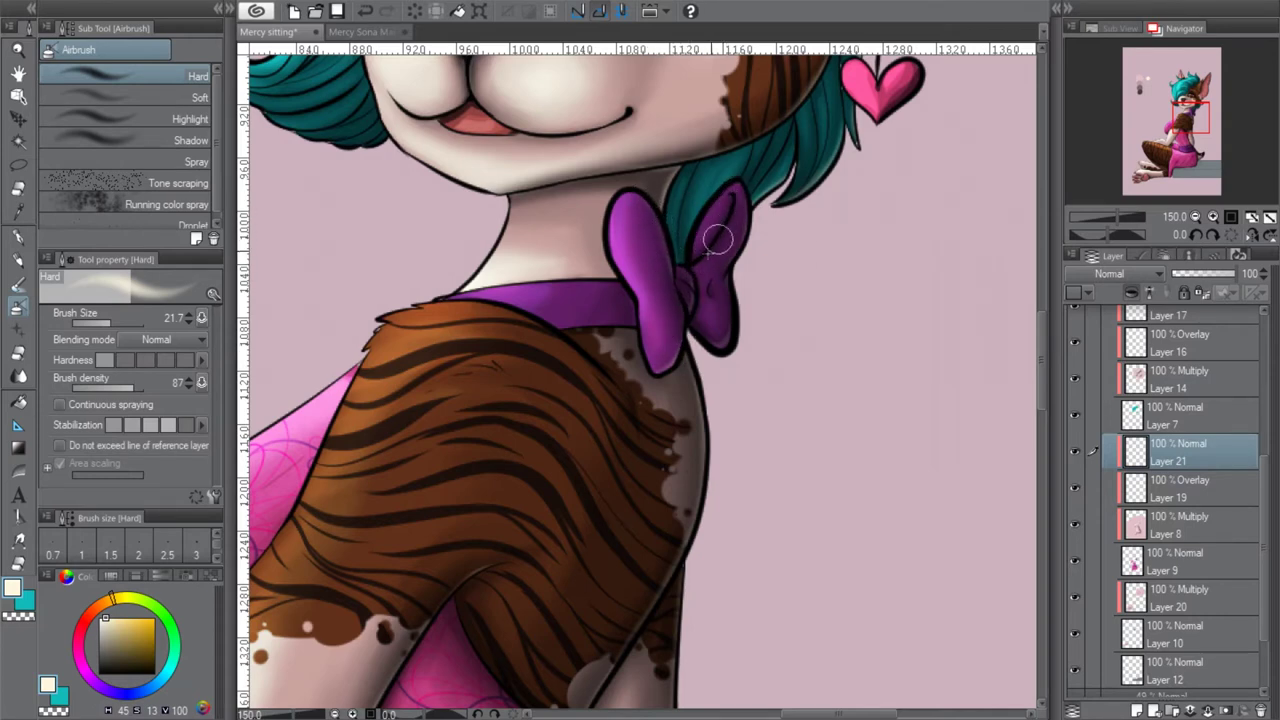
left_click_drag(1188, 117, 1184, 140)
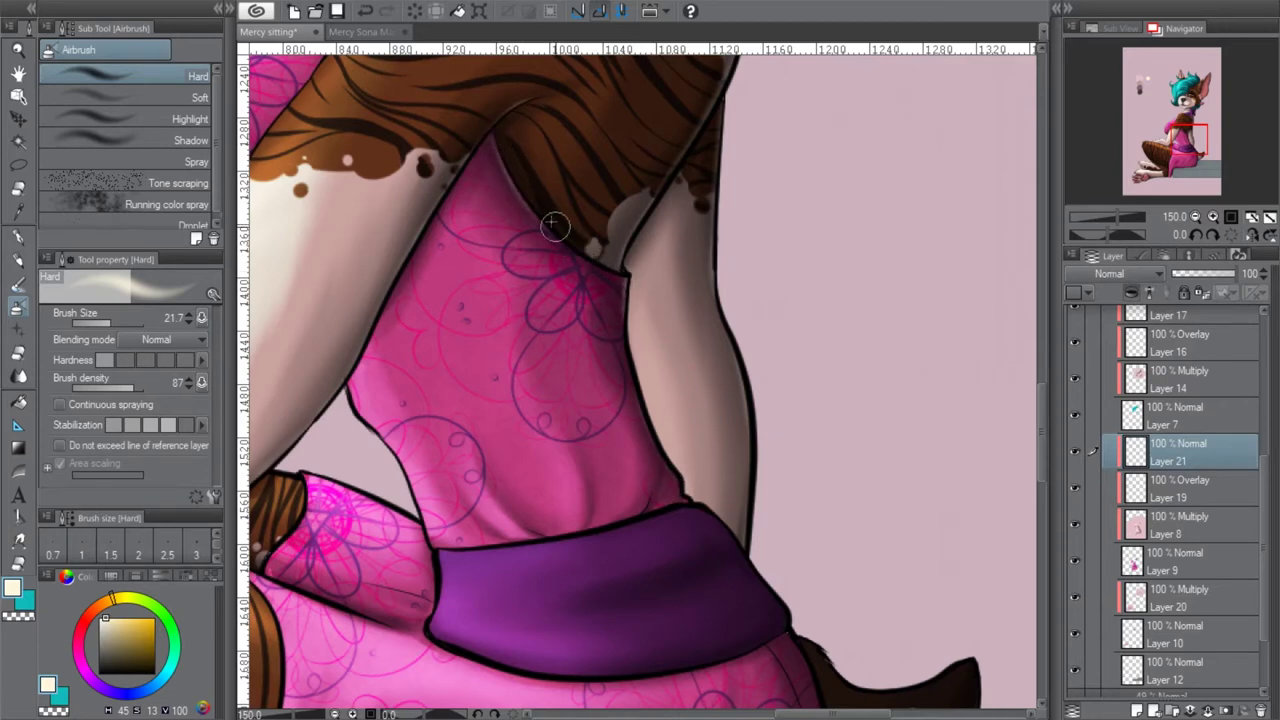
left_click_drag(1174, 148, 1172, 159)
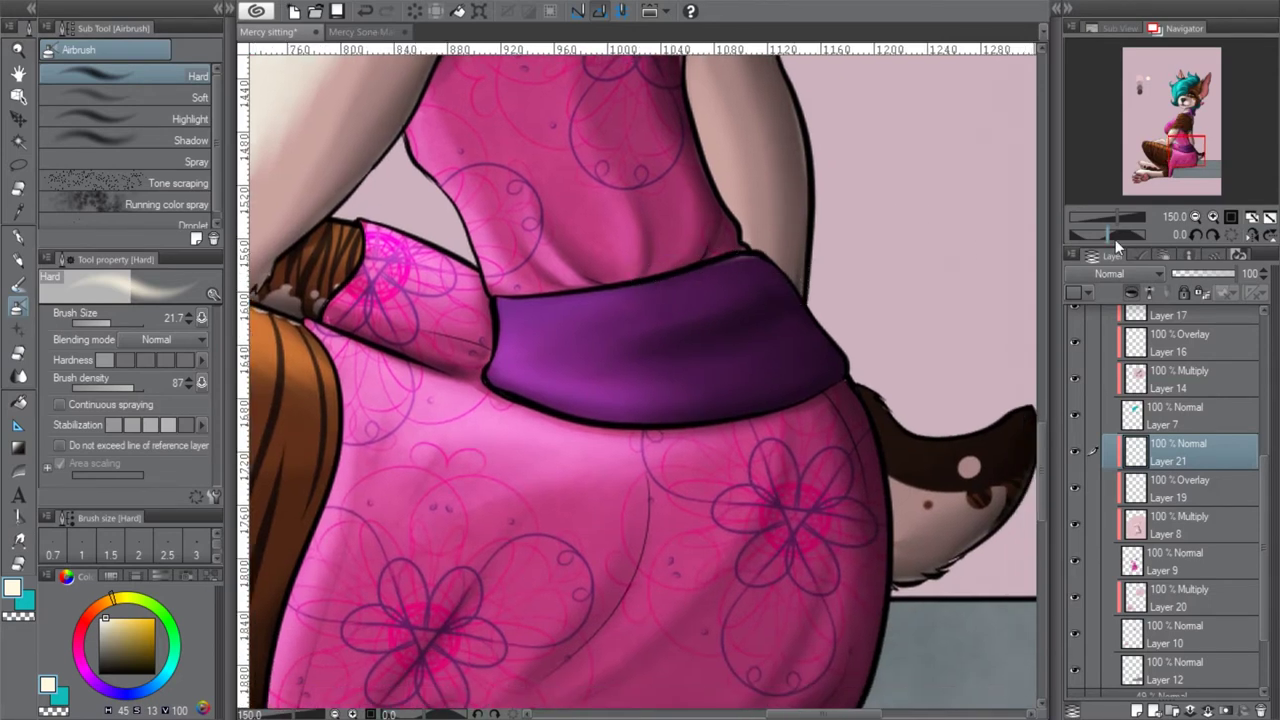
left_click(1198, 232)
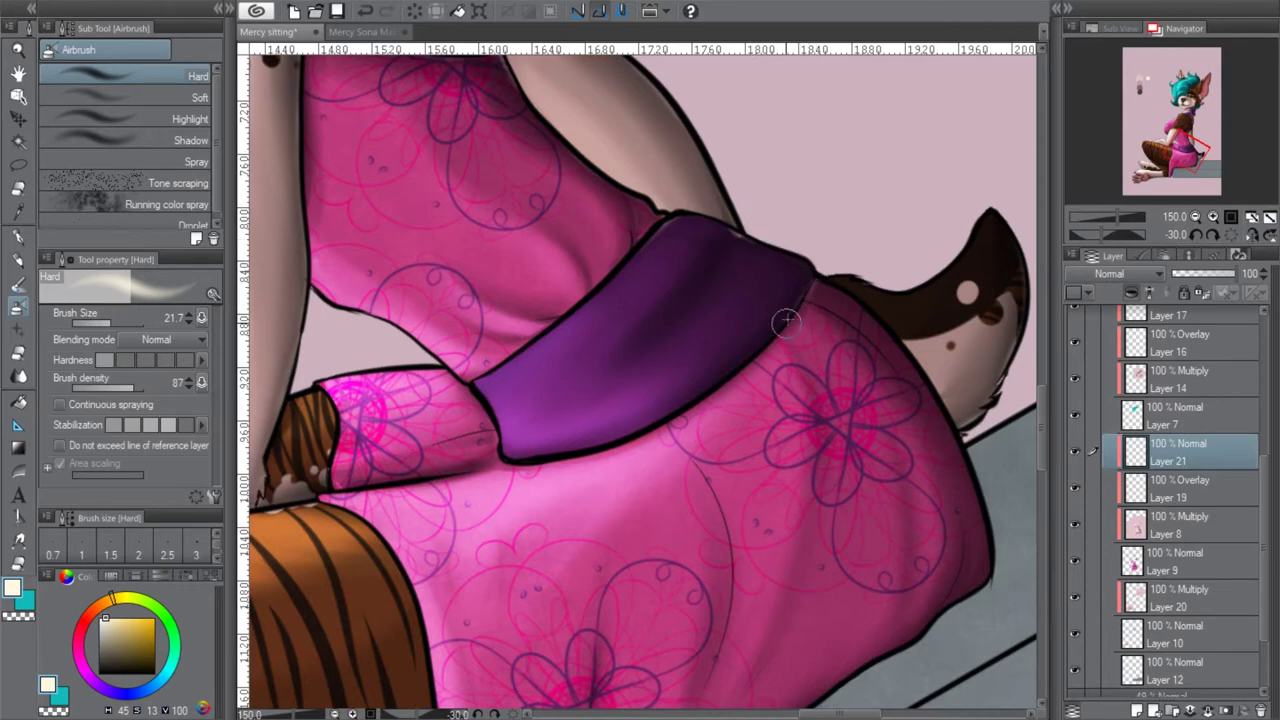
left_click(1234, 236)
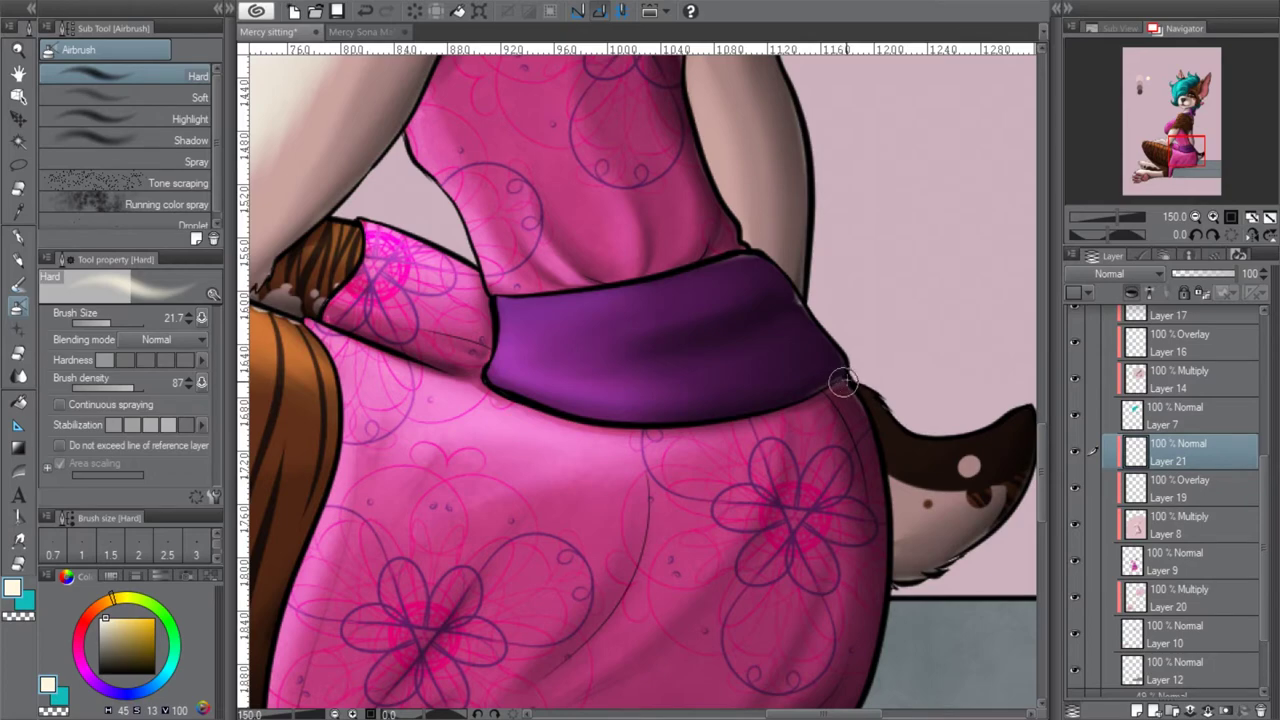
left_click_drag(1185, 158, 1184, 173)
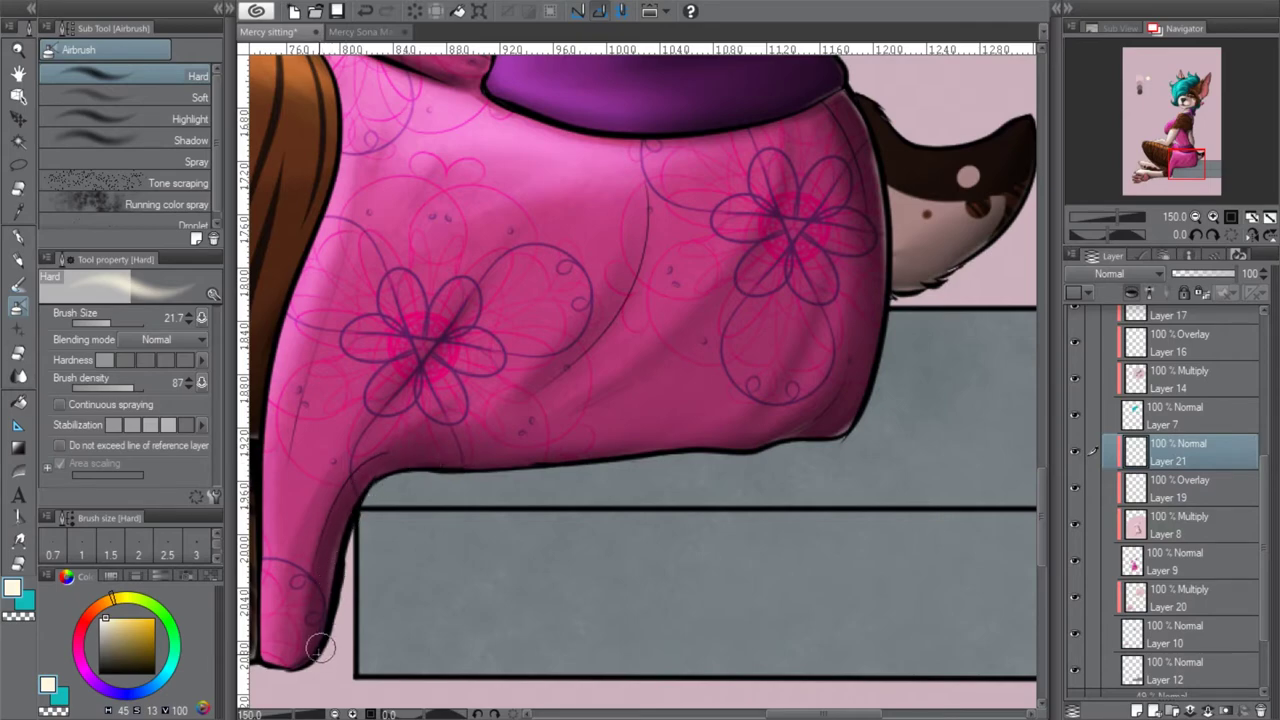
Airbrush cream rim light along the lower edge of the dress's bust and review the whole figure
left_click(1196, 216)
left_click(1196, 216)
left_click_drag(1187, 164, 1179, 136)
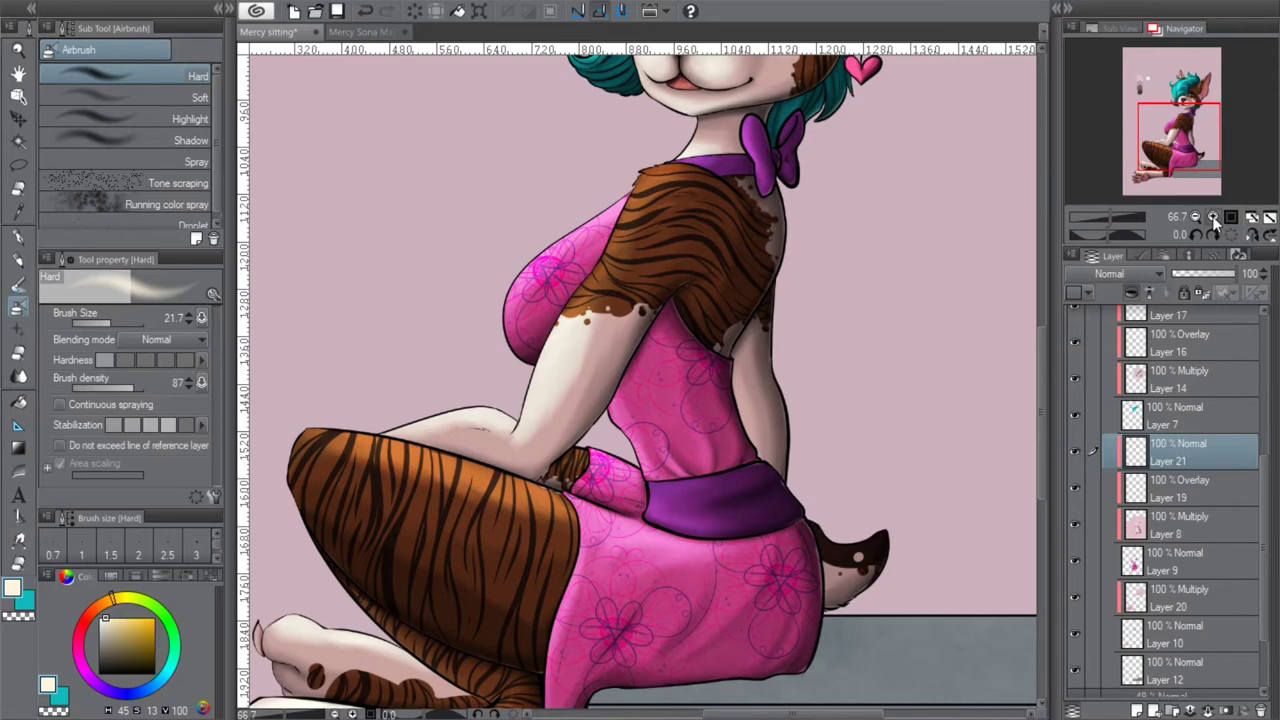
left_click(1213, 217)
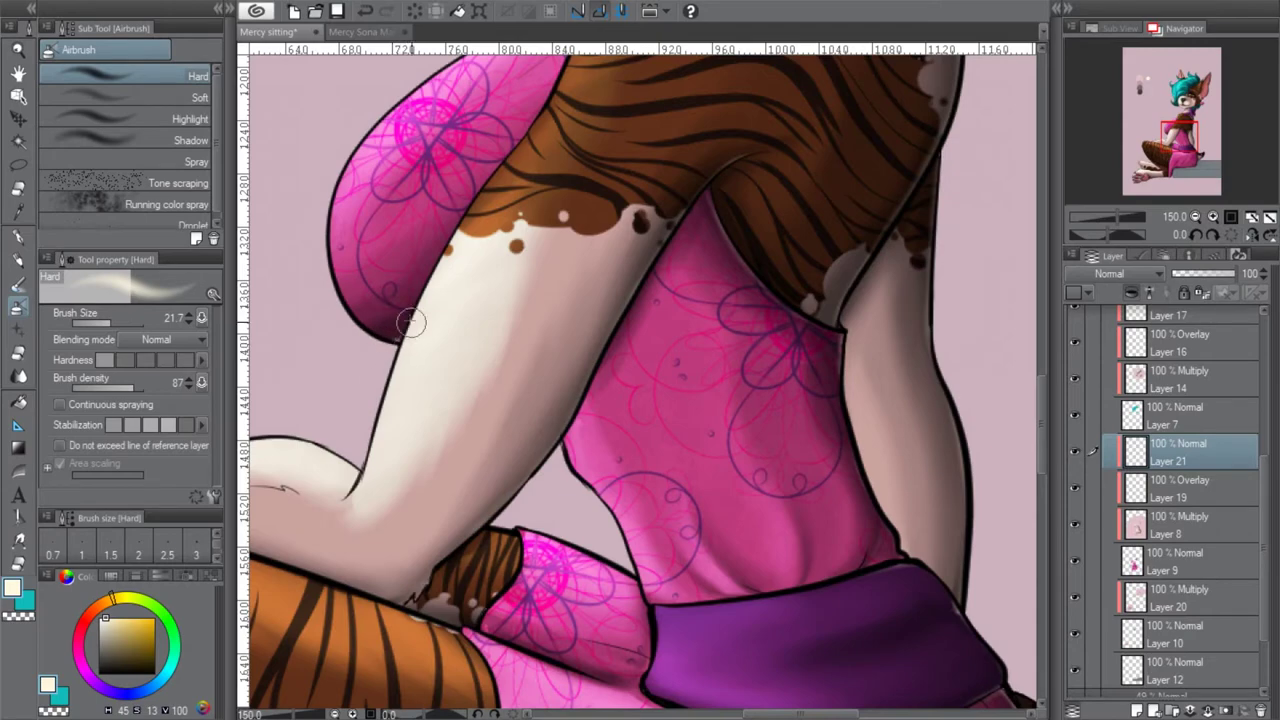
left_click(1196, 217)
left_click(1196, 217)
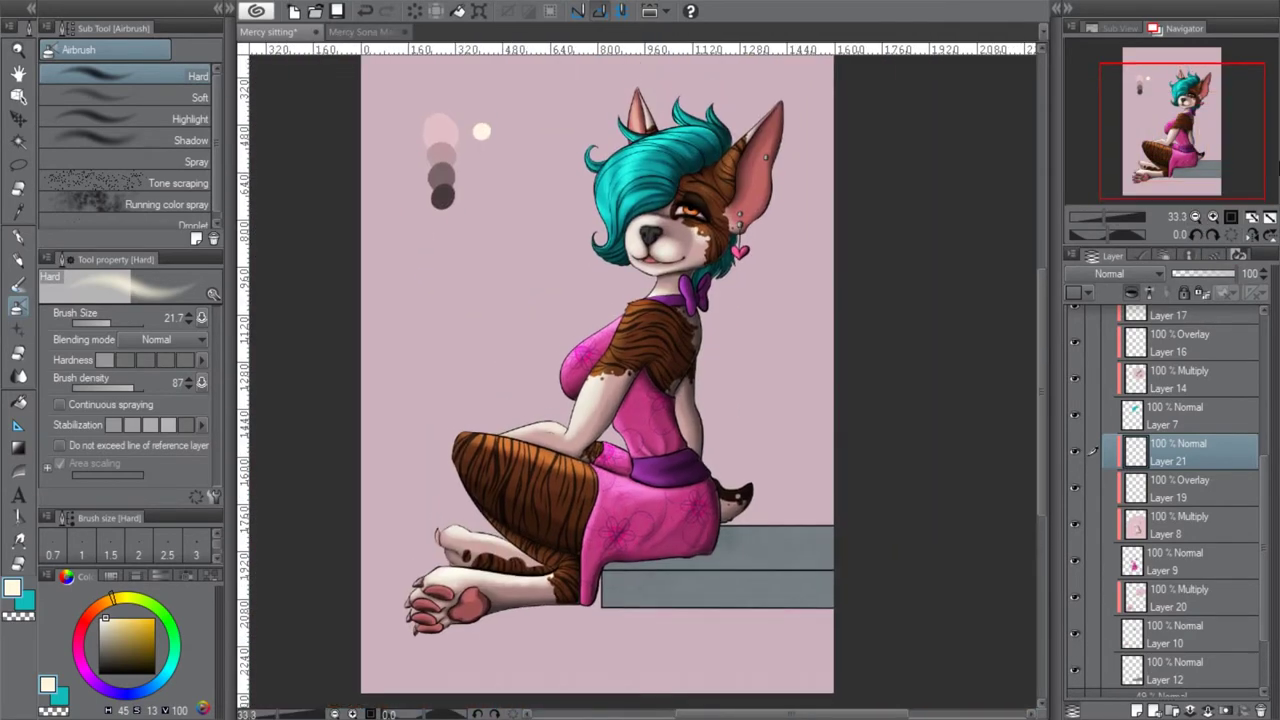
Lower the opacity of the rim light layer, Layer 21, to 84%
left_click_drag(1237, 274, 1225, 276)
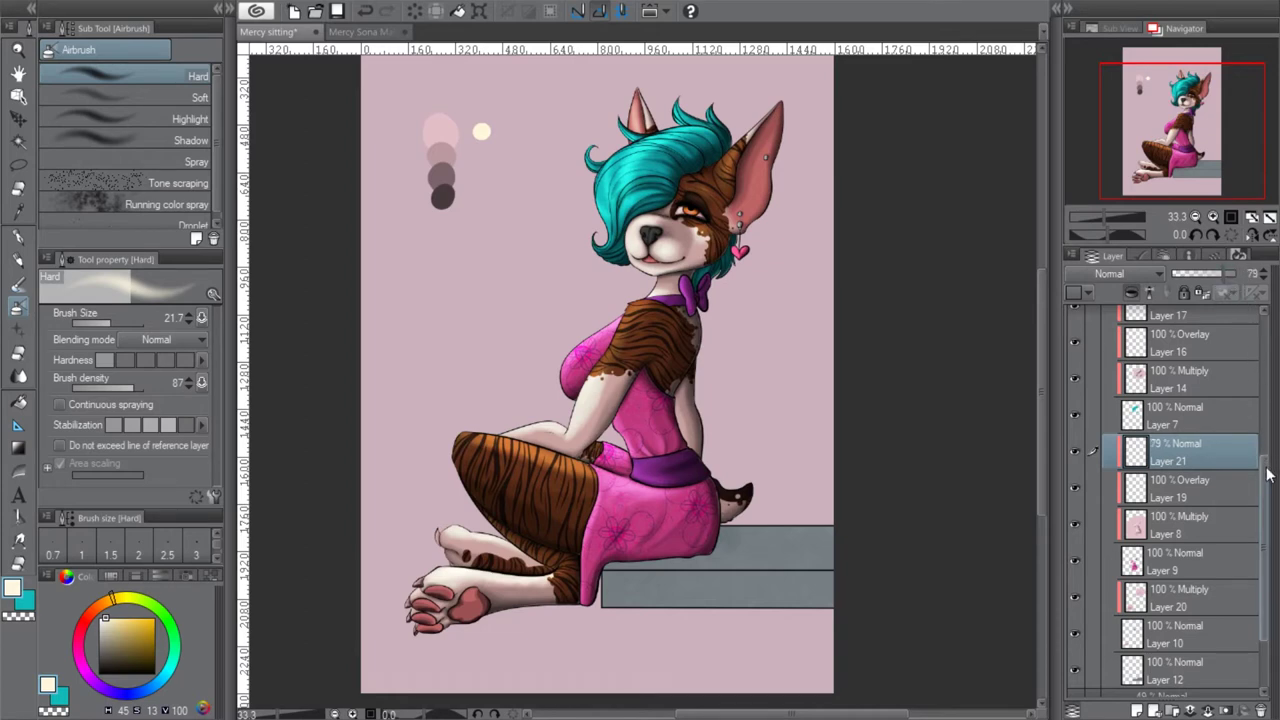
scroll(1230, 450, "up", 2)
left_click(1152, 316)
left_click_drag(1240, 283, 1222, 277)
scroll(1270, 430, "up", 3)
scroll(1272, 400, "down", 2)
scroll(1278, 432, "down", 2)
left_click(1200, 481)
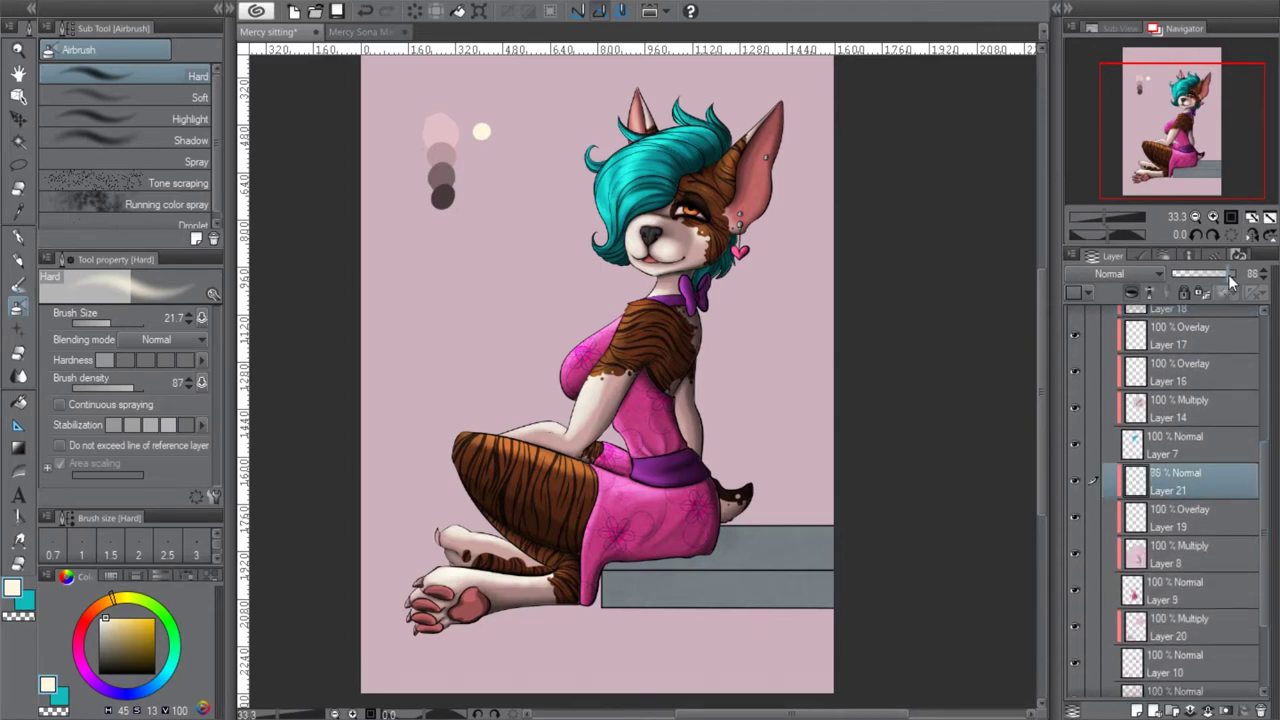
scroll(1262, 440, "down", 2)
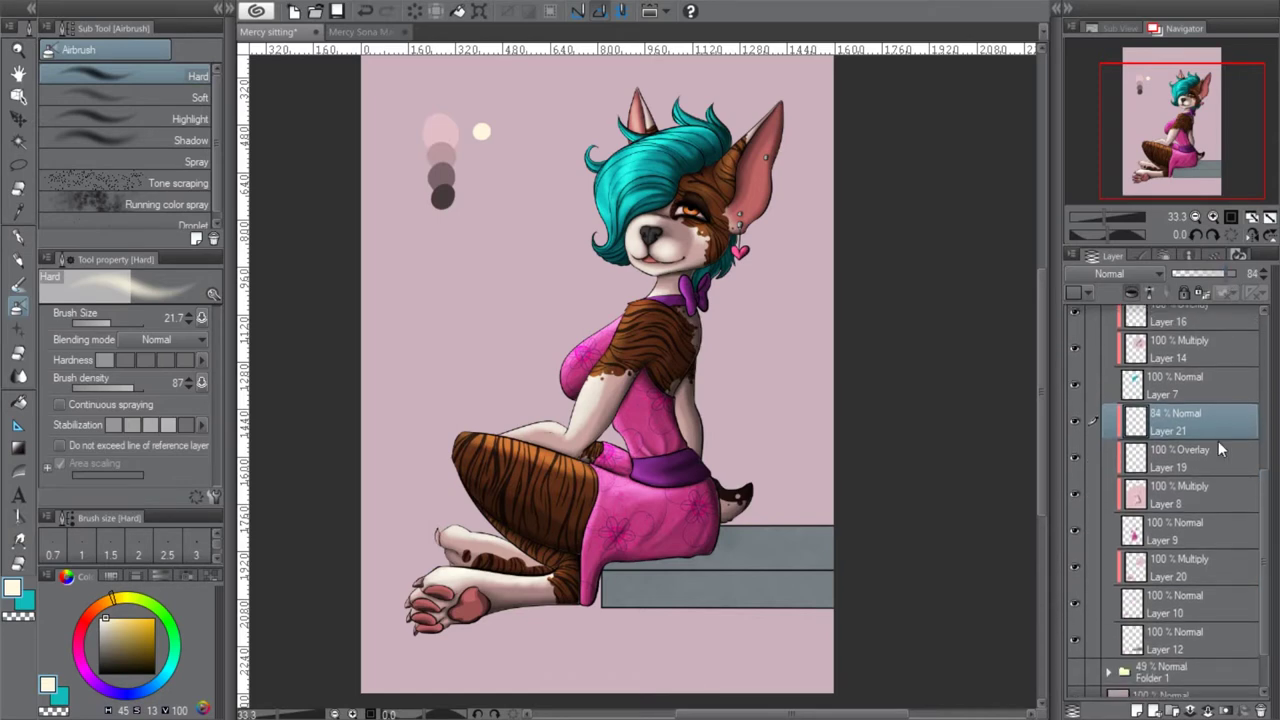
Blend the nose shading on the Multiply Layer 20 with the Smooth watercolor brush at size 13.3
left_click(1180, 566)
left_click(1076, 568)
left_click(1076, 568)
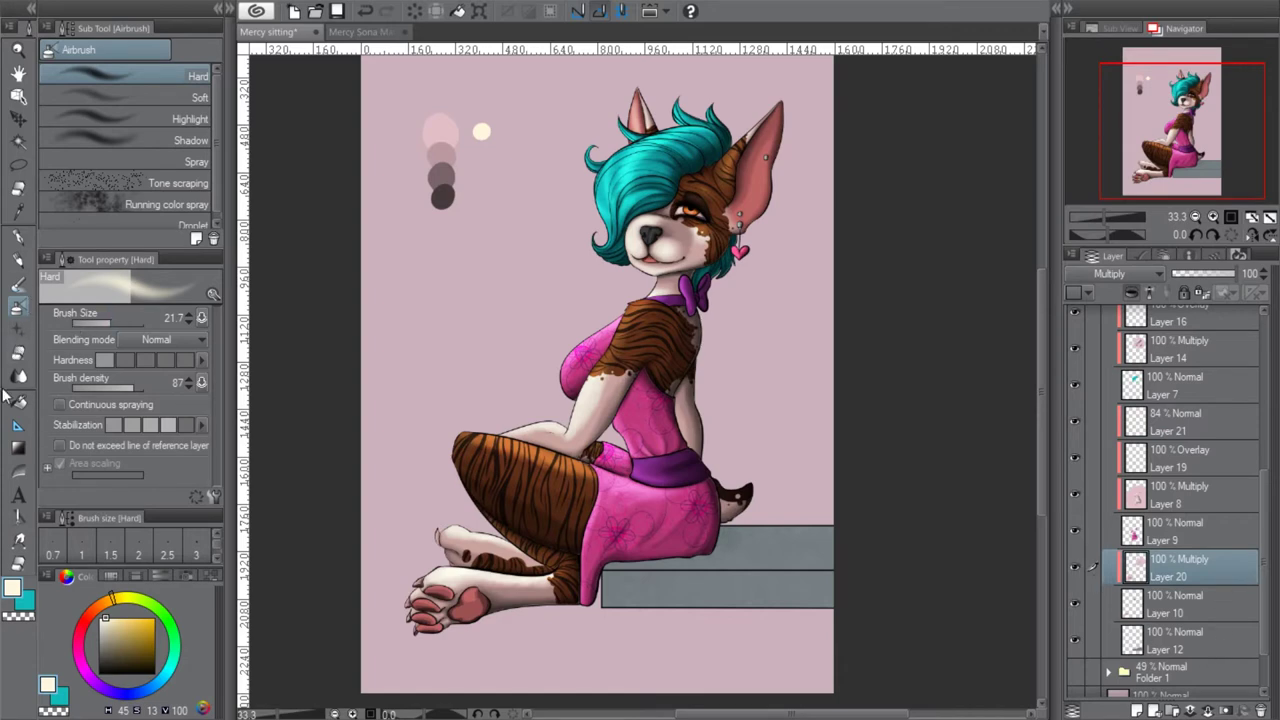
left_click(19, 282)
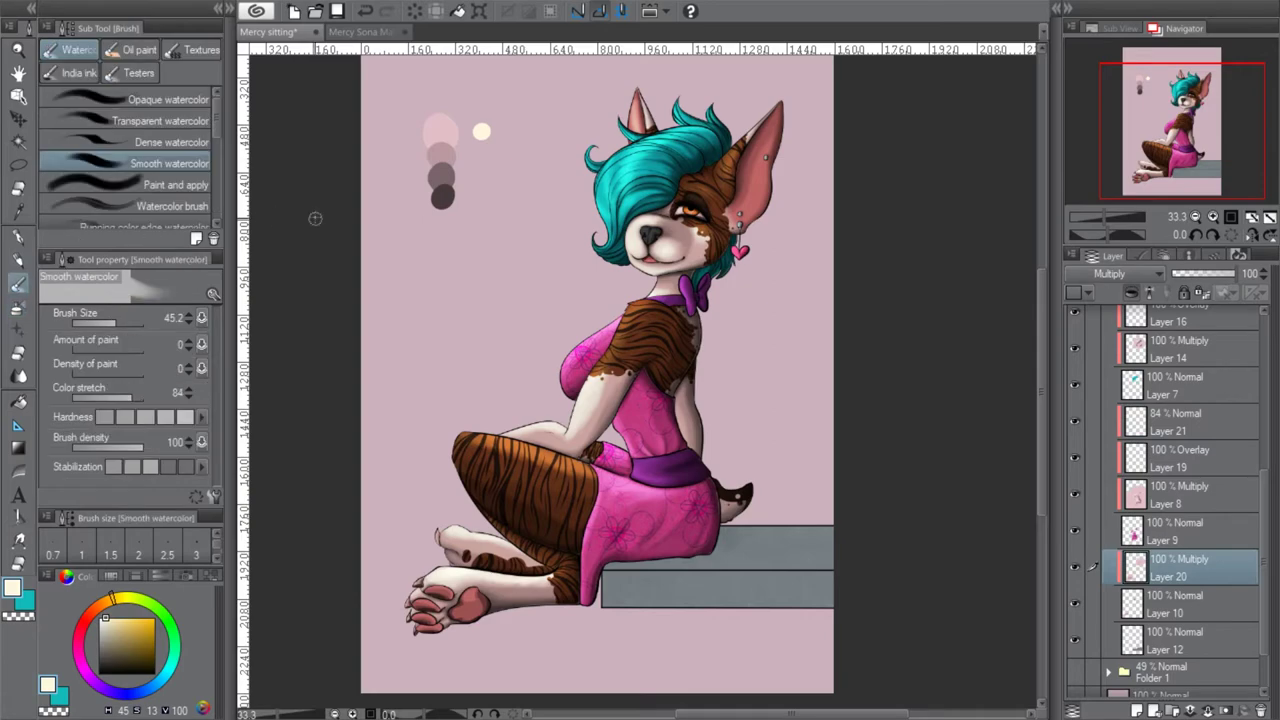
left_click(1213, 216)
left_click(1213, 216)
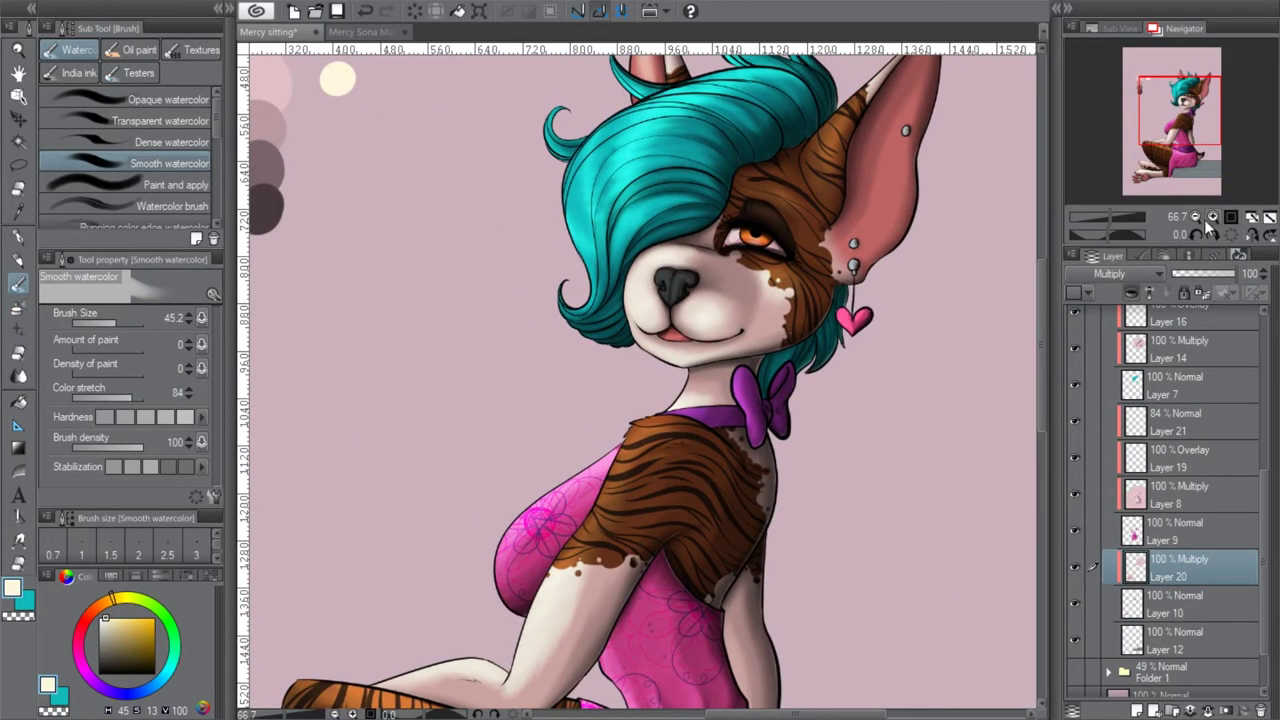
left_click(1213, 216)
left_click(1190, 107)
left_click(110, 323)
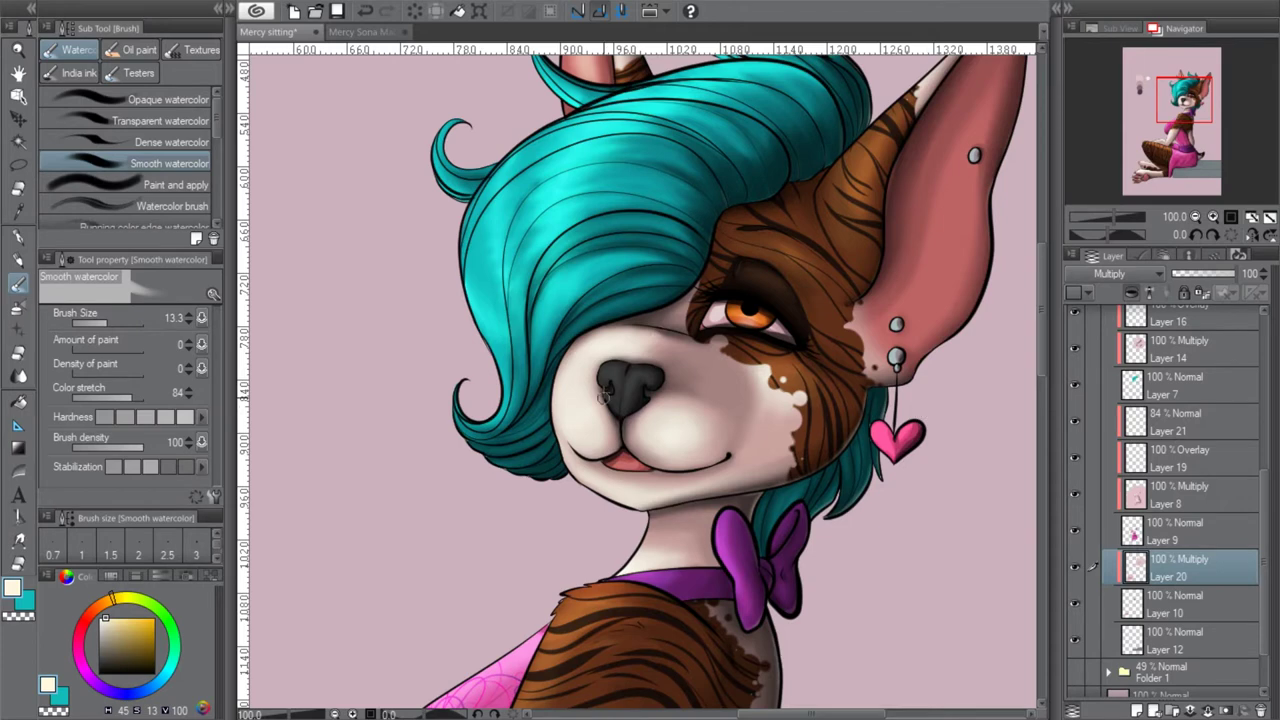
Blend the shading over the eye white on Layer 20 and set the brush size to 17.0
scroll(1212, 424, "up", 5)
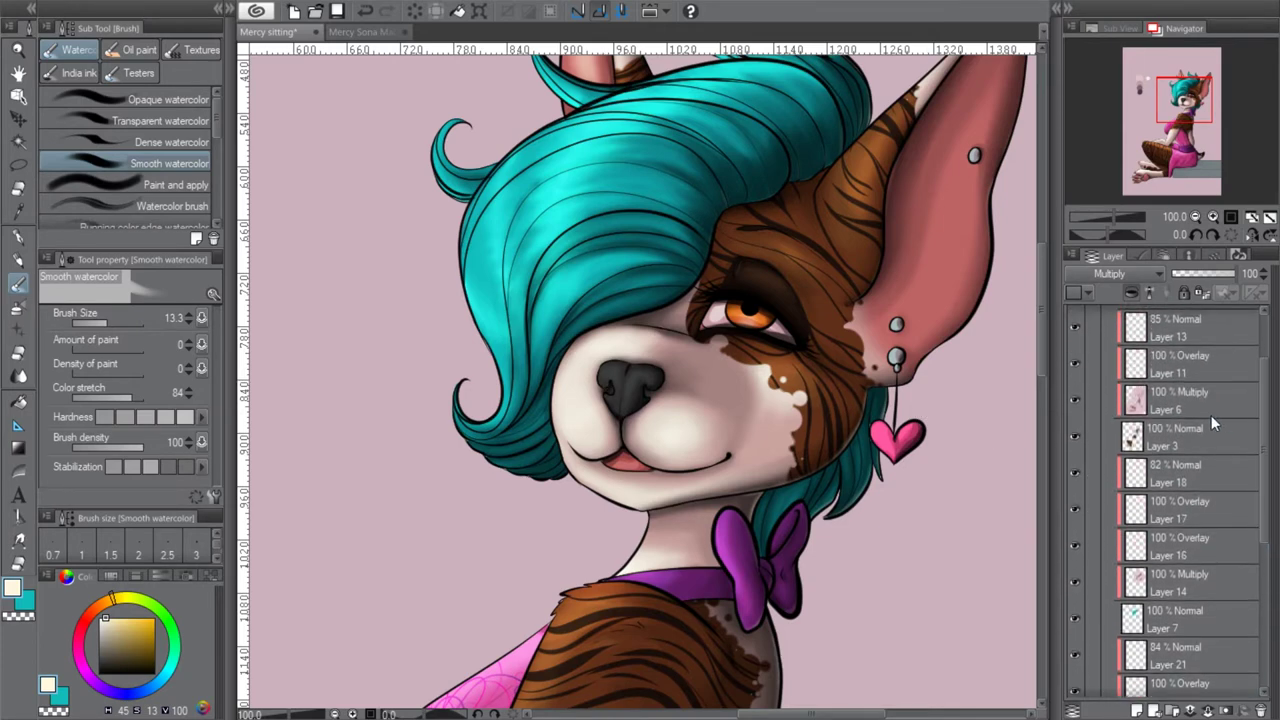
left_click(1205, 405)
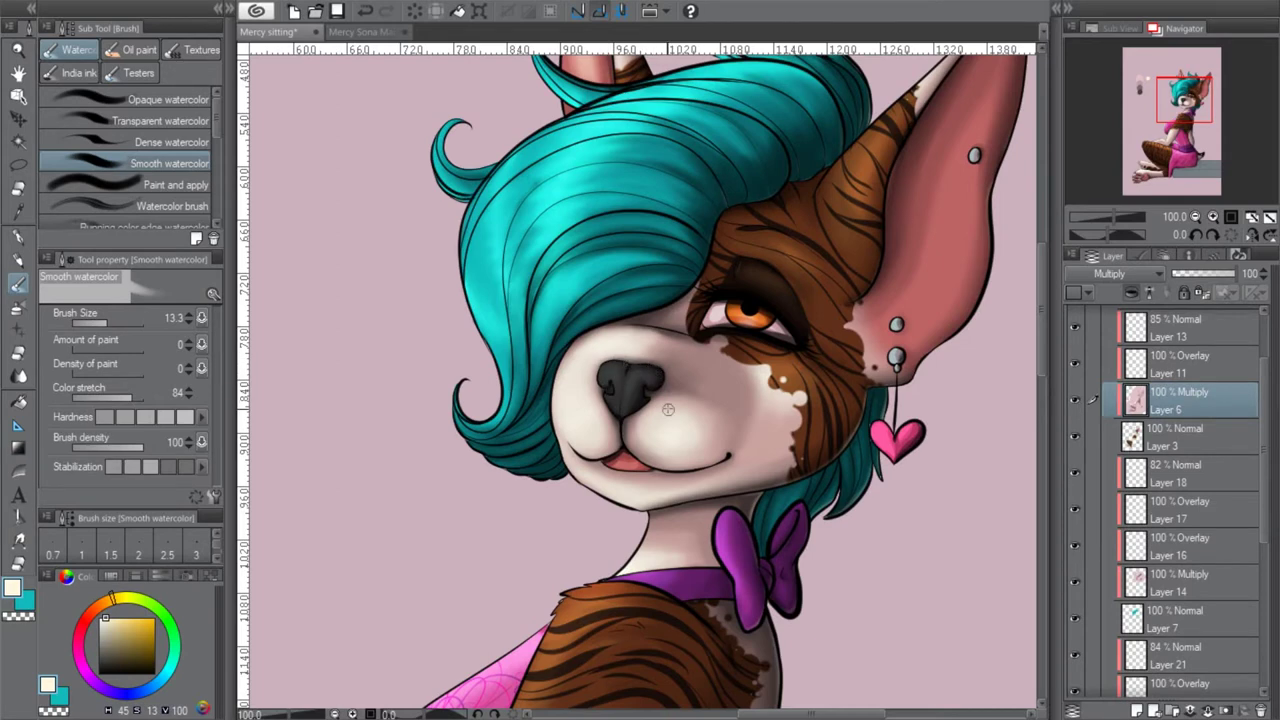
scroll(1245, 414, "down", 7)
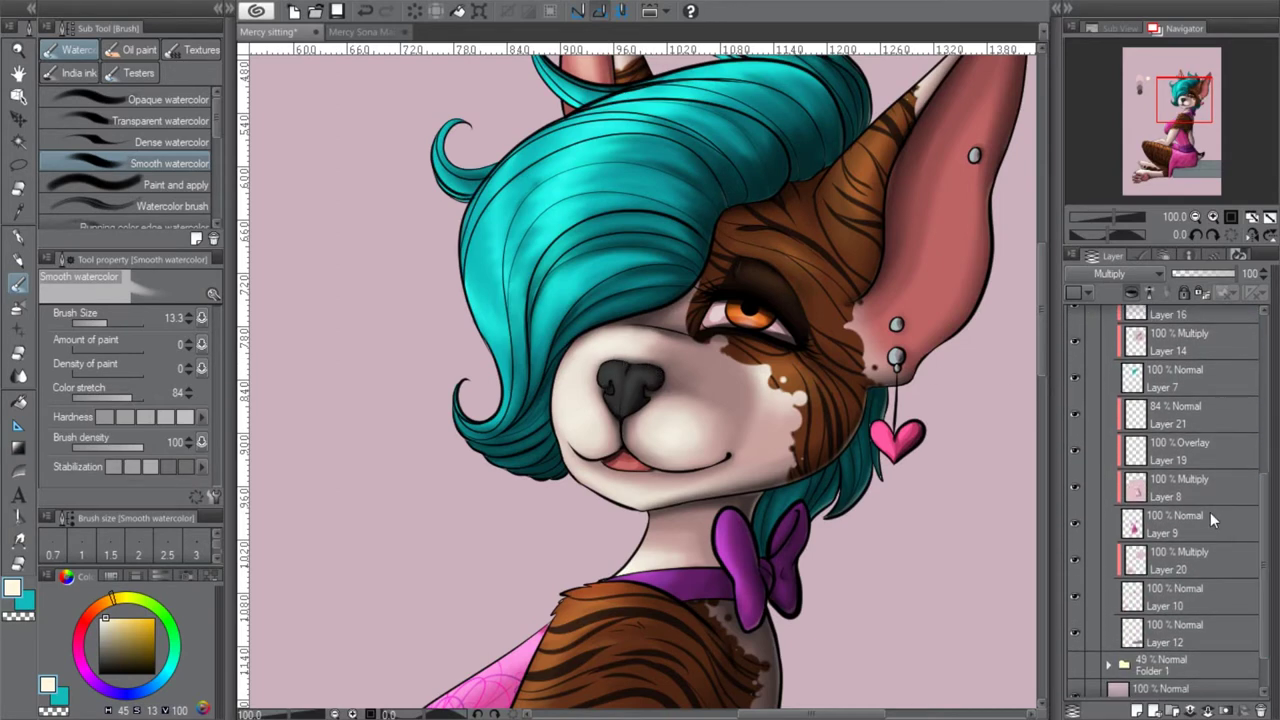
left_click(1200, 558)
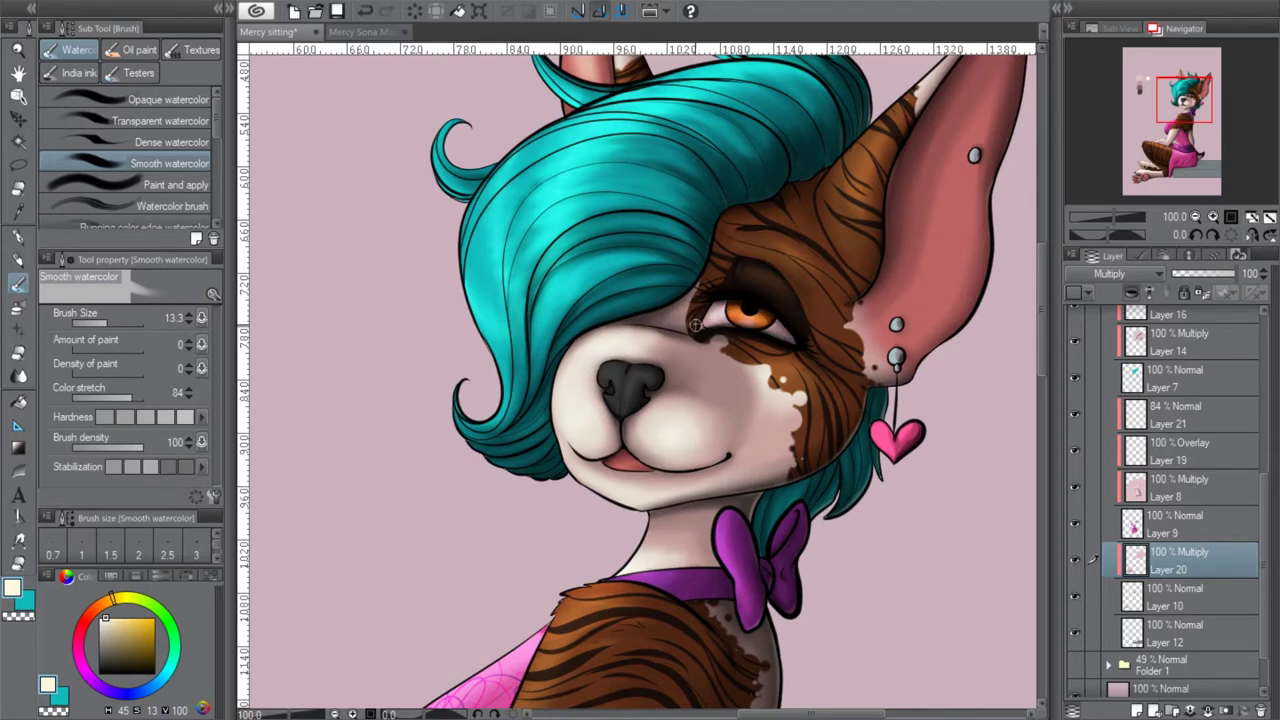
left_click_drag(112, 325, 120, 325)
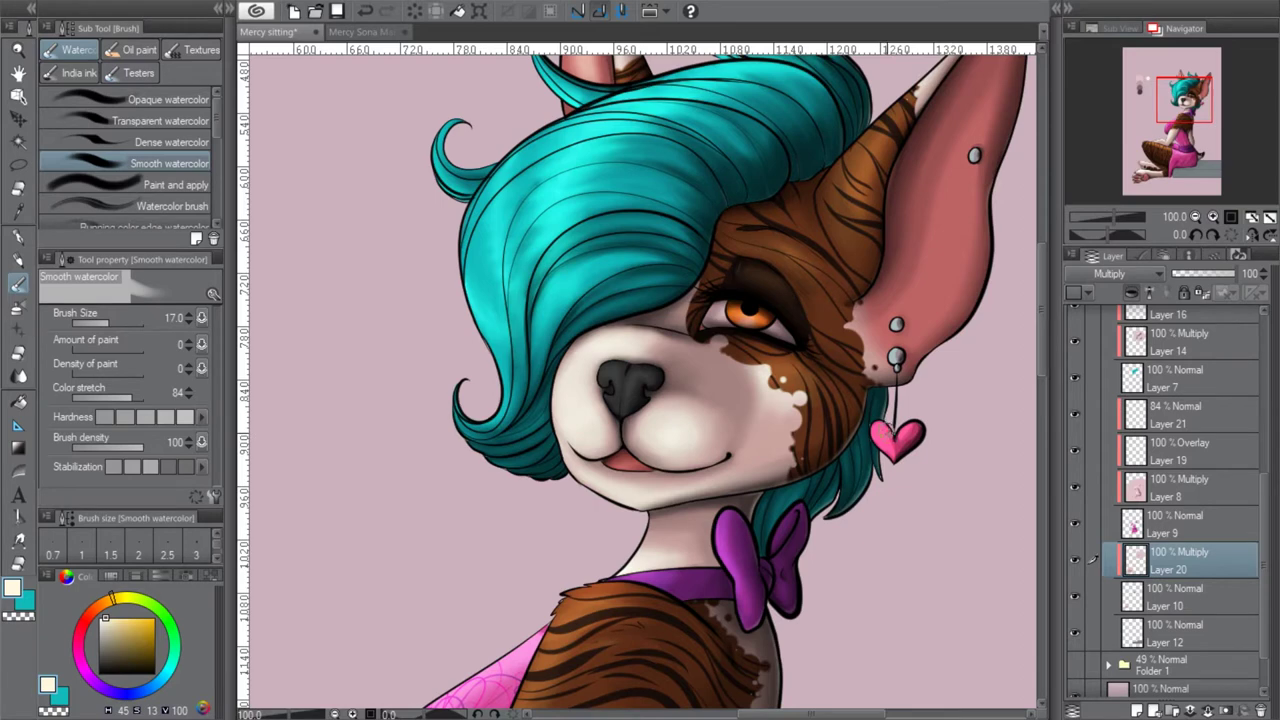
Blend the shading on the ear piercings and heart earring with the brush at size 10.4
left_click(1213, 216)
left_click_drag(1185, 100, 1193, 103)
left_click_drag(105, 322, 110, 323)
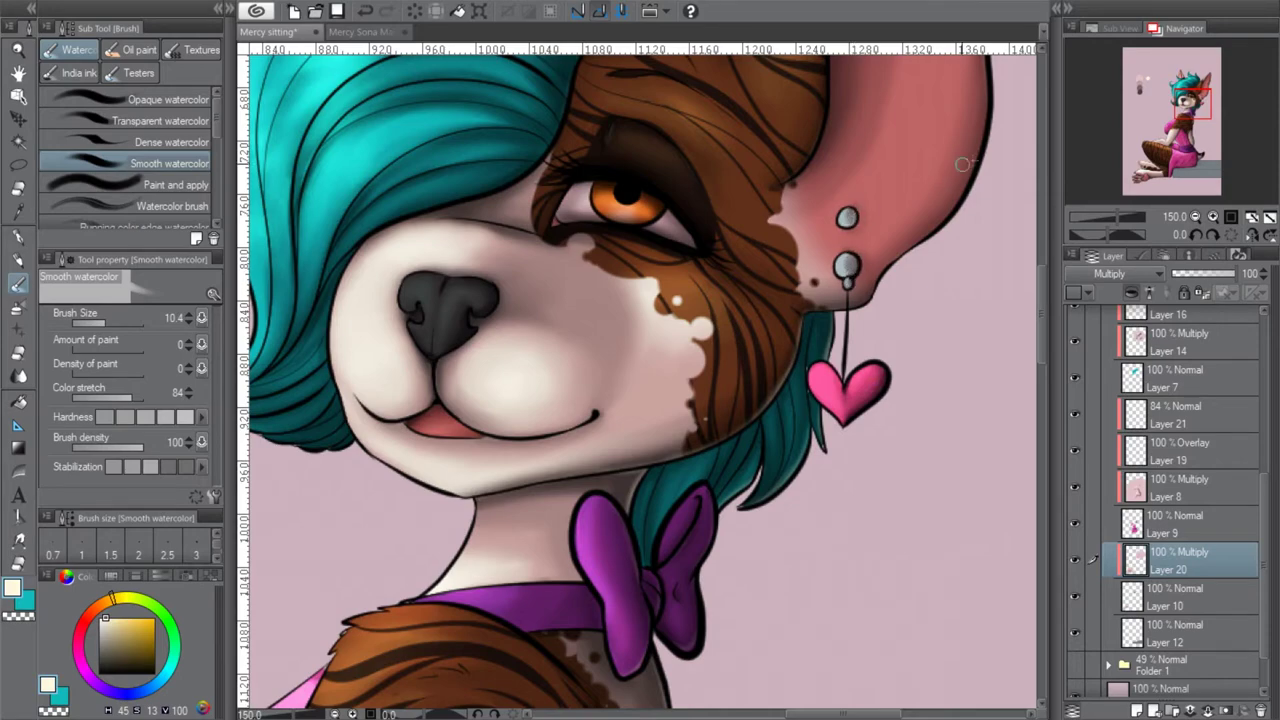
mouse_move(1188, 104)
left_mouse_down()
mouse_move(1196, 88)
mouse_move(1178, 105)
mouse_move(1191, 125)
mouse_move(1180, 115)
left_mouse_up()
Blend the shading on the foot's claws and toe pads, using brush size 27.7 for the pads
left_click_drag(1200, 172, 1143, 150)
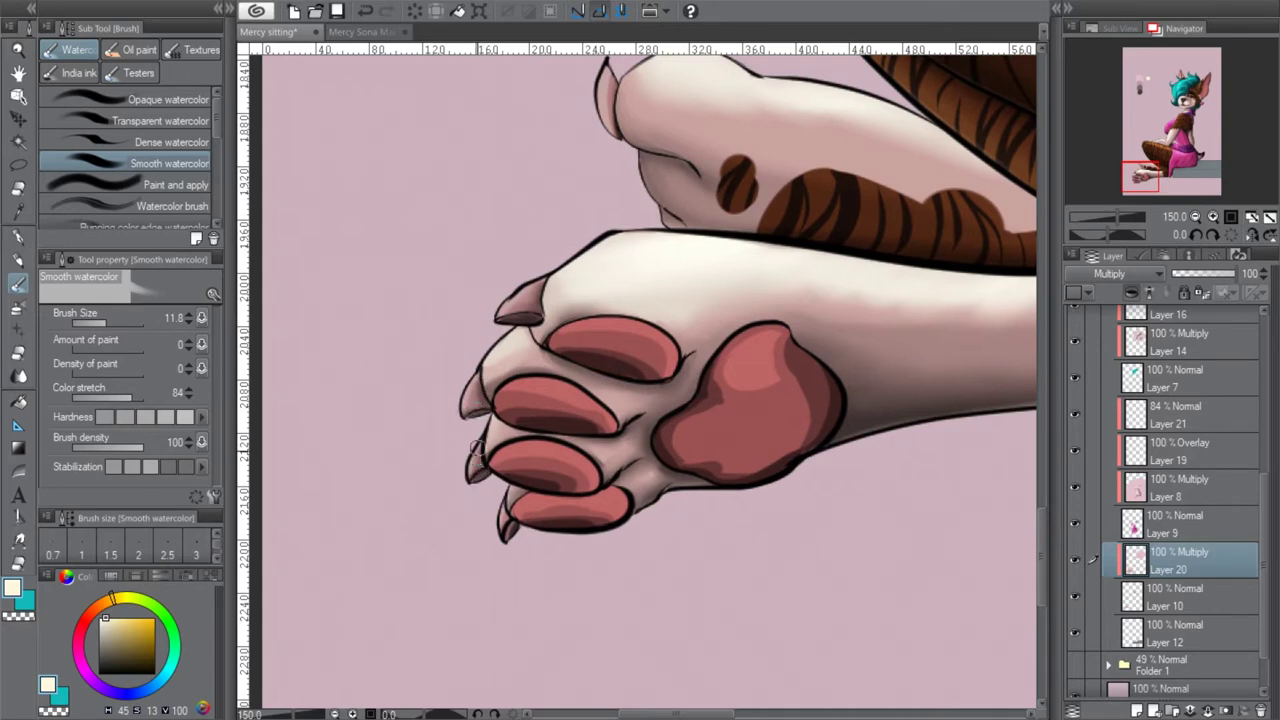
left_click_drag(110, 323, 114, 323)
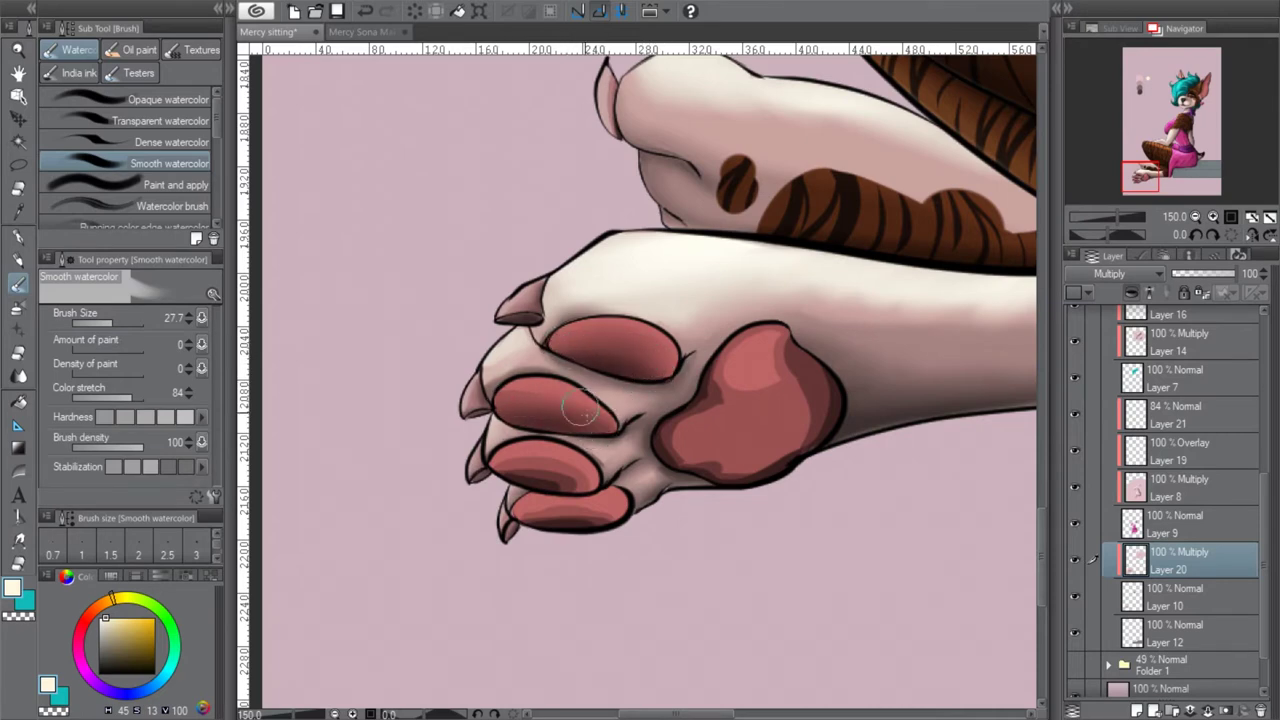
mouse_move(534, 473)
left_mouse_down()
mouse_move(591, 475)
mouse_move(516, 462)
mouse_move(577, 485)
mouse_move(545, 477)
mouse_move(589, 517)
mouse_move(538, 510)
mouse_move(578, 520)
left_mouse_up()
Undo the first blend stroke on the large paw pad and smooth its shading with brush size 24.5
mouse_move(701, 411)
left_mouse_down()
mouse_move(658, 445)
mouse_move(720, 382)
left_mouse_up()
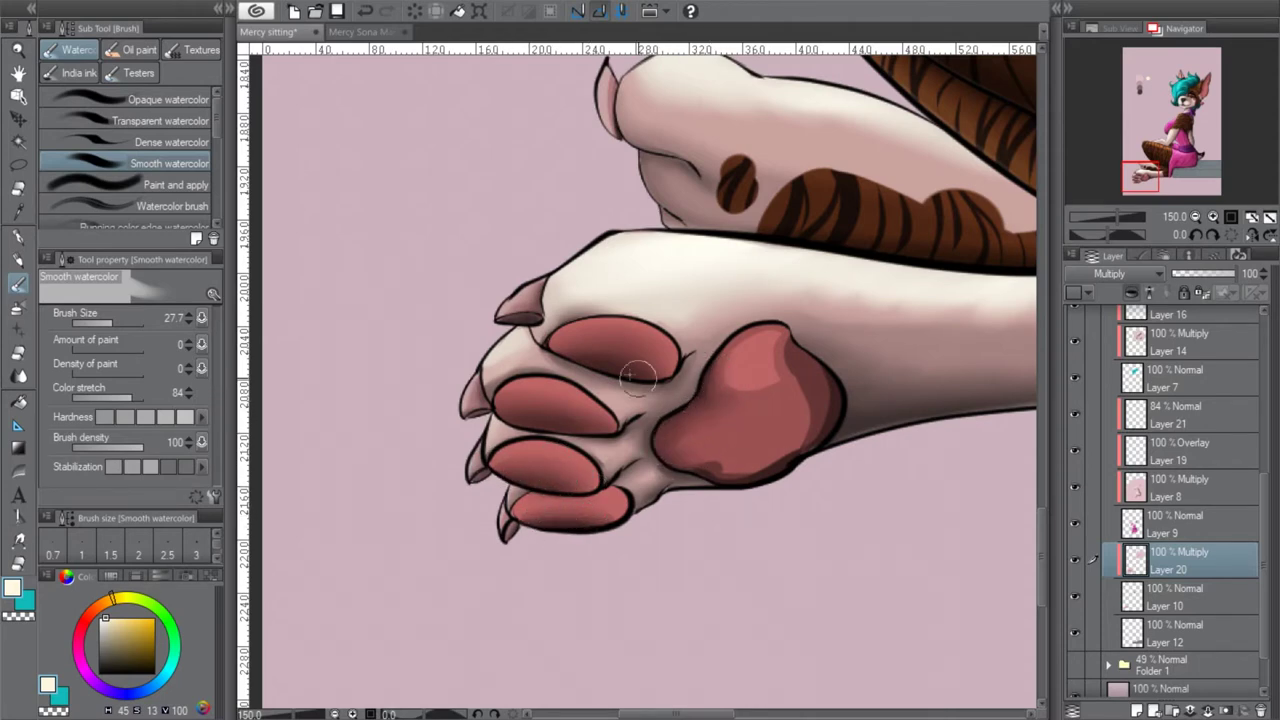
left_click(367, 13)
left_click(111, 323)
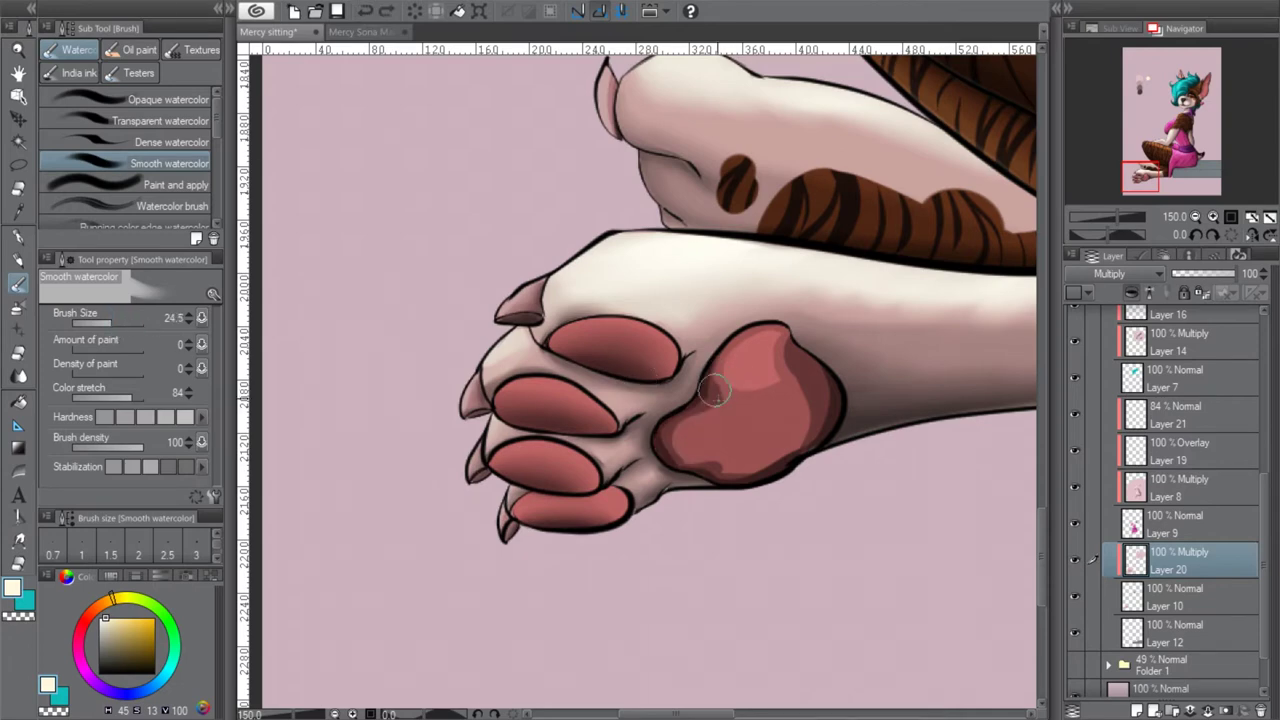
mouse_move(716, 370)
left_mouse_down()
mouse_move(654, 439)
mouse_move(679, 425)
mouse_move(680, 455)
mouse_move(707, 467)
mouse_move(729, 420)
left_mouse_up()
mouse_move(776, 344)
left_mouse_down()
mouse_move(730, 384)
mouse_move(783, 343)
mouse_move(797, 414)
mouse_move(738, 473)
mouse_move(808, 429)
mouse_move(808, 364)
mouse_move(808, 445)
mouse_move(728, 399)
mouse_move(729, 420)
mouse_move(697, 459)
mouse_move(805, 417)
mouse_move(793, 355)
mouse_move(794, 444)
mouse_move(829, 389)
mouse_move(775, 356)
left_mouse_up()
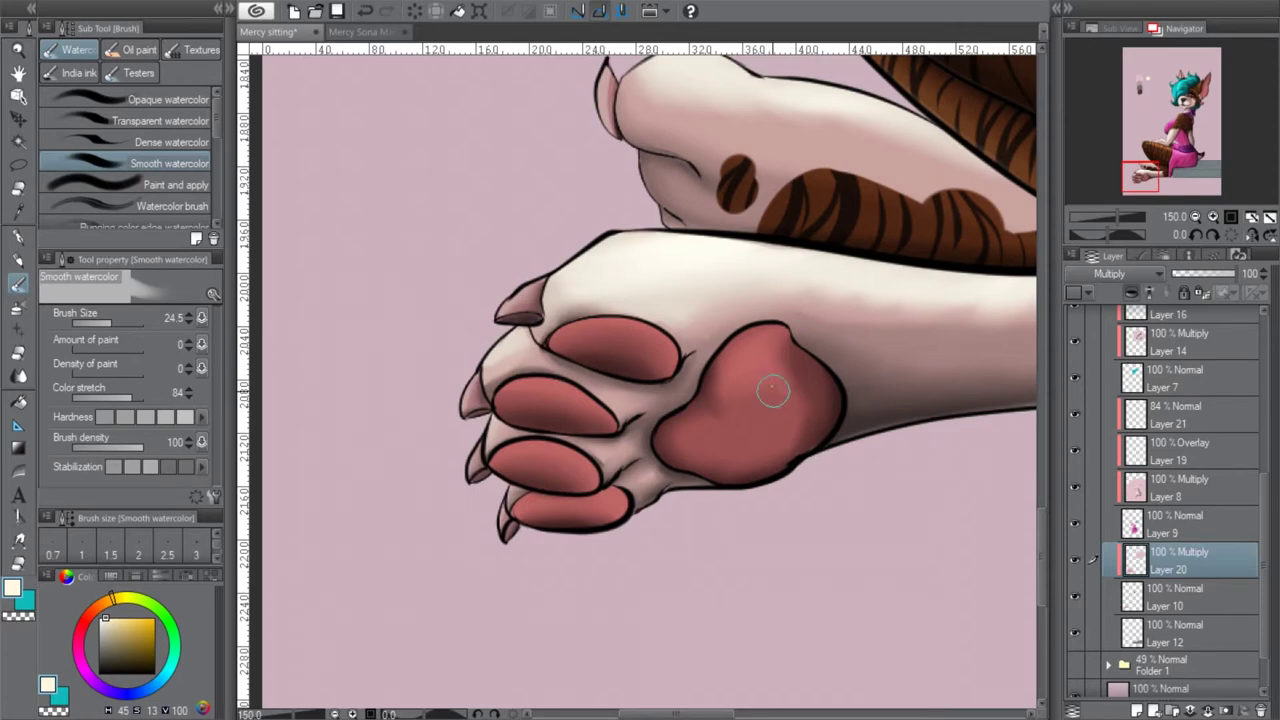
left_click(114, 323)
Add a clipped Overlay layer above Layer 20 and switch to the G-pen with the cream color
left_click(1195, 217)
left_click(1195, 217)
left_click_drag(1170, 177, 1198, 134)
left_click(1196, 217)
left_click(1196, 217)
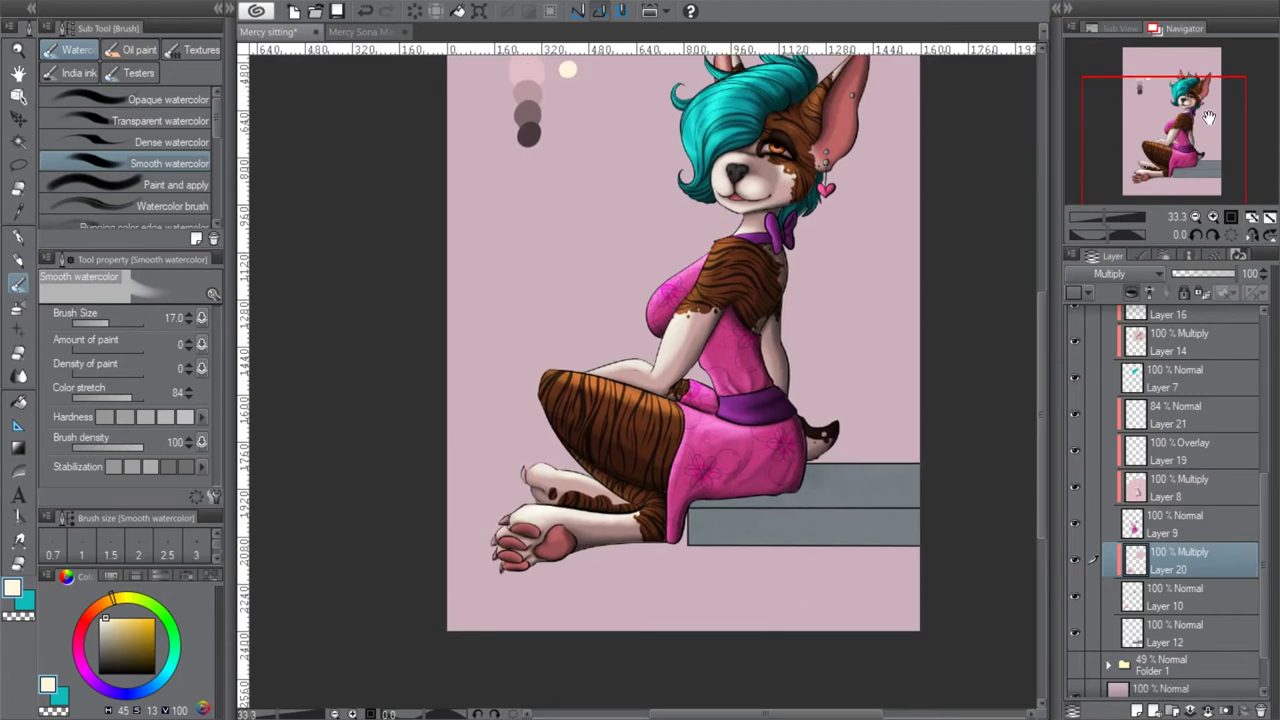
key("ctrl+shift+n")
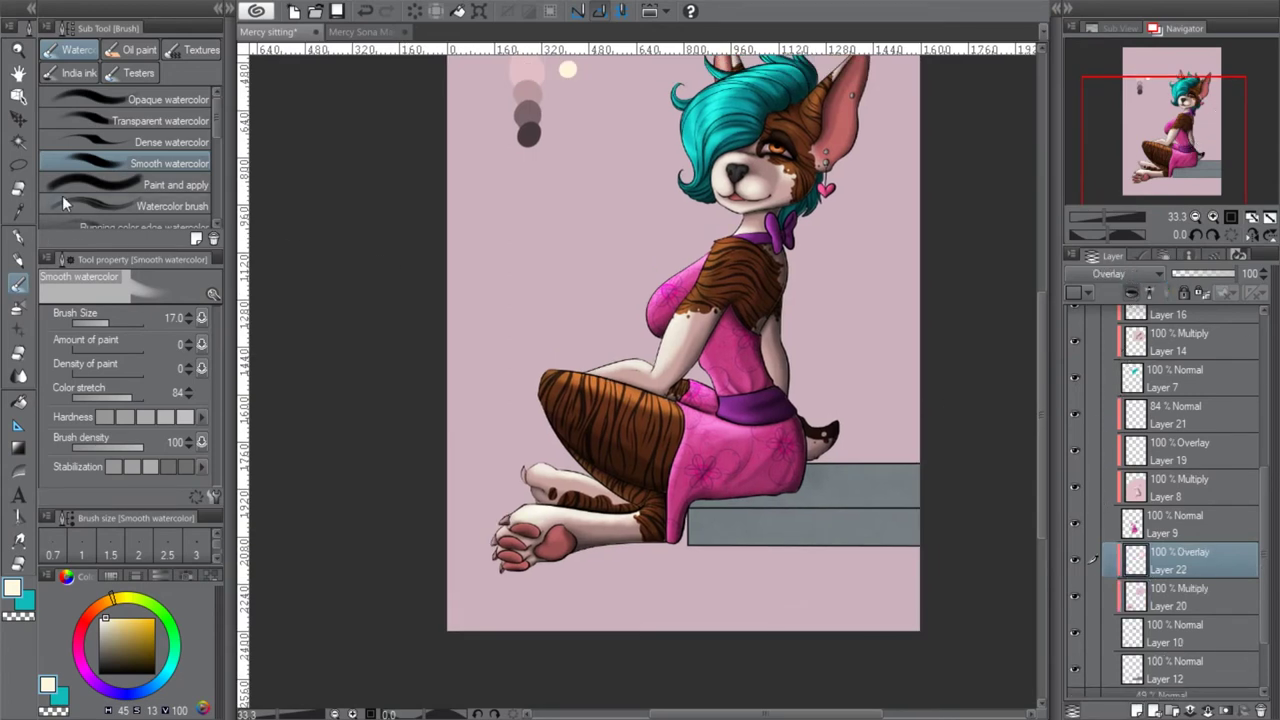
key("i")
left_click(19, 238)
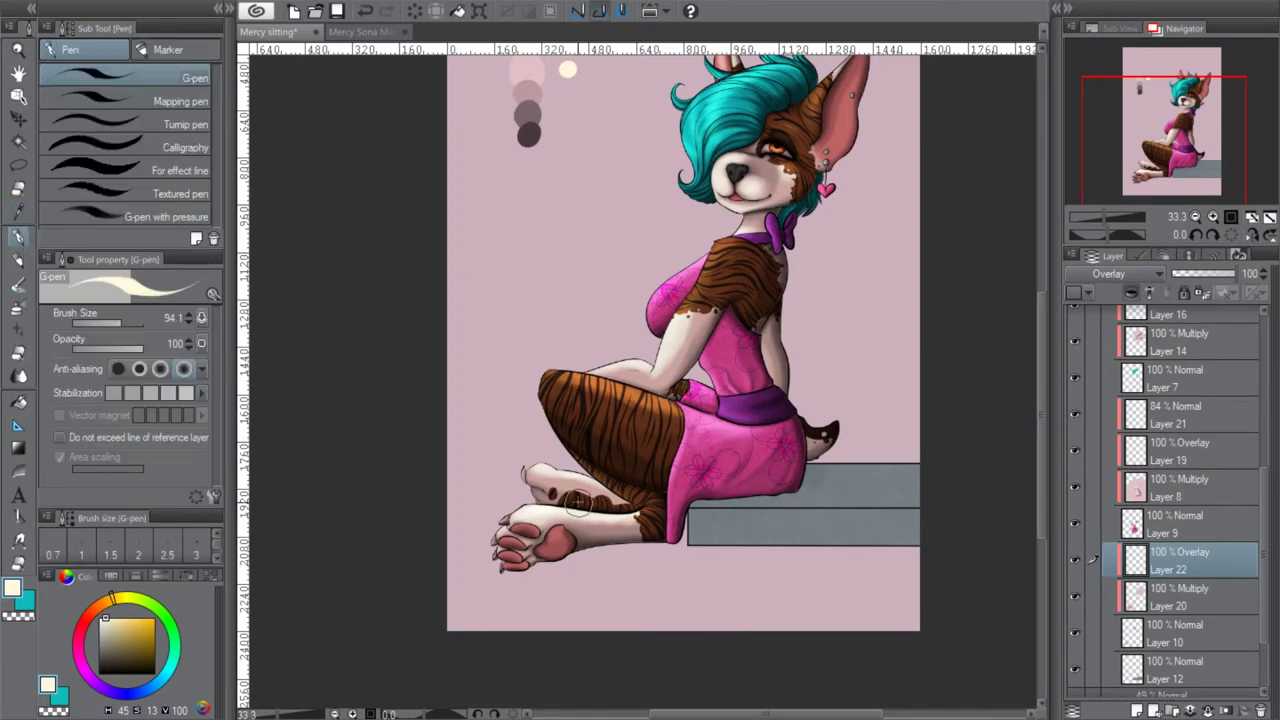
Paint cream Overlay highlights on the nose, eye, tongue and heart earring with the G-pen at size 94.1
scroll(1183, 141, "up", 2)
mouse_move(1185, 98)
left_mouse_down()
mouse_move(1196, 87)
mouse_move(1206, 98)
left_mouse_up()
left_click(1213, 216)
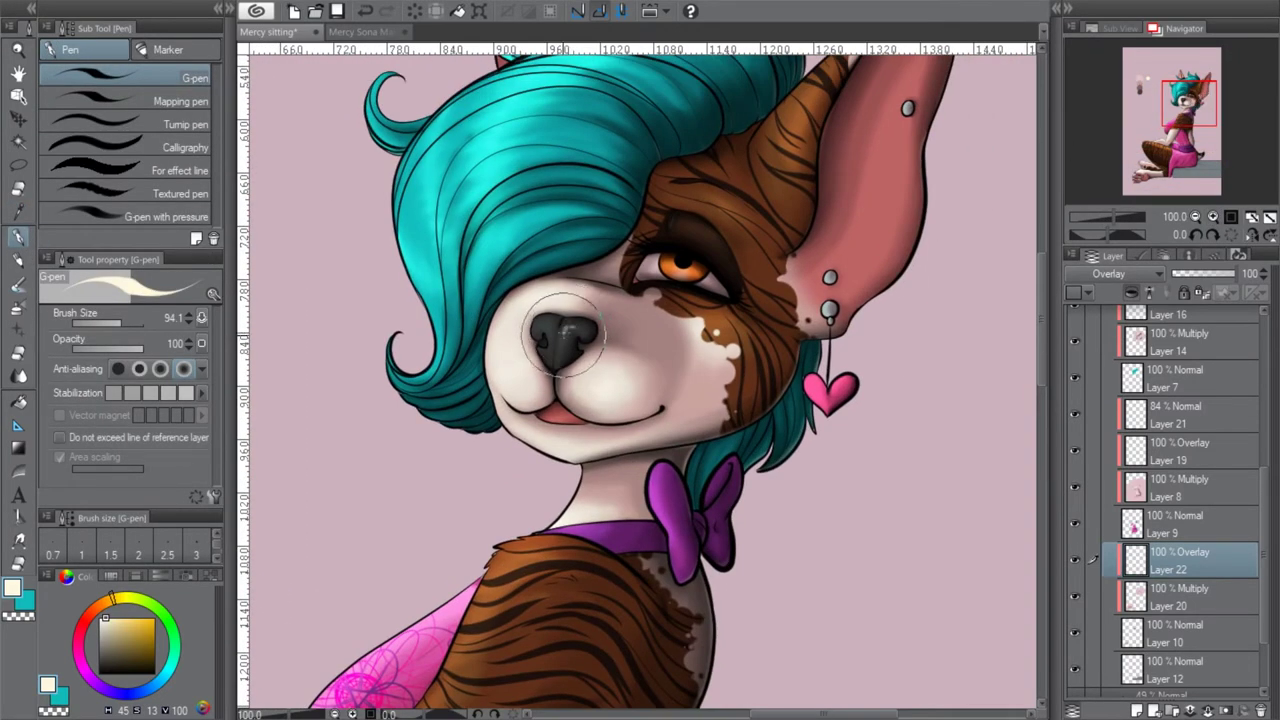
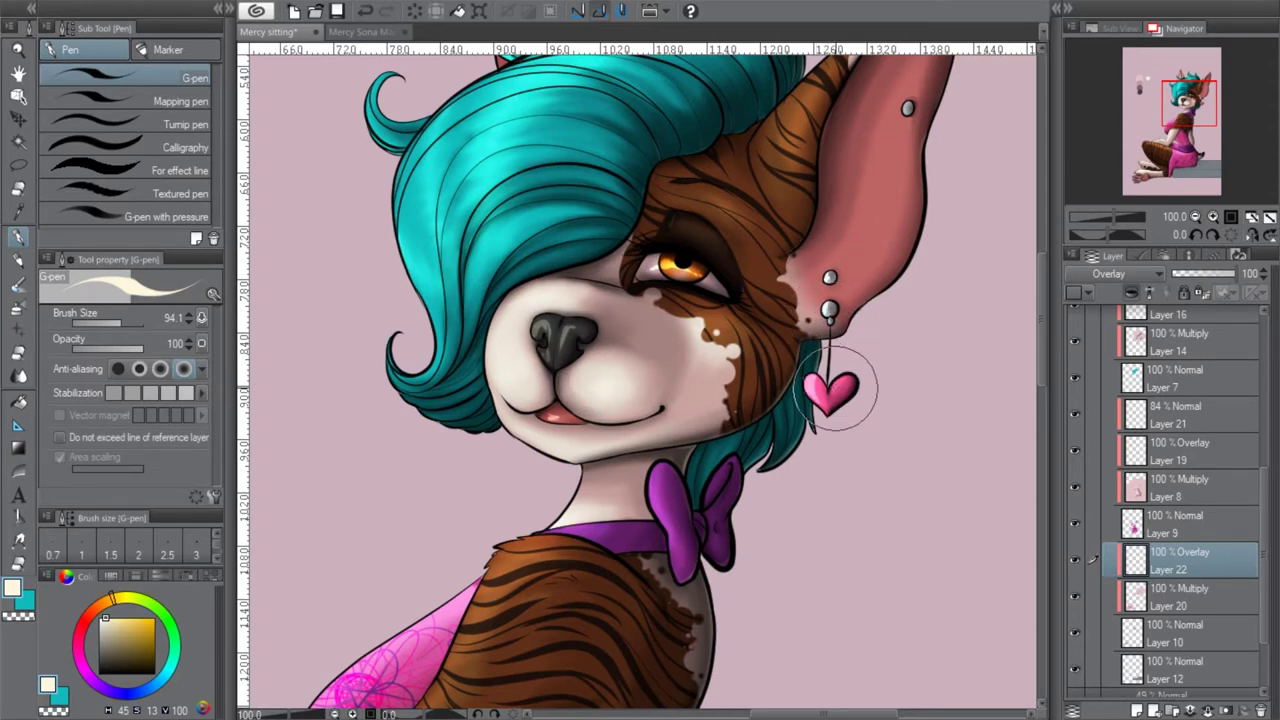
Paint cream Overlay highlights on the foot's large pad and toe pads, undoing the stray stroke
mouse_move(1189, 103)
left_mouse_down()
mouse_move(1197, 94)
mouse_move(1136, 165)
left_mouse_up()
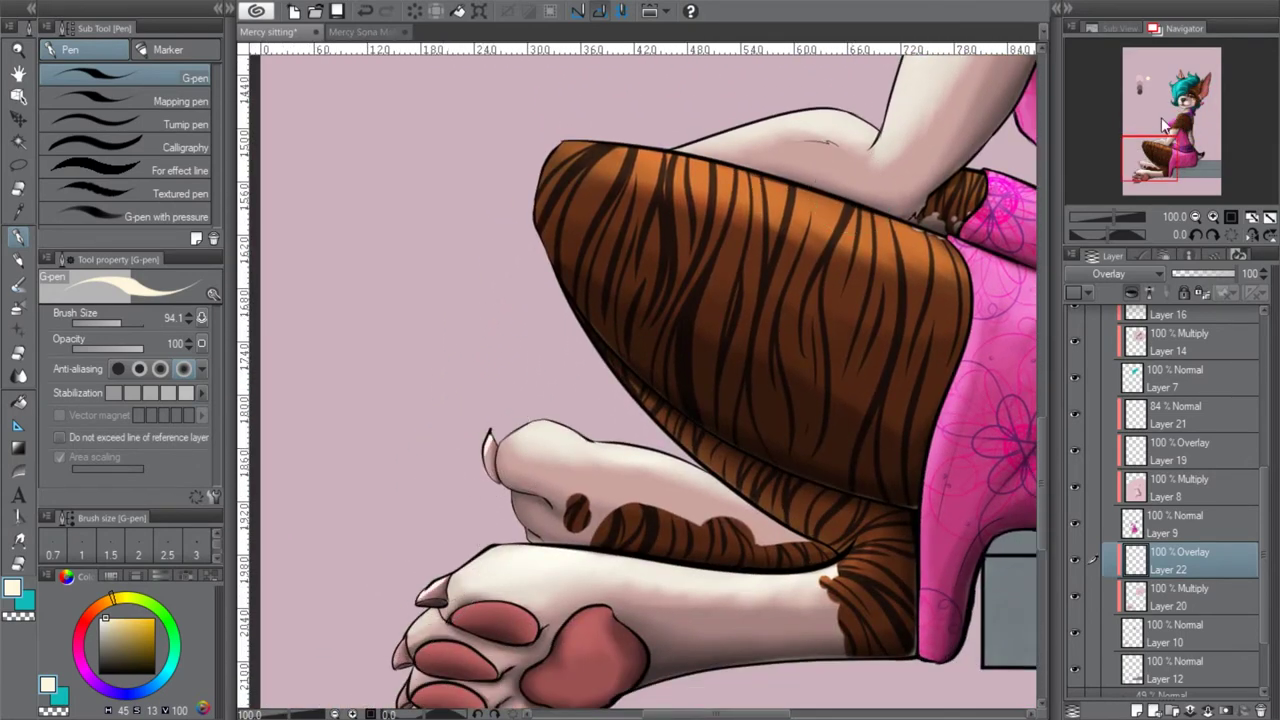
left_click_drag(1138, 158, 1130, 169)
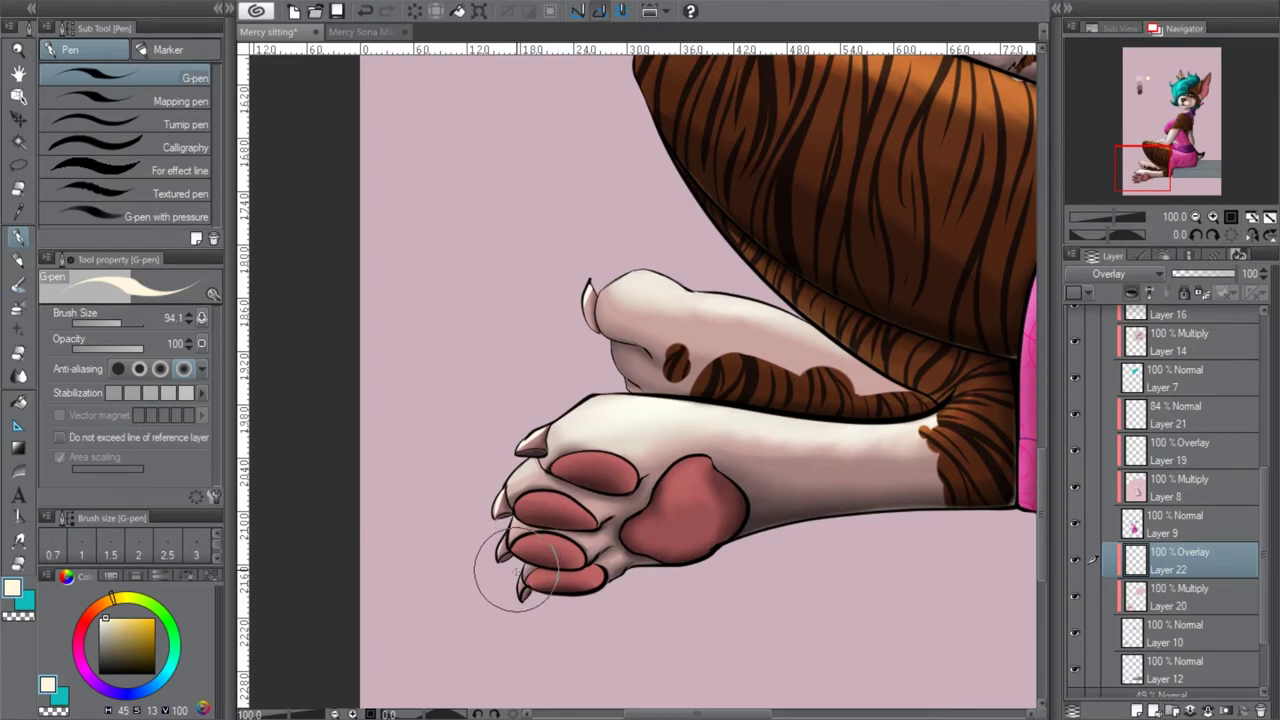
left_click_drag(686, 476, 690, 515)
left_click_drag(617, 463, 576, 463)
left_click_drag(575, 508, 532, 499)
left_click_drag(530, 539, 562, 551)
left_click(363, 12)
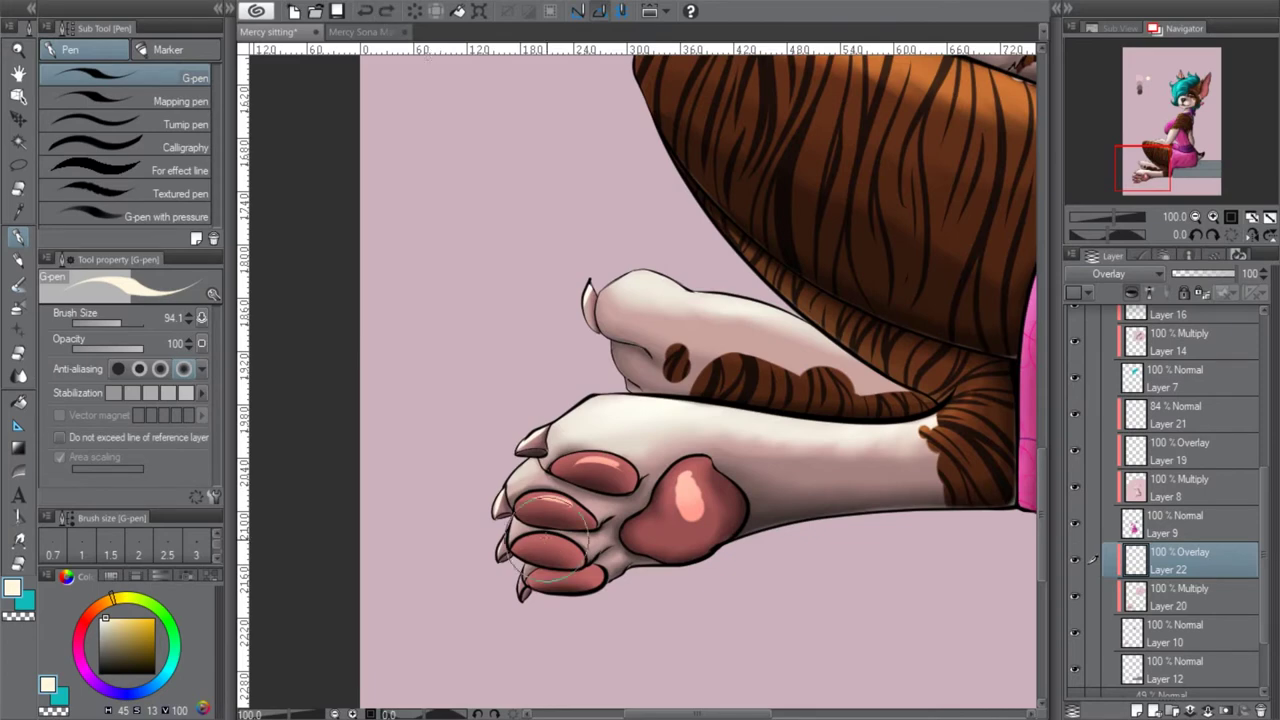
Blend the highlights on the paw pads with the Smooth watercolor brush, using sizes 31.3, 94.1 and 21.7
left_click(16, 308)
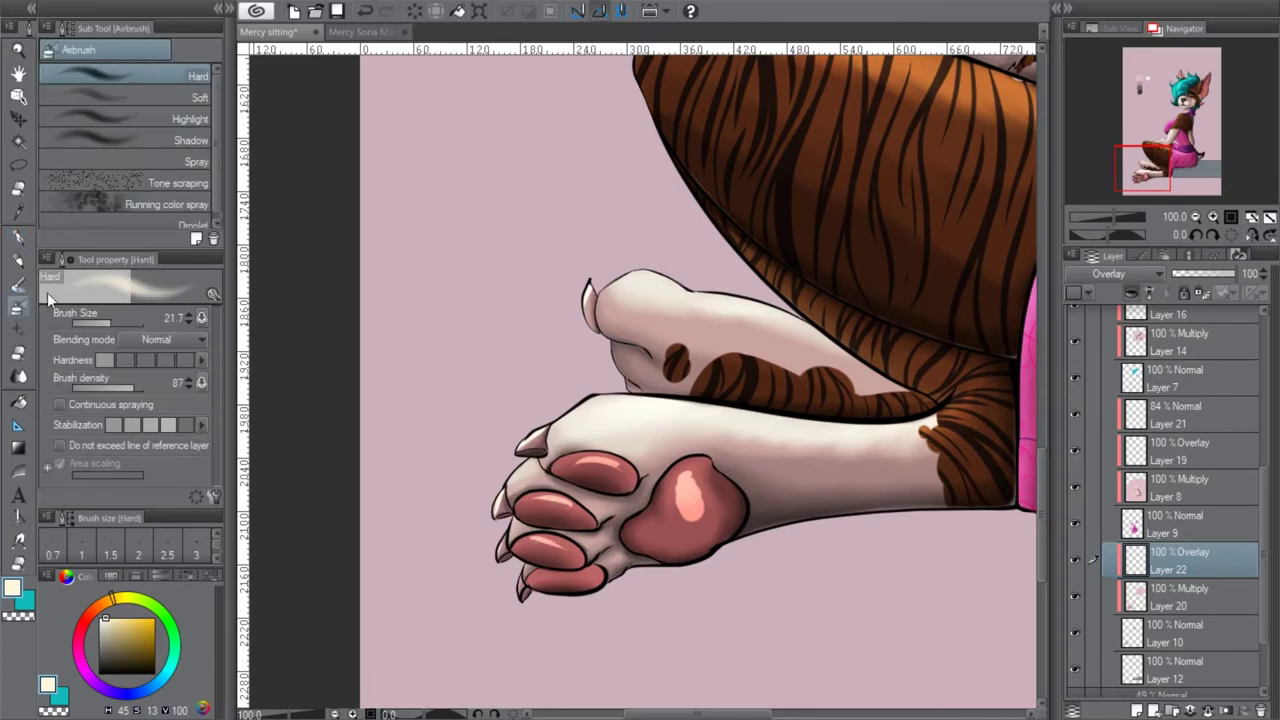
left_click(17, 285)
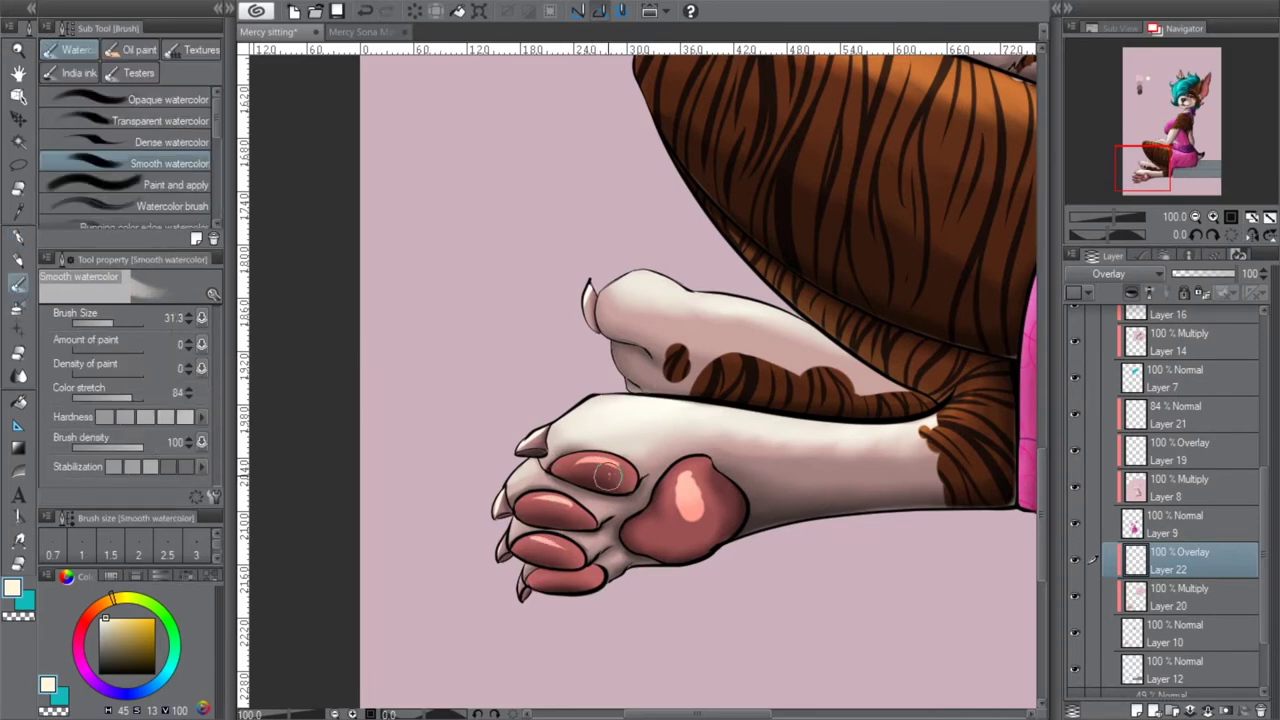
mouse_move(686, 469)
left_mouse_down()
mouse_move(700, 510)
mouse_move(704, 486)
left_mouse_up()
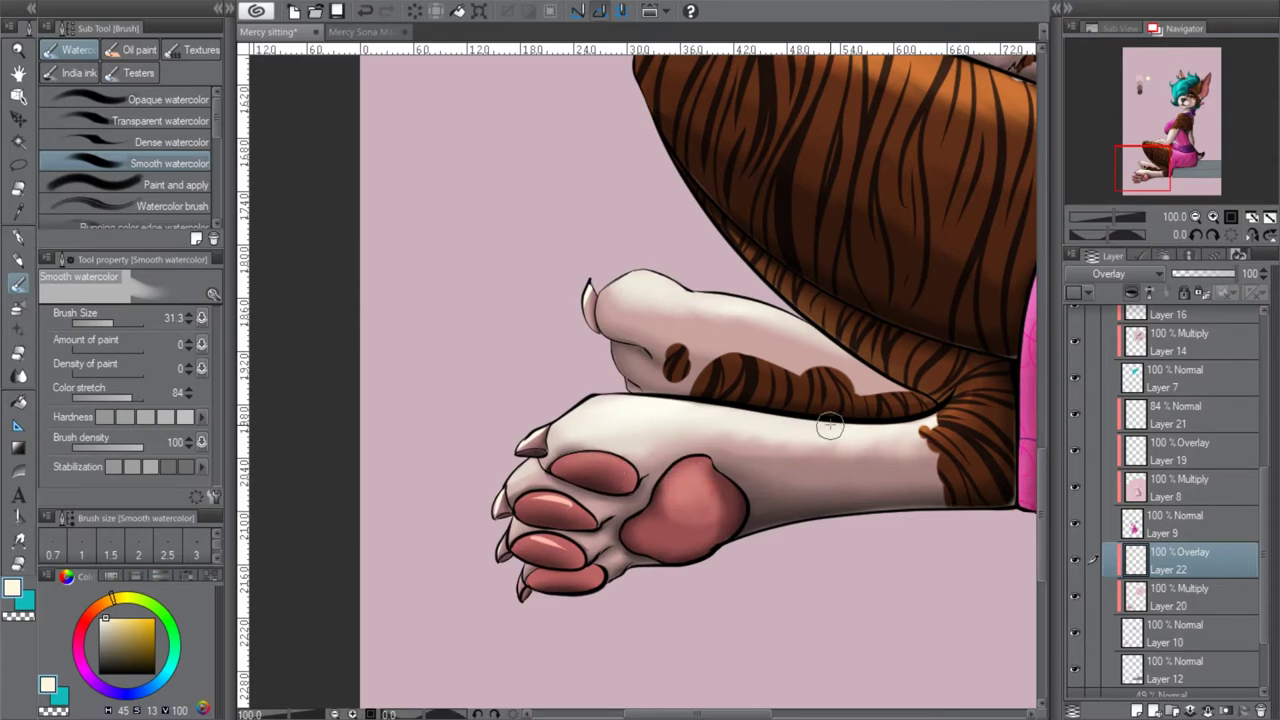
left_click(122, 325)
mouse_move(740, 521)
left_mouse_down()
mouse_move(670, 501)
mouse_move(697, 543)
left_mouse_up()
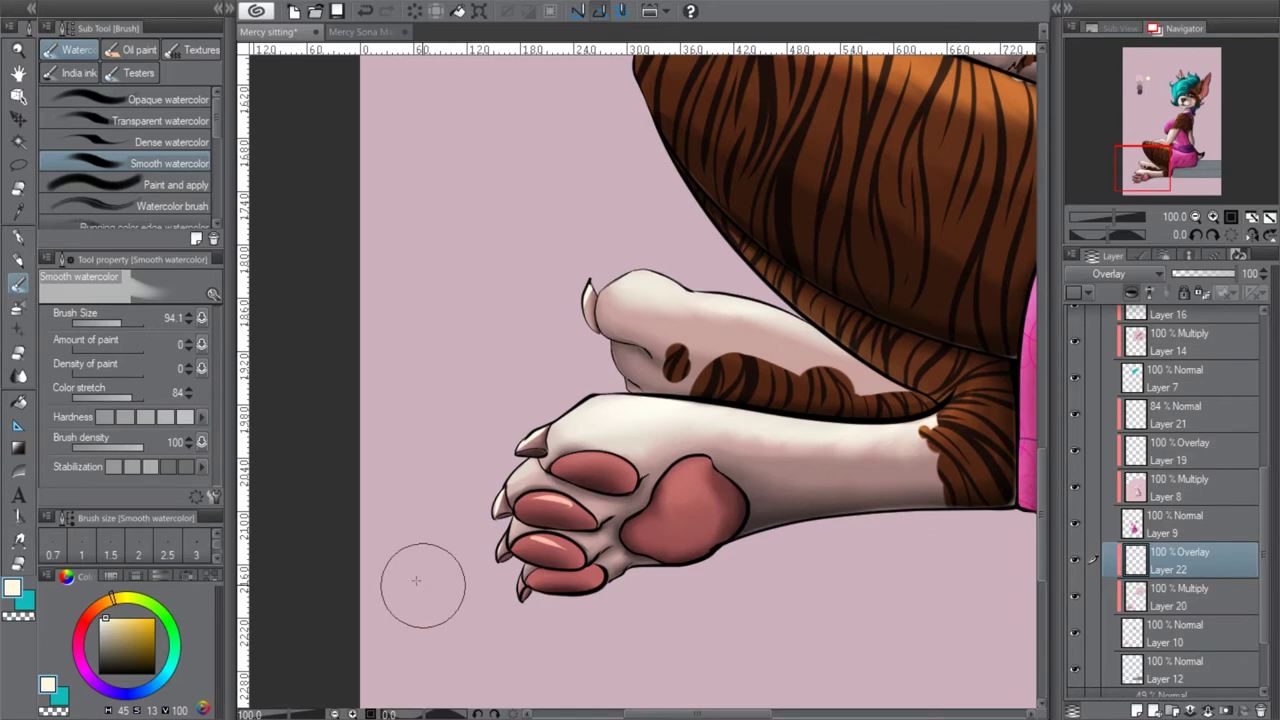
left_click(108, 322)
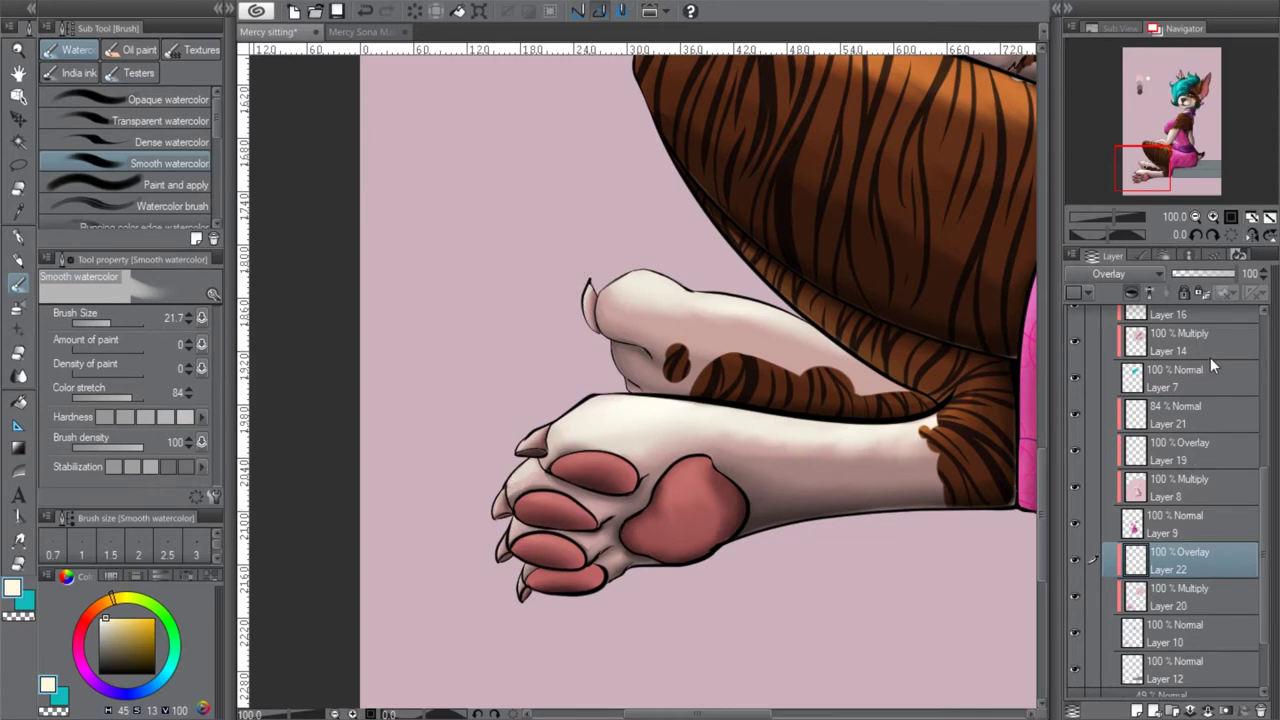
Toggle the visibility of Overlay Layer 22 to compare the paw with and without its highlights
scroll(1250, 410, "up", 3)
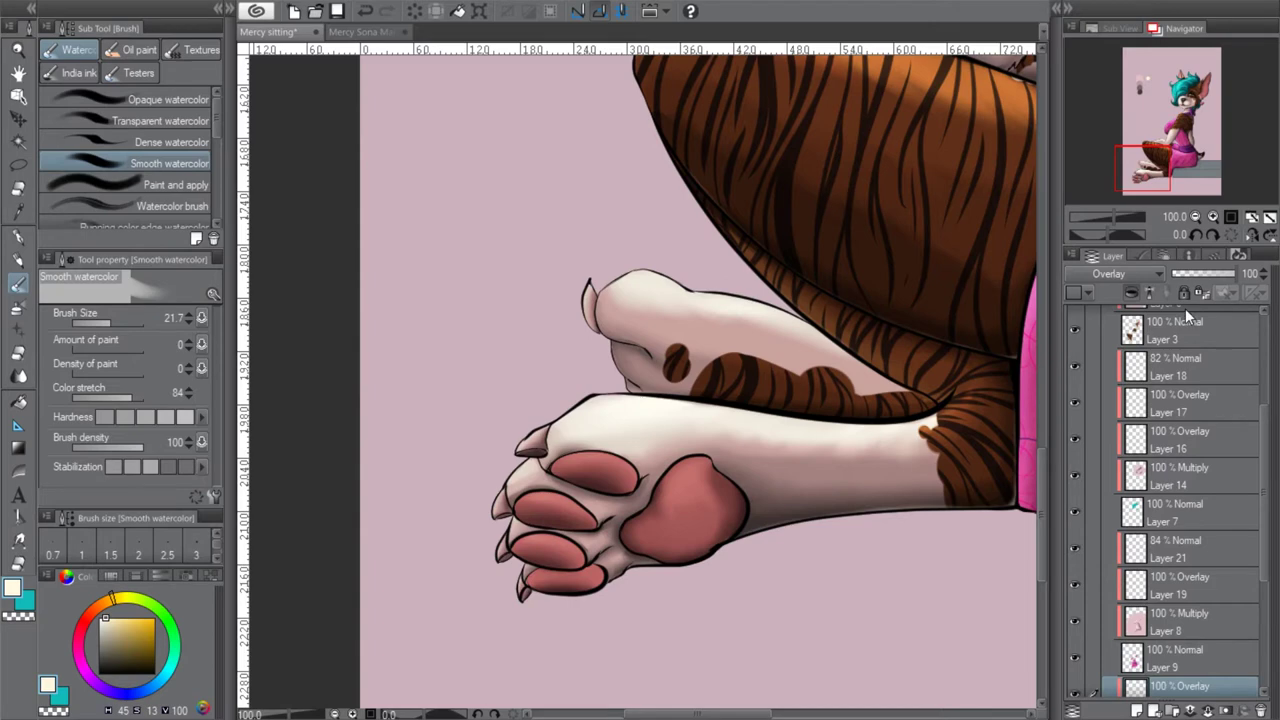
left_click(1190, 305)
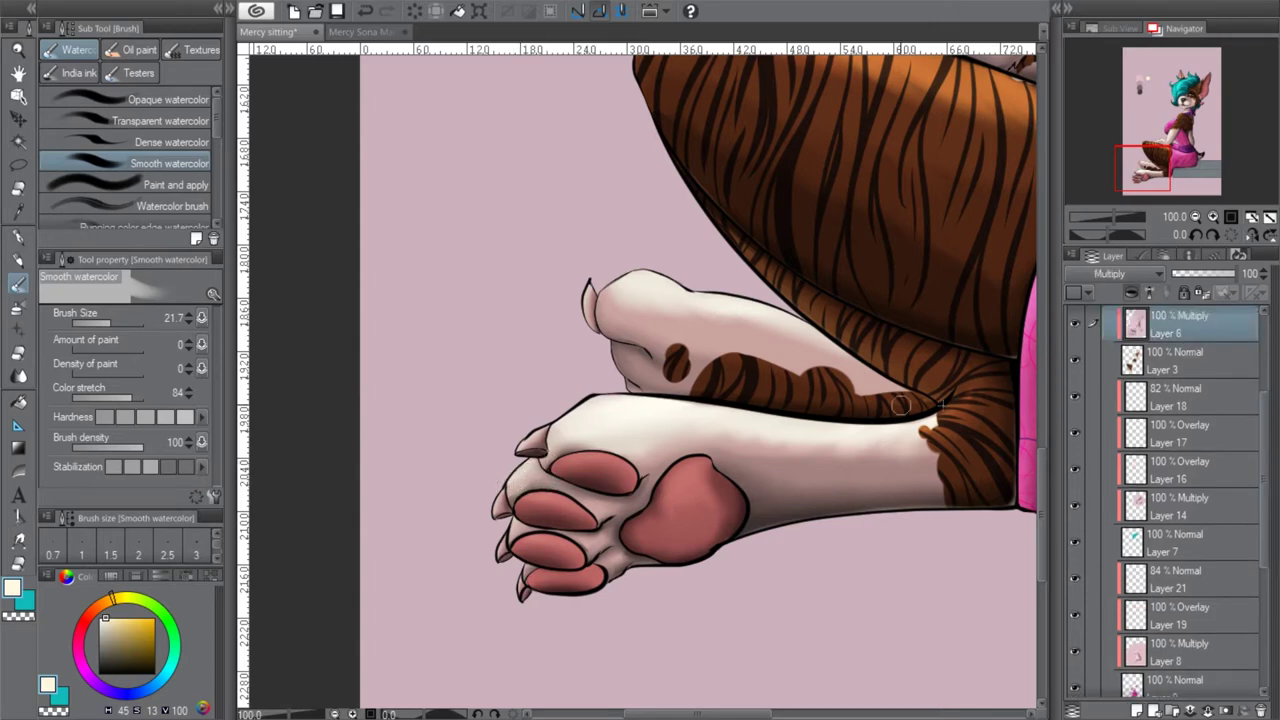
scroll(1191, 463, "down", 5)
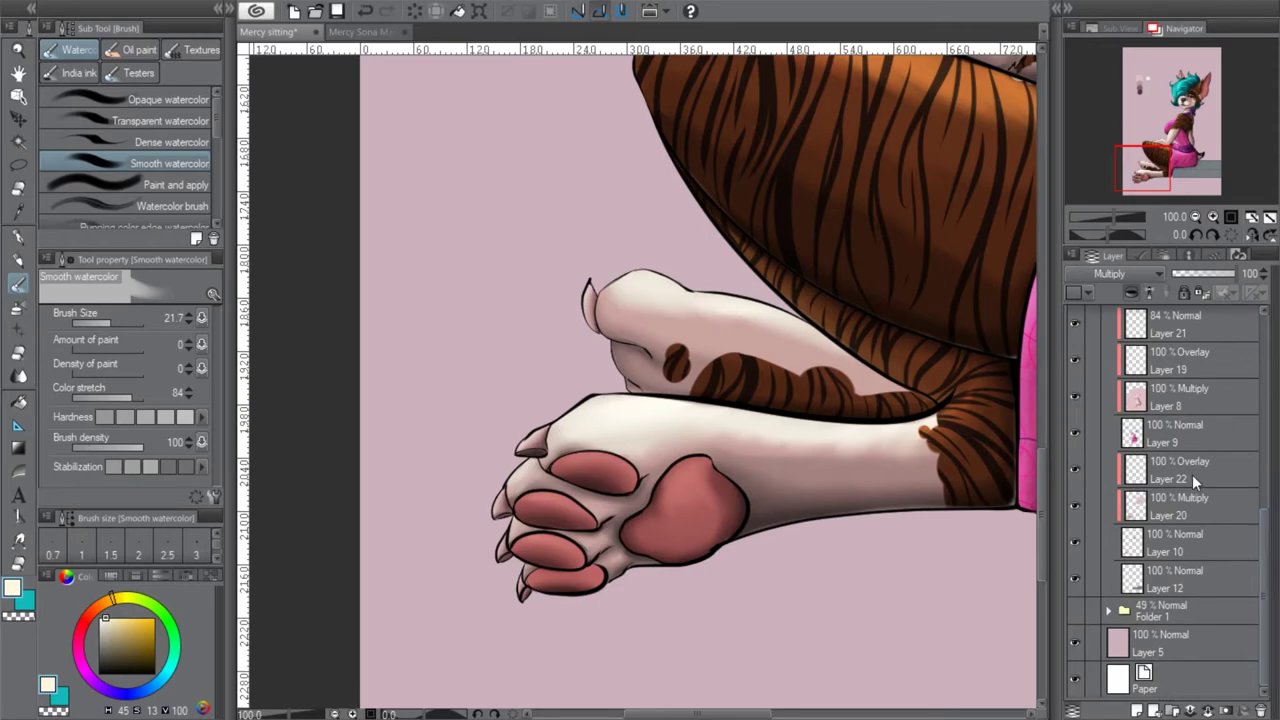
left_click(1191, 464)
left_click(1075, 466)
left_click(1075, 466)
Blend the Overlay highlights on the eye, heart earring and ear piercings with brush sizes 17.0 and 13.3
left_click_drag(1147, 162, 1163, 100)
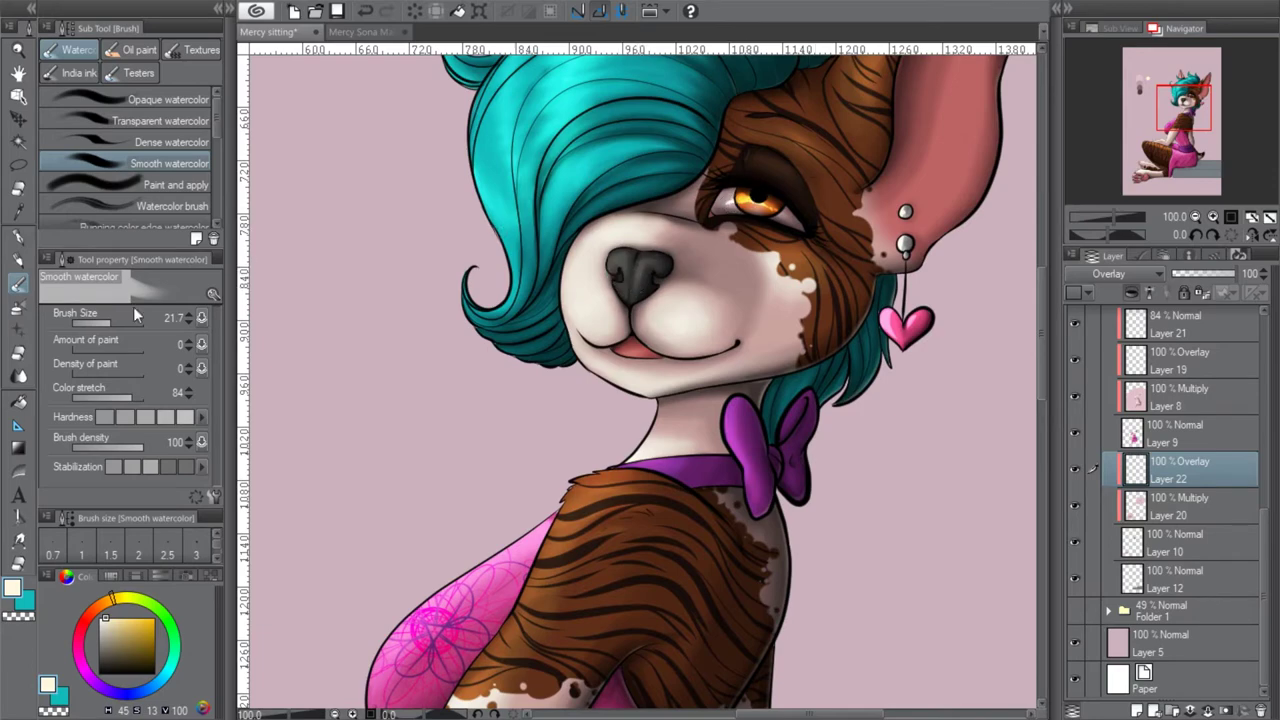
left_click(111, 318)
left_click(1213, 216)
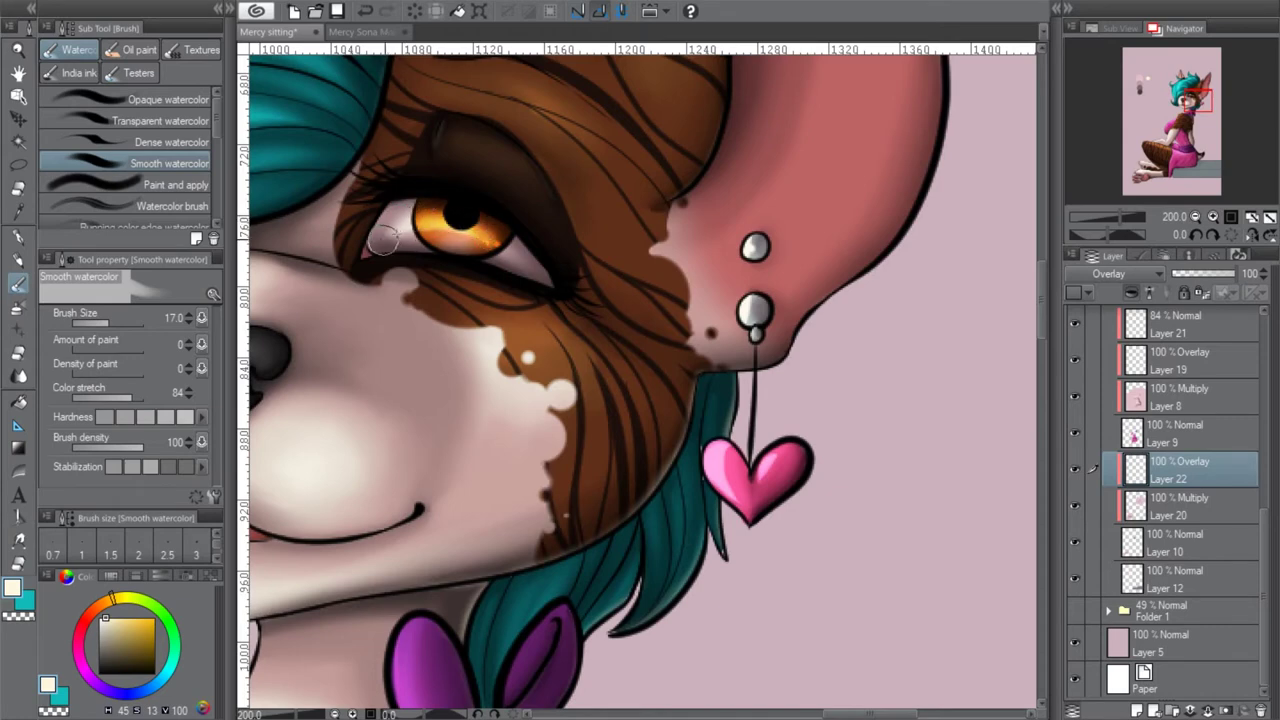
key("ctrl+z")
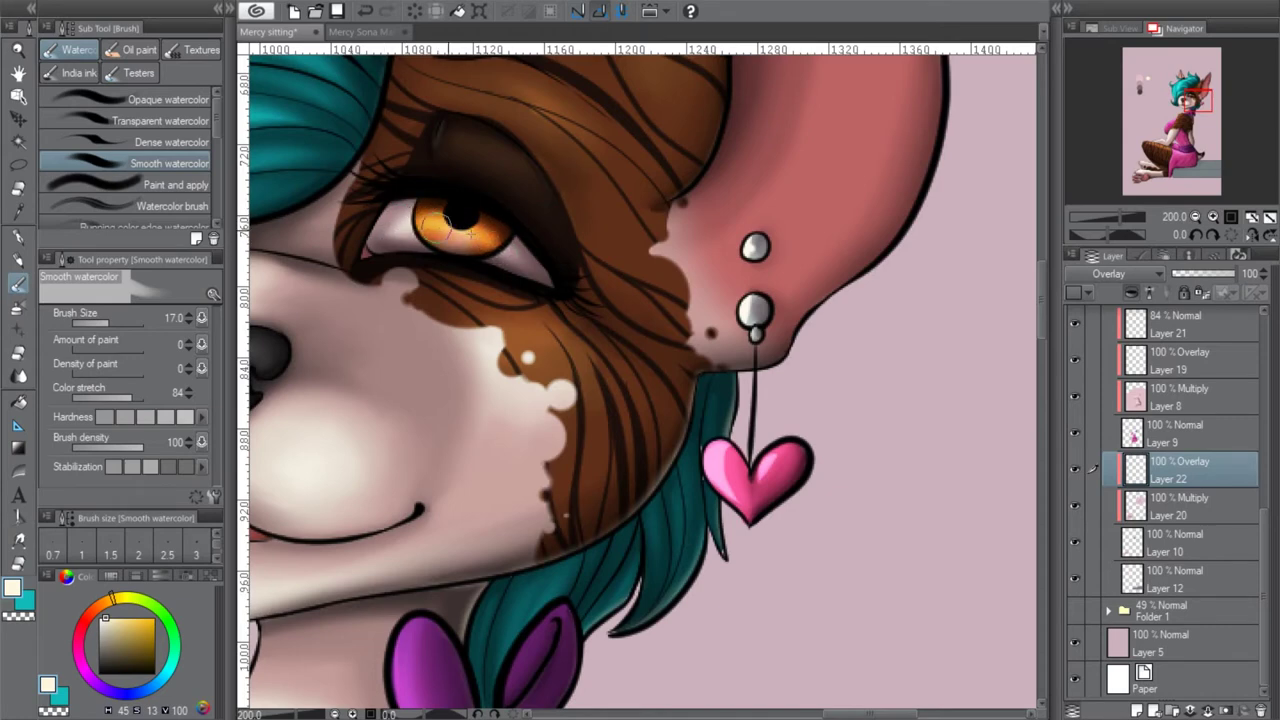
left_click_drag(110, 325, 106, 325)
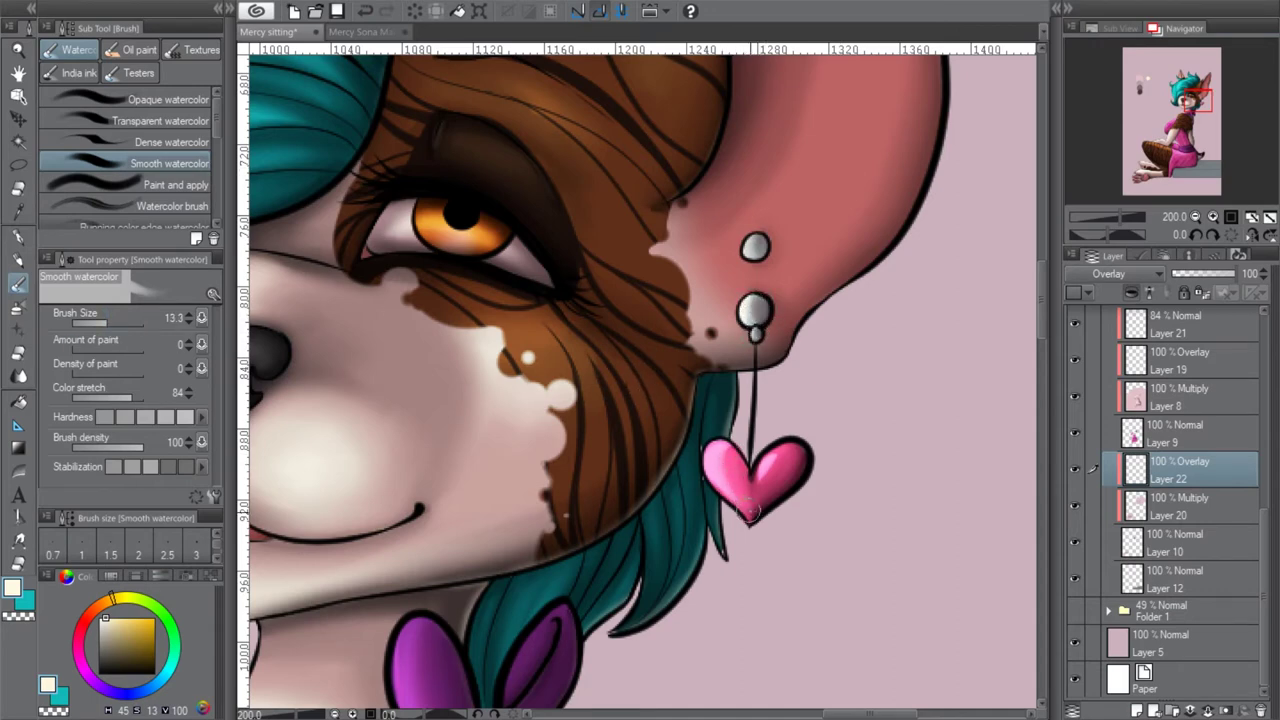
left_click_drag(776, 448, 762, 476)
left_click_drag(1194, 90, 1203, 80)
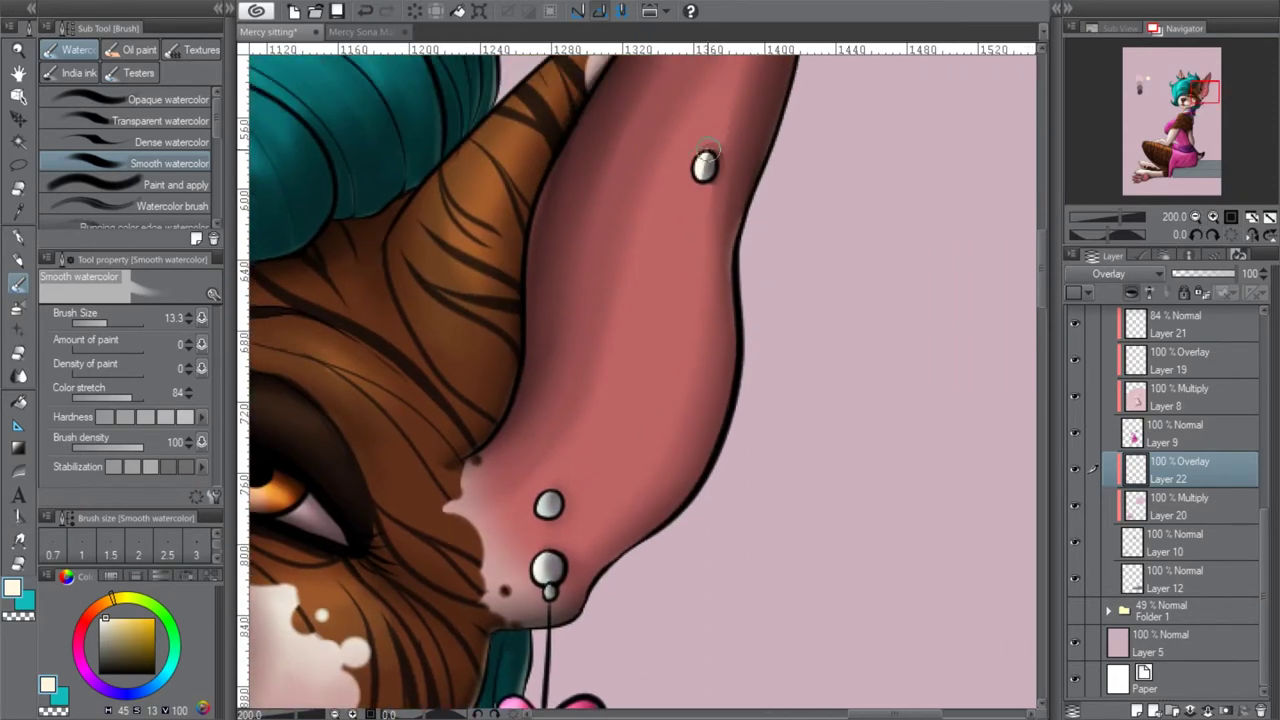
Add a clipped Normal layer directly above Layer 22 and switch to the Hard airbrush
left_click(1196, 217)
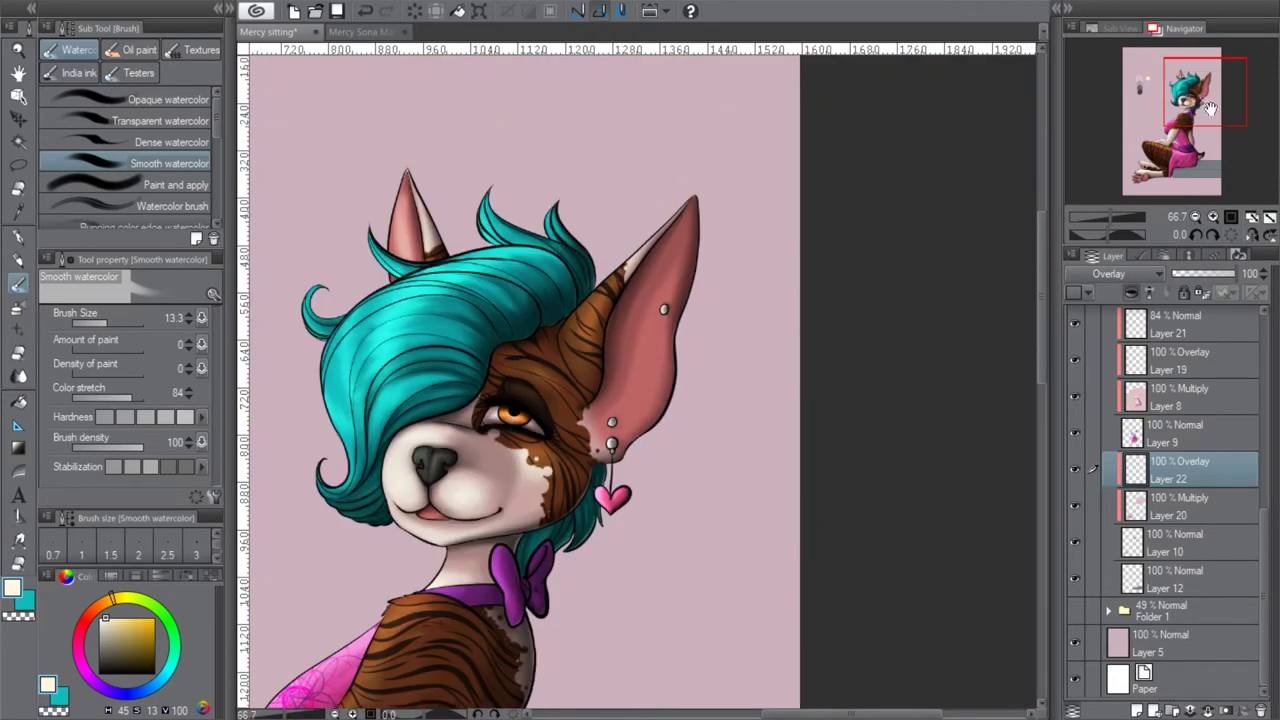
left_click(1196, 217)
left_click(1196, 217)
left_click_drag(1240, 145, 1251, 95)
left_click(1137, 710)
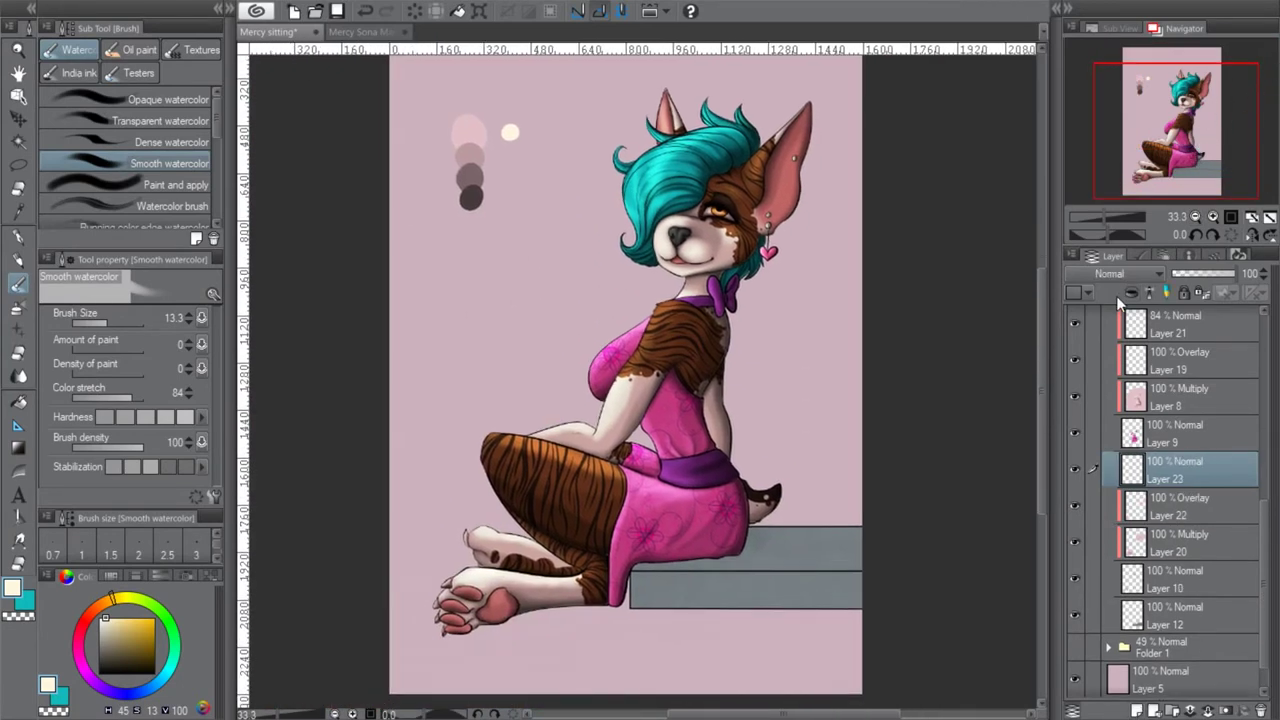
left_click(20, 310)
Airbrush cream rim light along the edges of the foot's large pad, toe pads and claws at size 21.7
left_click(1213, 217)
left_click(1213, 217)
mouse_move(1200, 150)
left_mouse_down()
mouse_move(1179, 187)
mouse_move(1143, 175)
left_mouse_up()
left_click(1212, 217)
left_click(1212, 216)
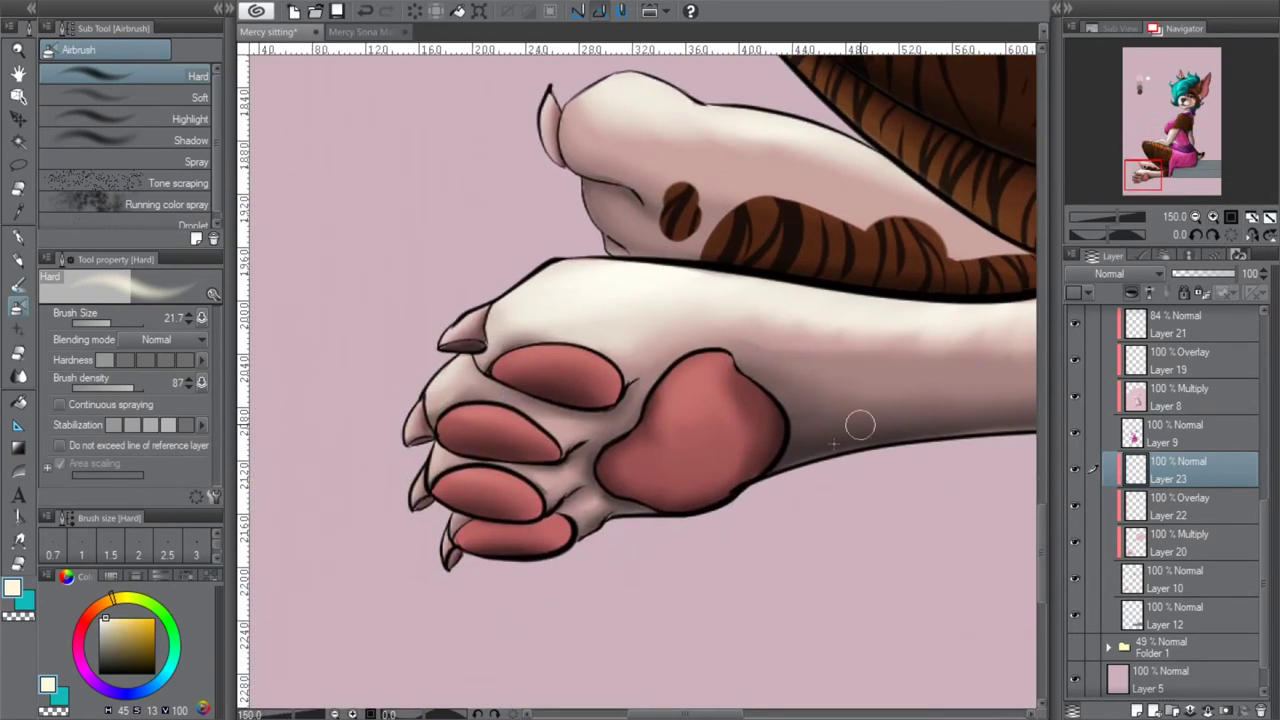
left_click_drag(707, 501, 784, 426)
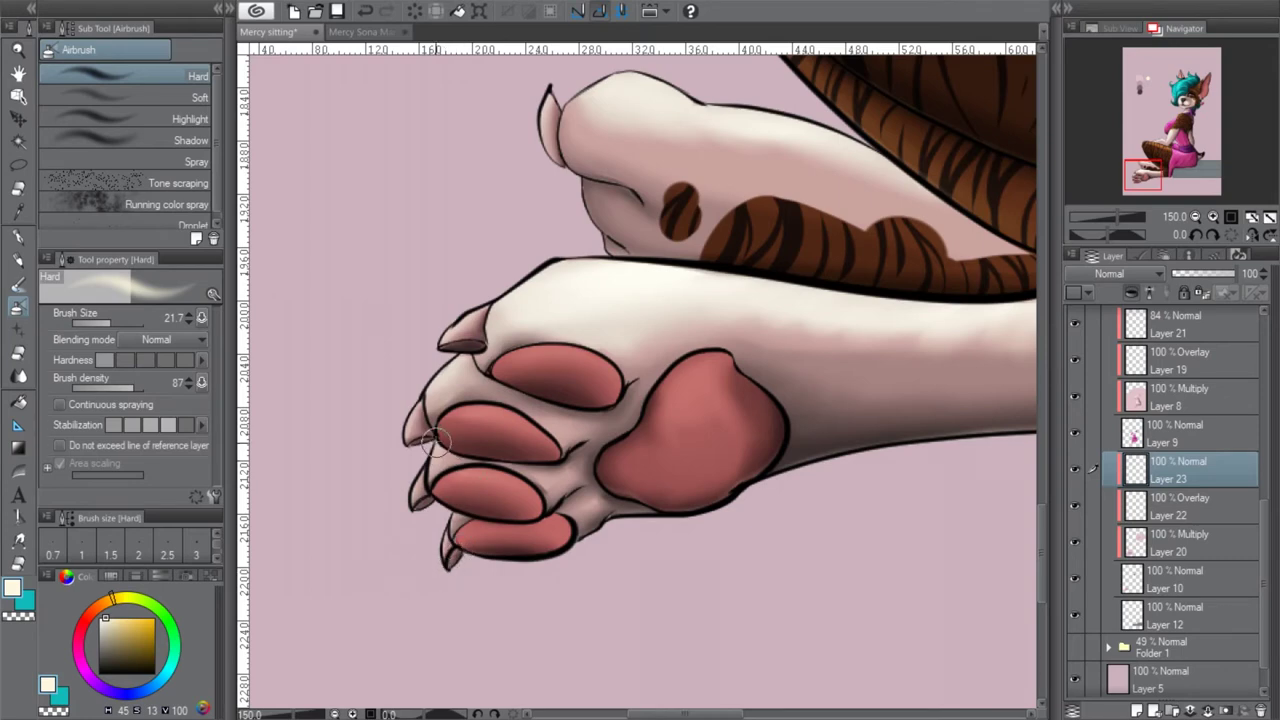
left_click_drag(481, 352, 442, 347)
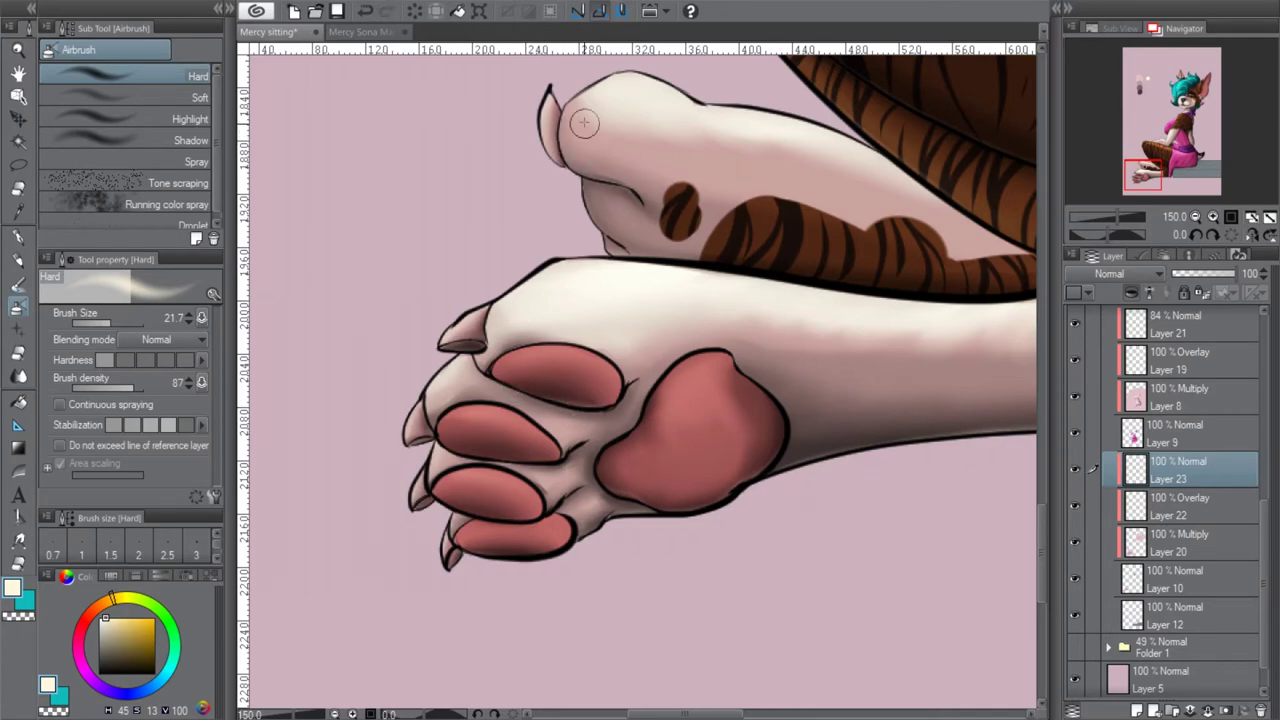
Airbrush cream rim light on the nose, heart earring and ear piercings at size 21.7
left_click_drag(1155, 172, 1196, 97)
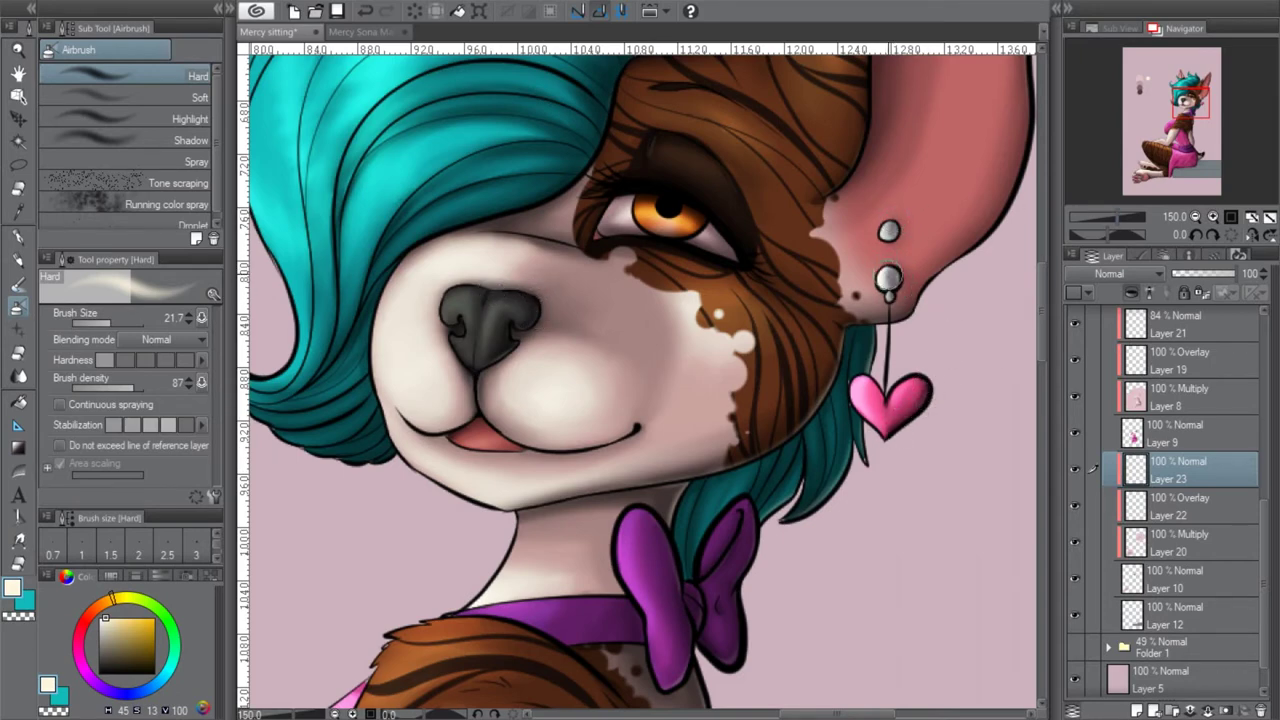
left_click_drag(1190, 125, 1201, 107)
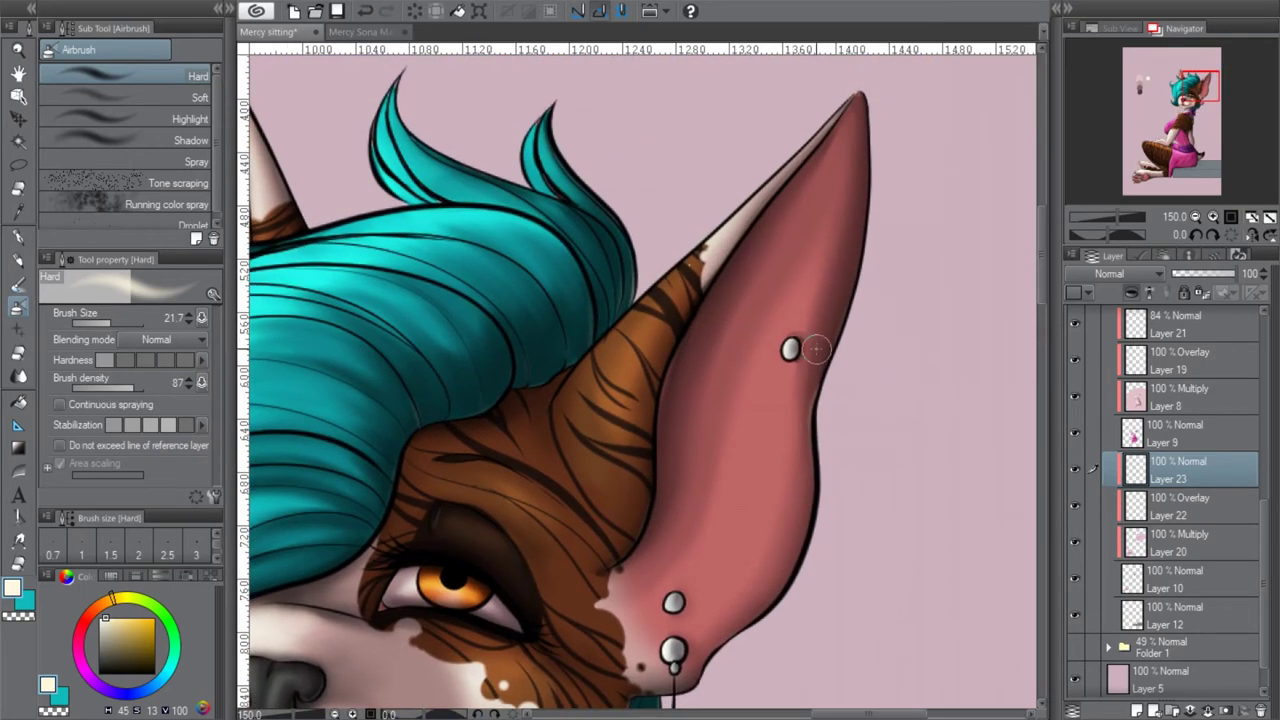
left_click(1195, 216)
left_click(1195, 216)
left_click(1195, 216)
left_click(1195, 216)
left_click_drag(1191, 152, 1179, 172)
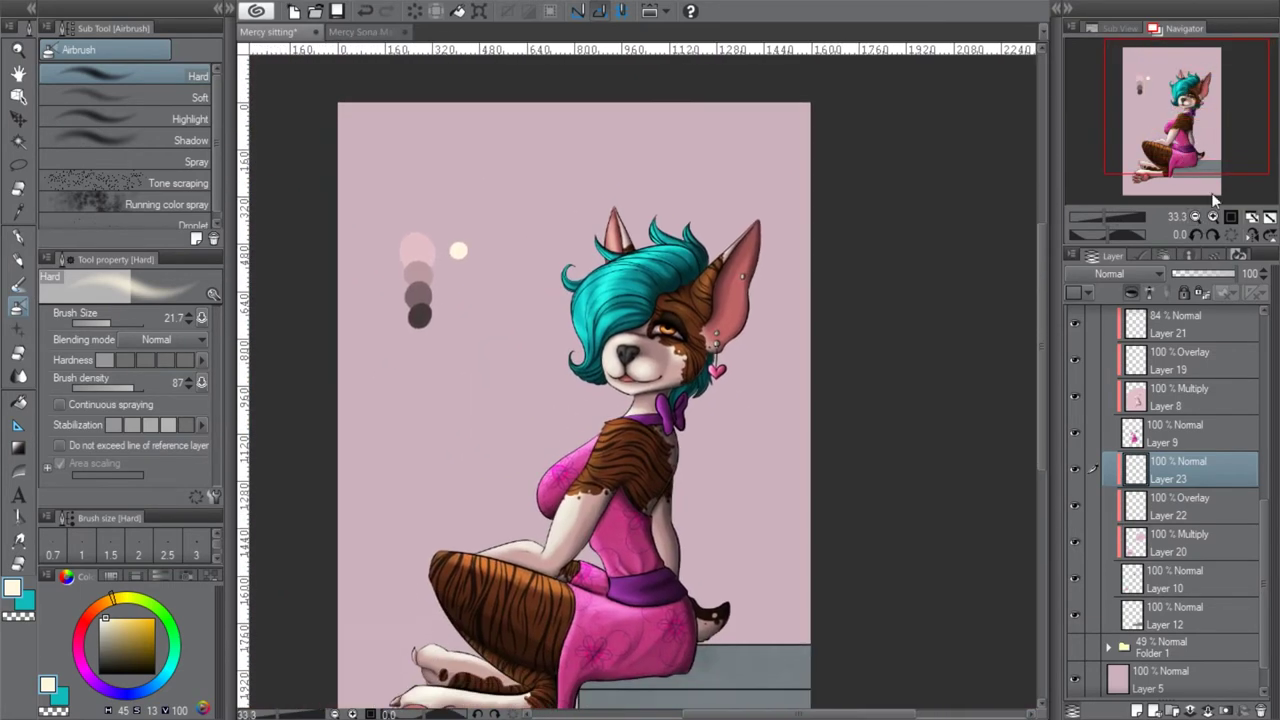
Set Layer 23's opacity to 89%, save the file and fit the whole canvas in view
left_click(1231, 276)
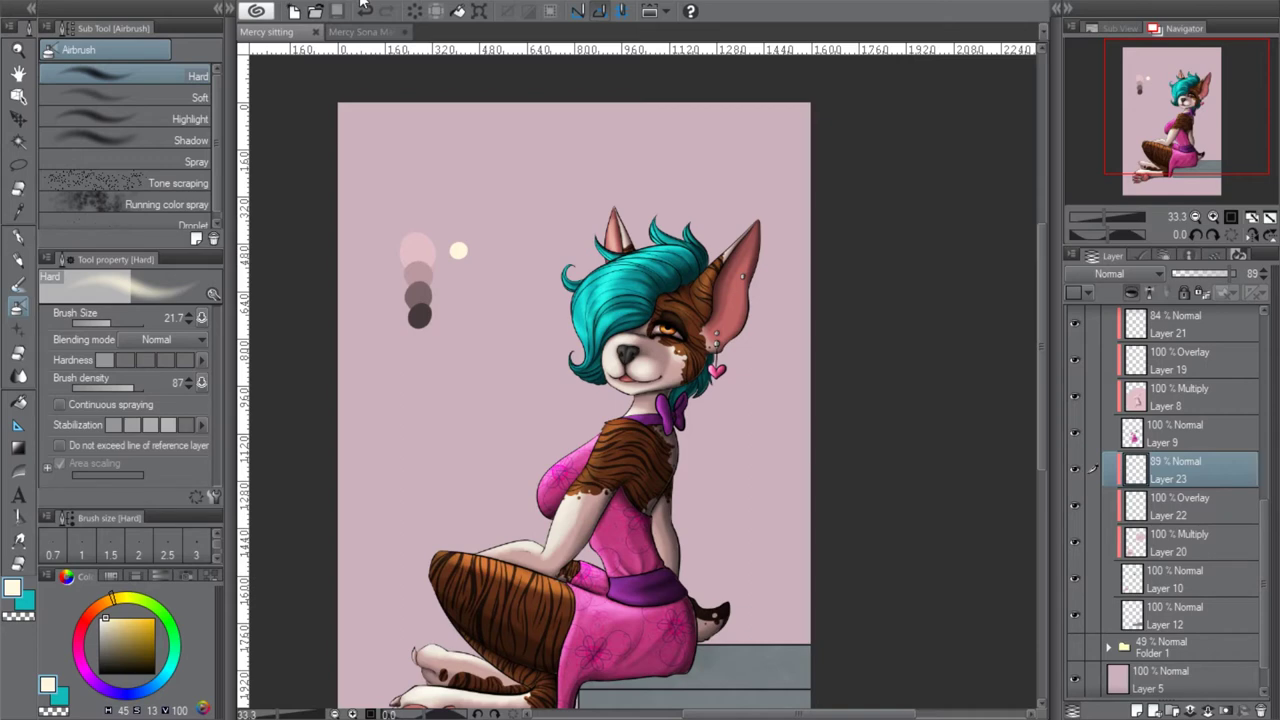
left_click(1196, 216)
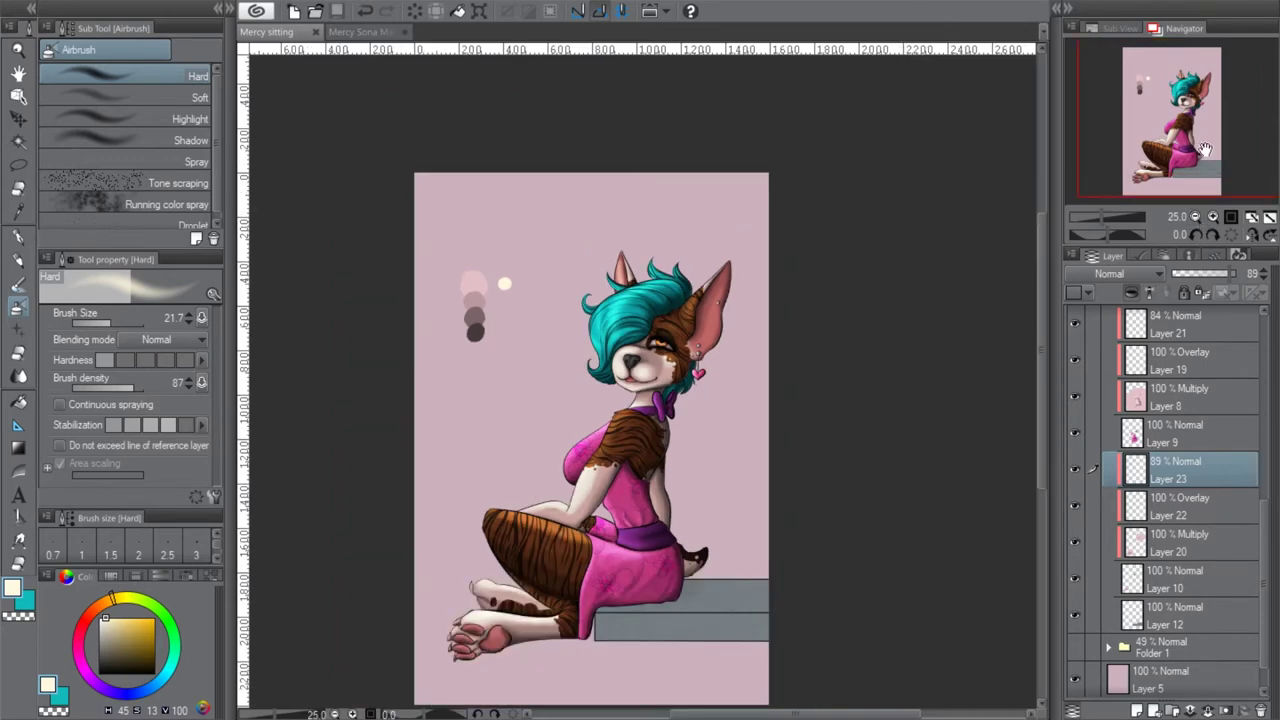
left_click_drag(1203, 137, 1201, 150)
left_click(1250, 219)
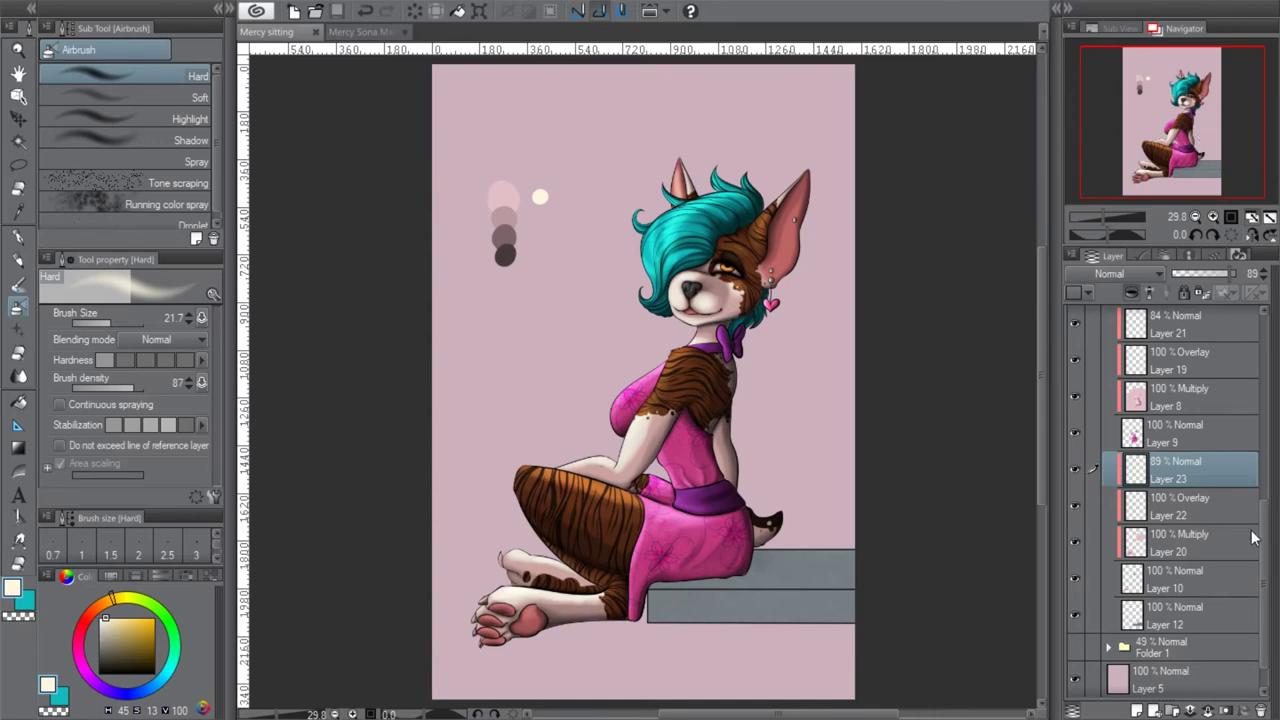
Add a clipped Multiply layer directly above the bench's Layer 12
left_click(1190, 615)
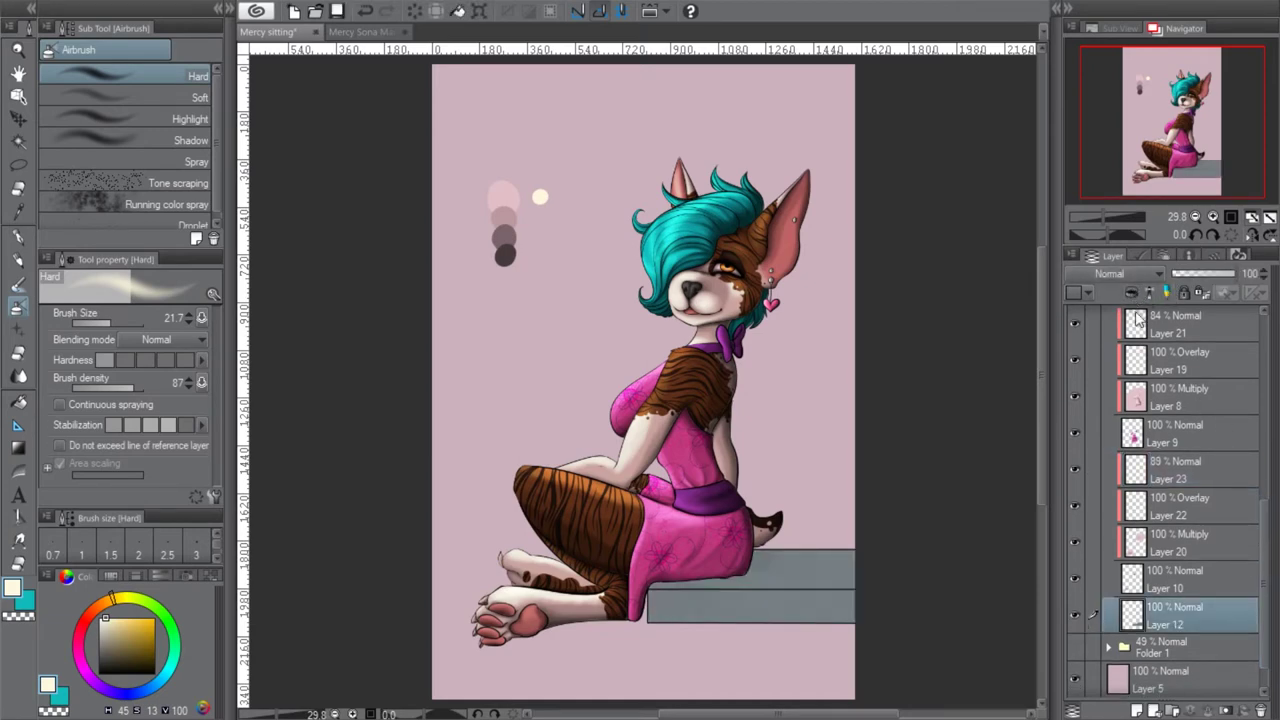
left_click(1137, 710)
left_click(1133, 291)
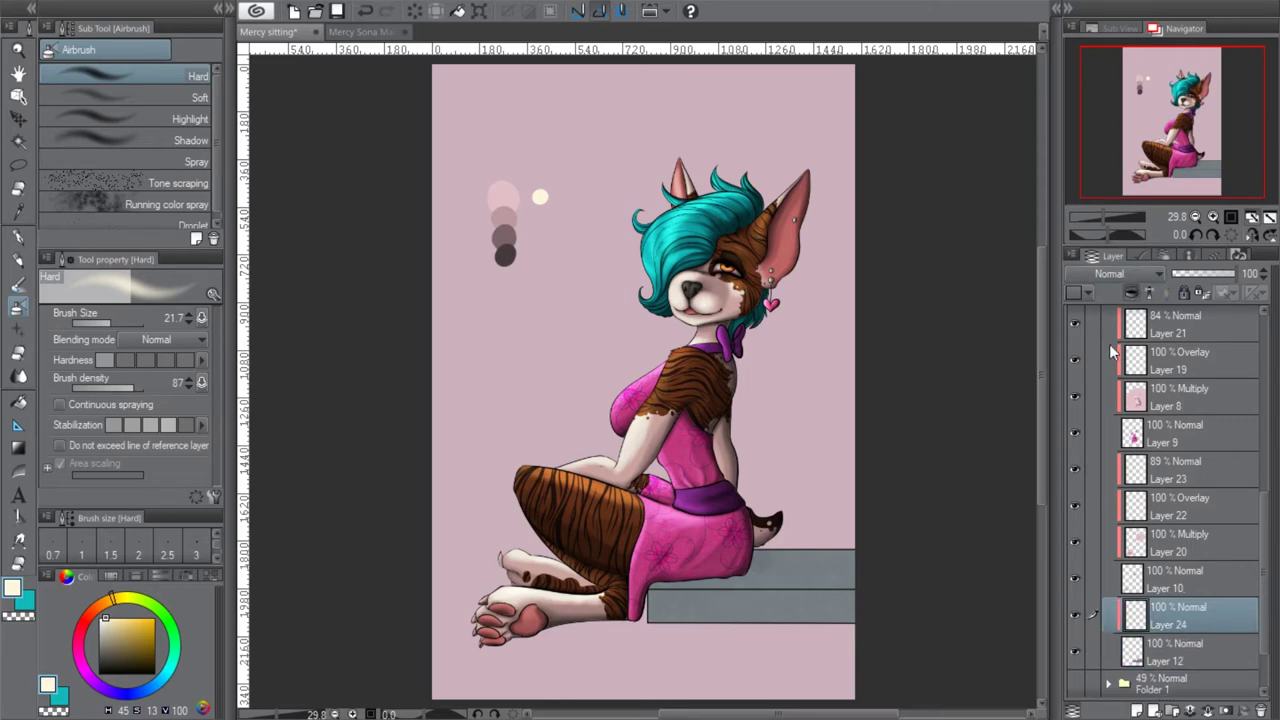
Paint the palette's lightest pink across the bench on the Multiply layer with the G-pen at size 461.1
left_click(22, 176)
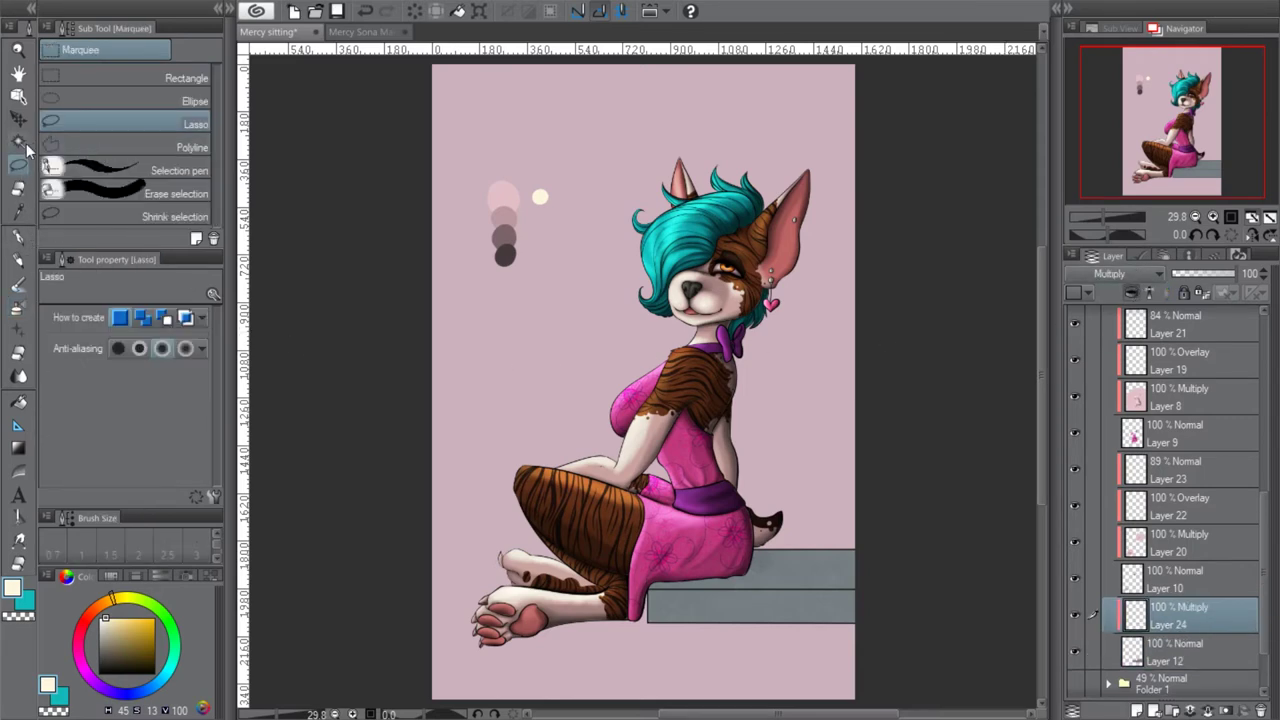
left_click(18, 141)
left_click(22, 207)
left_click(498, 197)
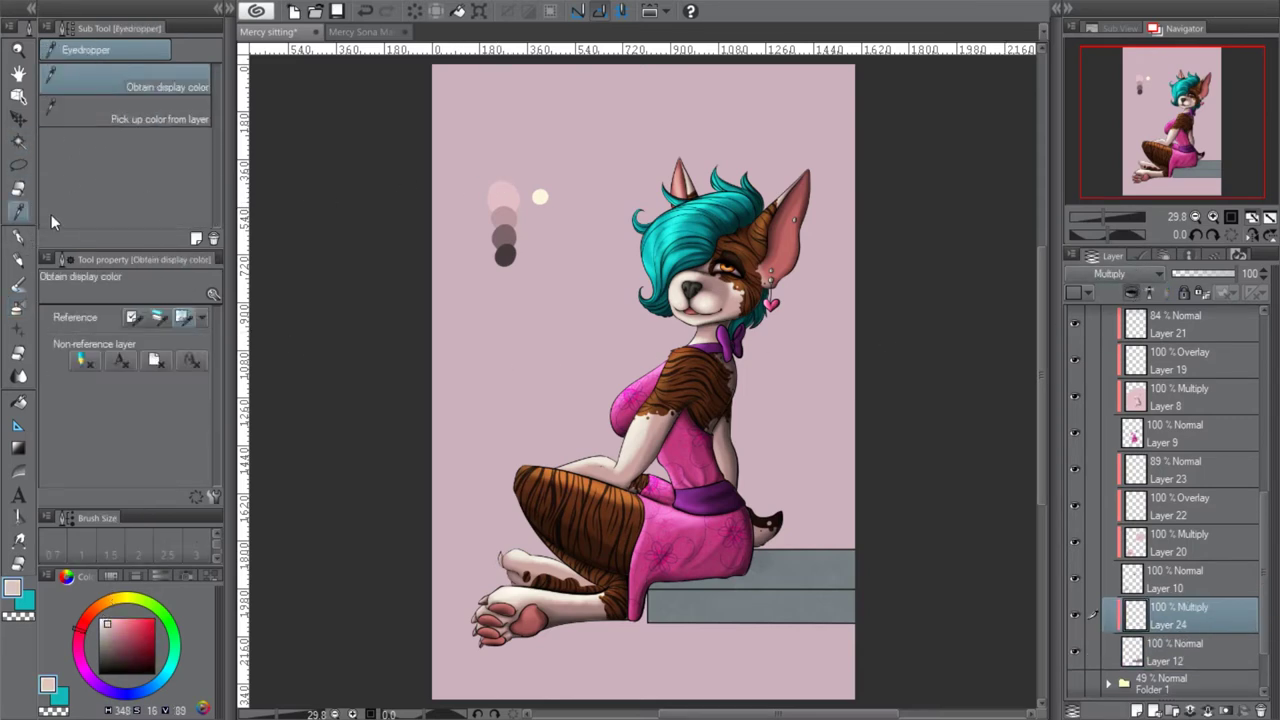
left_click(19, 236)
left_click(133, 324)
mouse_move(722, 566)
left_mouse_down()
mouse_move(758, 558)
mouse_move(775, 573)
mouse_move(670, 576)
mouse_move(838, 569)
left_mouse_up()
left_click(365, 11)
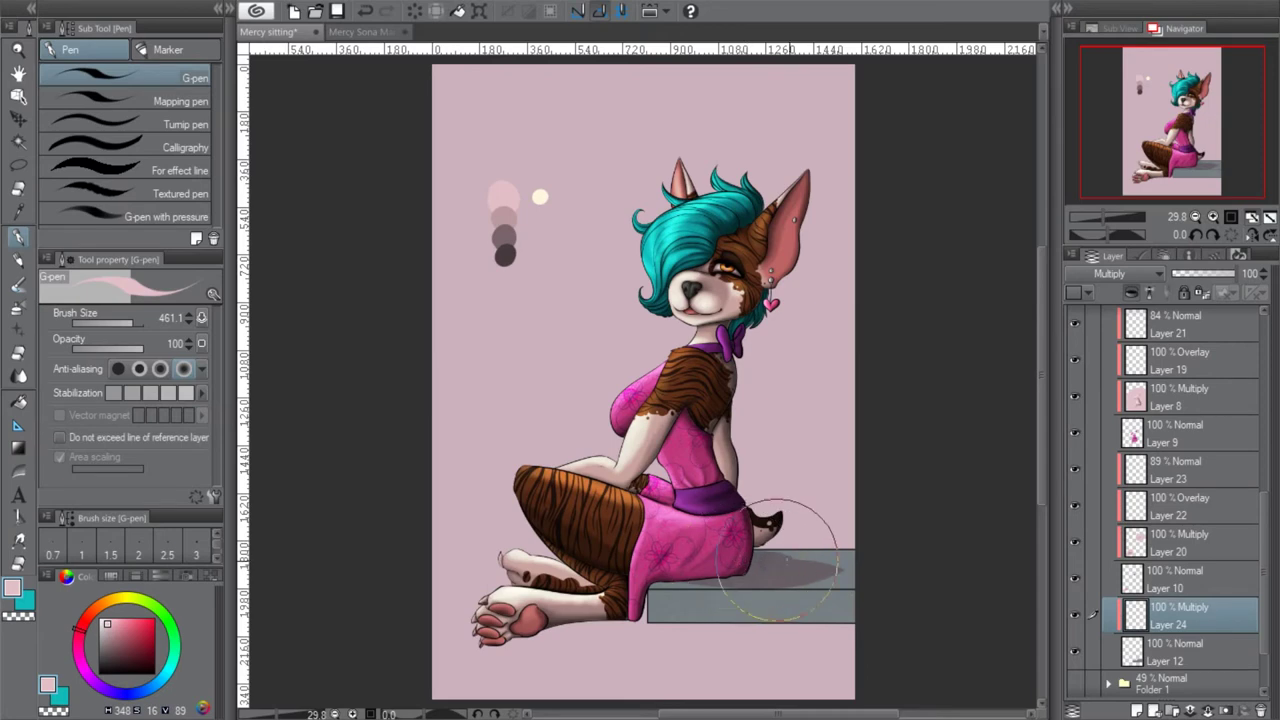
key("ctrl+z")
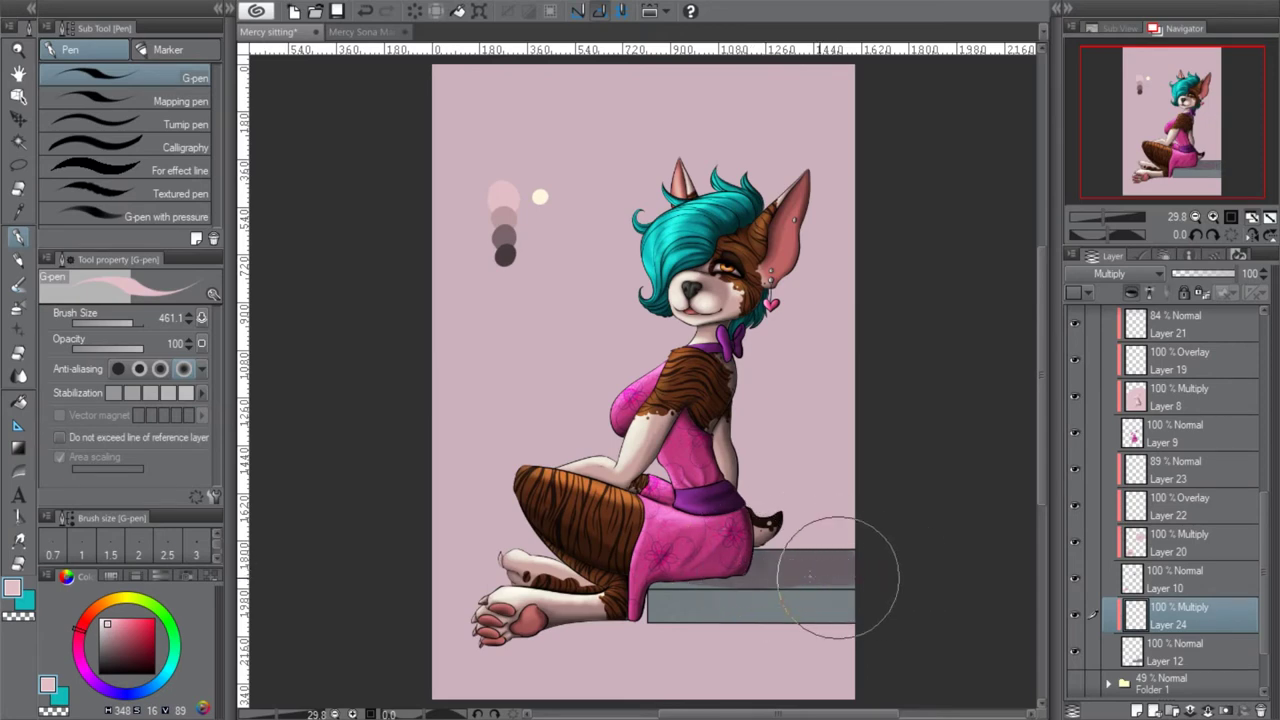
mouse_move(823, 591)
left_mouse_down()
mouse_move(871, 601)
mouse_move(732, 617)
mouse_move(839, 613)
mouse_move(816, 600)
mouse_move(649, 604)
mouse_move(712, 597)
mouse_move(655, 593)
mouse_move(748, 598)
mouse_move(711, 594)
mouse_move(660, 607)
mouse_move(833, 610)
mouse_move(863, 592)
mouse_move(841, 593)
mouse_move(808, 552)
mouse_move(852, 555)
left_mouse_up()
left_click(20, 350)
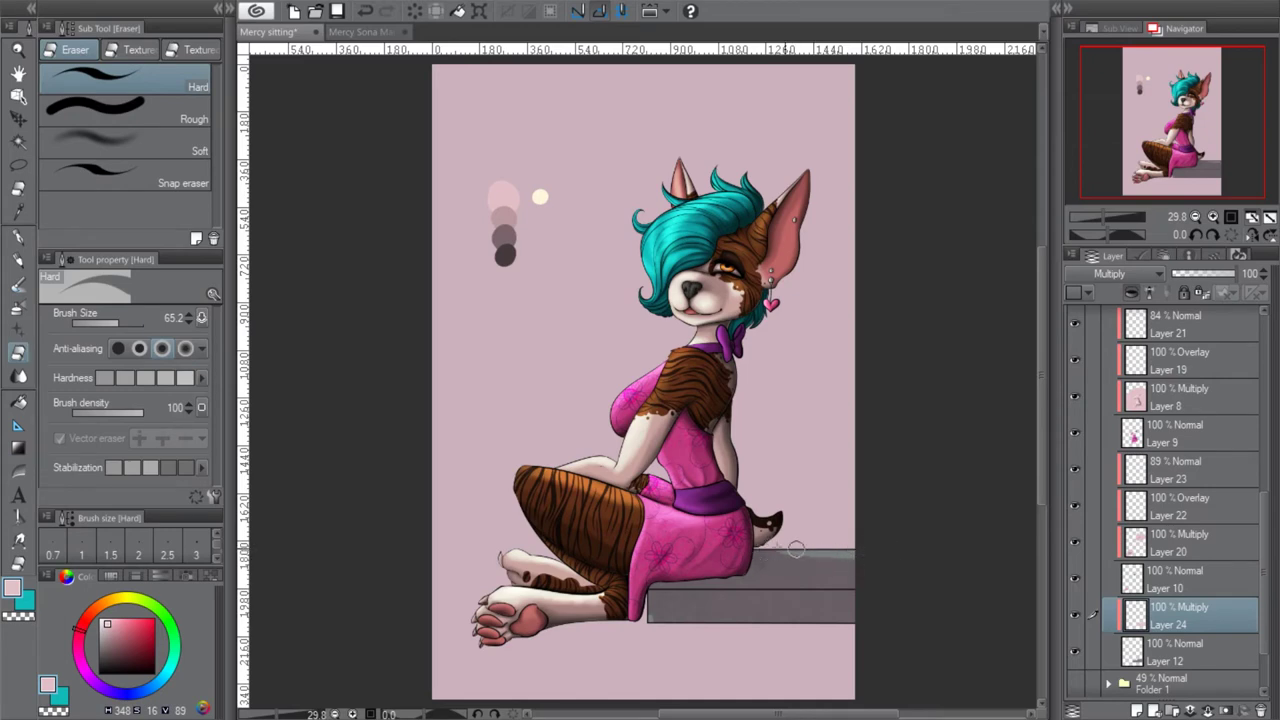
Paint the palette's dark mauve shadow over the bench's front face and on its top beneath the skirt
left_click(17, 211)
left_click(508, 222)
key("p")
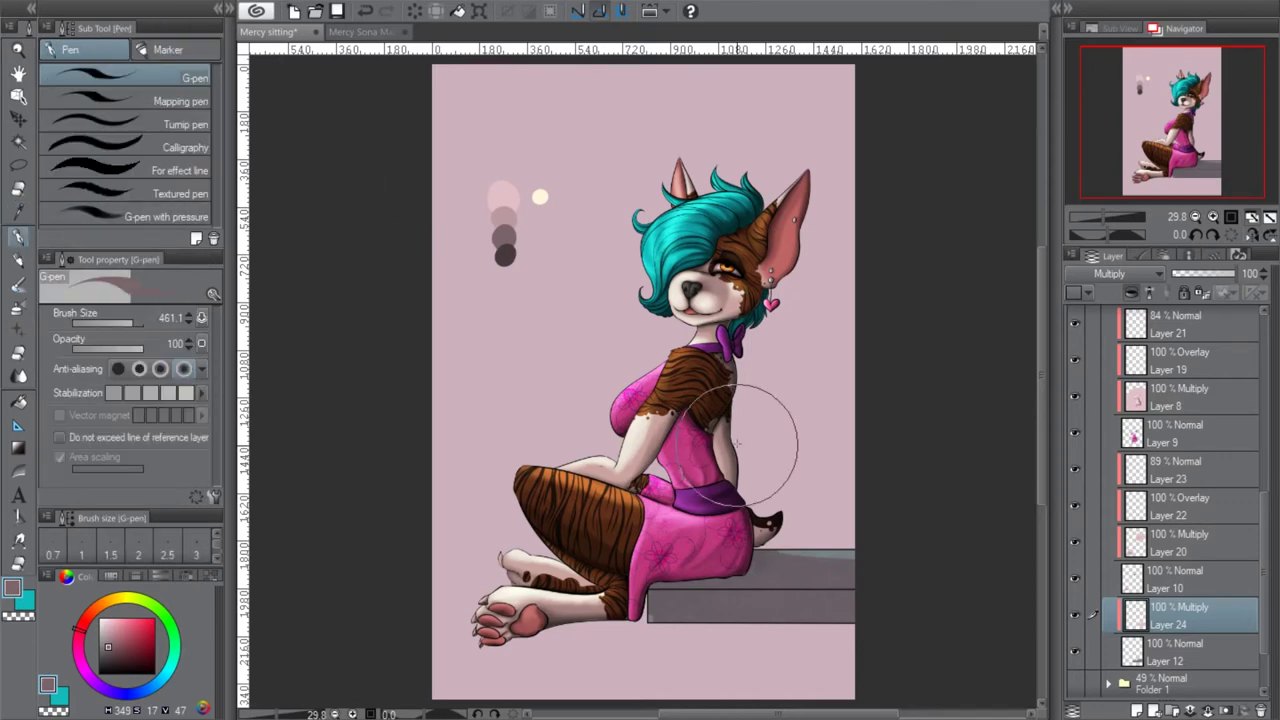
mouse_move(697, 580)
left_mouse_down()
mouse_move(753, 560)
mouse_move(645, 593)
mouse_move(889, 592)
mouse_move(703, 594)
mouse_move(857, 605)
mouse_move(696, 614)
mouse_move(762, 587)
mouse_move(698, 586)
left_mouse_up()
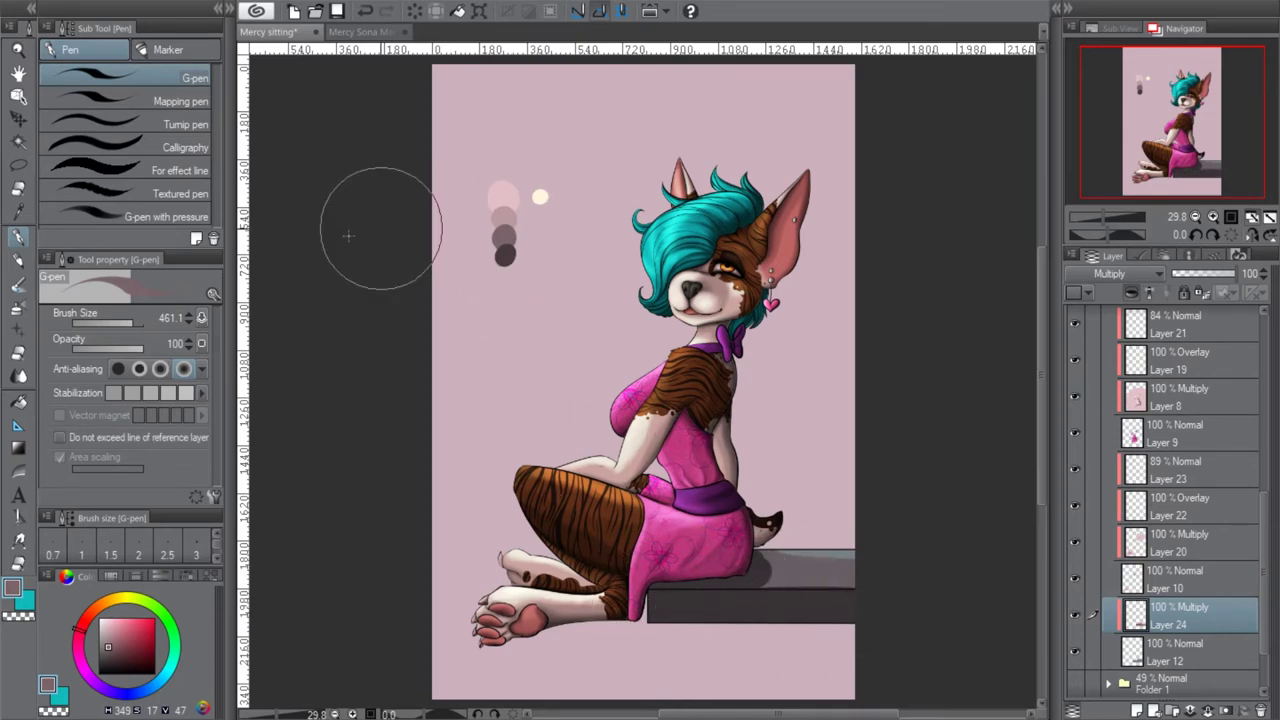
Layer the palette's medium mauve on the bench top and its darkest shade on the front face and beneath the skirt
key("i")
left_click(515, 208)
key("p")
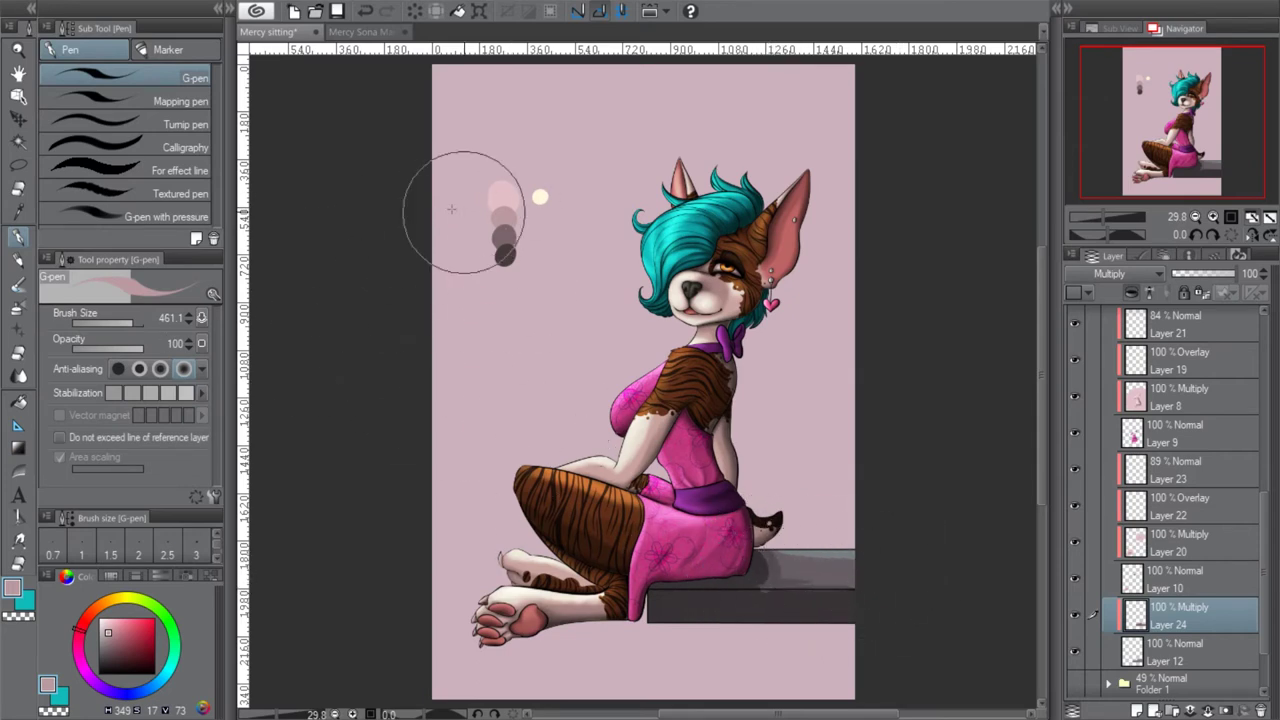
key("i")
left_click(506, 255)
key("p")
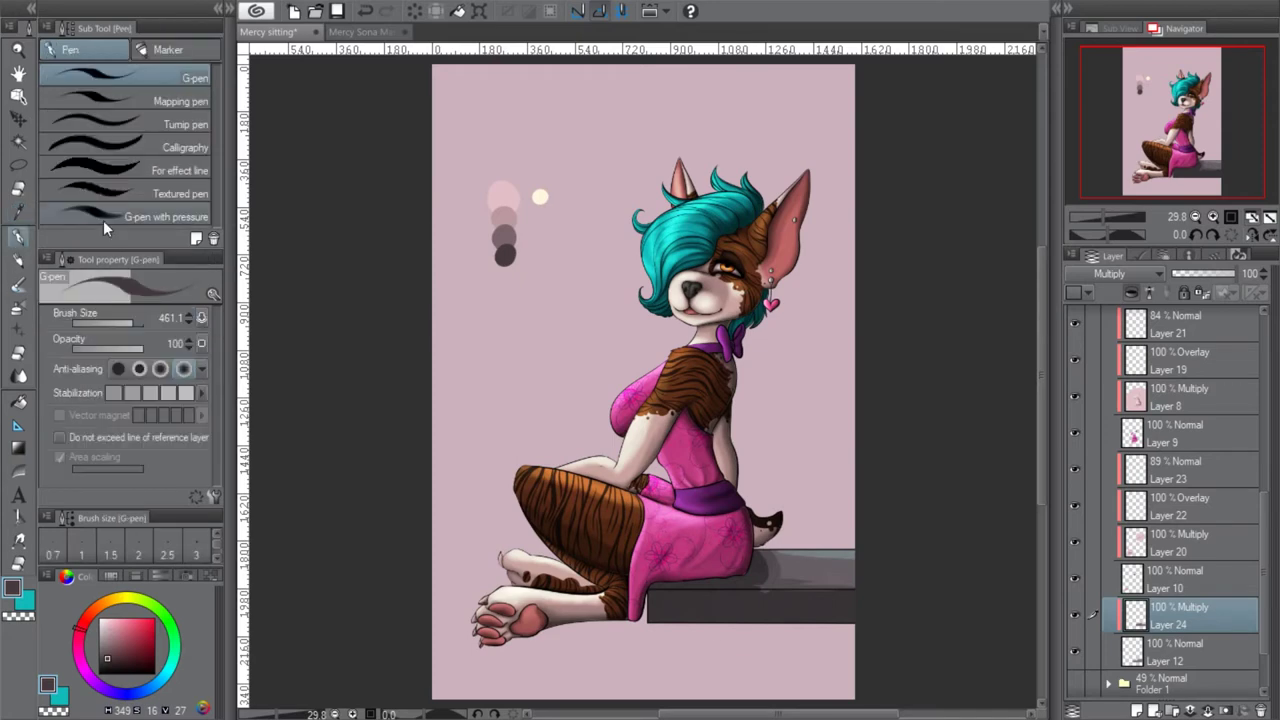
mouse_move(644, 605)
left_mouse_down()
mouse_move(849, 591)
mouse_move(661, 598)
mouse_move(650, 614)
mouse_move(798, 617)
mouse_move(654, 610)
mouse_move(699, 605)
mouse_move(650, 583)
mouse_move(747, 570)
mouse_move(690, 595)
left_mouse_up()
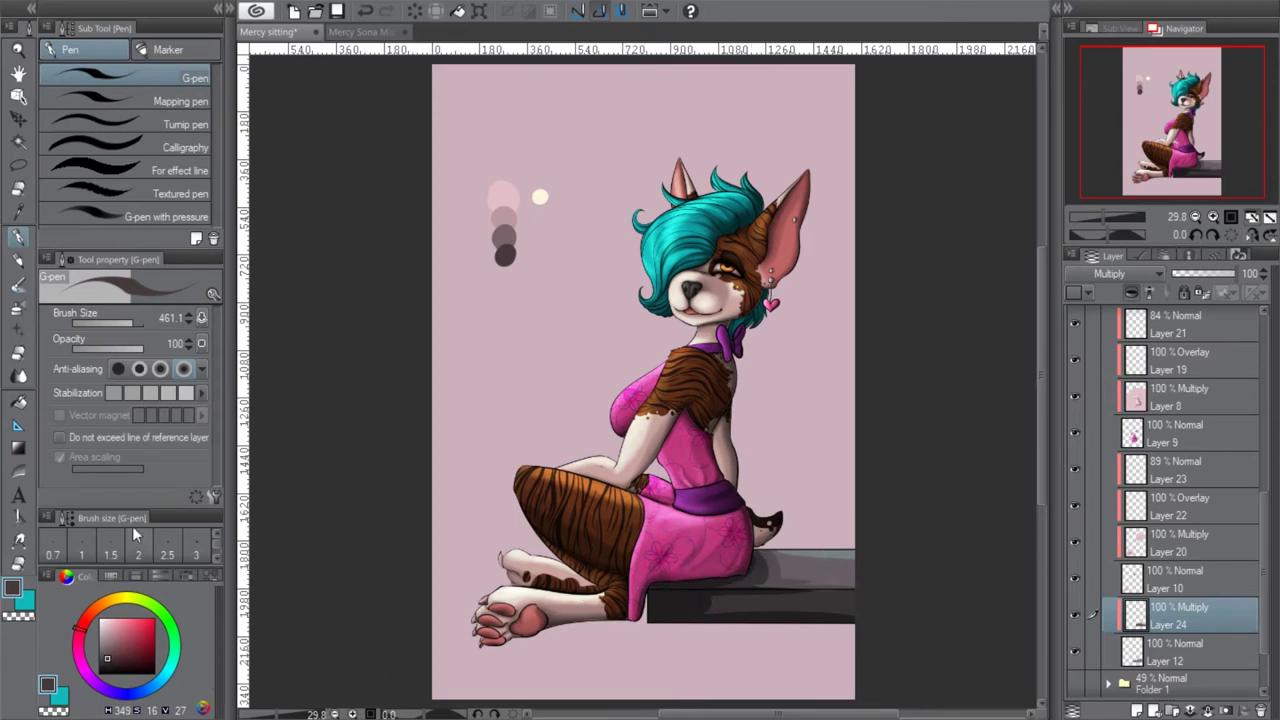
Blend the bench's shadow tones on the top and front face with Smooth watercolor at size 94.1
left_click(18, 284)
left_click(120, 323)
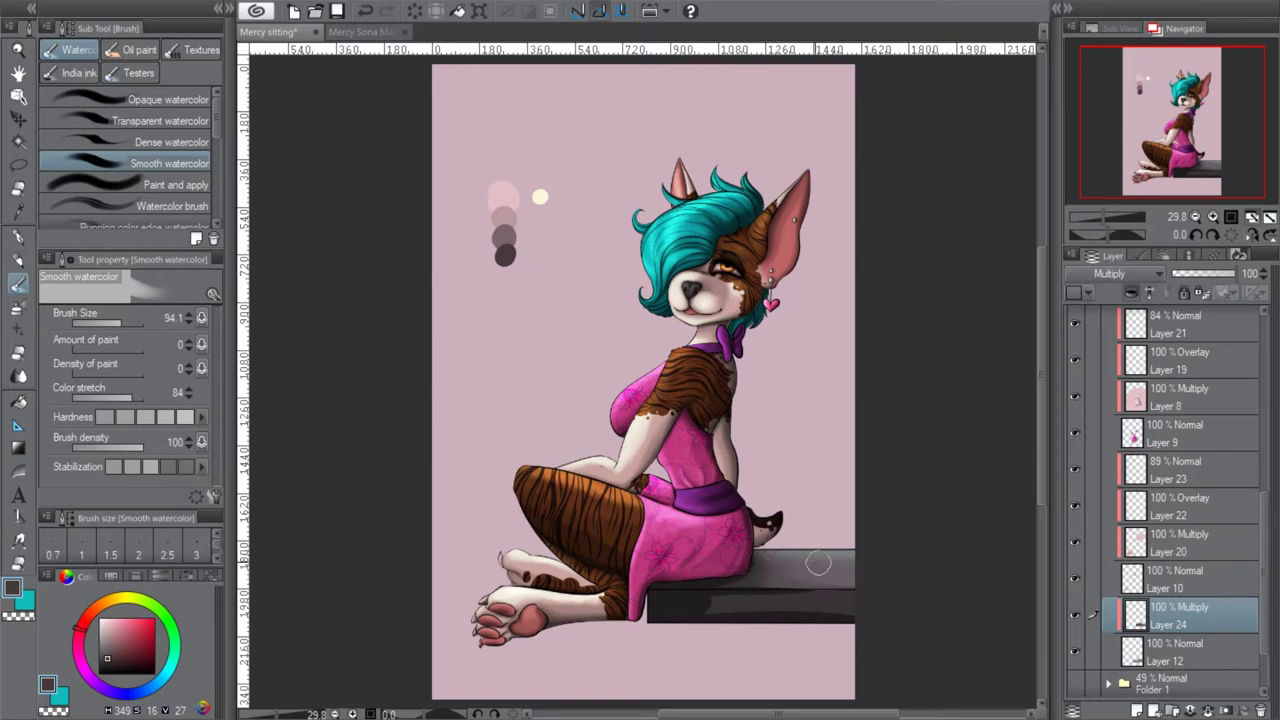
mouse_move(756, 576)
left_mouse_down()
mouse_move(680, 589)
mouse_move(773, 609)
left_mouse_up()
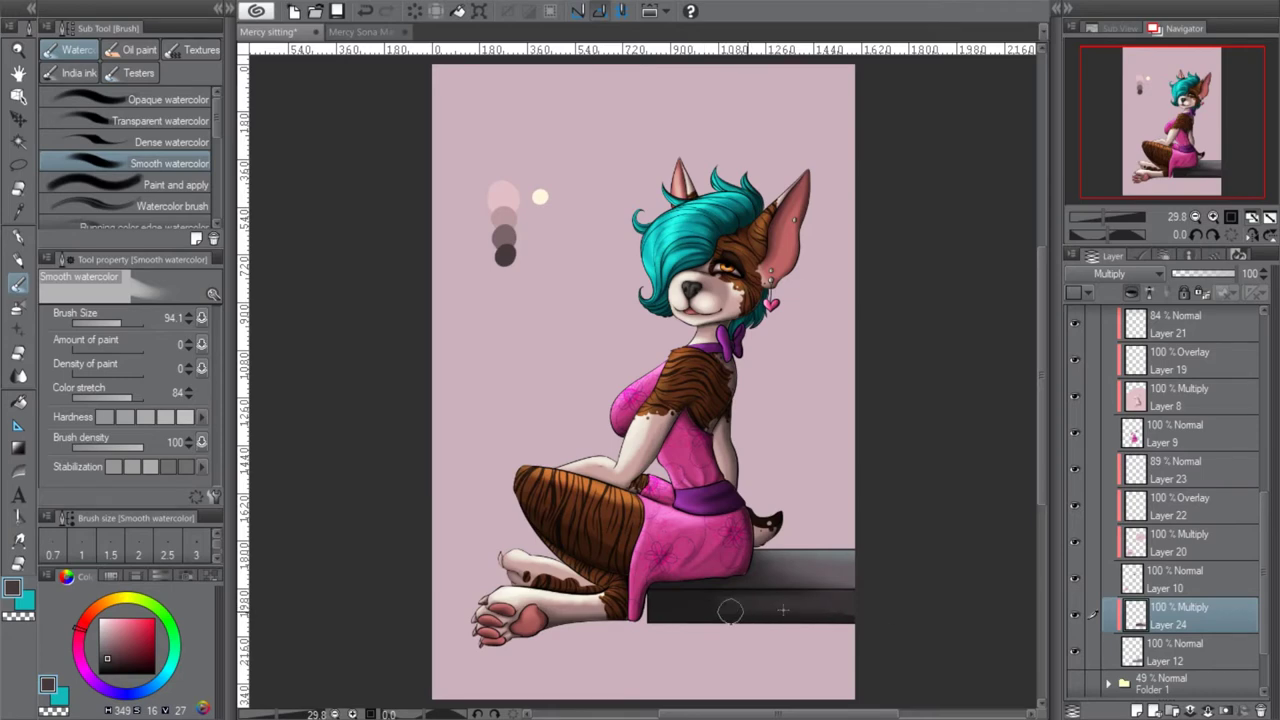
Add a clipped Overlay layer above the bench's Multiply shading layer
key("ctrl+shift+n")
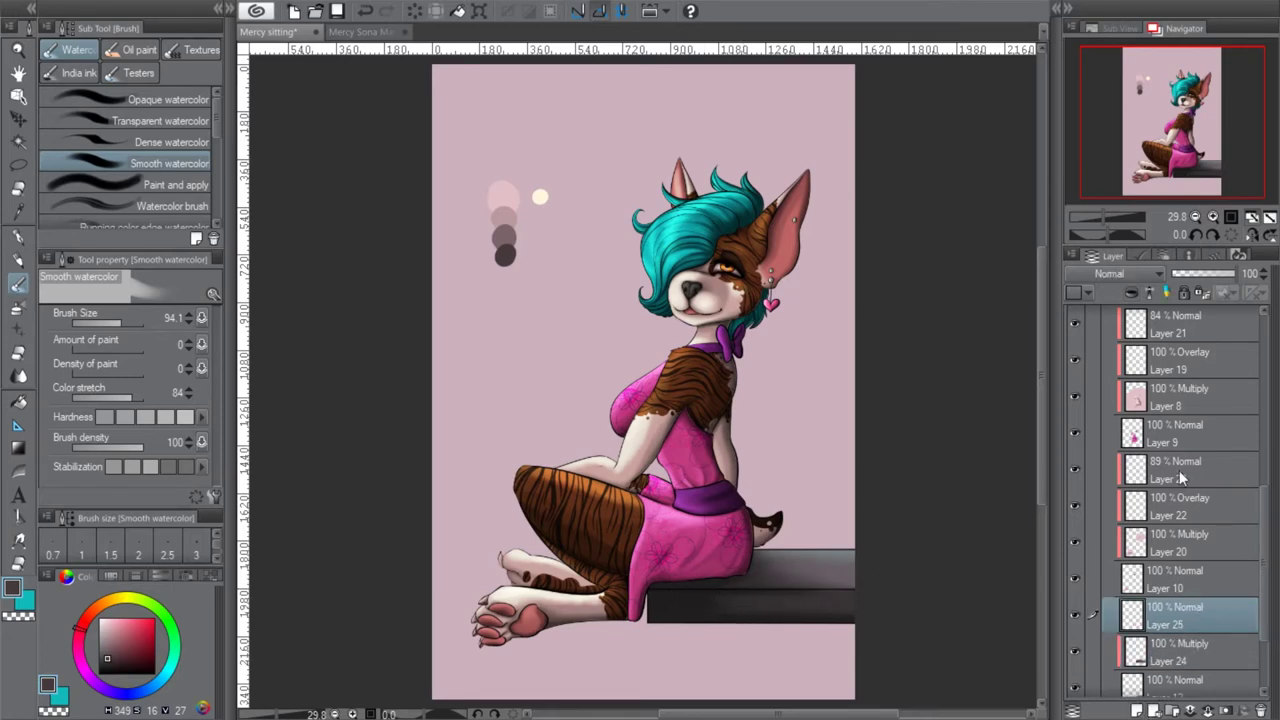
left_click(1133, 295)
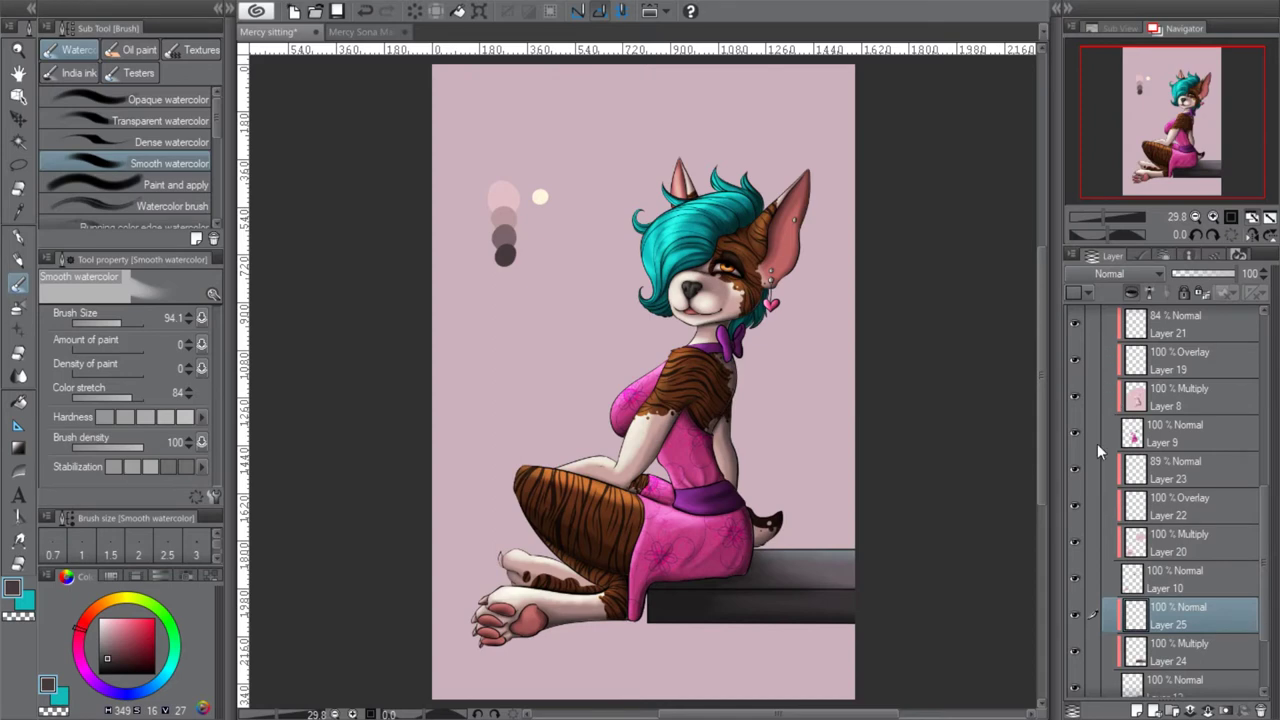
left_click(1092, 474)
Paint a cream highlight along the bench's upper back edge with the G-pen and soften it with Smooth watercolor
left_click(18, 211)
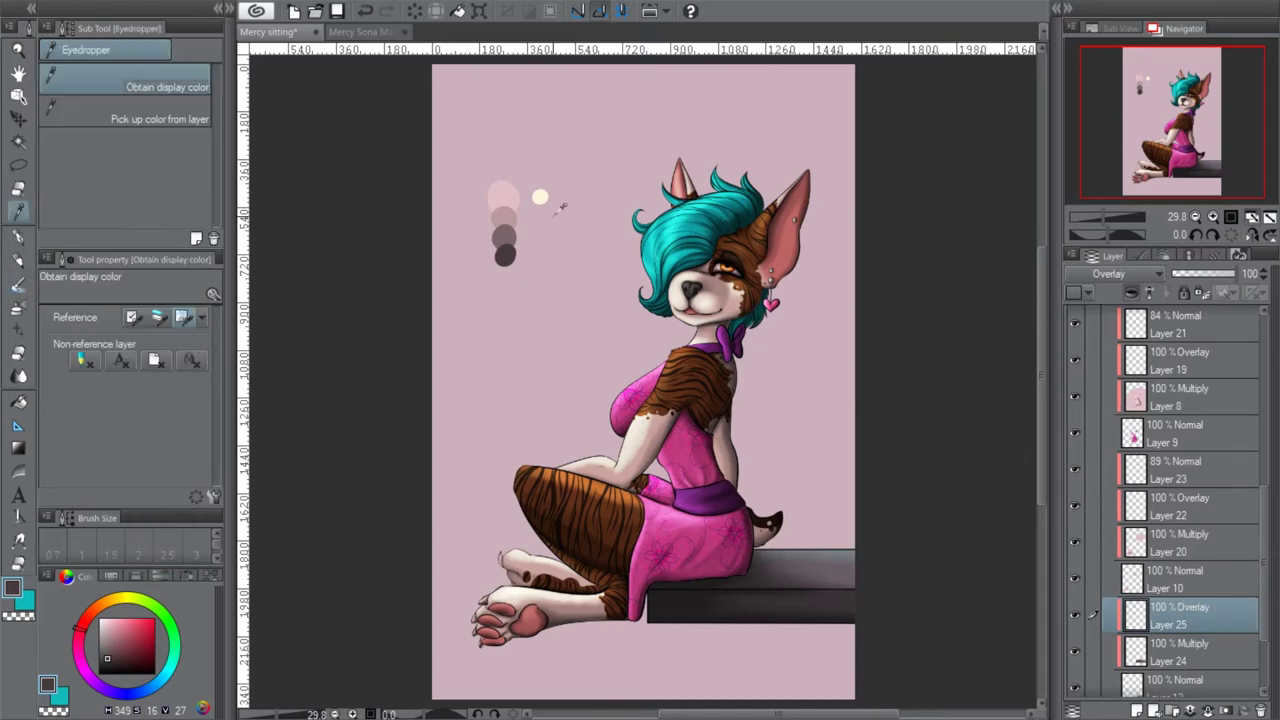
left_click(540, 197)
left_click(18, 237)
left_click_drag(853, 550, 760, 550)
left_click(18, 286)
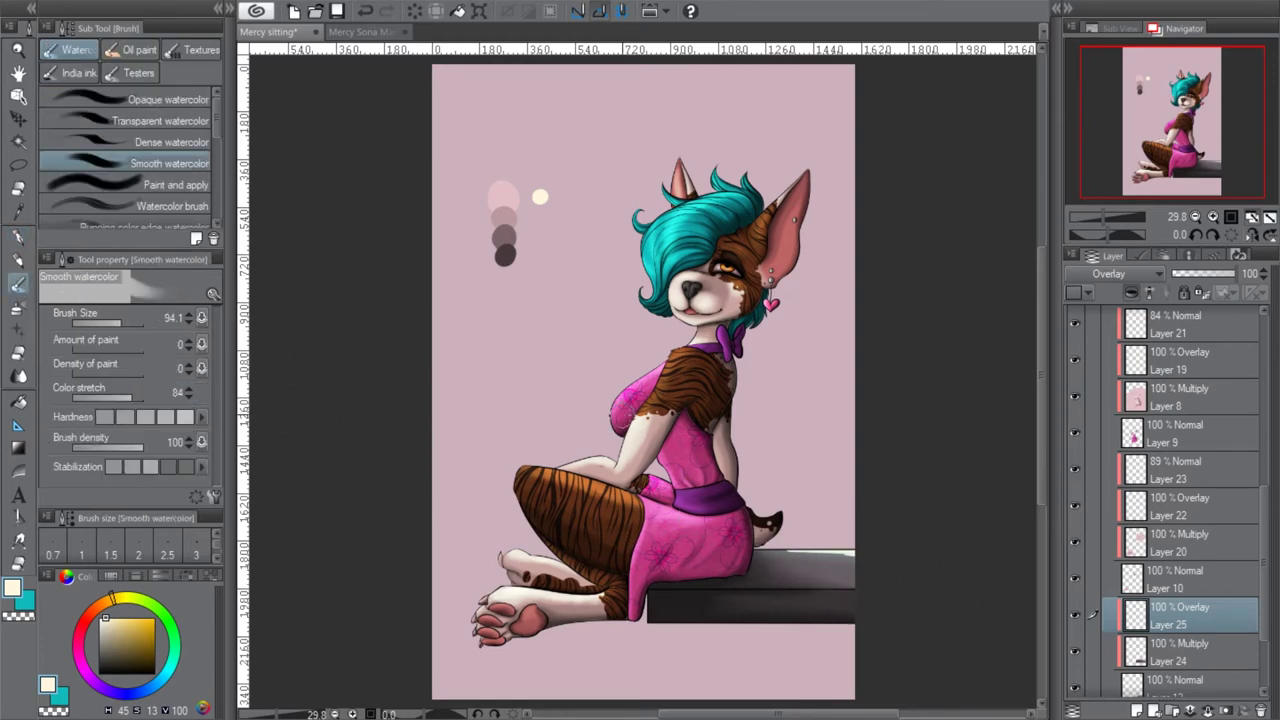
left_click_drag(870, 540, 793, 558)
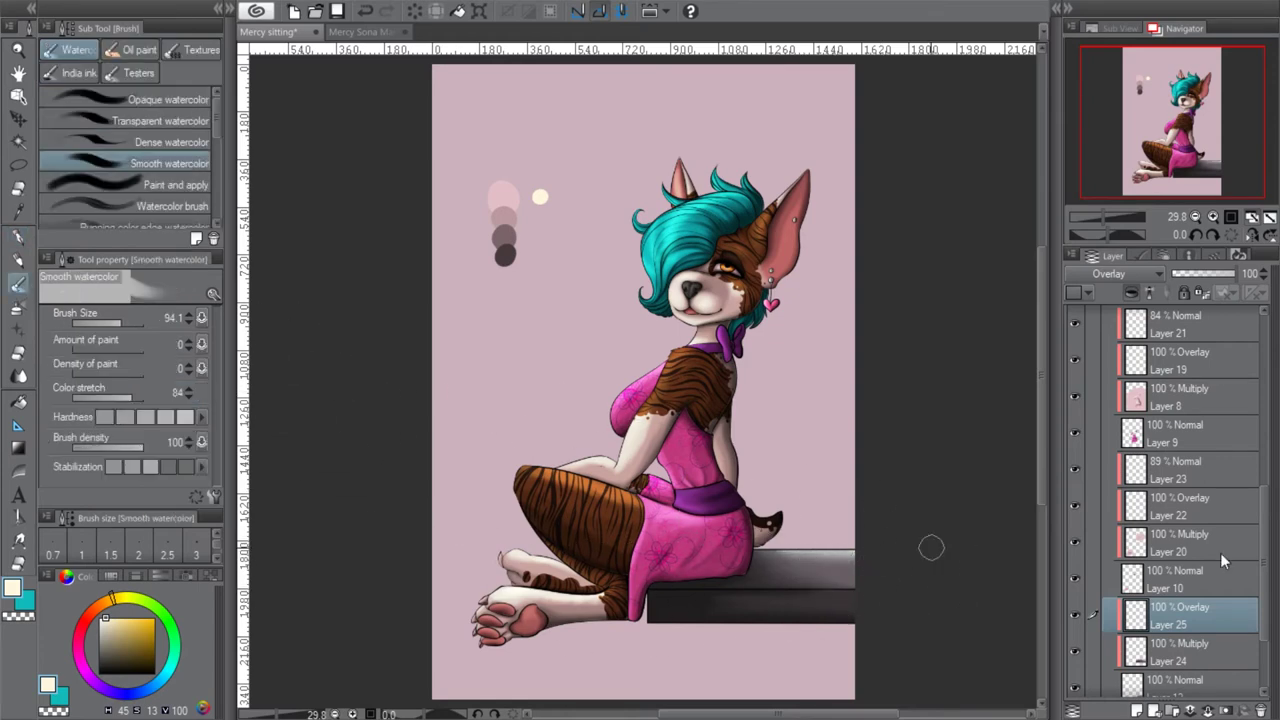
Add a clipped Normal layer and airbrush cream rim light along the bench front's near end and lower edge at size 21.7
left_click(1139, 710)
left_click(1147, 292)
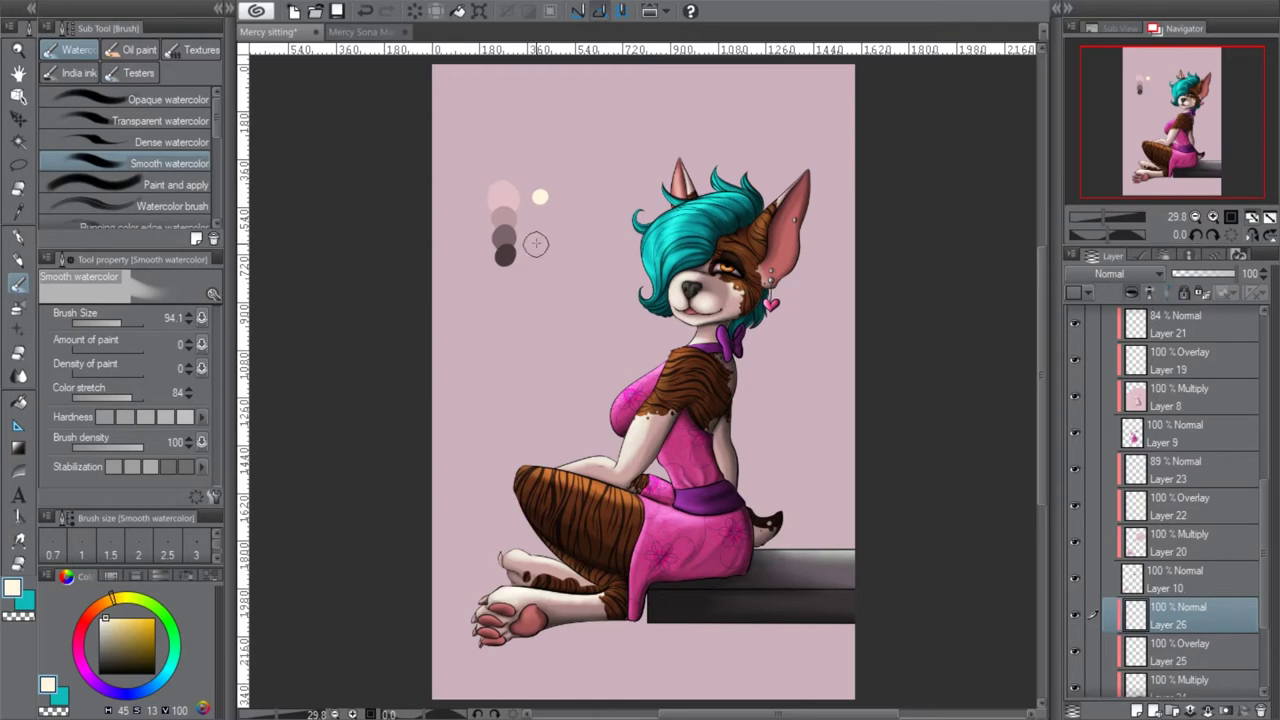
left_click(18, 309)
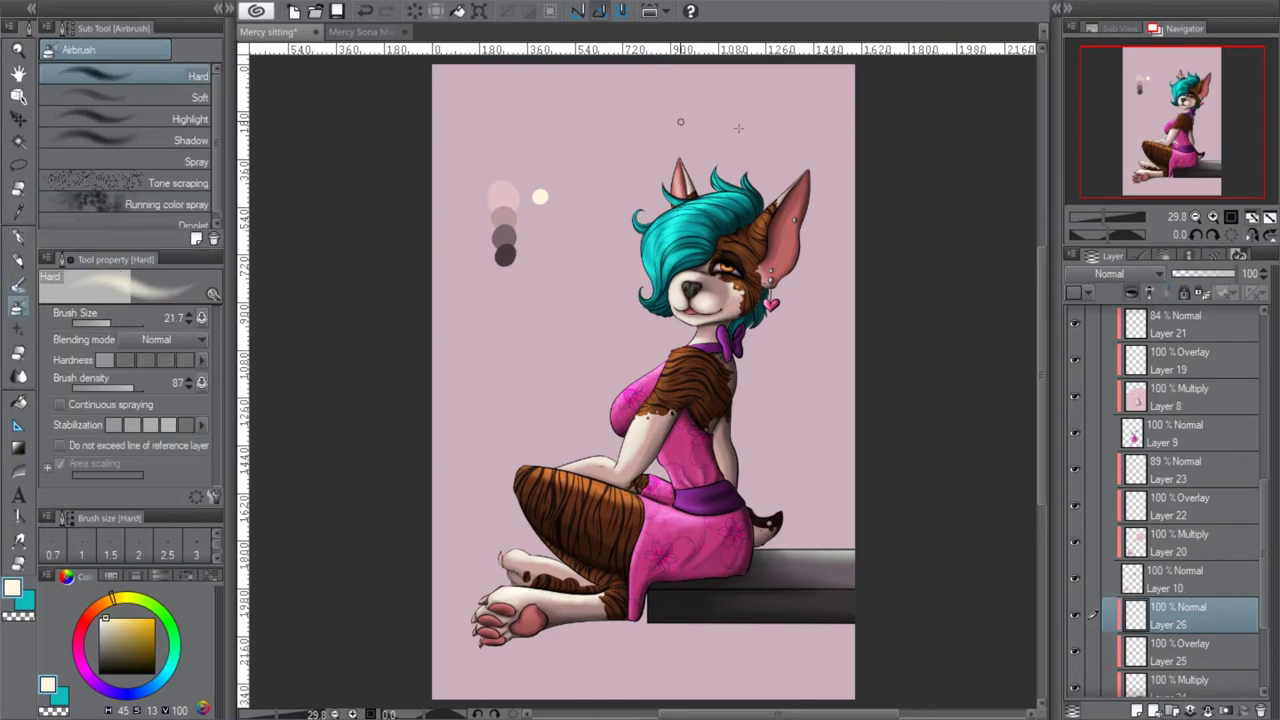
left_click(1213, 217)
left_click(1213, 217)
scroll(679, 442, "down", 5)
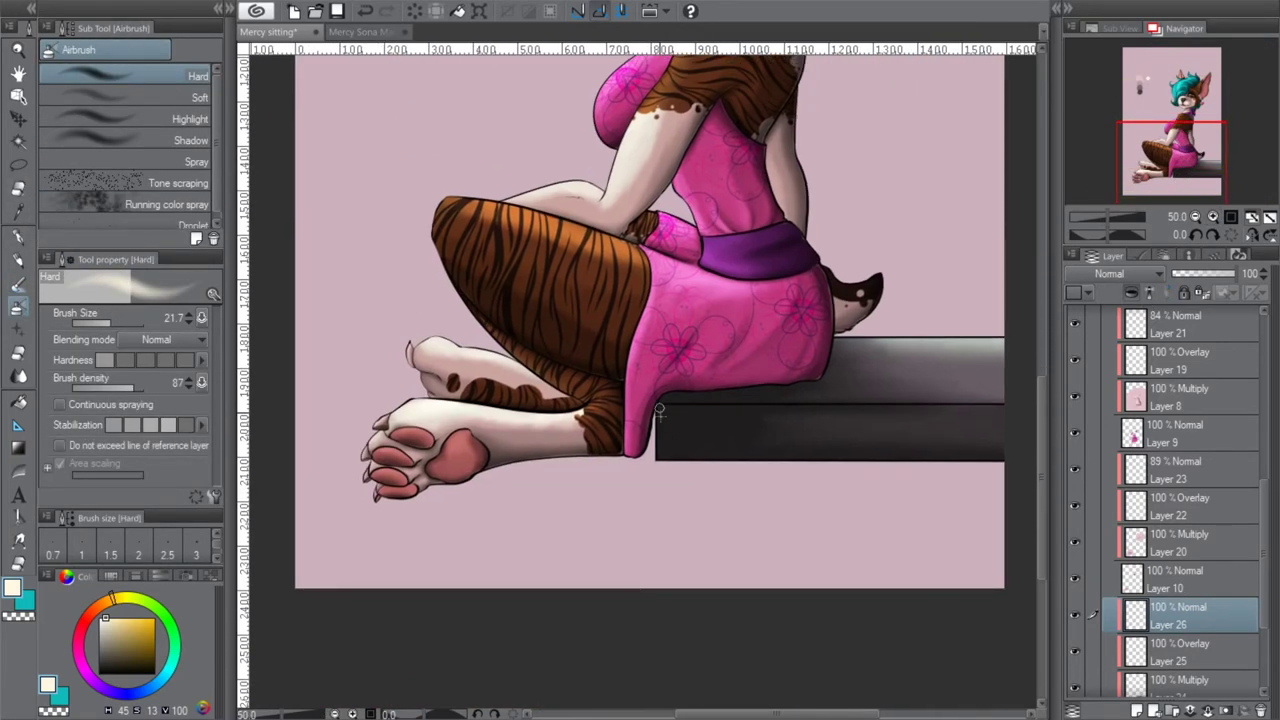
left_click(1213, 217)
left_click(1213, 217)
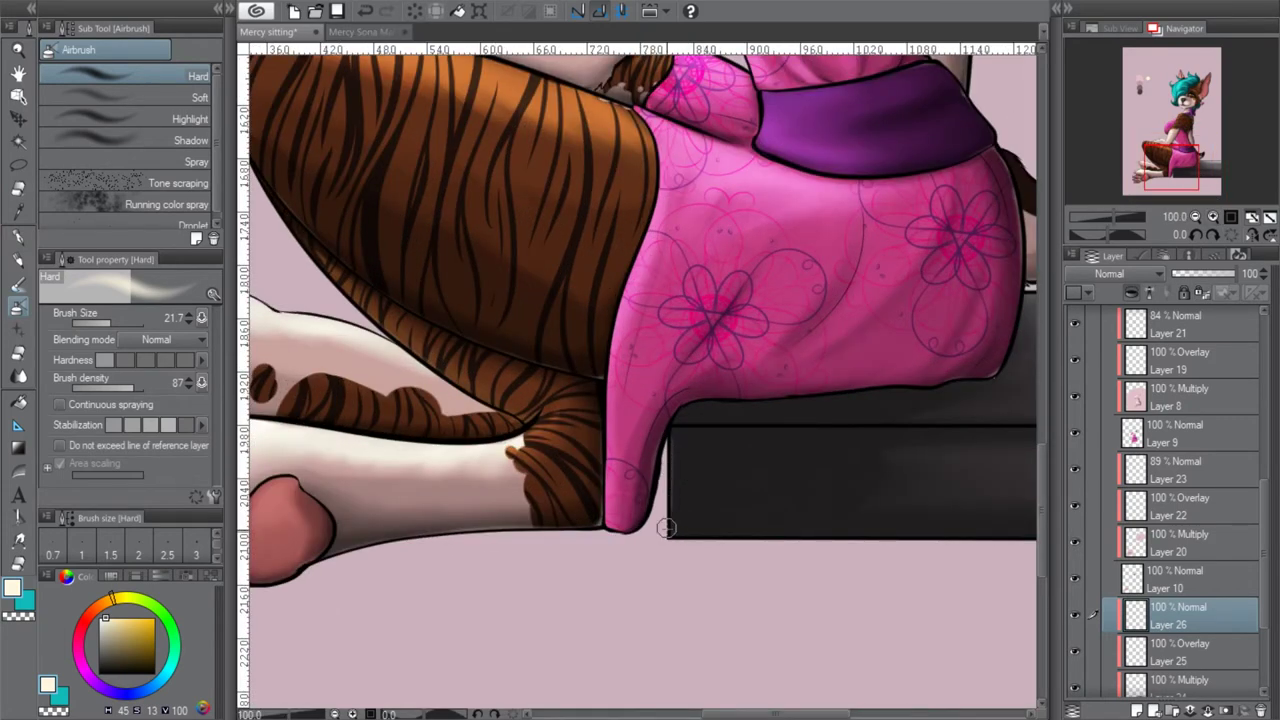
left_click_drag(666, 528, 832, 533)
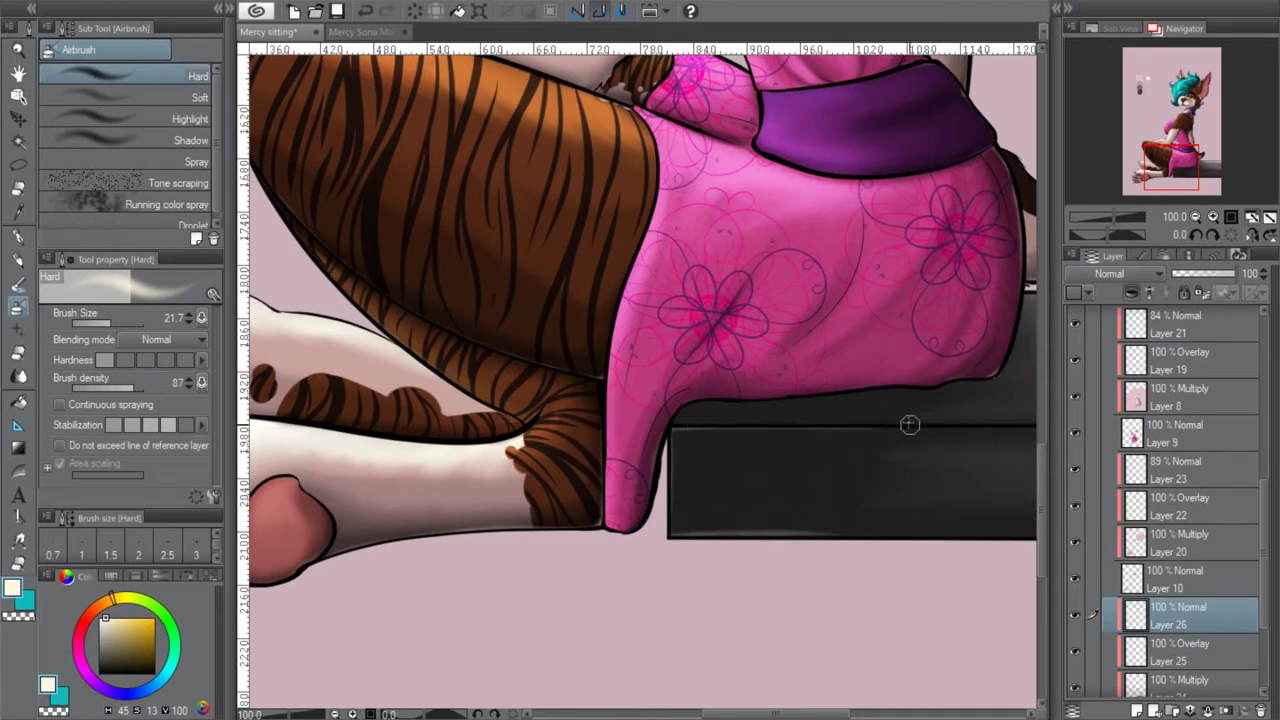
Extend the cream rim light along the upper and lower edges of the bench's front face to the canvas edge
left_click_drag(1160, 182, 1189, 187)
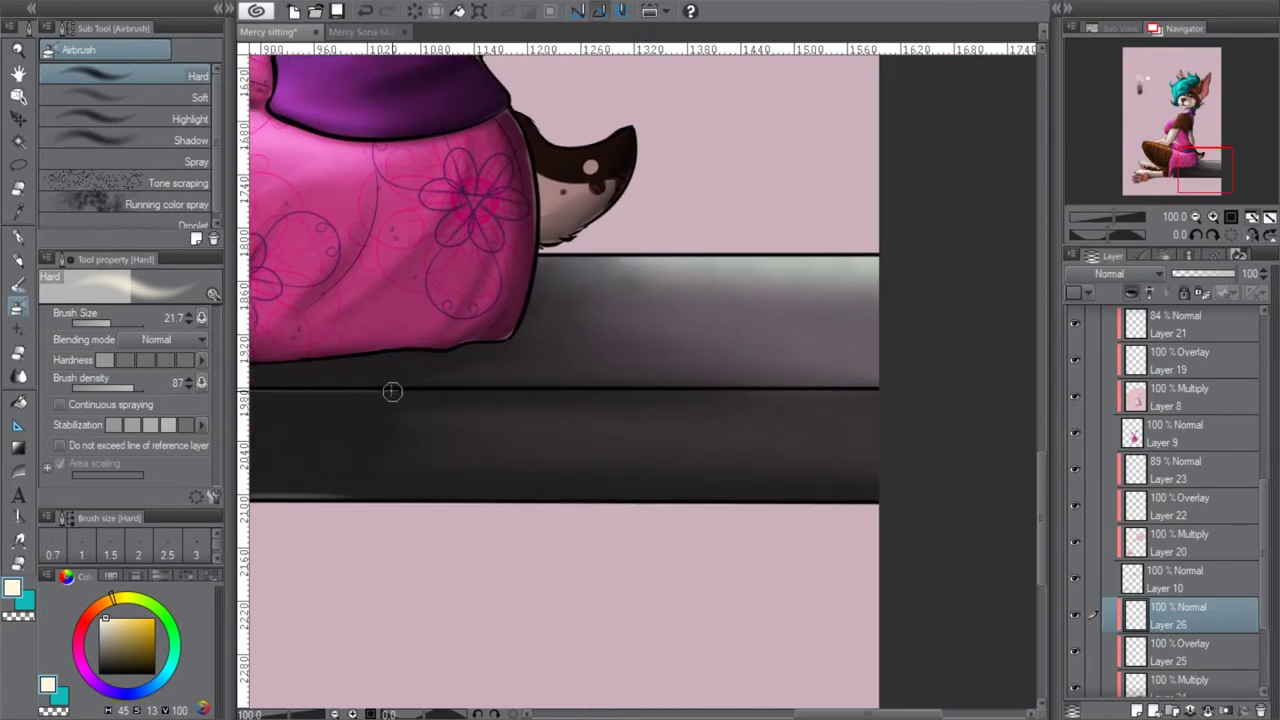
left_click_drag(450, 387, 832, 381)
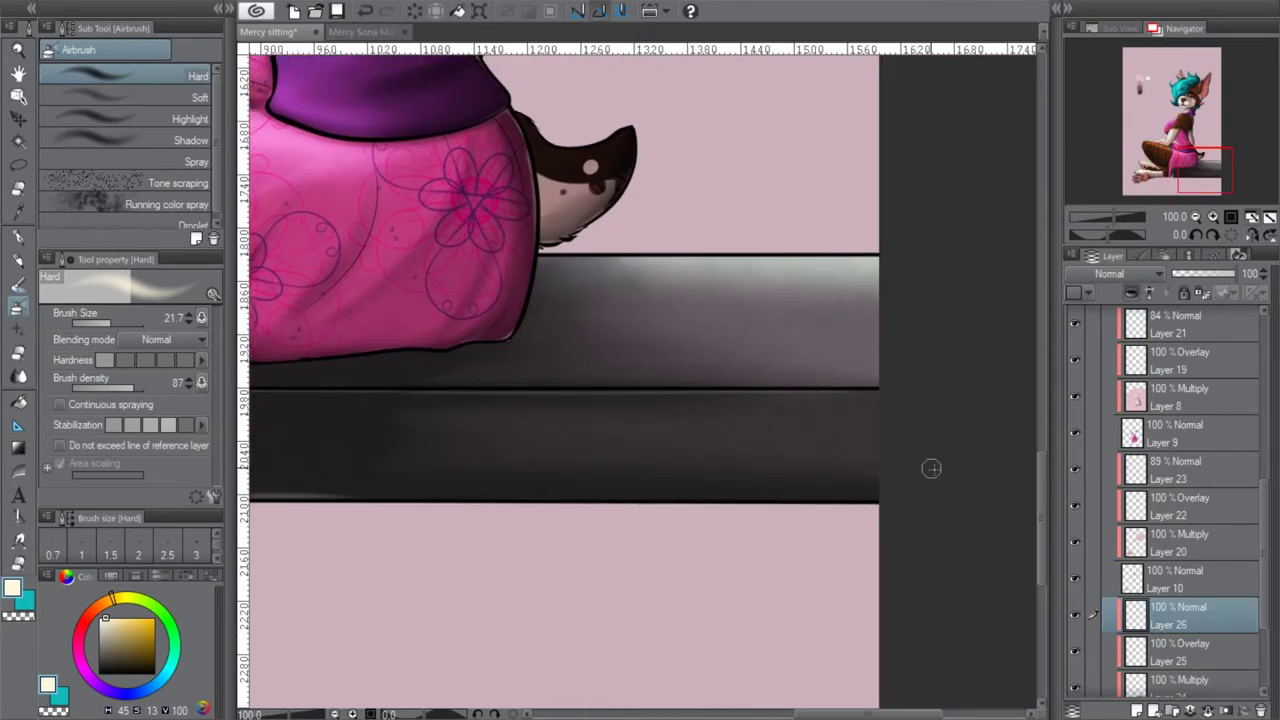
mouse_move(894, 502)
left_mouse_down()
mouse_move(423, 500)
mouse_move(878, 498)
left_mouse_up()
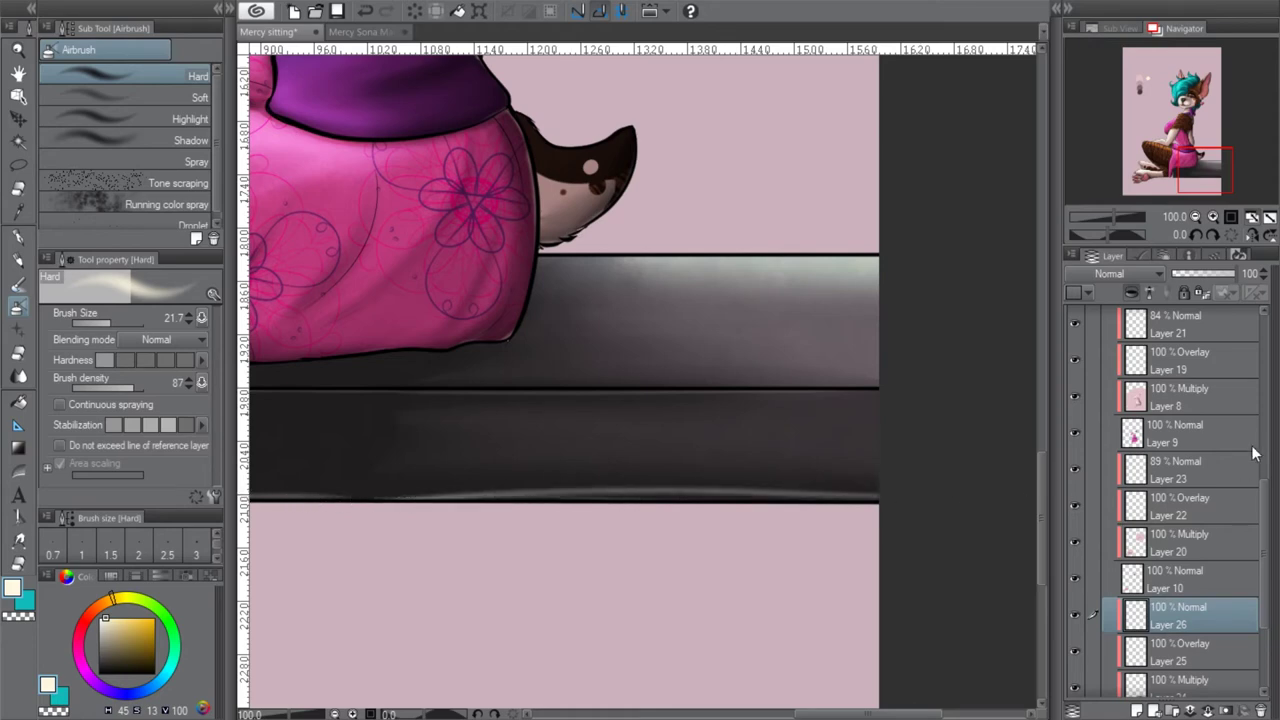
key("ctrl+z")
left_click_drag(395, 500, 934, 507)
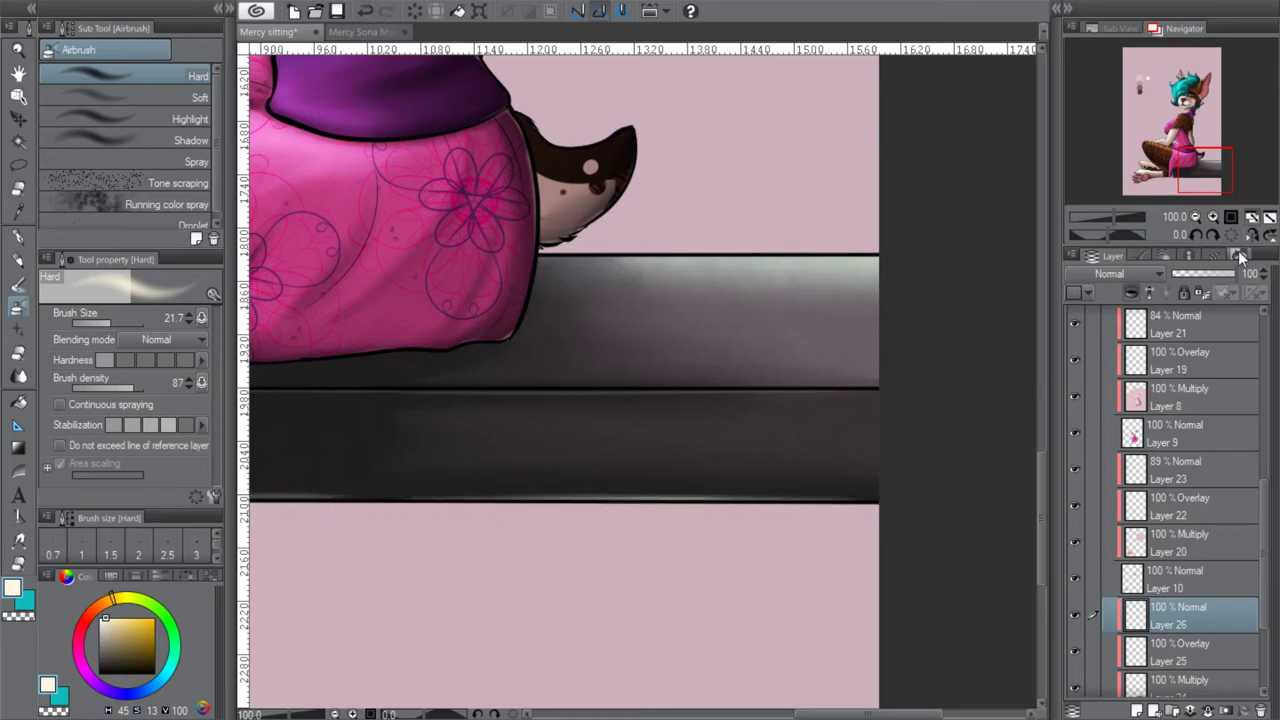
Check the artwork mirrored, restore the normal full-canvas view and set Layer 26's opacity to 73%
left_click(1197, 217)
left_click(1251, 218)
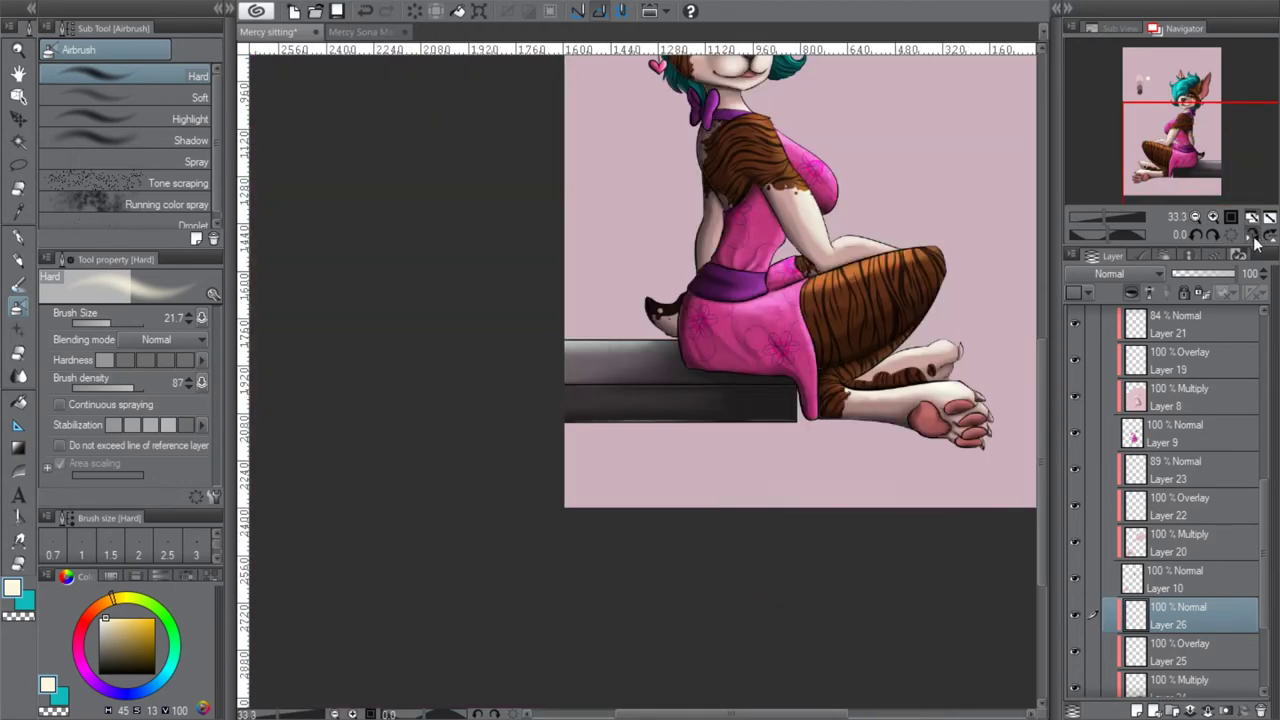
left_click(1251, 218)
left_click_drag(1249, 188, 1229, 147)
left_click(1248, 217)
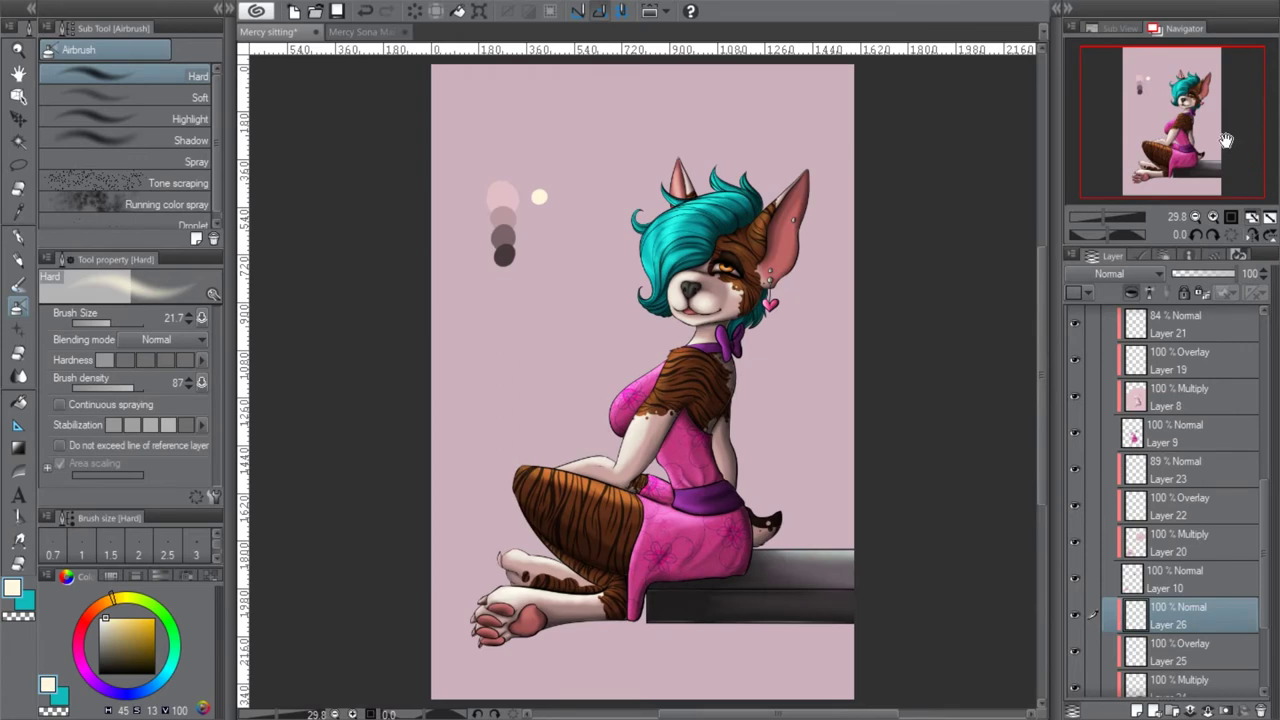
left_click_drag(1237, 283, 1230, 278)
Collapse Folder 3 and add a new layer above Layer 4
left_click_drag(1268, 516, 1278, 590)
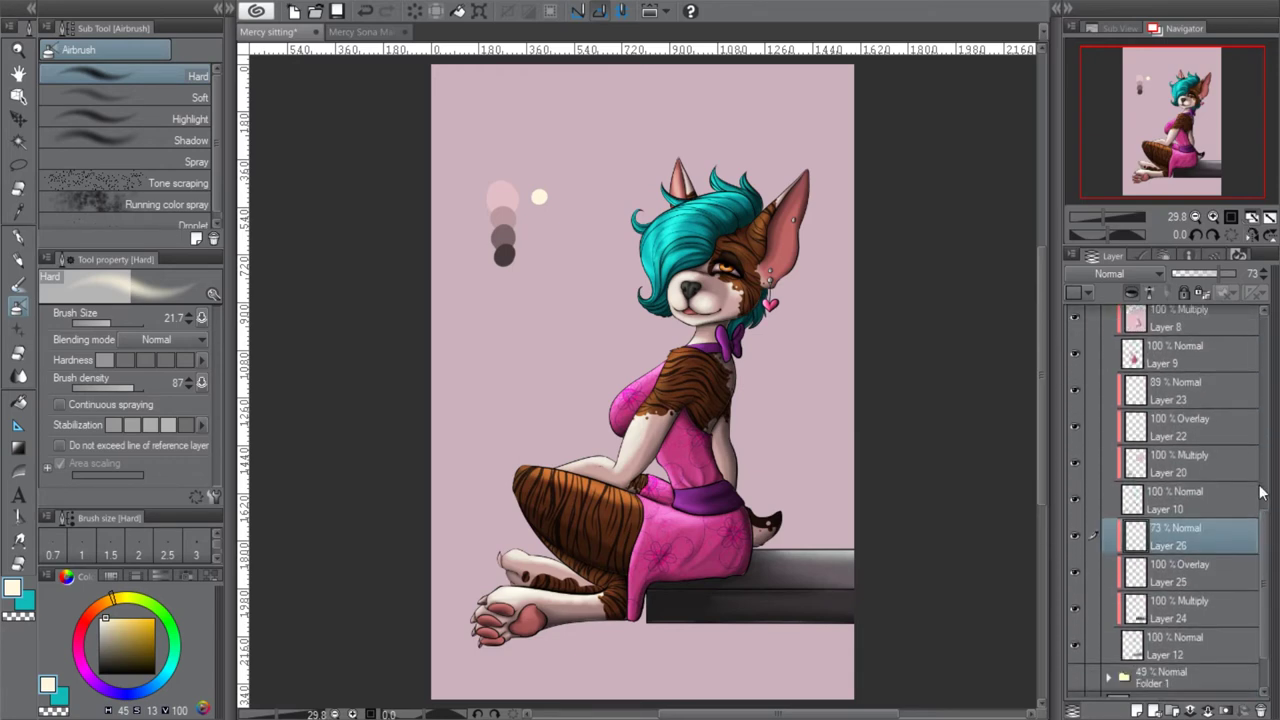
left_click_drag(1265, 530, 1276, 320)
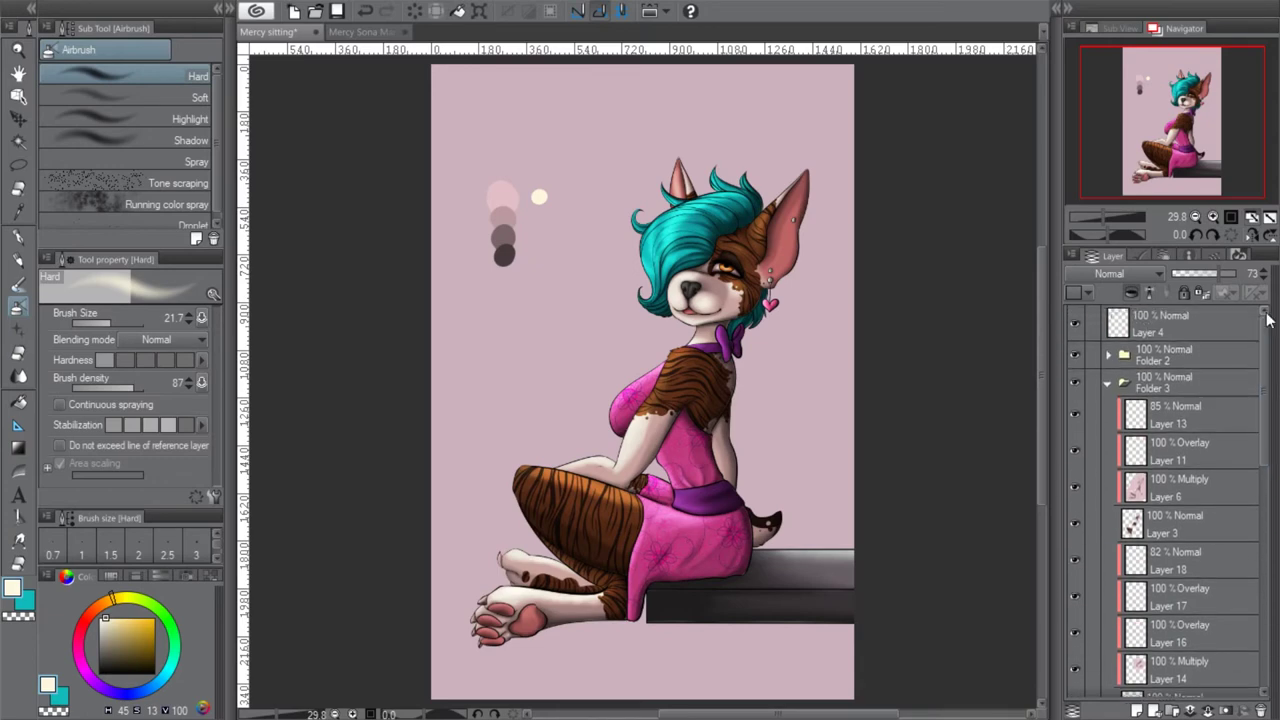
left_click(1196, 387)
left_click(1108, 383)
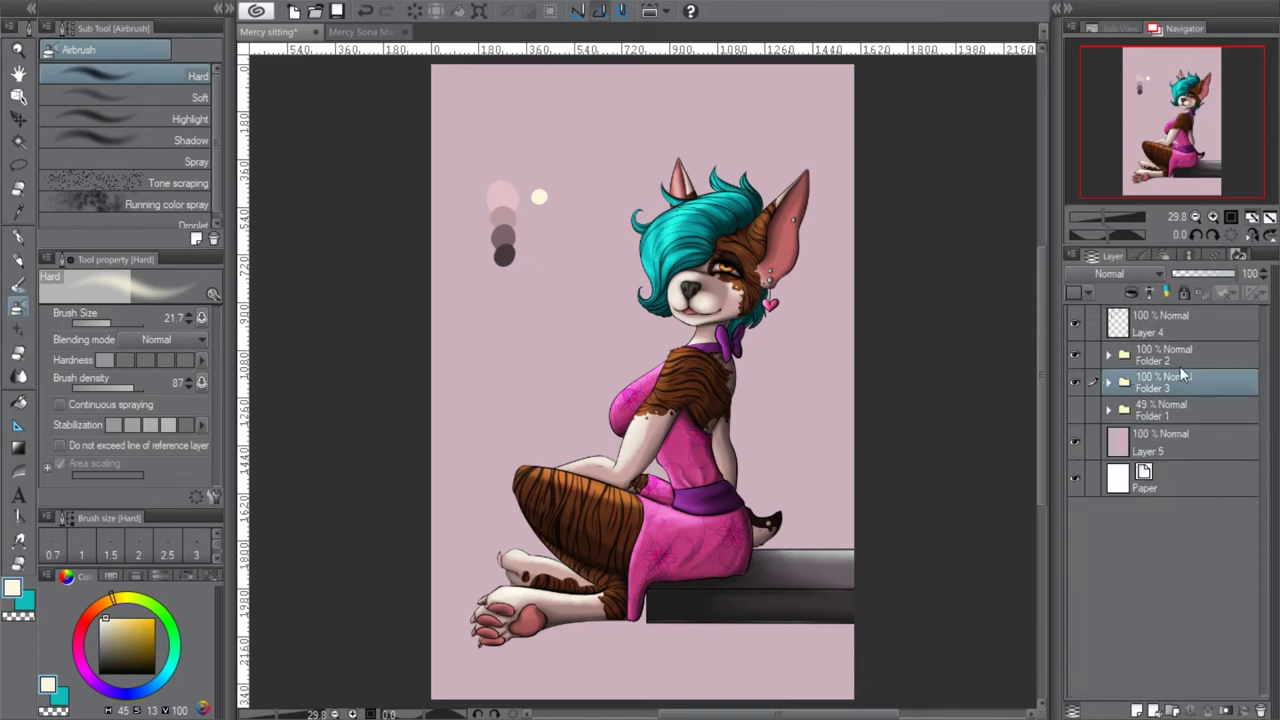
left_click(1176, 358)
left_click(1166, 334)
left_click(1136, 706)
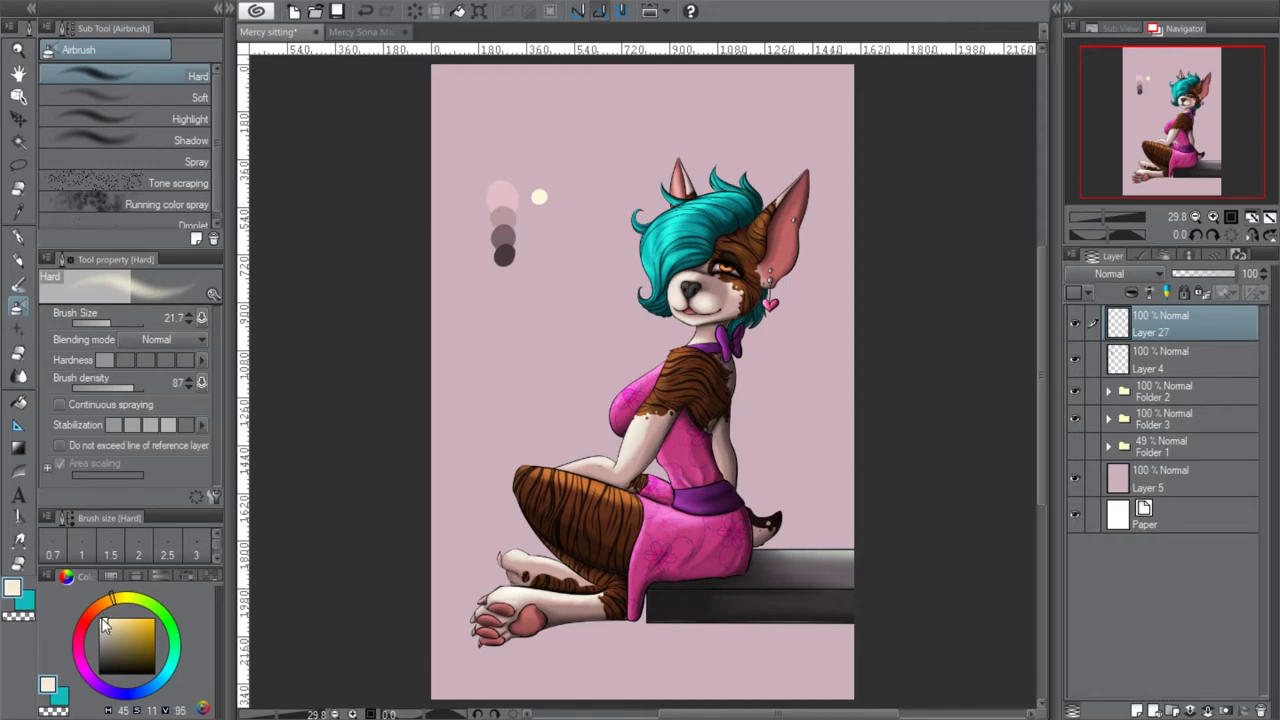
Dab white highlights on the nose and tongue with the G-pen at size 120.2, undoing unwanted strokes
left_click(18, 237)
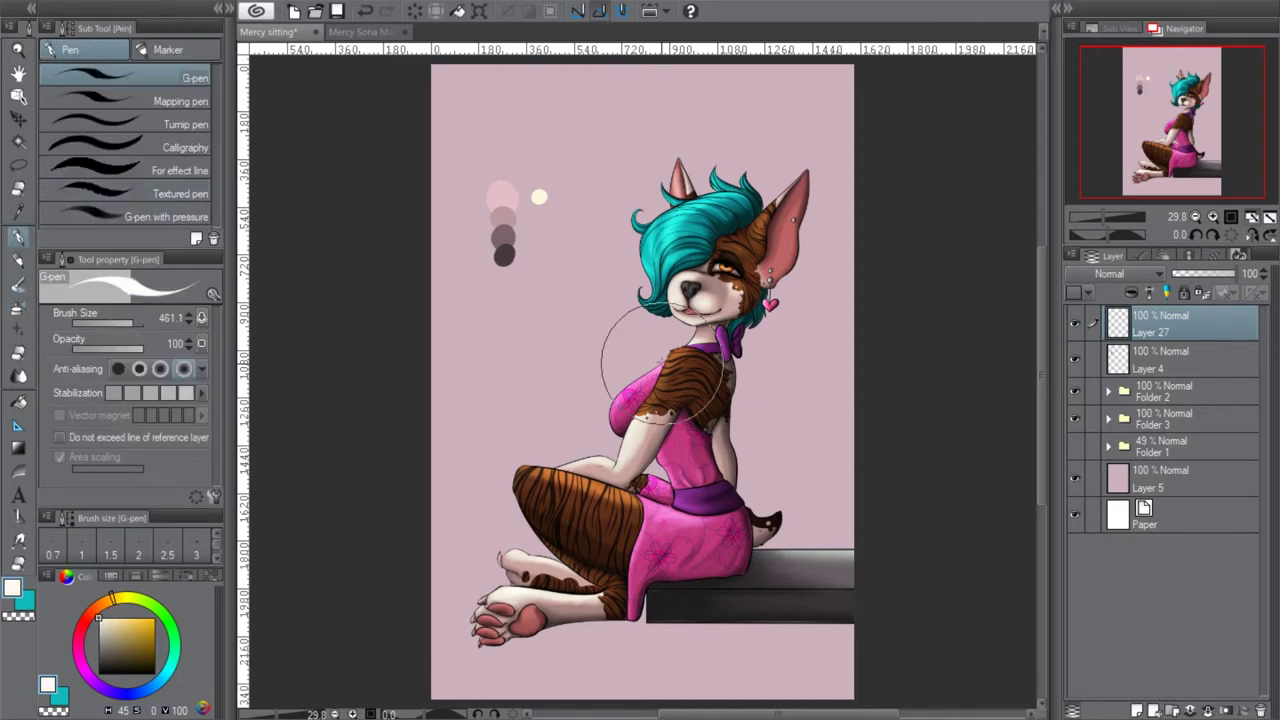
left_click(124, 322)
left_click(1213, 217)
left_click(1213, 217)
left_click(1213, 217)
left_click_drag(1205, 142, 1203, 92)
left_click(1213, 217)
left_click(1213, 217)
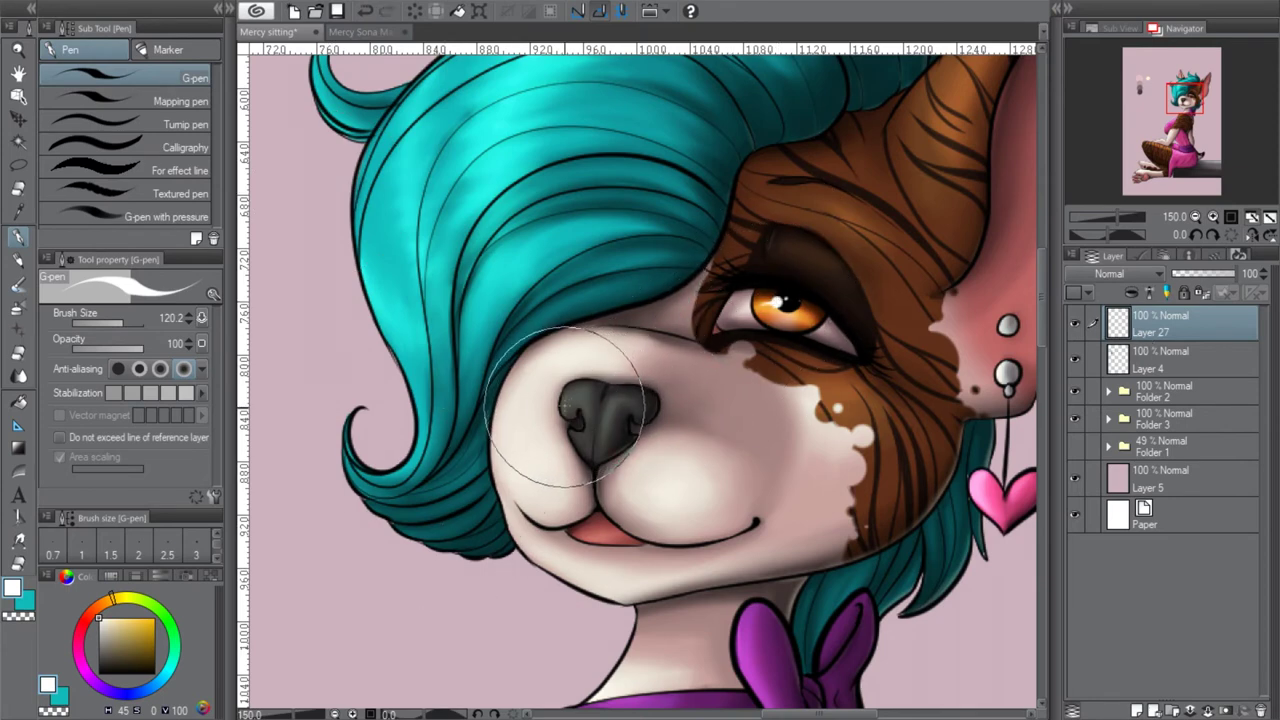
left_click(369, 13)
left_click(364, 13)
left_click(582, 392)
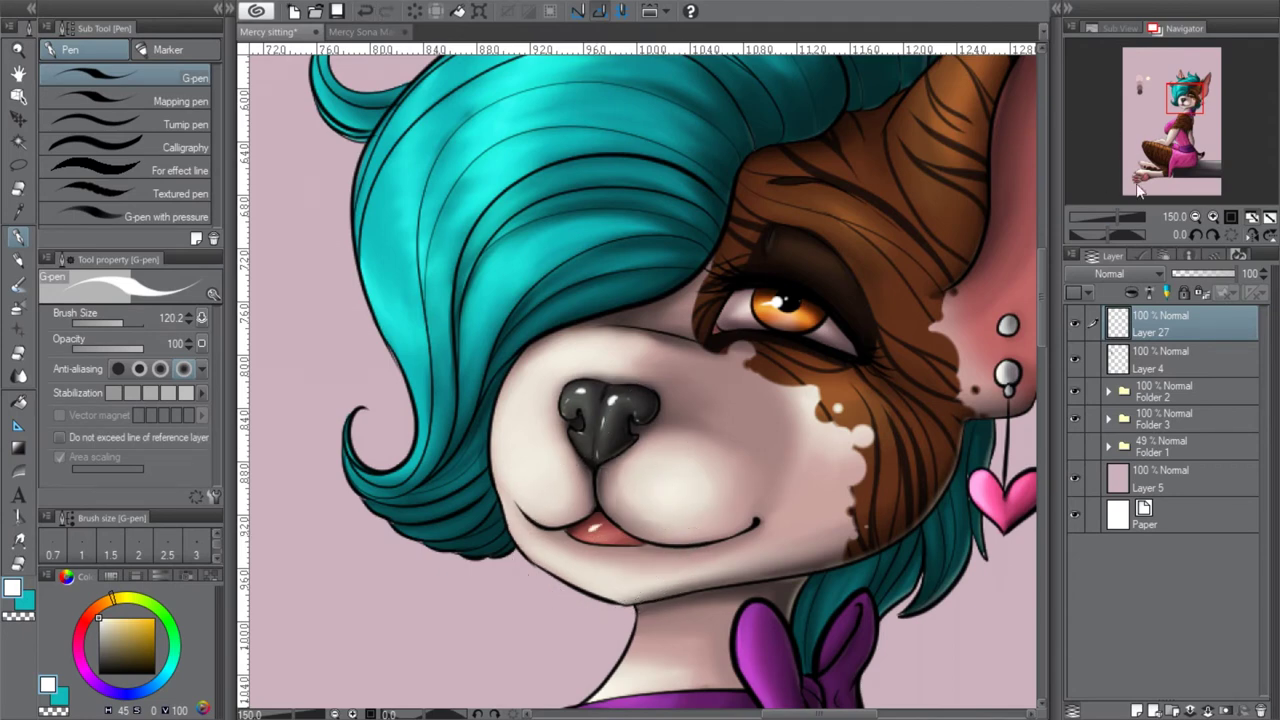
Draw thin white highlight strokes across the crown of the teal hair with the G-pen on Layer 27
left_click_drag(1183, 97, 1195, 95)
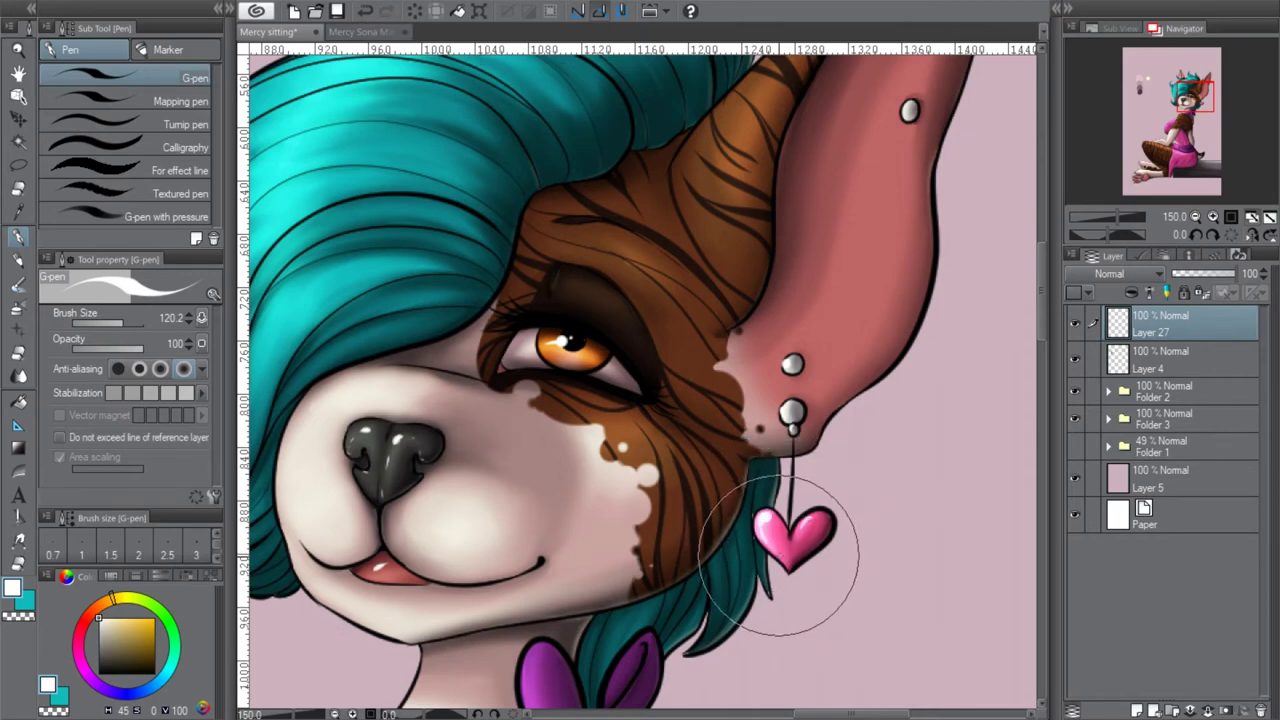
left_click_drag(1197, 97, 1198, 90)
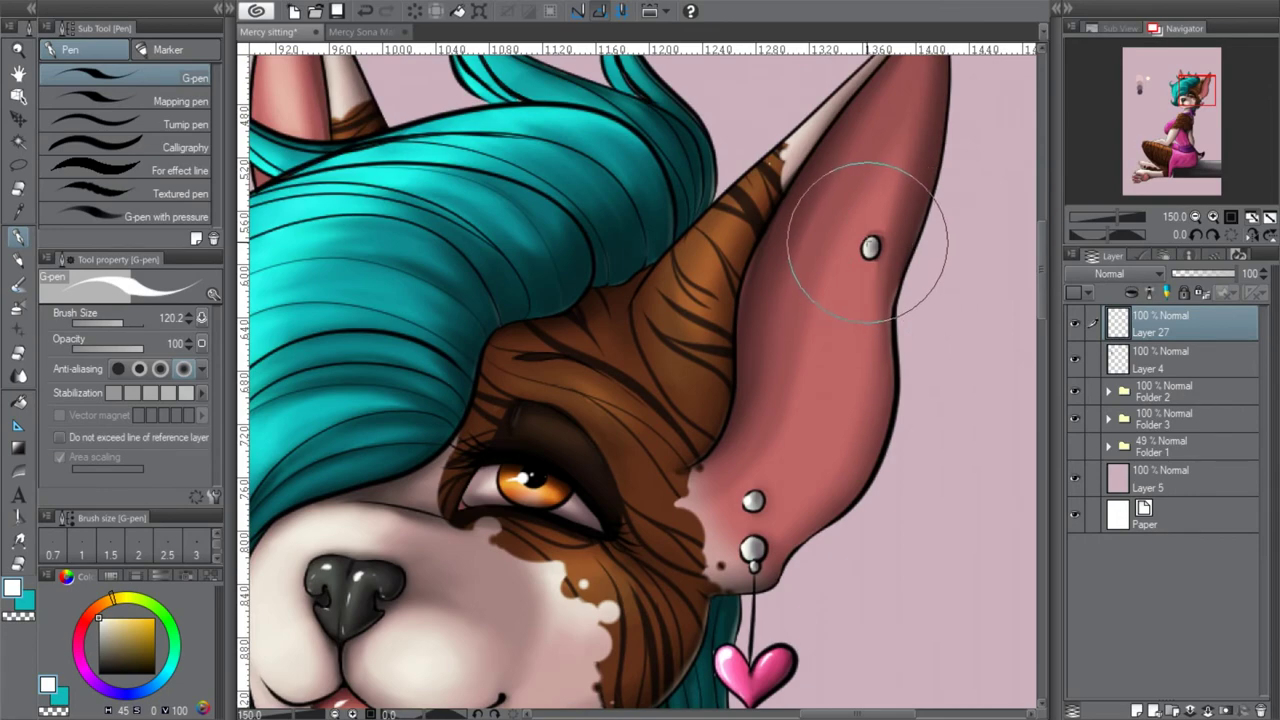
left_click(1195, 216)
left_click(1195, 216)
left_click_drag(1190, 150, 1180, 93)
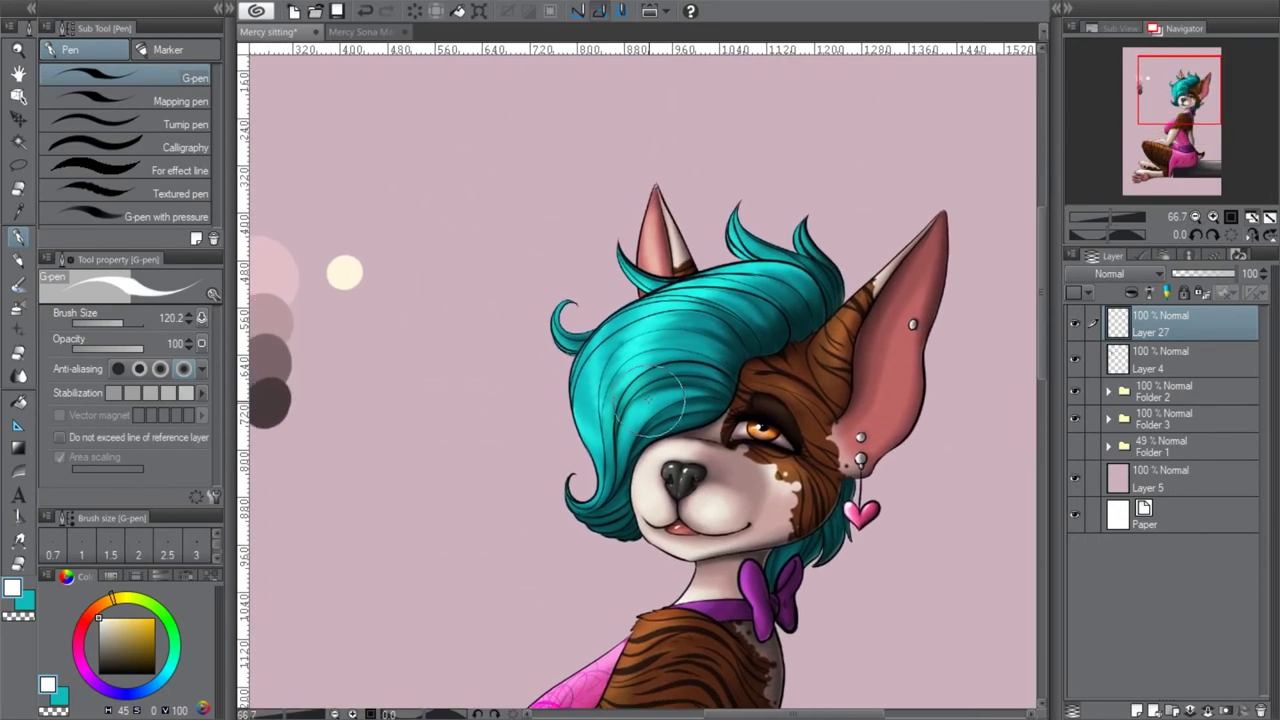
left_click_drag(666, 383, 638, 426)
mouse_move(622, 375)
left_mouse_down()
mouse_move(672, 347)
mouse_move(637, 352)
mouse_move(667, 342)
mouse_move(637, 332)
mouse_move(667, 327)
mouse_move(622, 312)
mouse_move(692, 309)
left_mouse_up()
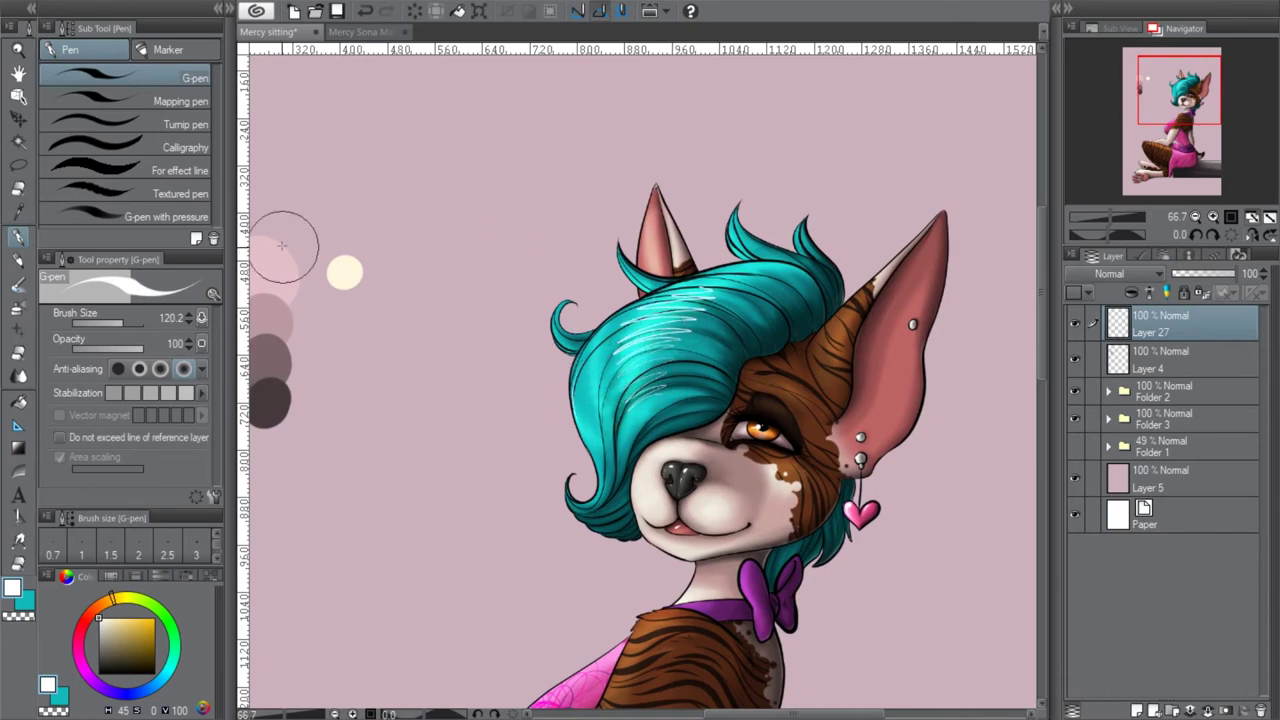
Blend the white hair highlights into the teal strands with the Smooth watercolor brush at size 31.3
left_click(19, 286)
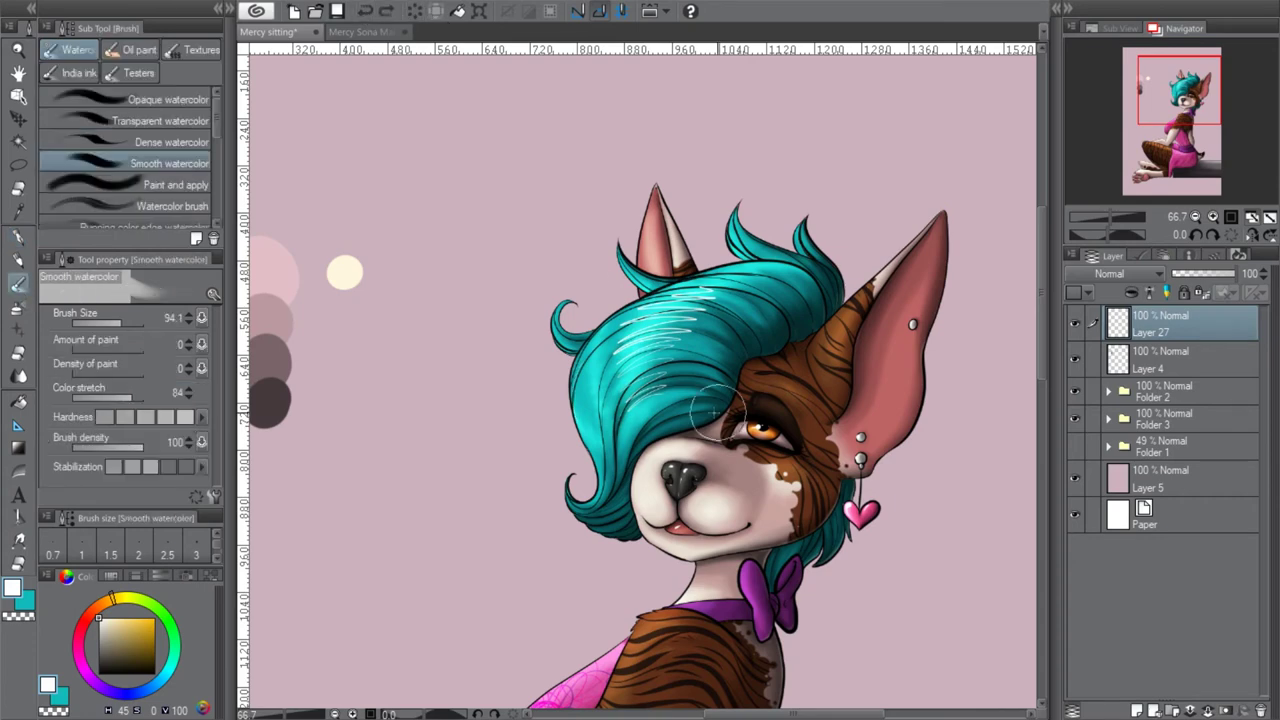
left_click(1213, 218)
mouse_move(680, 345)
left_mouse_down()
mouse_move(728, 327)
mouse_move(620, 332)
mouse_move(645, 307)
mouse_move(745, 287)
mouse_move(565, 332)
mouse_move(750, 265)
mouse_move(617, 270)
mouse_move(690, 212)
mouse_move(635, 220)
mouse_move(804, 202)
mouse_move(772, 180)
mouse_move(808, 232)
left_mouse_up()
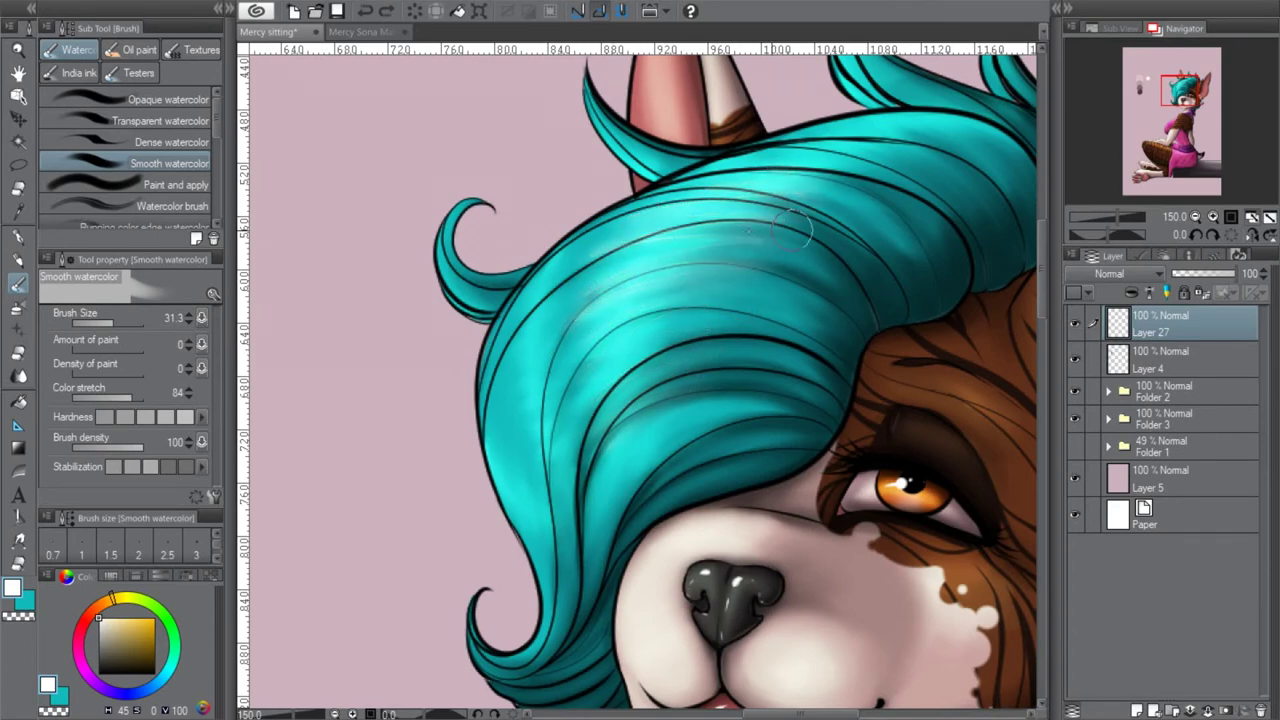
Switch back to the G-pen at size 153.4 and reduce Layer 27's opacity to 74%
left_click(1196, 216)
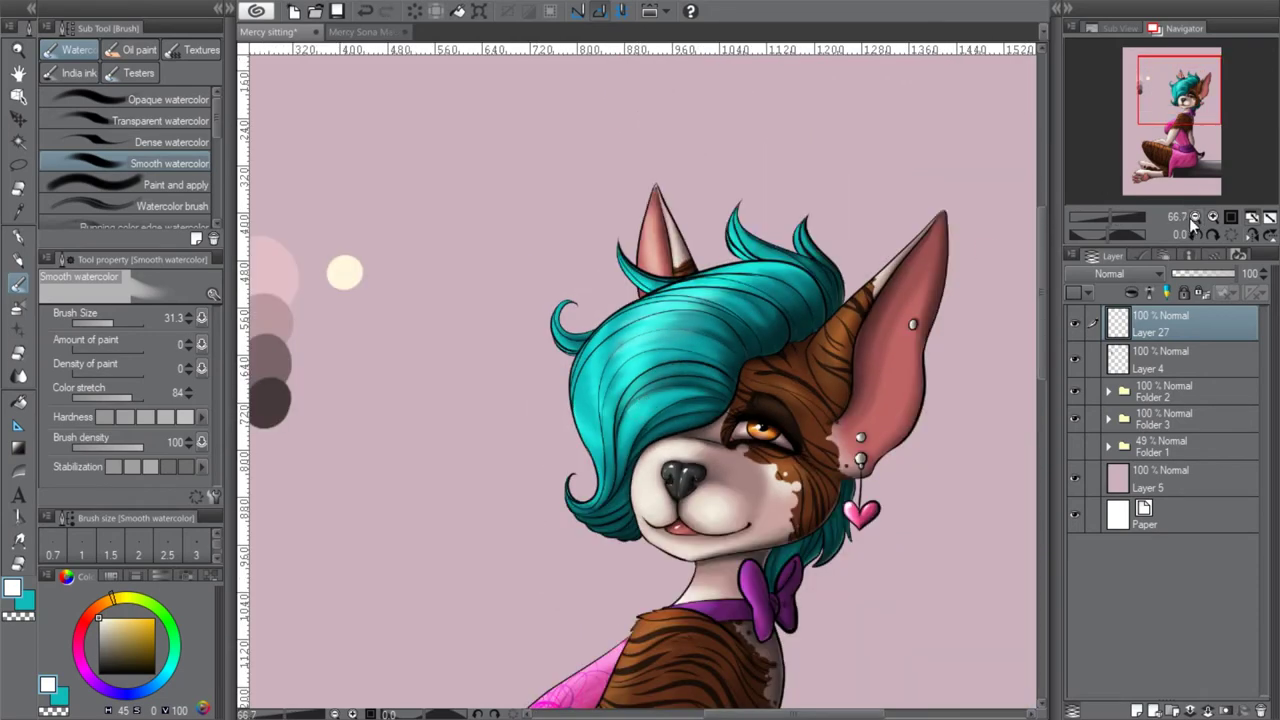
left_click(1194, 217)
left_click_drag(1193, 138, 1124, 162)
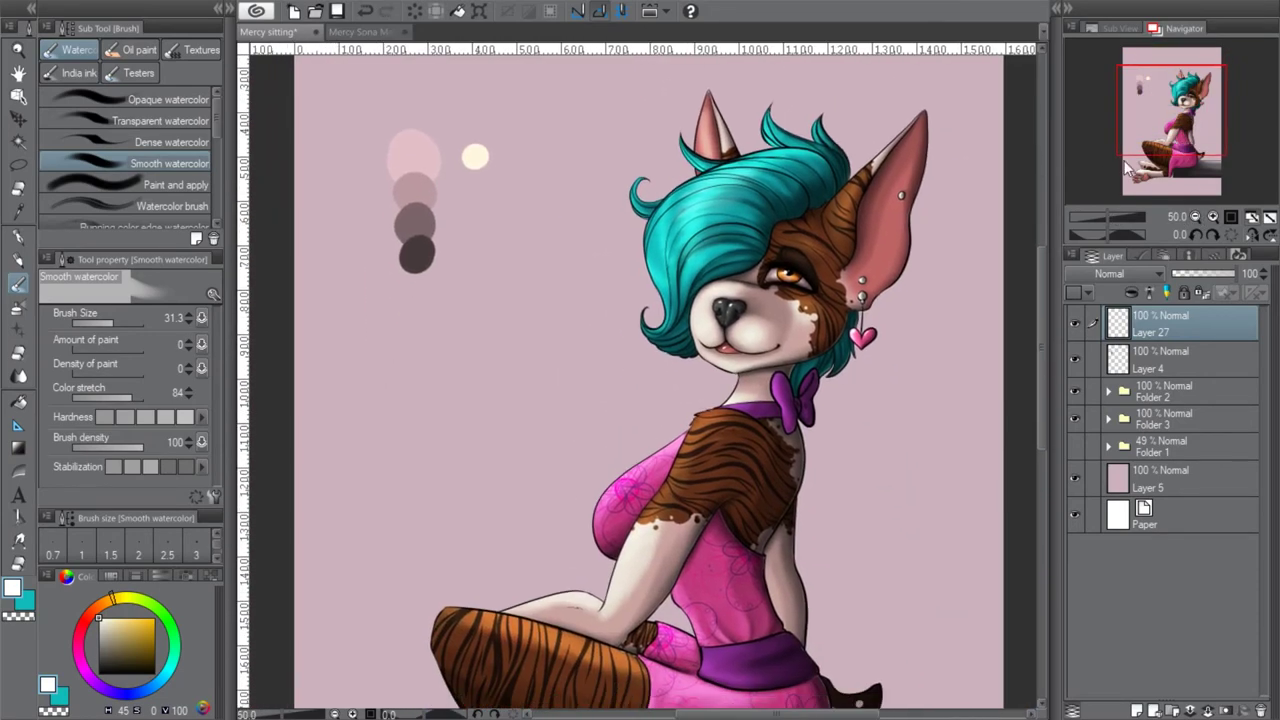
left_click(19, 238)
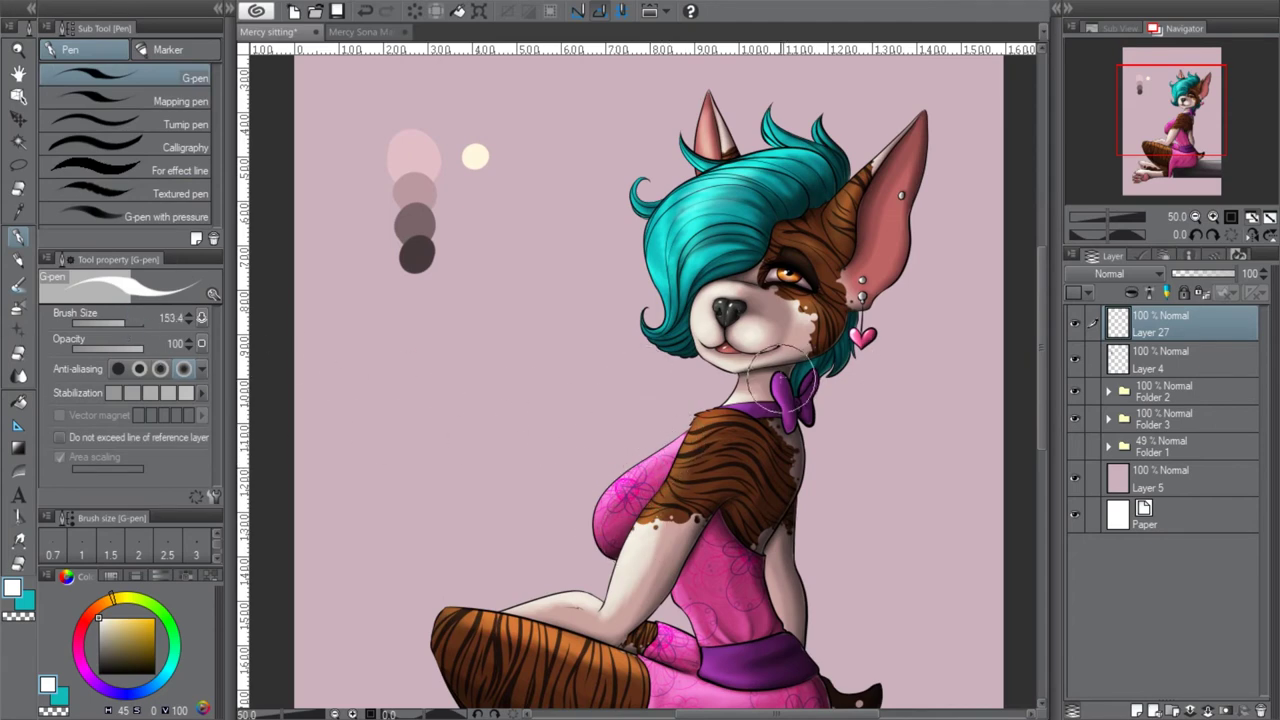
left_click_drag(1170, 141, 1167, 153)
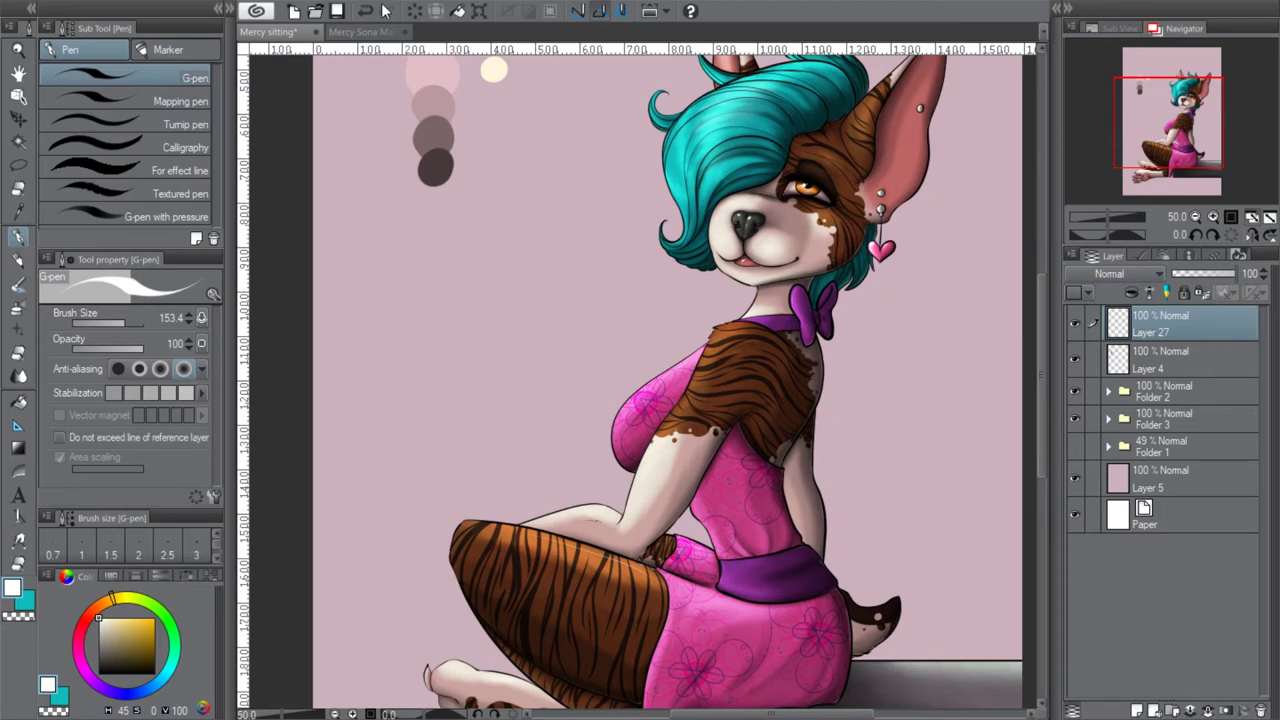
mouse_move(1193, 113)
left_mouse_down()
mouse_move(1195, 141)
mouse_move(1194, 100)
left_mouse_up()
left_click_drag(1231, 285, 1223, 285)
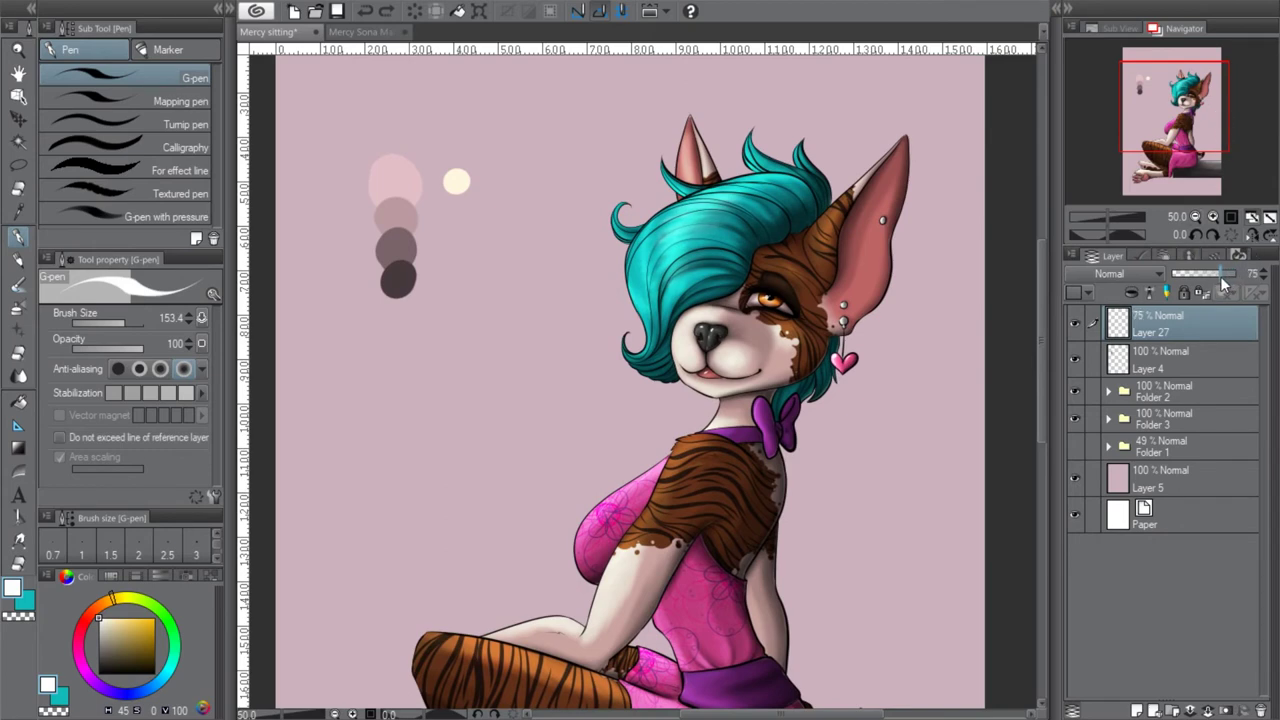
Expand Folder 3 and add a new clipped Multiply layer directly above Layer 10
left_click(1109, 391)
left_click(1109, 391)
left_click(1118, 420)
left_click(1109, 420)
scroll(1268, 405, "down", 10)
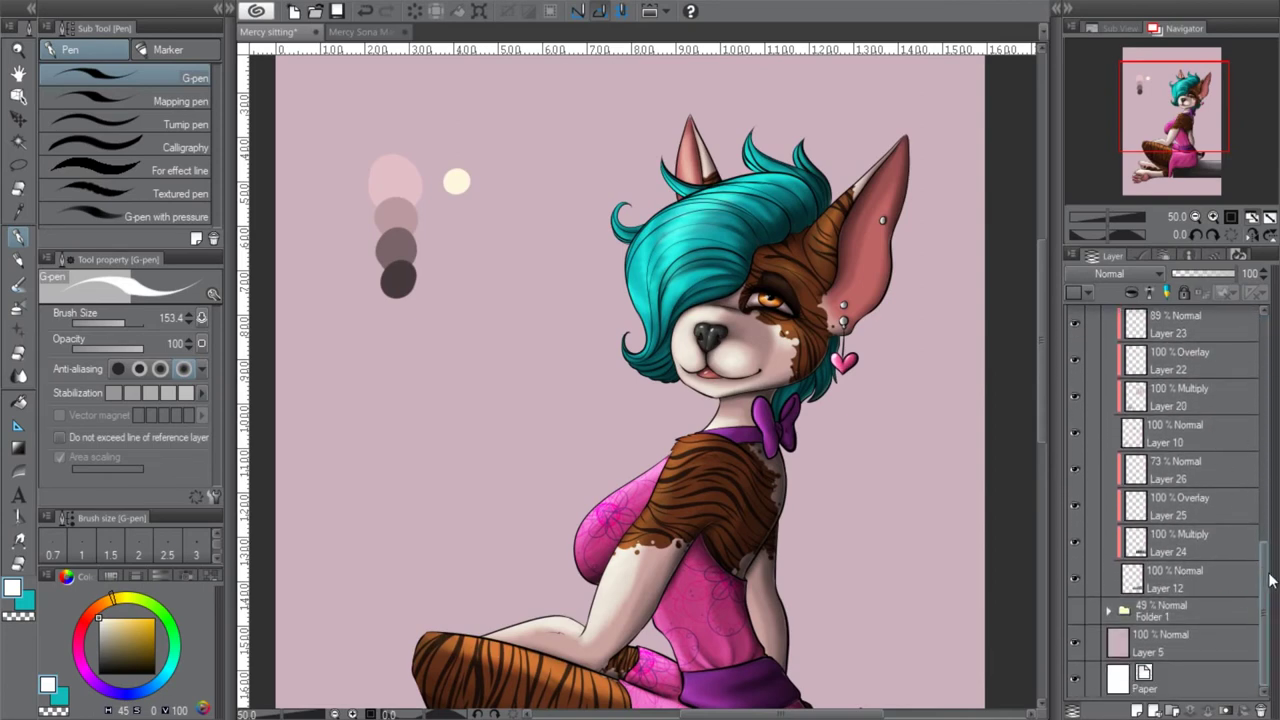
scroll(1258, 545, "up", 3)
left_click(1108, 478)
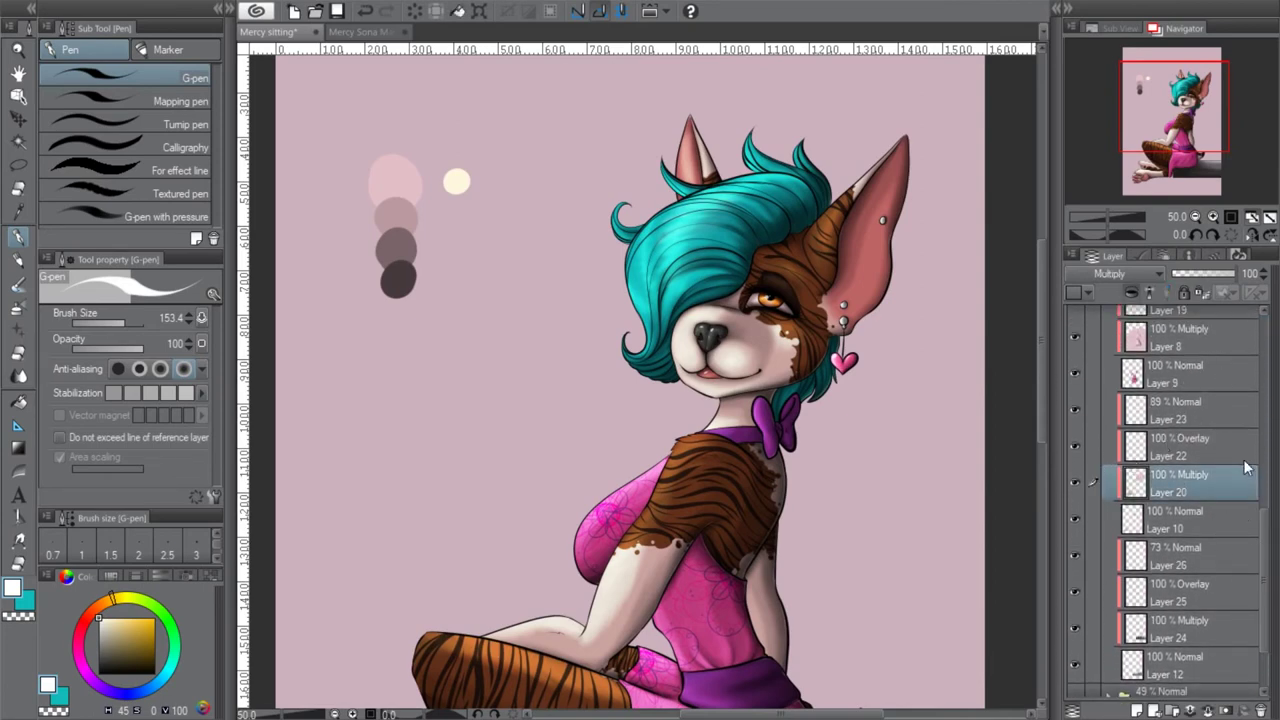
left_click(1140, 522)
left_click(1137, 709)
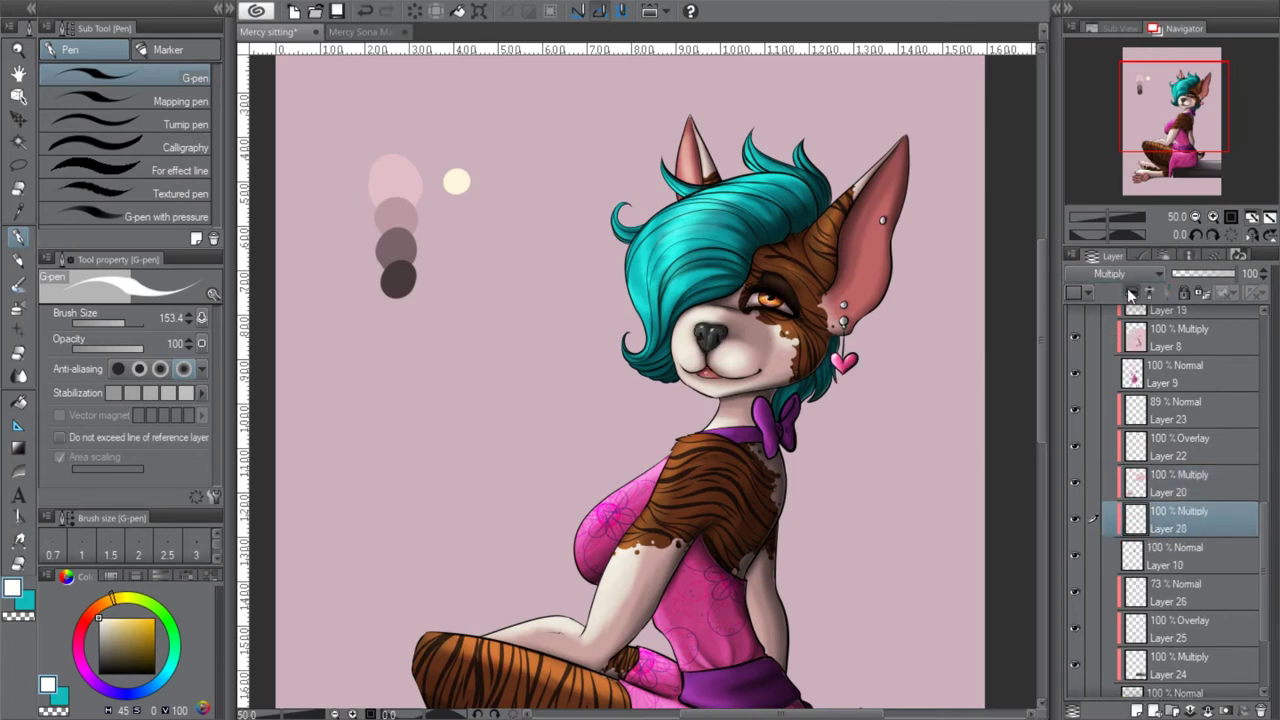
left_click(1130, 293)
left_click(1131, 293)
Choose the brush test brush and a muted pink (H 339, S 24, V 79) for painting the nose
left_click(1213, 217)
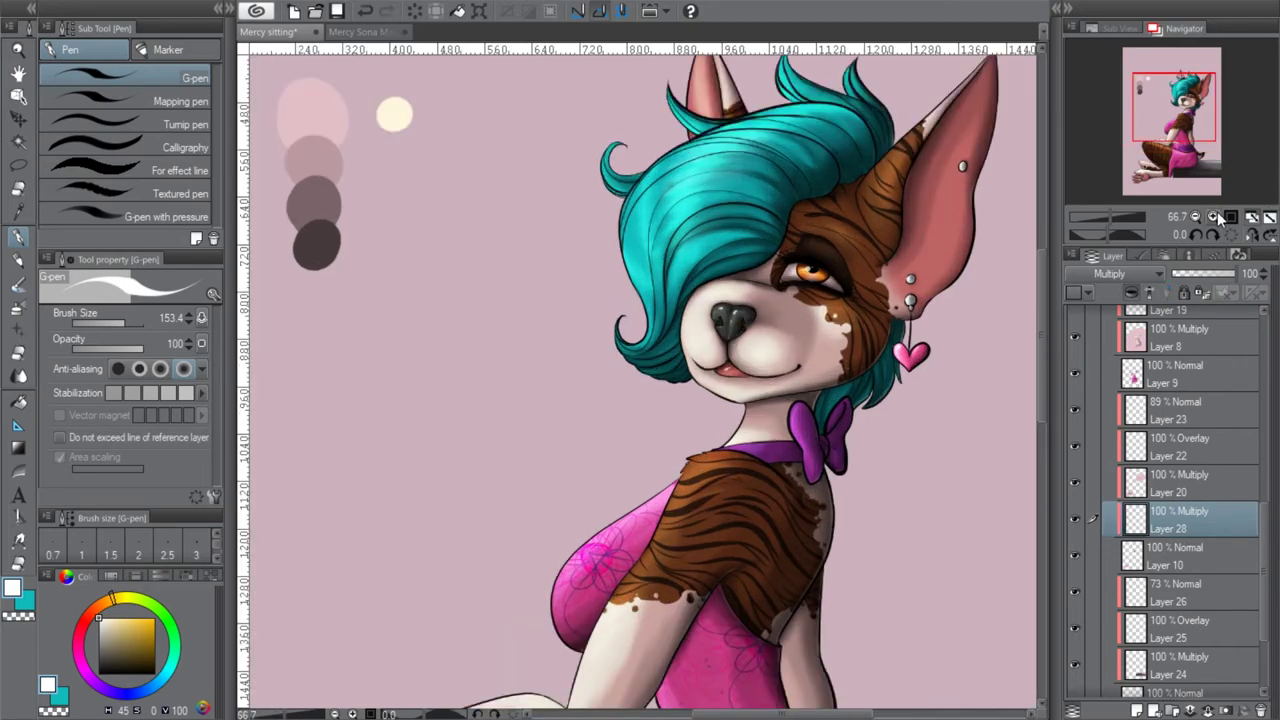
left_click(1213, 217)
left_click(1213, 217)
left_click_drag(1190, 107, 1192, 104)
scroll(1178, 118, "up", 1)
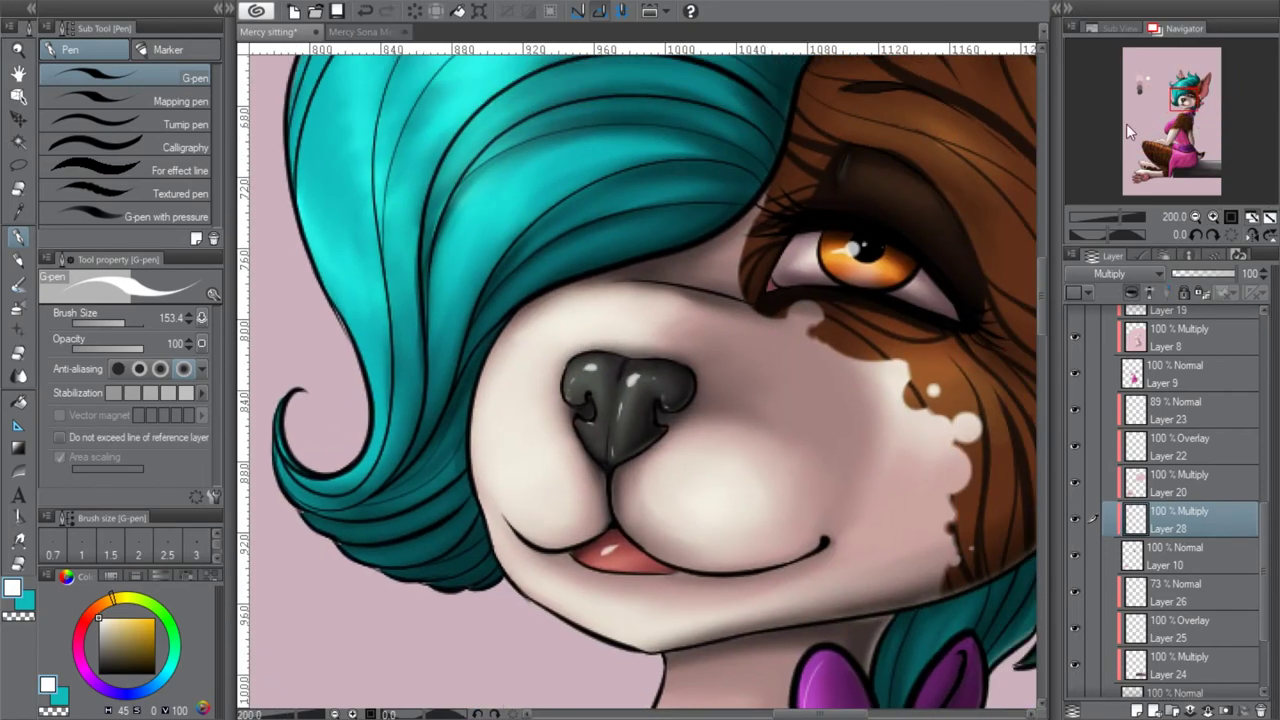
left_click(20, 309)
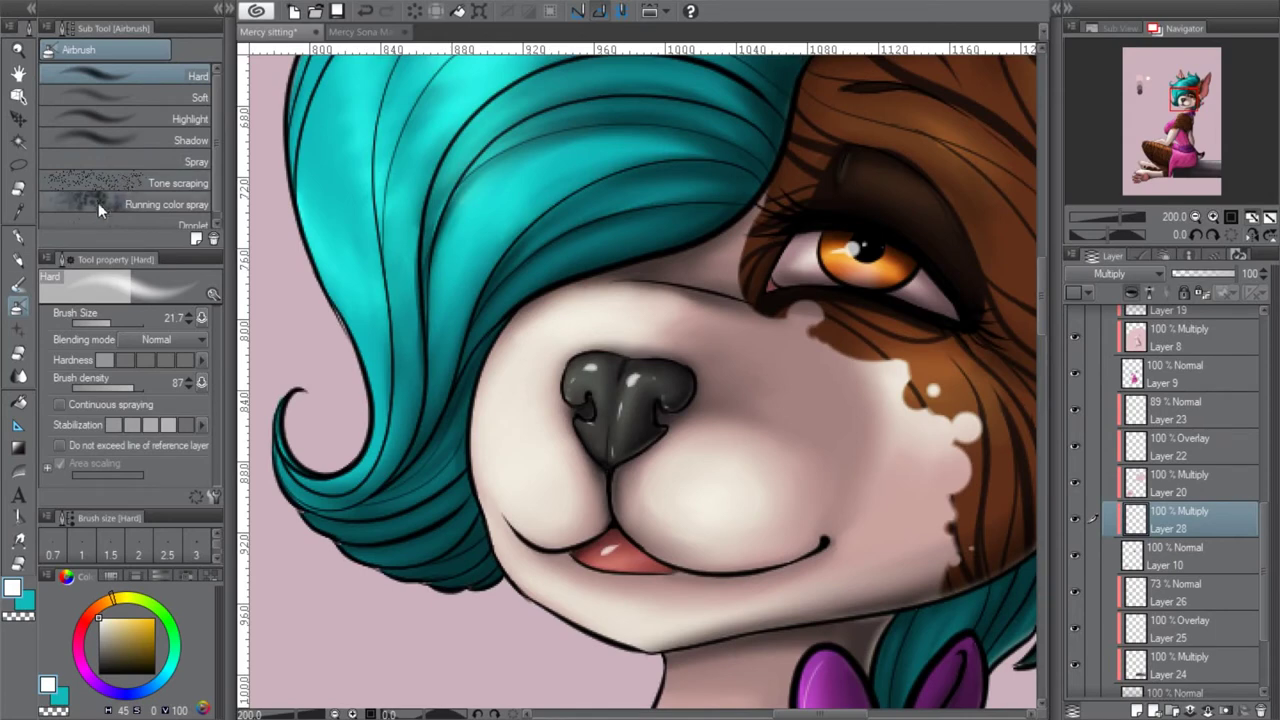
left_click(19, 285)
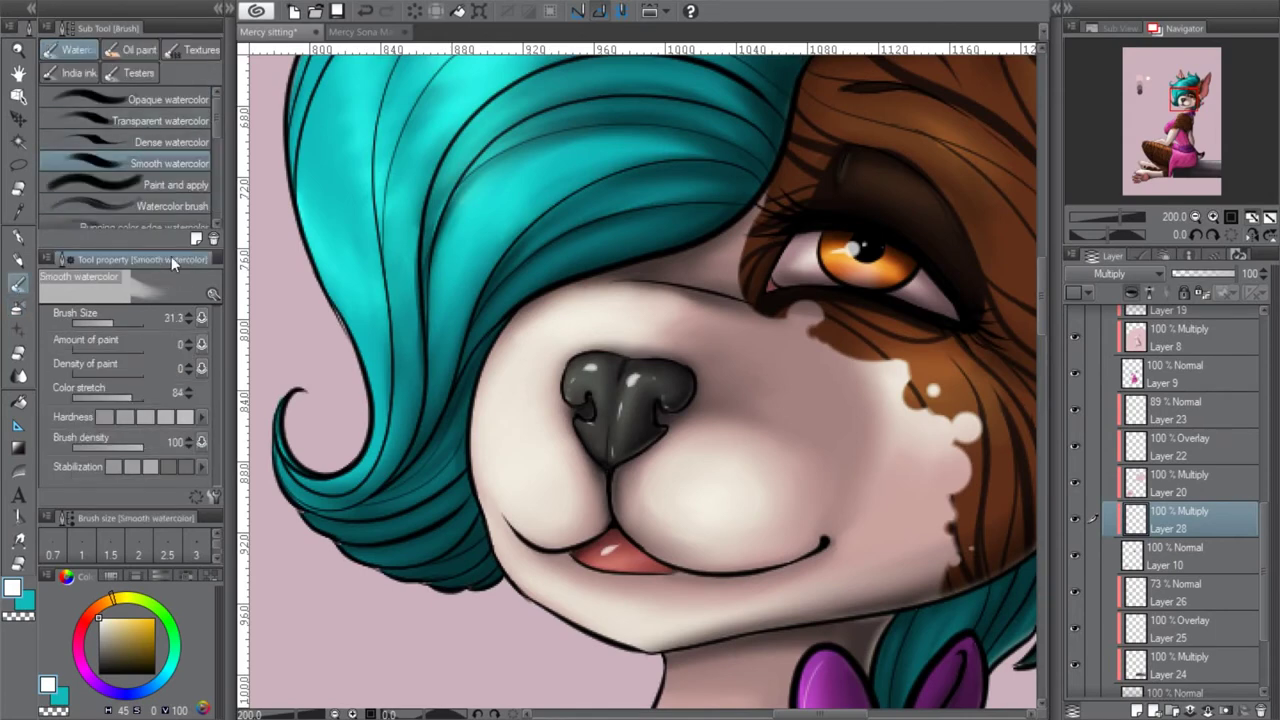
left_click(130, 73)
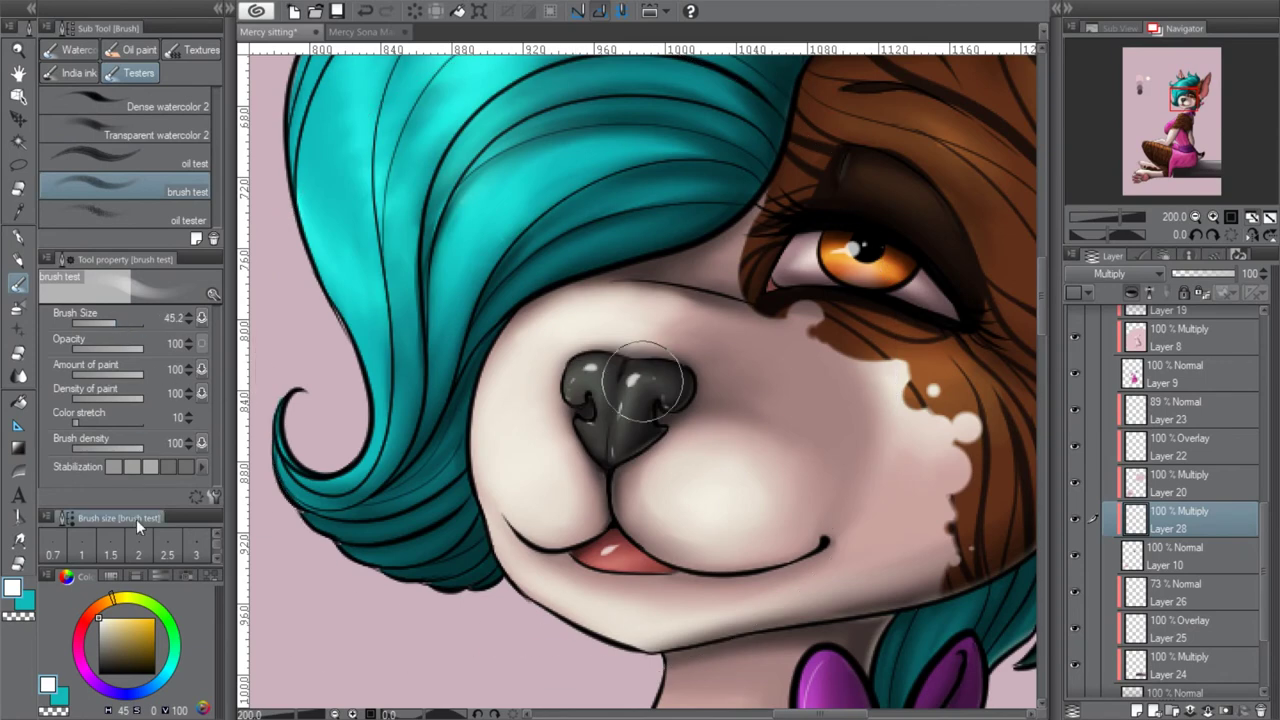
left_click(79, 655)
left_click(112, 629)
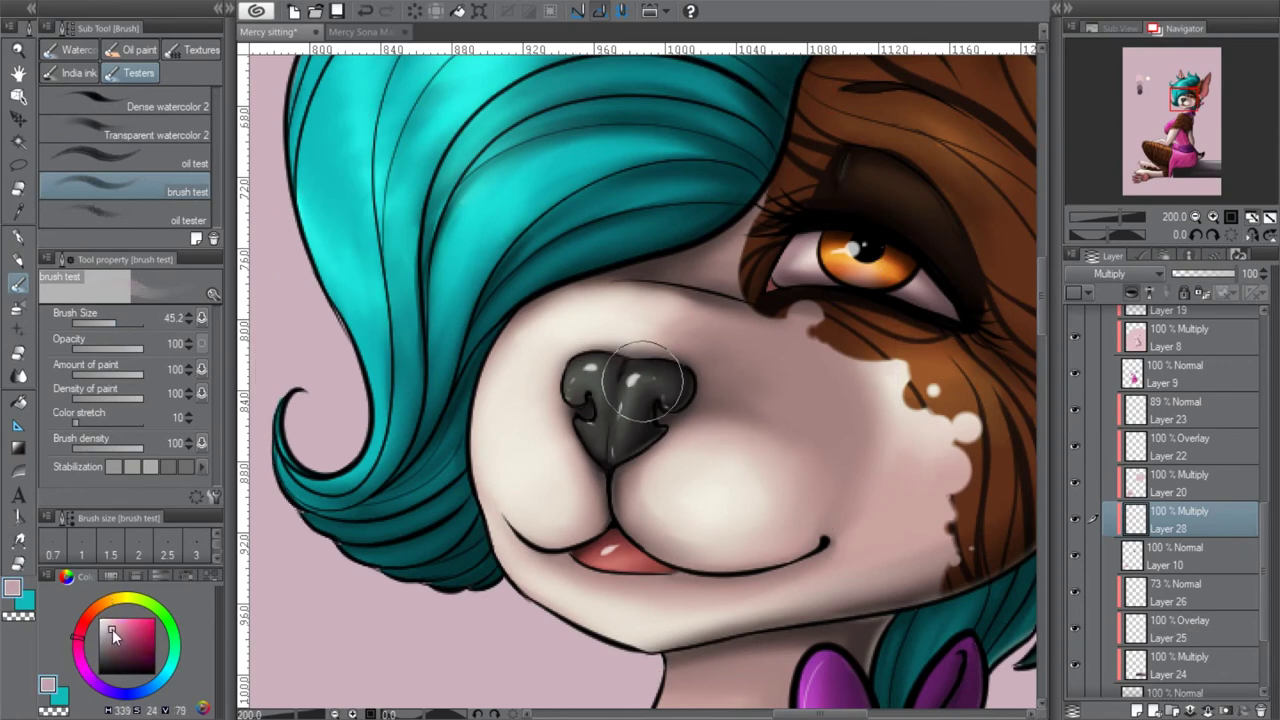
Try shading the nose in muted pink at brush sizes 45.2 and 57.7, undoing each stroke
left_click_drag(663, 400, 643, 449)
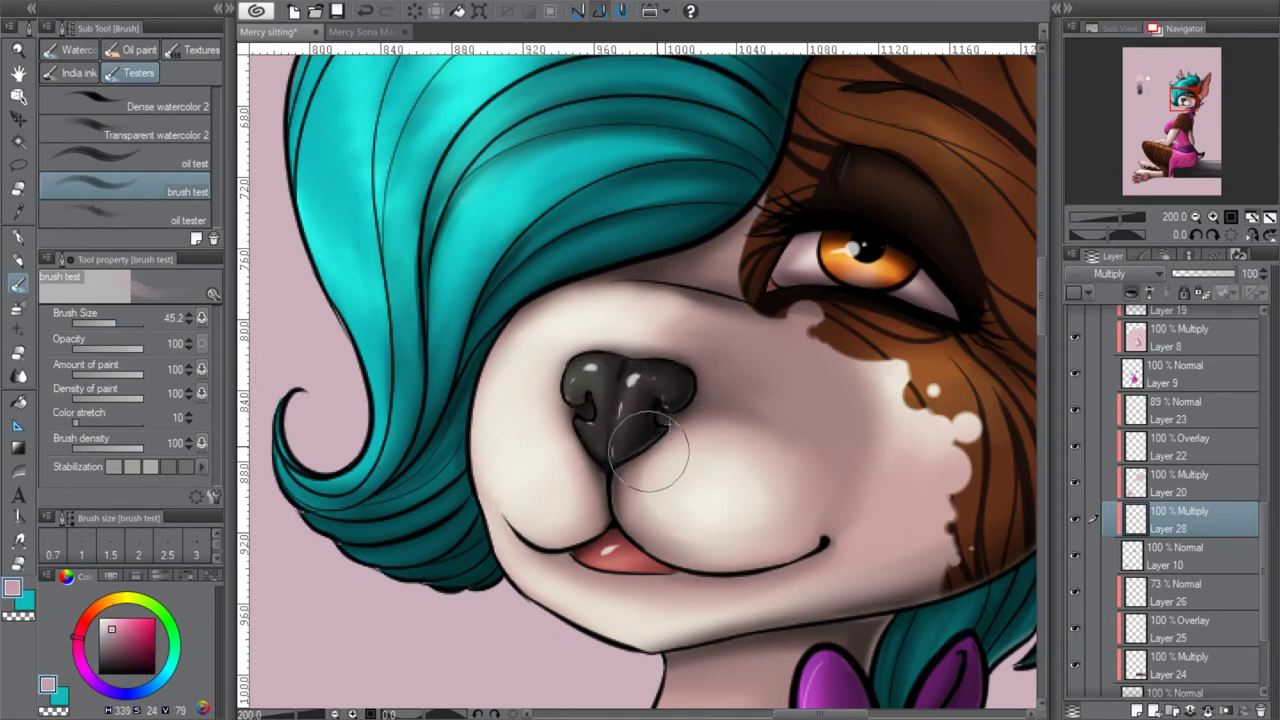
left_click(365, 11)
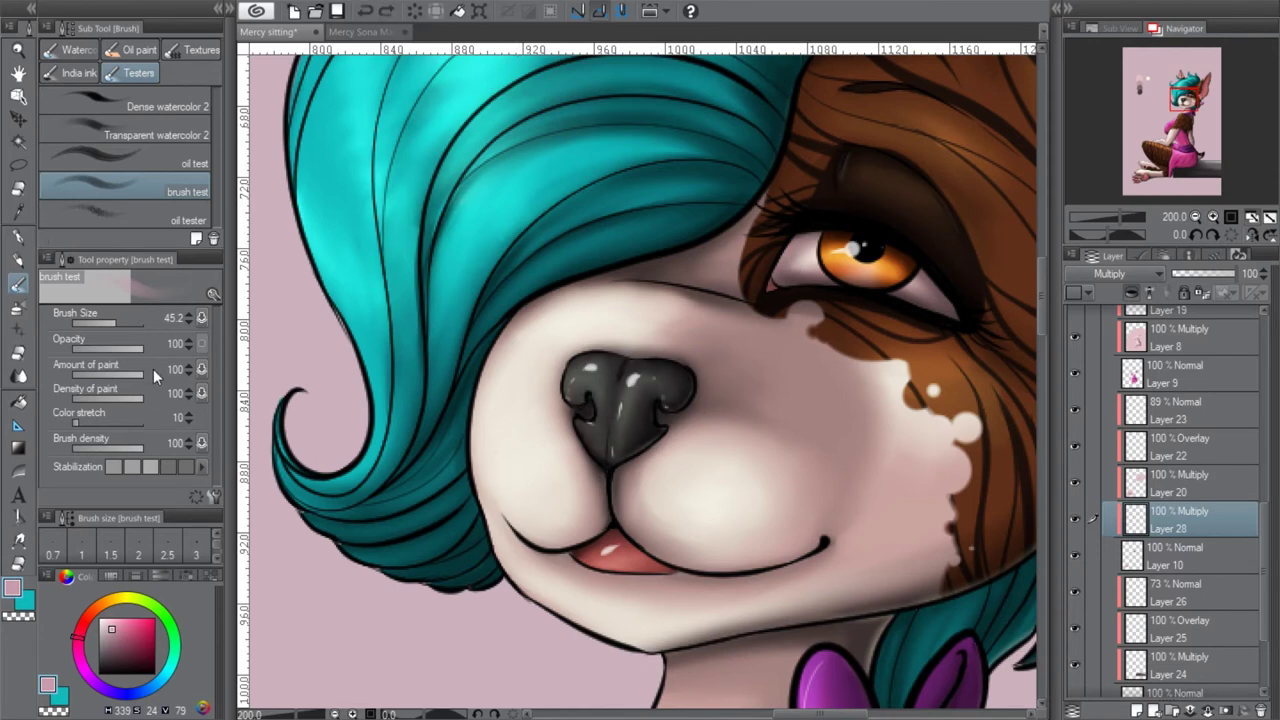
mouse_move(590, 388)
left_mouse_down()
mouse_move(640, 420)
mouse_move(600, 395)
mouse_move(685, 395)
mouse_move(680, 376)
mouse_move(568, 375)
mouse_move(635, 436)
left_mouse_up()
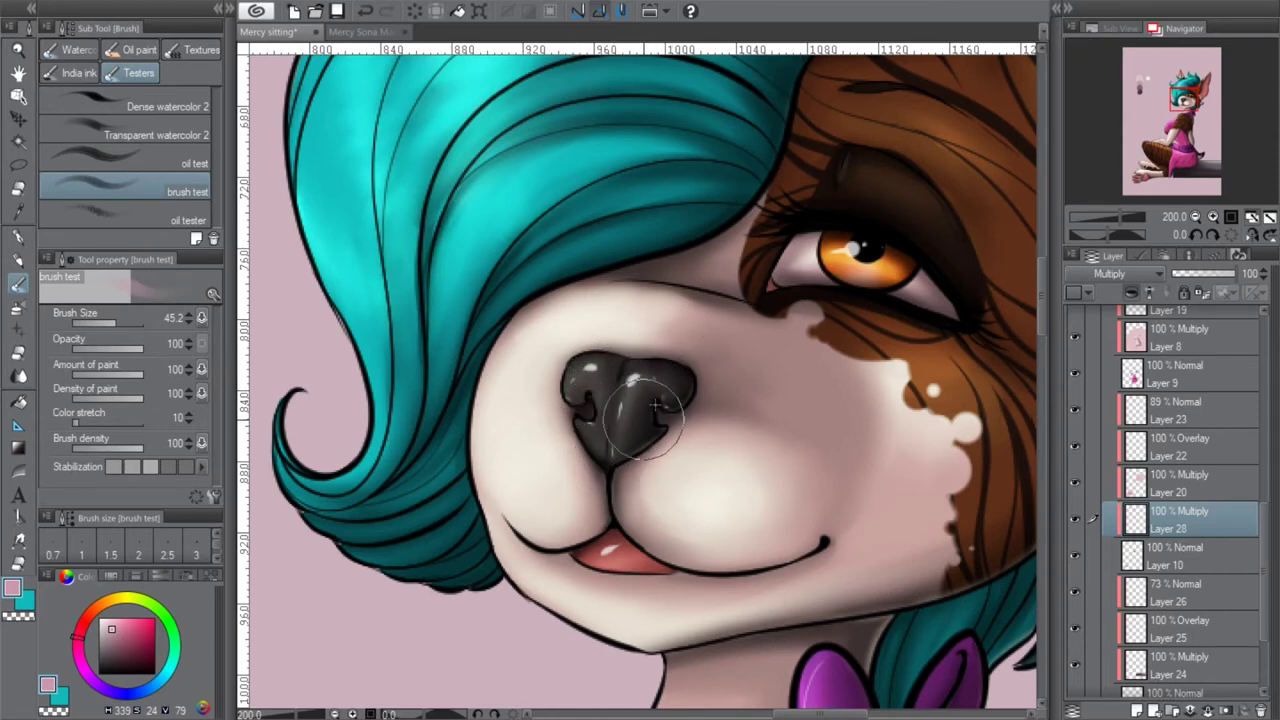
left_click(366, 11)
left_click(118, 322)
left_click_drag(621, 401, 611, 411)
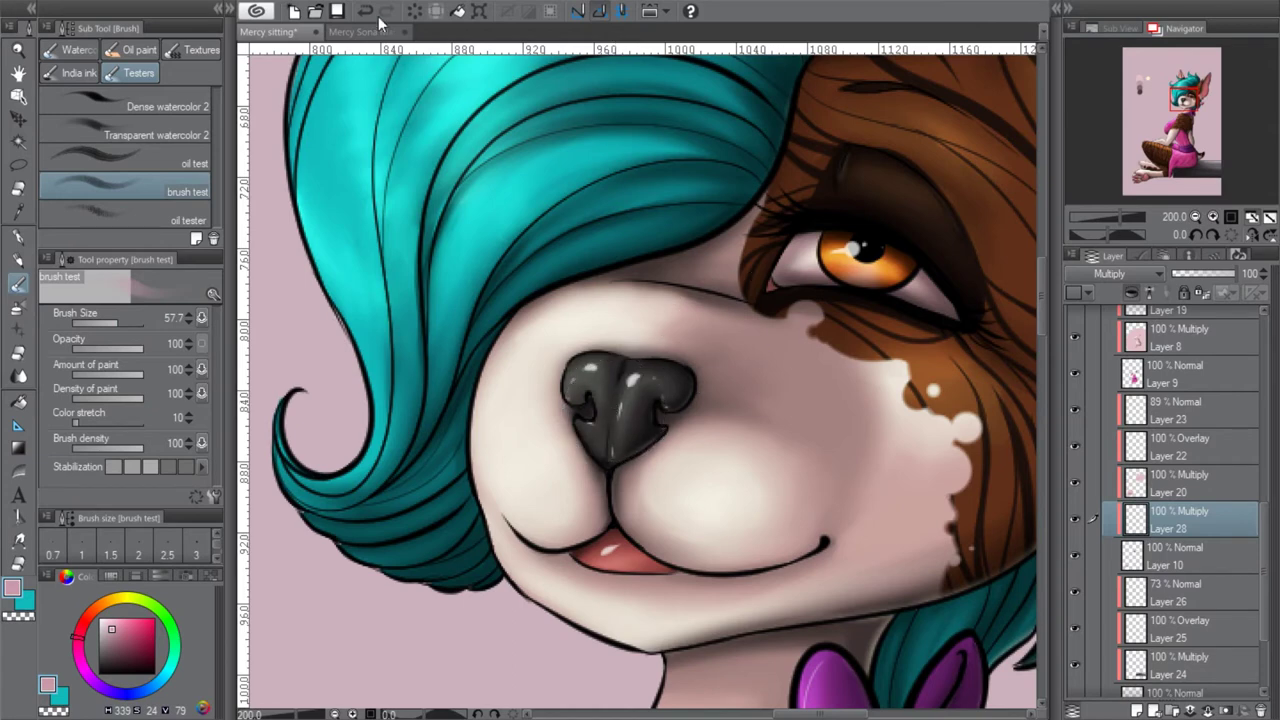
Brush muted pink texture over the nose at size 73.7 and try Normal blending on Layer 28, undoing the blend change
left_click(123, 323)
left_click(119, 323)
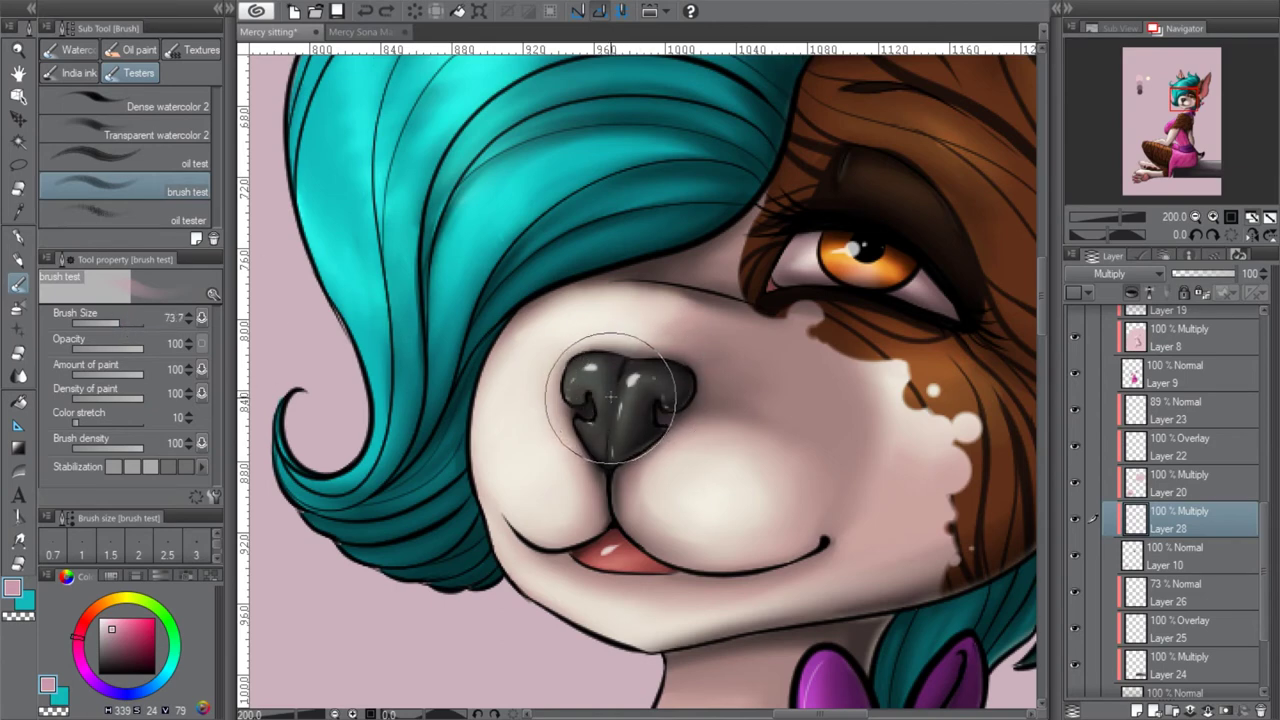
left_click(1107, 292)
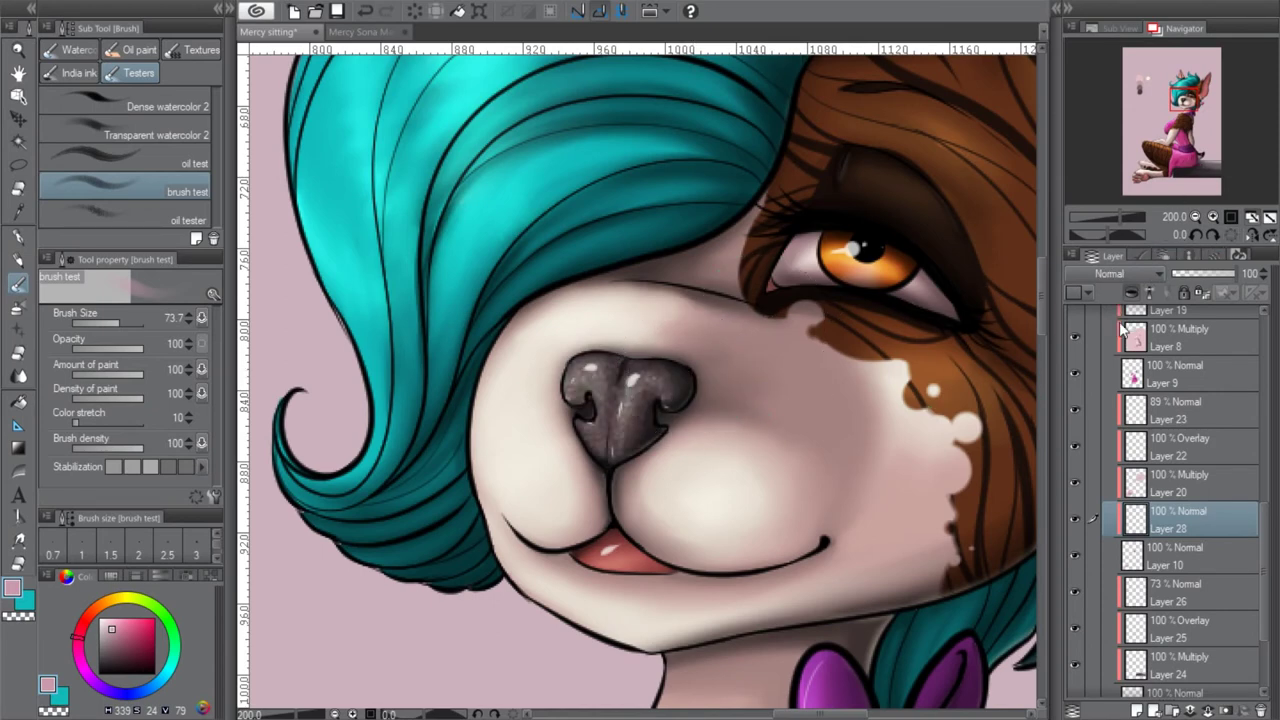
key("ctrl+z")
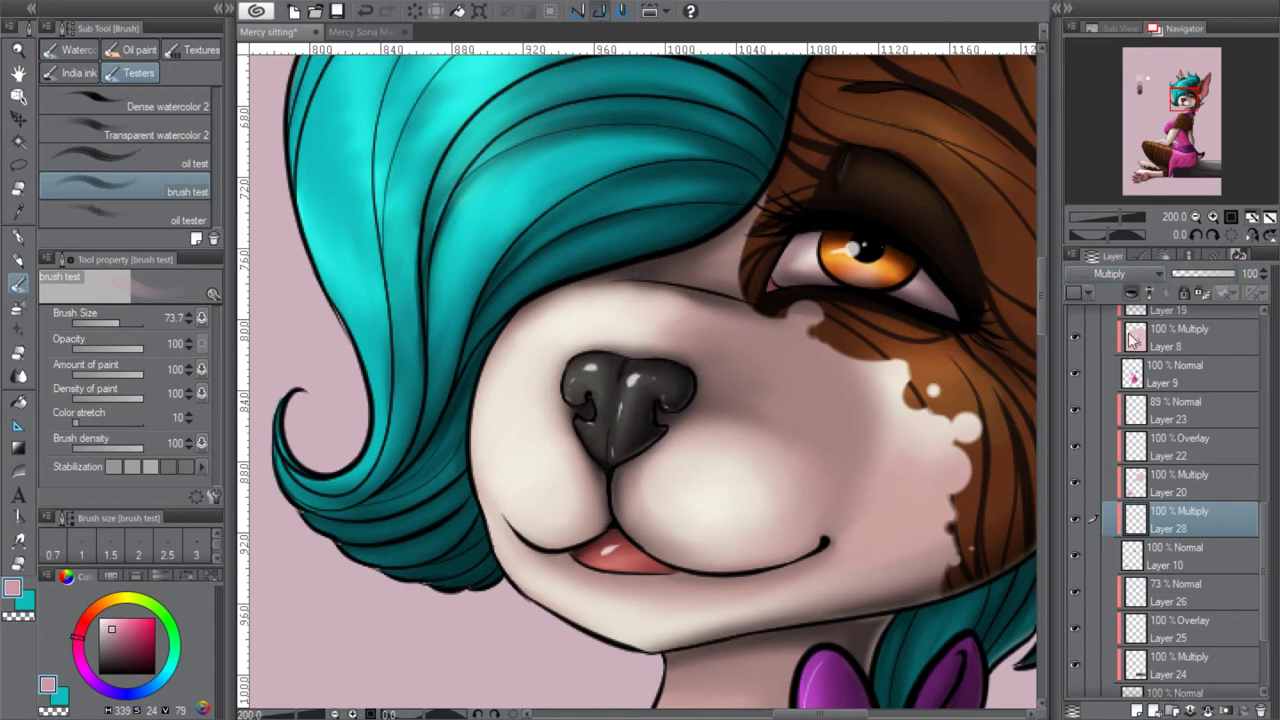
Set Layer 28 to Overlay with transparent pixels locked and recolour the nose shading pale cream
left_click(1098, 469)
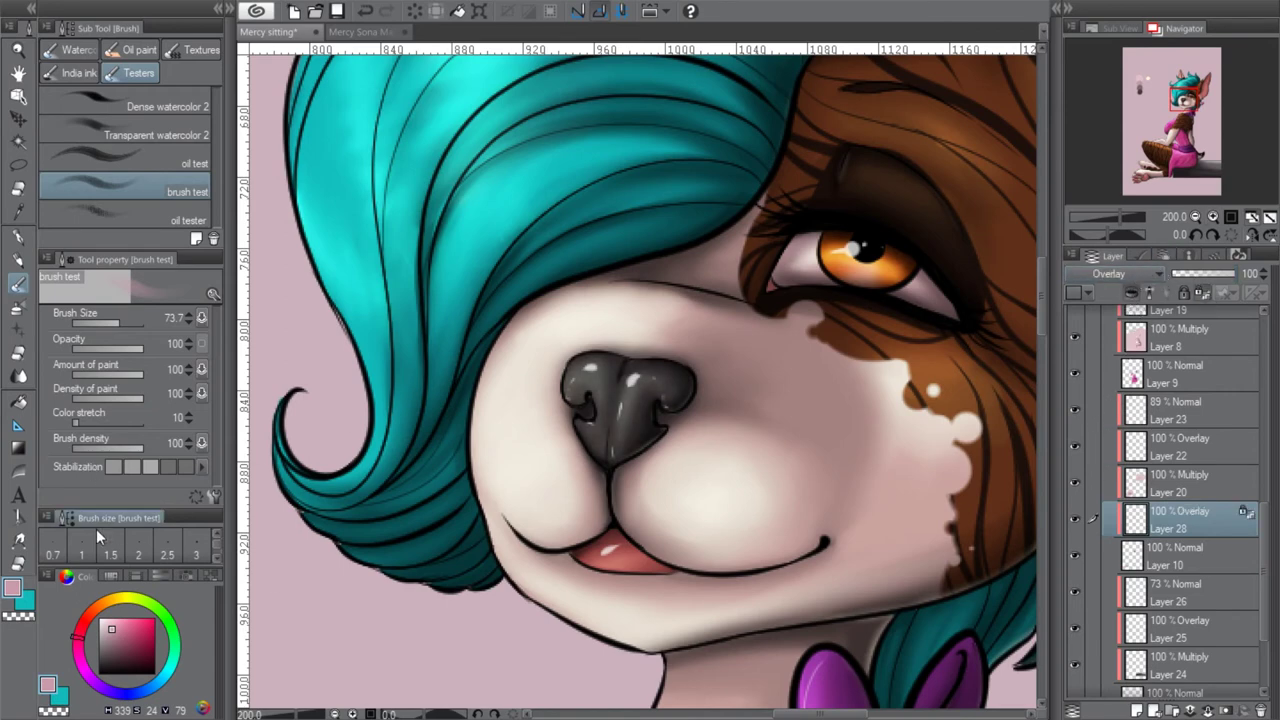
left_click(109, 618)
left_click_drag(90, 613, 117, 591)
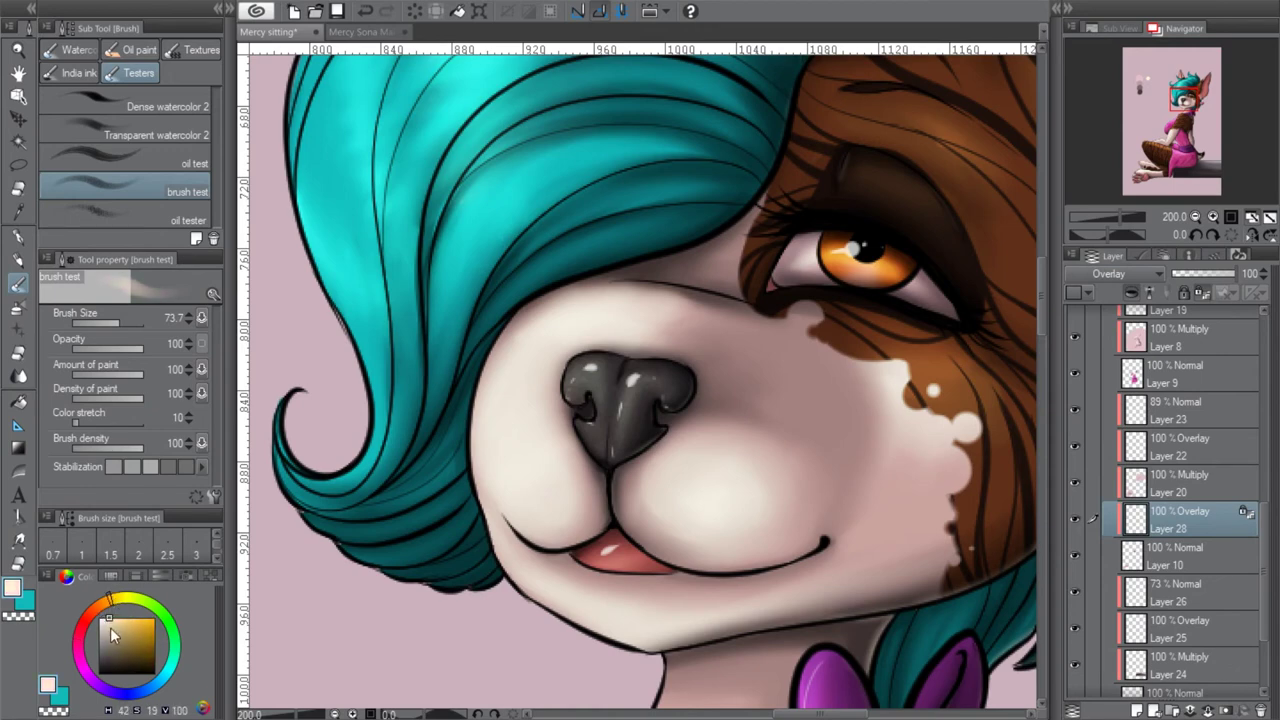
Switch to the G-pen and set Layer 28's opacity to 71%, judging the nose from the zoomed-out artwork
left_click(24, 237)
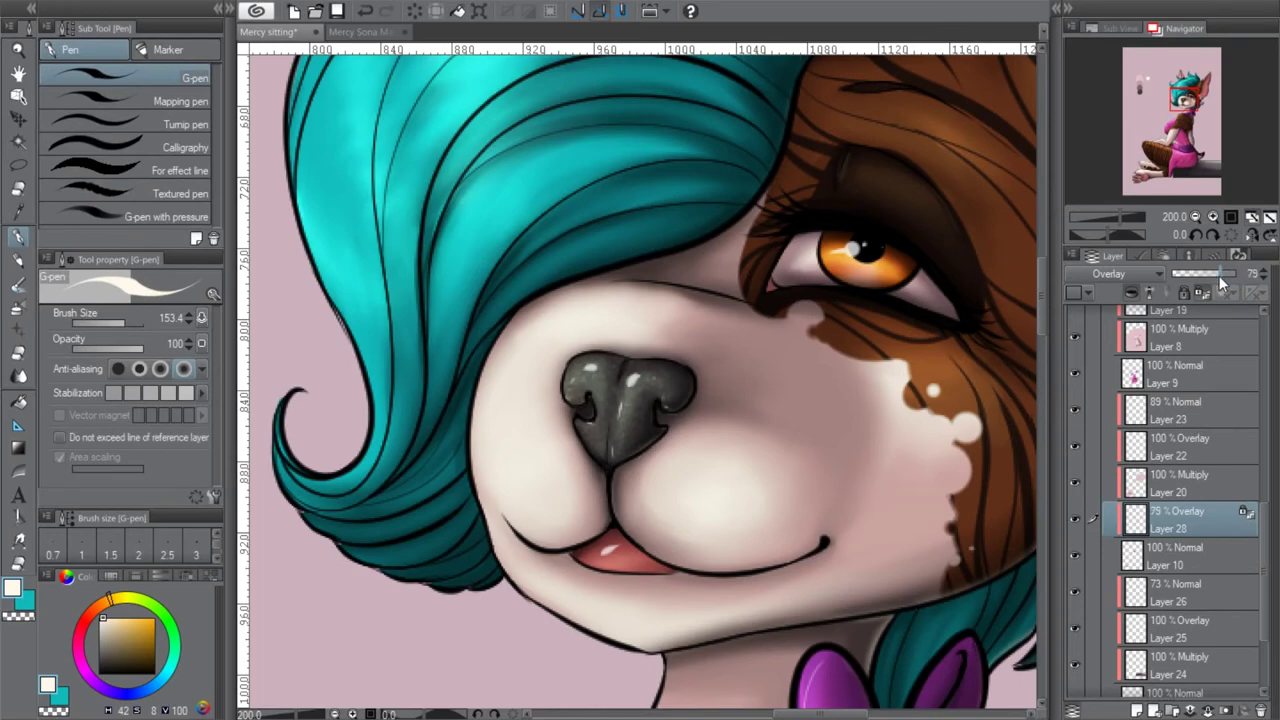
left_click(1194, 217)
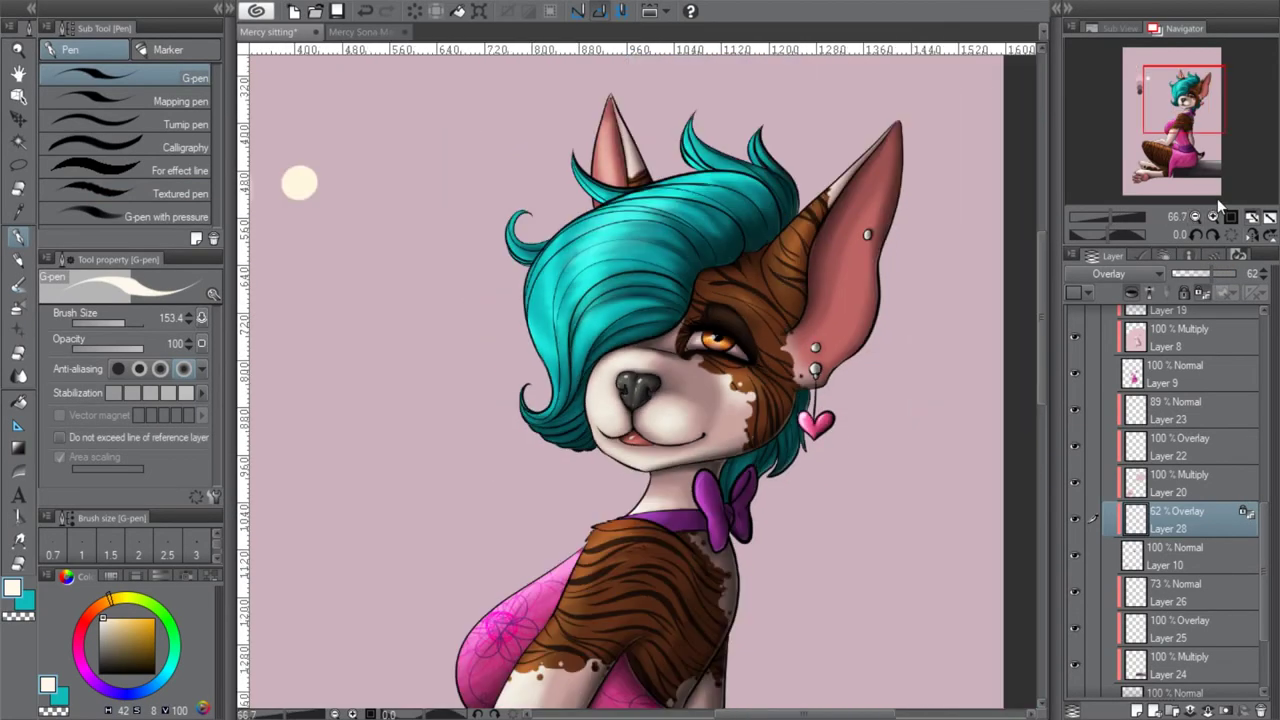
left_click(1195, 219)
left_click_drag(1208, 121, 1219, 114)
left_click(1195, 217)
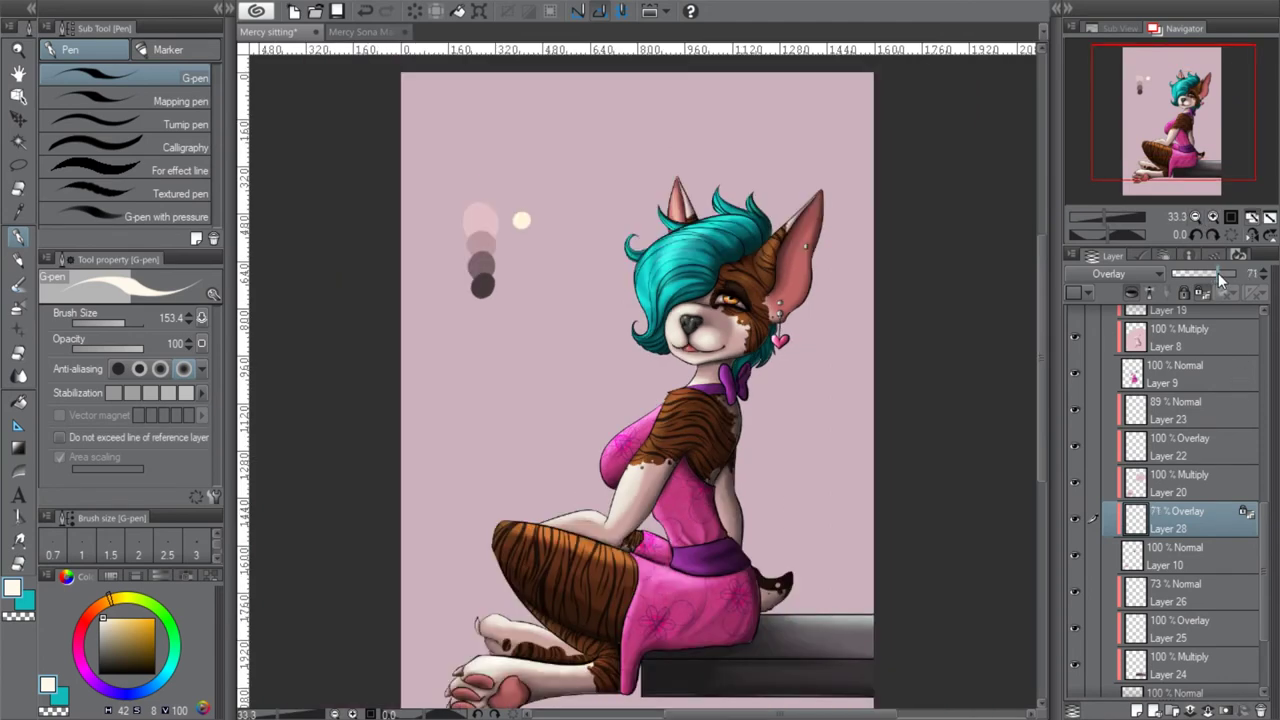
Collapse Folder 3 and bring the whole seated character into view
scroll(1200, 500, "up", 5)
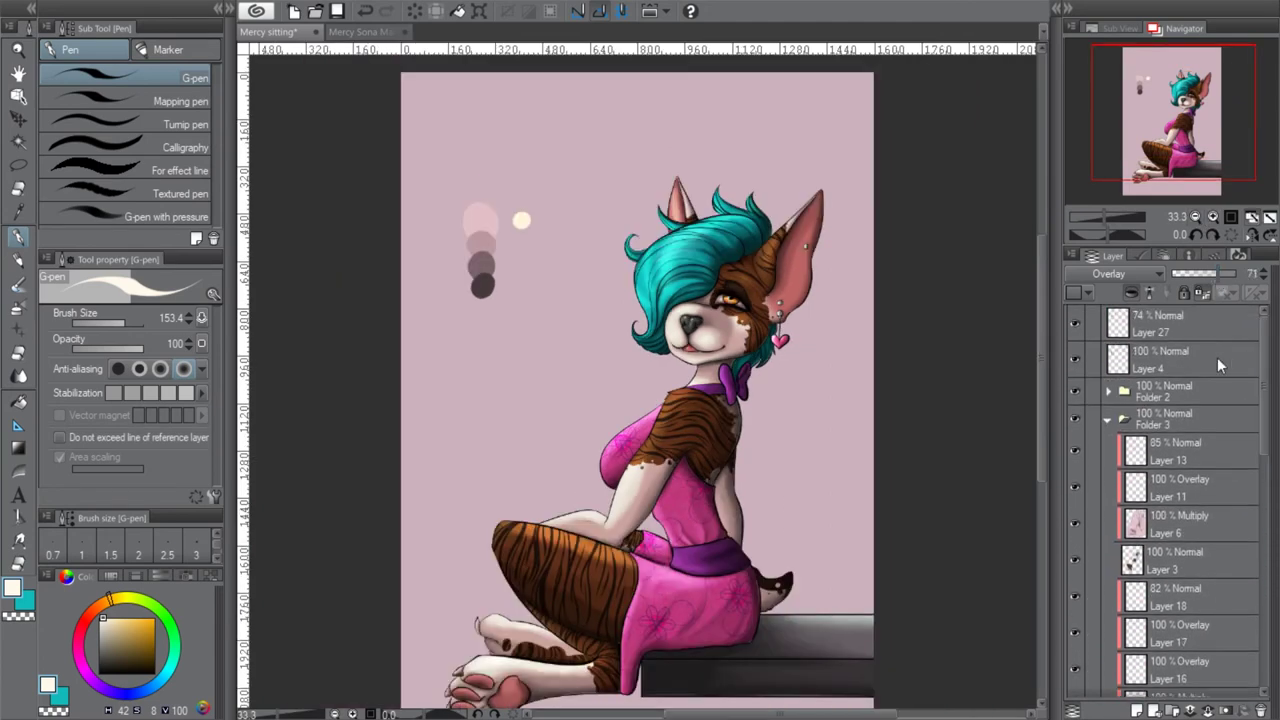
left_click(1186, 450)
left_click(1124, 420)
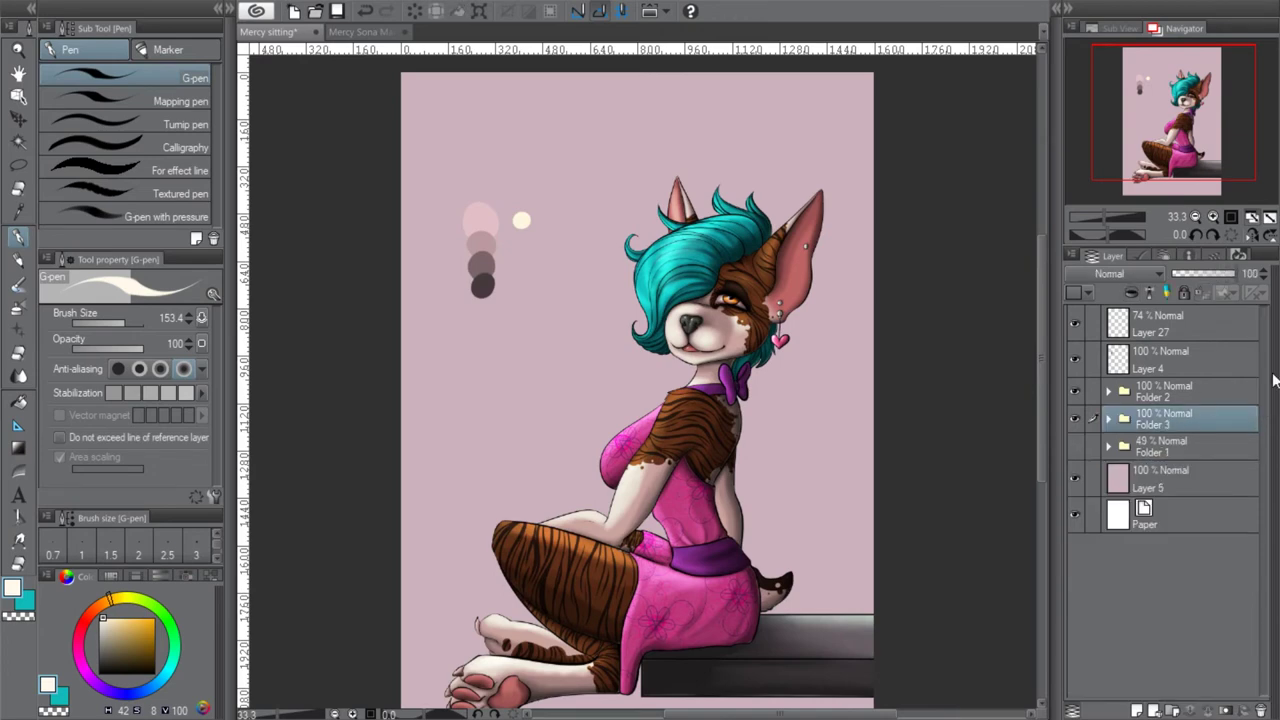
left_click_drag(1191, 80, 1185, 100)
left_click_drag(1168, 155, 1234, 104)
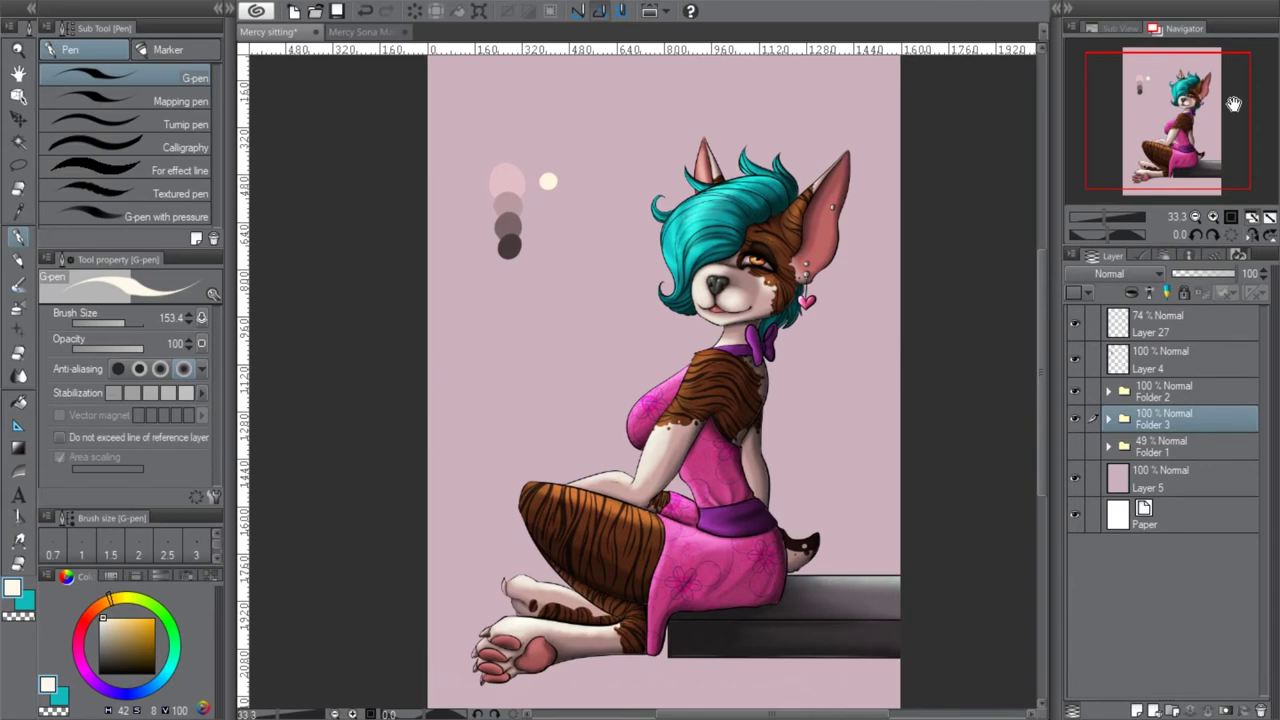
Add a new layer directly above Folder 3 and clip it to that folder, checking the folder's contents by toggling its visibility
left_click(1076, 419)
left_click(1076, 419)
left_click(1138, 710)
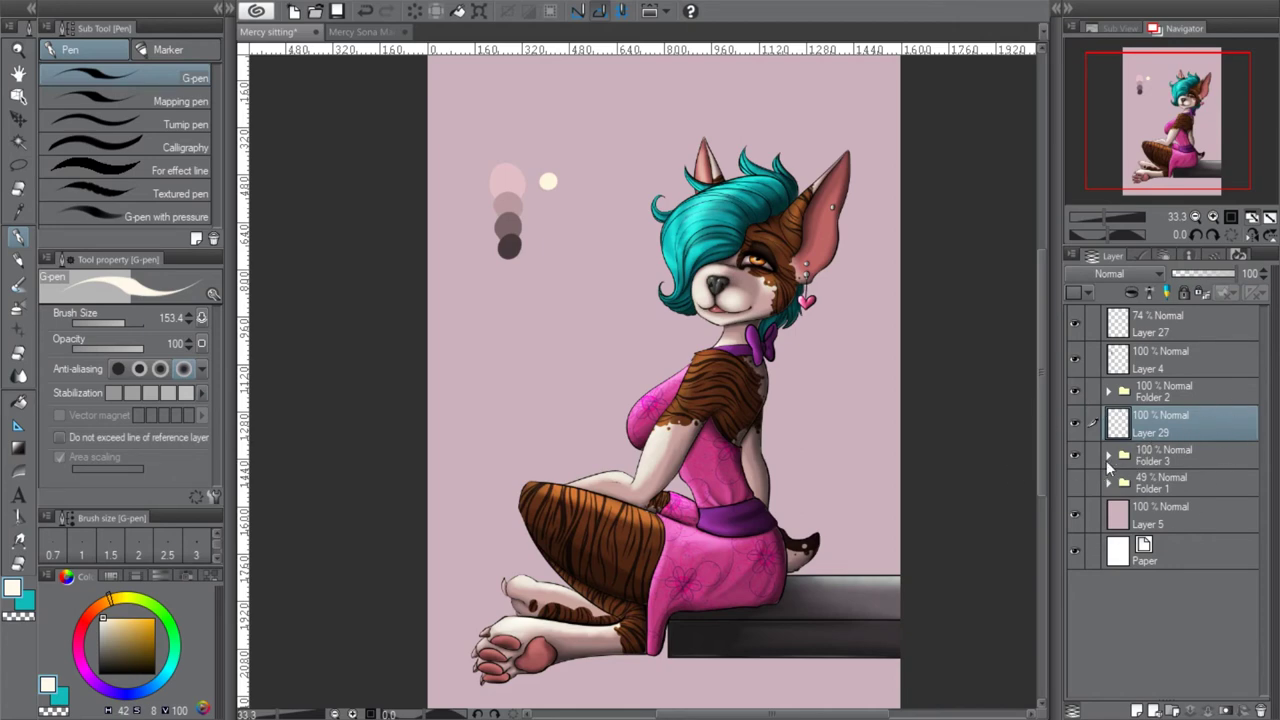
left_click(1075, 456)
left_click(1076, 456)
left_click(1077, 456)
left_click(1076, 456)
left_click(1132, 293)
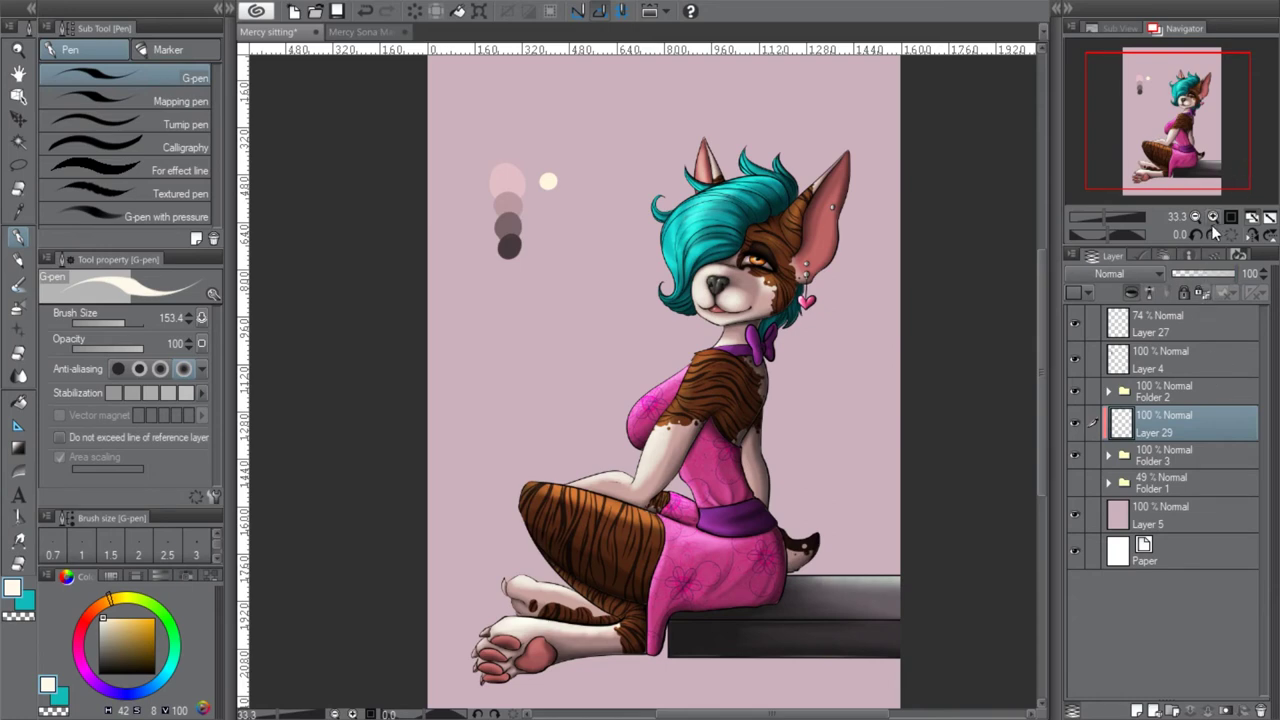
Move Folder 2 into Folder 3 as its topmost item, then collapse Folder 3 and check its contents by toggling visibility
left_click(1158, 392)
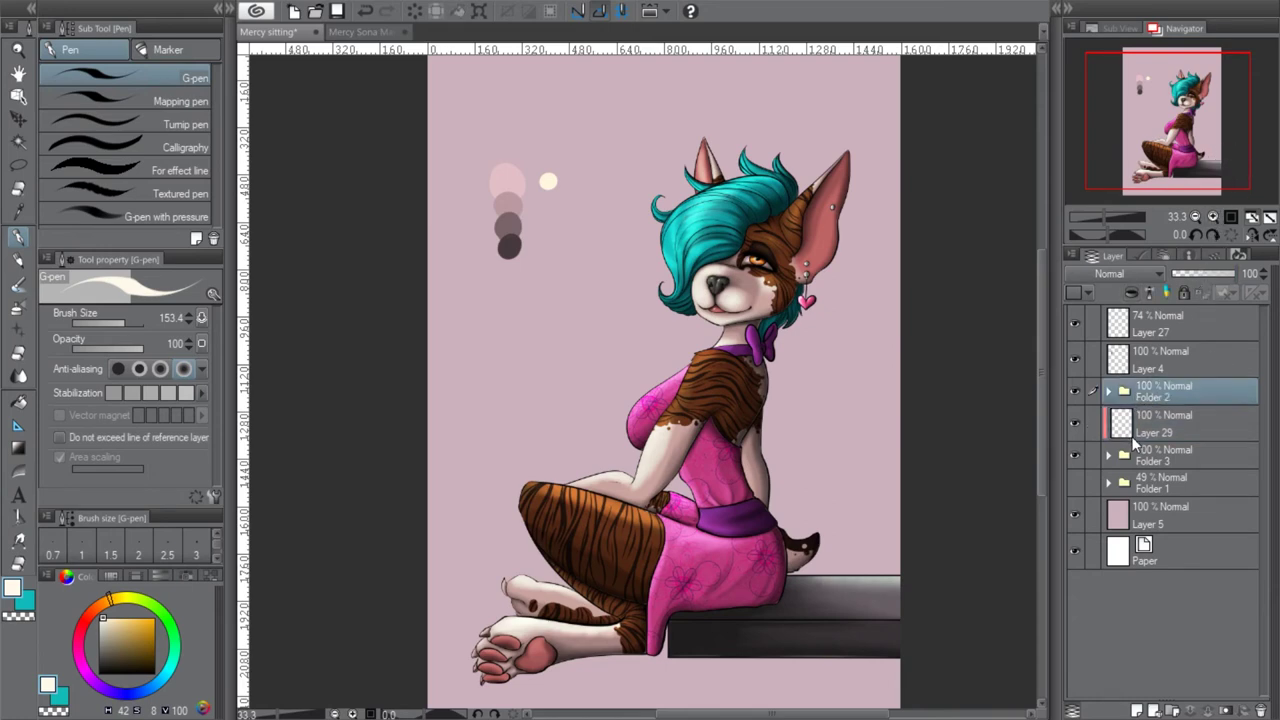
left_click(1106, 456)
left_click(1161, 457)
left_click_drag(1142, 392, 1171, 428)
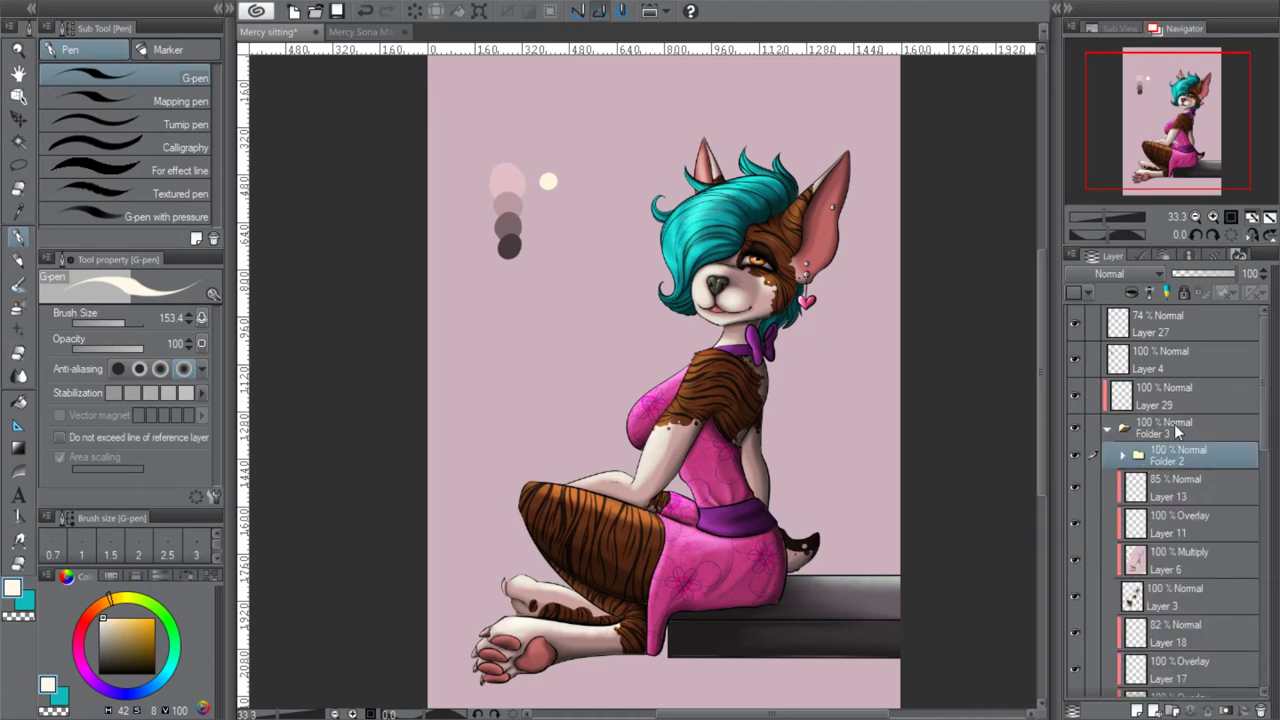
left_click(1076, 453)
left_click(1078, 452)
double_click(1166, 427)
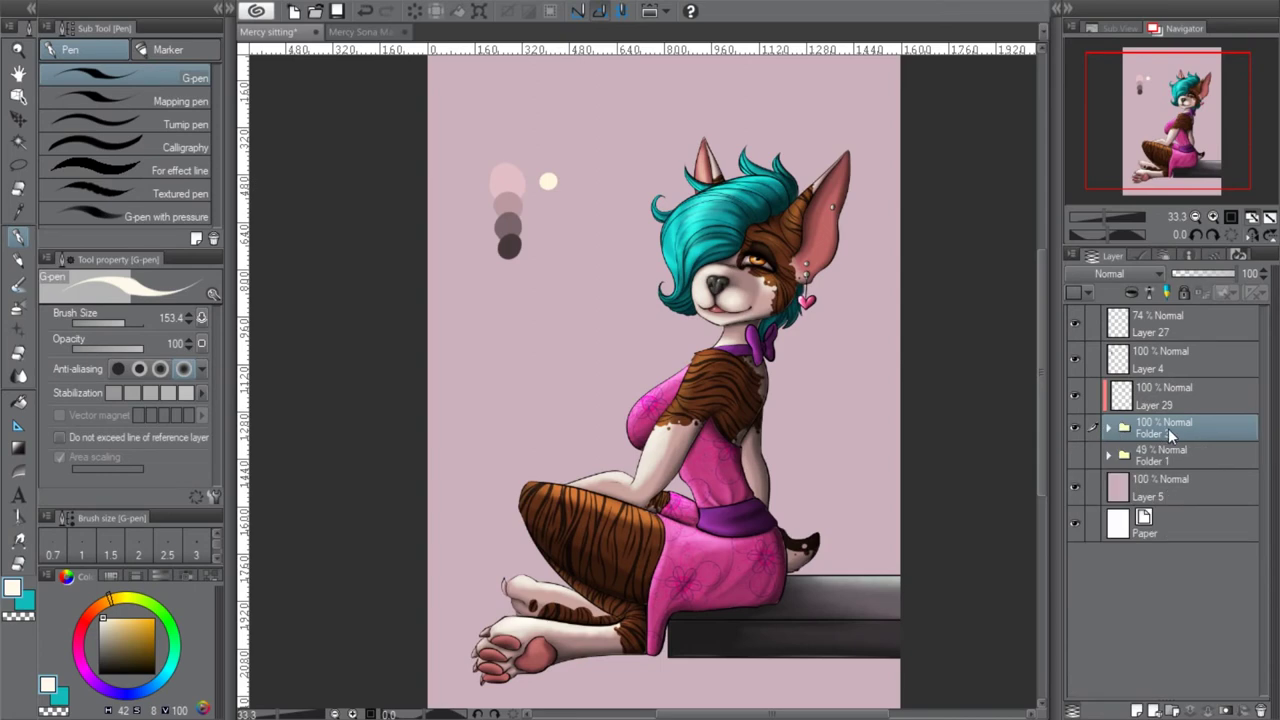
left_click(1074, 426)
left_click(1074, 426)
Set the blending mode of the clipped Layer 29 to Color burn
left_click(1160, 395)
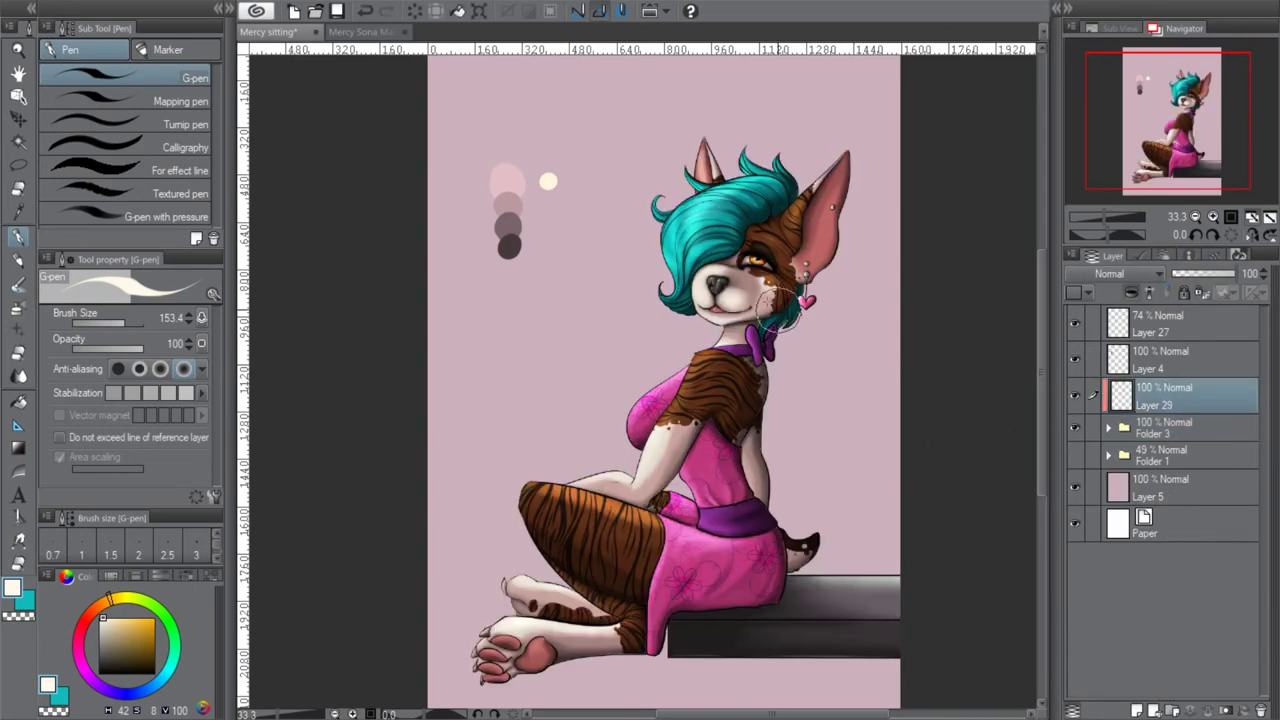
left_click(1119, 343)
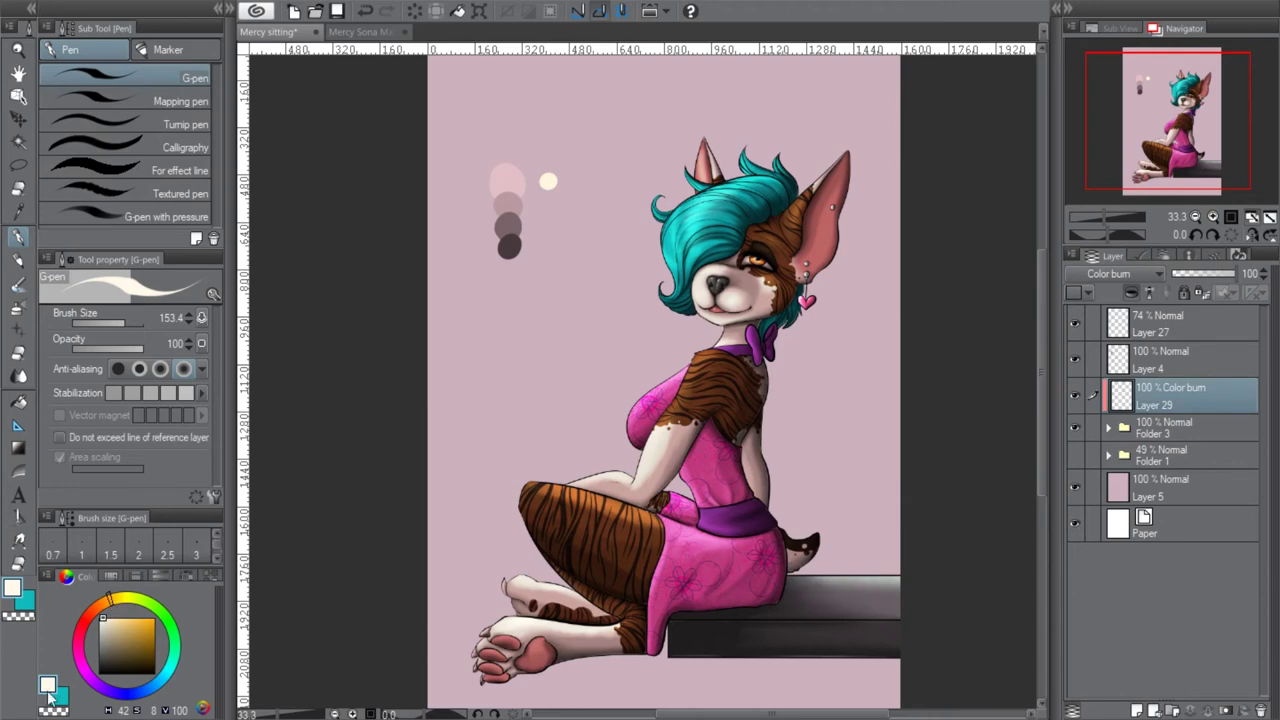
Try a pale blue G-pen stroke at size 1085.3 down the character's back on Layer 29 and undo it
left_click(23, 213)
left_click(498, 184)
left_click(22, 243)
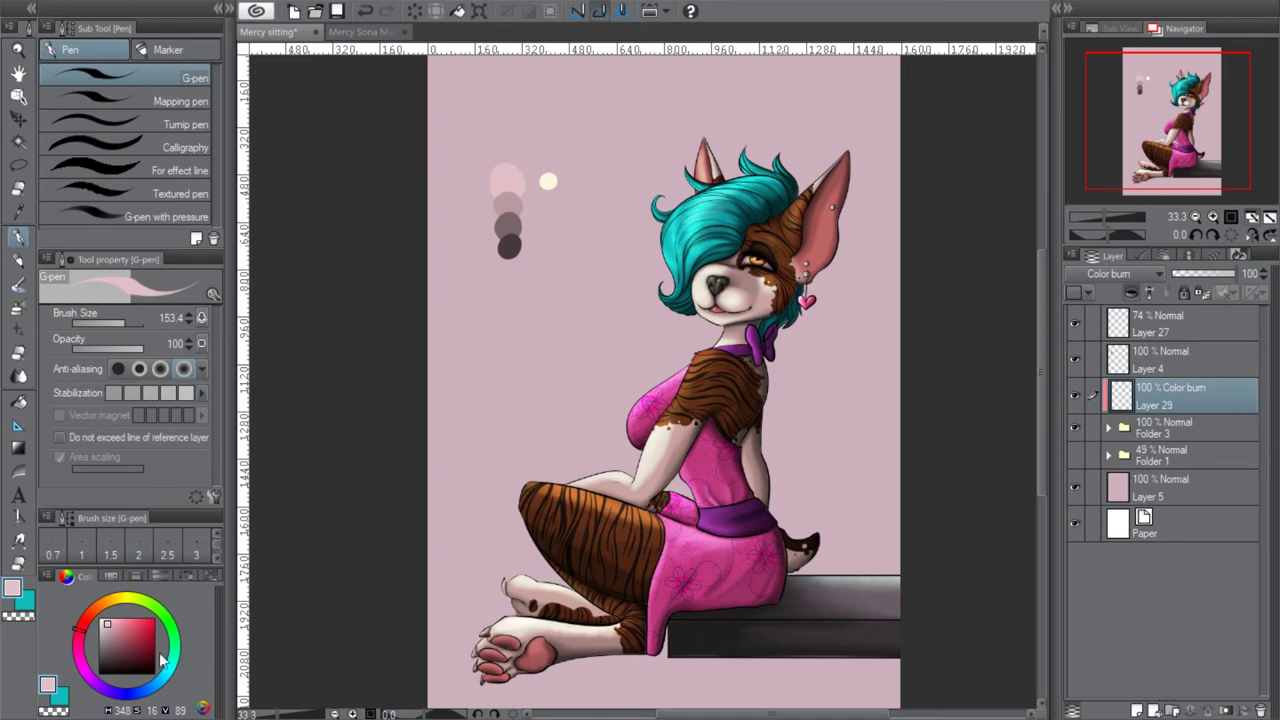
left_click(140, 324)
mouse_move(774, 228)
left_mouse_down()
mouse_move(774, 400)
mouse_move(829, 529)
left_mouse_up()
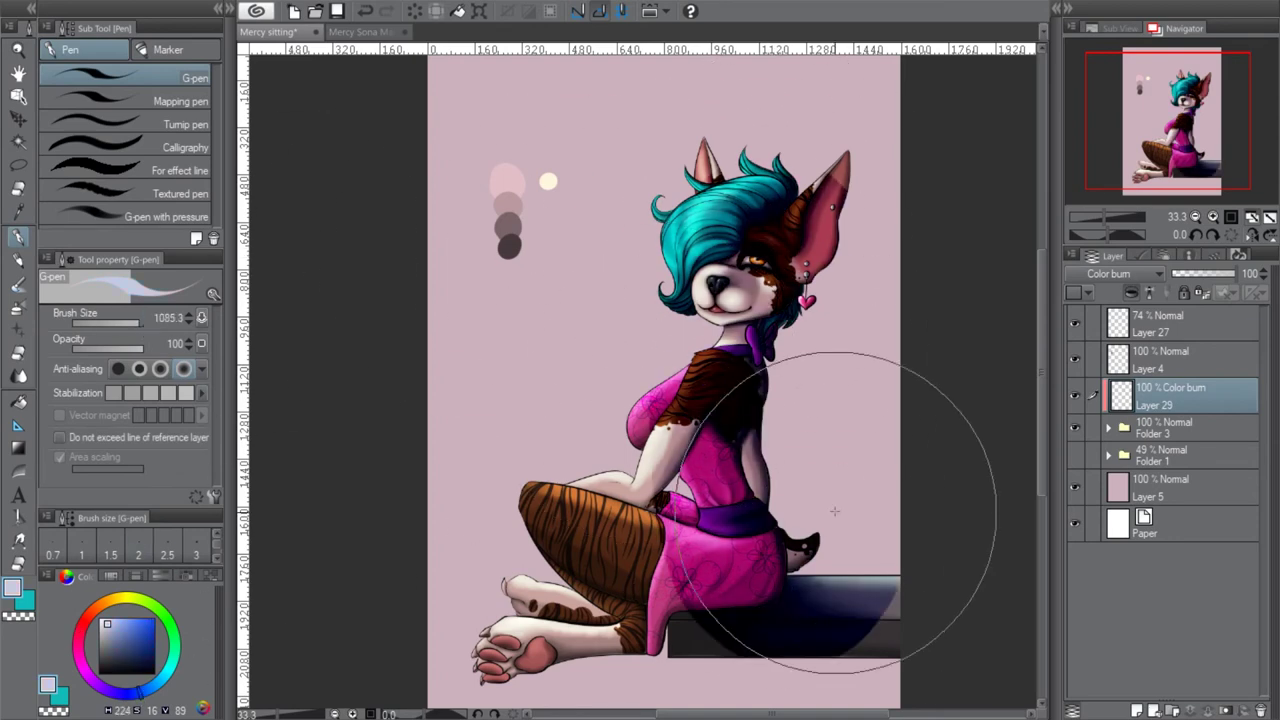
key("ctrl+z")
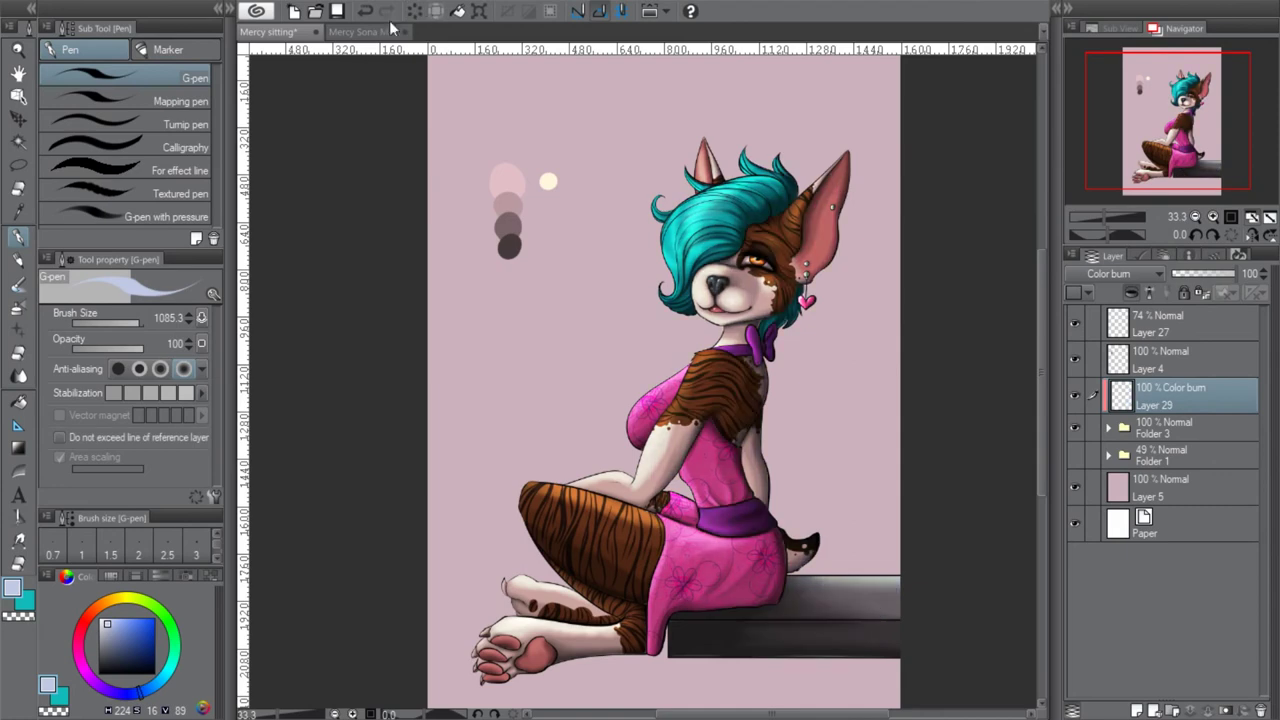
Switch to the Hard airbrush with a soft pink sampled from the artwork (H 348, S 30, V 92)
left_click(18, 306)
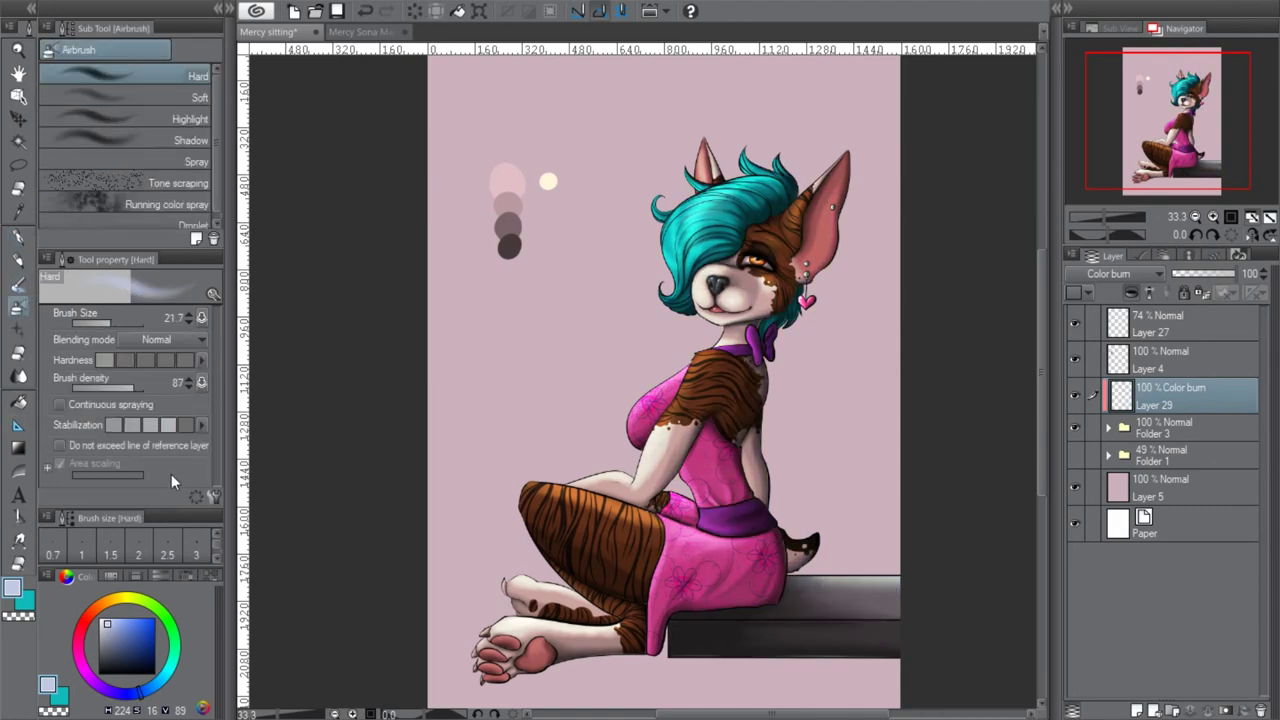
key("i")
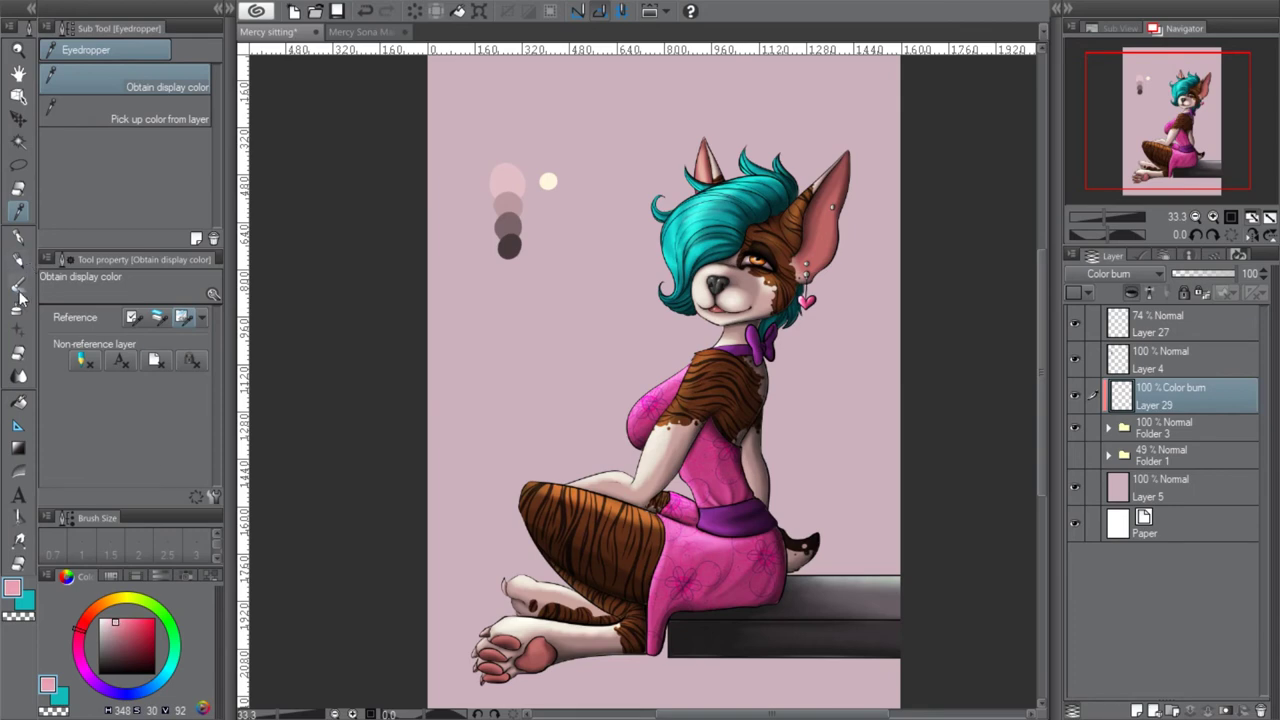
left_click(18, 304)
Try airbrushing pink over the ear and side of the head at size 461.1 and undo it
left_click_drag(127, 325, 146, 320)
left_click(1213, 217)
left_click_drag(1196, 138, 1205, 129)
left_click(133, 321)
mouse_move(869, 180)
left_mouse_down()
mouse_move(818, 297)
mouse_move(795, 197)
mouse_move(776, 268)
left_mouse_up()
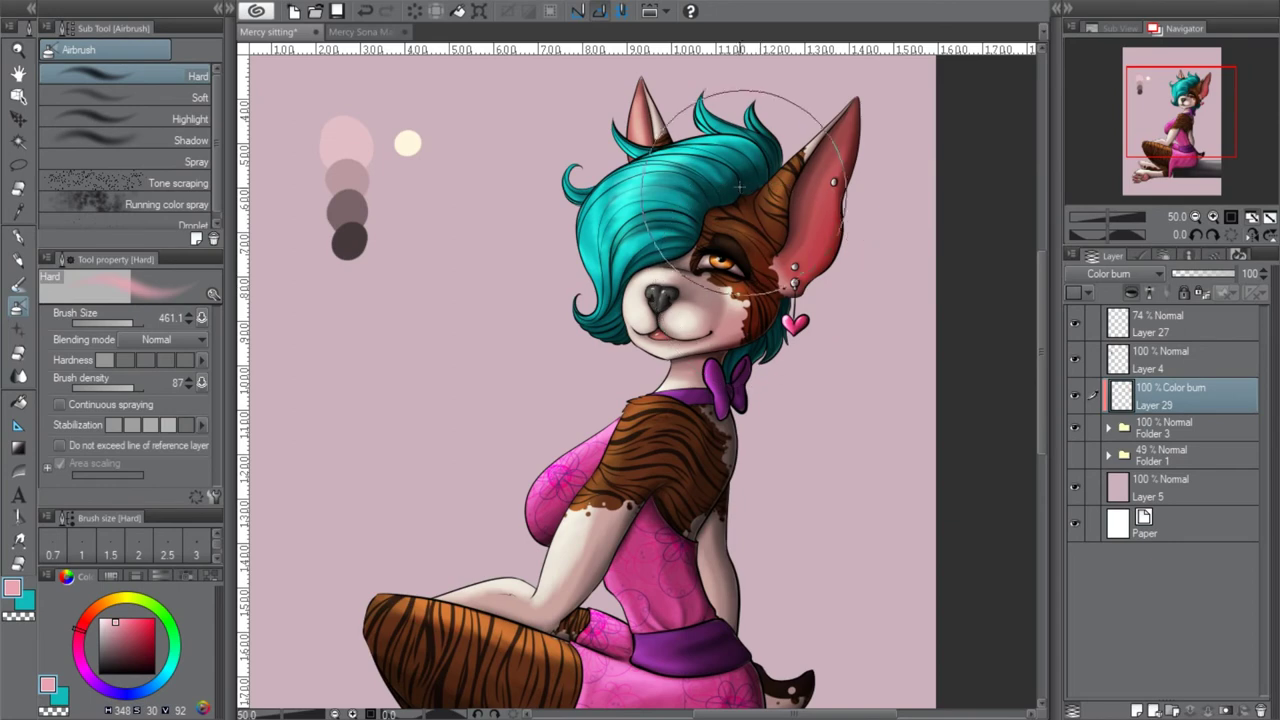
key("ctrl+z")
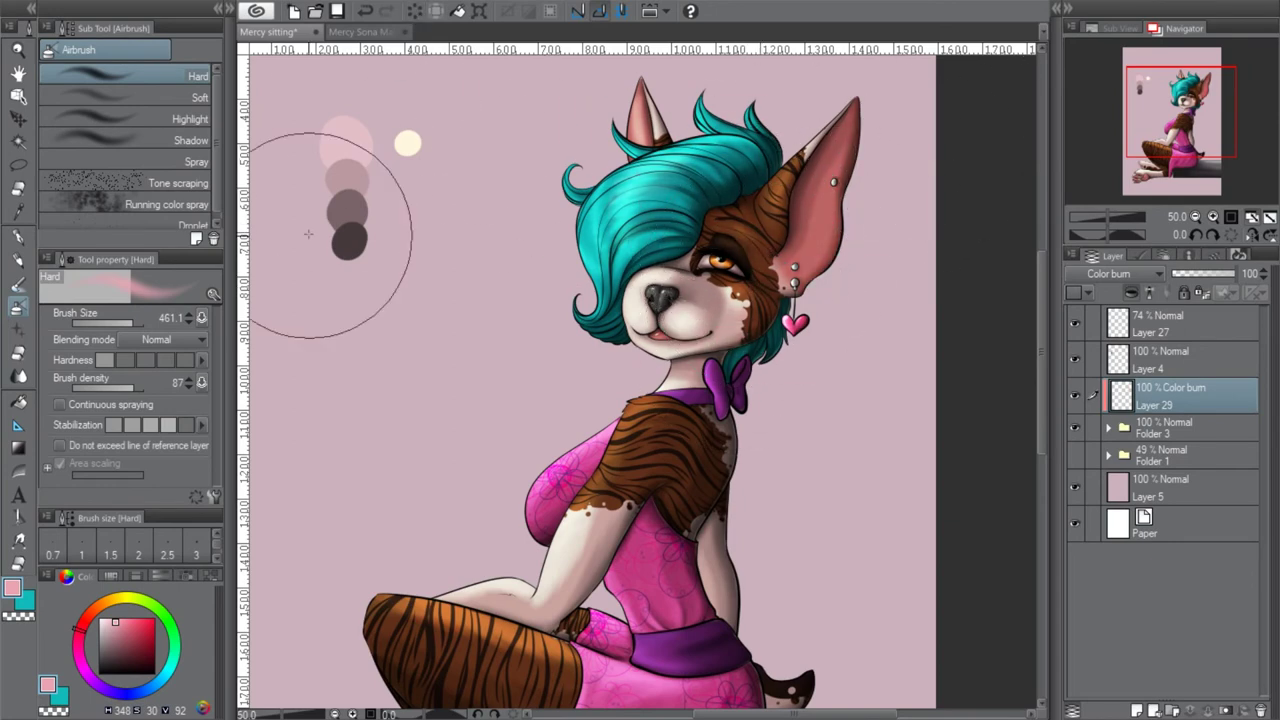
Airbrush pink shading over the torso and dress at size 250.2, undoing the last stroke
left_click_drag(130, 321, 126, 321)
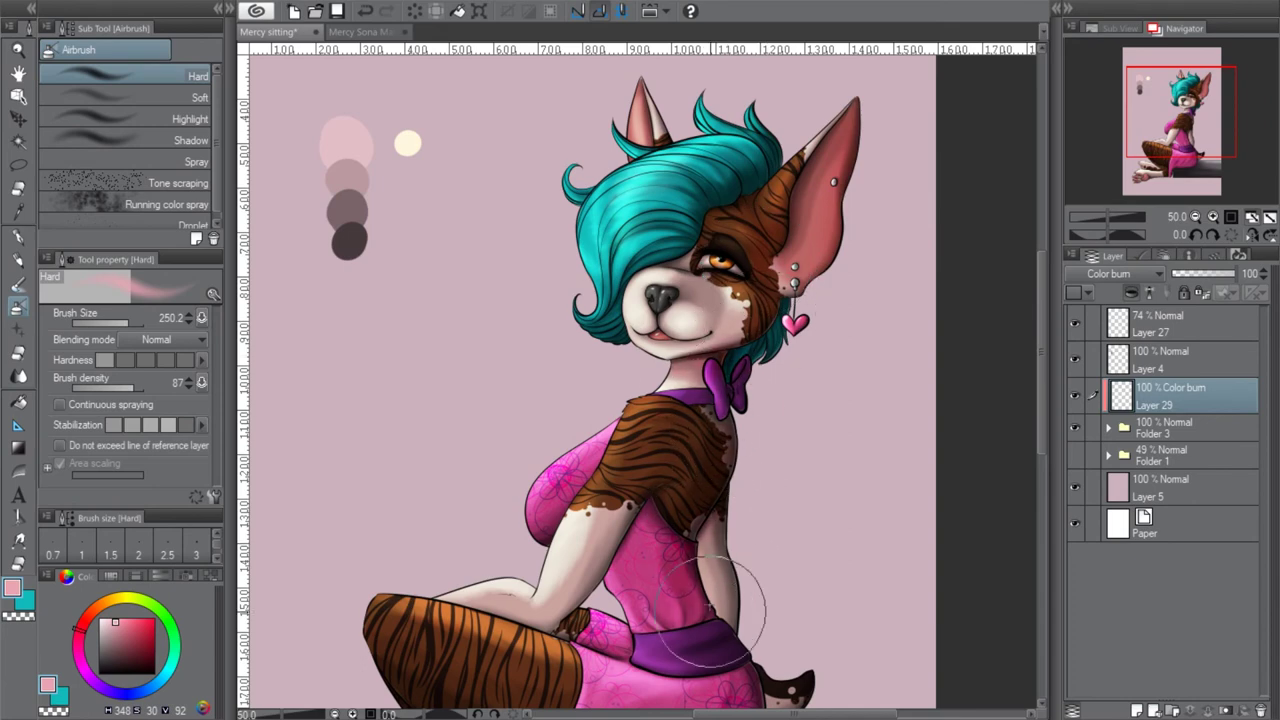
left_click_drag(1183, 127, 1183, 148)
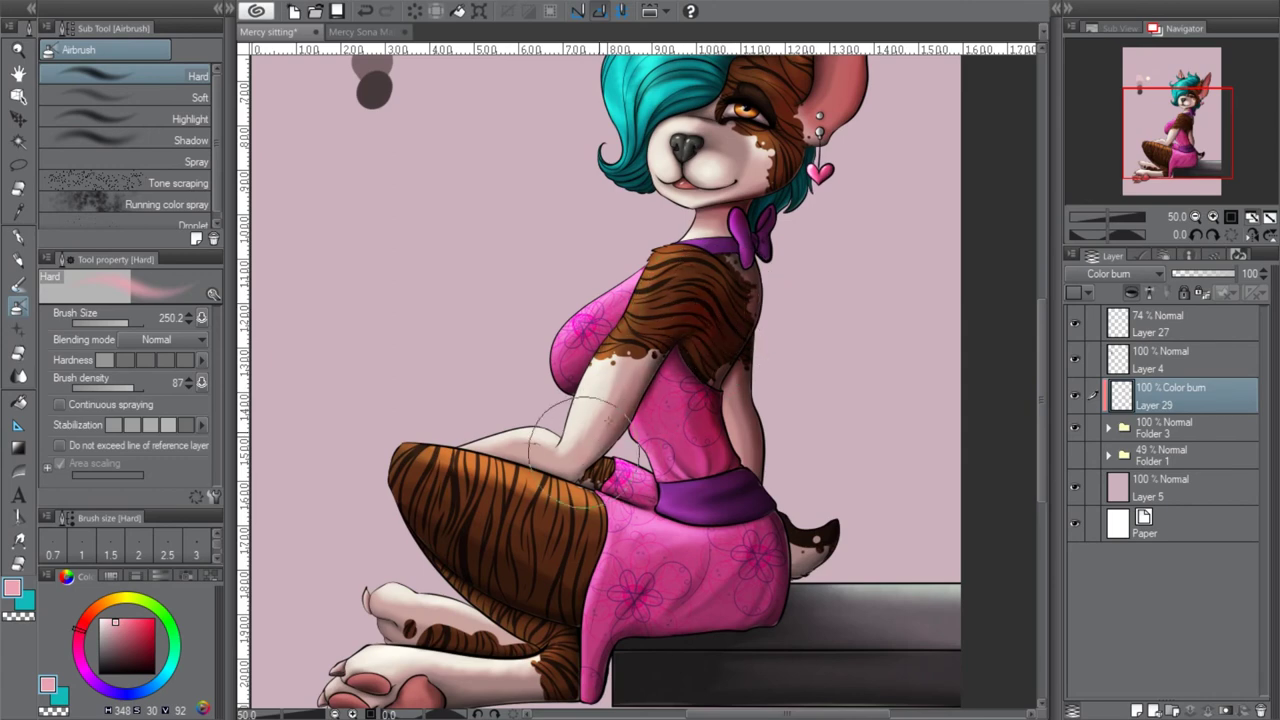
left_click(368, 12)
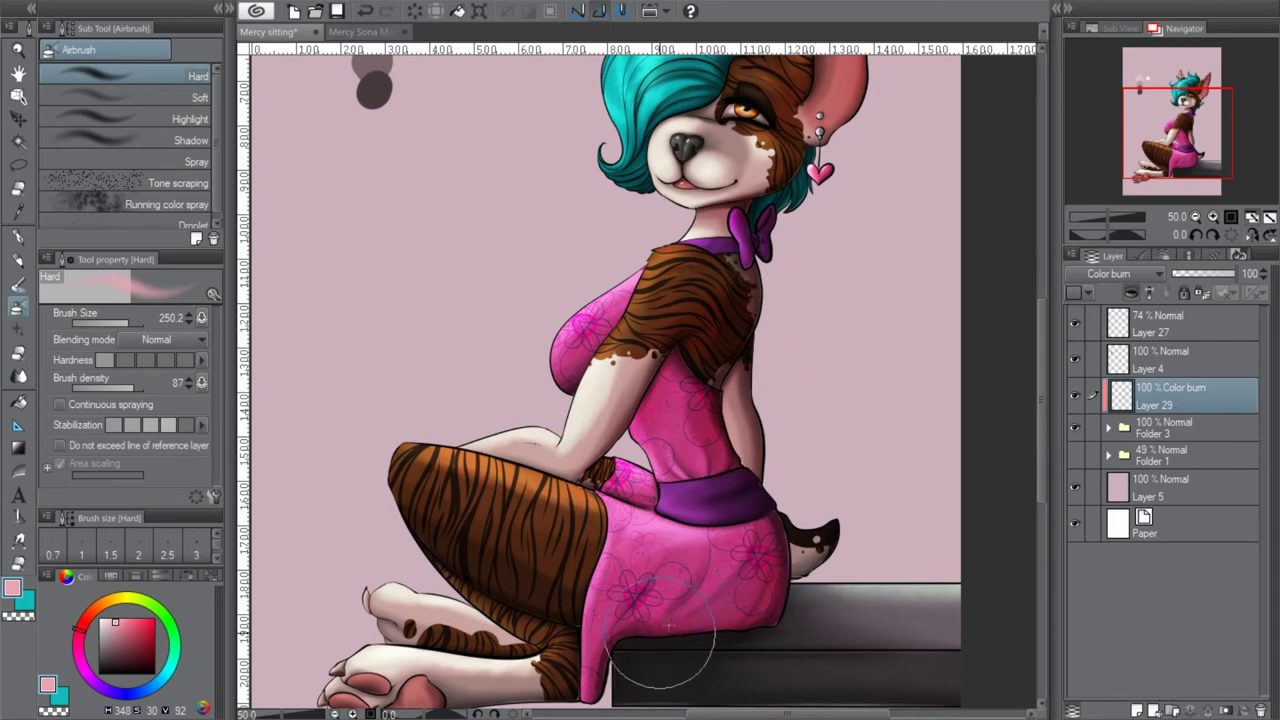
Airbrush pink shading over the lower legs, paw pads and face on Layer 29 at size 250.2
left_click_drag(1182, 130, 1150, 152)
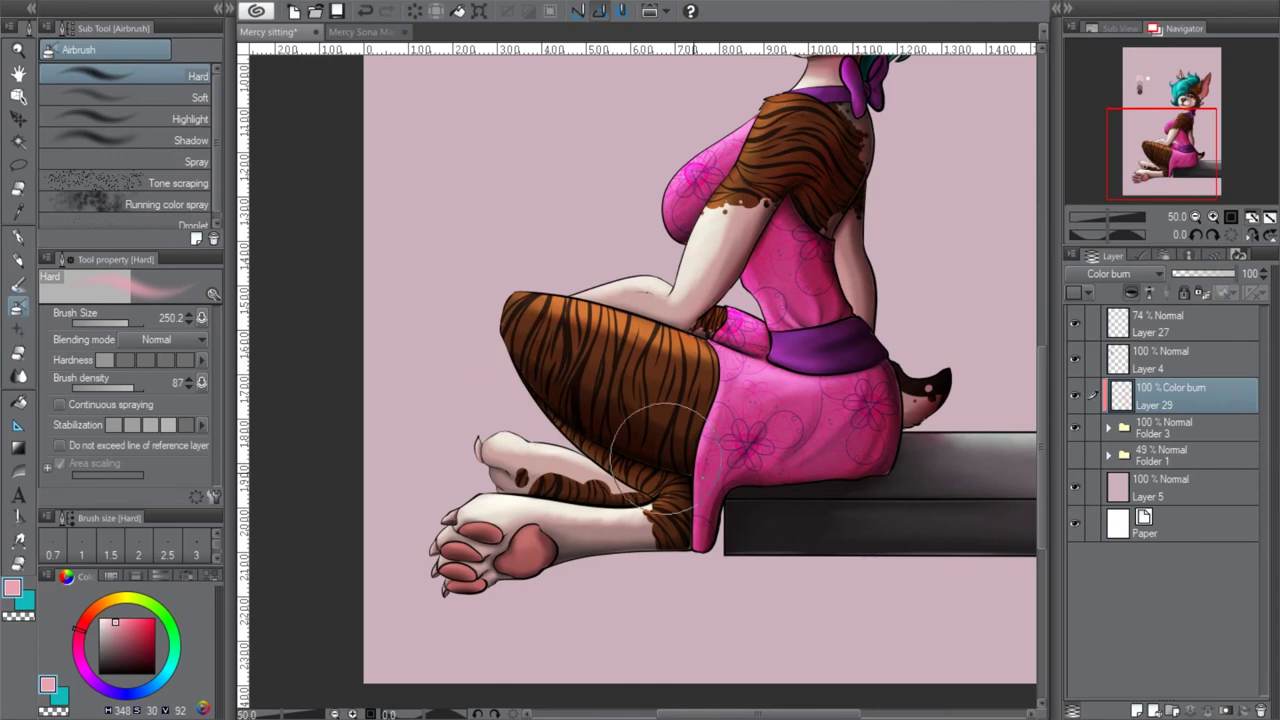
mouse_move(654, 557)
left_mouse_down()
mouse_move(502, 571)
mouse_move(589, 554)
mouse_move(492, 585)
mouse_move(466, 567)
left_mouse_up()
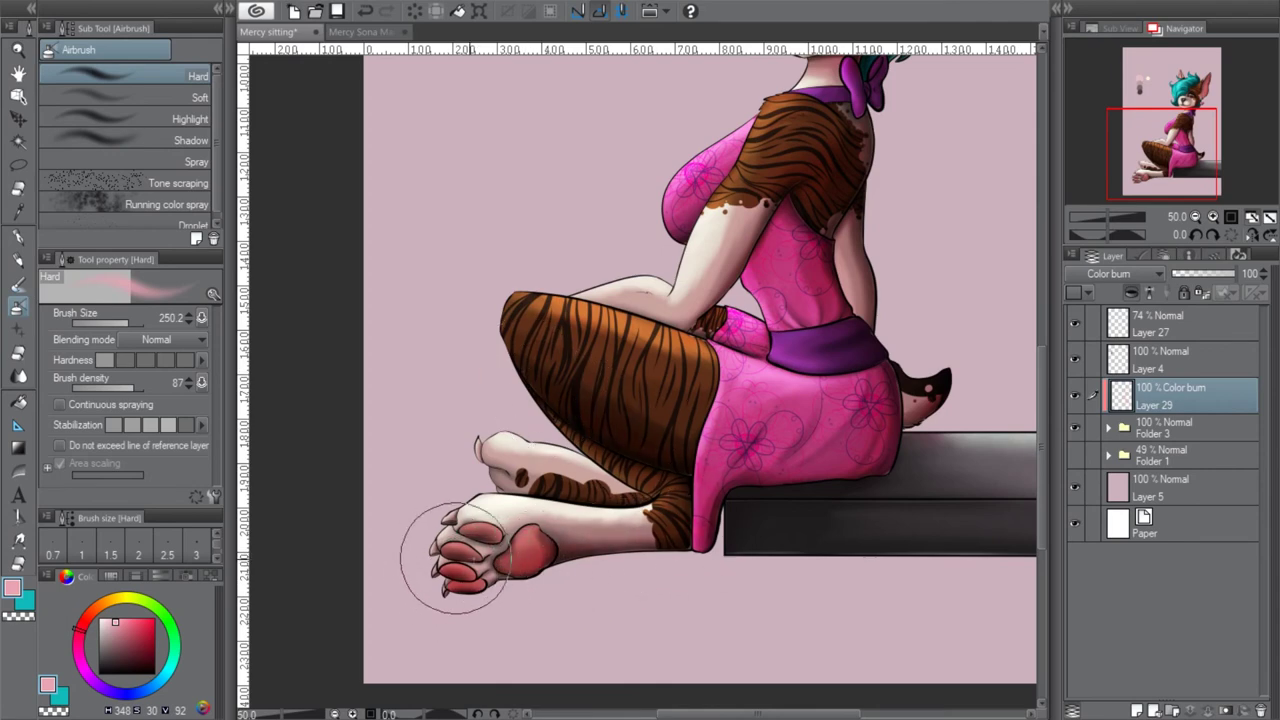
left_click_drag(1182, 132, 1200, 80)
left_click_drag(700, 270, 695, 340)
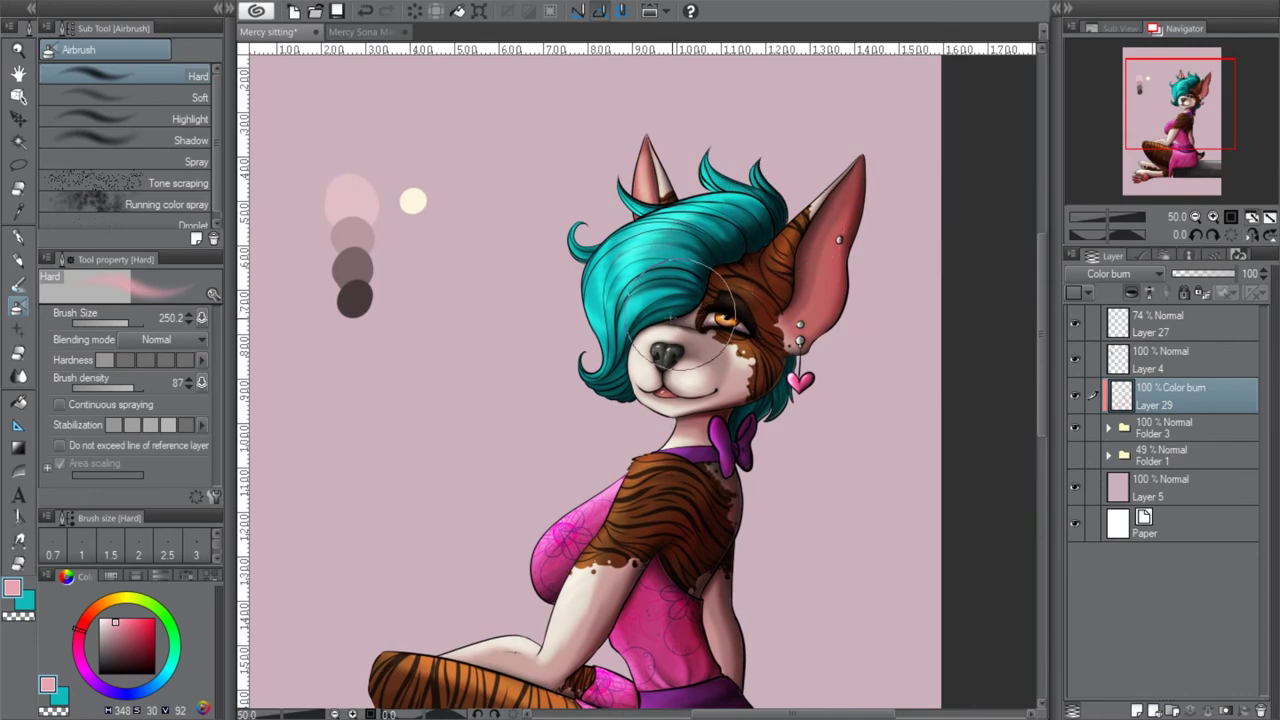
left_click(1196, 217)
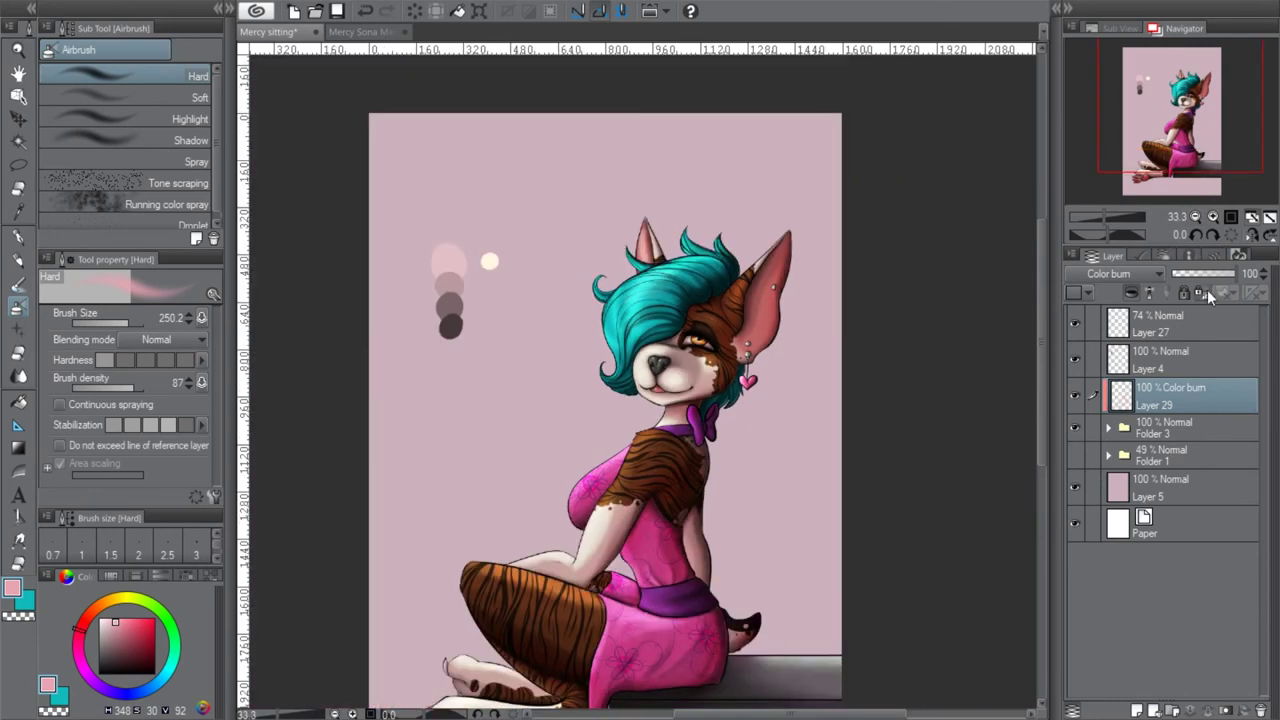
Lock Layer 29's transparent pixels and try recolouring its shading dark red and purple with the G-pen at size 1085.3
key("p")
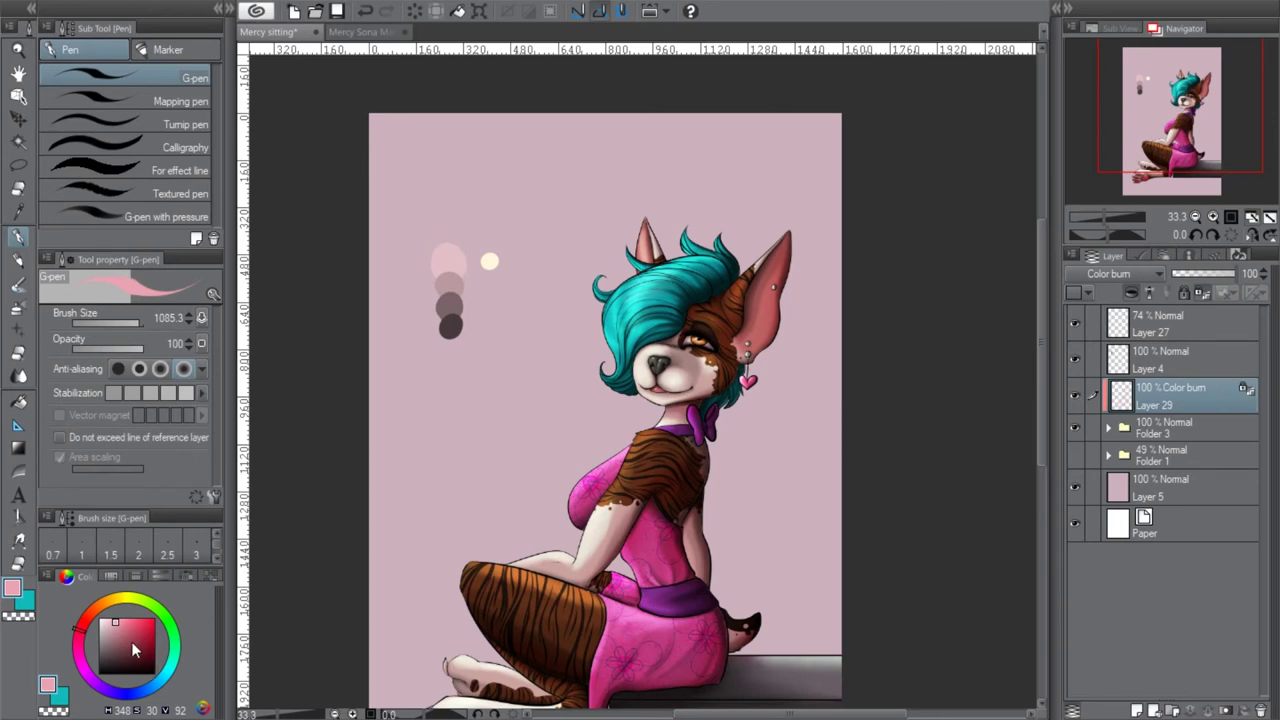
left_click(154, 663)
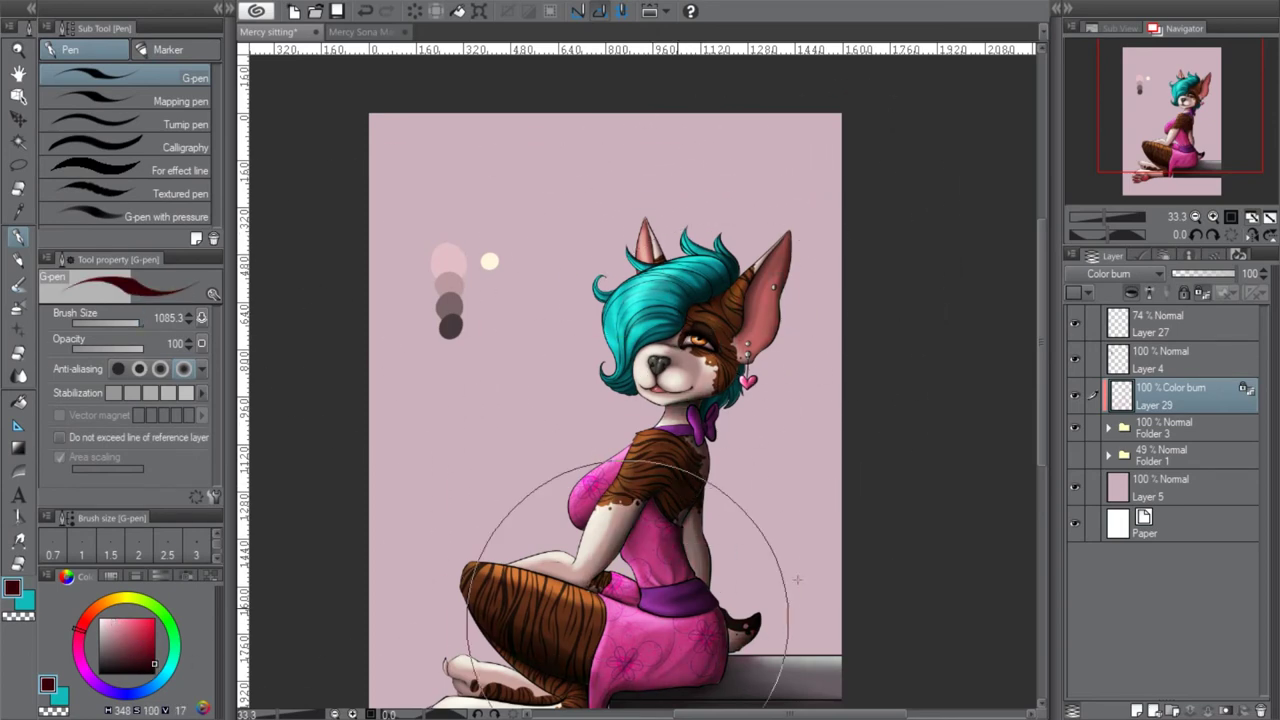
left_click(366, 12)
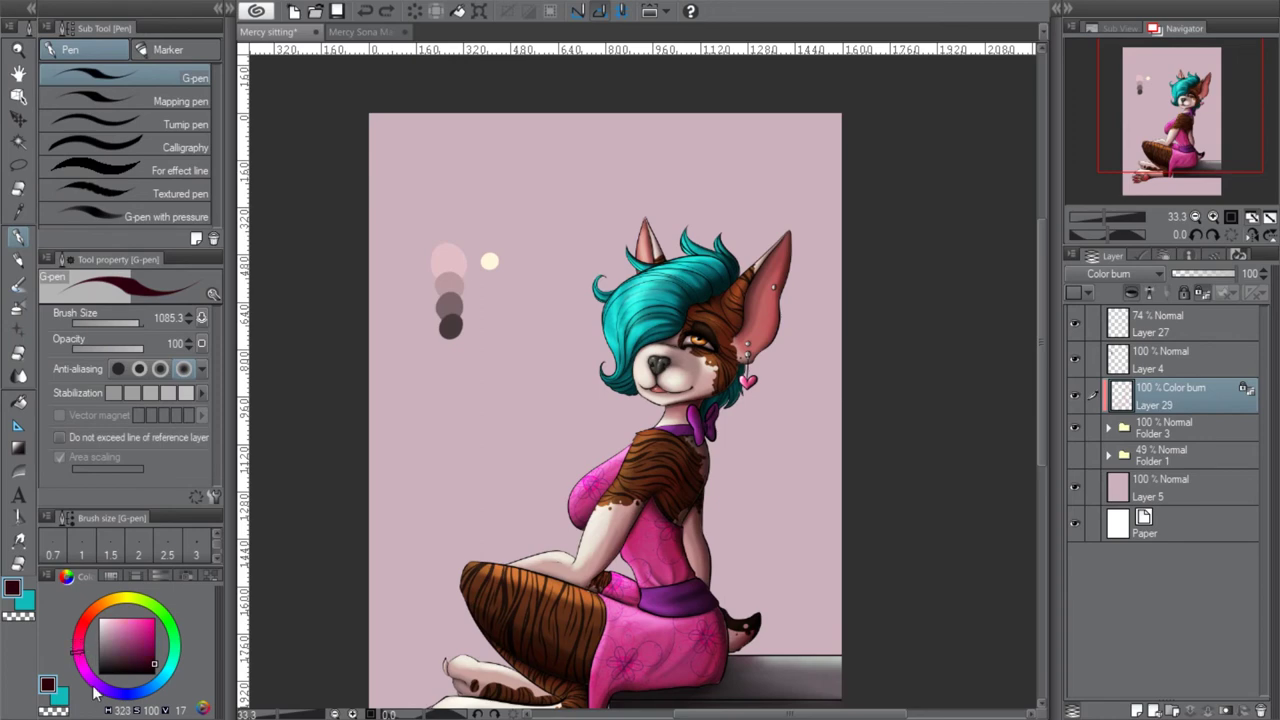
left_click_drag(154, 676, 131, 627)
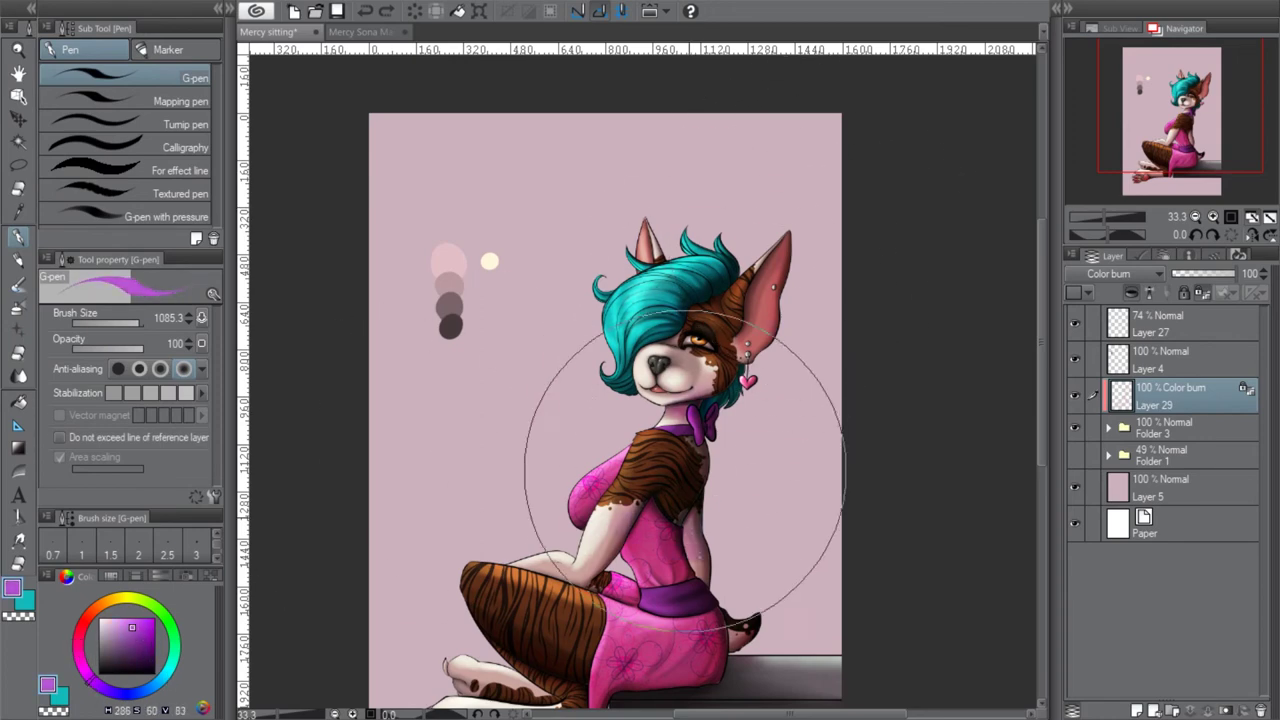
Recolour Layer 29's shading with a muted pale pink (H 353, S 19, V 86) using the G-pen
left_click_drag(107, 646, 104, 624)
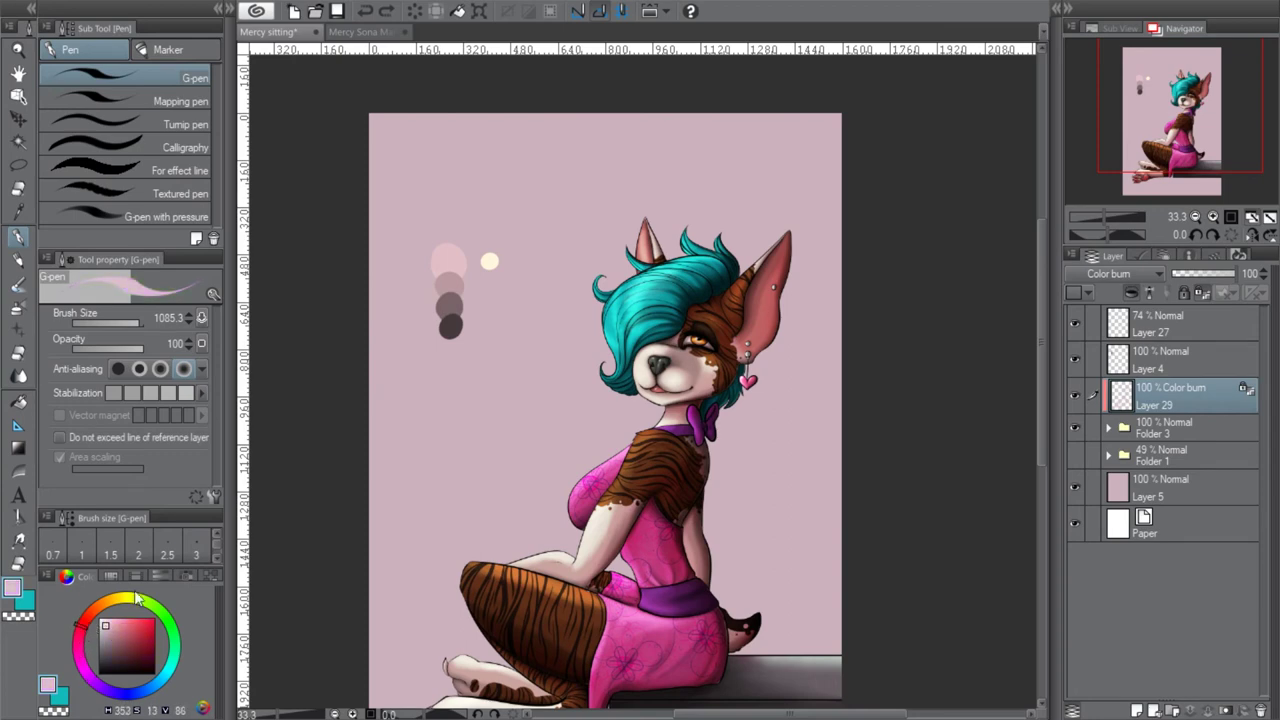
left_click(114, 634)
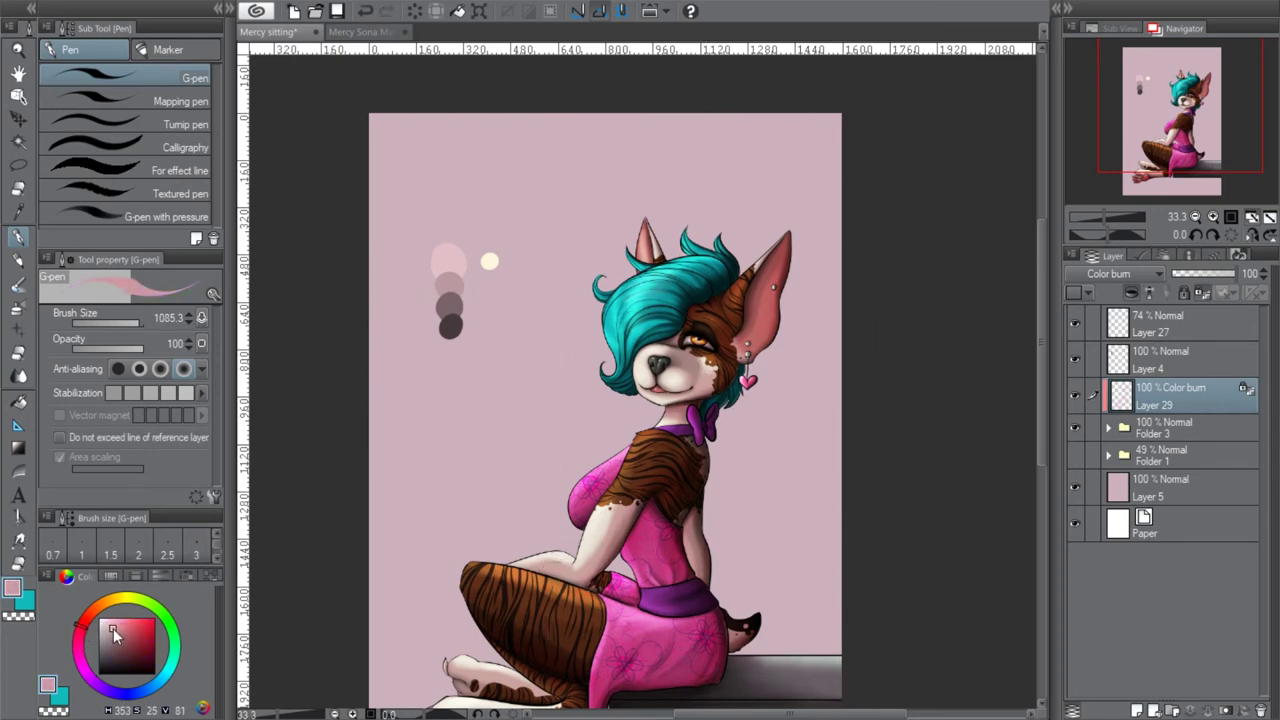
left_click(112, 628)
left_click(109, 626)
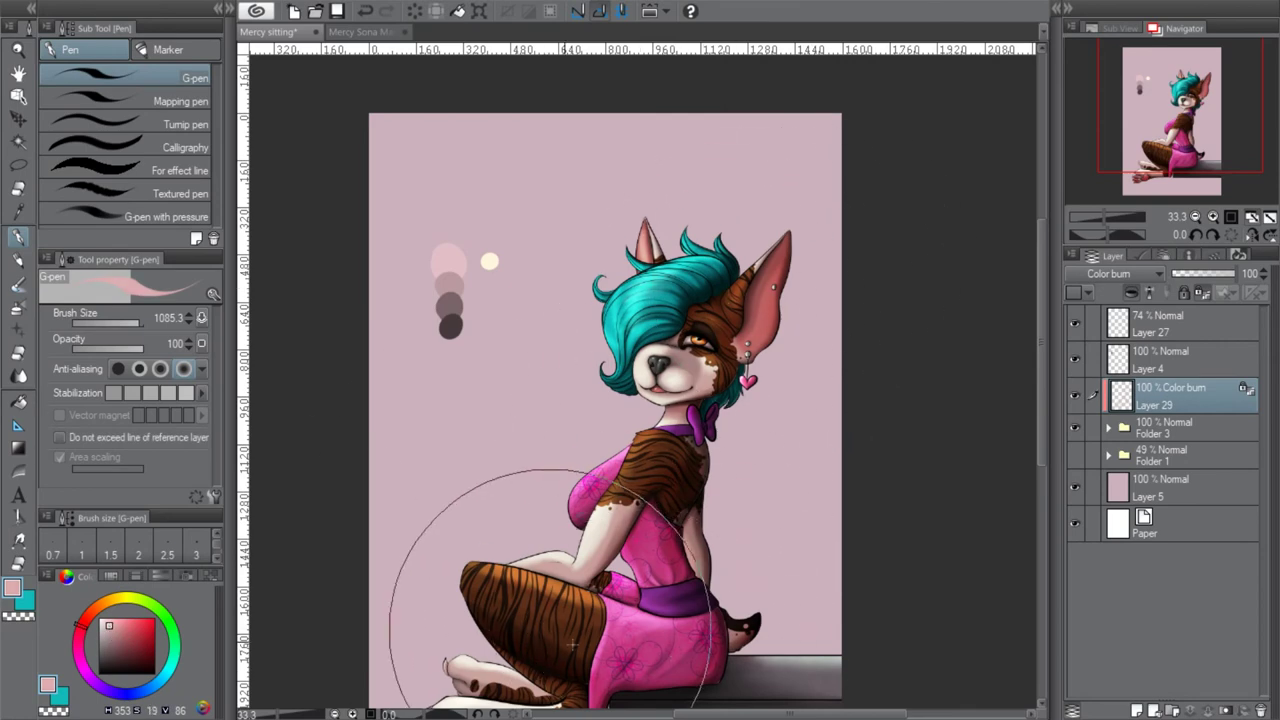
left_click_drag(1177, 149, 1175, 165)
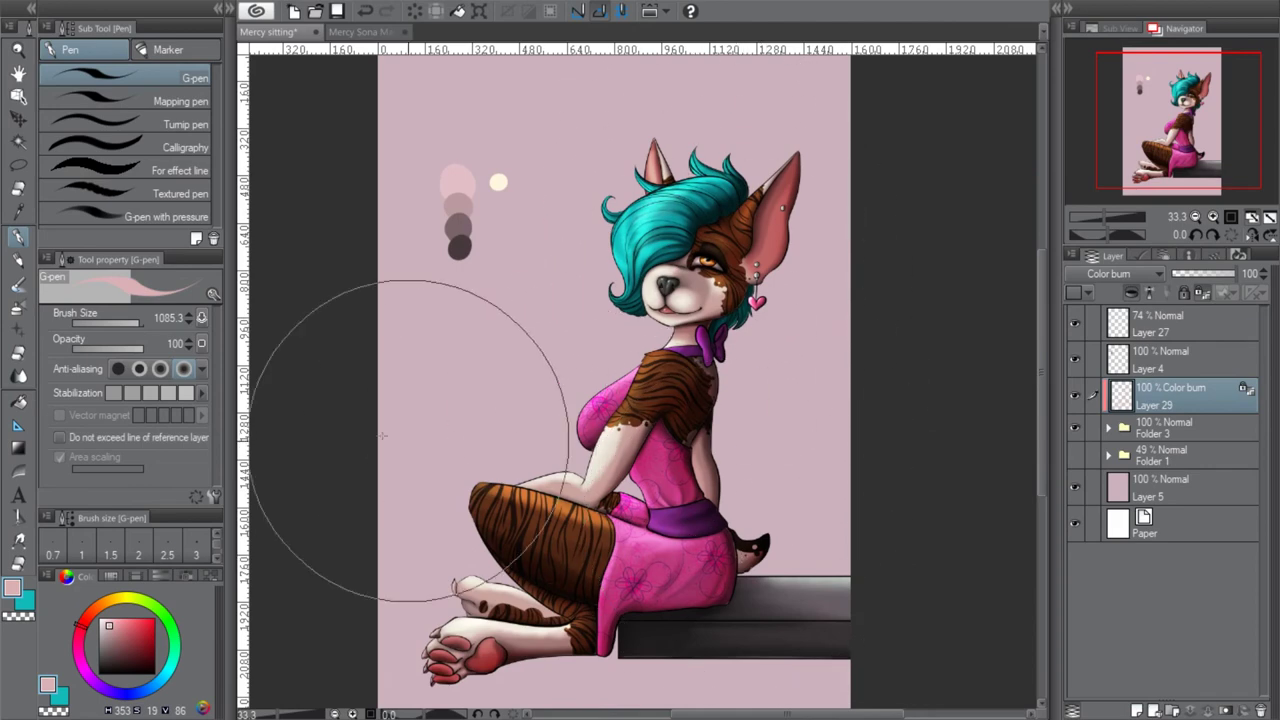
Unlock Layer 29's transparent pixels, return to the Hard airbrush and bring the whole canvas into view at 25%
key("b")
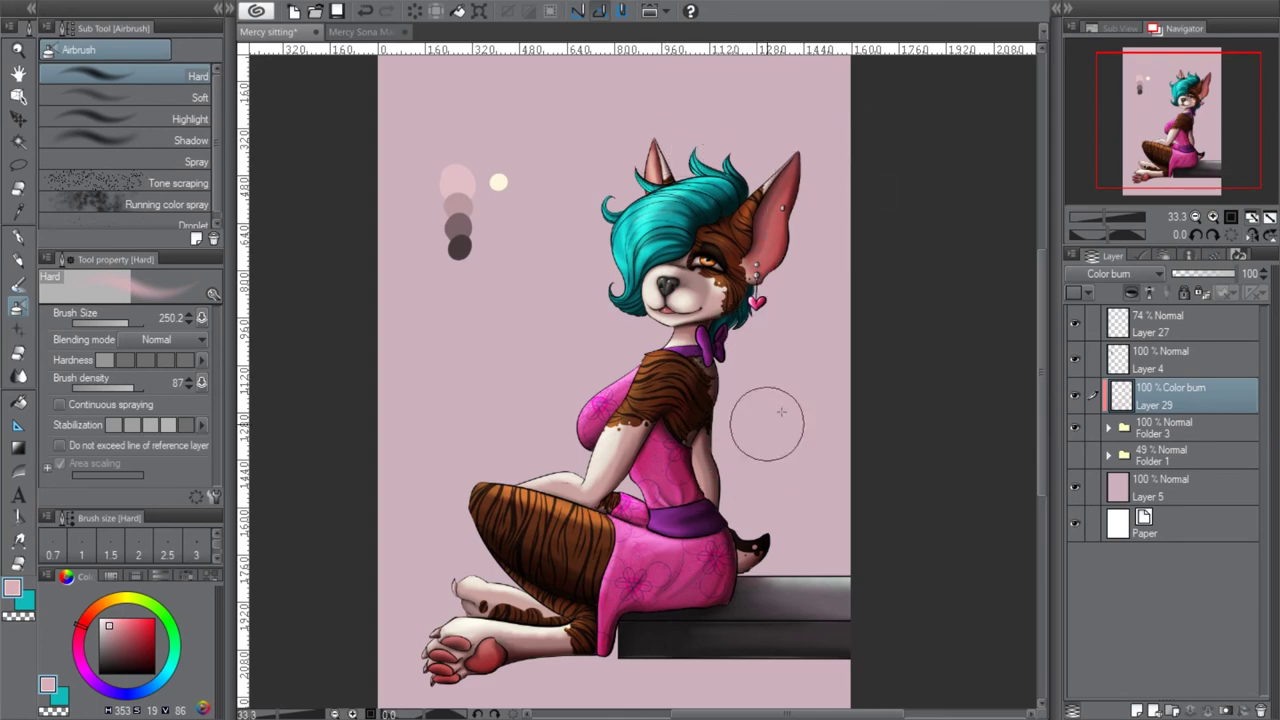
left_click_drag(1179, 188, 1179, 178)
left_click(1195, 217)
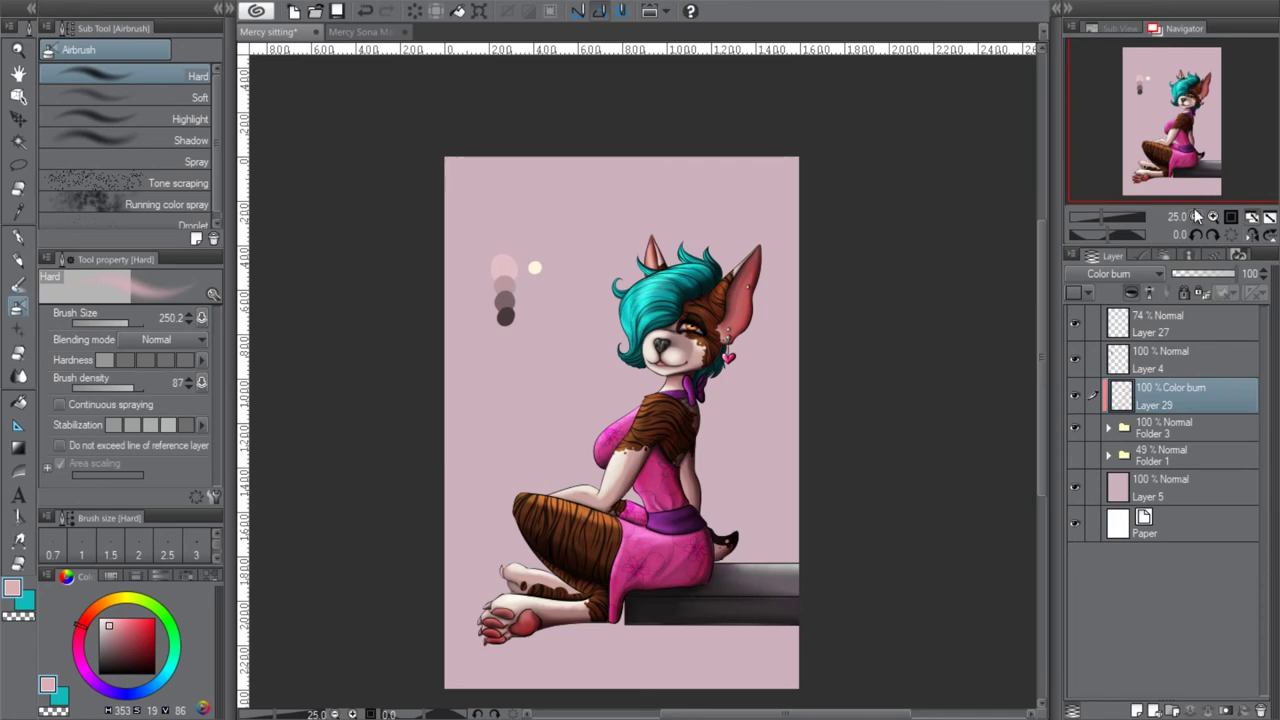
Compare the artwork with Layer 29 hidden and shown, switch to the Soft eraser and set the layer's opacity to 84%
left_click(1075, 397)
left_click(1075, 397)
left_click(1074, 396)
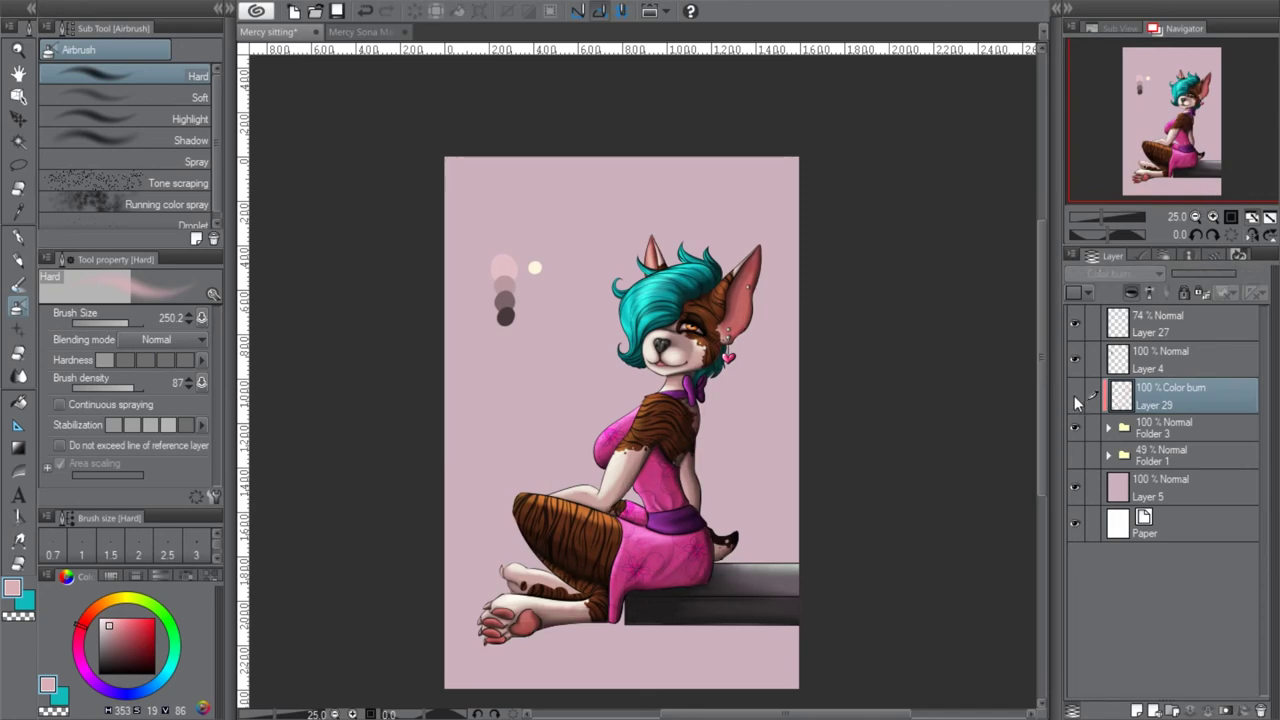
left_click(1074, 395)
left_click(1073, 397)
left_click(1074, 397)
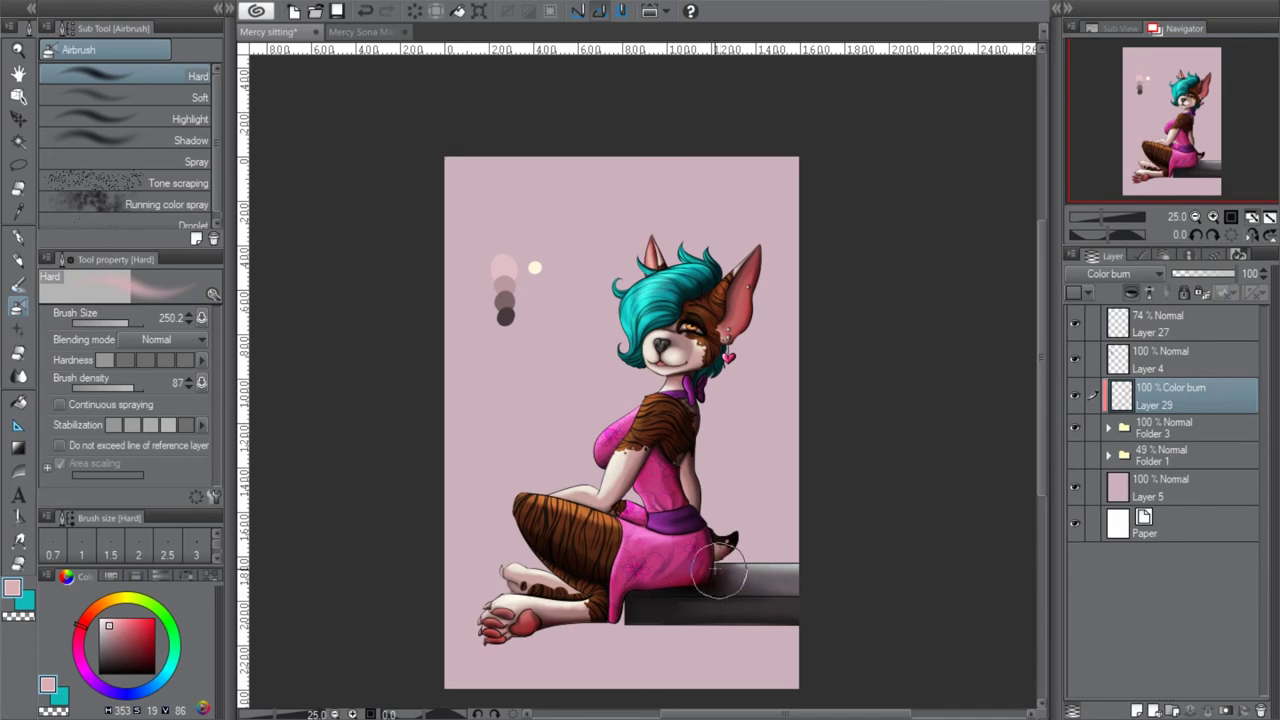
left_click(18, 352)
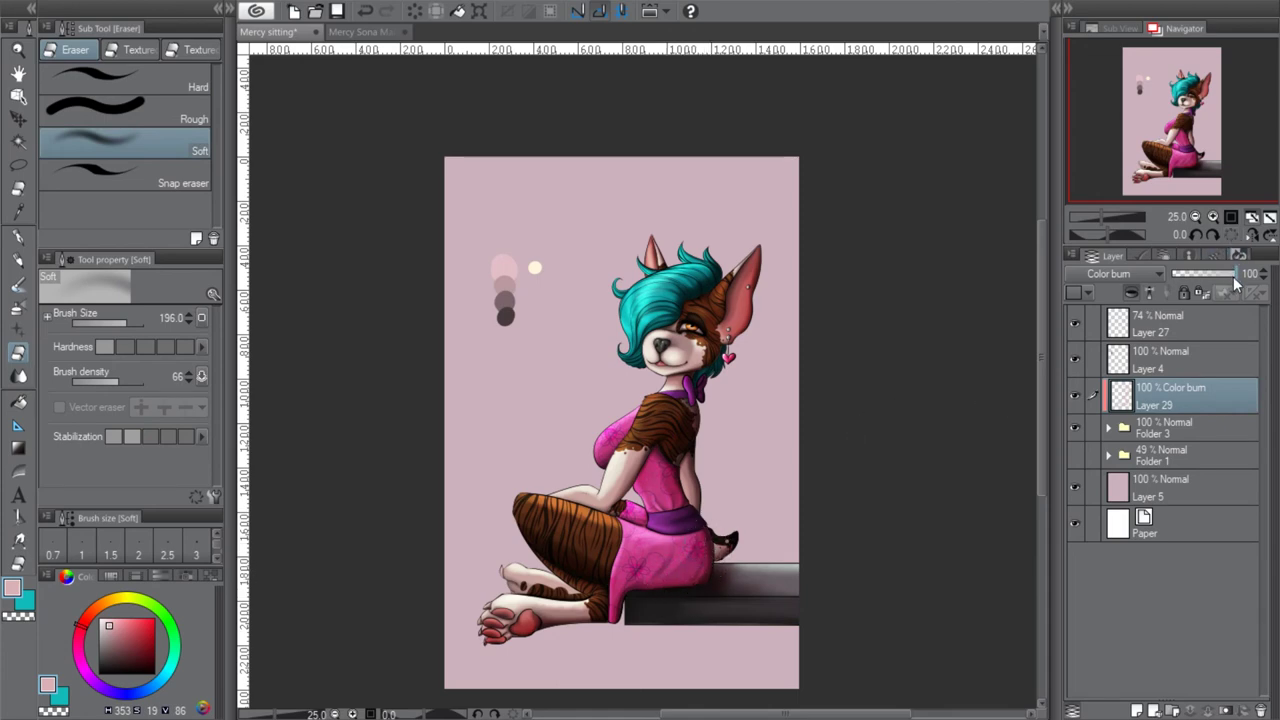
left_click_drag(1206, 281, 1257, 284)
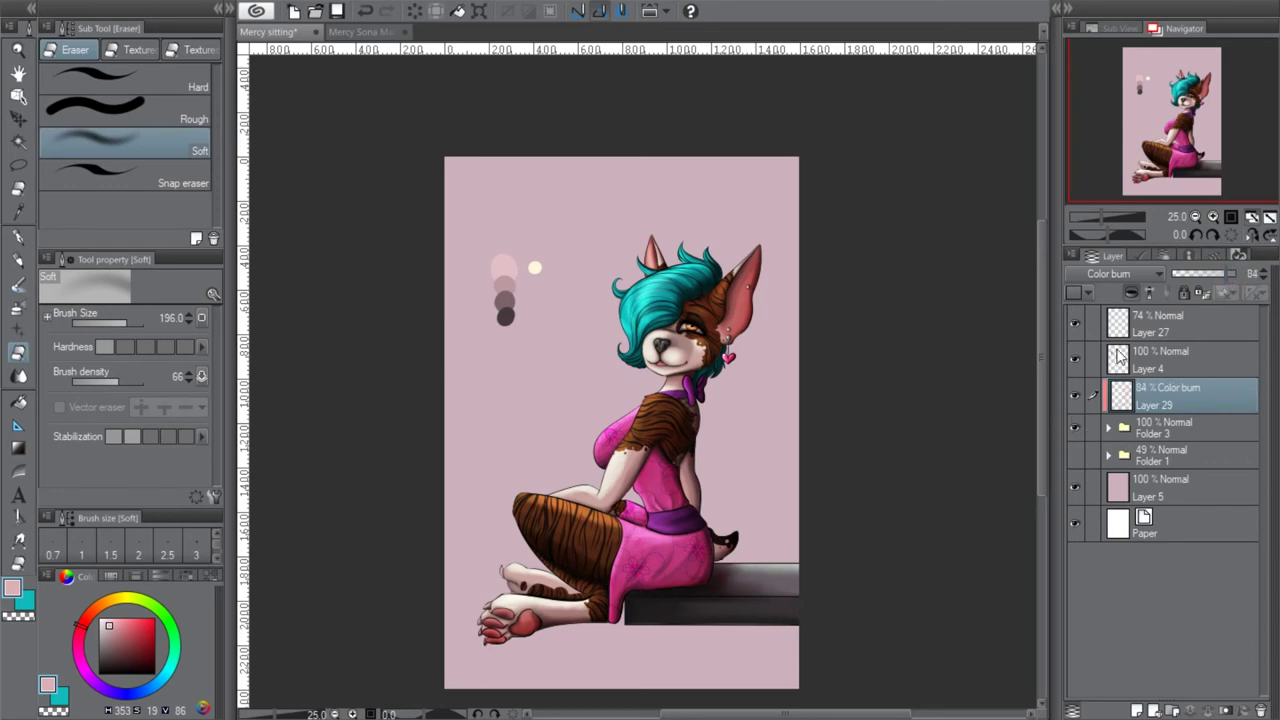
Compare Layer 29 unclipped and clipped, and add a clipped Color dodge layer above it
left_click(1133, 292)
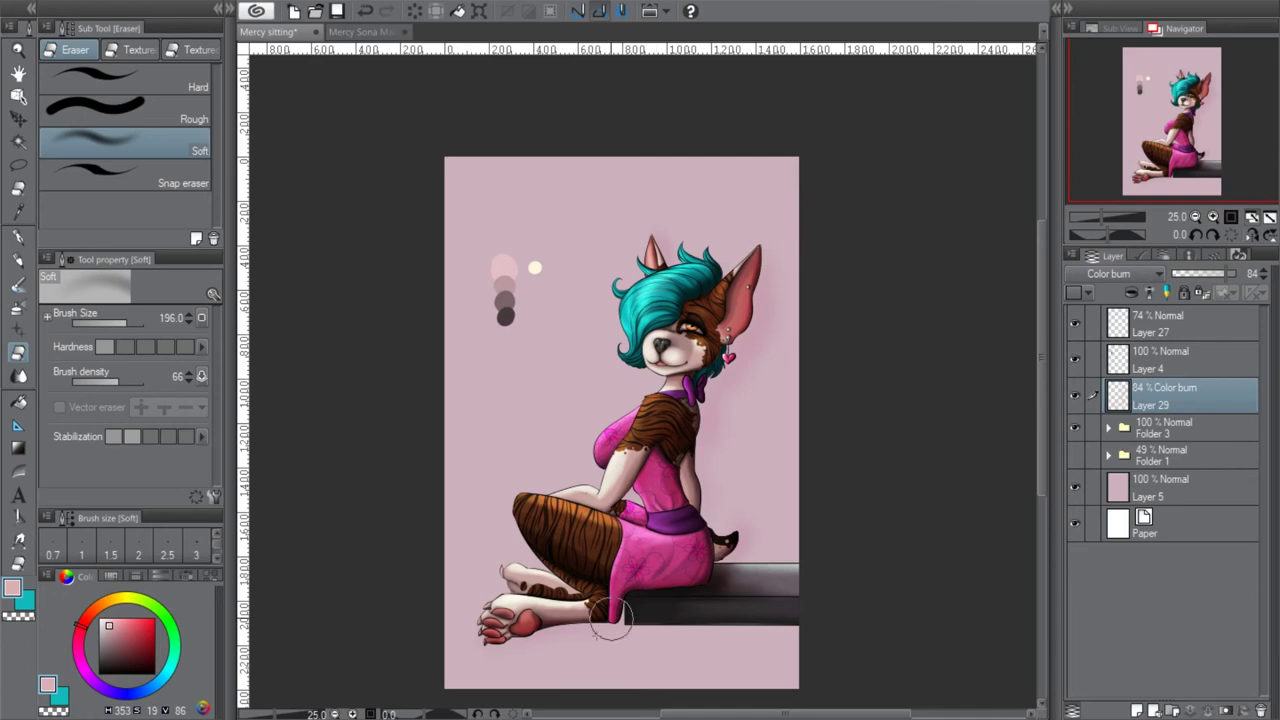
left_click(1133, 292)
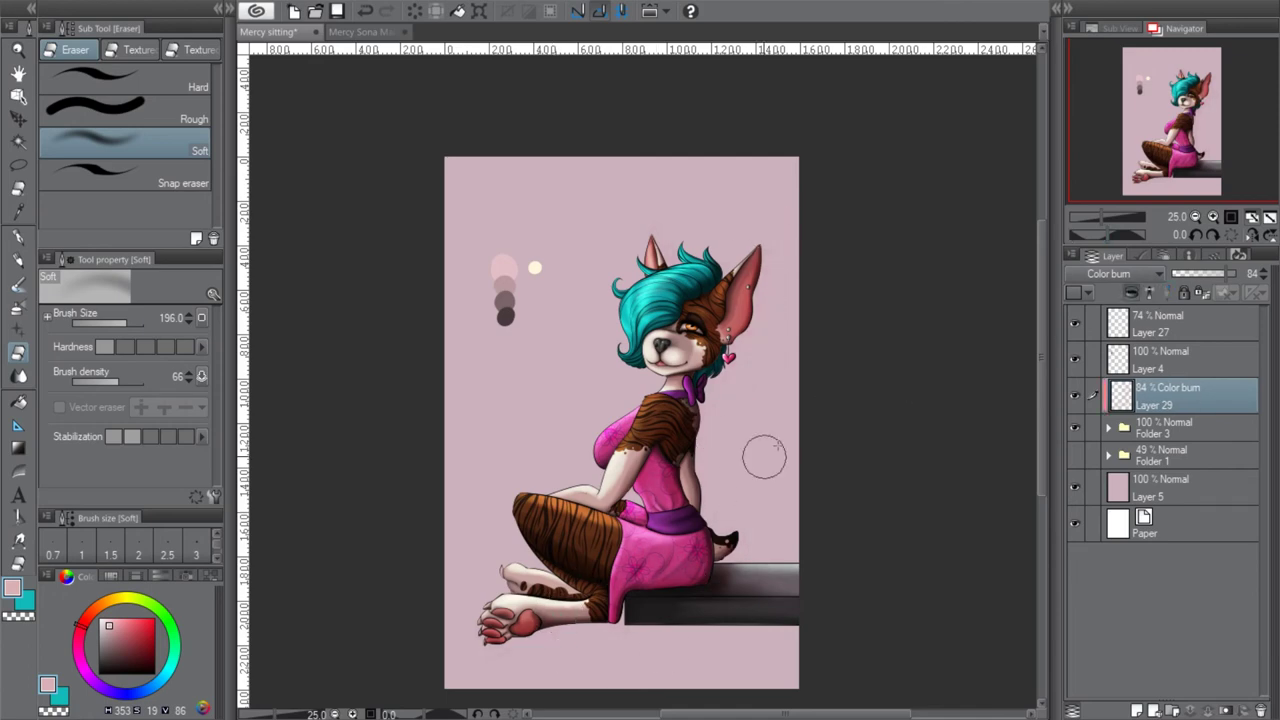
left_click(1137, 707)
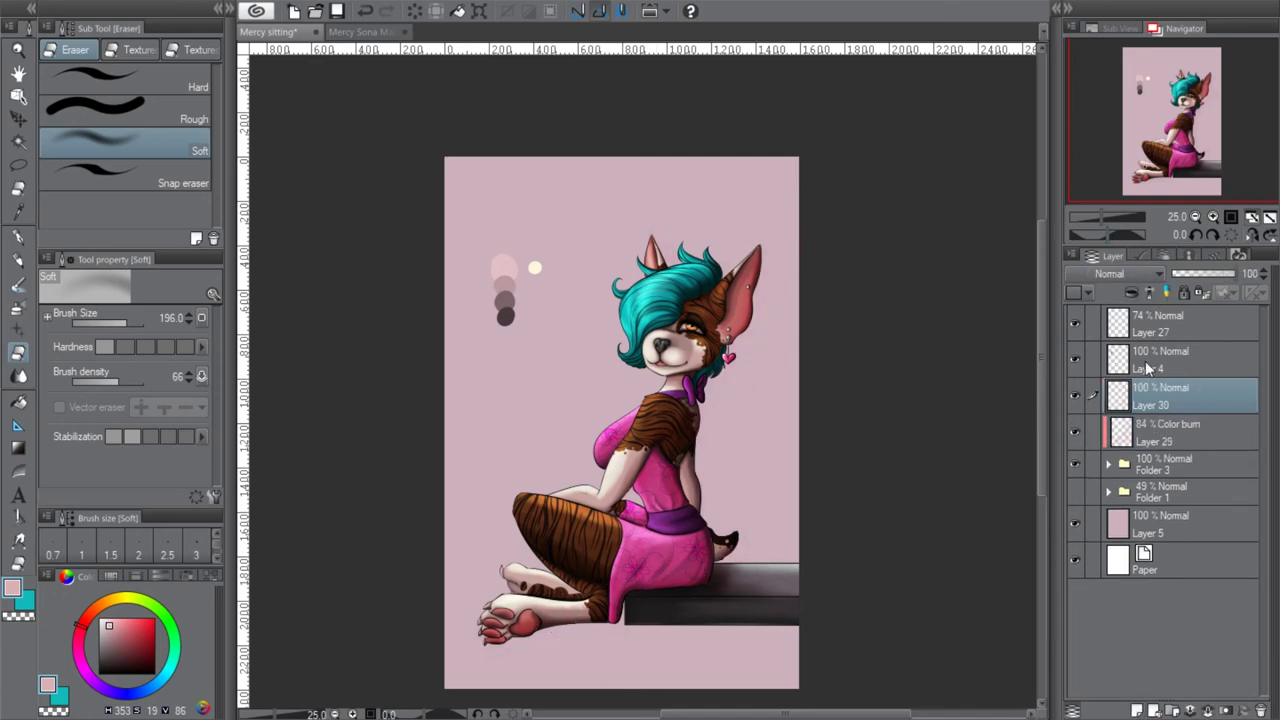
left_click(1132, 292)
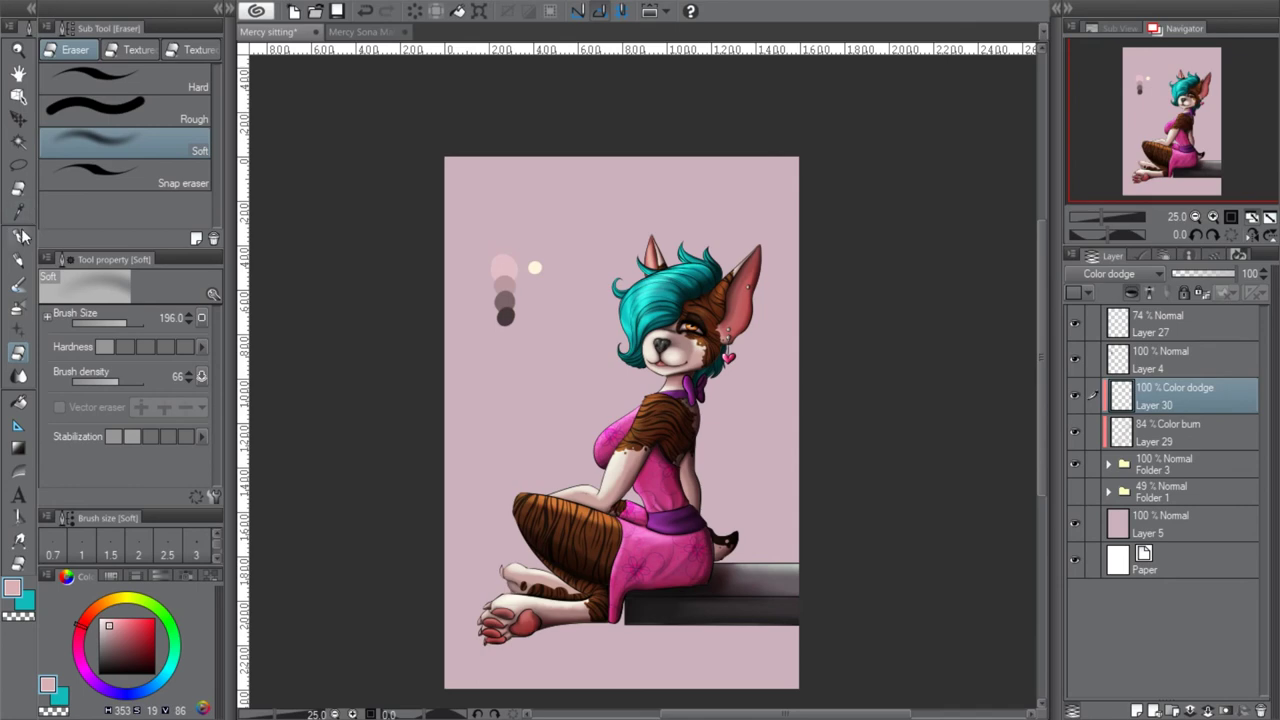
Choose a pale cream (H 45, S 13, V 100) by sampling the light swatch beside the figure
key("p")
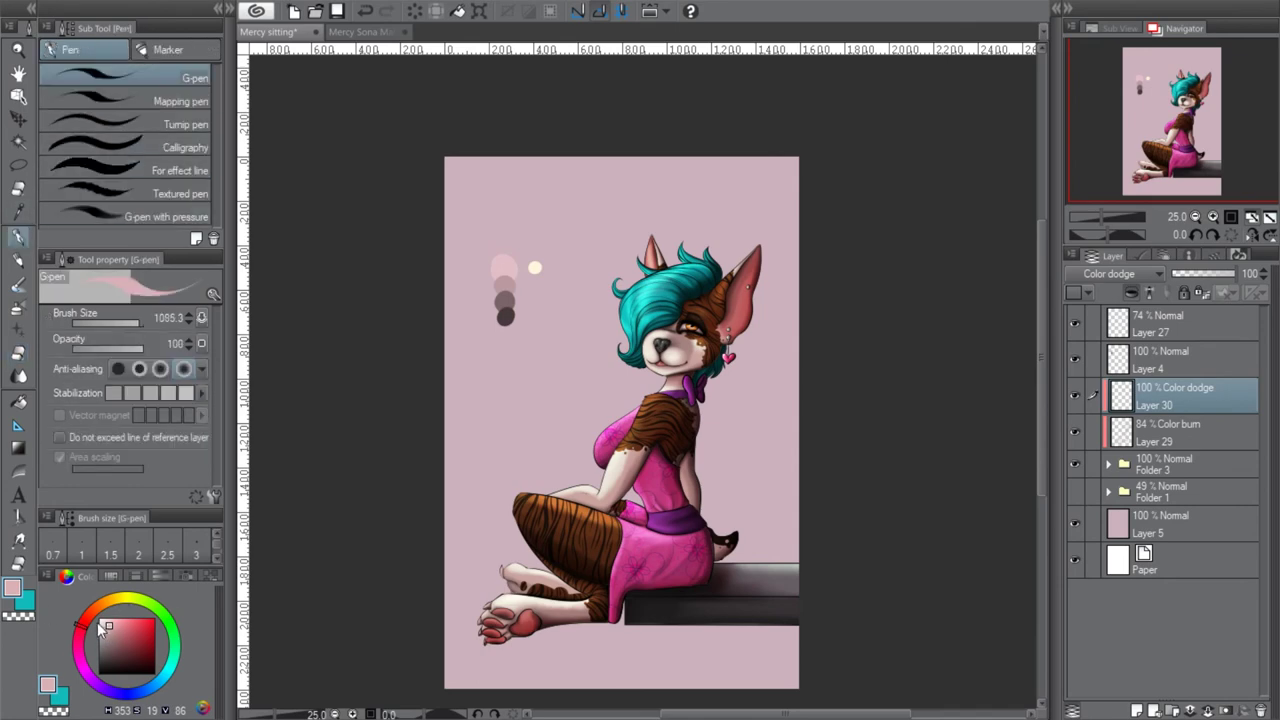
left_click_drag(82, 630, 112, 602)
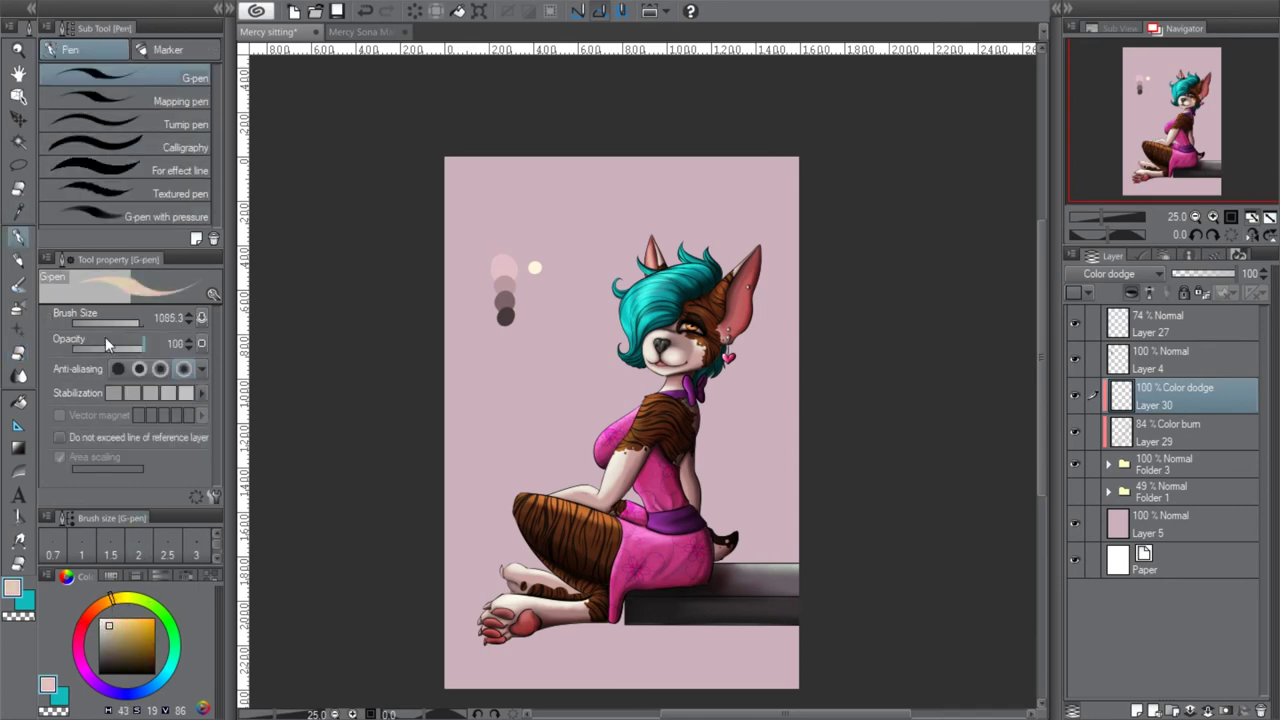
key("i")
left_click(538, 265)
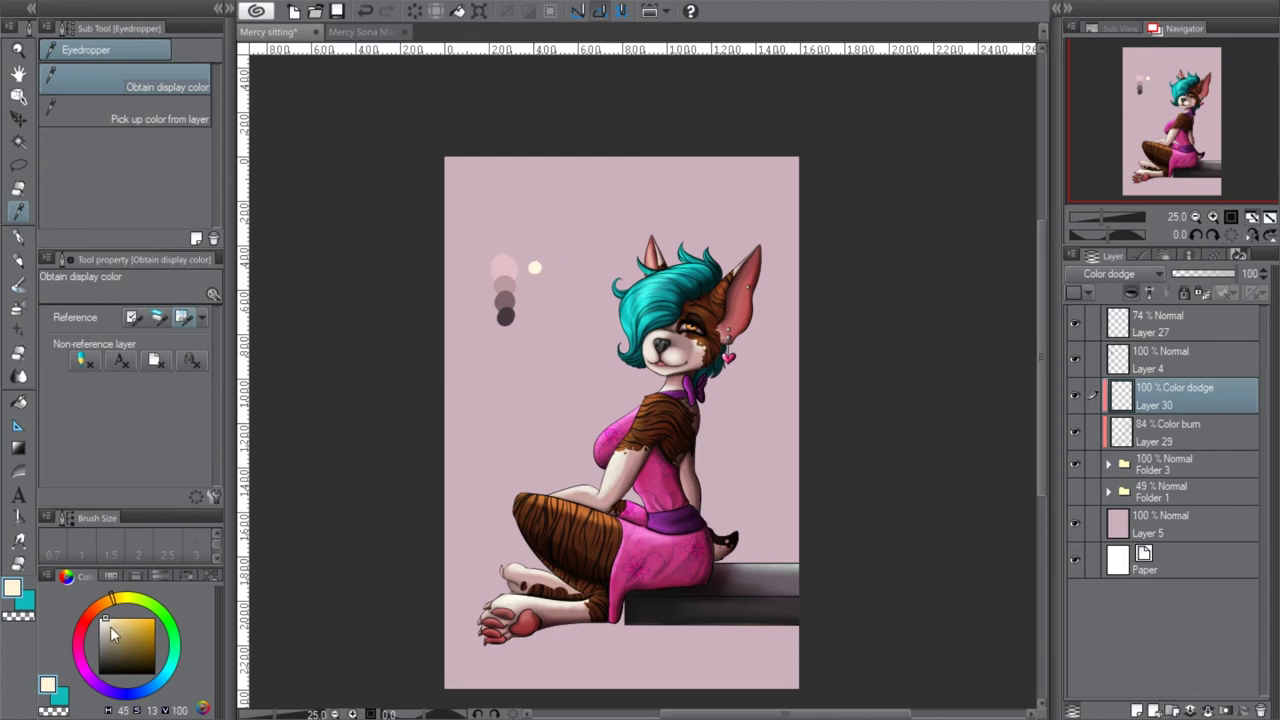
left_click(20, 239)
mouse_move(642, 300)
left_mouse_down()
mouse_move(626, 434)
mouse_move(590, 525)
left_mouse_up()
left_click(367, 12)
left_click_drag(586, 200, 575, 460)
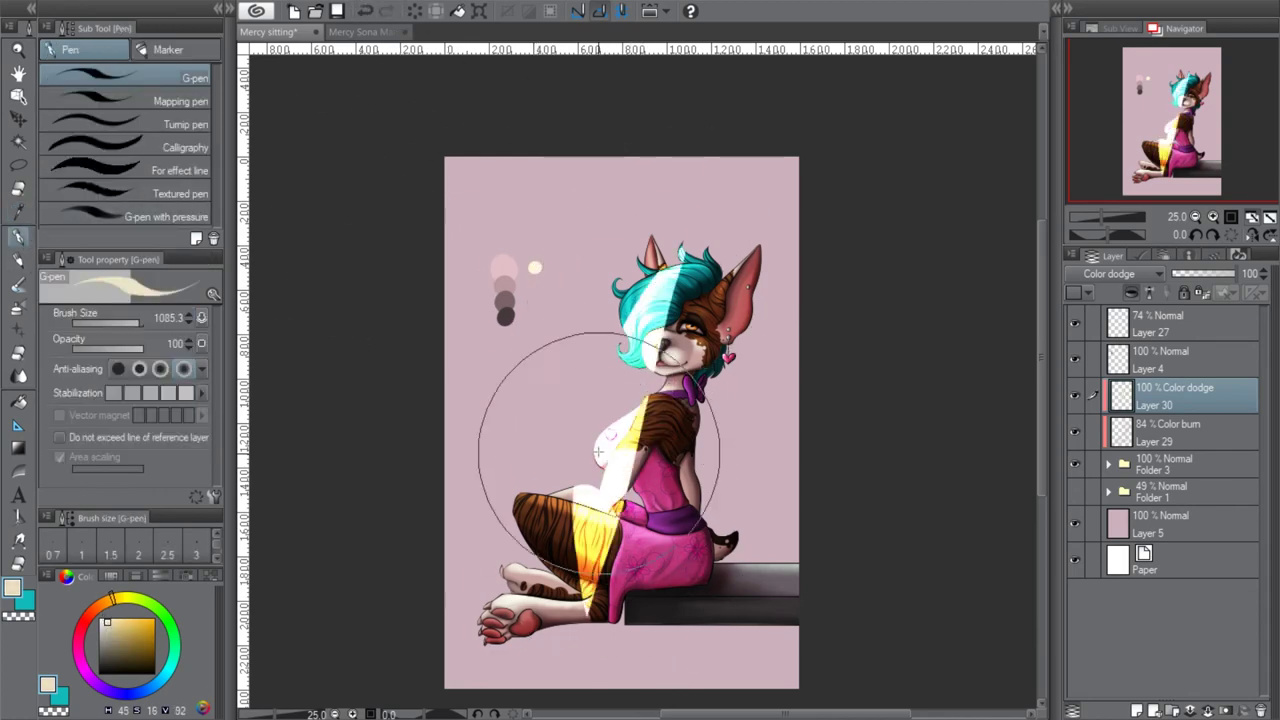
left_click(364, 11)
Paint soft cream highlights (H 45, S 16, V 92) over the figure on Layer 30 with the Hard airbrush, varying the size up to 250.2
left_click(1213, 217)
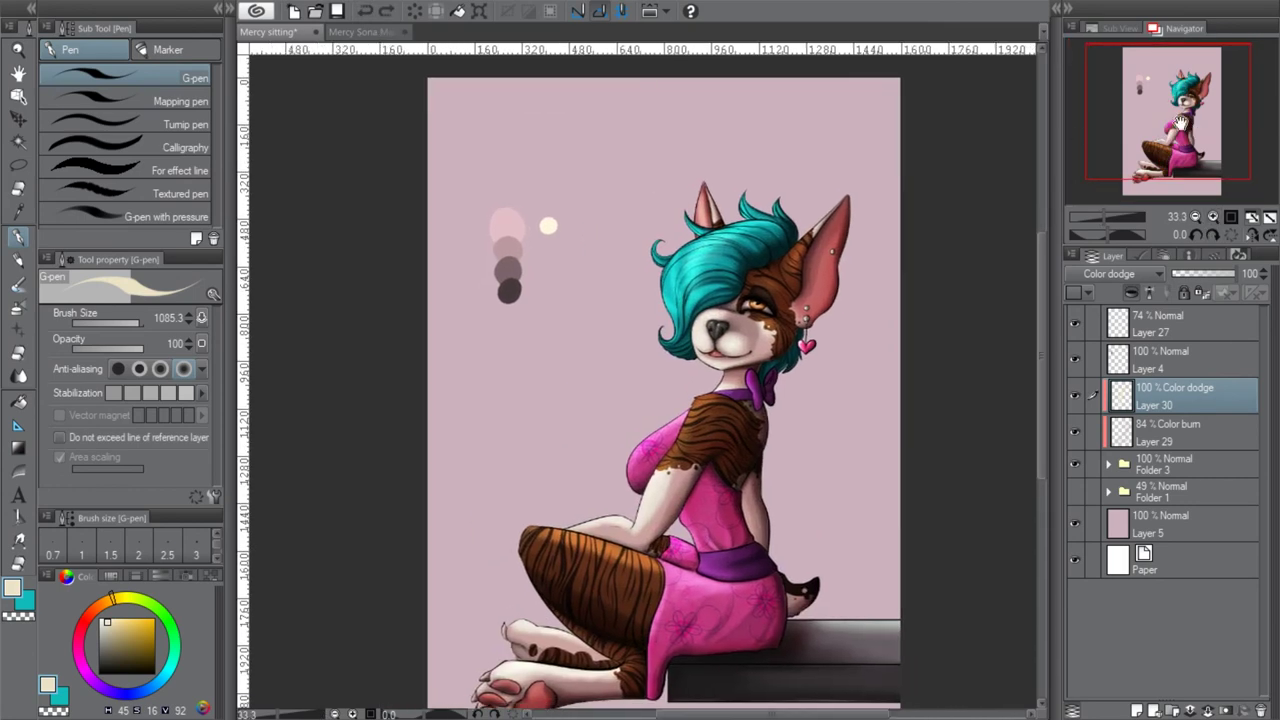
left_click(22, 302)
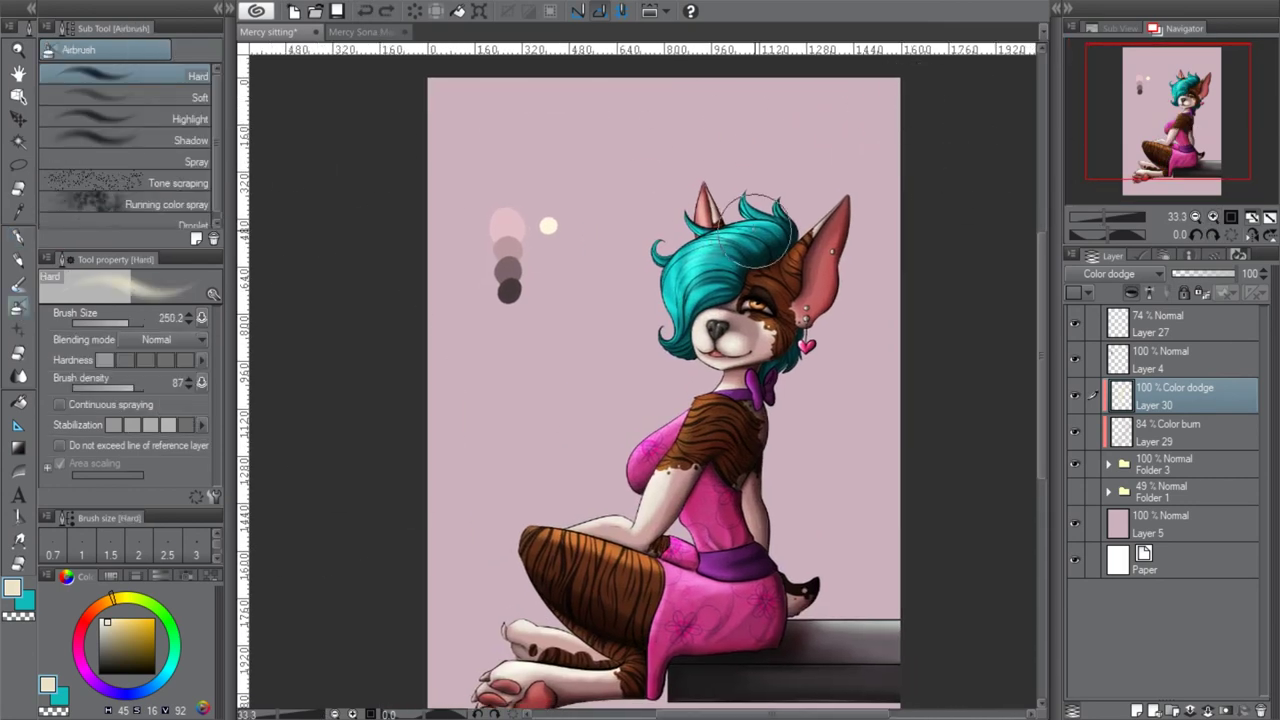
mouse_move(716, 224)
left_mouse_down()
mouse_move(692, 236)
mouse_move(702, 260)
left_mouse_up()
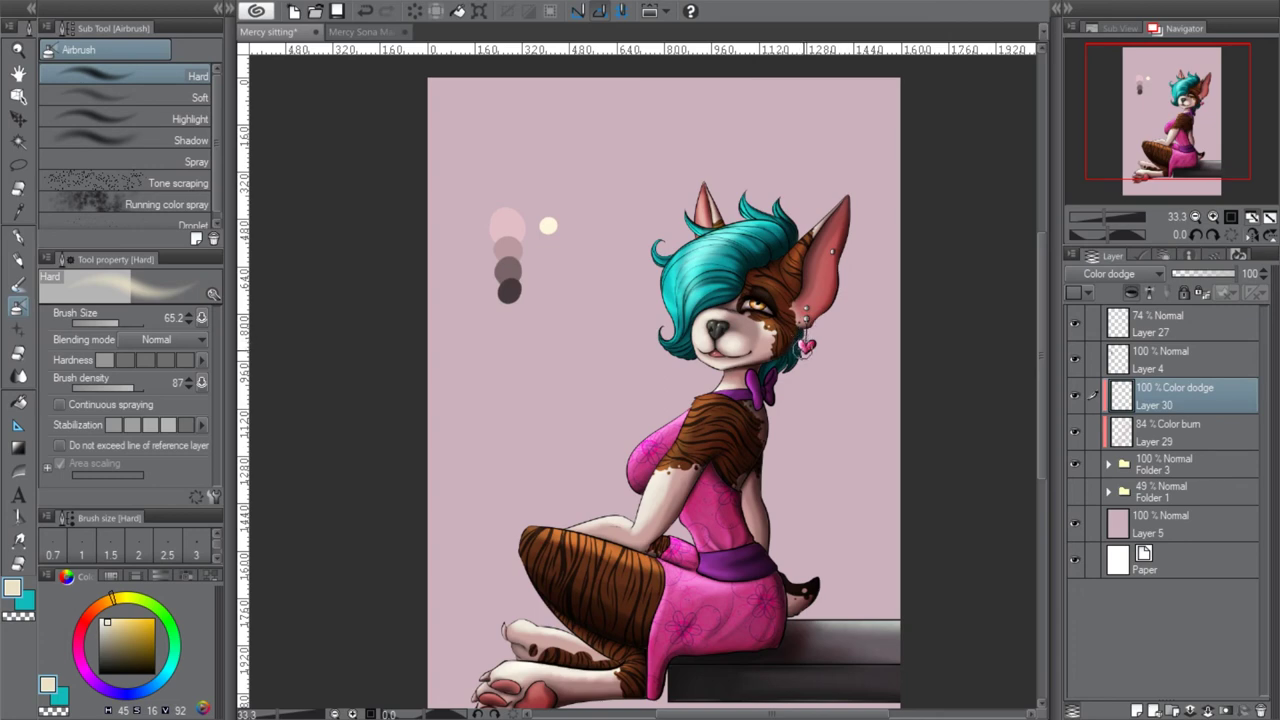
left_click(367, 13)
key("ctrl+z")
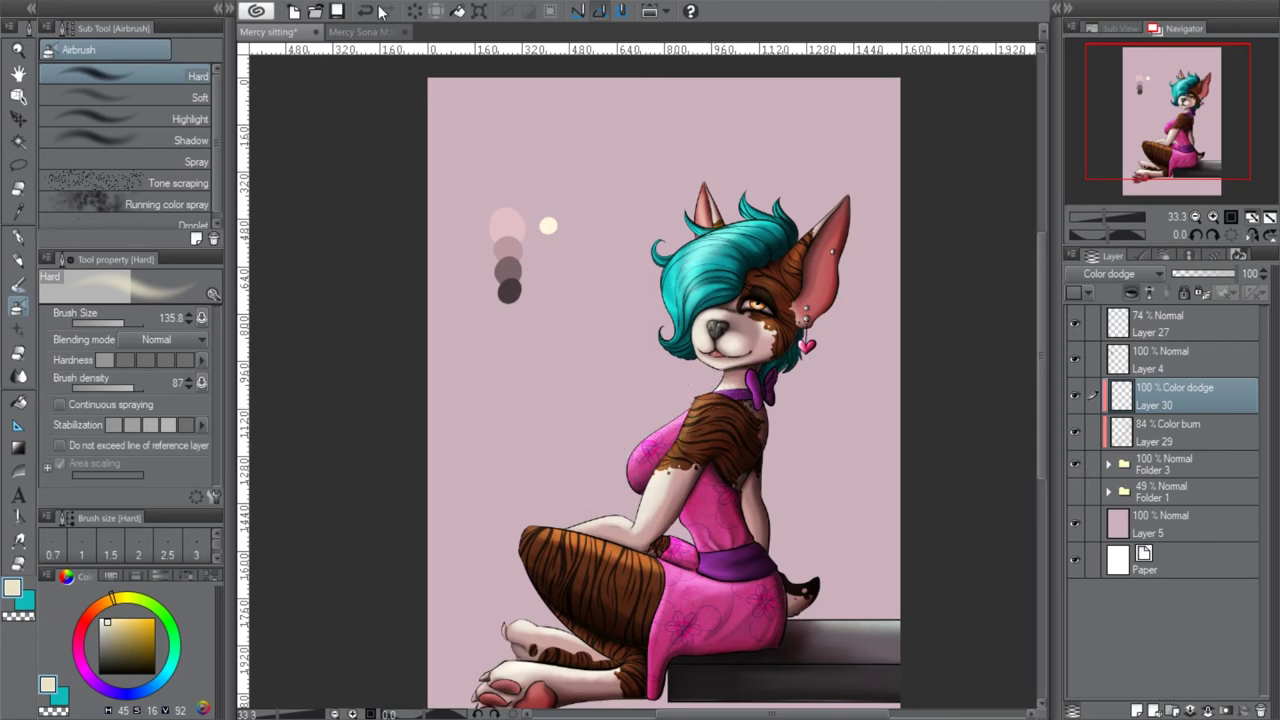
left_click(126, 322)
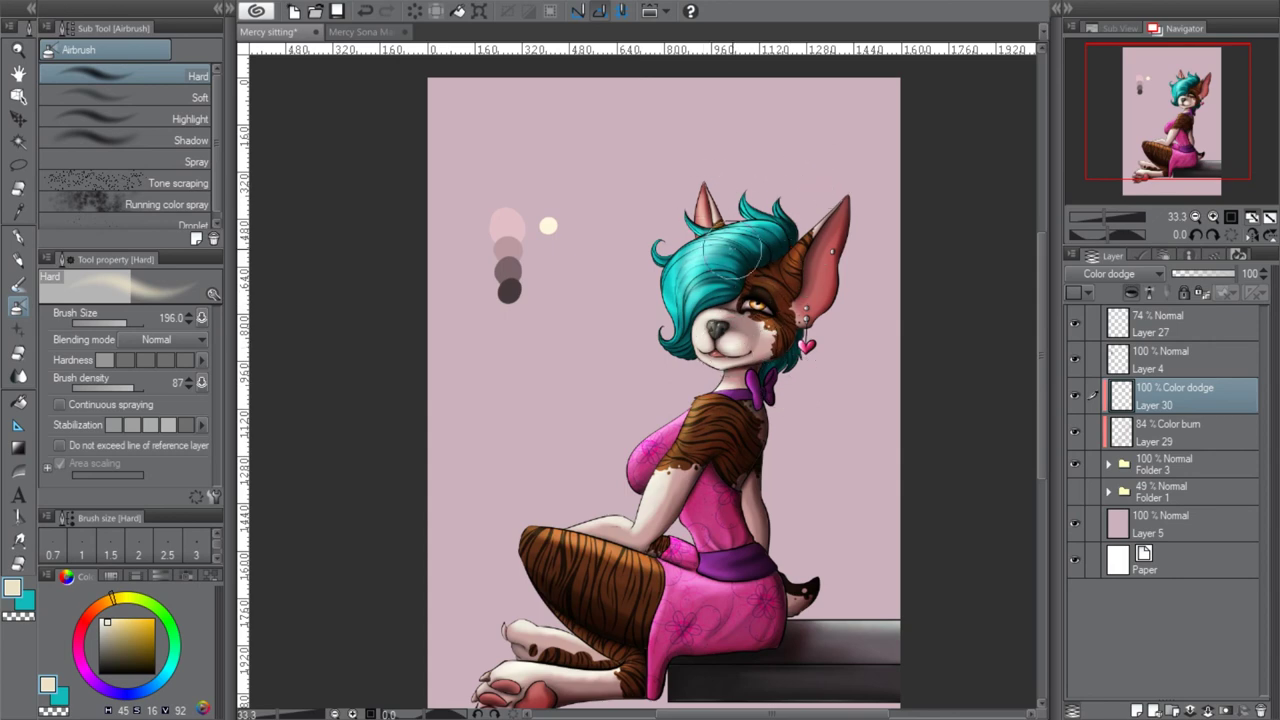
left_click_drag(1183, 131, 1175, 148)
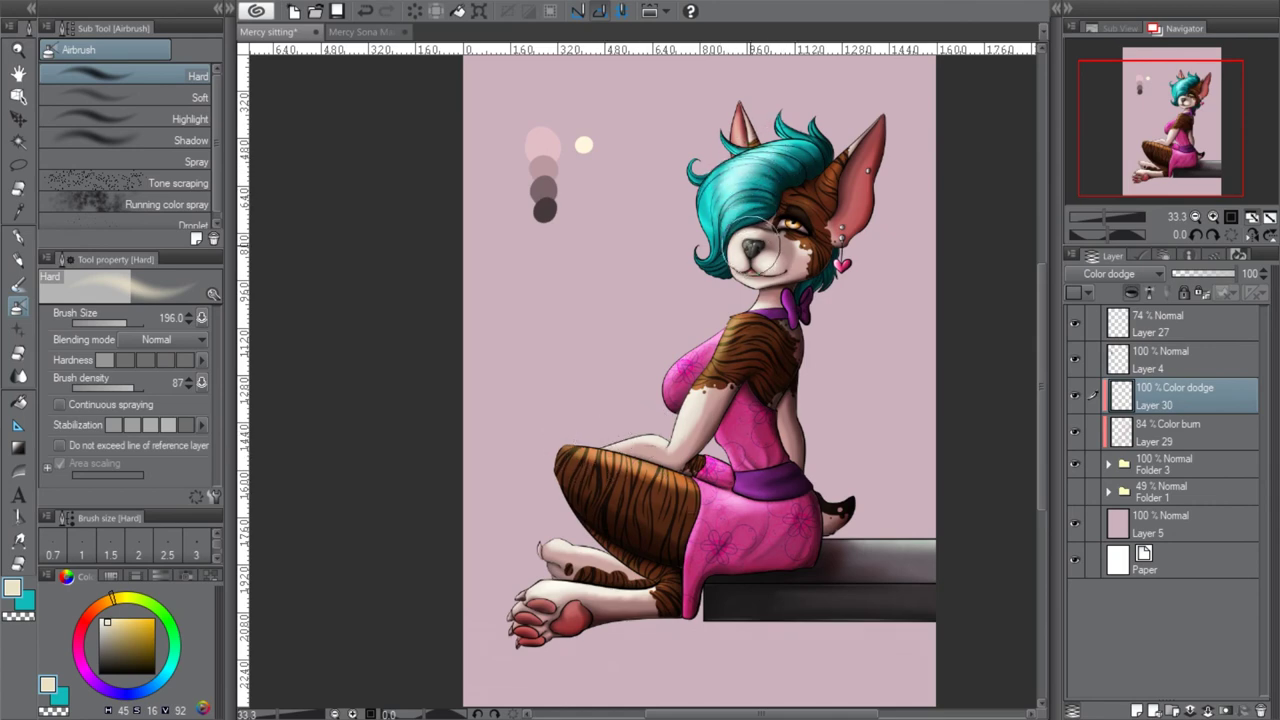
left_click_drag(1174, 129, 1169, 121)
Lower Layer 30's opacity to 64% and compare the artwork with the highlights hidden and shown
left_click_drag(1238, 280, 1219, 272)
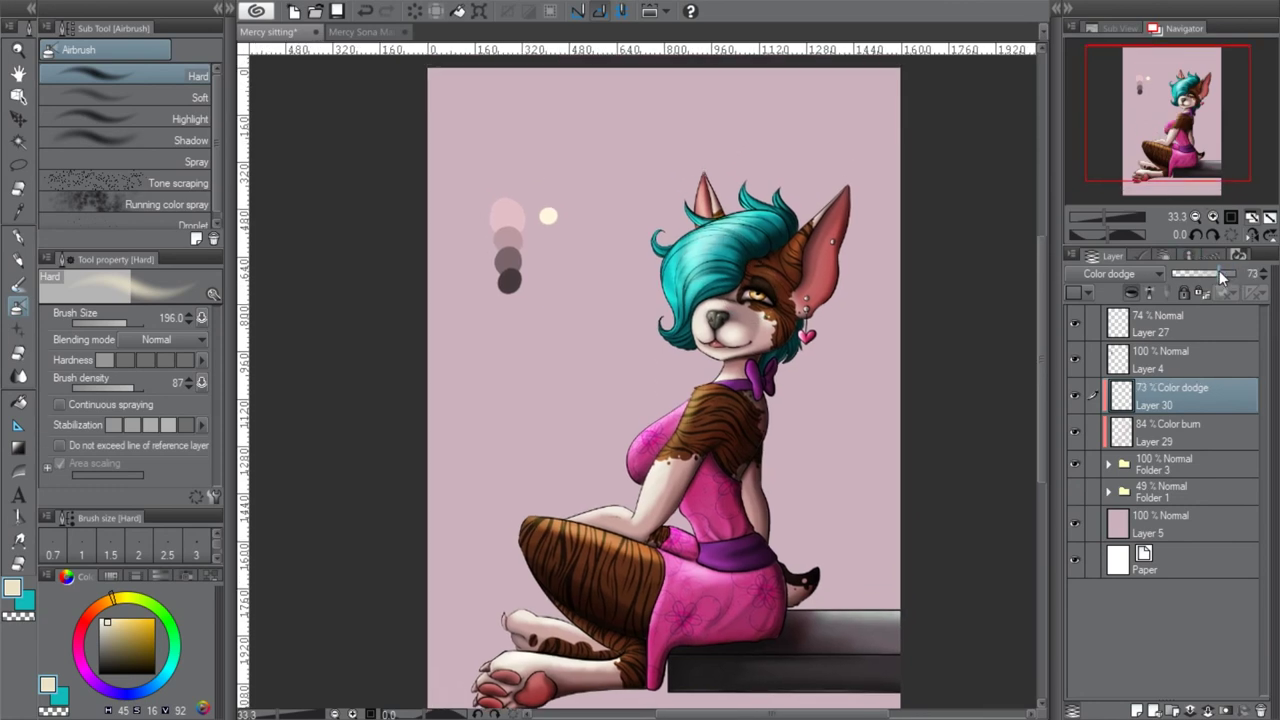
left_click(1075, 396)
left_click(1074, 396)
left_click(1073, 395)
left_click(1073, 396)
left_click(1074, 395)
left_click(1199, 216)
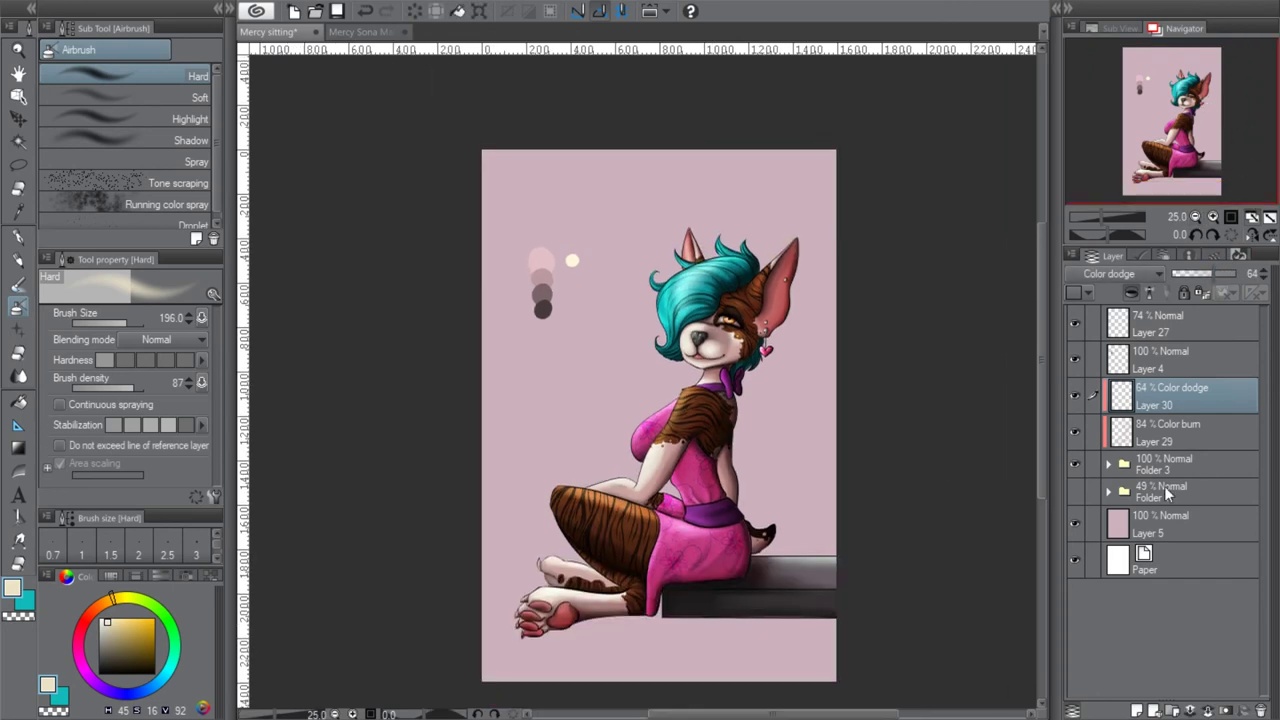
Hide the swatches on Layer 4, add a new layer above Layer 5 and set the G-pen to grey-blue (H 221, S 8, V 79)
left_click(1090, 326)
left_click(1076, 352)
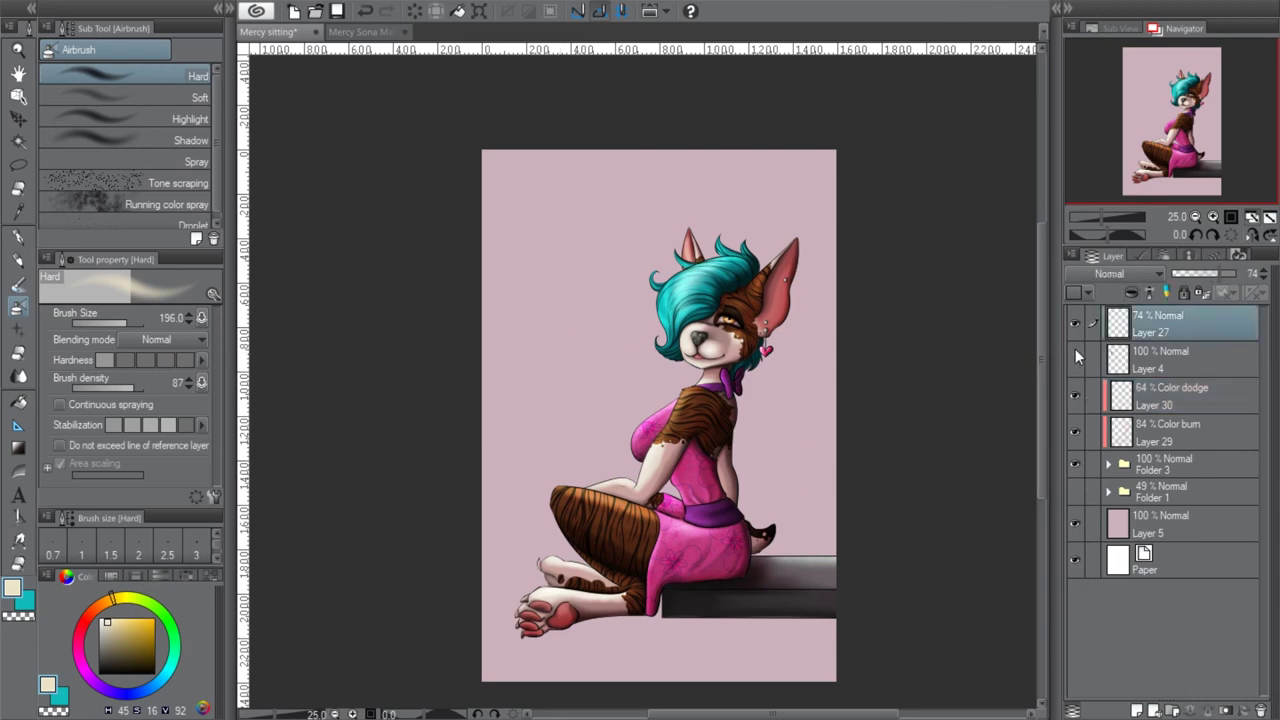
left_click(1176, 528)
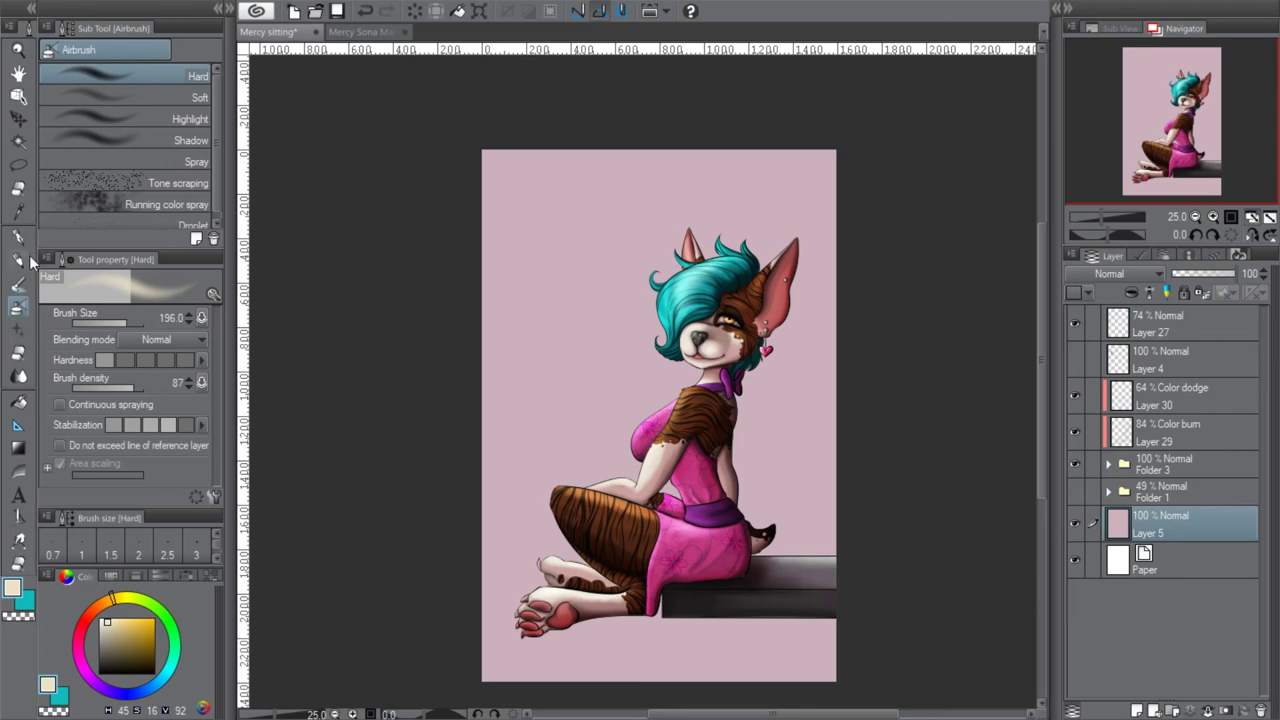
left_click(19, 237)
left_click(142, 678)
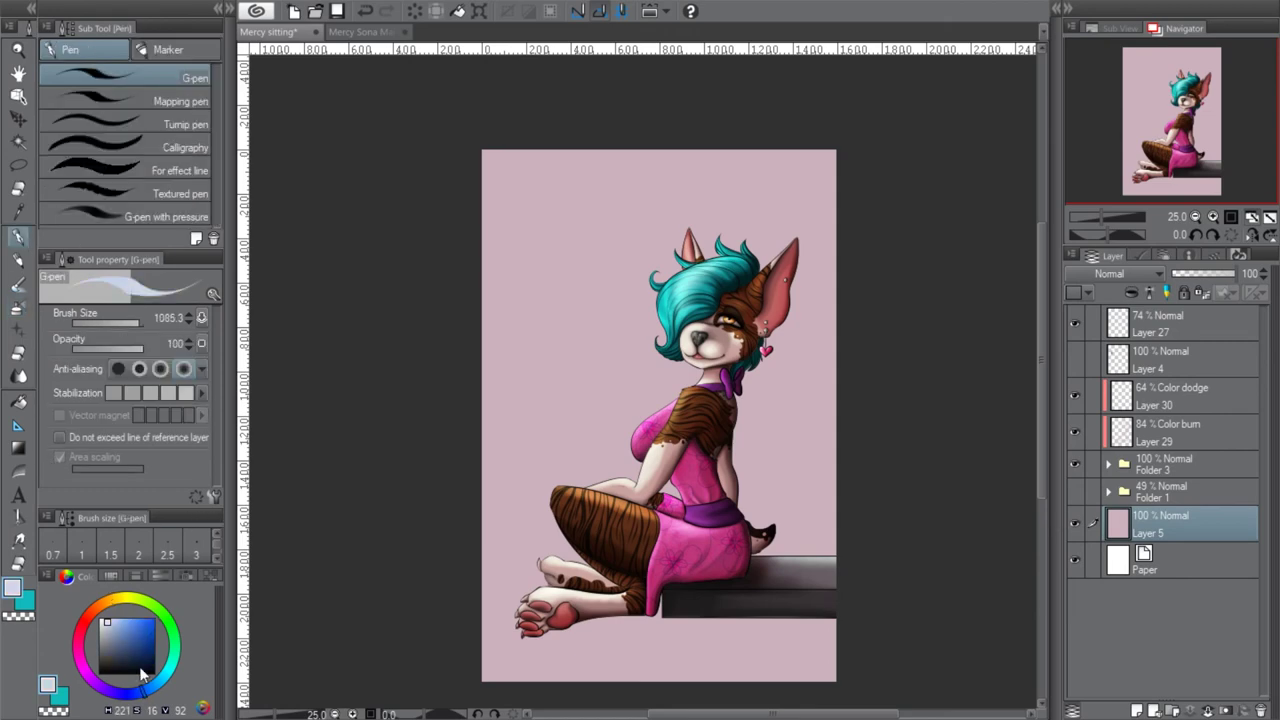
left_click_drag(108, 627, 104, 628)
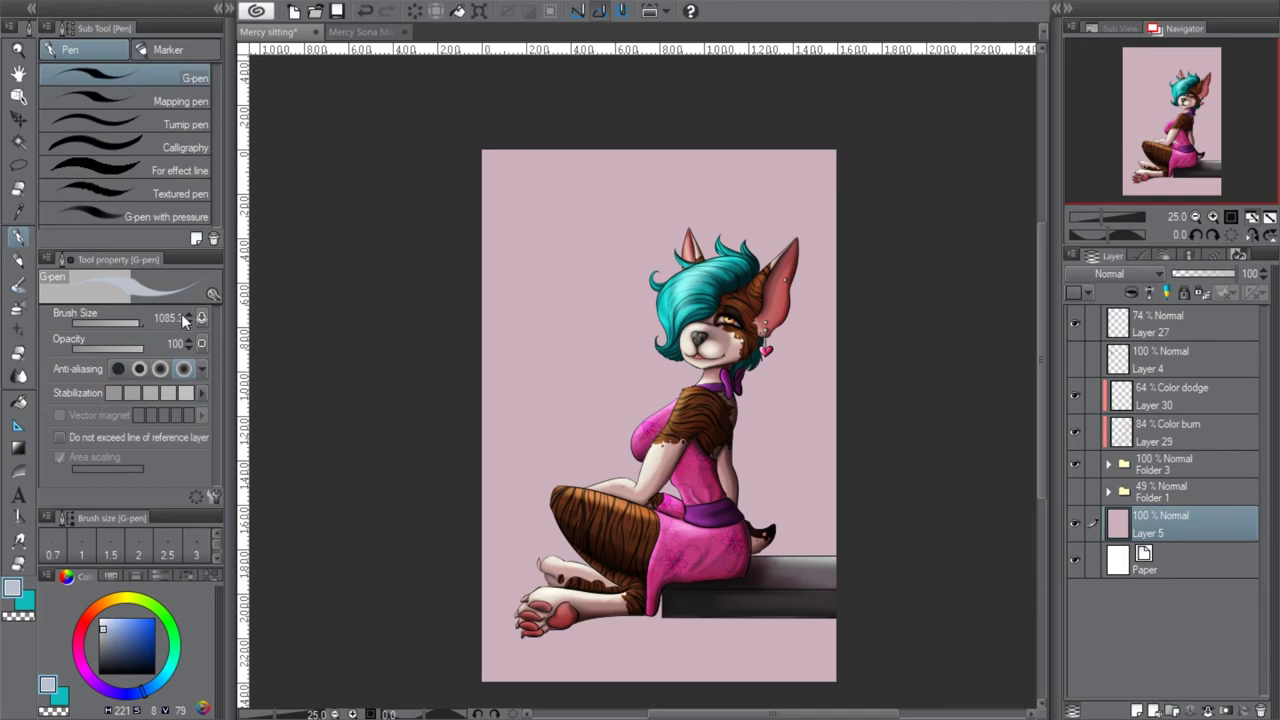
left_click(1137, 710)
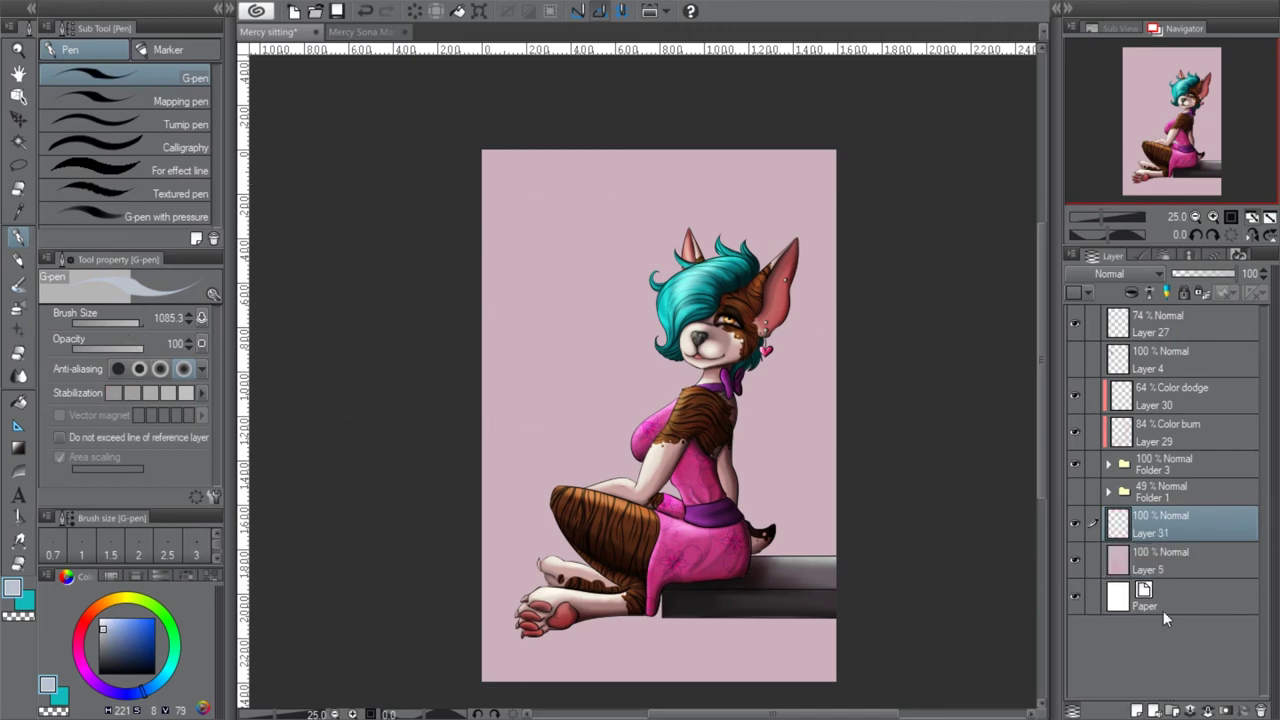
Paint a dark blue-grey floor (H 221, S 11, V 40) and a pale blue wall behind the figure with the G-pen
mouse_move(834, 636)
left_mouse_down()
mouse_move(550, 635)
mouse_move(899, 630)
mouse_move(442, 646)
mouse_move(804, 666)
mouse_move(331, 617)
left_mouse_up()
left_click(105, 641)
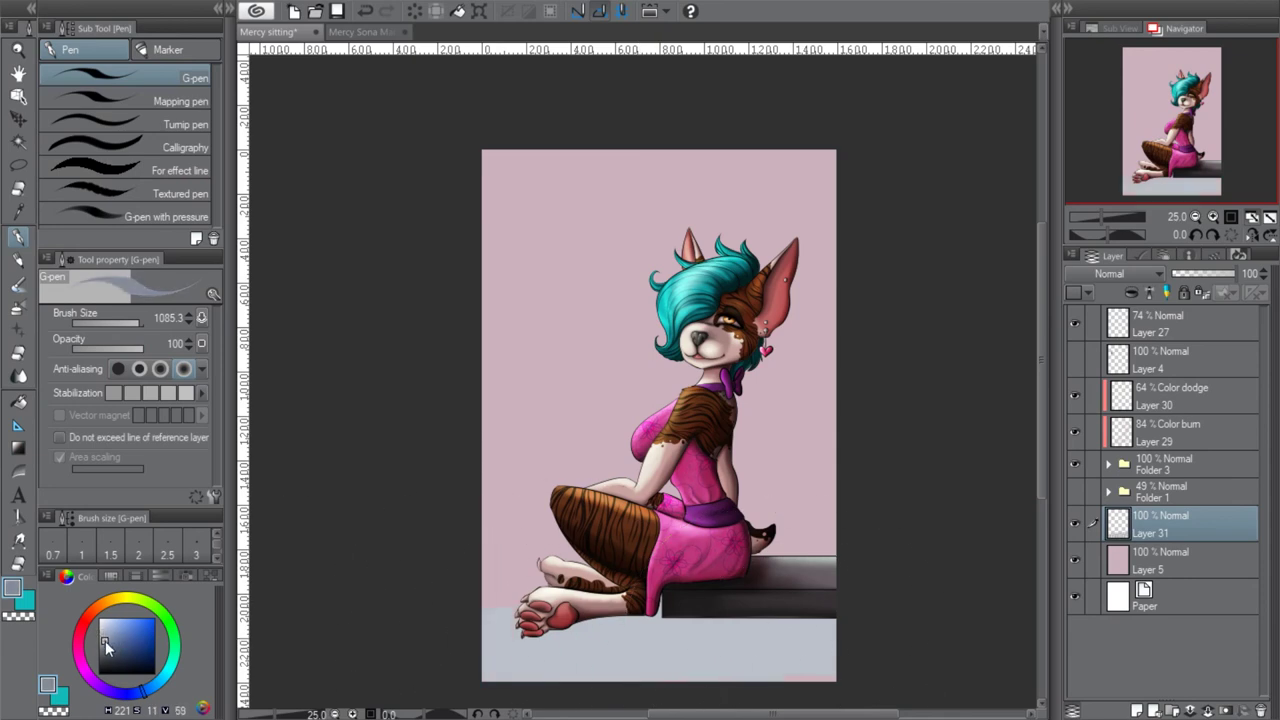
left_click_drag(108, 648, 104, 652)
mouse_move(742, 632)
left_mouse_down()
mouse_move(857, 630)
mouse_move(829, 648)
mouse_move(634, 591)
mouse_move(701, 530)
mouse_move(803, 537)
mouse_move(891, 480)
mouse_move(960, 477)
left_mouse_up()
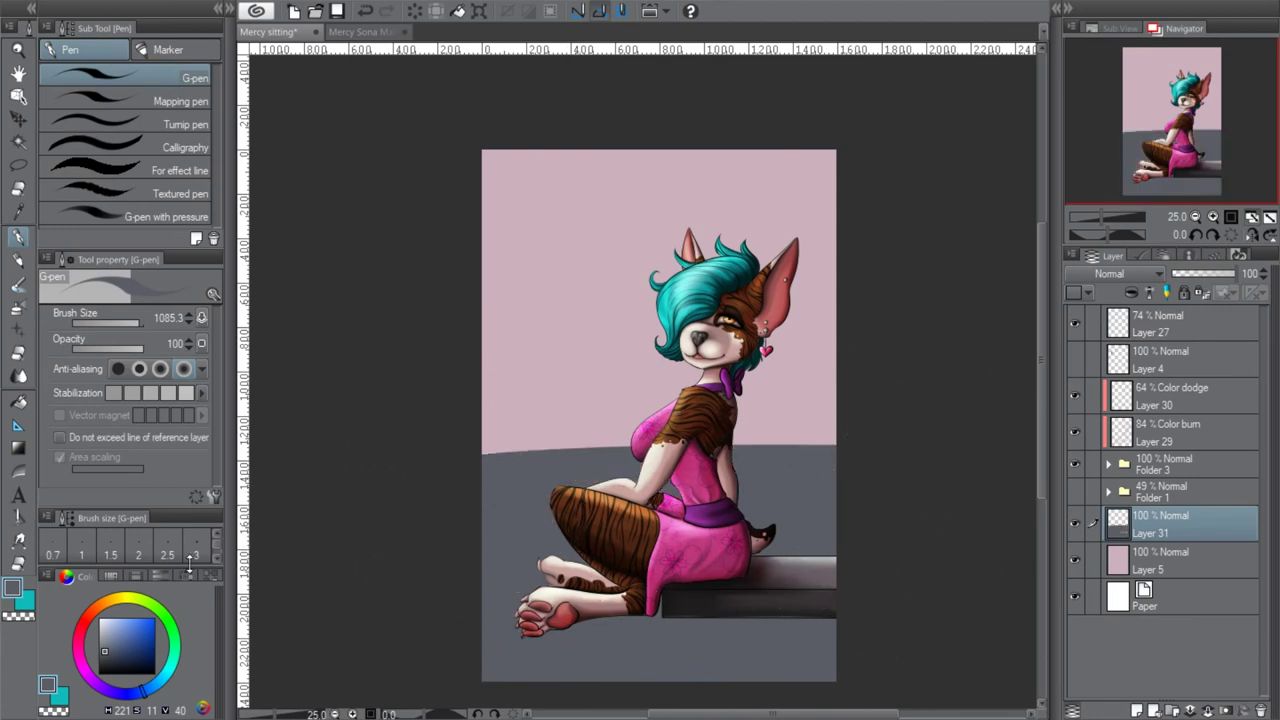
mouse_move(560, 440)
left_mouse_down()
mouse_move(494, 457)
mouse_move(808, 457)
mouse_move(921, 421)
left_mouse_up()
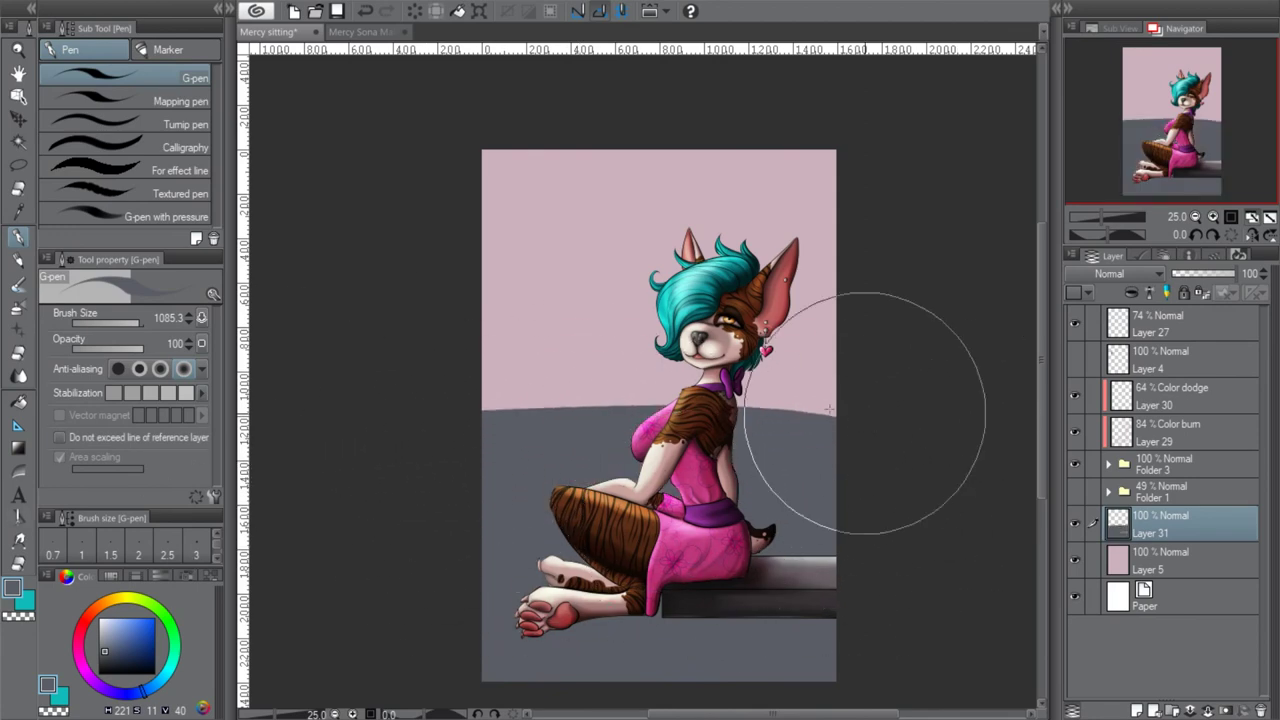
left_click(104, 622)
mouse_move(830, 375)
left_mouse_down()
mouse_move(640, 357)
mouse_move(636, 395)
mouse_move(854, 383)
mouse_move(954, 331)
mouse_move(908, 157)
mouse_move(651, 109)
mouse_move(586, 194)
mouse_move(695, 212)
left_mouse_up()
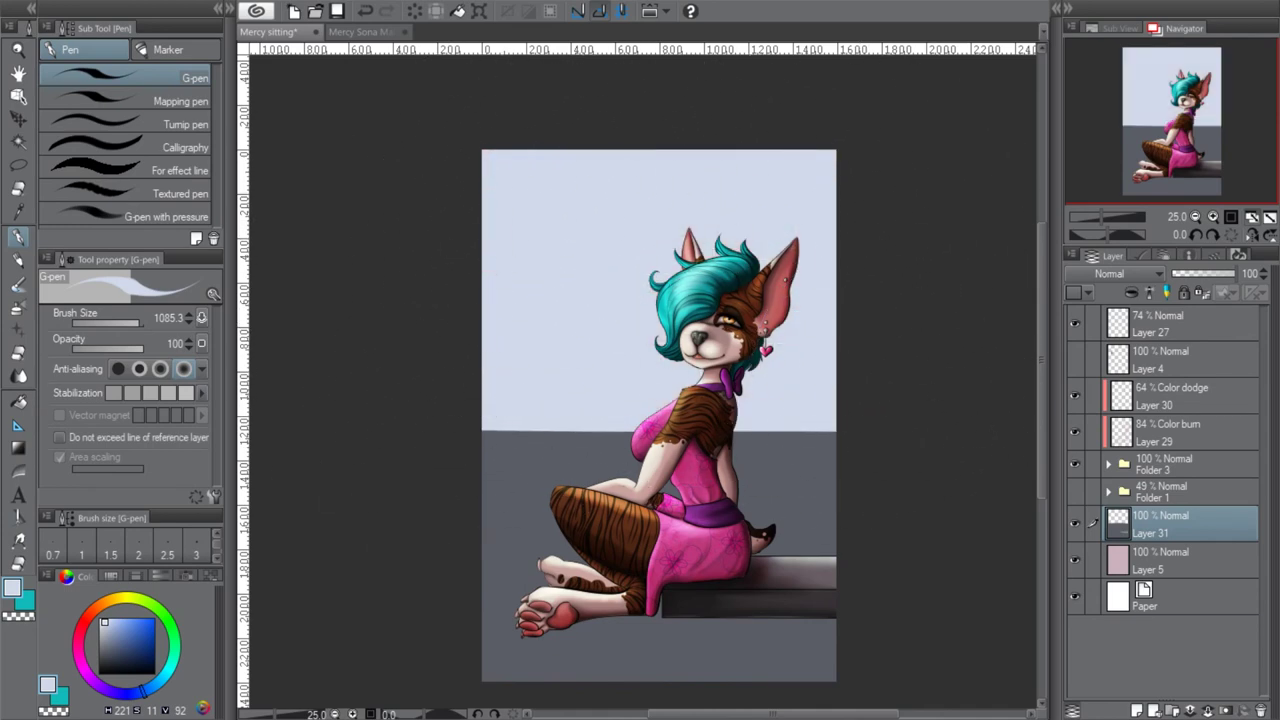
Set the foreground colour to near-black (H 224, S 8, V 17) and the background colour to blue-grey (H 224, S 10, V 43)
left_click(18, 447)
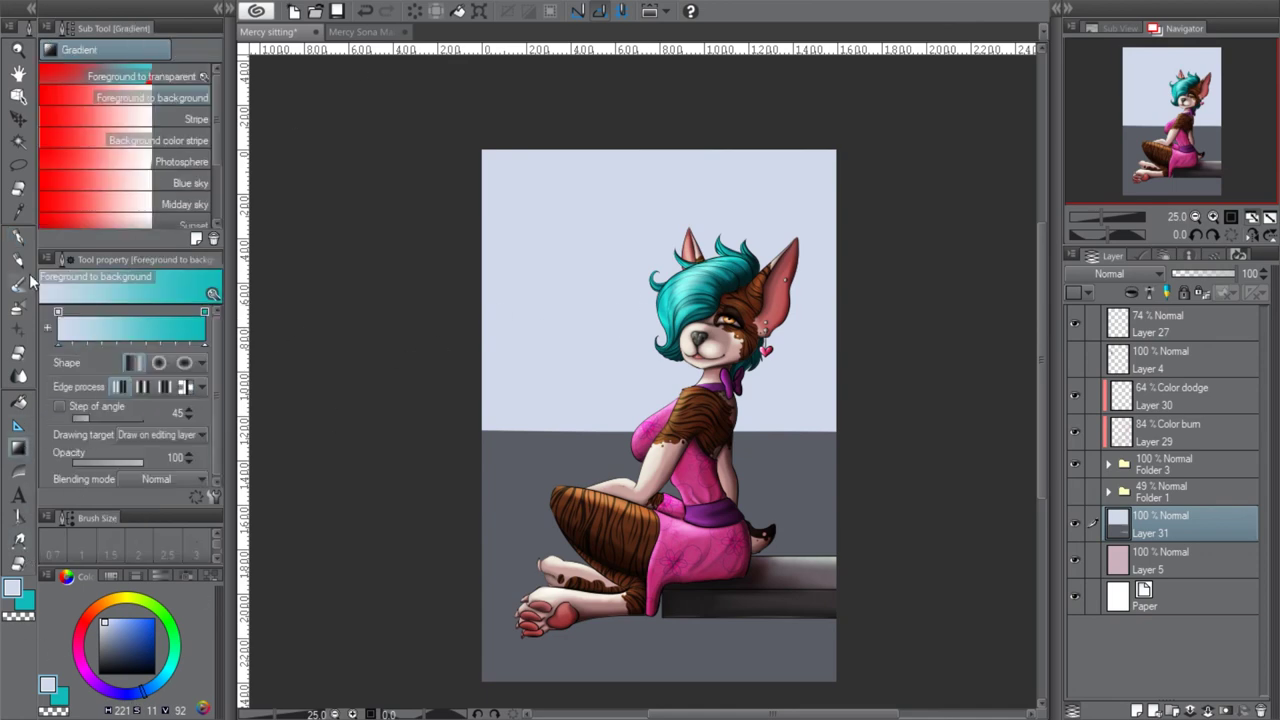
left_click(22, 211)
left_click(523, 433)
left_click_drag(106, 655, 103, 664)
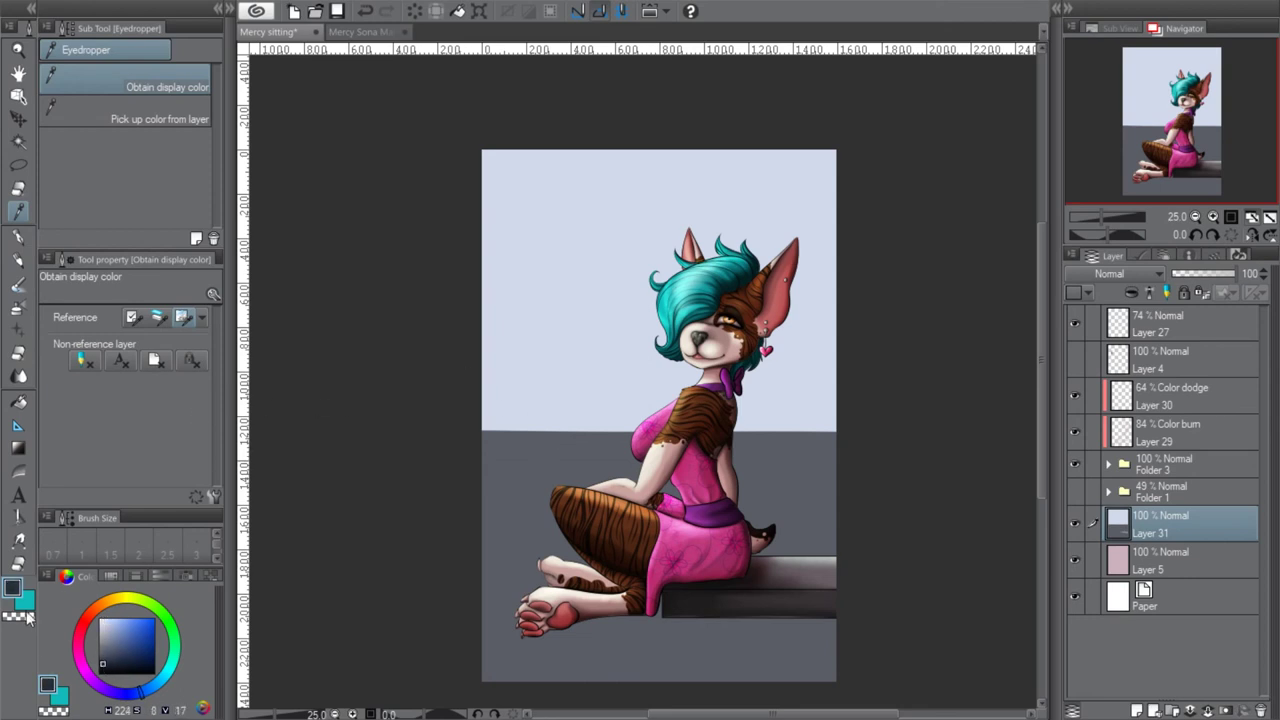
left_click(27, 609)
left_click(518, 502)
left_click(103, 650)
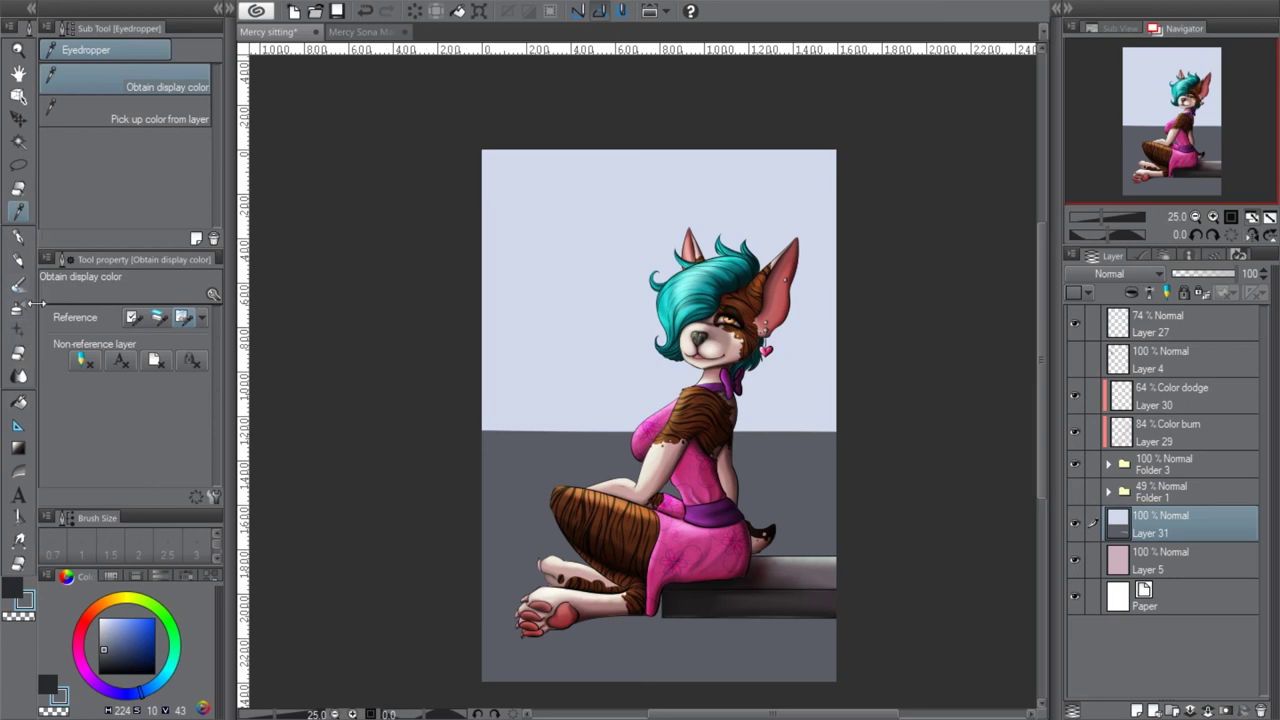
Fill Layer 31 with a Foreground to background gradient running from near-black at the canvas bottom to blue-grey at the top
left_click(18, 446)
left_click_drag(588, 522, 634, 102)
left_click_drag(565, 598, 594, 92)
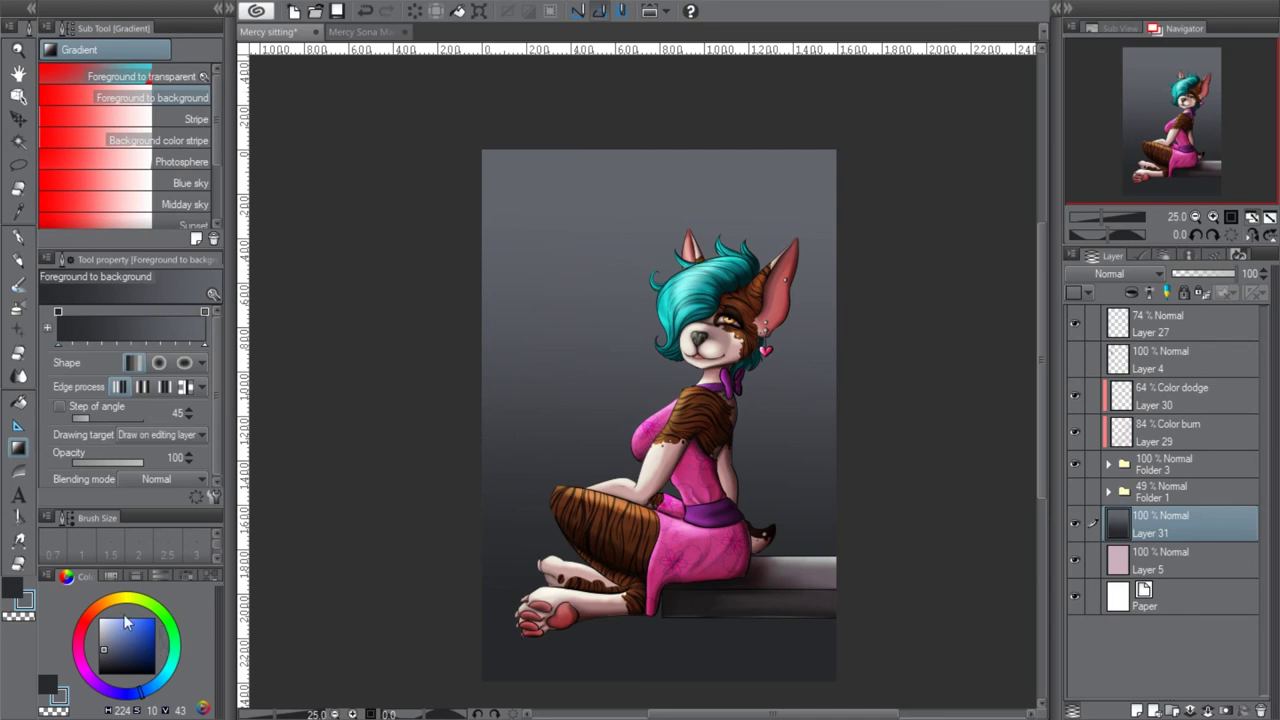
Change the background colour to beige (H 45, S 11, V 84) and fill Layer 31 with a diagonal gradient, dark below and beige above
left_click(112, 596)
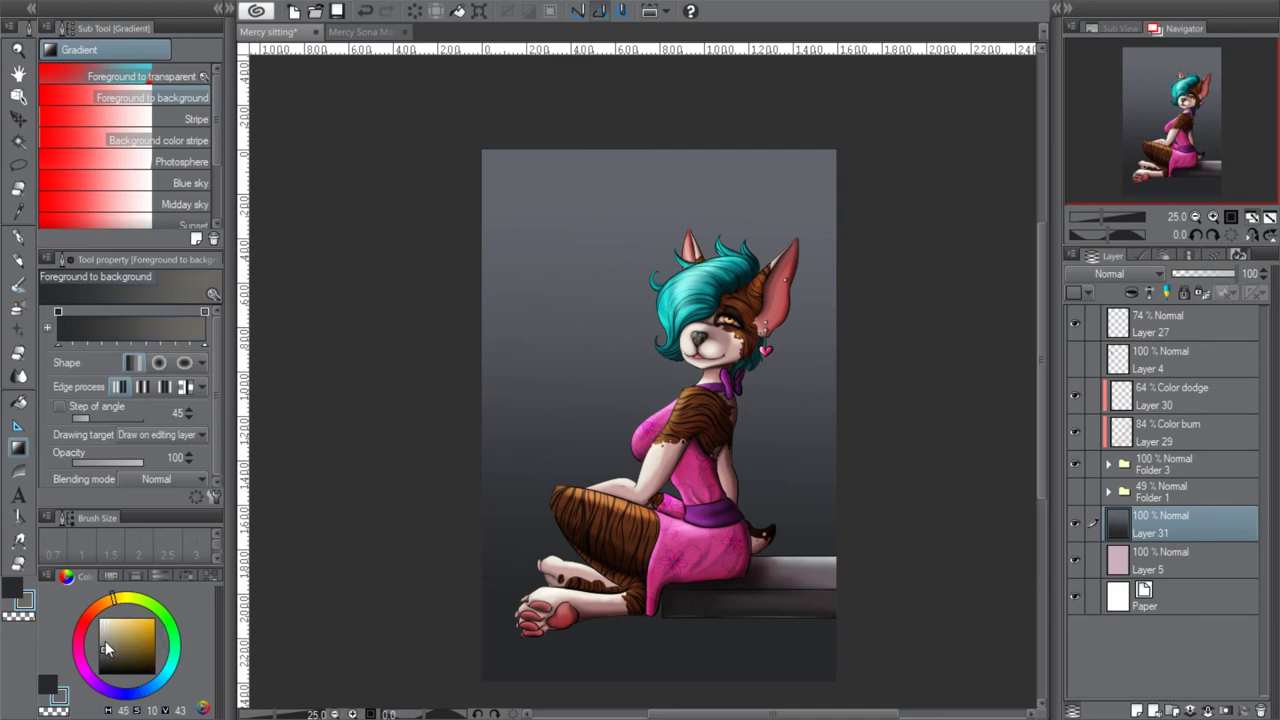
left_click_drag(110, 649, 105, 630)
left_click_drag(540, 218, 754, 636)
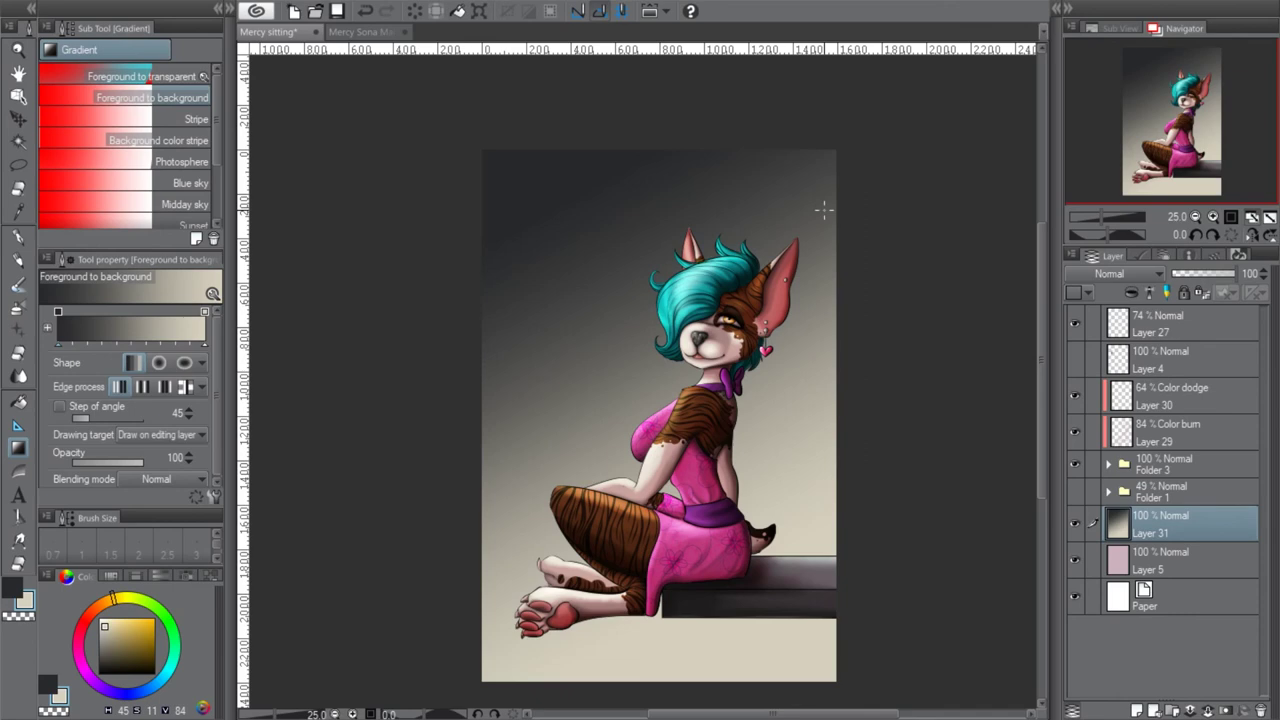
left_click_drag(636, 432, 519, 115)
left_click_drag(648, 426, 580, 168)
left_click_drag(743, 606, 605, 288)
left_click_drag(749, 608, 595, 290)
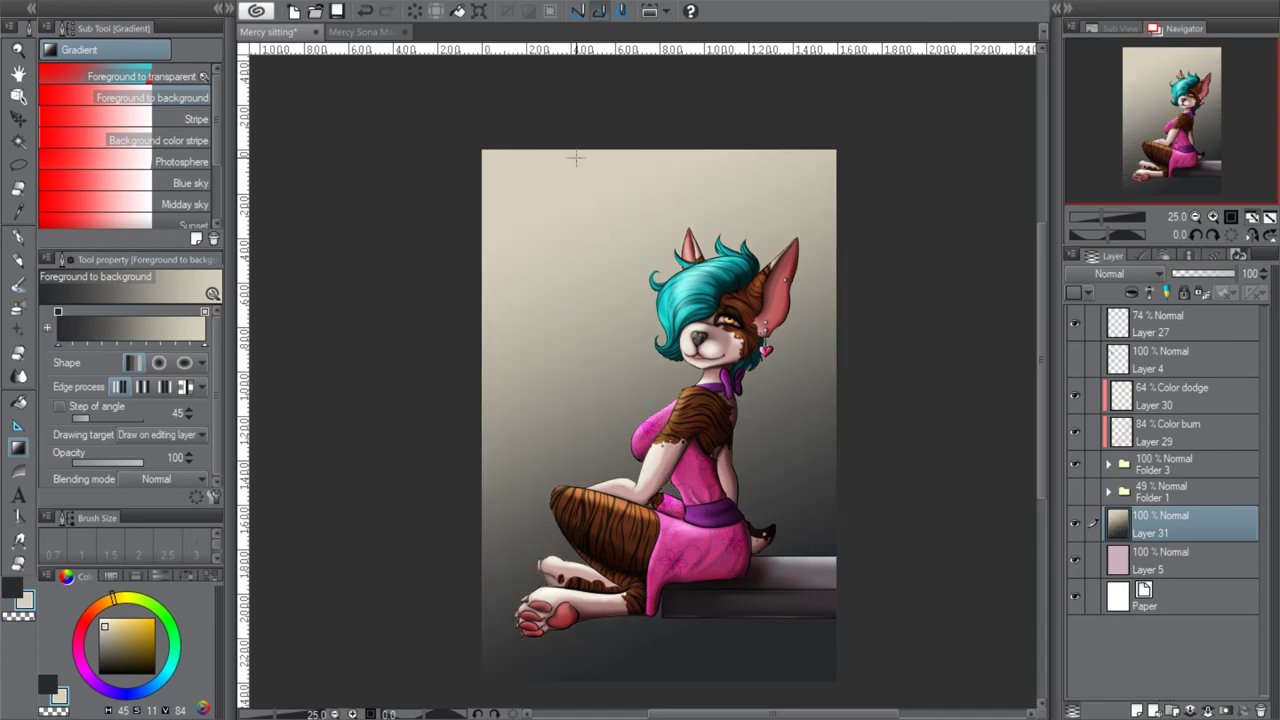
Add an unclipped Multiply layer above the gradient on Layer 31 and choose the Running color spray airbrush
left_click(1148, 710)
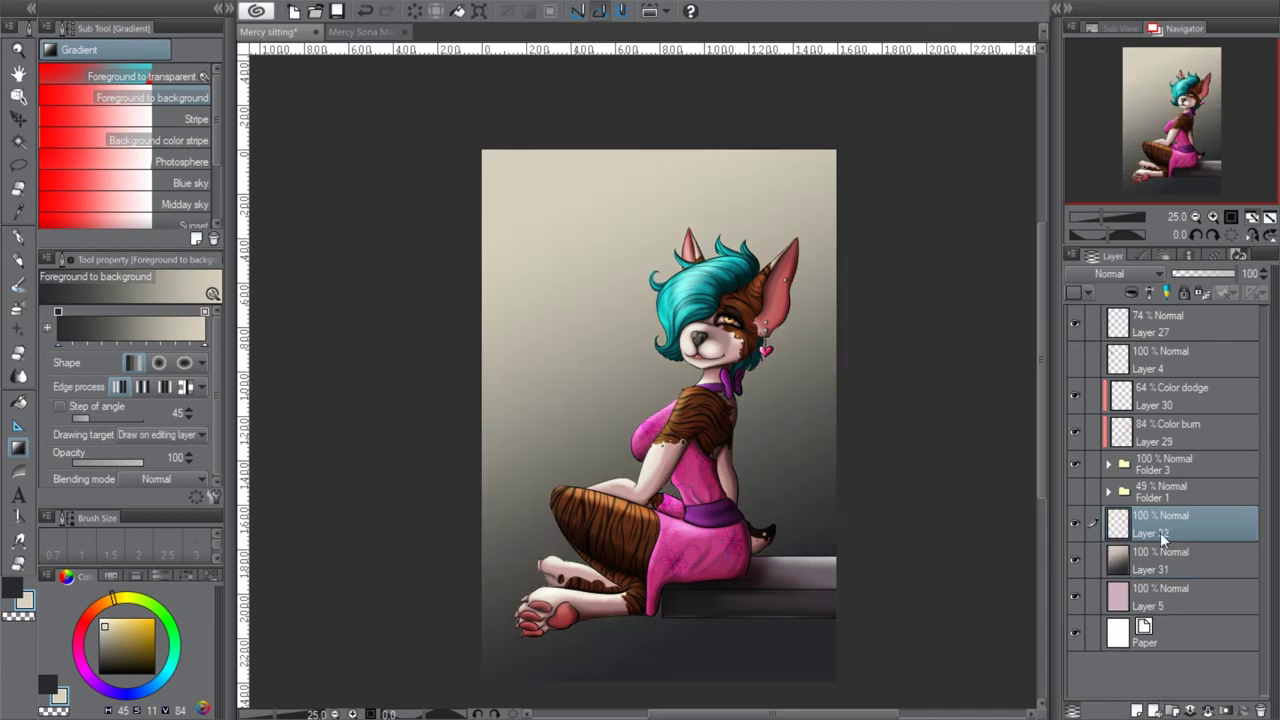
left_click(1131, 292)
left_click(1125, 271)
left_click(1118, 323)
left_click(1131, 291)
left_click(18, 307)
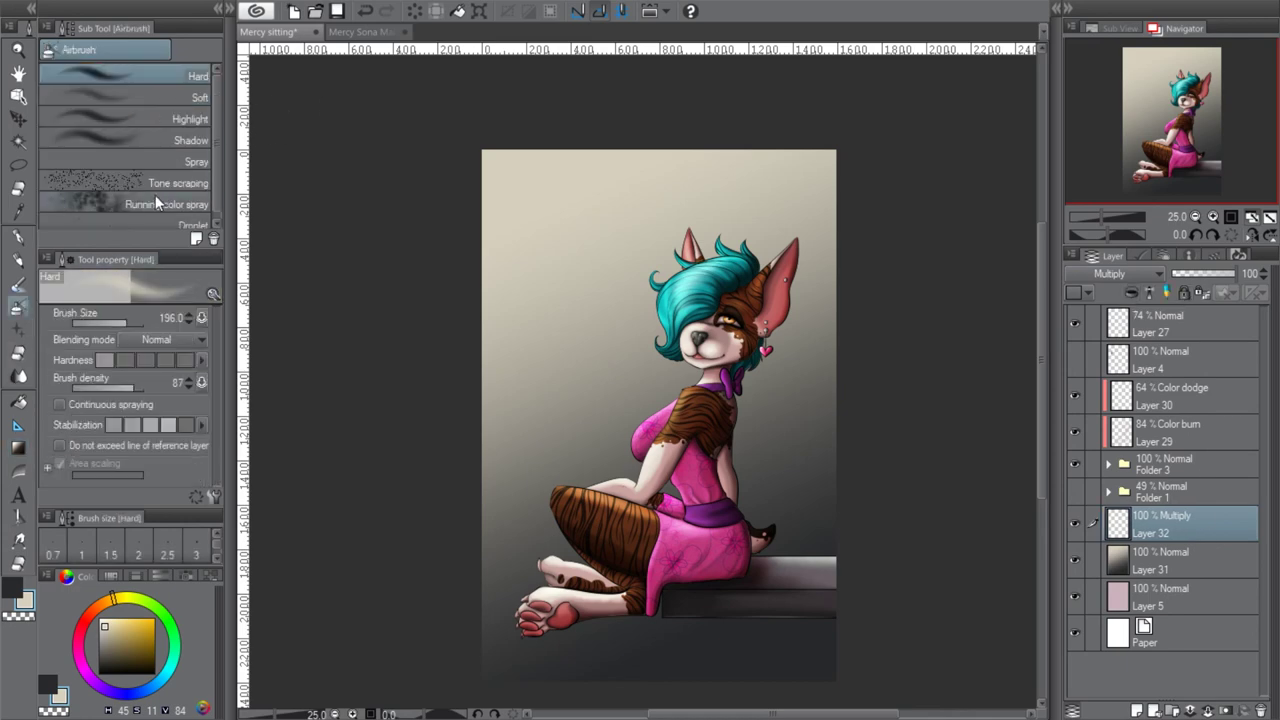
left_click(155, 200)
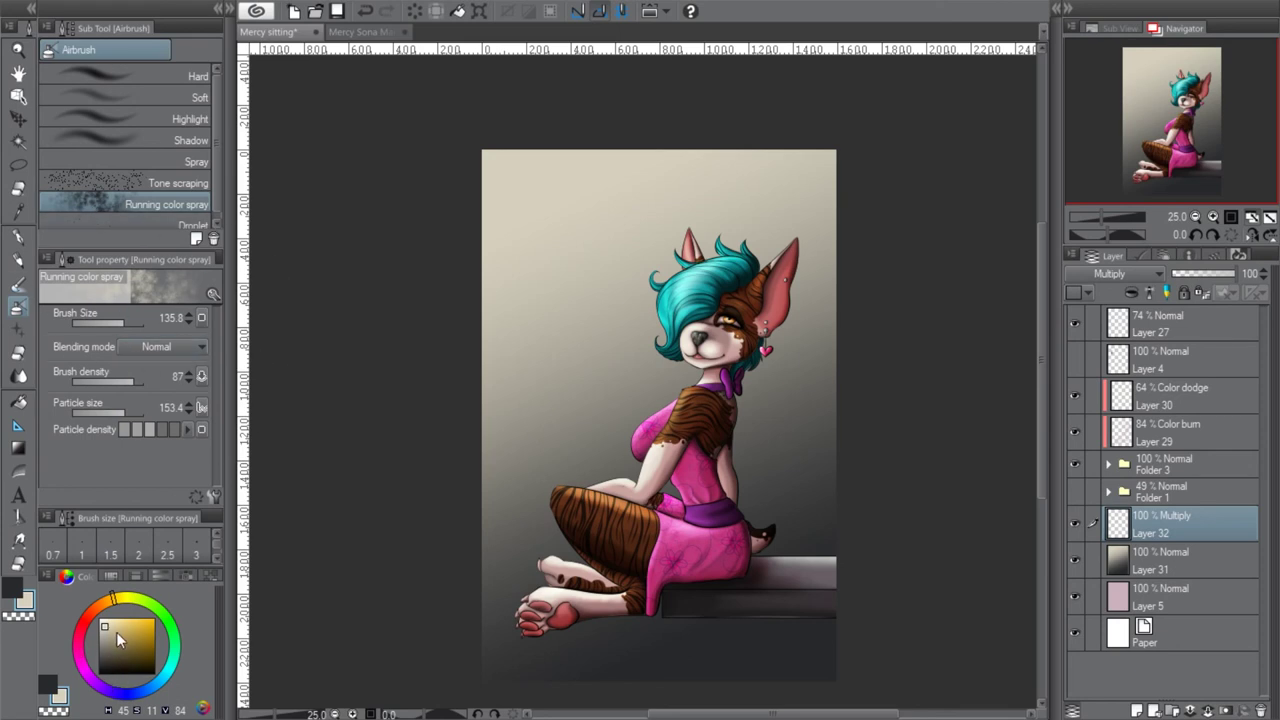
Set the background colour to pale blue-violet (H 251, S 22, V 87) for the spray
left_click(84, 675)
left_click(111, 625)
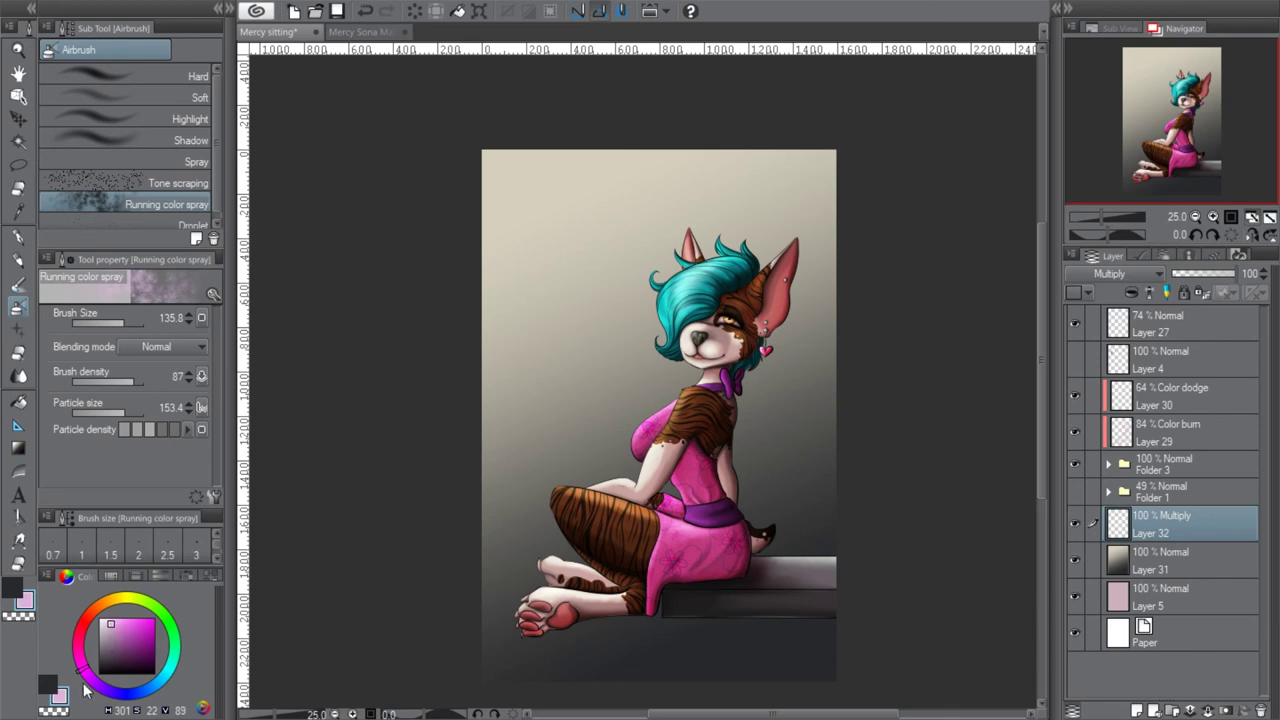
left_click(101, 691)
left_click(113, 632)
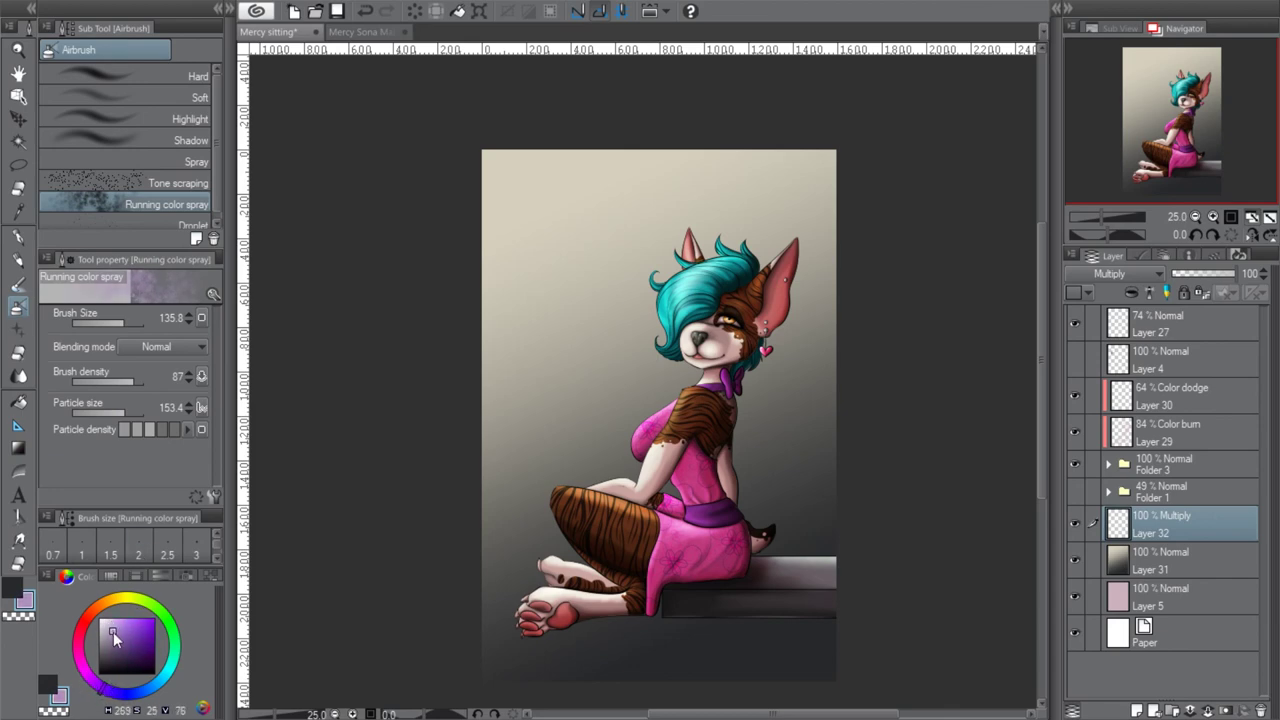
left_click_drag(113, 632, 113, 659)
left_click(117, 693)
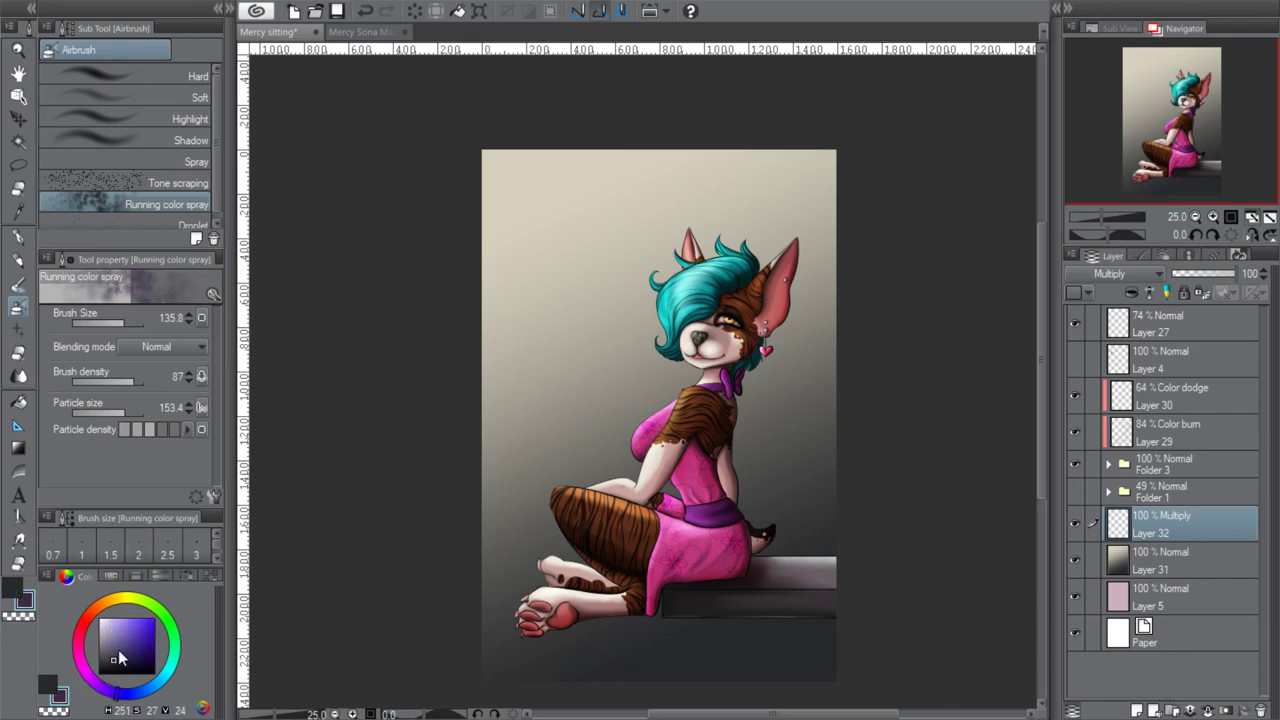
left_click(111, 624)
Enlarge the spray brush to 1226.4, clear the first all-over spray from Layer 32, and speckle only the background's lower-right area
left_click_drag(119, 319, 142, 319)
mouse_move(420, 237)
left_mouse_down()
mouse_move(657, 57)
mouse_move(543, 457)
mouse_move(756, 516)
left_mouse_up()
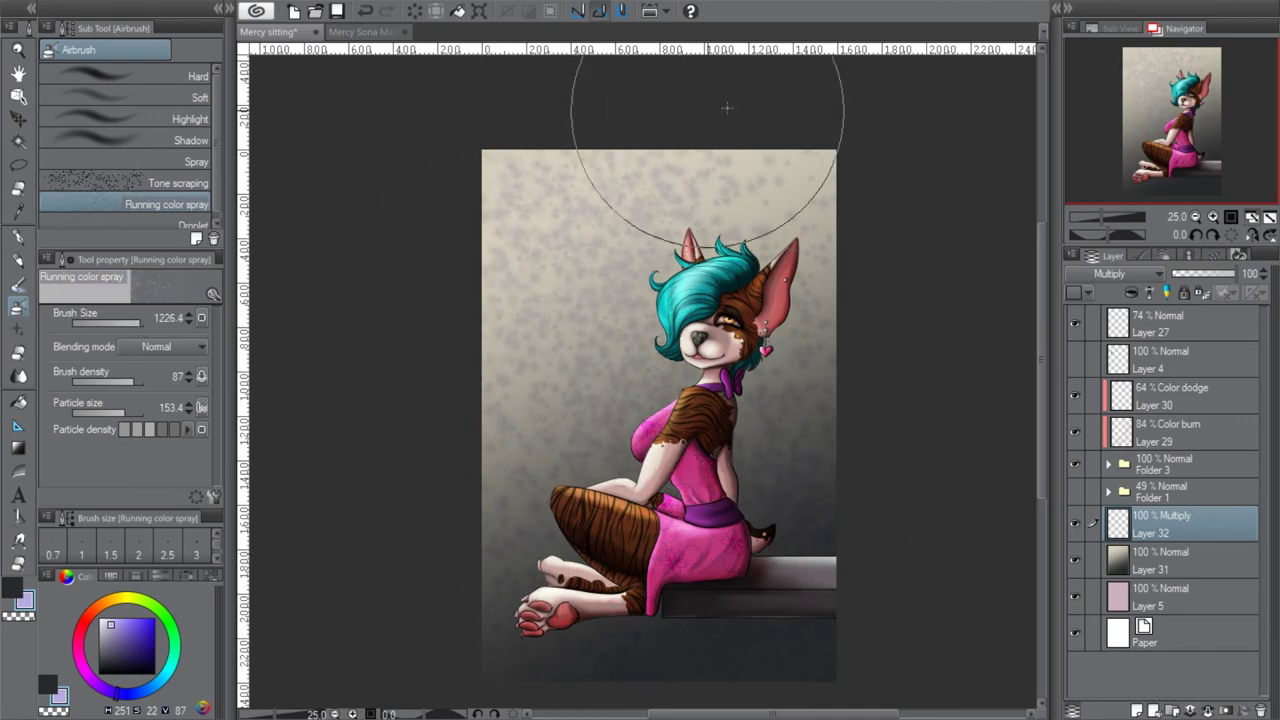
left_click(420, 11)
mouse_move(808, 591)
left_mouse_down()
mouse_move(883, 540)
mouse_move(883, 466)
mouse_move(930, 408)
left_mouse_up()
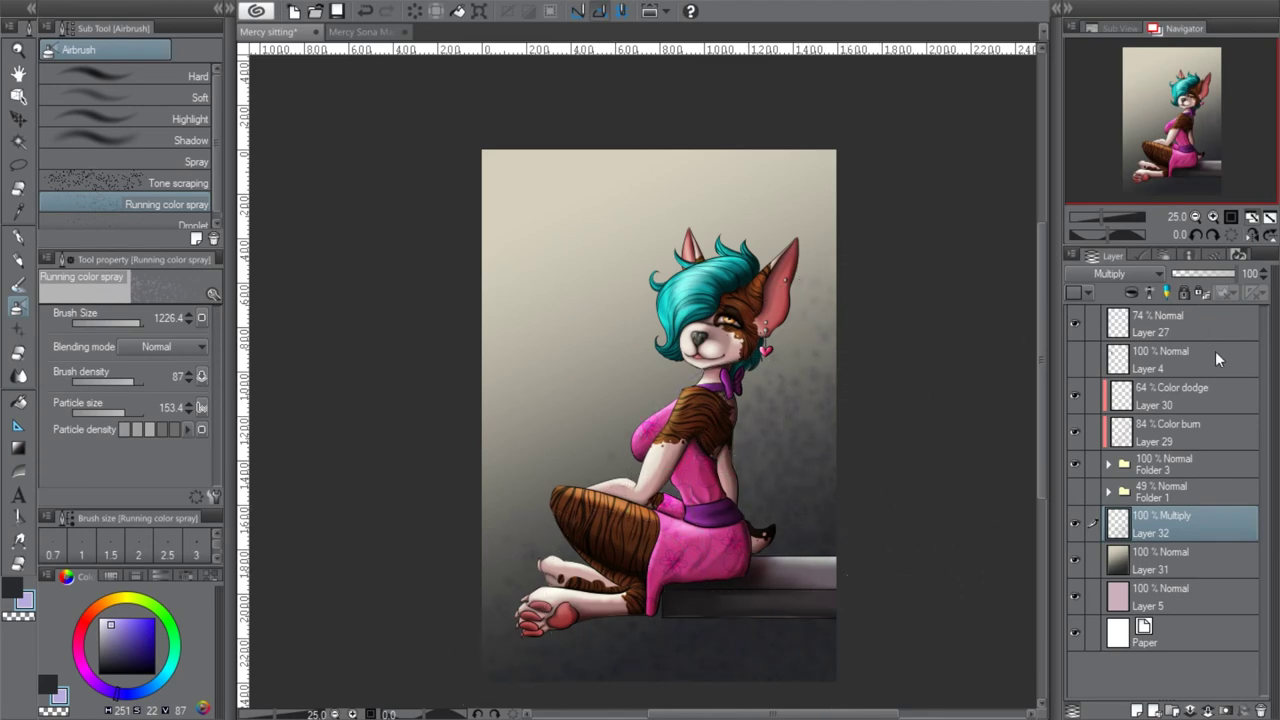
Lower Layer 32's opacity to 25% and add a clipped Multiply layer above it
left_click_drag(1218, 274, 1190, 271)
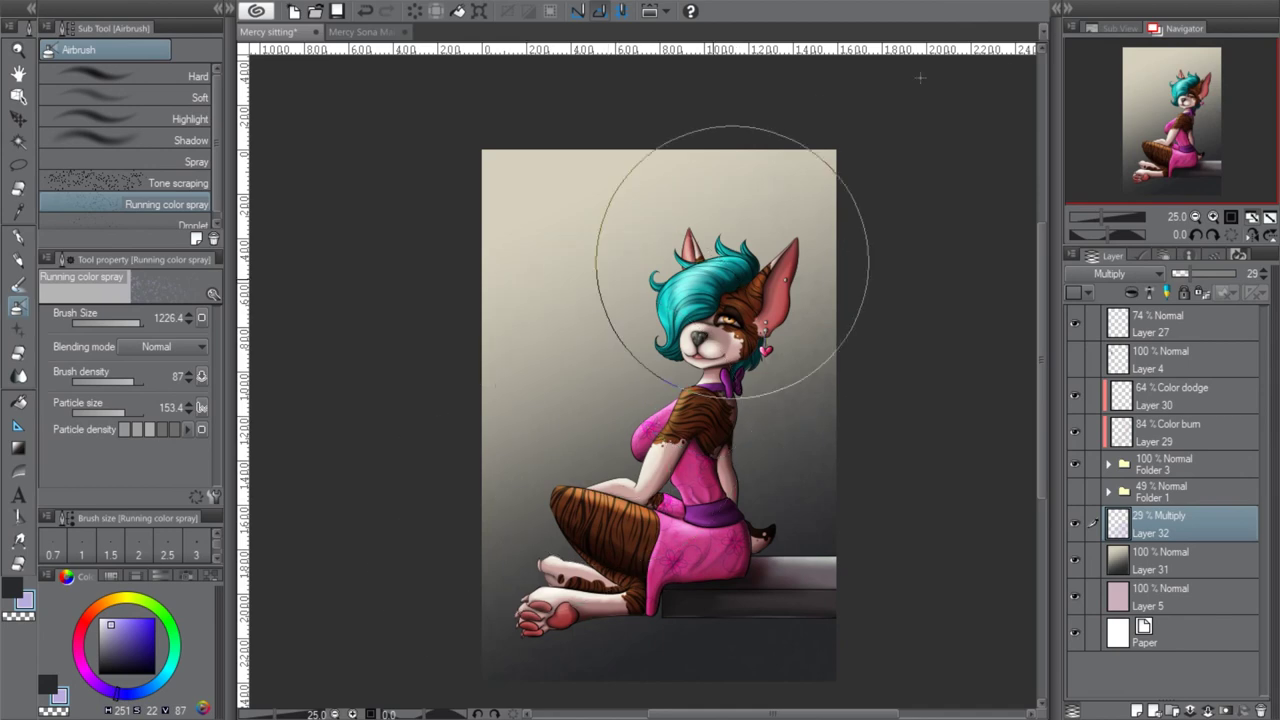
left_click_drag(1190, 271, 1186, 271)
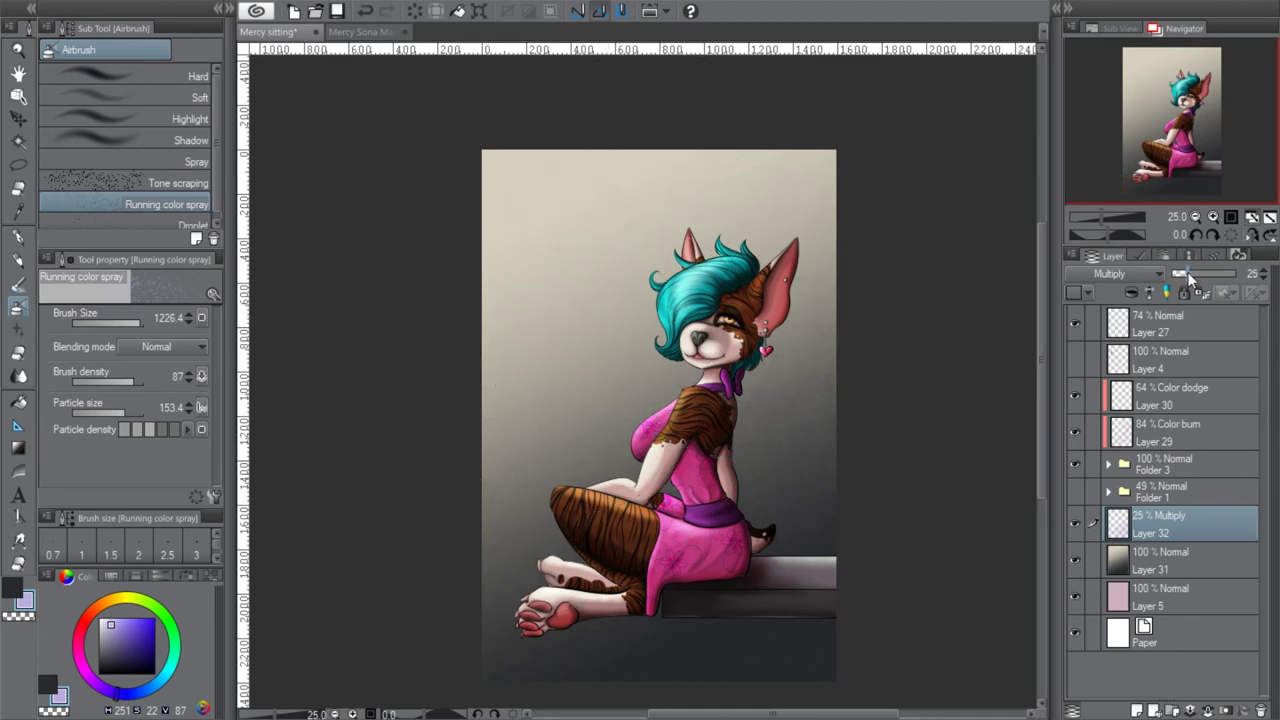
left_click(1152, 710)
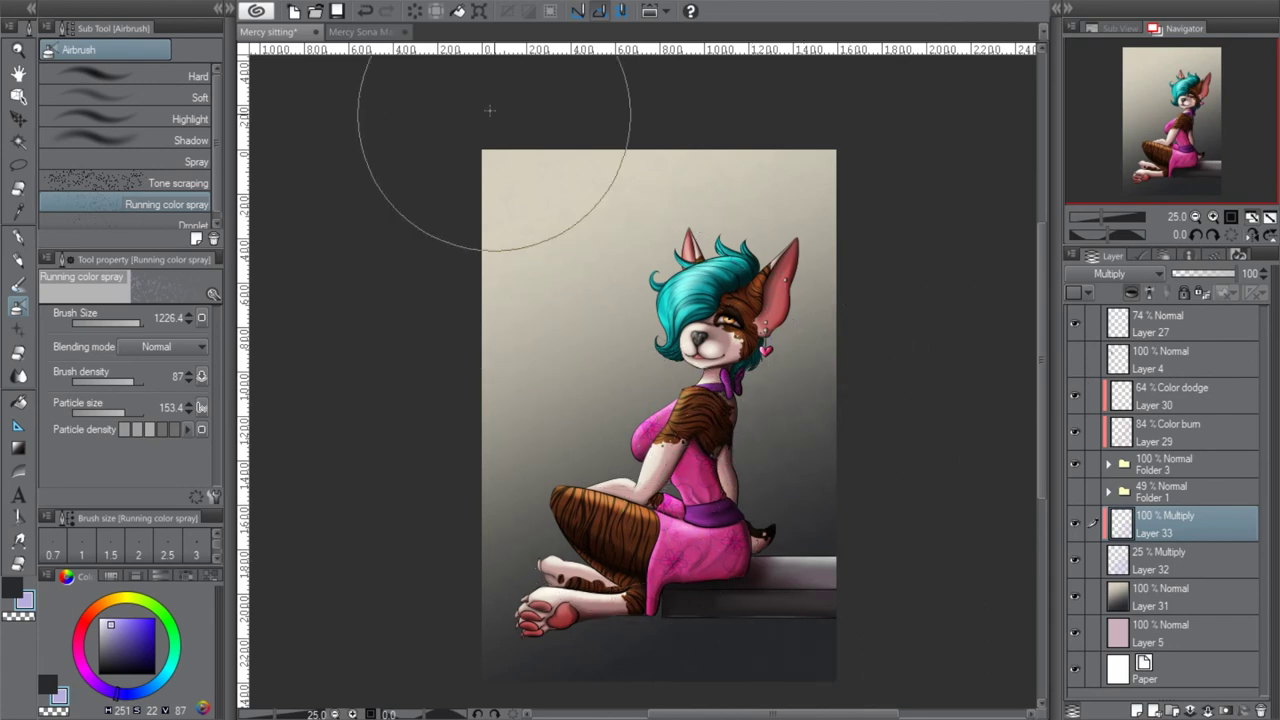
Spray dark violet (H 251, S 57, V 54) texture on the clipped Multiply layer's lower right at brush size 319.6, and save the file
left_click(130, 643)
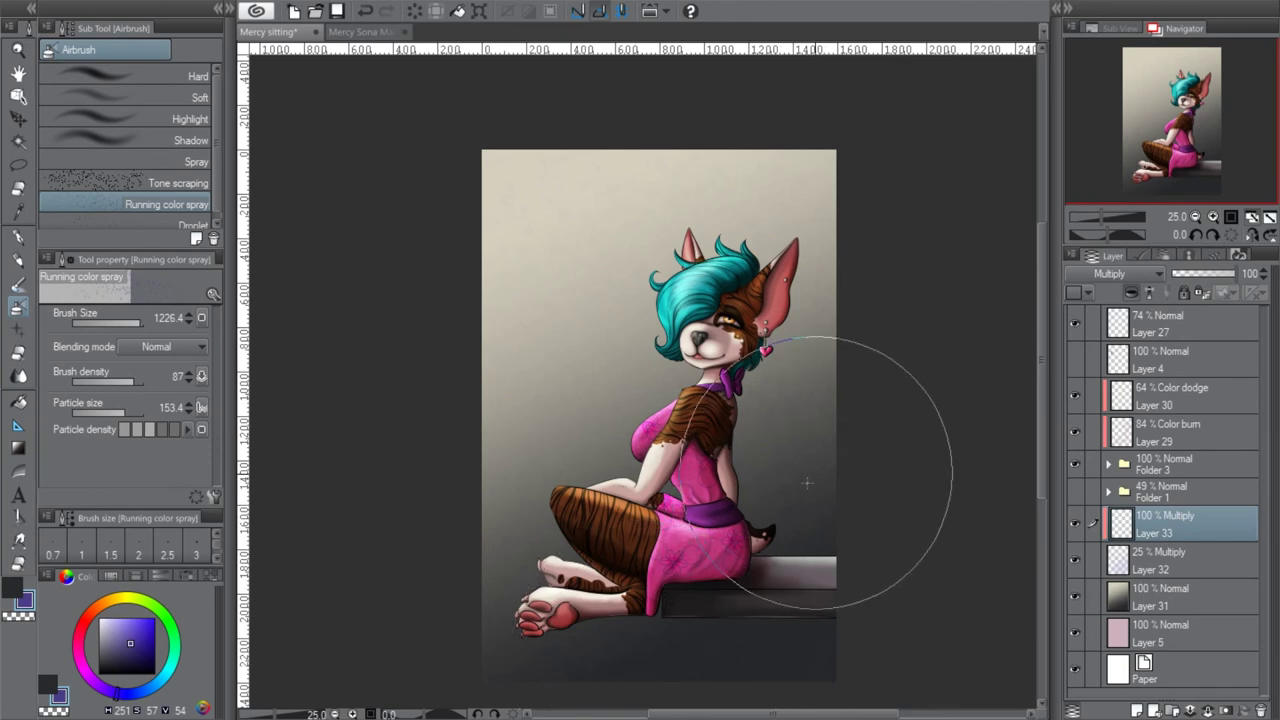
left_click(129, 322)
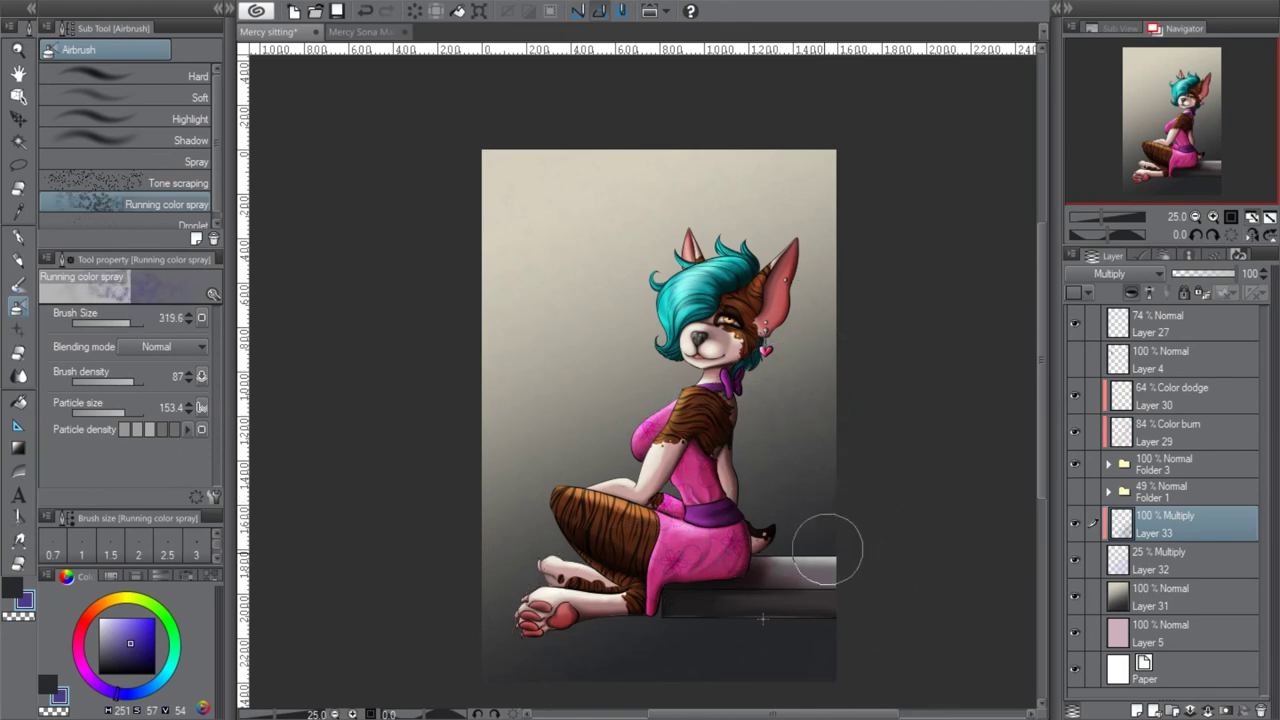
left_click(531, 628)
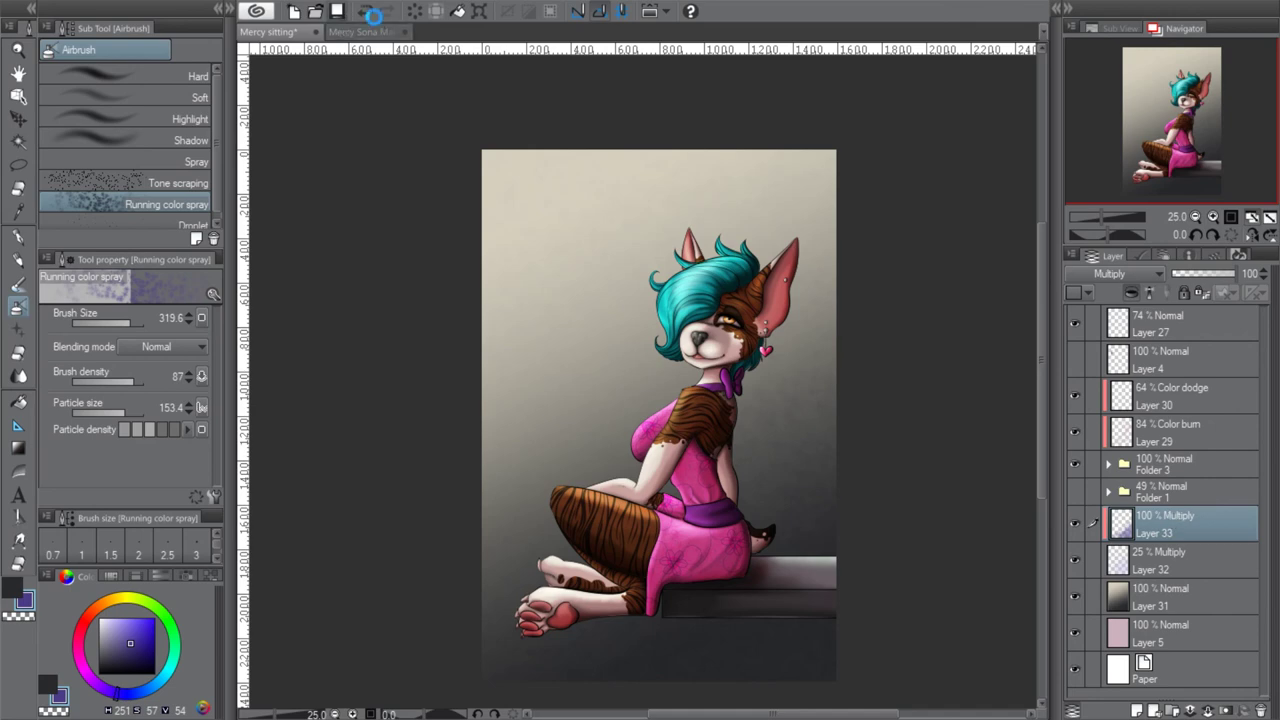
key("ctrl+s")
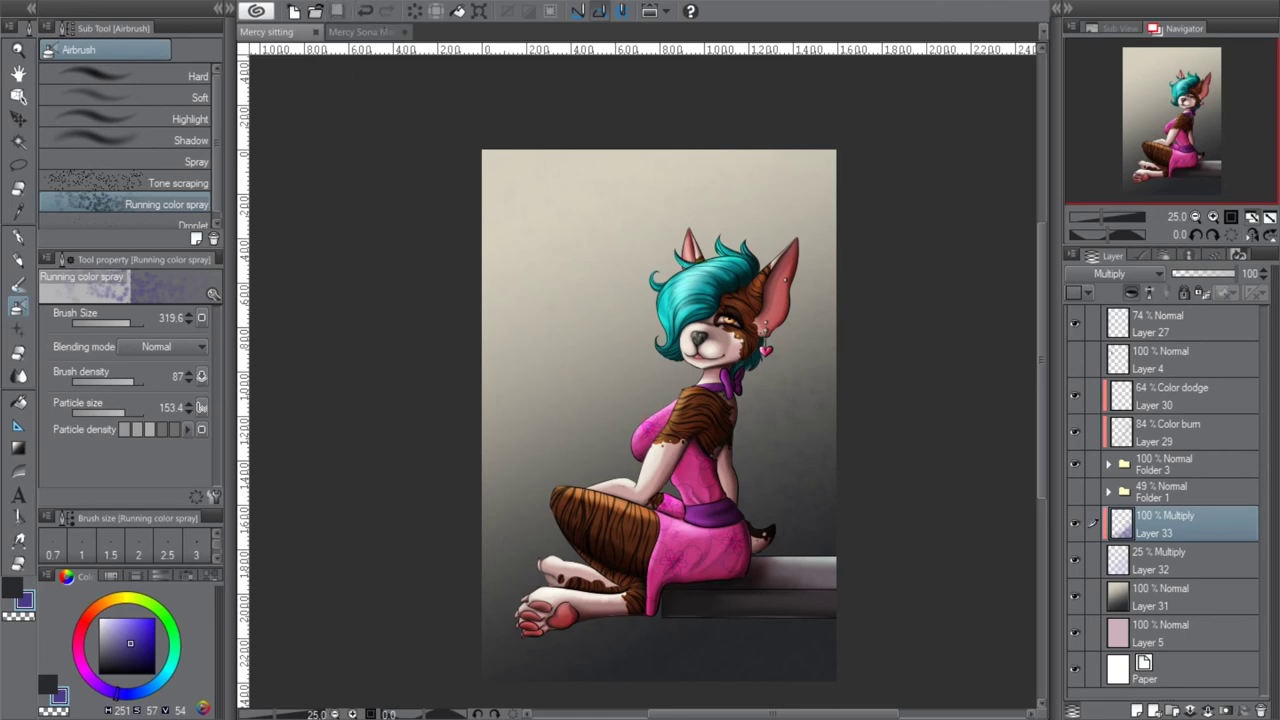